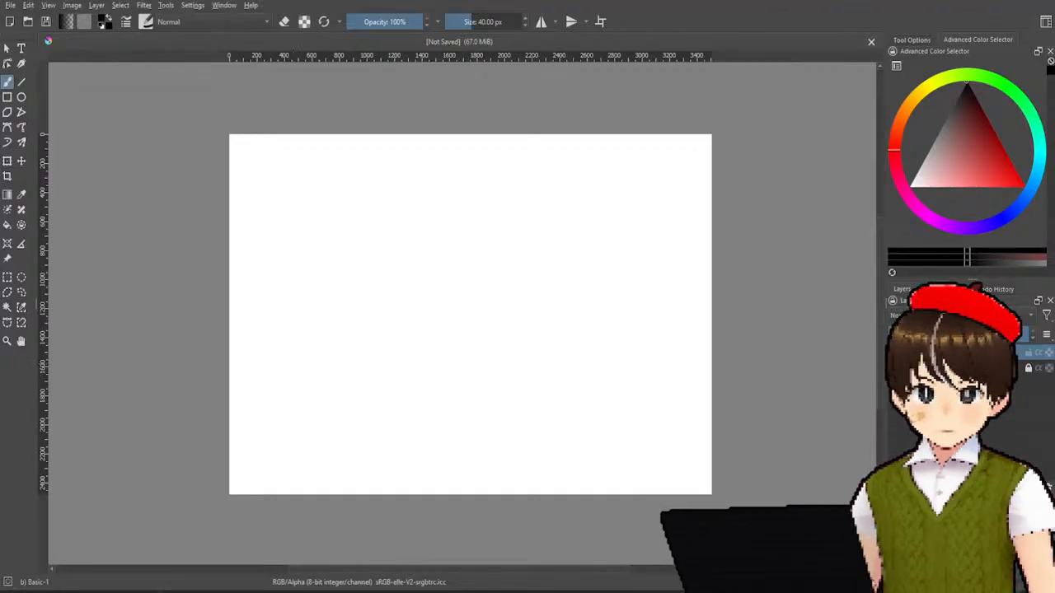
# - Switch the brush to the Pencil-2 preset, try a test stroke on the canvas and undo it
pyautogui.moveTo(261, 200); pyautogui.dragTo(262, 231)
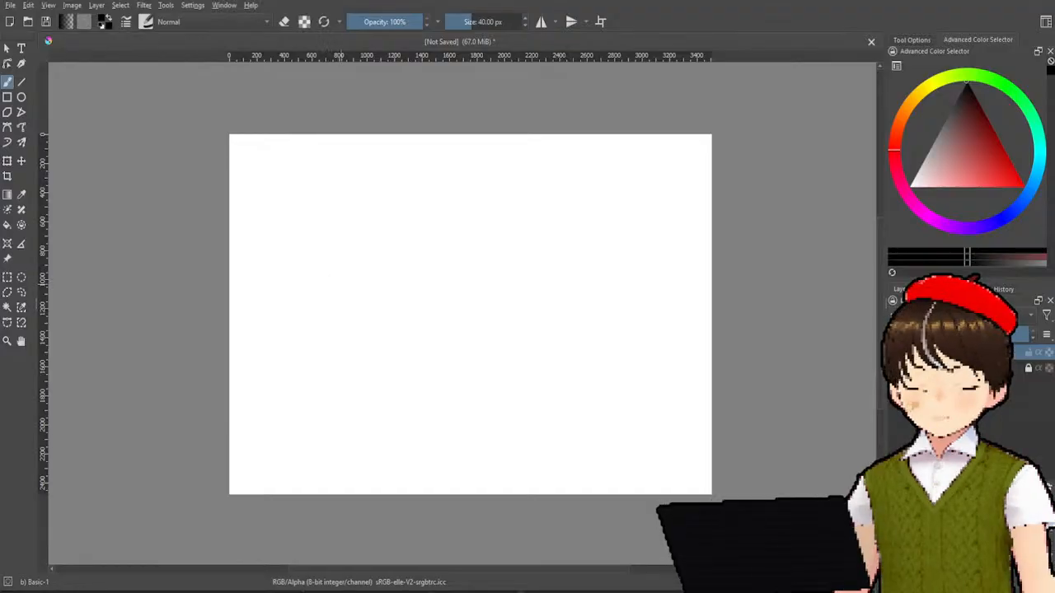
pyautogui.rightClick(346, 267)
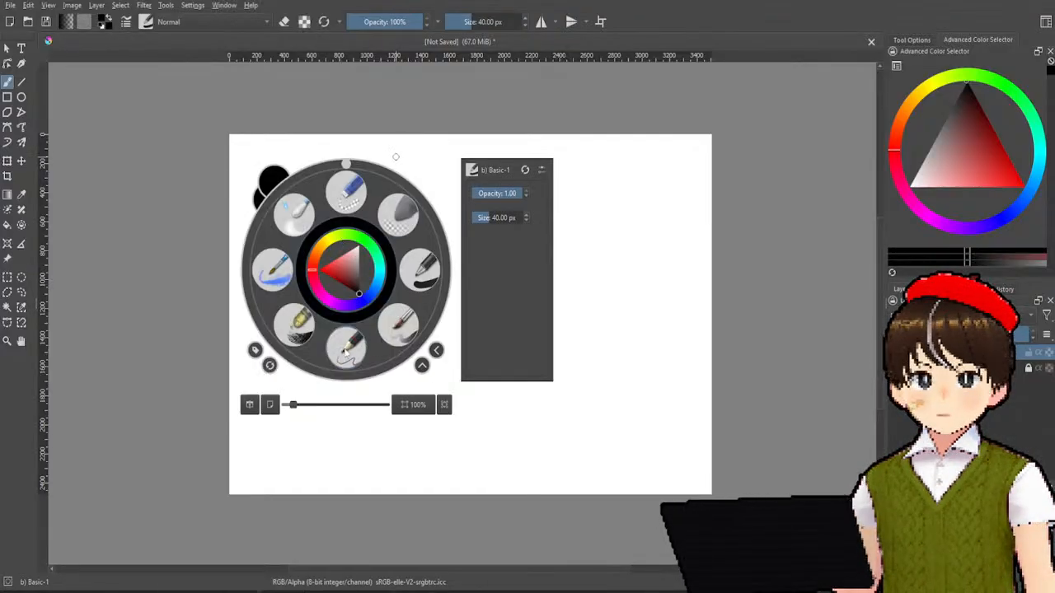
pyautogui.click(350, 354)
pyautogui.moveTo(321, 234)
pyautogui.mouseDown()
pyautogui.moveTo(422, 265)
pyautogui.moveTo(426, 333)
pyautogui.mouseUp()
pyautogui.hotkey('ctrl', 'z')
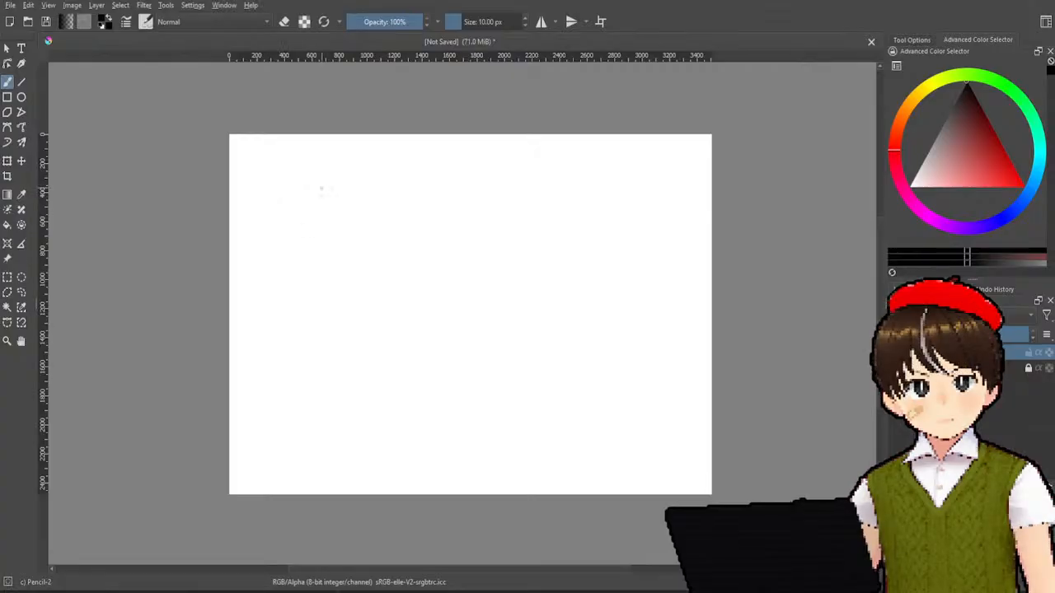
# - Sketch two three-dimensional boxes side by side across the upper-left and middle of the canvas
pyautogui.moveTo(266, 224); pyautogui.dragTo(345, 192)
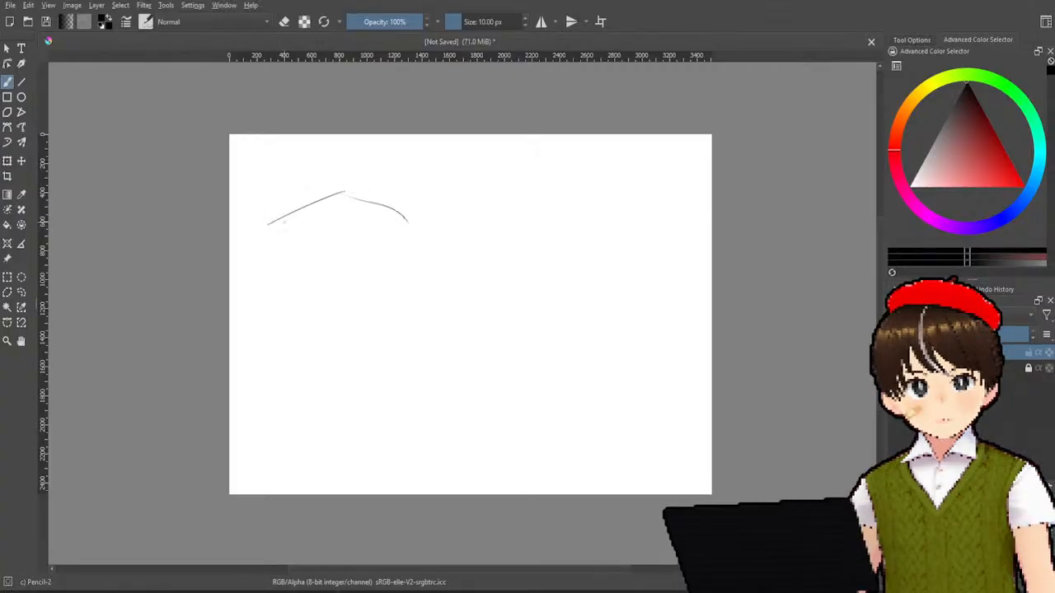
pyautogui.moveTo(269, 225); pyautogui.dragTo(268, 313)
pyautogui.moveTo(344, 241); pyautogui.dragTo(342, 324)
pyautogui.moveTo(268, 327); pyautogui.dragTo(333, 322)
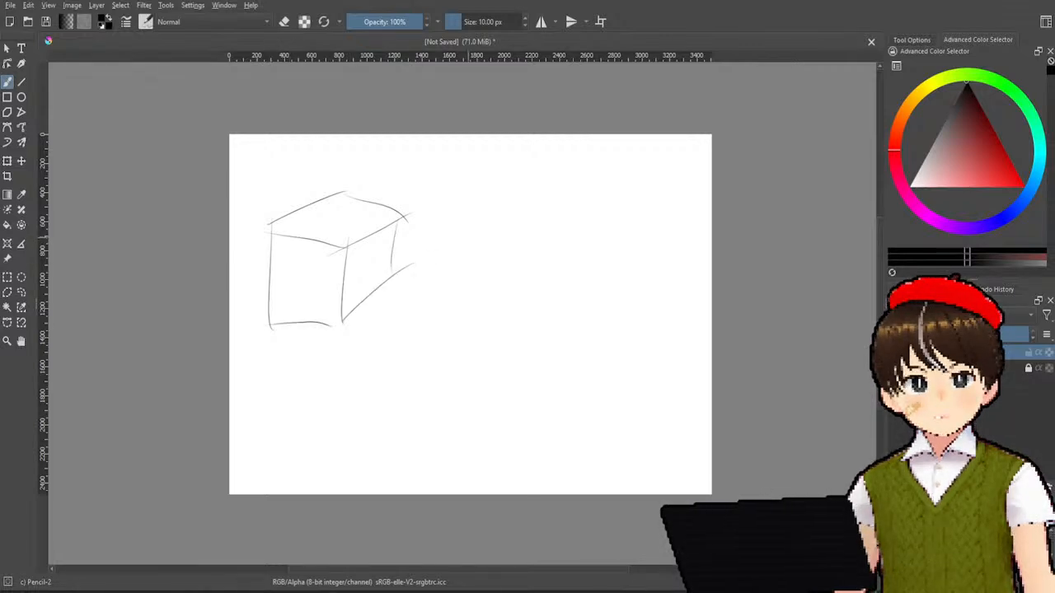
pyautogui.moveTo(437, 234); pyautogui.dragTo(575, 241)
pyautogui.moveTo(570, 204); pyautogui.dragTo(499, 248)
pyautogui.moveTo(439, 229)
pyautogui.mouseDown()
pyautogui.moveTo(436, 310)
pyautogui.moveTo(516, 302)
pyautogui.mouseUp()
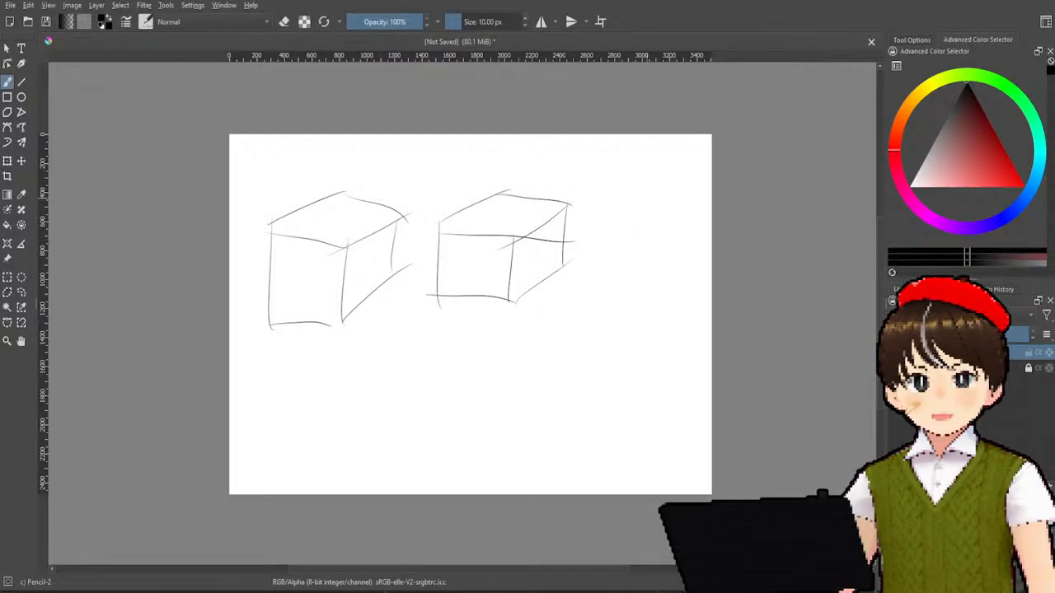
# - Sketch a third box in perspective beside the other two, running off the canvas's right edge
pyautogui.moveTo(595, 247); pyautogui.dragTo(680, 207)
pyautogui.moveTo(590, 257); pyautogui.dragTo(664, 264)
pyautogui.moveTo(672, 208)
pyautogui.mouseDown()
pyautogui.moveTo(711, 217)
pyautogui.moveTo(664, 263)
pyautogui.mouseUp()
pyautogui.moveTo(594, 246); pyautogui.dragTo(588, 312)
pyautogui.moveTo(660, 263); pyautogui.dragTo(650, 326)
pyautogui.moveTo(567, 320); pyautogui.dragTo(656, 325)
pyautogui.moveTo(710, 282); pyautogui.dragTo(642, 329)
# - Sketch a smaller box beneath the first one and a cylinder beside it
pyautogui.moveTo(309, 369)
pyautogui.mouseDown()
pyautogui.moveTo(308, 401)
pyautogui.moveTo(375, 361)
pyautogui.mouseUp()
pyautogui.moveTo(294, 404); pyautogui.dragTo(367, 400)
pyautogui.moveTo(311, 360); pyautogui.dragTo(373, 333)
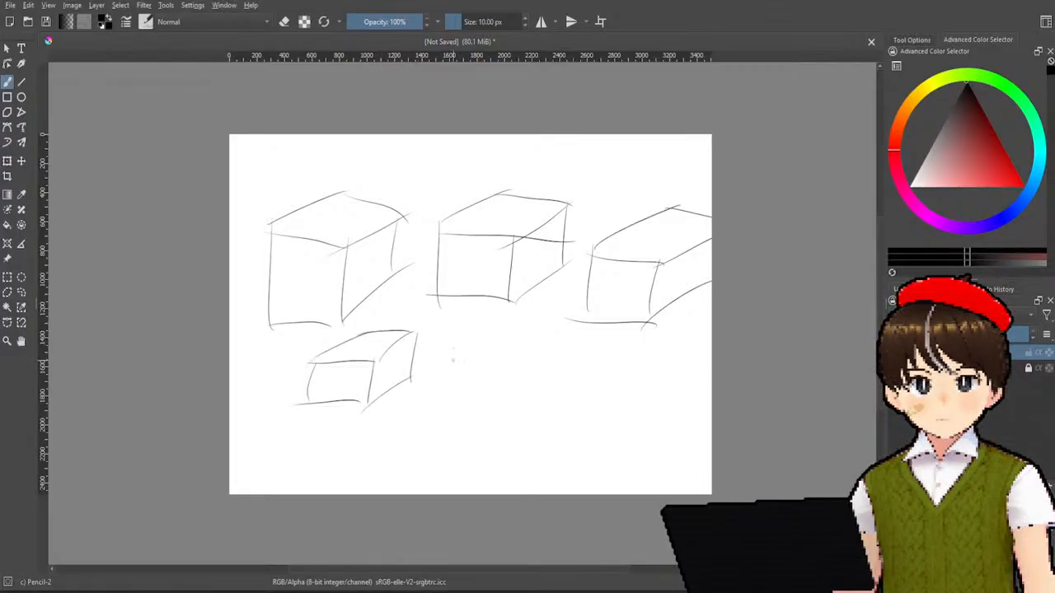
pyautogui.moveTo(450, 354); pyautogui.dragTo(506, 319)
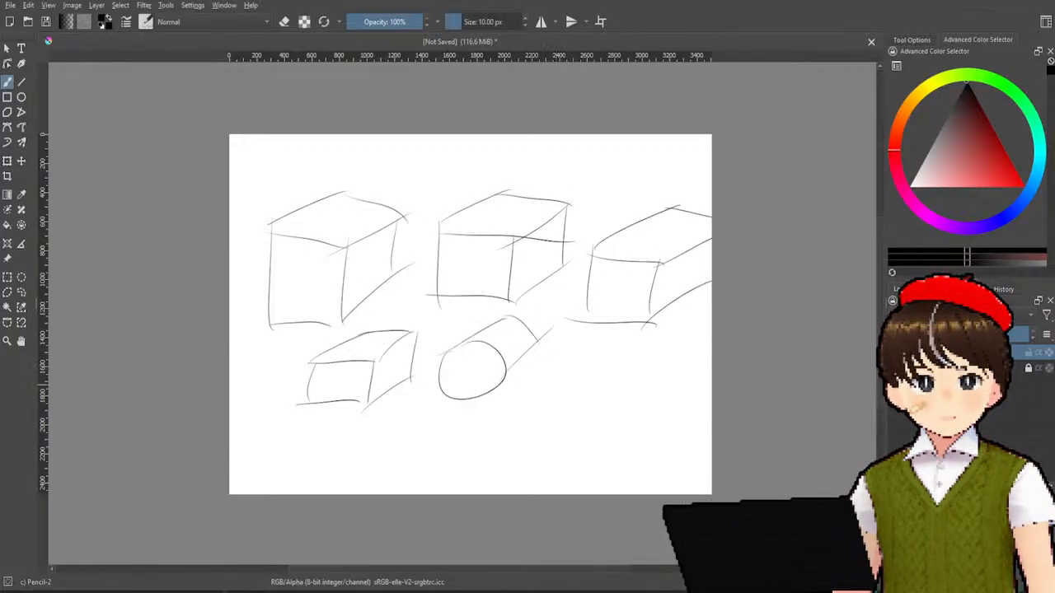
# - Sketch three shapes like the digit 4 with depth lines, one beside the cylinder and two smaller ones below
pyautogui.moveTo(570, 353); pyautogui.dragTo(539, 402)
pyautogui.moveTo(568, 353)
pyautogui.mouseDown()
pyautogui.moveTo(621, 336)
pyautogui.moveTo(605, 395)
pyautogui.moveTo(631, 372)
pyautogui.mouseUp()
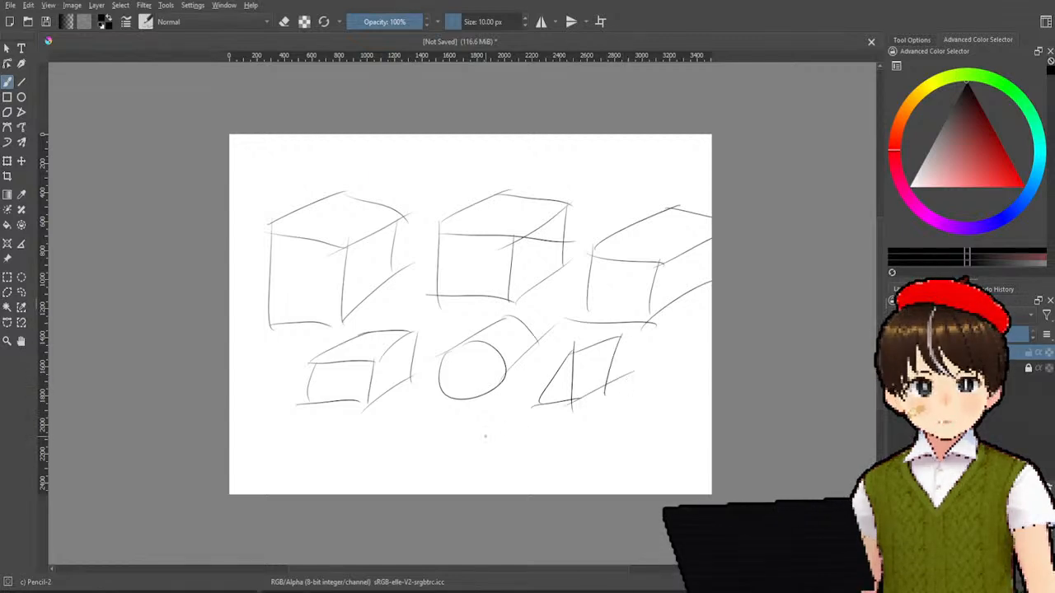
pyautogui.moveTo(399, 430)
pyautogui.mouseDown()
pyautogui.moveTo(389, 477)
pyautogui.moveTo(410, 477)
pyautogui.mouseUp()
pyautogui.moveTo(384, 483); pyautogui.dragTo(414, 471)
pyautogui.moveTo(399, 429); pyautogui.dragTo(435, 412)
pyautogui.moveTo(410, 472); pyautogui.dragTo(452, 440)
pyautogui.moveTo(509, 412); pyautogui.dragTo(512, 464)
pyautogui.moveTo(480, 456); pyautogui.dragTo(508, 445)
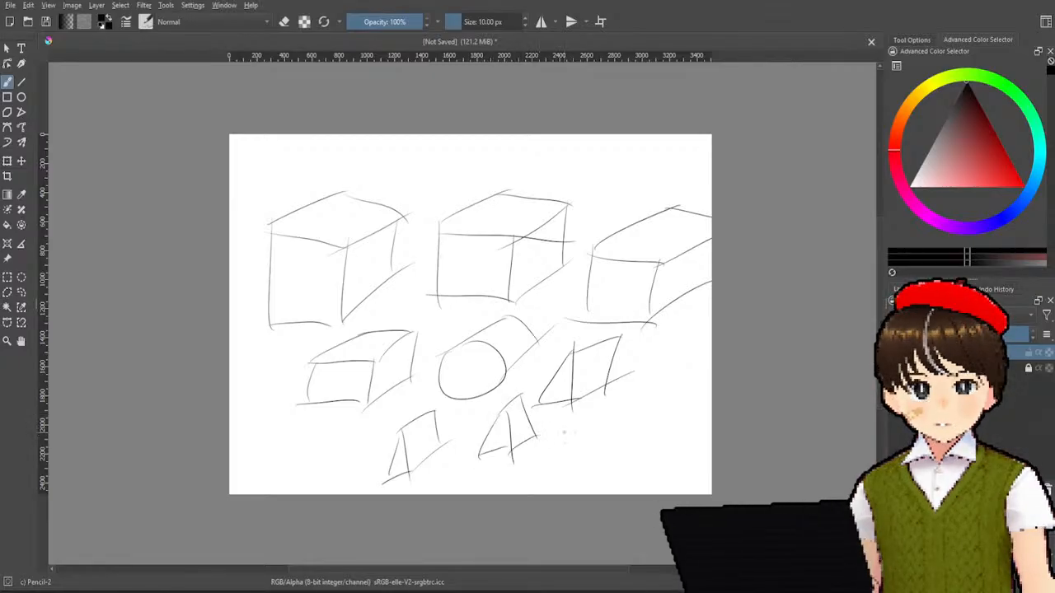
# - Draw a digit 3 in the canvas's lower-right area and add depth strokes to make it three-dimensional
pyautogui.moveTo(593, 418)
pyautogui.mouseDown()
pyautogui.moveTo(623, 436)
pyautogui.moveTo(563, 479)
pyautogui.mouseUp()
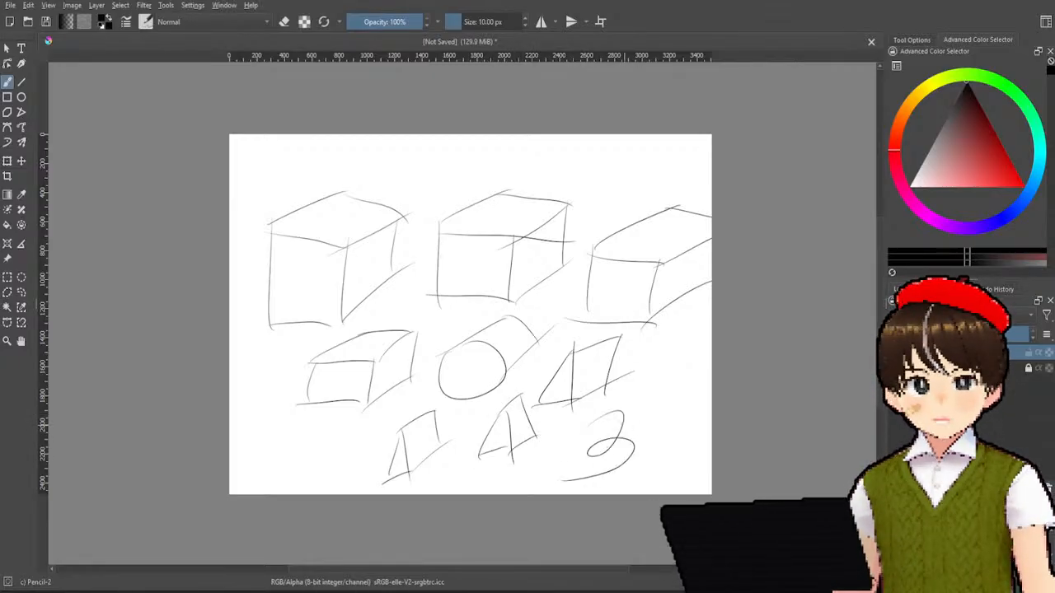
pyautogui.moveTo(577, 427); pyautogui.dragTo(630, 395)
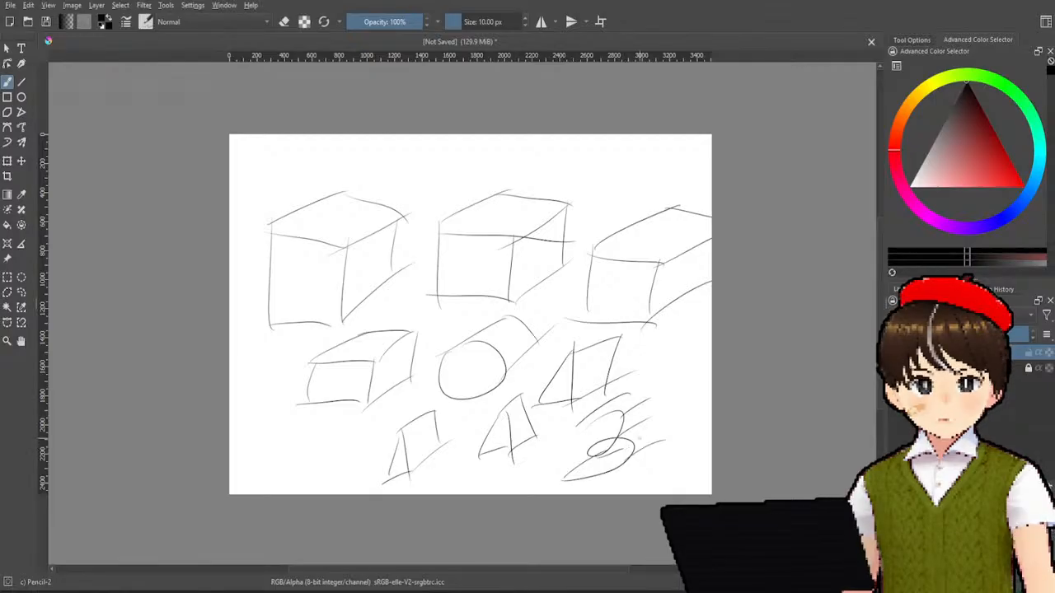
pyautogui.moveTo(620, 392); pyautogui.dragTo(649, 402)
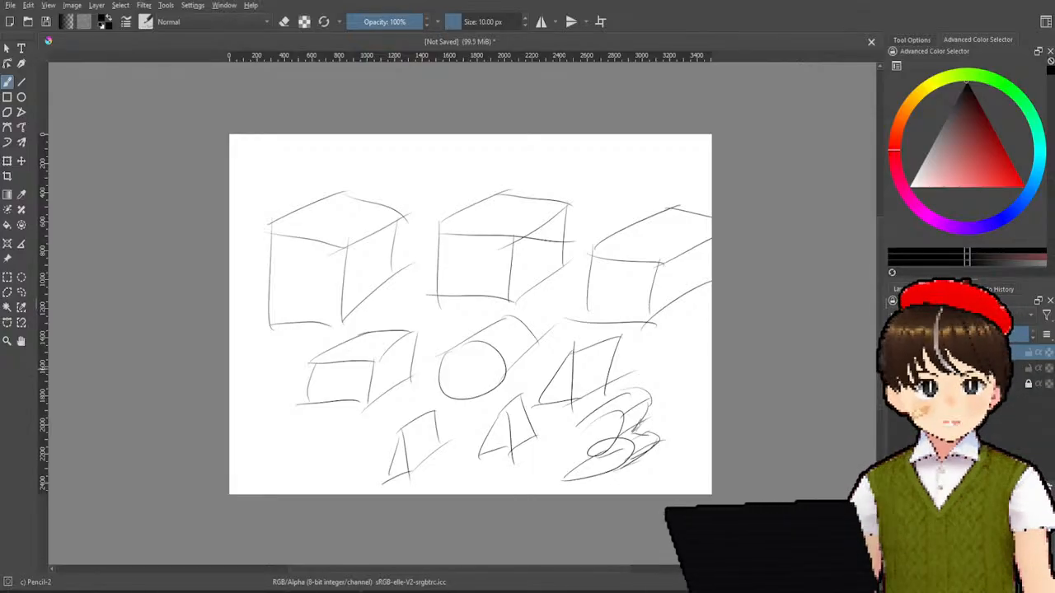
# - Clear the shape sketches from view and cover the left and upper canvas with loose looping pencil scribbles
pyautogui.press('Delete')
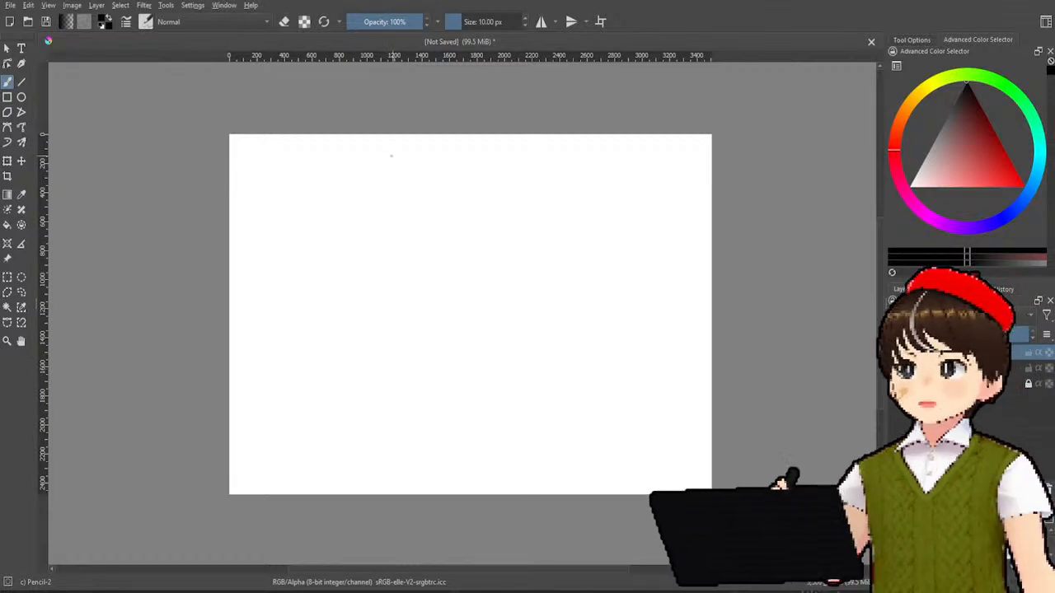
pyautogui.moveTo(241, 196)
pyautogui.mouseDown()
pyautogui.moveTo(290, 200)
pyautogui.moveTo(493, 156)
pyautogui.moveTo(449, 169)
pyautogui.mouseUp()
pyautogui.moveTo(235, 190)
pyautogui.mouseDown()
pyautogui.moveTo(445, 165)
pyautogui.moveTo(518, 173)
pyautogui.moveTo(579, 210)
pyautogui.moveTo(624, 169)
pyautogui.moveTo(576, 152)
pyautogui.moveTo(322, 210)
pyautogui.moveTo(344, 250)
pyautogui.moveTo(230, 200)
pyautogui.moveTo(277, 275)
pyautogui.moveTo(358, 196)
pyautogui.moveTo(239, 257)
pyautogui.moveTo(437, 207)
pyautogui.mouseUp()
pyautogui.moveTo(238, 378); pyautogui.dragTo(231, 416)
pyautogui.moveTo(295, 383)
pyautogui.mouseDown()
pyautogui.moveTo(300, 418)
pyautogui.moveTo(390, 397)
pyautogui.moveTo(331, 432)
pyautogui.mouseUp()
pyautogui.moveTo(365, 333)
pyautogui.mouseDown()
pyautogui.moveTo(401, 352)
pyautogui.moveTo(379, 387)
pyautogui.moveTo(479, 378)
pyautogui.moveTo(528, 313)
pyautogui.moveTo(491, 391)
pyautogui.moveTo(292, 448)
pyautogui.moveTo(333, 451)
pyautogui.moveTo(350, 428)
pyautogui.mouseUp()
pyautogui.moveTo(250, 356)
pyautogui.mouseDown()
pyautogui.moveTo(473, 235)
pyautogui.moveTo(505, 282)
pyautogui.mouseUp()
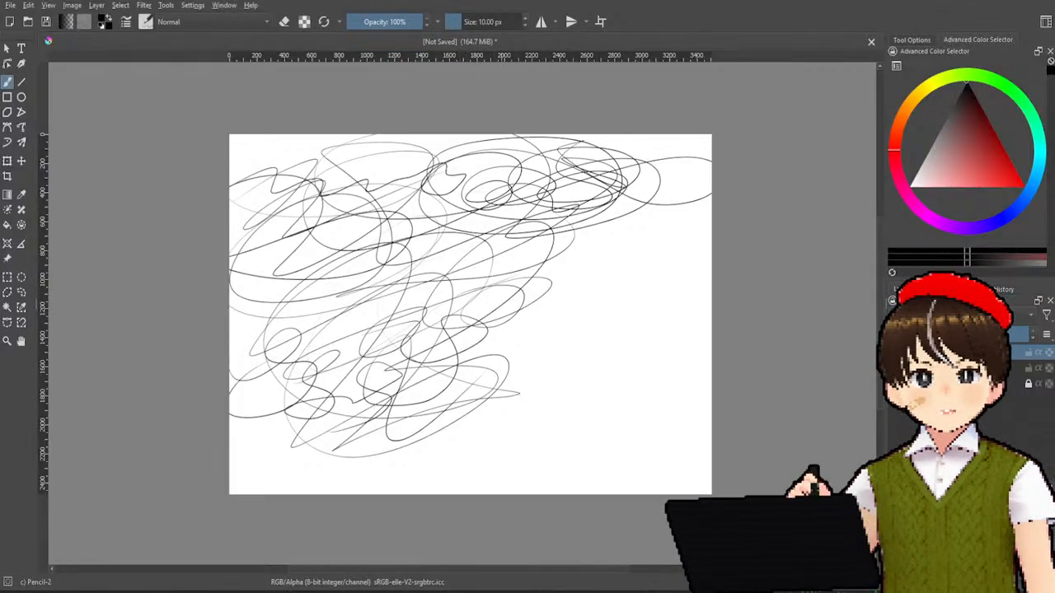
# - Switch to the Basic-5 Size Opacity brush at 40 px and scribble thick sweeping loops over the whole canvas
pyautogui.rightClick(459, 294)
pyautogui.click(517, 340)
pyautogui.moveTo(394, 364)
pyautogui.mouseDown()
pyautogui.moveTo(491, 288)
pyautogui.moveTo(317, 343)
pyautogui.moveTo(330, 412)
pyautogui.moveTo(430, 303)
pyautogui.moveTo(290, 135)
pyautogui.moveTo(436, 161)
pyautogui.moveTo(371, 387)
pyautogui.moveTo(346, 247)
pyautogui.moveTo(542, 179)
pyautogui.moveTo(297, 210)
pyautogui.moveTo(379, 375)
pyautogui.moveTo(288, 492)
pyautogui.moveTo(351, 371)
pyautogui.moveTo(285, 490)
pyautogui.moveTo(383, 487)
pyautogui.moveTo(429, 408)
pyautogui.moveTo(476, 449)
pyautogui.moveTo(441, 437)
pyautogui.moveTo(680, 305)
pyautogui.moveTo(494, 445)
pyautogui.moveTo(622, 463)
pyautogui.moveTo(659, 492)
pyautogui.moveTo(577, 350)
pyautogui.moveTo(635, 445)
pyautogui.moveTo(676, 291)
pyautogui.moveTo(659, 262)
pyautogui.moveTo(568, 280)
pyautogui.moveTo(569, 136)
pyautogui.moveTo(494, 243)
pyautogui.mouseUp()
pyautogui.moveTo(439, 184)
pyautogui.mouseDown()
pyautogui.moveTo(638, 136)
pyautogui.moveTo(569, 237)
pyautogui.moveTo(307, 138)
pyautogui.moveTo(234, 217)
pyautogui.moveTo(265, 208)
pyautogui.moveTo(379, 277)
pyautogui.moveTo(257, 330)
pyautogui.moveTo(232, 430)
pyautogui.mouseUp()
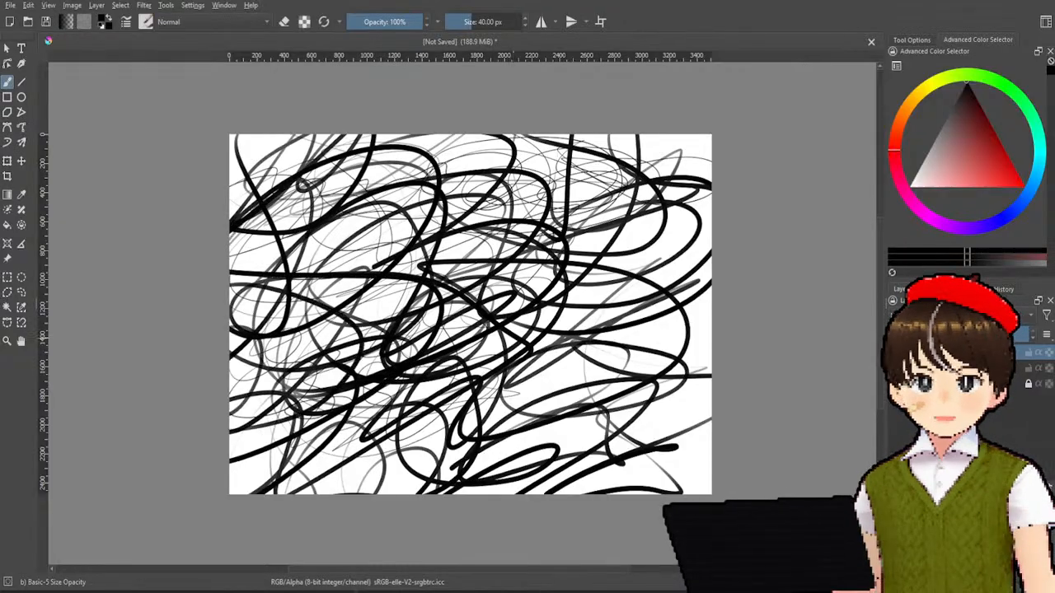
pyautogui.moveTo(290, 280); pyautogui.dragTo(511, 411)
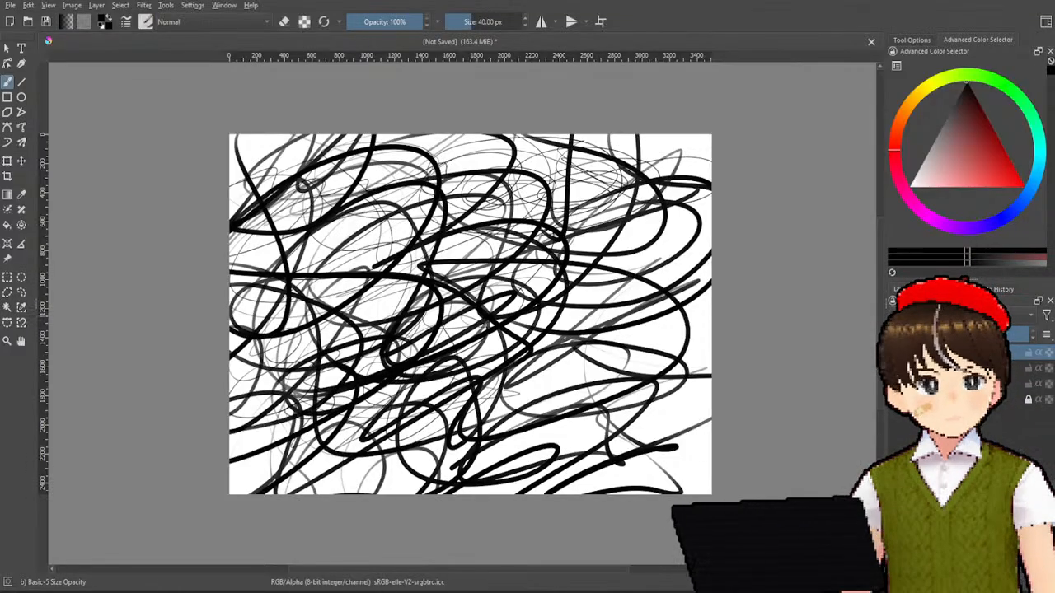
# - Clear the scribbles from view and draw a row of four figure-eight loops across the upper canvas
pyautogui.press('Delete')
pyautogui.moveTo(232, 261)
pyautogui.mouseDown()
pyautogui.moveTo(264, 241)
pyautogui.moveTo(263, 328)
pyautogui.moveTo(453, 257)
pyautogui.mouseUp()
pyautogui.moveTo(346, 285)
pyautogui.mouseDown()
pyautogui.moveTo(375, 180)
pyautogui.moveTo(539, 272)
pyautogui.mouseUp()
pyautogui.moveTo(466, 263)
pyautogui.mouseDown()
pyautogui.moveTo(432, 285)
pyautogui.moveTo(628, 257)
pyautogui.mouseUp()
pyautogui.moveTo(517, 270)
pyautogui.mouseDown()
pyautogui.moveTo(583, 322)
pyautogui.moveTo(651, 258)
pyautogui.mouseUp()
# - Draw a row of ovals below the figure-eight loops, then overlap them with larger freehand ovals
pyautogui.moveTo(362, 412); pyautogui.dragTo(343, 435)
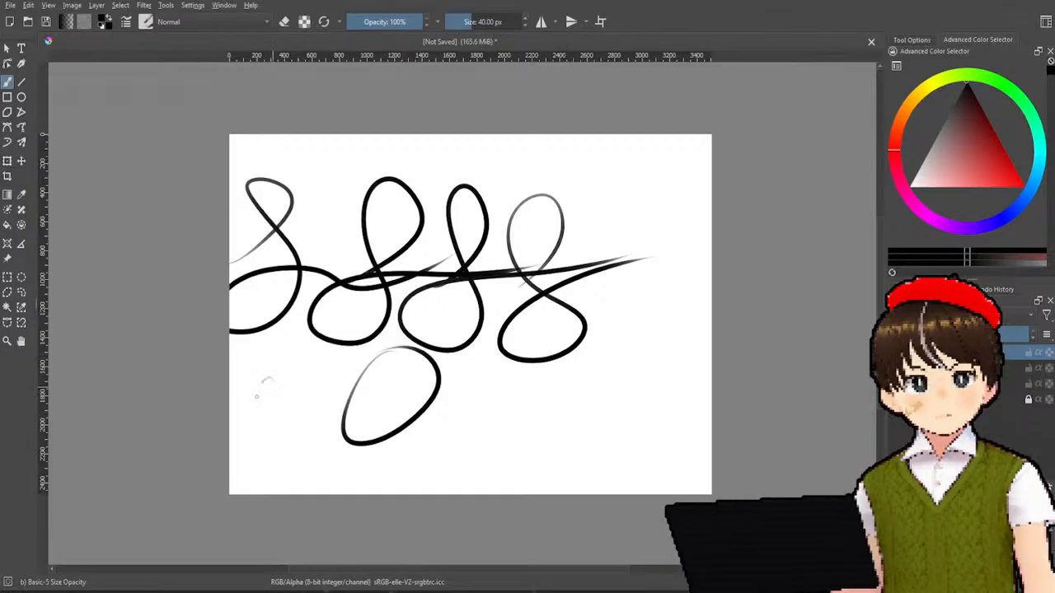
pyautogui.moveTo(270, 379); pyautogui.dragTo(265, 358)
pyautogui.moveTo(484, 354)
pyautogui.mouseDown()
pyautogui.moveTo(525, 396)
pyautogui.moveTo(519, 376)
pyautogui.mouseUp()
pyautogui.moveTo(583, 357); pyautogui.dragTo(582, 370)
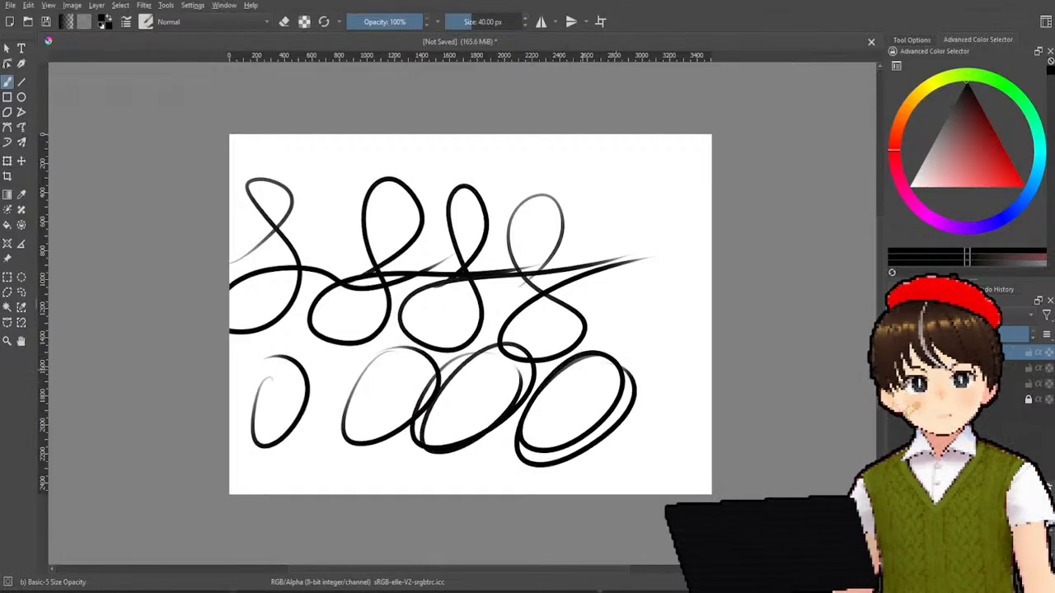
pyautogui.moveTo(333, 383)
pyautogui.mouseDown()
pyautogui.moveTo(314, 449)
pyautogui.moveTo(287, 438)
pyautogui.mouseUp()
pyautogui.moveTo(593, 330); pyautogui.dragTo(503, 243)
pyautogui.moveTo(437, 334)
pyautogui.mouseDown()
pyautogui.moveTo(346, 313)
pyautogui.moveTo(362, 224)
pyautogui.mouseUp()
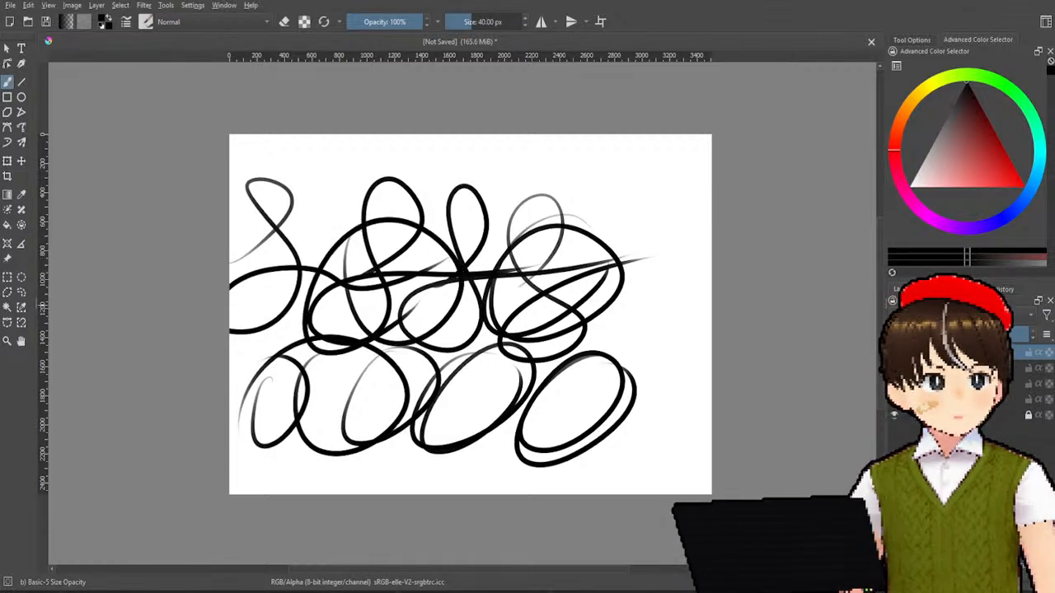
# - Clear the loops from view and draw three full-width rows of overlapping freehand circles
pyautogui.press('Delete')
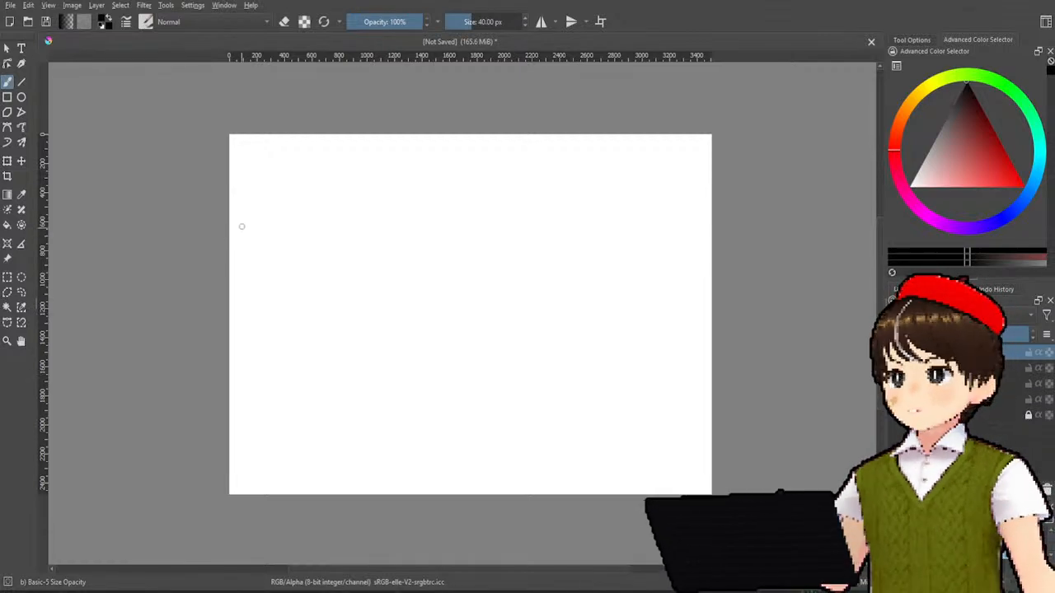
pyautogui.moveTo(246, 215)
pyautogui.mouseDown()
pyautogui.moveTo(236, 201)
pyautogui.moveTo(443, 206)
pyautogui.moveTo(418, 224)
pyautogui.moveTo(543, 240)
pyautogui.moveTo(569, 216)
pyautogui.moveTo(651, 267)
pyautogui.moveTo(700, 243)
pyautogui.mouseUp()
pyautogui.moveTo(245, 341)
pyautogui.mouseDown()
pyautogui.moveTo(258, 392)
pyautogui.moveTo(410, 321)
pyautogui.moveTo(368, 372)
pyautogui.moveTo(394, 309)
pyautogui.moveTo(439, 344)
pyautogui.moveTo(401, 380)
pyautogui.moveTo(525, 346)
pyautogui.moveTo(535, 310)
pyautogui.moveTo(504, 362)
pyautogui.moveTo(667, 289)
pyautogui.moveTo(587, 337)
pyautogui.moveTo(708, 289)
pyautogui.mouseUp()
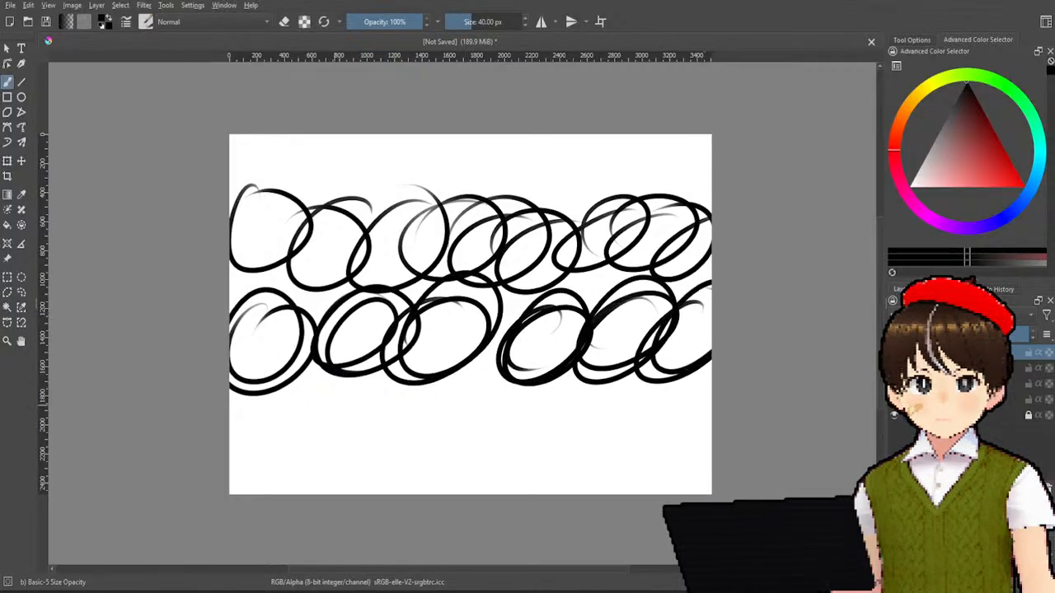
pyautogui.moveTo(247, 387)
pyautogui.mouseDown()
pyautogui.moveTo(292, 383)
pyautogui.moveTo(224, 428)
pyautogui.moveTo(326, 427)
pyautogui.moveTo(327, 475)
pyautogui.moveTo(416, 428)
pyautogui.mouseUp()
pyautogui.moveTo(436, 383); pyautogui.dragTo(429, 470)
pyautogui.moveTo(412, 416)
pyautogui.mouseDown()
pyautogui.moveTo(487, 461)
pyautogui.moveTo(544, 469)
pyautogui.moveTo(576, 387)
pyautogui.moveTo(651, 387)
pyautogui.moveTo(601, 477)
pyautogui.moveTo(569, 490)
pyautogui.mouseUp()
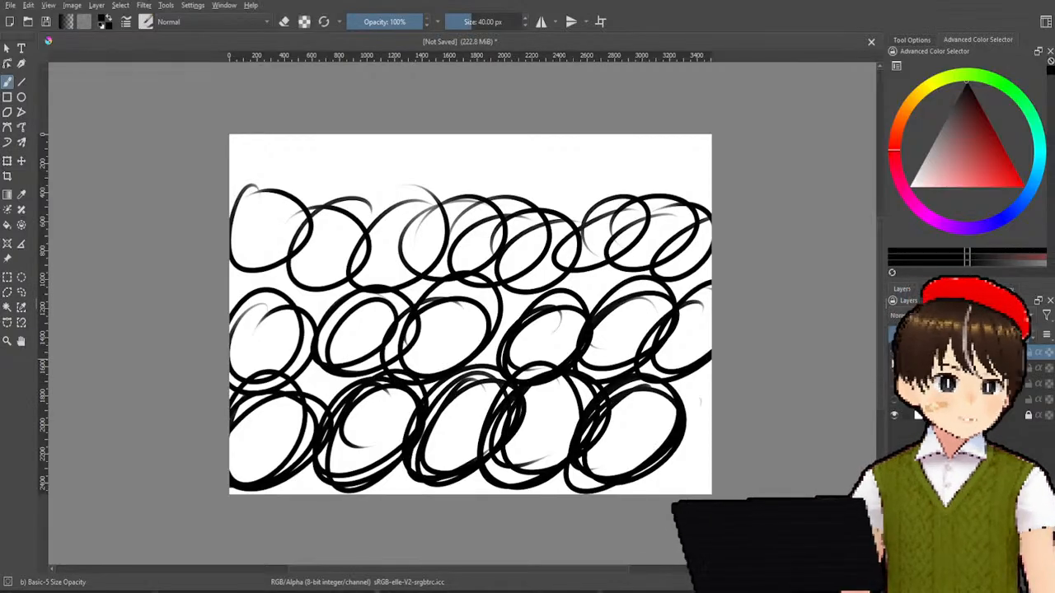
# - Hide the layer of overlapping circles and draw a top row of three single-pass ovals on a new layer
pyautogui.click(894, 353)
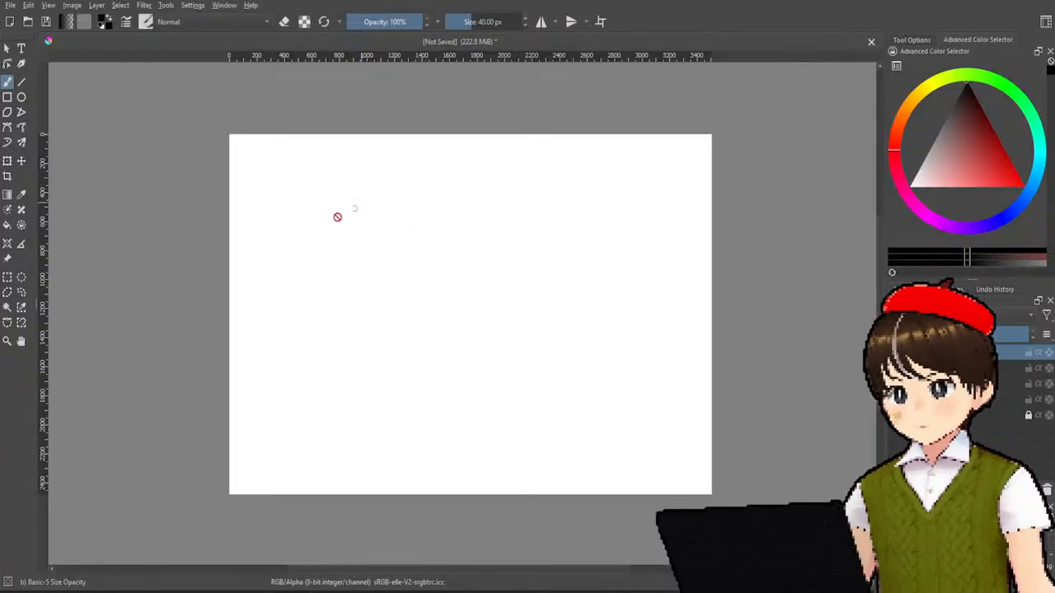
pyautogui.press('Insert')
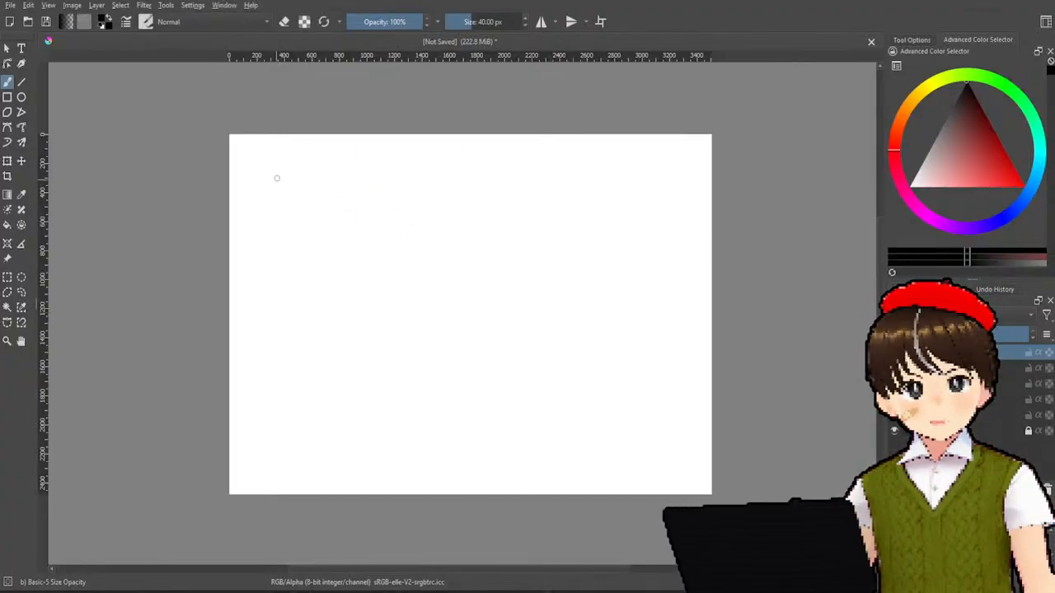
pyautogui.moveTo(279, 165); pyautogui.dragTo(302, 165)
pyautogui.moveTo(425, 172)
pyautogui.mouseDown()
pyautogui.moveTo(390, 199)
pyautogui.moveTo(417, 183)
pyautogui.mouseUp()
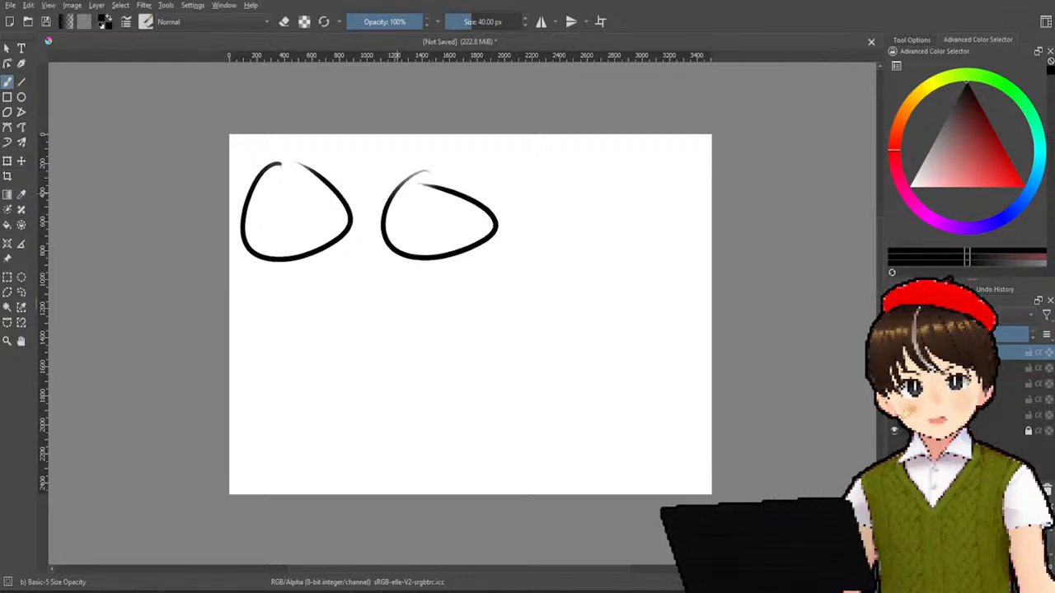
pyautogui.moveTo(579, 167)
pyautogui.mouseDown()
pyautogui.moveTo(651, 222)
pyautogui.moveTo(581, 163)
pyautogui.mouseUp()
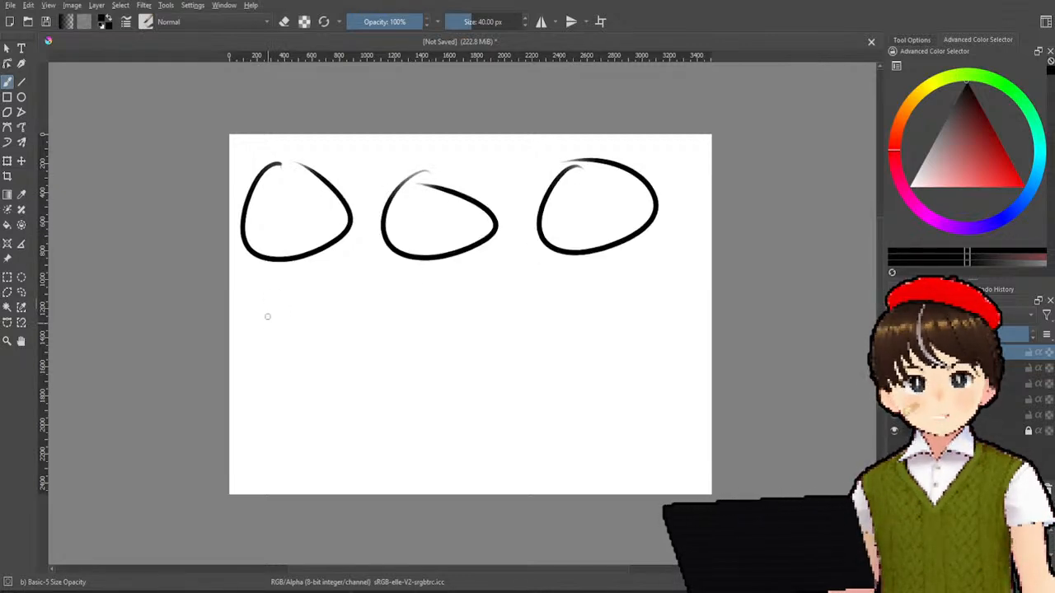
# - Draw a middle row of three circles traced twice and a bottom row of three circles traced several times
pyautogui.moveTo(288, 281)
pyautogui.mouseDown()
pyautogui.moveTo(247, 309)
pyautogui.moveTo(324, 330)
pyautogui.mouseUp()
pyautogui.moveTo(414, 278)
pyautogui.mouseDown()
pyautogui.moveTo(397, 276)
pyautogui.moveTo(465, 269)
pyautogui.mouseUp()
pyautogui.moveTo(572, 281)
pyautogui.mouseDown()
pyautogui.moveTo(664, 317)
pyautogui.moveTo(557, 274)
pyautogui.mouseUp()
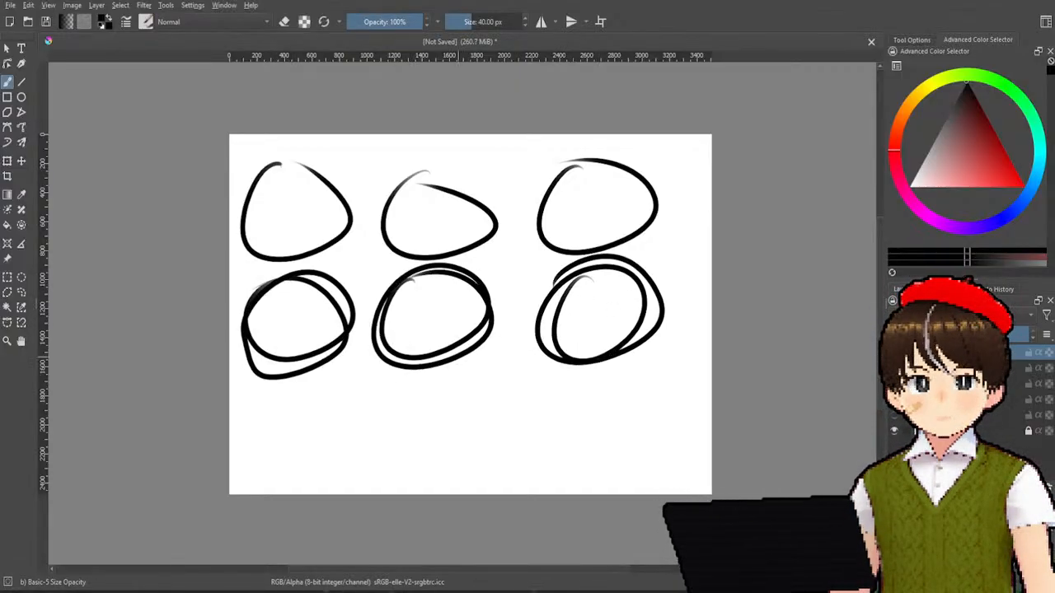
pyautogui.moveTo(292, 397)
pyautogui.mouseDown()
pyautogui.moveTo(339, 444)
pyautogui.moveTo(276, 473)
pyautogui.moveTo(305, 454)
pyautogui.mouseUp()
pyautogui.moveTo(438, 395)
pyautogui.mouseDown()
pyautogui.moveTo(502, 396)
pyautogui.moveTo(463, 476)
pyautogui.moveTo(397, 489)
pyautogui.moveTo(487, 400)
pyautogui.mouseUp()
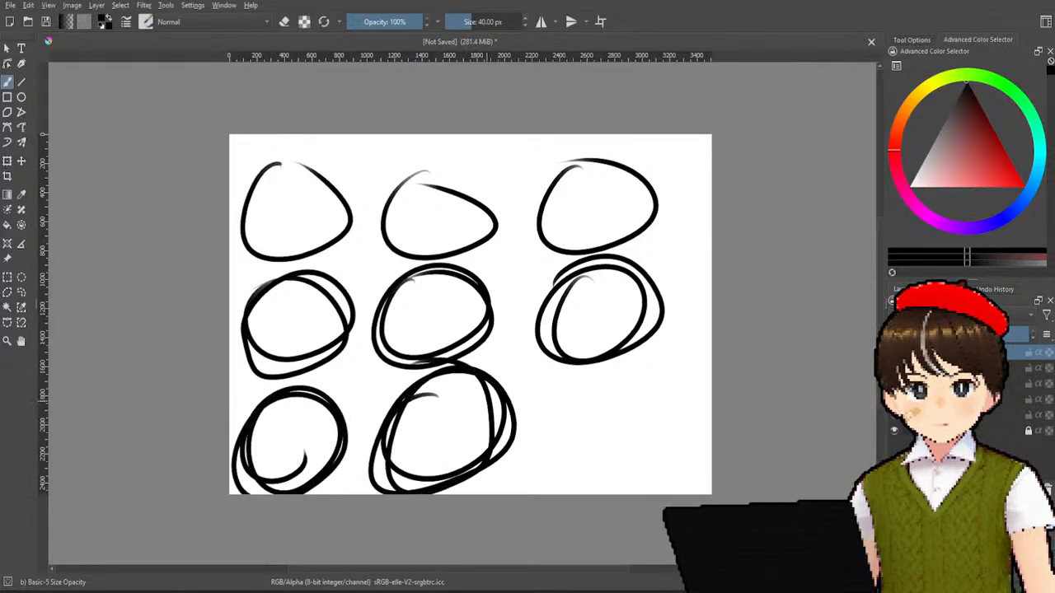
pyautogui.moveTo(645, 397)
pyautogui.mouseDown()
pyautogui.moveTo(626, 472)
pyautogui.moveTo(545, 482)
pyautogui.moveTo(608, 368)
pyautogui.moveTo(640, 394)
pyautogui.moveTo(594, 437)
pyautogui.mouseUp()
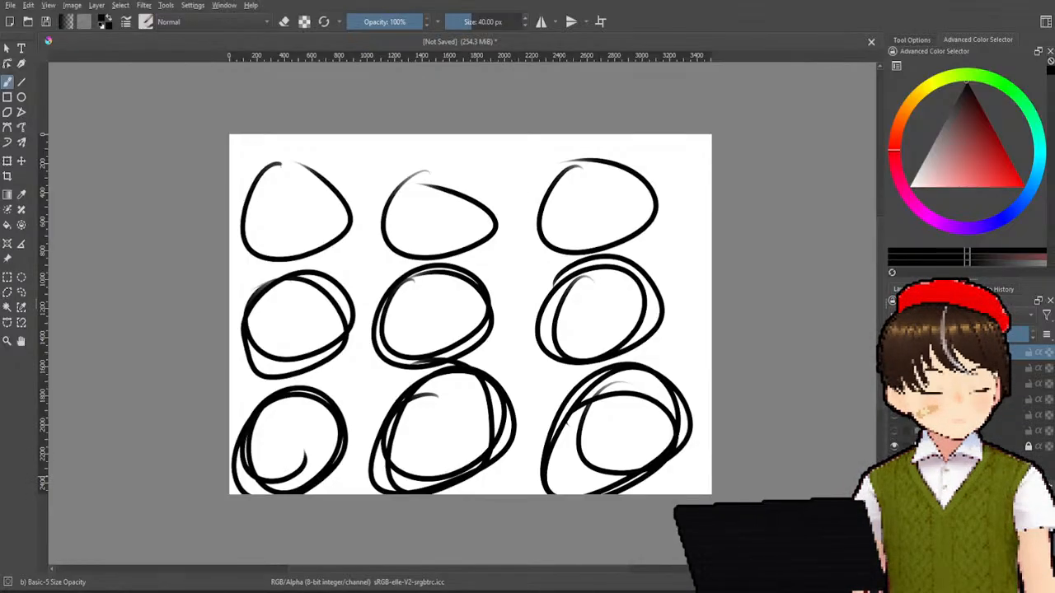
# - Clear the circle grid from view and start a new one with three single-pass circles along the top
pyautogui.press('Delete')
pyautogui.moveTo(292, 173)
pyautogui.mouseDown()
pyautogui.moveTo(347, 224)
pyautogui.moveTo(290, 175)
pyautogui.mouseUp()
pyautogui.moveTo(428, 178); pyautogui.dragTo(445, 175)
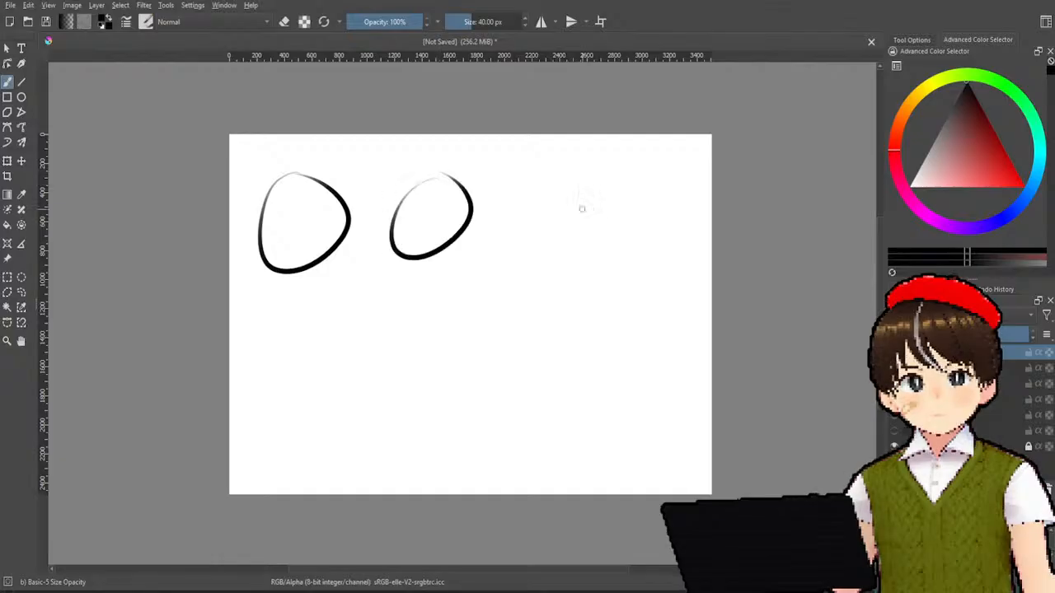
pyautogui.moveTo(567, 183); pyautogui.dragTo(548, 188)
# - Complete the new circle grid with a second row of three retraced circles and a third row of more heavily retraced ones
pyautogui.moveTo(284, 295)
pyautogui.mouseDown()
pyautogui.moveTo(280, 372)
pyautogui.moveTo(231, 326)
pyautogui.mouseUp()
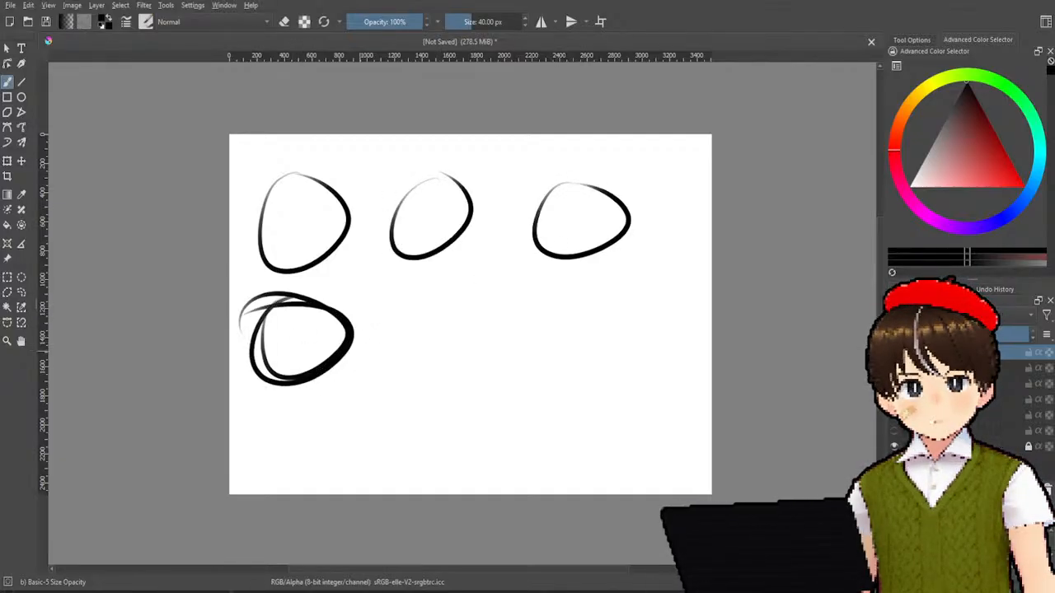
pyautogui.moveTo(439, 290)
pyautogui.mouseDown()
pyautogui.moveTo(394, 328)
pyautogui.moveTo(430, 282)
pyautogui.moveTo(461, 362)
pyautogui.mouseUp()
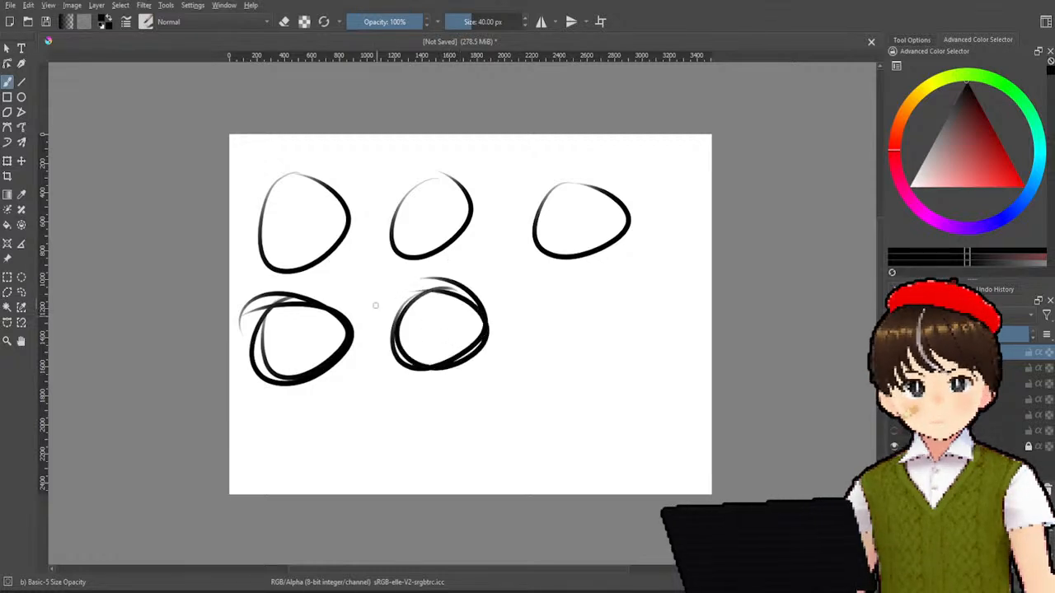
pyautogui.moveTo(585, 285)
pyautogui.mouseDown()
pyautogui.moveTo(569, 367)
pyautogui.moveTo(544, 318)
pyautogui.mouseUp()
pyautogui.moveTo(307, 393); pyautogui.dragTo(262, 428)
pyautogui.moveTo(308, 397); pyautogui.dragTo(262, 449)
pyautogui.moveTo(445, 405)
pyautogui.mouseDown()
pyautogui.moveTo(487, 474)
pyautogui.moveTo(416, 406)
pyautogui.moveTo(452, 402)
pyautogui.mouseUp()
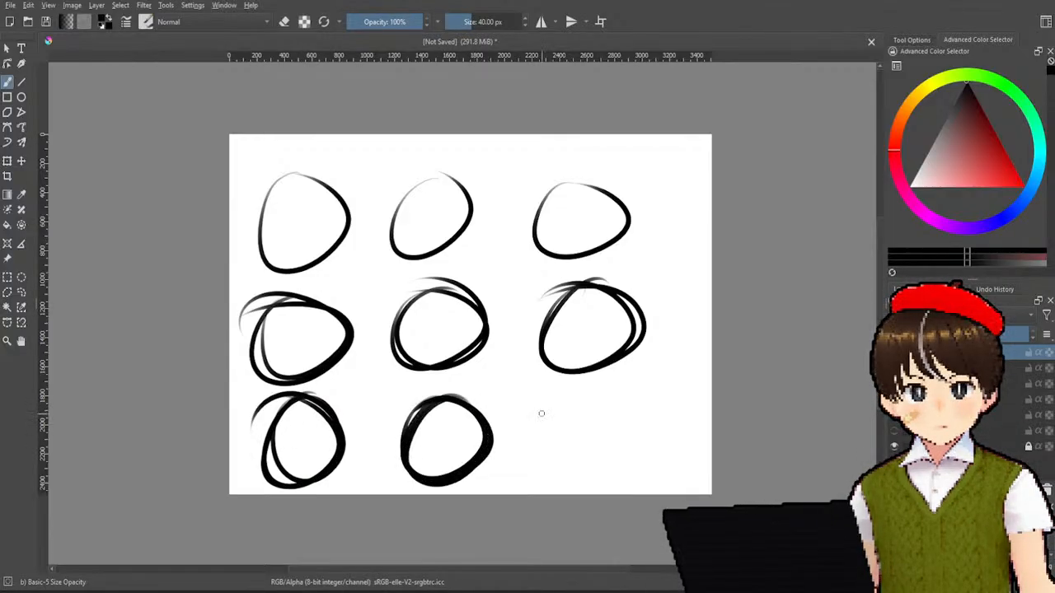
pyautogui.moveTo(593, 420)
pyautogui.mouseDown()
pyautogui.moveTo(553, 451)
pyautogui.moveTo(613, 421)
pyautogui.moveTo(620, 432)
pyautogui.moveTo(547, 449)
pyautogui.mouseUp()
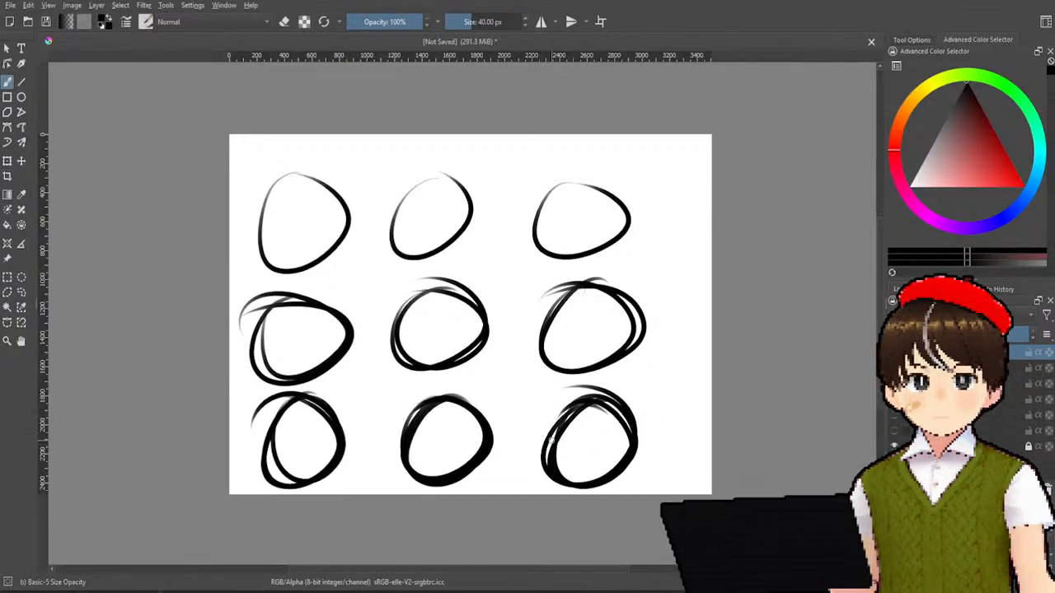
# - Label the three circle rows 1, 2 and 3 beside their last circles, adding a small pointer under each number
pyautogui.moveTo(660, 206); pyautogui.dragTo(660, 241)
pyautogui.moveTo(645, 235); pyautogui.dragTo(672, 222)
pyautogui.moveTo(661, 301)
pyautogui.mouseDown()
pyautogui.moveTo(659, 334)
pyautogui.moveTo(688, 328)
pyautogui.mouseUp()
pyautogui.moveTo(663, 401)
pyautogui.mouseDown()
pyautogui.moveTo(659, 444)
pyautogui.moveTo(671, 453)
pyautogui.moveTo(694, 425)
pyautogui.mouseUp()
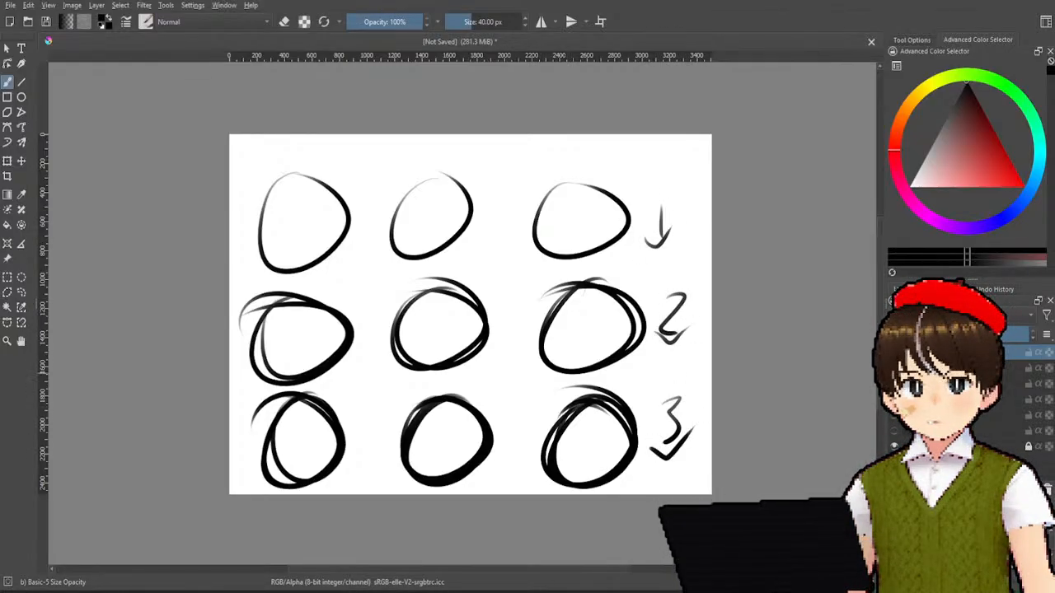
# - Hide the circle grid and build a small circle-like octagon from short straight strokes on a new layer
pyautogui.press('Insert')
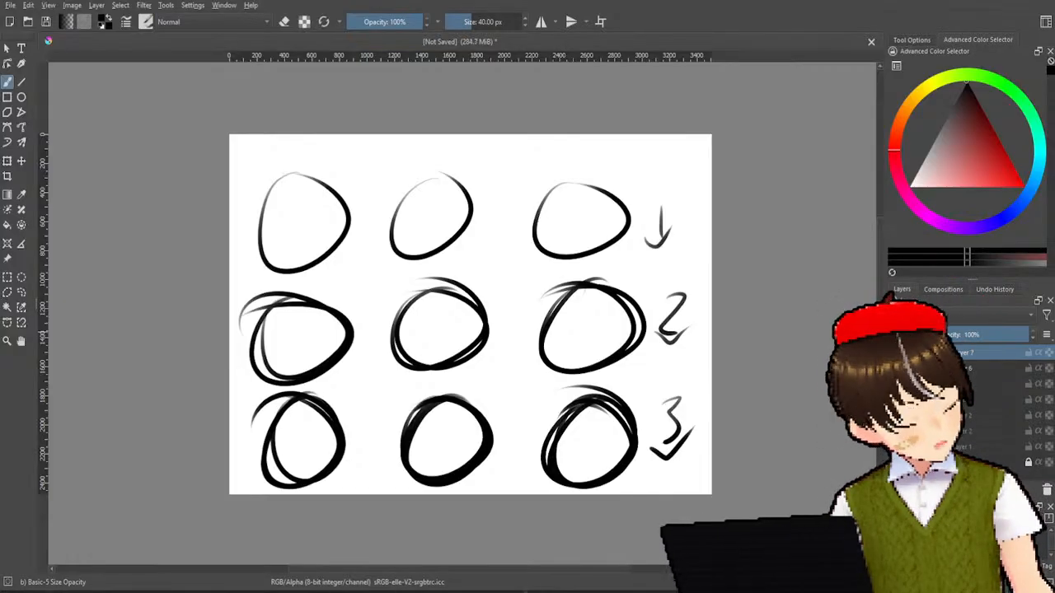
pyautogui.click(893, 368)
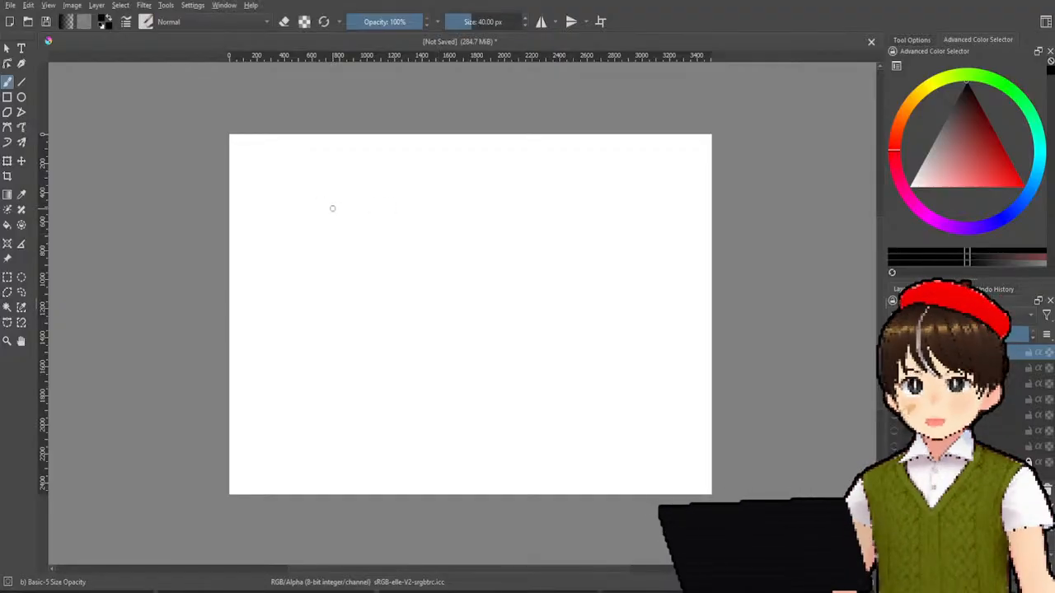
pyautogui.moveTo(287, 179); pyautogui.dragTo(314, 177)
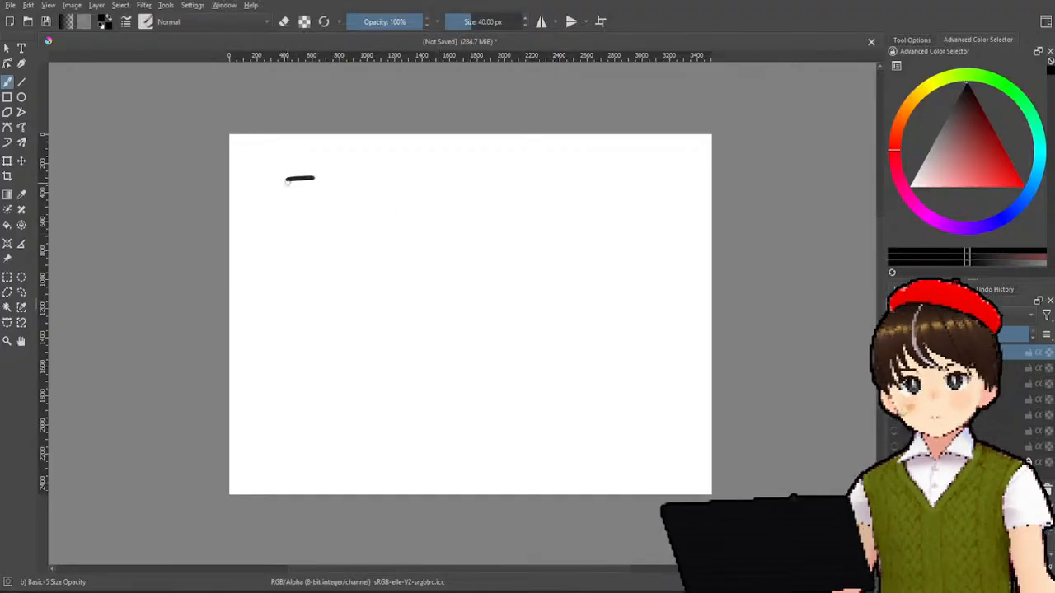
pyautogui.moveTo(275, 219)
pyautogui.mouseDown()
pyautogui.moveTo(282, 233)
pyautogui.moveTo(328, 219)
pyautogui.mouseUp()
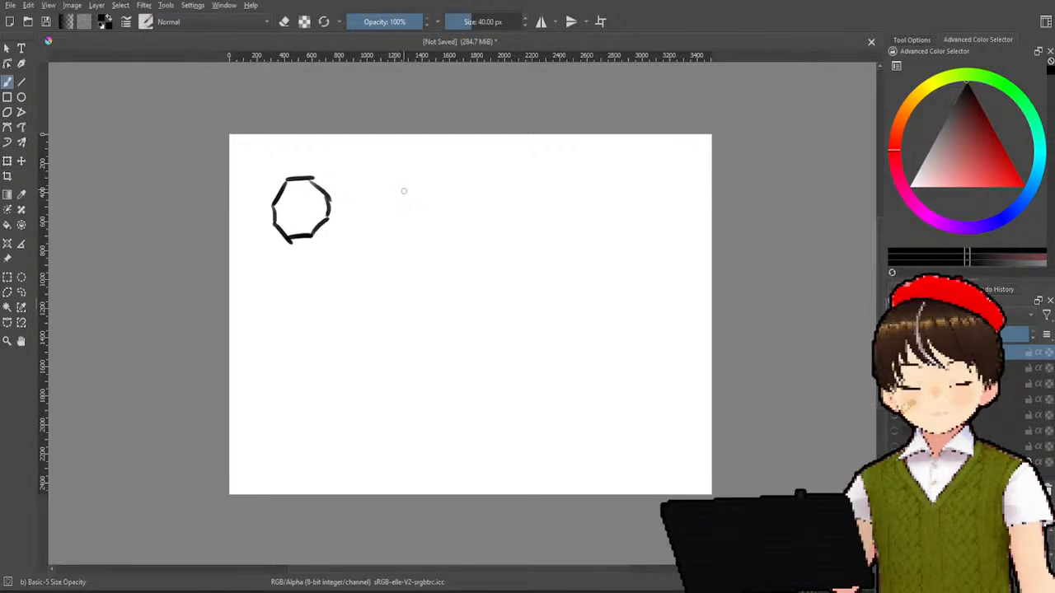
# - Draw three larger straight-stroke polygons along the top row, another below them, and three sides of a square beside it
pyautogui.moveTo(387, 179)
pyautogui.mouseDown()
pyautogui.moveTo(430, 177)
pyautogui.moveTo(450, 206)
pyautogui.moveTo(437, 243)
pyautogui.moveTo(393, 250)
pyautogui.moveTo(376, 230)
pyautogui.moveTo(393, 172)
pyautogui.mouseUp()
pyautogui.moveTo(500, 174)
pyautogui.mouseDown()
pyautogui.moveTo(547, 173)
pyautogui.moveTo(569, 211)
pyautogui.moveTo(563, 244)
pyautogui.moveTo(528, 258)
pyautogui.moveTo(497, 254)
pyautogui.moveTo(488, 216)
pyautogui.moveTo(499, 175)
pyautogui.mouseUp()
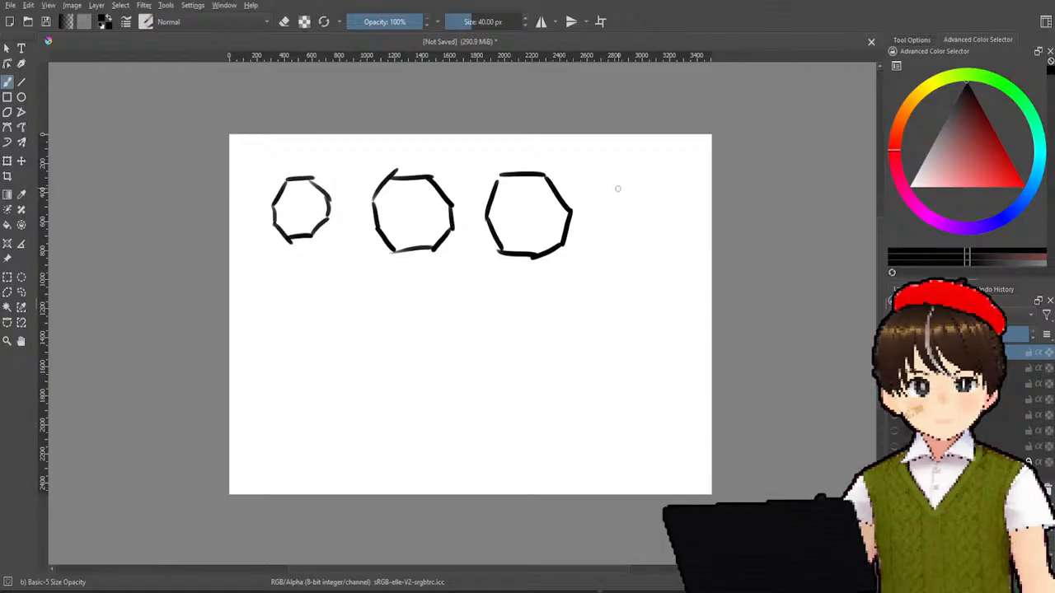
pyautogui.moveTo(622, 174)
pyautogui.mouseDown()
pyautogui.moveTo(668, 170)
pyautogui.moveTo(687, 232)
pyautogui.moveTo(672, 270)
pyautogui.moveTo(631, 273)
pyautogui.moveTo(607, 248)
pyautogui.moveTo(601, 209)
pyautogui.moveTo(624, 167)
pyautogui.mouseUp()
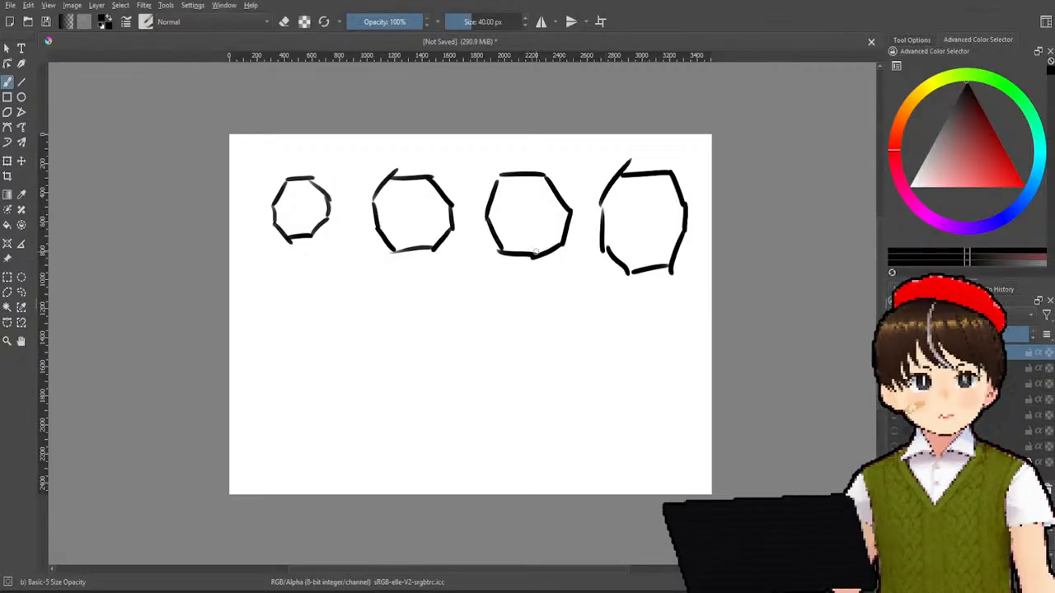
pyautogui.moveTo(284, 304)
pyautogui.mouseDown()
pyautogui.moveTo(330, 294)
pyautogui.moveTo(346, 323)
pyautogui.moveTo(352, 361)
pyautogui.moveTo(332, 389)
pyautogui.moveTo(304, 393)
pyautogui.moveTo(274, 372)
pyautogui.moveTo(266, 338)
pyautogui.moveTo(288, 294)
pyautogui.mouseUp()
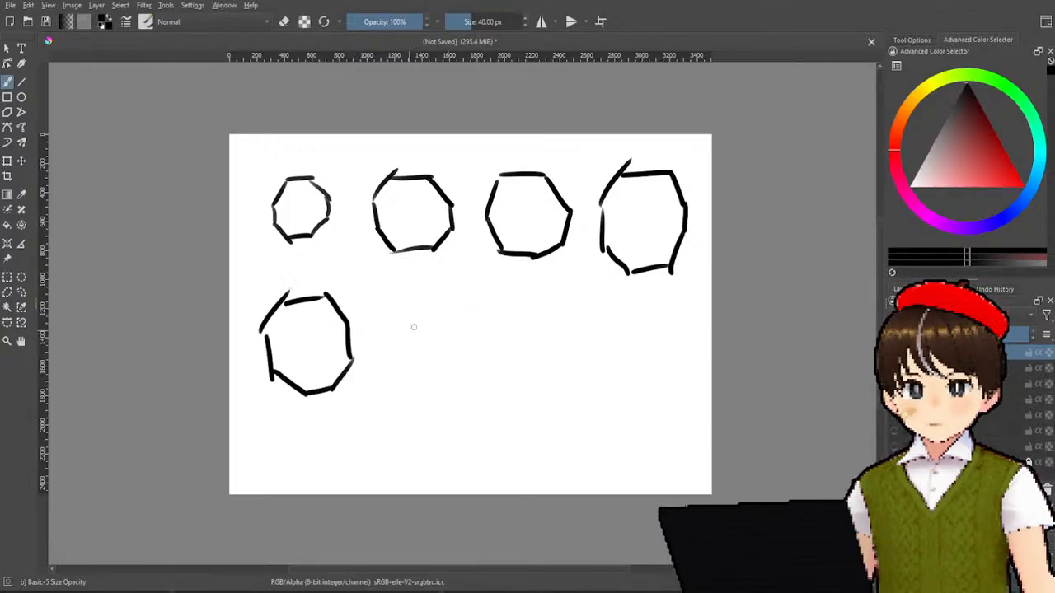
pyautogui.moveTo(398, 307)
pyautogui.mouseDown()
pyautogui.moveTo(393, 364)
pyautogui.moveTo(452, 350)
pyautogui.moveTo(452, 367)
pyautogui.mouseUp()
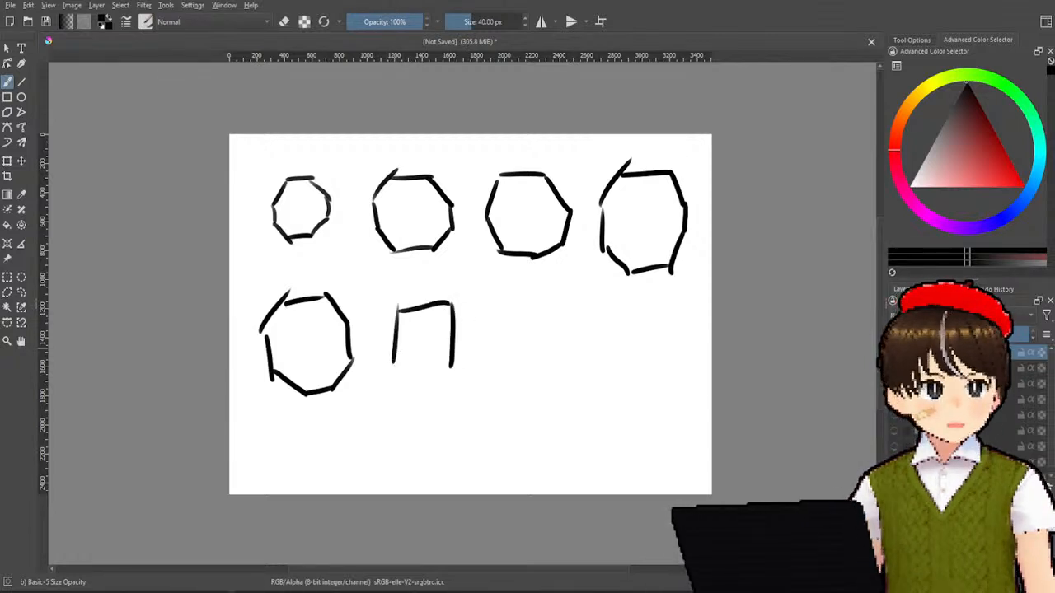
# - Clear the polygons from view and draw a top row of a dot, line, triangle, square, pentagon and two joined strokes
pyautogui.press('Delete')
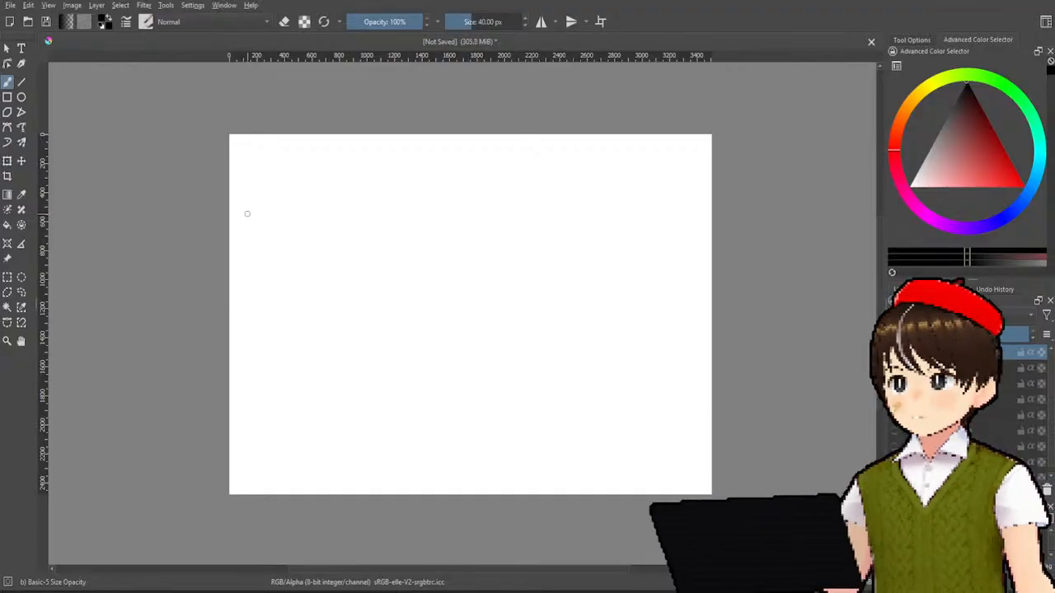
pyautogui.click(273, 198)
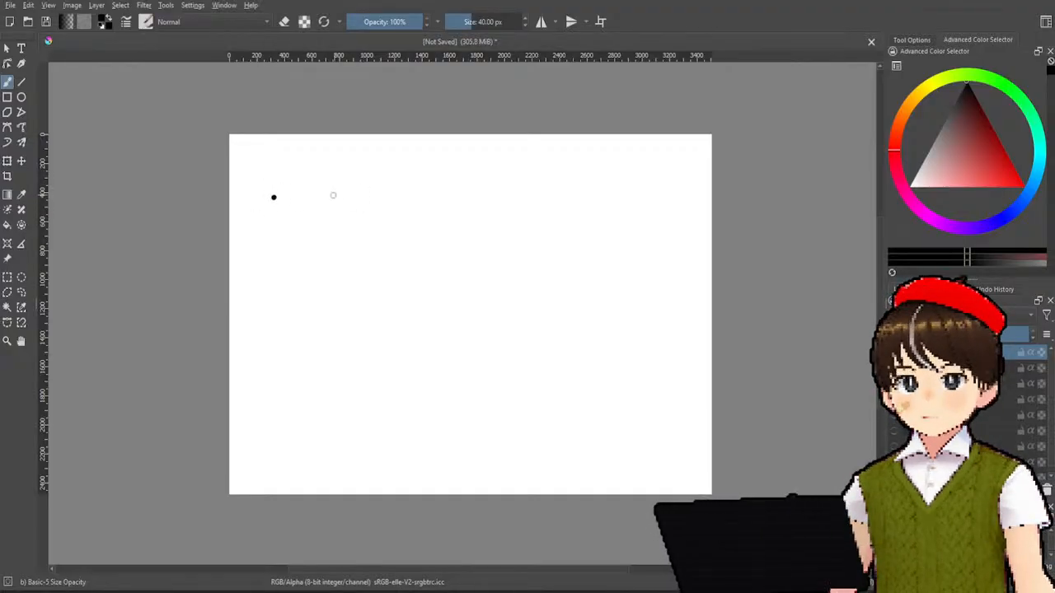
pyautogui.moveTo(323, 197); pyautogui.dragTo(354, 196)
pyautogui.moveTo(418, 175)
pyautogui.mouseDown()
pyautogui.moveTo(402, 201)
pyautogui.moveTo(486, 201)
pyautogui.moveTo(531, 175)
pyautogui.moveTo(539, 202)
pyautogui.moveTo(580, 168)
pyautogui.moveTo(593, 183)
pyautogui.mouseUp()
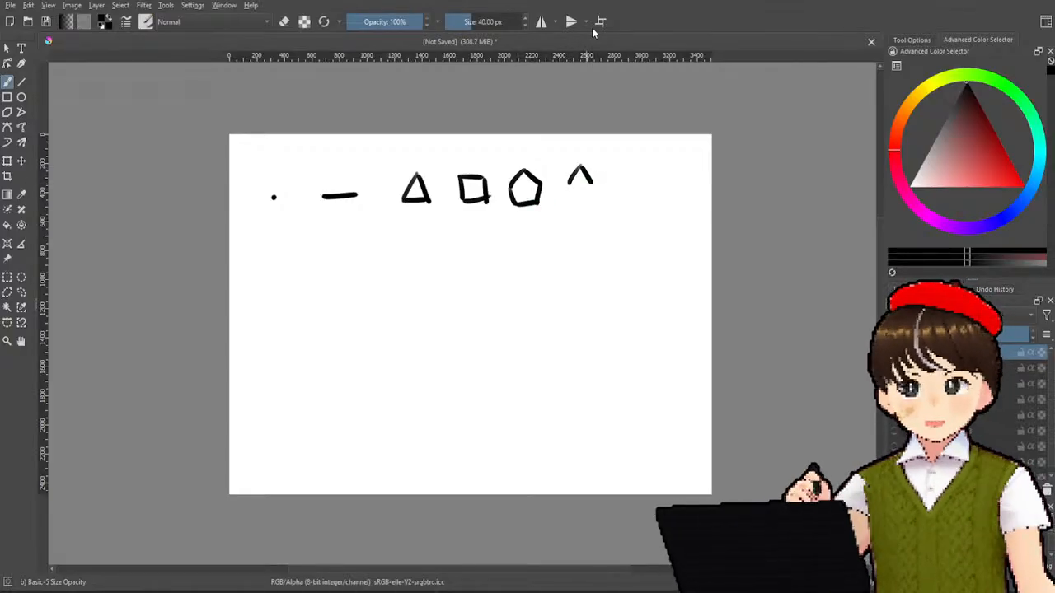
# - Draw a second row of a dot, line, triangle, square and pentagon, cross out the misshapen hexagon, and add a new hexagon
pyautogui.click(268, 248)
pyautogui.moveTo(304, 243)
pyautogui.mouseDown()
pyautogui.moveTo(405, 245)
pyautogui.moveTo(406, 256)
pyautogui.mouseUp()
pyautogui.moveTo(407, 225)
pyautogui.mouseDown()
pyautogui.moveTo(433, 228)
pyautogui.moveTo(405, 254)
pyautogui.moveTo(470, 229)
pyautogui.moveTo(477, 254)
pyautogui.moveTo(456, 254)
pyautogui.mouseUp()
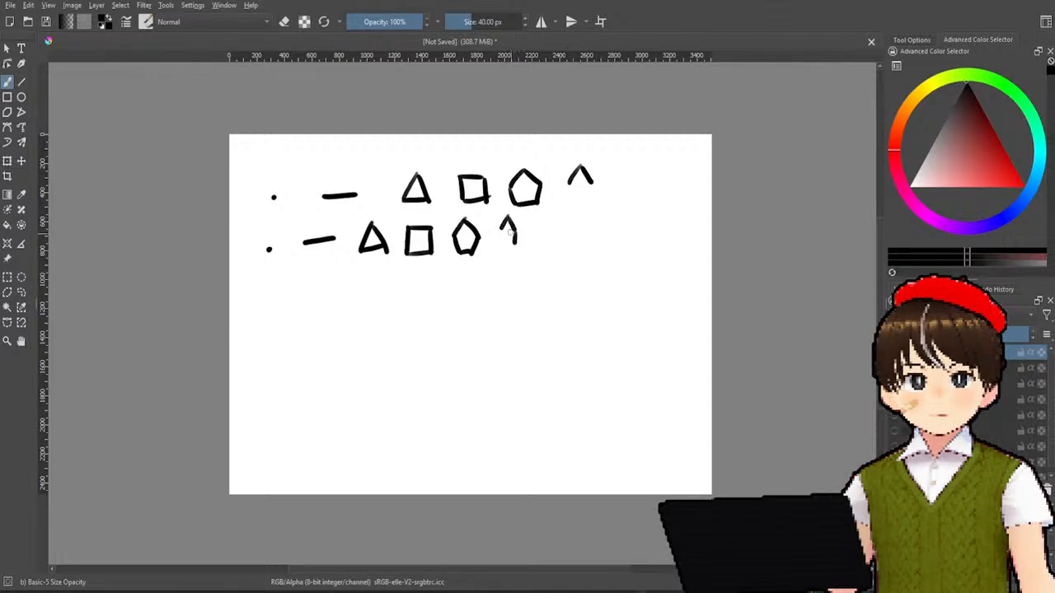
pyautogui.moveTo(515, 236)
pyautogui.mouseDown()
pyautogui.moveTo(510, 256)
pyautogui.moveTo(528, 238)
pyautogui.mouseUp()
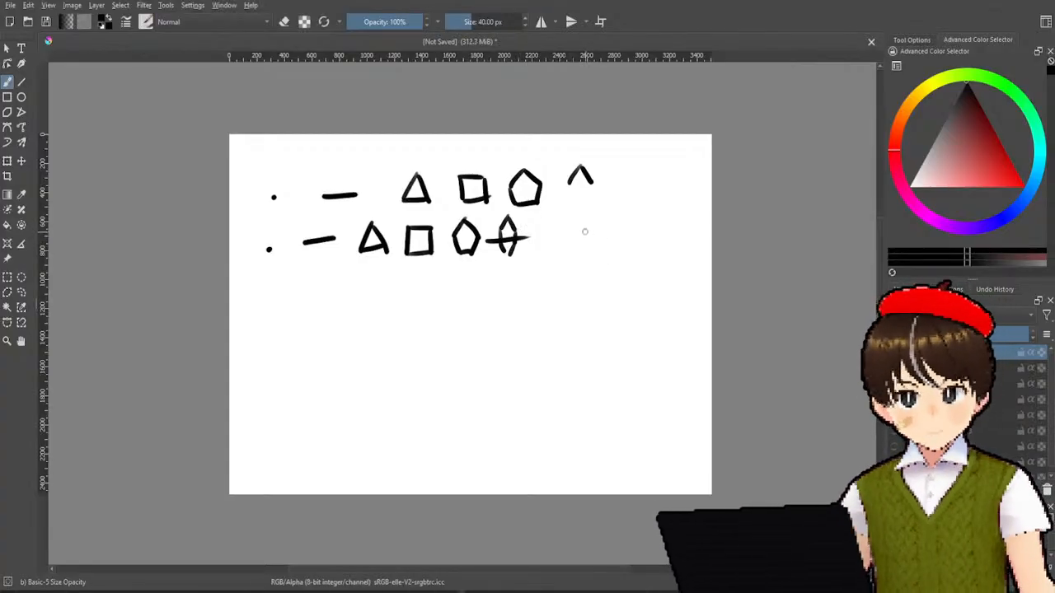
pyautogui.moveTo(582, 213)
pyautogui.mouseDown()
pyautogui.moveTo(564, 213)
pyautogui.moveTo(553, 234)
pyautogui.mouseUp()
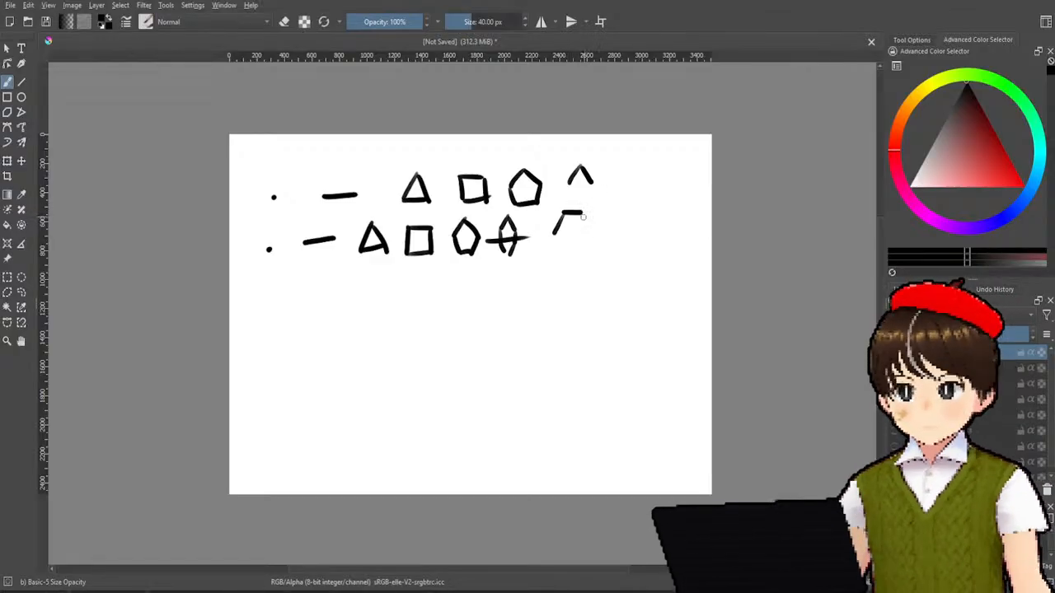
pyautogui.moveTo(582, 213)
pyautogui.mouseDown()
pyautogui.moveTo(589, 232)
pyautogui.moveTo(570, 250)
pyautogui.moveTo(587, 242)
pyautogui.mouseUp()
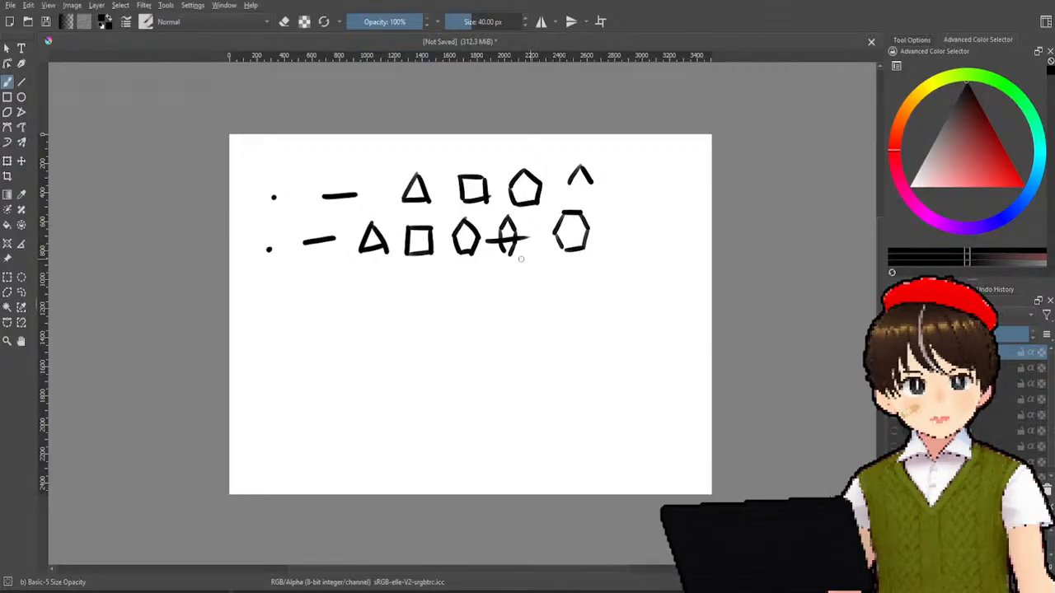
# - Draw a third row progressing from a dot and line through a triangle, square, pentagon, hexagon and heptagon to an octagon
pyautogui.moveTo(281, 289); pyautogui.dragTo(354, 304)
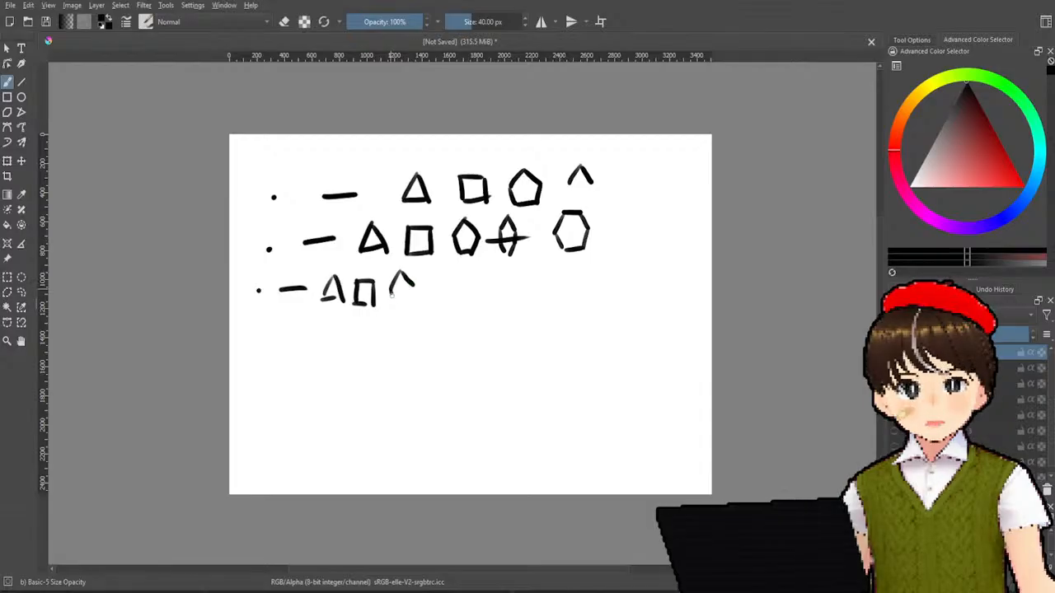
pyautogui.moveTo(413, 284); pyautogui.dragTo(395, 301)
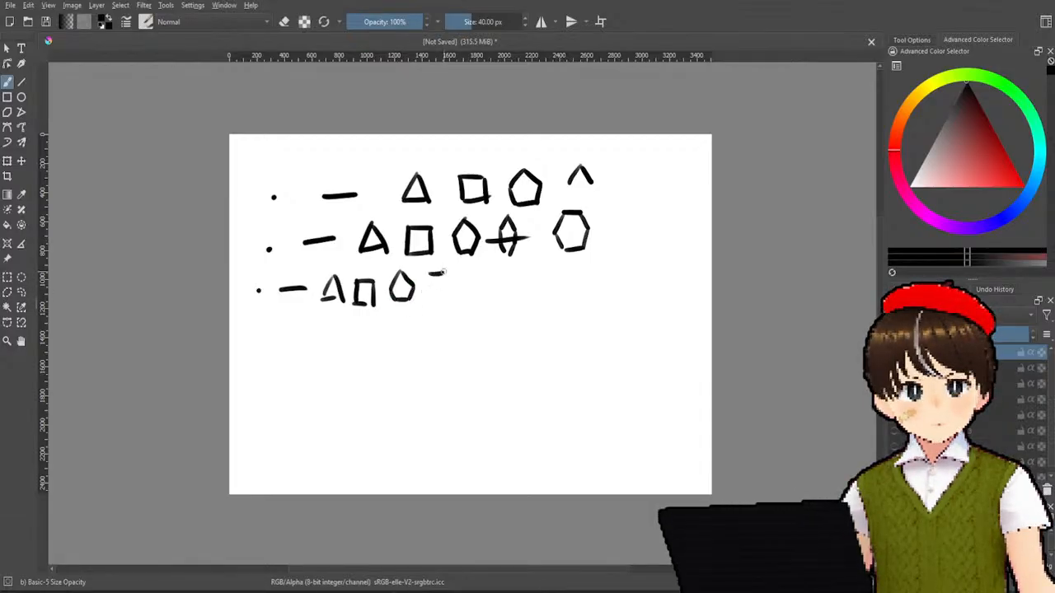
pyautogui.moveTo(437, 294); pyautogui.dragTo(448, 288)
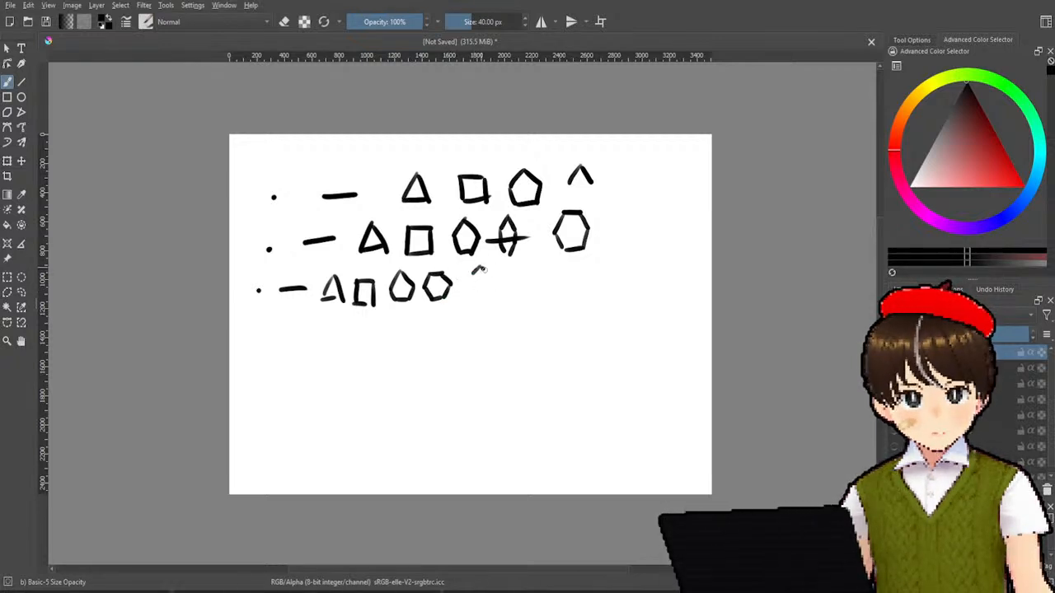
pyautogui.moveTo(475, 272)
pyautogui.mouseDown()
pyautogui.moveTo(470, 285)
pyautogui.moveTo(491, 286)
pyautogui.mouseUp()
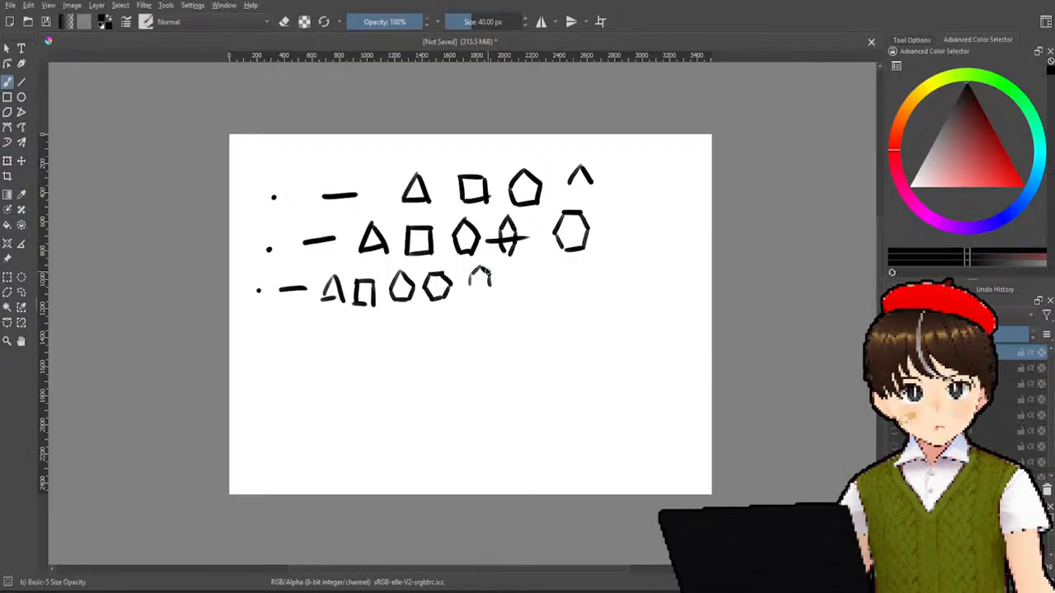
pyautogui.moveTo(490, 286); pyautogui.dragTo(484, 296)
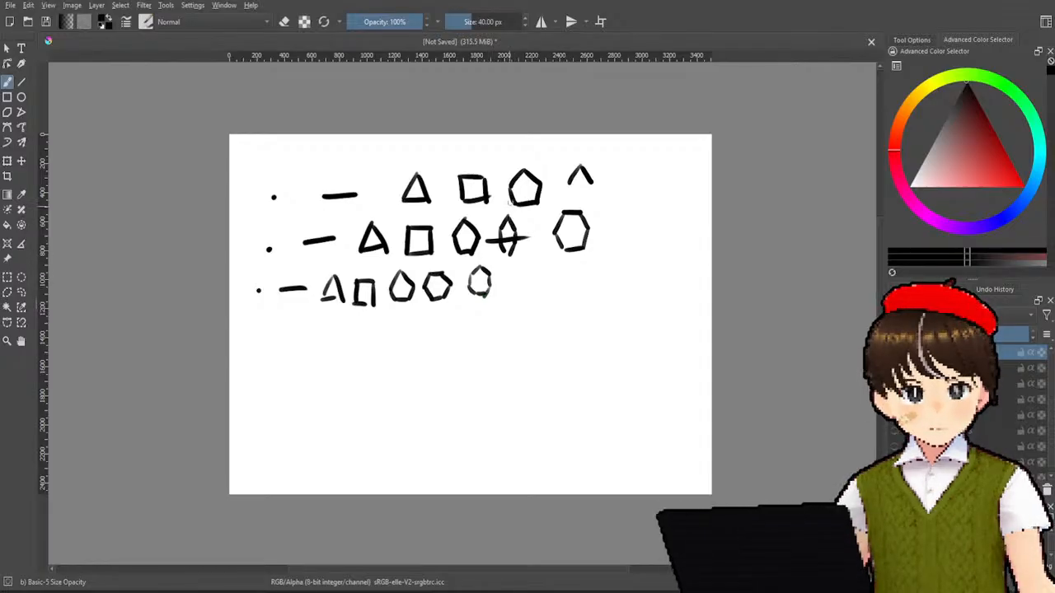
pyautogui.moveTo(512, 270)
pyautogui.mouseDown()
pyautogui.moveTo(531, 270)
pyautogui.moveTo(504, 287)
pyautogui.moveTo(506, 303)
pyautogui.moveTo(523, 307)
pyautogui.moveTo(537, 272)
pyautogui.mouseUp()
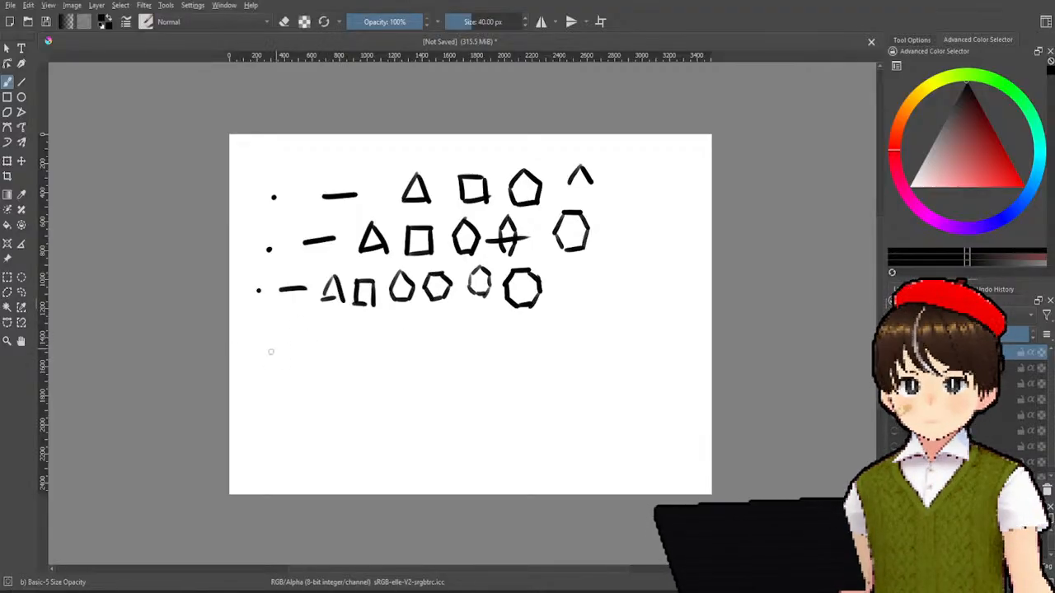
# - Draw a larger fourth row with a thick ring, line, triangle, square, pentagon, hexagon, heptagon and octagon
pyautogui.moveTo(258, 348)
pyautogui.mouseDown()
pyautogui.moveTo(320, 360)
pyautogui.moveTo(349, 346)
pyautogui.moveTo(335, 376)
pyautogui.mouseUp()
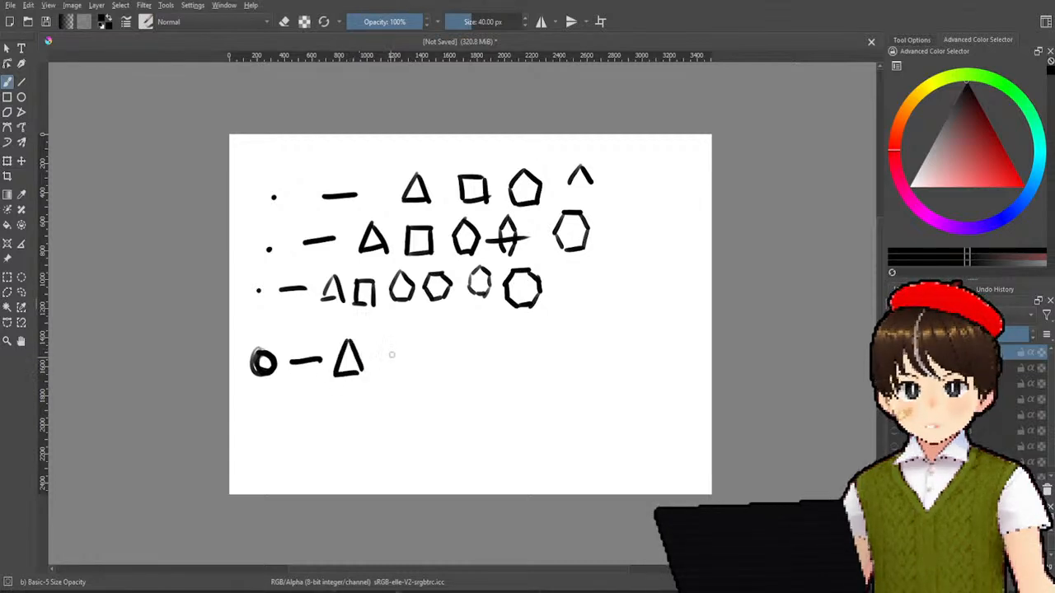
pyautogui.moveTo(379, 345)
pyautogui.mouseDown()
pyautogui.moveTo(379, 377)
pyautogui.moveTo(407, 342)
pyautogui.moveTo(407, 377)
pyautogui.moveTo(378, 377)
pyautogui.mouseUp()
pyautogui.moveTo(430, 352)
pyautogui.mouseDown()
pyautogui.moveTo(443, 331)
pyautogui.moveTo(463, 355)
pyautogui.moveTo(435, 361)
pyautogui.moveTo(455, 372)
pyautogui.moveTo(462, 365)
pyautogui.moveTo(451, 377)
pyautogui.mouseUp()
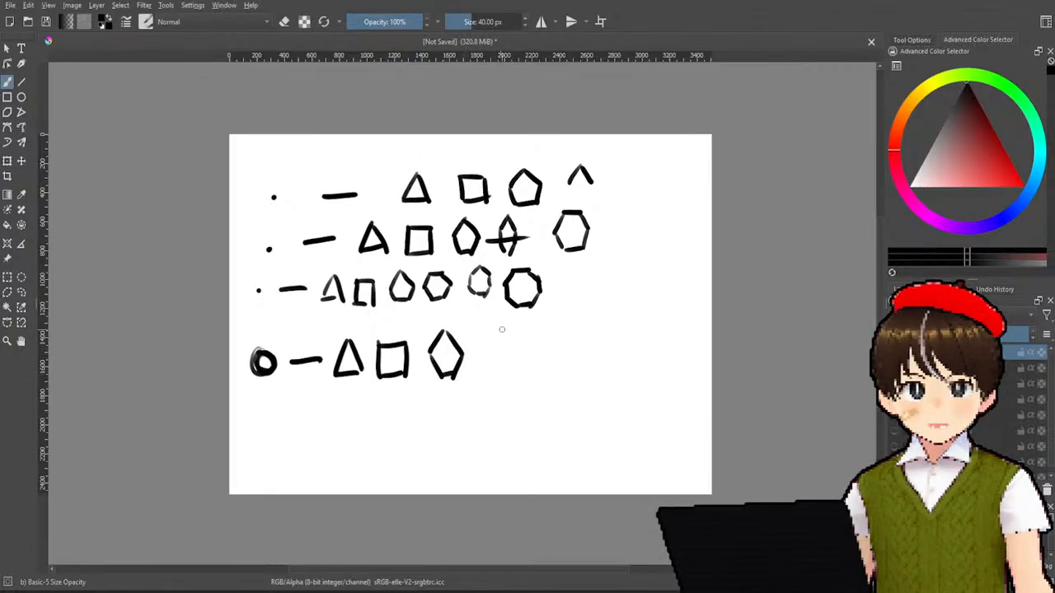
pyautogui.moveTo(492, 330)
pyautogui.mouseDown()
pyautogui.moveTo(520, 333)
pyautogui.moveTo(478, 355)
pyautogui.moveTo(534, 347)
pyautogui.moveTo(503, 377)
pyautogui.moveTo(519, 377)
pyautogui.mouseUp()
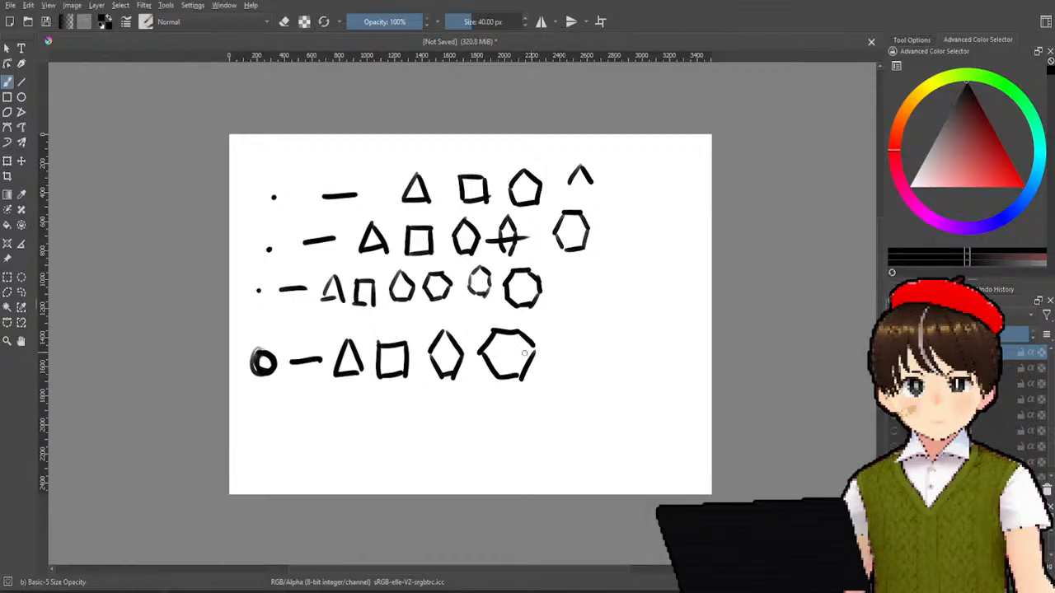
pyautogui.moveTo(581, 315)
pyautogui.mouseDown()
pyautogui.moveTo(601, 338)
pyautogui.moveTo(554, 346)
pyautogui.moveTo(552, 355)
pyautogui.moveTo(570, 378)
pyautogui.moveTo(592, 376)
pyautogui.moveTo(605, 361)
pyautogui.mouseUp()
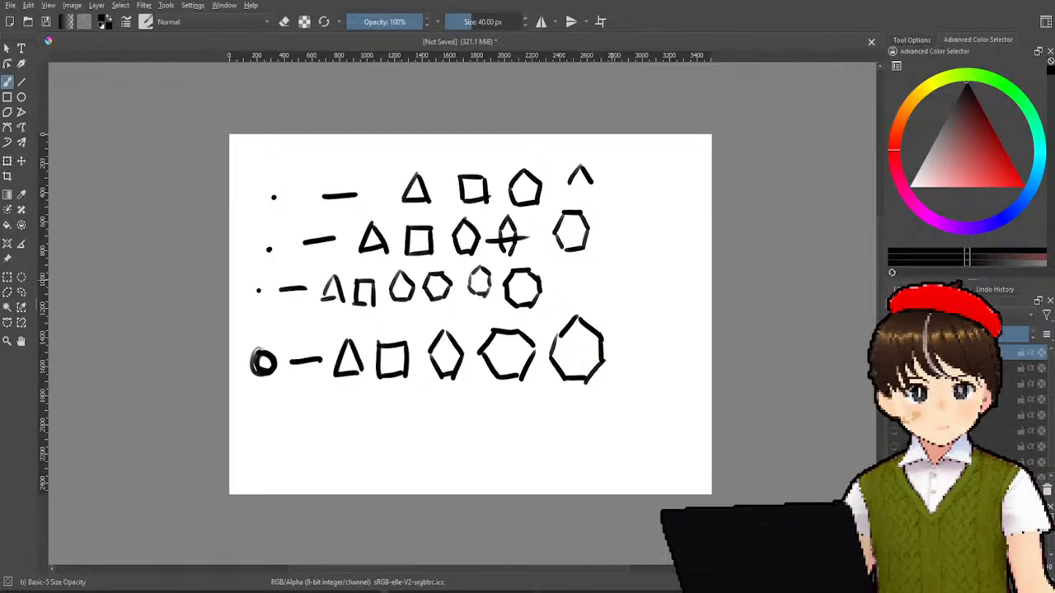
pyautogui.moveTo(631, 323)
pyautogui.mouseDown()
pyautogui.moveTo(670, 327)
pyautogui.moveTo(695, 348)
pyautogui.moveTo(686, 343)
pyautogui.moveTo(687, 369)
pyautogui.moveTo(669, 384)
pyautogui.moveTo(638, 384)
pyautogui.moveTo(622, 366)
pyautogui.moveTo(638, 387)
pyautogui.moveTo(632, 323)
pyautogui.mouseUp()
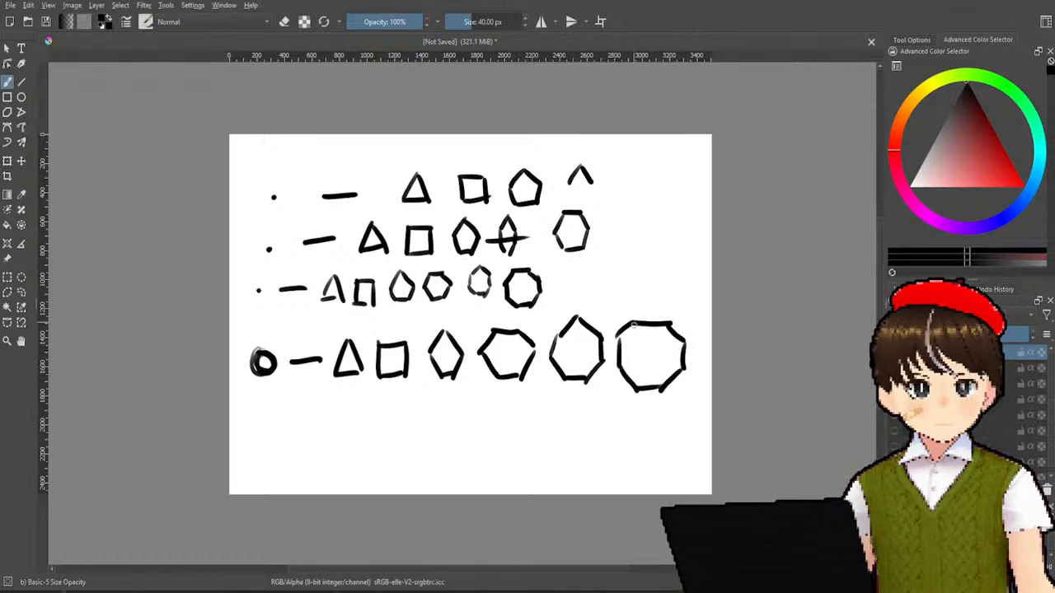
# - Add check marks above the fourth row's heptagon and pentagon, and clear all the shapes from the canvas
pyautogui.moveTo(602, 286); pyautogui.dragTo(588, 304)
pyautogui.moveTo(578, 298); pyautogui.dragTo(614, 290)
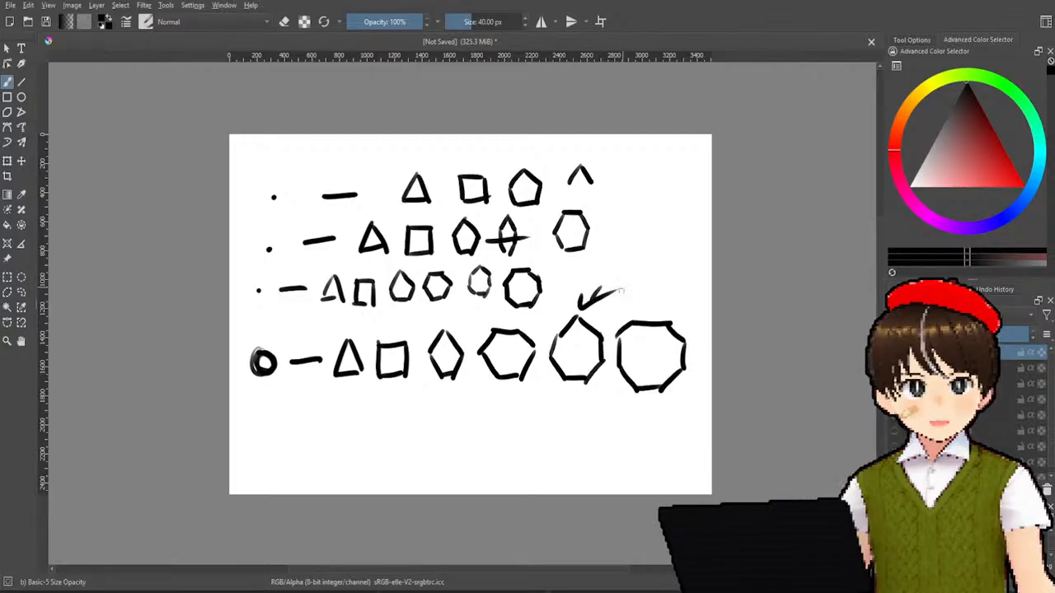
pyautogui.moveTo(467, 314)
pyautogui.mouseDown()
pyautogui.moveTo(455, 332)
pyautogui.moveTo(479, 318)
pyautogui.mouseUp()
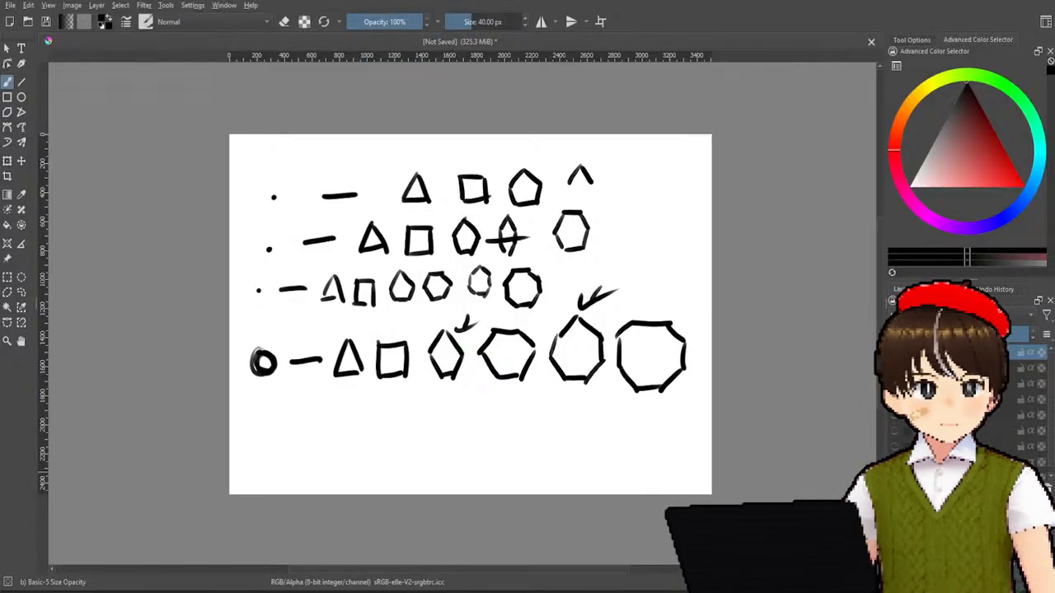
pyautogui.press('Delete')
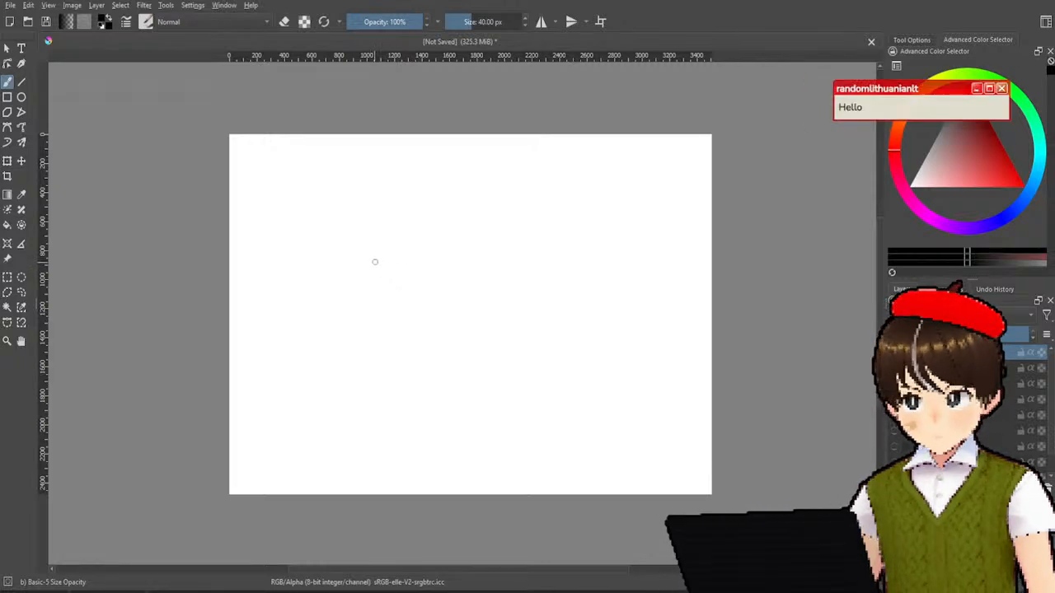
pyautogui.moveTo(336, 276)
pyautogui.mouseDown()
pyautogui.moveTo(341, 235)
pyautogui.moveTo(385, 215)
pyautogui.mouseUp()
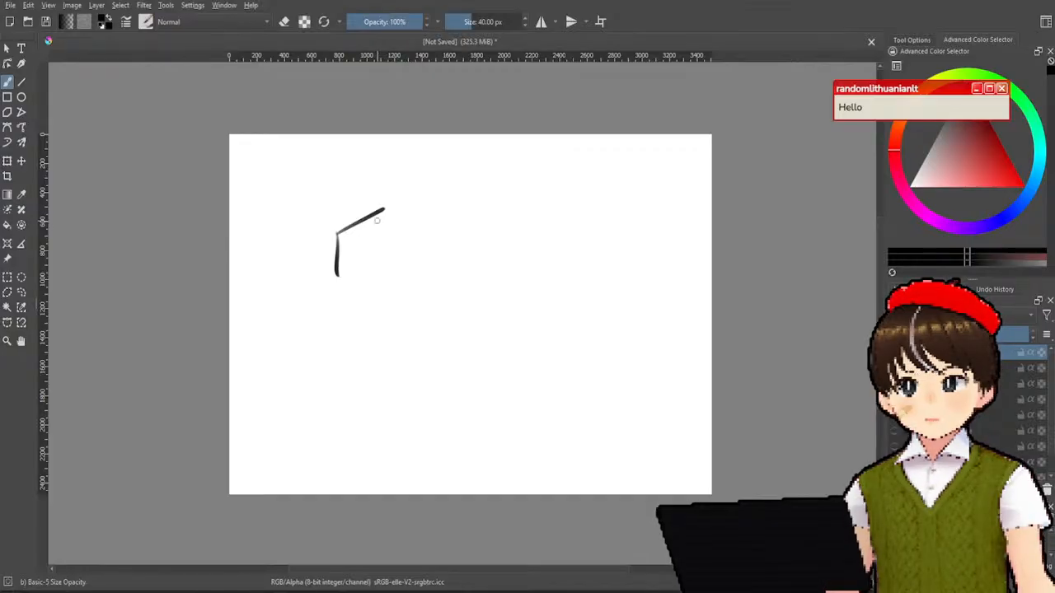
pyautogui.rightClick(384, 214)
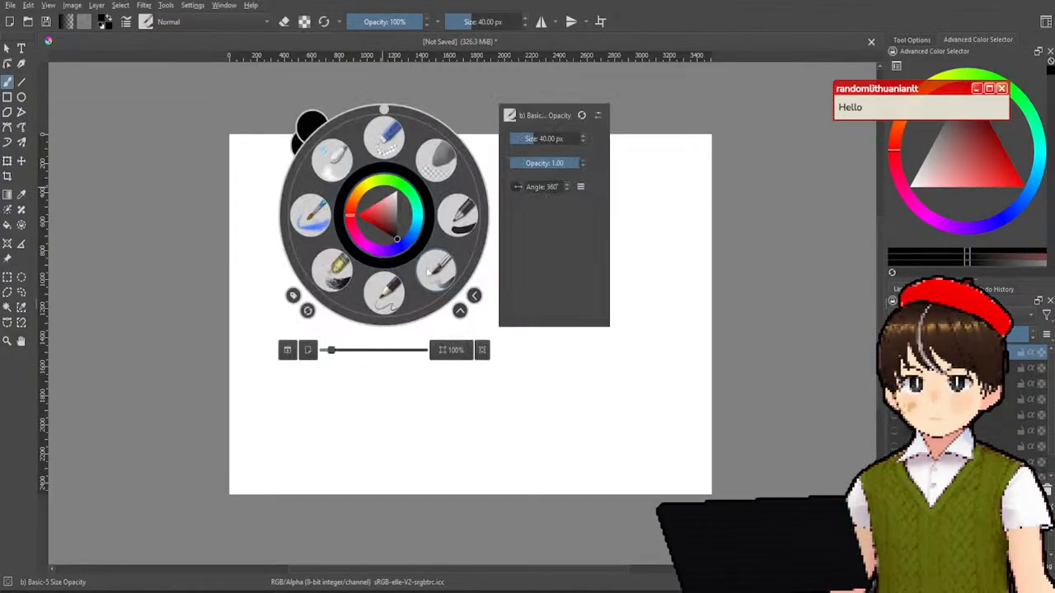
pyautogui.click(433, 160)
pyautogui.moveTo(387, 211); pyautogui.dragTo(347, 243)
pyautogui.moveTo(336, 288); pyautogui.dragTo(337, 264)
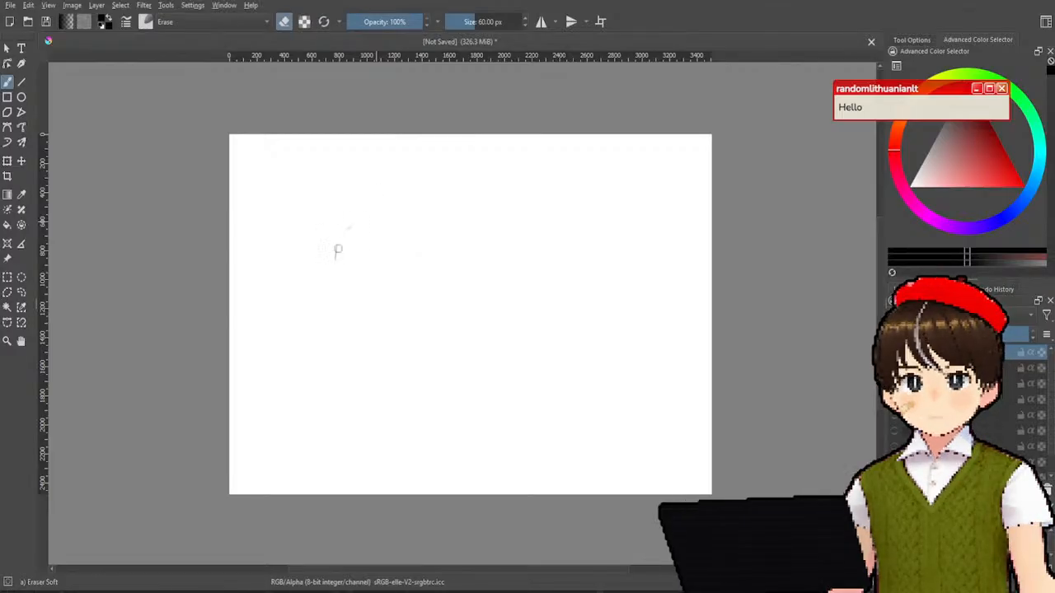
pyautogui.rightClick(381, 145)
pyautogui.click(392, 258)
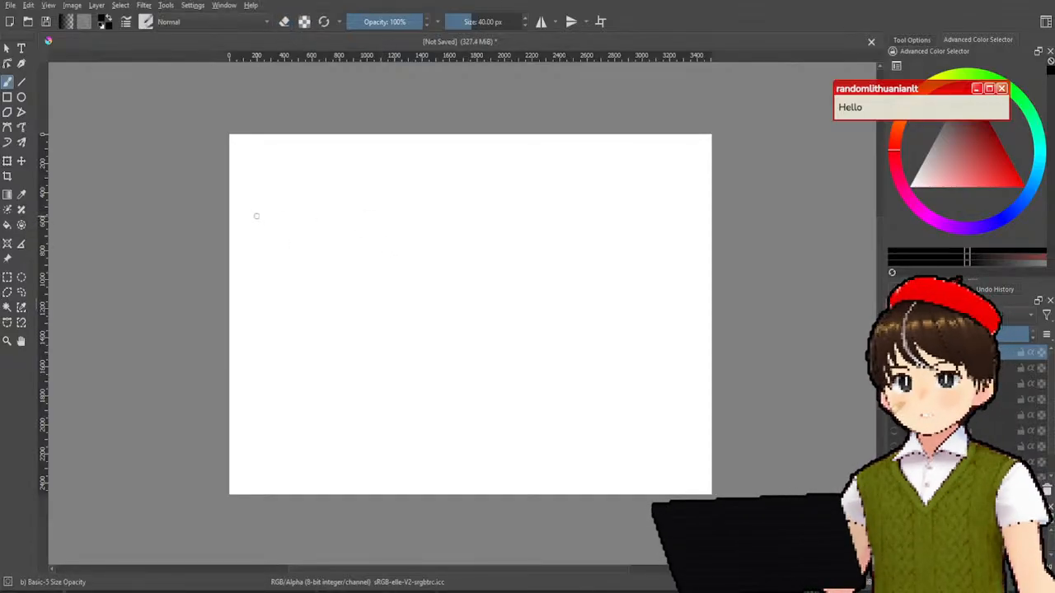
# - Draw five nested octagons from short straight strokes on the left half of the canvas, working from the largest inward to the smallest
pyautogui.moveTo(293, 258)
pyautogui.mouseDown()
pyautogui.moveTo(349, 202)
pyautogui.moveTo(454, 199)
pyautogui.moveTo(507, 263)
pyautogui.moveTo(507, 342)
pyautogui.moveTo(447, 421)
pyautogui.moveTo(331, 414)
pyautogui.mouseUp()
pyautogui.moveTo(278, 343); pyautogui.dragTo(331, 412)
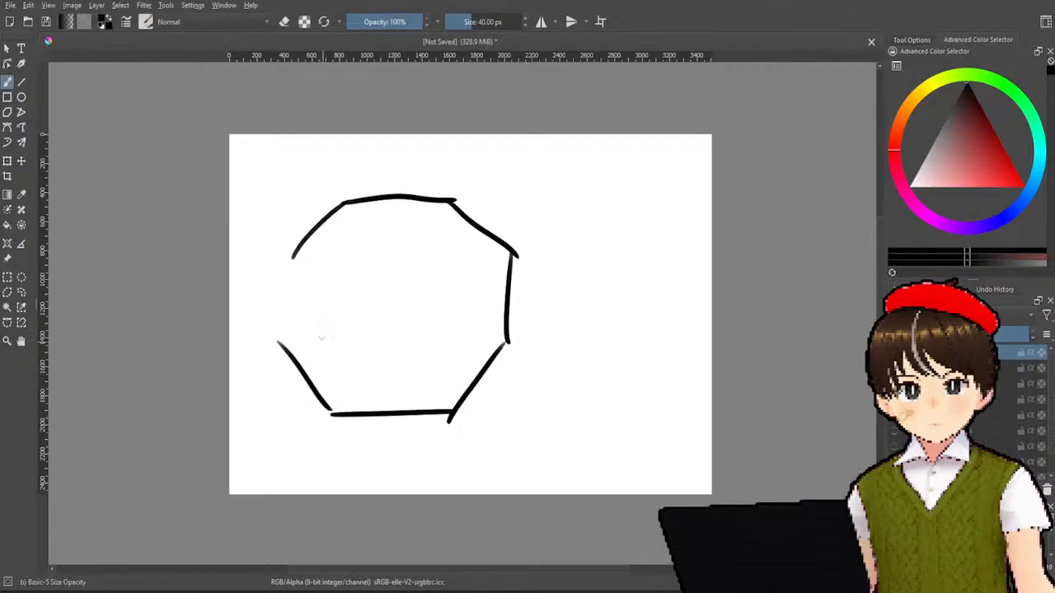
pyautogui.moveTo(286, 253); pyautogui.dragTo(287, 338)
pyautogui.moveTo(314, 260)
pyautogui.mouseDown()
pyautogui.moveTo(315, 326)
pyautogui.moveTo(352, 223)
pyautogui.moveTo(459, 216)
pyautogui.moveTo(457, 250)
pyautogui.moveTo(479, 271)
pyautogui.moveTo(477, 337)
pyautogui.moveTo(439, 400)
pyautogui.moveTo(346, 392)
pyautogui.mouseUp()
pyautogui.moveTo(315, 328); pyautogui.dragTo(358, 381)
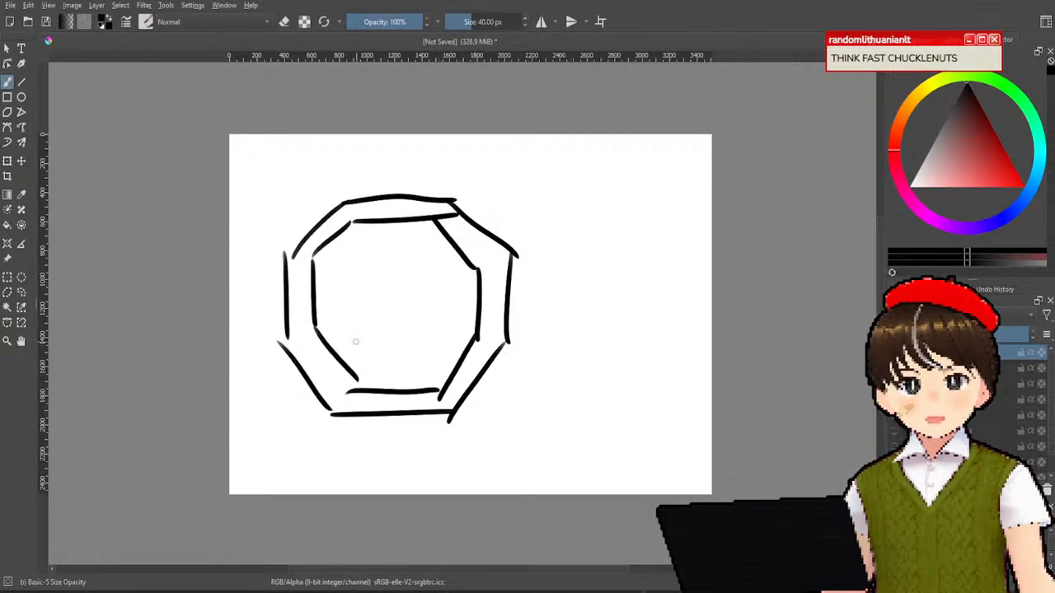
pyautogui.moveTo(365, 249)
pyautogui.mouseDown()
pyautogui.moveTo(433, 256)
pyautogui.moveTo(452, 271)
pyautogui.moveTo(456, 316)
pyautogui.moveTo(396, 371)
pyautogui.moveTo(427, 362)
pyautogui.mouseUp()
pyautogui.moveTo(337, 322); pyautogui.dragTo(380, 362)
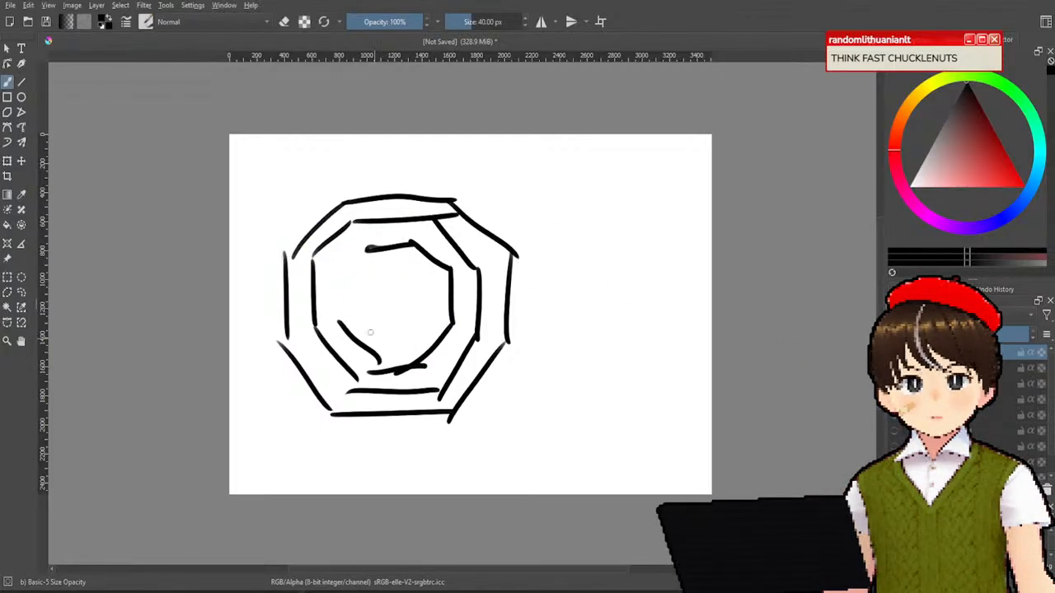
pyautogui.moveTo(338, 326)
pyautogui.mouseDown()
pyautogui.moveTo(337, 275)
pyautogui.moveTo(388, 247)
pyautogui.moveTo(433, 302)
pyautogui.moveTo(429, 332)
pyautogui.moveTo(394, 346)
pyautogui.moveTo(416, 342)
pyautogui.moveTo(380, 333)
pyautogui.moveTo(371, 314)
pyautogui.moveTo(364, 296)
pyautogui.moveTo(381, 272)
pyautogui.moveTo(420, 304)
pyautogui.moveTo(419, 330)
pyautogui.moveTo(386, 333)
pyautogui.mouseUp()
pyautogui.moveTo(386, 287); pyautogui.dragTo(377, 315)
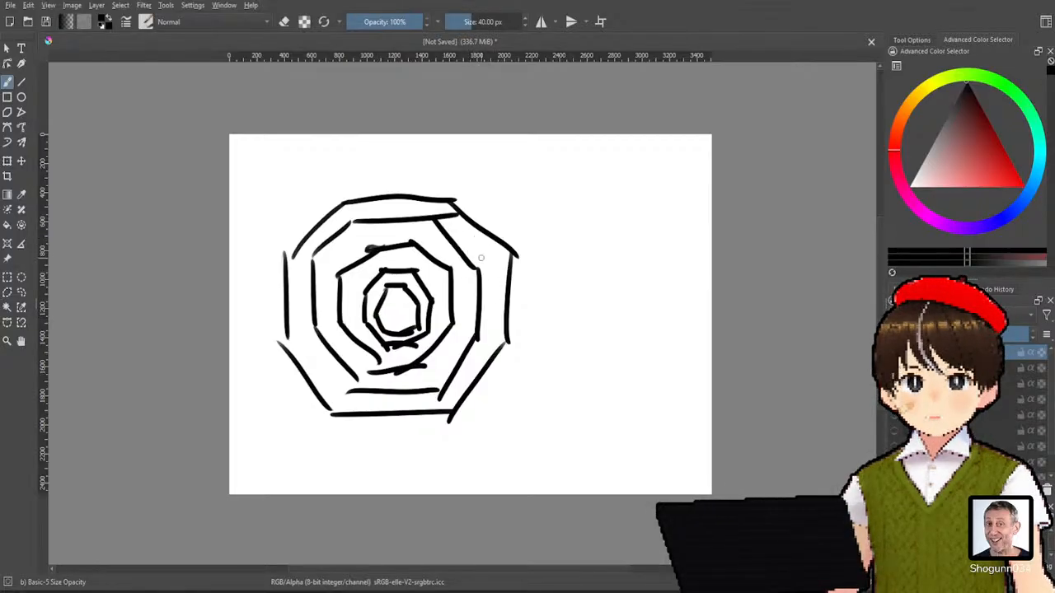
# - Draw an arrow pointing at the gap between the two outermost octagons, and clear the canvas
pyautogui.moveTo(551, 244)
pyautogui.mouseDown()
pyautogui.moveTo(506, 287)
pyautogui.moveTo(534, 278)
pyautogui.mouseUp()
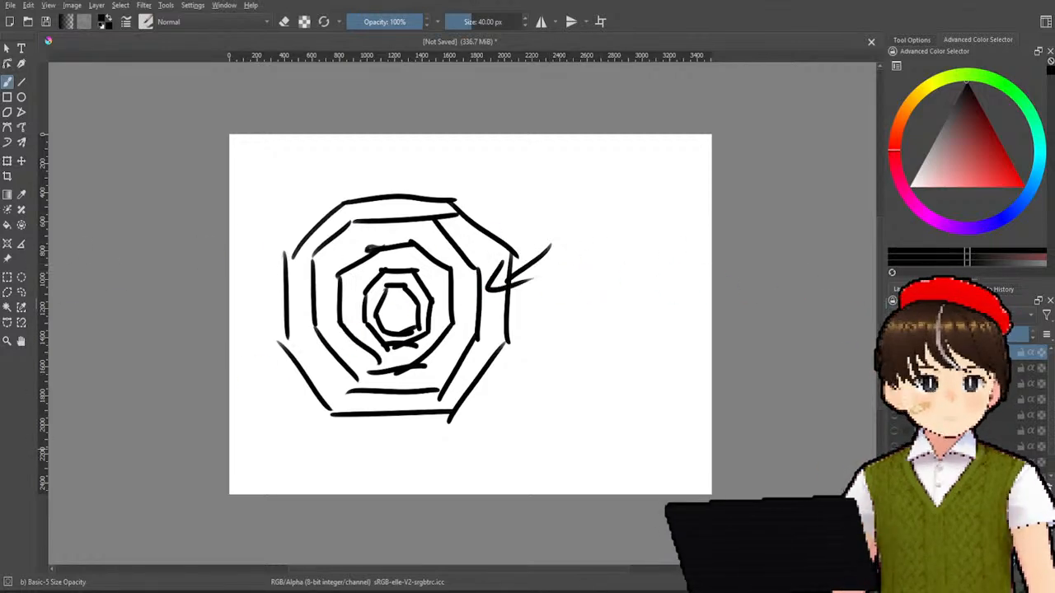
pyautogui.press('Delete')
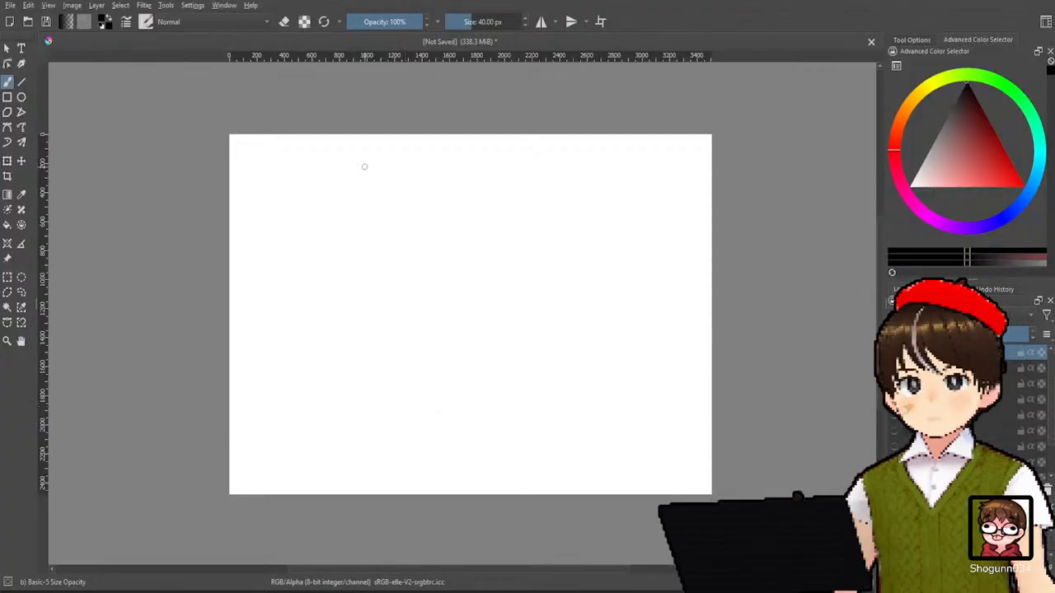
# - Draw a hexagon near the canvas centre with a smaller octagon inside it
pyautogui.moveTo(397, 220)
pyautogui.mouseDown()
pyautogui.moveTo(493, 212)
pyautogui.moveTo(513, 278)
pyautogui.moveTo(501, 278)
pyautogui.moveTo(481, 354)
pyautogui.mouseUp()
pyautogui.moveTo(396, 221)
pyautogui.mouseDown()
pyautogui.moveTo(366, 276)
pyautogui.moveTo(389, 338)
pyautogui.moveTo(485, 350)
pyautogui.mouseUp()
pyautogui.moveTo(411, 240)
pyautogui.mouseDown()
pyautogui.moveTo(455, 236)
pyautogui.moveTo(469, 256)
pyautogui.moveTo(462, 298)
pyautogui.moveTo(424, 309)
pyautogui.moveTo(401, 285)
pyautogui.moveTo(416, 241)
pyautogui.mouseUp()
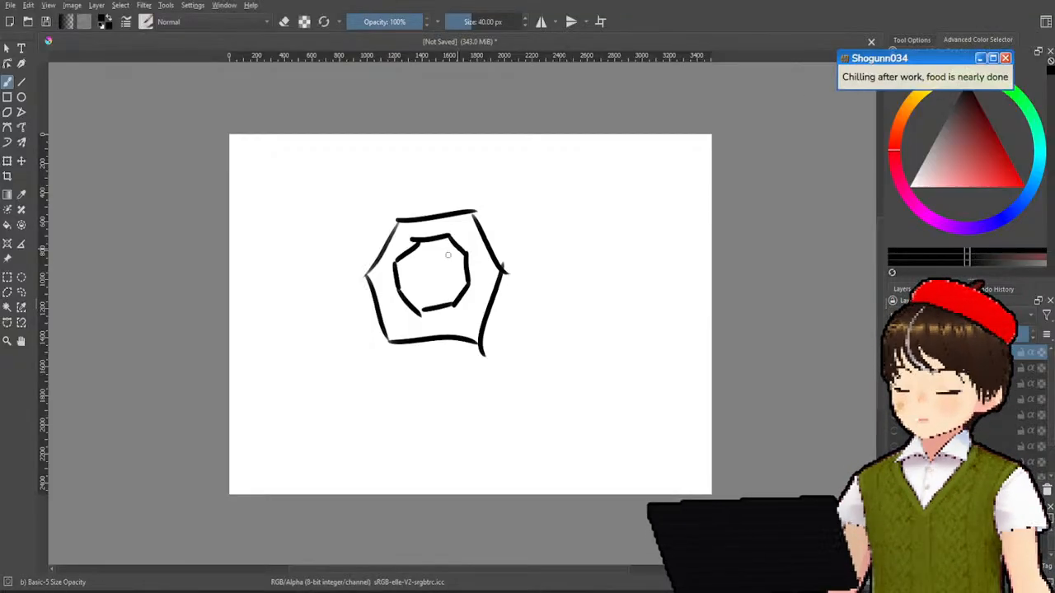
# - Erase the hexagon and octagon using Eraser Soft at 1000 px, and switch back to the Basic-5 Size Opacity brush
pyautogui.rightClick(267, 285)
pyautogui.click(316, 235)
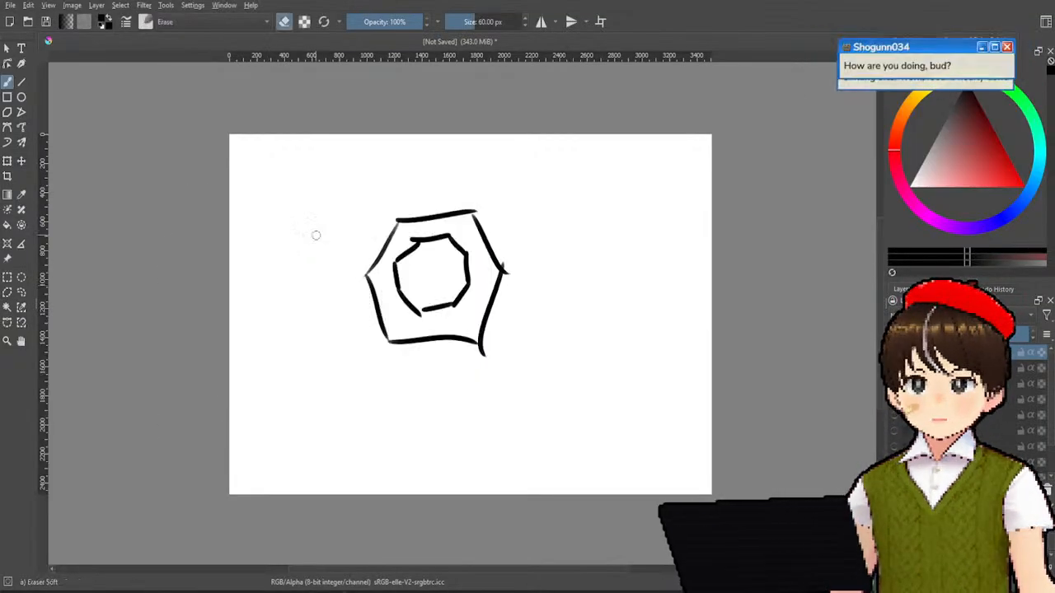
pyautogui.moveTo(484, 22); pyautogui.dragTo(568, 23)
pyautogui.moveTo(441, 239)
pyautogui.mouseDown()
pyautogui.moveTo(487, 236)
pyautogui.moveTo(393, 249)
pyautogui.moveTo(323, 380)
pyautogui.moveTo(449, 313)
pyautogui.moveTo(462, 348)
pyautogui.mouseUp()
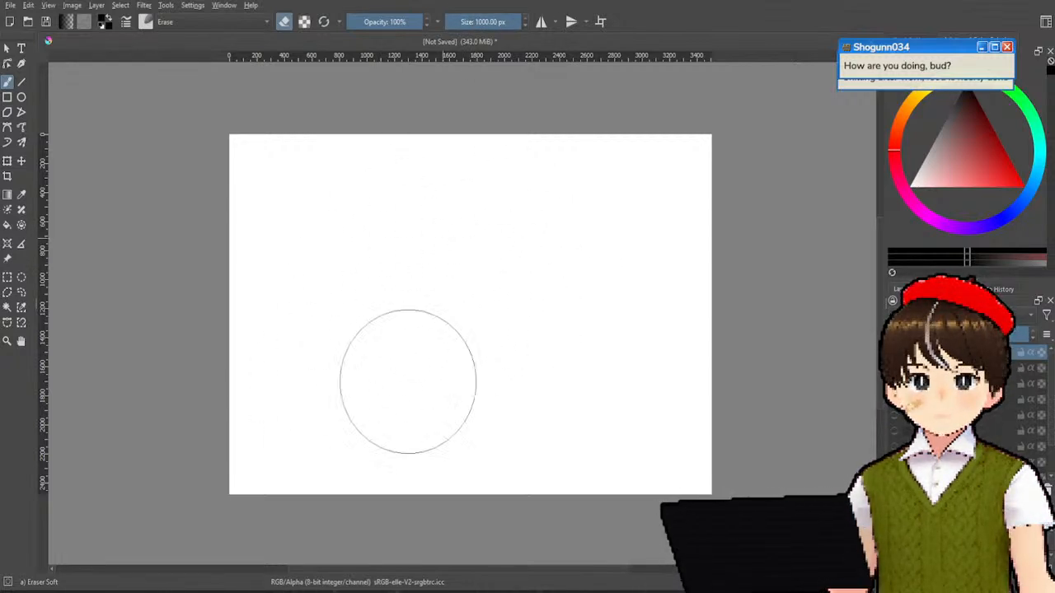
pyautogui.rightClick(410, 295)
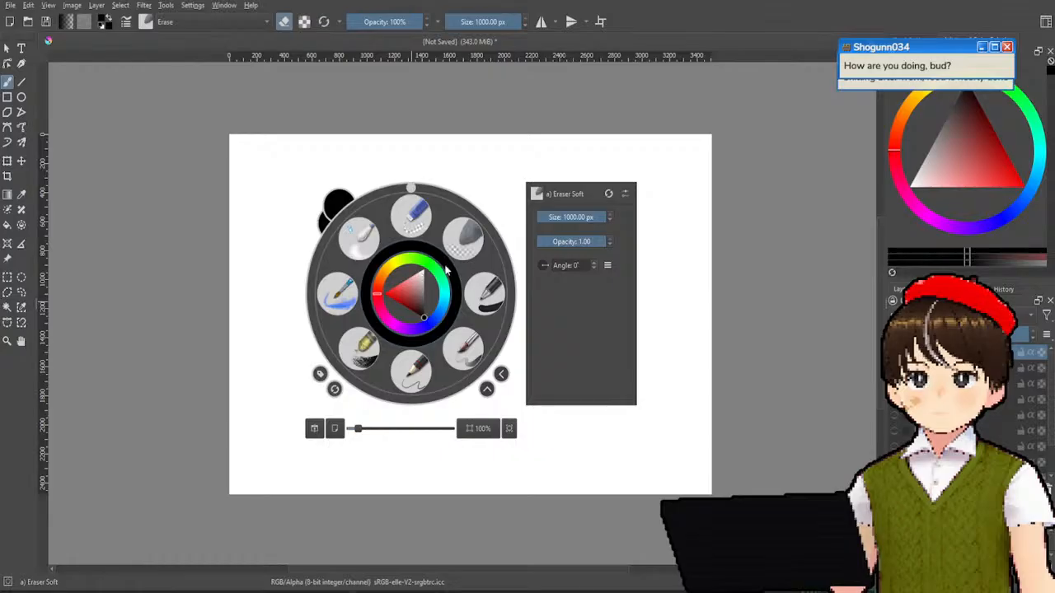
pyautogui.click(471, 342)
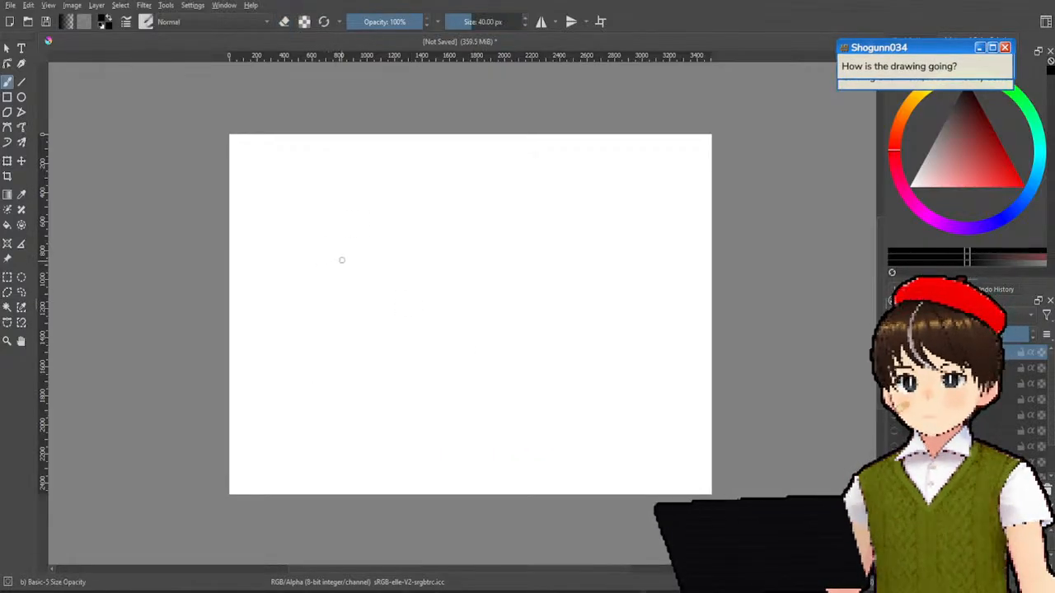
pyautogui.moveTo(355, 247)
pyautogui.mouseDown()
pyautogui.moveTo(323, 295)
pyautogui.moveTo(328, 315)
pyautogui.moveTo(351, 313)
pyautogui.moveTo(332, 301)
pyautogui.mouseUp()
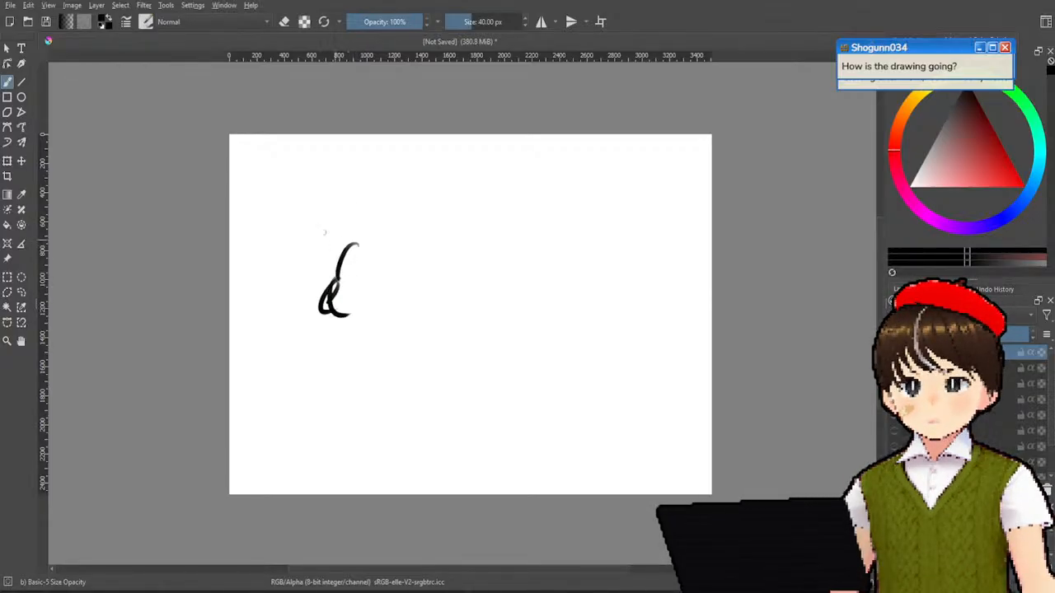
pyautogui.rightClick(356, 216)
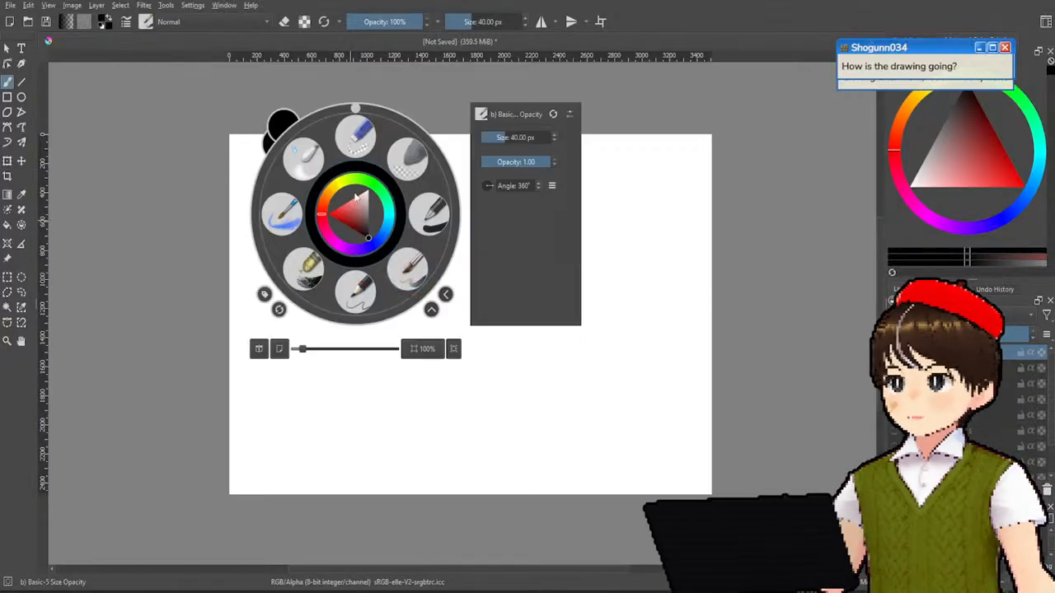
pyautogui.click(407, 161)
pyautogui.moveTo(384, 200)
pyautogui.mouseDown()
pyautogui.moveTo(360, 236)
pyautogui.moveTo(322, 330)
pyautogui.mouseUp()
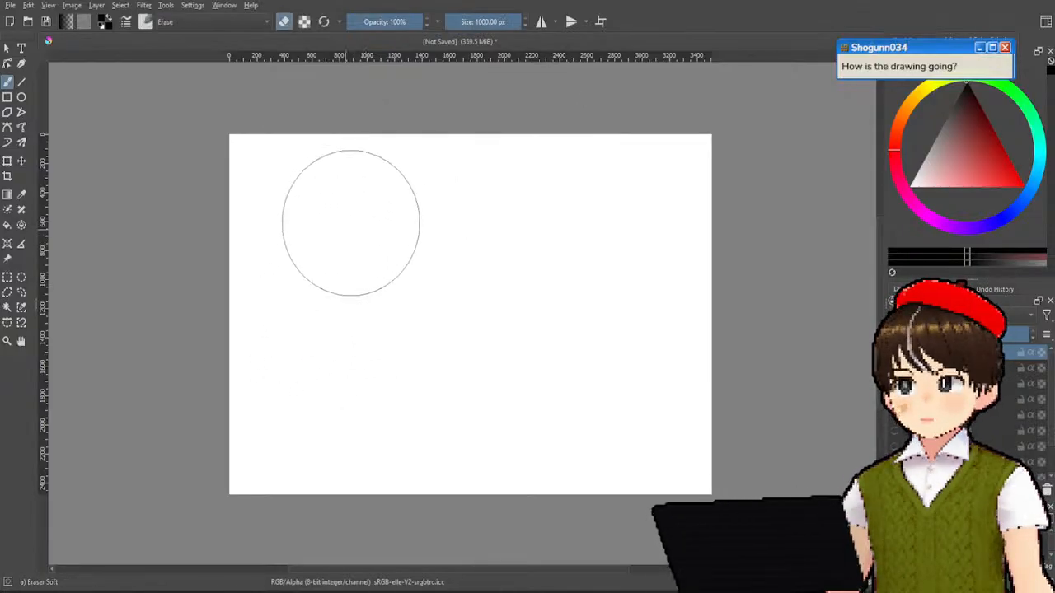
pyautogui.rightClick(372, 210)
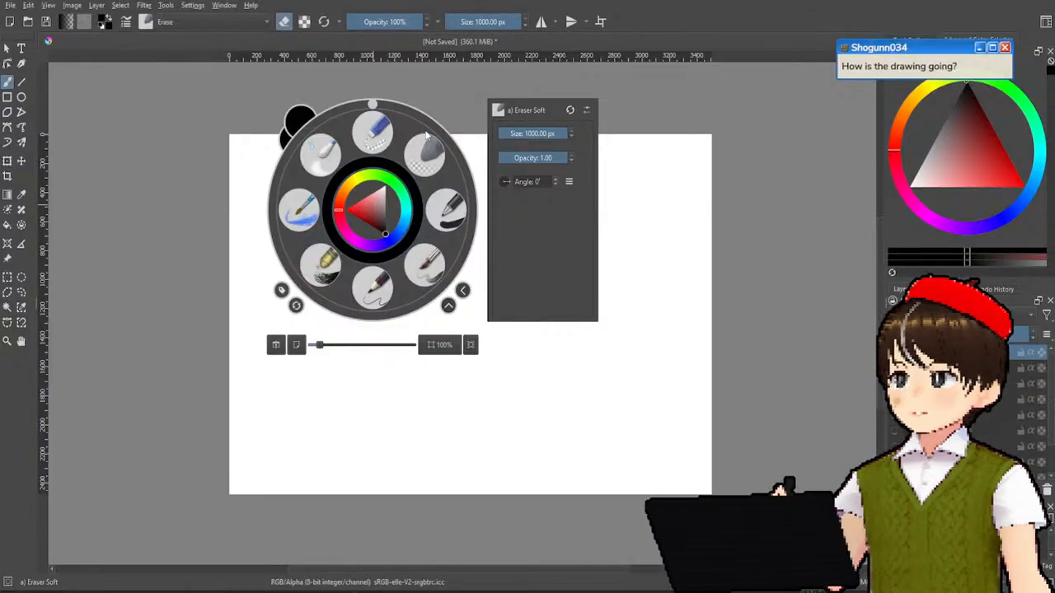
pyautogui.click(423, 260)
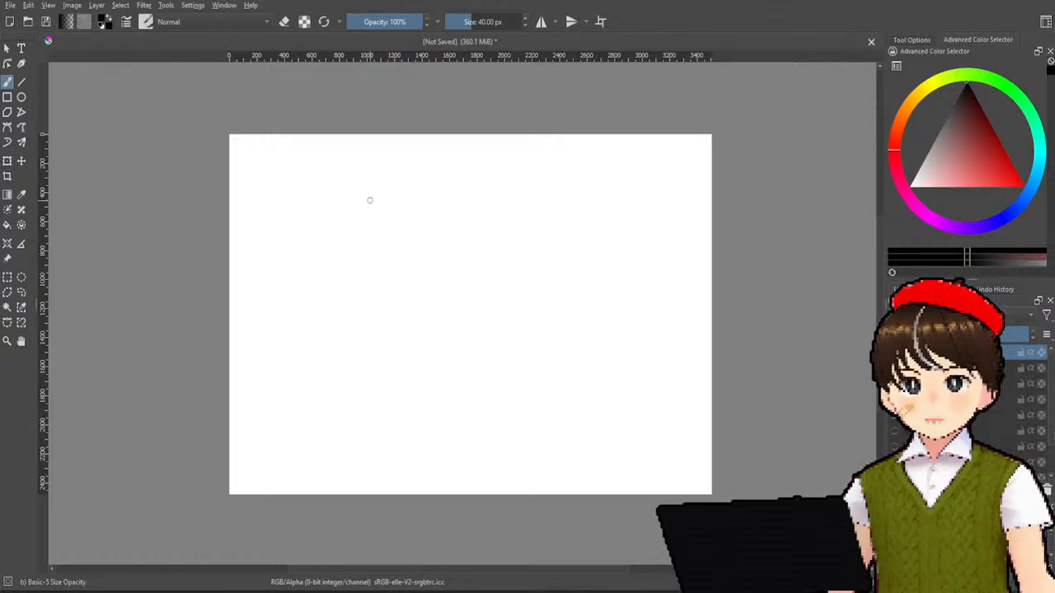
# - Sketch a small front-facing animal head with curved cheeks, two pointed ears, a snout and eyes in the canvas's upper left
pyautogui.moveTo(355, 203); pyautogui.dragTo(356, 251)
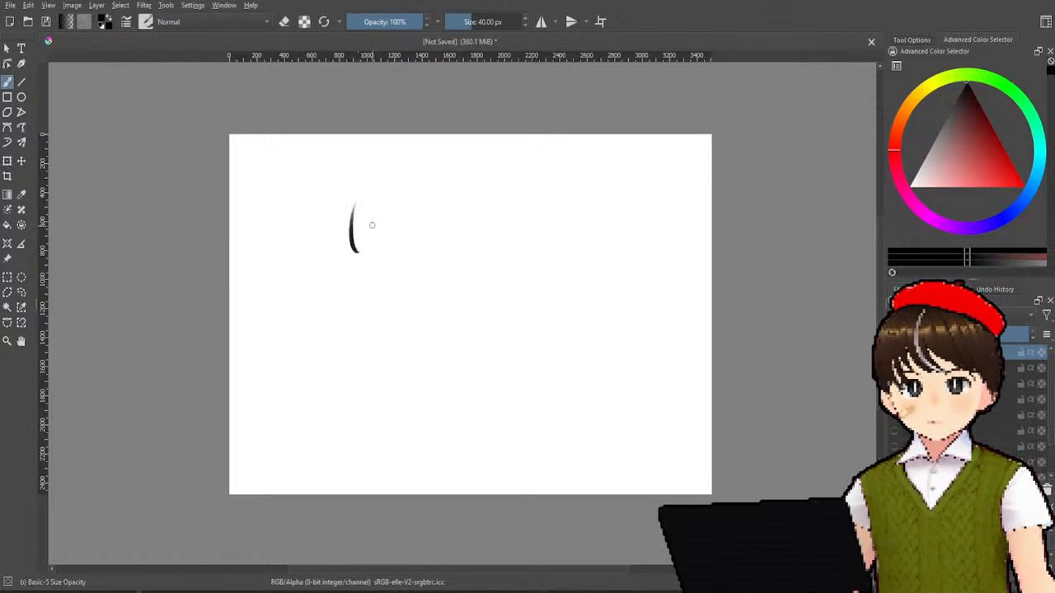
pyautogui.moveTo(403, 204); pyautogui.dragTo(393, 257)
pyautogui.moveTo(353, 201)
pyautogui.mouseDown()
pyautogui.moveTo(407, 206)
pyautogui.moveTo(379, 247)
pyautogui.moveTo(397, 232)
pyautogui.mouseUp()
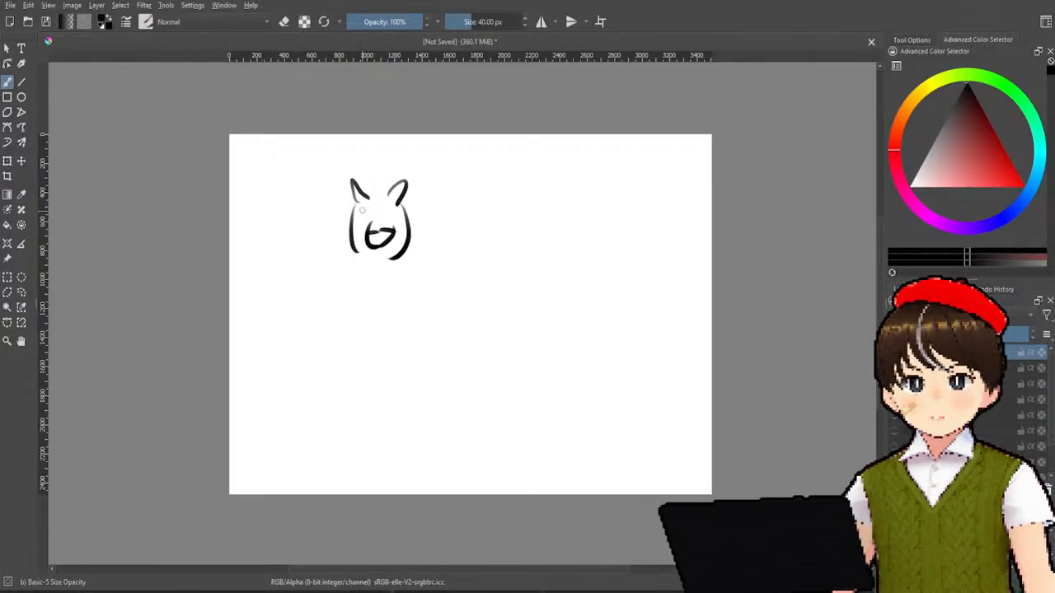
pyautogui.moveTo(363, 208)
pyautogui.mouseDown()
pyautogui.moveTo(378, 224)
pyautogui.moveTo(400, 208)
pyautogui.moveTo(382, 222)
pyautogui.mouseUp()
# - Erase the animal head with the 1000 px Eraser Soft, and return to the Basic-5 Size Opacity brush
pyautogui.rightClick(406, 186)
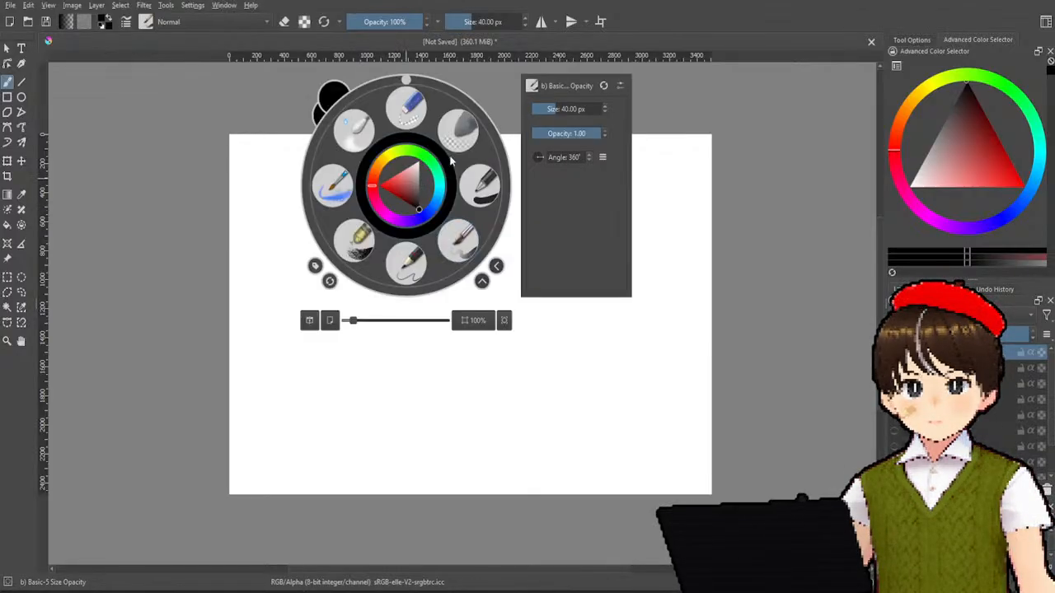
pyautogui.click(452, 134)
pyautogui.click(366, 244)
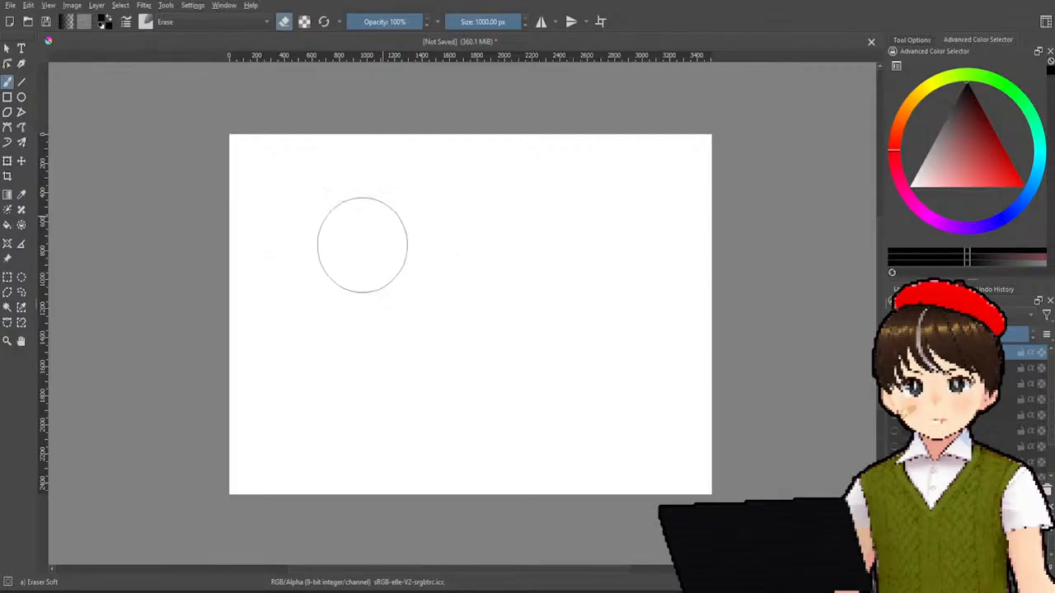
pyautogui.rightClick(384, 187)
pyautogui.click(429, 243)
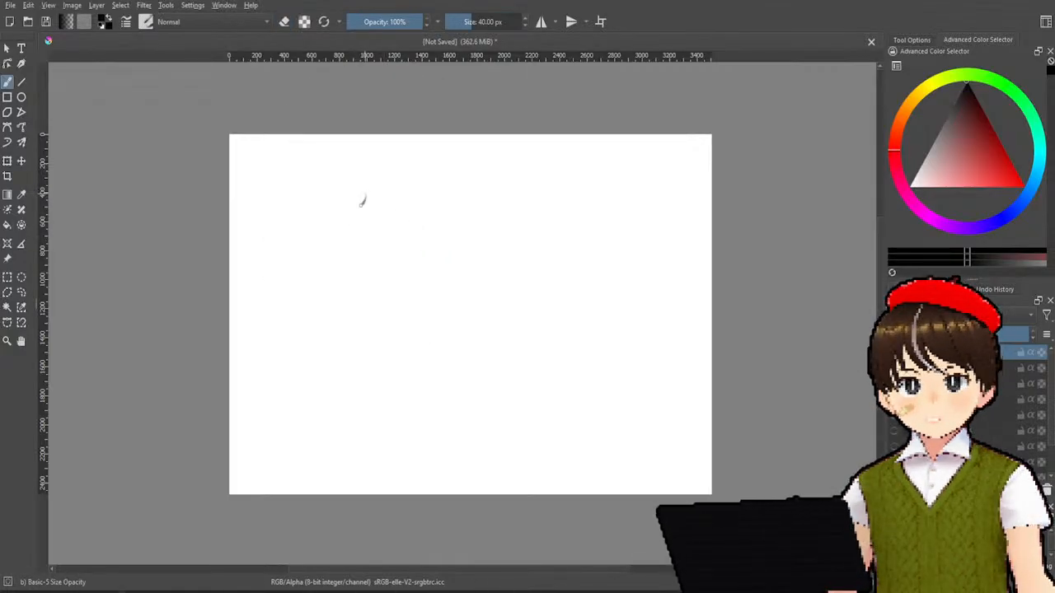
# - Sketch a side-view animal facing left with a long body, raised bushy tail, front paws, pointed ears and an eye
pyautogui.moveTo(365, 195)
pyautogui.mouseDown()
pyautogui.moveTo(360, 229)
pyautogui.moveTo(390, 245)
pyautogui.moveTo(379, 243)
pyautogui.moveTo(455, 268)
pyautogui.moveTo(427, 262)
pyautogui.moveTo(437, 271)
pyautogui.moveTo(501, 263)
pyautogui.moveTo(515, 226)
pyautogui.mouseUp()
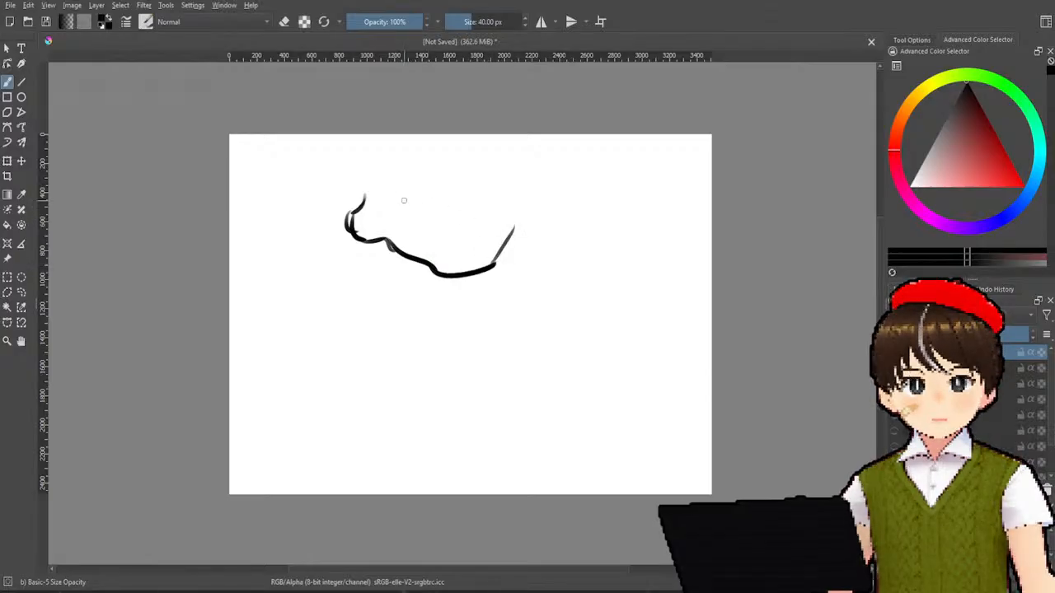
pyautogui.moveTo(372, 190)
pyautogui.mouseDown()
pyautogui.moveTo(403, 212)
pyautogui.moveTo(470, 228)
pyautogui.moveTo(516, 219)
pyautogui.moveTo(510, 186)
pyautogui.moveTo(535, 189)
pyautogui.moveTo(518, 157)
pyautogui.moveTo(497, 165)
pyautogui.moveTo(527, 147)
pyautogui.mouseUp()
pyautogui.moveTo(407, 242); pyautogui.dragTo(381, 280)
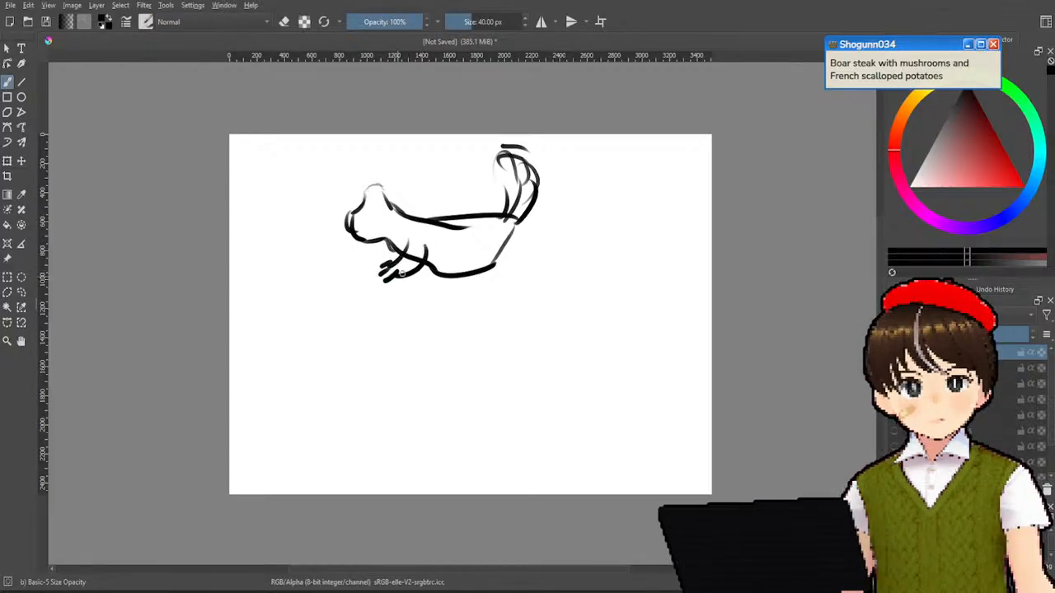
pyautogui.moveTo(368, 201)
pyautogui.mouseDown()
pyautogui.moveTo(379, 173)
pyautogui.moveTo(363, 177)
pyautogui.moveTo(360, 193)
pyautogui.mouseUp()
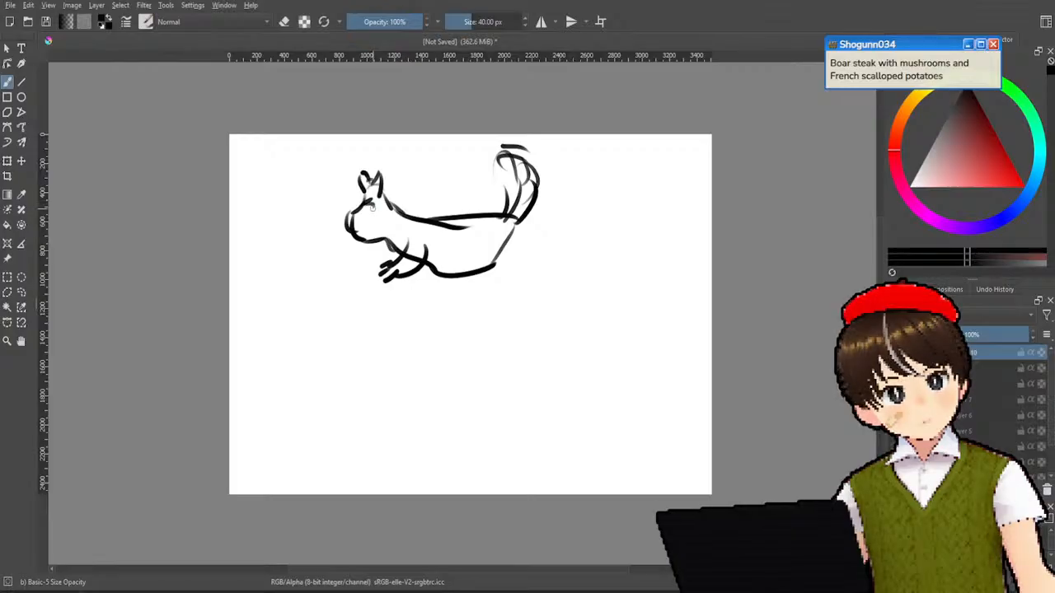
pyautogui.moveTo(360, 212); pyautogui.dragTo(373, 207)
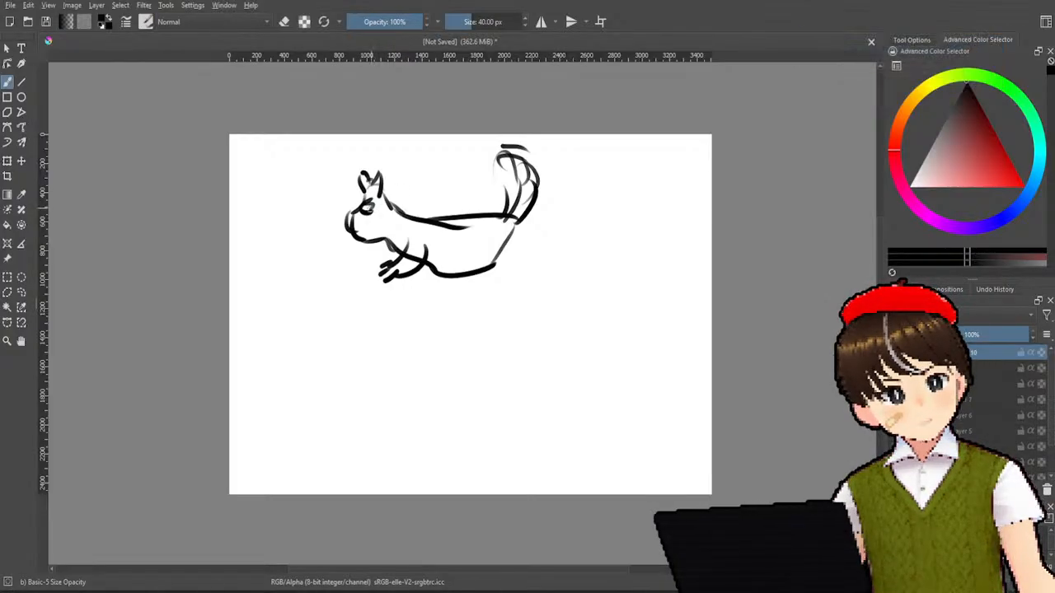
# - Erase the animal's face and snout with Eraser Soft reduced to 65.40 px, keeping the ears and body
pyautogui.rightClick(377, 195)
pyautogui.click(422, 145)
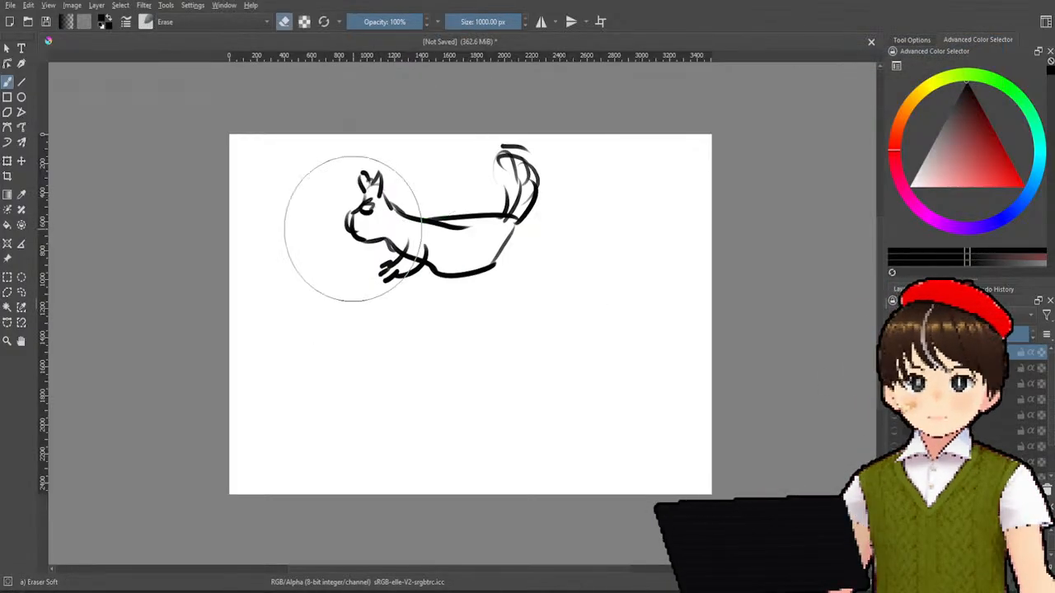
pyautogui.click(474, 21)
pyautogui.moveTo(361, 203)
pyautogui.mouseDown()
pyautogui.moveTo(341, 232)
pyautogui.moveTo(349, 225)
pyautogui.moveTo(360, 245)
pyautogui.mouseUp()
pyautogui.click(476, 22)
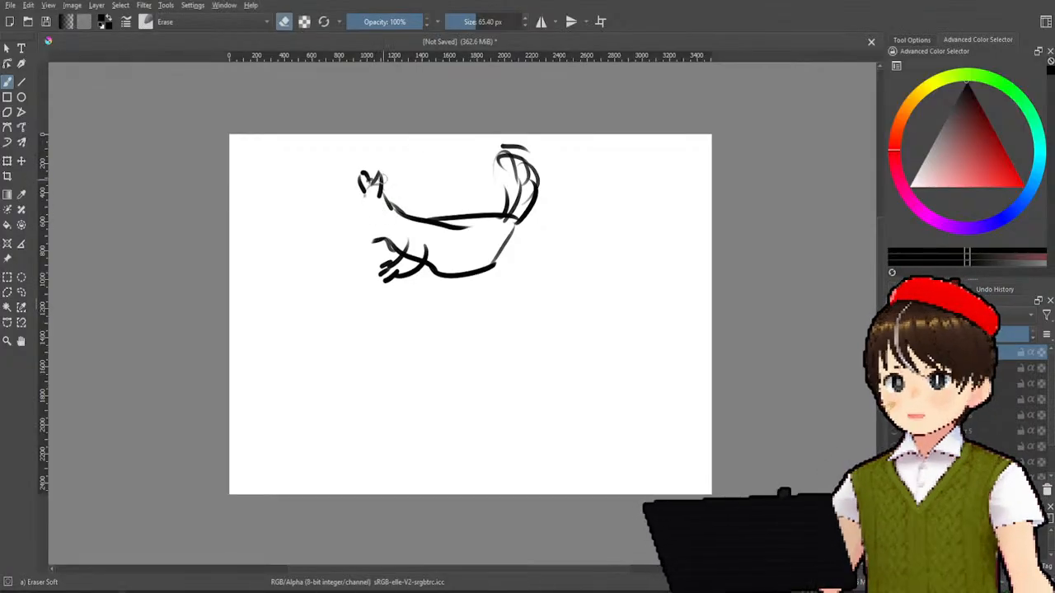
# - Redraw the animal's face with the Basic-5 Size Opacity brush, giving it a pointed snout, a dark eye and whiskers
pyautogui.rightClick(371, 194)
pyautogui.click(416, 244)
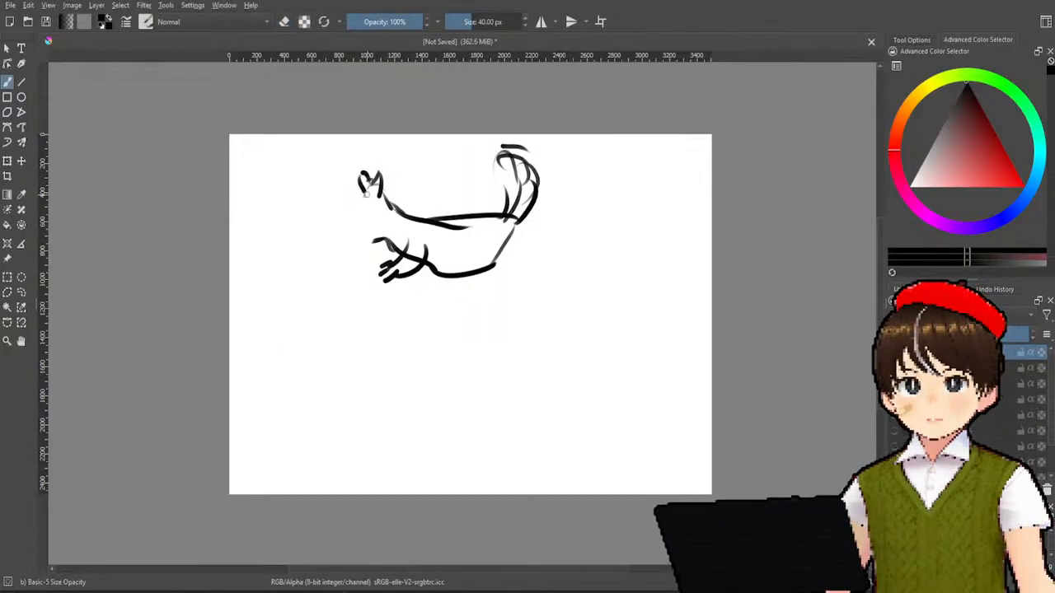
pyautogui.moveTo(363, 187)
pyautogui.mouseDown()
pyautogui.moveTo(339, 227)
pyautogui.moveTo(379, 232)
pyautogui.moveTo(391, 249)
pyautogui.moveTo(346, 259)
pyautogui.moveTo(360, 253)
pyautogui.mouseUp()
pyautogui.moveTo(352, 209)
pyautogui.mouseDown()
pyautogui.moveTo(335, 206)
pyautogui.moveTo(381, 206)
pyautogui.mouseUp()
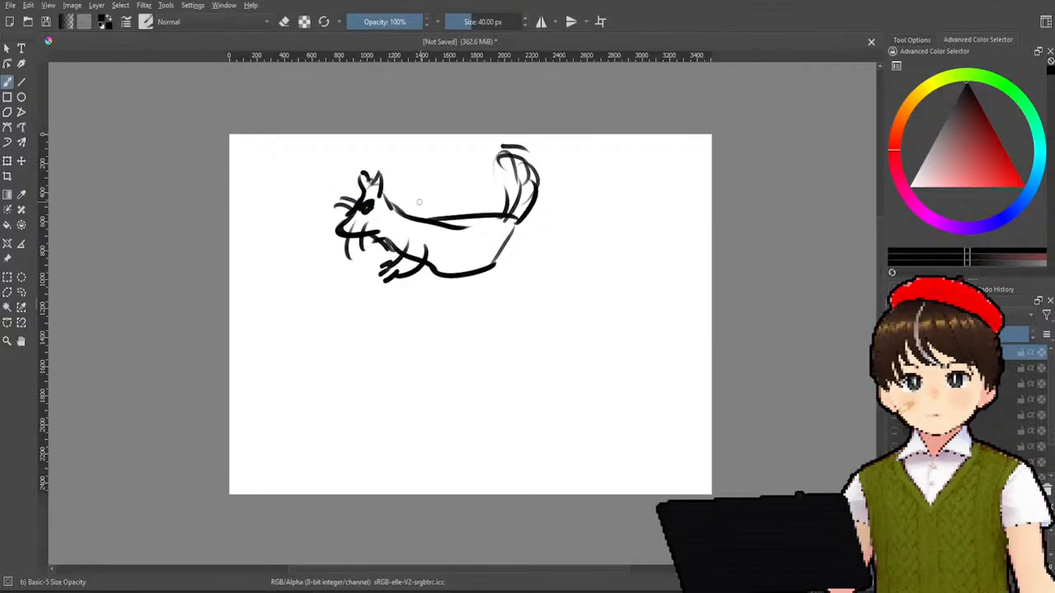
# - Add hind legs with feet beneath the rear of the animal's body
pyautogui.rightClick(427, 235)
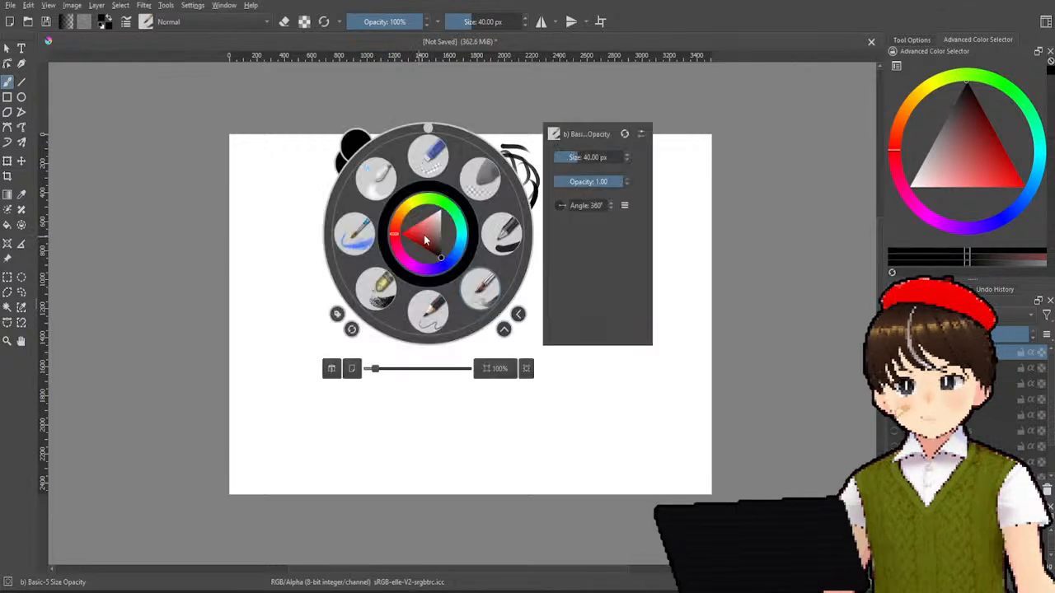
pyautogui.click(308, 335)
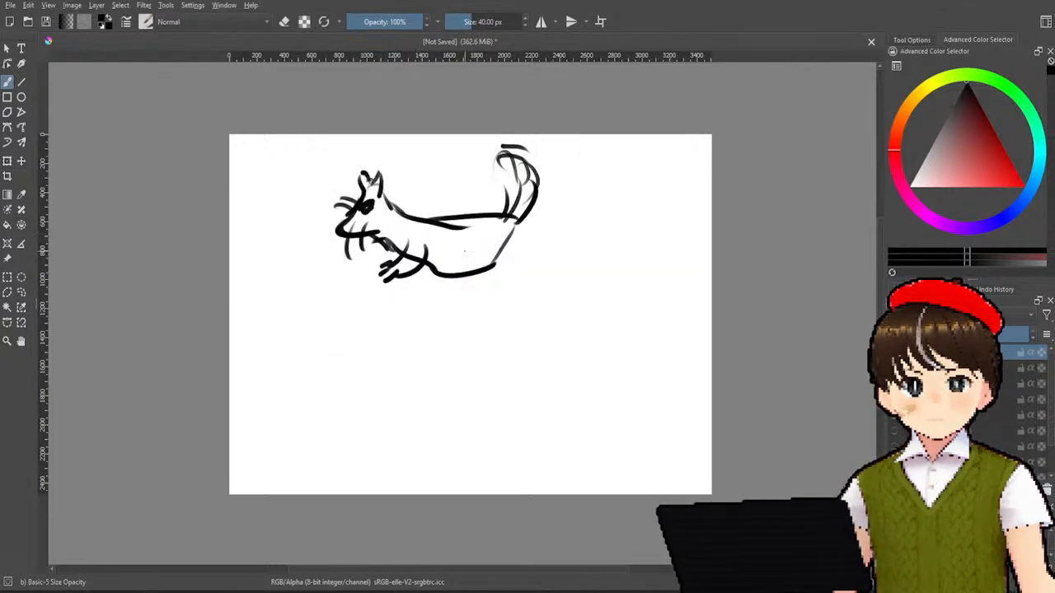
pyautogui.moveTo(458, 251)
pyautogui.mouseDown()
pyautogui.moveTo(480, 272)
pyautogui.moveTo(457, 292)
pyautogui.moveTo(497, 271)
pyautogui.mouseUp()
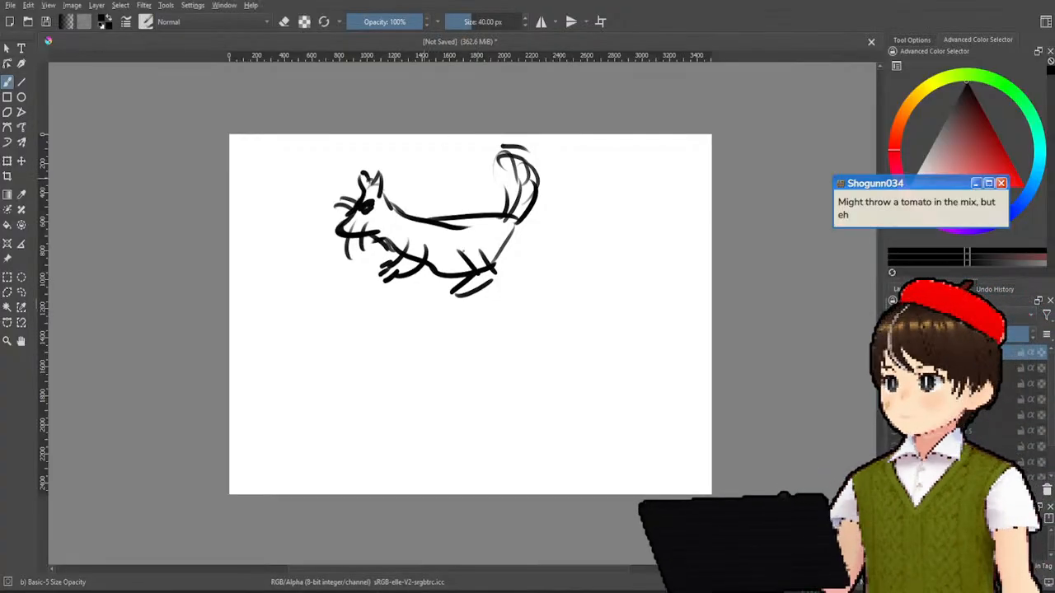
# - Erase the whole animal with Eraser Soft enlarged to 799.33 px, and switch back to the Basic-5 Size Opacity brush
pyautogui.rightClick(421, 184)
pyautogui.click(473, 130)
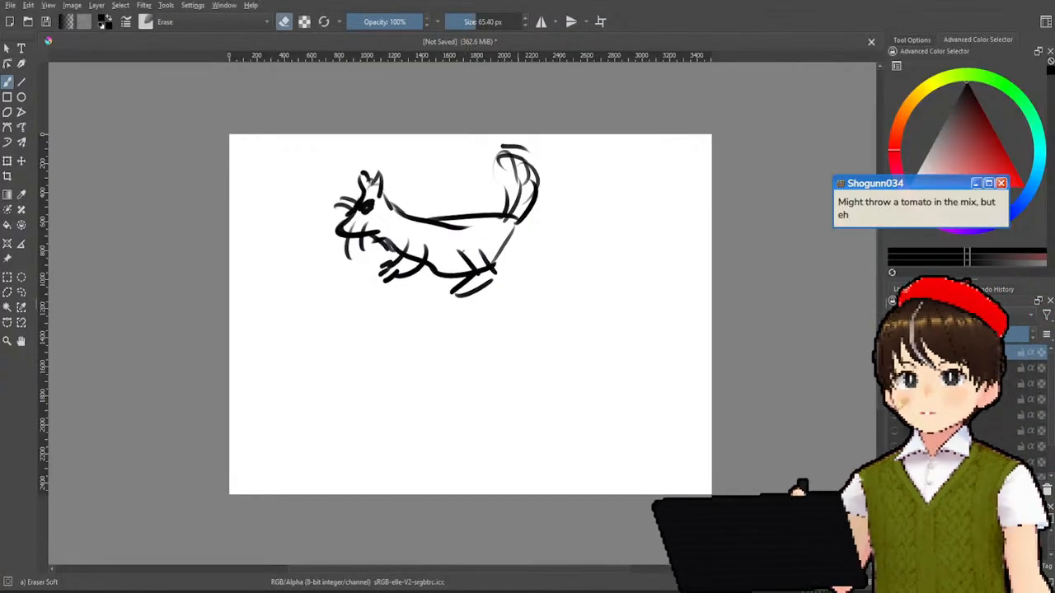
pyautogui.moveTo(487, 23); pyautogui.dragTo(516, 22)
pyautogui.moveTo(473, 227)
pyautogui.mouseDown()
pyautogui.moveTo(430, 275)
pyautogui.moveTo(439, 287)
pyautogui.moveTo(521, 215)
pyautogui.moveTo(458, 263)
pyautogui.moveTo(518, 171)
pyautogui.moveTo(414, 233)
pyautogui.moveTo(442, 167)
pyautogui.moveTo(334, 256)
pyautogui.moveTo(391, 177)
pyautogui.mouseUp()
pyautogui.rightClick(451, 186)
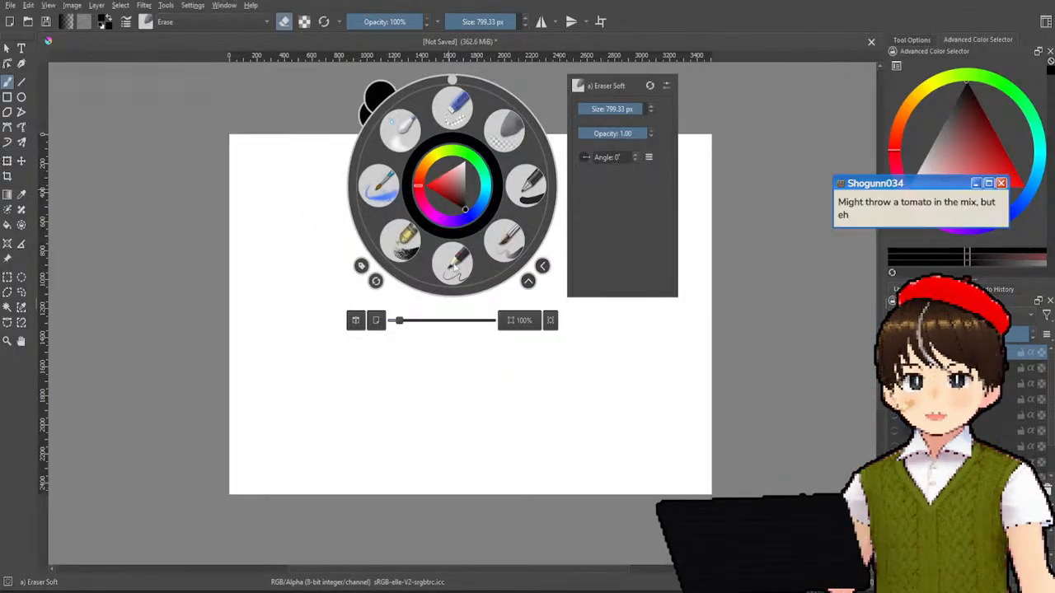
pyautogui.click(504, 240)
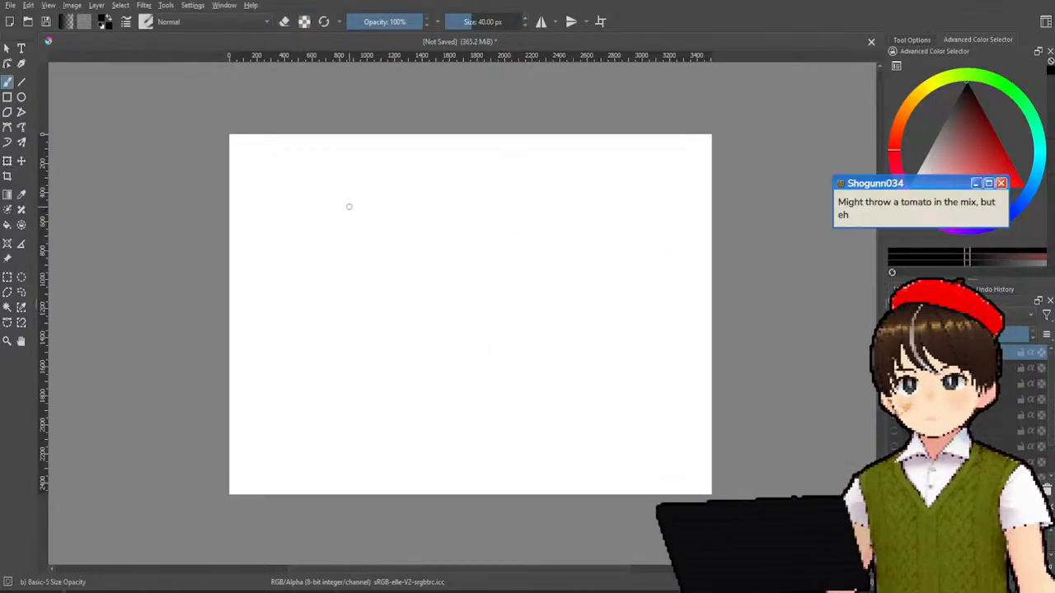
# - Draw five nested rounded-triangle loops growing outward from a small centre loop, with the outer ones running off the canvas
pyautogui.moveTo(455, 221); pyautogui.dragTo(486, 244)
pyautogui.moveTo(418, 196); pyautogui.dragTo(495, 134)
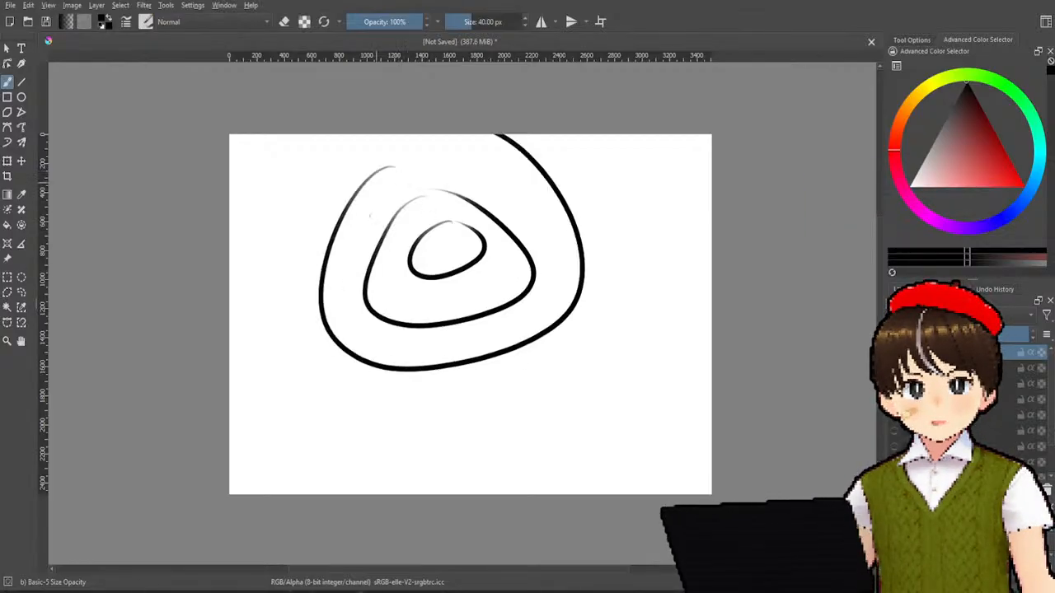
pyautogui.moveTo(340, 134)
pyautogui.mouseDown()
pyautogui.moveTo(267, 328)
pyautogui.moveTo(573, 134)
pyautogui.mouseUp()
pyautogui.moveTo(272, 136)
pyautogui.mouseDown()
pyautogui.moveTo(280, 489)
pyautogui.moveTo(577, 134)
pyautogui.mouseUp()
pyautogui.rightClick(382, 228)
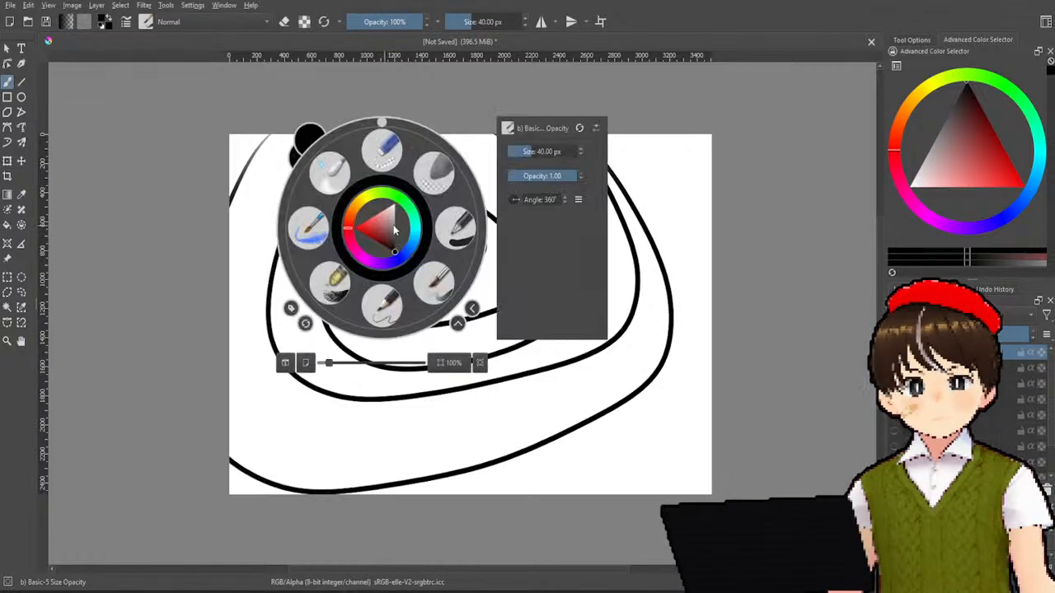
pyautogui.click(257, 181)
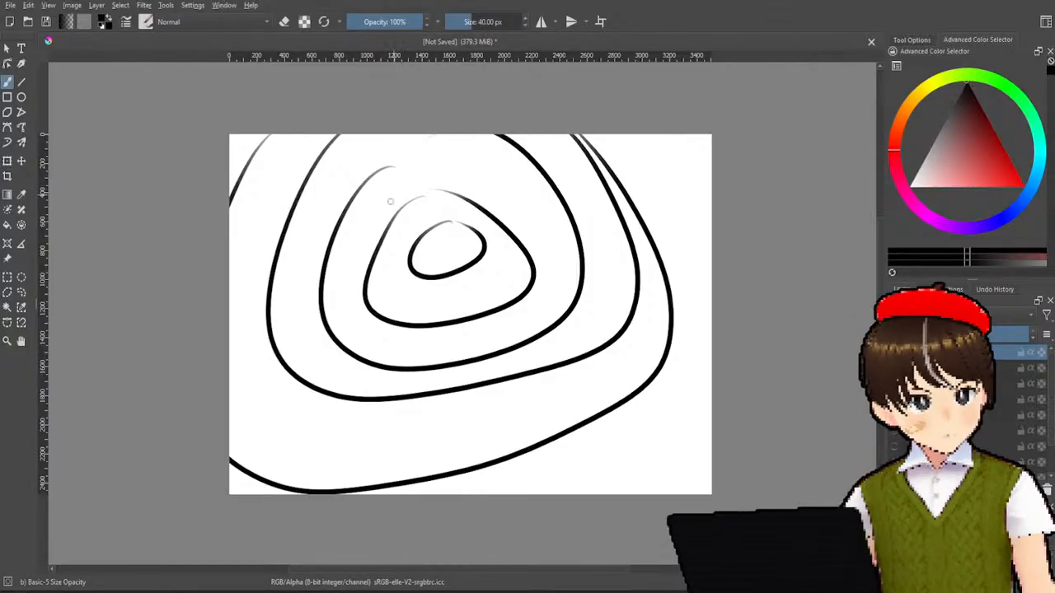
# - Add two curved strokes between the two innermost loops, and clear the whole canvas
pyautogui.moveTo(427, 201); pyautogui.dragTo(421, 303)
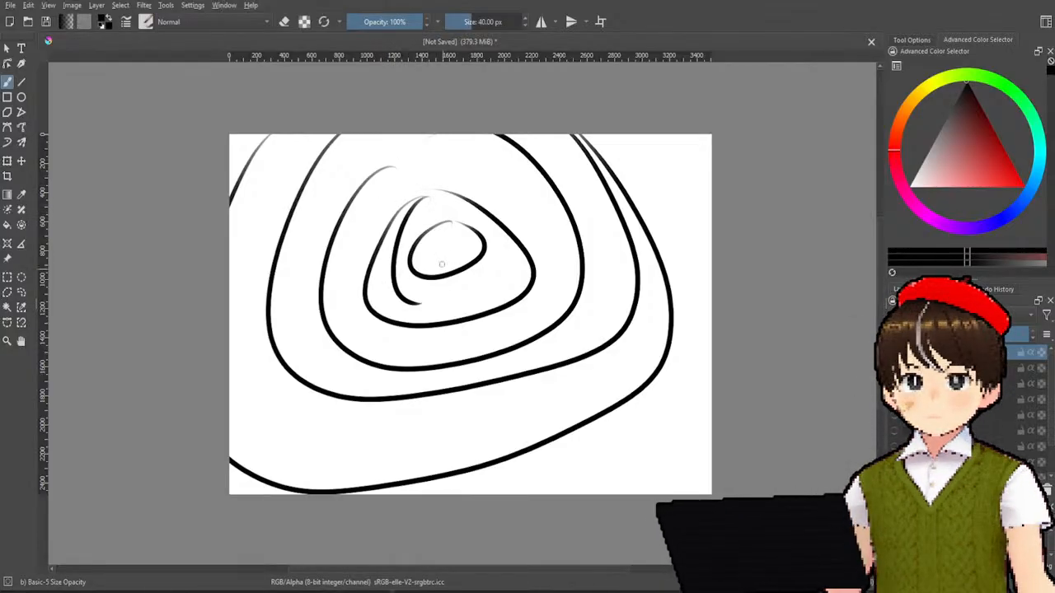
pyautogui.moveTo(449, 211); pyautogui.dragTo(515, 298)
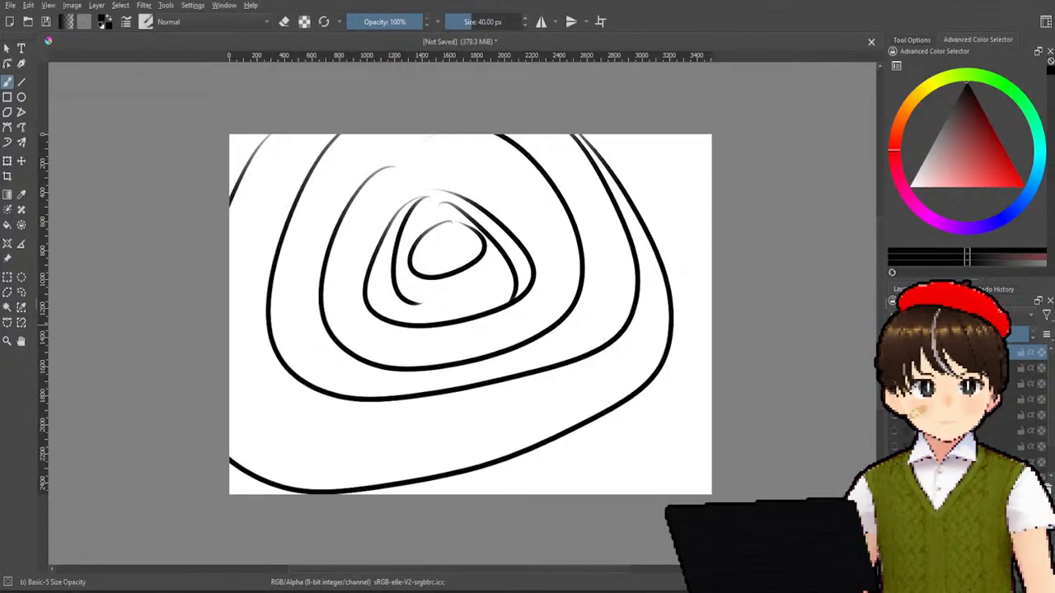
pyautogui.press('Delete')
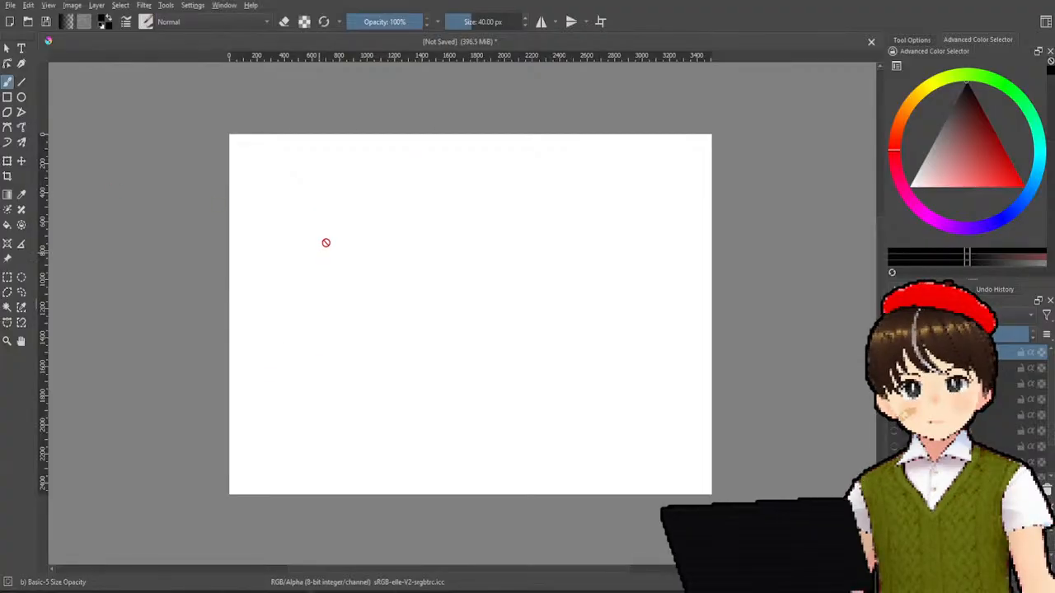
# - Draw long parallel diagonal strokes across the canvas's upper-left corner from edge to edge, overlapping several of them closely
pyautogui.rightClick(328, 247)
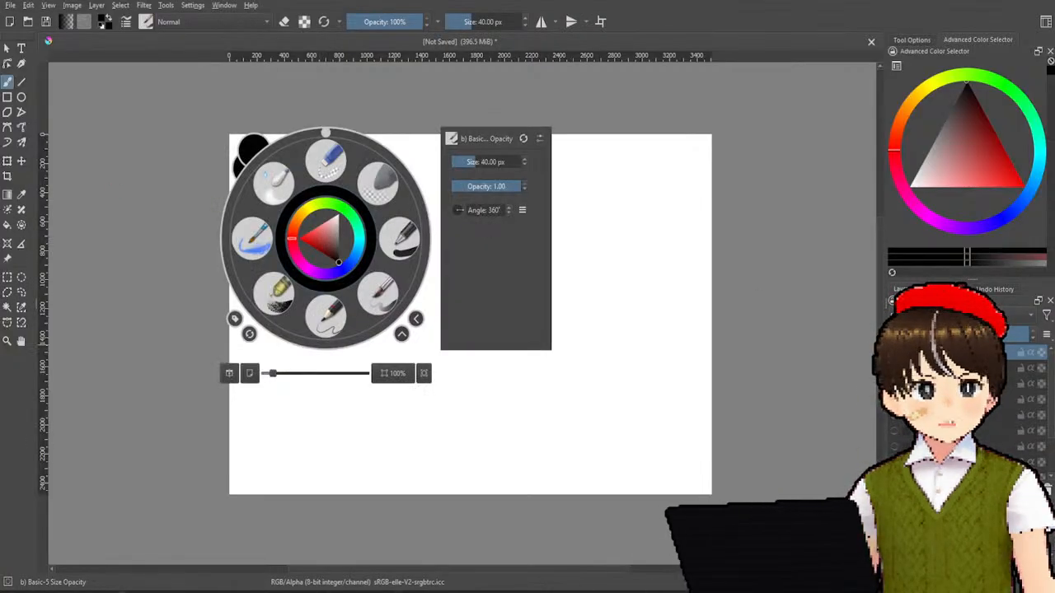
pyautogui.click(629, 270)
pyautogui.moveTo(300, 135); pyautogui.dragTo(231, 188)
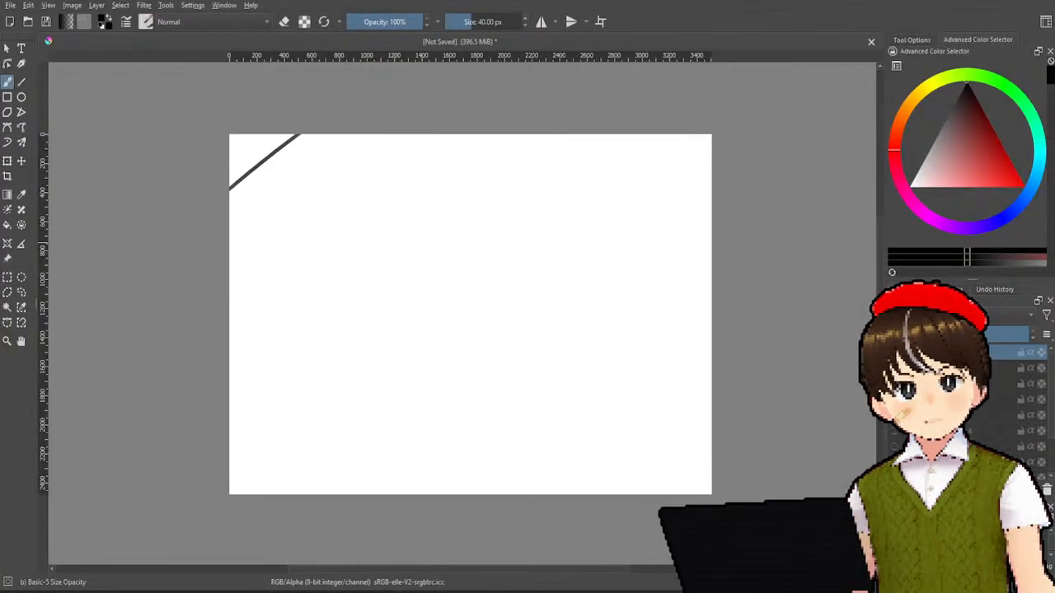
pyautogui.moveTo(357, 135); pyautogui.dragTo(231, 221)
pyautogui.moveTo(395, 135); pyautogui.dragTo(231, 264)
pyautogui.moveTo(231, 307); pyautogui.dragTo(438, 134)
pyautogui.moveTo(231, 333); pyautogui.dragTo(448, 134)
pyautogui.moveTo(230, 373)
pyautogui.mouseDown()
pyautogui.moveTo(449, 160)
pyautogui.moveTo(481, 133)
pyautogui.moveTo(509, 135)
pyautogui.mouseUp()
pyautogui.moveTo(231, 384); pyautogui.dragTo(513, 135)
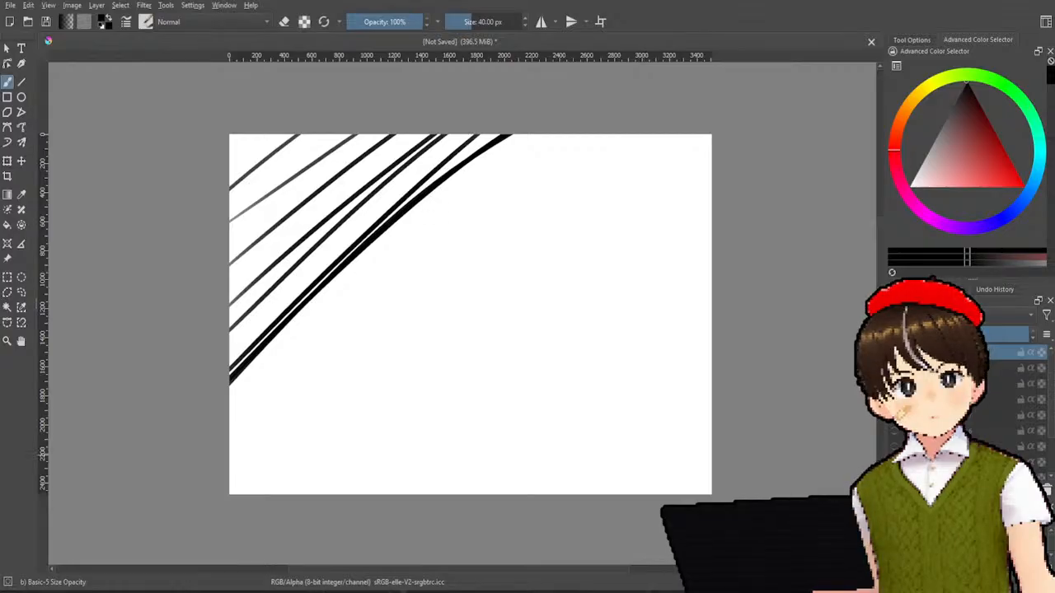
pyautogui.moveTo(231, 375); pyautogui.dragTo(500, 134)
pyautogui.moveTo(231, 336); pyautogui.dragTo(493, 135)
pyautogui.moveTo(231, 324)
pyautogui.mouseDown()
pyautogui.moveTo(440, 134)
pyautogui.moveTo(311, 250)
pyautogui.moveTo(464, 134)
pyautogui.mouseUp()
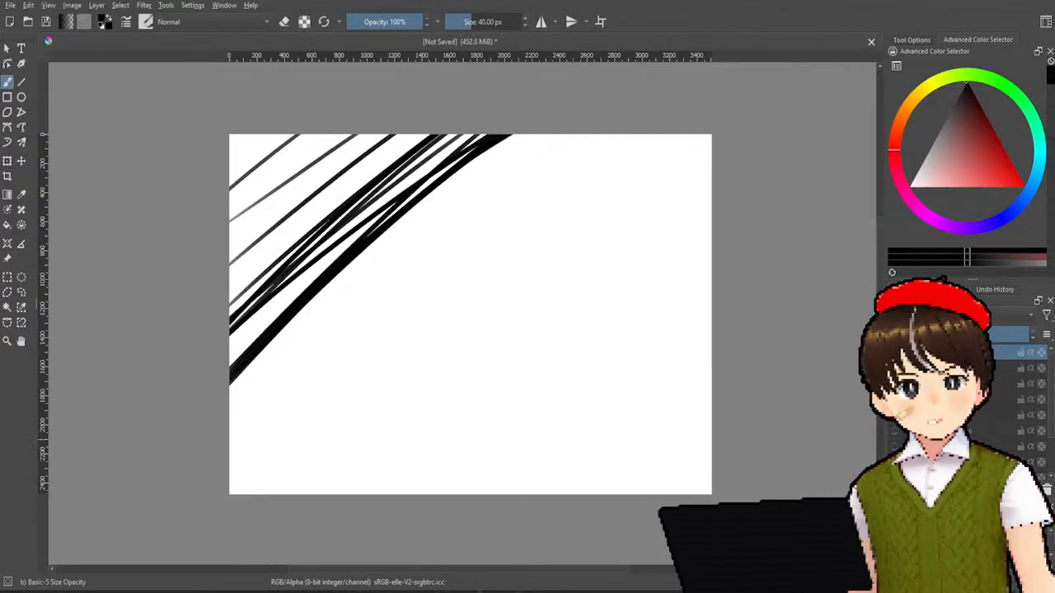
# - Continue the parallel diagonal strokes through the middle of the canvas, from the lower-left corner area up to the top edge
pyautogui.moveTo(231, 418); pyautogui.dragTo(539, 134)
pyautogui.moveTo(230, 435); pyautogui.dragTo(534, 135)
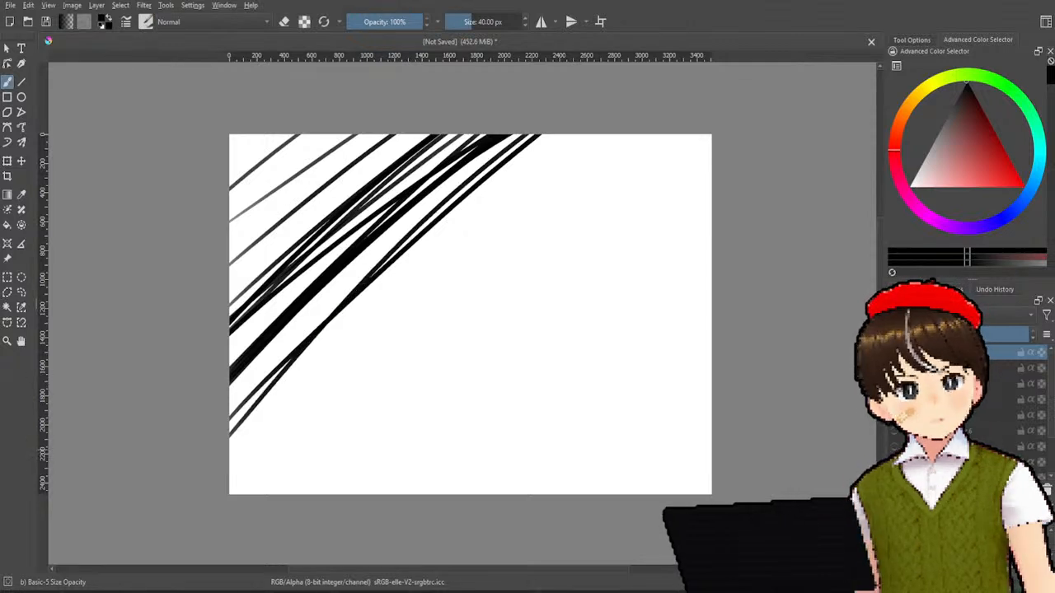
pyautogui.moveTo(230, 443); pyautogui.dragTo(600, 135)
pyautogui.moveTo(241, 449); pyautogui.dragTo(577, 134)
pyautogui.moveTo(251, 491); pyautogui.dragTo(672, 136)
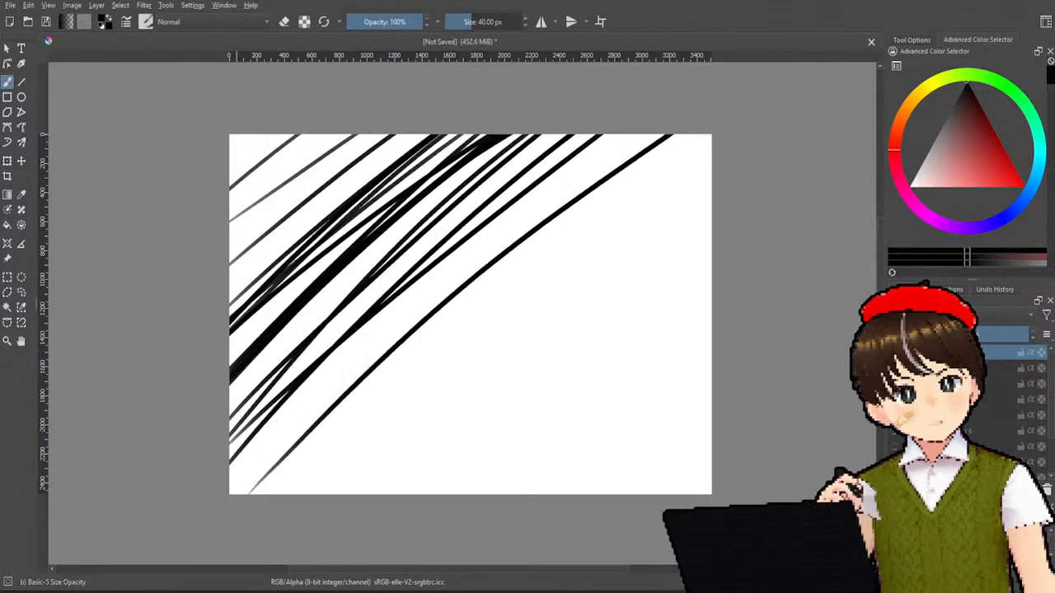
pyautogui.moveTo(248, 495); pyautogui.dragTo(669, 135)
# - Fill the rest of the canvas to its lower-right corner with parallel diagonal strokes, and clear the canvas
pyautogui.moveTo(313, 495)
pyautogui.mouseDown()
pyautogui.moveTo(707, 134)
pyautogui.moveTo(532, 277)
pyautogui.moveTo(704, 135)
pyautogui.moveTo(853, 99)
pyautogui.mouseUp()
pyautogui.moveTo(383, 495)
pyautogui.mouseDown()
pyautogui.moveTo(711, 179)
pyautogui.moveTo(711, 193)
pyautogui.mouseUp()
pyautogui.moveTo(435, 496); pyautogui.dragTo(711, 228)
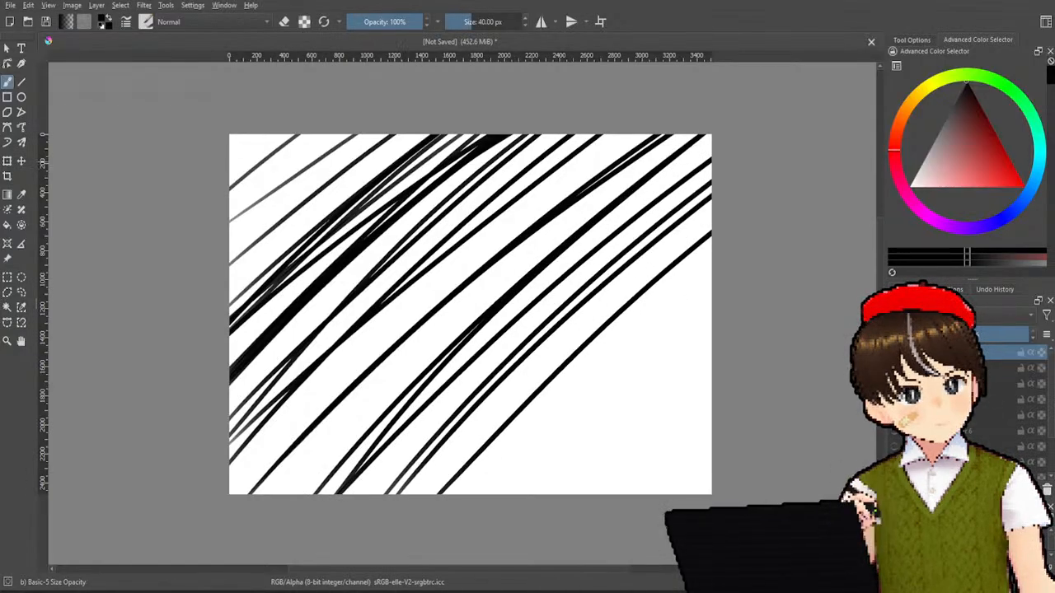
pyautogui.moveTo(478, 496)
pyautogui.mouseDown()
pyautogui.moveTo(711, 266)
pyautogui.moveTo(711, 283)
pyautogui.mouseUp()
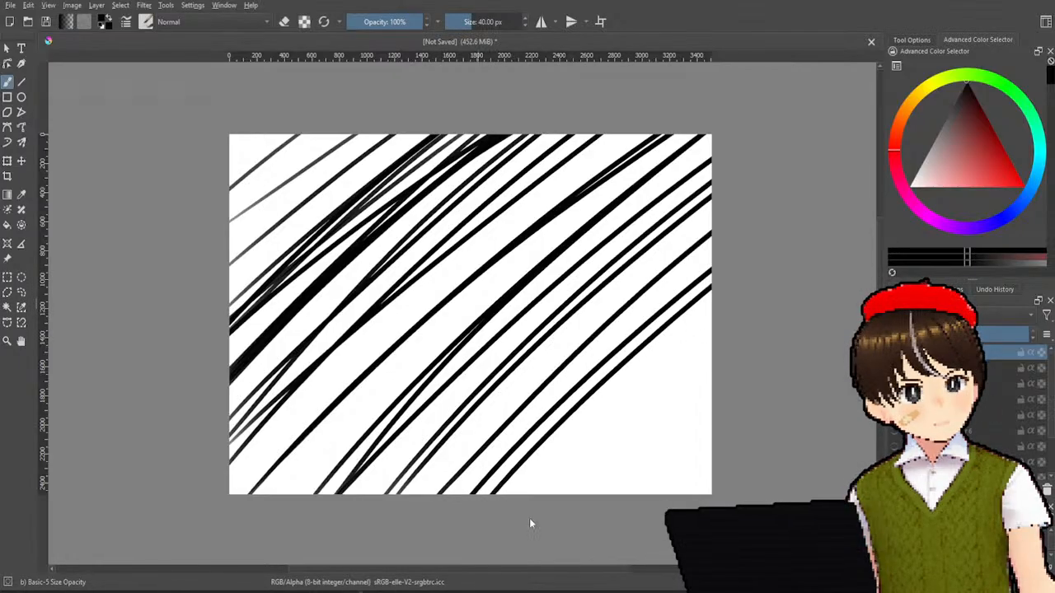
pyautogui.moveTo(527, 495); pyautogui.dragTo(710, 328)
pyautogui.moveTo(578, 495)
pyautogui.mouseDown()
pyautogui.moveTo(712, 379)
pyautogui.moveTo(711, 404)
pyautogui.mouseUp()
pyautogui.moveTo(669, 495); pyautogui.dragTo(712, 460)
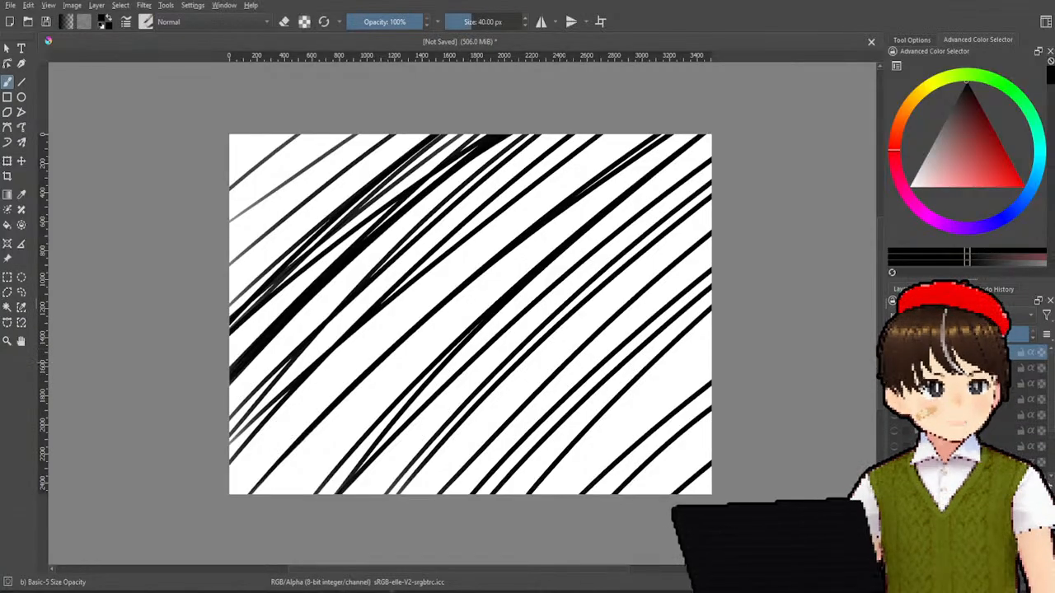
pyautogui.press('Delete')
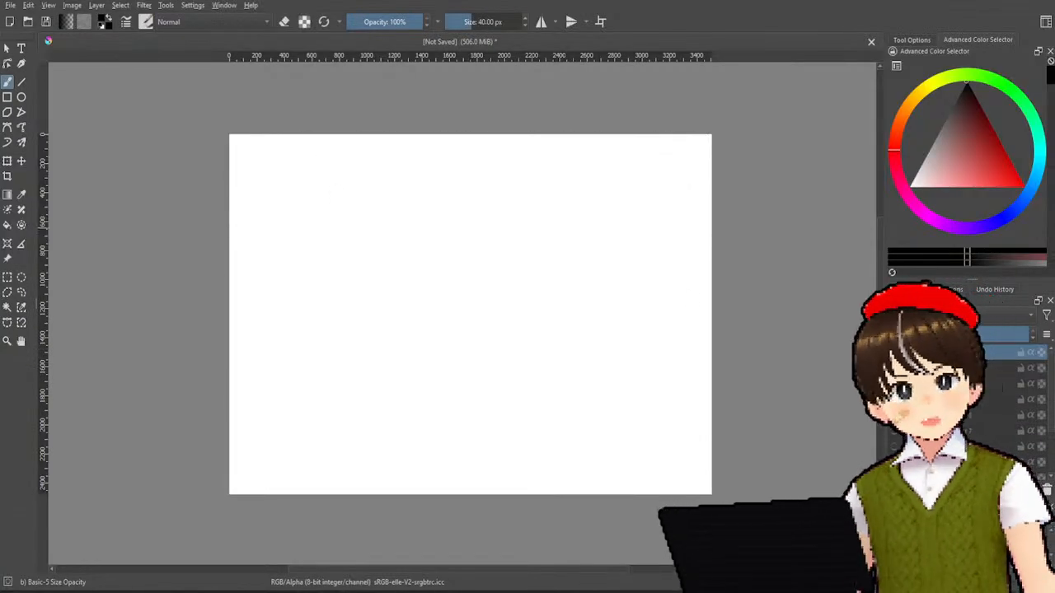
# - Draw seven more widely spaced parallel diagonal lines from the canvas's upper-left corner towards its middle
pyautogui.moveTo(288, 134); pyautogui.dragTo(231, 187)
pyautogui.moveTo(231, 251); pyautogui.dragTo(338, 134)
pyautogui.moveTo(231, 325); pyautogui.dragTo(381, 135)
pyautogui.moveTo(231, 387); pyautogui.dragTo(440, 134)
pyautogui.moveTo(231, 466); pyautogui.dragTo(501, 135)
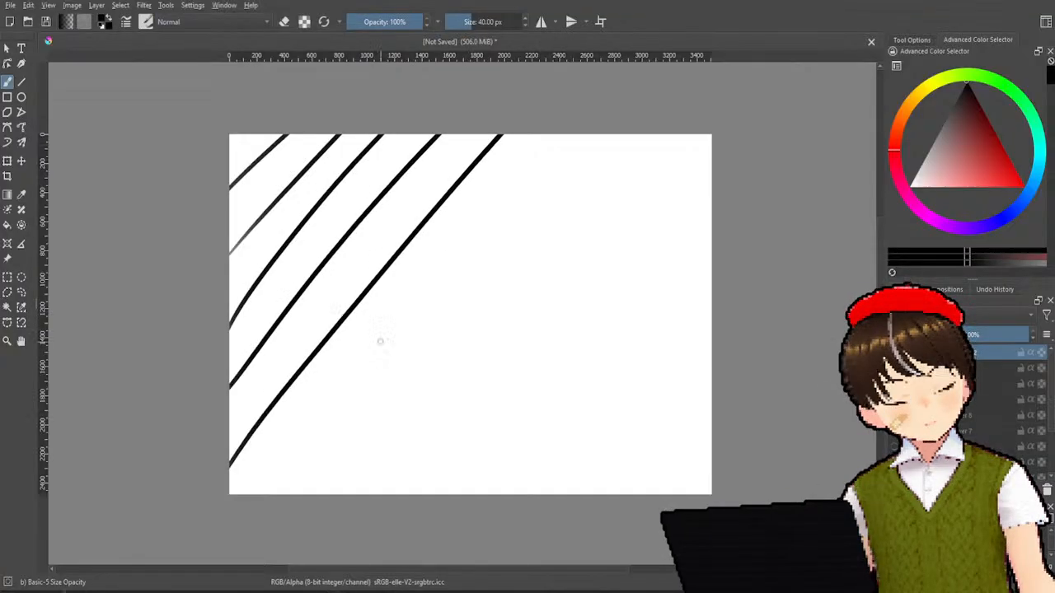
pyautogui.moveTo(256, 480); pyautogui.dragTo(542, 135)
pyautogui.moveTo(336, 494)
pyautogui.mouseDown()
pyautogui.moveTo(400, 393)
pyautogui.moveTo(617, 134)
pyautogui.mouseUp()
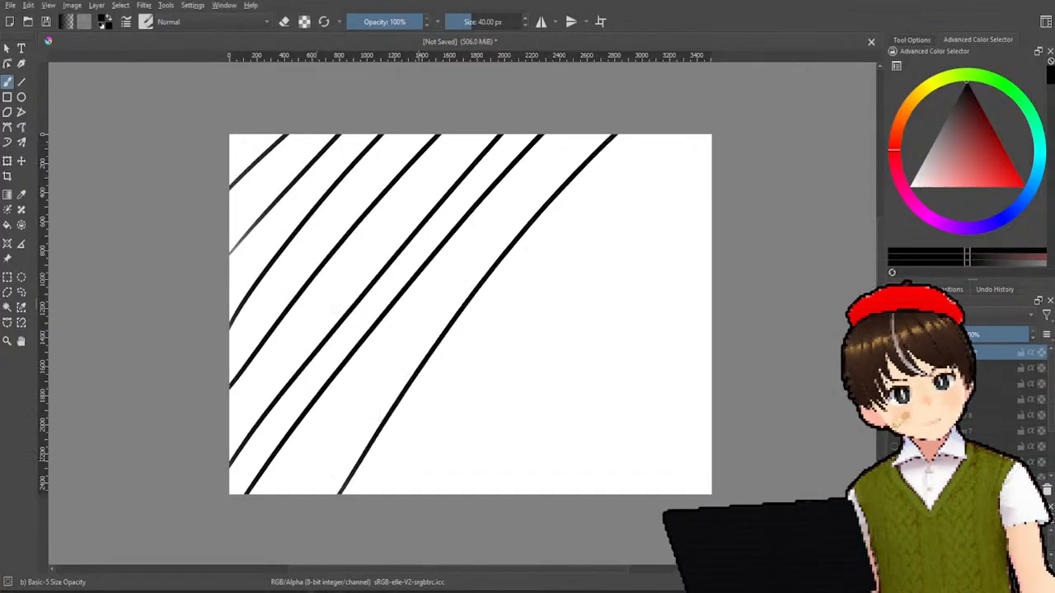
# - Continue the spaced diagonal lines to the canvas's lower-right corner, and clear the canvas
pyautogui.moveTo(410, 494); pyautogui.dragTo(669, 135)
pyautogui.moveTo(447, 494); pyautogui.dragTo(709, 136)
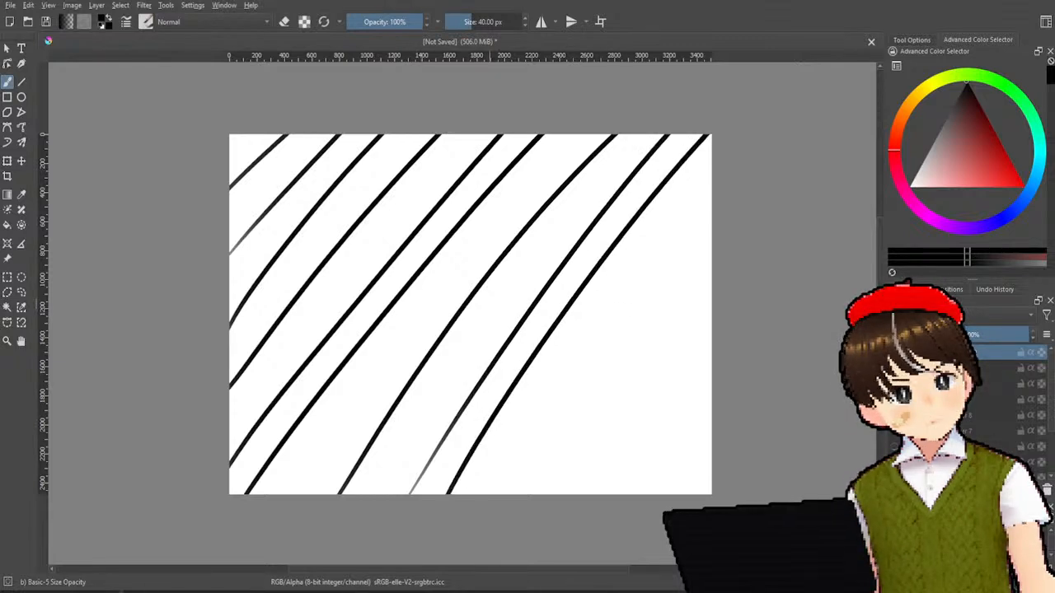
pyautogui.moveTo(522, 494); pyautogui.dragTo(710, 238)
pyautogui.moveTo(566, 492); pyautogui.dragTo(710, 302)
pyautogui.moveTo(625, 494); pyautogui.dragTo(711, 373)
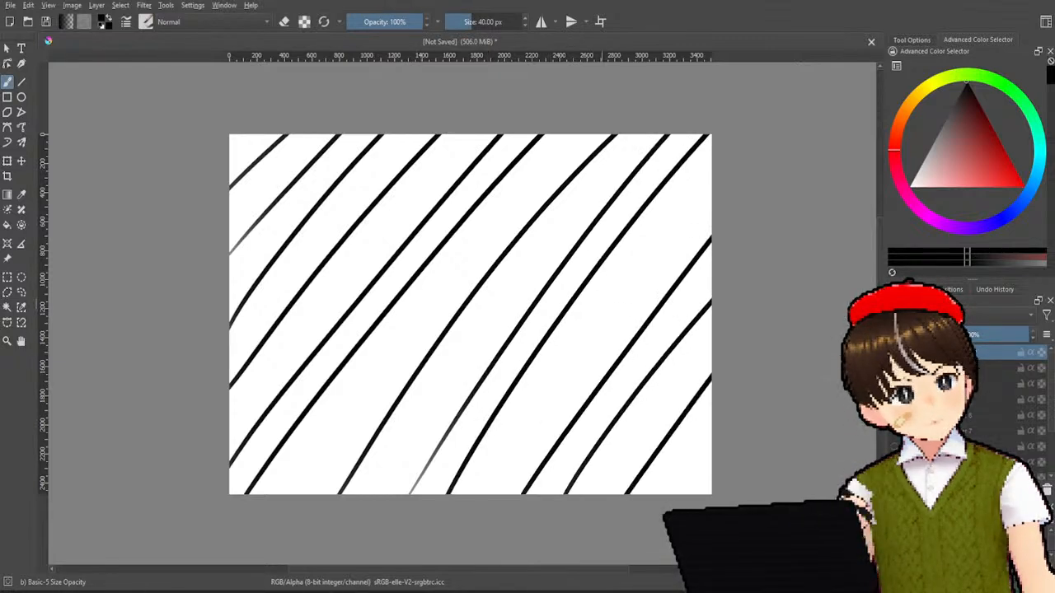
pyautogui.moveTo(677, 495); pyautogui.dragTo(710, 447)
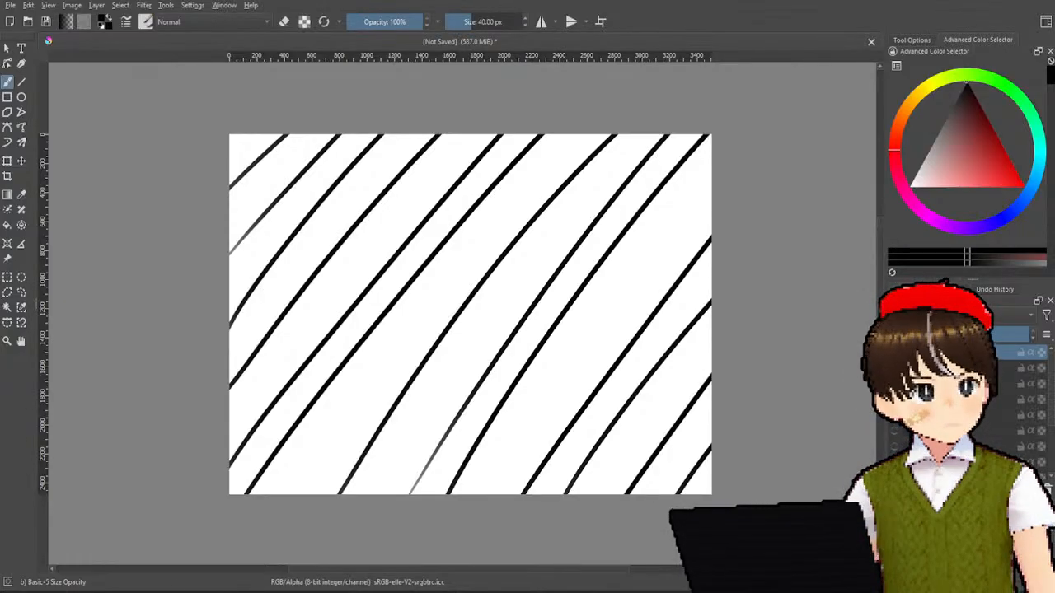
pyautogui.press('Delete')
# - Draw five spaced diagonal lines between the canvas's left and top edges, starting at the upper-left corner
pyautogui.moveTo(230, 162); pyautogui.dragTo(258, 135)
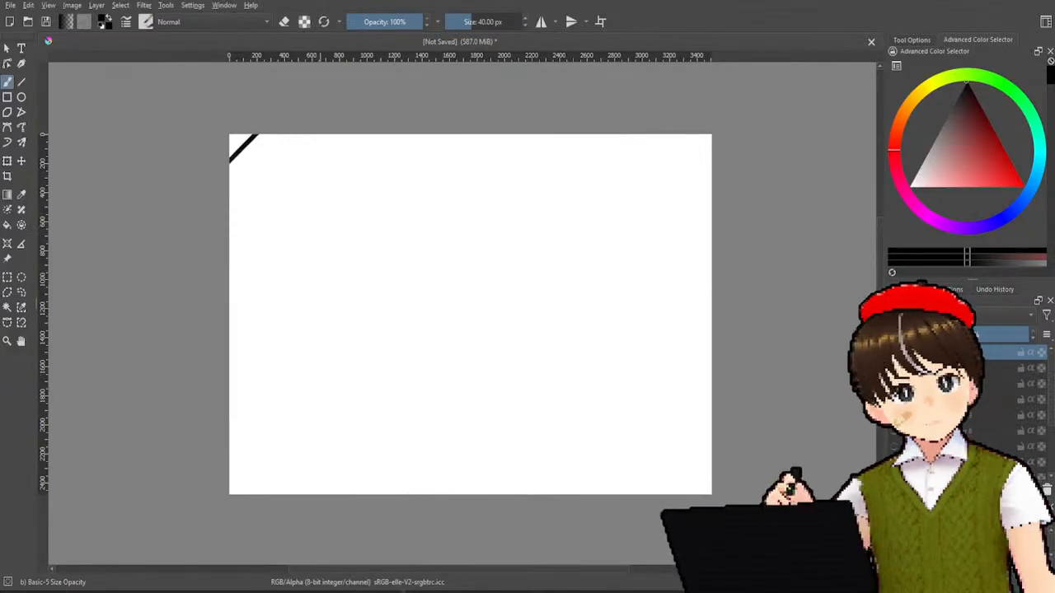
pyautogui.moveTo(230, 233); pyautogui.dragTo(308, 135)
pyautogui.moveTo(230, 320); pyautogui.dragTo(387, 134)
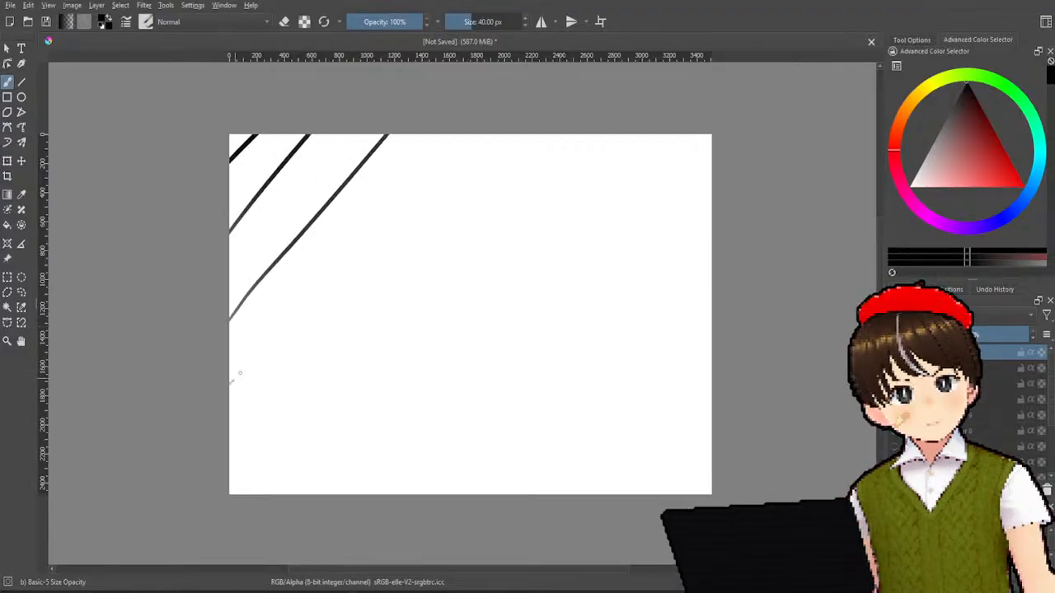
pyautogui.moveTo(230, 383); pyautogui.dragTo(426, 135)
pyautogui.moveTo(229, 453)
pyautogui.mouseDown()
pyautogui.moveTo(294, 353)
pyautogui.moveTo(470, 134)
pyautogui.mouseUp()
# - Continue the set with six spaced diagonal lines rising from the canvas's bottom edge to its top and right edges
pyautogui.moveTo(260, 494); pyautogui.dragTo(508, 134)
pyautogui.moveTo(321, 495); pyautogui.dragTo(565, 135)
pyautogui.moveTo(397, 495); pyautogui.dragTo(627, 135)
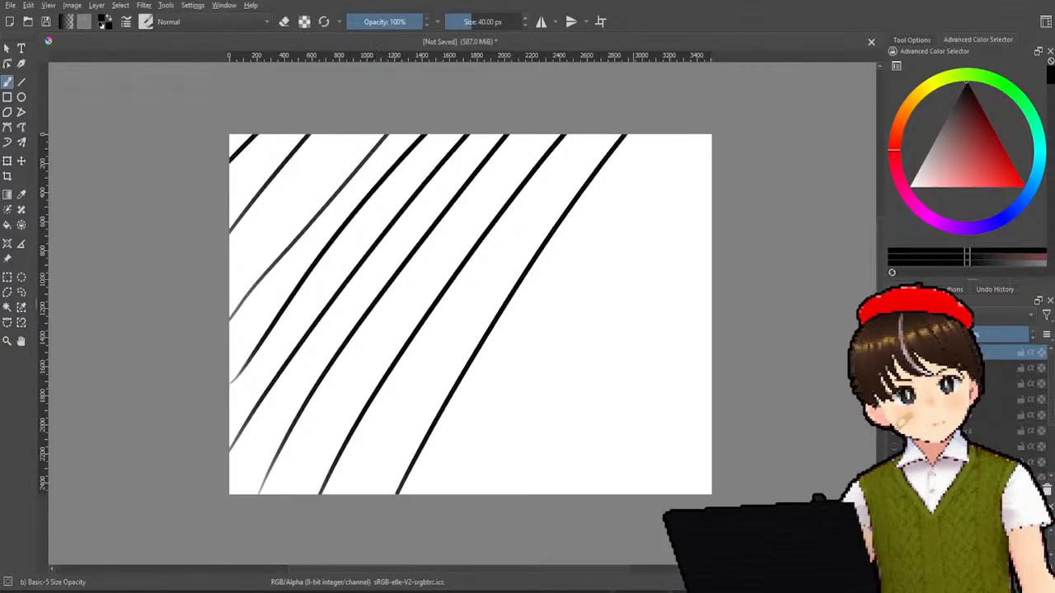
pyautogui.moveTo(460, 494); pyautogui.dragTo(691, 134)
pyautogui.moveTo(527, 494); pyautogui.dragTo(711, 221)
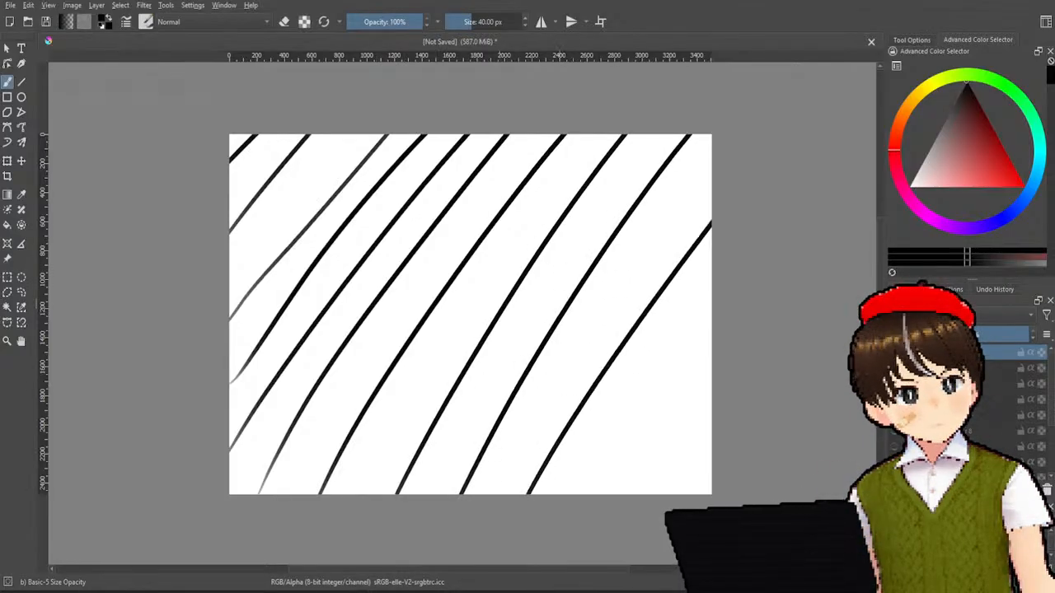
pyautogui.moveTo(570, 495); pyautogui.dragTo(711, 268)
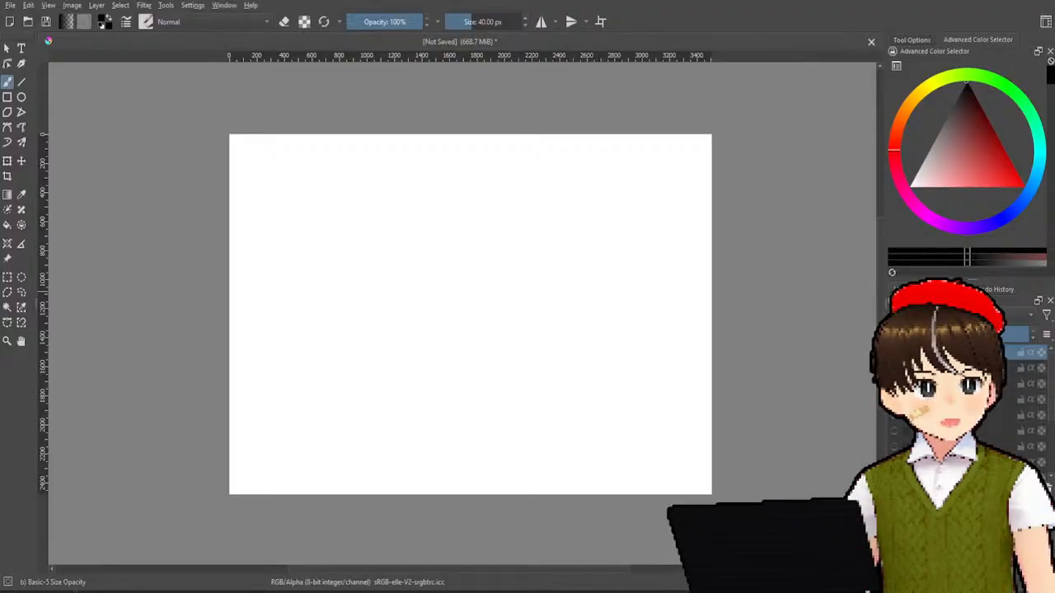
# - Draw nine spaced vertical lines across the canvas from left to right, and clear the canvas
pyautogui.moveTo(263, 144); pyautogui.dragTo(270, 386)
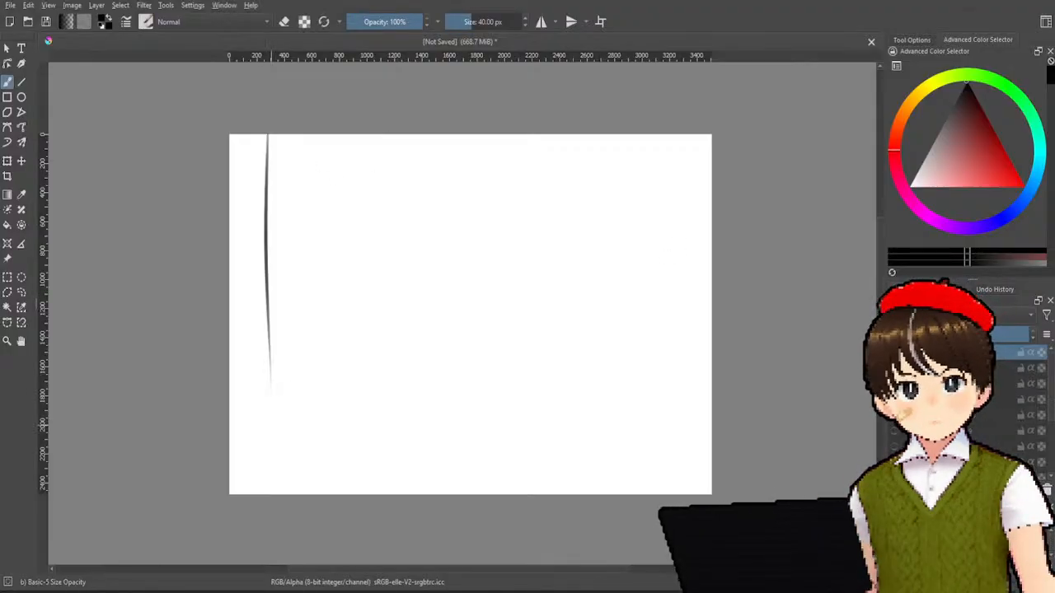
pyautogui.moveTo(308, 138); pyautogui.dragTo(298, 486)
pyautogui.moveTo(354, 136); pyautogui.dragTo(364, 493)
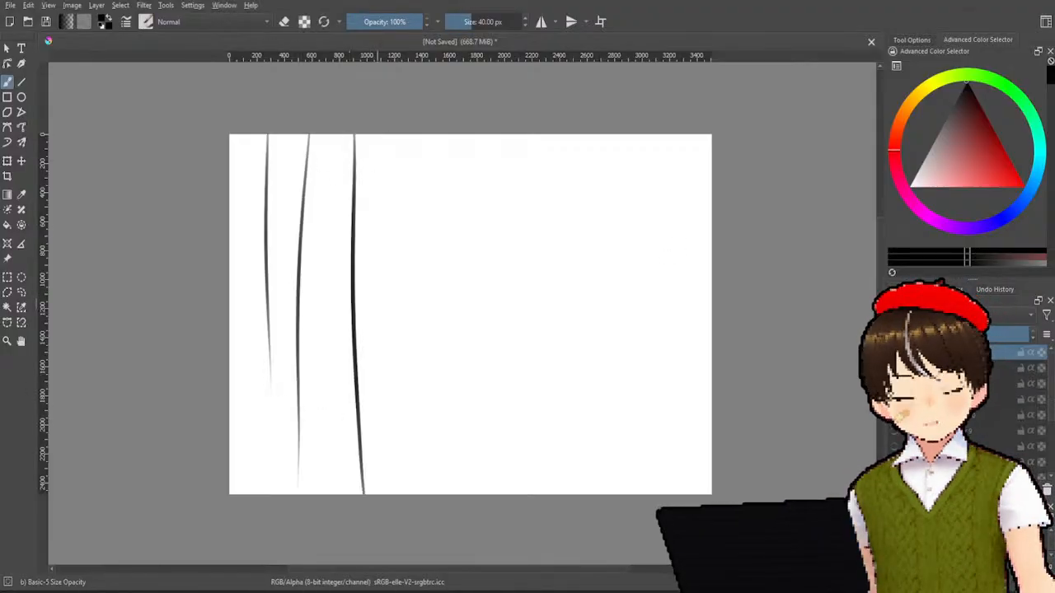
pyautogui.moveTo(412, 136); pyautogui.dragTo(415, 492)
pyautogui.moveTo(462, 136); pyautogui.dragTo(468, 493)
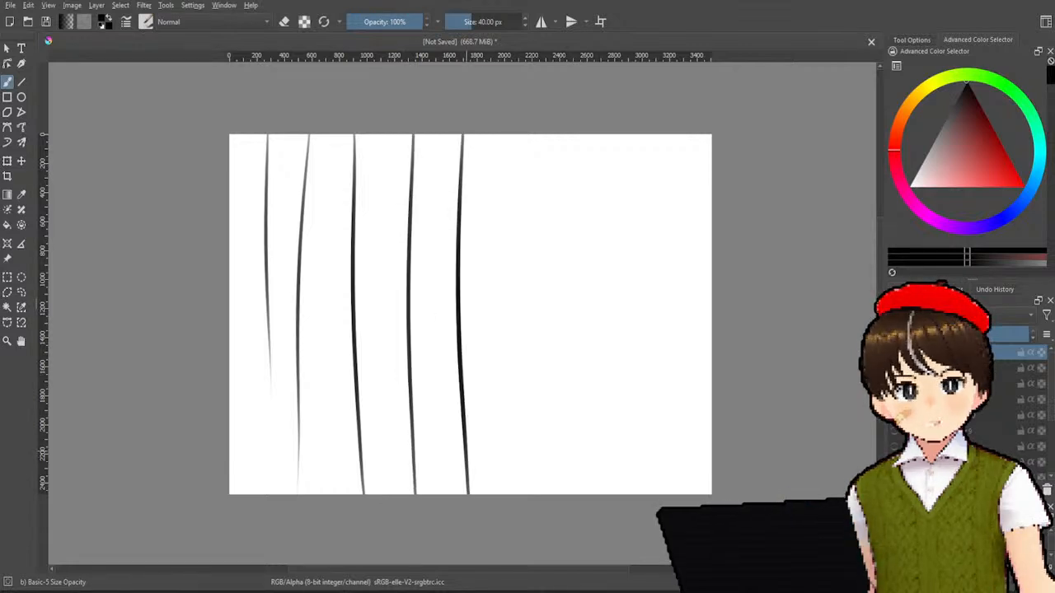
pyautogui.moveTo(525, 136); pyautogui.dragTo(523, 492)
pyautogui.moveTo(586, 136); pyautogui.dragTo(576, 493)
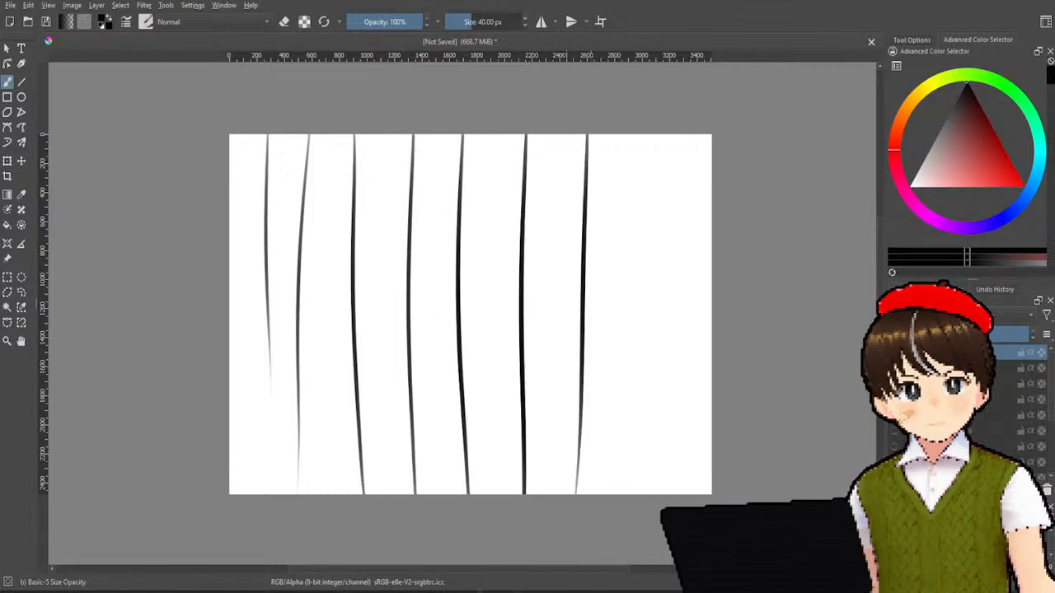
pyautogui.moveTo(643, 136); pyautogui.dragTo(666, 493)
pyautogui.moveTo(692, 136); pyautogui.dragTo(706, 493)
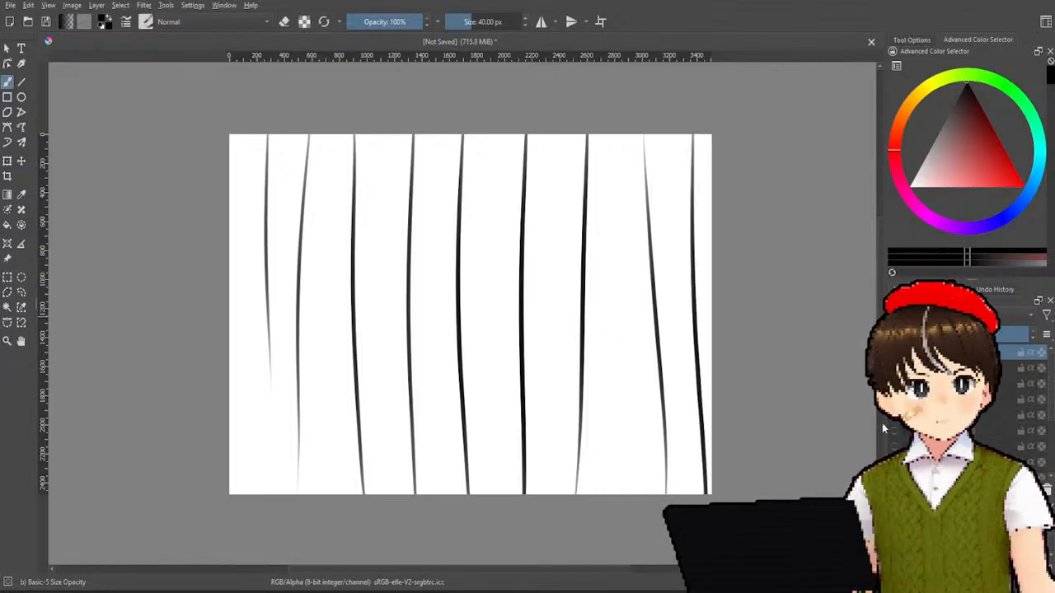
pyautogui.press('Delete')
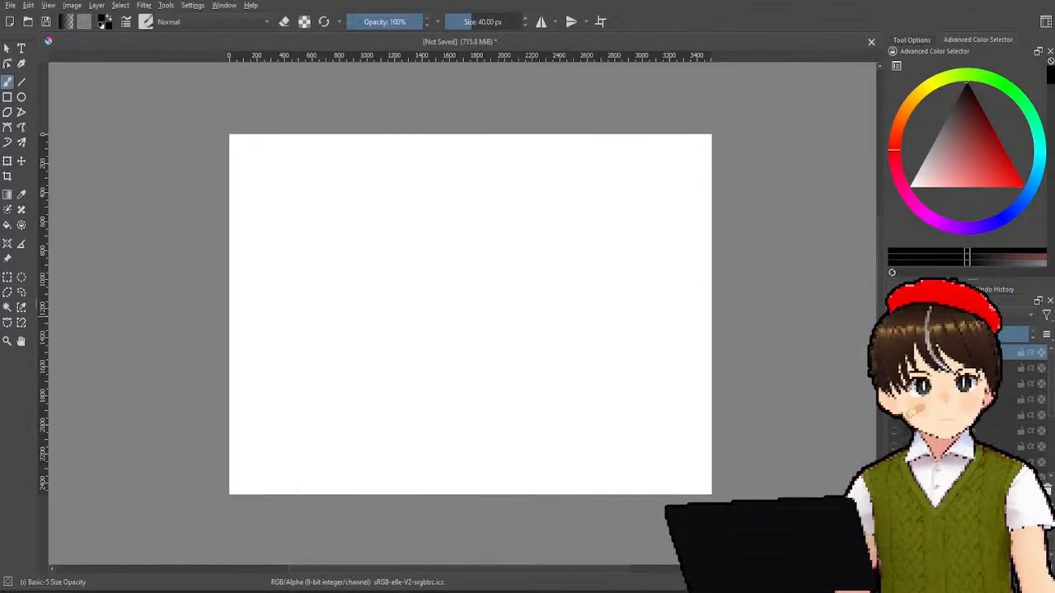
# - Draw ten spaced vertical lines from the canvas's top edge to its bottom edge, working from left to right
pyautogui.moveTo(253, 136); pyautogui.dragTo(264, 493)
pyautogui.moveTo(295, 136); pyautogui.dragTo(306, 493)
pyautogui.moveTo(335, 136); pyautogui.dragTo(345, 492)
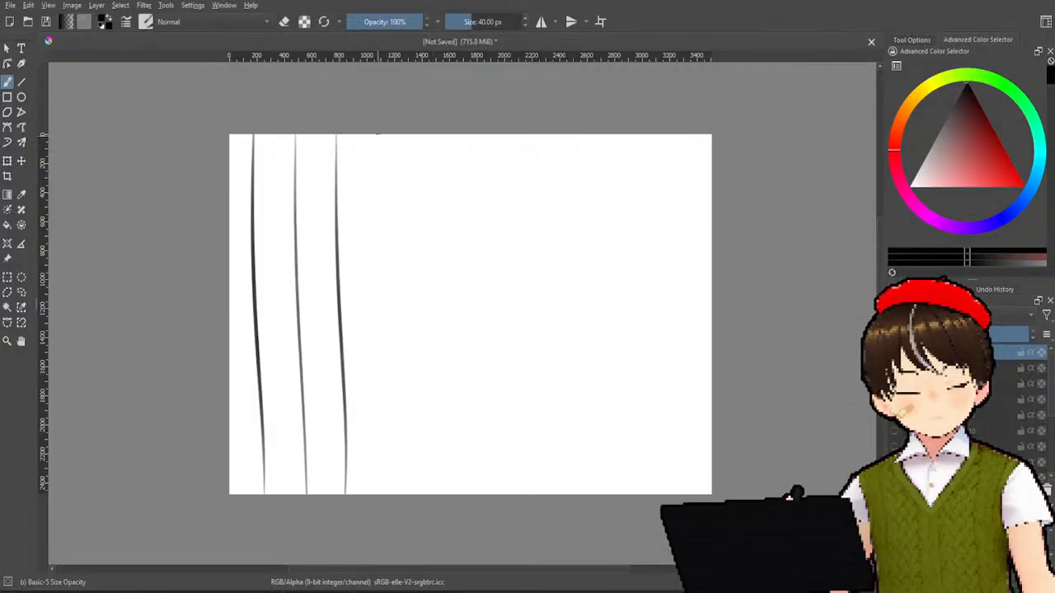
pyautogui.moveTo(382, 136); pyautogui.dragTo(392, 493)
pyautogui.moveTo(437, 136); pyautogui.dragTo(442, 493)
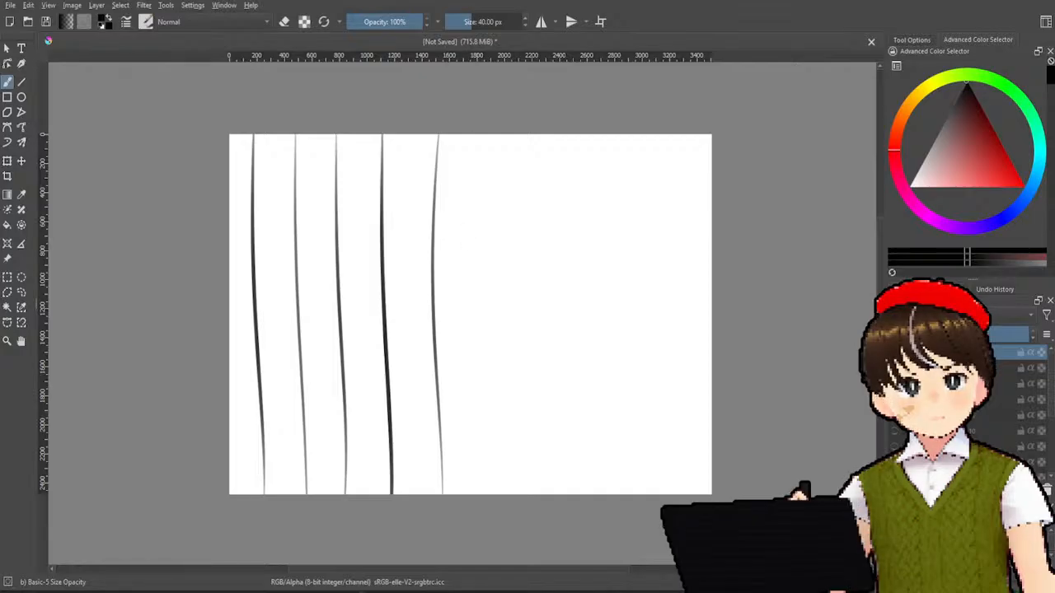
pyautogui.moveTo(484, 135); pyautogui.dragTo(487, 492)
pyautogui.moveTo(532, 136); pyautogui.dragTo(537, 493)
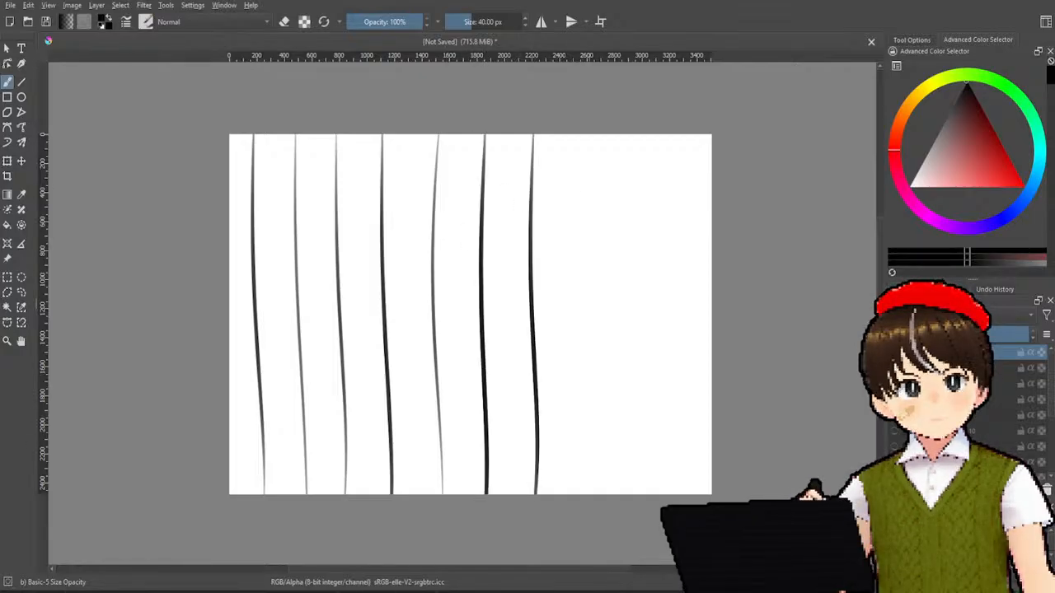
pyautogui.moveTo(584, 136); pyautogui.dragTo(594, 492)
pyautogui.moveTo(623, 136); pyautogui.dragTo(640, 492)
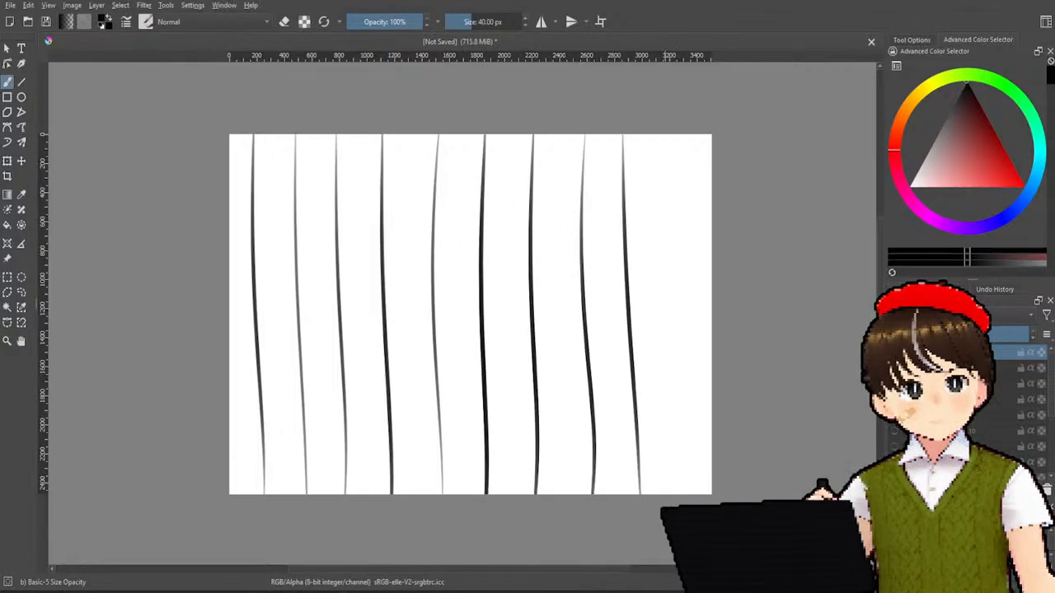
pyautogui.moveTo(656, 136); pyautogui.dragTo(679, 493)
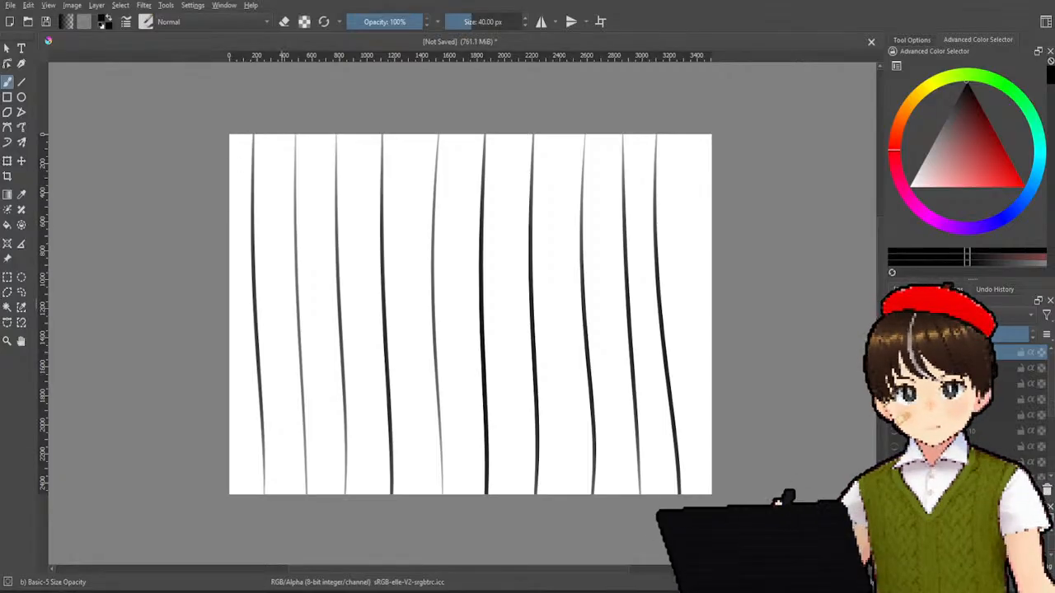
# - Add ten more vertical lines in the gaps between the existing ones, ending near the canvas's right edge
pyautogui.moveTo(281, 136); pyautogui.dragTo(289, 493)
pyautogui.moveTo(316, 136); pyautogui.dragTo(346, 493)
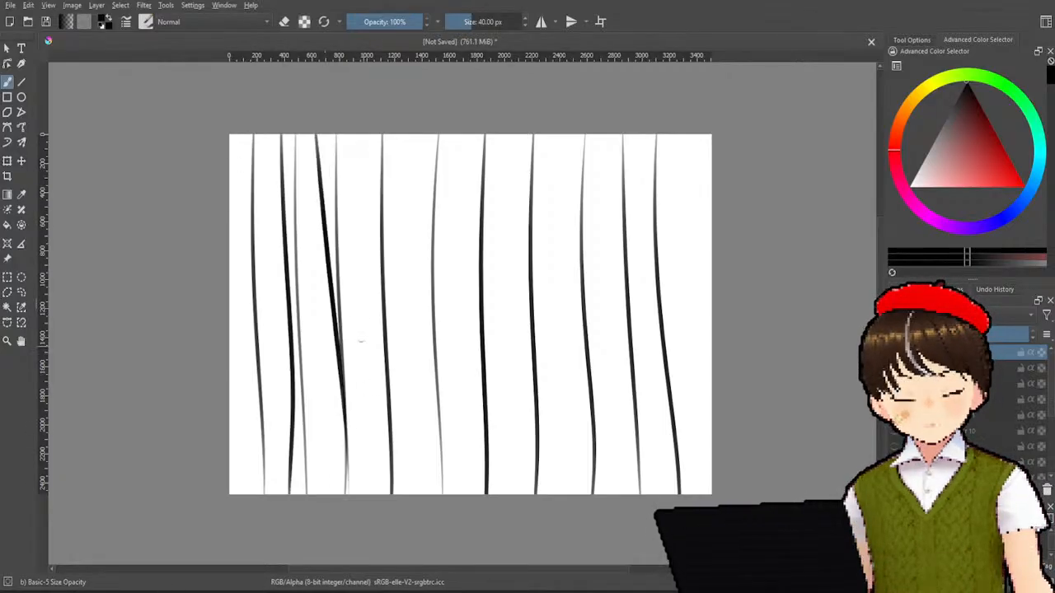
pyautogui.moveTo(354, 136); pyautogui.dragTo(367, 492)
pyautogui.moveTo(403, 136); pyautogui.dragTo(413, 493)
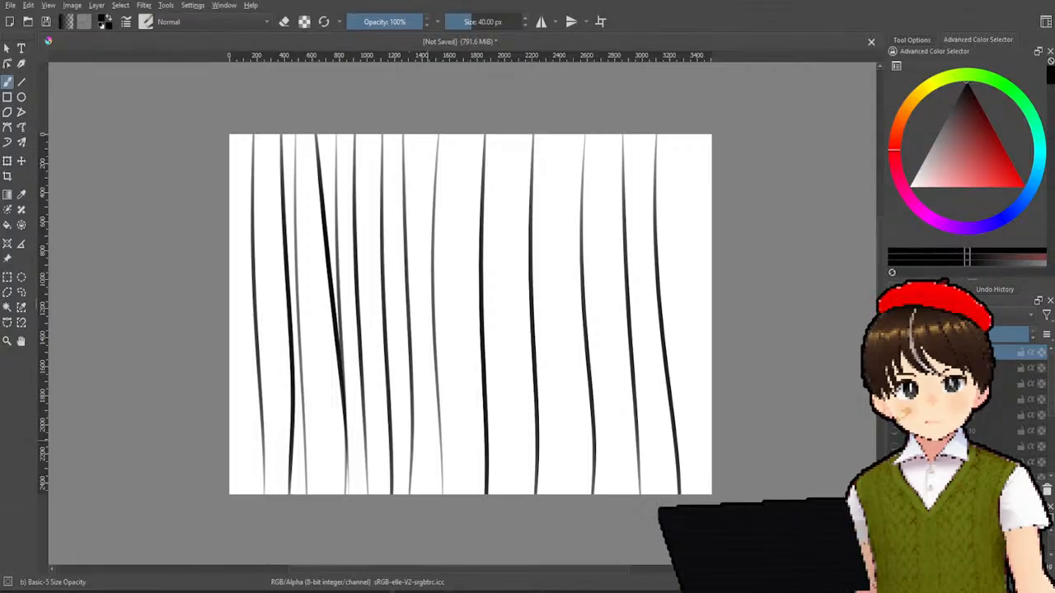
pyautogui.moveTo(451, 139); pyautogui.dragTo(459, 493)
pyautogui.moveTo(503, 136); pyautogui.dragTo(492, 494)
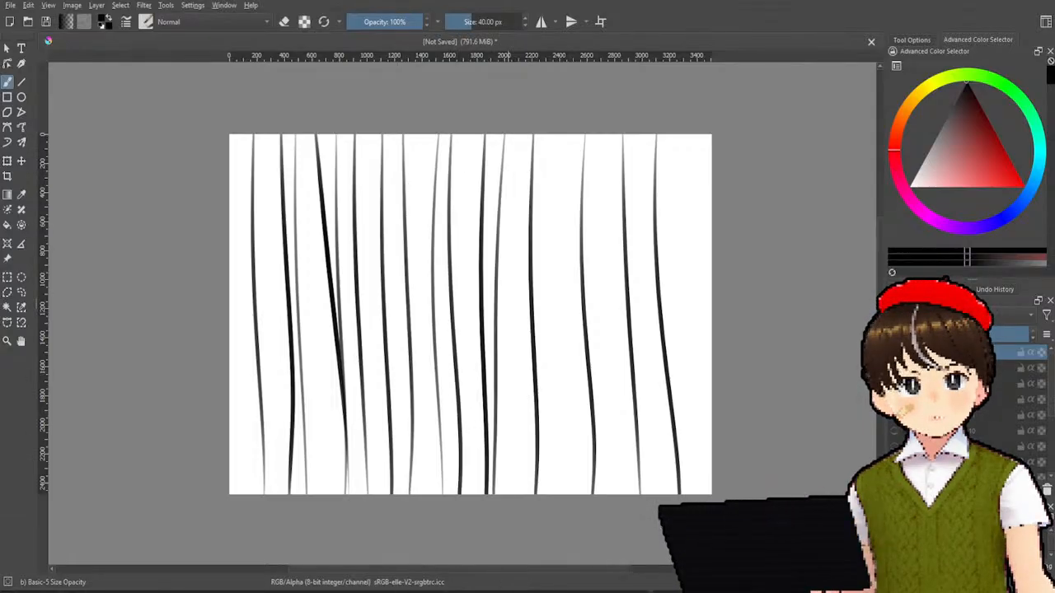
pyautogui.moveTo(562, 135); pyautogui.dragTo(565, 492)
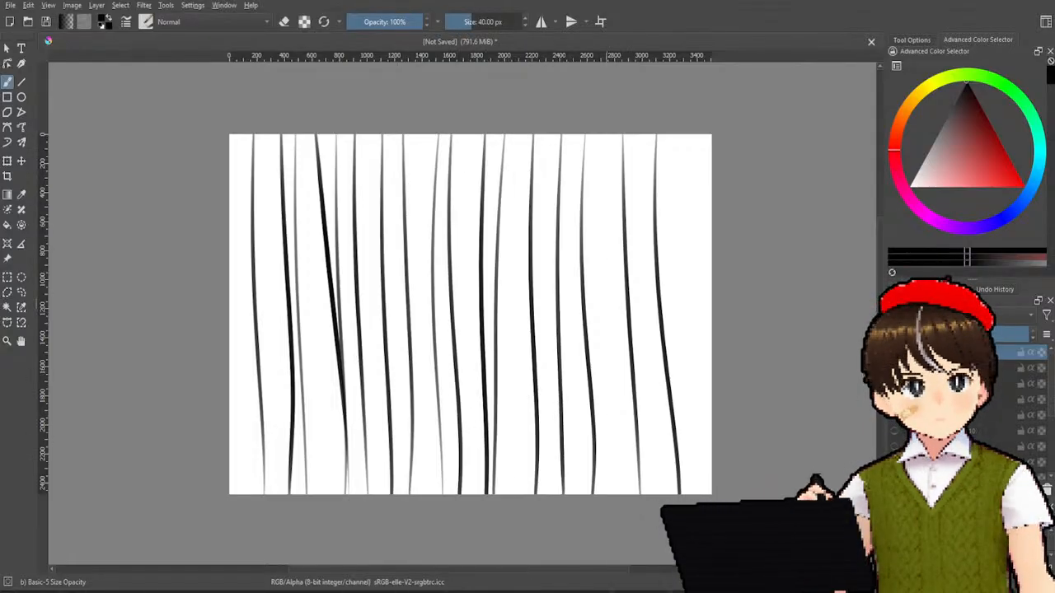
pyautogui.moveTo(600, 136); pyautogui.dragTo(610, 493)
pyautogui.moveTo(637, 136); pyautogui.dragTo(641, 492)
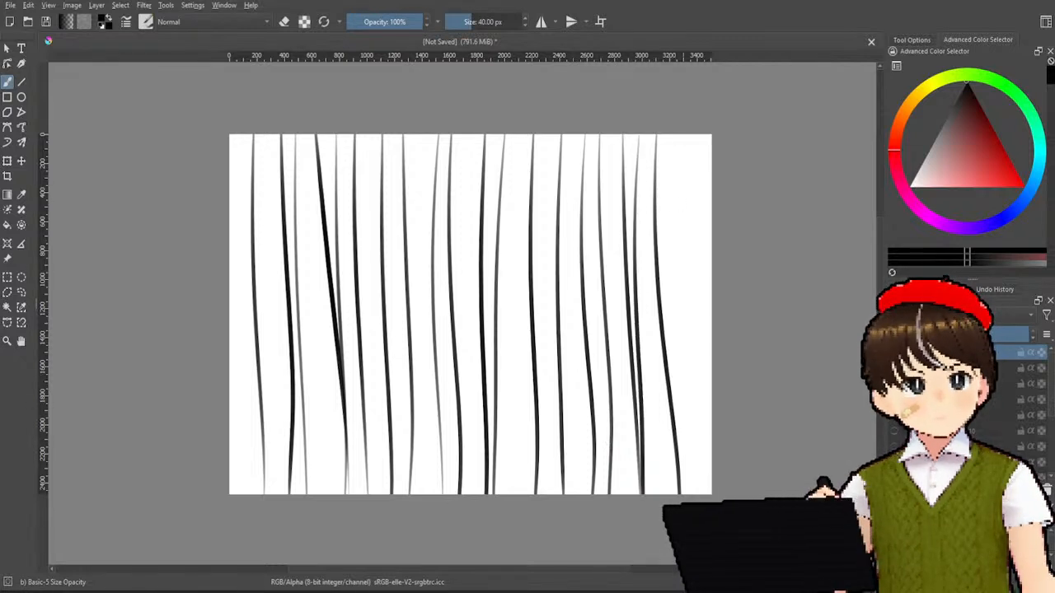
pyautogui.moveTo(682, 136); pyautogui.dragTo(693, 493)
# - Fill the gaps in the canvas's left half with eleven further full-height vertical lines, starting at the left edge
pyautogui.moveTo(238, 136); pyautogui.dragTo(230, 356)
pyautogui.moveTo(265, 136); pyautogui.dragTo(280, 493)
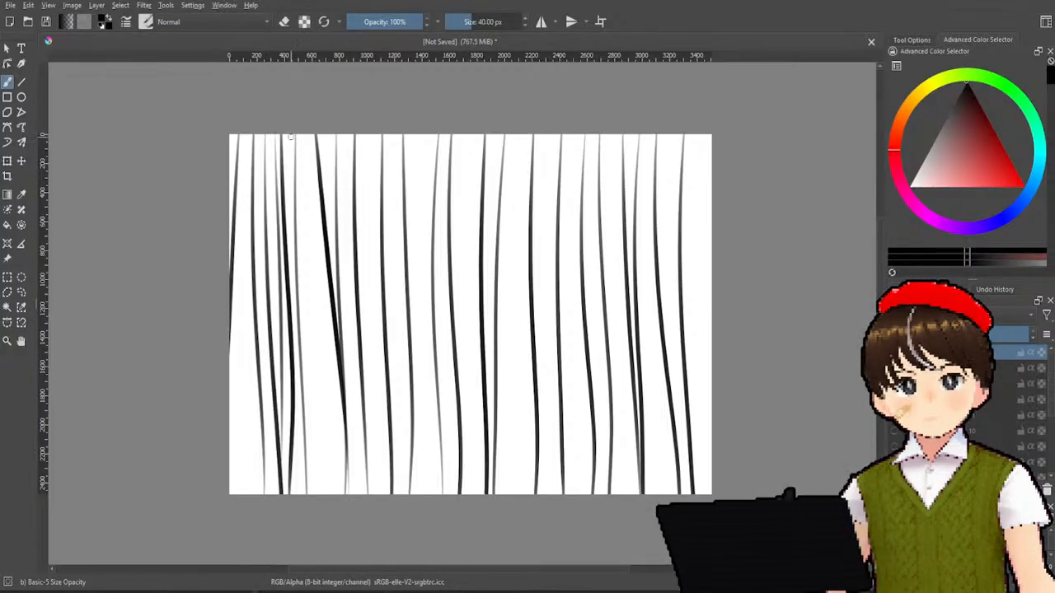
pyautogui.moveTo(299, 136); pyautogui.dragTo(320, 493)
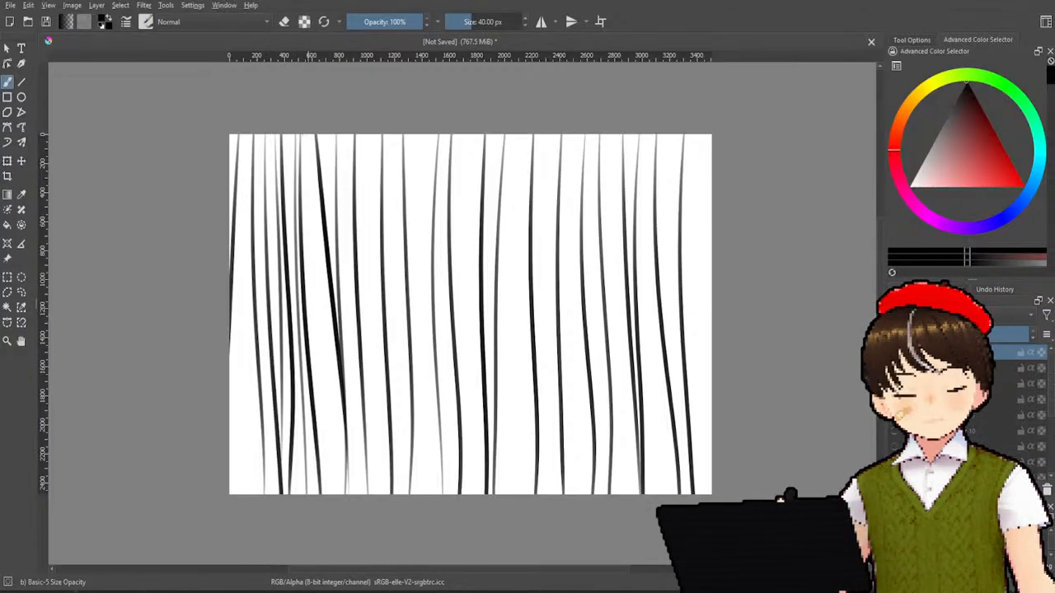
pyautogui.moveTo(307, 138); pyautogui.dragTo(341, 494)
pyautogui.moveTo(344, 137); pyautogui.dragTo(357, 494)
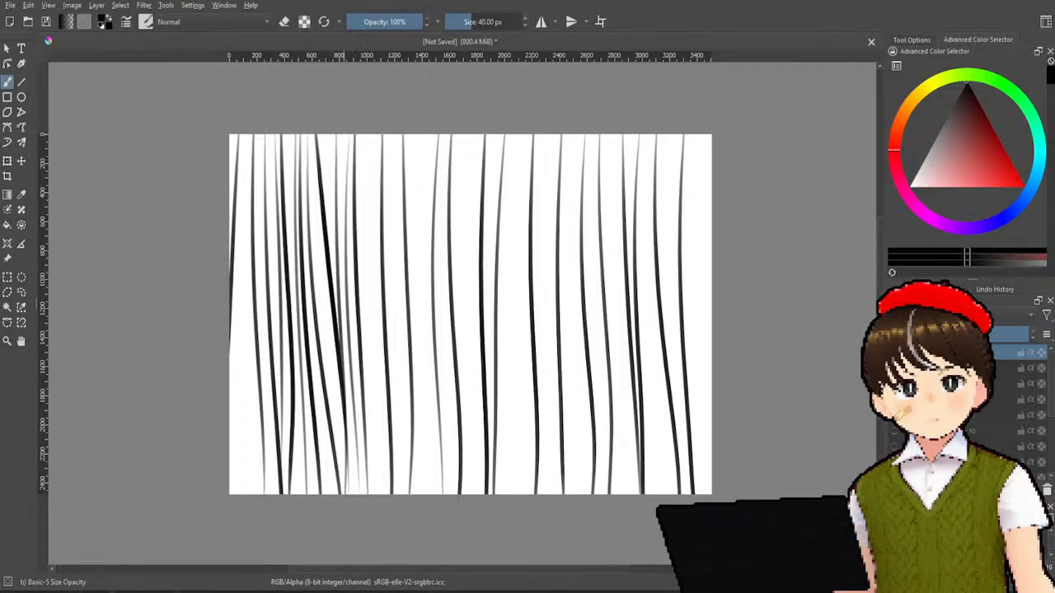
pyautogui.moveTo(370, 136); pyautogui.dragTo(396, 493)
pyautogui.moveTo(394, 134); pyautogui.dragTo(410, 492)
pyautogui.moveTo(417, 135); pyautogui.dragTo(431, 493)
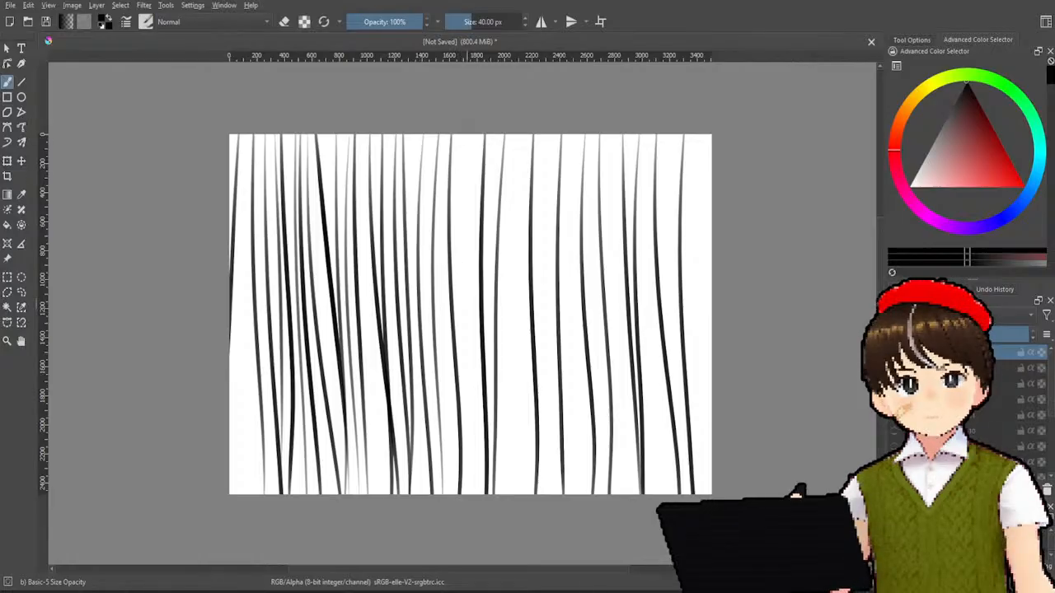
pyautogui.moveTo(456, 136); pyautogui.dragTo(473, 495)
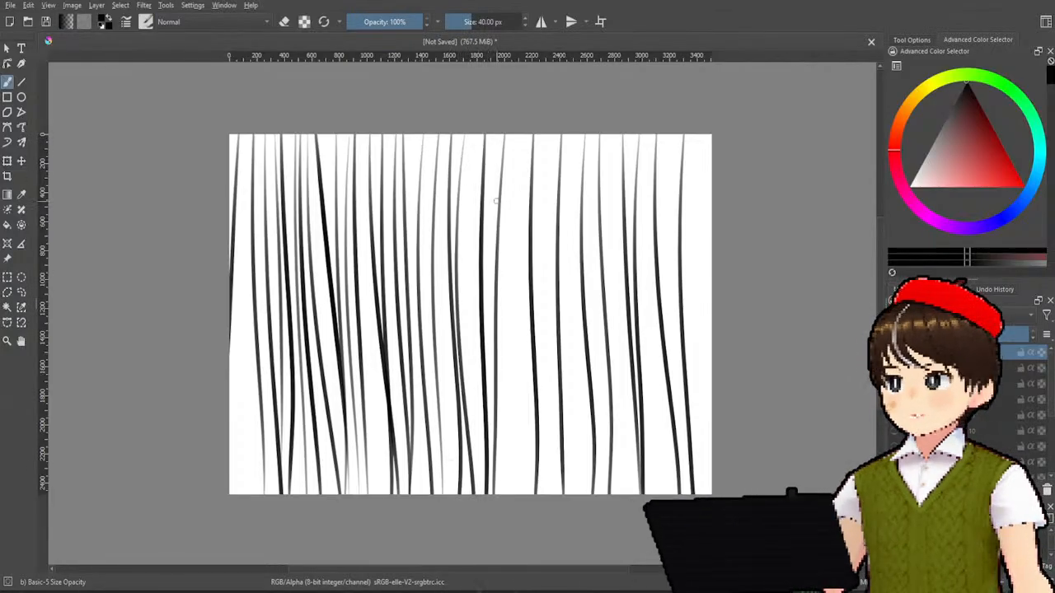
pyautogui.moveTo(473, 135); pyautogui.dragTo(451, 495)
pyautogui.moveTo(474, 136); pyautogui.dragTo(466, 495)
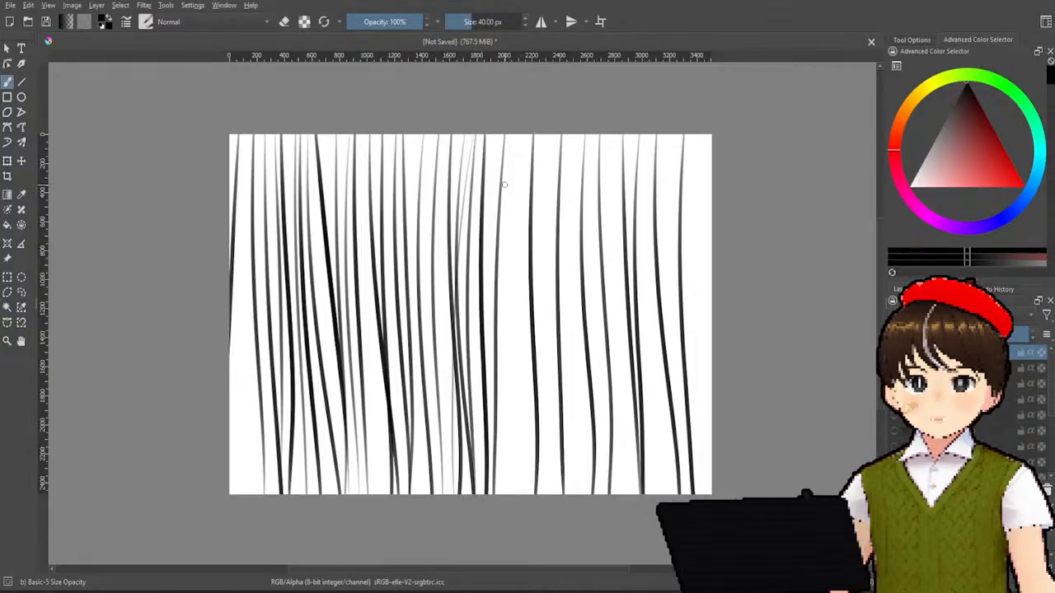
# - Fill the gaps from the canvas's centre to its right edge with thirteen more vertical lines, and clear the canvas
pyautogui.moveTo(517, 135); pyautogui.dragTo(501, 495)
pyautogui.moveTo(522, 136); pyautogui.dragTo(525, 494)
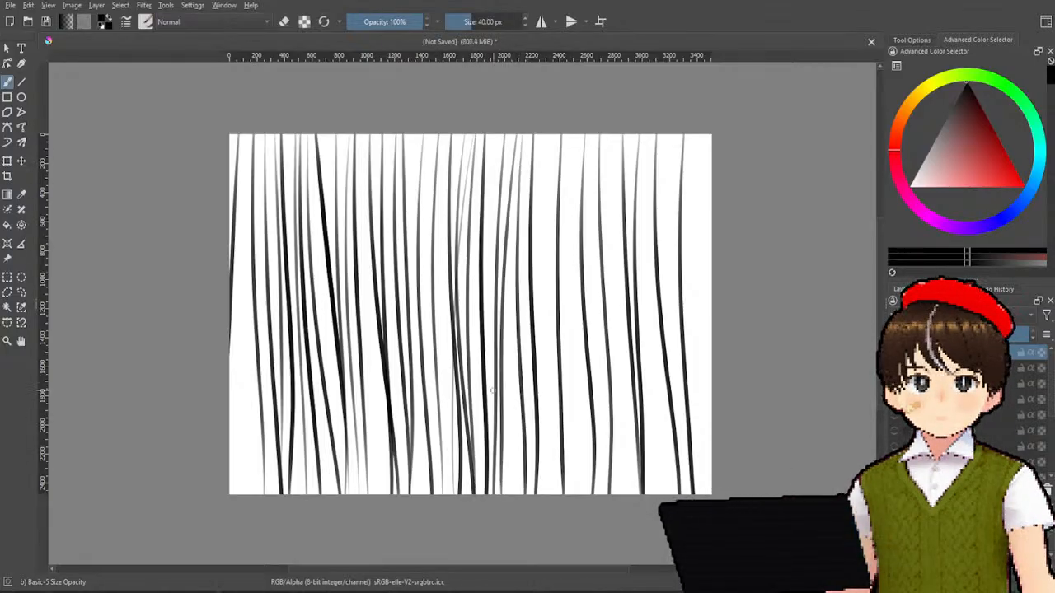
pyautogui.moveTo(553, 135); pyautogui.dragTo(546, 495)
pyautogui.moveTo(585, 135); pyautogui.dragTo(575, 494)
pyautogui.moveTo(565, 135); pyautogui.dragTo(555, 495)
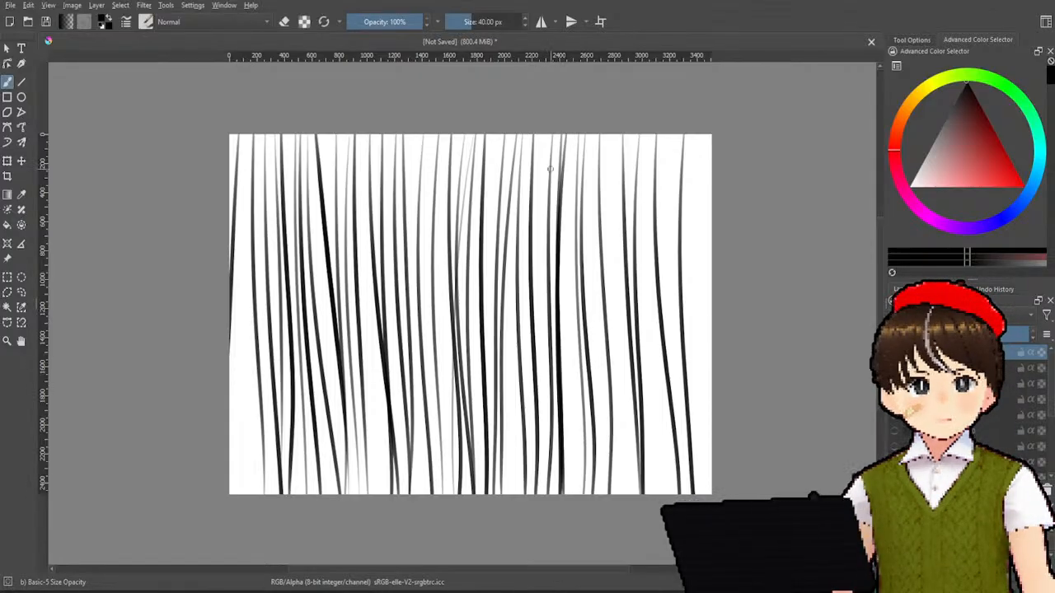
pyautogui.moveTo(575, 135); pyautogui.dragTo(565, 495)
pyautogui.moveTo(603, 137); pyautogui.dragTo(593, 448)
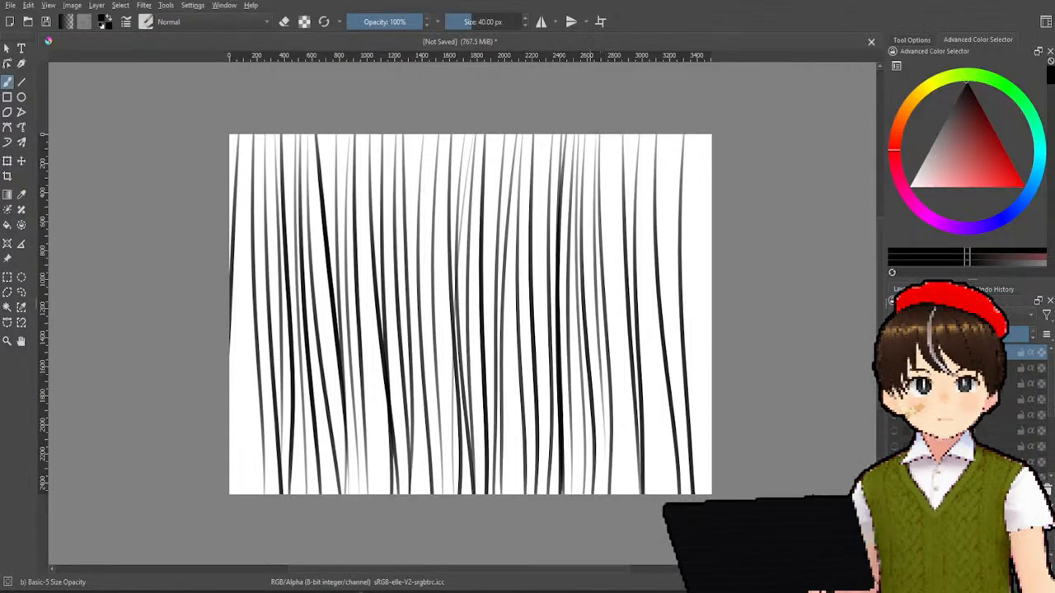
pyautogui.moveTo(618, 135); pyautogui.dragTo(609, 488)
pyautogui.moveTo(641, 165); pyautogui.dragTo(615, 493)
pyautogui.moveTo(650, 137); pyautogui.dragTo(636, 495)
pyautogui.moveTo(649, 159); pyautogui.dragTo(645, 493)
pyautogui.moveTo(675, 137); pyautogui.dragTo(669, 467)
pyautogui.moveTo(702, 137); pyautogui.dragTo(697, 473)
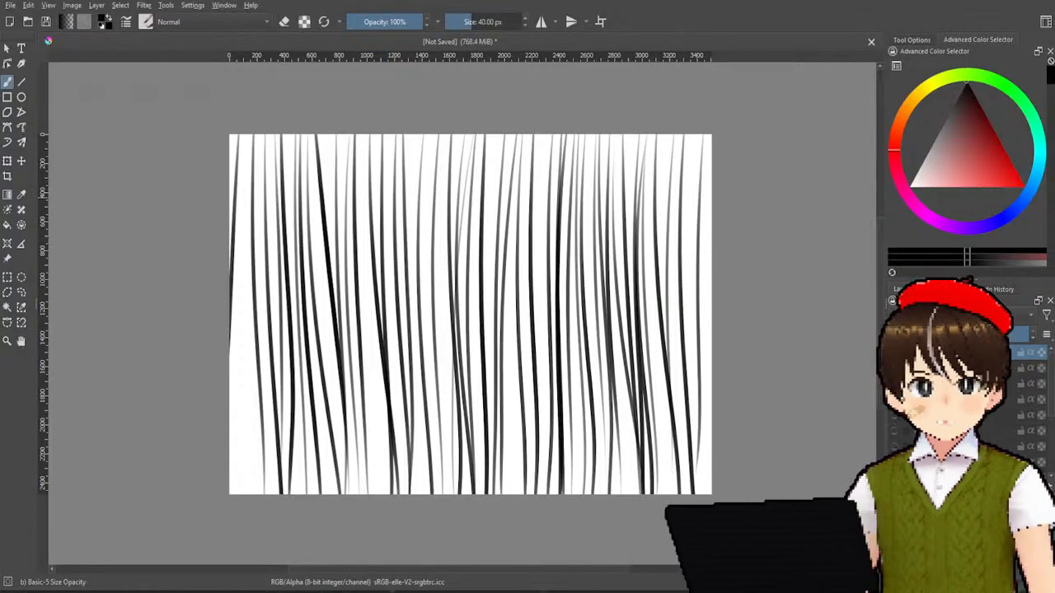
pyautogui.press('Delete')
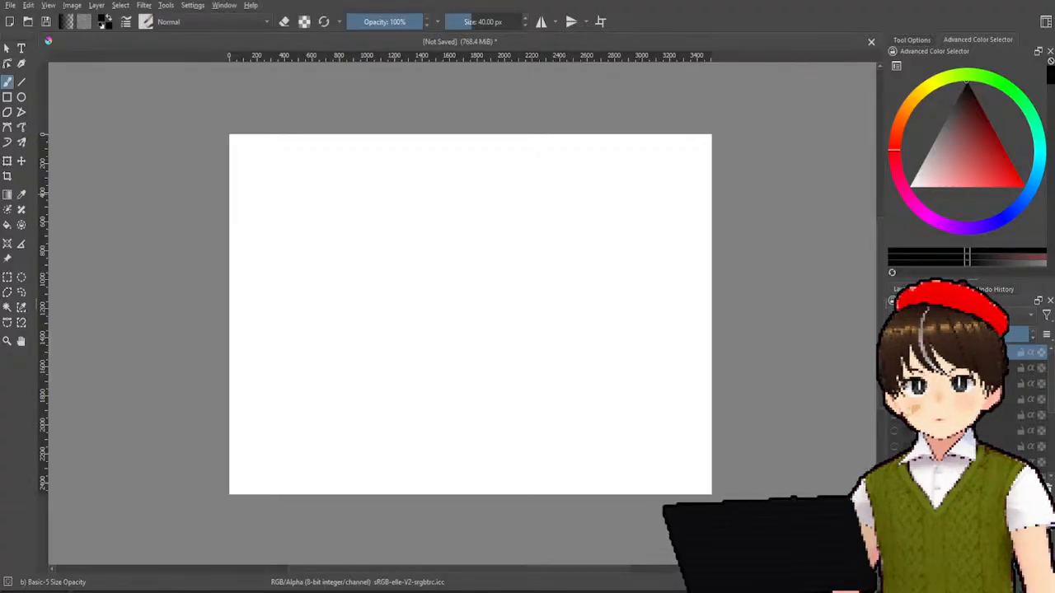
# - Draw twelve spaced horizontal lines across the full width of the canvas, working from top to bottom
pyautogui.moveTo(311, 149); pyautogui.dragTo(710, 153)
pyautogui.moveTo(232, 159); pyautogui.dragTo(710, 183)
pyautogui.moveTo(230, 205); pyautogui.dragTo(711, 228)
pyautogui.moveTo(230, 235); pyautogui.dragTo(710, 237)
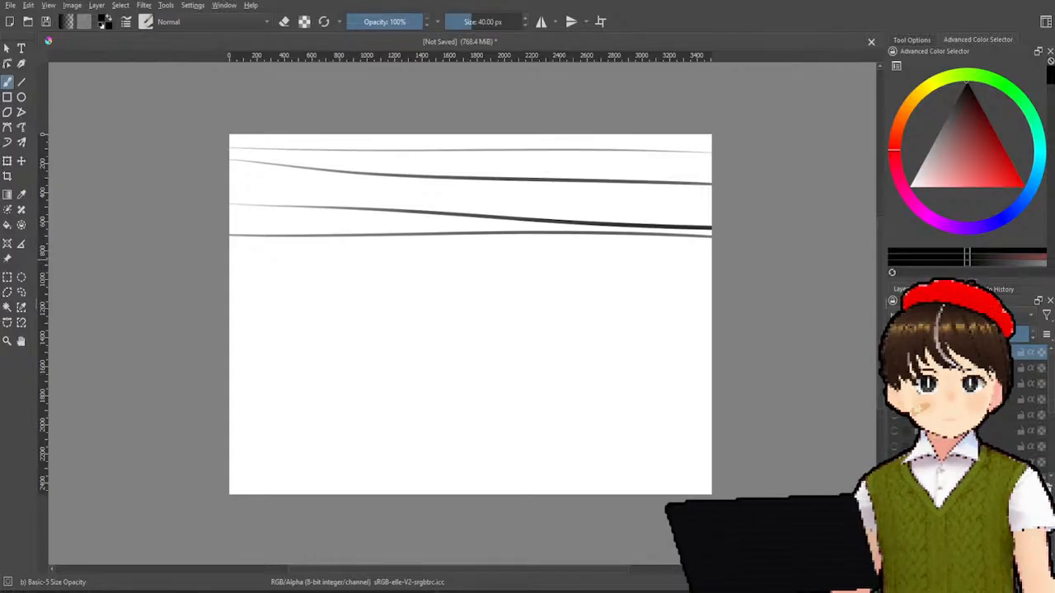
pyautogui.moveTo(230, 264); pyautogui.dragTo(710, 268)
pyautogui.moveTo(229, 295); pyautogui.dragTo(710, 288)
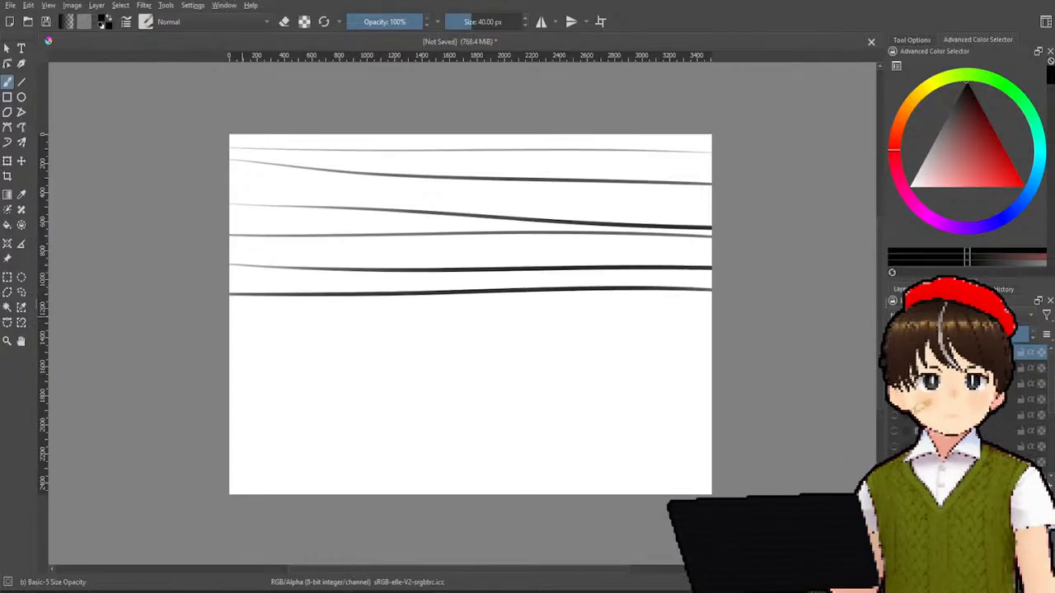
pyautogui.moveTo(230, 331); pyautogui.dragTo(711, 326)
pyautogui.moveTo(230, 353); pyautogui.dragTo(711, 349)
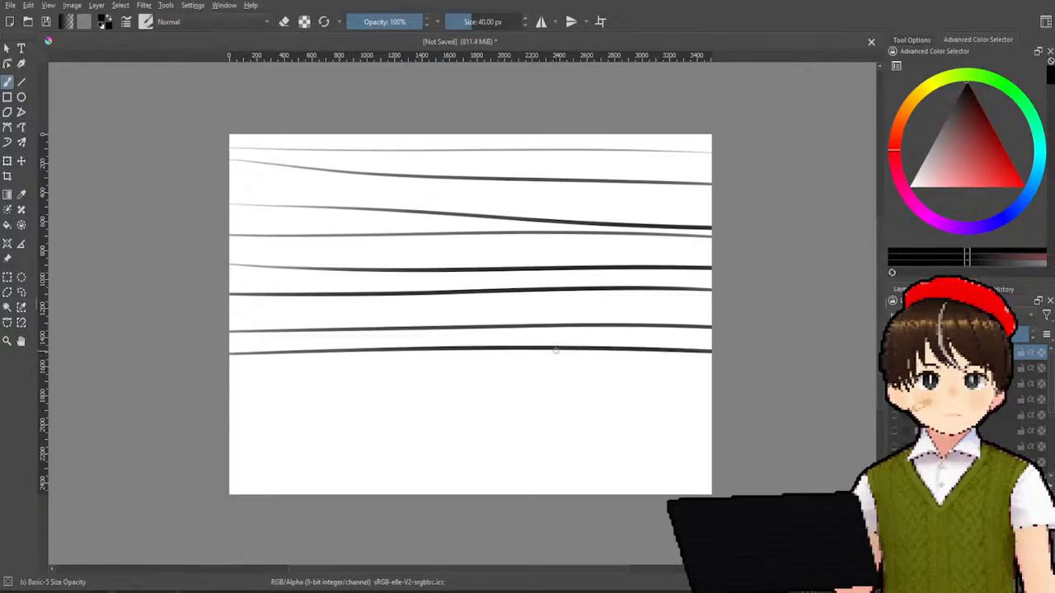
pyautogui.moveTo(230, 385); pyautogui.dragTo(710, 378)
pyautogui.moveTo(230, 410); pyautogui.dragTo(710, 397)
pyautogui.moveTo(230, 443); pyautogui.dragTo(710, 432)
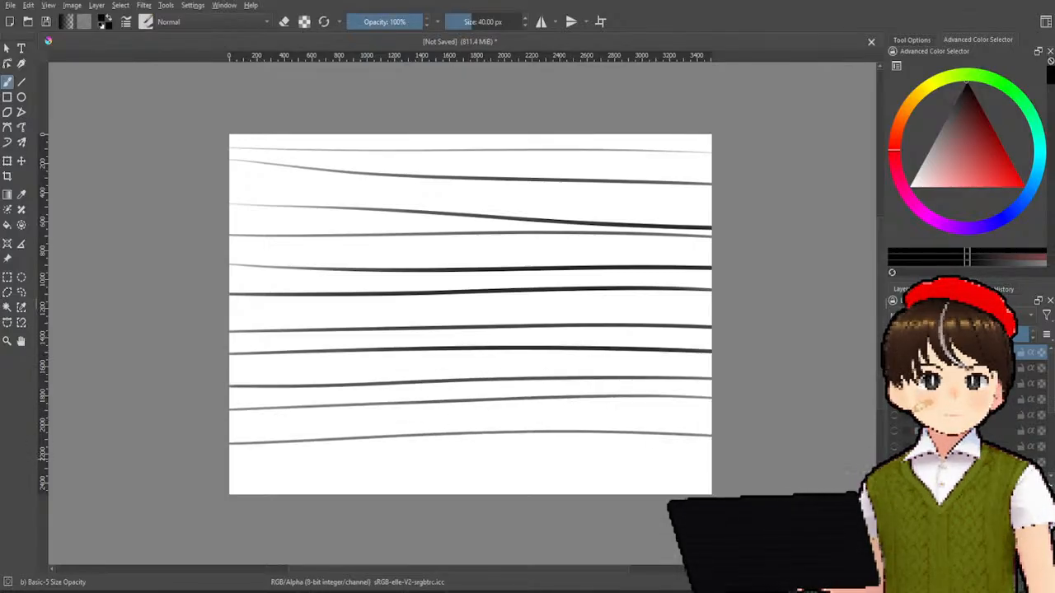
pyautogui.moveTo(229, 472); pyautogui.dragTo(710, 484)
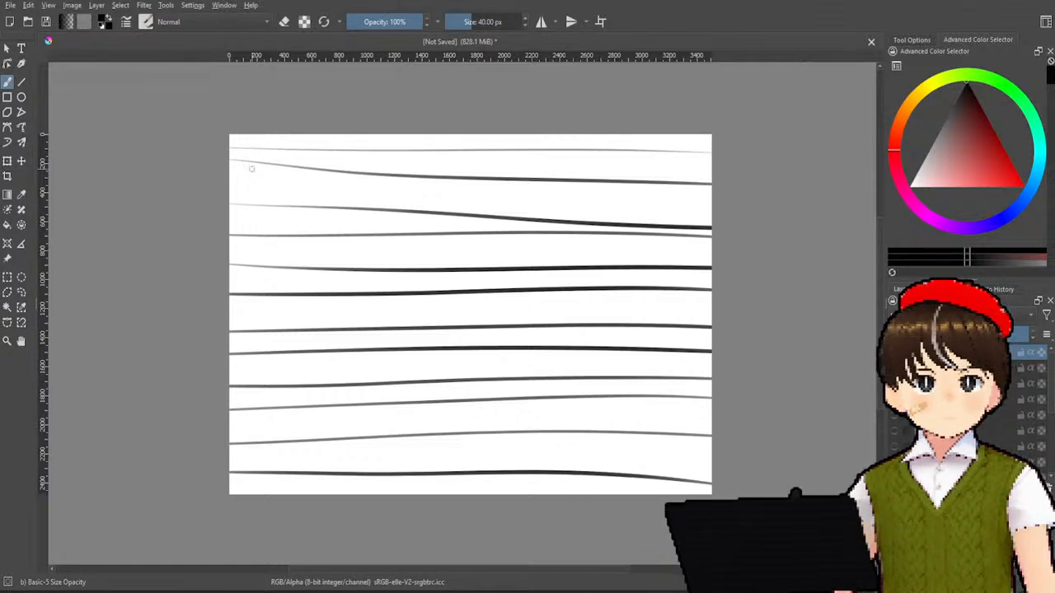
# - Add eight full-width horizontal lines among the existing ones, from the canvas's top edge down past its middle
pyautogui.moveTo(230, 145); pyautogui.dragTo(711, 157)
pyautogui.moveTo(231, 162); pyautogui.dragTo(710, 175)
pyautogui.moveTo(230, 188); pyautogui.dragTo(711, 195)
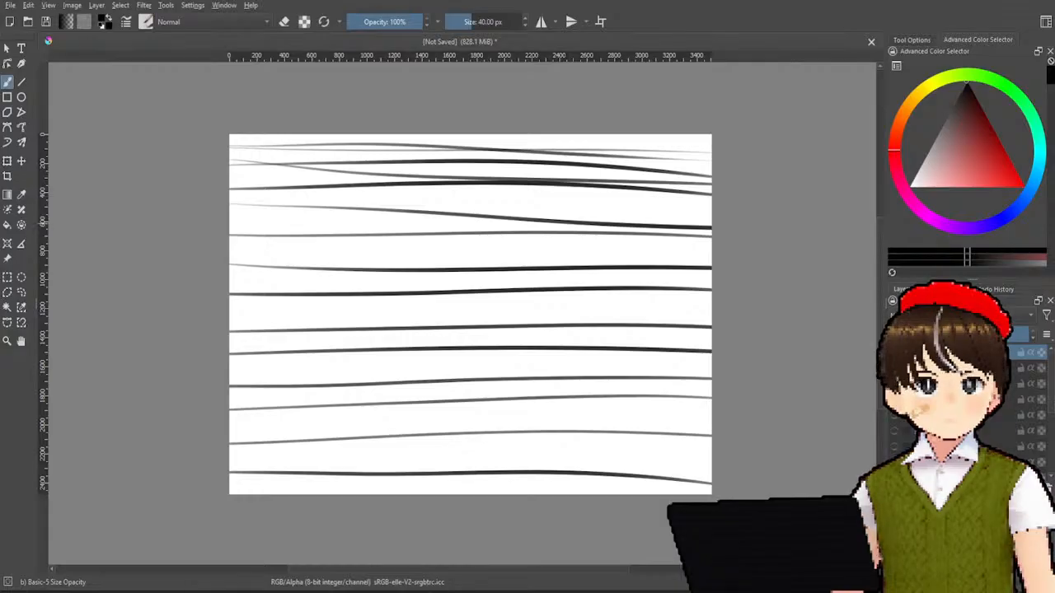
pyautogui.moveTo(231, 222); pyautogui.dragTo(710, 227)
pyautogui.moveTo(231, 256); pyautogui.dragTo(711, 269)
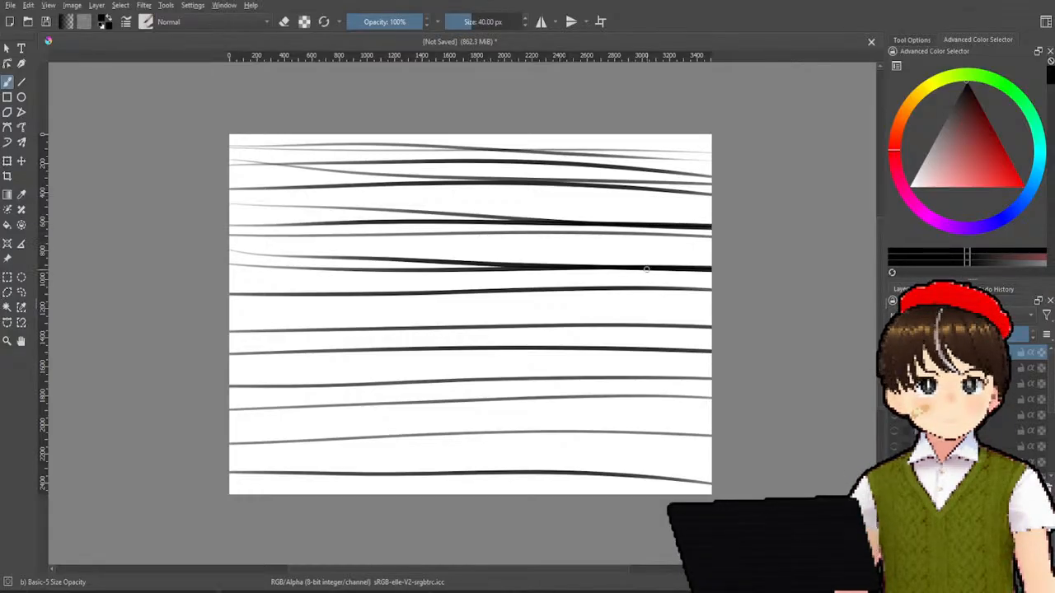
pyautogui.moveTo(231, 275); pyautogui.dragTo(710, 277)
pyautogui.moveTo(230, 317); pyautogui.dragTo(710, 305)
pyautogui.moveTo(231, 343); pyautogui.dragTo(711, 322)
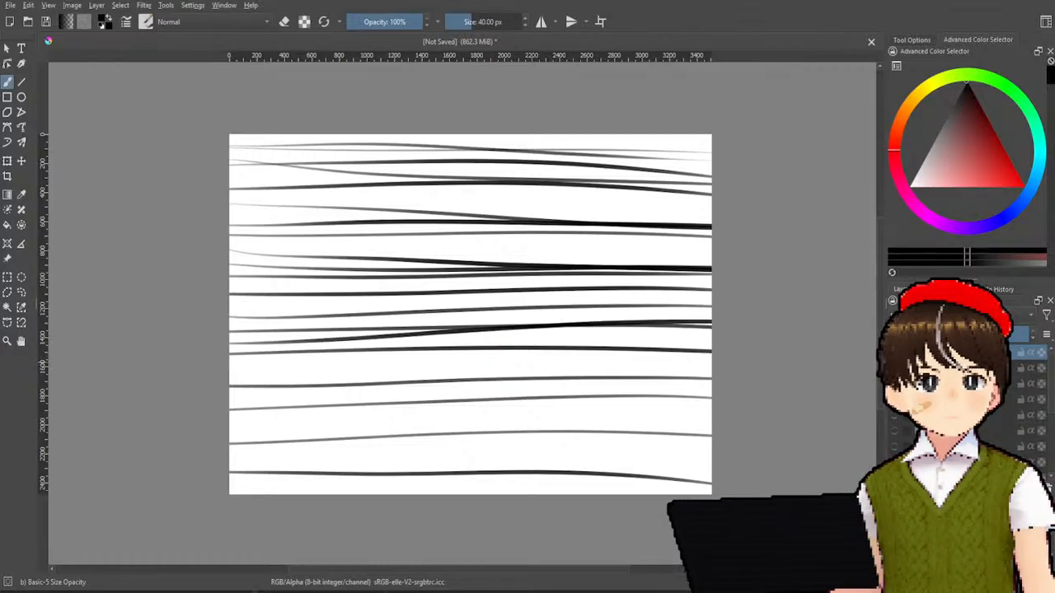
# - Add six more horizontal lines among those in the canvas's lower part down to the bottom edge, and clear the canvas
pyautogui.moveTo(231, 366); pyautogui.dragTo(710, 352)
pyautogui.moveTo(231, 400); pyautogui.dragTo(710, 378)
pyautogui.moveTo(231, 431); pyautogui.dragTo(711, 408)
pyautogui.moveTo(230, 474); pyautogui.dragTo(711, 450)
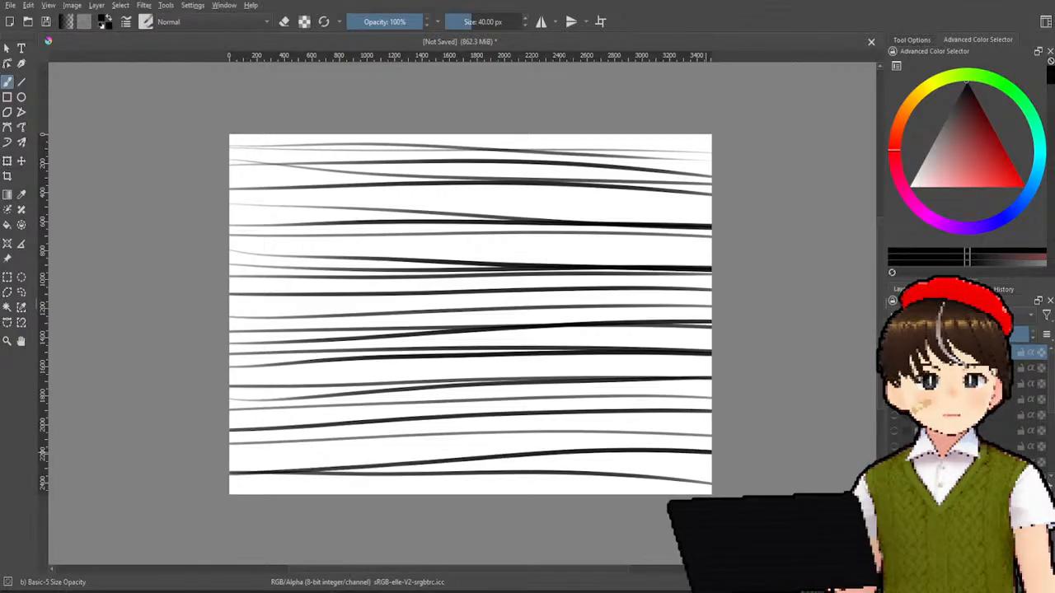
pyautogui.moveTo(231, 462); pyautogui.dragTo(710, 449)
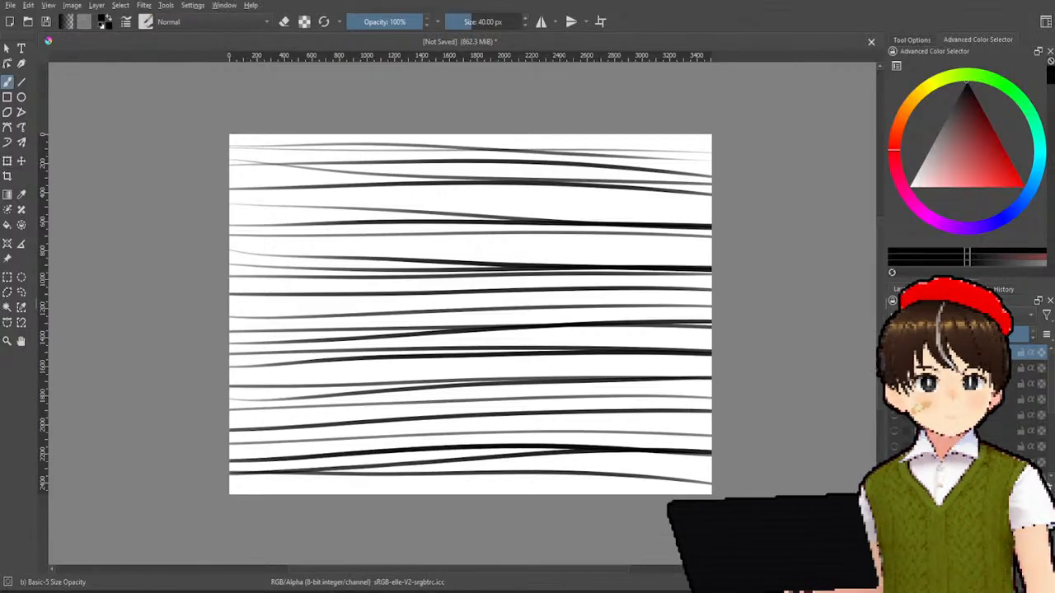
pyautogui.moveTo(235, 494); pyautogui.dragTo(710, 466)
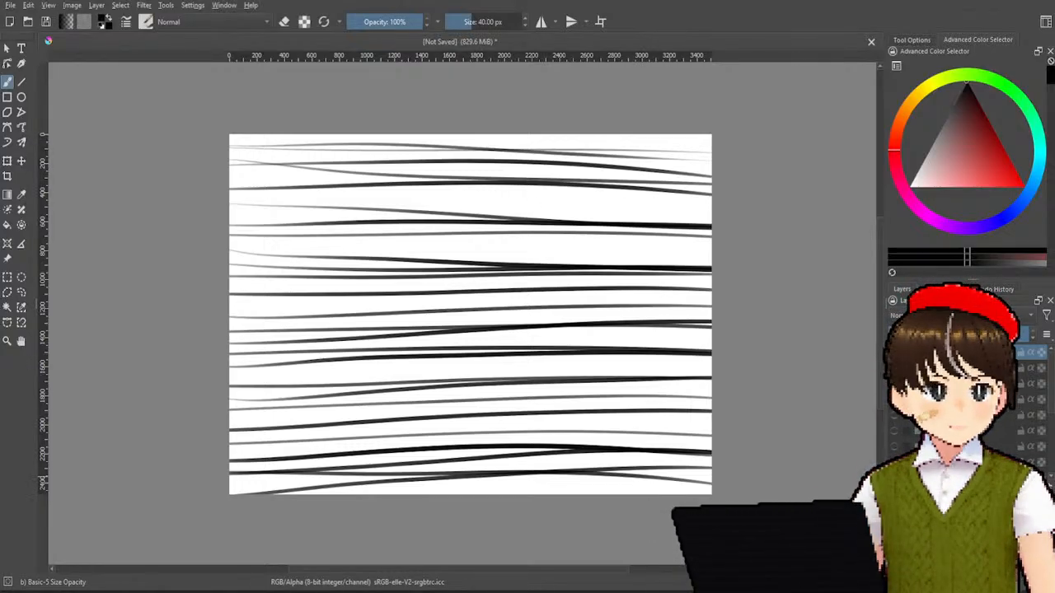
pyautogui.press('Delete')
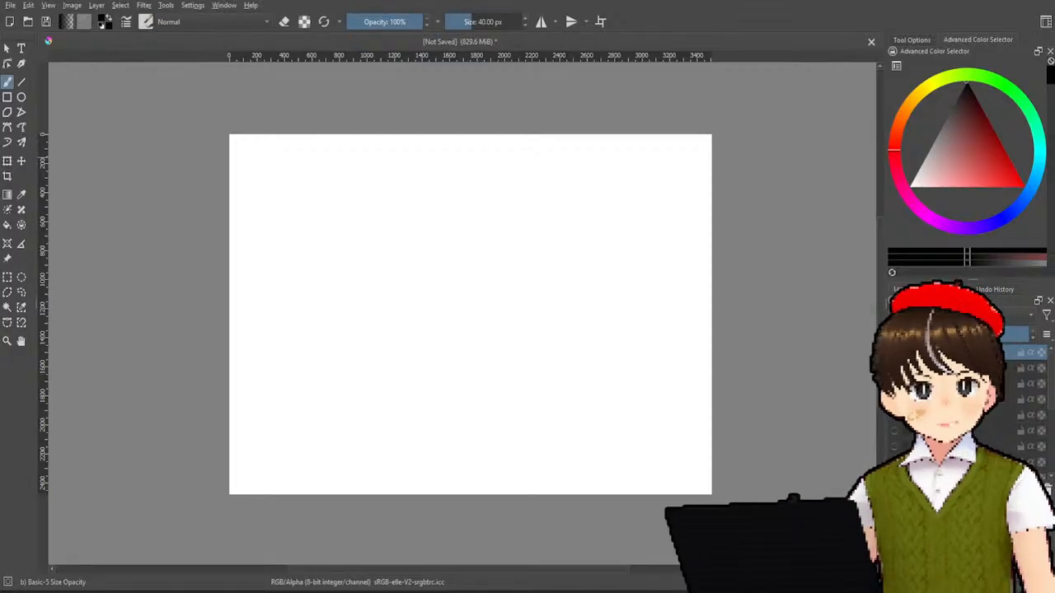
# - Draw a row of long dashes along the canvas's top edge and a row of short dashes just beneath it
pyautogui.moveTo(234, 149); pyautogui.dragTo(566, 151)
pyautogui.moveTo(587, 153); pyautogui.dragTo(712, 155)
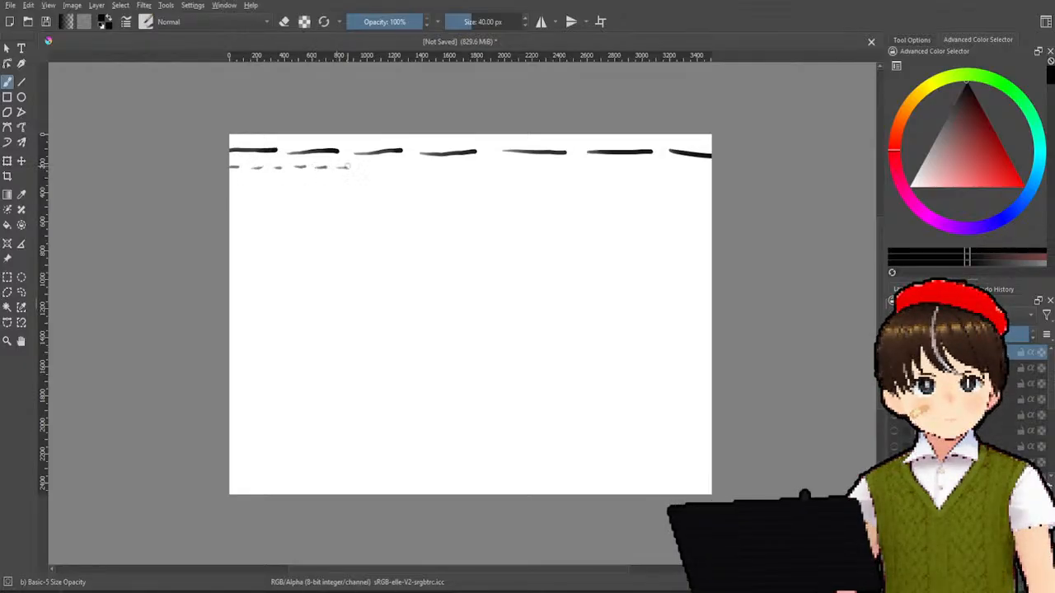
pyautogui.moveTo(385, 165); pyautogui.dragTo(542, 165)
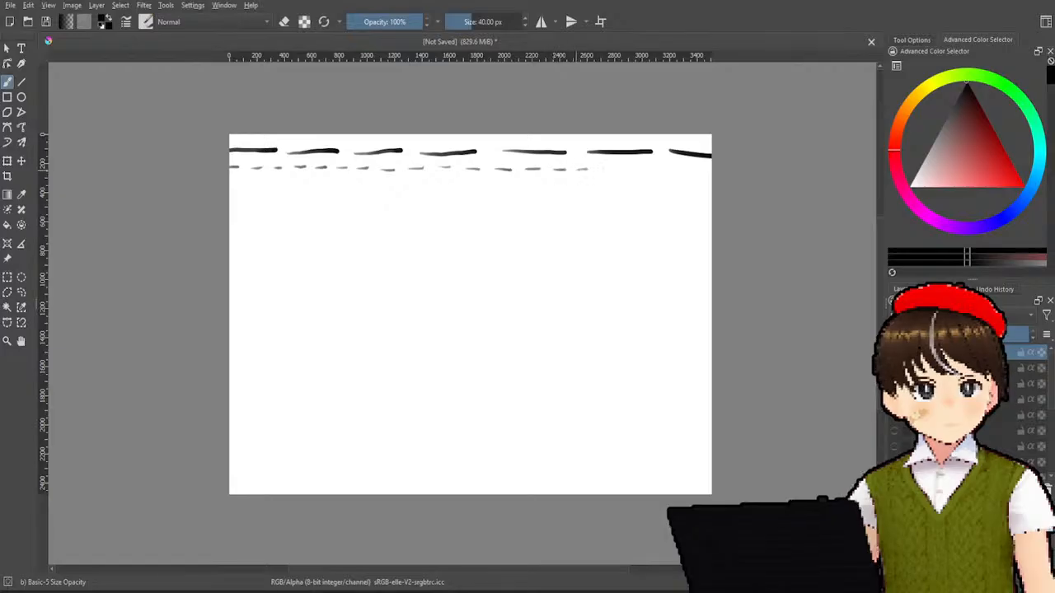
pyautogui.moveTo(609, 169); pyautogui.dragTo(705, 172)
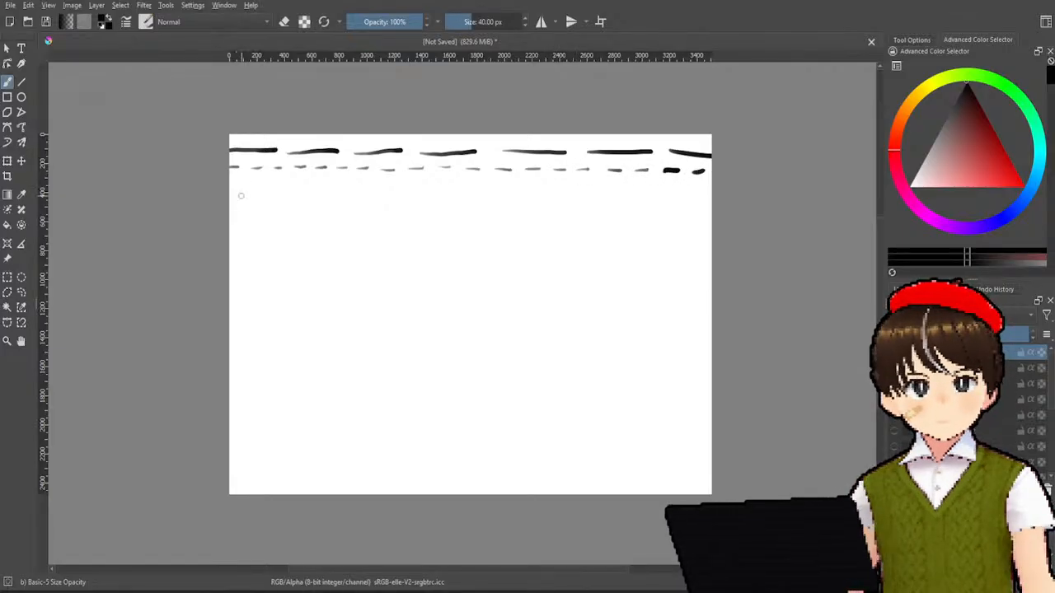
# - Draw three full-width rows of short separate wavy strokes below the dashed rows
pyautogui.moveTo(231, 196)
pyautogui.mouseDown()
pyautogui.moveTo(265, 198)
pyautogui.moveTo(279, 177)
pyautogui.moveTo(356, 196)
pyautogui.moveTo(409, 189)
pyautogui.moveTo(496, 204)
pyautogui.moveTo(684, 204)
pyautogui.mouseUp()
pyautogui.moveTo(233, 214)
pyautogui.mouseDown()
pyautogui.moveTo(237, 231)
pyautogui.moveTo(262, 216)
pyautogui.moveTo(314, 239)
pyautogui.moveTo(699, 243)
pyautogui.mouseUp()
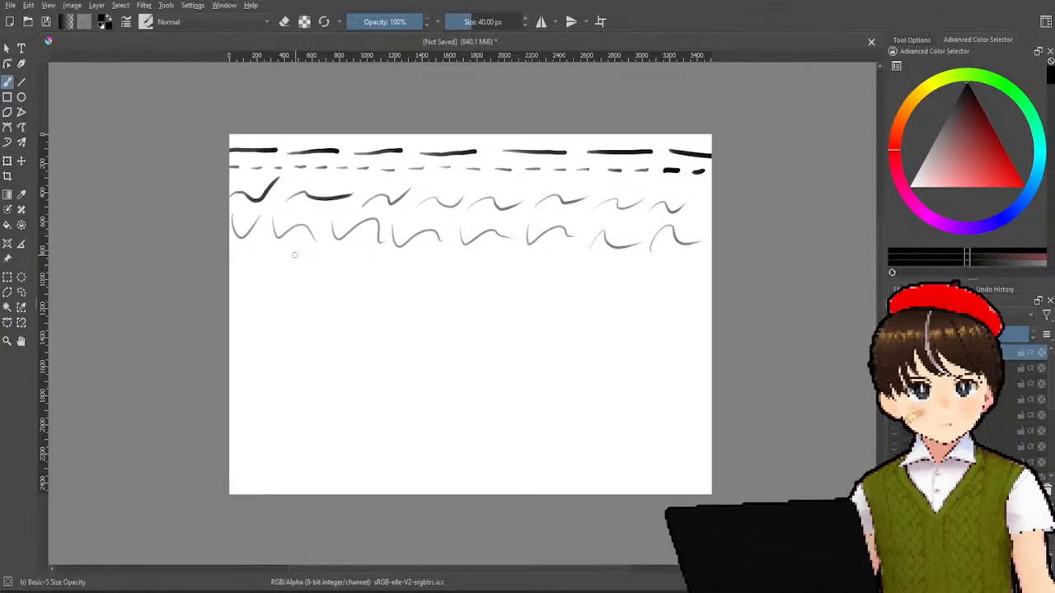
pyautogui.moveTo(232, 280)
pyautogui.mouseDown()
pyautogui.moveTo(445, 280)
pyautogui.moveTo(477, 269)
pyautogui.moveTo(492, 287)
pyautogui.moveTo(682, 283)
pyautogui.moveTo(698, 272)
pyautogui.moveTo(712, 285)
pyautogui.mouseUp()
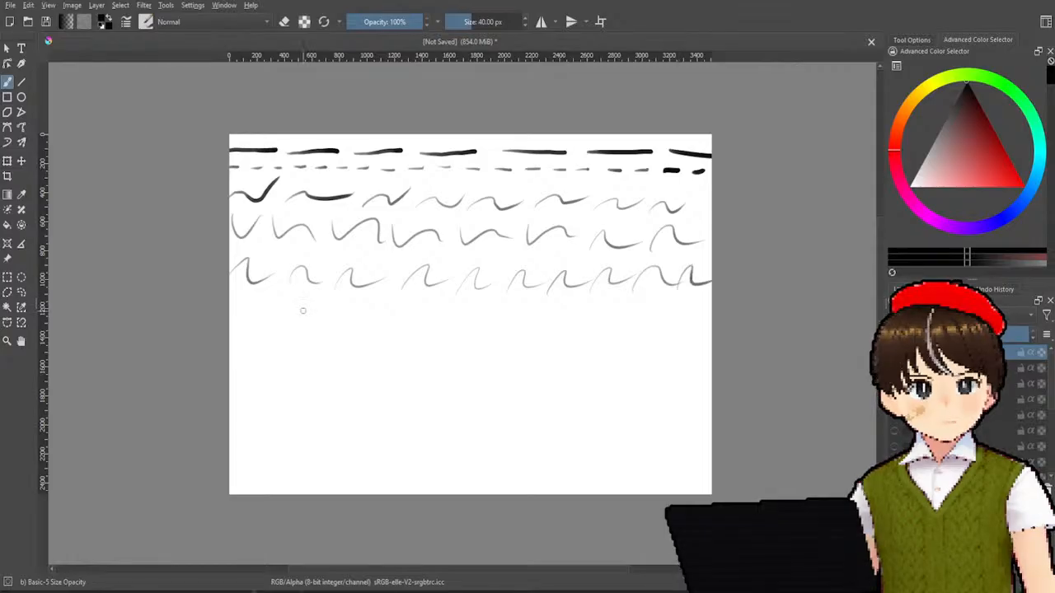
# - Draw a row of upward-curving hooks, a row of wide arches and another row of hooks below the wavy strokes
pyautogui.moveTo(229, 328)
pyautogui.mouseDown()
pyautogui.moveTo(277, 324)
pyautogui.moveTo(287, 300)
pyautogui.moveTo(332, 321)
pyautogui.moveTo(330, 303)
pyautogui.moveTo(467, 304)
pyautogui.moveTo(497, 333)
pyautogui.moveTo(505, 307)
pyautogui.moveTo(637, 312)
pyautogui.moveTo(678, 299)
pyautogui.mouseUp()
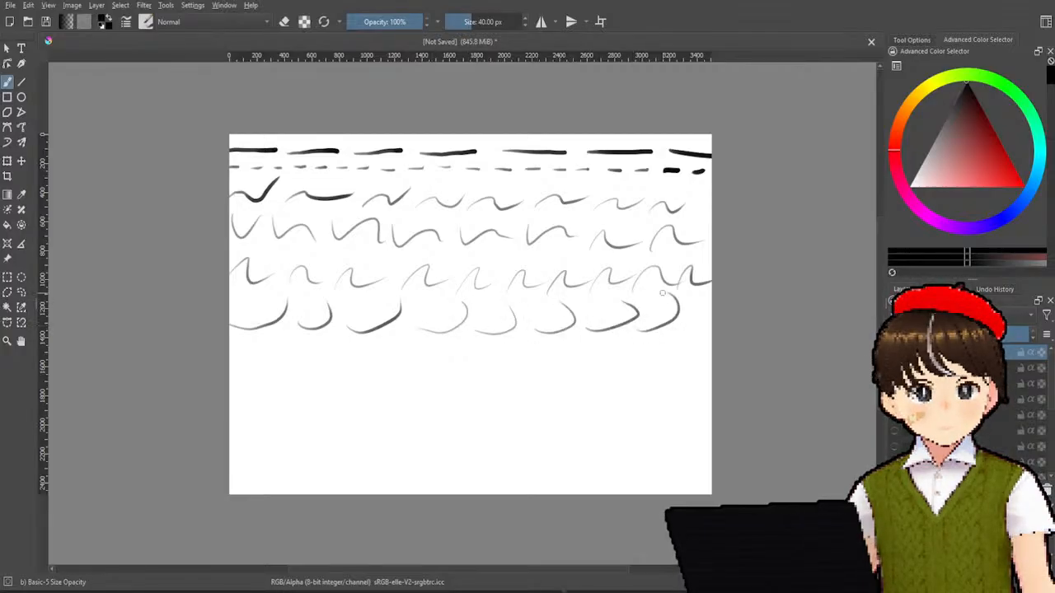
pyautogui.moveTo(235, 366); pyautogui.dragTo(513, 349)
pyautogui.moveTo(521, 368)
pyautogui.mouseDown()
pyautogui.moveTo(587, 349)
pyautogui.moveTo(712, 348)
pyautogui.mouseUp()
pyautogui.moveTo(232, 404)
pyautogui.mouseDown()
pyautogui.moveTo(288, 376)
pyautogui.moveTo(606, 373)
pyautogui.mouseUp()
pyautogui.moveTo(628, 408); pyautogui.dragTo(660, 377)
pyautogui.moveTo(681, 412); pyautogui.dragTo(696, 375)
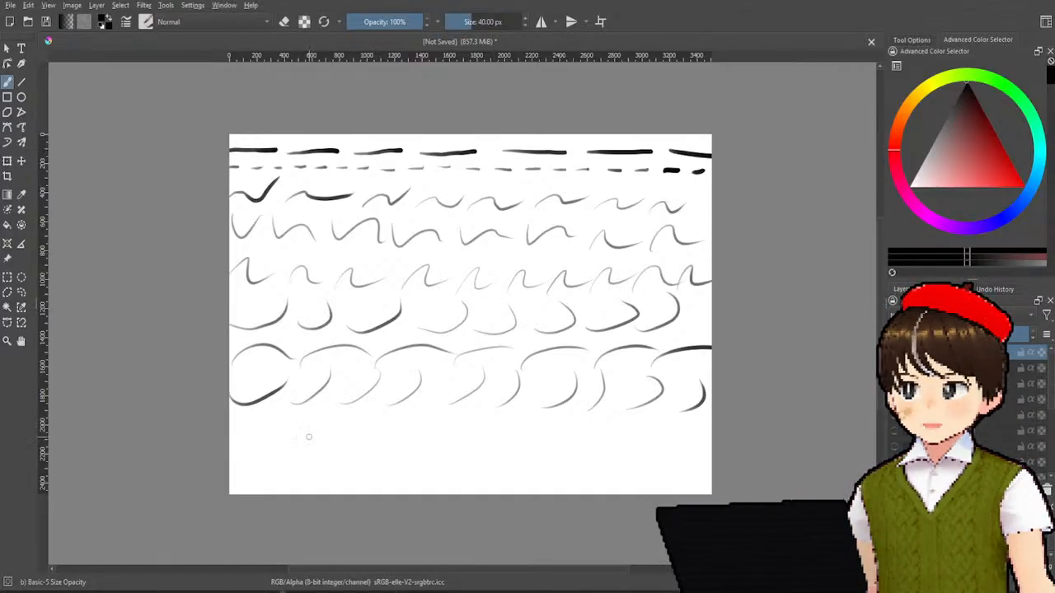
# - Draw a row of large connected loops and a row of smaller ones along the canvas's bottom edge, and clear the canvas
pyautogui.moveTo(256, 421)
pyautogui.mouseDown()
pyautogui.moveTo(302, 452)
pyautogui.moveTo(329, 422)
pyautogui.moveTo(364, 425)
pyautogui.moveTo(354, 451)
pyautogui.moveTo(406, 412)
pyautogui.moveTo(431, 437)
pyautogui.moveTo(448, 415)
pyautogui.moveTo(493, 415)
pyautogui.moveTo(530, 455)
pyautogui.moveTo(661, 433)
pyautogui.moveTo(710, 437)
pyautogui.mouseUp()
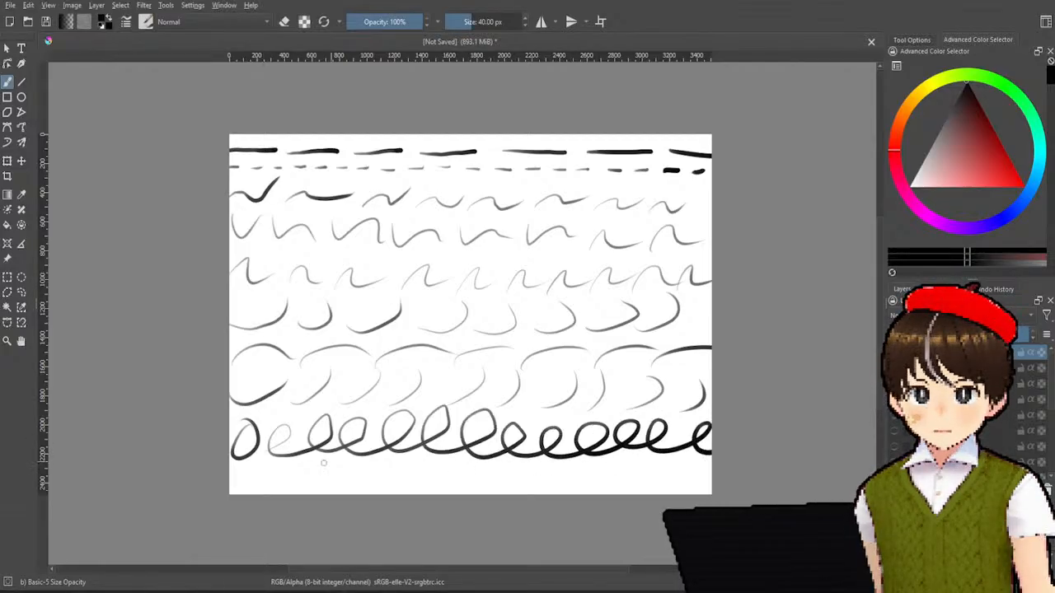
pyautogui.moveTo(235, 489)
pyautogui.mouseDown()
pyautogui.moveTo(293, 471)
pyautogui.moveTo(372, 480)
pyautogui.moveTo(410, 467)
pyautogui.moveTo(506, 470)
pyautogui.moveTo(538, 489)
pyautogui.moveTo(580, 477)
pyautogui.moveTo(702, 482)
pyautogui.mouseUp()
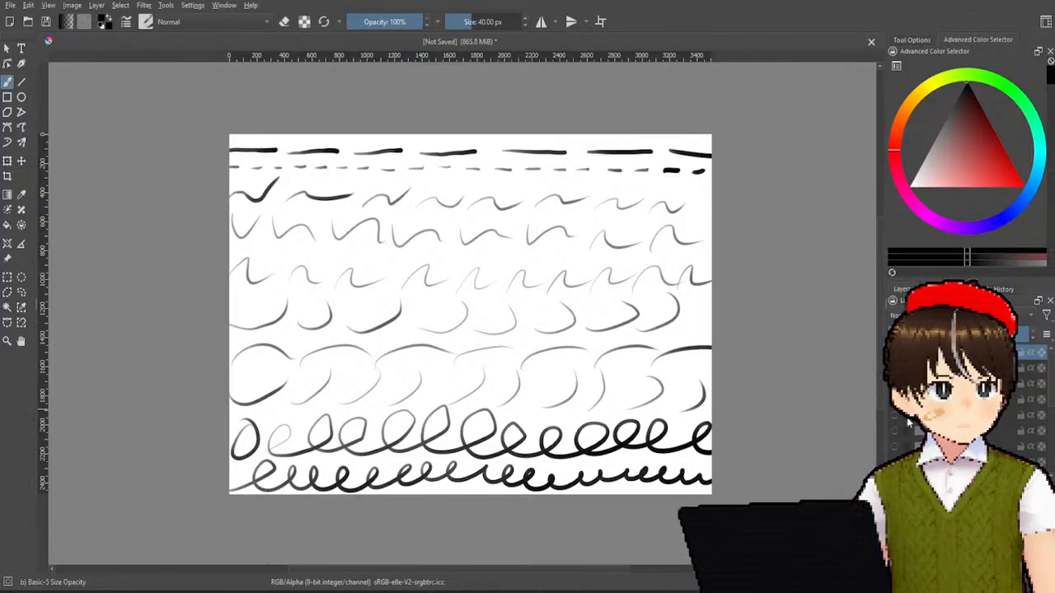
pyautogui.press('Delete')
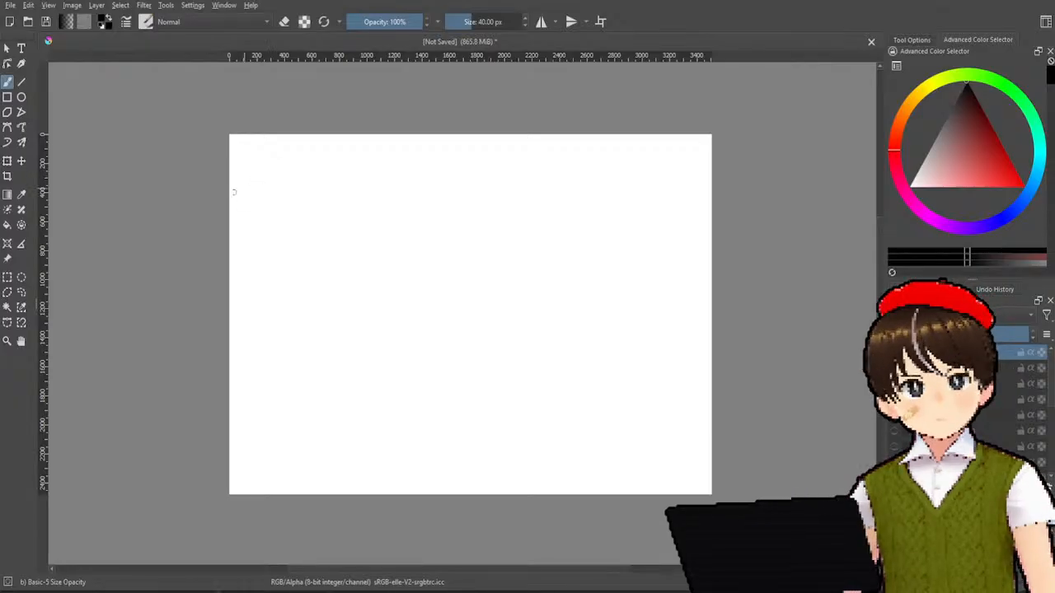
# - Sketch a simple animal with a rounded head, looped limbs, drooping ears, eyes and nose in the canvas's upper-left area, and clear the canvas
pyautogui.moveTo(259, 186); pyautogui.dragTo(288, 280)
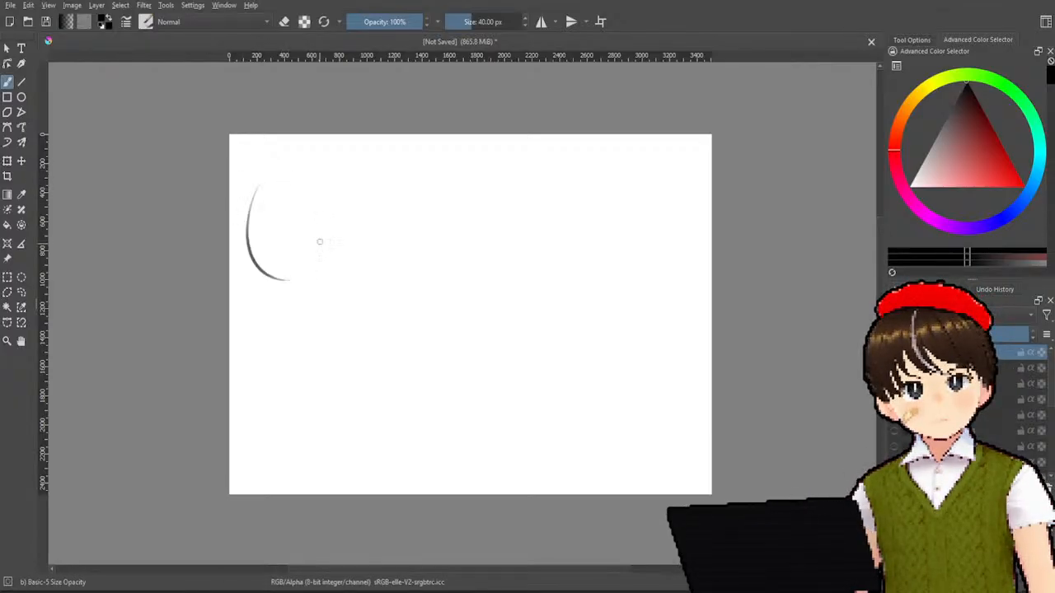
pyautogui.moveTo(255, 191)
pyautogui.mouseDown()
pyautogui.moveTo(265, 262)
pyautogui.moveTo(241, 305)
pyautogui.mouseUp()
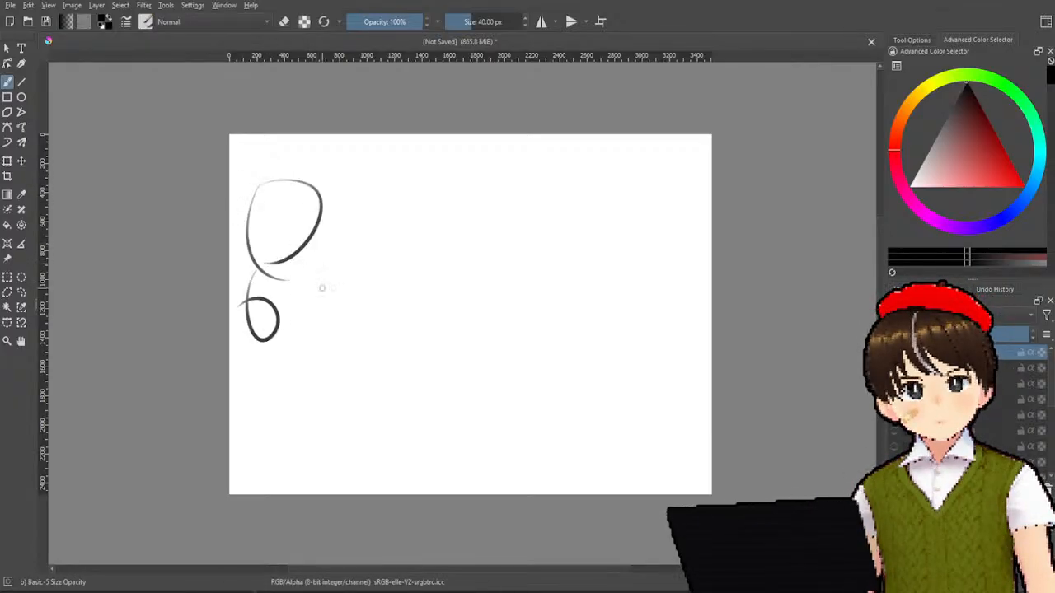
pyautogui.moveTo(328, 249); pyautogui.dragTo(376, 279)
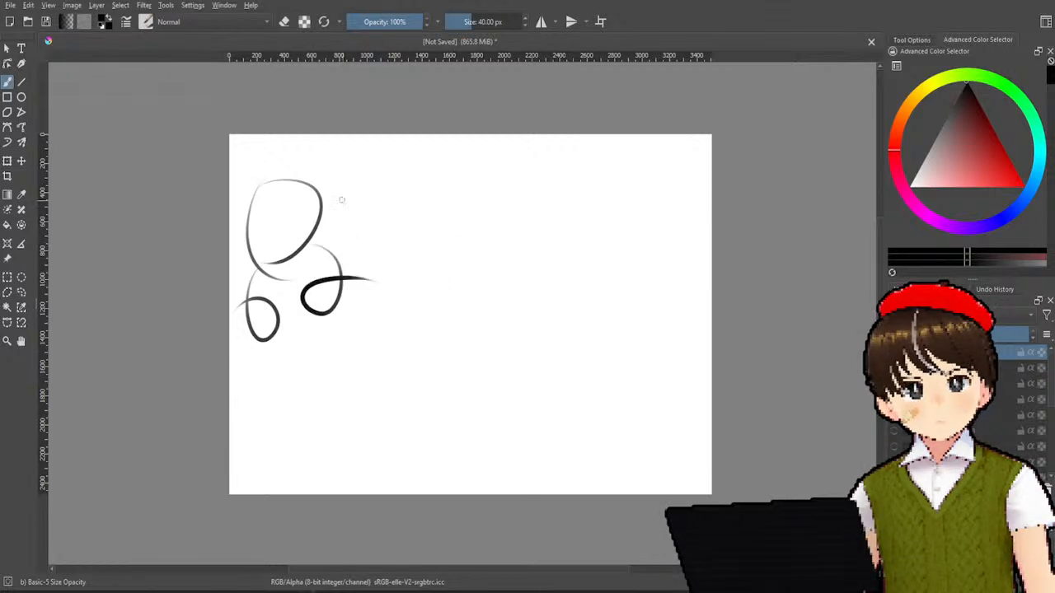
pyautogui.moveTo(304, 175); pyautogui.dragTo(357, 184)
pyautogui.moveTo(252, 184); pyautogui.dragTo(233, 191)
pyautogui.moveTo(273, 219)
pyautogui.mouseDown()
pyautogui.moveTo(262, 227)
pyautogui.moveTo(291, 219)
pyautogui.moveTo(285, 249)
pyautogui.mouseUp()
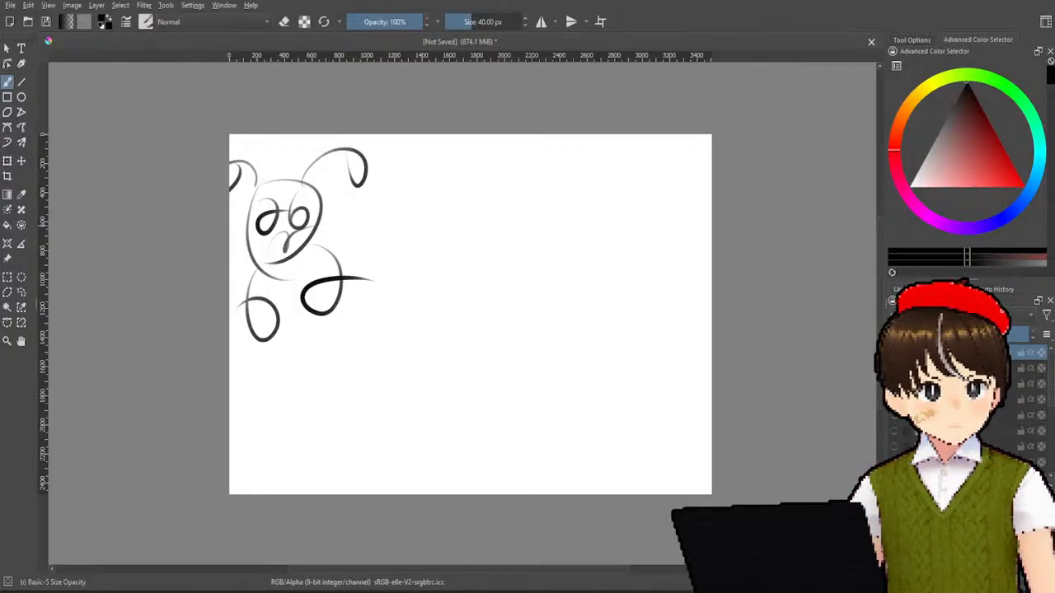
pyautogui.press('Delete')
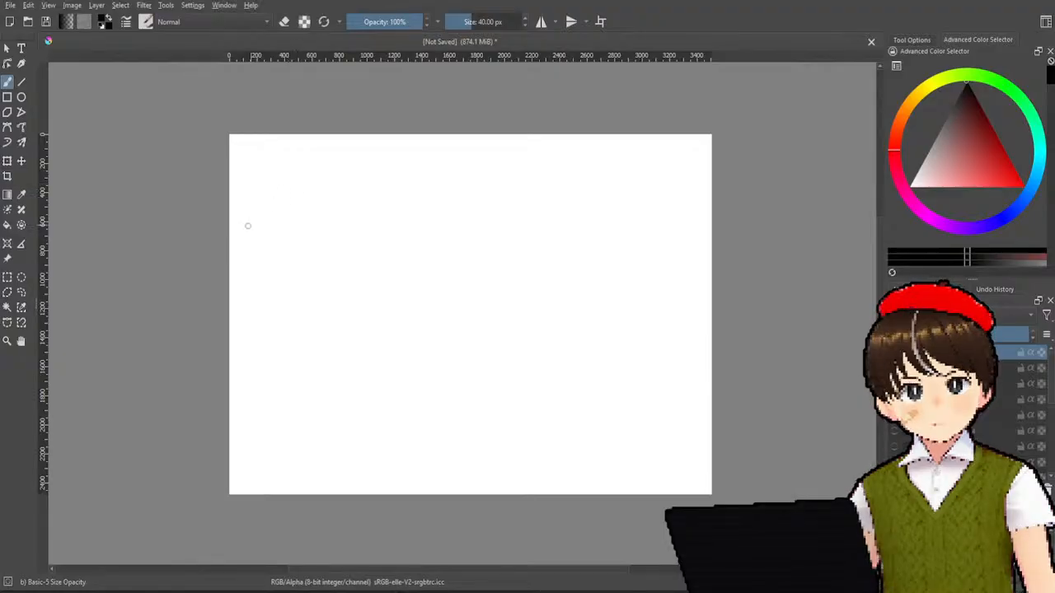
# - Scribble overlapping ellipses and loops across the upper part of the blank canvas
pyautogui.moveTo(243, 236)
pyautogui.mouseDown()
pyautogui.moveTo(315, 190)
pyautogui.moveTo(328, 243)
pyautogui.moveTo(367, 206)
pyautogui.moveTo(443, 222)
pyautogui.moveTo(399, 239)
pyautogui.mouseUp()
pyautogui.moveTo(452, 201)
pyautogui.mouseDown()
pyautogui.moveTo(499, 175)
pyautogui.moveTo(428, 237)
pyautogui.moveTo(274, 201)
pyautogui.moveTo(262, 223)
pyautogui.moveTo(385, 252)
pyautogui.moveTo(565, 253)
pyautogui.moveTo(565, 209)
pyautogui.mouseUp()
pyautogui.moveTo(514, 174)
pyautogui.mouseDown()
pyautogui.moveTo(693, 193)
pyautogui.moveTo(600, 250)
pyautogui.mouseUp()
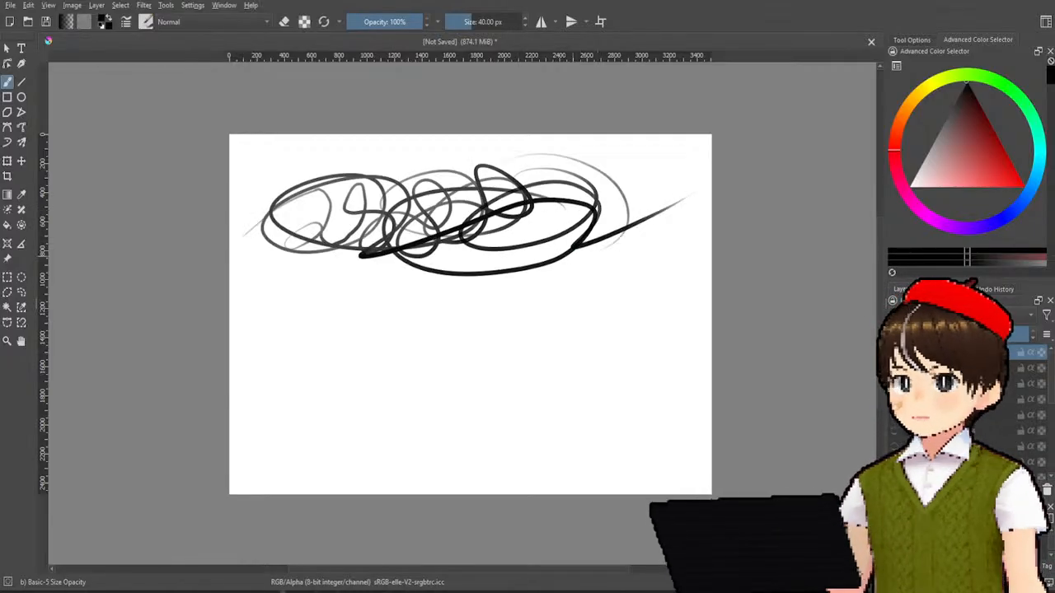
# - Scribble dense overlapping loops and curves below the ellipses, from the canvas's left edge past its centre
pyautogui.moveTo(280, 276); pyautogui.dragTo(231, 379)
pyautogui.moveTo(230, 330); pyautogui.dragTo(289, 346)
pyautogui.moveTo(294, 265)
pyautogui.mouseDown()
pyautogui.moveTo(315, 315)
pyautogui.moveTo(297, 316)
pyautogui.mouseUp()
pyautogui.moveTo(268, 292)
pyautogui.mouseDown()
pyautogui.moveTo(324, 295)
pyautogui.moveTo(353, 316)
pyautogui.mouseUp()
pyautogui.moveTo(353, 274); pyautogui.dragTo(314, 365)
pyautogui.moveTo(312, 281)
pyautogui.mouseDown()
pyautogui.moveTo(329, 298)
pyautogui.moveTo(368, 295)
pyautogui.moveTo(331, 354)
pyautogui.mouseUp()
pyautogui.moveTo(377, 322)
pyautogui.mouseDown()
pyautogui.moveTo(378, 345)
pyautogui.moveTo(411, 321)
pyautogui.mouseUp()
pyautogui.moveTo(346, 310); pyautogui.dragTo(394, 342)
pyautogui.moveTo(396, 301); pyautogui.dragTo(334, 367)
pyautogui.moveTo(333, 367)
pyautogui.mouseDown()
pyautogui.moveTo(383, 352)
pyautogui.moveTo(468, 292)
pyautogui.moveTo(400, 356)
pyautogui.mouseUp()
pyautogui.moveTo(400, 356); pyautogui.dragTo(501, 319)
pyautogui.moveTo(437, 296); pyautogui.dragTo(425, 355)
pyautogui.moveTo(548, 268); pyautogui.dragTo(388, 391)
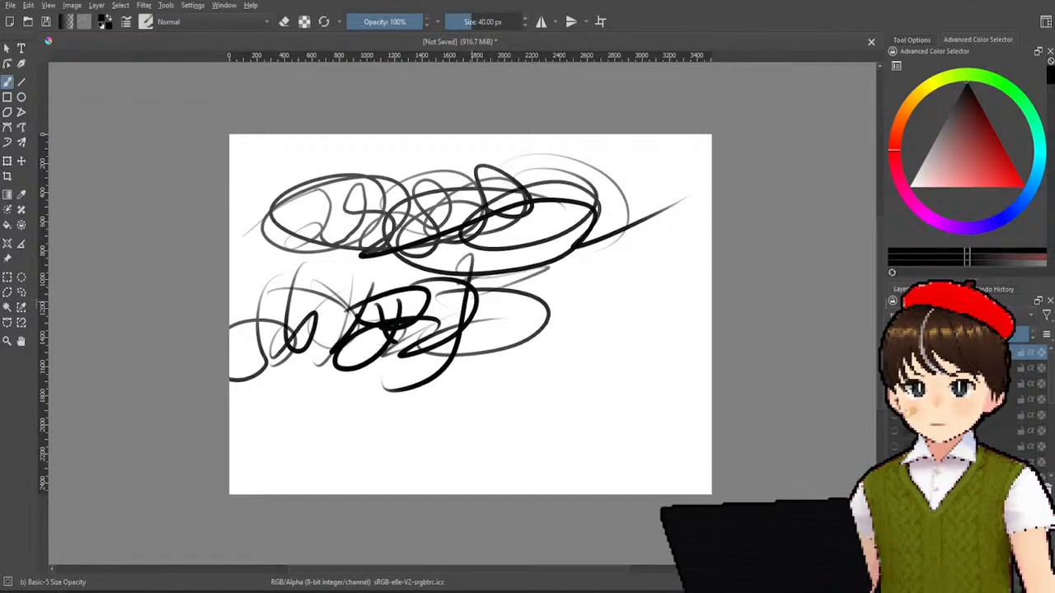
# - Add large sweeping loops over the scribble at the canvas's centre, and clear the canvas
pyautogui.moveTo(515, 313); pyautogui.dragTo(412, 379)
pyautogui.moveTo(531, 337); pyautogui.dragTo(466, 247)
pyautogui.moveTo(319, 272)
pyautogui.mouseDown()
pyautogui.moveTo(474, 254)
pyautogui.moveTo(379, 370)
pyautogui.moveTo(554, 330)
pyautogui.mouseUp()
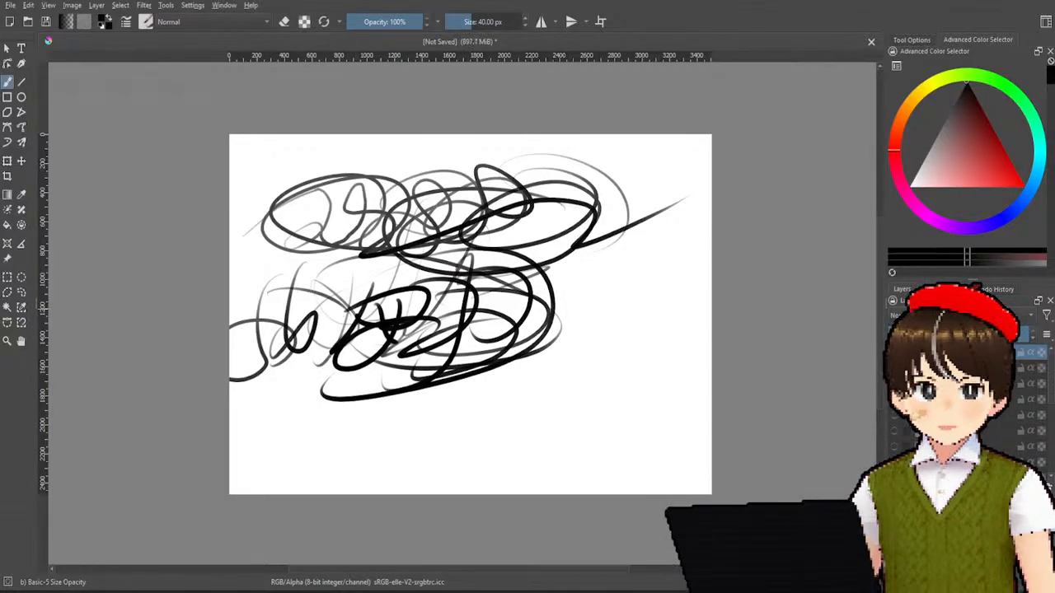
pyautogui.press('Delete')
# - Draw tangled curves and loops in the canvas's upper-left corner and two large S-shaped strokes beside them
pyautogui.moveTo(238, 210); pyautogui.dragTo(313, 131)
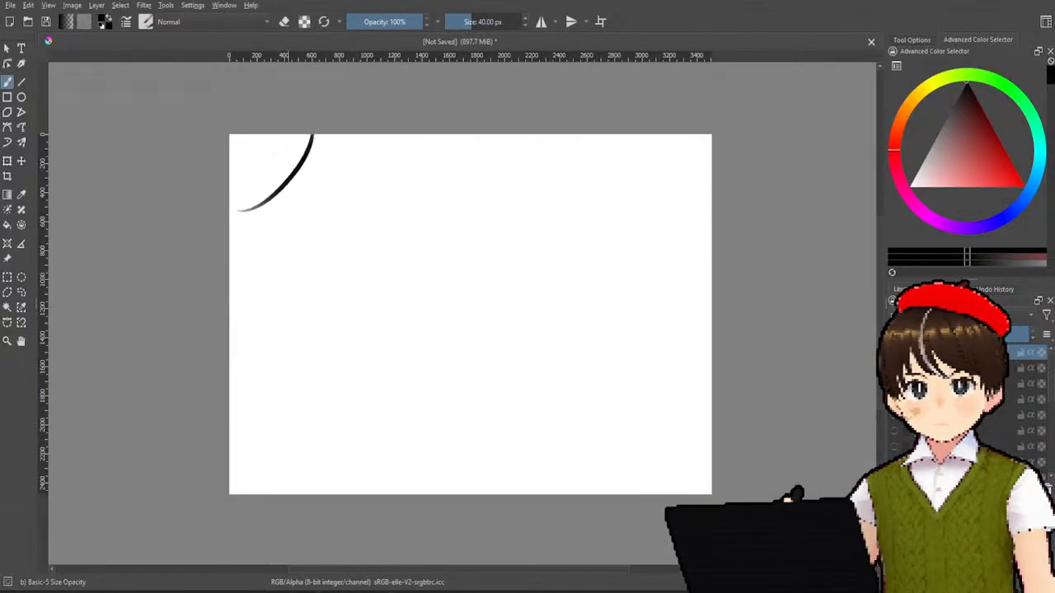
pyautogui.moveTo(231, 177); pyautogui.dragTo(326, 262)
pyautogui.moveTo(373, 175); pyautogui.dragTo(238, 287)
pyautogui.moveTo(233, 282); pyautogui.dragTo(334, 185)
pyautogui.moveTo(334, 243); pyautogui.dragTo(272, 262)
pyautogui.moveTo(365, 206); pyautogui.dragTo(506, 150)
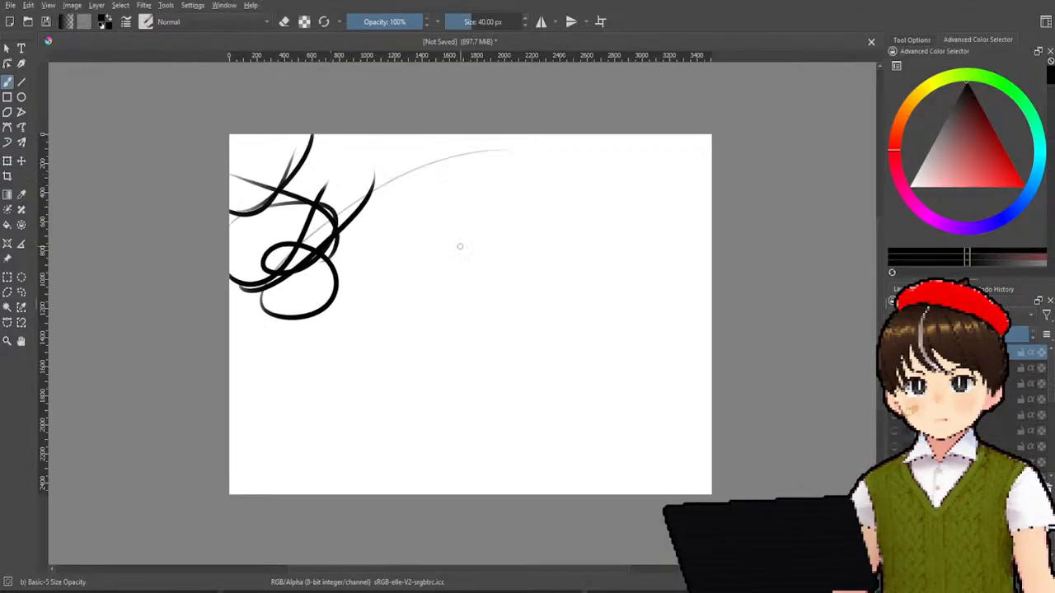
pyautogui.moveTo(379, 204)
pyautogui.mouseDown()
pyautogui.moveTo(389, 275)
pyautogui.moveTo(613, 293)
pyautogui.mouseUp()
pyautogui.moveTo(527, 180)
pyautogui.mouseDown()
pyautogui.moveTo(574, 174)
pyautogui.moveTo(623, 271)
pyautogui.mouseUp()
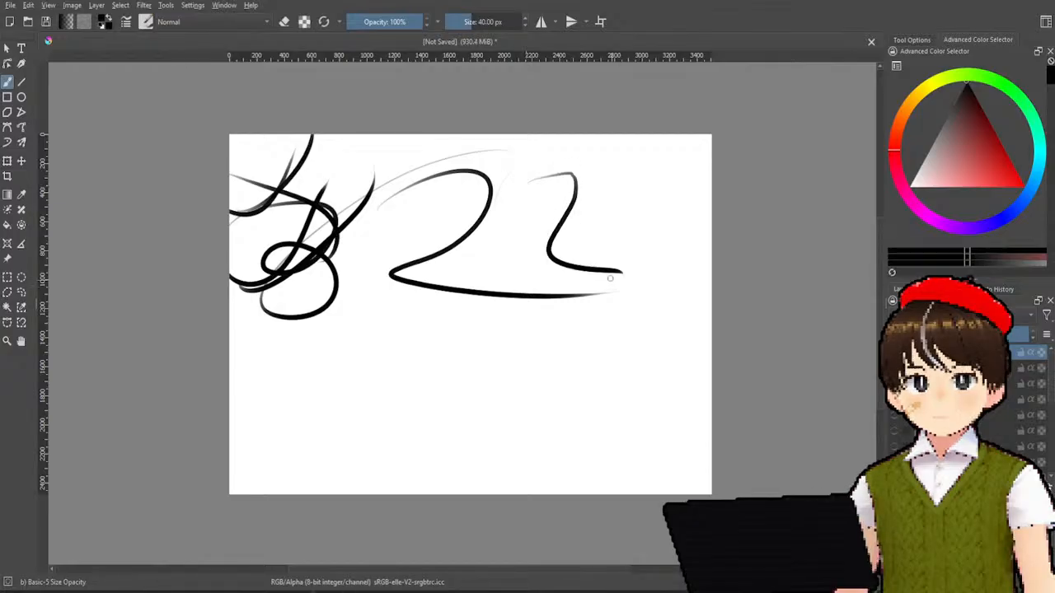
# - Draw eight separate vertical wavy strokes across the canvas's lower half, and clear the canvas
pyautogui.moveTo(426, 303); pyautogui.dragTo(469, 439)
pyautogui.moveTo(499, 313); pyautogui.dragTo(526, 437)
pyautogui.moveTo(567, 308); pyautogui.dragTo(586, 425)
pyautogui.moveTo(343, 308); pyautogui.dragTo(410, 445)
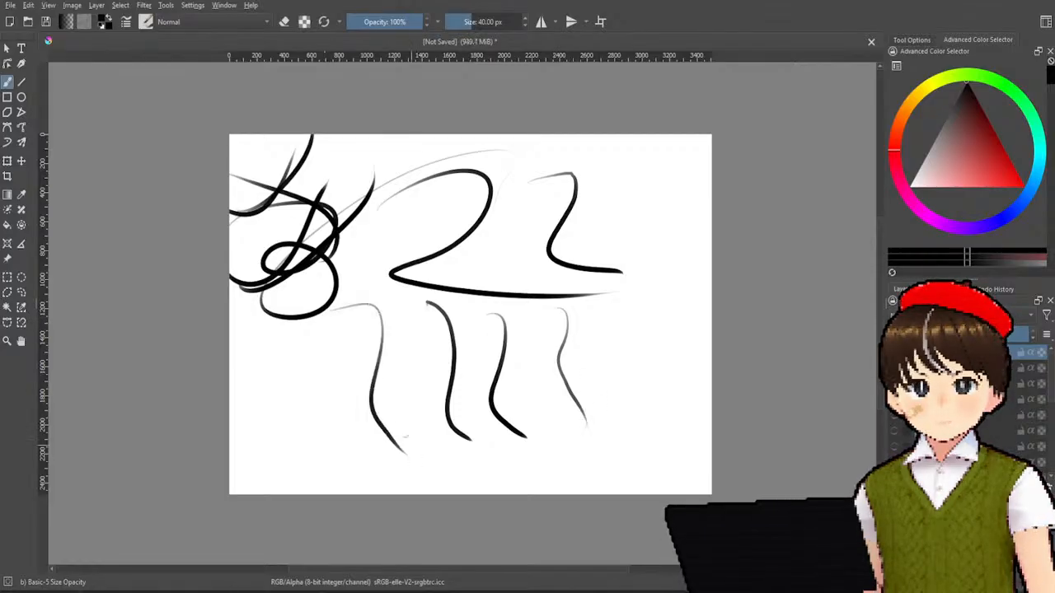
pyautogui.moveTo(319, 325)
pyautogui.mouseDown()
pyautogui.moveTo(327, 368)
pyautogui.moveTo(354, 425)
pyautogui.mouseUp()
pyautogui.moveTo(274, 338)
pyautogui.mouseDown()
pyautogui.moveTo(290, 427)
pyautogui.moveTo(329, 455)
pyautogui.mouseUp()
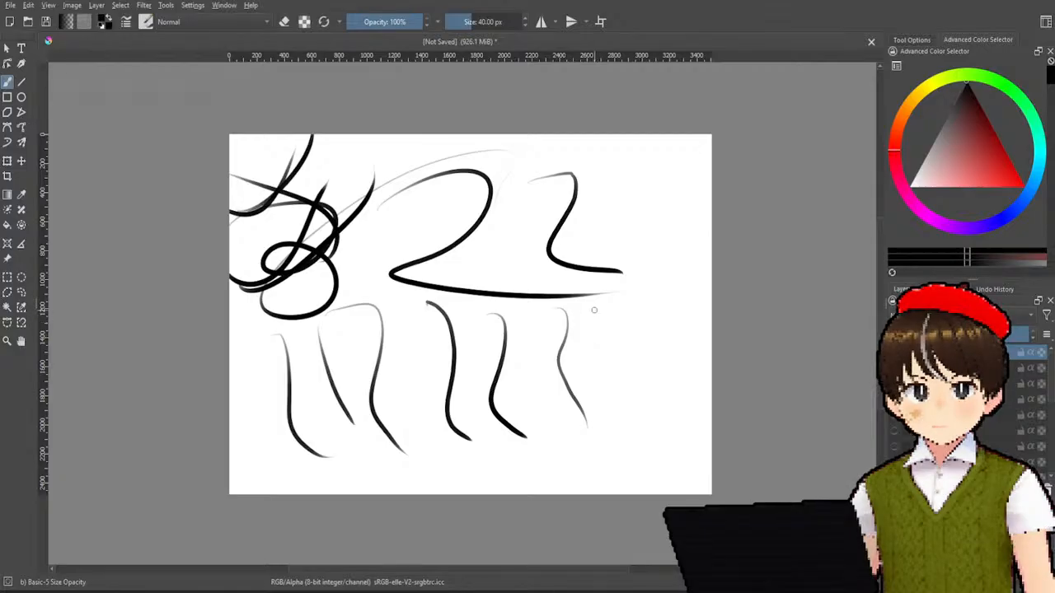
pyautogui.moveTo(629, 290)
pyautogui.mouseDown()
pyautogui.moveTo(663, 353)
pyautogui.moveTo(672, 425)
pyautogui.mouseUp()
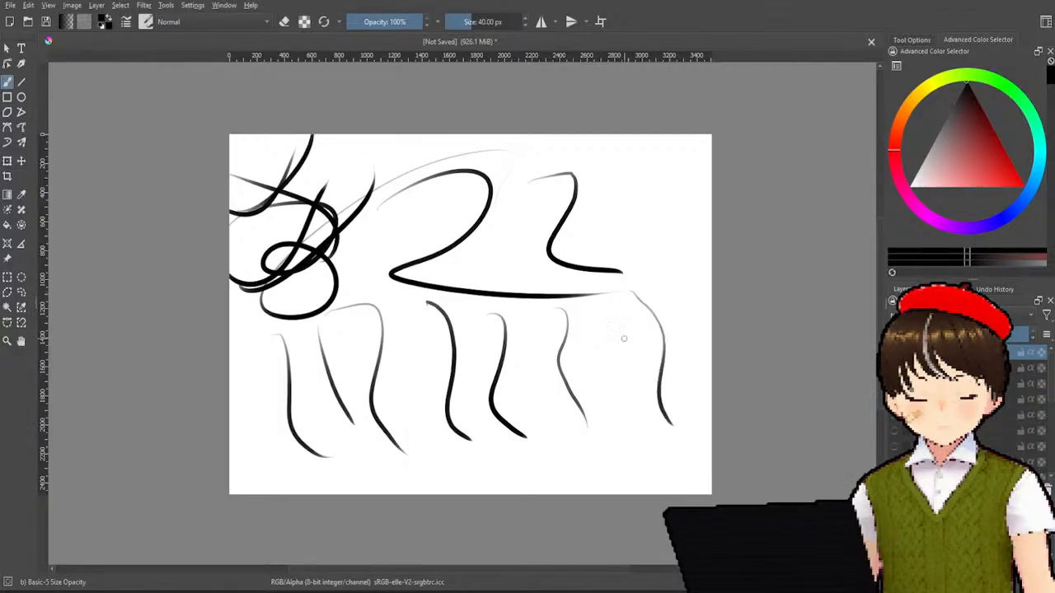
pyautogui.moveTo(600, 308)
pyautogui.mouseDown()
pyautogui.moveTo(634, 426)
pyautogui.moveTo(590, 311)
pyautogui.moveTo(603, 382)
pyautogui.moveTo(624, 422)
pyautogui.mouseUp()
pyautogui.press('Delete')
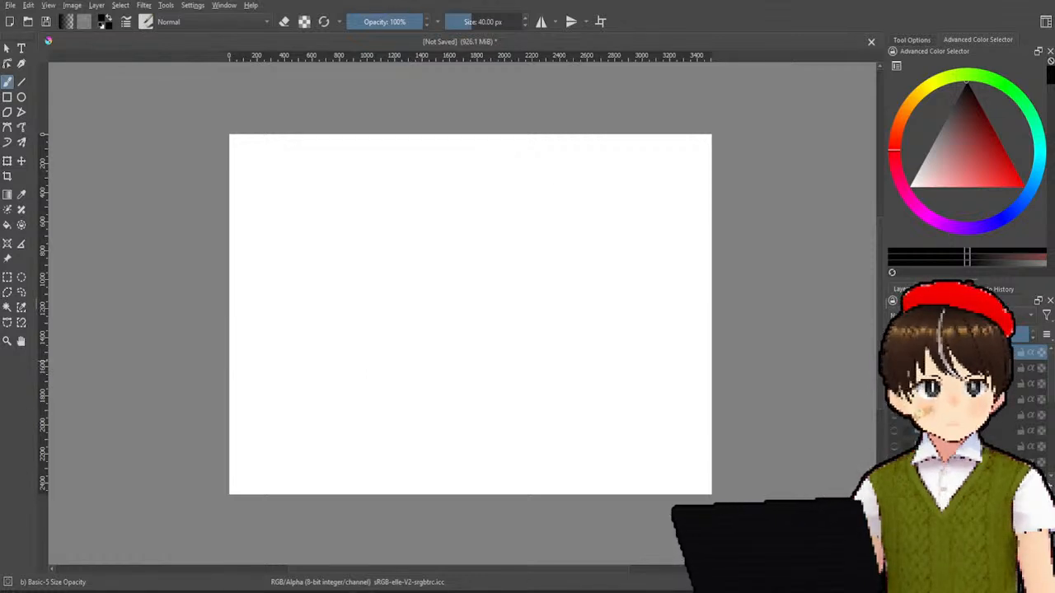
# - Draw a row of eight vertical S-shaped curves across the upper half of the blank canvas
pyautogui.moveTo(281, 157)
pyautogui.mouseDown()
pyautogui.moveTo(290, 175)
pyautogui.moveTo(275, 274)
pyautogui.mouseUp()
pyautogui.moveTo(332, 165)
pyautogui.mouseDown()
pyautogui.moveTo(351, 219)
pyautogui.moveTo(341, 280)
pyautogui.mouseUp()
pyautogui.moveTo(387, 158)
pyautogui.mouseDown()
pyautogui.moveTo(401, 182)
pyautogui.moveTo(395, 267)
pyautogui.mouseUp()
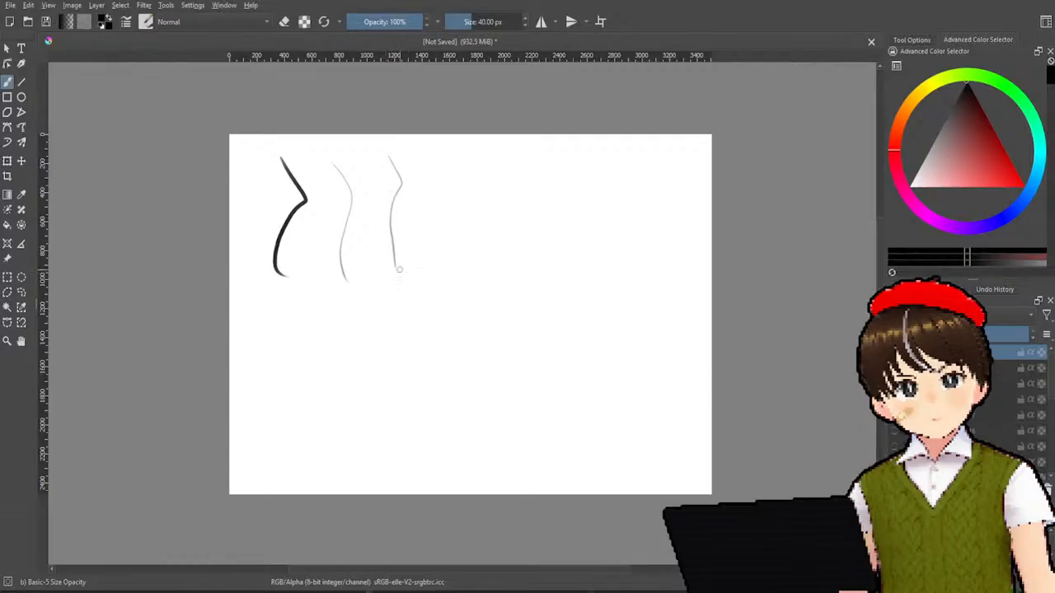
pyautogui.moveTo(434, 159)
pyautogui.mouseDown()
pyautogui.moveTo(454, 229)
pyautogui.moveTo(443, 287)
pyautogui.mouseUp()
pyautogui.moveTo(493, 160); pyautogui.dragTo(518, 297)
pyautogui.moveTo(554, 161); pyautogui.dragTo(580, 306)
pyautogui.moveTo(607, 164); pyautogui.dragTo(636, 311)
pyautogui.moveTo(646, 171); pyautogui.dragTo(678, 310)
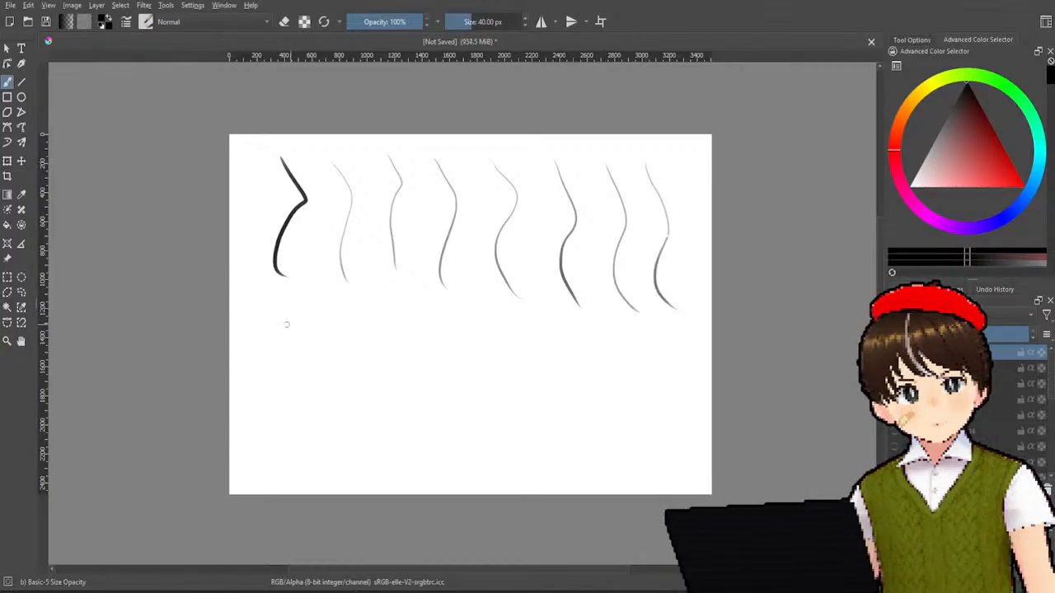
# - Draw a second row of eight vertical curves, bending the opposite way, below the first row
pyautogui.moveTo(252, 410)
pyautogui.mouseDown()
pyautogui.moveTo(277, 384)
pyautogui.moveTo(265, 284)
pyautogui.mouseUp()
pyautogui.moveTo(312, 400); pyautogui.dragTo(347, 284)
pyautogui.moveTo(375, 393)
pyautogui.mouseDown()
pyautogui.moveTo(384, 292)
pyautogui.moveTo(431, 399)
pyautogui.mouseUp()
pyautogui.moveTo(489, 313); pyautogui.dragTo(479, 376)
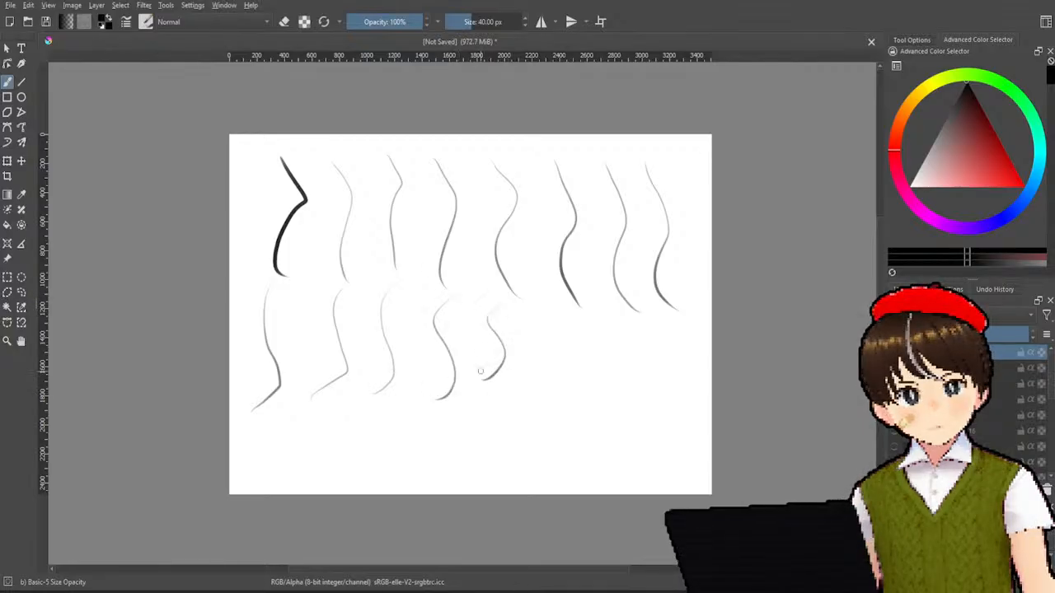
pyautogui.moveTo(542, 318); pyautogui.dragTo(521, 384)
pyautogui.moveTo(587, 323); pyautogui.dragTo(568, 384)
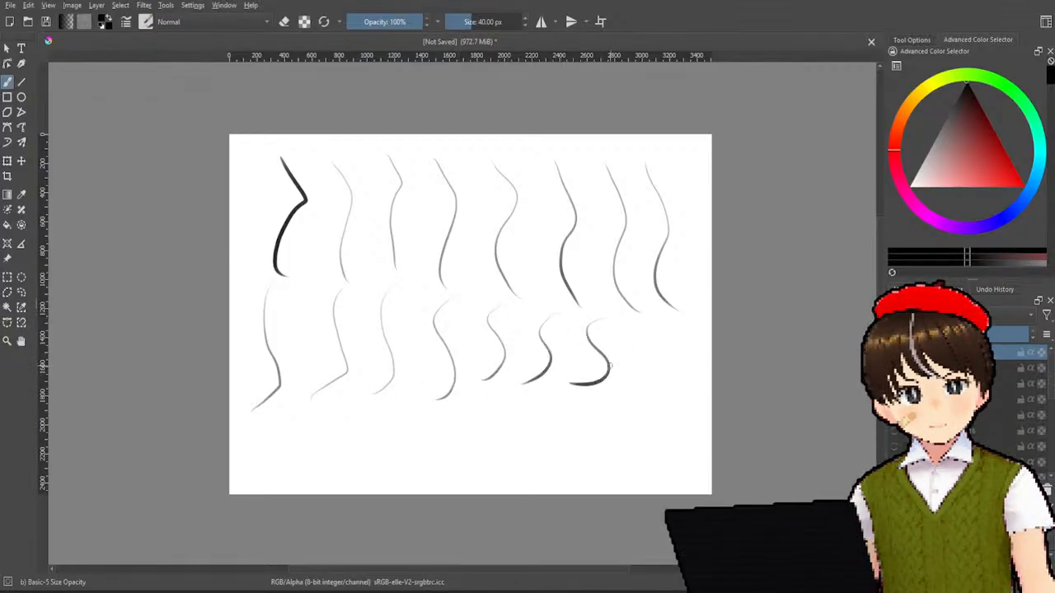
pyautogui.moveTo(641, 328); pyautogui.dragTo(634, 394)
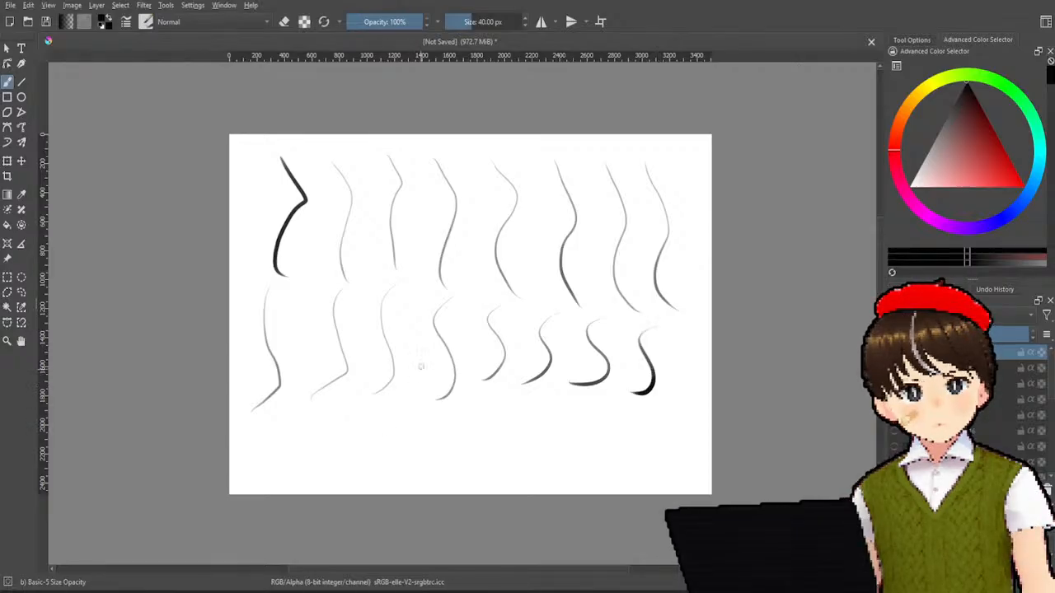
# - Draw a third row of nine vertical S-shaped curves along the canvas's bottom, overlapping the second row, and clear the canvas
pyautogui.moveTo(402, 393); pyautogui.dragTo(387, 480)
pyautogui.moveTo(473, 367); pyautogui.dragTo(437, 476)
pyautogui.moveTo(534, 362)
pyautogui.mouseDown()
pyautogui.moveTo(513, 385)
pyautogui.moveTo(497, 473)
pyautogui.mouseUp()
pyautogui.moveTo(569, 365)
pyautogui.mouseDown()
pyautogui.moveTo(551, 469)
pyautogui.moveTo(534, 480)
pyautogui.mouseUp()
pyautogui.moveTo(600, 371); pyautogui.dragTo(568, 484)
pyautogui.moveTo(636, 393); pyautogui.dragTo(620, 476)
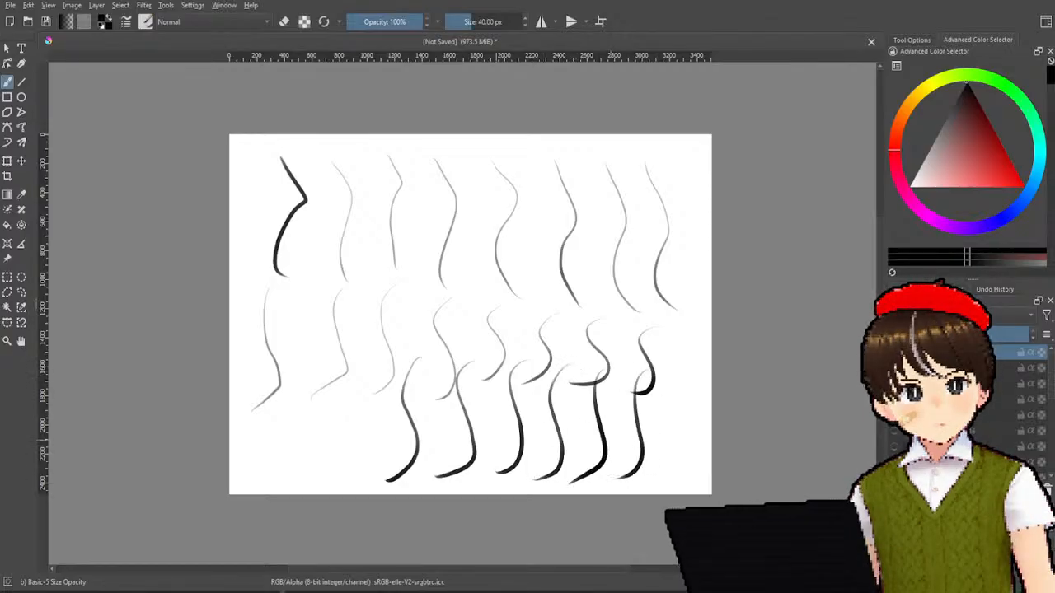
pyautogui.moveTo(370, 374); pyautogui.dragTo(332, 483)
pyautogui.moveTo(325, 367)
pyautogui.mouseDown()
pyautogui.moveTo(308, 425)
pyautogui.moveTo(272, 481)
pyautogui.mouseUp()
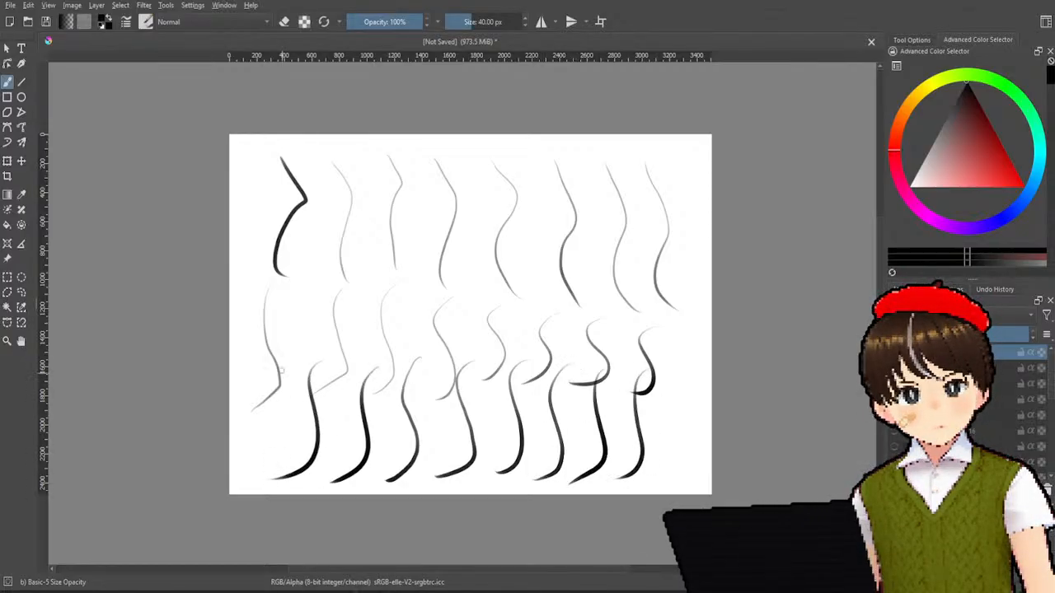
pyautogui.moveTo(272, 370); pyautogui.dragTo(232, 483)
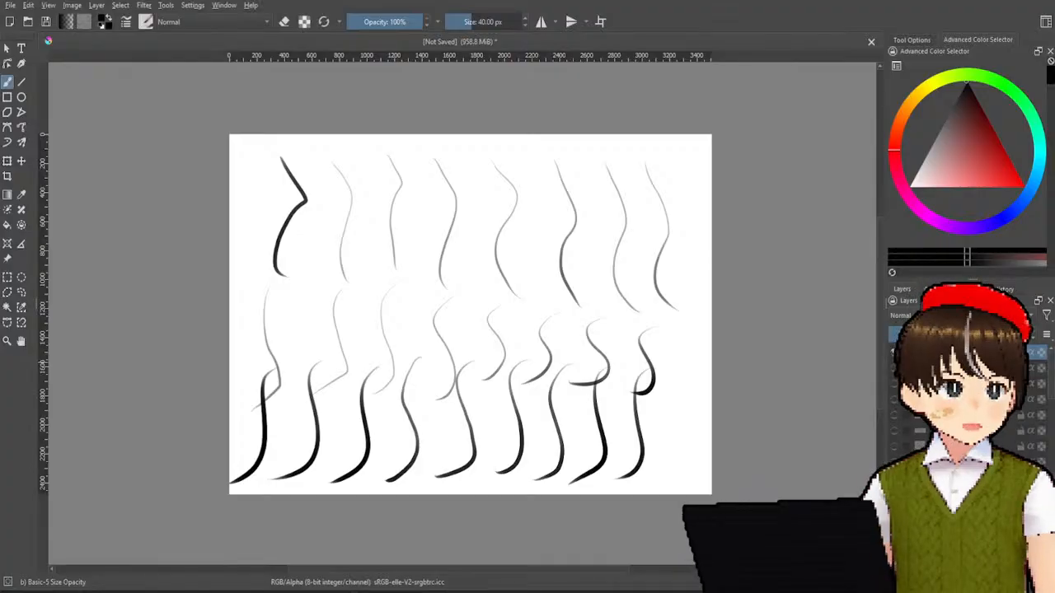
pyautogui.press('Delete')
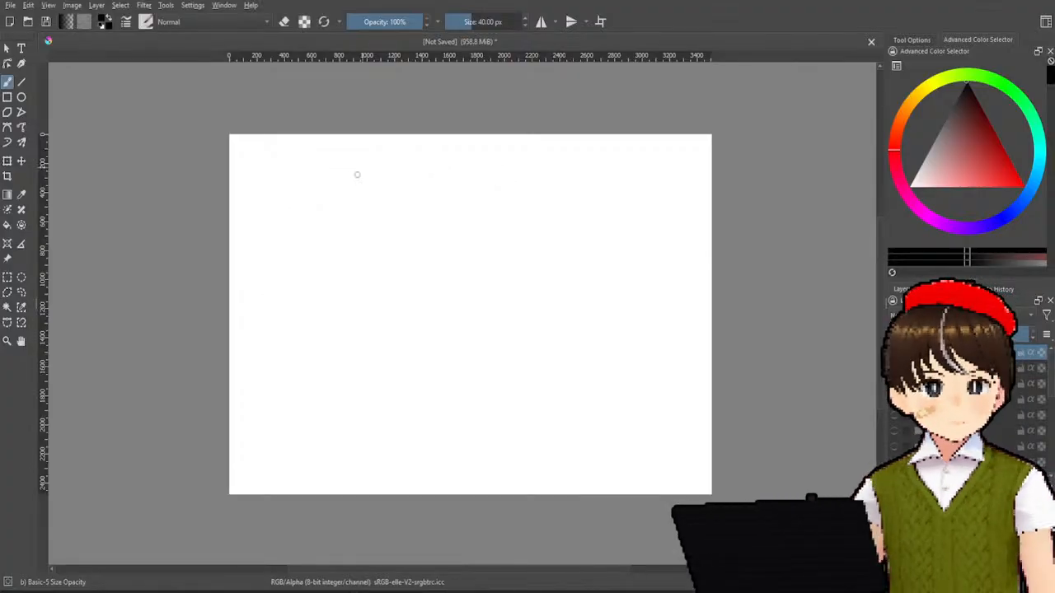
# - Draw long slanted strokes across the canvas's upper-left half, cross them with descending curves toward the bottom edge, and clear the canvas
pyautogui.moveTo(304, 133); pyautogui.dragTo(231, 186)
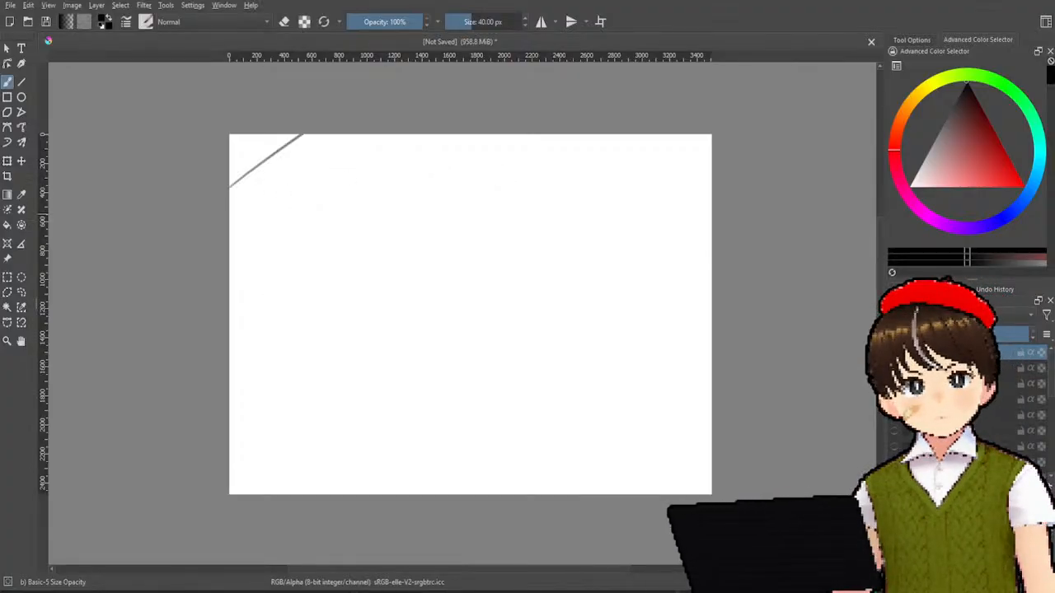
pyautogui.moveTo(307, 135); pyautogui.dragTo(231, 193)
pyautogui.moveTo(346, 135); pyautogui.dragTo(231, 220)
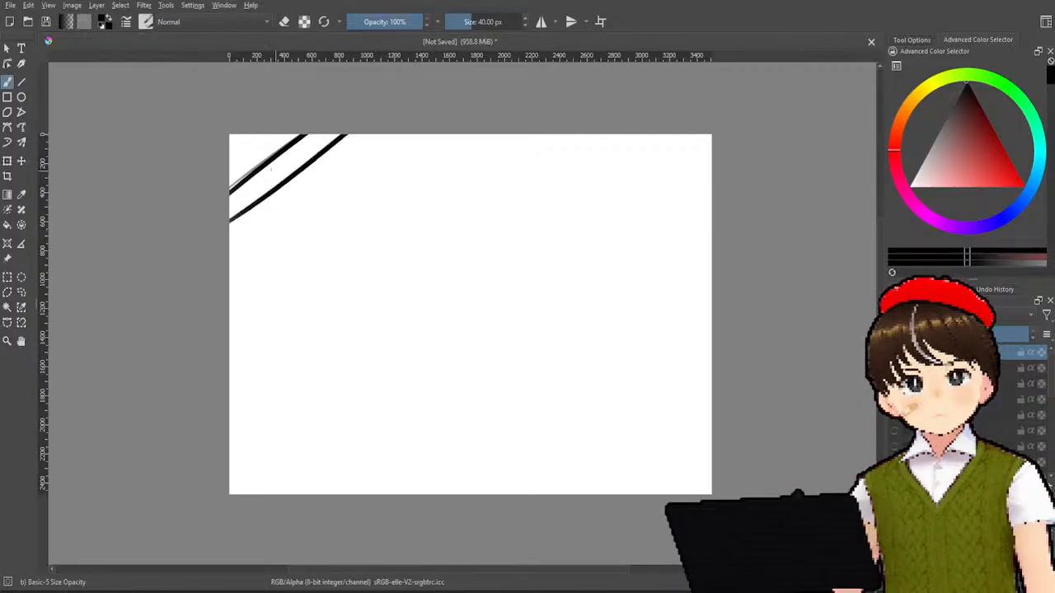
pyautogui.moveTo(235, 134); pyautogui.dragTo(425, 352)
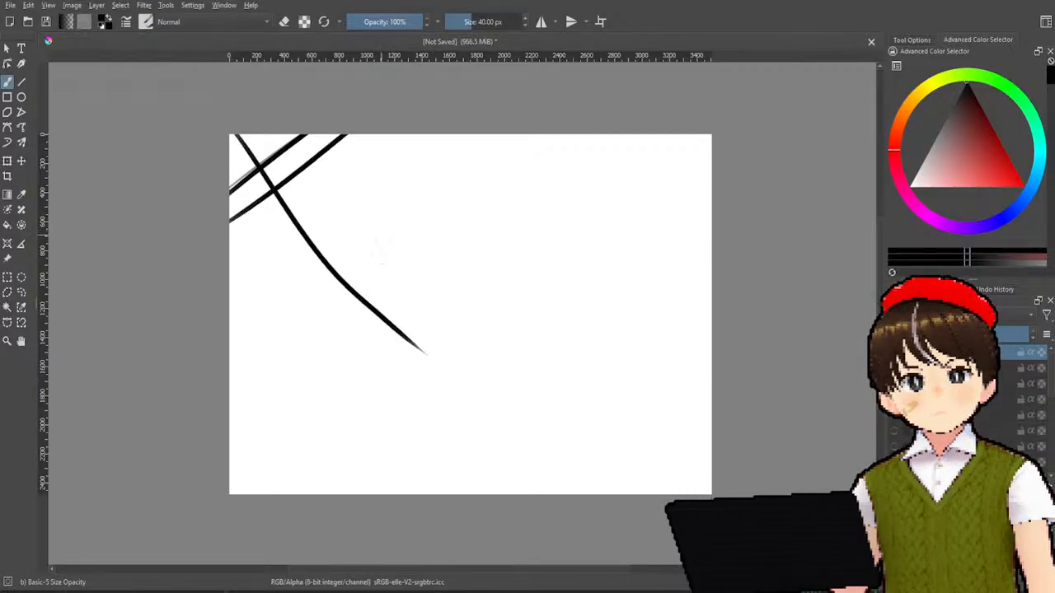
pyautogui.moveTo(447, 135); pyautogui.dragTo(230, 328)
pyautogui.moveTo(231, 366)
pyautogui.mouseDown()
pyautogui.moveTo(484, 134)
pyautogui.moveTo(231, 457)
pyautogui.mouseUp()
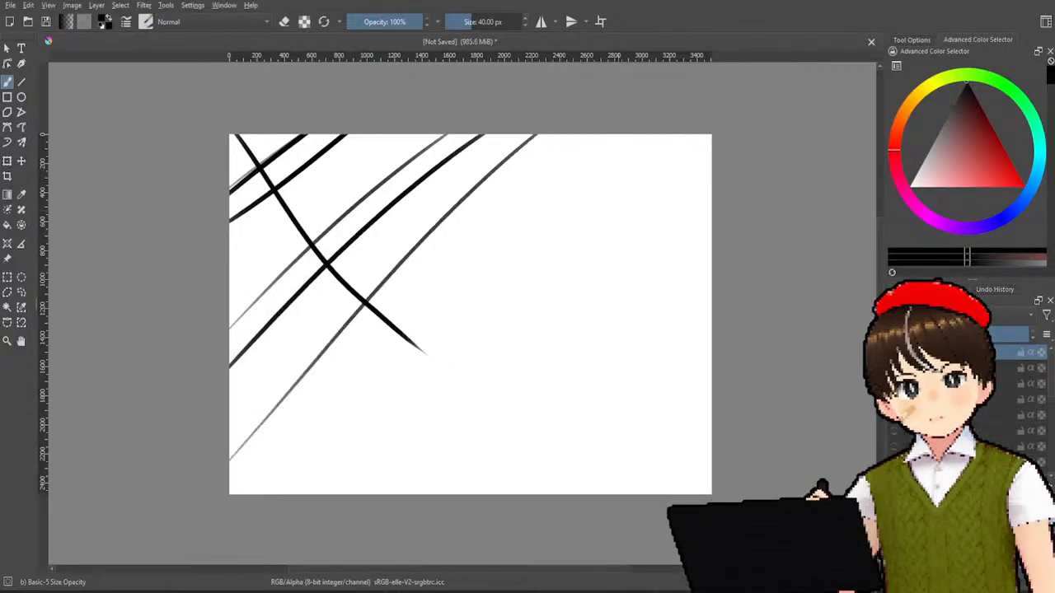
pyautogui.moveTo(241, 495); pyautogui.dragTo(544, 134)
pyautogui.moveTo(392, 318); pyautogui.dragTo(600, 494)
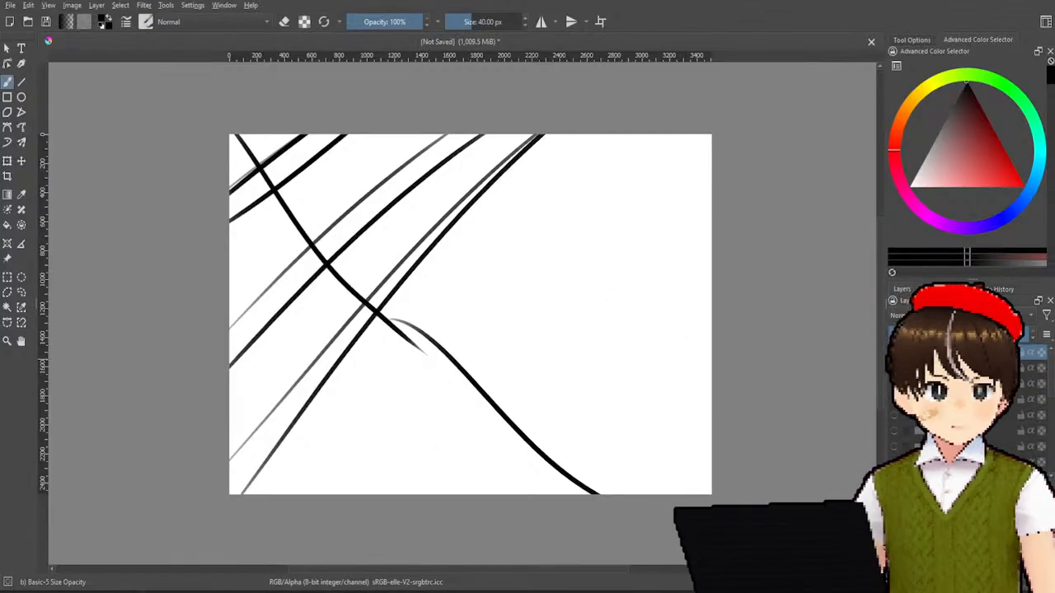
pyautogui.press('Delete')
# - Draw long straight lines between distant points, forming a large irregular outline with two crossing diagonals
pyautogui.moveTo(231, 198)
pyautogui.mouseDown()
pyautogui.moveTo(682, 174)
pyautogui.moveTo(435, 385)
pyautogui.moveTo(697, 372)
pyautogui.mouseUp()
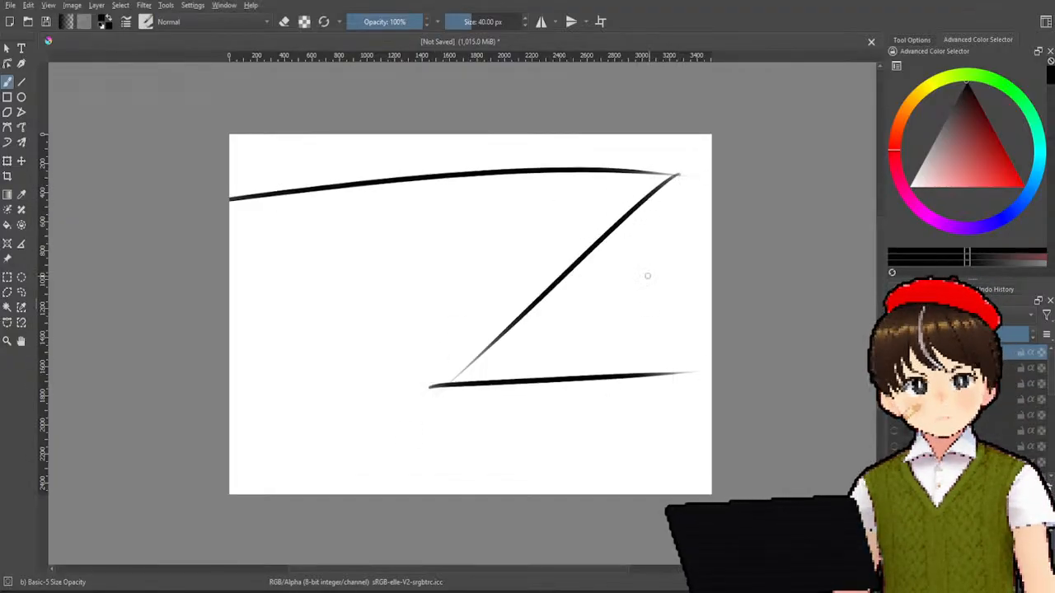
pyautogui.moveTo(231, 200); pyautogui.dragTo(660, 395)
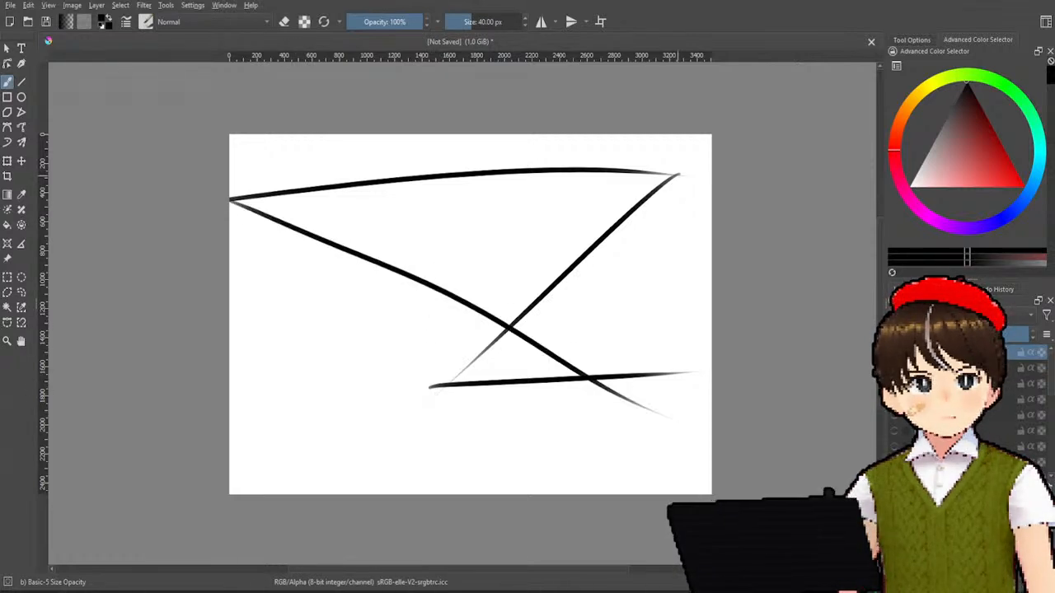
pyautogui.moveTo(678, 176); pyautogui.dragTo(680, 372)
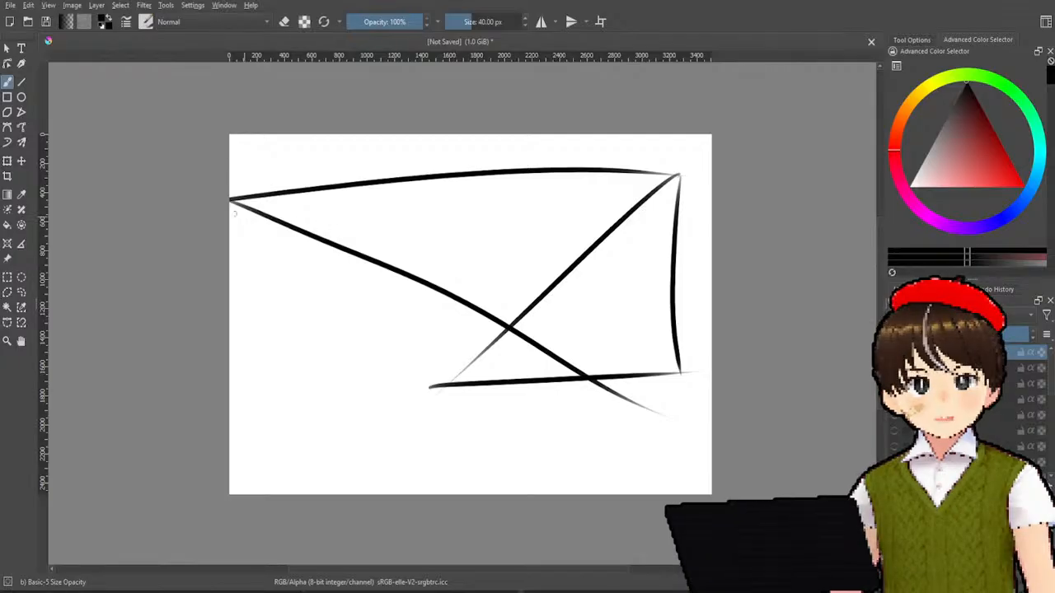
pyautogui.moveTo(232, 204)
pyautogui.mouseDown()
pyautogui.moveTo(378, 381)
pyautogui.moveTo(501, 399)
pyautogui.mouseUp()
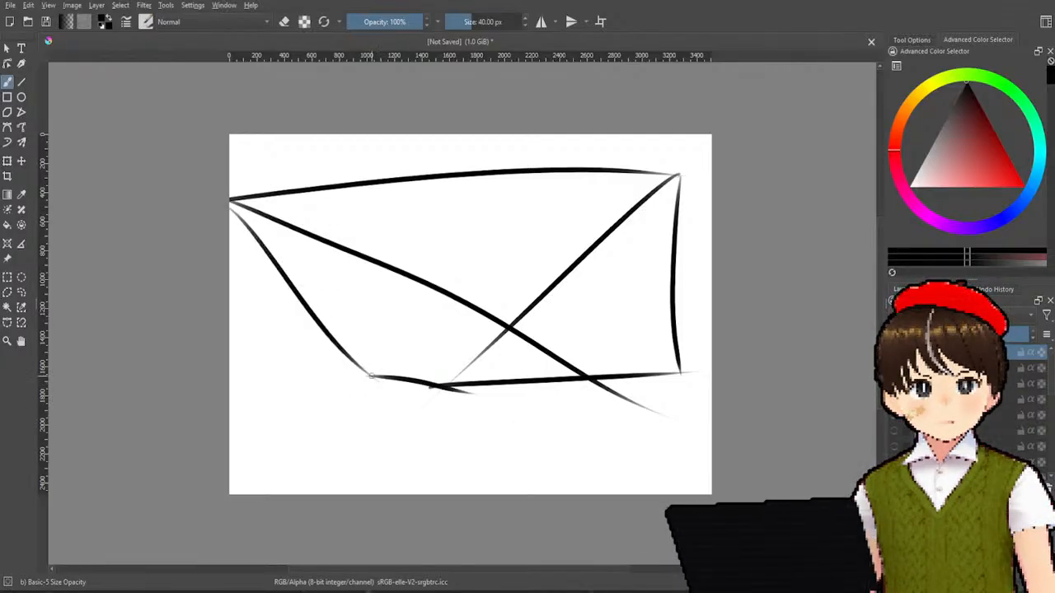
# - Add further straight strokes joining corners and intersections of the line network, mostly around its lower middle, and clear the canvas
pyautogui.moveTo(369, 376); pyautogui.dragTo(676, 176)
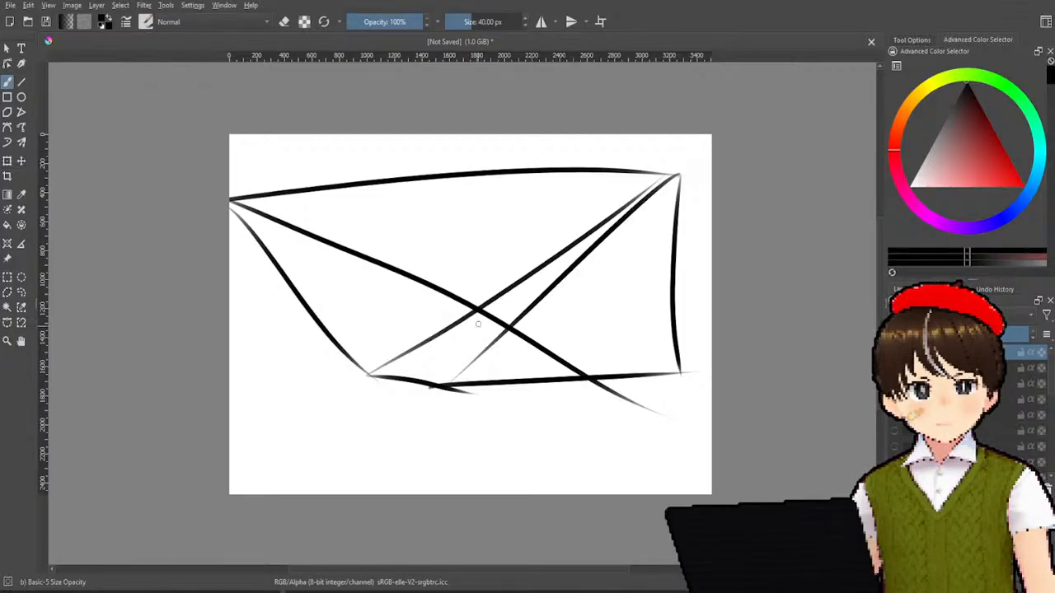
pyautogui.moveTo(479, 310); pyautogui.dragTo(453, 436)
pyautogui.moveTo(453, 386); pyautogui.dragTo(569, 306)
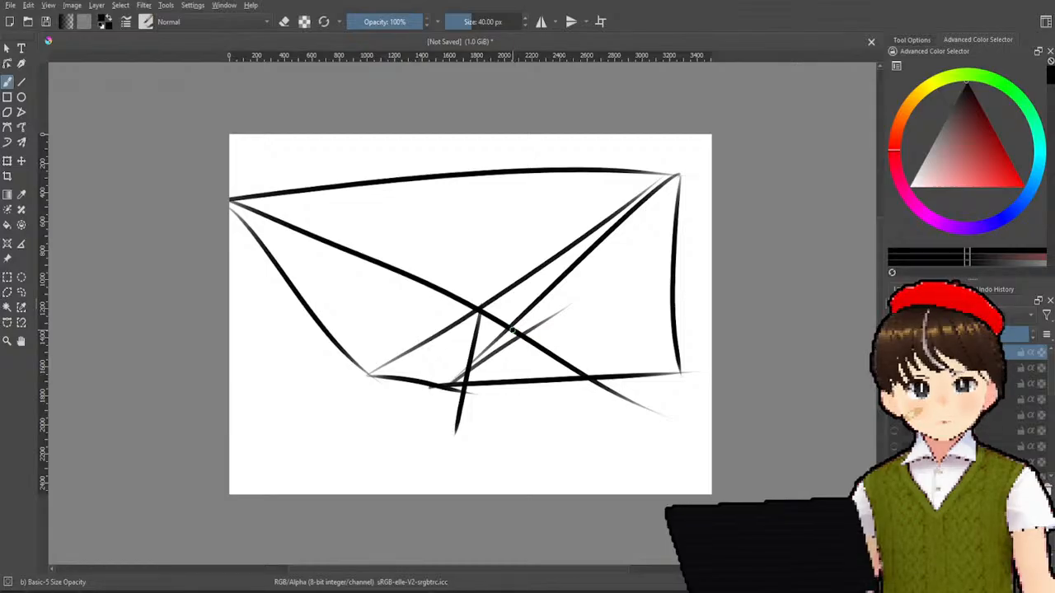
pyautogui.moveTo(512, 330); pyautogui.dragTo(362, 377)
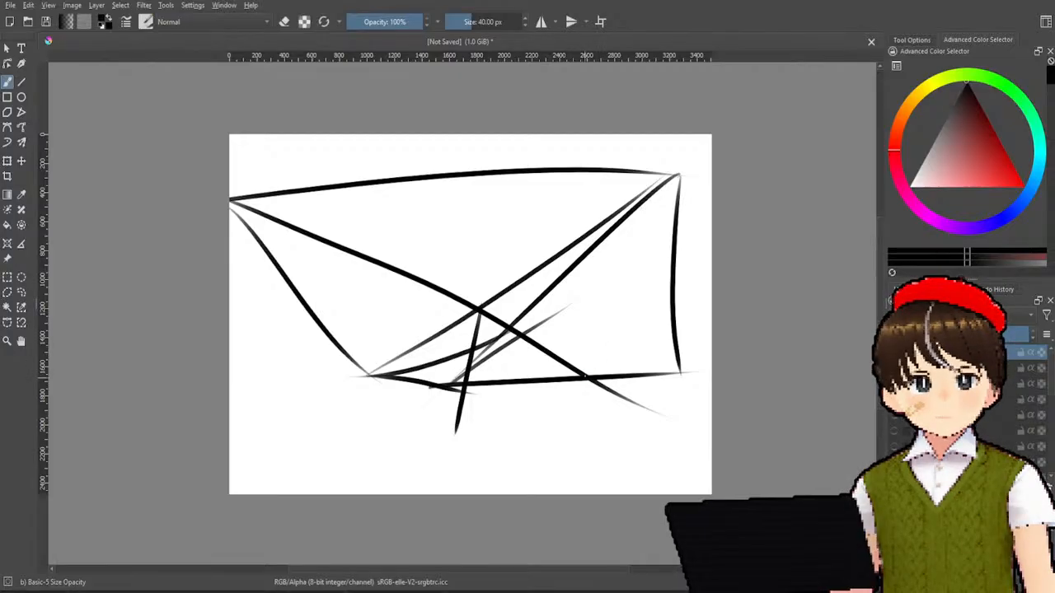
pyautogui.moveTo(317, 347); pyautogui.dragTo(581, 375)
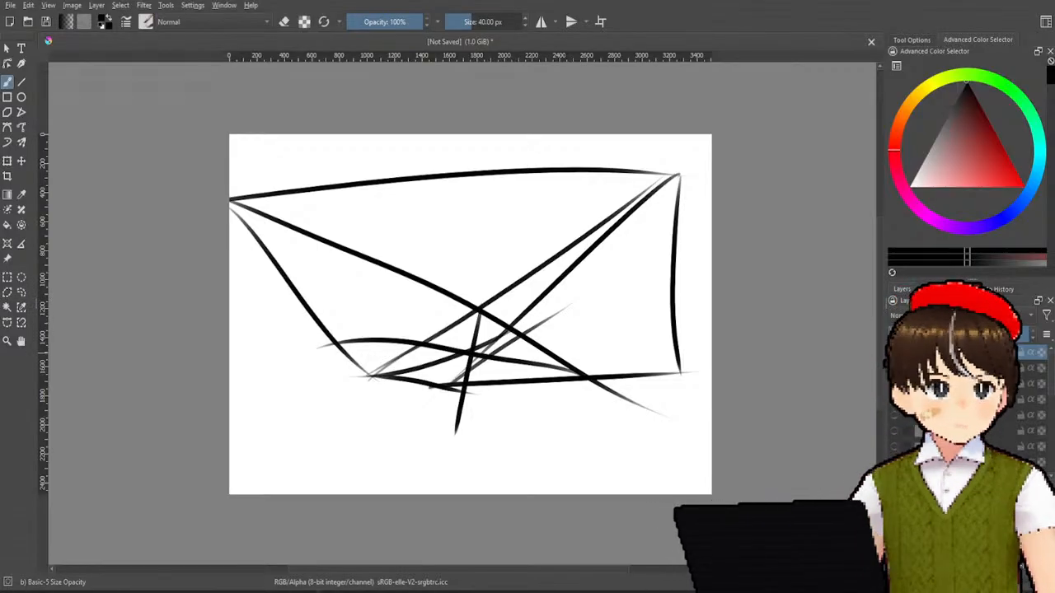
pyautogui.click(894, 352)
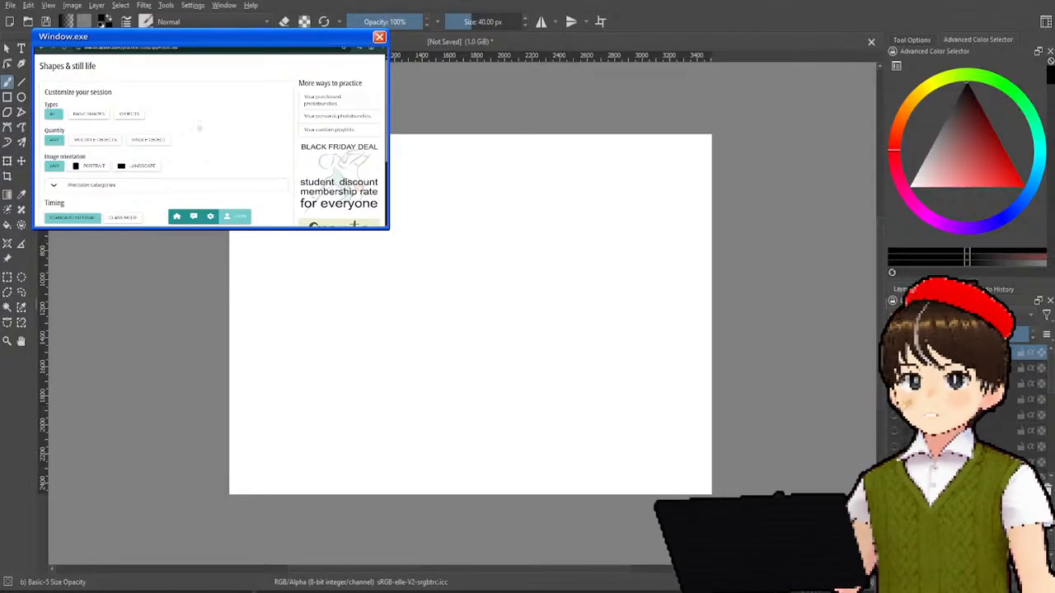
# - In the shapes and still life practice window, limit the number of images, keep 60 seconds per image, and start the session
pyautogui.scroll(-3, 145, 126)
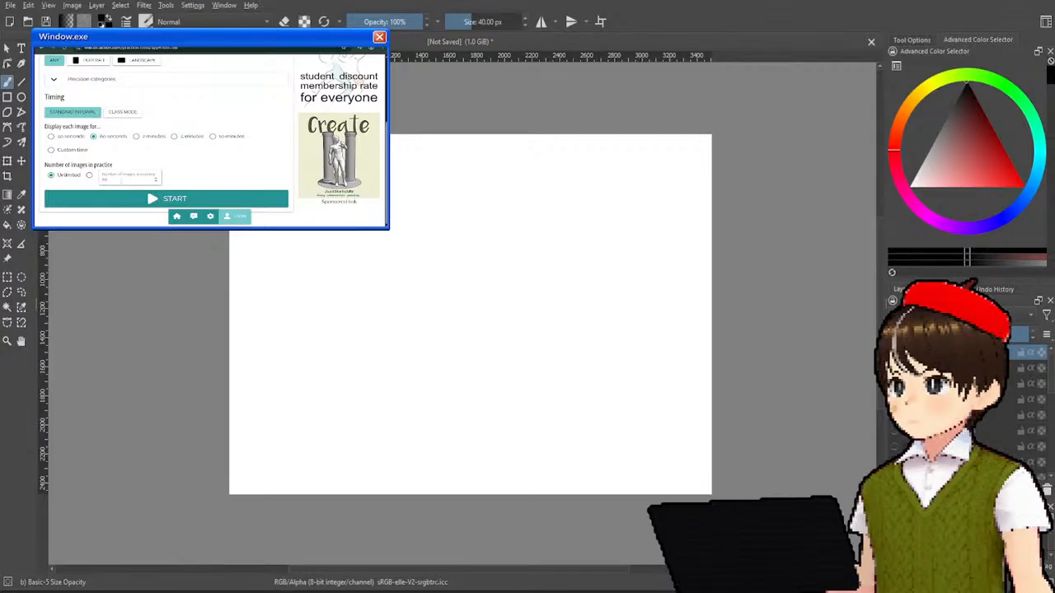
pyautogui.click(104, 178)
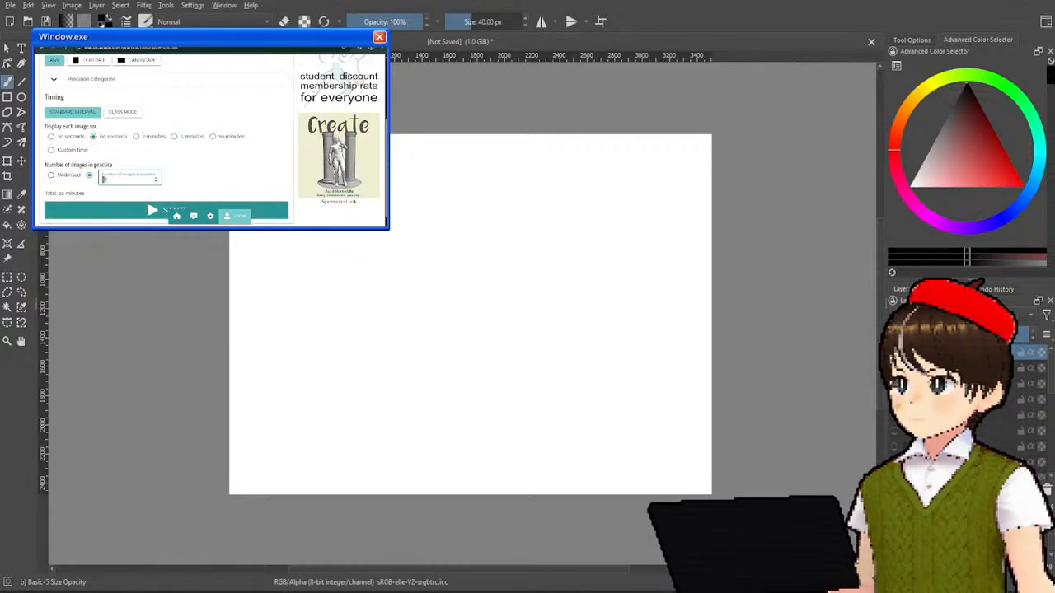
pyautogui.click(130, 210)
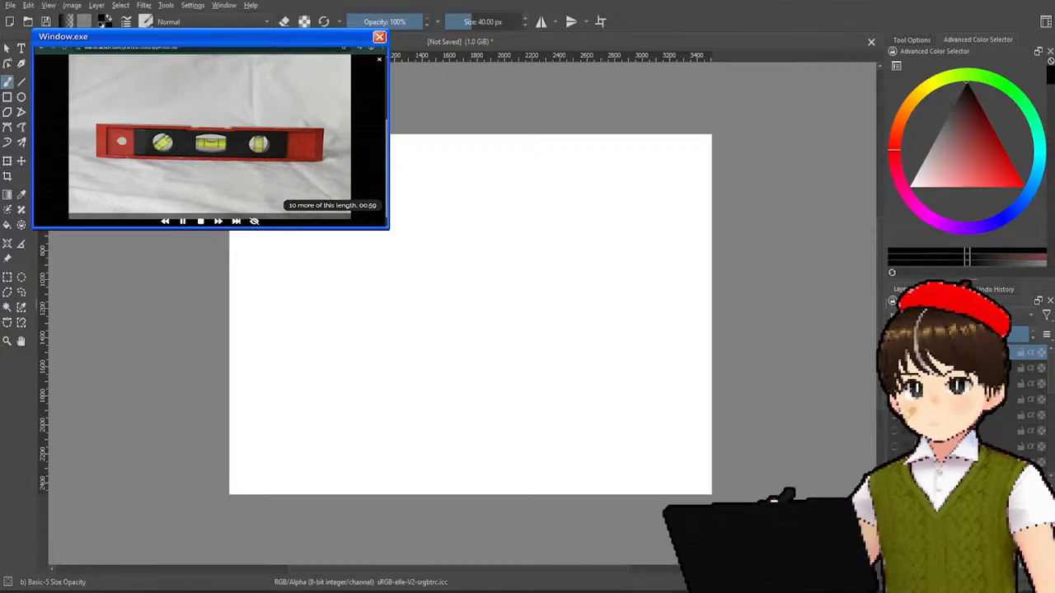
# - Set the brush size to 20 px and sketch the spirit level's rectangular outline in the canvas's upper-left area
pyautogui.scroll(2, 659, 157)
pyautogui.moveTo(601, 142); pyautogui.dragTo(675, 152)
pyautogui.moveTo(461, 152); pyautogui.dragTo(682, 143)
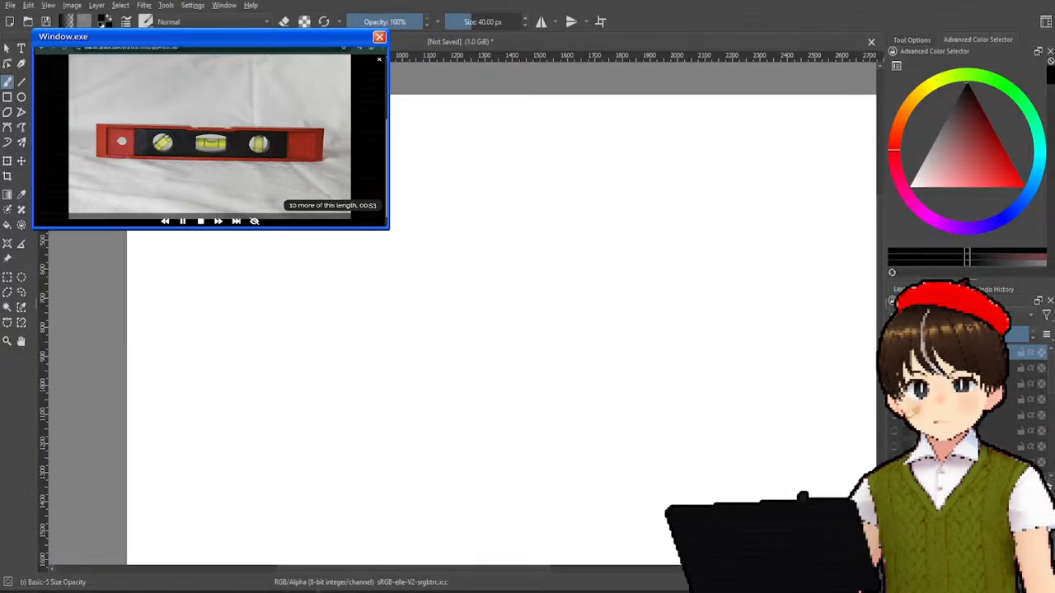
pyautogui.rightClick(486, 17)
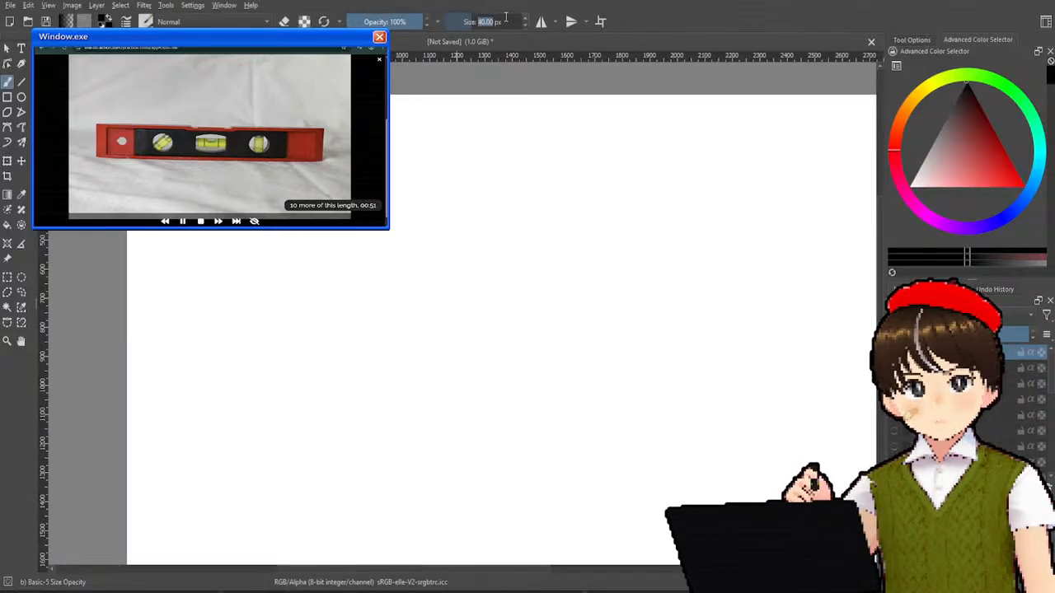
pyautogui.write('20')
pyautogui.press('Return')
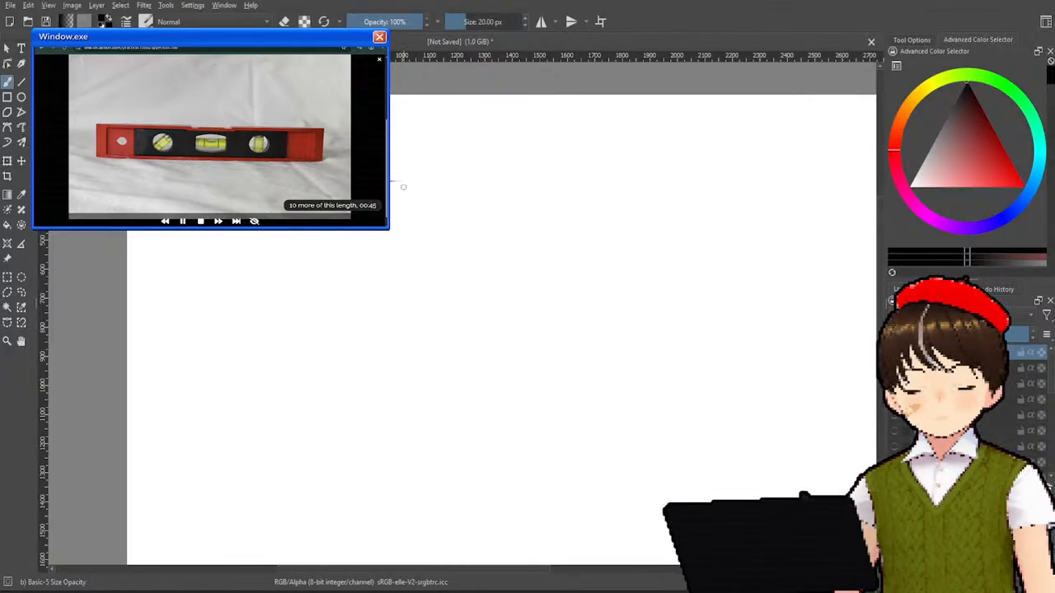
pyautogui.moveTo(402, 183); pyautogui.dragTo(396, 272)
pyautogui.moveTo(216, 232)
pyautogui.mouseDown()
pyautogui.moveTo(216, 270)
pyautogui.moveTo(412, 249)
pyautogui.mouseUp()
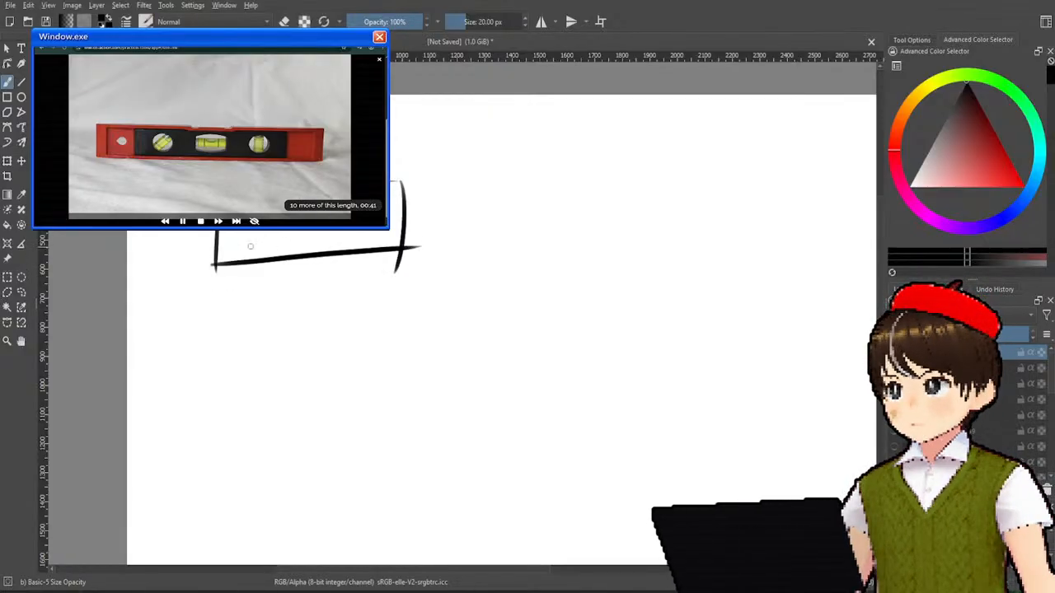
# - Sketch the inner borders, section dividers and vial shapes inside the first spirit level outline
pyautogui.moveTo(256, 232)
pyautogui.mouseDown()
pyautogui.moveTo(237, 238)
pyautogui.moveTo(269, 249)
pyautogui.mouseUp()
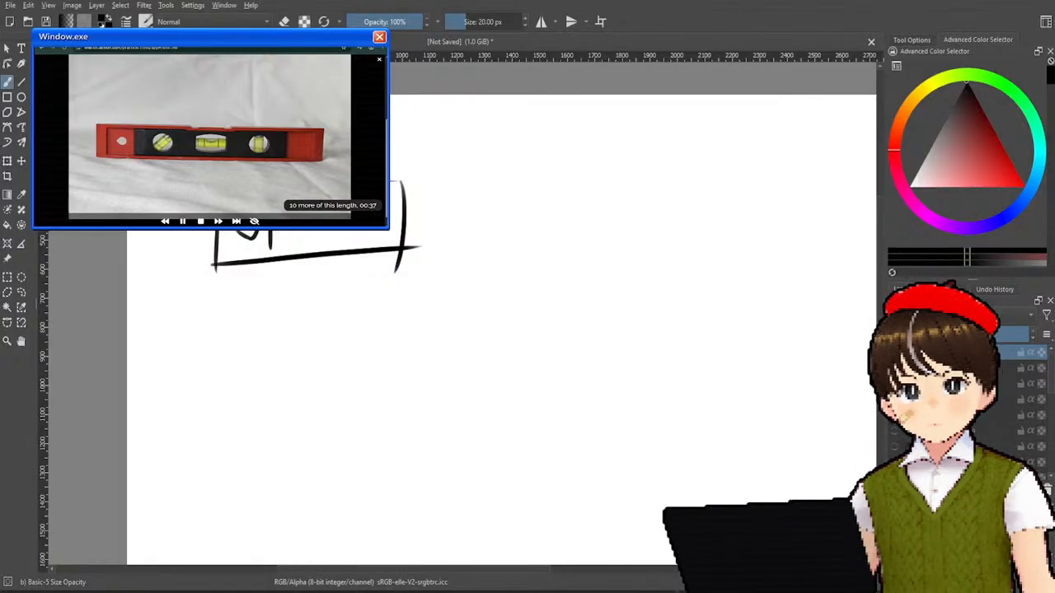
pyautogui.moveTo(365, 231); pyautogui.dragTo(365, 249)
pyautogui.moveTo(268, 247); pyautogui.dragTo(387, 241)
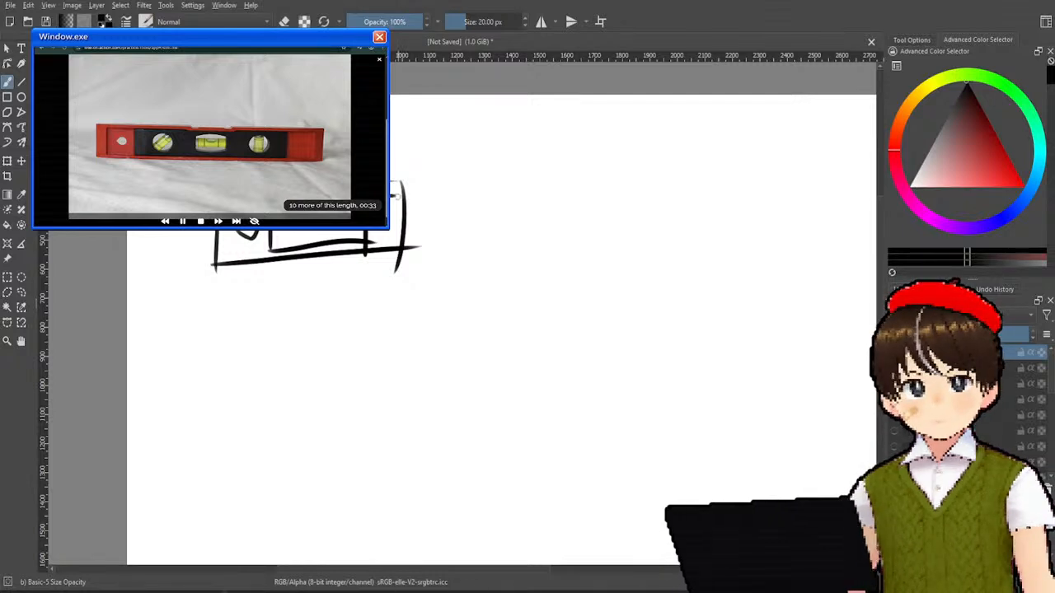
pyautogui.moveTo(395, 196)
pyautogui.mouseDown()
pyautogui.moveTo(393, 240)
pyautogui.moveTo(367, 243)
pyautogui.mouseUp()
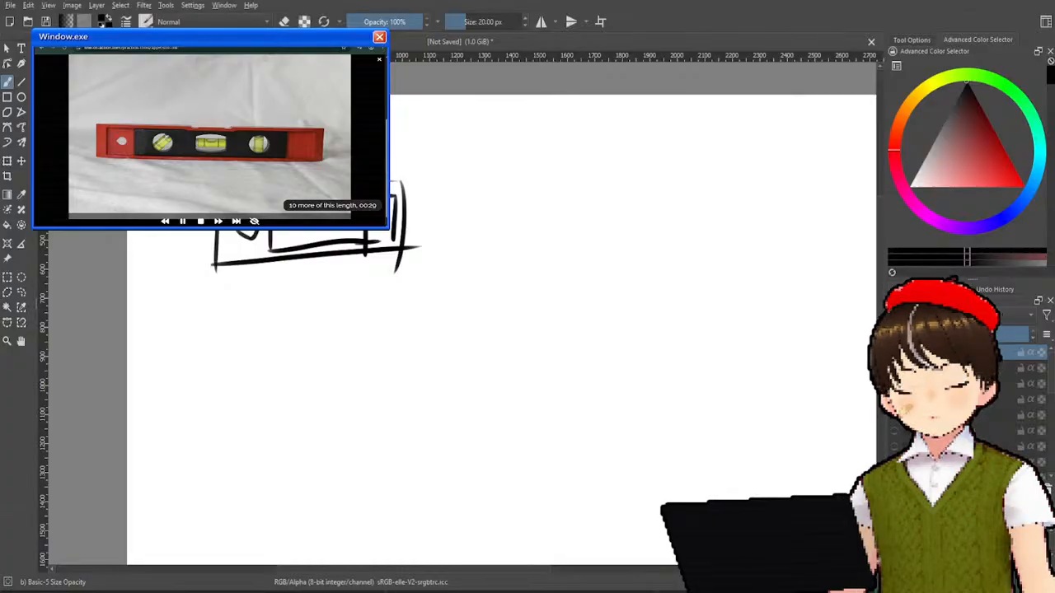
pyautogui.moveTo(221, 232)
pyautogui.mouseDown()
pyautogui.moveTo(278, 251)
pyautogui.moveTo(300, 233)
pyautogui.mouseUp()
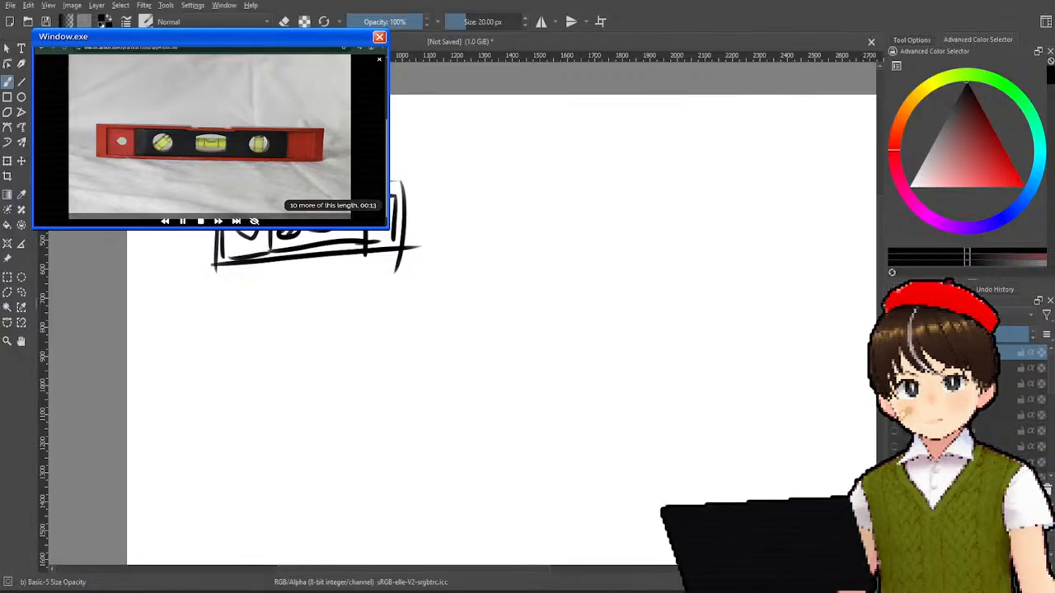
# - Draw a second, larger spirit level outline below the first, with an inner rectangular border
pyautogui.moveTo(224, 307)
pyautogui.mouseDown()
pyautogui.moveTo(462, 295)
pyautogui.moveTo(469, 391)
pyautogui.mouseUp()
pyautogui.moveTo(225, 308)
pyautogui.mouseDown()
pyautogui.moveTo(218, 380)
pyautogui.moveTo(499, 378)
pyautogui.mouseUp()
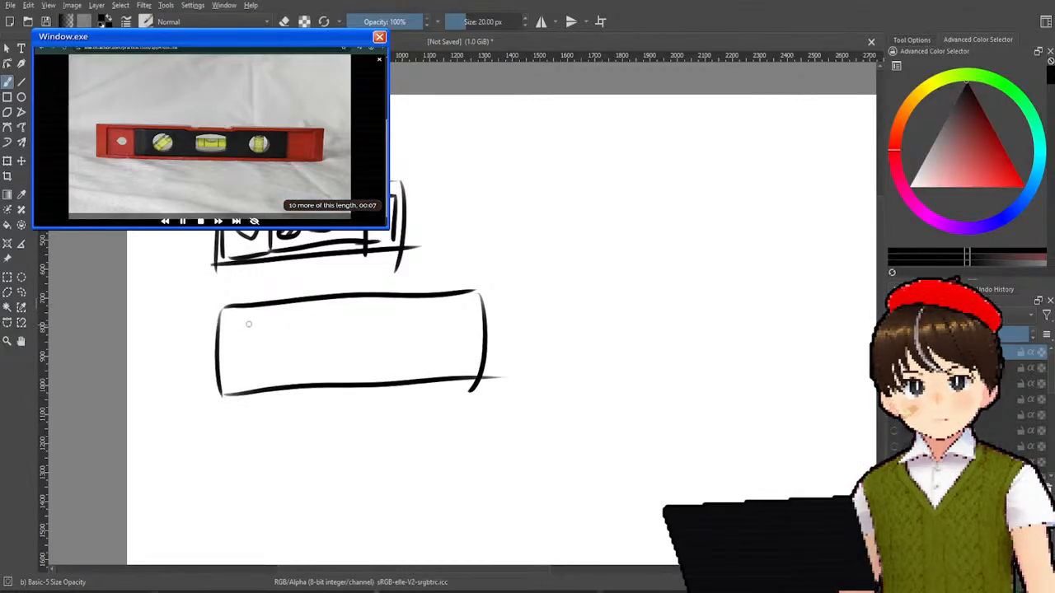
pyautogui.moveTo(229, 321)
pyautogui.mouseDown()
pyautogui.moveTo(231, 372)
pyautogui.moveTo(336, 312)
pyautogui.moveTo(473, 301)
pyautogui.moveTo(465, 363)
pyautogui.mouseUp()
pyautogui.moveTo(234, 376); pyautogui.dragTo(461, 351)
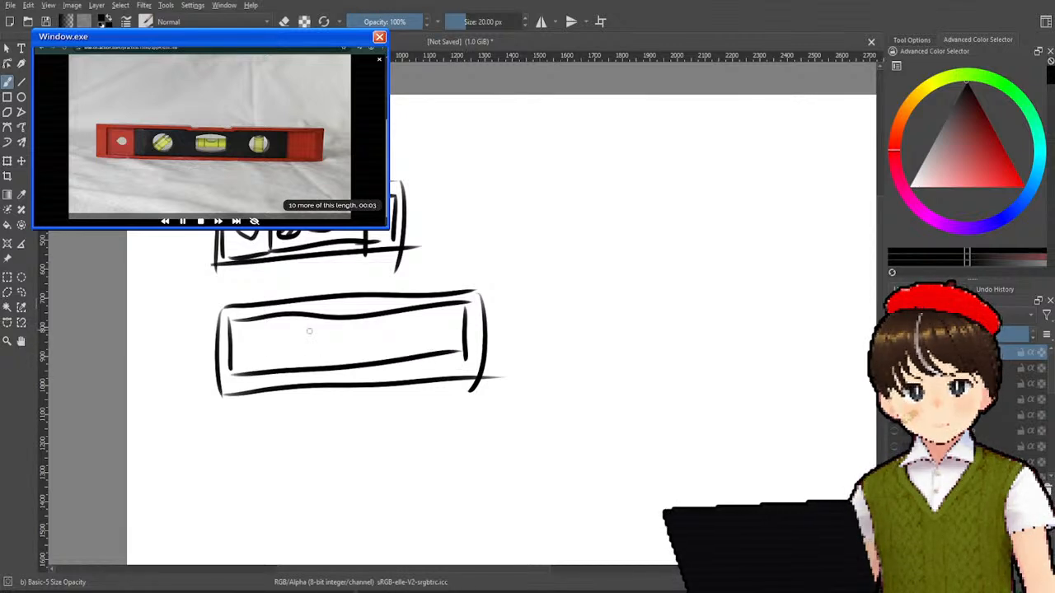
# - Add two vertical dividers, the round and rectangular vials, and a small triangular hole inside the second spirit level
pyautogui.moveTo(284, 338); pyautogui.dragTo(285, 361)
pyautogui.moveTo(406, 316); pyautogui.dragTo(406, 359)
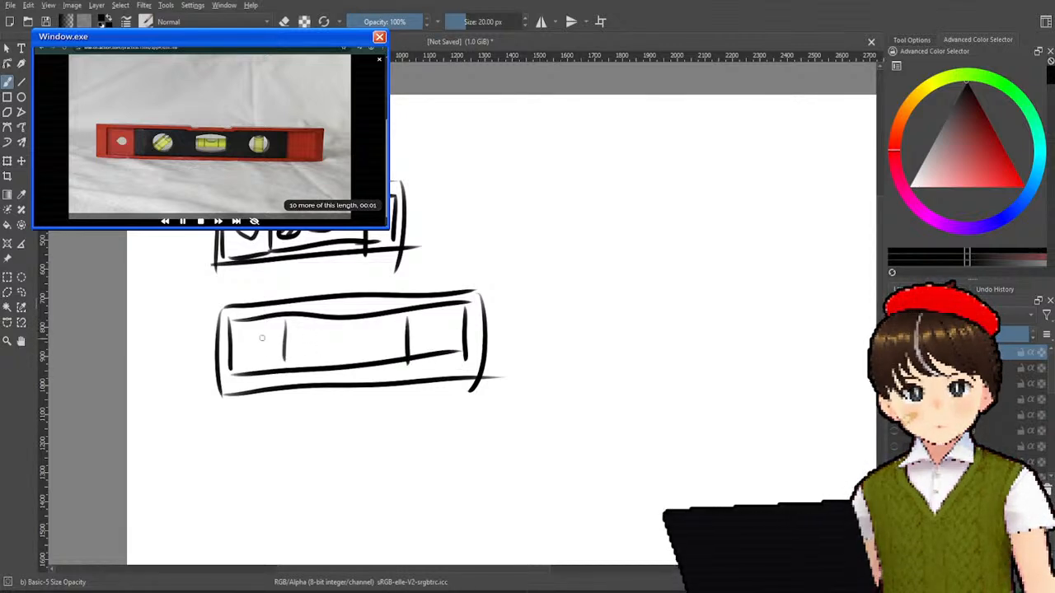
pyautogui.moveTo(312, 330)
pyautogui.mouseDown()
pyautogui.moveTo(387, 333)
pyautogui.moveTo(336, 365)
pyautogui.moveTo(369, 334)
pyautogui.moveTo(370, 353)
pyautogui.mouseUp()
pyautogui.moveTo(245, 339)
pyautogui.mouseDown()
pyautogui.moveTo(268, 331)
pyautogui.moveTo(253, 350)
pyautogui.moveTo(263, 355)
pyautogui.mouseUp()
pyautogui.moveTo(266, 329); pyautogui.dragTo(265, 363)
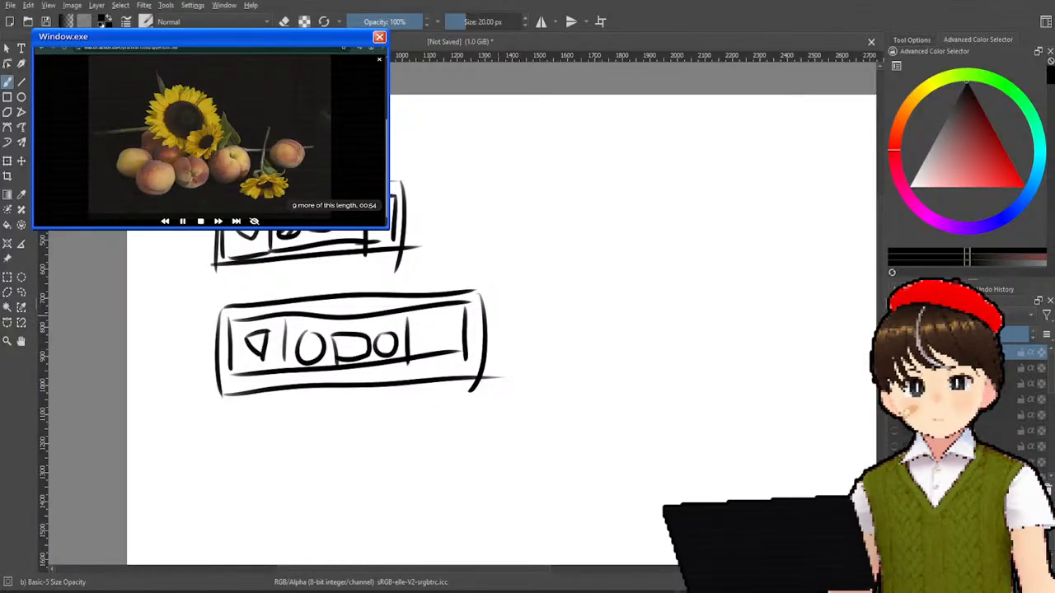
# - Sketch the large sunflower in the canvas's upper-right area, with an oval centre, surrounding petals and a slanted stem
pyautogui.scroll(-2, 543, 226)
pyautogui.moveTo(543, 227); pyautogui.dragTo(425, 261)
pyautogui.scroll(2, 474, 245)
pyautogui.moveTo(485, 236); pyautogui.dragTo(451, 203)
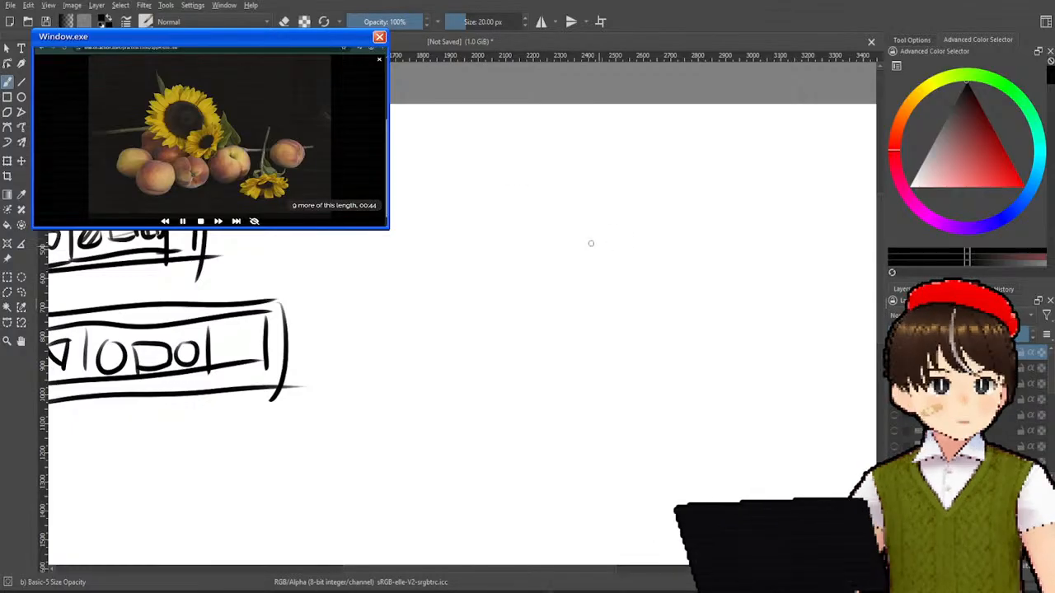
pyautogui.moveTo(586, 223)
pyautogui.mouseDown()
pyautogui.moveTo(613, 229)
pyautogui.moveTo(614, 328)
pyautogui.moveTo(598, 314)
pyautogui.moveTo(544, 330)
pyautogui.moveTo(545, 265)
pyautogui.moveTo(569, 236)
pyautogui.moveTo(551, 277)
pyautogui.moveTo(430, 204)
pyautogui.mouseUp()
# - Draw a cluster of overlapping rounded peaches beneath the sunflower's petals
pyautogui.moveTo(527, 326); pyautogui.dragTo(458, 372)
pyautogui.moveTo(537, 328); pyautogui.dragTo(550, 367)
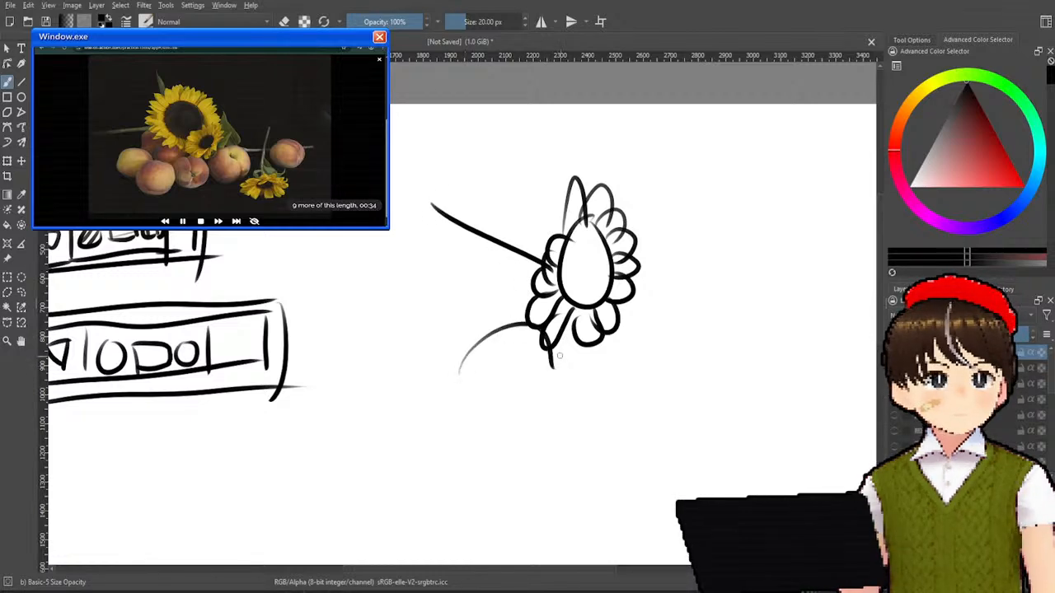
pyautogui.moveTo(524, 328)
pyautogui.mouseDown()
pyautogui.moveTo(536, 360)
pyautogui.moveTo(521, 402)
pyautogui.mouseUp()
pyautogui.moveTo(568, 338); pyautogui.dragTo(606, 387)
pyautogui.moveTo(495, 395)
pyautogui.mouseDown()
pyautogui.moveTo(554, 416)
pyautogui.moveTo(585, 387)
pyautogui.mouseUp()
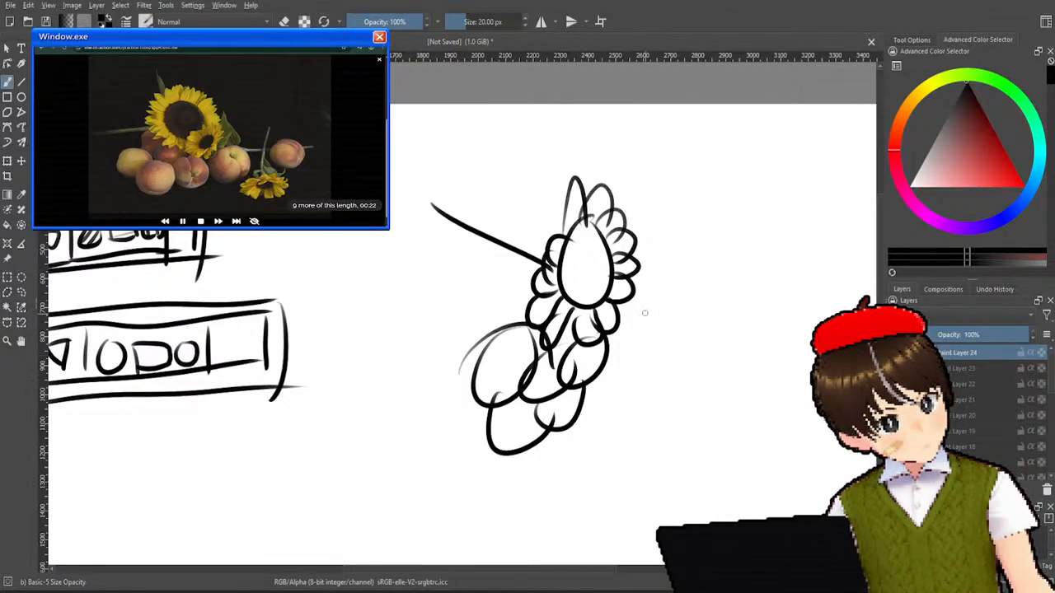
# - Draw another large rounded peach beside the sunflower's lower-right petals, with a curved line through it
pyautogui.moveTo(595, 393); pyautogui.dragTo(666, 290)
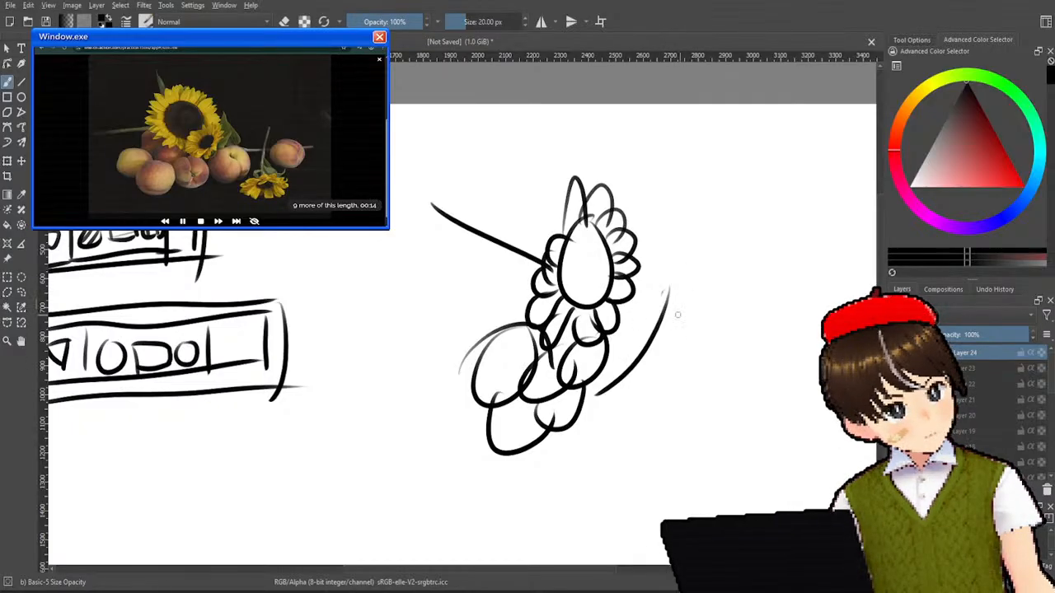
pyautogui.moveTo(659, 289); pyautogui.dragTo(614, 392)
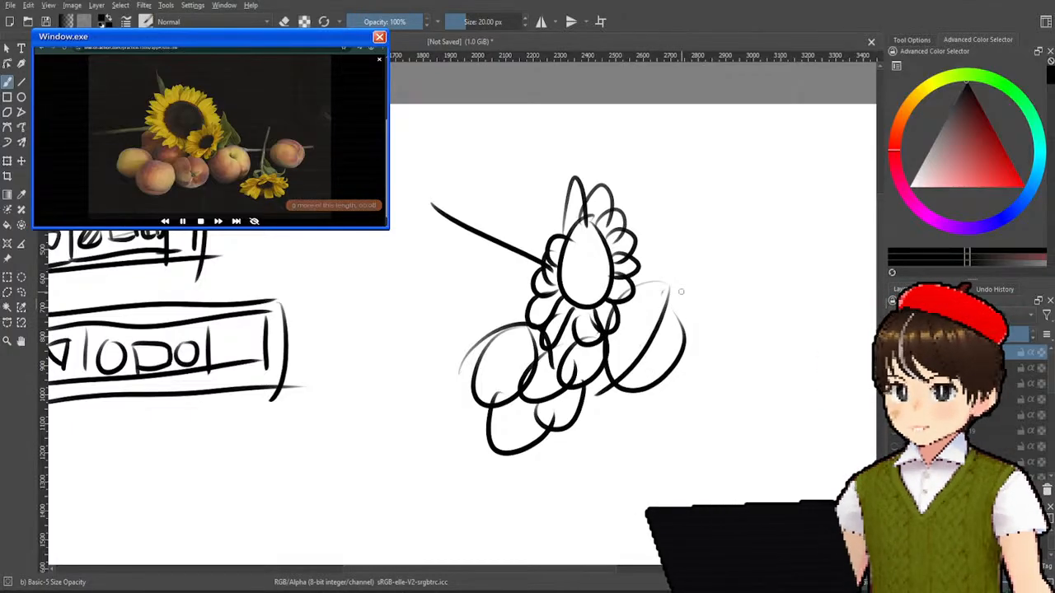
pyautogui.scroll(-2, 632, 283)
pyautogui.moveTo(625, 280); pyautogui.dragTo(633, 225)
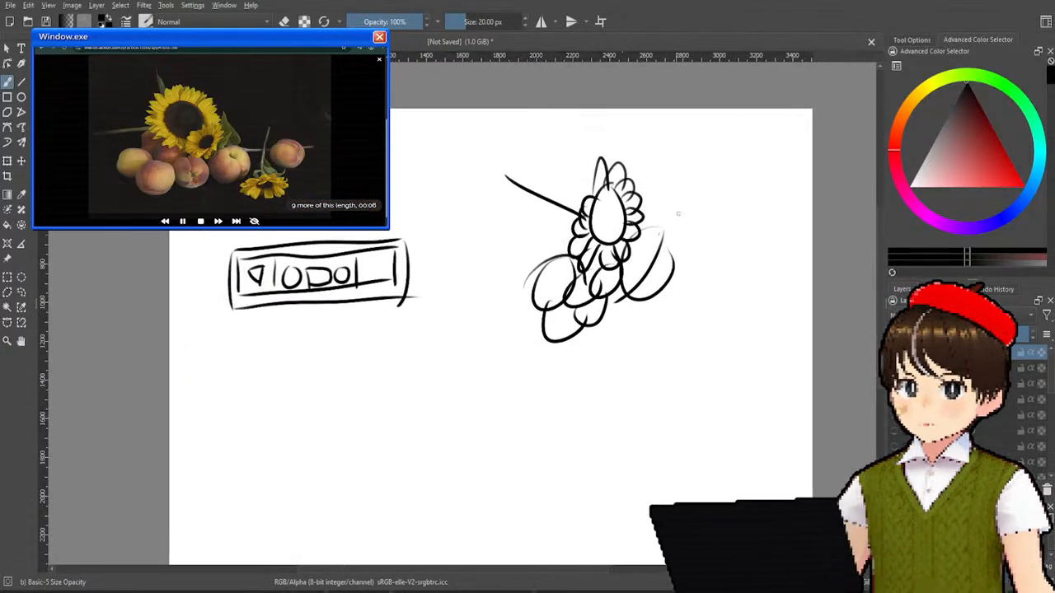
# - Sketch the teapot in the canvas's lower-left area, with an oval opening, rounded body, curved handle and slanted spout
pyautogui.moveTo(457, 271); pyautogui.dragTo(453, 238)
pyautogui.scroll(2, 459, 166)
pyautogui.moveTo(441, 147); pyautogui.dragTo(512, 27)
pyautogui.scroll(-1, 458, 135)
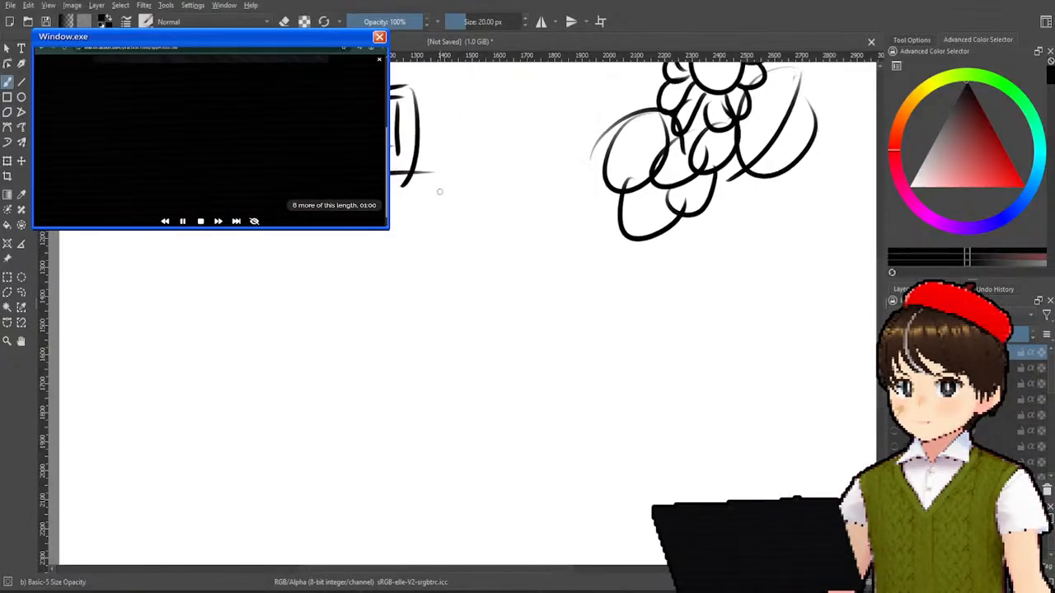
pyautogui.moveTo(347, 233); pyautogui.dragTo(407, 153)
pyautogui.moveTo(395, 209)
pyautogui.mouseDown()
pyautogui.moveTo(398, 231)
pyautogui.moveTo(374, 265)
pyautogui.mouseUp()
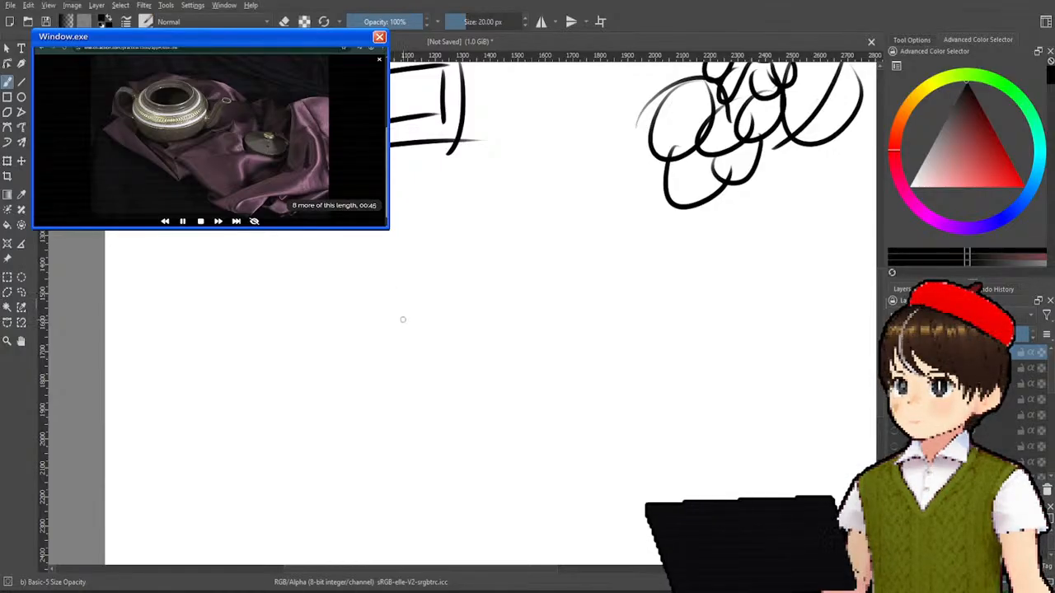
pyautogui.moveTo(388, 314); pyautogui.dragTo(385, 295)
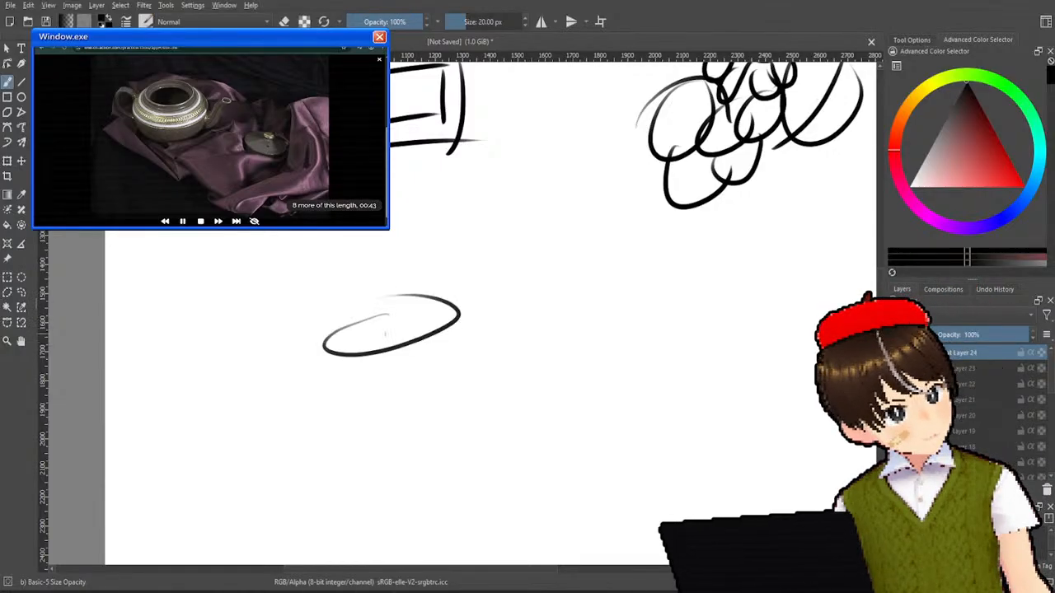
pyautogui.moveTo(313, 351); pyautogui.dragTo(328, 449)
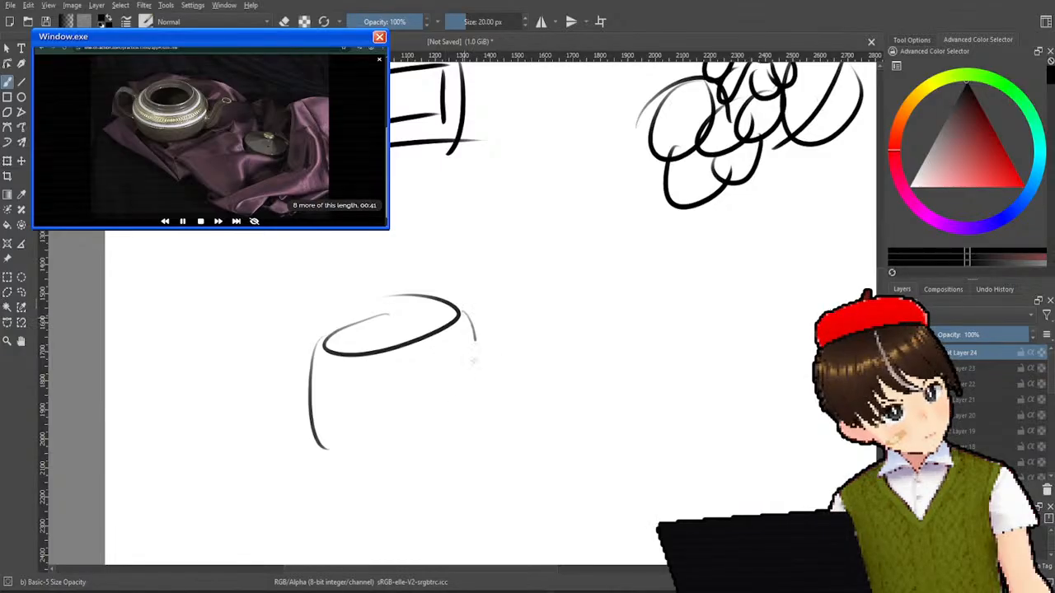
pyautogui.moveTo(470, 311); pyautogui.dragTo(425, 435)
pyautogui.moveTo(307, 344)
pyautogui.mouseDown()
pyautogui.moveTo(286, 422)
pyautogui.moveTo(468, 433)
pyautogui.mouseUp()
pyautogui.moveTo(466, 350)
pyautogui.mouseDown()
pyautogui.moveTo(519, 301)
pyautogui.moveTo(534, 314)
pyautogui.moveTo(516, 301)
pyautogui.moveTo(537, 313)
pyautogui.moveTo(447, 374)
pyautogui.mouseUp()
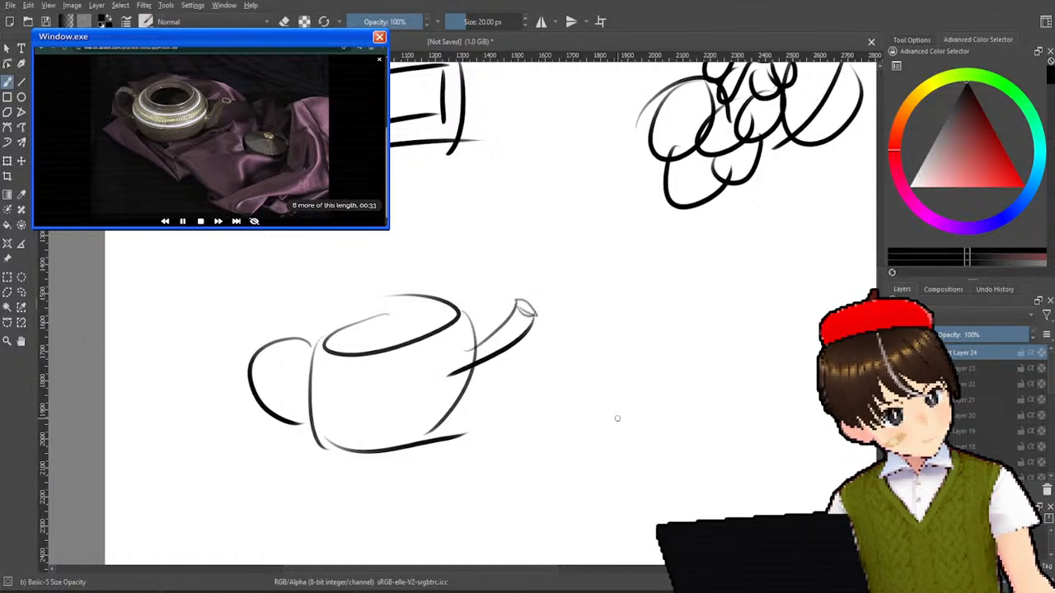
# - Draw the rounded lid with its knob beside the teapot, and wavy cloth edges and folds around both objects
pyautogui.moveTo(582, 391); pyautogui.dragTo(654, 433)
pyautogui.moveTo(591, 395); pyautogui.dragTo(611, 401)
pyautogui.moveTo(272, 328)
pyautogui.mouseDown()
pyautogui.moveTo(247, 408)
pyautogui.moveTo(429, 506)
pyautogui.mouseUp()
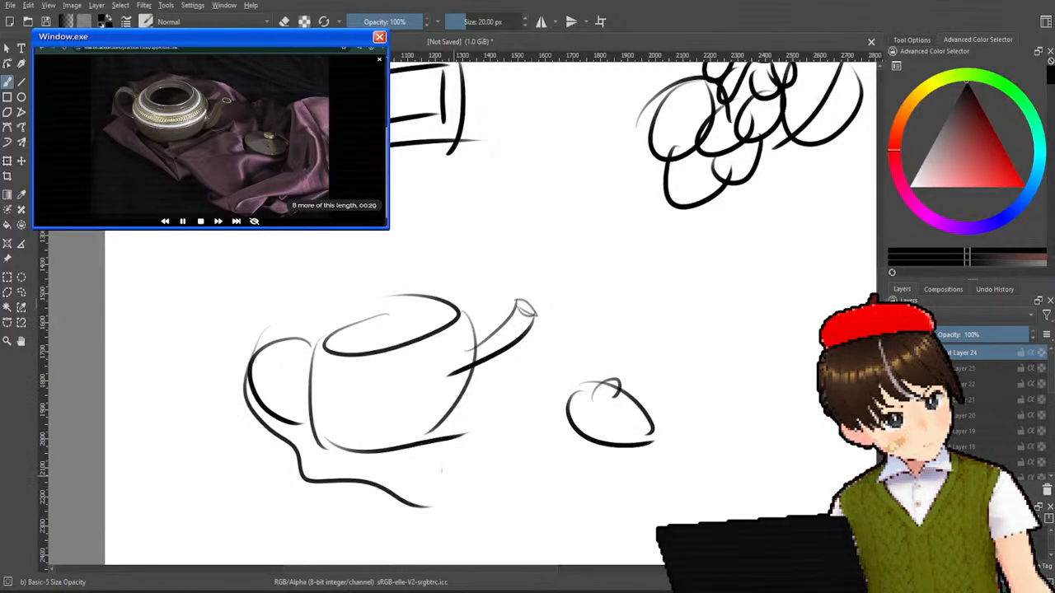
pyautogui.moveTo(462, 435); pyautogui.dragTo(560, 484)
pyautogui.scroll(-3, 598, 458)
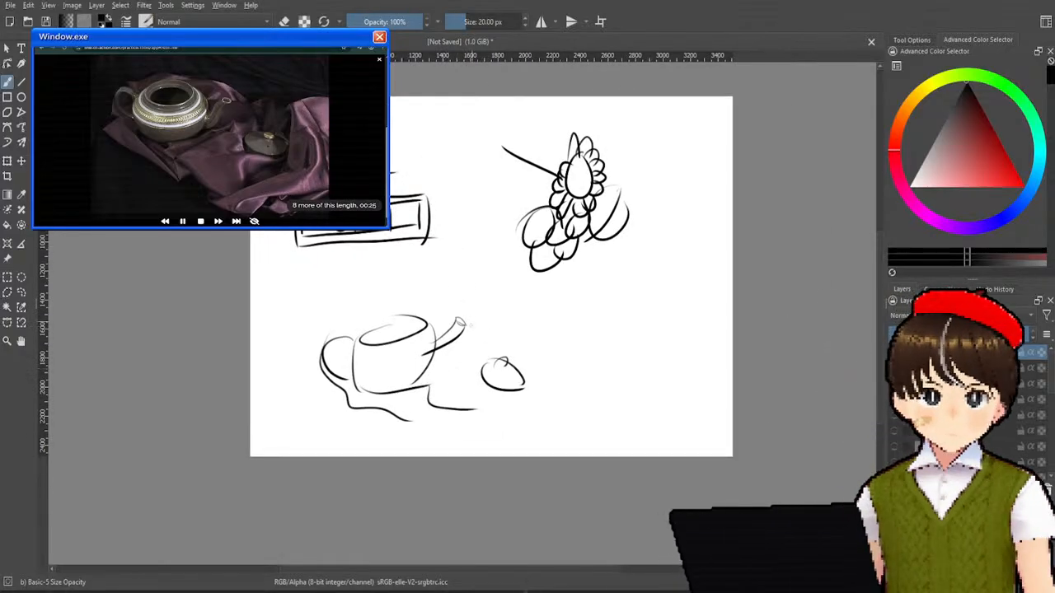
pyautogui.moveTo(467, 328)
pyautogui.mouseDown()
pyautogui.moveTo(547, 357)
pyautogui.moveTo(587, 405)
pyautogui.mouseUp()
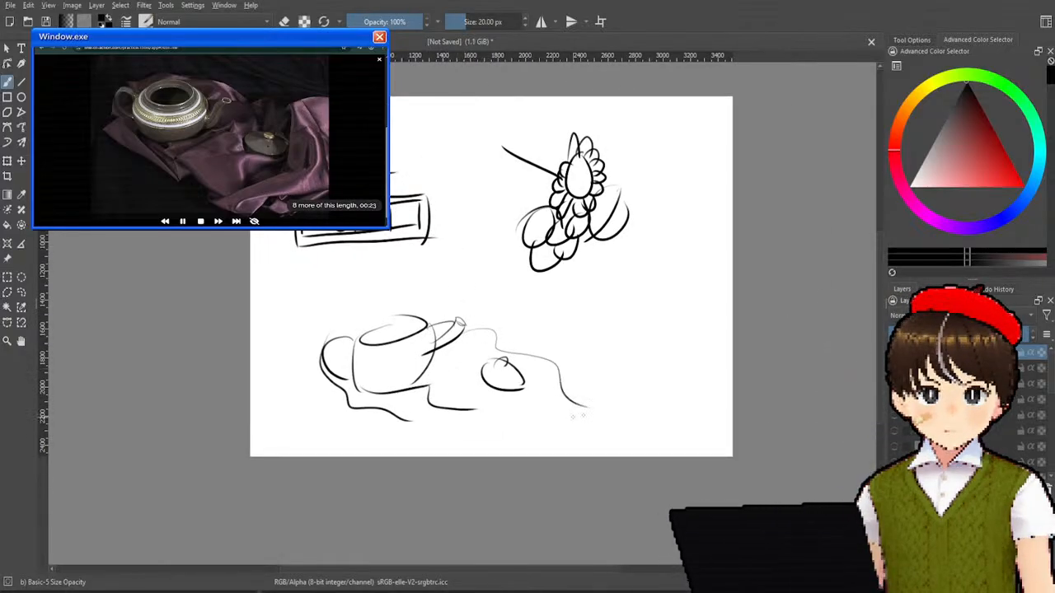
pyautogui.moveTo(484, 420); pyautogui.dragTo(554, 403)
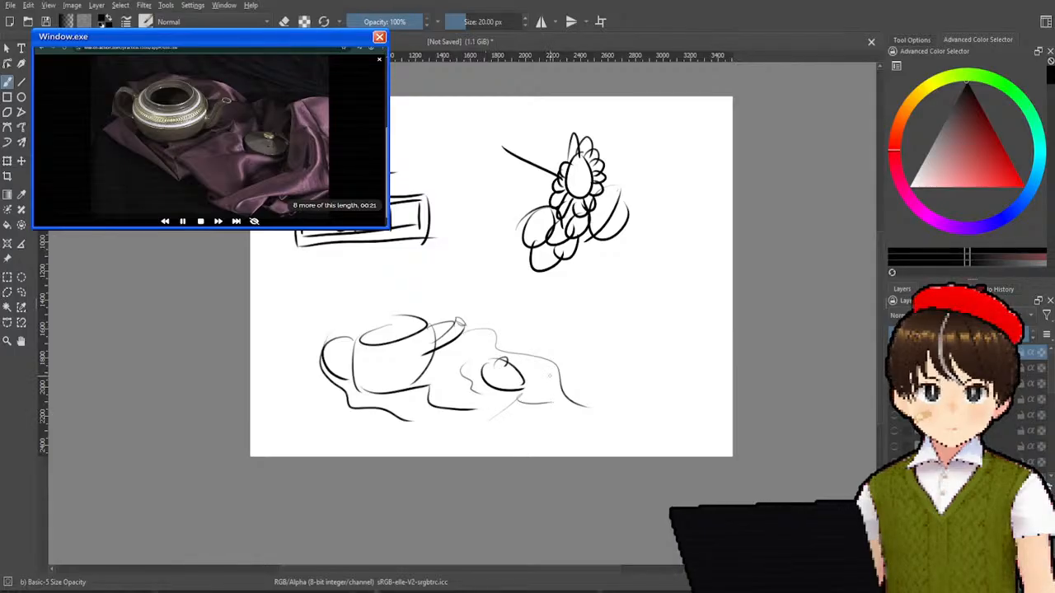
# - Erase the teapot's tilted oval opening and spout with the Eraser Soft brush at 107.06 px
pyautogui.rightClick(492, 331)
pyautogui.click(537, 272)
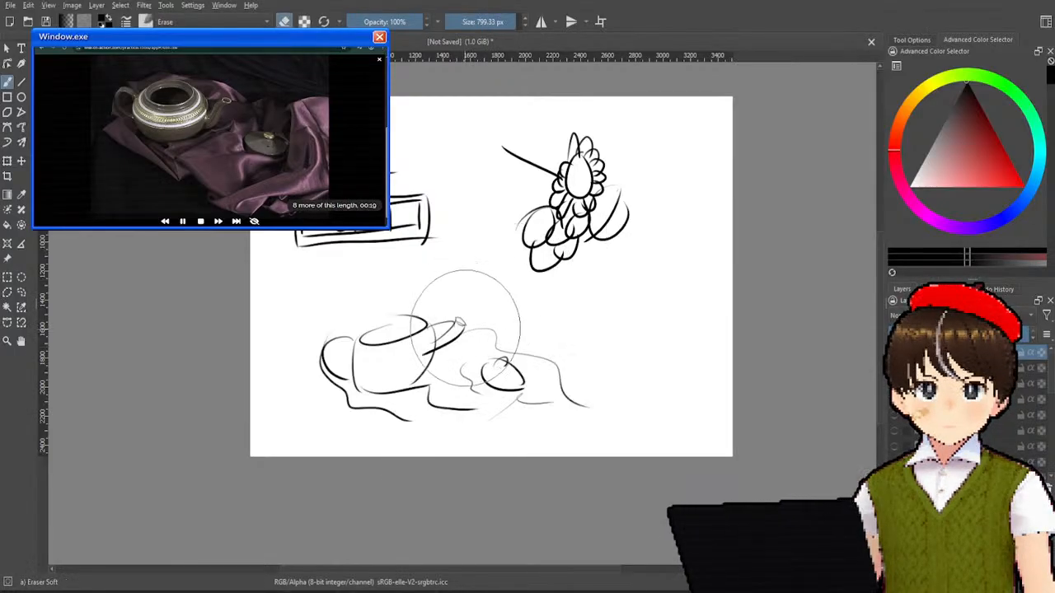
pyautogui.click(481, 23)
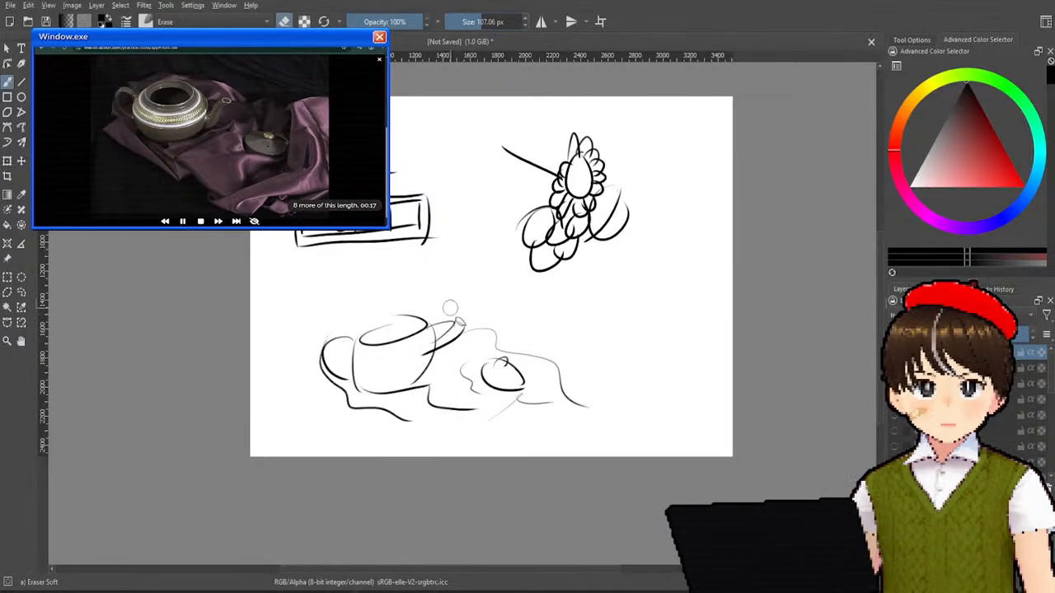
pyautogui.moveTo(462, 315)
pyautogui.mouseDown()
pyautogui.moveTo(434, 349)
pyautogui.moveTo(417, 334)
pyautogui.moveTo(425, 320)
pyautogui.moveTo(388, 344)
pyautogui.moveTo(373, 328)
pyautogui.moveTo(366, 346)
pyautogui.moveTo(359, 338)
pyautogui.moveTo(417, 318)
pyautogui.mouseUp()
# - Redraw the teapot's opening as a flatter rim, along with its side and a shorter spout, using the Basic-5 Size Opacity brush
pyautogui.rightClick(453, 352)
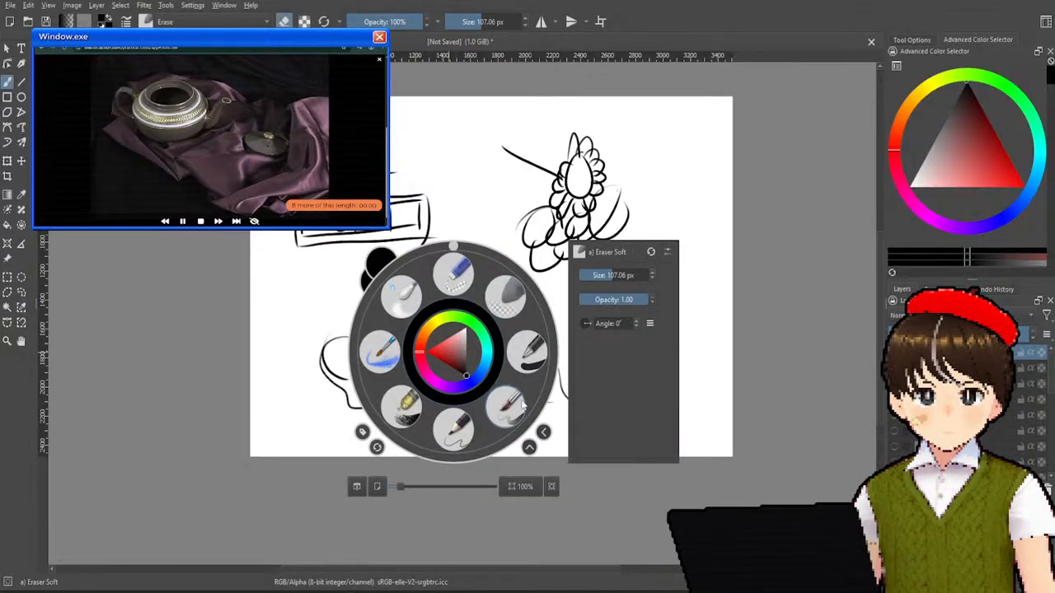
pyautogui.click(503, 404)
pyautogui.moveTo(430, 345); pyautogui.dragTo(427, 399)
pyautogui.moveTo(360, 347); pyautogui.dragTo(432, 342)
pyautogui.moveTo(356, 343)
pyautogui.mouseDown()
pyautogui.moveTo(449, 333)
pyautogui.moveTo(463, 338)
pyautogui.moveTo(455, 358)
pyautogui.moveTo(460, 342)
pyautogui.mouseUp()
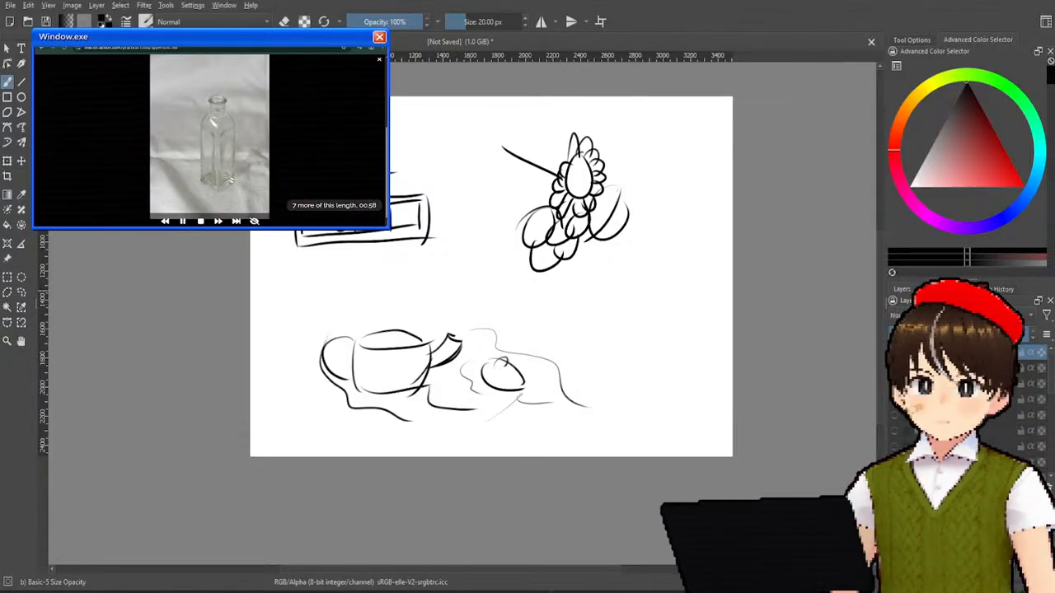
# - Clear the finished level, sunflower and teapot sketches from the canvas to get a blank page
pyautogui.moveTo(773, 240); pyautogui.dragTo(734, 225)
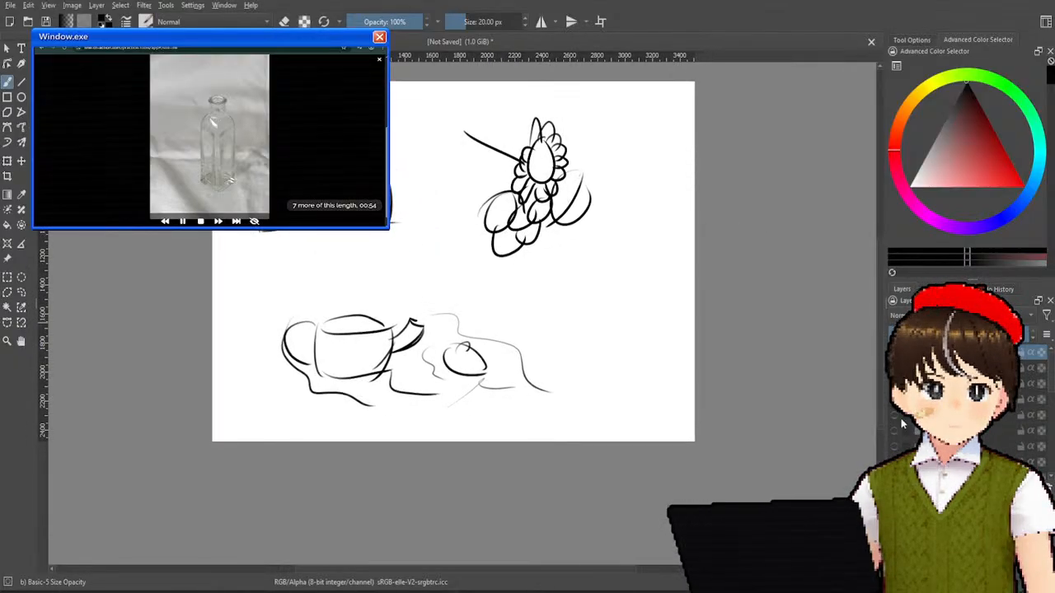
pyautogui.press('Delete')
pyautogui.moveTo(381, 224); pyautogui.dragTo(367, 258)
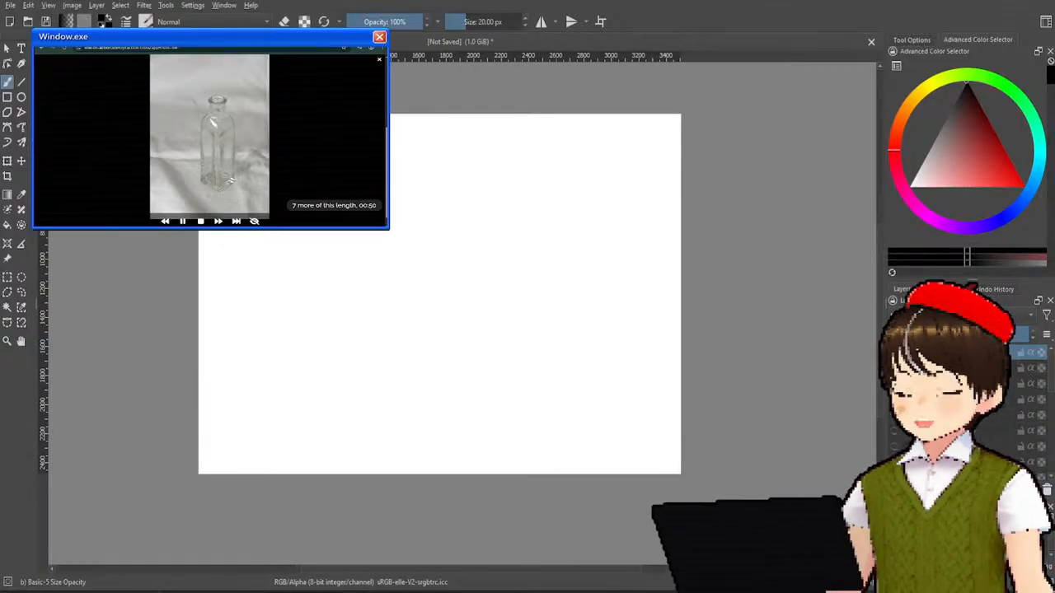
# - Draw the two short vertical lines of the glass bottle's neck in the canvas's upper-left area
pyautogui.scroll(2, 375, 231)
pyautogui.moveTo(375, 230); pyautogui.dragTo(401, 258)
pyautogui.moveTo(528, 314); pyautogui.dragTo(476, 365)
pyautogui.scroll(1, 244, 219)
pyautogui.scroll(-2, 244, 219)
pyautogui.scroll(1, 244, 219)
pyautogui.moveTo(244, 219); pyautogui.dragTo(240, 190)
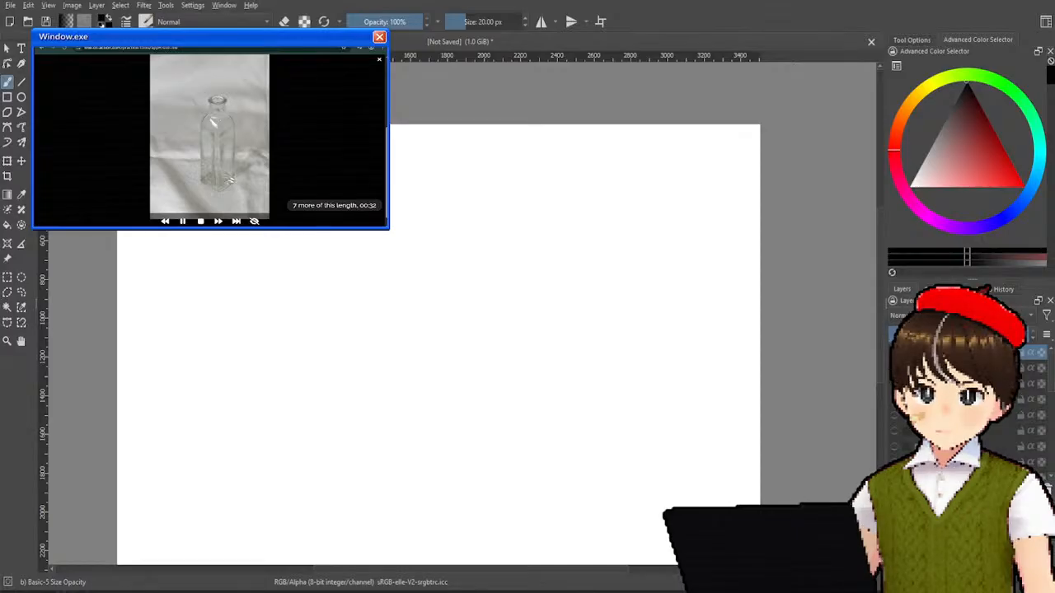
pyautogui.moveTo(255, 231); pyautogui.dragTo(255, 246)
pyautogui.moveTo(284, 232); pyautogui.dragTo(283, 248)
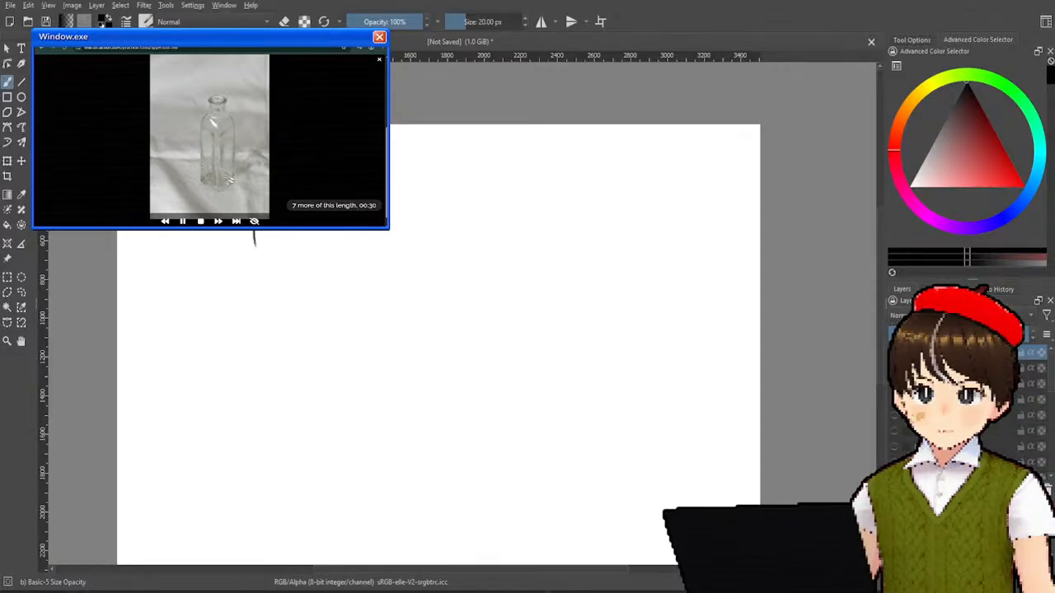
# - Draw two arches meeting at a central point below the bottle's neck, and slope the left shoulder down to the left arch
pyautogui.moveTo(238, 277); pyautogui.dragTo(295, 329)
pyautogui.hotkey('ctrl', 'z')
pyautogui.moveTo(217, 287)
pyautogui.mouseDown()
pyautogui.moveTo(269, 322)
pyautogui.moveTo(321, 302)
pyautogui.mouseUp()
pyautogui.hotkey('ctrl', 'z')
pyautogui.hotkey('ctrl', 'z')
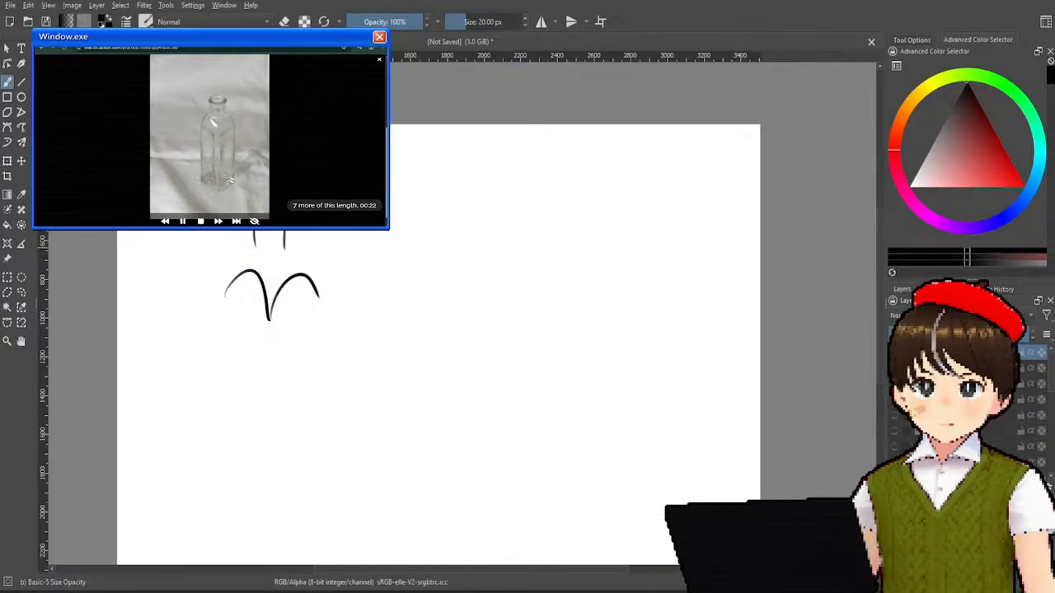
pyautogui.moveTo(254, 249); pyautogui.dragTo(223, 305)
pyautogui.moveTo(286, 246)
pyautogui.mouseDown()
pyautogui.moveTo(309, 264)
pyautogui.moveTo(318, 295)
pyautogui.mouseUp()
pyautogui.hotkey('ctrl', 'z')
pyautogui.keyDown('ctrl'); pyautogui.click(314, 299); pyautogui.keyUp('ctrl')
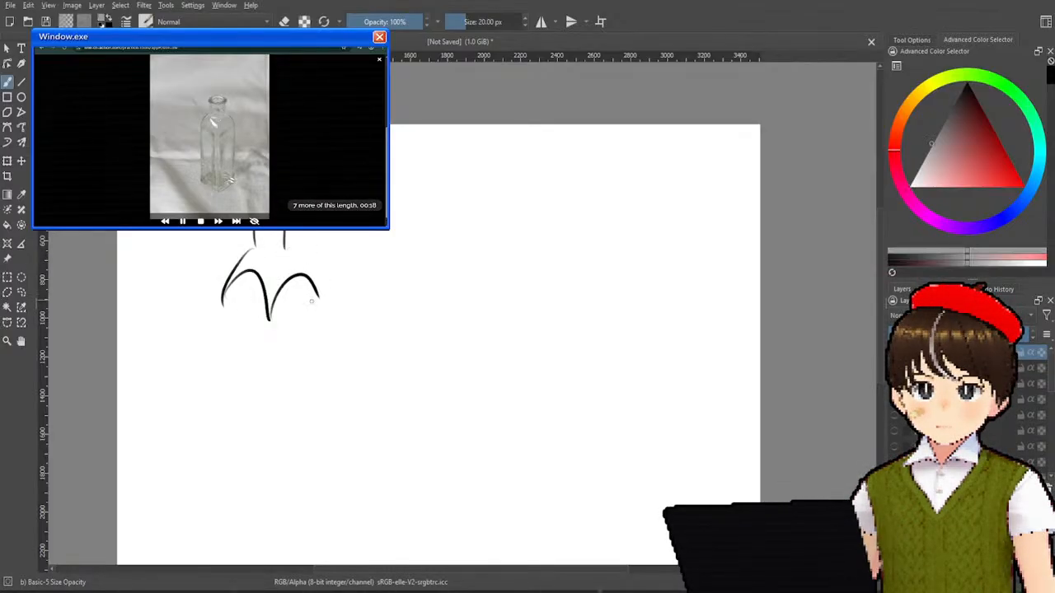
pyautogui.moveTo(964, 162); pyautogui.dragTo(967, 82)
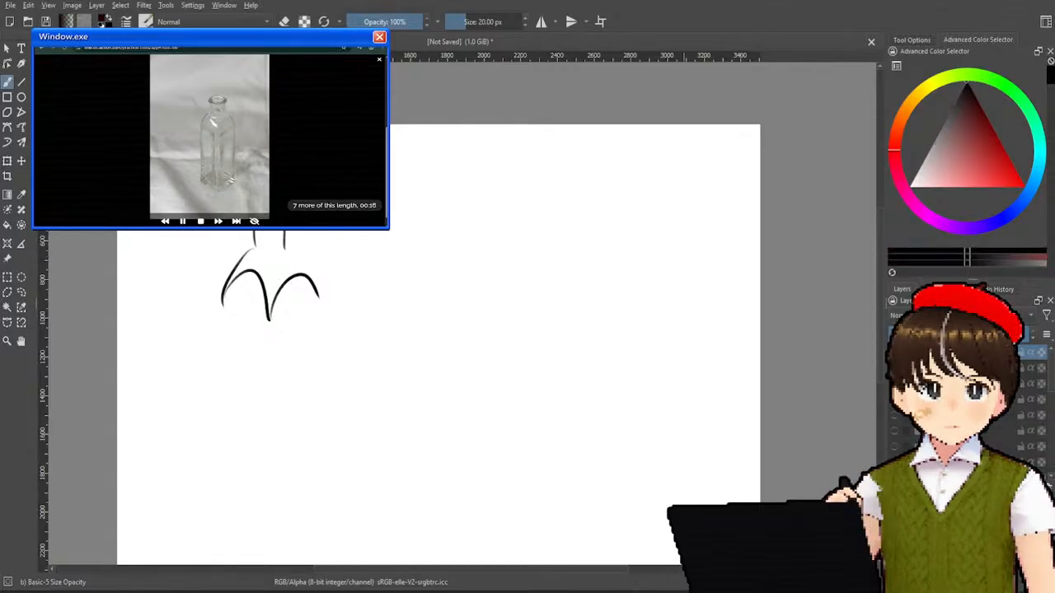
# - Add the bottle's right shoulder in black, its three vertical body edges and the four-sided base in perspective
pyautogui.moveTo(286, 247); pyautogui.dragTo(316, 292)
pyautogui.moveTo(225, 297); pyautogui.dragTo(213, 423)
pyautogui.moveTo(267, 319); pyautogui.dragTo(277, 449)
pyautogui.moveTo(268, 408)
pyautogui.mouseDown()
pyautogui.moveTo(276, 451)
pyautogui.moveTo(323, 399)
pyautogui.mouseUp()
pyautogui.moveTo(316, 294); pyautogui.dragTo(323, 417)
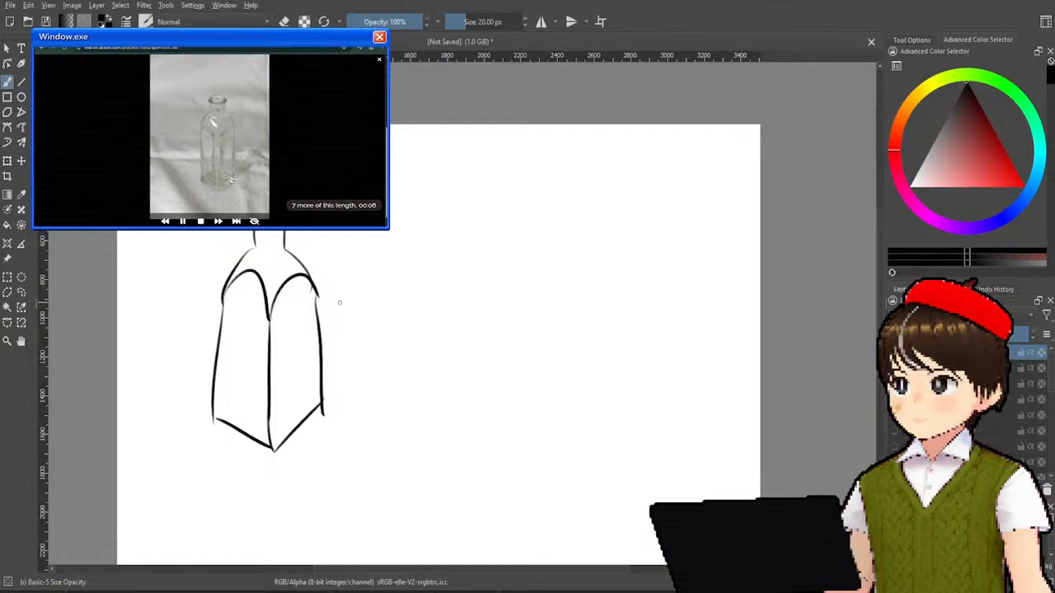
pyautogui.moveTo(216, 420)
pyautogui.mouseDown()
pyautogui.moveTo(265, 386)
pyautogui.moveTo(327, 385)
pyautogui.mouseUp()
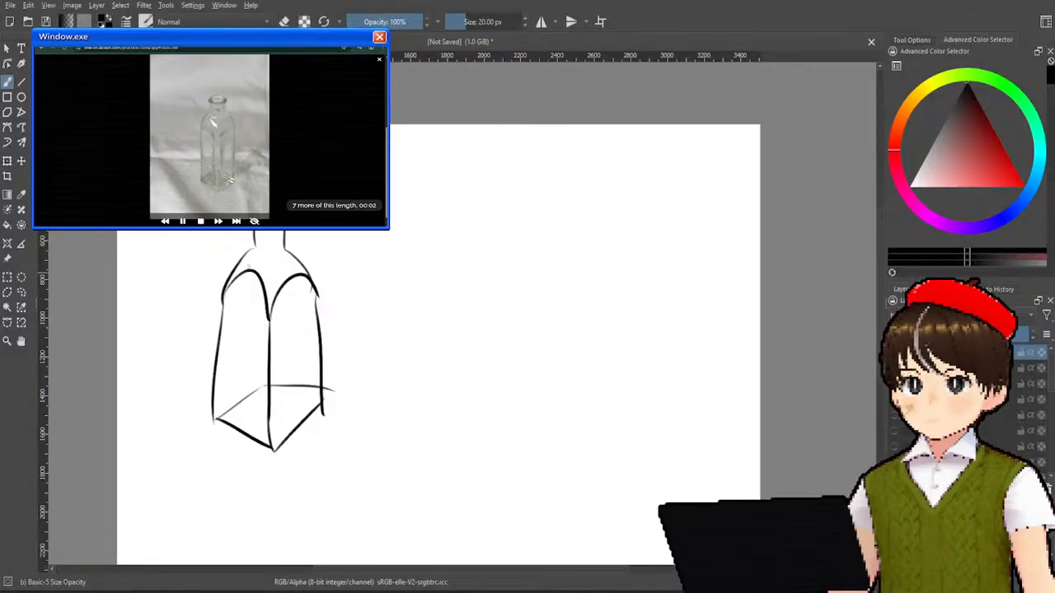
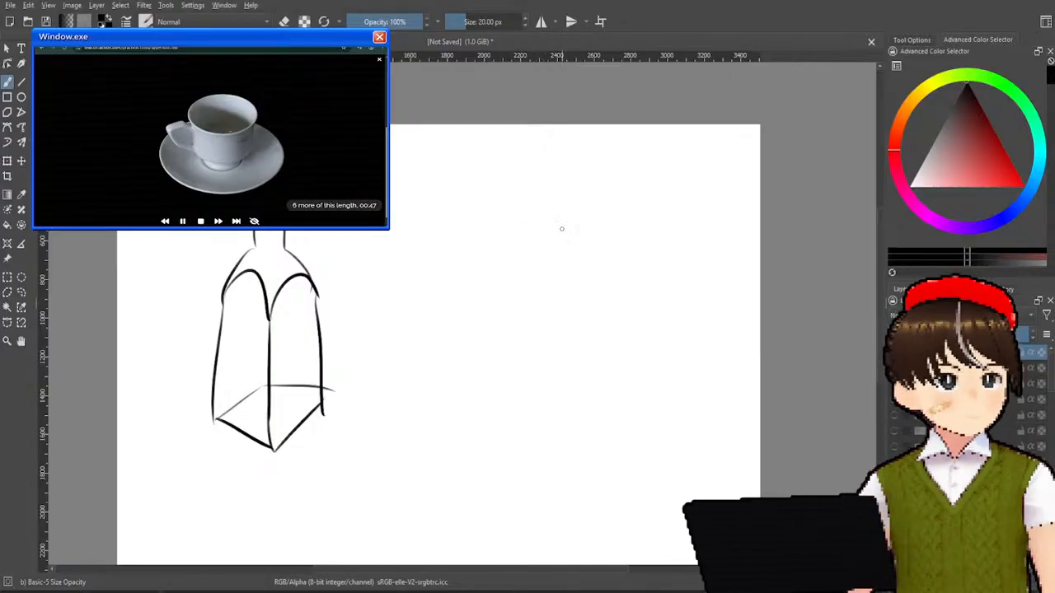
# - Sketch the teacup in the canvas's upper-right area, with an oval rim, tapered body, small foot and angular handle
pyautogui.moveTo(575, 221)
pyautogui.mouseDown()
pyautogui.moveTo(556, 256)
pyautogui.moveTo(536, 221)
pyautogui.moveTo(535, 303)
pyautogui.mouseUp()
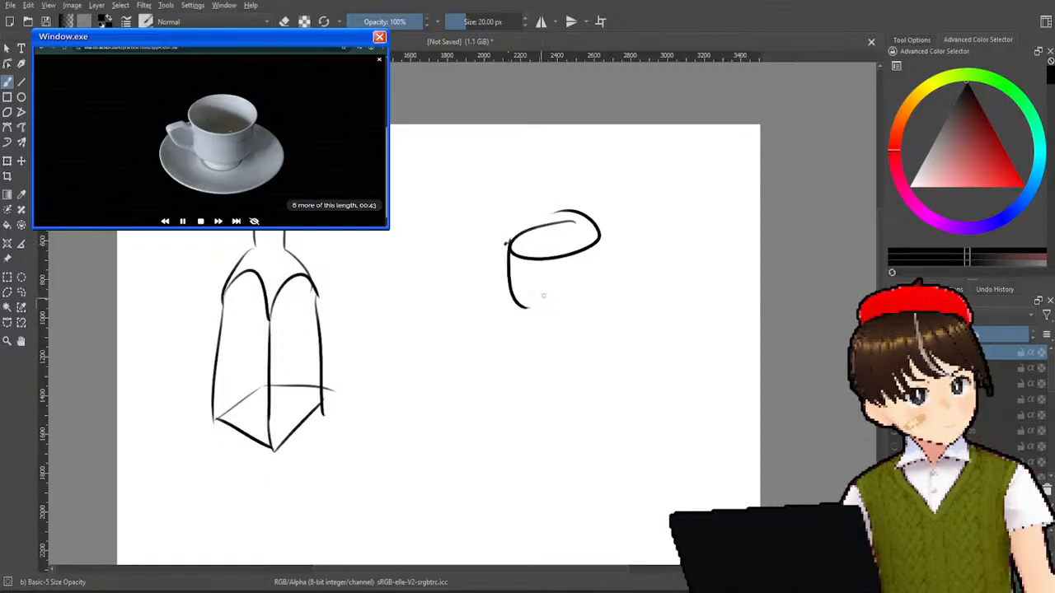
pyautogui.moveTo(600, 232)
pyautogui.mouseDown()
pyautogui.moveTo(585, 291)
pyautogui.moveTo(548, 323)
pyautogui.moveTo(571, 321)
pyautogui.mouseUp()
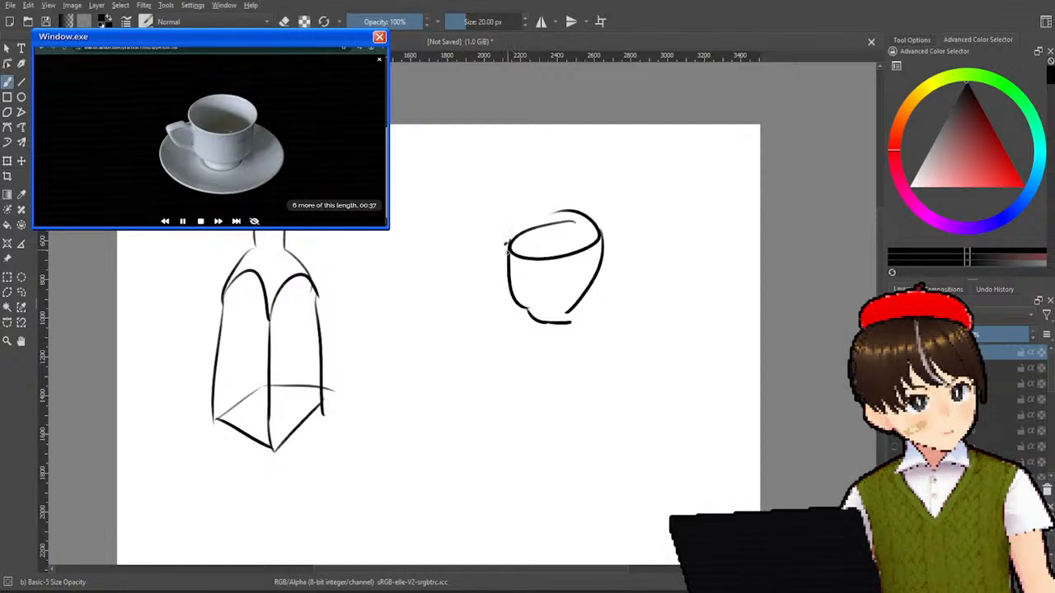
pyautogui.moveTo(505, 244); pyautogui.dragTo(483, 287)
pyautogui.moveTo(509, 250)
pyautogui.mouseDown()
pyautogui.moveTo(475, 260)
pyautogui.moveTo(479, 285)
pyautogui.moveTo(514, 302)
pyautogui.moveTo(490, 276)
pyautogui.moveTo(511, 297)
pyautogui.mouseUp()
# - Draw the saucer and its inner ring around the teacup, and reinforce the cup's foot, the rim and the saucer's back edge
pyautogui.moveTo(521, 228)
pyautogui.mouseDown()
pyautogui.moveTo(471, 252)
pyautogui.moveTo(495, 332)
pyautogui.moveTo(570, 336)
pyautogui.moveTo(561, 341)
pyautogui.moveTo(608, 333)
pyautogui.mouseUp()
pyautogui.moveTo(608, 224); pyautogui.dragTo(586, 336)
pyautogui.moveTo(496, 302)
pyautogui.mouseDown()
pyautogui.moveTo(567, 318)
pyautogui.moveTo(604, 300)
pyautogui.moveTo(606, 268)
pyautogui.mouseUp()
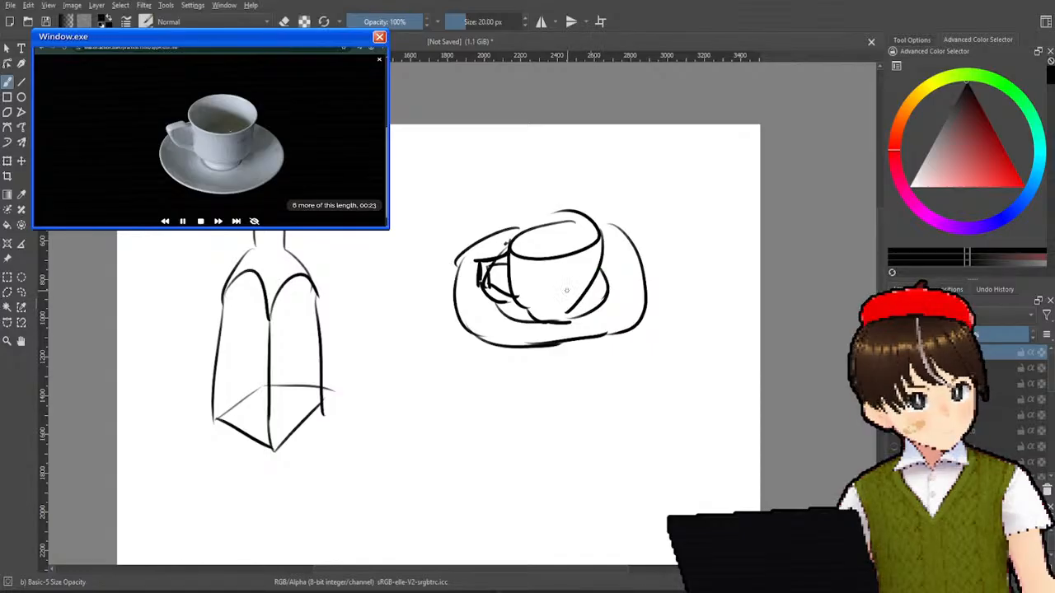
pyautogui.moveTo(528, 319); pyautogui.dragTo(573, 317)
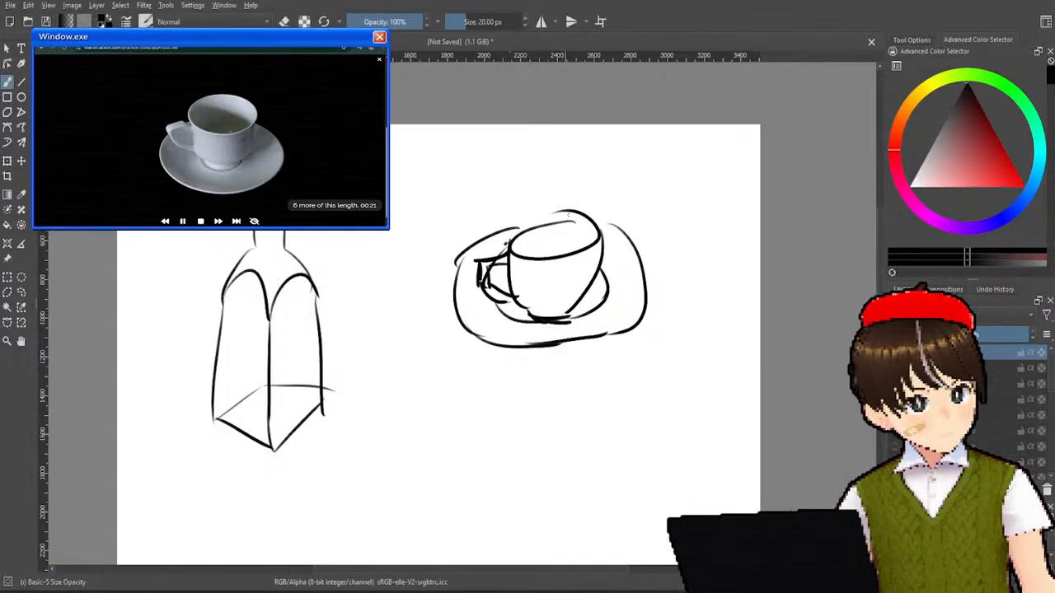
pyautogui.moveTo(552, 221); pyautogui.dragTo(588, 224)
pyautogui.moveTo(505, 227)
pyautogui.mouseDown()
pyautogui.moveTo(549, 224)
pyautogui.moveTo(506, 235)
pyautogui.moveTo(481, 271)
pyautogui.moveTo(547, 221)
pyautogui.moveTo(583, 216)
pyautogui.moveTo(593, 231)
pyautogui.moveTo(623, 234)
pyautogui.mouseUp()
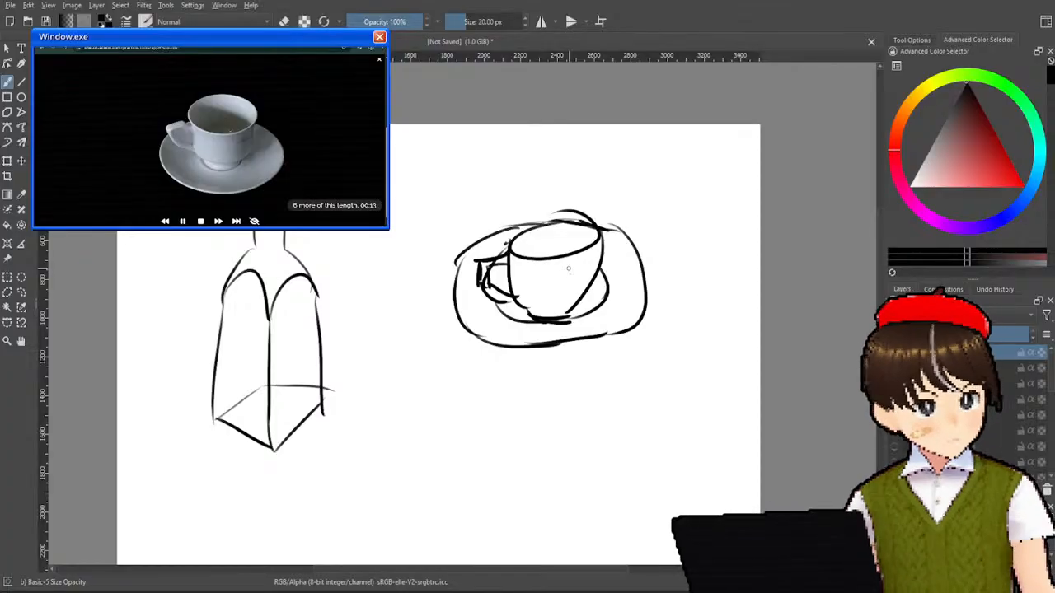
# - Sketch a second, simplified cup and saucer below the first, and mark the first cup's foot with an arrow
pyautogui.moveTo(557, 386)
pyautogui.mouseDown()
pyautogui.moveTo(522, 419)
pyautogui.moveTo(562, 385)
pyautogui.moveTo(548, 498)
pyautogui.mouseUp()
pyautogui.moveTo(614, 415)
pyautogui.mouseDown()
pyautogui.moveTo(649, 471)
pyautogui.moveTo(548, 498)
pyautogui.mouseUp()
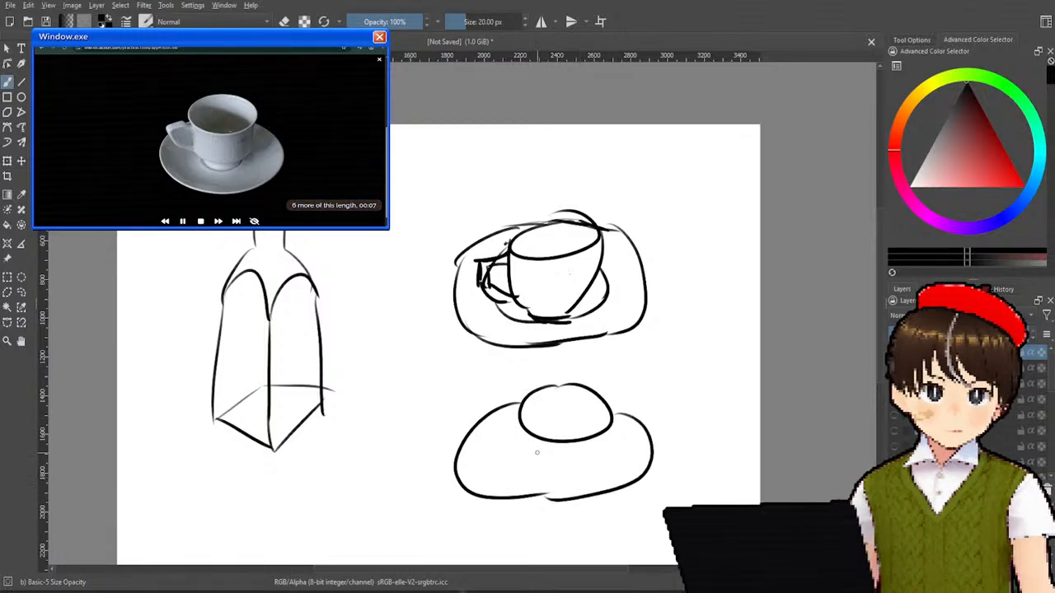
pyautogui.moveTo(521, 426); pyautogui.dragTo(547, 468)
pyautogui.moveTo(613, 427)
pyautogui.mouseDown()
pyautogui.moveTo(578, 478)
pyautogui.moveTo(606, 468)
pyautogui.mouseUp()
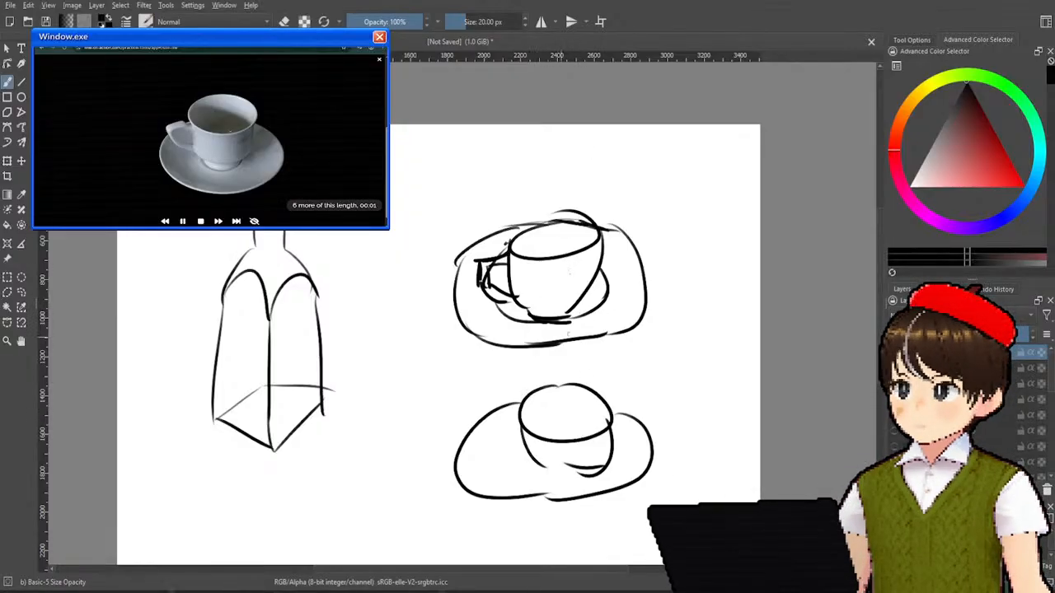
pyautogui.moveTo(532, 360); pyautogui.dragTo(553, 322)
pyautogui.moveTo(522, 345); pyautogui.dragTo(556, 324)
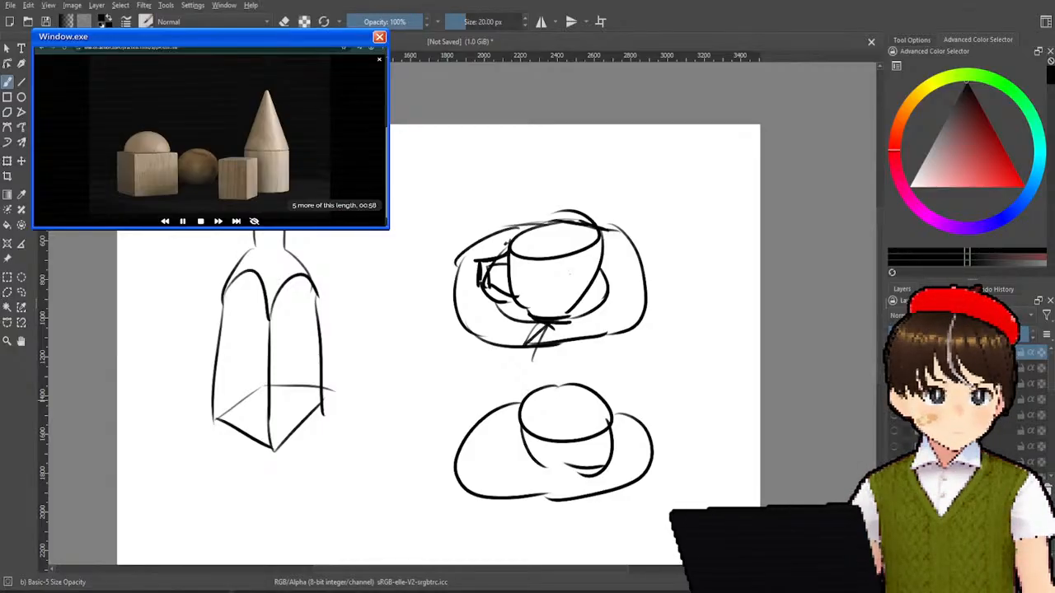
# - Clear the canvas and sketch the wooden solids in a row: a cube, a sphere and an upright block topped by a cone
pyautogui.press('Delete')
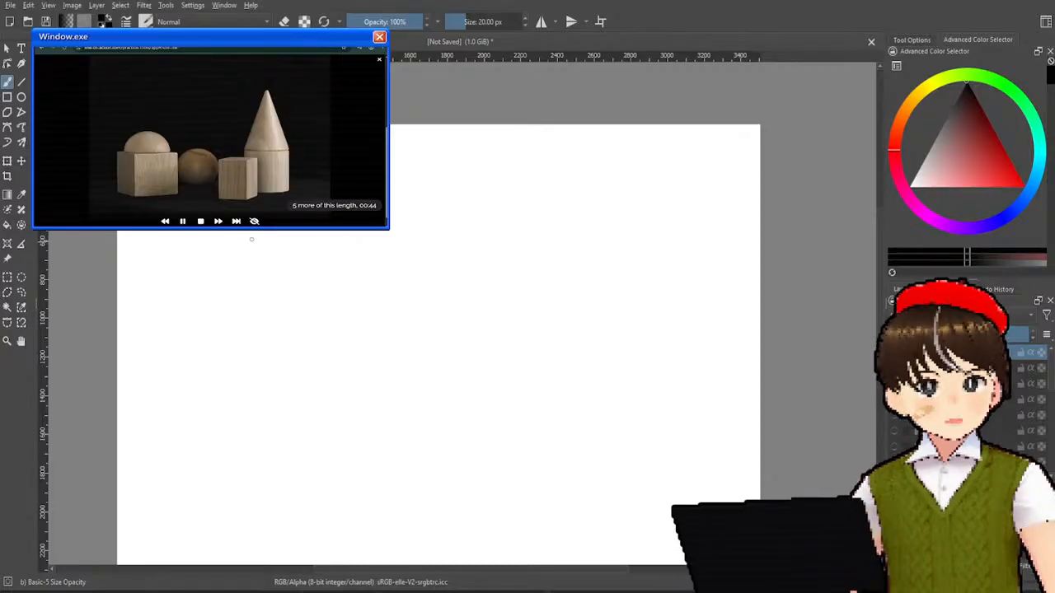
pyautogui.moveTo(320, 232)
pyautogui.mouseDown()
pyautogui.moveTo(279, 239)
pyautogui.moveTo(335, 238)
pyautogui.mouseUp()
pyautogui.moveTo(266, 237); pyautogui.dragTo(264, 286)
pyautogui.moveTo(327, 239); pyautogui.dragTo(328, 295)
pyautogui.moveTo(264, 294); pyautogui.dragTo(330, 292)
pyautogui.moveTo(354, 234)
pyautogui.mouseDown()
pyautogui.moveTo(359, 297)
pyautogui.moveTo(369, 248)
pyautogui.moveTo(394, 254)
pyautogui.moveTo(391, 241)
pyautogui.moveTo(381, 304)
pyautogui.mouseUp()
pyautogui.moveTo(390, 233)
pyautogui.mouseDown()
pyautogui.moveTo(425, 228)
pyautogui.moveTo(427, 301)
pyautogui.moveTo(371, 305)
pyautogui.moveTo(415, 186)
pyautogui.moveTo(435, 245)
pyautogui.mouseUp()
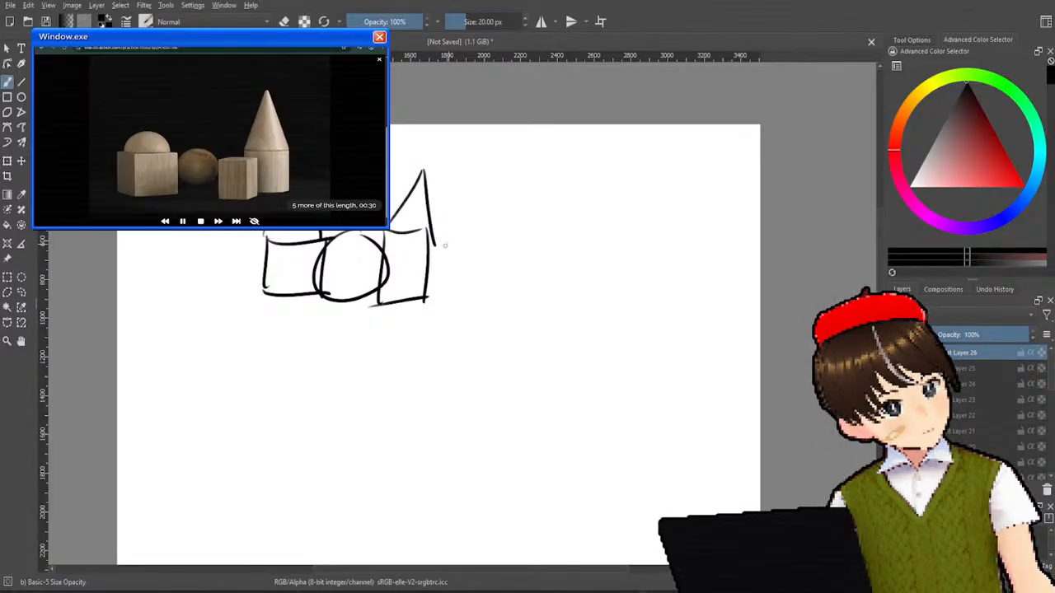
# - Sketch a smaller second row with a dome-topped cube, sphere, block and cone-topped cylinder, and add marking lines on the dome and cube
pyautogui.moveTo(280, 352)
pyautogui.mouseDown()
pyautogui.moveTo(276, 416)
pyautogui.moveTo(327, 360)
pyautogui.moveTo(328, 412)
pyautogui.moveTo(275, 416)
pyautogui.mouseUp()
pyautogui.moveTo(280, 355)
pyautogui.mouseDown()
pyautogui.moveTo(353, 357)
pyautogui.moveTo(380, 415)
pyautogui.mouseUp()
pyautogui.moveTo(379, 355)
pyautogui.mouseDown()
pyautogui.moveTo(416, 360)
pyautogui.moveTo(413, 409)
pyautogui.mouseUp()
pyautogui.moveTo(418, 337); pyautogui.dragTo(415, 374)
pyautogui.moveTo(418, 336); pyautogui.dragTo(454, 346)
pyautogui.moveTo(454, 346); pyautogui.dragTo(440, 391)
pyautogui.moveTo(417, 341)
pyautogui.mouseDown()
pyautogui.moveTo(450, 301)
pyautogui.moveTo(454, 349)
pyautogui.mouseUp()
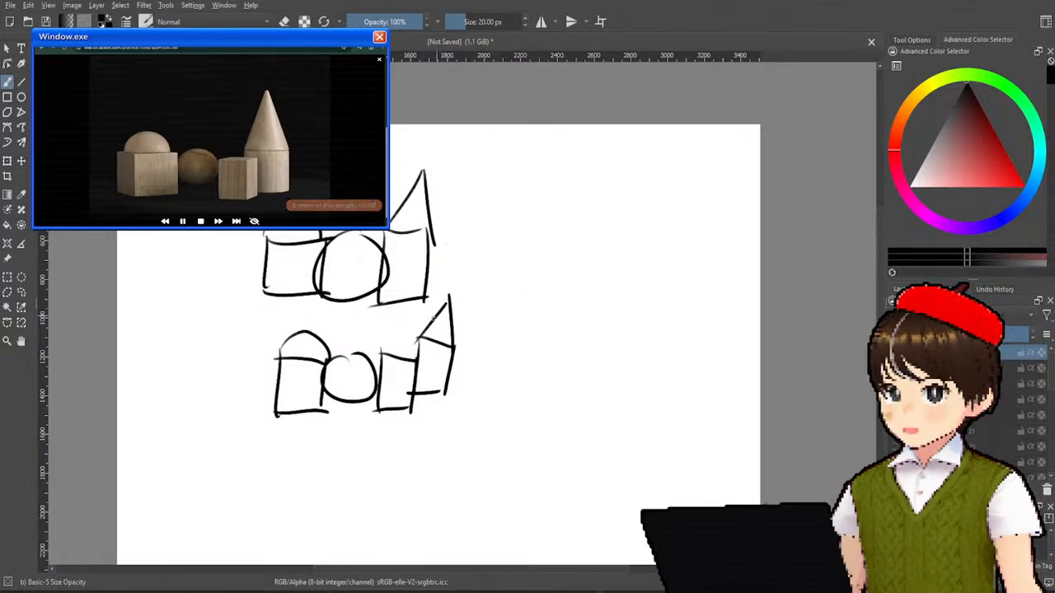
pyautogui.moveTo(297, 321)
pyautogui.mouseDown()
pyautogui.moveTo(307, 339)
pyautogui.moveTo(314, 328)
pyautogui.mouseUp()
pyautogui.moveTo(273, 379)
pyautogui.mouseDown()
pyautogui.moveTo(303, 378)
pyautogui.moveTo(268, 408)
pyautogui.mouseUp()
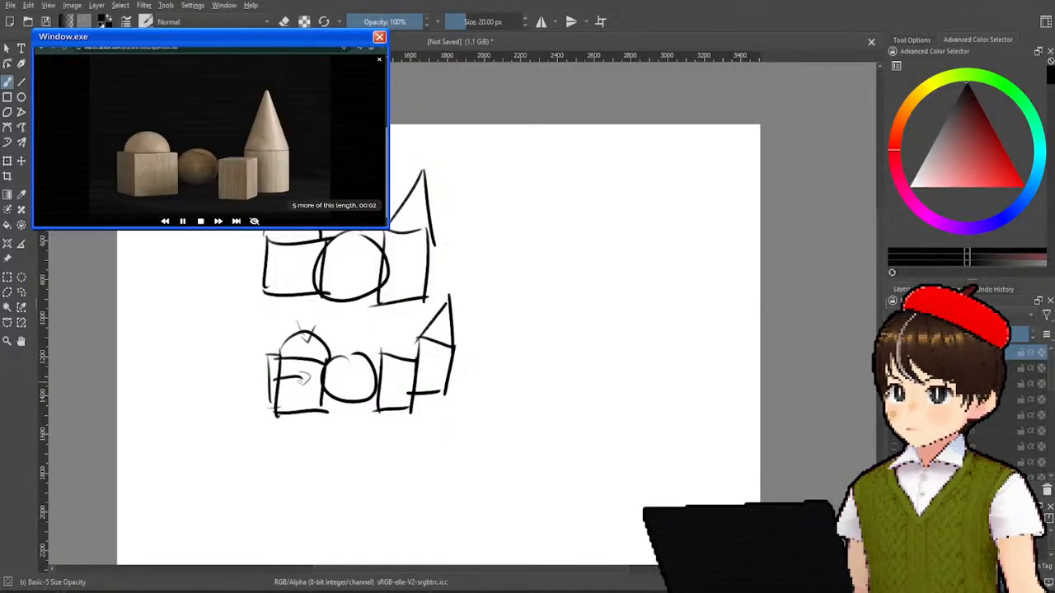
# - Mark the smaller row's sphere with a downward arrow, and clear the canvas
pyautogui.moveTo(345, 333)
pyautogui.mouseDown()
pyautogui.moveTo(346, 353)
pyautogui.moveTo(358, 346)
pyautogui.mouseUp()
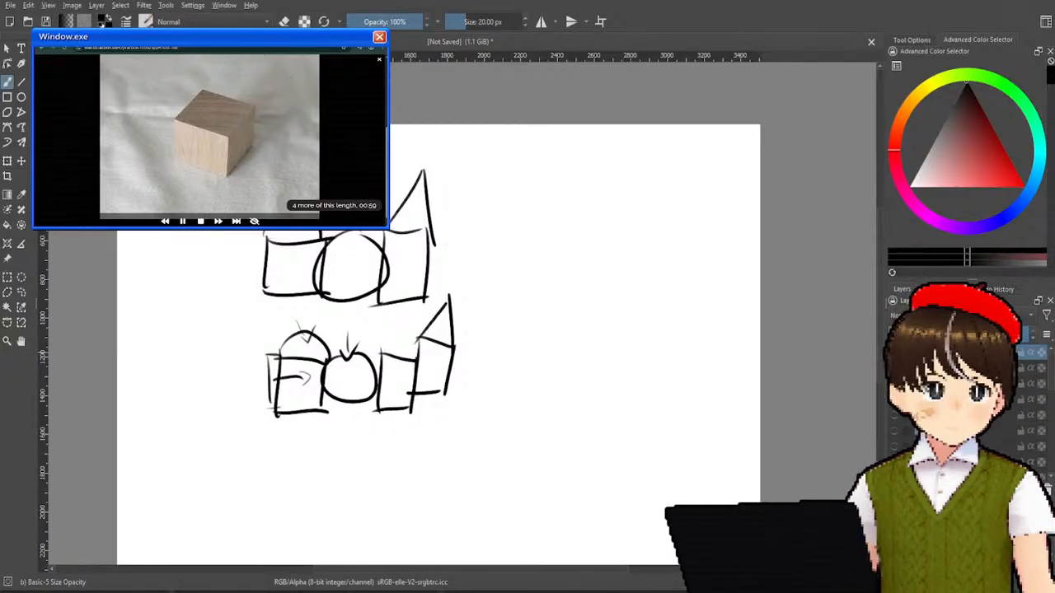
pyautogui.press('Delete')
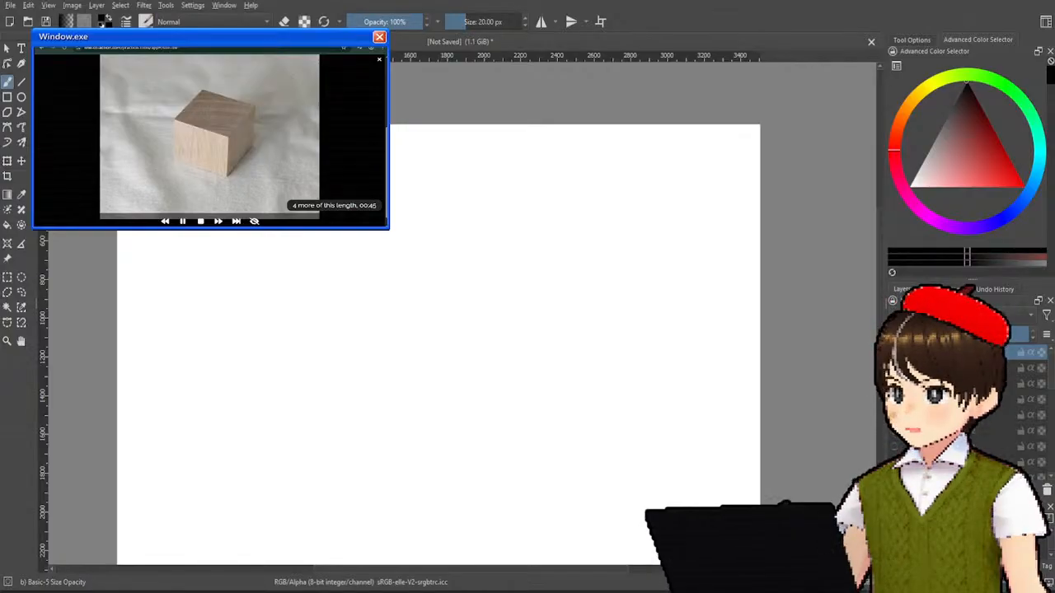
# - Sketch the wooden cube from the reference photo, with its front, side and receding top faces
pyautogui.moveTo(242, 250)
pyautogui.mouseDown()
pyautogui.moveTo(257, 232)
pyautogui.moveTo(322, 259)
pyautogui.moveTo(337, 231)
pyautogui.moveTo(311, 326)
pyautogui.mouseUp()
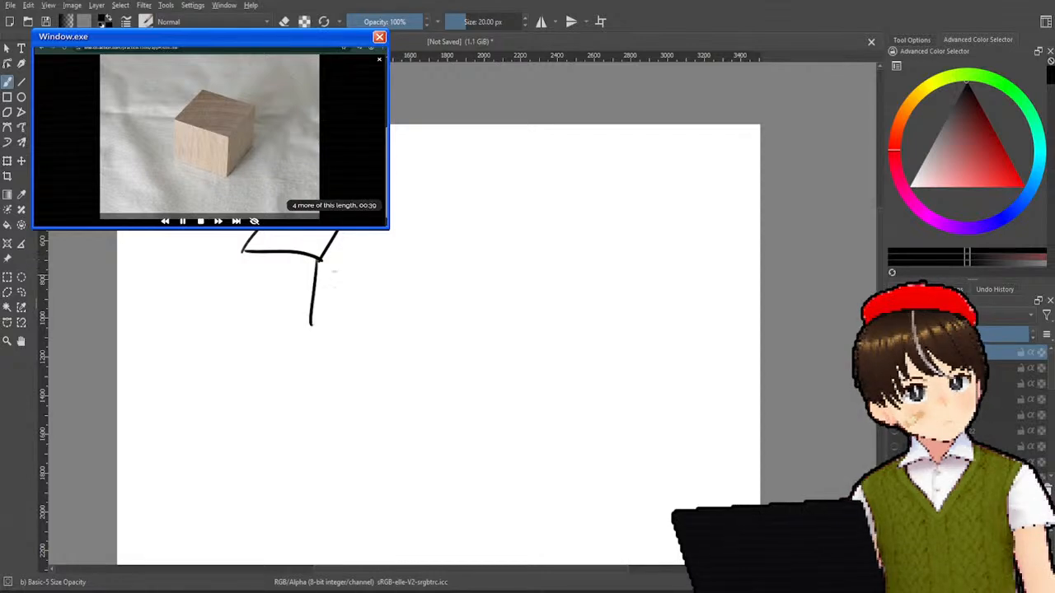
pyautogui.moveTo(350, 232)
pyautogui.mouseDown()
pyautogui.moveTo(348, 301)
pyautogui.moveTo(311, 325)
pyautogui.mouseUp()
pyautogui.moveTo(245, 253)
pyautogui.mouseDown()
pyautogui.moveTo(248, 326)
pyautogui.moveTo(312, 323)
pyautogui.mouseUp()
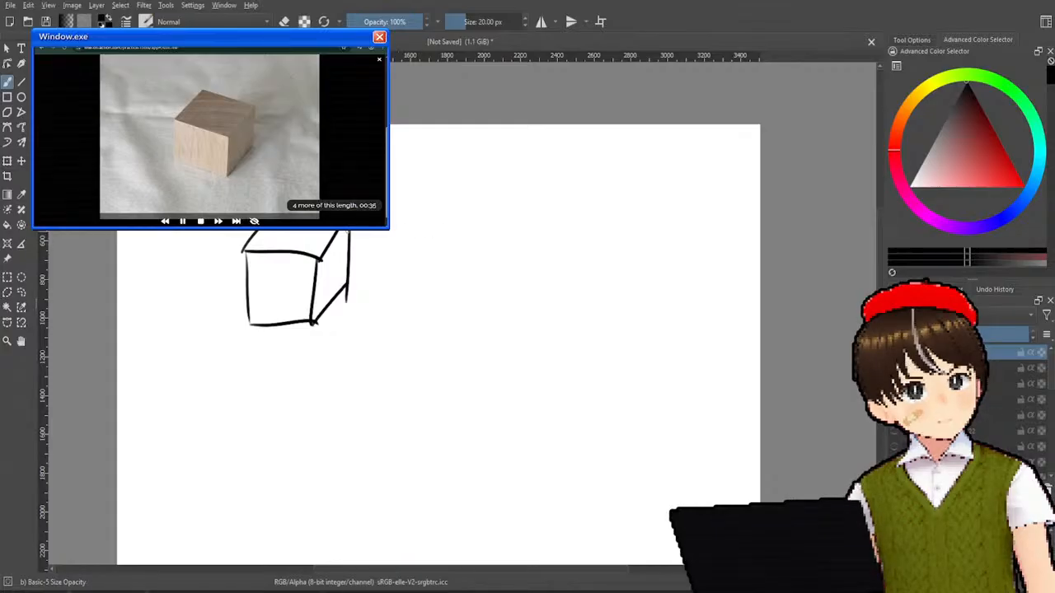
# - Draw an open, wide top-face outline and a complete second cube below it, with two corner-angle marks beside the cube
pyautogui.moveTo(415, 220)
pyautogui.mouseDown()
pyautogui.moveTo(490, 174)
pyautogui.moveTo(435, 220)
pyautogui.moveTo(542, 223)
pyautogui.mouseUp()
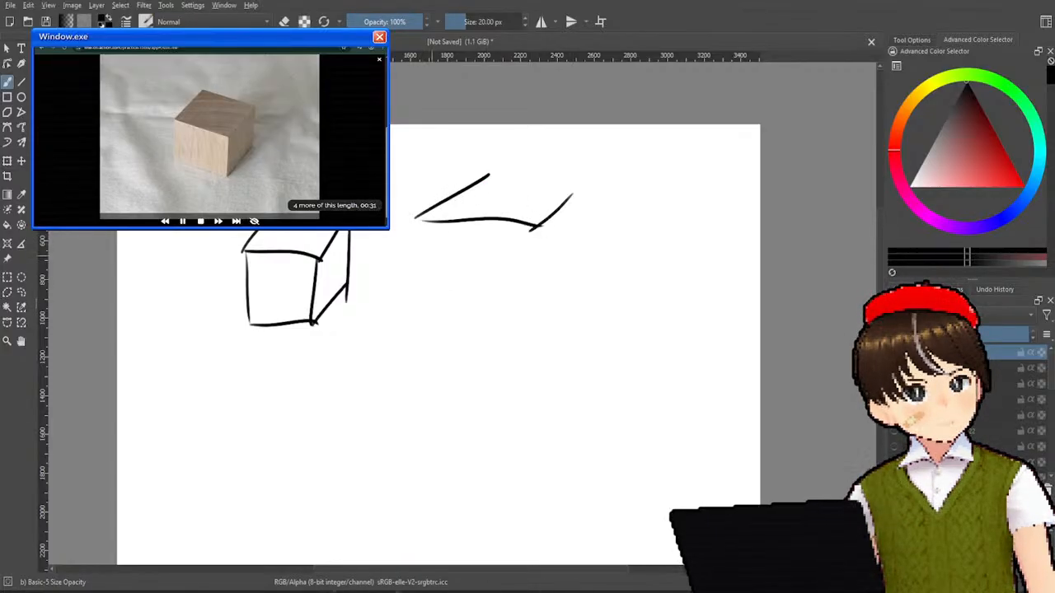
pyautogui.moveTo(398, 314); pyautogui.dragTo(453, 266)
pyautogui.moveTo(398, 316)
pyautogui.mouseDown()
pyautogui.moveTo(479, 325)
pyautogui.moveTo(472, 331)
pyautogui.moveTo(519, 274)
pyautogui.mouseUp()
pyautogui.moveTo(451, 266); pyautogui.dragTo(520, 279)
pyautogui.moveTo(464, 331); pyautogui.dragTo(462, 375)
pyautogui.moveTo(398, 318); pyautogui.dragTo(397, 382)
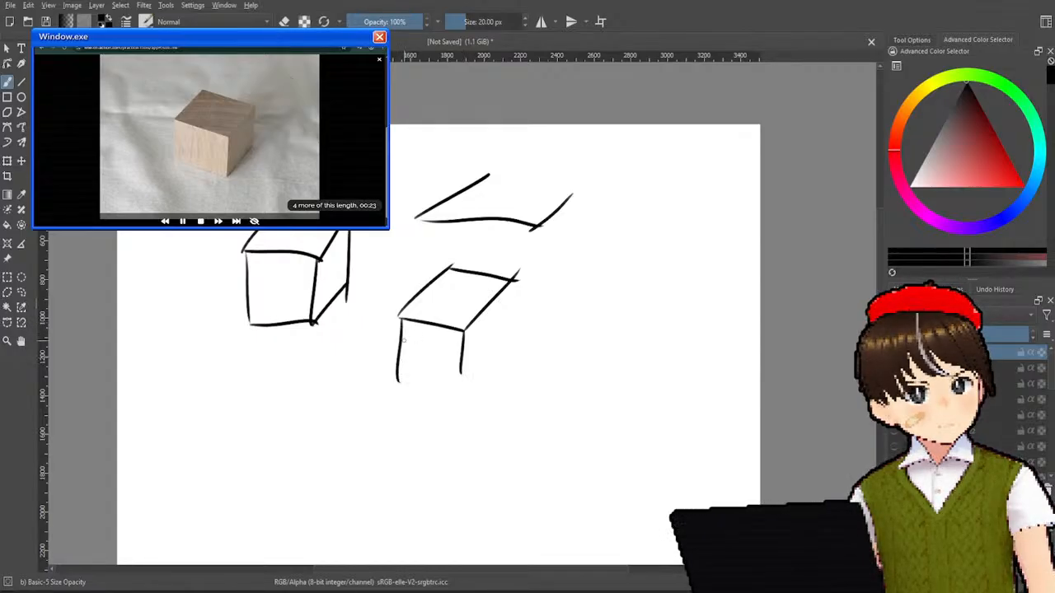
pyautogui.moveTo(402, 336)
pyautogui.mouseDown()
pyautogui.moveTo(404, 383)
pyautogui.moveTo(471, 392)
pyautogui.mouseUp()
pyautogui.moveTo(463, 332)
pyautogui.mouseDown()
pyautogui.moveTo(471, 391)
pyautogui.moveTo(509, 342)
pyautogui.mouseUp()
pyautogui.moveTo(507, 286)
pyautogui.mouseDown()
pyautogui.moveTo(504, 348)
pyautogui.moveTo(572, 364)
pyautogui.moveTo(620, 333)
pyautogui.moveTo(636, 364)
pyautogui.moveTo(674, 326)
pyautogui.mouseUp()
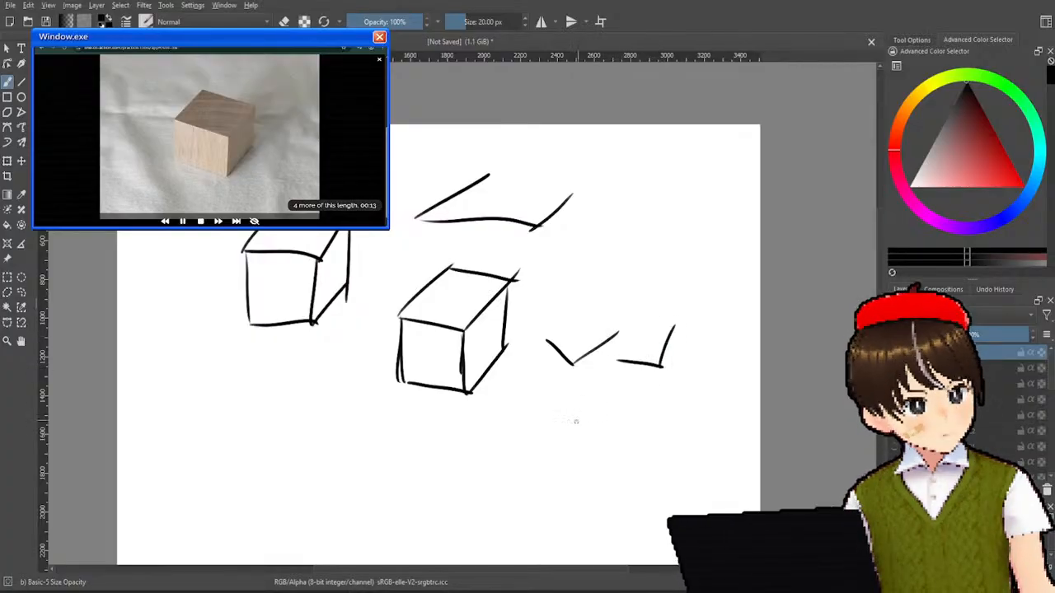
# - Build a third, taller box below the first cube, starting from its V-shaped bottom corner and adding the uprights and top face
pyautogui.moveTo(276, 417)
pyautogui.mouseDown()
pyautogui.moveTo(334, 458)
pyautogui.moveTo(377, 398)
pyautogui.mouseUp()
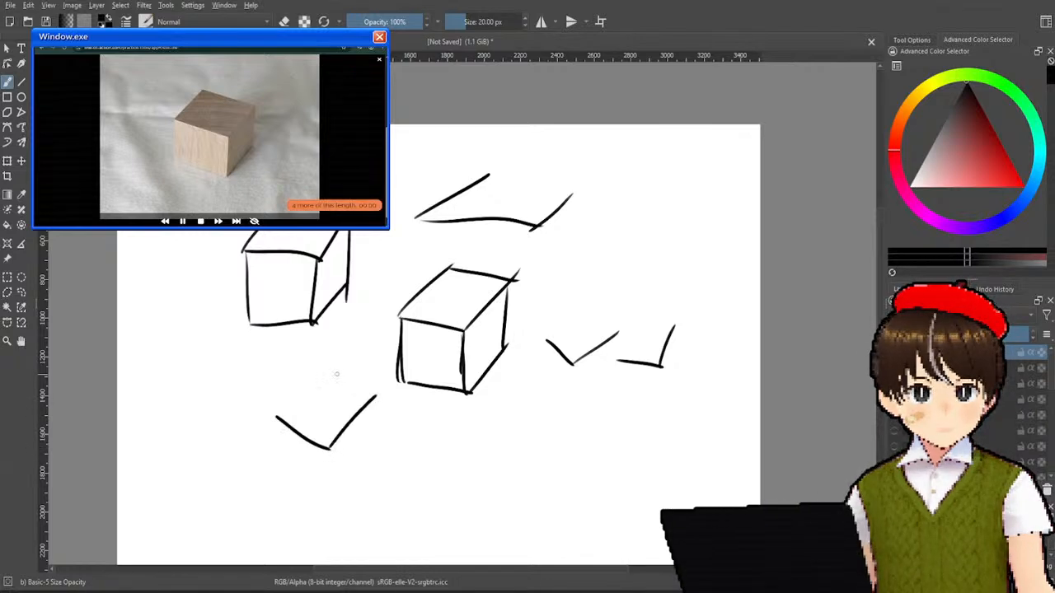
pyautogui.moveTo(328, 357); pyautogui.dragTo(330, 449)
pyautogui.moveTo(271, 351); pyautogui.dragTo(276, 416)
pyautogui.moveTo(274, 334)
pyautogui.mouseDown()
pyautogui.moveTo(277, 400)
pyautogui.moveTo(322, 356)
pyautogui.moveTo(336, 361)
pyautogui.moveTo(351, 307)
pyautogui.moveTo(379, 326)
pyautogui.mouseUp()
pyautogui.moveTo(335, 360)
pyautogui.mouseDown()
pyautogui.moveTo(389, 315)
pyautogui.moveTo(384, 387)
pyautogui.mouseUp()
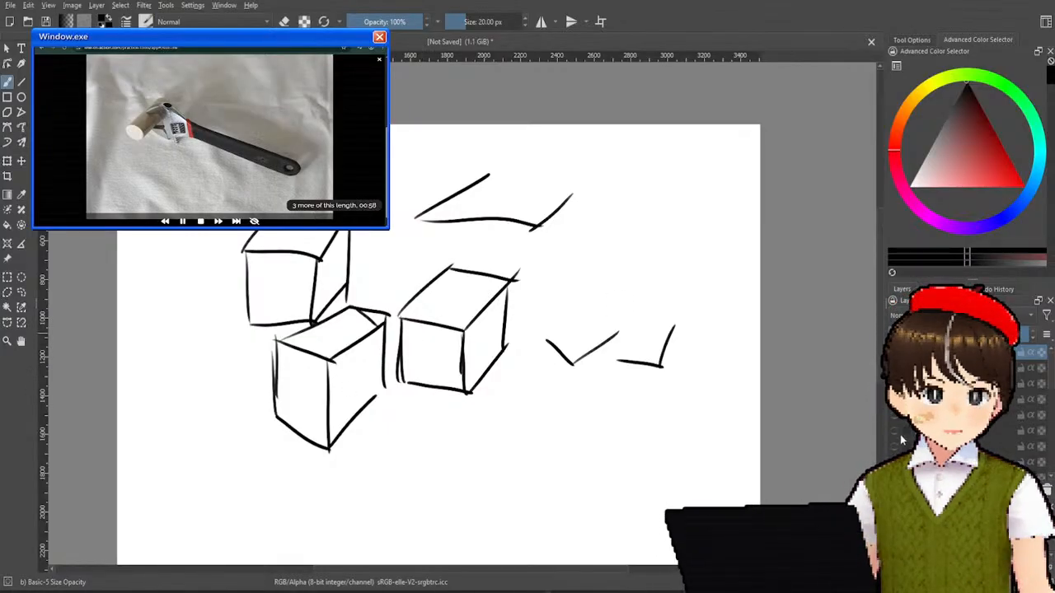
# - Clear the canvas and sketch the mallet's cylindrical head, its banding and the outline of its handle
pyautogui.press('Delete')
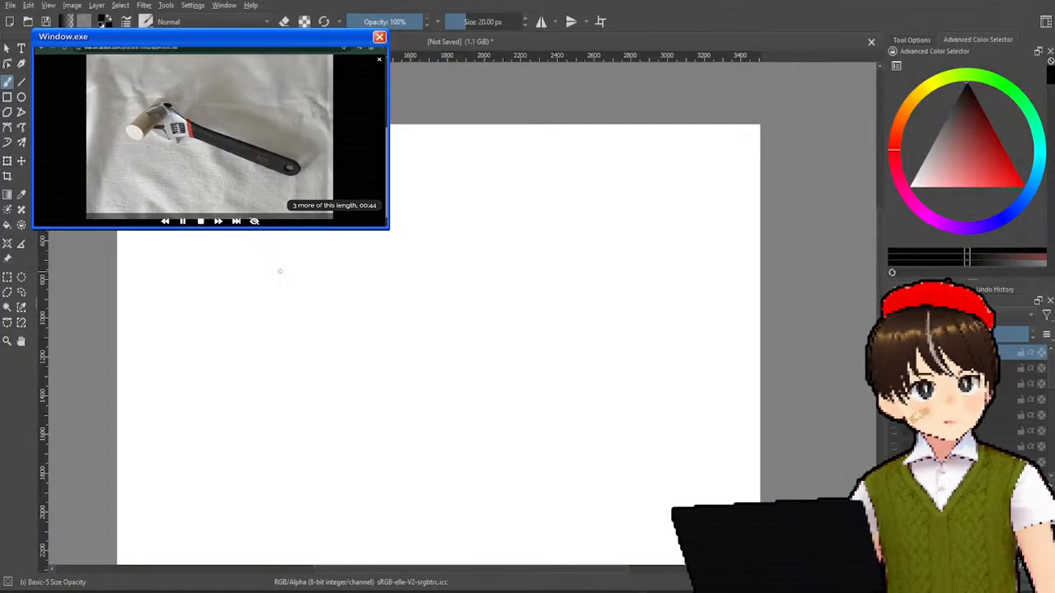
pyautogui.moveTo(277, 246)
pyautogui.mouseDown()
pyautogui.moveTo(272, 273)
pyautogui.moveTo(286, 248)
pyautogui.moveTo(327, 248)
pyautogui.moveTo(320, 240)
pyautogui.moveTo(308, 251)
pyautogui.mouseUp()
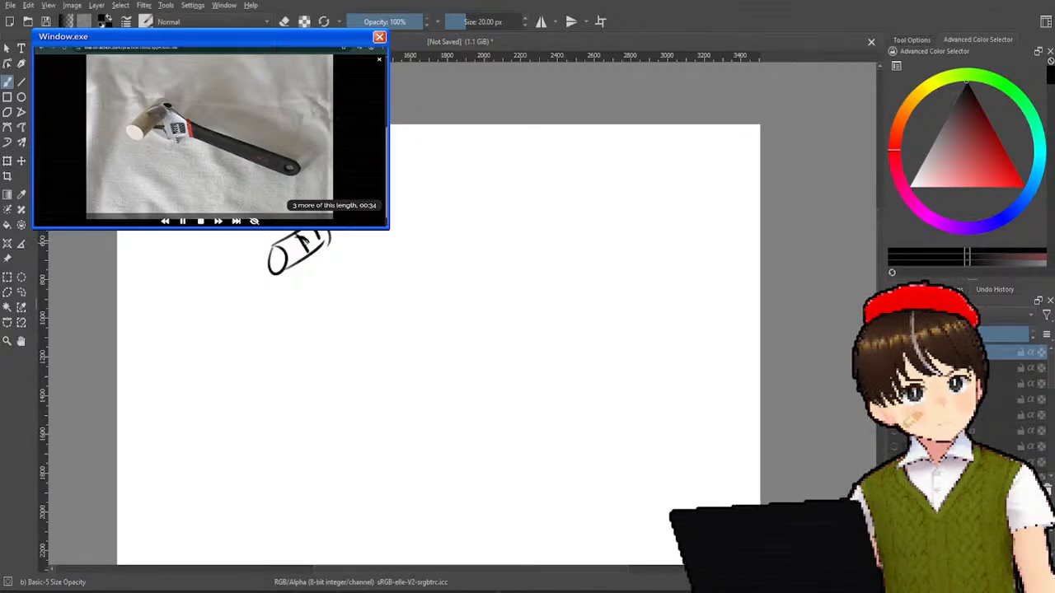
pyautogui.moveTo(319, 236)
pyautogui.mouseDown()
pyautogui.moveTo(437, 277)
pyautogui.moveTo(424, 279)
pyautogui.moveTo(450, 293)
pyautogui.moveTo(384, 306)
pyautogui.mouseUp()
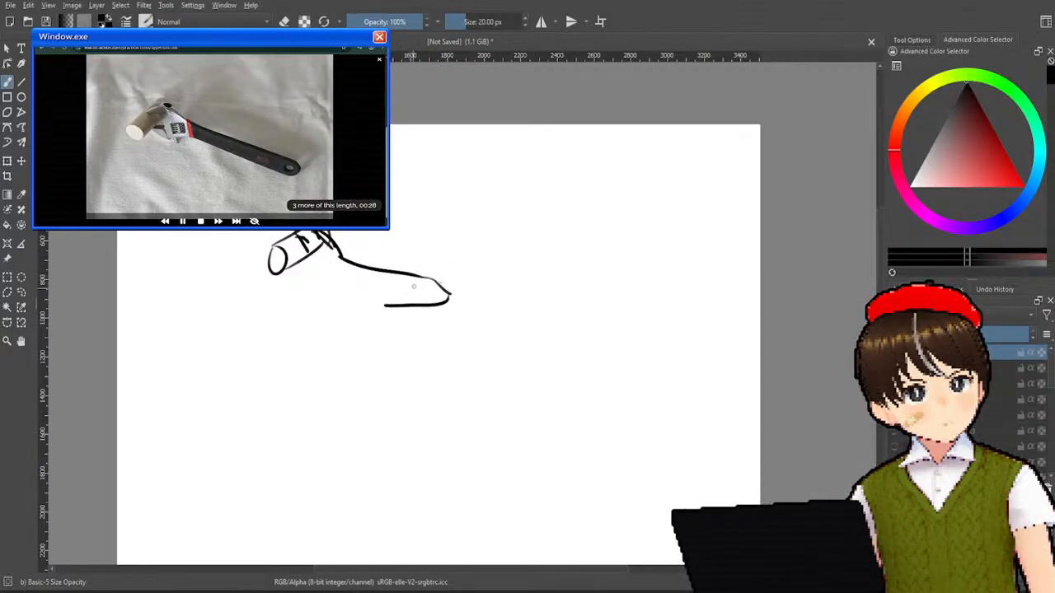
# - Erase the handle's pointed end, and redraw it rounded with the Basic-5 Size Opacity brush along with the handle's lower edge
pyautogui.rightClick(383, 285)
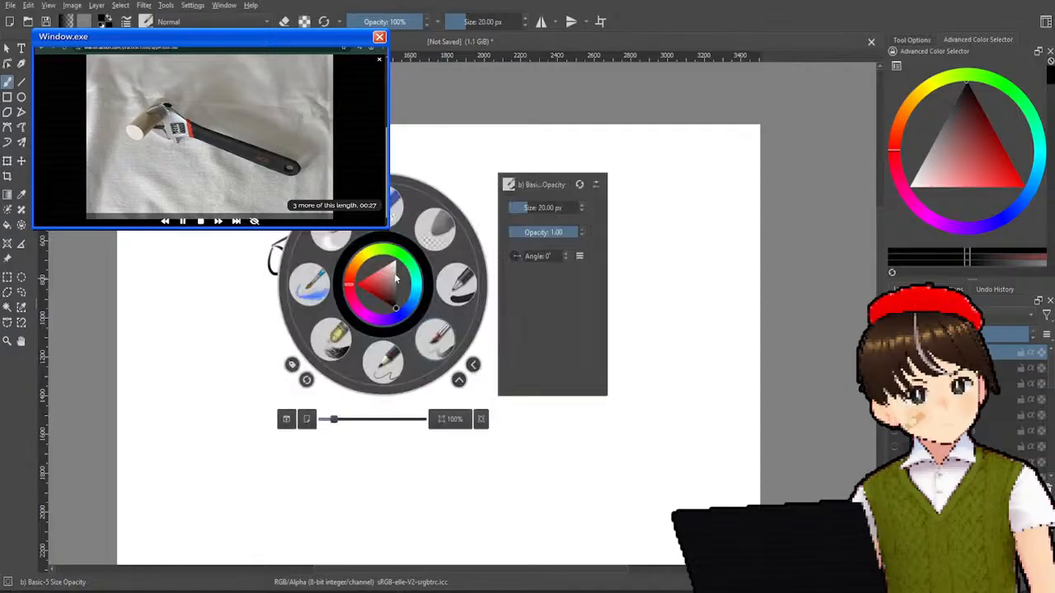
pyautogui.click(435, 233)
pyautogui.moveTo(384, 311)
pyautogui.mouseDown()
pyautogui.moveTo(445, 292)
pyautogui.moveTo(427, 280)
pyautogui.mouseUp()
pyautogui.rightClick(462, 252)
pyautogui.click(488, 313)
pyautogui.rightClick(488, 314)
pyautogui.click(522, 358)
pyautogui.moveTo(418, 275)
pyautogui.mouseDown()
pyautogui.moveTo(418, 304)
pyautogui.moveTo(379, 303)
pyautogui.mouseUp()
pyautogui.moveTo(295, 263)
pyautogui.mouseDown()
pyautogui.moveTo(312, 271)
pyautogui.moveTo(321, 258)
pyautogui.moveTo(307, 260)
pyautogui.moveTo(328, 281)
pyautogui.moveTo(408, 302)
pyautogui.mouseUp()
# - Sketch a second, simplified mallet beside the first, with a cylindrical head and a curved handle
pyautogui.moveTo(482, 234); pyautogui.dragTo(537, 191)
pyautogui.moveTo(493, 257)
pyautogui.mouseDown()
pyautogui.moveTo(539, 222)
pyautogui.moveTo(515, 252)
pyautogui.moveTo(581, 270)
pyautogui.mouseUp()
pyautogui.moveTo(536, 223)
pyautogui.mouseDown()
pyautogui.moveTo(627, 258)
pyautogui.moveTo(613, 279)
pyautogui.mouseUp()
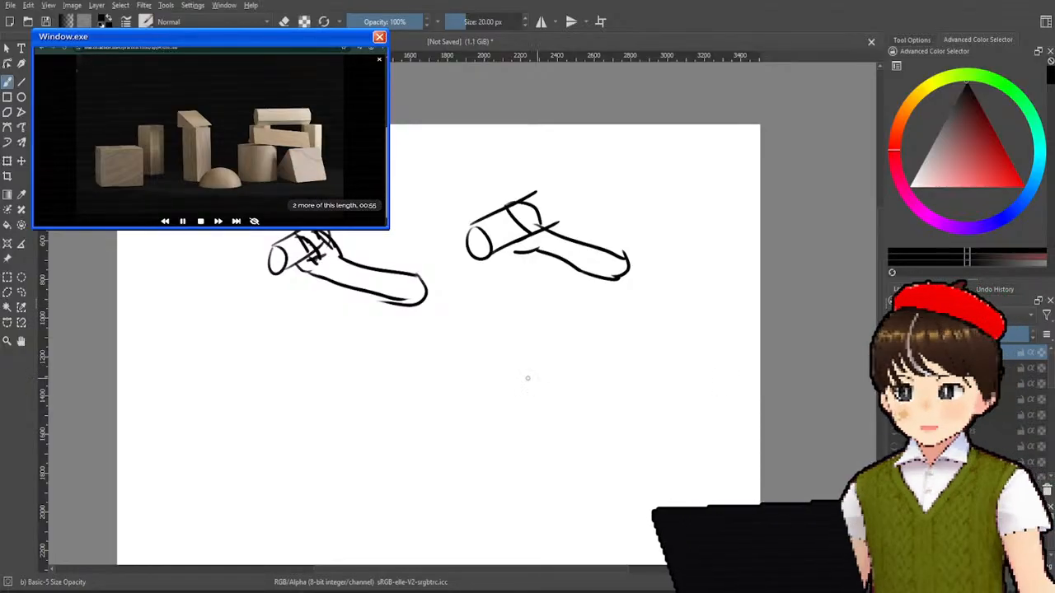
# - Below the mallets, outline the square block, the tall block and the low dome from the wooden blocks photo
pyautogui.scroll(-2, 501, 329)
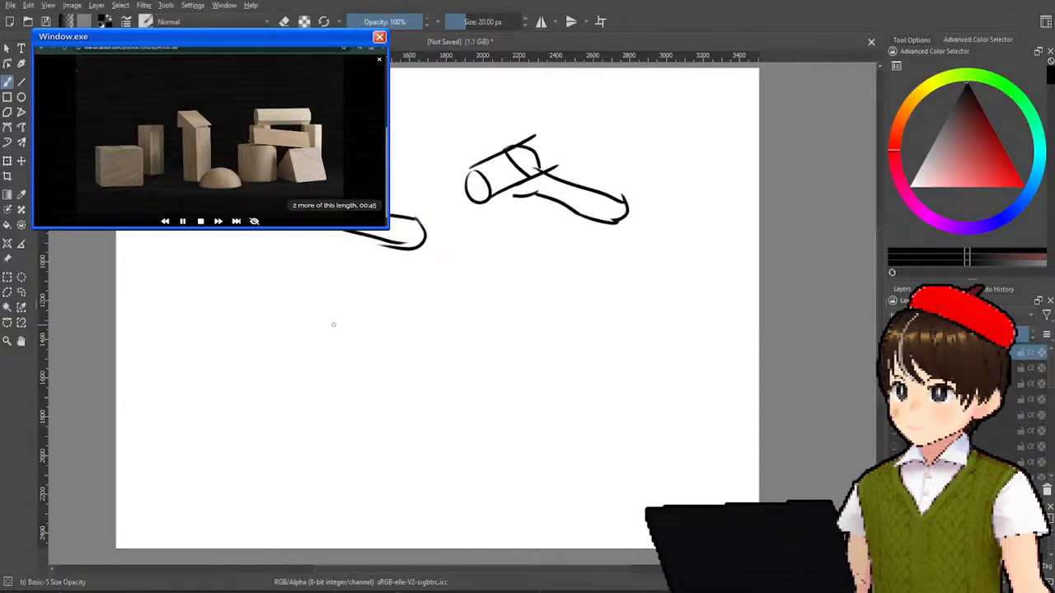
pyautogui.moveTo(298, 347); pyautogui.dragTo(298, 391)
pyautogui.moveTo(300, 346)
pyautogui.mouseDown()
pyautogui.moveTo(336, 347)
pyautogui.moveTo(337, 389)
pyautogui.moveTo(292, 387)
pyautogui.mouseUp()
pyautogui.moveTo(344, 323); pyautogui.dragTo(336, 387)
pyautogui.moveTo(344, 321)
pyautogui.mouseDown()
pyautogui.moveTo(370, 323)
pyautogui.moveTo(367, 386)
pyautogui.mouseUp()
pyautogui.moveTo(362, 387)
pyautogui.mouseDown()
pyautogui.moveTo(334, 389)
pyautogui.moveTo(416, 379)
pyautogui.moveTo(376, 388)
pyautogui.mouseUp()
# - Outline the upright column and the two-level stack of blocks to the right of the dome
pyautogui.moveTo(424, 330); pyautogui.dragTo(422, 387)
pyautogui.moveTo(418, 330)
pyautogui.mouseDown()
pyautogui.moveTo(459, 331)
pyautogui.moveTo(456, 389)
pyautogui.mouseUp()
pyautogui.moveTo(453, 389); pyautogui.dragTo(414, 389)
pyautogui.moveTo(477, 348)
pyautogui.mouseDown()
pyautogui.moveTo(476, 382)
pyautogui.moveTo(513, 348)
pyautogui.mouseUp()
pyautogui.moveTo(513, 350)
pyautogui.mouseDown()
pyautogui.moveTo(513, 390)
pyautogui.moveTo(470, 388)
pyautogui.moveTo(527, 330)
pyautogui.moveTo(535, 353)
pyautogui.moveTo(521, 387)
pyautogui.moveTo(559, 351)
pyautogui.moveTo(557, 393)
pyautogui.mouseUp()
pyautogui.moveTo(549, 389); pyautogui.dragTo(514, 387)
pyautogui.moveTo(486, 315)
pyautogui.mouseDown()
pyautogui.moveTo(482, 346)
pyautogui.moveTo(527, 337)
pyautogui.mouseUp()
pyautogui.moveTo(535, 311); pyautogui.dragTo(541, 360)
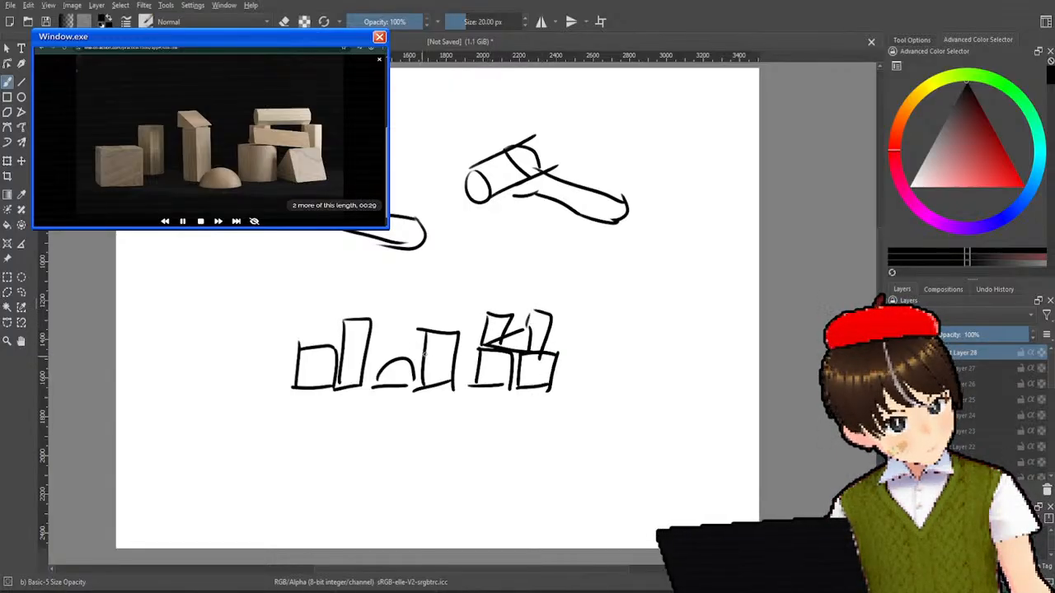
# - Add top and side faces to the blocks, and V-shaped marking lines on their fronts and the dome
pyautogui.moveTo(423, 328)
pyautogui.mouseDown()
pyautogui.moveTo(466, 323)
pyautogui.moveTo(460, 389)
pyautogui.mouseUp()
pyautogui.moveTo(342, 320)
pyautogui.mouseDown()
pyautogui.moveTo(379, 317)
pyautogui.moveTo(385, 377)
pyautogui.moveTo(385, 364)
pyautogui.mouseUp()
pyautogui.moveTo(298, 349); pyautogui.dragTo(344, 334)
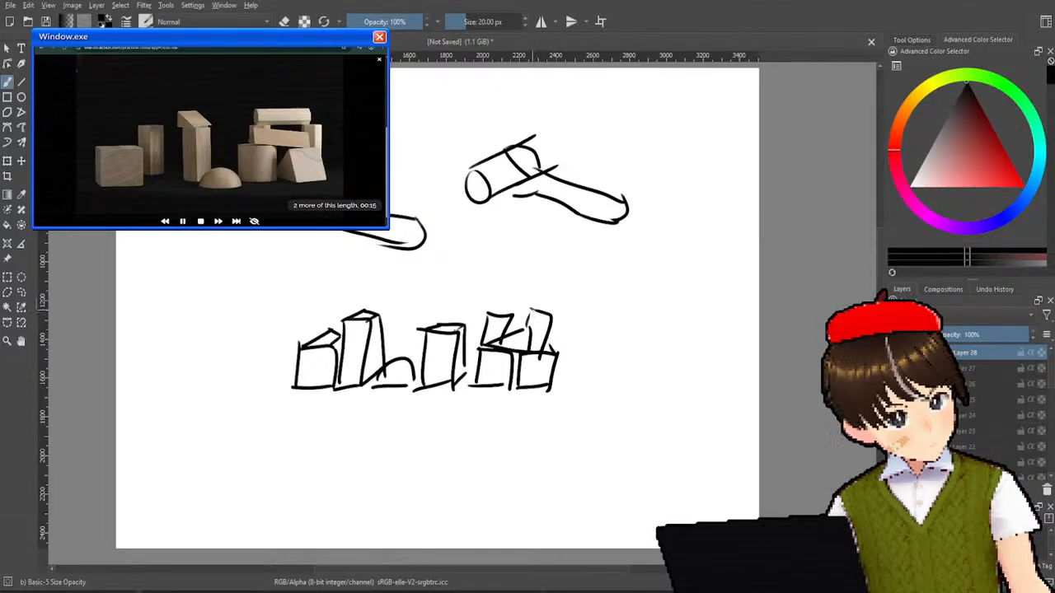
pyautogui.moveTo(486, 315); pyautogui.dragTo(508, 310)
pyautogui.moveTo(507, 310)
pyautogui.mouseDown()
pyautogui.moveTo(513, 335)
pyautogui.moveTo(532, 343)
pyautogui.mouseUp()
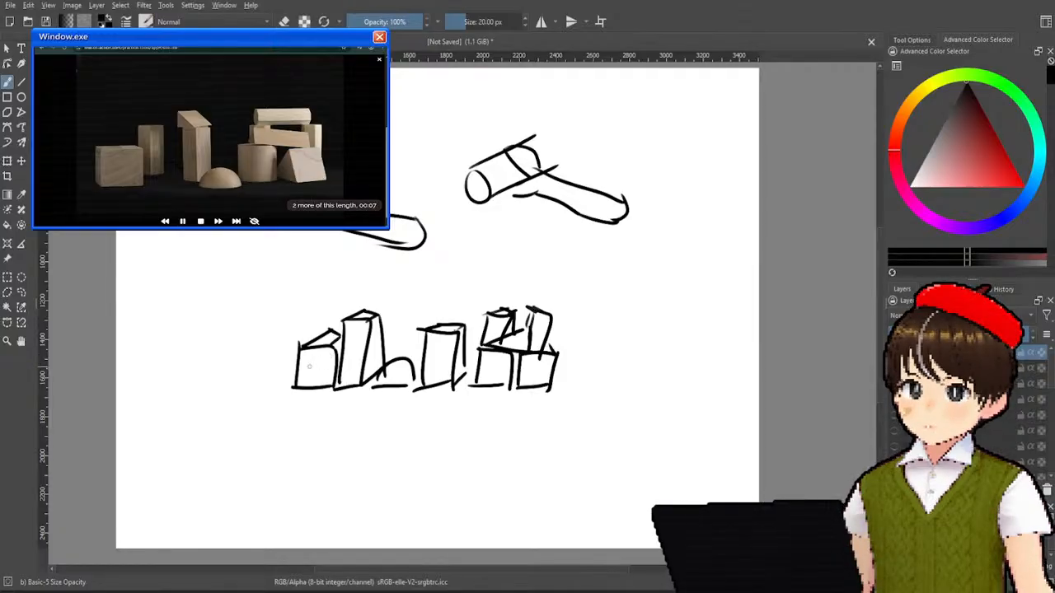
pyautogui.moveTo(301, 353); pyautogui.dragTo(391, 314)
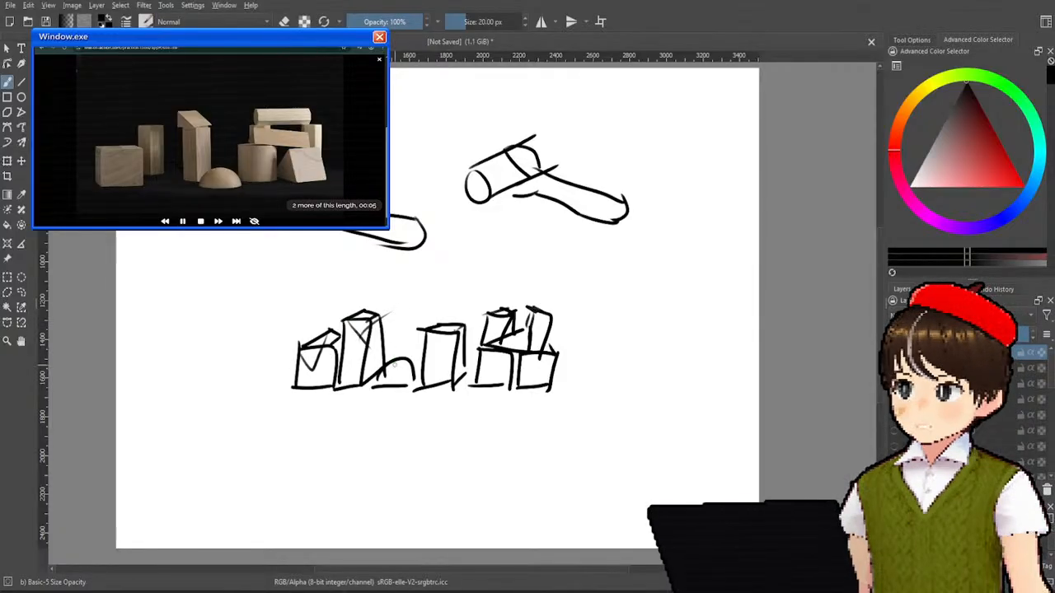
pyautogui.moveTo(403, 379)
pyautogui.mouseDown()
pyautogui.moveTo(417, 355)
pyautogui.moveTo(459, 333)
pyautogui.moveTo(445, 324)
pyautogui.mouseUp()
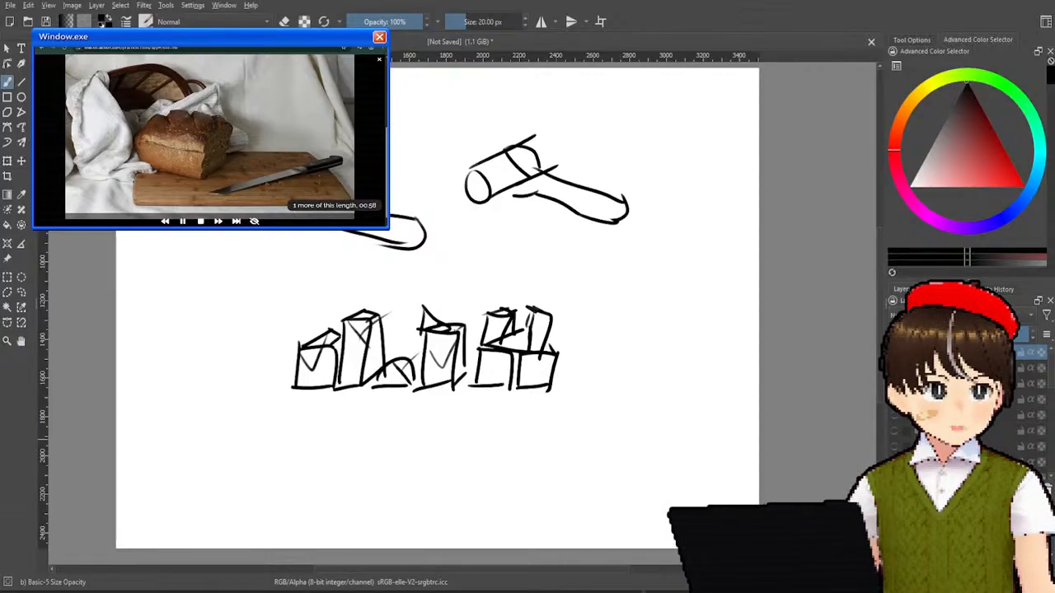
# - Clear the canvas and sketch the cutting board in perspective with the knife lying across its right end
pyautogui.press('Delete')
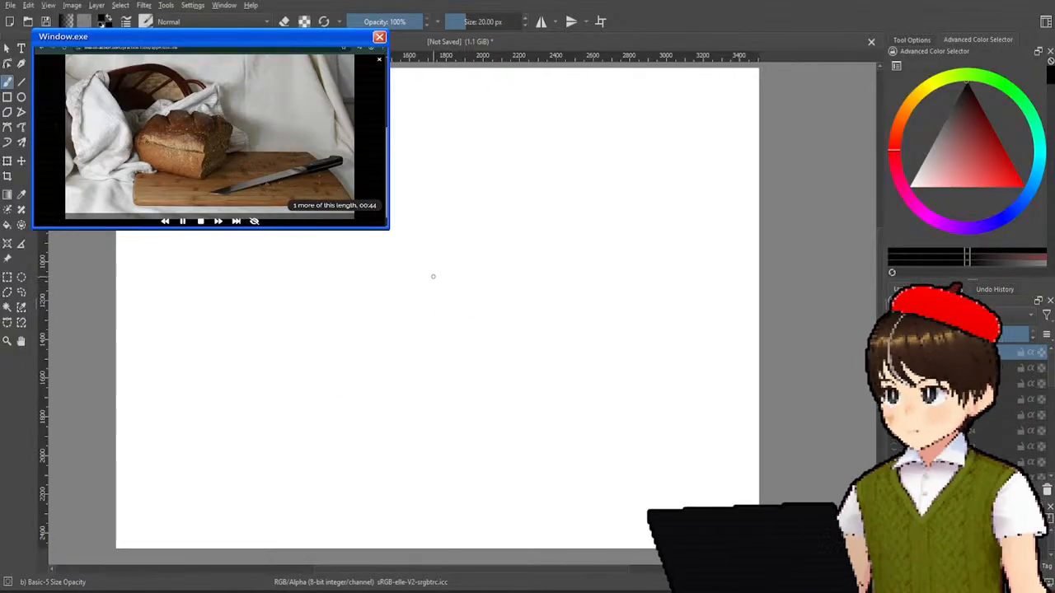
pyautogui.moveTo(279, 372)
pyautogui.mouseDown()
pyautogui.moveTo(340, 300)
pyautogui.moveTo(504, 376)
pyautogui.mouseUp()
pyautogui.moveTo(502, 319); pyautogui.dragTo(513, 375)
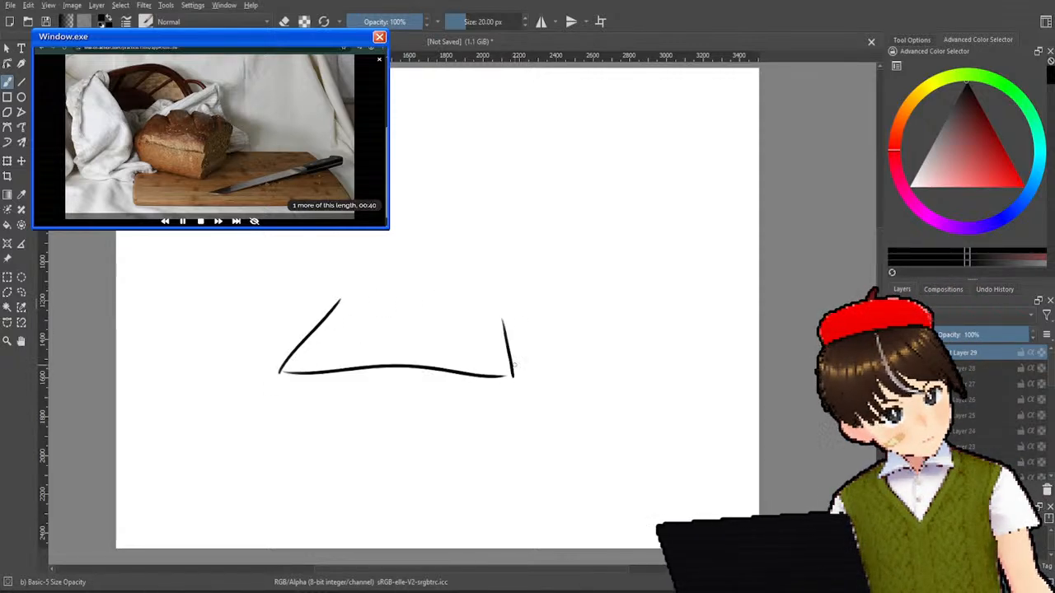
pyautogui.moveTo(341, 301)
pyautogui.mouseDown()
pyautogui.moveTo(518, 314)
pyautogui.moveTo(447, 394)
pyautogui.moveTo(540, 316)
pyautogui.moveTo(514, 338)
pyautogui.mouseUp()
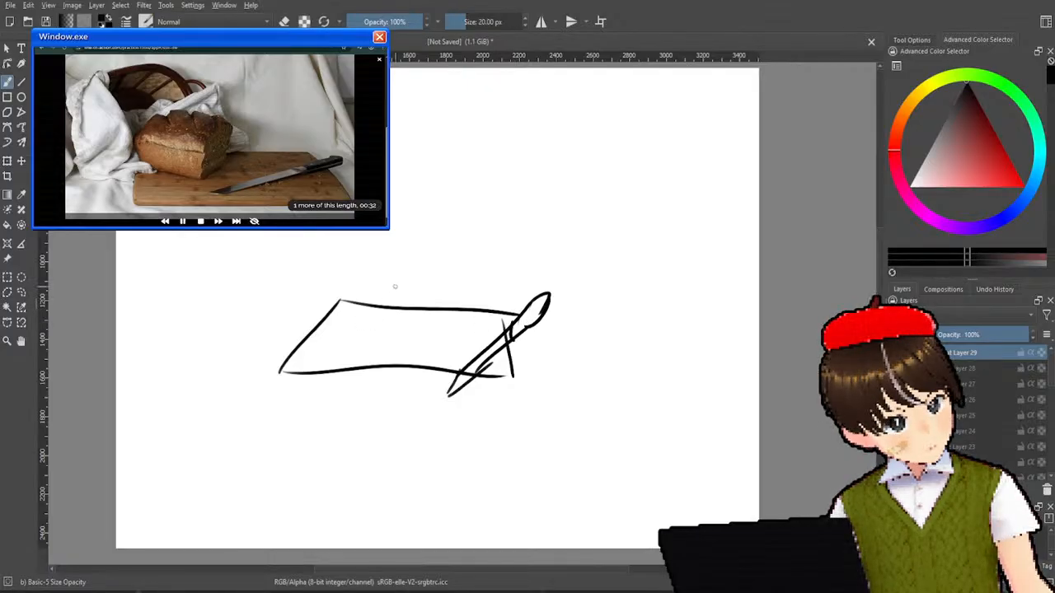
# - Sketch the bread loaf on the board, with the basket's arch and the draped cloth's outline behind it
pyautogui.moveTo(376, 325)
pyautogui.mouseDown()
pyautogui.moveTo(422, 279)
pyautogui.moveTo(414, 326)
pyautogui.mouseUp()
pyautogui.moveTo(410, 265)
pyautogui.mouseDown()
pyautogui.moveTo(345, 253)
pyautogui.moveTo(328, 298)
pyautogui.moveTo(381, 326)
pyautogui.mouseUp()
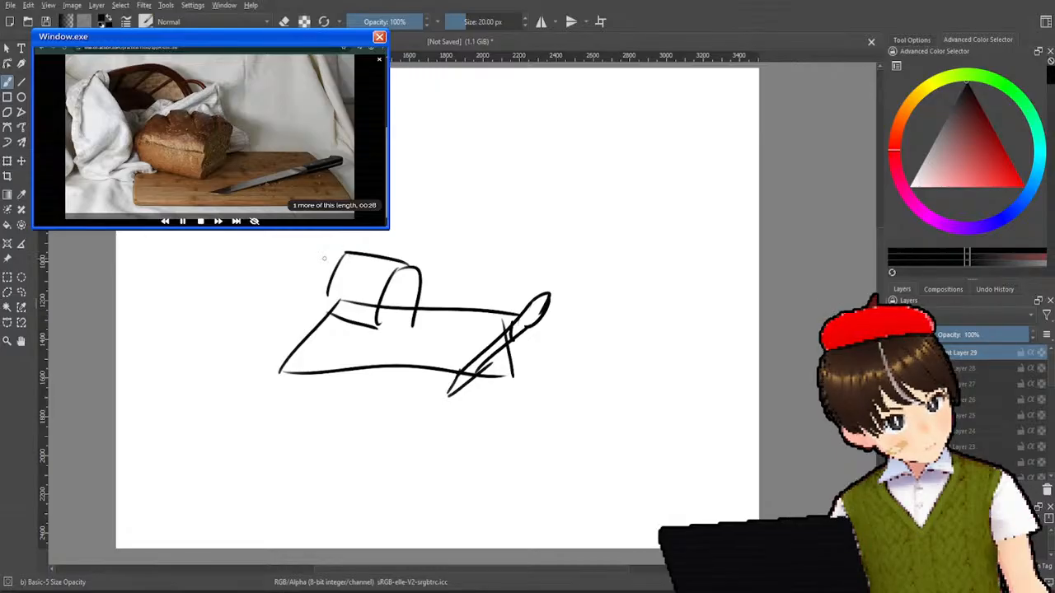
pyautogui.moveTo(261, 256); pyautogui.dragTo(393, 252)
pyautogui.moveTo(264, 252); pyautogui.dragTo(288, 326)
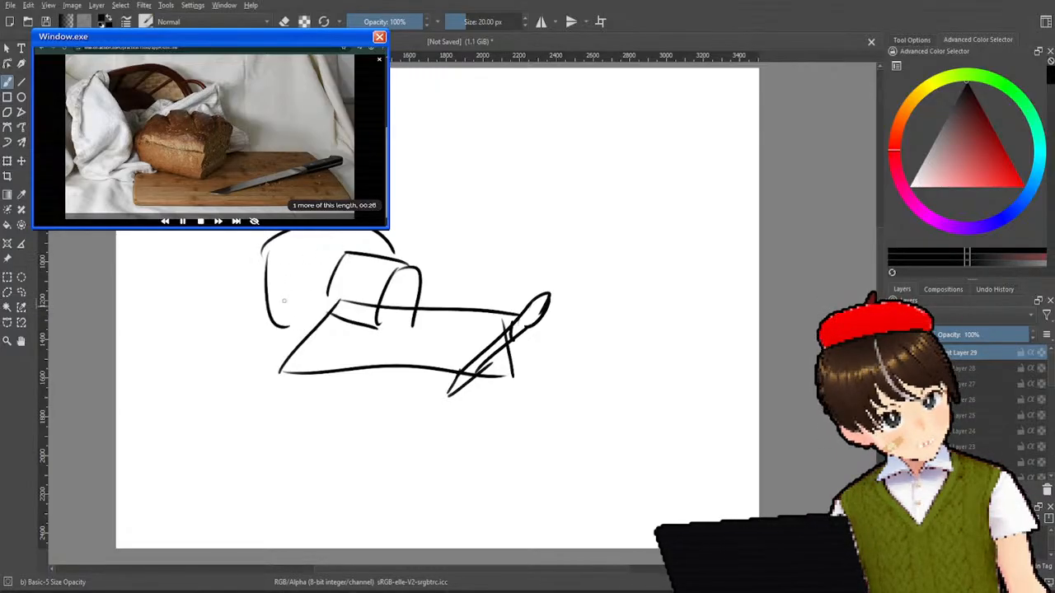
pyautogui.moveTo(254, 247)
pyautogui.mouseDown()
pyautogui.moveTo(258, 317)
pyautogui.moveTo(248, 318)
pyautogui.mouseUp()
pyautogui.moveTo(388, 232)
pyautogui.mouseDown()
pyautogui.moveTo(415, 219)
pyautogui.moveTo(404, 256)
pyautogui.mouseUp()
pyautogui.moveTo(206, 247)
pyautogui.mouseDown()
pyautogui.moveTo(247, 371)
pyautogui.moveTo(317, 381)
pyautogui.mouseUp()
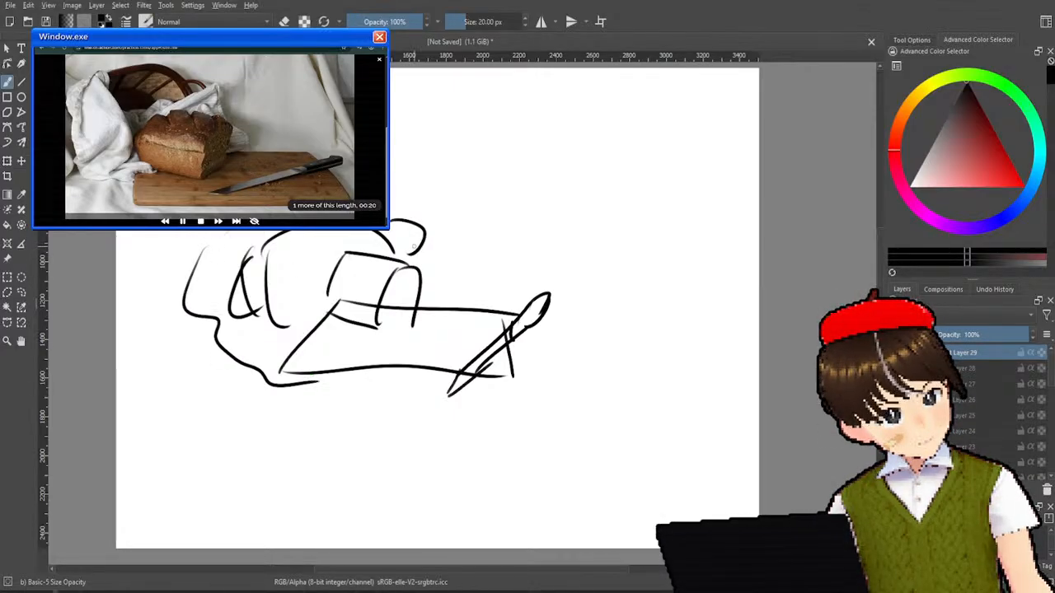
# - Extend the cloth folds beside the loaf and over the board's front corner, and close the loaf's lower edges
pyautogui.moveTo(423, 255); pyautogui.dragTo(478, 292)
pyautogui.moveTo(377, 321); pyautogui.dragTo(418, 325)
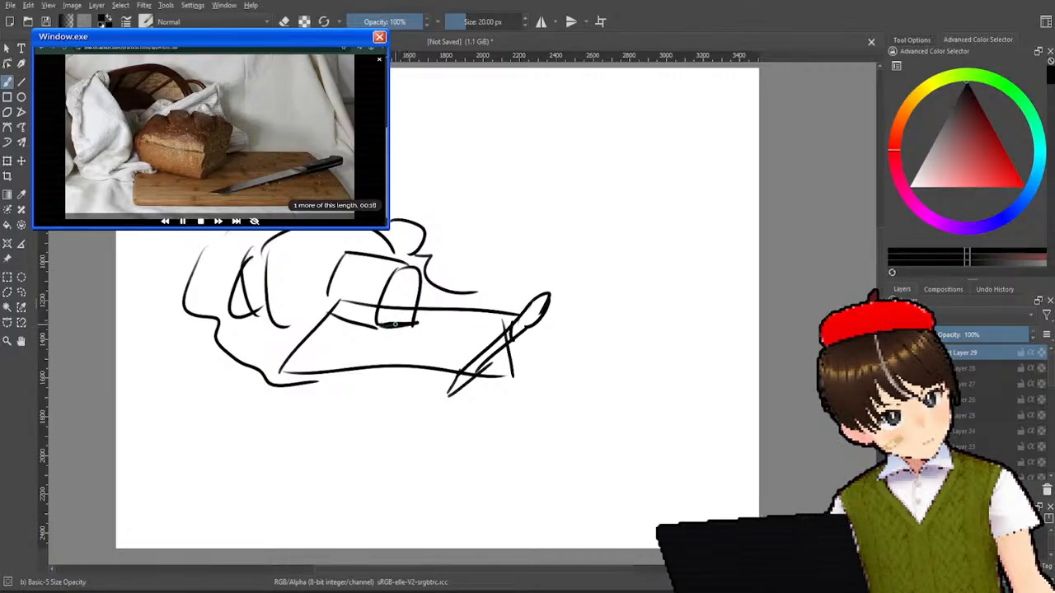
pyautogui.moveTo(341, 281); pyautogui.dragTo(328, 326)
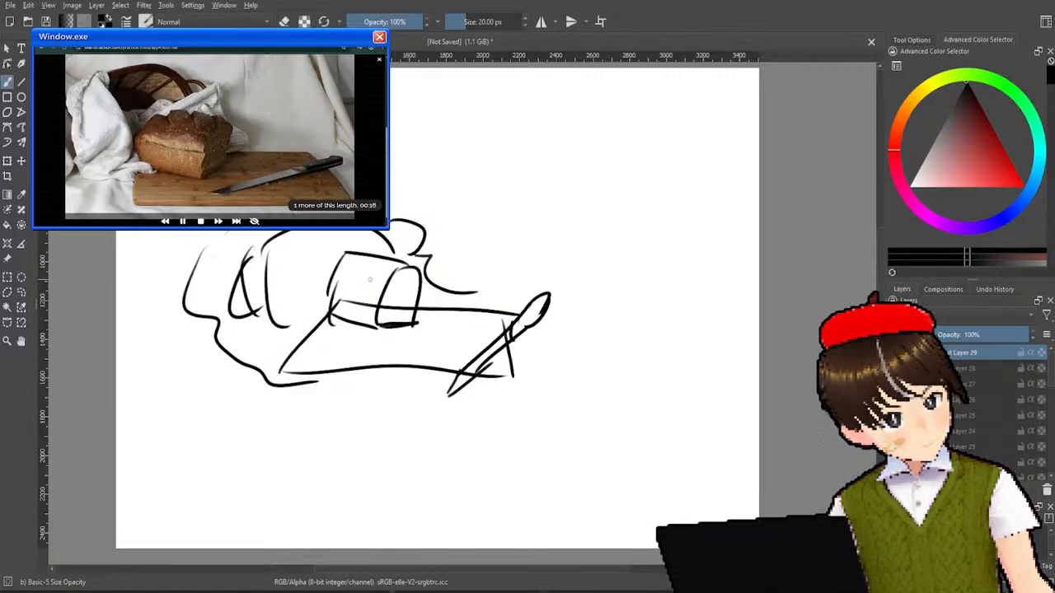
pyautogui.moveTo(294, 328)
pyautogui.mouseDown()
pyautogui.moveTo(339, 355)
pyautogui.moveTo(301, 388)
pyautogui.mouseUp()
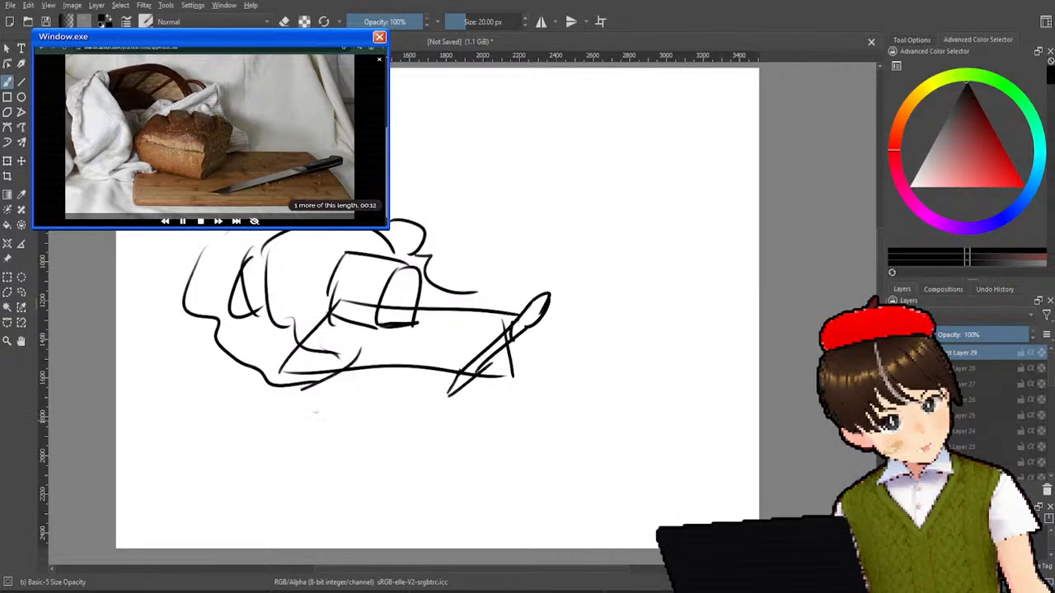
# - Add the cutting board's front thickness and a long hanging drape line in the background
pyautogui.moveTo(512, 376); pyautogui.dragTo(515, 392)
pyautogui.moveTo(379, 380); pyautogui.dragTo(517, 393)
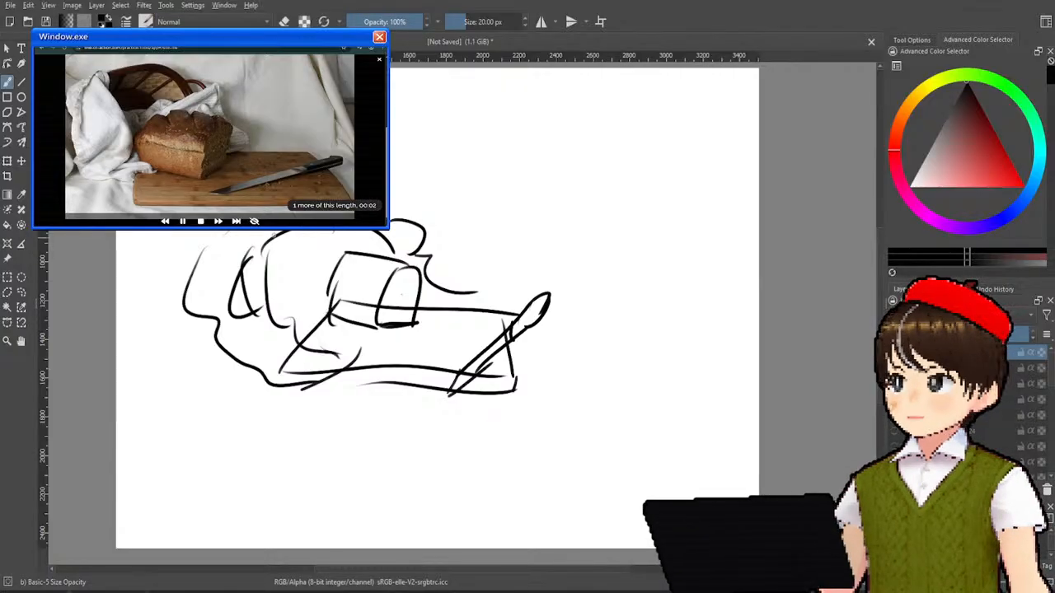
pyautogui.moveTo(392, 117); pyautogui.dragTo(493, 247)
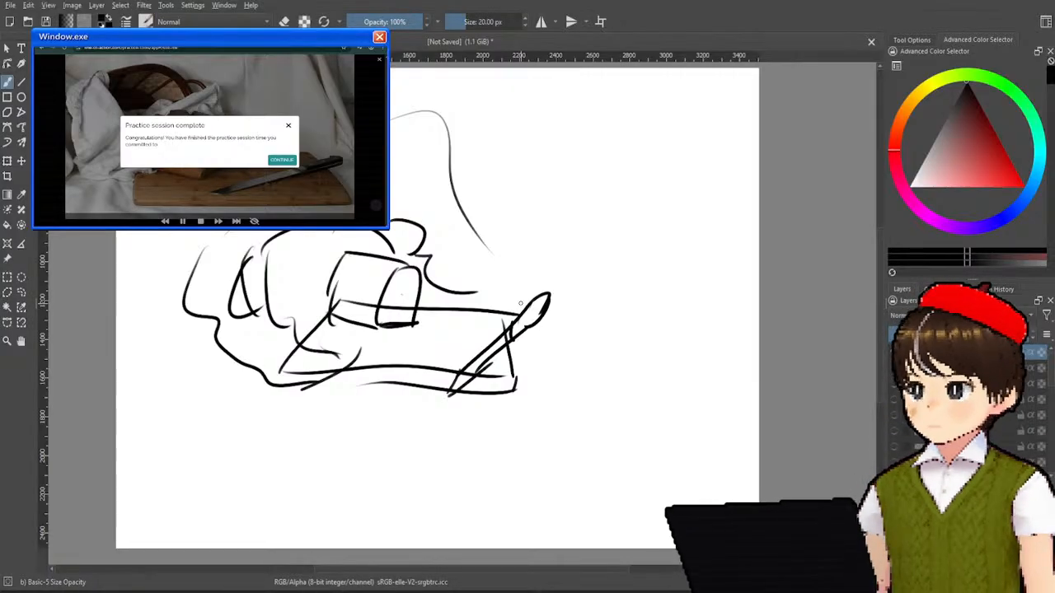
# - Leave the completed practice session, declining the membership offer, and clear the canvas
pyautogui.click(281, 159)
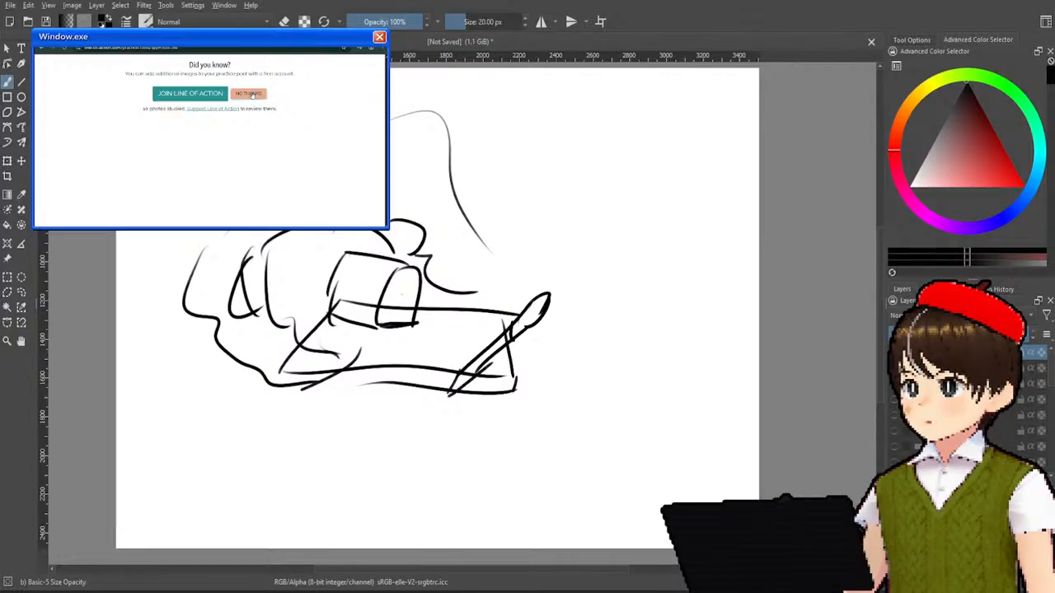
pyautogui.click(250, 94)
pyautogui.press('Delete')
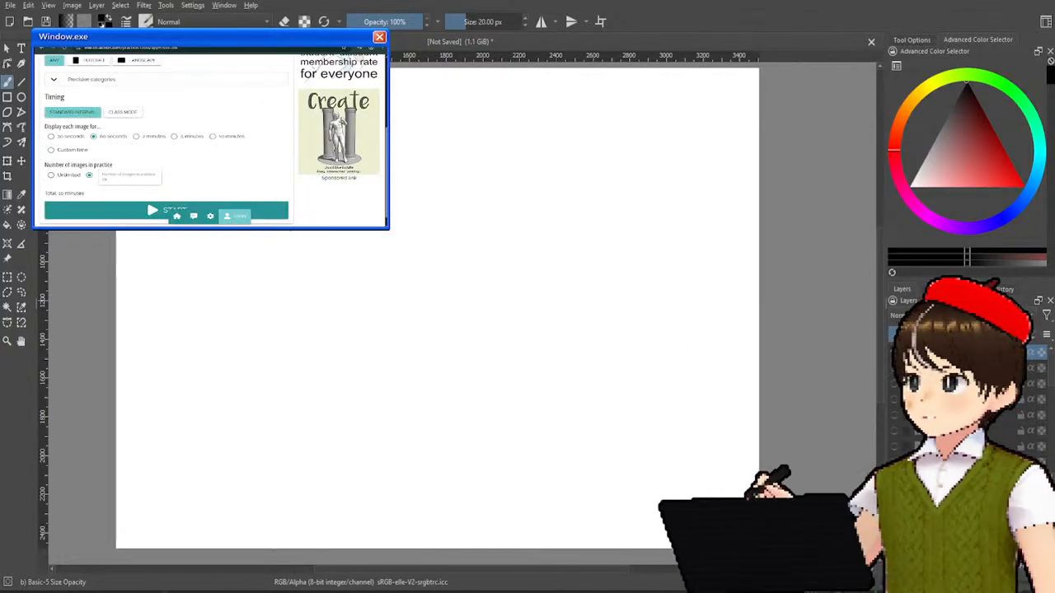
# - Open the animal drawing practice on the reference site and go to its timing options
pyautogui.scroll(6, 202, 125)
pyautogui.scroll(-3, 202, 126)
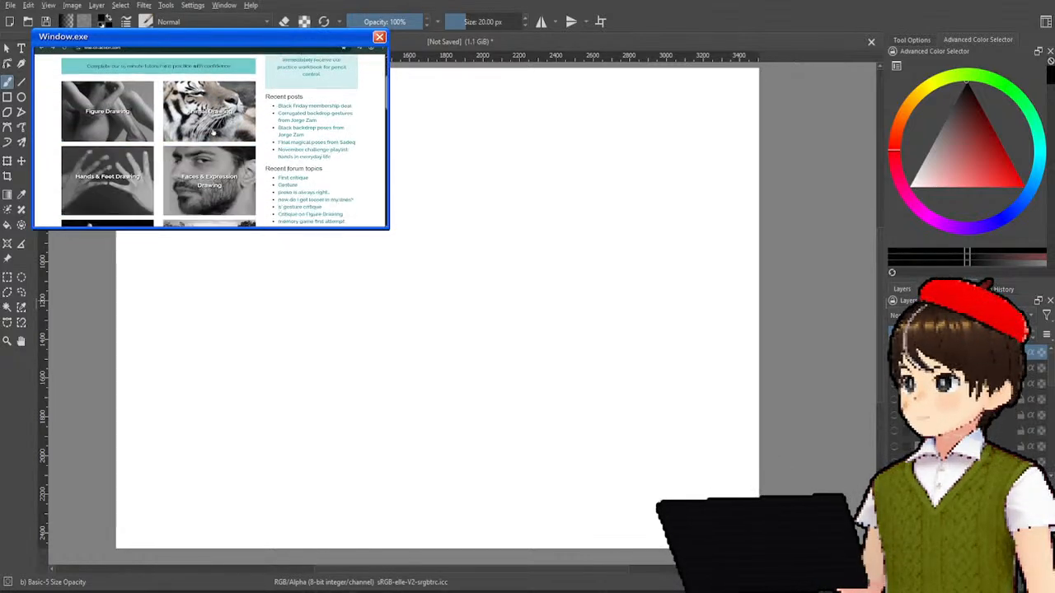
pyautogui.click(205, 118)
pyautogui.scroll(-3, 204, 144)
pyautogui.scroll(-3, 202, 145)
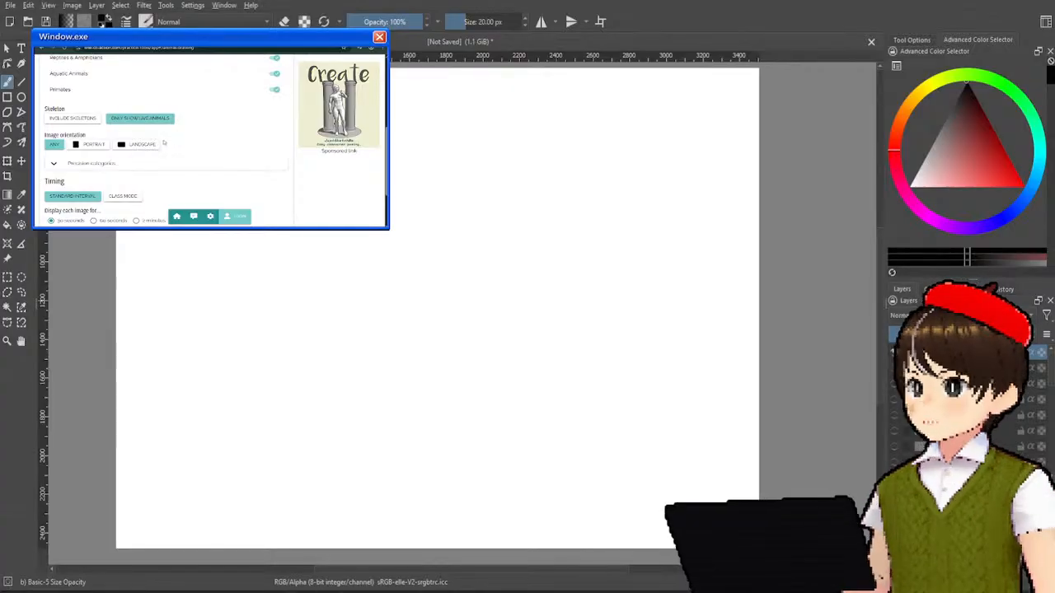
pyautogui.scroll(-2, 165, 145)
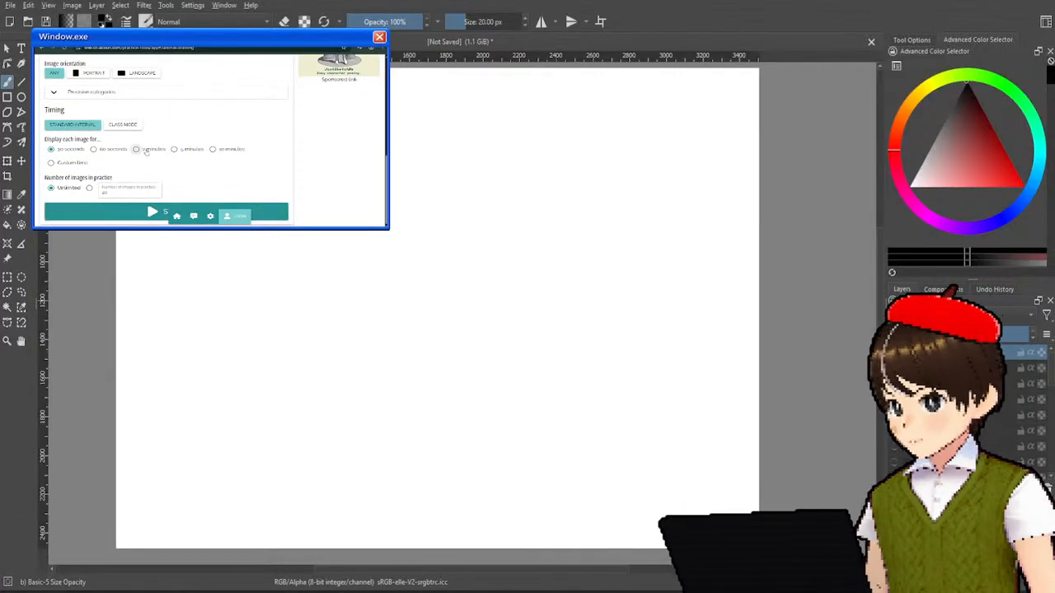
# - Set each image to display for 5 minutes, limit the number of images, and start the animal practice
pyautogui.click(174, 149)
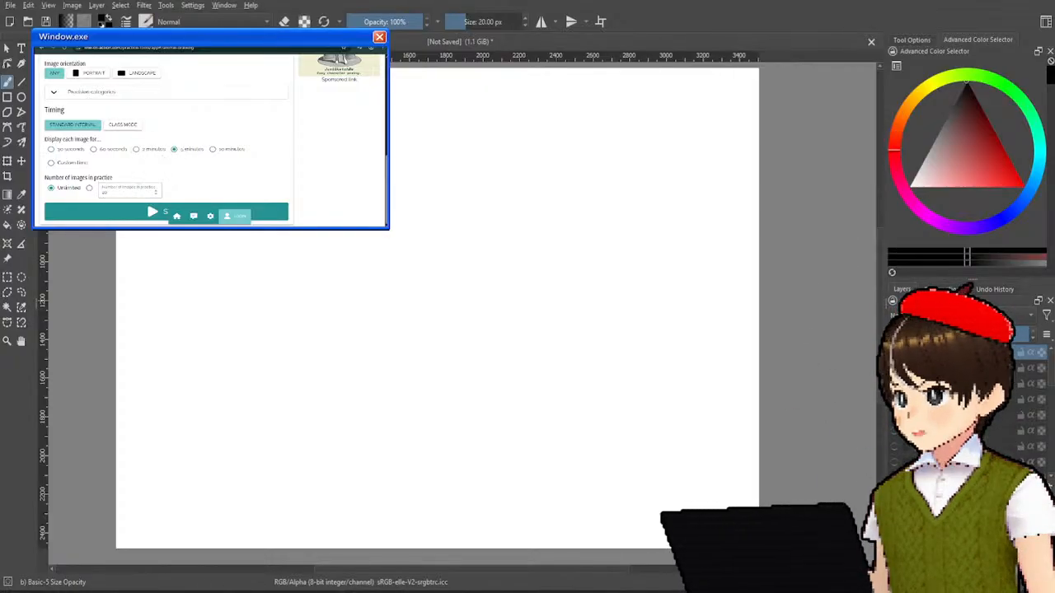
pyautogui.click(89, 188)
pyautogui.click(147, 152)
pyautogui.click(175, 152)
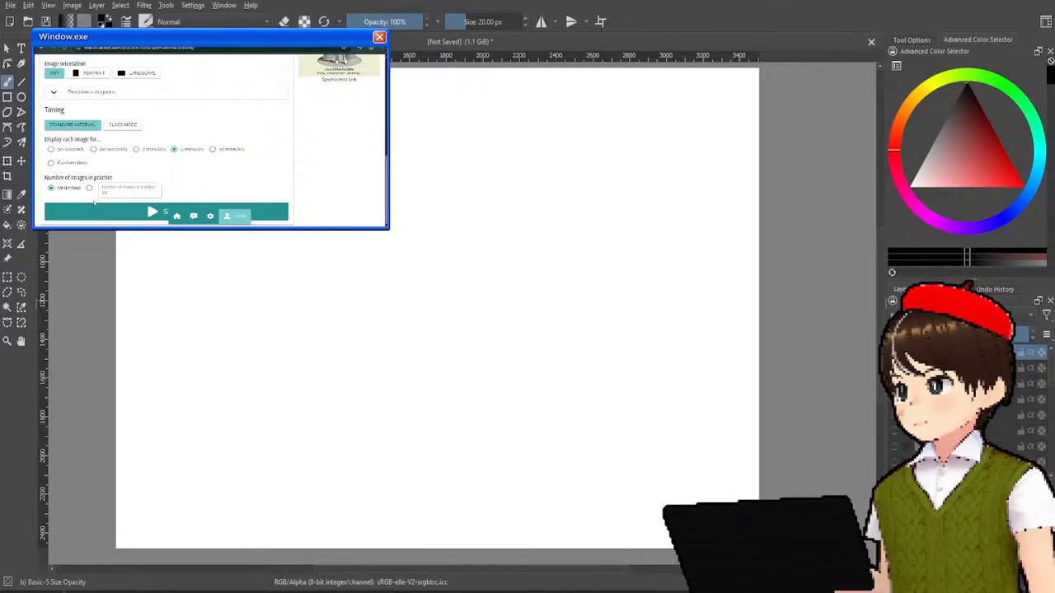
pyautogui.click(89, 188)
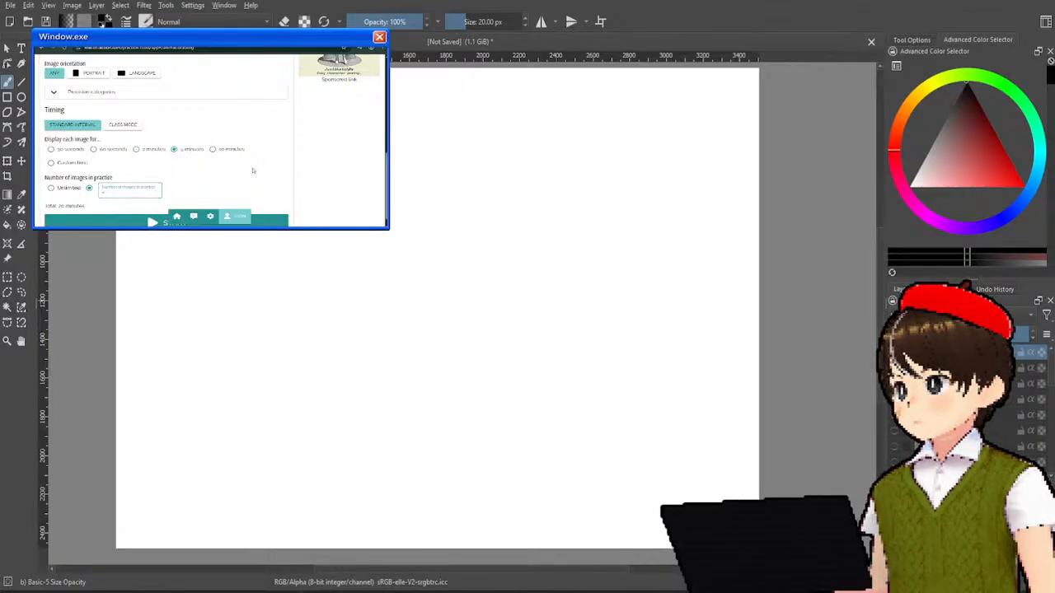
pyautogui.click(139, 221)
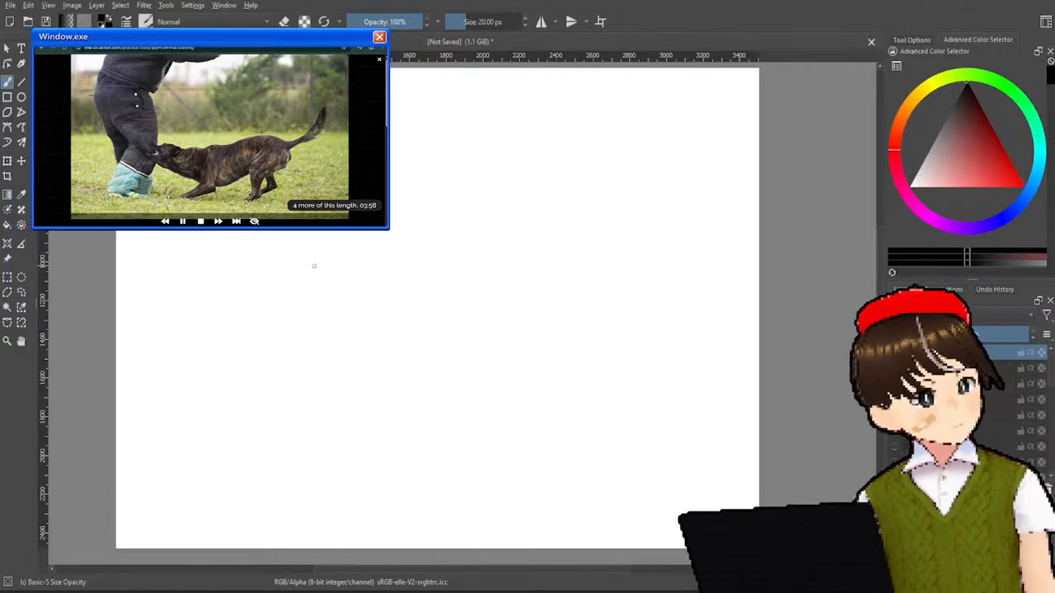
# - Sketch the dog's snout and head top, back line, raised tail and hind legs from the reference photo
pyautogui.moveTo(309, 266)
pyautogui.mouseDown()
pyautogui.moveTo(327, 293)
pyautogui.moveTo(392, 258)
pyautogui.moveTo(441, 291)
pyautogui.moveTo(513, 291)
pyautogui.moveTo(582, 254)
pyautogui.moveTo(595, 193)
pyautogui.mouseUp()
pyautogui.moveTo(577, 250)
pyautogui.mouseDown()
pyautogui.moveTo(590, 188)
pyautogui.moveTo(592, 397)
pyautogui.moveTo(559, 426)
pyautogui.moveTo(580, 404)
pyautogui.mouseUp()
pyautogui.moveTo(566, 357)
pyautogui.mouseDown()
pyautogui.moveTo(581, 402)
pyautogui.moveTo(563, 396)
pyautogui.mouseUp()
pyautogui.moveTo(566, 366)
pyautogui.mouseDown()
pyautogui.moveTo(544, 423)
pyautogui.moveTo(502, 452)
pyautogui.mouseUp()
pyautogui.moveTo(546, 399); pyautogui.dragTo(504, 425)
pyautogui.moveTo(537, 359); pyautogui.dragTo(534, 405)
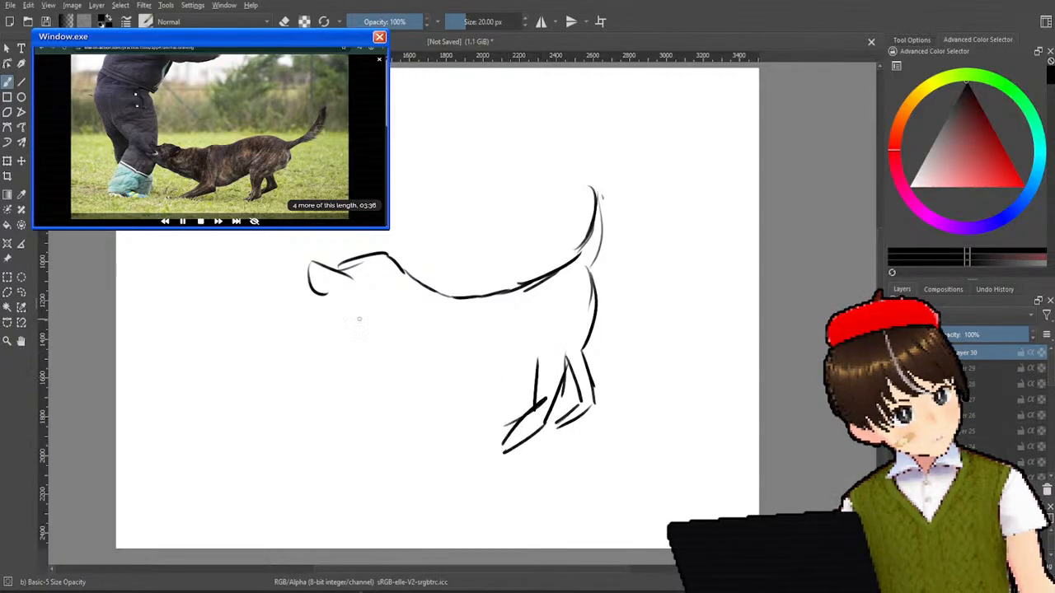
# - Draw the dog's open jaw, throat, chest and first front leg, and erase the leg strokes with a soft eraser
pyautogui.moveTo(322, 293)
pyautogui.mouseDown()
pyautogui.moveTo(355, 310)
pyautogui.moveTo(356, 298)
pyautogui.moveTo(315, 313)
pyautogui.moveTo(365, 323)
pyautogui.moveTo(394, 359)
pyautogui.moveTo(356, 424)
pyautogui.mouseUp()
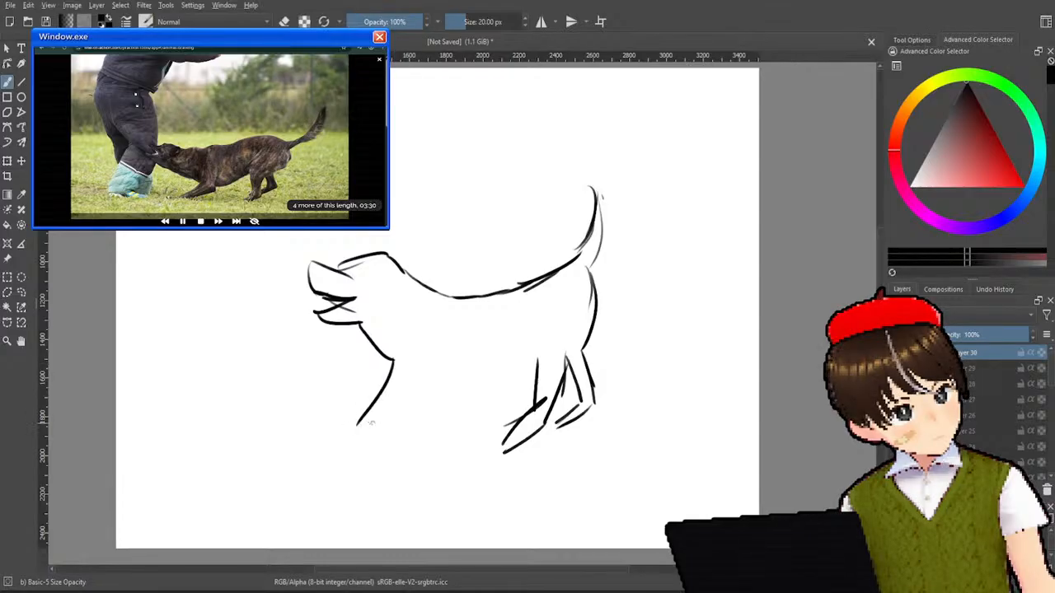
pyautogui.moveTo(396, 363)
pyautogui.mouseDown()
pyautogui.moveTo(368, 413)
pyautogui.moveTo(395, 447)
pyautogui.mouseUp()
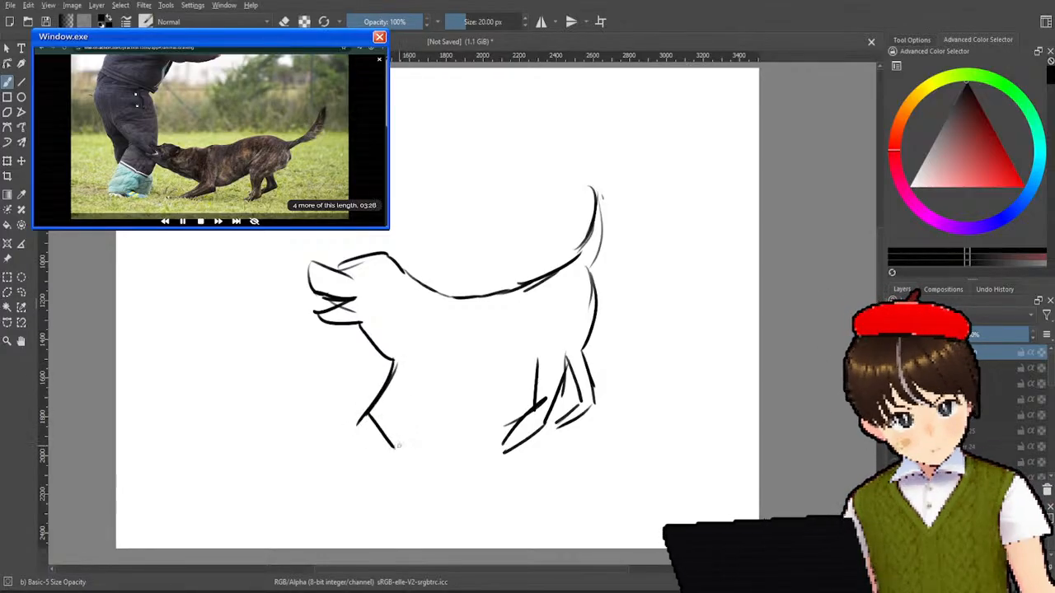
pyautogui.rightClick(399, 408)
pyautogui.click(405, 327)
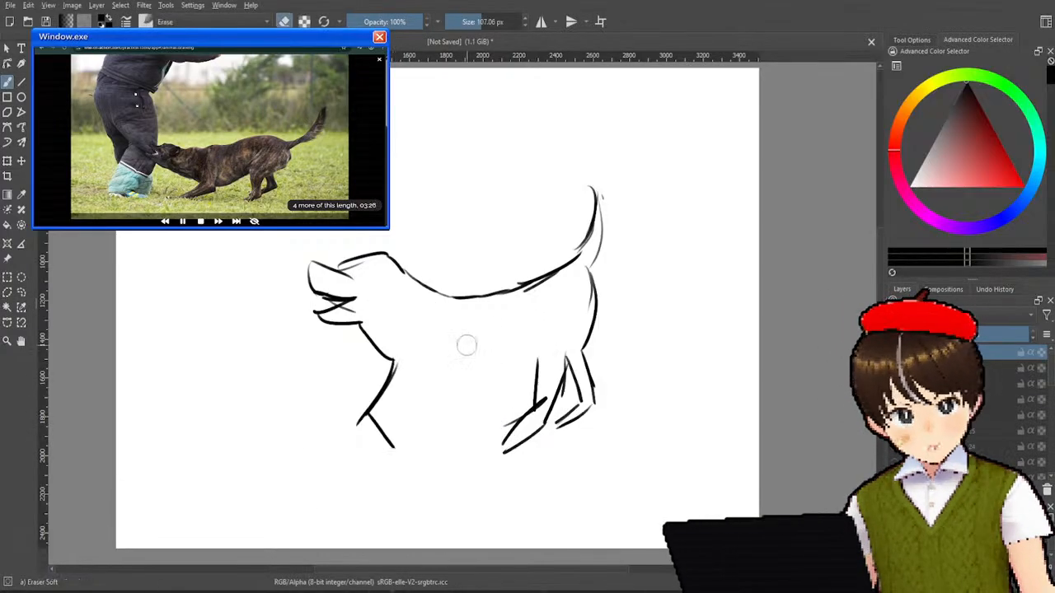
pyautogui.moveTo(390, 439)
pyautogui.mouseDown()
pyautogui.moveTo(367, 412)
pyautogui.moveTo(352, 444)
pyautogui.moveTo(390, 382)
pyautogui.mouseUp()
# - Redraw both front legs with the 20 px sketching brush and add the belly line back to the hind legs
pyautogui.rightClick(466, 346)
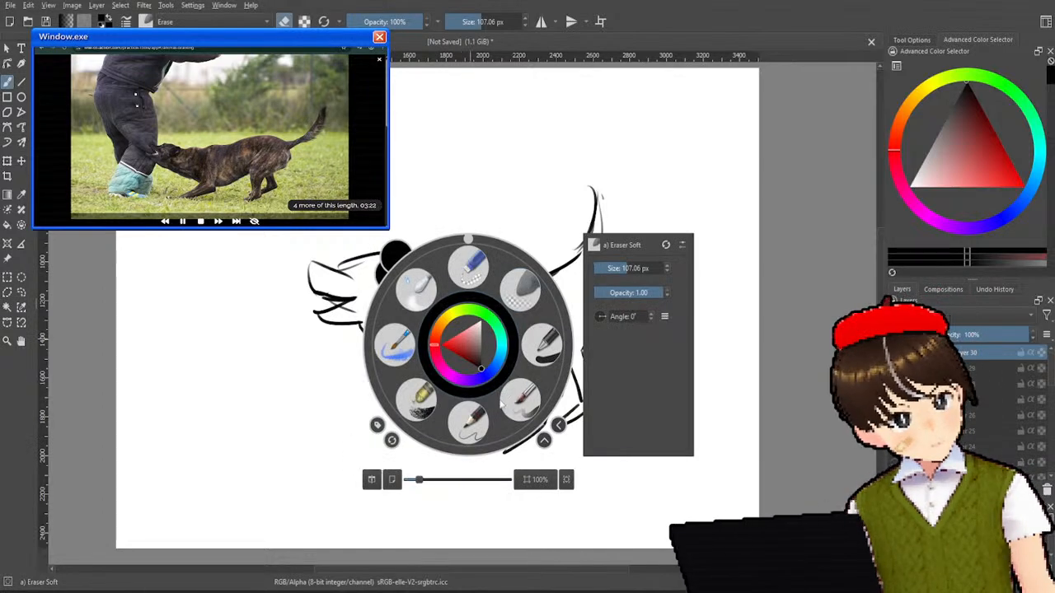
pyautogui.click(519, 401)
pyautogui.moveTo(387, 356)
pyautogui.mouseDown()
pyautogui.moveTo(363, 418)
pyautogui.moveTo(384, 449)
pyautogui.moveTo(394, 449)
pyautogui.moveTo(378, 412)
pyautogui.moveTo(400, 426)
pyautogui.mouseUp()
pyautogui.moveTo(410, 362)
pyautogui.mouseDown()
pyautogui.moveTo(422, 424)
pyautogui.moveTo(412, 463)
pyautogui.mouseUp()
pyautogui.moveTo(422, 427); pyautogui.dragTo(411, 463)
pyautogui.moveTo(411, 375); pyautogui.dragTo(521, 372)
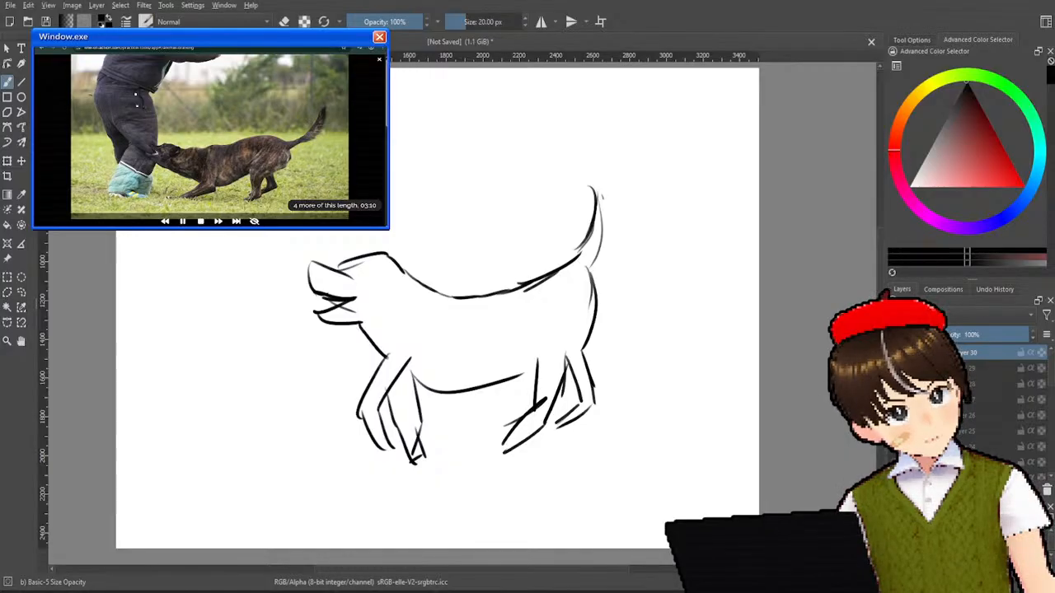
# - Outline the person's leg at the dog's mouth and add the dog's eye and ears
pyautogui.moveTo(251, 230); pyautogui.dragTo(295, 425)
pyautogui.moveTo(339, 232); pyautogui.dragTo(336, 287)
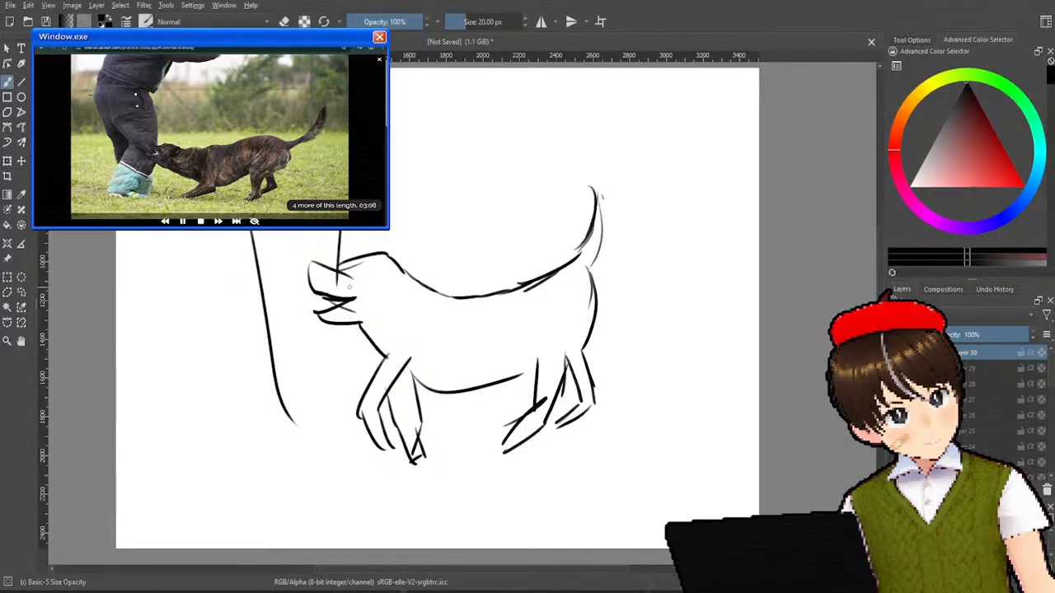
pyautogui.moveTo(341, 326); pyautogui.dragTo(345, 417)
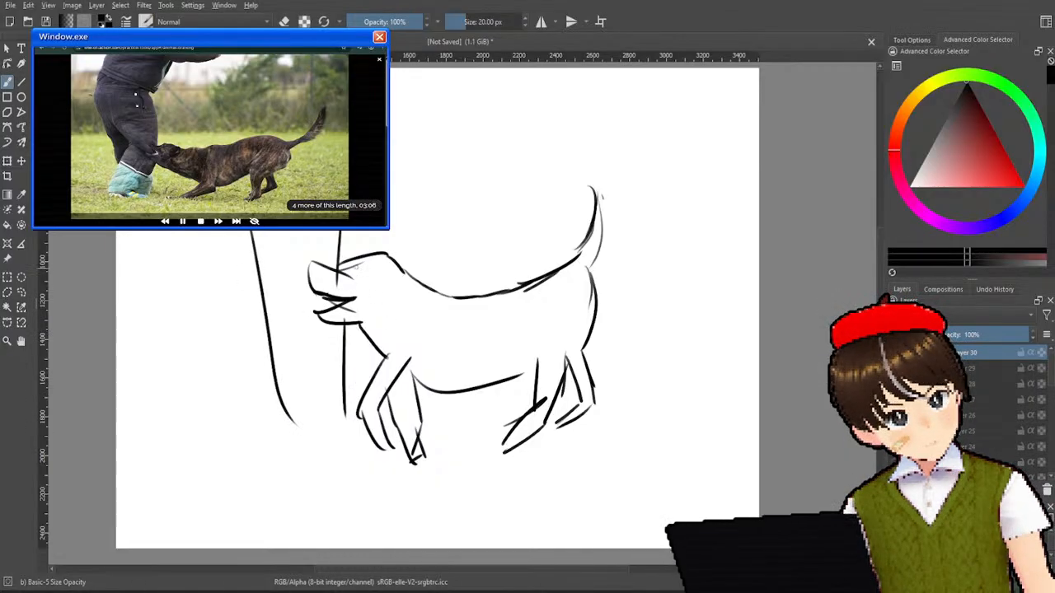
pyautogui.moveTo(339, 267)
pyautogui.mouseDown()
pyautogui.moveTo(374, 271)
pyautogui.moveTo(393, 238)
pyautogui.moveTo(382, 265)
pyautogui.mouseUp()
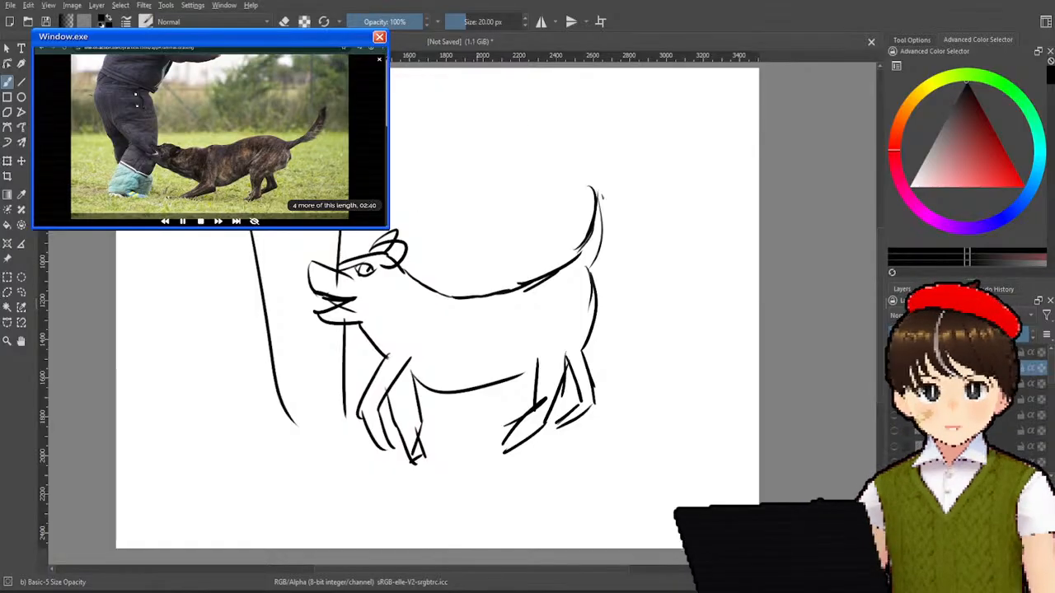
# - Fade the existing dog sketch to grey with the Eraser Soft brush at 1000 px
pyautogui.rightClick(639, 272)
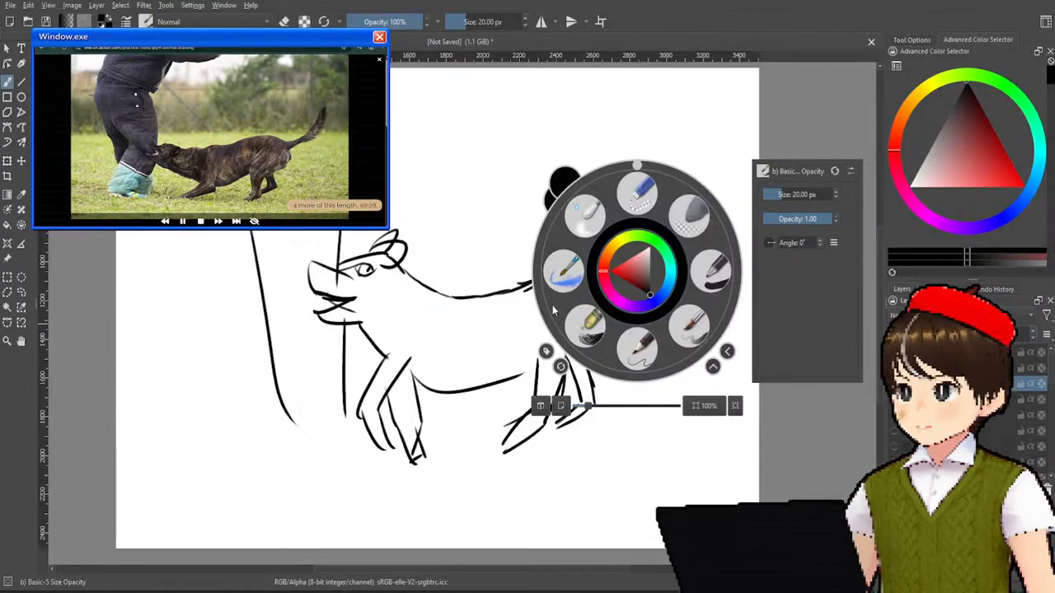
pyautogui.click(431, 252)
pyautogui.rightClick(463, 255)
pyautogui.click(517, 210)
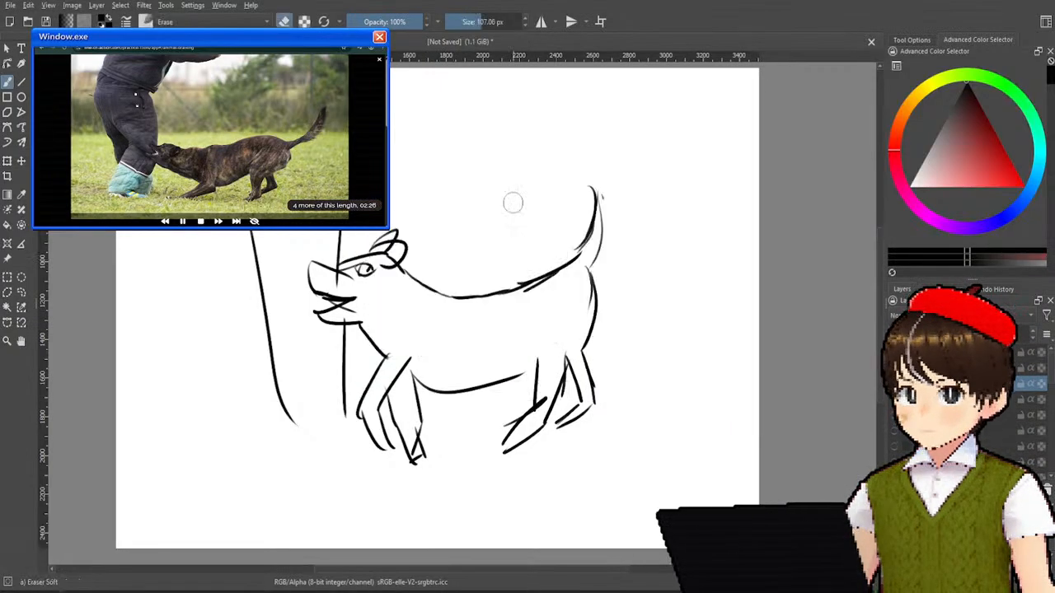
pyautogui.moveTo(500, 21); pyautogui.dragTo(641, 18)
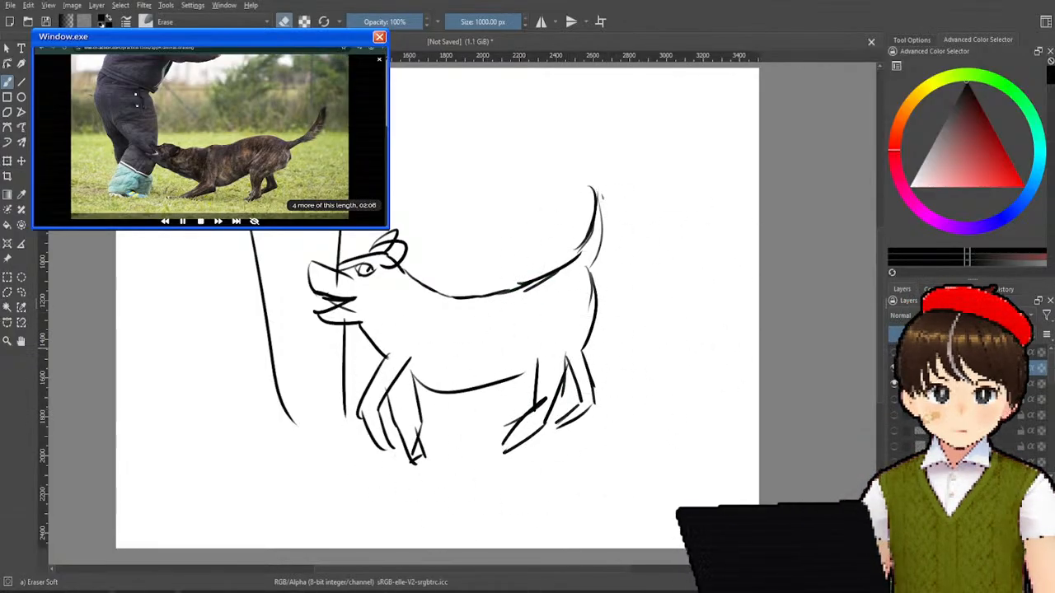
pyautogui.moveTo(545, 350); pyautogui.dragTo(509, 386)
pyautogui.hotkey('ctrl', 'z')
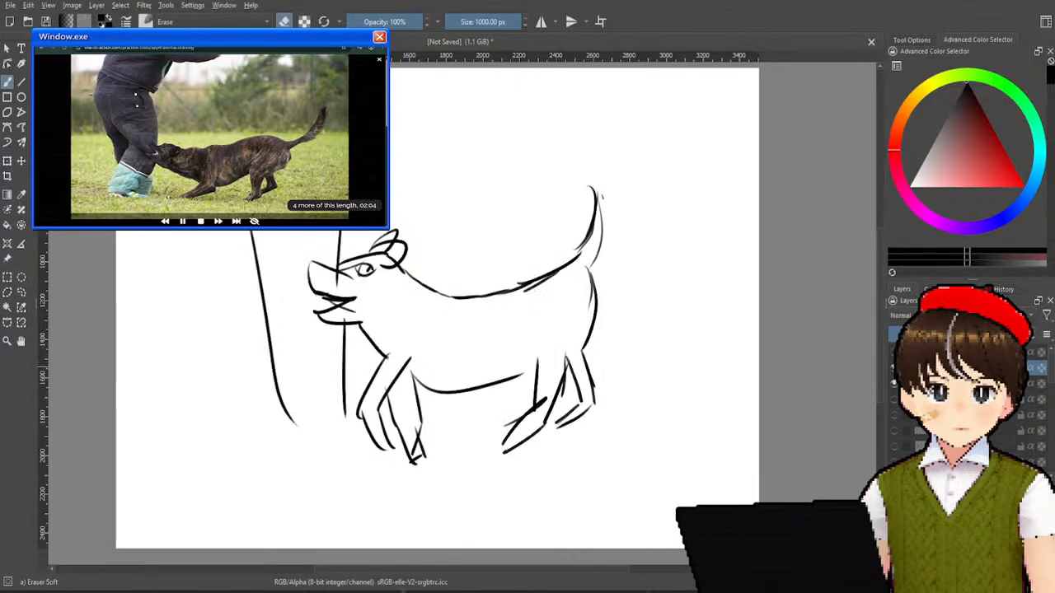
pyautogui.hotkey('ctrl', 'shift', 'z')
pyautogui.hotkey('ctrl', 'z')
pyautogui.moveTo(548, 334)
pyautogui.mouseDown()
pyautogui.moveTo(566, 267)
pyautogui.moveTo(542, 397)
pyautogui.moveTo(557, 350)
pyautogui.moveTo(387, 442)
pyautogui.moveTo(393, 318)
pyautogui.moveTo(416, 265)
pyautogui.moveTo(397, 151)
pyautogui.moveTo(289, 230)
pyautogui.moveTo(294, 416)
pyautogui.moveTo(283, 416)
pyautogui.moveTo(284, 185)
pyautogui.moveTo(555, 270)
pyautogui.mouseUp()
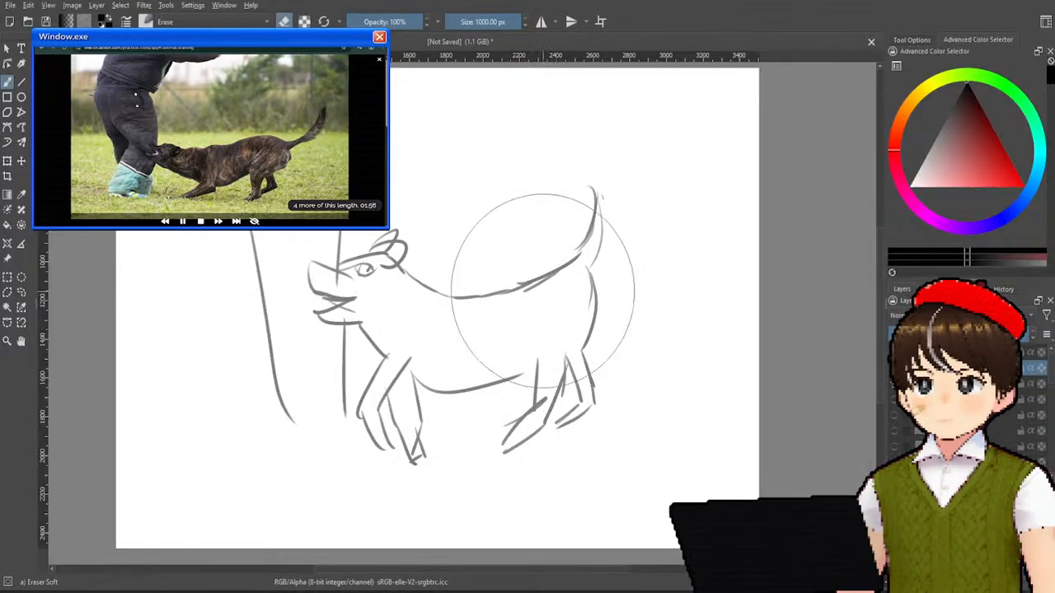
# - Draw a new curved line for the dog's head top, back and tail over the faded sketch with the Basic-5 Size Opacity brush
pyautogui.rightClick(532, 289)
pyautogui.click(591, 351)
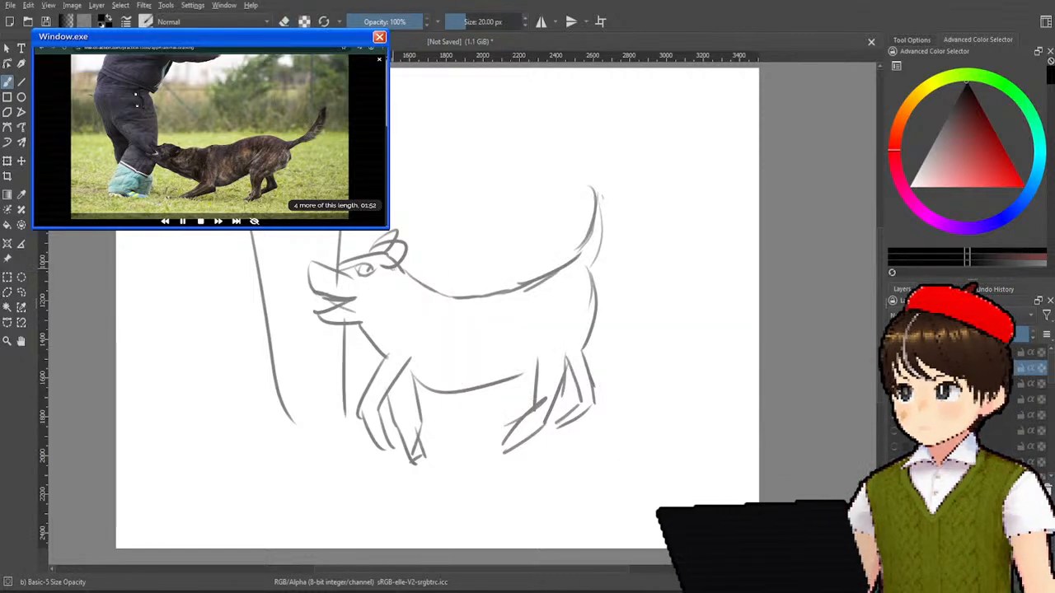
pyautogui.moveTo(308, 297)
pyautogui.mouseDown()
pyautogui.moveTo(366, 282)
pyautogui.moveTo(433, 299)
pyautogui.moveTo(424, 312)
pyautogui.moveTo(522, 317)
pyautogui.moveTo(584, 299)
pyautogui.moveTo(641, 262)
pyautogui.mouseUp()
pyautogui.moveTo(587, 296)
pyautogui.mouseDown()
pyautogui.moveTo(651, 269)
pyautogui.moveTo(596, 306)
pyautogui.mouseUp()
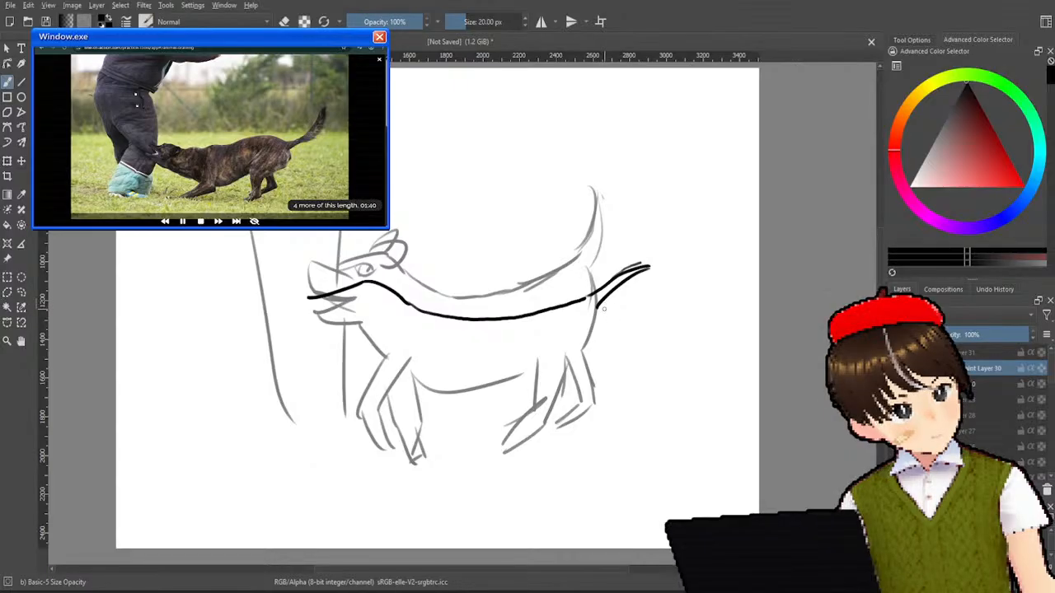
# - Draw the dog's rump, bent hind legs and belly line over the faded sketch
pyautogui.moveTo(594, 344)
pyautogui.mouseDown()
pyautogui.moveTo(569, 392)
pyautogui.moveTo(572, 452)
pyautogui.mouseUp()
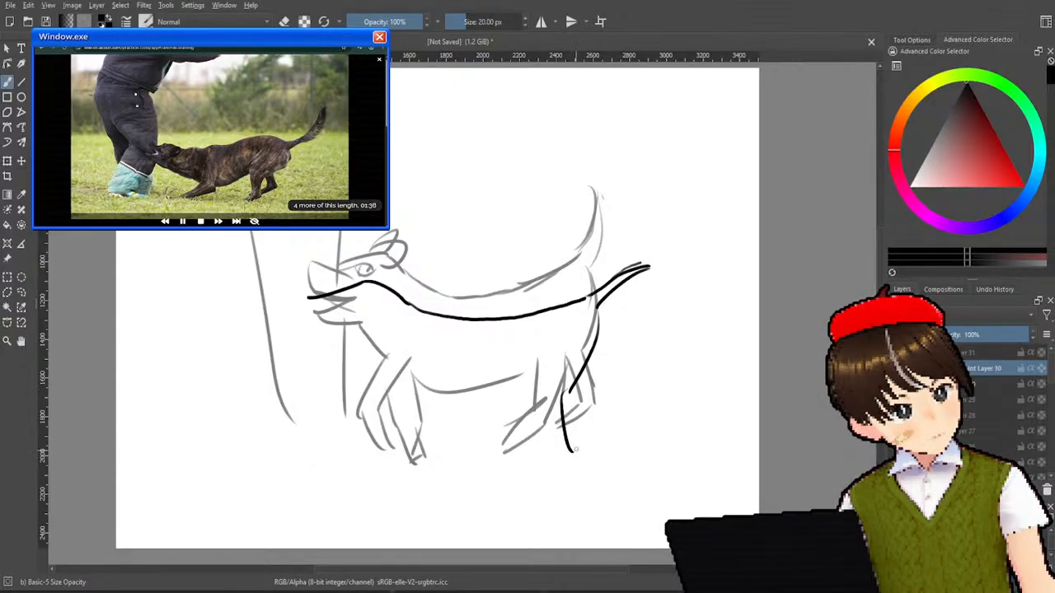
pyautogui.moveTo(573, 390)
pyautogui.mouseDown()
pyautogui.moveTo(580, 445)
pyautogui.moveTo(536, 498)
pyautogui.mouseUp()
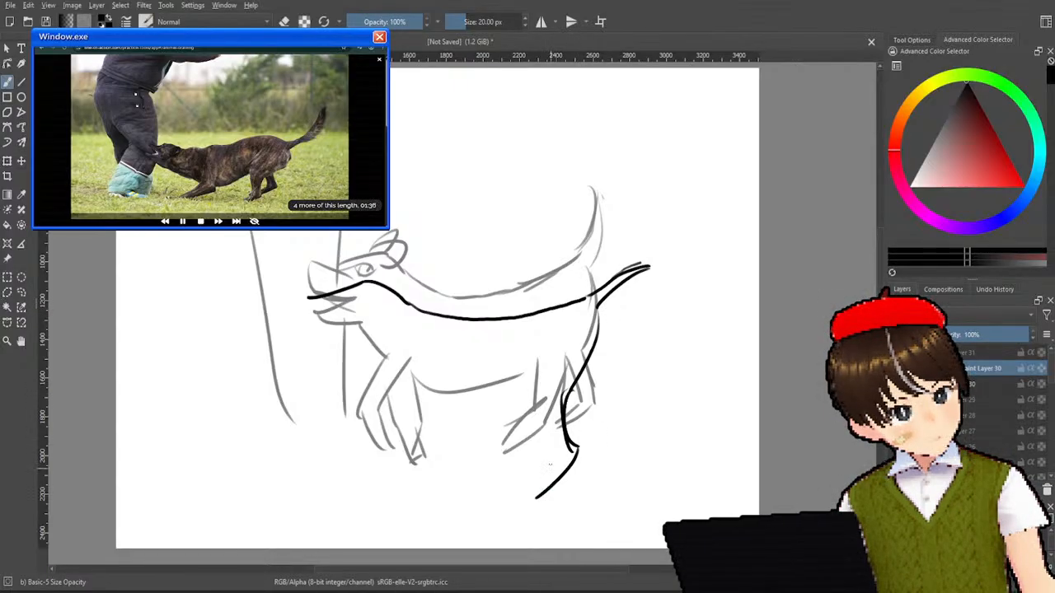
pyautogui.moveTo(534, 402)
pyautogui.mouseDown()
pyautogui.moveTo(545, 452)
pyautogui.moveTo(529, 491)
pyautogui.mouseUp()
pyautogui.moveTo(501, 391)
pyautogui.mouseDown()
pyautogui.moveTo(536, 447)
pyautogui.moveTo(511, 481)
pyautogui.mouseUp()
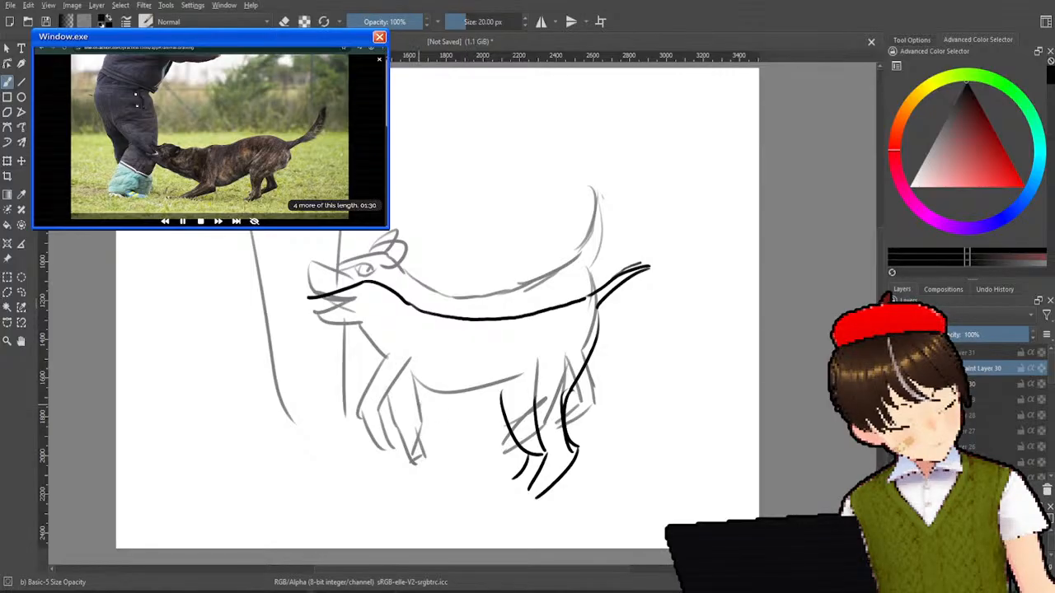
pyautogui.moveTo(393, 396); pyautogui.dragTo(511, 399)
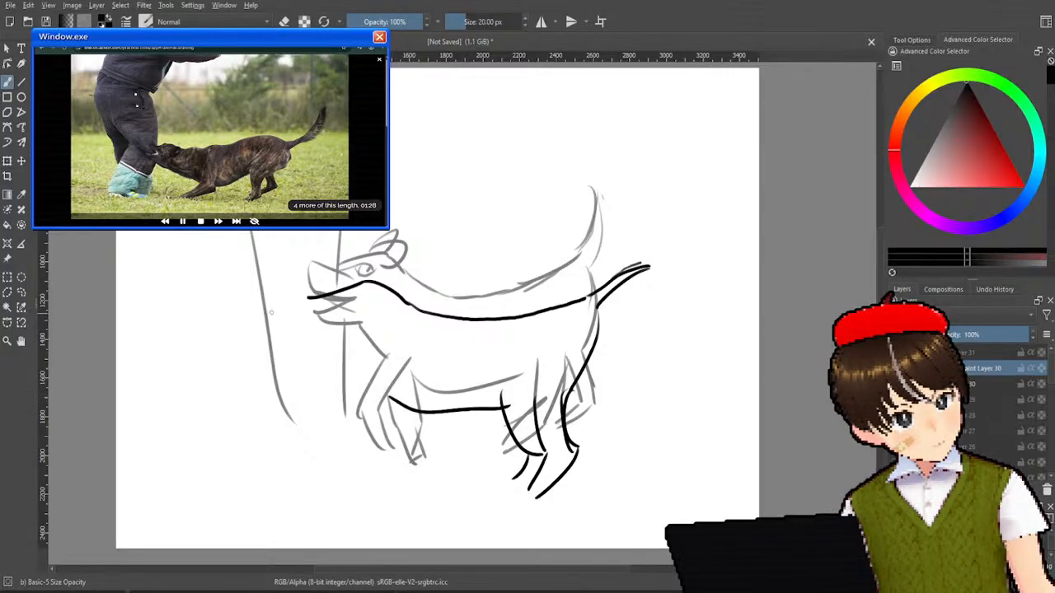
pyautogui.moveTo(326, 294)
pyautogui.mouseDown()
pyautogui.moveTo(278, 312)
pyautogui.moveTo(292, 324)
pyautogui.moveTo(262, 311)
pyautogui.moveTo(290, 326)
pyautogui.moveTo(266, 339)
pyautogui.moveTo(297, 363)
pyautogui.mouseUp()
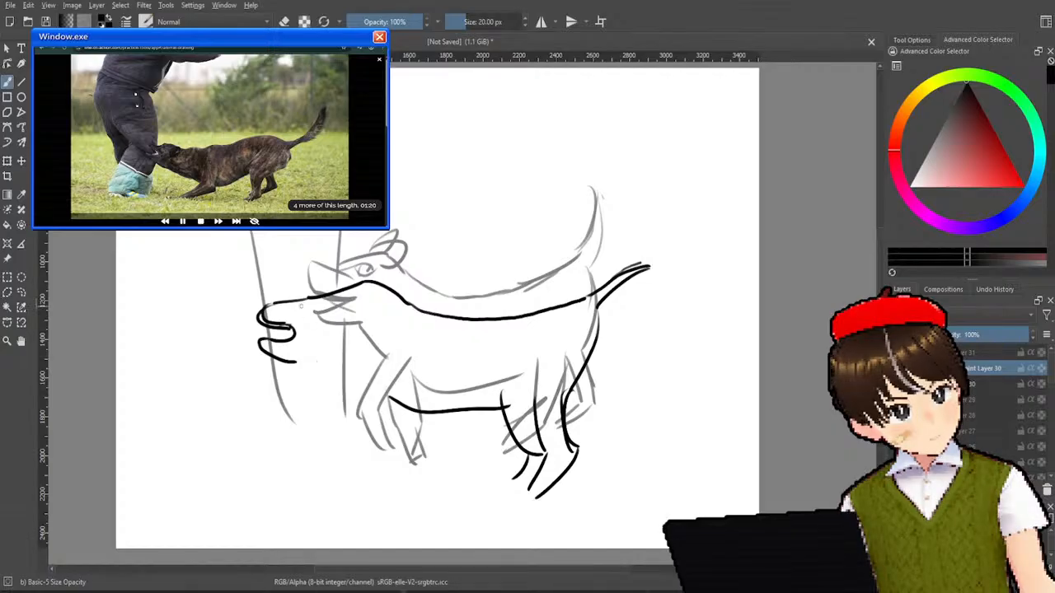
pyautogui.rightClick(339, 290)
pyautogui.click(290, 342)
pyautogui.moveTo(290, 318); pyautogui.dragTo(282, 334)
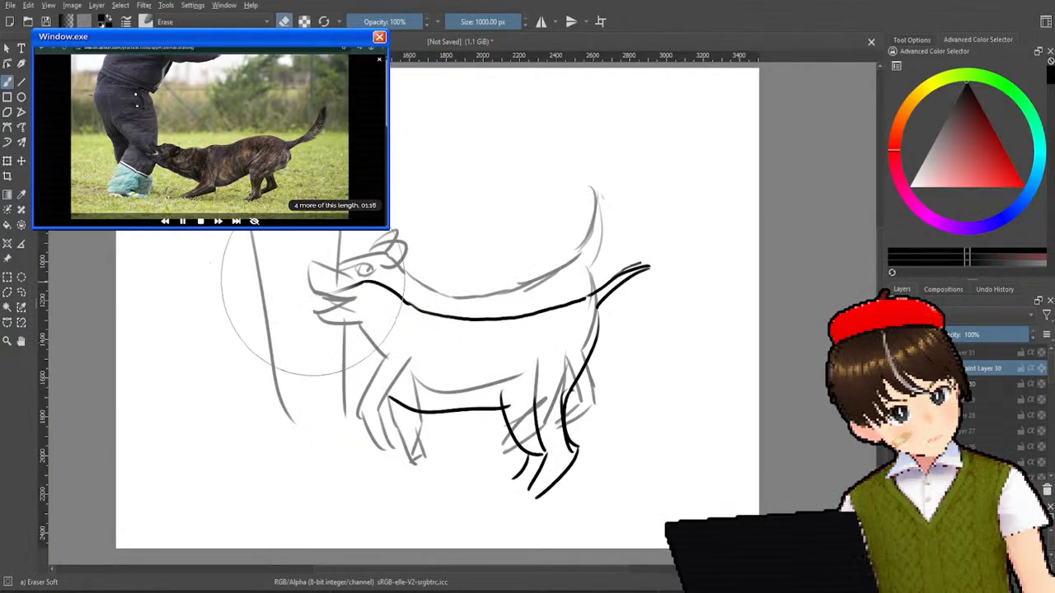
pyautogui.moveTo(489, 20); pyautogui.dragTo(467, 21)
# - Draw the dog's open muzzle, chest, front legs, eye and ear with the Basic-5 Size Opacity brush at 20 px
pyautogui.rightClick(410, 241)
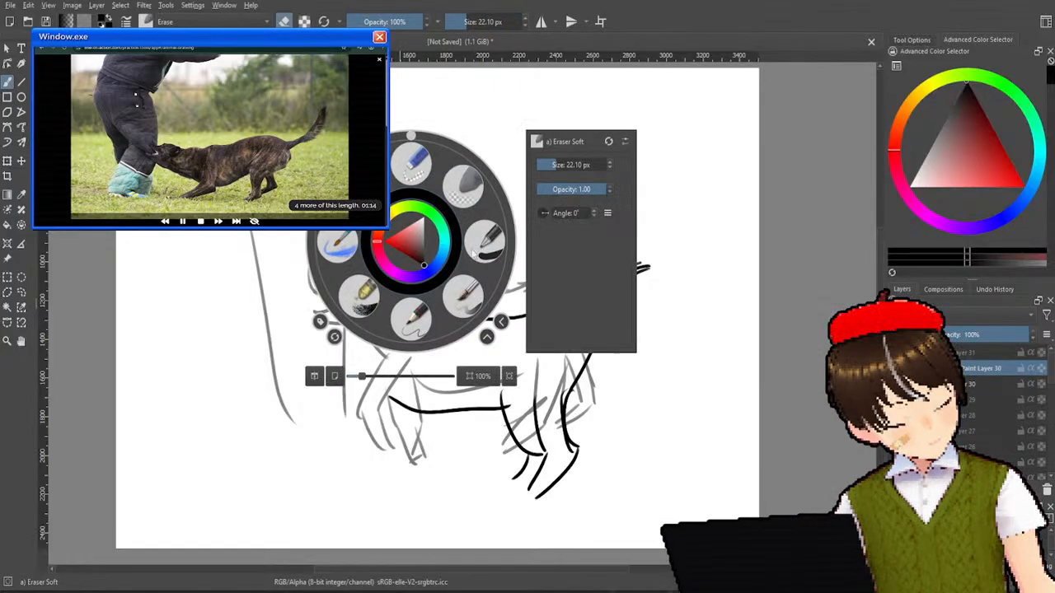
pyautogui.click(463, 297)
pyautogui.moveTo(372, 282)
pyautogui.mouseDown()
pyautogui.moveTo(299, 295)
pyautogui.moveTo(295, 307)
pyautogui.moveTo(336, 319)
pyautogui.moveTo(298, 328)
pyautogui.moveTo(354, 350)
pyautogui.moveTo(347, 331)
pyautogui.moveTo(393, 394)
pyautogui.moveTo(382, 421)
pyautogui.moveTo(338, 465)
pyautogui.moveTo(410, 425)
pyautogui.mouseUp()
pyautogui.moveTo(405, 359); pyautogui.dragTo(409, 433)
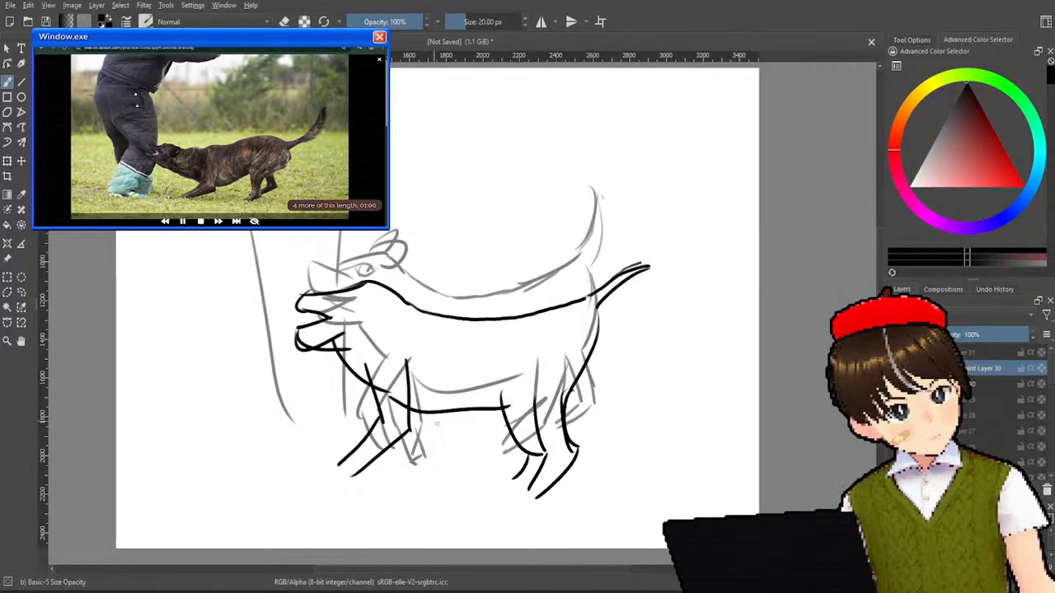
pyautogui.moveTo(370, 375)
pyautogui.mouseDown()
pyautogui.moveTo(350, 433)
pyautogui.moveTo(327, 458)
pyautogui.mouseUp()
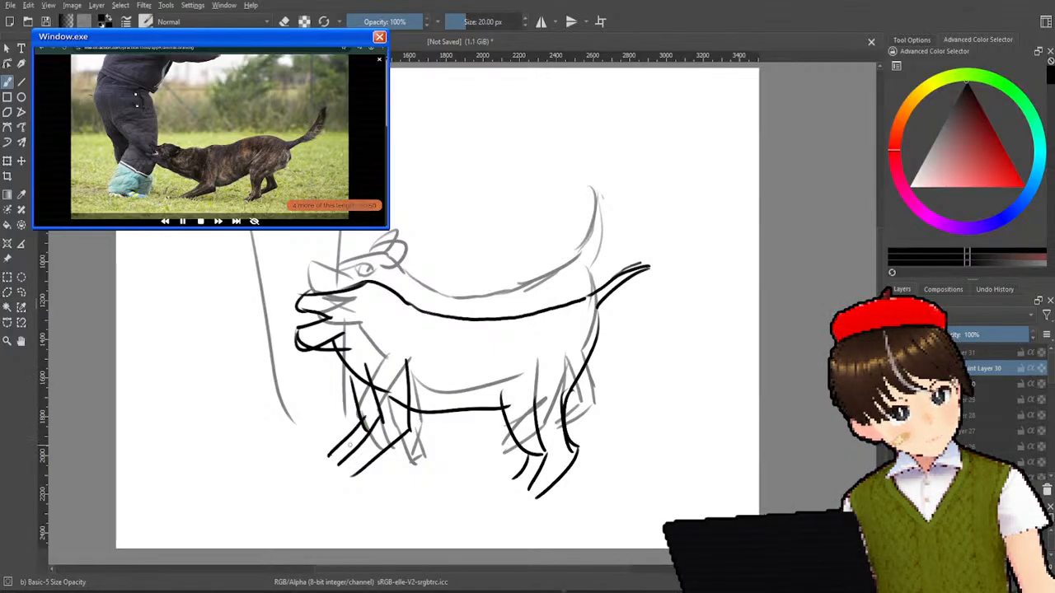
pyautogui.moveTo(352, 292)
pyautogui.mouseDown()
pyautogui.moveTo(342, 306)
pyautogui.moveTo(393, 304)
pyautogui.mouseUp()
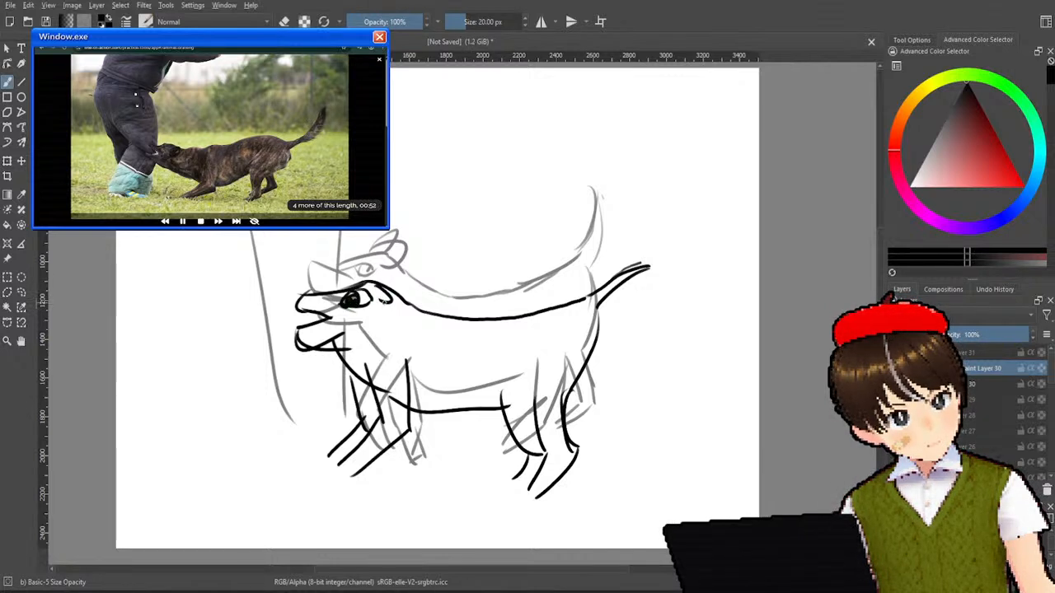
pyautogui.moveTo(335, 335); pyautogui.dragTo(427, 395)
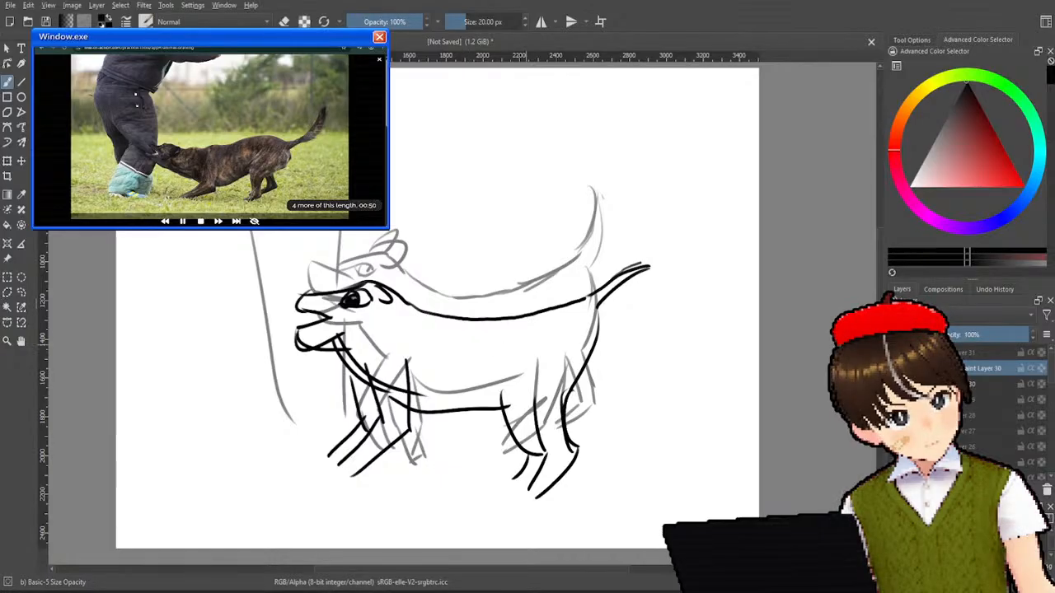
# - Hide the faded first sketch and add correction strokes to the redrawn dog's nose, elbow, belly, thigh, rump and raised tail
pyautogui.click(894, 384)
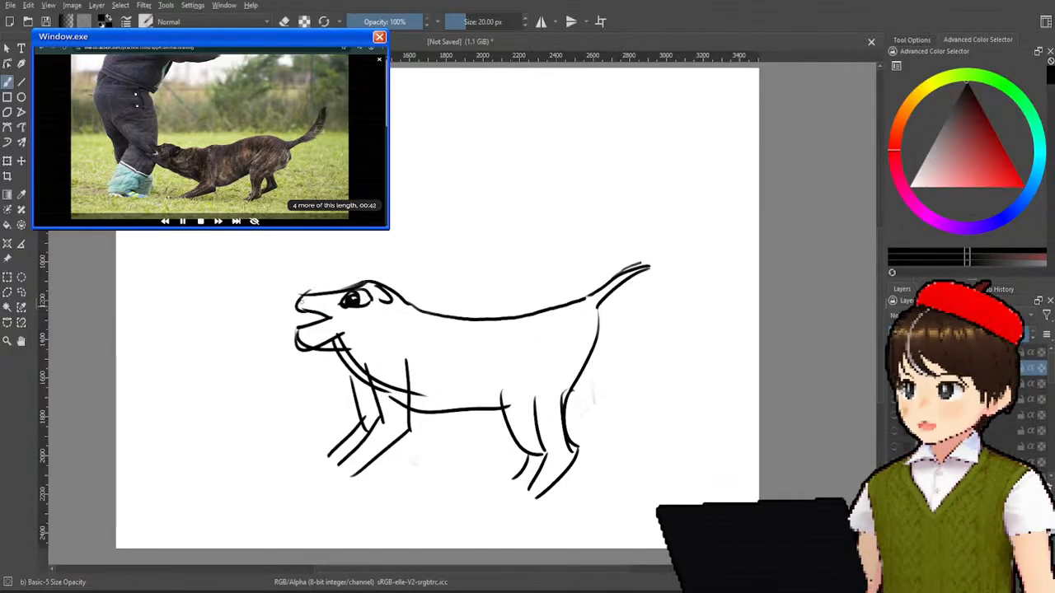
pyautogui.moveTo(299, 293); pyautogui.dragTo(310, 289)
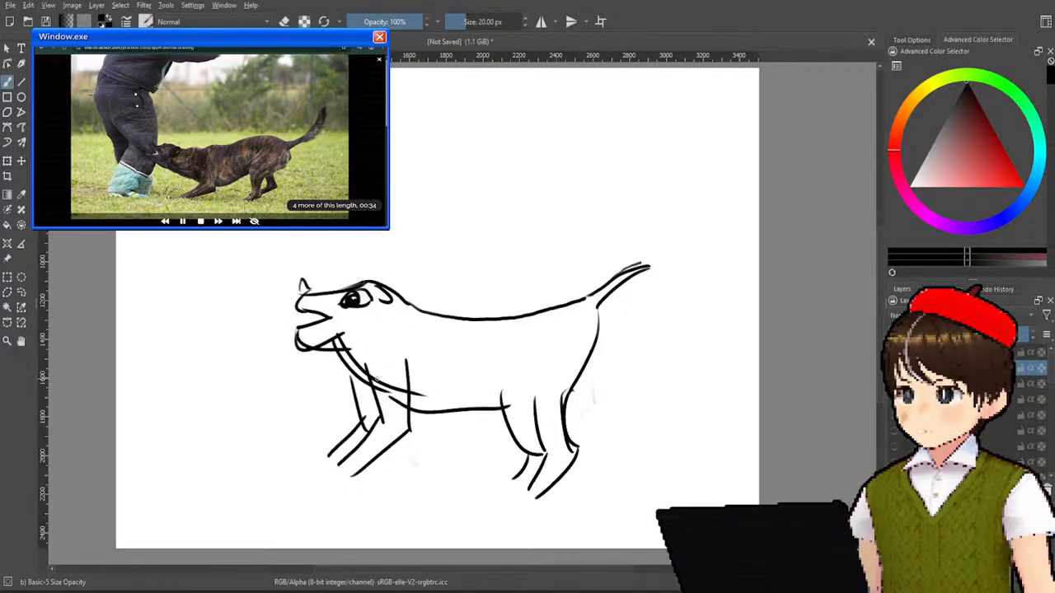
pyautogui.moveTo(443, 356); pyautogui.dragTo(417, 377)
pyautogui.moveTo(417, 378); pyautogui.dragTo(512, 378)
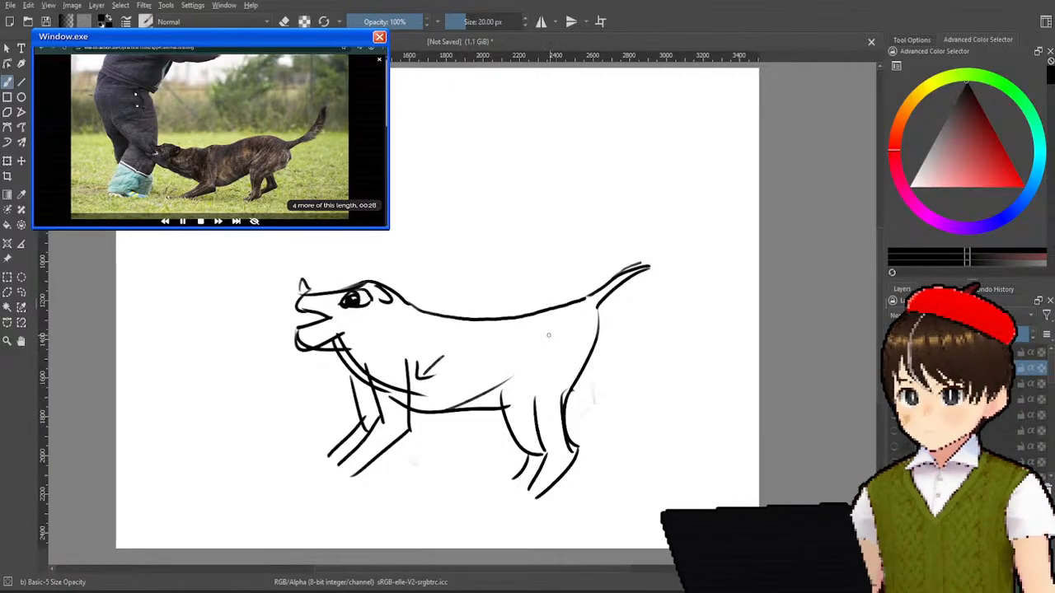
pyautogui.moveTo(565, 341)
pyautogui.mouseDown()
pyautogui.moveTo(514, 432)
pyautogui.moveTo(540, 440)
pyautogui.moveTo(518, 491)
pyautogui.mouseUp()
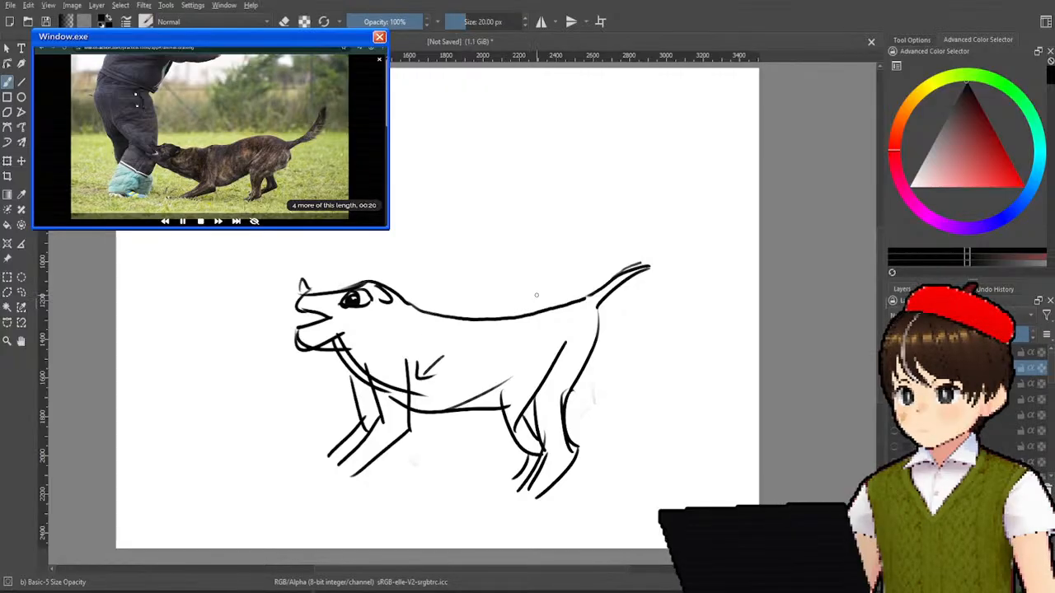
pyautogui.moveTo(599, 315); pyautogui.dragTo(566, 376)
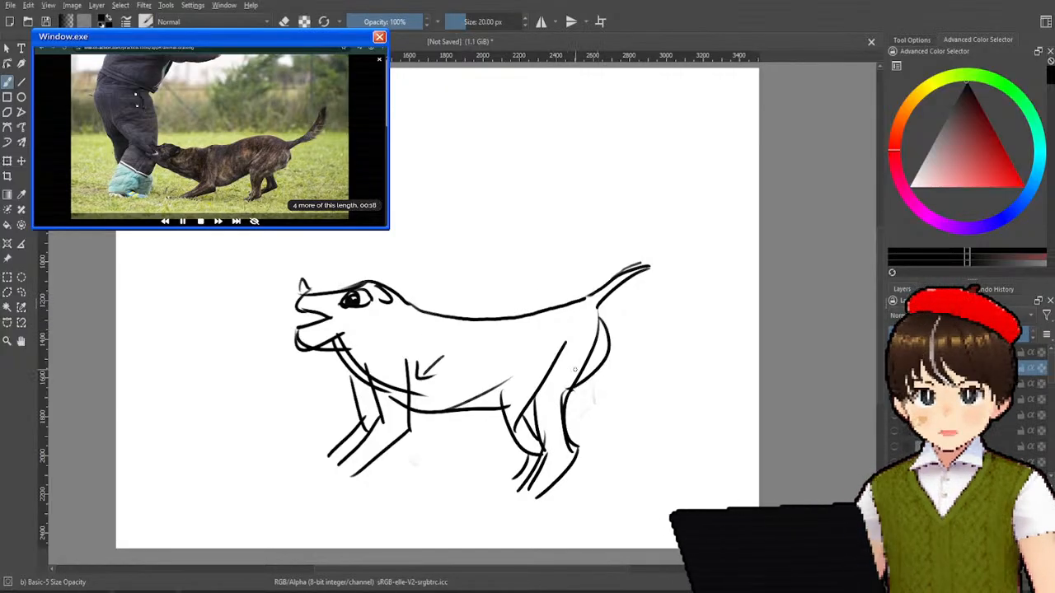
pyautogui.moveTo(595, 311)
pyautogui.mouseDown()
pyautogui.moveTo(620, 304)
pyautogui.moveTo(681, 224)
pyautogui.moveTo(669, 220)
pyautogui.mouseUp()
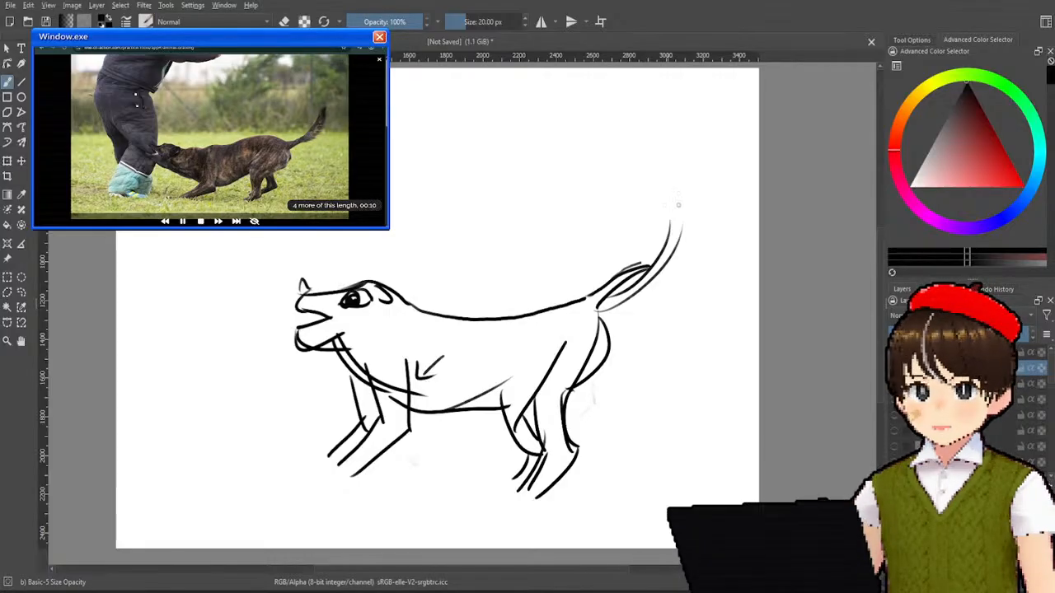
# - Hide the redrawn dog's layer and select the empty topmost paint layer
pyautogui.click(895, 368)
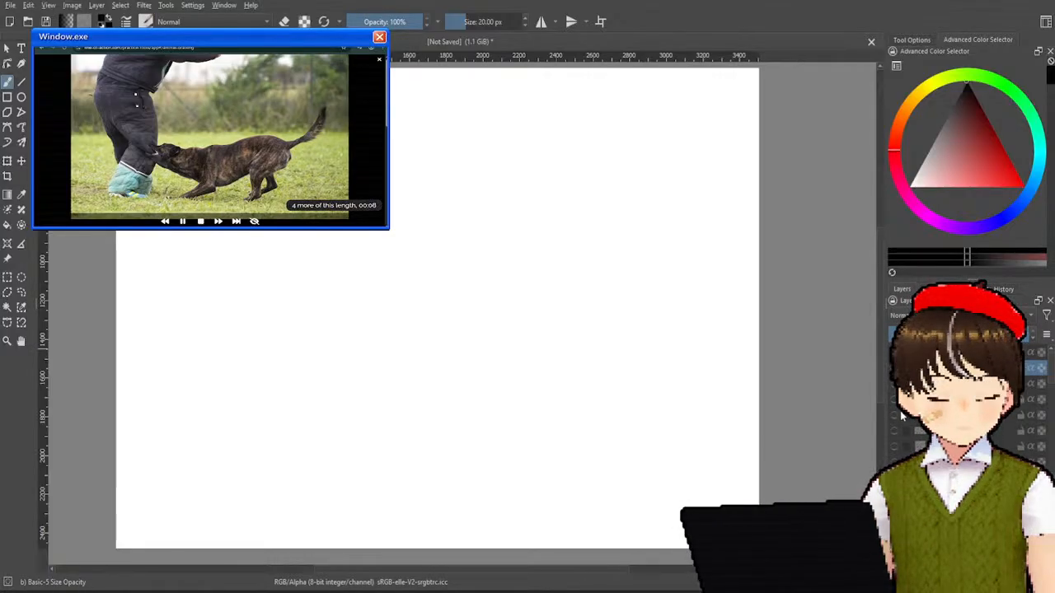
pyautogui.click(960, 353)
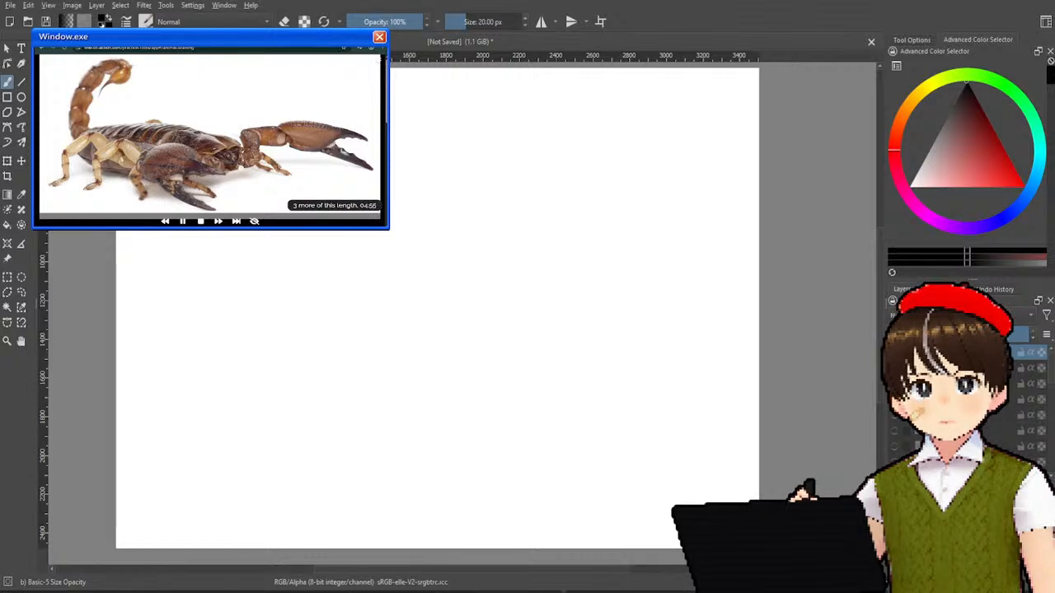
# - Handwrite a workflow note reading "30s → Draw → R" along the canvas's upper edge
pyautogui.moveTo(390, 79)
pyautogui.mouseDown()
pyautogui.moveTo(403, 107)
pyautogui.moveTo(437, 93)
pyautogui.mouseUp()
pyautogui.moveTo(440, 86); pyautogui.dragTo(441, 100)
pyautogui.moveTo(464, 86)
pyautogui.mouseDown()
pyautogui.moveTo(474, 86)
pyautogui.moveTo(468, 99)
pyautogui.moveTo(493, 83)
pyautogui.mouseUp()
pyautogui.moveTo(528, 86)
pyautogui.mouseDown()
pyautogui.moveTo(511, 101)
pyautogui.moveTo(569, 92)
pyautogui.mouseUp()
pyautogui.moveTo(557, 84)
pyautogui.mouseDown()
pyautogui.moveTo(560, 100)
pyautogui.moveTo(588, 103)
pyautogui.mouseUp()
pyautogui.moveTo(585, 79)
pyautogui.mouseDown()
pyautogui.moveTo(604, 90)
pyautogui.moveTo(588, 104)
pyautogui.mouseUp()
pyautogui.moveTo(610, 89)
pyautogui.mouseDown()
pyautogui.moveTo(617, 100)
pyautogui.moveTo(652, 83)
pyautogui.moveTo(673, 102)
pyautogui.moveTo(698, 86)
pyautogui.mouseUp()
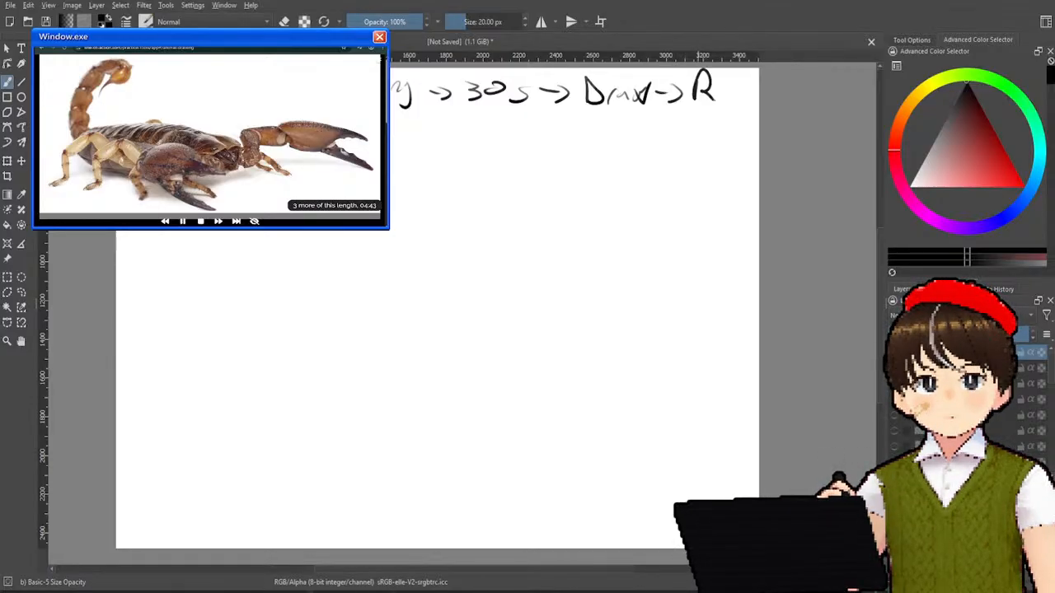
# - Erase the handwritten workflow note with the Eraser Soft brush at 1000 px
pyautogui.rightClick(747, 115)
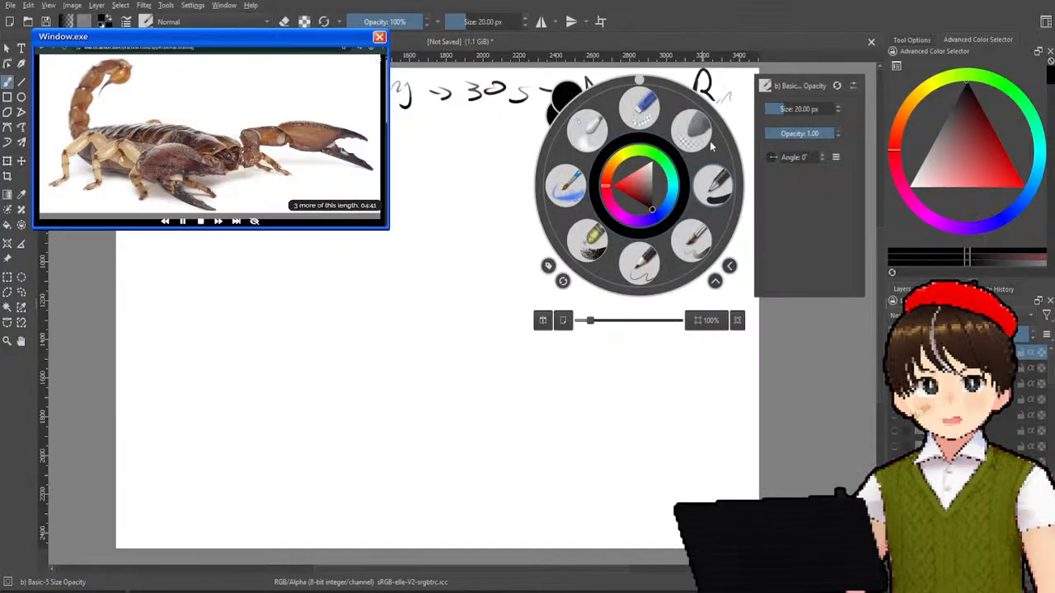
pyautogui.click(711, 143)
pyautogui.moveTo(512, 17); pyautogui.dragTo(596, 21)
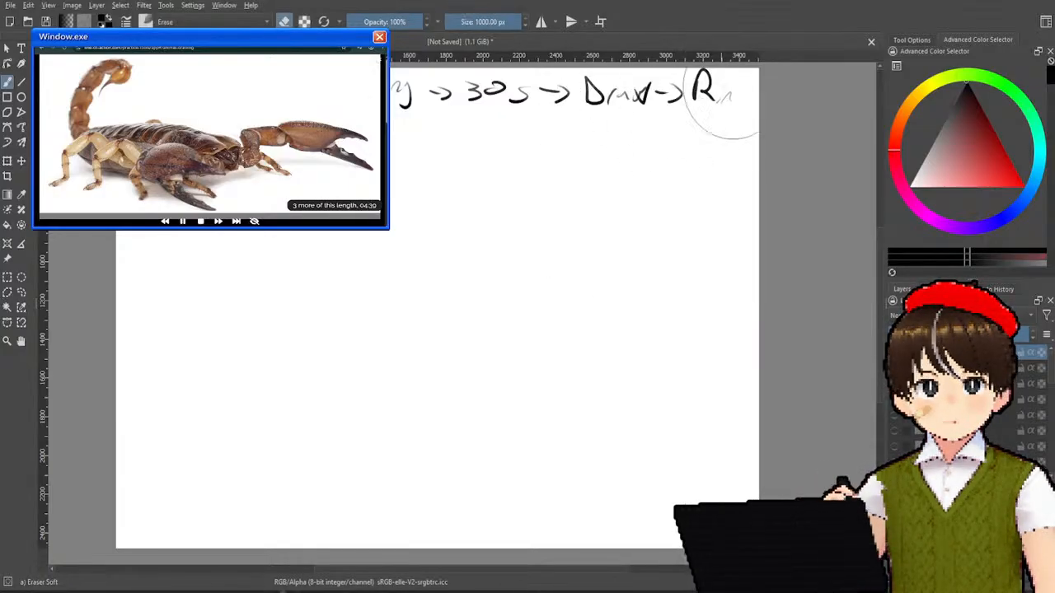
pyautogui.moveTo(724, 95); pyautogui.dragTo(548, 89)
pyautogui.moveTo(414, 98); pyautogui.dragTo(264, 95)
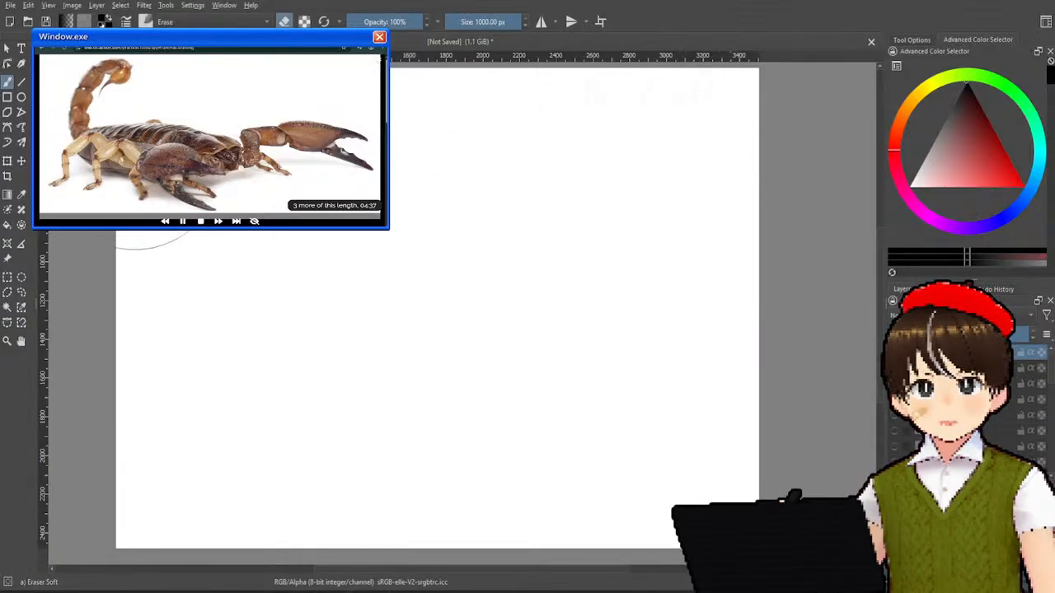
# - Handwrite "Draw", "Reference" and "Fix" with linking arrows using the Basic-5 Size Opacity brush, and clear the layer
pyautogui.rightClick(188, 190)
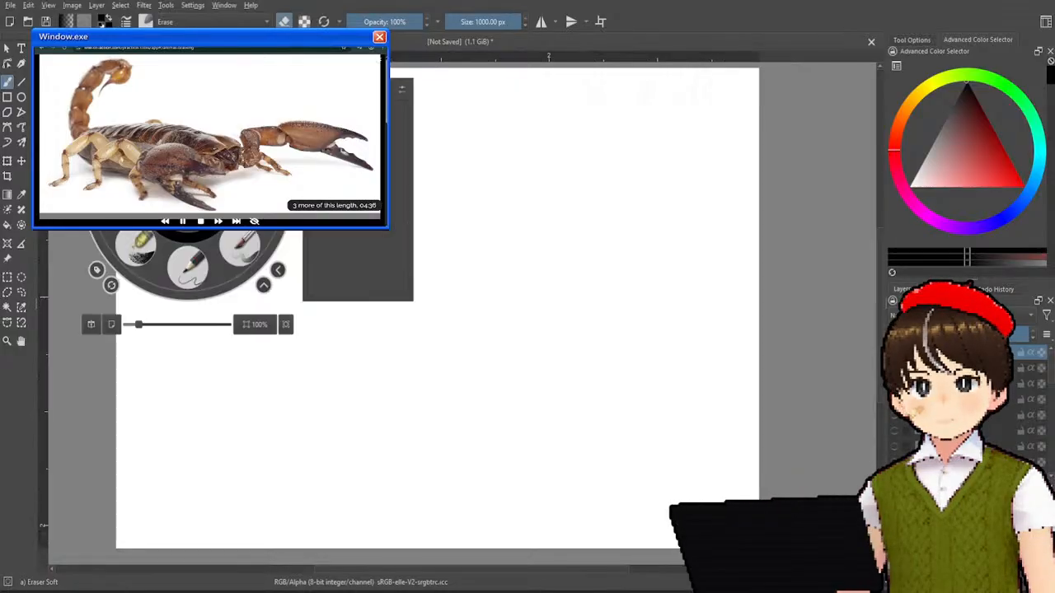
pyautogui.click(188, 262)
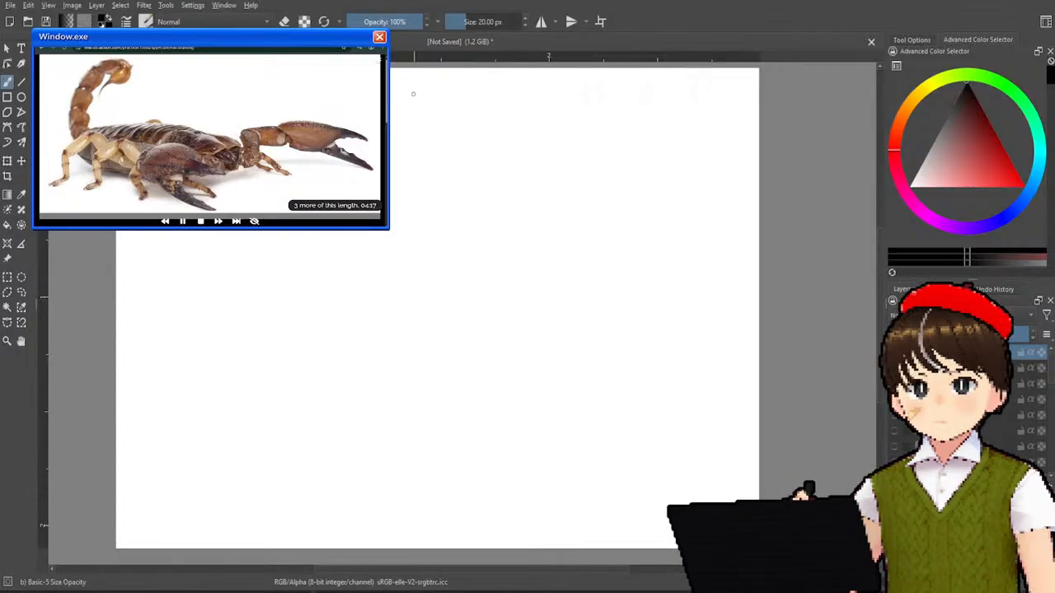
pyautogui.moveTo(417, 77)
pyautogui.mouseDown()
pyautogui.moveTo(418, 99)
pyautogui.moveTo(439, 87)
pyautogui.moveTo(523, 96)
pyautogui.moveTo(521, 80)
pyautogui.moveTo(524, 104)
pyautogui.moveTo(539, 100)
pyautogui.mouseUp()
pyautogui.moveTo(539, 78); pyautogui.dragTo(552, 98)
pyautogui.moveTo(553, 93); pyautogui.dragTo(567, 98)
pyautogui.moveTo(565, 89); pyautogui.dragTo(590, 98)
pyautogui.moveTo(592, 97)
pyautogui.mouseDown()
pyautogui.moveTo(618, 85)
pyautogui.moveTo(650, 98)
pyautogui.mouseUp()
pyautogui.moveTo(650, 92)
pyautogui.mouseDown()
pyautogui.moveTo(684, 97)
pyautogui.moveTo(667, 114)
pyautogui.mouseUp()
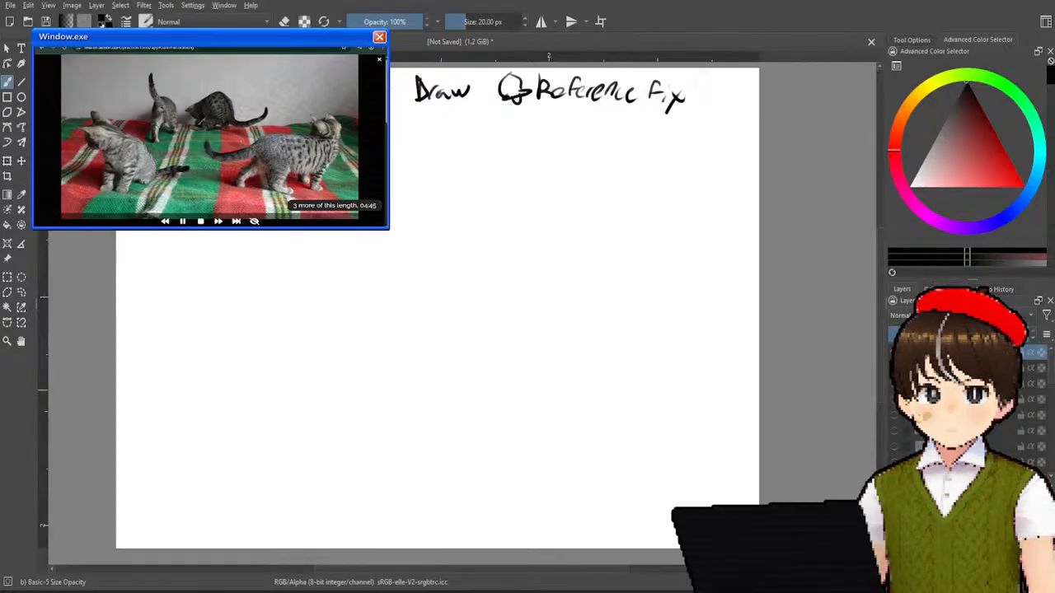
pyautogui.press('Delete')
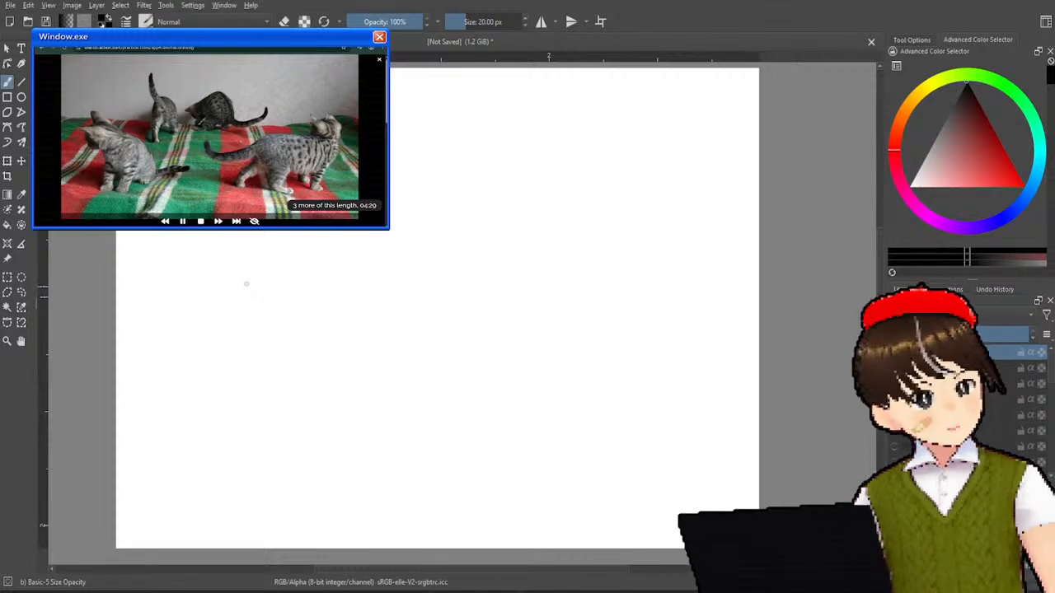
# - Sketch the sitting cat on the canvas below the reference photo, with eared head, body, front legs, haunch and raised tail
pyautogui.moveTo(248, 268); pyautogui.dragTo(251, 316)
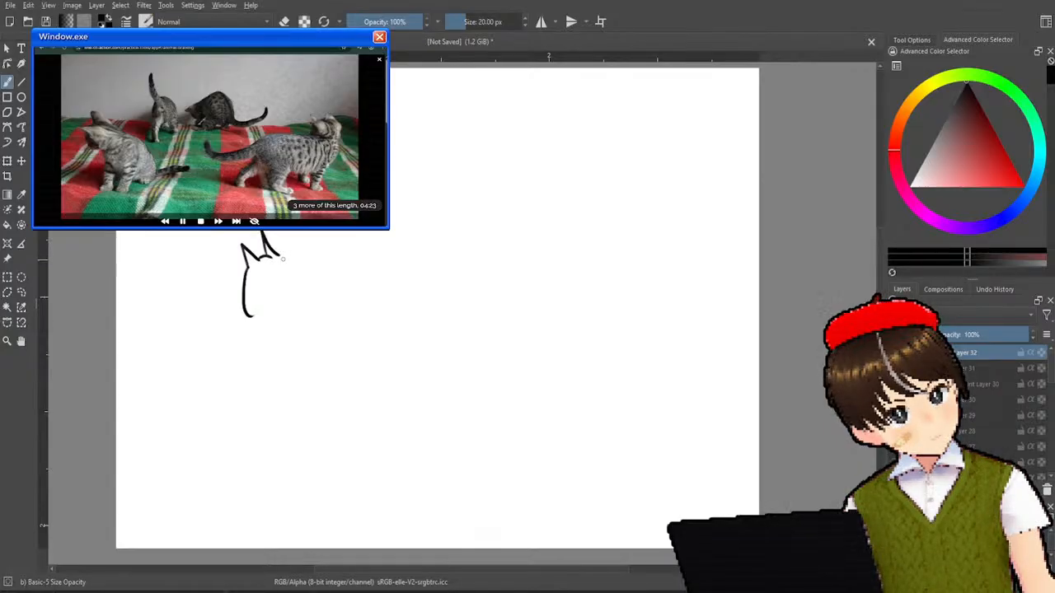
pyautogui.moveTo(280, 256); pyautogui.dragTo(310, 357)
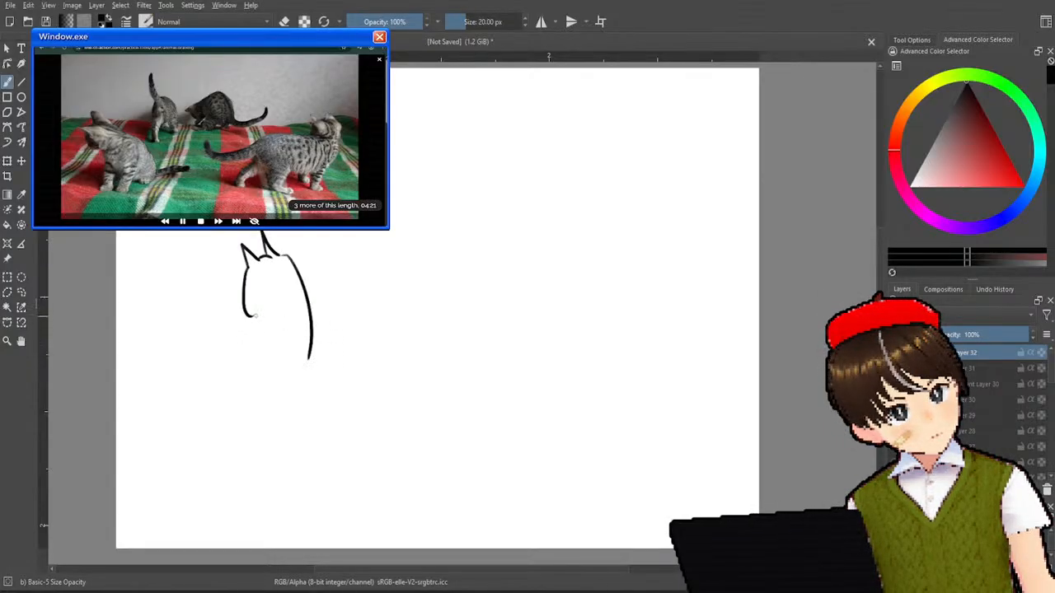
pyautogui.moveTo(269, 297)
pyautogui.mouseDown()
pyautogui.moveTo(260, 315)
pyautogui.moveTo(286, 378)
pyautogui.mouseUp()
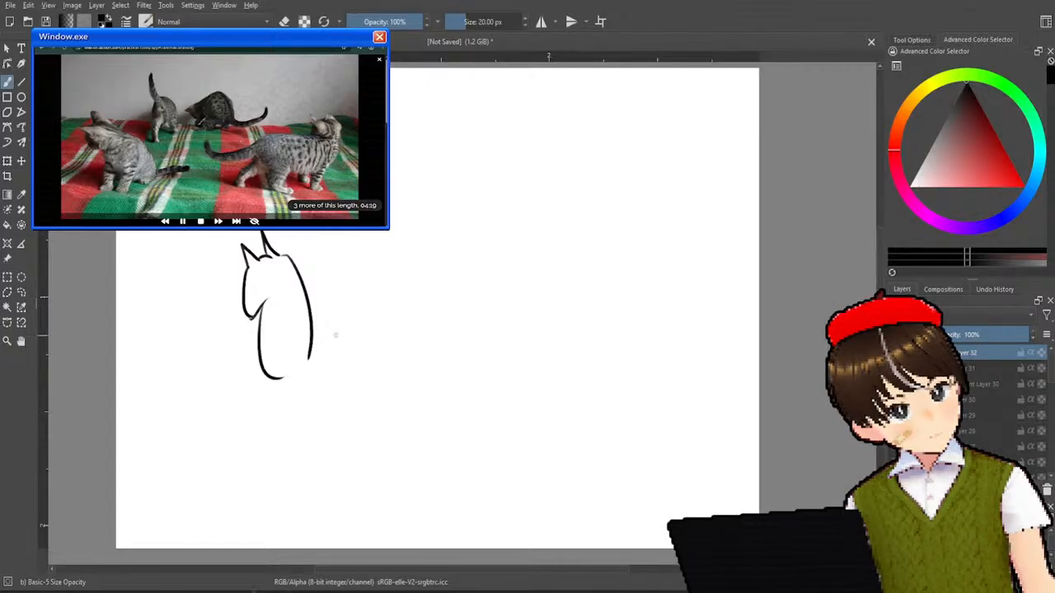
pyautogui.moveTo(267, 358)
pyautogui.mouseDown()
pyautogui.moveTo(257, 389)
pyautogui.moveTo(265, 398)
pyautogui.moveTo(274, 384)
pyautogui.moveTo(288, 402)
pyautogui.mouseUp()
pyautogui.moveTo(295, 364); pyautogui.dragTo(305, 407)
pyautogui.moveTo(323, 309); pyautogui.dragTo(310, 363)
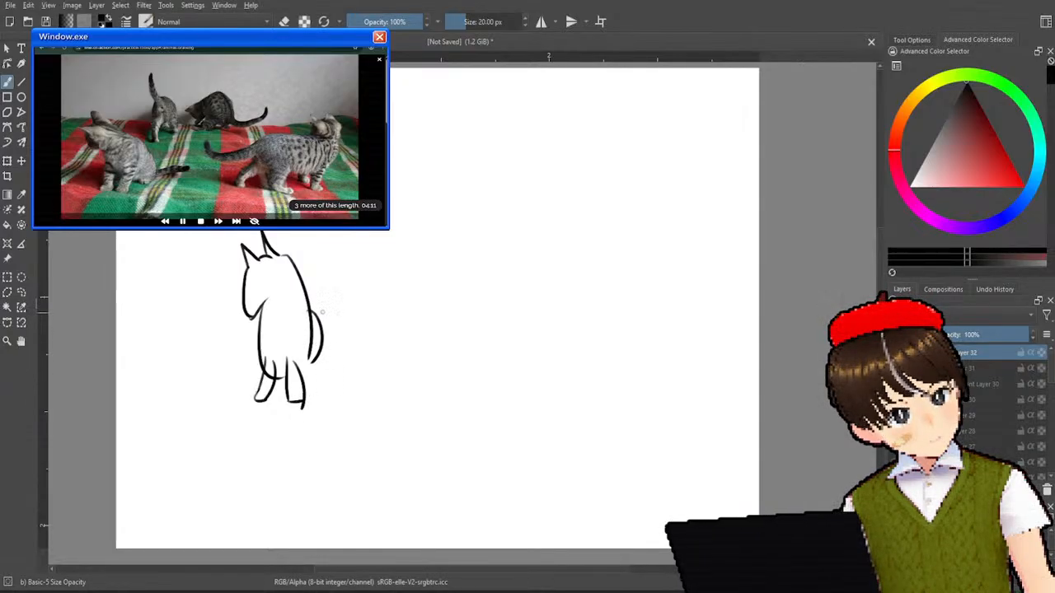
pyautogui.moveTo(335, 299)
pyautogui.mouseDown()
pyautogui.moveTo(319, 267)
pyautogui.moveTo(321, 322)
pyautogui.mouseUp()
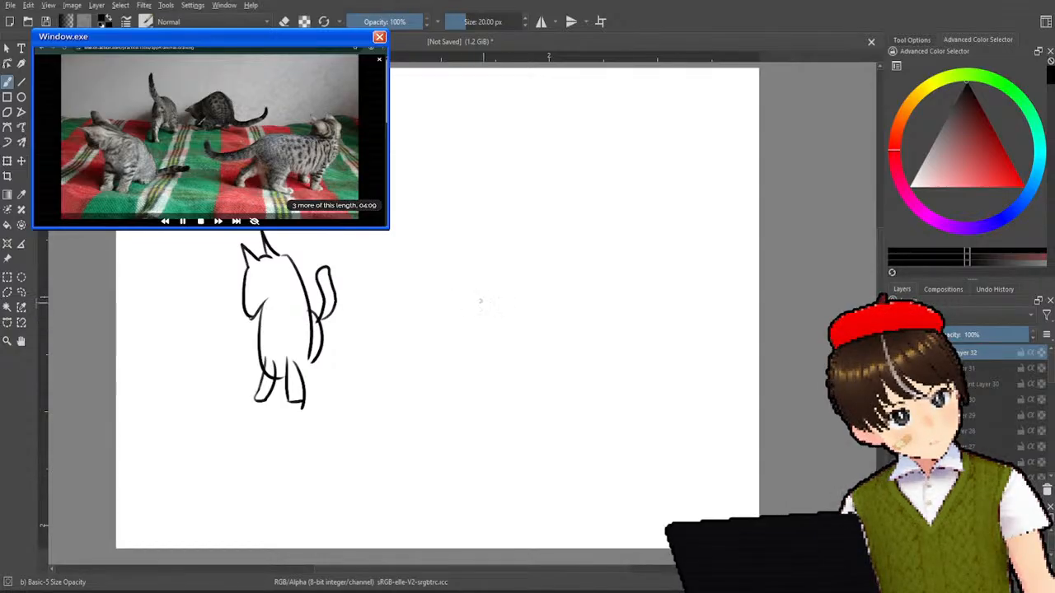
# - Sketch a second small cat's head and body right of the sitting cat, and erase it with Eraser Soft at 1000 px
pyautogui.moveTo(494, 254)
pyautogui.mouseDown()
pyautogui.moveTo(510, 292)
pyautogui.moveTo(488, 242)
pyautogui.moveTo(528, 260)
pyautogui.moveTo(519, 299)
pyautogui.moveTo(529, 333)
pyautogui.mouseUp()
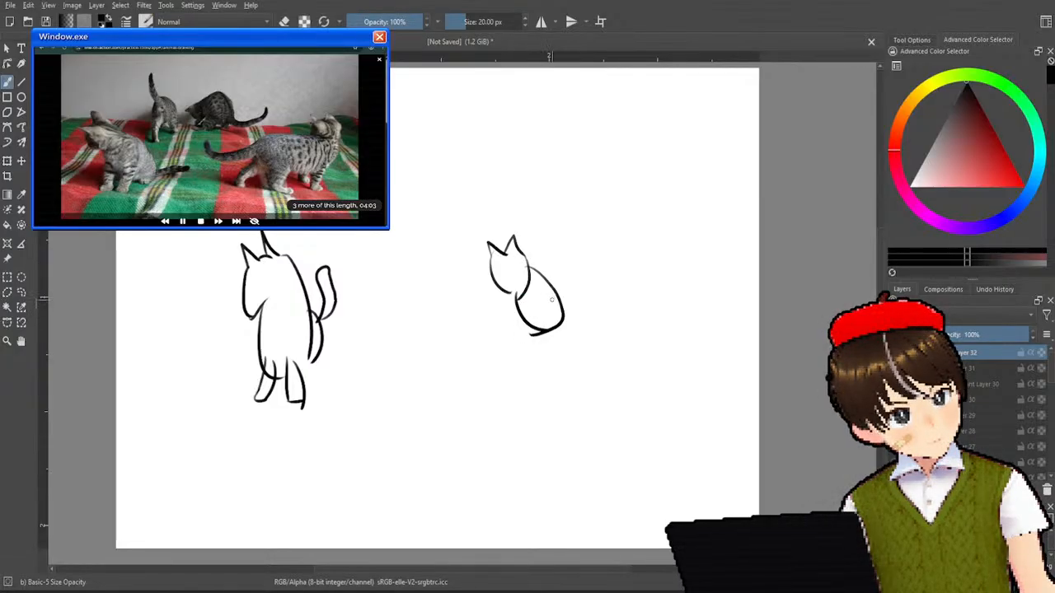
pyautogui.rightClick(471, 274)
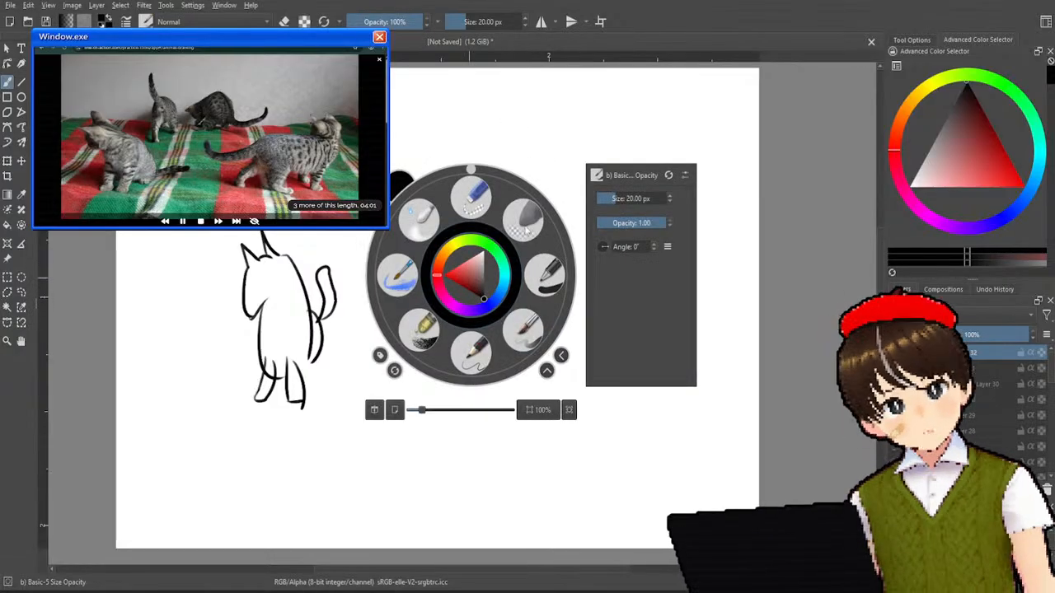
pyautogui.click(523, 219)
pyautogui.moveTo(539, 275); pyautogui.dragTo(503, 287)
# - Outline part of a cat's head with Basic-5 Size Opacity, try leg strokes beside the reference photo, and erase those legs with Eraser Soft
pyautogui.rightClick(522, 252)
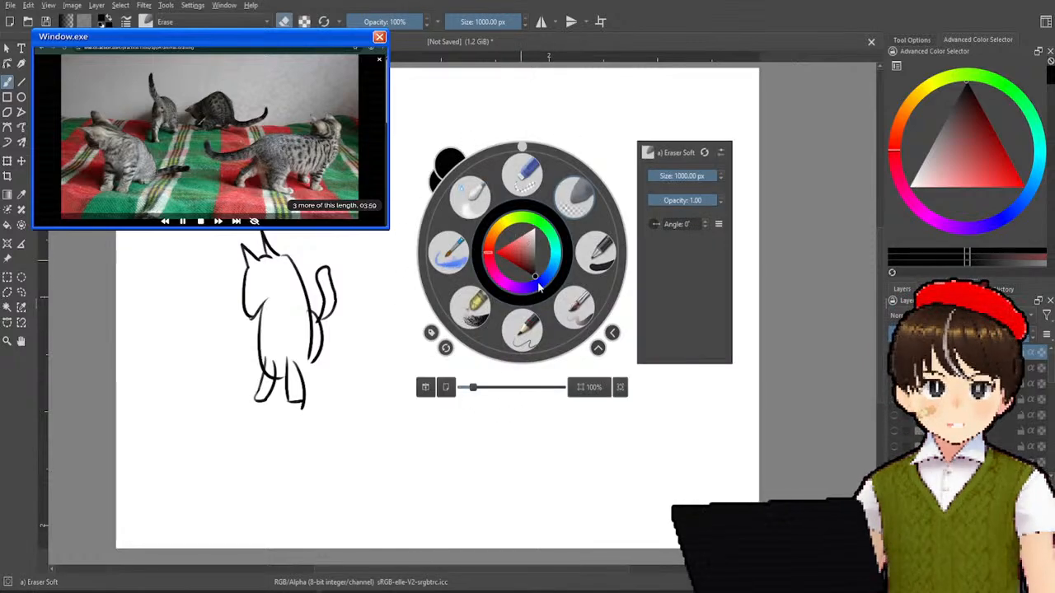
pyautogui.click(573, 306)
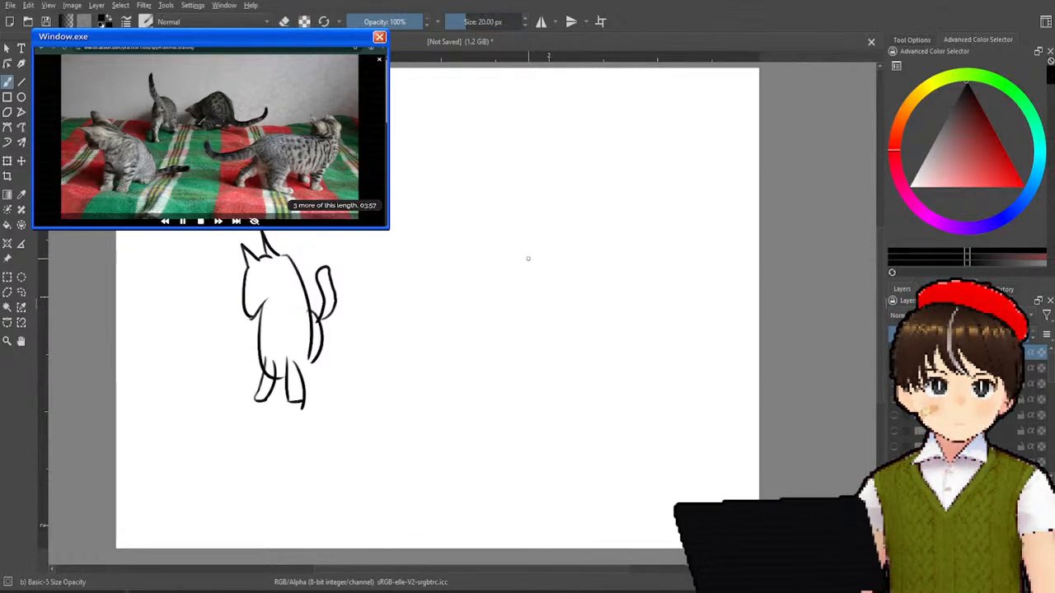
pyautogui.moveTo(541, 239)
pyautogui.mouseDown()
pyautogui.moveTo(530, 273)
pyautogui.moveTo(551, 297)
pyautogui.moveTo(573, 284)
pyautogui.moveTo(594, 309)
pyautogui.mouseUp()
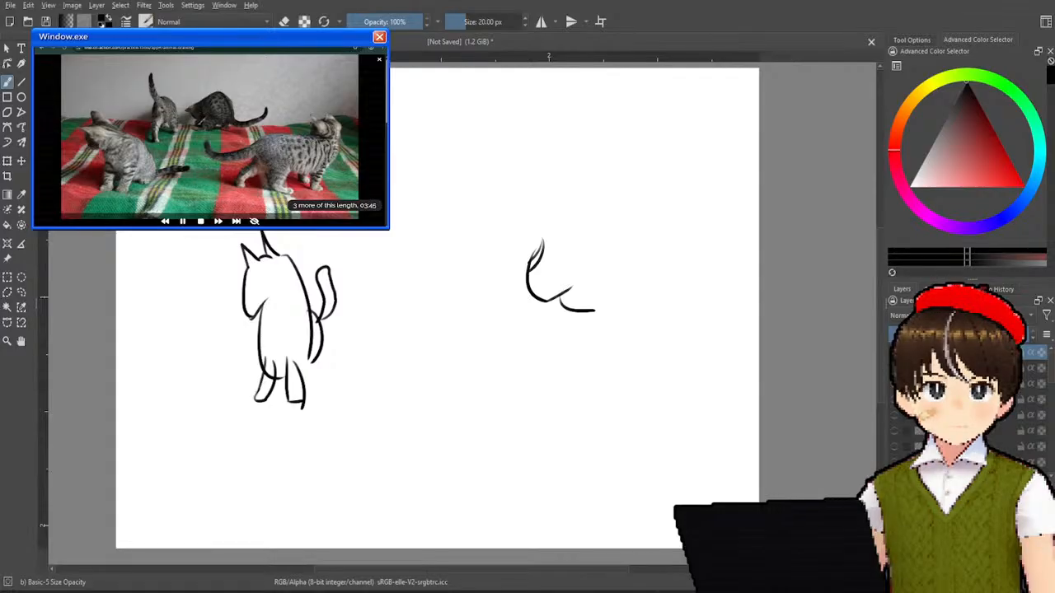
pyautogui.moveTo(393, 175); pyautogui.dragTo(409, 203)
pyautogui.moveTo(389, 136); pyautogui.dragTo(406, 175)
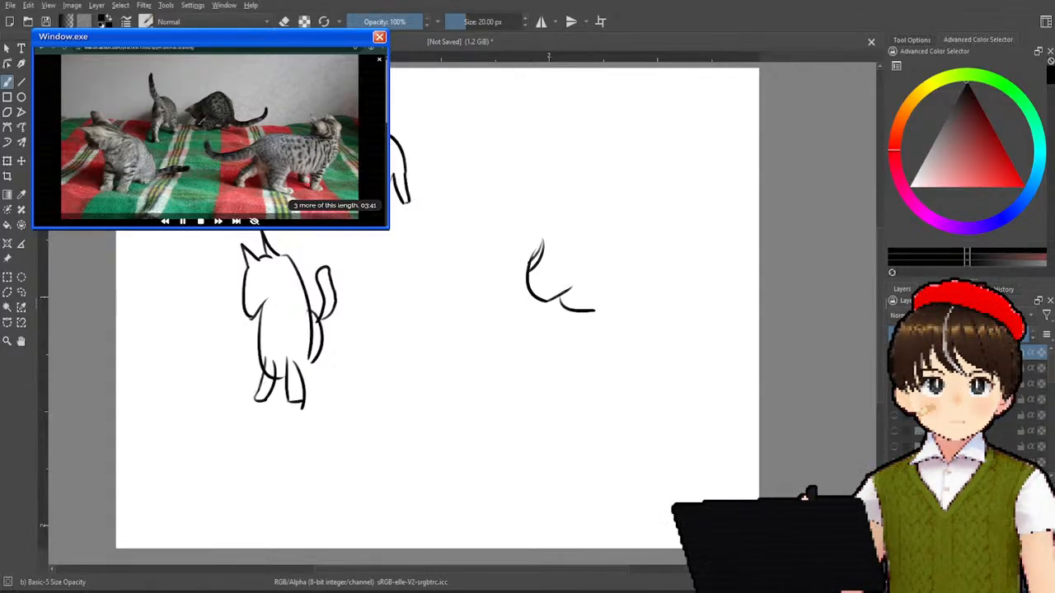
pyautogui.rightClick(401, 120)
pyautogui.click(453, 130)
pyautogui.moveTo(354, 158); pyautogui.dragTo(397, 174)
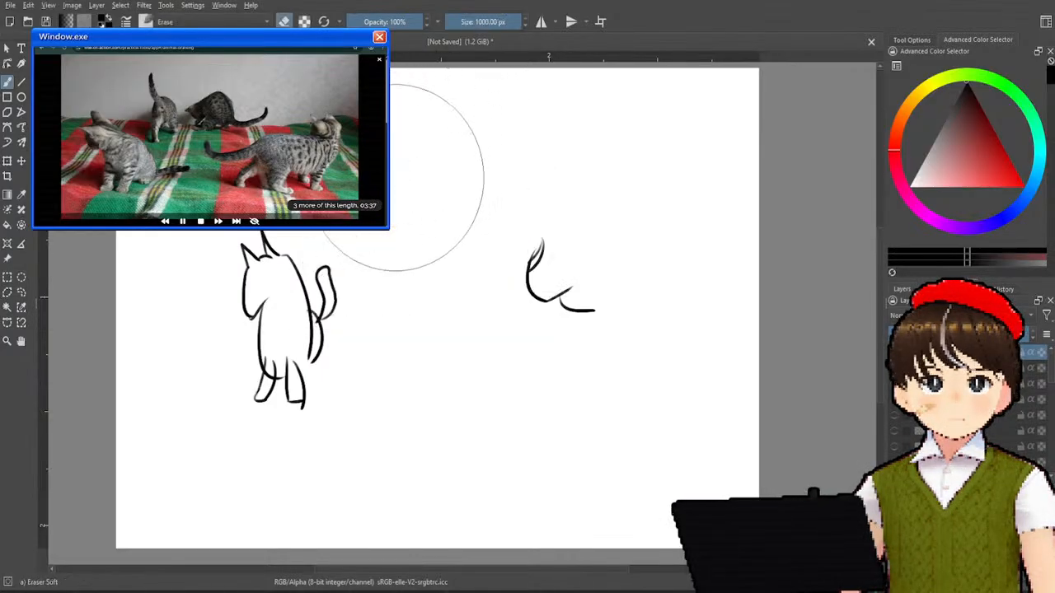
# - Set Eraser Soft to 88.75 px, and redraw the rear cat's legs and tail beside the reference photo with Basic-5 Size Opacity
pyautogui.click(471, 23)
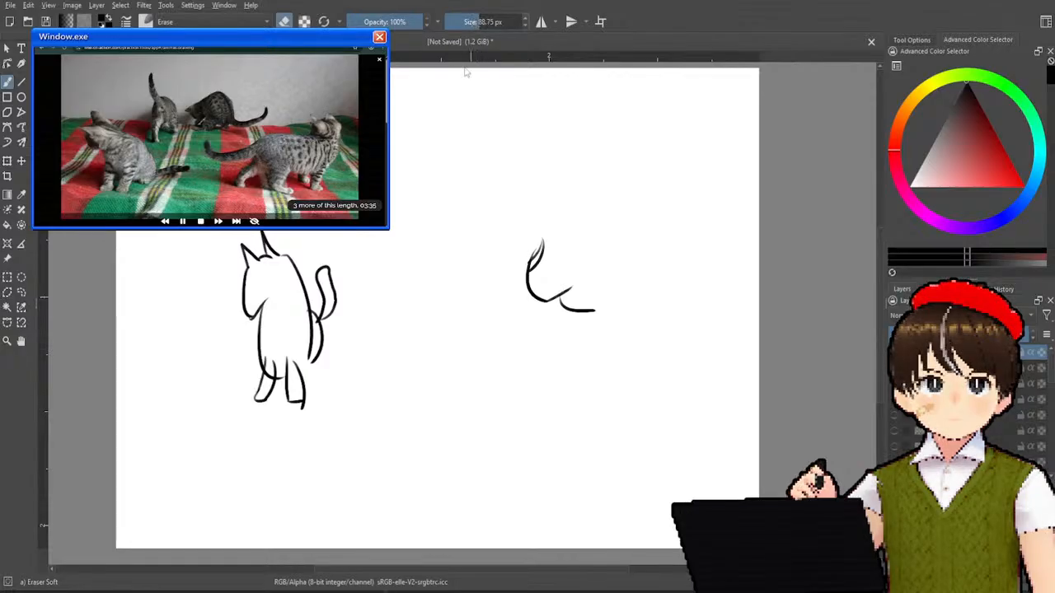
pyautogui.rightClick(427, 186)
pyautogui.click(464, 224)
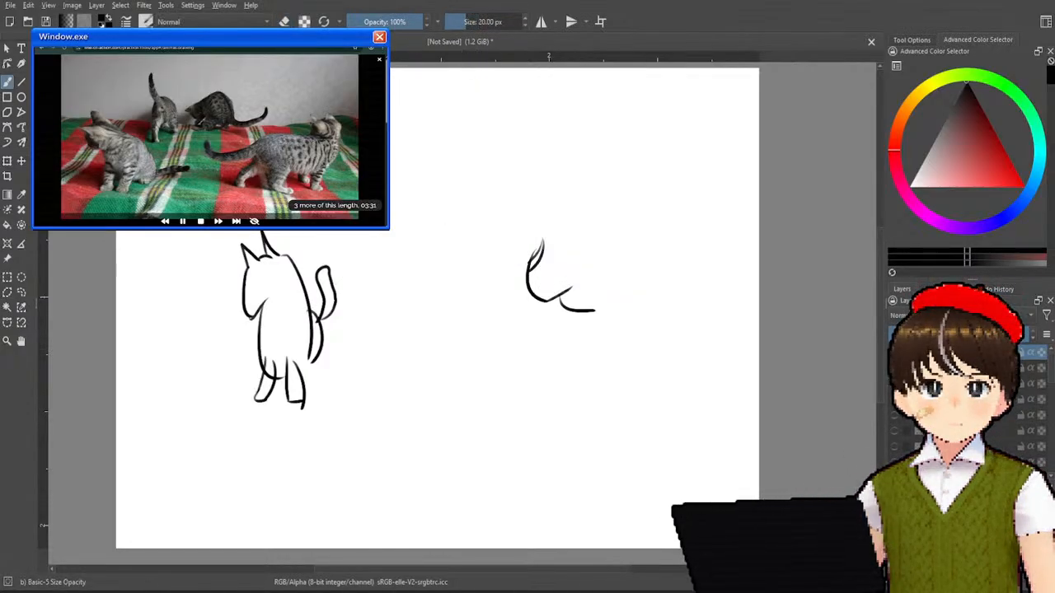
pyautogui.moveTo(390, 161)
pyautogui.mouseDown()
pyautogui.moveTo(396, 207)
pyautogui.moveTo(408, 202)
pyautogui.mouseUp()
pyautogui.moveTo(402, 156); pyautogui.dragTo(406, 197)
pyautogui.moveTo(391, 142)
pyautogui.mouseDown()
pyautogui.moveTo(402, 131)
pyautogui.moveTo(438, 153)
pyautogui.moveTo(413, 150)
pyautogui.moveTo(435, 153)
pyautogui.mouseUp()
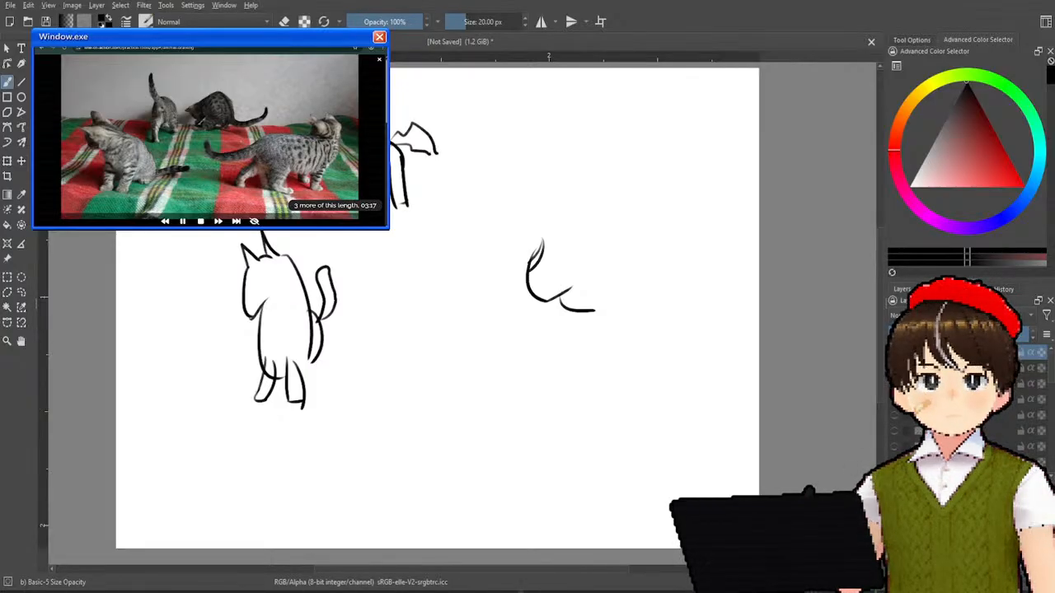
# - Try an outline for another cat along the canvas's upper middle, and erase it with Eraser Soft at 88.75 px
pyautogui.moveTo(469, 149); pyautogui.dragTo(518, 154)
pyautogui.rightClick(549, 106)
pyautogui.click(552, 107)
pyautogui.rightClick(574, 121)
pyautogui.click(592, 131)
pyautogui.moveTo(513, 146)
pyautogui.mouseDown()
pyautogui.moveTo(508, 134)
pyautogui.moveTo(481, 138)
pyautogui.mouseUp()
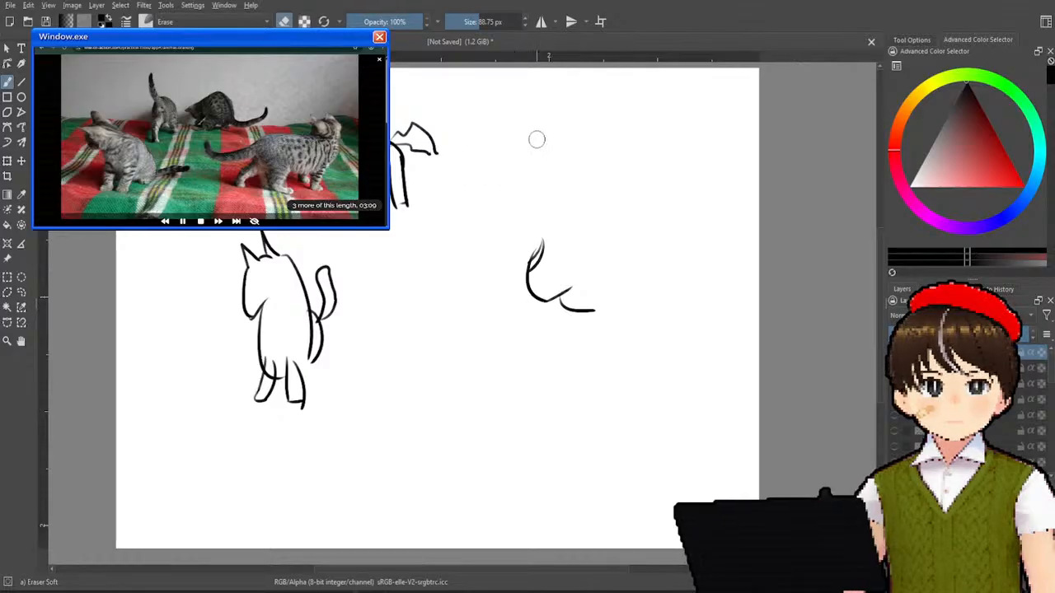
# - Sketch a small cat with eared head, slanting body and four legs along the upper middle using Basic-5 Size Opacity
pyautogui.rightClick(536, 141)
pyautogui.click(601, 240)
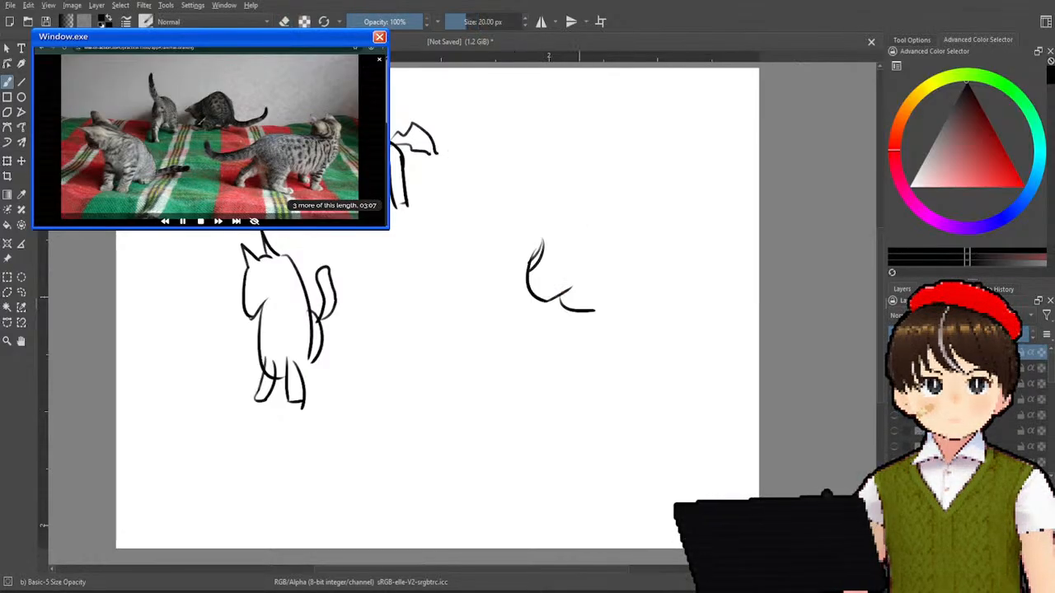
pyautogui.moveTo(520, 113)
pyautogui.mouseDown()
pyautogui.moveTo(534, 169)
pyautogui.moveTo(520, 86)
pyautogui.moveTo(548, 122)
pyautogui.moveTo(478, 184)
pyautogui.mouseUp()
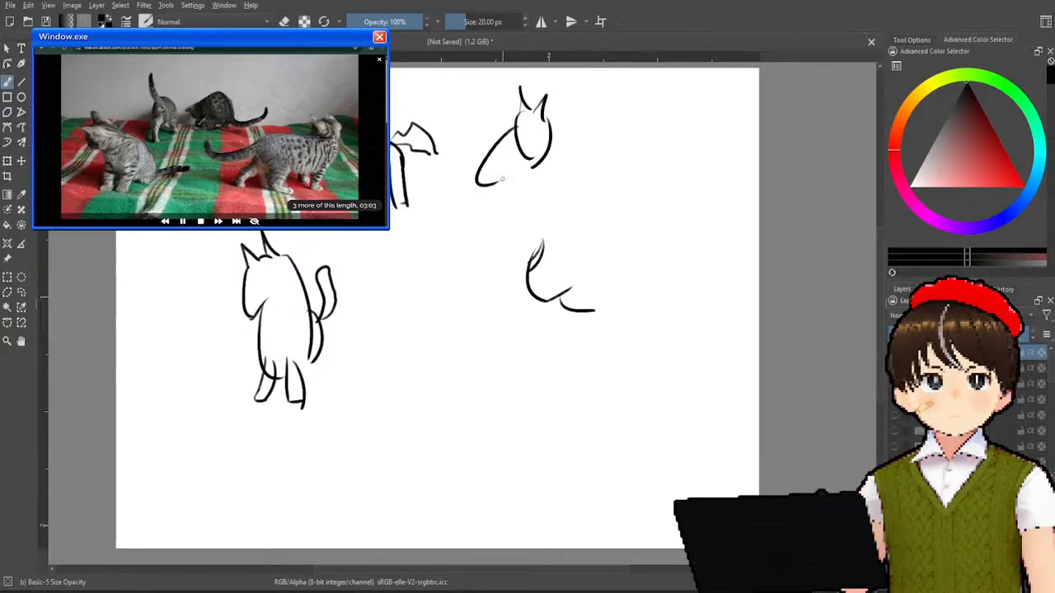
pyautogui.moveTo(529, 158)
pyautogui.mouseDown()
pyautogui.moveTo(484, 185)
pyautogui.moveTo(475, 221)
pyautogui.mouseUp()
pyautogui.moveTo(494, 178)
pyautogui.mouseDown()
pyautogui.moveTo(497, 209)
pyautogui.moveTo(502, 194)
pyautogui.moveTo(471, 211)
pyautogui.mouseUp()
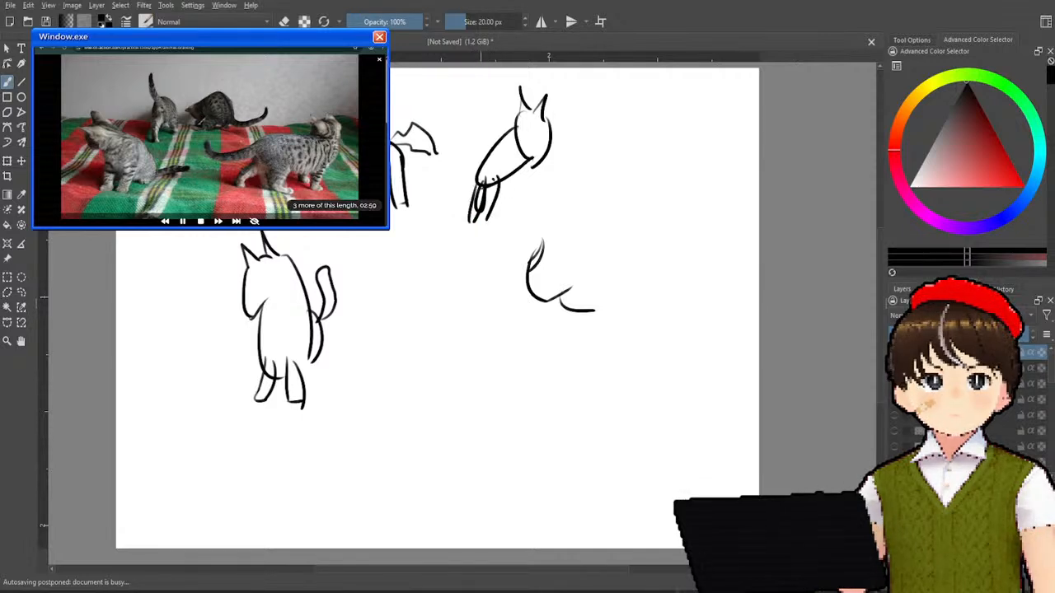
pyautogui.moveTo(519, 163)
pyautogui.mouseDown()
pyautogui.moveTo(521, 195)
pyautogui.moveTo(535, 193)
pyautogui.mouseUp()
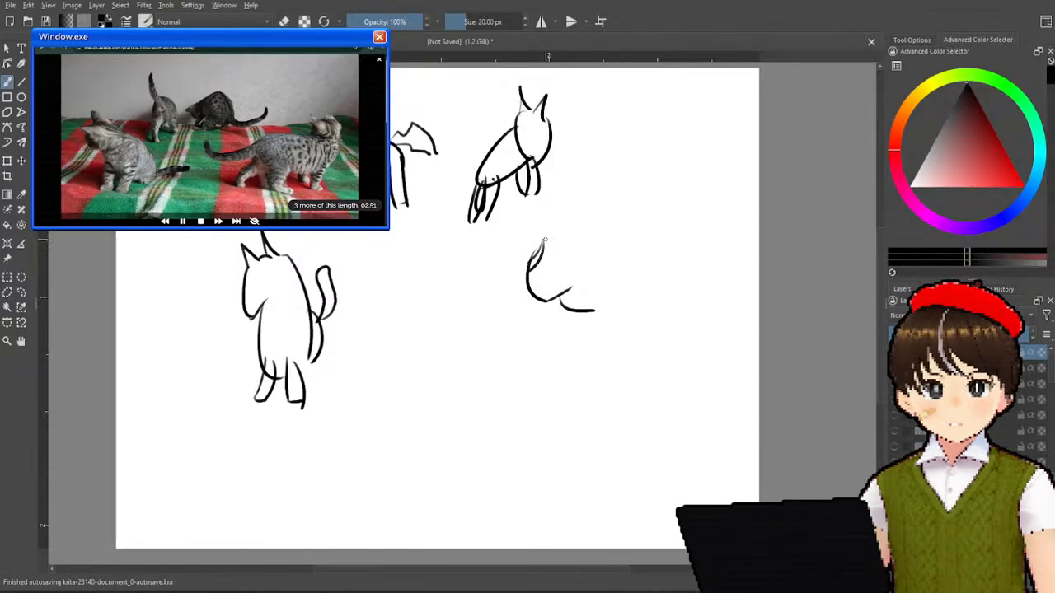
# - Add ears and a body to the partial cat head, erase the misplaced body lines with Eraser Soft, and redraw the back curve
pyautogui.moveTo(537, 227)
pyautogui.mouseDown()
pyautogui.moveTo(573, 250)
pyautogui.moveTo(581, 224)
pyautogui.moveTo(587, 240)
pyautogui.moveTo(572, 246)
pyautogui.moveTo(585, 219)
pyautogui.moveTo(580, 284)
pyautogui.moveTo(633, 286)
pyautogui.moveTo(618, 322)
pyautogui.moveTo(574, 340)
pyautogui.moveTo(568, 392)
pyautogui.mouseUp()
pyautogui.moveTo(633, 341); pyautogui.dragTo(622, 384)
pyautogui.rightClick(638, 265)
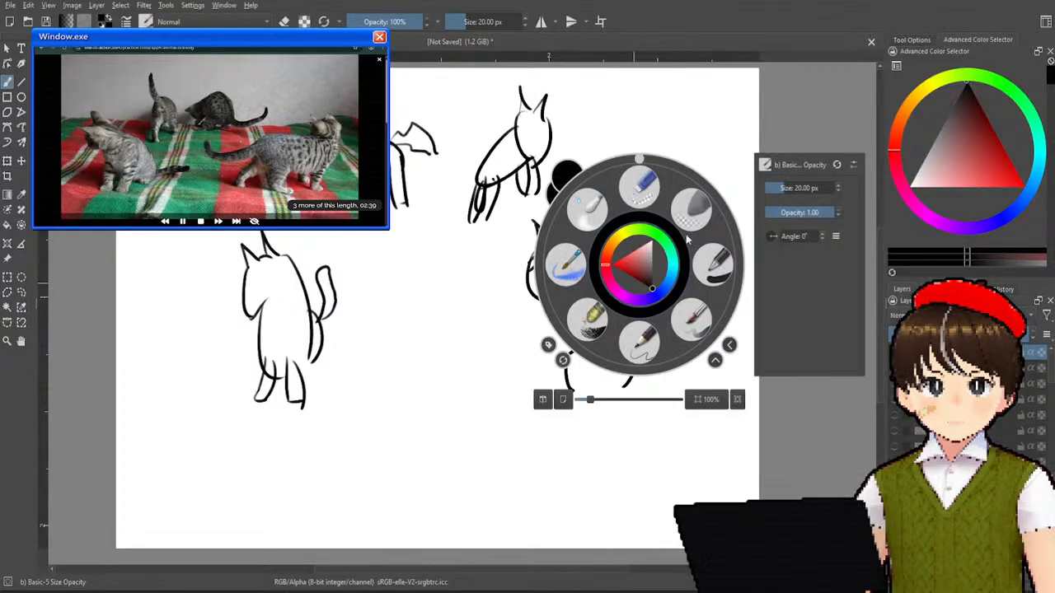
pyautogui.click(692, 209)
pyautogui.moveTo(585, 317)
pyautogui.mouseDown()
pyautogui.moveTo(567, 387)
pyautogui.moveTo(580, 313)
pyautogui.mouseUp()
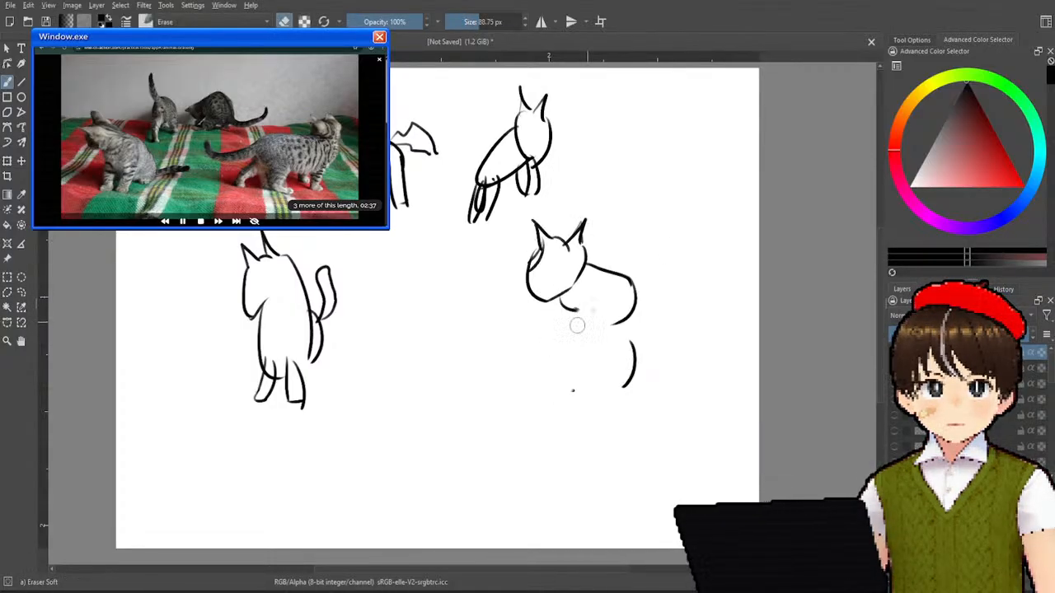
pyautogui.moveTo(624, 384)
pyautogui.mouseDown()
pyautogui.moveTo(635, 318)
pyautogui.moveTo(617, 397)
pyautogui.moveTo(629, 272)
pyautogui.moveTo(633, 294)
pyautogui.moveTo(611, 322)
pyautogui.moveTo(624, 317)
pyautogui.moveTo(619, 265)
pyautogui.moveTo(624, 346)
pyautogui.mouseUp()
pyautogui.rightClick(639, 270)
pyautogui.click(690, 324)
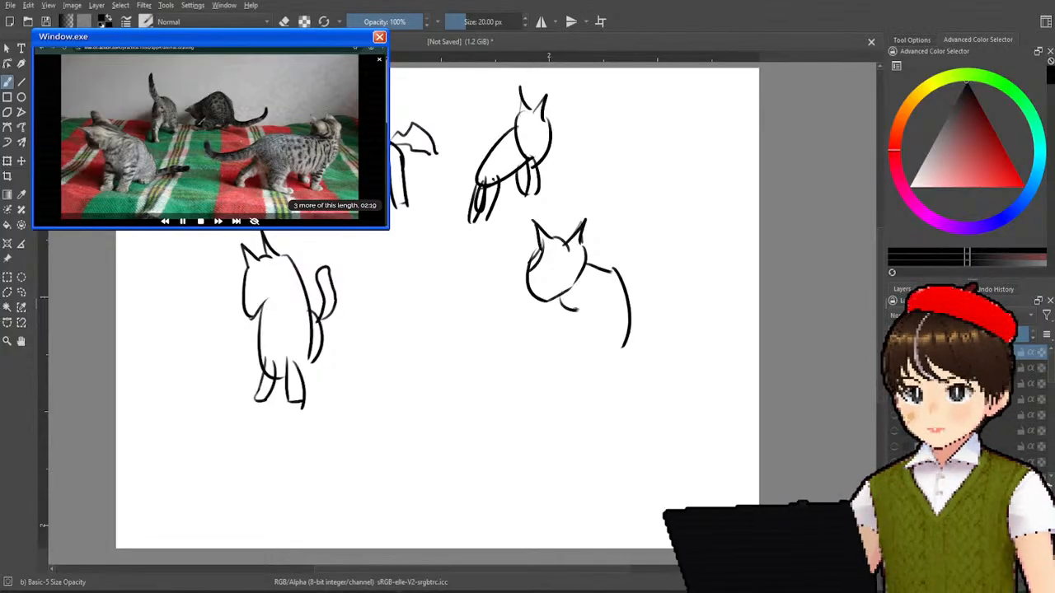
# - Erase the upper-middle cat and the partial cat below it with Eraser Soft at 309.28 px
pyautogui.rightClick(548, 183)
pyautogui.click(585, 134)
pyautogui.moveTo(503, 25)
pyautogui.mouseDown()
pyautogui.moveTo(519, 26)
pyautogui.moveTo(497, 24)
pyautogui.mouseUp()
pyautogui.click(504, 25)
pyautogui.moveTo(495, 122)
pyautogui.mouseDown()
pyautogui.moveTo(530, 105)
pyautogui.moveTo(512, 186)
pyautogui.moveTo(543, 131)
pyautogui.moveTo(475, 230)
pyautogui.moveTo(507, 179)
pyautogui.moveTo(479, 209)
pyautogui.moveTo(544, 178)
pyautogui.moveTo(526, 189)
pyautogui.moveTo(528, 117)
pyautogui.moveTo(509, 123)
pyautogui.moveTo(538, 96)
pyautogui.moveTo(476, 192)
pyautogui.moveTo(515, 109)
pyautogui.moveTo(556, 100)
pyautogui.moveTo(493, 212)
pyautogui.moveTo(543, 192)
pyautogui.mouseUp()
pyautogui.moveTo(637, 240)
pyautogui.mouseDown()
pyautogui.moveTo(613, 272)
pyautogui.moveTo(565, 285)
pyautogui.moveTo(565, 218)
pyautogui.moveTo(529, 269)
pyautogui.moveTo(582, 238)
pyautogui.moveTo(572, 317)
pyautogui.moveTo(635, 328)
pyautogui.moveTo(626, 278)
pyautogui.moveTo(593, 314)
pyautogui.moveTo(604, 220)
pyautogui.mouseUp()
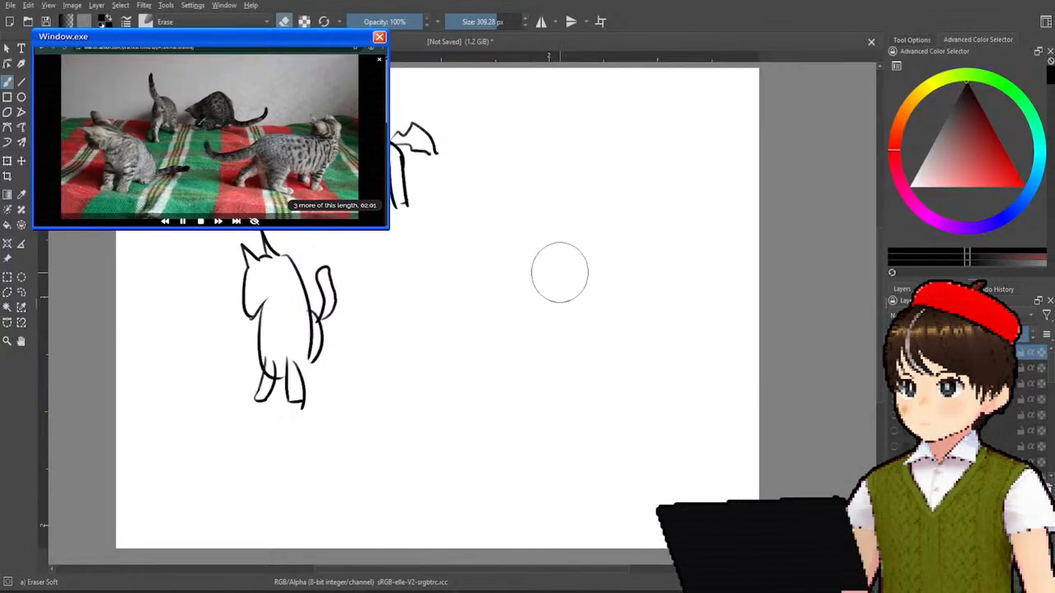
# - Sketch the standing cat's back line, eared head and chest right of the sitting cat with Basic-5 Size Opacity at 20 px
pyautogui.rightClick(562, 274)
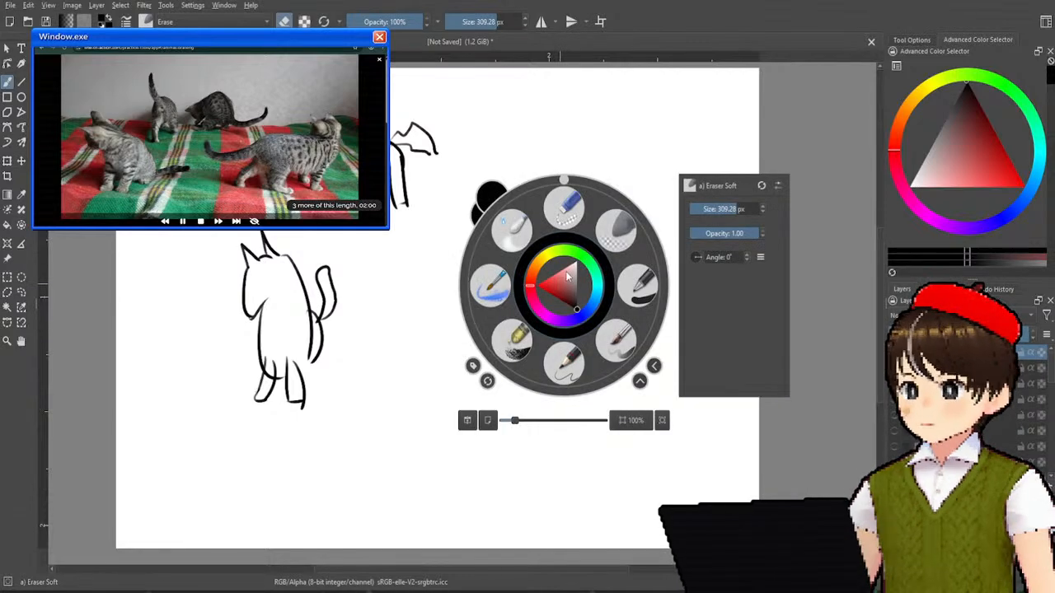
pyautogui.click(617, 338)
pyautogui.moveTo(468, 265)
pyautogui.mouseDown()
pyautogui.moveTo(615, 266)
pyautogui.moveTo(606, 257)
pyautogui.moveTo(618, 273)
pyautogui.mouseUp()
pyautogui.moveTo(651, 232); pyautogui.dragTo(636, 281)
pyautogui.moveTo(604, 219)
pyautogui.mouseDown()
pyautogui.moveTo(632, 231)
pyautogui.moveTo(637, 216)
pyautogui.moveTo(659, 237)
pyautogui.mouseUp()
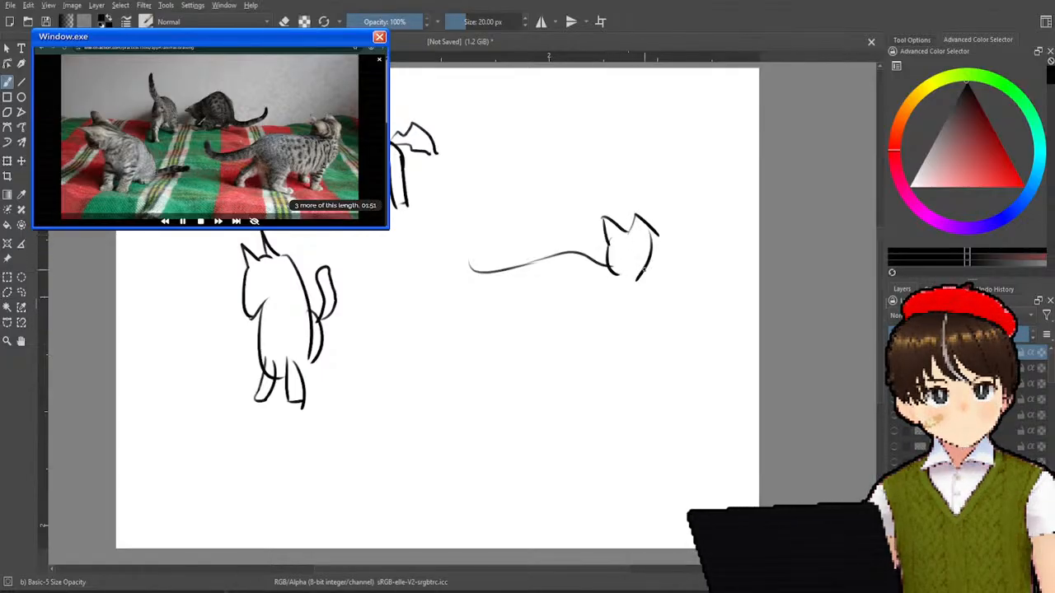
pyautogui.moveTo(637, 278)
pyautogui.mouseDown()
pyautogui.moveTo(608, 302)
pyautogui.moveTo(604, 370)
pyautogui.moveTo(581, 371)
pyautogui.mouseUp()
# - Try the standing cat's front legs and belly line, and erase those strokes with Eraser Soft
pyautogui.moveTo(580, 318)
pyautogui.mouseDown()
pyautogui.moveTo(581, 379)
pyautogui.moveTo(600, 384)
pyautogui.mouseUp()
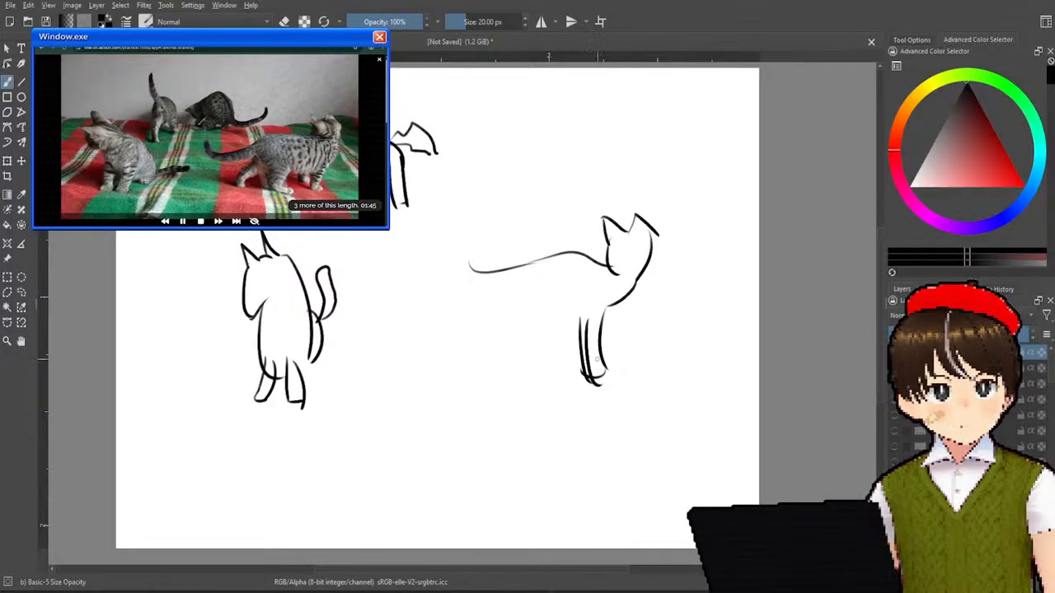
pyautogui.moveTo(565, 317); pyautogui.dragTo(569, 381)
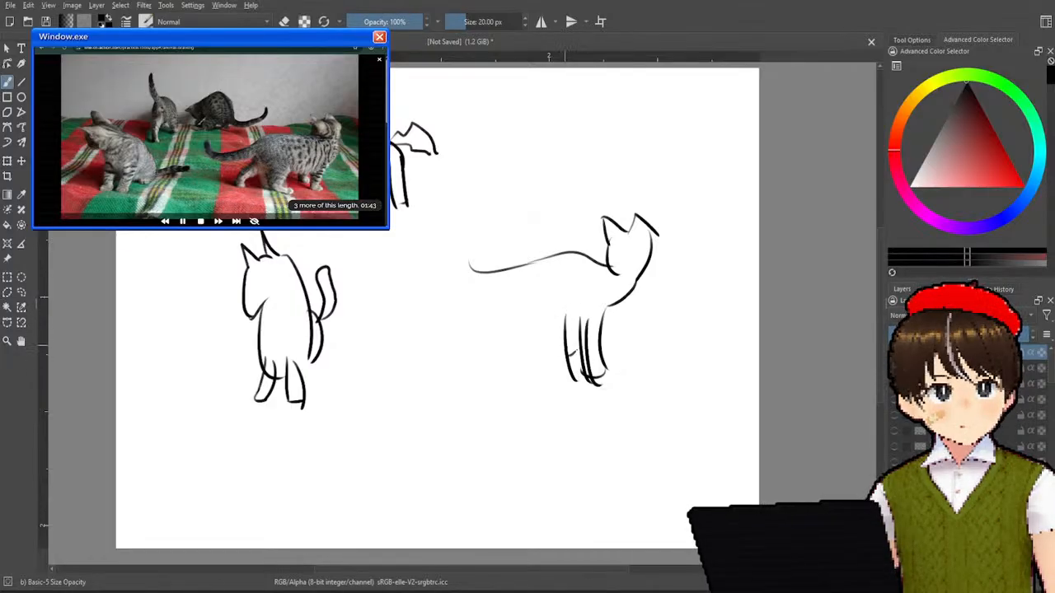
pyautogui.moveTo(577, 314); pyautogui.dragTo(575, 357)
pyautogui.moveTo(586, 320); pyautogui.dragTo(536, 323)
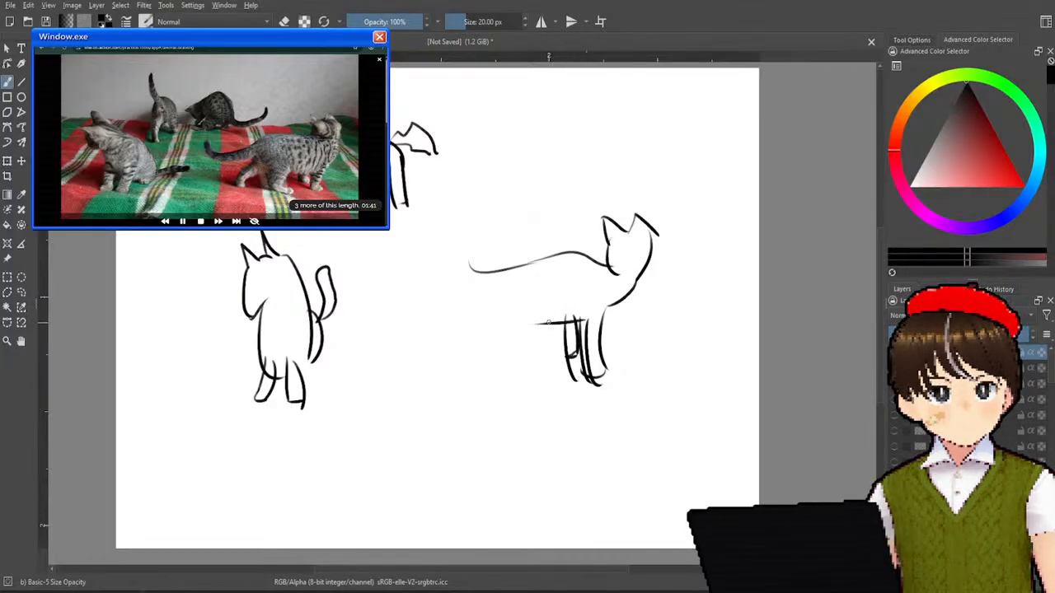
pyautogui.rightClick(579, 295)
pyautogui.click(637, 233)
pyautogui.moveTo(580, 354)
pyautogui.mouseDown()
pyautogui.moveTo(599, 386)
pyautogui.moveTo(590, 339)
pyautogui.moveTo(560, 327)
pyautogui.moveTo(546, 337)
pyautogui.moveTo(592, 316)
pyautogui.moveTo(599, 324)
pyautogui.moveTo(603, 308)
pyautogui.moveTo(593, 361)
pyautogui.mouseUp()
# - Redraw the standing cat's front legs with Basic-5 Size Opacity, and add its belly, hind legs and long tail
pyautogui.rightClick(596, 309)
pyautogui.click(648, 364)
pyautogui.moveTo(589, 305); pyautogui.dragTo(587, 364)
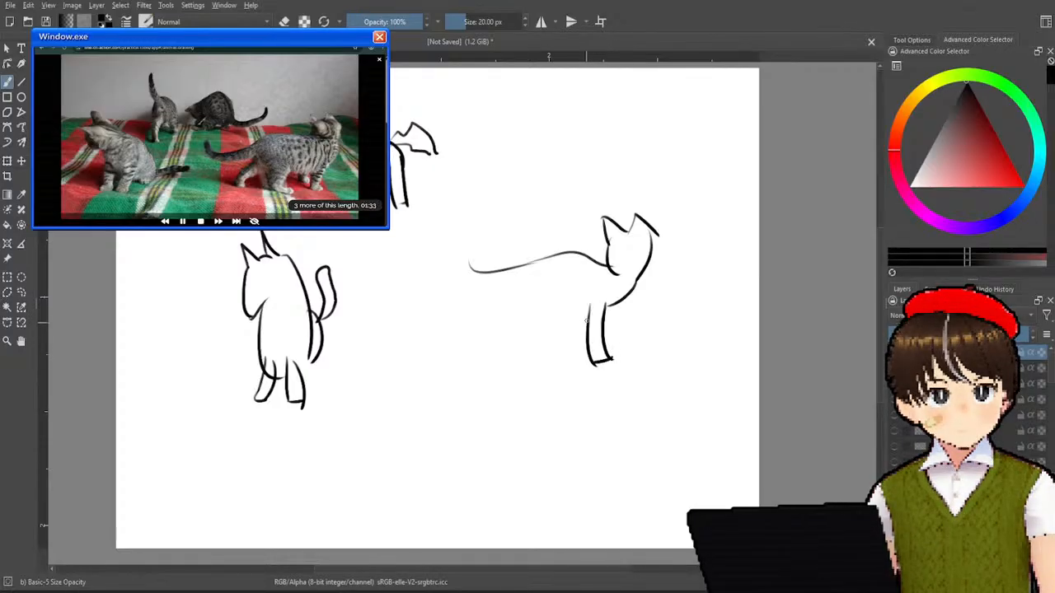
pyautogui.moveTo(580, 304); pyautogui.dragTo(579, 363)
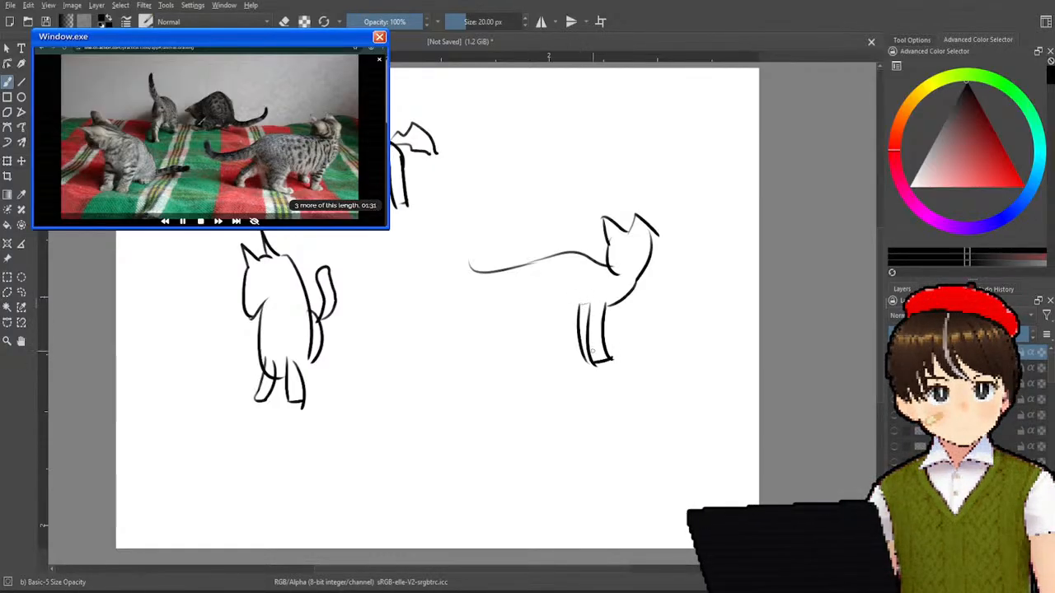
pyautogui.moveTo(568, 301); pyautogui.dragTo(570, 362)
pyautogui.moveTo(570, 303); pyautogui.dragTo(504, 317)
pyautogui.moveTo(474, 263)
pyautogui.mouseDown()
pyautogui.moveTo(442, 261)
pyautogui.moveTo(450, 288)
pyautogui.moveTo(508, 280)
pyautogui.moveTo(526, 320)
pyautogui.moveTo(516, 379)
pyautogui.mouseUp()
pyautogui.moveTo(524, 320)
pyautogui.mouseDown()
pyautogui.moveTo(527, 378)
pyautogui.moveTo(546, 358)
pyautogui.moveTo(542, 372)
pyautogui.mouseUp()
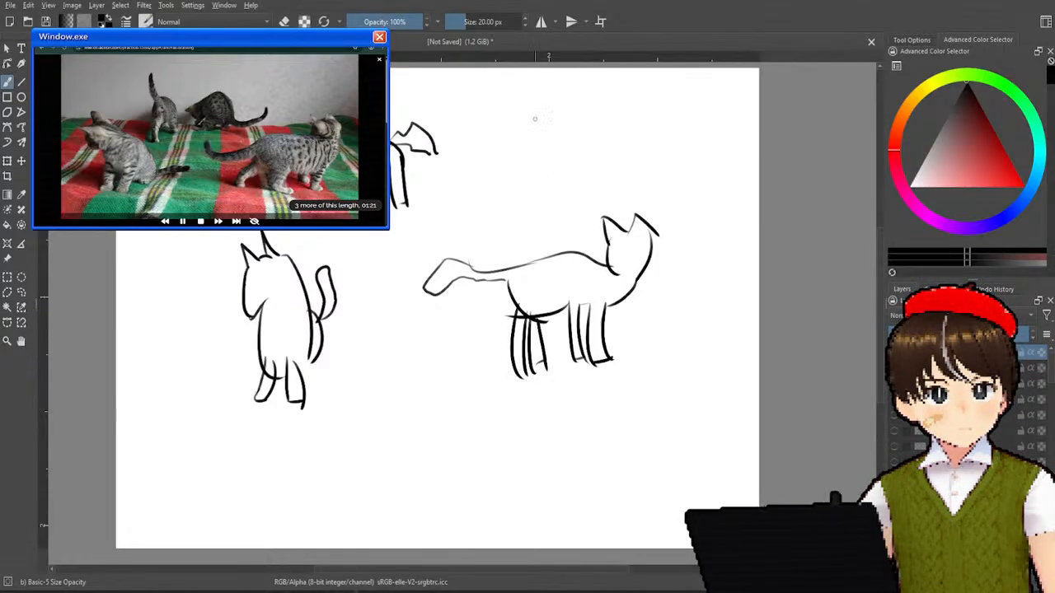
# - Erase the partial rear cat beside the reference photo with Eraser Soft, and redraw its legs and tail with Basic-5 Size Opacity
pyautogui.rightClick(451, 184)
pyautogui.click(506, 131)
pyautogui.moveTo(409, 135); pyautogui.dragTo(400, 155)
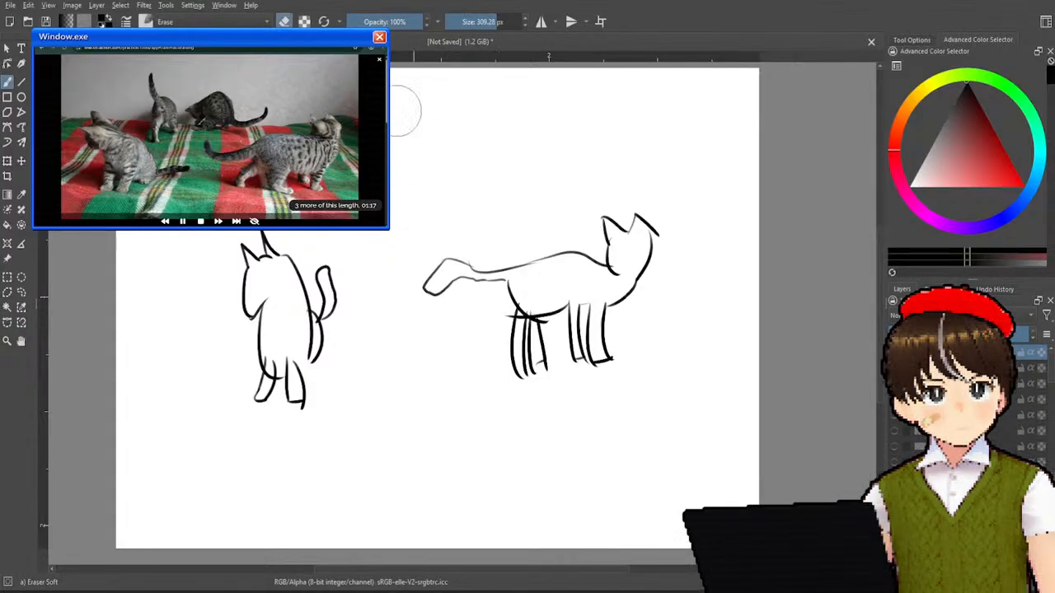
pyautogui.rightClick(428, 184)
pyautogui.click(488, 240)
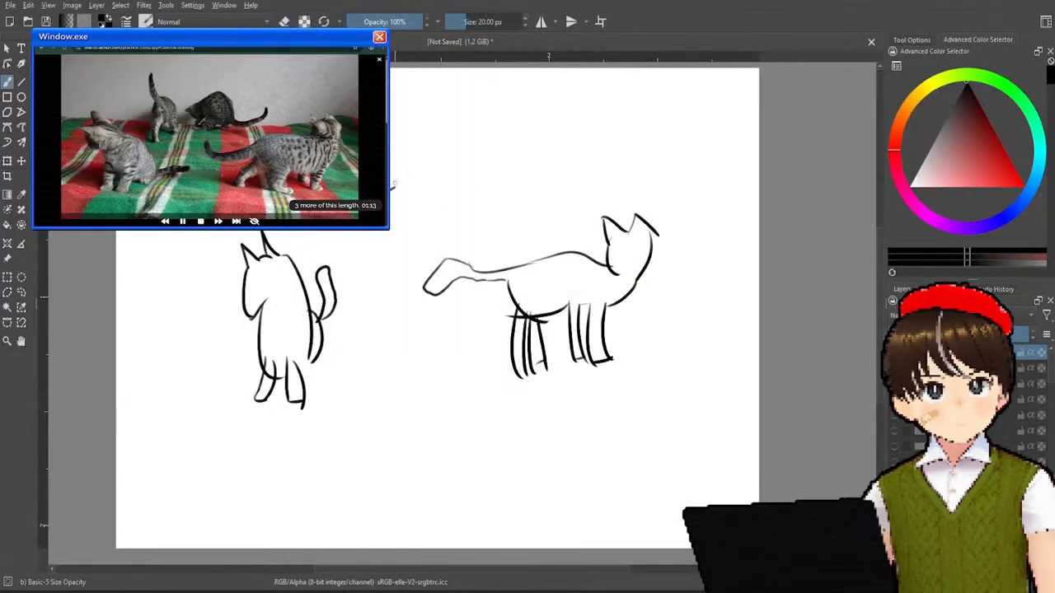
pyautogui.moveTo(393, 147)
pyautogui.mouseDown()
pyautogui.moveTo(407, 188)
pyautogui.moveTo(421, 183)
pyautogui.mouseUp()
pyautogui.moveTo(411, 136); pyautogui.dragTo(422, 191)
pyautogui.moveTo(390, 112)
pyautogui.mouseDown()
pyautogui.moveTo(414, 142)
pyautogui.moveTo(426, 105)
pyautogui.moveTo(433, 119)
pyautogui.mouseUp()
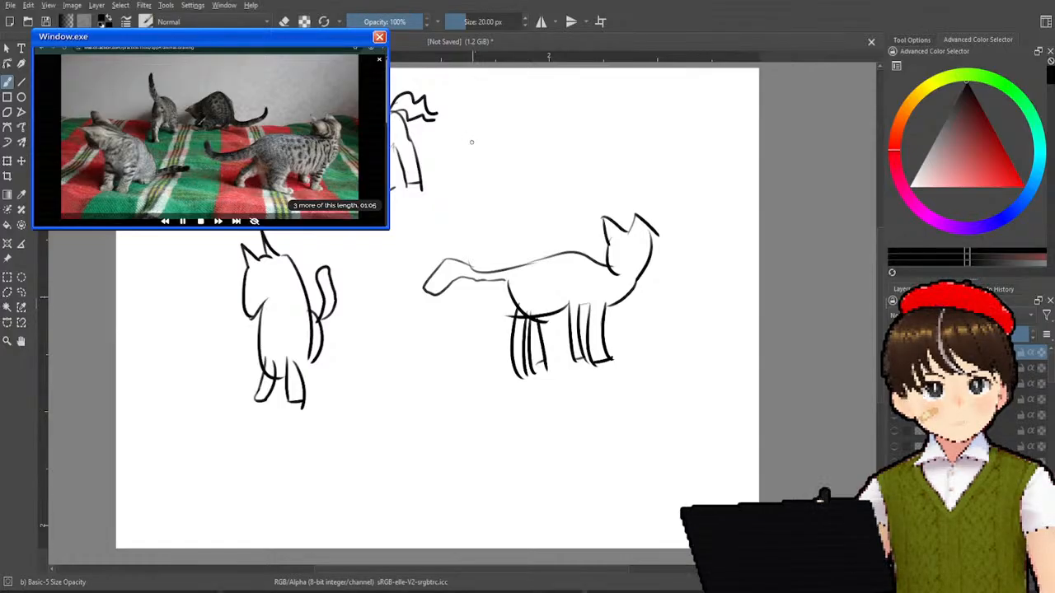
# - Sketch the small fourth cat with ears, body, legs and tail beside the rear cat, and clear the whole four-cat drawing
pyautogui.moveTo(455, 127)
pyautogui.mouseDown()
pyautogui.moveTo(469, 145)
pyautogui.moveTo(454, 117)
pyautogui.moveTo(464, 117)
pyautogui.moveTo(477, 146)
pyautogui.moveTo(500, 138)
pyautogui.moveTo(518, 154)
pyautogui.moveTo(476, 152)
pyautogui.moveTo(557, 146)
pyautogui.mouseUp()
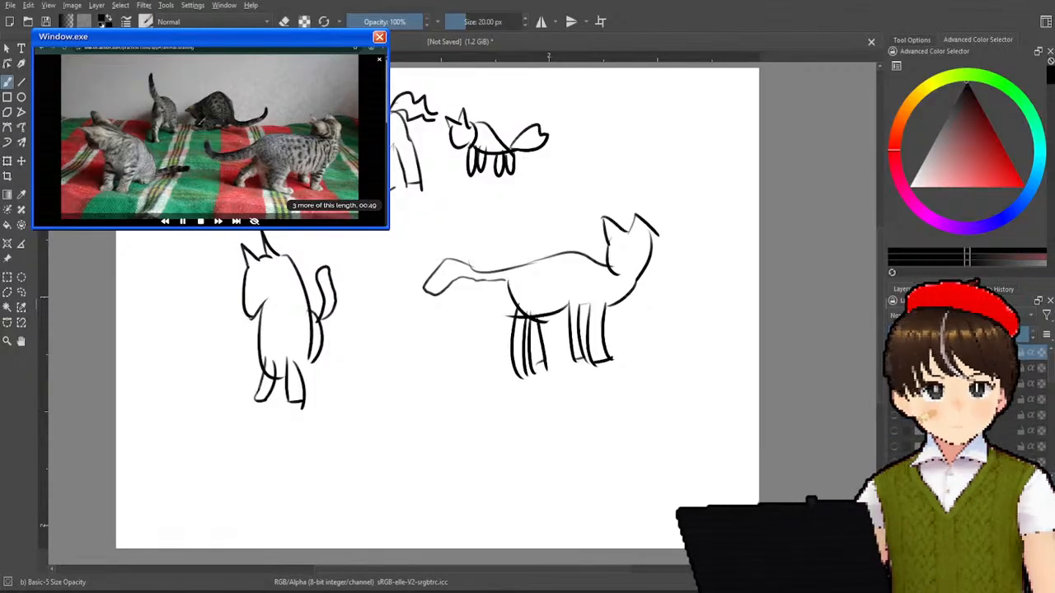
pyautogui.press('Delete')
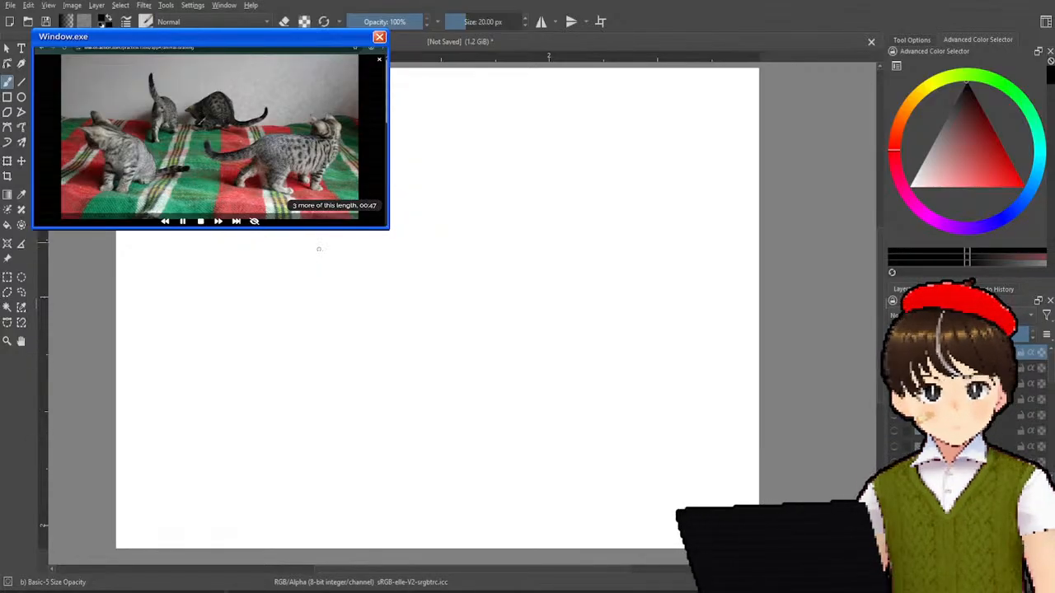
# - Redraw the sitting cat with pointed ears, curved back, front legs and extended tail using Basic-5 Size Opacity at 20 px
pyautogui.moveTo(251, 262)
pyautogui.mouseDown()
pyautogui.moveTo(256, 312)
pyautogui.moveTo(255, 258)
pyautogui.moveTo(273, 256)
pyautogui.moveTo(346, 333)
pyautogui.mouseUp()
pyautogui.moveTo(251, 311)
pyautogui.mouseDown()
pyautogui.moveTo(266, 399)
pyautogui.moveTo(295, 362)
pyautogui.moveTo(289, 344)
pyautogui.moveTo(307, 353)
pyautogui.moveTo(305, 399)
pyautogui.moveTo(325, 344)
pyautogui.mouseUp()
pyautogui.moveTo(289, 272)
pyautogui.mouseDown()
pyautogui.moveTo(356, 347)
pyautogui.moveTo(328, 356)
pyautogui.moveTo(403, 319)
pyautogui.moveTo(353, 350)
pyautogui.mouseUp()
# - Redraw the standing cat beside the sitting cat with its raised tail, arched back, eared head, belly and four legs
pyautogui.moveTo(475, 306); pyautogui.dragTo(544, 313)
pyautogui.moveTo(473, 295)
pyautogui.mouseDown()
pyautogui.moveTo(515, 343)
pyautogui.moveTo(507, 340)
pyautogui.moveTo(551, 321)
pyautogui.moveTo(537, 328)
pyautogui.moveTo(532, 303)
pyautogui.moveTo(653, 286)
pyautogui.moveTo(633, 298)
pyautogui.moveTo(642, 235)
pyautogui.moveTo(680, 242)
pyautogui.moveTo(664, 367)
pyautogui.mouseUp()
pyautogui.moveTo(659, 310)
pyautogui.mouseDown()
pyautogui.moveTo(645, 377)
pyautogui.moveTo(636, 325)
pyautogui.moveTo(637, 383)
pyautogui.mouseUp()
pyautogui.moveTo(613, 323); pyautogui.dragTo(641, 387)
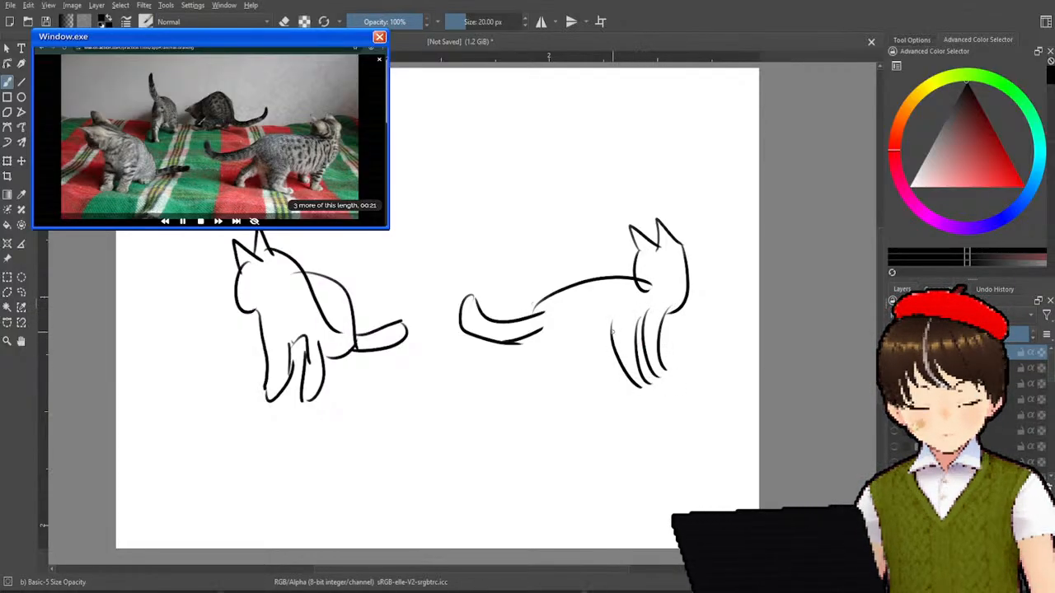
pyautogui.moveTo(614, 329)
pyautogui.mouseDown()
pyautogui.moveTo(568, 354)
pyautogui.moveTo(606, 393)
pyautogui.moveTo(550, 410)
pyautogui.mouseUp()
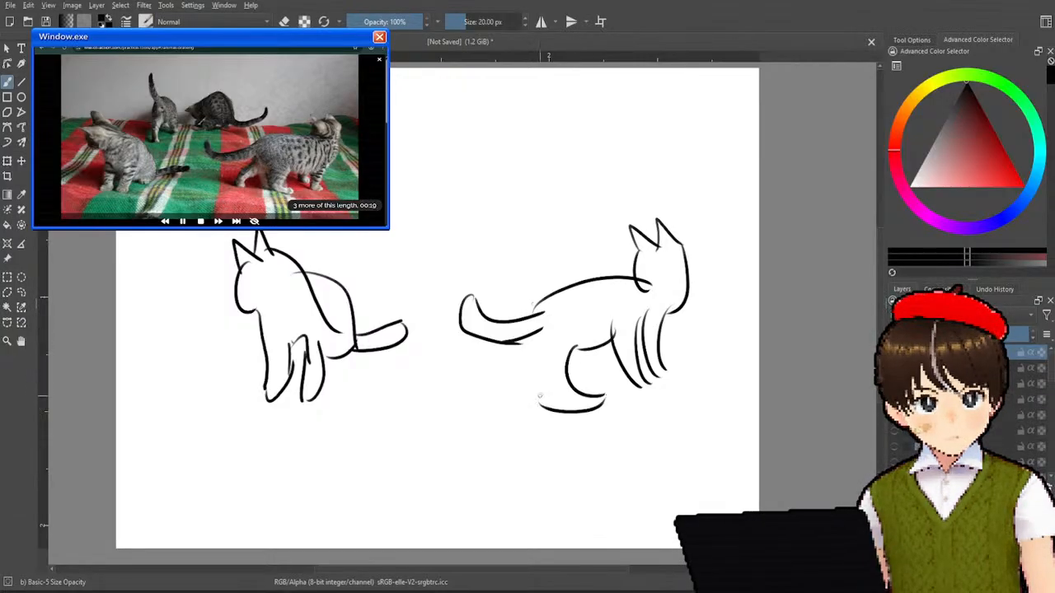
pyautogui.moveTo(553, 348); pyautogui.dragTo(553, 415)
pyautogui.moveTo(556, 345); pyautogui.dragTo(532, 407)
pyautogui.moveTo(524, 366); pyautogui.dragTo(516, 411)
pyautogui.moveTo(541, 315); pyautogui.dragTo(522, 362)
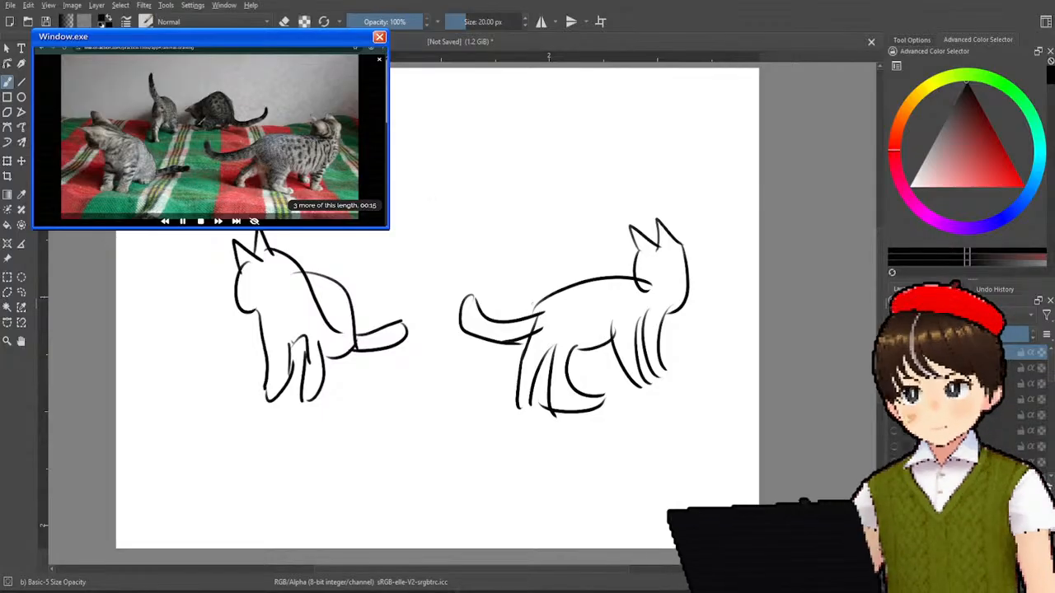
# - Sketch the partial rear cat at the photo's edge and the small crouching cat beside it with its long tail
pyautogui.moveTo(390, 171); pyautogui.dragTo(420, 200)
pyautogui.moveTo(391, 132); pyautogui.dragTo(410, 169)
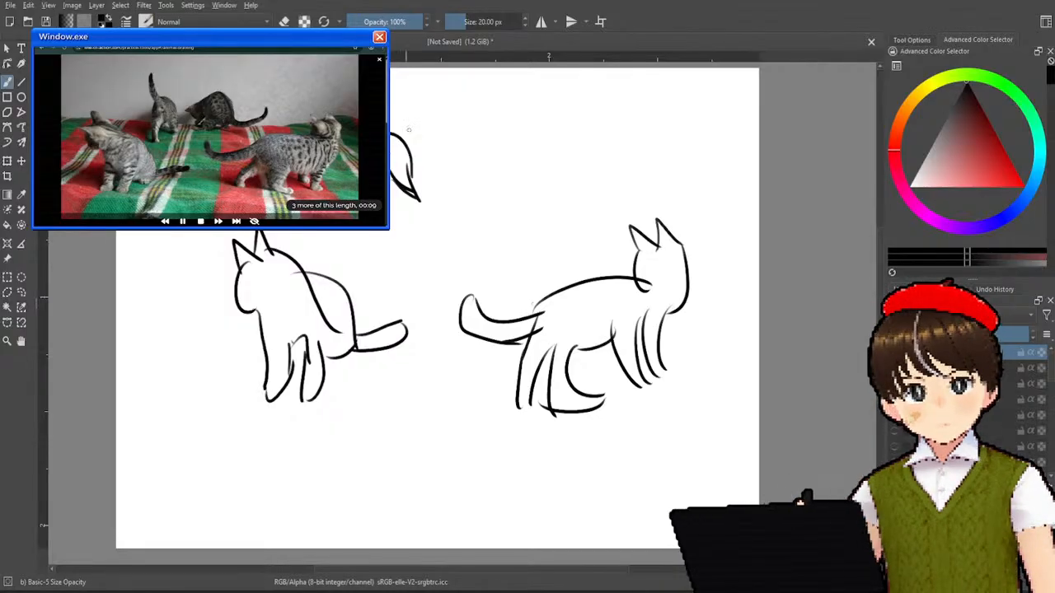
pyautogui.moveTo(391, 120); pyautogui.dragTo(409, 161)
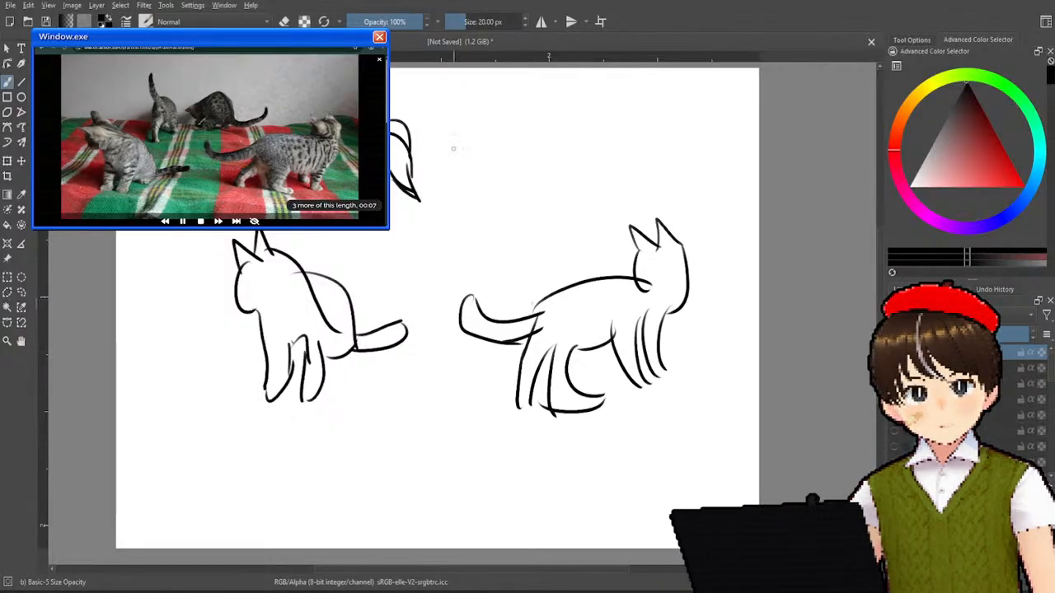
pyautogui.moveTo(458, 132)
pyautogui.mouseDown()
pyautogui.moveTo(447, 154)
pyautogui.moveTo(464, 167)
pyautogui.mouseUp()
pyautogui.moveTo(441, 148)
pyautogui.mouseDown()
pyautogui.moveTo(442, 129)
pyautogui.moveTo(512, 146)
pyautogui.moveTo(515, 169)
pyautogui.moveTo(450, 183)
pyautogui.moveTo(487, 164)
pyautogui.moveTo(461, 190)
pyautogui.moveTo(496, 178)
pyautogui.moveTo(504, 151)
pyautogui.moveTo(511, 169)
pyautogui.moveTo(553, 163)
pyautogui.moveTo(536, 154)
pyautogui.moveTo(505, 161)
pyautogui.mouseUp()
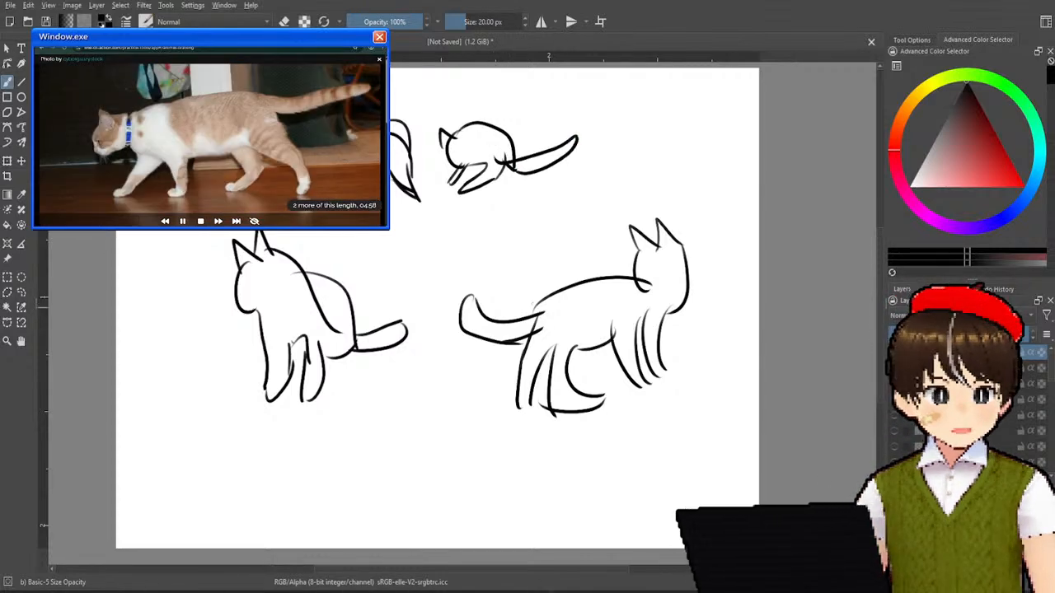
# - Clear the four-cat drawing and sketch the muzzle and jaw line of the walking cat's head
pyautogui.press('Delete')
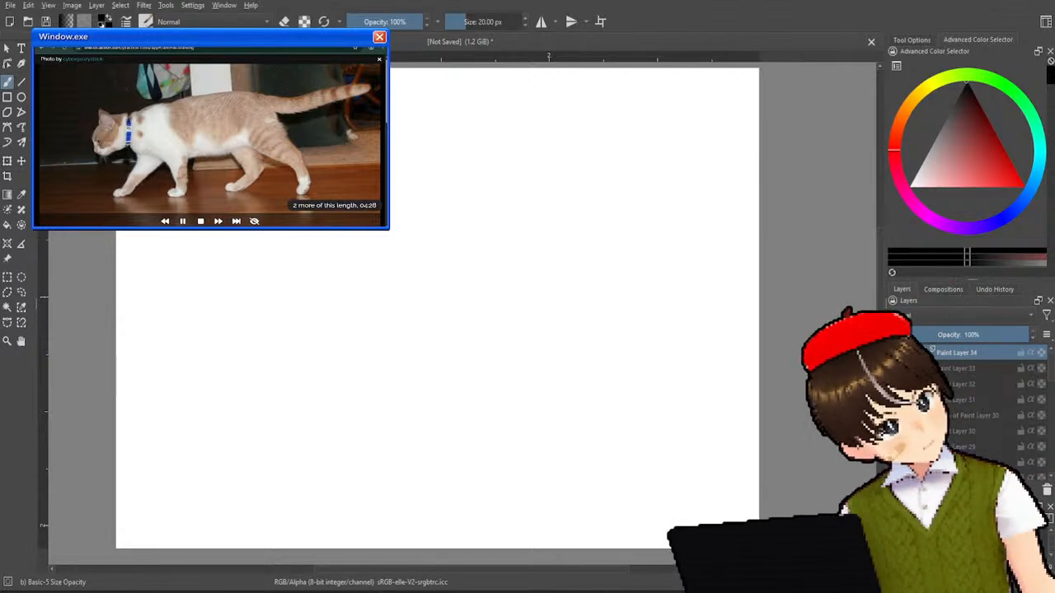
pyautogui.moveTo(252, 232)
pyautogui.mouseDown()
pyautogui.moveTo(246, 266)
pyautogui.moveTo(261, 265)
pyautogui.moveTo(295, 247)
pyautogui.mouseUp()
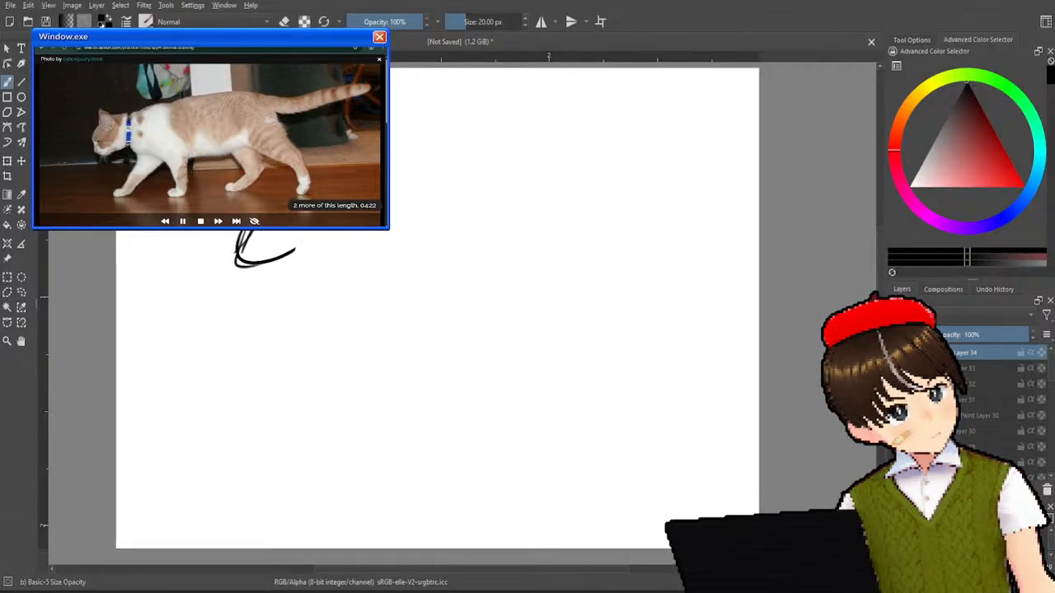
pyautogui.moveTo(295, 247); pyautogui.dragTo(328, 232)
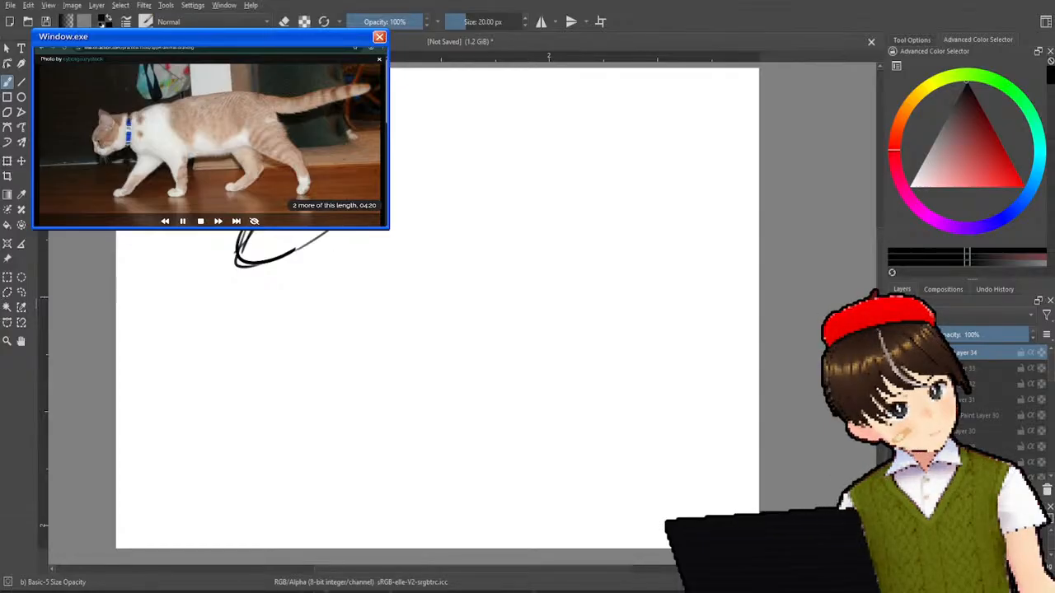
# - Try two arched back lines for the walking cat, and erase them with Eraser Soft
pyautogui.moveTo(389, 189); pyautogui.dragTo(475, 196)
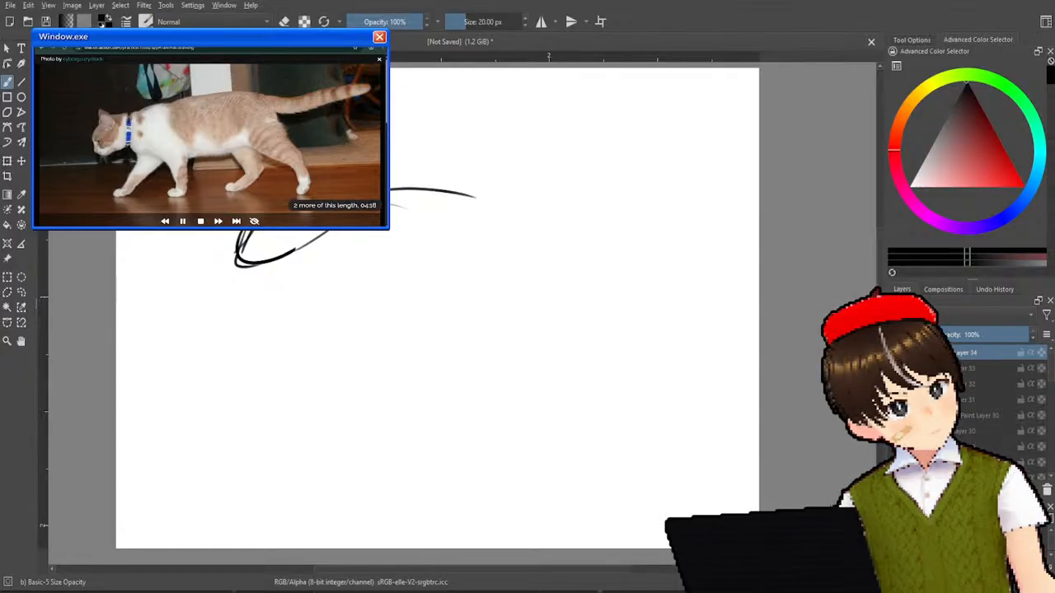
pyautogui.moveTo(389, 185); pyautogui.dragTo(550, 209)
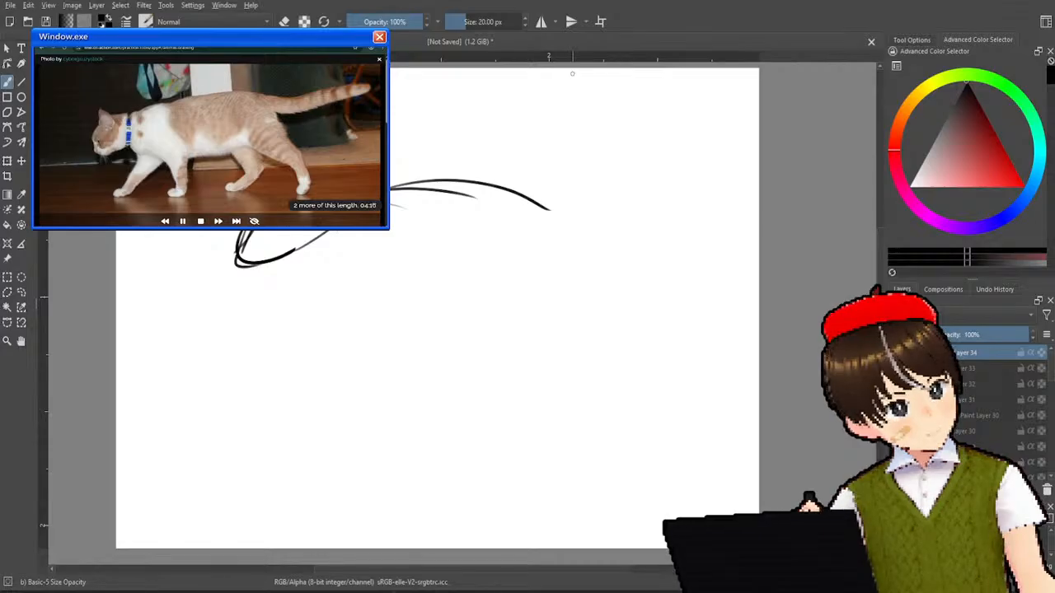
pyautogui.rightClick(470, 176)
pyautogui.click(530, 132)
pyautogui.moveTo(519, 183)
pyautogui.mouseDown()
pyautogui.moveTo(405, 207)
pyautogui.moveTo(391, 194)
pyautogui.mouseUp()
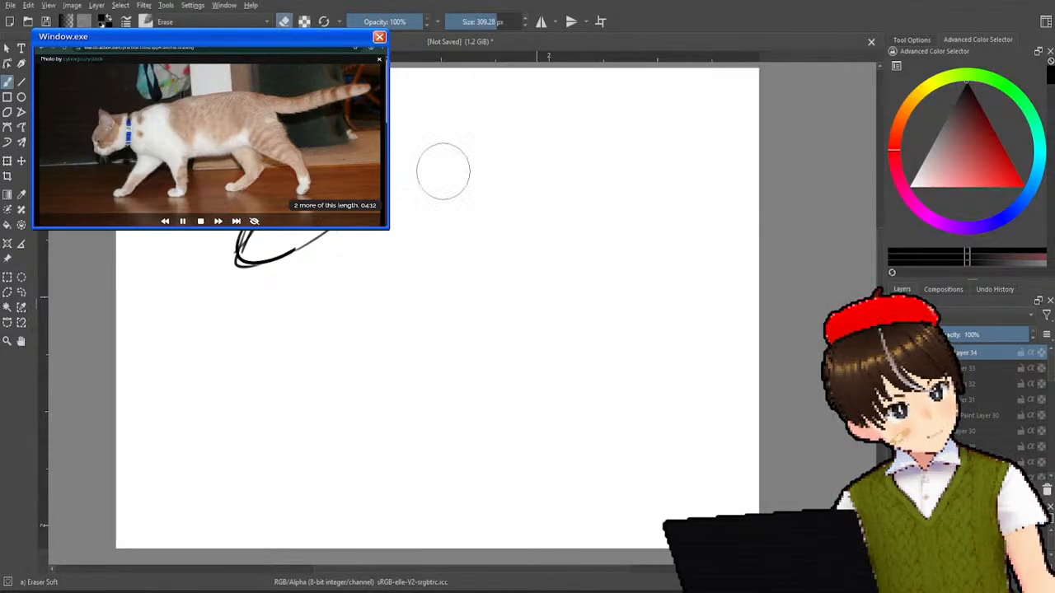
# - Draw the walking cat's flatter back line, chest, forward front leg and belly line with Basic-5 Size Opacity
pyautogui.rightClick(436, 239)
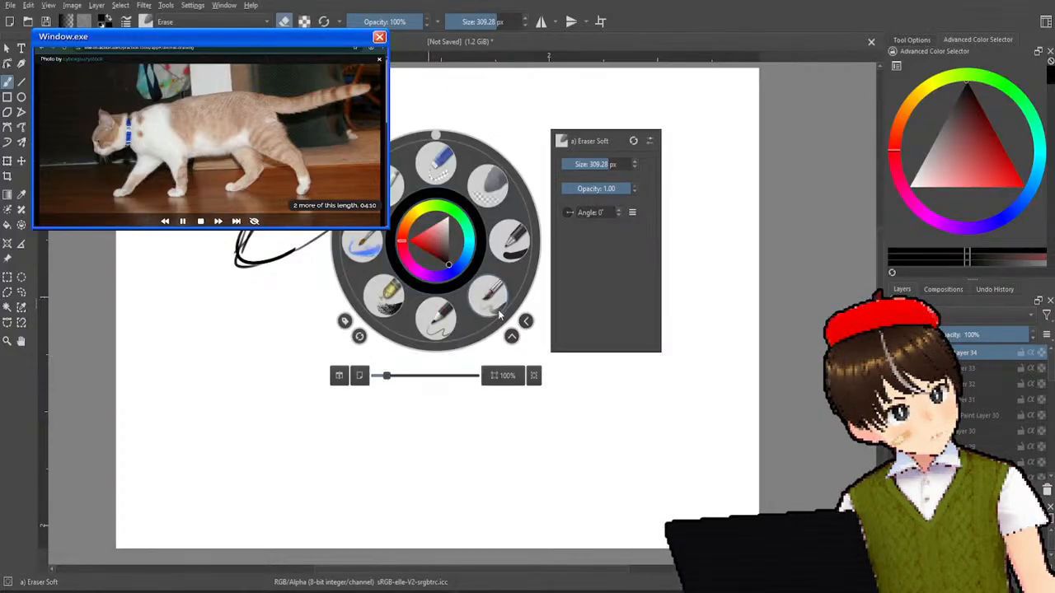
pyautogui.click(496, 303)
pyautogui.moveTo(390, 197); pyautogui.dragTo(514, 189)
pyautogui.moveTo(323, 238)
pyautogui.mouseDown()
pyautogui.moveTo(294, 376)
pyautogui.moveTo(327, 384)
pyautogui.moveTo(341, 325)
pyautogui.mouseUp()
pyautogui.moveTo(303, 255)
pyautogui.mouseDown()
pyautogui.moveTo(323, 278)
pyautogui.moveTo(331, 338)
pyautogui.mouseUp()
pyautogui.moveTo(326, 269)
pyautogui.mouseDown()
pyautogui.moveTo(306, 363)
pyautogui.moveTo(367, 280)
pyautogui.moveTo(521, 296)
pyautogui.mouseUp()
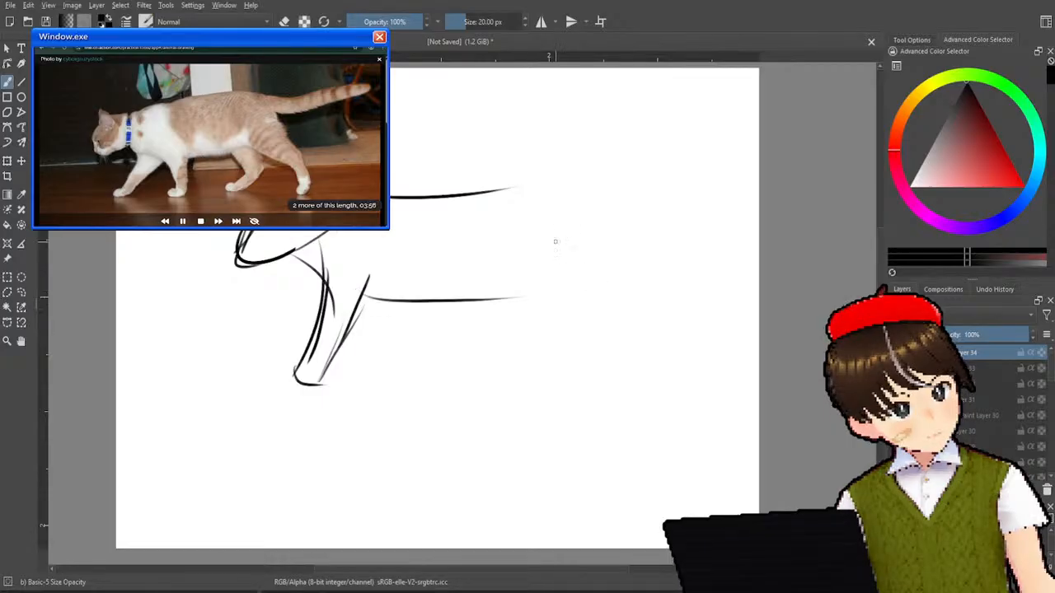
# - Sketch the walking cat's sloping rump curve, a first hind leg and the second front leg
pyautogui.moveTo(512, 189); pyautogui.dragTo(604, 326)
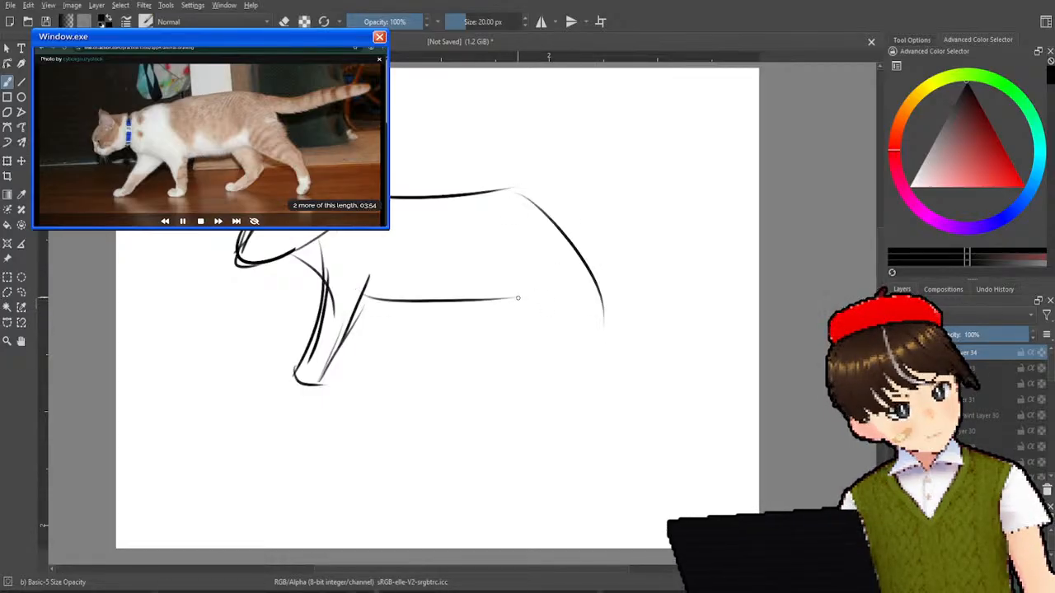
pyautogui.moveTo(525, 282)
pyautogui.mouseDown()
pyautogui.moveTo(478, 370)
pyautogui.moveTo(524, 357)
pyautogui.moveTo(512, 349)
pyautogui.moveTo(488, 364)
pyautogui.moveTo(533, 354)
pyautogui.mouseUp()
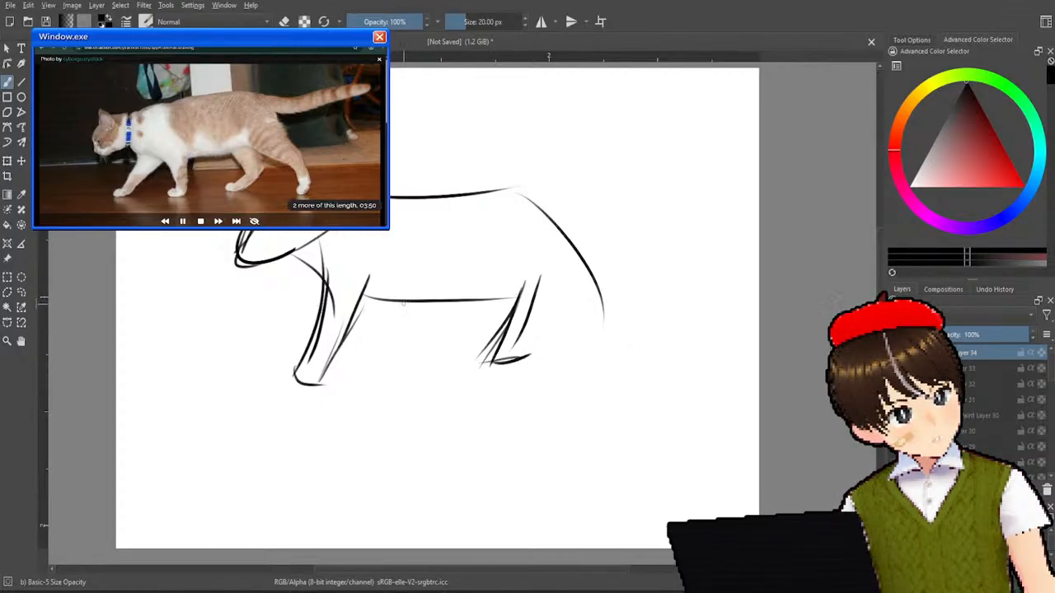
pyautogui.moveTo(363, 296)
pyautogui.mouseDown()
pyautogui.moveTo(383, 382)
pyautogui.moveTo(409, 362)
pyautogui.mouseUp()
# - Erase the walking cat's hind leg with Eraser Soft, and draw two spread hind legs with Basic-5 Size Opacity
pyautogui.rightClick(560, 259)
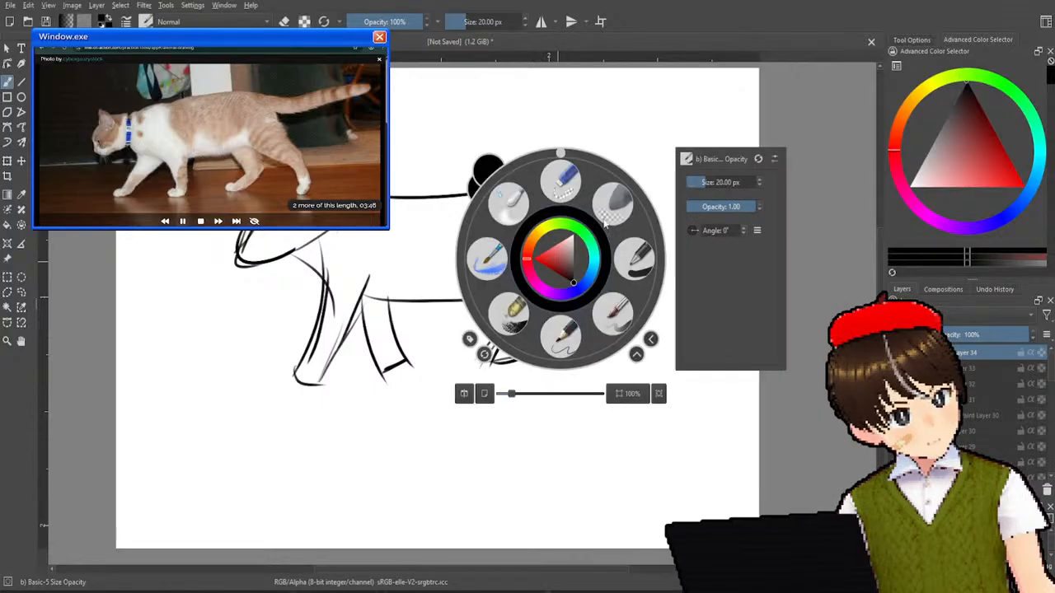
pyautogui.click(616, 213)
pyautogui.moveTo(528, 296)
pyautogui.mouseDown()
pyautogui.moveTo(500, 346)
pyautogui.moveTo(513, 321)
pyautogui.mouseUp()
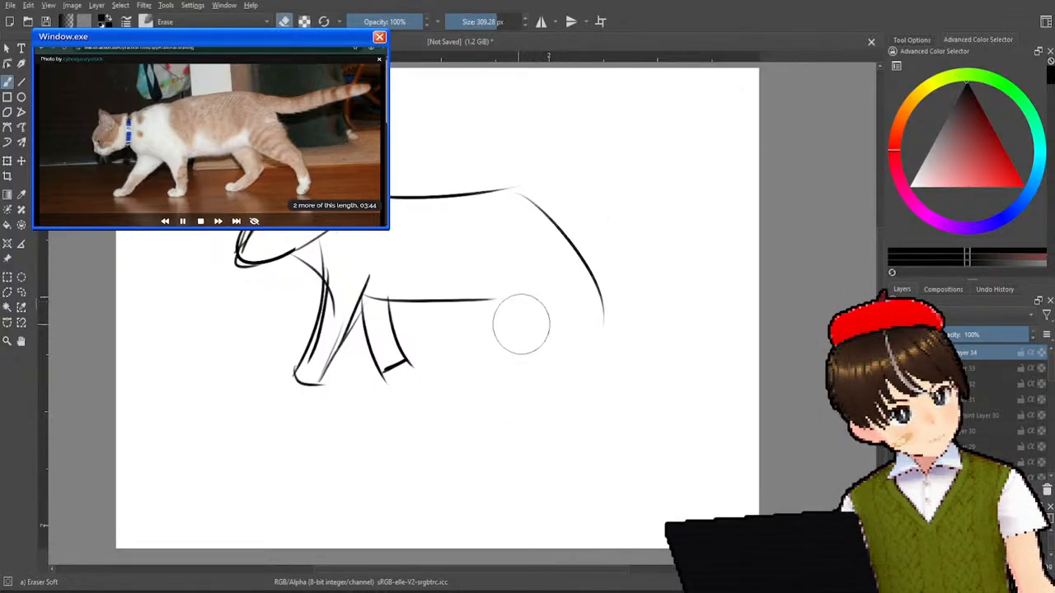
pyautogui.rightClick(560, 303)
pyautogui.moveTo(509, 285); pyautogui.dragTo(458, 350)
pyautogui.moveTo(526, 299)
pyautogui.mouseDown()
pyautogui.moveTo(484, 372)
pyautogui.moveTo(556, 354)
pyautogui.mouseUp()
pyautogui.moveTo(540, 277); pyautogui.dragTo(583, 356)
# - Erase most of the walking cat's rump curve with Eraser Soft, and switch back to Basic-5 Size Opacity
pyautogui.moveTo(558, 239)
pyautogui.mouseDown()
pyautogui.moveTo(588, 307)
pyautogui.moveTo(614, 328)
pyautogui.moveTo(565, 236)
pyautogui.moveTo(558, 248)
pyautogui.mouseUp()
pyautogui.rightClick(618, 227)
pyautogui.click(671, 173)
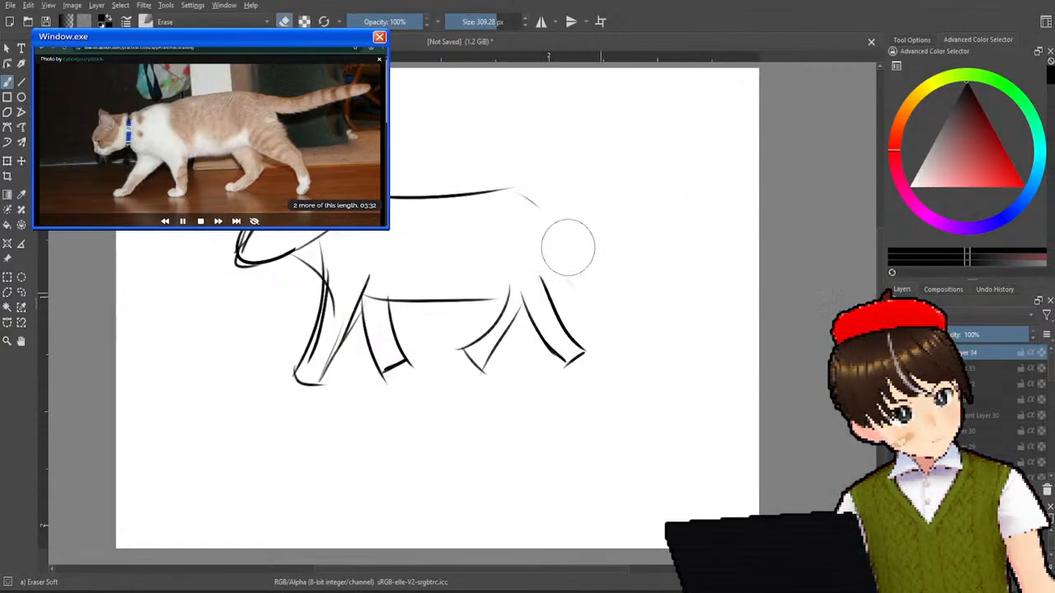
pyautogui.rightClick(609, 247)
pyautogui.click(667, 296)
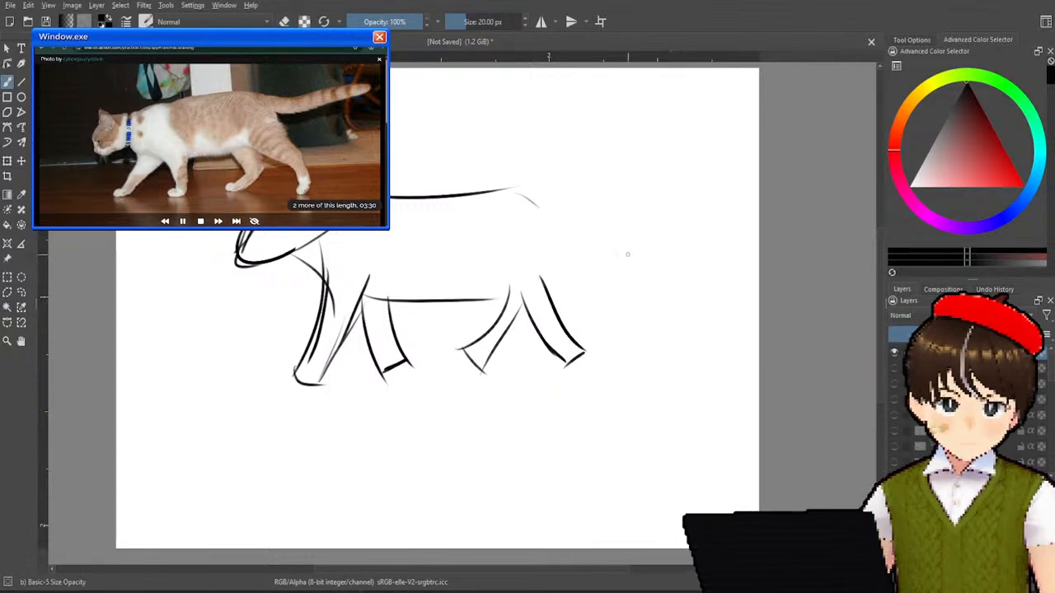
# - Try a tail line extending from the walking cat's rump, and erase it with Eraser Soft
pyautogui.moveTo(518, 192)
pyautogui.mouseDown()
pyautogui.moveTo(546, 217)
pyautogui.moveTo(633, 209)
pyautogui.mouseUp()
pyautogui.rightClick(609, 206)
pyautogui.click(662, 262)
pyautogui.rightClick(639, 215)
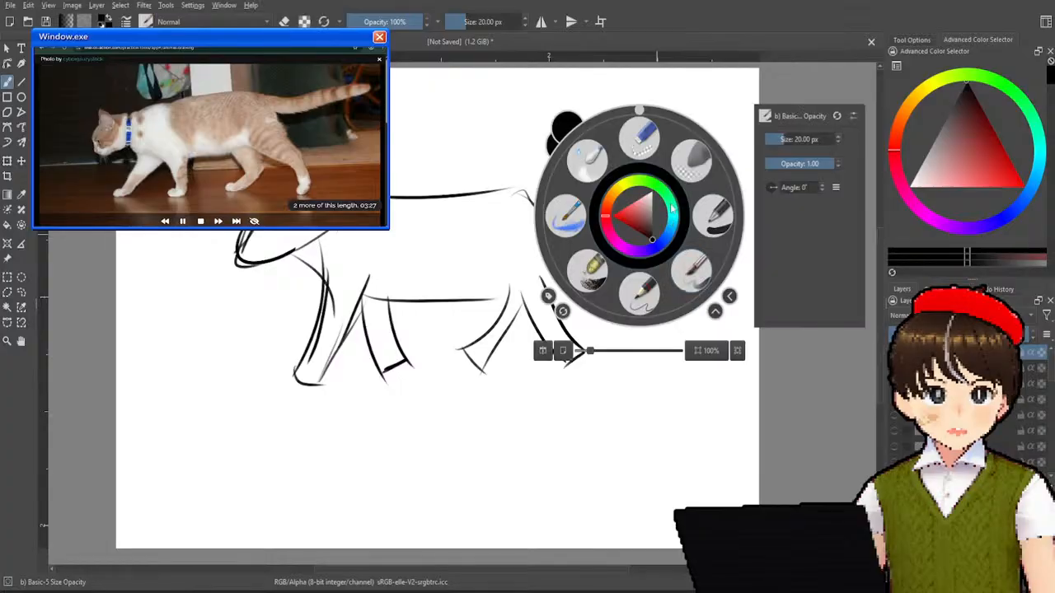
pyautogui.click(693, 168)
pyautogui.moveTo(612, 212)
pyautogui.mouseDown()
pyautogui.moveTo(558, 184)
pyautogui.moveTo(559, 196)
pyautogui.mouseUp()
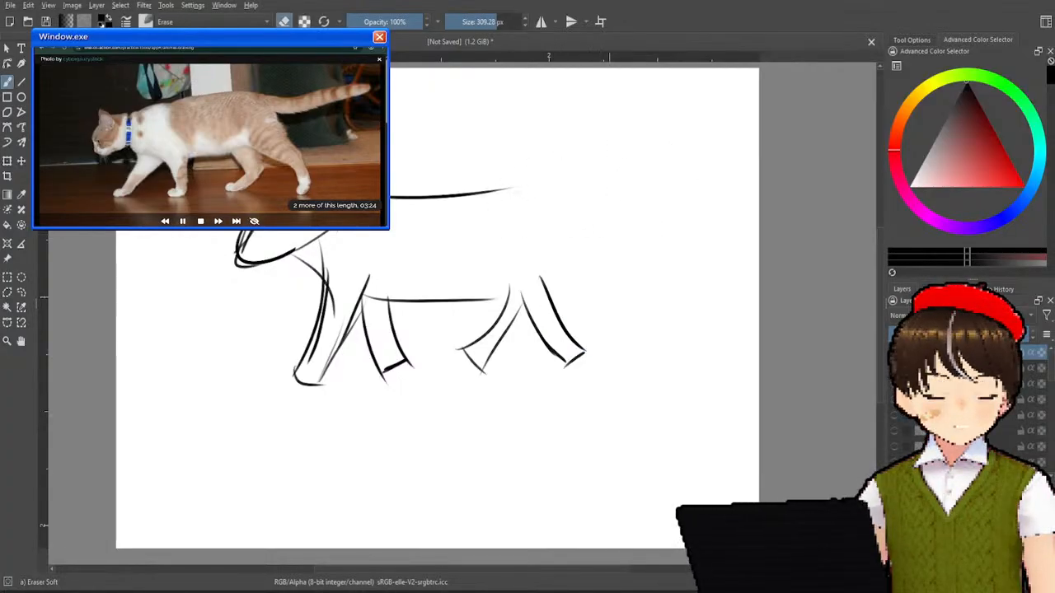
# - Draw the walking cat's long straight tail, rounded rump and facial details with Basic-5 Size Opacity
pyautogui.rightClick(621, 186)
pyautogui.click(535, 194)
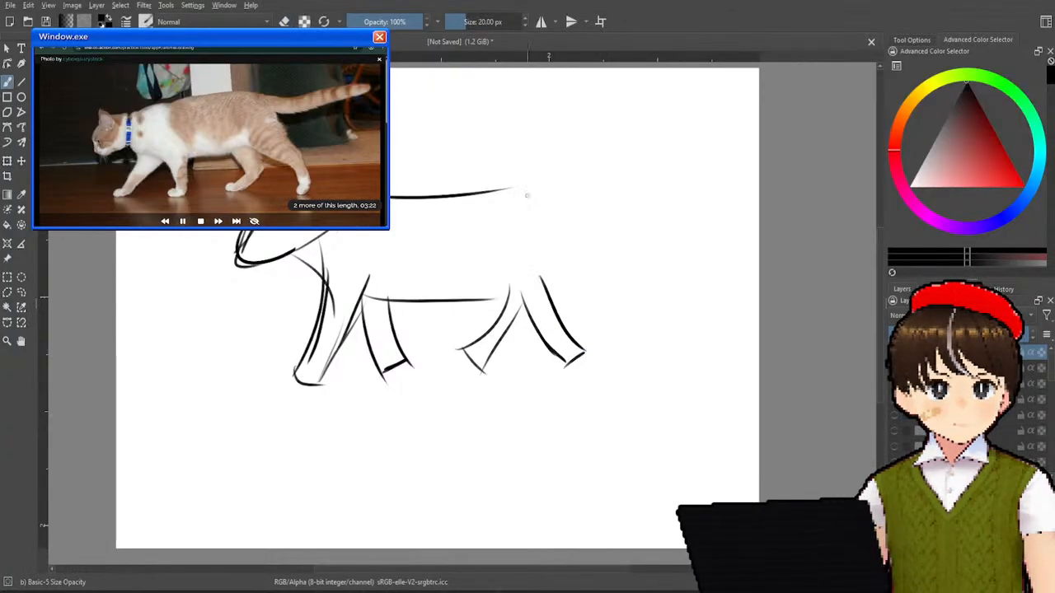
pyautogui.moveTo(506, 192)
pyautogui.mouseDown()
pyautogui.moveTo(683, 182)
pyautogui.moveTo(686, 207)
pyautogui.moveTo(562, 203)
pyautogui.moveTo(505, 300)
pyautogui.mouseUp()
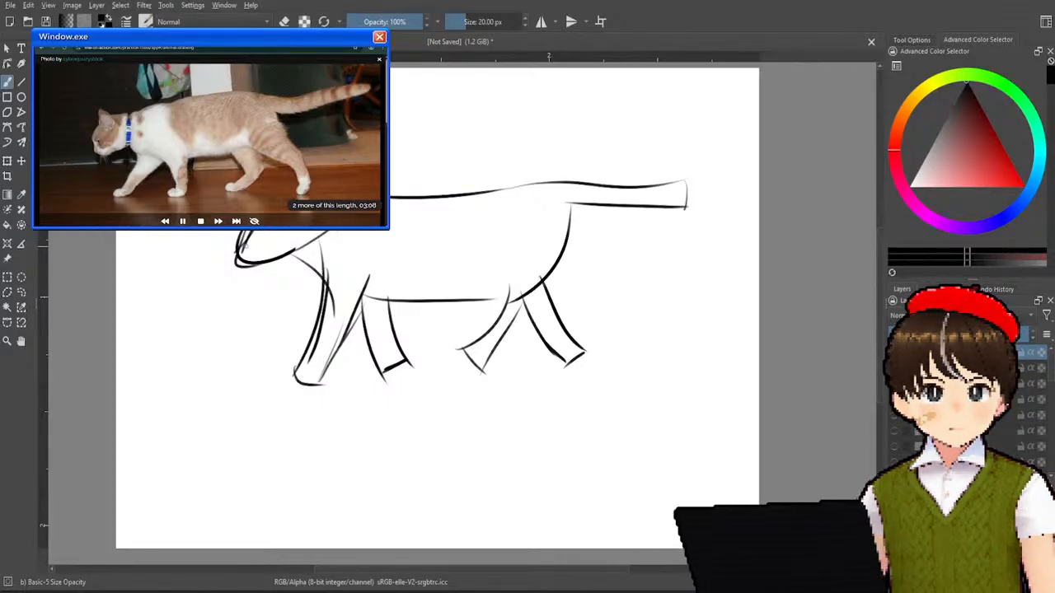
pyautogui.moveTo(257, 255)
pyautogui.mouseDown()
pyautogui.moveTo(266, 243)
pyautogui.moveTo(277, 284)
pyautogui.mouseUp()
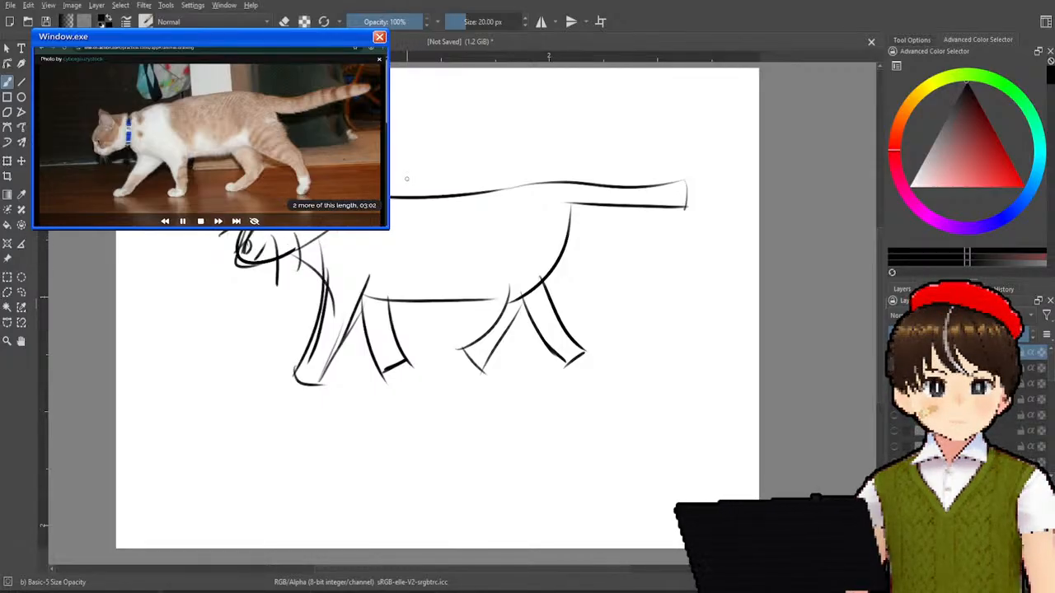
# - Erase the forward hind leg with Eraser Soft, redraw it more upright with Basic-5 Size Opacity, and mark light lines across the torso
pyautogui.rightClick(563, 303)
pyautogui.click(612, 257)
pyautogui.moveTo(529, 281)
pyautogui.mouseDown()
pyautogui.moveTo(507, 278)
pyautogui.moveTo(484, 356)
pyautogui.mouseUp()
pyautogui.rightClick(546, 290)
pyautogui.click(489, 290)
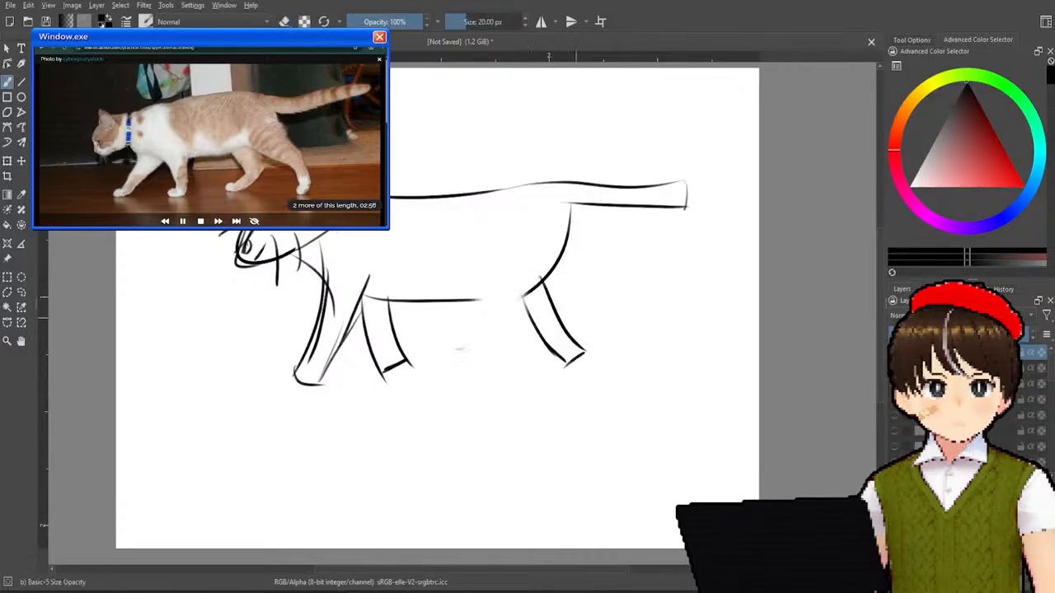
pyautogui.moveTo(474, 300)
pyautogui.mouseDown()
pyautogui.moveTo(546, 279)
pyautogui.moveTo(486, 363)
pyautogui.mouseUp()
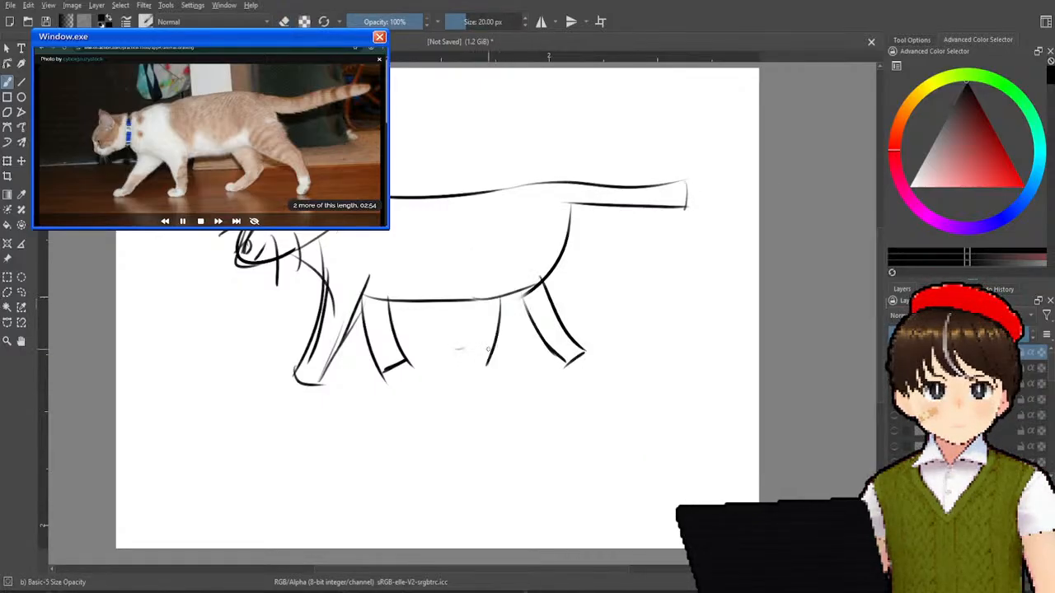
pyautogui.moveTo(521, 295); pyautogui.dragTo(515, 371)
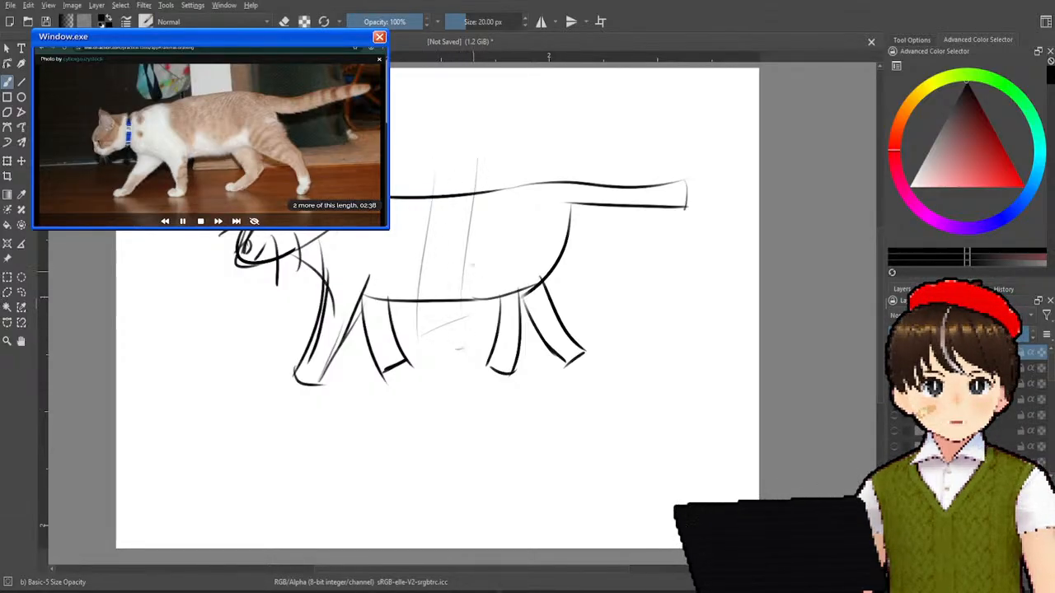
# - Erase the middle of the walking cat's torso, including its back and belly lines, with Eraser Soft
pyautogui.rightClick(510, 210)
pyautogui.click(562, 155)
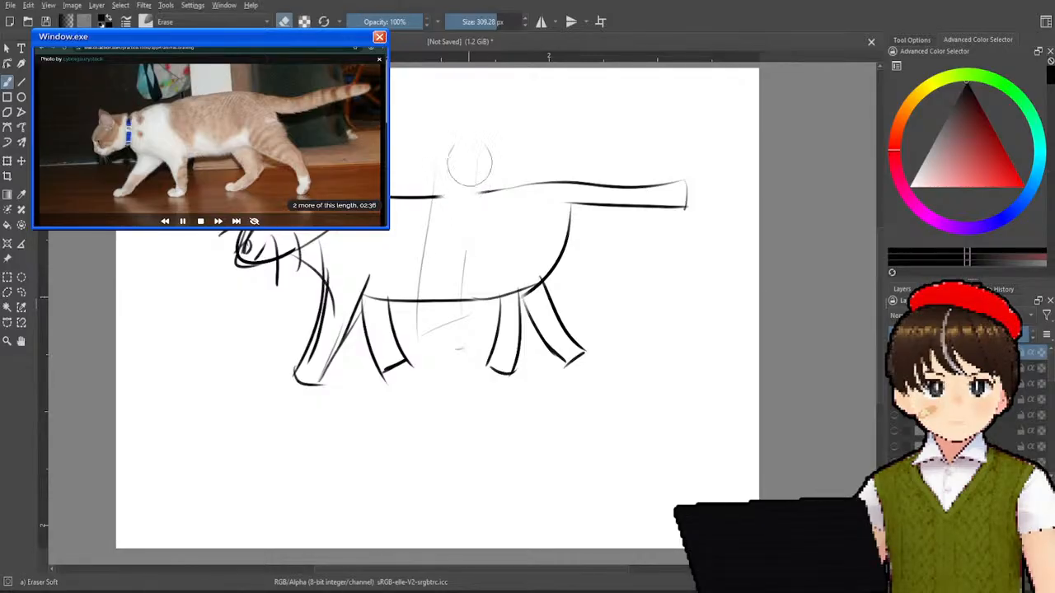
pyautogui.moveTo(461, 178)
pyautogui.mouseDown()
pyautogui.moveTo(441, 258)
pyautogui.moveTo(442, 315)
pyautogui.moveTo(432, 241)
pyautogui.moveTo(451, 249)
pyautogui.mouseUp()
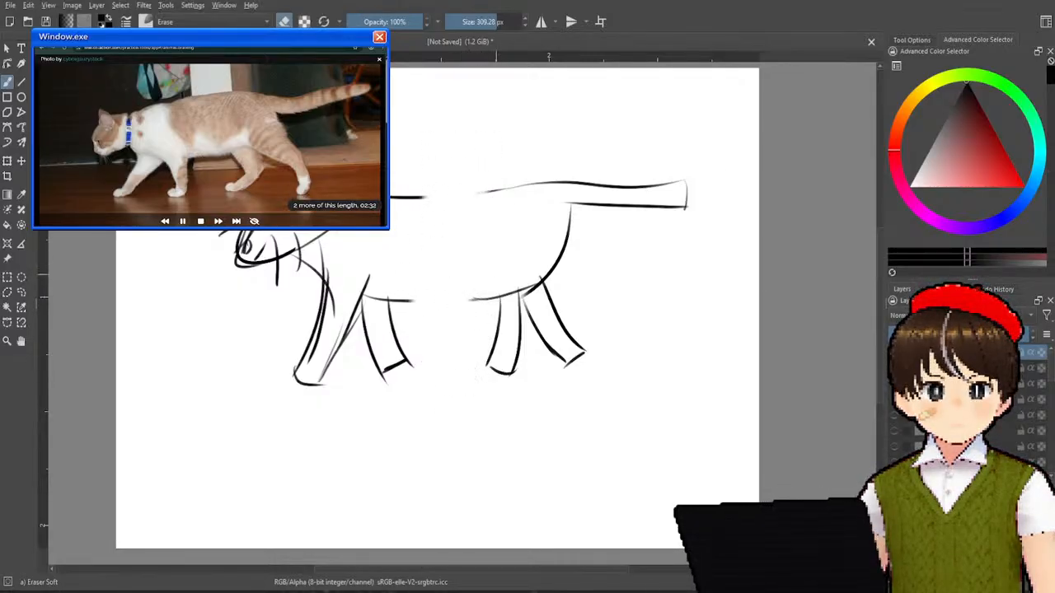
# - Select the cat's hindquarters and tail with a freehand selection, move them toward the forequarters to close the torso gap, and deselect
pyautogui.rightClick(497, 283)
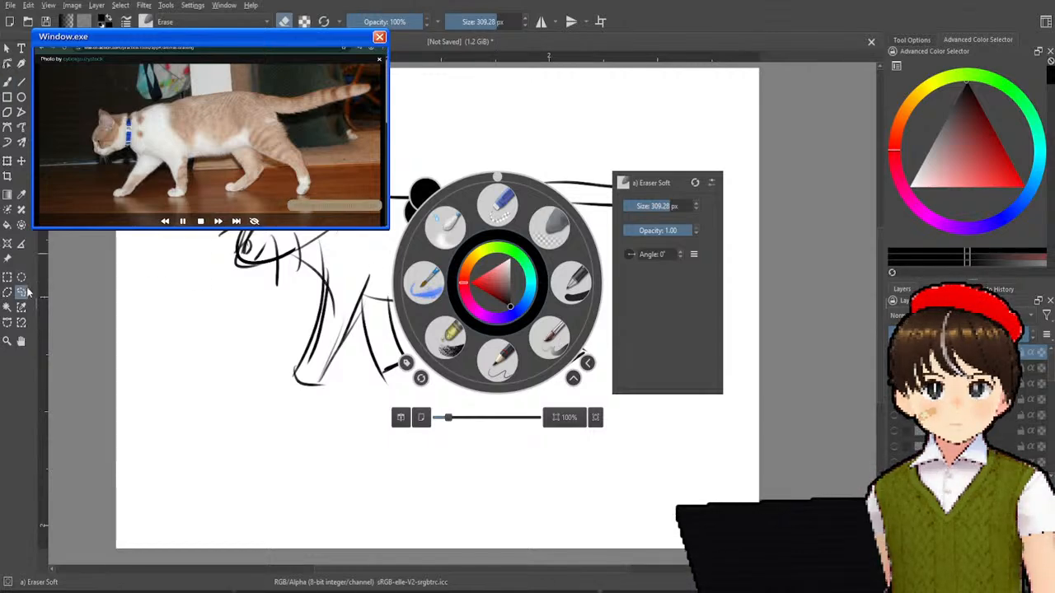
pyautogui.click(513, 140)
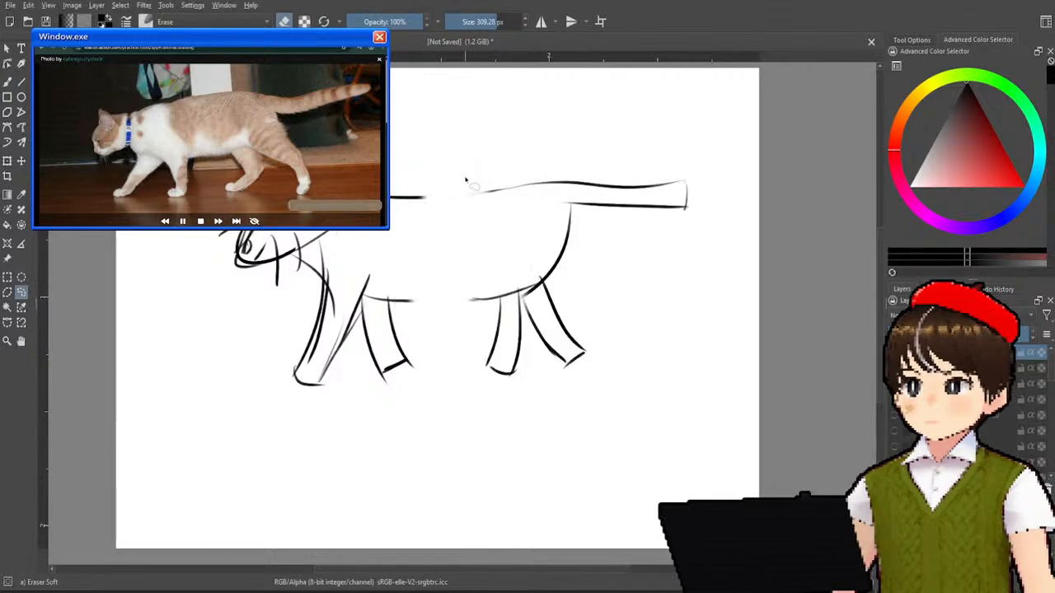
pyautogui.moveTo(476, 164)
pyautogui.mouseDown()
pyautogui.moveTo(458, 227)
pyautogui.moveTo(476, 401)
pyautogui.moveTo(595, 387)
pyautogui.moveTo(695, 253)
pyautogui.moveTo(720, 164)
pyautogui.moveTo(594, 124)
pyautogui.moveTo(480, 169)
pyautogui.mouseUp()
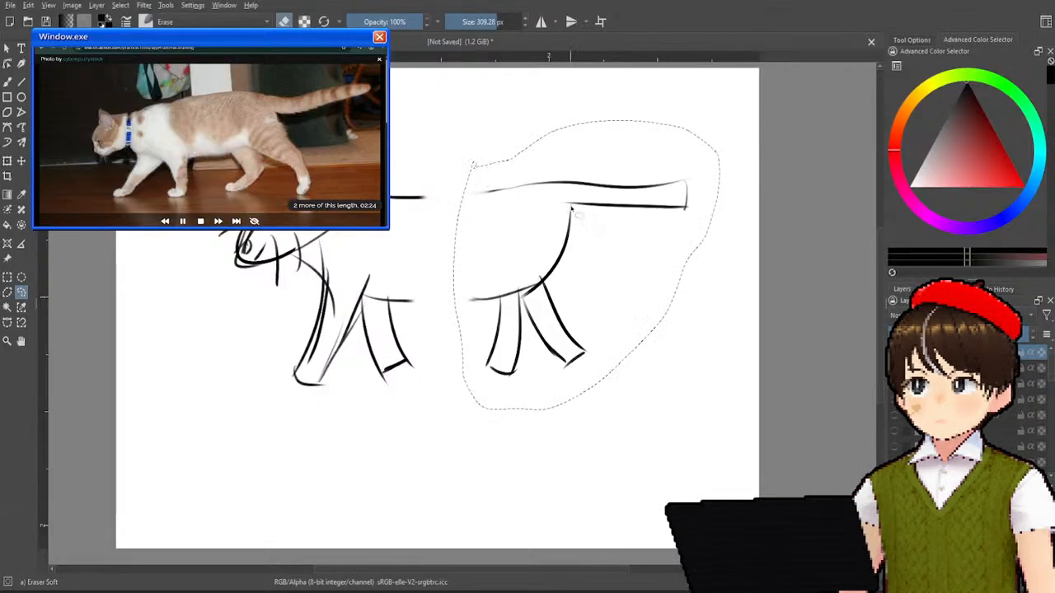
pyautogui.click(21, 161)
pyautogui.moveTo(519, 242); pyautogui.dragTo(493, 225)
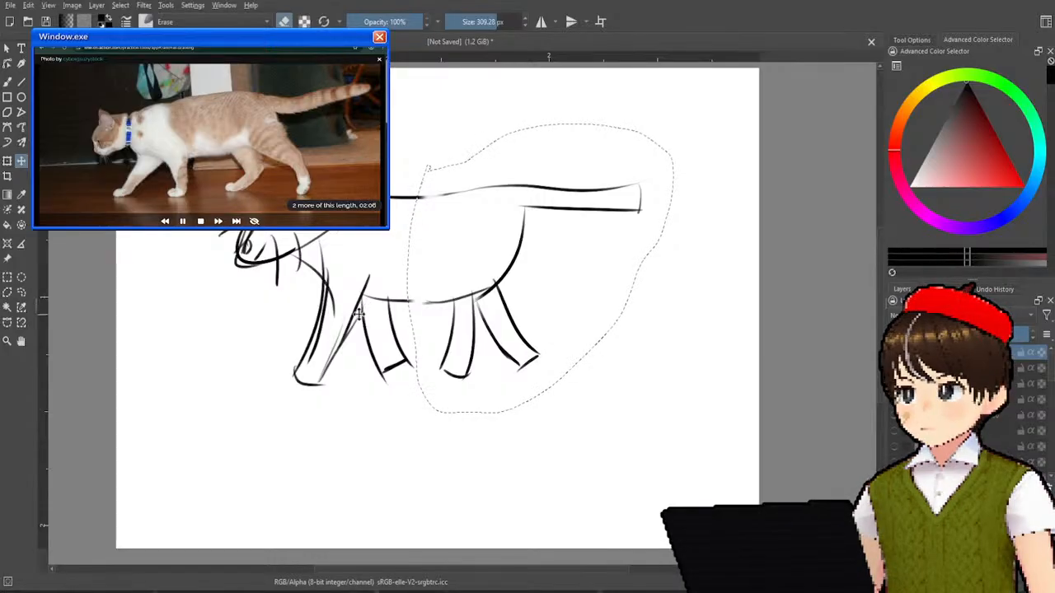
pyautogui.moveTo(319, 344); pyautogui.dragTo(321, 342)
pyautogui.moveTo(463, 319); pyautogui.dragTo(461, 318)
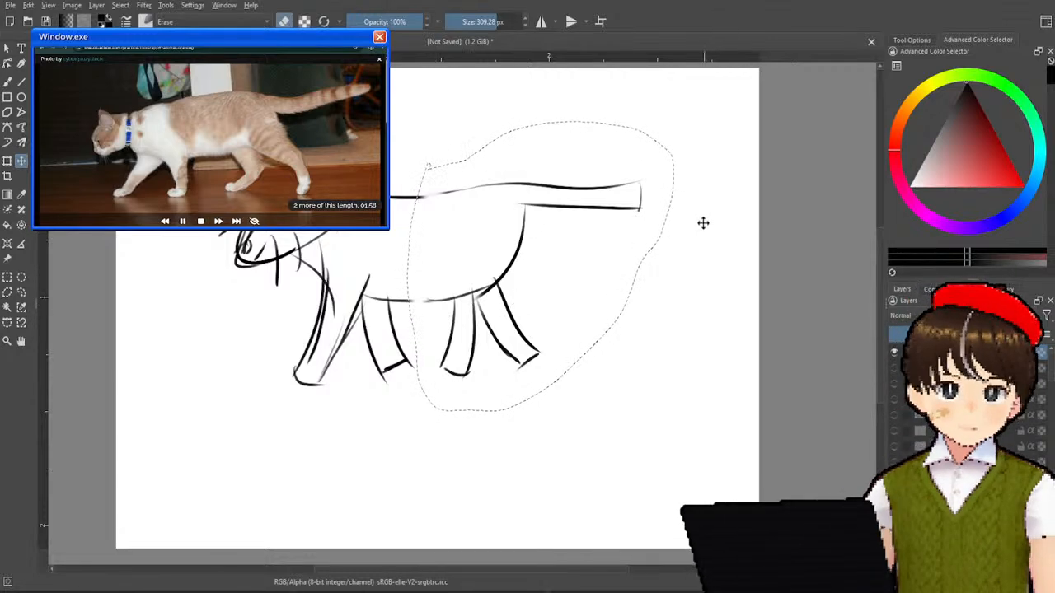
pyautogui.hotkey('ctrl', 'shift', 'a')
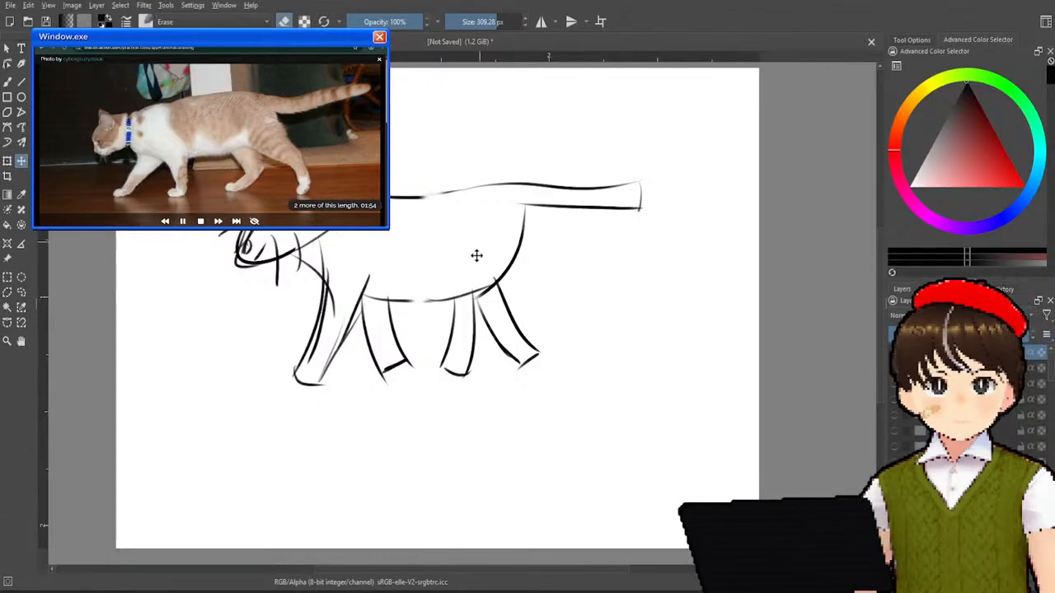
pyautogui.moveTo(678, 309); pyautogui.dragTo(675, 309)
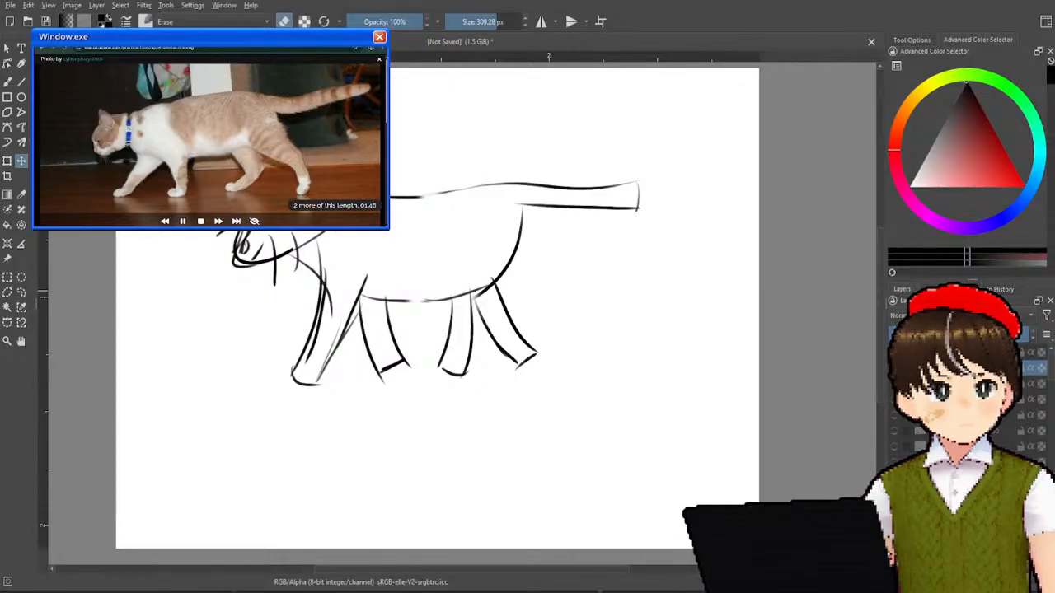
# - Toggle the rough cat layer's visibility and lower its opacity to leave a faint guide for redrawing
pyautogui.scroll(-2, 960, 315)
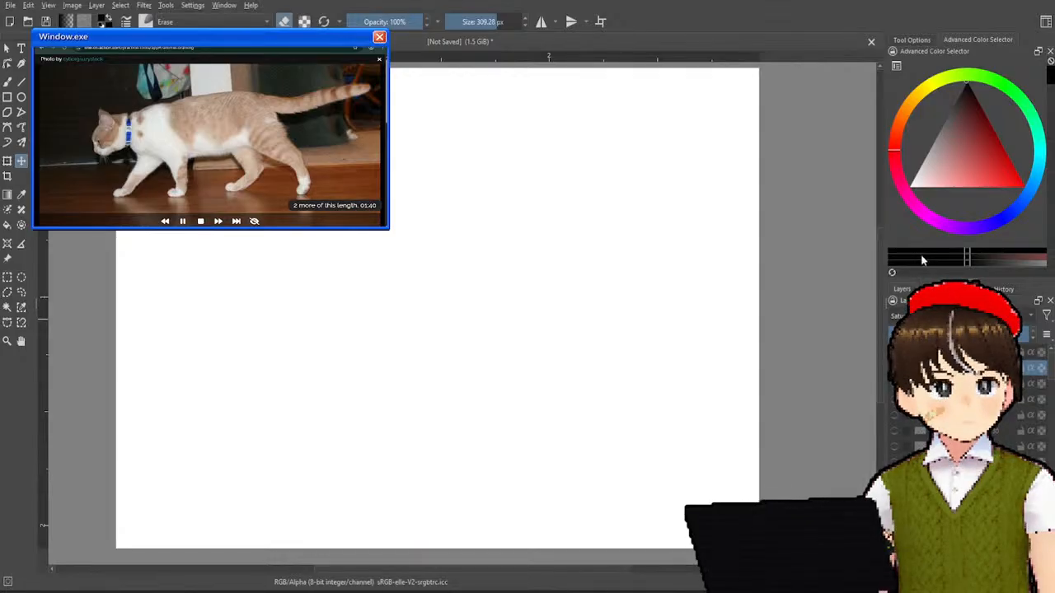
pyautogui.click(894, 367)
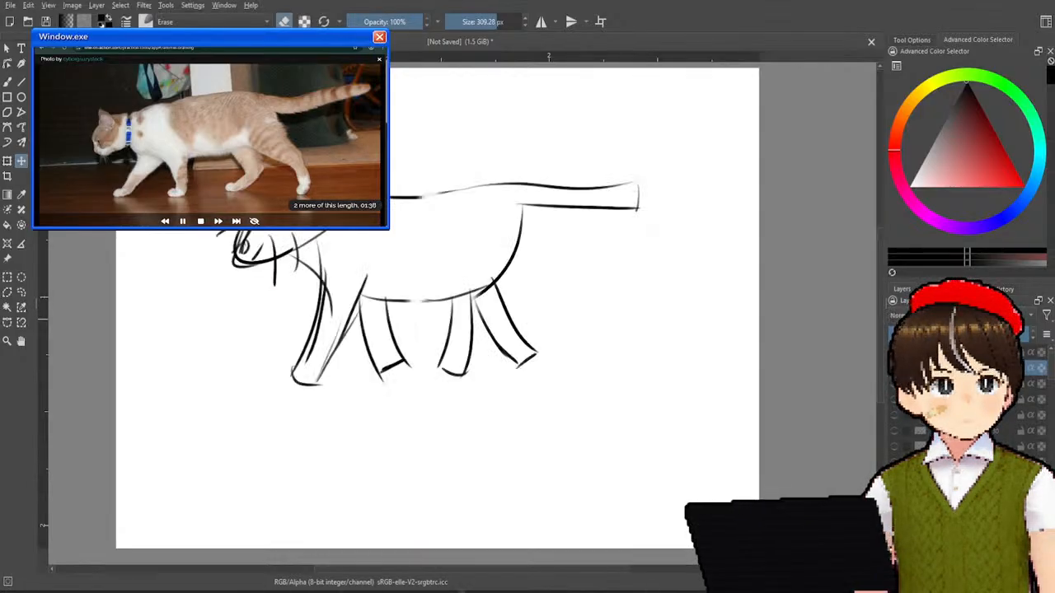
pyautogui.click(925, 334)
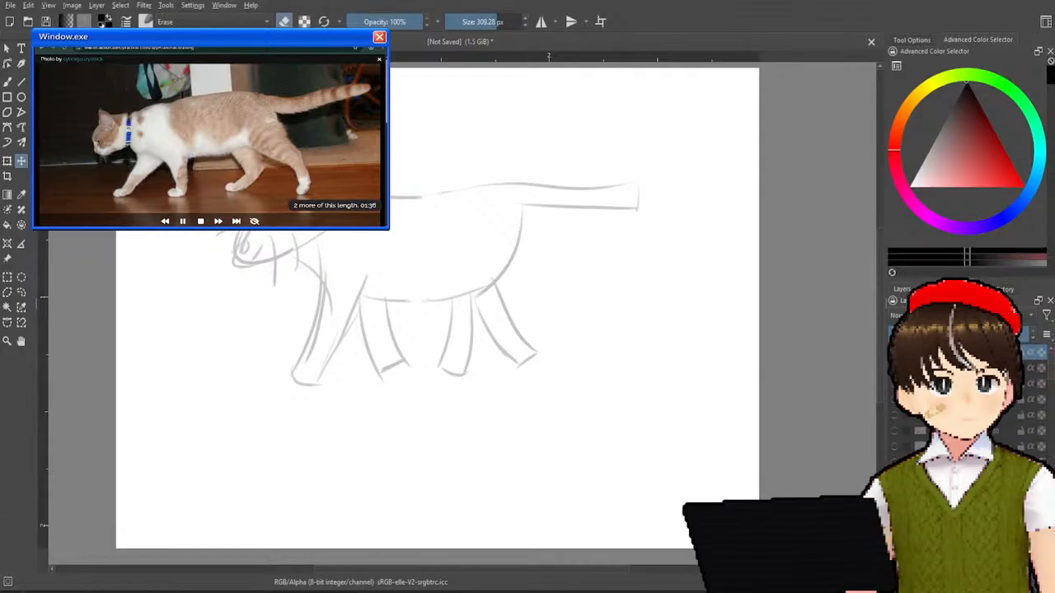
# - Draw the cat's lower head, chest and near foreleg with paw over the faint guide, using Basic-5 Size Opacity at 20 px
pyautogui.click(4, 82)
pyautogui.rightClick(427, 197)
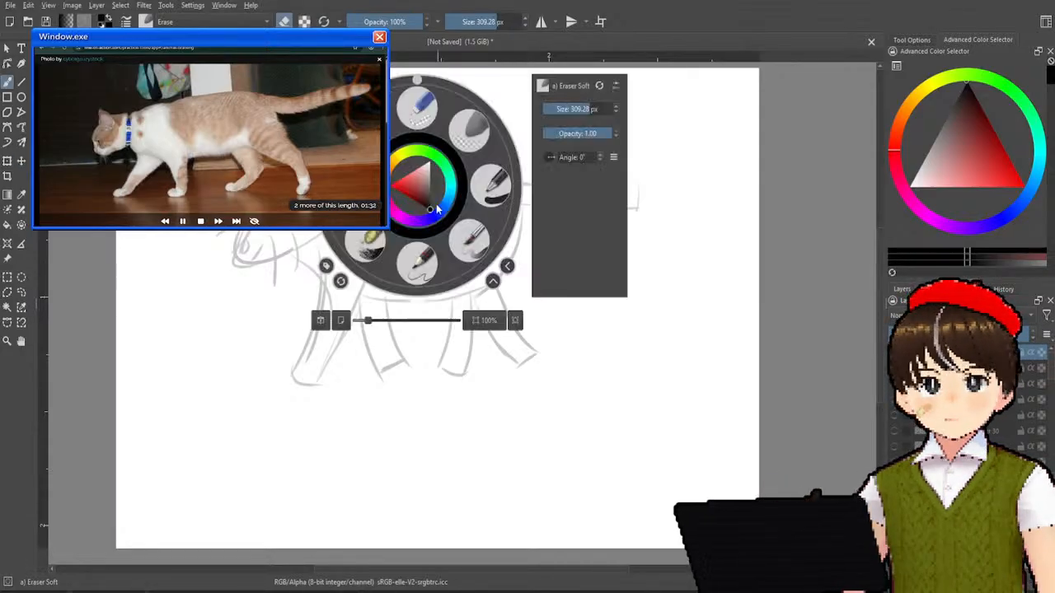
pyautogui.click(464, 245)
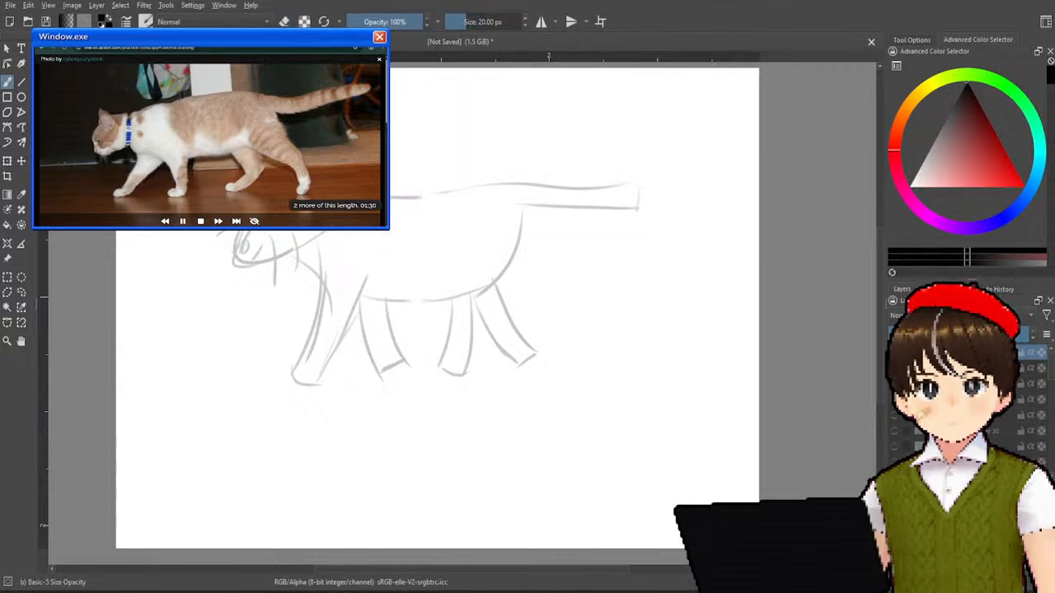
pyautogui.moveTo(234, 233)
pyautogui.mouseDown()
pyautogui.moveTo(257, 288)
pyautogui.moveTo(292, 257)
pyautogui.mouseUp()
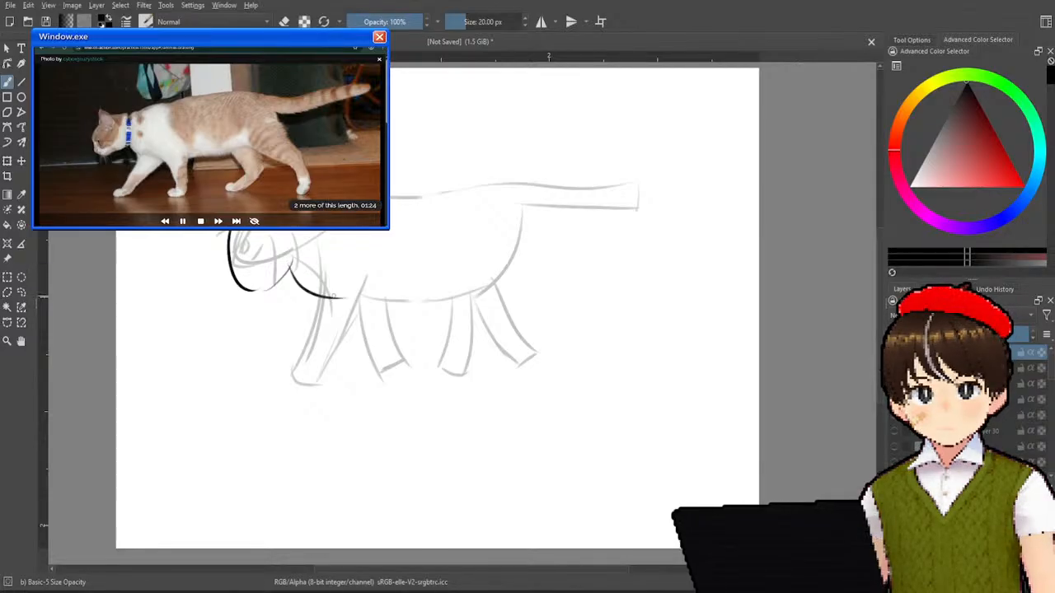
pyautogui.moveTo(335, 300); pyautogui.dragTo(352, 398)
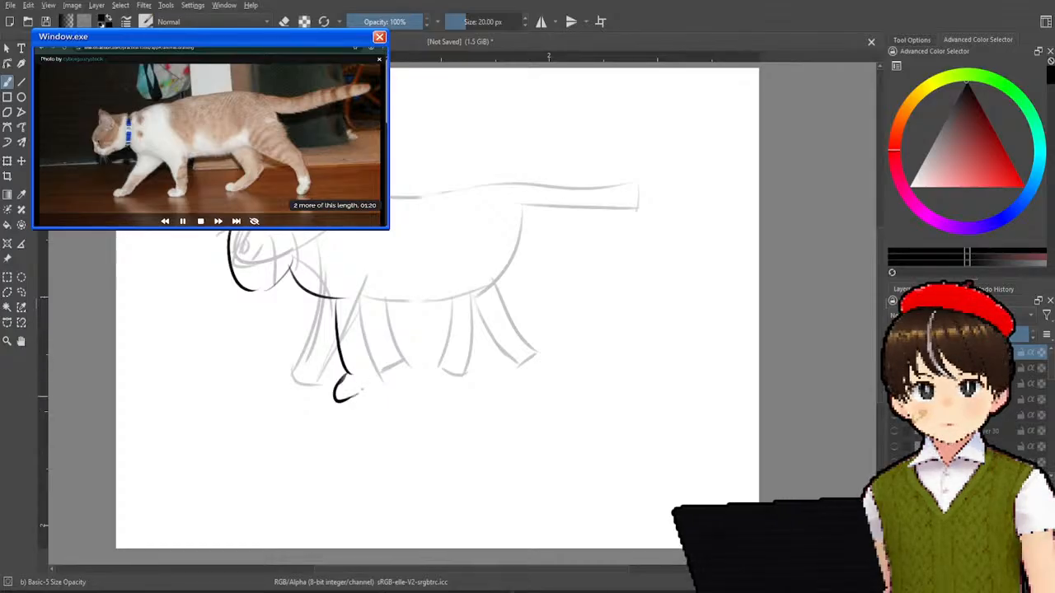
pyautogui.moveTo(357, 308); pyautogui.dragTo(367, 384)
pyautogui.moveTo(354, 291); pyautogui.dragTo(370, 380)
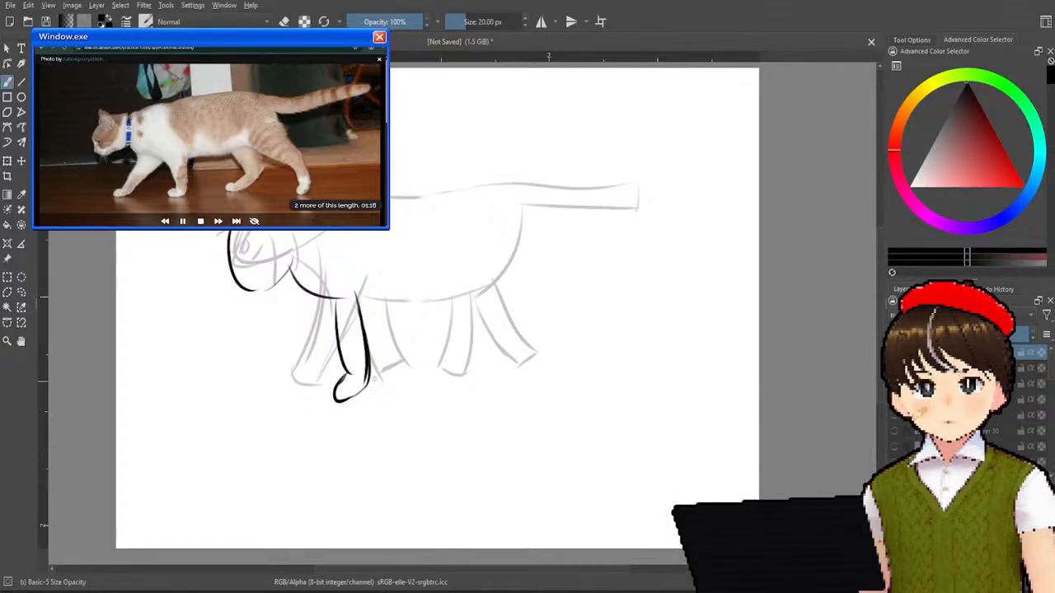
pyautogui.moveTo(356, 293); pyautogui.dragTo(373, 375)
pyautogui.moveTo(360, 330)
pyautogui.mouseDown()
pyautogui.moveTo(382, 382)
pyautogui.moveTo(374, 377)
pyautogui.mouseUp()
# - Draw the belly, near hind leg, rump, back line and raised tail over the faint guide
pyautogui.moveTo(356, 295)
pyautogui.mouseDown()
pyautogui.moveTo(380, 302)
pyautogui.moveTo(468, 284)
pyautogui.moveTo(441, 293)
pyautogui.moveTo(482, 295)
pyautogui.moveTo(471, 308)
pyautogui.moveTo(513, 339)
pyautogui.moveTo(500, 375)
pyautogui.moveTo(525, 382)
pyautogui.moveTo(531, 354)
pyautogui.moveTo(515, 381)
pyautogui.moveTo(529, 356)
pyautogui.mouseUp()
pyautogui.moveTo(494, 283); pyautogui.dragTo(527, 355)
pyautogui.moveTo(537, 218); pyautogui.dragTo(491, 286)
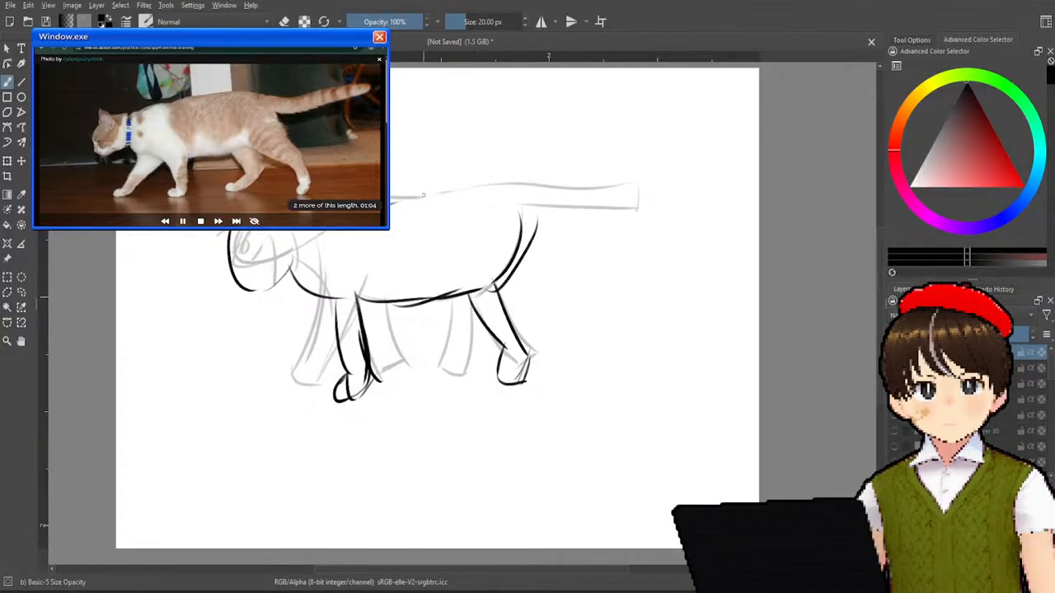
pyautogui.moveTo(391, 214)
pyautogui.mouseDown()
pyautogui.moveTo(501, 184)
pyautogui.moveTo(567, 188)
pyautogui.moveTo(653, 168)
pyautogui.moveTo(629, 201)
pyautogui.moveTo(501, 214)
pyautogui.mouseUp()
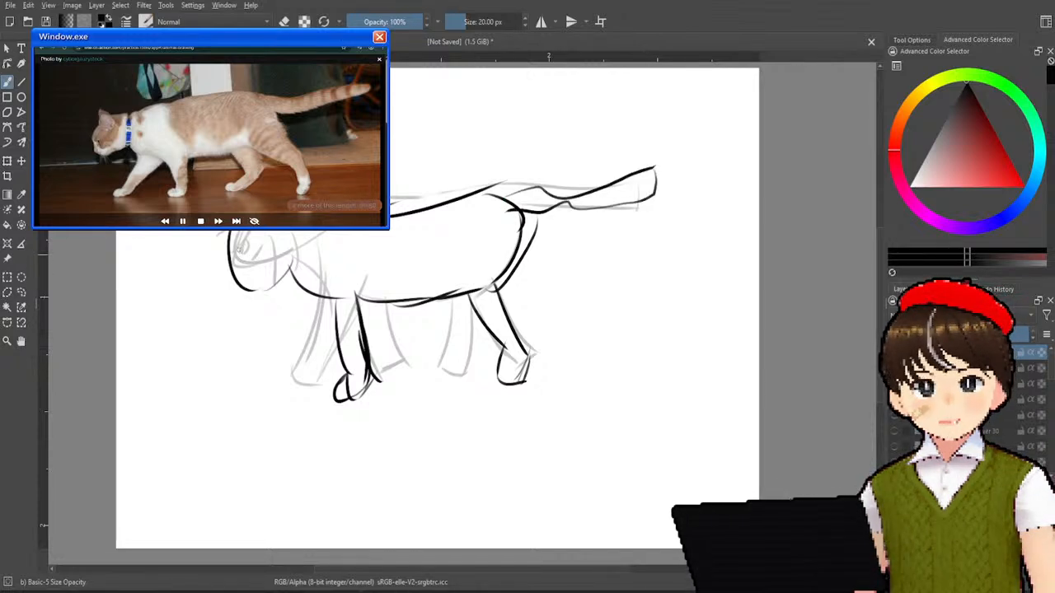
# - Add the eye, nose and collar lines, and draw the far foreleg and far hind leg
pyautogui.moveTo(234, 255)
pyautogui.mouseDown()
pyautogui.moveTo(257, 236)
pyautogui.moveTo(288, 259)
pyautogui.mouseUp()
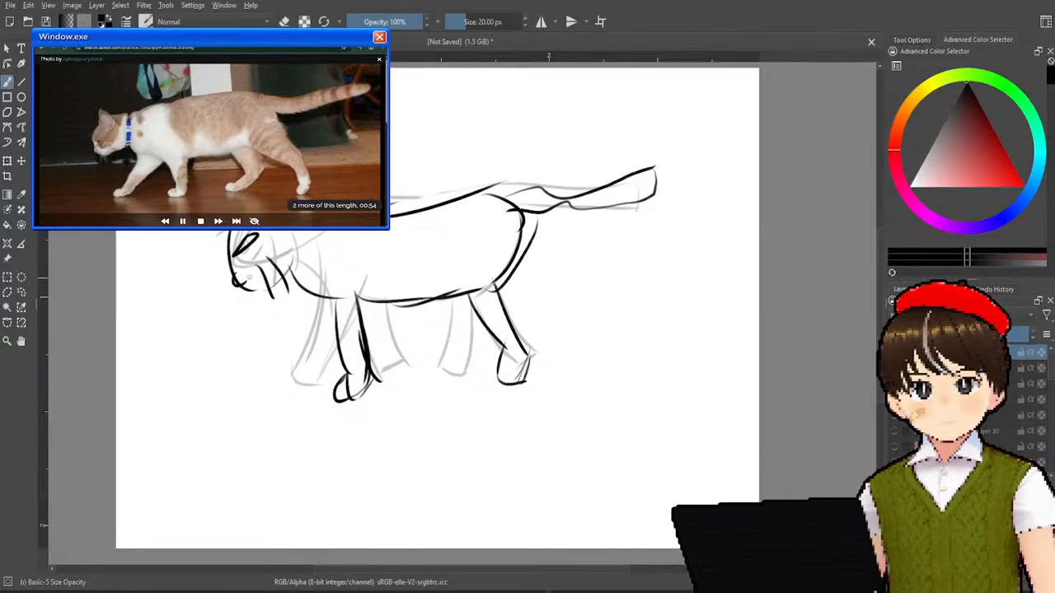
pyautogui.moveTo(321, 296)
pyautogui.mouseDown()
pyautogui.moveTo(290, 355)
pyautogui.moveTo(336, 375)
pyautogui.mouseUp()
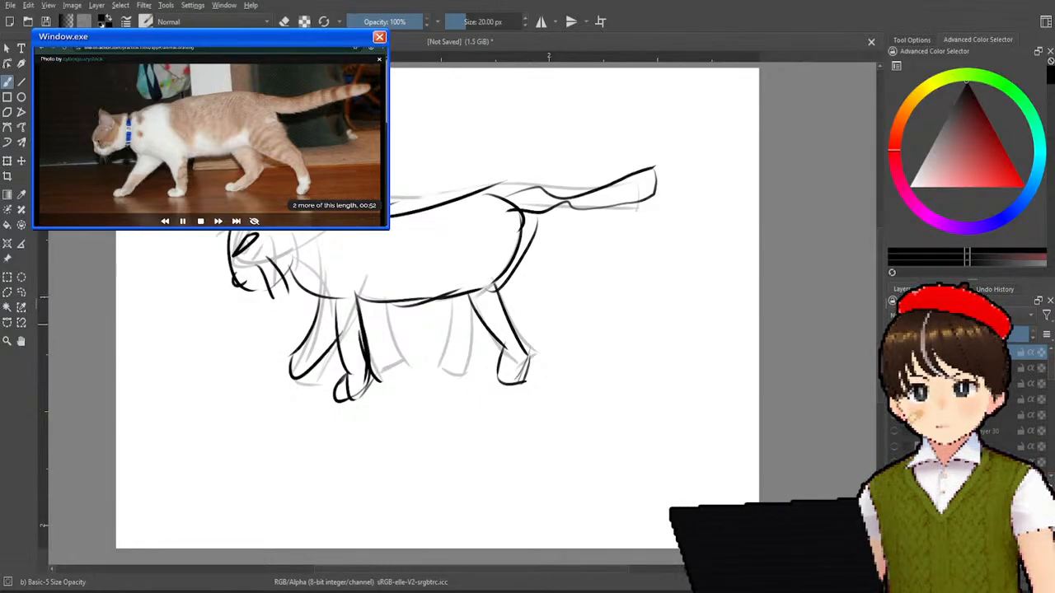
pyautogui.moveTo(463, 293); pyautogui.dragTo(434, 364)
pyautogui.moveTo(475, 312)
pyautogui.mouseDown()
pyautogui.moveTo(452, 368)
pyautogui.moveTo(466, 371)
pyautogui.mouseUp()
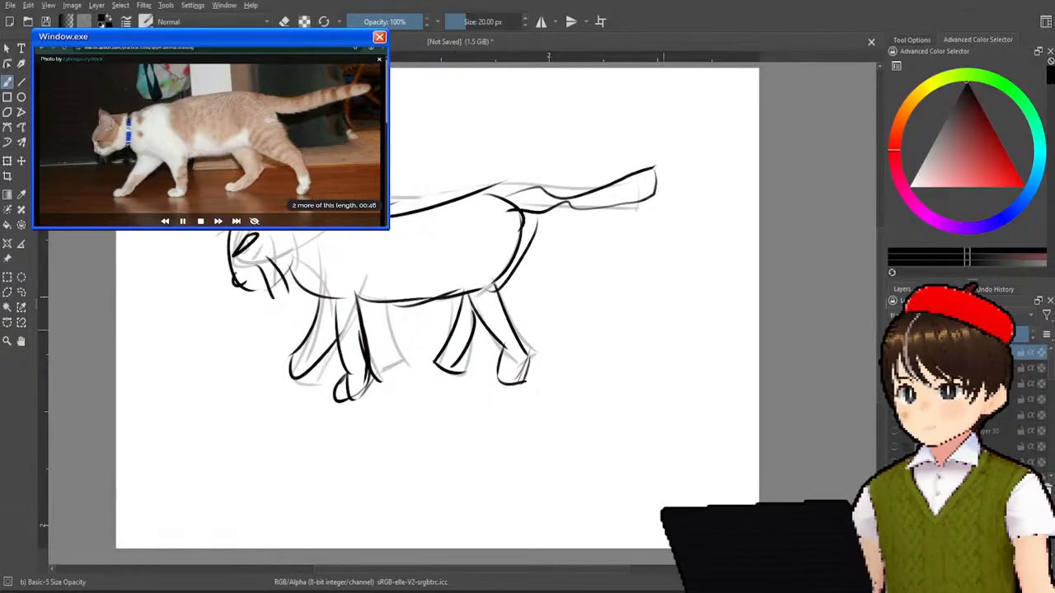
# - Hide the earlier cat sketches and, on a blank layer, draw a new cat's head profile, chest and forelegs without a guide
pyautogui.click(894, 368)
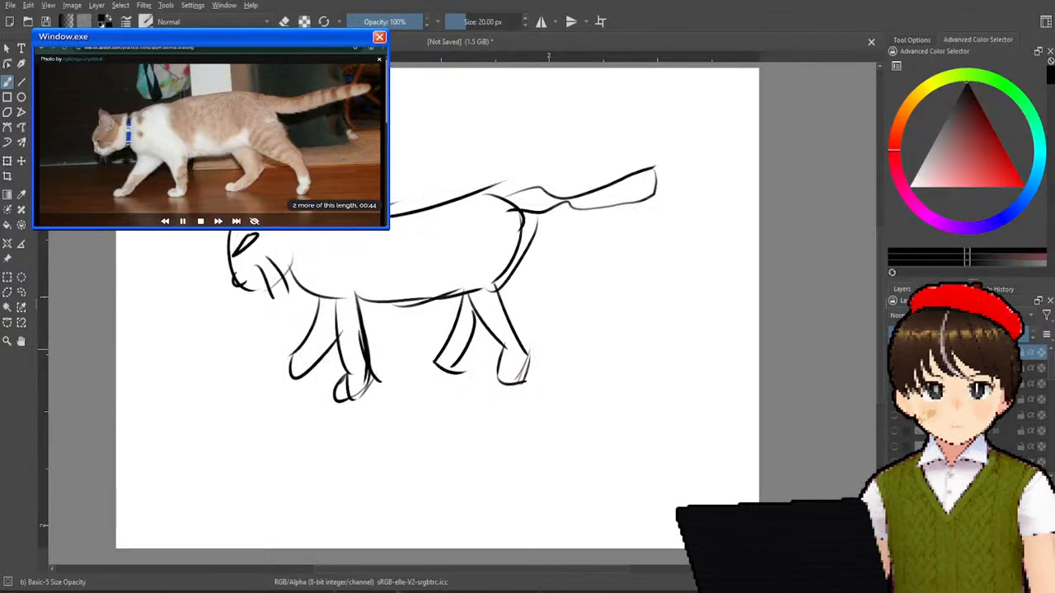
pyautogui.press('Delete')
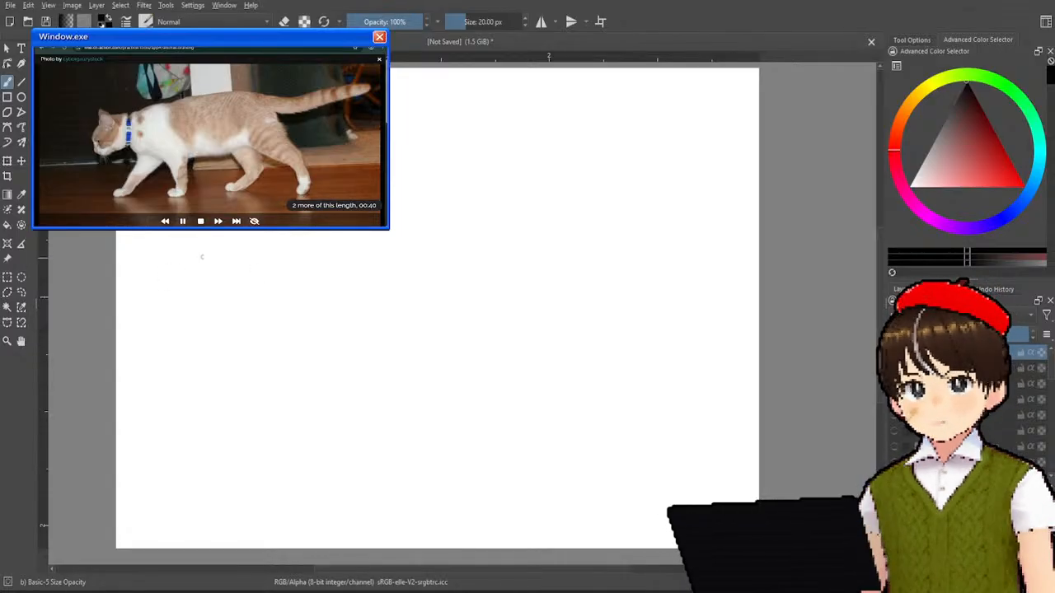
pyautogui.moveTo(245, 235)
pyautogui.mouseDown()
pyautogui.moveTo(228, 319)
pyautogui.moveTo(269, 319)
pyautogui.moveTo(315, 288)
pyautogui.moveTo(313, 346)
pyautogui.mouseUp()
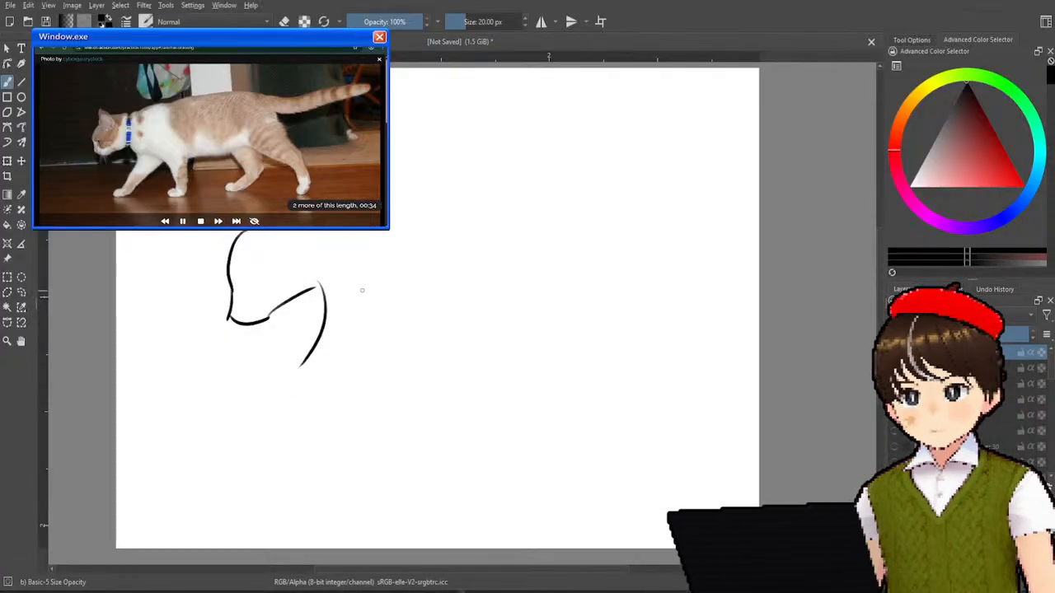
pyautogui.moveTo(379, 284); pyautogui.dragTo(329, 381)
pyautogui.moveTo(378, 286); pyautogui.dragTo(396, 403)
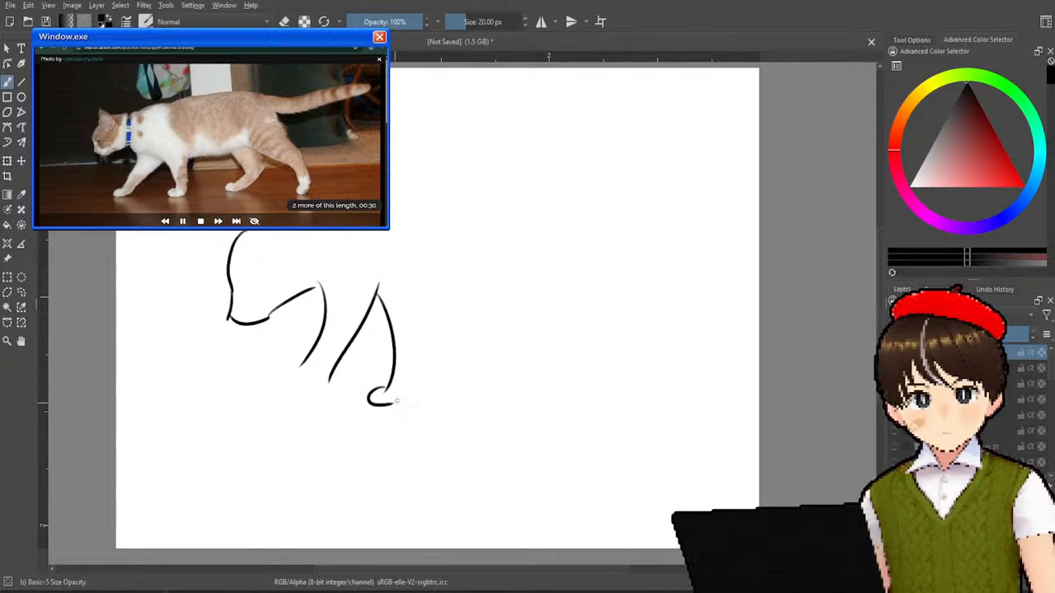
pyautogui.moveTo(408, 301); pyautogui.dragTo(403, 404)
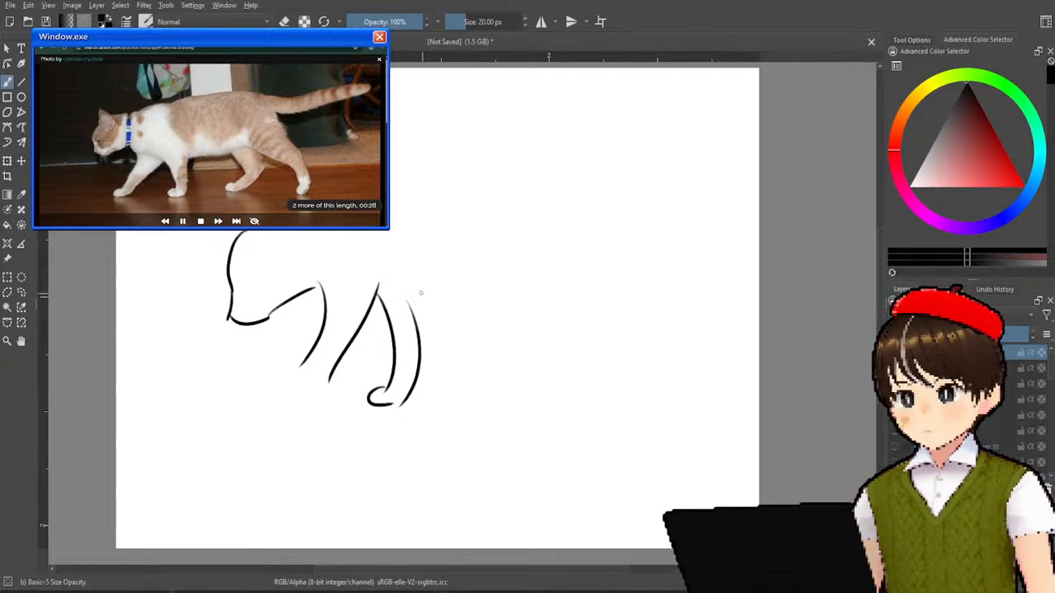
# - Draw the new cat's belly, both angled hind legs, long tail, back line and ear
pyautogui.moveTo(416, 293)
pyautogui.mouseDown()
pyautogui.moveTo(533, 287)
pyautogui.moveTo(541, 344)
pyautogui.moveTo(515, 398)
pyautogui.moveTo(529, 410)
pyautogui.moveTo(562, 359)
pyautogui.mouseUp()
pyautogui.moveTo(551, 284); pyautogui.dragTo(574, 344)
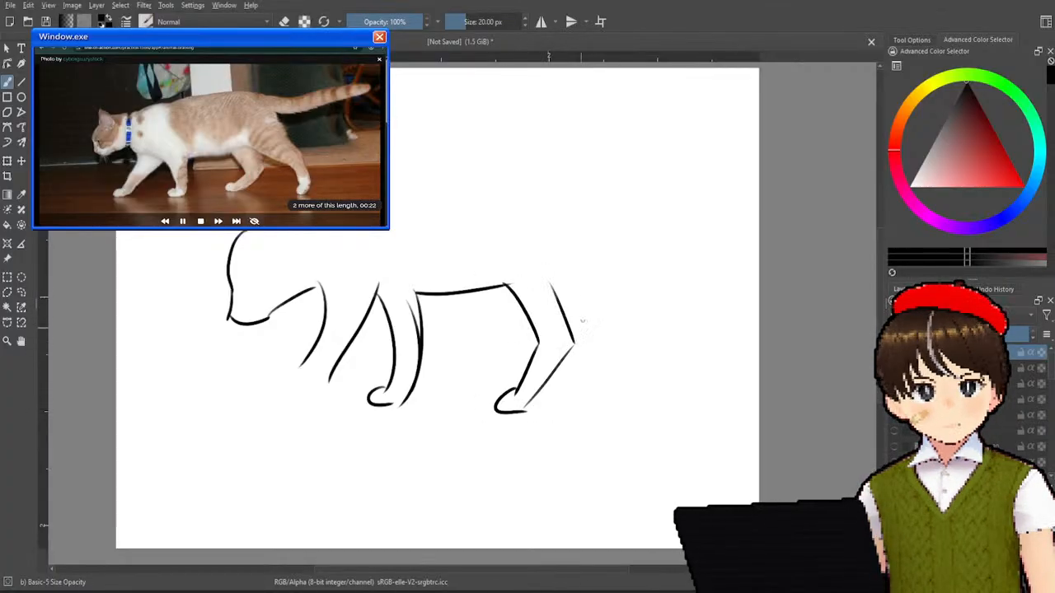
pyautogui.moveTo(558, 285)
pyautogui.mouseDown()
pyautogui.moveTo(613, 370)
pyautogui.moveTo(601, 413)
pyautogui.moveTo(619, 409)
pyautogui.moveTo(616, 299)
pyautogui.moveTo(595, 227)
pyautogui.moveTo(721, 201)
pyautogui.moveTo(694, 180)
pyautogui.moveTo(389, 189)
pyautogui.mouseUp()
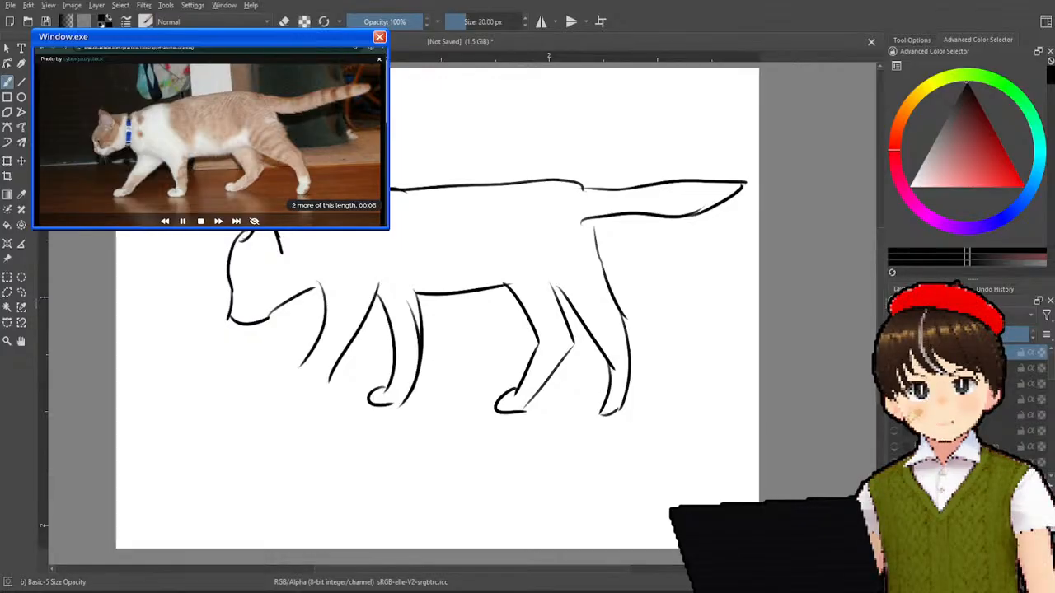
# - Add the cat's collar, eye, nose and whiskers, and close the forward foreleg with a paw
pyautogui.moveTo(302, 233); pyautogui.dragTo(314, 285)
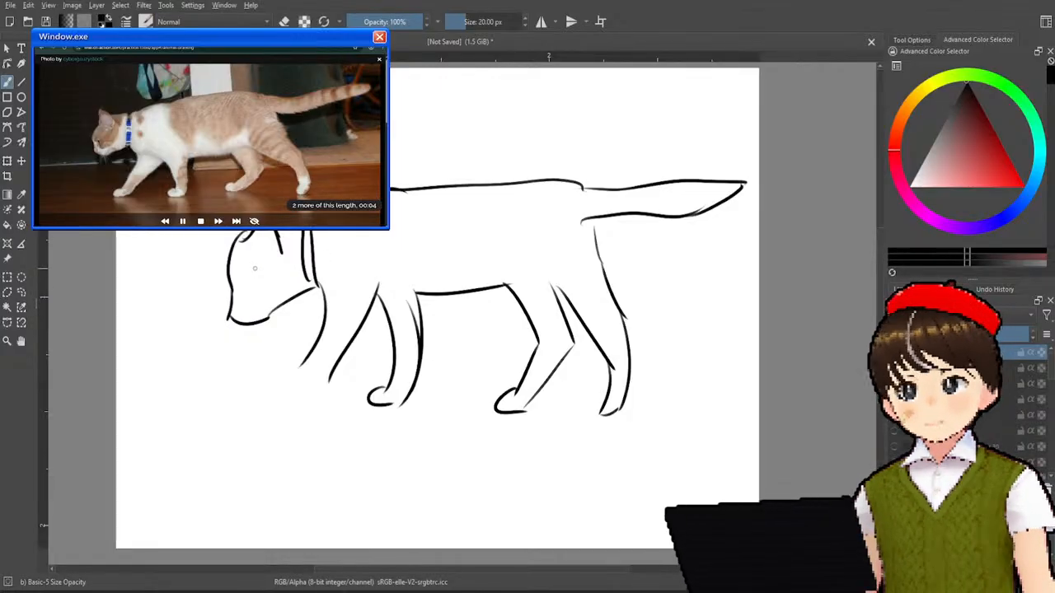
pyautogui.moveTo(242, 280)
pyautogui.mouseDown()
pyautogui.moveTo(256, 281)
pyautogui.moveTo(244, 283)
pyautogui.moveTo(231, 320)
pyautogui.moveTo(258, 333)
pyautogui.mouseUp()
pyautogui.moveTo(260, 305)
pyautogui.mouseDown()
pyautogui.moveTo(269, 332)
pyautogui.moveTo(278, 319)
pyautogui.mouseUp()
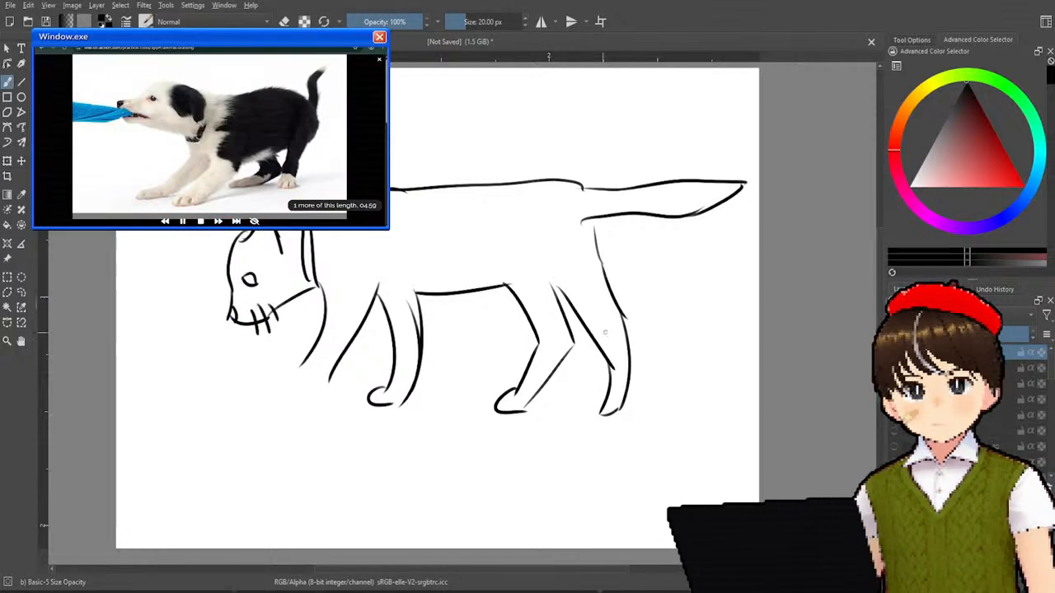
pyautogui.moveTo(301, 365); pyautogui.dragTo(333, 378)
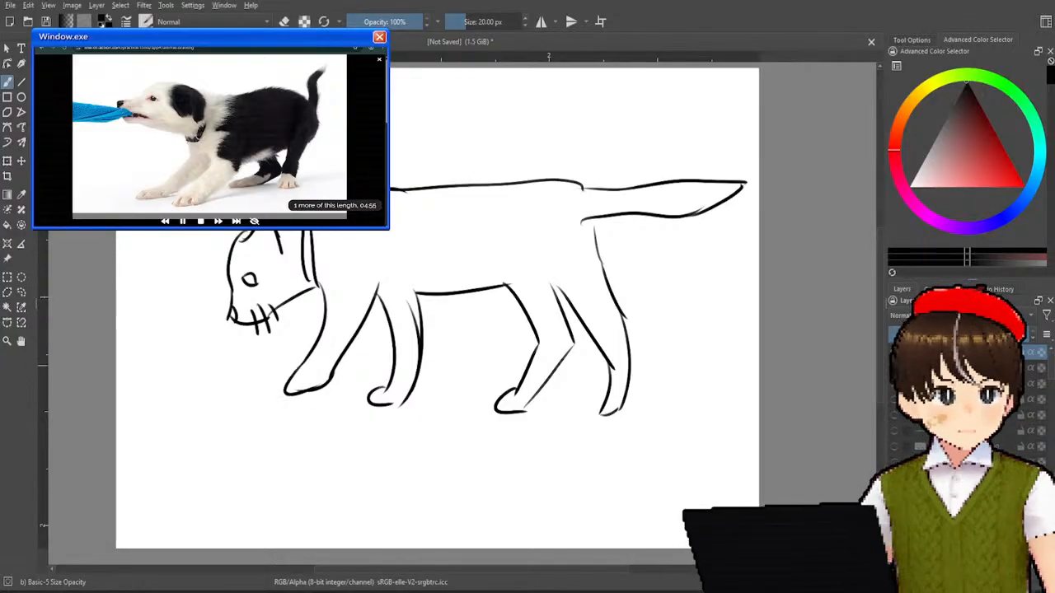
# - Hide the cat sketch and draw the puppy's mouth gripping the cloth, its lower jaw, chest and far foreleg
pyautogui.click(894, 351)
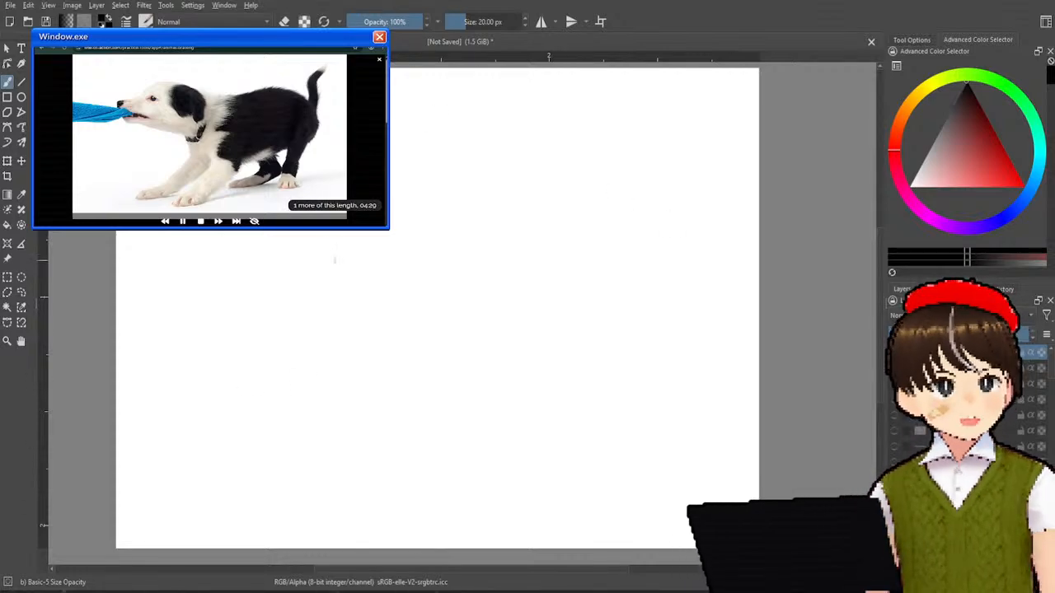
pyautogui.moveTo(282, 232)
pyautogui.mouseDown()
pyautogui.moveTo(271, 245)
pyautogui.moveTo(287, 262)
pyautogui.moveTo(313, 245)
pyautogui.moveTo(280, 272)
pyautogui.moveTo(306, 280)
pyautogui.mouseUp()
pyautogui.moveTo(284, 232); pyautogui.dragTo(274, 259)
pyautogui.moveTo(274, 242)
pyautogui.mouseDown()
pyautogui.moveTo(277, 263)
pyautogui.moveTo(289, 261)
pyautogui.moveTo(212, 256)
pyautogui.mouseUp()
pyautogui.moveTo(272, 283)
pyautogui.mouseDown()
pyautogui.moveTo(246, 301)
pyautogui.moveTo(202, 300)
pyautogui.mouseUp()
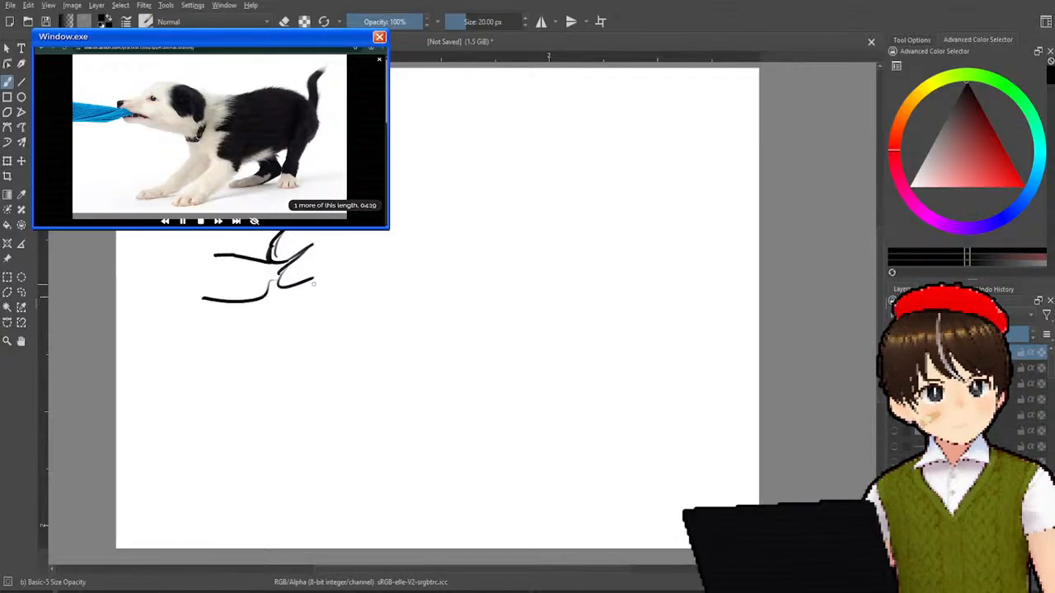
pyautogui.moveTo(356, 265); pyautogui.dragTo(296, 285)
pyautogui.moveTo(354, 267)
pyautogui.mouseDown()
pyautogui.moveTo(306, 364)
pyautogui.moveTo(370, 303)
pyautogui.mouseUp()
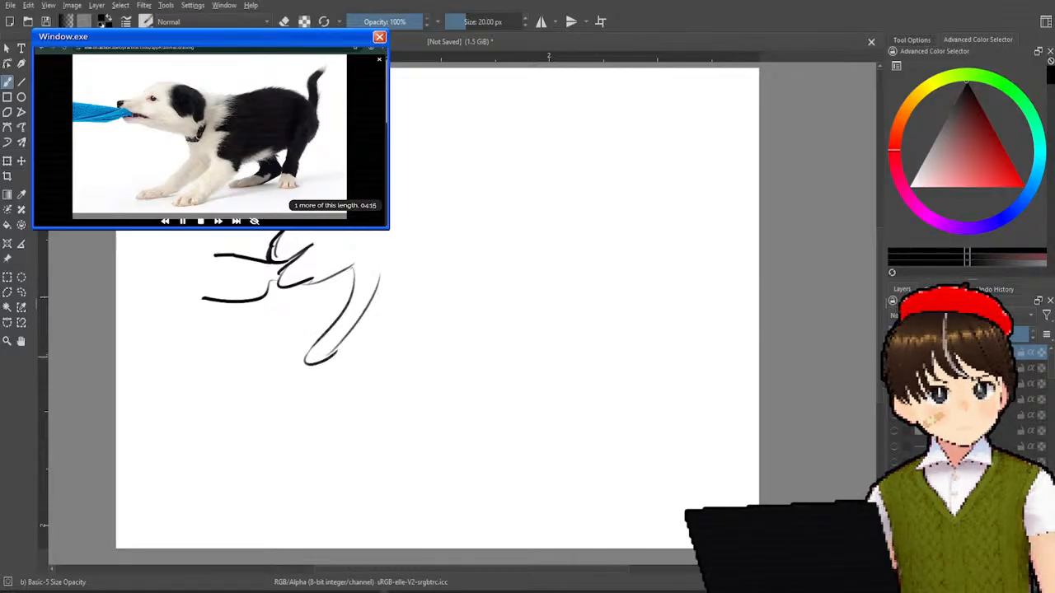
# - Draw the puppy's near foreleg with paw, the belly line and the bent hind legs
pyautogui.moveTo(377, 265); pyautogui.dragTo(347, 380)
pyautogui.moveTo(375, 249)
pyautogui.mouseDown()
pyautogui.moveTo(386, 300)
pyautogui.moveTo(374, 368)
pyautogui.moveTo(351, 380)
pyautogui.mouseUp()
pyautogui.moveTo(351, 380)
pyautogui.mouseDown()
pyautogui.moveTo(409, 373)
pyautogui.moveTo(406, 293)
pyautogui.mouseUp()
pyautogui.moveTo(398, 247); pyautogui.dragTo(407, 338)
pyautogui.moveTo(406, 284); pyautogui.dragTo(471, 266)
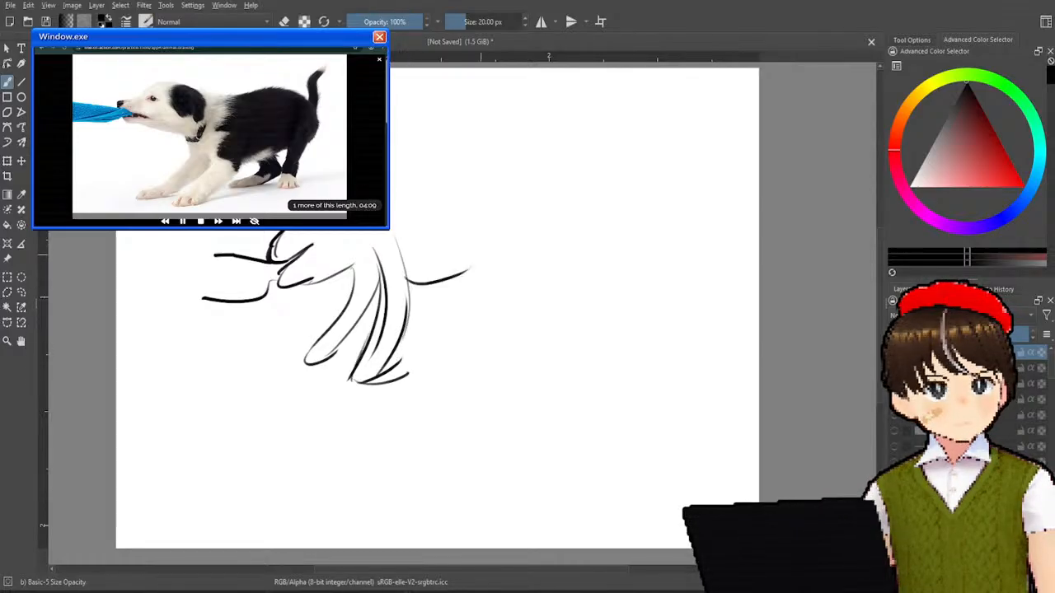
pyautogui.moveTo(406, 285)
pyautogui.mouseDown()
pyautogui.moveTo(494, 258)
pyautogui.moveTo(479, 317)
pyautogui.moveTo(514, 340)
pyautogui.moveTo(499, 372)
pyautogui.moveTo(530, 331)
pyautogui.moveTo(507, 312)
pyautogui.moveTo(530, 332)
pyautogui.moveTo(531, 252)
pyautogui.moveTo(454, 329)
pyautogui.moveTo(480, 349)
pyautogui.mouseUp()
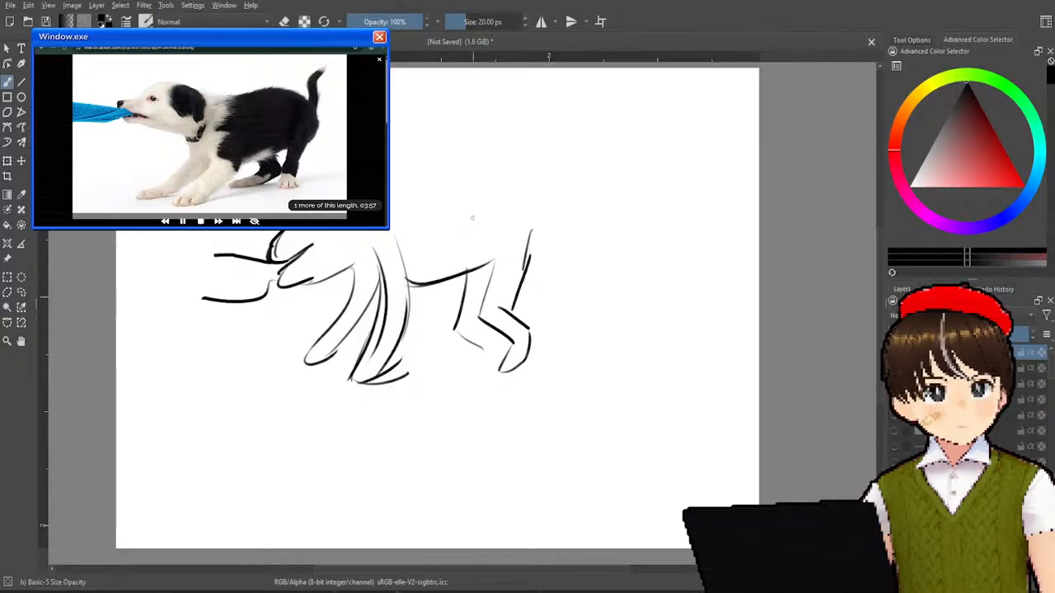
# - Erase the puppy's bent hind legs and the rear part of its belly line
pyautogui.rightClick(489, 300)
pyautogui.click(530, 249)
pyautogui.moveTo(532, 239)
pyautogui.mouseDown()
pyautogui.moveTo(518, 306)
pyautogui.moveTo(492, 355)
pyautogui.moveTo(464, 278)
pyautogui.moveTo(499, 239)
pyautogui.mouseUp()
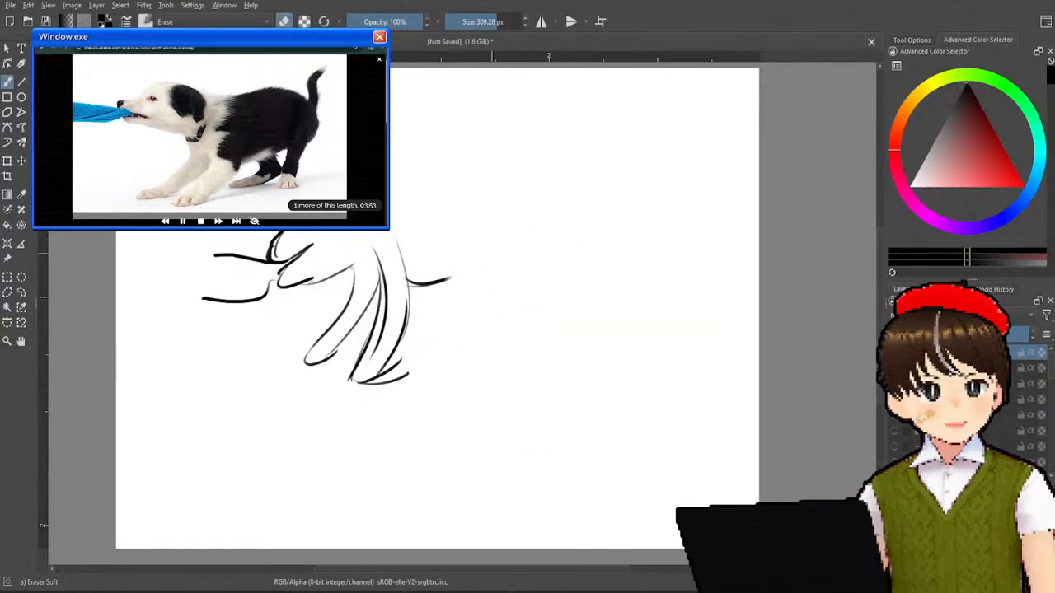
pyautogui.rightClick(502, 248)
pyautogui.click(554, 305)
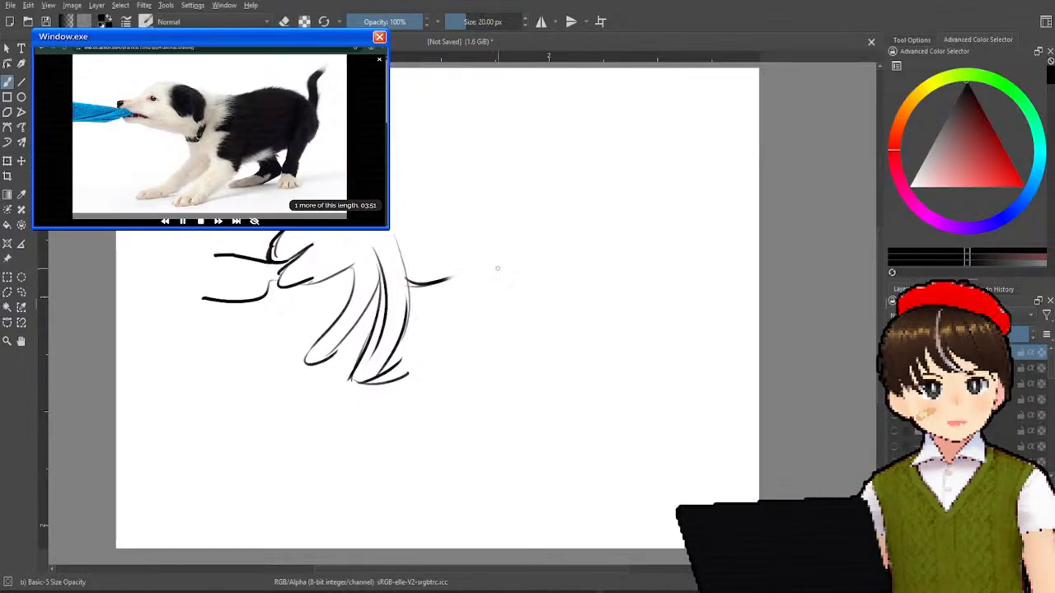
pyautogui.moveTo(497, 241); pyautogui.dragTo(478, 310)
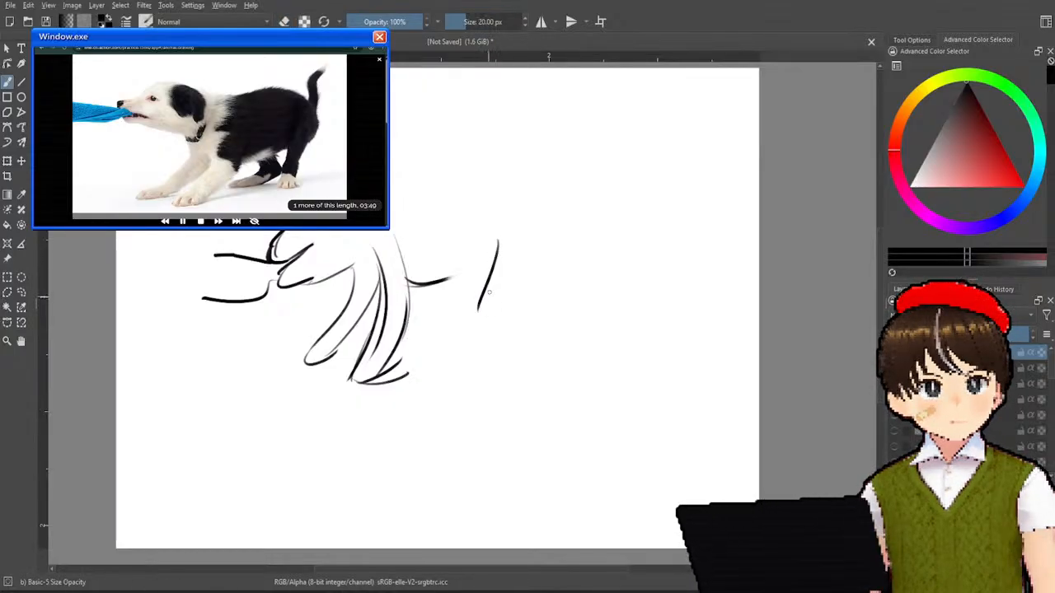
pyautogui.rightClick(513, 236)
pyautogui.click(567, 178)
pyautogui.moveTo(492, 234)
pyautogui.mouseDown()
pyautogui.moveTo(489, 265)
pyautogui.moveTo(500, 282)
pyautogui.moveTo(534, 232)
pyautogui.moveTo(451, 283)
pyautogui.moveTo(498, 260)
pyautogui.mouseUp()
# - Draw the puppy's back line and a rounded rump joining the belly
pyautogui.rightClick(544, 228)
pyautogui.click(595, 284)
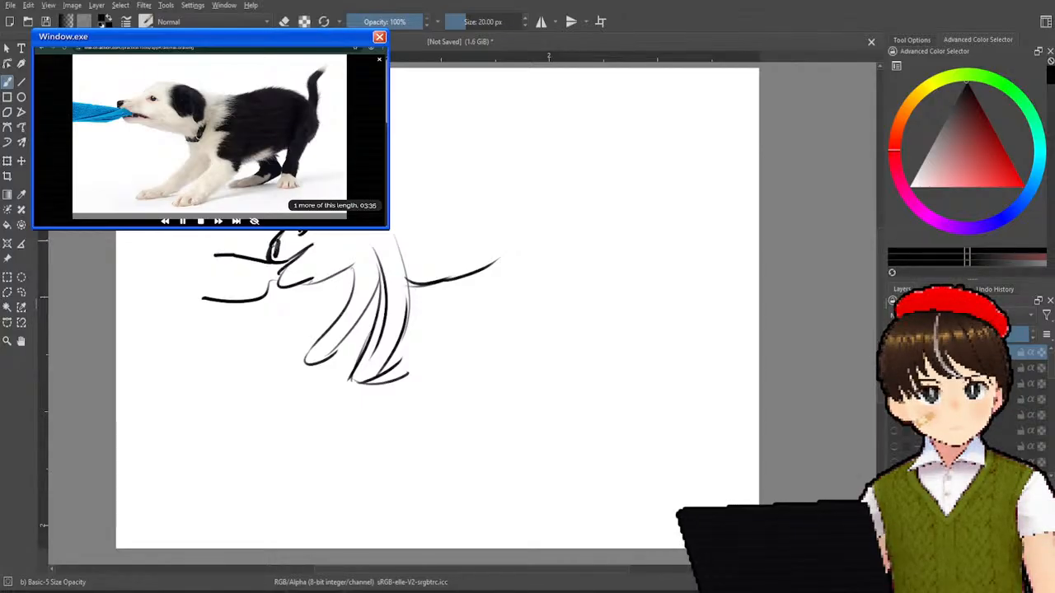
pyautogui.moveTo(389, 216); pyautogui.dragTo(478, 185)
pyautogui.moveTo(424, 207)
pyautogui.mouseDown()
pyautogui.moveTo(528, 168)
pyautogui.moveTo(536, 185)
pyautogui.moveTo(491, 268)
pyautogui.mouseUp()
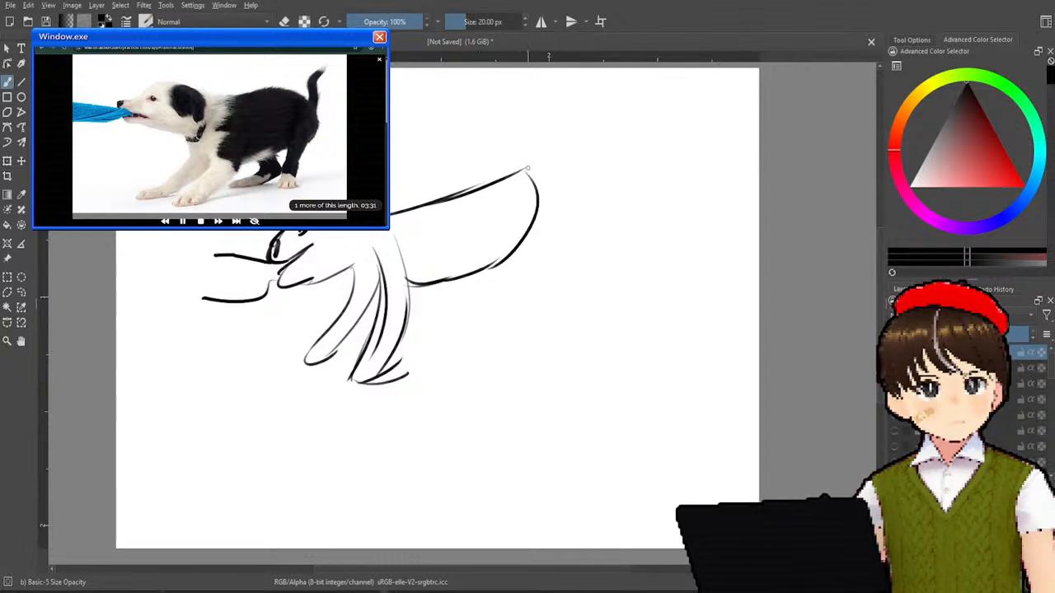
# - Draw the puppy's raised tail and both hind legs with their paws
pyautogui.moveTo(524, 172)
pyautogui.mouseDown()
pyautogui.moveTo(561, 139)
pyautogui.moveTo(598, 145)
pyautogui.moveTo(594, 136)
pyautogui.moveTo(531, 248)
pyautogui.moveTo(495, 242)
pyautogui.moveTo(507, 239)
pyautogui.moveTo(501, 309)
pyautogui.moveTo(552, 337)
pyautogui.moveTo(534, 230)
pyautogui.mouseUp()
pyautogui.moveTo(550, 325)
pyautogui.mouseDown()
pyautogui.moveTo(537, 352)
pyautogui.moveTo(557, 333)
pyautogui.mouseUp()
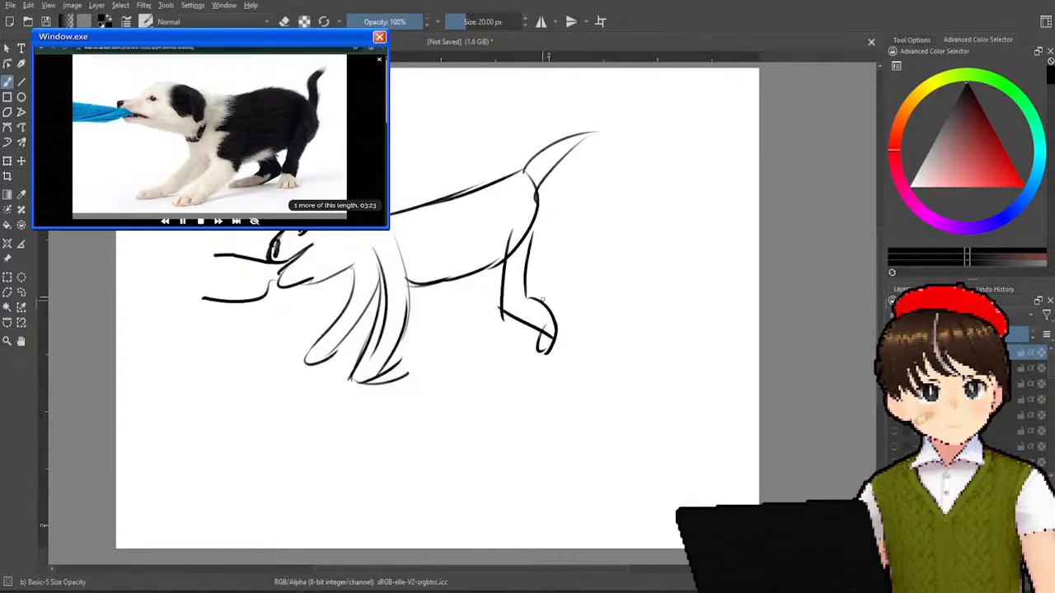
pyautogui.moveTo(486, 254); pyautogui.dragTo(475, 293)
pyautogui.moveTo(474, 293)
pyautogui.mouseDown()
pyautogui.moveTo(497, 301)
pyautogui.moveTo(486, 336)
pyautogui.moveTo(502, 348)
pyautogui.moveTo(509, 318)
pyautogui.moveTo(499, 352)
pyautogui.mouseUp()
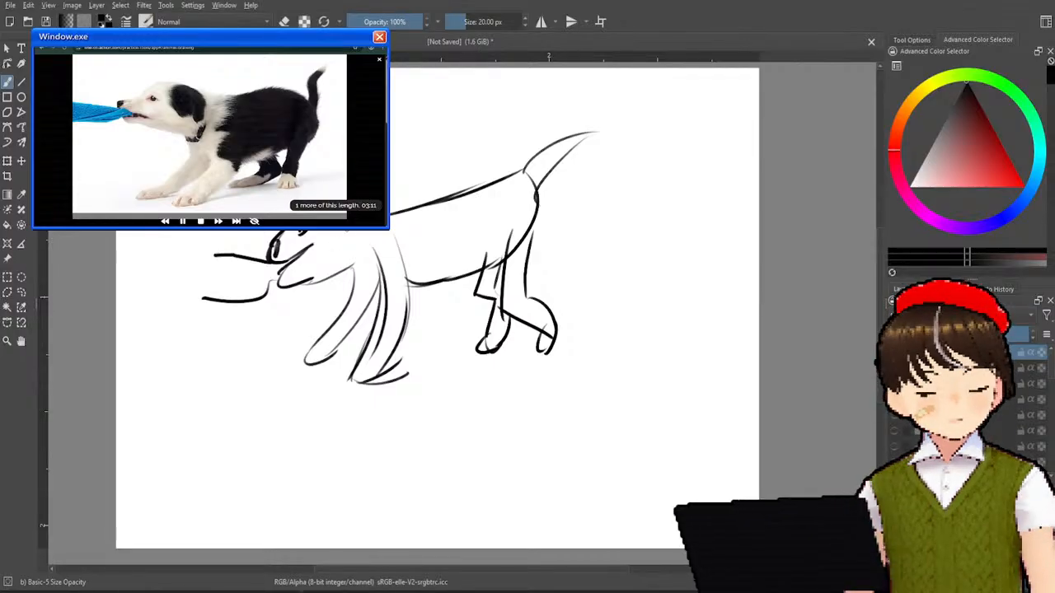
# - Strengthen the puppy's chest curve and redraw both forelegs and paws with firmer lines
pyautogui.moveTo(351, 263); pyautogui.dragTo(386, 283)
pyautogui.moveTo(425, 250)
pyautogui.mouseDown()
pyautogui.moveTo(400, 328)
pyautogui.moveTo(409, 298)
pyautogui.moveTo(363, 359)
pyautogui.mouseUp()
pyautogui.moveTo(404, 317)
pyautogui.mouseDown()
pyautogui.moveTo(389, 355)
pyautogui.moveTo(362, 382)
pyautogui.mouseUp()
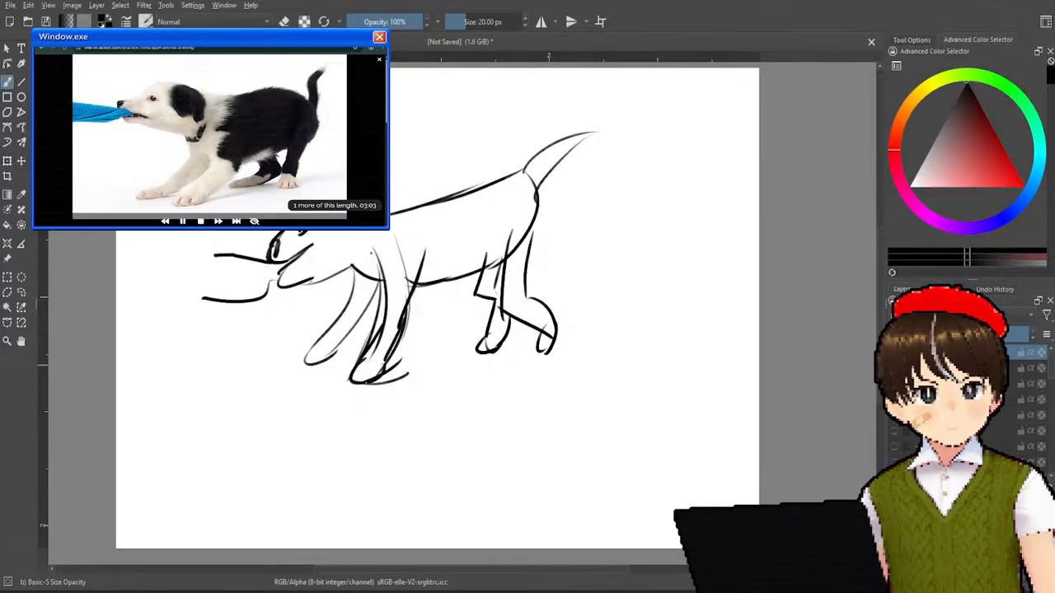
pyautogui.moveTo(319, 340); pyautogui.dragTo(306, 361)
pyautogui.moveTo(351, 311); pyautogui.dragTo(320, 339)
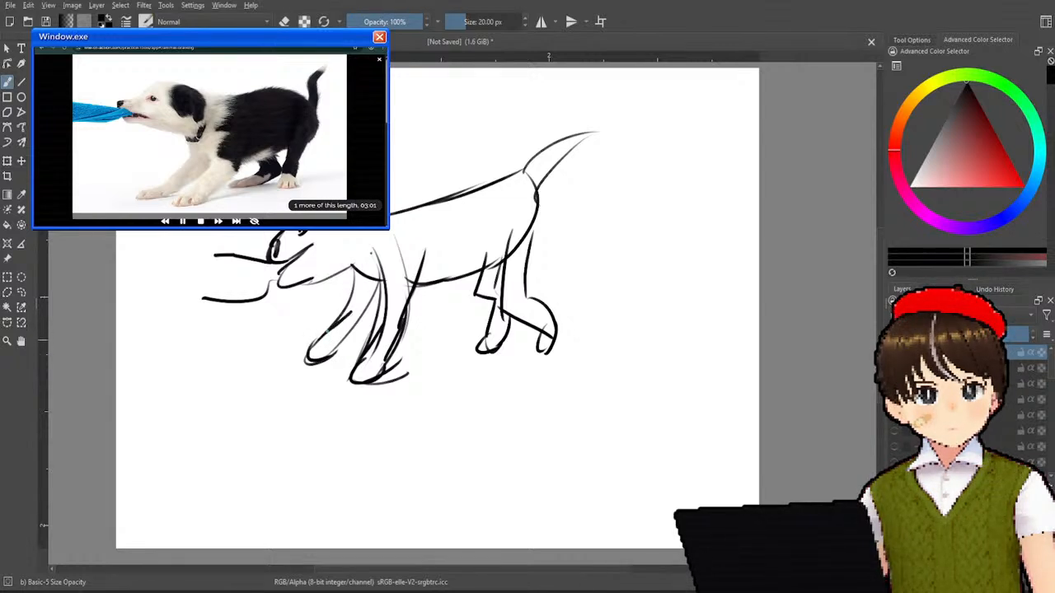
pyautogui.moveTo(356, 268); pyautogui.dragTo(346, 314)
pyautogui.moveTo(391, 288); pyautogui.dragTo(355, 341)
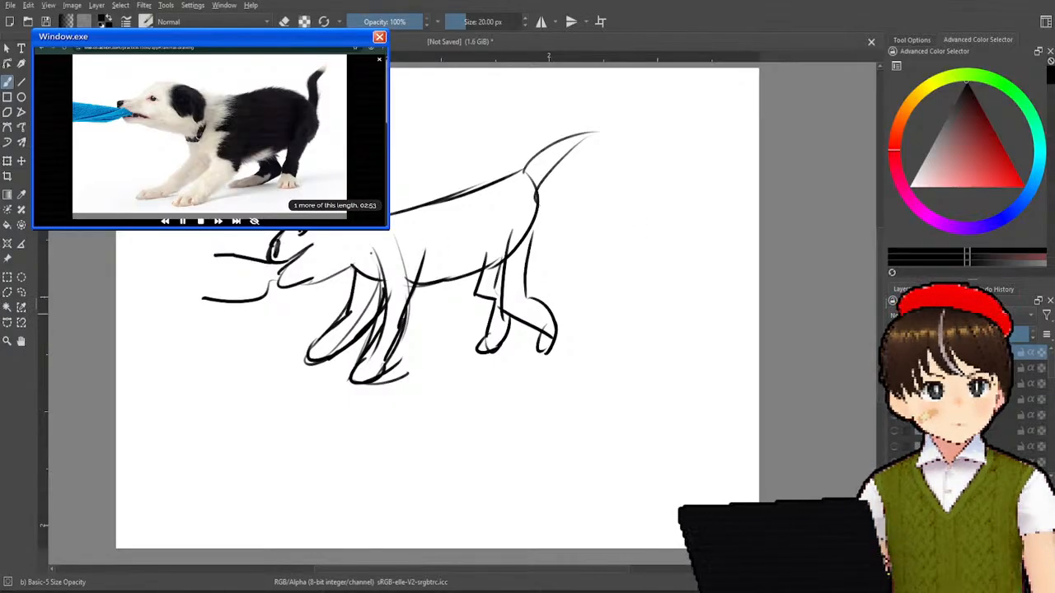
# - Fade the first puppy sketch and draw a new rounded head, back, rump and belly over it
pyautogui.moveTo(989, 333); pyautogui.dragTo(926, 334)
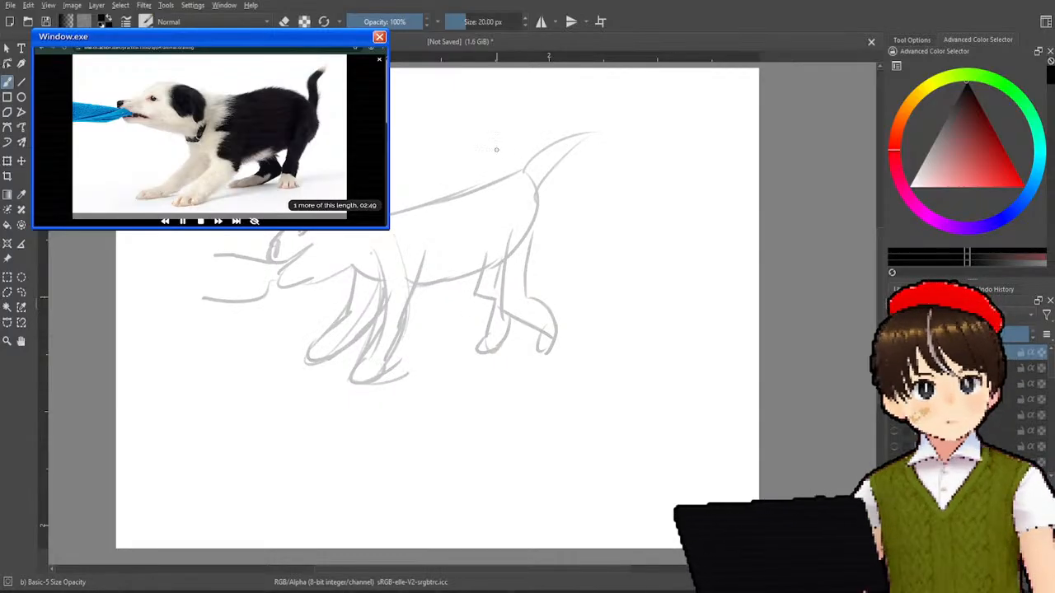
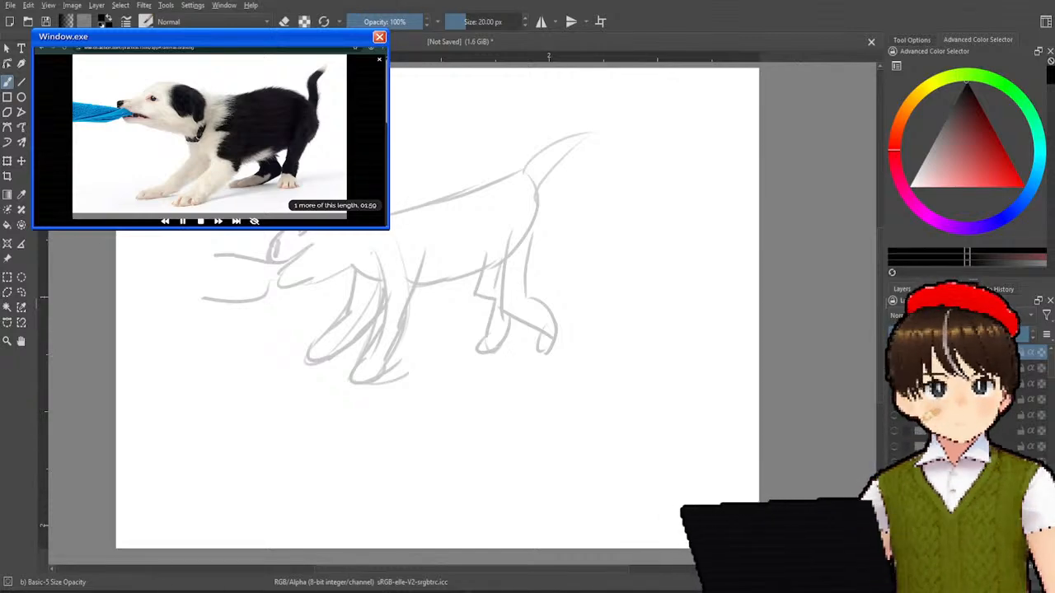
pyautogui.moveTo(394, 196)
pyautogui.mouseDown()
pyautogui.moveTo(357, 283)
pyautogui.moveTo(315, 247)
pyautogui.mouseUp()
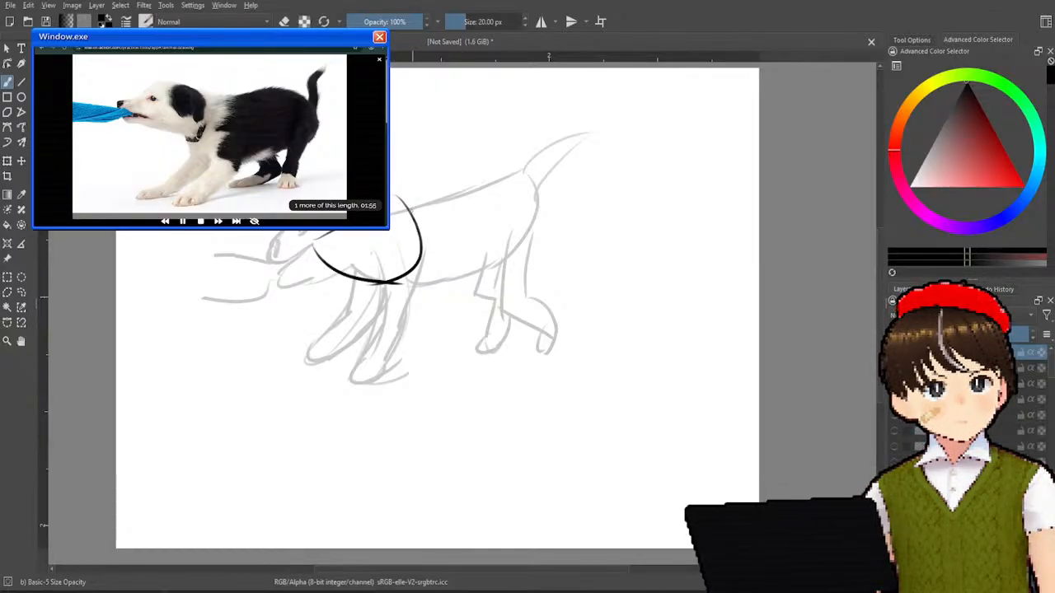
pyautogui.moveTo(419, 208)
pyautogui.mouseDown()
pyautogui.moveTo(541, 209)
pyautogui.moveTo(573, 187)
pyautogui.moveTo(598, 271)
pyautogui.moveTo(486, 304)
pyautogui.mouseUp()
pyautogui.moveTo(397, 198); pyautogui.dragTo(501, 206)
# - Draw the second puppy's forelegs, hind legs with paws and upward-curving tail
pyautogui.moveTo(433, 208)
pyautogui.mouseDown()
pyautogui.moveTo(610, 200)
pyautogui.moveTo(595, 284)
pyautogui.moveTo(564, 297)
pyautogui.moveTo(407, 276)
pyautogui.moveTo(369, 367)
pyautogui.moveTo(394, 381)
pyautogui.moveTo(438, 336)
pyautogui.moveTo(447, 290)
pyautogui.moveTo(435, 336)
pyautogui.mouseUp()
pyautogui.moveTo(481, 272); pyautogui.dragTo(445, 335)
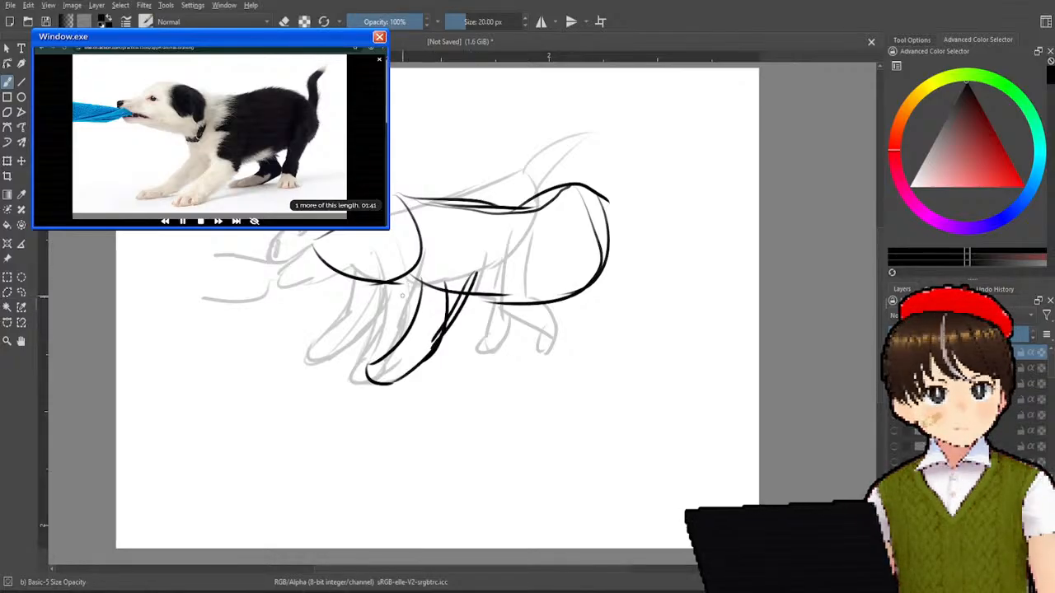
pyautogui.moveTo(410, 275)
pyautogui.mouseDown()
pyautogui.moveTo(354, 345)
pyautogui.moveTo(392, 352)
pyautogui.mouseUp()
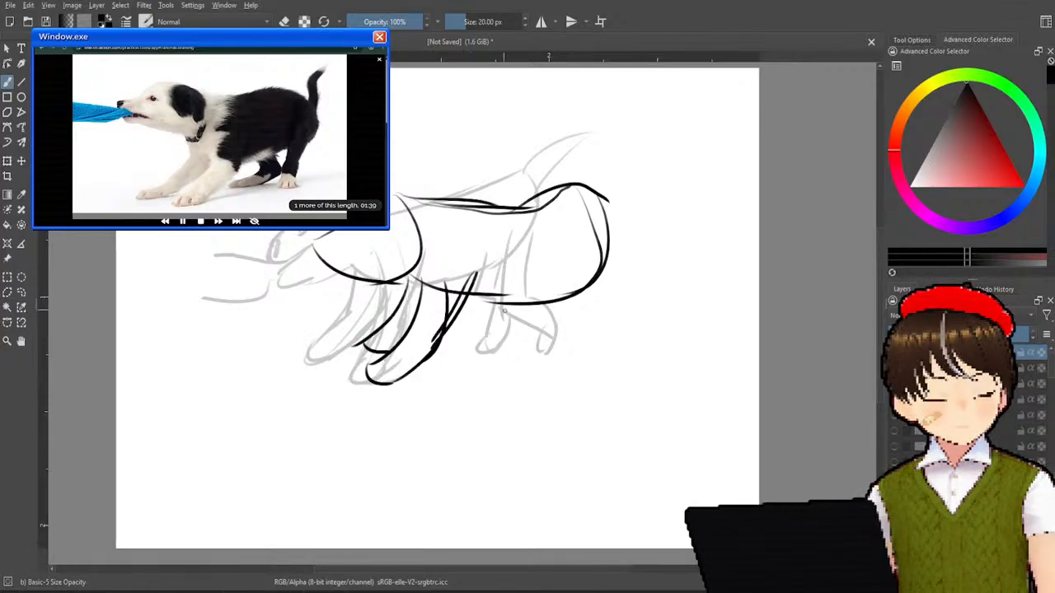
pyautogui.moveTo(581, 260)
pyautogui.mouseDown()
pyautogui.moveTo(566, 316)
pyautogui.moveTo(584, 331)
pyautogui.moveTo(560, 360)
pyautogui.mouseUp()
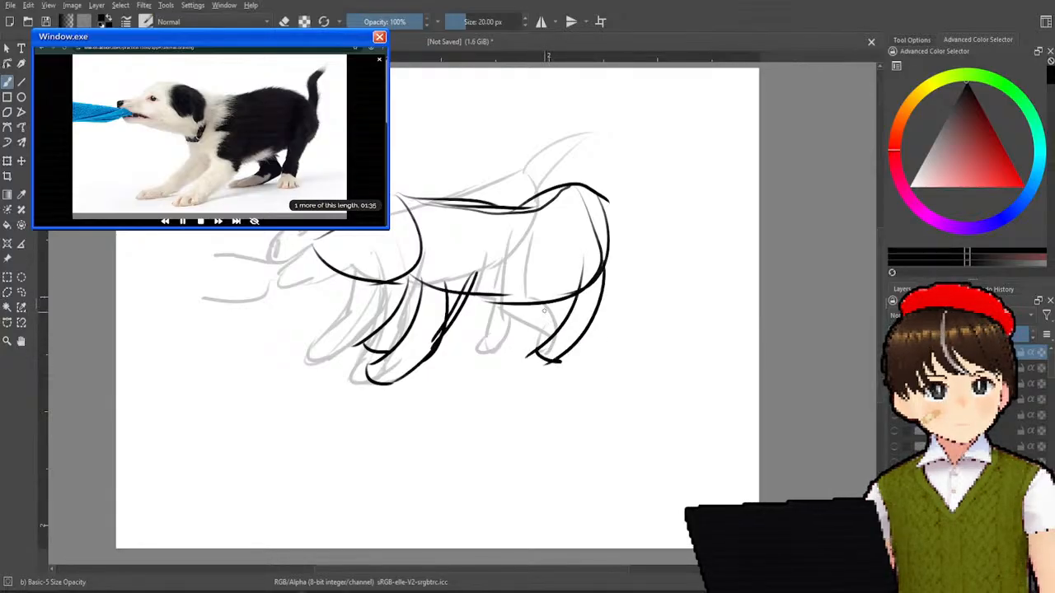
pyautogui.moveTo(543, 303)
pyautogui.mouseDown()
pyautogui.moveTo(525, 356)
pyautogui.moveTo(547, 355)
pyautogui.mouseUp()
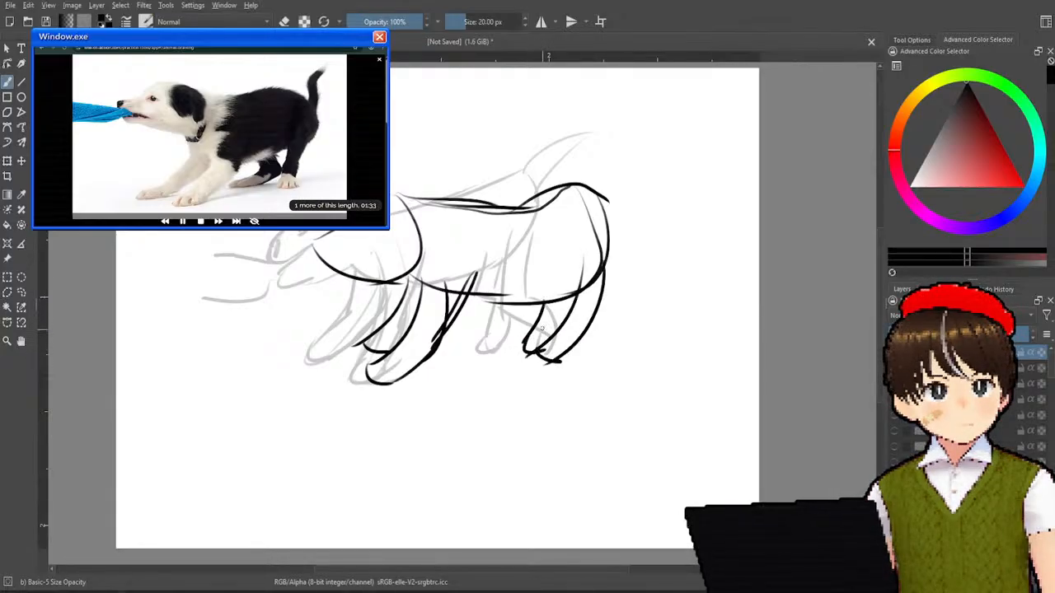
pyautogui.moveTo(589, 182)
pyautogui.mouseDown()
pyautogui.moveTo(619, 142)
pyautogui.moveTo(618, 108)
pyautogui.moveTo(627, 149)
pyautogui.moveTo(590, 188)
pyautogui.mouseUp()
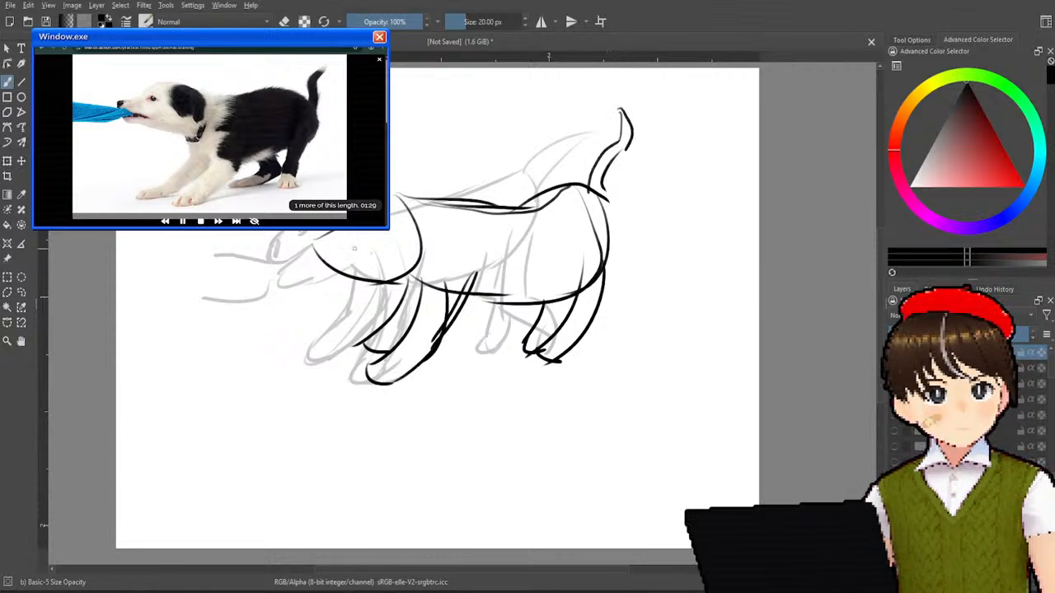
# - Add the second puppy's muzzle, ear, eye and gripped cloth, and mark the toes on its paws
pyautogui.moveTo(314, 252)
pyautogui.mouseDown()
pyautogui.moveTo(364, 236)
pyautogui.moveTo(338, 270)
pyautogui.mouseUp()
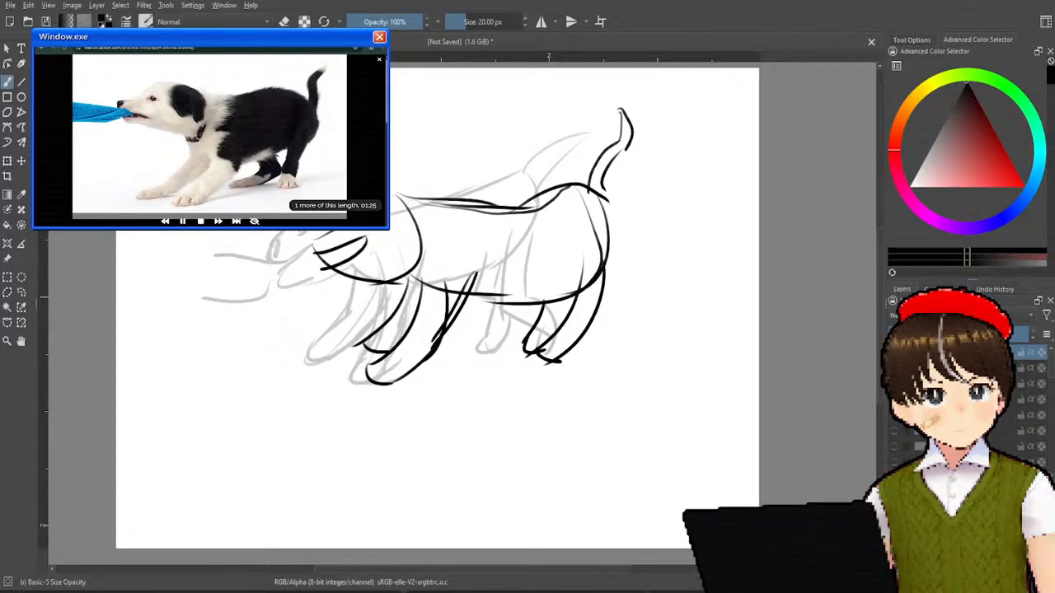
pyautogui.moveTo(396, 198); pyautogui.dragTo(402, 264)
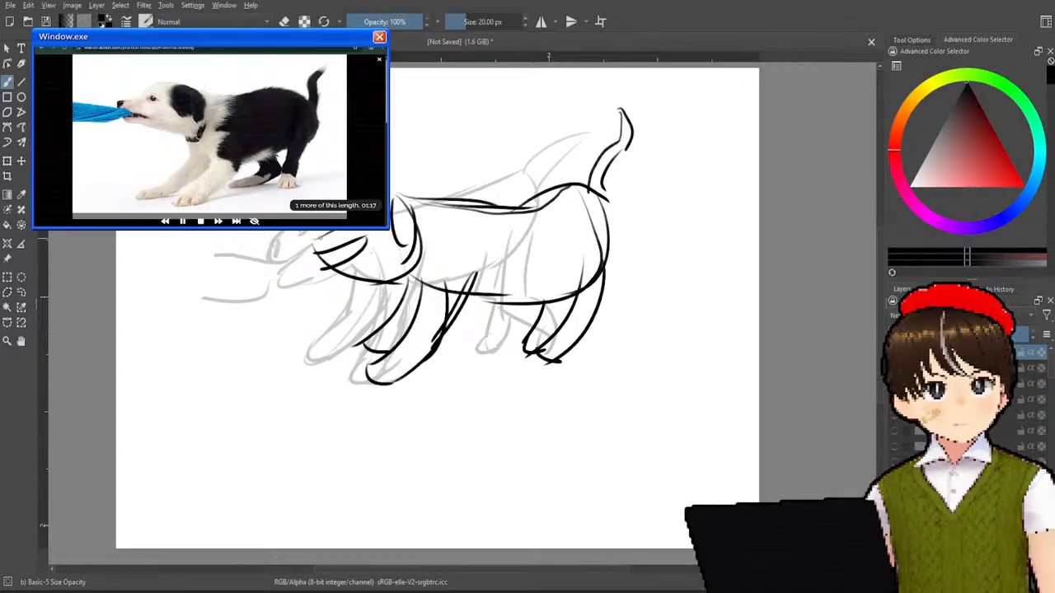
pyautogui.moveTo(326, 236)
pyautogui.mouseDown()
pyautogui.moveTo(268, 247)
pyautogui.moveTo(342, 254)
pyautogui.moveTo(305, 274)
pyautogui.moveTo(230, 271)
pyautogui.mouseUp()
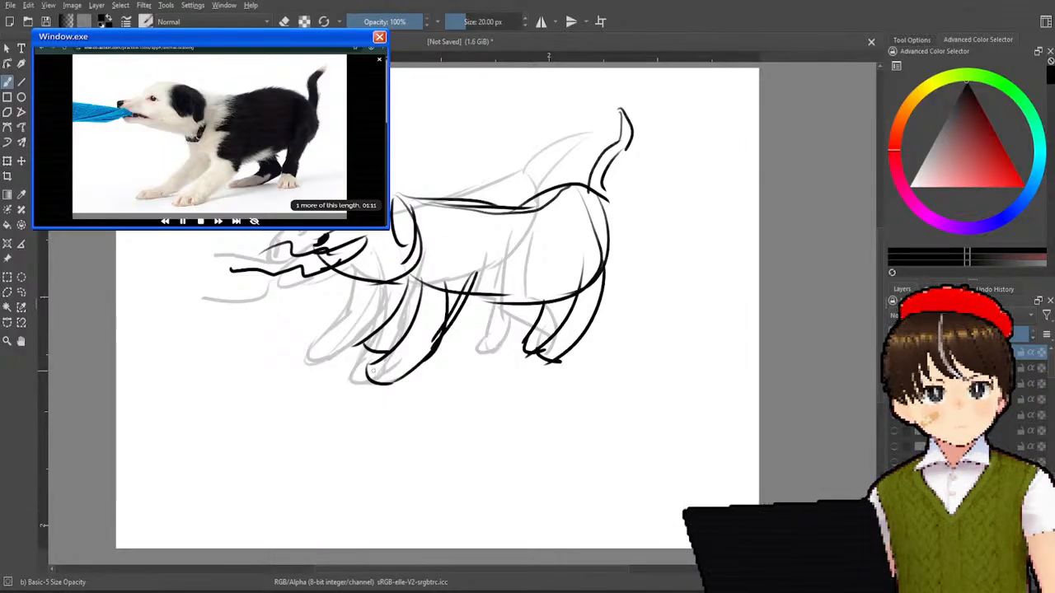
pyautogui.moveTo(393, 373)
pyautogui.mouseDown()
pyautogui.moveTo(383, 380)
pyautogui.moveTo(409, 361)
pyautogui.moveTo(401, 330)
pyautogui.moveTo(377, 347)
pyautogui.moveTo(386, 346)
pyautogui.mouseUp()
pyautogui.moveTo(537, 326)
pyautogui.mouseDown()
pyautogui.moveTo(572, 347)
pyautogui.moveTo(533, 351)
pyautogui.mouseUp()
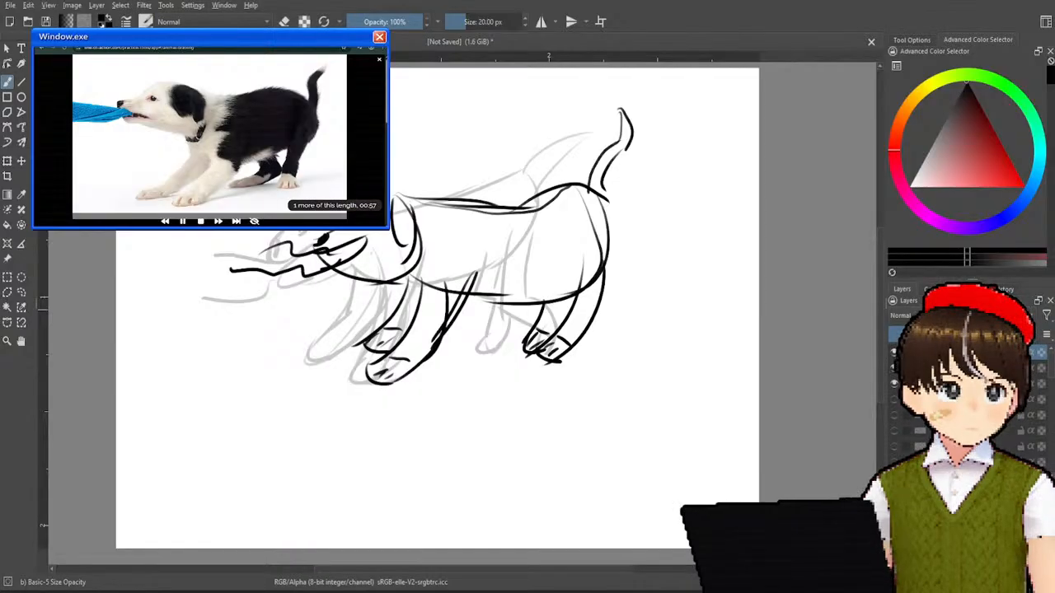
# - Hide both puppy sketches and start a larger one with head top, back, tail, rump and hind paw
pyautogui.click(894, 367)
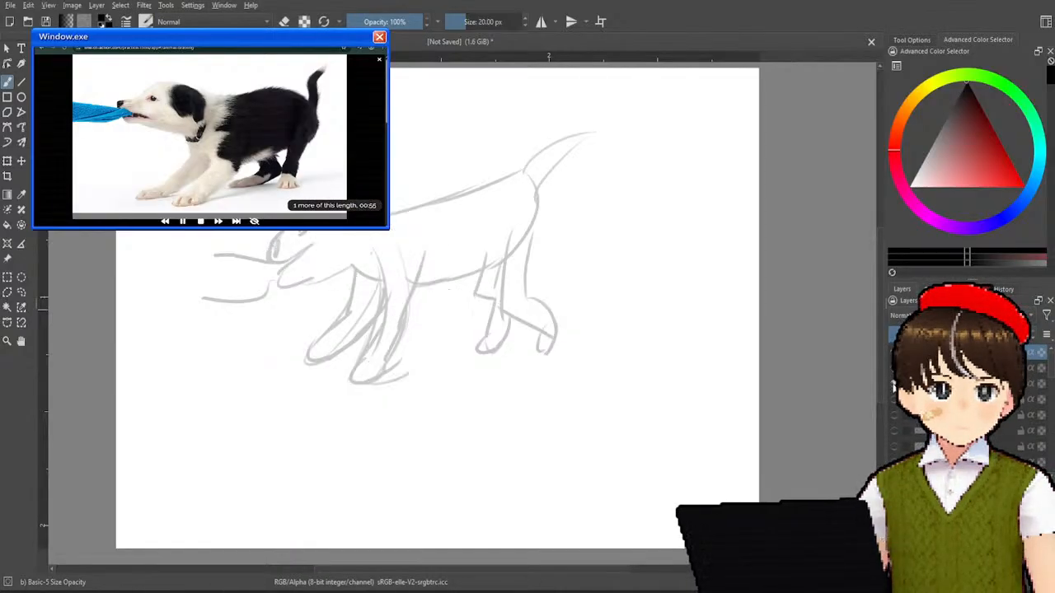
pyautogui.click(894, 383)
pyautogui.moveTo(290, 234); pyautogui.dragTo(262, 245)
pyautogui.moveTo(363, 231)
pyautogui.mouseDown()
pyautogui.moveTo(389, 242)
pyautogui.moveTo(487, 213)
pyautogui.moveTo(578, 251)
pyautogui.moveTo(588, 192)
pyautogui.moveTo(626, 169)
pyautogui.moveTo(588, 272)
pyautogui.moveTo(590, 309)
pyautogui.moveTo(548, 370)
pyautogui.moveTo(558, 443)
pyautogui.moveTo(529, 451)
pyautogui.moveTo(560, 443)
pyautogui.moveTo(540, 452)
pyautogui.mouseUp()
pyautogui.moveTo(550, 435); pyautogui.dragTo(552, 450)
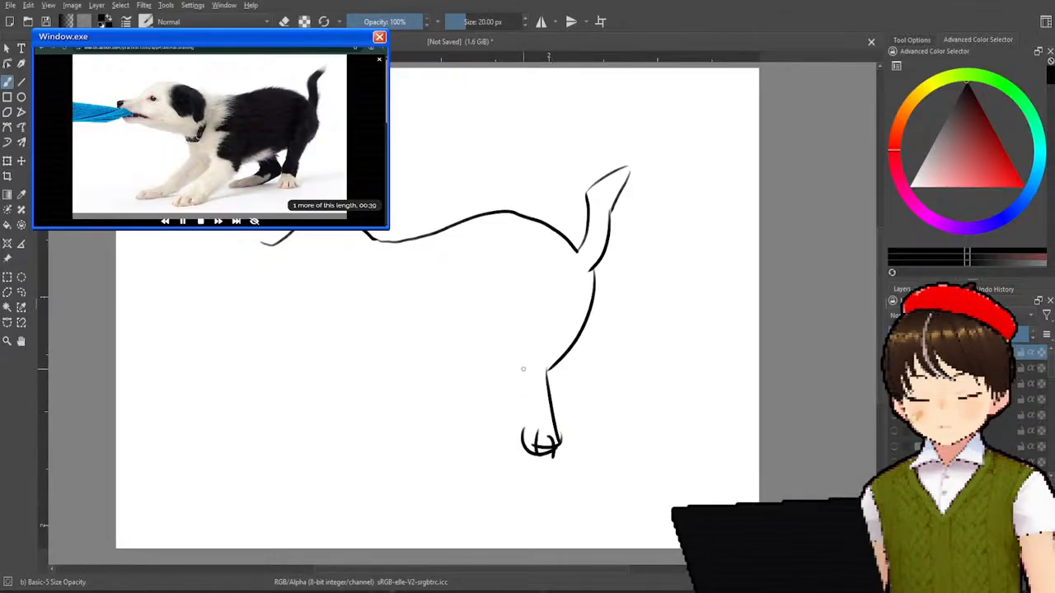
# - Close the larger puppy's hind leg and draw its belly line and both outstretched forelegs
pyautogui.moveTo(526, 360); pyautogui.dragTo(516, 435)
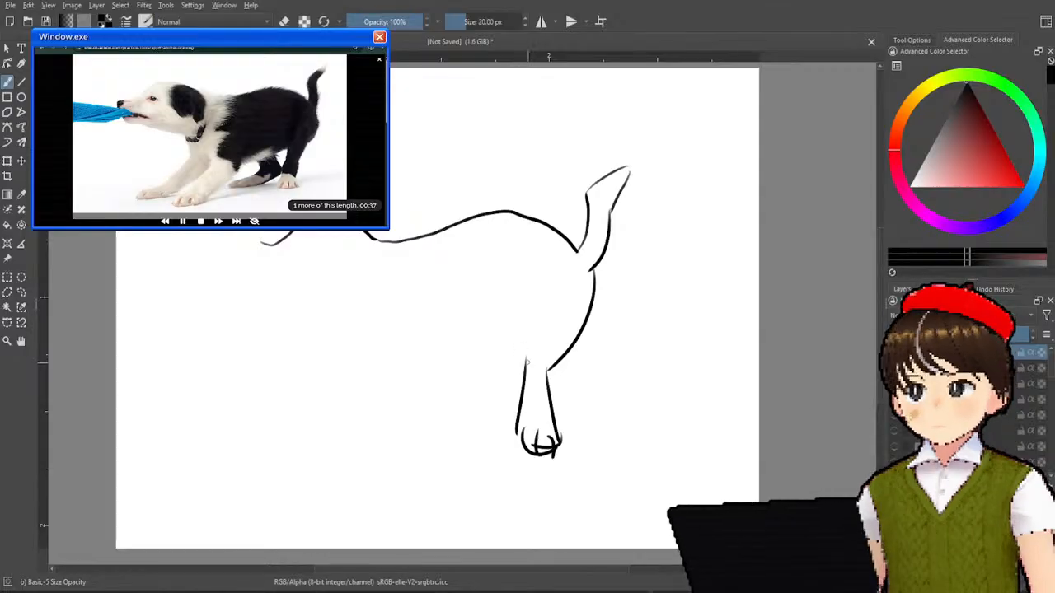
pyautogui.moveTo(526, 360); pyautogui.dragTo(397, 426)
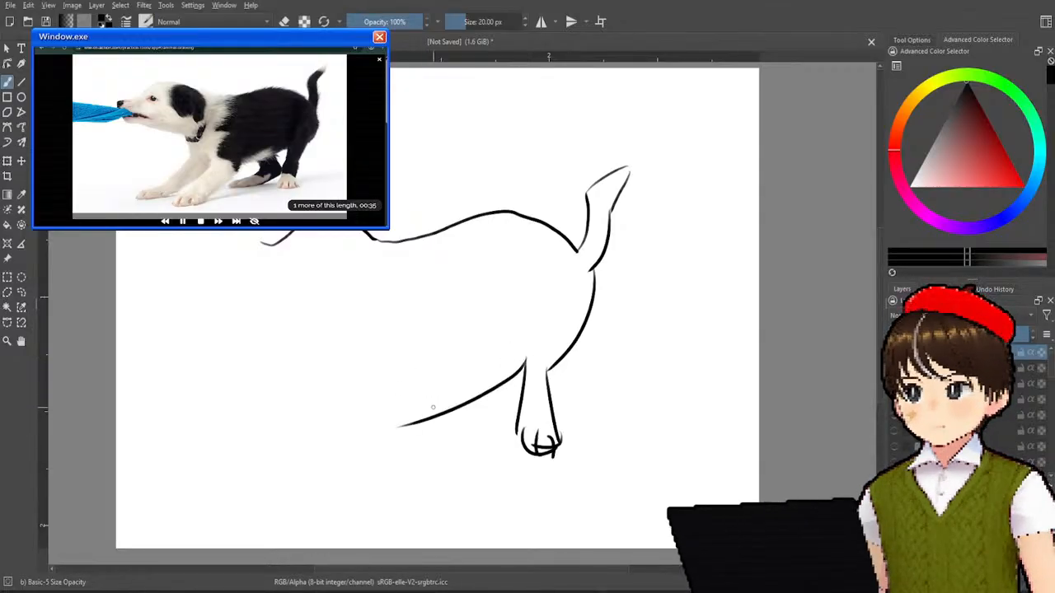
pyautogui.moveTo(424, 390)
pyautogui.mouseDown()
pyautogui.moveTo(337, 478)
pyautogui.moveTo(329, 455)
pyautogui.moveTo(371, 425)
pyautogui.moveTo(393, 389)
pyautogui.moveTo(257, 503)
pyautogui.mouseUp()
pyautogui.moveTo(275, 450)
pyautogui.mouseDown()
pyautogui.moveTo(305, 472)
pyautogui.moveTo(311, 441)
pyautogui.moveTo(355, 382)
pyautogui.mouseUp()
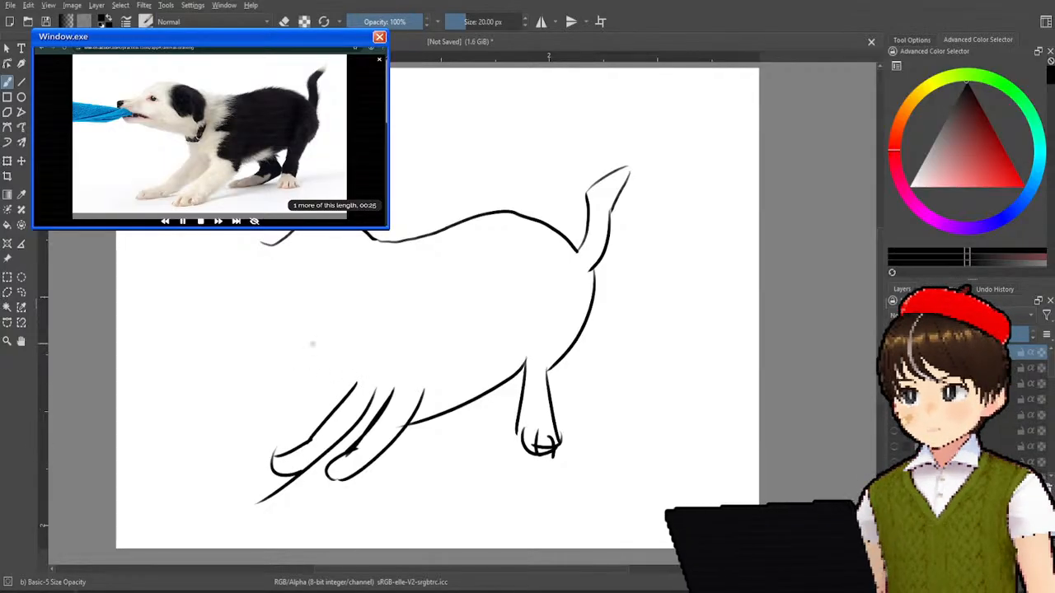
# - Draw the larger puppy's chest, jaw and muzzle gripping the cloth, plus its nose, eye, ear and collar line
pyautogui.moveTo(330, 334); pyautogui.dragTo(343, 391)
pyautogui.moveTo(327, 319); pyautogui.dragTo(346, 362)
pyautogui.moveTo(256, 303); pyautogui.dragTo(352, 309)
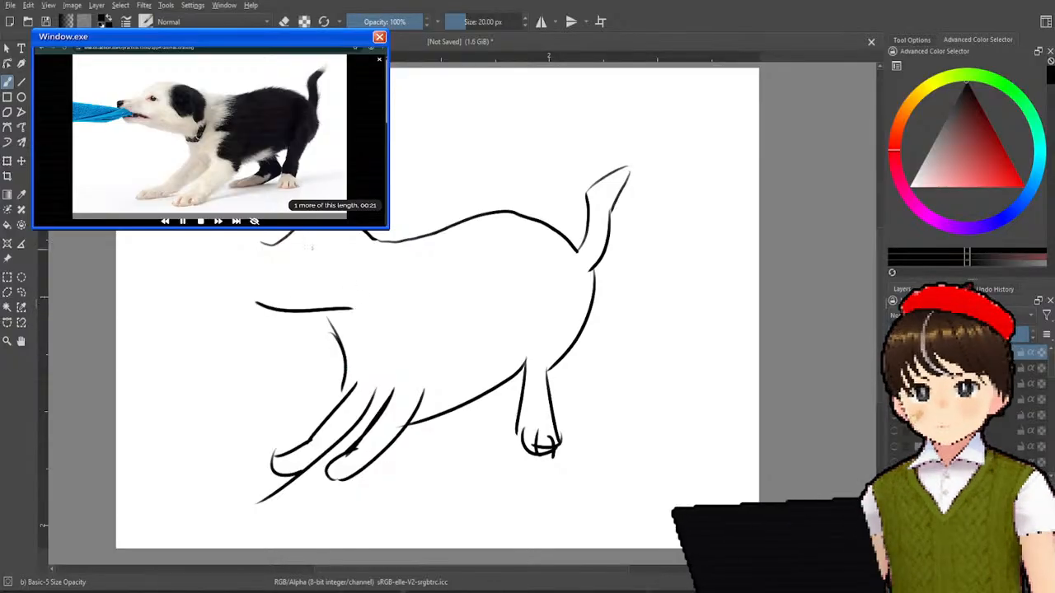
pyautogui.moveTo(249, 274); pyautogui.dragTo(262, 301)
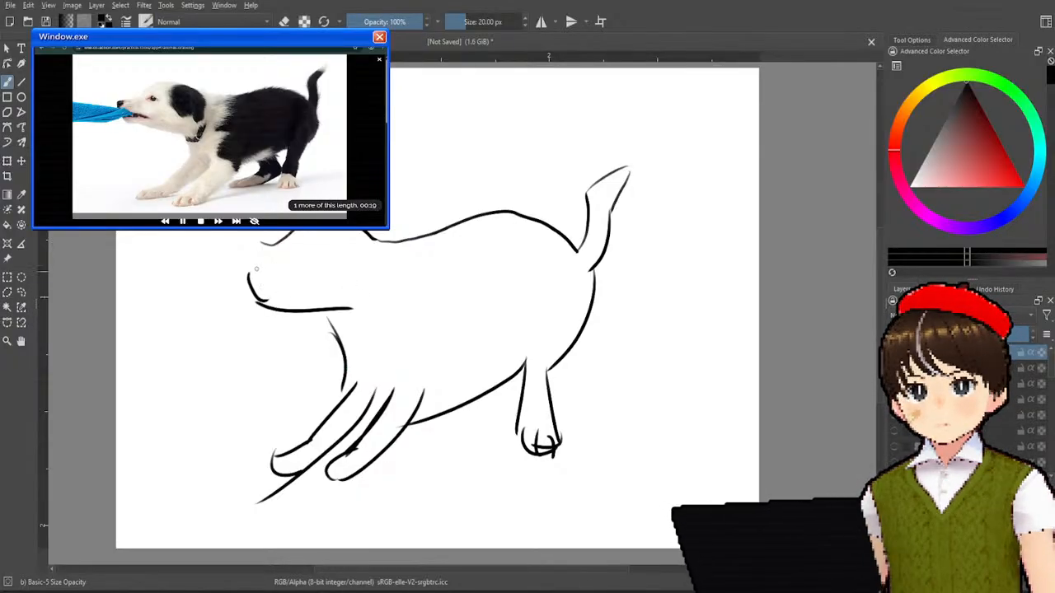
pyautogui.moveTo(272, 244)
pyautogui.mouseDown()
pyautogui.moveTo(247, 252)
pyautogui.moveTo(250, 285)
pyautogui.moveTo(242, 262)
pyautogui.moveTo(282, 284)
pyautogui.moveTo(206, 279)
pyautogui.moveTo(276, 285)
pyautogui.moveTo(163, 314)
pyautogui.mouseUp()
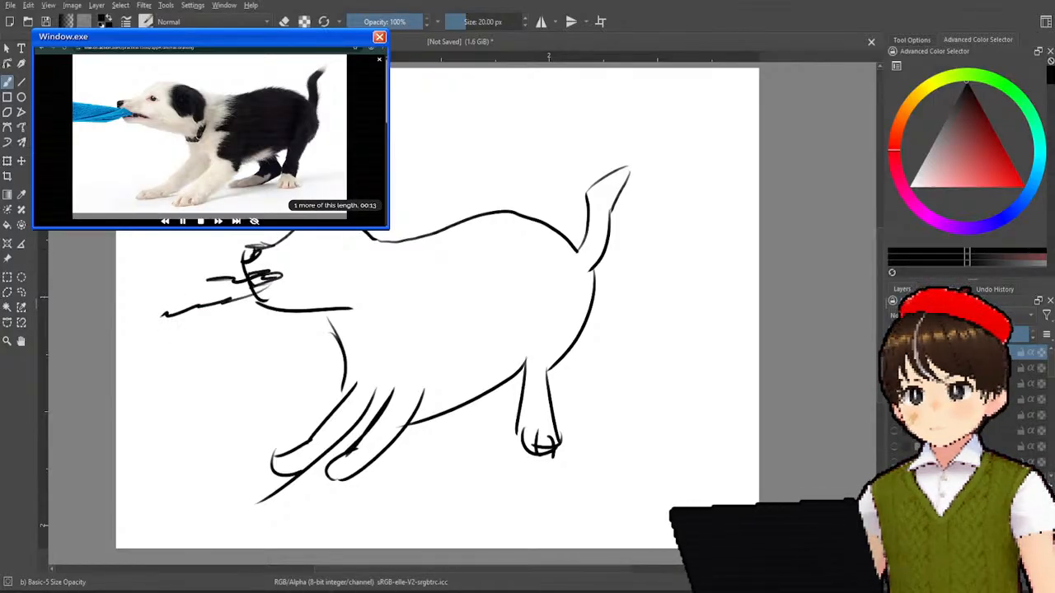
pyautogui.moveTo(300, 247)
pyautogui.mouseDown()
pyautogui.moveTo(366, 258)
pyautogui.moveTo(370, 269)
pyautogui.moveTo(327, 330)
pyautogui.mouseUp()
pyautogui.moveTo(378, 248); pyautogui.dragTo(338, 326)
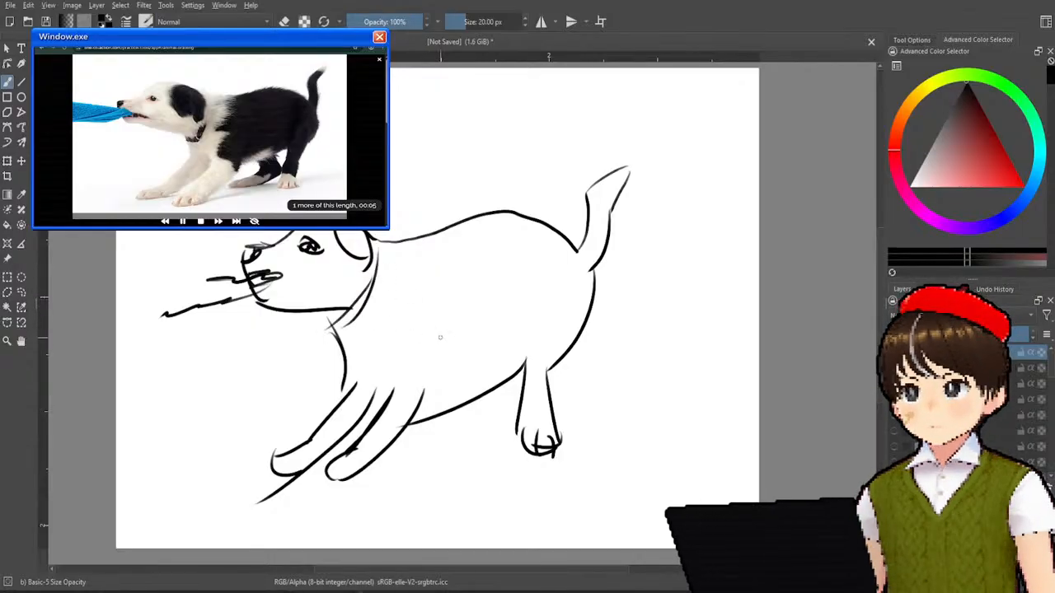
# - Draw the larger puppy's far hind leg stretched forward beneath the belly
pyautogui.moveTo(419, 402); pyautogui.dragTo(519, 346)
pyautogui.moveTo(433, 391); pyautogui.dragTo(538, 343)
pyautogui.moveTo(482, 379)
pyautogui.mouseDown()
pyautogui.moveTo(499, 403)
pyautogui.moveTo(435, 436)
pyautogui.moveTo(522, 393)
pyautogui.mouseUp()
pyautogui.moveTo(509, 358); pyautogui.dragTo(522, 395)
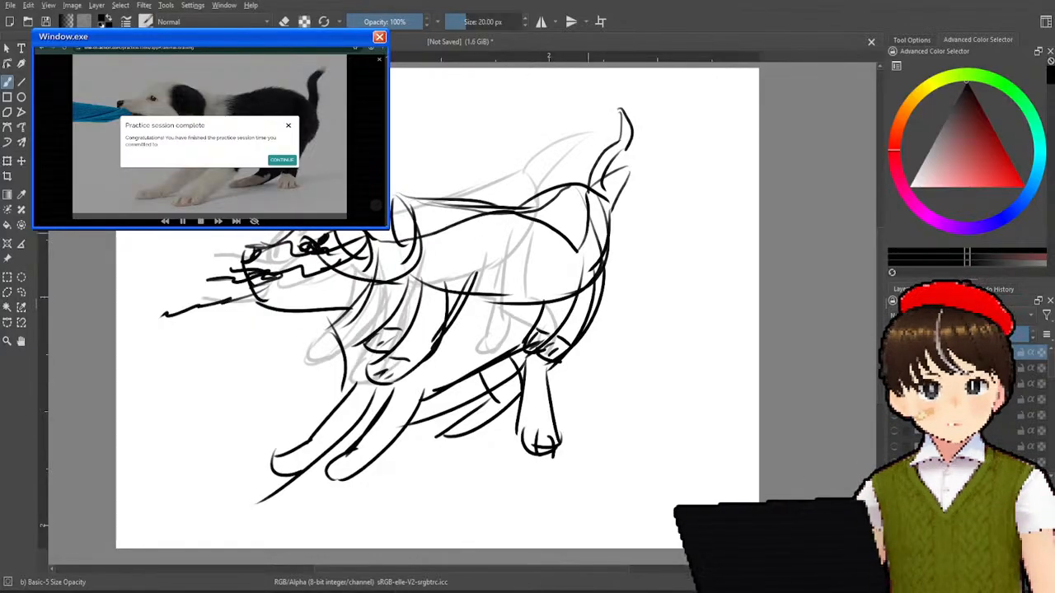
# - With all three puppy sketches shown, move the first one up and left on the canvas and restore its full opacity
pyautogui.click(22, 161)
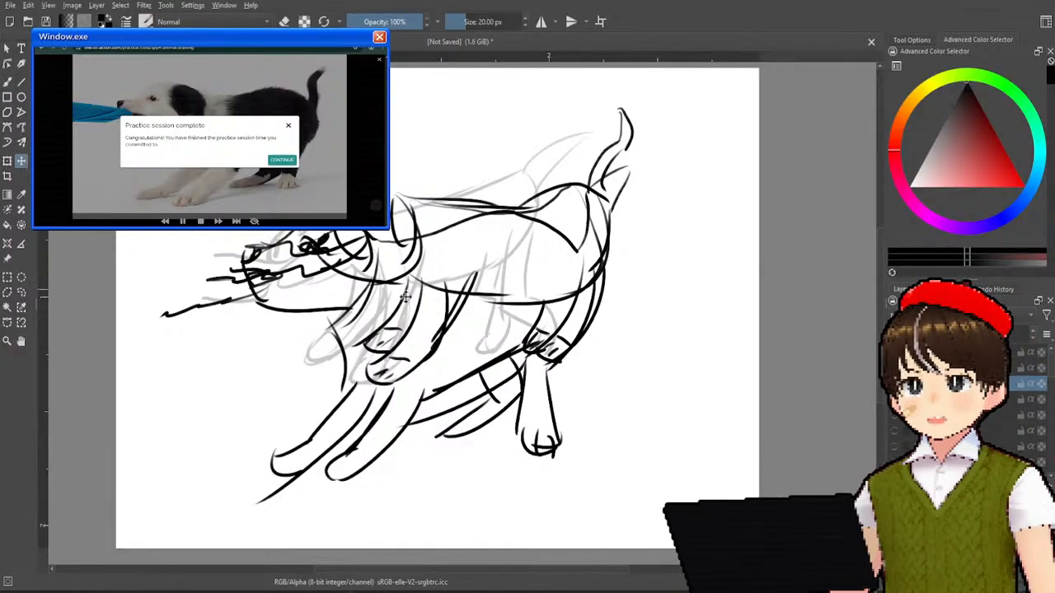
pyautogui.moveTo(454, 285); pyautogui.dragTo(449, 241)
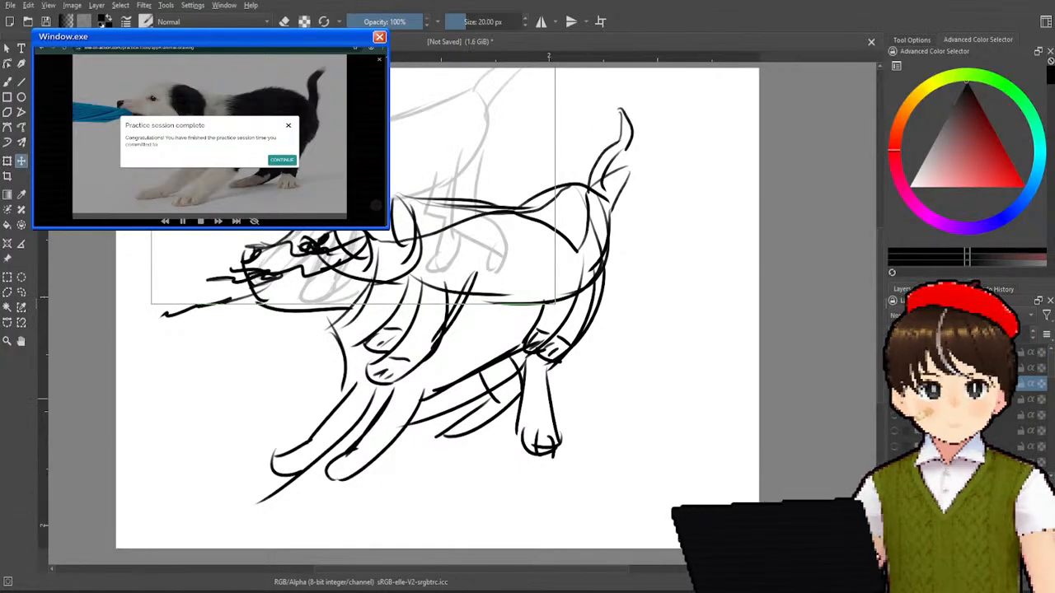
pyautogui.click(1022, 336)
pyautogui.click(1017, 367)
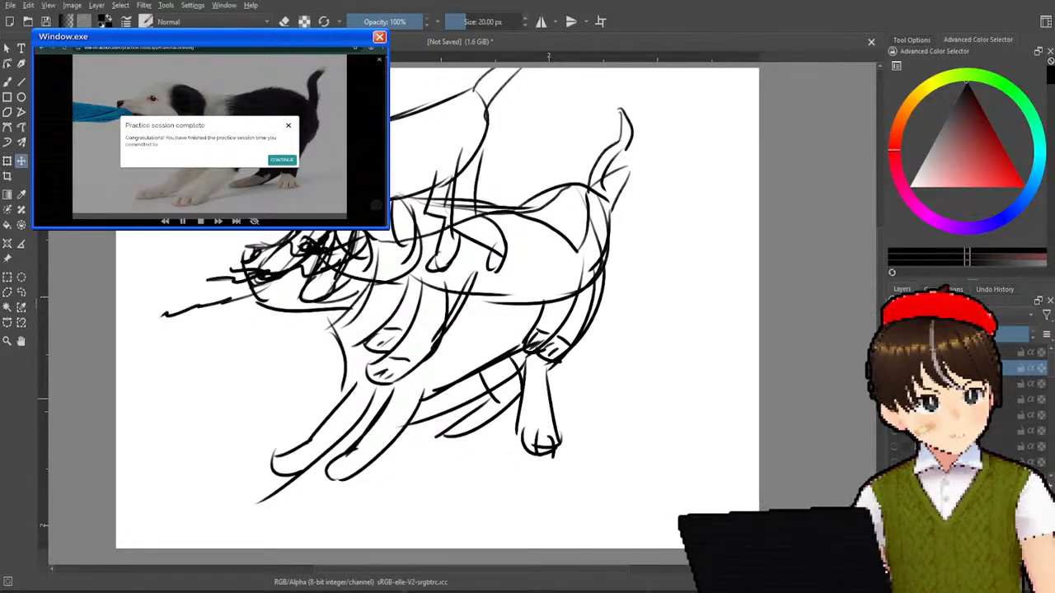
# - Move one smaller puppy sketch to the canvas's upper right and the other one further up and left
pyautogui.moveTo(519, 311)
pyautogui.mouseDown()
pyautogui.moveTo(668, 322)
pyautogui.moveTo(663, 227)
pyautogui.mouseUp()
pyautogui.click(1018, 383)
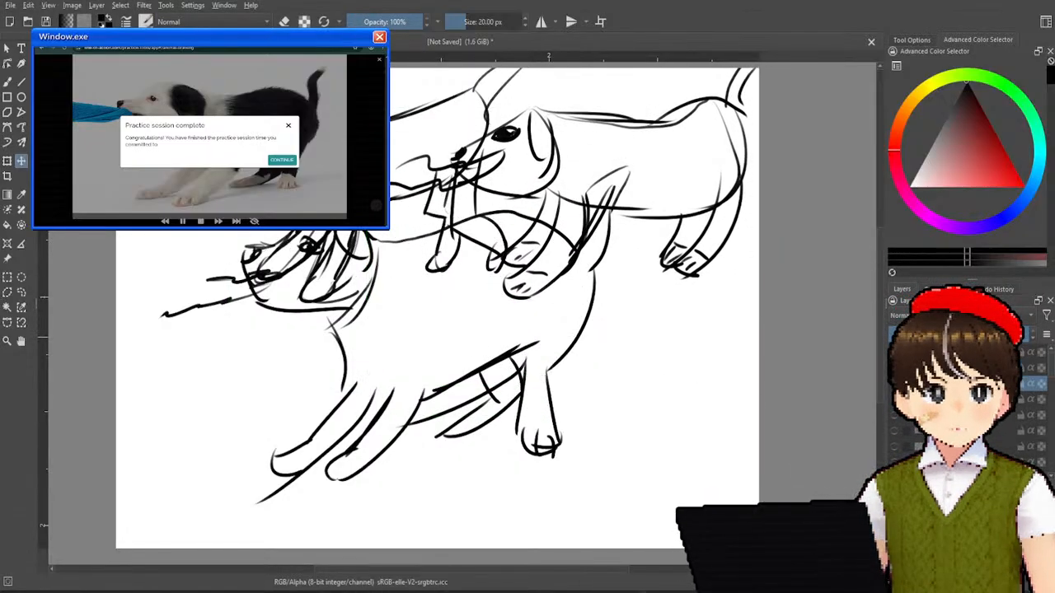
pyautogui.moveTo(400, 190); pyautogui.dragTo(347, 171)
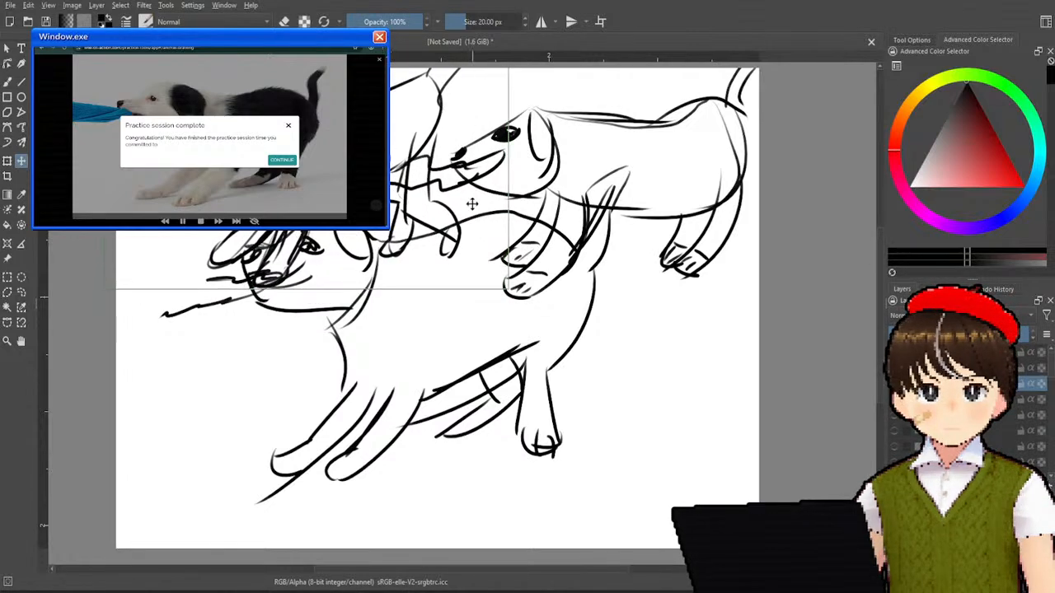
pyautogui.scroll(-1, 471, 205)
pyautogui.moveTo(592, 213); pyautogui.dragTo(575, 203)
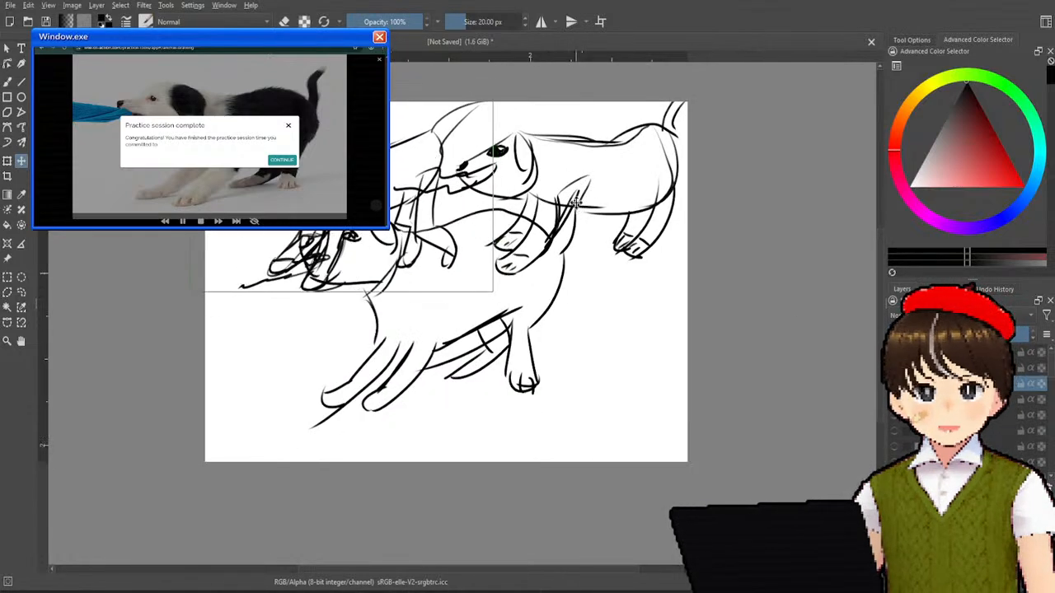
# - Try the larger puppy sketch at several positions lower on the canvas and undo the surplus moves
pyautogui.click(1005, 368)
pyautogui.moveTo(556, 345)
pyautogui.mouseDown()
pyautogui.moveTo(525, 429)
pyautogui.moveTo(549, 394)
pyautogui.moveTo(543, 381)
pyautogui.mouseUp()
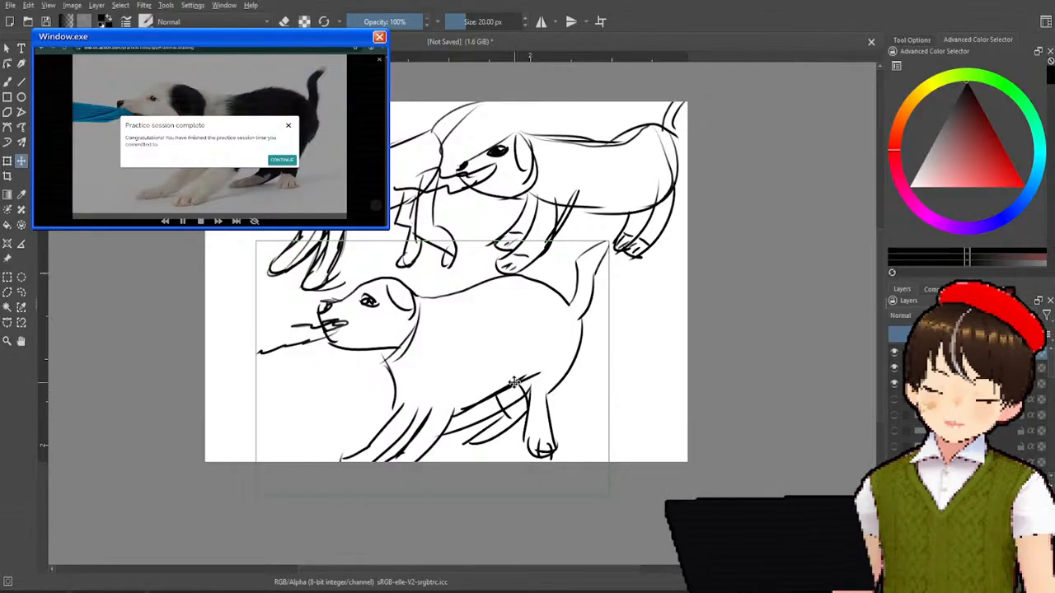
pyautogui.moveTo(529, 349); pyautogui.dragTo(527, 371)
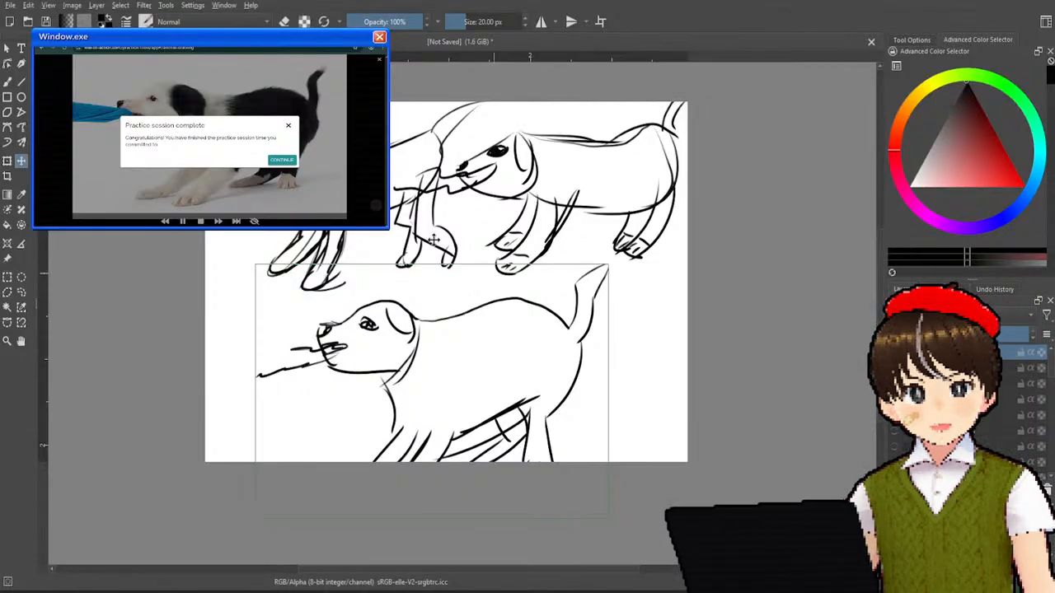
pyautogui.moveTo(542, 336)
pyautogui.mouseDown()
pyautogui.moveTo(551, 219)
pyautogui.moveTo(575, 336)
pyautogui.mouseUp()
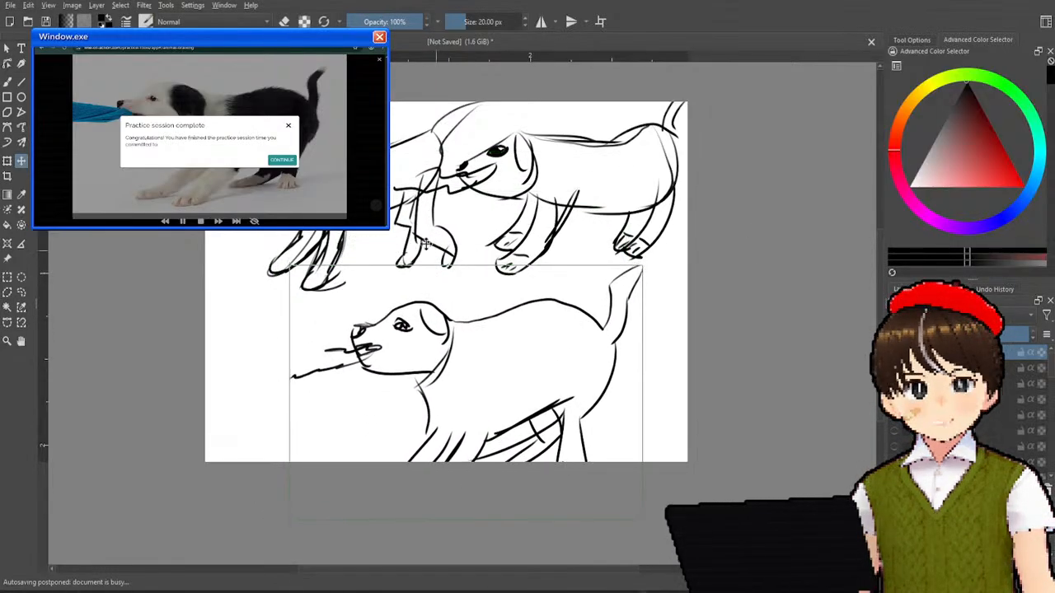
pyautogui.moveTo(452, 347)
pyautogui.mouseDown()
pyautogui.moveTo(454, 216)
pyautogui.moveTo(454, 261)
pyautogui.mouseUp()
pyautogui.moveTo(569, 242)
pyautogui.mouseDown()
pyautogui.moveTo(564, 347)
pyautogui.moveTo(553, 276)
pyautogui.mouseUp()
pyautogui.hotkey('ctrl', 'z')
pyautogui.hotkey('ctrl', 'z')
pyautogui.hotkey('ctrl', 'z')
pyautogui.hotkey('ctrl', 'z')
pyautogui.hotkey('ctrl', 'z')
pyautogui.hotkey('ctrl', 'z')
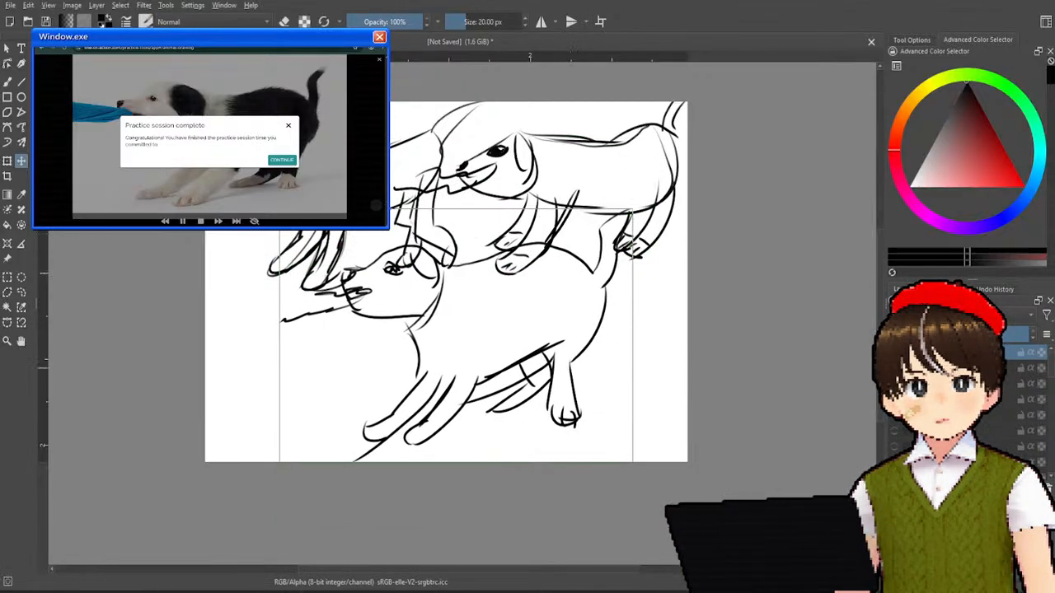
# - Hide the puppy sketches, show the three walking cat sketches and spread them over the lower right, upper left and upper right
pyautogui.click(894, 353)
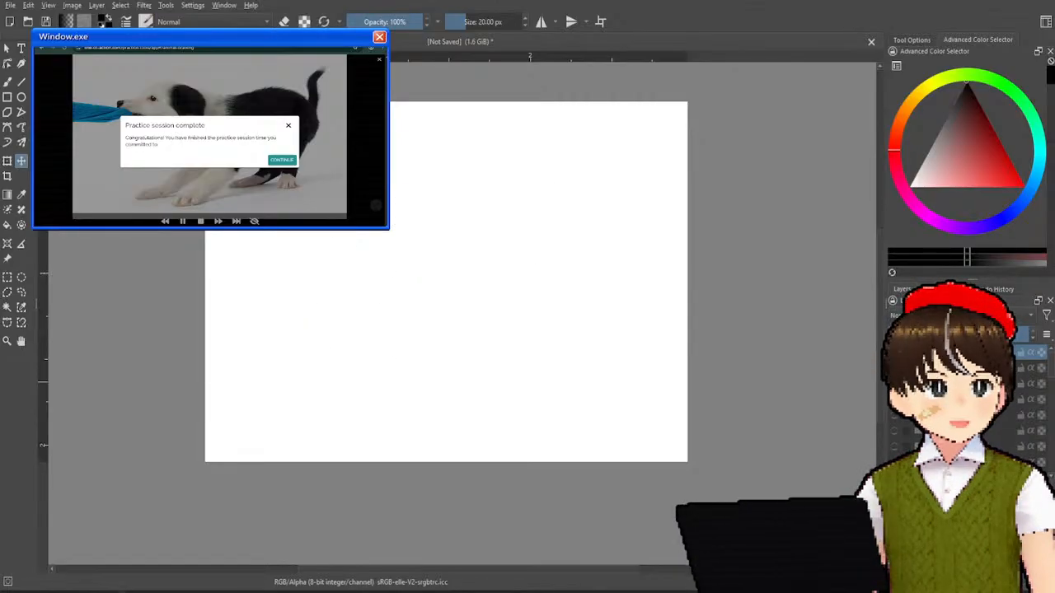
pyautogui.click(895, 415)
pyautogui.click(895, 431)
pyautogui.click(895, 432)
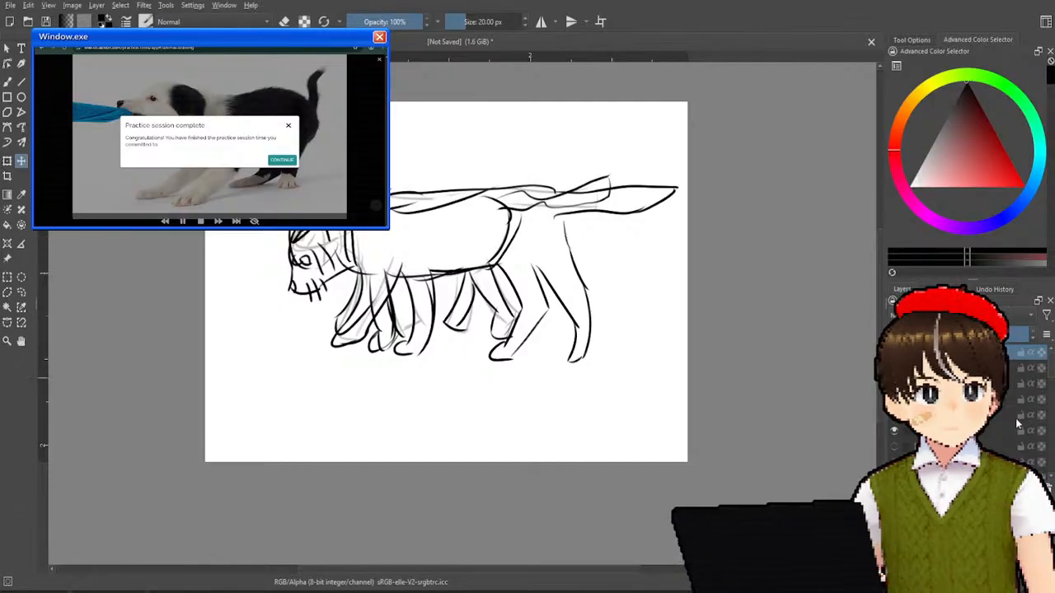
pyautogui.moveTo(462, 267)
pyautogui.mouseDown()
pyautogui.moveTo(512, 363)
pyautogui.moveTo(542, 369)
pyautogui.moveTo(512, 354)
pyautogui.mouseUp()
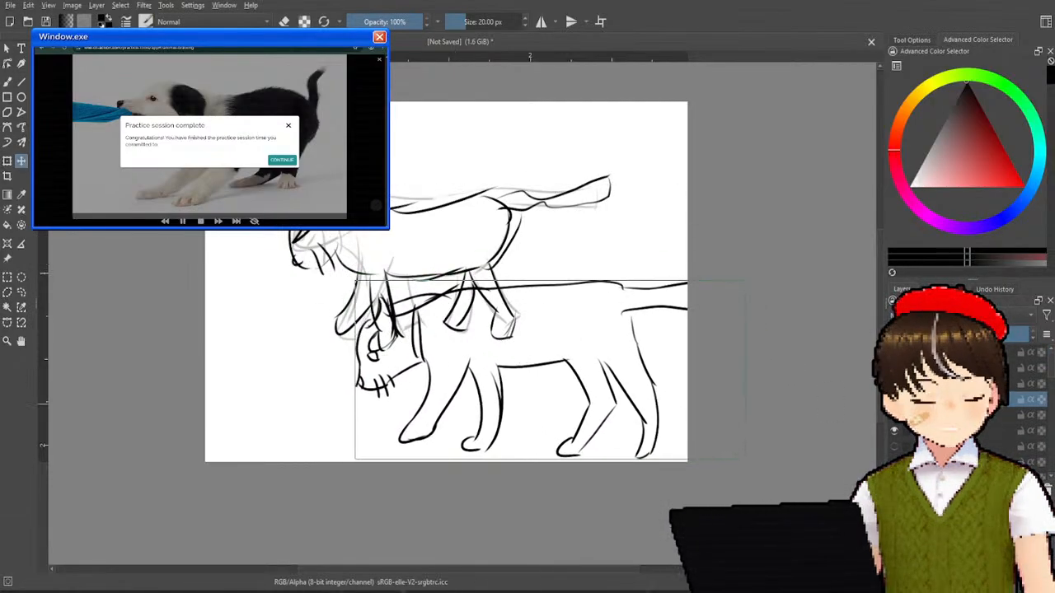
pyautogui.moveTo(434, 245)
pyautogui.mouseDown()
pyautogui.moveTo(365, 170)
pyautogui.moveTo(438, 207)
pyautogui.moveTo(472, 261)
pyautogui.moveTo(420, 165)
pyautogui.moveTo(387, 132)
pyautogui.mouseUp()
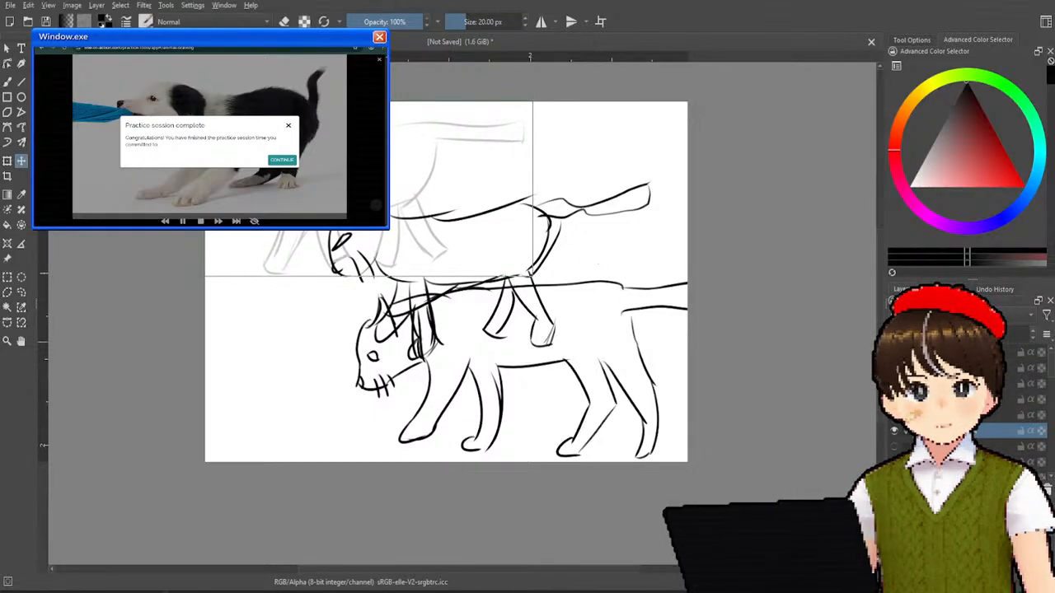
pyautogui.moveTo(513, 257)
pyautogui.mouseDown()
pyautogui.moveTo(504, 211)
pyautogui.moveTo(471, 184)
pyautogui.moveTo(508, 175)
pyautogui.mouseUp()
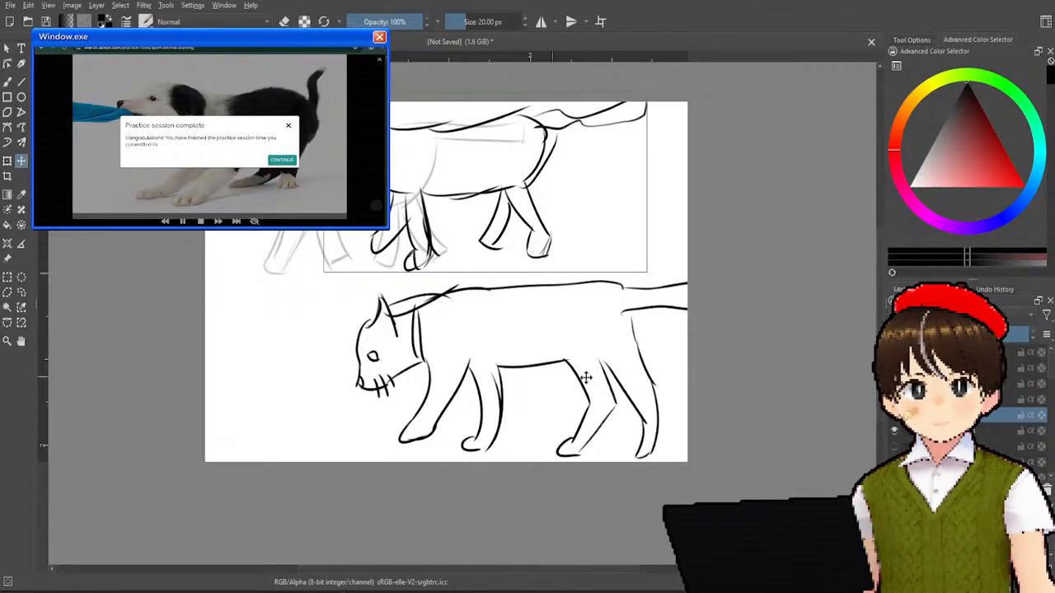
# - Nudge the faint cat sketch slightly left and move the large whiskered cat left and up
pyautogui.moveTo(644, 391)
pyautogui.mouseDown()
pyautogui.moveTo(494, 308)
pyautogui.moveTo(520, 409)
pyautogui.mouseUp()
pyautogui.click(988, 416)
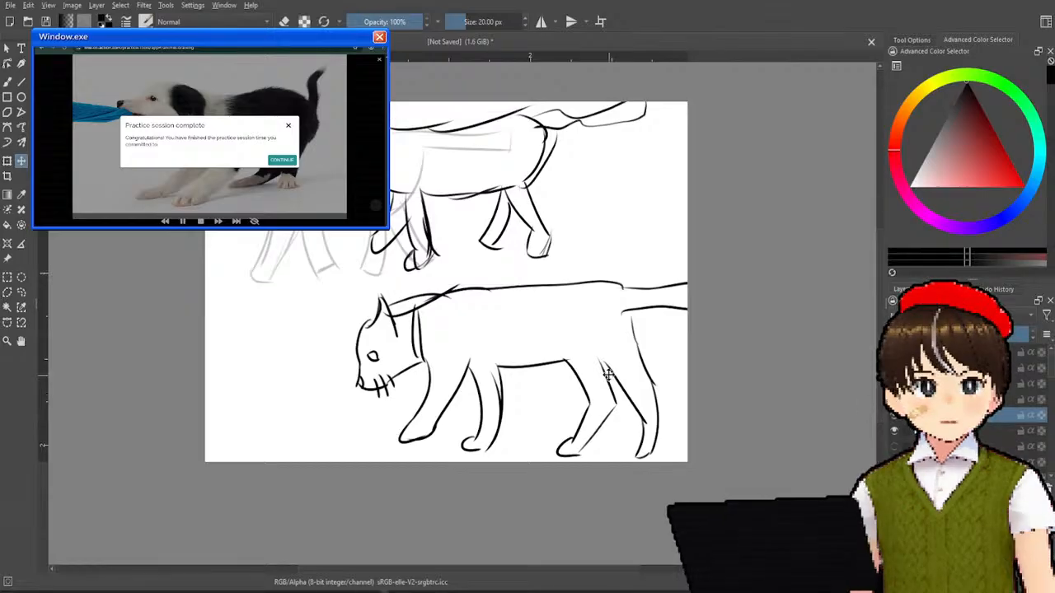
pyautogui.click(988, 431)
pyautogui.moveTo(523, 324)
pyautogui.mouseDown()
pyautogui.moveTo(511, 316)
pyautogui.moveTo(524, 325)
pyautogui.mouseUp()
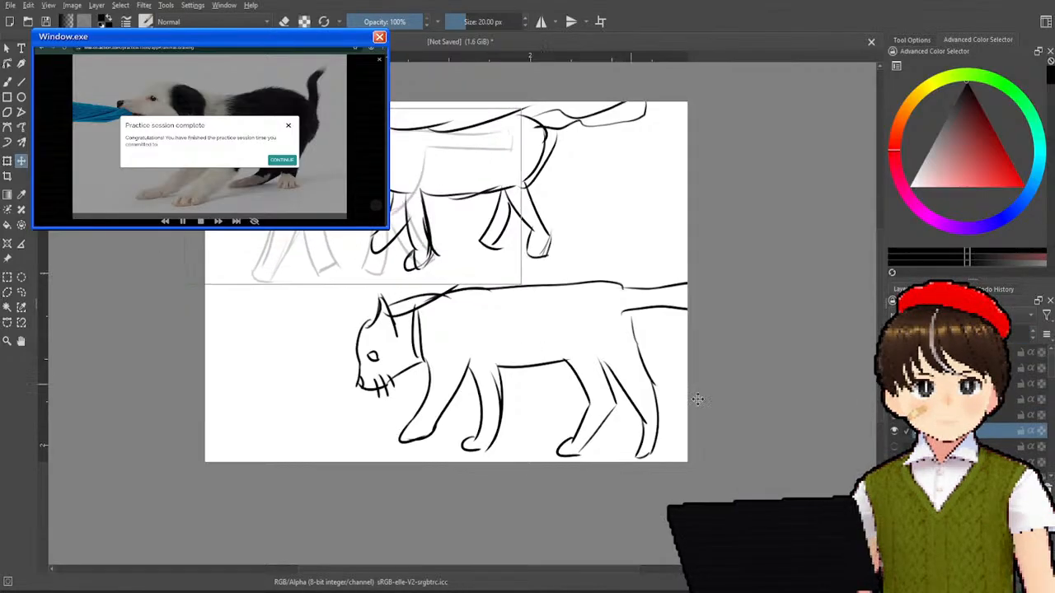
pyautogui.click(989, 399)
pyautogui.moveTo(591, 388)
pyautogui.mouseDown()
pyautogui.moveTo(431, 318)
pyautogui.moveTo(500, 371)
pyautogui.mouseUp()
pyautogui.moveTo(517, 333)
pyautogui.mouseDown()
pyautogui.moveTo(553, 337)
pyautogui.moveTo(554, 356)
pyautogui.moveTo(536, 329)
pyautogui.moveTo(533, 354)
pyautogui.mouseUp()
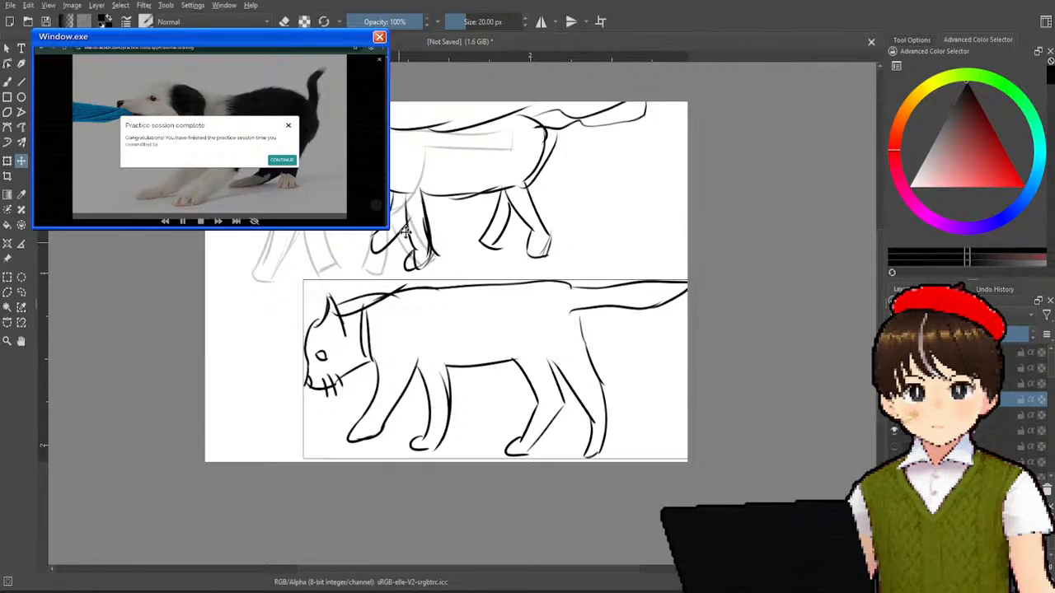
pyautogui.moveTo(501, 341); pyautogui.dragTo(464, 257)
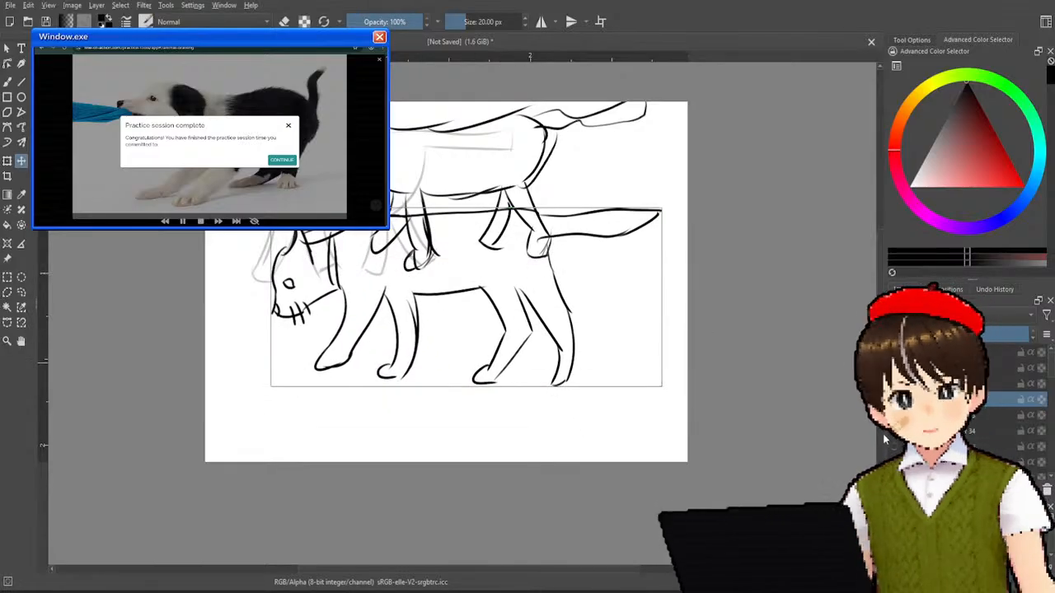
# - Hide the three walking cat sketches to clear the canvas
pyautogui.click(894, 399)
pyautogui.click(894, 414)
pyautogui.click(894, 430)
pyautogui.click(947, 353)
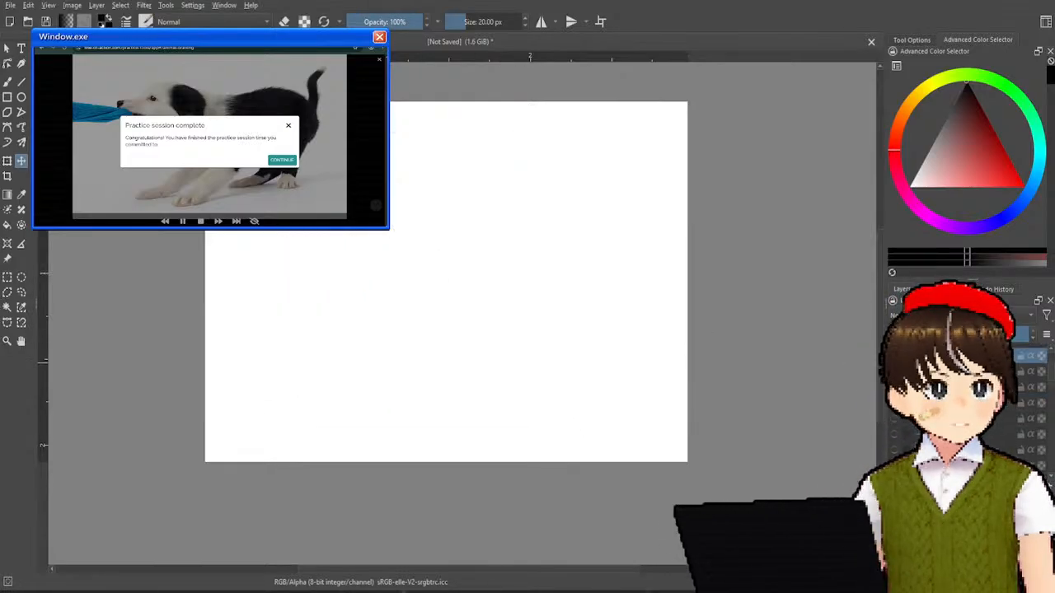
# - Show the layers of small gesture cat sketches and toggle their visibility to compare them
pyautogui.click(894, 435)
pyautogui.click(894, 419)
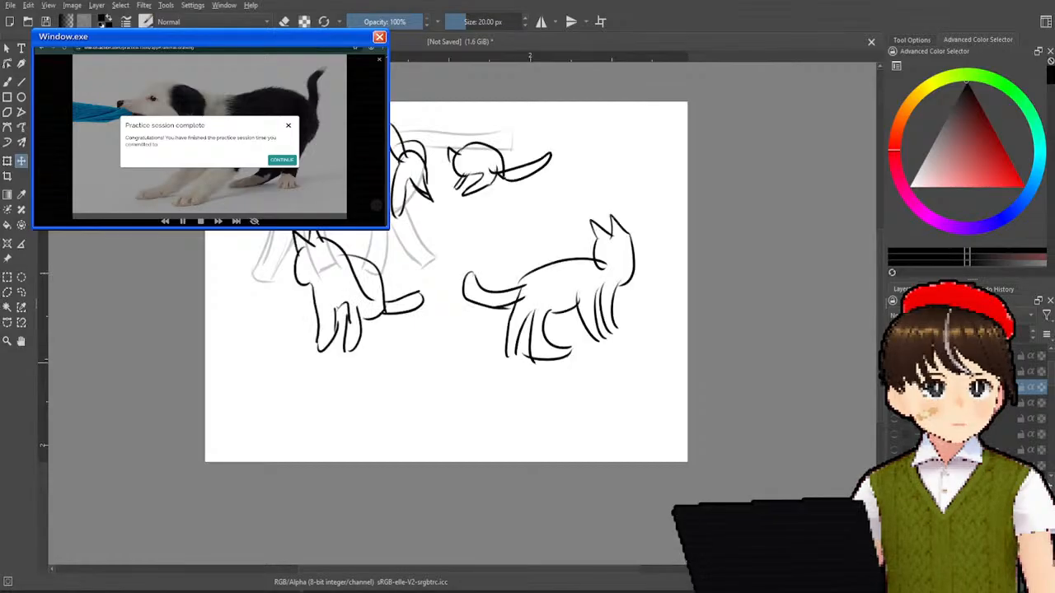
pyautogui.click(894, 419)
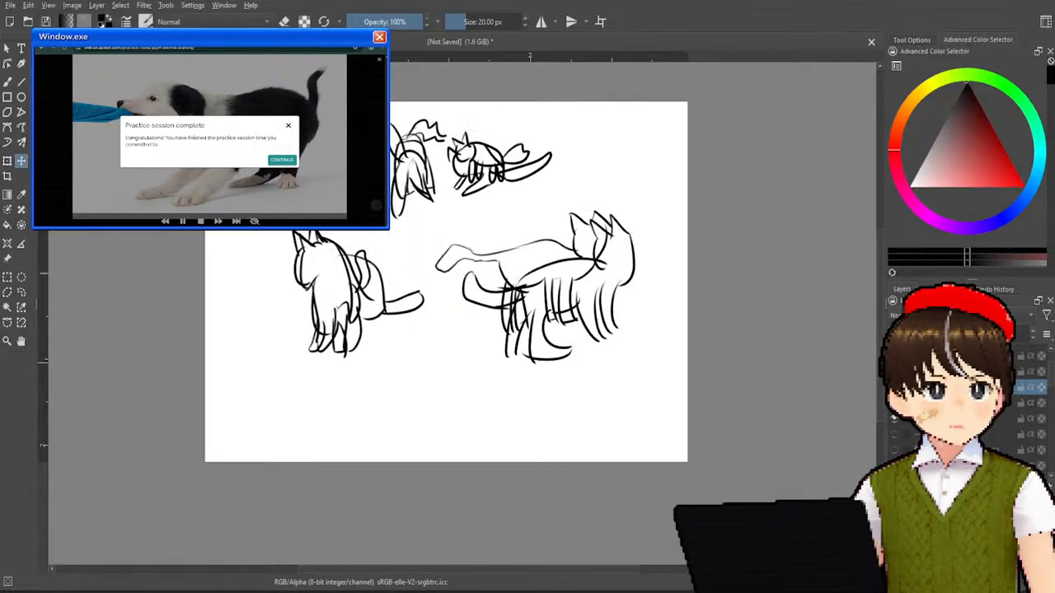
pyautogui.click(894, 403)
pyautogui.click(894, 403)
pyautogui.click(894, 403)
pyautogui.click(894, 402)
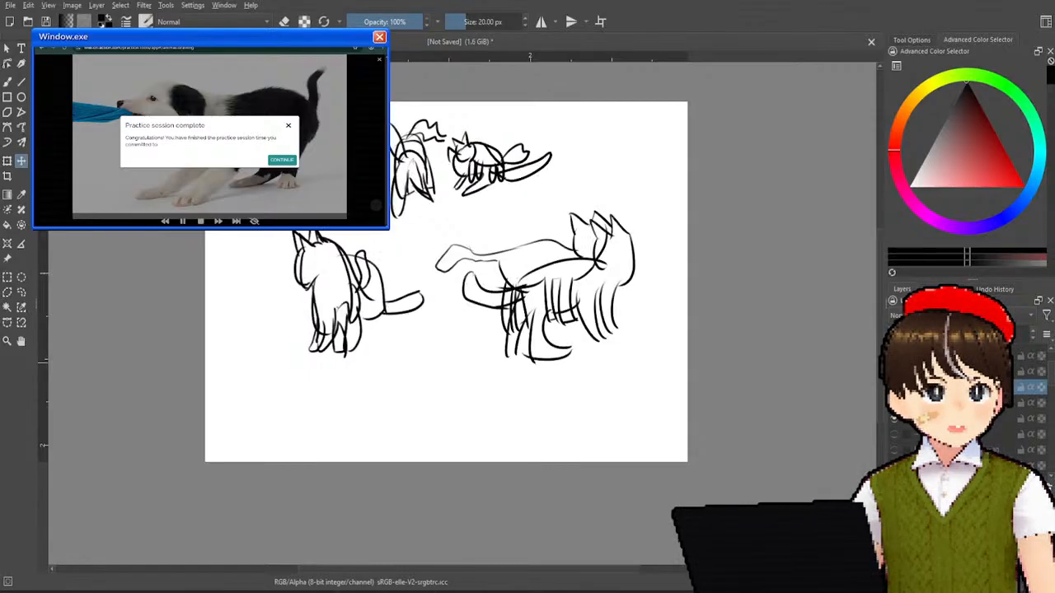
pyautogui.click(894, 403)
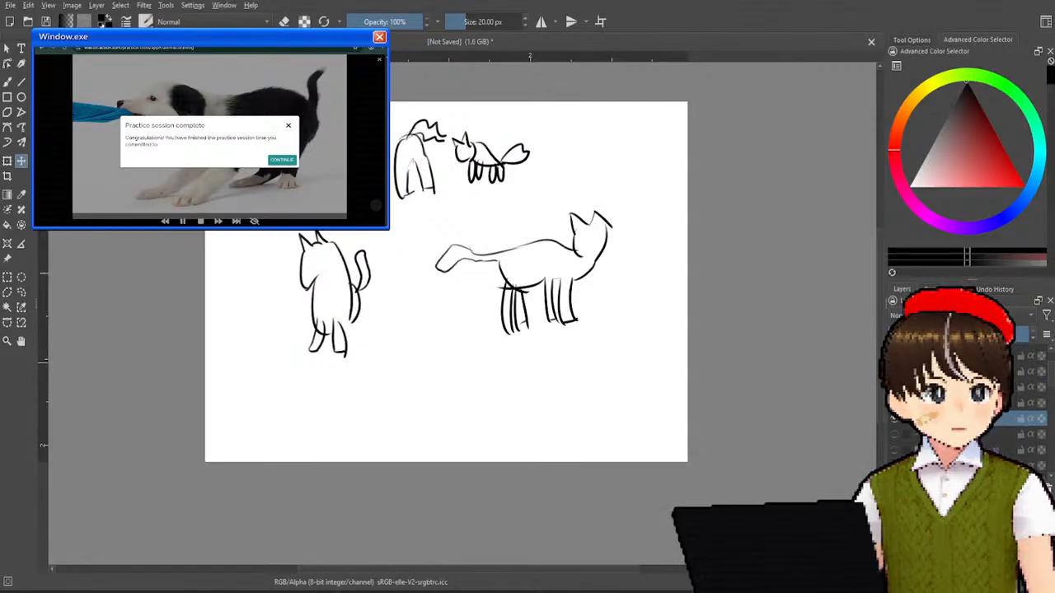
pyautogui.click(894, 403)
# - Try moving one layer of small cat sketches down and left, and undo the changes
pyautogui.moveTo(600, 274)
pyautogui.mouseDown()
pyautogui.moveTo(622, 349)
pyautogui.moveTo(592, 331)
pyautogui.moveTo(492, 326)
pyautogui.moveTo(480, 342)
pyautogui.moveTo(668, 350)
pyautogui.moveTo(510, 291)
pyautogui.moveTo(540, 396)
pyautogui.moveTo(527, 307)
pyautogui.moveTo(539, 390)
pyautogui.moveTo(619, 372)
pyautogui.moveTo(601, 370)
pyautogui.moveTo(578, 341)
pyautogui.moveTo(584, 416)
pyautogui.moveTo(562, 334)
pyautogui.moveTo(601, 366)
pyautogui.moveTo(554, 351)
pyautogui.moveTo(534, 326)
pyautogui.moveTo(667, 260)
pyautogui.moveTo(557, 300)
pyautogui.moveTo(534, 348)
pyautogui.moveTo(545, 356)
pyautogui.moveTo(576, 333)
pyautogui.moveTo(561, 367)
pyautogui.moveTo(519, 264)
pyautogui.moveTo(526, 250)
pyautogui.moveTo(562, 315)
pyautogui.moveTo(547, 357)
pyautogui.moveTo(551, 321)
pyautogui.mouseUp()
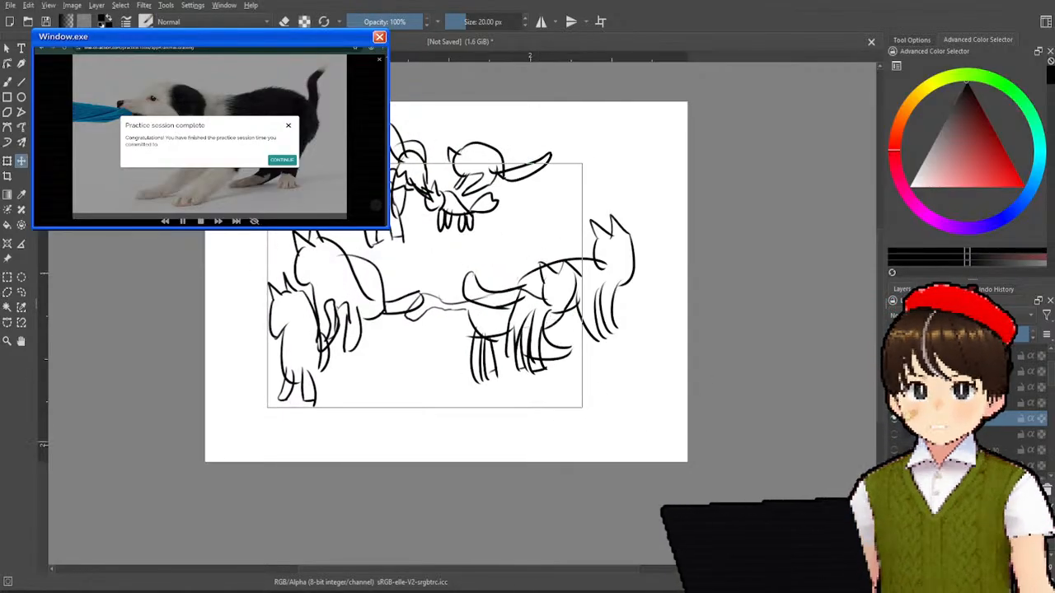
pyautogui.hotkey('ctrl', 'z')
pyautogui.hotkey('ctrl', 'z')
pyautogui.hotkey('ctrl', 'z')
pyautogui.hotkey('ctrl', 'z')
pyautogui.hotkey('ctrl', 'z')
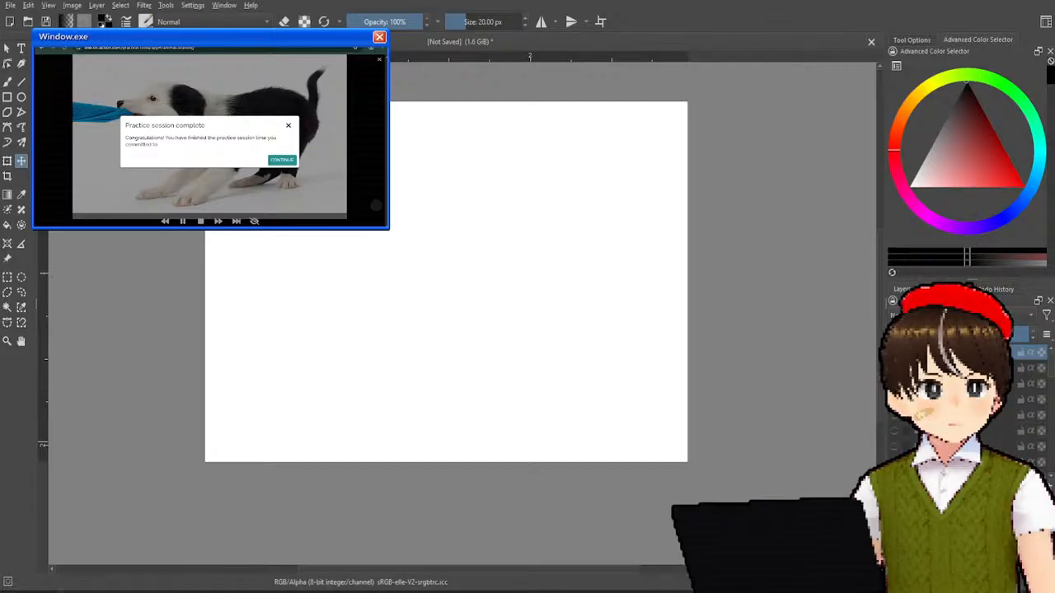
# - Dismiss the finished practice session and open a Figure Drawing session restricted to clothed models
pyautogui.click(281, 159)
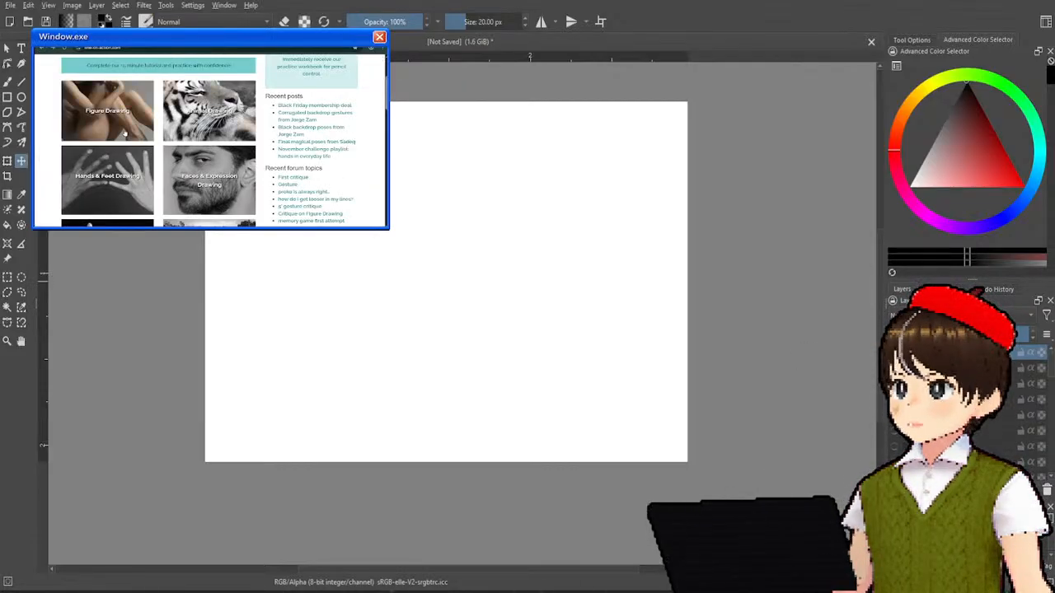
pyautogui.click(124, 132)
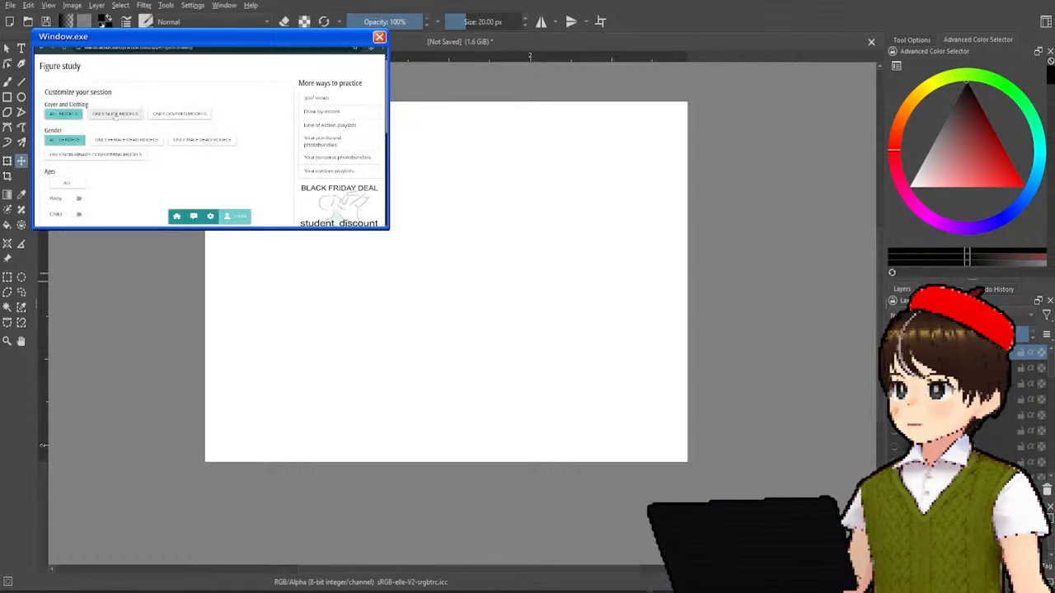
pyautogui.click(180, 114)
# - Display each figure image for 5 minutes and limit the number of images in the practice
pyautogui.scroll(-3, 199, 138)
pyautogui.scroll(3, 199, 138)
pyautogui.scroll(-5, 198, 138)
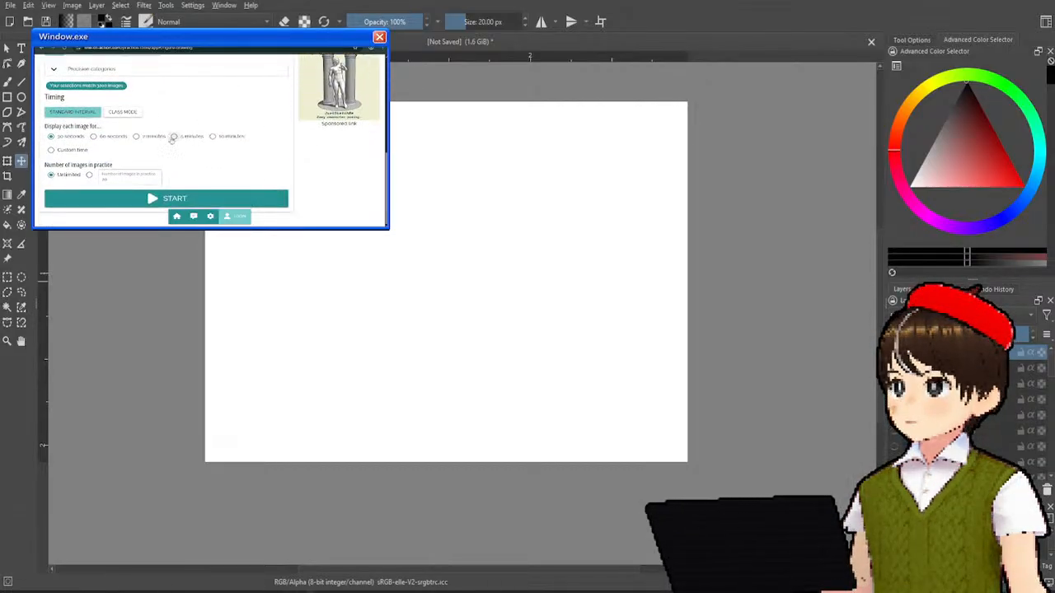
pyautogui.click(105, 178)
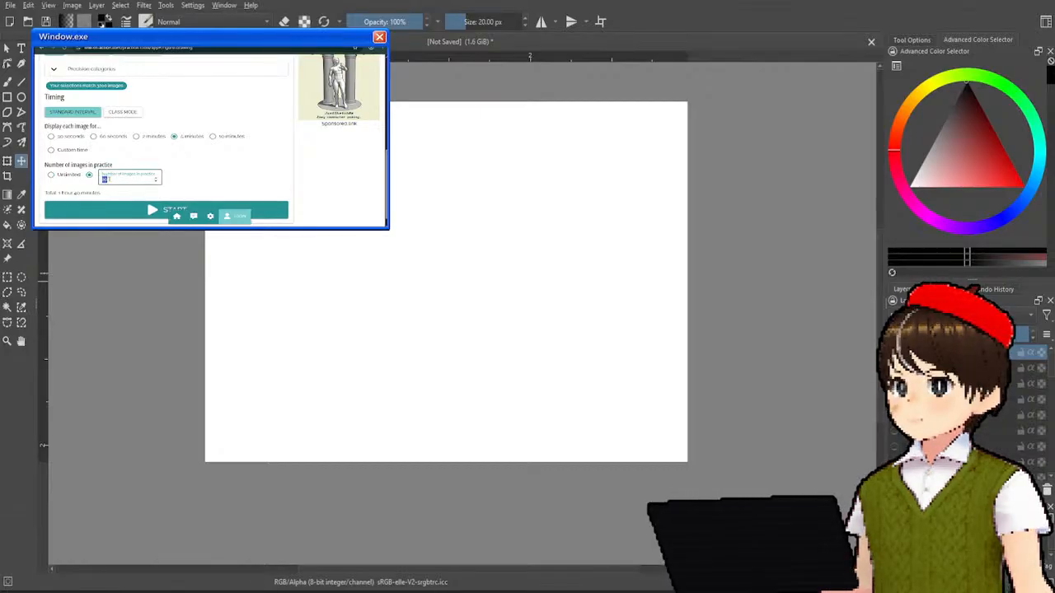
pyautogui.click(205, 171)
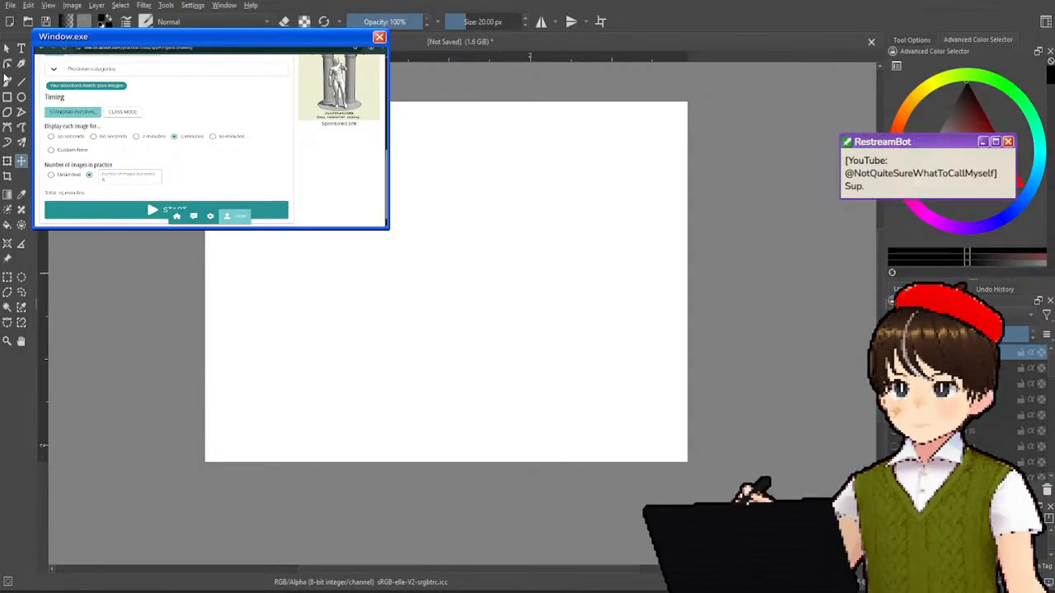
# - Start the figure session and activate the freehand brush on the blank canvas
pyautogui.click(7, 81)
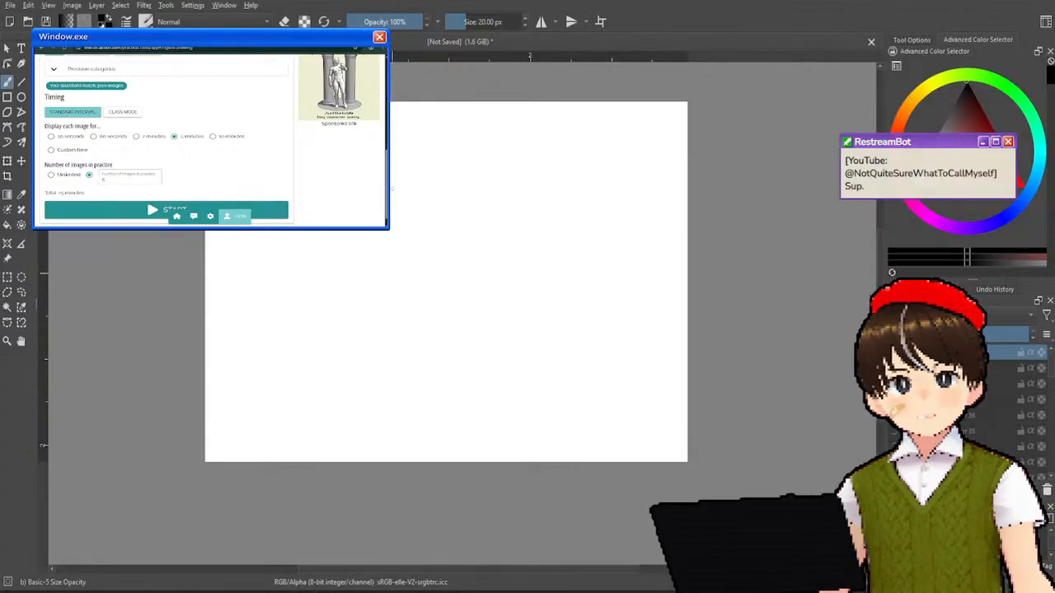
pyautogui.scroll(3, 391, 189)
pyautogui.scroll(-3, 391, 187)
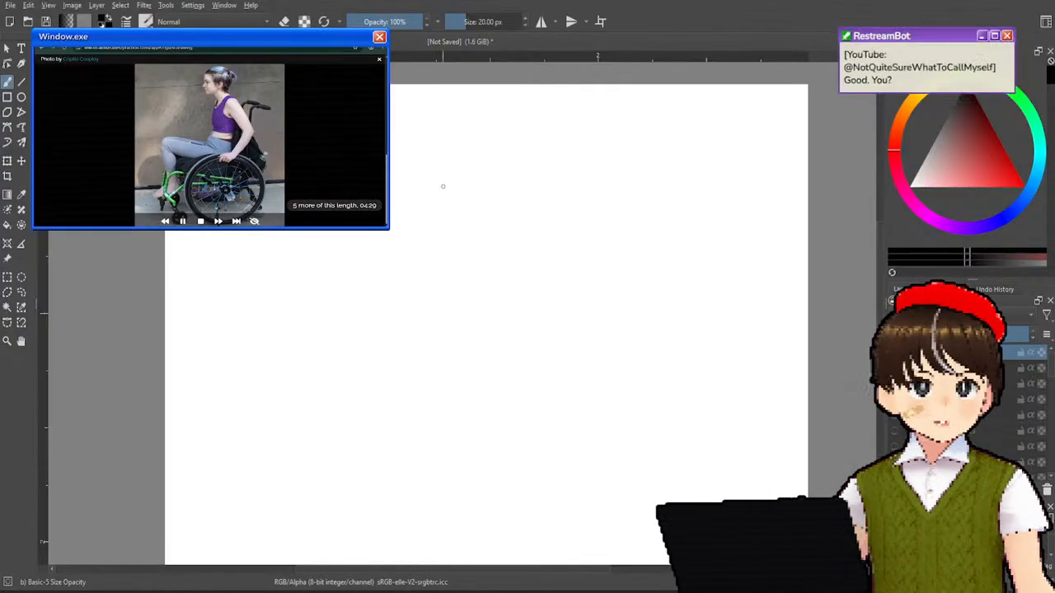
# - Try a first head, shoulder and torso outline of the woman in the wheelchair, and erase it with Eraser Soft
pyautogui.moveTo(430, 174)
pyautogui.mouseDown()
pyautogui.moveTo(439, 160)
pyautogui.moveTo(423, 254)
pyautogui.mouseUp()
pyautogui.moveTo(436, 207)
pyautogui.mouseDown()
pyautogui.moveTo(474, 206)
pyautogui.moveTo(458, 266)
pyautogui.mouseUp()
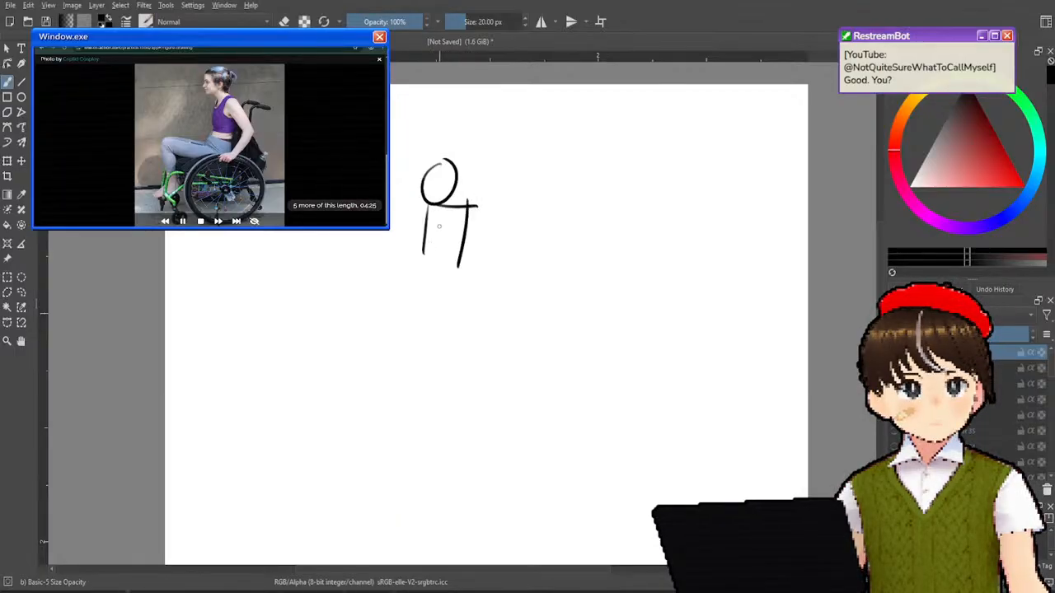
pyautogui.rightClick(438, 205)
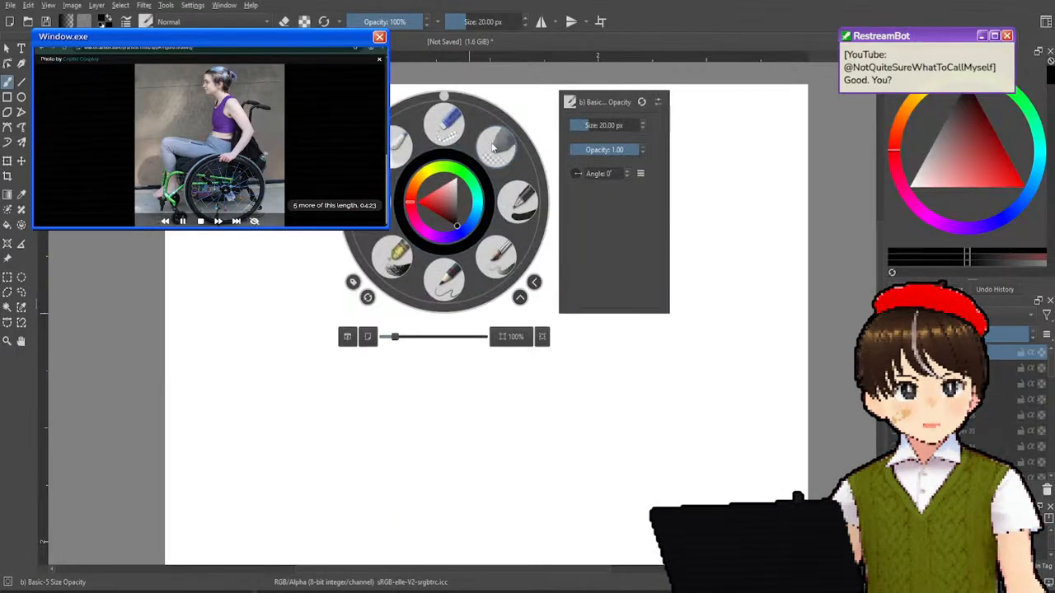
pyautogui.click(500, 147)
pyautogui.moveTo(471, 236)
pyautogui.mouseDown()
pyautogui.moveTo(458, 264)
pyautogui.moveTo(417, 256)
pyautogui.moveTo(464, 212)
pyautogui.moveTo(408, 218)
pyautogui.moveTo(397, 188)
pyautogui.moveTo(459, 135)
pyautogui.mouseUp()
# - With the Basic-5 Size Opacity brush, sketch the seated woman's head, torso, bent arm, thigh, lower leg and foot
pyautogui.rightClick(372, 188)
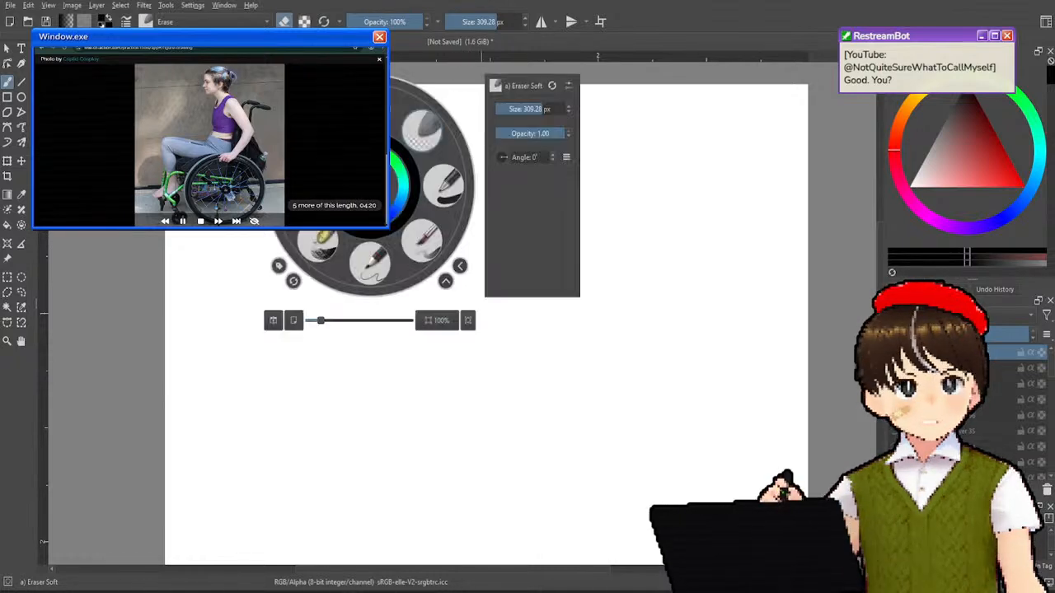
pyautogui.click(424, 250)
pyautogui.moveTo(422, 165); pyautogui.dragTo(412, 257)
pyautogui.moveTo(416, 213)
pyautogui.mouseDown()
pyautogui.moveTo(441, 216)
pyautogui.moveTo(435, 268)
pyautogui.moveTo(409, 271)
pyautogui.moveTo(425, 293)
pyautogui.moveTo(405, 294)
pyautogui.moveTo(347, 341)
pyautogui.mouseUp()
pyautogui.moveTo(371, 293); pyautogui.dragTo(351, 339)
pyautogui.moveTo(437, 218)
pyautogui.mouseDown()
pyautogui.moveTo(457, 256)
pyautogui.moveTo(425, 286)
pyautogui.mouseUp()
pyautogui.moveTo(459, 255)
pyautogui.mouseDown()
pyautogui.moveTo(435, 282)
pyautogui.moveTo(373, 266)
pyautogui.moveTo(341, 320)
pyautogui.mouseUp()
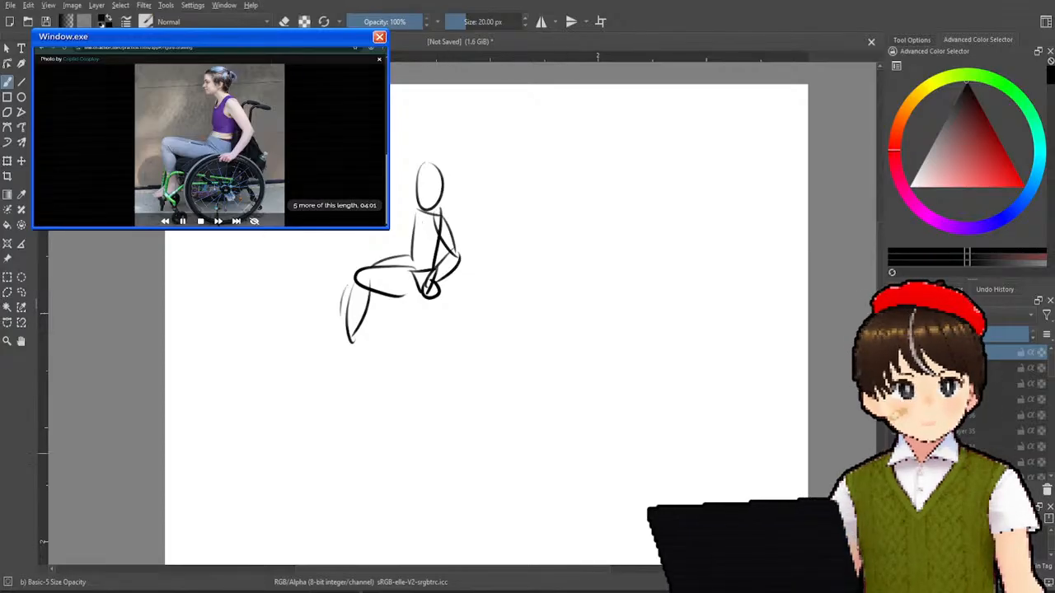
pyautogui.moveTo(349, 338)
pyautogui.mouseDown()
pyautogui.moveTo(330, 355)
pyautogui.moveTo(351, 338)
pyautogui.mouseUp()
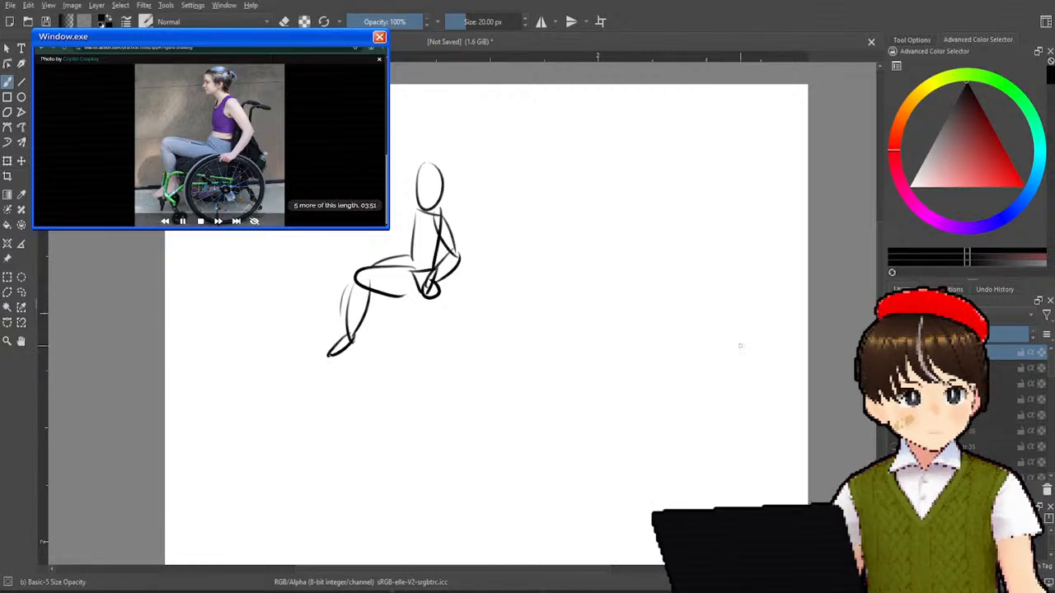
pyautogui.moveTo(425, 165)
pyautogui.mouseDown()
pyautogui.moveTo(410, 188)
pyautogui.moveTo(442, 176)
pyautogui.moveTo(445, 213)
pyautogui.moveTo(410, 267)
pyautogui.moveTo(420, 283)
pyautogui.mouseUp()
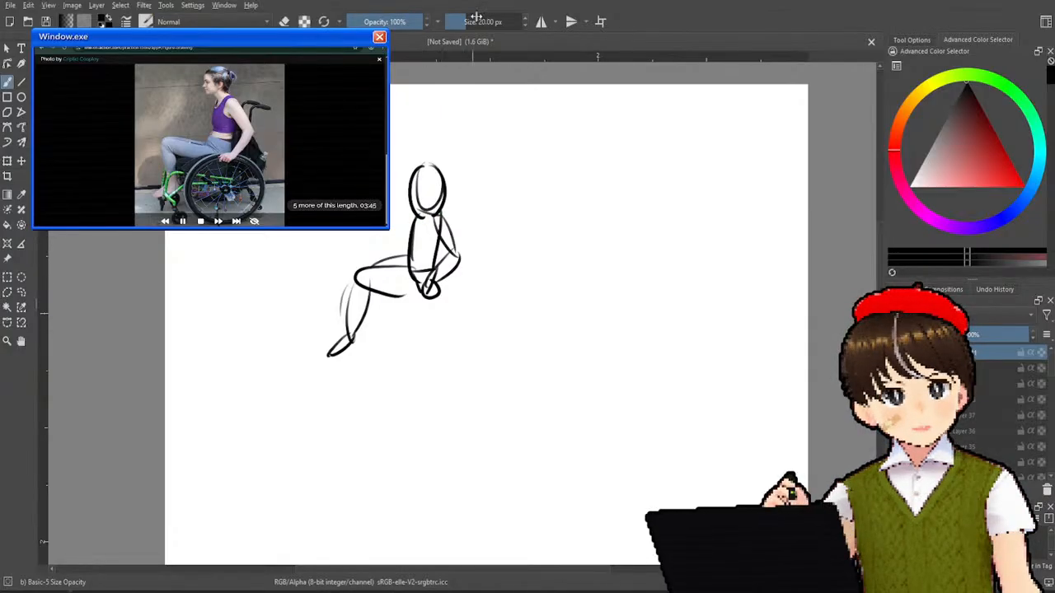
pyautogui.hotkey('ctrl', 'z')
pyautogui.hotkey('ctrl', 'z')
pyautogui.hotkey('ctrl', 'z')
pyautogui.hotkey('ctrl', 'z')
pyautogui.hotkey('ctrl', 'z')
# - Redraw the seated woman's head as a tilted oval slightly higher and trace the curved front of her torso
pyautogui.moveTo(418, 163)
pyautogui.mouseDown()
pyautogui.moveTo(429, 158)
pyautogui.moveTo(424, 206)
pyautogui.moveTo(426, 189)
pyautogui.moveTo(439, 195)
pyautogui.moveTo(412, 250)
pyautogui.mouseUp()
pyautogui.hotkey('ctrl', 'z')
pyautogui.hotkey('ctrl', 'z')
pyautogui.hotkey('ctrl', 'z')
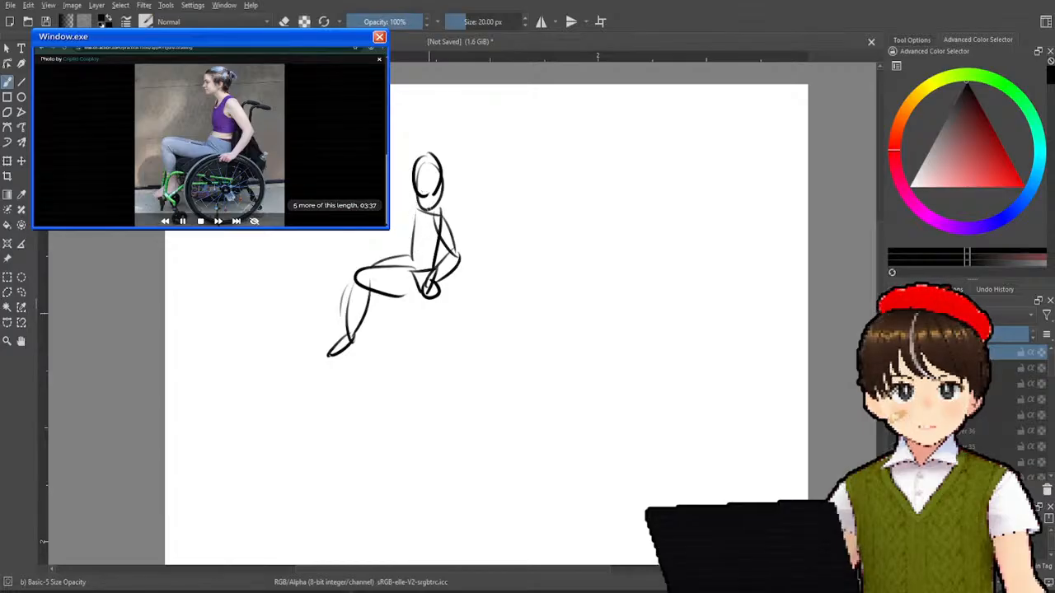
pyautogui.moveTo(420, 201); pyautogui.dragTo(412, 241)
pyautogui.hotkey('ctrl', 'z')
pyautogui.moveTo(421, 201); pyautogui.dragTo(413, 258)
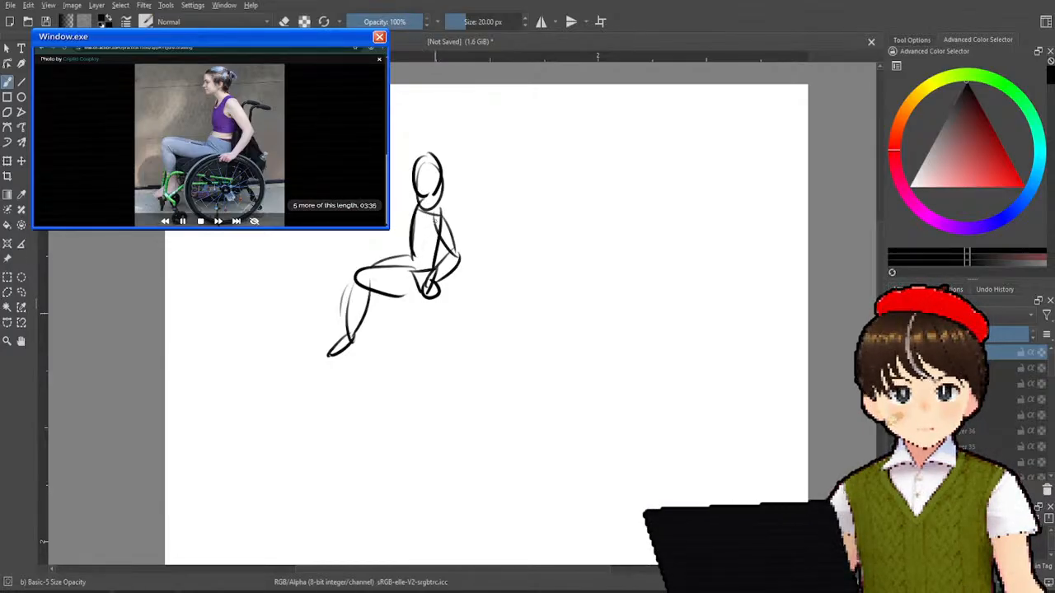
# - Trace the woman's back, bent arm and round hand with darker lines over the rough sketch
pyautogui.moveTo(433, 199)
pyautogui.mouseDown()
pyautogui.moveTo(455, 262)
pyautogui.moveTo(436, 284)
pyautogui.mouseUp()
pyautogui.hotkey('ctrl', 'z')
pyautogui.moveTo(434, 221)
pyautogui.mouseDown()
pyautogui.moveTo(454, 256)
pyautogui.moveTo(426, 283)
pyautogui.moveTo(437, 298)
pyautogui.moveTo(441, 283)
pyautogui.moveTo(433, 300)
pyautogui.moveTo(459, 272)
pyautogui.mouseUp()
pyautogui.hotkey('ctrl', 'z')
# - Fade the rough sketch layer by lowering its opacity, and return to the line layer above it
pyautogui.click(896, 368)
pyautogui.click(896, 369)
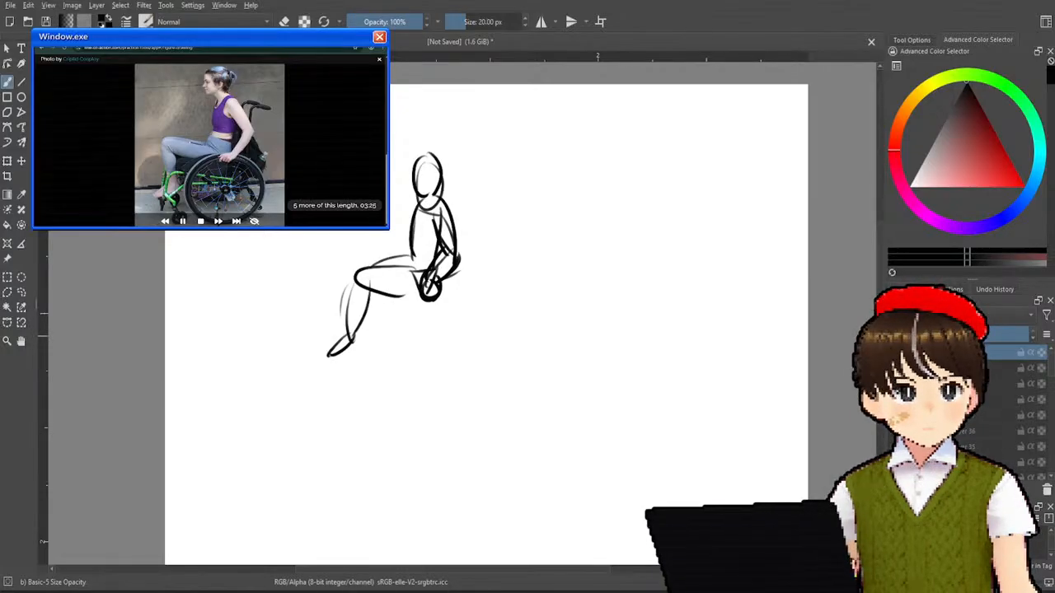
pyautogui.click(964, 334)
pyautogui.click(956, 368)
pyautogui.click(956, 353)
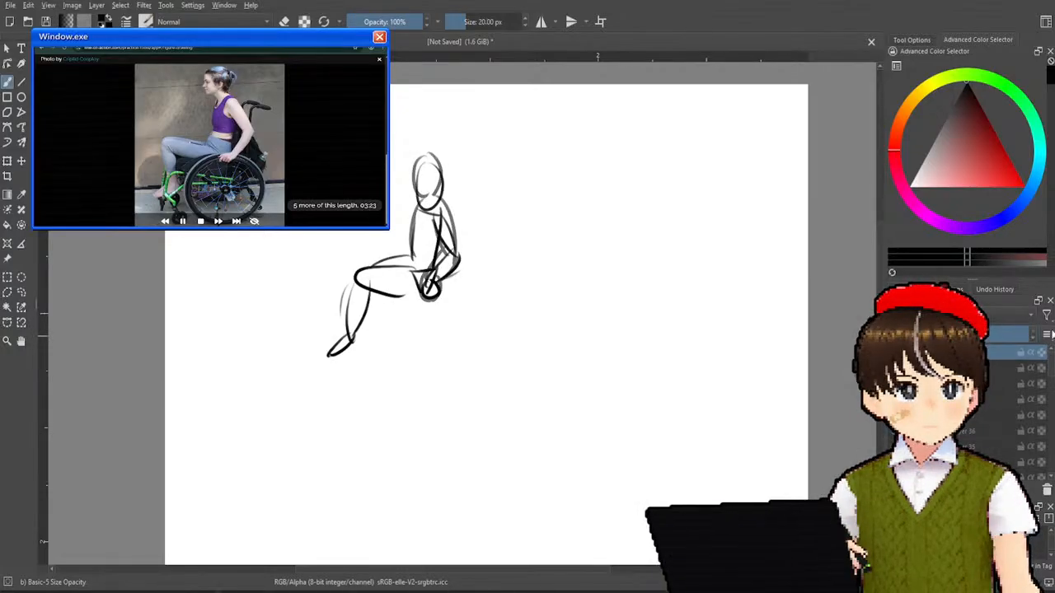
pyautogui.click(956, 368)
pyautogui.moveTo(994, 334); pyautogui.dragTo(963, 333)
pyautogui.click(956, 352)
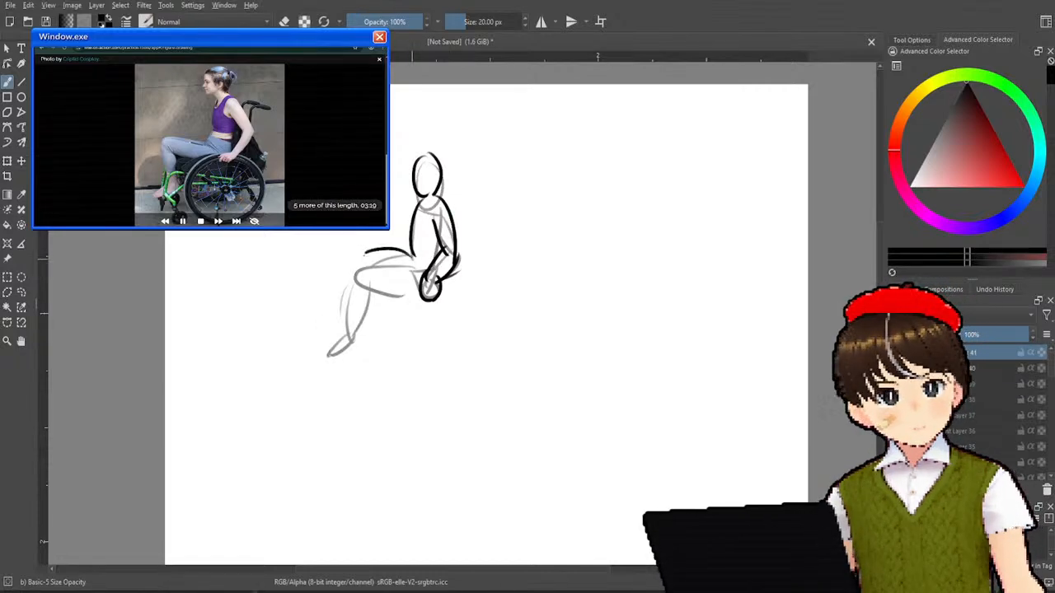
# - Trace the upper and lower contours of the seated woman's thigh over the faded sketch
pyautogui.moveTo(412, 252)
pyautogui.mouseDown()
pyautogui.moveTo(356, 262)
pyautogui.moveTo(429, 272)
pyautogui.mouseUp()
pyautogui.hotkey('ctrl', 'z')
pyautogui.moveTo(357, 268); pyautogui.dragTo(425, 271)
pyautogui.moveTo(358, 272); pyautogui.dragTo(420, 293)
pyautogui.hotkey('ctrl', 'z')
pyautogui.moveTo(358, 277); pyautogui.dragTo(427, 295)
pyautogui.hotkey('ctrl', 'z')
# - Trace the near lower leg and foot, and add the line of the far shin
pyautogui.moveTo(358, 287)
pyautogui.mouseDown()
pyautogui.moveTo(424, 297)
pyautogui.moveTo(372, 301)
pyautogui.moveTo(351, 351)
pyautogui.mouseUp()
pyautogui.moveTo(355, 284); pyautogui.dragTo(339, 348)
pyautogui.hotkey('ctrl', 'z')
pyautogui.moveTo(356, 285)
pyautogui.mouseDown()
pyautogui.moveTo(346, 346)
pyautogui.moveTo(345, 337)
pyautogui.moveTo(323, 351)
pyautogui.moveTo(353, 346)
pyautogui.mouseUp()
pyautogui.moveTo(357, 261); pyautogui.dragTo(336, 334)
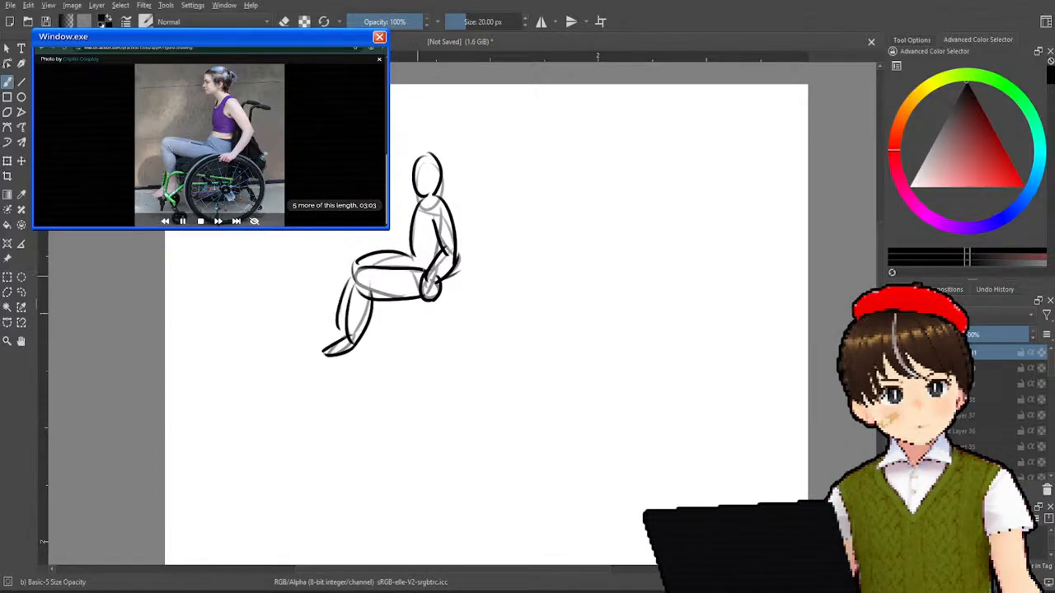
# - Draw the wheelchair's large round wheel with crossing spokes below the hand, plus the backrest and push handle
pyautogui.moveTo(454, 221)
pyautogui.mouseDown()
pyautogui.moveTo(474, 223)
pyautogui.moveTo(458, 305)
pyautogui.moveTo(399, 379)
pyautogui.mouseUp()
pyautogui.hotkey('ctrl', 'z')
pyautogui.moveTo(402, 300); pyautogui.dragTo(460, 341)
pyautogui.hotkey('ctrl', 'z')
pyautogui.moveTo(431, 295)
pyautogui.mouseDown()
pyautogui.moveTo(460, 334)
pyautogui.moveTo(474, 326)
pyautogui.mouseUp()
pyautogui.hotkey('ctrl', 'z')
pyautogui.hotkey('ctrl', 'z')
pyautogui.moveTo(428, 296)
pyautogui.mouseDown()
pyautogui.moveTo(465, 349)
pyautogui.moveTo(424, 338)
pyautogui.moveTo(422, 373)
pyautogui.mouseUp()
pyautogui.moveTo(391, 338)
pyautogui.mouseDown()
pyautogui.moveTo(475, 330)
pyautogui.moveTo(394, 358)
pyautogui.mouseUp()
pyautogui.moveTo(401, 310); pyautogui.dragTo(457, 357)
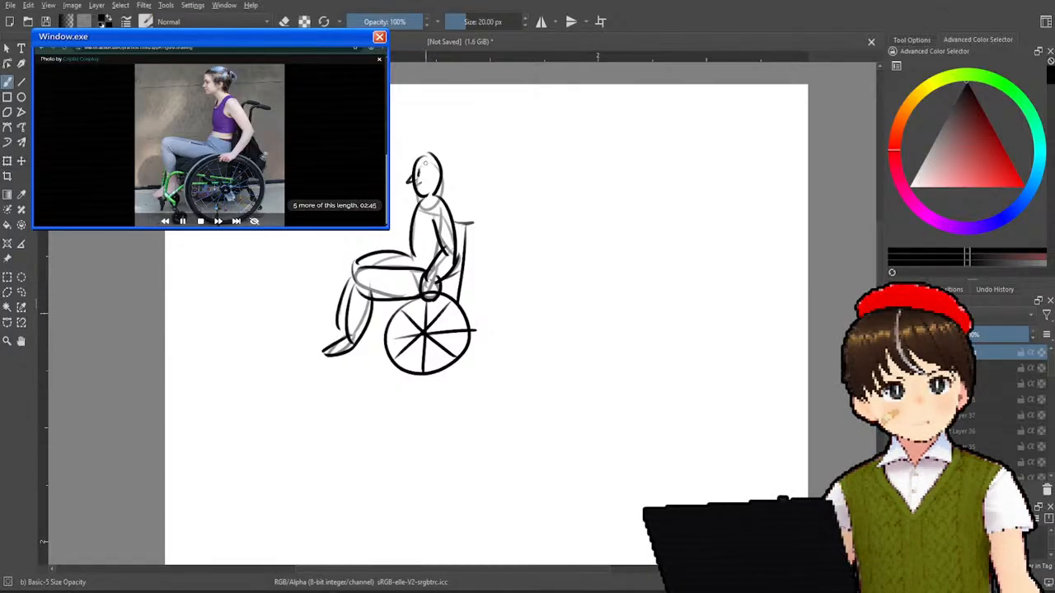
# - Add the hairline across the woman's head and outline her far foot
pyautogui.hotkey('ctrl', 'z')
pyautogui.moveTo(421, 162); pyautogui.dragTo(445, 178)
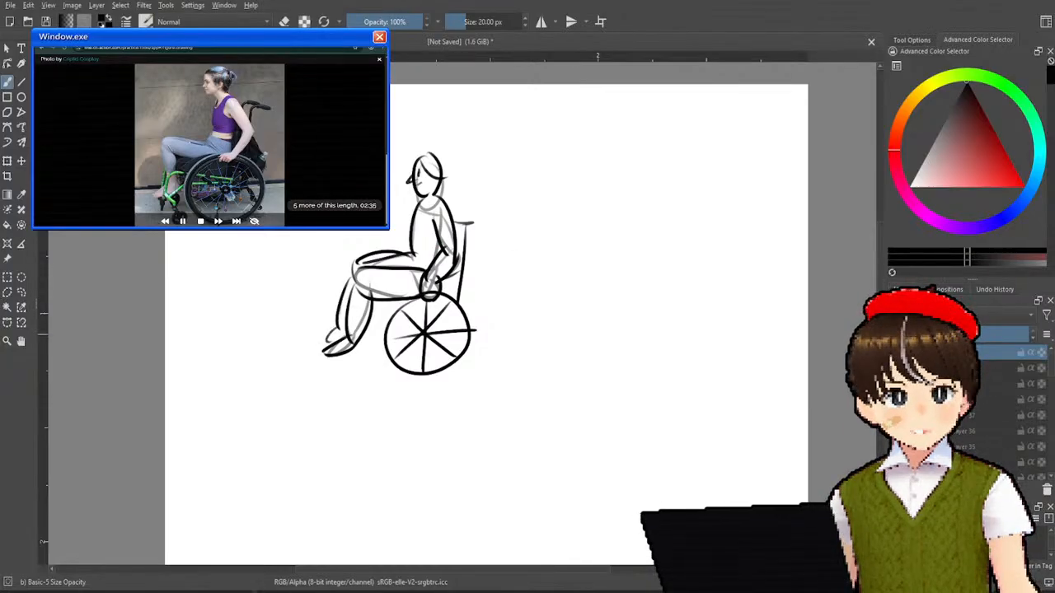
pyautogui.moveTo(335, 330); pyautogui.dragTo(322, 345)
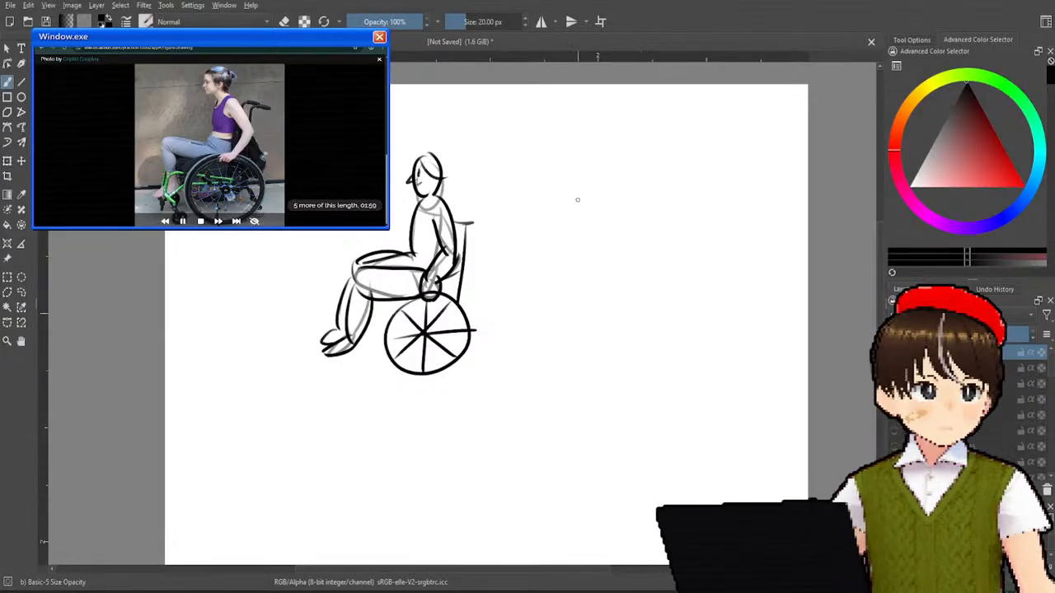
# - Sketch a second head, torso and thigh beside the first figure, and erase the body below the shoulders with Eraser Soft
pyautogui.moveTo(590, 166)
pyautogui.mouseDown()
pyautogui.moveTo(585, 210)
pyautogui.moveTo(601, 208)
pyautogui.moveTo(592, 262)
pyautogui.mouseUp()
pyautogui.moveTo(603, 199); pyautogui.dragTo(612, 289)
pyautogui.moveTo(592, 245)
pyautogui.mouseDown()
pyautogui.moveTo(615, 287)
pyautogui.moveTo(540, 293)
pyautogui.mouseUp()
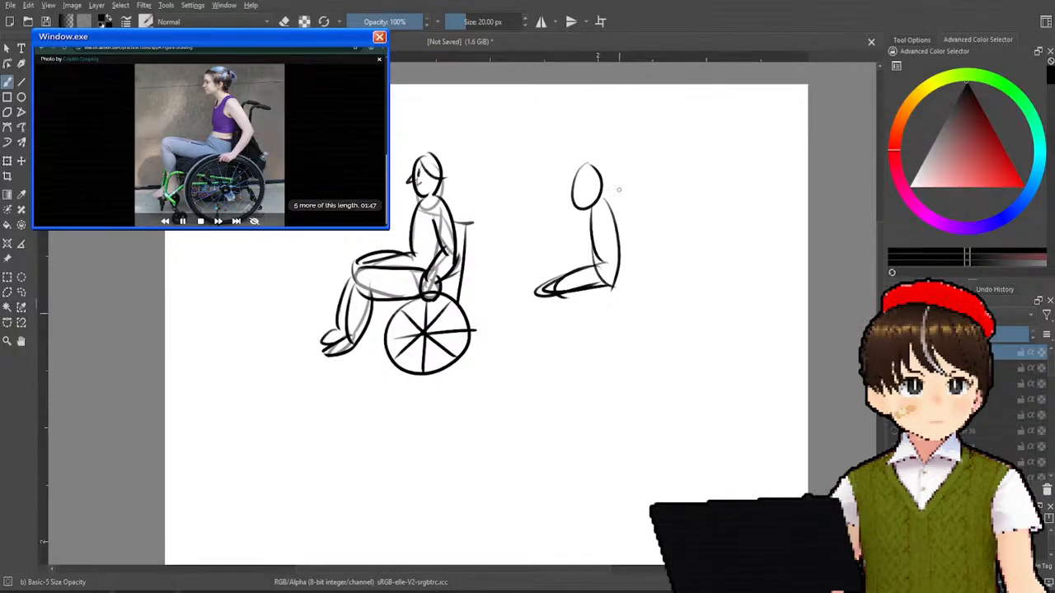
pyautogui.rightClick(603, 234)
pyautogui.click(654, 184)
pyautogui.moveTo(576, 278)
pyautogui.mouseDown()
pyautogui.moveTo(560, 283)
pyautogui.moveTo(579, 294)
pyautogui.moveTo(612, 249)
pyautogui.moveTo(639, 249)
pyautogui.mouseUp()
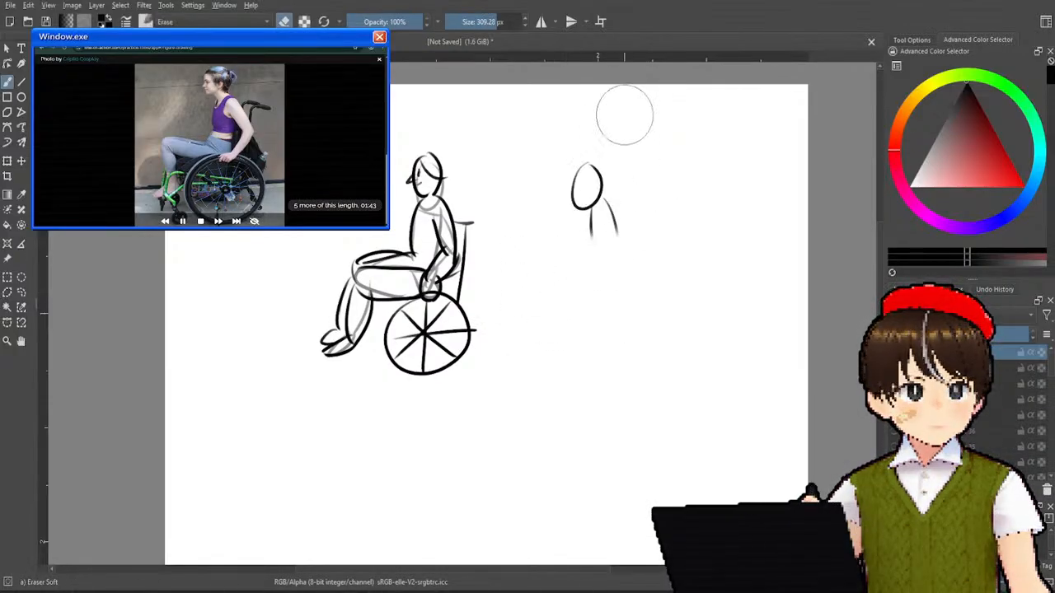
# - With the Basic-5 Size Opacity brush, redraw the second figure's torso, raised thigh, lower leg and foot
pyautogui.rightClick(592, 261)
pyautogui.click(647, 316)
pyautogui.moveTo(587, 221); pyautogui.dragTo(591, 287)
pyautogui.moveTo(588, 227); pyautogui.dragTo(592, 290)
pyautogui.moveTo(613, 215)
pyautogui.mouseDown()
pyautogui.moveTo(595, 296)
pyautogui.moveTo(536, 262)
pyautogui.moveTo(595, 289)
pyautogui.mouseUp()
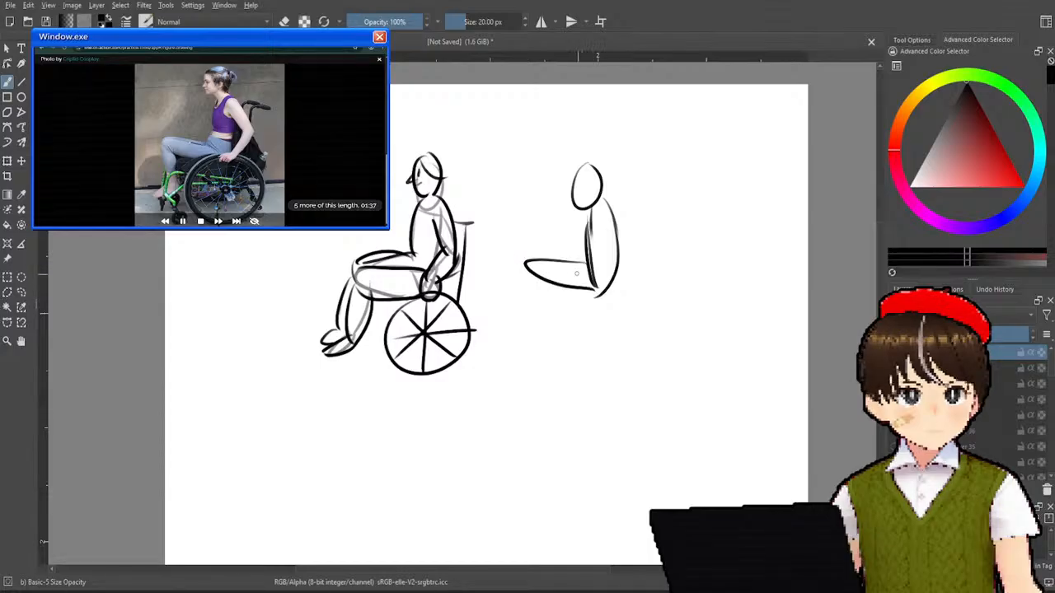
pyautogui.moveTo(525, 270); pyautogui.dragTo(529, 336)
pyautogui.moveTo(542, 283)
pyautogui.mouseDown()
pyautogui.moveTo(534, 347)
pyautogui.moveTo(511, 343)
pyautogui.moveTo(537, 344)
pyautogui.mouseUp()
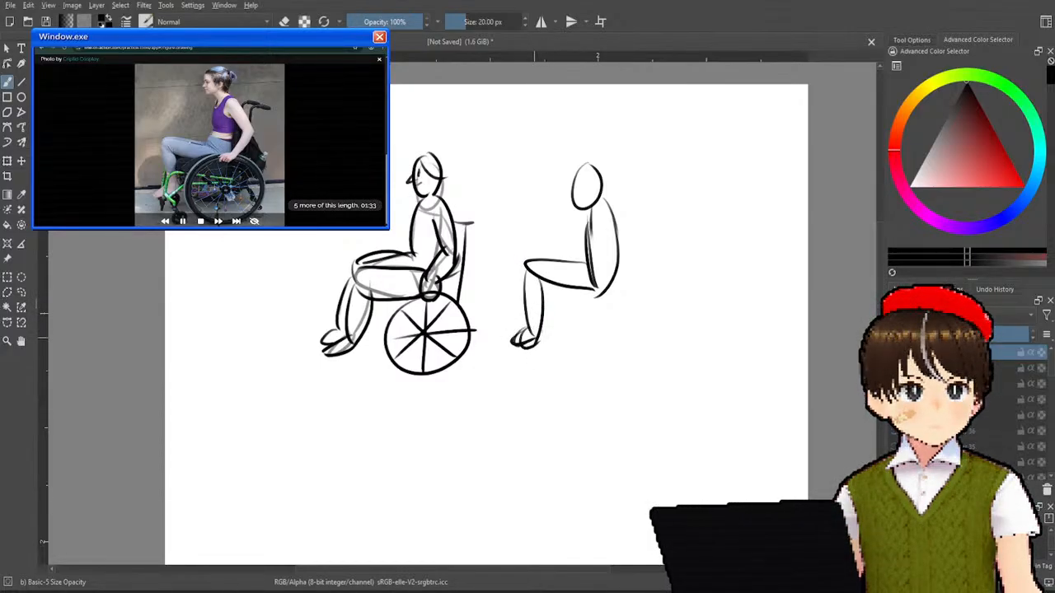
# - Add the second figure's bent arm, hand and far thigh, along with the facial profile and swept-back hair
pyautogui.moveTo(600, 211)
pyautogui.mouseDown()
pyautogui.moveTo(622, 257)
pyautogui.moveTo(592, 288)
pyautogui.mouseUp()
pyautogui.moveTo(624, 244); pyautogui.dragTo(582, 302)
pyautogui.moveTo(537, 250); pyautogui.dragTo(591, 245)
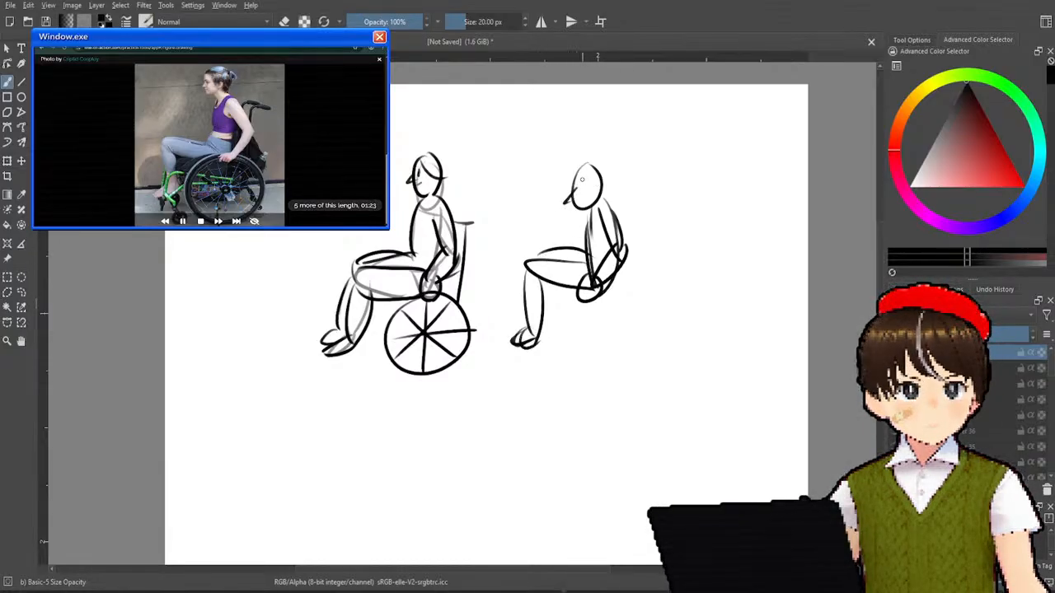
pyautogui.moveTo(577, 170)
pyautogui.mouseDown()
pyautogui.moveTo(613, 177)
pyautogui.moveTo(620, 191)
pyautogui.mouseUp()
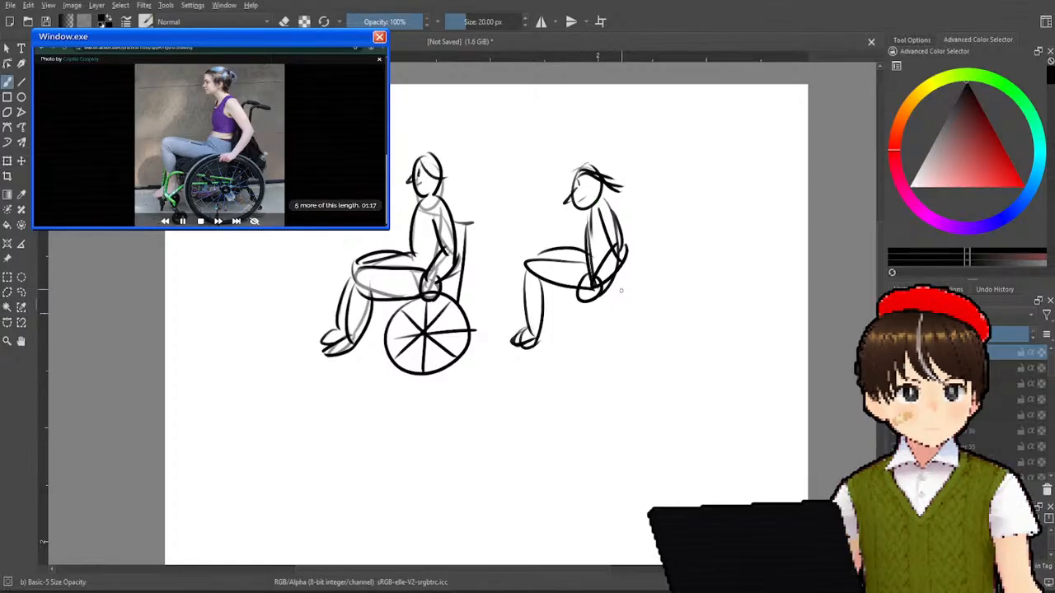
# - Draw the second wheelchair's spoked wheel, seat line and upright backrest
pyautogui.moveTo(580, 293); pyautogui.dragTo(584, 358)
pyautogui.moveTo(554, 332)
pyautogui.mouseDown()
pyautogui.moveTo(611, 323)
pyautogui.moveTo(568, 345)
pyautogui.mouseUp()
pyautogui.moveTo(565, 311); pyautogui.dragTo(602, 347)
pyautogui.moveTo(580, 291); pyautogui.dragTo(636, 285)
pyautogui.moveTo(624, 204); pyautogui.dragTo(627, 285)
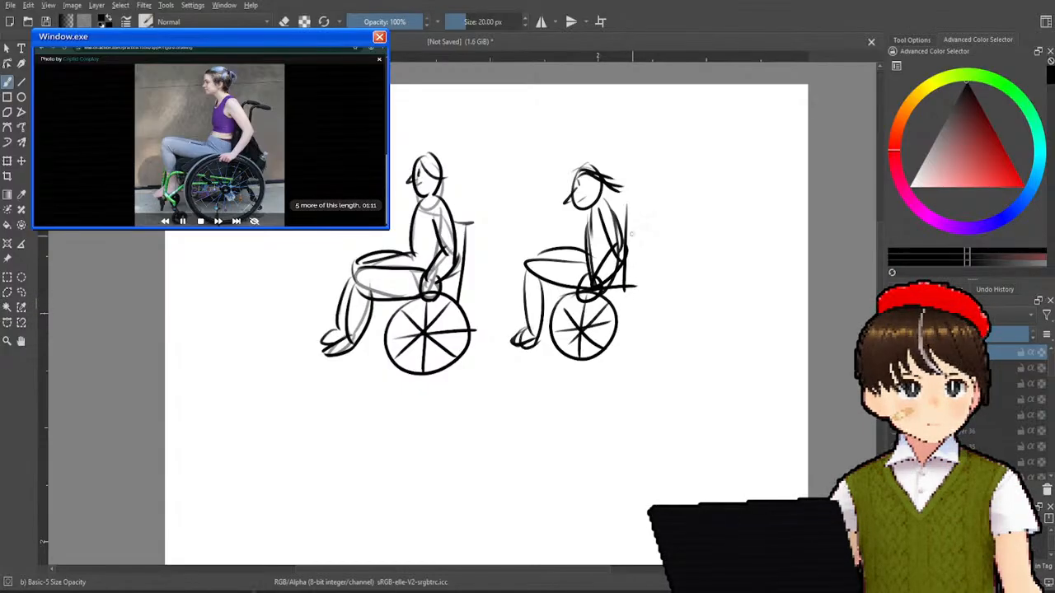
# - Draw the second wheelchair's rear frame, footrest and front frame tubes around the legs
pyautogui.moveTo(632, 209)
pyautogui.mouseDown()
pyautogui.moveTo(633, 284)
pyautogui.moveTo(609, 304)
pyautogui.moveTo(624, 311)
pyautogui.moveTo(610, 355)
pyautogui.mouseUp()
pyautogui.moveTo(557, 335); pyautogui.dragTo(509, 351)
pyautogui.moveTo(546, 311); pyautogui.dragTo(544, 344)
pyautogui.moveTo(575, 293); pyautogui.dragTo(544, 313)
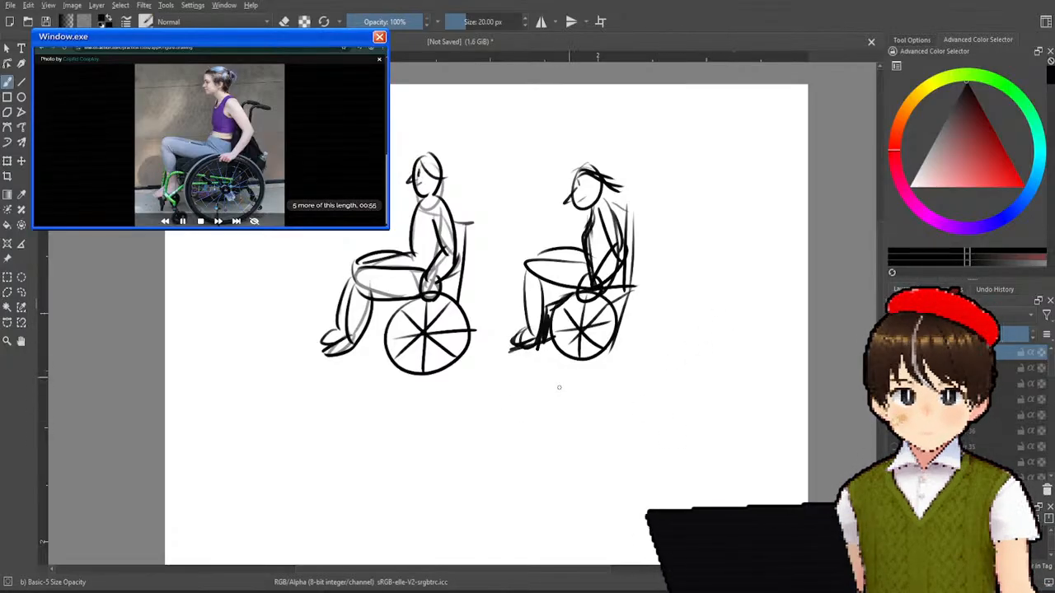
# - Sketch a third figure in the empty space below, with an oval head, narrow torso, hips, thigh and lower leg
pyautogui.scroll(-2, 565, 377)
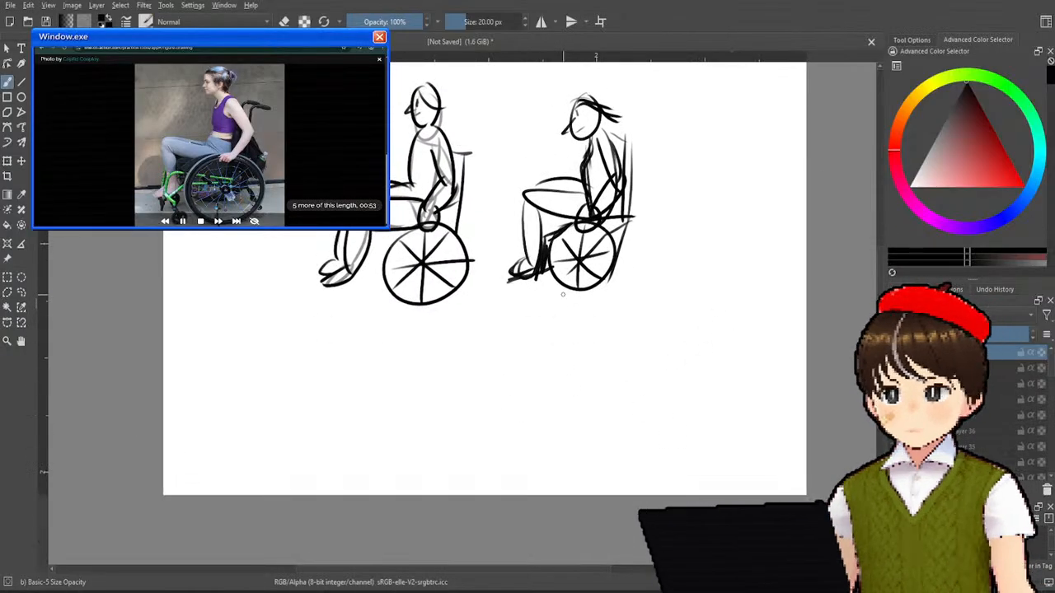
pyautogui.moveTo(504, 315)
pyautogui.mouseDown()
pyautogui.moveTo(494, 323)
pyautogui.moveTo(504, 317)
pyautogui.mouseUp()
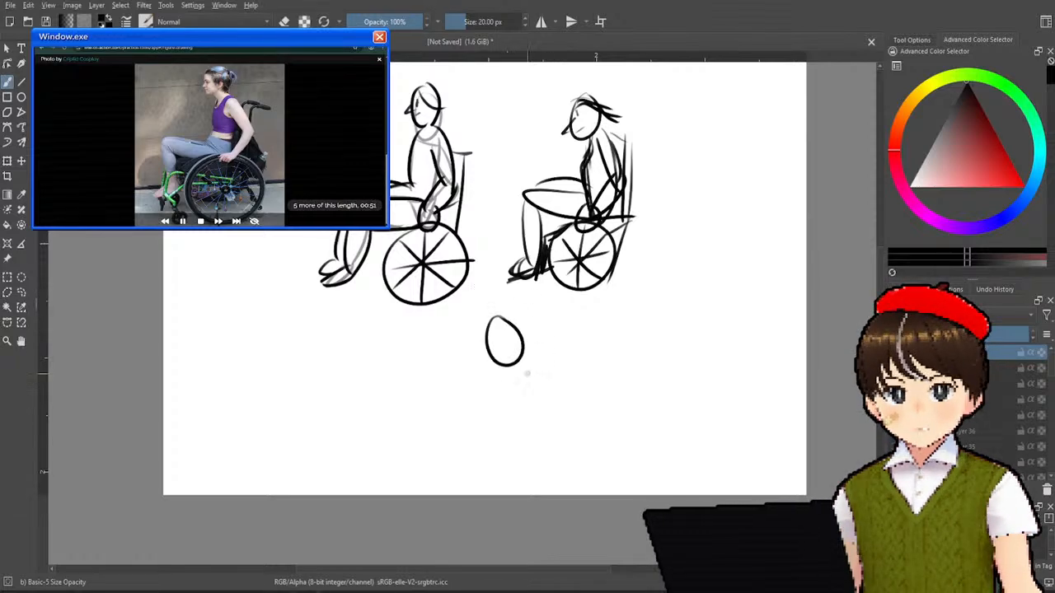
pyautogui.moveTo(506, 364)
pyautogui.mouseDown()
pyautogui.moveTo(510, 435)
pyautogui.moveTo(528, 433)
pyautogui.moveTo(518, 458)
pyautogui.mouseUp()
pyautogui.moveTo(444, 454)
pyautogui.mouseDown()
pyautogui.moveTo(442, 495)
pyautogui.moveTo(460, 494)
pyautogui.mouseUp()
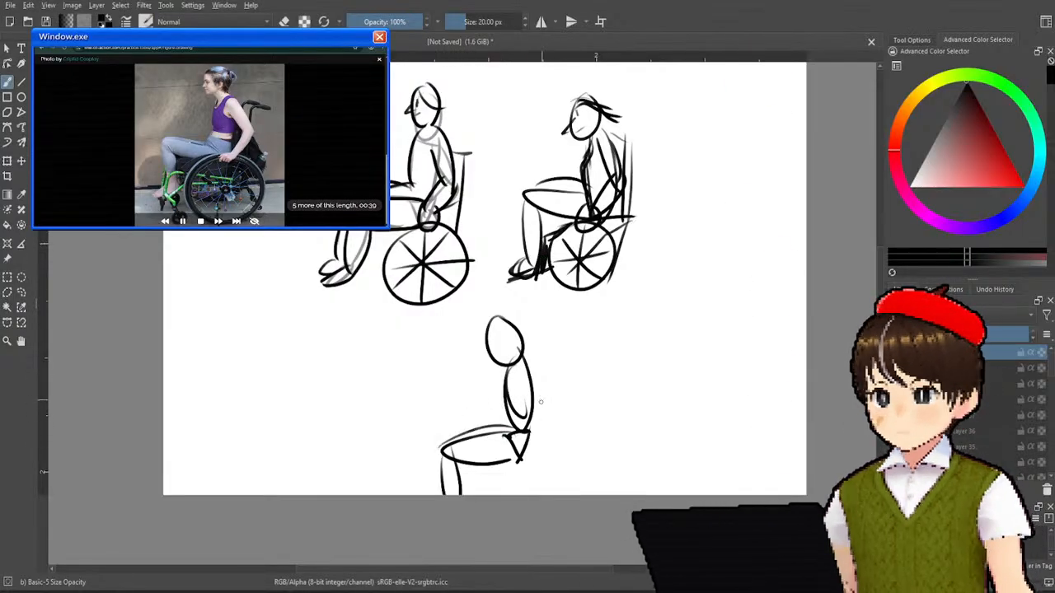
# - Add the third figure's bent arm, hand, neck and shoulder, and reinforce the head and jaw outline
pyautogui.moveTo(539, 427); pyautogui.dragTo(516, 452)
pyautogui.moveTo(547, 379); pyautogui.dragTo(524, 428)
pyautogui.moveTo(524, 362); pyautogui.dragTo(527, 384)
pyautogui.moveTo(534, 363); pyautogui.dragTo(558, 397)
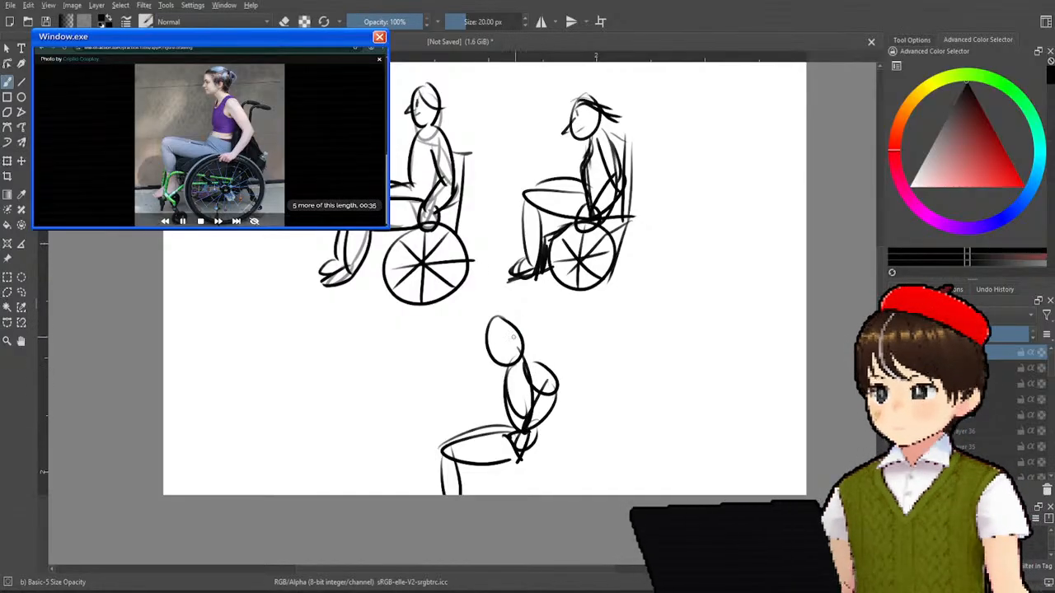
pyautogui.moveTo(498, 318)
pyautogui.mouseDown()
pyautogui.moveTo(488, 364)
pyautogui.moveTo(507, 367)
pyautogui.mouseUp()
pyautogui.moveTo(512, 317); pyautogui.dragTo(502, 364)
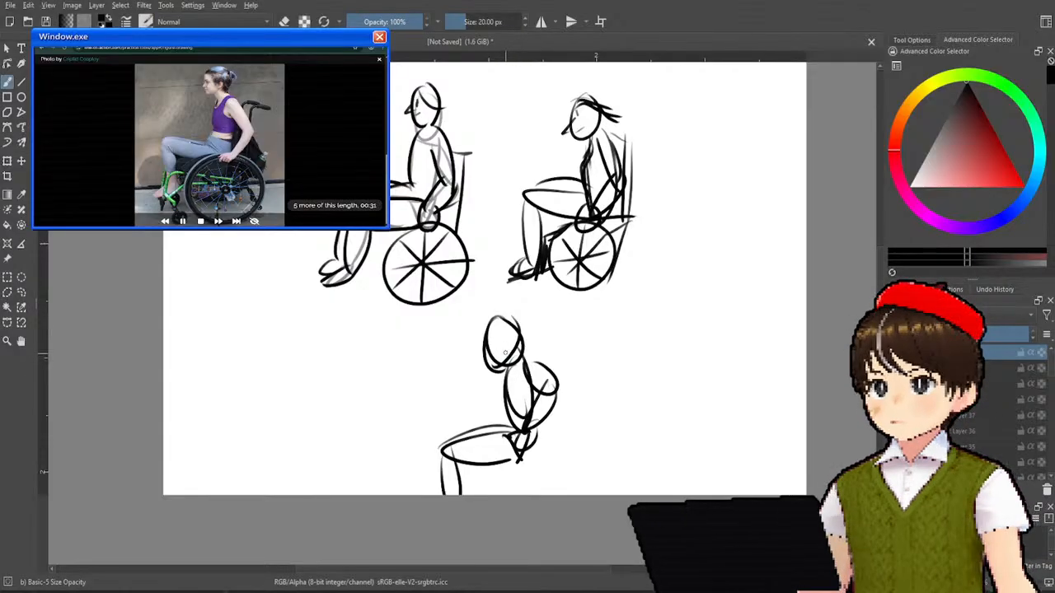
# - Draw the third wheelchair's spoked wheel, backrest and handles, and detail the woman's hair bun, face and top
pyautogui.moveTo(488, 494)
pyautogui.mouseDown()
pyautogui.moveTo(565, 485)
pyautogui.moveTo(525, 496)
pyautogui.mouseUp()
pyautogui.moveTo(501, 496); pyautogui.dragTo(555, 471)
pyautogui.moveTo(545, 456); pyautogui.dragTo(513, 491)
pyautogui.moveTo(500, 469); pyautogui.dragTo(542, 496)
pyautogui.moveTo(564, 364)
pyautogui.mouseDown()
pyautogui.moveTo(552, 466)
pyautogui.moveTo(590, 379)
pyautogui.moveTo(565, 375)
pyautogui.mouseUp()
pyautogui.moveTo(543, 359)
pyautogui.mouseDown()
pyautogui.moveTo(560, 373)
pyautogui.moveTo(578, 354)
pyautogui.moveTo(557, 458)
pyautogui.mouseUp()
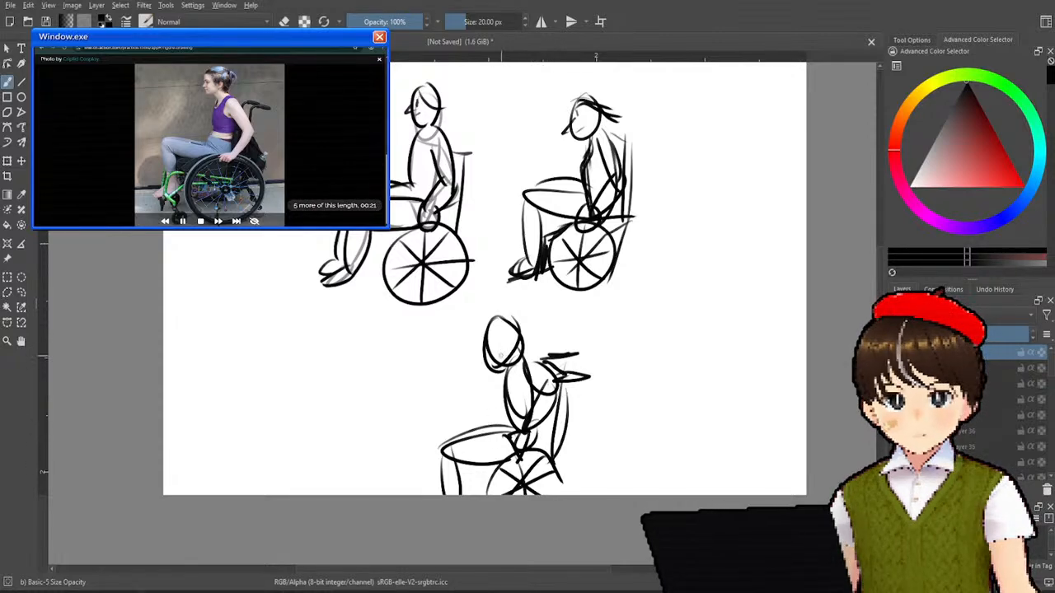
pyautogui.moveTo(493, 333)
pyautogui.mouseDown()
pyautogui.moveTo(500, 362)
pyautogui.moveTo(517, 310)
pyautogui.moveTo(524, 323)
pyautogui.mouseUp()
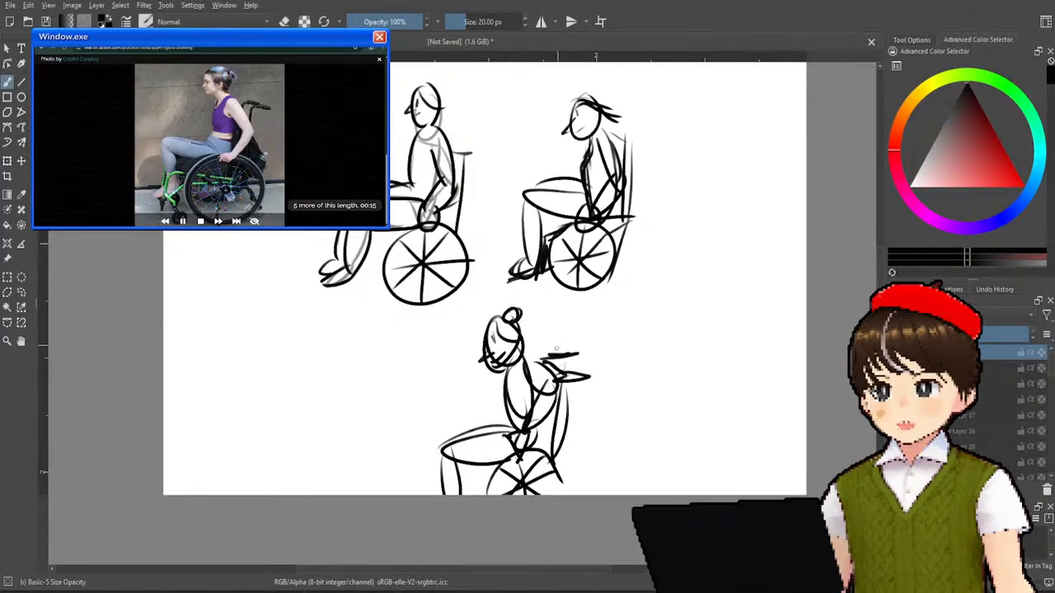
pyautogui.moveTo(523, 360); pyautogui.dragTo(520, 400)
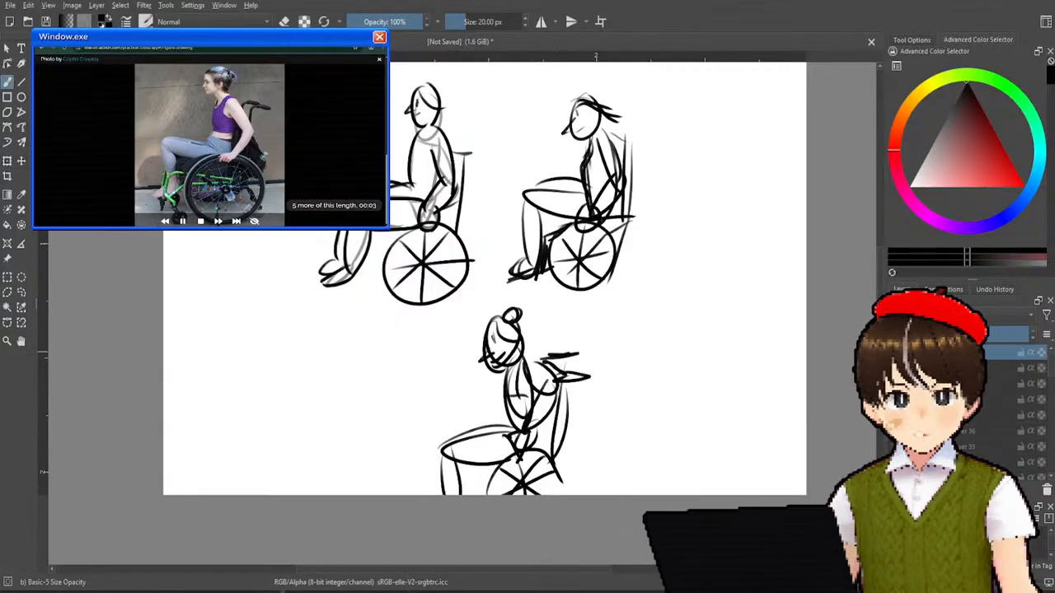
# - Hide the faded rough layer and clear the three wheelchair sketches from the canvas
pyautogui.click(898, 367)
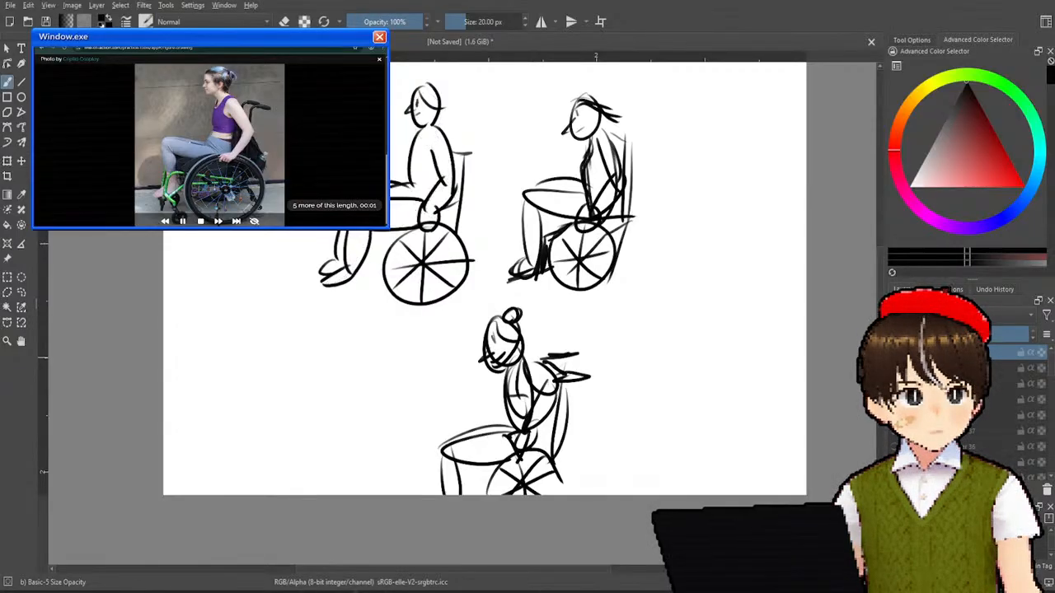
pyautogui.press('Delete')
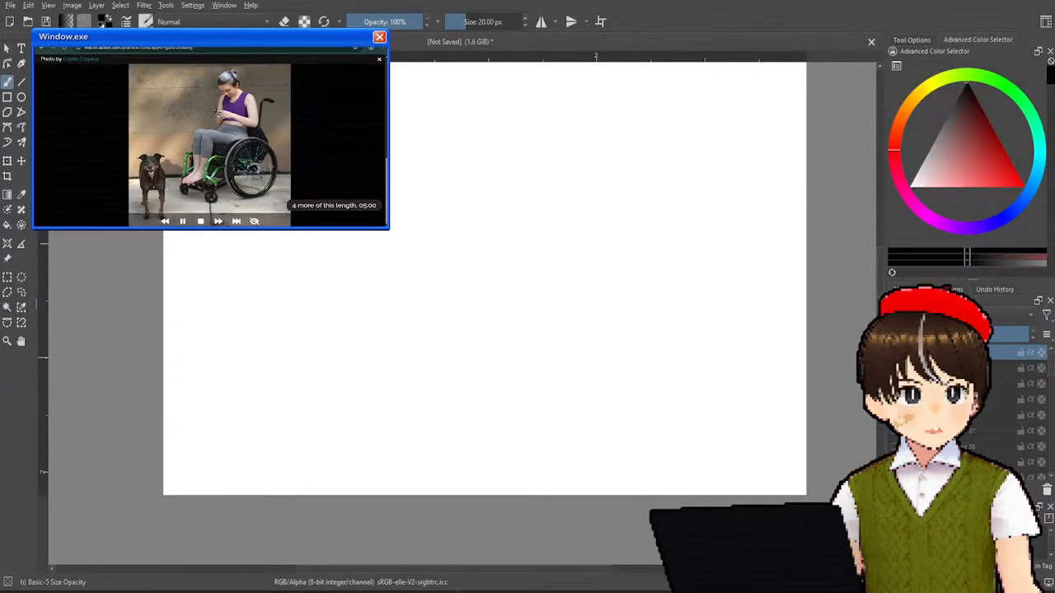
# - Sketch the torso, hips and thighs of the wheelchair user with the dog in the new reference photo
pyautogui.moveTo(532, 198)
pyautogui.mouseDown()
pyautogui.moveTo(510, 284)
pyautogui.moveTo(481, 189)
pyautogui.moveTo(477, 221)
pyautogui.mouseUp()
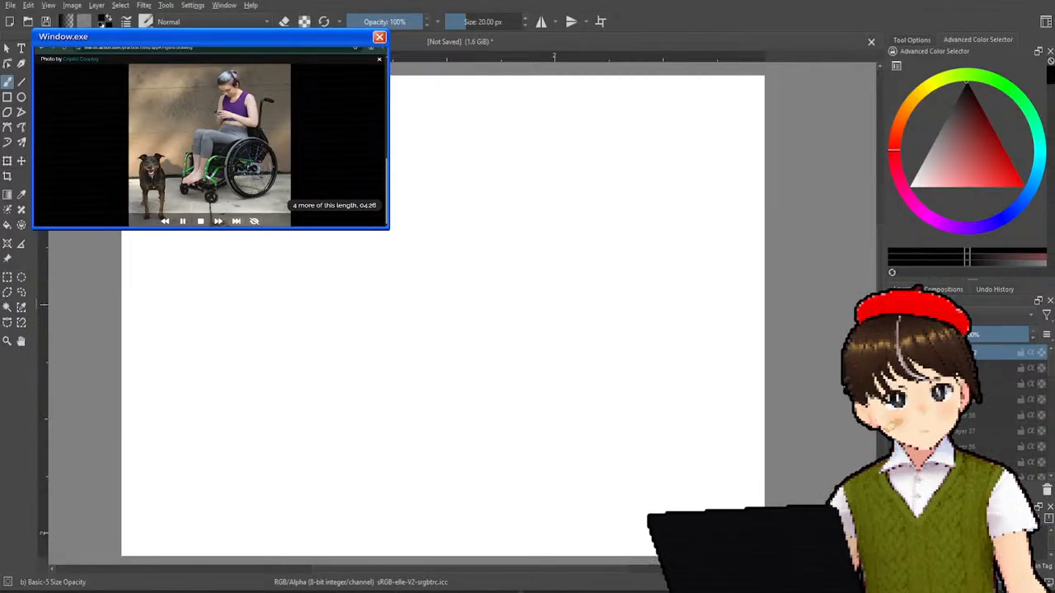
pyautogui.moveTo(376, 233); pyautogui.dragTo(375, 273)
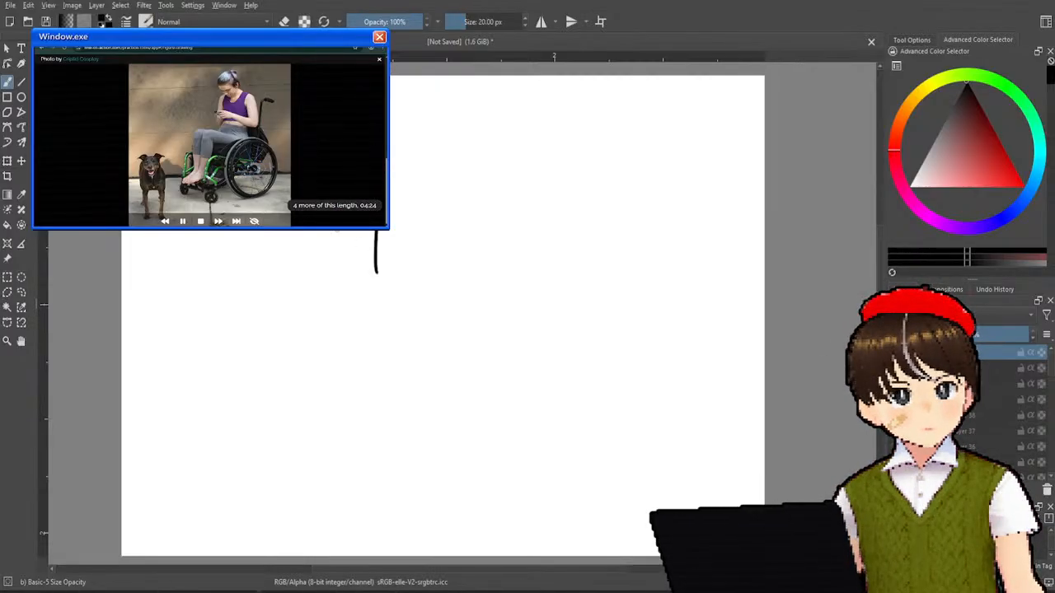
pyautogui.moveTo(326, 231)
pyautogui.mouseDown()
pyautogui.moveTo(326, 284)
pyautogui.moveTo(380, 273)
pyautogui.moveTo(340, 306)
pyautogui.mouseUp()
pyautogui.moveTo(380, 272); pyautogui.dragTo(341, 322)
pyautogui.moveTo(323, 277)
pyautogui.mouseDown()
pyautogui.moveTo(277, 329)
pyautogui.moveTo(334, 305)
pyautogui.moveTo(375, 307)
pyautogui.mouseUp()
# - Draw both lower legs hanging from the knees and add the two feet
pyautogui.moveTo(270, 308); pyautogui.dragTo(284, 371)
pyautogui.moveTo(283, 307); pyautogui.dragTo(281, 368)
pyautogui.moveTo(304, 325); pyautogui.dragTo(314, 371)
pyautogui.moveTo(317, 301)
pyautogui.mouseDown()
pyautogui.moveTo(313, 373)
pyautogui.moveTo(257, 384)
pyautogui.moveTo(272, 391)
pyautogui.moveTo(286, 372)
pyautogui.moveTo(312, 375)
pyautogui.mouseUp()
pyautogui.moveTo(323, 363)
pyautogui.mouseDown()
pyautogui.moveTo(322, 377)
pyautogui.moveTo(302, 387)
pyautogui.mouseUp()
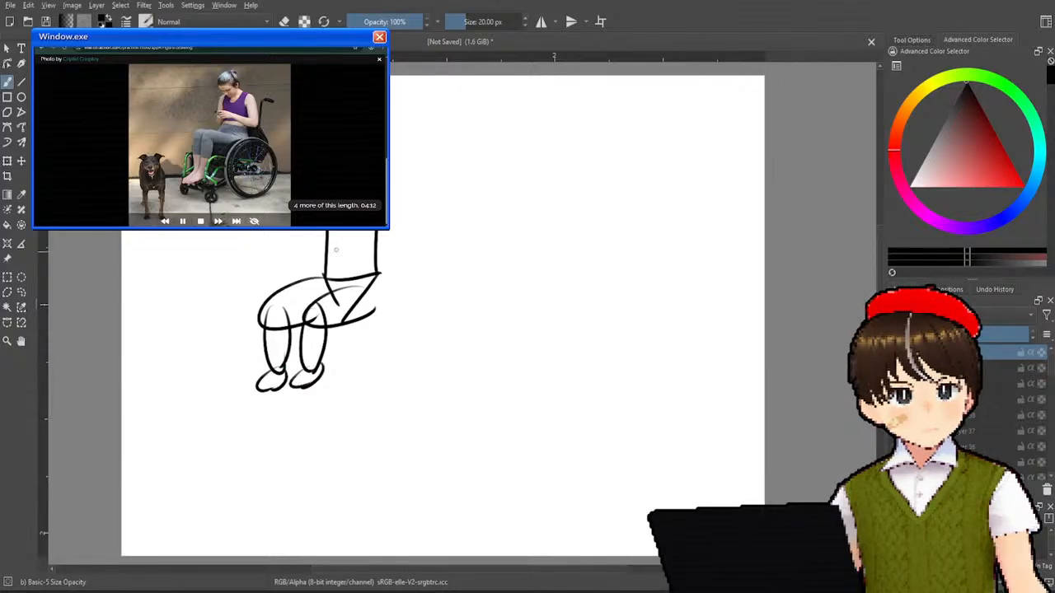
# - Sketch the woman's bent arms with her hands held together in front of her torso
pyautogui.moveTo(322, 231)
pyautogui.mouseDown()
pyautogui.moveTo(312, 247)
pyautogui.moveTo(384, 206)
pyautogui.mouseUp()
pyautogui.moveTo(344, 234)
pyautogui.mouseDown()
pyautogui.moveTo(372, 244)
pyautogui.moveTo(351, 233)
pyautogui.mouseUp()
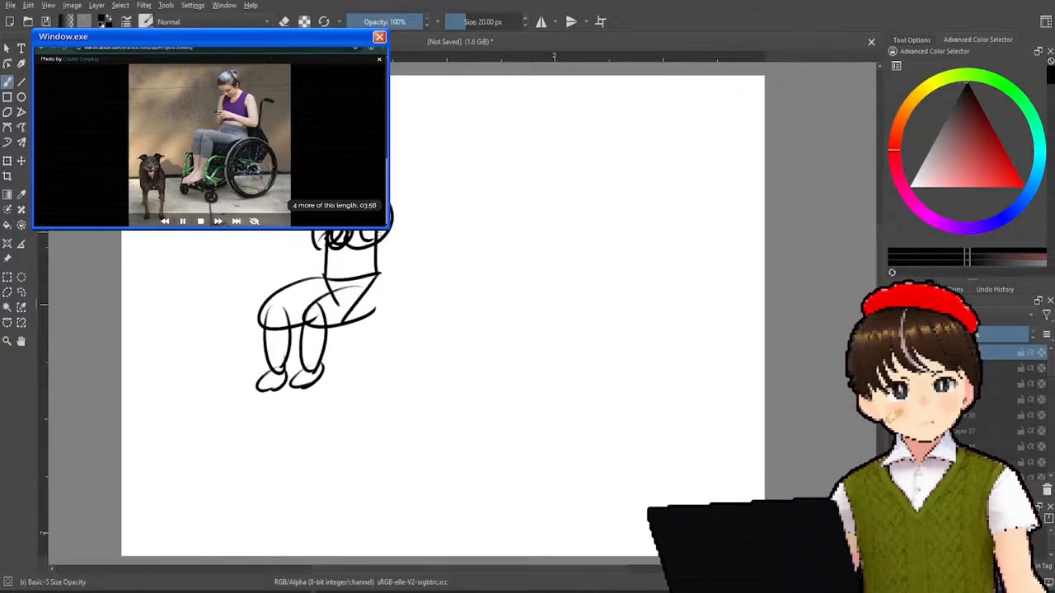
# - Outline the wheelchair's large wheel, footrest and connecting frame, and add the armrest and backrest behind the woman
pyautogui.moveTo(369, 290); pyautogui.dragTo(380, 346)
pyautogui.moveTo(394, 273)
pyautogui.mouseDown()
pyautogui.moveTo(400, 353)
pyautogui.moveTo(383, 359)
pyautogui.mouseUp()
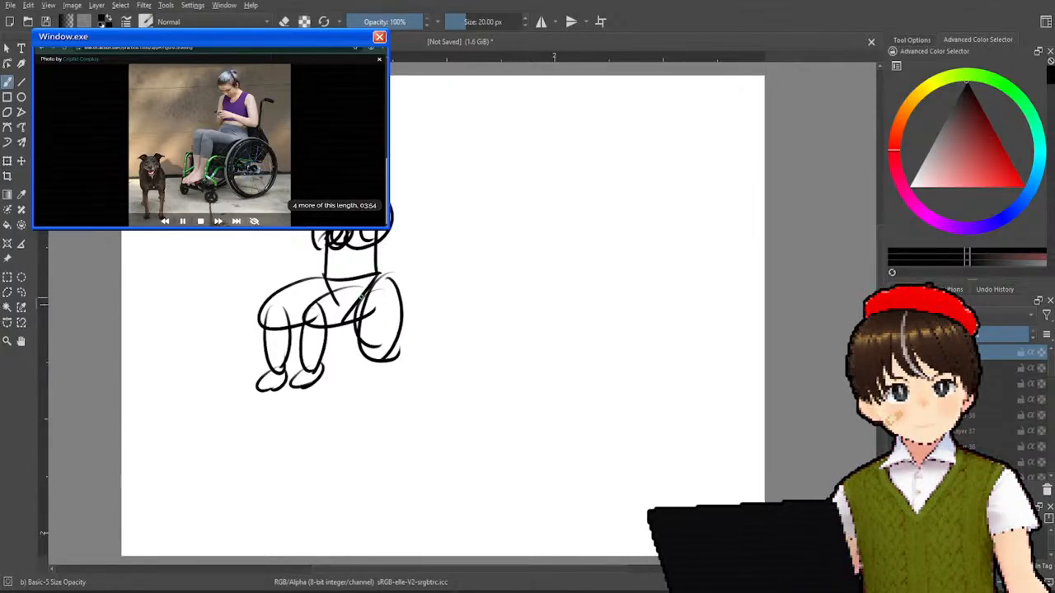
pyautogui.moveTo(262, 398); pyautogui.dragTo(328, 385)
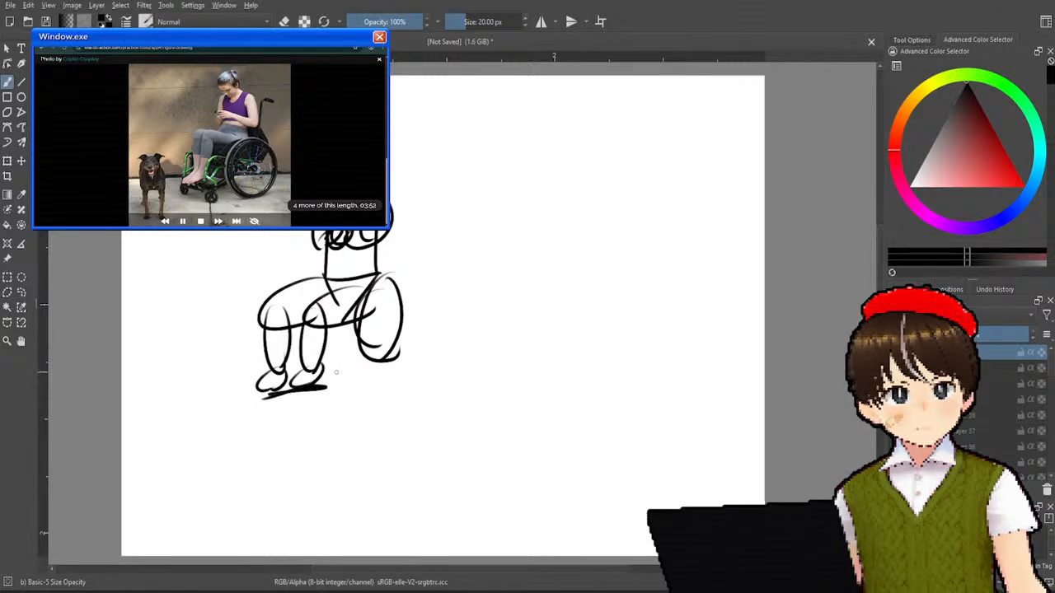
pyautogui.moveTo(330, 346)
pyautogui.mouseDown()
pyautogui.moveTo(328, 389)
pyautogui.moveTo(356, 340)
pyautogui.mouseUp()
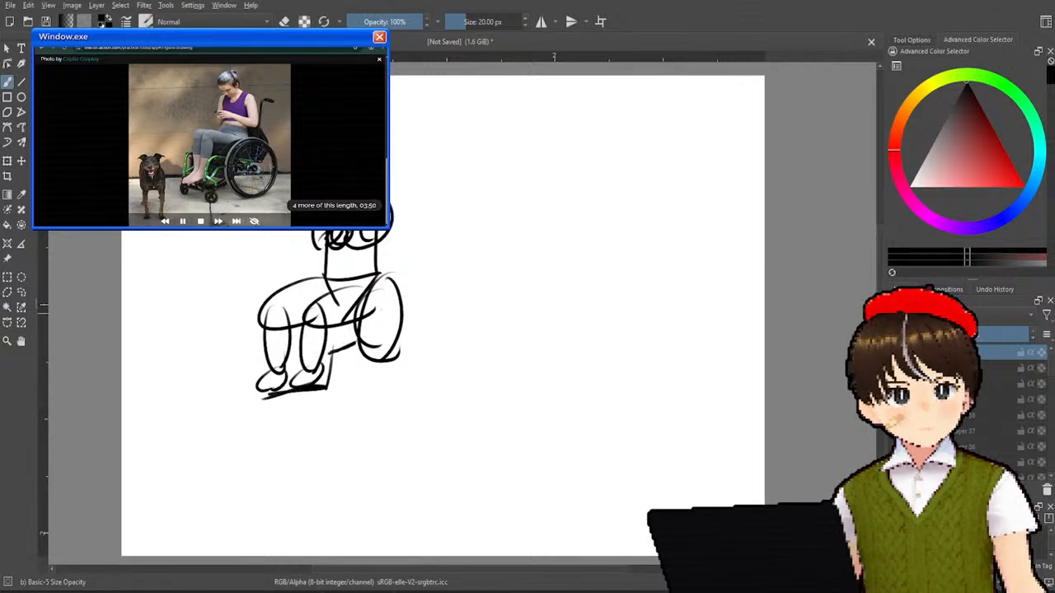
pyautogui.moveTo(276, 288); pyautogui.dragTo(308, 276)
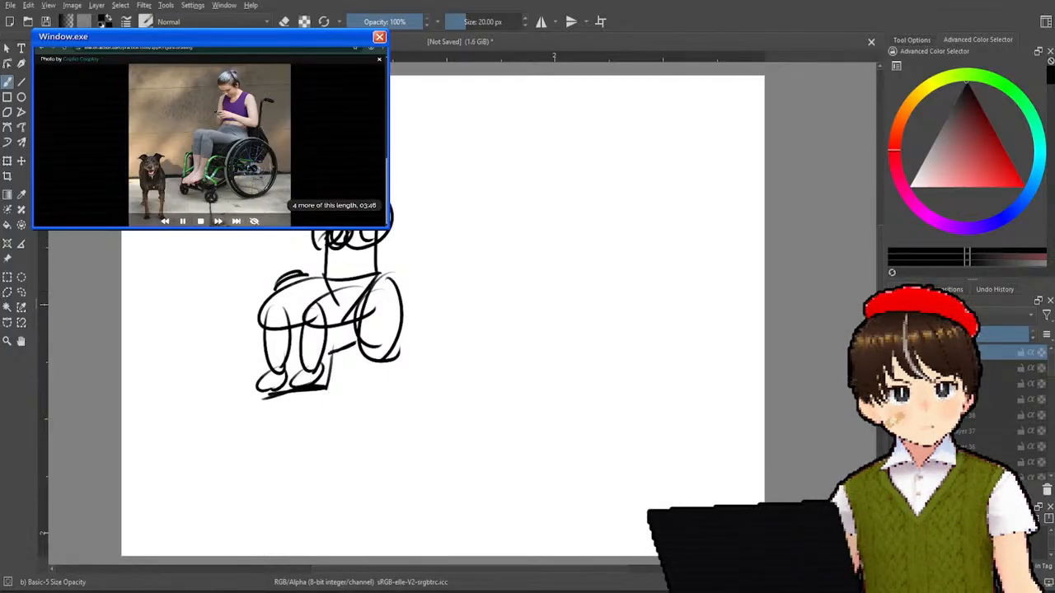
pyautogui.moveTo(401, 213); pyautogui.dragTo(404, 280)
pyautogui.moveTo(312, 232); pyautogui.dragTo(310, 276)
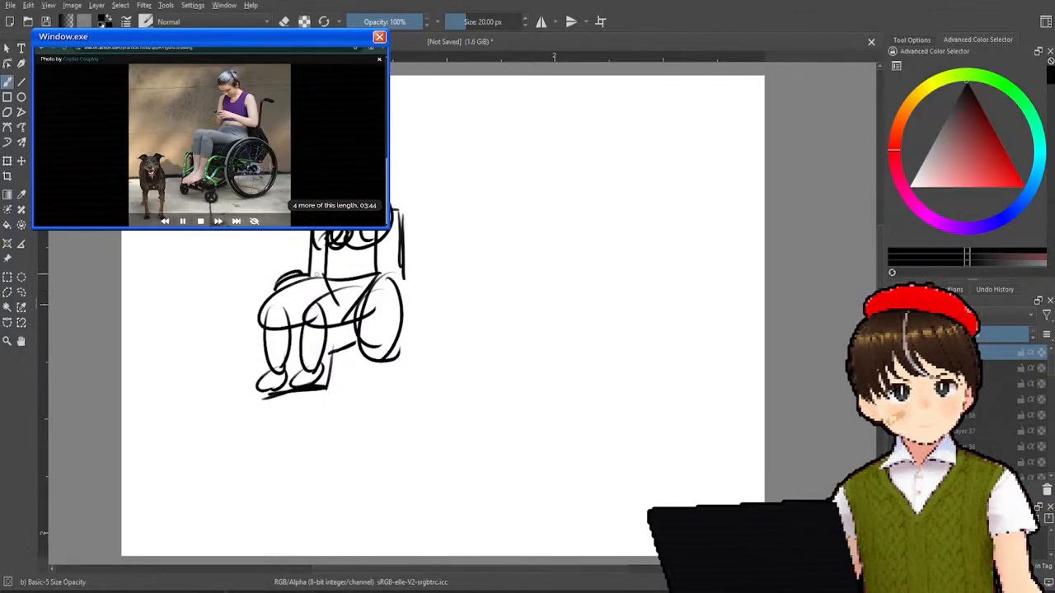
# - Add crossing spokes inside the wheelchair's large wheel
pyautogui.moveTo(402, 265); pyautogui.dragTo(383, 356)
pyautogui.moveTo(412, 304); pyautogui.dragTo(366, 333)
pyautogui.moveTo(392, 288); pyautogui.dragTo(367, 351)
pyautogui.moveTo(364, 308); pyautogui.dragTo(408, 339)
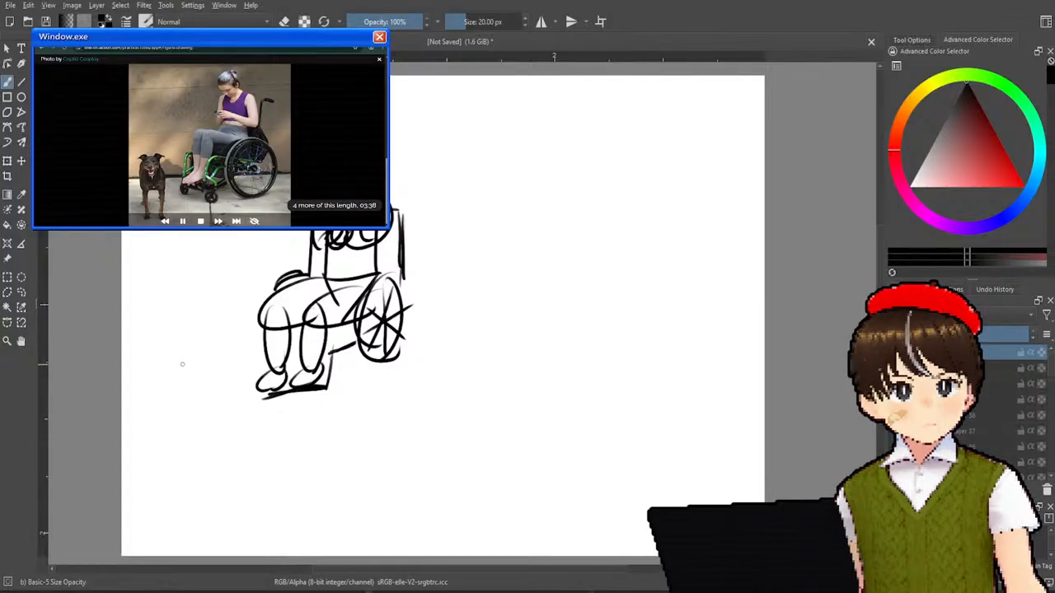
pyautogui.moveTo(183, 369)
pyautogui.mouseDown()
pyautogui.moveTo(196, 393)
pyautogui.moveTo(210, 348)
pyautogui.moveTo(178, 364)
pyautogui.moveTo(181, 390)
pyautogui.moveTo(203, 387)
pyautogui.moveTo(181, 430)
pyautogui.moveTo(199, 415)
pyautogui.moveTo(206, 428)
pyautogui.mouseUp()
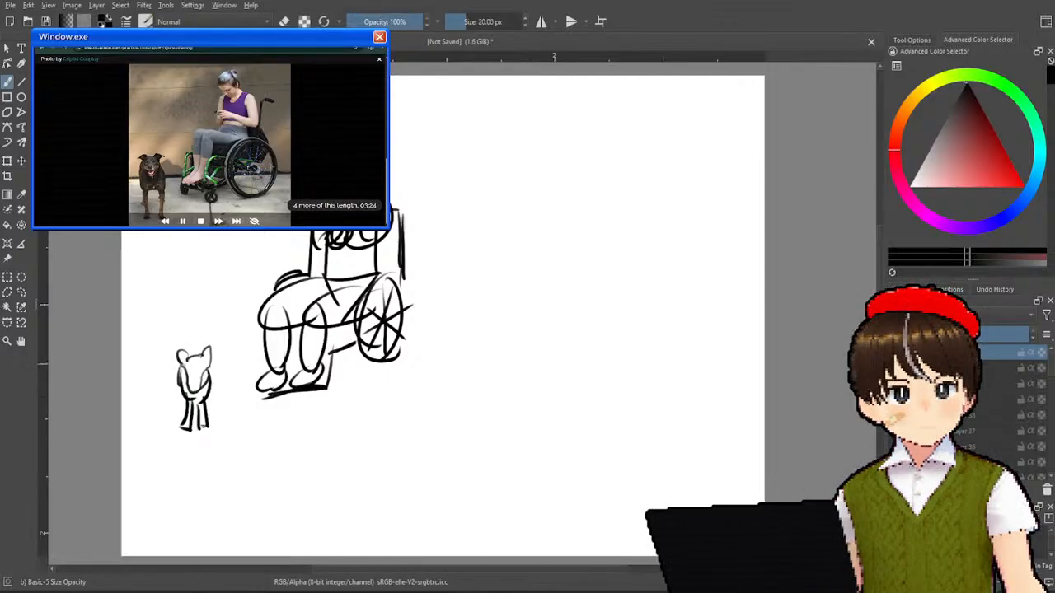
pyautogui.moveTo(188, 367); pyautogui.dragTo(202, 370)
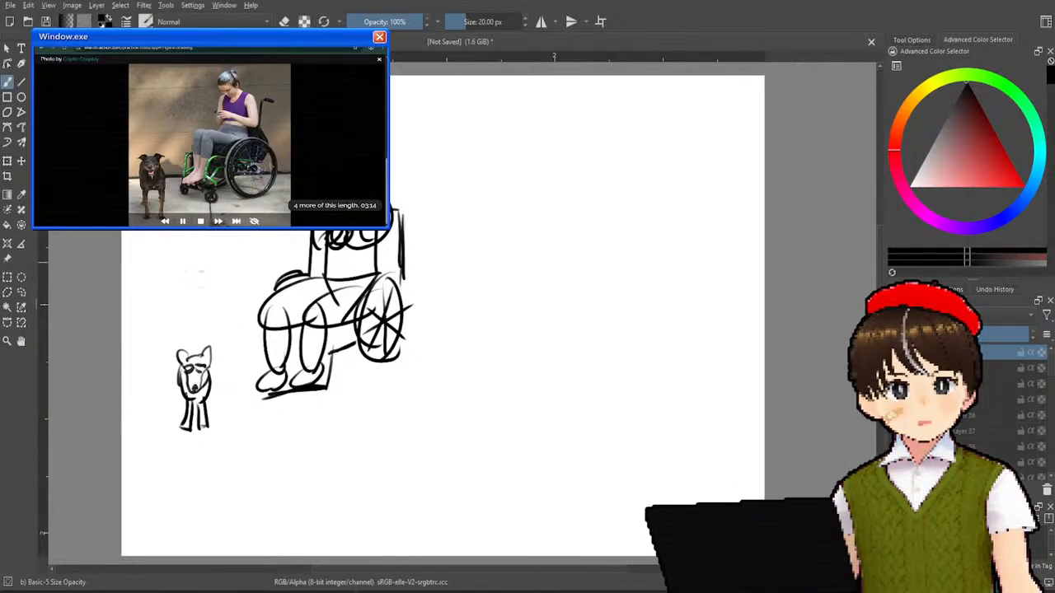
pyautogui.rightClick(244, 236)
pyautogui.click(313, 243)
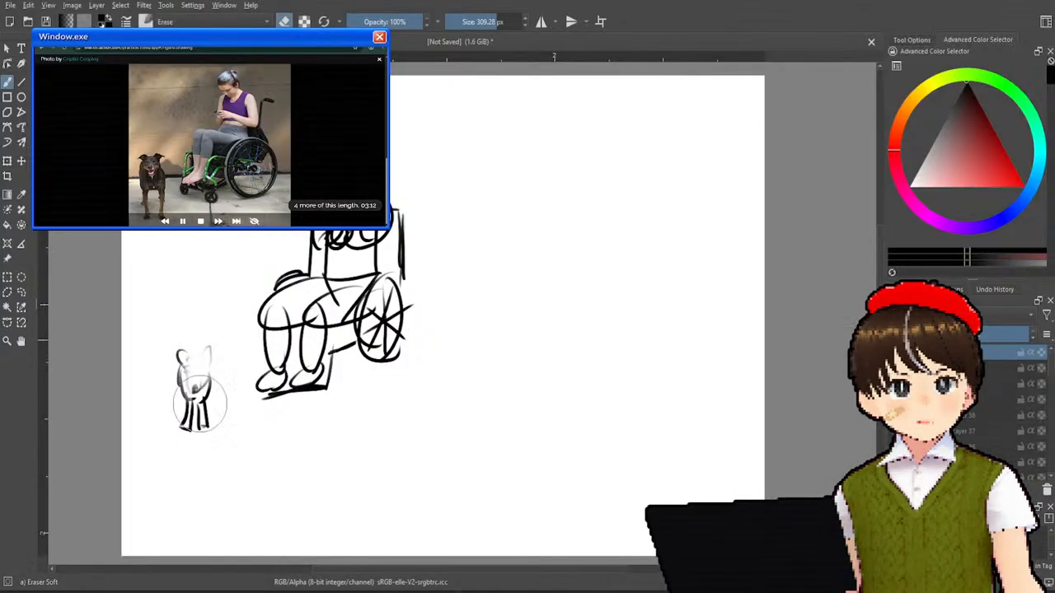
pyautogui.rightClick(210, 321)
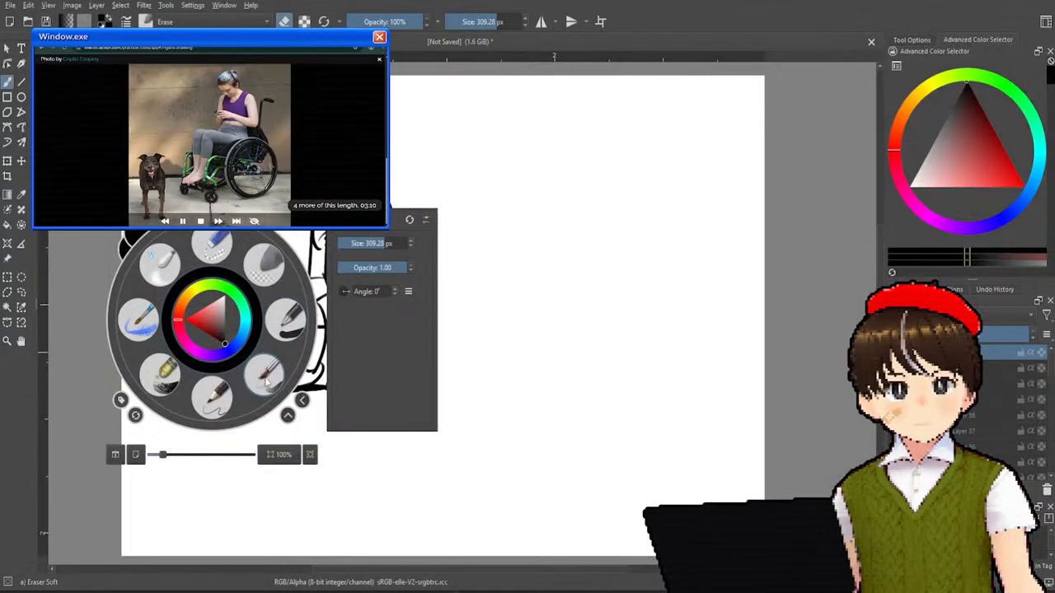
pyautogui.click(266, 377)
pyautogui.moveTo(206, 379); pyautogui.dragTo(190, 376)
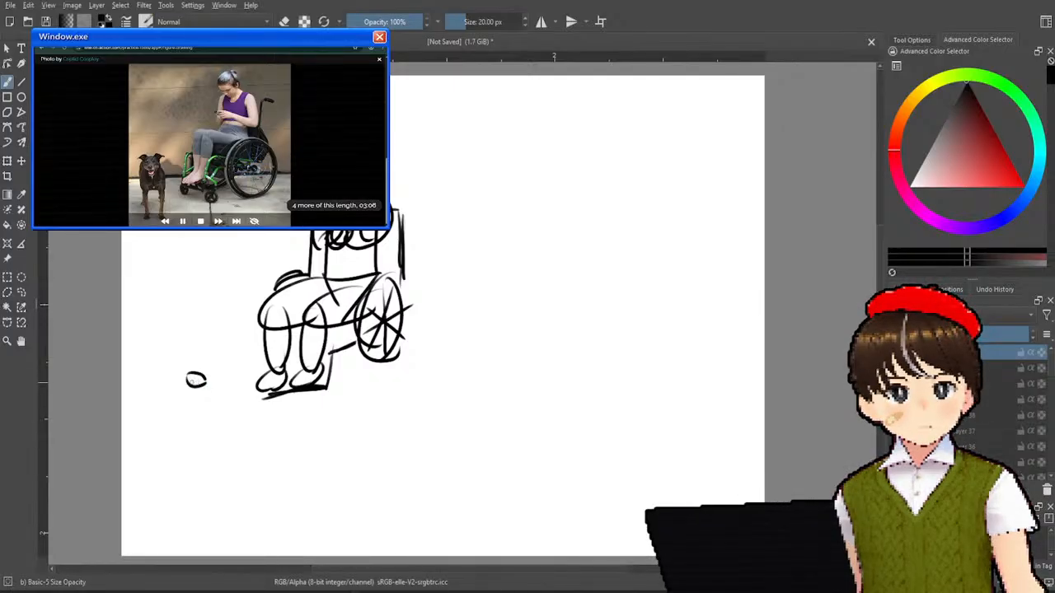
pyautogui.click(264, 260)
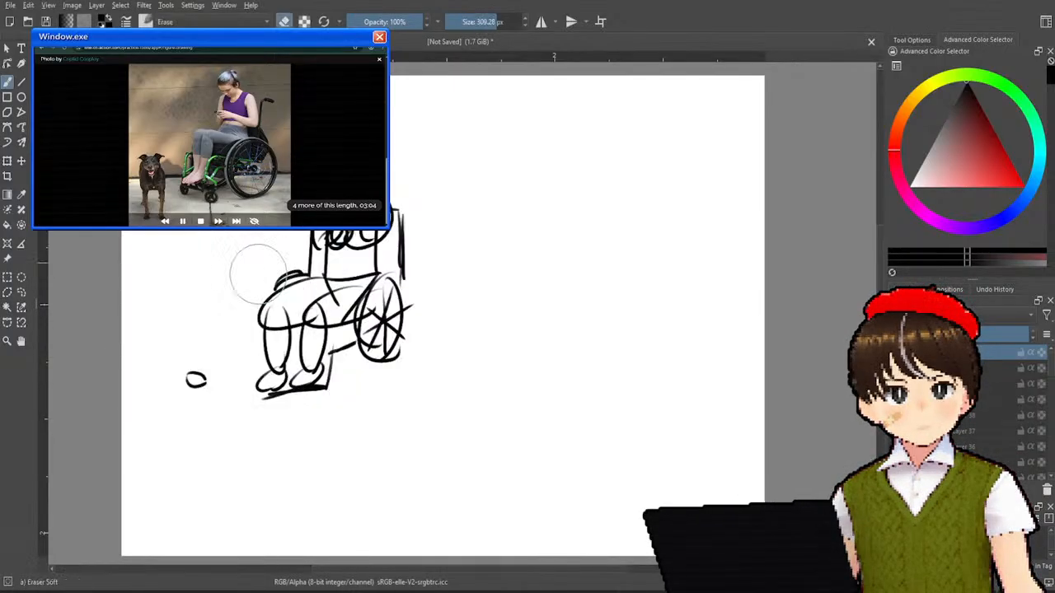
# - Sketch the front-facing dog beside the footrest with the Basic-5 Size Opacity brush, including muzzle, ears, body, legs and tail
pyautogui.rightClick(221, 337)
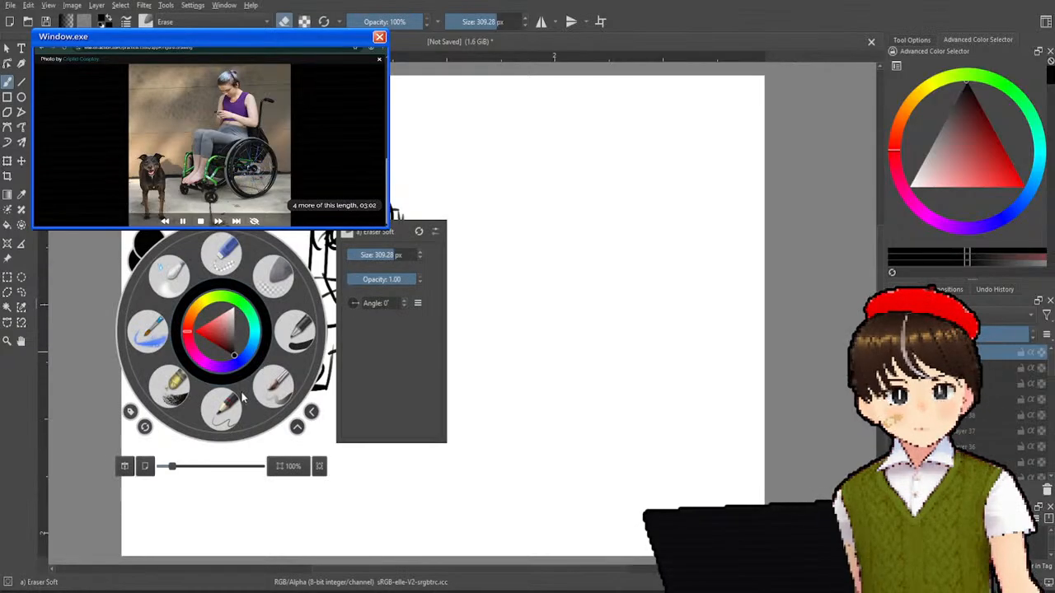
pyautogui.click(272, 387)
pyautogui.moveTo(206, 371)
pyautogui.mouseDown()
pyautogui.moveTo(193, 368)
pyautogui.moveTo(206, 369)
pyautogui.moveTo(203, 385)
pyautogui.moveTo(187, 376)
pyautogui.moveTo(201, 394)
pyautogui.moveTo(205, 383)
pyautogui.mouseUp()
pyautogui.moveTo(179, 342)
pyautogui.mouseDown()
pyautogui.moveTo(180, 362)
pyautogui.moveTo(196, 335)
pyautogui.moveTo(213, 349)
pyautogui.moveTo(208, 367)
pyautogui.moveTo(192, 335)
pyautogui.moveTo(213, 337)
pyautogui.moveTo(216, 354)
pyautogui.moveTo(196, 347)
pyautogui.moveTo(215, 354)
pyautogui.moveTo(197, 389)
pyautogui.mouseUp()
pyautogui.moveTo(178, 339); pyautogui.dragTo(169, 397)
pyautogui.moveTo(217, 349)
pyautogui.mouseDown()
pyautogui.moveTo(205, 398)
pyautogui.moveTo(178, 434)
pyautogui.moveTo(192, 417)
pyautogui.moveTo(190, 431)
pyautogui.moveTo(218, 427)
pyautogui.mouseUp()
pyautogui.moveTo(217, 389); pyautogui.dragTo(219, 427)
pyautogui.moveTo(173, 347)
pyautogui.mouseDown()
pyautogui.moveTo(160, 332)
pyautogui.moveTo(175, 326)
pyautogui.mouseUp()
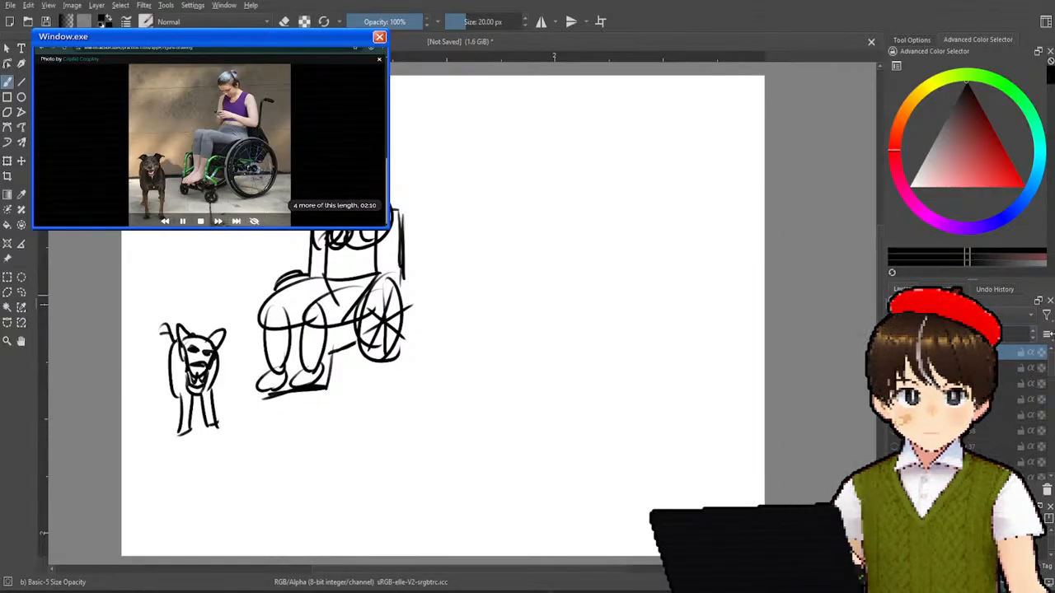
# - Fade the rough wheelchair and dog sketch by lowering its layer's opacity, and make the layer above it active
pyautogui.click(988, 368)
pyautogui.click(921, 334)
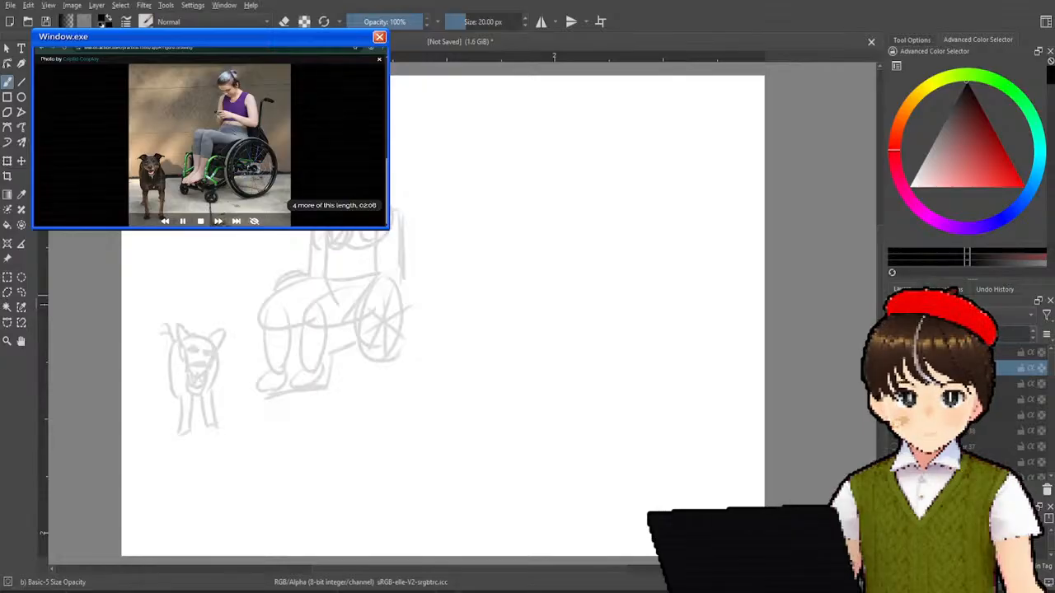
pyautogui.click(942, 333)
pyautogui.click(989, 352)
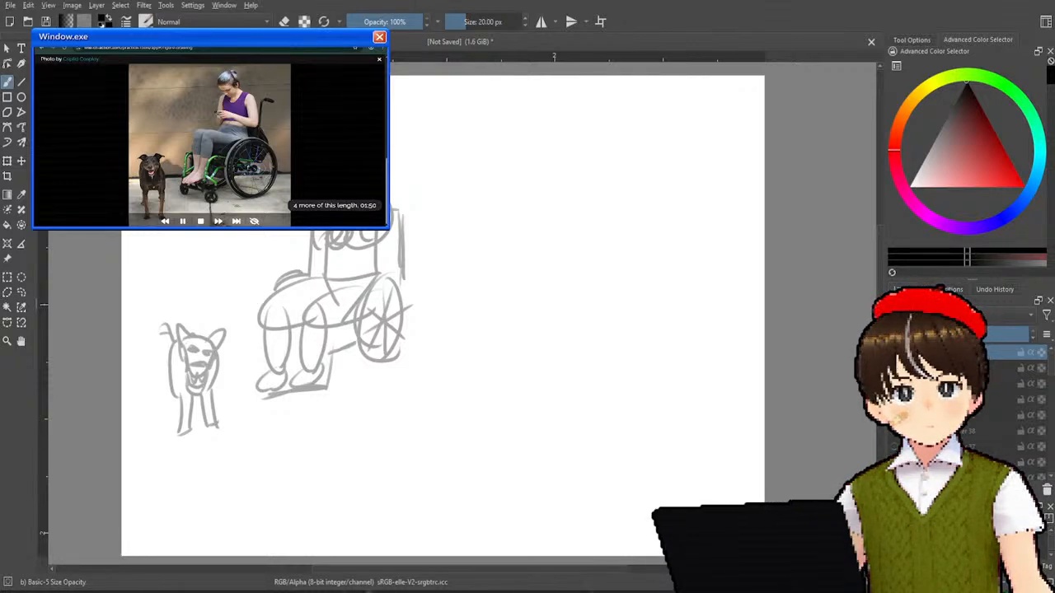
# - Redraw the woman's forearms, joined hands and the back edge of her torso over the faded sketch
pyautogui.moveTo(322, 231)
pyautogui.mouseDown()
pyautogui.moveTo(323, 246)
pyautogui.moveTo(372, 239)
pyautogui.moveTo(364, 242)
pyautogui.mouseUp()
pyautogui.moveTo(359, 241); pyautogui.dragTo(375, 240)
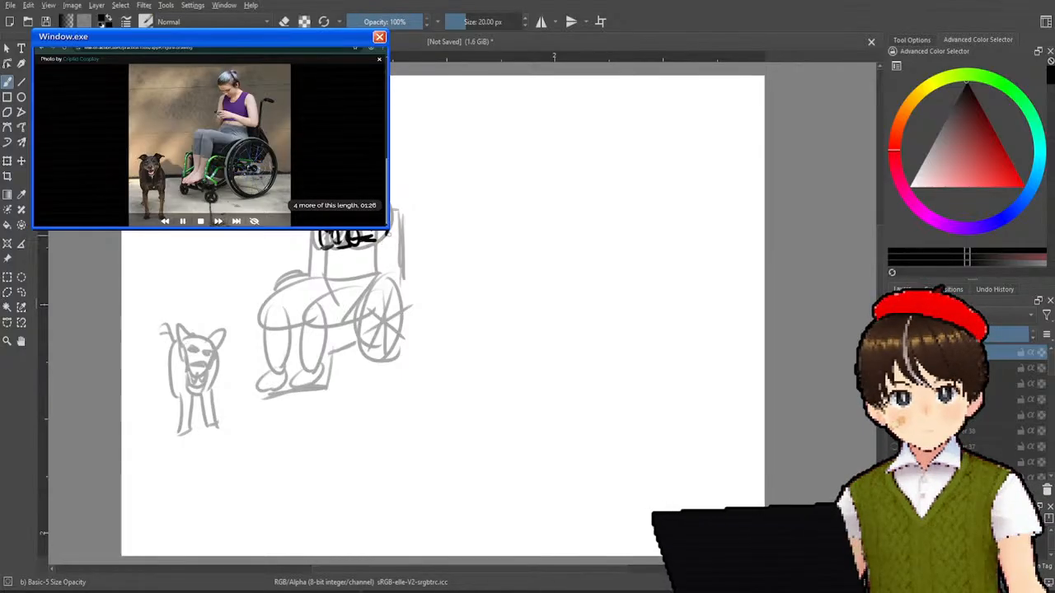
pyautogui.moveTo(376, 239); pyautogui.dragTo(376, 275)
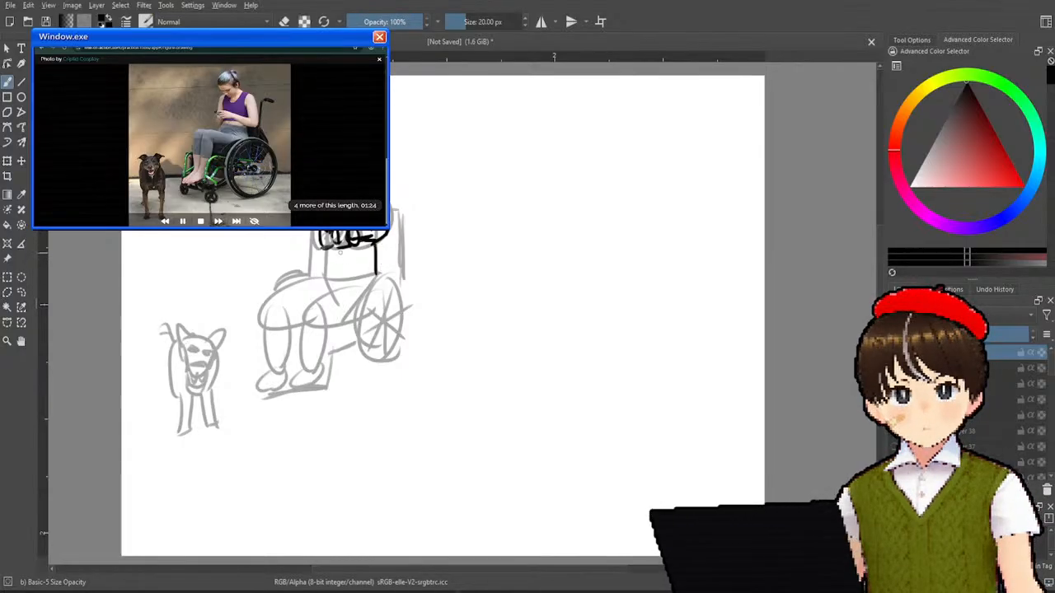
# - Redraw the front of the torso and both slimmer legs down to the pointed feet on the footrest
pyautogui.moveTo(328, 247)
pyautogui.mouseDown()
pyautogui.moveTo(326, 285)
pyautogui.moveTo(341, 319)
pyautogui.moveTo(313, 332)
pyautogui.moveTo(316, 373)
pyautogui.mouseUp()
pyautogui.moveTo(321, 332)
pyautogui.mouseDown()
pyautogui.moveTo(321, 387)
pyautogui.moveTo(295, 395)
pyautogui.mouseUp()
pyautogui.moveTo(308, 323)
pyautogui.mouseDown()
pyautogui.moveTo(298, 372)
pyautogui.moveTo(338, 294)
pyautogui.moveTo(290, 310)
pyautogui.mouseUp()
pyautogui.moveTo(311, 290)
pyautogui.mouseDown()
pyautogui.moveTo(278, 332)
pyautogui.moveTo(278, 366)
pyautogui.mouseUp()
pyautogui.moveTo(285, 319)
pyautogui.mouseDown()
pyautogui.moveTo(275, 404)
pyautogui.moveTo(302, 385)
pyautogui.mouseUp()
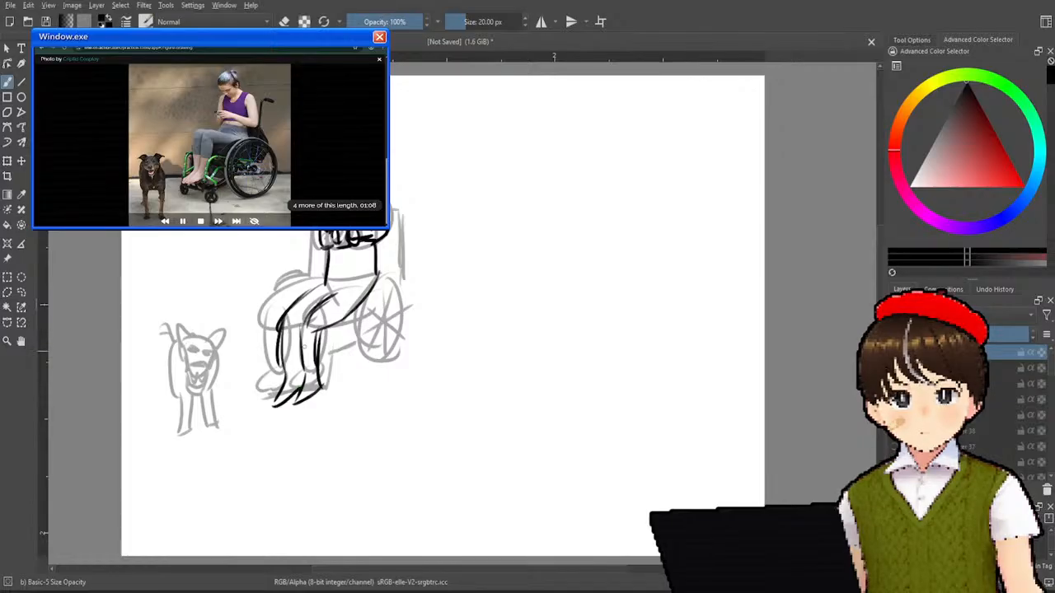
pyautogui.moveTo(302, 321); pyautogui.dragTo(303, 367)
pyautogui.moveTo(289, 374); pyautogui.dragTo(323, 370)
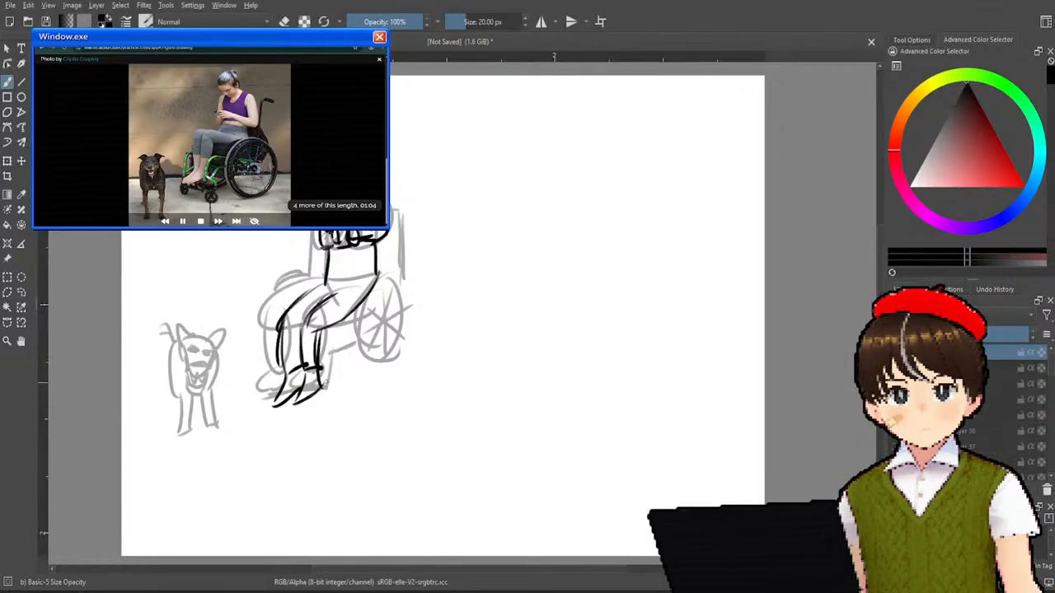
pyautogui.moveTo(308, 402); pyautogui.dragTo(334, 377)
pyautogui.moveTo(315, 367)
pyautogui.mouseDown()
pyautogui.moveTo(335, 377)
pyautogui.moveTo(272, 391)
pyautogui.moveTo(280, 397)
pyautogui.mouseUp()
# - Redraw the wheelchair frame and spoked wheel, and add the backrest post with its curved push handle
pyautogui.moveTo(330, 353)
pyautogui.mouseDown()
pyautogui.moveTo(329, 371)
pyautogui.moveTo(356, 337)
pyautogui.mouseUp()
pyautogui.moveTo(367, 286)
pyautogui.mouseDown()
pyautogui.moveTo(354, 326)
pyautogui.moveTo(381, 349)
pyautogui.moveTo(402, 334)
pyautogui.moveTo(393, 285)
pyautogui.moveTo(373, 359)
pyautogui.mouseUp()
pyautogui.moveTo(404, 308); pyautogui.dragTo(351, 338)
pyautogui.moveTo(391, 285)
pyautogui.mouseDown()
pyautogui.moveTo(379, 320)
pyautogui.moveTo(401, 345)
pyautogui.mouseUp()
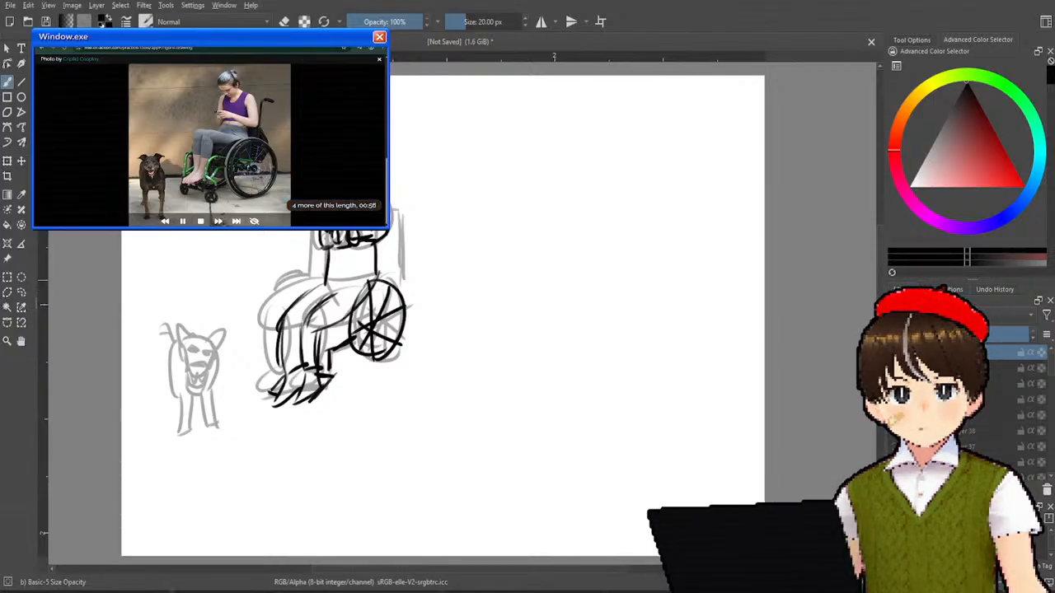
pyautogui.moveTo(382, 276)
pyautogui.mouseDown()
pyautogui.moveTo(409, 209)
pyautogui.moveTo(421, 205)
pyautogui.moveTo(405, 213)
pyautogui.moveTo(402, 281)
pyautogui.mouseUp()
pyautogui.moveTo(401, 227)
pyautogui.mouseDown()
pyautogui.moveTo(401, 280)
pyautogui.moveTo(432, 183)
pyautogui.moveTo(431, 202)
pyautogui.mouseUp()
pyautogui.moveTo(429, 201); pyautogui.dragTo(436, 200)
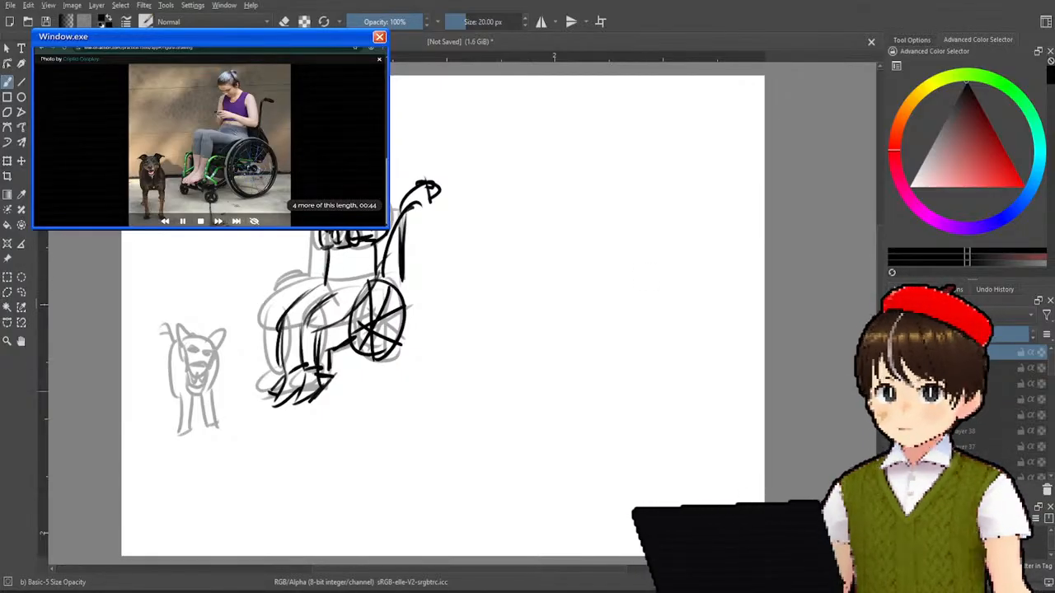
# - Hide the faded rough layer and draw direction arrows in front of the seated figure
pyautogui.click(898, 368)
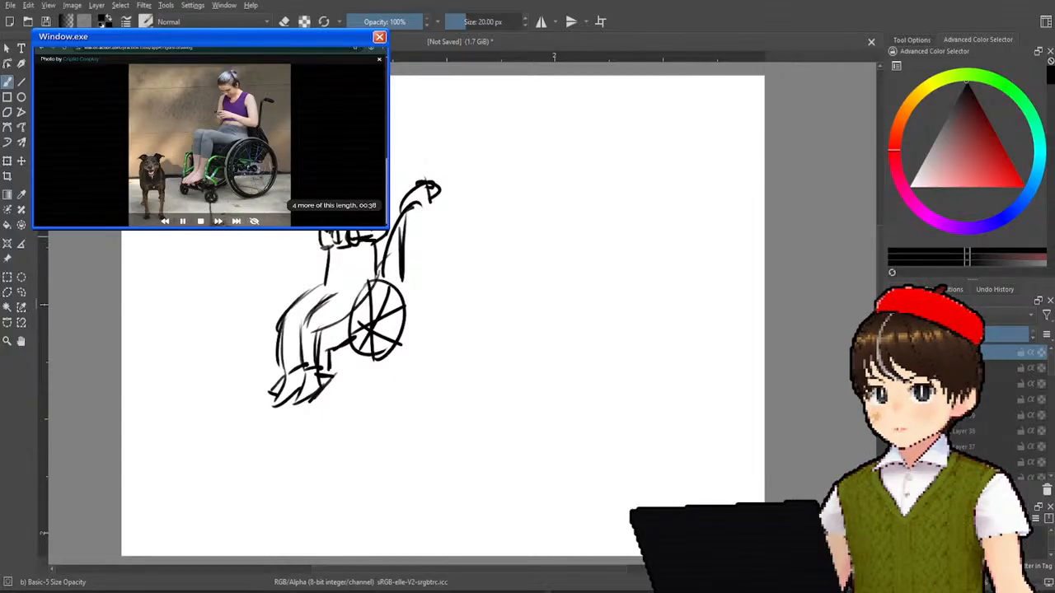
pyautogui.moveTo(289, 236); pyautogui.dragTo(251, 288)
pyautogui.moveTo(251, 267); pyautogui.dragTo(279, 275)
pyautogui.moveTo(227, 235); pyautogui.dragTo(219, 231)
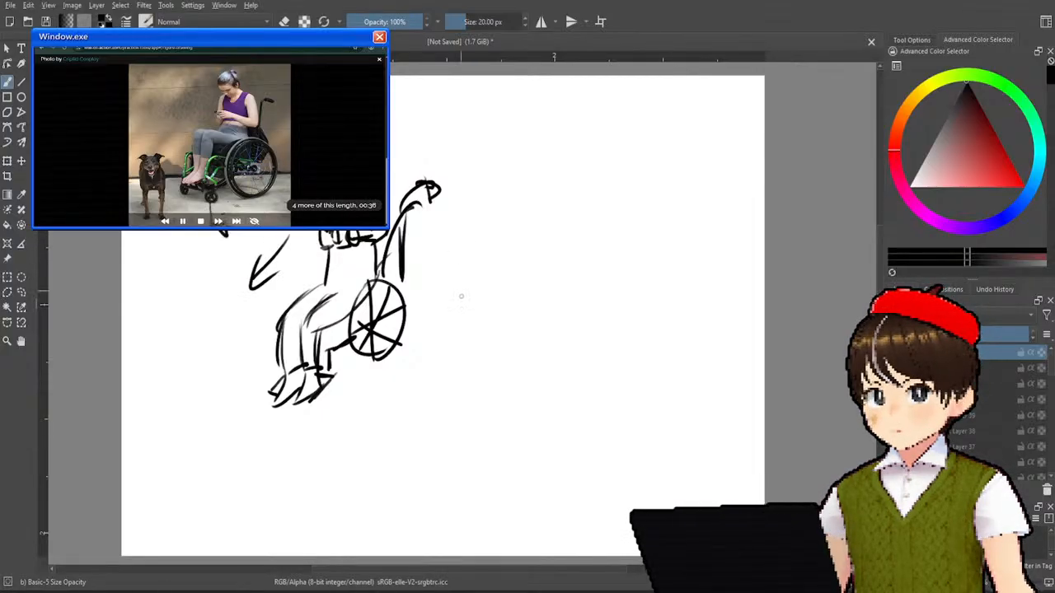
# - Start a second seated figure beside the first with its lower legs and horizontal thighs
pyautogui.moveTo(473, 262); pyautogui.dragTo(468, 330)
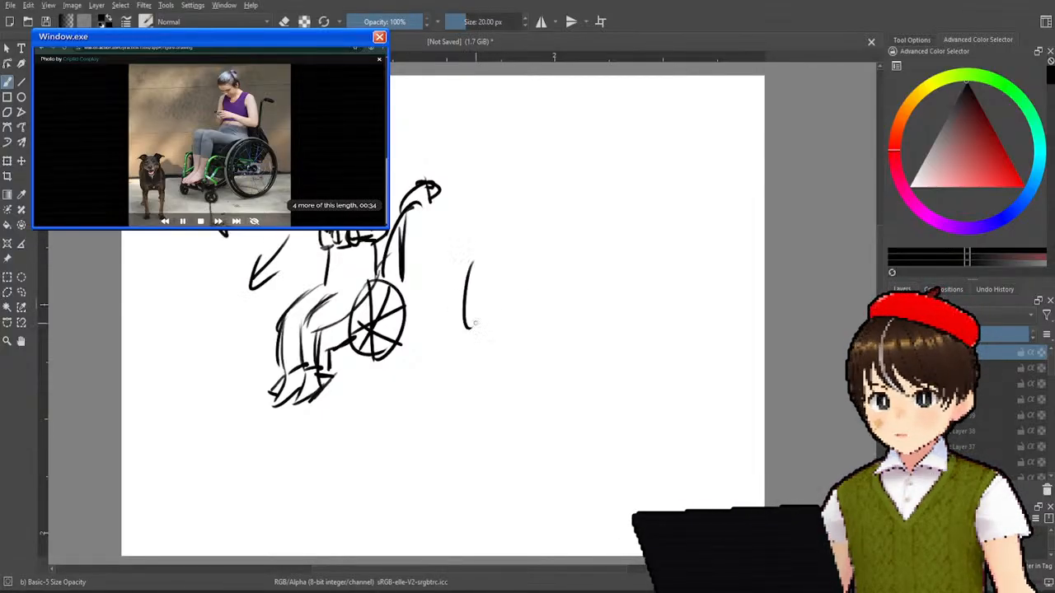
pyautogui.moveTo(483, 261); pyautogui.dragTo(493, 334)
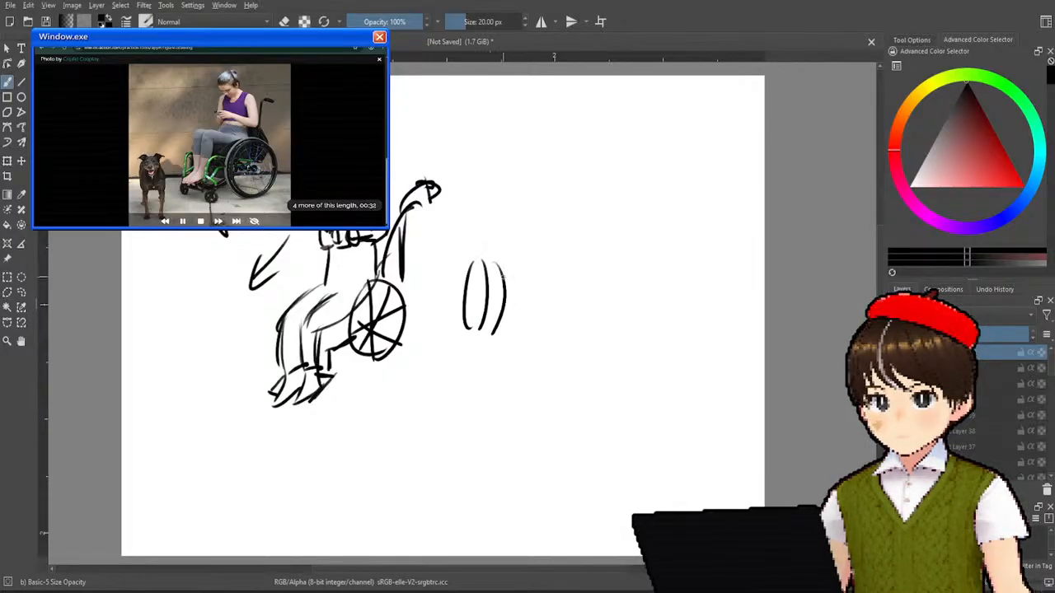
pyautogui.moveTo(504, 286); pyautogui.dragTo(548, 281)
pyautogui.moveTo(492, 262); pyautogui.dragTo(551, 277)
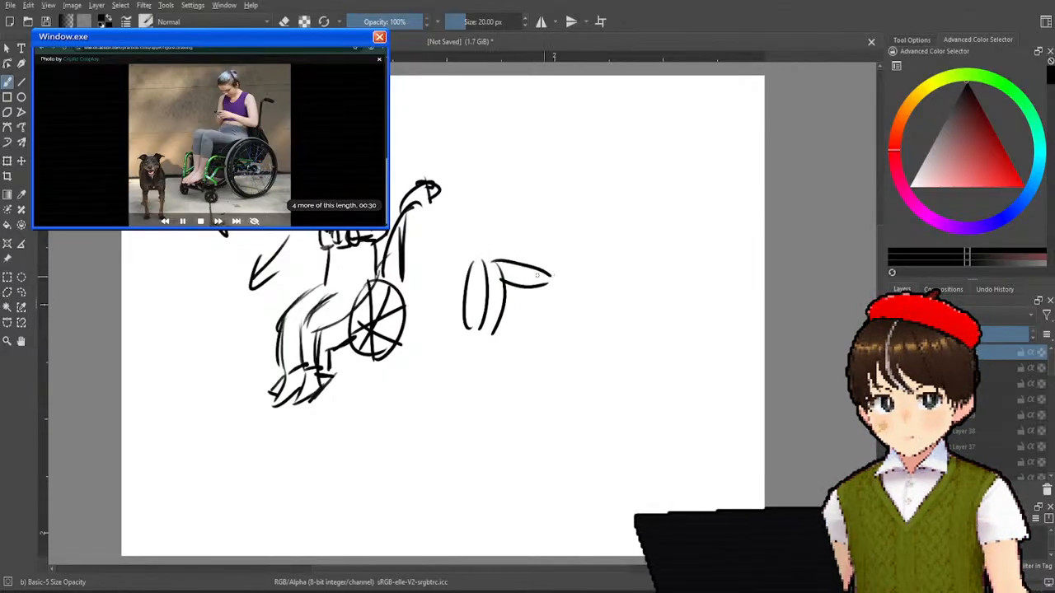
pyautogui.moveTo(471, 263)
pyautogui.mouseDown()
pyautogui.moveTo(509, 260)
pyautogui.moveTo(527, 273)
pyautogui.mouseUp()
# - Draw the second figure's torso and tilted head, with bent arms and hands joined at the chest
pyautogui.moveTo(554, 221)
pyautogui.mouseDown()
pyautogui.moveTo(565, 262)
pyautogui.moveTo(557, 299)
pyautogui.mouseUp()
pyautogui.moveTo(511, 215)
pyautogui.mouseDown()
pyautogui.moveTo(539, 225)
pyautogui.moveTo(541, 210)
pyautogui.moveTo(542, 226)
pyautogui.moveTo(538, 216)
pyautogui.moveTo(579, 204)
pyautogui.moveTo(521, 264)
pyautogui.mouseUp()
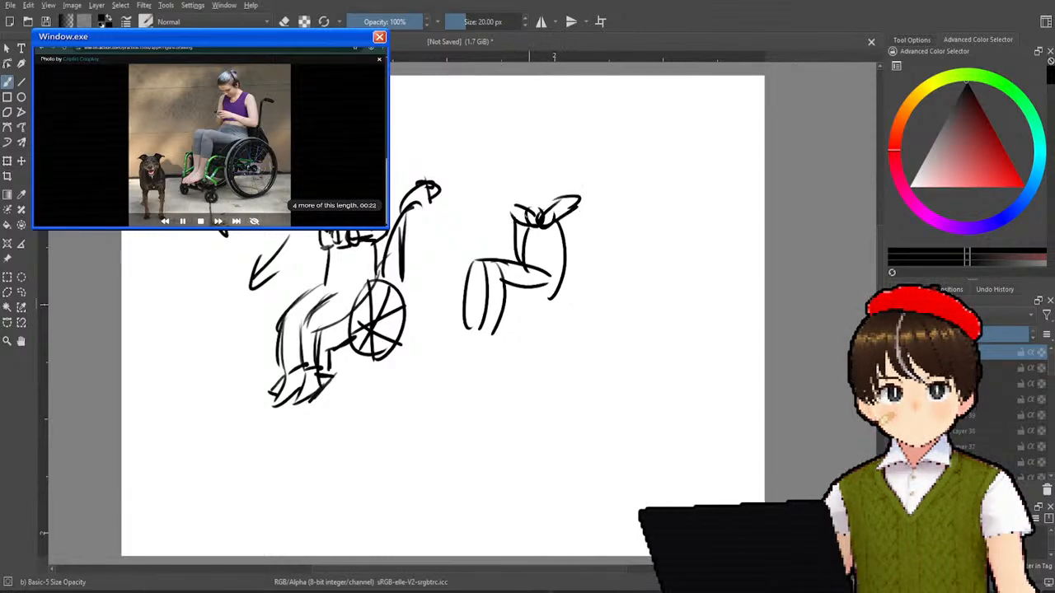
pyautogui.moveTo(514, 171); pyautogui.dragTo(514, 216)
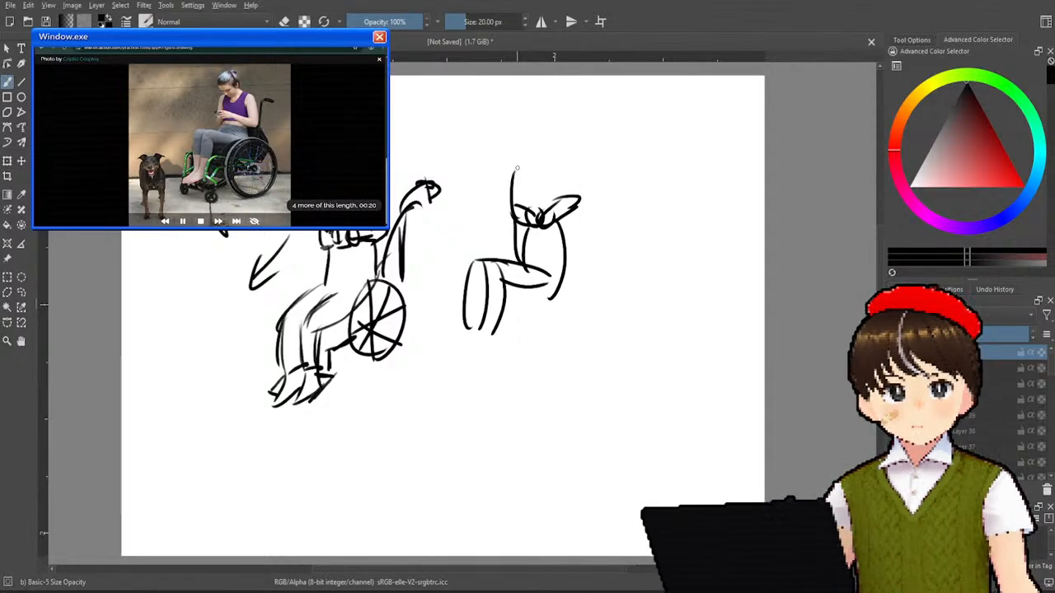
pyautogui.moveTo(534, 136)
pyautogui.mouseDown()
pyautogui.moveTo(526, 181)
pyautogui.moveTo(548, 181)
pyautogui.moveTo(580, 206)
pyautogui.mouseUp()
pyautogui.moveTo(557, 168)
pyautogui.mouseDown()
pyautogui.moveTo(582, 202)
pyautogui.moveTo(552, 292)
pyautogui.mouseUp()
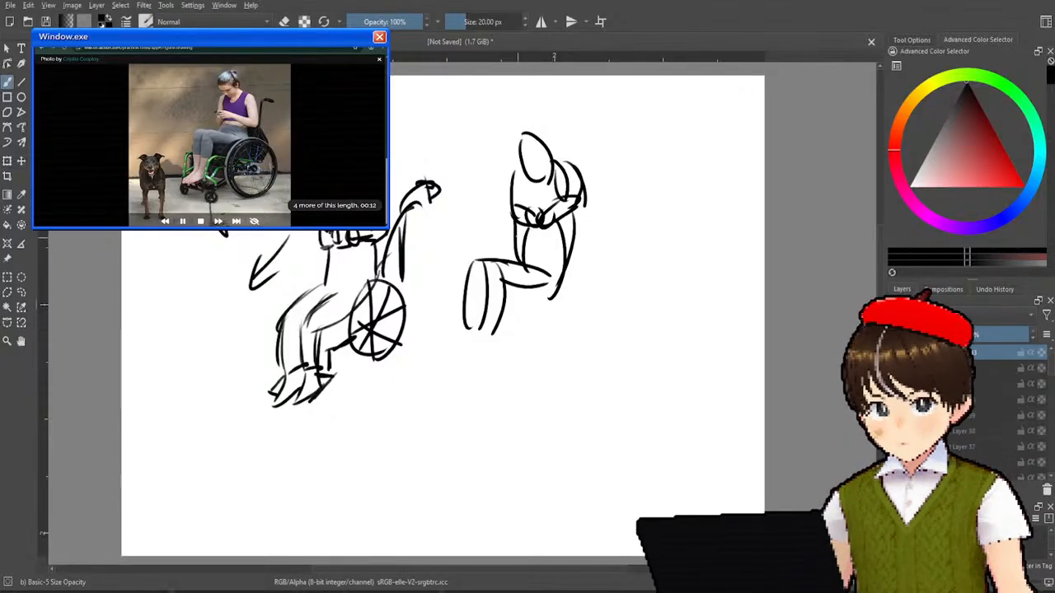
pyautogui.moveTo(514, 167)
pyautogui.mouseDown()
pyautogui.moveTo(529, 180)
pyautogui.moveTo(524, 215)
pyautogui.mouseUp()
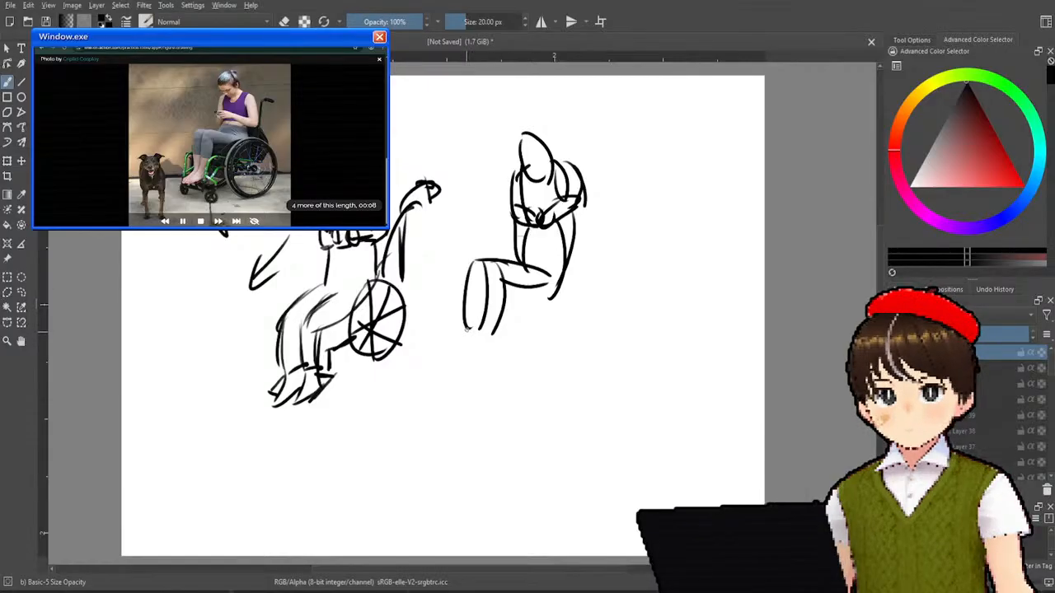
# - Add the feet and one large round wheel beneath the second figure's hips
pyautogui.moveTo(478, 322)
pyautogui.mouseDown()
pyautogui.moveTo(457, 349)
pyautogui.moveTo(489, 324)
pyautogui.mouseUp()
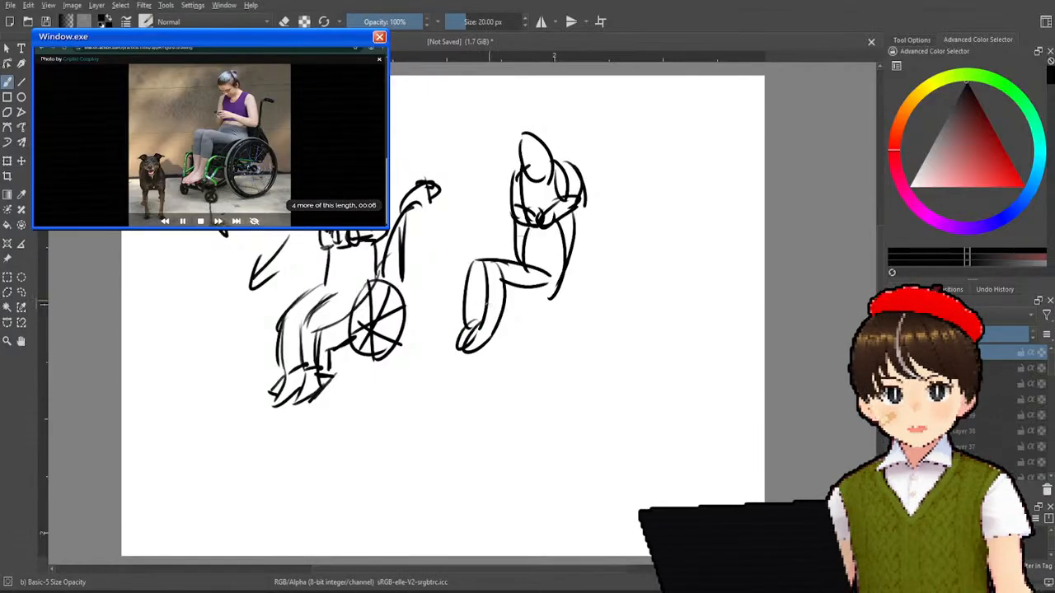
pyautogui.moveTo(527, 290)
pyautogui.mouseDown()
pyautogui.moveTo(540, 355)
pyautogui.moveTo(557, 283)
pyautogui.mouseUp()
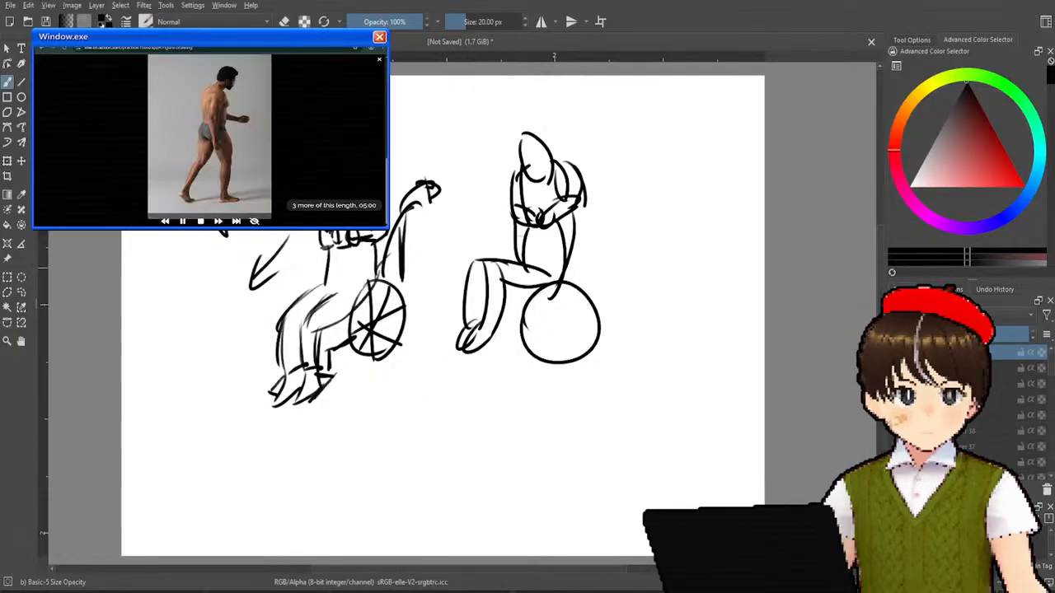
# - Clear the wheelchair sketches from the canvas and sketch the walking man's head, torso, pelvis and striding legs
pyautogui.press('Delete')
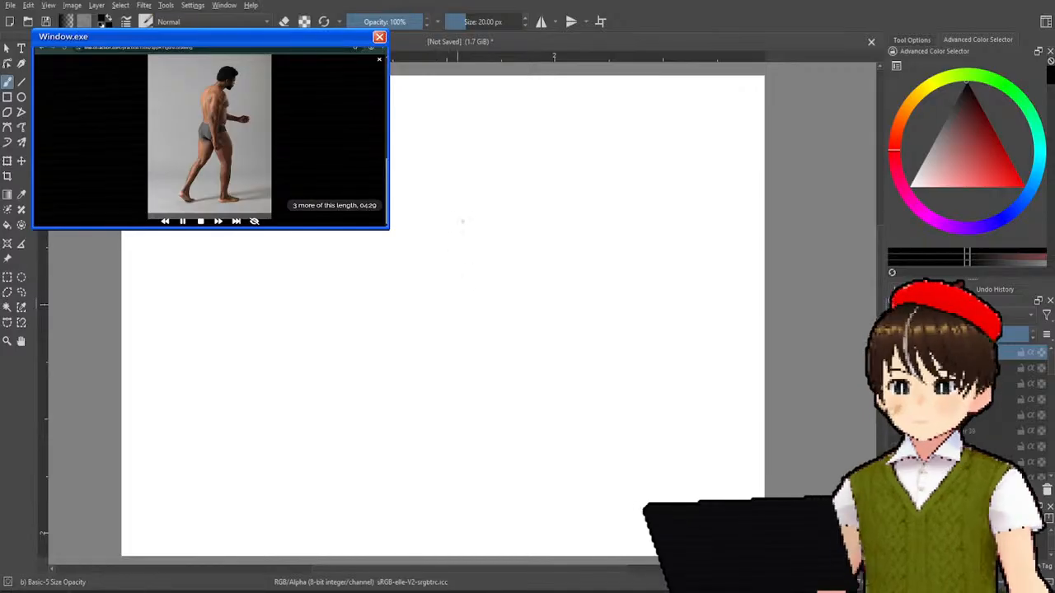
pyautogui.moveTo(478, 142); pyautogui.dragTo(470, 145)
pyautogui.moveTo(443, 186)
pyautogui.mouseDown()
pyautogui.moveTo(483, 188)
pyautogui.moveTo(452, 279)
pyautogui.mouseUp()
pyautogui.moveTo(443, 189)
pyautogui.mouseDown()
pyautogui.moveTo(428, 278)
pyautogui.moveTo(464, 288)
pyautogui.moveTo(372, 436)
pyautogui.mouseUp()
pyautogui.moveTo(441, 321); pyautogui.dragTo(373, 454)
pyautogui.moveTo(455, 322); pyautogui.dragTo(483, 438)
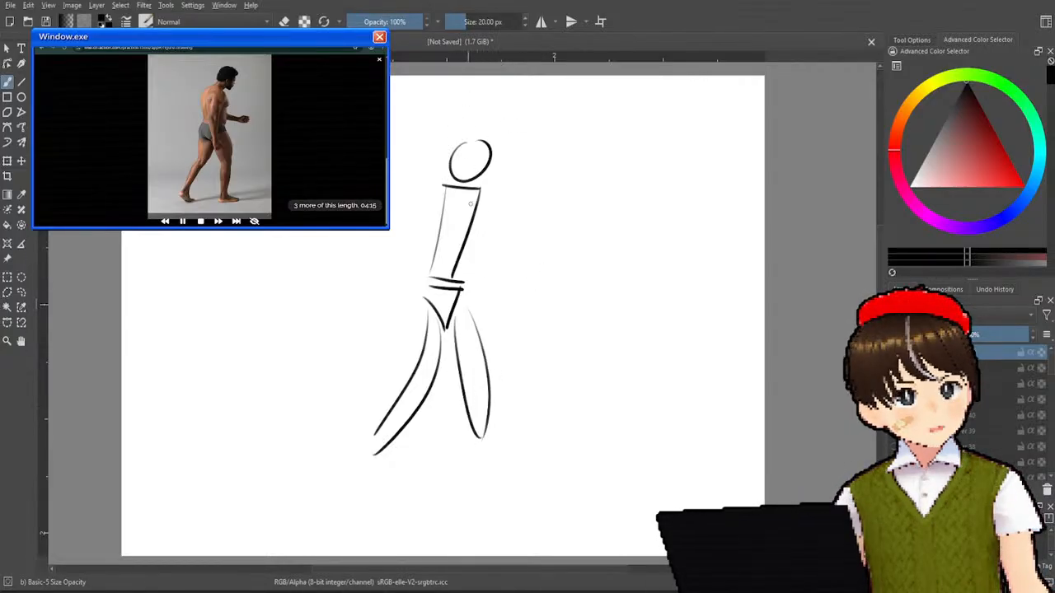
# - Remove the walking man's striding legs from the sketch, keeping the head and torso
pyautogui.rightClick(561, 267)
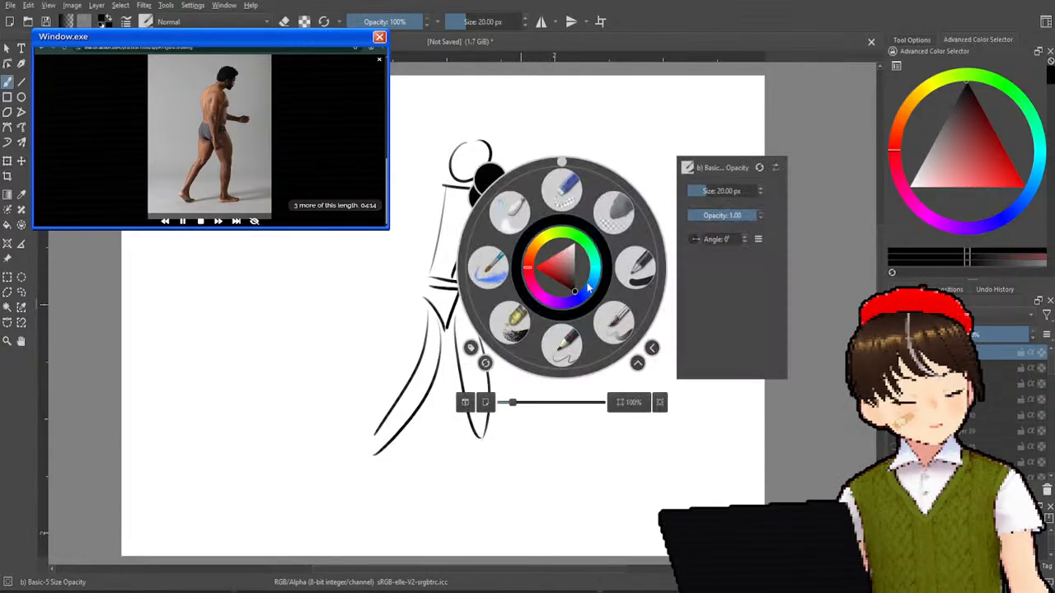
pyautogui.click(609, 217)
pyautogui.moveTo(427, 361)
pyautogui.mouseDown()
pyautogui.moveTo(385, 439)
pyautogui.moveTo(385, 417)
pyautogui.moveTo(454, 374)
pyautogui.moveTo(431, 401)
pyautogui.moveTo(479, 328)
pyautogui.moveTo(455, 364)
pyautogui.moveTo(475, 422)
pyautogui.moveTo(488, 370)
pyautogui.moveTo(461, 322)
pyautogui.mouseUp()
pyautogui.rightClick(454, 302)
pyautogui.click(505, 355)
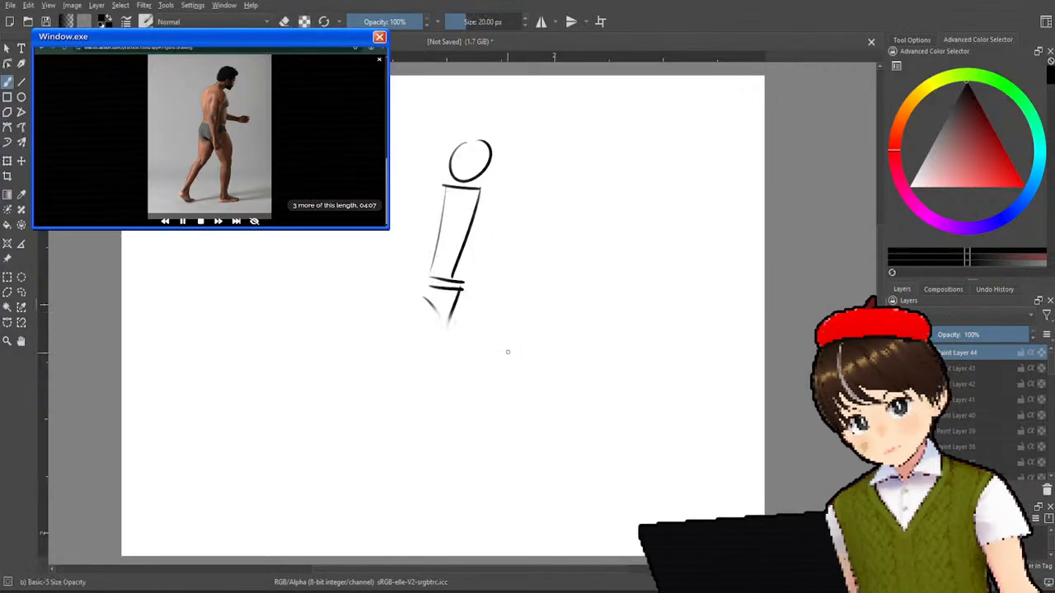
# - Redraw the pelvis as a downward-pointing triangle, and sketch one arm reaching forward and the other hanging behind the torso
pyautogui.moveTo(422, 285)
pyautogui.mouseDown()
pyautogui.moveTo(447, 329)
pyautogui.moveTo(466, 289)
pyautogui.mouseUp()
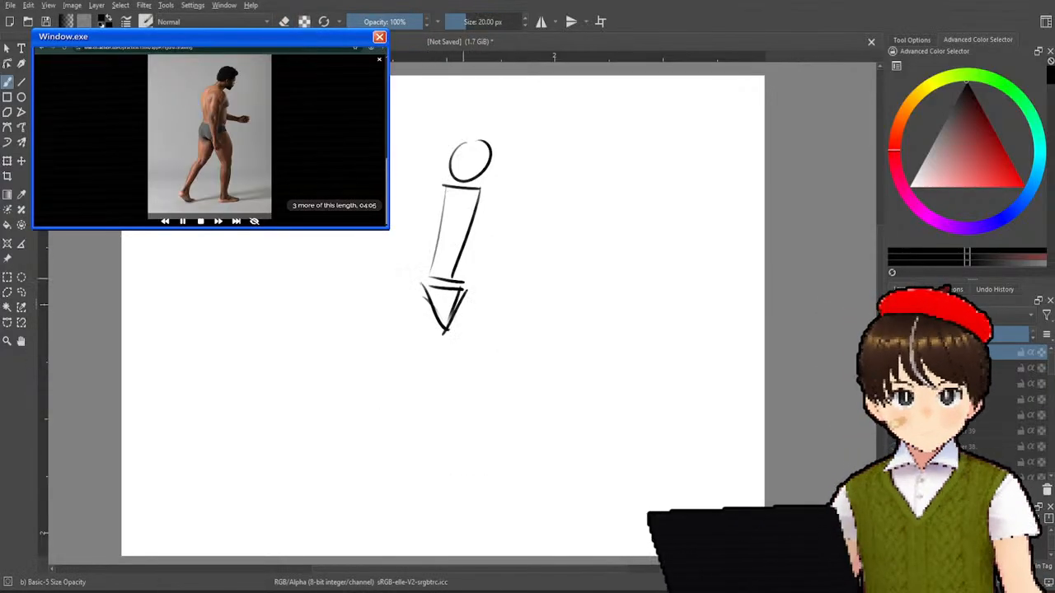
pyautogui.moveTo(468, 202); pyautogui.dragTo(540, 235)
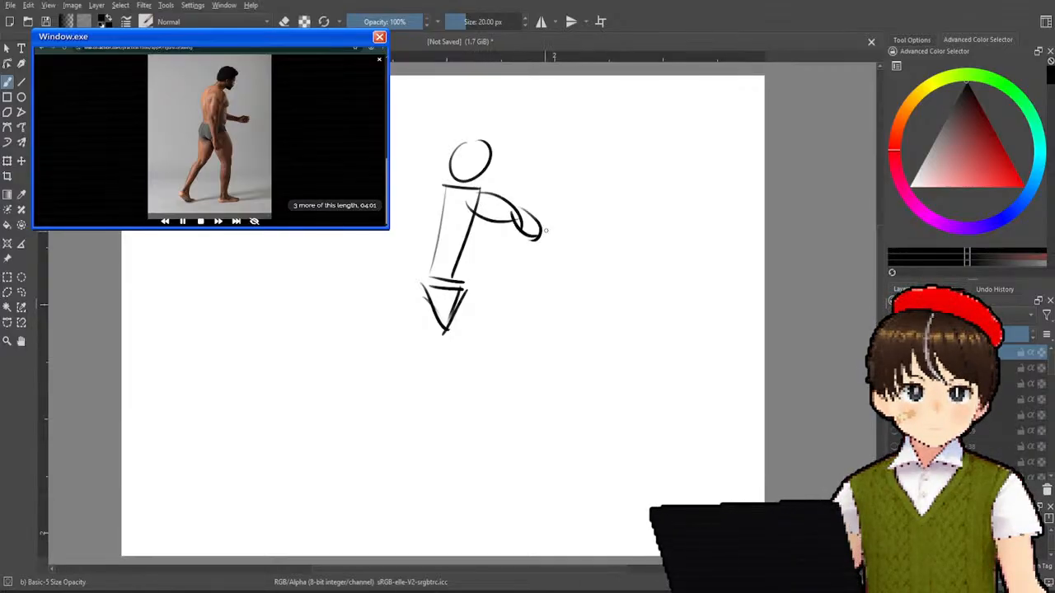
pyautogui.moveTo(453, 203)
pyautogui.mouseDown()
pyautogui.moveTo(435, 237)
pyautogui.moveTo(454, 213)
pyautogui.moveTo(434, 247)
pyautogui.moveTo(422, 240)
pyautogui.moveTo(404, 277)
pyautogui.mouseUp()
pyautogui.moveTo(435, 241); pyautogui.dragTo(412, 280)
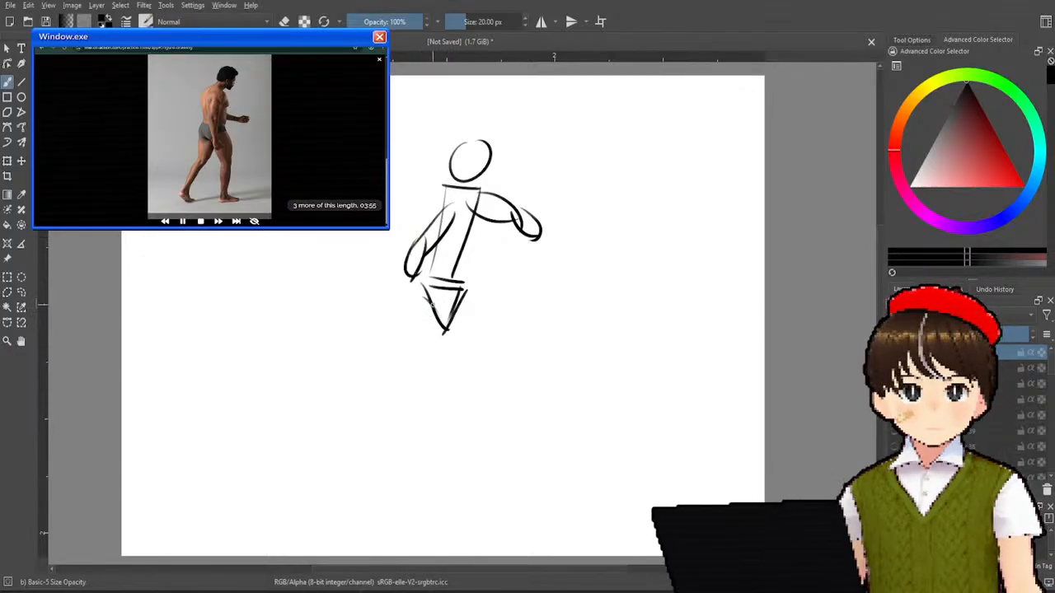
# - Sketch both legs as separate thigh and calf shapes with rounded feet, the rear leg trailing behind
pyautogui.moveTo(426, 297); pyautogui.dragTo(405, 375)
pyautogui.moveTo(445, 329); pyautogui.dragTo(368, 430)
pyautogui.moveTo(400, 373)
pyautogui.mouseDown()
pyautogui.moveTo(367, 433)
pyautogui.moveTo(385, 457)
pyautogui.moveTo(395, 447)
pyautogui.mouseUp()
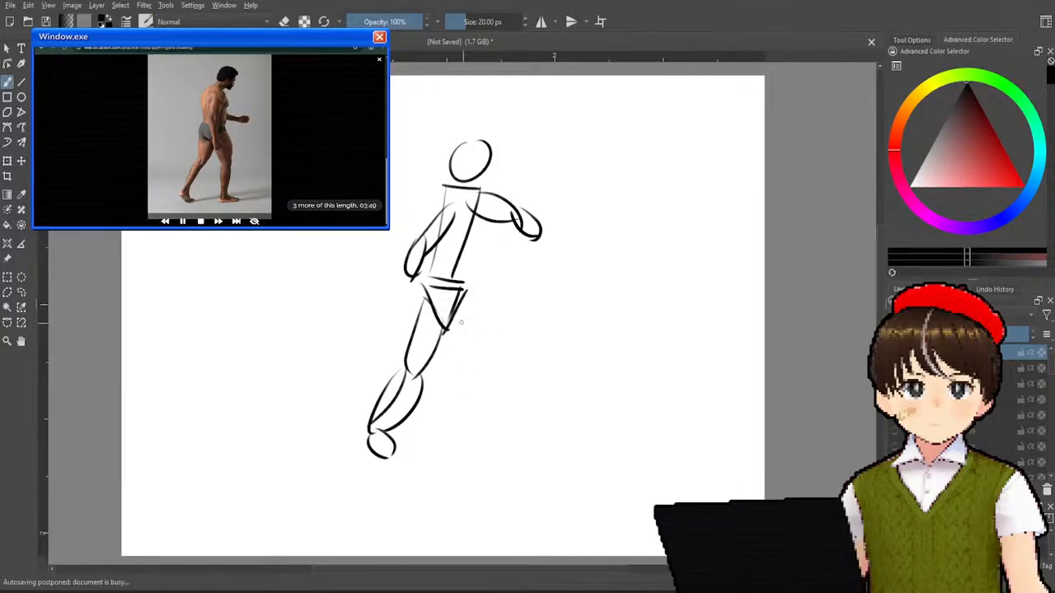
pyautogui.moveTo(451, 308)
pyautogui.mouseDown()
pyautogui.moveTo(449, 380)
pyautogui.moveTo(462, 377)
pyautogui.moveTo(444, 433)
pyautogui.mouseUp()
pyautogui.moveTo(465, 370)
pyautogui.mouseDown()
pyautogui.moveTo(456, 424)
pyautogui.moveTo(467, 408)
pyautogui.moveTo(462, 438)
pyautogui.moveTo(453, 430)
pyautogui.moveTo(480, 445)
pyautogui.mouseUp()
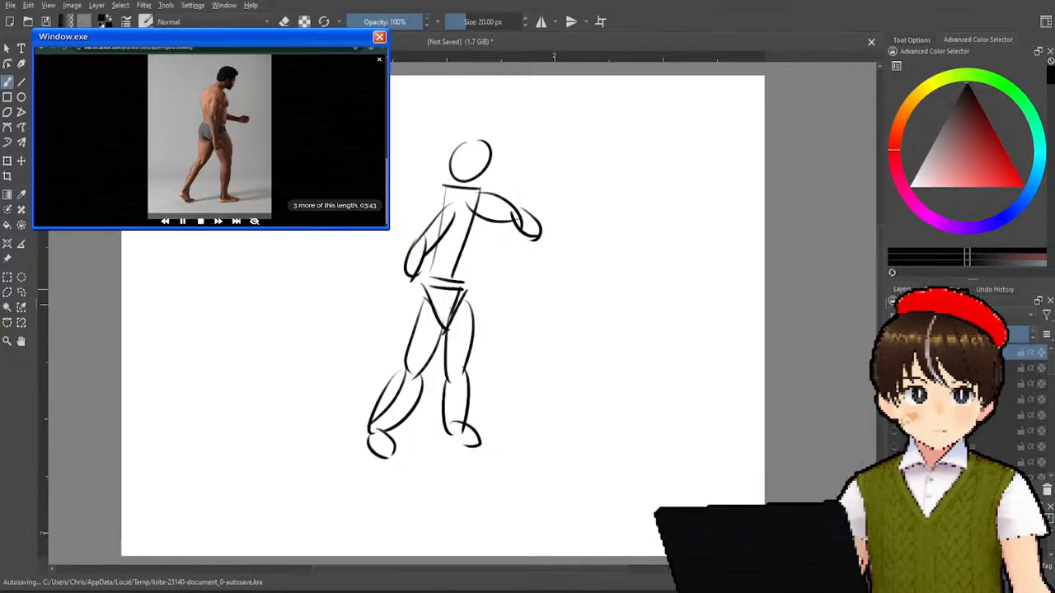
# - Fade the rough sketch layer and outline the man's head, back and trailing leg in solid black
pyautogui.click(948, 333)
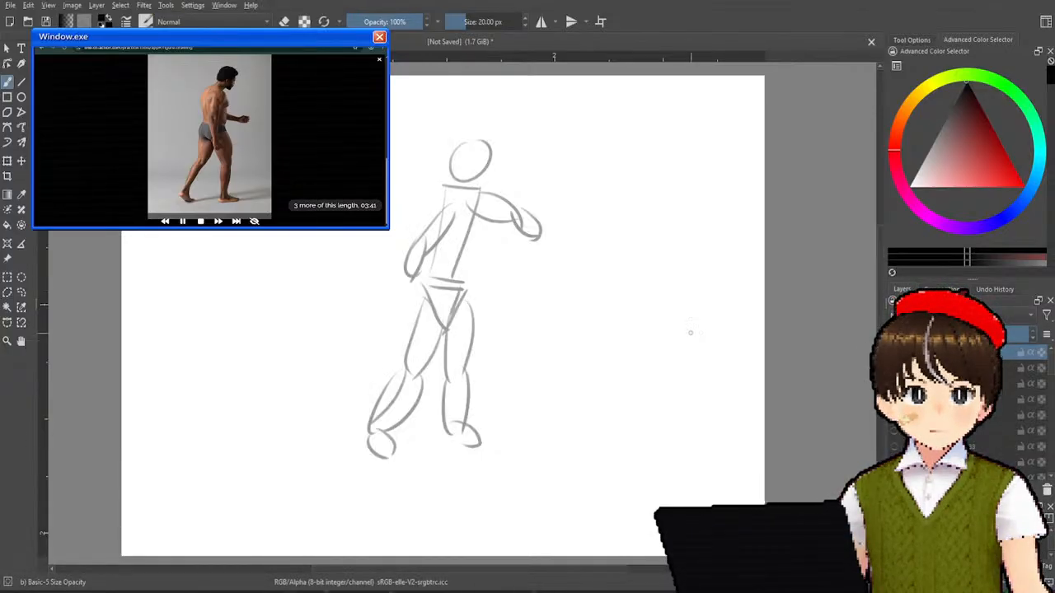
pyautogui.moveTo(458, 142); pyautogui.dragTo(450, 186)
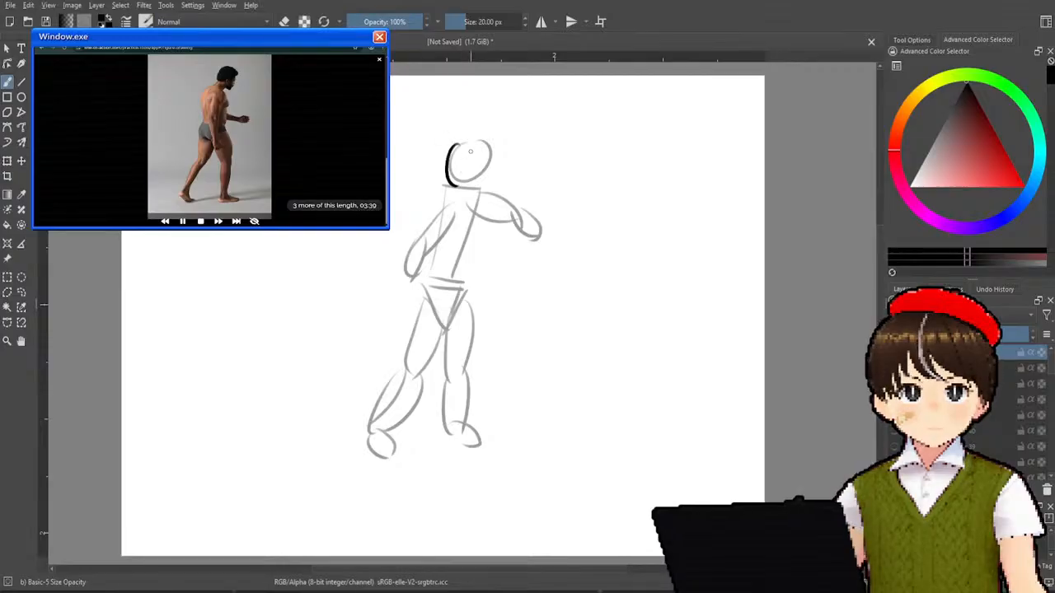
pyautogui.moveTo(455, 148)
pyautogui.mouseDown()
pyautogui.moveTo(488, 160)
pyautogui.moveTo(482, 188)
pyautogui.moveTo(459, 198)
pyautogui.moveTo(478, 198)
pyautogui.moveTo(437, 229)
pyautogui.mouseUp()
pyautogui.moveTo(455, 190)
pyautogui.mouseDown()
pyautogui.moveTo(434, 234)
pyautogui.moveTo(420, 328)
pyautogui.mouseUp()
pyautogui.moveTo(426, 289)
pyautogui.mouseDown()
pyautogui.moveTo(424, 330)
pyautogui.moveTo(378, 430)
pyautogui.moveTo(394, 453)
pyautogui.moveTo(411, 453)
pyautogui.moveTo(371, 441)
pyautogui.moveTo(391, 449)
pyautogui.moveTo(405, 431)
pyautogui.moveTo(445, 309)
pyautogui.moveTo(452, 333)
pyautogui.mouseUp()
pyautogui.moveTo(430, 379); pyautogui.dragTo(461, 313)
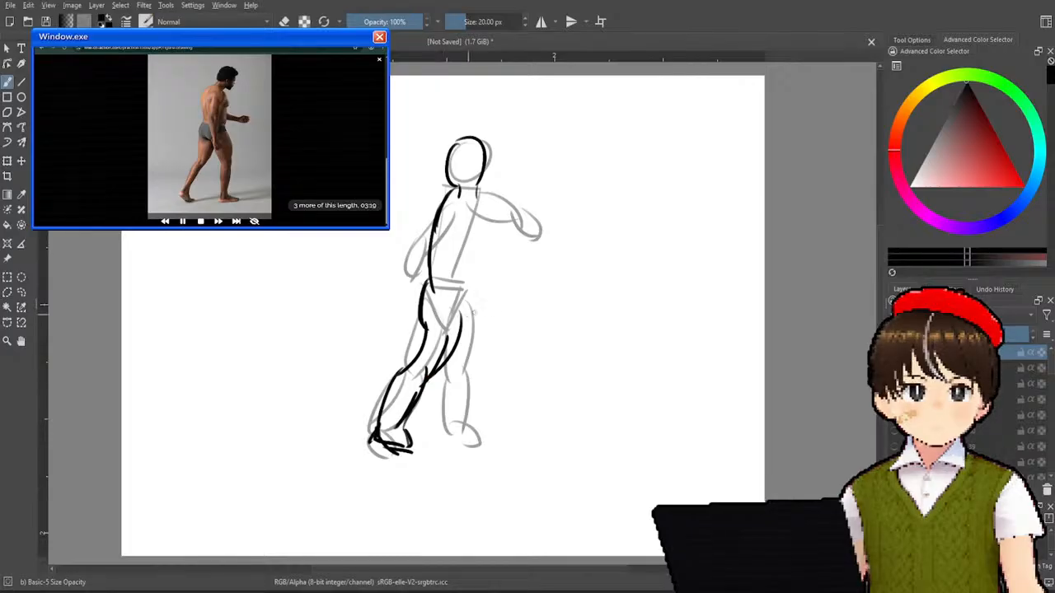
# - Outline the forward leg and foot, the front of the hip, and the belly and chest
pyautogui.moveTo(446, 352)
pyautogui.mouseDown()
pyautogui.moveTo(471, 403)
pyautogui.moveTo(468, 445)
pyautogui.moveTo(507, 453)
pyautogui.moveTo(482, 423)
pyautogui.moveTo(496, 399)
pyautogui.moveTo(490, 422)
pyautogui.mouseUp()
pyautogui.moveTo(465, 325); pyautogui.dragTo(503, 400)
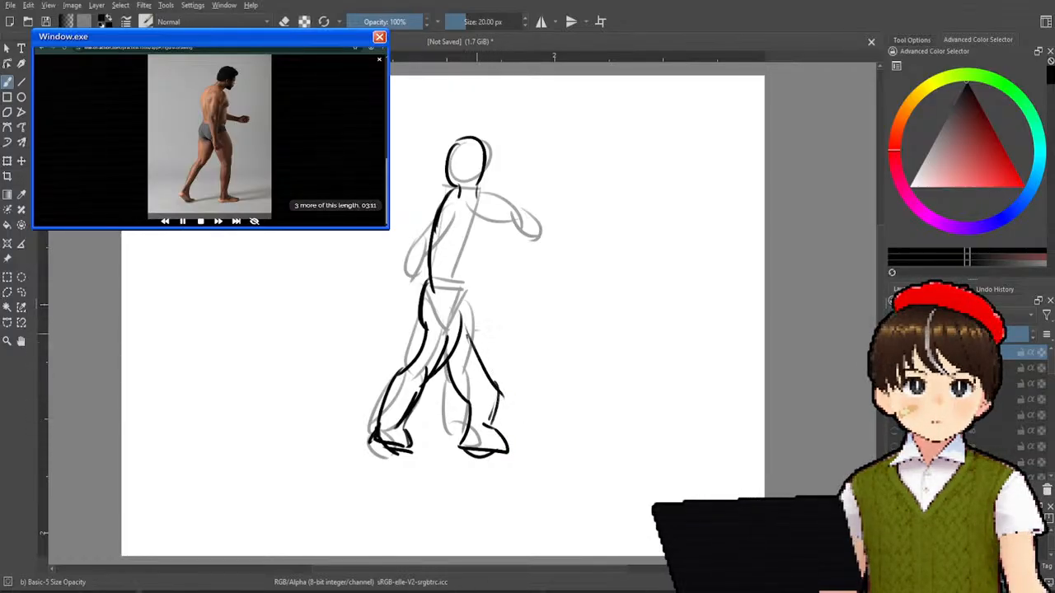
pyautogui.moveTo(475, 282); pyautogui.dragTo(468, 341)
pyautogui.moveTo(486, 241); pyautogui.dragTo(477, 278)
pyautogui.moveTo(485, 213); pyautogui.dragTo(476, 284)
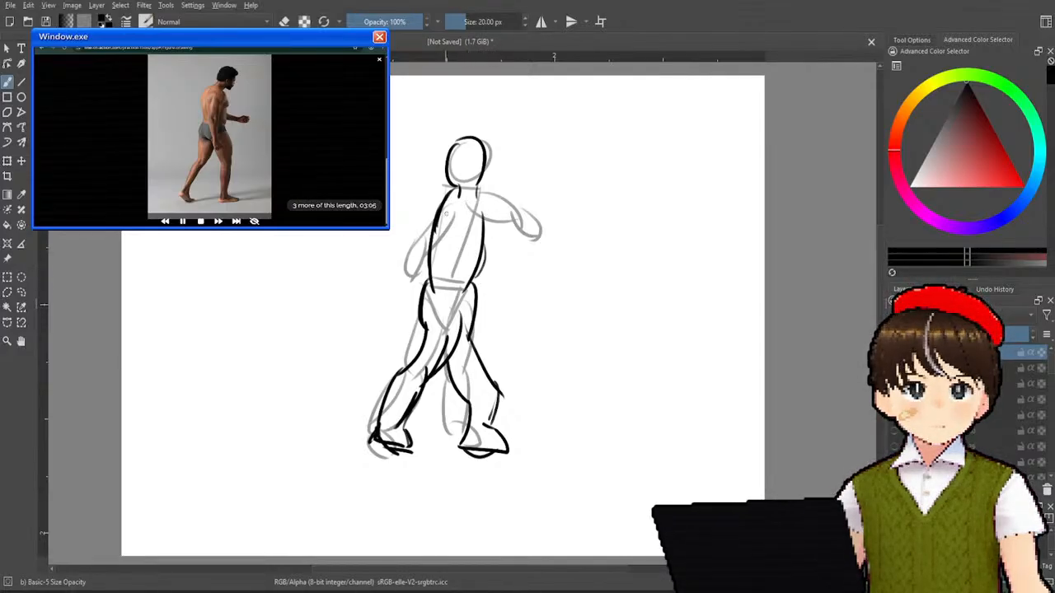
# - Outline the shoulder and both arms, ending the forward-reaching arm in a rounded hand
pyautogui.moveTo(476, 191); pyautogui.dragTo(485, 234)
pyautogui.moveTo(433, 214); pyautogui.dragTo(405, 278)
pyautogui.moveTo(430, 216)
pyautogui.mouseDown()
pyautogui.moveTo(408, 276)
pyautogui.moveTo(428, 258)
pyautogui.mouseUp()
pyautogui.moveTo(478, 201)
pyautogui.mouseDown()
pyautogui.moveTo(526, 257)
pyautogui.moveTo(522, 246)
pyautogui.moveTo(557, 240)
pyautogui.mouseUp()
pyautogui.moveTo(539, 257); pyautogui.dragTo(571, 252)
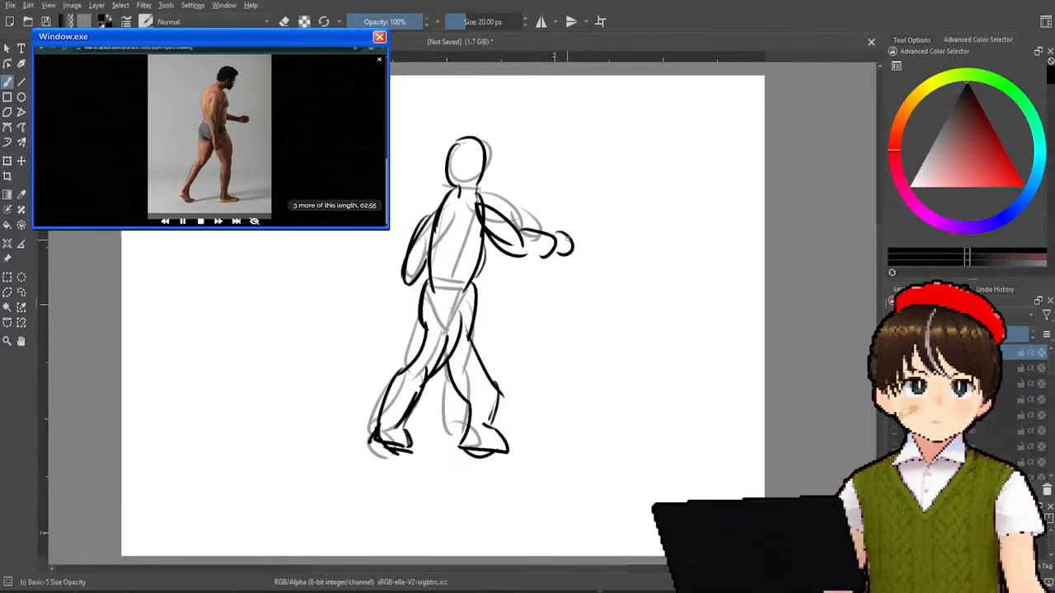
# - Hide the rough sketch layer and refine the contours of the forward leg
pyautogui.click(894, 353)
pyautogui.click(894, 353)
pyautogui.click(894, 369)
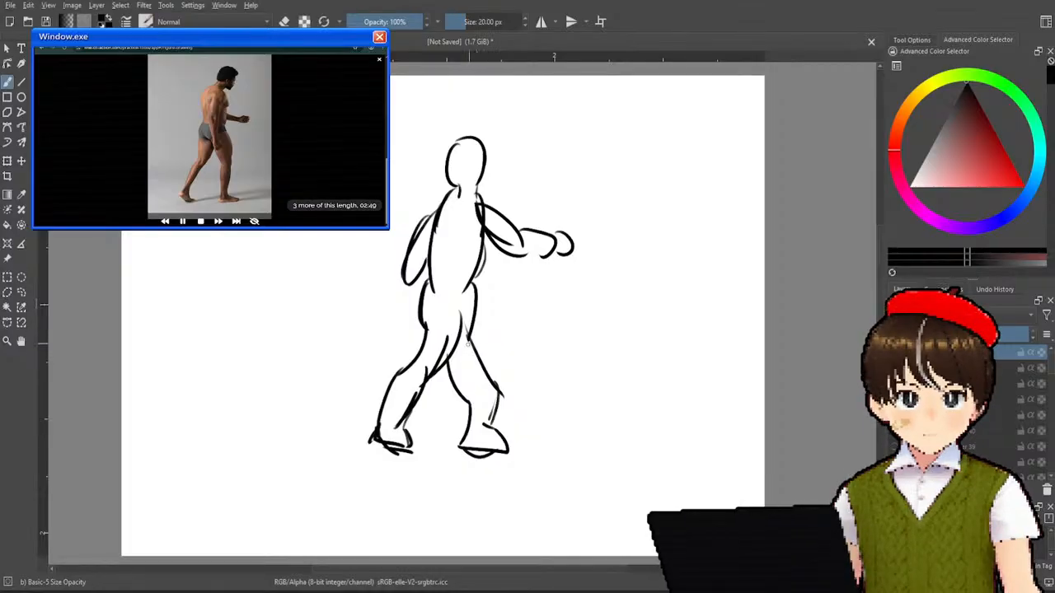
pyautogui.moveTo(451, 350); pyautogui.dragTo(471, 407)
pyautogui.moveTo(470, 334)
pyautogui.mouseDown()
pyautogui.moveTo(507, 377)
pyautogui.moveTo(503, 407)
pyautogui.mouseUp()
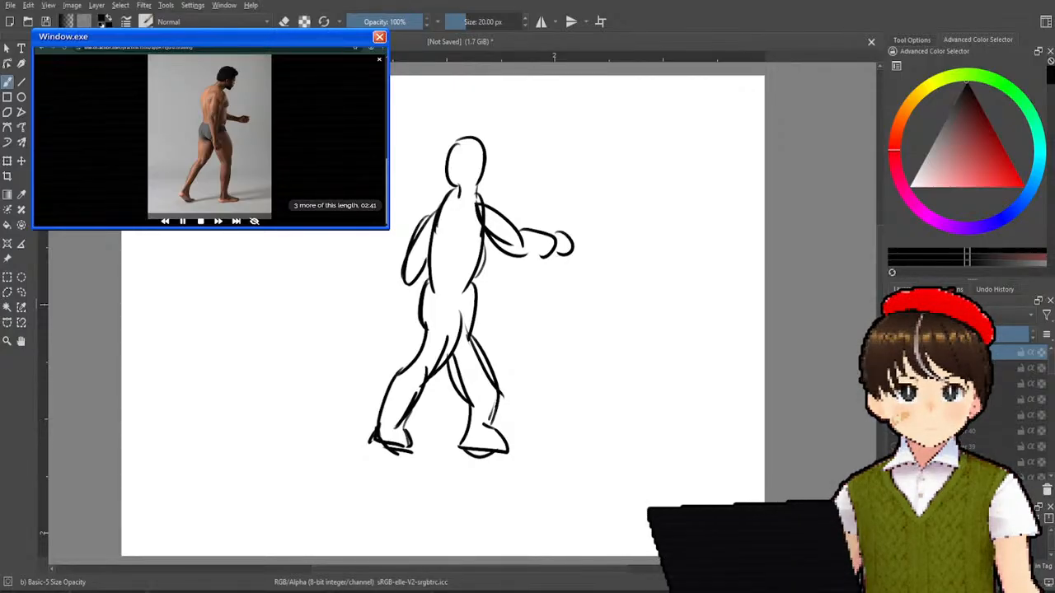
# - Sketch a quick gesture figure beside the outlined man with a spine line, a hip line and striding legs
pyautogui.moveTo(277, 232); pyautogui.dragTo(265, 295)
pyautogui.moveTo(278, 233)
pyautogui.mouseDown()
pyautogui.moveTo(261, 306)
pyautogui.moveTo(211, 382)
pyautogui.mouseUp()
pyautogui.moveTo(240, 311)
pyautogui.mouseDown()
pyautogui.moveTo(288, 317)
pyautogui.moveTo(208, 399)
pyautogui.moveTo(223, 423)
pyautogui.moveTo(280, 401)
pyautogui.mouseUp()
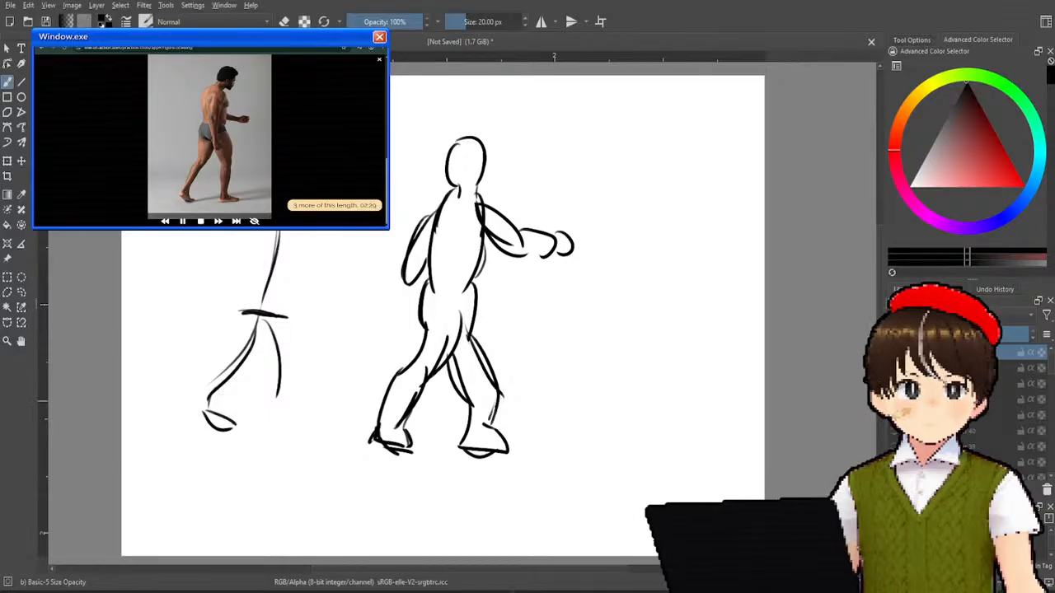
# - Clear the canvas and start a new walking man with an oval head and a narrow upright box torso
pyautogui.press('Delete')
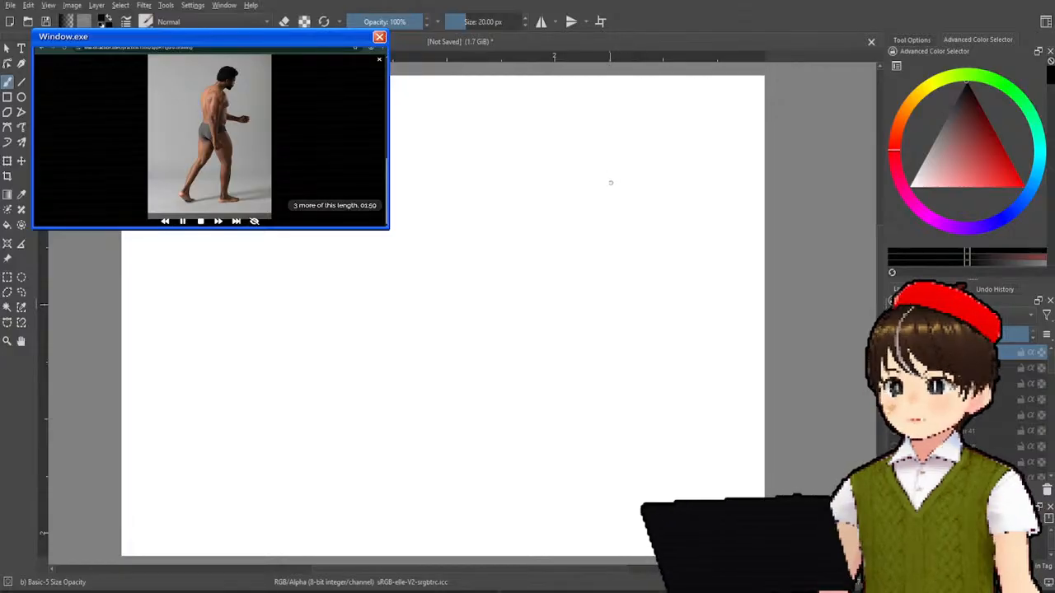
pyautogui.moveTo(505, 164)
pyautogui.mouseDown()
pyautogui.moveTo(496, 212)
pyautogui.moveTo(510, 162)
pyautogui.mouseUp()
pyautogui.moveTo(472, 211)
pyautogui.mouseDown()
pyautogui.moveTo(504, 217)
pyautogui.moveTo(495, 294)
pyautogui.mouseUp()
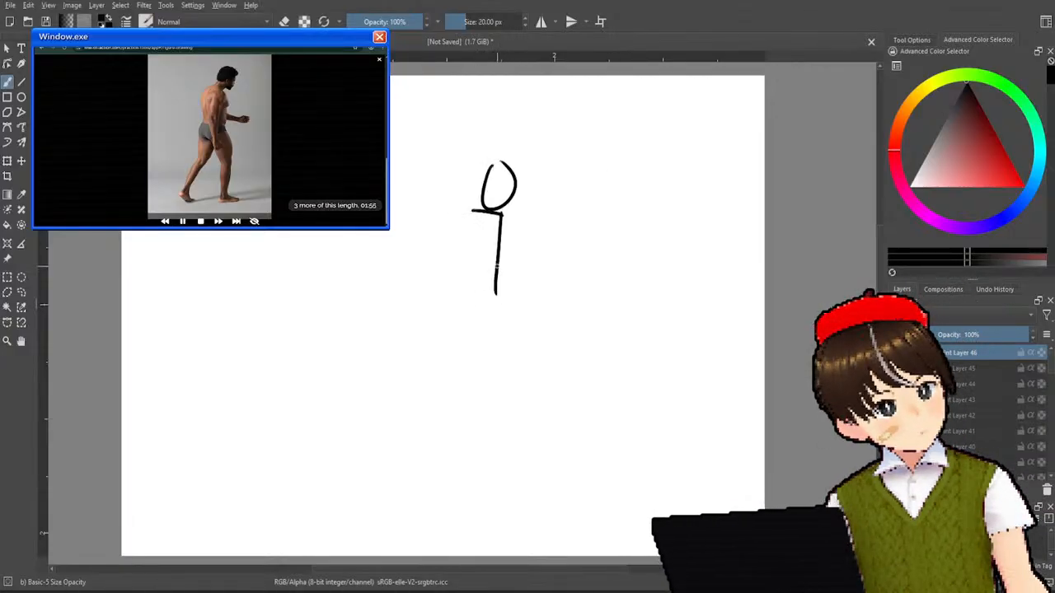
pyautogui.moveTo(467, 215)
pyautogui.mouseDown()
pyautogui.moveTo(463, 293)
pyautogui.moveTo(504, 294)
pyautogui.mouseUp()
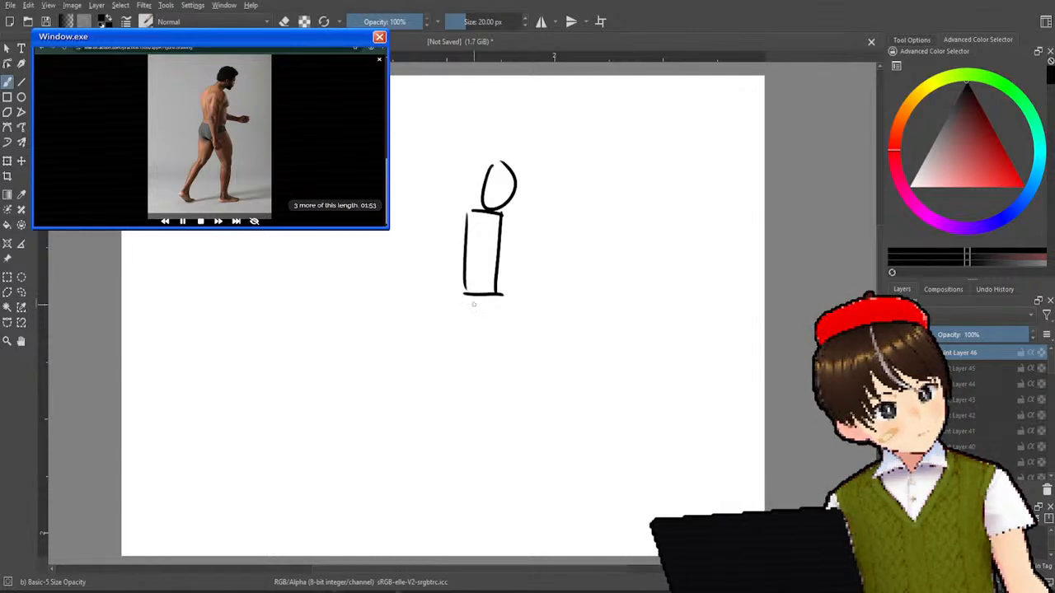
# - Add a triangular pelvis and two walking legs with thighs, calves and rounded feet beneath the torso
pyautogui.moveTo(465, 298)
pyautogui.mouseDown()
pyautogui.moveTo(500, 300)
pyautogui.moveTo(485, 339)
pyautogui.mouseUp()
pyautogui.moveTo(466, 298); pyautogui.dragTo(488, 384)
pyautogui.moveTo(497, 318)
pyautogui.mouseDown()
pyautogui.moveTo(492, 383)
pyautogui.moveTo(521, 433)
pyautogui.moveTo(504, 438)
pyautogui.mouseUp()
pyautogui.moveTo(462, 308); pyautogui.dragTo(435, 362)
pyautogui.moveTo(484, 323); pyautogui.dragTo(431, 412)
pyautogui.moveTo(463, 362)
pyautogui.mouseDown()
pyautogui.moveTo(445, 407)
pyautogui.moveTo(451, 432)
pyautogui.moveTo(461, 414)
pyautogui.mouseUp()
# - Sketch the near arm hanging along the torso and the far arm reaching forward, both with round hands
pyautogui.moveTo(486, 227)
pyautogui.mouseDown()
pyautogui.moveTo(483, 277)
pyautogui.moveTo(494, 276)
pyautogui.moveTo(486, 293)
pyautogui.mouseUp()
pyautogui.moveTo(501, 265); pyautogui.dragTo(493, 324)
pyautogui.moveTo(500, 233)
pyautogui.mouseDown()
pyautogui.moveTo(529, 254)
pyautogui.moveTo(505, 266)
pyautogui.moveTo(569, 274)
pyautogui.mouseUp()
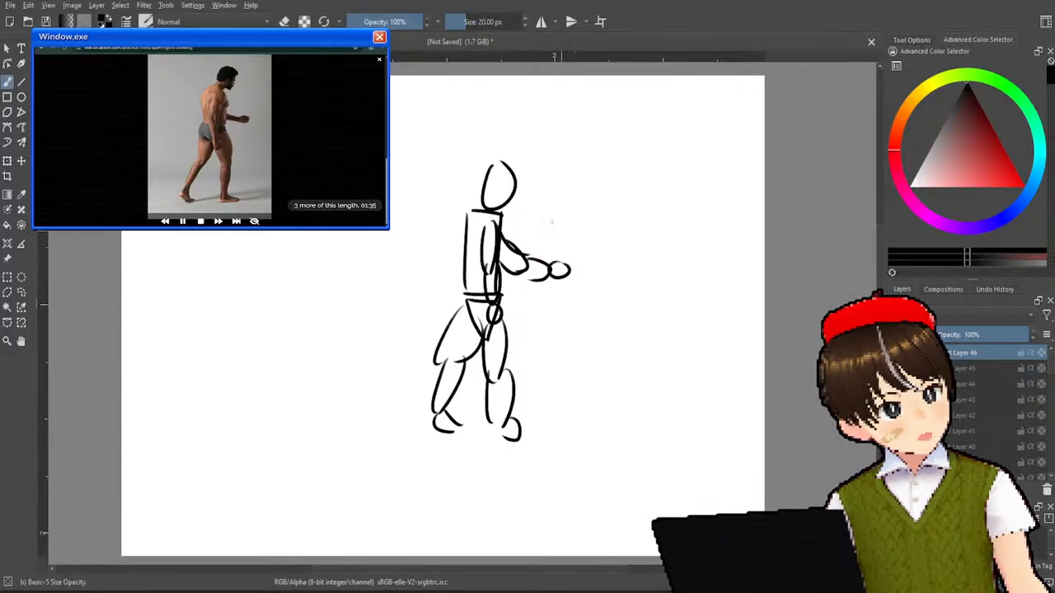
# - Lower the sketch layer's opacity and add a new paint layer above it
pyautogui.click(969, 335)
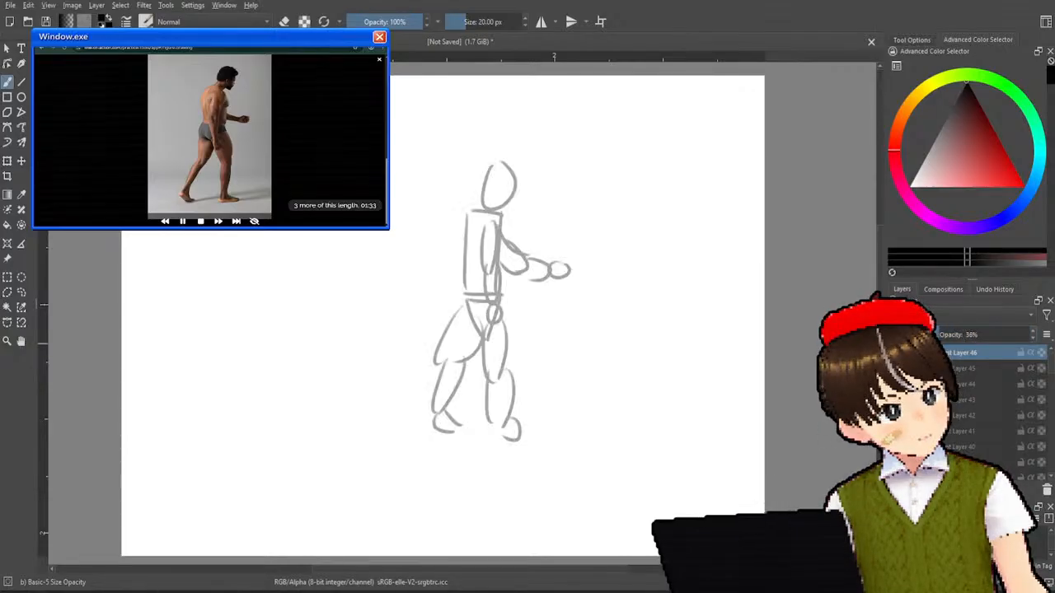
pyautogui.press('Insert')
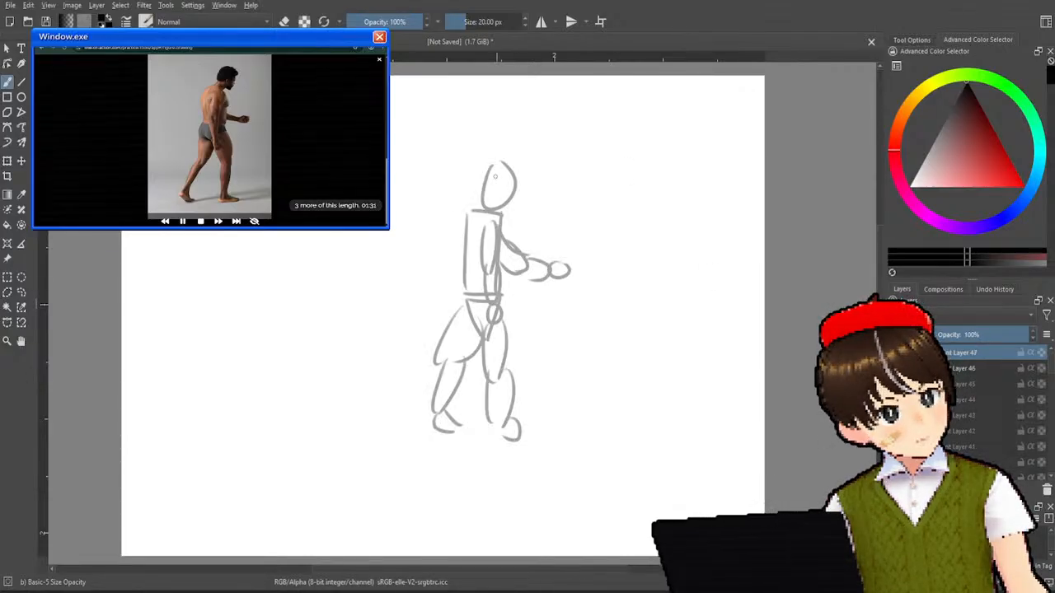
# - Outline the back of the head, the back and the trailing leg with its foot over the faded sketch
pyautogui.moveTo(492, 164); pyautogui.dragTo(464, 262)
pyautogui.moveTo(474, 201)
pyautogui.mouseDown()
pyautogui.moveTo(464, 288)
pyautogui.moveTo(436, 360)
pyautogui.mouseUp()
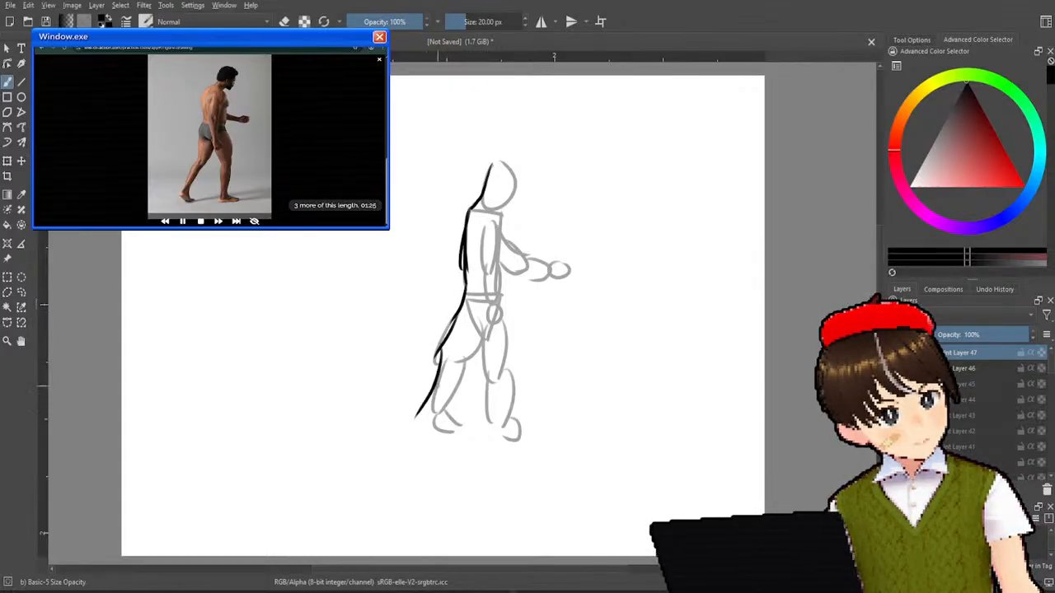
pyautogui.moveTo(460, 300)
pyautogui.mouseDown()
pyautogui.moveTo(420, 424)
pyautogui.moveTo(459, 432)
pyautogui.moveTo(453, 406)
pyautogui.mouseUp()
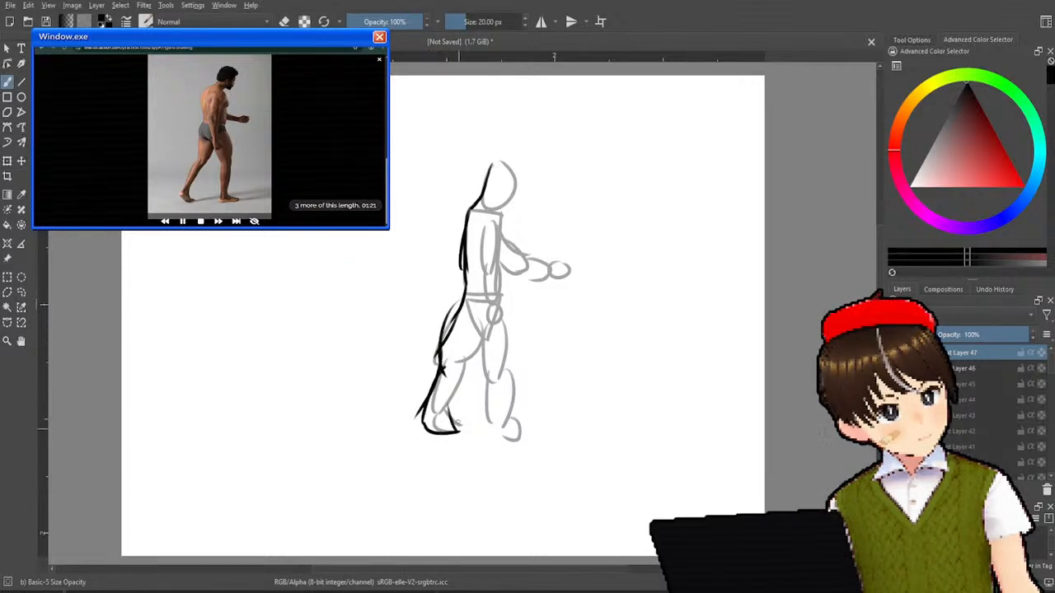
pyautogui.moveTo(472, 348); pyautogui.dragTo(449, 408)
pyautogui.moveTo(486, 308); pyautogui.dragTo(467, 366)
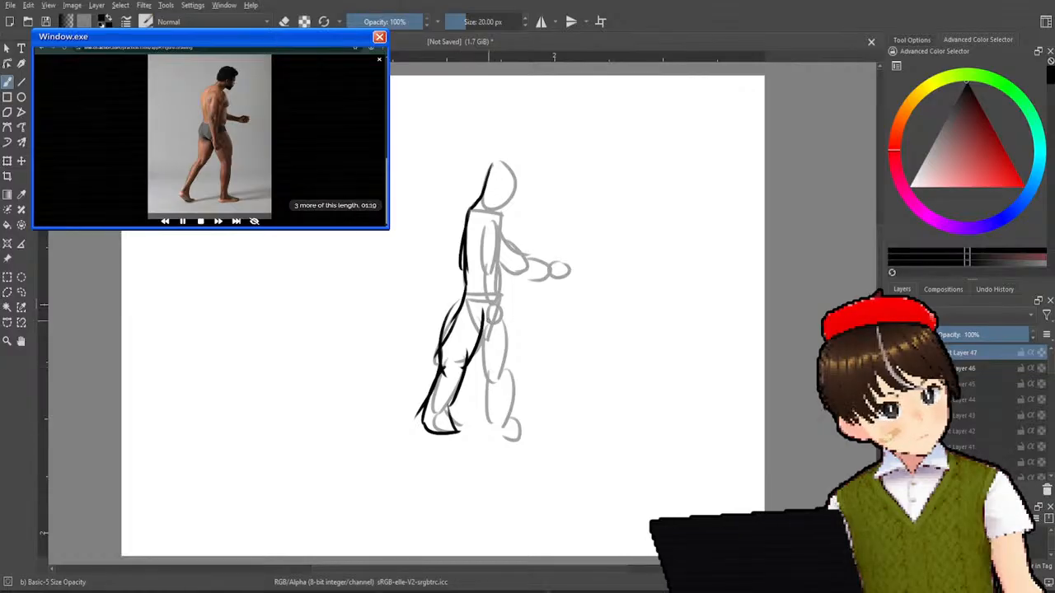
# - Outline the forward leg, its foot and the front of the hip over the faded sketch
pyautogui.moveTo(466, 304)
pyautogui.mouseDown()
pyautogui.moveTo(490, 350)
pyautogui.moveTo(495, 334)
pyautogui.moveTo(481, 410)
pyautogui.moveTo(489, 409)
pyautogui.moveTo(482, 434)
pyautogui.moveTo(522, 447)
pyautogui.mouseUp()
pyautogui.moveTo(507, 371); pyautogui.dragTo(513, 429)
pyautogui.moveTo(496, 318); pyautogui.dragTo(509, 370)
pyautogui.moveTo(500, 275); pyautogui.dragTo(511, 350)
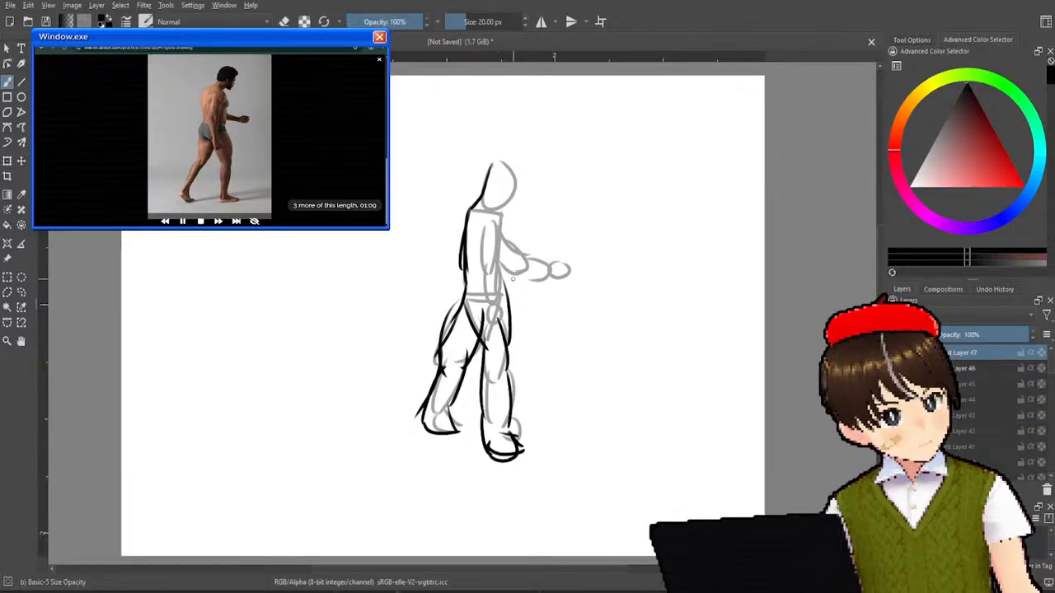
# - Outline the chest, face and neck, and clear the black outline from the faded sketch
pyautogui.moveTo(505, 212); pyautogui.dragTo(514, 296)
pyautogui.moveTo(499, 206)
pyautogui.mouseDown()
pyautogui.moveTo(523, 201)
pyautogui.moveTo(522, 165)
pyautogui.moveTo(485, 204)
pyautogui.mouseUp()
pyautogui.moveTo(517, 157); pyautogui.dragTo(531, 206)
pyautogui.moveTo(469, 217)
pyautogui.mouseDown()
pyautogui.moveTo(496, 200)
pyautogui.moveTo(507, 211)
pyautogui.mouseUp()
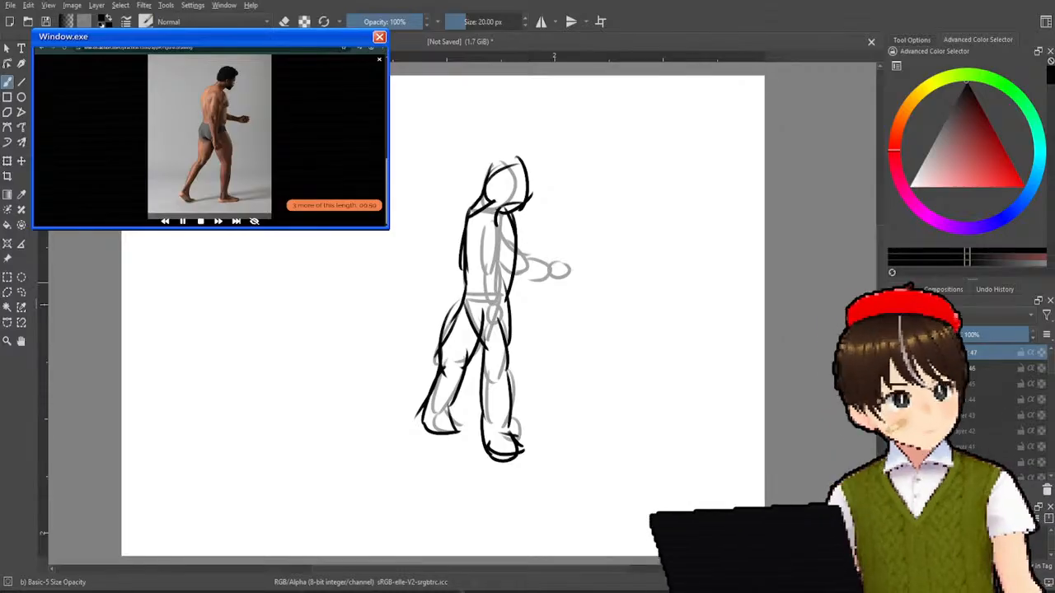
pyautogui.press('Delete')
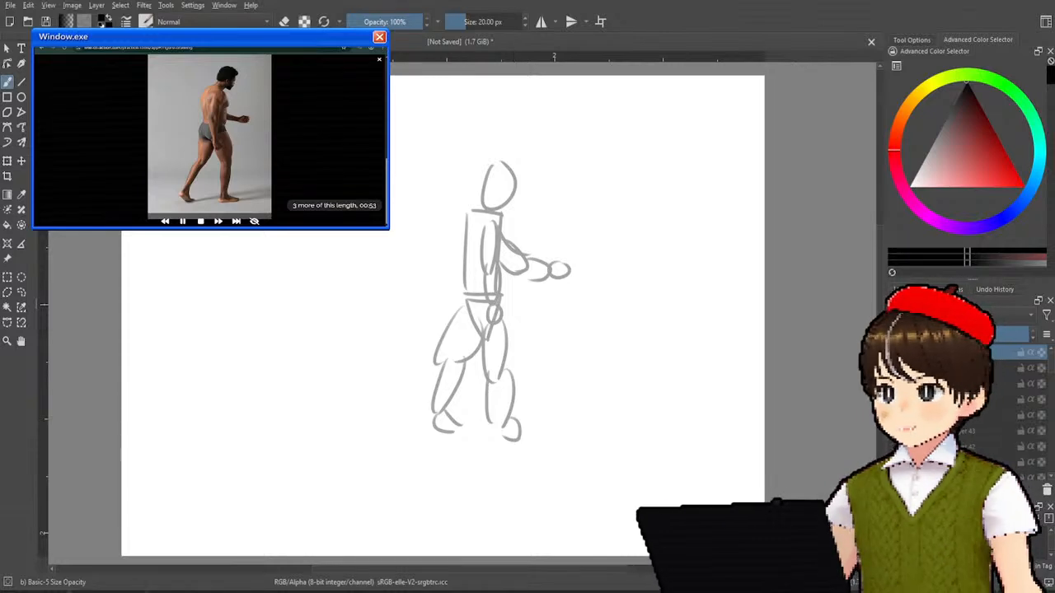
# - Start a larger walking man beside the faded figure with a tall box torso and a triangular pelvis
pyautogui.moveTo(370, 230); pyautogui.dragTo(371, 302)
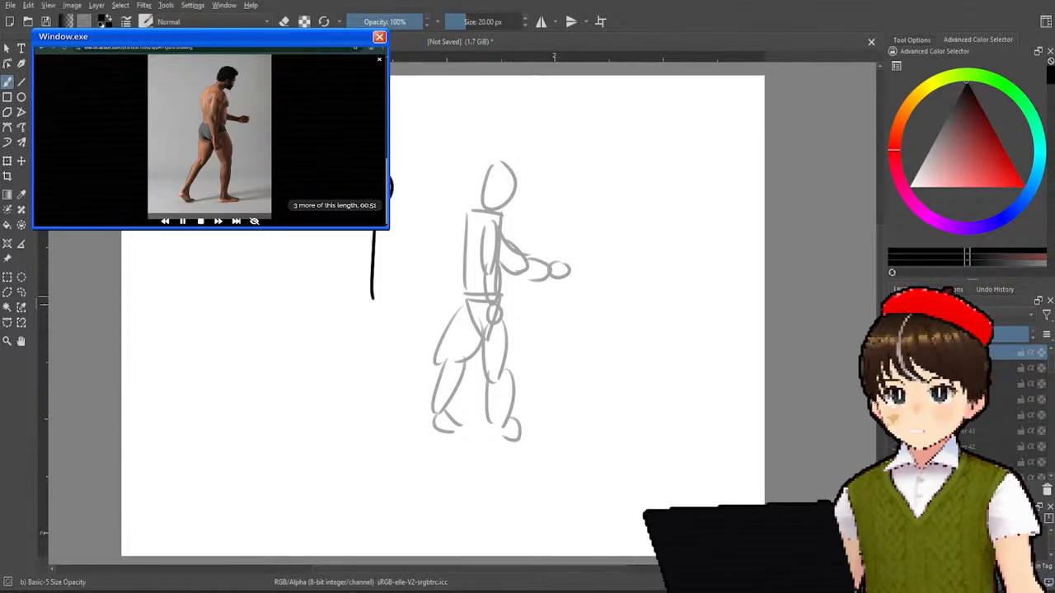
pyautogui.moveTo(320, 231)
pyautogui.mouseDown()
pyautogui.moveTo(328, 326)
pyautogui.moveTo(381, 256)
pyautogui.moveTo(376, 315)
pyautogui.mouseUp()
pyautogui.moveTo(372, 230)
pyautogui.mouseDown()
pyautogui.moveTo(379, 320)
pyautogui.moveTo(360, 371)
pyautogui.mouseUp()
# - Draw the larger figure's forward and trailing legs with thighs, calves and feet
pyautogui.moveTo(325, 326); pyautogui.dragTo(381, 404)
pyautogui.moveTo(376, 328)
pyautogui.mouseDown()
pyautogui.moveTo(387, 404)
pyautogui.moveTo(375, 468)
pyautogui.mouseUp()
pyautogui.moveTo(386, 400)
pyautogui.mouseDown()
pyautogui.moveTo(393, 466)
pyautogui.moveTo(375, 477)
pyautogui.mouseUp()
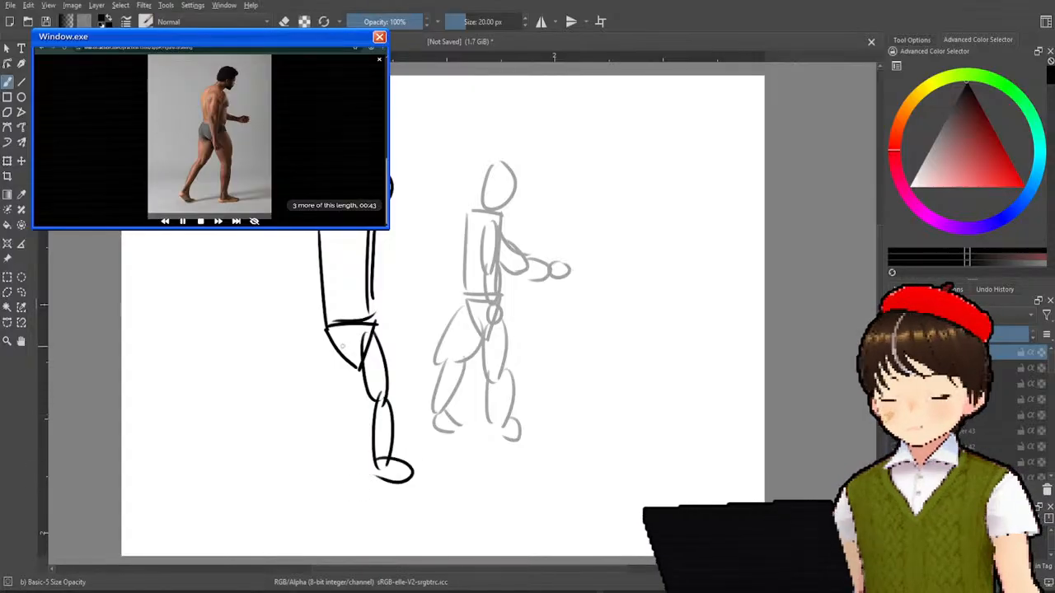
pyautogui.moveTo(327, 339)
pyautogui.mouseDown()
pyautogui.moveTo(343, 406)
pyautogui.moveTo(311, 456)
pyautogui.mouseUp()
pyautogui.moveTo(342, 393)
pyautogui.mouseDown()
pyautogui.moveTo(313, 458)
pyautogui.moveTo(338, 484)
pyautogui.mouseUp()
# - Add the larger figure's near arm hanging down to the hip and far forearm reaching forward with a round hand
pyautogui.moveTo(351, 233); pyautogui.dragTo(338, 276)
pyautogui.moveTo(368, 232)
pyautogui.mouseDown()
pyautogui.moveTo(352, 277)
pyautogui.moveTo(344, 263)
pyautogui.moveTo(339, 318)
pyautogui.mouseUp()
pyautogui.moveTo(361, 266); pyautogui.dragTo(358, 354)
pyautogui.moveTo(364, 326); pyautogui.dragTo(377, 362)
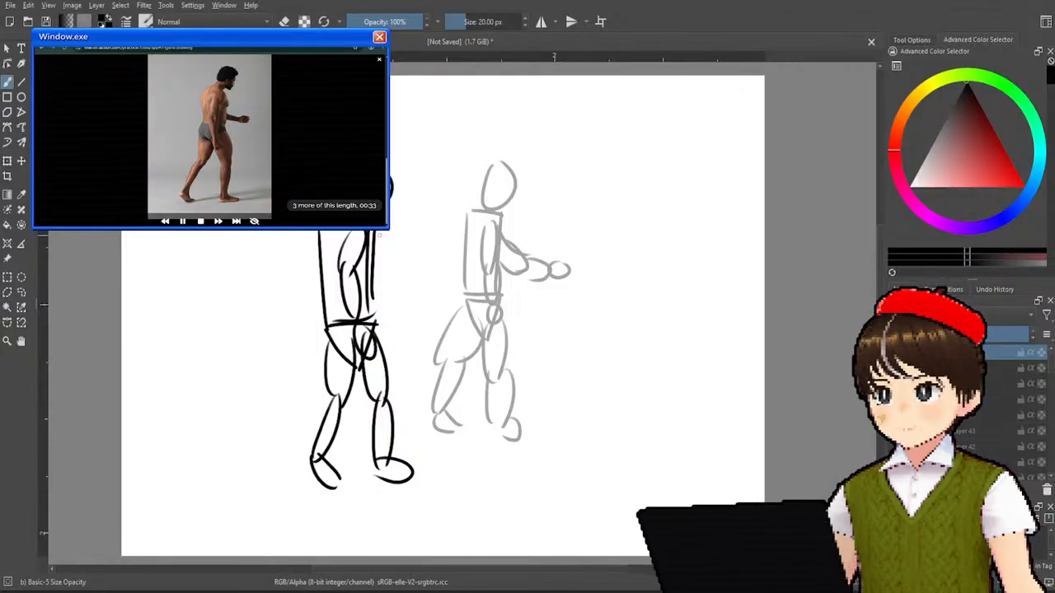
pyautogui.moveTo(373, 264)
pyautogui.mouseDown()
pyautogui.moveTo(400, 270)
pyautogui.moveTo(376, 284)
pyautogui.moveTo(407, 272)
pyautogui.mouseUp()
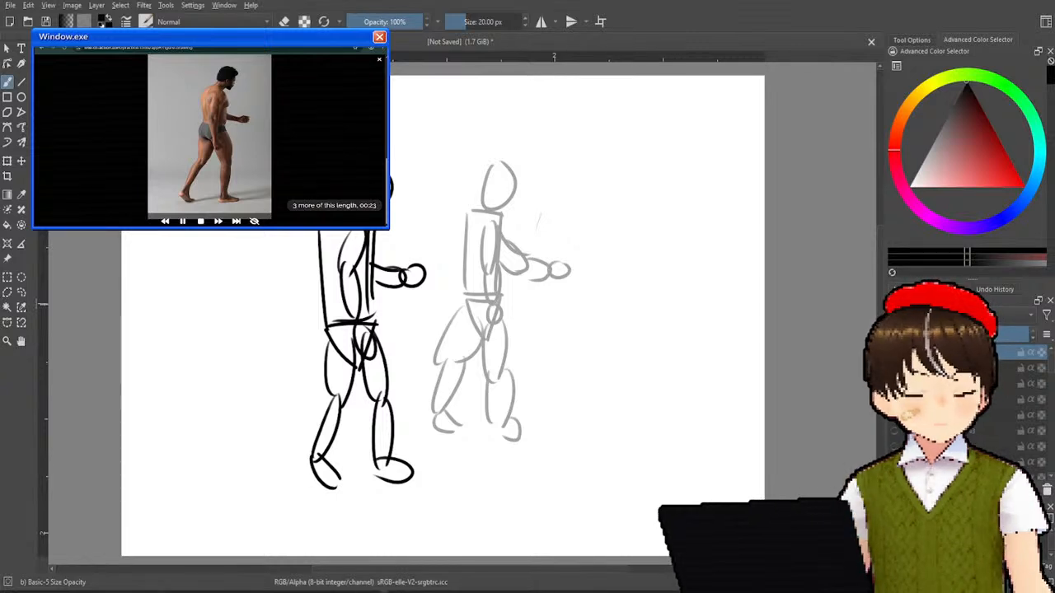
# - Fade the larger walking man's construction sketch by lowering its layer opacity, and make the top layer active again
pyautogui.click(989, 369)
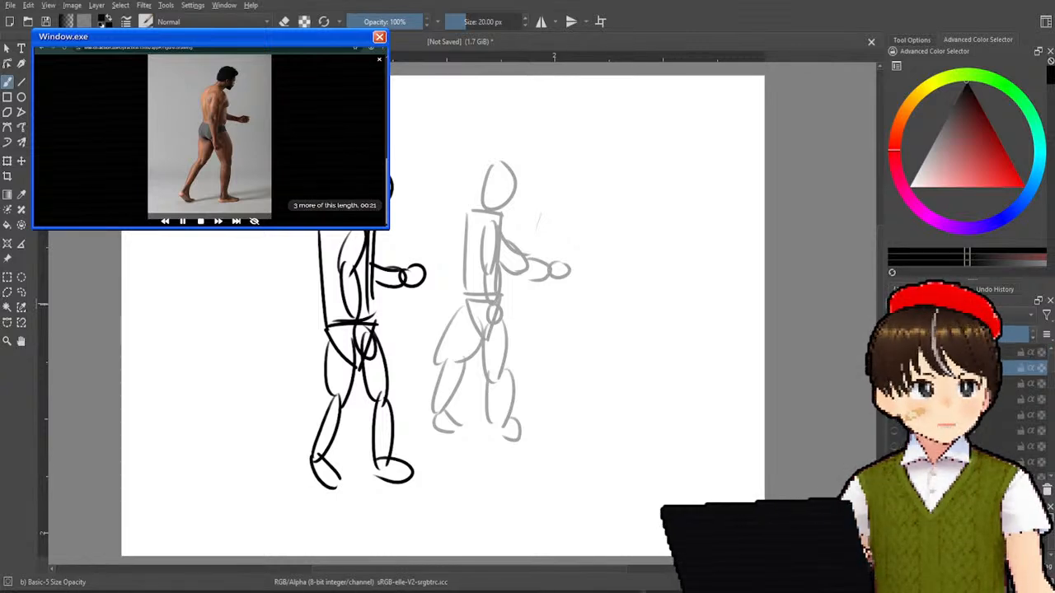
pyautogui.click(949, 334)
pyautogui.click(989, 353)
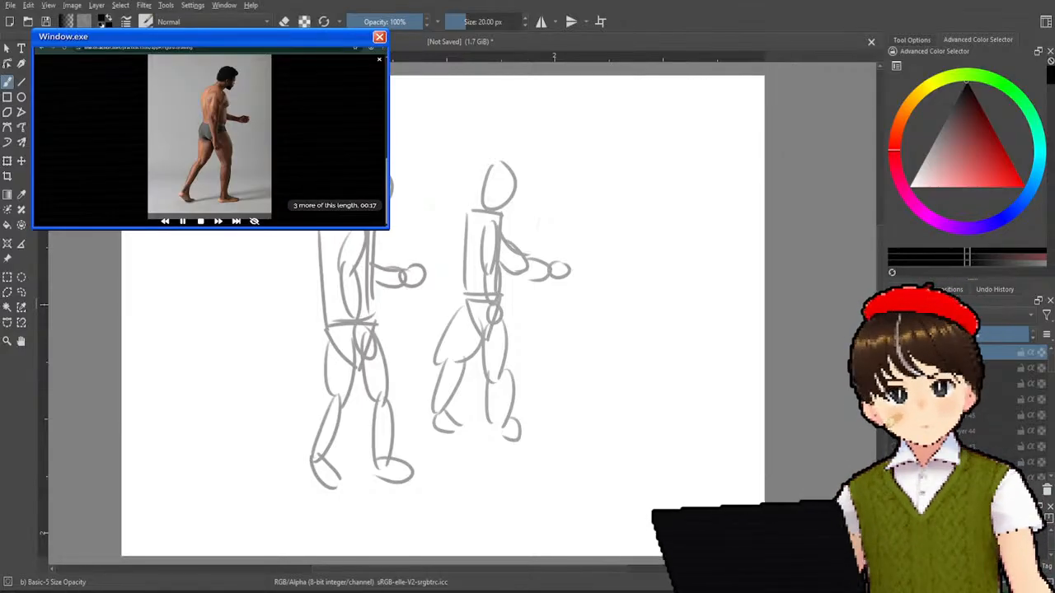
# - Outline the larger walking man in black along the back, buttock, both legs and feet, belly, chest and face
pyautogui.moveTo(323, 232); pyautogui.dragTo(324, 384)
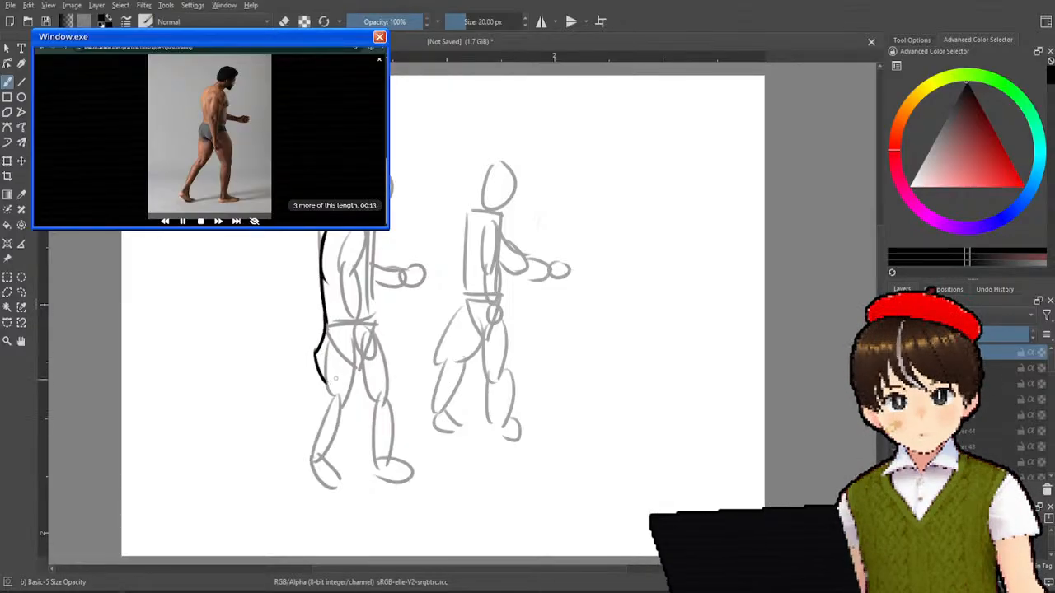
pyautogui.moveTo(318, 307)
pyautogui.mouseDown()
pyautogui.moveTo(309, 355)
pyautogui.moveTo(328, 393)
pyautogui.moveTo(309, 451)
pyautogui.moveTo(306, 503)
pyautogui.moveTo(344, 521)
pyautogui.moveTo(323, 498)
pyautogui.mouseUp()
pyautogui.moveTo(338, 435); pyautogui.dragTo(326, 498)
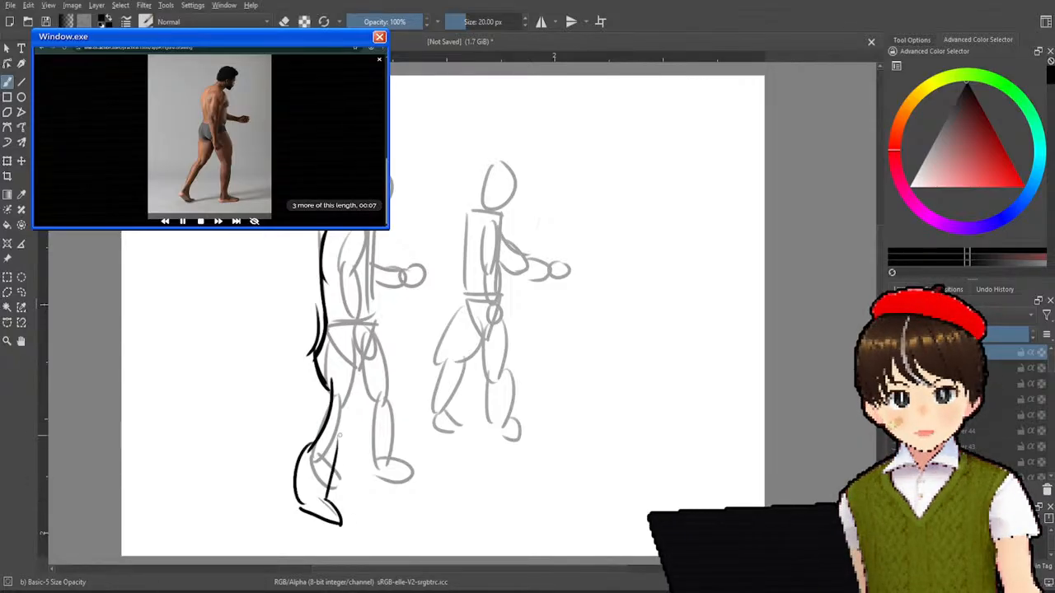
pyautogui.moveTo(355, 373); pyautogui.dragTo(338, 453)
pyautogui.moveTo(350, 367)
pyautogui.mouseDown()
pyautogui.moveTo(368, 488)
pyautogui.moveTo(407, 490)
pyautogui.moveTo(417, 480)
pyautogui.moveTo(368, 348)
pyautogui.moveTo(391, 424)
pyautogui.mouseUp()
pyautogui.moveTo(381, 232); pyautogui.dragTo(378, 330)
pyautogui.moveTo(389, 170); pyautogui.dragTo(391, 198)
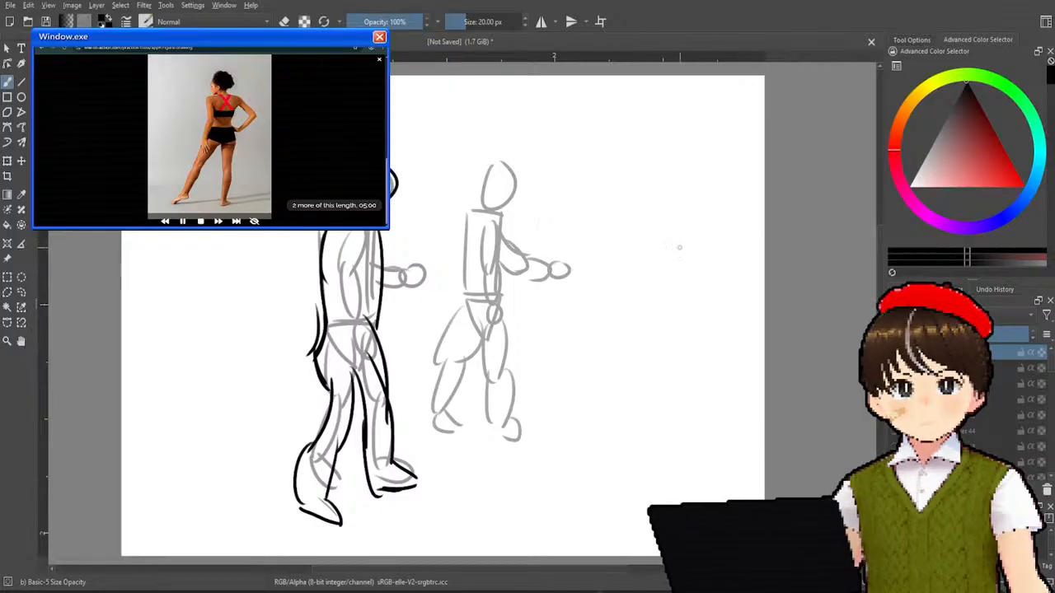
# - Hide the walking man sketch and outline layers to leave a blank canvas for the next pose
pyautogui.click(895, 383)
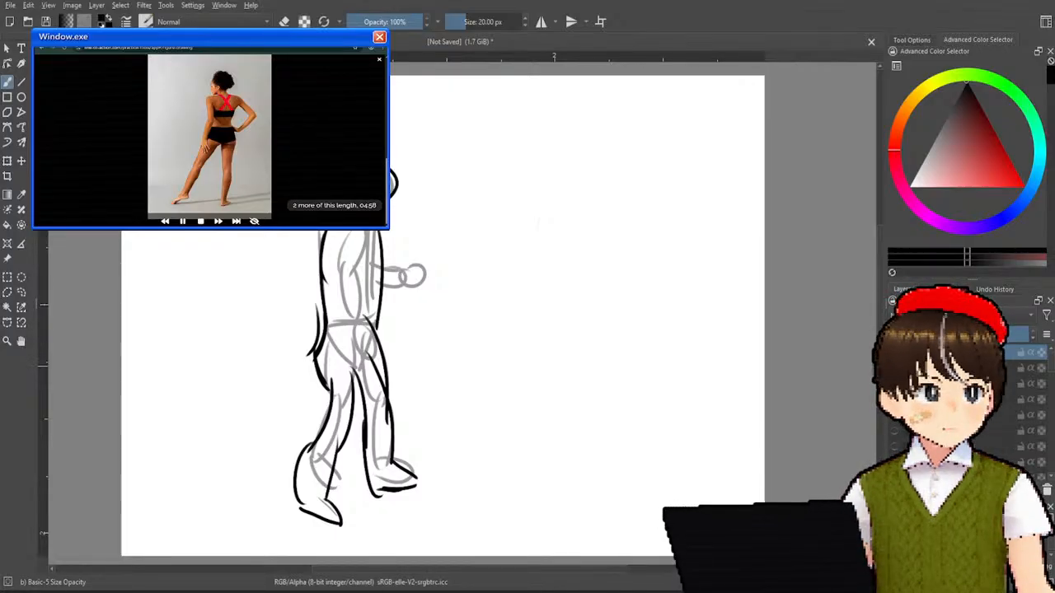
pyautogui.click(895, 367)
pyautogui.click(895, 352)
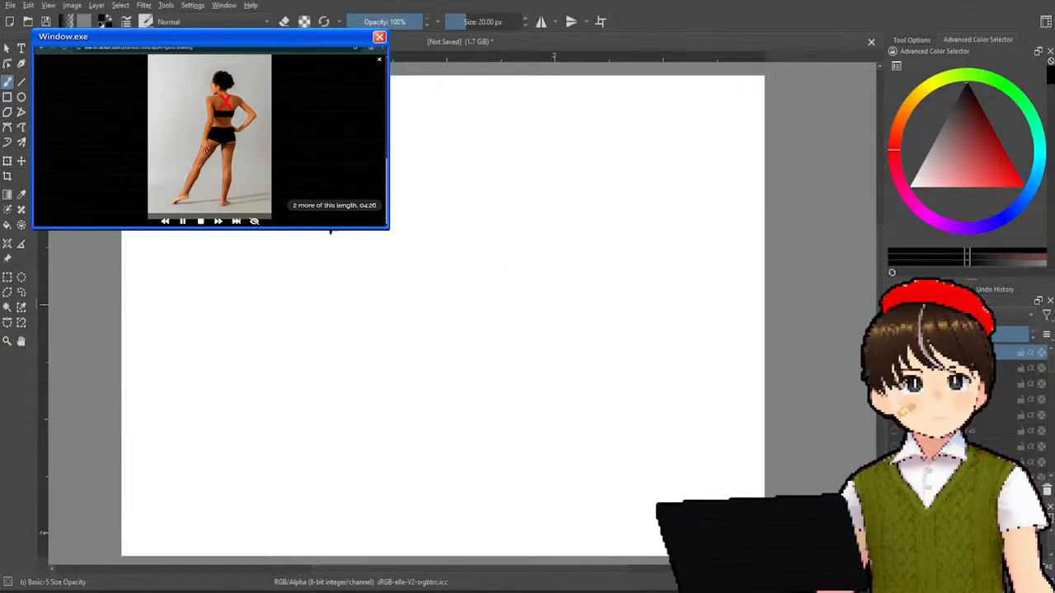
# - Sketch short gesture lines, and build the standing woman's back view with an oval head, box torso, triangular pelvis and supporting leg
pyautogui.moveTo(328, 232)
pyautogui.mouseDown()
pyautogui.moveTo(305, 291)
pyautogui.moveTo(336, 292)
pyautogui.mouseUp()
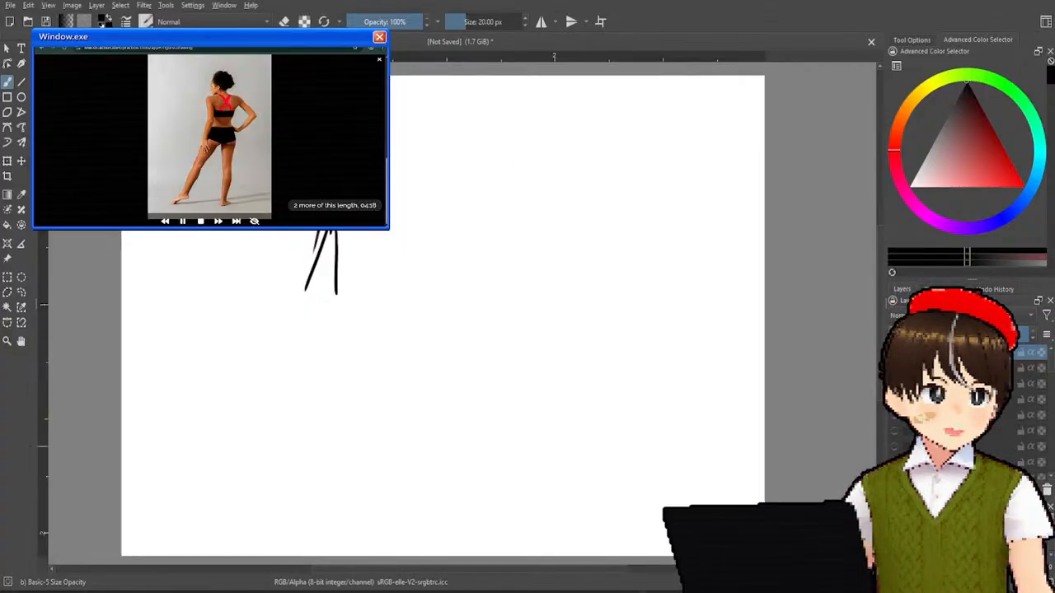
pyautogui.moveTo(557, 178)
pyautogui.mouseDown()
pyautogui.moveTo(540, 227)
pyautogui.moveTo(562, 186)
pyautogui.mouseUp()
pyautogui.moveTo(519, 235)
pyautogui.mouseDown()
pyautogui.moveTo(568, 237)
pyautogui.moveTo(557, 302)
pyautogui.mouseUp()
pyautogui.moveTo(520, 239)
pyautogui.mouseDown()
pyautogui.moveTo(520, 310)
pyautogui.moveTo(553, 311)
pyautogui.moveTo(544, 322)
pyautogui.moveTo(560, 325)
pyautogui.moveTo(535, 363)
pyautogui.mouseUp()
pyautogui.moveTo(514, 323); pyautogui.dragTo(545, 412)
pyautogui.moveTo(559, 347); pyautogui.dragTo(551, 463)
pyautogui.moveTo(555, 410); pyautogui.dragTo(564, 465)
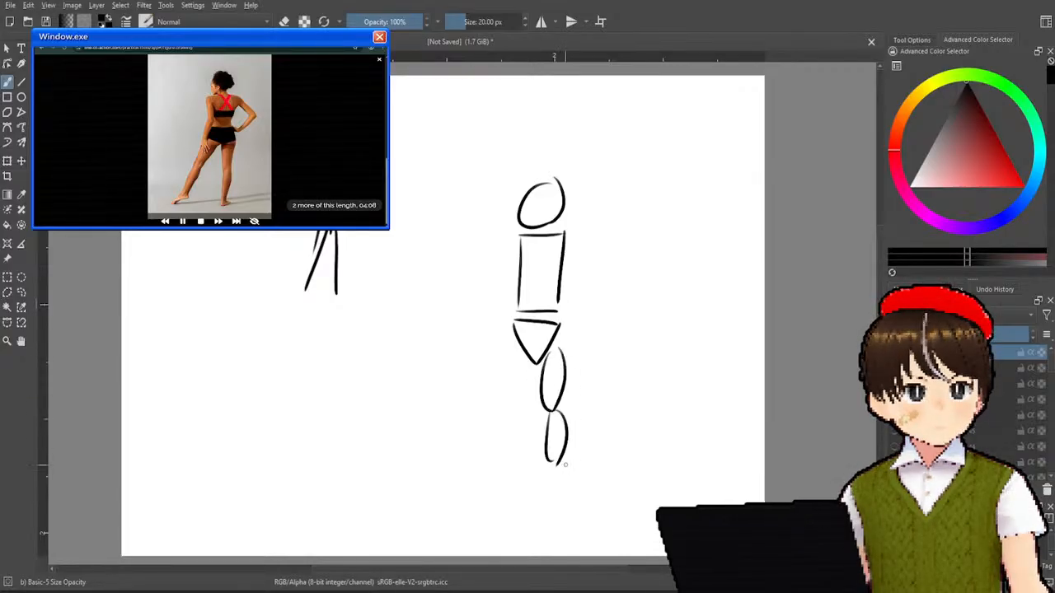
# - Add the woman's extended leg, both feet, the arm bent onto the hip and the straight arm reaching the thigh
pyautogui.moveTo(514, 337)
pyautogui.mouseDown()
pyautogui.moveTo(500, 389)
pyautogui.moveTo(520, 351)
pyautogui.moveTo(487, 405)
pyautogui.moveTo(498, 403)
pyautogui.moveTo(478, 438)
pyautogui.mouseUp()
pyautogui.moveTo(512, 395)
pyautogui.mouseDown()
pyautogui.moveTo(496, 434)
pyautogui.moveTo(460, 449)
pyautogui.moveTo(492, 446)
pyautogui.moveTo(552, 472)
pyautogui.moveTo(569, 460)
pyautogui.mouseUp()
pyautogui.moveTo(565, 239)
pyautogui.mouseDown()
pyautogui.moveTo(588, 265)
pyautogui.moveTo(560, 286)
pyautogui.moveTo(562, 313)
pyautogui.mouseUp()
pyautogui.moveTo(520, 240)
pyautogui.mouseDown()
pyautogui.moveTo(504, 289)
pyautogui.moveTo(531, 255)
pyautogui.moveTo(496, 346)
pyautogui.mouseUp()
pyautogui.moveTo(518, 292); pyautogui.dragTo(494, 363)
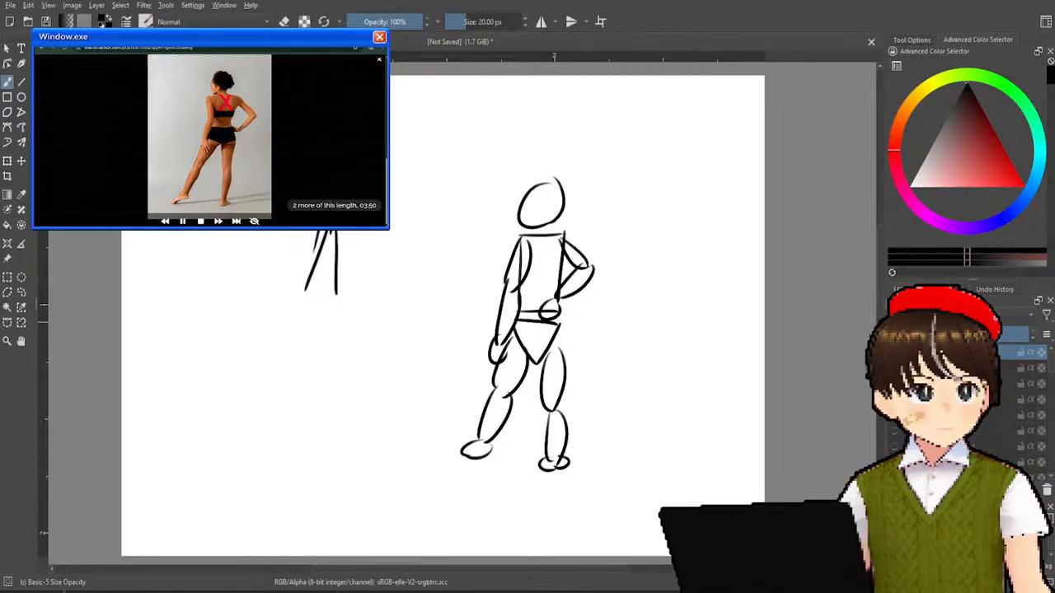
# - Undo the deletion and fade the standing woman's construction sketch by lowering its layer opacity, keeping the top layer active
pyautogui.press('Delete')
pyautogui.hotkey('ctrl', 'z')
pyautogui.click(956, 367)
pyautogui.click(946, 334)
pyautogui.click(956, 351)
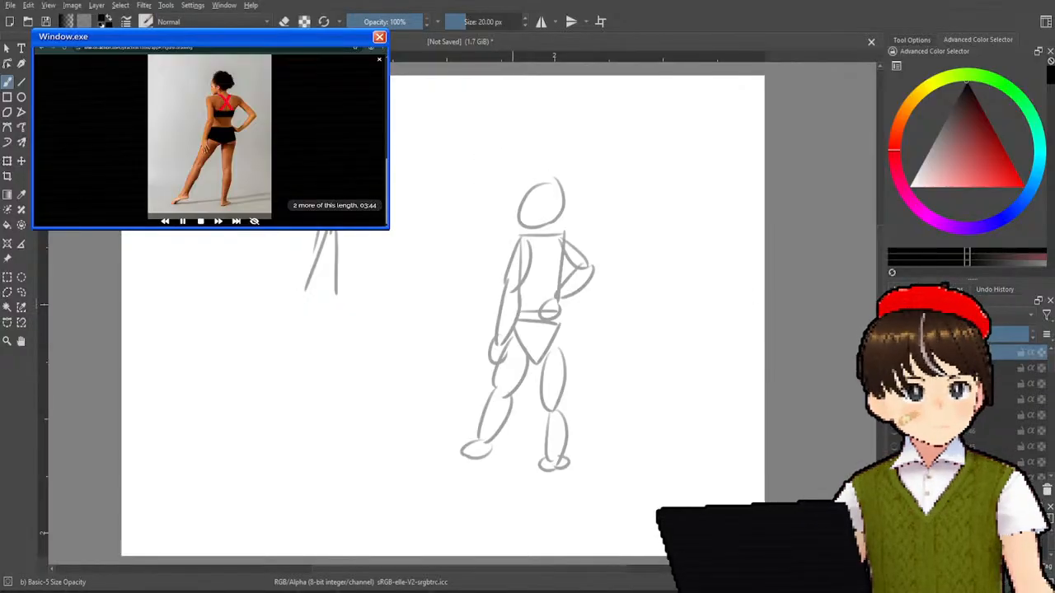
# - Outline the woman's head turned in profile, with the face, back of the skull and neck
pyautogui.moveTo(528, 179); pyautogui.dragTo(512, 219)
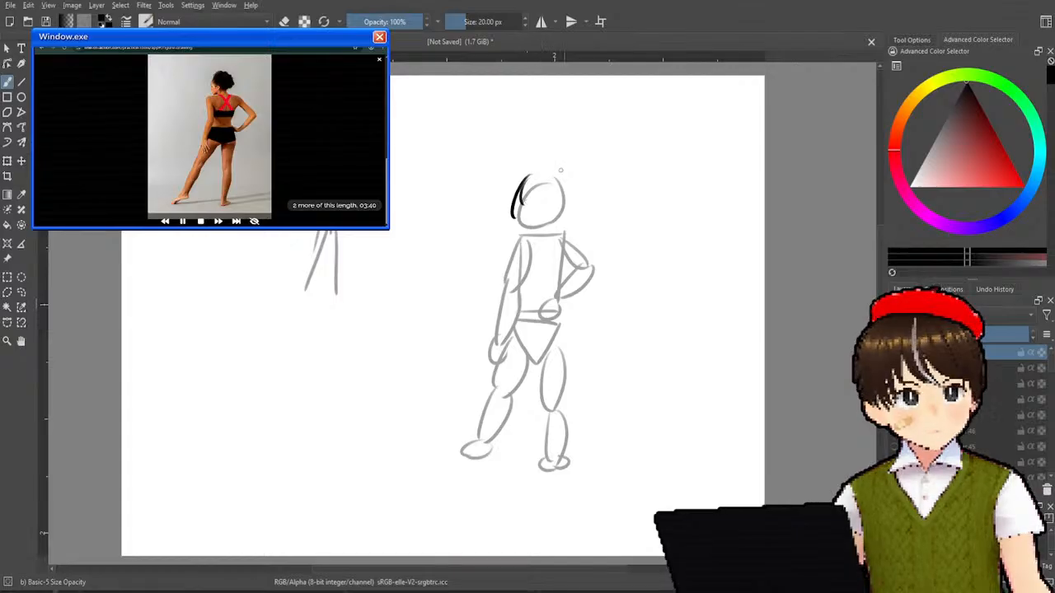
pyautogui.moveTo(523, 179)
pyautogui.mouseDown()
pyautogui.moveTo(564, 192)
pyautogui.moveTo(559, 218)
pyautogui.moveTo(532, 228)
pyautogui.moveTo(555, 210)
pyautogui.mouseUp()
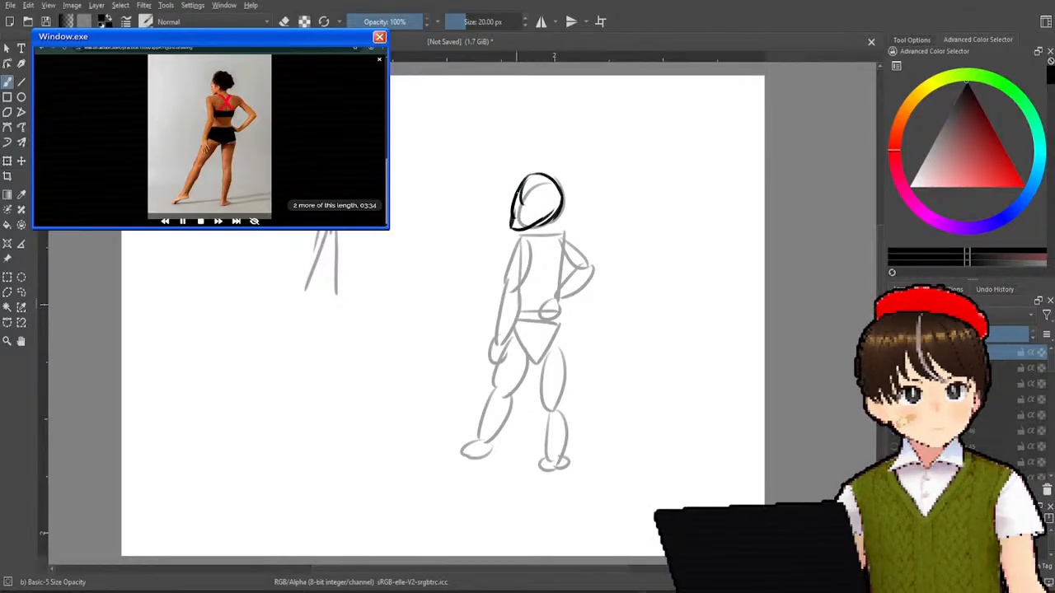
pyautogui.moveTo(534, 223); pyautogui.dragTo(539, 237)
# - Outline the woman's shoulder and straight arm, continuing down both sides of the extended leg to the foot
pyautogui.moveTo(547, 218)
pyautogui.mouseDown()
pyautogui.moveTo(551, 229)
pyautogui.moveTo(509, 260)
pyautogui.moveTo(486, 392)
pyautogui.moveTo(442, 460)
pyautogui.moveTo(476, 461)
pyautogui.mouseUp()
pyautogui.moveTo(511, 391); pyautogui.dragTo(478, 458)
pyautogui.moveTo(528, 350); pyautogui.dragTo(508, 393)
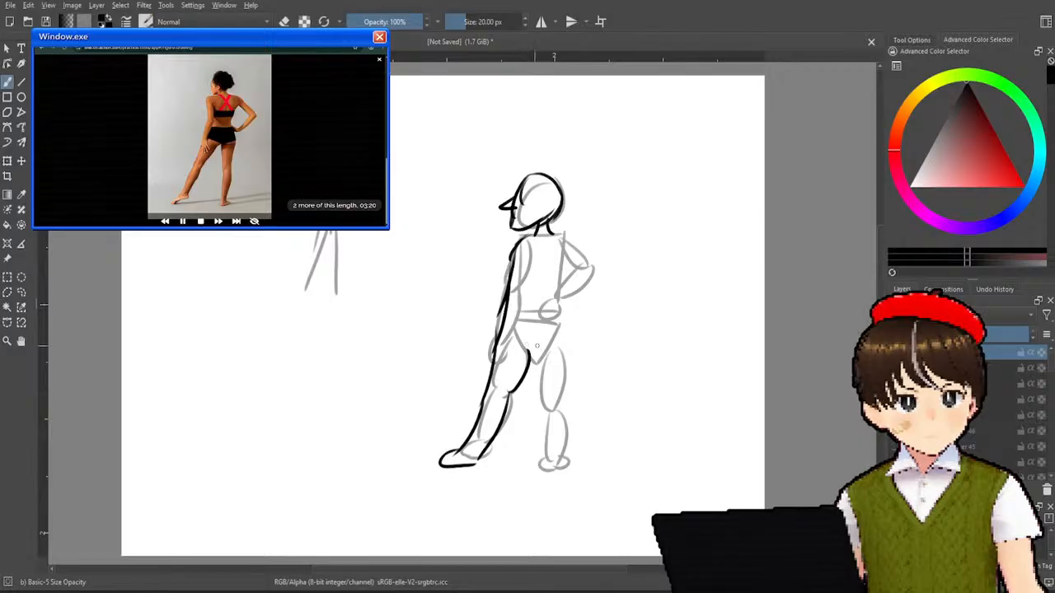
# - Outline the woman's supporting leg and foot, the buttock, and the bent arm with its hand on the hip
pyautogui.moveTo(526, 354)
pyautogui.mouseDown()
pyautogui.moveTo(547, 342)
pyautogui.moveTo(533, 449)
pyautogui.mouseUp()
pyautogui.moveTo(560, 397)
pyautogui.mouseDown()
pyautogui.moveTo(566, 451)
pyautogui.moveTo(527, 470)
pyautogui.mouseUp()
pyautogui.moveTo(562, 336); pyautogui.dragTo(566, 409)
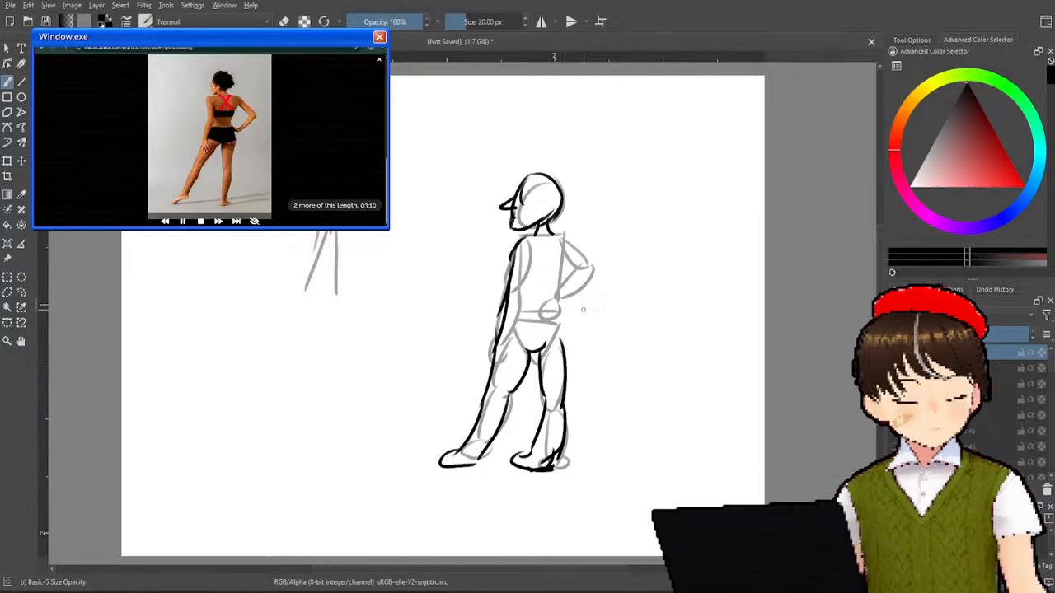
pyautogui.moveTo(560, 311); pyautogui.dragTo(565, 349)
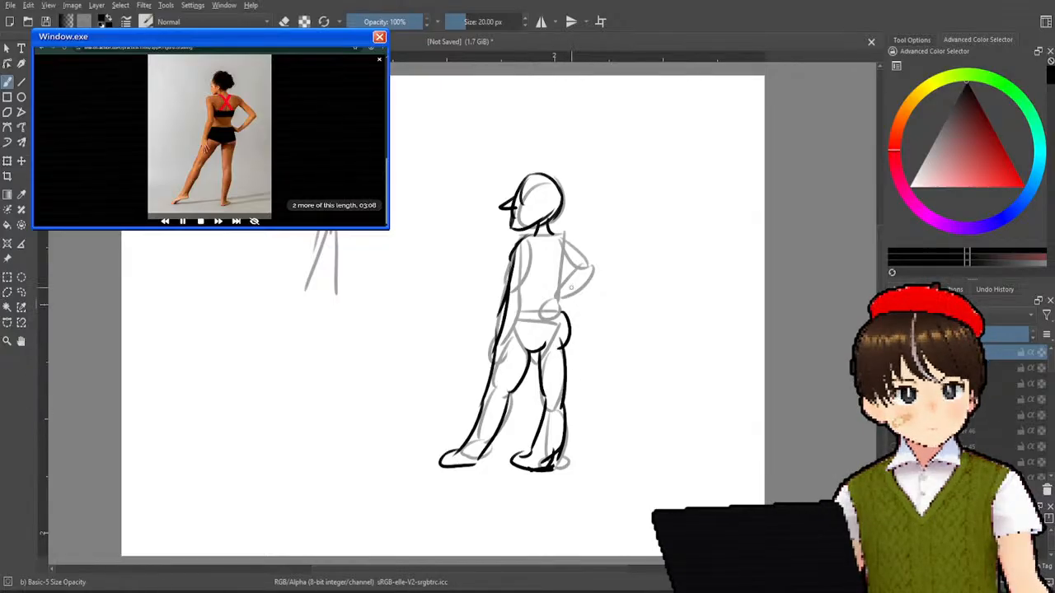
pyautogui.moveTo(551, 234)
pyautogui.mouseDown()
pyautogui.moveTo(567, 232)
pyautogui.moveTo(592, 268)
pyautogui.moveTo(569, 324)
pyautogui.moveTo(586, 278)
pyautogui.moveTo(568, 299)
pyautogui.mouseUp()
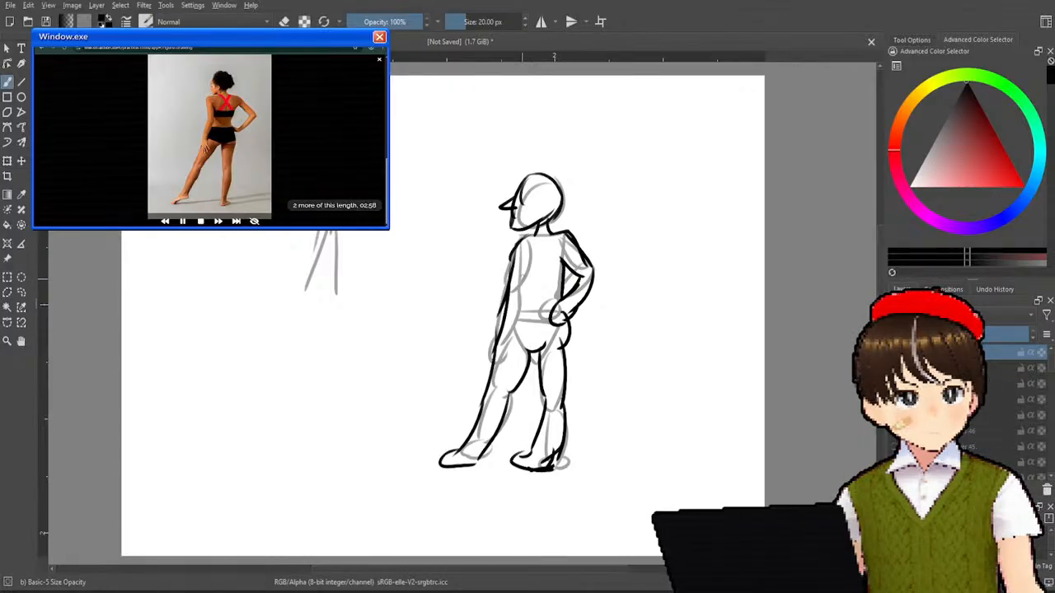
# - Finish inking the rightmost figure with its hanging arm, curly tied-back hair, strapped top and shorts hems
pyautogui.moveTo(523, 257); pyautogui.dragTo(504, 350)
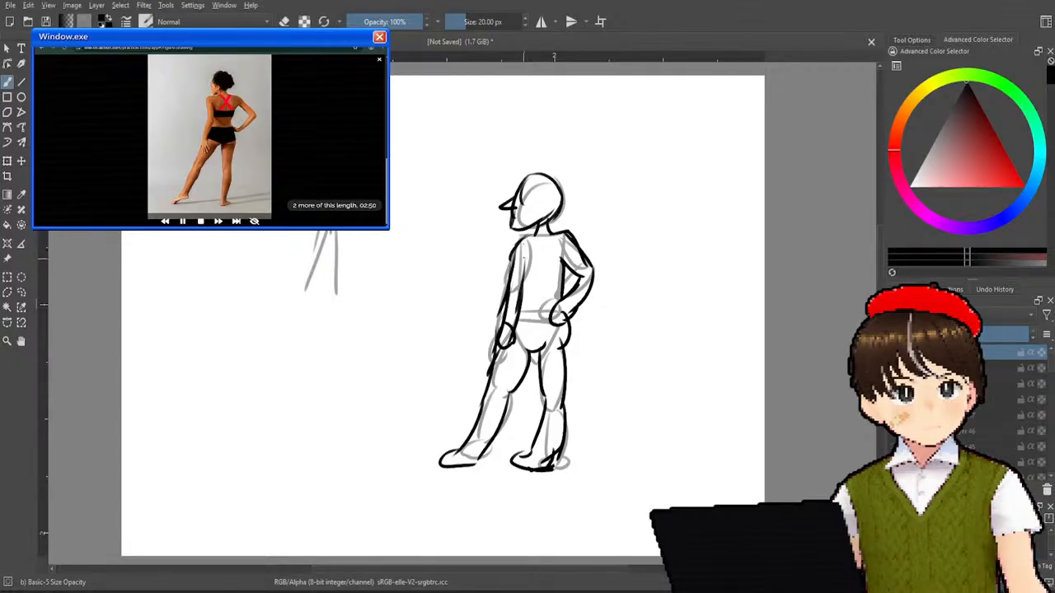
pyautogui.moveTo(534, 180)
pyautogui.mouseDown()
pyautogui.moveTo(588, 201)
pyautogui.moveTo(581, 188)
pyautogui.moveTo(529, 178)
pyautogui.moveTo(572, 202)
pyautogui.moveTo(526, 183)
pyautogui.moveTo(554, 178)
pyautogui.mouseUp()
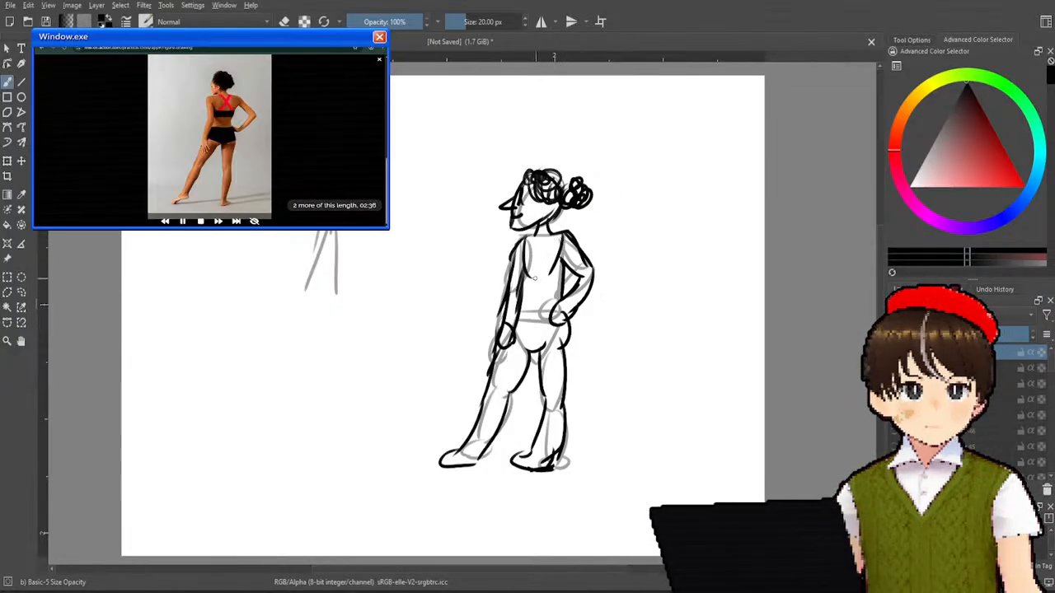
pyautogui.moveTo(536, 257)
pyautogui.mouseDown()
pyautogui.moveTo(561, 257)
pyautogui.moveTo(524, 256)
pyautogui.moveTo(562, 273)
pyautogui.mouseUp()
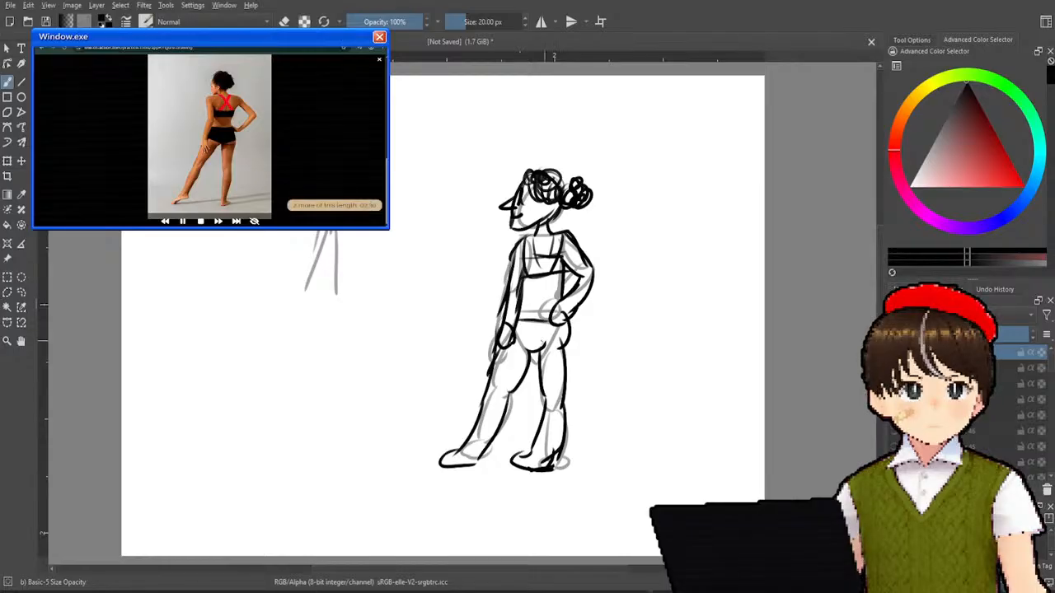
pyautogui.moveTo(492, 360); pyautogui.dragTo(563, 354)
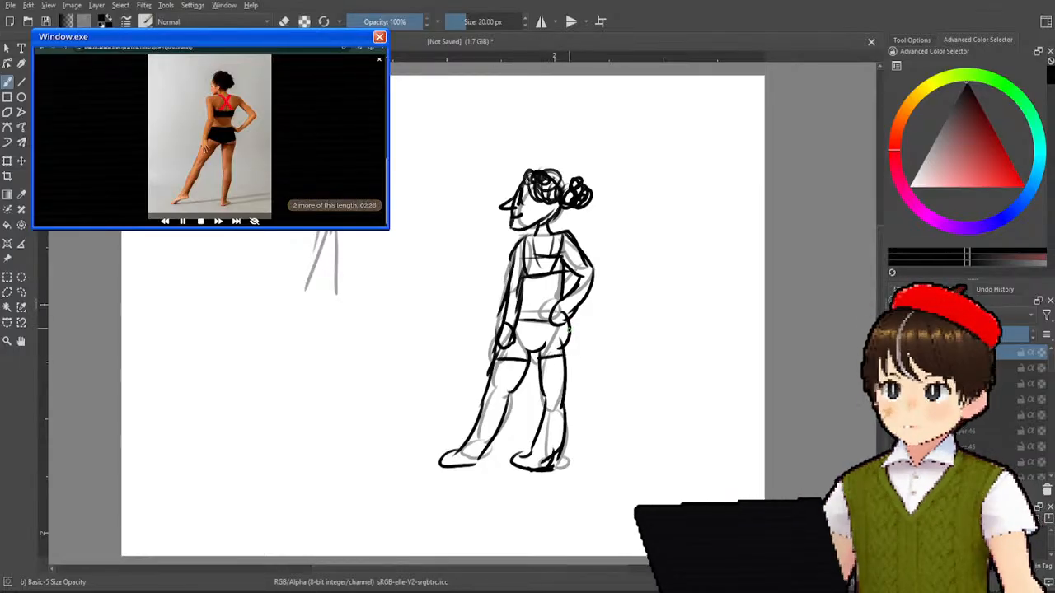
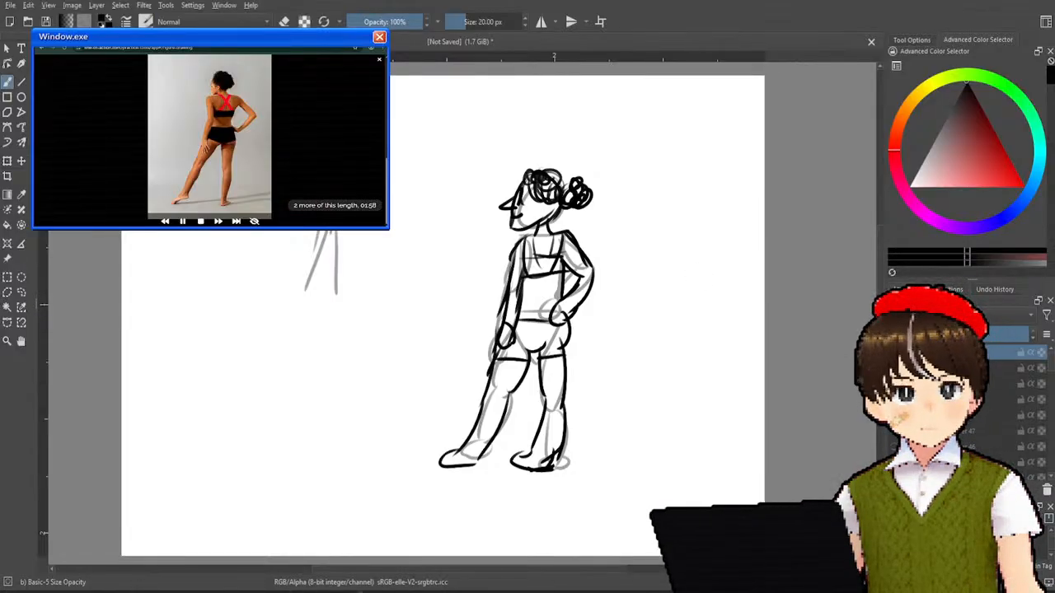
# - Block in a rectangular torso, triangular pelvis and oval thigh for a second standing figure beside the inked one
pyautogui.moveTo(333, 238)
pyautogui.mouseDown()
pyautogui.moveTo(394, 231)
pyautogui.moveTo(397, 303)
pyautogui.moveTo(335, 246)
pyautogui.moveTo(333, 321)
pyautogui.moveTo(396, 320)
pyautogui.mouseUp()
pyautogui.moveTo(395, 279); pyautogui.dragTo(397, 320)
pyautogui.moveTo(334, 329)
pyautogui.mouseDown()
pyautogui.moveTo(394, 332)
pyautogui.moveTo(329, 405)
pyautogui.moveTo(359, 353)
pyautogui.mouseUp()
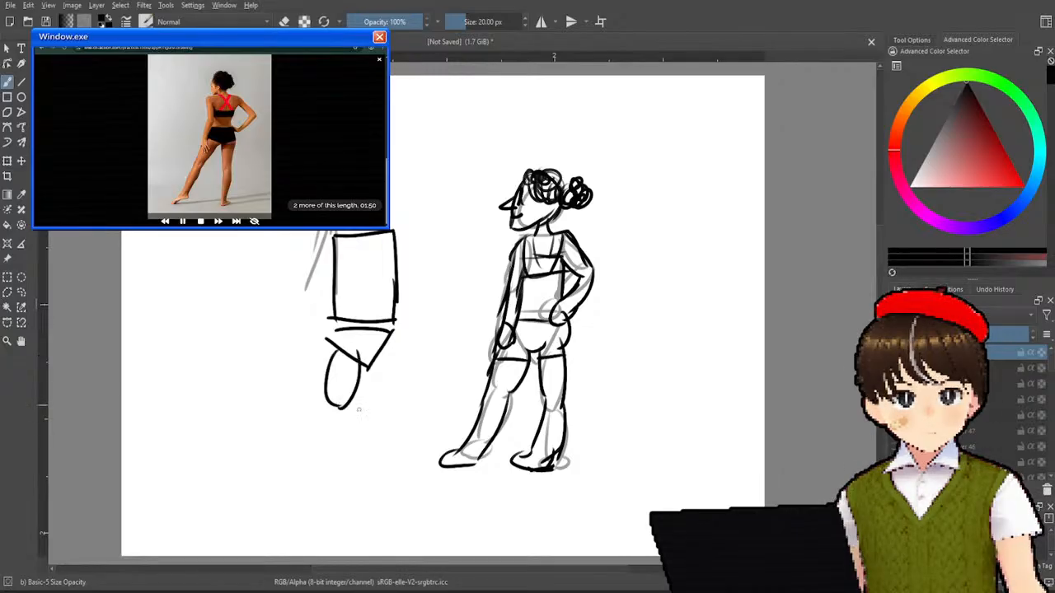
# - Build both legs of the second figure from ovals, with simple feet, matching the reference's spread stance
pyautogui.moveTo(332, 407); pyautogui.dragTo(311, 461)
pyautogui.moveTo(346, 404); pyautogui.dragTo(320, 463)
pyautogui.moveTo(387, 344); pyautogui.dragTo(382, 453)
pyautogui.moveTo(392, 399)
pyautogui.mouseDown()
pyautogui.moveTo(405, 459)
pyautogui.moveTo(390, 460)
pyautogui.moveTo(401, 464)
pyautogui.mouseUp()
pyautogui.moveTo(317, 452); pyautogui.dragTo(329, 467)
# - Add the second figure's arms as ovals, one hanging over the thigh and one bent with the hand on the hip
pyautogui.moveTo(336, 240)
pyautogui.mouseDown()
pyautogui.moveTo(338, 315)
pyautogui.moveTo(323, 366)
pyautogui.mouseUp()
pyautogui.moveTo(347, 310)
pyautogui.mouseDown()
pyautogui.moveTo(324, 392)
pyautogui.moveTo(341, 364)
pyautogui.mouseUp()
pyautogui.moveTo(391, 234)
pyautogui.mouseDown()
pyautogui.moveTo(422, 281)
pyautogui.moveTo(397, 317)
pyautogui.mouseUp()
pyautogui.moveTo(420, 280)
pyautogui.mouseDown()
pyautogui.moveTo(405, 321)
pyautogui.moveTo(417, 314)
pyautogui.moveTo(384, 331)
pyautogui.mouseUp()
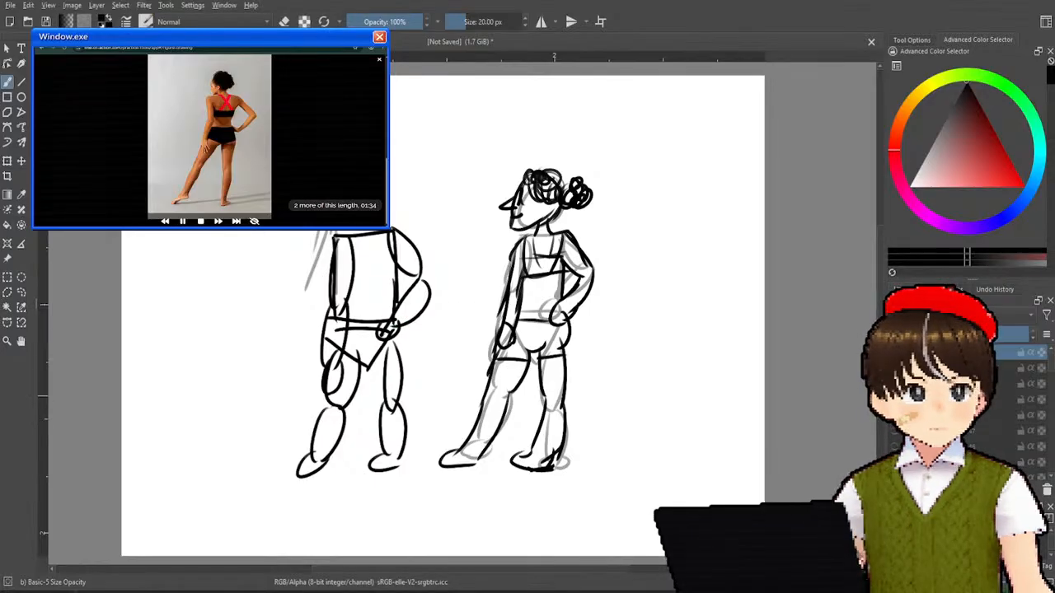
# - Fade the second figure's construction layer and ink its shoulder line and hanging arm over it
pyautogui.click(927, 333)
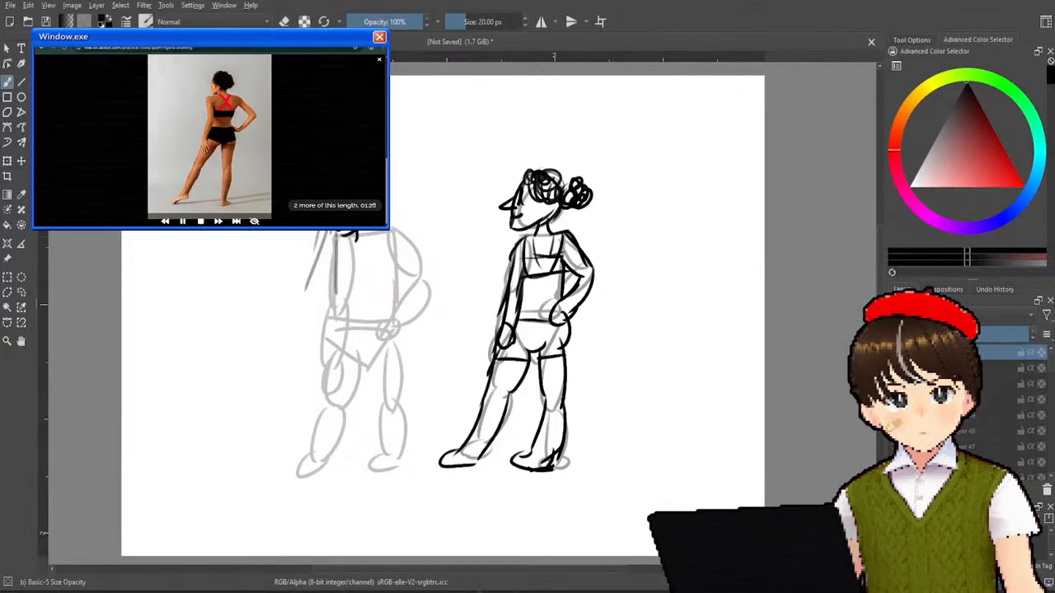
pyautogui.moveTo(340, 241)
pyautogui.mouseDown()
pyautogui.moveTo(400, 228)
pyautogui.moveTo(342, 241)
pyautogui.moveTo(322, 265)
pyautogui.moveTo(339, 277)
pyautogui.moveTo(341, 301)
pyautogui.moveTo(321, 292)
pyautogui.moveTo(344, 349)
pyautogui.mouseUp()
pyautogui.moveTo(338, 306); pyautogui.dragTo(339, 365)
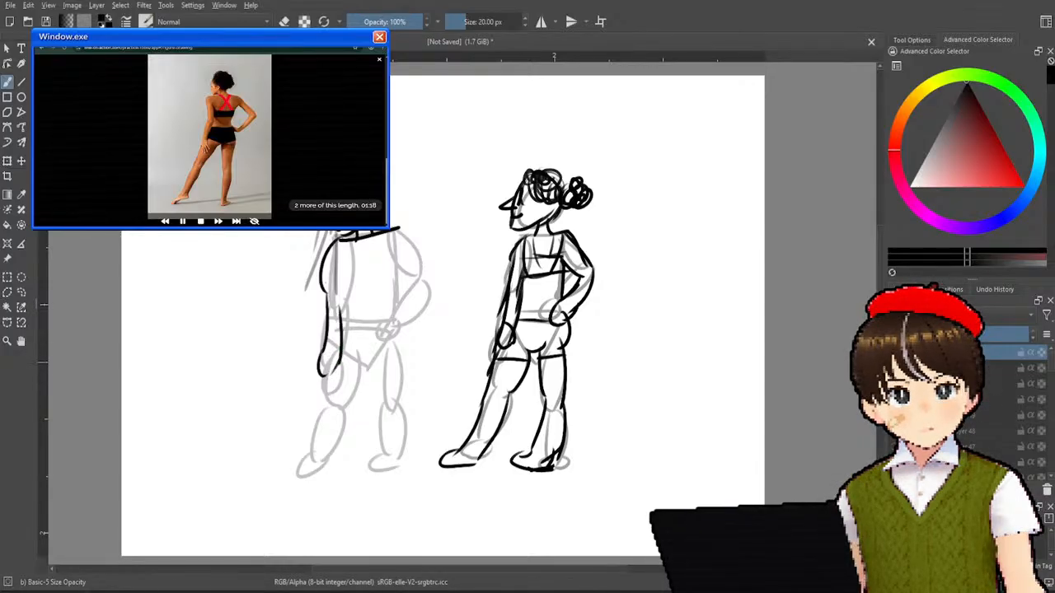
pyautogui.moveTo(340, 311); pyautogui.dragTo(350, 267)
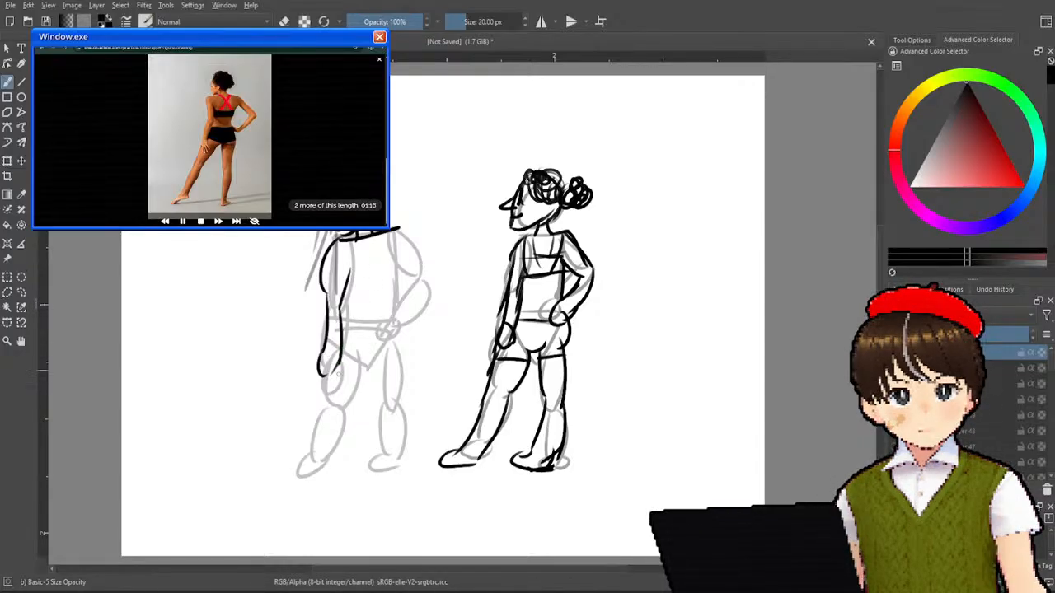
# - Ink the contours of the second figure's legs and feet over the faded construction
pyautogui.moveTo(333, 372); pyautogui.dragTo(303, 440)
pyautogui.moveTo(323, 405)
pyautogui.mouseDown()
pyautogui.moveTo(307, 466)
pyautogui.moveTo(313, 486)
pyautogui.moveTo(345, 418)
pyautogui.moveTo(354, 349)
pyautogui.moveTo(379, 360)
pyautogui.moveTo(389, 486)
pyautogui.mouseUp()
pyautogui.moveTo(403, 412); pyautogui.dragTo(392, 476)
pyautogui.moveTo(399, 346); pyautogui.dragTo(400, 411)
# - Ink the second figure's bent arm, with the hand resting on the hip
pyautogui.moveTo(409, 318)
pyautogui.mouseDown()
pyautogui.moveTo(409, 353)
pyautogui.moveTo(396, 333)
pyautogui.moveTo(429, 297)
pyautogui.moveTo(388, 325)
pyautogui.mouseUp()
pyautogui.moveTo(383, 250); pyautogui.dragTo(418, 285)
pyautogui.moveTo(405, 230)
pyautogui.mouseDown()
pyautogui.moveTo(434, 290)
pyautogui.moveTo(393, 324)
pyautogui.mouseUp()
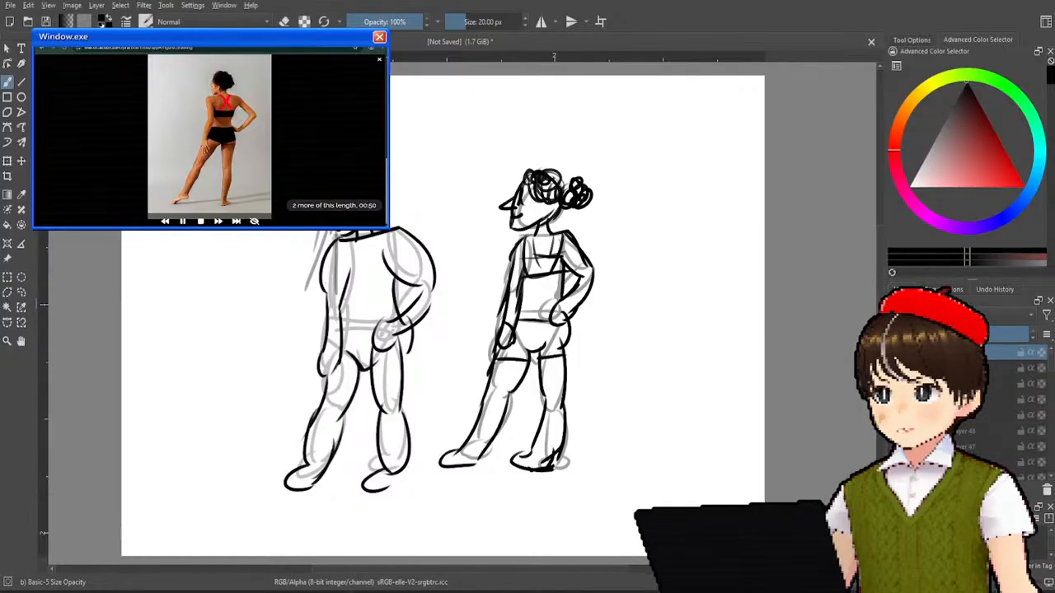
# - Sketch the neck, shoulders and bent arm of a third figure directly in line, without construction shapes
pyautogui.moveTo(207, 231)
pyautogui.mouseDown()
pyautogui.moveTo(232, 249)
pyautogui.moveTo(213, 258)
pyautogui.moveTo(236, 257)
pyautogui.moveTo(195, 262)
pyautogui.moveTo(192, 316)
pyautogui.mouseUp()
pyautogui.moveTo(241, 252)
pyautogui.mouseDown()
pyautogui.moveTo(264, 260)
pyautogui.moveTo(288, 300)
pyautogui.mouseUp()
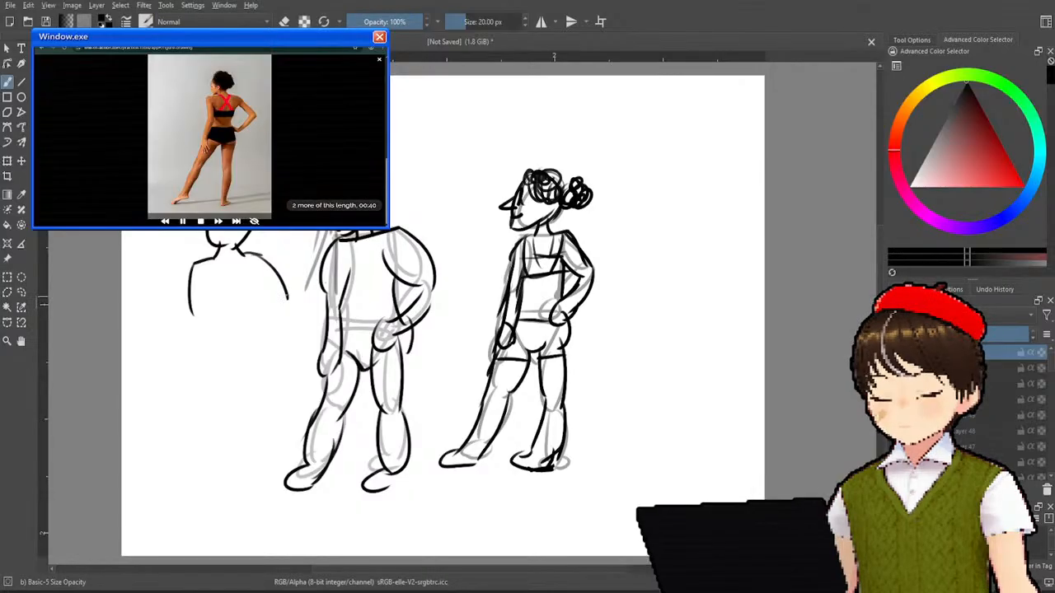
pyautogui.moveTo(264, 258)
pyautogui.mouseDown()
pyautogui.moveTo(311, 305)
pyautogui.moveTo(283, 356)
pyautogui.mouseUp()
pyautogui.moveTo(315, 309); pyautogui.dragTo(280, 357)
pyautogui.moveTo(270, 242)
pyautogui.mouseDown()
pyautogui.moveTo(312, 275)
pyautogui.moveTo(324, 311)
pyautogui.mouseUp()
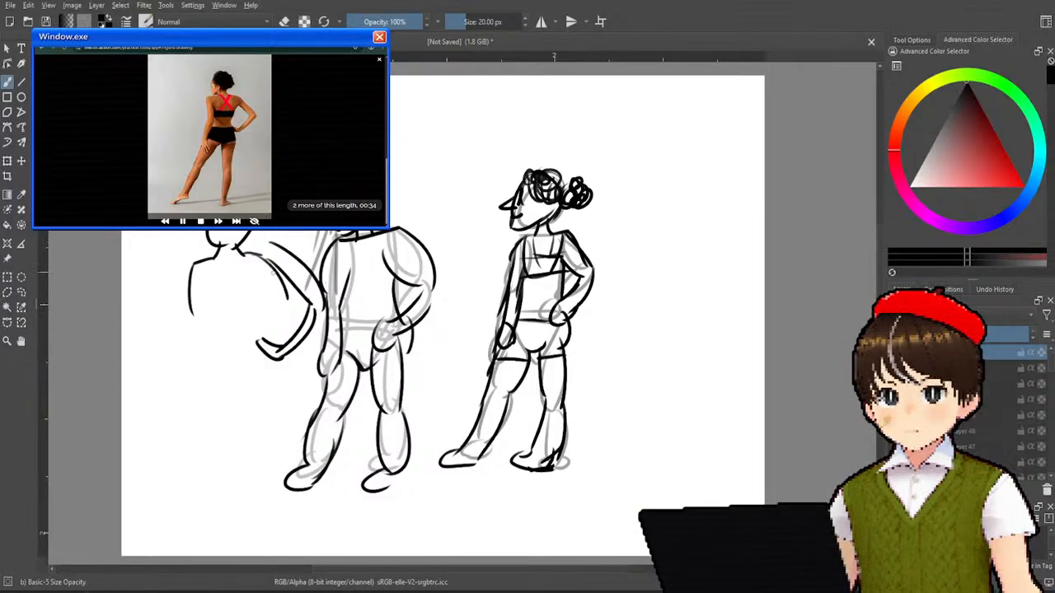
# - Undo the third figure's misplaced arm strokes and redraw the bent arm closer to its hip
pyautogui.hotkey('ctrl', 'z')
pyautogui.hotkey('ctrl', 'z')
pyautogui.hotkey('ctrl', 'z')
pyautogui.hotkey('ctrl', 'z')
pyautogui.hotkey('ctrl', 'z')
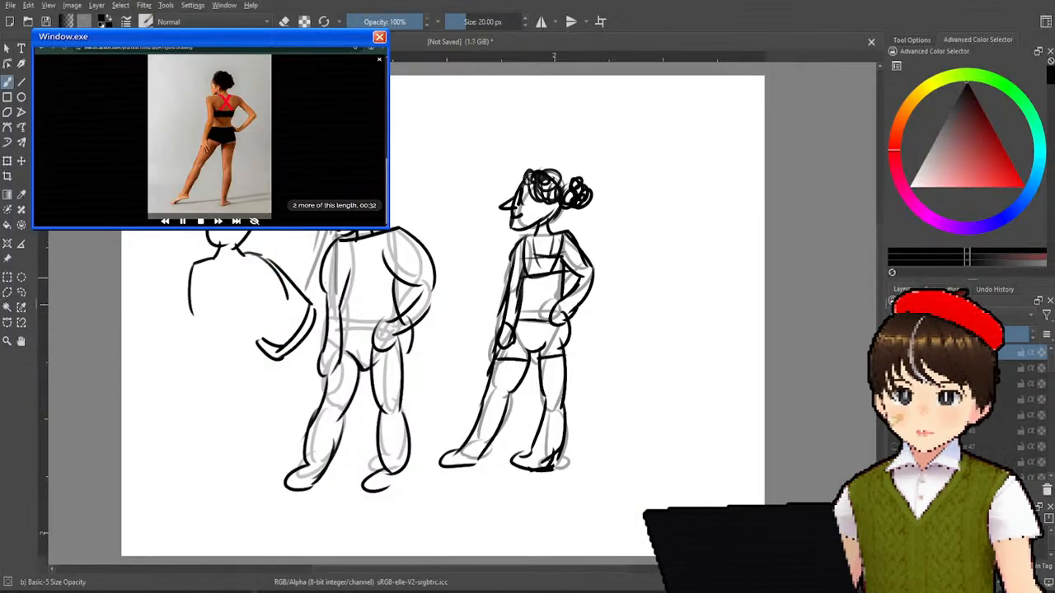
pyautogui.hotkey('ctrl', 'z')
pyautogui.hotkey('ctrl', 'z')
pyautogui.moveTo(313, 303)
pyautogui.mouseDown()
pyautogui.moveTo(295, 352)
pyautogui.moveTo(305, 352)
pyautogui.moveTo(305, 305)
pyautogui.mouseUp()
pyautogui.click(265, 333)
# - Outline the third figure's torso sides and spread legs, and draw the arm hanging down to the thigh
pyautogui.moveTo(259, 272)
pyautogui.mouseDown()
pyautogui.moveTo(304, 305)
pyautogui.moveTo(267, 347)
pyautogui.moveTo(271, 504)
pyautogui.mouseUp()
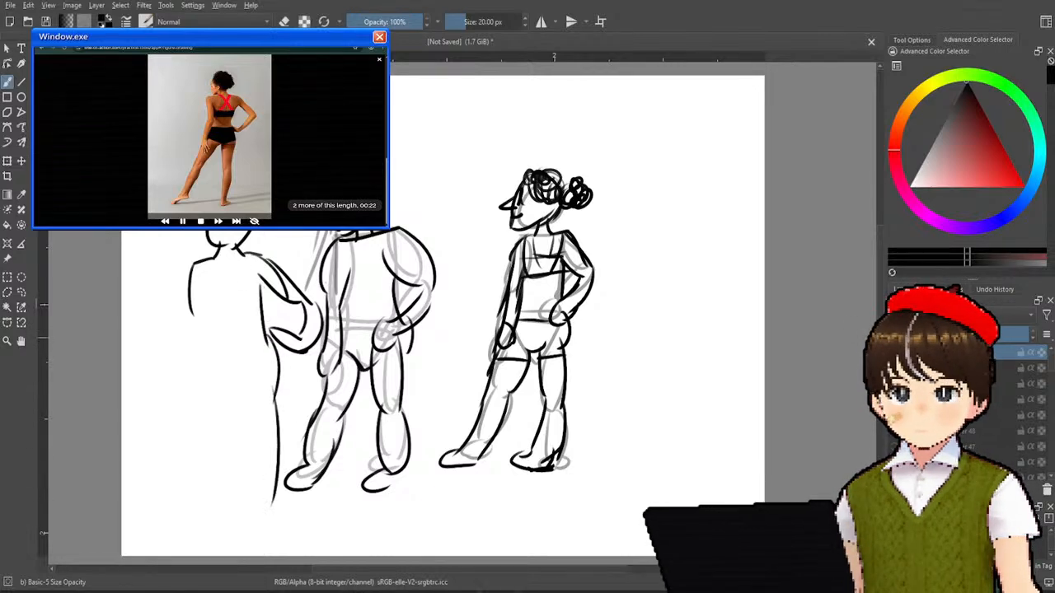
pyautogui.moveTo(191, 311)
pyautogui.mouseDown()
pyautogui.moveTo(198, 403)
pyautogui.moveTo(148, 517)
pyautogui.moveTo(225, 426)
pyautogui.moveTo(163, 504)
pyautogui.mouseUp()
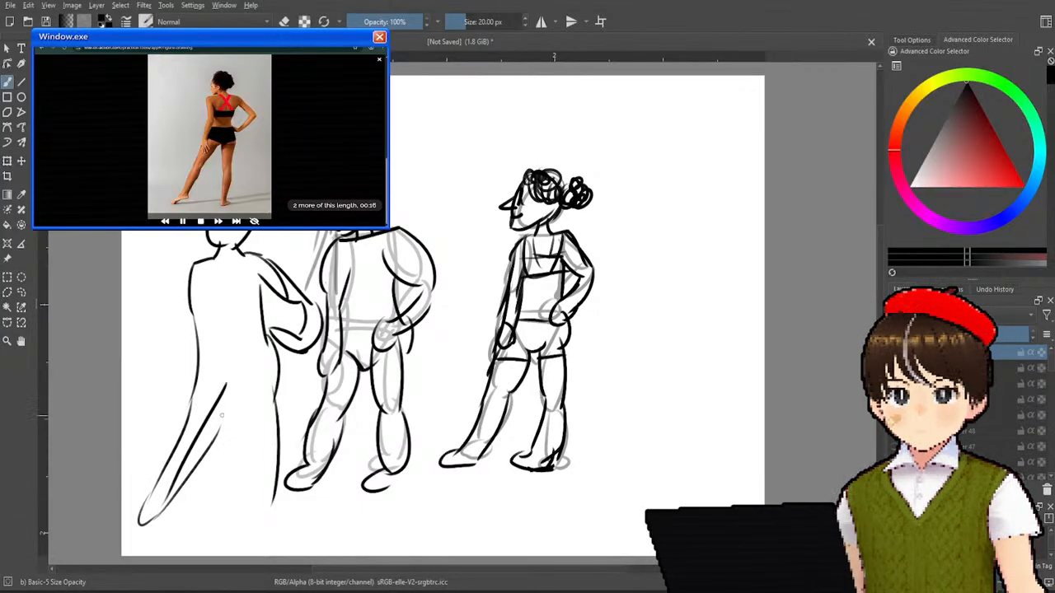
pyautogui.moveTo(231, 394)
pyautogui.mouseDown()
pyautogui.moveTo(261, 525)
pyautogui.moveTo(272, 519)
pyautogui.mouseUp()
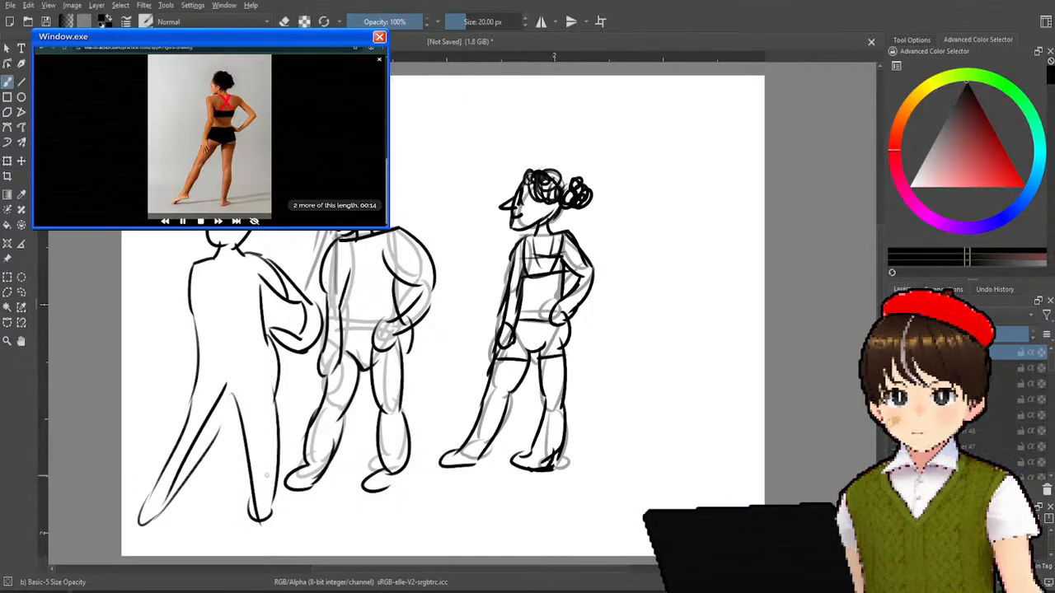
pyautogui.moveTo(194, 258); pyautogui.dragTo(196, 401)
pyautogui.moveTo(193, 321)
pyautogui.mouseDown()
pyautogui.moveTo(171, 400)
pyautogui.moveTo(211, 381)
pyautogui.mouseUp()
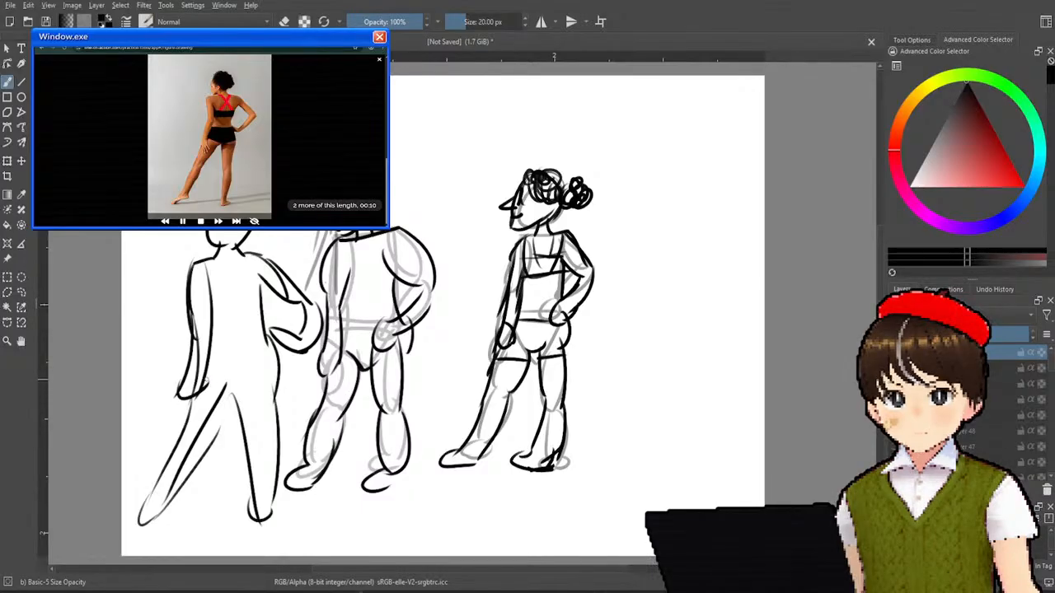
# - Draw the crossed back straps, top hem and briefs on the third figure, and reinforce its standing leg
pyautogui.moveTo(211, 305); pyautogui.dragTo(253, 296)
pyautogui.moveTo(202, 331); pyautogui.dragTo(257, 316)
pyautogui.moveTo(216, 255); pyautogui.dragTo(239, 300)
pyautogui.moveTo(247, 259); pyautogui.dragTo(225, 300)
pyautogui.moveTo(207, 292); pyautogui.dragTo(245, 254)
pyautogui.moveTo(207, 350)
pyautogui.mouseDown()
pyautogui.moveTo(267, 339)
pyautogui.moveTo(228, 394)
pyautogui.mouseUp()
pyautogui.moveTo(208, 368); pyautogui.dragTo(241, 387)
pyautogui.moveTo(271, 339)
pyautogui.mouseDown()
pyautogui.moveTo(261, 421)
pyautogui.moveTo(268, 511)
pyautogui.mouseUp()
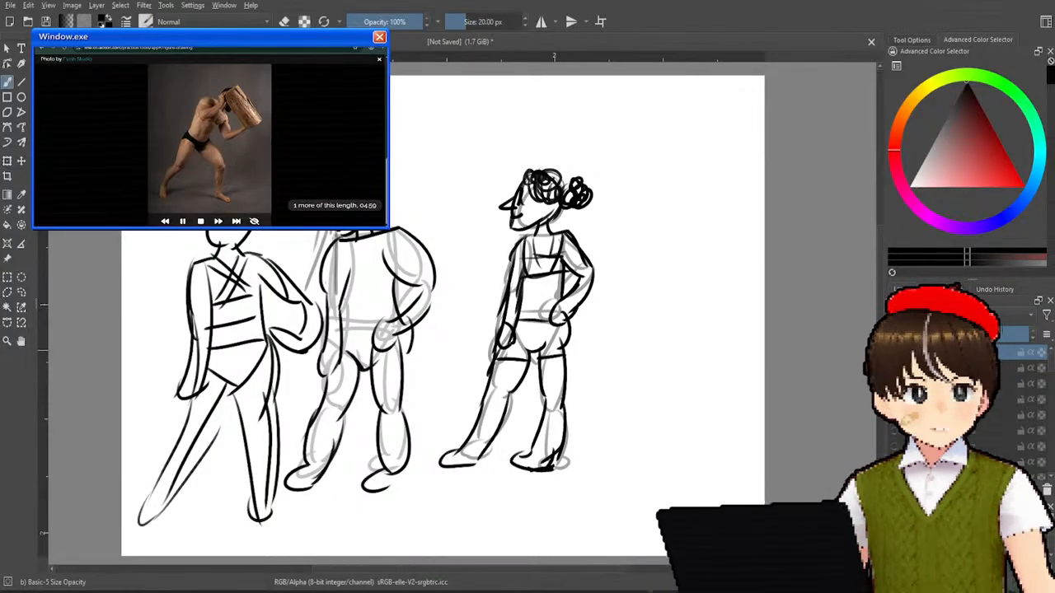
# - Hide the finished sketch layers to leave a blank canvas for the log-carrying pose
pyautogui.click(894, 399)
pyautogui.click(894, 384)
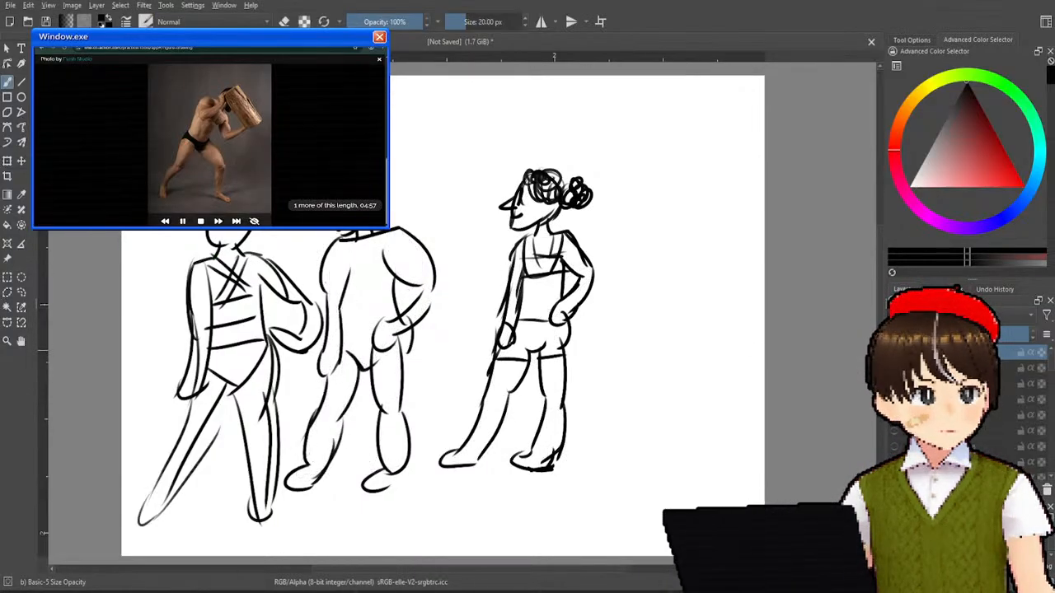
pyautogui.click(894, 368)
pyautogui.click(894, 352)
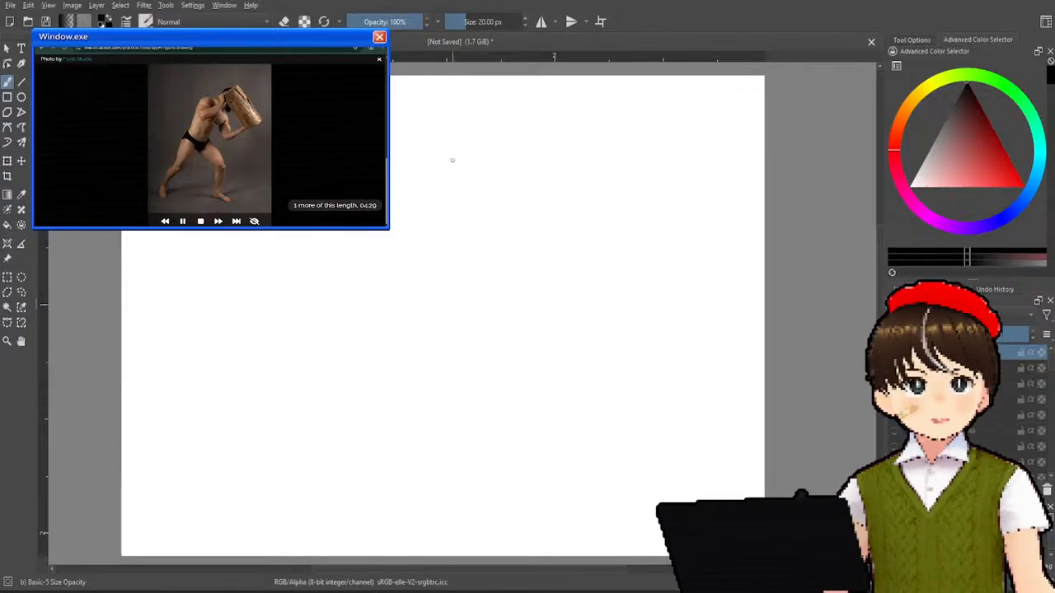
# - Draw a small stick figure of the log-carrying pose with head, torso line, wide-set legs and raised arms
pyautogui.moveTo(390, 137); pyautogui.dragTo(391, 172)
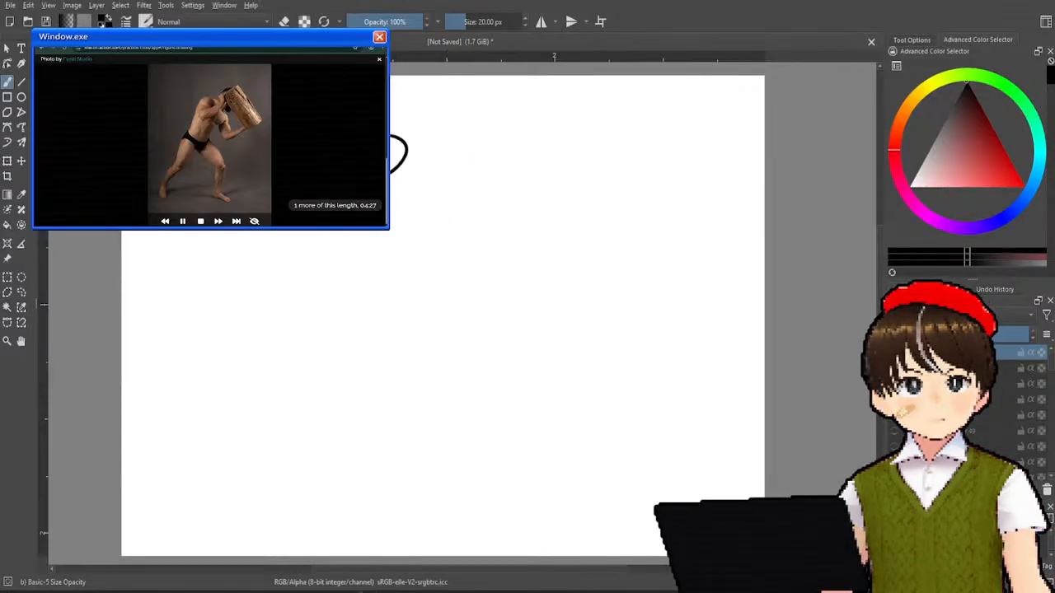
pyautogui.moveTo(356, 231)
pyautogui.mouseDown()
pyautogui.moveTo(343, 253)
pyautogui.moveTo(381, 272)
pyautogui.moveTo(380, 326)
pyautogui.mouseUp()
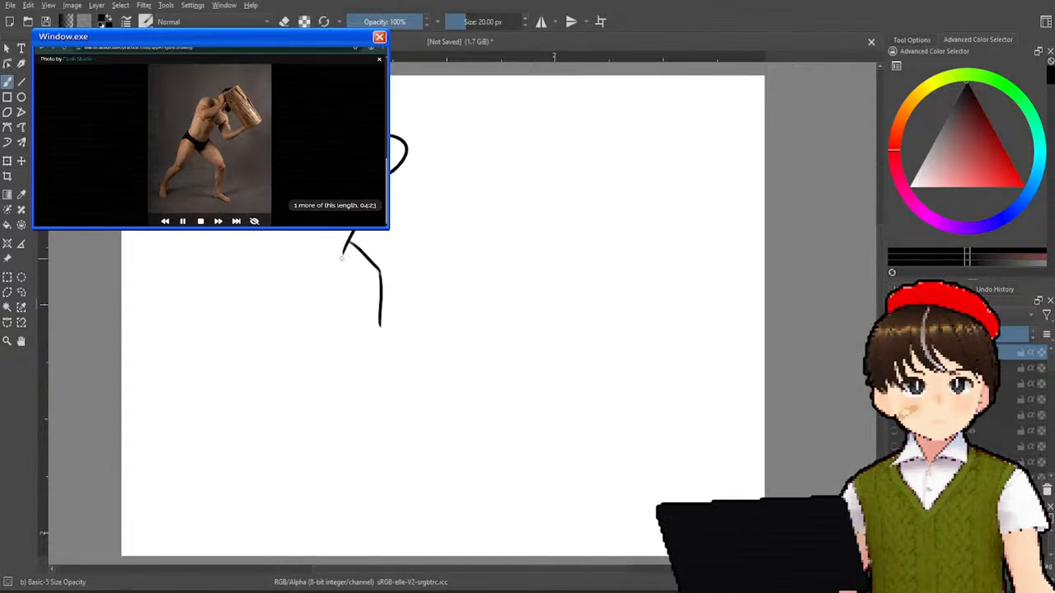
pyautogui.moveTo(351, 239)
pyautogui.mouseDown()
pyautogui.moveTo(336, 290)
pyautogui.moveTo(307, 325)
pyautogui.mouseUp()
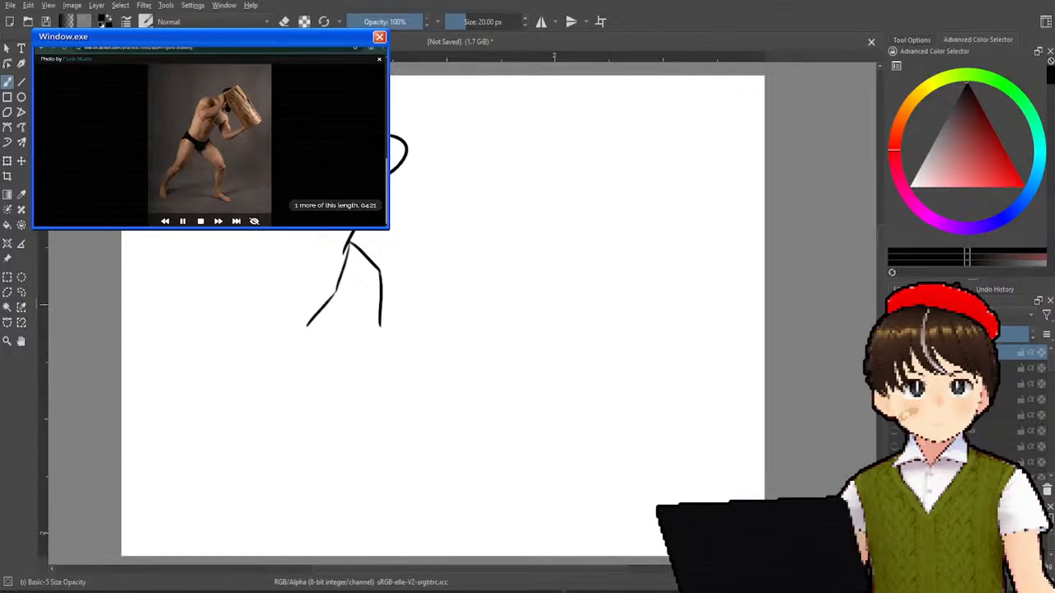
pyautogui.moveTo(376, 182)
pyautogui.mouseDown()
pyautogui.moveTo(402, 192)
pyautogui.moveTo(410, 215)
pyautogui.moveTo(413, 194)
pyautogui.moveTo(463, 197)
pyautogui.mouseUp()
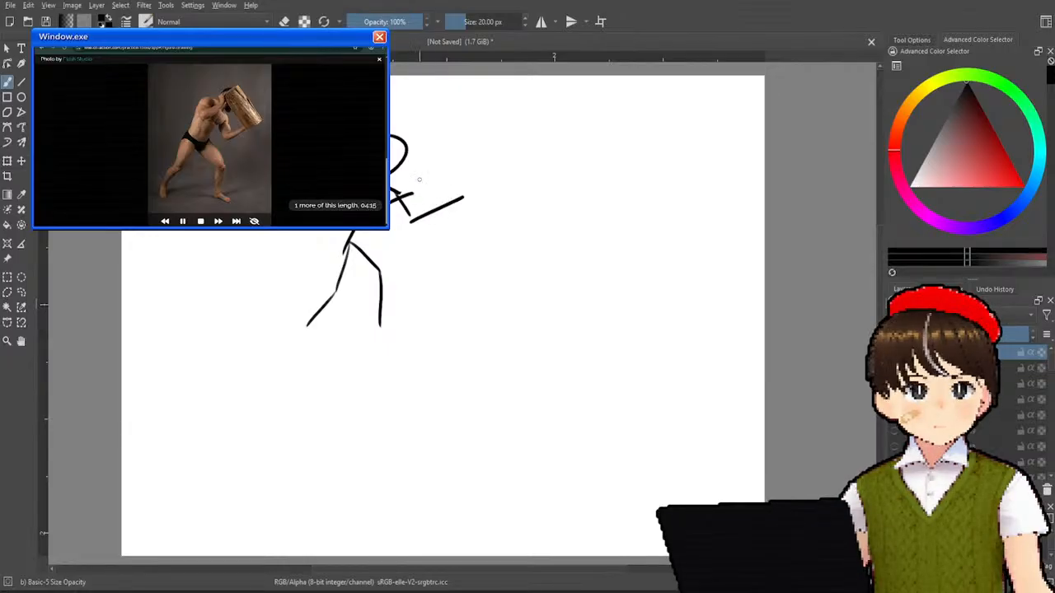
# - Erase the stick figure's head and arms with Eraser Soft, and switch back to the Basic-5 Size Opacity brush
pyautogui.rightClick(450, 183)
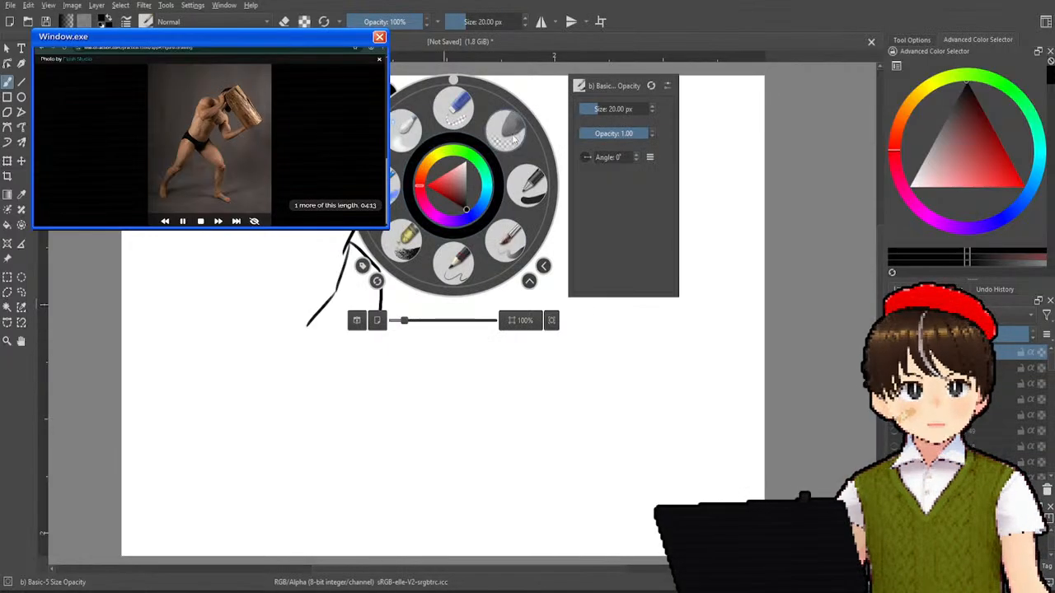
pyautogui.click(501, 132)
pyautogui.moveTo(402, 161)
pyautogui.mouseDown()
pyautogui.moveTo(393, 190)
pyautogui.moveTo(418, 165)
pyautogui.moveTo(406, 187)
pyautogui.moveTo(434, 206)
pyautogui.mouseUp()
pyautogui.rightClick(425, 185)
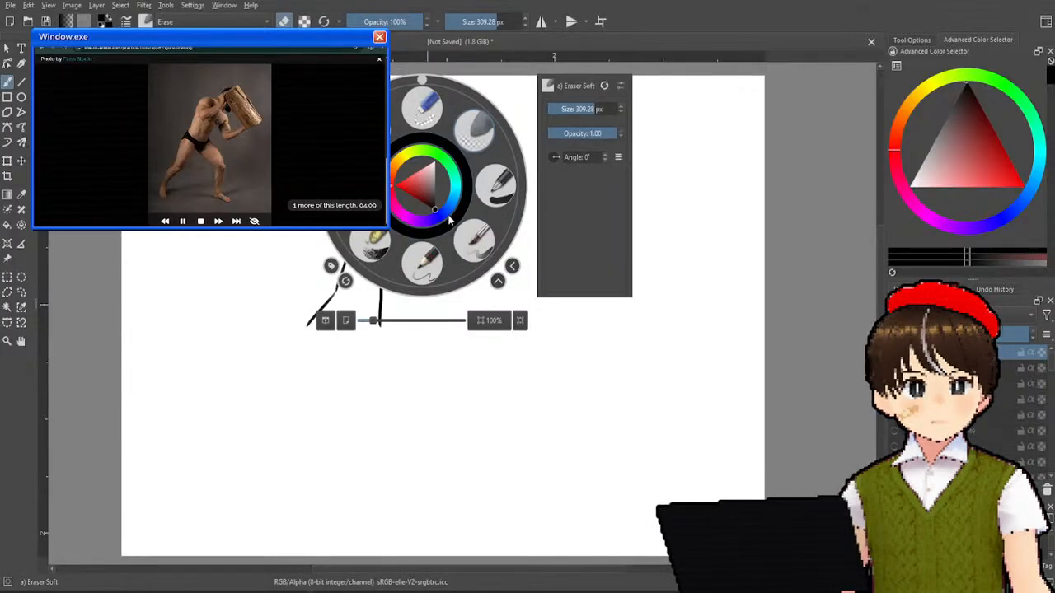
pyautogui.click(421, 262)
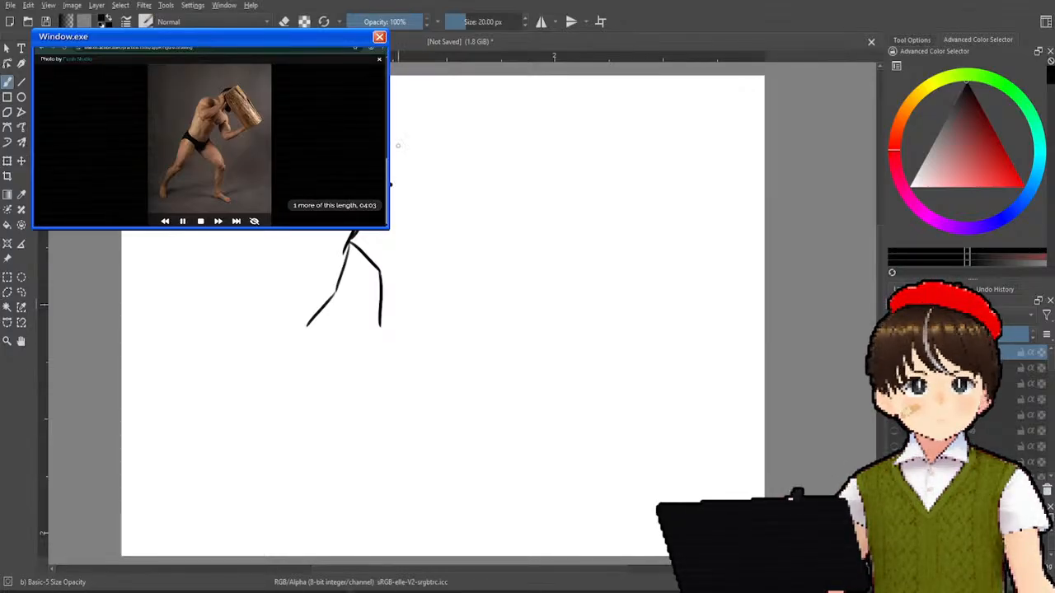
# - Redraw the stick figure's head and arms, and add the log carried on its shoulder
pyautogui.moveTo(395, 149); pyautogui.dragTo(391, 178)
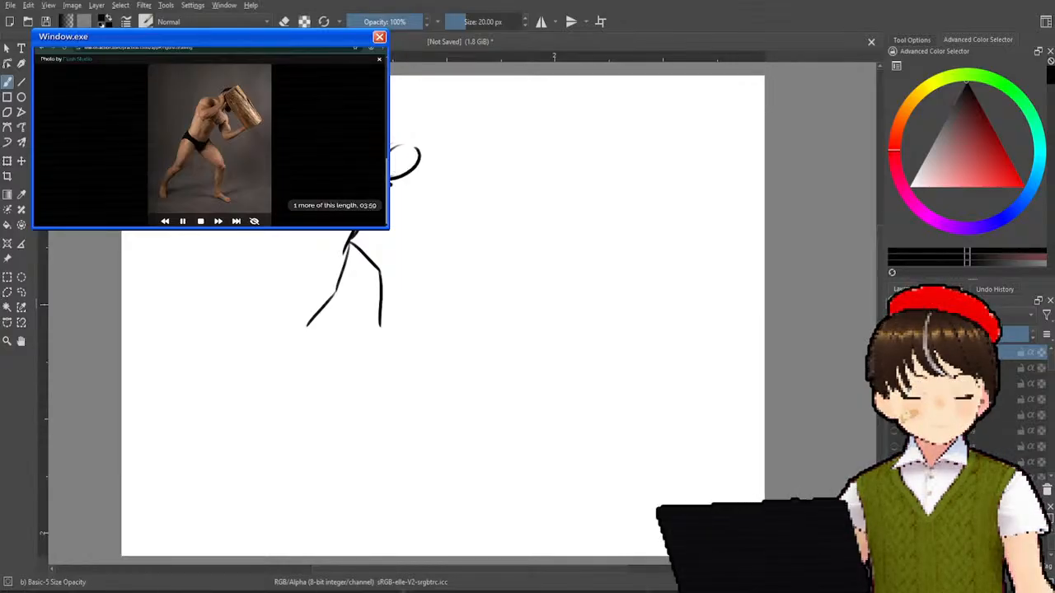
pyautogui.moveTo(391, 185)
pyautogui.mouseDown()
pyautogui.moveTo(398, 204)
pyautogui.moveTo(429, 171)
pyautogui.moveTo(390, 175)
pyautogui.mouseUp()
pyautogui.moveTo(392, 177); pyautogui.dragTo(455, 185)
pyautogui.moveTo(449, 147); pyautogui.dragTo(434, 193)
pyautogui.moveTo(394, 148); pyautogui.dragTo(449, 157)
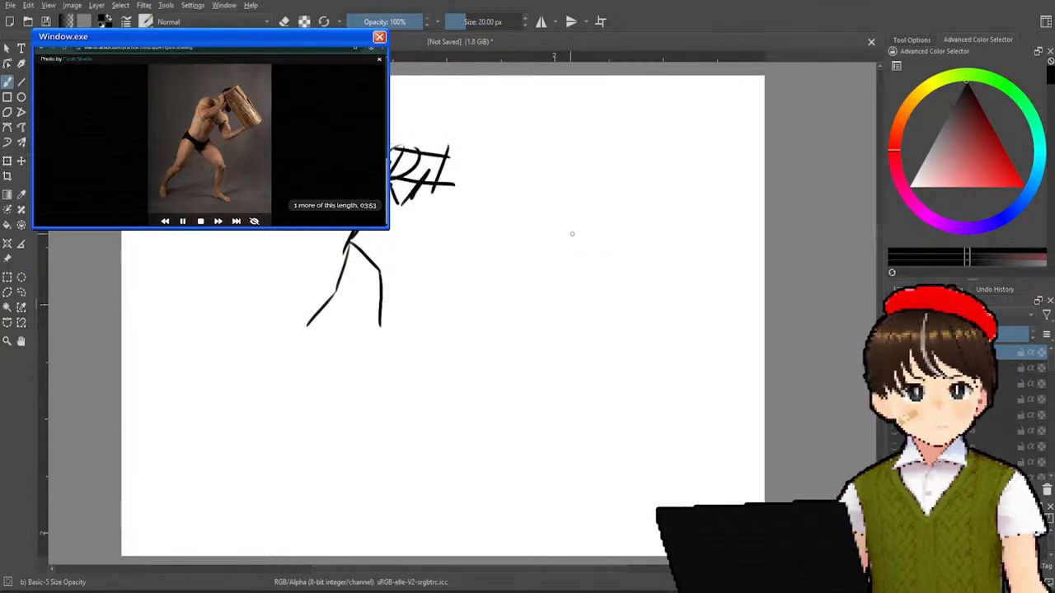
# - Start a larger construction figure with an oval head, slanted box torso, triangular pelvis and stretched-back rear leg
pyautogui.moveTo(580, 191)
pyautogui.mouseDown()
pyautogui.moveTo(566, 247)
pyautogui.moveTo(586, 186)
pyautogui.mouseUp()
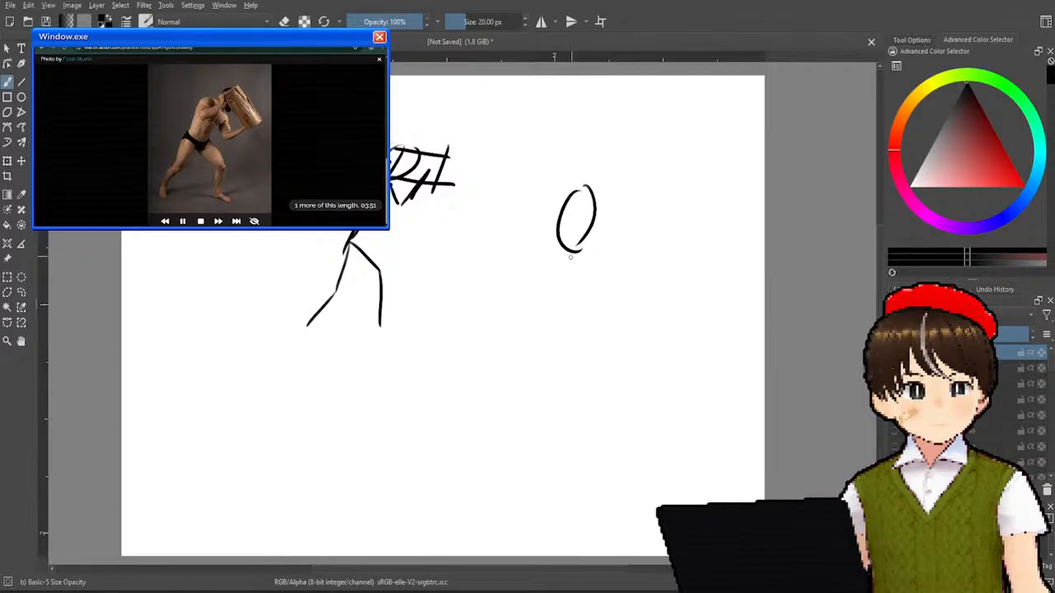
pyautogui.moveTo(542, 253)
pyautogui.mouseDown()
pyautogui.moveTo(578, 292)
pyautogui.moveTo(564, 331)
pyautogui.moveTo(520, 331)
pyautogui.moveTo(565, 329)
pyautogui.moveTo(542, 379)
pyautogui.mouseUp()
pyautogui.moveTo(522, 335)
pyautogui.mouseDown()
pyautogui.moveTo(560, 339)
pyautogui.moveTo(543, 384)
pyautogui.moveTo(506, 417)
pyautogui.mouseUp()
pyautogui.moveTo(540, 369)
pyautogui.mouseDown()
pyautogui.moveTo(514, 426)
pyautogui.moveTo(476, 460)
pyautogui.mouseUp()
pyautogui.moveTo(519, 423); pyautogui.dragTo(478, 461)
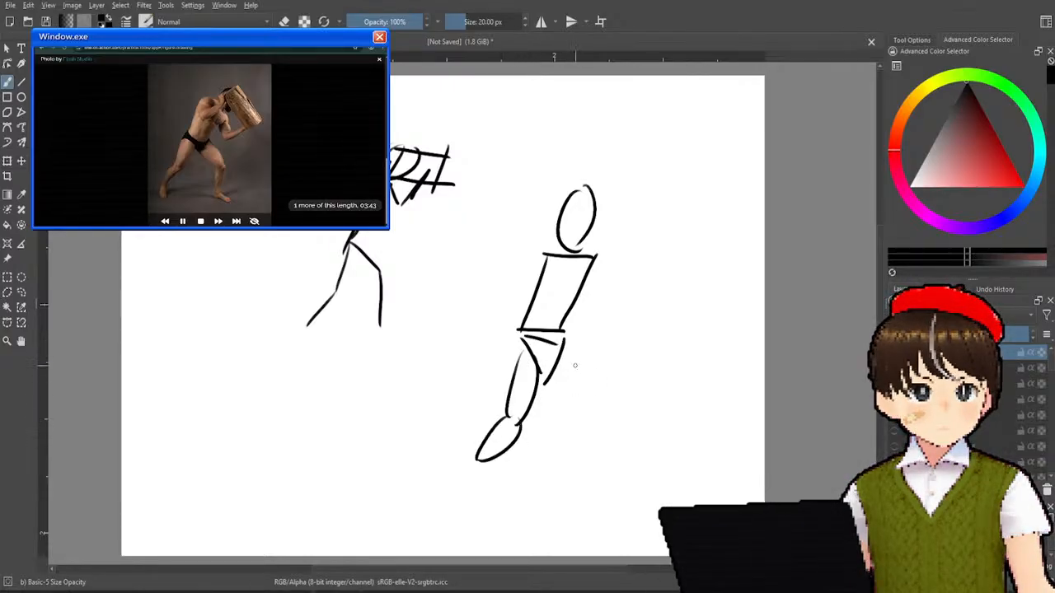
# - Add the large figure's bent front leg from ovals, and draw both feet
pyautogui.moveTo(563, 349)
pyautogui.mouseDown()
pyautogui.moveTo(603, 388)
pyautogui.moveTo(584, 461)
pyautogui.mouseUp()
pyautogui.moveTo(595, 403)
pyautogui.mouseDown()
pyautogui.moveTo(601, 462)
pyautogui.moveTo(577, 459)
pyautogui.moveTo(605, 468)
pyautogui.mouseUp()
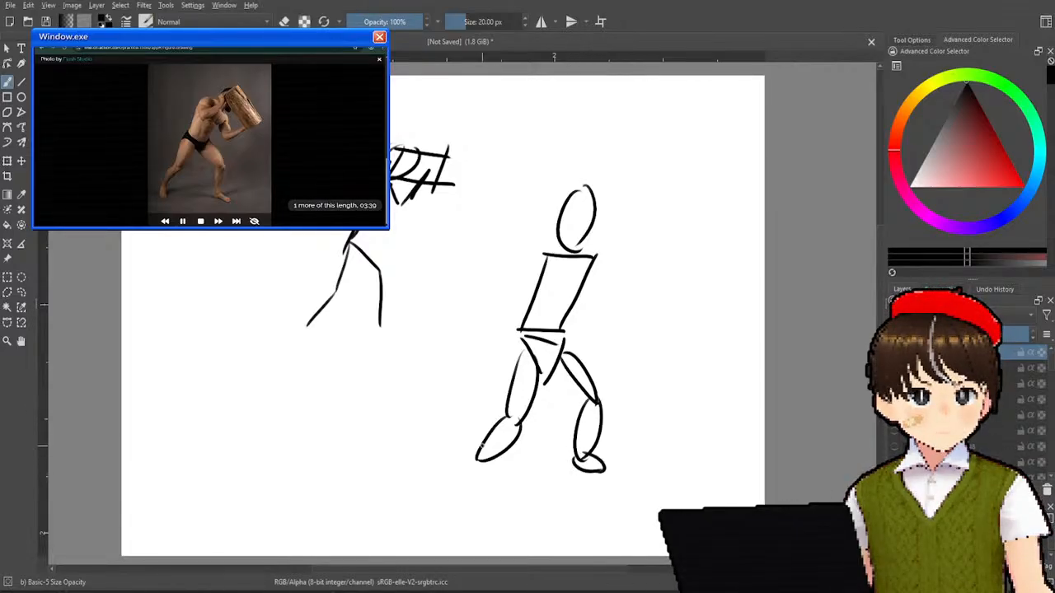
pyautogui.moveTo(476, 455); pyautogui.dragTo(455, 477)
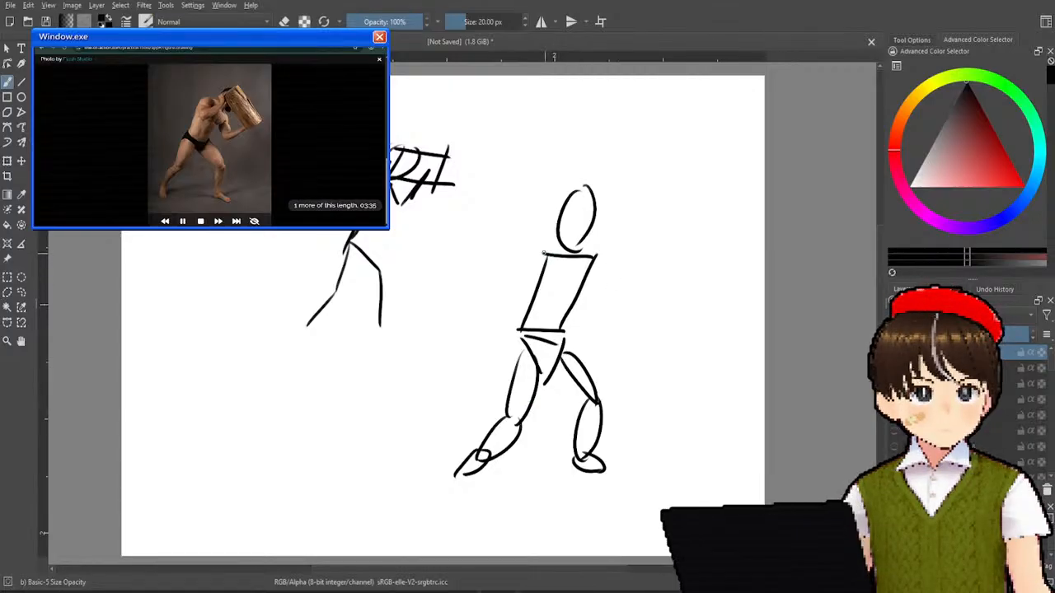
# - Draw the large construction figure's bent arms from ovals, and add the log they carry beside the head
pyautogui.moveTo(537, 252)
pyautogui.mouseDown()
pyautogui.moveTo(560, 289)
pyautogui.moveTo(580, 228)
pyautogui.moveTo(572, 272)
pyautogui.mouseUp()
pyautogui.moveTo(594, 209); pyautogui.dragTo(645, 227)
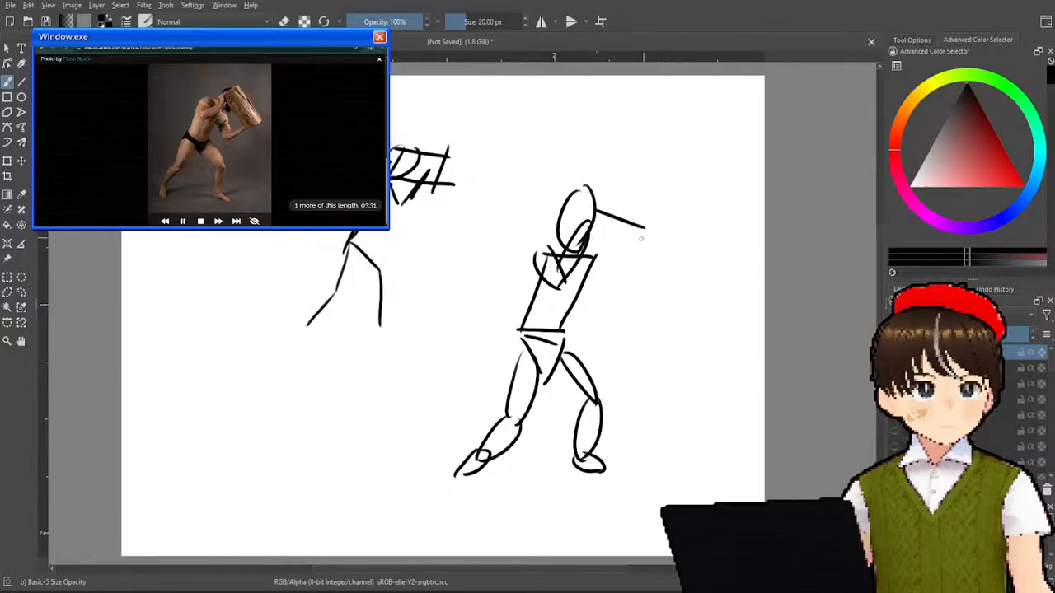
pyautogui.moveTo(582, 247)
pyautogui.mouseDown()
pyautogui.moveTo(643, 246)
pyautogui.moveTo(605, 299)
pyautogui.moveTo(631, 249)
pyautogui.mouseUp()
pyautogui.moveTo(618, 293); pyautogui.dragTo(650, 234)
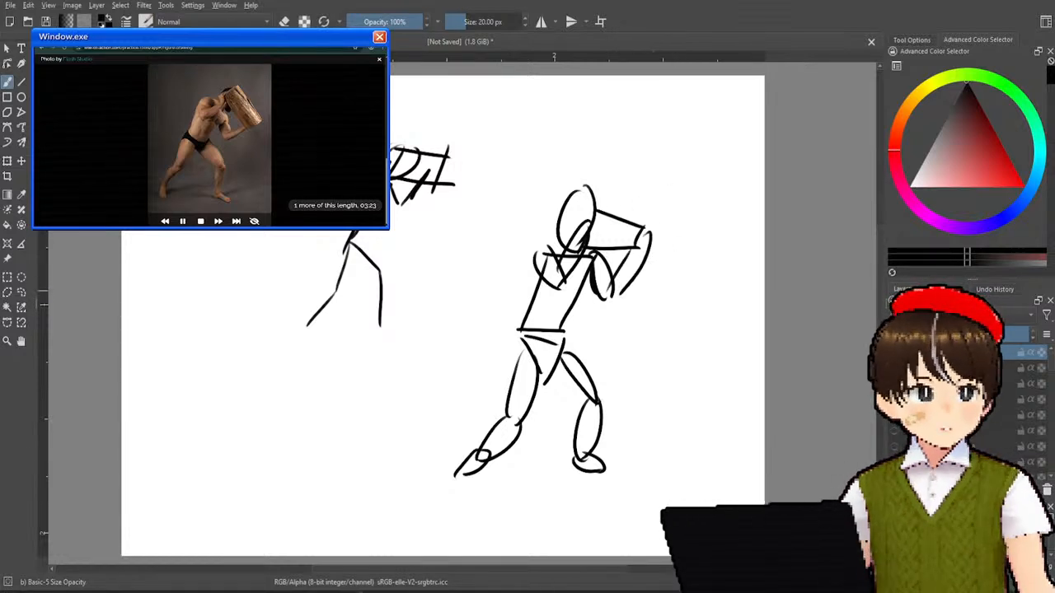
# - Fade the construction sketch, and ink the head, rear shoulder and back contour over it down to the rear thigh
pyautogui.click(941, 334)
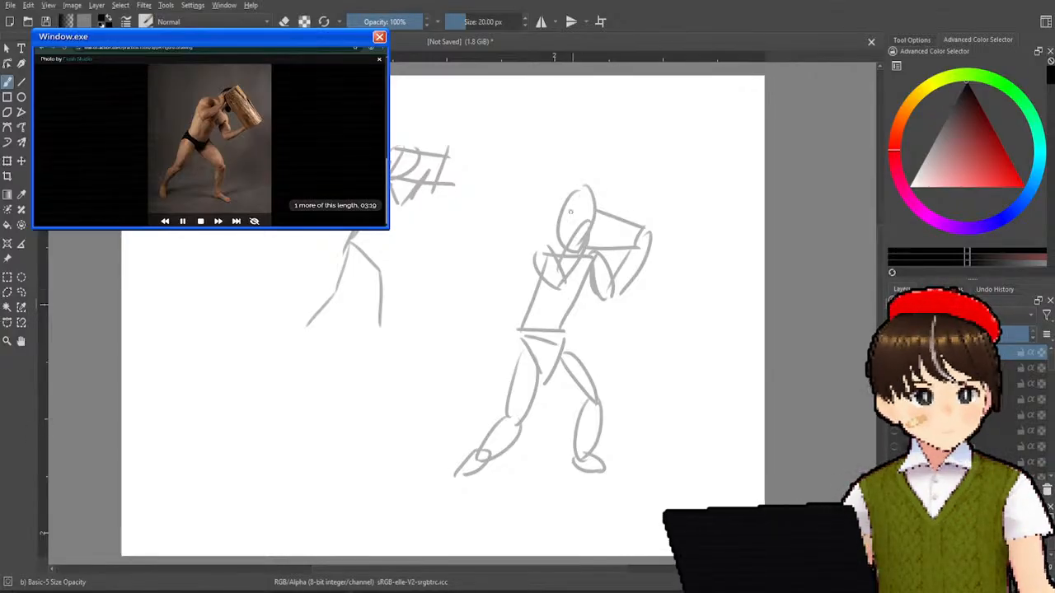
pyautogui.moveTo(597, 206)
pyautogui.mouseDown()
pyautogui.moveTo(586, 233)
pyautogui.moveTo(593, 216)
pyautogui.moveTo(612, 253)
pyautogui.moveTo(569, 248)
pyautogui.moveTo(571, 262)
pyautogui.moveTo(596, 251)
pyautogui.moveTo(543, 253)
pyautogui.moveTo(519, 332)
pyautogui.mouseUp()
pyautogui.moveTo(536, 247)
pyautogui.mouseDown()
pyautogui.moveTo(514, 364)
pyautogui.moveTo(527, 364)
pyautogui.moveTo(493, 416)
pyautogui.mouseUp()
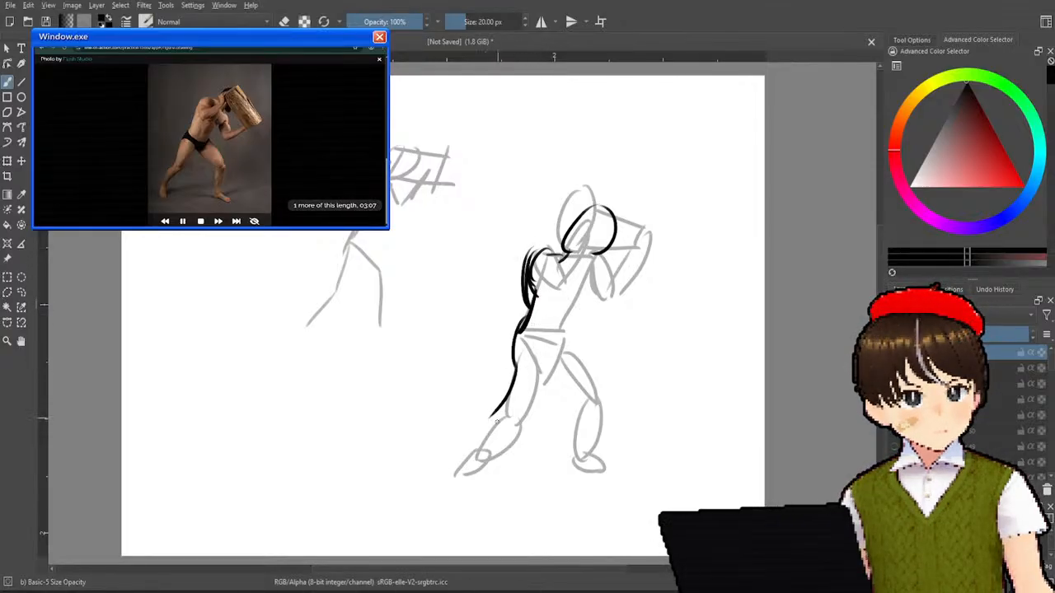
# - Ink the outlines of the stretched rear leg and the bent front leg, including both feet
pyautogui.moveTo(512, 359)
pyautogui.mouseDown()
pyautogui.moveTo(496, 417)
pyautogui.moveTo(467, 459)
pyautogui.mouseUp()
pyautogui.moveTo(506, 401)
pyautogui.mouseDown()
pyautogui.moveTo(442, 483)
pyautogui.moveTo(501, 460)
pyautogui.moveTo(549, 372)
pyautogui.moveTo(581, 404)
pyautogui.moveTo(550, 458)
pyautogui.mouseUp()
pyautogui.moveTo(605, 406)
pyautogui.mouseDown()
pyautogui.moveTo(577, 461)
pyautogui.moveTo(577, 473)
pyautogui.moveTo(599, 471)
pyautogui.mouseUp()
pyautogui.moveTo(566, 352); pyautogui.dragTo(608, 420)
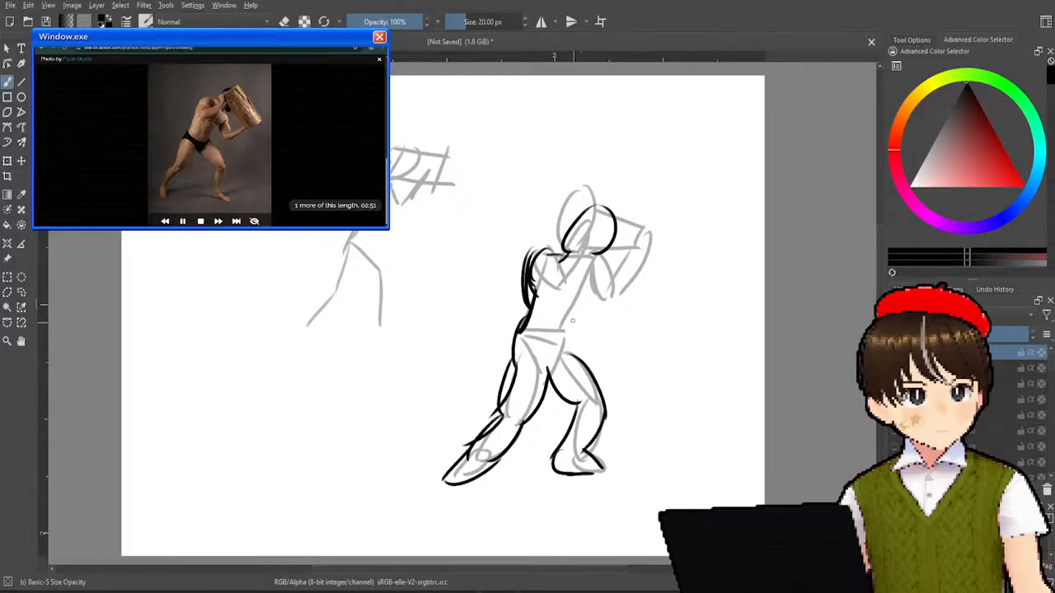
# - Ink the figure's belly contour, both bent arms with their hands, and the log held between them
pyautogui.moveTo(576, 339)
pyautogui.mouseDown()
pyautogui.moveTo(605, 281)
pyautogui.moveTo(620, 309)
pyautogui.moveTo(660, 241)
pyautogui.moveTo(640, 259)
pyautogui.moveTo(655, 230)
pyautogui.moveTo(659, 258)
pyautogui.moveTo(621, 289)
pyautogui.moveTo(619, 277)
pyautogui.moveTo(622, 289)
pyautogui.mouseUp()
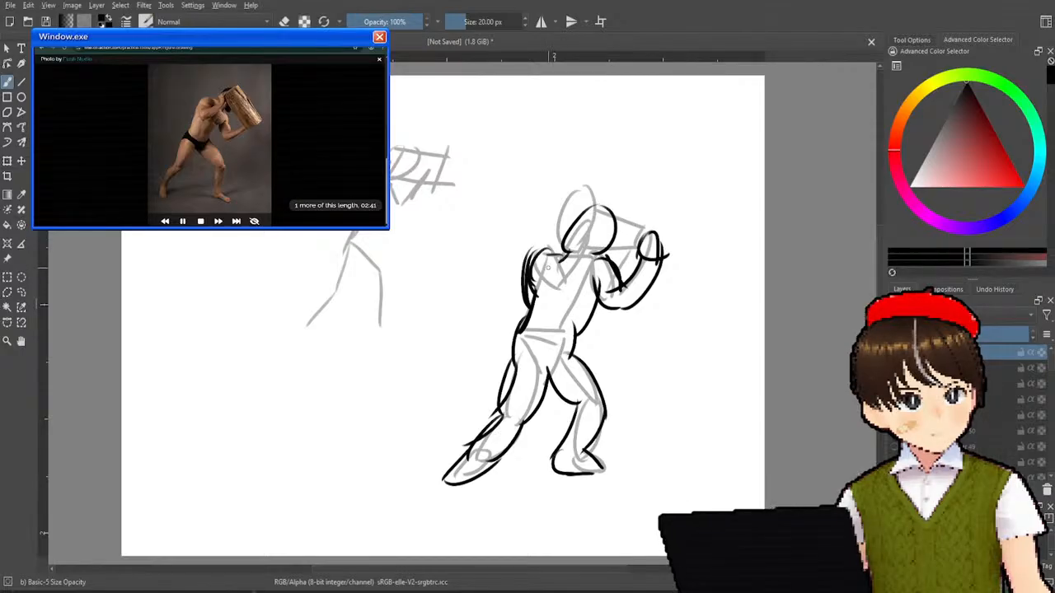
pyautogui.moveTo(569, 286)
pyautogui.mouseDown()
pyautogui.moveTo(600, 245)
pyautogui.moveTo(598, 258)
pyautogui.moveTo(593, 237)
pyautogui.mouseUp()
pyautogui.moveTo(558, 306); pyautogui.dragTo(606, 264)
pyautogui.moveTo(606, 219); pyautogui.dragTo(609, 250)
pyautogui.moveTo(613, 223)
pyautogui.mouseDown()
pyautogui.moveTo(649, 221)
pyautogui.moveTo(639, 256)
pyautogui.mouseUp()
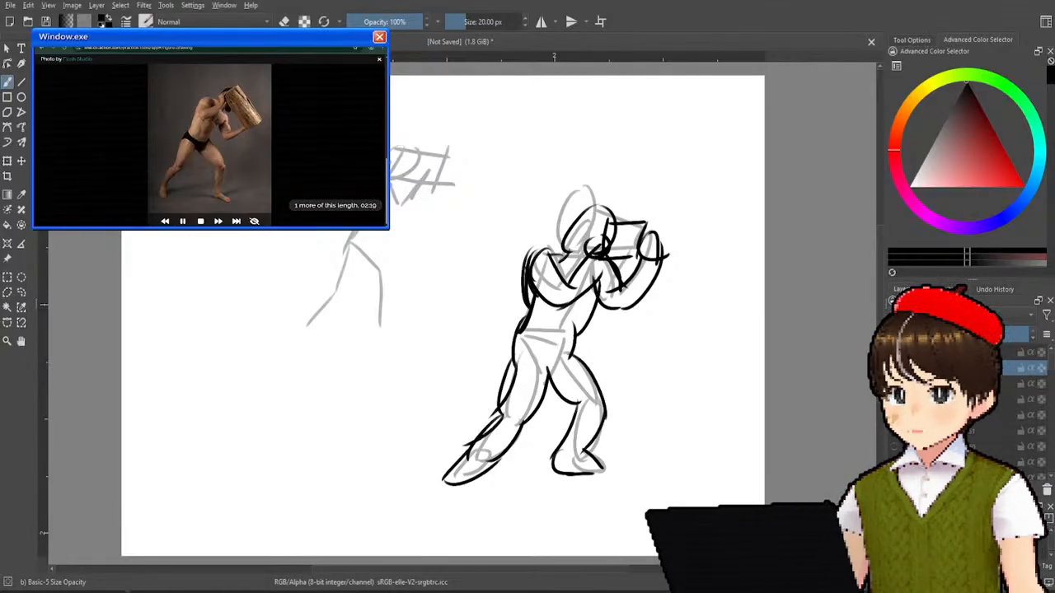
# - Draw another construction figure on the canvas's left side, with a slanted torso, pelvis, both legs and bent arms
pyautogui.moveTo(312, 233); pyautogui.dragTo(283, 288)
pyautogui.moveTo(274, 233)
pyautogui.mouseDown()
pyautogui.moveTo(260, 277)
pyautogui.moveTo(289, 290)
pyautogui.moveTo(295, 277)
pyautogui.moveTo(280, 307)
pyautogui.moveTo(285, 299)
pyautogui.moveTo(328, 319)
pyautogui.moveTo(312, 365)
pyautogui.mouseUp()
pyautogui.moveTo(323, 308)
pyautogui.mouseDown()
pyautogui.moveTo(318, 366)
pyautogui.moveTo(350, 359)
pyautogui.mouseUp()
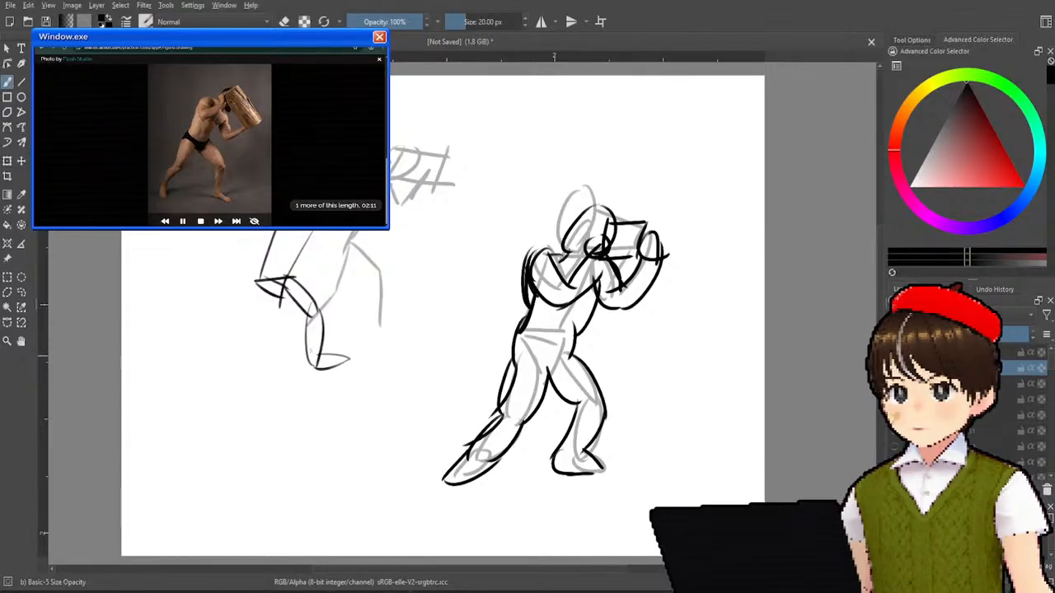
pyautogui.moveTo(262, 289)
pyautogui.mouseDown()
pyautogui.moveTo(258, 339)
pyautogui.moveTo(268, 344)
pyautogui.moveTo(234, 414)
pyautogui.mouseUp()
pyautogui.moveTo(253, 365); pyautogui.dragTo(245, 411)
pyautogui.moveTo(278, 234)
pyautogui.mouseDown()
pyautogui.moveTo(293, 249)
pyautogui.moveTo(302, 242)
pyautogui.moveTo(338, 257)
pyautogui.moveTo(354, 234)
pyautogui.moveTo(360, 258)
pyautogui.moveTo(351, 243)
pyautogui.mouseUp()
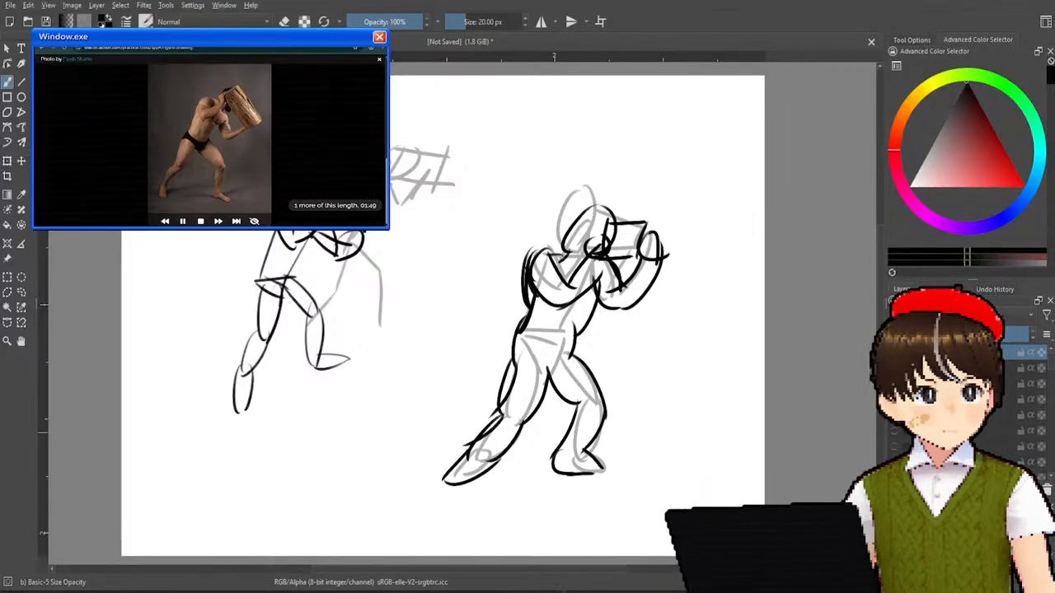
# - Fade the inked layer, and start a new figure between the two drawings with a round head and bent rear arm
pyautogui.click(959, 367)
pyautogui.click(943, 334)
pyautogui.click(956, 352)
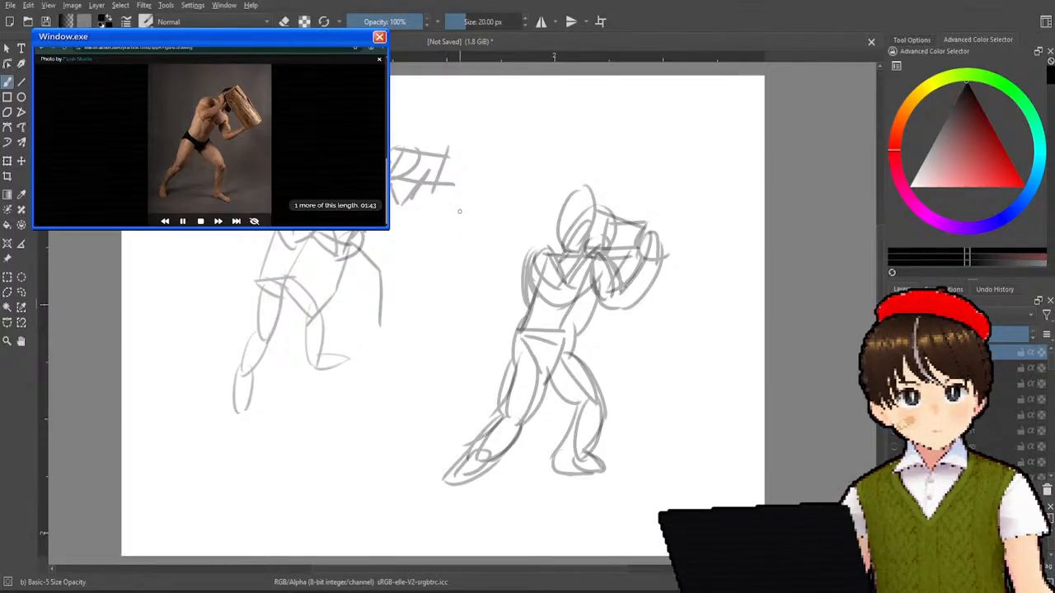
pyautogui.moveTo(457, 208)
pyautogui.mouseDown()
pyautogui.moveTo(473, 218)
pyautogui.moveTo(488, 189)
pyautogui.moveTo(536, 177)
pyautogui.moveTo(519, 219)
pyautogui.moveTo(489, 237)
pyautogui.mouseUp()
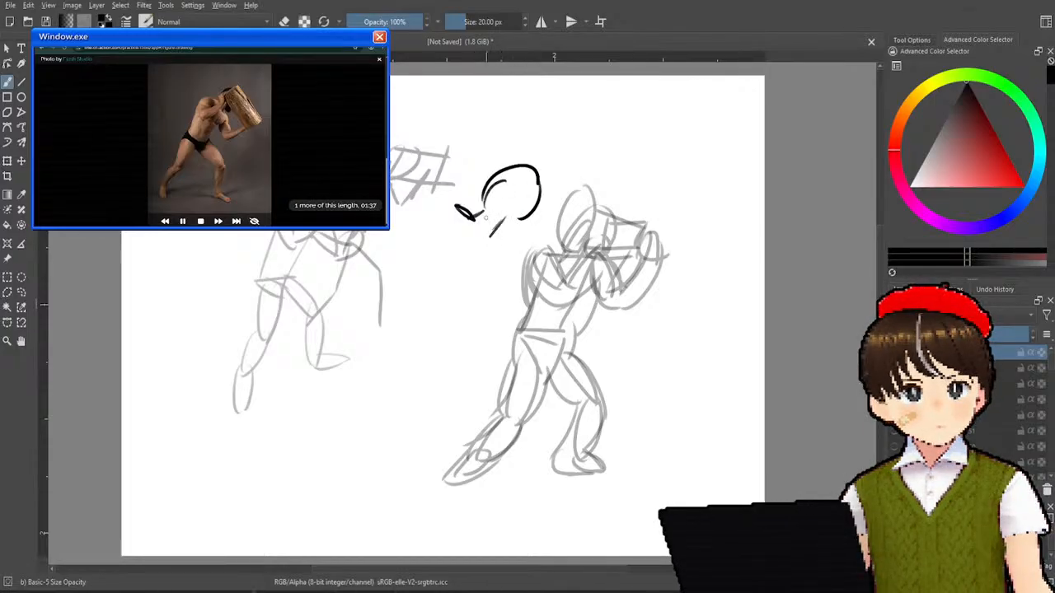
pyautogui.moveTo(461, 211)
pyautogui.mouseDown()
pyautogui.moveTo(441, 235)
pyautogui.moveTo(457, 275)
pyautogui.moveTo(468, 257)
pyautogui.moveTo(468, 278)
pyautogui.mouseUp()
pyautogui.moveTo(496, 214); pyautogui.dragTo(465, 263)
pyautogui.moveTo(508, 204); pyautogui.dragTo(468, 276)
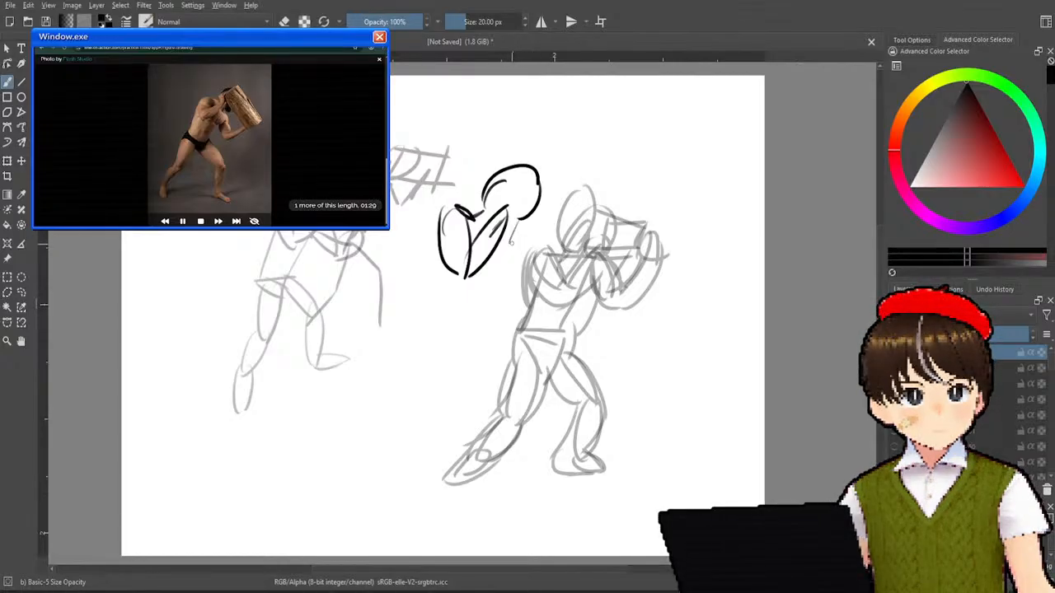
# - Add the middle figure's front arm and hands, and outline its torso down to the hips
pyautogui.moveTo(527, 239); pyautogui.dragTo(509, 296)
pyautogui.moveTo(551, 252); pyautogui.dragTo(525, 306)
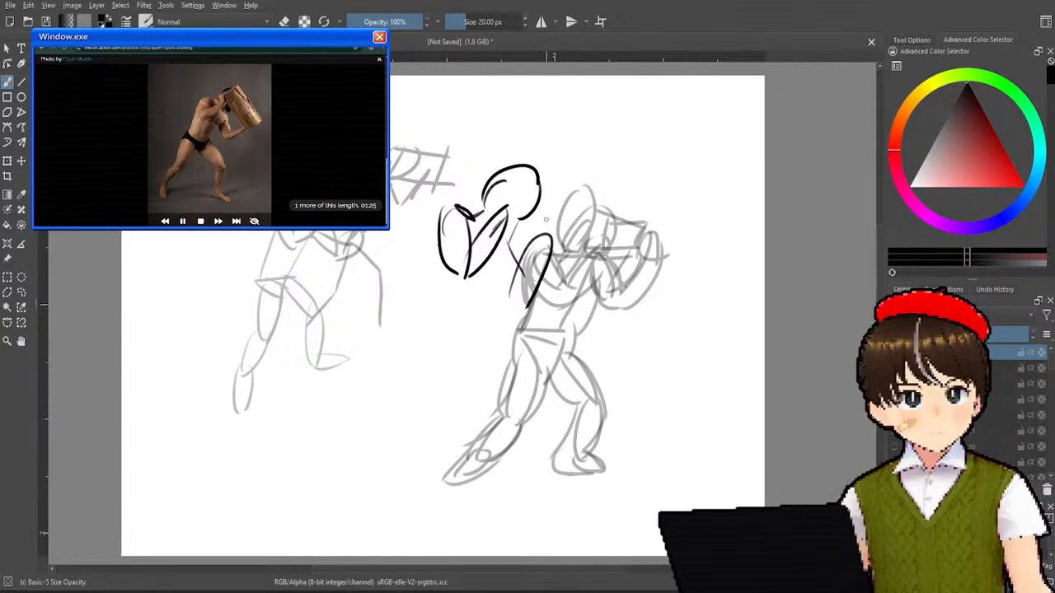
pyautogui.moveTo(542, 248)
pyautogui.mouseDown()
pyautogui.moveTo(552, 221)
pyautogui.moveTo(567, 248)
pyautogui.mouseUp()
pyautogui.moveTo(506, 178); pyautogui.dragTo(493, 216)
pyautogui.moveTo(437, 239); pyautogui.dragTo(422, 349)
pyautogui.moveTo(521, 287); pyautogui.dragTo(487, 377)
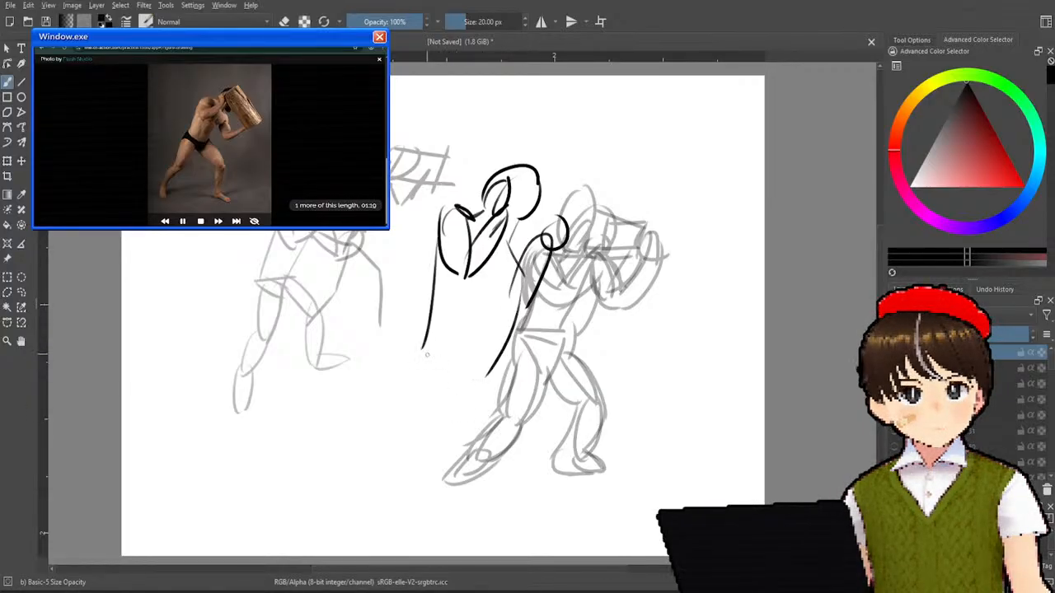
pyautogui.moveTo(421, 352); pyautogui.dragTo(440, 414)
pyautogui.moveTo(492, 372); pyautogui.dragTo(438, 432)
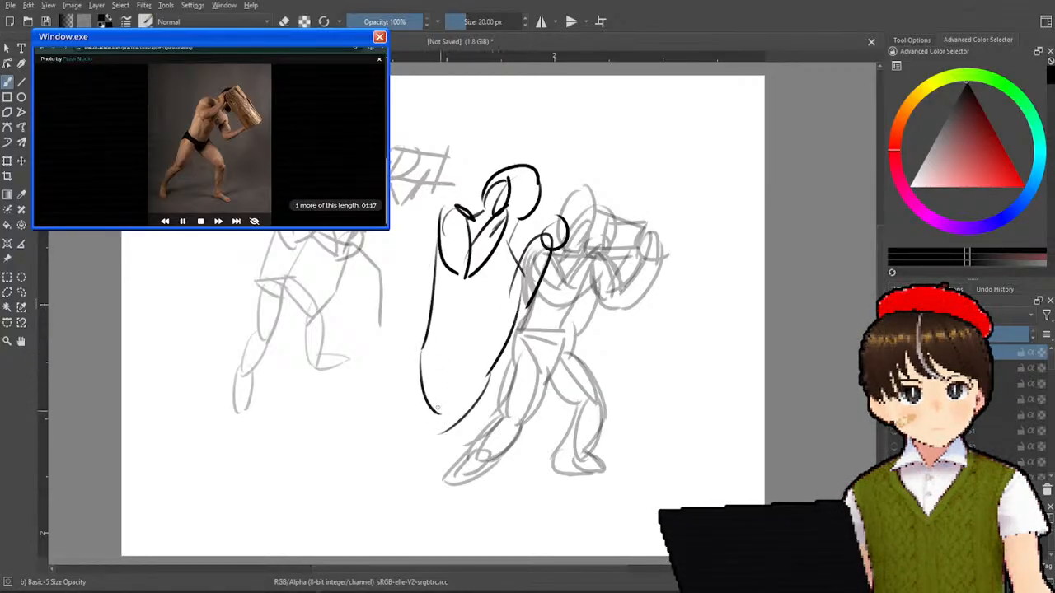
# - Draw the middle figure's stretched rear leg and bent front leg in curved strokes, with both feet
pyautogui.moveTo(422, 359); pyautogui.dragTo(412, 461)
pyautogui.moveTo(445, 363)
pyautogui.mouseDown()
pyautogui.moveTo(436, 461)
pyautogui.moveTo(413, 439)
pyautogui.moveTo(373, 497)
pyautogui.mouseUp()
pyautogui.moveTo(430, 463)
pyautogui.mouseDown()
pyautogui.moveTo(382, 515)
pyautogui.moveTo(393, 508)
pyautogui.moveTo(392, 542)
pyautogui.mouseUp()
pyautogui.moveTo(385, 478); pyautogui.dragTo(397, 545)
pyautogui.moveTo(459, 376); pyautogui.dragTo(509, 446)
pyautogui.moveTo(511, 370); pyautogui.dragTo(471, 532)
pyautogui.moveTo(504, 438)
pyautogui.mouseDown()
pyautogui.moveTo(484, 517)
pyautogui.moveTo(519, 527)
pyautogui.moveTo(468, 519)
pyautogui.mouseUp()
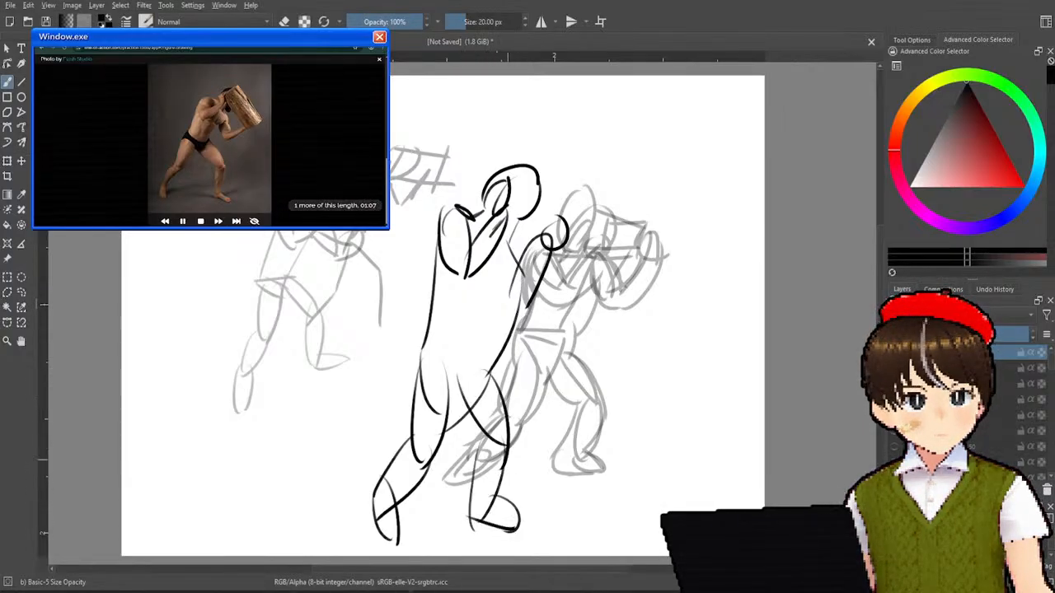
# - Refine the middle figure's front torso and chest contours, and draw the log between its hands
pyautogui.moveTo(508, 293); pyautogui.dragTo(500, 387)
pyautogui.moveTo(494, 270); pyautogui.dragTo(519, 306)
pyautogui.moveTo(505, 252); pyautogui.dragTo(528, 287)
pyautogui.moveTo(523, 162)
pyautogui.mouseDown()
pyautogui.moveTo(500, 212)
pyautogui.moveTo(562, 202)
pyautogui.mouseUp()
pyautogui.moveTo(565, 195); pyautogui.dragTo(530, 253)
pyautogui.moveTo(500, 217); pyautogui.dragTo(551, 239)
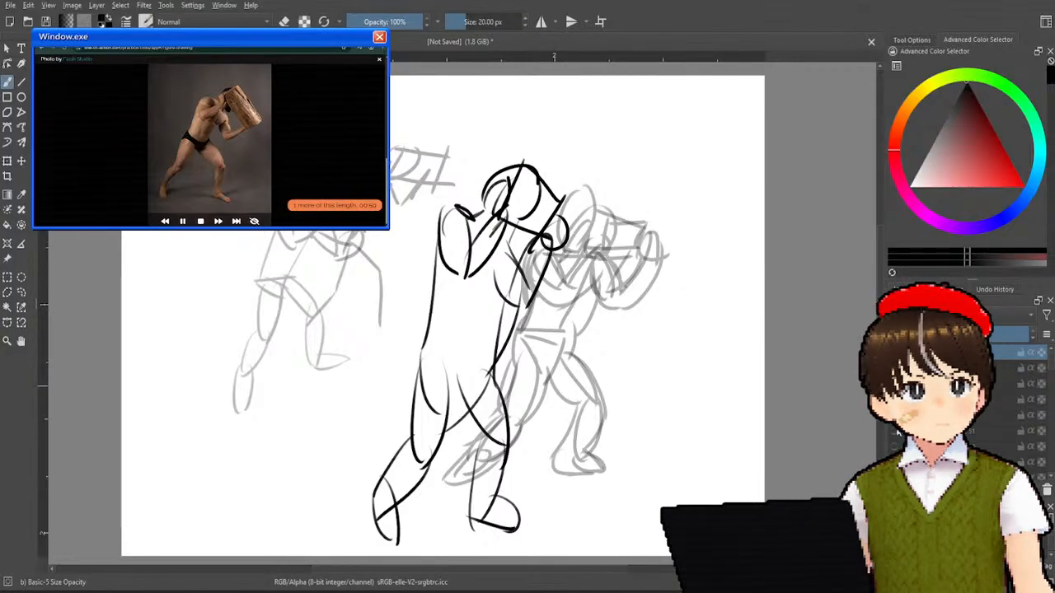
# - Hide the faded drawings beneath, and outline a larger figure's shoulders and torso on the canvas's left side
pyautogui.click(894, 368)
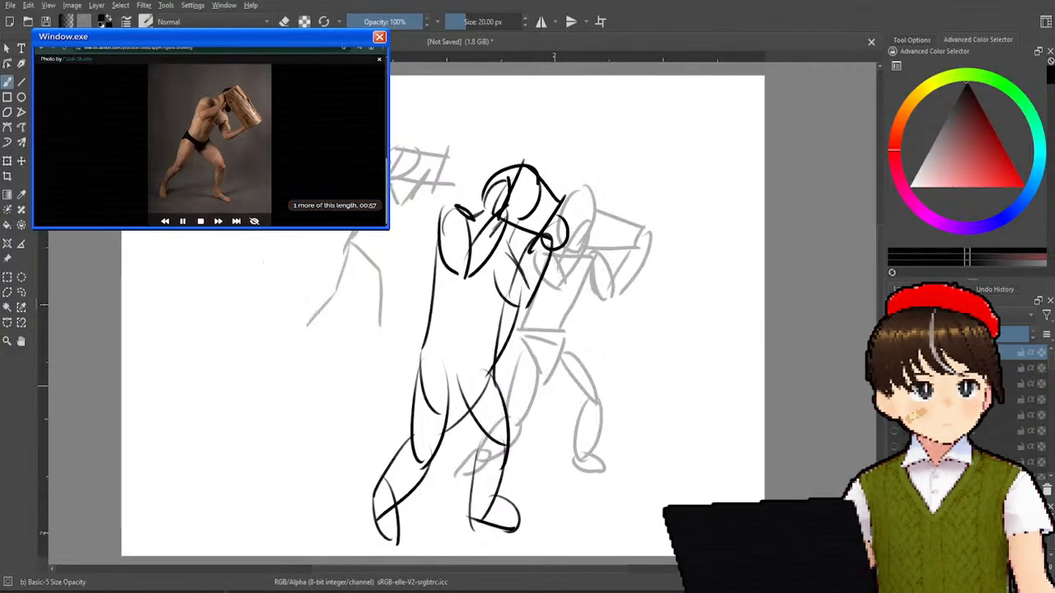
pyautogui.click(894, 383)
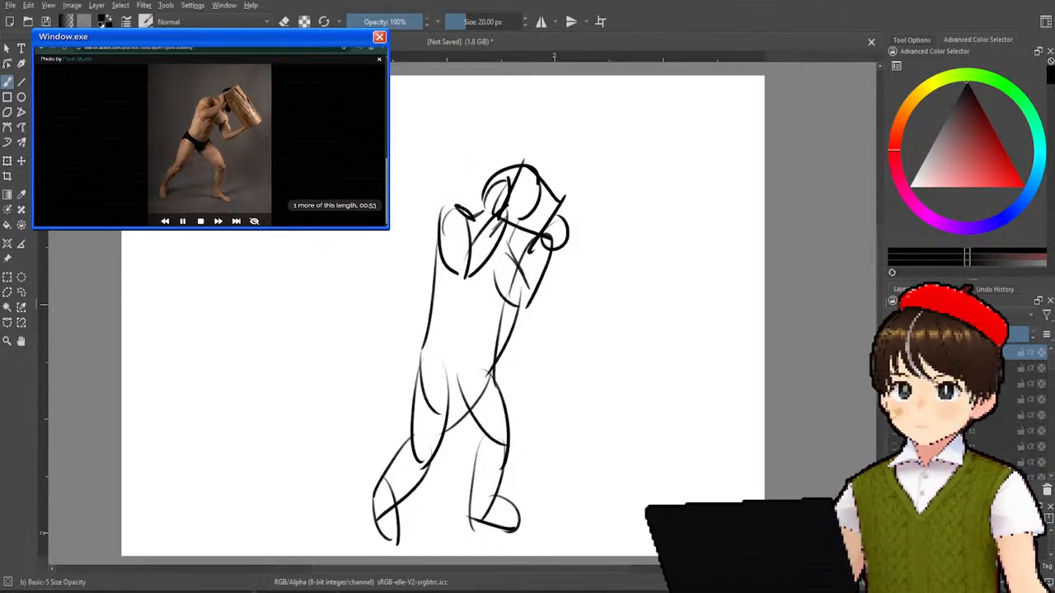
pyautogui.moveTo(277, 239)
pyautogui.mouseDown()
pyautogui.moveTo(312, 232)
pyautogui.moveTo(309, 277)
pyautogui.mouseUp()
pyautogui.moveTo(233, 233); pyautogui.dragTo(214, 363)
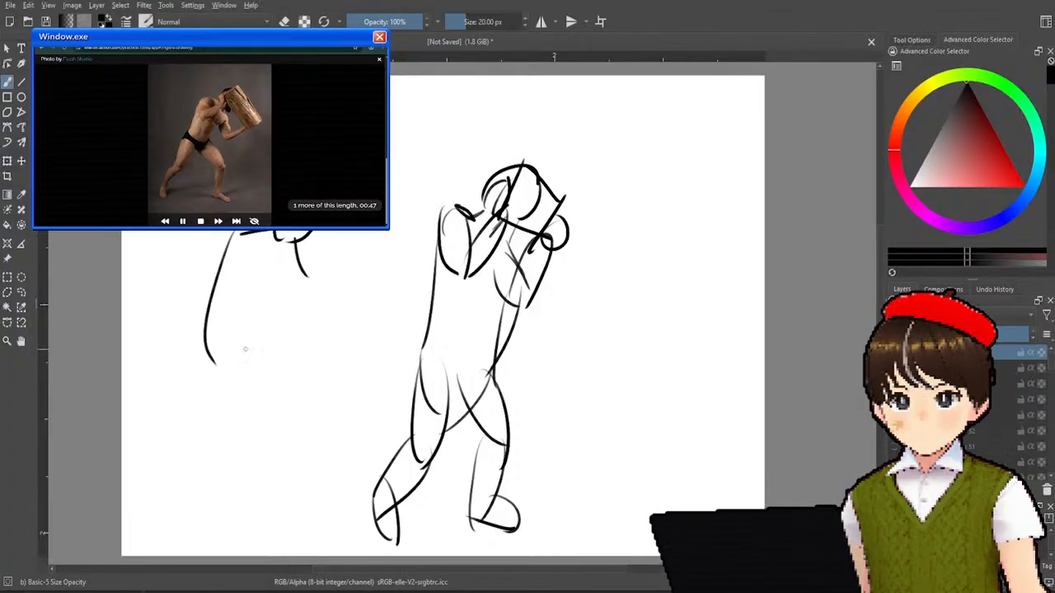
pyautogui.moveTo(305, 274); pyautogui.dragTo(282, 393)
# - Outline the larger left figure's stretched rear leg and its bent front leg down to the canvas edge
pyautogui.moveTo(208, 361)
pyautogui.mouseDown()
pyautogui.moveTo(171, 505)
pyautogui.moveTo(133, 548)
pyautogui.mouseUp()
pyautogui.moveTo(210, 479); pyautogui.dragTo(158, 545)
pyautogui.moveTo(234, 381); pyautogui.dragTo(206, 486)
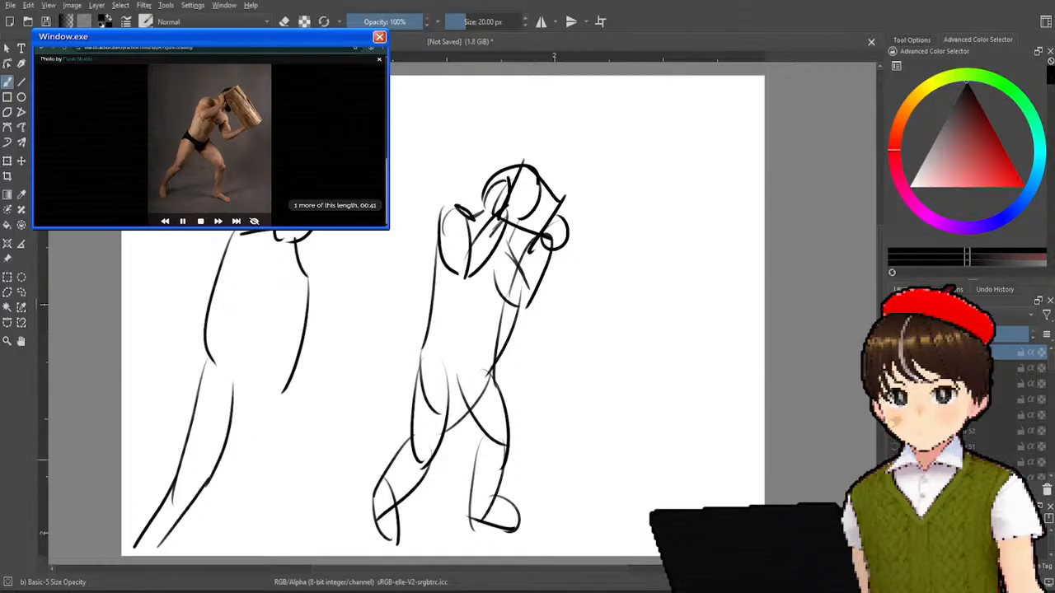
pyautogui.moveTo(233, 405); pyautogui.dragTo(286, 483)
pyautogui.moveTo(280, 394)
pyautogui.mouseDown()
pyautogui.moveTo(312, 483)
pyautogui.moveTo(310, 557)
pyautogui.mouseUp()
pyautogui.moveTo(277, 484); pyautogui.dragTo(269, 555)
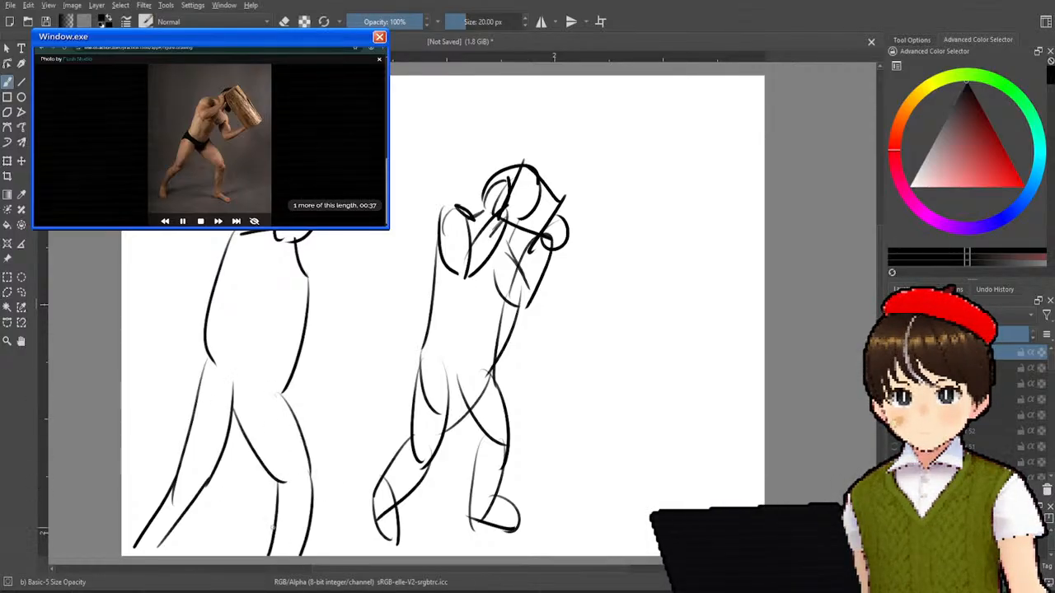
# - Add the left figure's buttock curve, and draw its rear upper arm bent across the chest
pyautogui.moveTo(211, 320); pyautogui.dragTo(196, 407)
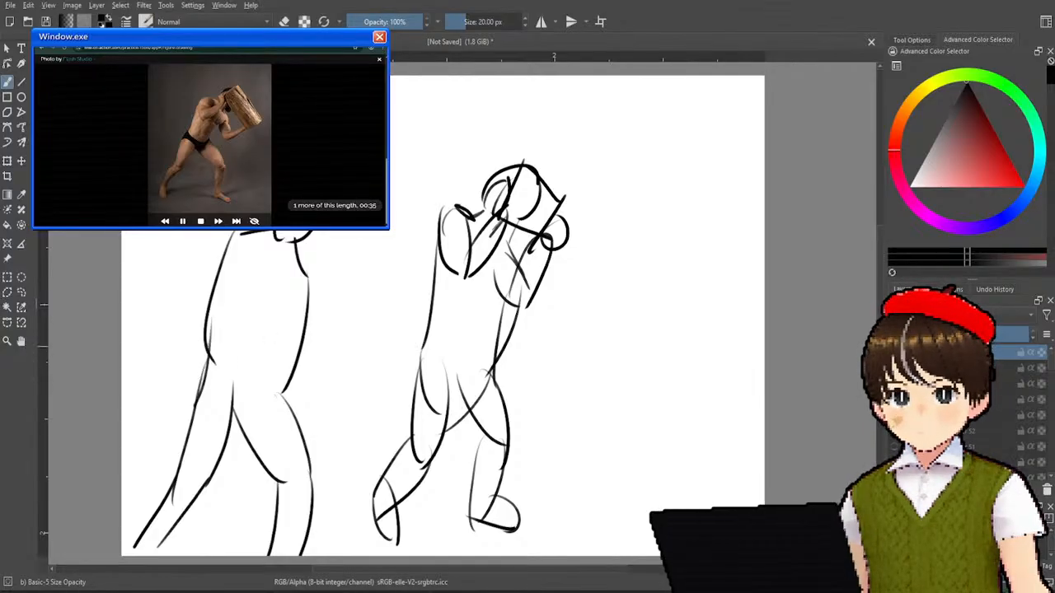
pyautogui.moveTo(204, 341); pyautogui.dragTo(187, 421)
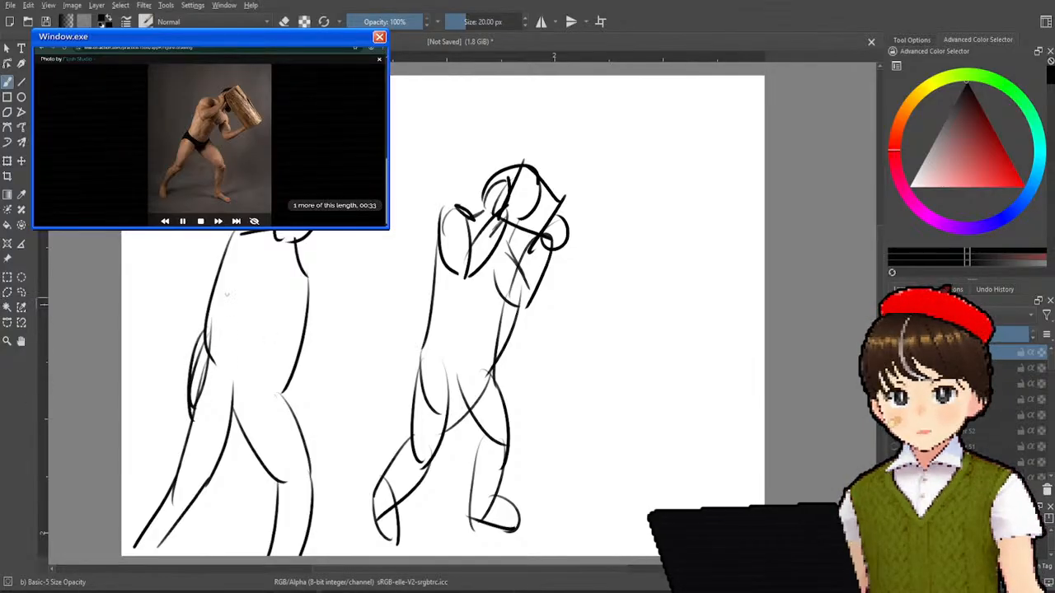
pyautogui.moveTo(227, 237)
pyautogui.mouseDown()
pyautogui.moveTo(239, 320)
pyautogui.moveTo(252, 242)
pyautogui.mouseUp()
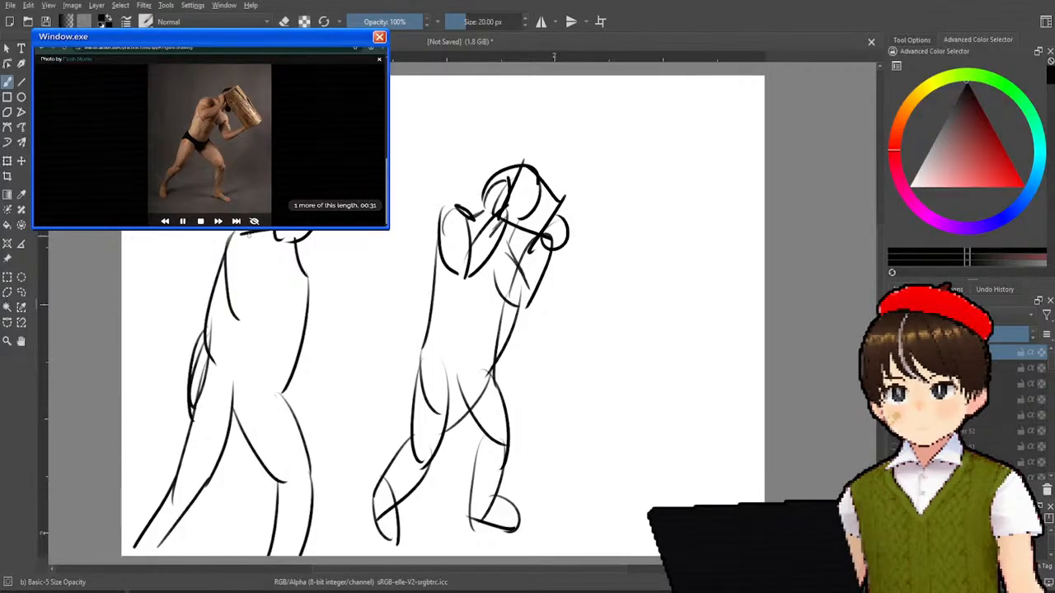
pyautogui.moveTo(234, 287); pyautogui.dragTo(295, 252)
pyautogui.moveTo(229, 282)
pyautogui.mouseDown()
pyautogui.moveTo(302, 257)
pyautogui.moveTo(232, 322)
pyautogui.mouseUp()
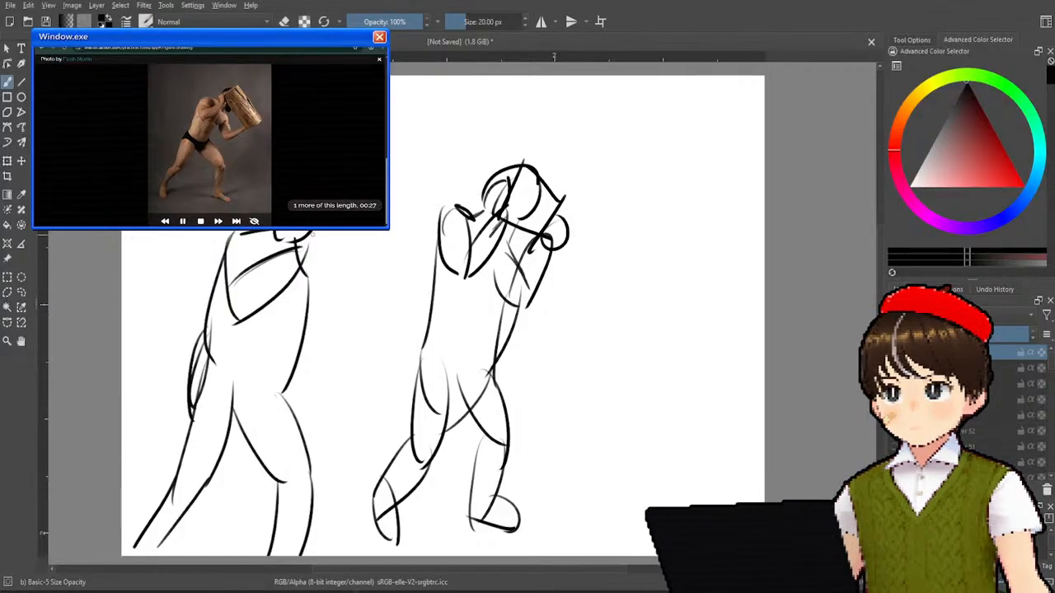
# - Draw the left figure's rear forearm and bent front arm, and build up the log from crossing straight strokes
pyautogui.moveTo(281, 232)
pyautogui.mouseDown()
pyautogui.moveTo(303, 263)
pyautogui.moveTo(351, 237)
pyautogui.moveTo(363, 261)
pyautogui.mouseUp()
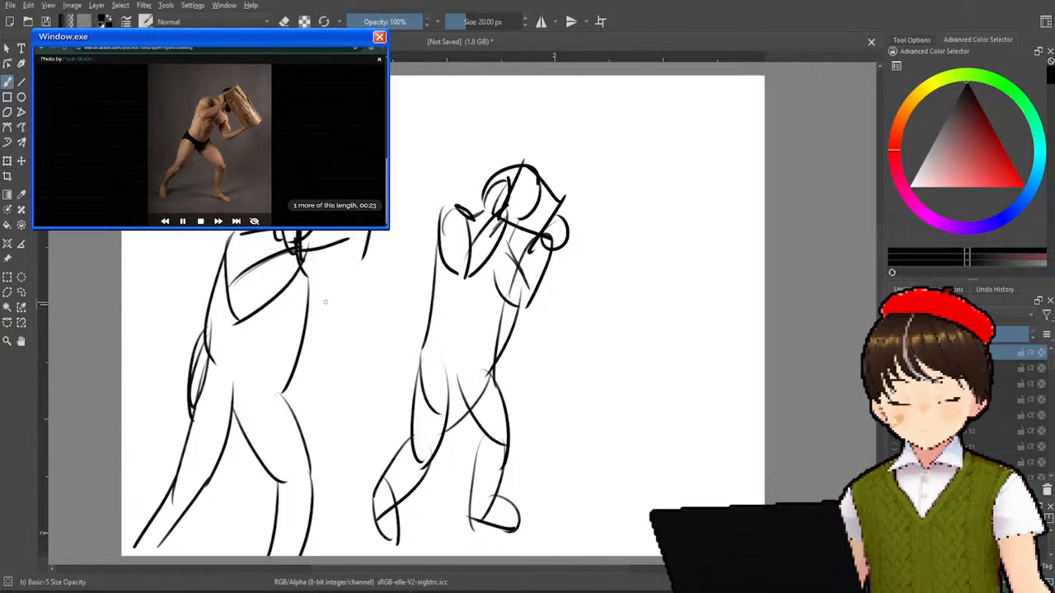
pyautogui.moveTo(304, 232)
pyautogui.mouseDown()
pyautogui.moveTo(285, 265)
pyautogui.moveTo(297, 246)
pyautogui.moveTo(337, 286)
pyautogui.mouseUp()
pyautogui.moveTo(340, 232)
pyautogui.mouseDown()
pyautogui.moveTo(382, 295)
pyautogui.moveTo(373, 260)
pyautogui.moveTo(359, 264)
pyautogui.moveTo(337, 354)
pyautogui.mouseUp()
pyautogui.moveTo(296, 282); pyautogui.dragTo(340, 351)
pyautogui.moveTo(325, 287); pyautogui.dragTo(342, 319)
pyautogui.moveTo(368, 273); pyautogui.dragTo(330, 334)
pyautogui.moveTo(337, 287); pyautogui.dragTo(357, 315)
pyautogui.moveTo(363, 245); pyautogui.dragTo(395, 306)
pyautogui.moveTo(331, 311); pyautogui.dragTo(391, 285)
pyautogui.moveTo(322, 267); pyautogui.dragTo(370, 318)
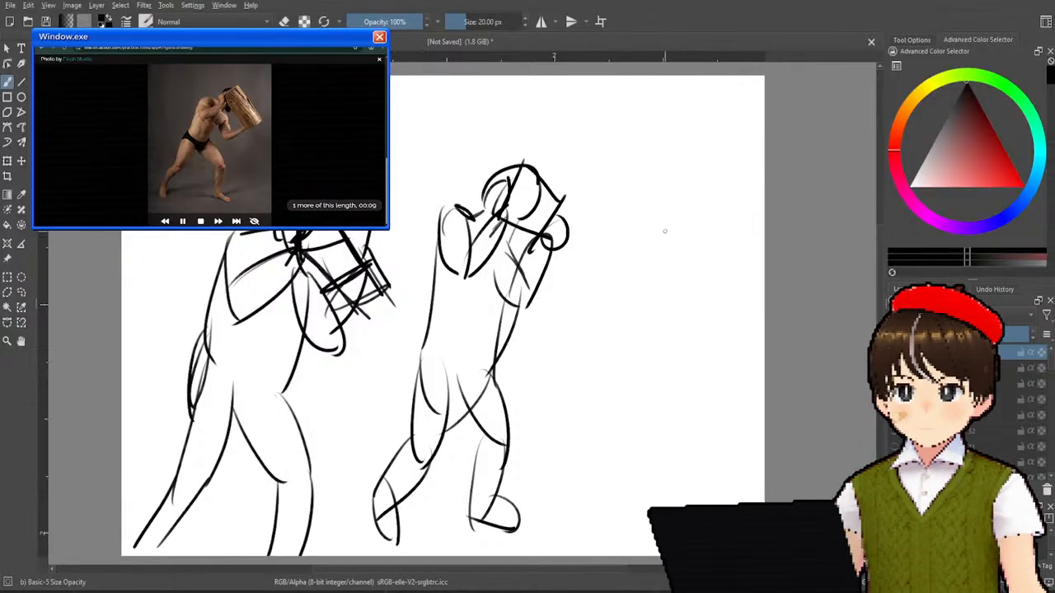
# - Sketch a construction figure on the canvas's right side with an oval head, slanted box torso, triangular pelvis and legs
pyautogui.moveTo(691, 227)
pyautogui.mouseDown()
pyautogui.moveTo(698, 303)
pyautogui.moveTo(721, 318)
pyautogui.moveTo(674, 451)
pyautogui.mouseUp()
pyautogui.moveTo(659, 269)
pyautogui.mouseDown()
pyautogui.moveTo(636, 438)
pyautogui.moveTo(681, 405)
pyautogui.mouseUp()
pyautogui.moveTo(648, 440); pyautogui.dragTo(656, 460)
pyautogui.moveTo(674, 409); pyautogui.dragTo(652, 460)
pyautogui.moveTo(635, 423); pyautogui.dragTo(635, 529)
pyautogui.moveTo(654, 431); pyautogui.dragTo(638, 513)
pyautogui.moveTo(622, 490)
pyautogui.mouseDown()
pyautogui.moveTo(585, 554)
pyautogui.moveTo(615, 554)
pyautogui.mouseUp()
pyautogui.moveTo(665, 421); pyautogui.dragTo(683, 499)
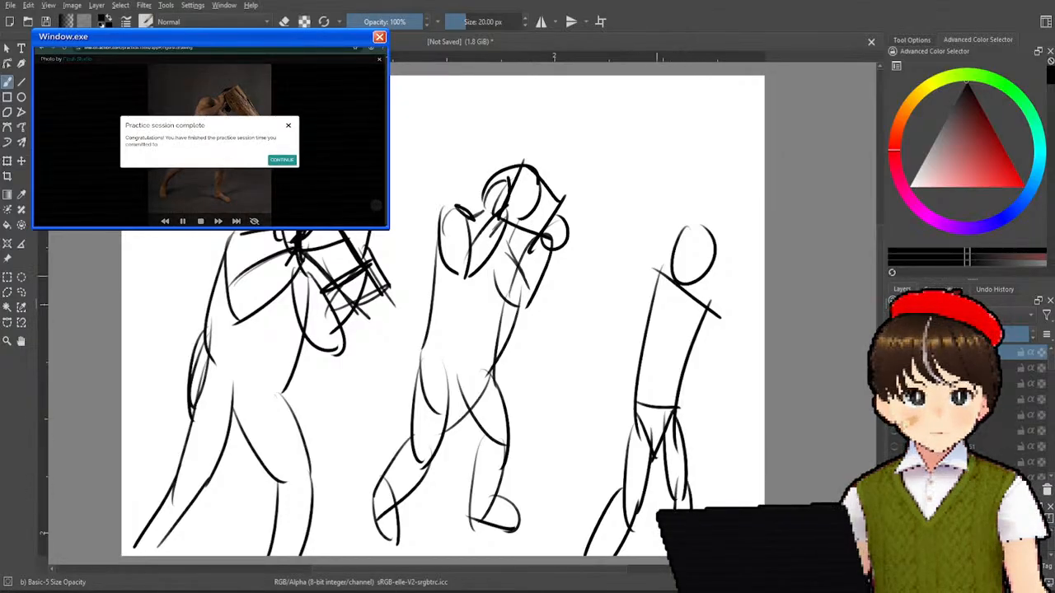
# - Add the right figure's bent rear arm and heavy strokes across its head, and draw loose curves above it
pyautogui.moveTo(658, 266)
pyautogui.mouseDown()
pyautogui.moveTo(626, 326)
pyautogui.moveTo(692, 326)
pyautogui.moveTo(683, 306)
pyautogui.mouseUp()
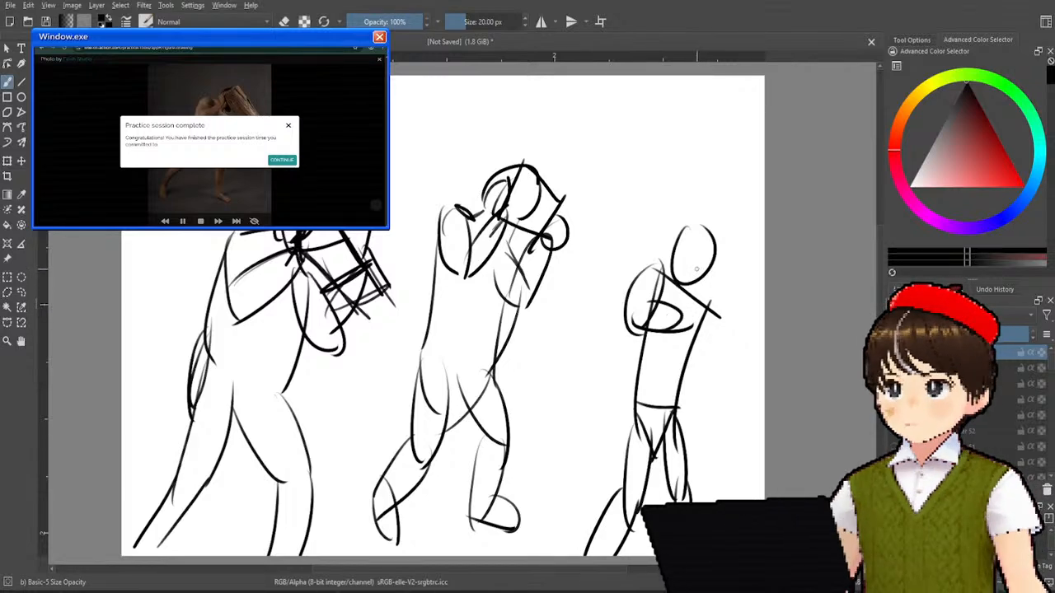
pyautogui.moveTo(657, 269); pyautogui.dragTo(699, 268)
pyautogui.moveTo(672, 268); pyautogui.dragTo(707, 257)
pyautogui.moveTo(723, 214); pyautogui.dragTo(702, 257)
pyautogui.moveTo(681, 247)
pyautogui.mouseDown()
pyautogui.moveTo(712, 229)
pyautogui.moveTo(694, 255)
pyautogui.mouseUp()
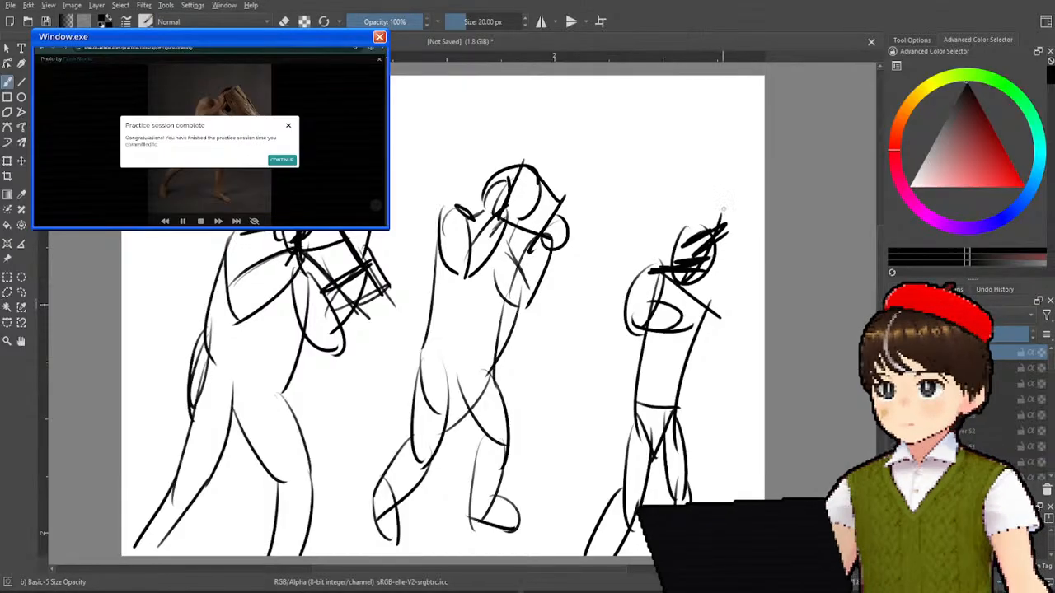
pyautogui.moveTo(629, 120); pyautogui.dragTo(672, 192)
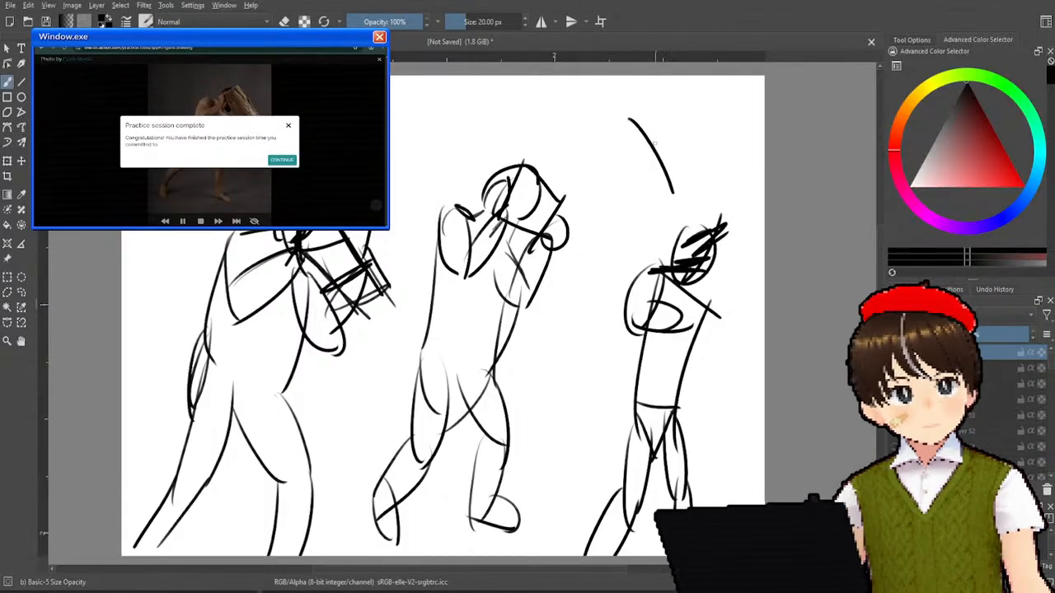
pyautogui.moveTo(652, 139); pyautogui.dragTo(674, 181)
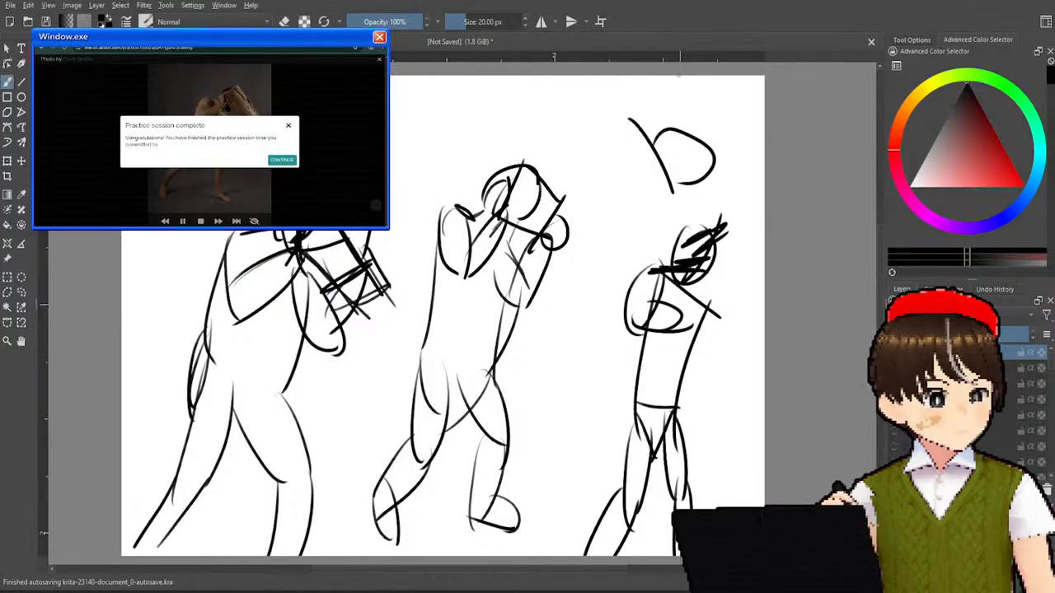
# - Dismiss the practice session completion message, and hide the remaining drawing layers to leave a blank canvas
pyautogui.click(288, 126)
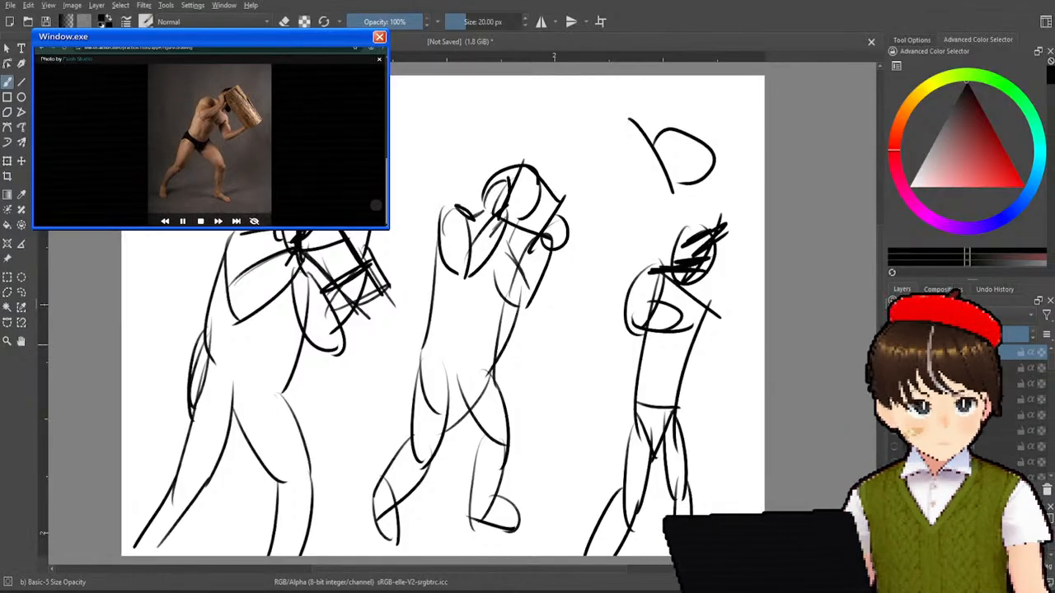
pyautogui.click(894, 352)
pyautogui.click(894, 368)
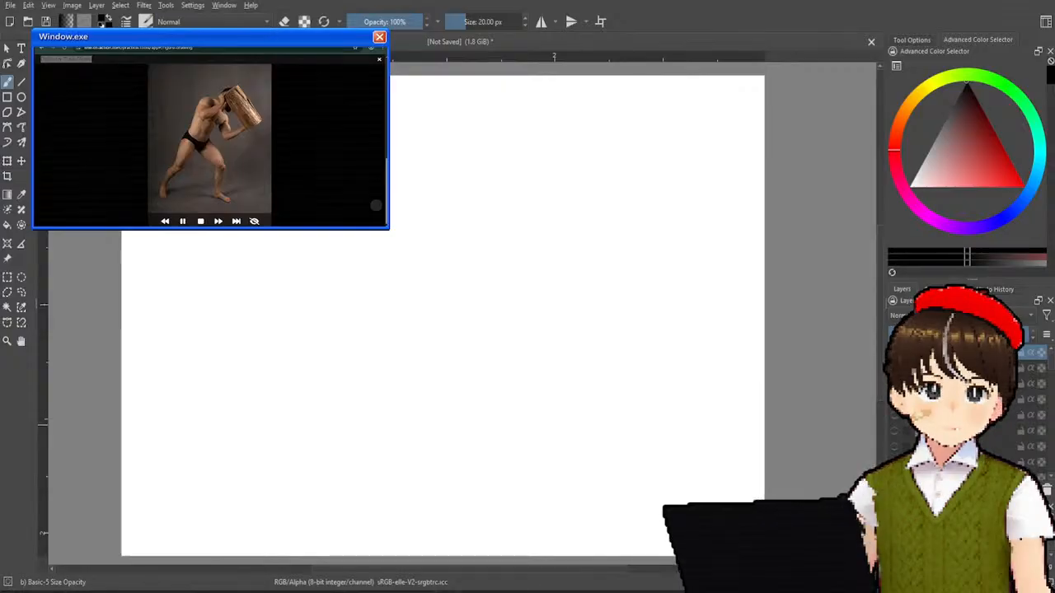
# - Paste the log-lifting reference photo onto the blank canvas and enlarge it to nearly the full canvas height
pyautogui.hotkey('ctrl', 'v')
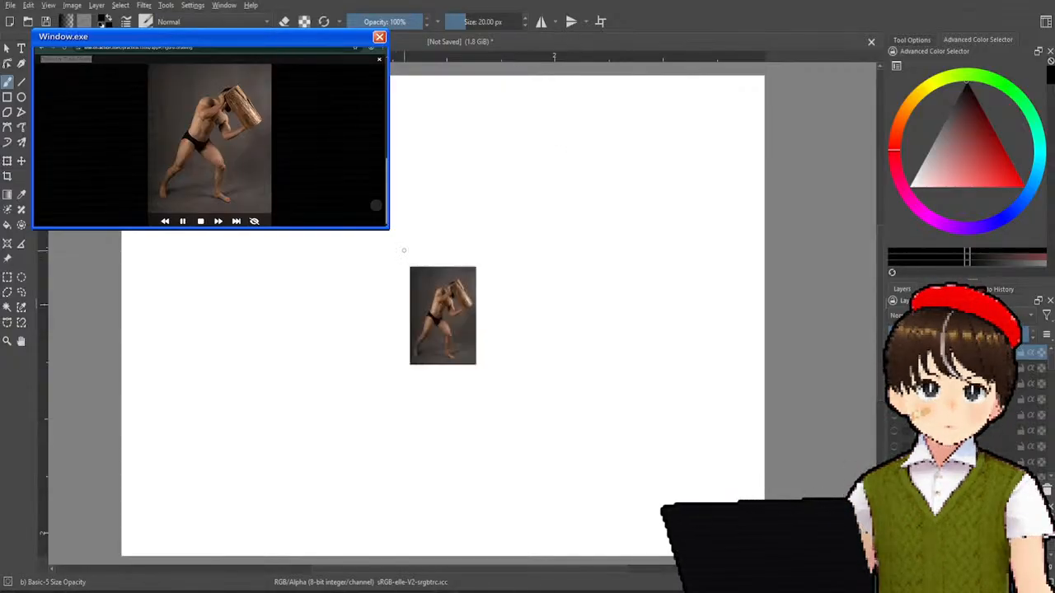
pyautogui.click(21, 162)
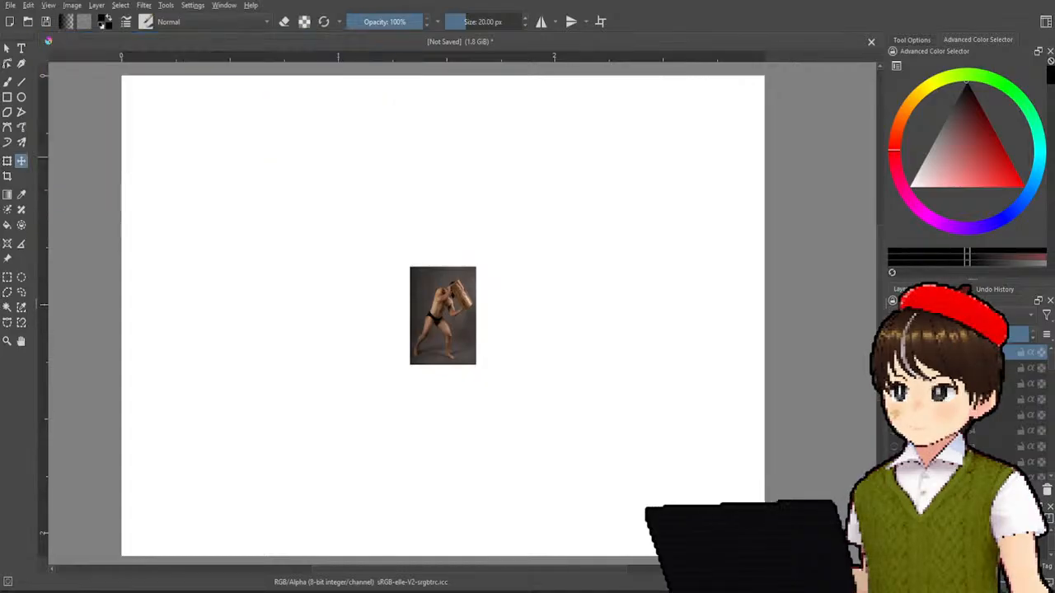
pyautogui.moveTo(449, 315); pyautogui.dragTo(297, 198)
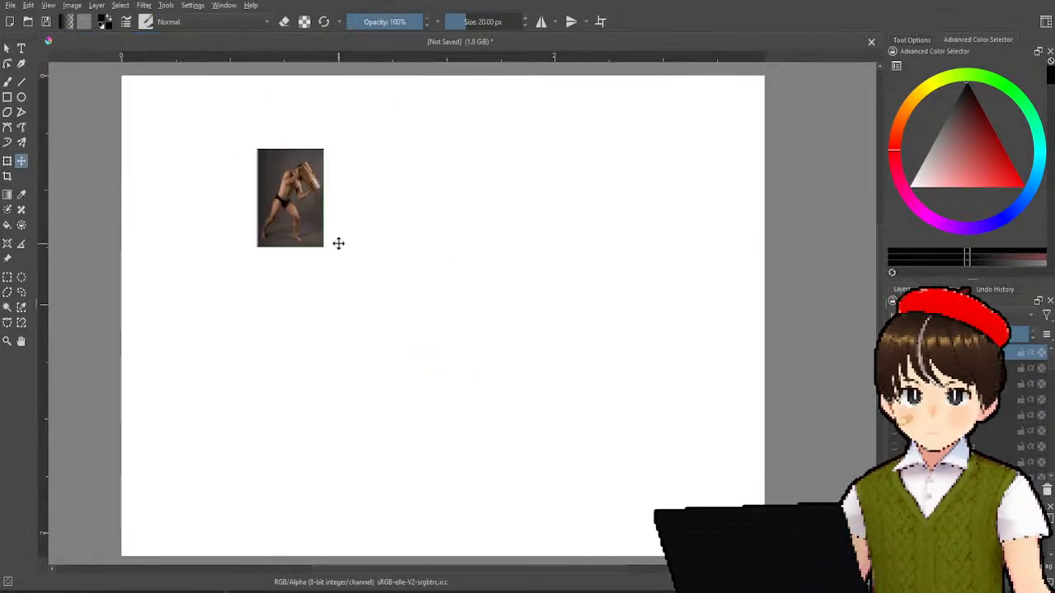
pyautogui.hotkey('ctrl', 't')
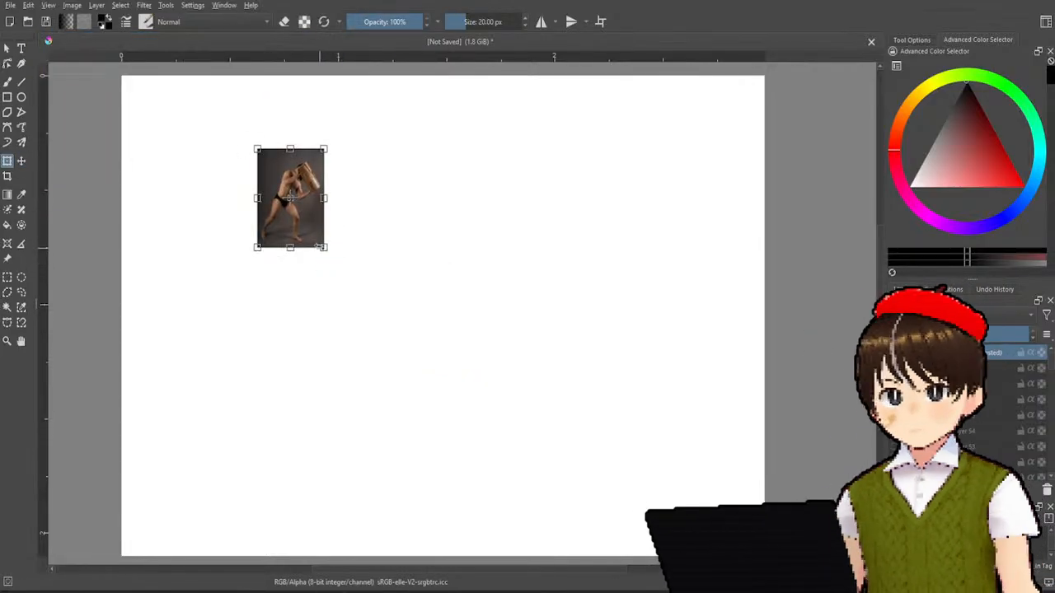
pyautogui.moveTo(326, 251); pyautogui.dragTo(574, 516)
pyautogui.moveTo(521, 423); pyautogui.dragTo(377, 309)
pyautogui.hotkey('ctrl', 'z')
pyautogui.press('Return')
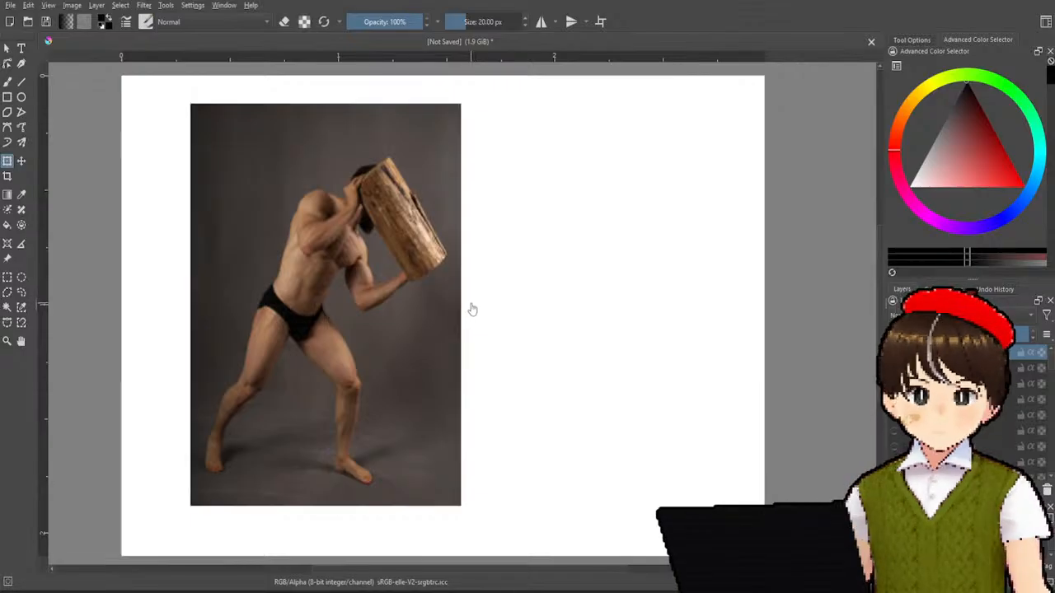
# - Shift the enlarged photo slightly toward the canvas's left edge, and hide it ready for freehand brush drawing
pyautogui.hotkey('ctrl', 't')
pyautogui.moveTo(384, 250); pyautogui.dragTo(355, 263)
pyautogui.press('Return')
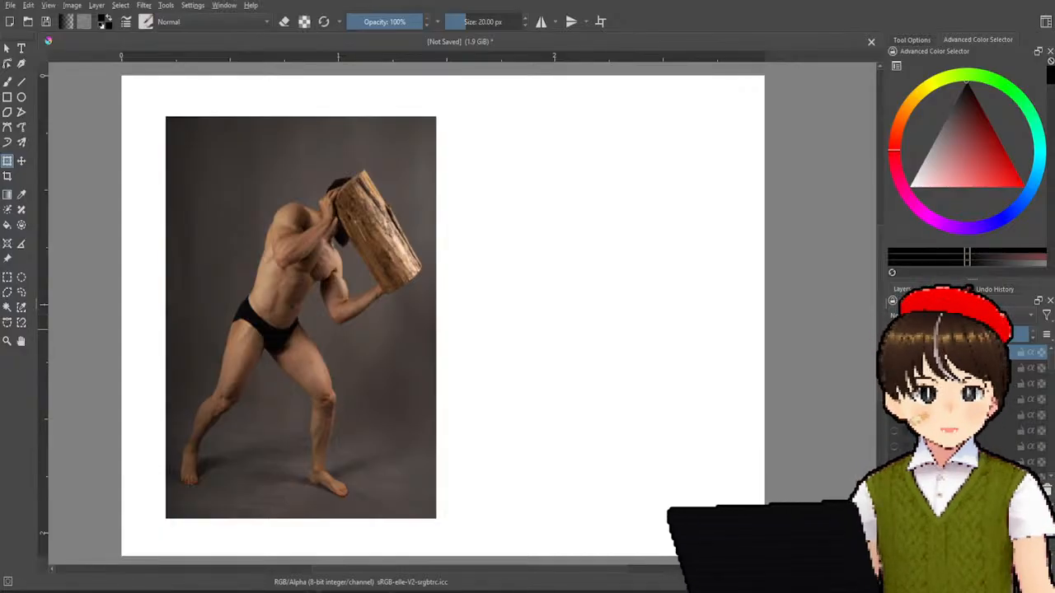
pyautogui.click(894, 352)
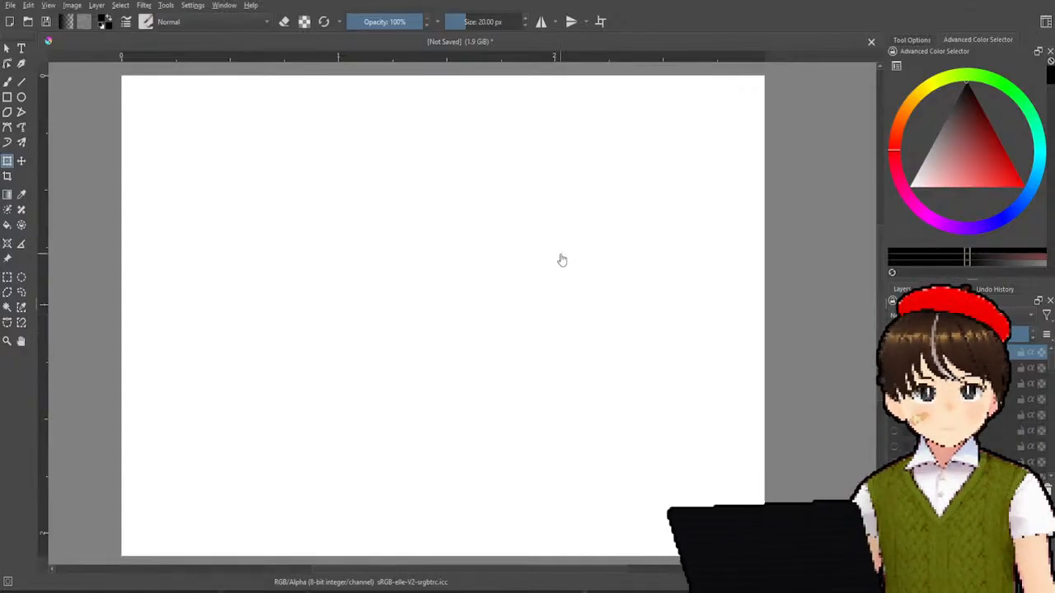
pyautogui.click(8, 82)
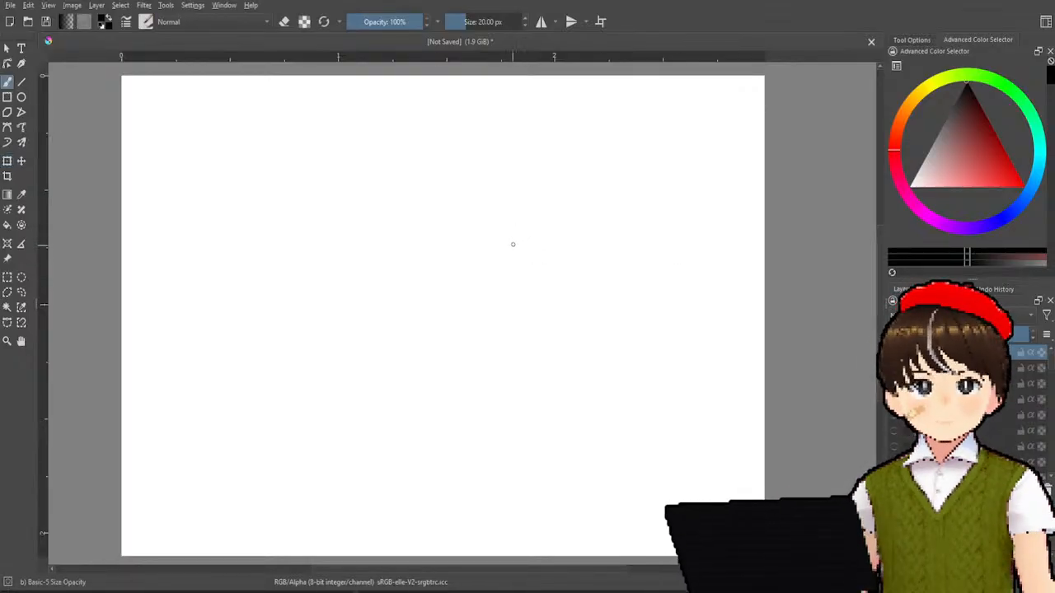
# - Try a construction figure from memory with an oval head, slanted box torso, triangular pelvis and two-segment legs
pyautogui.moveTo(550, 257)
pyautogui.mouseDown()
pyautogui.moveTo(583, 200)
pyautogui.moveTo(563, 263)
pyautogui.moveTo(595, 287)
pyautogui.moveTo(544, 380)
pyautogui.mouseUp()
pyautogui.moveTo(532, 241)
pyautogui.mouseDown()
pyautogui.moveTo(484, 356)
pyautogui.moveTo(544, 379)
pyautogui.mouseUp()
pyautogui.moveTo(485, 357); pyautogui.dragTo(519, 414)
pyautogui.moveTo(545, 373); pyautogui.dragTo(519, 414)
pyautogui.moveTo(490, 370)
pyautogui.mouseDown()
pyautogui.moveTo(483, 474)
pyautogui.moveTo(511, 387)
pyautogui.moveTo(535, 479)
pyautogui.mouseUp()
pyautogui.moveTo(544, 376); pyautogui.dragTo(548, 478)
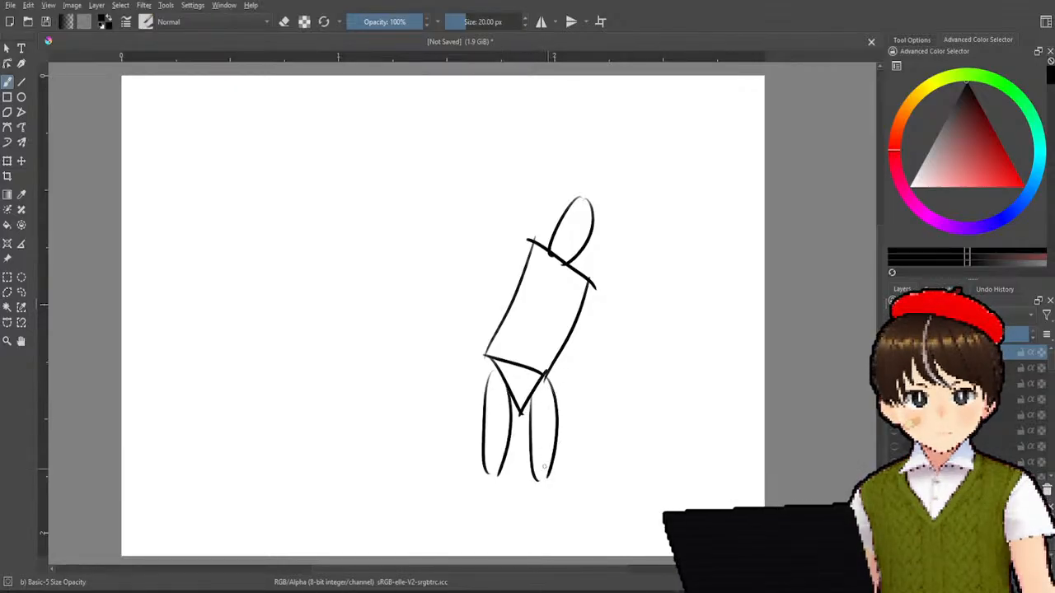
pyautogui.moveTo(486, 469)
pyautogui.mouseDown()
pyautogui.moveTo(442, 531)
pyautogui.moveTo(449, 549)
pyautogui.mouseUp()
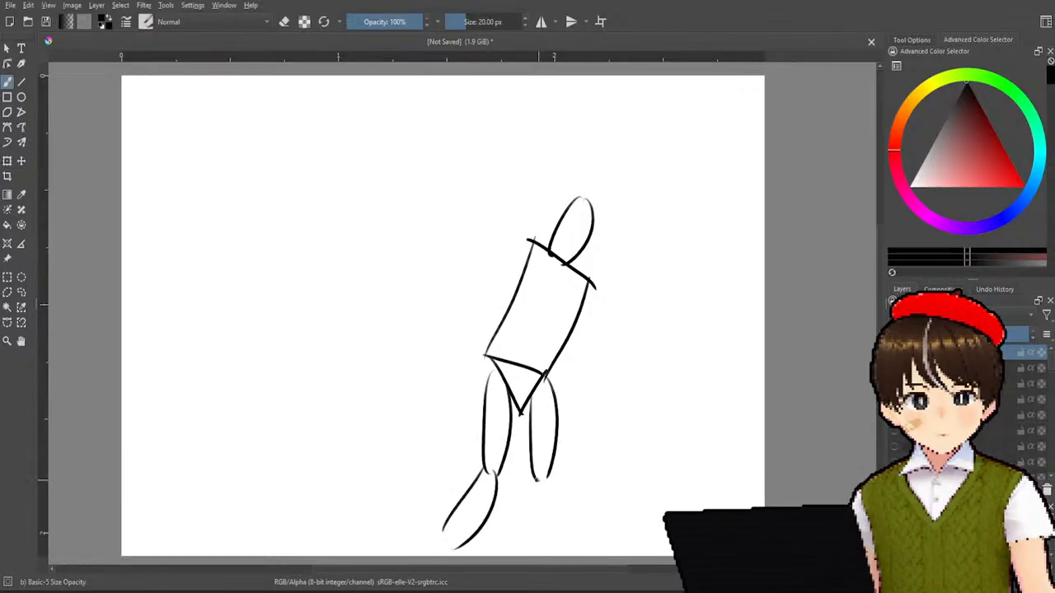
pyautogui.moveTo(533, 481); pyautogui.dragTo(528, 545)
pyautogui.moveTo(545, 479); pyautogui.dragTo(532, 552)
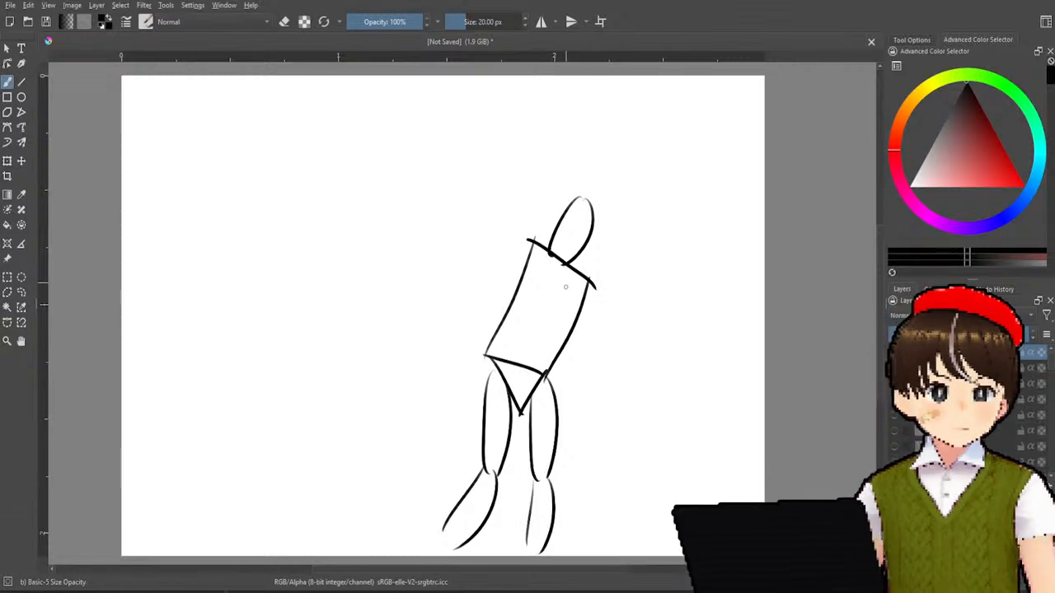
# - Erase the whole figure with the soft eraser, and switch back to the Basic-5 Size Opacity brush
pyautogui.rightClick(387, 251)
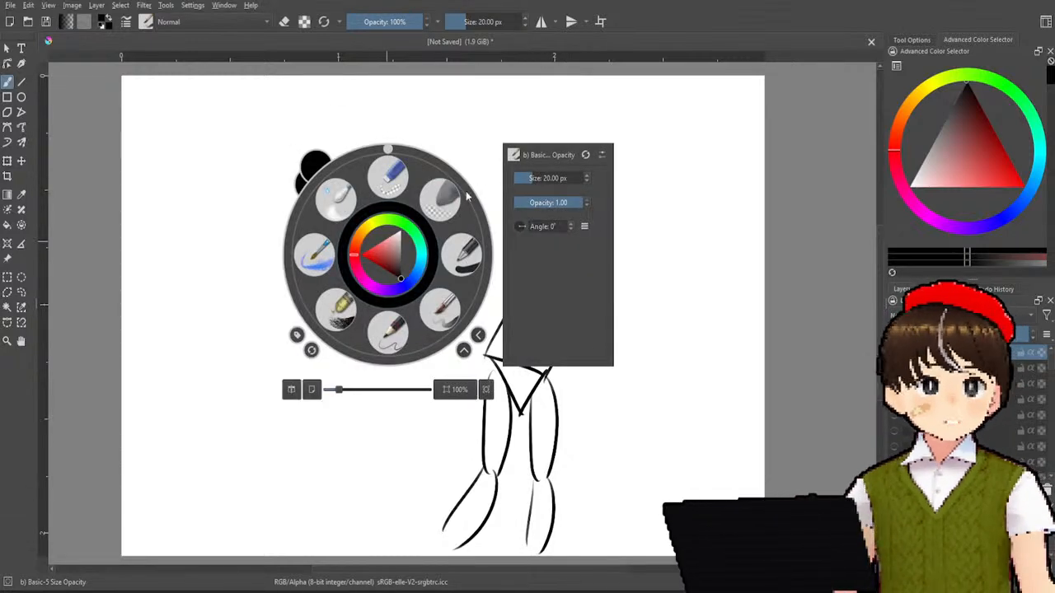
pyautogui.click(441, 197)
pyautogui.moveTo(517, 188)
pyautogui.mouseDown()
pyautogui.moveTo(523, 302)
pyautogui.moveTo(579, 176)
pyautogui.moveTo(586, 217)
pyautogui.moveTo(558, 296)
pyautogui.moveTo(483, 404)
pyautogui.moveTo(501, 494)
pyautogui.moveTo(494, 471)
pyautogui.moveTo(478, 516)
pyautogui.moveTo(569, 360)
pyautogui.mouseUp()
pyautogui.rightClick(570, 360)
pyautogui.click(540, 344)
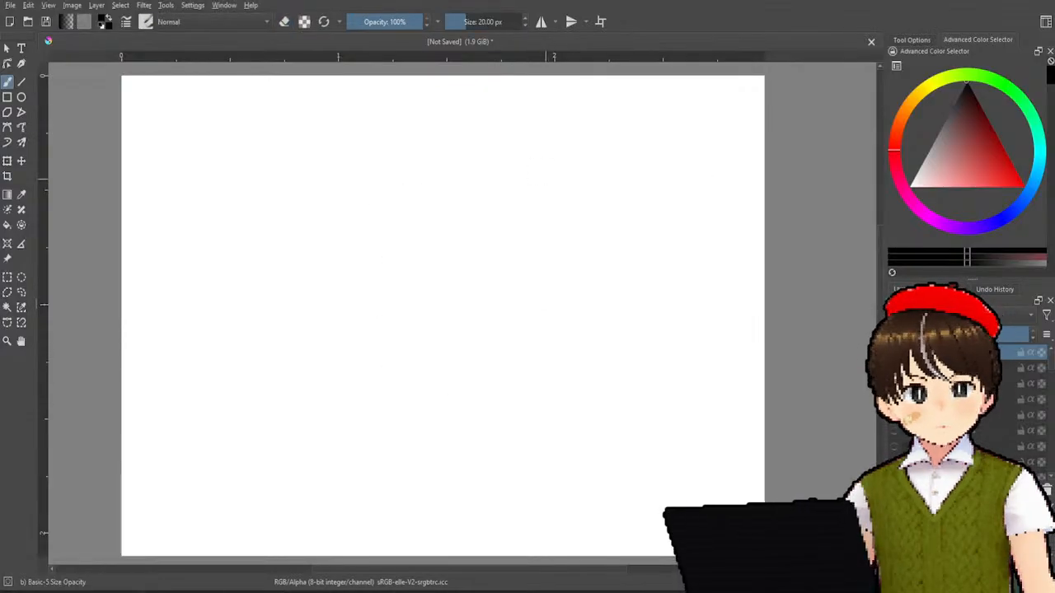
# - Sketch a new figure's oval head, slanted shoulder line, box torso and triangular pelvis on the canvas's right half
pyautogui.moveTo(574, 217)
pyautogui.mouseDown()
pyautogui.moveTo(557, 272)
pyautogui.moveTo(611, 291)
pyautogui.mouseUp()
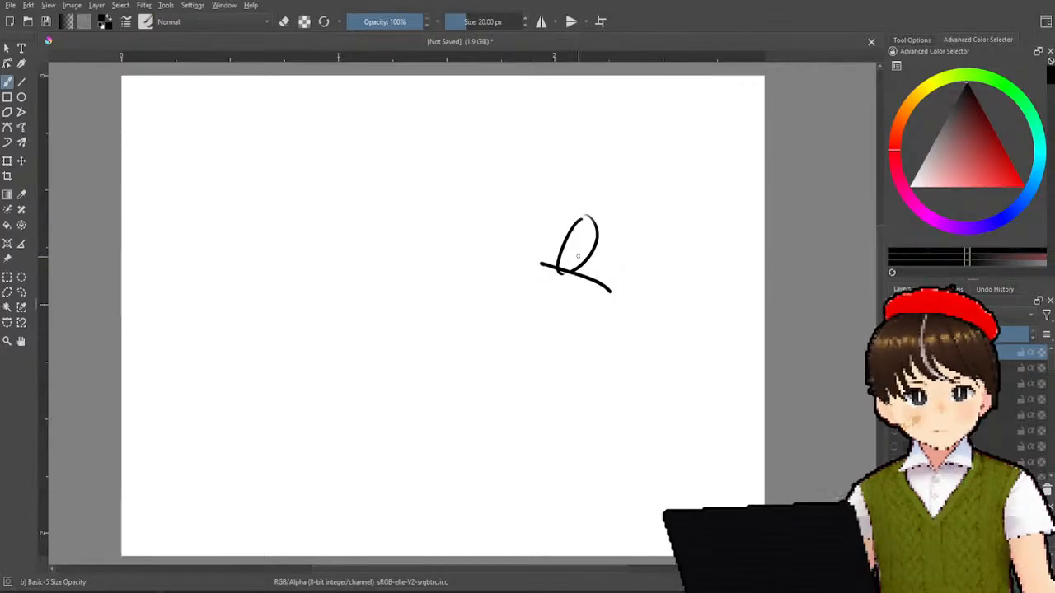
pyautogui.hotkey('ctrl', 'z')
pyautogui.moveTo(580, 255); pyautogui.dragTo(545, 295)
pyautogui.hotkey('ctrl', 'z')
pyautogui.moveTo(540, 250); pyautogui.dragTo(584, 287)
pyautogui.moveTo(542, 251)
pyautogui.mouseDown()
pyautogui.moveTo(506, 345)
pyautogui.moveTo(551, 373)
pyautogui.moveTo(530, 410)
pyautogui.mouseUp()
pyautogui.moveTo(500, 353); pyautogui.dragTo(528, 409)
# - Draw the figure's backward-stretched rear leg and its nearly straight front leg, including both feet
pyautogui.moveTo(499, 373); pyautogui.dragTo(489, 451)
pyautogui.moveTo(520, 397)
pyautogui.mouseDown()
pyautogui.moveTo(484, 480)
pyautogui.moveTo(443, 509)
pyautogui.mouseUp()
pyautogui.moveTo(499, 471)
pyautogui.mouseDown()
pyautogui.moveTo(454, 516)
pyautogui.moveTo(458, 535)
pyautogui.moveTo(465, 511)
pyautogui.mouseUp()
pyautogui.moveTo(543, 385); pyautogui.dragTo(566, 450)
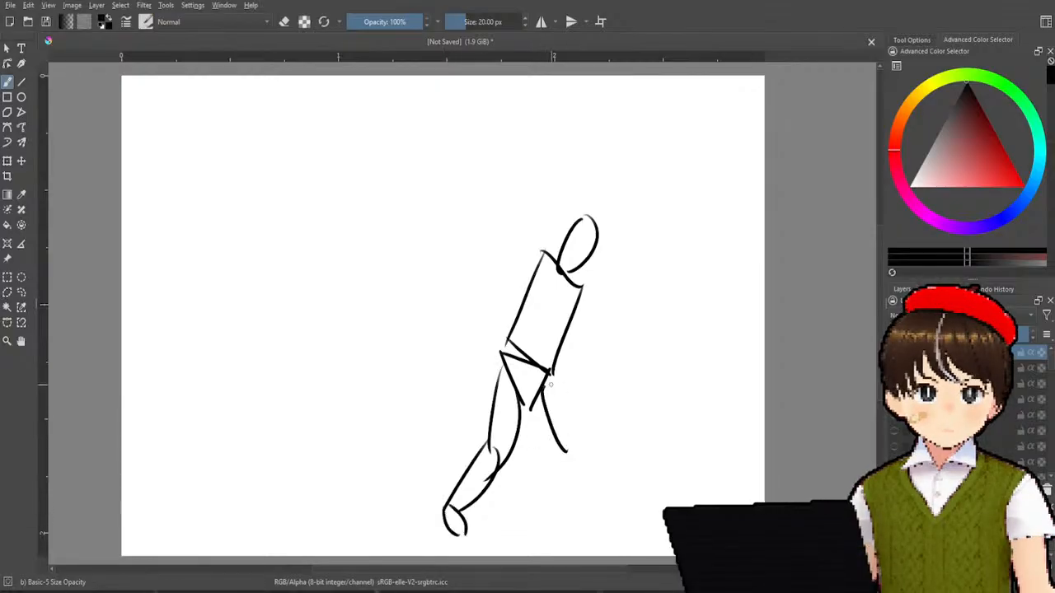
pyautogui.hotkey('ctrl', 'z')
pyautogui.moveTo(544, 378)
pyautogui.mouseDown()
pyautogui.moveTo(536, 460)
pyautogui.moveTo(550, 462)
pyautogui.moveTo(534, 519)
pyautogui.mouseUp()
pyautogui.moveTo(558, 455)
pyautogui.mouseDown()
pyautogui.moveTo(544, 526)
pyautogui.moveTo(556, 535)
pyautogui.moveTo(565, 527)
pyautogui.mouseUp()
# - Draw the figure's rear upper arm hanging from the shoulder, undoing the misplaced strokes
pyautogui.moveTo(542, 243); pyautogui.dragTo(529, 288)
pyautogui.moveTo(540, 244); pyautogui.dragTo(544, 306)
pyautogui.hotkey('ctrl', 'z')
pyautogui.moveTo(543, 243)
pyautogui.mouseDown()
pyautogui.moveTo(534, 323)
pyautogui.moveTo(594, 346)
pyautogui.mouseUp()
pyautogui.hotkey('ctrl', 'z')
pyautogui.moveTo(538, 300)
pyautogui.mouseDown()
pyautogui.moveTo(578, 257)
pyautogui.moveTo(541, 320)
pyautogui.mouseUp()
pyautogui.hotkey('ctrl', 'z')
# - Redraw the rear forearm reaching across the chest toward the head, and add a rounded hand over the face
pyautogui.moveTo(573, 262)
pyautogui.mouseDown()
pyautogui.moveTo(530, 315)
pyautogui.moveTo(591, 270)
pyautogui.mouseUp()
pyautogui.hotkey('ctrl', 'z')
pyautogui.hotkey('ctrl', 'z')
pyautogui.hotkey('ctrl', 'z')
pyautogui.moveTo(532, 287); pyautogui.dragTo(580, 267)
pyautogui.hotkey('ctrl', 'z')
pyautogui.moveTo(529, 290)
pyautogui.mouseDown()
pyautogui.moveTo(583, 262)
pyautogui.moveTo(520, 322)
pyautogui.mouseUp()
pyautogui.moveTo(584, 239); pyautogui.dragTo(588, 244)
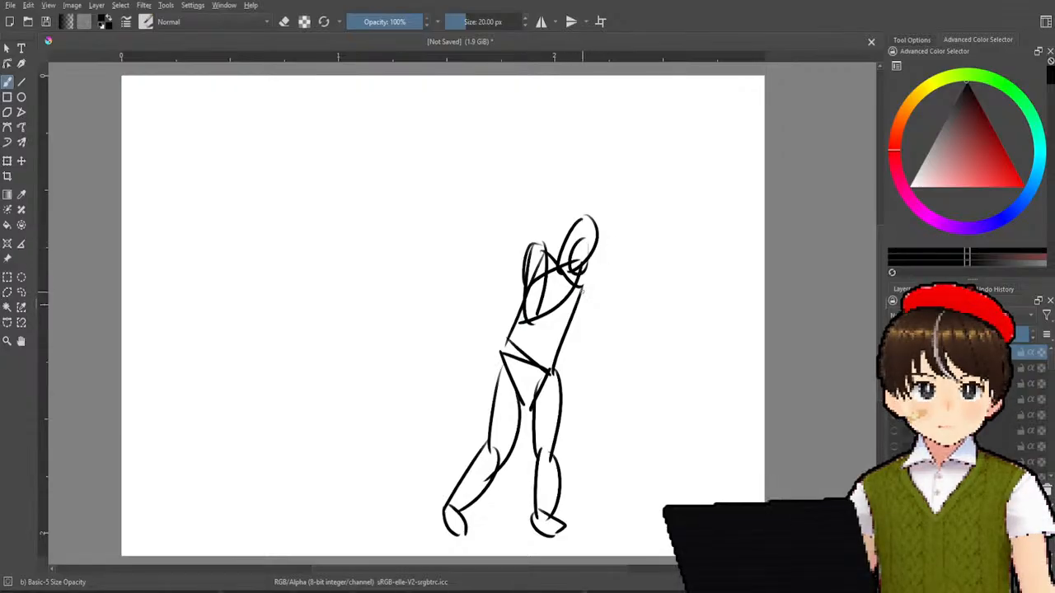
# - Draw the figure's bent front arm, and add a boxy log between the head and the front hand
pyautogui.moveTo(578, 285)
pyautogui.mouseDown()
pyautogui.moveTo(575, 346)
pyautogui.moveTo(588, 345)
pyautogui.moveTo(623, 269)
pyautogui.mouseUp()
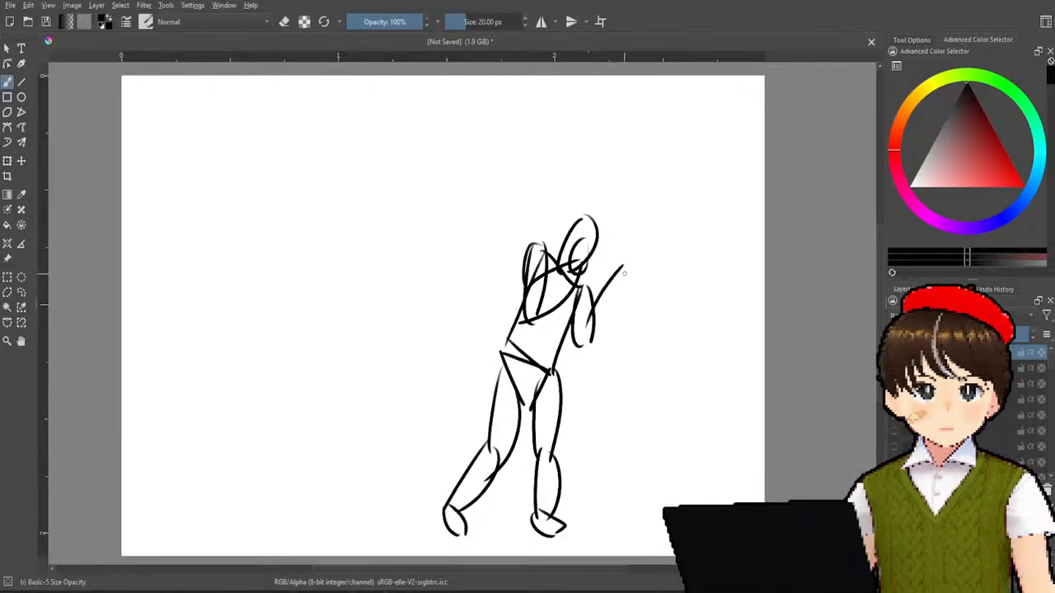
pyautogui.hotkey('ctrl', 'z')
pyautogui.moveTo(586, 330)
pyautogui.mouseDown()
pyautogui.moveTo(626, 288)
pyautogui.moveTo(587, 346)
pyautogui.mouseUp()
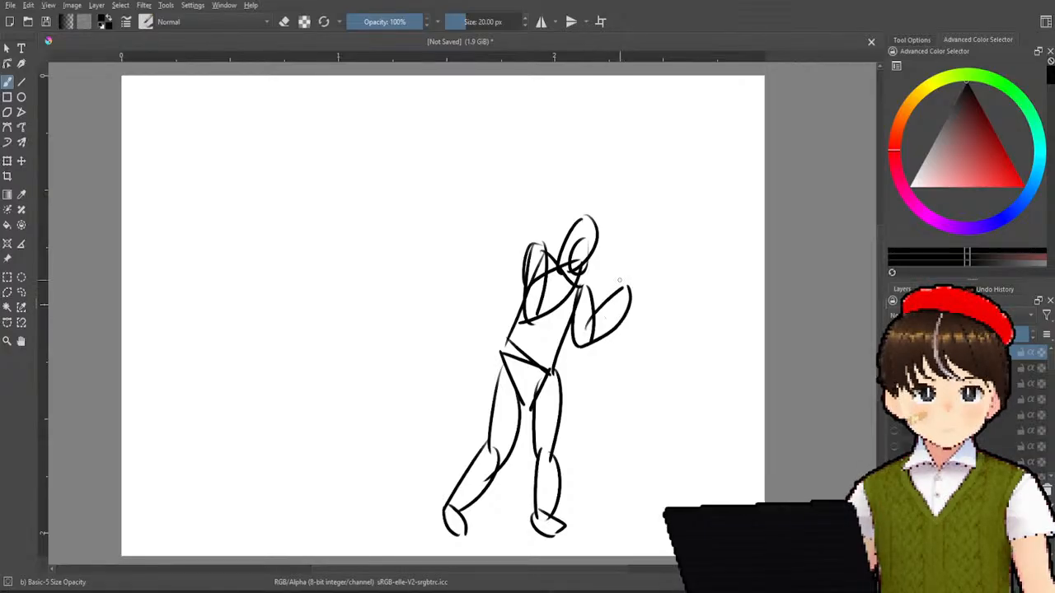
pyautogui.moveTo(569, 269)
pyautogui.mouseDown()
pyautogui.moveTo(608, 229)
pyautogui.moveTo(612, 311)
pyautogui.mouseUp()
pyautogui.moveTo(608, 231)
pyautogui.mouseDown()
pyautogui.moveTo(636, 305)
pyautogui.moveTo(642, 288)
pyautogui.mouseUp()
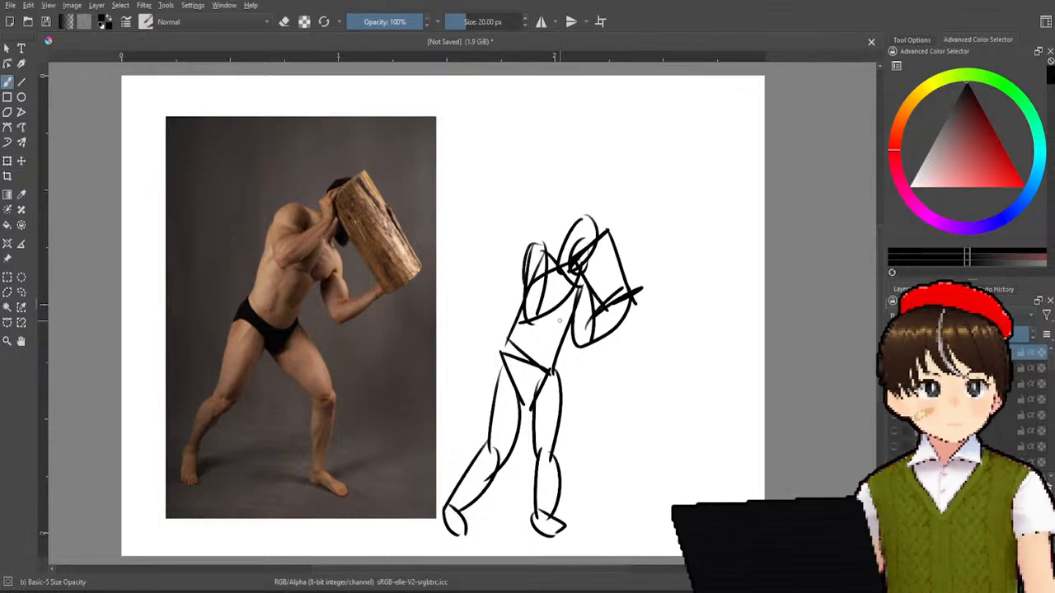
# - Trace the head, shoulder line, torso, pelvis and rear leg as construction shapes over the reference photo
pyautogui.moveTo(350, 200)
pyautogui.mouseDown()
pyautogui.moveTo(340, 194)
pyautogui.moveTo(353, 176)
pyautogui.mouseUp()
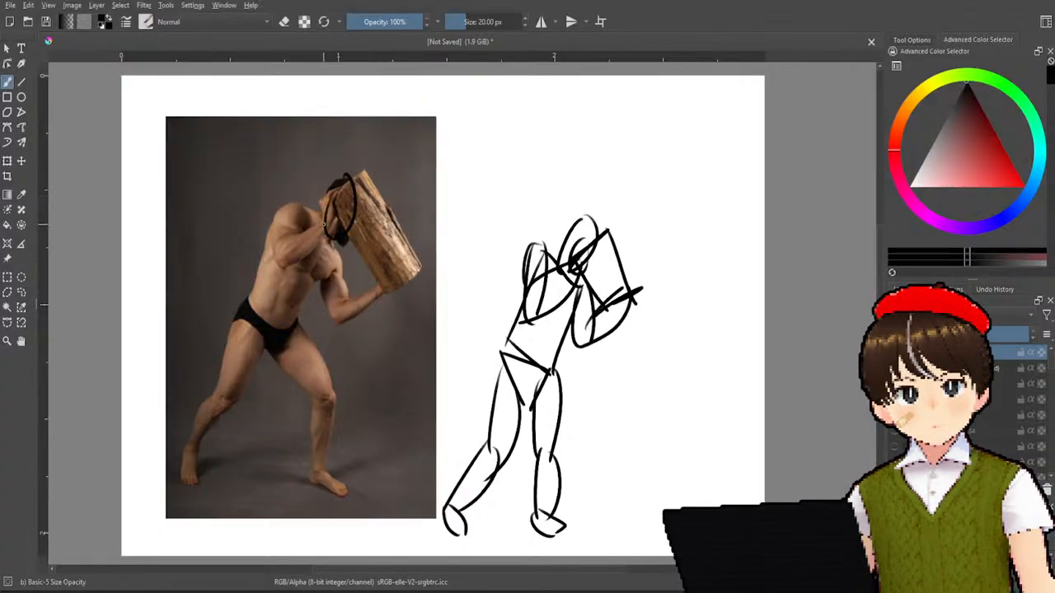
pyautogui.moveTo(290, 211); pyautogui.dragTo(343, 244)
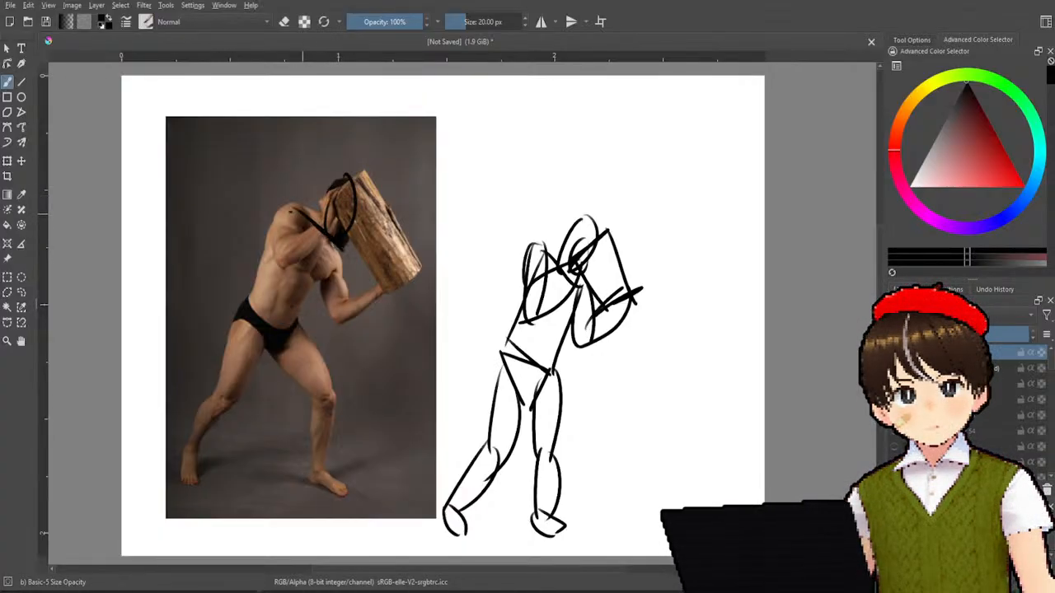
pyautogui.moveTo(290, 211)
pyautogui.mouseDown()
pyautogui.moveTo(255, 312)
pyautogui.moveTo(293, 325)
pyautogui.mouseUp()
pyautogui.moveTo(344, 247); pyautogui.dragTo(267, 357)
pyautogui.moveTo(265, 355)
pyautogui.mouseDown()
pyautogui.moveTo(306, 311)
pyautogui.moveTo(216, 393)
pyautogui.moveTo(192, 455)
pyautogui.mouseUp()
pyautogui.moveTo(231, 397)
pyautogui.mouseDown()
pyautogui.moveTo(194, 458)
pyautogui.moveTo(200, 493)
pyautogui.mouseUp()
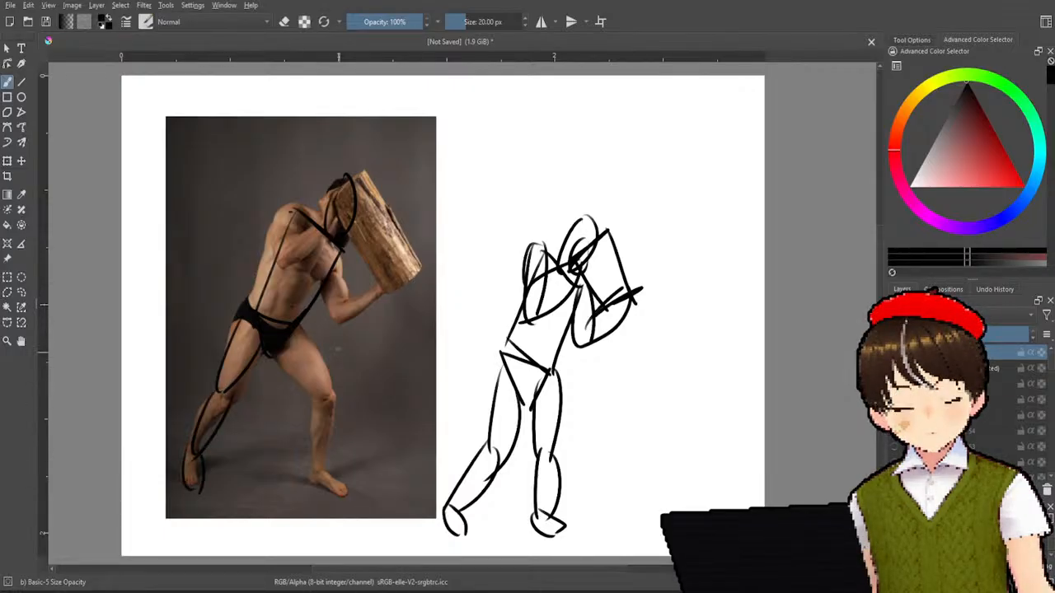
# - Trace the front thigh, shin and foot as construction shapes over the reference photo
pyautogui.moveTo(281, 355)
pyautogui.mouseDown()
pyautogui.moveTo(293, 377)
pyautogui.moveTo(324, 400)
pyautogui.mouseUp()
pyautogui.moveTo(297, 334)
pyautogui.mouseDown()
pyautogui.moveTo(329, 390)
pyautogui.moveTo(322, 470)
pyautogui.mouseUp()
pyautogui.moveTo(333, 388)
pyautogui.mouseDown()
pyautogui.moveTo(313, 476)
pyautogui.moveTo(345, 494)
pyautogui.mouseUp()
pyautogui.moveTo(323, 466); pyautogui.dragTo(349, 494)
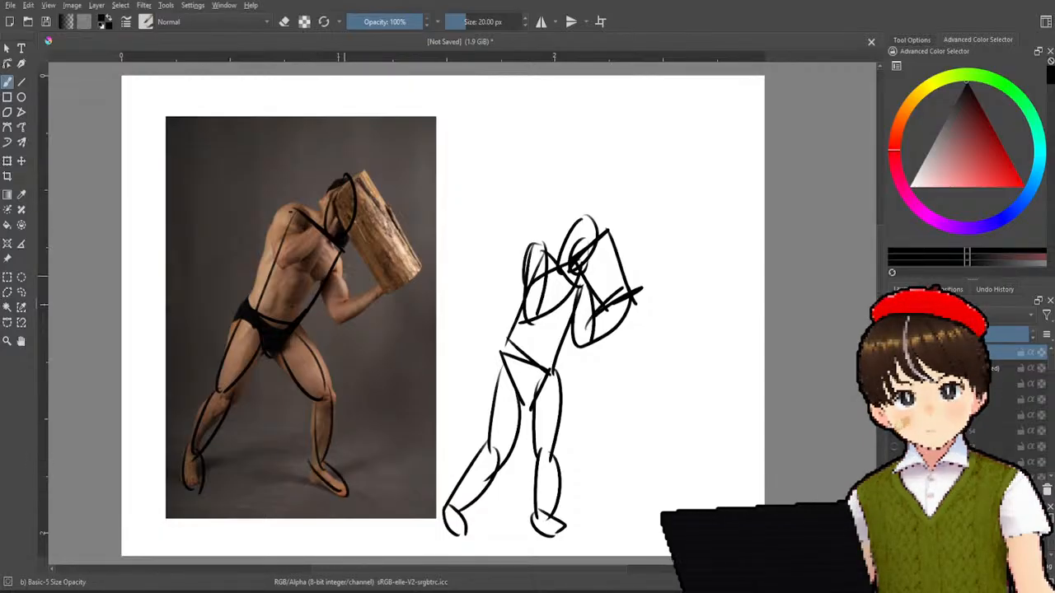
# - Trace both bent arms and the raised hand as construction shapes over the reference photo
pyautogui.moveTo(320, 260); pyautogui.dragTo(343, 331)
pyautogui.rightClick(350, 294)
pyautogui.rightClick(348, 196)
pyautogui.moveTo(349, 254); pyautogui.dragTo(339, 326)
pyautogui.moveTo(397, 268)
pyautogui.mouseDown()
pyautogui.moveTo(362, 288)
pyautogui.moveTo(347, 318)
pyautogui.mouseUp()
pyautogui.moveTo(268, 213)
pyautogui.mouseDown()
pyautogui.moveTo(279, 271)
pyautogui.moveTo(332, 212)
pyautogui.moveTo(319, 242)
pyautogui.moveTo(274, 273)
pyautogui.mouseUp()
pyautogui.moveTo(332, 184)
pyautogui.mouseDown()
pyautogui.moveTo(319, 224)
pyautogui.moveTo(328, 224)
pyautogui.mouseUp()
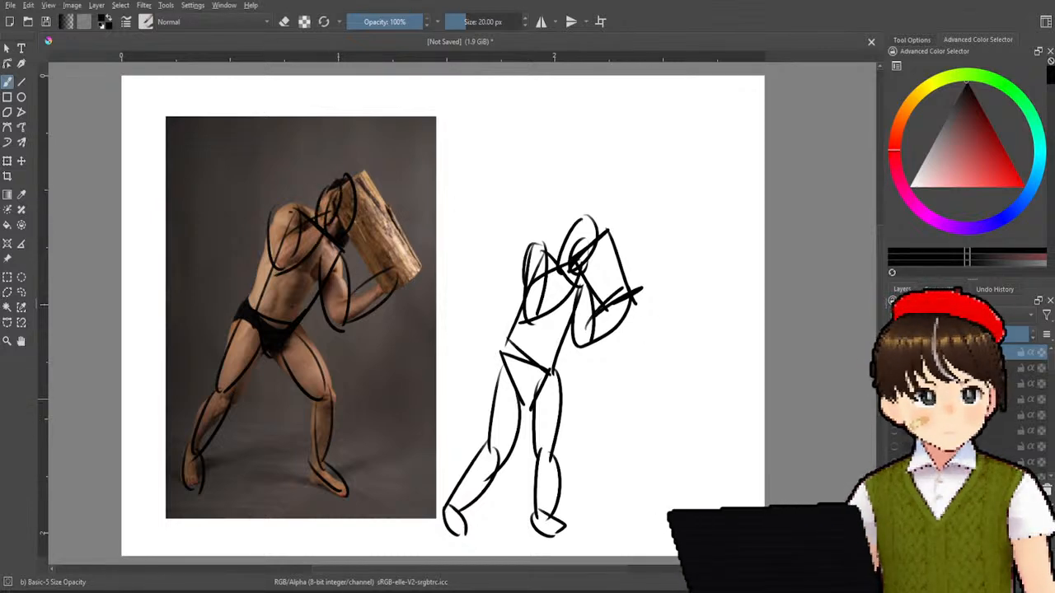
# - Hide the reference photo, and draw arrows pointing at the right figure's front leg, head, front forearm and rear thigh
pyautogui.click(894, 368)
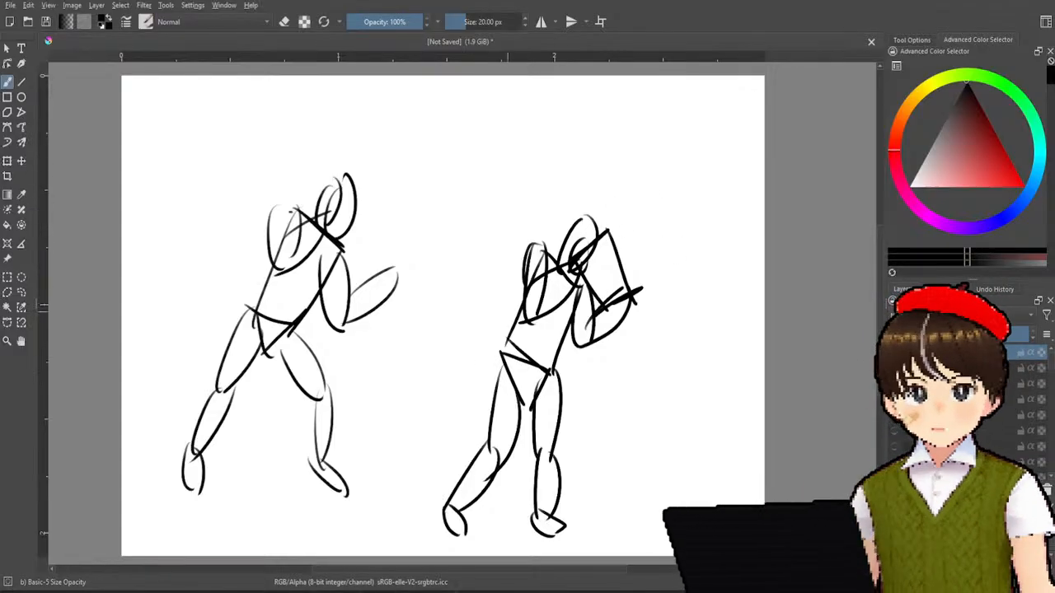
pyautogui.moveTo(601, 382); pyautogui.dragTo(564, 430)
pyautogui.moveTo(582, 387)
pyautogui.mouseDown()
pyautogui.moveTo(565, 432)
pyautogui.moveTo(597, 422)
pyautogui.mouseUp()
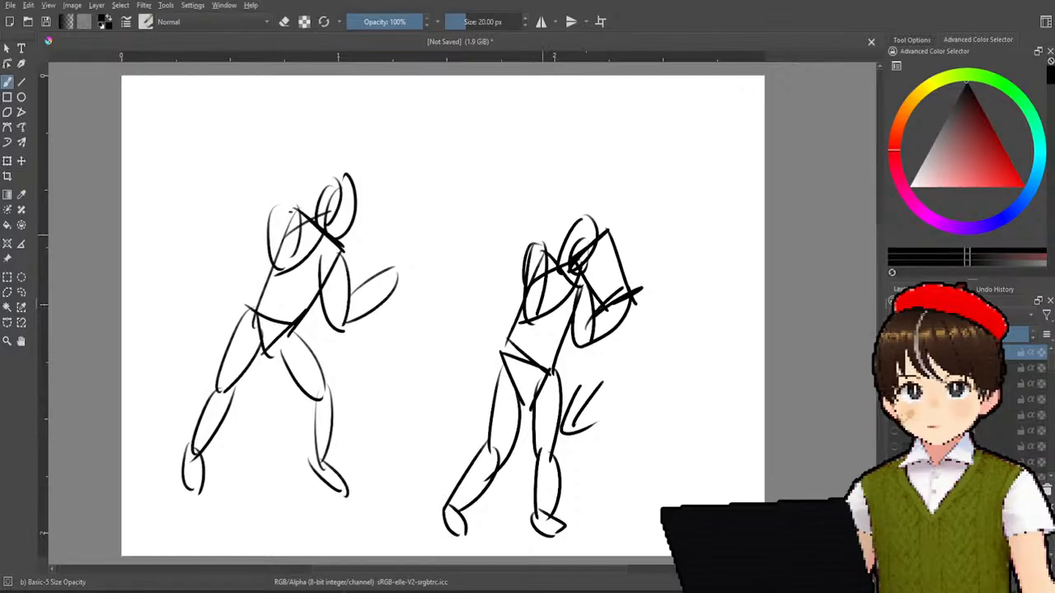
pyautogui.moveTo(604, 219)
pyautogui.mouseDown()
pyautogui.moveTo(638, 177)
pyautogui.moveTo(655, 209)
pyautogui.mouseUp()
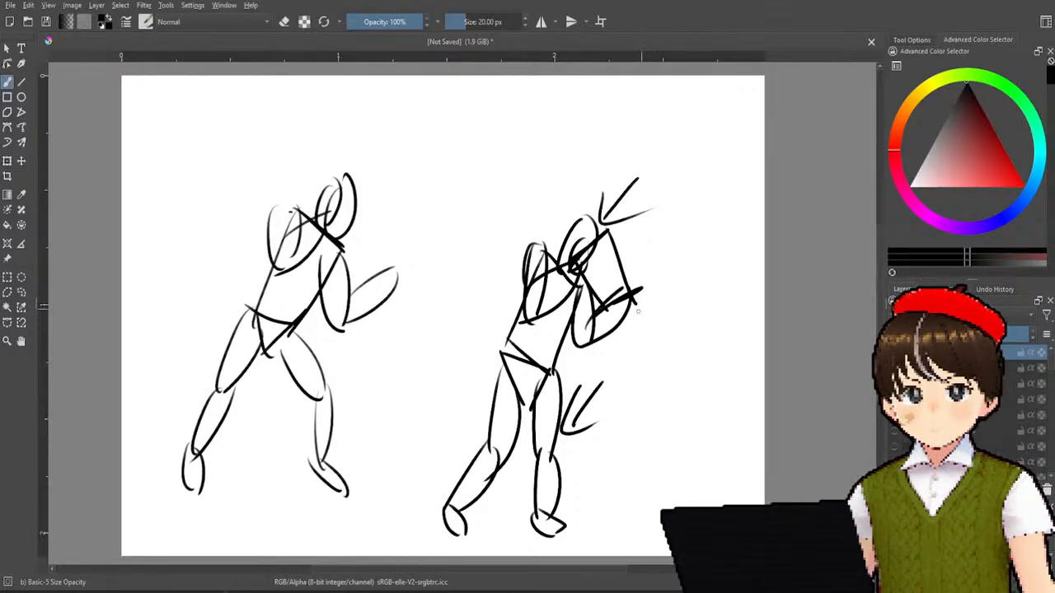
pyautogui.moveTo(640, 328); pyautogui.dragTo(671, 349)
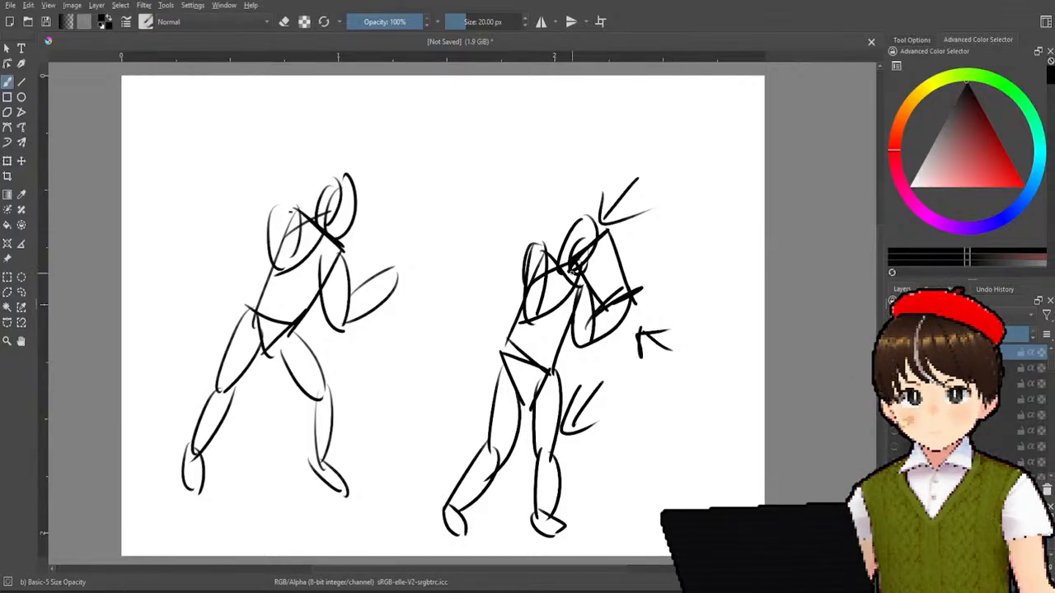
pyautogui.moveTo(468, 344); pyautogui.dragTo(477, 381)
pyautogui.moveTo(460, 376); pyautogui.dragTo(501, 390)
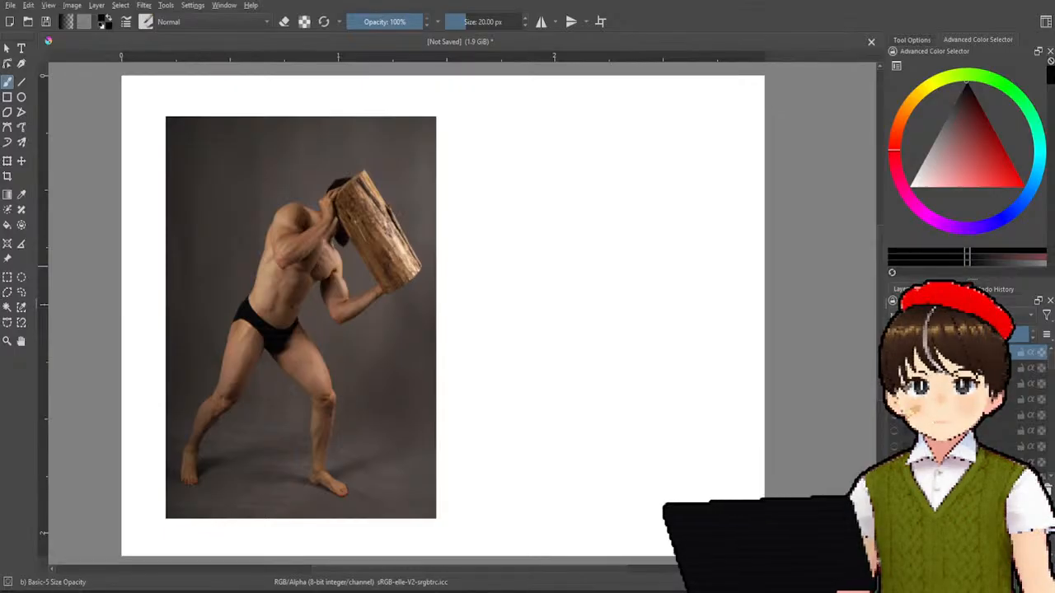
# - Hide the reference photo to leave a blank canvas
pyautogui.click(894, 352)
# - Try another construction figure from memory with an oval head, tilted box torso, separate triangular pelvis and extended rear leg
pyautogui.moveTo(600, 259)
pyautogui.mouseDown()
pyautogui.moveTo(627, 218)
pyautogui.moveTo(601, 262)
pyautogui.mouseUp()
pyautogui.moveTo(558, 234)
pyautogui.mouseDown()
pyautogui.moveTo(637, 289)
pyautogui.moveTo(607, 298)
pyautogui.moveTo(583, 336)
pyautogui.moveTo(504, 333)
pyautogui.moveTo(585, 338)
pyautogui.mouseUp()
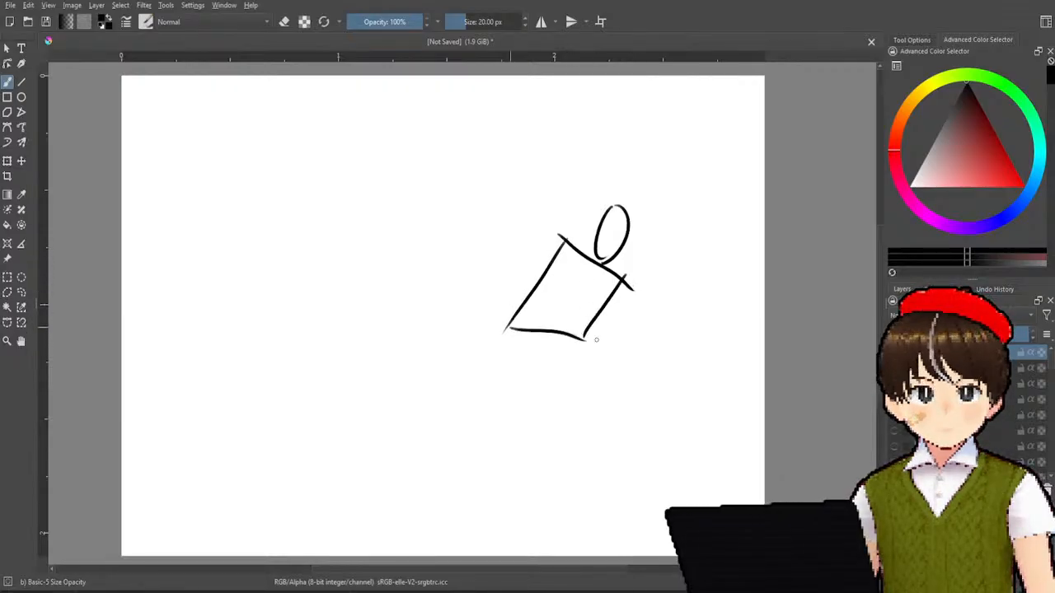
pyautogui.moveTo(515, 346)
pyautogui.mouseDown()
pyautogui.moveTo(581, 346)
pyautogui.moveTo(540, 397)
pyautogui.mouseUp()
pyautogui.moveTo(516, 346)
pyautogui.mouseDown()
pyautogui.moveTo(536, 363)
pyautogui.moveTo(541, 398)
pyautogui.mouseUp()
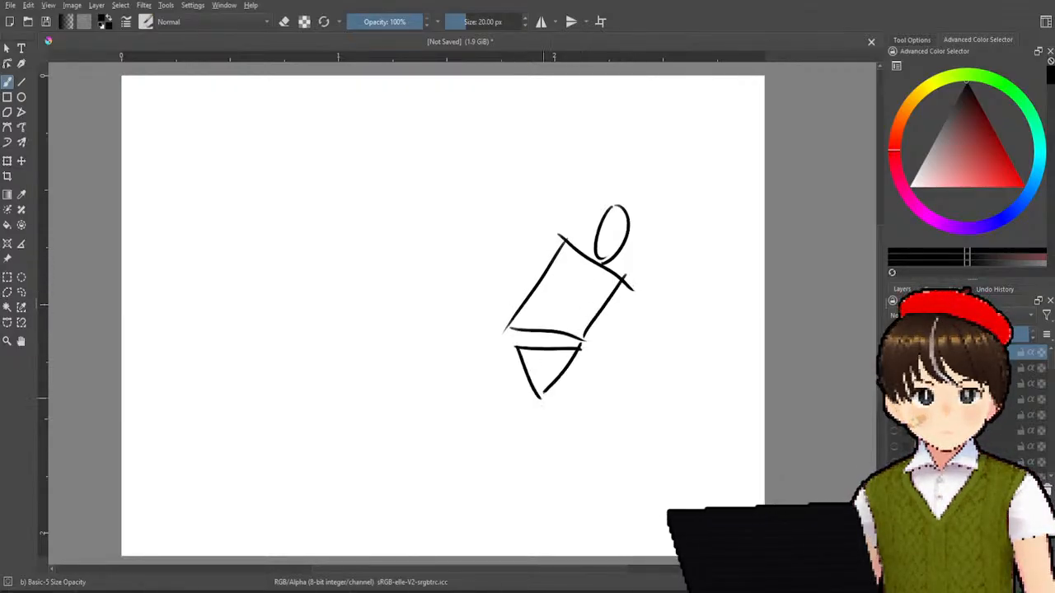
pyautogui.moveTo(515, 360)
pyautogui.mouseDown()
pyautogui.moveTo(470, 423)
pyautogui.moveTo(486, 433)
pyautogui.moveTo(431, 475)
pyautogui.mouseUp()
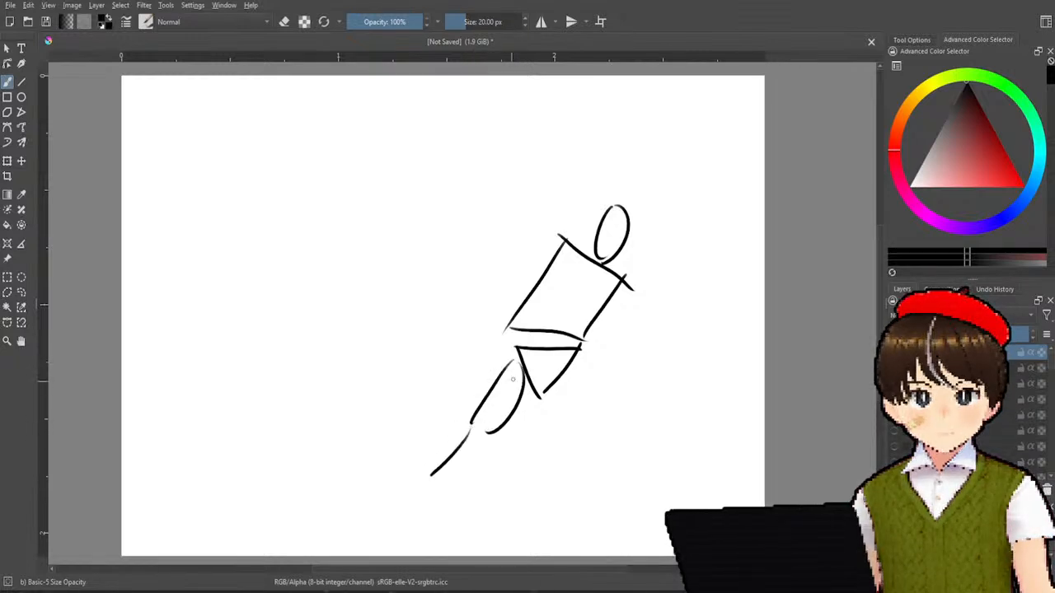
# - Erase the unfinished construction figure completely with the Eraser Soft brush
pyautogui.rightClick(611, 185)
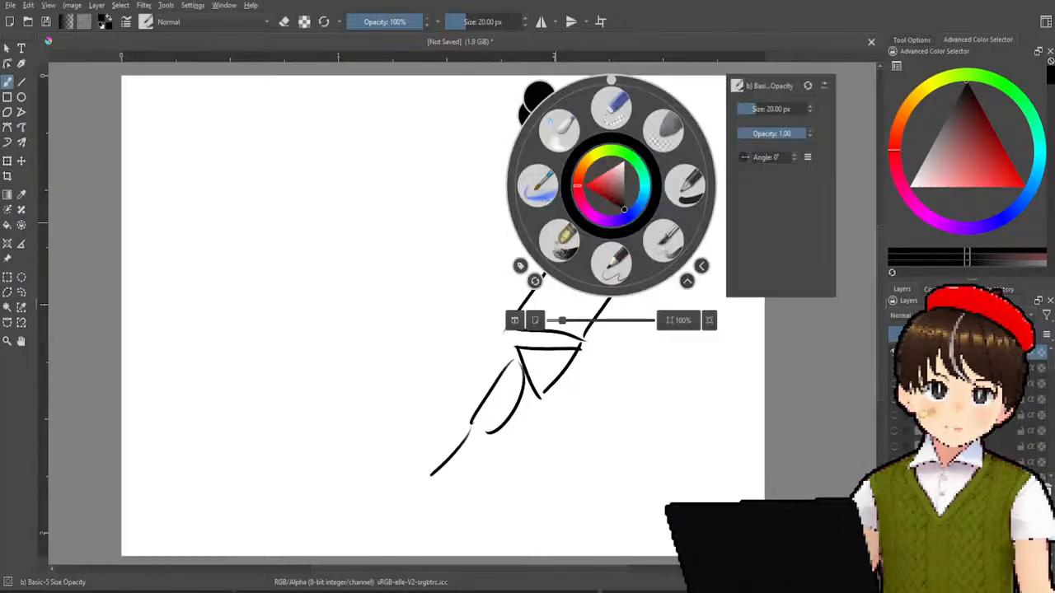
pyautogui.click(663, 127)
pyautogui.moveTo(633, 172)
pyautogui.mouseDown()
pyautogui.moveTo(555, 336)
pyautogui.moveTo(587, 259)
pyautogui.moveTo(529, 316)
pyautogui.moveTo(558, 272)
pyautogui.moveTo(466, 437)
pyautogui.moveTo(548, 353)
pyautogui.moveTo(548, 370)
pyautogui.moveTo(650, 206)
pyautogui.mouseUp()
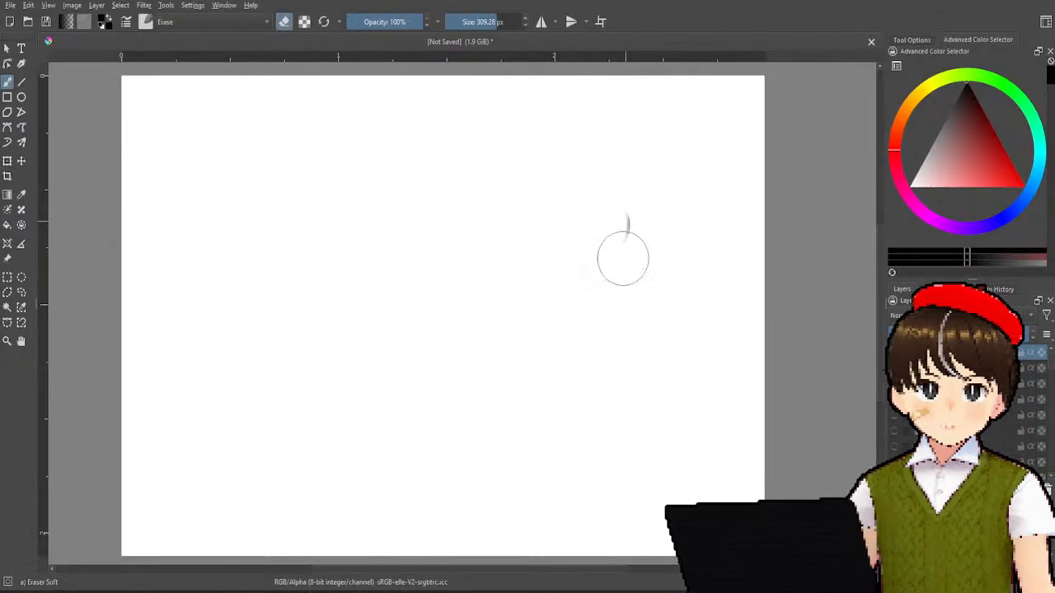
# - Sketch a forward-leaning tapered torso with slanted shoulders and a triangular pelvis using the Basic-5 Size Opacity brush
pyautogui.rightClick(630, 225)
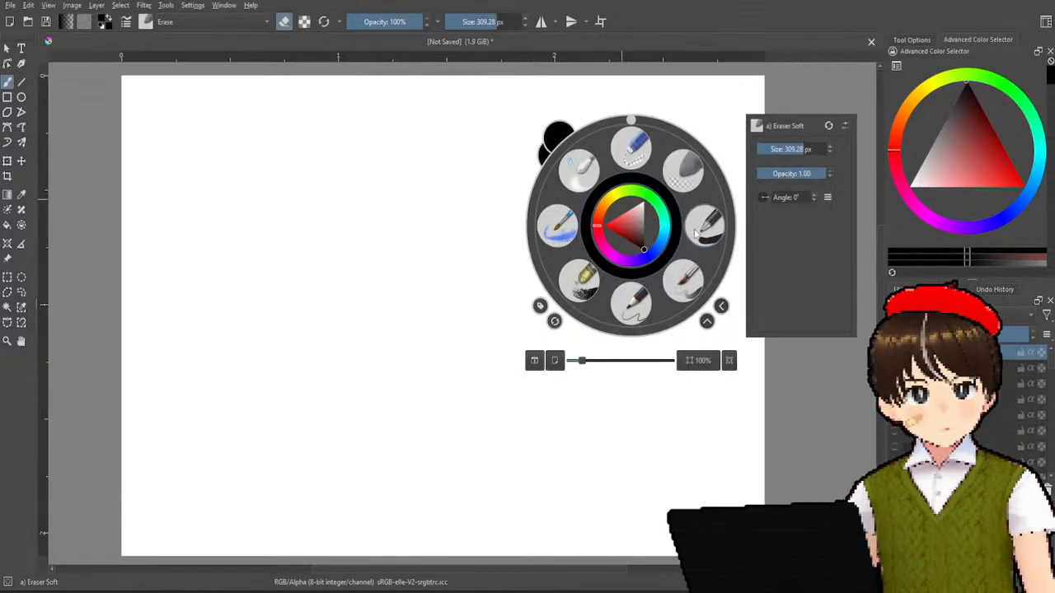
pyautogui.click(685, 277)
pyautogui.moveTo(609, 195)
pyautogui.mouseDown()
pyautogui.moveTo(596, 262)
pyautogui.moveTo(612, 262)
pyautogui.mouseUp()
pyautogui.hotkey('ctrl', 'z')
pyautogui.hotkey('ctrl', 'z')
pyautogui.moveTo(595, 212); pyautogui.dragTo(640, 247)
pyautogui.hotkey('ctrl', 'z')
pyautogui.moveTo(593, 218)
pyautogui.mouseDown()
pyautogui.moveTo(641, 261)
pyautogui.moveTo(603, 333)
pyautogui.mouseUp()
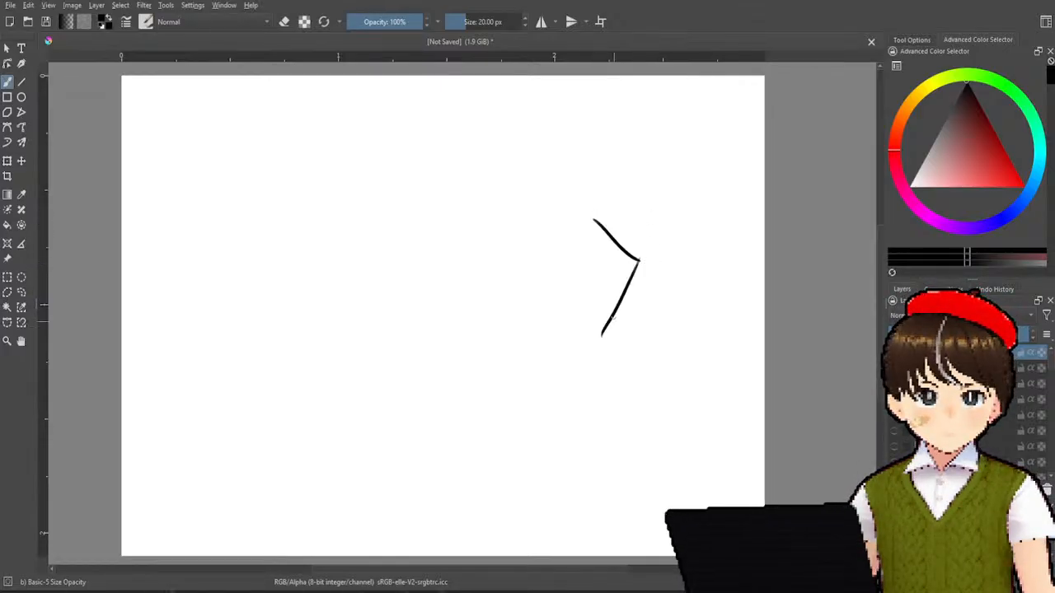
pyautogui.moveTo(593, 220)
pyautogui.mouseDown()
pyautogui.moveTo(564, 313)
pyautogui.moveTo(599, 334)
pyautogui.moveTo(579, 376)
pyautogui.mouseUp()
# - Draw the rear leg extending back and down from the pelvis as oval thigh, calf and foot shapes
pyautogui.moveTo(551, 323)
pyautogui.mouseDown()
pyautogui.moveTo(580, 376)
pyautogui.moveTo(506, 397)
pyautogui.mouseUp()
pyautogui.moveTo(570, 333); pyautogui.dragTo(464, 468)
pyautogui.hotkey('ctrl', 'z')
pyautogui.moveTo(500, 399); pyautogui.dragTo(491, 461)
pyautogui.hotkey('ctrl', 'z')
pyautogui.hotkey('ctrl', 'z')
pyautogui.hotkey('ctrl', 'z')
pyautogui.moveTo(551, 326)
pyautogui.mouseDown()
pyautogui.moveTo(548, 396)
pyautogui.moveTo(530, 404)
pyautogui.moveTo(543, 401)
pyautogui.mouseUp()
pyautogui.hotkey('ctrl', 'z')
pyautogui.hotkey('ctrl', 'z')
pyautogui.moveTo(563, 344)
pyautogui.mouseDown()
pyautogui.moveTo(528, 420)
pyautogui.moveTo(482, 449)
pyautogui.mouseUp()
pyautogui.moveTo(540, 405)
pyautogui.mouseDown()
pyautogui.moveTo(497, 458)
pyautogui.moveTo(505, 493)
pyautogui.mouseUp()
pyautogui.moveTo(481, 449); pyautogui.dragTo(504, 488)
# - Draw the front leg below the pelvis with an oval thigh, a calf and a forward-pointing foot
pyautogui.moveTo(581, 357); pyautogui.dragTo(607, 421)
pyautogui.moveTo(599, 338)
pyautogui.mouseDown()
pyautogui.moveTo(615, 418)
pyautogui.moveTo(590, 477)
pyautogui.mouseUp()
pyautogui.moveTo(615, 417)
pyautogui.mouseDown()
pyautogui.moveTo(593, 484)
pyautogui.moveTo(616, 506)
pyautogui.moveTo(618, 496)
pyautogui.mouseUp()
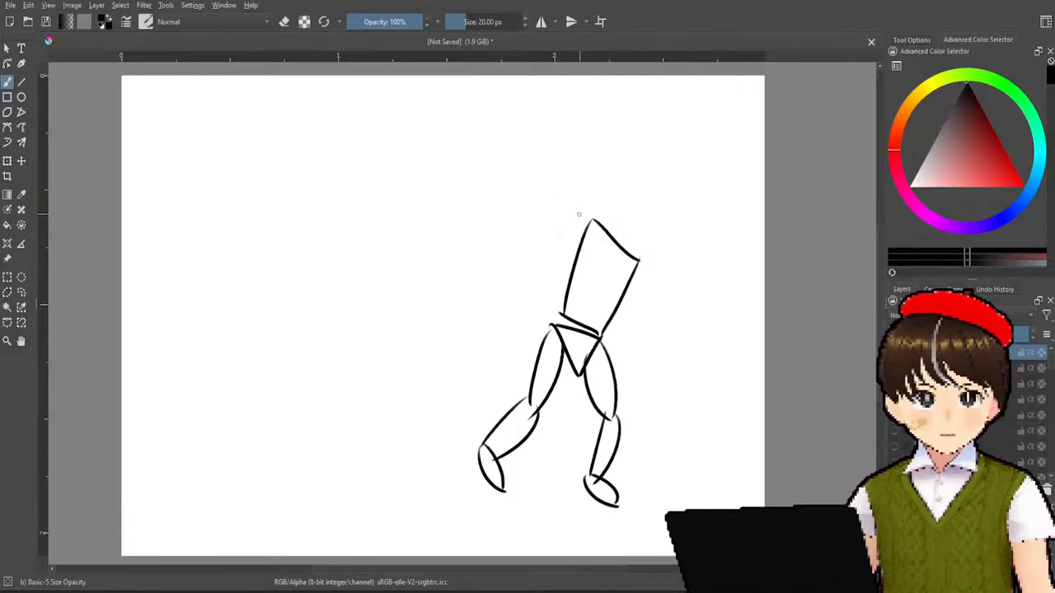
# - Draw the rear arm bent up towards the face, and outline the oval head above the shoulders
pyautogui.moveTo(581, 214); pyautogui.dragTo(583, 304)
pyautogui.hotkey('ctrl', 'z')
pyautogui.moveTo(576, 217)
pyautogui.mouseDown()
pyautogui.moveTo(588, 302)
pyautogui.moveTo(634, 256)
pyautogui.moveTo(597, 288)
pyautogui.mouseUp()
pyautogui.moveTo(633, 203)
pyautogui.mouseDown()
pyautogui.moveTo(620, 234)
pyautogui.moveTo(641, 238)
pyautogui.moveTo(608, 242)
pyautogui.mouseUp()
pyautogui.hotkey('ctrl', 'z')
pyautogui.moveTo(631, 187); pyautogui.dragTo(609, 234)
# - Complete the head, and add the front arm with its raised forearm and the log resting against the face
pyautogui.moveTo(635, 188); pyautogui.dragTo(627, 336)
pyautogui.moveTo(636, 260)
pyautogui.mouseDown()
pyautogui.moveTo(641, 328)
pyautogui.moveTo(679, 255)
pyautogui.mouseUp()
pyautogui.hotkey('ctrl', 'z')
pyautogui.moveTo(636, 306)
pyautogui.mouseDown()
pyautogui.moveTo(684, 270)
pyautogui.moveTo(662, 328)
pyautogui.moveTo(647, 323)
pyautogui.mouseUp()
pyautogui.hotkey('ctrl', 'z')
pyautogui.hotkey('ctrl', 'z')
pyautogui.moveTo(634, 237); pyautogui.dragTo(673, 285)
pyautogui.moveTo(645, 202); pyautogui.dragTo(702, 259)
pyautogui.moveTo(666, 290)
pyautogui.mouseDown()
pyautogui.moveTo(704, 248)
pyautogui.moveTo(671, 299)
pyautogui.mouseUp()
pyautogui.hotkey('ctrl', 'z')
pyautogui.hotkey('ctrl', 'z')
pyautogui.moveTo(647, 212); pyautogui.dragTo(702, 275)
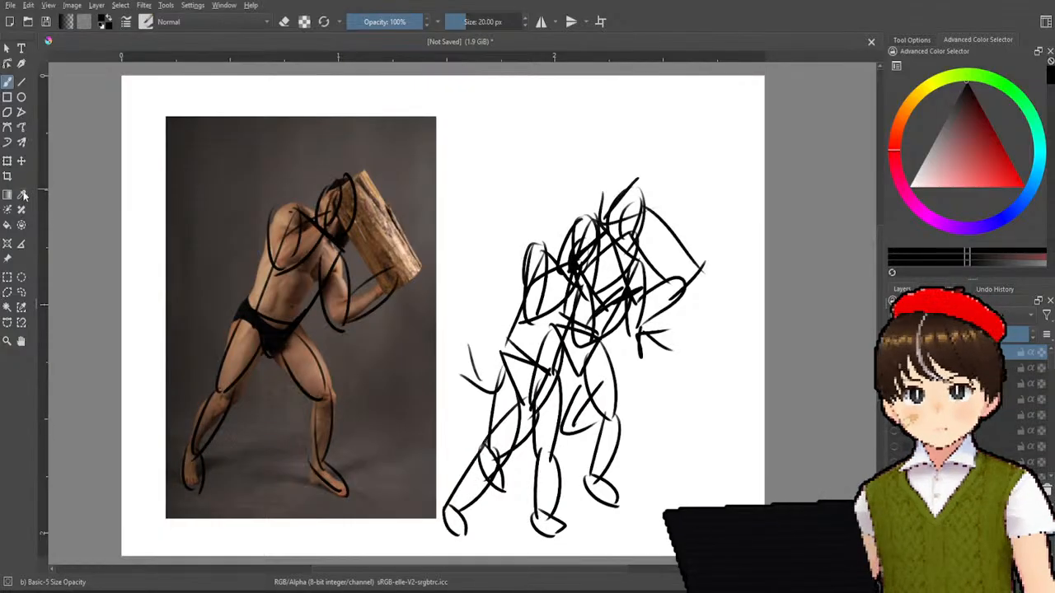
# - Isolate the traced figure with a freehand selection, and clear the old overlapping sketches and arrows behind the newest figure
pyautogui.click(22, 292)
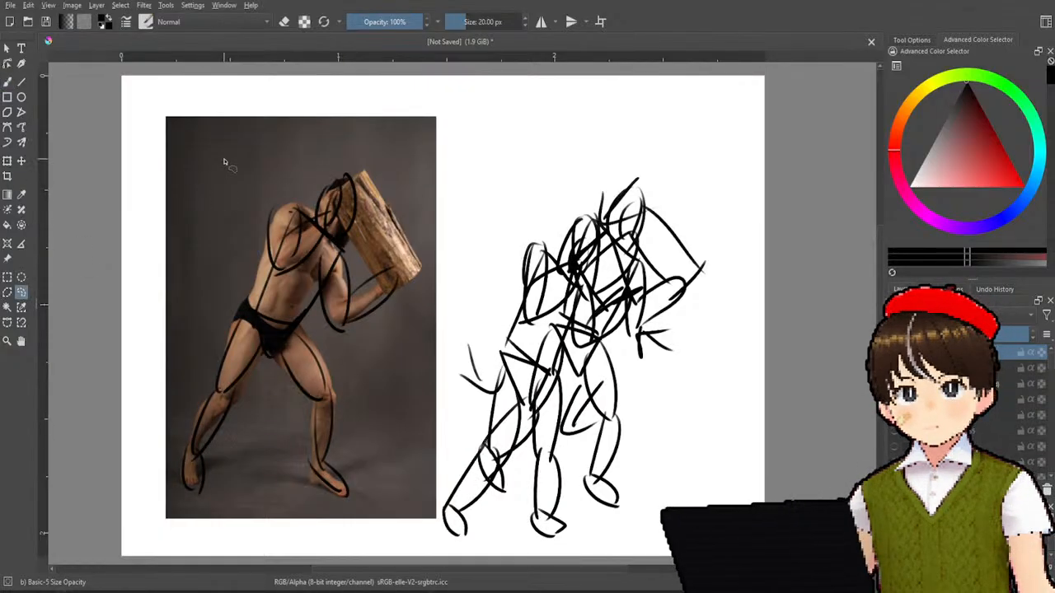
pyautogui.moveTo(226, 162)
pyautogui.mouseDown()
pyautogui.moveTo(172, 294)
pyautogui.moveTo(156, 516)
pyautogui.moveTo(253, 553)
pyautogui.moveTo(332, 544)
pyautogui.moveTo(381, 483)
pyautogui.moveTo(436, 338)
pyautogui.moveTo(449, 222)
pyautogui.moveTo(403, 145)
pyautogui.moveTo(304, 127)
pyautogui.moveTo(249, 142)
pyautogui.moveTo(227, 167)
pyautogui.mouseUp()
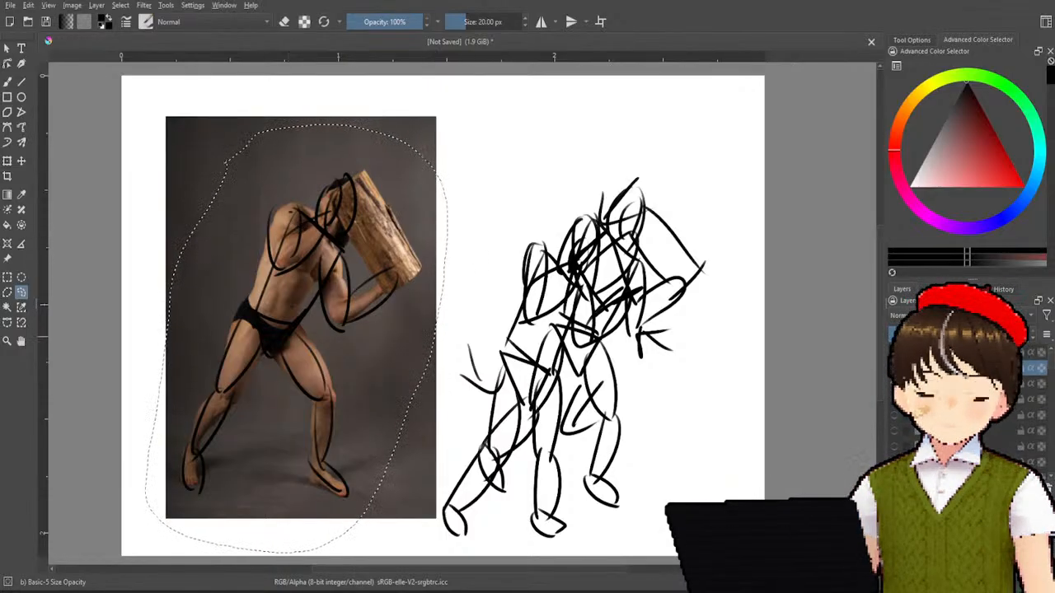
pyautogui.press('Delete')
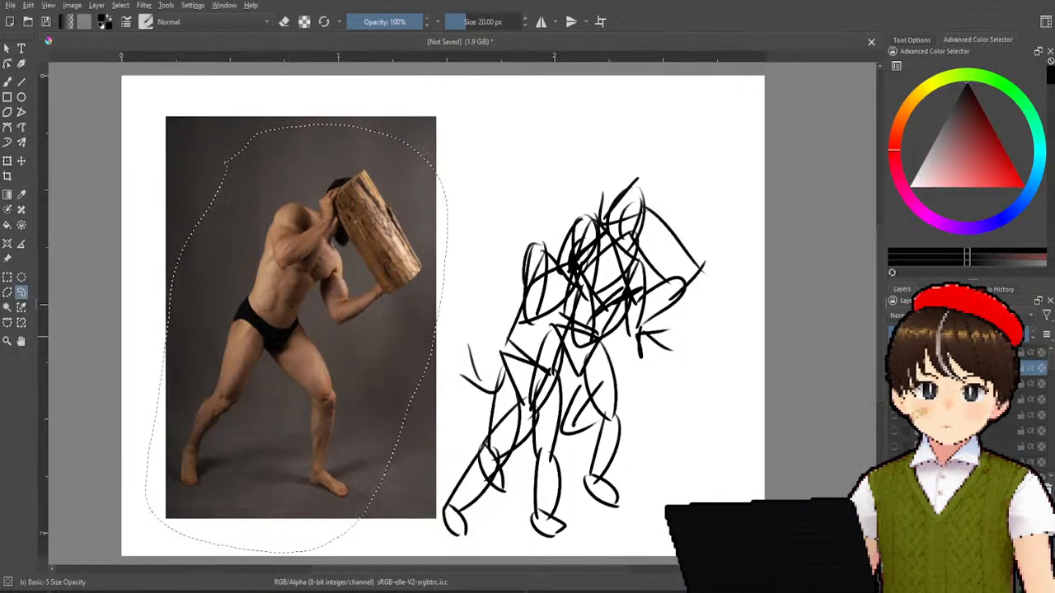
pyautogui.hotkey('ctrl', 'z')
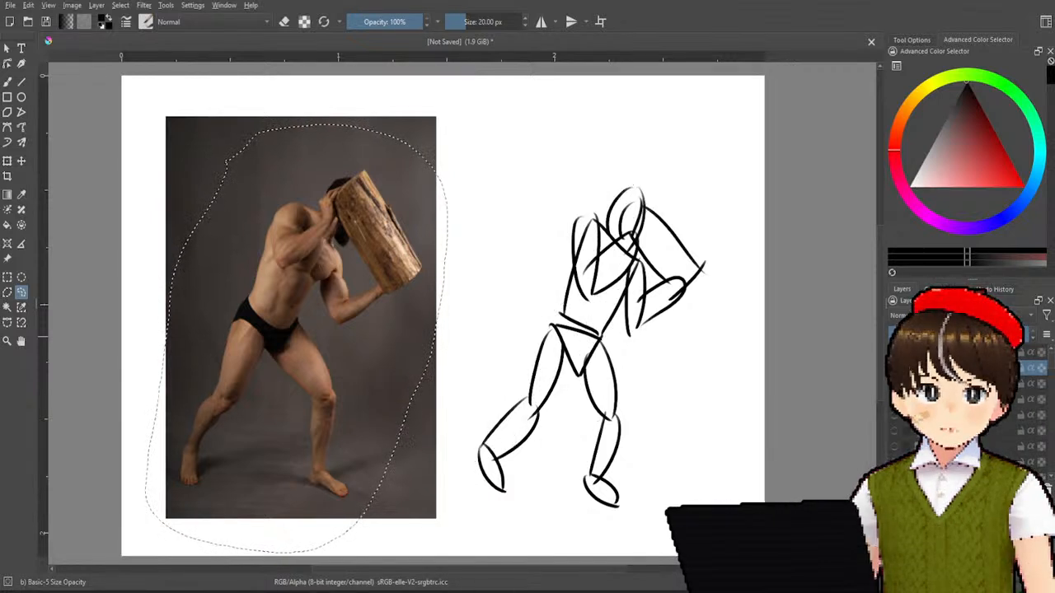
pyautogui.hotkey('ctrl', 'z')
pyautogui.hotkey('ctrl', 'shift', 'a')
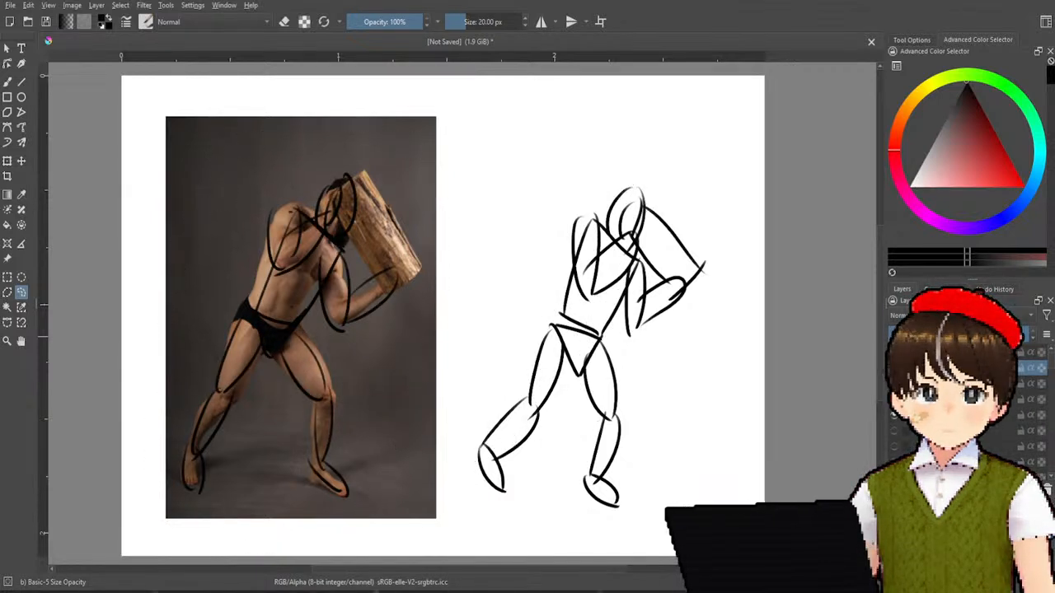
# - Hide the reference photo, and move the redrawn figure close beside the traced figure for comparison
pyautogui.click(896, 416)
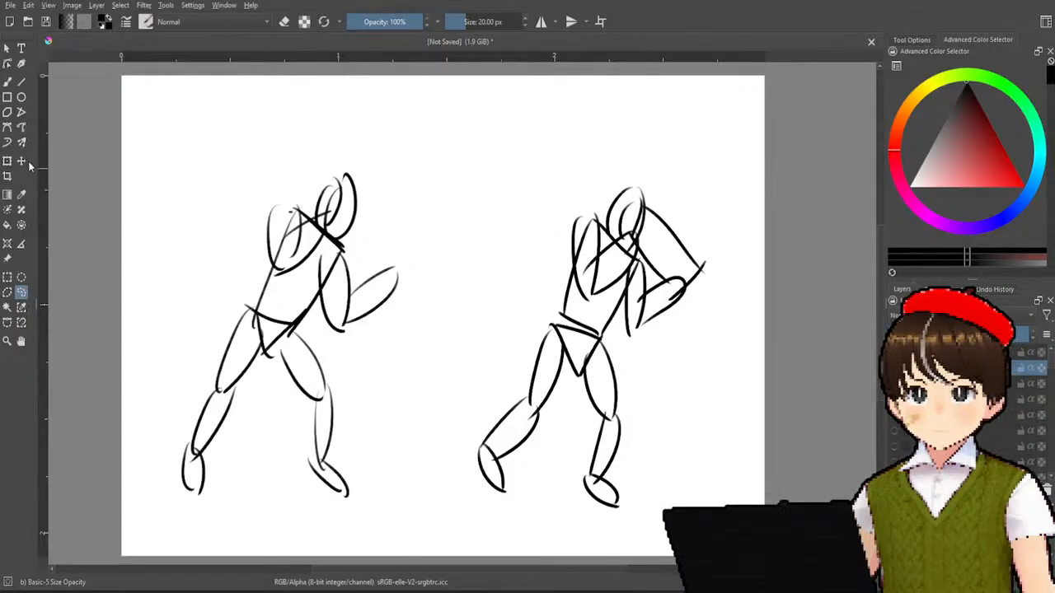
pyautogui.click(947, 352)
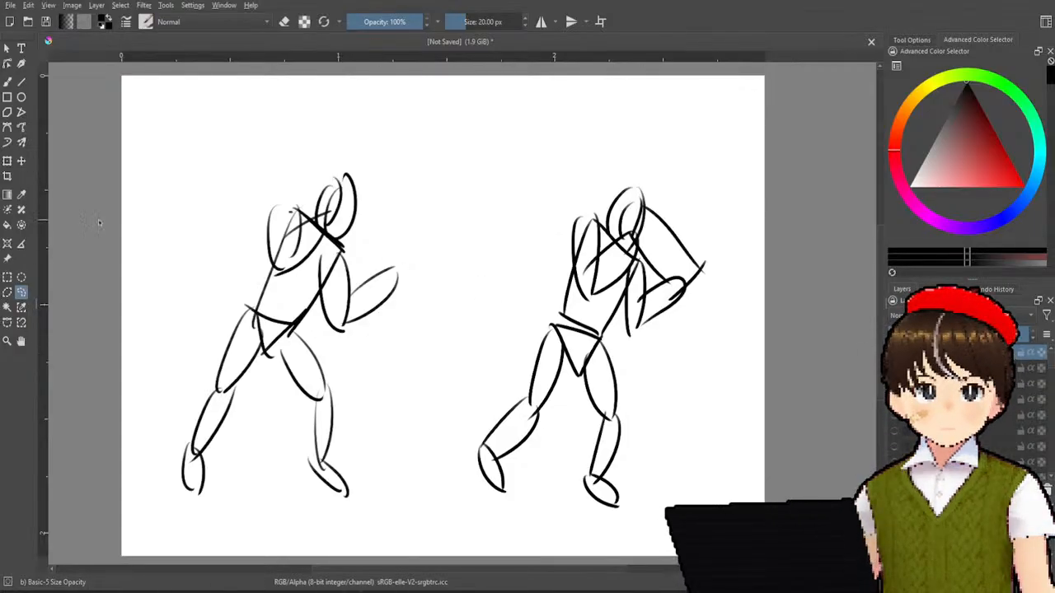
pyautogui.click(22, 160)
pyautogui.moveTo(653, 290); pyautogui.dragTo(532, 288)
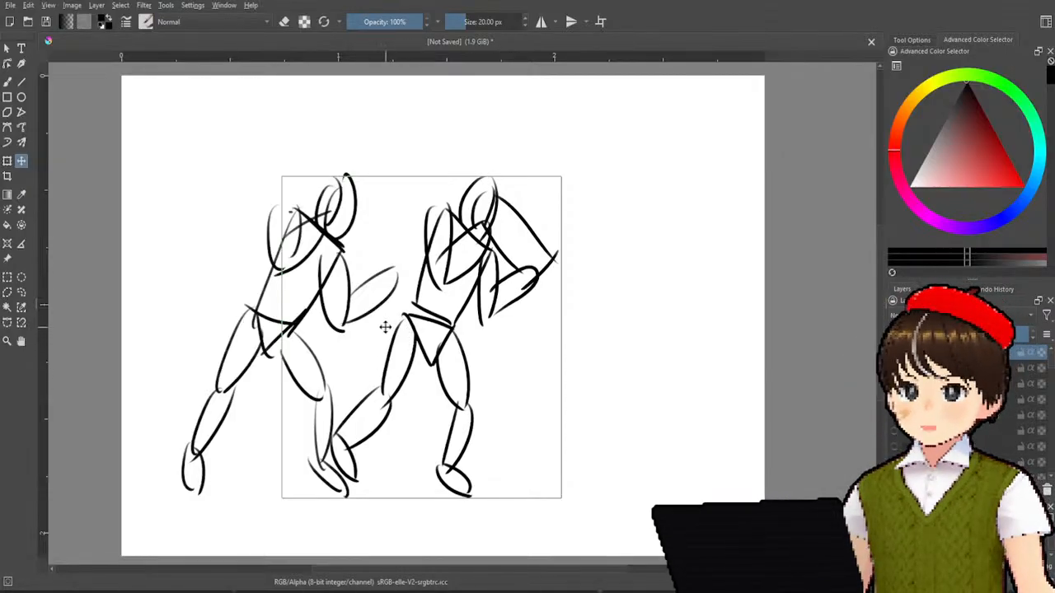
pyautogui.moveTo(456, 320)
pyautogui.mouseDown()
pyautogui.moveTo(288, 317)
pyautogui.moveTo(467, 322)
pyautogui.mouseUp()
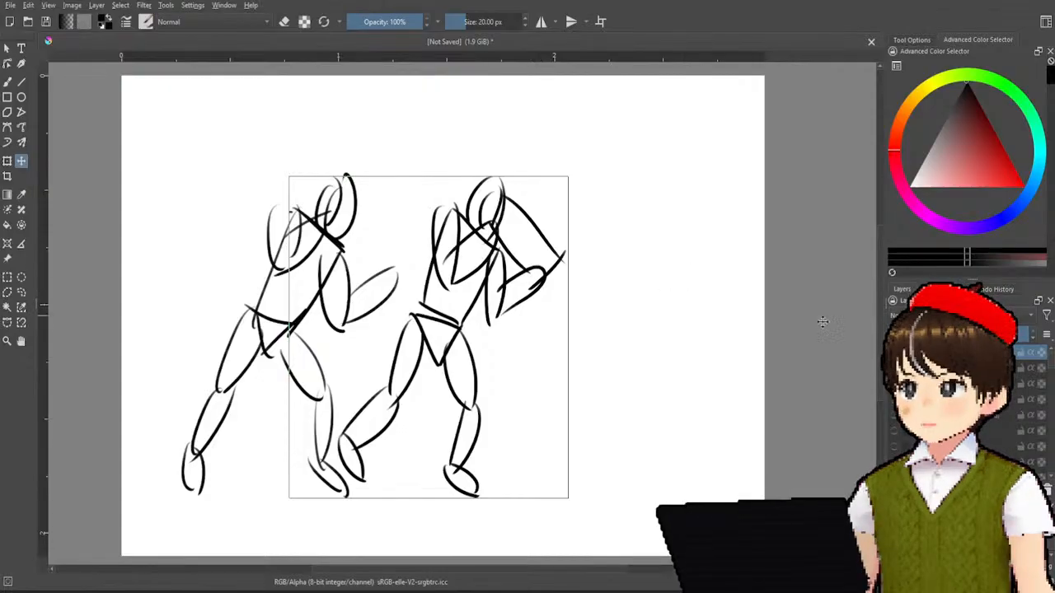
# - Hide the traced figure and the redrawn figure to leave a blank canvas
pyautogui.click(894, 367)
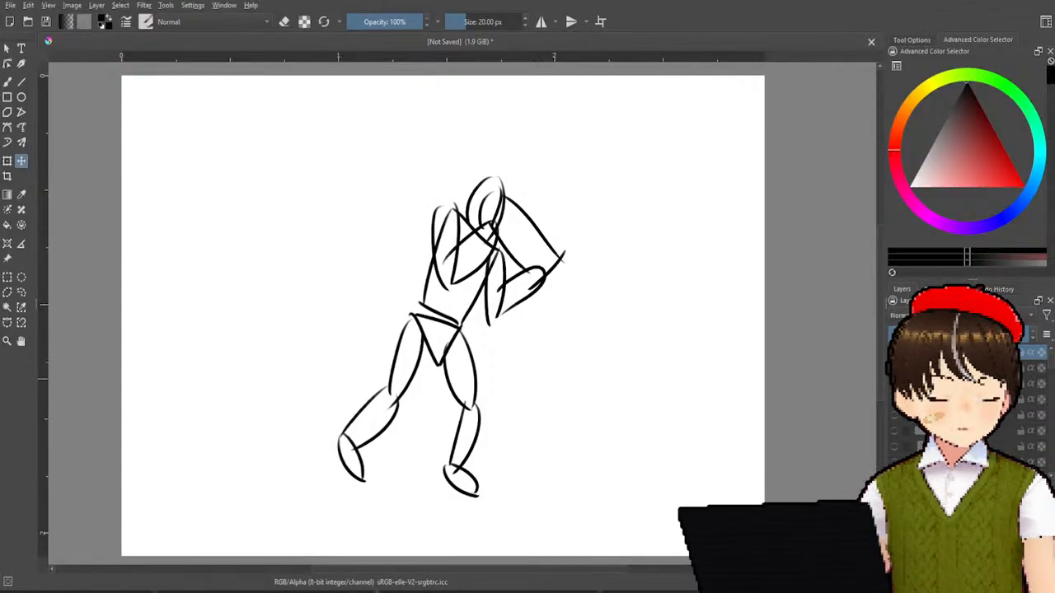
pyautogui.click(894, 352)
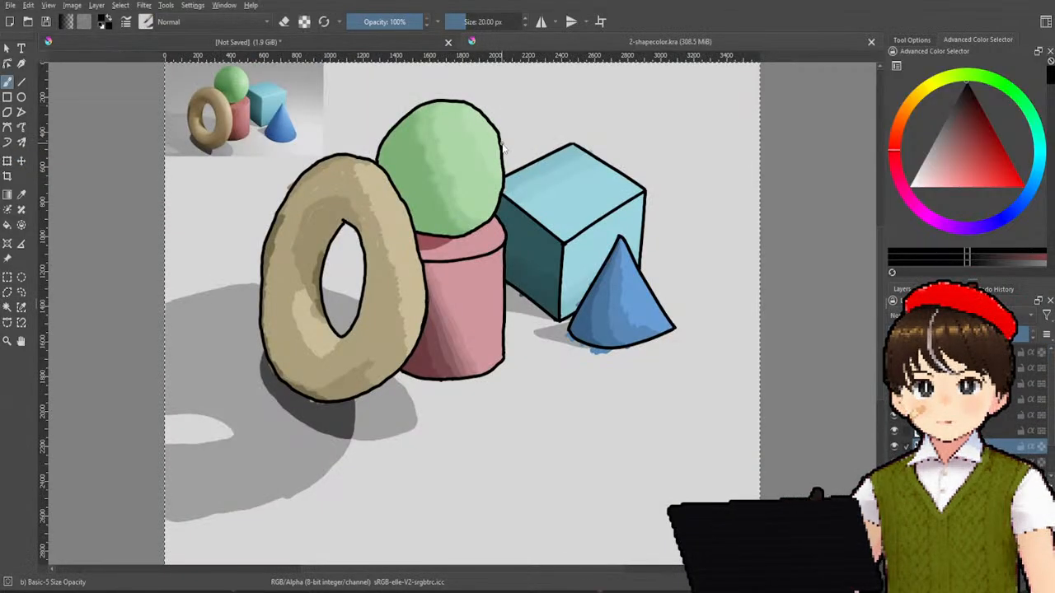
# - Look over the shaded shapes painting, and reorder the open documents so 2-shapecolor.kra comes before the unsaved drawing
pyautogui.scroll(-2, 502, 147)
pyautogui.moveTo(503, 146); pyautogui.dragTo(450, 205)
pyautogui.scroll(1, 398, 193)
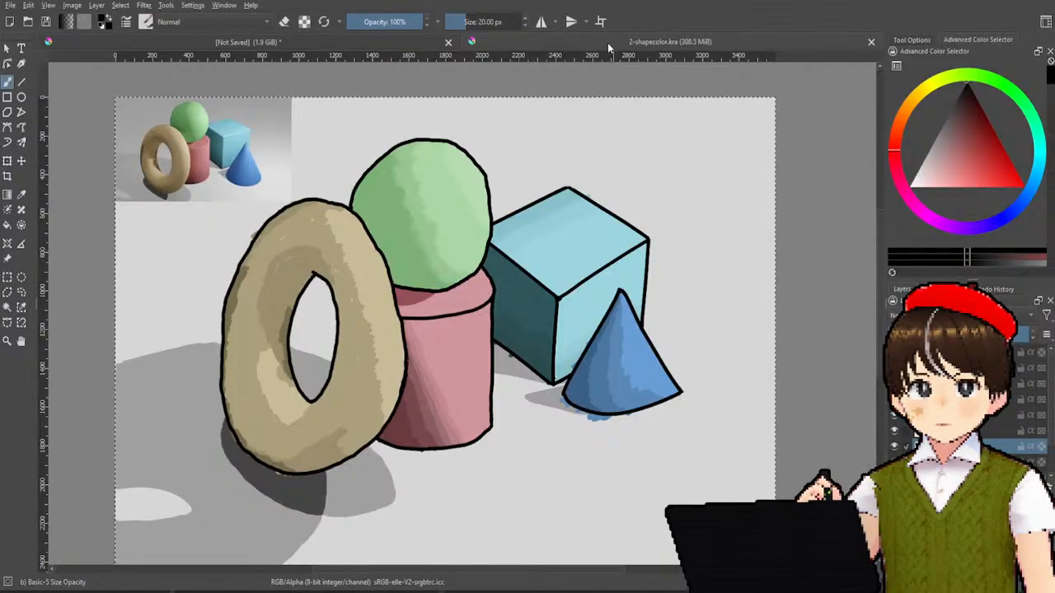
pyautogui.click(224, 44)
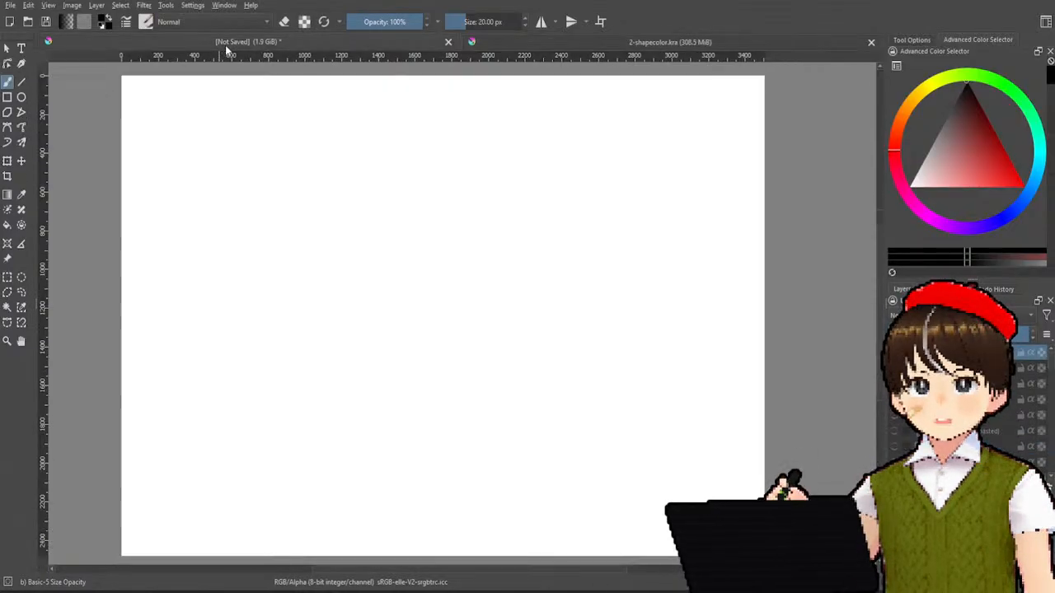
pyautogui.moveTo(632, 41); pyautogui.dragTo(416, 40)
pyautogui.click(622, 45)
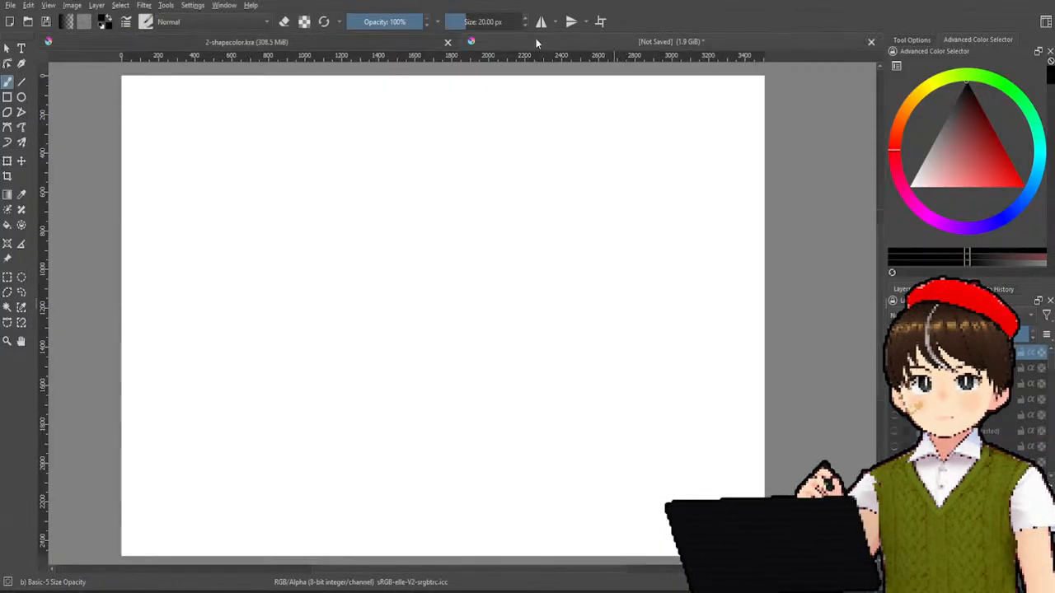
pyautogui.click(340, 43)
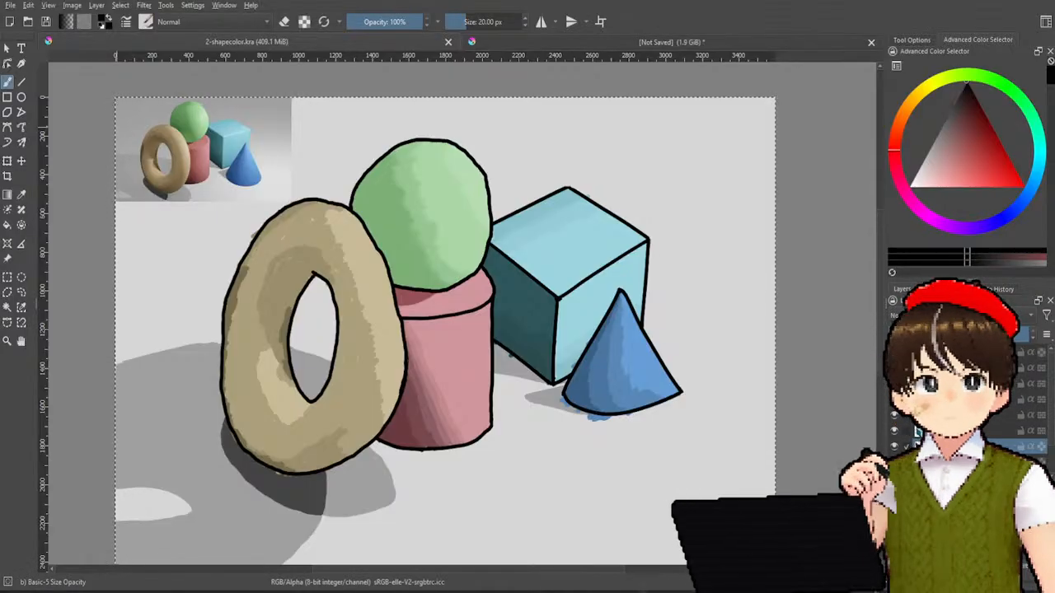
# - Copy the small shapes reference image from 2-shapecolor.kra into the upper-left corner of the unsaved drawing's blank canvas
pyautogui.click(972, 353)
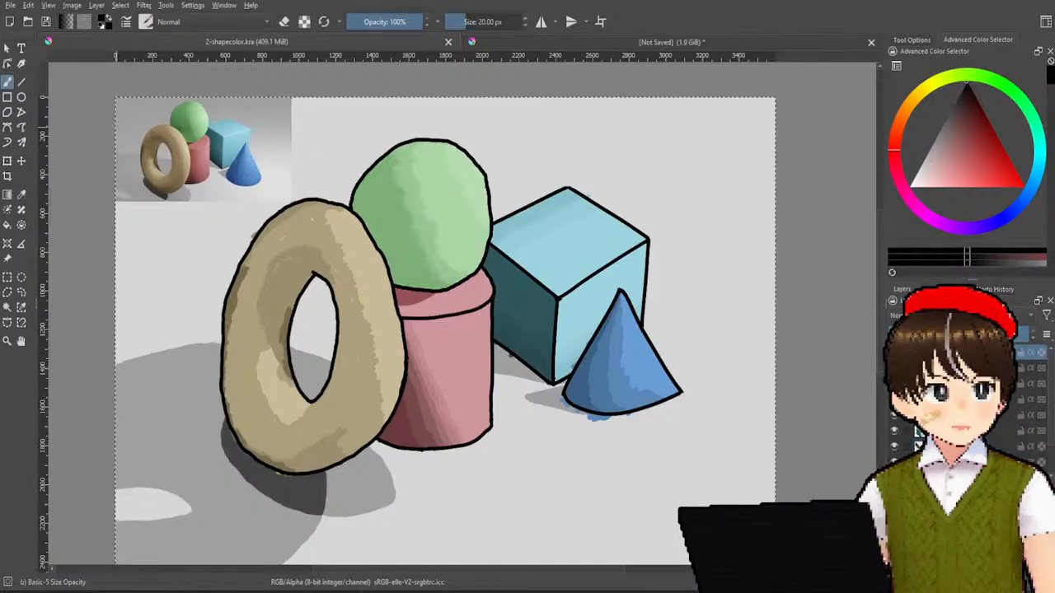
pyautogui.click(745, 279)
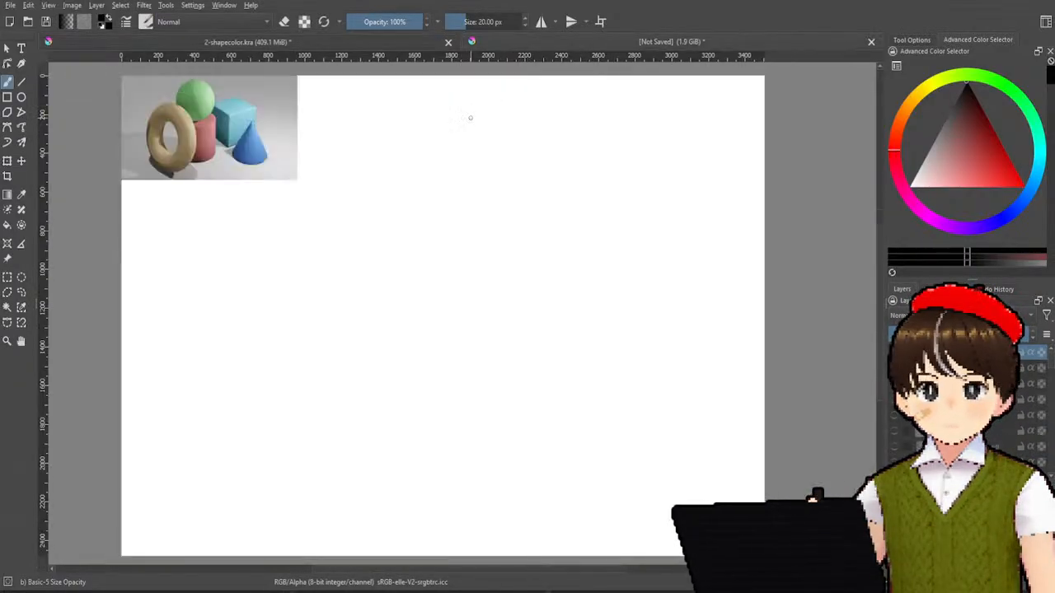
pyautogui.moveTo(327, 223); pyautogui.dragTo(320, 236)
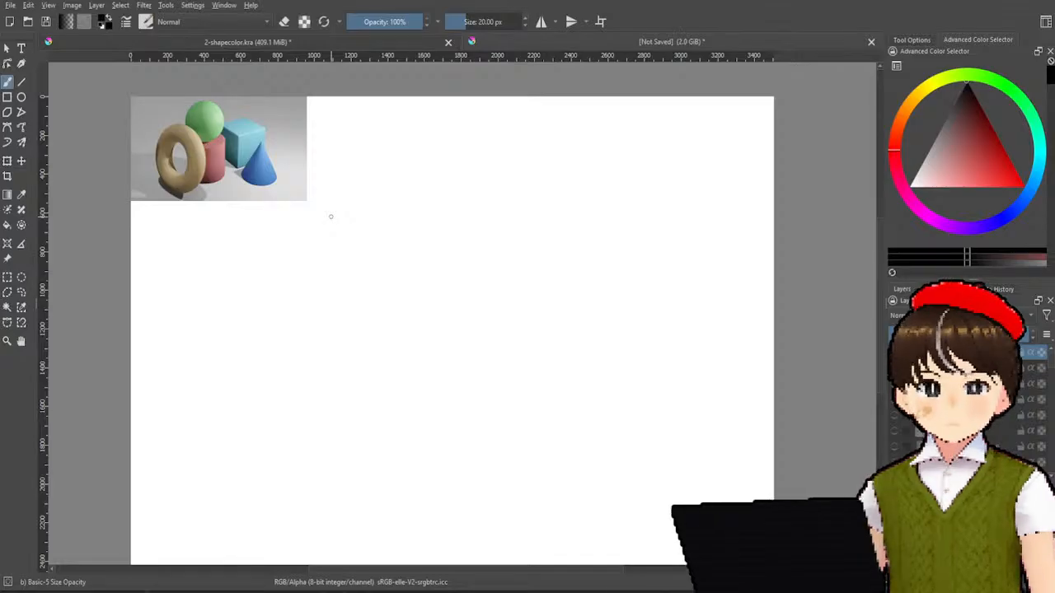
pyautogui.press('t')
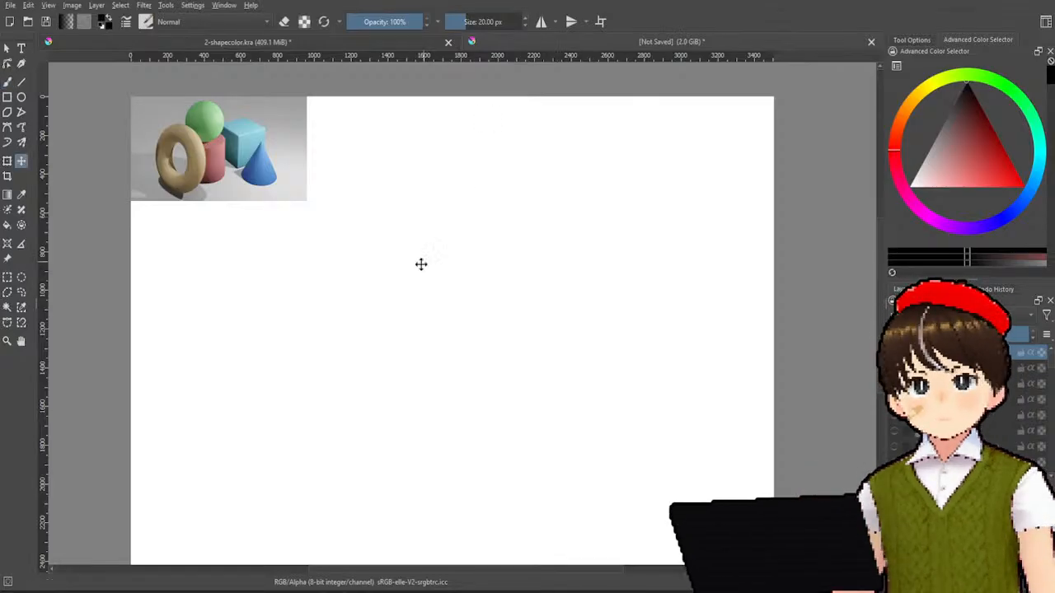
# - Brush the torus's oval inner hole and left outer edge below the reference image
pyautogui.click(7, 82)
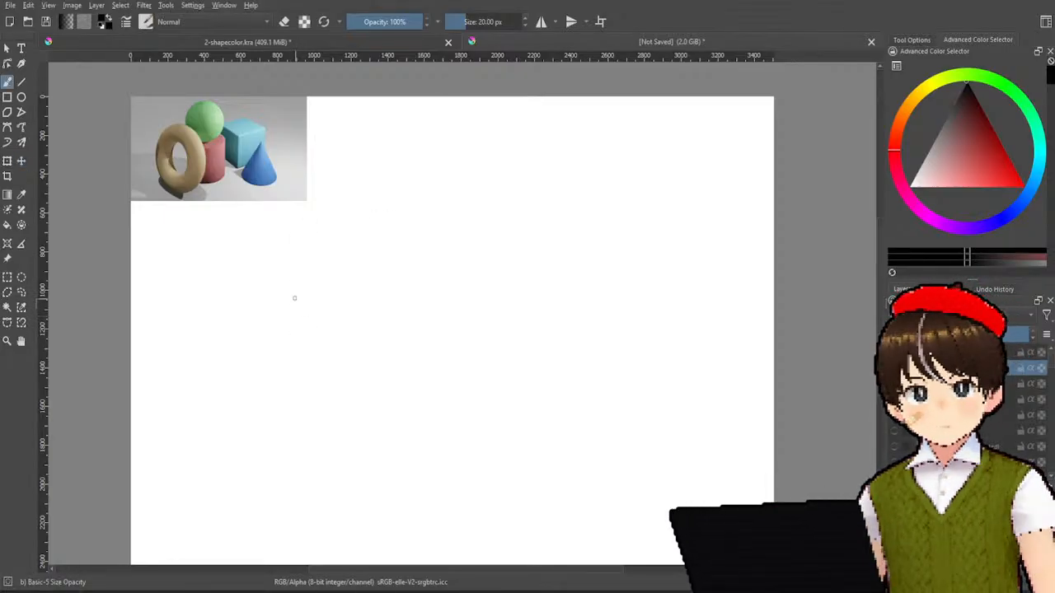
pyautogui.moveTo(272, 272); pyautogui.dragTo(261, 363)
pyautogui.moveTo(290, 263); pyautogui.dragTo(295, 436)
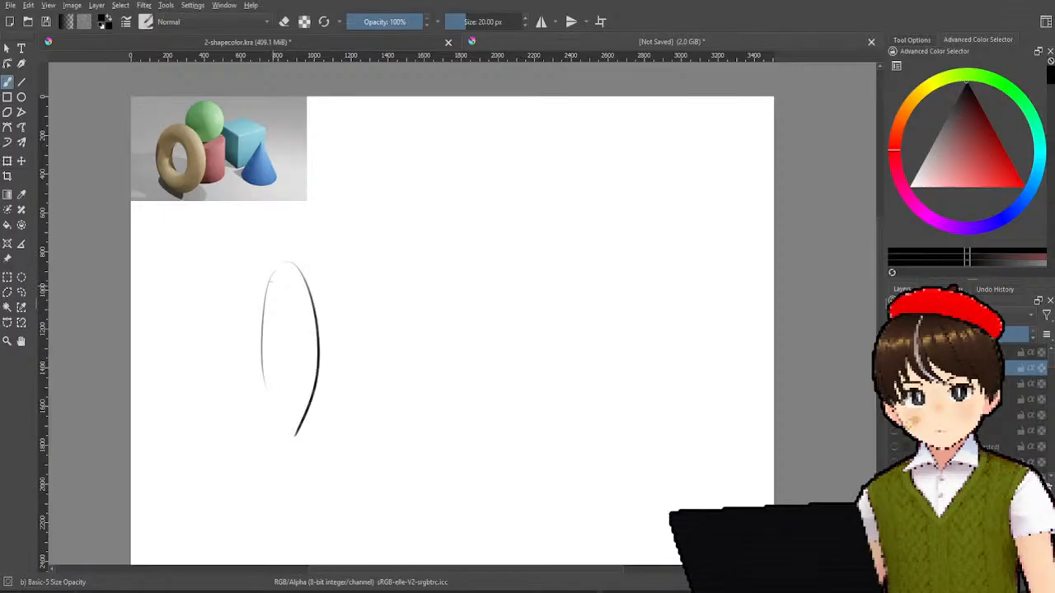
pyautogui.moveTo(210, 239); pyautogui.dragTo(206, 485)
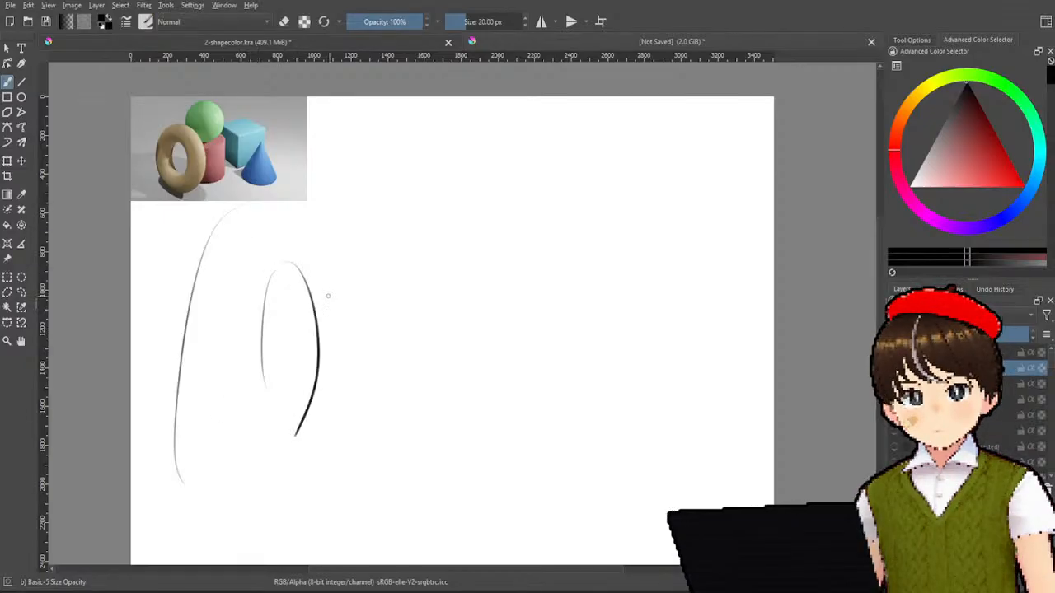
pyautogui.hotkey('ctrl', 'z')
pyautogui.moveTo(240, 234); pyautogui.dragTo(255, 481)
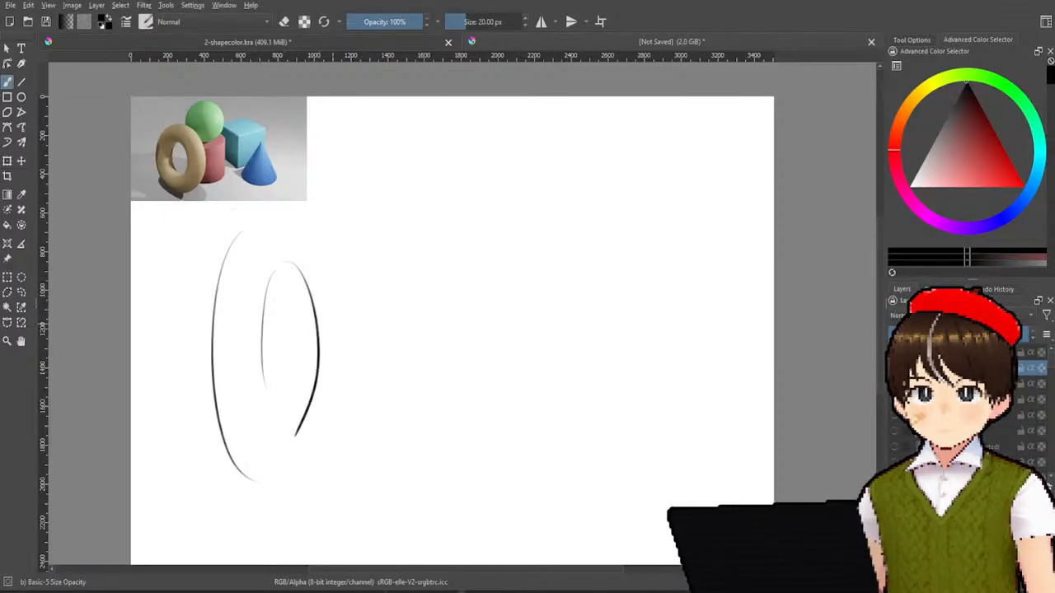
# - Draw the torus's right outer curve, redoing the stroke until it matches the opposite side
pyautogui.moveTo(302, 202); pyautogui.dragTo(340, 444)
pyautogui.hotkey('ctrl', 'z')
pyautogui.moveTo(302, 202); pyautogui.dragTo(317, 497)
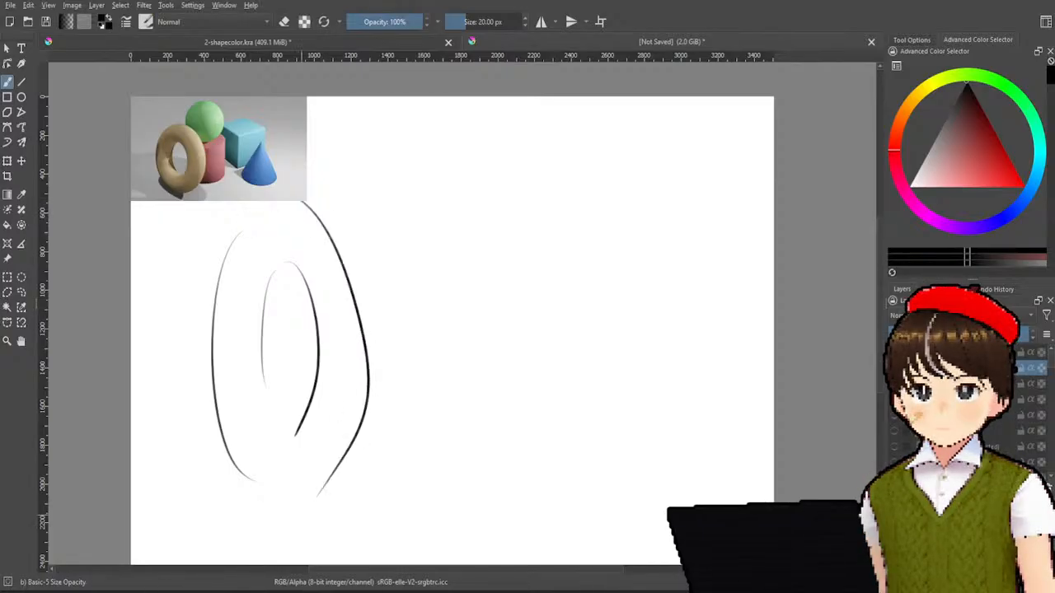
pyautogui.hotkey('ctrl', 'z')
pyautogui.moveTo(307, 191); pyautogui.dragTo(295, 486)
pyautogui.hotkey('ctrl', 'z')
pyautogui.moveTo(306, 178)
pyautogui.mouseDown()
pyautogui.moveTo(378, 324)
pyautogui.moveTo(318, 478)
pyautogui.moveTo(401, 354)
pyautogui.mouseUp()
pyautogui.hotkey('ctrl', 'z')
pyautogui.hotkey('ctrl', 'z')
pyautogui.moveTo(355, 219); pyautogui.dragTo(333, 492)
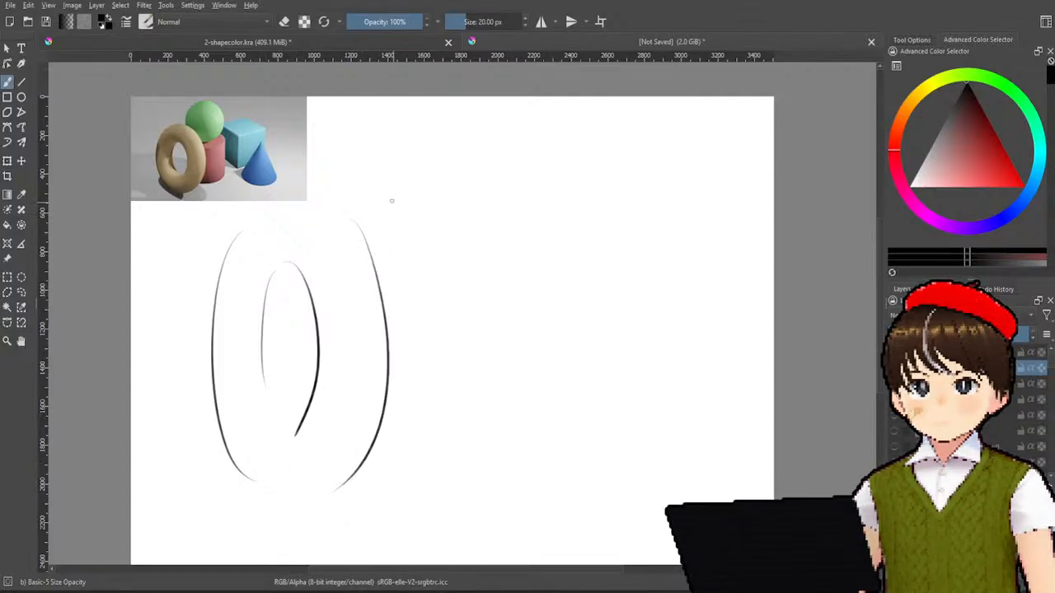
# - Draw the rounded sphere outline above and behind the torus, undoing the misplaced strokes
pyautogui.moveTo(328, 198)
pyautogui.mouseDown()
pyautogui.moveTo(426, 124)
pyautogui.moveTo(492, 156)
pyautogui.mouseUp()
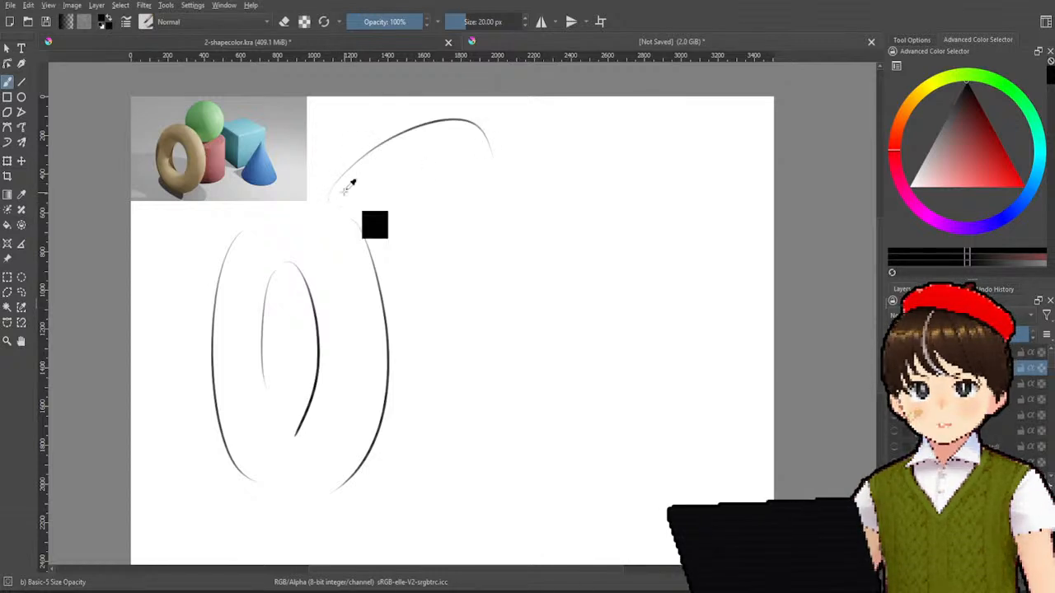
pyautogui.hotkey('ctrl', 'z')
pyautogui.moveTo(323, 206); pyautogui.dragTo(445, 206)
pyautogui.hotkey('ctrl', 'z')
pyautogui.moveTo(325, 193); pyautogui.dragTo(470, 217)
pyautogui.hotkey('ctrl', 'z')
pyautogui.moveTo(342, 259); pyautogui.dragTo(405, 147)
pyautogui.hotkey('ctrl', 'z')
pyautogui.moveTo(329, 175)
pyautogui.mouseDown()
pyautogui.moveTo(356, 134)
pyautogui.moveTo(407, 108)
pyautogui.moveTo(318, 202)
pyautogui.moveTo(394, 103)
pyautogui.moveTo(384, 263)
pyautogui.moveTo(390, 121)
pyautogui.moveTo(445, 245)
pyautogui.moveTo(388, 106)
pyautogui.moveTo(460, 223)
pyautogui.moveTo(375, 117)
pyautogui.mouseUp()
pyautogui.hotkey('ctrl', 'z')
pyautogui.hotkey('ctrl', 'z')
pyautogui.hotkey('ctrl', 'z')
pyautogui.hotkey('ctrl', 'z')
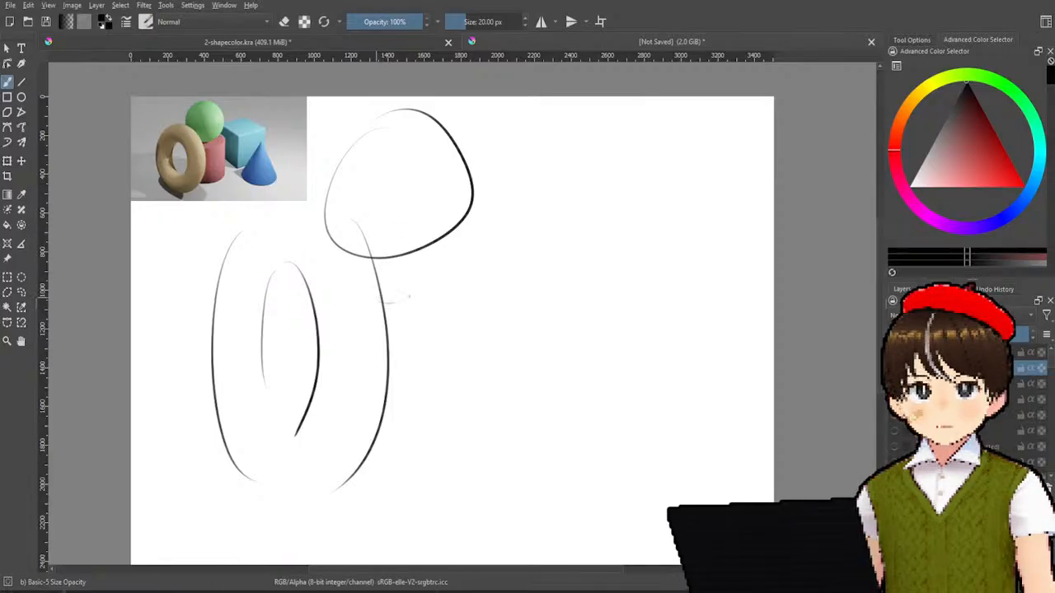
# - Draw the visible curved rim of the cylinder's top just beneath the sphere, retrying the curve as needed
pyautogui.moveTo(383, 293)
pyautogui.mouseDown()
pyautogui.moveTo(479, 242)
pyautogui.moveTo(445, 279)
pyautogui.moveTo(468, 241)
pyautogui.mouseUp()
pyautogui.hotkey('ctrl', 'z')
pyautogui.hotkey('ctrl', 'z')
pyautogui.hotkey('ctrl', 'z')
pyautogui.moveTo(410, 283)
pyautogui.mouseDown()
pyautogui.moveTo(463, 226)
pyautogui.moveTo(425, 272)
pyautogui.mouseUp()
pyautogui.hotkey('ctrl', 'z')
pyautogui.hotkey('ctrl', 'z')
pyautogui.moveTo(472, 220)
pyautogui.mouseDown()
pyautogui.moveTo(472, 251)
pyautogui.moveTo(377, 280)
pyautogui.mouseUp()
pyautogui.hotkey('ctrl', 'z')
pyautogui.moveTo(473, 219)
pyautogui.mouseDown()
pyautogui.moveTo(379, 290)
pyautogui.moveTo(463, 273)
pyautogui.moveTo(381, 278)
pyautogui.moveTo(454, 223)
pyautogui.moveTo(399, 277)
pyautogui.mouseUp()
pyautogui.hotkey('ctrl', 'z')
pyautogui.hotkey('ctrl', 'z')
pyautogui.hotkey('ctrl', 'z')
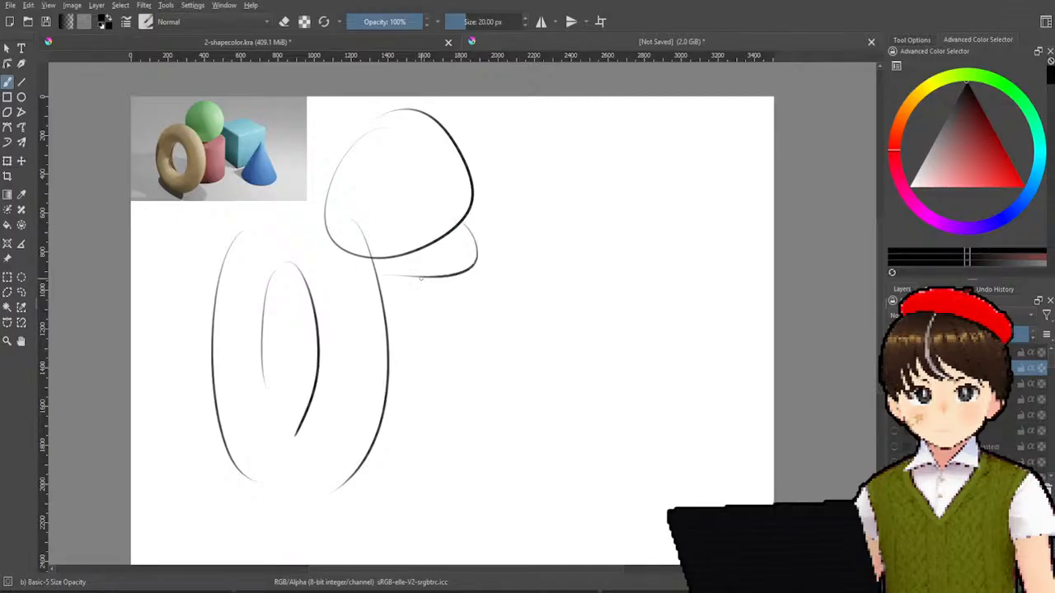
# - Draw the cylinder's right side as a vertical line running down from its top rim
pyautogui.moveTo(474, 267); pyautogui.dragTo(475, 414)
pyautogui.hotkey('ctrl', 'z')
pyautogui.moveTo(476, 238); pyautogui.dragTo(476, 419)
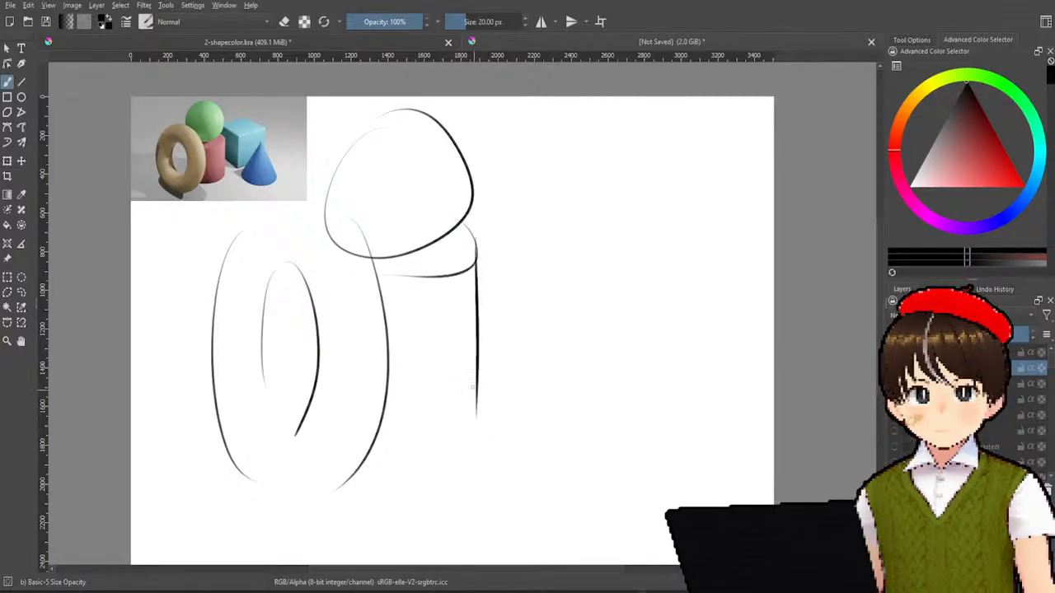
# - Draw the cylinder's curved bottom edge from the torus to its right side, retrying the curve until it fits
pyautogui.hotkey('ctrl', 'z')
pyautogui.moveTo(389, 411); pyautogui.dragTo(507, 386)
pyautogui.hotkey('ctrl', 'z')
pyautogui.moveTo(386, 412); pyautogui.dragTo(476, 391)
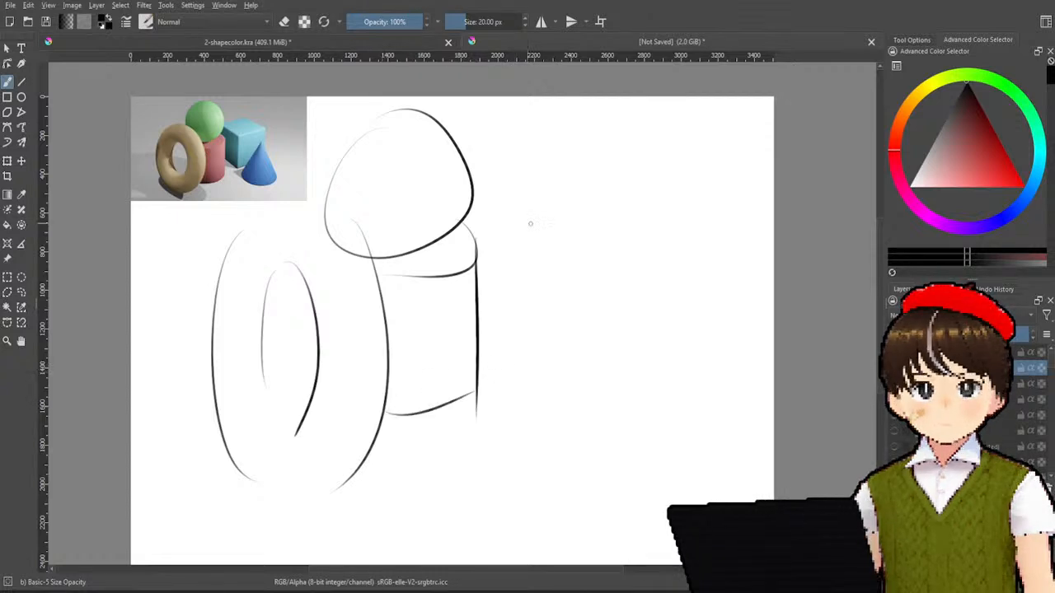
pyautogui.moveTo(475, 202); pyautogui.dragTo(577, 264)
pyautogui.hotkey('ctrl', 'z')
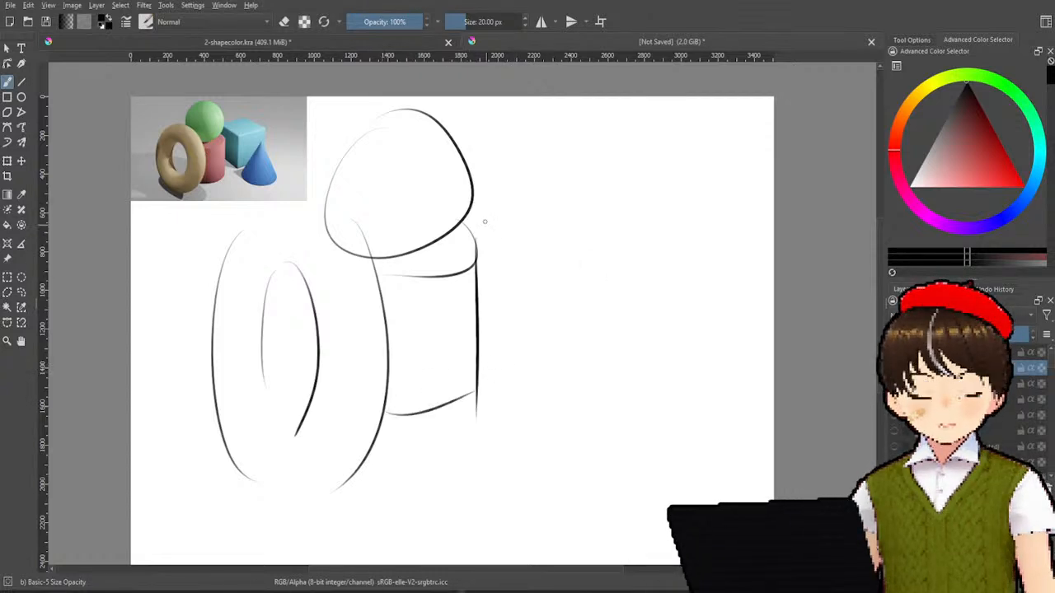
pyautogui.moveTo(476, 204)
pyautogui.mouseDown()
pyautogui.moveTo(547, 249)
pyautogui.moveTo(542, 380)
pyautogui.mouseUp()
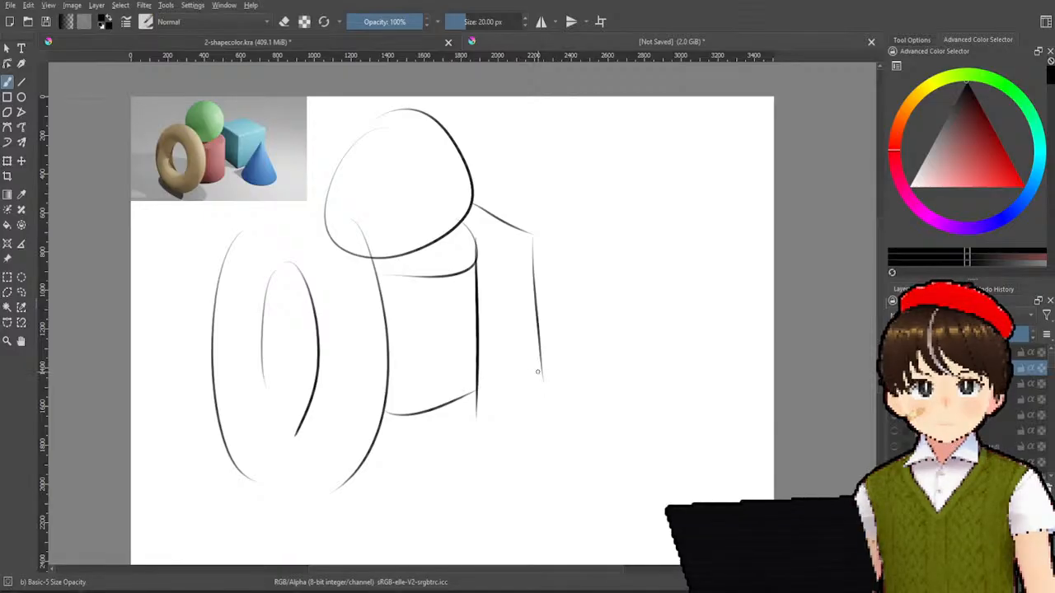
pyautogui.moveTo(476, 404); pyautogui.dragTo(539, 350)
pyautogui.hotkey('ctrl', 'z')
pyautogui.hotkey('ctrl', 'z')
pyautogui.hotkey('ctrl', 'z')
# - Draw the cube's left face beside the cylinder with a slanted upper edge, a vertical front edge and a slanted lower edge
pyautogui.moveTo(477, 196)
pyautogui.mouseDown()
pyautogui.moveTo(547, 262)
pyautogui.moveTo(551, 402)
pyautogui.mouseUp()
pyautogui.hotkey('ctrl', 'z')
pyautogui.moveTo(536, 245); pyautogui.dragTo(537, 375)
pyautogui.moveTo(481, 332); pyautogui.dragTo(547, 392)
pyautogui.hotkey('ctrl', 'z')
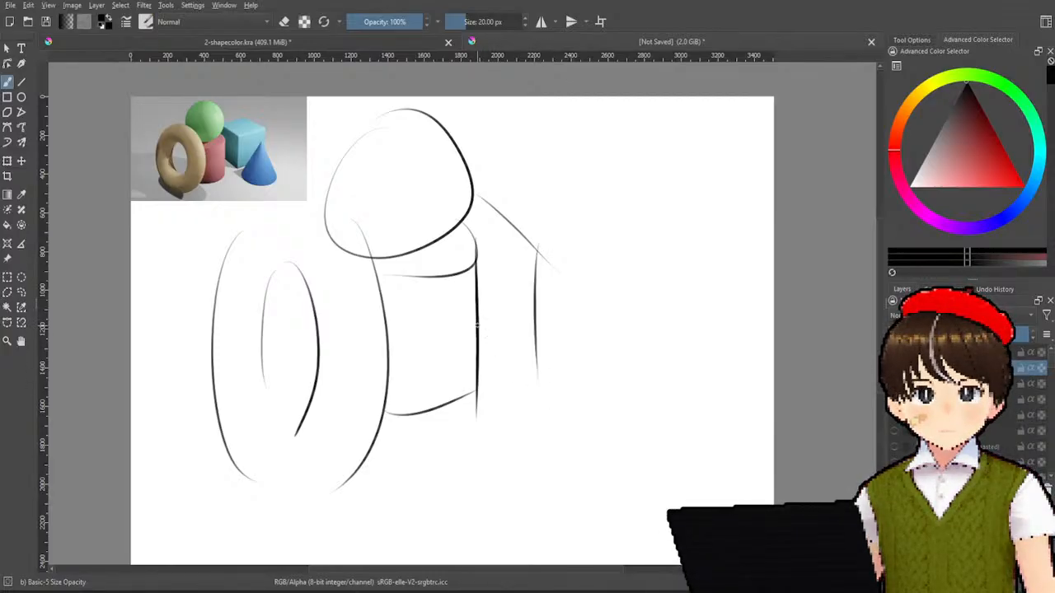
pyautogui.moveTo(478, 318); pyautogui.dragTo(532, 368)
pyautogui.hotkey('ctrl', 'z')
pyautogui.hotkey('ctrl', 'z')
pyautogui.moveTo(479, 335); pyautogui.dragTo(546, 394)
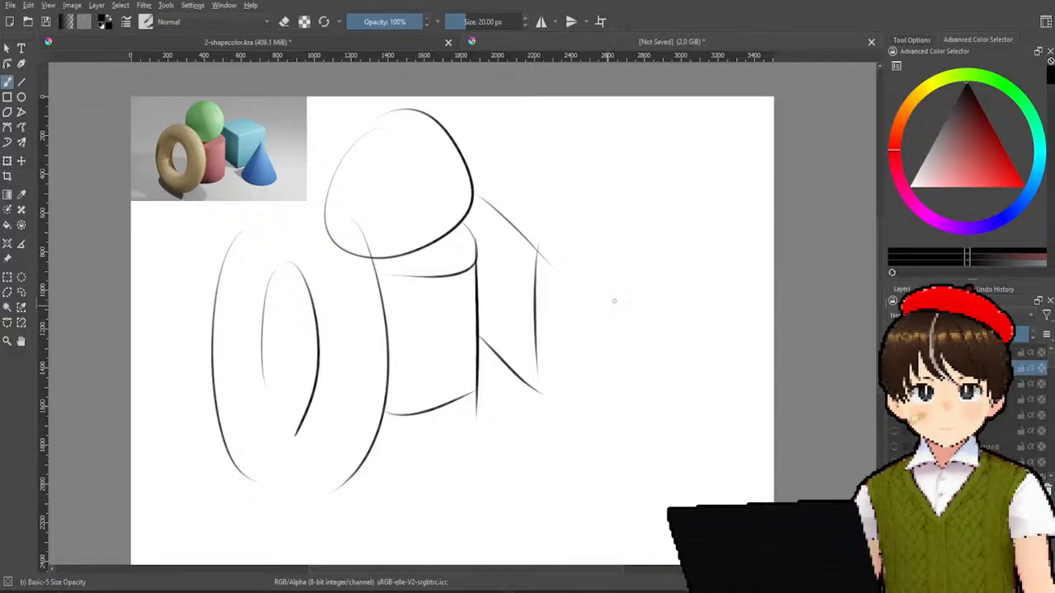
# - Draw the cone's two slanted sides meeting at a point to the right of the cube, redoing the strokes as needed
pyautogui.moveTo(613, 267); pyautogui.dragTo(565, 422)
pyautogui.hotkey('ctrl', 'z')
pyautogui.moveTo(634, 264); pyautogui.dragTo(564, 424)
pyautogui.hotkey('ctrl', 'z')
pyautogui.moveTo(632, 267); pyautogui.dragTo(566, 421)
pyautogui.hotkey('ctrl', 'z')
pyautogui.moveTo(632, 277); pyautogui.dragTo(570, 407)
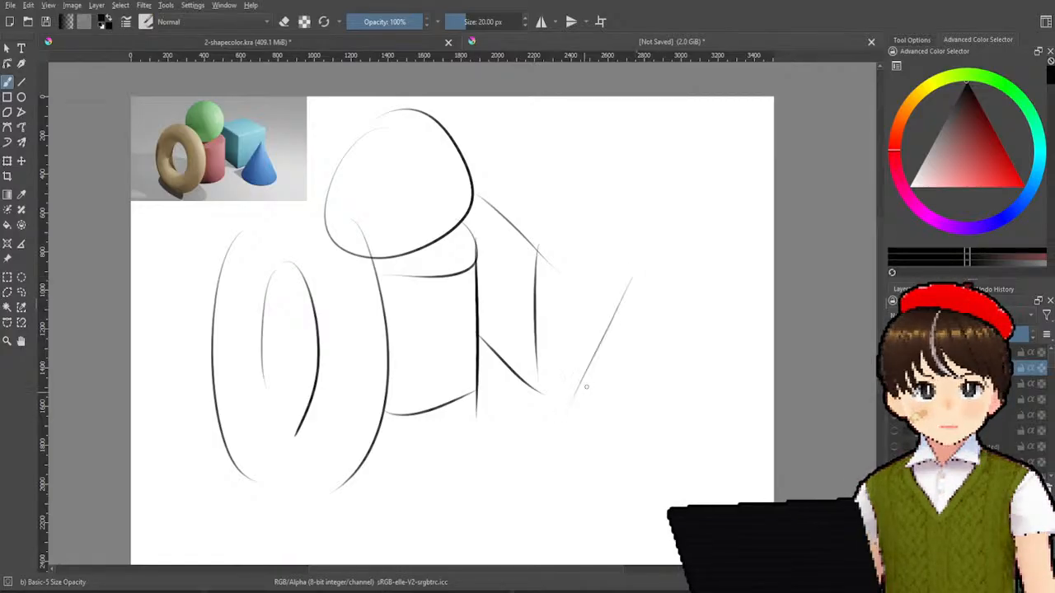
pyautogui.hotkey('ctrl', 'z')
pyautogui.moveTo(624, 287); pyautogui.dragTo(581, 406)
pyautogui.moveTo(634, 278); pyautogui.dragTo(679, 437)
pyautogui.hotkey('ctrl', 'z')
pyautogui.hotkey('ctrl', 'z')
pyautogui.moveTo(618, 293)
pyautogui.mouseDown()
pyautogui.moveTo(543, 392)
pyautogui.moveTo(554, 421)
pyautogui.moveTo(544, 443)
pyautogui.moveTo(684, 433)
pyautogui.mouseUp()
pyautogui.hotkey('ctrl', 'z')
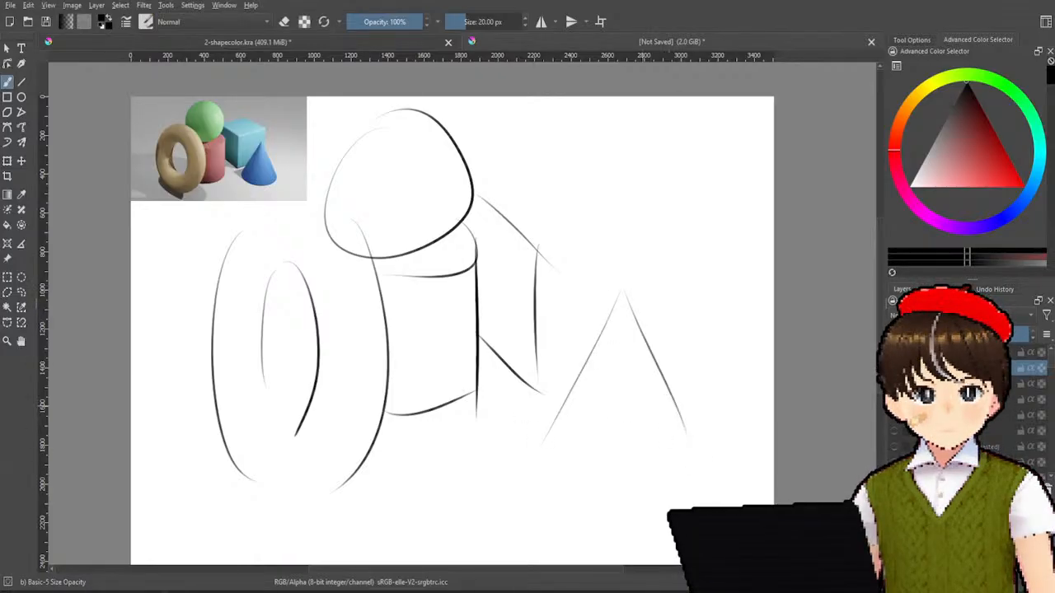
pyautogui.moveTo(551, 428)
pyautogui.mouseDown()
pyautogui.moveTo(671, 437)
pyautogui.moveTo(700, 474)
pyautogui.mouseUp()
pyautogui.hotkey('ctrl', 'z')
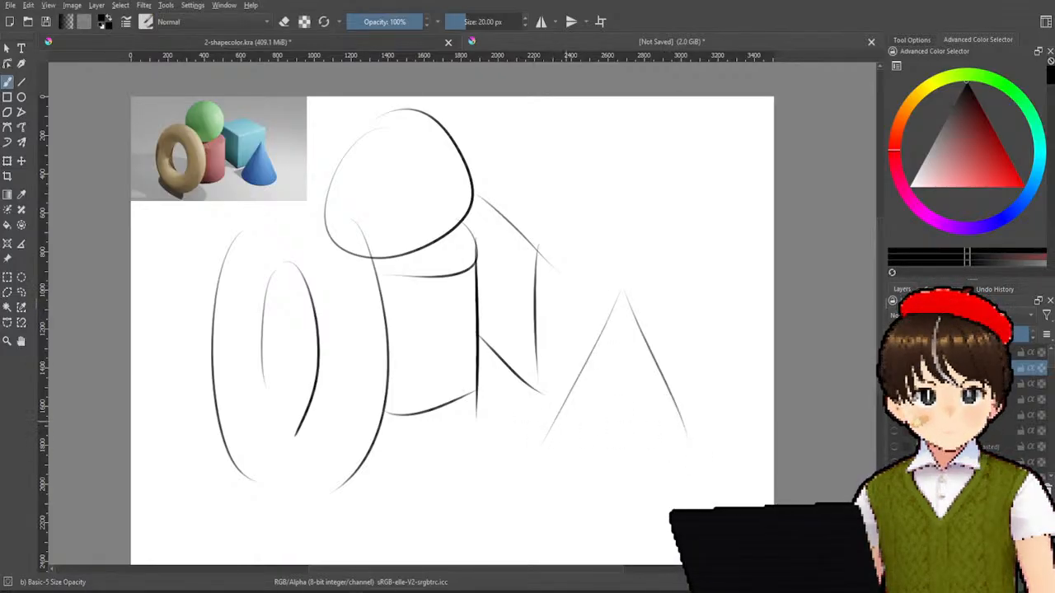
pyautogui.moveTo(557, 409); pyautogui.dragTo(583, 465)
pyautogui.hotkey('ctrl', 'z')
pyautogui.moveTo(558, 409); pyautogui.dragTo(658, 459)
pyautogui.hotkey('ctrl', 'z')
pyautogui.moveTo(557, 409)
pyautogui.mouseDown()
pyautogui.moveTo(687, 433)
pyautogui.moveTo(580, 466)
pyautogui.mouseUp()
pyautogui.hotkey('ctrl', 'z')
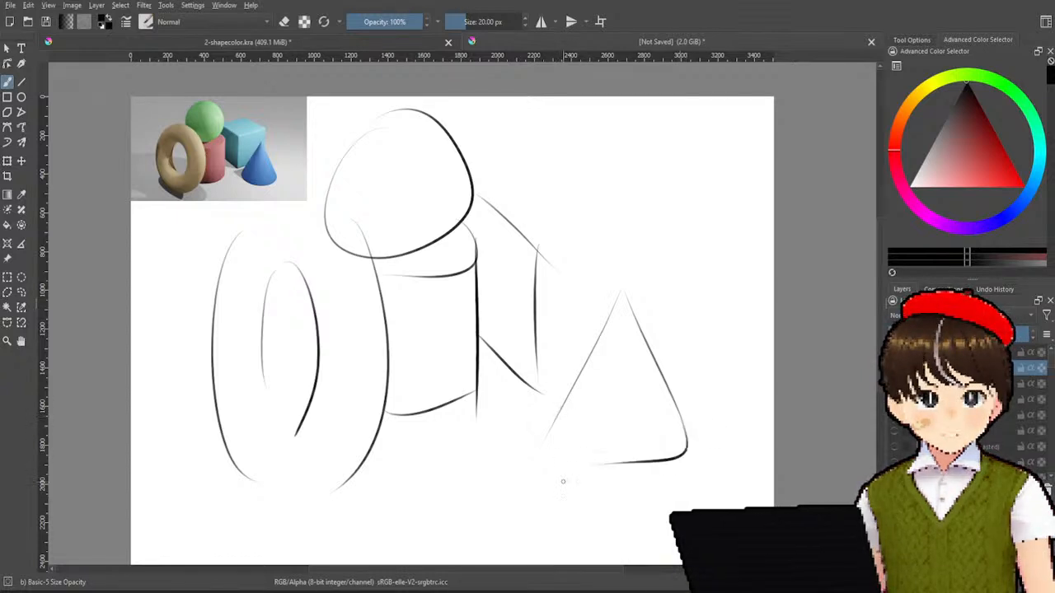
pyautogui.hotkey('ctrl', 'z')
# - Close the cone with a rounded base curve joining both slanted sides, redoing the left part until it fits
pyautogui.moveTo(684, 422); pyautogui.dragTo(634, 470)
pyautogui.moveTo(558, 409); pyautogui.dragTo(629, 454)
pyautogui.hotkey('ctrl', 'z')
pyautogui.moveTo(557, 409); pyautogui.dragTo(631, 471)
pyautogui.hotkey('ctrl', 'z')
pyautogui.moveTo(558, 408); pyautogui.dragTo(631, 474)
pyautogui.hotkey('ctrl', 'z')
pyautogui.moveTo(558, 408); pyautogui.dragTo(630, 454)
pyautogui.hotkey('ctrl', 'z')
pyautogui.moveTo(557, 412)
pyautogui.mouseDown()
pyautogui.moveTo(589, 470)
pyautogui.moveTo(636, 471)
pyautogui.mouseUp()
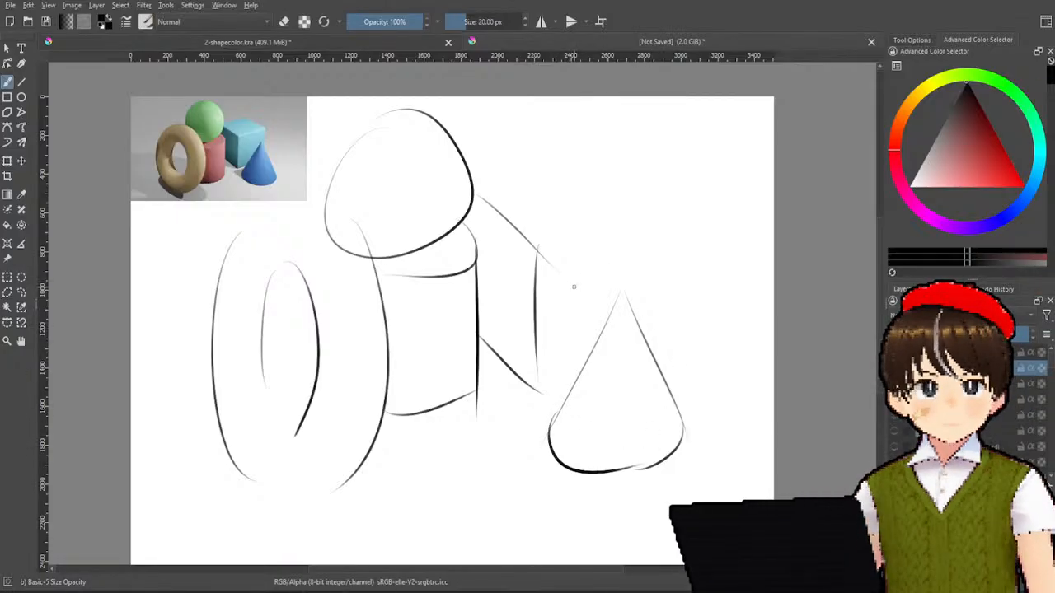
pyautogui.moveTo(537, 246); pyautogui.dragTo(626, 209)
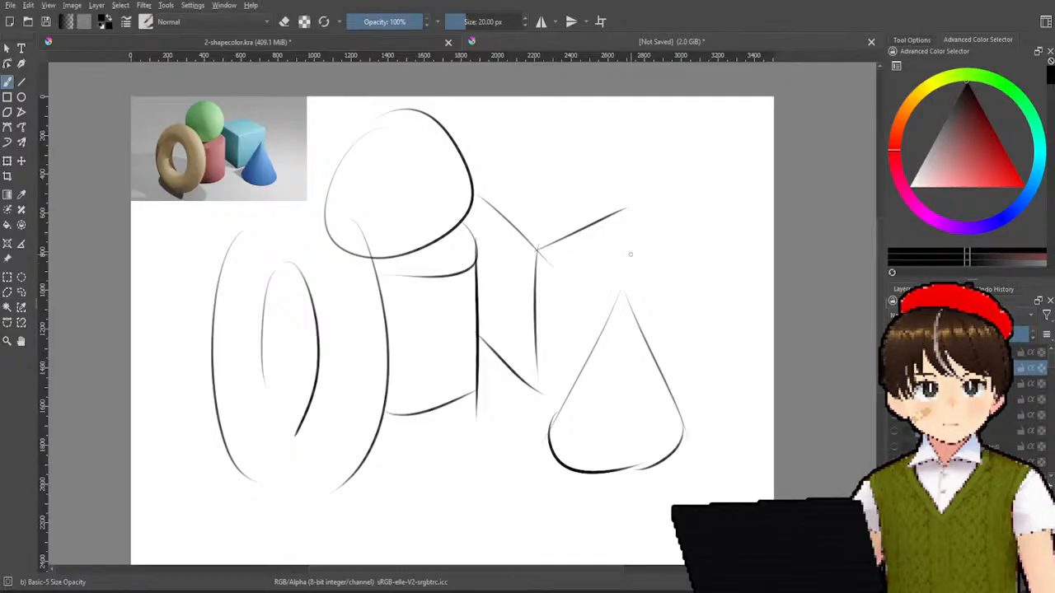
pyautogui.moveTo(532, 388); pyautogui.dragTo(601, 335)
pyautogui.moveTo(632, 224); pyautogui.dragTo(641, 337)
pyautogui.hotkey('ctrl', 'z')
pyautogui.moveTo(631, 219); pyautogui.dragTo(640, 318)
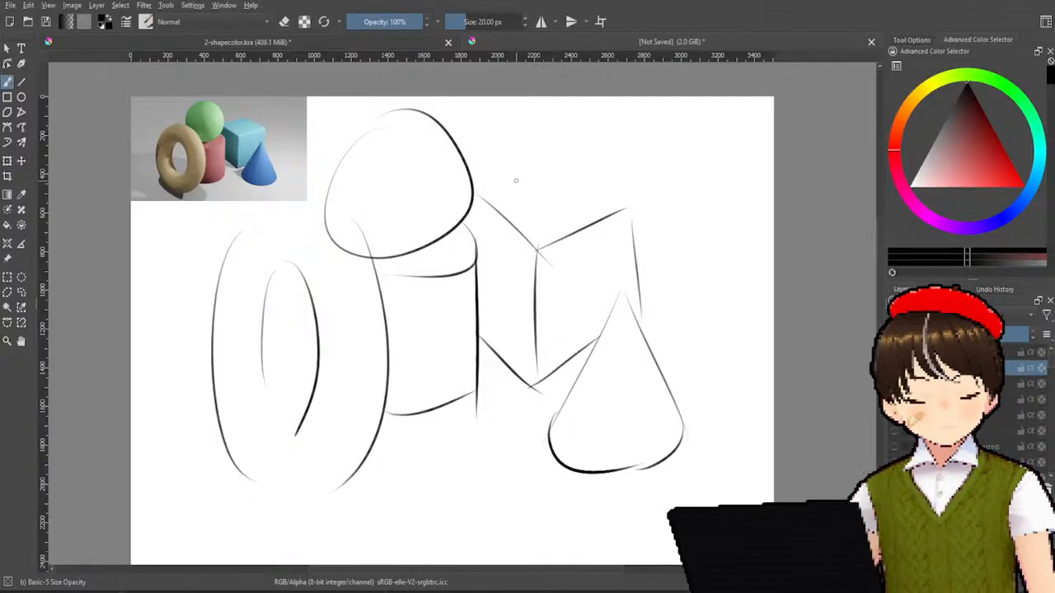
pyautogui.hotkey('ctrl', 'z')
pyautogui.hotkey('ctrl', 'z')
pyautogui.hotkey('ctrl', 'z')
pyautogui.hotkey('ctrl', 'z')
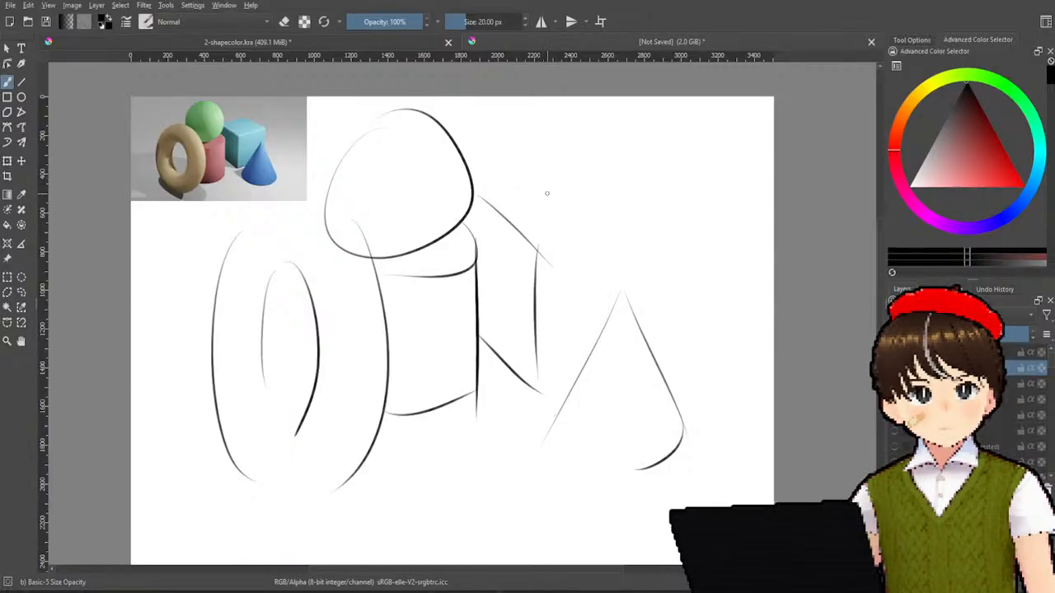
pyautogui.moveTo(634, 471); pyautogui.dragTo(550, 414)
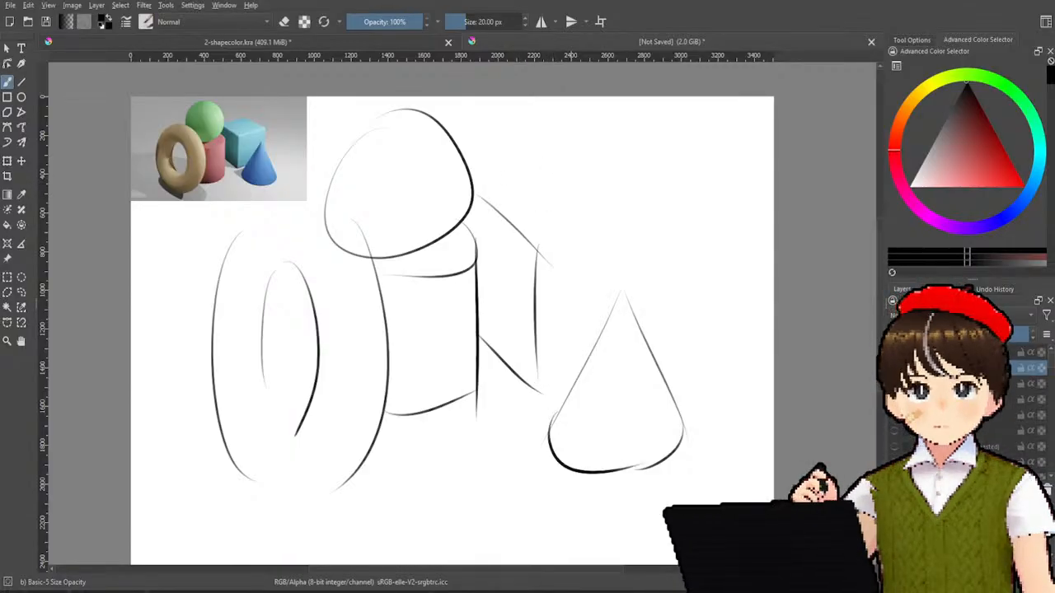
# - Draw the cube's front top edge rising to the right from the upper front corner, retrying its angle
pyautogui.moveTo(537, 247); pyautogui.dragTo(631, 190)
pyautogui.hotkey('ctrl', 'z')
pyautogui.moveTo(539, 245); pyautogui.dragTo(642, 201)
pyautogui.hotkey('ctrl', 'z')
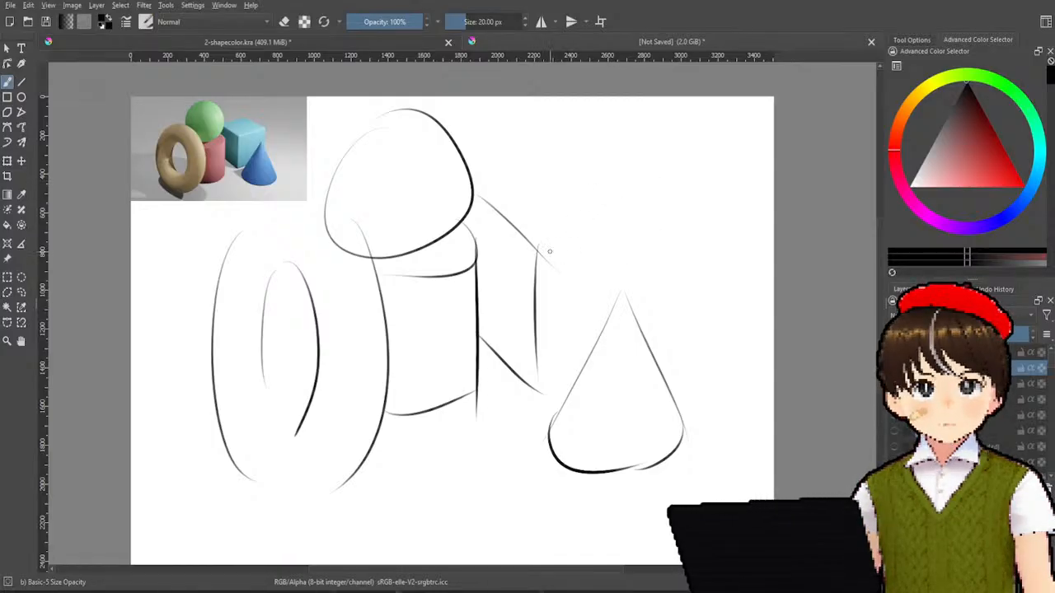
pyautogui.moveTo(539, 245); pyautogui.dragTo(590, 222)
pyautogui.hotkey('ctrl', 'z')
pyautogui.moveTo(537, 247); pyautogui.dragTo(646, 208)
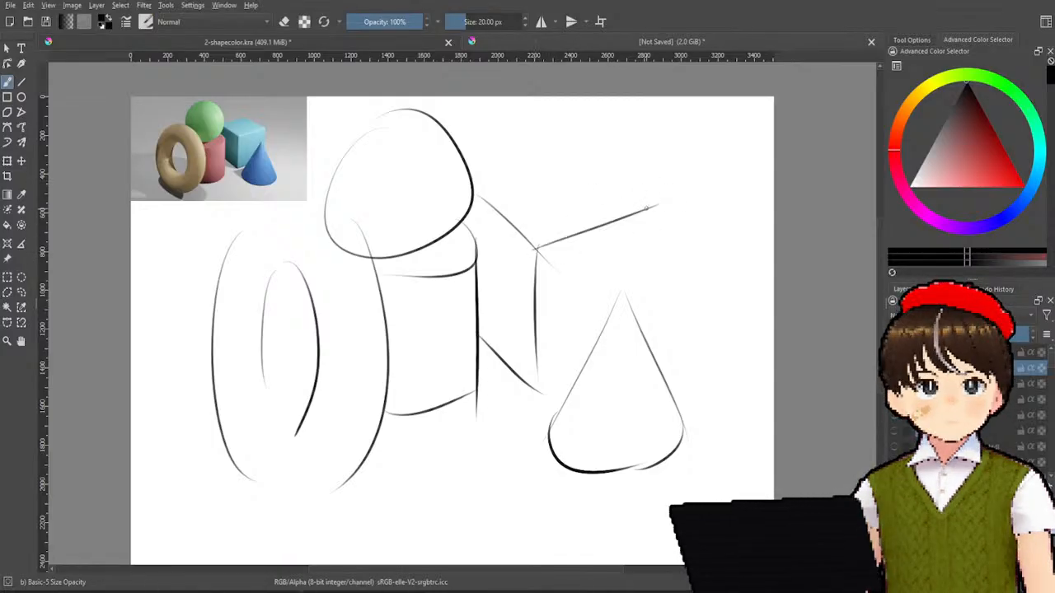
# - Draw the cube's two back top edges to close the top face, redoing the misplaced strokes
pyautogui.moveTo(481, 188); pyautogui.dragTo(554, 153)
pyautogui.hotkey('ctrl', 'z')
pyautogui.moveTo(476, 189); pyautogui.dragTo(587, 153)
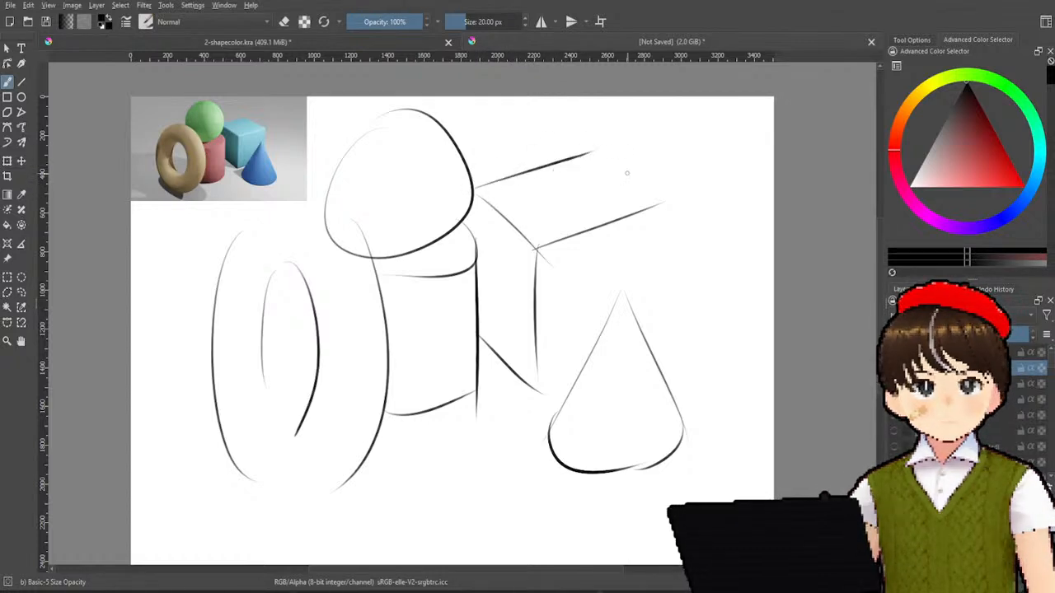
pyautogui.moveTo(595, 155); pyautogui.dragTo(653, 199)
pyautogui.hotkey('ctrl', 'z')
pyautogui.moveTo(582, 156); pyautogui.dragTo(655, 177)
pyautogui.hotkey('ctrl', 'z')
pyautogui.moveTo(577, 160); pyautogui.dragTo(669, 199)
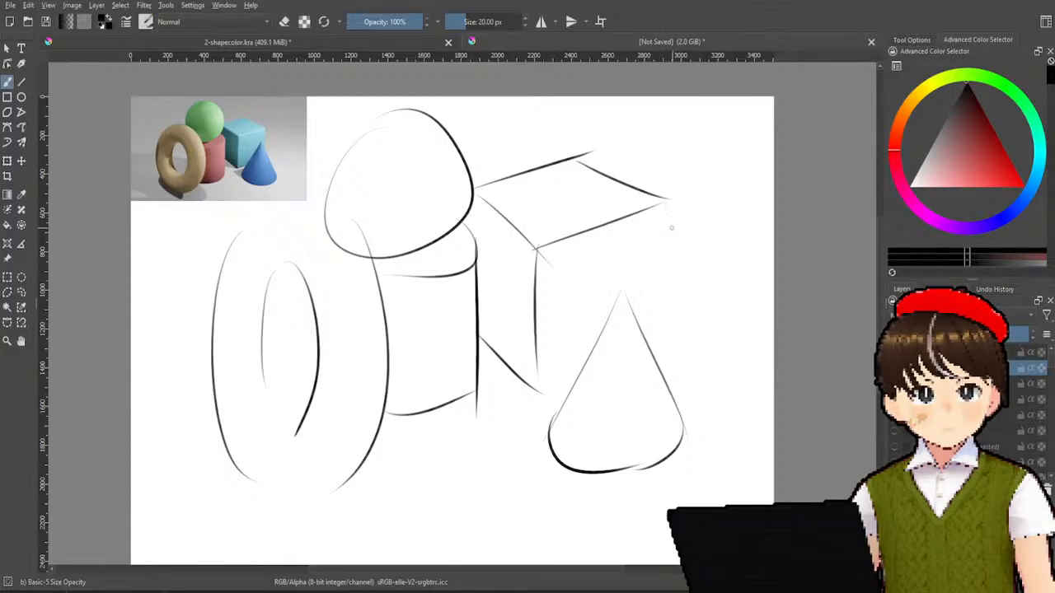
# - Draw the cube's right vertical edge and the visible parts of its bottom edge on both sides of the cone
pyautogui.moveTo(661, 216); pyautogui.dragTo(658, 333)
pyautogui.hotkey('ctrl', 'z')
pyautogui.moveTo(666, 207); pyautogui.dragTo(664, 340)
pyautogui.moveTo(540, 392); pyautogui.dragTo(600, 368)
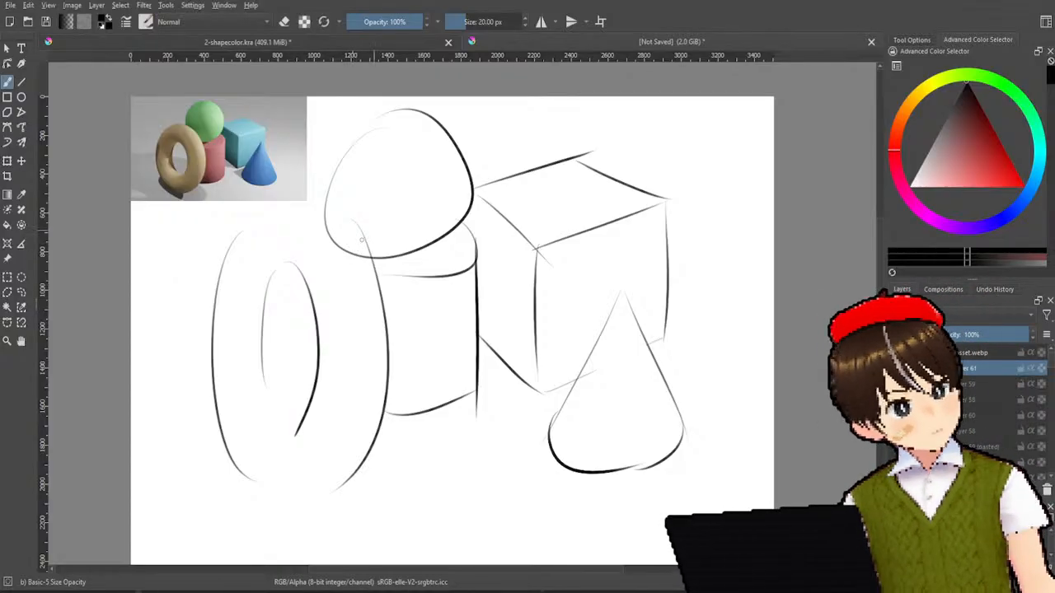
# - Lower the opacity of the rough shapes layer to a faint guide and switch to a layer above it for redrawing
pyautogui.scroll(-2, 441, 259)
pyautogui.scroll(3, 441, 260)
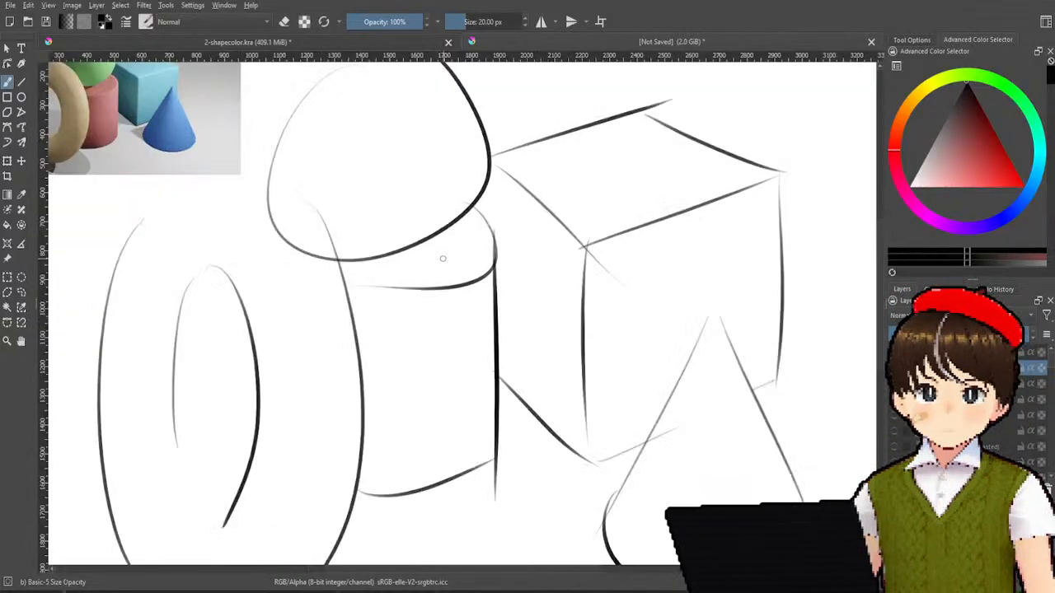
pyautogui.scroll(-1, 438, 250)
pyautogui.moveTo(424, 199); pyautogui.dragTo(448, 135)
pyautogui.scroll(1, 369, 219)
pyautogui.scroll(-1, 457, 137)
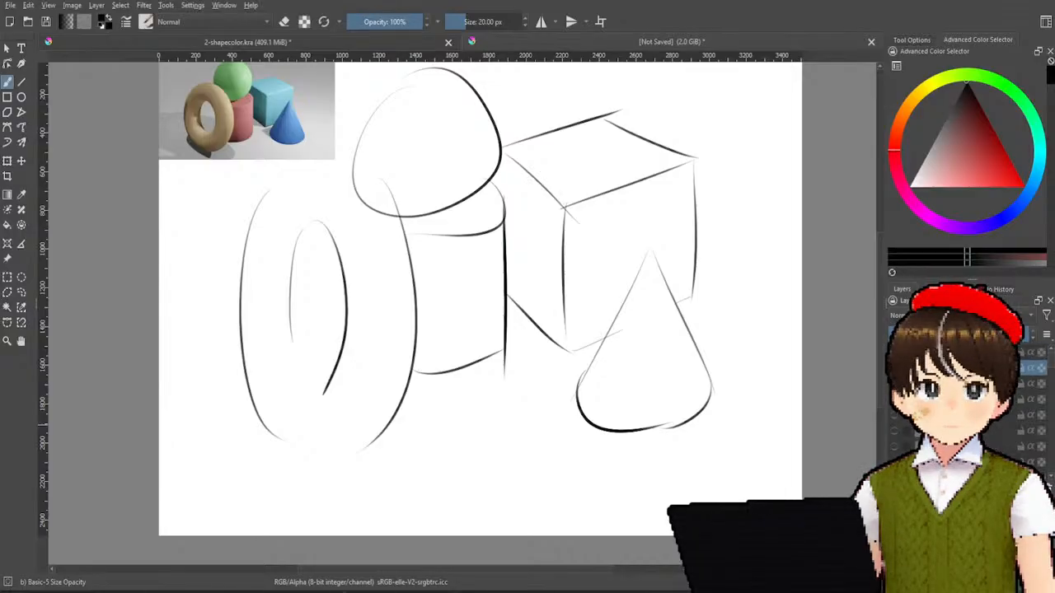
pyautogui.click(894, 368)
pyautogui.click(894, 368)
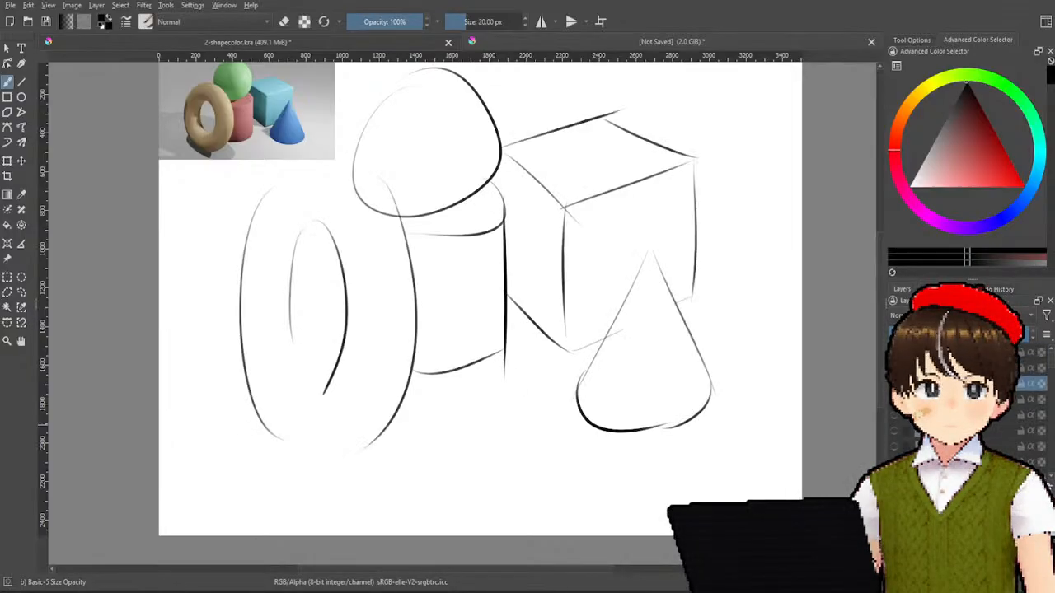
pyautogui.click(926, 333)
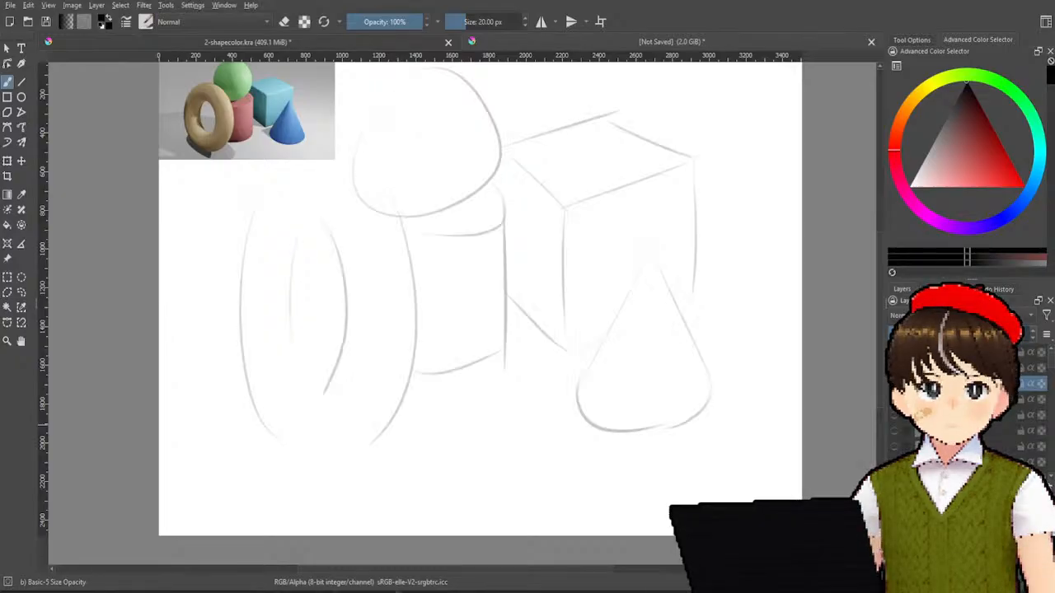
pyautogui.moveTo(604, 282); pyautogui.dragTo(613, 334)
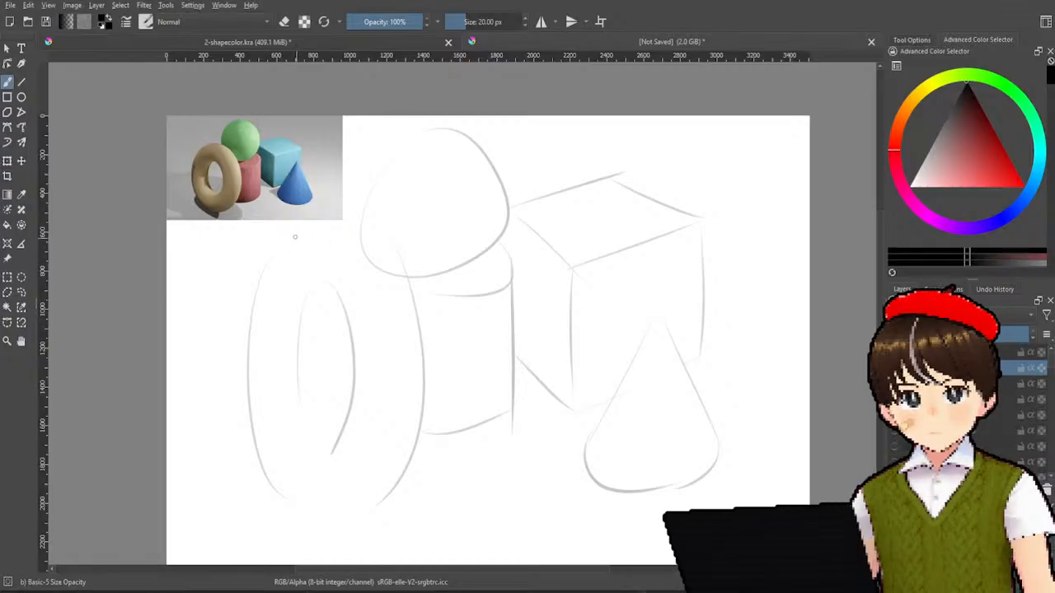
pyautogui.moveTo(250, 284); pyautogui.dragTo(272, 455)
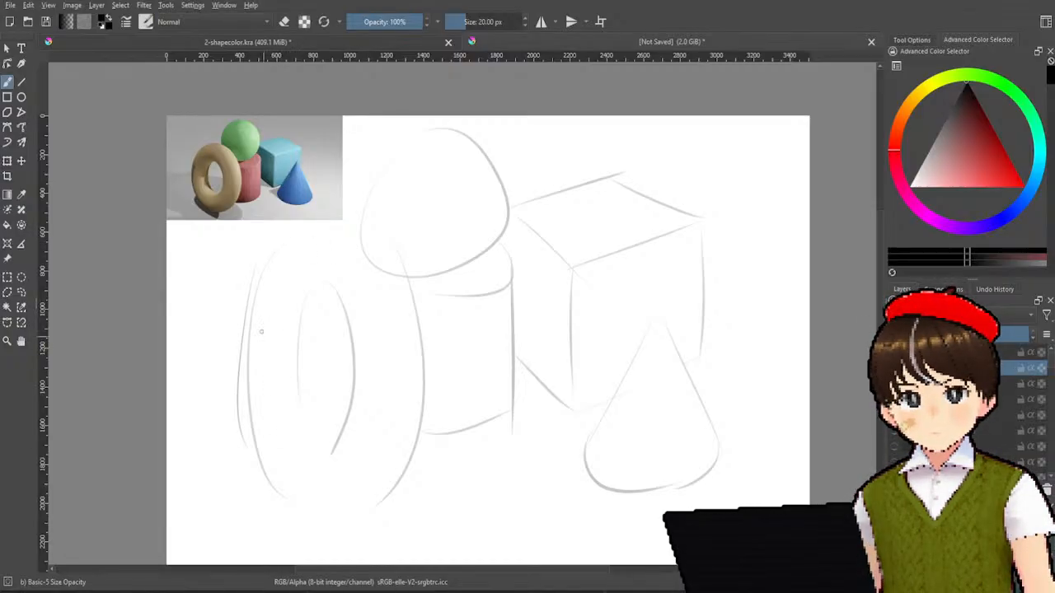
pyautogui.hotkey('ctrl', 'z')
pyautogui.moveTo(270, 237); pyautogui.dragTo(259, 482)
pyautogui.hotkey('ctrl', 'z')
pyautogui.moveTo(260, 252); pyautogui.dragTo(275, 481)
pyautogui.hotkey('ctrl', 'z')
pyautogui.moveTo(260, 254); pyautogui.dragTo(274, 490)
pyautogui.hotkey('ctrl', 'z')
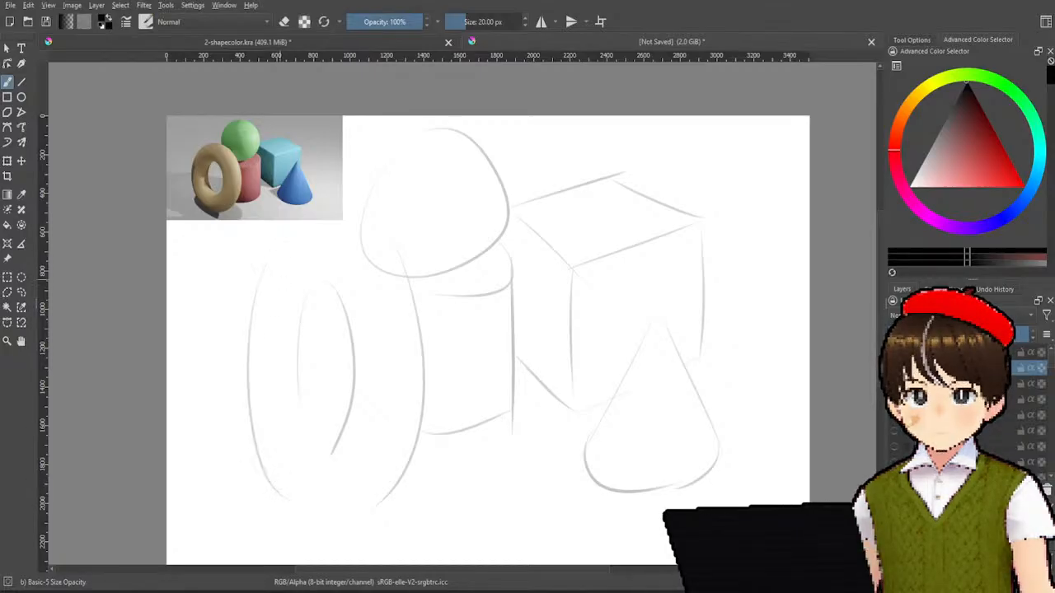
pyautogui.moveTo(284, 222); pyautogui.dragTo(249, 416)
pyautogui.hotkey('ctrl', 'z')
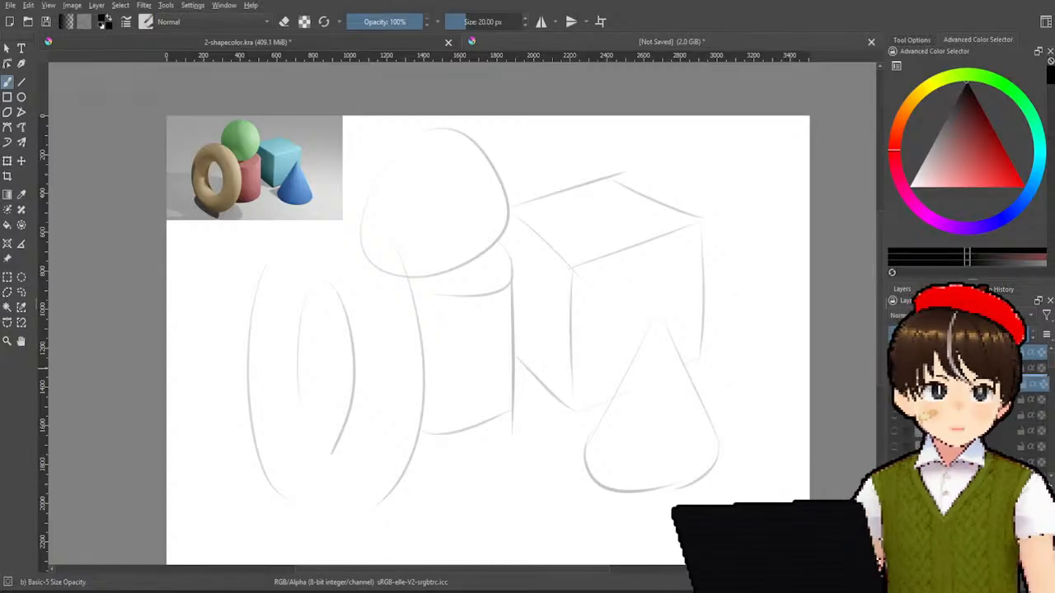
pyautogui.moveTo(330, 210); pyautogui.dragTo(262, 366)
pyautogui.hotkey('ctrl', 'z')
pyautogui.moveTo(311, 218); pyautogui.dragTo(239, 438)
pyautogui.hotkey('ctrl', 'z')
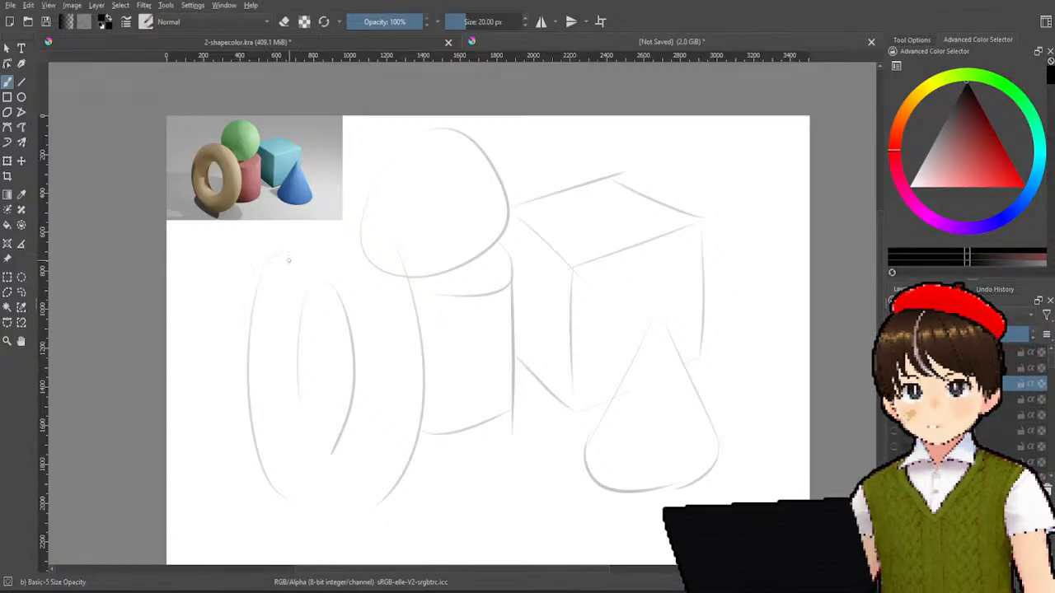
# - Draw a bold outer left contour of the torus over the faint guide, curving round to its bottom
pyautogui.moveTo(288, 221)
pyautogui.mouseDown()
pyautogui.moveTo(270, 474)
pyautogui.moveTo(321, 515)
pyautogui.mouseUp()
pyautogui.hotkey('ctrl', 'z')
pyautogui.moveTo(258, 452)
pyautogui.mouseDown()
pyautogui.moveTo(284, 503)
pyautogui.moveTo(326, 523)
pyautogui.moveTo(322, 515)
pyautogui.mouseUp()
pyautogui.hotkey('ctrl', 'z')
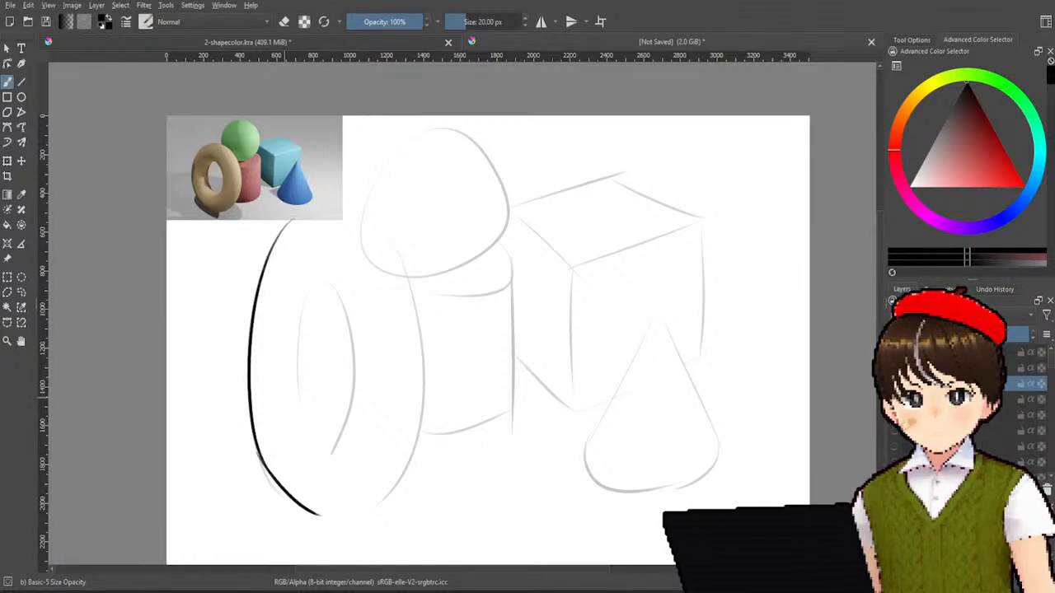
pyautogui.hotkey('ctrl', 'z')
pyautogui.moveTo(259, 455); pyautogui.dragTo(322, 511)
pyautogui.hotkey('ctrl', 'z')
pyautogui.moveTo(257, 455)
pyautogui.mouseDown()
pyautogui.moveTo(329, 510)
pyautogui.moveTo(382, 486)
pyautogui.mouseUp()
pyautogui.hotkey('ctrl', 'z')
# - Try to draw the torus's lower outer curve from the bottom up its right side
pyautogui.moveTo(325, 514)
pyautogui.mouseDown()
pyautogui.moveTo(392, 485)
pyautogui.moveTo(426, 381)
pyautogui.mouseUp()
pyautogui.hotkey('ctrl', 'z')
pyautogui.moveTo(373, 496); pyautogui.dragTo(424, 360)
pyautogui.hotkey('ctrl', 'z')
pyautogui.moveTo(370, 513); pyautogui.dragTo(422, 388)
pyautogui.hotkey('ctrl', 'z')
pyautogui.moveTo(370, 505); pyautogui.dragTo(427, 379)
pyautogui.hotkey('ctrl', 'z')
pyautogui.moveTo(384, 491); pyautogui.dragTo(420, 362)
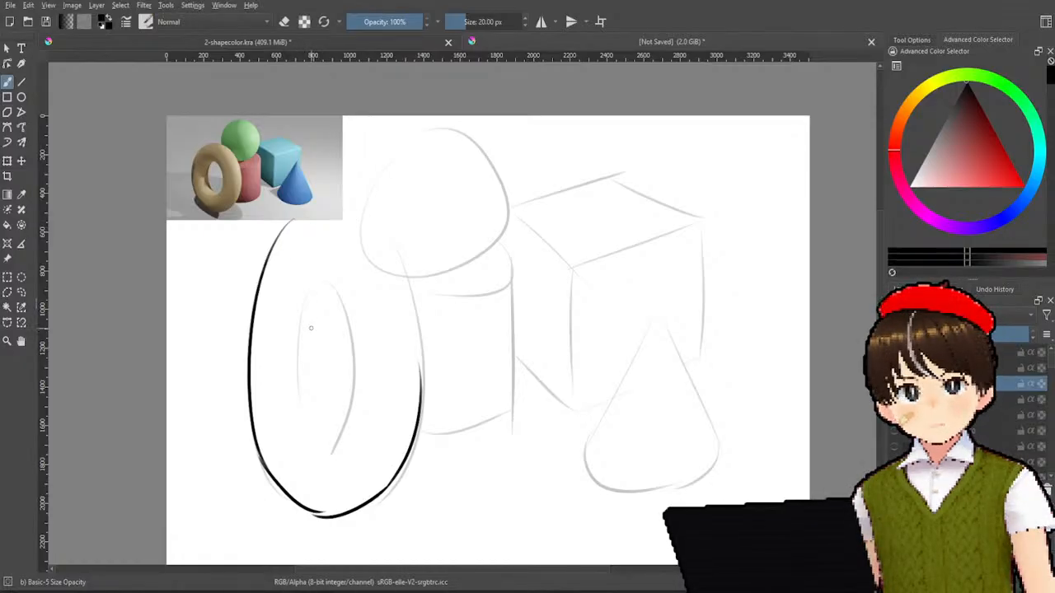
# - Try strokes for the torus's hole and upper right side, and undo back to the left outer contour
pyautogui.moveTo(311, 320); pyautogui.dragTo(304, 392)
pyautogui.hotkey('ctrl', 'z')
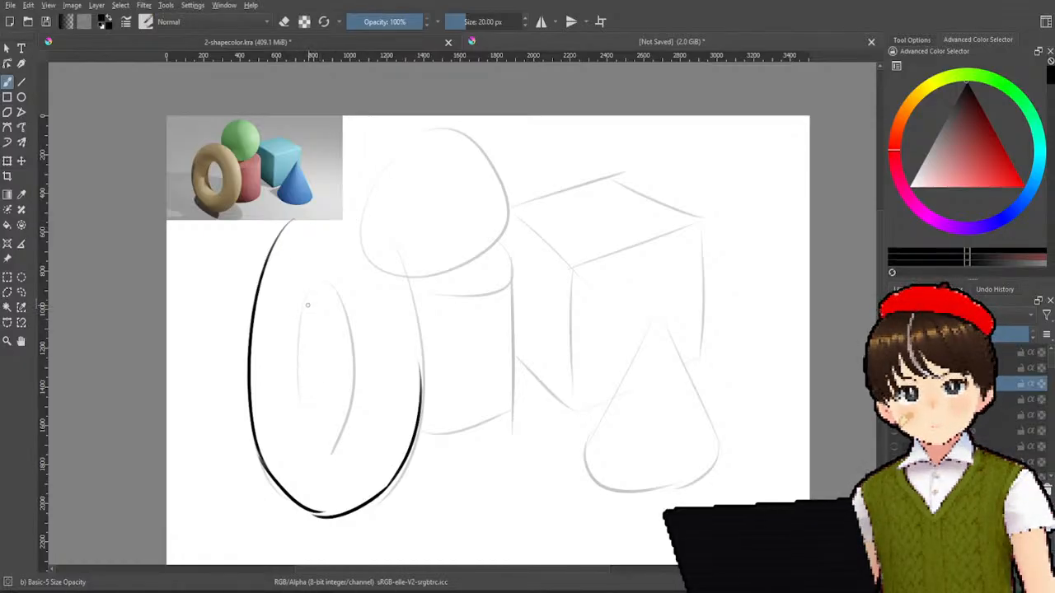
pyautogui.hotkey('ctrl', 'z')
pyautogui.hotkey('ctrl', 'z')
pyautogui.hotkey('ctrl', 'z')
pyautogui.hotkey('ctrl', 'z')
pyautogui.hotkey('ctrl', 'z')
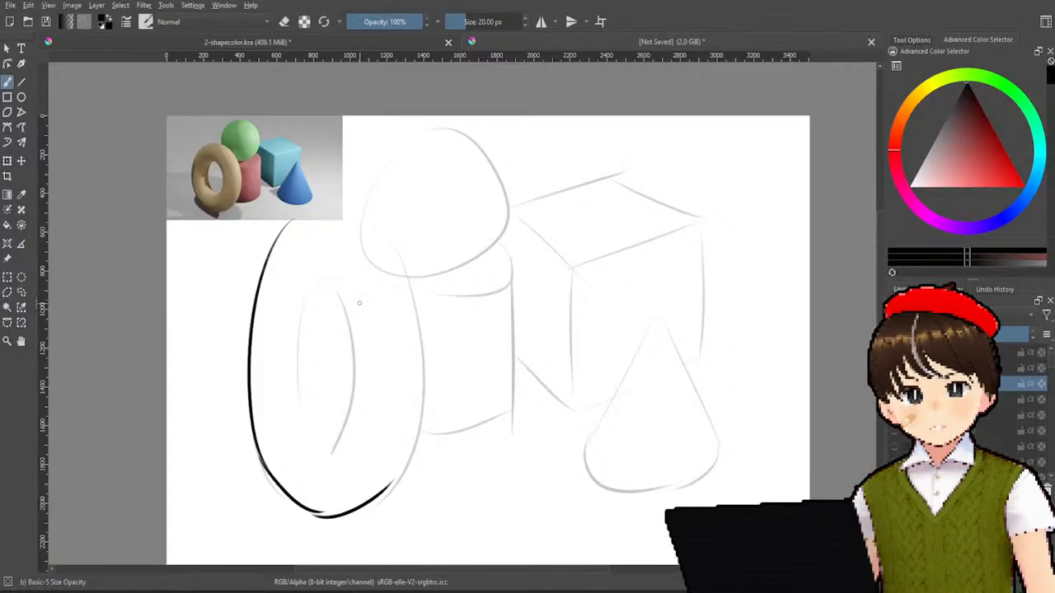
pyautogui.moveTo(289, 221)
pyautogui.mouseDown()
pyautogui.moveTo(260, 469)
pyautogui.moveTo(323, 511)
pyautogui.moveTo(392, 488)
pyautogui.moveTo(422, 363)
pyautogui.mouseUp()
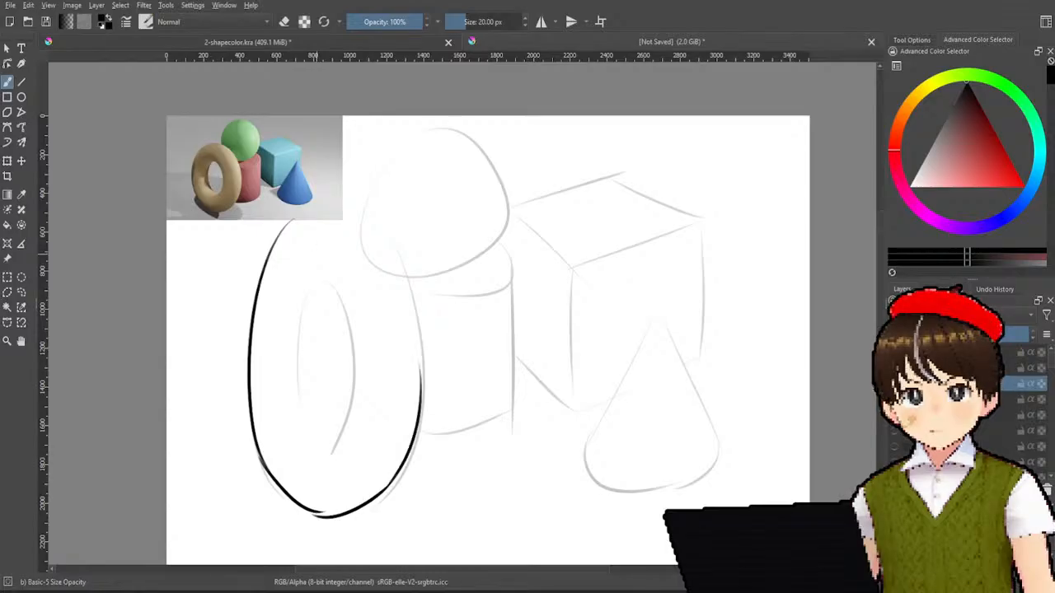
pyautogui.hotkey('ctrl', 'z')
pyautogui.hotkey('ctrl', 'z')
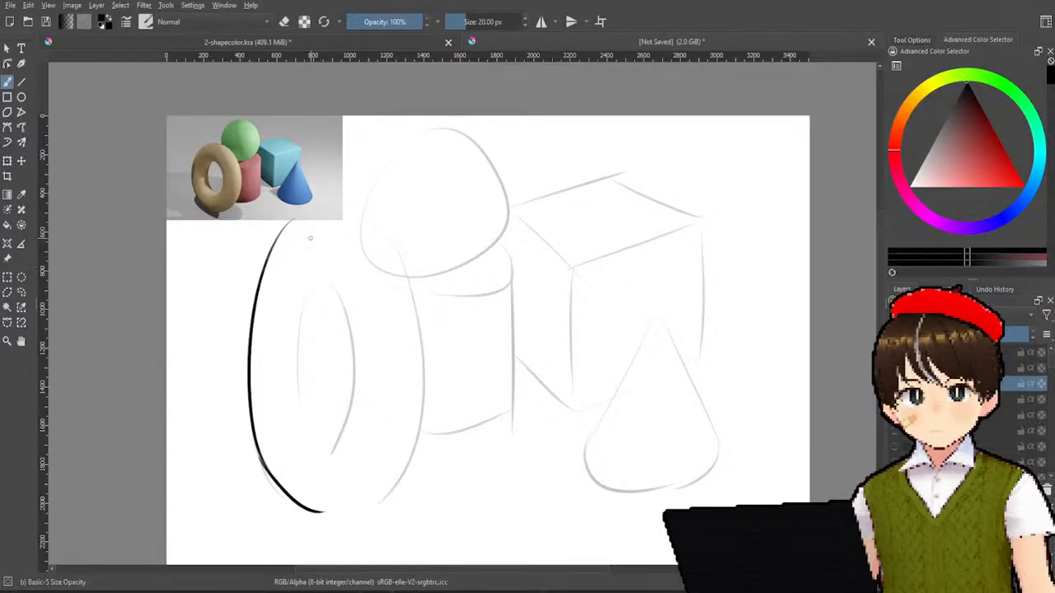
# - Try to draw the torus's outer right side as a long curve from the top down to the bottom
pyautogui.moveTo(292, 220)
pyautogui.mouseDown()
pyautogui.moveTo(386, 194)
pyautogui.moveTo(326, 207)
pyautogui.moveTo(373, 208)
pyautogui.moveTo(399, 229)
pyautogui.moveTo(422, 371)
pyautogui.mouseUp()
pyautogui.hotkey('ctrl', 'z')
pyautogui.hotkey('ctrl', 'z')
pyautogui.hotkey('ctrl', 'z')
pyautogui.moveTo(422, 299); pyautogui.dragTo(423, 410)
pyautogui.hotkey('ctrl', 'z')
pyautogui.moveTo(384, 207)
pyautogui.mouseDown()
pyautogui.moveTo(433, 320)
pyautogui.moveTo(435, 429)
pyautogui.mouseUp()
pyautogui.moveTo(441, 378); pyautogui.dragTo(396, 506)
pyautogui.hotkey('ctrl', 'z')
pyautogui.hotkey('ctrl', 'z')
pyautogui.hotkey('ctrl', 'z')
# - Draw the torus's top outer arc from the upper end of the left contour across to the sphere's outline
pyautogui.moveTo(295, 238)
pyautogui.mouseDown()
pyautogui.moveTo(389, 186)
pyautogui.moveTo(287, 224)
pyautogui.moveTo(373, 230)
pyautogui.mouseUp()
pyautogui.hotkey('ctrl', 'z')
pyautogui.hotkey('ctrl', 'z')
pyautogui.hotkey('ctrl', 'z')
pyautogui.moveTo(288, 222); pyautogui.dragTo(377, 206)
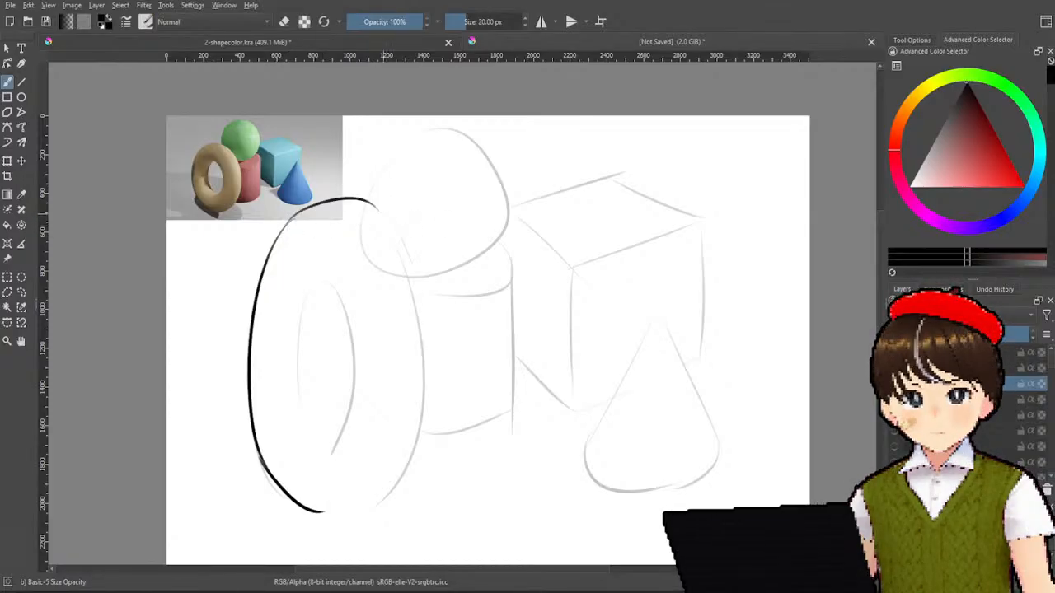
# - Try to draw the torus's outer right side as an upper stroke below the sphere and a lower stroke to the bottom
pyautogui.moveTo(378, 208); pyautogui.dragTo(438, 365)
pyautogui.hotkey('ctrl', 'z')
pyautogui.moveTo(377, 210); pyautogui.dragTo(427, 401)
pyautogui.hotkey('ctrl', 'z')
pyautogui.moveTo(381, 216); pyautogui.dragTo(436, 384)
pyautogui.hotkey('ctrl', 'z')
pyautogui.moveTo(376, 212); pyautogui.dragTo(424, 407)
pyautogui.hotkey('ctrl', 'z')
pyautogui.moveTo(380, 213); pyautogui.dragTo(408, 397)
pyautogui.hotkey('ctrl', 'z')
pyautogui.moveTo(382, 217); pyautogui.dragTo(415, 416)
pyautogui.moveTo(417, 350); pyautogui.dragTo(375, 504)
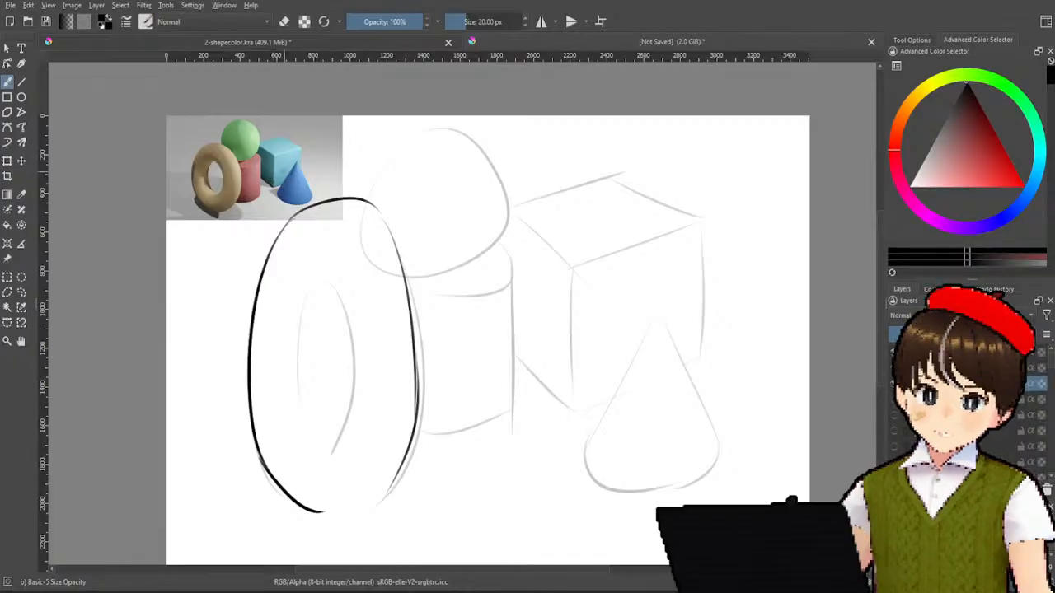
# - Try a horizontal line across the reference image's torus, and undo all black torus contour strokes over the rough sketch
pyautogui.moveTo(187, 176); pyautogui.dragTo(227, 175)
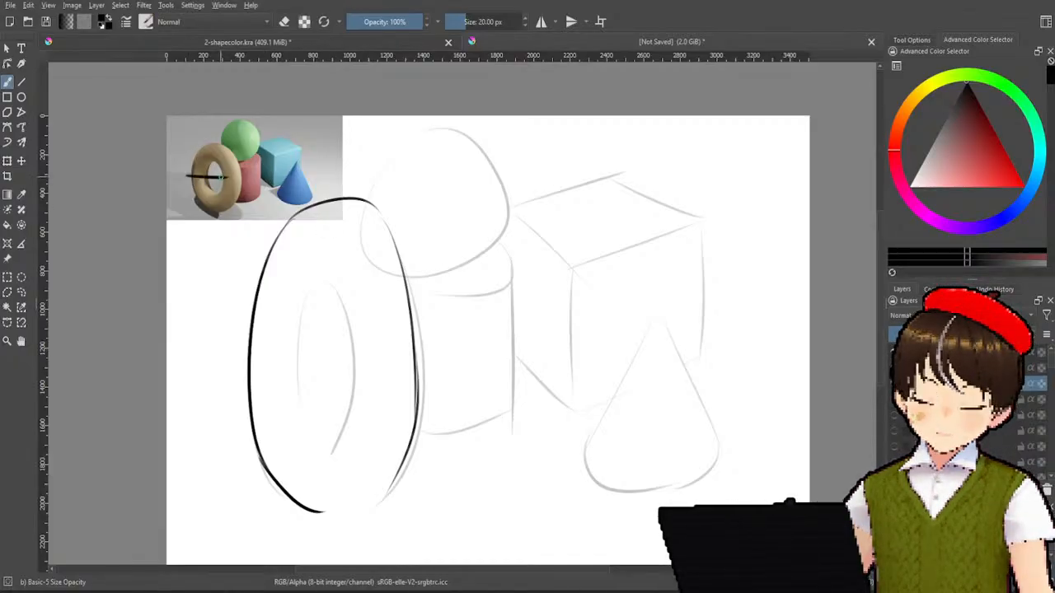
pyautogui.hotkey('ctrl', 'z')
pyautogui.hotkey('ctrl', 'z')
pyautogui.hotkey('ctrl', 'z')
pyautogui.hotkey('ctrl', 'z')
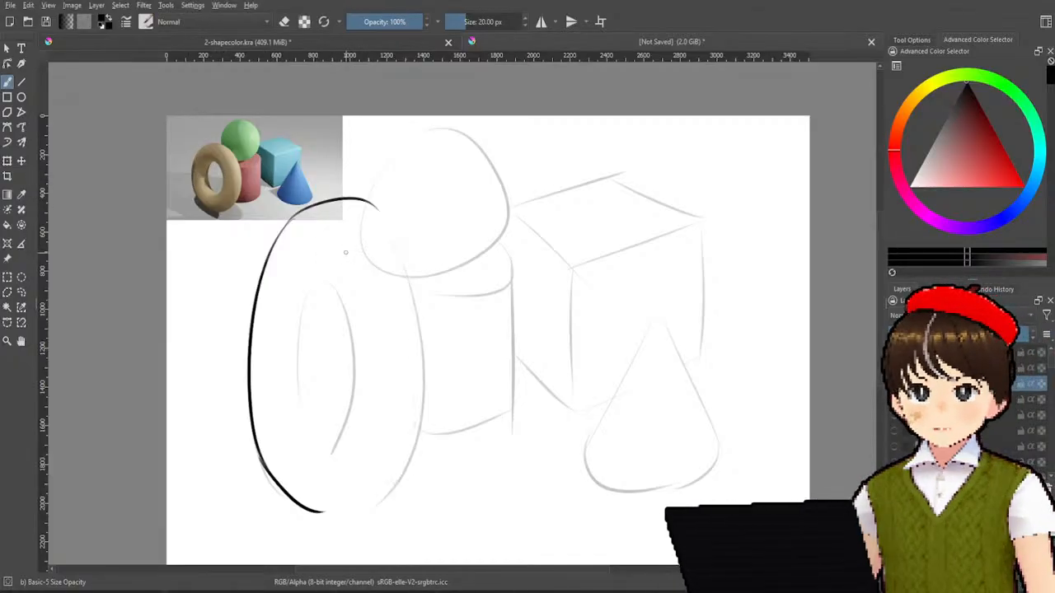
pyautogui.hotkey('ctrl', 'z')
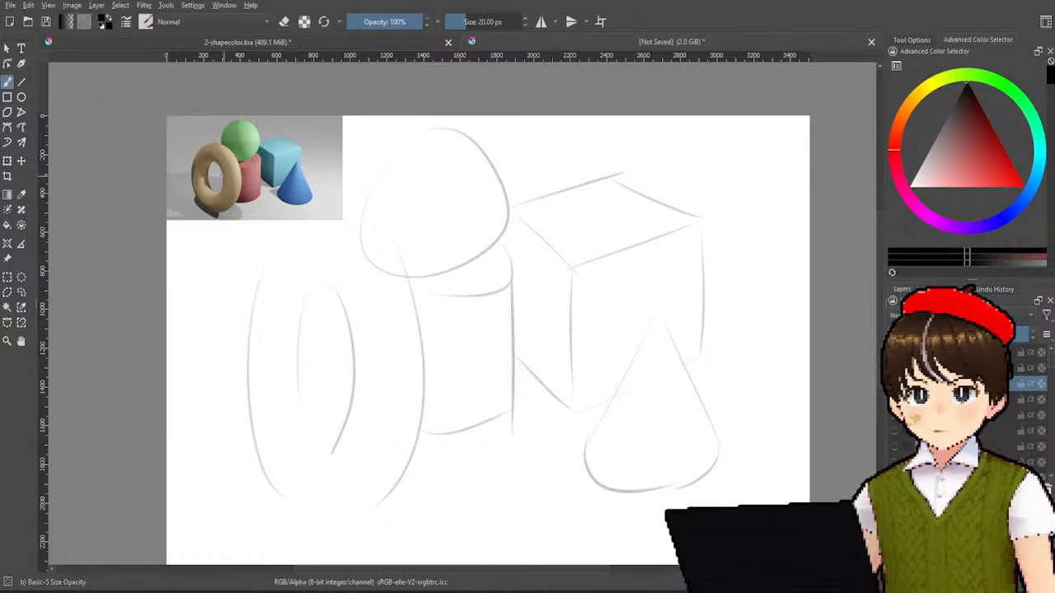
# - Draw a horizontal and a vertical guide line crossing at the centre of the torus in the reference image
pyautogui.moveTo(193, 175)
pyautogui.mouseDown()
pyautogui.moveTo(259, 175)
pyautogui.moveTo(241, 179)
pyautogui.moveTo(213, 221)
pyautogui.mouseUp()
pyautogui.hotkey('ctrl', 'z')
pyautogui.hotkey('ctrl', 'z')
pyautogui.hotkey('ctrl', 'z')
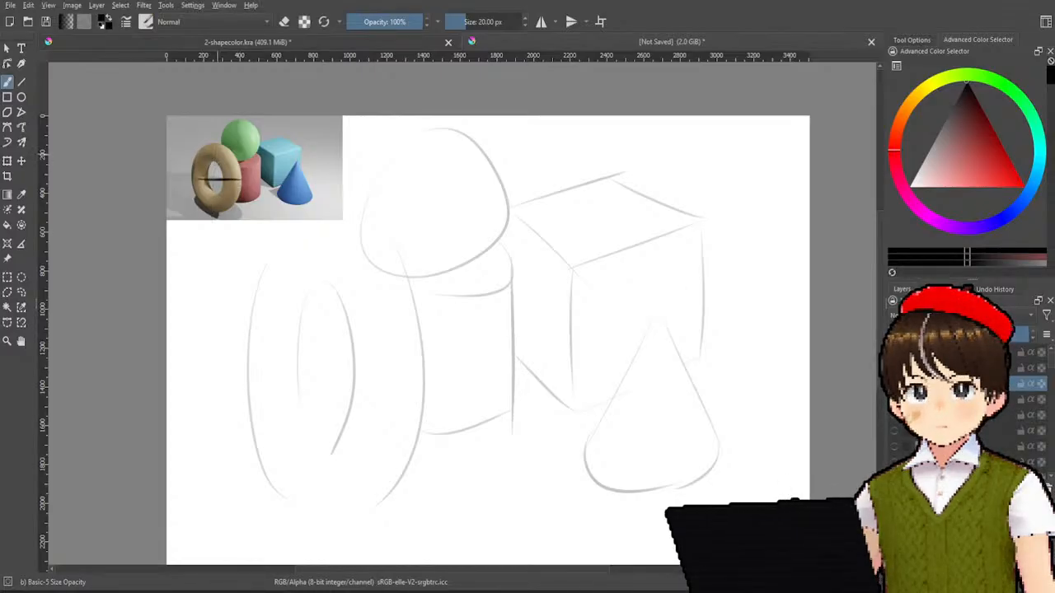
pyautogui.moveTo(217, 163); pyautogui.dragTo(217, 221)
pyautogui.hotkey('ctrl', 'z')
pyautogui.moveTo(217, 154); pyautogui.dragTo(217, 206)
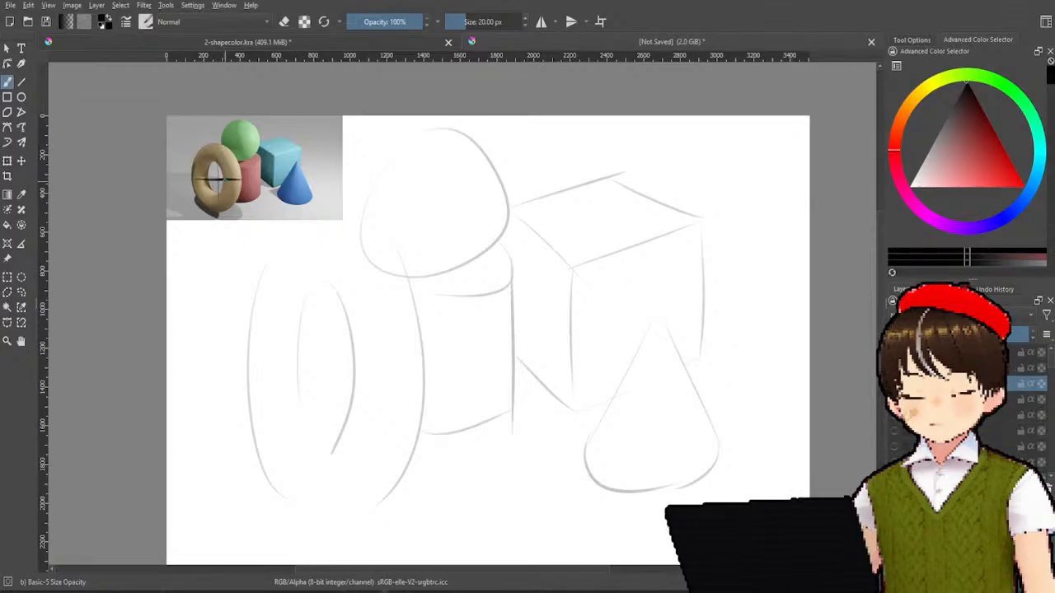
# - Draw a horizontal guide line across the middle of the large torus sketch
pyautogui.moveTo(250, 355); pyautogui.dragTo(402, 344)
pyautogui.hotkey('ctrl', 'z')
pyautogui.moveTo(234, 357); pyautogui.dragTo(414, 350)
pyautogui.hotkey('ctrl', 'z')
pyautogui.moveTo(214, 356); pyautogui.dragTo(410, 351)
pyautogui.hotkey('ctrl', 'z')
pyautogui.moveTo(224, 367); pyautogui.dragTo(445, 351)
pyautogui.hotkey('ctrl', 'z')
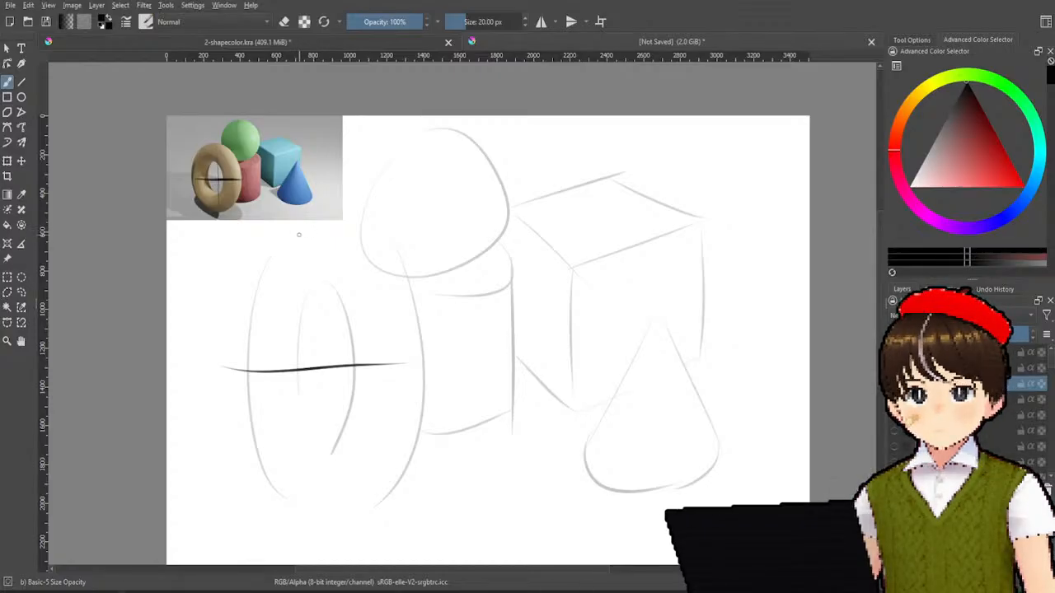
# - Draw a vertical guide line through the horizontal one, spanning the height of the large torus
pyautogui.moveTo(301, 227); pyautogui.dragTo(300, 440)
pyautogui.hotkey('ctrl', 'z')
pyautogui.moveTo(303, 255); pyautogui.dragTo(298, 505)
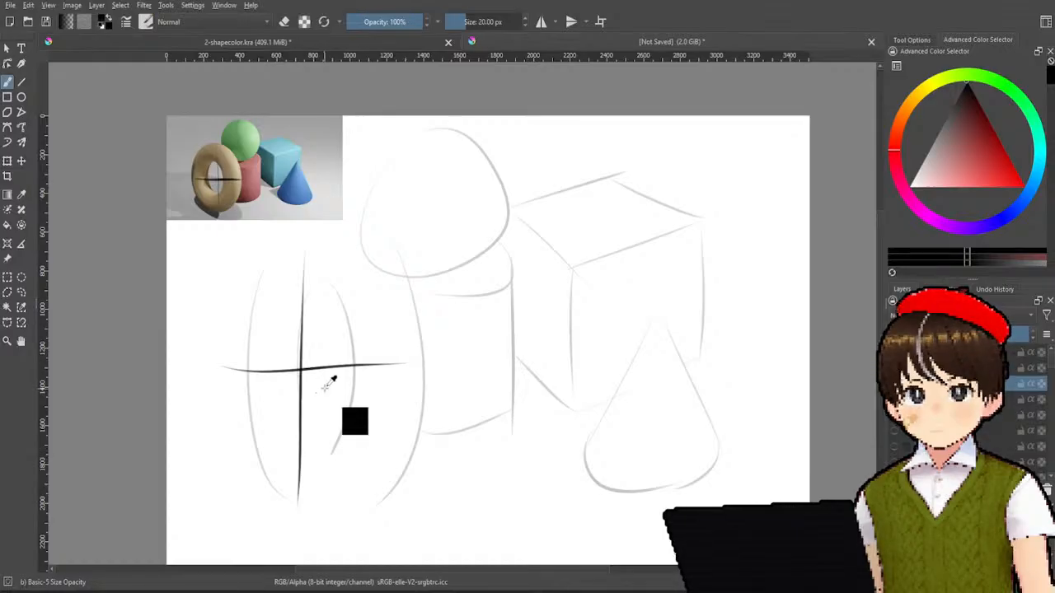
pyautogui.hotkey('ctrl', 'z')
pyautogui.moveTo(317, 230); pyautogui.dragTo(316, 466)
pyautogui.hotkey('ctrl', 'z')
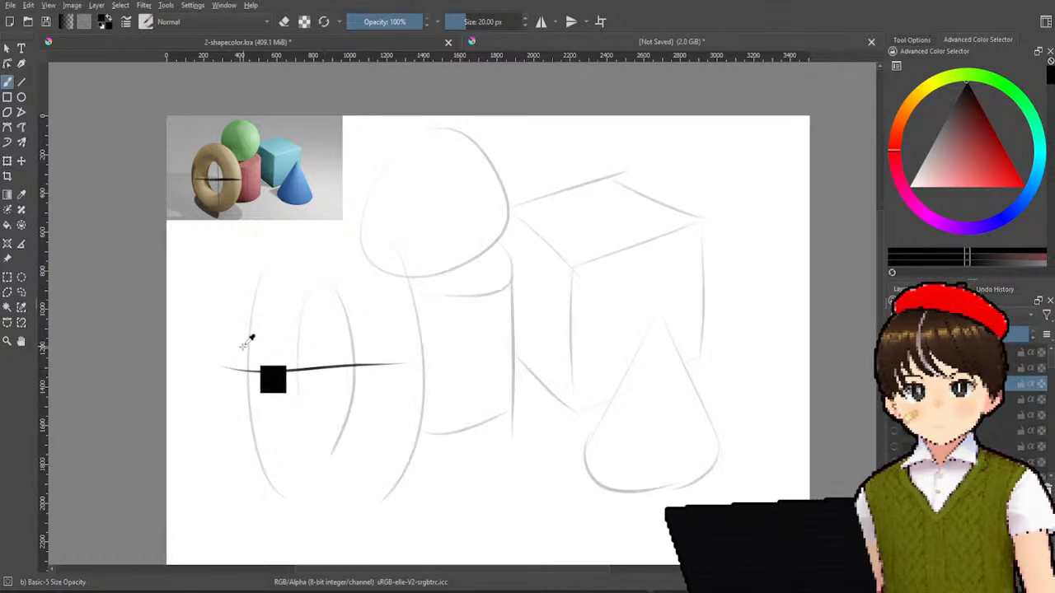
pyautogui.moveTo(298, 239); pyautogui.dragTo(304, 506)
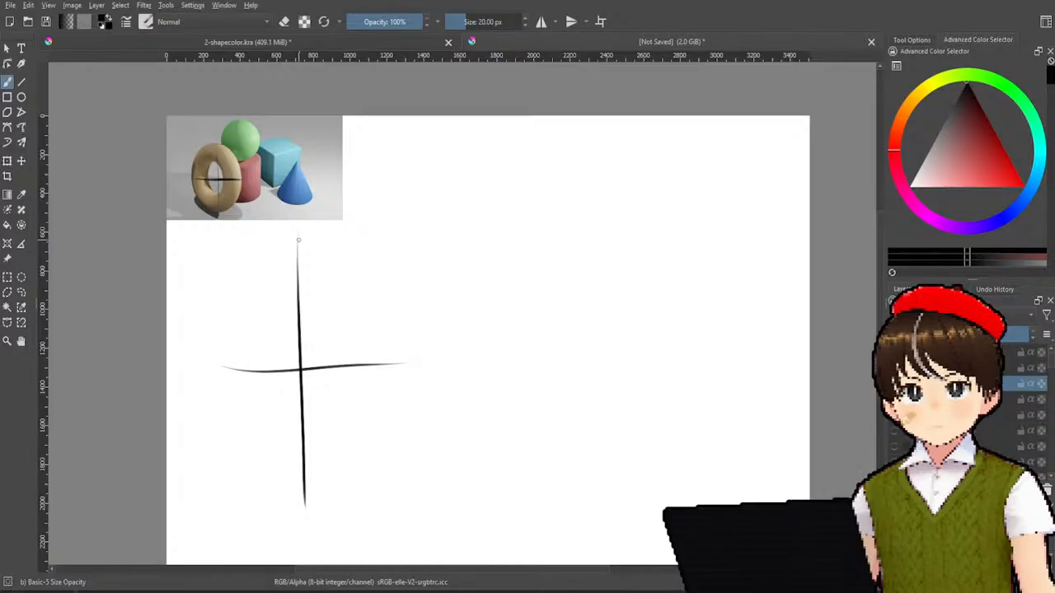
# - Draw the torus's upper left outer arc from the top of the vertical guide to the left end of the horizontal guide
pyautogui.moveTo(295, 233); pyautogui.dragTo(245, 307)
pyautogui.hotkey('ctrl', 'z')
pyautogui.moveTo(297, 230)
pyautogui.mouseDown()
pyautogui.moveTo(219, 360)
pyautogui.moveTo(272, 490)
pyautogui.mouseUp()
pyautogui.hotkey('ctrl', 'z')
# - Draw the torus's lower left outer arc from the horizontal guide's left end around the bottom of the vertical guide
pyautogui.moveTo(217, 371); pyautogui.dragTo(280, 519)
pyautogui.hotkey('ctrl', 'z')
pyautogui.moveTo(216, 370); pyautogui.dragTo(276, 501)
pyautogui.hotkey('ctrl', 'z')
pyautogui.moveTo(217, 369); pyautogui.dragTo(280, 496)
pyautogui.hotkey('ctrl', 'z')
pyautogui.moveTo(217, 367); pyautogui.dragTo(272, 494)
pyautogui.hotkey('ctrl', 'z')
pyautogui.moveTo(217, 368); pyautogui.dragTo(265, 486)
pyautogui.hotkey('ctrl', 'z')
pyautogui.moveTo(216, 368); pyautogui.dragTo(266, 474)
pyautogui.hotkey('ctrl', 'z')
pyautogui.moveTo(216, 367); pyautogui.dragTo(280, 515)
pyautogui.hotkey('ctrl', 'z')
pyautogui.moveTo(217, 368); pyautogui.dragTo(302, 479)
pyautogui.hotkey('ctrl', 'z')
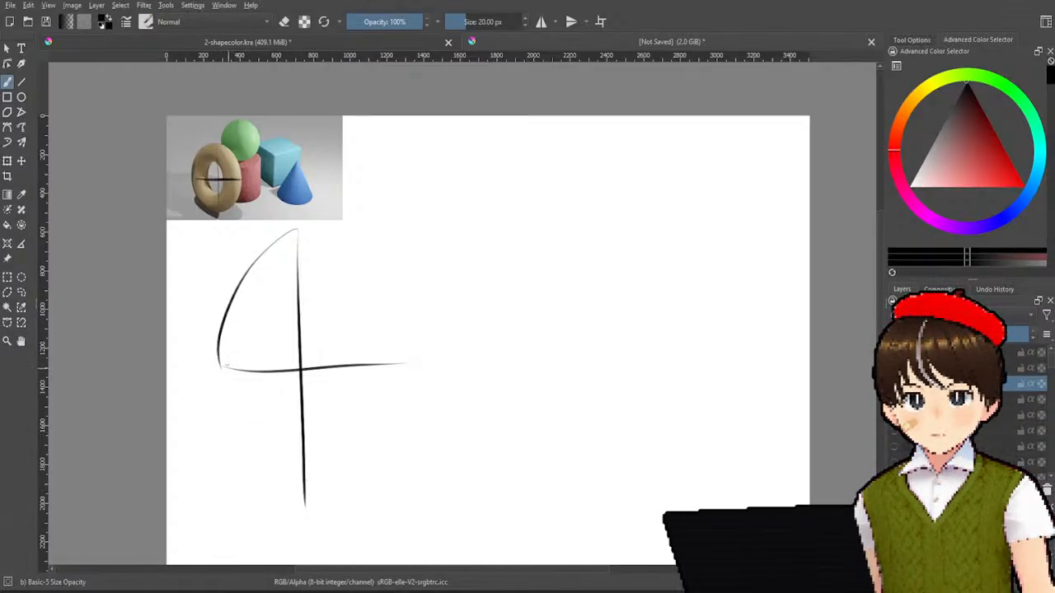
pyautogui.moveTo(219, 368); pyautogui.dragTo(337, 497)
# - Draw the torus's lower right outer arc from the right end of the horizontal guide to the bottom
pyautogui.moveTo(395, 367); pyautogui.dragTo(297, 509)
pyautogui.hotkey('ctrl', 'z')
pyautogui.moveTo(394, 360); pyautogui.dragTo(330, 498)
# - Draw the torus's upper right outer arc from the top of the vertical guide down to the lower right arc
pyautogui.moveTo(298, 229); pyautogui.dragTo(388, 361)
pyautogui.hotkey('ctrl', 'z')
pyautogui.moveTo(300, 224); pyautogui.dragTo(383, 399)
pyautogui.hotkey('ctrl', 'z')
pyautogui.moveTo(298, 229); pyautogui.dragTo(384, 402)
pyautogui.hotkey('ctrl', 'z')
pyautogui.moveTo(302, 227)
pyautogui.mouseDown()
pyautogui.moveTo(359, 283)
pyautogui.moveTo(373, 407)
pyautogui.mouseUp()
pyautogui.hotkey('ctrl', 'z')
pyautogui.moveTo(299, 230); pyautogui.dragTo(377, 398)
pyautogui.hotkey('ctrl', 'z')
pyautogui.moveTo(298, 228); pyautogui.dragTo(392, 392)
pyautogui.hotkey('ctrl', 'z')
pyautogui.moveTo(297, 232); pyautogui.dragTo(394, 389)
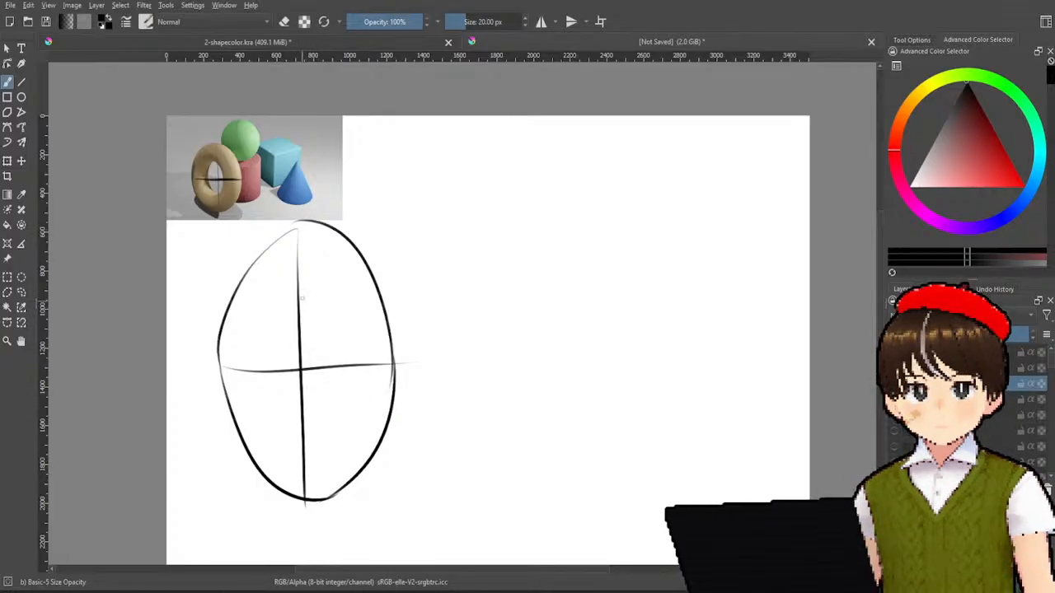
# - Redraw the torus's outer left side as a slightly wider curve from the top of the outline to its bottom
pyautogui.moveTo(292, 226); pyautogui.dragTo(212, 407)
pyautogui.hotkey('ctrl', 'z')
pyautogui.moveTo(281, 229); pyautogui.dragTo(227, 407)
pyautogui.hotkey('ctrl', 'z')
pyautogui.moveTo(296, 221)
pyautogui.mouseDown()
pyautogui.moveTo(216, 384)
pyautogui.moveTo(272, 472)
pyautogui.mouseUp()
pyautogui.hotkey('ctrl', 'z')
pyautogui.moveTo(213, 360); pyautogui.dragTo(281, 503)
pyautogui.hotkey('ctrl', 'z')
pyautogui.moveTo(216, 361); pyautogui.dragTo(308, 504)
pyautogui.hotkey('ctrl', 'z')
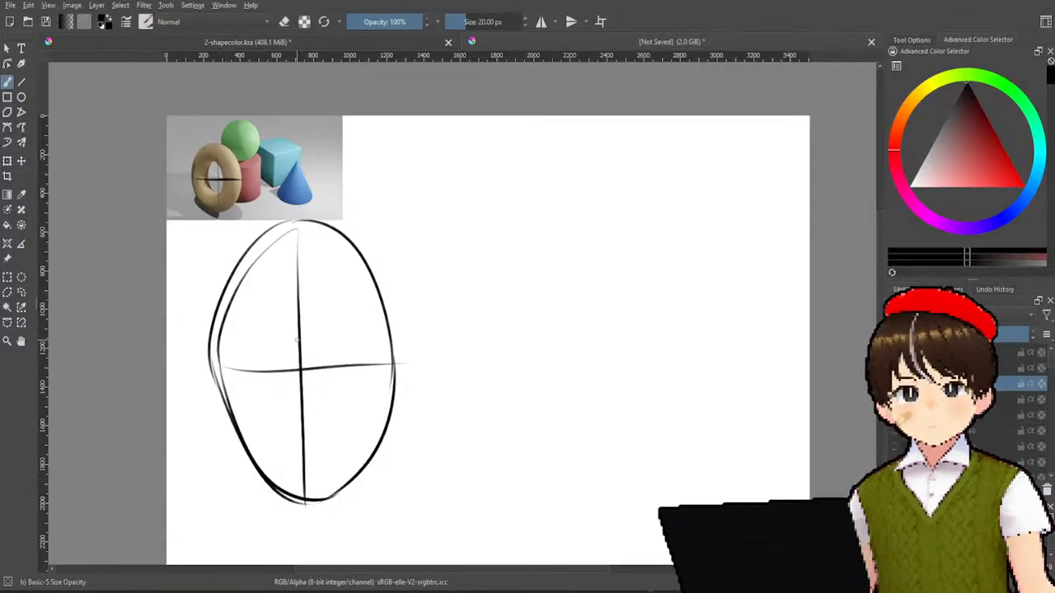
# - Draw the left curve of the torus's hole, crossing the horizontal guide left of the centre
pyautogui.moveTo(281, 288); pyautogui.dragTo(269, 402)
pyautogui.hotkey('ctrl', 'z')
pyautogui.hotkey('ctrl', 'z')
pyautogui.moveTo(282, 298); pyautogui.dragTo(265, 424)
pyautogui.hotkey('ctrl', 'z')
pyautogui.moveTo(279, 306); pyautogui.dragTo(287, 425)
pyautogui.hotkey('ctrl', 'z')
pyautogui.moveTo(272, 295)
pyautogui.mouseDown()
pyautogui.moveTo(269, 405)
pyautogui.moveTo(279, 389)
pyautogui.moveTo(277, 414)
pyautogui.mouseUp()
pyautogui.hotkey('ctrl', 'z')
# - Draw the right curve of the torus's hole from its top around the guide lines' centre to the bottom
pyautogui.moveTo(288, 296); pyautogui.dragTo(303, 421)
pyautogui.hotkey('ctrl', 'z')
pyautogui.moveTo(282, 294); pyautogui.dragTo(323, 400)
pyautogui.hotkey('ctrl', 'z')
pyautogui.moveTo(286, 295); pyautogui.dragTo(297, 417)
pyautogui.hotkey('ctrl', 'z')
pyautogui.moveTo(282, 298); pyautogui.dragTo(306, 420)
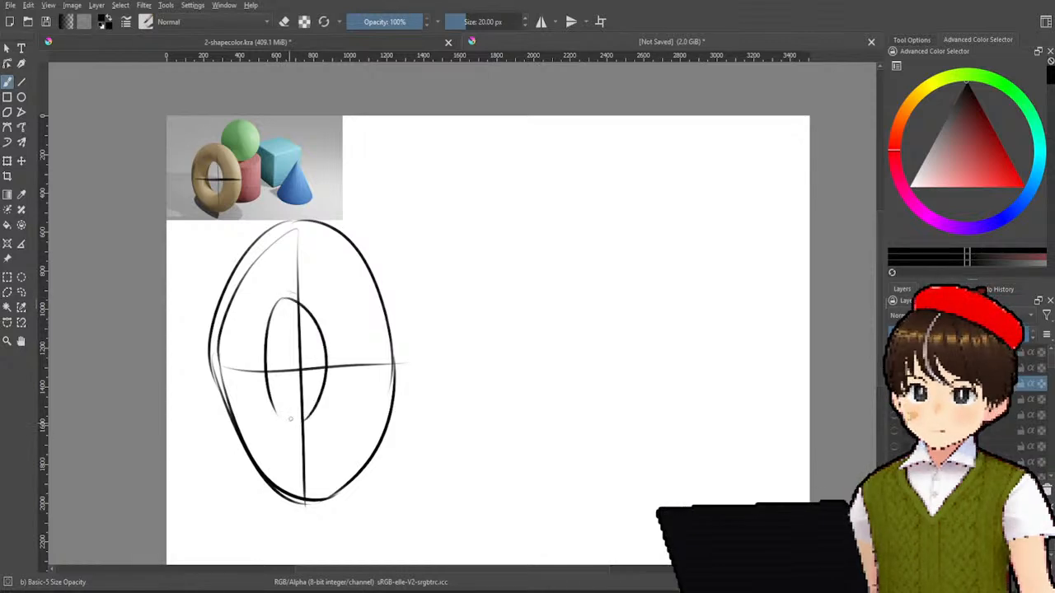
# - Close the bottom of the torus's hole with a short curve joining its left and right sides
pyautogui.moveTo(269, 386); pyautogui.dragTo(304, 424)
pyautogui.hotkey('ctrl', 'z')
pyautogui.hotkey('ctrl', 'z')
pyautogui.moveTo(271, 372)
pyautogui.mouseDown()
pyautogui.moveTo(314, 398)
pyautogui.moveTo(301, 420)
pyautogui.mouseUp()
pyautogui.hotkey('ctrl', 'z')
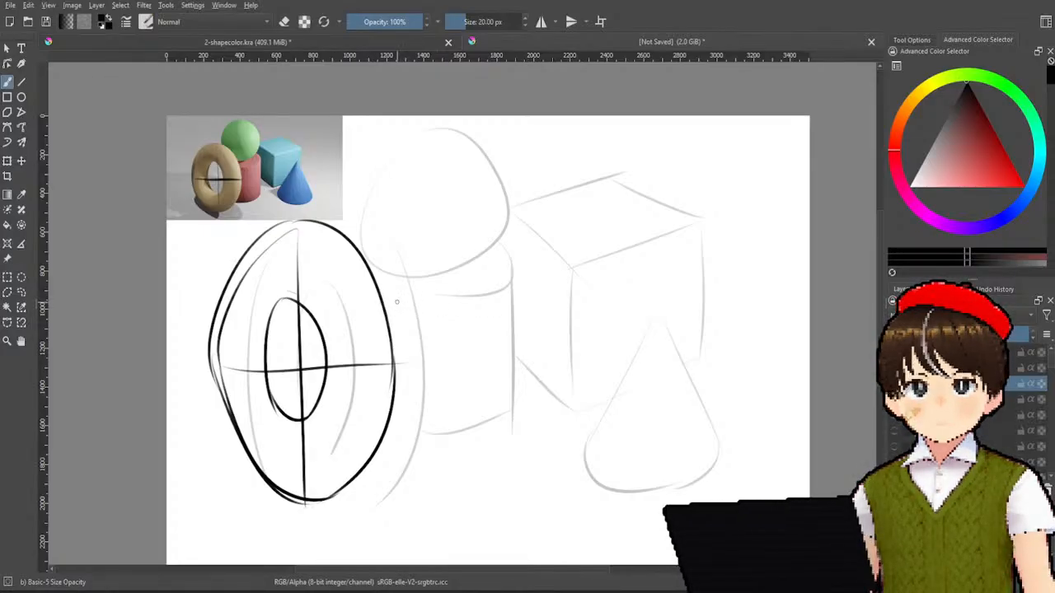
# - Draw the front edge of the cylinder's top rim as a curve extending right from the torus's upper right side
pyautogui.moveTo(384, 311); pyautogui.dragTo(482, 297)
pyautogui.hotkey('ctrl', 'z')
pyautogui.moveTo(387, 310); pyautogui.dragTo(480, 274)
pyautogui.hotkey('ctrl', 'z')
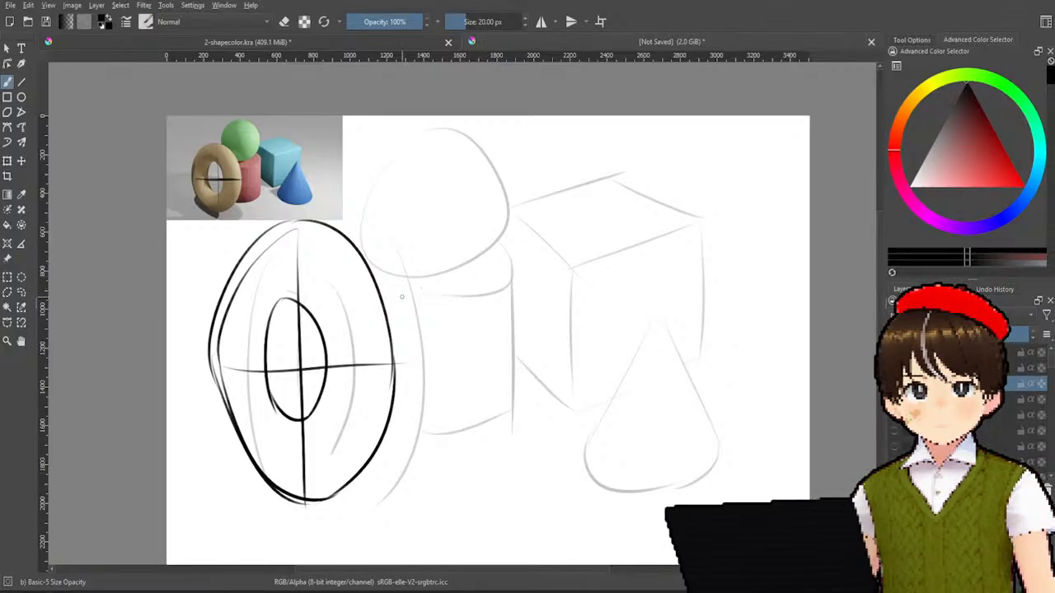
pyautogui.moveTo(381, 304)
pyautogui.mouseDown()
pyautogui.moveTo(451, 308)
pyautogui.moveTo(471, 272)
pyautogui.mouseUp()
pyautogui.hotkey('ctrl', 'z')
pyautogui.moveTo(384, 310); pyautogui.dragTo(463, 295)
pyautogui.hotkey('ctrl', 'z')
pyautogui.moveTo(384, 306)
pyautogui.mouseDown()
pyautogui.moveTo(420, 304)
pyautogui.moveTo(471, 279)
pyautogui.mouseUp()
pyautogui.hotkey('ctrl', 'z')
pyautogui.moveTo(423, 303)
pyautogui.mouseDown()
pyautogui.moveTo(465, 292)
pyautogui.moveTo(467, 267)
pyautogui.mouseUp()
pyautogui.hotkey('ctrl', 'z')
pyautogui.hotkey('ctrl', 'z')
pyautogui.moveTo(411, 303); pyautogui.dragTo(463, 265)
pyautogui.hotkey('ctrl', 'z')
pyautogui.moveTo(411, 310); pyautogui.dragTo(466, 275)
pyautogui.hotkey('ctrl', 'z')
pyautogui.moveTo(407, 304); pyautogui.dragTo(462, 266)
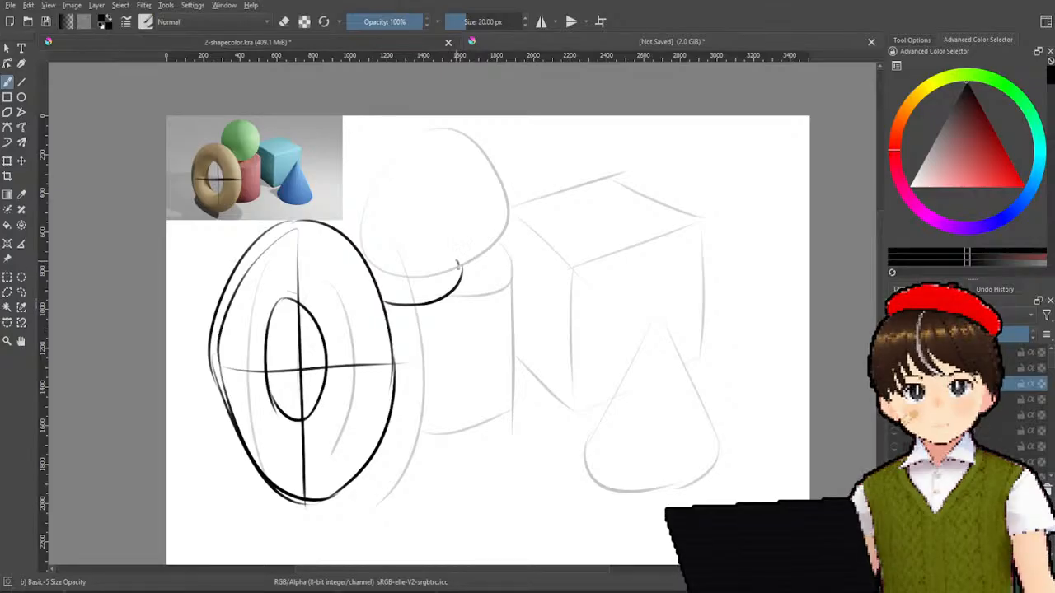
# - Curl the right end of the cylinder's rim upward, and try the sphere's lower edge just above the rim
pyautogui.moveTo(457, 253); pyautogui.dragTo(462, 279)
pyautogui.hotkey('ctrl', 'z')
pyautogui.hotkey('ctrl', 'z')
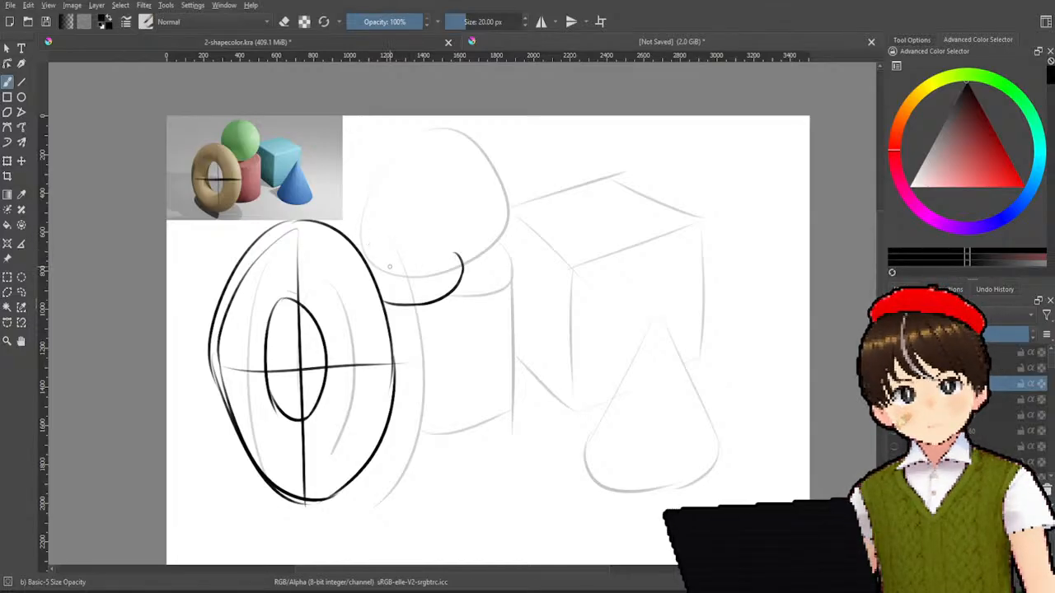
pyautogui.moveTo(383, 287); pyautogui.dragTo(448, 260)
pyautogui.hotkey('ctrl', 'z')
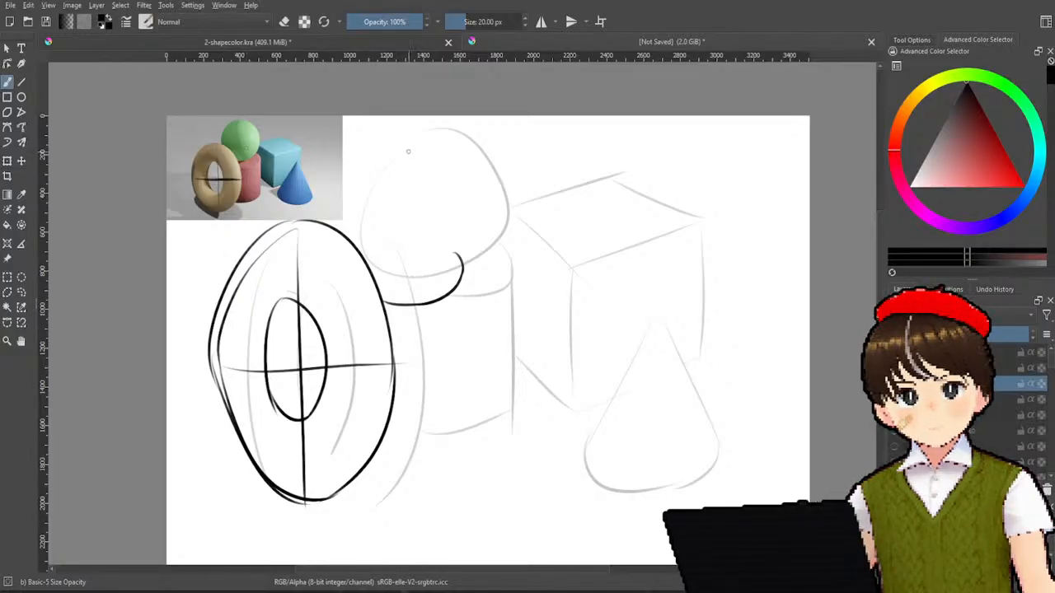
# - Draw a vertical guide line for the sphere above the cylinder's rim
pyautogui.moveTo(397, 140); pyautogui.dragTo(397, 249)
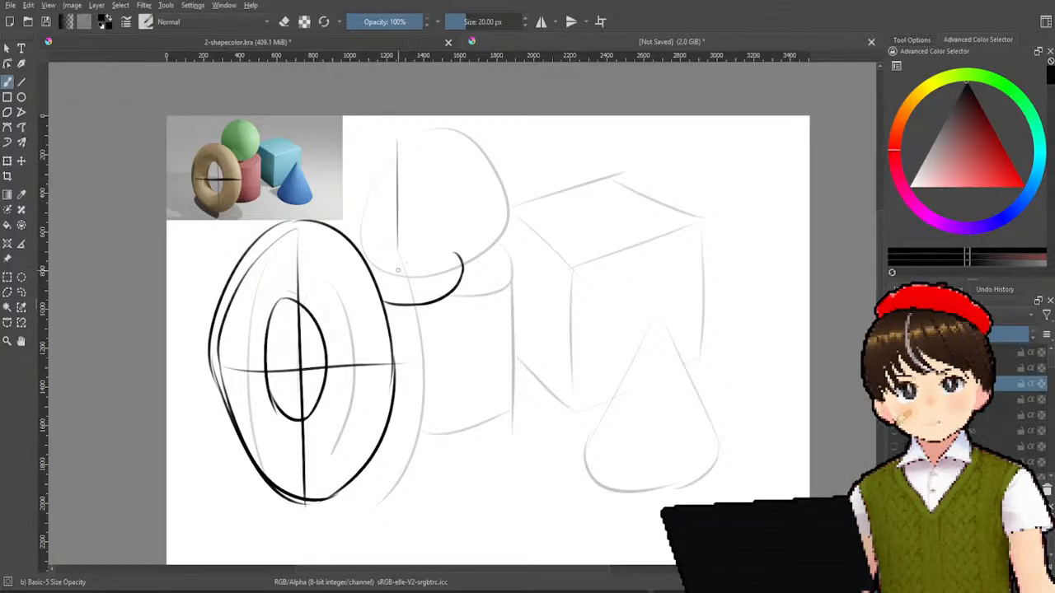
pyautogui.hotkey('ctrl', 'z')
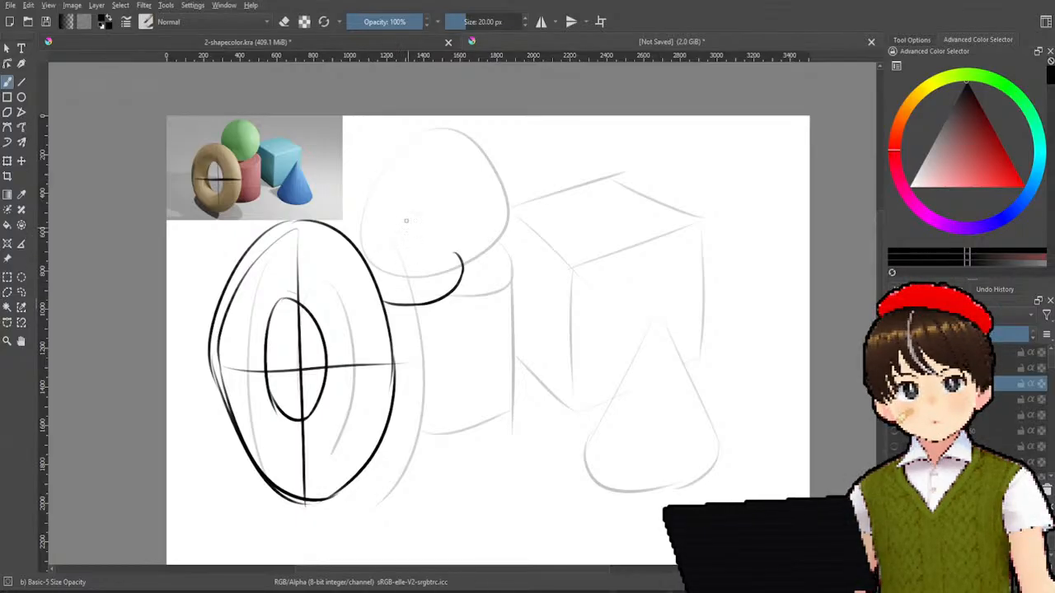
pyautogui.moveTo(396, 150); pyautogui.dragTo(396, 270)
pyautogui.moveTo(393, 155); pyautogui.dragTo(394, 272)
# - Try a horizontal guide line across the middle of the sphere
pyautogui.moveTo(351, 208); pyautogui.dragTo(499, 212)
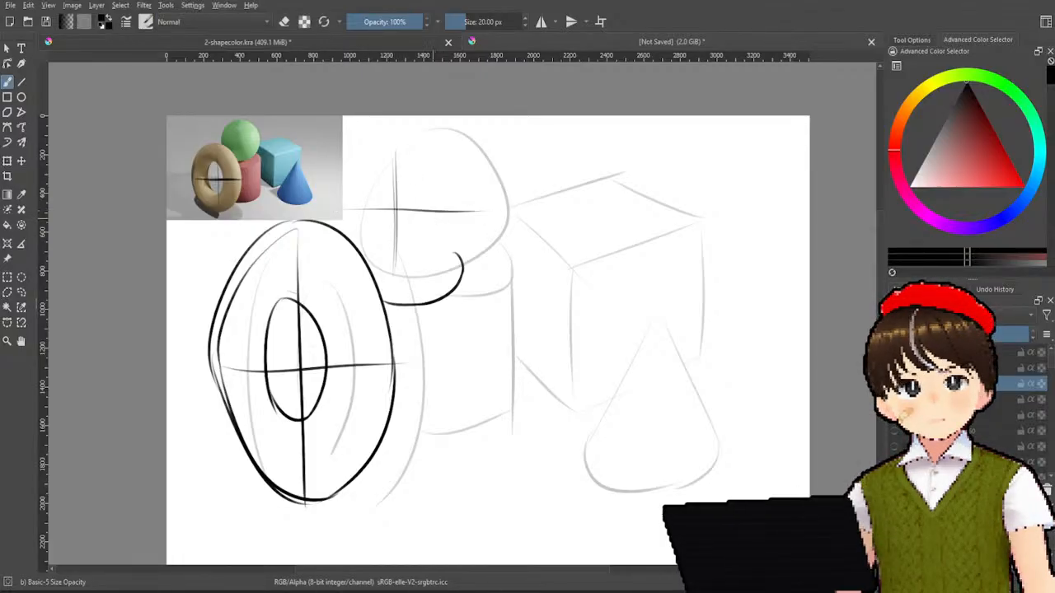
pyautogui.hotkey('ctrl', 'z')
pyautogui.moveTo(348, 208); pyautogui.dragTo(467, 201)
pyautogui.hotkey('ctrl', 'z')
pyautogui.moveTo(331, 204); pyautogui.dragTo(484, 205)
pyautogui.hotkey('ctrl', 'z')
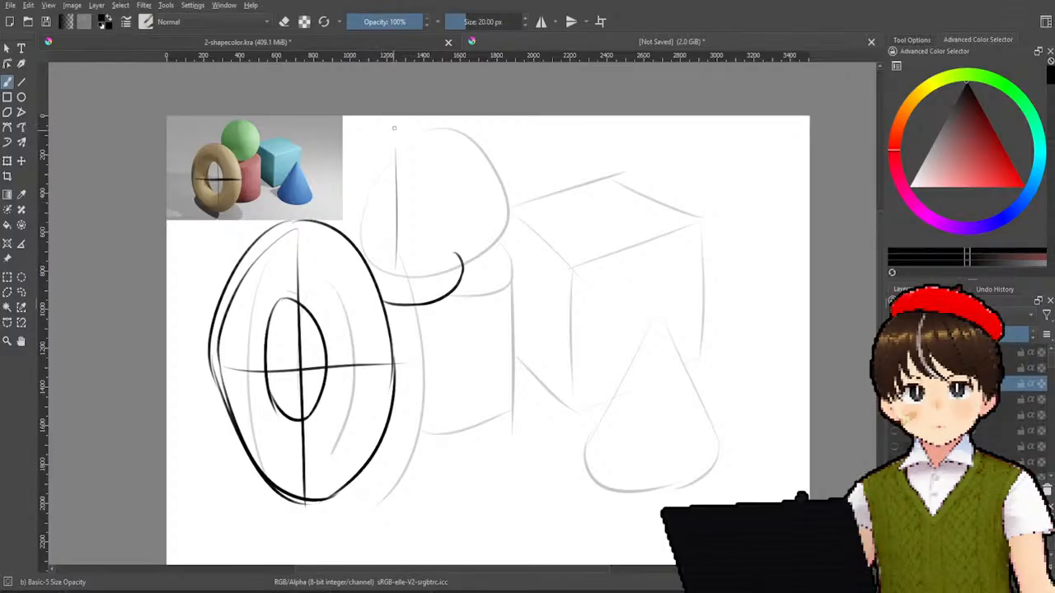
# - Lengthen the sphere's vertical guide line at both ends and cross it with a wide horizontal guide line
pyautogui.moveTo(381, 124); pyautogui.dragTo(346, 221)
pyautogui.hotkey('ctrl', 'z')
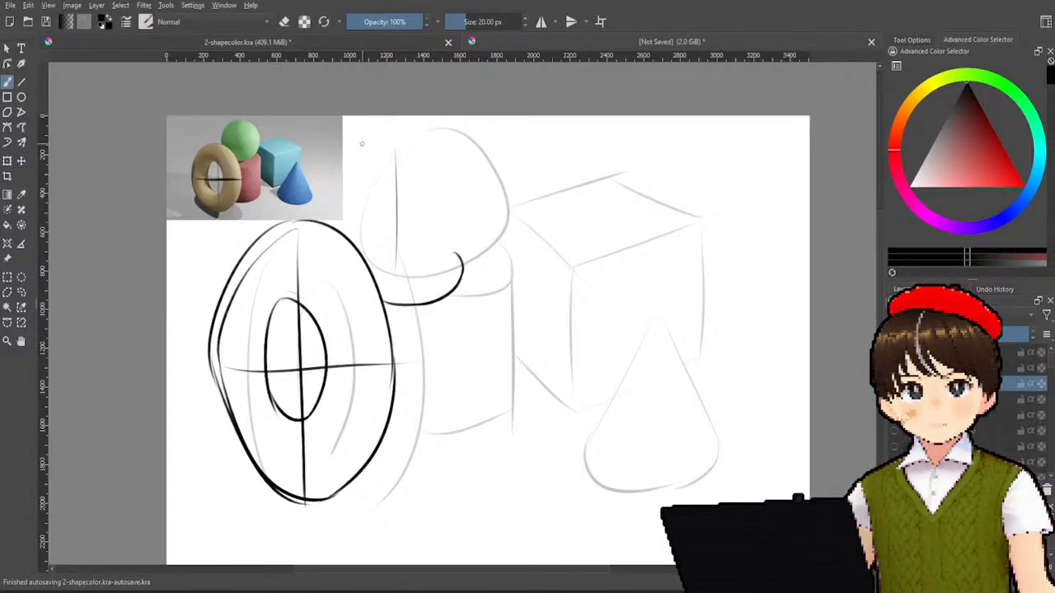
pyautogui.moveTo(394, 122); pyautogui.dragTo(398, 232)
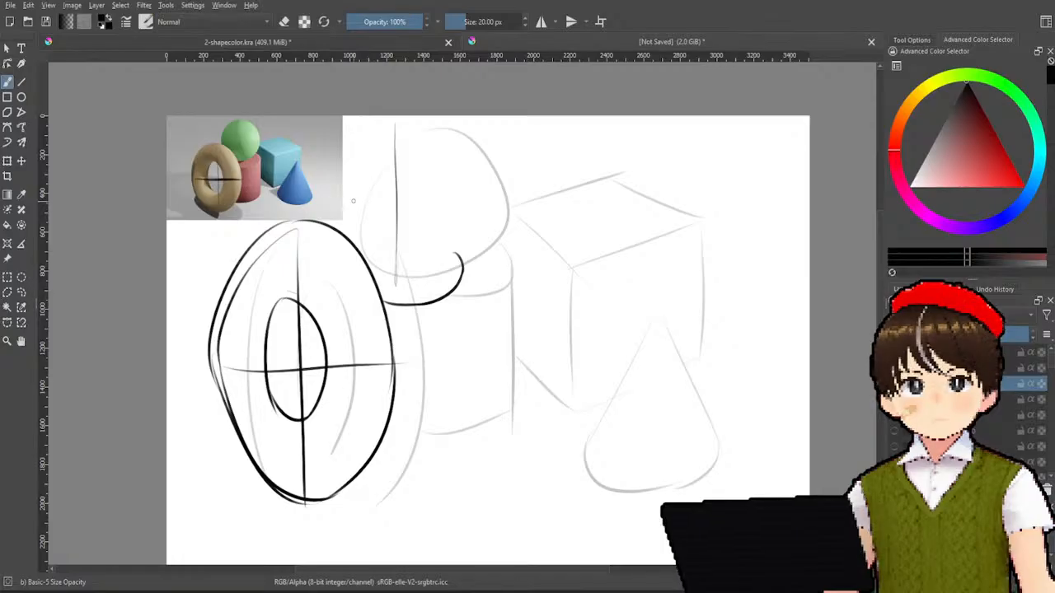
pyautogui.moveTo(332, 201); pyautogui.dragTo(444, 204)
pyautogui.hotkey('ctrl', 'z')
pyautogui.moveTo(317, 204); pyautogui.dragTo(475, 206)
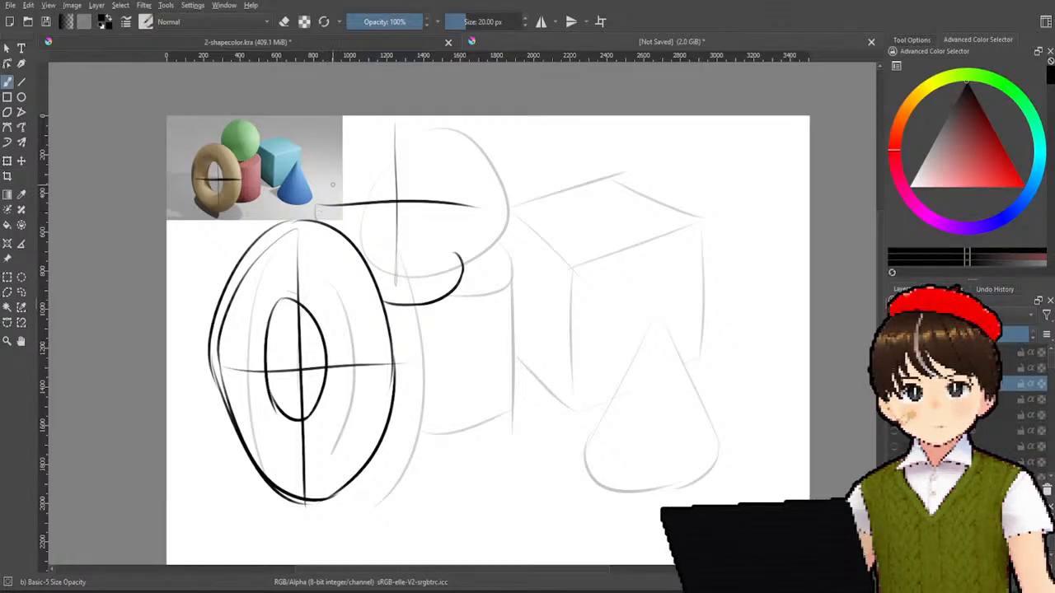
# - Draw the sphere's upper left arc between the left end of the horizontal guide and the top of the vertical guide
pyautogui.moveTo(316, 203)
pyautogui.mouseDown()
pyautogui.moveTo(356, 128)
pyautogui.moveTo(388, 119)
pyautogui.moveTo(339, 149)
pyautogui.mouseUp()
pyautogui.moveTo(393, 123); pyautogui.dragTo(324, 169)
pyautogui.hotkey('ctrl', 'z')
pyautogui.moveTo(395, 120); pyautogui.dragTo(308, 170)
pyautogui.hotkey('ctrl', 'z')
pyautogui.moveTo(394, 122); pyautogui.dragTo(330, 183)
pyautogui.hotkey('ctrl', 'z')
pyautogui.moveTo(396, 122)
pyautogui.mouseDown()
pyautogui.moveTo(363, 130)
pyautogui.moveTo(313, 185)
pyautogui.mouseUp()
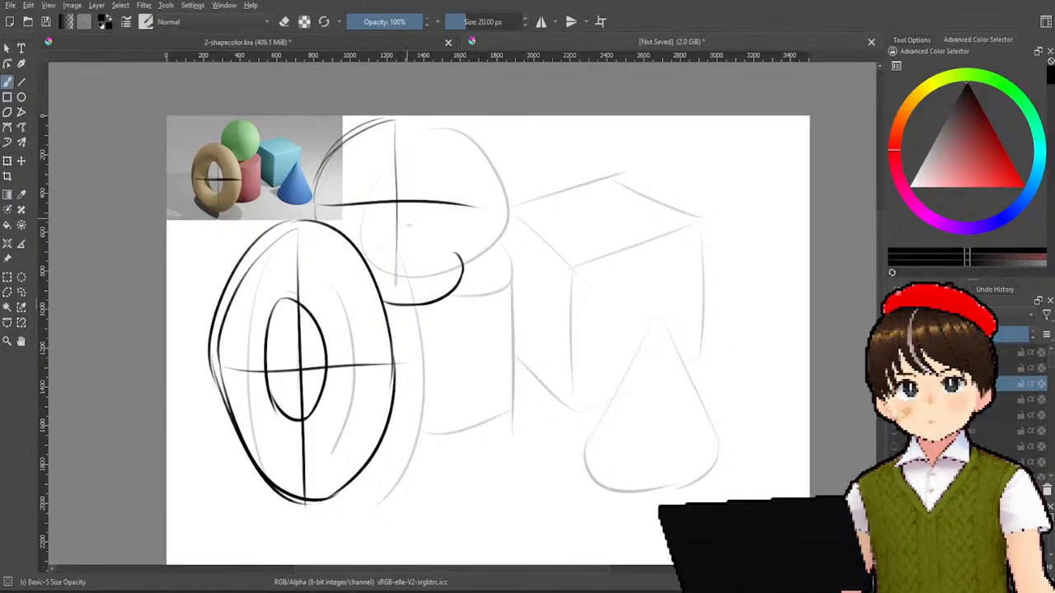
# - Draw the sphere's lower edge from the torus's right side up toward the end of the cylinder's rim
pyautogui.moveTo(382, 287)
pyautogui.mouseDown()
pyautogui.moveTo(433, 275)
pyautogui.moveTo(474, 214)
pyautogui.moveTo(416, 288)
pyautogui.moveTo(468, 252)
pyautogui.mouseUp()
pyautogui.hotkey('ctrl', 'z')
pyautogui.hotkey('ctrl', 'z')
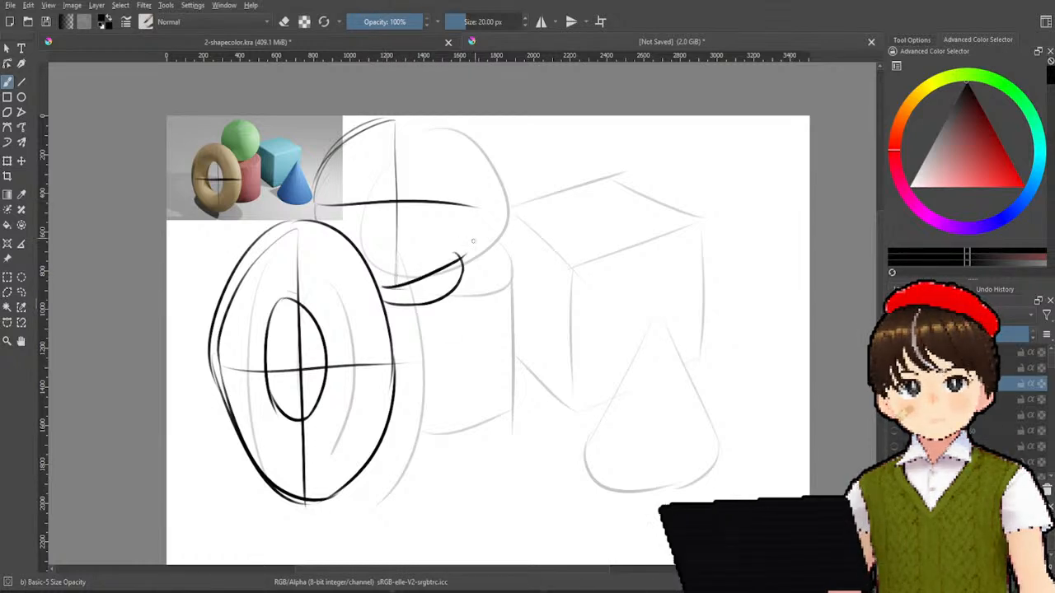
# - Draw the sphere's right side from the top of the vertical guide through the horizontal guide's right end to the cylinder's rim
pyautogui.hotkey('ctrl', 'z')
pyautogui.moveTo(478, 205)
pyautogui.mouseDown()
pyautogui.moveTo(412, 282)
pyautogui.moveTo(400, 280)
pyautogui.moveTo(466, 249)
pyautogui.mouseUp()
pyautogui.hotkey('ctrl', 'z')
pyautogui.moveTo(476, 204); pyautogui.dragTo(456, 257)
pyautogui.moveTo(394, 124); pyautogui.dragTo(456, 148)
pyautogui.moveTo(396, 123); pyautogui.dragTo(471, 167)
pyautogui.moveTo(443, 134); pyautogui.dragTo(473, 210)
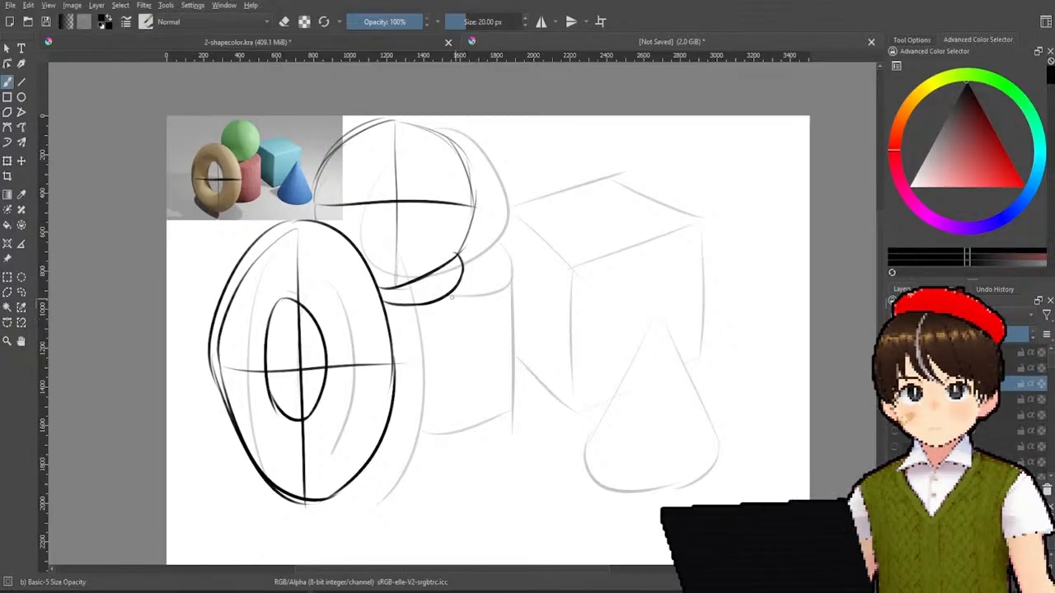
# - Reinforce the lower curve of the cylinder's top rim, starting beside the torus's right edge
pyautogui.moveTo(401, 304)
pyautogui.mouseDown()
pyautogui.moveTo(450, 285)
pyautogui.moveTo(463, 261)
pyautogui.mouseUp()
pyautogui.hotkey('ctrl', 'z')
pyautogui.hotkey('ctrl', 'z')
pyautogui.moveTo(388, 301); pyautogui.dragTo(463, 285)
pyautogui.hotkey('ctrl', 'z')
pyautogui.moveTo(386, 306); pyautogui.dragTo(448, 288)
pyautogui.hotkey('ctrl', 'z')
pyautogui.moveTo(389, 306); pyautogui.dragTo(452, 291)
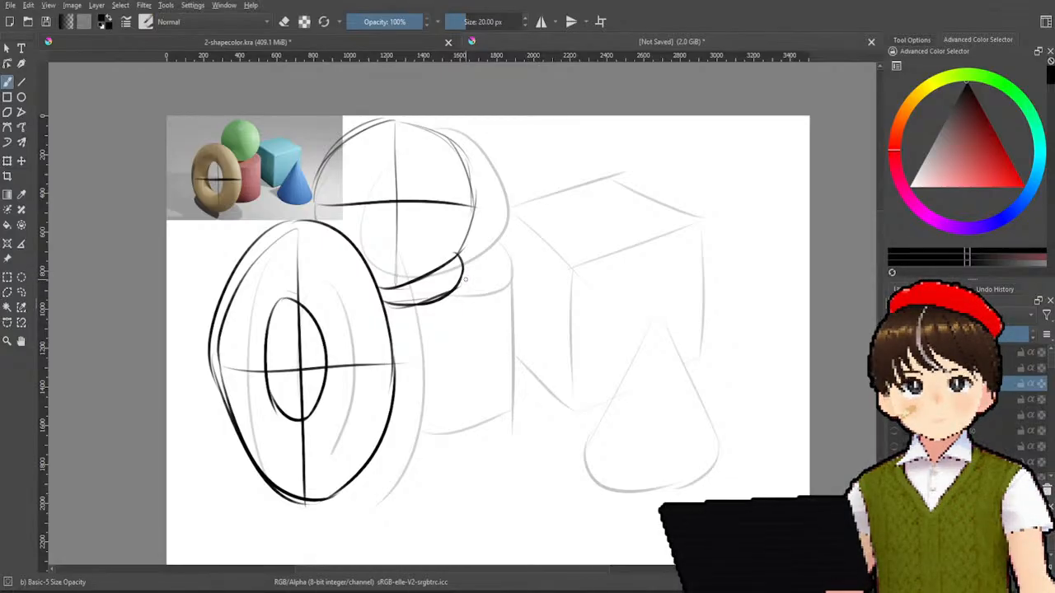
# - Draw a light vertical line for the cylinder's right side, starting from the end of the rim
pyautogui.moveTo(465, 271); pyautogui.dragTo(470, 353)
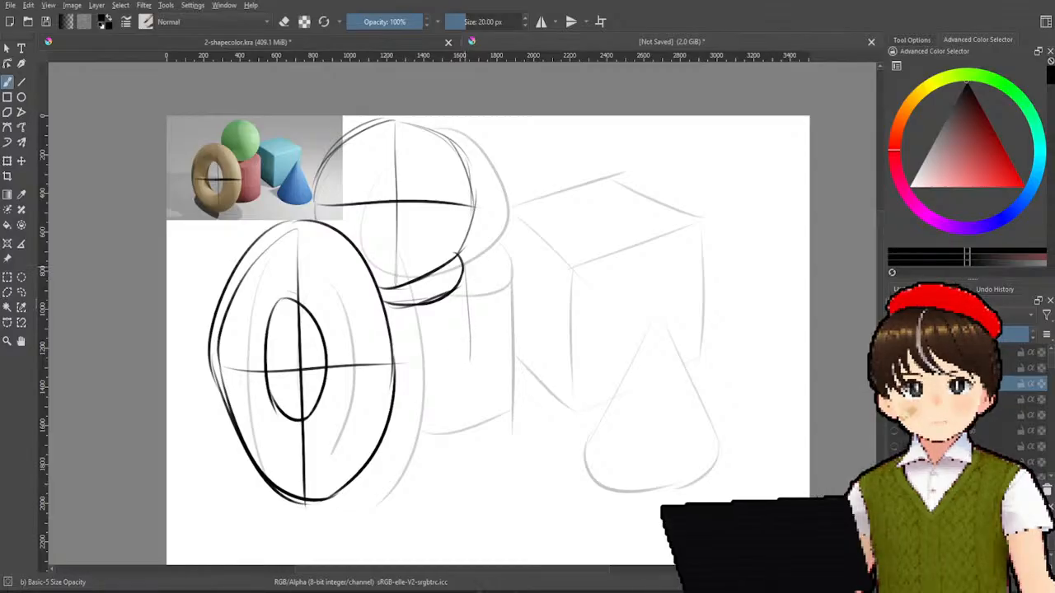
pyautogui.hotkey('ctrl', 'z')
pyautogui.moveTo(465, 290); pyautogui.dragTo(471, 369)
pyautogui.hotkey('ctrl', 'z')
pyautogui.moveTo(464, 280); pyautogui.dragTo(463, 381)
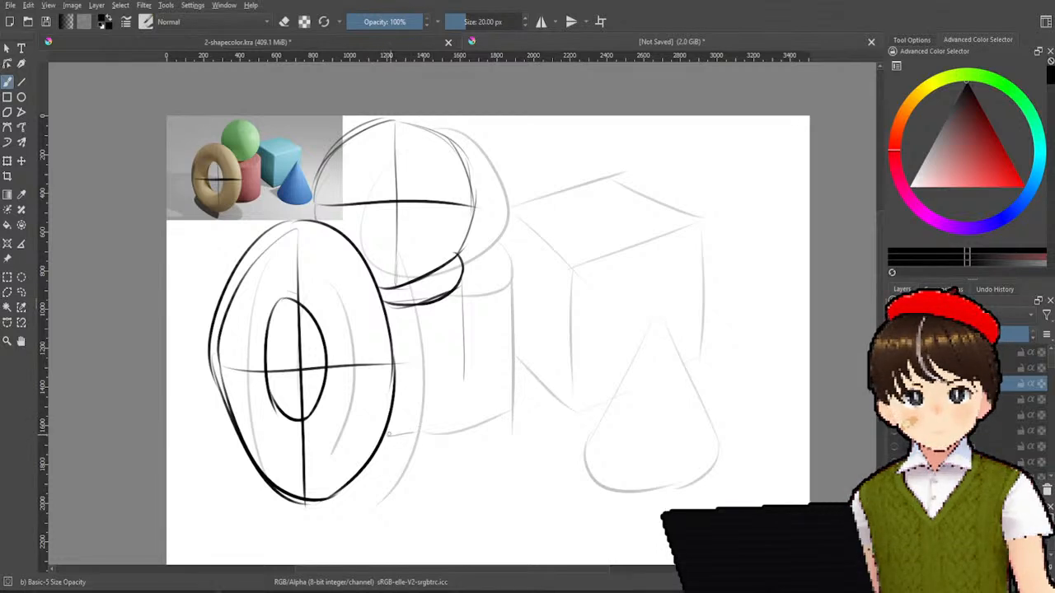
# - Try a short curved bottom edge for the cylinder and an extension of its right side down to it
pyautogui.moveTo(384, 438); pyautogui.dragTo(458, 428)
pyautogui.hotkey('ctrl', 'z')
pyautogui.moveTo(384, 438); pyautogui.dragTo(441, 434)
pyautogui.moveTo(463, 360); pyautogui.dragTo(473, 433)
pyautogui.hotkey('ctrl', 'z')
pyautogui.moveTo(464, 349); pyautogui.dragTo(472, 435)
pyautogui.hotkey('ctrl', 'z')
pyautogui.moveTo(464, 395)
pyautogui.mouseDown()
pyautogui.moveTo(462, 441)
pyautogui.moveTo(463, 428)
pyautogui.mouseUp()
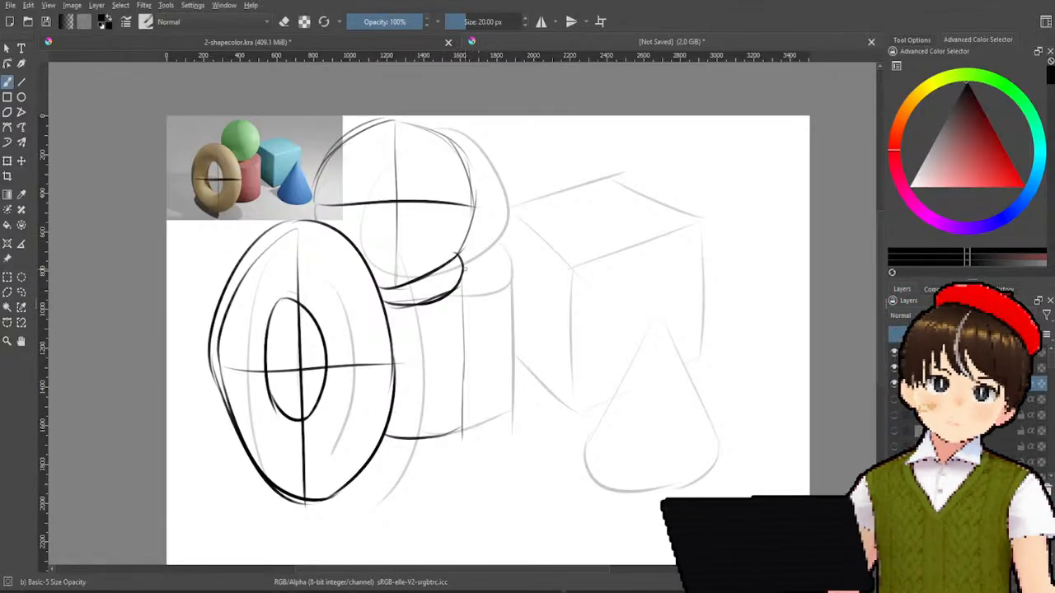
pyautogui.hotkey('ctrl', 'z')
pyautogui.hotkey('ctrl', 'z')
pyautogui.hotkey('ctrl', 'z')
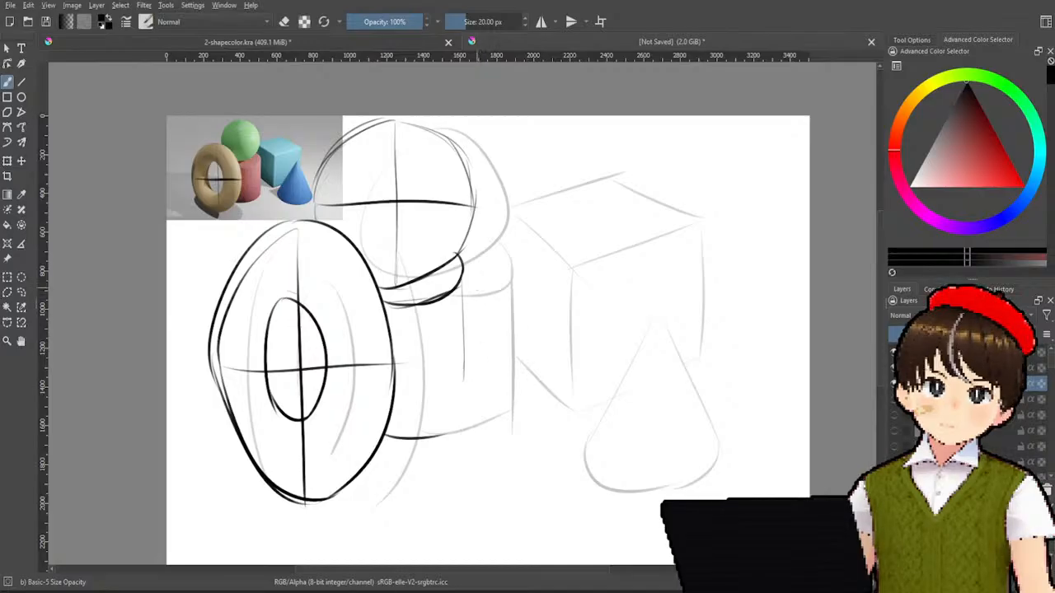
# - Draw the cylinder's right side at full length and join it to a curved bottom edge with a rounded corner
pyautogui.moveTo(466, 273); pyautogui.dragTo(472, 418)
pyautogui.moveTo(388, 429); pyautogui.dragTo(484, 422)
pyautogui.hotkey('ctrl', 'z')
pyautogui.moveTo(387, 434); pyautogui.dragTo(466, 422)
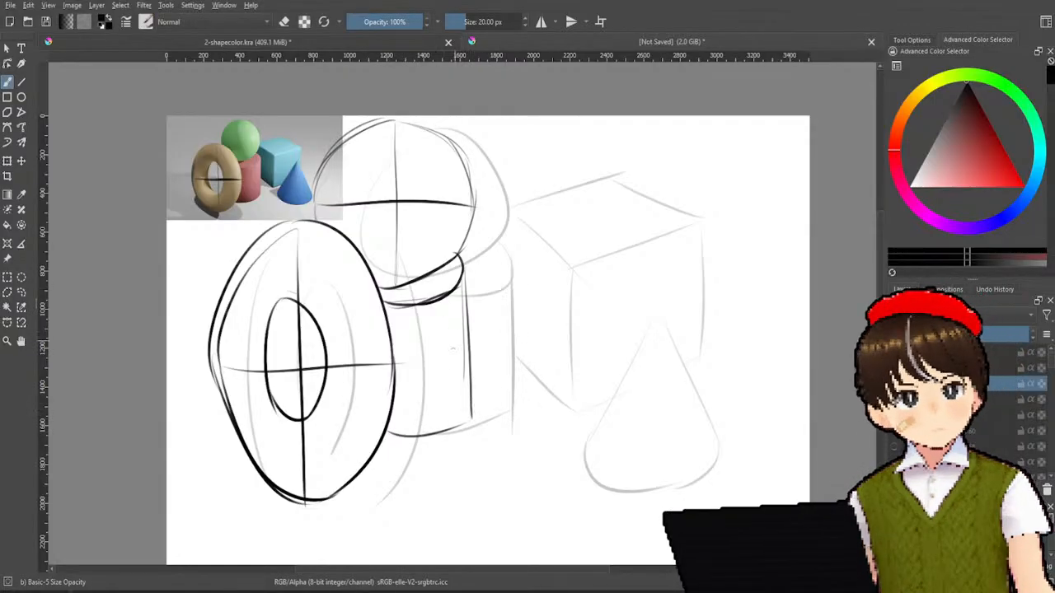
pyautogui.moveTo(471, 404); pyautogui.dragTo(429, 439)
pyautogui.hotkey('ctrl', 'z')
pyautogui.moveTo(472, 402)
pyautogui.mouseDown()
pyautogui.moveTo(451, 426)
pyautogui.moveTo(454, 416)
pyautogui.moveTo(423, 434)
pyautogui.mouseUp()
pyautogui.hotkey('ctrl', 'z')
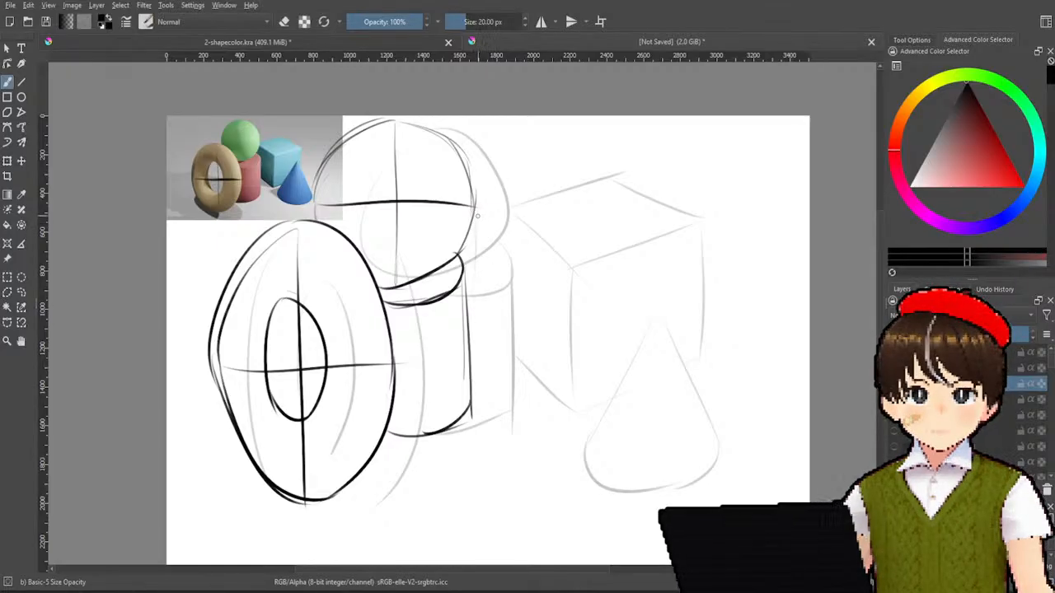
# - Sketch light vertical lines below the sphere's right edge to place the side of a wider cylinder
pyautogui.moveTo(476, 239); pyautogui.dragTo(477, 330)
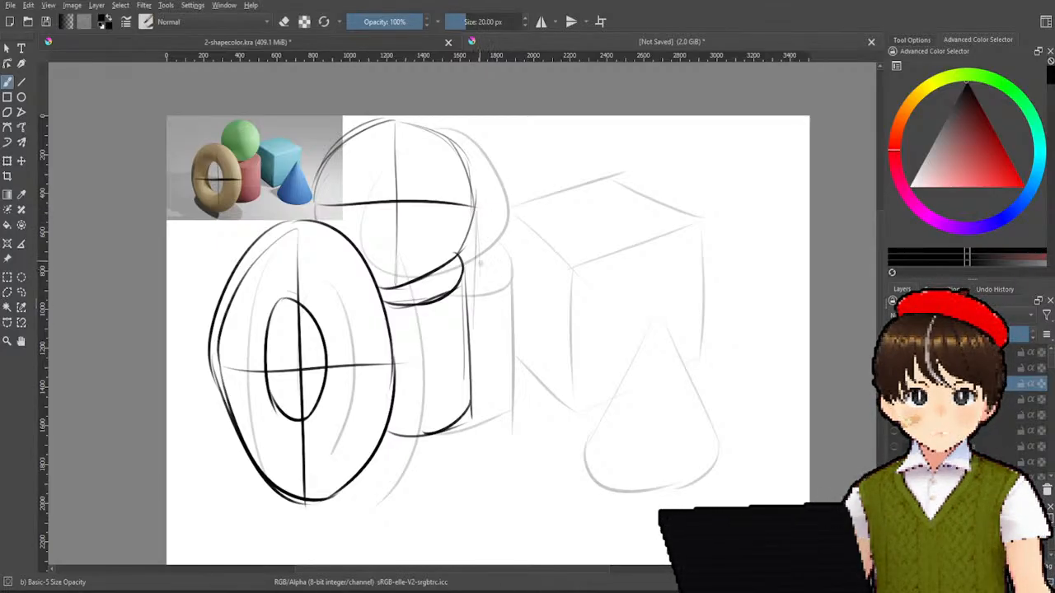
pyautogui.moveTo(478, 258); pyautogui.dragTo(479, 376)
pyautogui.moveTo(479, 332); pyautogui.dragTo(482, 429)
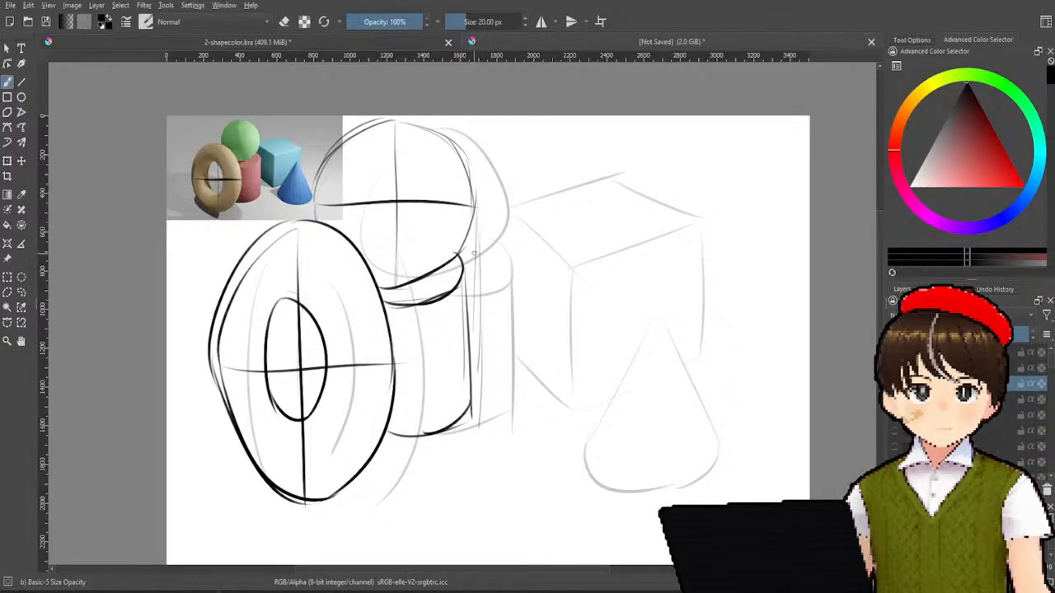
# - Widen the cylinder's top rim with an outer curve that rounds back under the sphere
pyautogui.moveTo(469, 245); pyautogui.dragTo(445, 302)
pyautogui.hotkey('ctrl', 'z')
pyautogui.moveTo(467, 245)
pyautogui.mouseDown()
pyautogui.moveTo(450, 301)
pyautogui.moveTo(480, 262)
pyautogui.moveTo(441, 303)
pyautogui.moveTo(479, 270)
pyautogui.moveTo(427, 302)
pyautogui.moveTo(477, 279)
pyautogui.moveTo(484, 363)
pyautogui.mouseUp()
pyautogui.hotkey('ctrl', 'z')
pyautogui.hotkey('ctrl', 'z')
# - Redraw the cylinder's right side as a vertical line running down from the end of the widened rim
pyautogui.moveTo(479, 275); pyautogui.dragTo(484, 402)
pyautogui.hotkey('ctrl', 'z')
pyautogui.moveTo(482, 270); pyautogui.dragTo(487, 407)
pyautogui.hotkey('ctrl', 'z')
pyautogui.moveTo(476, 277); pyautogui.dragTo(475, 418)
pyautogui.hotkey('ctrl', 'z')
pyautogui.moveTo(479, 275); pyautogui.dragTo(478, 430)
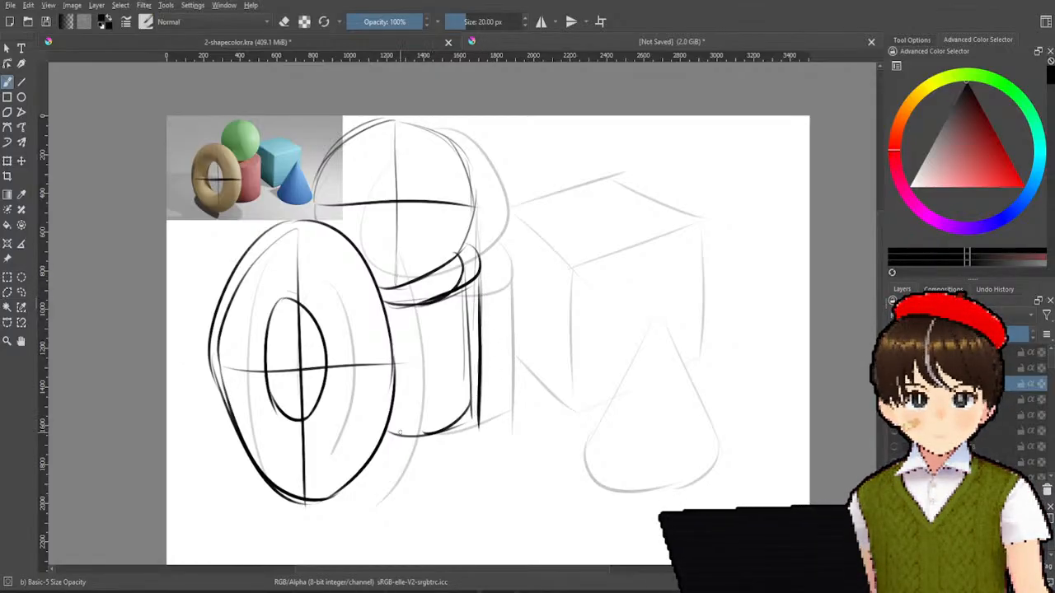
pyautogui.moveTo(387, 431); pyautogui.dragTo(472, 421)
pyautogui.hotkey('ctrl', 'z')
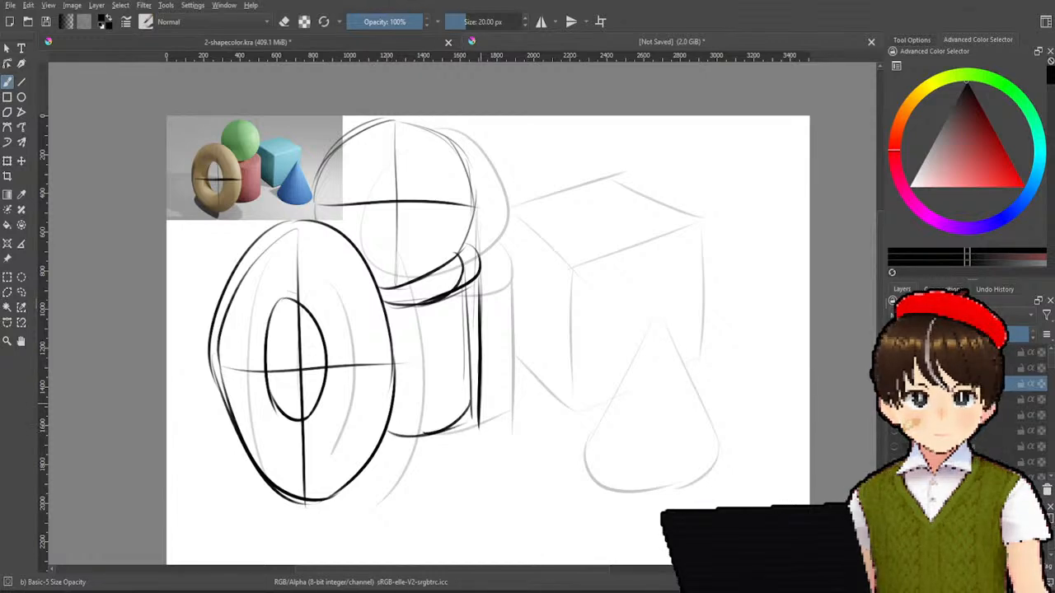
pyautogui.hotkey('ctrl', 'z')
pyautogui.moveTo(481, 269); pyautogui.dragTo(484, 379)
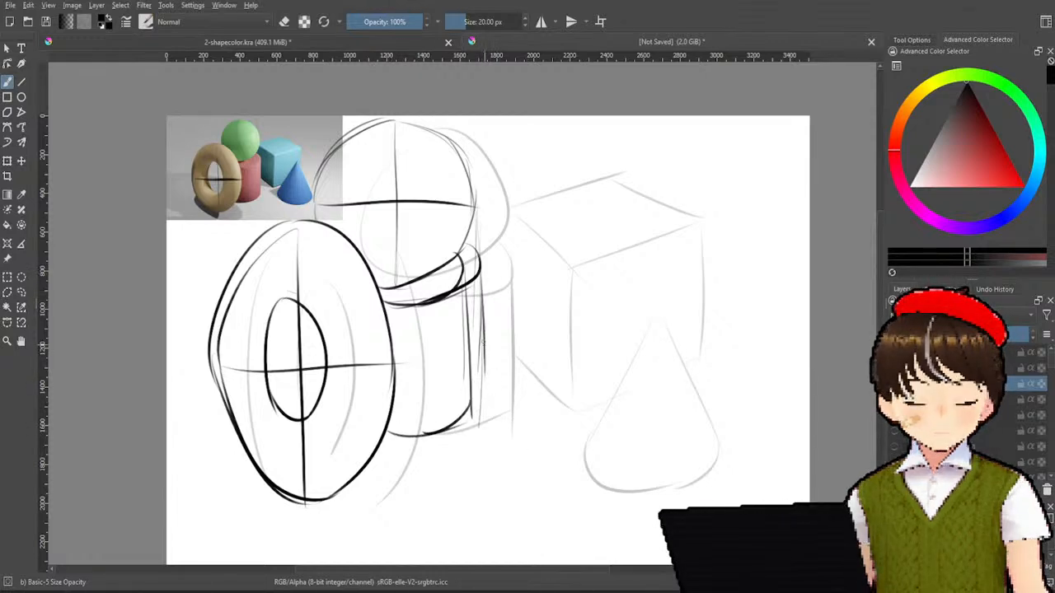
# - Redraw the cylinder's bottom edge and round its lower right corner up into the widened side
pyautogui.moveTo(387, 437)
pyautogui.mouseDown()
pyautogui.moveTo(470, 420)
pyautogui.moveTo(485, 375)
pyautogui.mouseUp()
pyautogui.hotkey('ctrl', 'z')
pyautogui.moveTo(453, 437)
pyautogui.mouseDown()
pyautogui.moveTo(483, 371)
pyautogui.moveTo(449, 422)
pyautogui.mouseUp()
pyautogui.hotkey('ctrl', 'z')
pyautogui.hotkey('ctrl', 'z')
pyautogui.moveTo(486, 371); pyautogui.dragTo(437, 430)
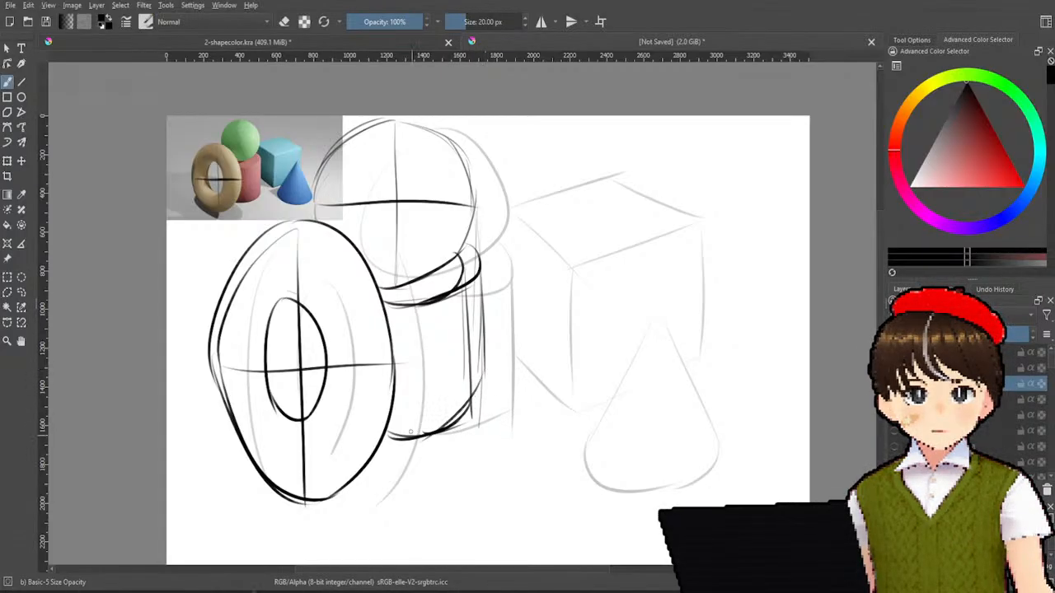
pyautogui.hotkey('ctrl', 'z')
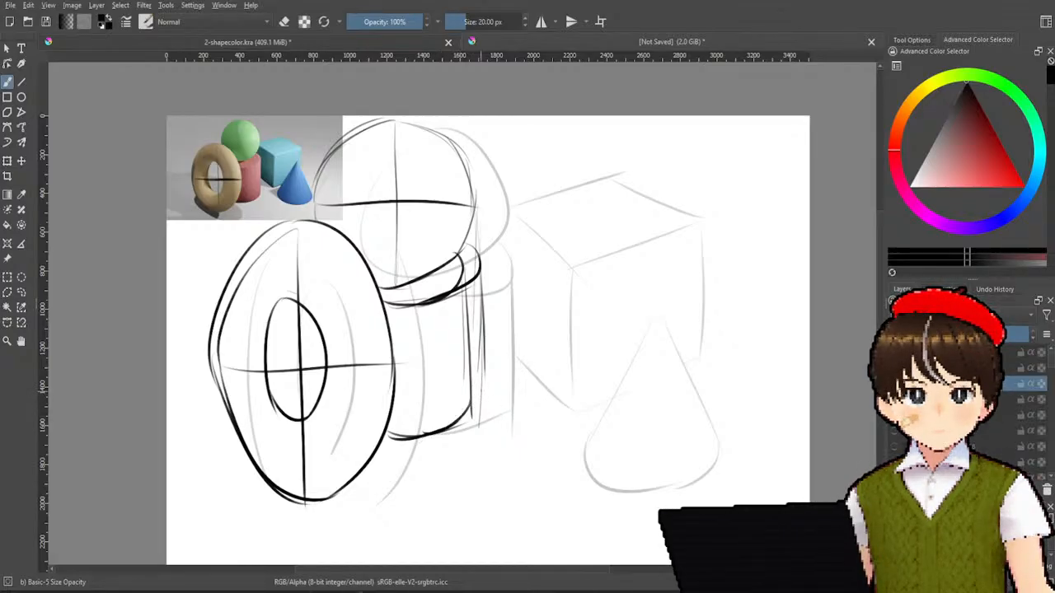
pyautogui.hotkey('ctrl', 'z')
pyautogui.moveTo(479, 396)
pyautogui.mouseDown()
pyautogui.moveTo(447, 430)
pyautogui.moveTo(477, 410)
pyautogui.moveTo(452, 420)
pyautogui.moveTo(481, 342)
pyautogui.mouseUp()
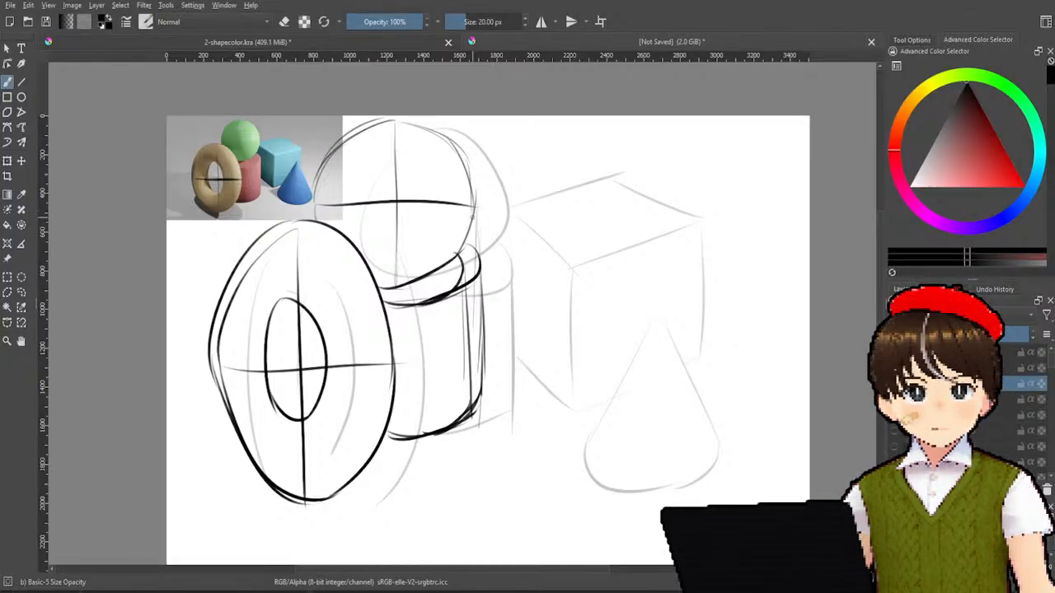
# - Draw the cube's slanted upper left edge from the sphere's right side and its vertical front edge
pyautogui.moveTo(504, 256); pyautogui.dragTo(476, 223)
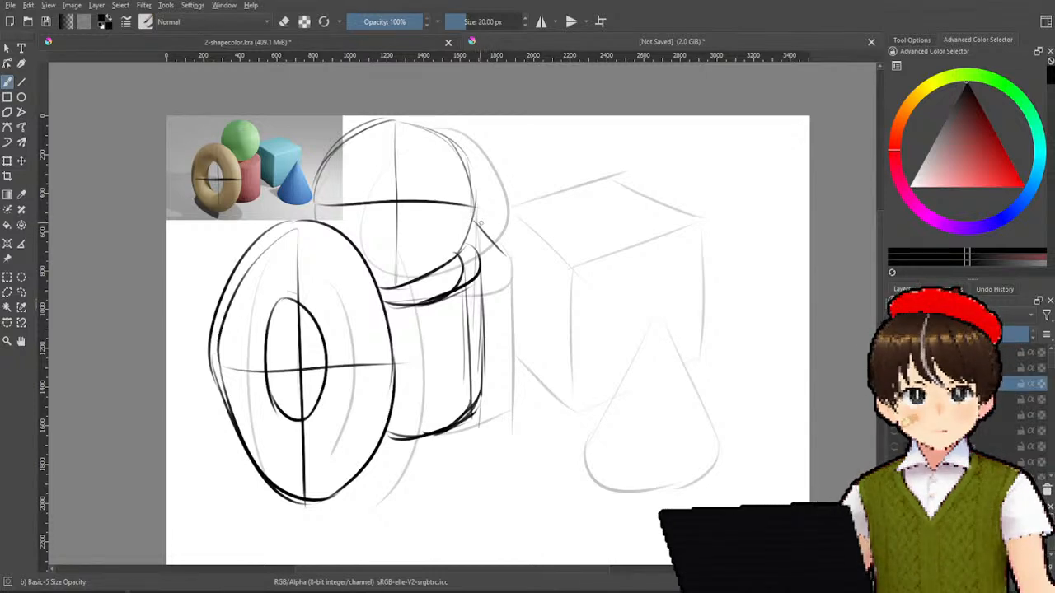
pyautogui.hotkey('ctrl', 'z')
pyautogui.moveTo(477, 224); pyautogui.dragTo(548, 299)
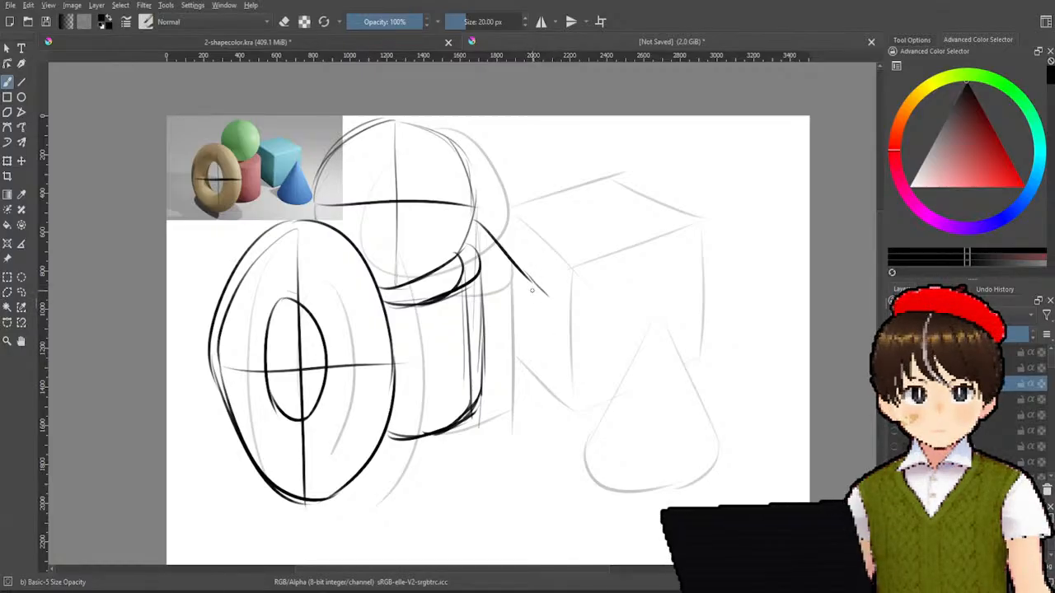
pyautogui.moveTo(531, 287); pyautogui.dragTo(531, 377)
pyautogui.moveTo(529, 279); pyautogui.dragTo(531, 388)
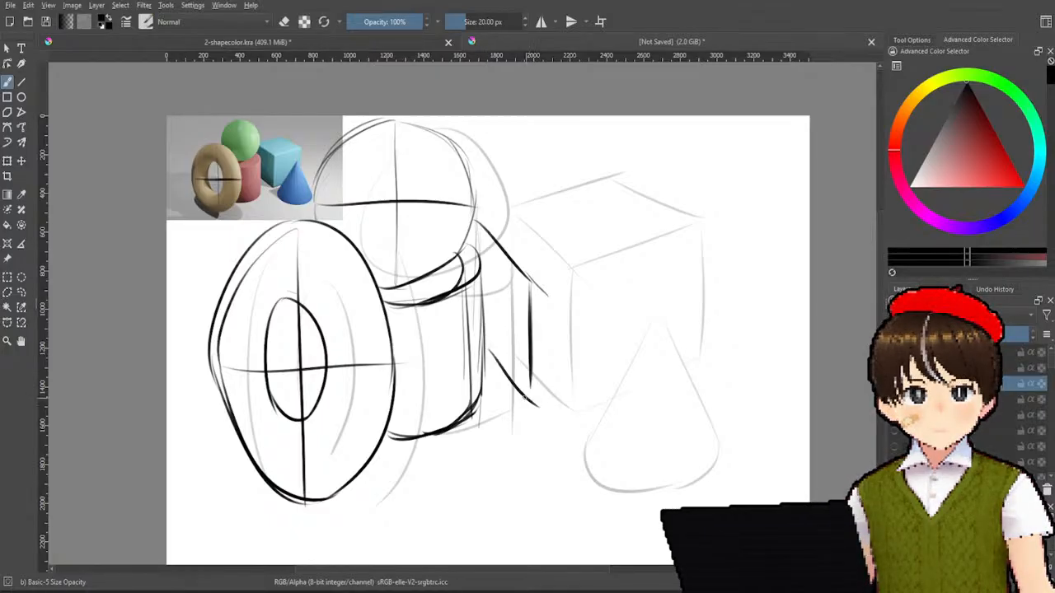
# - Draw the cube's slanted lower left edge from the cylinder's side to the foot of the vertical front edge
pyautogui.moveTo(484, 334); pyautogui.dragTo(527, 384)
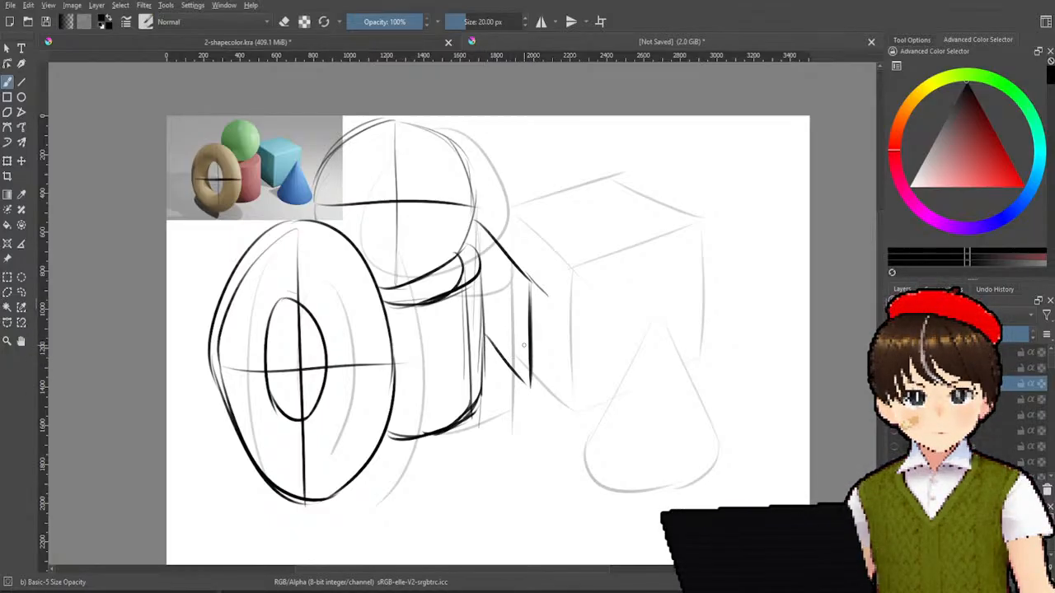
pyautogui.hotkey('ctrl', 'z')
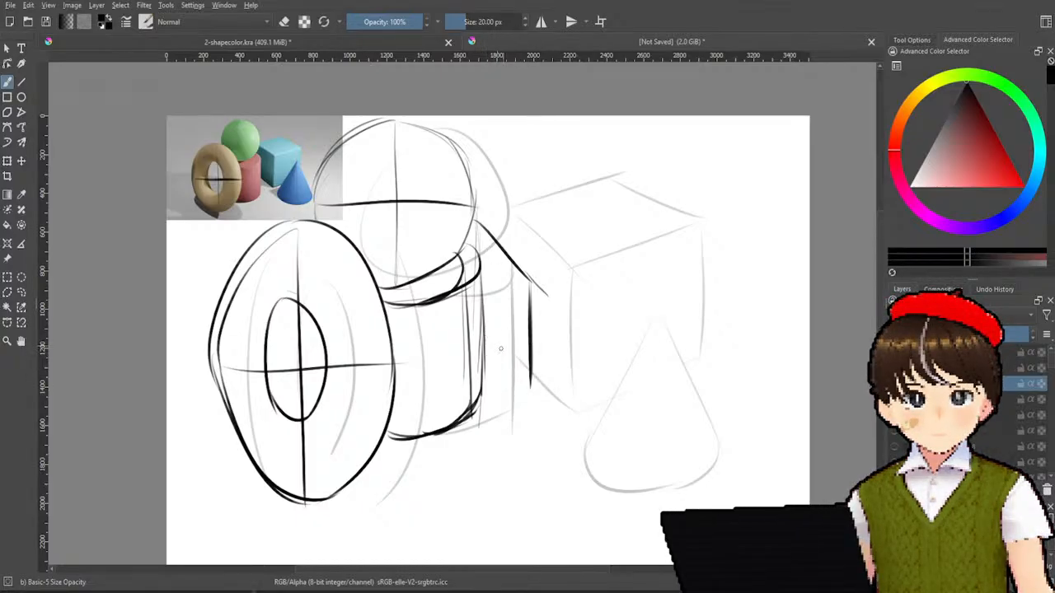
pyautogui.moveTo(487, 317)
pyautogui.mouseDown()
pyautogui.moveTo(538, 378)
pyautogui.moveTo(525, 384)
pyautogui.moveTo(531, 392)
pyautogui.mouseUp()
pyautogui.hotkey('ctrl', 'z')
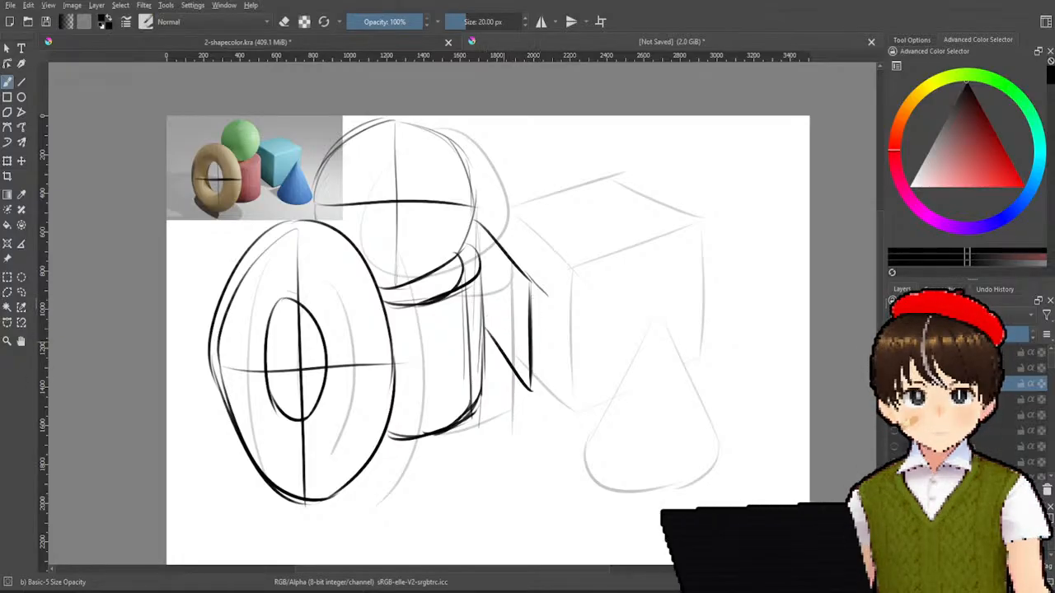
pyautogui.hotkey('ctrl', 'z')
pyautogui.moveTo(486, 333); pyautogui.dragTo(531, 391)
pyautogui.hotkey('ctrl', 'z')
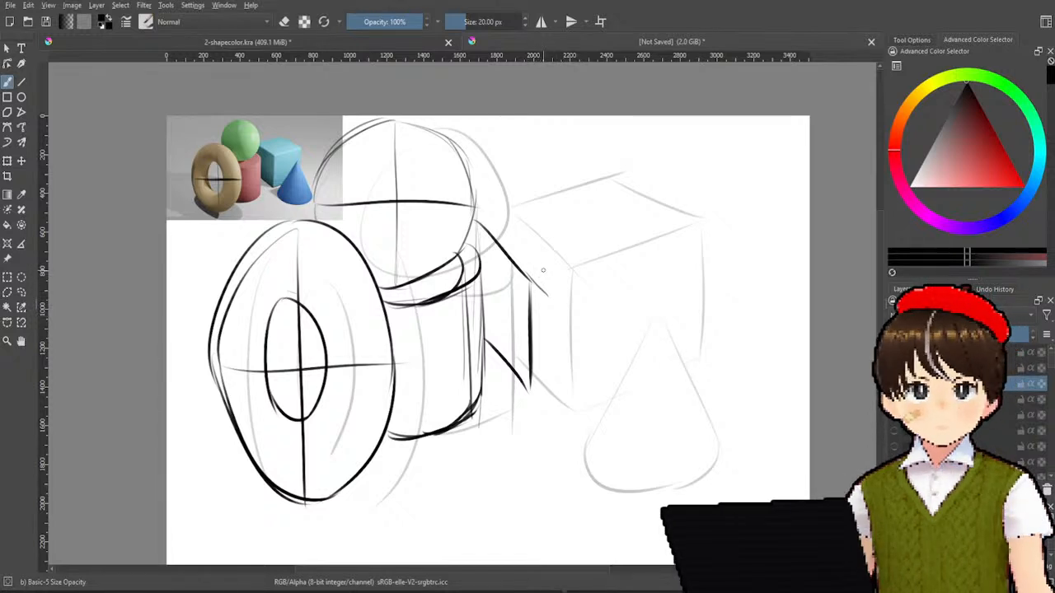
# - Draw the top edge of the cube's front face, rising gently rightward from the front corner
pyautogui.moveTo(542, 277); pyautogui.dragTo(633, 250)
pyautogui.hotkey('ctrl', 'z')
pyautogui.moveTo(532, 284); pyautogui.dragTo(643, 254)
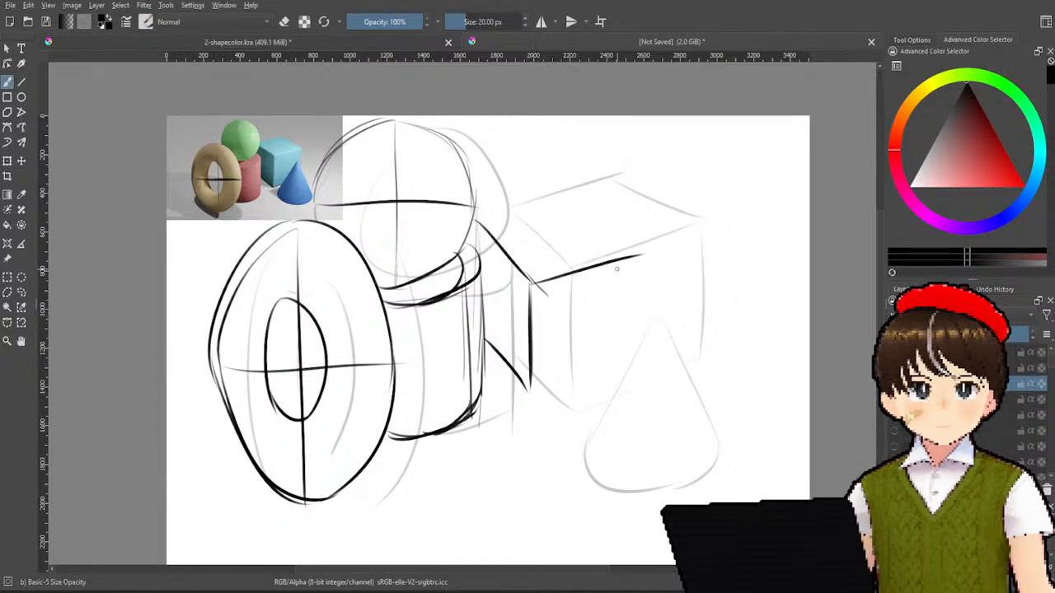
pyautogui.hotkey('ctrl', 'z')
pyautogui.moveTo(543, 280); pyautogui.dragTo(641, 255)
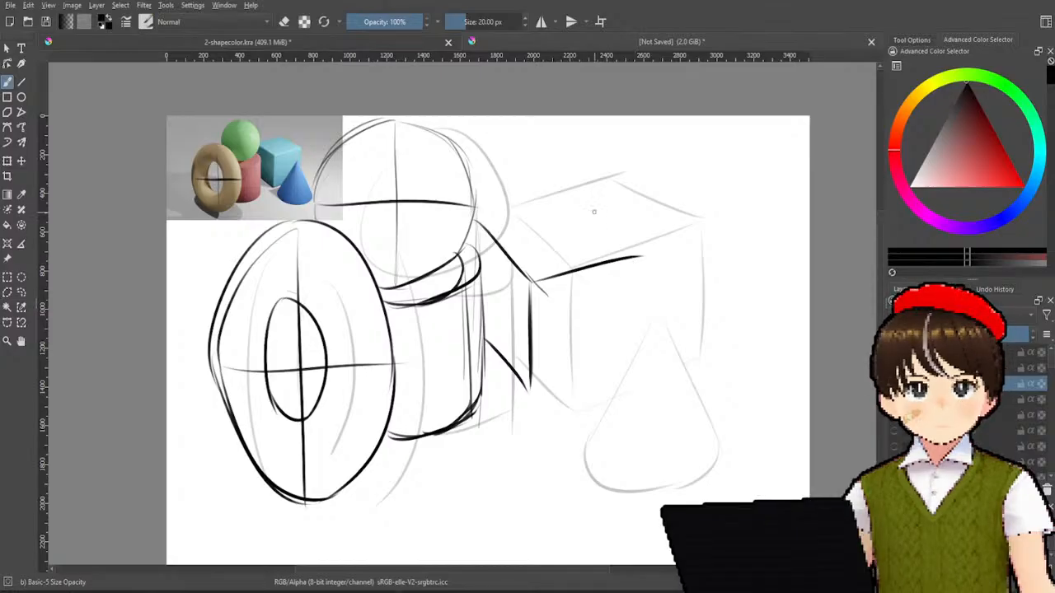
# - Try the cube's rear top edge, rising rightward from the sphere's right side
pyautogui.moveTo(476, 215); pyautogui.dragTo(537, 199)
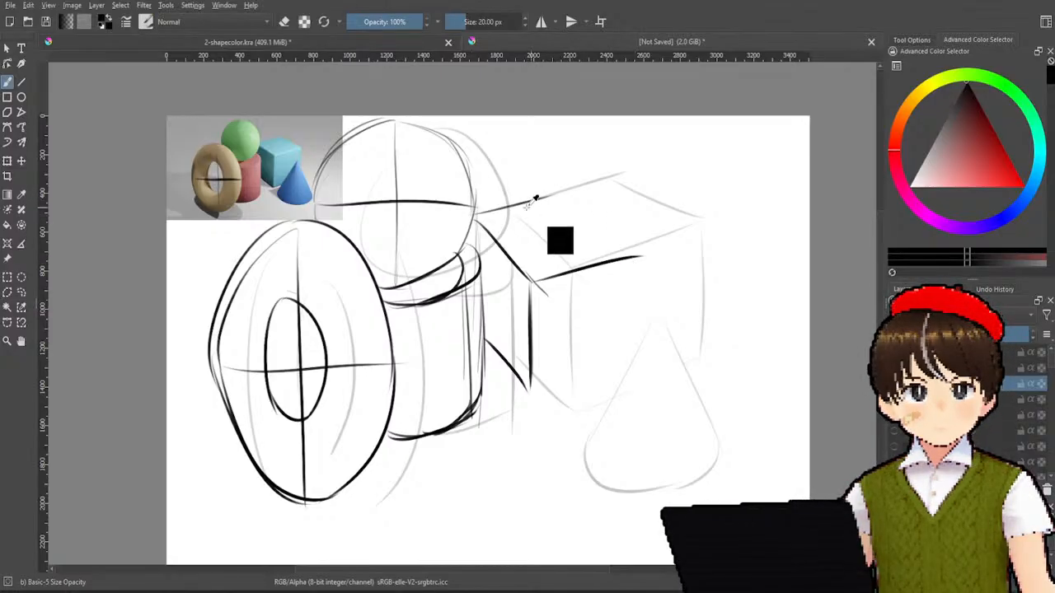
pyautogui.hotkey('ctrl', 'z')
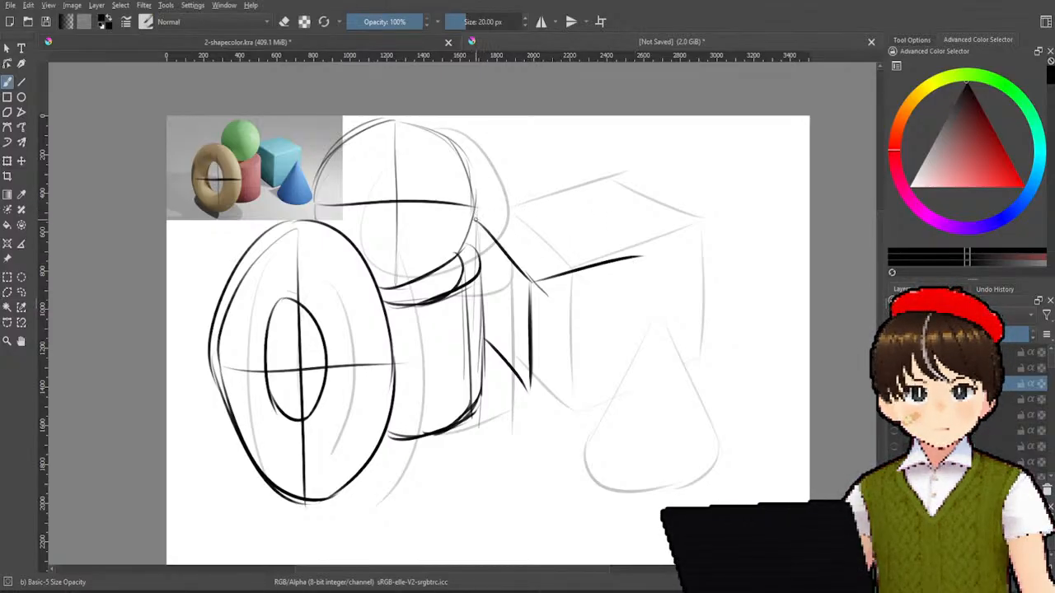
pyautogui.moveTo(478, 211); pyautogui.dragTo(590, 178)
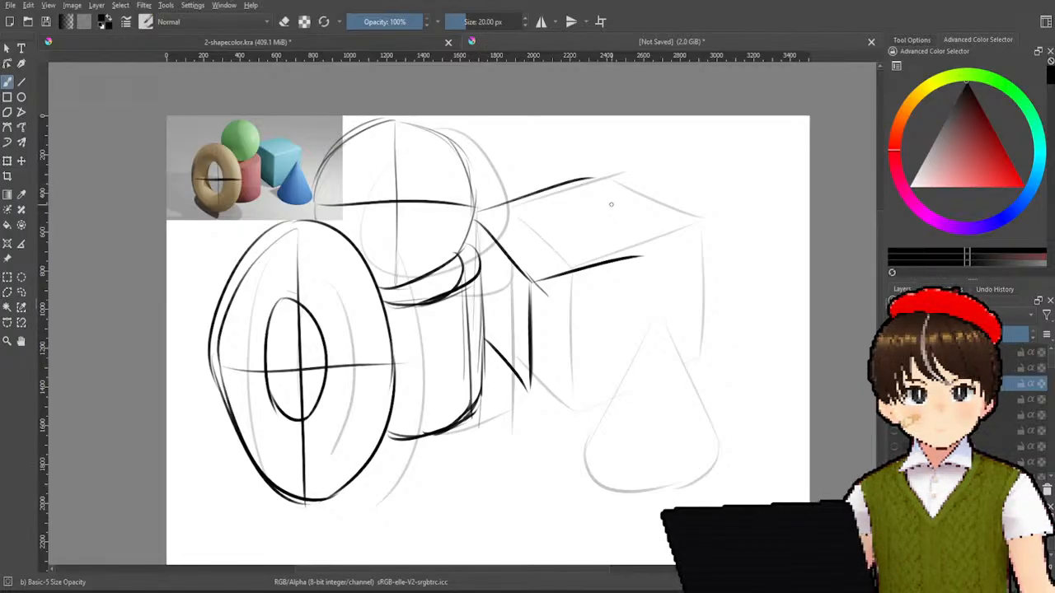
pyautogui.hotkey('ctrl', 'z')
# - Draw the right edge of the cube's top face, slanting down to the end of the front top edge
pyautogui.moveTo(573, 191); pyautogui.dragTo(636, 262)
pyautogui.hotkey('ctrl', 'z')
pyautogui.moveTo(570, 199); pyautogui.dragTo(651, 270)
pyautogui.hotkey('ctrl', 'z')
pyautogui.hotkey('ctrl', 'z')
pyautogui.moveTo(576, 188); pyautogui.dragTo(647, 239)
pyautogui.hotkey('ctrl', 'z')
pyautogui.moveTo(580, 188); pyautogui.dragTo(646, 257)
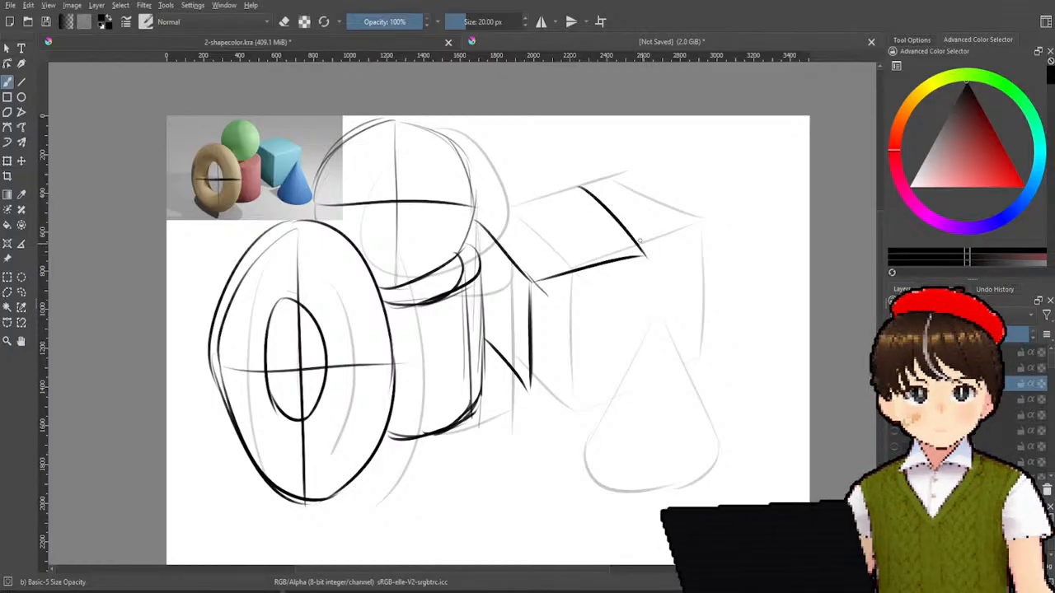
# - Close the cube's top face with a rear edge from the sphere's right side to the back corner
pyautogui.moveTo(474, 216); pyautogui.dragTo(577, 184)
pyautogui.hotkey('ctrl', 'z')
pyautogui.moveTo(472, 216); pyautogui.dragTo(586, 183)
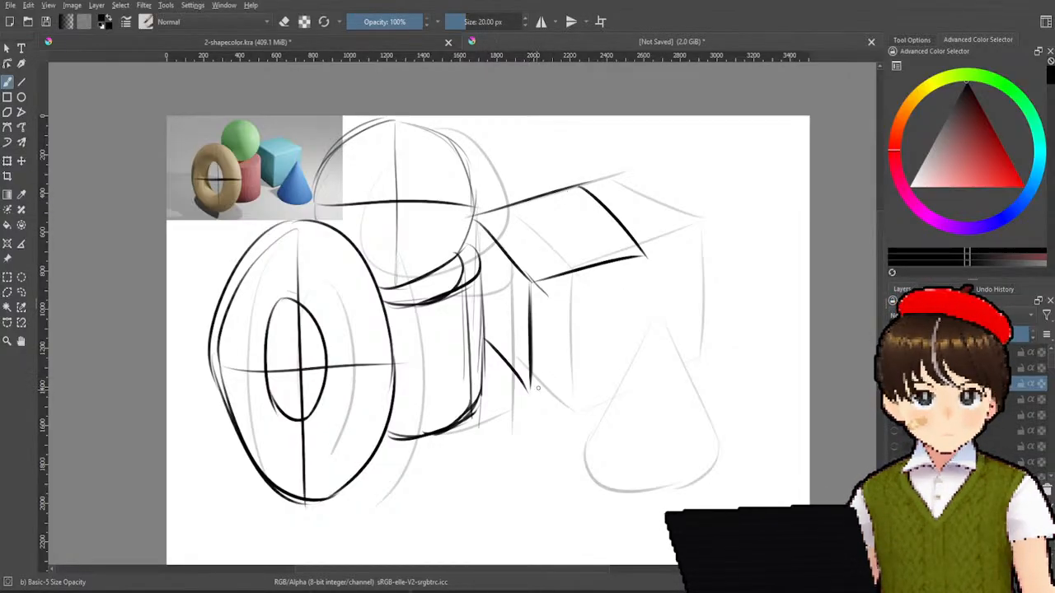
# - Complete the cube's front face with its bottom edge and its right vertical edge
pyautogui.moveTo(533, 391); pyautogui.dragTo(617, 362)
pyautogui.moveTo(532, 393); pyautogui.dragTo(639, 360)
pyautogui.moveTo(648, 262); pyautogui.dragTo(652, 356)
pyautogui.moveTo(648, 260); pyautogui.dragTo(652, 360)
# - Try a slanted line for the cone's left side across the cube's bottom edge, comparing the drawing with and without it
pyautogui.moveTo(618, 317); pyautogui.dragTo(558, 443)
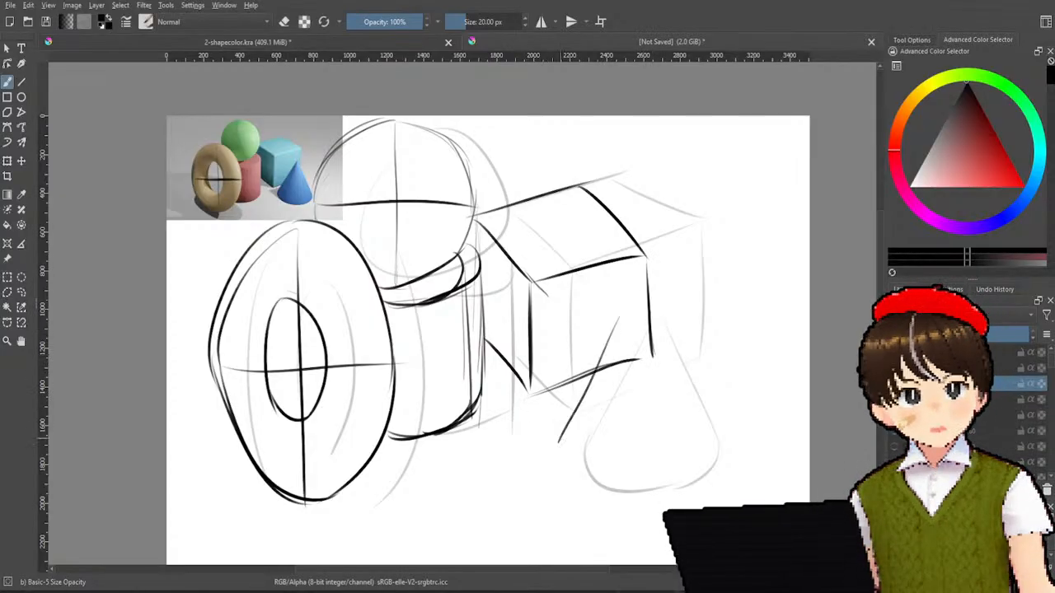
pyautogui.hotkey('ctrl', 'z')
pyautogui.hotkey('ctrl', 'shift', 'z')
pyautogui.hotkey('ctrl', 'z')
pyautogui.hotkey('ctrl', 'shift', 'z')
pyautogui.hotkey('ctrl', 'z')
# - Try the cone's two slanted sides meeting at a peak in front of the cube's front face
pyautogui.moveTo(608, 320); pyautogui.dragTo(536, 463)
pyautogui.hotkey('ctrl', 'z')
pyautogui.moveTo(624, 298); pyautogui.dragTo(568, 420)
pyautogui.hotkey('ctrl', 'z')
pyautogui.moveTo(611, 309); pyautogui.dragTo(561, 432)
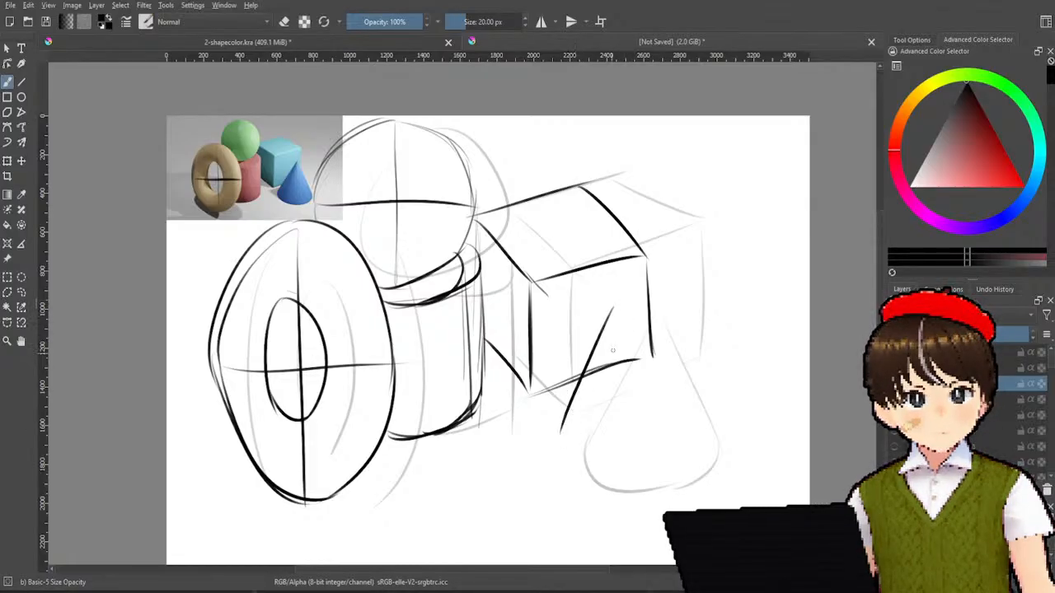
pyautogui.moveTo(614, 307); pyautogui.dragTo(680, 441)
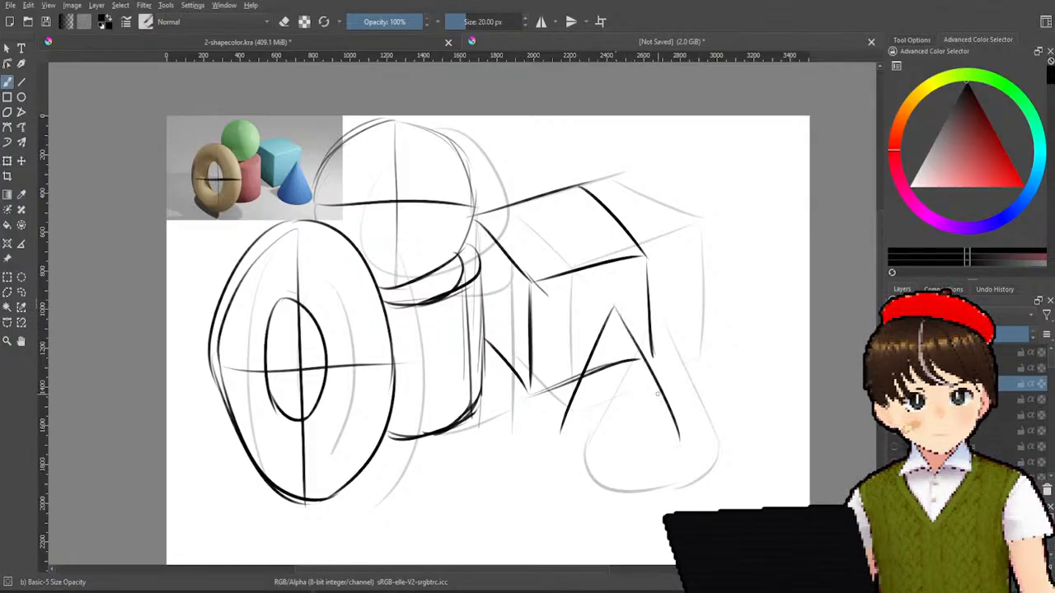
pyautogui.hotkey('ctrl', 'z')
pyautogui.hotkey('ctrl', 'z')
# - Draw the cone's left side from a peak near the cube's right edge down past the cube's bottom edge
pyautogui.moveTo(631, 290); pyautogui.dragTo(570, 426)
pyautogui.hotkey('ctrl', 'z')
pyautogui.hotkey('ctrl', 'shift', 'z')
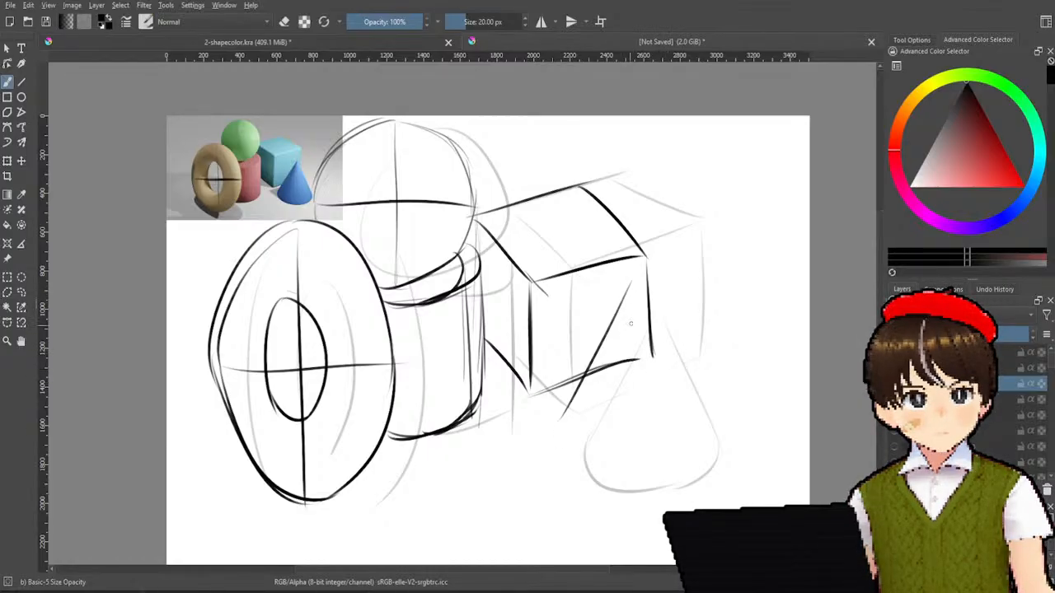
pyautogui.hotkey('ctrl', 'z')
pyautogui.moveTo(631, 292); pyautogui.dragTo(574, 440)
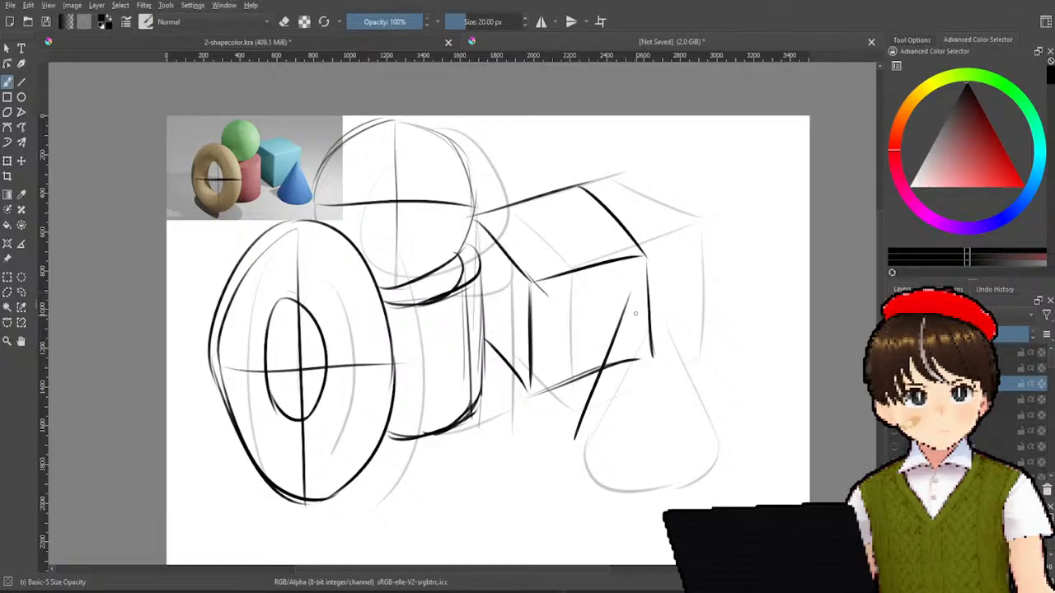
# - Draw the cone's right side as a straight slant from the peak down across the cube's right vertical edge
pyautogui.moveTo(632, 291); pyautogui.dragTo(704, 442)
pyautogui.hotkey('ctrl', 'z')
pyautogui.moveTo(634, 303); pyautogui.dragTo(705, 427)
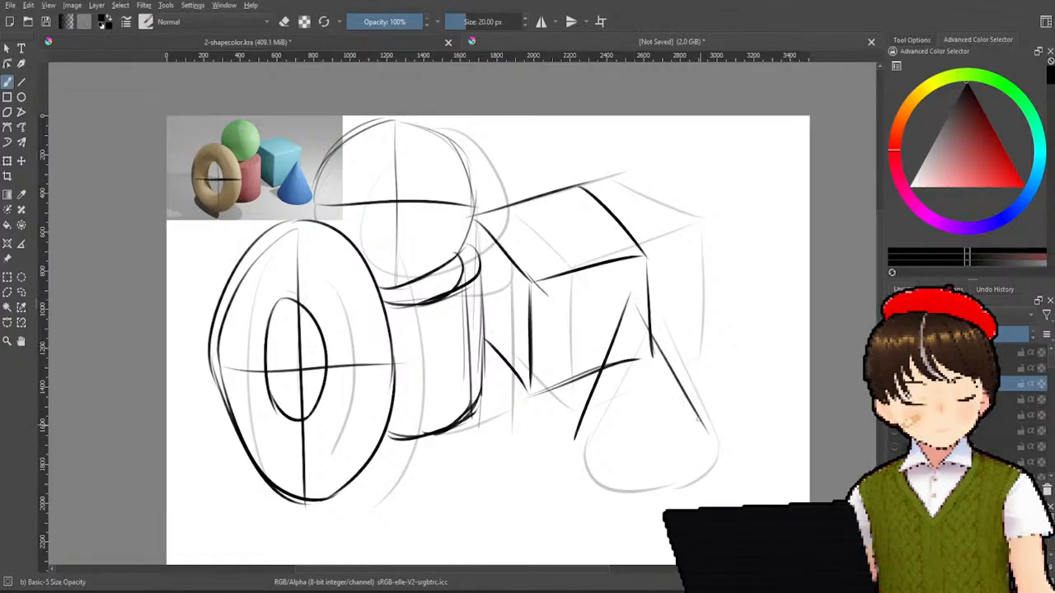
pyautogui.hotkey('ctrl', 'z')
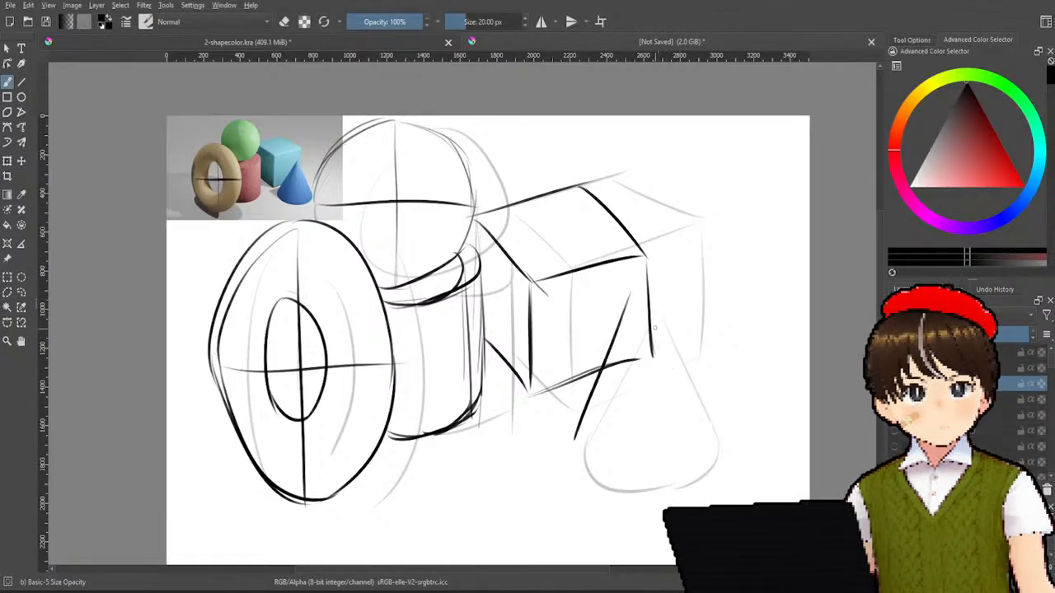
pyautogui.moveTo(632, 293); pyautogui.dragTo(695, 418)
pyautogui.hotkey('ctrl', 'z')
pyautogui.moveTo(632, 295); pyautogui.dragTo(706, 432)
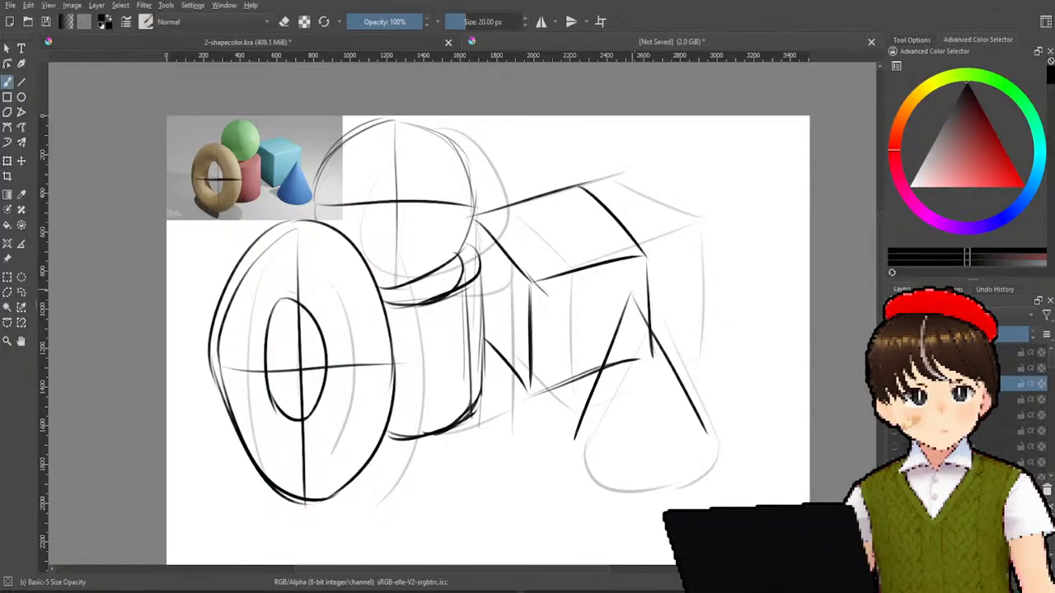
# - Add a wider left slant from the cone's peak and try a curved base corner at its foot
pyautogui.moveTo(628, 295); pyautogui.dragTo(543, 424)
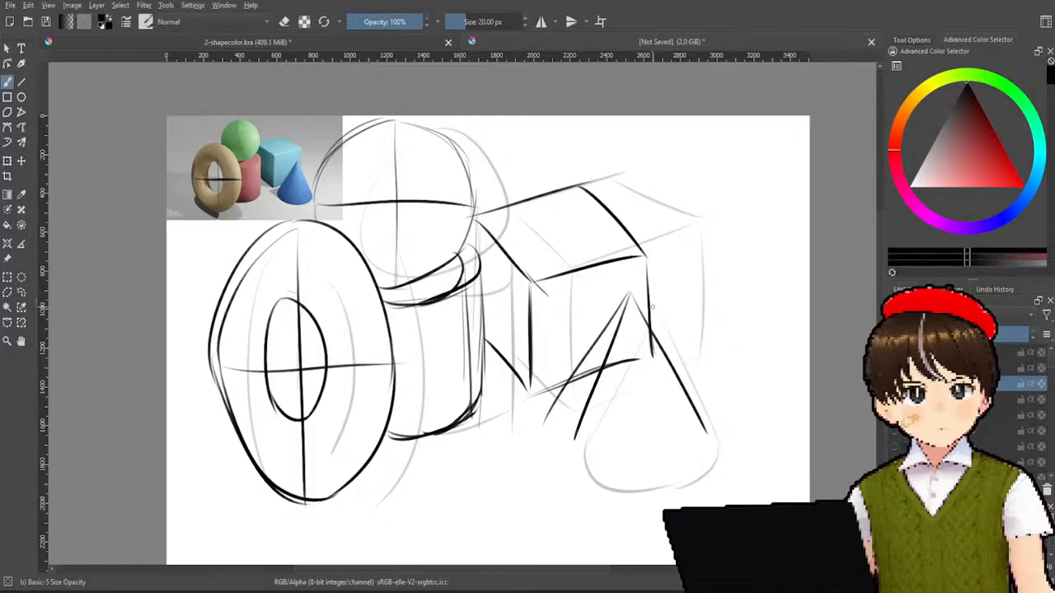
pyautogui.moveTo(557, 408); pyautogui.dragTo(585, 441)
pyautogui.hotkey('ctrl', 'z')
pyautogui.hotkey('ctrl', 'z')
pyautogui.moveTo(552, 407); pyautogui.dragTo(580, 445)
pyautogui.hotkey('ctrl', 'z')
pyautogui.moveTo(554, 410); pyautogui.dragTo(587, 444)
pyautogui.hotkey('ctrl', 'z')
pyautogui.moveTo(553, 405); pyautogui.dragTo(586, 444)
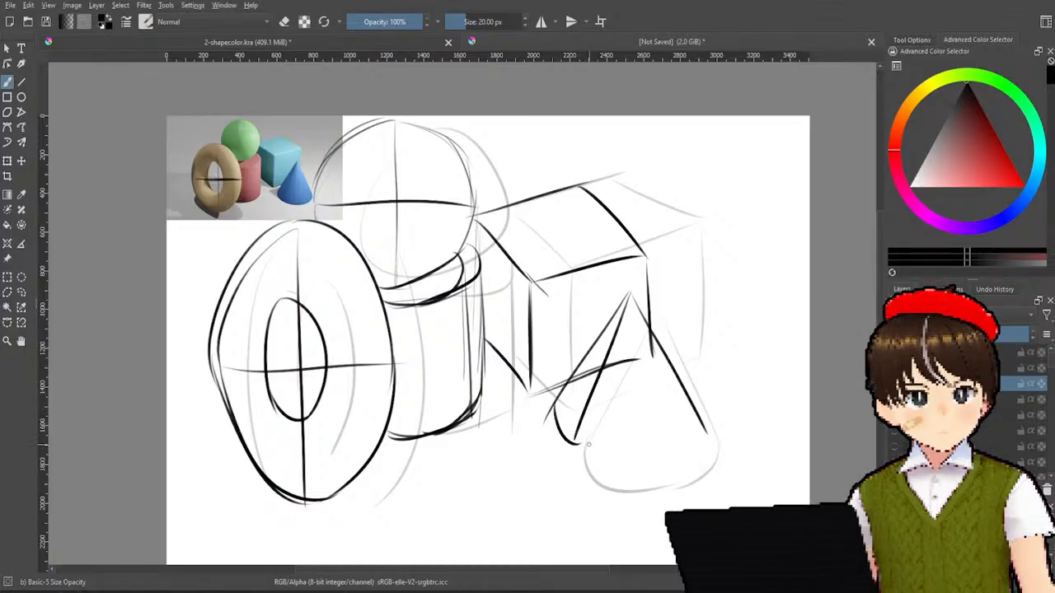
# - Redraw the curved corner at the foot of the cone's wider left side, ending at the inner slant
pyautogui.hotkey('ctrl', 'z')
pyautogui.moveTo(557, 402)
pyautogui.mouseDown()
pyautogui.moveTo(582, 439)
pyautogui.moveTo(654, 449)
pyautogui.mouseUp()
pyautogui.hotkey('ctrl', 'z')
pyautogui.moveTo(579, 436)
pyautogui.mouseDown()
pyautogui.moveTo(686, 443)
pyautogui.moveTo(598, 456)
pyautogui.moveTo(696, 430)
pyautogui.mouseUp()
pyautogui.hotkey('ctrl', 'z')
pyautogui.hotkey('ctrl', 'z')
pyautogui.hotkey('ctrl', 'z')
# - Draw an inner slanted line from the cone's peak down to the base, just inside the right side
pyautogui.moveTo(636, 304); pyautogui.dragTo(668, 409)
pyautogui.hotkey('ctrl', 'z')
pyautogui.moveTo(633, 302); pyautogui.dragTo(662, 419)
pyautogui.hotkey('ctrl', 'z')
pyautogui.moveTo(635, 305); pyautogui.dragTo(666, 437)
# - Draw the cone's front base curve from the left corner around to the foot of the right side
pyautogui.moveTo(575, 436); pyautogui.dragTo(659, 450)
pyautogui.hotkey('ctrl', 'z')
pyautogui.moveTo(576, 437)
pyautogui.mouseDown()
pyautogui.moveTo(662, 445)
pyautogui.moveTo(666, 429)
pyautogui.mouseUp()
pyautogui.hotkey('ctrl', 'z')
pyautogui.hotkey('ctrl', 'z')
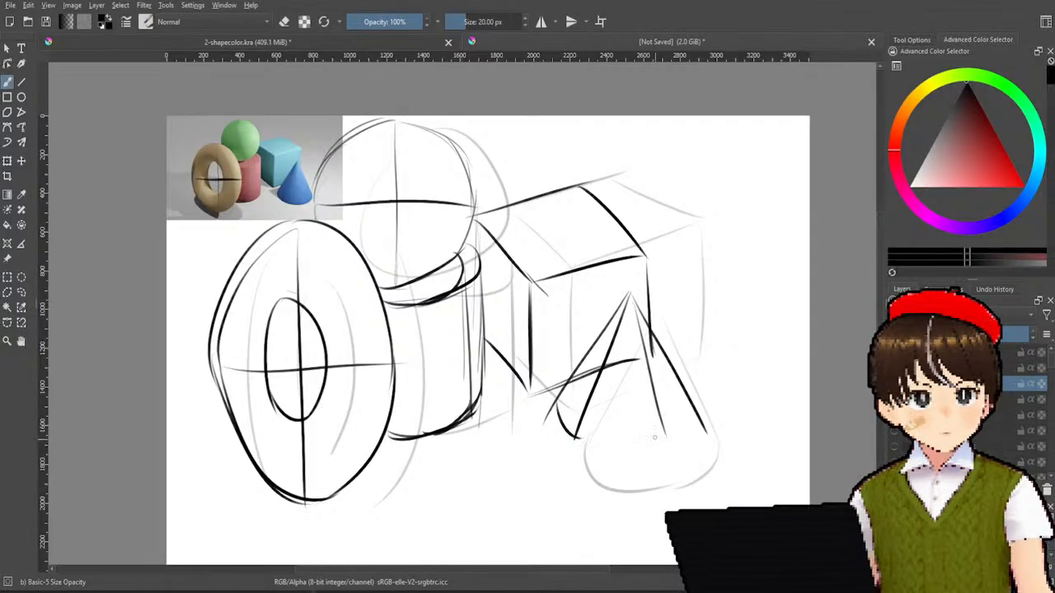
pyautogui.moveTo(576, 437); pyautogui.dragTo(667, 434)
pyautogui.hotkey('ctrl', 'z')
pyautogui.moveTo(577, 437); pyautogui.dragTo(678, 437)
pyautogui.hotkey('ctrl', 'z')
pyautogui.moveTo(577, 438)
pyautogui.mouseDown()
pyautogui.moveTo(678, 445)
pyautogui.moveTo(700, 423)
pyautogui.mouseUp()
pyautogui.moveTo(702, 422); pyautogui.dragTo(637, 459)
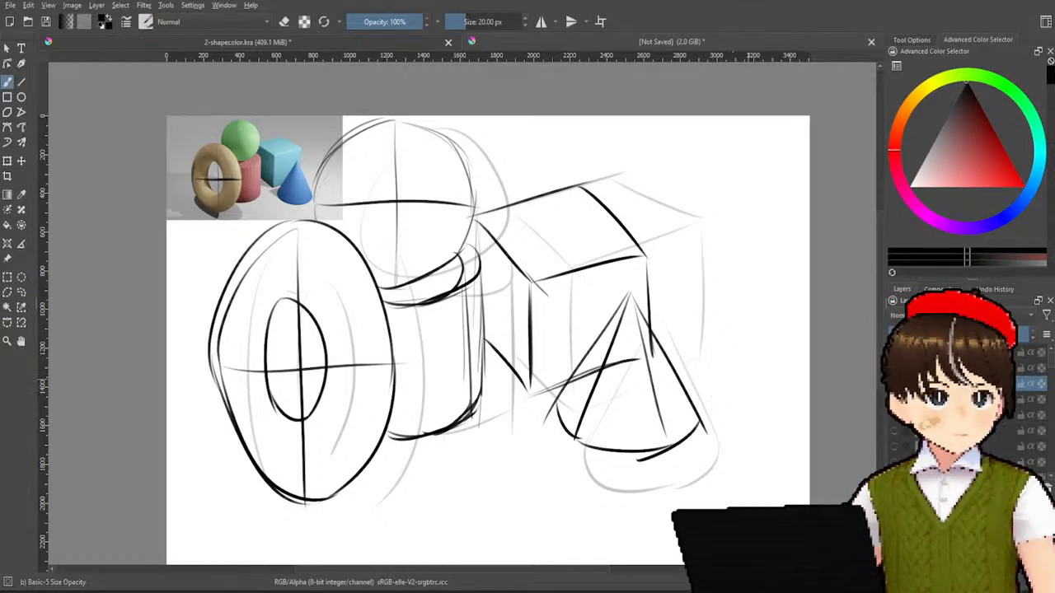
# - Hide the older faint sketch under the drawing and fade the current sketch and reference as a tracing guide
pyautogui.click(894, 399)
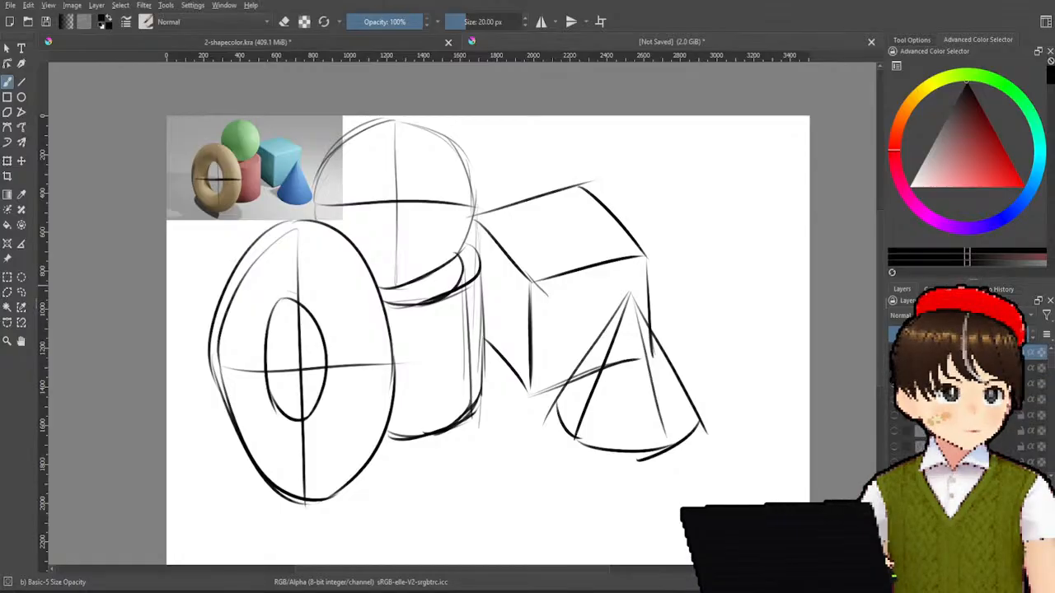
pyautogui.press('Delete')
pyautogui.hotkey('ctrl', 'z')
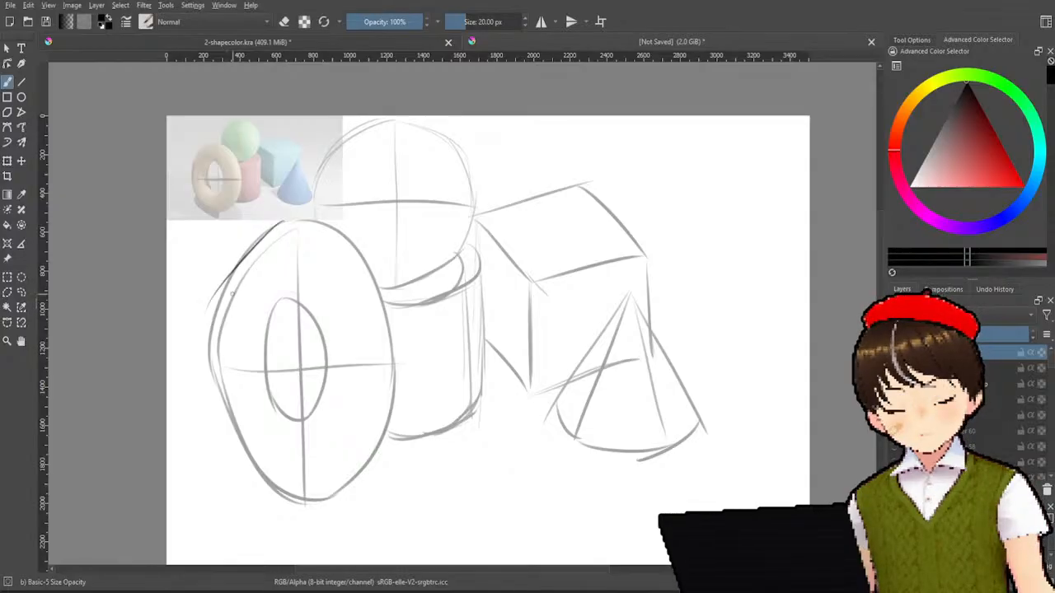
# - Trace the upper-left arc of the torus's outer outline with a clean dark stroke
pyautogui.moveTo(280, 225); pyautogui.dragTo(231, 310)
pyautogui.hotkey('ctrl', 'z')
pyautogui.moveTo(291, 220); pyautogui.dragTo(235, 296)
pyautogui.hotkey('ctrl', 'z')
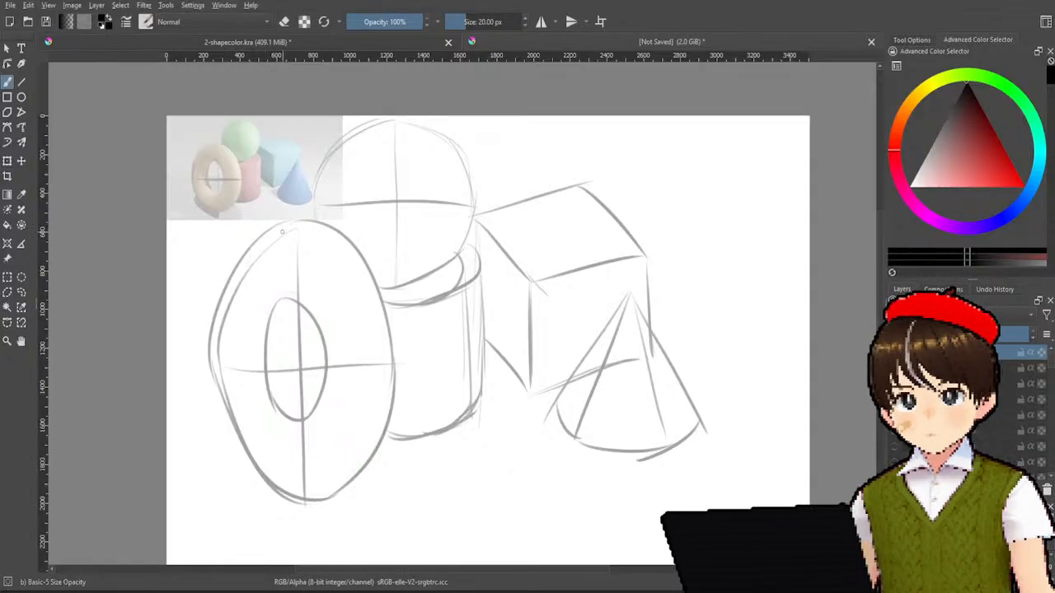
pyautogui.moveTo(292, 219); pyautogui.dragTo(214, 315)
pyautogui.hotkey('ctrl', 'z')
pyautogui.moveTo(290, 231); pyautogui.dragTo(222, 334)
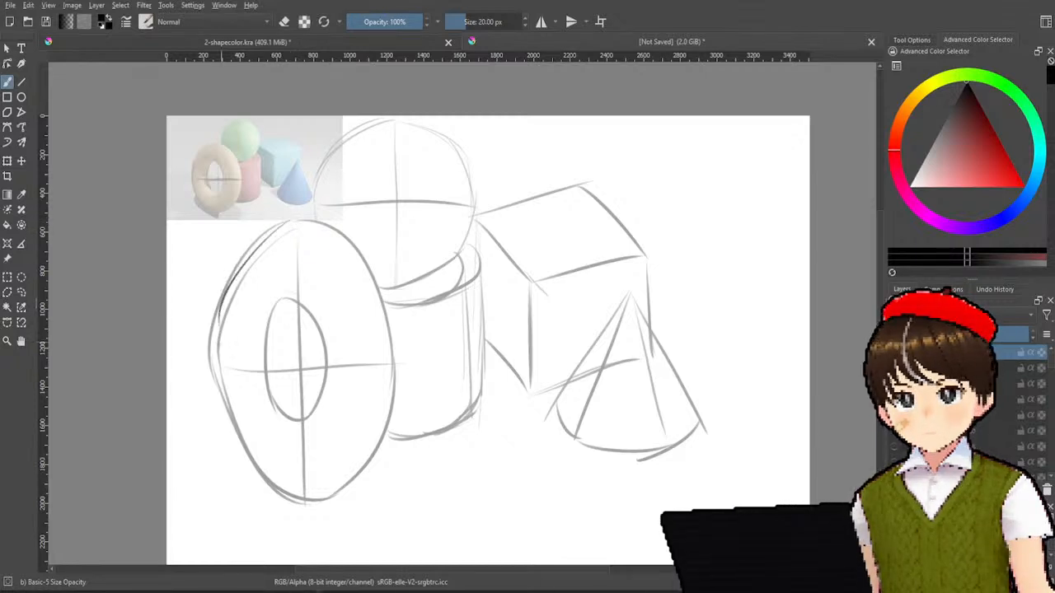
pyautogui.moveTo(289, 224)
pyautogui.mouseDown()
pyautogui.moveTo(216, 362)
pyautogui.moveTo(241, 464)
pyautogui.mouseUp()
pyautogui.hotkey('ctrl', 'z')
# - Trace the torus's lower-left outline down and around its bottom
pyautogui.moveTo(214, 348); pyautogui.dragTo(242, 453)
pyautogui.hotkey('ctrl', 'z')
pyautogui.moveTo(214, 354); pyautogui.dragTo(248, 474)
pyautogui.hotkey('ctrl', 'z')
pyautogui.moveTo(214, 357); pyautogui.dragTo(248, 470)
pyautogui.hotkey('ctrl', 'z')
pyautogui.moveTo(219, 361); pyautogui.dragTo(251, 477)
pyautogui.hotkey('ctrl', 'z')
pyautogui.moveTo(215, 362)
pyautogui.mouseDown()
pyautogui.moveTo(258, 476)
pyautogui.moveTo(243, 430)
pyautogui.moveTo(257, 472)
pyautogui.moveTo(246, 468)
pyautogui.moveTo(302, 501)
pyautogui.mouseUp()
pyautogui.hotkey('ctrl', 'z')
pyautogui.moveTo(242, 460); pyautogui.dragTo(298, 501)
pyautogui.hotkey('ctrl', 'z')
pyautogui.moveTo(244, 465)
pyautogui.mouseDown()
pyautogui.moveTo(305, 501)
pyautogui.moveTo(354, 484)
pyautogui.mouseUp()
# - Close the torus's outer outline along its right side and over the top
pyautogui.moveTo(392, 389); pyautogui.dragTo(340, 497)
pyautogui.hotkey('ctrl', 'z')
pyautogui.moveTo(401, 371); pyautogui.dragTo(336, 489)
pyautogui.hotkey('ctrl', 'z')
pyautogui.moveTo(397, 364); pyautogui.dragTo(331, 497)
pyautogui.moveTo(361, 257); pyautogui.dragTo(396, 379)
pyautogui.moveTo(276, 234)
pyautogui.mouseDown()
pyautogui.moveTo(327, 214)
pyautogui.moveTo(375, 288)
pyautogui.mouseUp()
pyautogui.moveTo(336, 233); pyautogui.dragTo(389, 309)
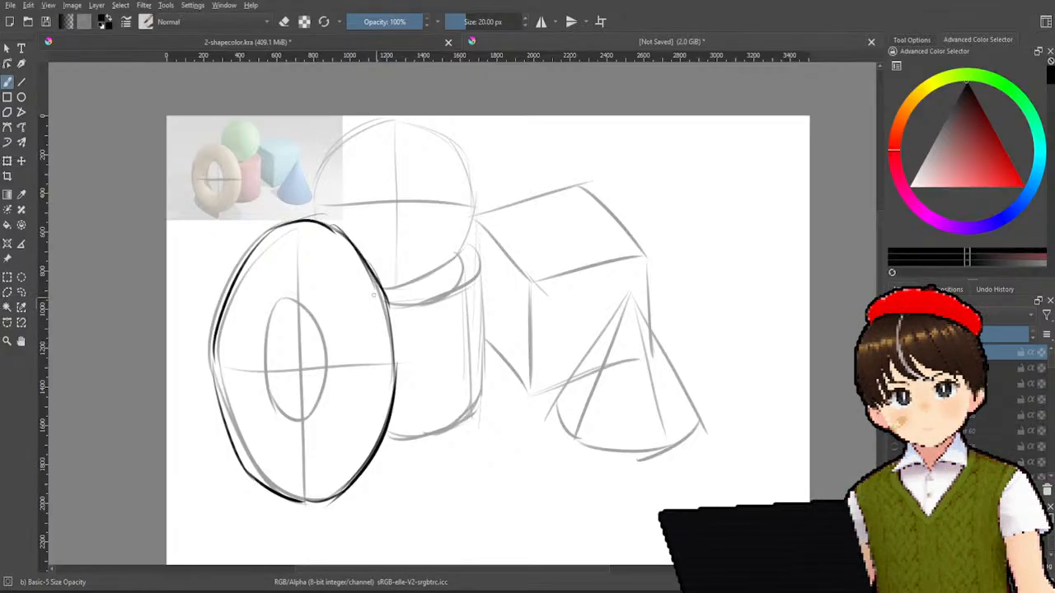
# - Reinforce the left and right sides of the torus's outer outline with additional strokes
pyautogui.moveTo(216, 348)
pyautogui.mouseDown()
pyautogui.moveTo(233, 445)
pyautogui.moveTo(268, 494)
pyautogui.mouseUp()
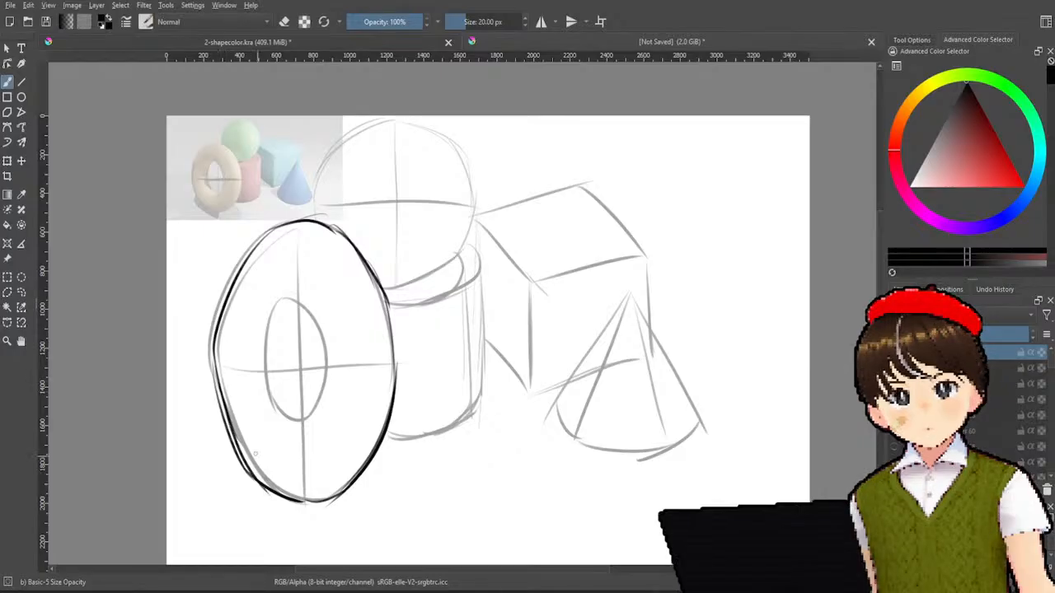
pyautogui.moveTo(248, 248); pyautogui.dragTo(221, 348)
pyautogui.moveTo(246, 269); pyautogui.dragTo(234, 443)
pyautogui.moveTo(239, 270); pyautogui.dragTo(219, 416)
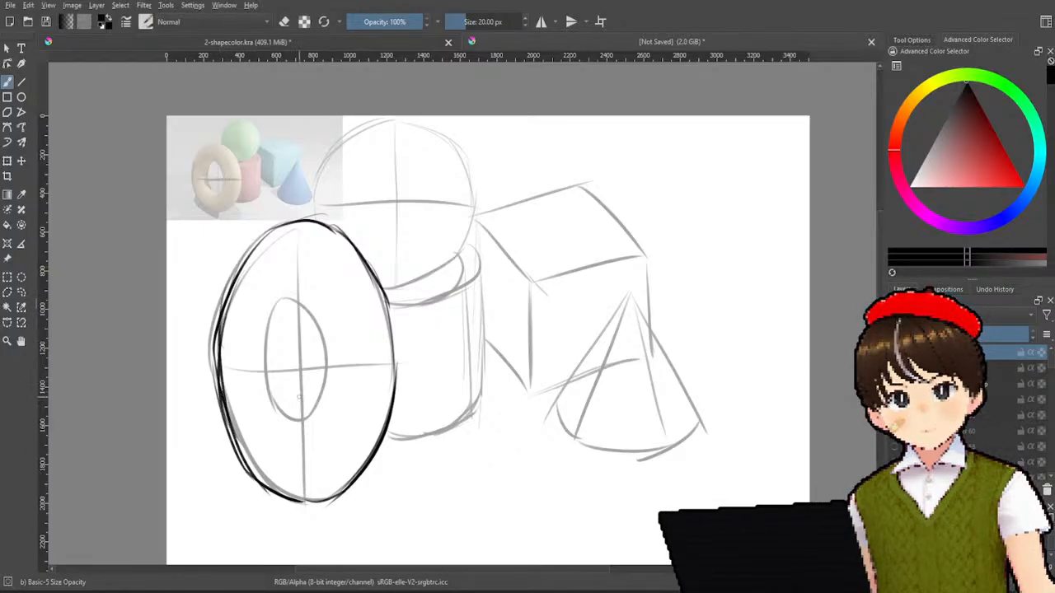
pyautogui.moveTo(384, 284); pyautogui.dragTo(392, 428)
pyautogui.moveTo(395, 370); pyautogui.dragTo(371, 470)
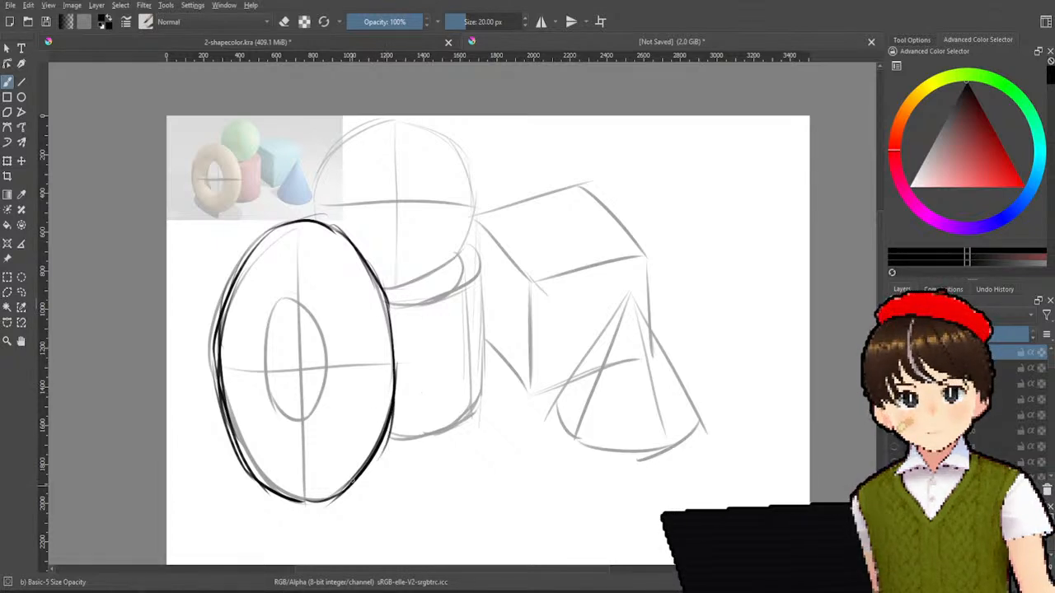
pyautogui.moveTo(277, 229); pyautogui.dragTo(233, 280)
# - Trace the sphere's outline from its left side over the top and around to the bottom above the cylinder
pyautogui.moveTo(355, 134); pyautogui.dragTo(321, 216)
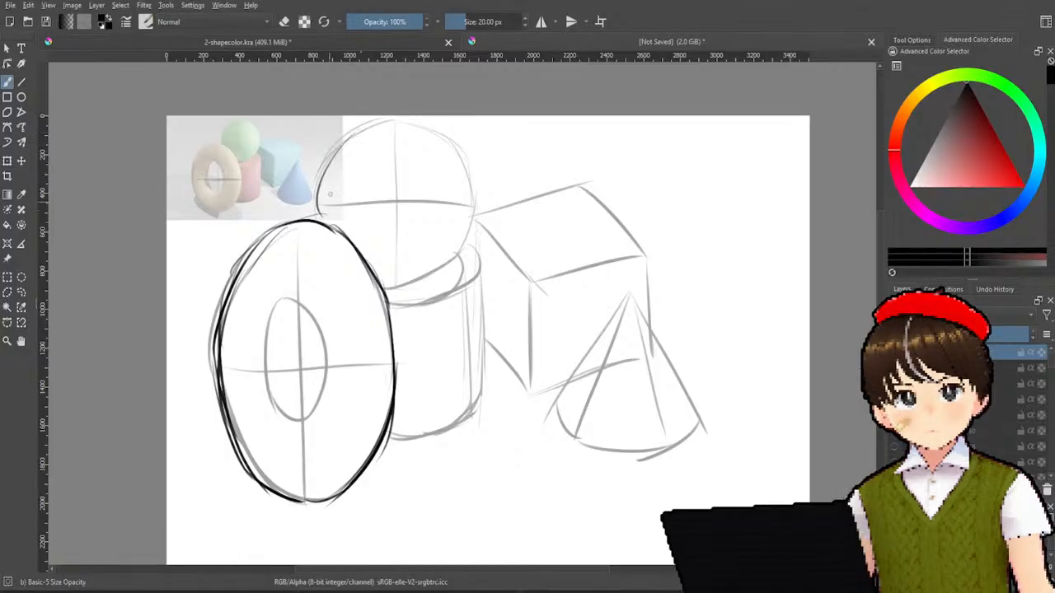
pyautogui.moveTo(359, 130); pyautogui.dragTo(320, 221)
pyautogui.moveTo(350, 140)
pyautogui.mouseDown()
pyautogui.moveTo(433, 122)
pyautogui.moveTo(458, 188)
pyautogui.mouseUp()
pyautogui.moveTo(434, 127); pyautogui.dragTo(463, 237)
pyautogui.moveTo(467, 150); pyautogui.dragTo(452, 264)
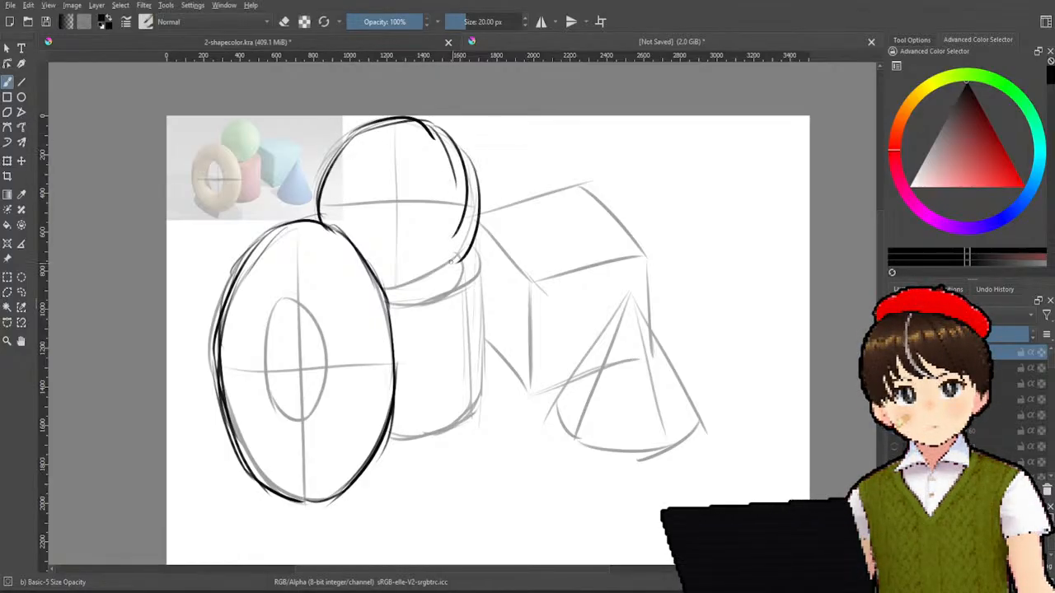
pyautogui.moveTo(471, 175)
pyautogui.mouseDown()
pyautogui.moveTo(450, 269)
pyautogui.moveTo(379, 279)
pyautogui.mouseUp()
pyautogui.moveTo(463, 252); pyautogui.dragTo(374, 288)
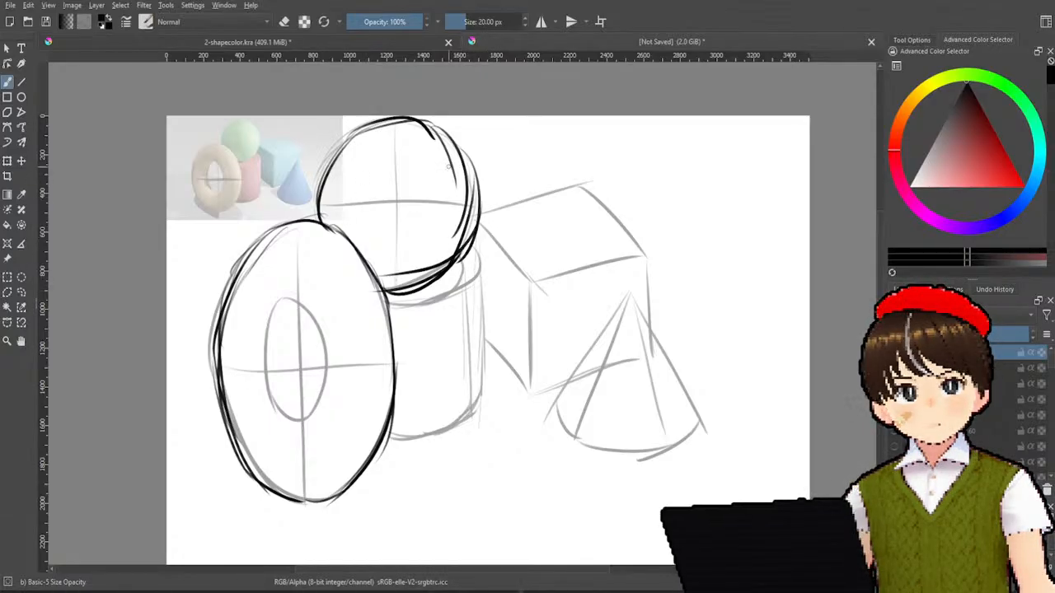
# - Trace the curved top rim of the cylinder just below the sphere
pyautogui.hotkey('ctrl', 'z')
pyautogui.moveTo(478, 252)
pyautogui.mouseDown()
pyautogui.moveTo(412, 303)
pyautogui.moveTo(459, 288)
pyautogui.moveTo(438, 293)
pyautogui.mouseUp()
pyautogui.hotkey('ctrl', 'z')
pyautogui.hotkey('ctrl', 'z')
pyautogui.moveTo(469, 248)
pyautogui.mouseDown()
pyautogui.moveTo(430, 302)
pyautogui.moveTo(473, 274)
pyautogui.moveTo(416, 305)
pyautogui.mouseUp()
pyautogui.hotkey('ctrl', 'z')
# - Trace the cylinder's right side and its curved bottom edge from the torus to the right side
pyautogui.moveTo(479, 264); pyautogui.dragTo(479, 405)
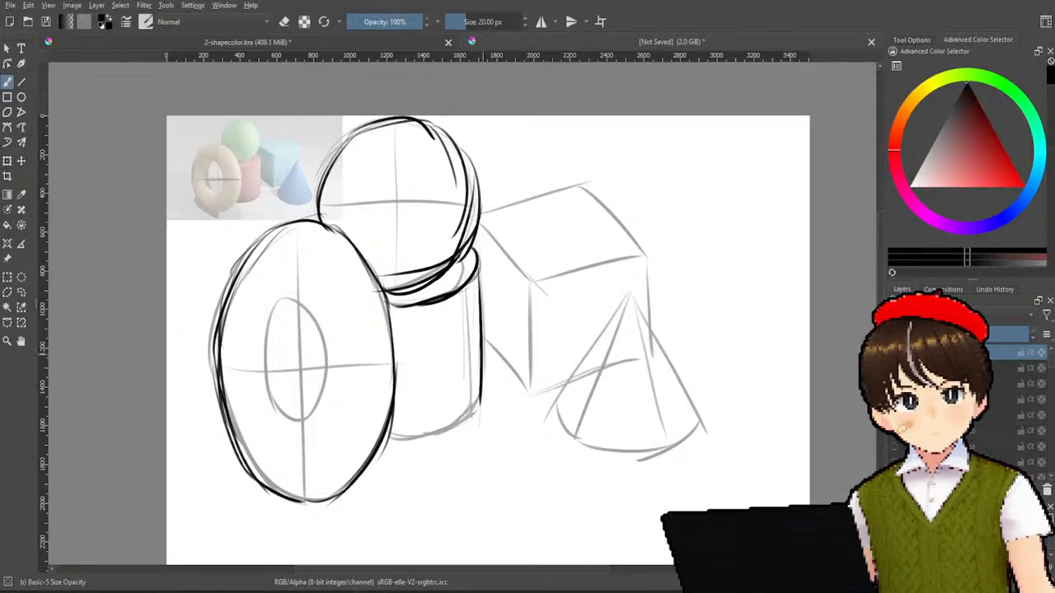
pyautogui.moveTo(390, 437); pyautogui.dragTo(471, 412)
pyautogui.hotkey('ctrl', 'z')
pyautogui.moveTo(390, 438)
pyautogui.mouseDown()
pyautogui.moveTo(479, 402)
pyautogui.moveTo(447, 429)
pyautogui.moveTo(399, 443)
pyautogui.moveTo(441, 431)
pyautogui.mouseUp()
pyautogui.hotkey('ctrl', 'z')
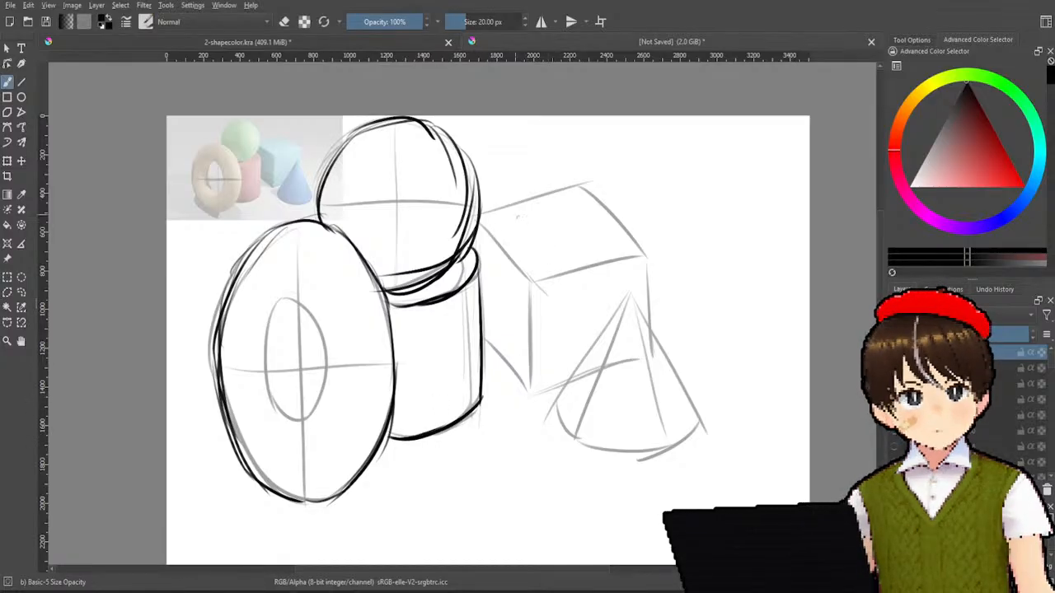
# - Trace the left, front and back edges of the cube's top face
pyautogui.moveTo(481, 222); pyautogui.dragTo(532, 282)
pyautogui.moveTo(479, 224)
pyautogui.mouseDown()
pyautogui.moveTo(542, 290)
pyautogui.moveTo(636, 256)
pyautogui.mouseUp()
pyautogui.hotkey('ctrl', 'z')
pyautogui.moveTo(538, 280); pyautogui.dragTo(639, 255)
pyautogui.moveTo(479, 216); pyautogui.dragTo(583, 184)
pyautogui.hotkey('ctrl', 'z')
pyautogui.moveTo(480, 214)
pyautogui.mouseDown()
pyautogui.moveTo(584, 179)
pyautogui.moveTo(645, 256)
pyautogui.mouseUp()
pyautogui.hotkey('ctrl', 'z')
# - Trace the right edge of the cube's top face, joining the back edge to the front edge
pyautogui.moveTo(583, 181); pyautogui.dragTo(655, 257)
pyautogui.hotkey('ctrl', 'z')
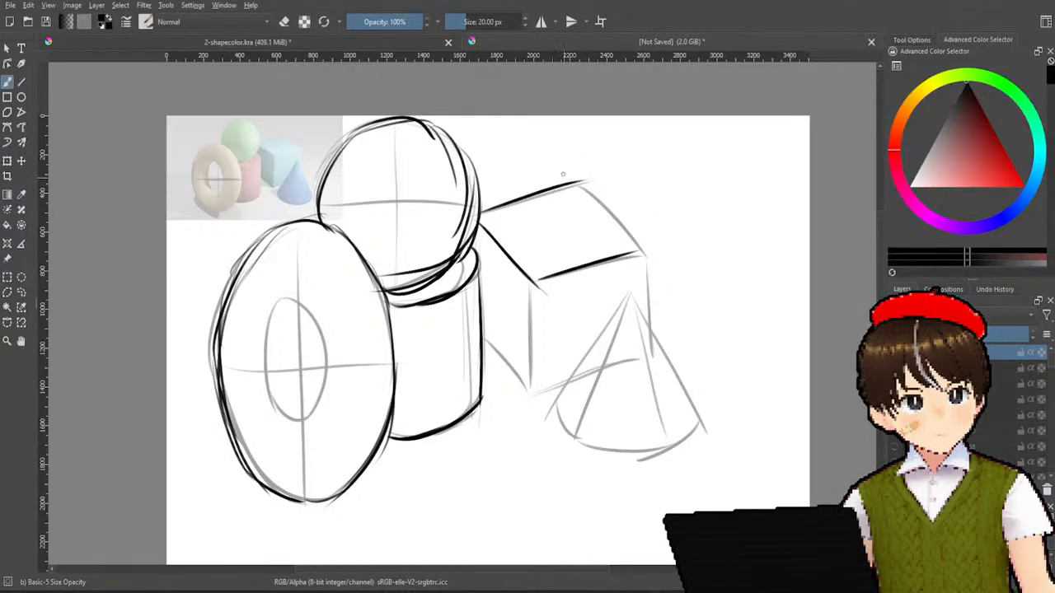
pyautogui.moveTo(578, 183); pyautogui.dragTo(643, 249)
pyautogui.hotkey('ctrl', 'z')
pyautogui.moveTo(578, 181); pyautogui.dragTo(656, 280)
pyautogui.hotkey('ctrl', 'z')
pyautogui.moveTo(581, 182)
pyautogui.mouseDown()
pyautogui.moveTo(647, 255)
pyautogui.moveTo(653, 343)
pyautogui.mouseUp()
pyautogui.hotkey('ctrl', 'z')
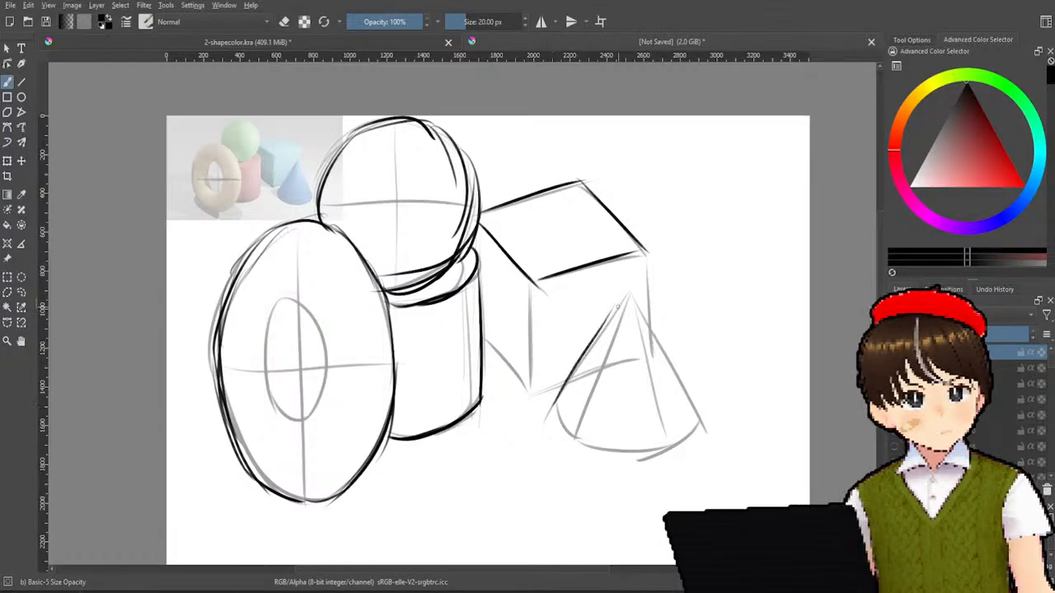
# - Trace the cone's outer left and right sides down from the peak
pyautogui.moveTo(625, 293); pyautogui.dragTo(546, 420)
pyautogui.moveTo(631, 287); pyautogui.dragTo(699, 401)
pyautogui.hotkey('ctrl', 'z')
pyautogui.moveTo(632, 296); pyautogui.dragTo(697, 420)
pyautogui.hotkey('ctrl', 'z')
pyautogui.moveTo(629, 295); pyautogui.dragTo(709, 424)
pyautogui.hotkey('ctrl', 'z')
pyautogui.moveTo(628, 295); pyautogui.dragTo(698, 412)
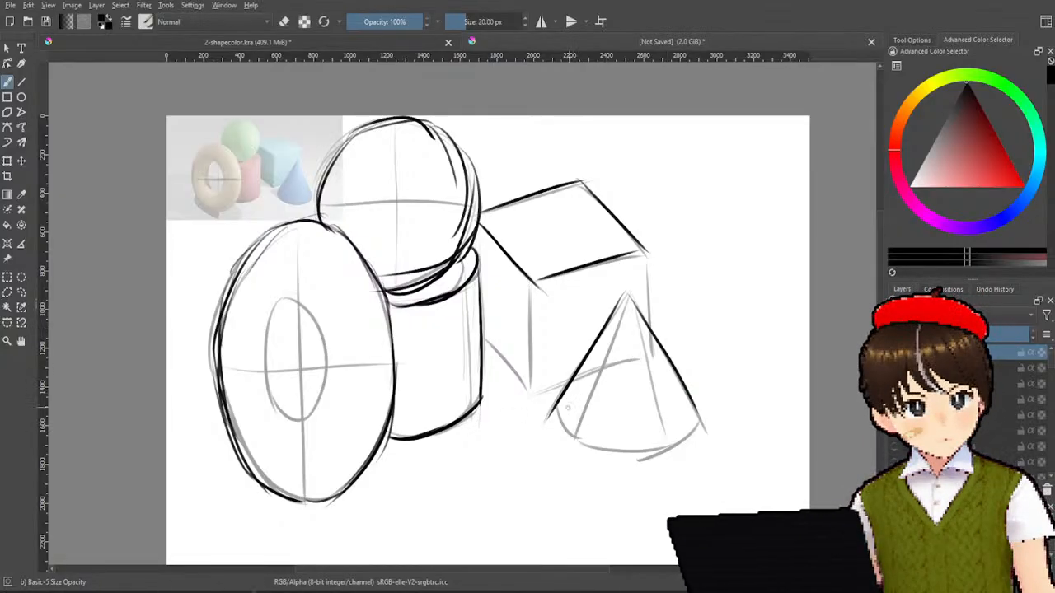
# - Trace the curved left corner of the cone's base
pyautogui.moveTo(557, 404); pyautogui.dragTo(574, 440)
pyautogui.hotkey('ctrl', 'z')
pyautogui.moveTo(558, 404); pyautogui.dragTo(580, 440)
pyautogui.hotkey('ctrl', 'z')
pyautogui.hotkey('ctrl', 'z')
pyautogui.hotkey('ctrl', 'z')
pyautogui.hotkey('ctrl', 'z')
pyautogui.moveTo(557, 404)
pyautogui.mouseDown()
pyautogui.moveTo(580, 439)
pyautogui.moveTo(650, 450)
pyautogui.mouseUp()
pyautogui.hotkey('ctrl', 'z')
# - Complete the cone's base with a front curve running up to the foot of the right side
pyautogui.moveTo(585, 444); pyautogui.dragTo(670, 447)
pyautogui.hotkey('ctrl', 'z')
pyautogui.moveTo(581, 443); pyautogui.dragTo(664, 453)
pyautogui.hotkey('ctrl', 'z')
pyautogui.moveTo(582, 440); pyautogui.dragTo(669, 446)
pyautogui.hotkey('ctrl', 'z')
pyautogui.moveTo(581, 443); pyautogui.dragTo(692, 431)
pyautogui.moveTo(638, 453); pyautogui.dragTo(703, 422)
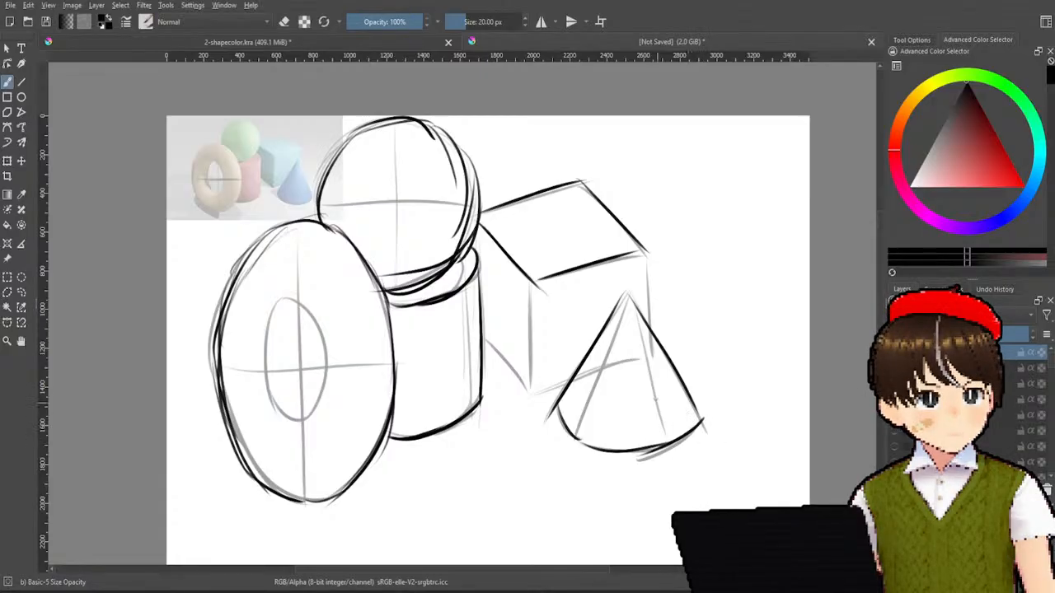
# - Trace the cube's right vertical edge from the top face down to the cone's right side
pyautogui.moveTo(646, 254); pyautogui.dragTo(649, 322)
pyautogui.hotkey('ctrl', 'z')
pyautogui.moveTo(646, 254); pyautogui.dragTo(649, 323)
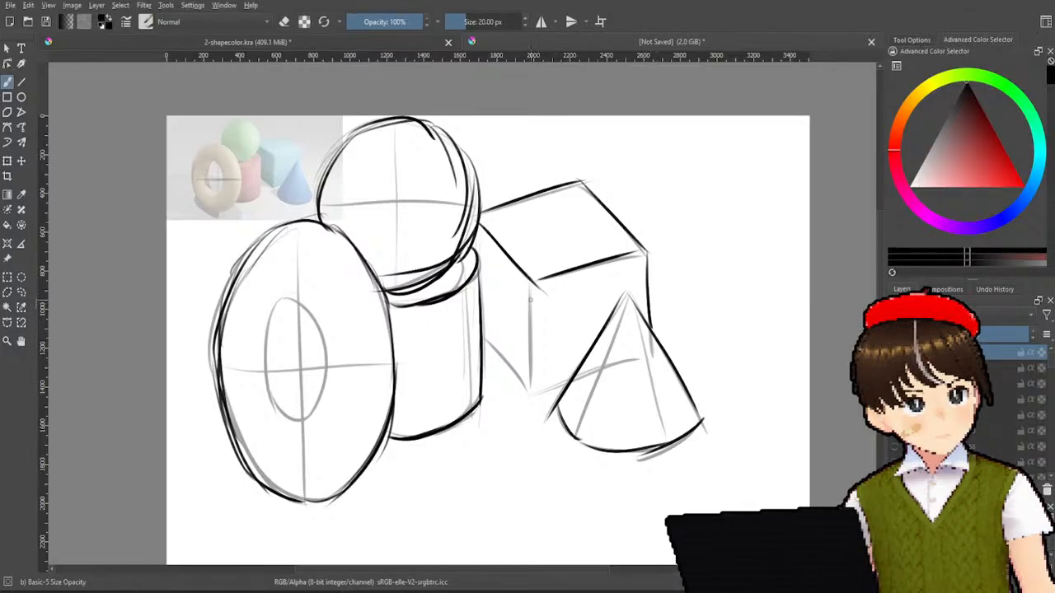
# - Trace the vertical edge between the cube's left and front faces and the front face's bottom edge up to the cone
pyautogui.moveTo(534, 281); pyautogui.dragTo(535, 366)
pyautogui.hotkey('ctrl', 'z')
pyautogui.moveTo(534, 278)
pyautogui.mouseDown()
pyautogui.moveTo(531, 394)
pyautogui.moveTo(575, 379)
pyautogui.mouseUp()
pyautogui.hotkey('ctrl', 'z')
pyautogui.hotkey('ctrl', 'z')
pyautogui.hotkey('ctrl', 'z')
# - Trace the bottom edge of the cube's left face from the cylinder to the front corner, and toggle a lower layer's visibility
pyautogui.moveTo(485, 338); pyautogui.dragTo(526, 390)
pyautogui.hotkey('ctrl', 'z')
pyautogui.moveTo(486, 339); pyautogui.dragTo(529, 390)
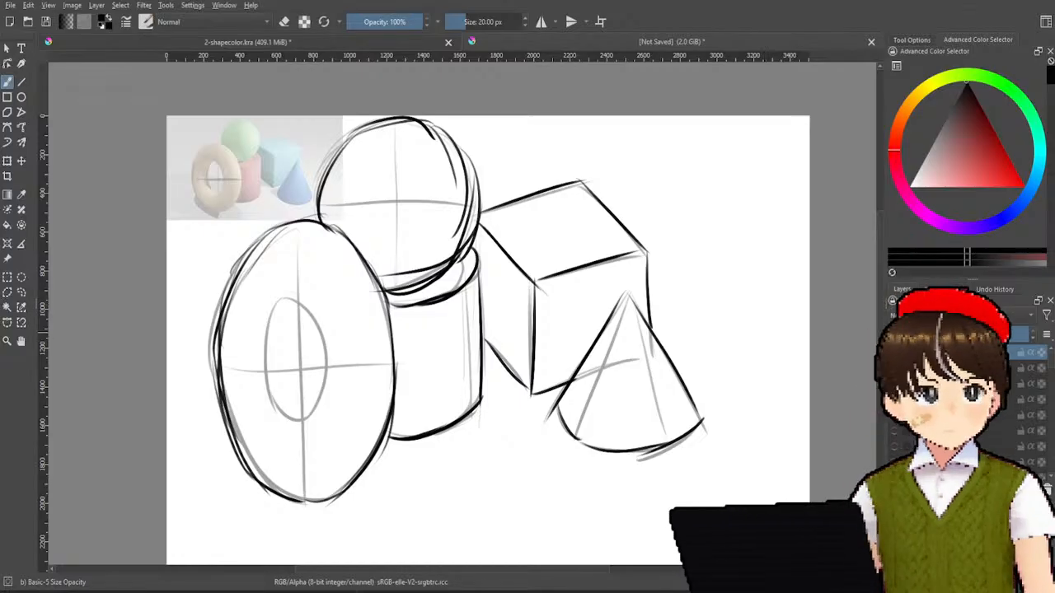
pyautogui.click(894, 368)
pyautogui.click(894, 368)
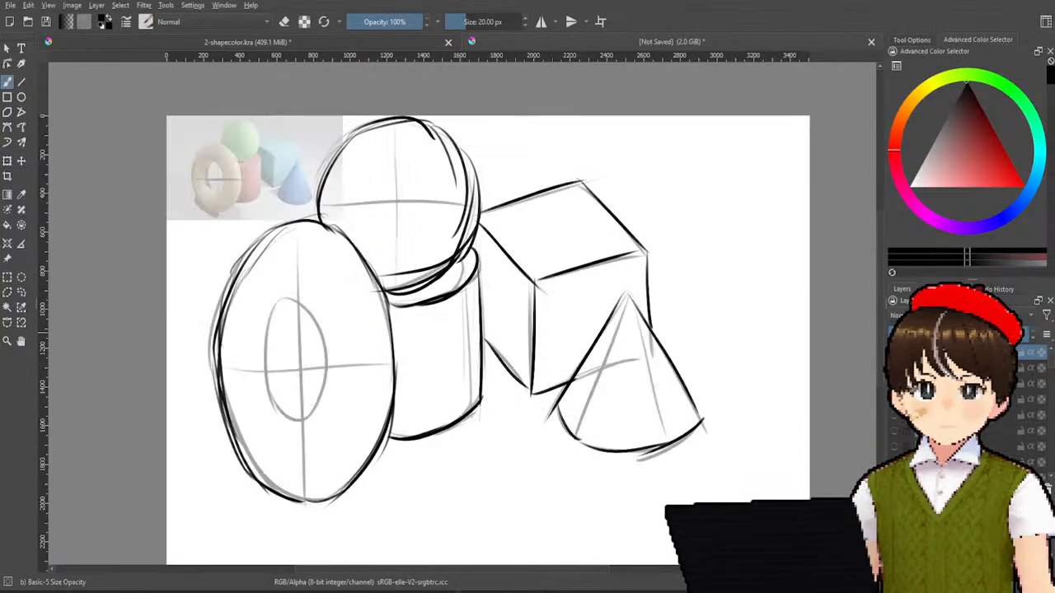
pyautogui.moveTo(283, 298); pyautogui.dragTo(279, 373)
pyautogui.hotkey('ctrl', 'z')
pyautogui.moveTo(285, 297)
pyautogui.mouseDown()
pyautogui.moveTo(280, 399)
pyautogui.moveTo(270, 380)
pyautogui.moveTo(285, 411)
pyautogui.mouseUp()
pyautogui.hotkey('ctrl', 'z')
pyautogui.hotkey('ctrl', 'z')
# - Trace the torus's inner hole as a closed vertical ellipse, undoing and redrawing the side strokes to follow the faded sketch
pyautogui.moveTo(285, 297)
pyautogui.mouseDown()
pyautogui.moveTo(286, 415)
pyautogui.moveTo(315, 407)
pyautogui.mouseUp()
pyautogui.moveTo(327, 346); pyautogui.dragTo(311, 420)
pyautogui.hotkey('ctrl', 'z')
pyautogui.moveTo(325, 340)
pyautogui.mouseDown()
pyautogui.moveTo(300, 417)
pyautogui.moveTo(328, 368)
pyautogui.moveTo(300, 420)
pyautogui.mouseUp()
pyautogui.hotkey('ctrl', 'z')
pyautogui.moveTo(326, 347)
pyautogui.mouseDown()
pyautogui.moveTo(278, 298)
pyautogui.moveTo(305, 314)
pyautogui.moveTo(293, 299)
pyautogui.moveTo(304, 299)
pyautogui.moveTo(332, 381)
pyautogui.mouseUp()
pyautogui.hotkey('ctrl', 'z')
pyautogui.hotkey('ctrl', 'z')
pyautogui.hotkey('ctrl', 'z')
pyautogui.hotkey('ctrl', 'z')
pyautogui.hotkey('ctrl', 'z')
pyautogui.moveTo(302, 303); pyautogui.dragTo(326, 387)
pyautogui.hotkey('ctrl', 'z')
pyautogui.hotkey('ctrl', 'z')
pyautogui.moveTo(297, 300); pyautogui.dragTo(328, 371)
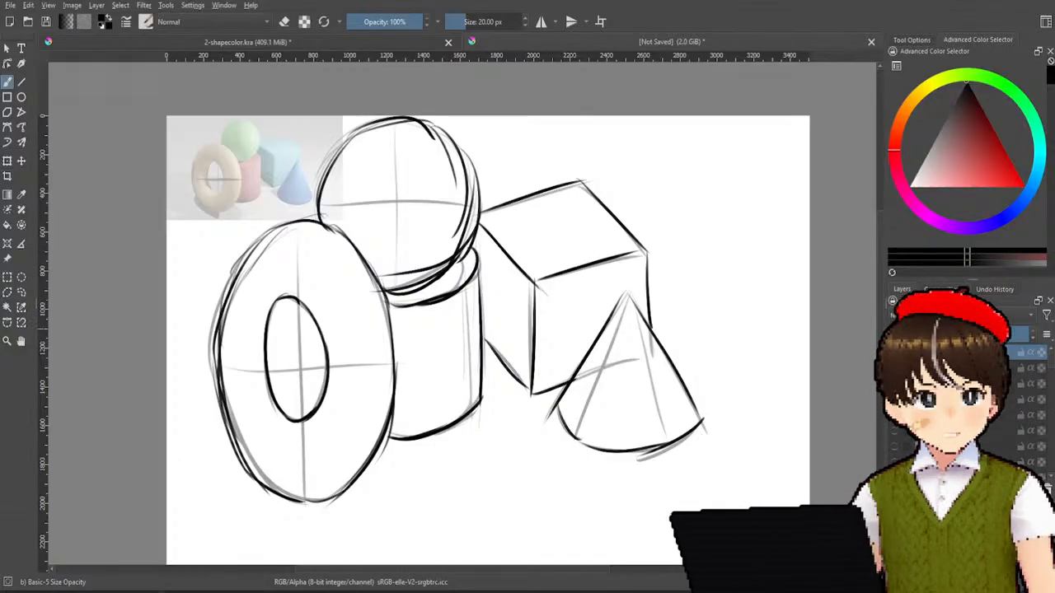
# - Toggle the faded sketch's visibility to check the clean line art against it, and leave the sketch hidden
pyautogui.click(894, 352)
pyautogui.click(894, 352)
pyautogui.click(894, 368)
pyautogui.click(894, 367)
pyautogui.click(894, 368)
pyautogui.click(894, 368)
pyautogui.click(894, 368)
pyautogui.click(894, 368)
pyautogui.click(894, 367)
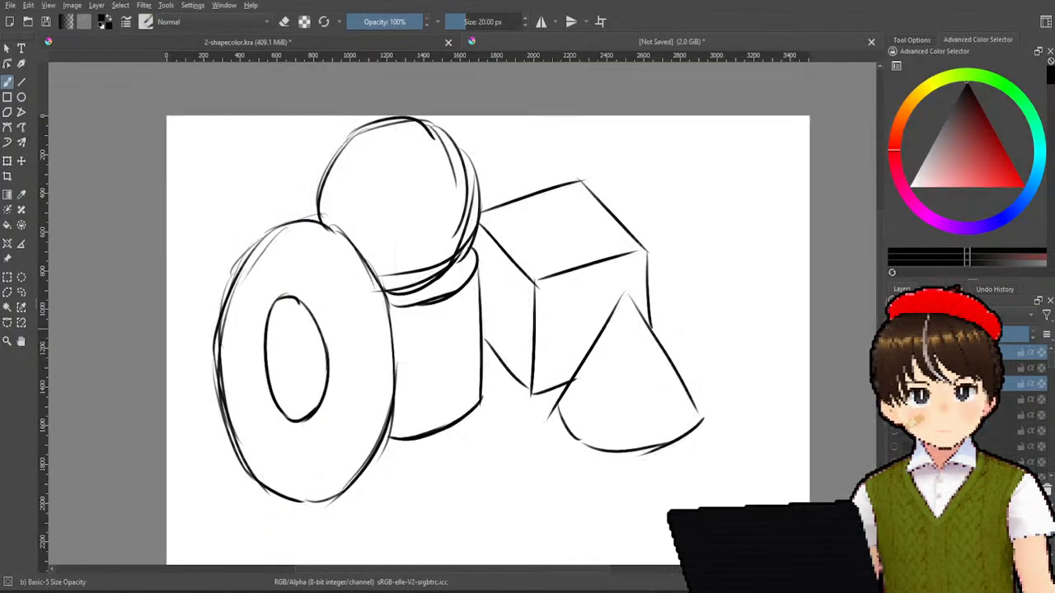
pyautogui.click(894, 367)
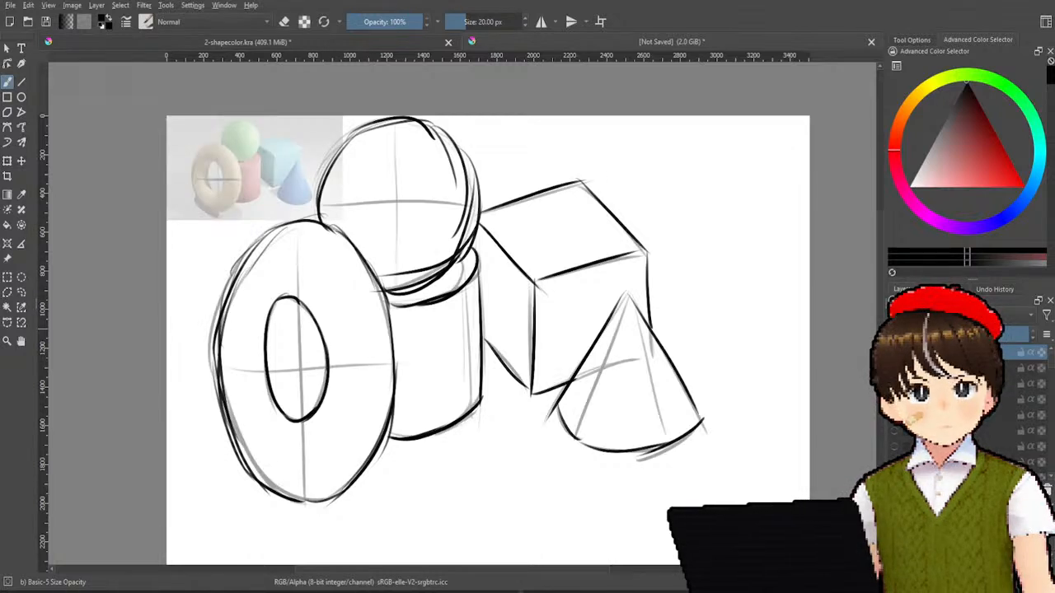
pyautogui.click(894, 367)
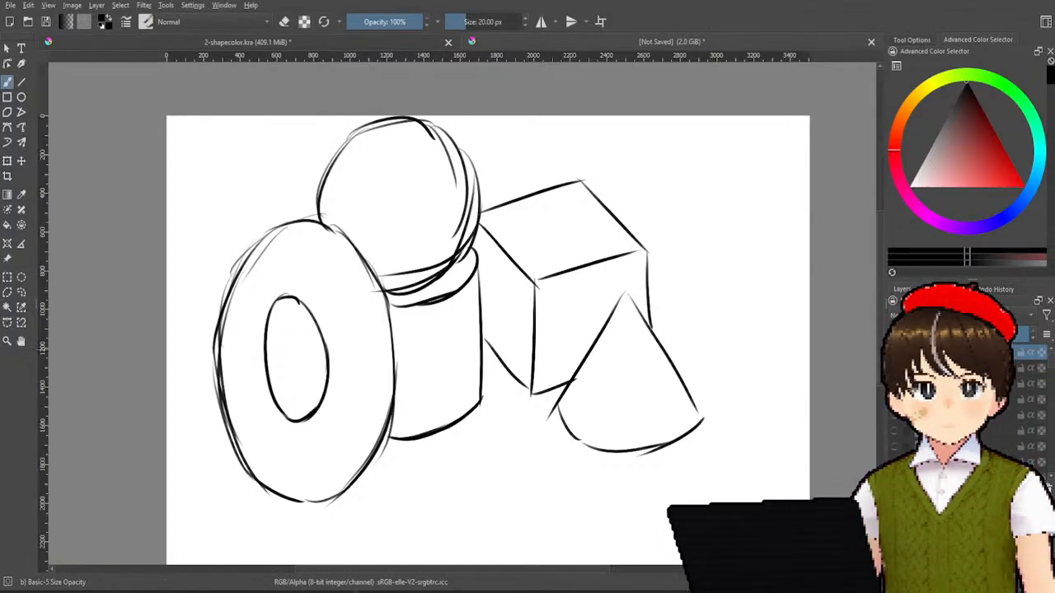
# - Compare the clean line art with the earlier sketches and the reference by toggling the visibility of their layers
pyautogui.click(894, 368)
pyautogui.click(894, 384)
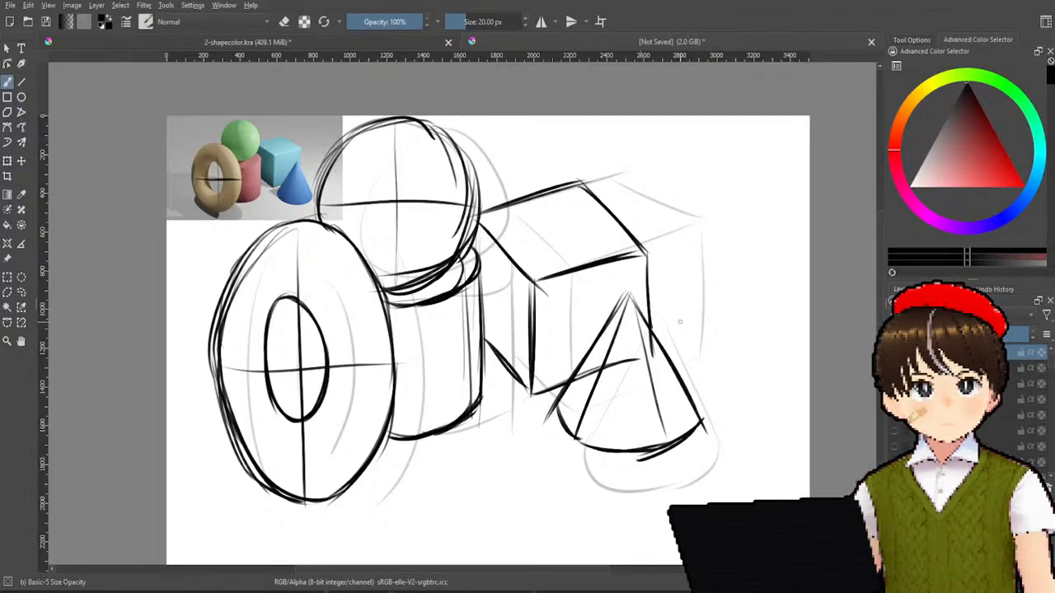
pyautogui.click(894, 367)
pyautogui.click(894, 368)
pyautogui.click(894, 383)
pyautogui.click(894, 384)
pyautogui.click(894, 383)
pyautogui.click(894, 351)
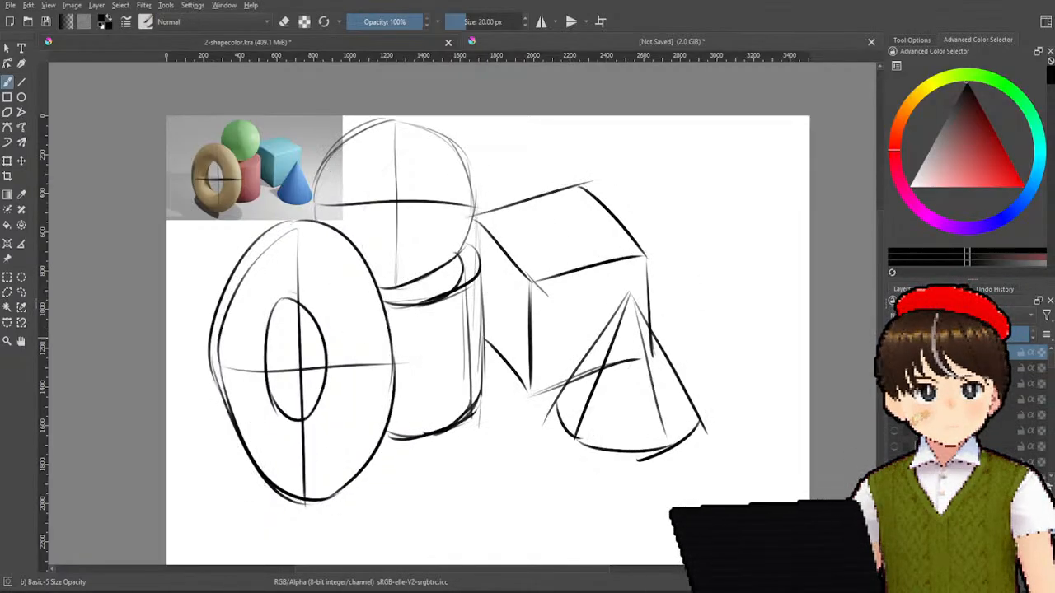
pyautogui.click(894, 368)
pyautogui.click(894, 352)
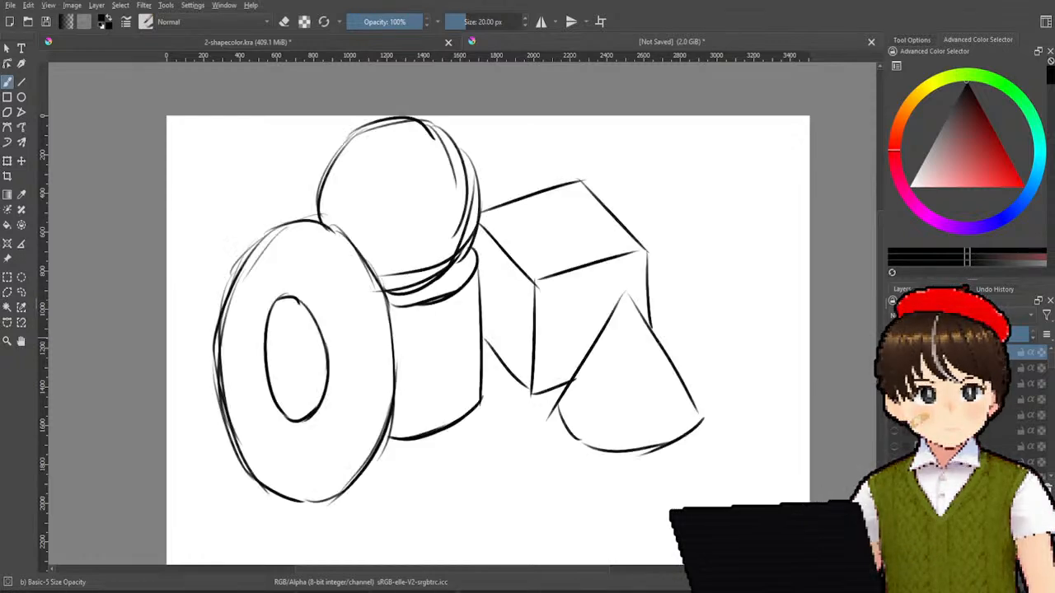
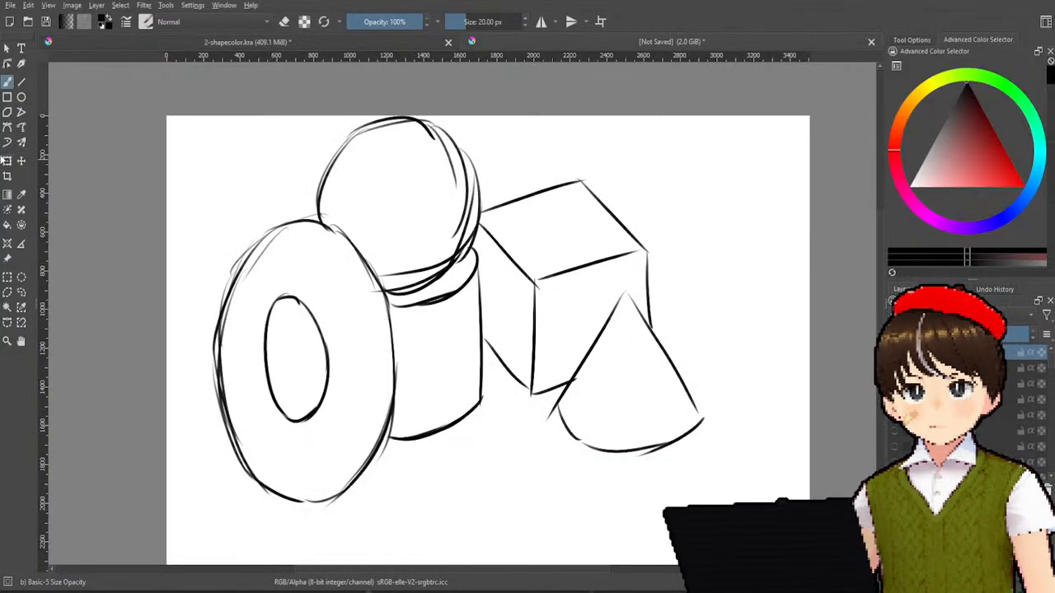
# - Move the clean line art down and to the right to free the canvas's upper-left corner
pyautogui.click(22, 161)
pyautogui.moveTo(476, 265); pyautogui.dragTo(514, 305)
pyautogui.press('Return')
pyautogui.moveTo(601, 334)
pyautogui.mouseDown()
pyautogui.moveTo(648, 362)
pyautogui.moveTo(648, 353)
pyautogui.mouseUp()
pyautogui.press('Return')
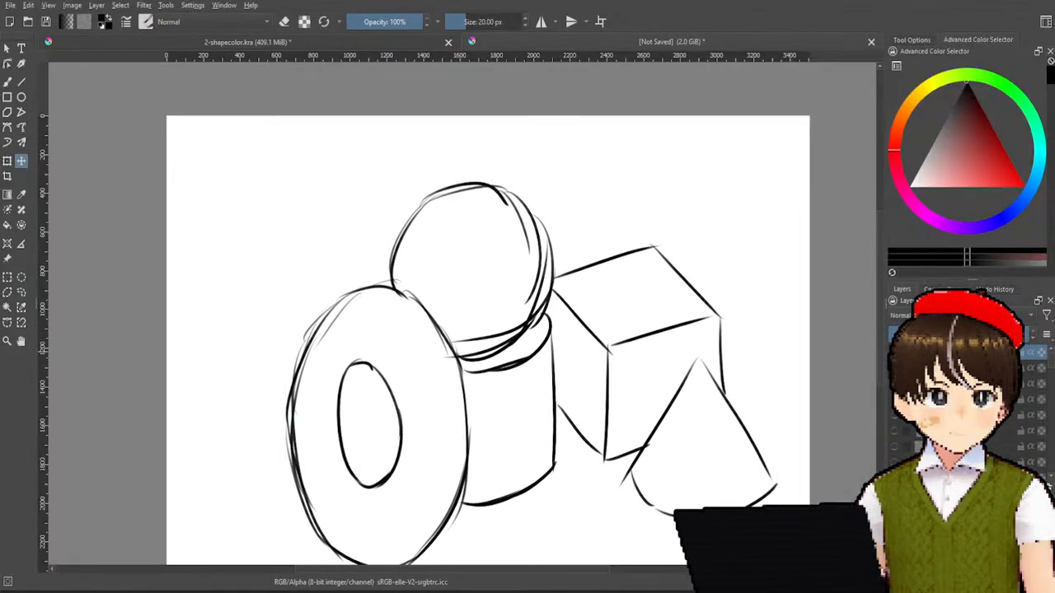
# - Paste the reference image and enlarge it in the canvas's upper-left corner
pyautogui.hotkey('ctrl', 'v')
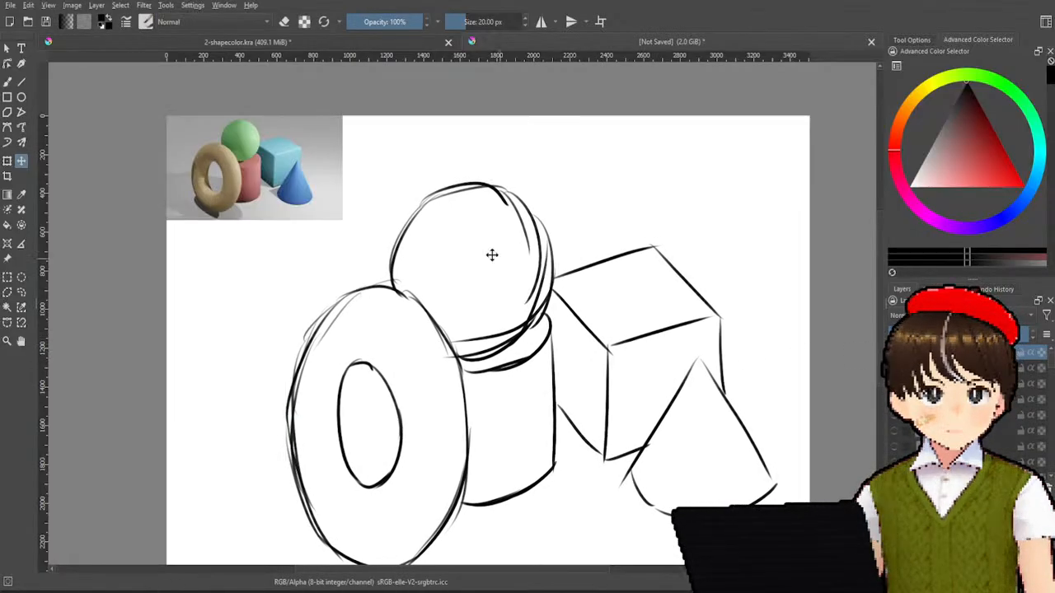
pyautogui.moveTo(398, 200); pyautogui.dragTo(400, 198)
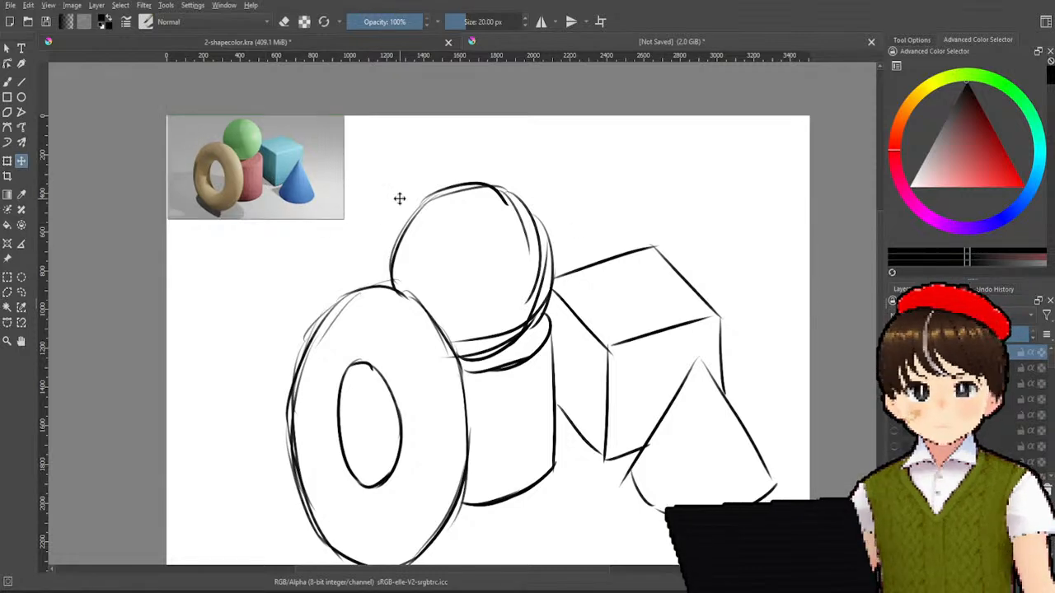
pyautogui.hotkey('ctrl', 't')
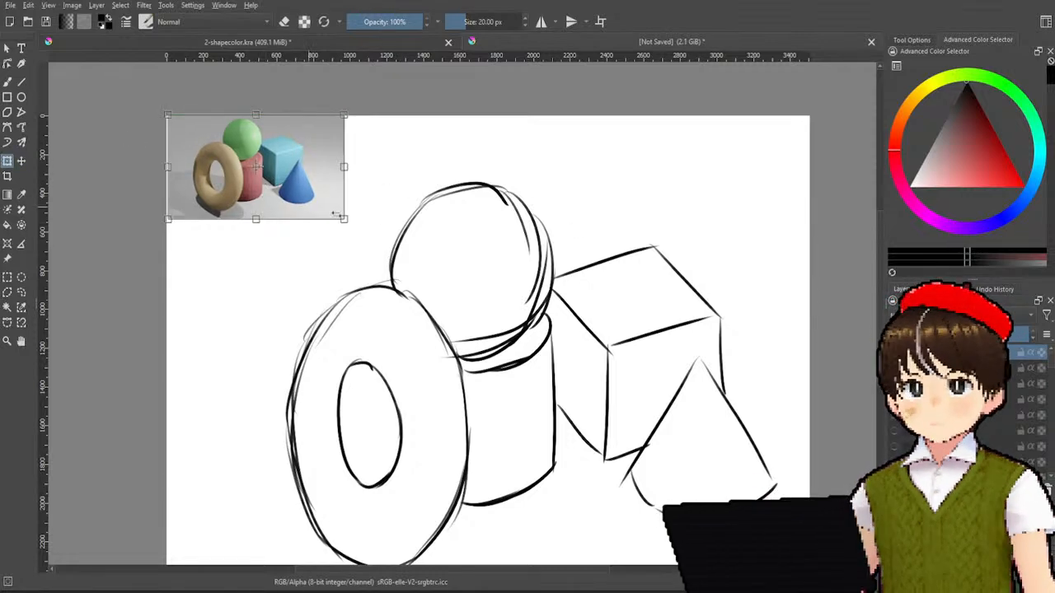
pyautogui.moveTo(347, 223)
pyautogui.mouseDown()
pyautogui.moveTo(407, 259)
pyautogui.moveTo(372, 226)
pyautogui.moveTo(351, 233)
pyautogui.moveTo(364, 228)
pyautogui.mouseUp()
pyautogui.moveTo(581, 292); pyautogui.dragTo(549, 271)
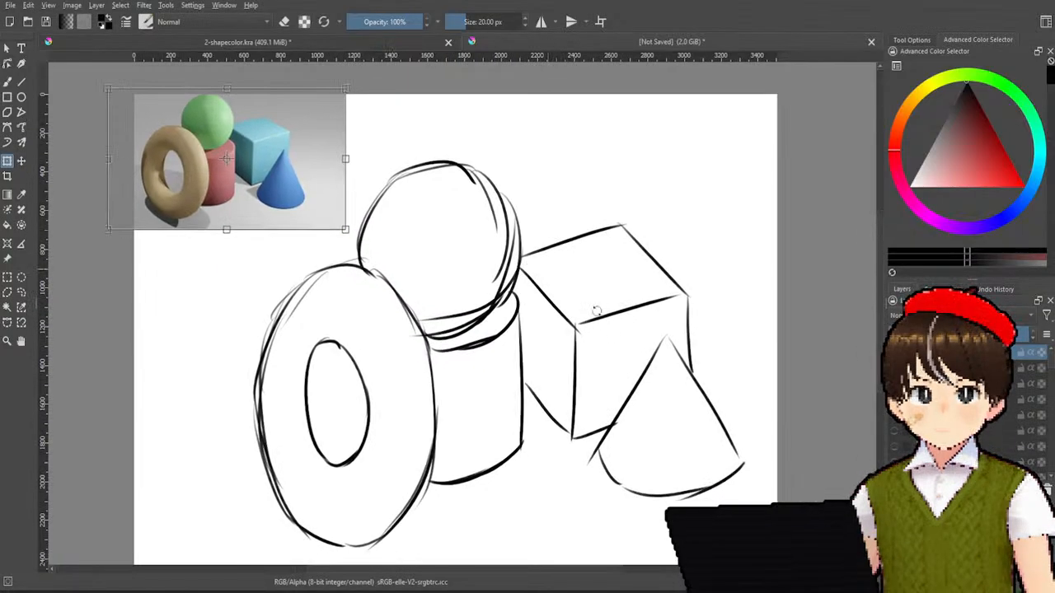
pyautogui.moveTo(774, 304); pyautogui.dragTo(662, 301)
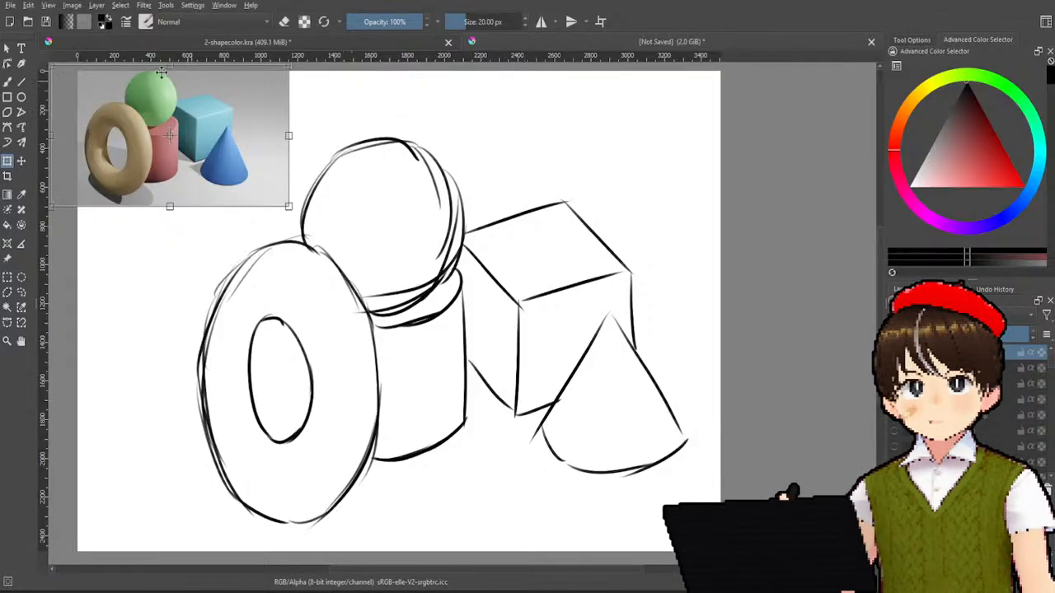
# - Sample the blue of the reference image's cone and switch to the Chalk Soft brush
pyautogui.click(8, 81)
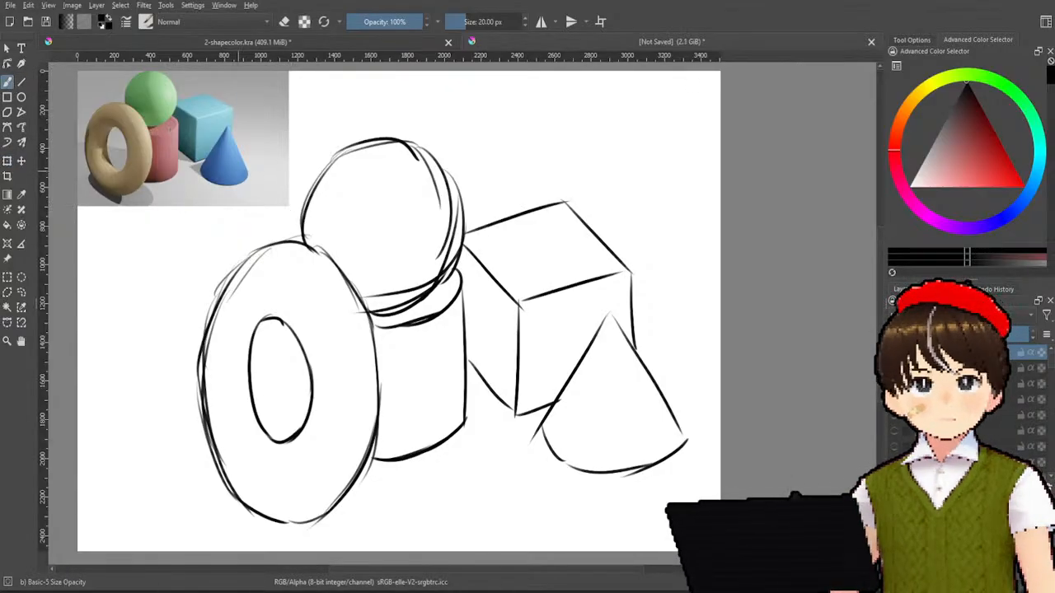
pyautogui.keyDown('ctrl'); pyautogui.click(244, 155); pyautogui.keyUp('ctrl')
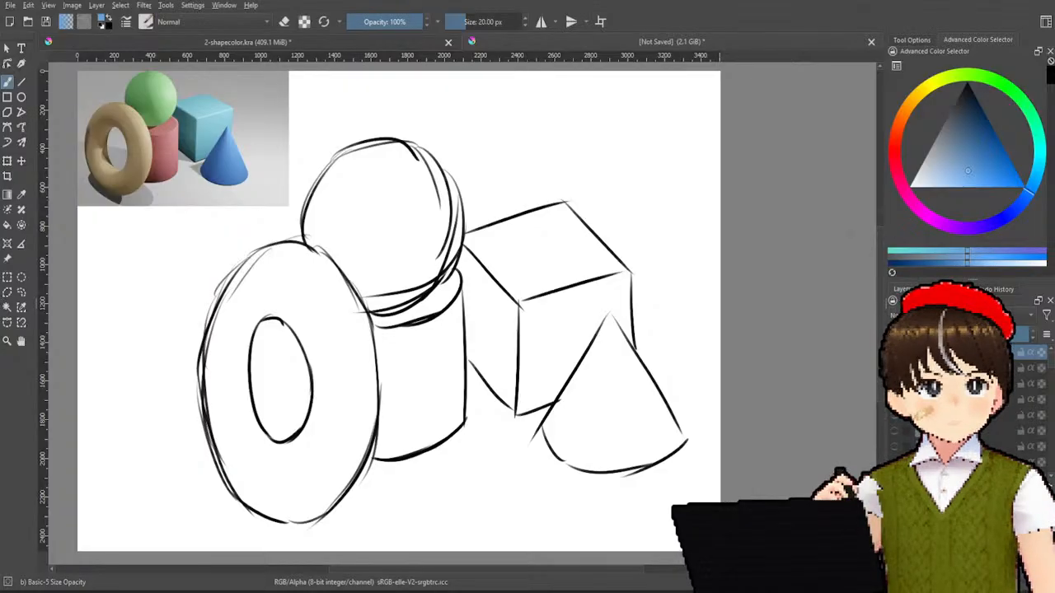
pyautogui.rightClick(527, 329)
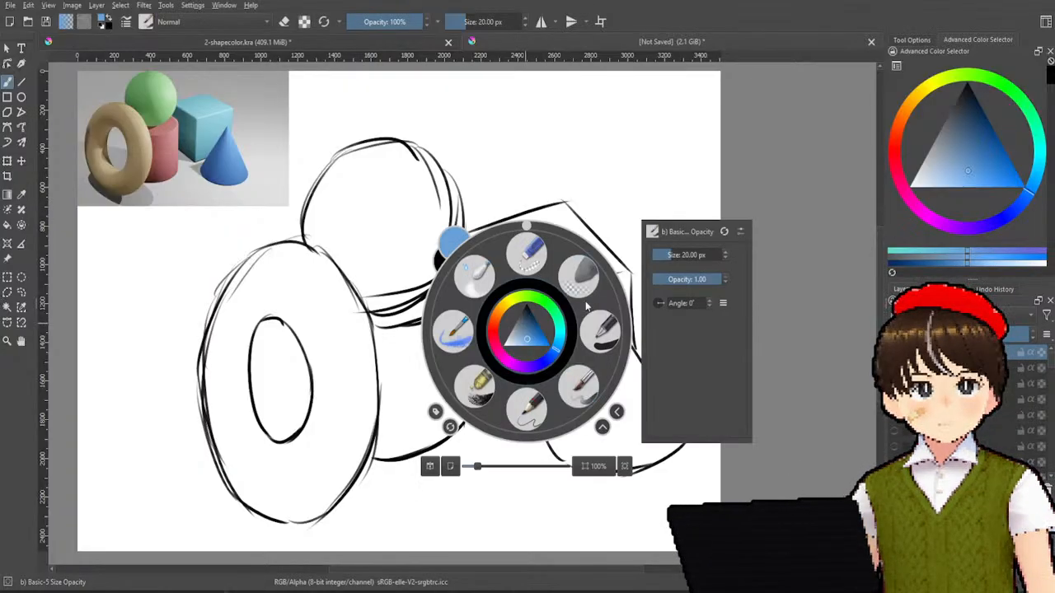
pyautogui.click(476, 387)
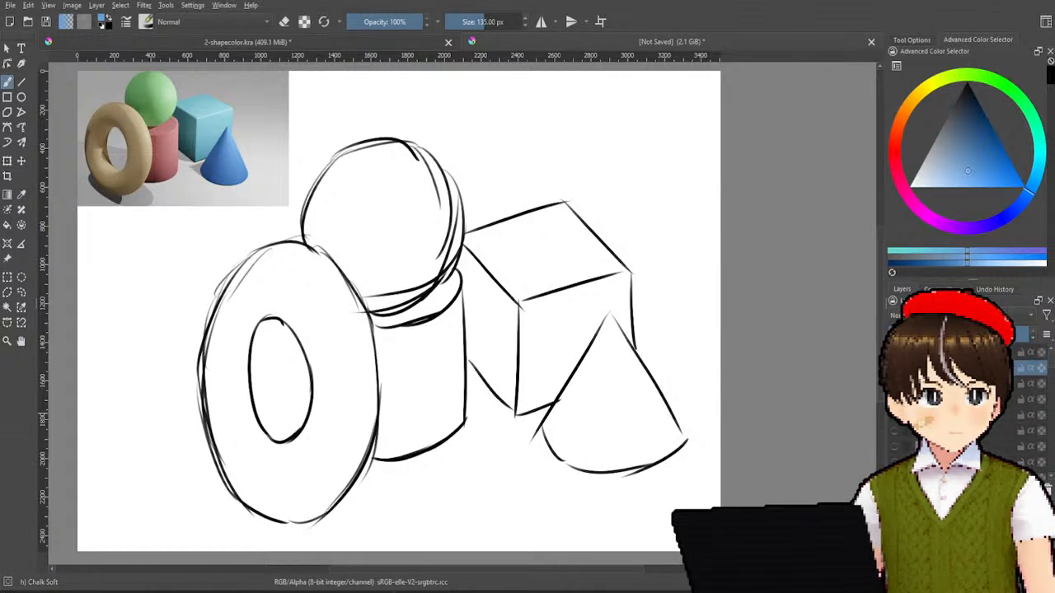
# - Move the colour layer lower in the stack and fill the cone with the sampled blue inside its outline
pyautogui.moveTo(607, 354)
pyautogui.mouseDown()
pyautogui.moveTo(613, 340)
pyautogui.moveTo(575, 400)
pyautogui.moveTo(595, 337)
pyautogui.moveTo(623, 349)
pyautogui.moveTo(605, 364)
pyautogui.moveTo(609, 339)
pyautogui.moveTo(623, 354)
pyautogui.moveTo(609, 321)
pyautogui.moveTo(670, 430)
pyautogui.mouseUp()
pyautogui.hotkey('ctrl', 'z')
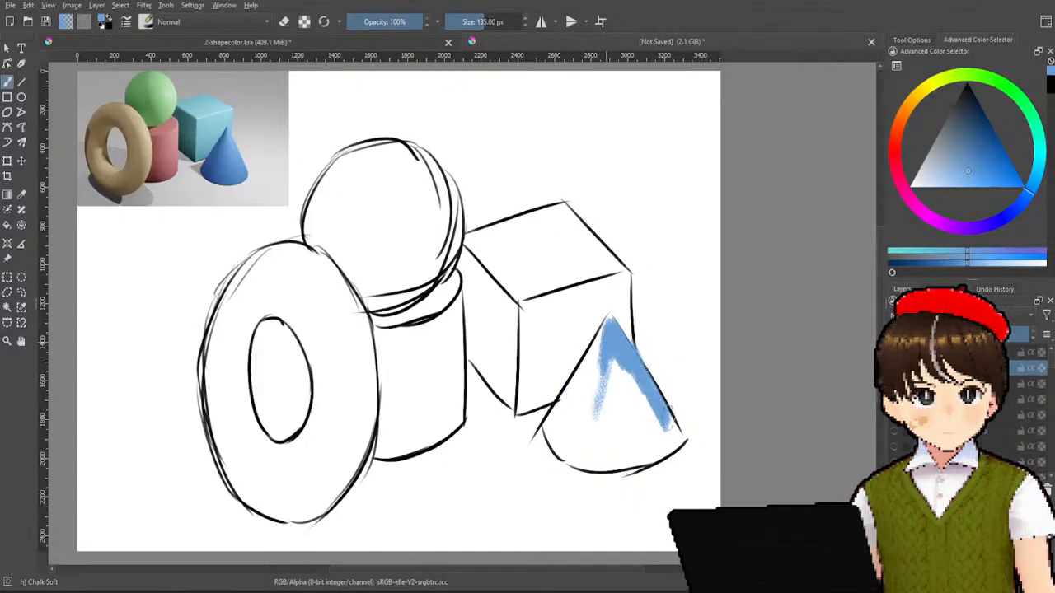
pyautogui.moveTo(964, 368); pyautogui.dragTo(969, 392)
pyautogui.moveTo(667, 412)
pyautogui.mouseDown()
pyautogui.moveTo(659, 439)
pyautogui.moveTo(663, 448)
pyautogui.moveTo(581, 457)
pyautogui.moveTo(549, 432)
pyautogui.moveTo(598, 349)
pyautogui.moveTo(564, 433)
pyautogui.mouseUp()
pyautogui.moveTo(568, 389)
pyautogui.mouseDown()
pyautogui.moveTo(563, 429)
pyautogui.moveTo(587, 435)
pyautogui.moveTo(601, 363)
pyautogui.moveTo(619, 433)
pyautogui.moveTo(616, 366)
pyautogui.moveTo(655, 413)
pyautogui.moveTo(632, 442)
pyautogui.mouseUp()
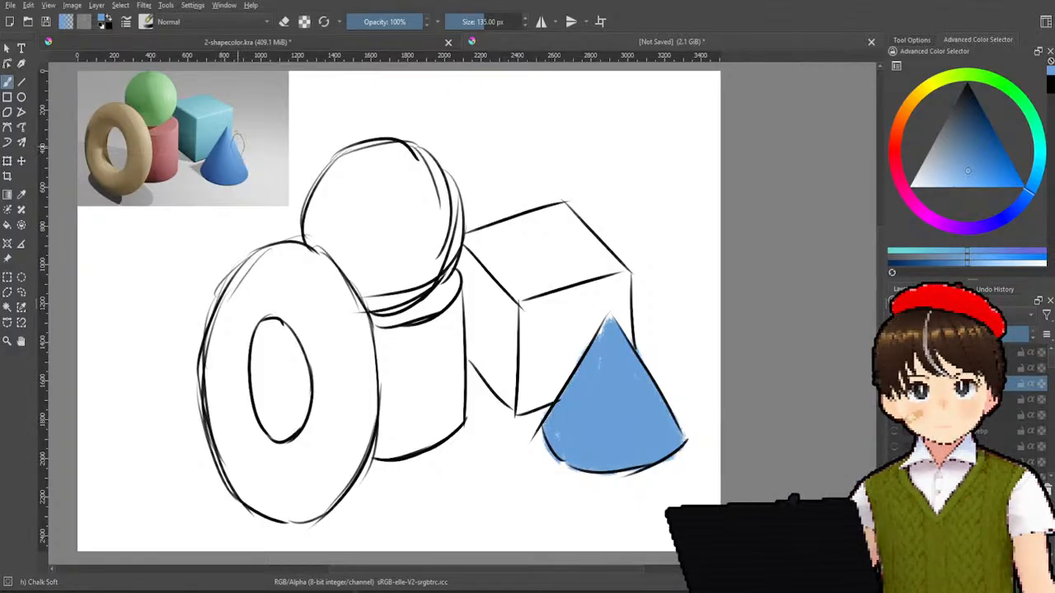
# - Choose a slightly darker blue and shade the left half of the cone, undoing trial strokes down its middle
pyautogui.click(966, 152)
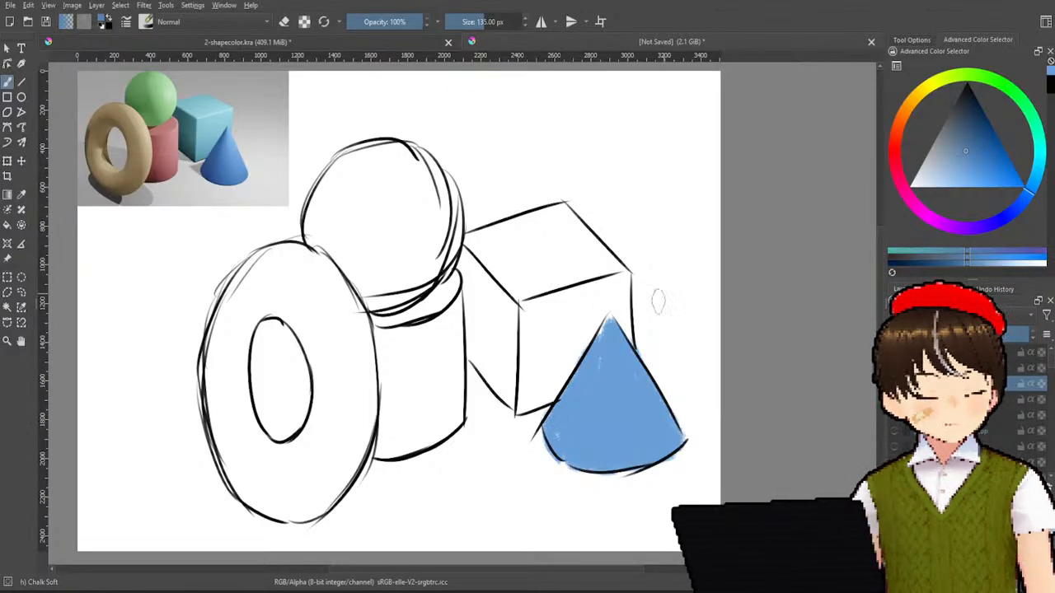
pyautogui.moveTo(610, 319); pyautogui.dragTo(600, 415)
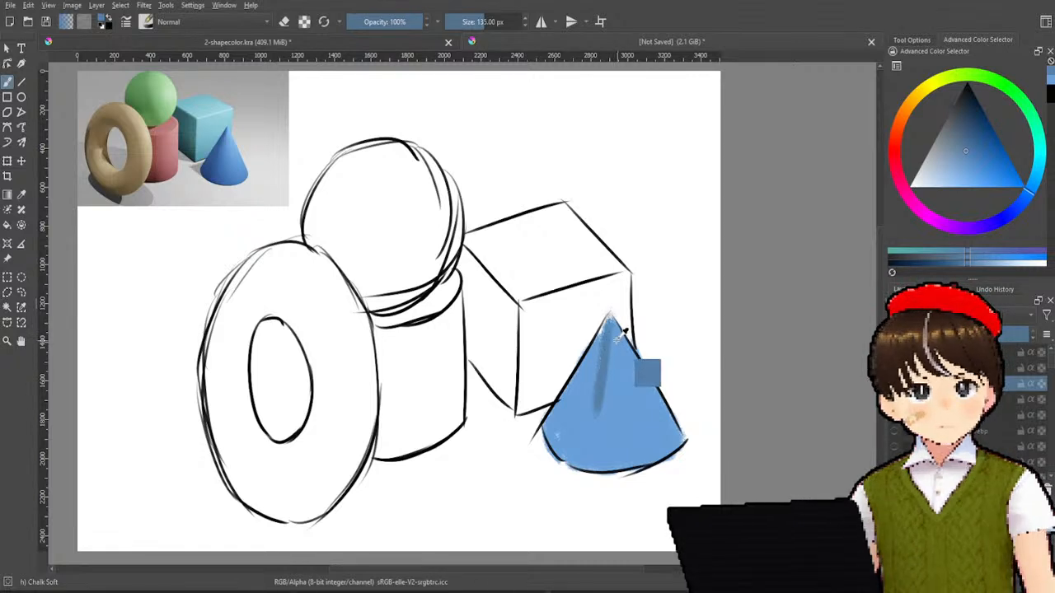
pyautogui.hotkey('ctrl', 'z')
pyautogui.moveTo(610, 330); pyautogui.dragTo(608, 455)
pyautogui.hotkey('ctrl', 'z')
pyautogui.moveTo(611, 322); pyautogui.dragTo(605, 480)
pyautogui.hotkey('ctrl', 'z')
pyautogui.moveTo(612, 341); pyautogui.dragTo(608, 477)
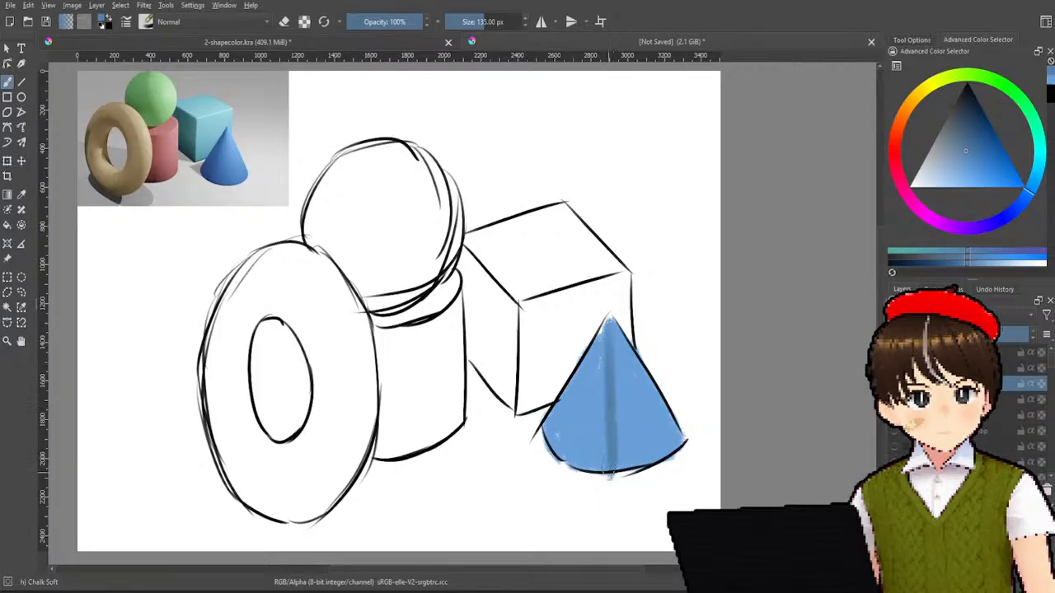
pyautogui.hotkey('ctrl', 'z')
pyautogui.moveTo(610, 326)
pyautogui.mouseDown()
pyautogui.moveTo(608, 454)
pyautogui.moveTo(593, 360)
pyautogui.moveTo(578, 407)
pyautogui.moveTo(603, 331)
pyautogui.moveTo(564, 401)
pyautogui.moveTo(550, 440)
pyautogui.moveTo(557, 463)
pyautogui.moveTo(578, 429)
pyautogui.moveTo(567, 427)
pyautogui.mouseUp()
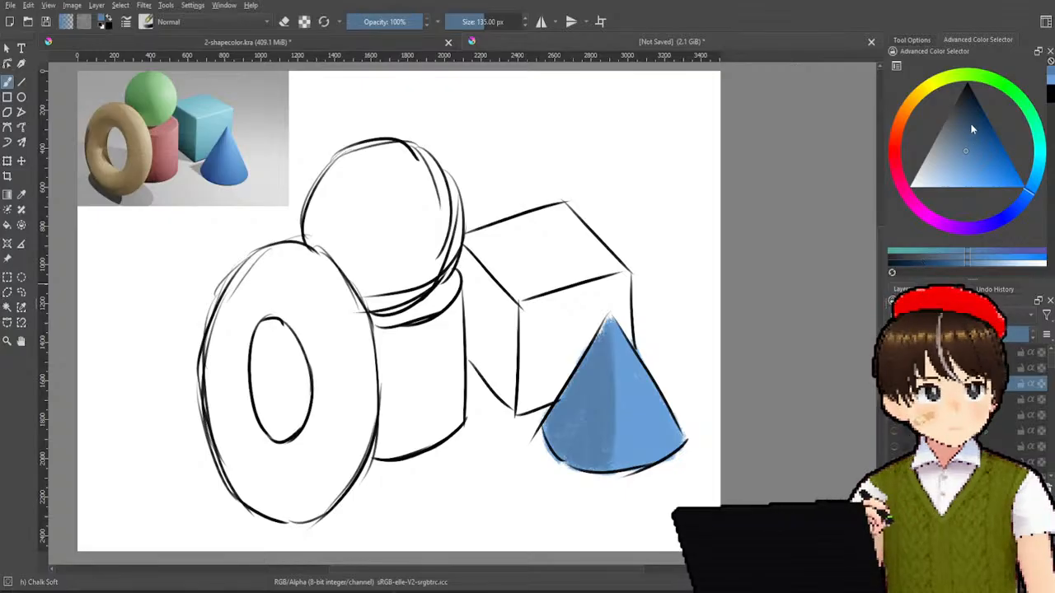
# - Deepen the shadow along the cone's left side with two progressively darker blues
pyautogui.click(965, 128)
pyautogui.moveTo(595, 349); pyautogui.dragTo(577, 407)
pyautogui.moveTo(582, 370); pyautogui.dragTo(545, 444)
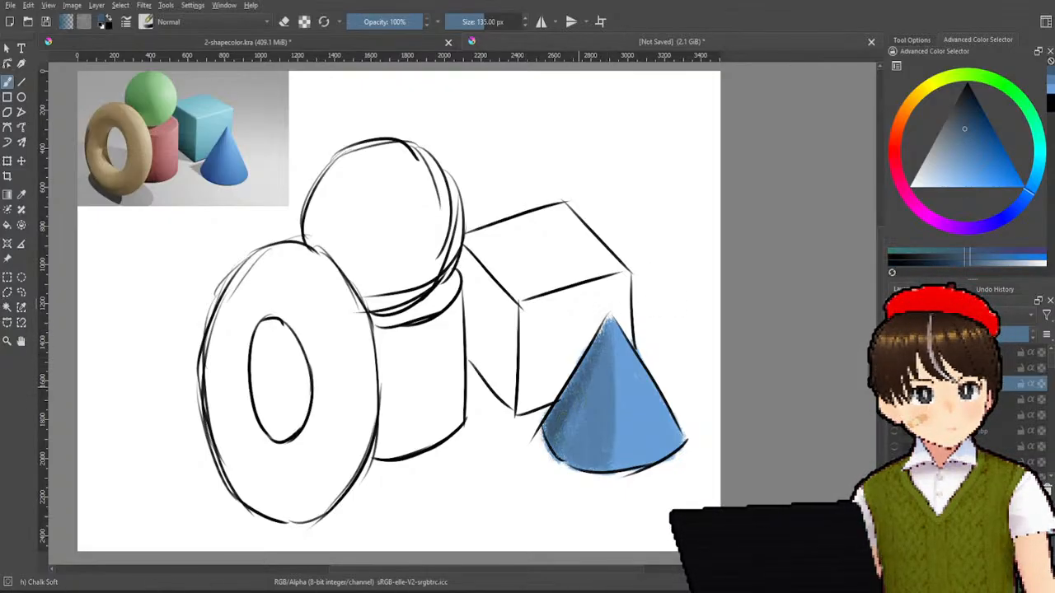
pyautogui.moveTo(576, 407); pyautogui.dragTo(557, 456)
pyautogui.moveTo(578, 412); pyautogui.dragTo(562, 460)
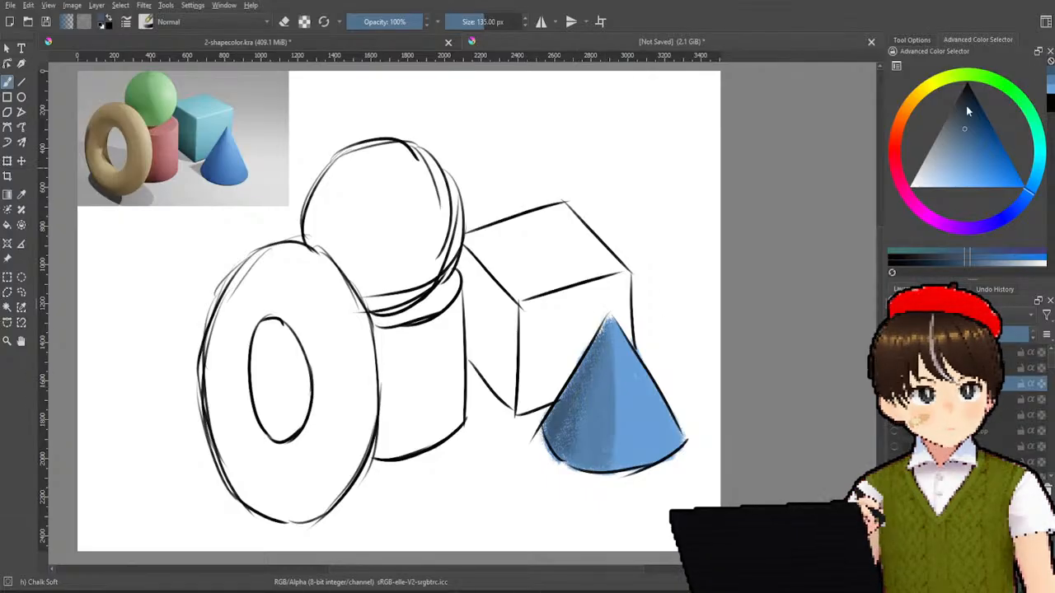
pyautogui.click(965, 115)
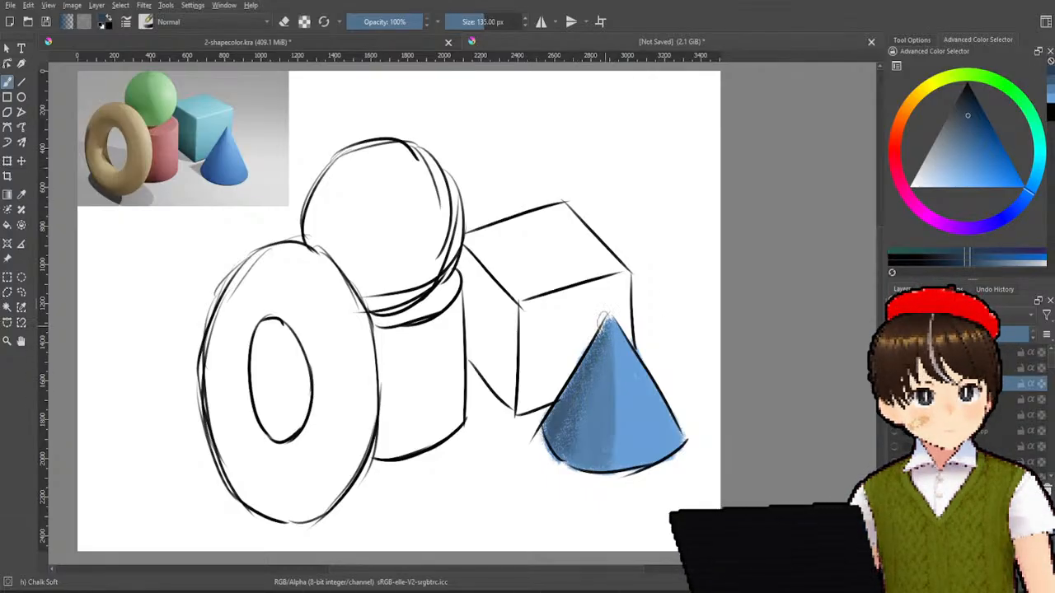
pyautogui.moveTo(558, 404); pyautogui.dragTo(552, 422)
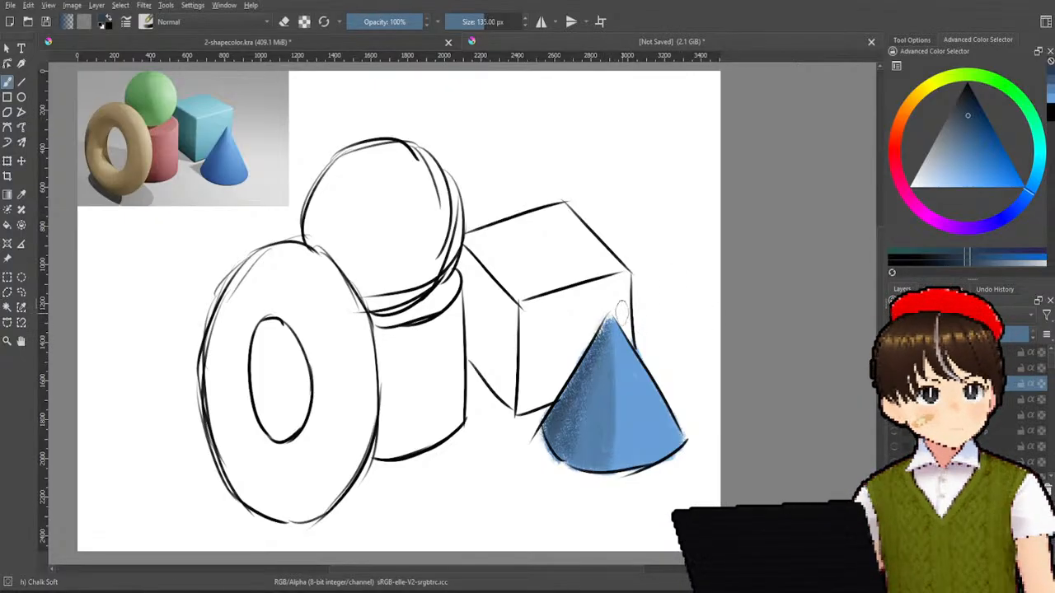
# - Sample light cyan from the reference cube and paint the cube's front and top faces on a layer beneath the cone's colour
pyautogui.keyDown('ctrl'); pyautogui.click(218, 117); pyautogui.keyUp('ctrl')
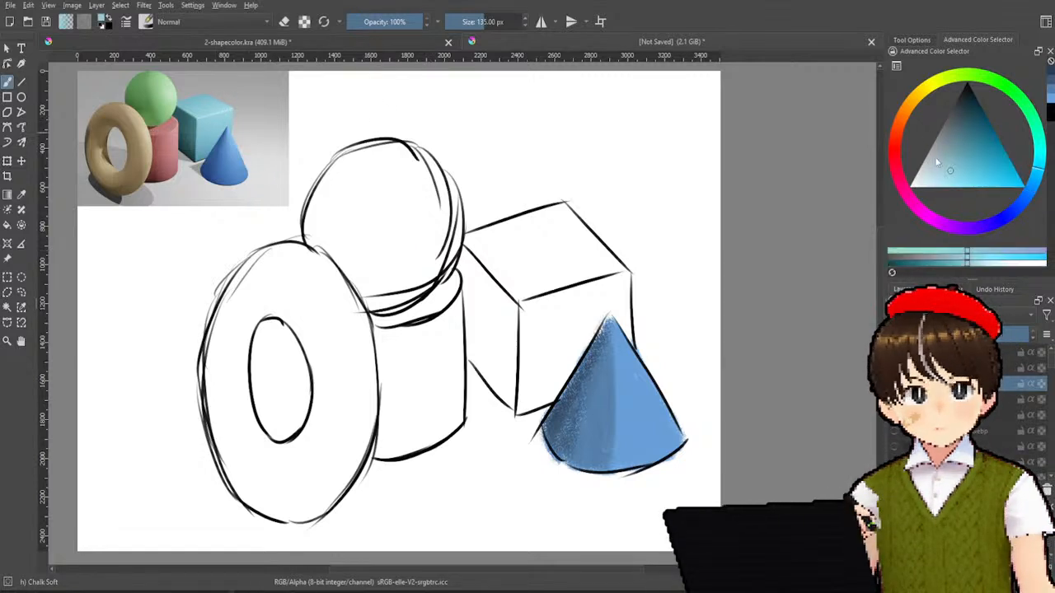
pyautogui.moveTo(577, 301)
pyautogui.mouseDown()
pyautogui.moveTo(526, 315)
pyautogui.moveTo(618, 282)
pyautogui.mouseUp()
pyautogui.hotkey('ctrl', 'z')
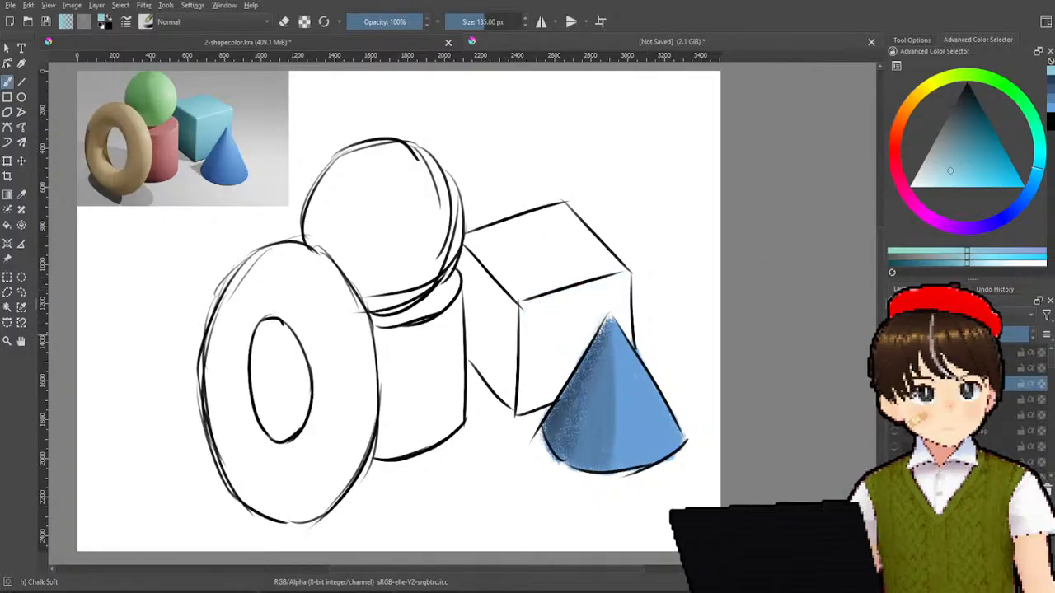
pyautogui.moveTo(577, 306)
pyautogui.mouseDown()
pyautogui.moveTo(530, 307)
pyautogui.moveTo(603, 290)
pyautogui.moveTo(620, 299)
pyautogui.moveTo(621, 284)
pyautogui.moveTo(623, 342)
pyautogui.mouseUp()
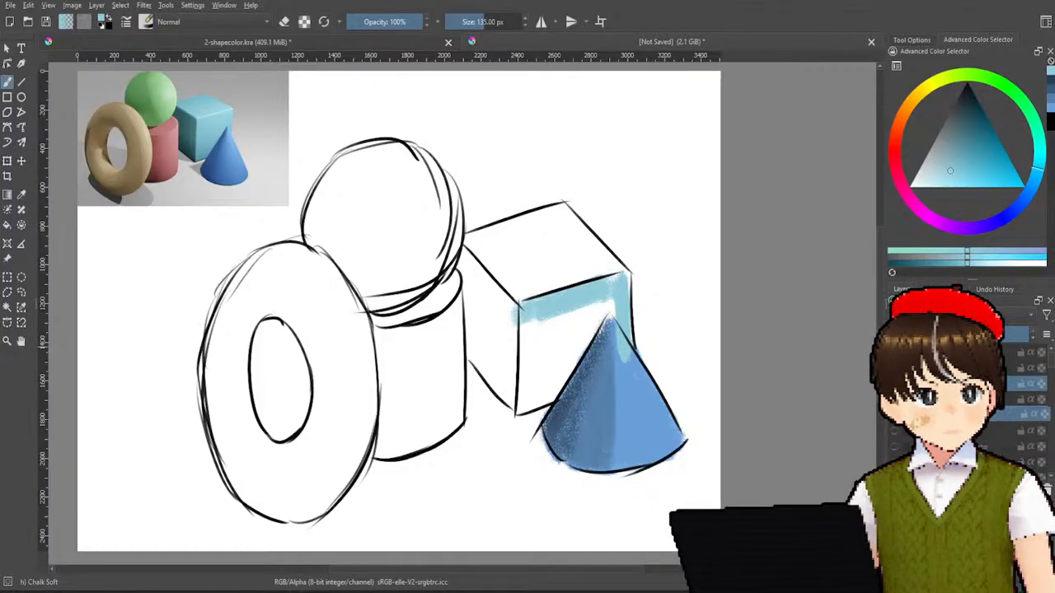
pyautogui.moveTo(960, 383); pyautogui.dragTo(960, 409)
pyautogui.moveTo(625, 328)
pyautogui.mouseDown()
pyautogui.moveTo(613, 288)
pyautogui.moveTo(581, 311)
pyautogui.moveTo(615, 304)
pyautogui.moveTo(554, 331)
pyautogui.moveTo(555, 309)
pyautogui.moveTo(525, 342)
pyautogui.moveTo(535, 351)
pyautogui.moveTo(529, 319)
pyautogui.moveTo(527, 398)
pyautogui.moveTo(570, 358)
pyautogui.moveTo(547, 374)
pyautogui.moveTo(567, 341)
pyautogui.mouseUp()
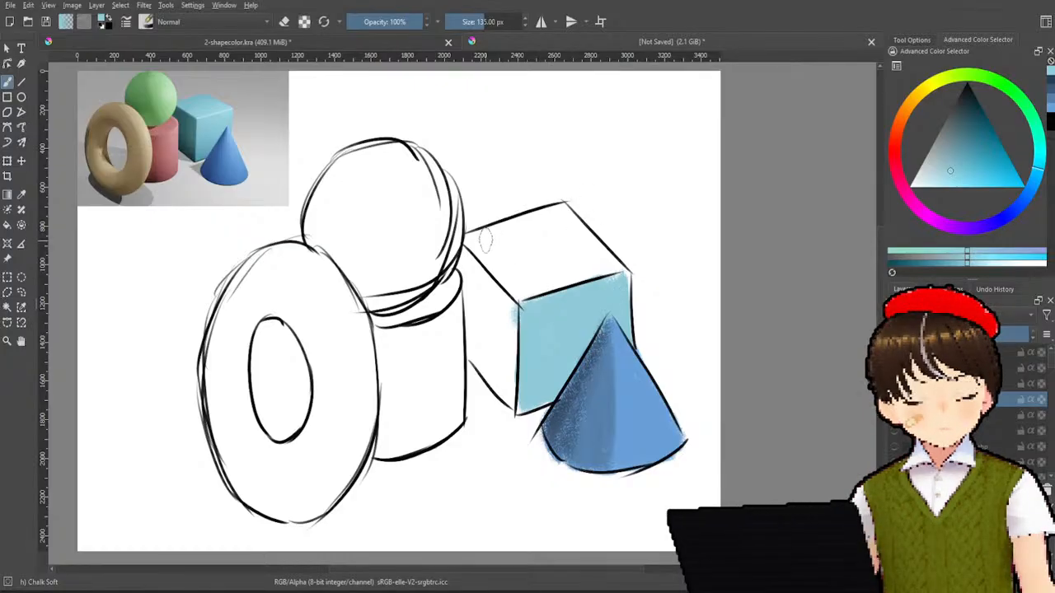
pyautogui.moveTo(503, 234)
pyautogui.mouseDown()
pyautogui.moveTo(554, 217)
pyautogui.moveTo(579, 234)
pyautogui.moveTo(570, 219)
pyautogui.moveTo(619, 278)
pyautogui.moveTo(596, 284)
pyautogui.moveTo(568, 237)
pyautogui.moveTo(551, 264)
pyautogui.moveTo(566, 286)
pyautogui.moveTo(565, 246)
pyautogui.moveTo(524, 286)
pyautogui.moveTo(548, 279)
pyautogui.moveTo(552, 261)
pyautogui.moveTo(537, 247)
pyautogui.moveTo(486, 252)
pyautogui.moveTo(548, 229)
pyautogui.moveTo(481, 241)
pyautogui.moveTo(531, 299)
pyautogui.moveTo(538, 265)
pyautogui.moveTo(575, 224)
pyautogui.moveTo(602, 261)
pyautogui.mouseUp()
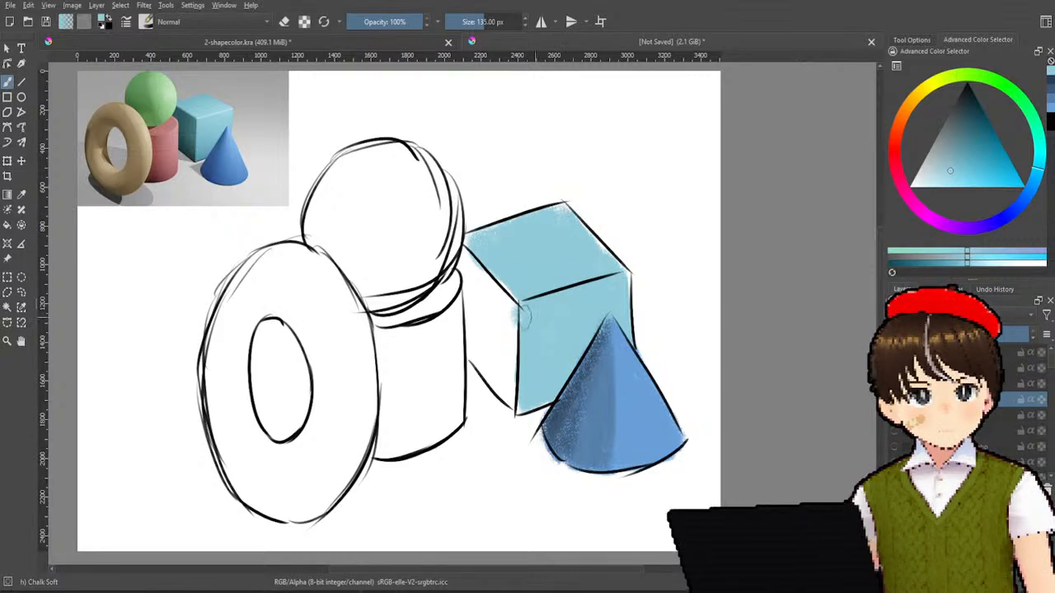
# - Sample dark teal from the shaded side of the reference cube and paint the cube's left face with it
pyautogui.keyDown('ctrl'); pyautogui.click(193, 147); pyautogui.keyUp('ctrl')
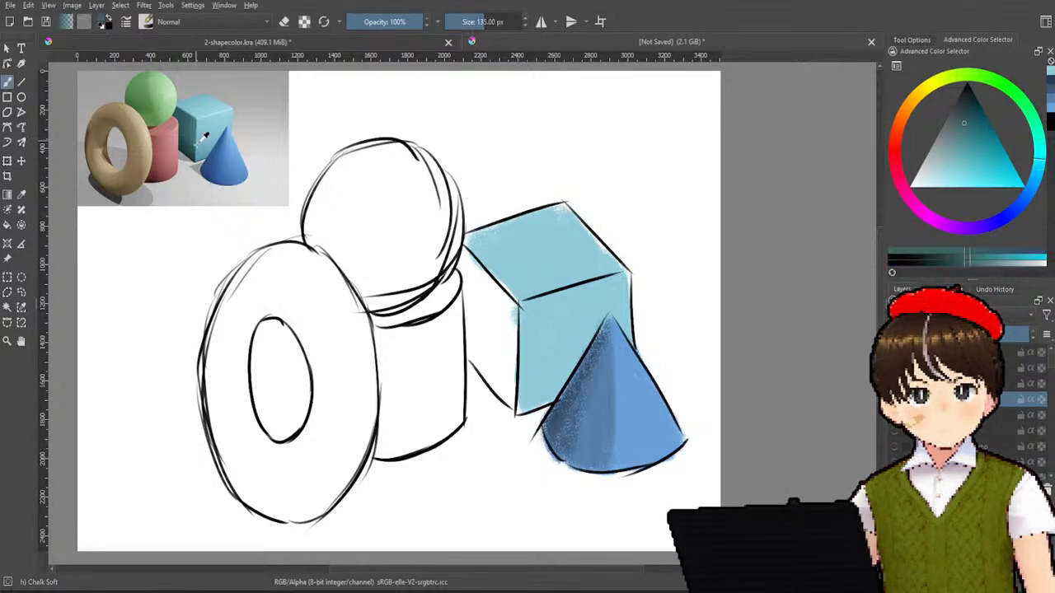
pyautogui.moveTo(514, 323)
pyautogui.mouseDown()
pyautogui.moveTo(506, 379)
pyautogui.moveTo(502, 325)
pyautogui.mouseUp()
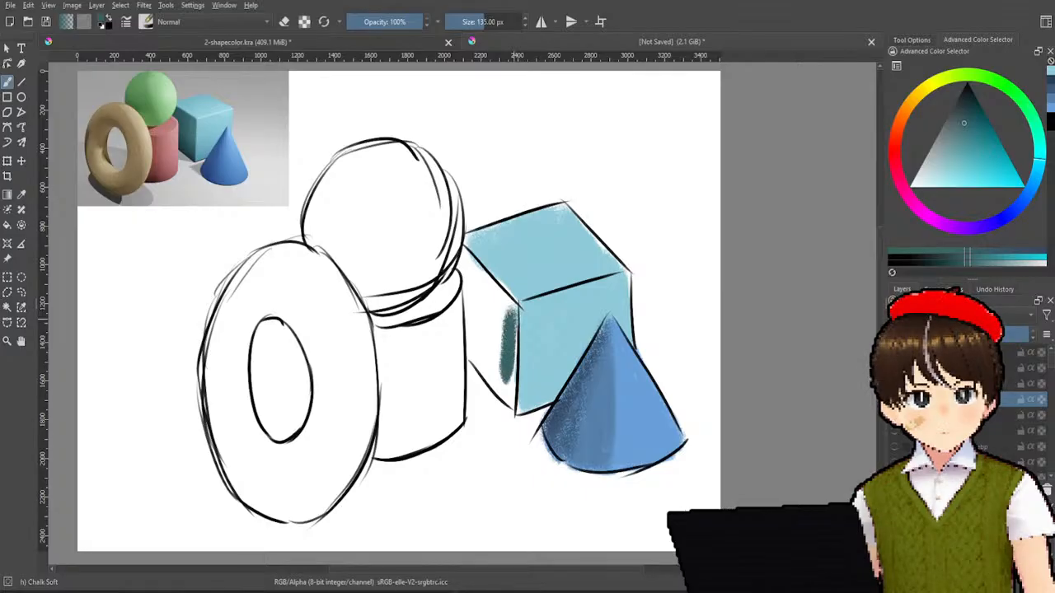
pyautogui.keyDown('ctrl'); pyautogui.click(224, 161); pyautogui.keyUp('ctrl')
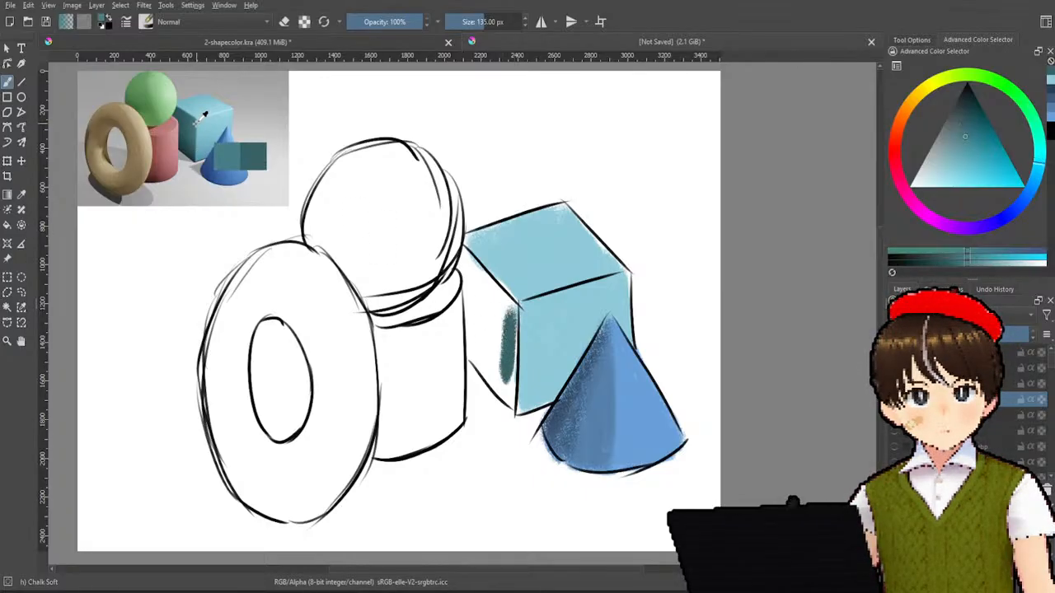
pyautogui.moveTo(508, 314)
pyautogui.mouseDown()
pyautogui.moveTo(511, 407)
pyautogui.moveTo(520, 313)
pyautogui.moveTo(469, 254)
pyautogui.moveTo(475, 317)
pyautogui.moveTo(460, 270)
pyautogui.moveTo(474, 354)
pyautogui.moveTo(499, 395)
pyautogui.mouseUp()
pyautogui.moveTo(492, 360); pyautogui.dragTo(486, 308)
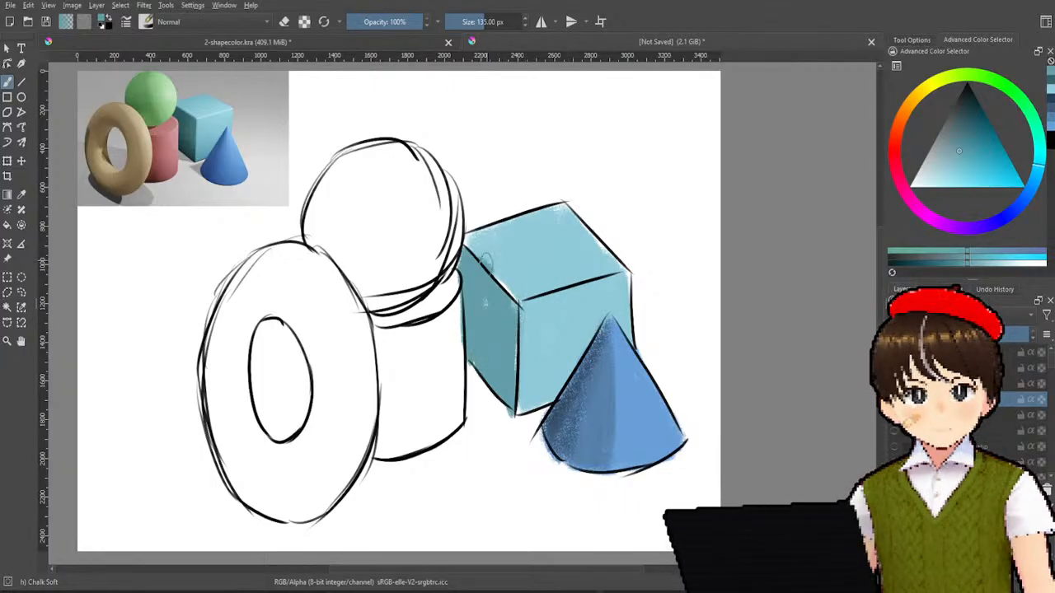
# - Shade the back edge of the cube's top face with a slightly darker cyan and blend it into the base colour
pyautogui.keyDown('ctrl'); pyautogui.click(544, 247); pyautogui.keyUp('ctrl')
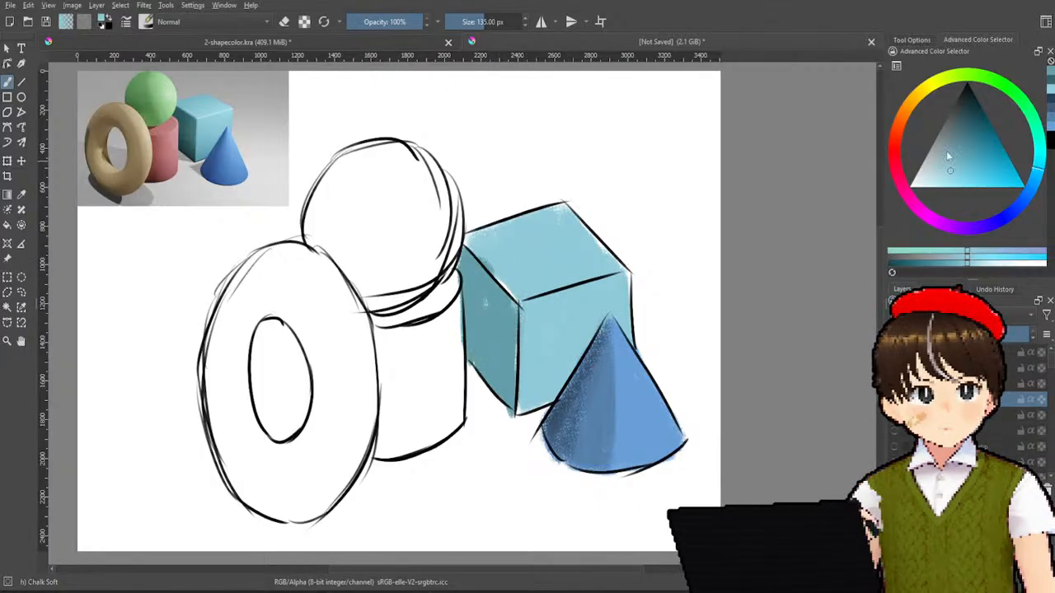
pyautogui.click(947, 163)
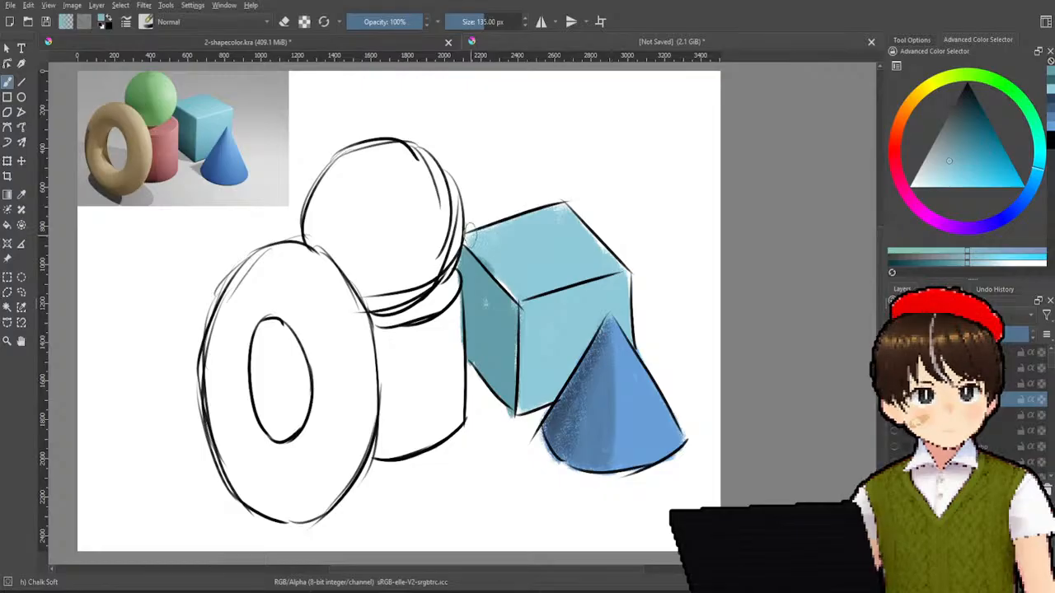
pyautogui.moveTo(546, 216); pyautogui.dragTo(509, 224)
pyautogui.hotkey('ctrl', 'z')
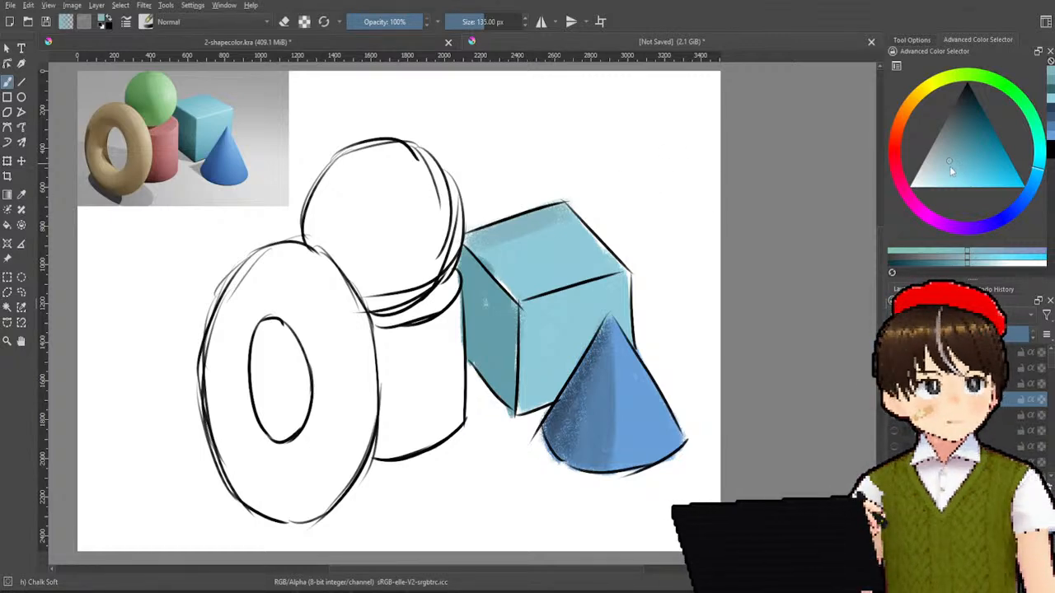
pyautogui.keyDown('ctrl'); pyautogui.click(598, 253); pyautogui.keyUp('ctrl')
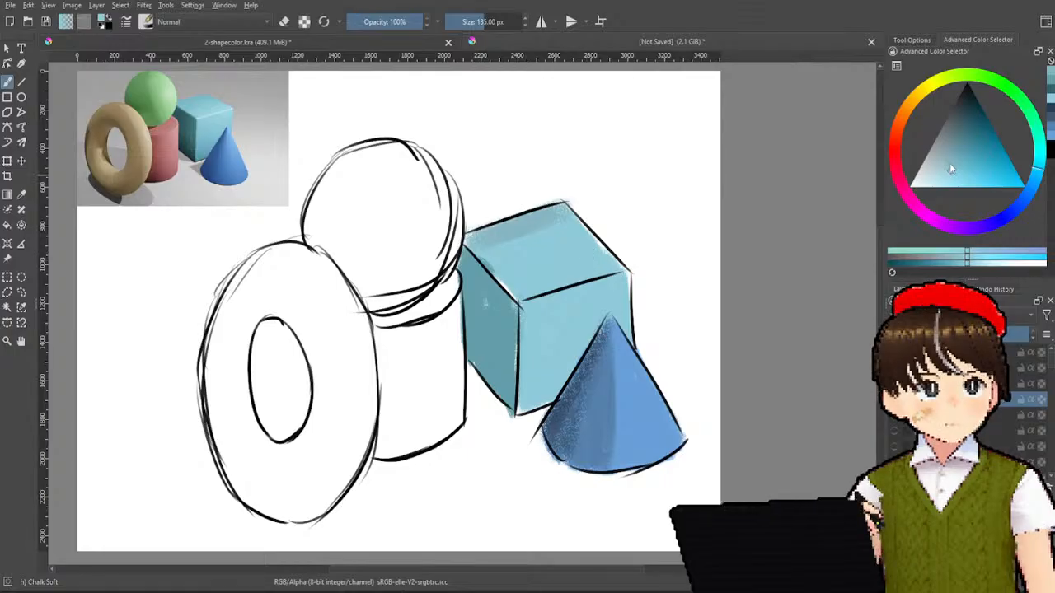
pyautogui.click(952, 167)
pyautogui.moveTo(481, 254); pyautogui.dragTo(558, 224)
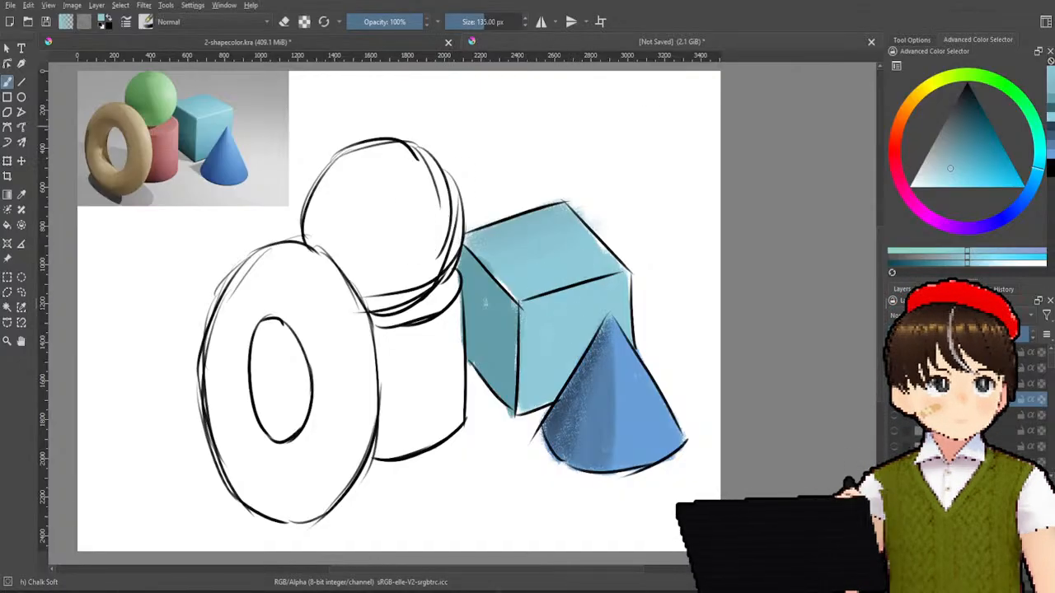
# - Fill the sphere with green sampled from the reference sphere and paint its right side in a lighter sampled green
pyautogui.keyDown('ctrl'); pyautogui.click(168, 93); pyautogui.keyUp('ctrl')
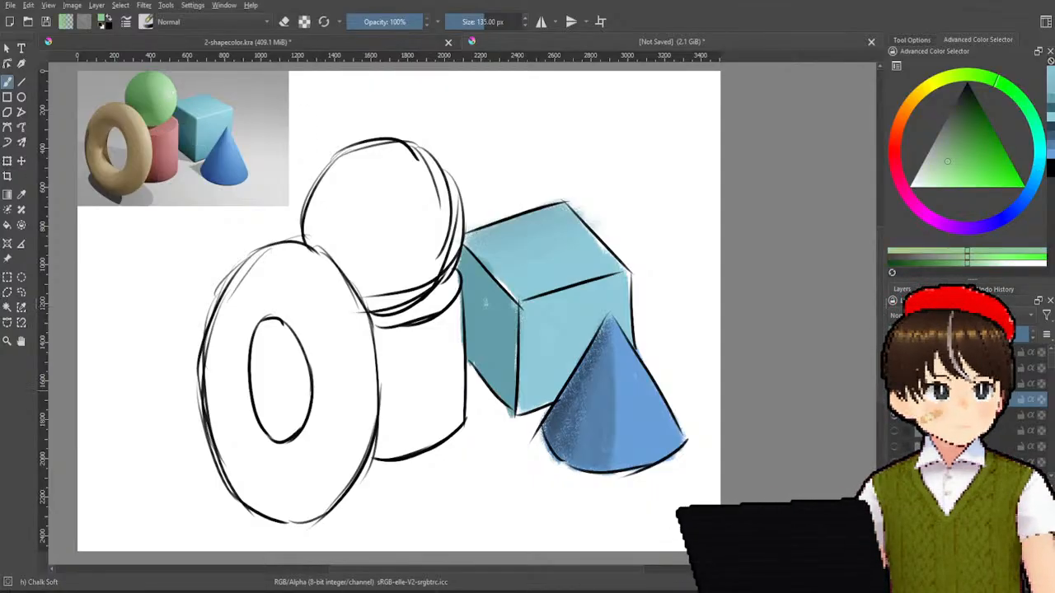
pyautogui.moveTo(436, 192)
pyautogui.mouseDown()
pyautogui.moveTo(418, 261)
pyautogui.moveTo(435, 211)
pyautogui.moveTo(427, 265)
pyautogui.moveTo(445, 241)
pyautogui.moveTo(443, 221)
pyautogui.moveTo(444, 251)
pyautogui.moveTo(391, 290)
pyautogui.moveTo(434, 242)
pyautogui.moveTo(448, 186)
pyautogui.moveTo(406, 156)
pyautogui.moveTo(345, 175)
pyautogui.moveTo(316, 217)
pyautogui.moveTo(320, 237)
pyautogui.moveTo(362, 262)
pyautogui.moveTo(366, 275)
pyautogui.moveTo(354, 274)
pyautogui.moveTo(404, 233)
pyautogui.moveTo(391, 281)
pyautogui.moveTo(416, 227)
pyautogui.moveTo(433, 224)
pyautogui.moveTo(418, 212)
pyautogui.moveTo(389, 247)
pyautogui.moveTo(403, 186)
pyautogui.moveTo(372, 225)
pyautogui.moveTo(367, 270)
pyautogui.moveTo(403, 190)
pyautogui.moveTo(393, 173)
pyautogui.moveTo(366, 226)
pyautogui.moveTo(375, 188)
pyautogui.moveTo(348, 227)
pyautogui.moveTo(353, 192)
pyautogui.moveTo(335, 228)
pyautogui.moveTo(342, 194)
pyautogui.moveTo(332, 215)
pyautogui.moveTo(346, 249)
pyautogui.mouseUp()
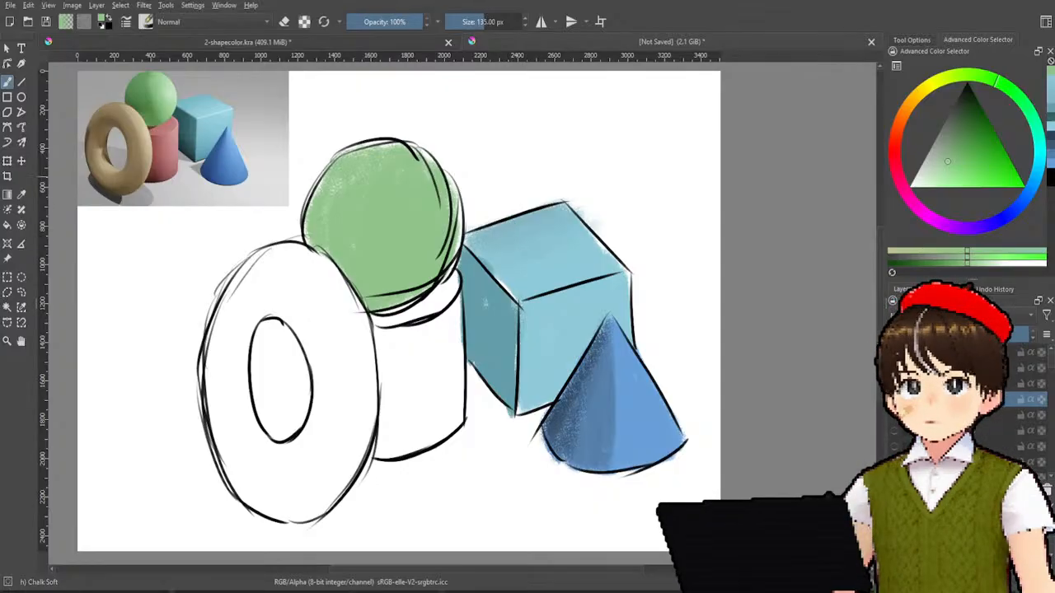
pyautogui.keyDown('ctrl'); pyautogui.click(175, 90); pyautogui.keyUp('ctrl')
pyautogui.moveTo(416, 168)
pyautogui.mouseDown()
pyautogui.moveTo(422, 231)
pyautogui.moveTo(418, 177)
pyautogui.moveTo(391, 161)
pyautogui.moveTo(412, 268)
pyautogui.moveTo(389, 140)
pyautogui.moveTo(416, 268)
pyautogui.moveTo(390, 228)
pyautogui.moveTo(394, 165)
pyautogui.moveTo(425, 241)
pyautogui.moveTo(424, 192)
pyautogui.moveTo(447, 226)
pyautogui.moveTo(410, 163)
pyautogui.mouseUp()
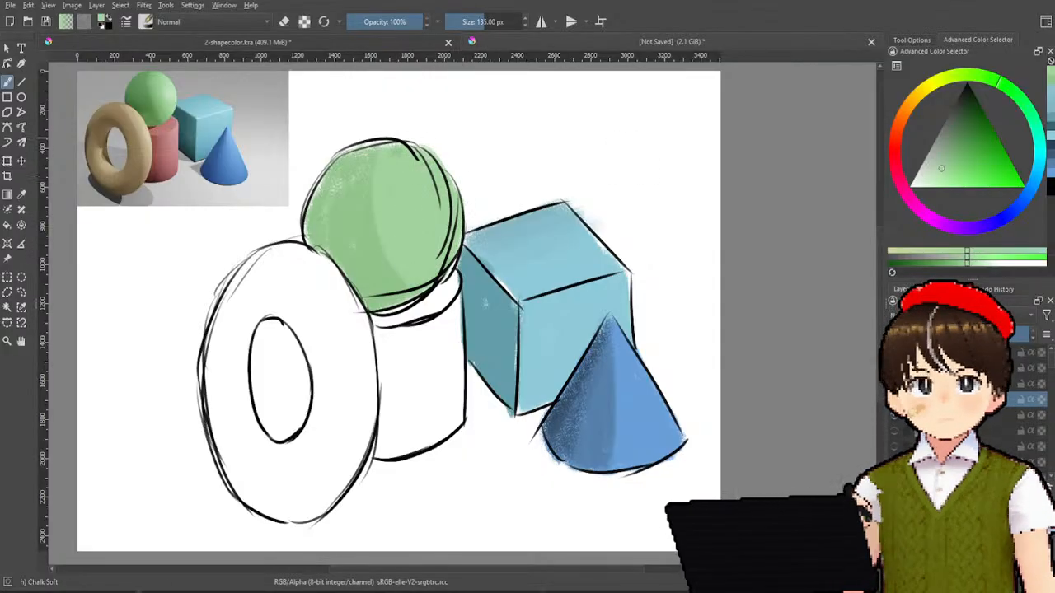
# - Sample the palest green from the reference sphere and paint a small highlight near the sphere's right edge, undoing excess strokes
pyautogui.keyDown('ctrl'); pyautogui.click(169, 96); pyautogui.keyUp('ctrl')
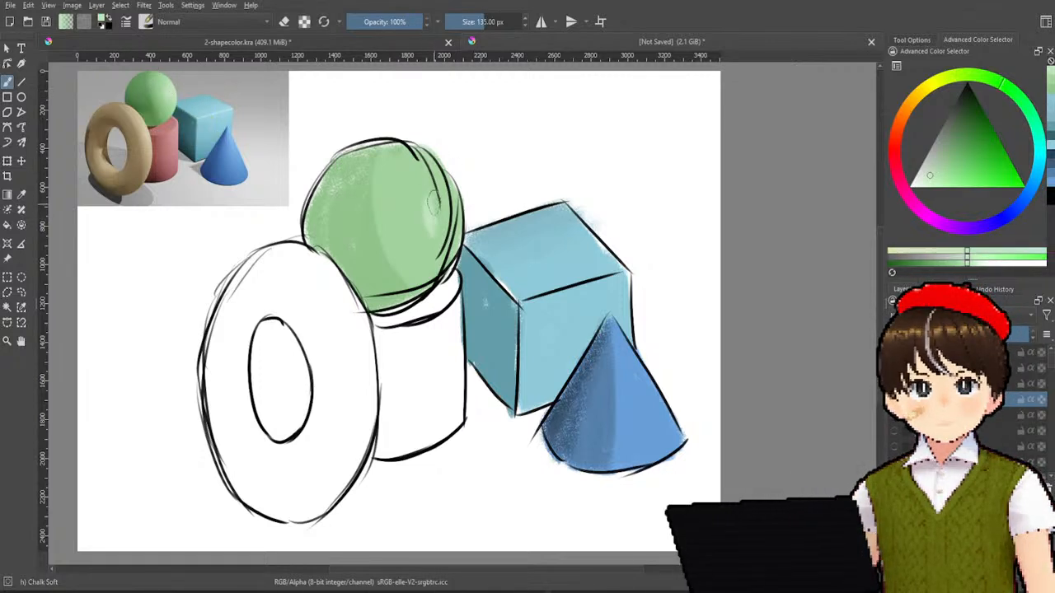
pyautogui.moveTo(435, 212)
pyautogui.mouseDown()
pyautogui.moveTo(438, 229)
pyautogui.moveTo(427, 193)
pyautogui.moveTo(431, 223)
pyautogui.mouseUp()
pyautogui.hotkey('ctrl', 'z')
pyautogui.hotkey('ctrl', 'z')
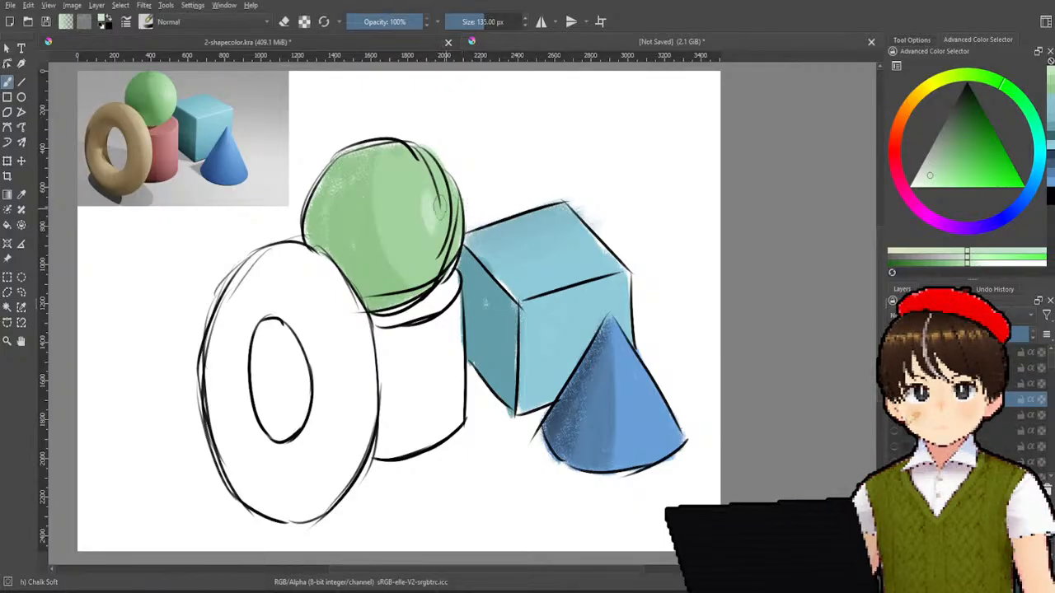
pyautogui.keyDown('ctrl'); pyautogui.click(147, 93); pyautogui.keyUp('ctrl')
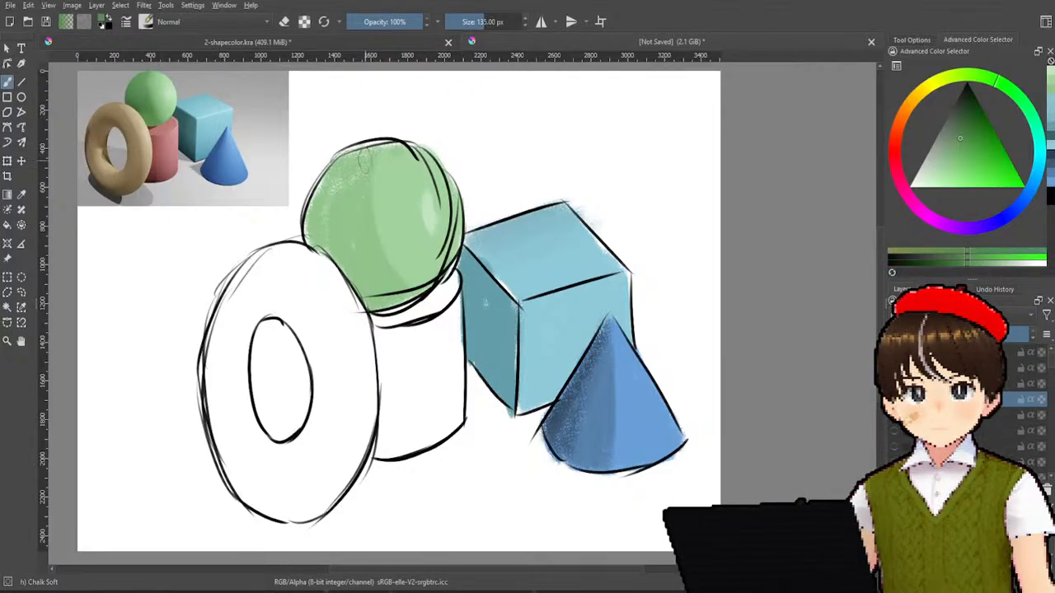
pyautogui.moveTo(363, 156); pyautogui.dragTo(367, 228)
pyautogui.hotkey('ctrl', 'z')
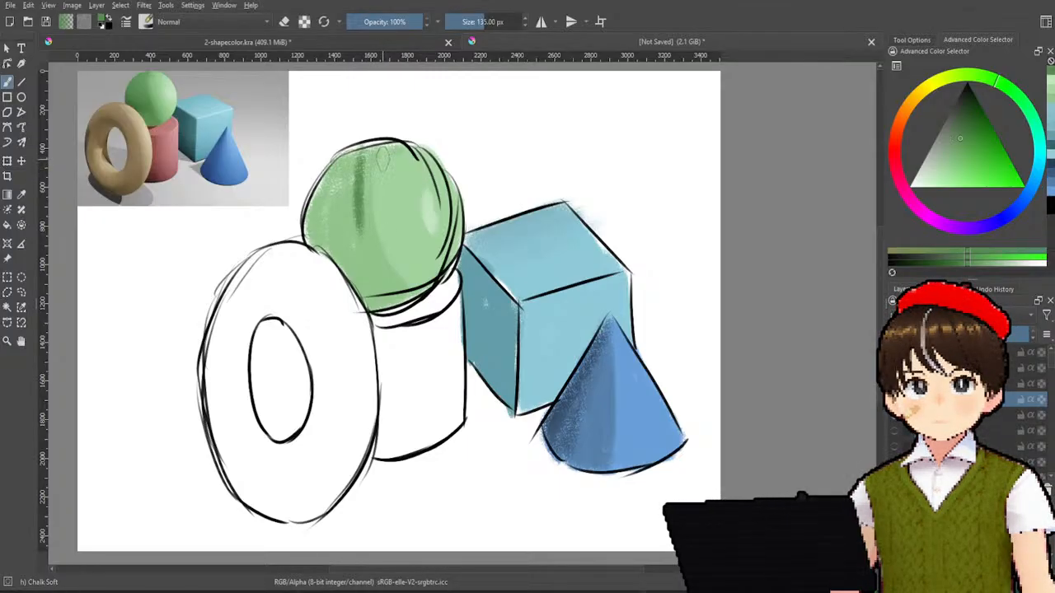
pyautogui.hotkey('ctrl', 'z')
pyautogui.moveTo(381, 156); pyautogui.dragTo(380, 235)
pyautogui.hotkey('ctrl', 'z')
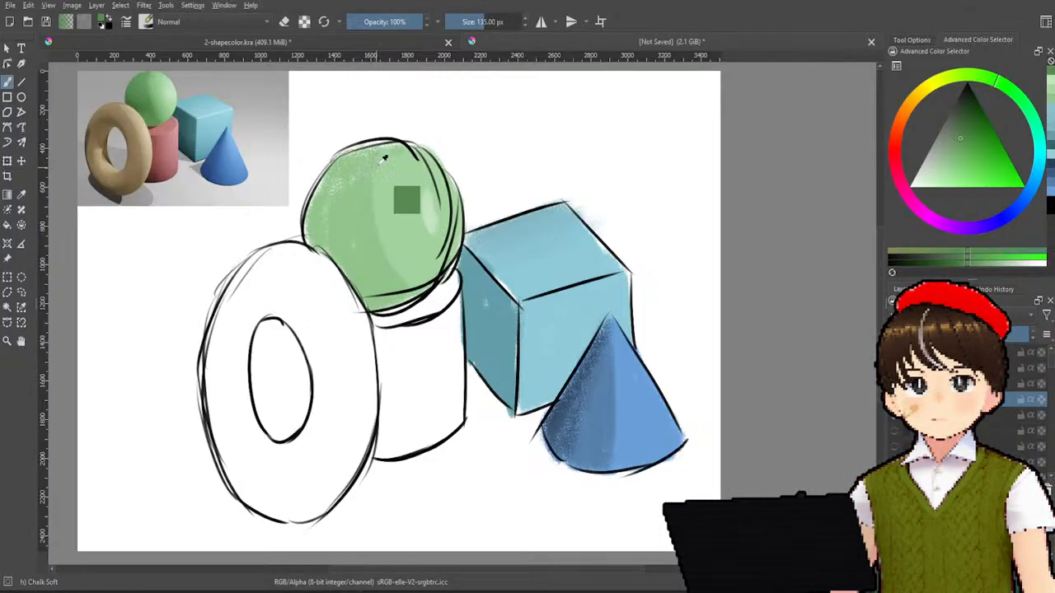
pyautogui.keyDown('ctrl'); pyautogui.click(190, 128); pyautogui.keyUp('ctrl')
pyautogui.keyDown('ctrl'); pyautogui.click(169, 93); pyautogui.keyUp('ctrl')
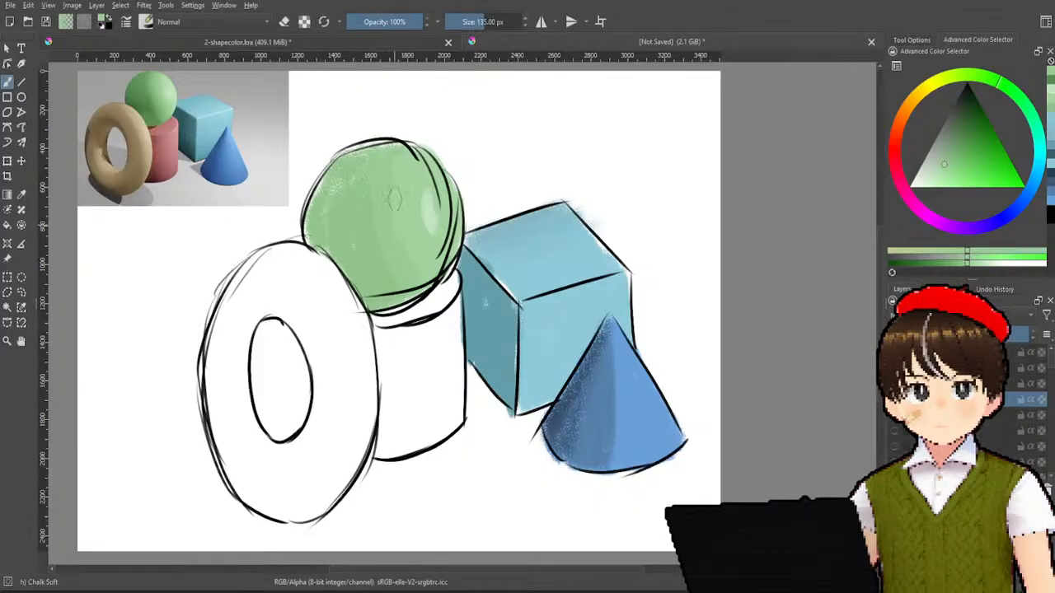
# - Sample a darker green from the reference sphere and shade the sphere's left side and underside
pyautogui.keyDown('ctrl'); pyautogui.click(145, 95); pyautogui.keyUp('ctrl')
pyautogui.moveTo(353, 155)
pyautogui.mouseDown()
pyautogui.moveTo(357, 241)
pyautogui.moveTo(341, 249)
pyautogui.moveTo(334, 183)
pyautogui.moveTo(314, 234)
pyautogui.moveTo(325, 268)
pyautogui.moveTo(347, 276)
pyautogui.moveTo(381, 252)
pyautogui.moveTo(350, 244)
pyautogui.mouseUp()
pyautogui.moveTo(366, 145); pyautogui.dragTo(367, 229)
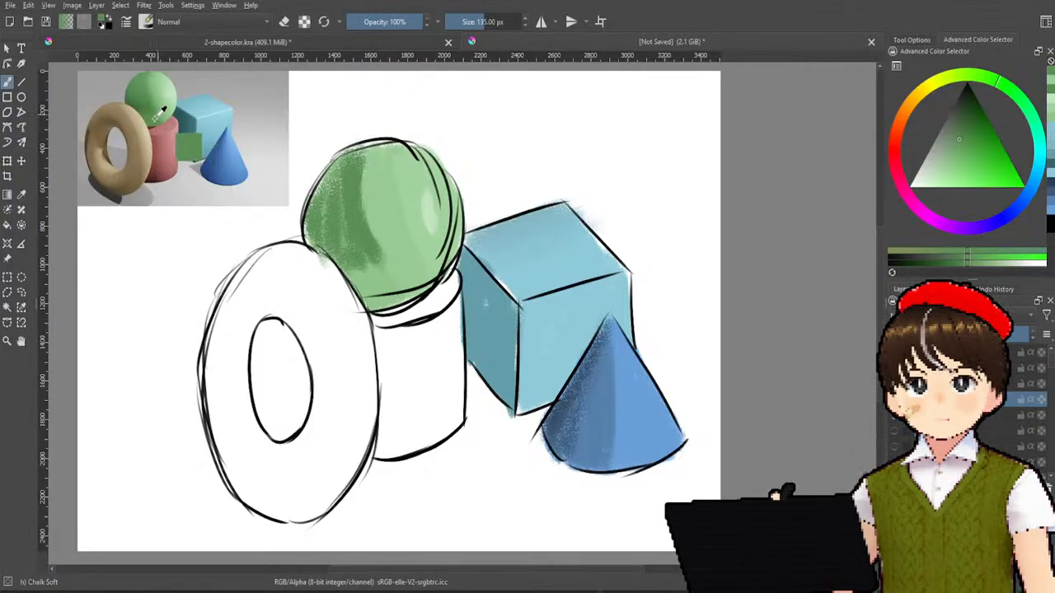
pyautogui.moveTo(346, 274)
pyautogui.mouseDown()
pyautogui.moveTo(376, 305)
pyautogui.moveTo(395, 276)
pyautogui.moveTo(399, 298)
pyautogui.moveTo(402, 283)
pyautogui.moveTo(388, 297)
pyautogui.moveTo(414, 276)
pyautogui.mouseUp()
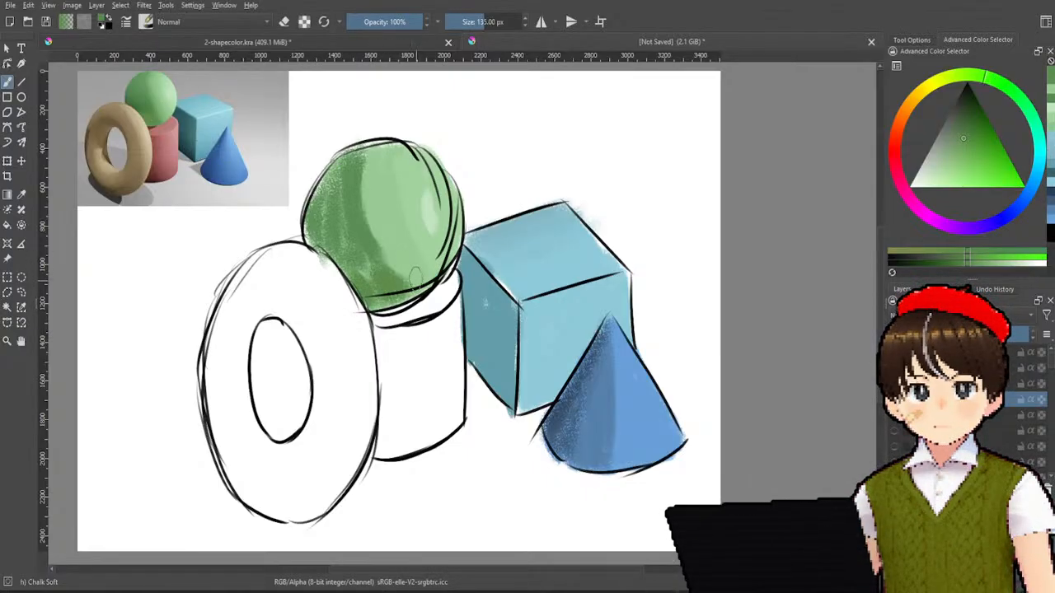
# - Blend the boundary between the sphere's light and shadow areas with a mid green sampled from the reference sphere
pyautogui.keyDown('ctrl'); pyautogui.click(160, 85); pyautogui.keyUp('ctrl')
pyautogui.moveTo(381, 157)
pyautogui.mouseDown()
pyautogui.moveTo(388, 227)
pyautogui.moveTo(419, 278)
pyautogui.mouseUp()
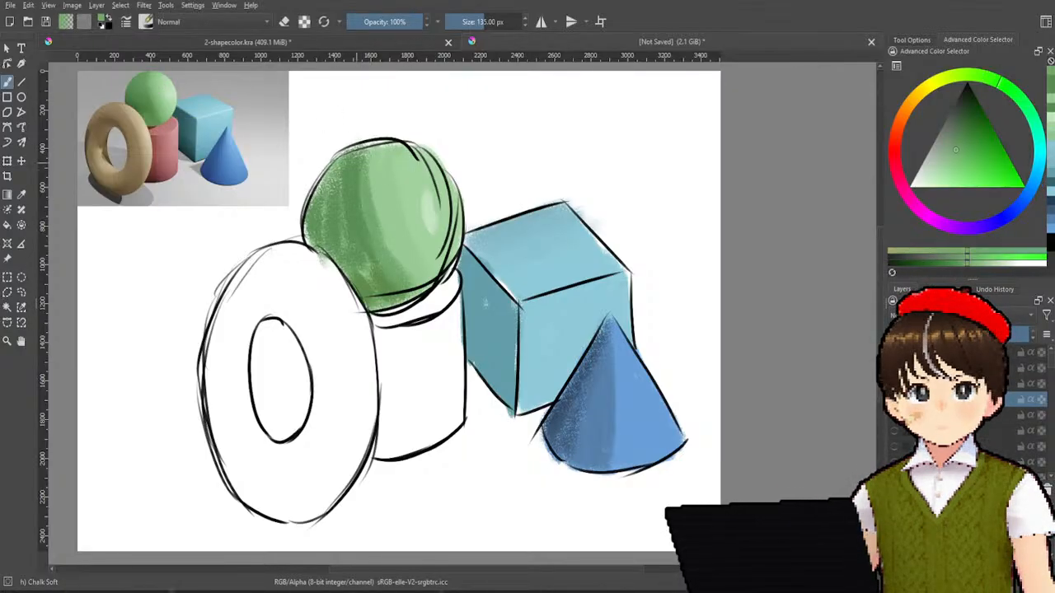
pyautogui.moveTo(377, 202); pyautogui.dragTo(401, 253)
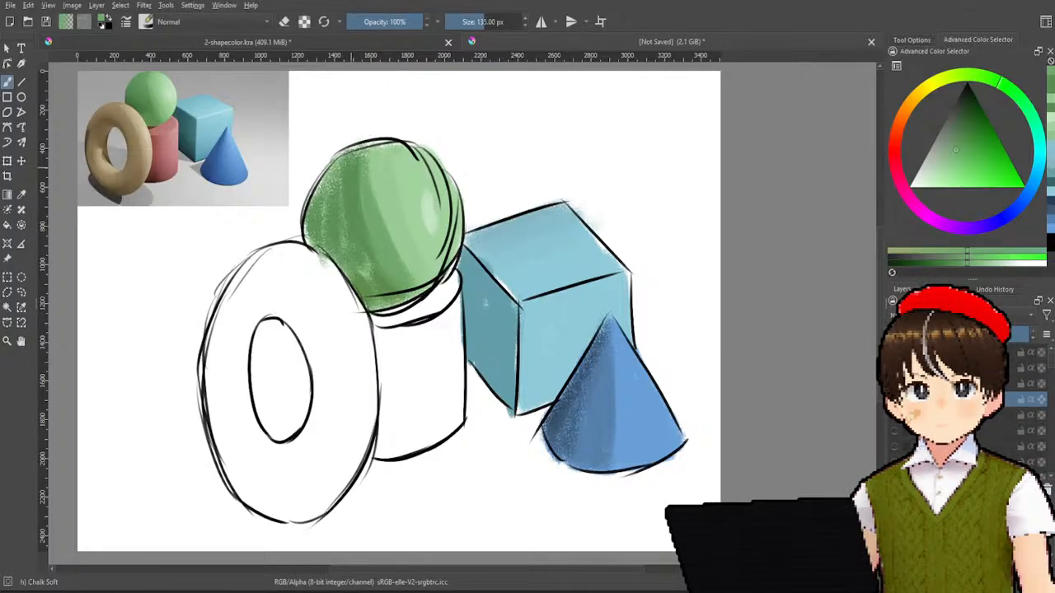
# - Deepen the shadow along the sphere's left side with a darker green sampled from the reference sphere
pyautogui.keyDown('ctrl'); pyautogui.click(136, 97); pyautogui.keyUp('ctrl')
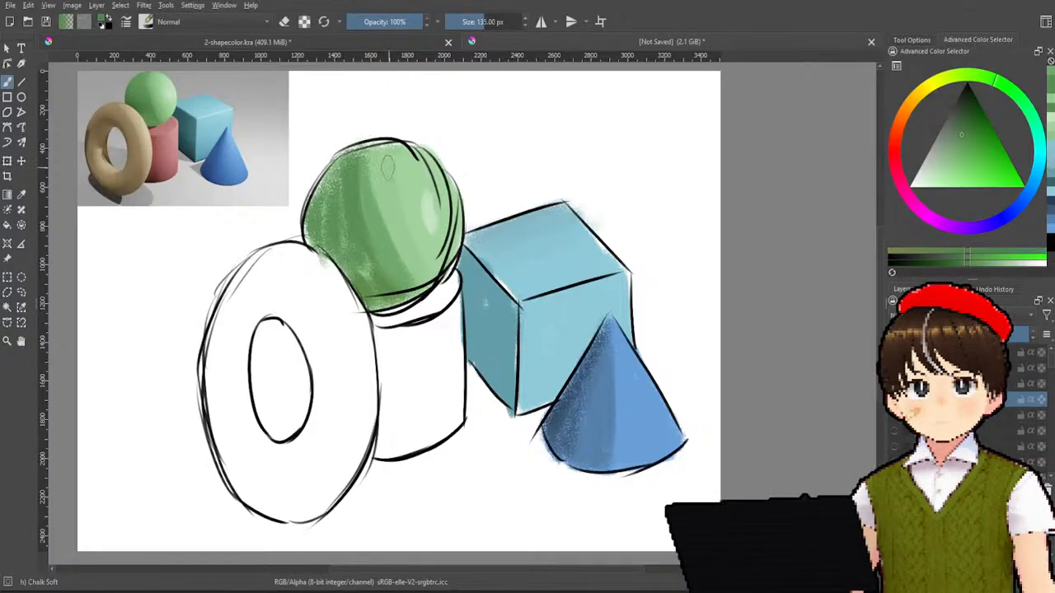
pyautogui.moveTo(349, 206)
pyautogui.mouseDown()
pyautogui.moveTo(357, 265)
pyautogui.moveTo(372, 270)
pyautogui.mouseUp()
pyautogui.moveTo(328, 177)
pyautogui.mouseDown()
pyautogui.moveTo(339, 229)
pyautogui.moveTo(313, 244)
pyautogui.mouseUp()
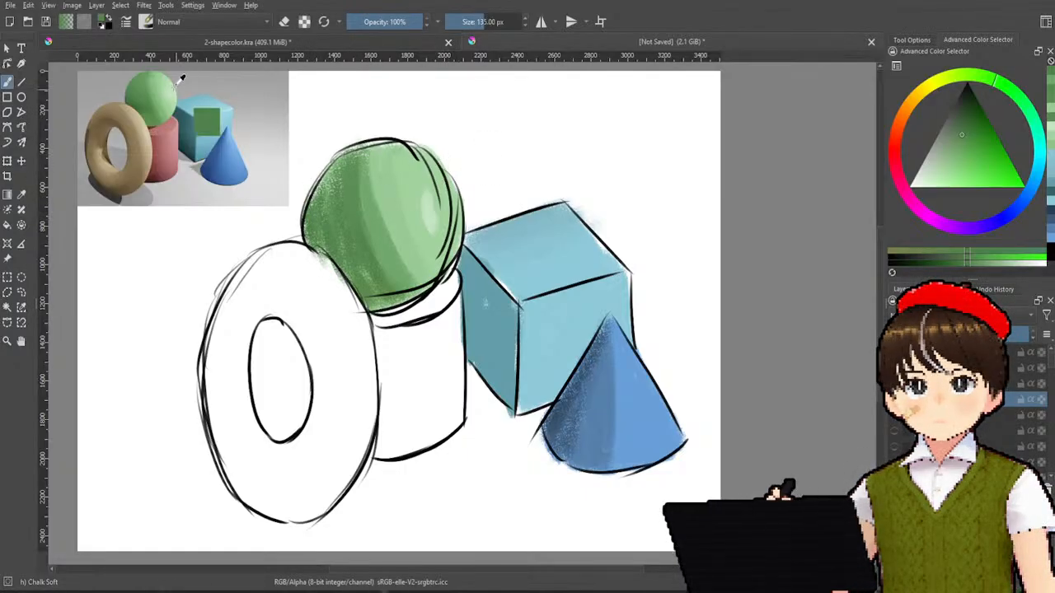
# - Sample a yellowish green from the underside of the reference sphere for shading the sphere's lower edge
pyautogui.keyDown('ctrl'); pyautogui.click(185, 116); pyautogui.keyUp('ctrl')
pyautogui.keyDown('ctrl'); pyautogui.click(161, 106); pyautogui.keyUp('ctrl')
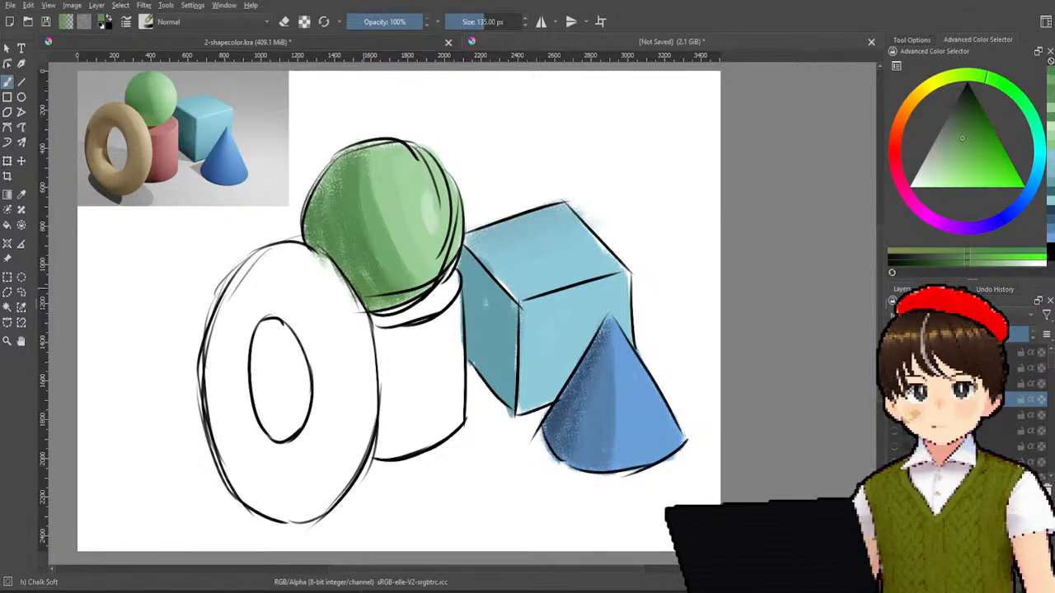
pyautogui.keyDown('ctrl'); pyautogui.click(364, 280); pyautogui.keyUp('ctrl')
pyautogui.keyDown('ctrl'); pyautogui.click(185, 124); pyautogui.keyUp('ctrl')
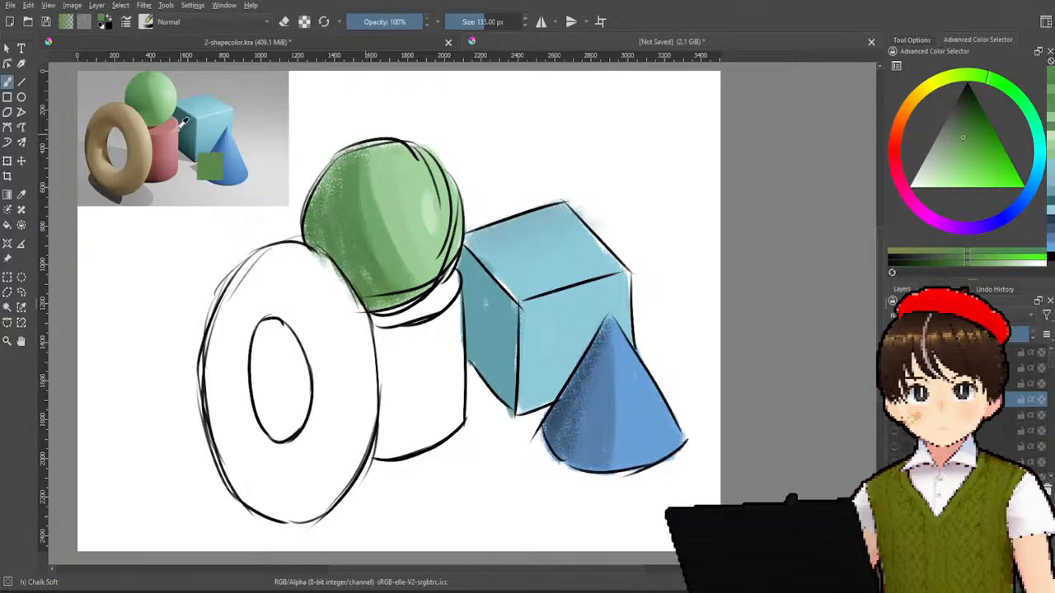
pyautogui.keyDown('ctrl'); pyautogui.click(152, 119); pyautogui.keyUp('ctrl')
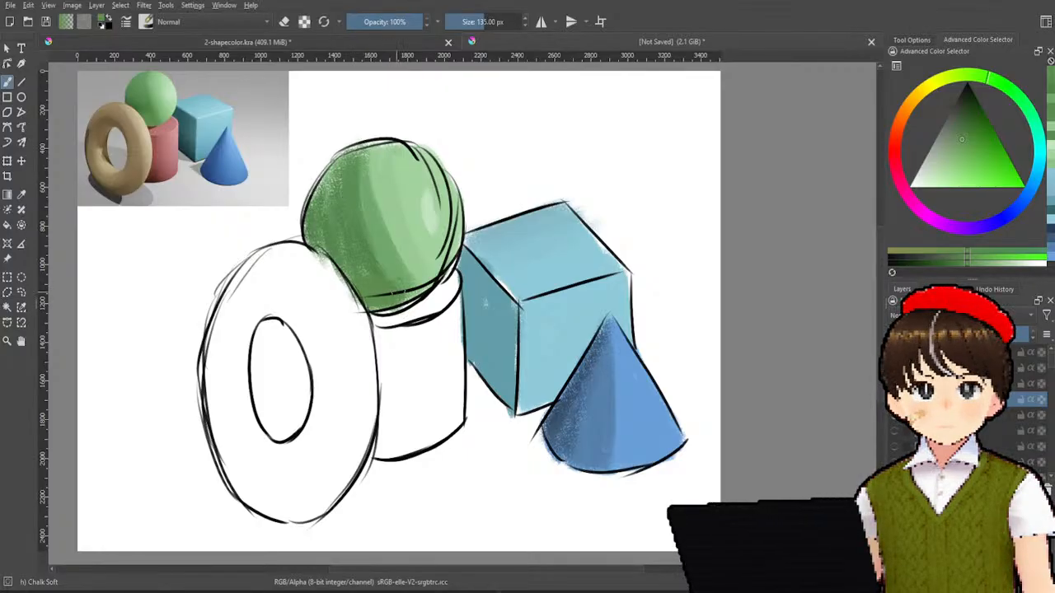
# - Choose a slightly darker shade of the sphere's light green and soften the transition down the sphere's middle
pyautogui.moveTo(425, 262)
pyautogui.mouseDown()
pyautogui.moveTo(400, 246)
pyautogui.moveTo(405, 216)
pyautogui.mouseUp()
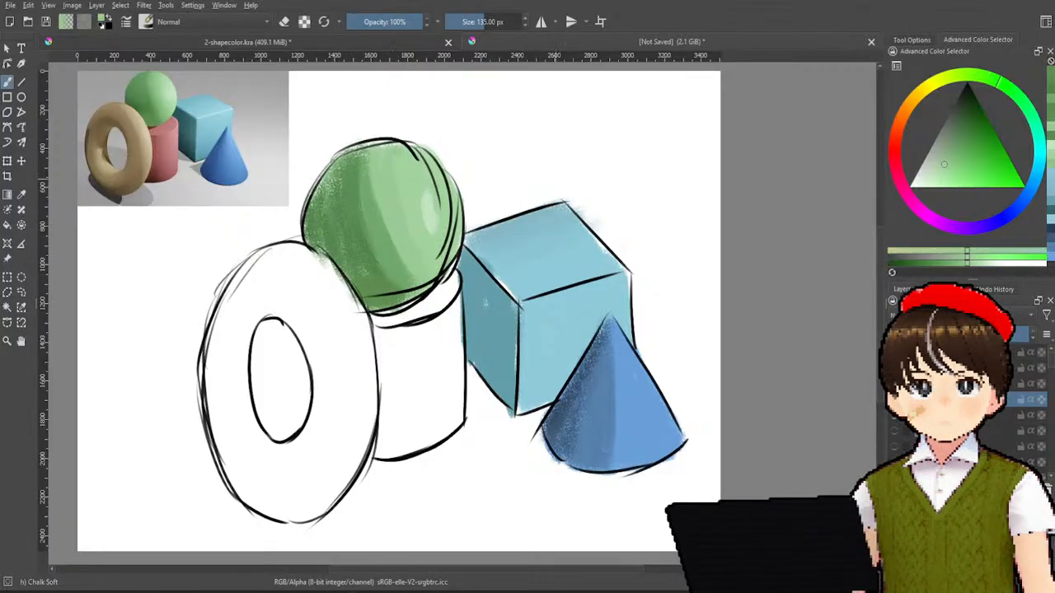
pyautogui.click(948, 155)
pyautogui.moveTo(382, 169); pyautogui.dragTo(397, 259)
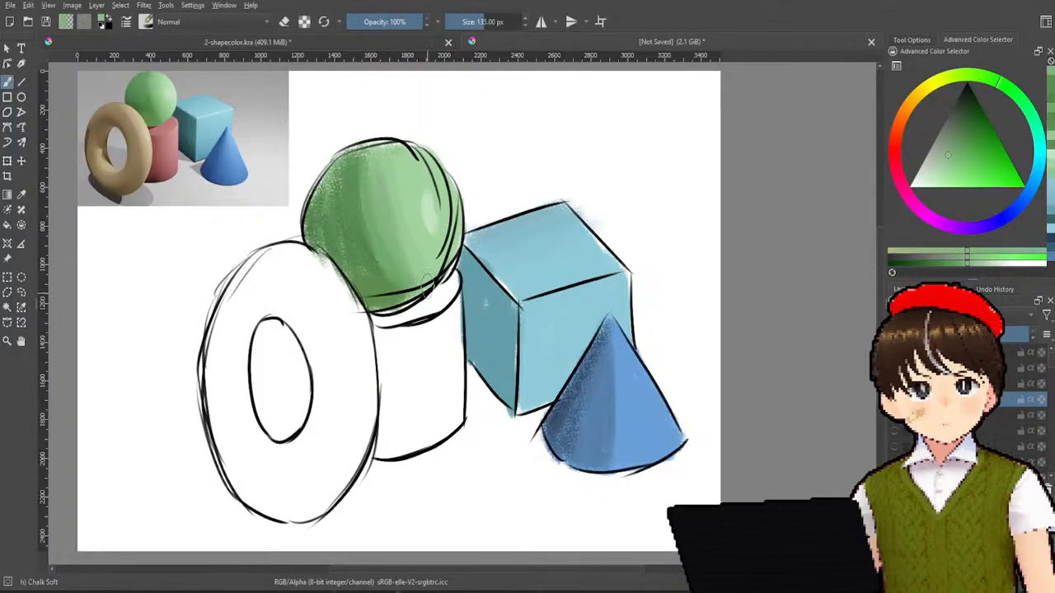
# - Undo the last two strokes, sample the sphere's mid green and brush it down the sphere's centre to soften the shading bands
pyautogui.hotkey('ctrl', 'z')
pyautogui.hotkey('ctrl', 'z')
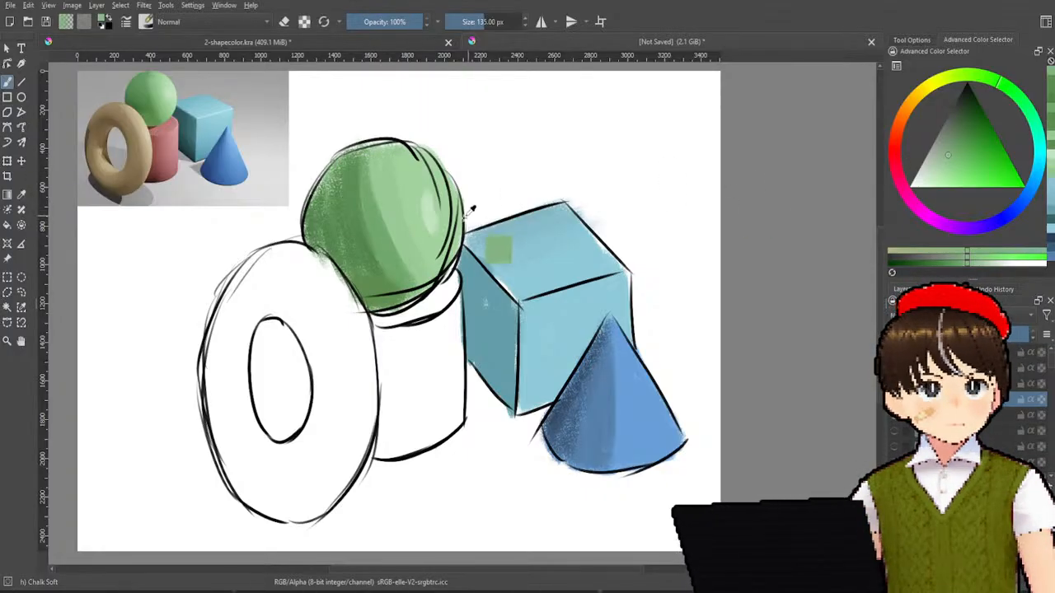
pyautogui.keyDown('ctrl'); pyautogui.click(406, 218); pyautogui.keyUp('ctrl')
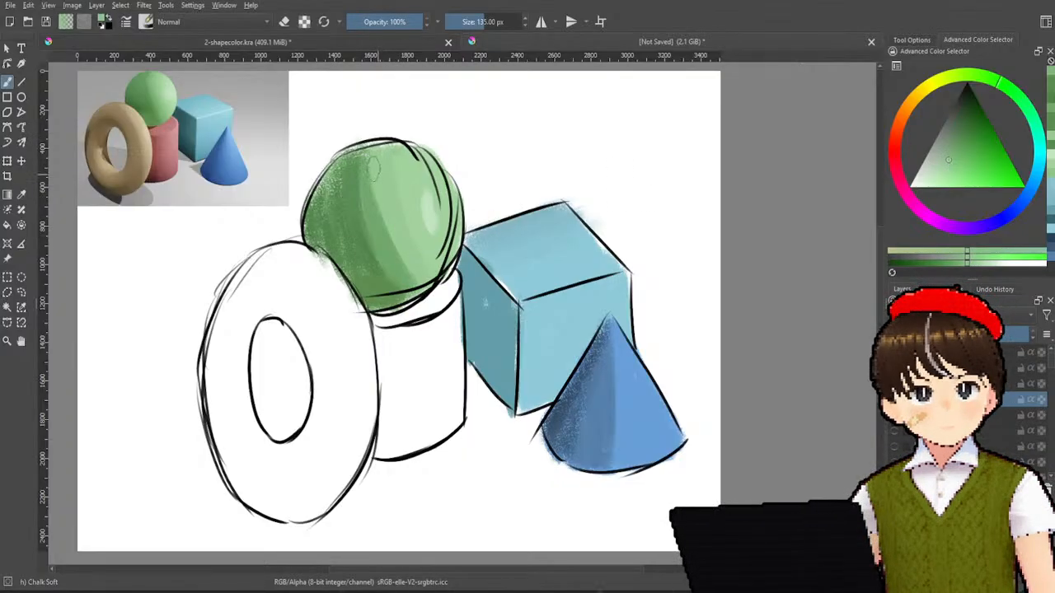
pyautogui.moveTo(377, 175); pyautogui.dragTo(401, 265)
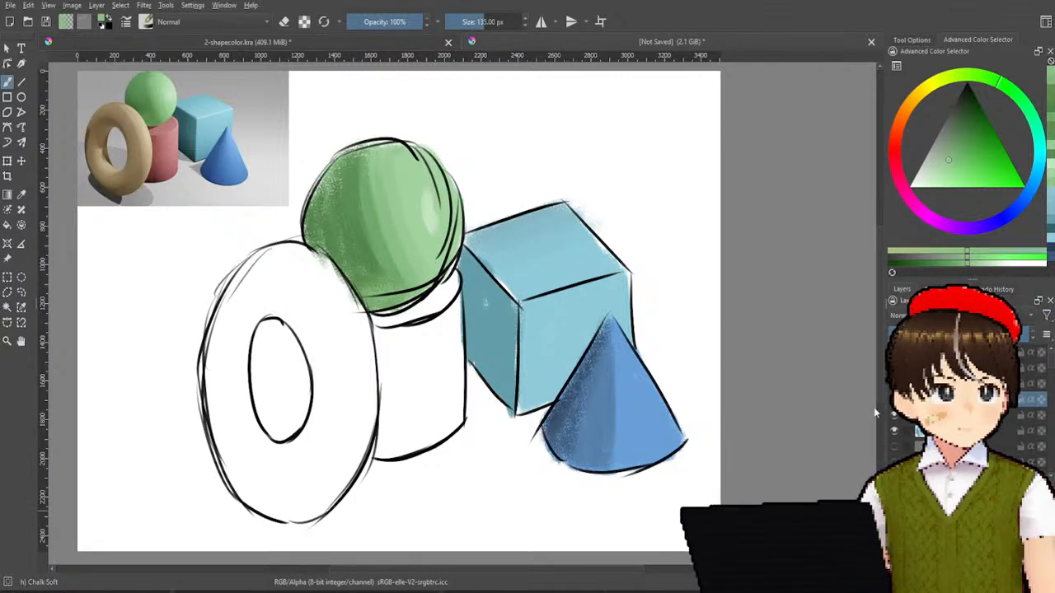
# - Sample the light pink of the reference cylinder and fill the sketched cylinder with it as a flat base colour
pyautogui.keyDown('ctrl'); pyautogui.click(173, 144); pyautogui.keyUp('ctrl')
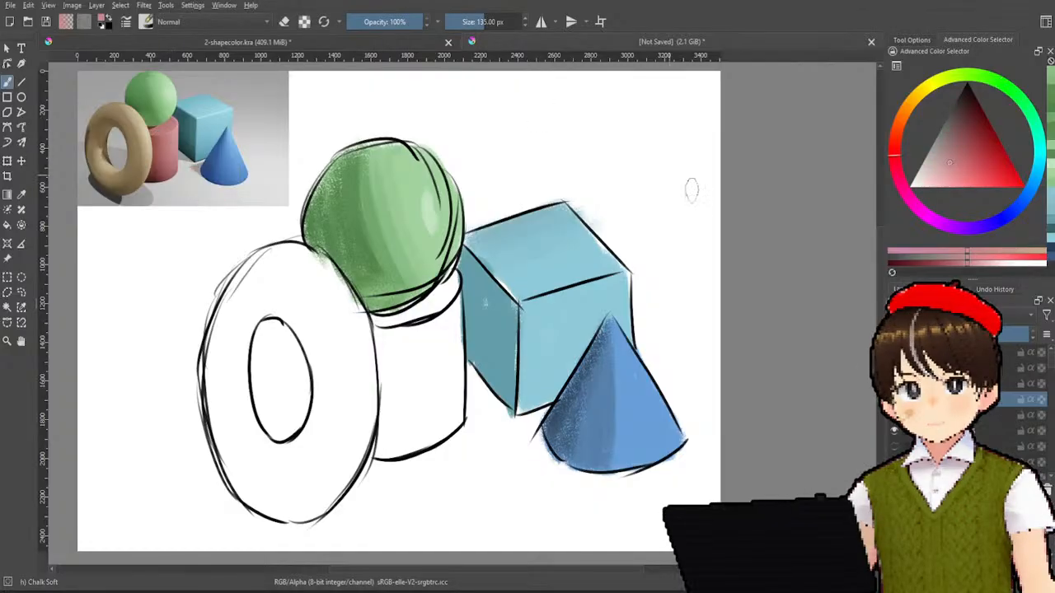
pyautogui.moveTo(451, 284)
pyautogui.mouseDown()
pyautogui.moveTo(429, 305)
pyautogui.moveTo(379, 321)
pyautogui.moveTo(404, 307)
pyautogui.moveTo(452, 420)
pyautogui.mouseUp()
pyautogui.moveTo(449, 313)
pyautogui.mouseDown()
pyautogui.moveTo(445, 430)
pyautogui.moveTo(376, 459)
pyautogui.moveTo(429, 447)
pyautogui.moveTo(419, 424)
pyautogui.moveTo(432, 411)
pyautogui.moveTo(416, 424)
pyautogui.mouseUp()
pyautogui.moveTo(420, 326)
pyautogui.mouseDown()
pyautogui.moveTo(410, 427)
pyautogui.moveTo(391, 419)
pyautogui.mouseUp()
pyautogui.moveTo(384, 334)
pyautogui.mouseDown()
pyautogui.moveTo(377, 394)
pyautogui.moveTo(394, 436)
pyautogui.mouseUp()
pyautogui.moveTo(404, 390); pyautogui.dragTo(402, 437)
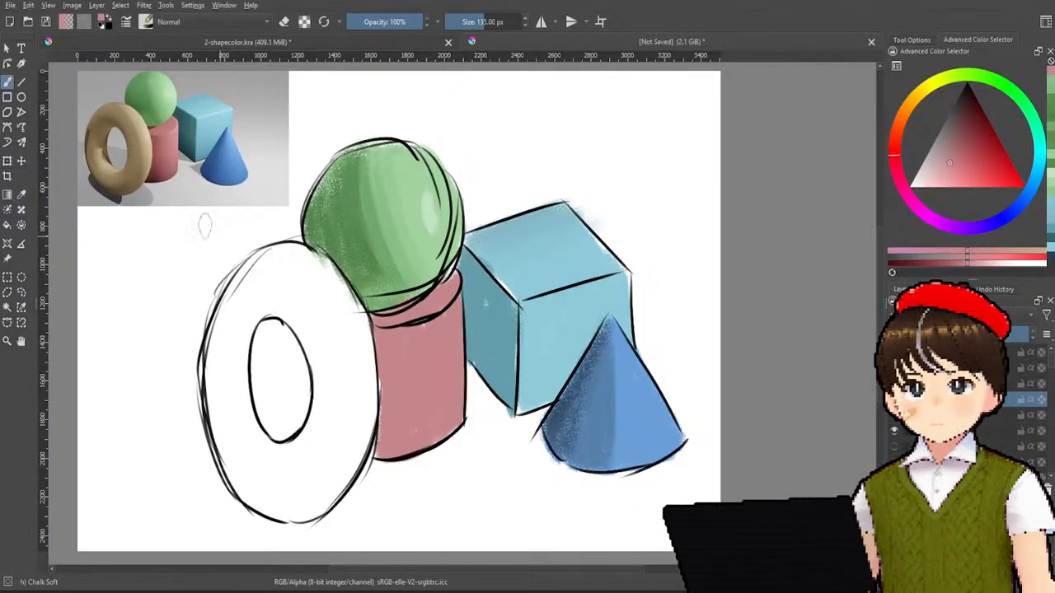
# - Sample the dark red from the reference cylinder's shadow and paint it into the lower-left corner of the sketched cylinder
pyautogui.keyDown('ctrl'); pyautogui.click(153, 175); pyautogui.keyUp('ctrl')
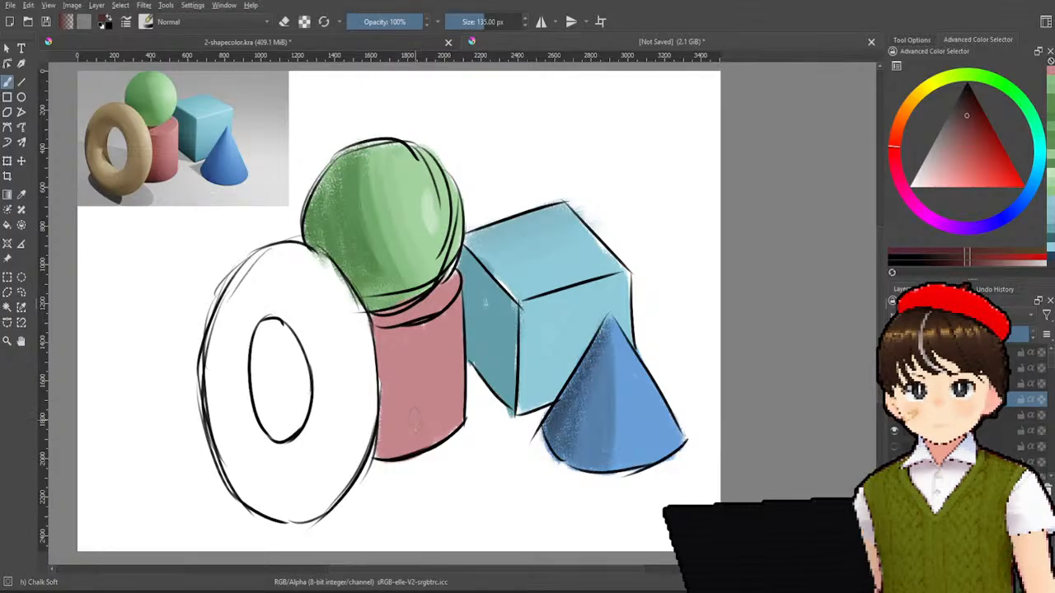
pyautogui.moveTo(385, 403)
pyautogui.mouseDown()
pyautogui.moveTo(412, 436)
pyautogui.moveTo(394, 445)
pyautogui.moveTo(408, 453)
pyautogui.moveTo(379, 408)
pyautogui.moveTo(436, 445)
pyautogui.moveTo(425, 455)
pyautogui.moveTo(399, 407)
pyautogui.moveTo(428, 437)
pyautogui.moveTo(419, 438)
pyautogui.mouseUp()
pyautogui.press('ctrl')
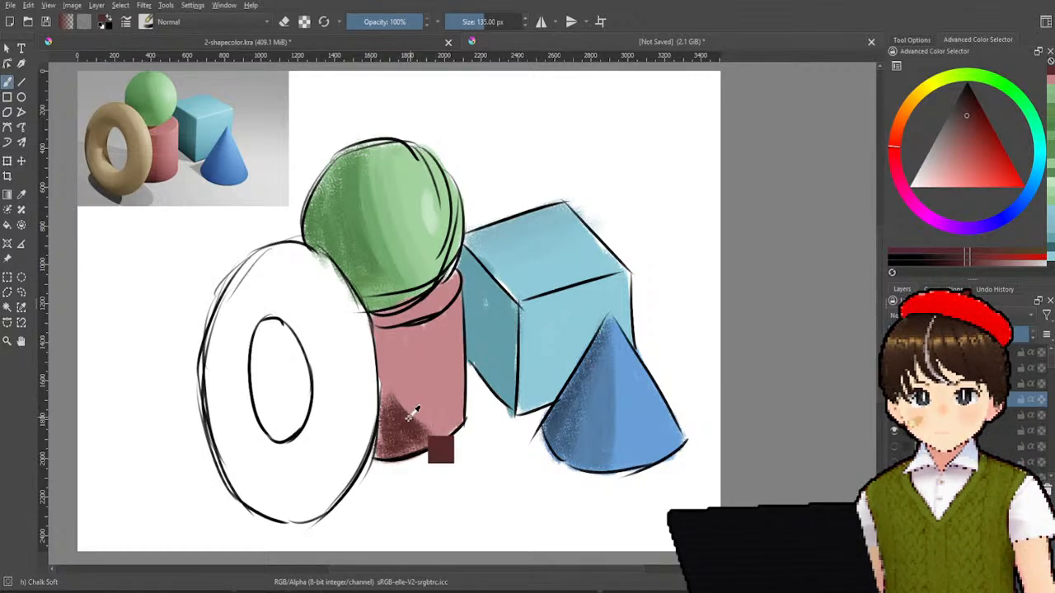
# - Darken the cylinder's sampled pink slightly and paint a diagonal mid-tone band along the edge of its dark lower-left shadow
pyautogui.keyDown('ctrl'); pyautogui.click(445, 394); pyautogui.keyUp('ctrl')
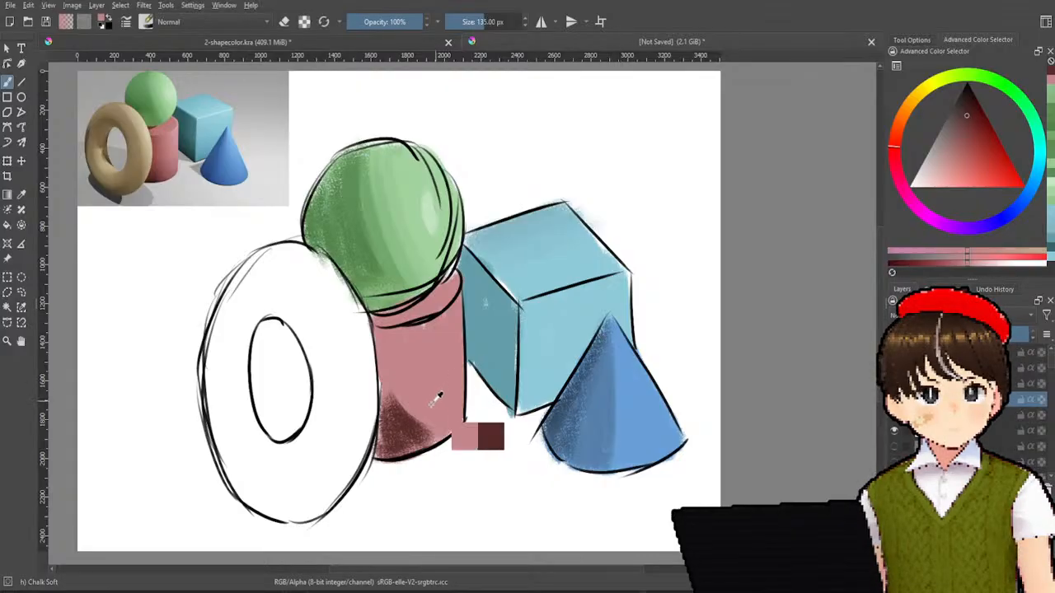
pyautogui.click(954, 150)
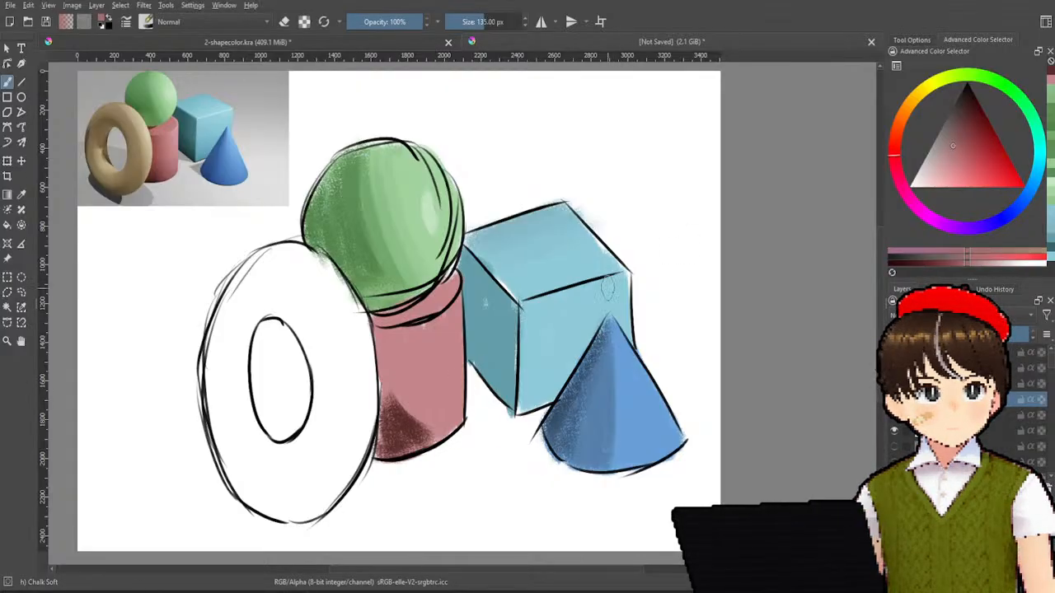
pyautogui.moveTo(394, 397); pyautogui.dragTo(441, 445)
pyautogui.moveTo(393, 395); pyautogui.dragTo(445, 447)
pyautogui.hotkey('ctrl', 'z')
pyautogui.moveTo(401, 396); pyautogui.dragTo(450, 442)
pyautogui.hotkey('ctrl', 'z')
pyautogui.moveTo(401, 396); pyautogui.dragTo(446, 439)
# - Blend the cylinder's lower-left shadow upward with a slightly darkened pink, resampling the base pink for the transition
pyautogui.click(950, 162)
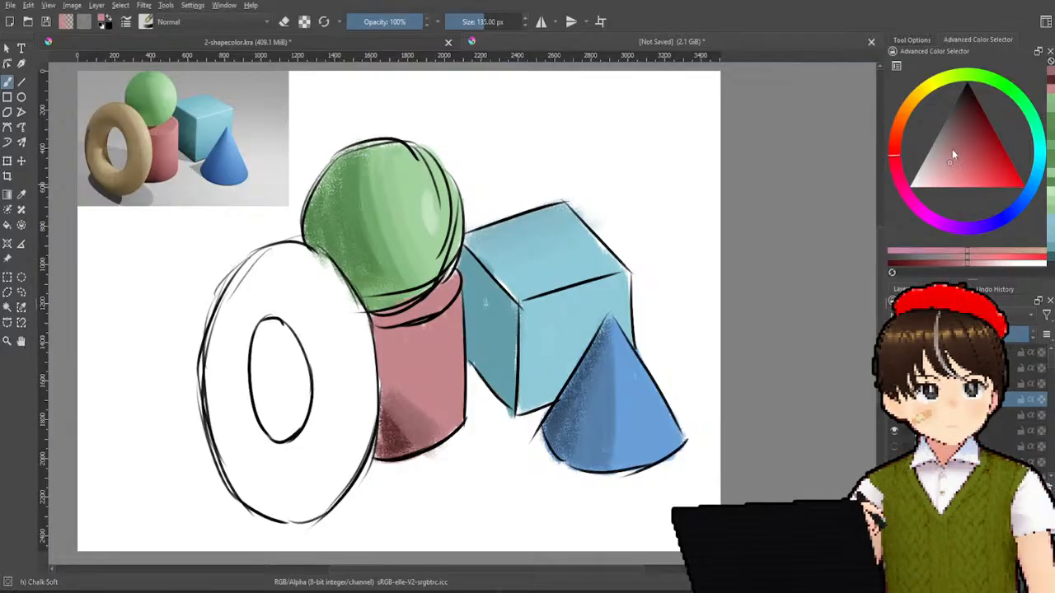
pyautogui.click(952, 149)
pyautogui.moveTo(398, 387); pyautogui.dragTo(473, 454)
pyautogui.hotkey('ctrl', 'z')
pyautogui.moveTo(382, 364); pyautogui.dragTo(428, 410)
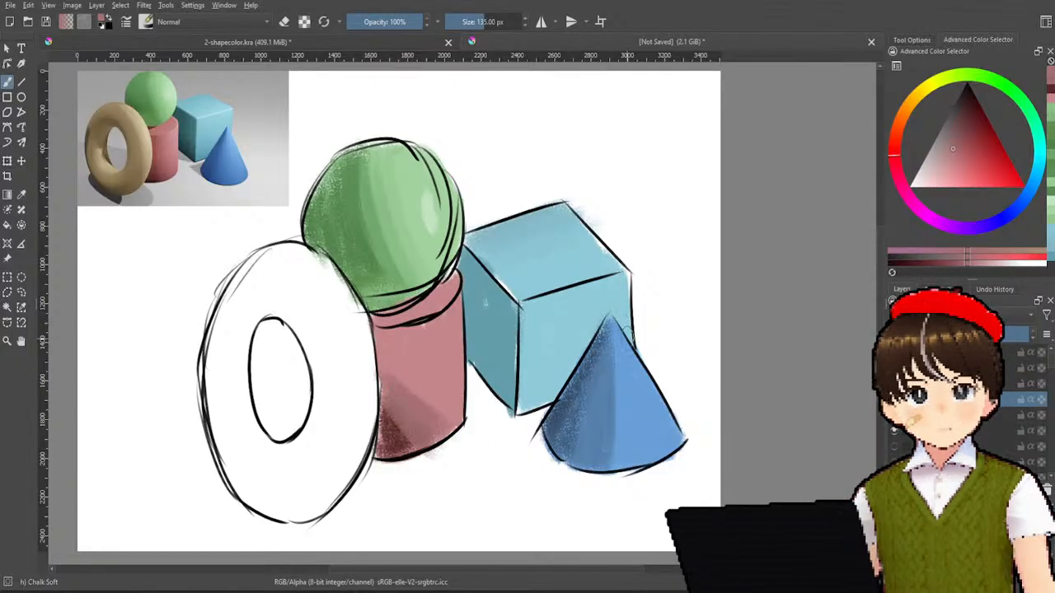
pyautogui.keyDown('ctrl'); pyautogui.click(447, 369); pyautogui.keyUp('ctrl')
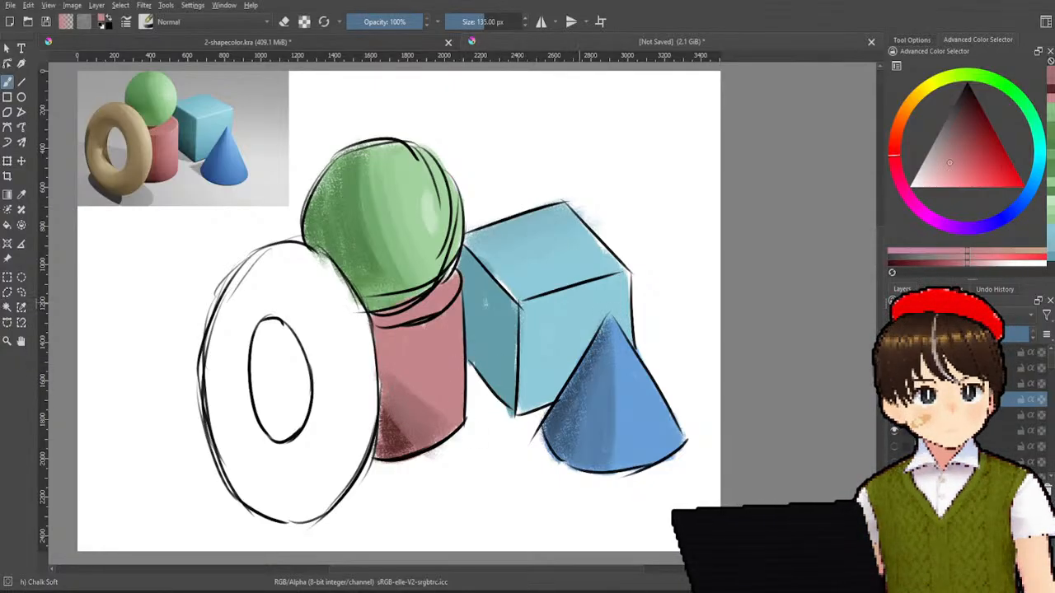
pyautogui.click(950, 154)
pyautogui.keyDown('ctrl'); pyautogui.click(435, 372); pyautogui.keyUp('ctrl')
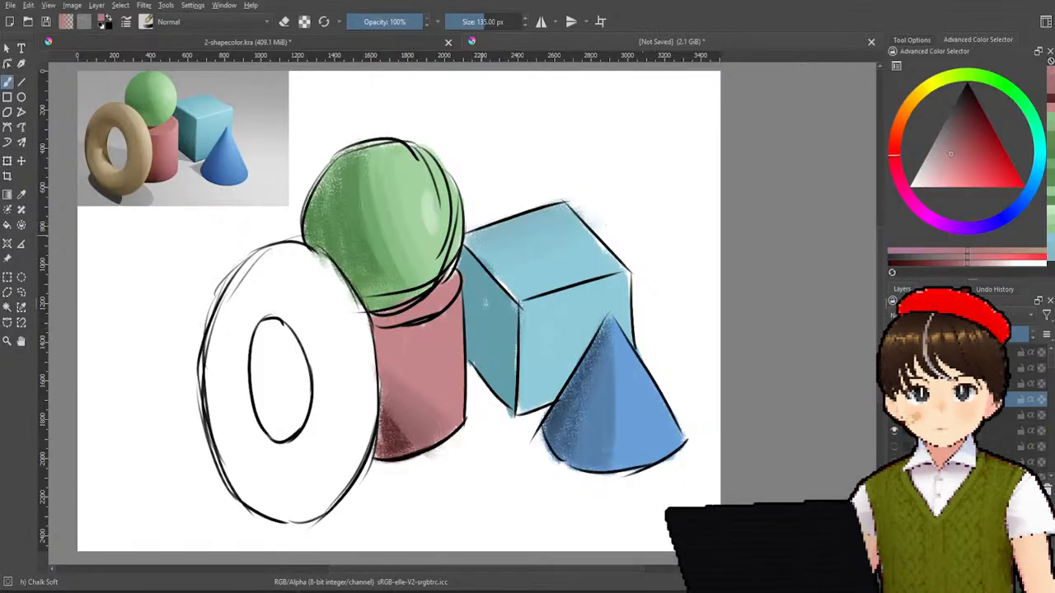
# - Sample the tan of the reference torus and fill the whole sketched ring with it, leaving the hole white
pyautogui.keyDown('ctrl'); pyautogui.click(145, 124); pyautogui.keyUp('ctrl')
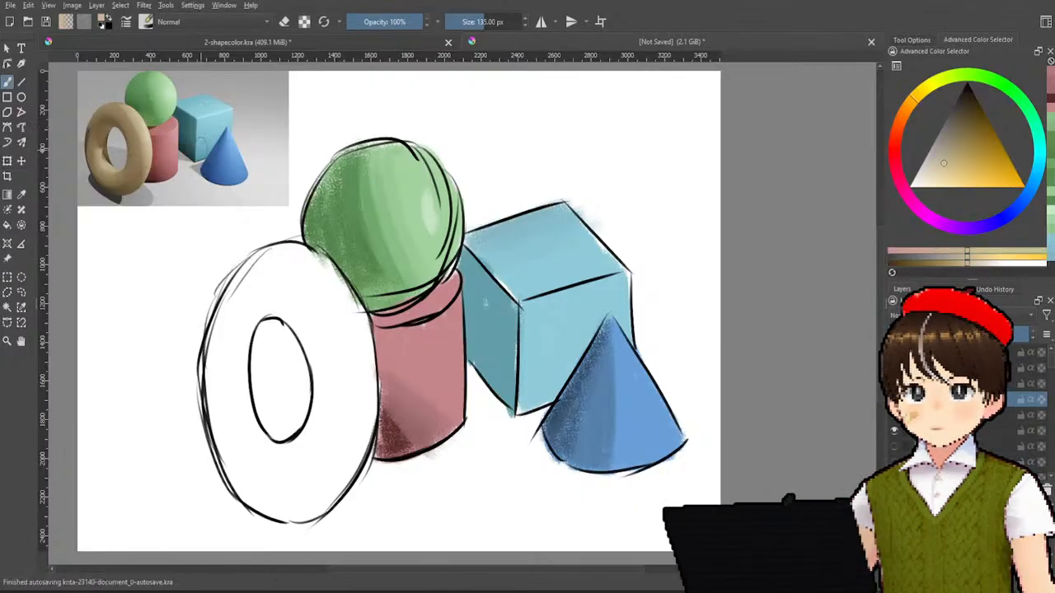
pyautogui.moveTo(338, 280)
pyautogui.mouseDown()
pyautogui.moveTo(362, 379)
pyautogui.moveTo(360, 449)
pyautogui.moveTo(372, 384)
pyautogui.moveTo(353, 296)
pyautogui.moveTo(315, 257)
pyautogui.mouseUp()
pyautogui.hotkey('ctrl', 'z')
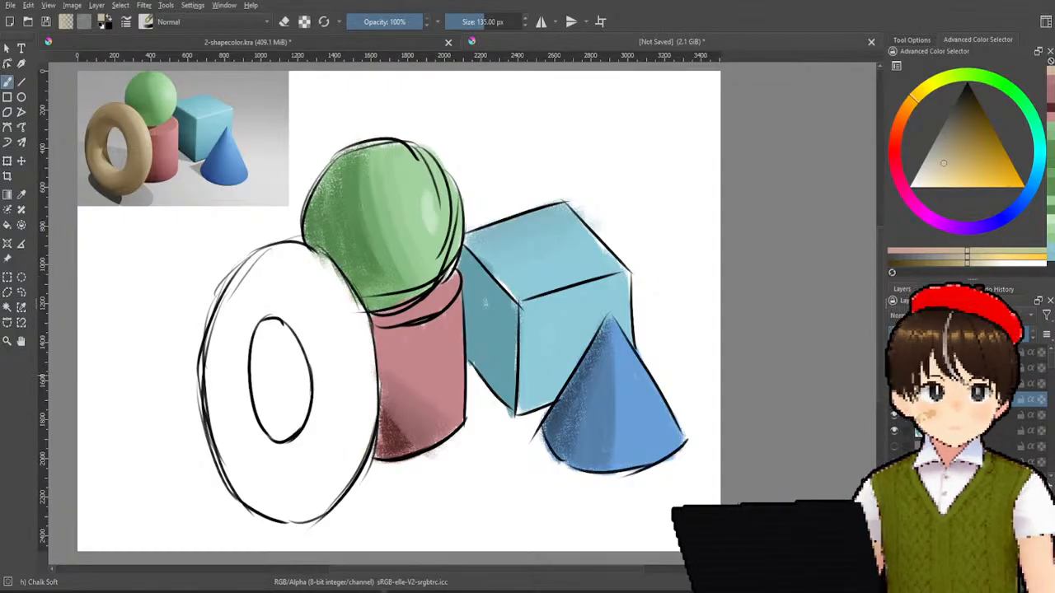
pyautogui.moveTo(268, 262)
pyautogui.mouseDown()
pyautogui.moveTo(226, 308)
pyautogui.moveTo(218, 390)
pyautogui.moveTo(230, 342)
pyautogui.moveTo(213, 352)
pyautogui.moveTo(215, 411)
pyautogui.moveTo(236, 320)
pyautogui.moveTo(235, 386)
pyautogui.moveTo(230, 358)
pyautogui.moveTo(253, 423)
pyautogui.moveTo(255, 479)
pyautogui.moveTo(227, 432)
pyautogui.moveTo(225, 461)
pyautogui.moveTo(235, 460)
pyautogui.moveTo(257, 498)
pyautogui.moveTo(247, 491)
pyautogui.moveTo(260, 459)
pyautogui.moveTo(279, 472)
pyautogui.moveTo(291, 462)
pyautogui.moveTo(256, 438)
pyautogui.moveTo(275, 461)
pyautogui.moveTo(299, 455)
pyautogui.moveTo(290, 458)
pyautogui.moveTo(338, 374)
pyautogui.moveTo(347, 445)
pyautogui.moveTo(364, 374)
pyautogui.moveTo(367, 411)
pyautogui.moveTo(371, 389)
pyautogui.moveTo(349, 468)
pyautogui.moveTo(308, 499)
pyautogui.moveTo(268, 503)
pyautogui.moveTo(322, 499)
pyautogui.moveTo(312, 494)
pyautogui.moveTo(341, 451)
pyautogui.mouseUp()
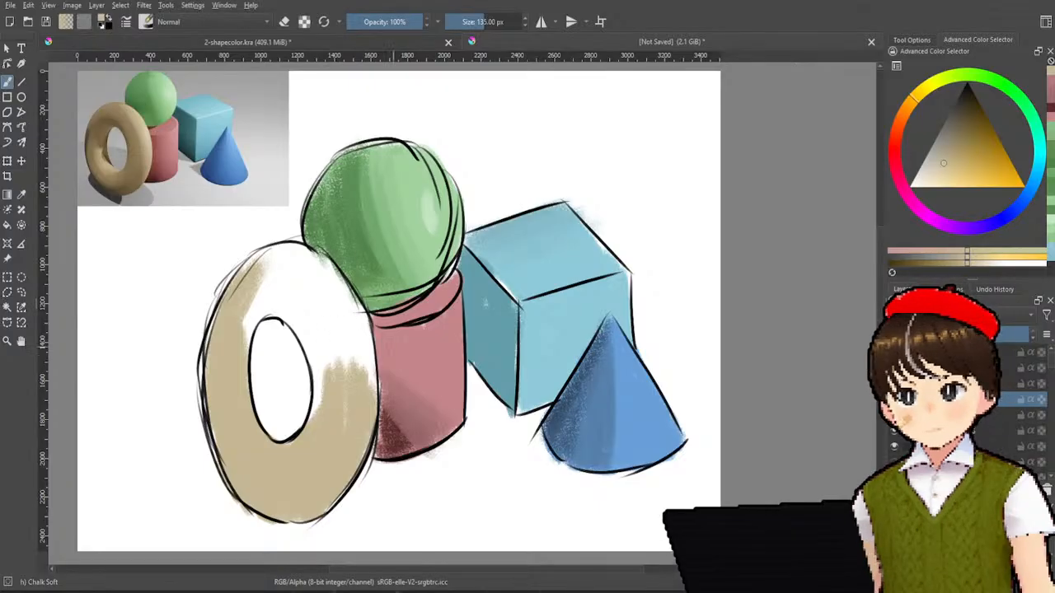
pyautogui.moveTo(334, 321)
pyautogui.mouseDown()
pyautogui.moveTo(362, 383)
pyautogui.moveTo(364, 350)
pyautogui.moveTo(371, 379)
pyautogui.moveTo(355, 298)
pyautogui.moveTo(285, 249)
pyautogui.moveTo(345, 324)
pyautogui.moveTo(327, 302)
pyautogui.moveTo(330, 389)
pyautogui.moveTo(316, 393)
pyautogui.moveTo(332, 383)
pyautogui.moveTo(307, 326)
pyautogui.moveTo(326, 342)
pyautogui.moveTo(273, 287)
pyautogui.moveTo(254, 293)
pyautogui.moveTo(240, 320)
pyautogui.moveTo(311, 329)
pyautogui.mouseUp()
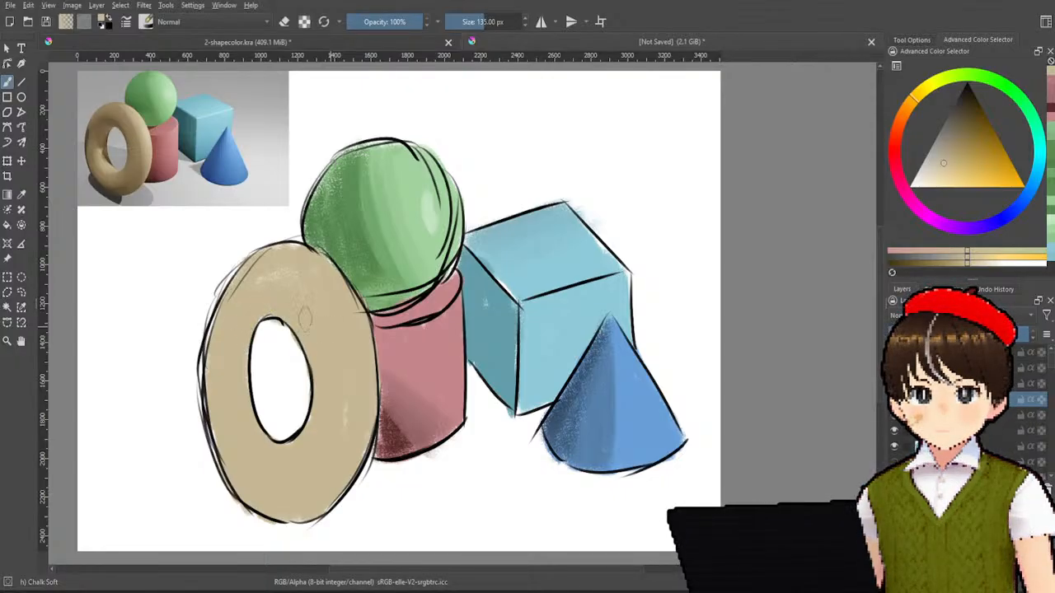
# - Sample a paler tan from the reference torus and brush it along the ring's outer right side
pyautogui.keyDown('ctrl'); pyautogui.click(146, 124); pyautogui.keyUp('ctrl')
pyautogui.moveTo(335, 298); pyautogui.dragTo(358, 389)
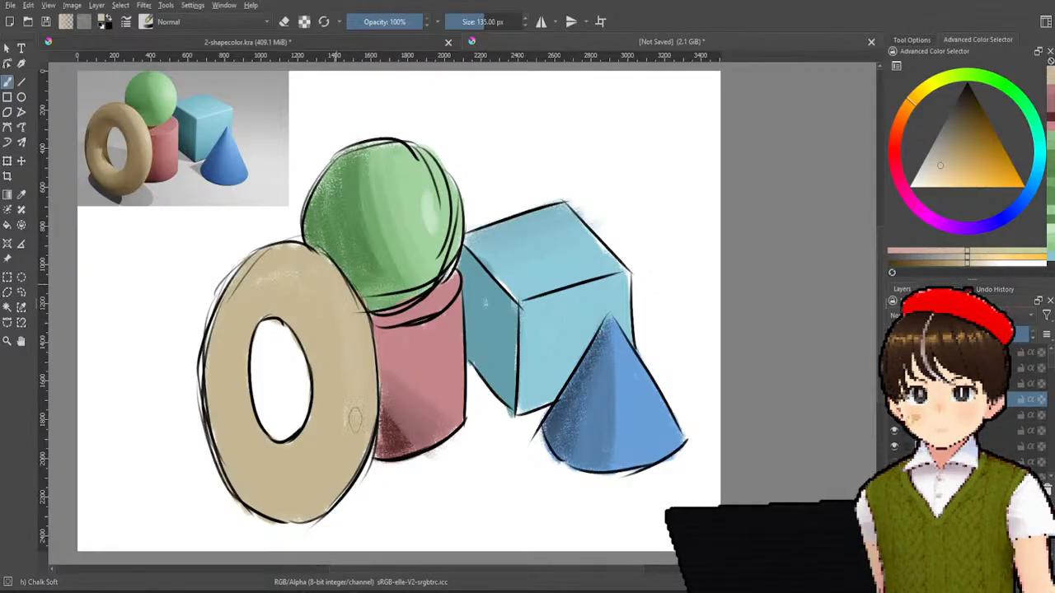
pyautogui.moveTo(360, 344); pyautogui.dragTo(338, 468)
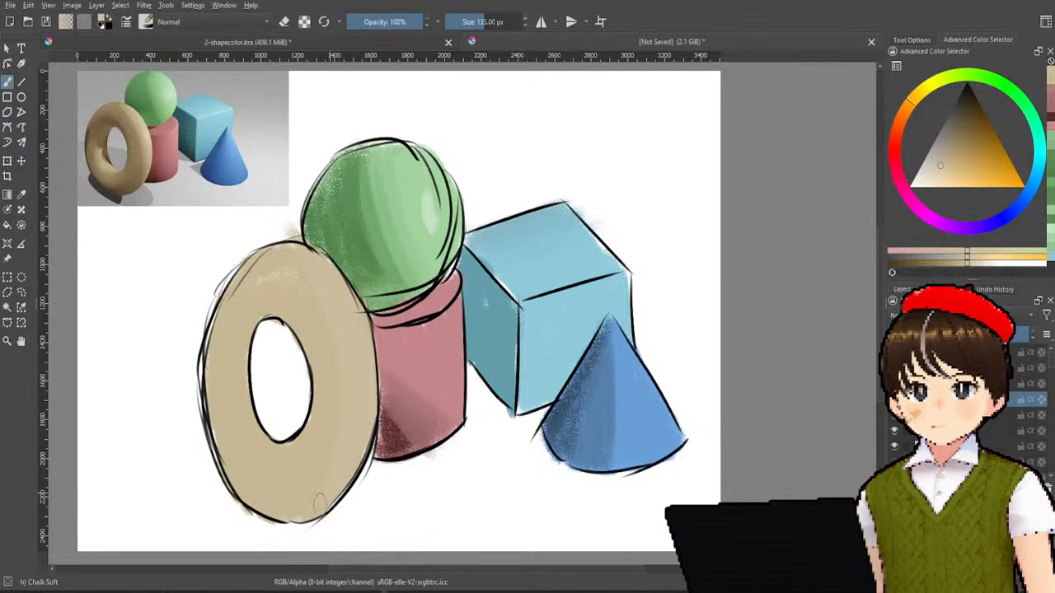
pyautogui.press('ctrl')
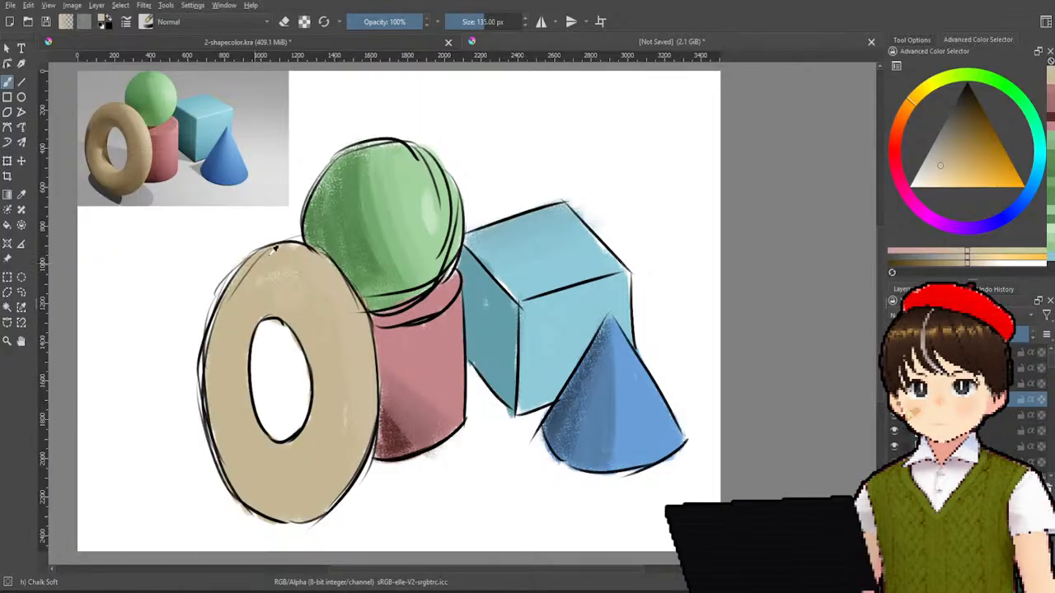
# - Sample a darker brown from the reference torus and paint a curved shadow band from the ring's top down its right side
pyautogui.keyDown('ctrl'); pyautogui.click(146, 130); pyautogui.keyUp('ctrl')
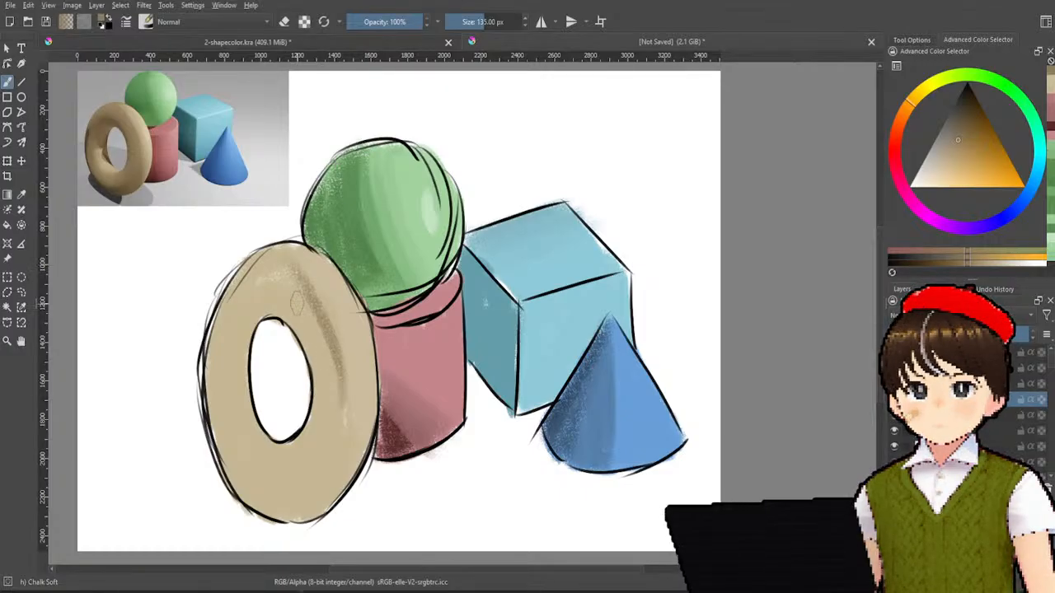
pyautogui.moveTo(280, 258)
pyautogui.mouseDown()
pyautogui.moveTo(329, 448)
pyautogui.moveTo(346, 435)
pyautogui.moveTo(338, 455)
pyautogui.moveTo(346, 439)
pyautogui.mouseUp()
pyautogui.hotkey('ctrl', 'z')
pyautogui.hotkey('ctrl', 'z')
pyautogui.moveTo(304, 280); pyautogui.dragTo(351, 456)
pyautogui.moveTo(355, 396); pyautogui.dragTo(349, 502)
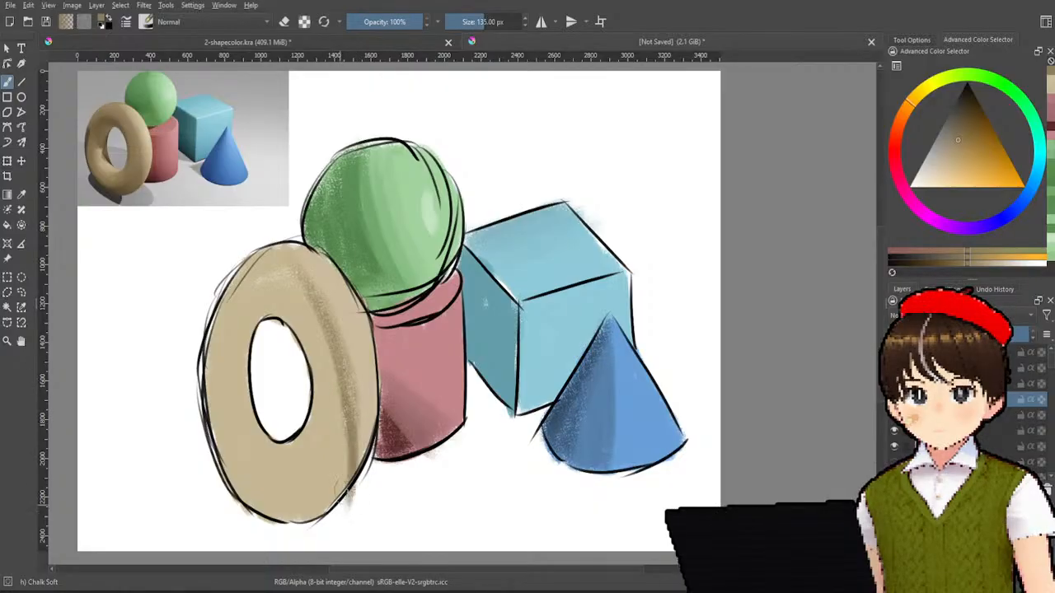
pyautogui.hotkey('ctrl', 'z')
# - Fill the right and lower-right part of the ring with brown shading strokes between the hole and the shadow band
pyautogui.moveTo(351, 407); pyautogui.dragTo(342, 488)
pyautogui.moveTo(325, 326); pyautogui.dragTo(343, 476)
pyautogui.moveTo(329, 362); pyautogui.dragTo(336, 495)
pyautogui.moveTo(322, 342); pyautogui.dragTo(323, 501)
pyautogui.moveTo(318, 320); pyautogui.dragTo(322, 492)
pyautogui.moveTo(317, 388); pyautogui.dragTo(319, 486)
pyautogui.moveTo(318, 364); pyautogui.dragTo(306, 527)
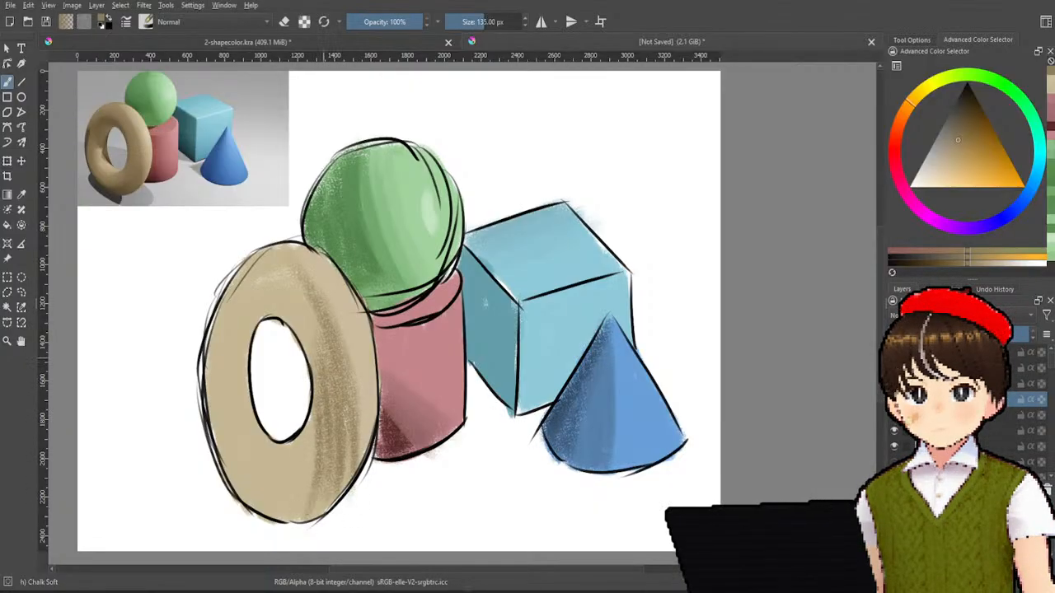
pyautogui.moveTo(353, 418); pyautogui.dragTo(346, 476)
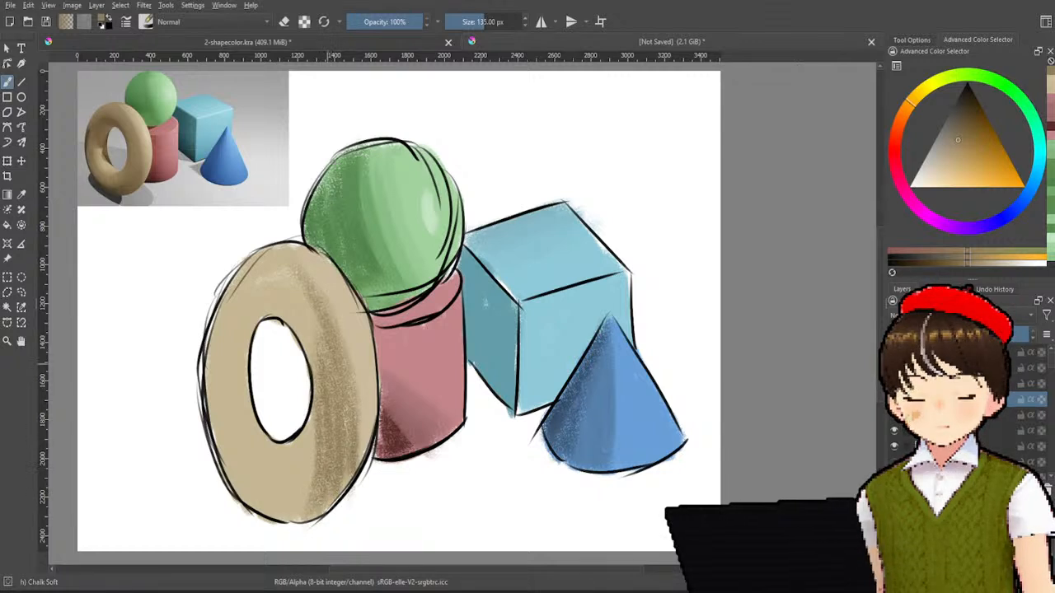
# - Extend the brown shading across the top of the ring toward its upper-left side
pyautogui.moveTo(290, 284)
pyautogui.mouseDown()
pyautogui.moveTo(307, 355)
pyautogui.moveTo(315, 341)
pyautogui.moveTo(263, 288)
pyautogui.moveTo(269, 257)
pyautogui.mouseUp()
pyautogui.moveTo(285, 262); pyautogui.dragTo(260, 249)
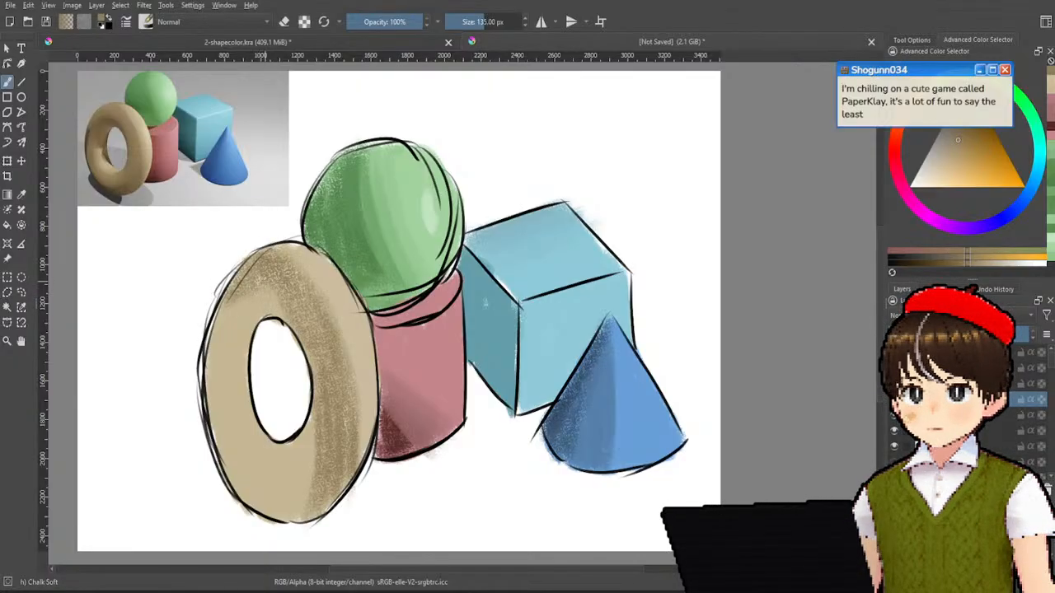
pyautogui.moveTo(266, 285); pyautogui.dragTo(262, 302)
# - Shade the bottom of the ring in brown, sweeping from below the hole to the lower-left outer edge
pyautogui.moveTo(302, 501)
pyautogui.mouseDown()
pyautogui.moveTo(330, 495)
pyautogui.moveTo(318, 511)
pyautogui.mouseUp()
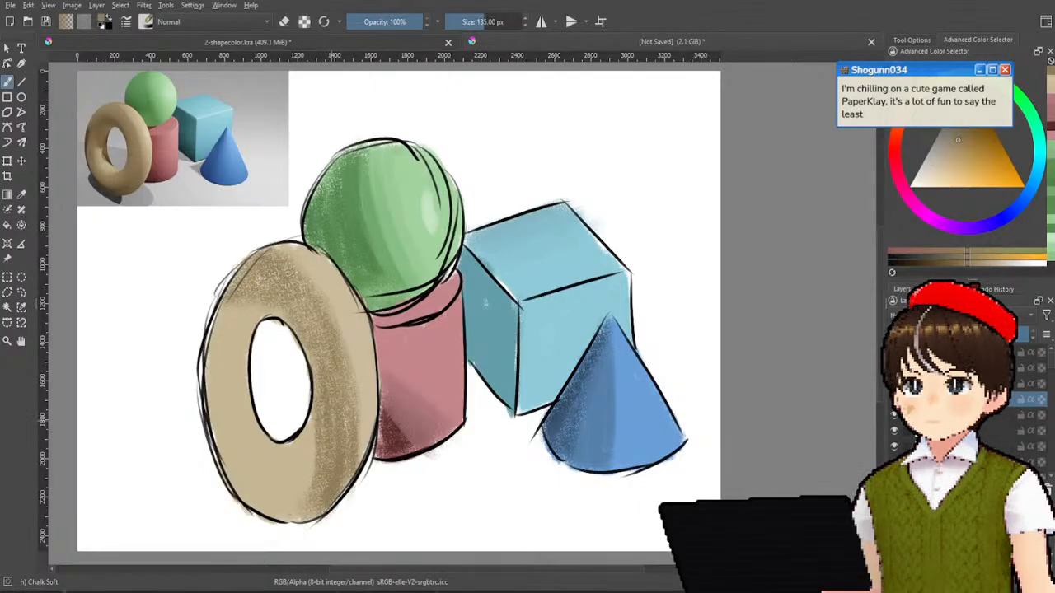
pyautogui.moveTo(313, 440)
pyautogui.mouseDown()
pyautogui.moveTo(277, 489)
pyautogui.moveTo(250, 476)
pyautogui.moveTo(218, 493)
pyautogui.mouseUp()
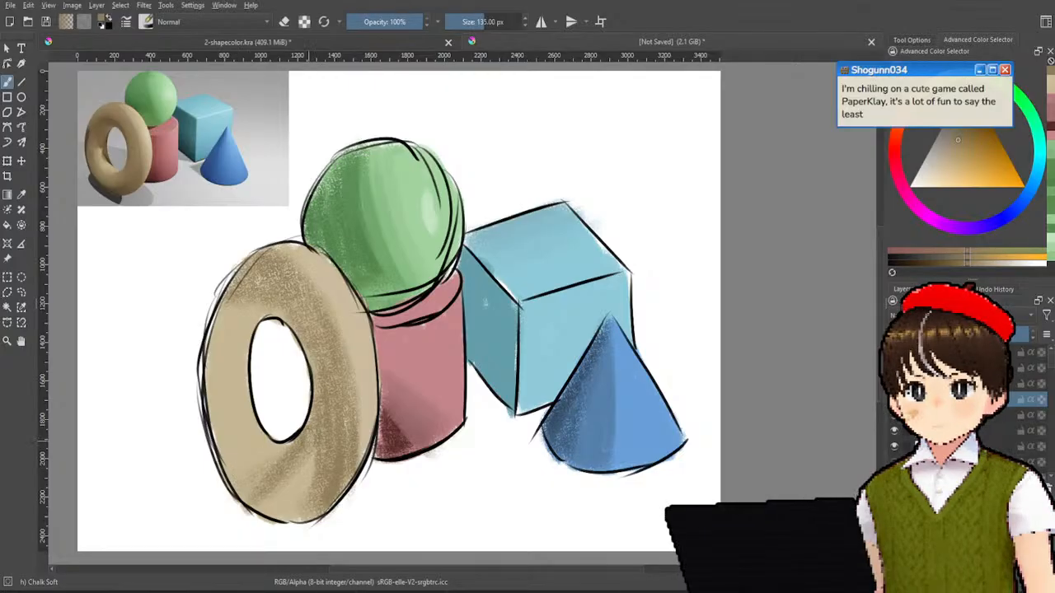
pyautogui.moveTo(288, 450); pyautogui.dragTo(216, 492)
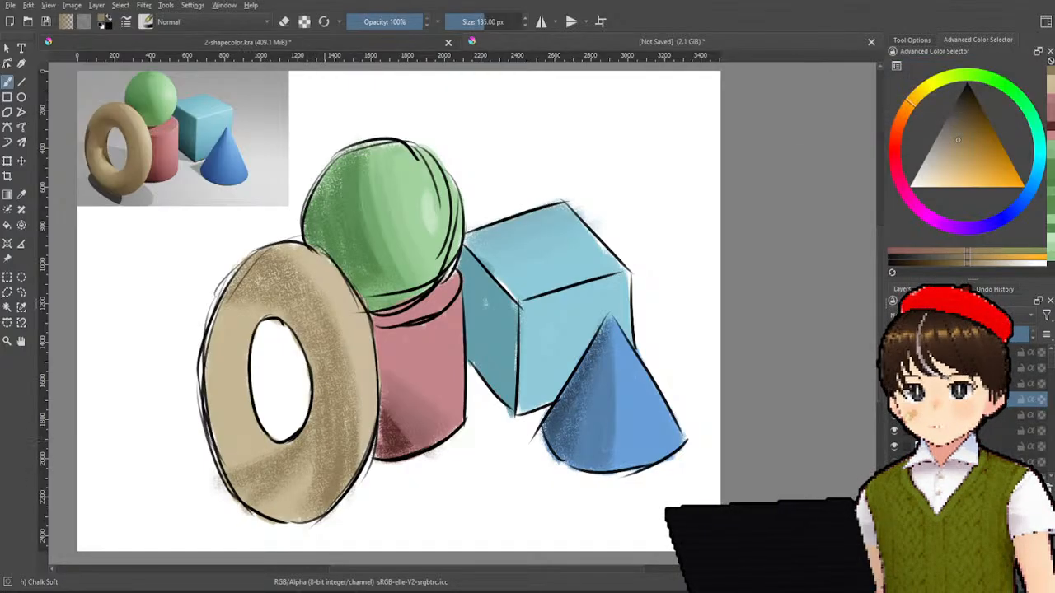
pyautogui.moveTo(317, 454); pyautogui.dragTo(257, 506)
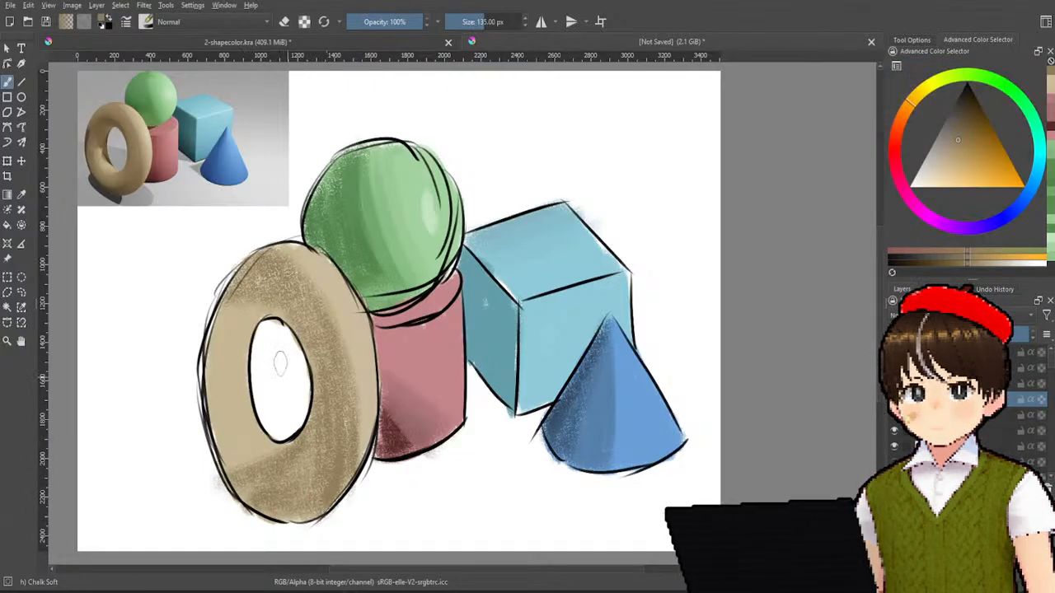
# - Shade the ring's left side in brown along the hole and the outer edge, leaving a light patch at the lower left
pyautogui.moveTo(232, 319); pyautogui.dragTo(249, 402)
pyautogui.moveTo(249, 295)
pyautogui.mouseDown()
pyautogui.moveTo(246, 352)
pyautogui.moveTo(262, 310)
pyautogui.moveTo(266, 323)
pyautogui.moveTo(265, 414)
pyautogui.mouseUp()
pyautogui.hotkey('ctrl', 'z')
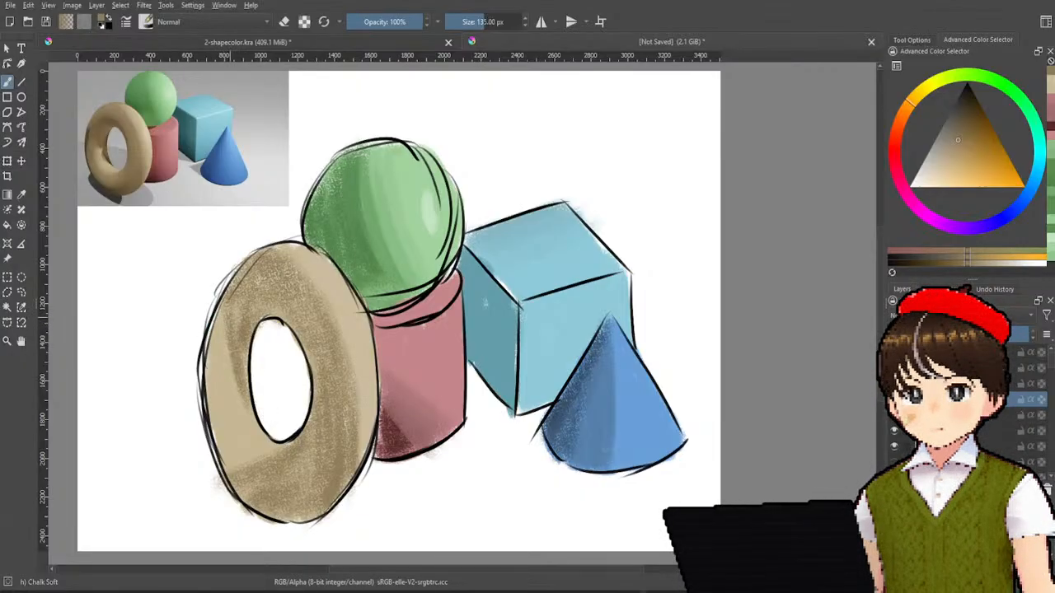
pyautogui.moveTo(223, 323); pyautogui.dragTo(250, 410)
pyautogui.moveTo(221, 330)
pyautogui.mouseDown()
pyautogui.moveTo(219, 375)
pyautogui.moveTo(243, 432)
pyautogui.moveTo(243, 413)
pyautogui.mouseUp()
pyautogui.moveTo(295, 471)
pyautogui.mouseDown()
pyautogui.moveTo(245, 446)
pyautogui.moveTo(278, 451)
pyautogui.moveTo(265, 425)
pyautogui.mouseUp()
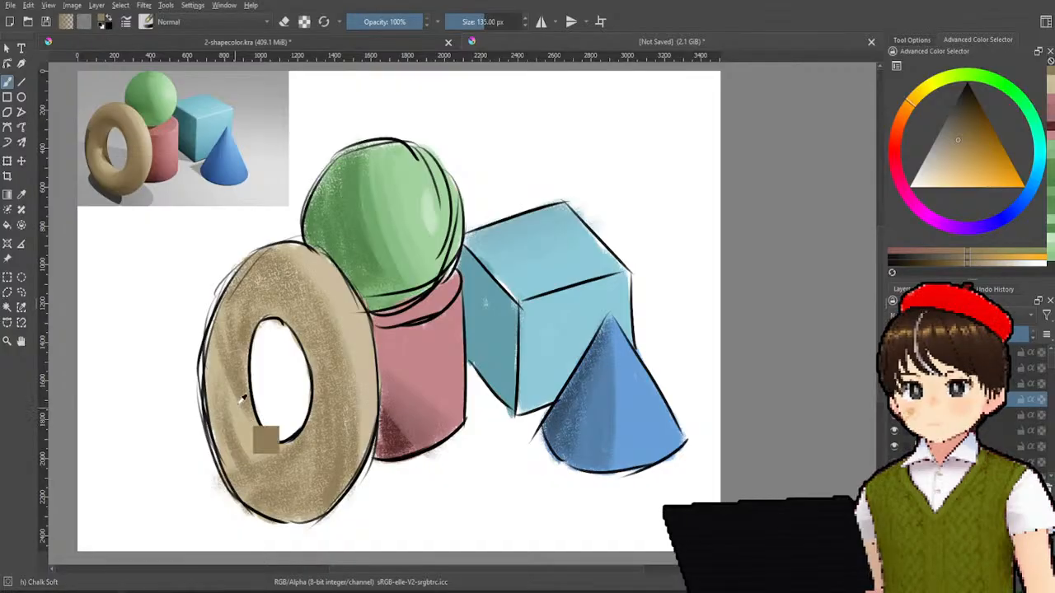
pyautogui.hotkey('ctrl', 'z')
pyautogui.hotkey('ctrl', 'z')
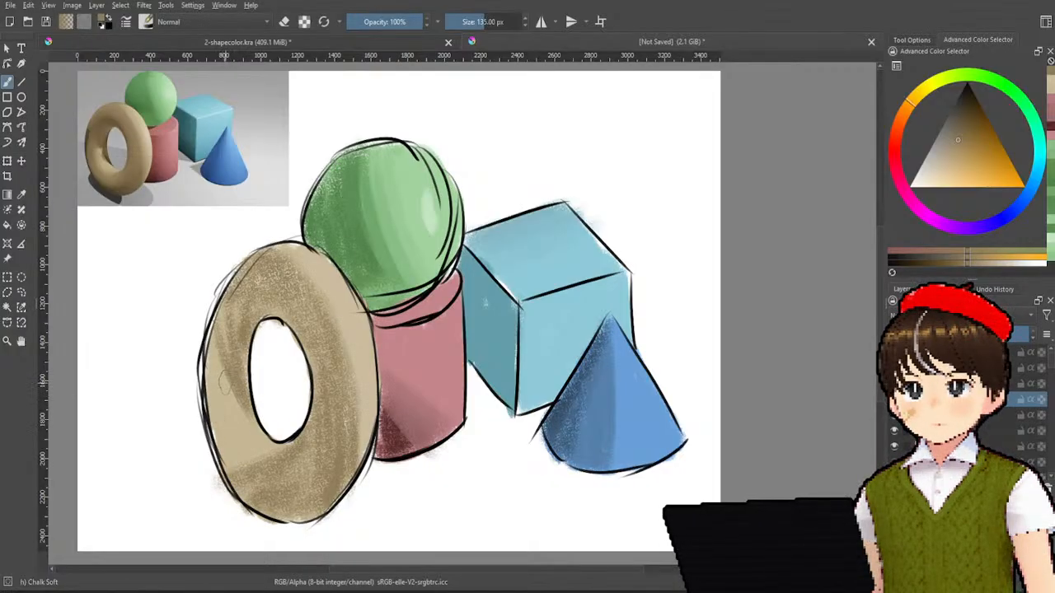
pyautogui.moveTo(216, 384); pyautogui.dragTo(227, 458)
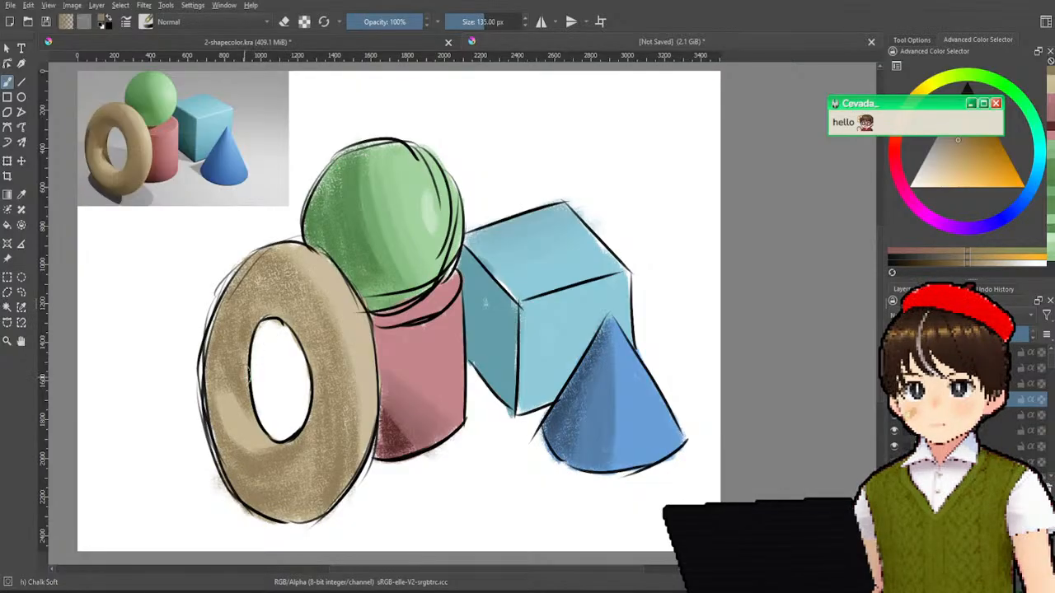
# - Soften the edge of the light patch on the ring's left side, beside the hole, using sampled tan tones
pyautogui.press('e')
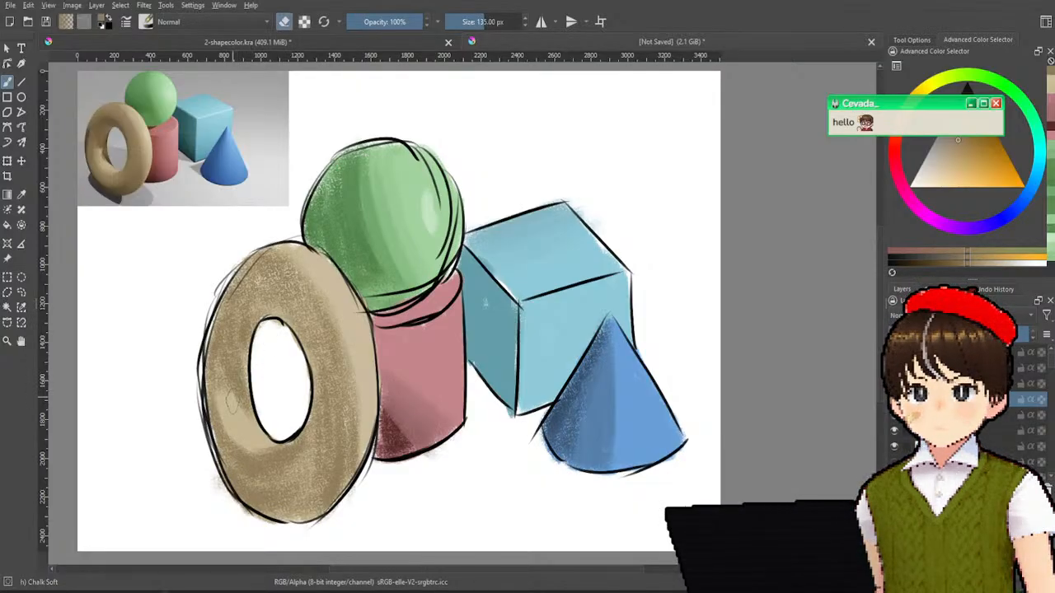
pyautogui.press('e')
pyautogui.press('e')
pyautogui.moveTo(235, 394); pyautogui.dragTo(234, 404)
pyautogui.press('e')
pyautogui.keyDown('ctrl'); pyautogui.click(275, 449); pyautogui.keyUp('ctrl')
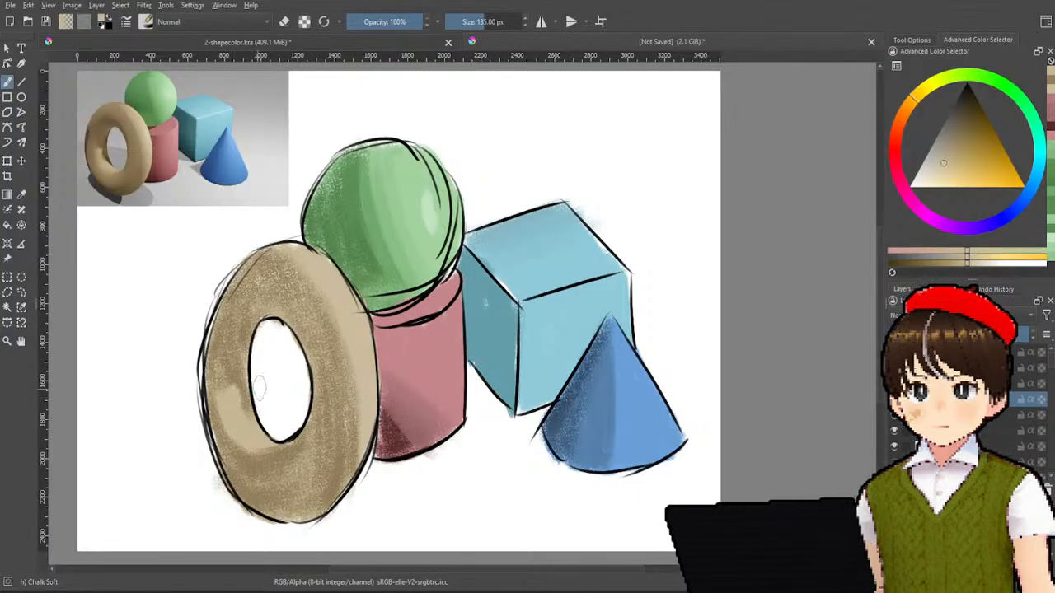
pyautogui.press('e')
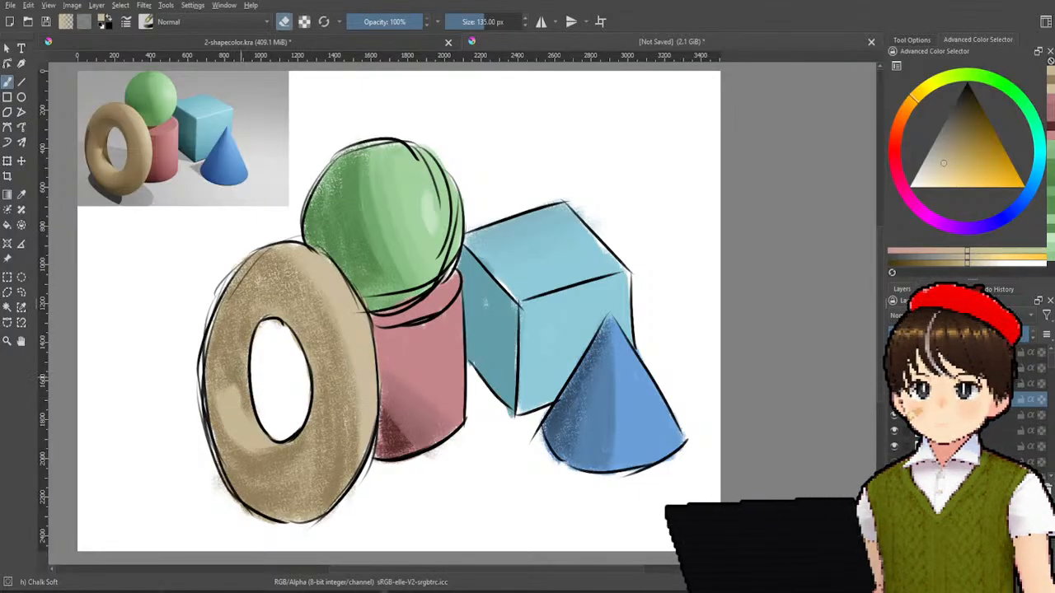
pyautogui.keyDown('ctrl'); pyautogui.click(241, 376); pyautogui.keyUp('ctrl')
pyautogui.press('e')
pyautogui.moveTo(241, 382); pyautogui.dragTo(244, 399)
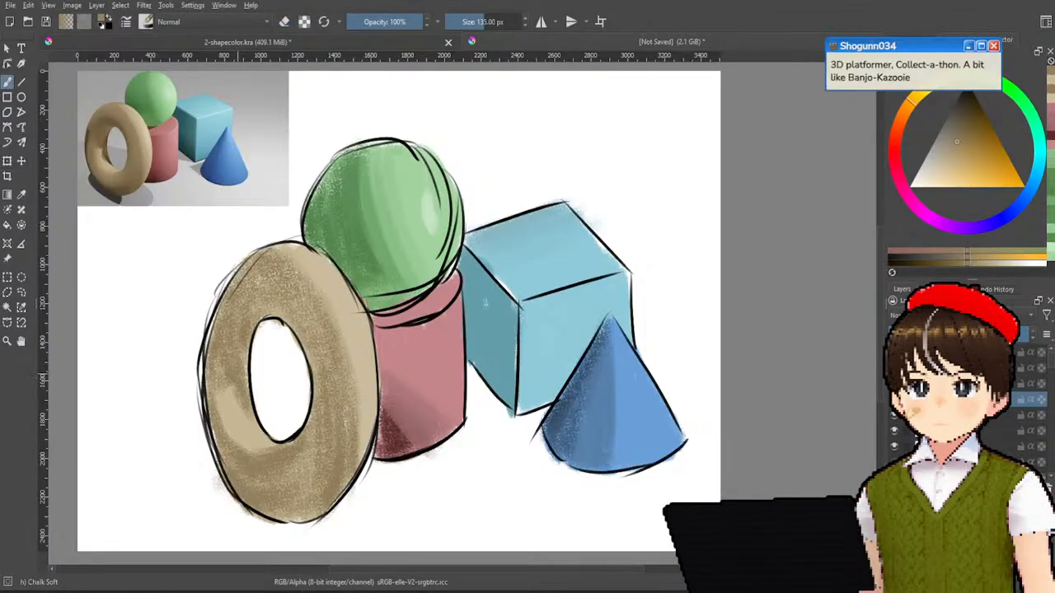
pyautogui.keyDown('ctrl'); pyautogui.click(248, 379); pyautogui.keyUp('ctrl')
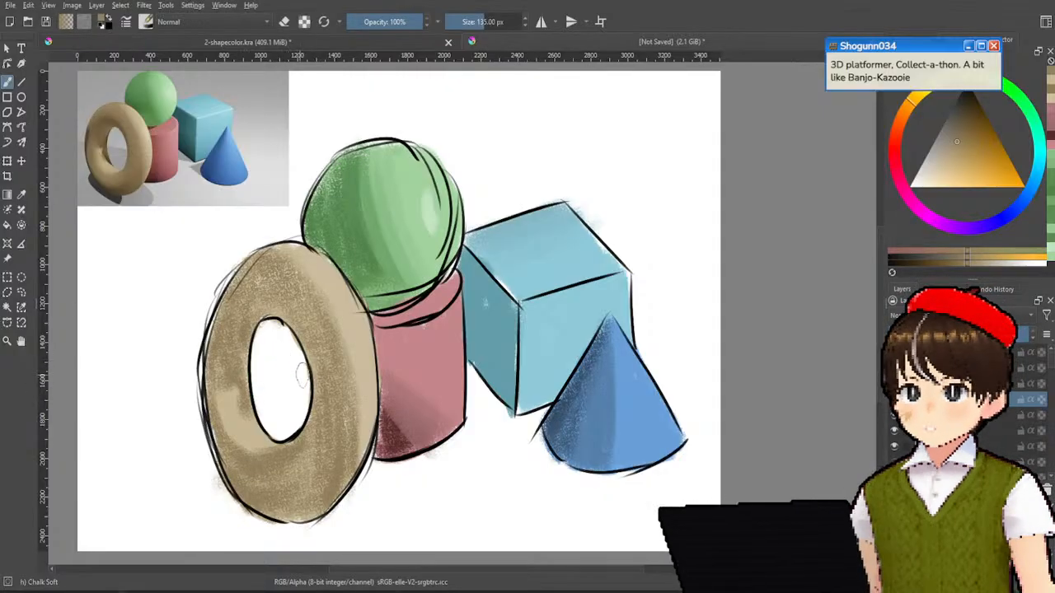
# - Sample a darker brown from the reference ring and add a dark accent along the left edge of the hole
pyautogui.keyDown('ctrl'); pyautogui.moveTo(181, 206); pyautogui.dragTo(109, 149); pyautogui.keyUp('ctrl')
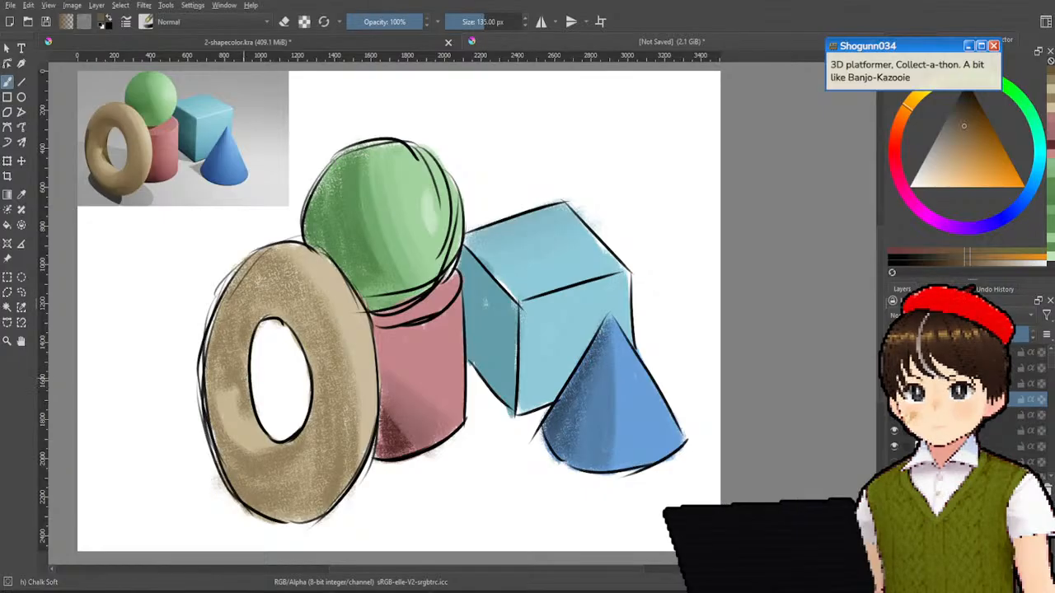
pyautogui.hotkey('ctrl', 'z')
pyautogui.moveTo(233, 384)
pyautogui.mouseDown()
pyautogui.moveTo(264, 413)
pyautogui.moveTo(252, 390)
pyautogui.mouseUp()
pyautogui.hotkey('ctrl', 'z')
pyautogui.hotkey('ctrl', 'z')
pyautogui.hotkey('ctrl', 'z')
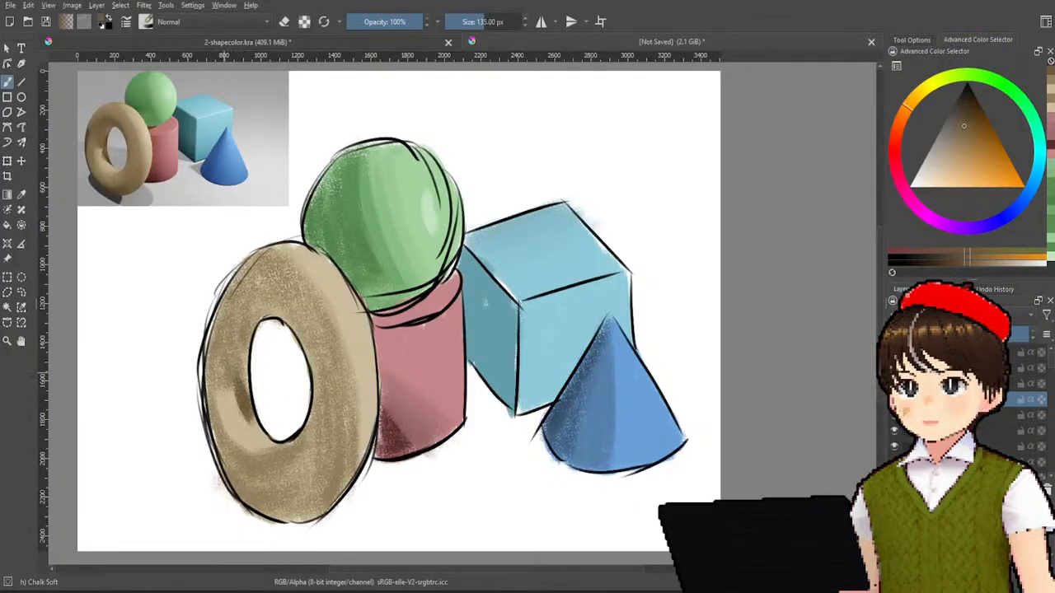
pyautogui.hotkey('ctrl', 'z')
# - Darken the ring's left outer side and its lower-left bottom edge with the darker brown
pyautogui.moveTo(211, 354); pyautogui.dragTo(212, 410)
pyautogui.hotkey('ctrl', 'z')
pyautogui.moveTo(215, 341); pyautogui.dragTo(216, 409)
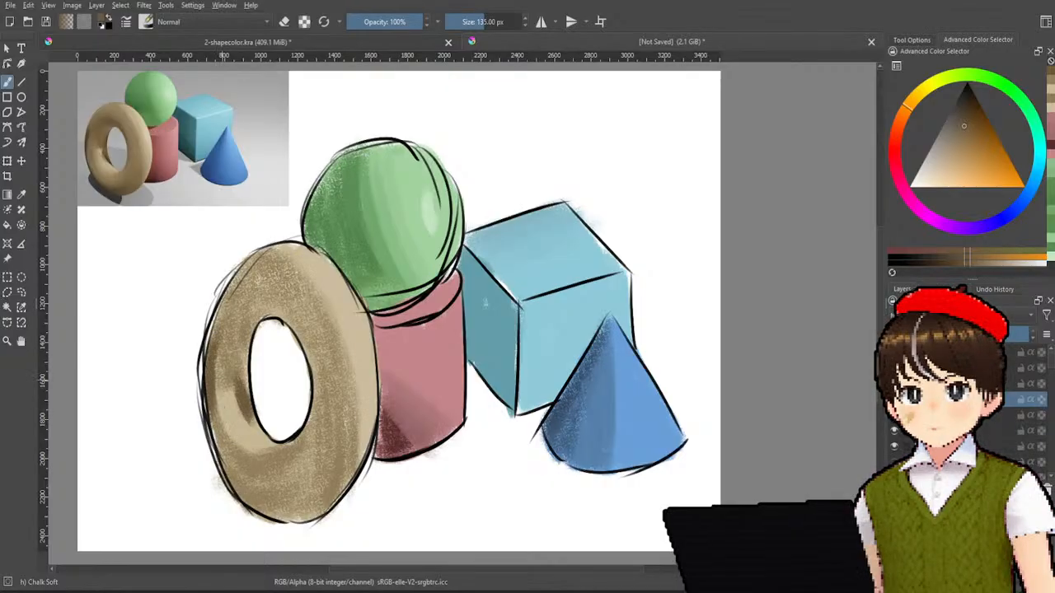
pyautogui.moveTo(216, 452); pyautogui.dragTo(292, 524)
pyautogui.hotkey('ctrl', 'z')
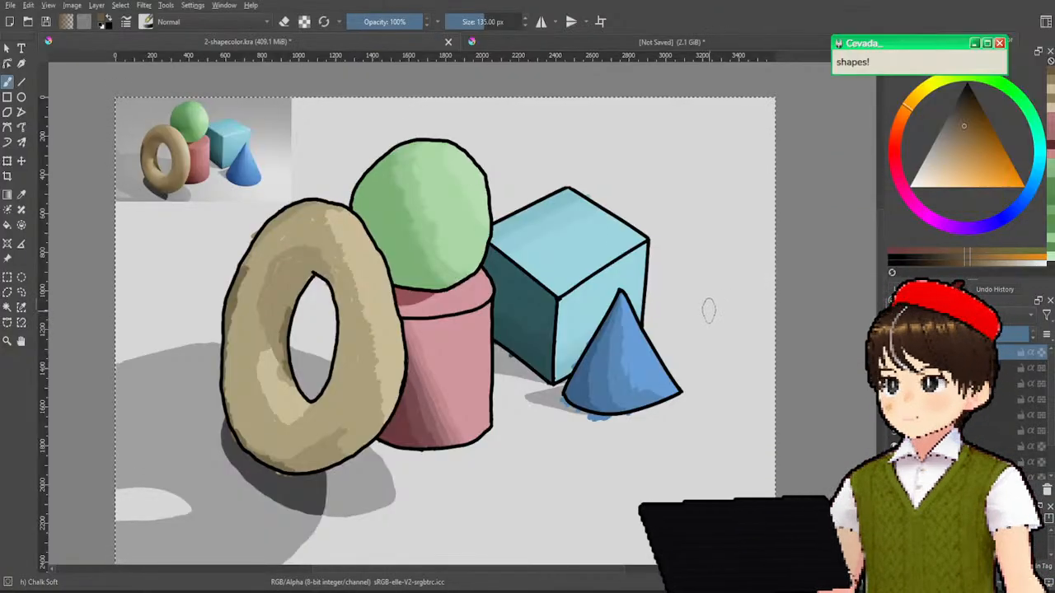
# - Compare the unsaved painting with the shapes painted in 2-shapecolor.kra
pyautogui.click(669, 41)
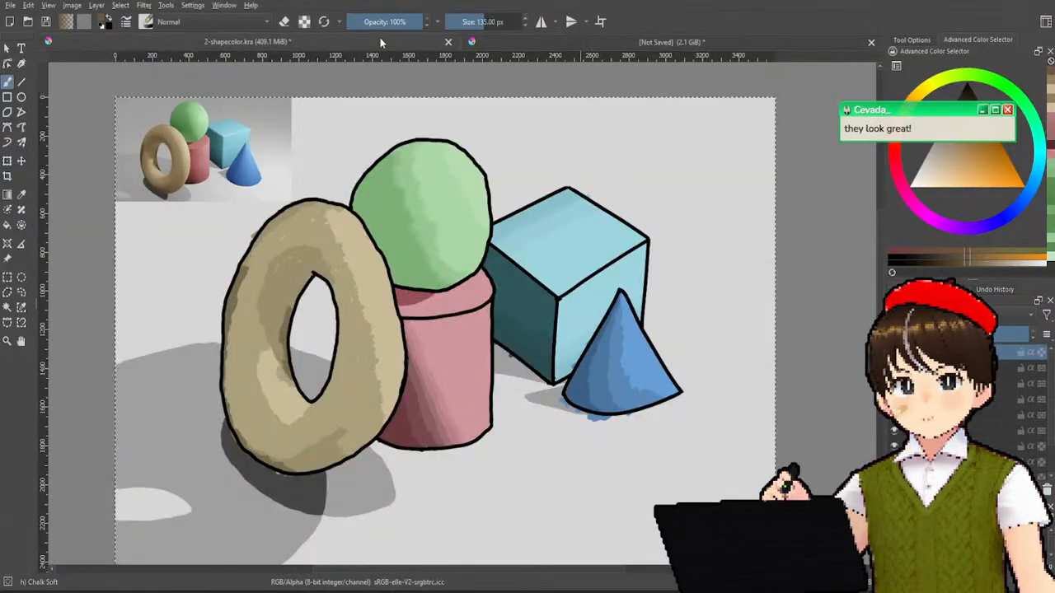
pyautogui.click(593, 41)
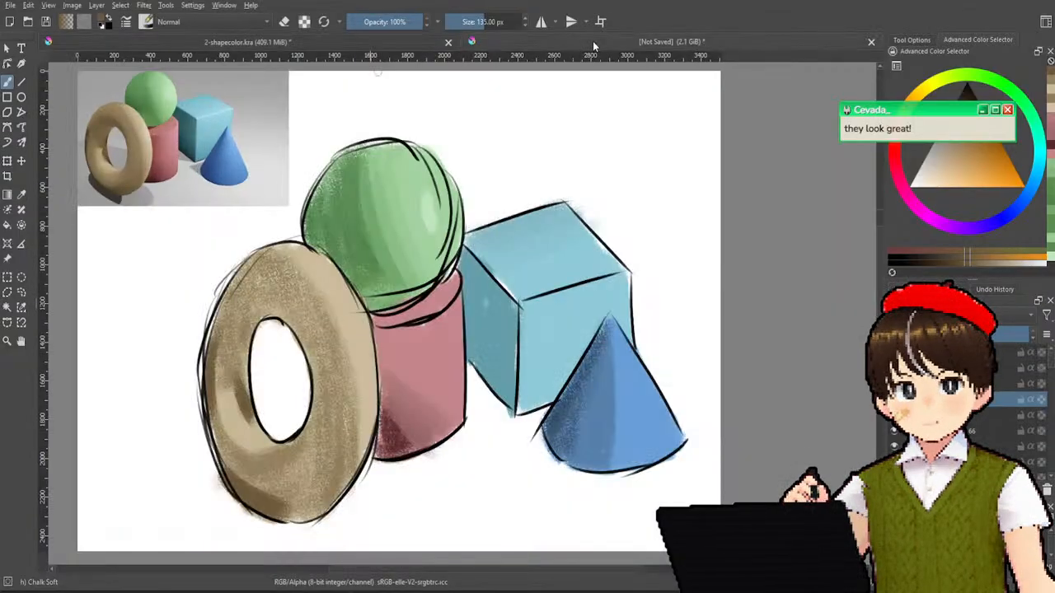
pyautogui.click(381, 42)
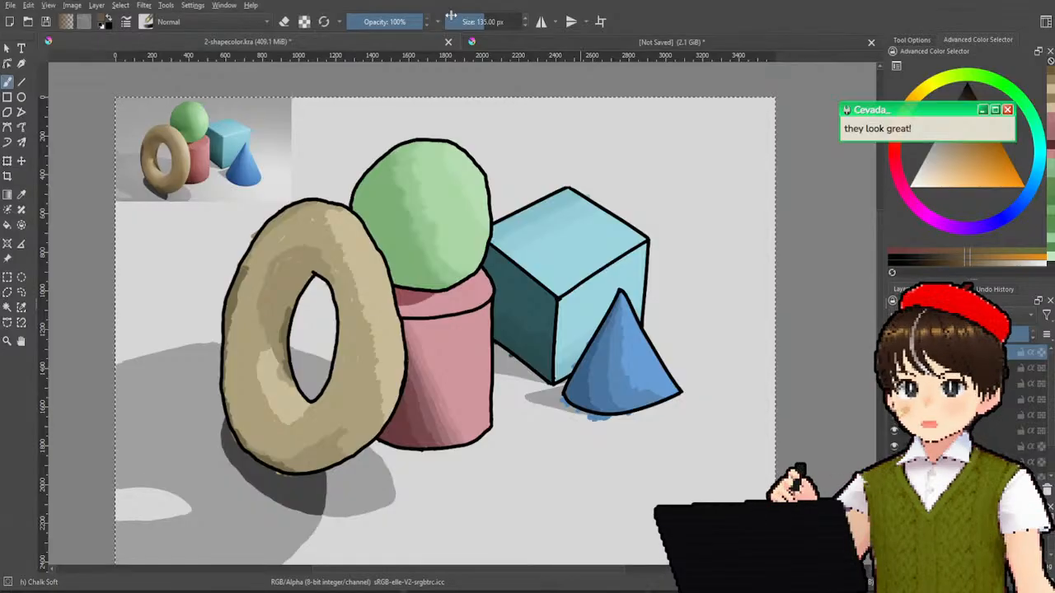
pyautogui.click(646, 43)
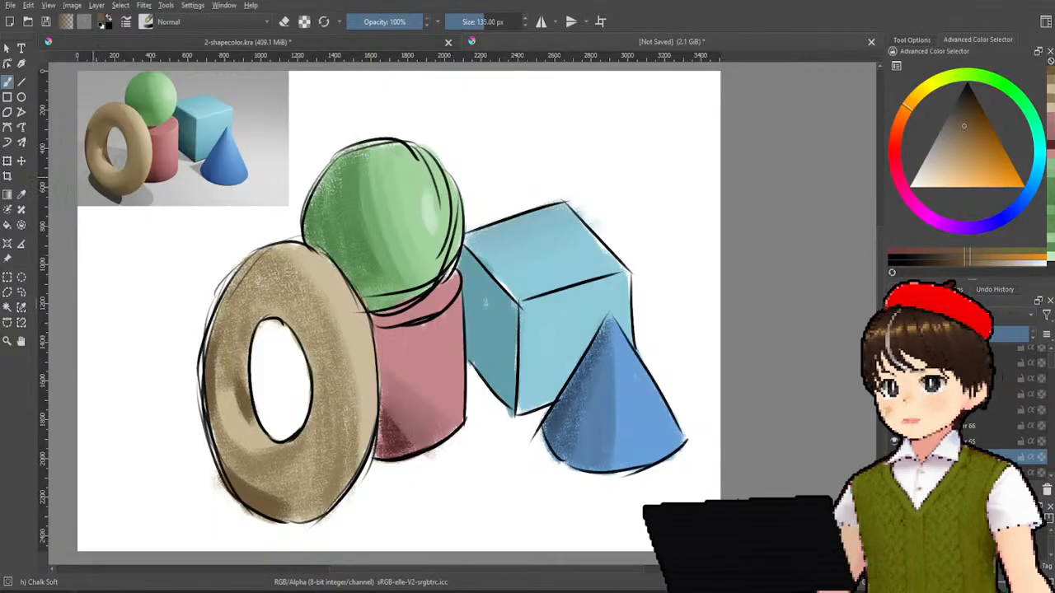
# - Fill the white background behind the shapes with light grey sampled from the reference, using a 1000 px brush
pyautogui.keyDown('ctrl'); pyautogui.click(278, 156); pyautogui.keyUp('ctrl')
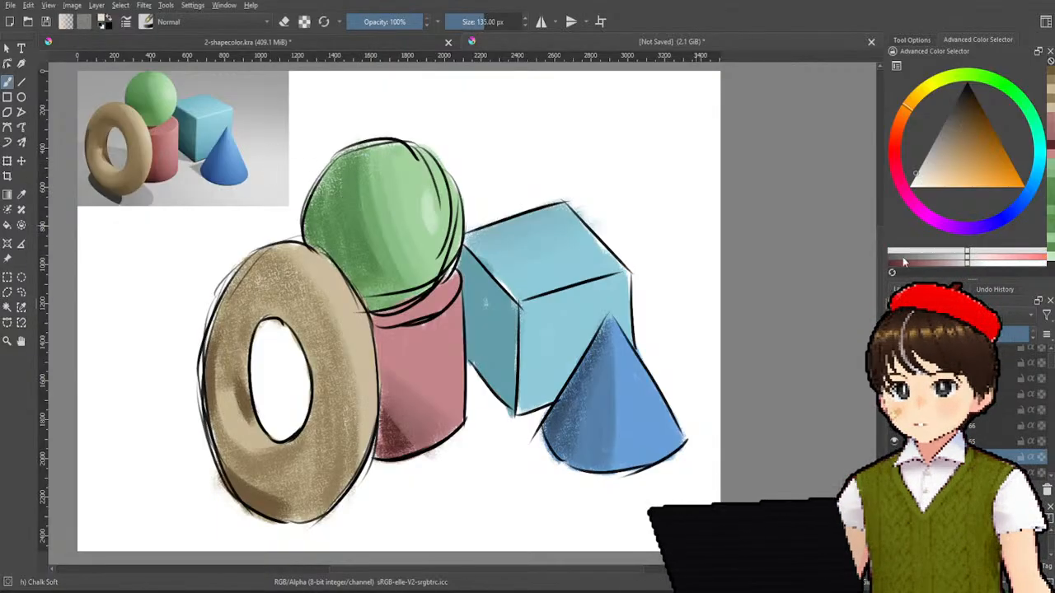
pyautogui.scroll(-2, 644, 346)
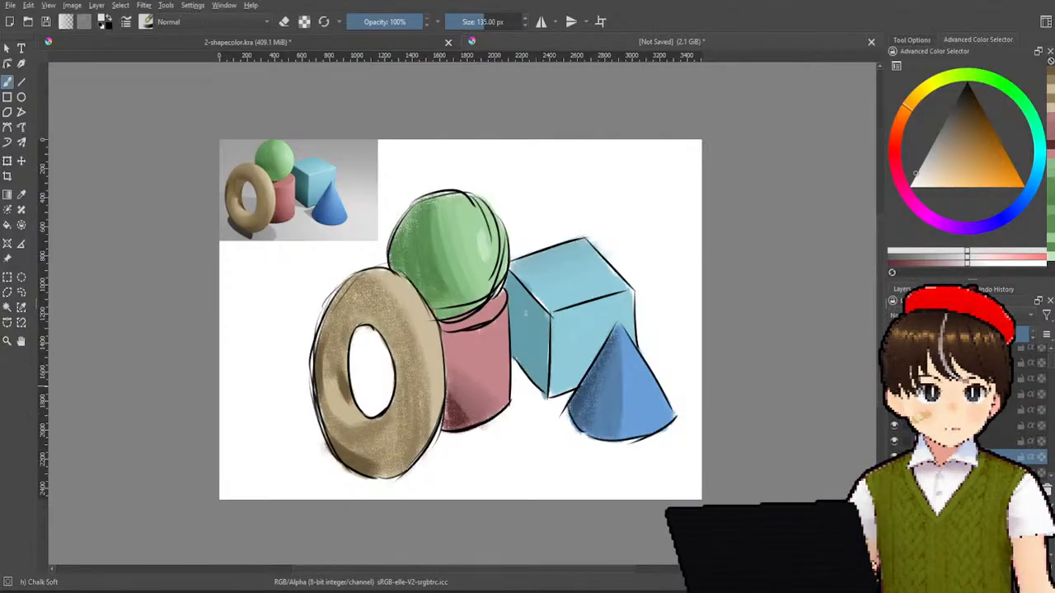
pyautogui.moveTo(495, 23); pyautogui.dragTo(666, 42)
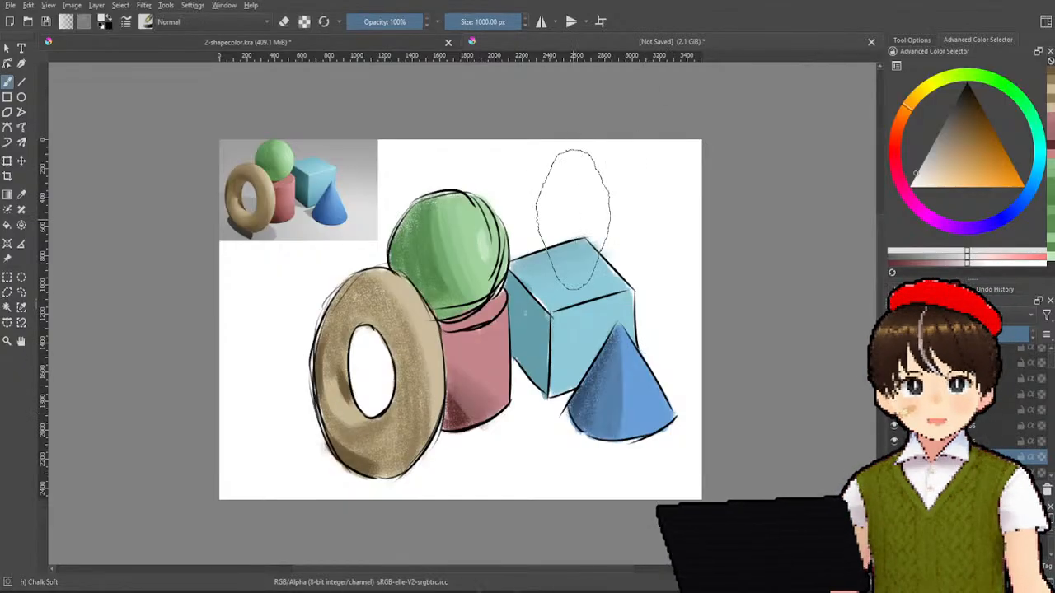
pyautogui.moveTo(248, 420)
pyautogui.mouseDown()
pyautogui.moveTo(316, 364)
pyautogui.moveTo(425, 247)
pyautogui.moveTo(474, 136)
pyautogui.moveTo(267, 305)
pyautogui.moveTo(288, 217)
pyautogui.mouseUp()
pyautogui.moveTo(298, 427)
pyautogui.mouseDown()
pyautogui.moveTo(581, 423)
pyautogui.moveTo(454, 510)
pyautogui.moveTo(628, 406)
pyautogui.moveTo(595, 509)
pyautogui.moveTo(667, 476)
pyautogui.mouseUp()
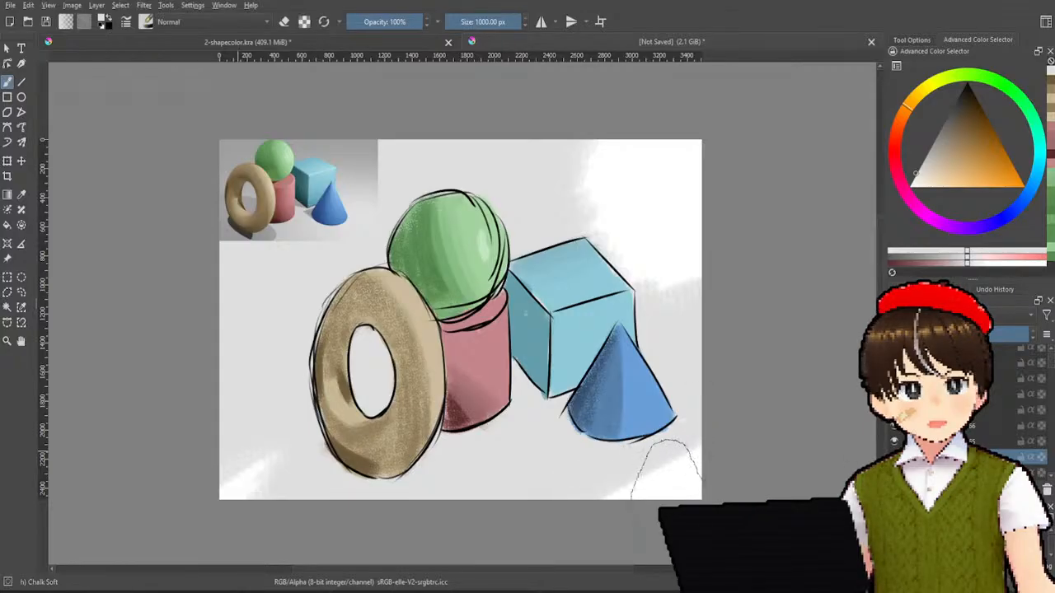
pyautogui.moveTo(659, 513); pyautogui.dragTo(707, 483)
pyautogui.moveTo(239, 511); pyautogui.dragTo(207, 482)
pyautogui.moveTo(690, 303)
pyautogui.mouseDown()
pyautogui.moveTo(619, 306)
pyautogui.moveTo(585, 247)
pyautogui.moveTo(624, 177)
pyautogui.moveTo(694, 183)
pyautogui.mouseUp()
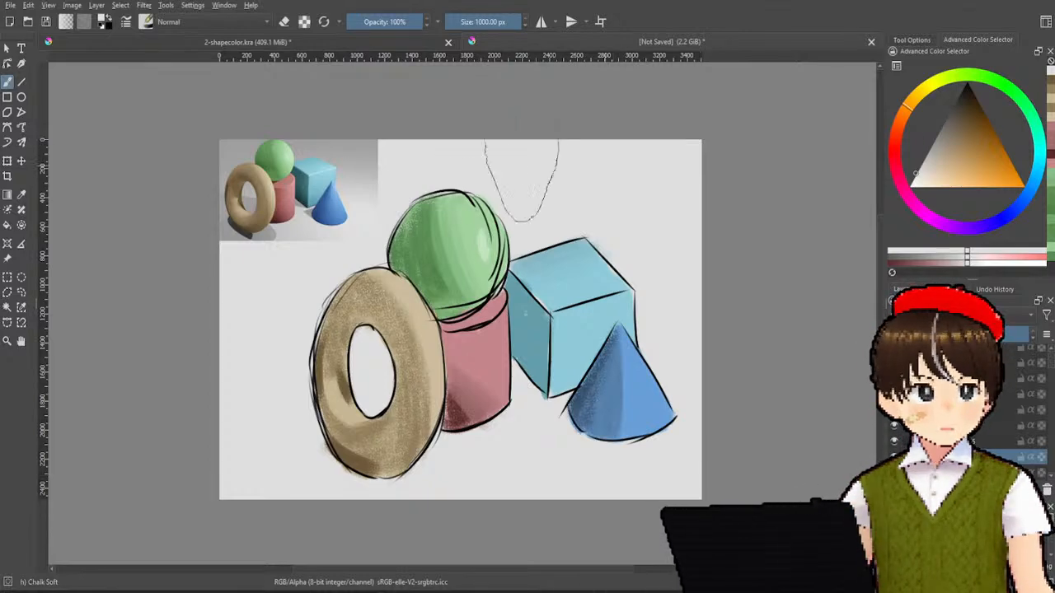
# - Sample the darker grey from the reference backdrop and paint it across the upper and left background
pyautogui.keyDown('ctrl'); pyautogui.click(368, 144); pyautogui.keyUp('ctrl')
pyautogui.moveTo(692, 158)
pyautogui.mouseDown()
pyautogui.moveTo(640, 172)
pyautogui.moveTo(702, 150)
pyautogui.moveTo(607, 140)
pyautogui.mouseUp()
pyautogui.moveTo(271, 142); pyautogui.dragTo(300, 154)
pyautogui.moveTo(221, 234)
pyautogui.mouseDown()
pyautogui.moveTo(249, 263)
pyautogui.moveTo(340, 252)
pyautogui.moveTo(306, 290)
pyautogui.mouseUp()
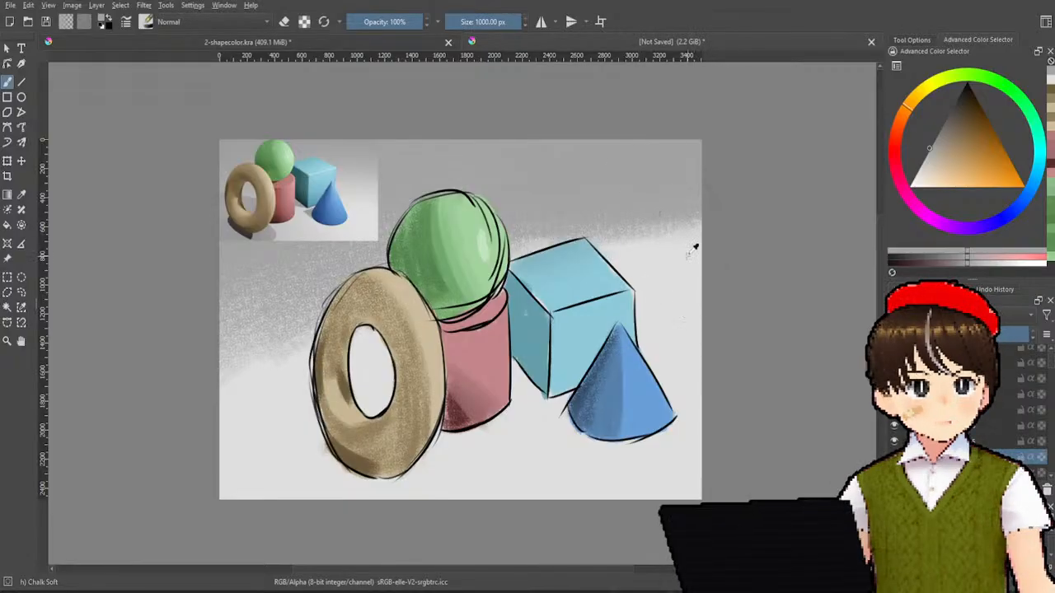
# - Blend the dark upper background into the light floor with lighter and intermediate greys
pyautogui.click(916, 175)
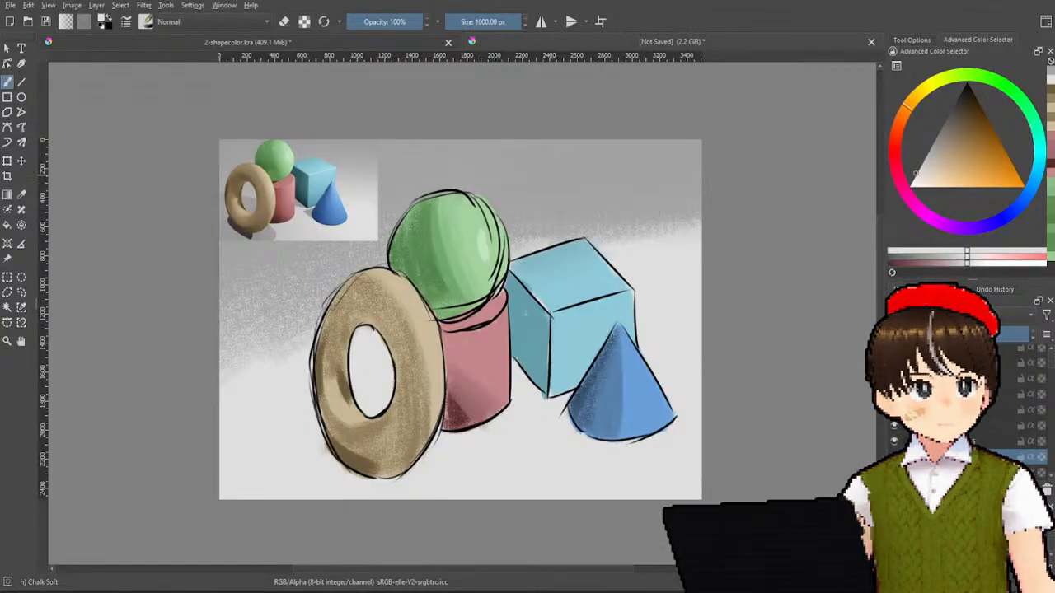
pyautogui.moveTo(930, 164); pyautogui.dragTo(923, 165)
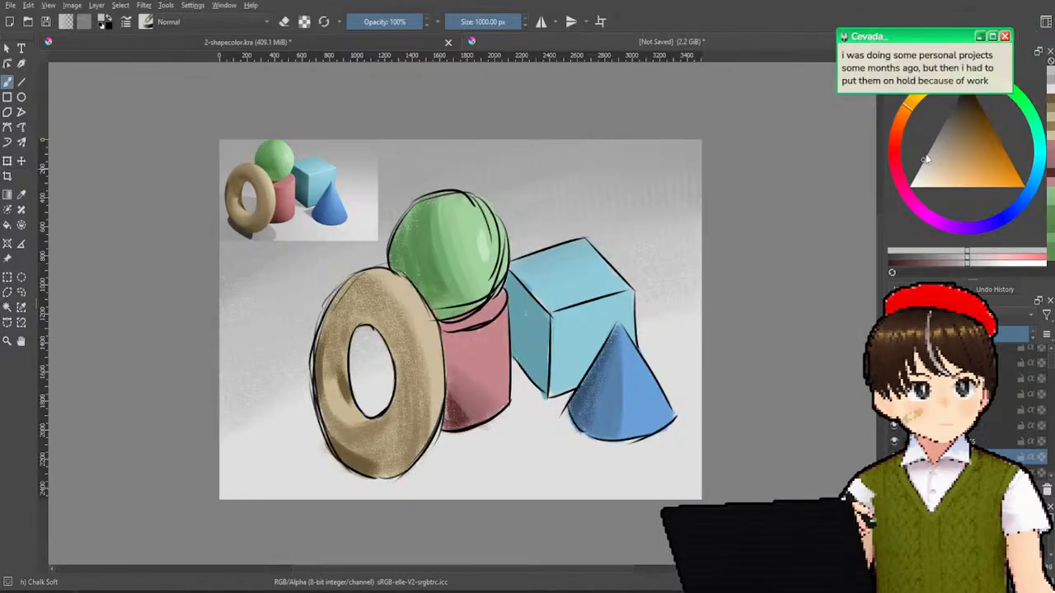
pyautogui.keyDown('ctrl'); pyautogui.click(483, 148); pyautogui.keyUp('ctrl')
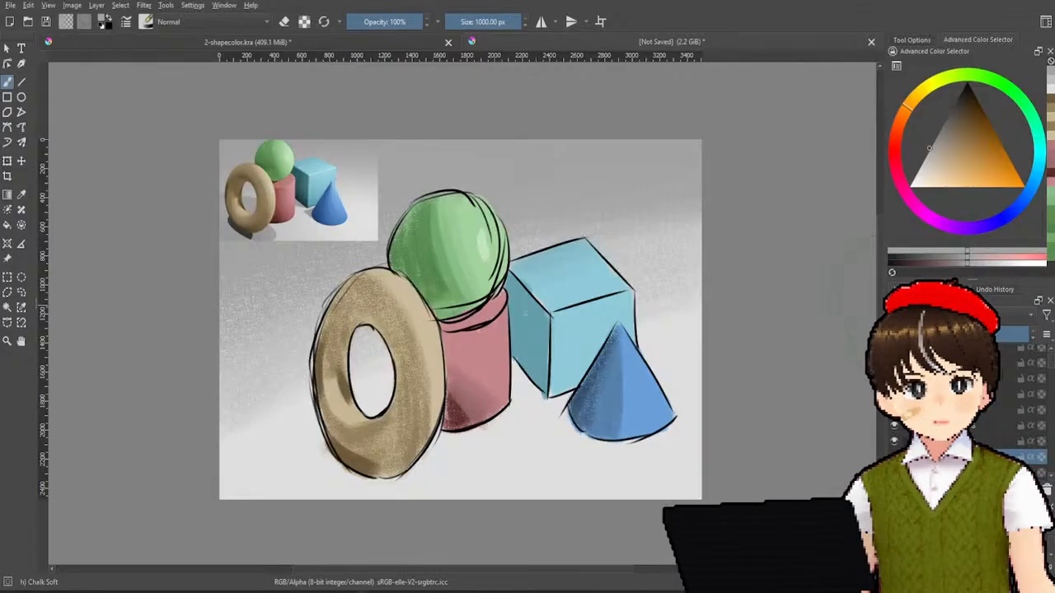
# - Sample the cone's shadow grey from the reference image and reduce the brush size to 205.31 px
pyautogui.scroll(1, 742, 366)
pyautogui.moveTo(705, 330)
pyautogui.mouseDown()
pyautogui.moveTo(681, 321)
pyautogui.moveTo(795, 331)
pyautogui.mouseUp()
pyautogui.scroll(1, 611, 328)
pyautogui.scroll(-1, 616, 321)
pyautogui.moveTo(614, 302); pyautogui.dragTo(644, 282)
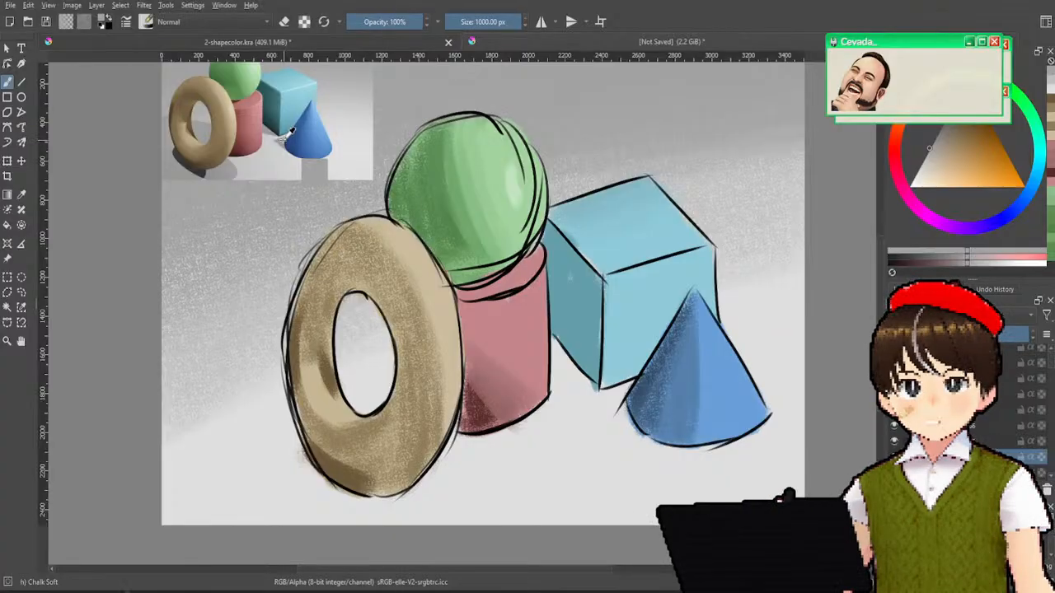
pyautogui.keyDown('ctrl'); pyautogui.click(282, 140); pyautogui.keyUp('ctrl')
pyautogui.moveTo(491, 21); pyautogui.dragTo(470, 21)
pyautogui.moveTo(478, 20); pyautogui.dragTo(490, 21)
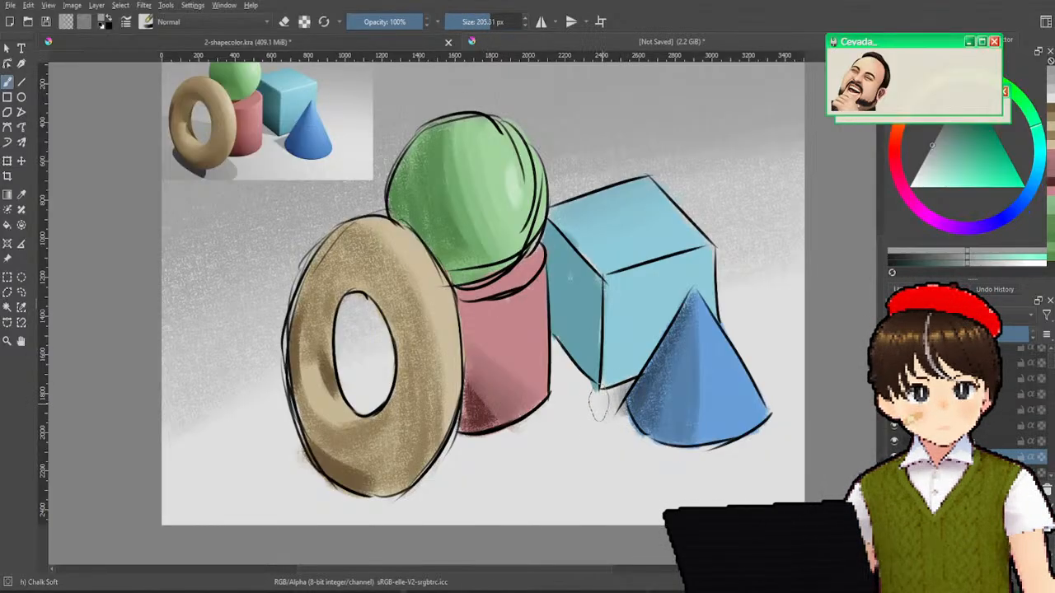
# - Try painting a grey cast shadow on the floor to the left of the cone's base
pyautogui.moveTo(627, 394)
pyautogui.mouseDown()
pyautogui.moveTo(616, 416)
pyautogui.moveTo(597, 412)
pyautogui.moveTo(583, 424)
pyautogui.moveTo(610, 430)
pyautogui.moveTo(587, 412)
pyautogui.moveTo(595, 424)
pyautogui.moveTo(578, 422)
pyautogui.mouseUp()
pyautogui.hotkey('ctrl', 'z')
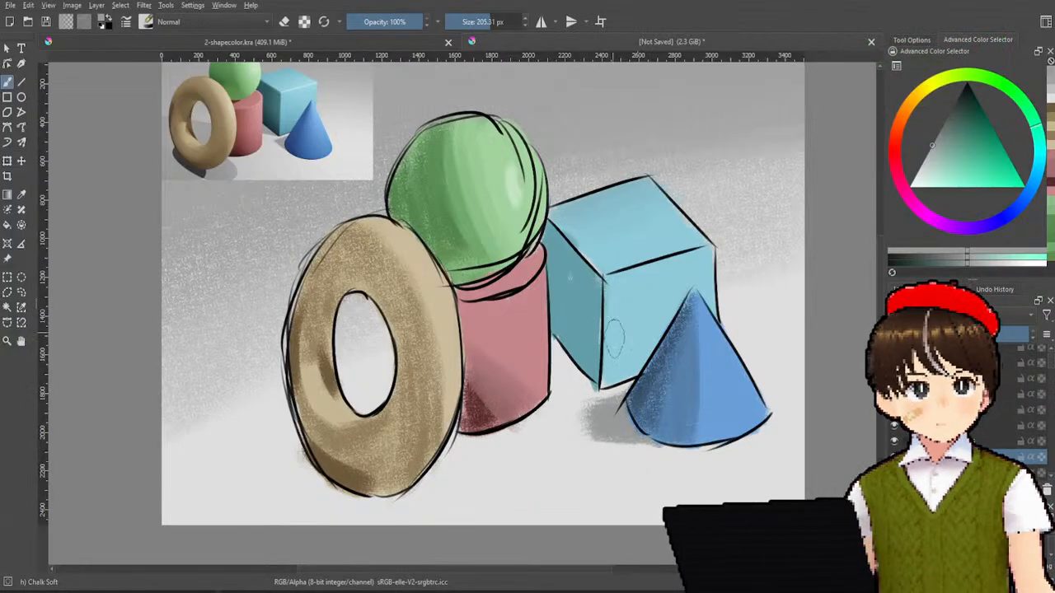
pyautogui.hotkey('ctrl', 'z')
pyautogui.hotkey('ctrl', 'z')
pyautogui.hotkey('ctrl', 'z')
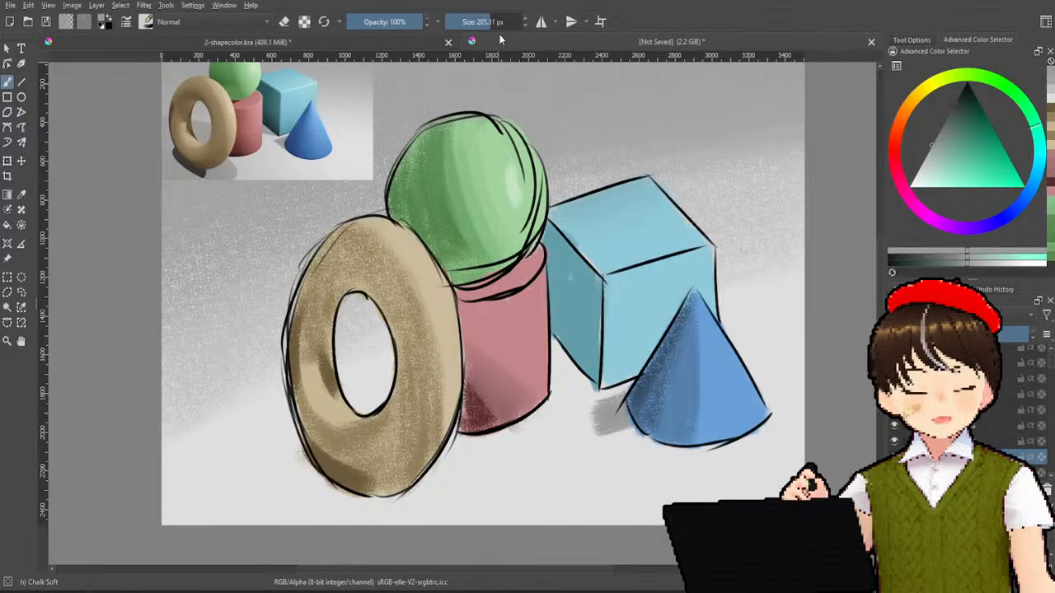
# - Set the brush size to 135 px
pyautogui.doubleClick(496, 23)
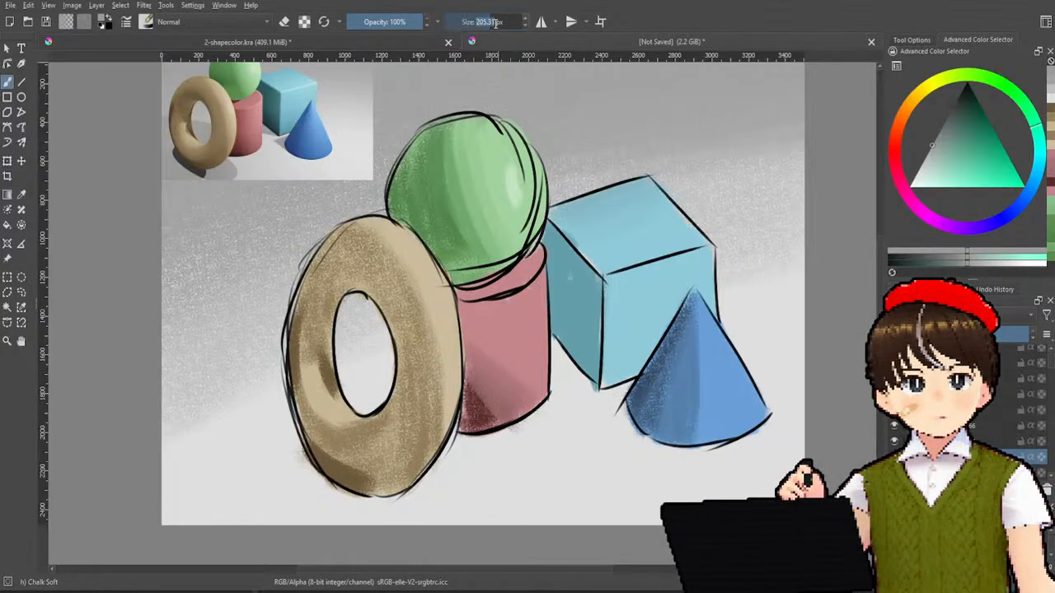
pyautogui.write('135')
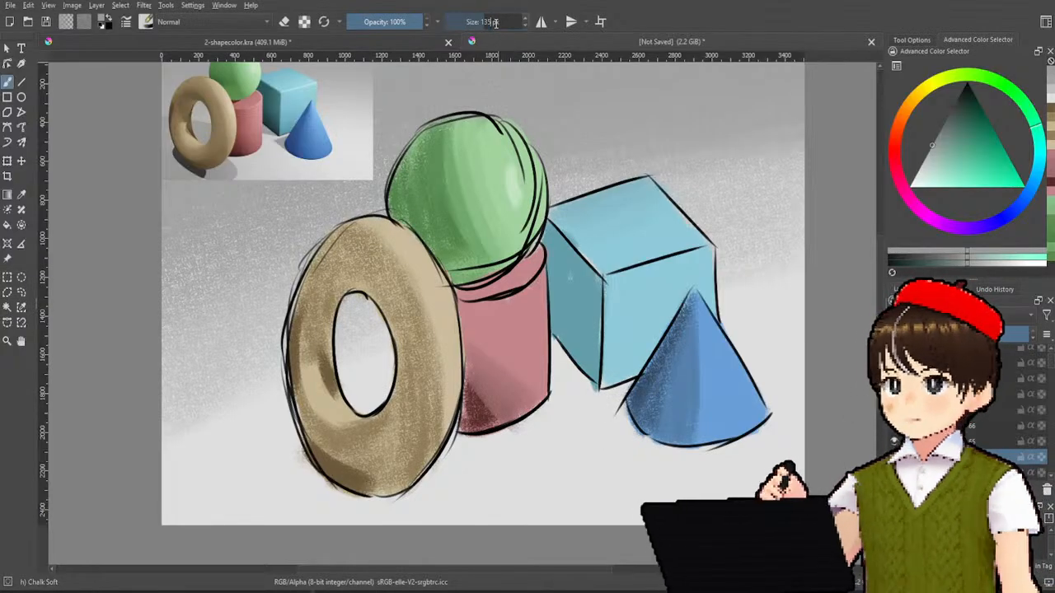
pyautogui.press('Return')
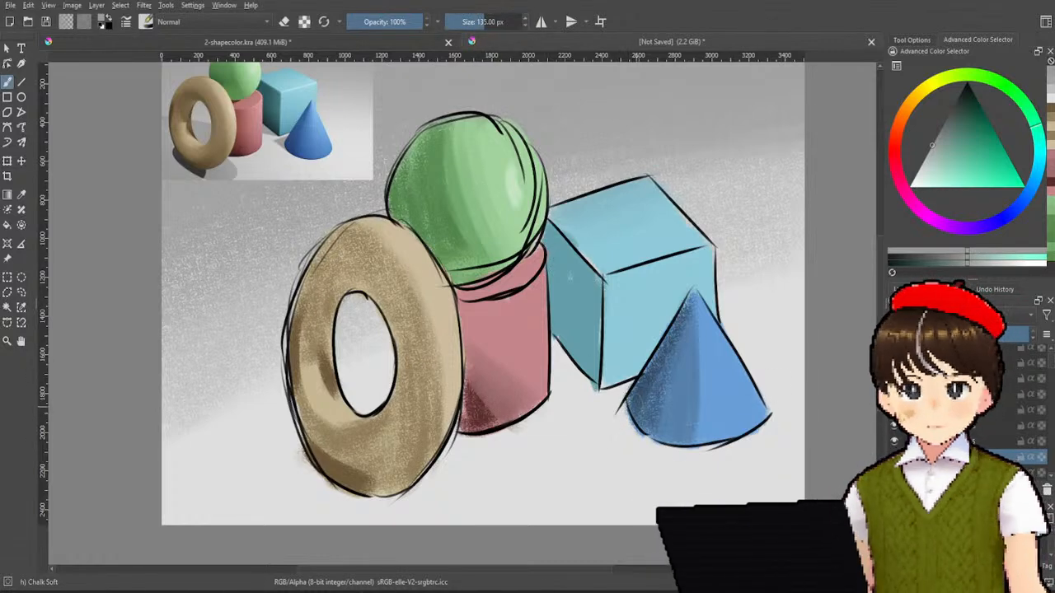
# - Try the cone's grey cast shadow again with the smaller brush, from the base's left corner outward
pyautogui.moveTo(631, 400)
pyautogui.mouseDown()
pyautogui.moveTo(592, 411)
pyautogui.moveTo(613, 404)
pyautogui.mouseUp()
pyautogui.hotkey('ctrl', 'z')
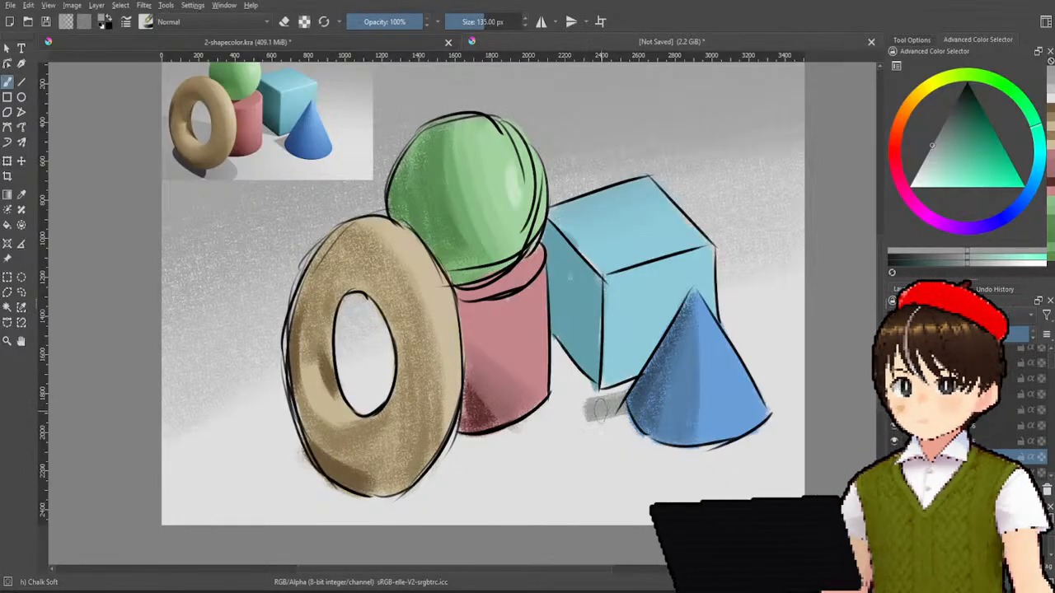
pyautogui.moveTo(604, 419); pyautogui.dragTo(635, 430)
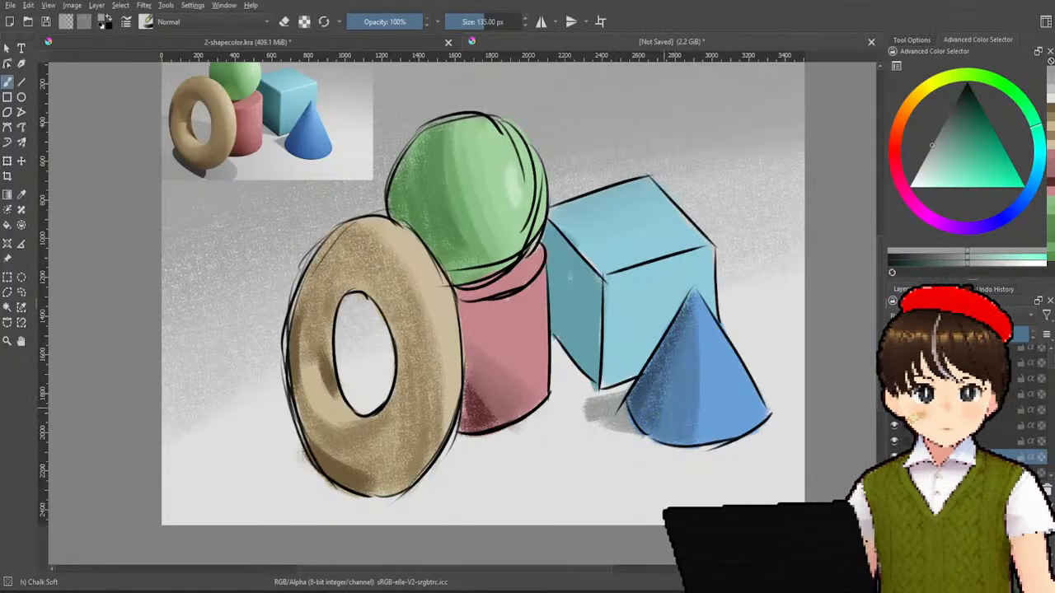
pyautogui.hotkey('ctrl', 'z')
pyautogui.hotkey('ctrl', 'z')
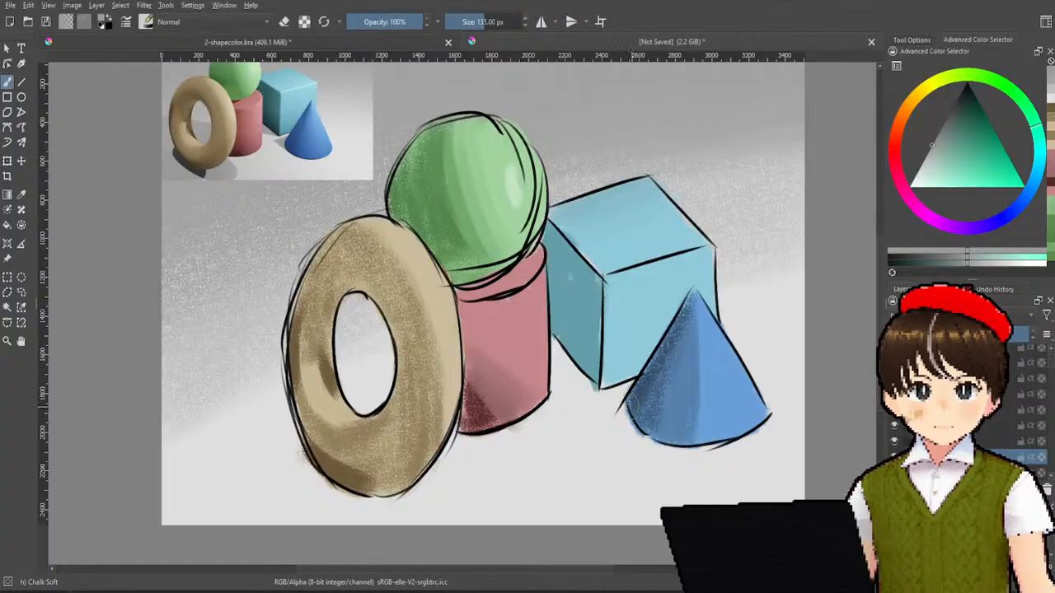
pyautogui.hotkey('ctrl', 'z')
# - Paint a short grey cast shadow on the floor left of the cone, tapering along its lower-left edge, redoing unsatisfactory strokes
pyautogui.moveTo(624, 402)
pyautogui.mouseDown()
pyautogui.moveTo(599, 411)
pyautogui.moveTo(596, 425)
pyautogui.mouseUp()
pyautogui.hotkey('ctrl', 'z')
pyautogui.hotkey('ctrl', 'z')
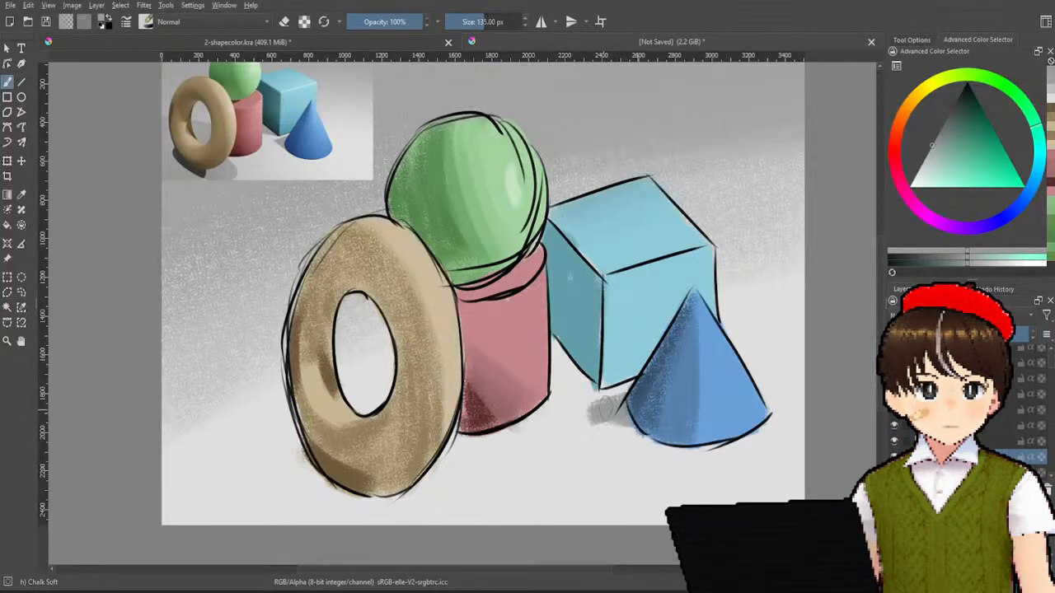
pyautogui.hotkey('ctrl', 'z')
pyautogui.hotkey('ctrl', 'z')
pyautogui.moveTo(630, 404)
pyautogui.mouseDown()
pyautogui.moveTo(598, 423)
pyautogui.moveTo(633, 428)
pyautogui.moveTo(598, 425)
pyautogui.moveTo(743, 441)
pyautogui.mouseUp()
pyautogui.hotkey('ctrl', 'z')
pyautogui.hotkey('ctrl', 'z')
pyautogui.hotkey('ctrl', 'z')
pyautogui.hotkey('ctrl', 'z')
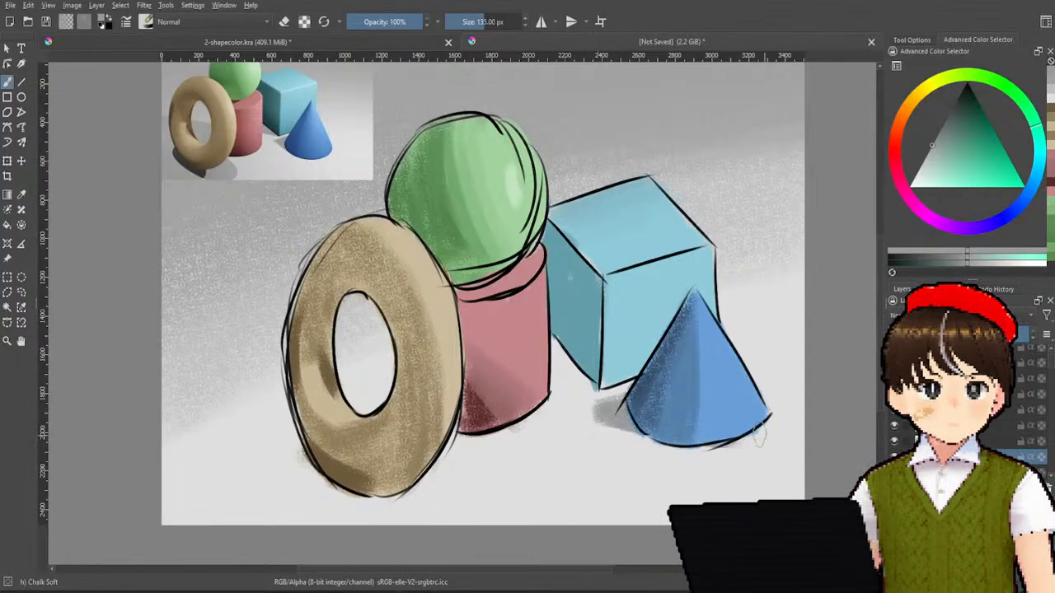
pyautogui.hotkey('ctrl', 'z')
pyautogui.moveTo(604, 405); pyautogui.dragTo(659, 440)
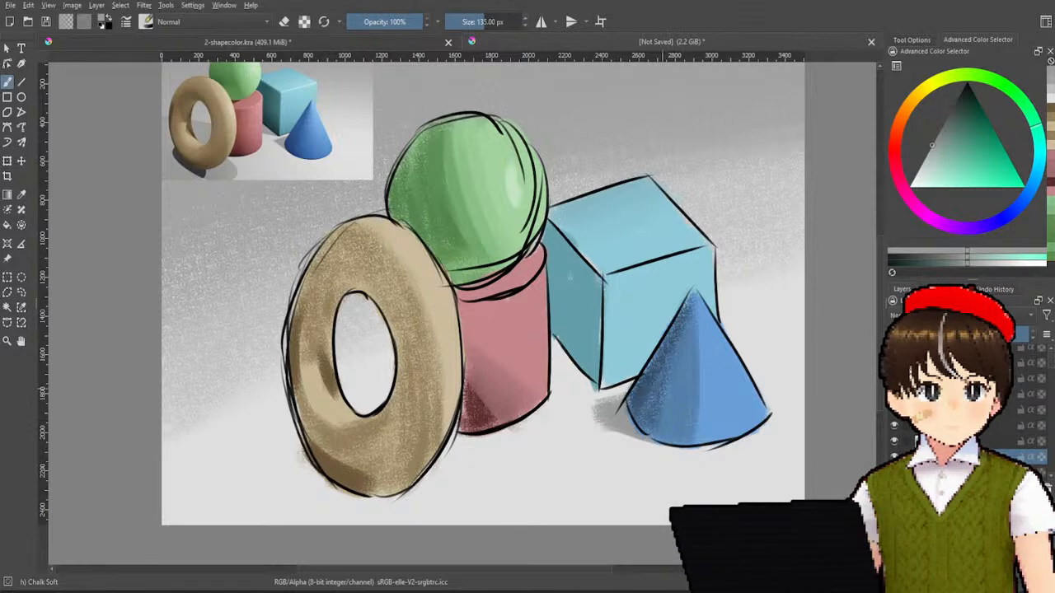
# - Paint a thin grey cast shadow on the floor along the cube's lower-left edge, redoing unsatisfactory strokes
pyautogui.moveTo(558, 365); pyautogui.dragTo(602, 385)
pyautogui.hotkey('ctrl', 'z')
pyautogui.moveTo(554, 356); pyautogui.dragTo(587, 378)
pyautogui.hotkey('ctrl', 'z')
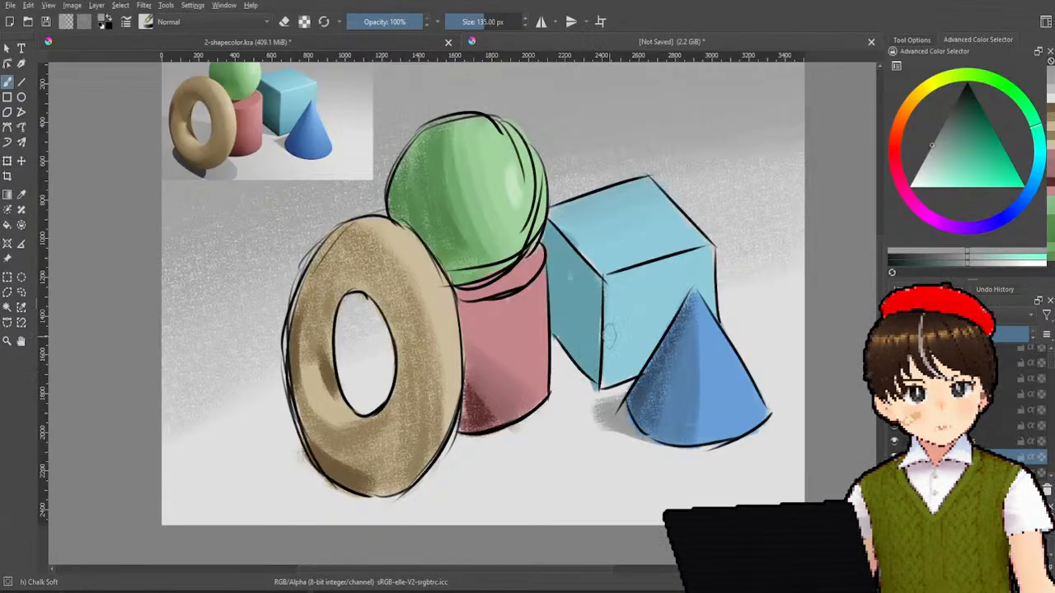
pyautogui.moveTo(547, 351); pyautogui.dragTo(592, 379)
pyautogui.hotkey('ctrl', 'z')
pyautogui.hotkey('ctrl', 'z')
pyautogui.moveTo(551, 348); pyautogui.dragTo(597, 379)
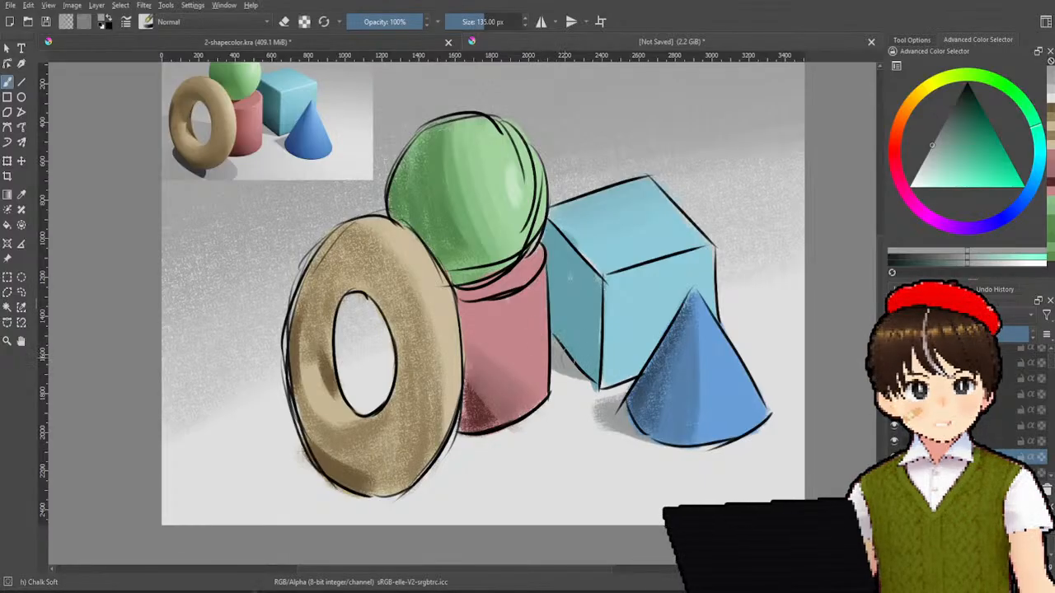
# - Paint a rounded grey cast shadow on the floor beside the torus's lower-right edge, outlining it and filling it in
pyautogui.moveTo(450, 454)
pyautogui.mouseDown()
pyautogui.moveTo(461, 517)
pyautogui.moveTo(456, 483)
pyautogui.moveTo(443, 489)
pyautogui.moveTo(457, 483)
pyautogui.moveTo(454, 469)
pyautogui.moveTo(446, 519)
pyautogui.mouseUp()
pyautogui.hotkey('ctrl', 'z')
pyautogui.hotkey('ctrl', 'z')
pyautogui.moveTo(442, 464)
pyautogui.mouseDown()
pyautogui.moveTo(416, 517)
pyautogui.moveTo(406, 512)
pyautogui.moveTo(477, 499)
pyautogui.mouseUp()
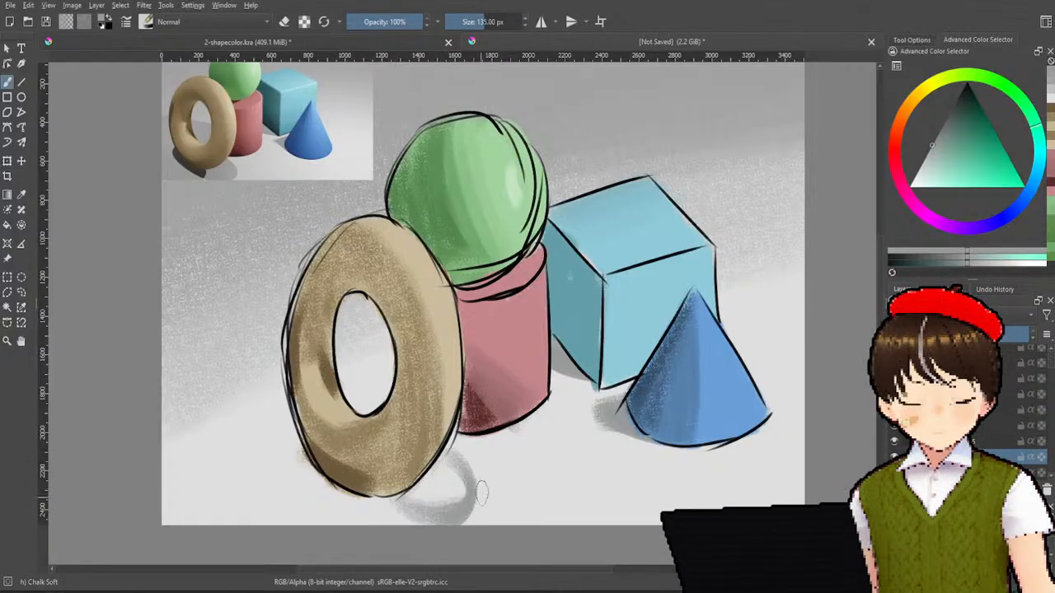
pyautogui.moveTo(466, 460)
pyautogui.mouseDown()
pyautogui.moveTo(440, 508)
pyautogui.moveTo(454, 490)
pyautogui.moveTo(416, 507)
pyautogui.moveTo(426, 477)
pyautogui.moveTo(449, 466)
pyautogui.mouseUp()
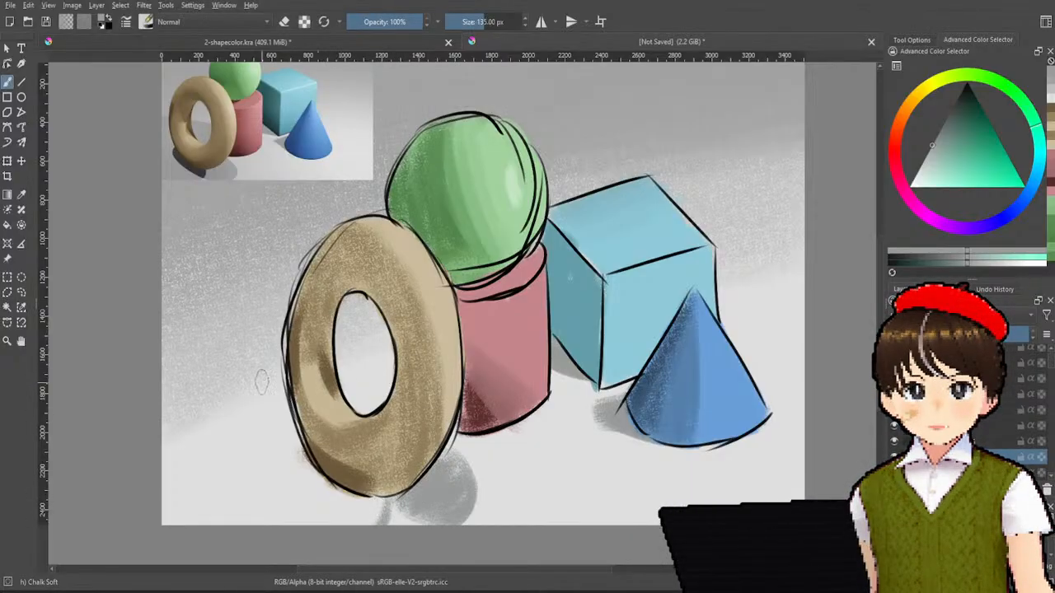
# - Try several curved grey strokes for the upper edge of the large cast shadow on the floor left of the torus
pyautogui.moveTo(171, 363); pyautogui.dragTo(269, 365)
pyautogui.hotkey('ctrl', 'z')
pyautogui.moveTo(174, 363)
pyautogui.mouseDown()
pyautogui.moveTo(234, 351)
pyautogui.moveTo(283, 362)
pyautogui.mouseUp()
pyautogui.hotkey('ctrl', 'z')
pyautogui.moveTo(170, 354); pyautogui.dragTo(269, 356)
pyautogui.hotkey('ctrl', 'z')
pyautogui.moveTo(168, 356); pyautogui.dragTo(285, 367)
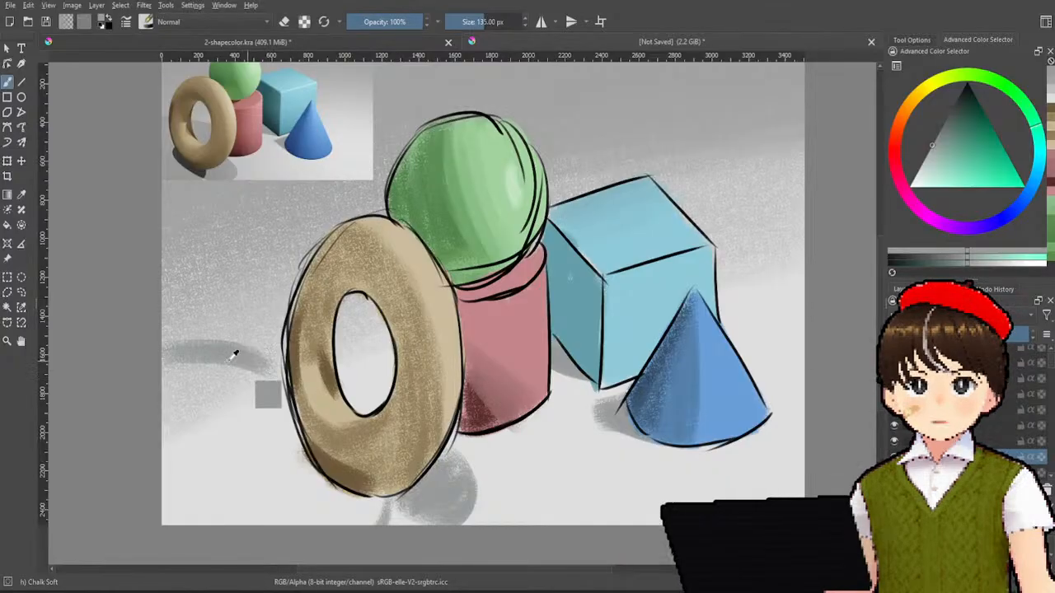
pyautogui.hotkey('ctrl', 'z')
pyautogui.moveTo(192, 346); pyautogui.dragTo(285, 349)
pyautogui.hotkey('ctrl', 'z')
pyautogui.moveTo(174, 347); pyautogui.dragTo(284, 356)
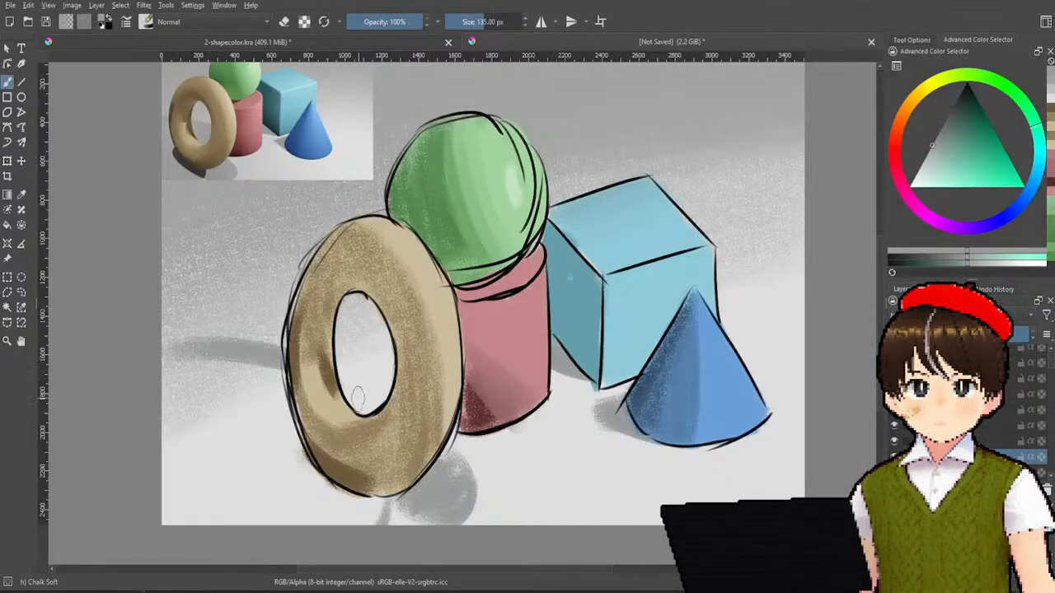
pyautogui.hotkey('ctrl', 'z')
# - Paint the large shadow's curved upper edge from the canvas's left border through the torus's hole, redoing the stroke once
pyautogui.moveTo(167, 346); pyautogui.dragTo(386, 373)
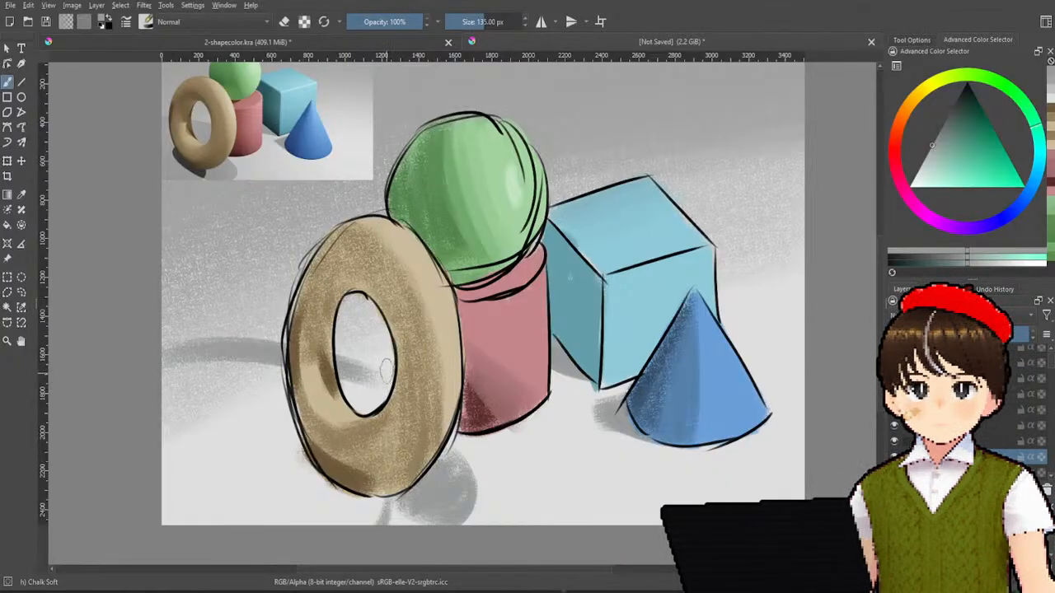
pyautogui.hotkey('ctrl', 'z')
pyautogui.moveTo(169, 344)
pyautogui.mouseDown()
pyautogui.moveTo(350, 363)
pyautogui.moveTo(393, 368)
pyautogui.mouseUp()
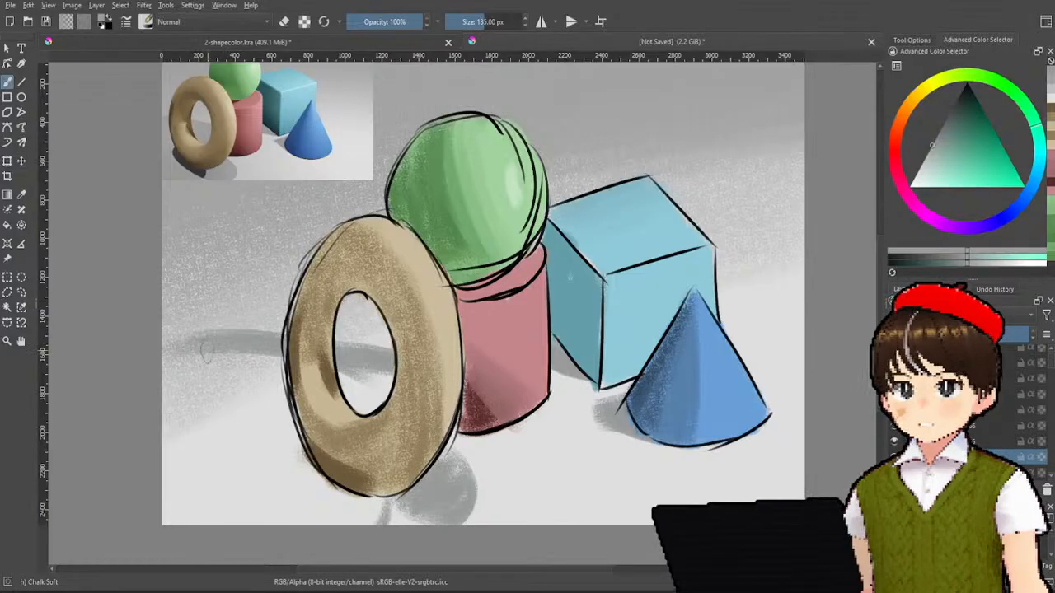
# - Fill the large cast shadow with grey across the lower-left floor, under the torus and inside its hole
pyautogui.moveTo(173, 350)
pyautogui.mouseDown()
pyautogui.moveTo(174, 371)
pyautogui.moveTo(256, 408)
pyautogui.moveTo(239, 374)
pyautogui.moveTo(177, 428)
pyautogui.moveTo(280, 371)
pyautogui.moveTo(173, 449)
pyautogui.moveTo(214, 502)
pyautogui.moveTo(247, 486)
pyautogui.moveTo(218, 483)
pyautogui.mouseUp()
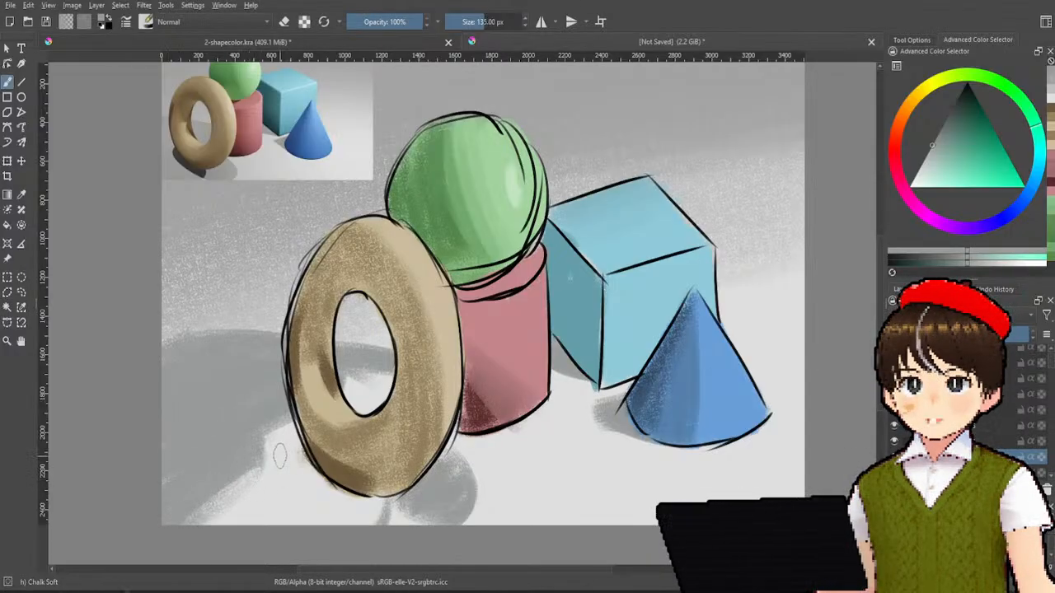
pyautogui.moveTo(276, 472)
pyautogui.mouseDown()
pyautogui.moveTo(222, 507)
pyautogui.moveTo(284, 420)
pyautogui.moveTo(247, 519)
pyautogui.mouseUp()
pyautogui.moveTo(313, 457)
pyautogui.mouseDown()
pyautogui.moveTo(290, 500)
pyautogui.moveTo(381, 509)
pyautogui.mouseUp()
pyautogui.moveTo(380, 392)
pyautogui.mouseDown()
pyautogui.moveTo(363, 399)
pyautogui.moveTo(368, 390)
pyautogui.mouseUp()
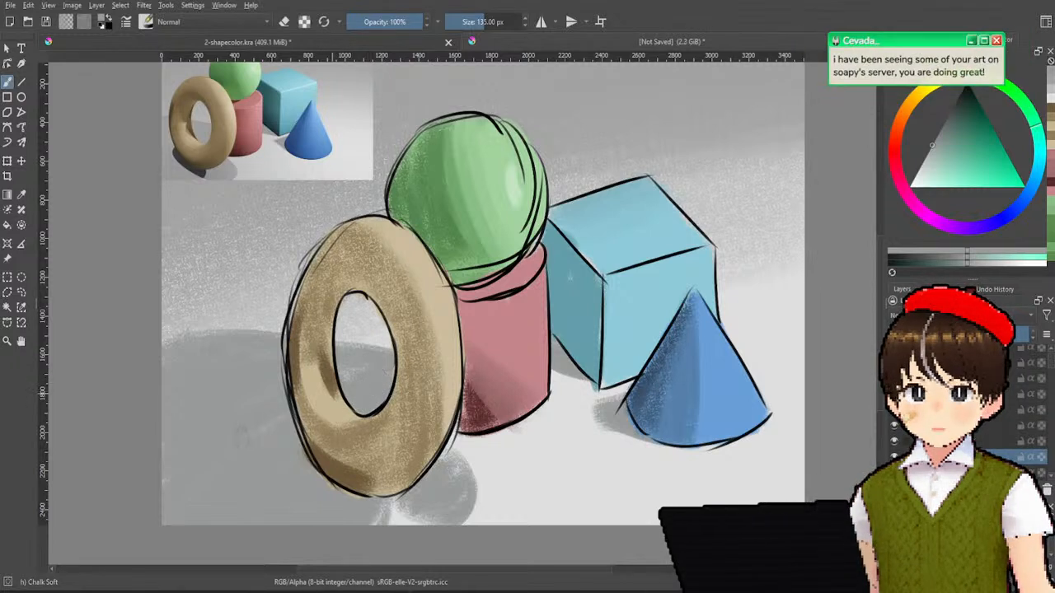
# - Sample the dark shadow grey from the reference image and paint a contact shadow along the torus's lower-left edge, redoing strokes
pyautogui.keyDown('ctrl'); pyautogui.click(204, 167); pyautogui.keyUp('ctrl')
pyautogui.keyDown('ctrl'); pyautogui.click(204, 170); pyautogui.keyUp('ctrl')
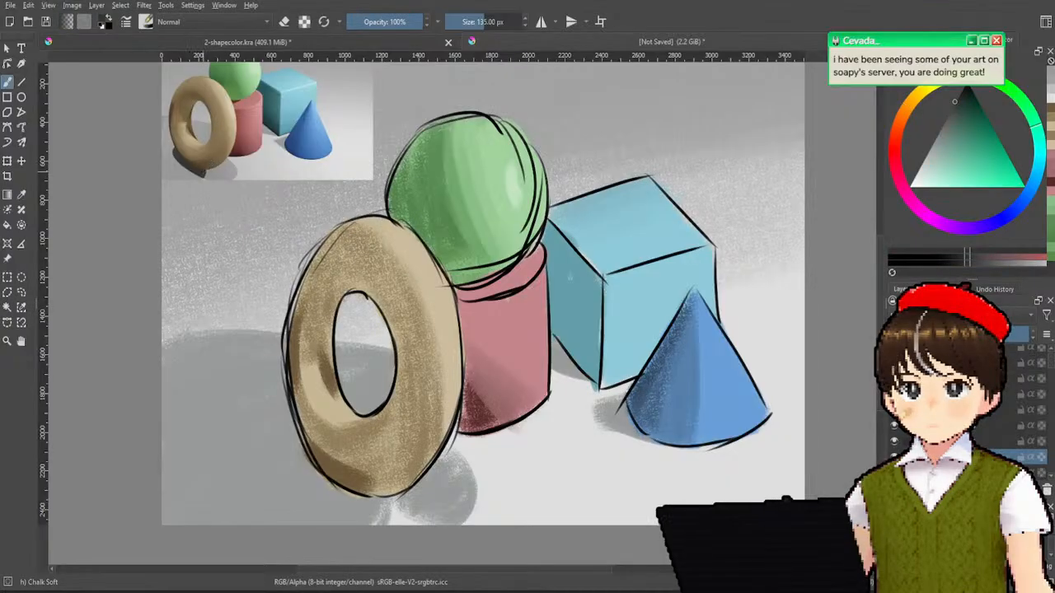
pyautogui.moveTo(302, 436)
pyautogui.mouseDown()
pyautogui.moveTo(307, 486)
pyautogui.moveTo(343, 496)
pyautogui.mouseUp()
pyautogui.moveTo(311, 461); pyautogui.dragTo(381, 494)
pyautogui.hotkey('ctrl', 'z')
pyautogui.hotkey('ctrl', 'z')
pyautogui.moveTo(319, 473)
pyautogui.mouseDown()
pyautogui.moveTo(389, 496)
pyautogui.moveTo(375, 511)
pyautogui.moveTo(387, 496)
pyautogui.mouseUp()
pyautogui.hotkey('ctrl', 'z')
pyautogui.hotkey('ctrl', 'z')
pyautogui.hotkey('ctrl', 'z')
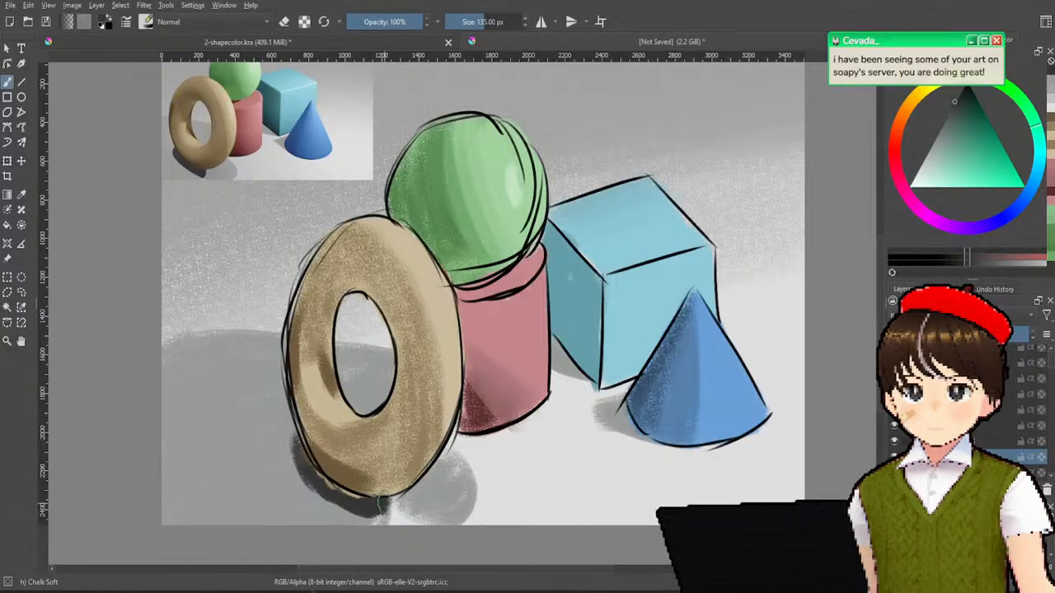
# - Extend the dark contact shadow beneath the torus's lowest point and even out its tone
pyautogui.moveTo(398, 499)
pyautogui.mouseDown()
pyautogui.moveTo(389, 513)
pyautogui.moveTo(401, 500)
pyautogui.mouseUp()
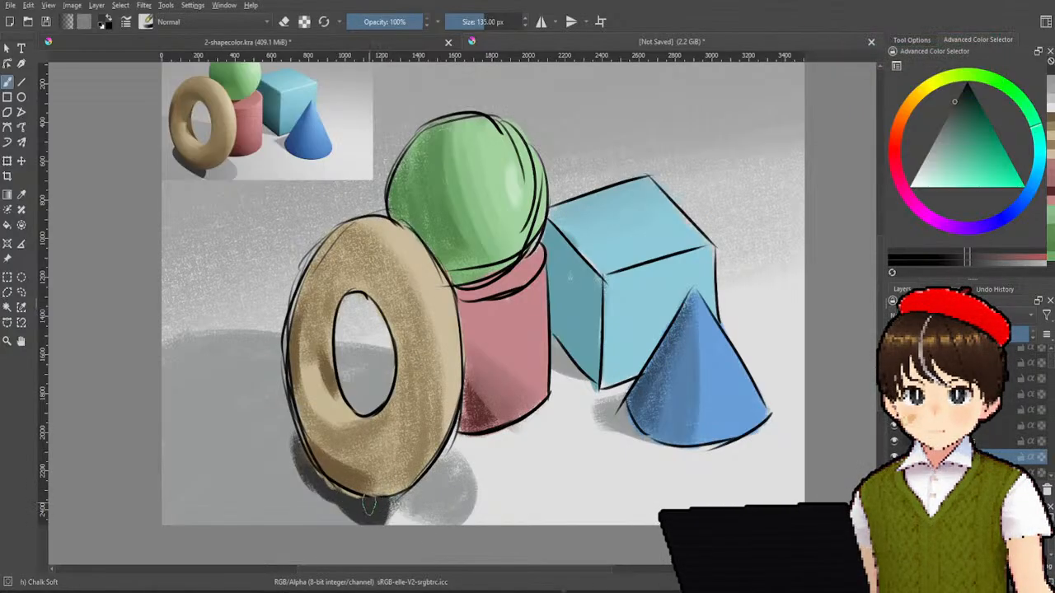
pyautogui.moveTo(341, 499); pyautogui.dragTo(379, 505)
pyautogui.moveTo(303, 446)
pyautogui.mouseDown()
pyautogui.moveTo(348, 498)
pyautogui.moveTo(325, 478)
pyautogui.moveTo(383, 504)
pyautogui.moveTo(322, 488)
pyautogui.moveTo(382, 508)
pyautogui.mouseUp()
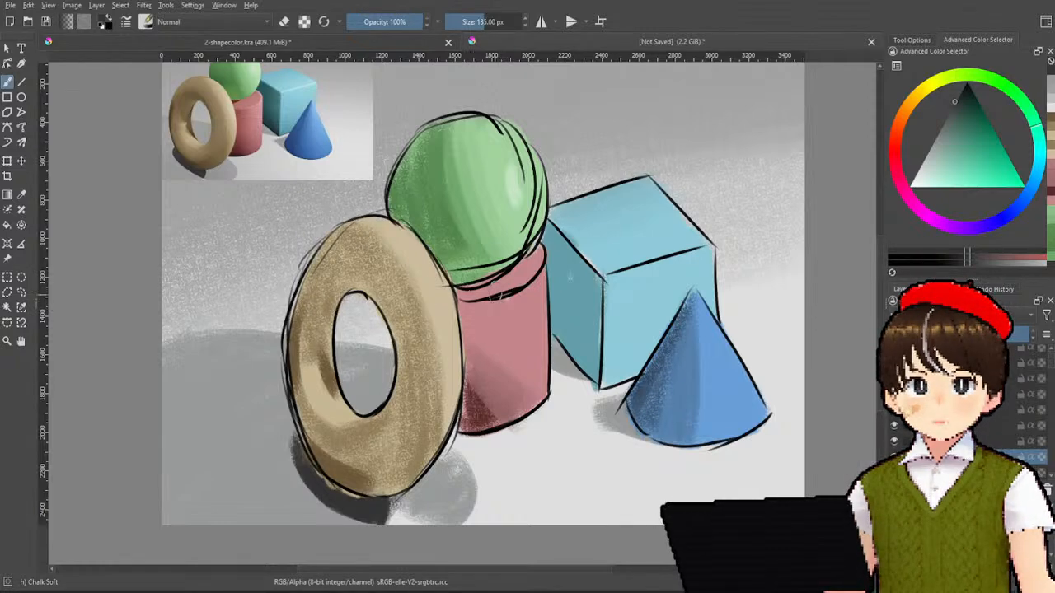
# - Sample the cylinder's dark red and shade the cylinder's top surface just beneath the sphere
pyautogui.keyDown('ctrl'); pyautogui.click(517, 278); pyautogui.keyUp('ctrl')
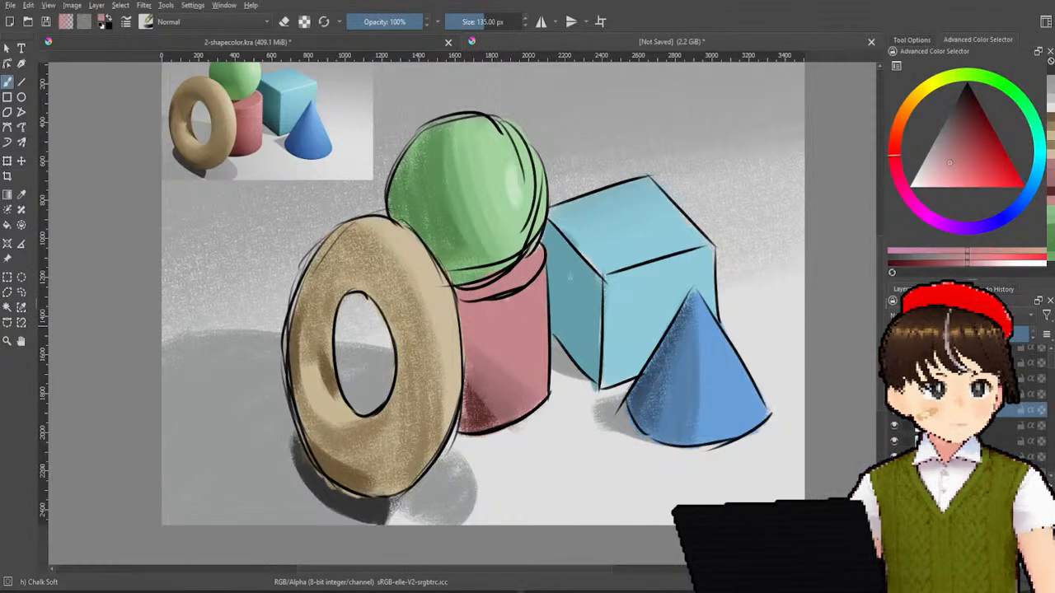
pyautogui.keyDown('ctrl'); pyautogui.click(469, 417); pyautogui.keyUp('ctrl')
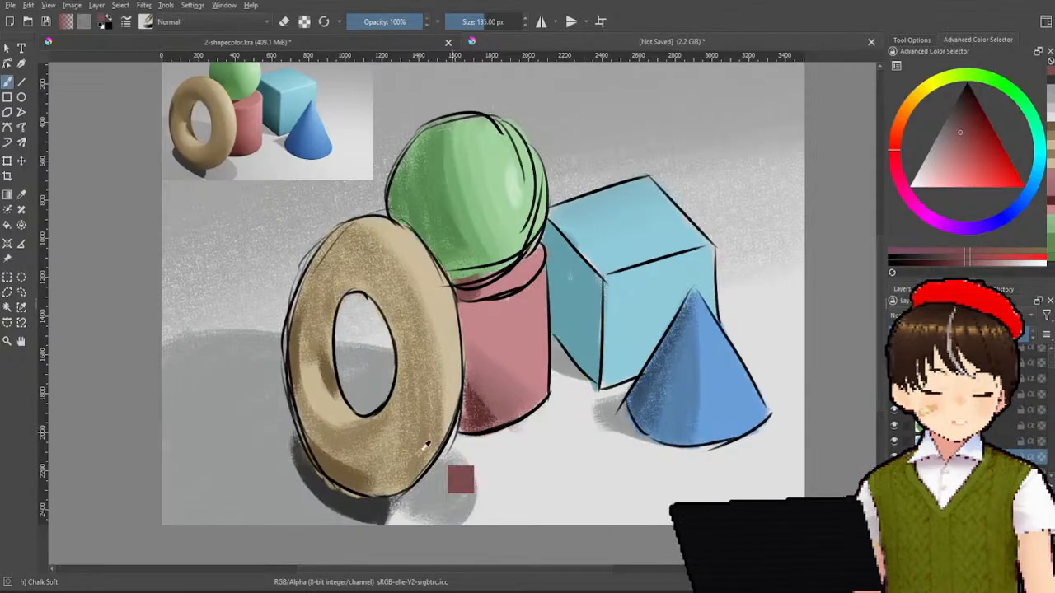
# - Sample the grey of the rounded floor shadow and fill its light gap near the torus's bottom
pyautogui.keyDown('ctrl'); pyautogui.click(453, 484); pyautogui.keyUp('ctrl')
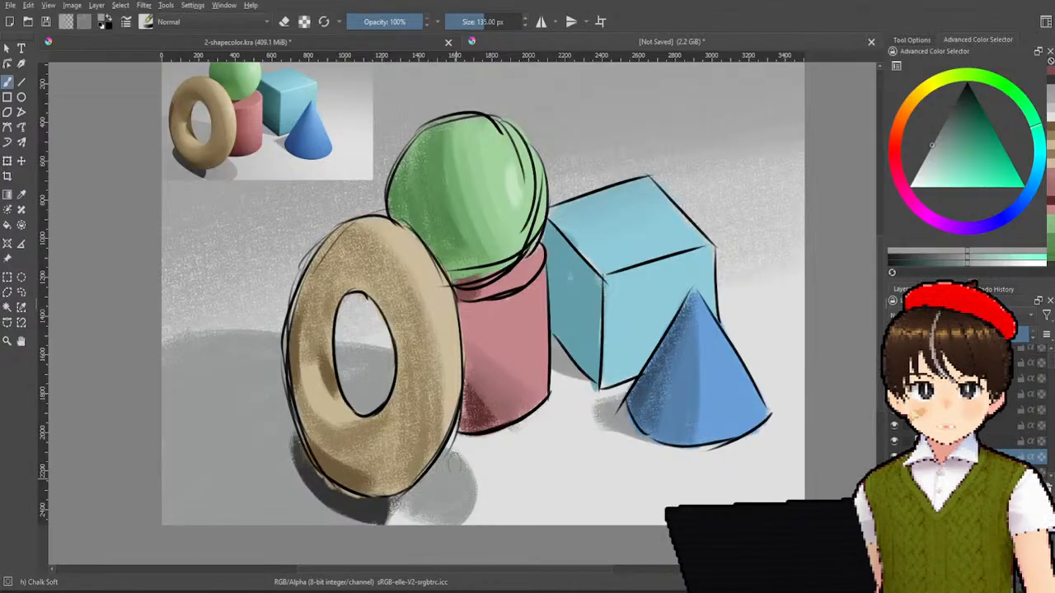
pyautogui.moveTo(406, 504)
pyautogui.mouseDown()
pyautogui.moveTo(433, 514)
pyautogui.moveTo(412, 497)
pyautogui.mouseUp()
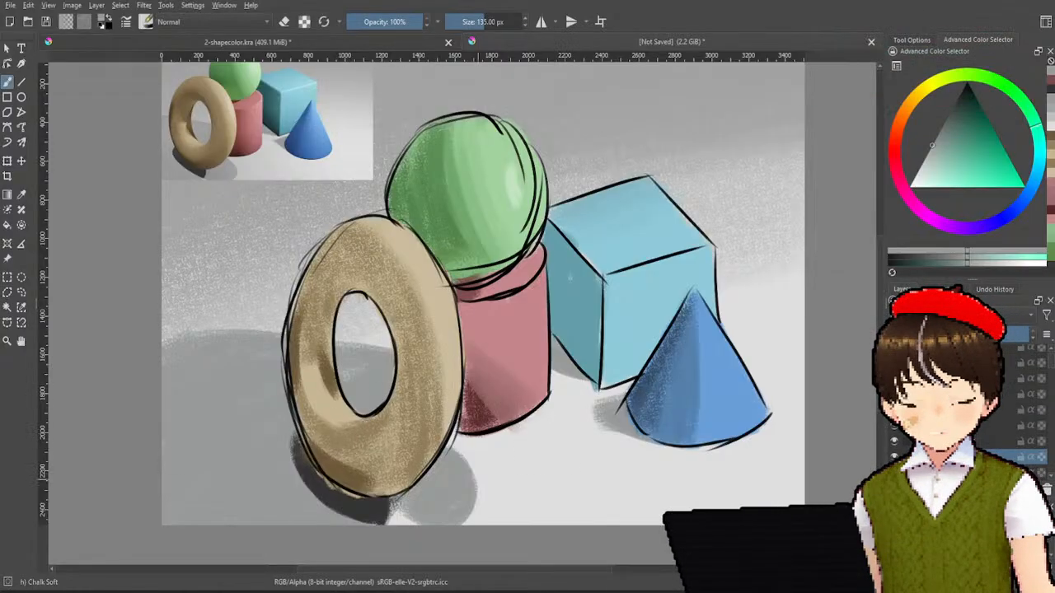
# - Erase a small patch of light within the large shadow at the canvas's left border, redoing its position and shape
pyautogui.press('e')
pyautogui.moveTo(167, 459)
pyautogui.mouseDown()
pyautogui.moveTo(204, 443)
pyautogui.moveTo(165, 458)
pyautogui.moveTo(167, 474)
pyautogui.moveTo(194, 446)
pyautogui.moveTo(166, 439)
pyautogui.moveTo(190, 436)
pyautogui.moveTo(166, 452)
pyautogui.mouseUp()
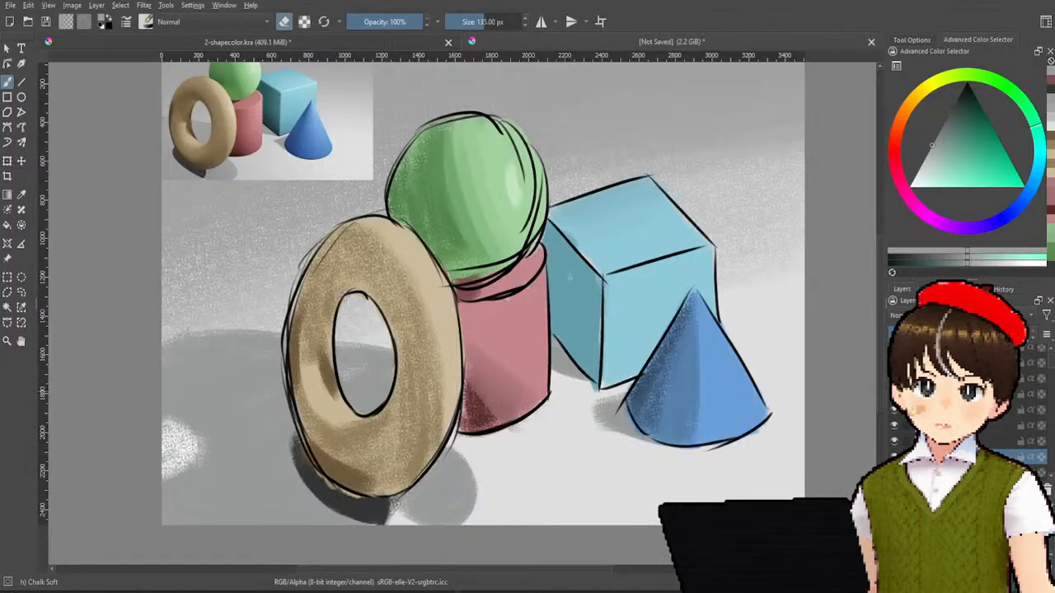
pyautogui.hotkey('ctrl', 'z')
pyautogui.hotkey('ctrl', 'z')
pyautogui.moveTo(165, 391)
pyautogui.mouseDown()
pyautogui.moveTo(183, 403)
pyautogui.moveTo(177, 427)
pyautogui.moveTo(164, 405)
pyautogui.moveTo(175, 417)
pyautogui.moveTo(166, 410)
pyautogui.moveTo(166, 423)
pyautogui.moveTo(172, 412)
pyautogui.moveTo(182, 422)
pyautogui.moveTo(169, 422)
pyautogui.moveTo(177, 435)
pyautogui.moveTo(167, 432)
pyautogui.moveTo(180, 424)
pyautogui.moveTo(167, 424)
pyautogui.mouseUp()
pyautogui.hotkey('ctrl', 'z')
pyautogui.hotkey('ctrl', 'z')
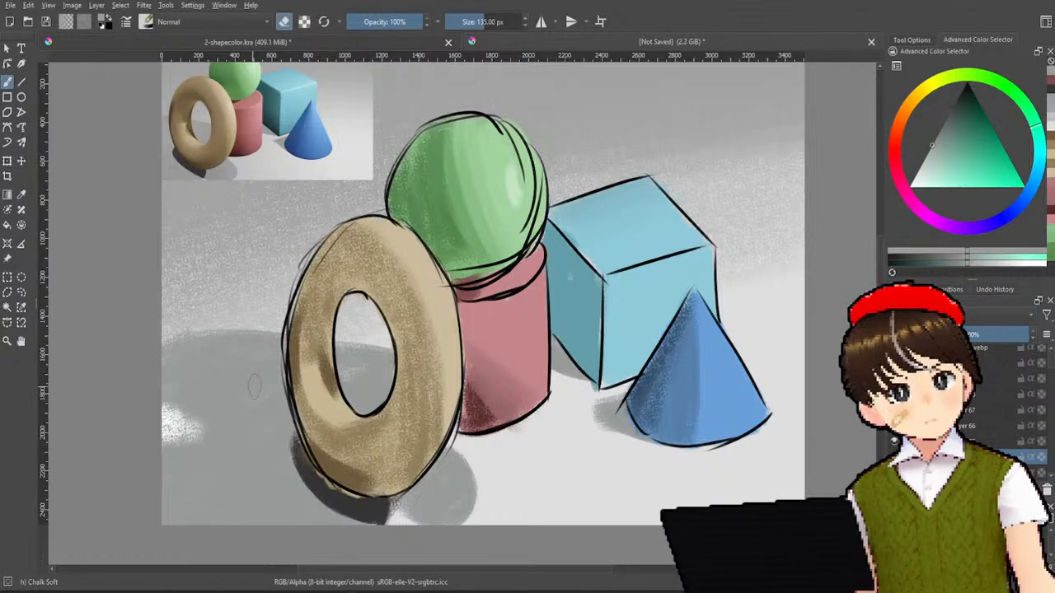
# - View the whole painting and compare it with the earlier shaded drawing in 2-shapecolor.kra
pyautogui.scroll(-4, 252, 386)
pyautogui.scroll(2, 295, 385)
pyautogui.scroll(1, 295, 385)
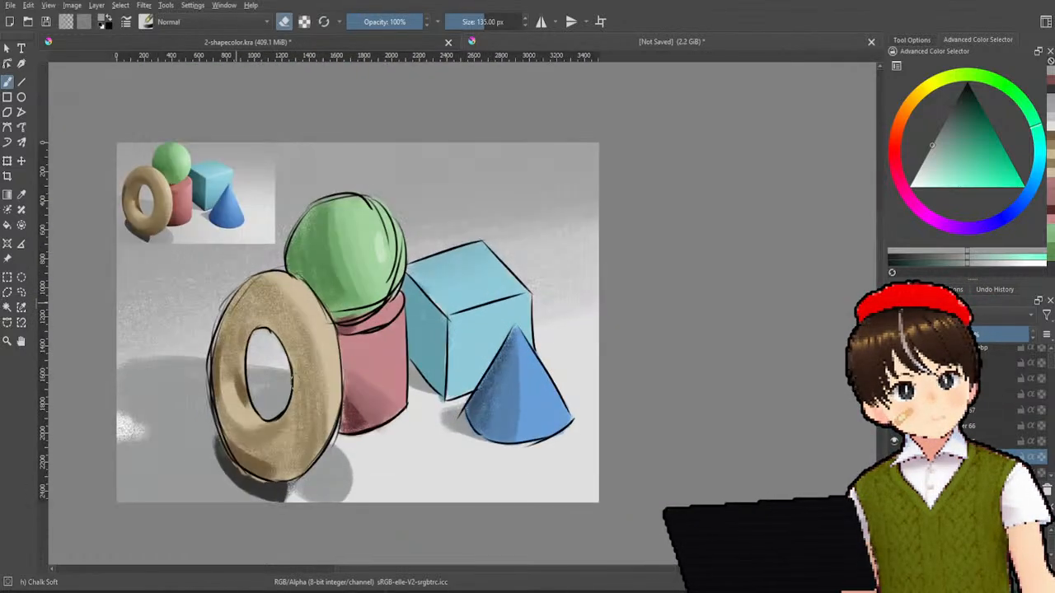
pyautogui.scroll(-1, 296, 384)
pyautogui.scroll(1, 296, 384)
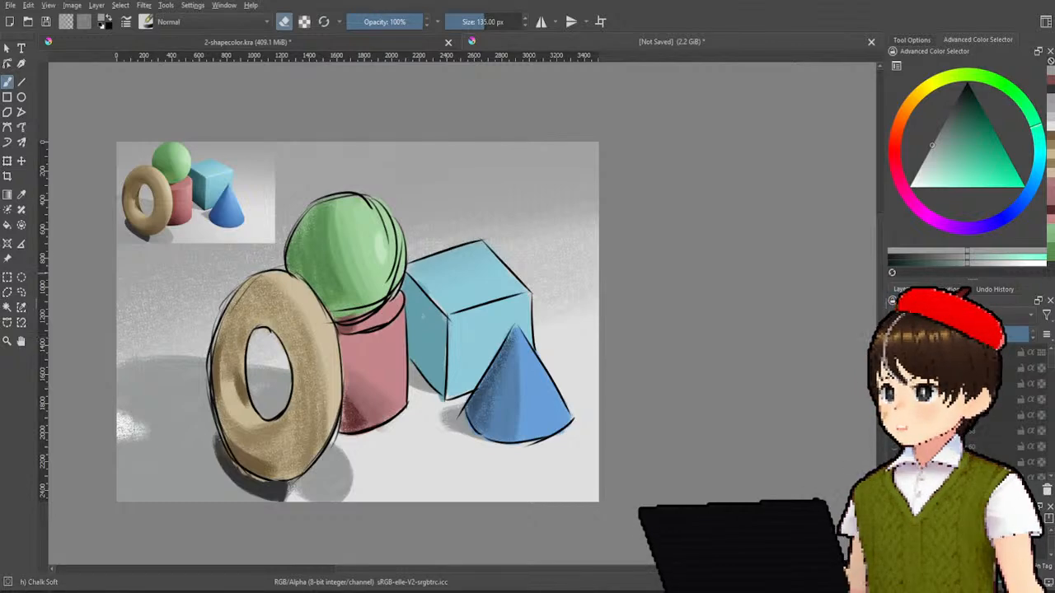
pyautogui.click(894, 351)
pyautogui.click(894, 352)
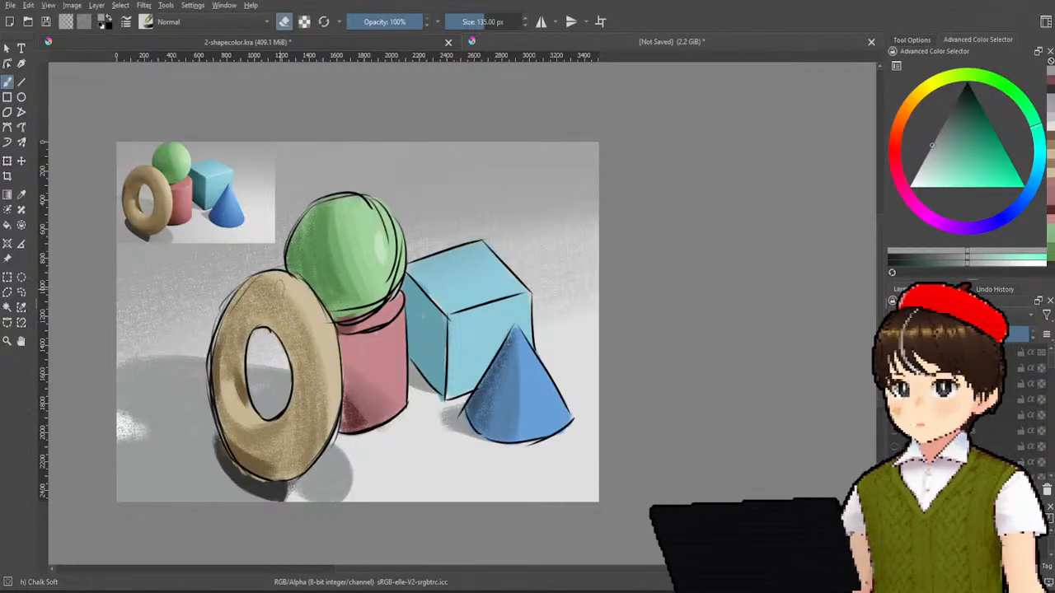
pyautogui.click(387, 43)
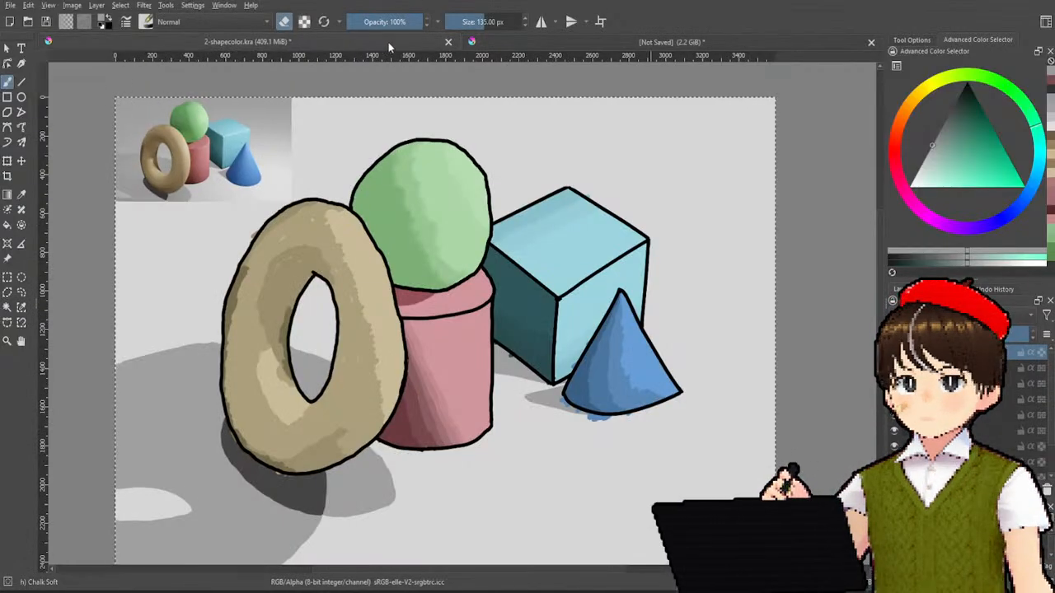
pyautogui.click(548, 45)
pyautogui.click(356, 41)
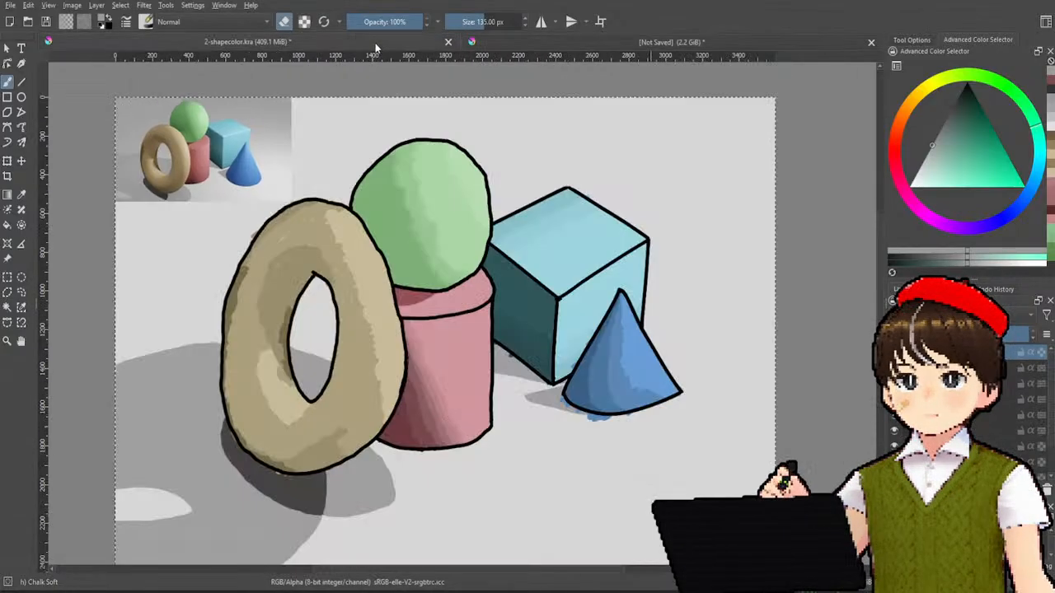
pyautogui.click(553, 45)
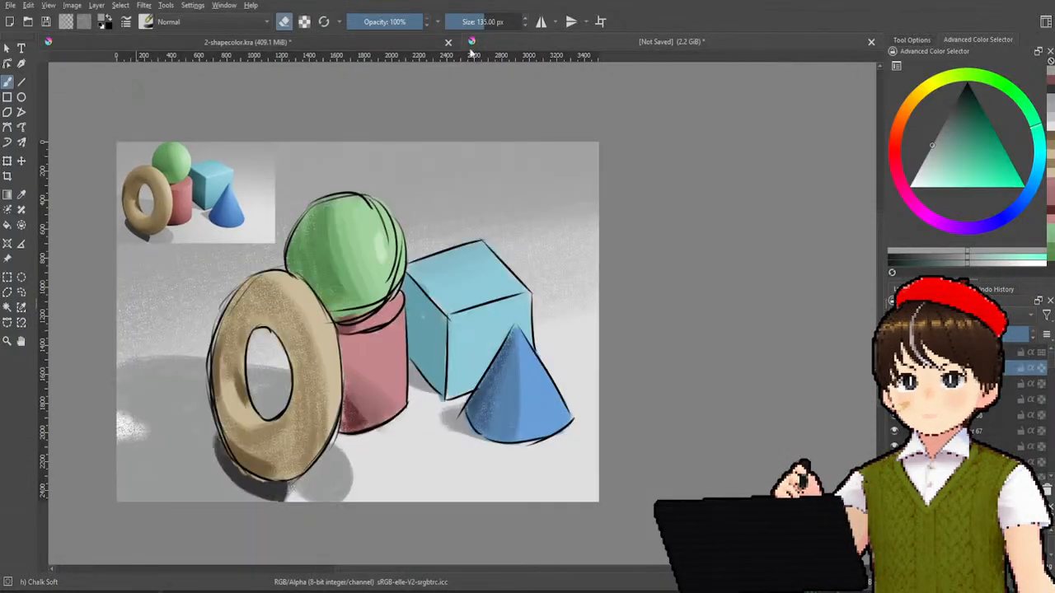
pyautogui.click(393, 42)
pyautogui.click(526, 41)
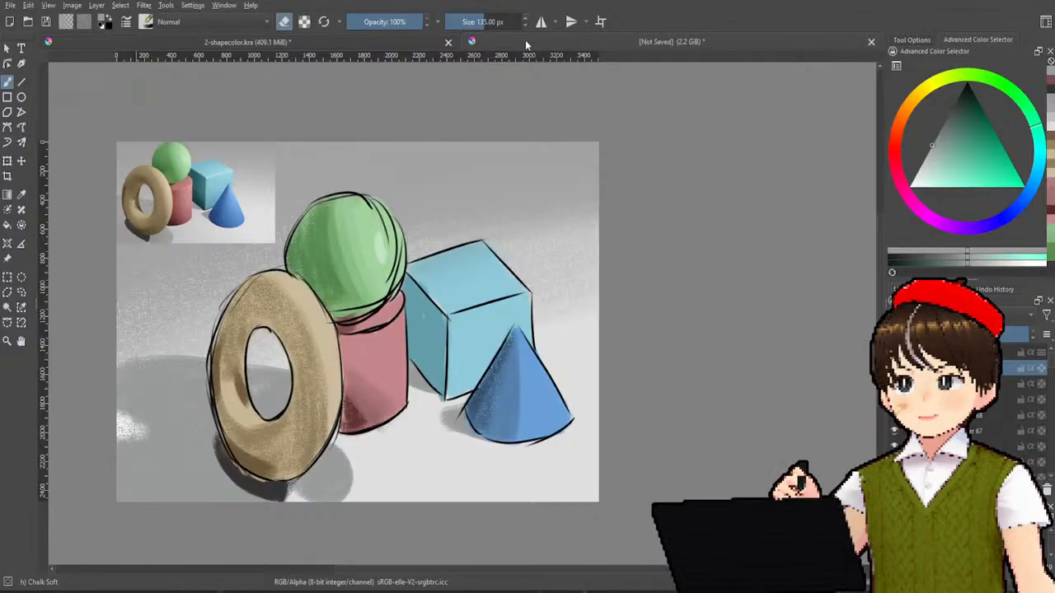
# - Clear the selection in 2-shapecolor.kra and compare that drawing with the unsaved painting again
pyautogui.click(344, 39)
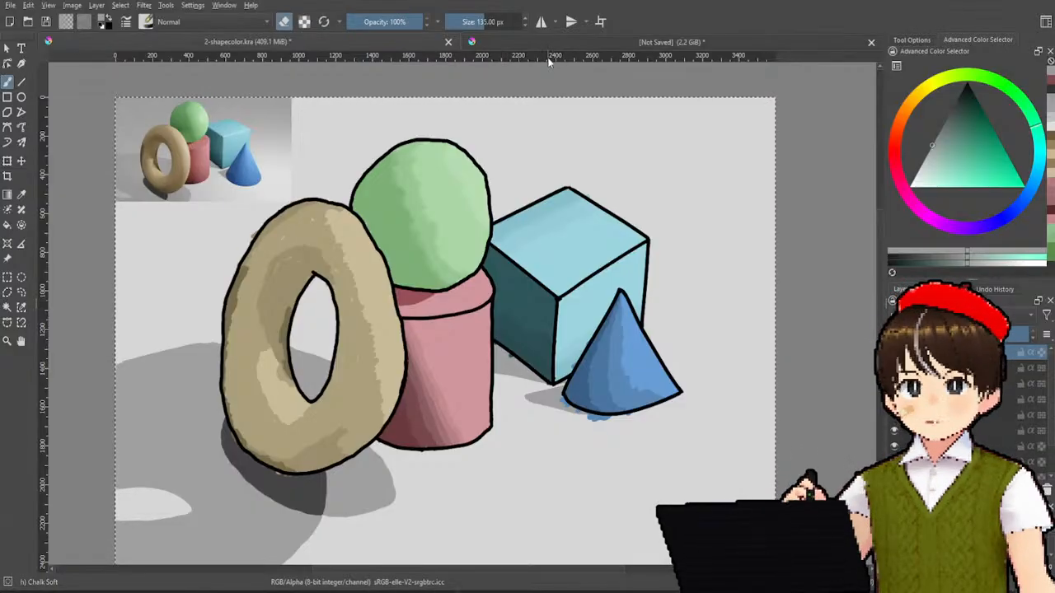
pyautogui.hotkey('ctrl', 'shift', 'a')
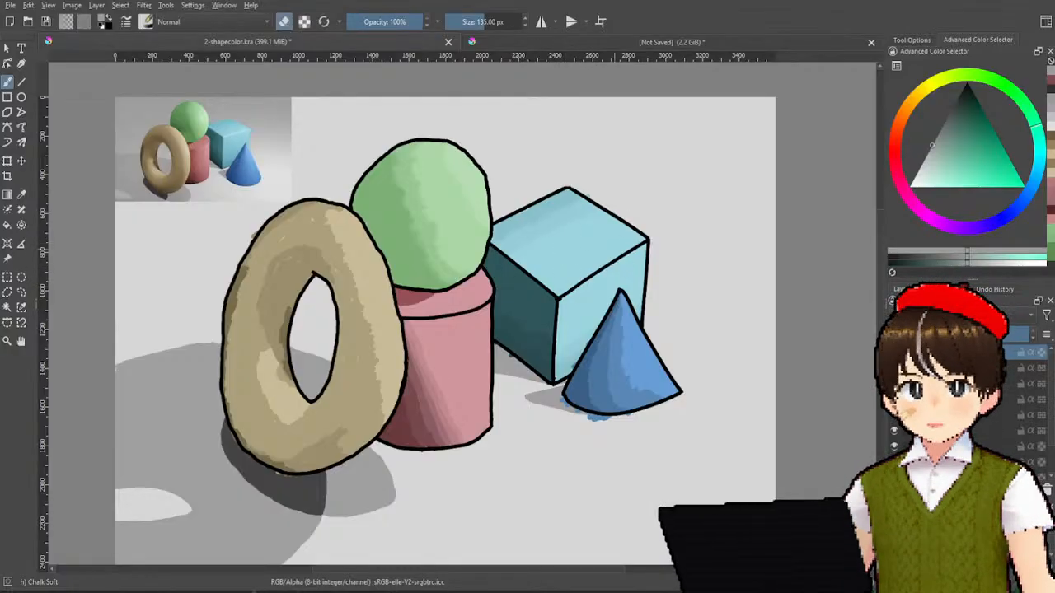
pyautogui.click(610, 42)
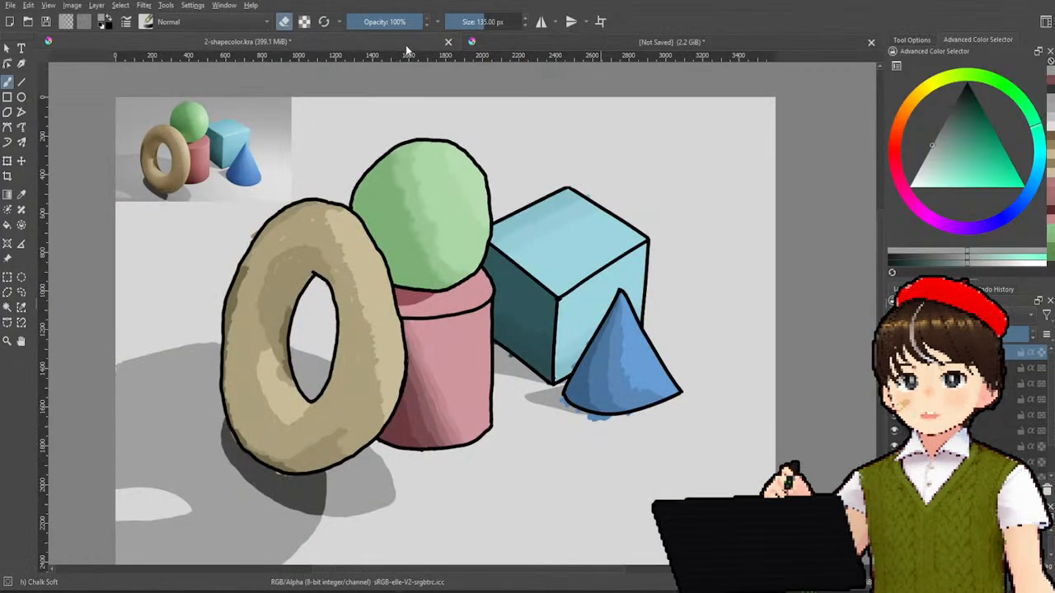
pyautogui.click(637, 45)
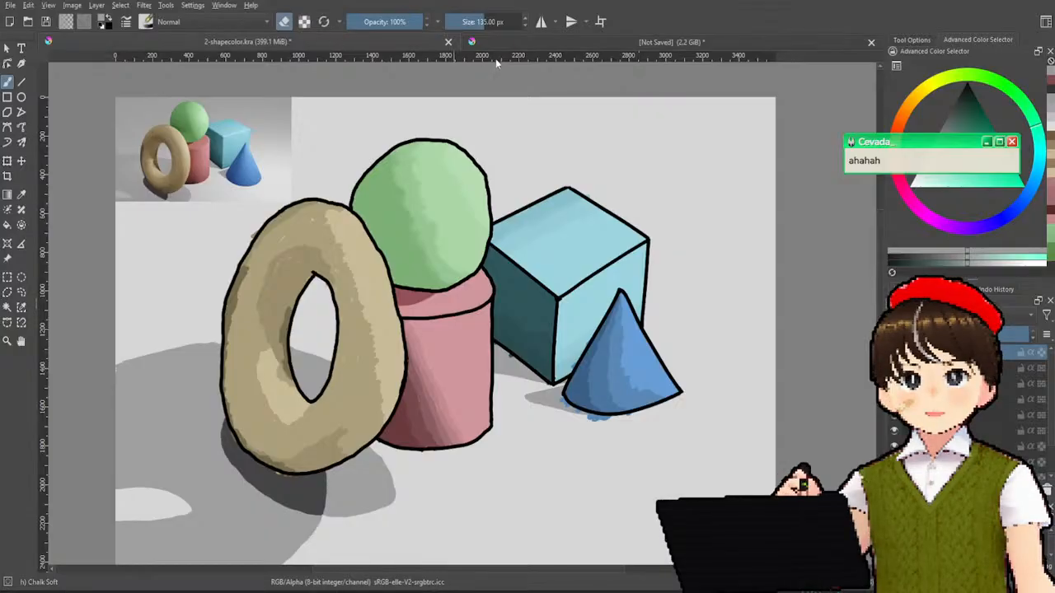
pyautogui.click(515, 42)
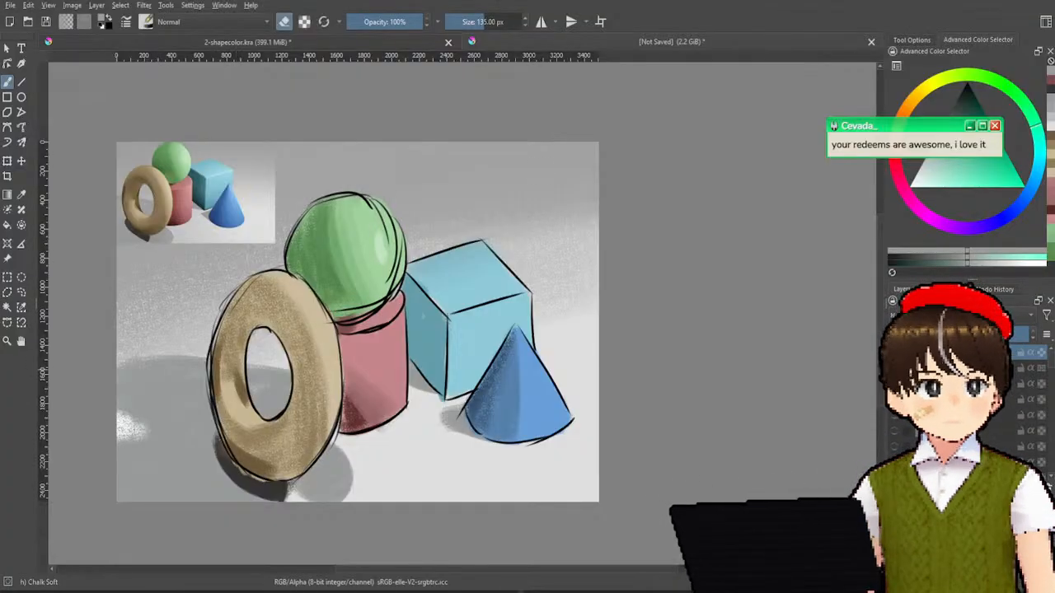
# - Clear the painting to a blank white canvas and choose the Basic-5 Size Opacity brush
pyautogui.press('Delete')
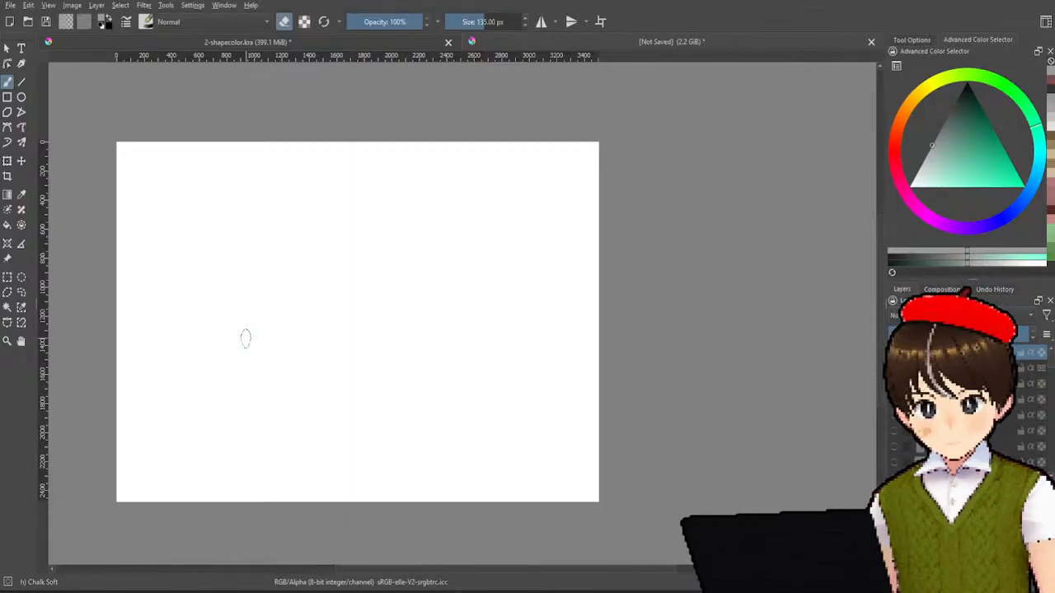
pyautogui.rightClick(548, 371)
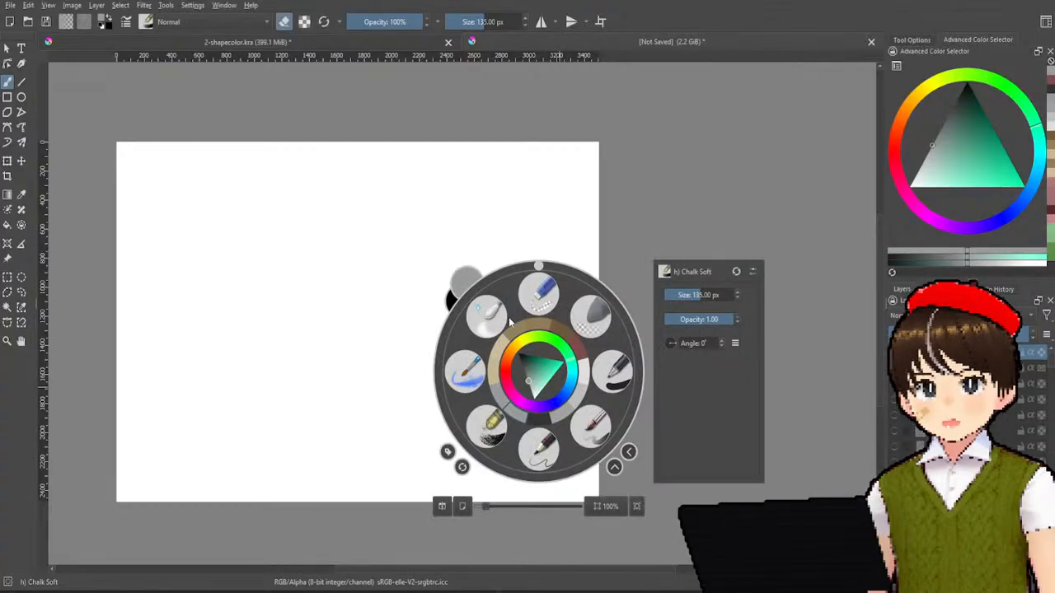
pyautogui.click(591, 427)
pyautogui.moveTo(330, 219); pyautogui.dragTo(367, 360)
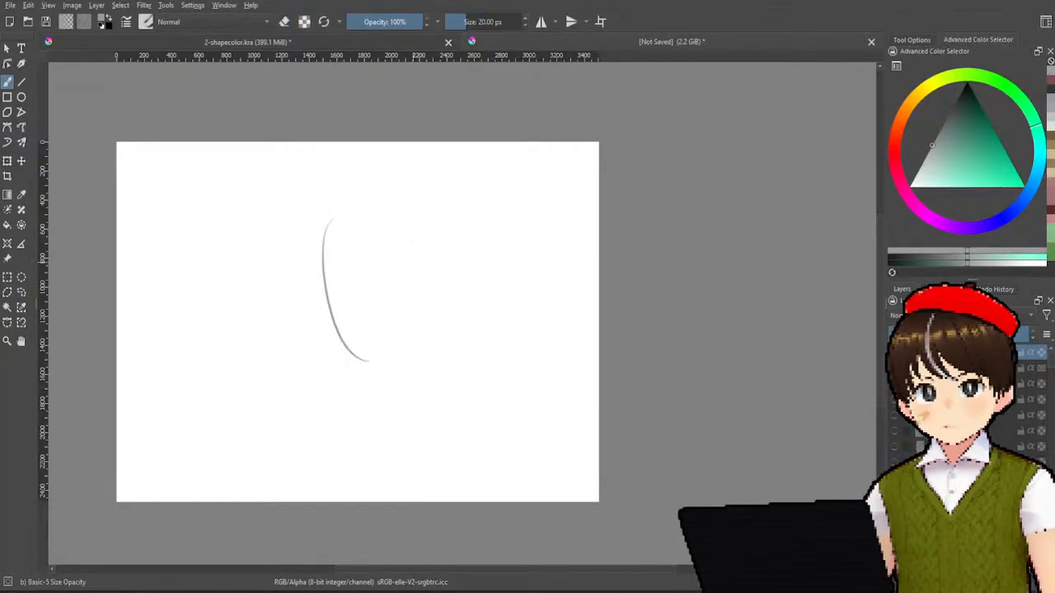
pyautogui.hotkey('ctrl', 'z')
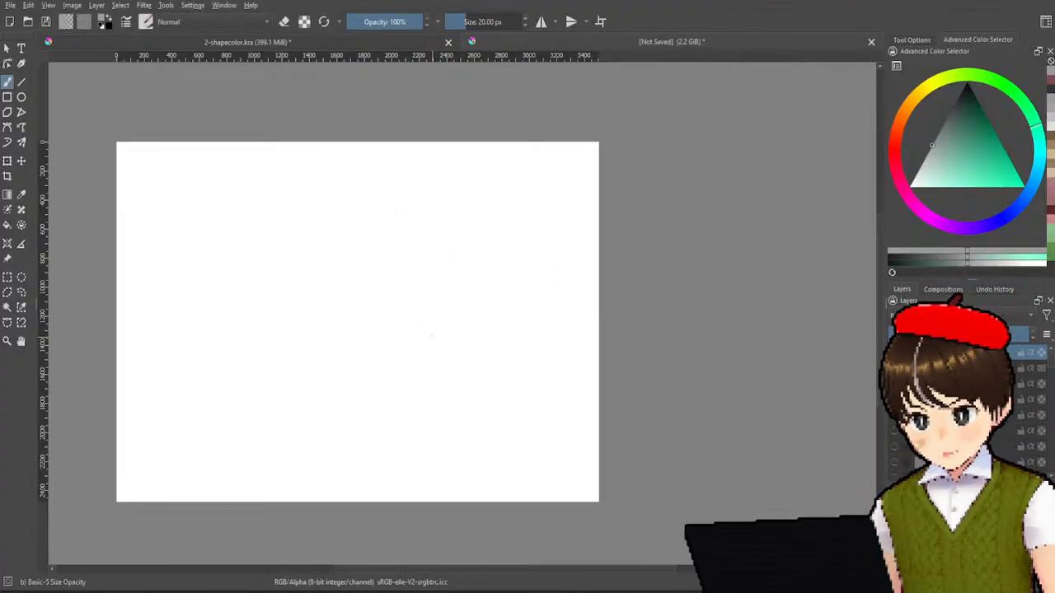
pyautogui.moveTo(316, 201); pyautogui.dragTo(329, 372)
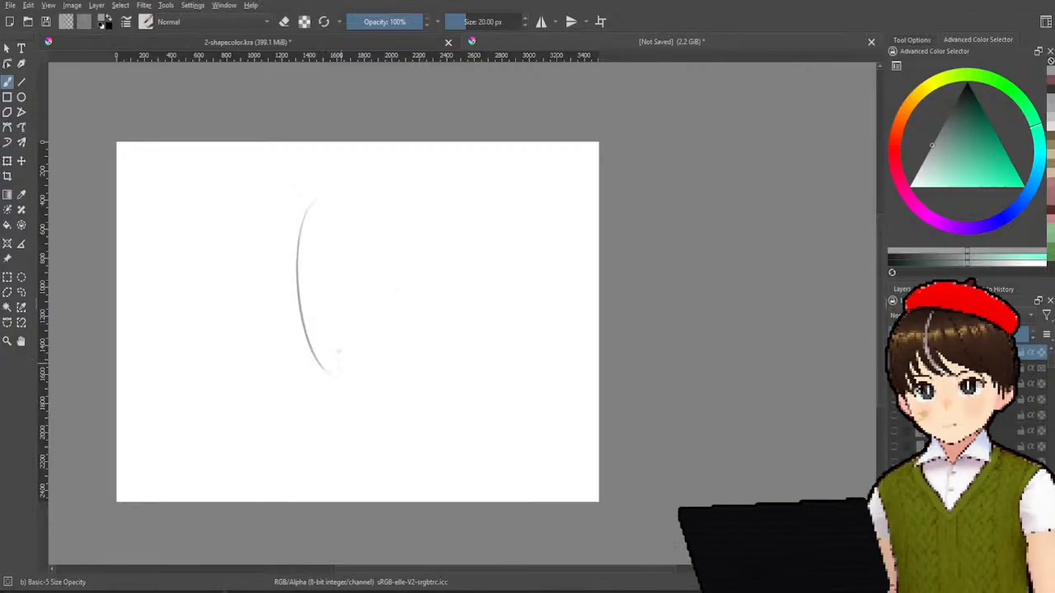
pyautogui.moveTo(425, 199); pyautogui.dragTo(421, 389)
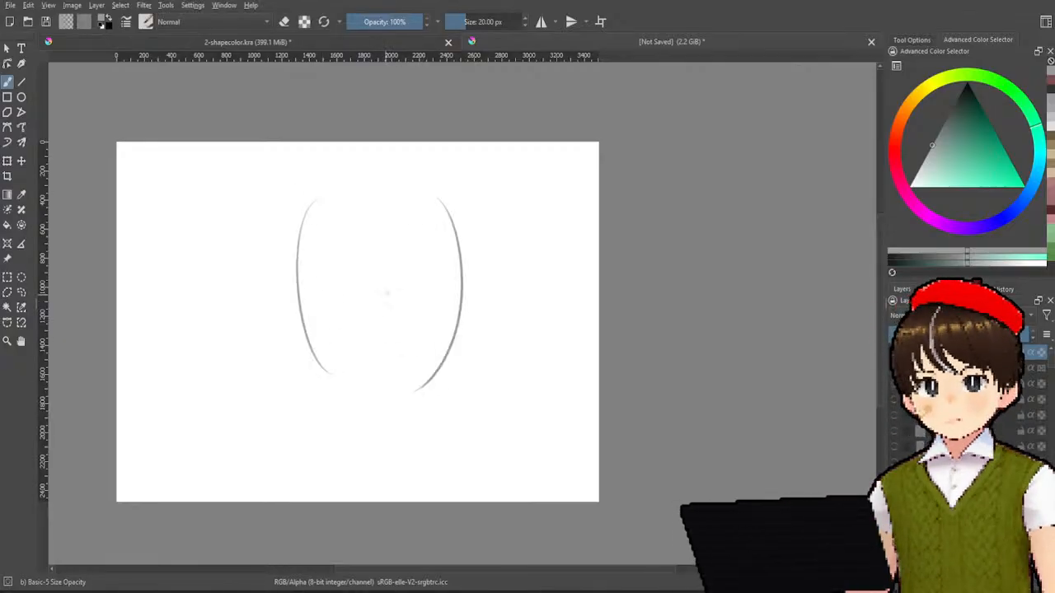
pyautogui.hotkey('ctrl', 'z')
pyautogui.hotkey('ctrl', 'z')
# - Draw two facing grey curves for the left and right sides of the head, redoing the right one for shape
pyautogui.moveTo(285, 177); pyautogui.dragTo(288, 377)
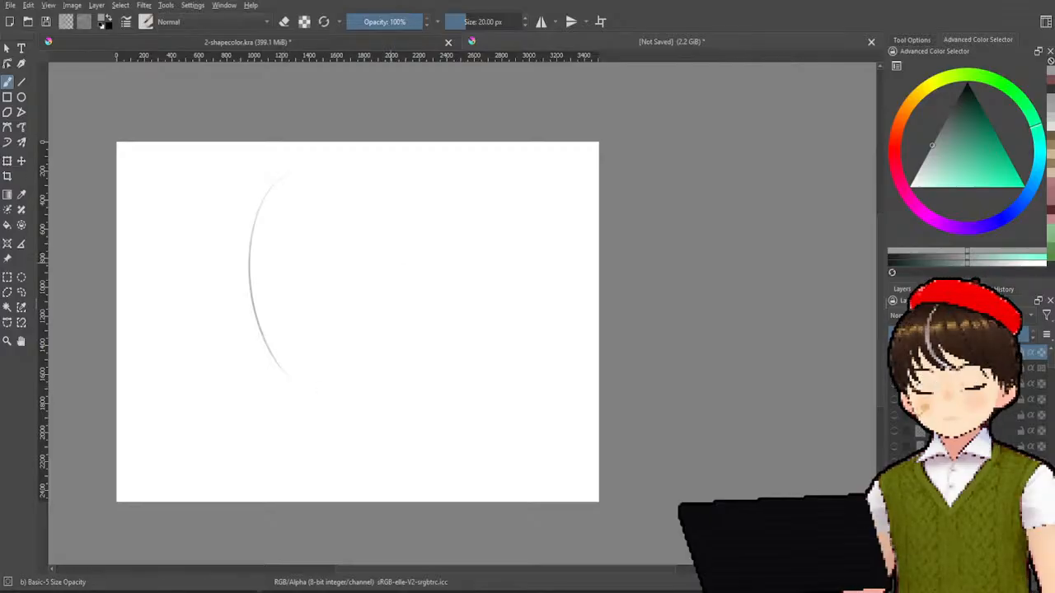
pyautogui.moveTo(429, 184); pyautogui.dragTo(403, 376)
pyautogui.hotkey('ctrl', 'z')
pyautogui.moveTo(430, 185); pyautogui.dragTo(424, 343)
pyautogui.hotkey('ctrl', 'z')
pyautogui.moveTo(416, 182); pyautogui.dragTo(394, 381)
pyautogui.hotkey('ctrl', 'z')
pyautogui.moveTo(437, 186); pyautogui.dragTo(397, 384)
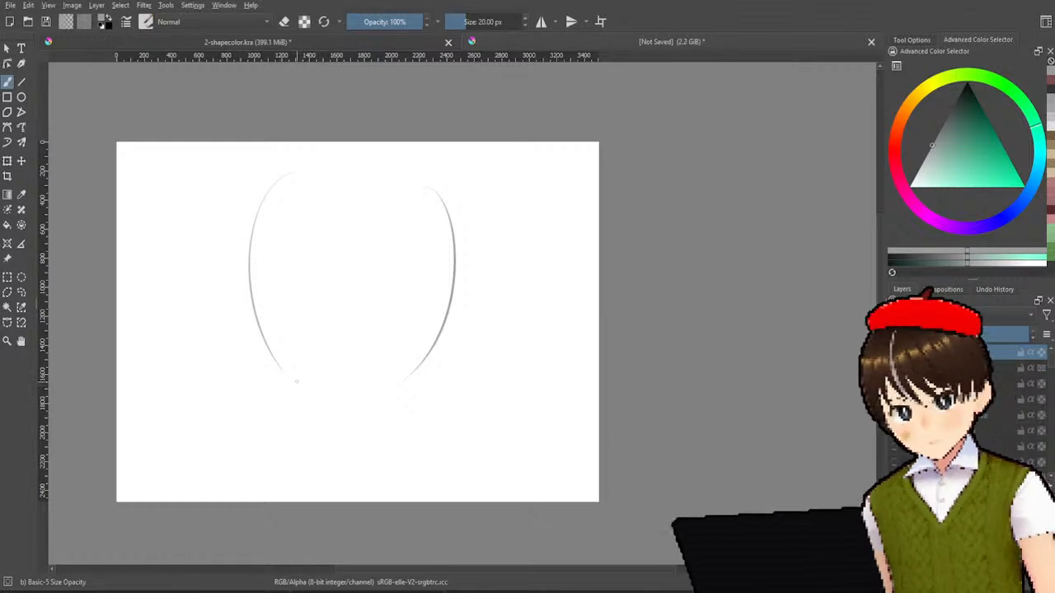
# - Draw the left jaw line slanting from the head's side curve down to the chin, redoing it for position
pyautogui.moveTo(278, 364); pyautogui.dragTo(339, 424)
pyautogui.hotkey('ctrl', 'z')
pyautogui.moveTo(278, 362); pyautogui.dragTo(356, 440)
pyautogui.hotkey('ctrl', 'z')
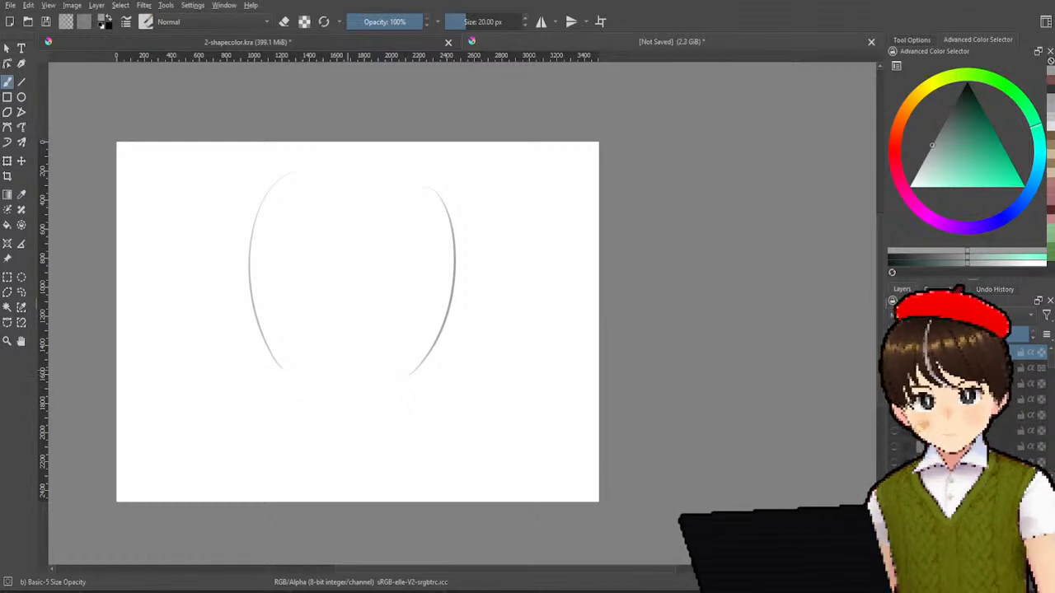
pyautogui.hotkey('ctrl', 'z')
pyautogui.moveTo(289, 375); pyautogui.dragTo(344, 424)
# - Draw the right jaw line down to meet the left one at a small rounded chin, redoing its slant
pyautogui.moveTo(429, 351); pyautogui.dragTo(349, 423)
pyautogui.hotkey('ctrl', 'z')
pyautogui.moveTo(427, 354); pyautogui.dragTo(341, 437)
pyautogui.hotkey('ctrl', 'z')
pyautogui.moveTo(423, 356); pyautogui.dragTo(365, 417)
pyautogui.hotkey('ctrl', 'z')
pyautogui.moveTo(424, 355); pyautogui.dragTo(355, 419)
pyautogui.hotkey('ctrl', 'z')
pyautogui.moveTo(426, 360)
pyautogui.mouseDown()
pyautogui.moveTo(352, 420)
pyautogui.moveTo(364, 418)
pyautogui.mouseUp()
pyautogui.hotkey('ctrl', 'z')
pyautogui.hotkey('ctrl', 'z')
# - Draw a slightly curved vertical centre guideline from the forehead down to the chin, redoing it for length
pyautogui.moveTo(349, 194); pyautogui.dragTo(350, 346)
pyautogui.hotkey('ctrl', 'z')
pyautogui.moveTo(343, 210); pyautogui.dragTo(348, 396)
pyautogui.hotkey('ctrl', 'z')
pyautogui.moveTo(344, 188); pyautogui.dragTo(346, 416)
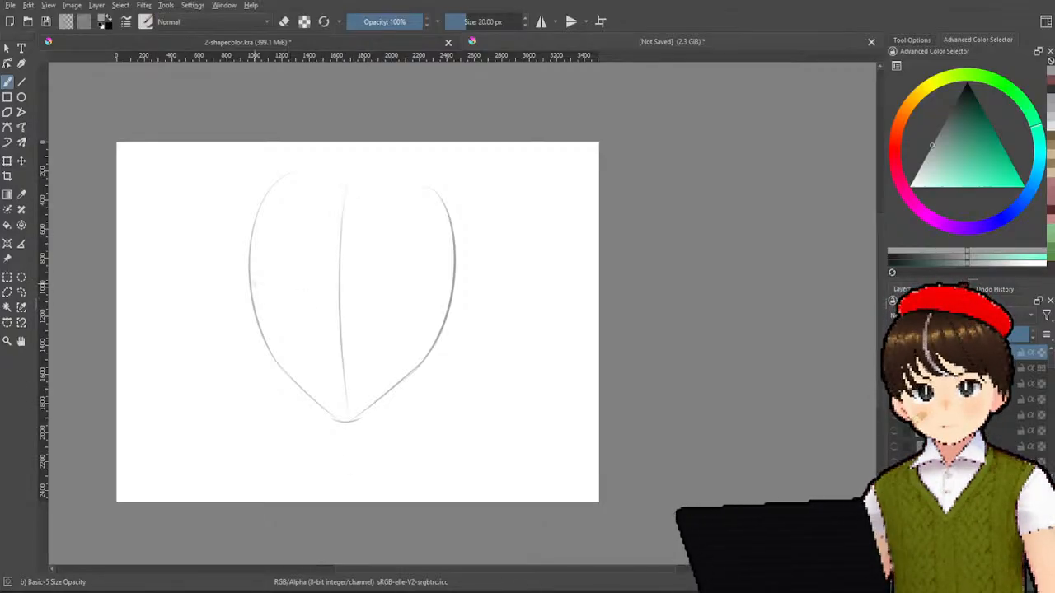
# - Draw a horizontal eye guideline across the face below the middle, redoing it for level and width
pyautogui.moveTo(257, 304); pyautogui.dragTo(471, 284)
pyautogui.hotkey('ctrl', 'z')
pyautogui.moveTo(259, 306); pyautogui.dragTo(447, 300)
pyautogui.hotkey('ctrl', 'z')
pyautogui.moveTo(258, 314); pyautogui.dragTo(436, 315)
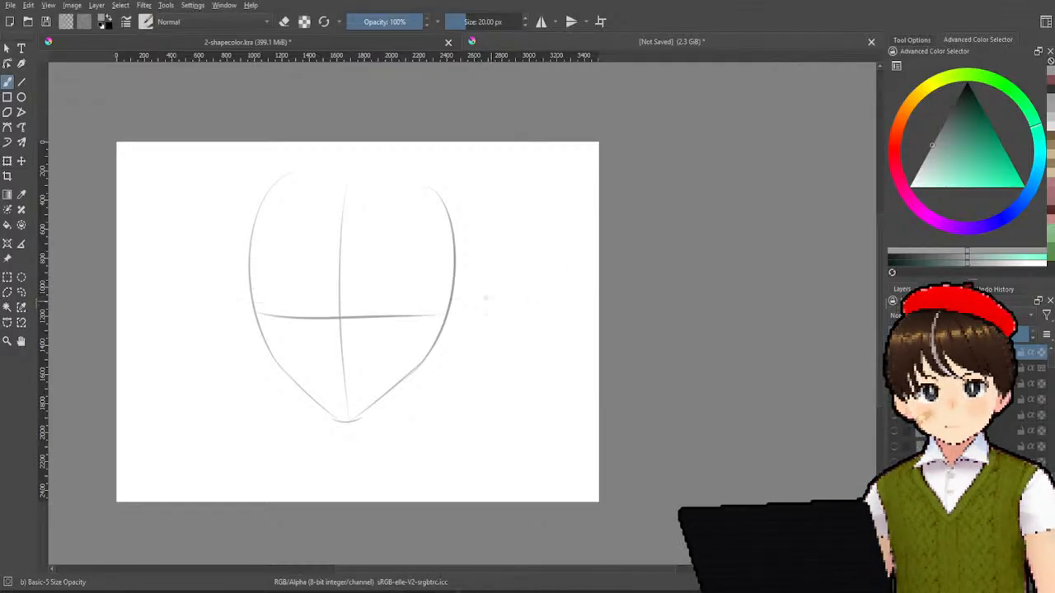
# - Draw an arc over the top of the head to join the two side curves, redoing its height
pyautogui.moveTo(262, 189); pyautogui.dragTo(445, 191)
pyautogui.hotkey('ctrl', 'z')
pyautogui.moveTo(272, 183); pyautogui.dragTo(445, 161)
pyautogui.hotkey('ctrl', 'z')
pyautogui.moveTo(284, 177)
pyautogui.mouseDown()
pyautogui.moveTo(420, 177)
pyautogui.moveTo(415, 165)
pyautogui.mouseUp()
pyautogui.hotkey('ctrl', 'z')
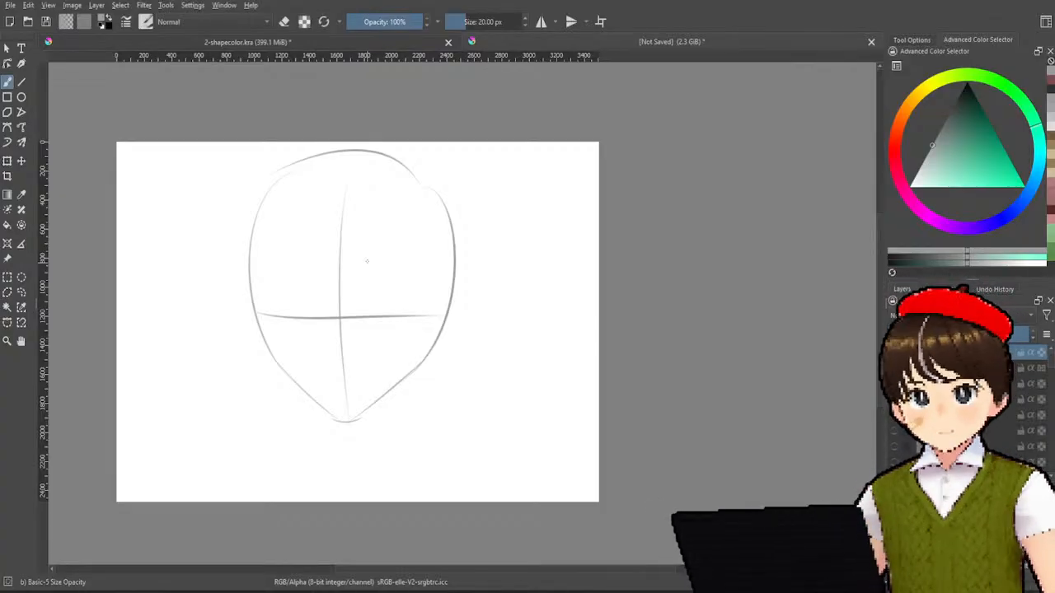
# - Try to sketch grey eye outlines over the horizontal guideline
pyautogui.moveTo(292, 280); pyautogui.dragTo(302, 343)
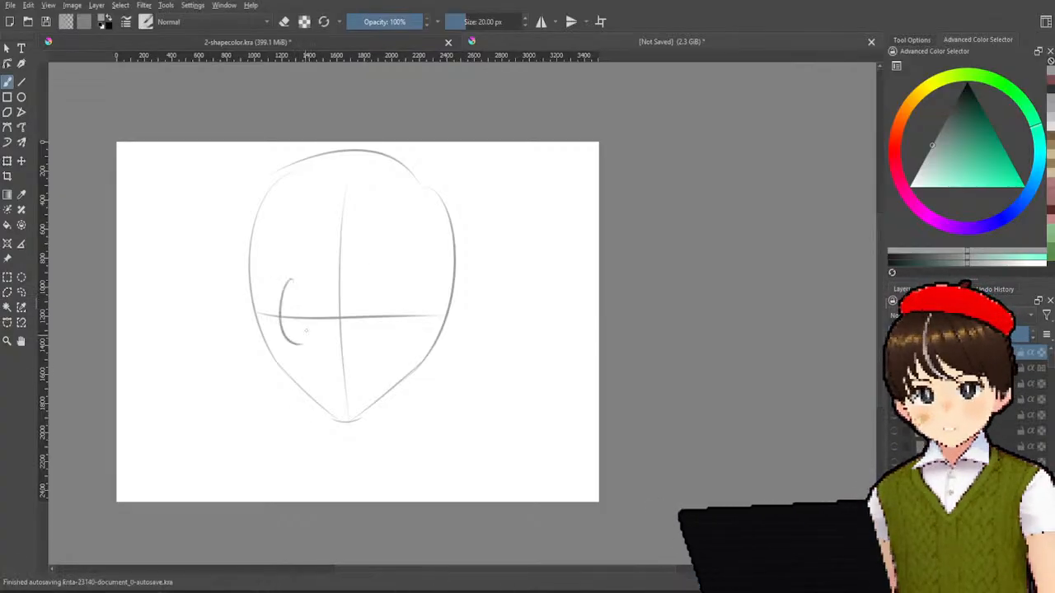
pyautogui.hotkey('ctrl', 'z')
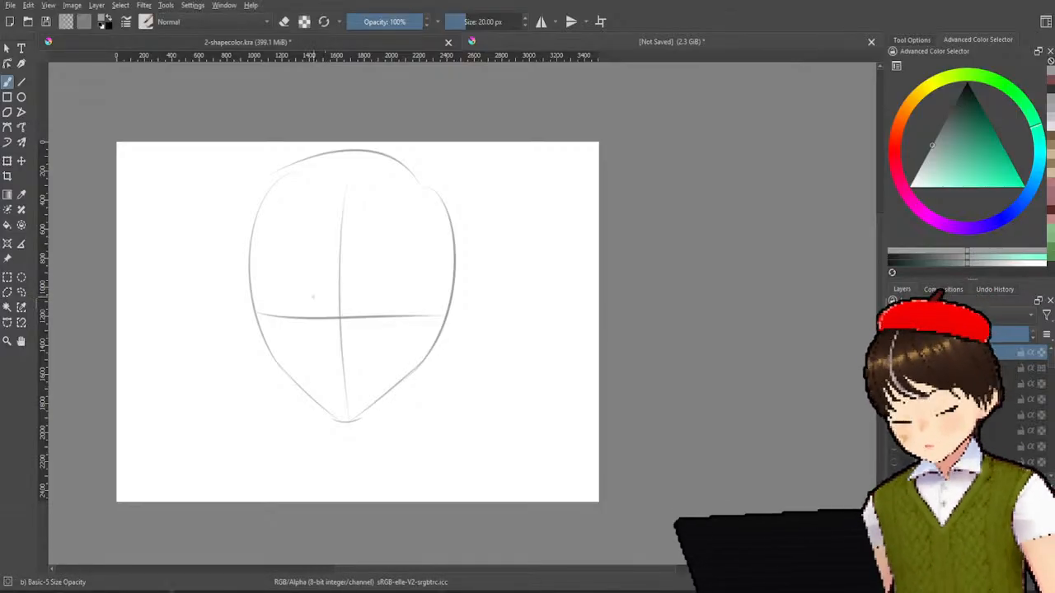
pyautogui.moveTo(293, 287); pyautogui.dragTo(295, 336)
pyautogui.hotkey('ctrl', 'z')
pyautogui.moveTo(294, 284)
pyautogui.mouseDown()
pyautogui.moveTo(299, 333)
pyautogui.moveTo(282, 318)
pyautogui.moveTo(302, 334)
pyautogui.mouseUp()
pyautogui.hotkey('ctrl', 'z')
pyautogui.hotkey('ctrl', 'z')
pyautogui.moveTo(300, 288)
pyautogui.mouseDown()
pyautogui.moveTo(286, 316)
pyautogui.moveTo(319, 308)
pyautogui.moveTo(356, 332)
pyautogui.moveTo(391, 293)
pyautogui.mouseUp()
pyautogui.hotkey('ctrl', 'z')
pyautogui.hotkey('ctrl', 'z')
pyautogui.hotkey('ctrl', 'z')
pyautogui.hotkey('ctrl', 'z')
pyautogui.hotkey('ctrl', 'z')
pyautogui.hotkey('ctrl', 'z')
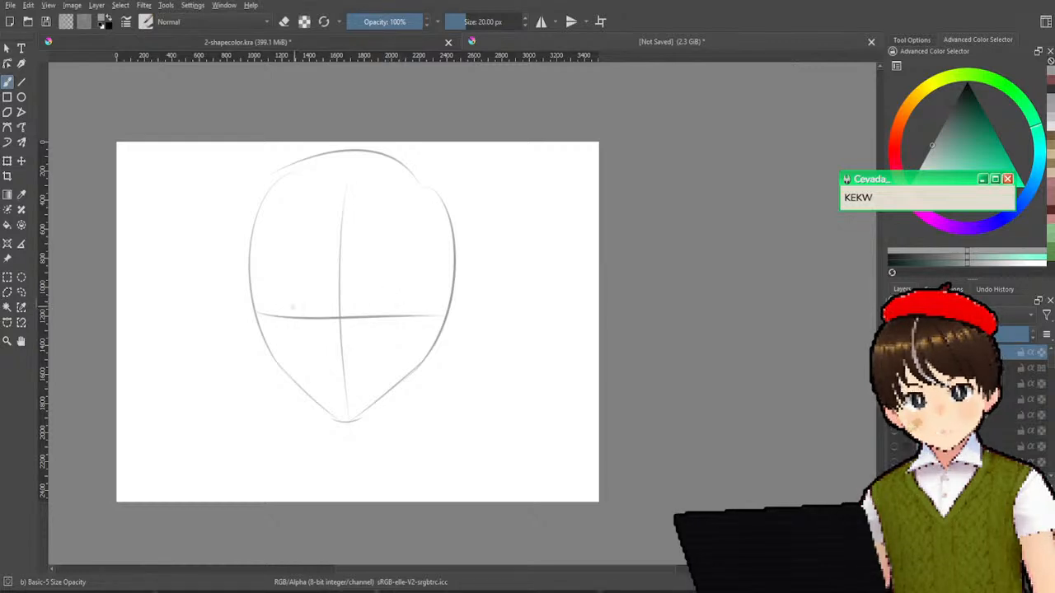
pyautogui.moveTo(287, 293); pyautogui.dragTo(295, 336)
pyautogui.hotkey('ctrl', 'z')
pyautogui.moveTo(288, 292); pyautogui.dragTo(305, 339)
pyautogui.hotkey('ctrl', 'z')
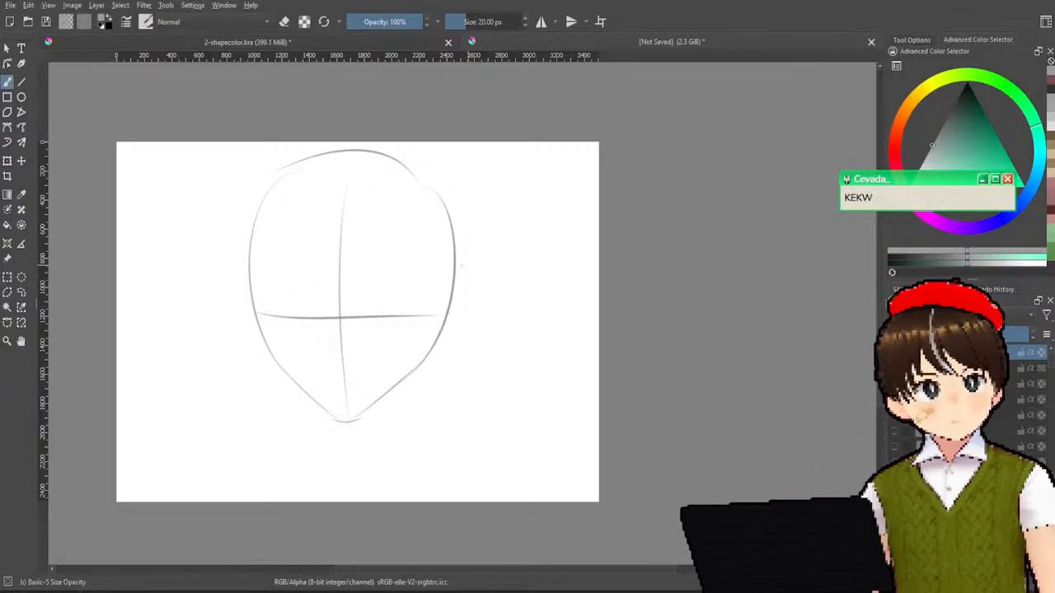
pyautogui.moveTo(292, 287); pyautogui.dragTo(307, 333)
pyautogui.hotkey('ctrl', 'z')
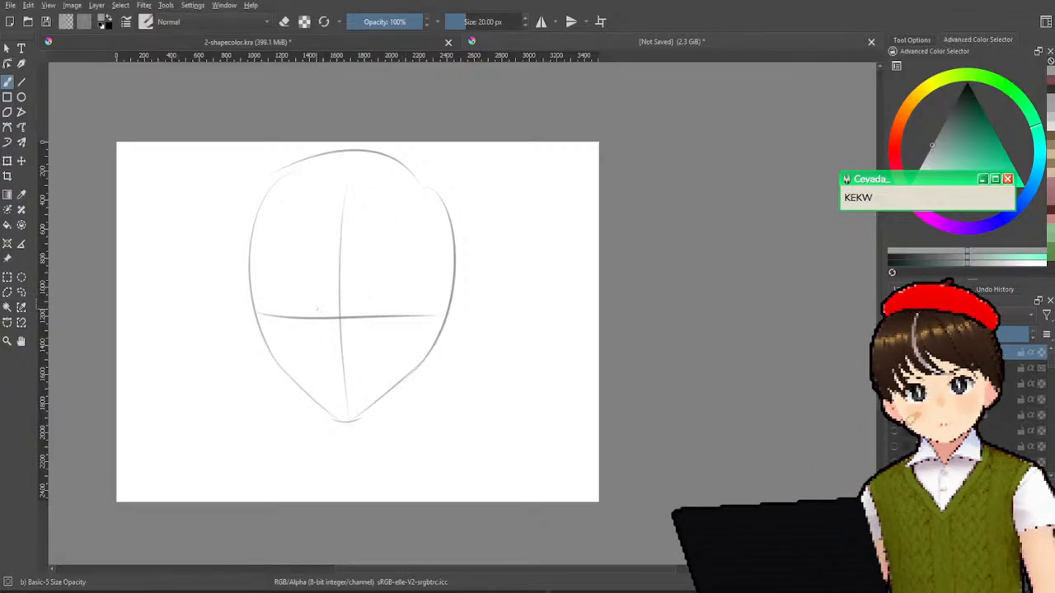
pyautogui.moveTo(287, 287)
pyautogui.mouseDown()
pyautogui.moveTo(328, 338)
pyautogui.moveTo(351, 323)
pyautogui.mouseUp()
pyautogui.hotkey('ctrl', 'z')
pyautogui.moveTo(285, 281)
pyautogui.mouseDown()
pyautogui.moveTo(338, 246)
pyautogui.moveTo(408, 281)
pyautogui.mouseUp()
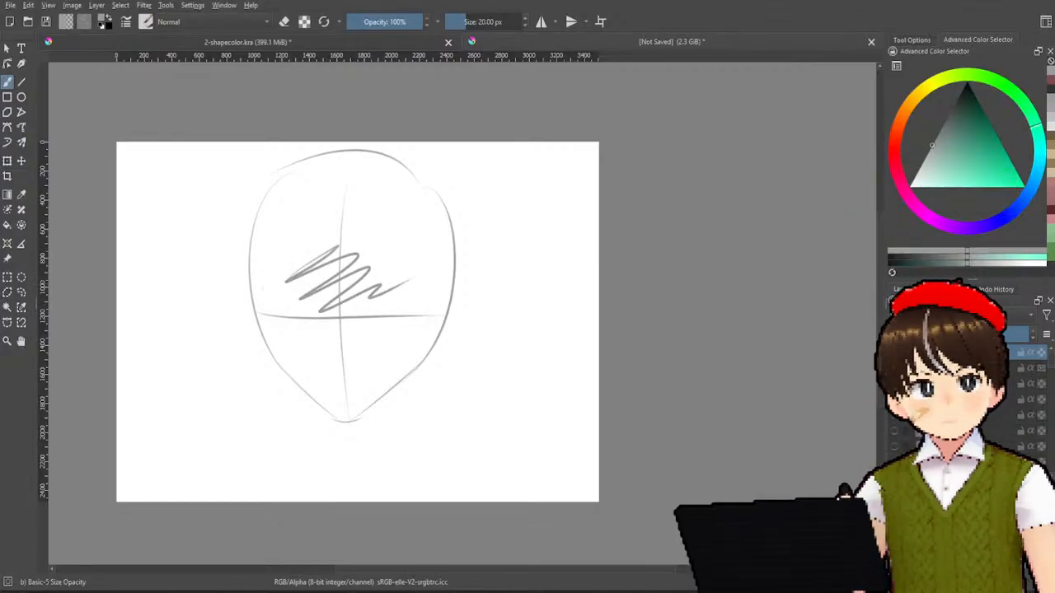
pyautogui.hotkey('ctrl', 'z')
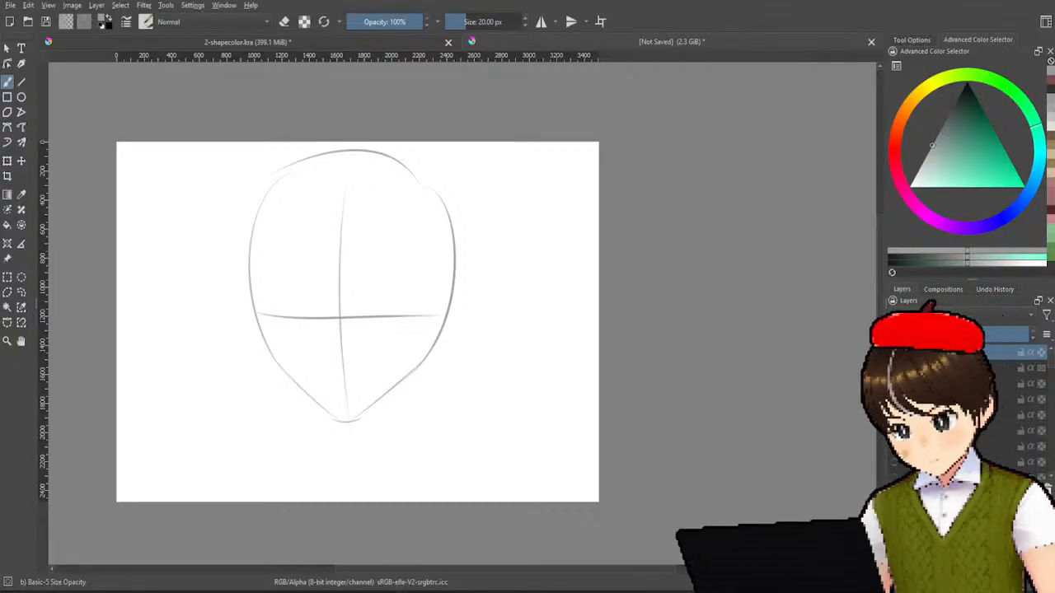
# - Set the brush colour to black and try a first eye stroke on the guideline's left half
pyautogui.moveTo(955, 172)
pyautogui.mouseDown()
pyautogui.moveTo(946, 120)
pyautogui.moveTo(974, 3)
pyautogui.mouseUp()
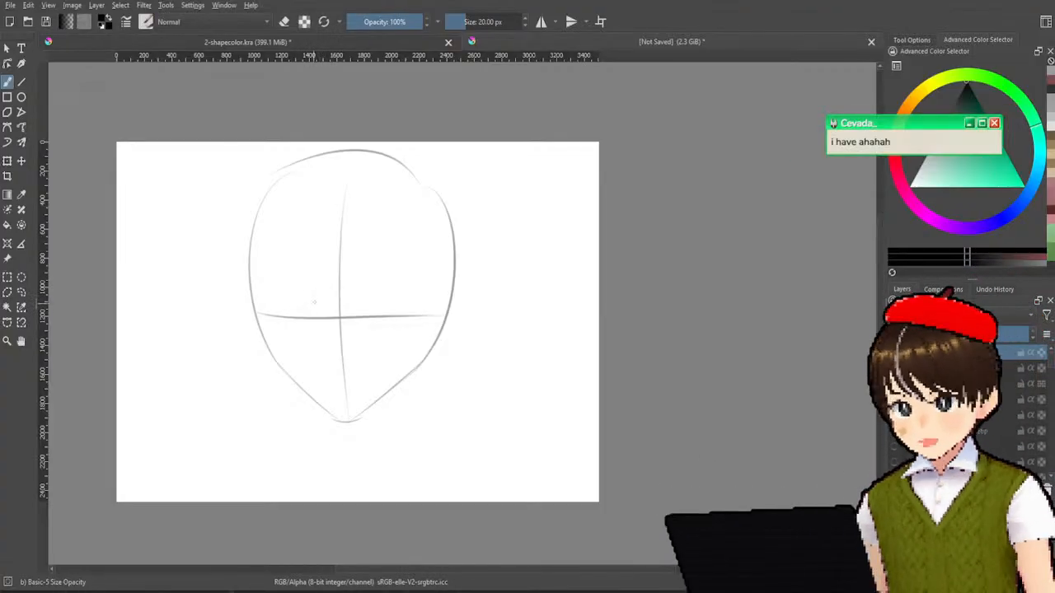
pyautogui.moveTo(302, 293)
pyautogui.mouseDown()
pyautogui.moveTo(306, 323)
pyautogui.moveTo(318, 319)
pyautogui.mouseUp()
pyautogui.hotkey('ctrl', 'z')
pyautogui.hotkey('ctrl', 'z')
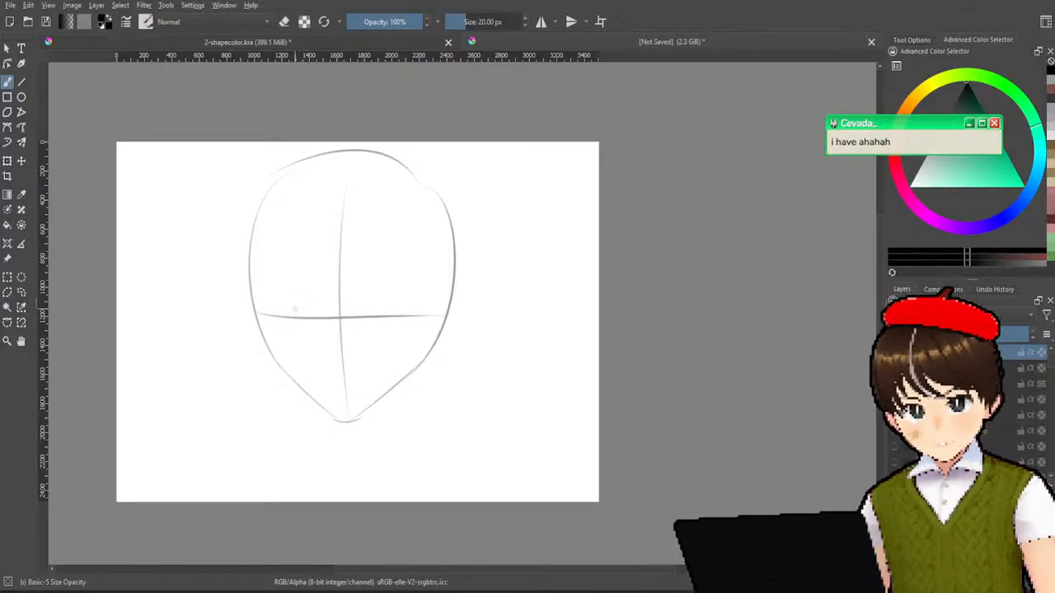
# - Try to draw a small upright black oval for the left eye across the horizontal guideline
pyautogui.moveTo(287, 291)
pyautogui.mouseDown()
pyautogui.moveTo(307, 331)
pyautogui.moveTo(318, 325)
pyautogui.mouseUp()
pyautogui.hotkey('ctrl', 'z')
pyautogui.hotkey('ctrl', 'z')
pyautogui.moveTo(293, 292); pyautogui.dragTo(323, 325)
pyautogui.hotkey('ctrl', 'z')
pyautogui.moveTo(293, 288)
pyautogui.mouseDown()
pyautogui.moveTo(322, 325)
pyautogui.moveTo(316, 294)
pyautogui.moveTo(321, 320)
pyautogui.moveTo(320, 306)
pyautogui.moveTo(298, 296)
pyautogui.mouseUp()
pyautogui.hotkey('ctrl', 'z')
pyautogui.hotkey('ctrl', 'z')
pyautogui.hotkey('ctrl', 'z')
pyautogui.hotkey('ctrl', 'z')
pyautogui.hotkey('ctrl', 'z')
pyautogui.hotkey('ctrl', 'z')
pyautogui.hotkey('ctrl', 'z')
pyautogui.hotkey('ctrl', 'z')
pyautogui.hotkey('ctrl', 'z')
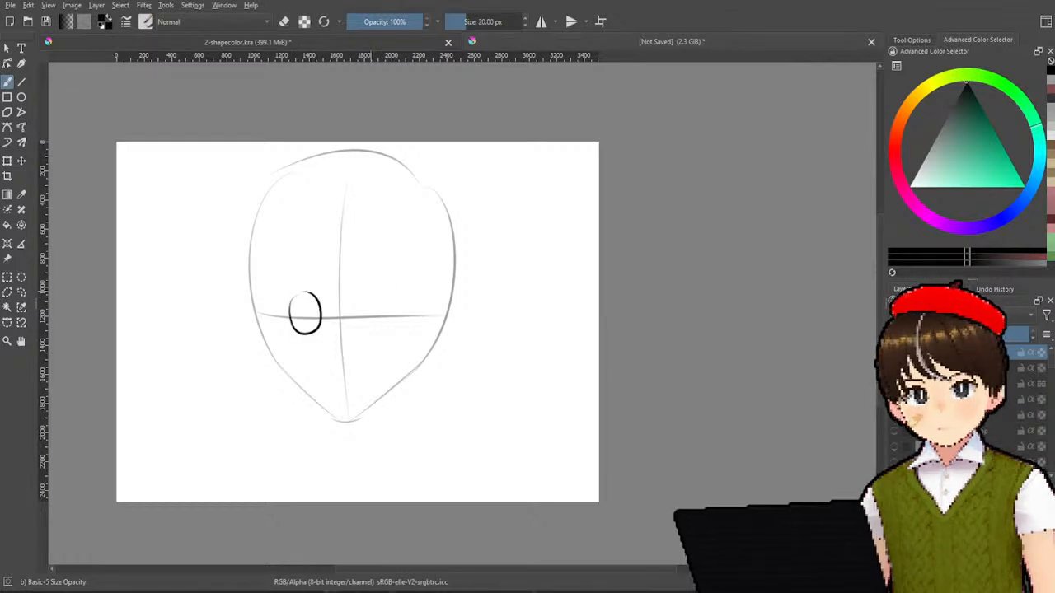
# - Try a matching oval for the right eye and undo both eye ovals
pyautogui.moveTo(397, 295); pyautogui.dragTo(389, 299)
pyautogui.hotkey('ctrl', 'z')
pyautogui.hotkey('ctrl', 'z')
pyautogui.hotkey('ctrl', 'z')
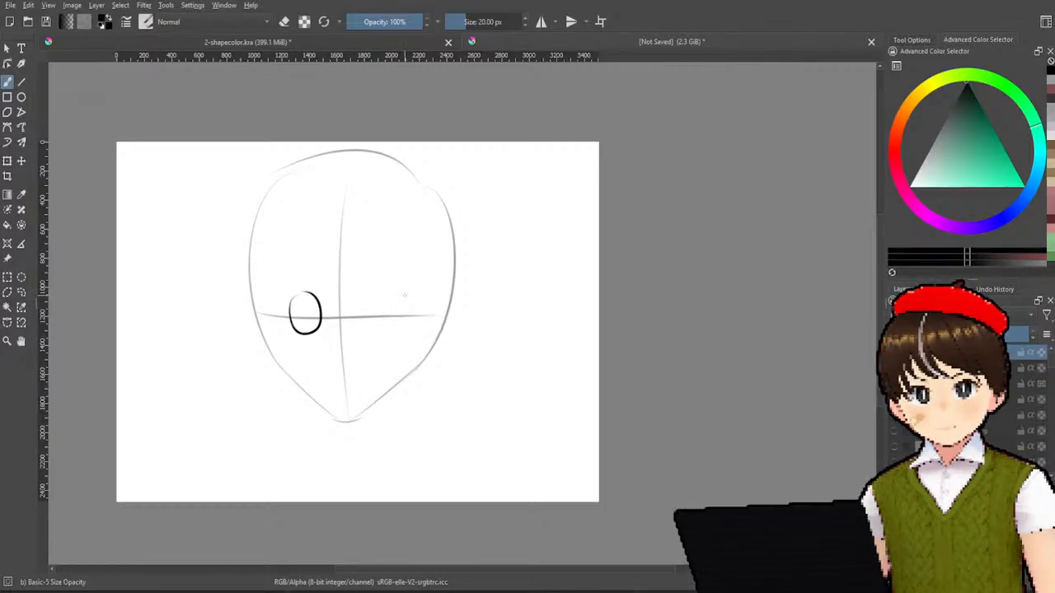
pyautogui.hotkey('ctrl', 'z')
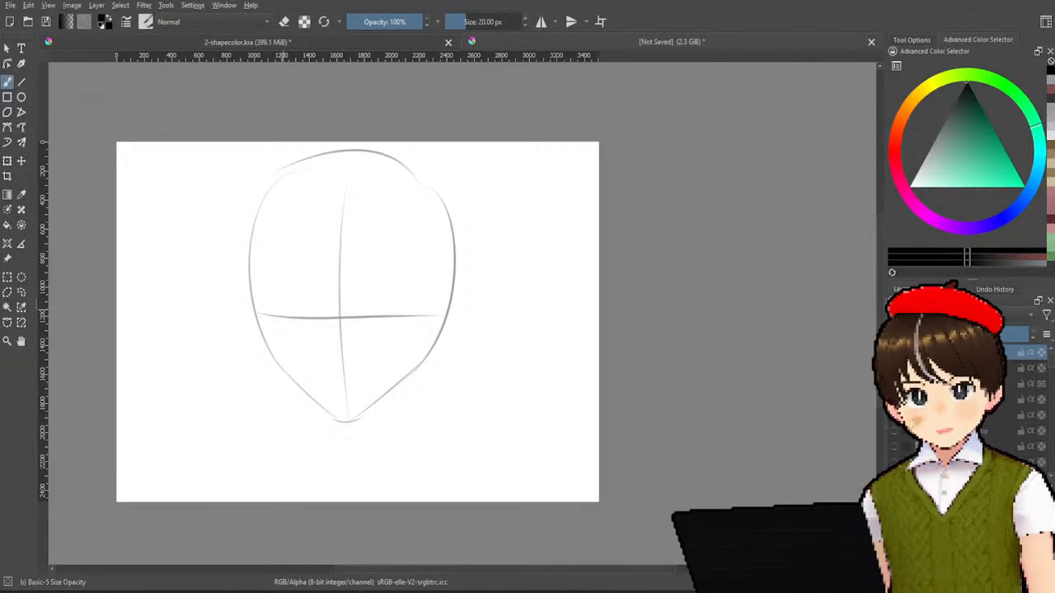
# - Try an egg-shaped left eye with a pointed top and a matching right eye, and undo both
pyautogui.moveTo(288, 302)
pyautogui.mouseDown()
pyautogui.moveTo(289, 323)
pyautogui.moveTo(307, 295)
pyautogui.moveTo(285, 320)
pyautogui.mouseUp()
pyautogui.hotkey('ctrl', 'z')
pyautogui.hotkey('ctrl', 'z')
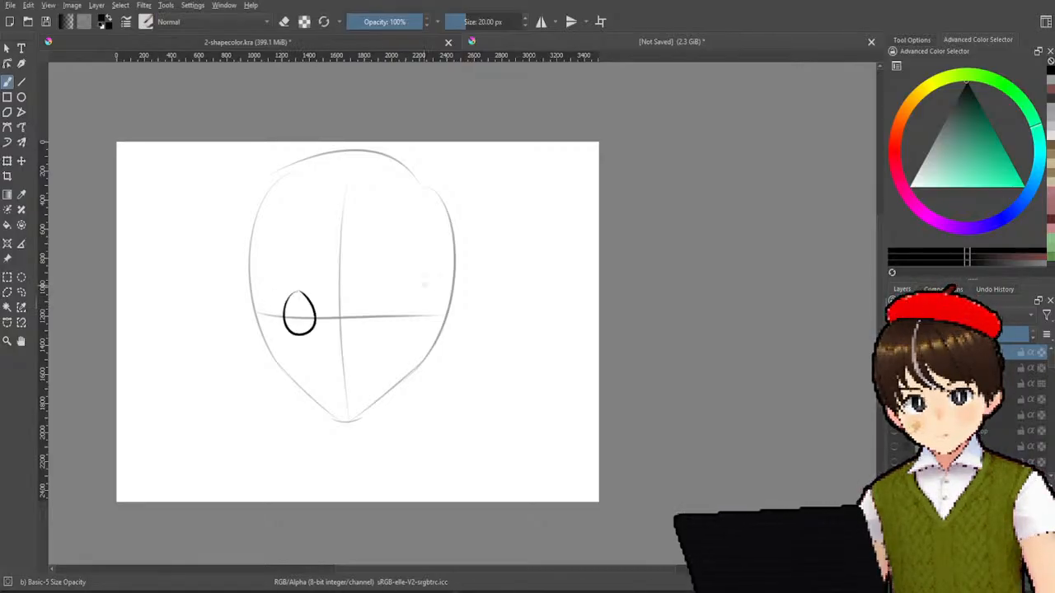
pyautogui.moveTo(401, 293)
pyautogui.mouseDown()
pyautogui.moveTo(416, 306)
pyautogui.moveTo(406, 291)
pyautogui.moveTo(409, 330)
pyautogui.moveTo(395, 292)
pyautogui.mouseUp()
pyautogui.hotkey('ctrl', 'z')
pyautogui.hotkey('ctrl', 'z')
pyautogui.hotkey('ctrl', 'z')
pyautogui.hotkey('ctrl', 'z')
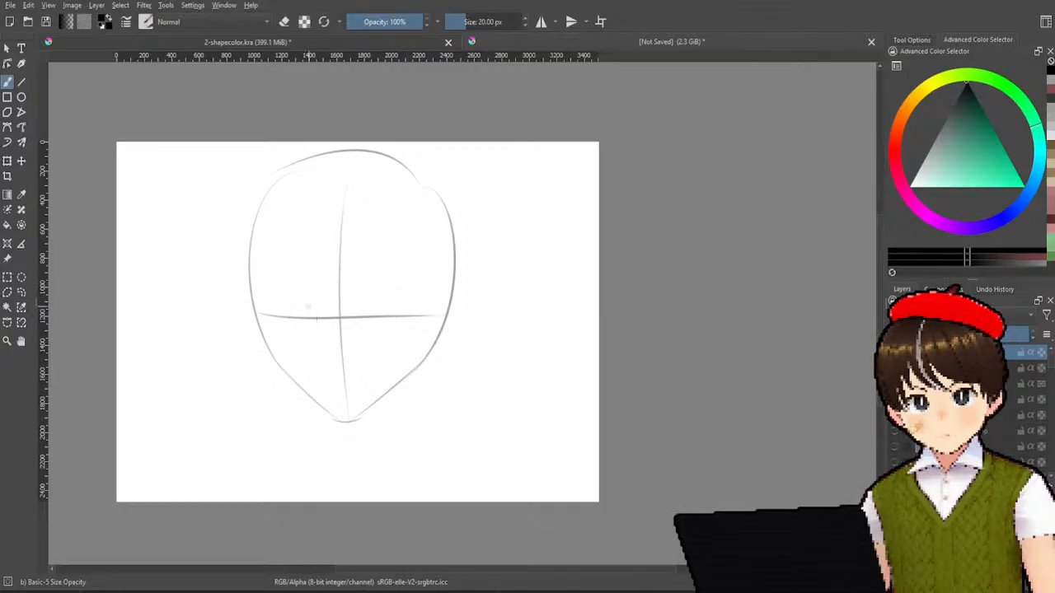
pyautogui.moveTo(277, 310); pyautogui.dragTo(273, 323)
pyautogui.hotkey('ctrl', 'z')
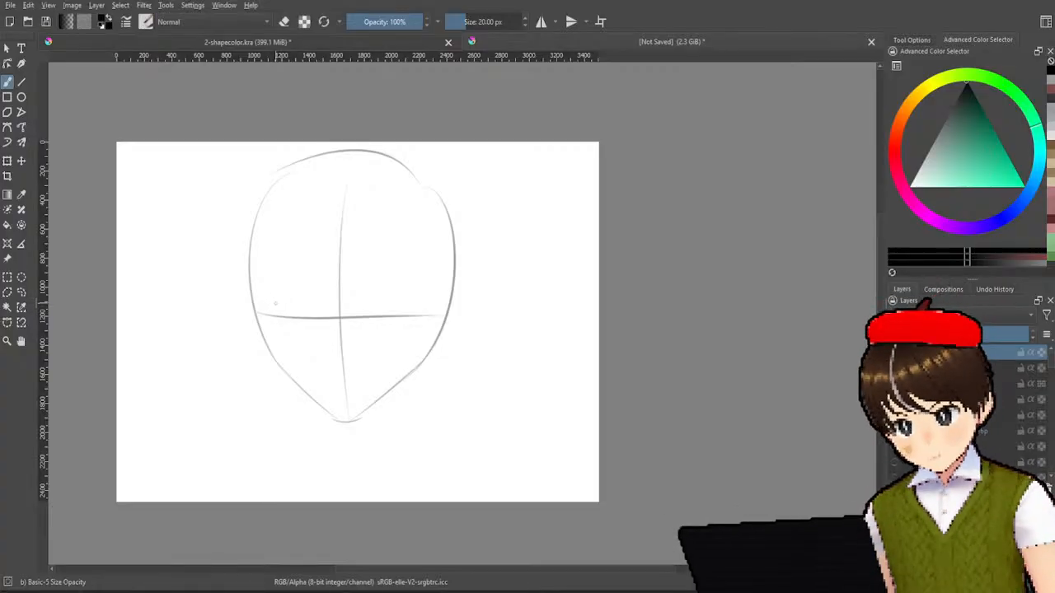
pyautogui.moveTo(278, 298)
pyautogui.mouseDown()
pyautogui.moveTo(275, 323)
pyautogui.moveTo(317, 305)
pyautogui.moveTo(276, 328)
pyautogui.moveTo(322, 289)
pyautogui.moveTo(306, 293)
pyautogui.moveTo(328, 293)
pyautogui.moveTo(278, 323)
pyautogui.moveTo(275, 312)
pyautogui.moveTo(278, 323)
pyautogui.moveTo(298, 287)
pyautogui.mouseUp()
pyautogui.hotkey('ctrl', 'z')
pyautogui.hotkey('ctrl', 'z')
pyautogui.hotkey('ctrl', 'z')
pyautogui.hotkey('ctrl', 'z')
pyautogui.hotkey('ctrl', 'z')
pyautogui.hotkey('ctrl', 'z')
pyautogui.hotkey('ctrl', 'z')
pyautogui.hotkey('ctrl', 'z')
pyautogui.hotkey('ctrl', 'z')
pyautogui.hotkey('ctrl', 'z')
pyautogui.hotkey('ctrl', 'z')
pyautogui.hotkey('ctrl', 'z')
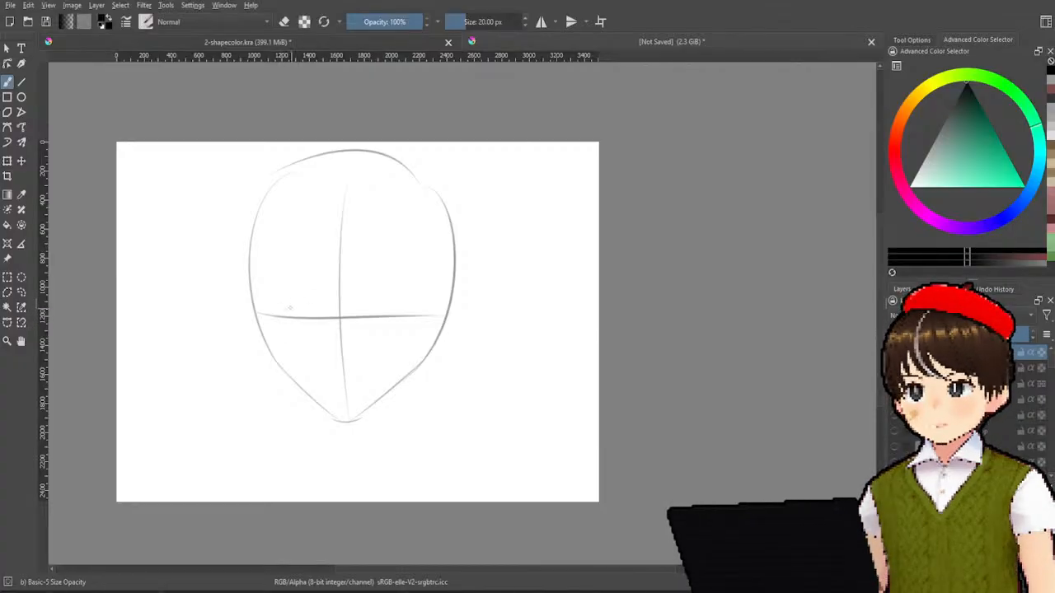
# - Try to draw an upper lid line for the left eye above the horizontal guideline
pyautogui.moveTo(289, 296)
pyautogui.mouseDown()
pyautogui.moveTo(289, 334)
pyautogui.moveTo(303, 313)
pyautogui.moveTo(276, 330)
pyautogui.moveTo(340, 288)
pyautogui.moveTo(276, 324)
pyautogui.moveTo(331, 295)
pyautogui.mouseUp()
pyautogui.hotkey('ctrl', 'z')
pyautogui.hotkey('ctrl', 'z')
pyautogui.hotkey('ctrl', 'z')
pyautogui.hotkey('ctrl', 'z')
pyautogui.hotkey('ctrl', 'z')
pyautogui.hotkey('ctrl', 'z')
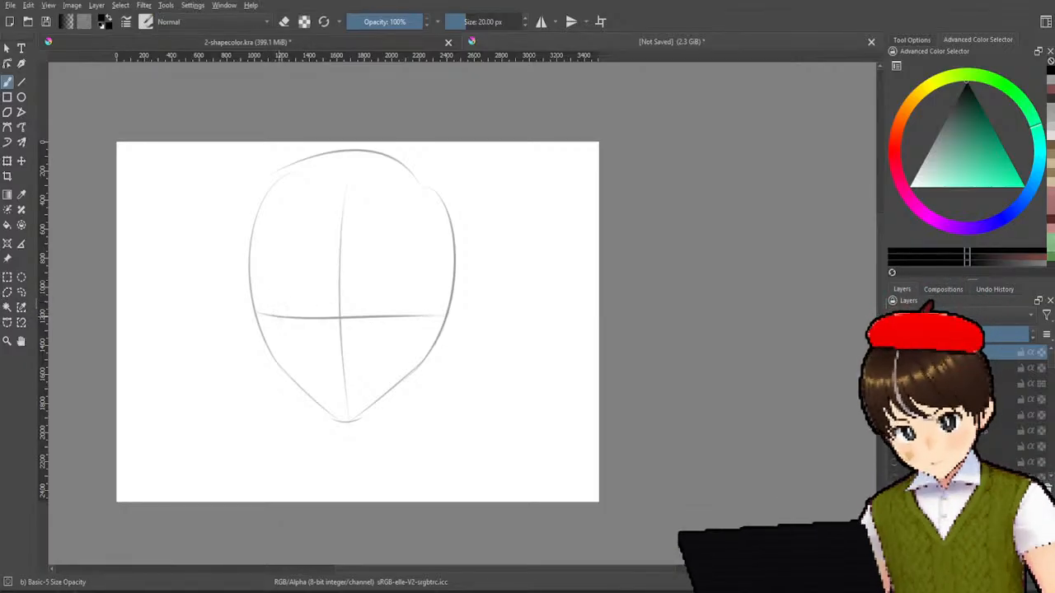
# - Try a V-shaped outer lash with an upper lid line for the left eye, and undo it
pyautogui.moveTo(270, 310); pyautogui.dragTo(284, 300)
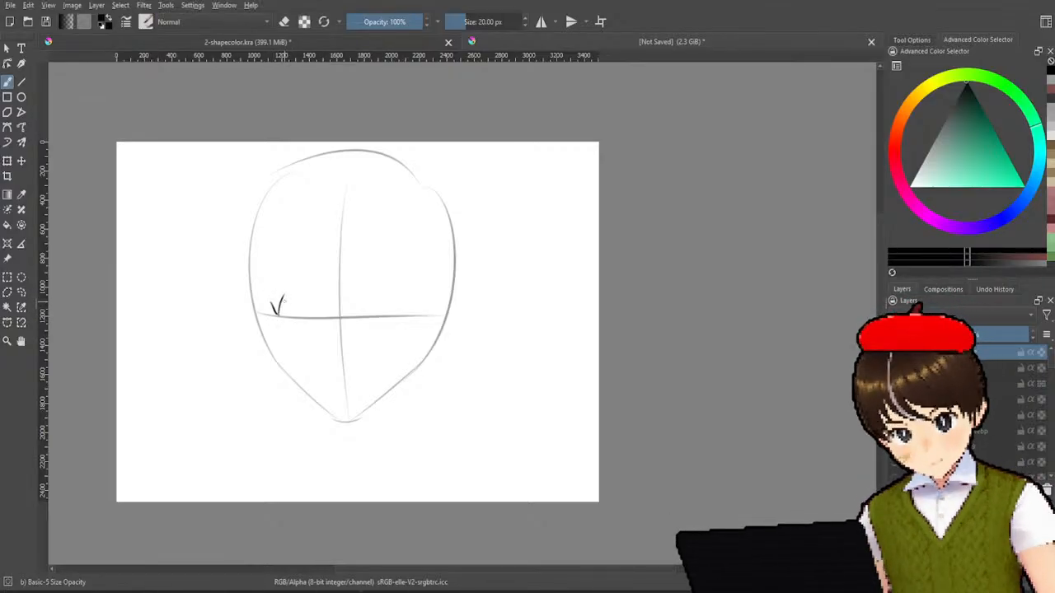
pyautogui.moveTo(284, 298)
pyautogui.mouseDown()
pyautogui.moveTo(334, 291)
pyautogui.moveTo(328, 298)
pyautogui.mouseUp()
pyautogui.hotkey('ctrl', 'z')
pyautogui.hotkey('ctrl', 'z')
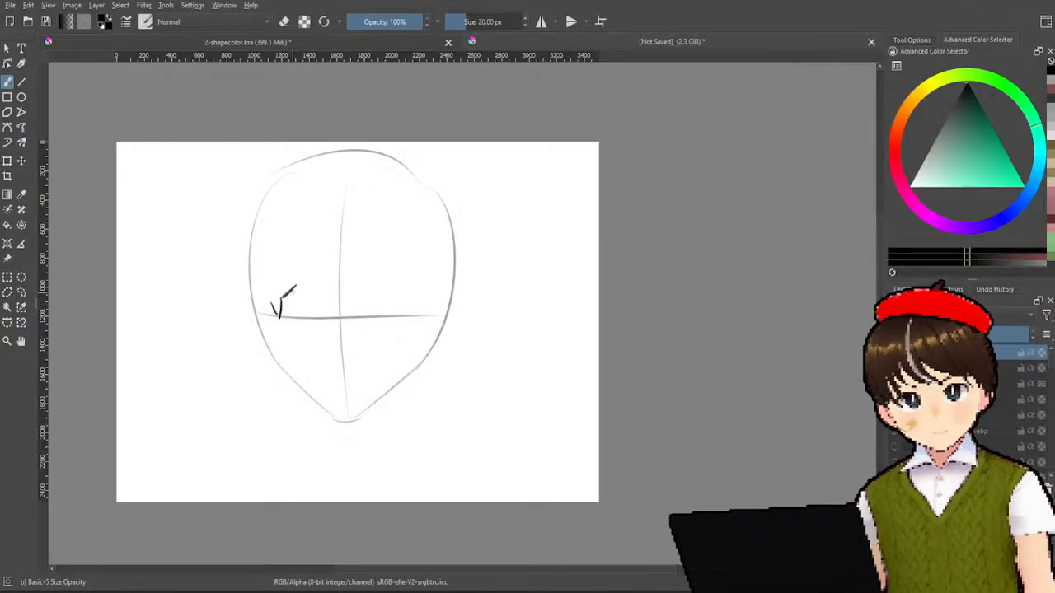
pyautogui.moveTo(281, 295); pyautogui.dragTo(325, 286)
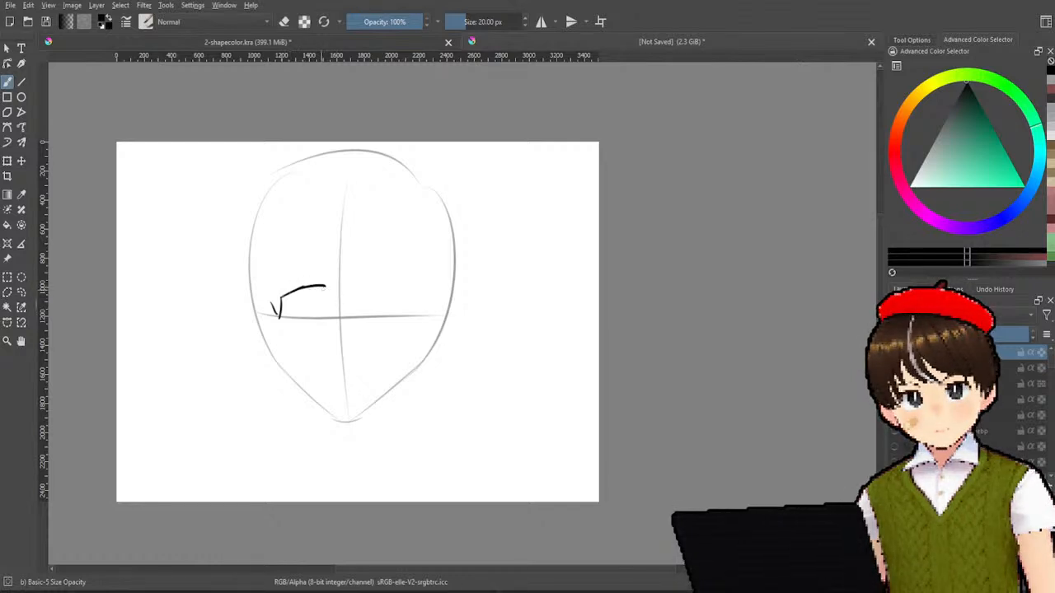
pyautogui.hotkey('ctrl', 'z')
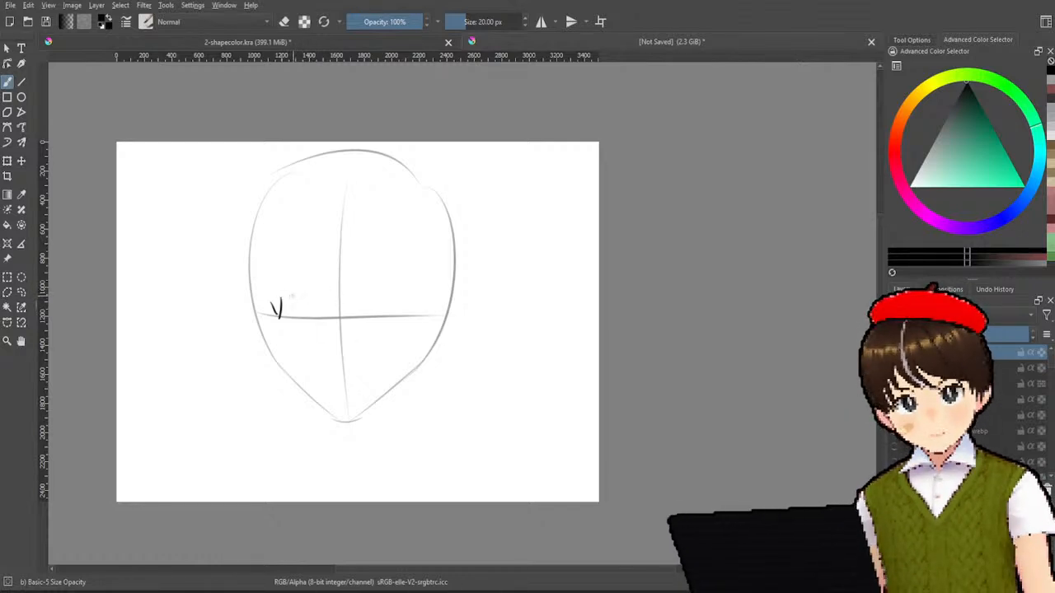
pyautogui.hotkey('ctrl', 'z')
# - Draw a black arch for the left eye just above the horizontal guideline
pyautogui.moveTo(278, 308); pyautogui.dragTo(329, 304)
pyautogui.hotkey('ctrl', 'z')
pyautogui.hotkey('ctrl', 'z')
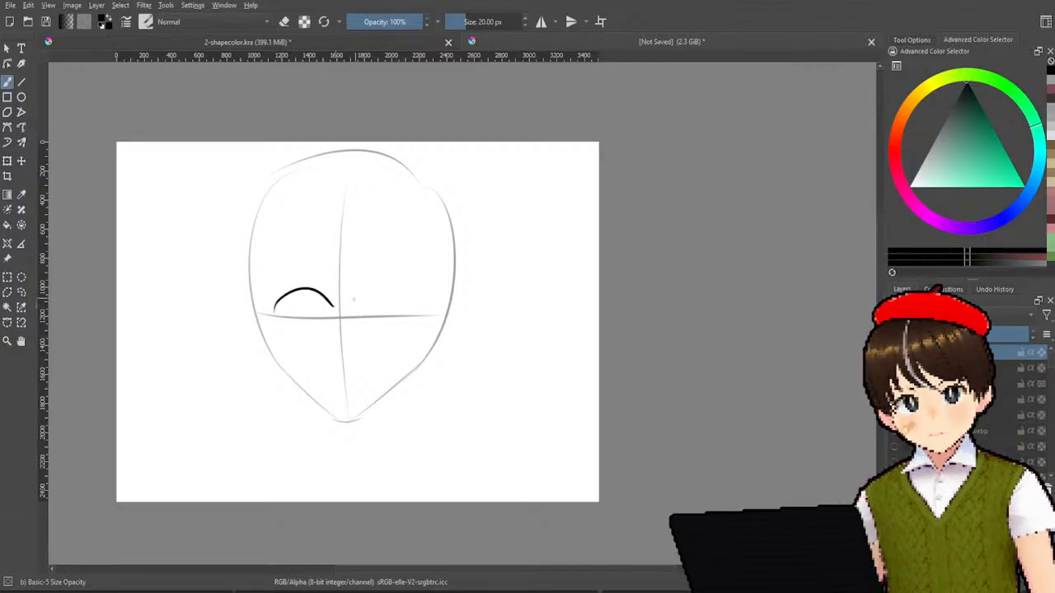
pyautogui.hotkey('ctrl', 'z')
# - Draw a matching black arch for the right eye above the guideline, redoing it for position and width
pyautogui.moveTo(360, 300)
pyautogui.mouseDown()
pyautogui.moveTo(418, 287)
pyautogui.moveTo(440, 309)
pyautogui.mouseUp()
pyautogui.hotkey('ctrl', 'z')
pyautogui.hotkey('ctrl', 'z')
pyautogui.hotkey('ctrl', 'z')
pyautogui.moveTo(370, 301)
pyautogui.mouseDown()
pyautogui.moveTo(430, 299)
pyautogui.moveTo(395, 284)
pyautogui.moveTo(435, 305)
pyautogui.mouseUp()
pyautogui.hotkey('ctrl', 'z')
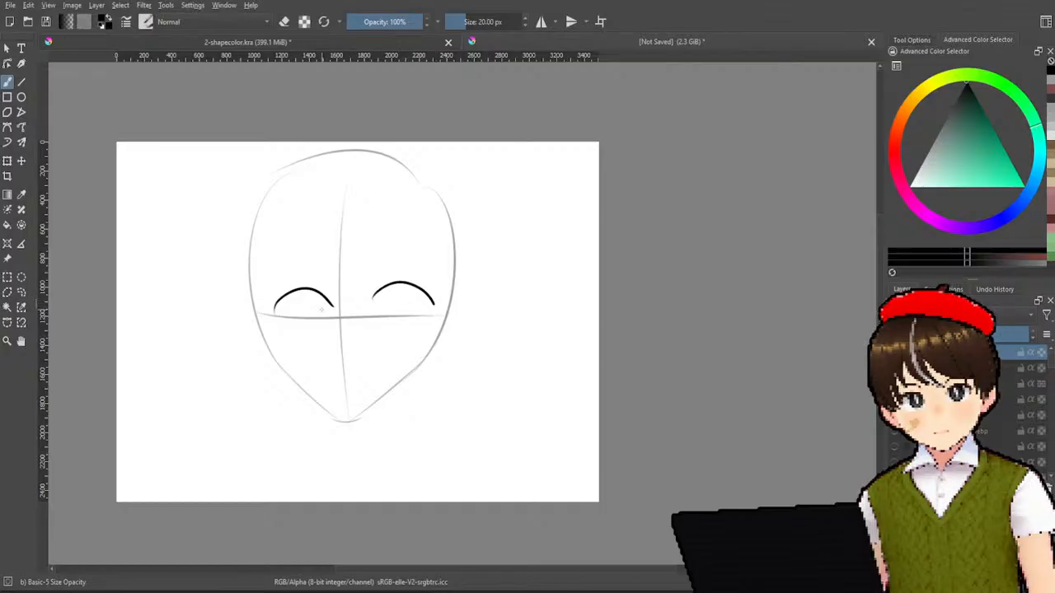
# - Draw an oval iris under each black eye arch, crossing the horizontal guideline
pyautogui.moveTo(284, 298); pyautogui.dragTo(300, 329)
pyautogui.hotkey('ctrl', 'z')
pyautogui.moveTo(308, 293)
pyautogui.mouseDown()
pyautogui.moveTo(292, 330)
pyautogui.moveTo(302, 329)
pyautogui.mouseUp()
pyautogui.moveTo(384, 290); pyautogui.dragTo(396, 323)
pyautogui.moveTo(403, 284); pyautogui.dragTo(396, 325)
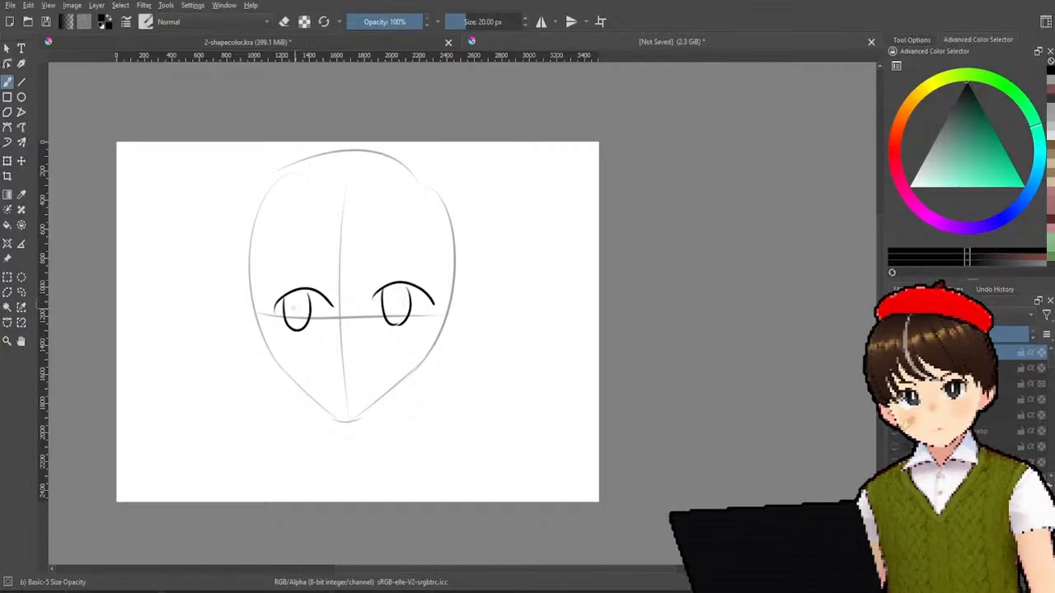
# - Try a second lid line above the left eye, and undo it
pyautogui.moveTo(270, 305)
pyautogui.mouseDown()
pyautogui.moveTo(279, 326)
pyautogui.moveTo(309, 280)
pyautogui.mouseUp()
pyautogui.hotkey('ctrl', 'z')
pyautogui.hotkey('ctrl', 'z')
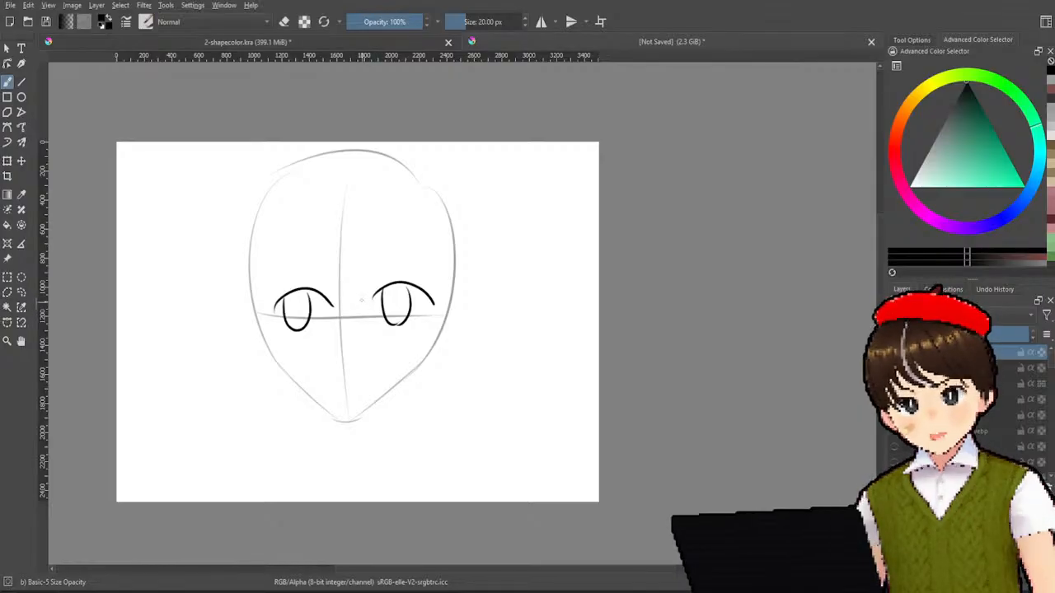
# - Draw a short curved lower lid line beneath the iris of each eye
pyautogui.moveTo(285, 332); pyautogui.dragTo(311, 331)
pyautogui.hotkey('ctrl', 'z')
pyautogui.moveTo(388, 332); pyautogui.dragTo(407, 329)
pyautogui.hotkey('ctrl', 'z')
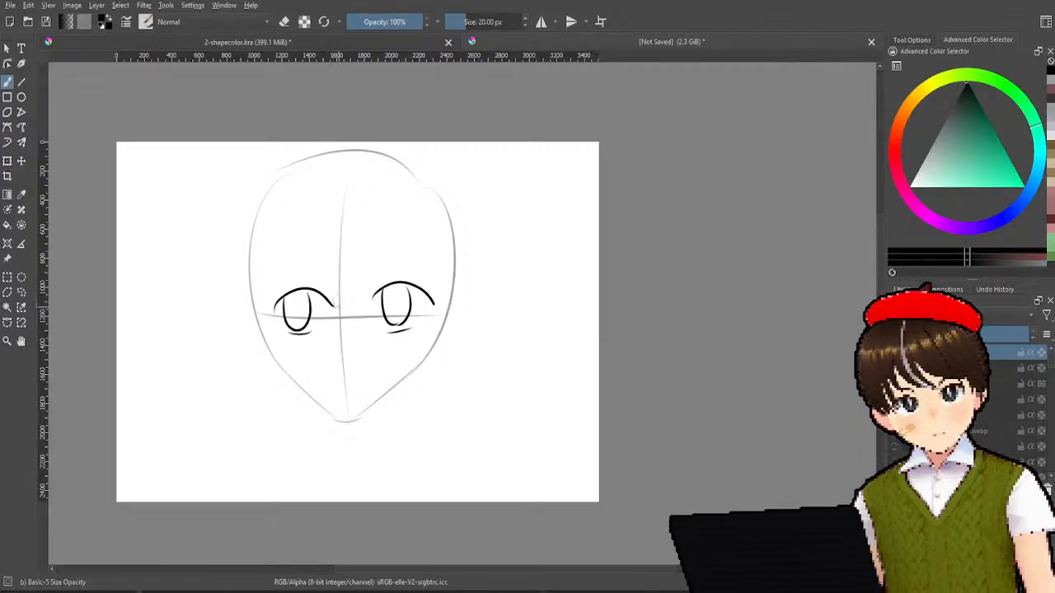
# - Draw a short bridge mark between the eyes, an angular nose below it and a curved mouth line
pyautogui.moveTo(333, 298); pyautogui.dragTo(336, 317)
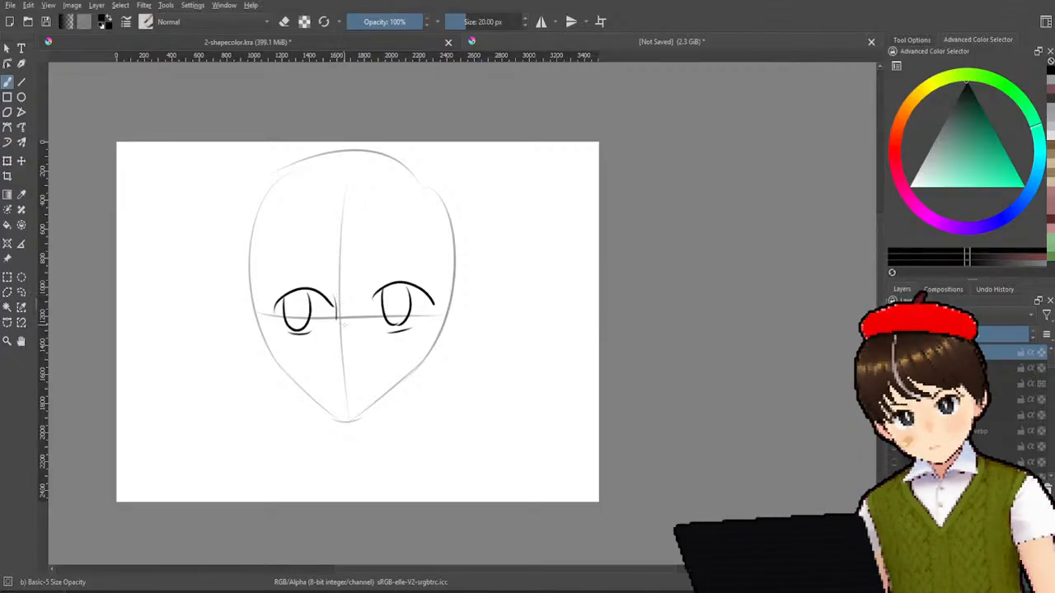
pyautogui.moveTo(337, 331); pyautogui.dragTo(346, 359)
pyautogui.hotkey('ctrl', 'z')
pyautogui.hotkey('ctrl', 'z')
pyautogui.hotkey('ctrl', 'z')
pyautogui.hotkey('ctrl', 'z')
pyautogui.moveTo(341, 336); pyautogui.dragTo(344, 368)
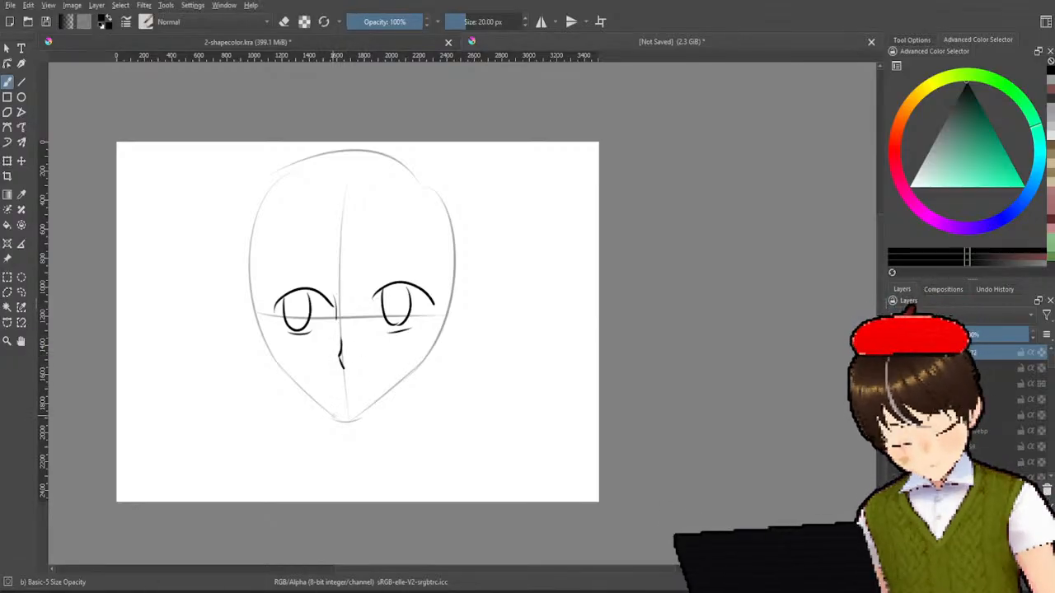
pyautogui.moveTo(330, 379); pyautogui.dragTo(370, 379)
pyautogui.hotkey('ctrl', 'z')
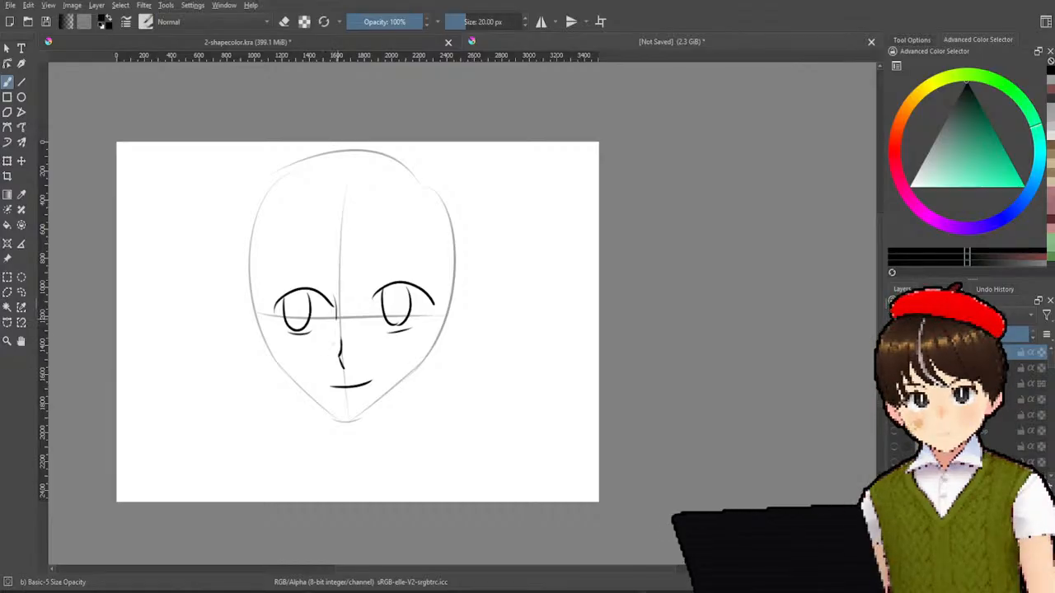
# - Replace the nose and mouth with a smaller nose and a short curved smile, both placed higher on the face
pyautogui.hotkey('ctrl', 'z')
pyautogui.hotkey('ctrl', 'z')
pyautogui.hotkey('ctrl', 'z')
pyautogui.moveTo(338, 327)
pyautogui.mouseDown()
pyautogui.moveTo(334, 343)
pyautogui.moveTo(364, 374)
pyautogui.mouseUp()
pyautogui.hotkey('ctrl', 'z')
pyautogui.hotkey('ctrl', 'z')
pyautogui.hotkey('ctrl', 'z')
pyautogui.hotkey('ctrl', 'z')
pyautogui.moveTo(335, 339)
pyautogui.mouseDown()
pyautogui.moveTo(358, 376)
pyautogui.moveTo(370, 364)
pyautogui.moveTo(363, 372)
pyautogui.mouseUp()
pyautogui.hotkey('ctrl', 'z')
pyautogui.hotkey('ctrl', 'z')
pyautogui.hotkey('ctrl', 'z')
pyautogui.hotkey('ctrl', 'z')
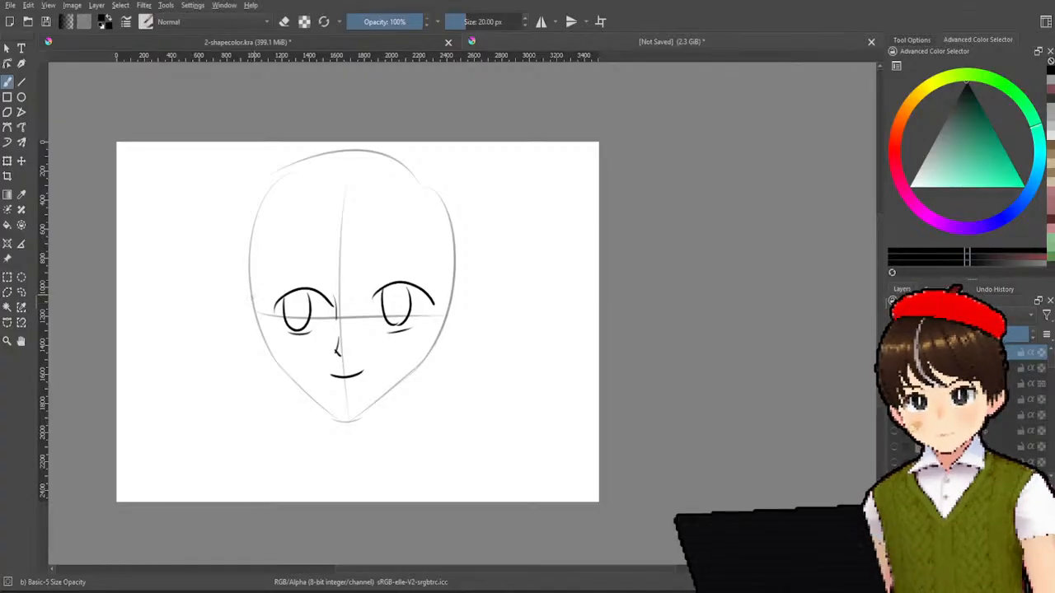
# - Draw a curved ear on each side of the head at the horizontal guideline, redoing the left one for shape
pyautogui.moveTo(247, 288); pyautogui.dragTo(253, 350)
pyautogui.hotkey('ctrl', 'z')
pyautogui.moveTo(241, 289); pyautogui.dragTo(272, 346)
pyautogui.hotkey('ctrl', 'z')
pyautogui.moveTo(246, 290); pyautogui.dragTo(266, 356)
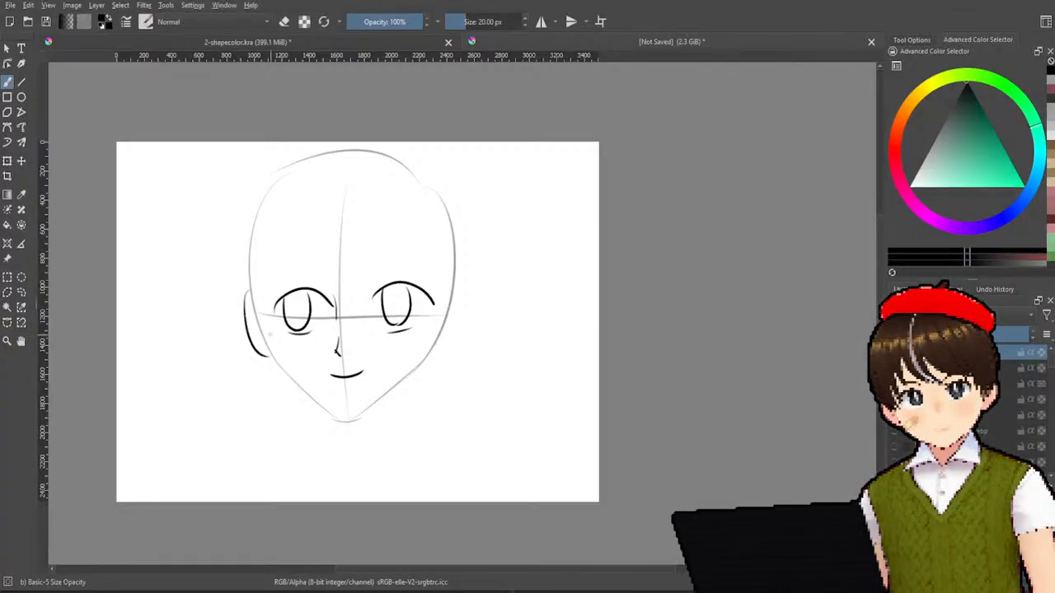
pyautogui.hotkey('ctrl', 'z')
pyautogui.moveTo(246, 285)
pyautogui.mouseDown()
pyautogui.moveTo(250, 338)
pyautogui.moveTo(267, 341)
pyautogui.mouseUp()
pyautogui.hotkey('ctrl', 'z')
pyautogui.moveTo(246, 289); pyautogui.dragTo(265, 337)
pyautogui.hotkey('ctrl', 'z')
pyautogui.moveTo(243, 288); pyautogui.dragTo(268, 356)
pyautogui.hotkey('ctrl', 'z')
pyautogui.moveTo(241, 290); pyautogui.dragTo(272, 350)
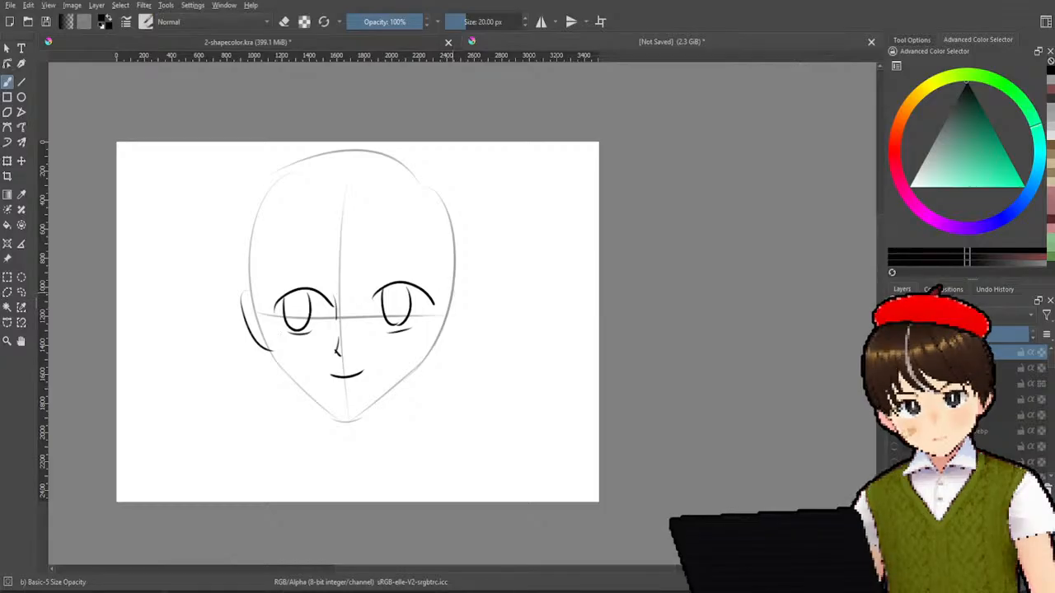
pyautogui.moveTo(453, 290); pyautogui.dragTo(436, 346)
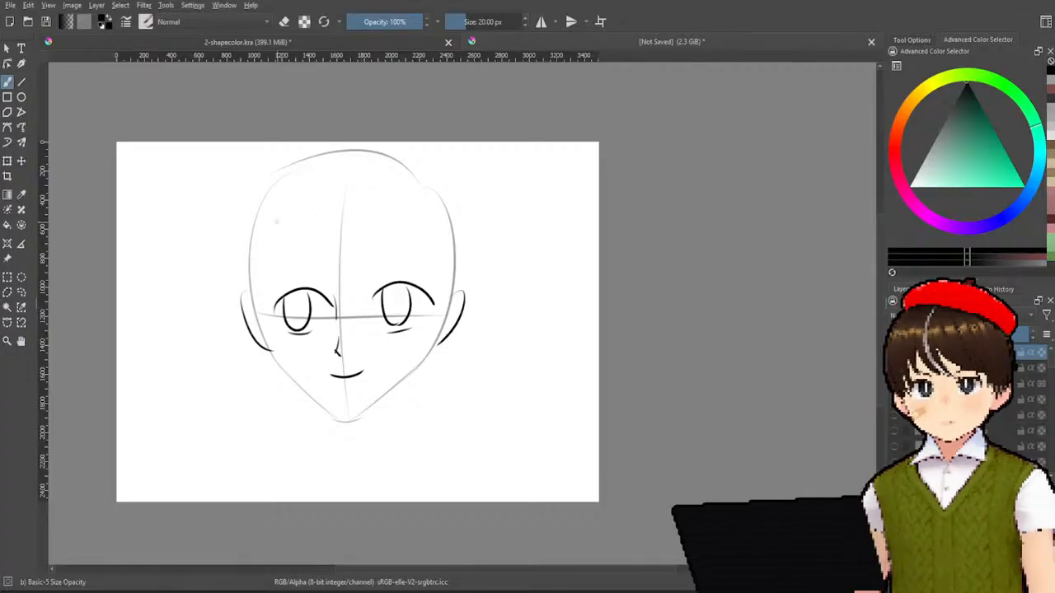
# - Try a hair strand outside the left side of the head, and undo it
pyautogui.moveTo(231, 236)
pyautogui.mouseDown()
pyautogui.moveTo(229, 330)
pyautogui.moveTo(218, 345)
pyautogui.moveTo(265, 319)
pyautogui.mouseUp()
pyautogui.hotkey('ctrl', 'z')
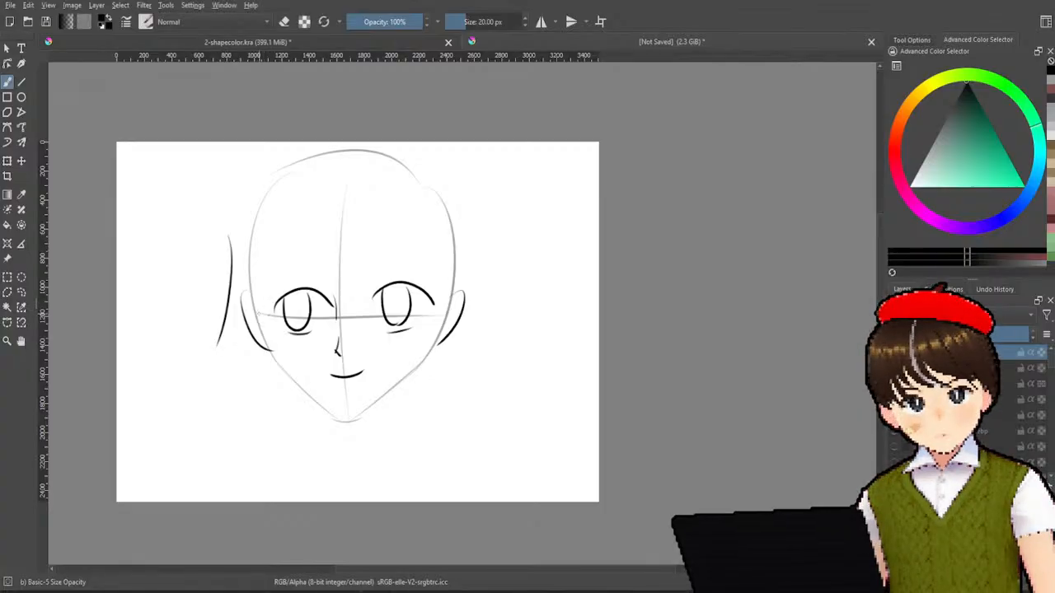
pyautogui.hotkey('ctrl', 'z')
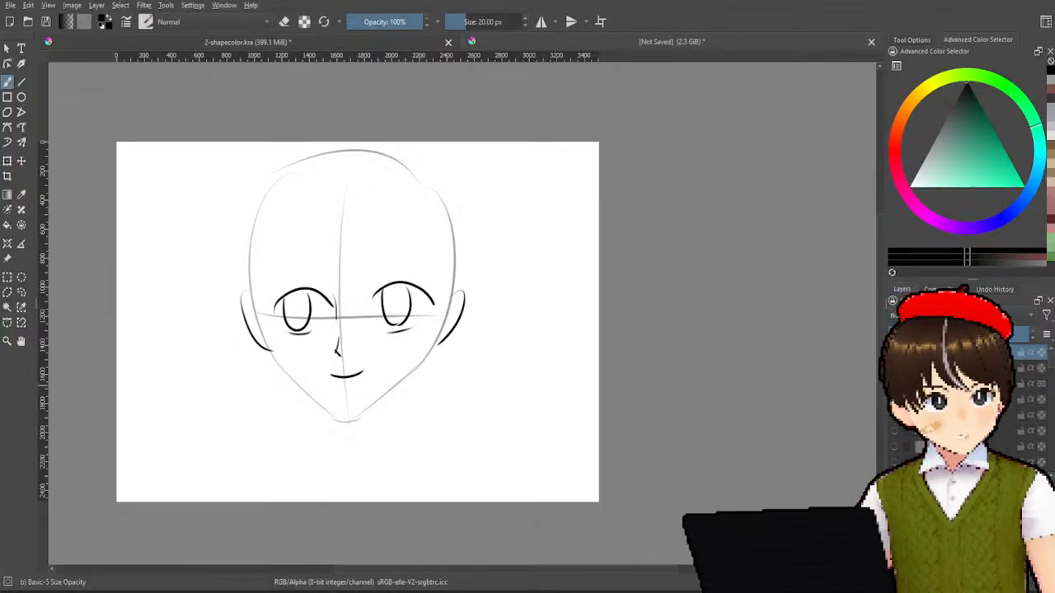
pyautogui.moveTo(239, 266); pyautogui.dragTo(209, 336)
pyautogui.hotkey('ctrl', 'z')
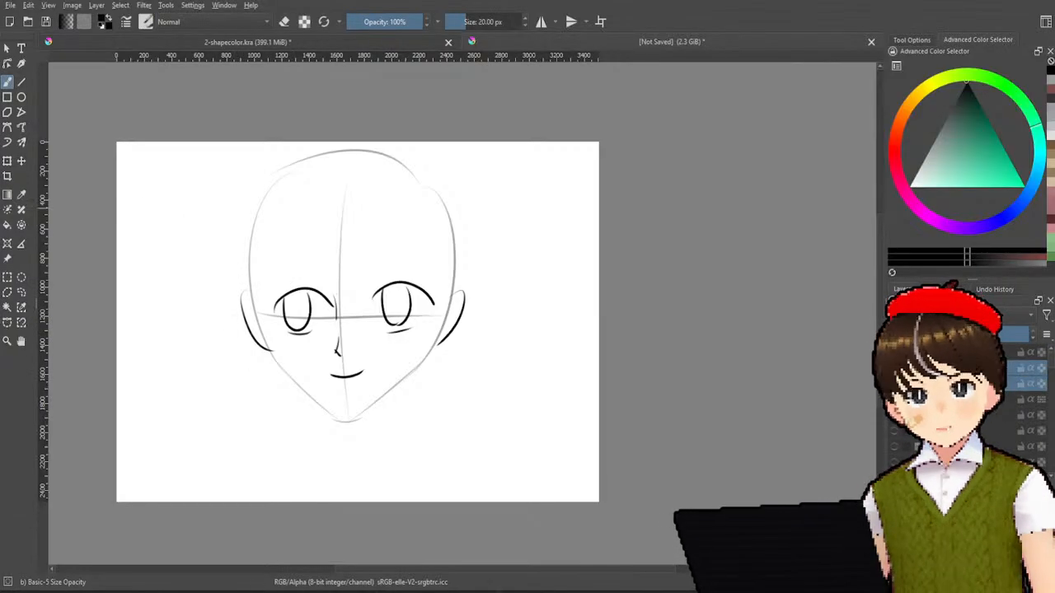
# - Move the head outline and facial features together lower on the canvas, and return to the brush
pyautogui.click(20, 160)
pyautogui.moveTo(369, 270)
pyautogui.mouseDown()
pyautogui.moveTo(370, 310)
pyautogui.moveTo(368, 302)
pyautogui.mouseUp()
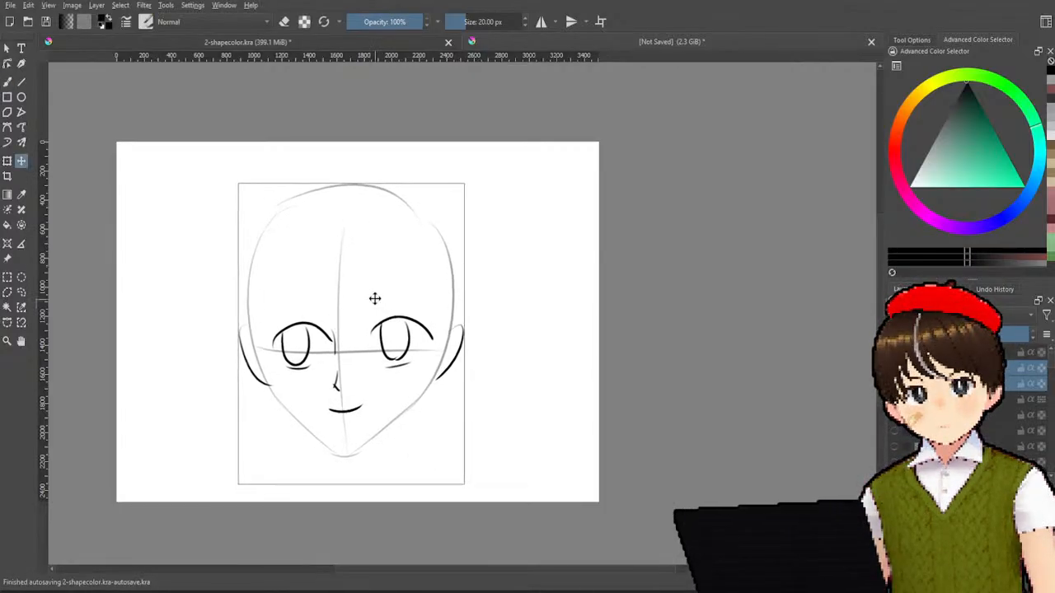
pyautogui.click(8, 82)
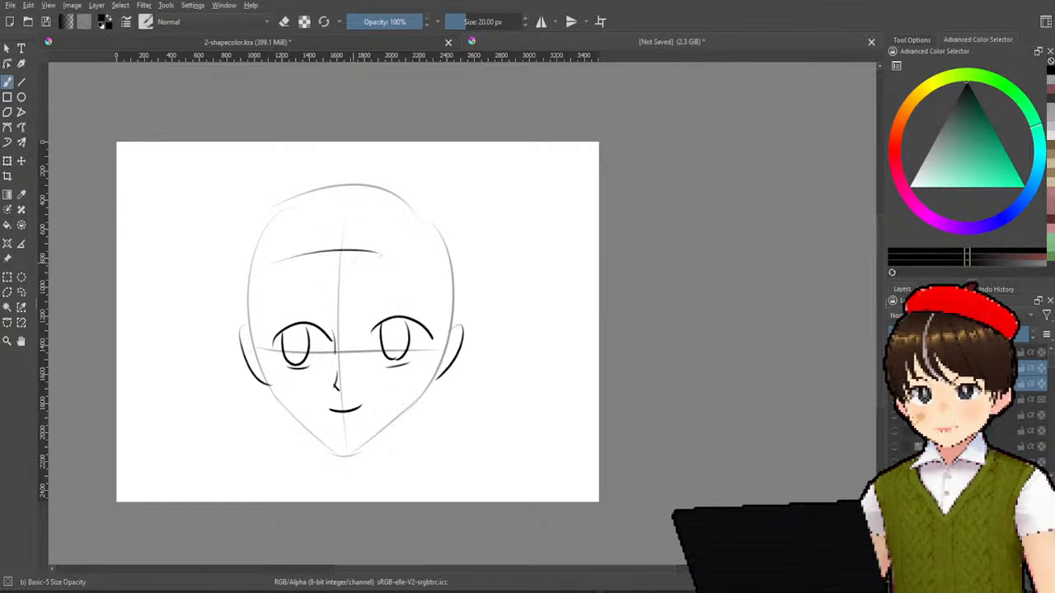
# - Try a rough doodle of loops and crossing strokes on the forehead, and undo all of it
pyautogui.moveTo(284, 254)
pyautogui.mouseDown()
pyautogui.moveTo(337, 273)
pyautogui.moveTo(279, 283)
pyautogui.moveTo(276, 272)
pyautogui.moveTo(294, 318)
pyautogui.mouseUp()
pyautogui.moveTo(333, 277); pyautogui.dragTo(304, 319)
pyautogui.moveTo(306, 251); pyautogui.dragTo(305, 267)
pyautogui.moveTo(316, 225); pyautogui.dragTo(307, 250)
pyautogui.moveTo(324, 219)
pyautogui.mouseDown()
pyautogui.moveTo(353, 300)
pyautogui.moveTo(327, 290)
pyautogui.moveTo(338, 275)
pyautogui.mouseUp()
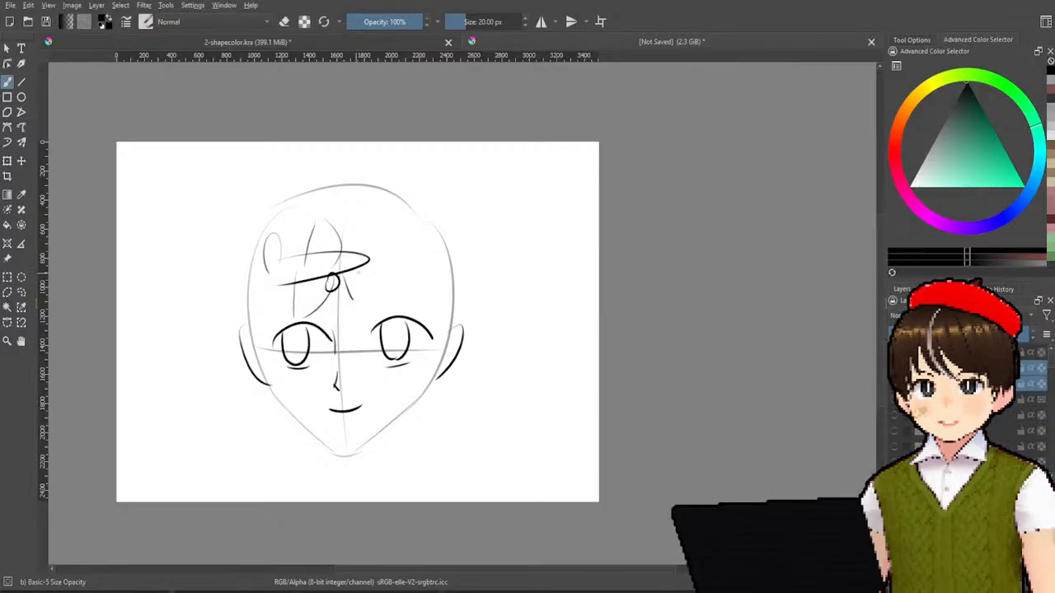
pyautogui.hotkey('ctrl', 'z')
pyautogui.hotkey('ctrl', 'z')
pyautogui.hotkey('ctrl', 'z')
pyautogui.hotkey('ctrl', 'z')
pyautogui.hotkey('ctrl', 'z')
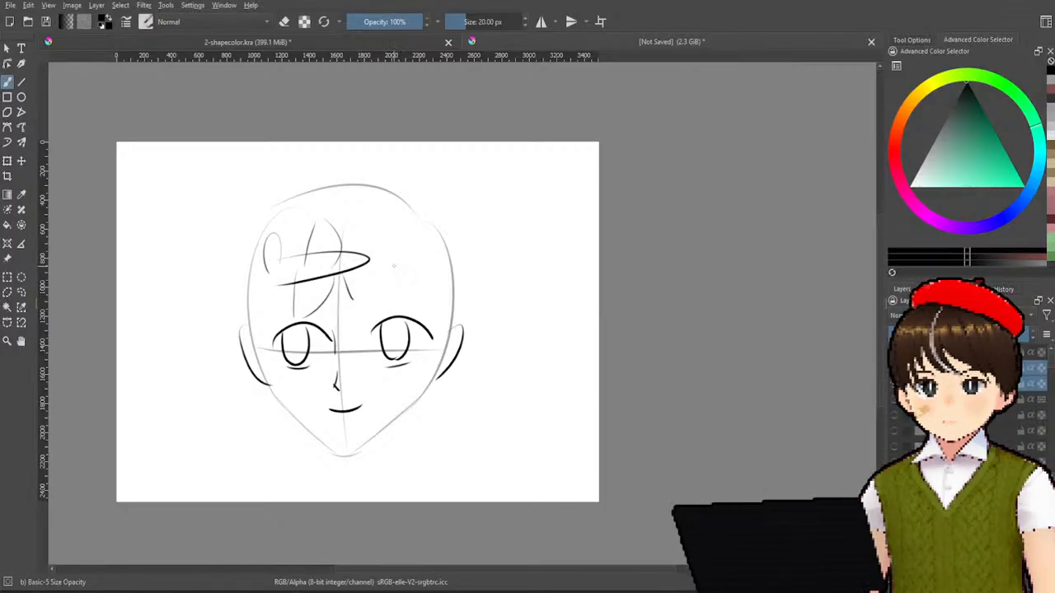
pyautogui.hotkey('ctrl', 'z')
pyautogui.hotkey('ctrl', 'z')
pyautogui.hotkey('ctrl', 'z')
pyautogui.hotkey('ctrl', 'z')
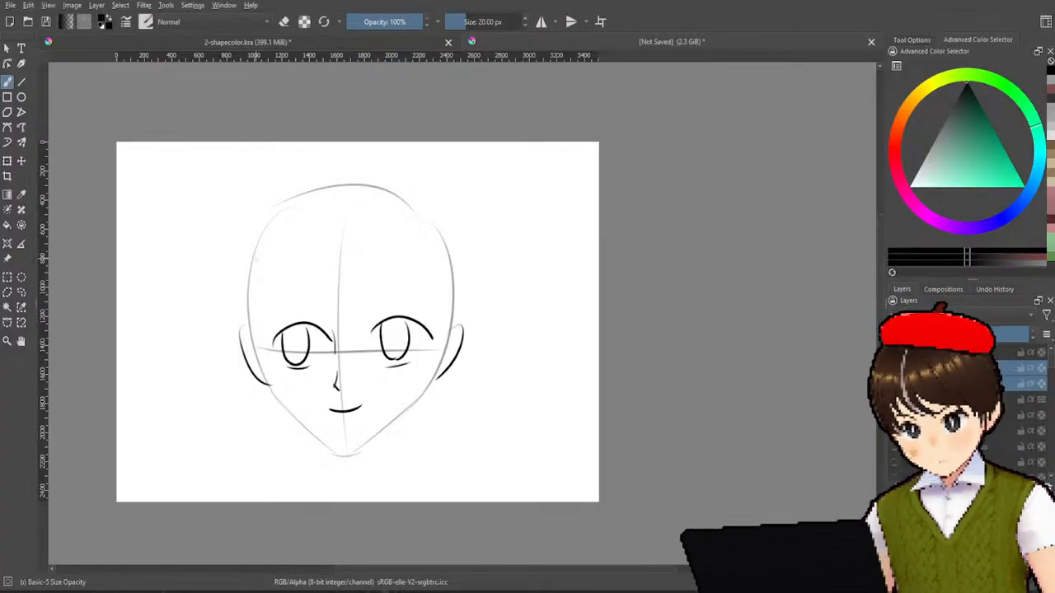
# - Draw the left side of the hair as two pointed locks running down past the left ear
pyautogui.moveTo(242, 216)
pyautogui.mouseDown()
pyautogui.moveTo(205, 278)
pyautogui.moveTo(208, 294)
pyautogui.moveTo(236, 289)
pyautogui.moveTo(229, 385)
pyautogui.mouseUp()
pyautogui.hotkey('ctrl', 'z')
pyautogui.hotkey('ctrl', 'z')
pyautogui.moveTo(222, 306); pyautogui.dragTo(205, 413)
pyautogui.hotkey('ctrl', 'z')
pyautogui.moveTo(227, 292); pyautogui.dragTo(219, 392)
pyautogui.moveTo(262, 364); pyautogui.dragTo(220, 392)
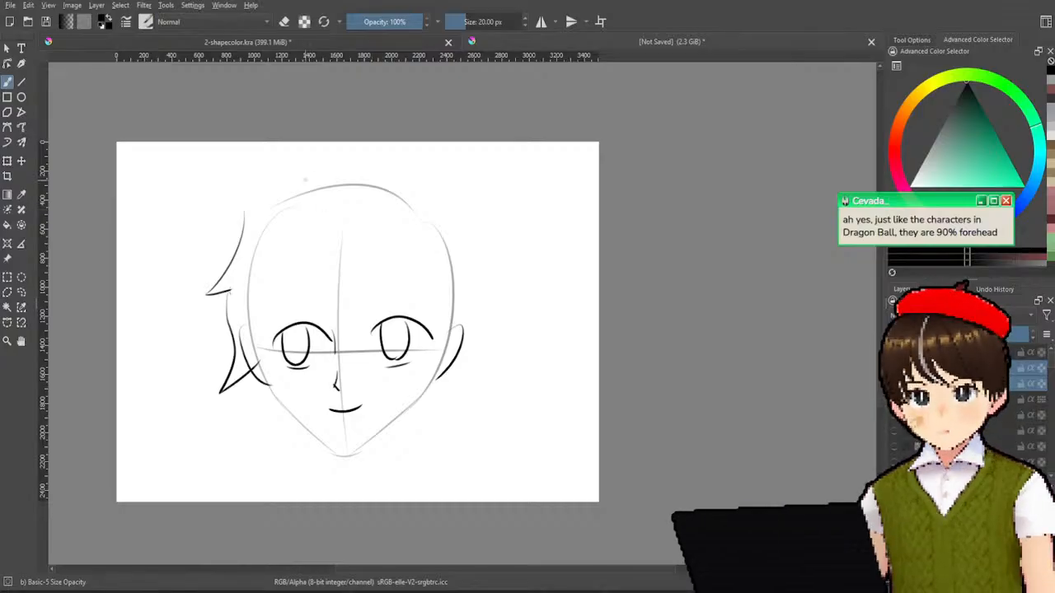
# - Draw a short curved stroke for a pointed hair tip outside the upper left of the head
pyautogui.moveTo(227, 176); pyautogui.dragTo(265, 206)
pyautogui.hotkey('ctrl', 'z')
pyautogui.hotkey('ctrl', 'z')
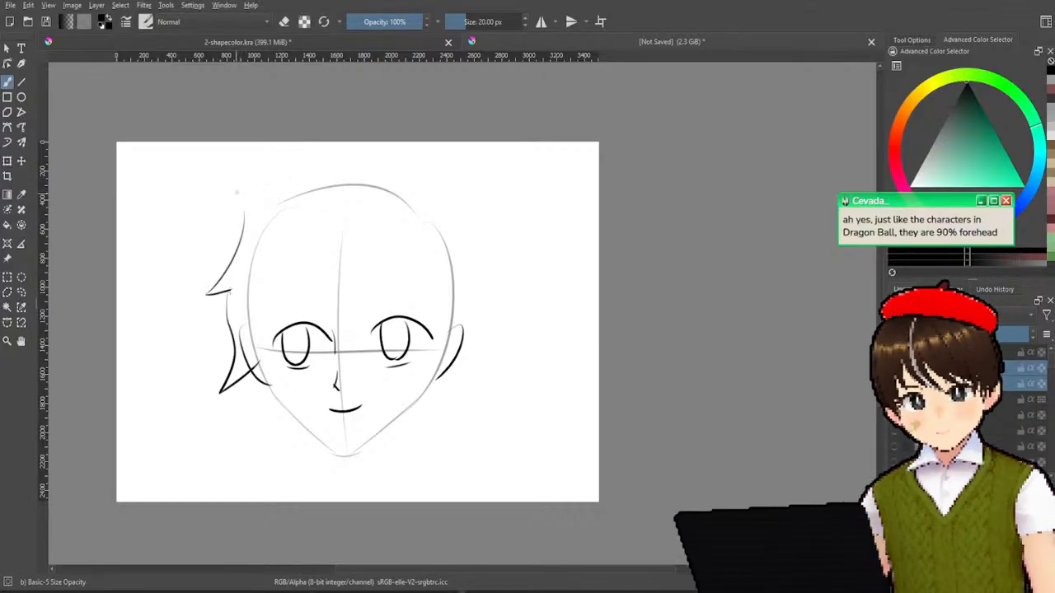
pyautogui.moveTo(224, 179)
pyautogui.mouseDown()
pyautogui.moveTo(249, 204)
pyautogui.moveTo(296, 158)
pyautogui.mouseUp()
pyautogui.hotkey('ctrl', 'z')
pyautogui.hotkey('ctrl', 'z')
pyautogui.hotkey('ctrl', 'z')
pyautogui.moveTo(216, 179); pyautogui.dragTo(326, 162)
pyautogui.hotkey('ctrl', 'z')
pyautogui.moveTo(217, 179); pyautogui.dragTo(365, 155)
pyautogui.hotkey('ctrl', 'z')
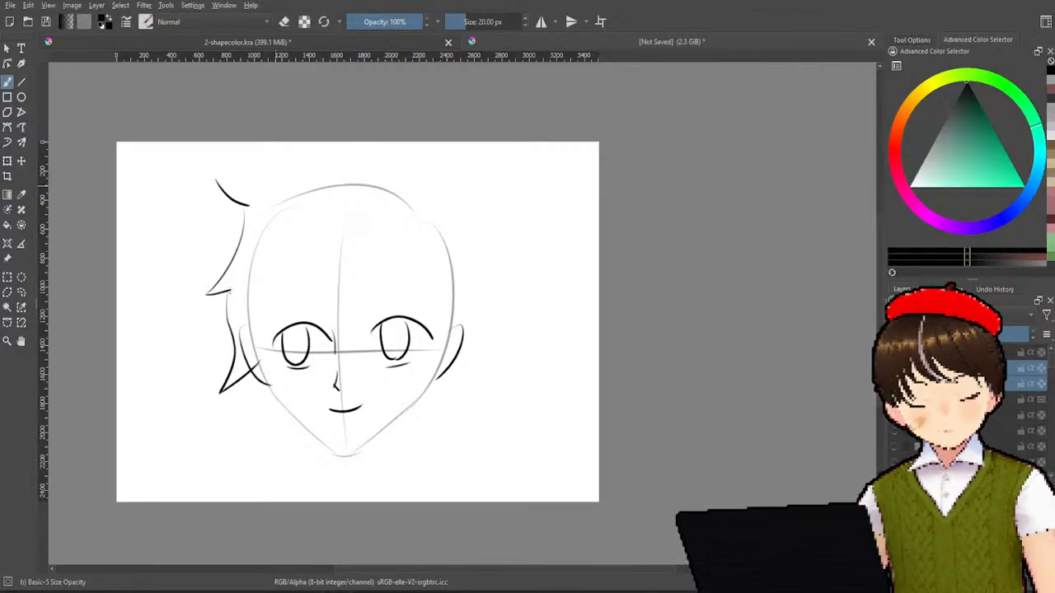
# - Draw the hair outline from the upper-left tip across the head, with a two-pointed tuft at the crown
pyautogui.moveTo(217, 179)
pyautogui.mouseDown()
pyautogui.moveTo(322, 180)
pyautogui.moveTo(365, 168)
pyautogui.moveTo(385, 143)
pyautogui.moveTo(391, 184)
pyautogui.mouseUp()
pyautogui.hotkey('ctrl', 'z')
pyautogui.hotkey('ctrl', 'z')
pyautogui.hotkey('ctrl', 'z')
pyautogui.moveTo(385, 147)
pyautogui.mouseDown()
pyautogui.moveTo(394, 170)
pyautogui.moveTo(384, 184)
pyautogui.moveTo(385, 171)
pyautogui.moveTo(450, 211)
pyautogui.mouseUp()
pyautogui.hotkey('ctrl', 'z')
pyautogui.hotkey('ctrl', 'z')
pyautogui.hotkey('ctrl', 'z')
pyautogui.hotkey('ctrl', 'z')
# - Draw the right hair outline from the tuft to a small pointed tip, with a side strand below it
pyautogui.moveTo(391, 167); pyautogui.dragTo(473, 251)
pyautogui.hotkey('ctrl', 'z')
pyautogui.moveTo(388, 169)
pyautogui.mouseDown()
pyautogui.moveTo(458, 245)
pyautogui.moveTo(488, 245)
pyautogui.moveTo(453, 249)
pyautogui.moveTo(491, 330)
pyautogui.mouseUp()
pyautogui.hotkey('ctrl', 'z')
pyautogui.hotkey('ctrl', 'z')
pyautogui.hotkey('ctrl', 'z')
pyautogui.moveTo(458, 247); pyautogui.dragTo(499, 336)
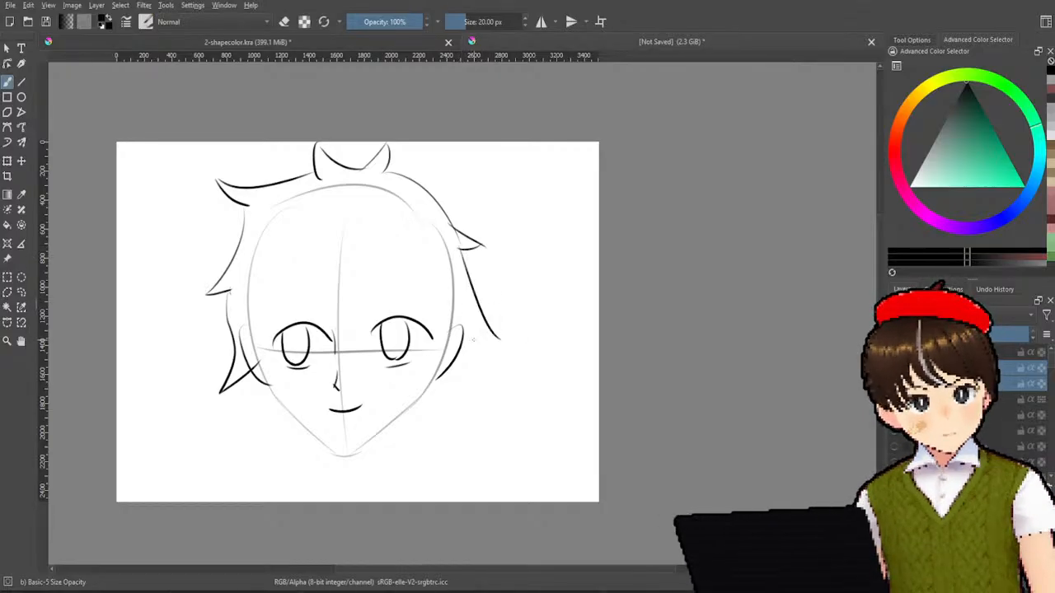
# - Redraw the right side strand closer to the head and close it into a point beside the right ear
pyautogui.hotkey('ctrl', 'z')
pyautogui.hotkey('ctrl', 'shift', 'z')
pyautogui.hotkey('ctrl', 'z')
pyautogui.hotkey('ctrl', 'shift', 'z')
pyautogui.moveTo(455, 336)
pyautogui.mouseDown()
pyautogui.moveTo(493, 325)
pyautogui.moveTo(505, 349)
pyautogui.mouseUp()
pyautogui.hotkey('ctrl', 'z')
pyautogui.hotkey('ctrl', 'z')
pyautogui.moveTo(452, 326); pyautogui.dragTo(502, 349)
pyautogui.hotkey('ctrl', 'z')
pyautogui.hotkey('ctrl', 'z')
pyautogui.hotkey('ctrl', 'z')
pyautogui.moveTo(462, 257); pyautogui.dragTo(482, 349)
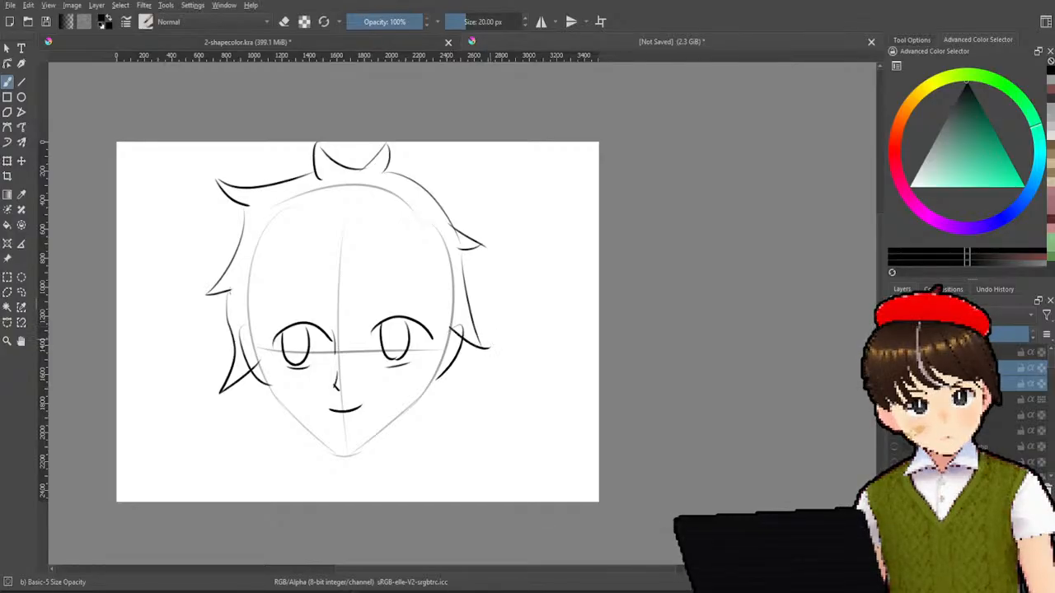
pyautogui.moveTo(452, 327); pyautogui.dragTo(481, 346)
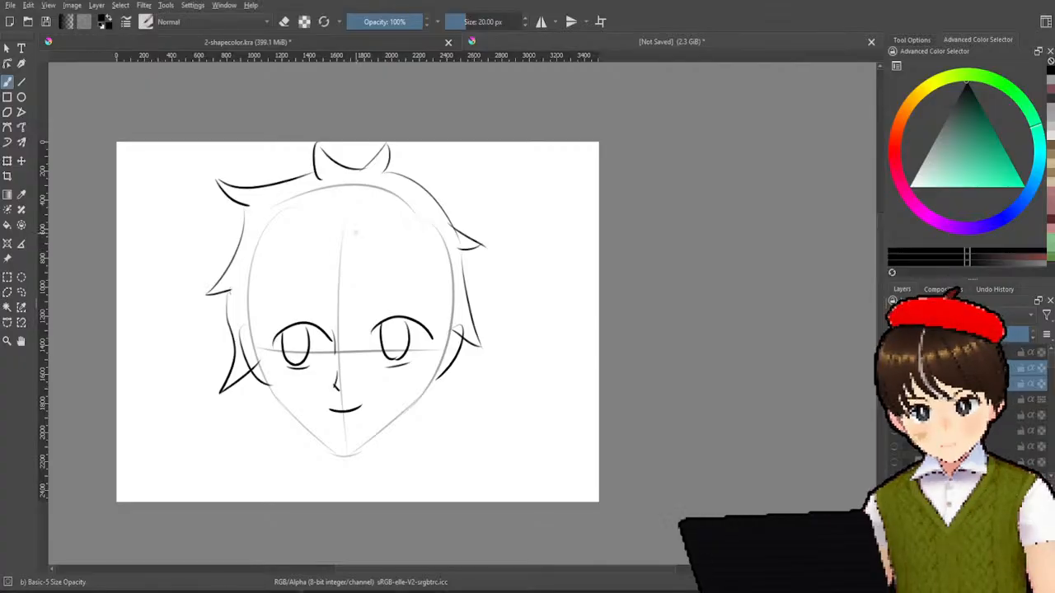
# - Draw a long sweeping fringe line from the right of the forehead down to the outer left eye
pyautogui.moveTo(256, 331); pyautogui.dragTo(380, 251)
pyautogui.hotkey('ctrl', 'z')
pyautogui.moveTo(255, 322)
pyautogui.mouseDown()
pyautogui.moveTo(394, 259)
pyautogui.moveTo(284, 332)
pyautogui.mouseUp()
pyautogui.hotkey('ctrl', 'z')
pyautogui.hotkey('ctrl', 'z')
pyautogui.moveTo(389, 230); pyautogui.dragTo(254, 335)
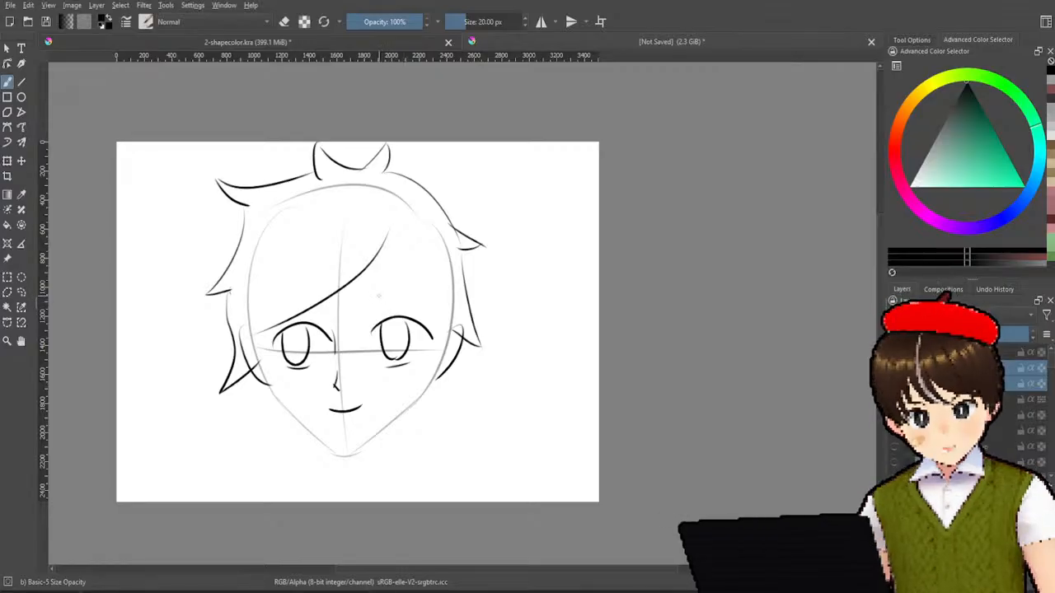
# - Draw the right fringe line from the parting down across the outer right eye to the ear
pyautogui.moveTo(384, 264); pyautogui.dragTo(462, 319)
pyautogui.hotkey('ctrl', 'z')
pyautogui.moveTo(381, 255); pyautogui.dragTo(460, 331)
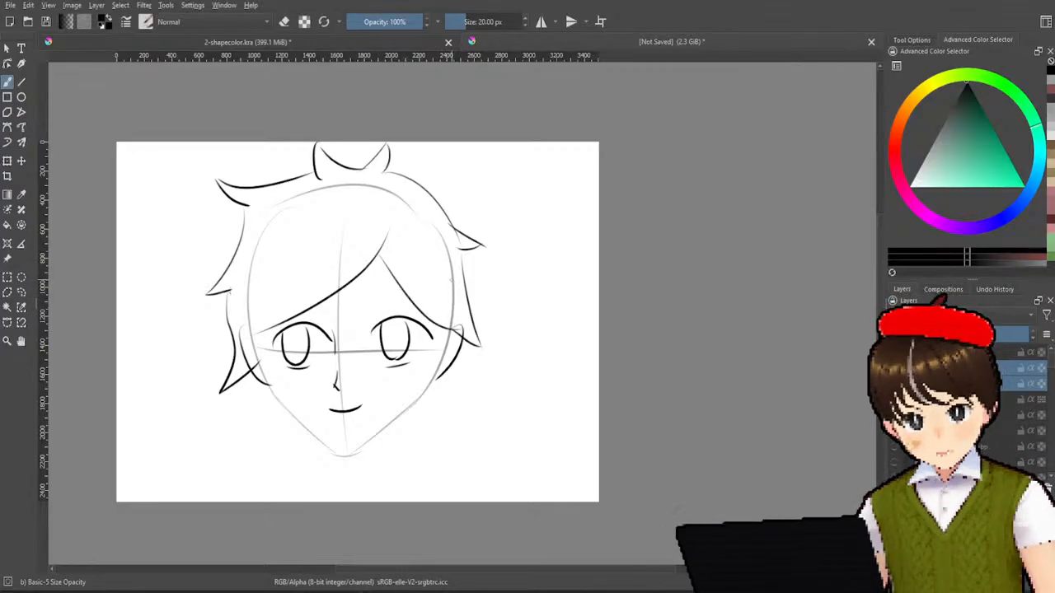
pyautogui.hotkey('ctrl', 'z')
pyautogui.moveTo(384, 257); pyautogui.dragTo(422, 324)
pyautogui.hotkey('ctrl', 'z')
pyautogui.moveTo(385, 264); pyautogui.dragTo(458, 341)
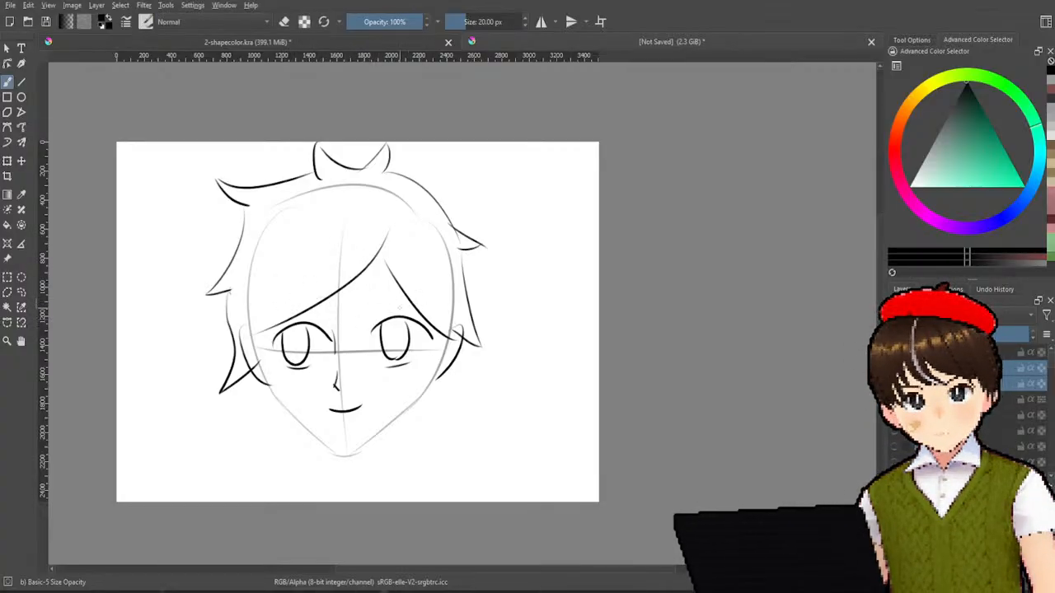
# - Compare the guideline sketch with the black facial drawing by hiding and showing their layers
pyautogui.click(894, 399)
pyautogui.click(894, 399)
pyautogui.click(894, 399)
pyautogui.click(894, 399)
pyautogui.click(894, 384)
pyautogui.click(894, 383)
pyautogui.click(894, 383)
pyautogui.click(894, 383)
pyautogui.click(894, 383)
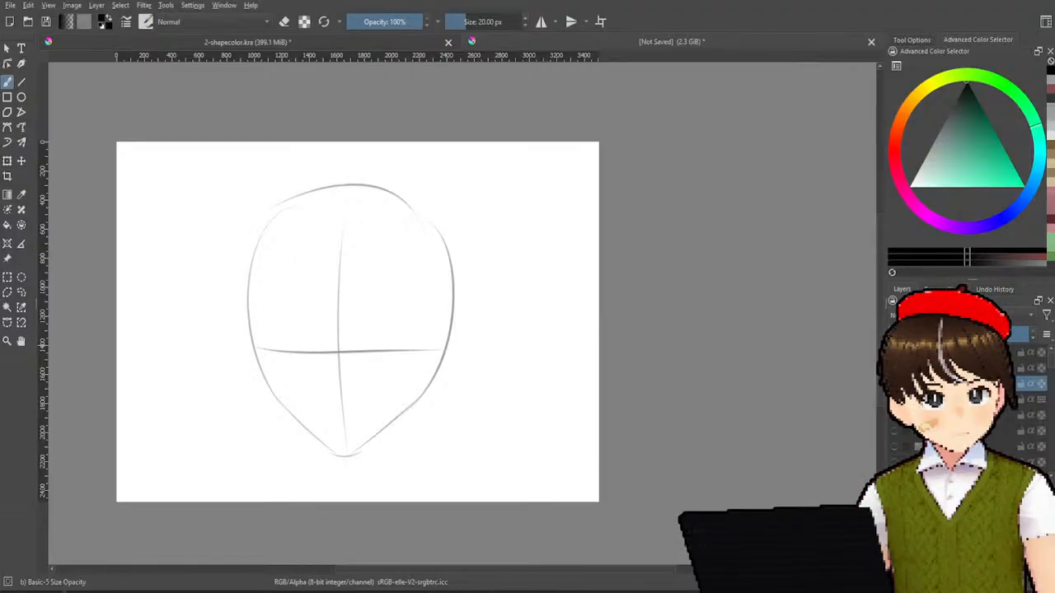
pyautogui.click(894, 383)
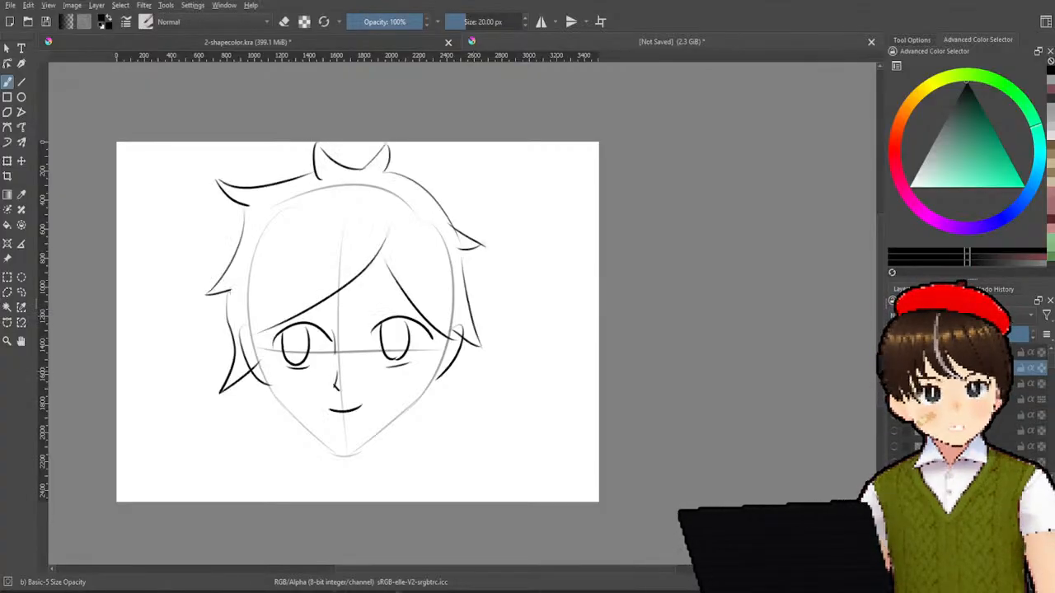
# - Try thin arched eyebrows above both eyes, and undo them
pyautogui.moveTo(282, 309); pyautogui.dragTo(430, 294)
pyautogui.hotkey('ctrl', 'z')
pyautogui.hotkey('ctrl', 'z')
pyautogui.hotkey('ctrl', 'z')
pyautogui.hotkey('ctrl', 'z')
pyautogui.hotkey('ctrl', 'z')
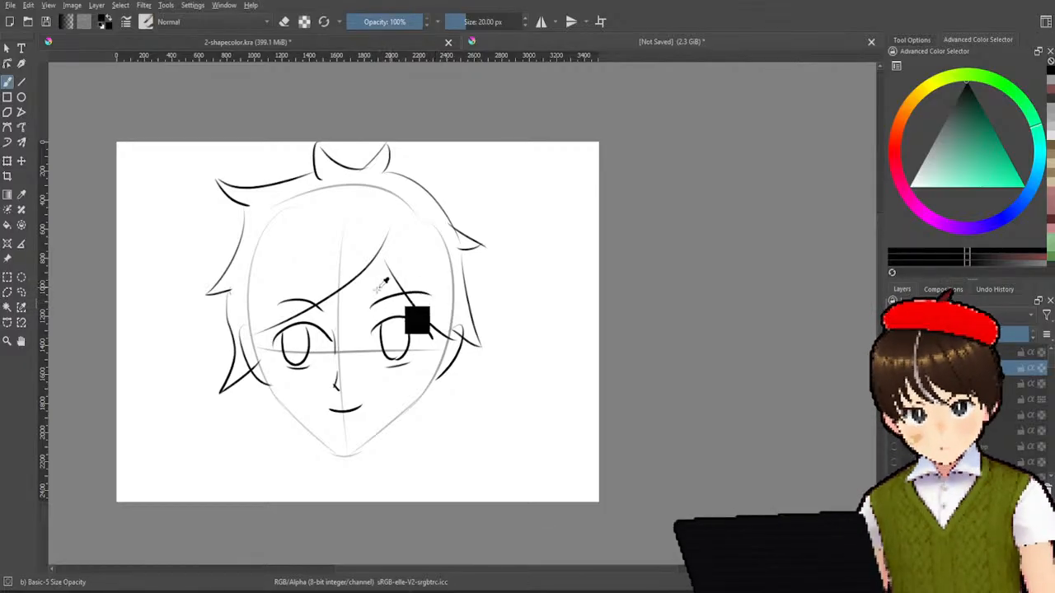
pyautogui.hotkey('ctrl', 'z')
# - Draw a short arched eyebrow with a hooked outer end above the left eye
pyautogui.moveTo(324, 305)
pyautogui.mouseDown()
pyautogui.moveTo(265, 306)
pyautogui.moveTo(286, 306)
pyautogui.mouseUp()
pyautogui.hotkey('ctrl', 'z')
pyautogui.hotkey('ctrl', 'z')
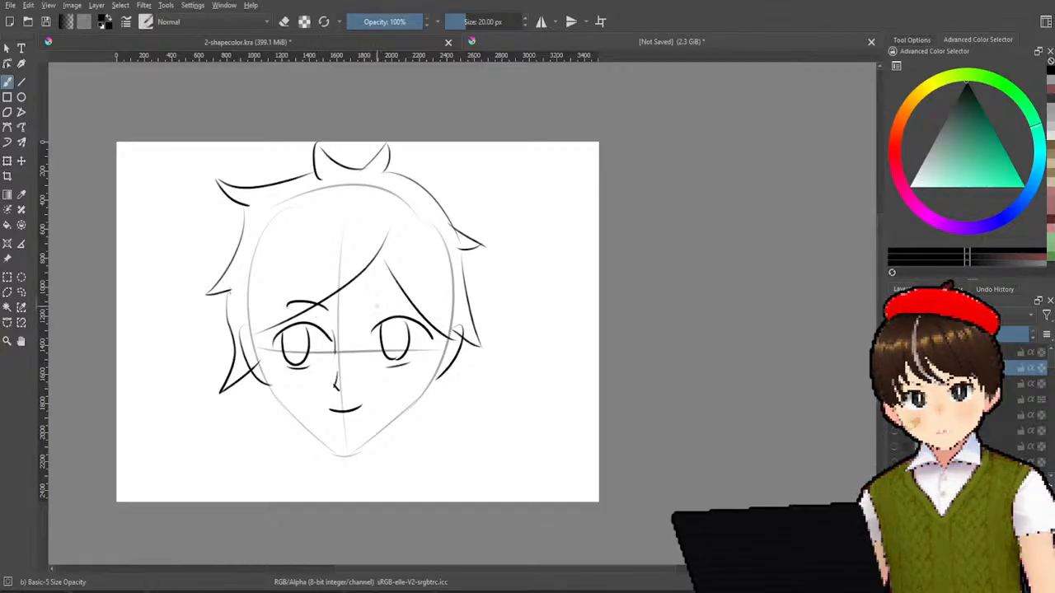
# - Draw a matching arched eyebrow above the right eye, redoing it for angle and length
pyautogui.moveTo(371, 308); pyautogui.dragTo(434, 282)
pyautogui.hotkey('ctrl', 'z')
pyautogui.moveTo(371, 309)
pyautogui.mouseDown()
pyautogui.moveTo(425, 303)
pyautogui.moveTo(434, 287)
pyautogui.mouseUp()
pyautogui.hotkey('ctrl', 'z')
pyautogui.hotkey('ctrl', 'z')
pyautogui.hotkey('ctrl', 'z')
pyautogui.hotkey('ctrl', 'z')
pyautogui.moveTo(365, 308); pyautogui.dragTo(434, 290)
pyautogui.hotkey('ctrl', 'z')
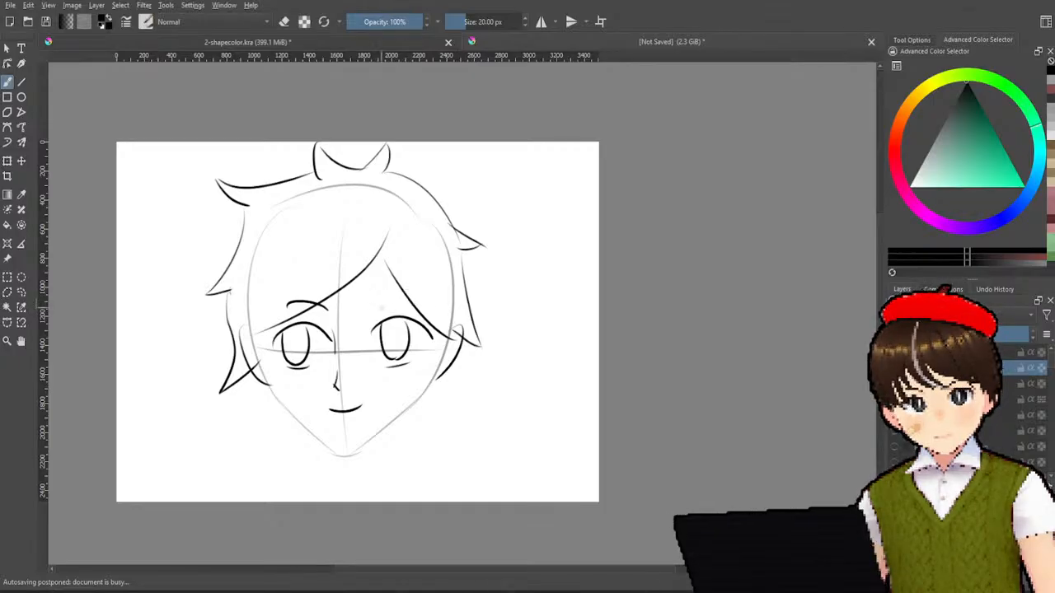
pyautogui.moveTo(369, 307); pyautogui.dragTo(427, 297)
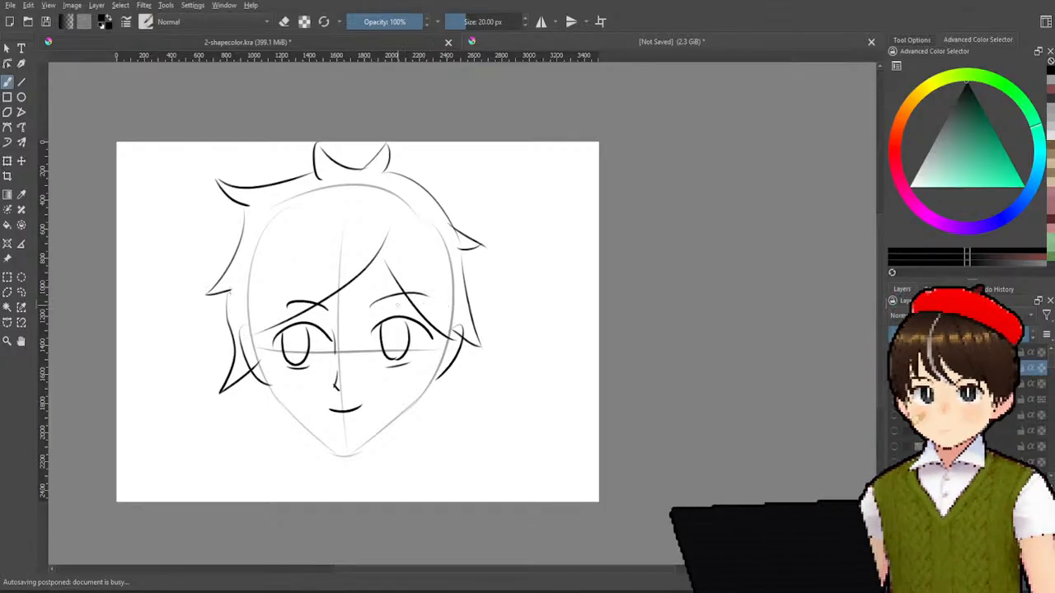
# - Redraw the short arched eyebrow above the right eye with its outer end crossing the fringe line
pyautogui.moveTo(375, 307); pyautogui.dragTo(417, 297)
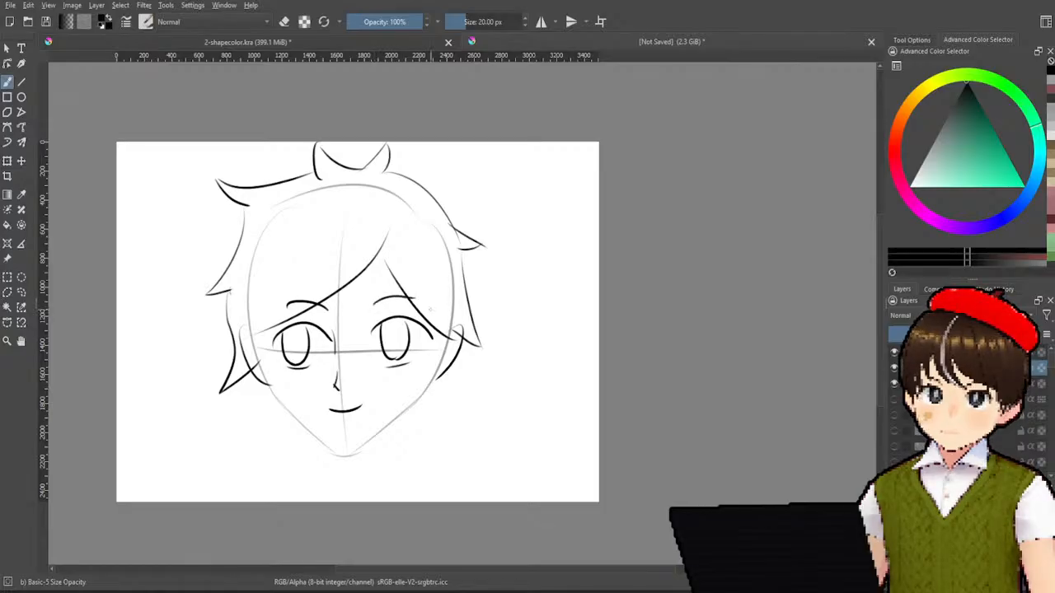
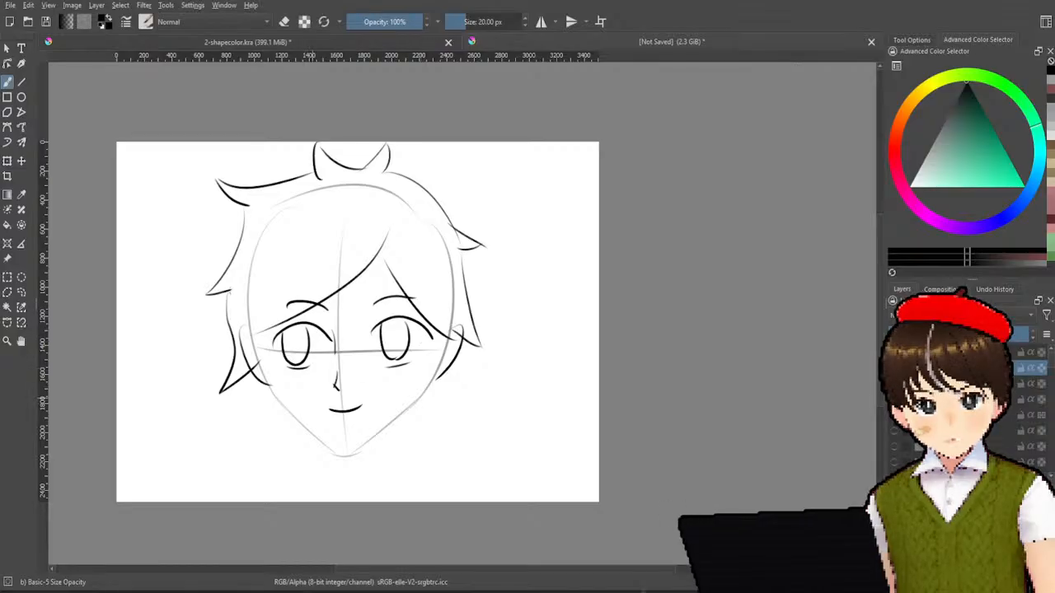
# - Compare the face drawing with and without individual sketch layers by repeatedly hiding and showing them
pyautogui.click(894, 383)
pyautogui.click(894, 383)
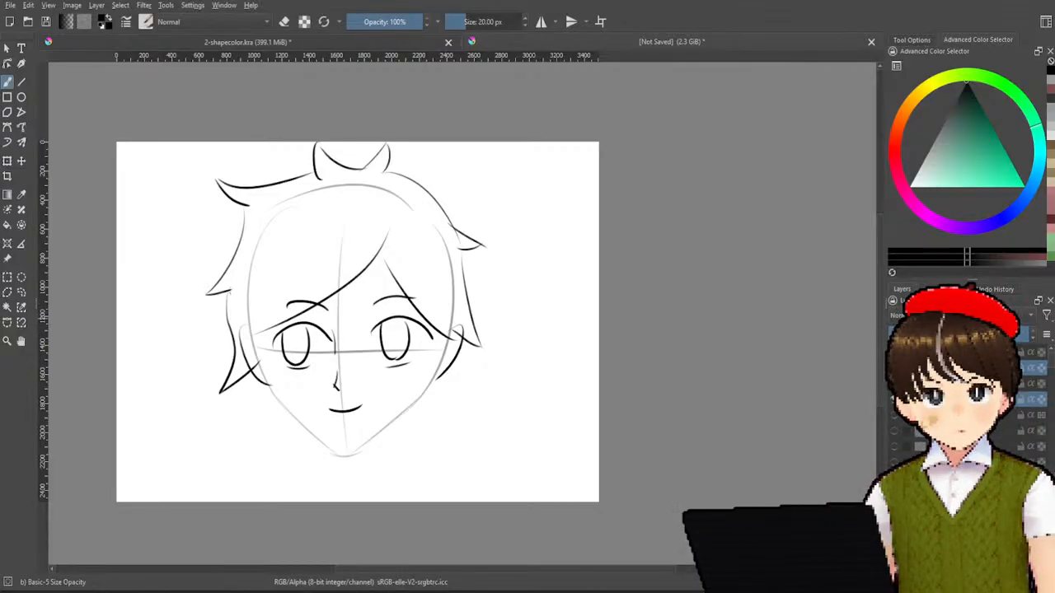
pyautogui.click(894, 383)
pyautogui.click(894, 383)
pyautogui.click(894, 384)
pyautogui.click(894, 383)
pyautogui.click(894, 383)
pyautogui.click(894, 383)
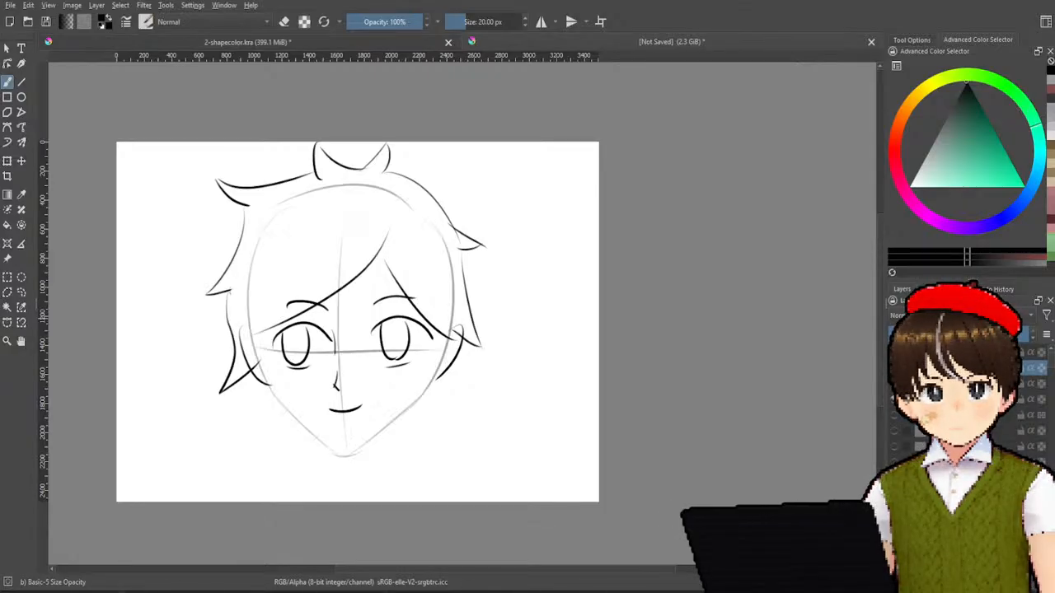
pyautogui.click(894, 384)
pyautogui.click(894, 383)
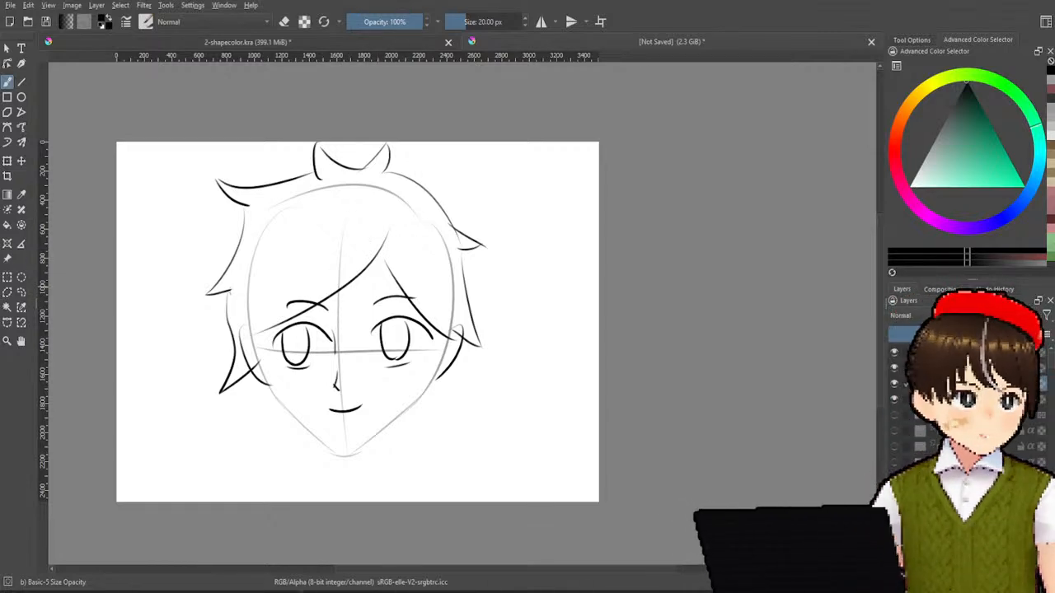
pyautogui.click(895, 383)
pyautogui.click(895, 383)
pyautogui.click(895, 399)
pyautogui.click(894, 399)
pyautogui.click(895, 400)
pyautogui.click(896, 400)
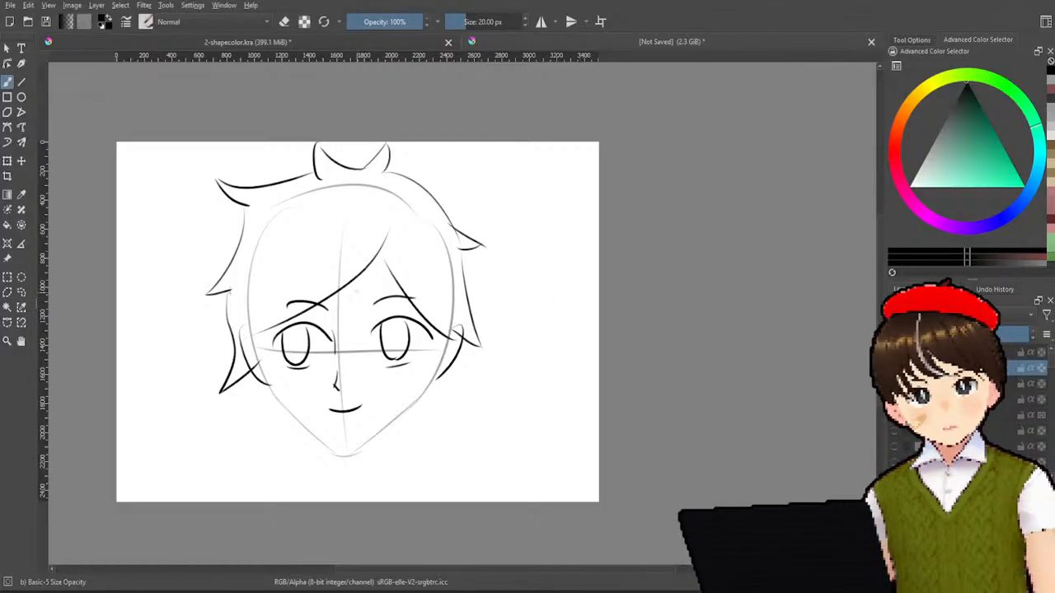
# - Draw a long side lock of hair tapering down past the left eye to the cheek, redoing its curved strokes
pyautogui.moveTo(269, 368)
pyautogui.mouseDown()
pyautogui.moveTo(273, 241)
pyautogui.moveTo(272, 368)
pyautogui.mouseUp()
pyautogui.hotkey('ctrl', 'z')
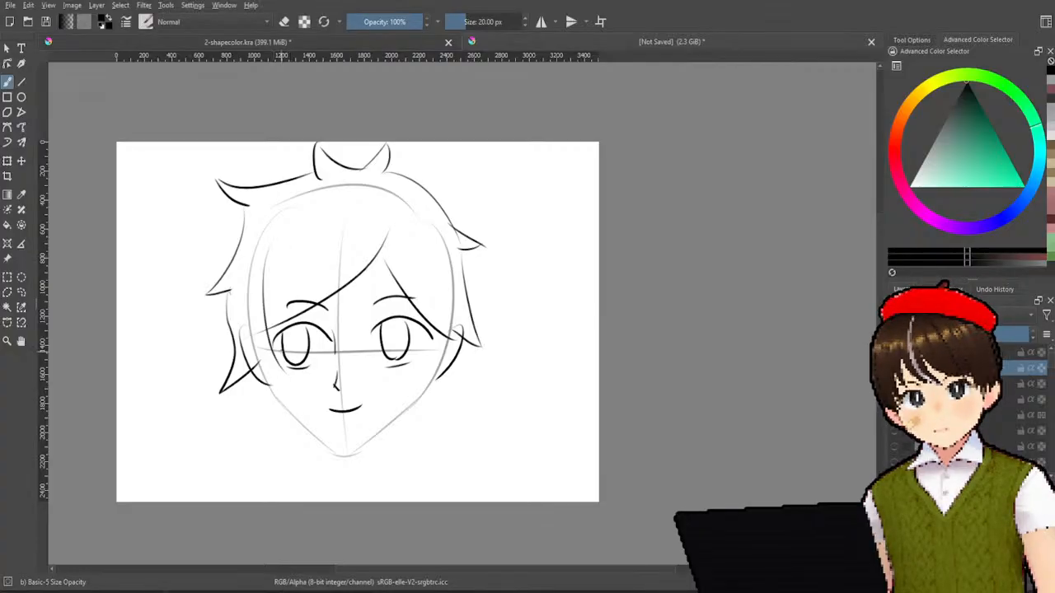
pyautogui.hotkey('ctrl', 'z')
pyautogui.moveTo(264, 275); pyautogui.dragTo(284, 379)
pyautogui.moveTo(244, 299); pyautogui.dragTo(288, 386)
pyautogui.hotkey('ctrl', 'z')
pyautogui.hotkey('ctrl', 'z')
pyautogui.moveTo(266, 270); pyautogui.dragTo(290, 390)
pyautogui.hotkey('ctrl', 'z')
pyautogui.moveTo(245, 293)
pyautogui.mouseDown()
pyautogui.moveTo(279, 387)
pyautogui.moveTo(286, 397)
pyautogui.moveTo(296, 389)
pyautogui.mouseUp()
pyautogui.hotkey('ctrl', 'z')
pyautogui.hotkey('ctrl', 'z')
pyautogui.moveTo(244, 296); pyautogui.dragTo(288, 378)
pyautogui.hotkey('ctrl', 'z')
pyautogui.moveTo(243, 287); pyautogui.dragTo(284, 387)
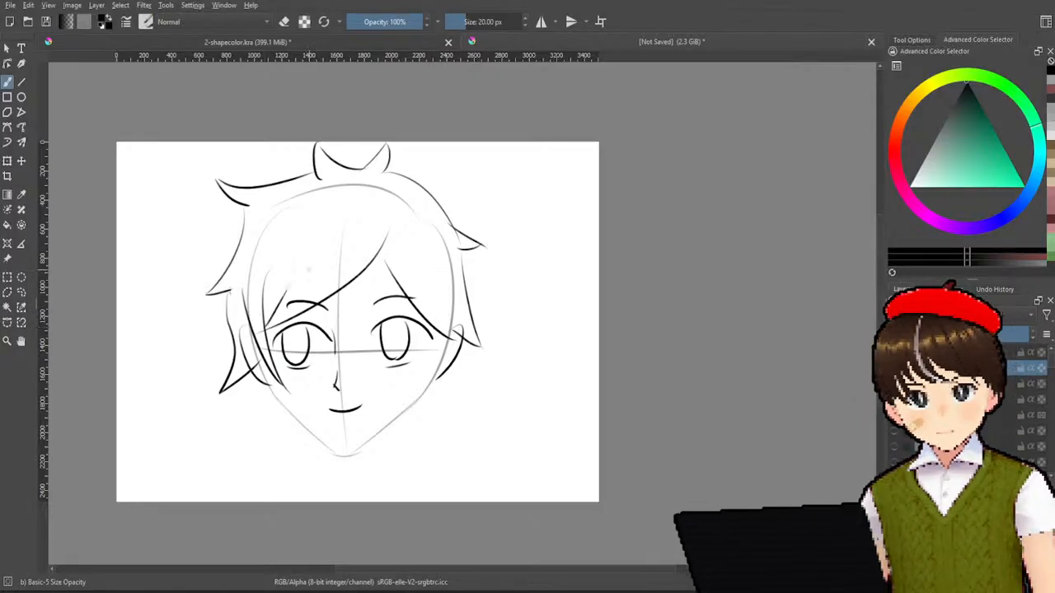
# - Add a pointed fringe strand above the left eye with two strokes sweeping down to the side lock
pyautogui.moveTo(296, 282); pyautogui.dragTo(257, 338)
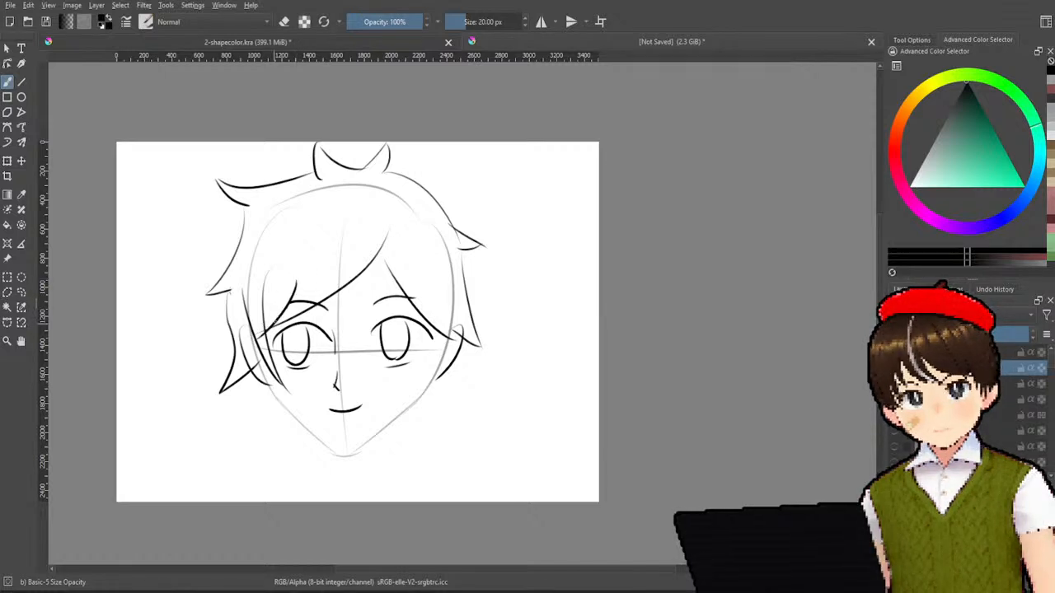
pyautogui.moveTo(294, 288); pyautogui.dragTo(264, 317)
pyautogui.hotkey('ctrl', 'z')
pyautogui.moveTo(296, 285); pyautogui.dragTo(263, 322)
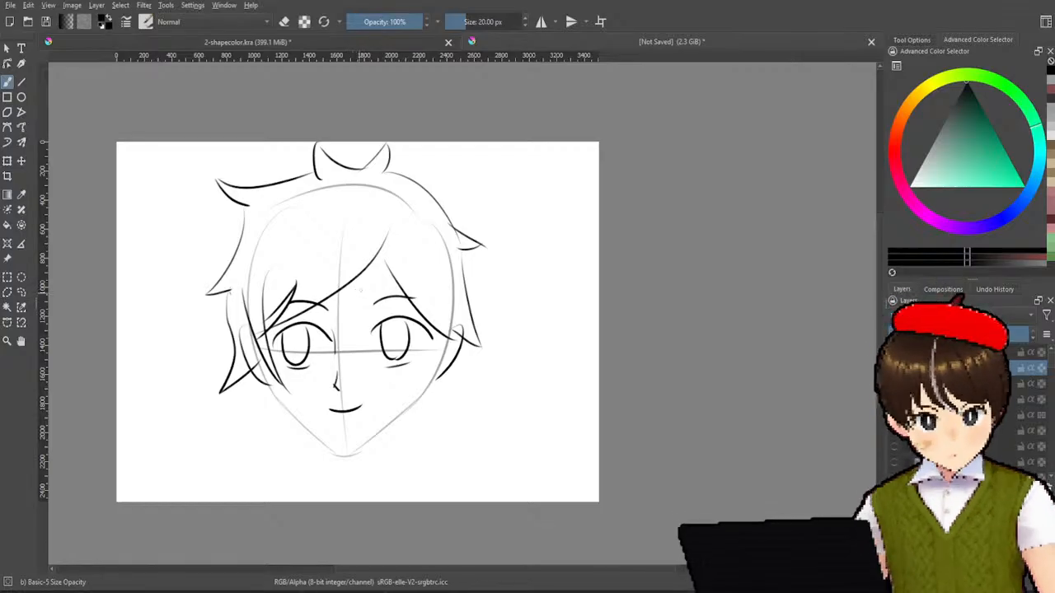
# - Add a pointed fringe tuft between the eyebrows and a thin strand sweeping outward above the right eye
pyautogui.moveTo(360, 257)
pyautogui.mouseDown()
pyautogui.moveTo(330, 320)
pyautogui.moveTo(391, 240)
pyautogui.mouseUp()
pyautogui.hotkey('ctrl', 'z')
pyautogui.hotkey('ctrl', 'z')
pyautogui.hotkey('ctrl', 'z')
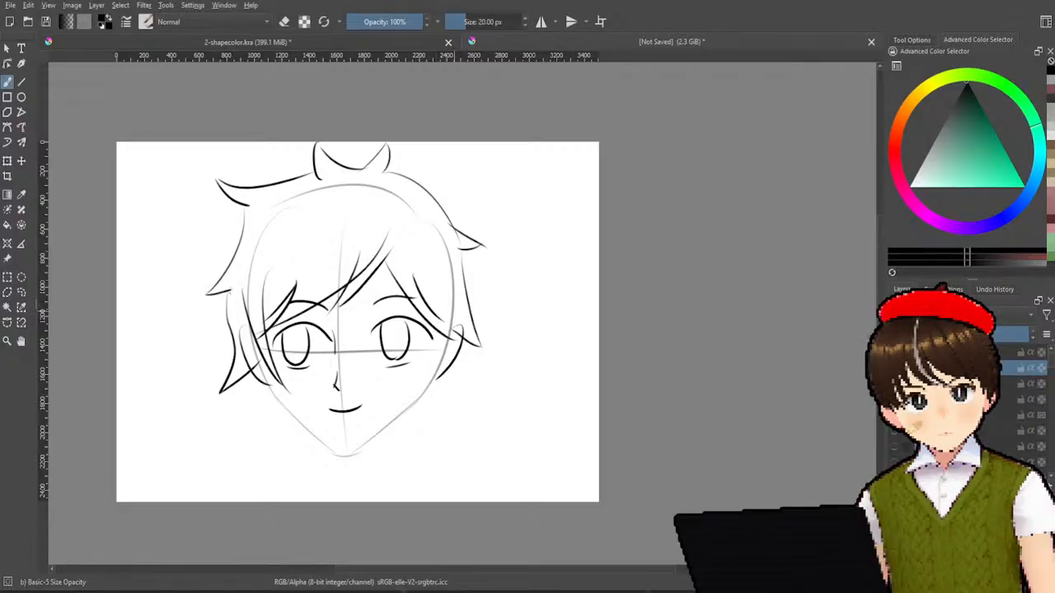
pyautogui.moveTo(411, 275); pyautogui.dragTo(434, 327)
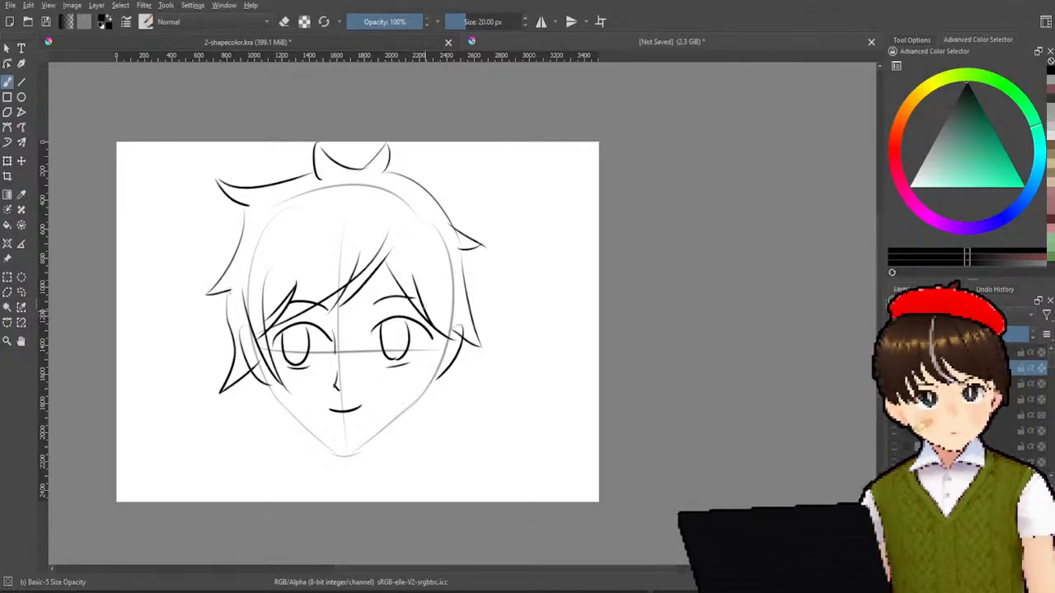
pyautogui.moveTo(427, 296); pyautogui.dragTo(458, 339)
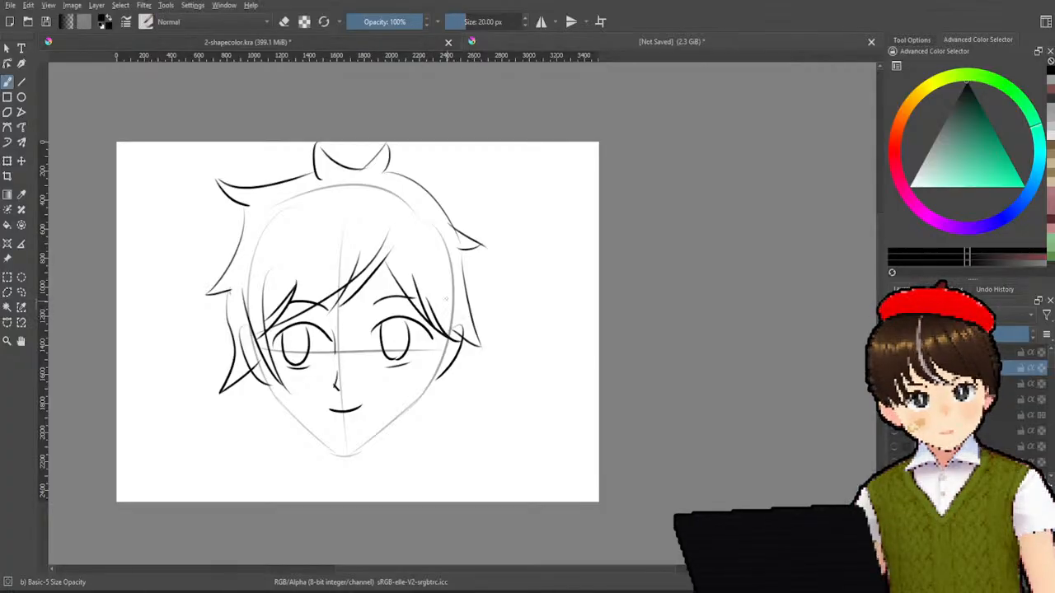
# - Try long curved strokes for a side lock over the right cheek, undoing each attempt
pyautogui.moveTo(425, 260); pyautogui.dragTo(426, 389)
pyautogui.hotkey('ctrl', 'z')
pyautogui.moveTo(430, 264)
pyautogui.mouseDown()
pyautogui.moveTo(427, 388)
pyautogui.moveTo(461, 276)
pyautogui.mouseUp()
pyautogui.hotkey('ctrl', 'z')
pyautogui.moveTo(448, 362)
pyautogui.mouseDown()
pyautogui.moveTo(466, 253)
pyautogui.moveTo(441, 377)
pyautogui.mouseUp()
pyautogui.hotkey('ctrl', 'z')
pyautogui.hotkey('ctrl', 'z')
pyautogui.hotkey('ctrl', 'z')
pyautogui.moveTo(432, 248)
pyautogui.mouseDown()
pyautogui.moveTo(440, 305)
pyautogui.moveTo(417, 390)
pyautogui.moveTo(449, 282)
pyautogui.moveTo(426, 387)
pyautogui.mouseUp()
pyautogui.hotkey('ctrl', 'z')
pyautogui.hotkey('ctrl', 'z')
pyautogui.moveTo(453, 278); pyautogui.dragTo(418, 393)
pyautogui.hotkey('ctrl', 'z')
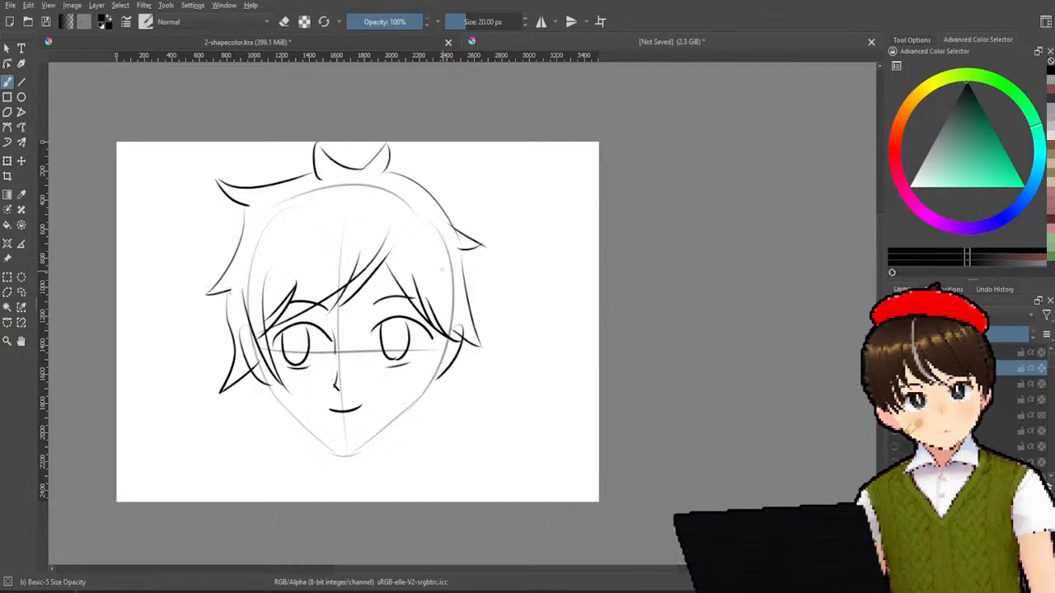
pyautogui.moveTo(430, 250); pyautogui.dragTo(403, 373)
pyautogui.hotkey('ctrl', 'z')
pyautogui.moveTo(439, 274)
pyautogui.mouseDown()
pyautogui.moveTo(415, 375)
pyautogui.moveTo(453, 291)
pyautogui.moveTo(428, 389)
pyautogui.mouseUp()
pyautogui.hotkey('ctrl', 'z')
pyautogui.hotkey('ctrl', 'z')
pyautogui.moveTo(453, 290); pyautogui.dragTo(412, 387)
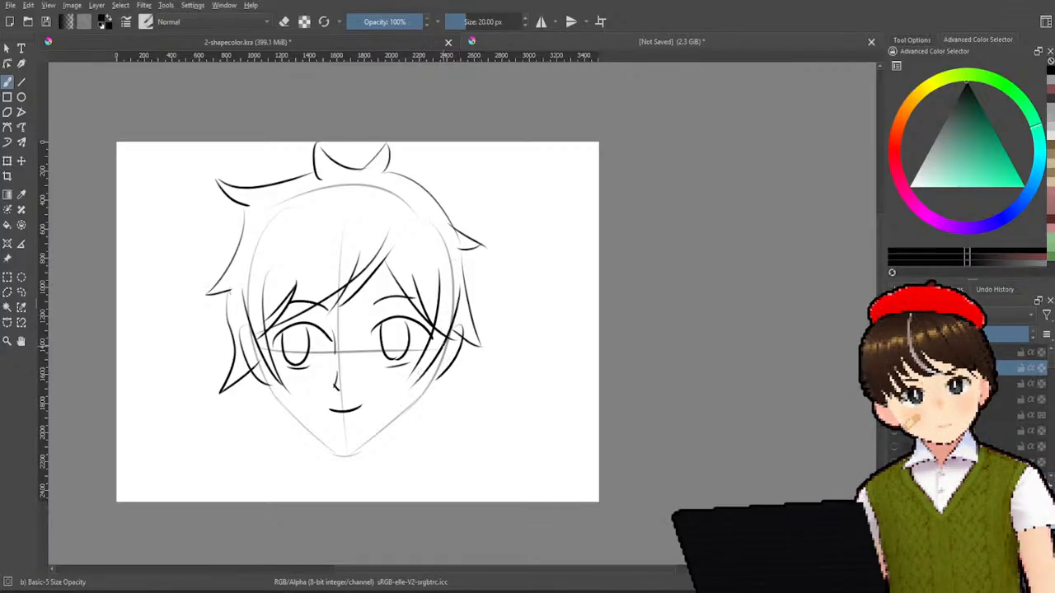
pyautogui.hotkey('ctrl', 'z')
pyautogui.hotkey('ctrl', 'z')
# - Try a narrower side lock beside the right eye with two curved strokes, and undo it
pyautogui.moveTo(441, 276); pyautogui.dragTo(423, 381)
pyautogui.hotkey('ctrl', 'z')
pyautogui.moveTo(440, 279); pyautogui.dragTo(420, 387)
pyautogui.moveTo(458, 273); pyautogui.dragTo(427, 391)
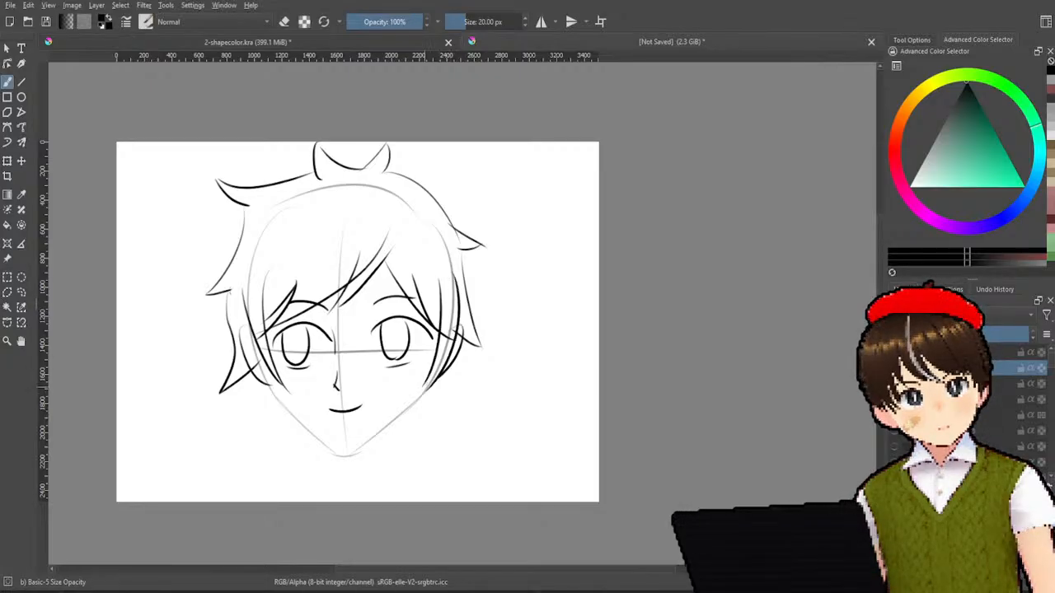
pyautogui.hotkey('ctrl', 'z')
pyautogui.moveTo(453, 287); pyautogui.dragTo(417, 400)
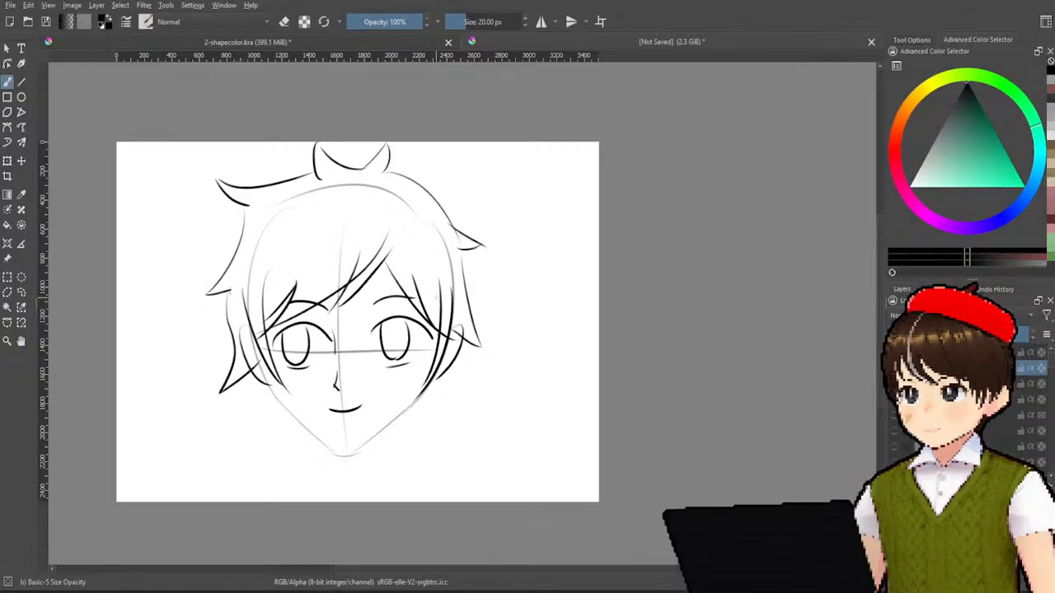
pyautogui.hotkey('ctrl', 'z')
pyautogui.hotkey('ctrl', 'z')
# - Draw the right side lock as two curved strokes converging to a point beside the cheek
pyautogui.moveTo(436, 271); pyautogui.dragTo(426, 374)
pyautogui.moveTo(455, 272); pyautogui.dragTo(418, 387)
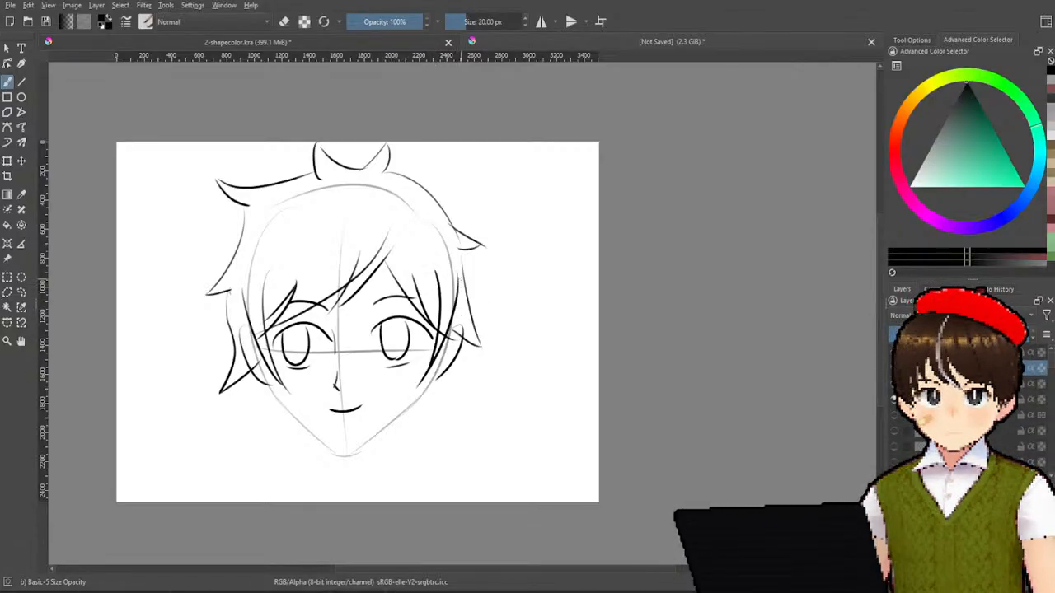
pyautogui.moveTo(410, 236)
pyautogui.mouseDown()
pyautogui.moveTo(467, 299)
pyautogui.moveTo(440, 288)
pyautogui.moveTo(449, 299)
pyautogui.moveTo(438, 305)
pyautogui.mouseUp()
pyautogui.hotkey('ctrl', 'z')
pyautogui.hotkey('ctrl', 'z')
pyautogui.hotkey('ctrl', 'z')
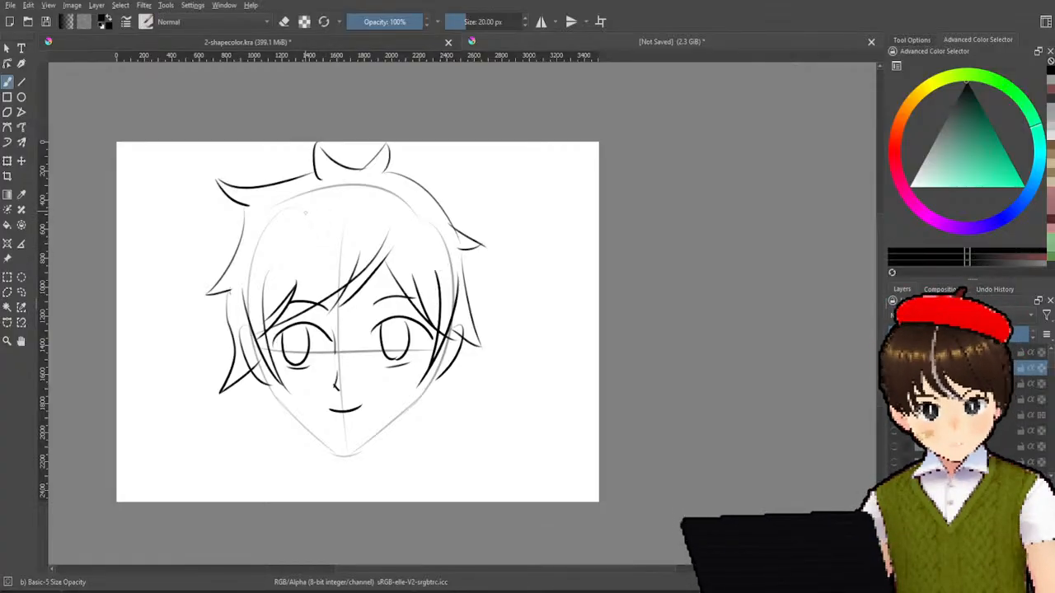
# - Draw a curved hair strand along the upper left of the head guideline, redoing it for shape
pyautogui.moveTo(276, 216); pyautogui.dragTo(252, 290)
pyautogui.hotkey('ctrl', 'z')
pyautogui.moveTo(274, 214); pyautogui.dragTo(252, 294)
pyautogui.hotkey('ctrl', 'z')
pyautogui.moveTo(284, 206); pyautogui.dragTo(252, 262)
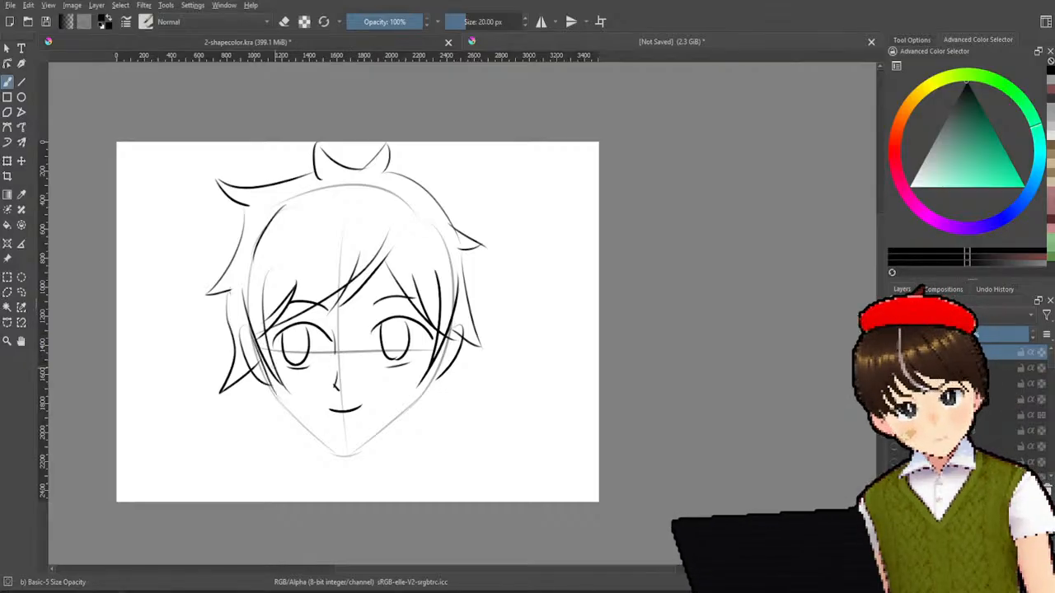
# - Try a rounded left jawline curving from the cheek to the chin on the top layer
pyautogui.moveTo(253, 334); pyautogui.dragTo(288, 409)
pyautogui.hotkey('ctrl', 'z')
pyautogui.moveTo(261, 353)
pyautogui.mouseDown()
pyautogui.moveTo(299, 427)
pyautogui.moveTo(339, 441)
pyautogui.mouseUp()
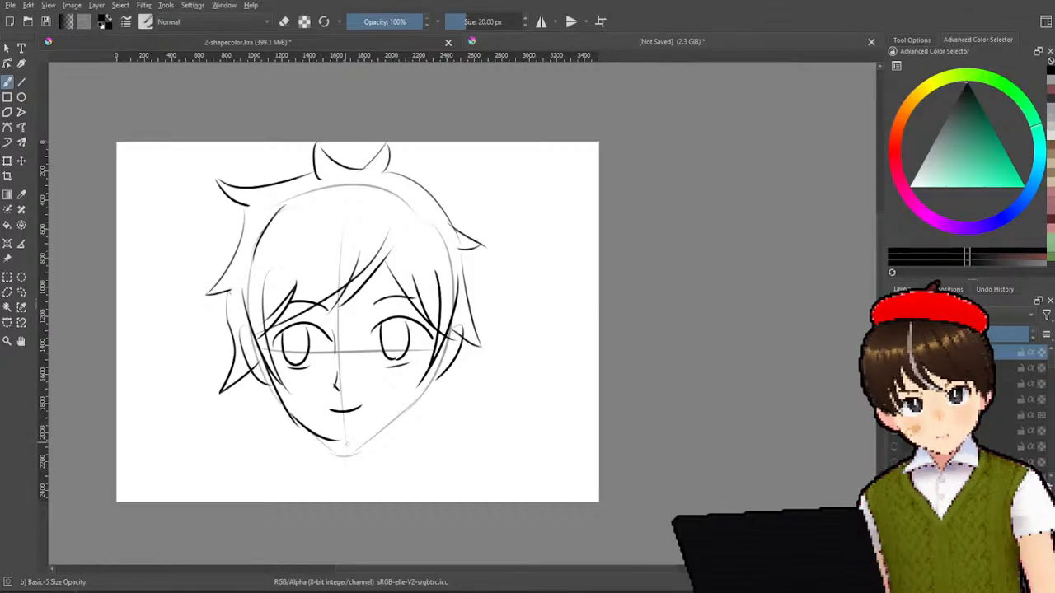
pyautogui.hotkey('ctrl', 'z')
# - Try a matching right jawline from the cheek to a rounded chin, redoing the stroke several times
pyautogui.moveTo(292, 416)
pyautogui.mouseDown()
pyautogui.moveTo(340, 443)
pyautogui.moveTo(405, 400)
pyautogui.mouseUp()
pyautogui.hotkey('ctrl', 'z')
pyautogui.moveTo(442, 342)
pyautogui.mouseDown()
pyautogui.moveTo(420, 398)
pyautogui.moveTo(396, 417)
pyautogui.mouseUp()
pyautogui.hotkey('ctrl', 'z')
pyautogui.hotkey('ctrl', 'z')
pyautogui.moveTo(443, 335)
pyautogui.mouseDown()
pyautogui.moveTo(441, 356)
pyautogui.moveTo(404, 410)
pyautogui.moveTo(325, 459)
pyautogui.mouseUp()
pyautogui.hotkey('ctrl', 'z')
pyautogui.moveTo(408, 398); pyautogui.dragTo(332, 450)
pyautogui.hotkey('ctrl', 'z')
pyautogui.moveTo(419, 395)
pyautogui.mouseDown()
pyautogui.moveTo(334, 452)
pyautogui.moveTo(361, 443)
pyautogui.moveTo(400, 396)
pyautogui.moveTo(347, 451)
pyautogui.mouseUp()
pyautogui.hotkey('ctrl', 'z')
pyautogui.hotkey('ctrl', 'z')
pyautogui.hotkey('ctrl', 'z')
pyautogui.hotkey('ctrl', 'z')
pyautogui.moveTo(416, 398); pyautogui.dragTo(340, 454)
pyautogui.hotkey('ctrl', 'z')
pyautogui.hotkey('ctrl', 'z')
pyautogui.moveTo(421, 395); pyautogui.dragTo(353, 449)
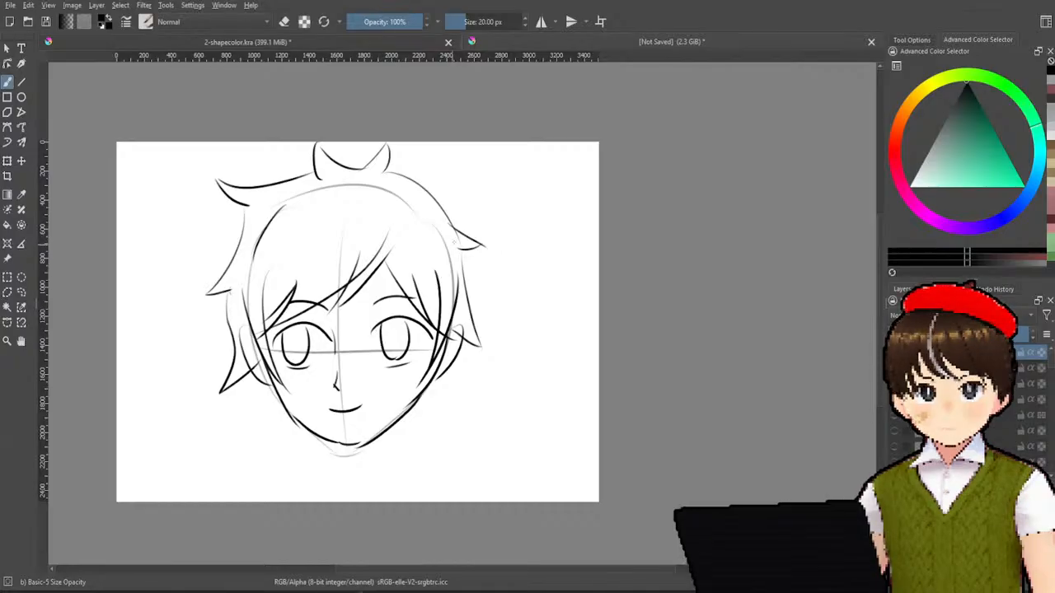
# - Check the rounded jawline without the grey head guidelines by hiding and showing their layer
pyautogui.click(893, 400)
pyautogui.click(894, 401)
pyautogui.click(893, 401)
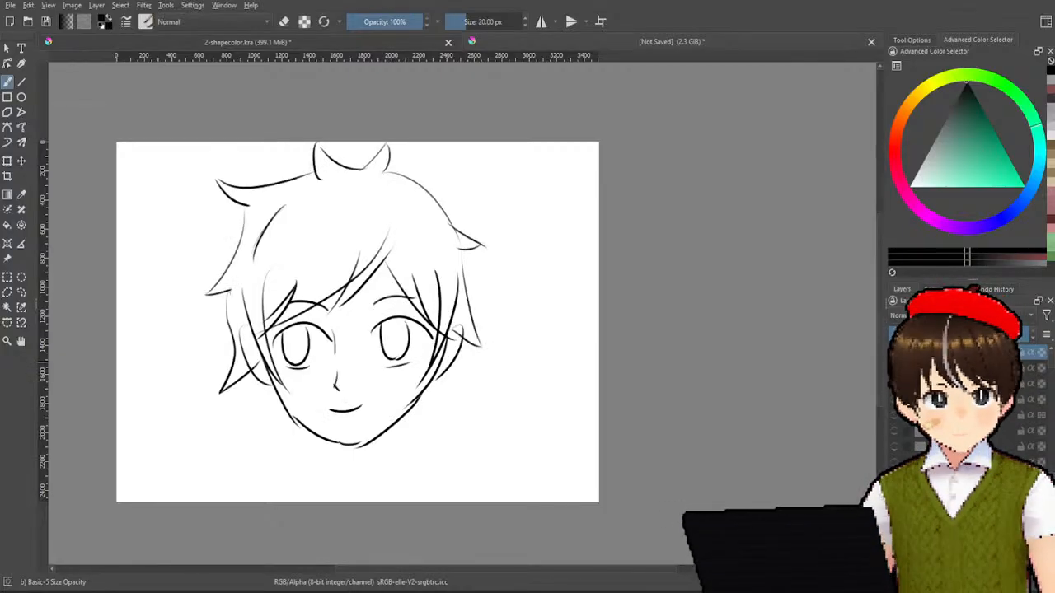
pyautogui.click(893, 399)
pyautogui.click(893, 400)
pyautogui.click(893, 399)
# - Retry the right jaw stroke, and undo the rounded jawline on both sides
pyautogui.hotkey('ctrl', 'z')
pyautogui.hotkey('ctrl', 'z')
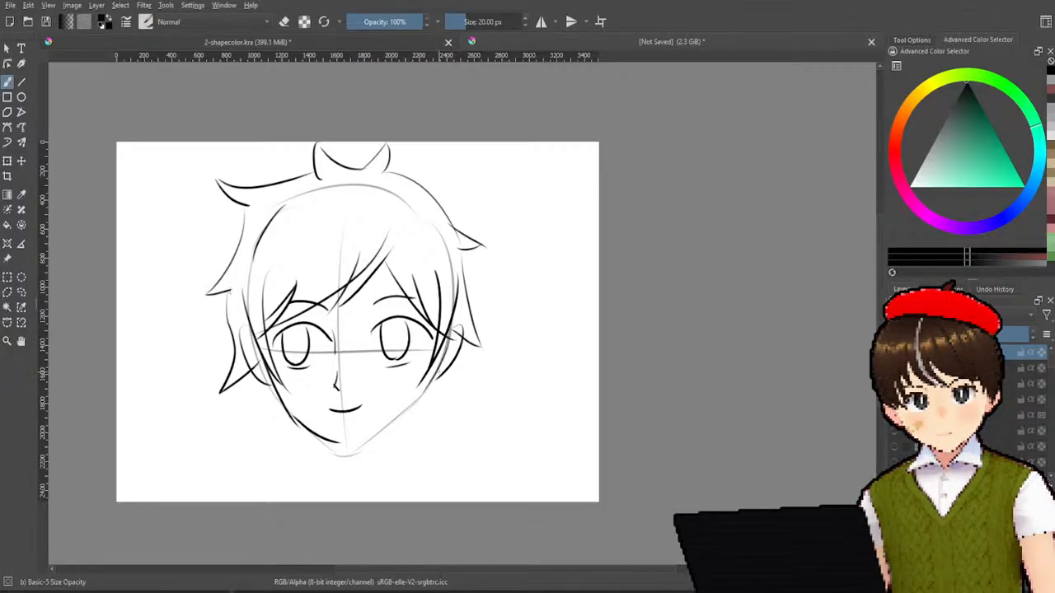
pyautogui.moveTo(426, 393)
pyautogui.mouseDown()
pyautogui.moveTo(333, 454)
pyautogui.moveTo(361, 442)
pyautogui.mouseUp()
pyautogui.hotkey('ctrl', 'z')
pyautogui.hotkey('ctrl', 'z')
pyautogui.hotkey('ctrl', 'z')
pyautogui.hotkey('ctrl', 'z')
pyautogui.hotkey('ctrl', 'z')
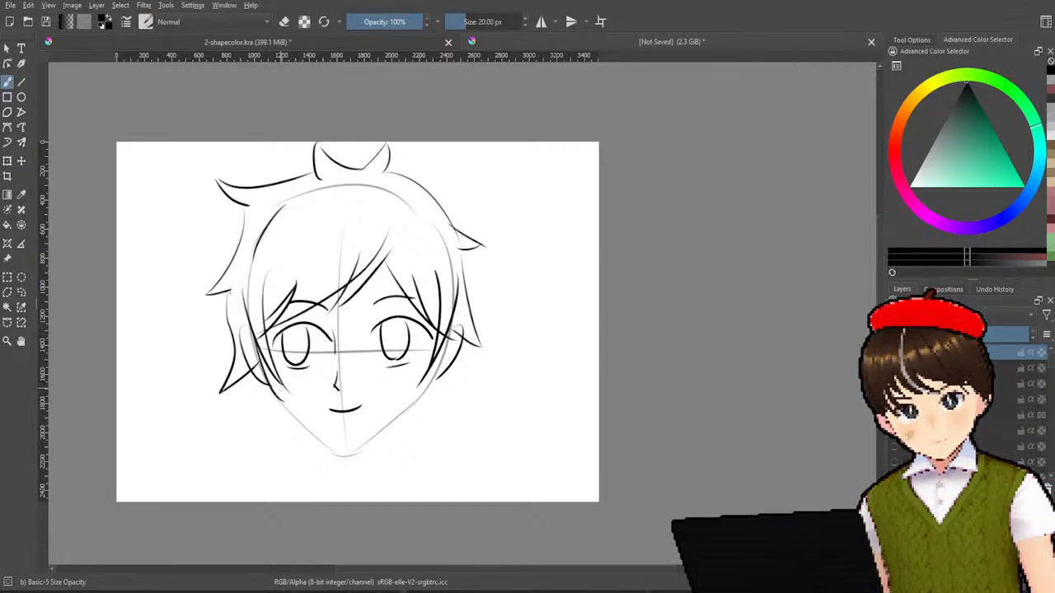
# - Trace the left jawline along the guideline down to a small pointed chin, retrying the stroke rising from it
pyautogui.moveTo(285, 407)
pyautogui.mouseDown()
pyautogui.moveTo(343, 455)
pyautogui.moveTo(399, 413)
pyautogui.mouseUp()
pyautogui.hotkey('ctrl', 'z')
pyautogui.moveTo(357, 452); pyautogui.dragTo(403, 412)
pyautogui.hotkey('ctrl', 'z')
pyautogui.moveTo(358, 451)
pyautogui.mouseDown()
pyautogui.moveTo(444, 373)
pyautogui.moveTo(389, 419)
pyautogui.mouseUp()
pyautogui.hotkey('ctrl', 'z')
pyautogui.hotkey('ctrl', 'z')
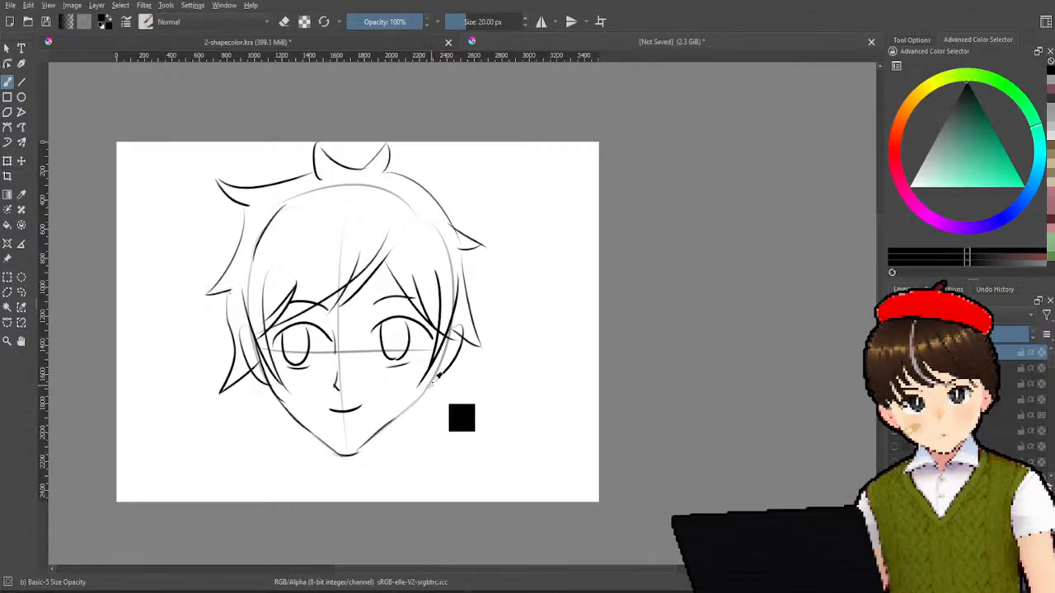
# - Trace the right jawline from the chin up to the side lock, and check it with the guidelines hidden
pyautogui.moveTo(430, 385); pyautogui.dragTo(385, 426)
pyautogui.moveTo(442, 346); pyautogui.dragTo(426, 387)
pyautogui.hotkey('ctrl', 'z')
pyautogui.moveTo(446, 334); pyautogui.dragTo(427, 389)
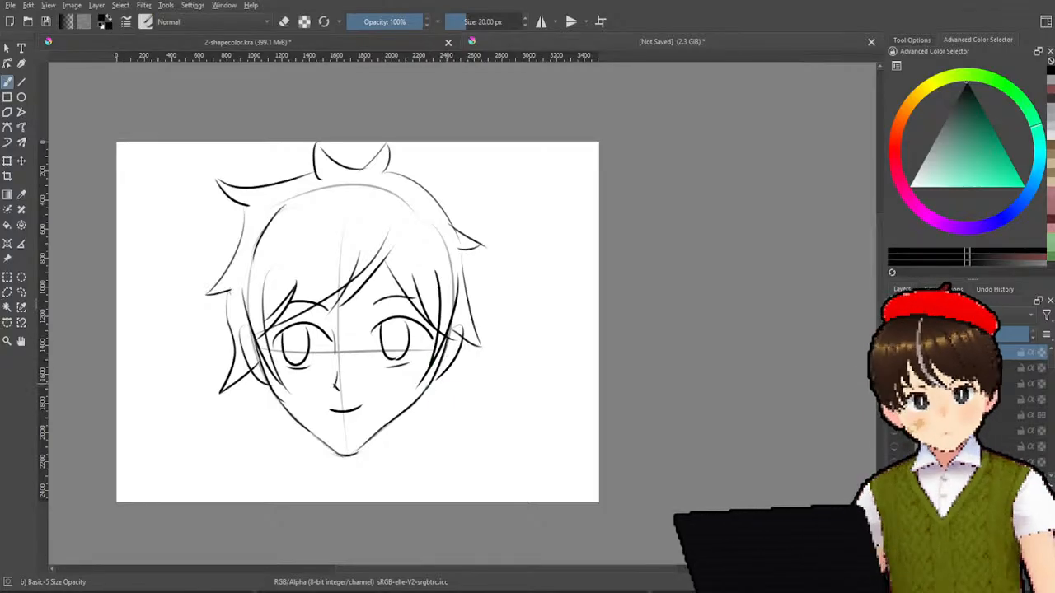
pyautogui.click(894, 368)
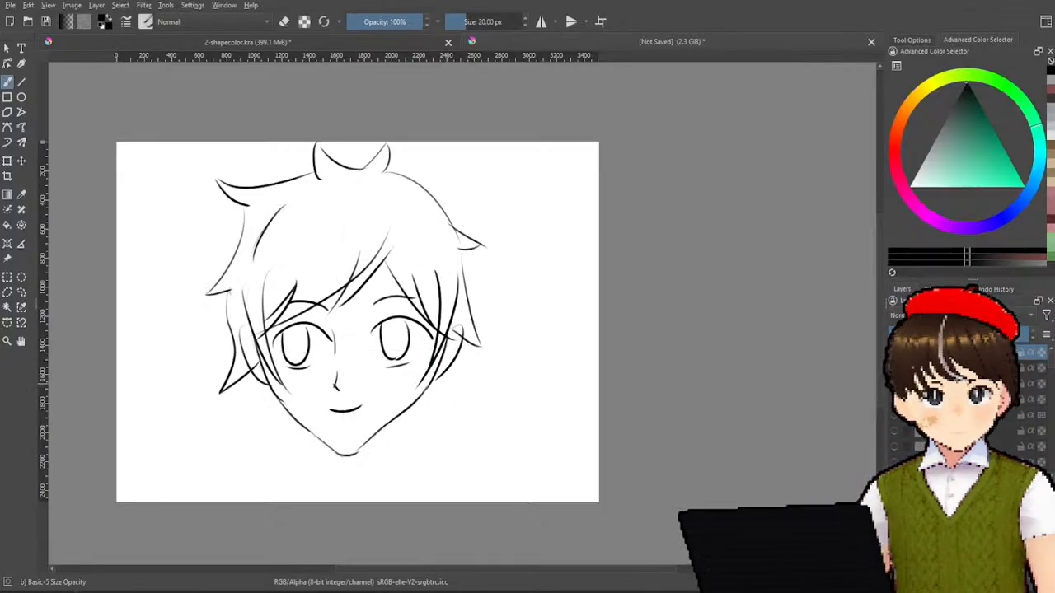
pyautogui.click(894, 368)
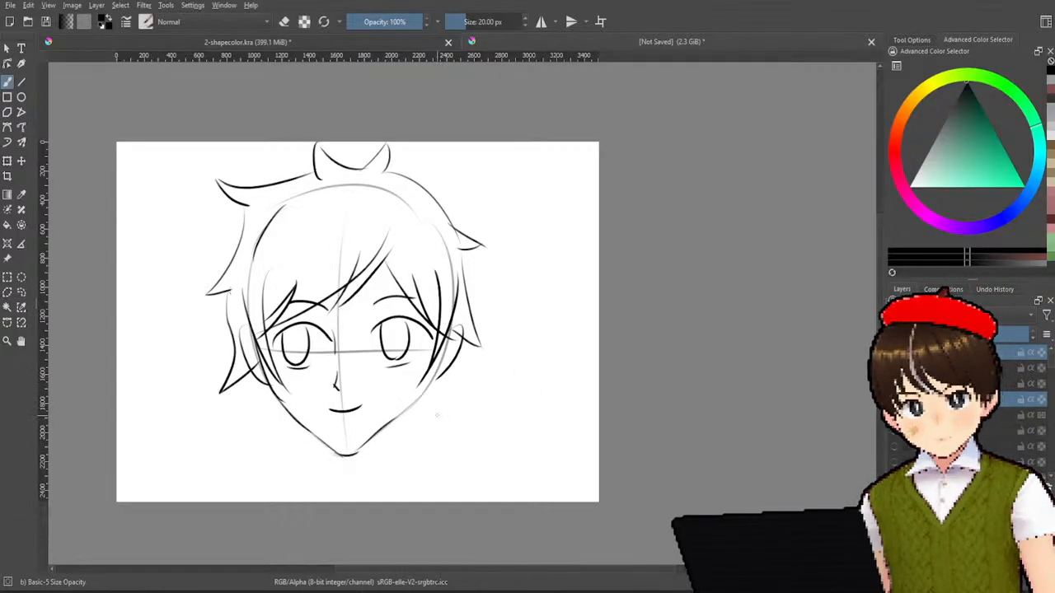
# - Try a flatter, higher chin with a right jaw stroke, and check it with the guidelines hidden
pyautogui.moveTo(311, 432); pyautogui.dragTo(373, 434)
pyautogui.hotkey('ctrl', 'z')
pyautogui.hotkey('ctrl', 'z')
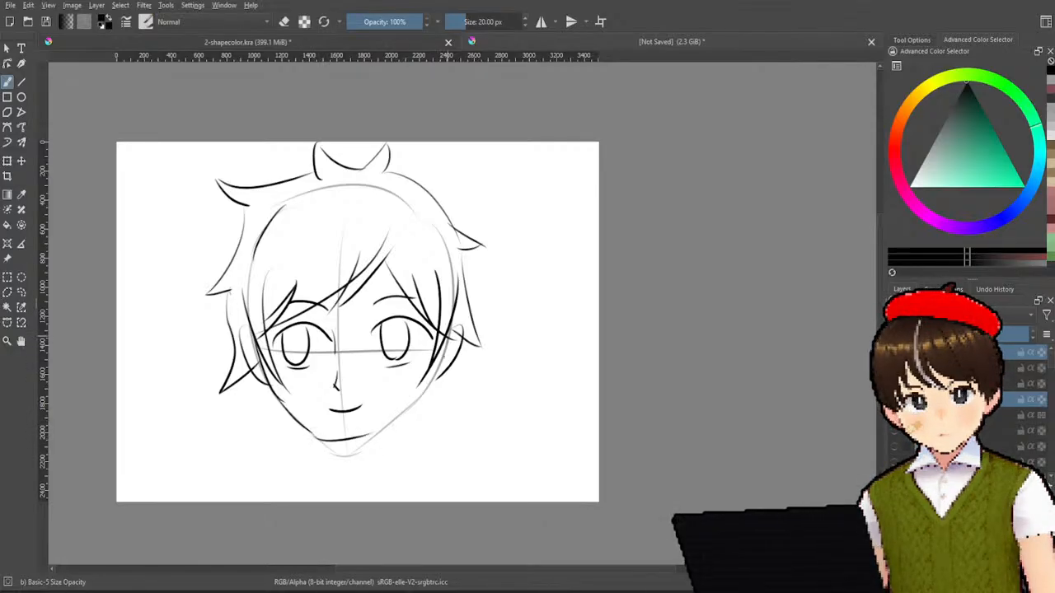
pyautogui.moveTo(433, 383); pyautogui.dragTo(368, 434)
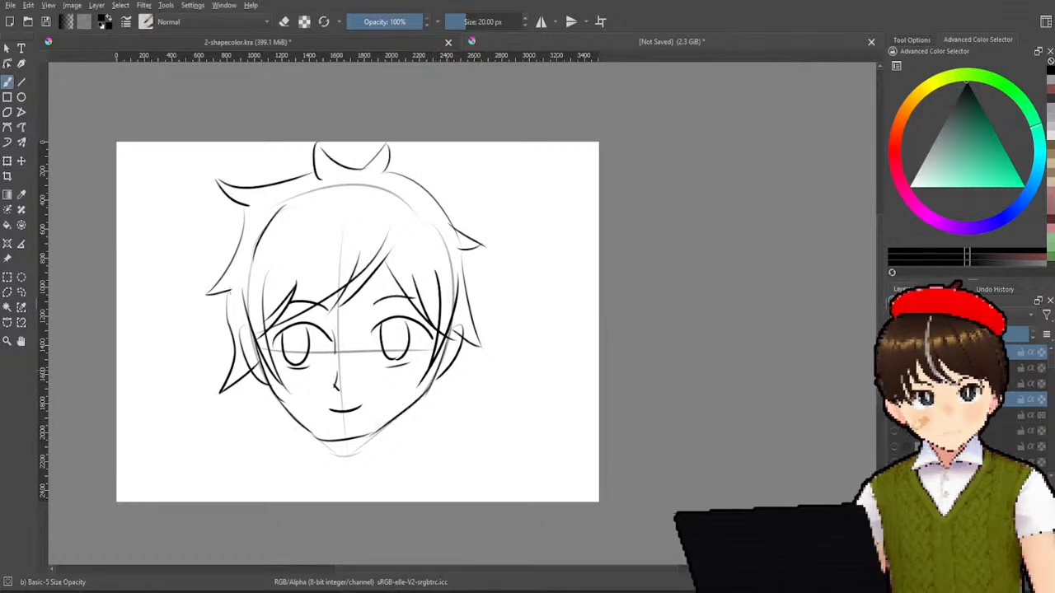
pyautogui.click(894, 399)
pyautogui.click(894, 399)
pyautogui.click(894, 399)
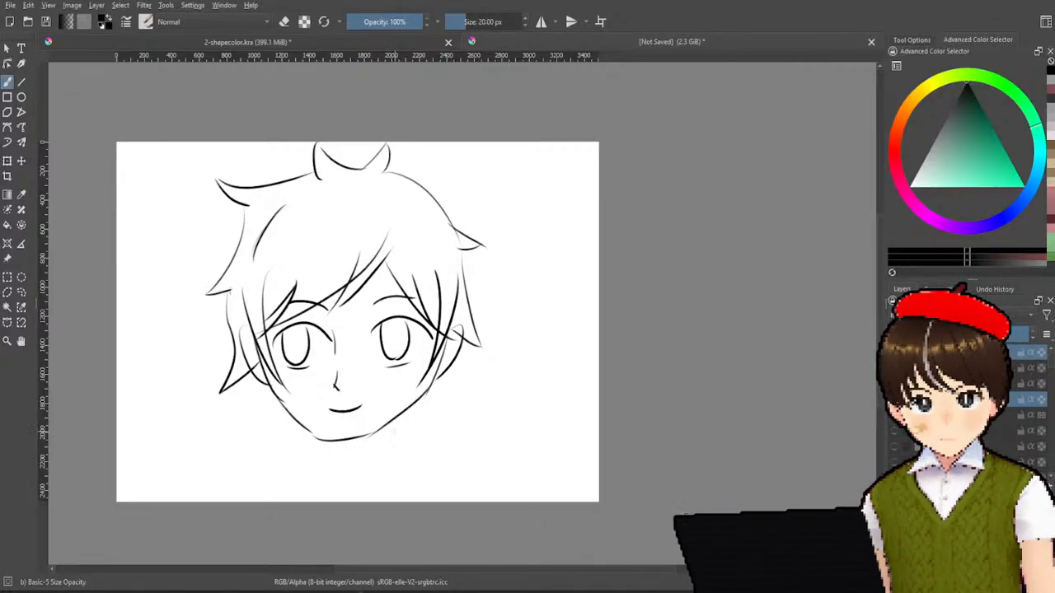
# - Try a slanted stroke under the chin, and undo it together with the flat chin and right jaw strokes
pyautogui.moveTo(306, 437); pyautogui.dragTo(359, 450)
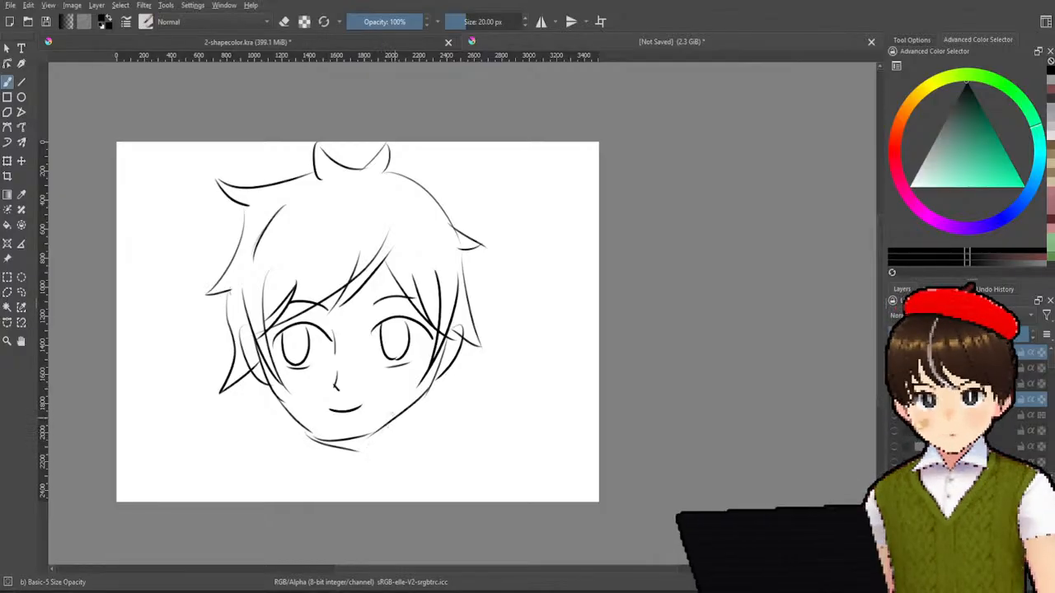
pyautogui.hotkey('ctrl', 'z')
pyautogui.hotkey('ctrl', 'z')
pyautogui.hotkey('ctrl', 'z')
pyautogui.hotkey('ctrl', 'z')
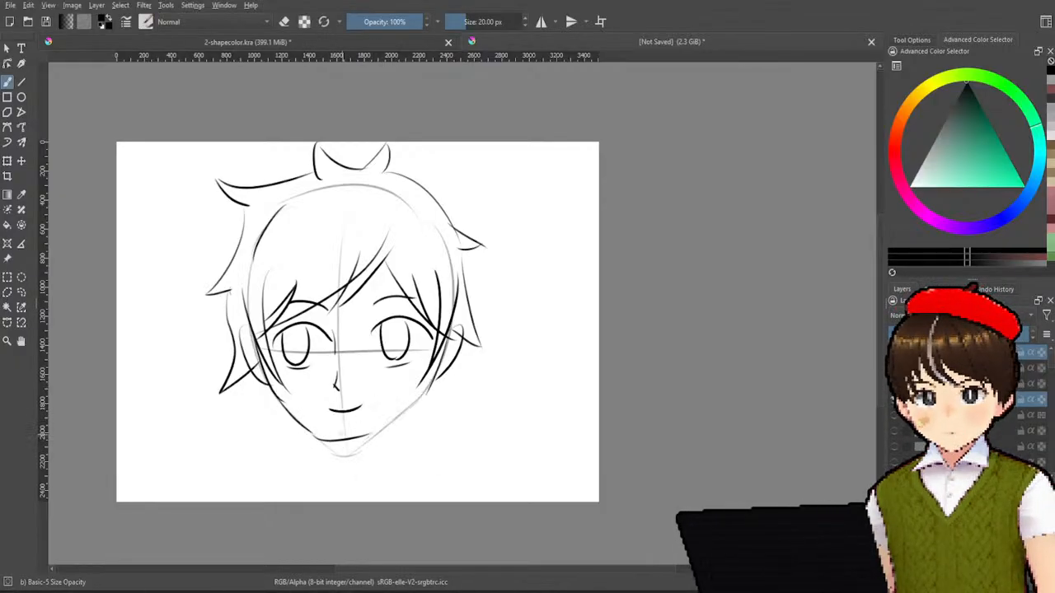
pyautogui.hotkey('ctrl', 'z')
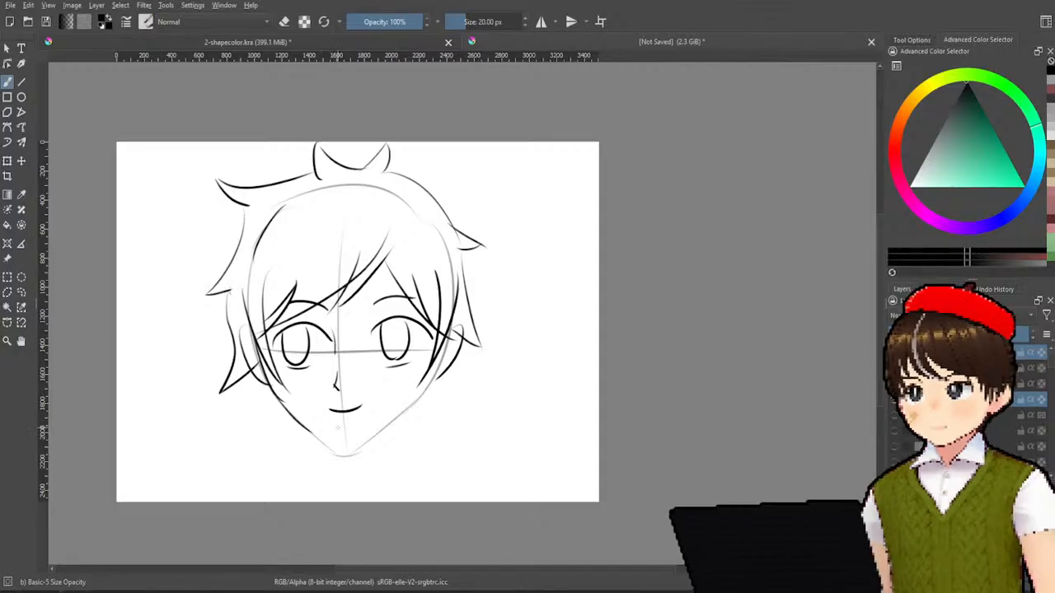
# - Redraw the chin as a flatter stroke and try a short lower right jaw stroke rising from it
pyautogui.moveTo(311, 434)
pyautogui.mouseDown()
pyautogui.moveTo(353, 439)
pyautogui.moveTo(356, 449)
pyautogui.moveTo(373, 440)
pyautogui.moveTo(364, 445)
pyautogui.mouseUp()
pyautogui.hotkey('ctrl', 'z')
pyautogui.hotkey('ctrl', 'z')
pyautogui.hotkey('ctrl', 'z')
pyautogui.hotkey('ctrl', 'z')
pyautogui.moveTo(420, 394); pyautogui.dragTo(352, 452)
pyautogui.hotkey('ctrl', 'z')
# - Draw the right jawline from the side lock down towards the chin, retrying the stroke until it follows the guideline
pyautogui.moveTo(445, 344)
pyautogui.mouseDown()
pyautogui.moveTo(429, 385)
pyautogui.moveTo(403, 408)
pyautogui.mouseUp()
pyautogui.hotkey('ctrl', 'z')
pyautogui.hotkey('ctrl', 'z')
pyautogui.moveTo(443, 350); pyautogui.dragTo(401, 410)
pyautogui.hotkey('ctrl', 'z')
pyautogui.moveTo(443, 350); pyautogui.dragTo(400, 412)
pyautogui.hotkey('ctrl', 'z')
pyautogui.moveTo(445, 338)
pyautogui.mouseDown()
pyautogui.moveTo(423, 392)
pyautogui.moveTo(397, 417)
pyautogui.mouseUp()
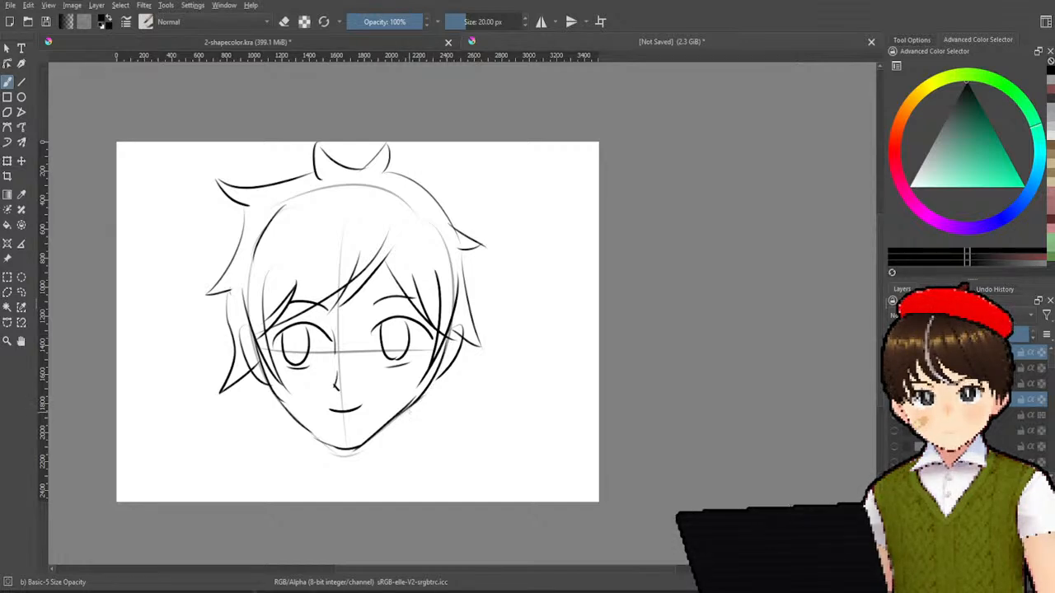
# - Hide the guidelines to check the jaw, and redraw the short stroke joining the lower left jaw to the chin
pyautogui.click(894, 399)
pyautogui.click(894, 399)
pyautogui.click(894, 399)
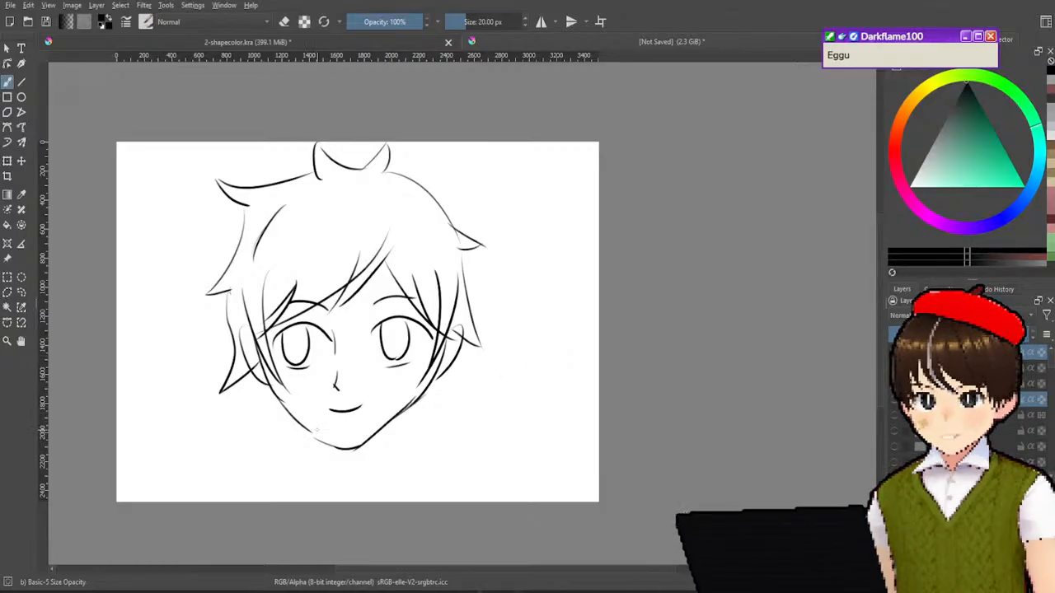
pyautogui.hotkey('ctrl', 'z')
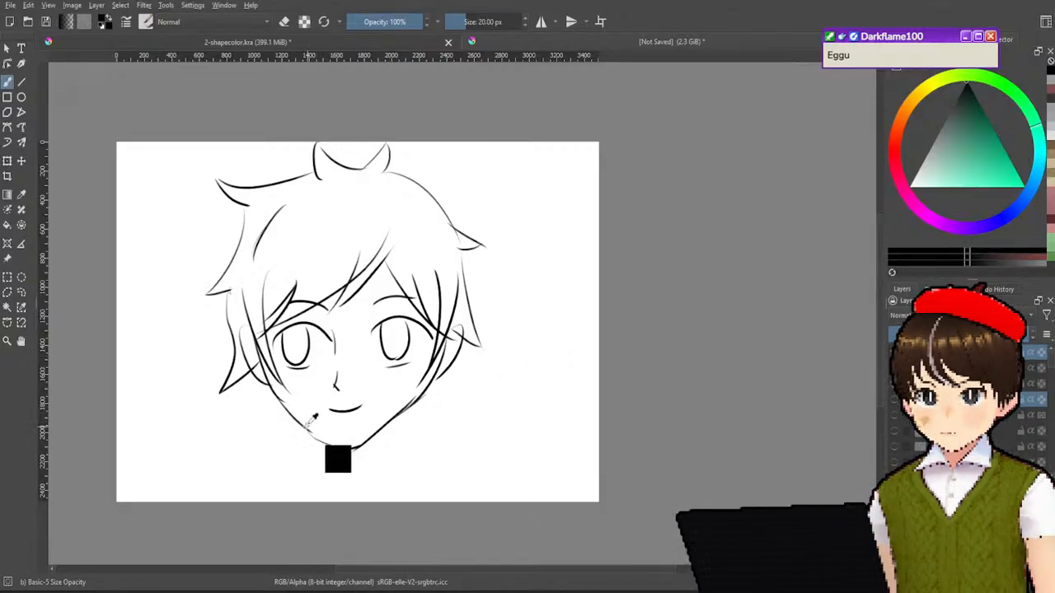
pyautogui.moveTo(309, 427); pyautogui.dragTo(336, 445)
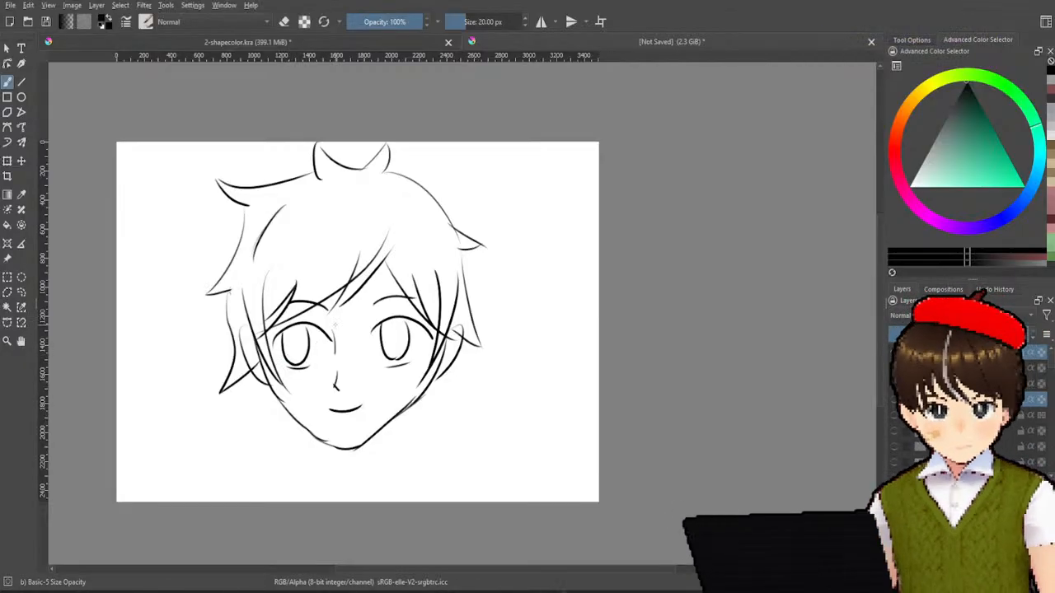
# - Try thickening both sides of the jaw and the chin with overlapping strokes
pyautogui.moveTo(422, 392); pyautogui.dragTo(372, 445)
pyautogui.moveTo(418, 389); pyautogui.dragTo(345, 461)
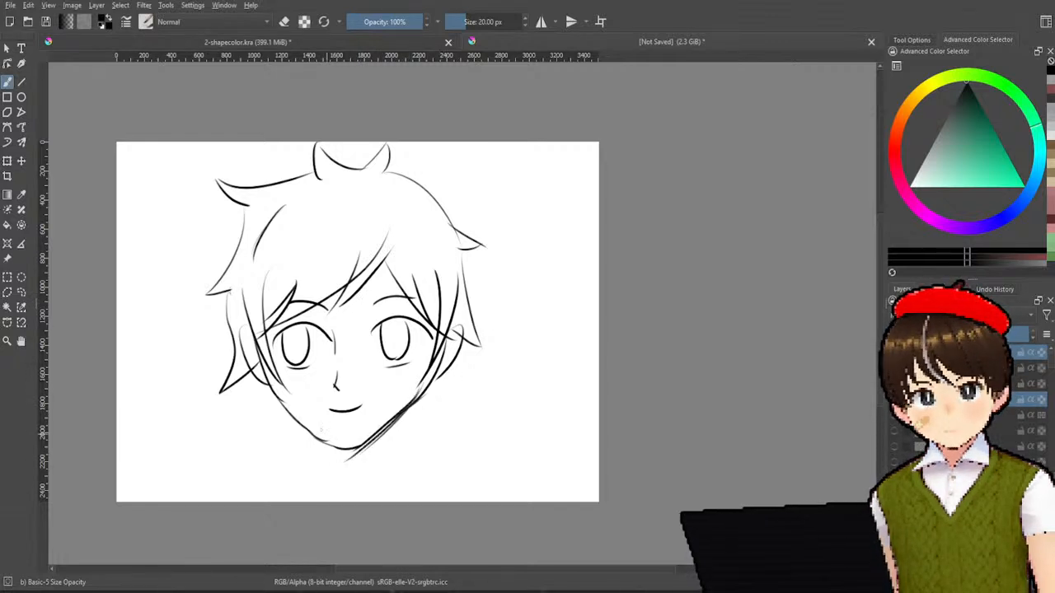
pyautogui.moveTo(285, 404); pyautogui.dragTo(337, 470)
pyautogui.hotkey('ctrl', 'z')
pyautogui.moveTo(274, 390)
pyautogui.mouseDown()
pyautogui.moveTo(335, 449)
pyautogui.moveTo(289, 407)
pyautogui.moveTo(359, 454)
pyautogui.moveTo(341, 447)
pyautogui.mouseUp()
pyautogui.hotkey('ctrl', 'z')
pyautogui.hotkey('ctrl', 'z')
pyautogui.moveTo(284, 406)
pyautogui.mouseDown()
pyautogui.moveTo(353, 451)
pyautogui.moveTo(399, 416)
pyautogui.mouseUp()
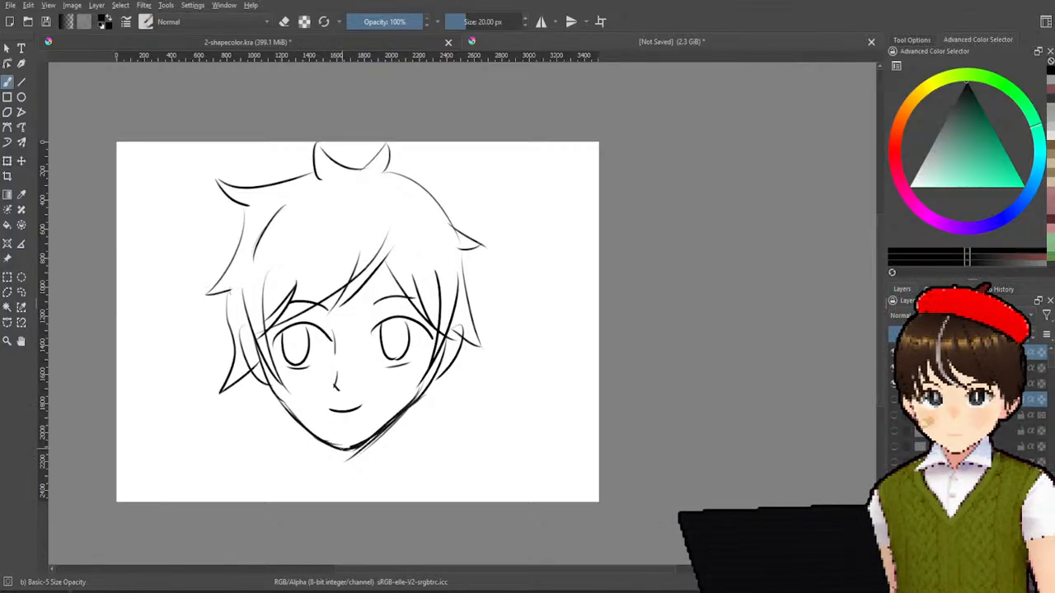
pyautogui.moveTo(349, 457)
pyautogui.mouseDown()
pyautogui.moveTo(419, 401)
pyautogui.moveTo(371, 445)
pyautogui.mouseUp()
pyautogui.moveTo(436, 361); pyautogui.dragTo(405, 410)
pyautogui.hotkey('ctrl', 'z')
pyautogui.moveTo(445, 347)
pyautogui.mouseDown()
pyautogui.moveTo(402, 416)
pyautogui.moveTo(340, 451)
pyautogui.moveTo(355, 454)
pyautogui.mouseUp()
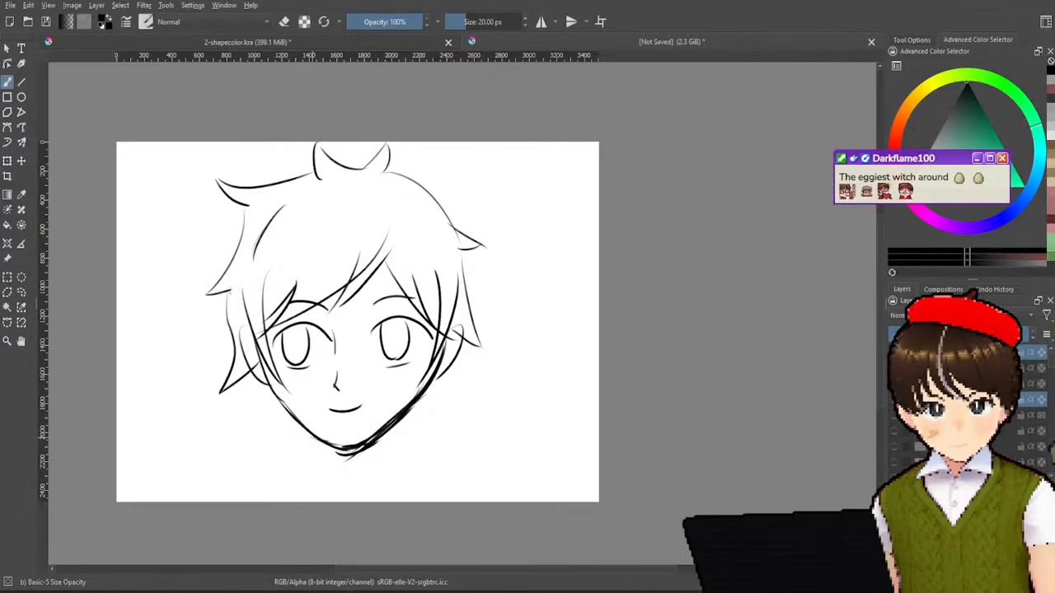
# - Try several pairs of neck lines curving outwards below the jaw
pyautogui.moveTo(318, 445); pyautogui.dragTo(306, 500)
pyautogui.moveTo(376, 445); pyautogui.dragTo(406, 500)
pyautogui.hotkey('ctrl', 'z')
pyautogui.hotkey('ctrl', 'z')
pyautogui.moveTo(319, 444); pyautogui.dragTo(310, 482)
pyautogui.hotkey('ctrl', 'z')
pyautogui.hotkey('ctrl', 'z')
pyautogui.moveTo(307, 430); pyautogui.dragTo(298, 466)
pyautogui.hotkey('ctrl', 'z')
pyautogui.moveTo(388, 427); pyautogui.dragTo(397, 469)
pyautogui.hotkey('ctrl', 'z')
pyautogui.hotkey('ctrl', 'z')
pyautogui.hotkey('ctrl', 'z')
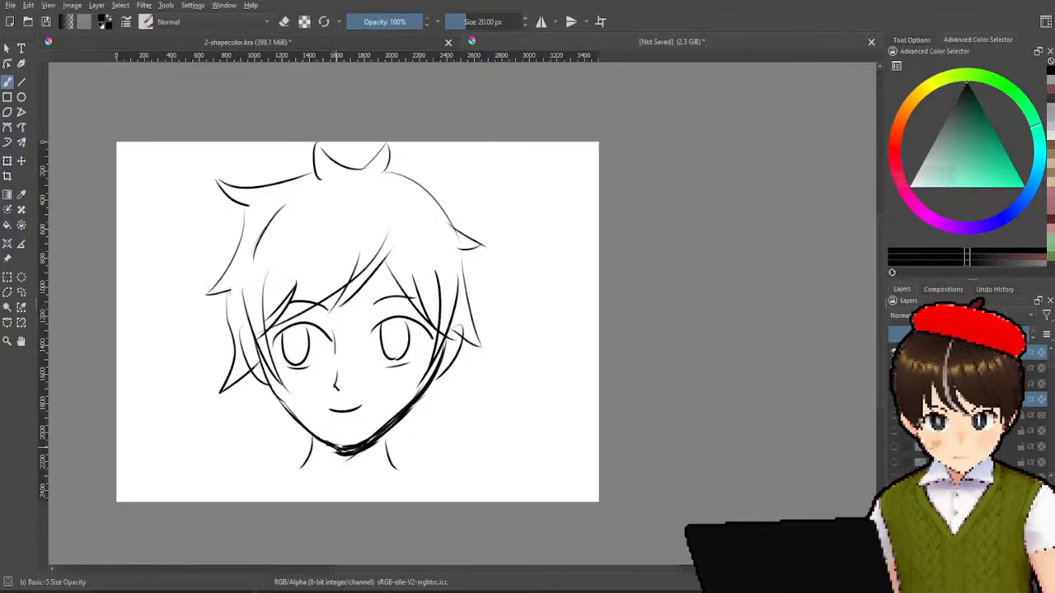
# - Undo the trial neck lines and the thickening strokes along the jaw and chin
pyautogui.hotkey('ctrl', 'z')
pyautogui.hotkey('ctrl', 'z')
pyautogui.hotkey('ctrl', 'z')
pyautogui.hotkey('ctrl', 'z')
pyautogui.hotkey('ctrl', 'z')
pyautogui.hotkey('ctrl', 'z')
pyautogui.hotkey('ctrl', 'z')
pyautogui.hotkey('ctrl', 'z')
pyautogui.hotkey('ctrl', 'z')
pyautogui.hotkey('ctrl', 'z')
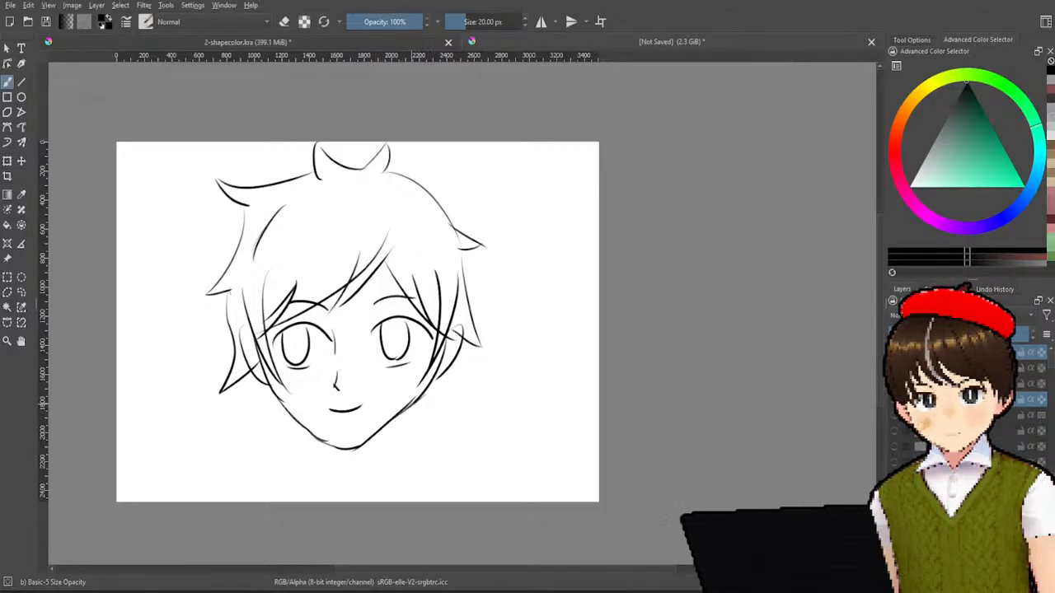
# - Darken the lower right jaw with one stroke down to the chin, retrying it once
pyautogui.moveTo(418, 395); pyautogui.dragTo(358, 441)
pyautogui.hotkey('ctrl', 'z')
pyautogui.moveTo(416, 398); pyautogui.dragTo(352, 451)
pyautogui.hotkey('ctrl', 'z')
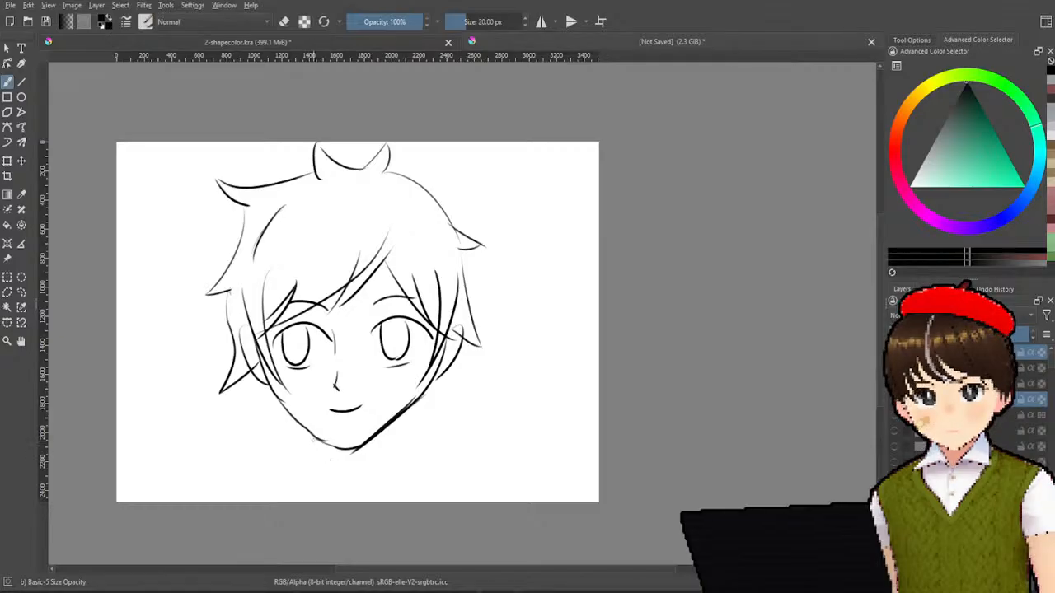
# - Draw two neck lines from under the jaw, curving outwards to the canvas's lower edge, redoing the unsatisfactory strokes
pyautogui.hotkey('ctrl', 'z')
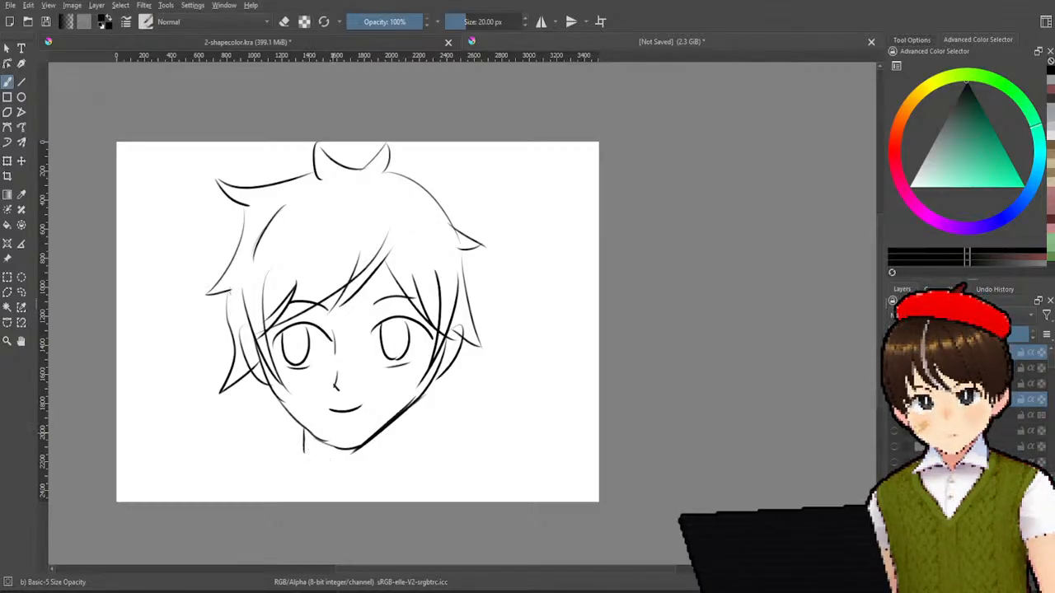
pyautogui.hotkey('ctrl', 'z')
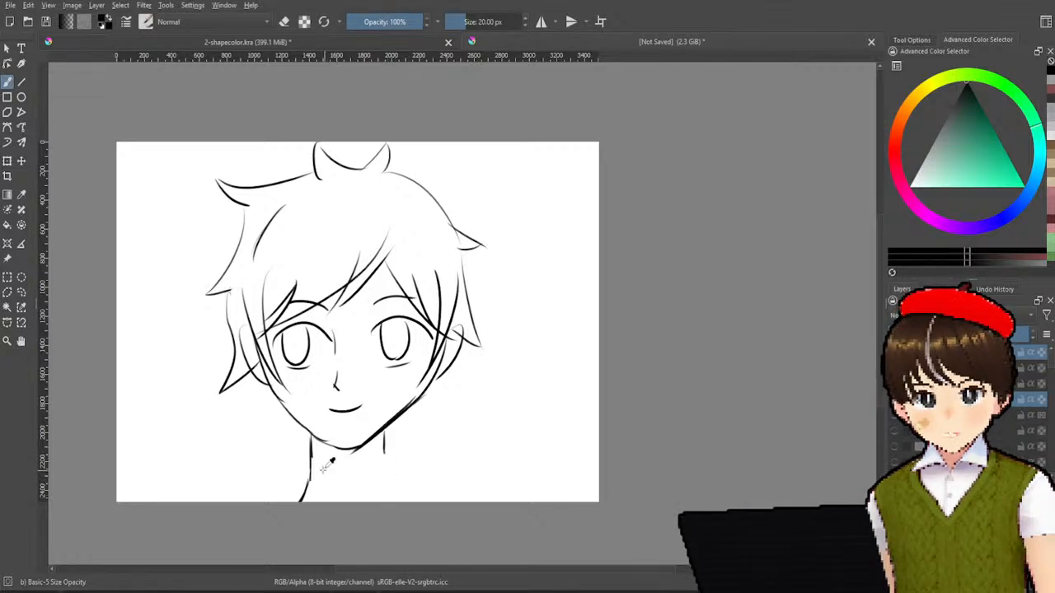
pyautogui.hotkey('ctrl', 'z')
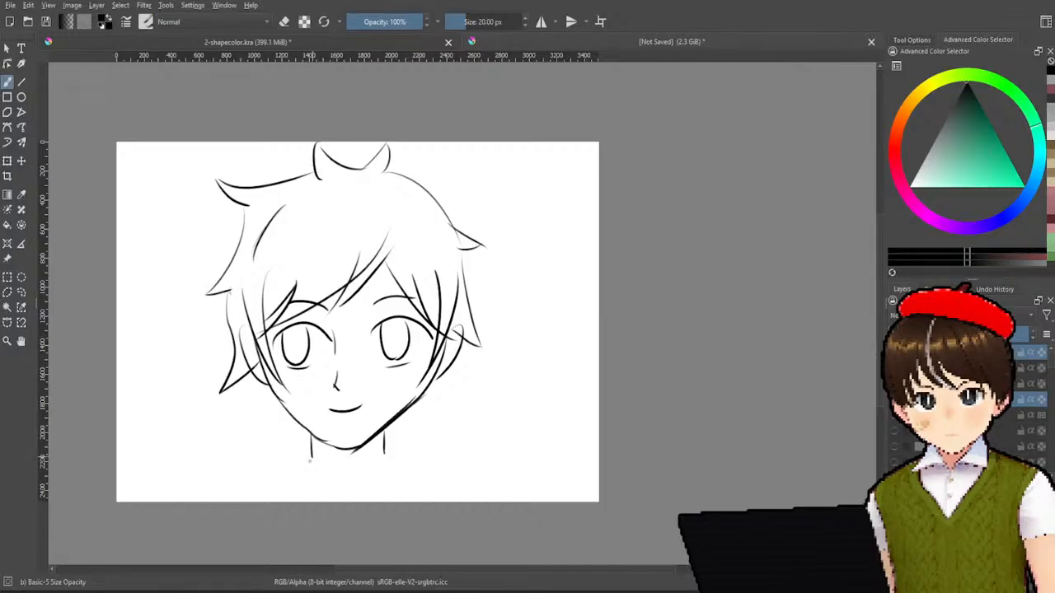
pyautogui.moveTo(385, 453); pyautogui.dragTo(399, 496)
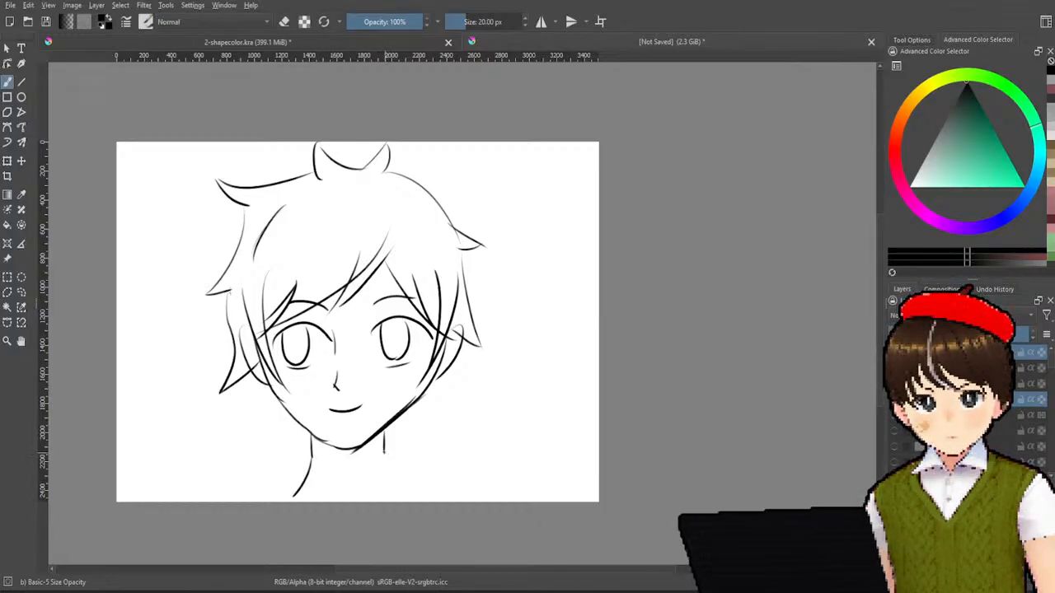
pyautogui.moveTo(384, 455); pyautogui.dragTo(398, 499)
pyautogui.hotkey('ctrl', 'z')
pyautogui.moveTo(384, 454); pyautogui.dragTo(391, 499)
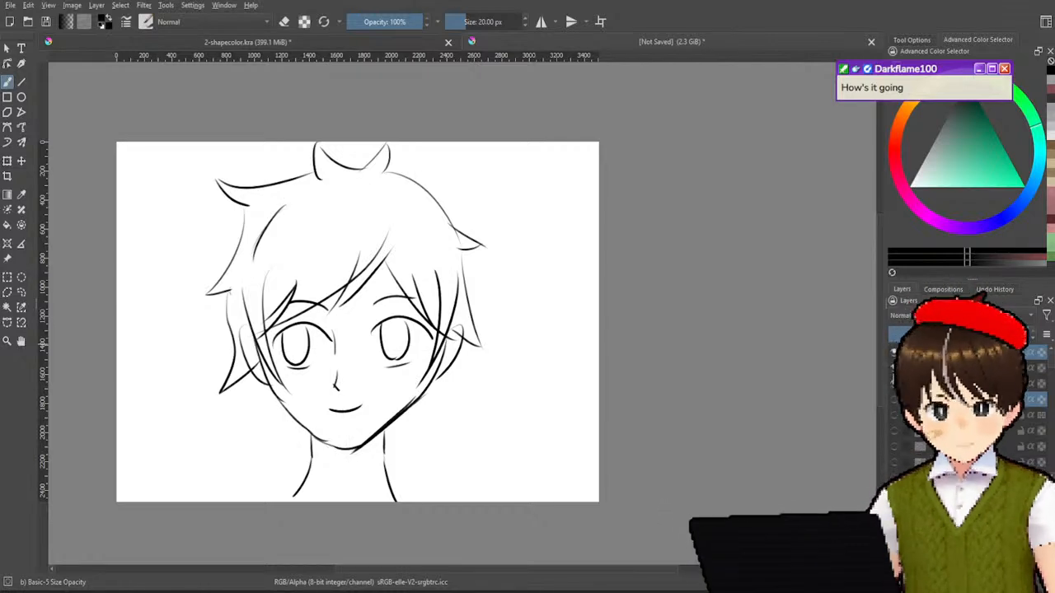
# - Add two curved strand lines inside the hair, one above the fringe's centre and one on the right side
pyautogui.moveTo(354, 202); pyautogui.dragTo(320, 263)
pyautogui.hotkey('ctrl', 'z')
pyautogui.moveTo(350, 215); pyautogui.dragTo(325, 277)
pyautogui.moveTo(386, 202); pyautogui.dragTo(430, 273)
pyautogui.hotkey('ctrl', 'z')
pyautogui.moveTo(400, 205); pyautogui.dragTo(439, 260)
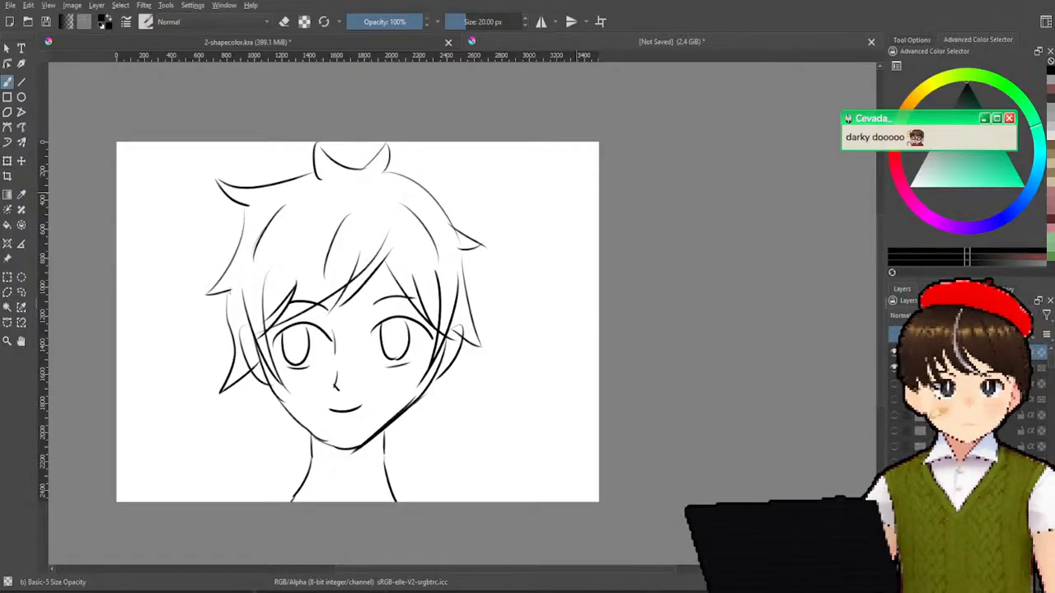
# - Try wide black strokes across the face with the Basic-1 brush at 1000 px, and undo them
pyautogui.rightClick(572, 277)
pyautogui.click(645, 277)
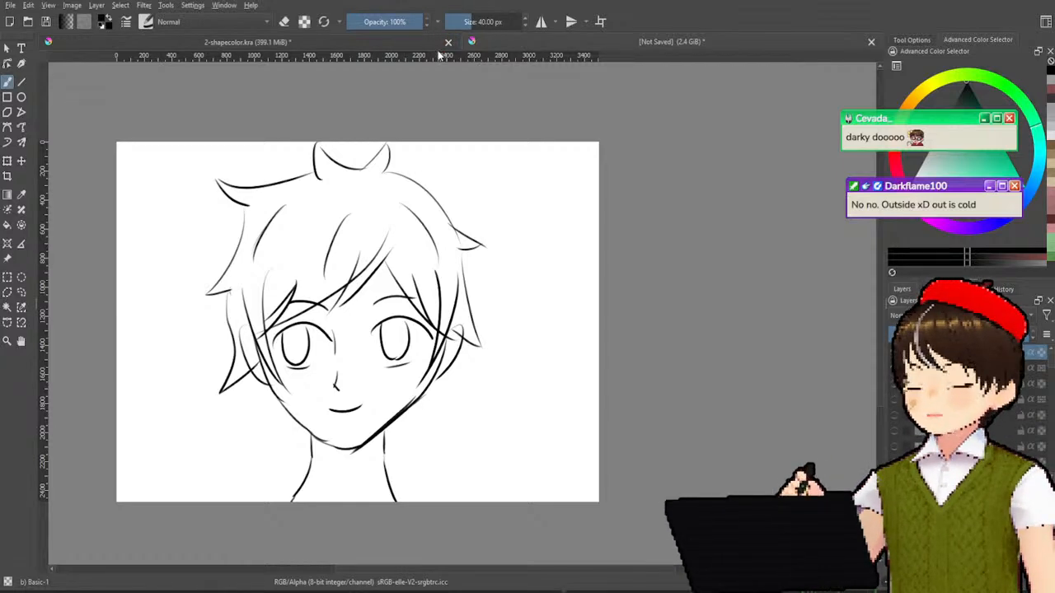
pyautogui.moveTo(484, 21); pyautogui.dragTo(524, 21)
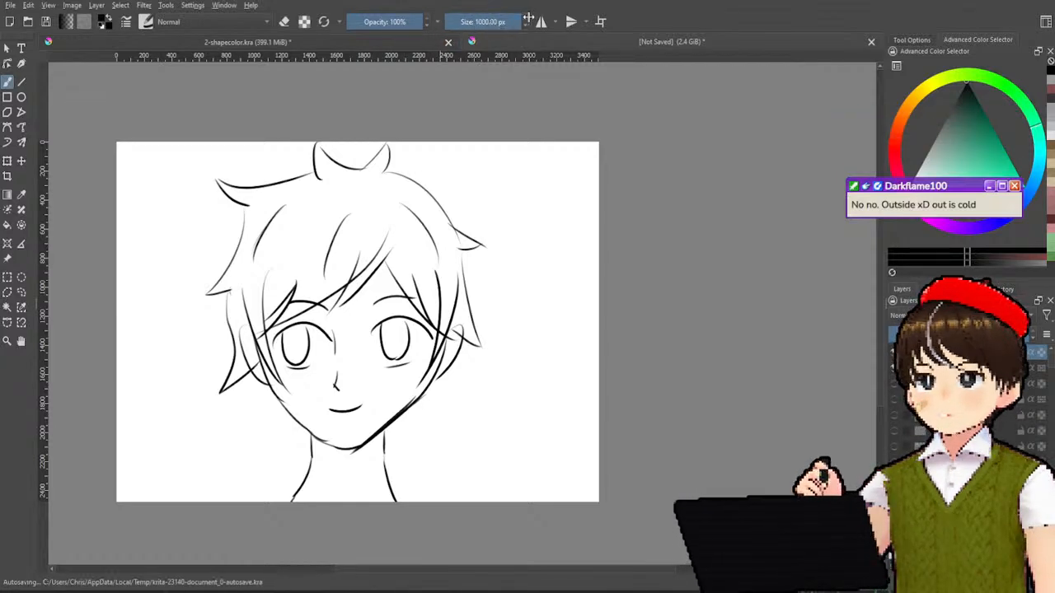
pyautogui.moveTo(483, 236)
pyautogui.mouseDown()
pyautogui.moveTo(360, 339)
pyautogui.moveTo(469, 240)
pyautogui.mouseUp()
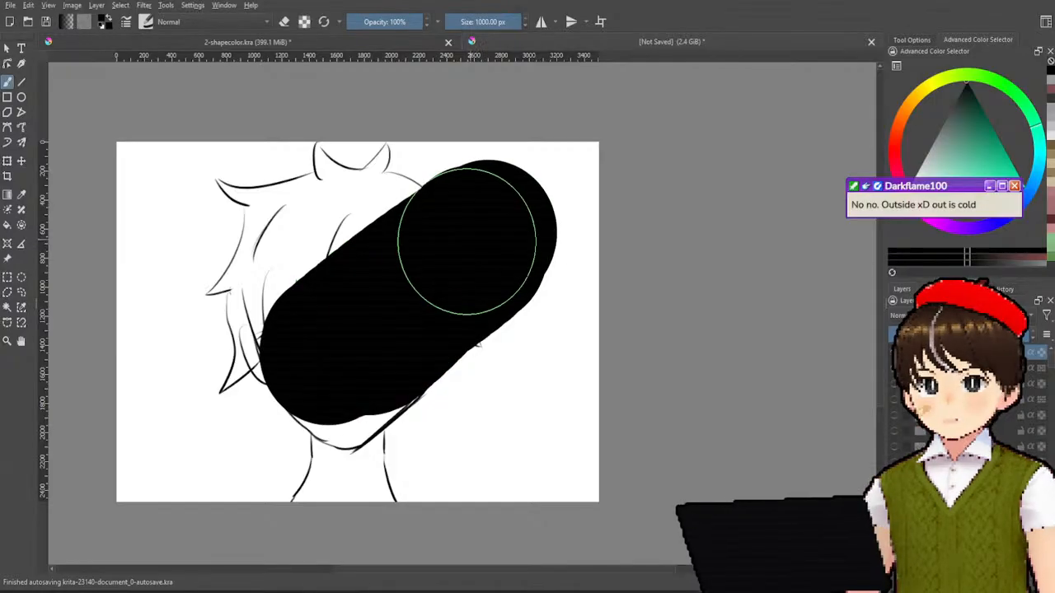
pyautogui.hotkey('ctrl', 'z')
pyautogui.moveTo(310, 298)
pyautogui.mouseDown()
pyautogui.moveTo(413, 240)
pyautogui.moveTo(285, 289)
pyautogui.moveTo(360, 257)
pyautogui.moveTo(354, 280)
pyautogui.moveTo(421, 222)
pyautogui.moveTo(410, 217)
pyautogui.moveTo(458, 215)
pyautogui.mouseUp()
pyautogui.hotkey('ctrl', 'z')
pyautogui.hotkey('ctrl', 'z')
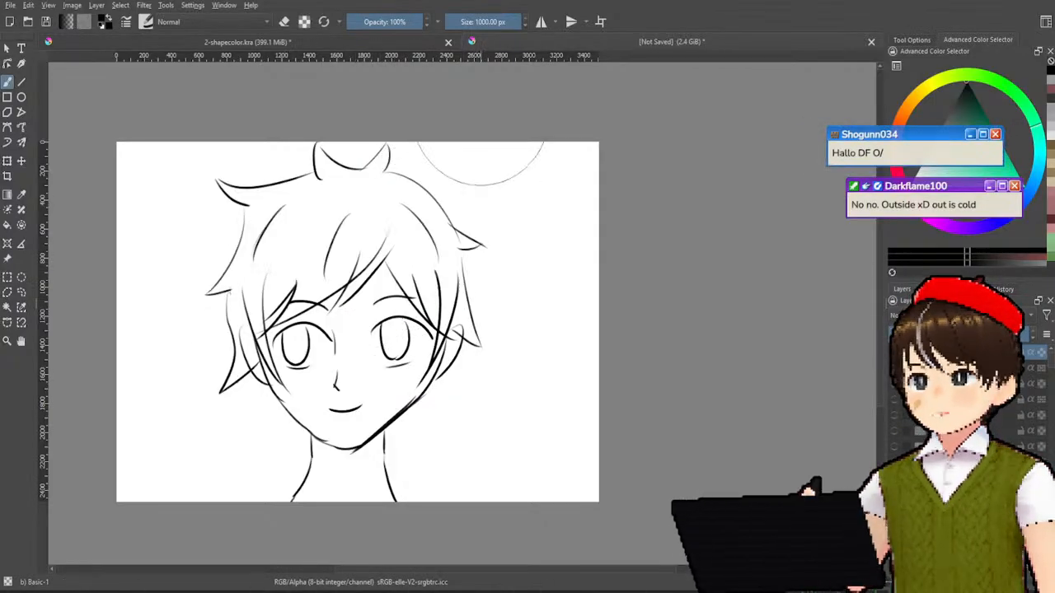
# - Try black strokes of varying pressure across the face with the Basic-5 Size Opacity brush at 1000 px, undoing each one
pyautogui.rightClick(428, 215)
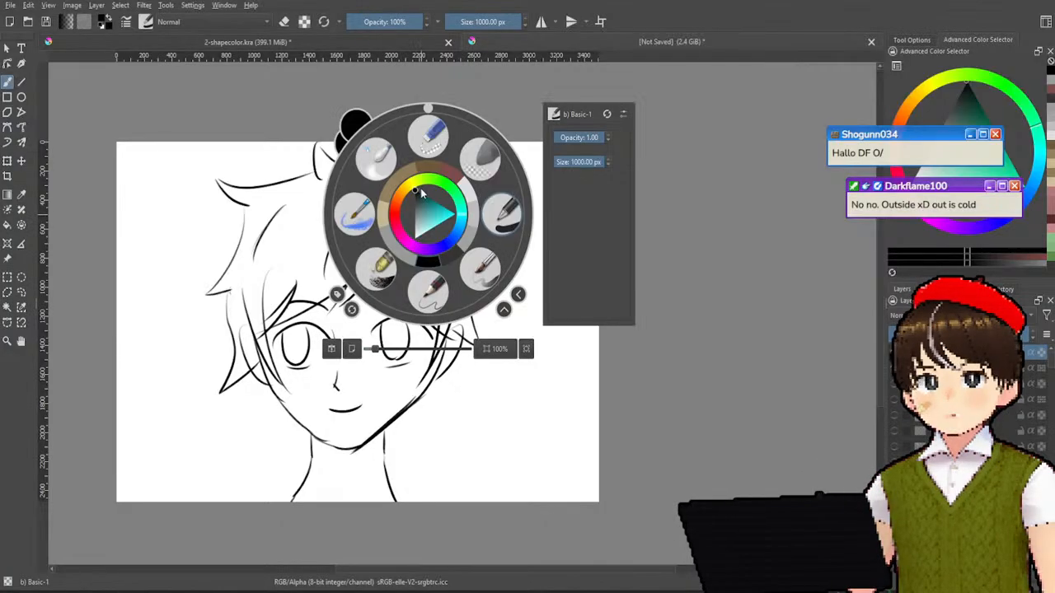
pyautogui.click(478, 270)
pyautogui.moveTo(417, 270); pyautogui.dragTo(496, 322)
pyautogui.hotkey('ctrl', 'z')
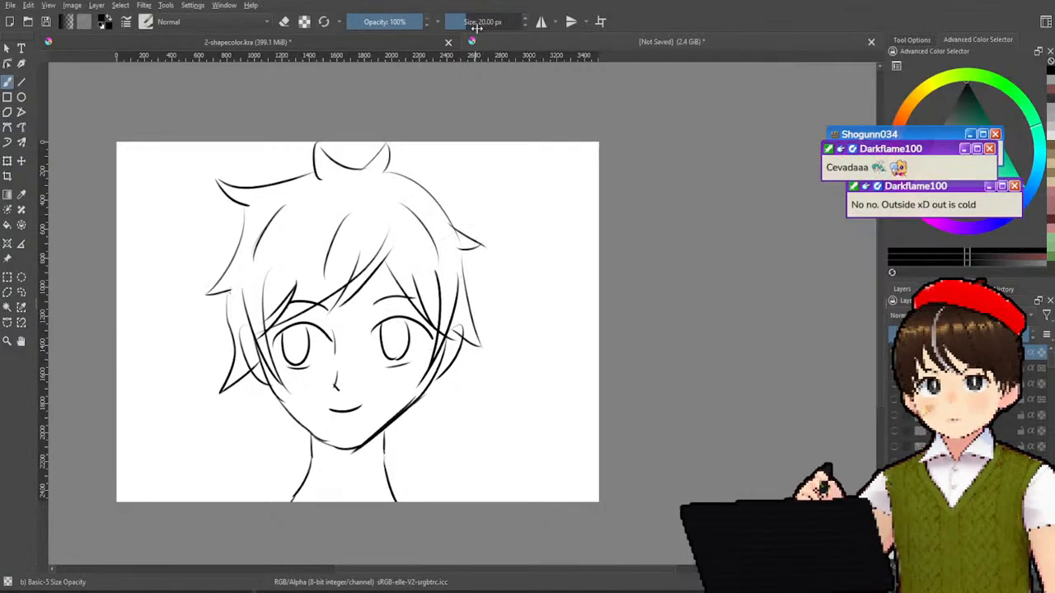
pyautogui.moveTo(481, 23); pyautogui.dragTo(525, 23)
pyautogui.moveTo(391, 235)
pyautogui.mouseDown()
pyautogui.moveTo(445, 242)
pyautogui.moveTo(519, 306)
pyautogui.mouseUp()
pyautogui.hotkey('ctrl', 'z')
pyautogui.moveTo(239, 309)
pyautogui.mouseDown()
pyautogui.moveTo(506, 282)
pyautogui.moveTo(494, 346)
pyautogui.mouseUp()
pyautogui.hotkey('ctrl', 'z')
pyautogui.moveTo(165, 330)
pyautogui.mouseDown()
pyautogui.moveTo(268, 260)
pyautogui.moveTo(529, 223)
pyautogui.mouseUp()
pyautogui.hotkey('ctrl', 'z')
pyautogui.moveTo(211, 282)
pyautogui.mouseDown()
pyautogui.moveTo(247, 276)
pyautogui.moveTo(362, 346)
pyautogui.moveTo(482, 311)
pyautogui.moveTo(569, 181)
pyautogui.mouseUp()
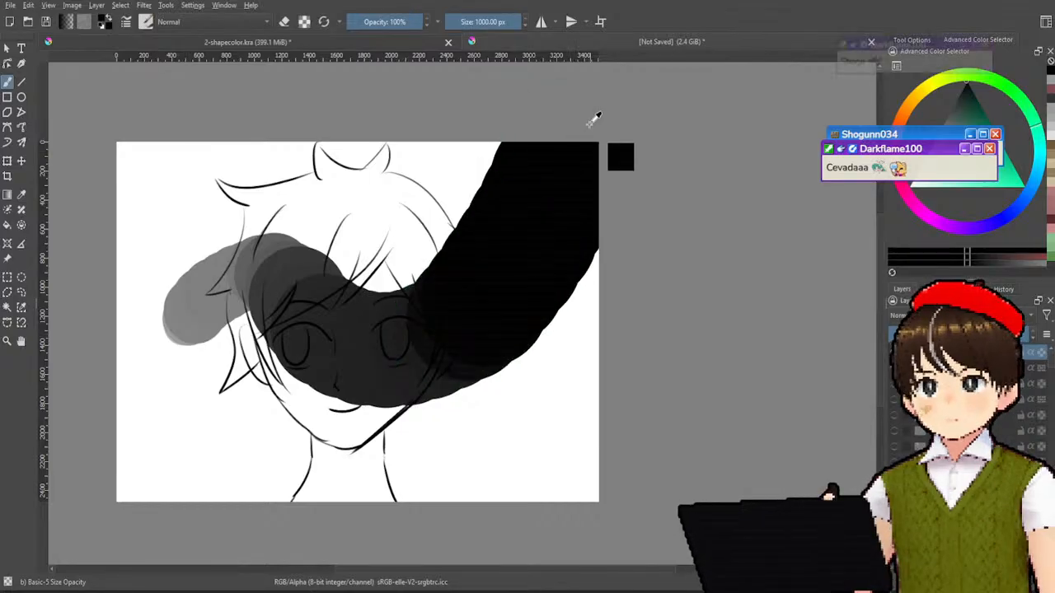
pyautogui.hotkey('ctrl', 'z')
pyautogui.moveTo(169, 371)
pyautogui.mouseDown()
pyautogui.moveTo(517, 306)
pyautogui.moveTo(541, 207)
pyautogui.mouseUp()
pyautogui.hotkey('ctrl', 'z')
# - Switch back to the Basic-1 brush, test one wide stroke over the face, and undo it
pyautogui.rightClick(490, 208)
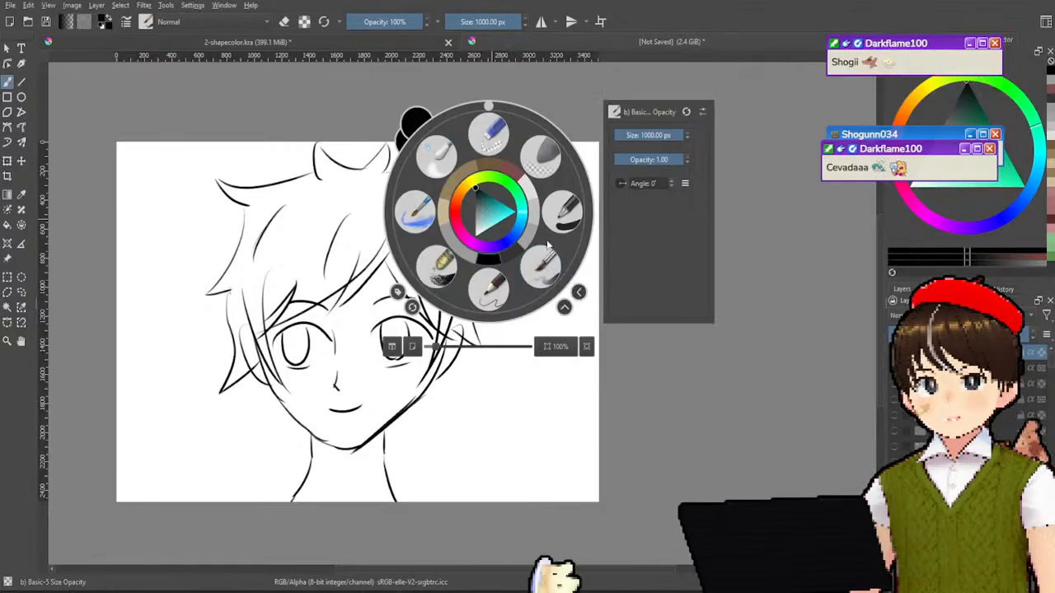
pyautogui.click(562, 211)
pyautogui.moveTo(381, 355); pyautogui.dragTo(527, 239)
pyautogui.hotkey('ctrl', 'z')
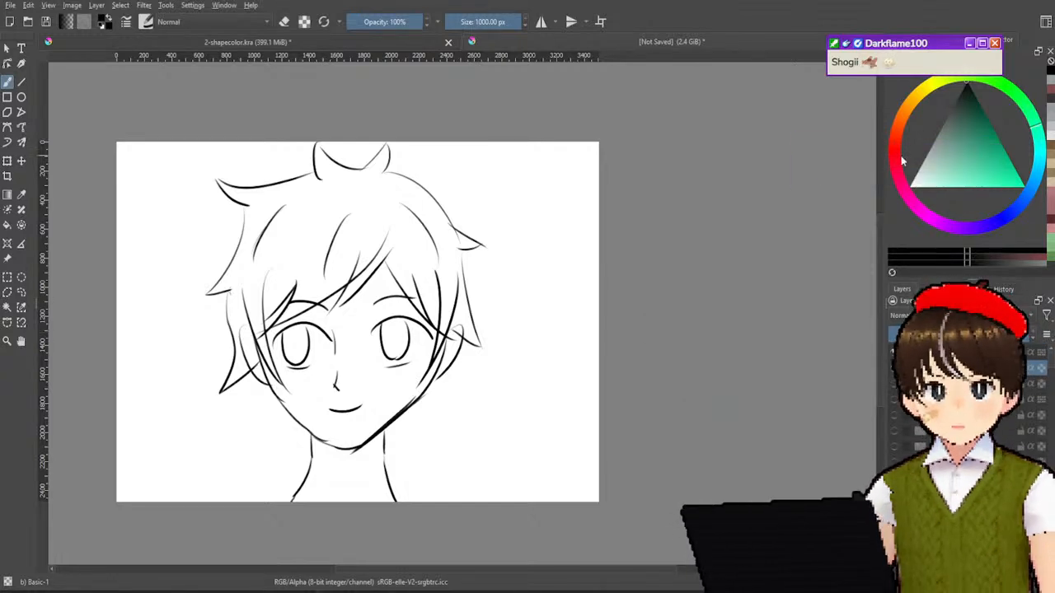
# - Set the paint colour to a dark orange-brown and reduce the Basic-1 brush size to 23.84 px
pyautogui.click(903, 118)
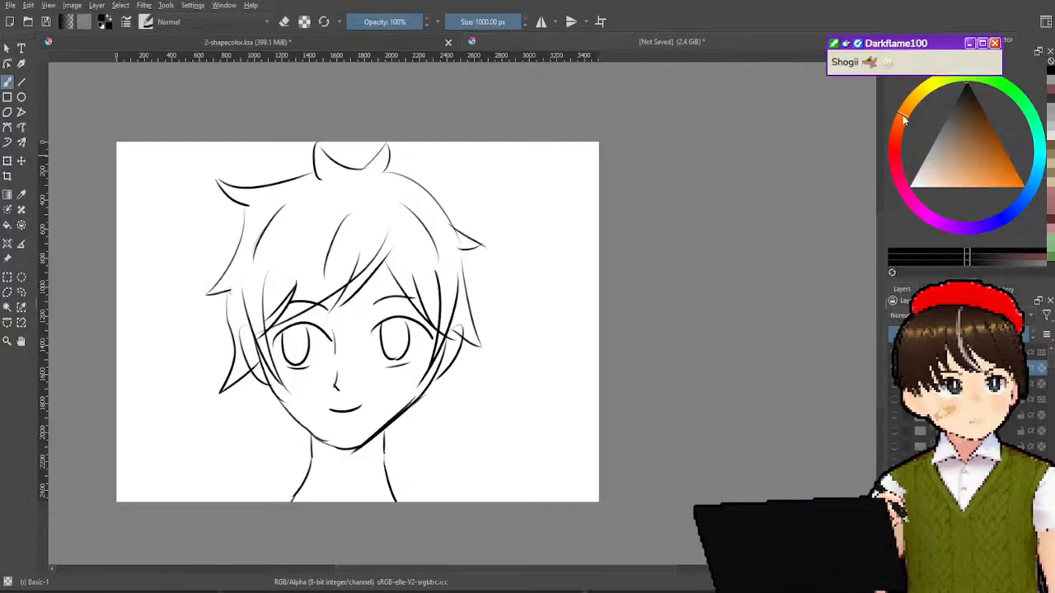
pyautogui.click(976, 99)
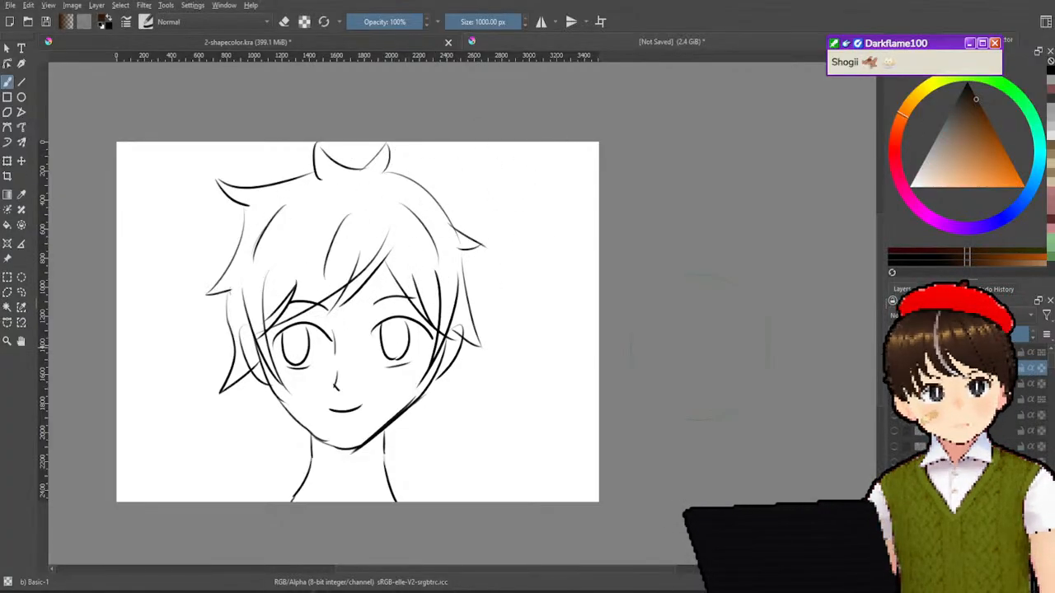
pyautogui.scroll(2, 699, 348)
pyautogui.moveTo(420, 309); pyautogui.dragTo(817, 326)
pyautogui.moveTo(486, 212); pyautogui.dragTo(496, 295)
pyautogui.scroll(-2, 496, 295)
pyautogui.scroll(2, 441, 260)
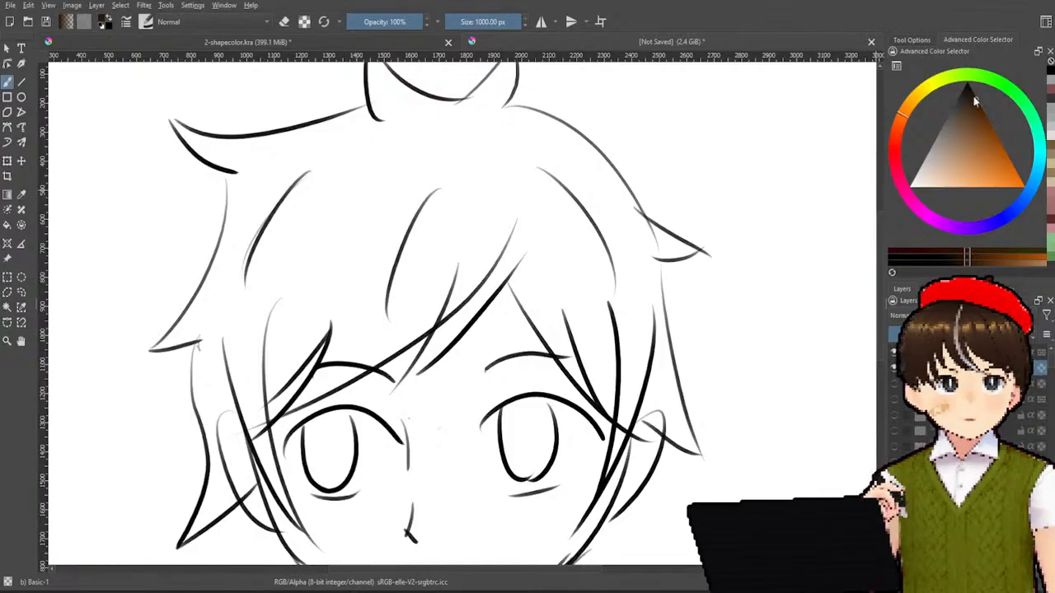
pyautogui.click(976, 110)
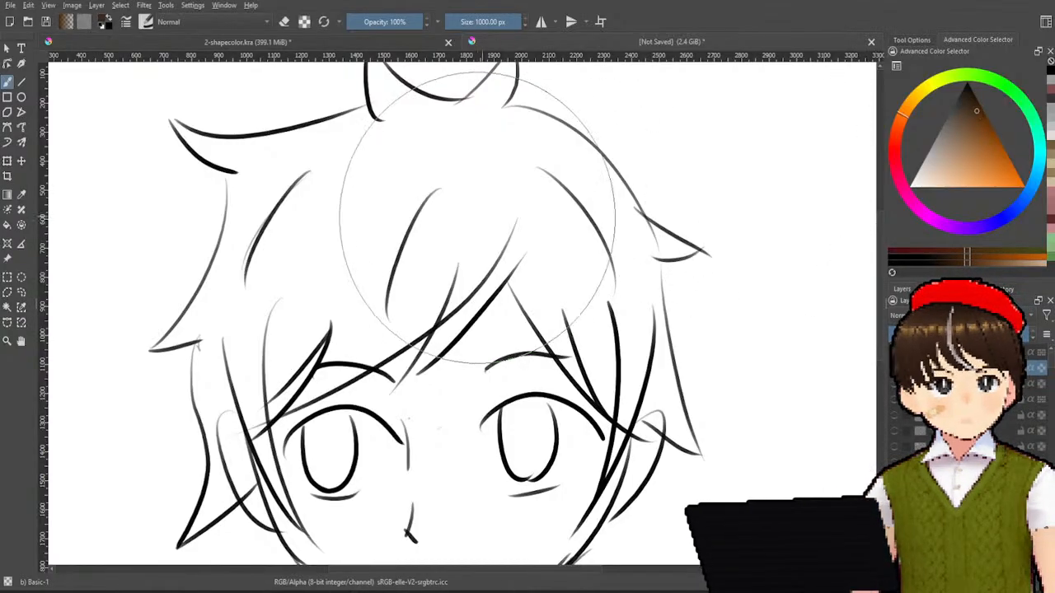
pyautogui.moveTo(480, 24); pyautogui.dragTo(467, 37)
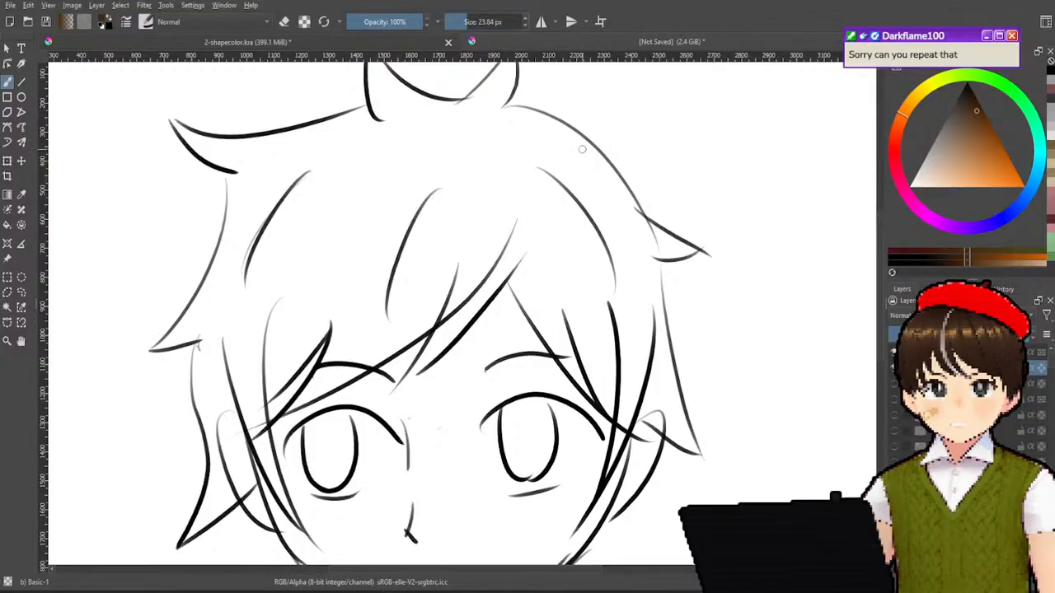
# - Paint overlapping translucent brown strokes across the fringe with the Basic-5 Size Opacity brush at 1000 px
pyautogui.rightClick(412, 256)
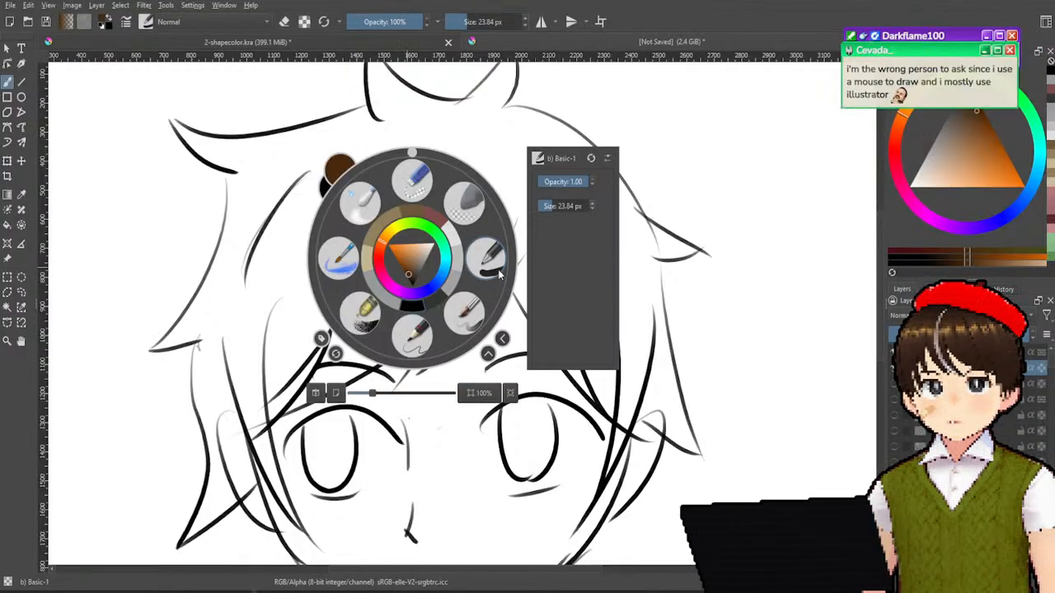
pyautogui.click(471, 328)
pyautogui.moveTo(428, 272)
pyautogui.mouseDown()
pyautogui.moveTo(449, 243)
pyautogui.moveTo(683, 239)
pyautogui.moveTo(692, 255)
pyautogui.mouseUp()
pyautogui.moveTo(382, 302)
pyautogui.mouseDown()
pyautogui.moveTo(363, 295)
pyautogui.moveTo(624, 283)
pyautogui.mouseUp()
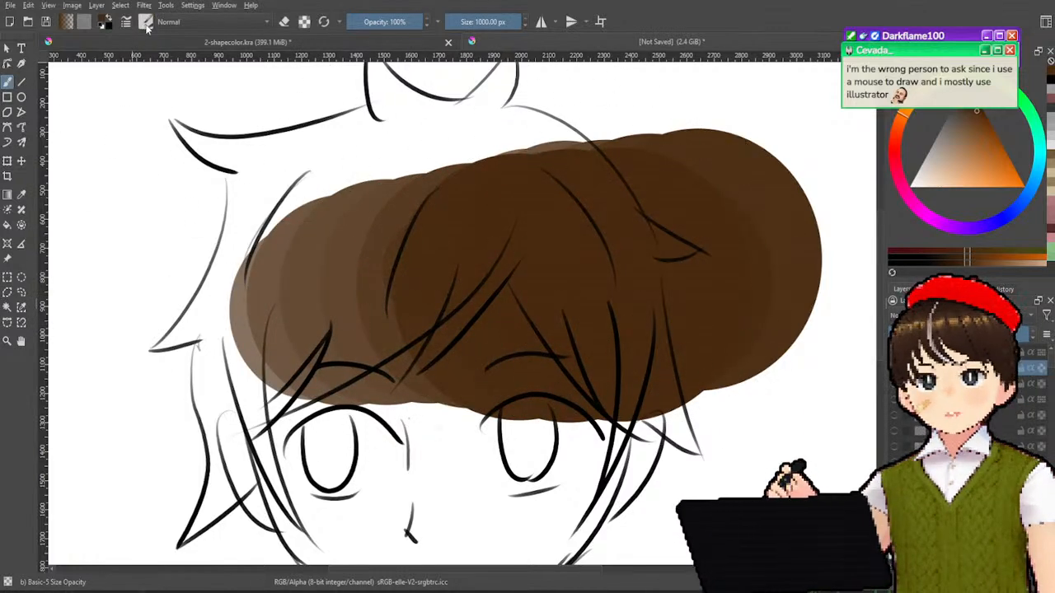
# - Return to the Basic-1 brush, try a brown dot and a thin line over the upper left hair, and undo both
pyautogui.press('/')
pyautogui.click(116, 222)
pyautogui.moveTo(136, 192)
pyautogui.mouseDown()
pyautogui.moveTo(223, 157)
pyautogui.moveTo(423, 122)
pyautogui.mouseUp()
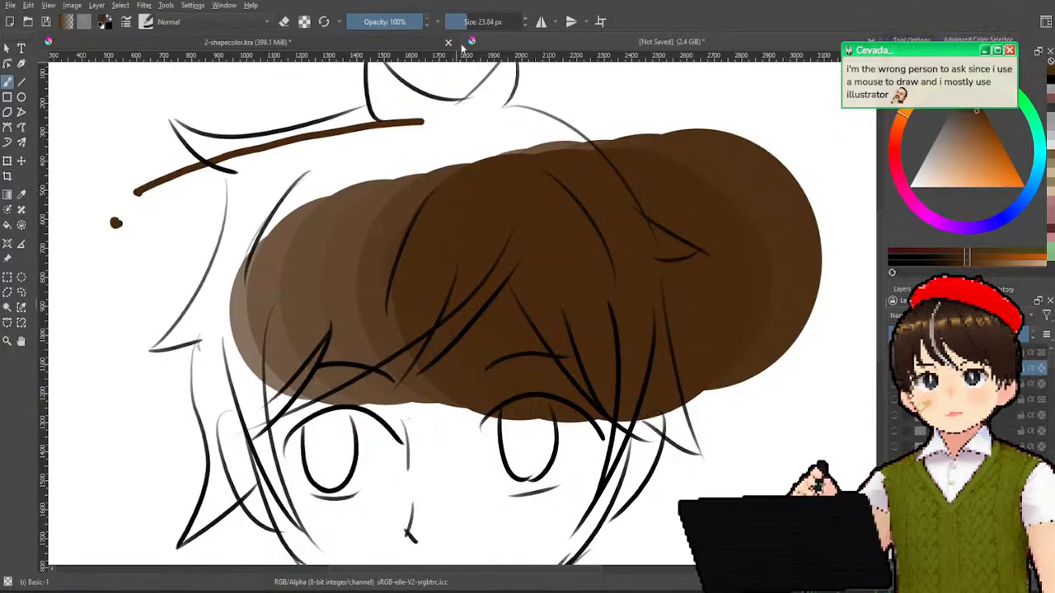
pyautogui.hotkey('ctrl', 'z')
pyautogui.hotkey('ctrl', 'z')
# - Enlarge the Basic-1 brush to 350.46 px and paint solid brown along the top and left side of the hair
pyautogui.click(498, 26)
pyautogui.moveTo(211, 148)
pyautogui.mouseDown()
pyautogui.moveTo(305, 117)
pyautogui.moveTo(515, 95)
pyautogui.mouseUp()
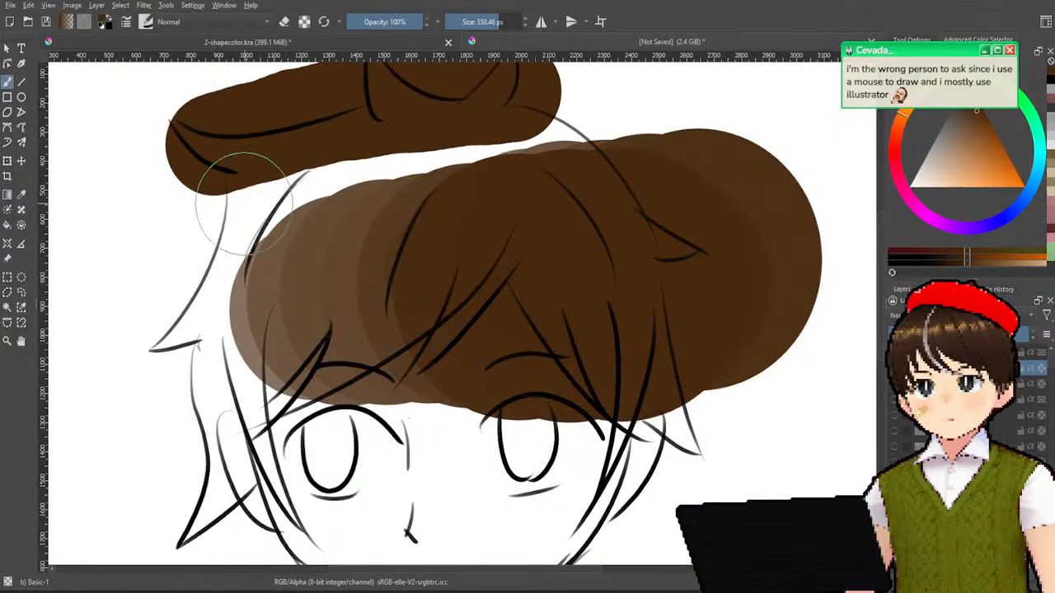
pyautogui.moveTo(226, 164)
pyautogui.mouseDown()
pyautogui.moveTo(170, 349)
pyautogui.moveTo(183, 308)
pyautogui.mouseUp()
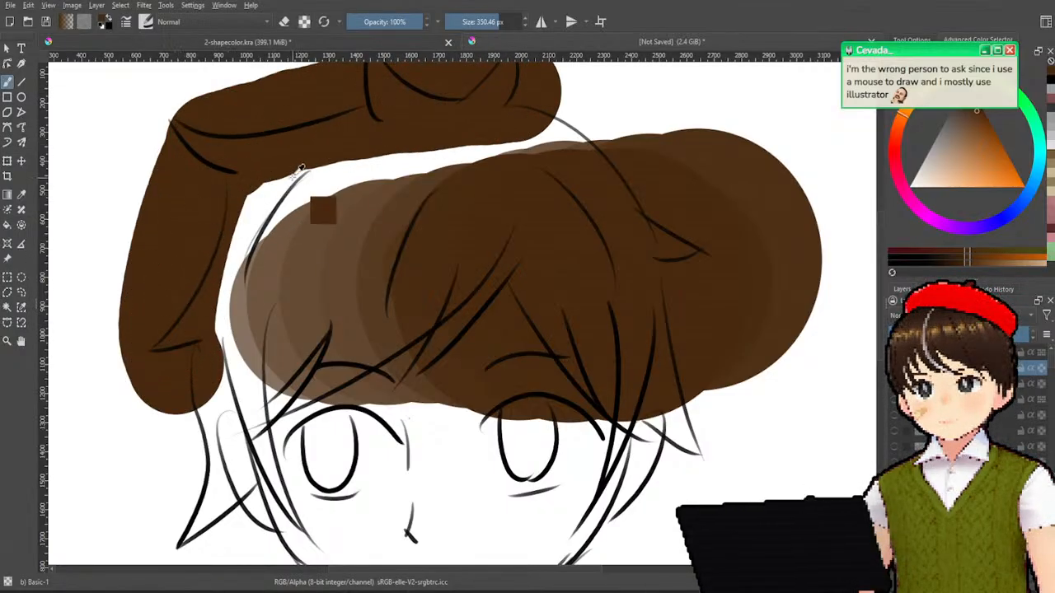
# - Undo the brown test strokes and fill the crown of the hair with solid brown using the 350.46 px Basic-1 brush
pyautogui.hotkey('ctrl', 'z')
pyautogui.hotkey('ctrl', 'z')
pyautogui.hotkey('ctrl', 'z')
pyautogui.hotkey('ctrl', 'z')
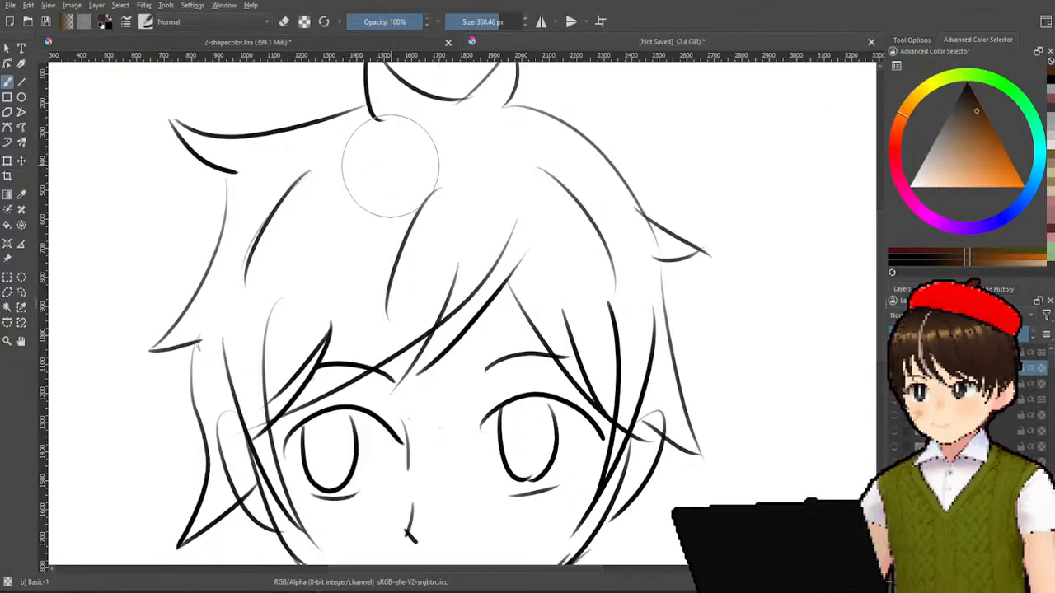
pyautogui.moveTo(388, 223)
pyautogui.mouseDown()
pyautogui.moveTo(452, 224)
pyautogui.moveTo(372, 236)
pyautogui.moveTo(414, 172)
pyautogui.moveTo(416, 182)
pyautogui.moveTo(287, 236)
pyautogui.moveTo(268, 274)
pyautogui.moveTo(413, 203)
pyautogui.moveTo(348, 276)
pyautogui.moveTo(394, 228)
pyautogui.moveTo(357, 281)
pyautogui.moveTo(352, 311)
pyautogui.moveTo(420, 265)
pyautogui.moveTo(412, 280)
pyautogui.moveTo(464, 212)
pyautogui.moveTo(521, 180)
pyautogui.mouseUp()
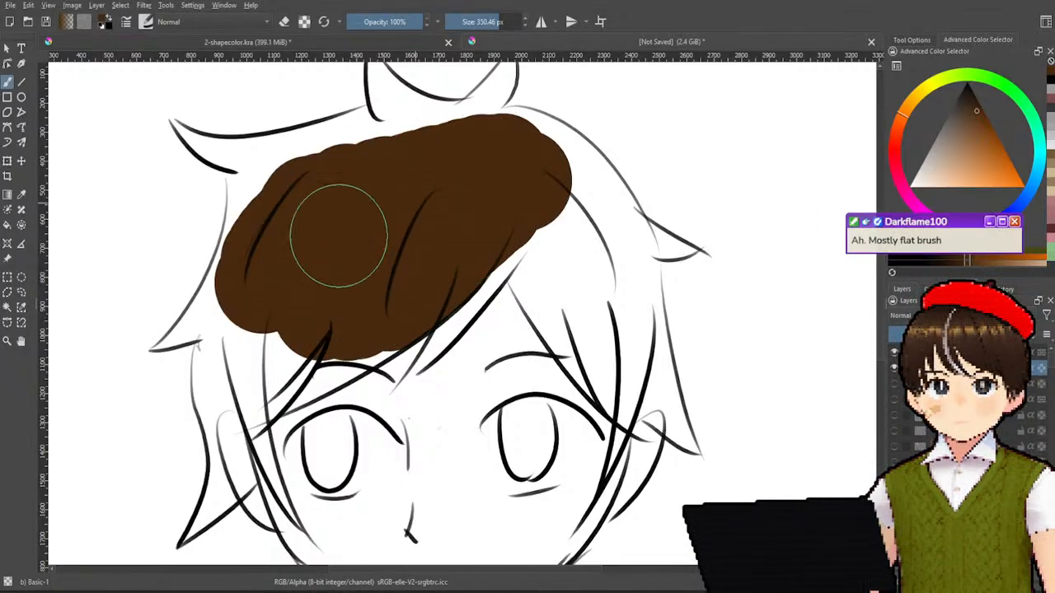
pyautogui.moveTo(523, 206)
pyautogui.mouseDown()
pyautogui.moveTo(535, 233)
pyautogui.moveTo(568, 232)
pyautogui.moveTo(573, 199)
pyautogui.moveTo(528, 173)
pyautogui.mouseUp()
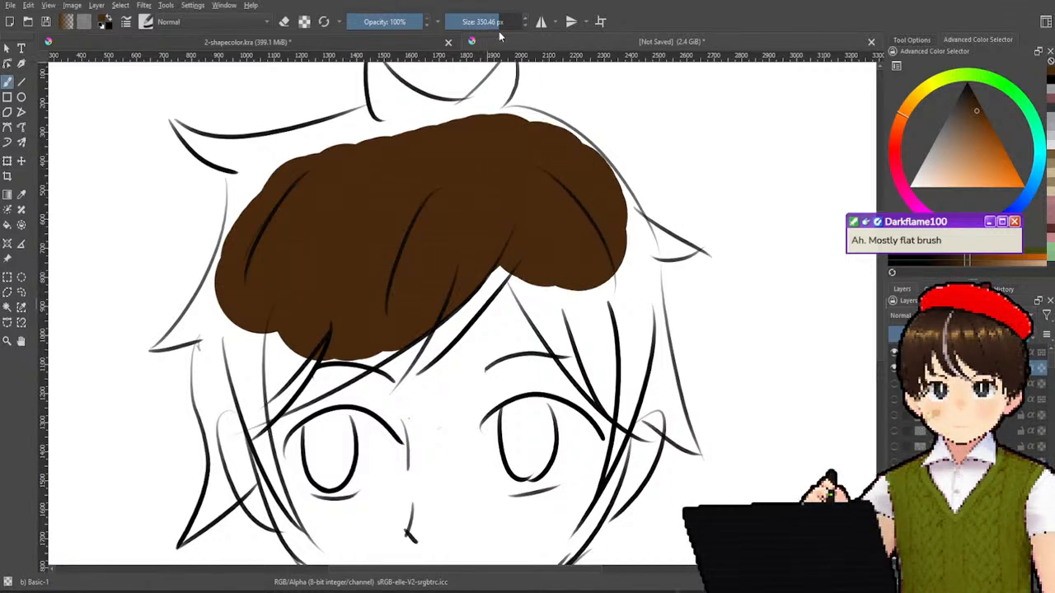
# - Reduce the brush size to 102.27 px and fill the right fringe, the long right lock and the right side spike with brown
pyautogui.moveTo(492, 21)
pyautogui.mouseDown()
pyautogui.moveTo(465, 30)
pyautogui.moveTo(481, 18)
pyautogui.mouseUp()
pyautogui.moveTo(540, 287)
pyautogui.mouseDown()
pyautogui.moveTo(562, 300)
pyautogui.moveTo(518, 255)
pyautogui.moveTo(552, 318)
pyautogui.moveTo(522, 277)
pyautogui.moveTo(550, 320)
pyautogui.moveTo(542, 317)
pyautogui.moveTo(600, 387)
pyautogui.mouseUp()
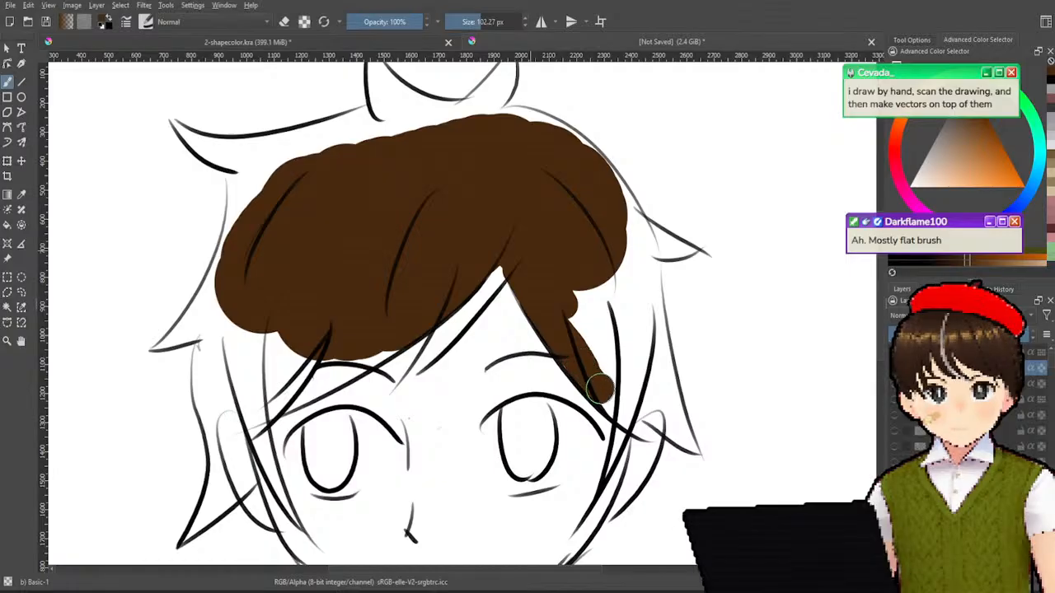
pyautogui.hotkey('ctrl', 'z')
pyautogui.hotkey('ctrl', 'z')
pyautogui.moveTo(615, 280); pyautogui.dragTo(635, 379)
pyautogui.hotkey('ctrl', 'z')
pyautogui.moveTo(581, 280); pyautogui.dragTo(623, 356)
pyautogui.moveTo(599, 319)
pyautogui.mouseDown()
pyautogui.moveTo(577, 296)
pyautogui.moveTo(581, 353)
pyautogui.moveTo(518, 267)
pyautogui.moveTo(616, 404)
pyautogui.moveTo(613, 378)
pyautogui.moveTo(622, 368)
pyautogui.moveTo(629, 384)
pyautogui.moveTo(641, 346)
pyautogui.moveTo(656, 407)
pyautogui.moveTo(691, 447)
pyautogui.moveTo(655, 370)
pyautogui.moveTo(647, 342)
pyautogui.moveTo(664, 383)
pyautogui.moveTo(646, 299)
pyautogui.moveTo(636, 280)
pyautogui.moveTo(643, 312)
pyautogui.moveTo(615, 307)
pyautogui.moveTo(613, 279)
pyautogui.moveTo(630, 416)
pyautogui.moveTo(645, 391)
pyautogui.moveTo(661, 392)
pyautogui.moveTo(662, 409)
pyautogui.moveTo(682, 406)
pyautogui.moveTo(628, 223)
pyautogui.moveTo(639, 247)
pyautogui.moveTo(683, 245)
pyautogui.moveTo(640, 228)
pyautogui.moveTo(621, 200)
pyautogui.mouseUp()
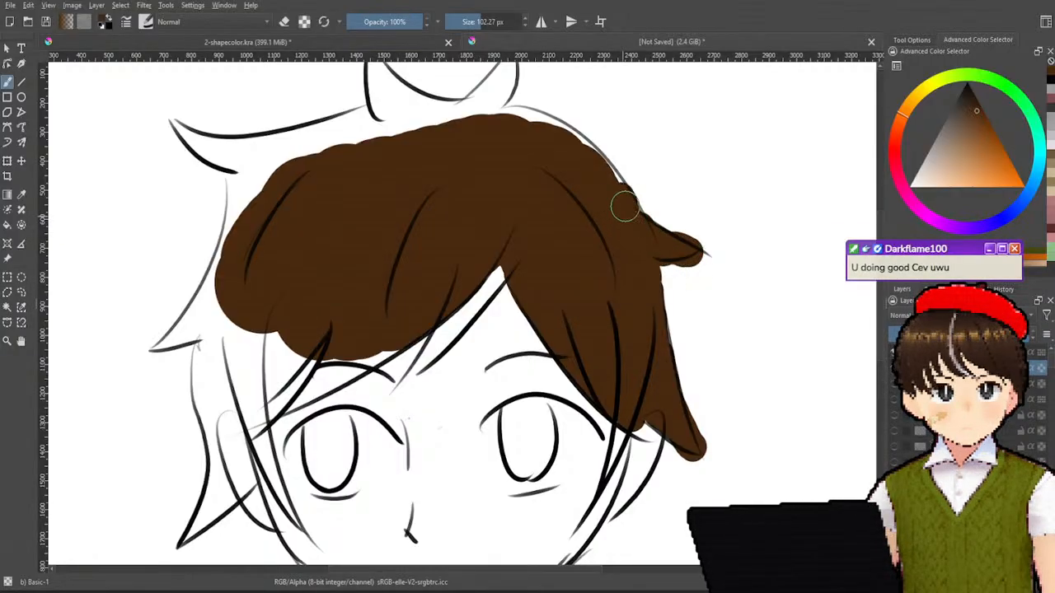
# - Erase the brown spilling under the right side spike and around the tip of the long right lock
pyautogui.press('e')
pyautogui.moveTo(706, 268); pyautogui.dragTo(681, 276)
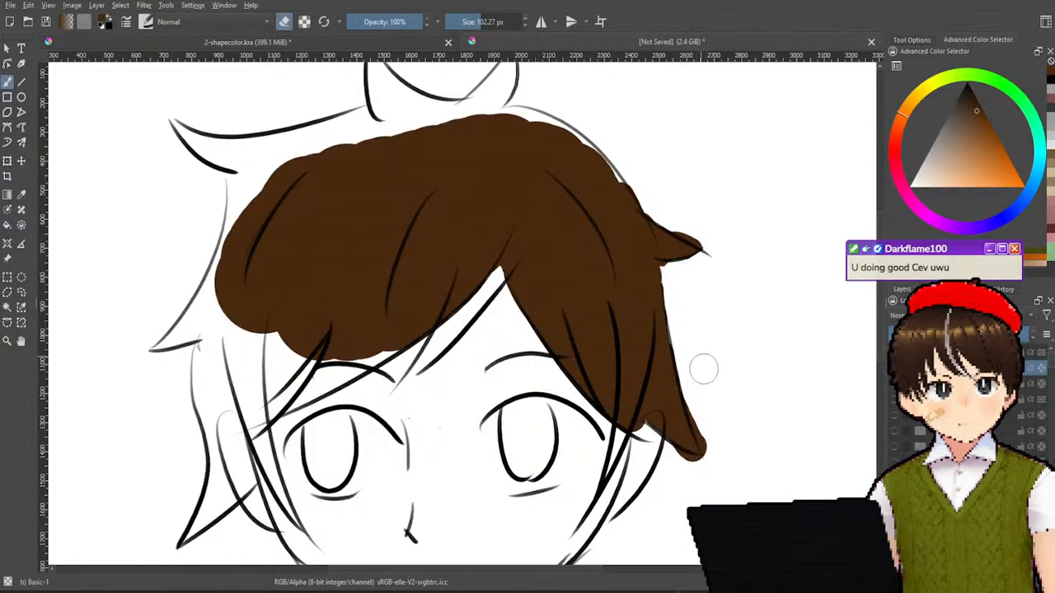
pyautogui.moveTo(697, 399); pyautogui.dragTo(724, 449)
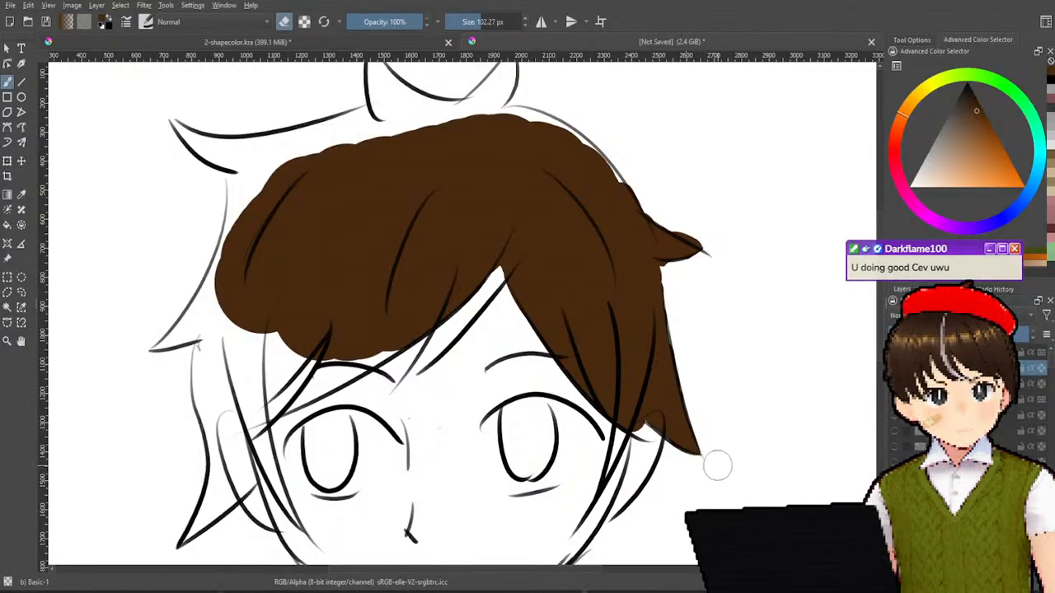
# - Paint more brown over the right side spike and erase the excess around it back to its outline
pyautogui.press('e')
pyautogui.moveTo(652, 233)
pyautogui.mouseDown()
pyautogui.moveTo(686, 250)
pyautogui.moveTo(662, 220)
pyautogui.moveTo(671, 228)
pyautogui.mouseUp()
pyautogui.press('e')
pyautogui.press('e')
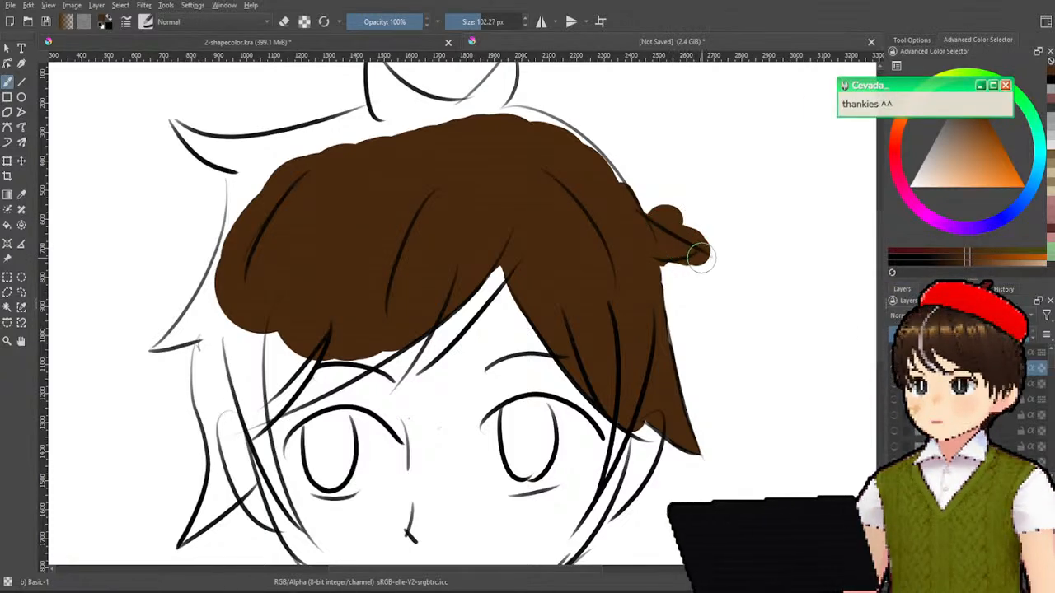
pyautogui.press('e')
pyautogui.moveTo(669, 213)
pyautogui.mouseDown()
pyautogui.moveTo(706, 232)
pyautogui.moveTo(706, 258)
pyautogui.moveTo(692, 275)
pyautogui.mouseUp()
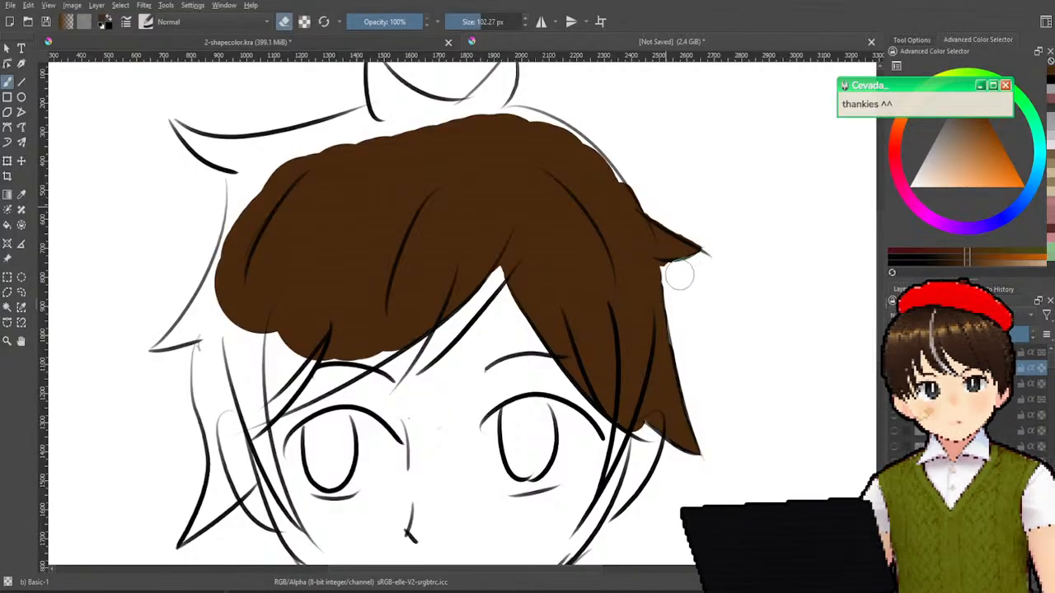
# - Paint brown up to the upper right hair outline and into the right tuft on top of the head
pyautogui.press('e')
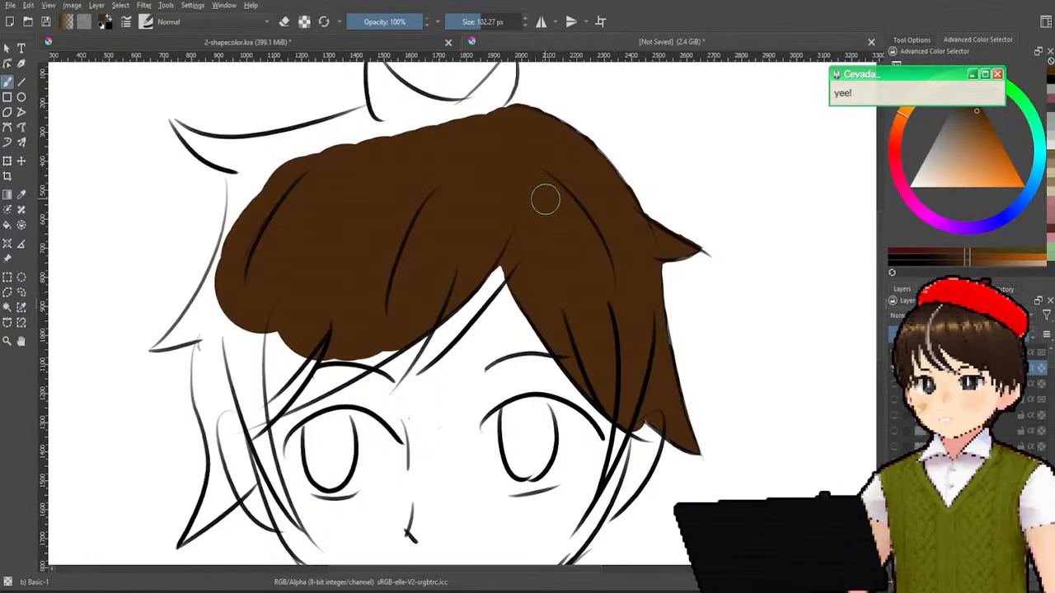
pyautogui.moveTo(548, 197); pyautogui.dragTo(547, 294)
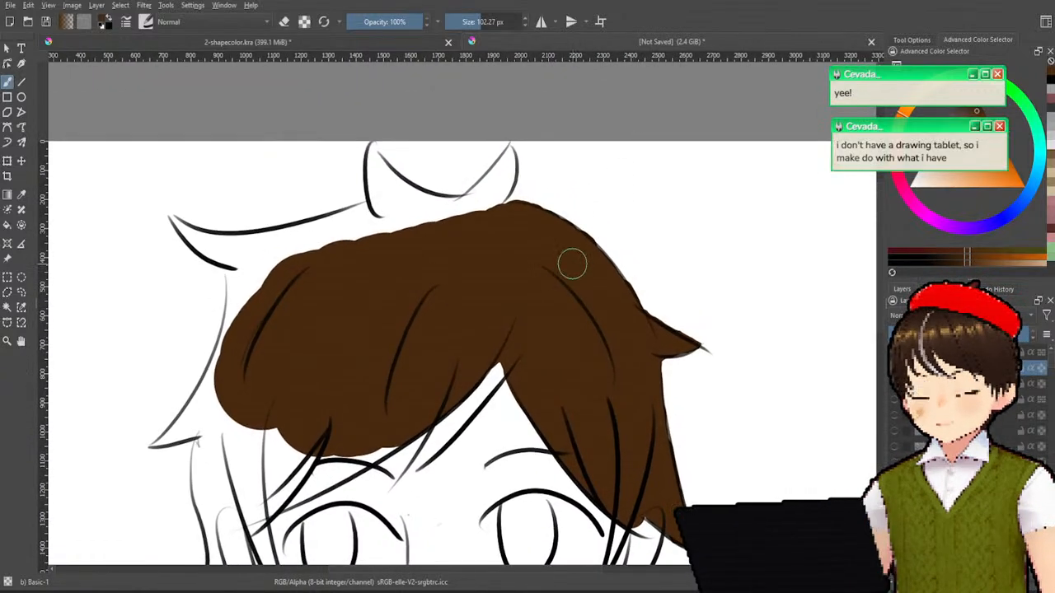
pyautogui.moveTo(487, 198)
pyautogui.mouseDown()
pyautogui.moveTo(457, 227)
pyautogui.moveTo(504, 169)
pyautogui.mouseUp()
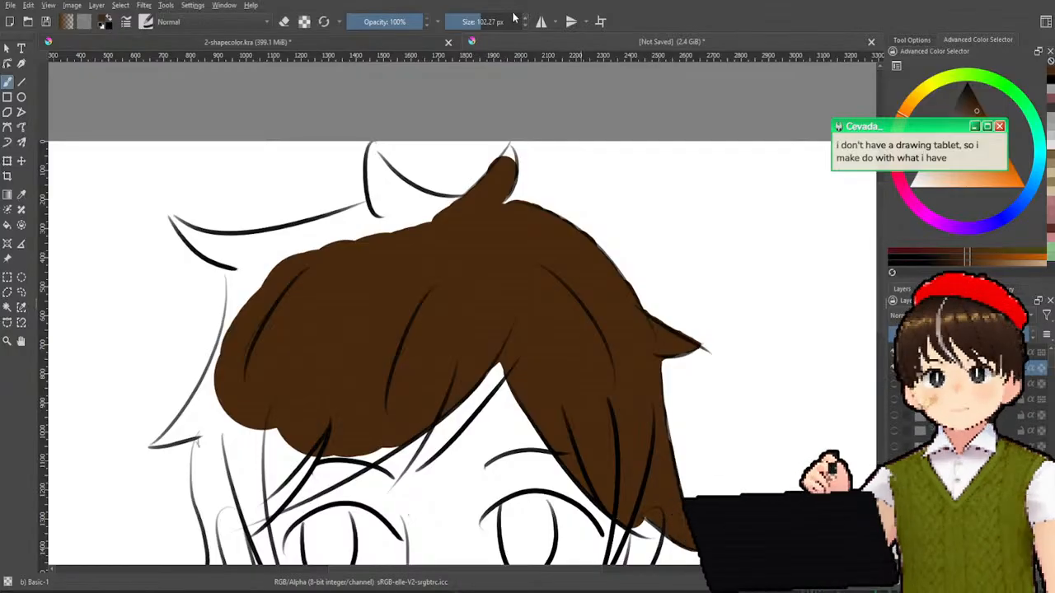
# - Reduce the brush size to 49.40 px and fill both top tufts and the hair below the left tuft with brown
pyautogui.moveTo(472, 22); pyautogui.dragTo(467, 22)
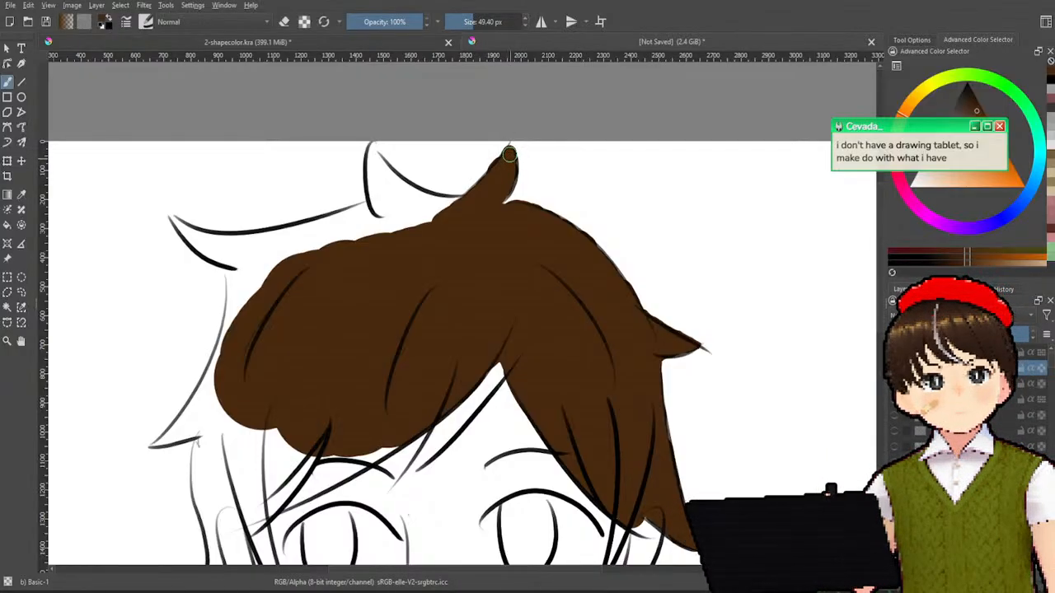
pyautogui.moveTo(429, 213)
pyautogui.mouseDown()
pyautogui.moveTo(460, 214)
pyautogui.moveTo(423, 209)
pyautogui.mouseUp()
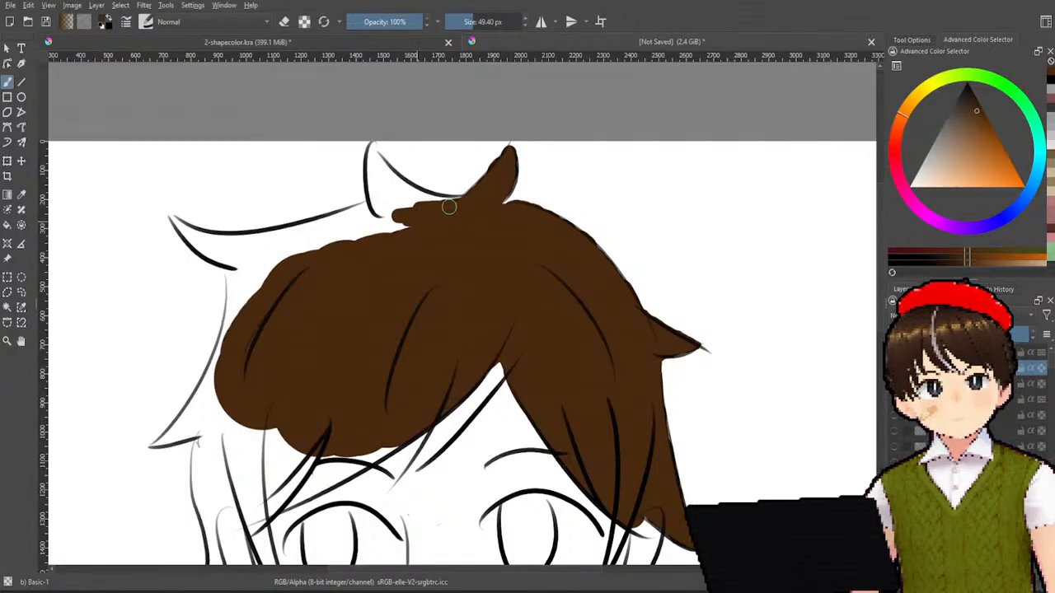
pyautogui.moveTo(375, 169)
pyautogui.mouseDown()
pyautogui.moveTo(384, 210)
pyautogui.moveTo(379, 183)
pyautogui.mouseUp()
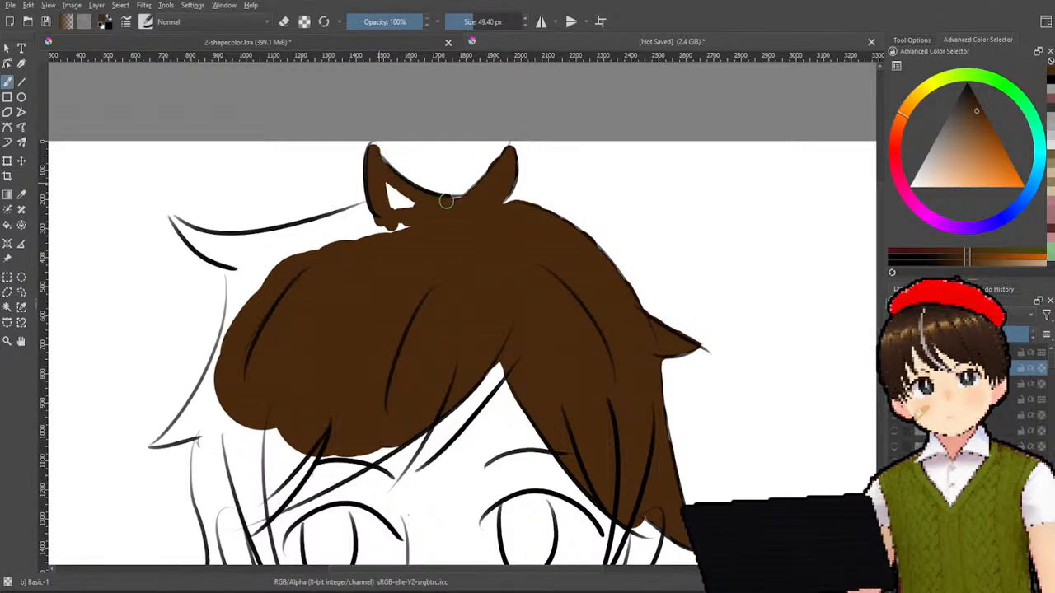
pyautogui.moveTo(390, 198)
pyautogui.mouseDown()
pyautogui.moveTo(415, 217)
pyautogui.moveTo(373, 246)
pyautogui.moveTo(340, 244)
pyautogui.moveTo(360, 236)
pyautogui.moveTo(336, 240)
pyautogui.moveTo(336, 230)
pyautogui.moveTo(375, 209)
pyautogui.moveTo(334, 225)
pyautogui.moveTo(375, 207)
pyautogui.moveTo(311, 229)
pyautogui.mouseUp()
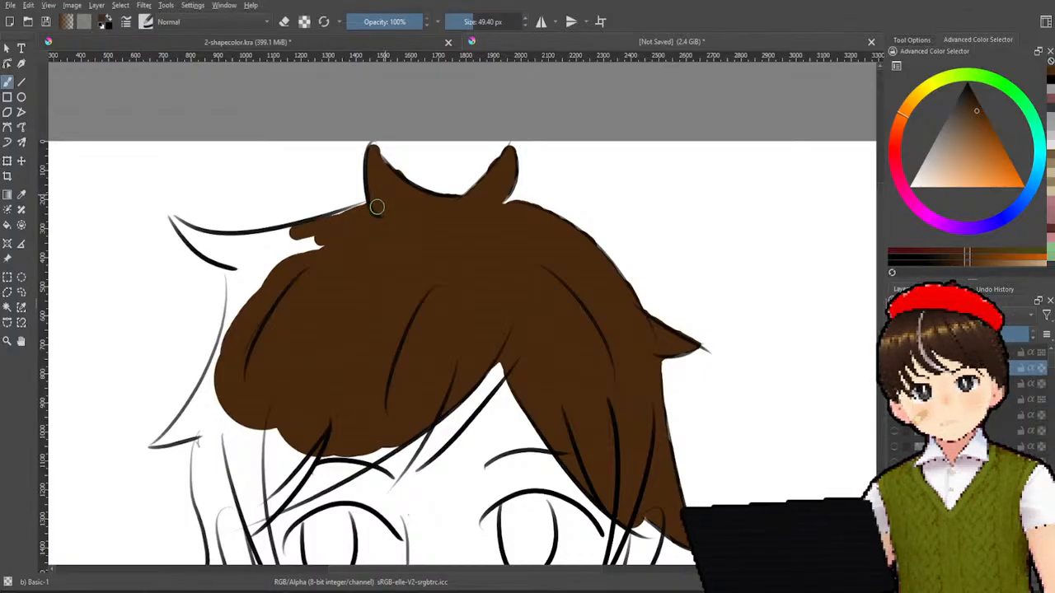
# - Fill the hair along the upper left outline and the pointed upper left spike with brown
pyautogui.moveTo(300, 231)
pyautogui.mouseDown()
pyautogui.moveTo(260, 240)
pyautogui.moveTo(321, 233)
pyautogui.moveTo(288, 261)
pyautogui.moveTo(305, 241)
pyautogui.moveTo(266, 266)
pyautogui.moveTo(266, 249)
pyautogui.moveTo(248, 311)
pyautogui.moveTo(234, 276)
pyautogui.mouseUp()
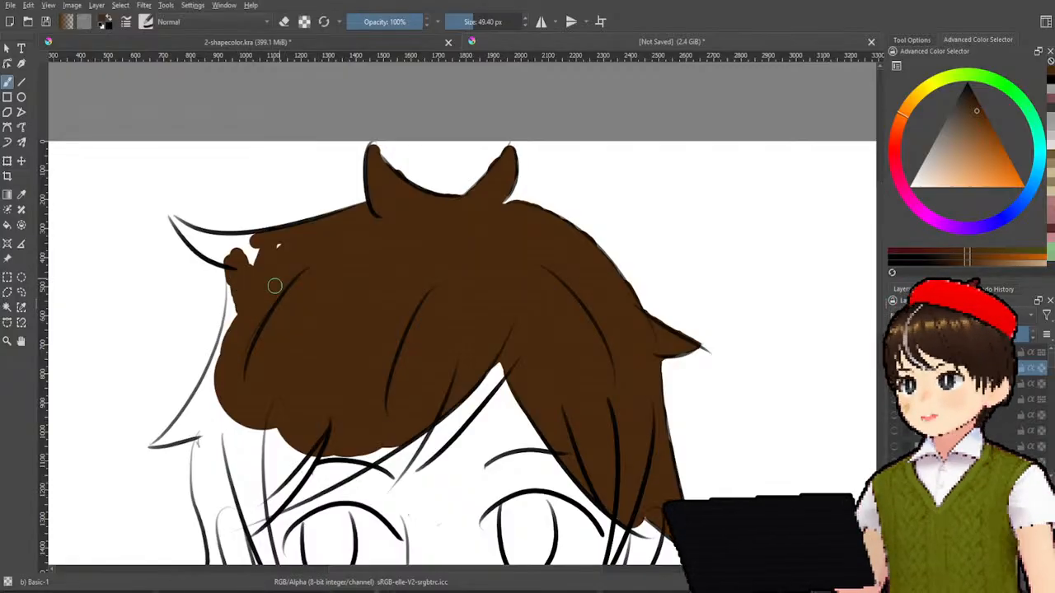
pyautogui.scroll(2, 277, 280)
pyautogui.moveTo(305, 289); pyautogui.dragTo(467, 335)
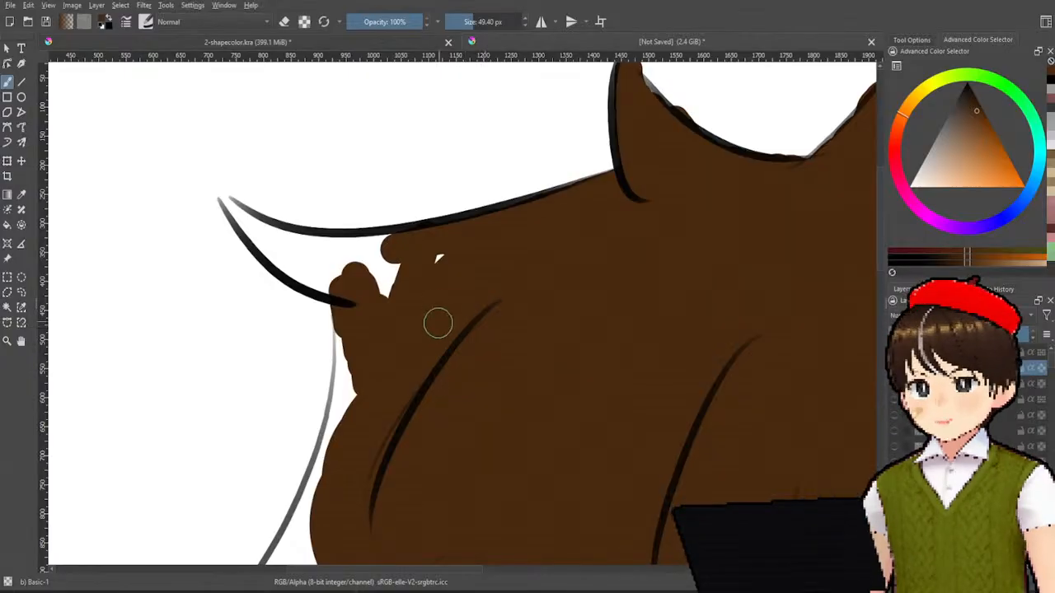
pyautogui.moveTo(351, 323)
pyautogui.mouseDown()
pyautogui.moveTo(350, 400)
pyautogui.moveTo(358, 390)
pyautogui.moveTo(346, 438)
pyautogui.moveTo(354, 365)
pyautogui.moveTo(349, 411)
pyautogui.mouseUp()
pyautogui.moveTo(417, 289)
pyautogui.mouseDown()
pyautogui.moveTo(382, 288)
pyautogui.moveTo(420, 254)
pyautogui.moveTo(348, 264)
pyautogui.moveTo(368, 265)
pyautogui.moveTo(318, 243)
pyautogui.moveTo(348, 261)
pyautogui.moveTo(405, 250)
pyautogui.moveTo(336, 257)
pyautogui.moveTo(412, 250)
pyautogui.moveTo(277, 244)
pyautogui.moveTo(263, 235)
pyautogui.moveTo(286, 239)
pyautogui.moveTo(258, 228)
pyautogui.moveTo(329, 290)
pyautogui.moveTo(312, 258)
pyautogui.moveTo(324, 271)
pyautogui.moveTo(224, 203)
pyautogui.moveTo(233, 208)
pyautogui.moveTo(207, 203)
pyautogui.moveTo(220, 236)
pyautogui.moveTo(206, 205)
pyautogui.moveTo(216, 175)
pyautogui.moveTo(255, 197)
pyautogui.moveTo(230, 182)
pyautogui.moveTo(245, 189)
pyautogui.moveTo(252, 226)
pyautogui.moveTo(226, 202)
pyautogui.moveTo(210, 209)
pyautogui.moveTo(226, 245)
pyautogui.mouseUp()
# - Erase the brown spilling past the outline around the tip of the upper left spike
pyautogui.press('e')
pyautogui.press('e')
pyautogui.press('e')
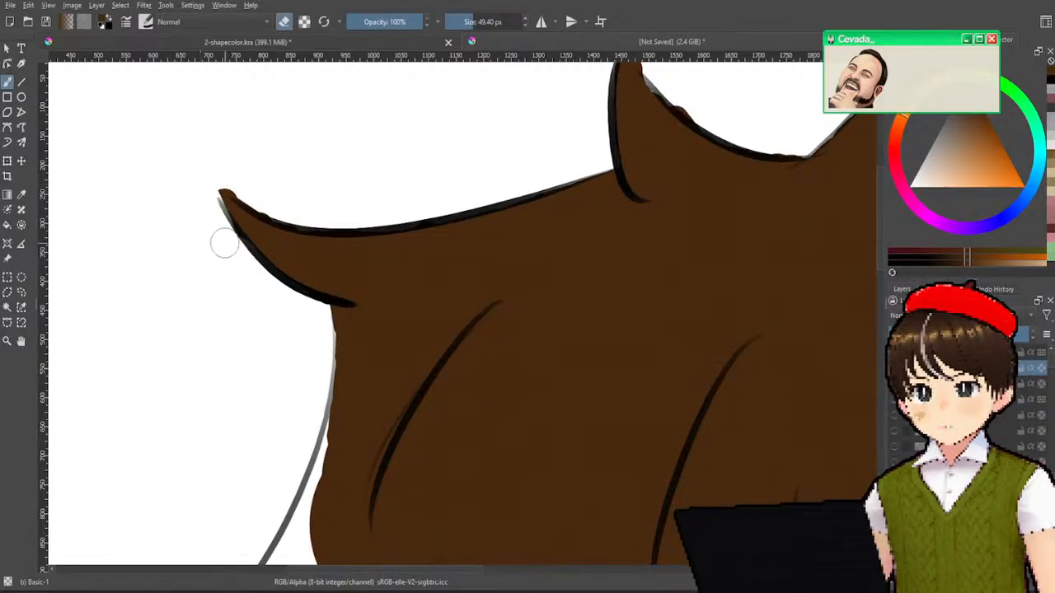
pyautogui.moveTo(224, 175)
pyautogui.mouseDown()
pyautogui.moveTo(215, 176)
pyautogui.moveTo(276, 206)
pyautogui.mouseUp()
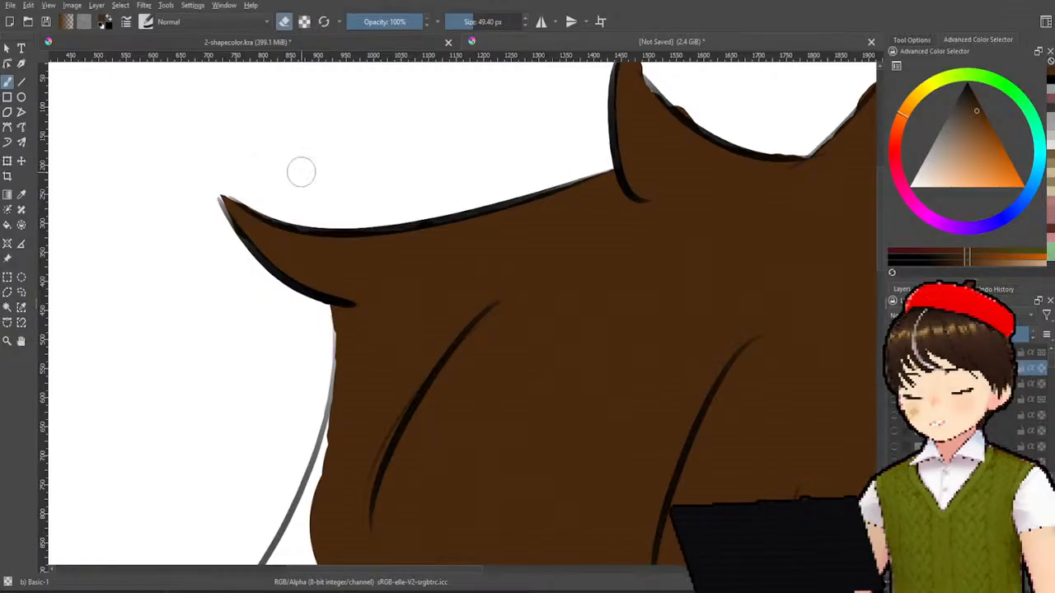
# - Undo the stray erased stroke and paint brown along the left hair outline down toward the lower left spike
pyautogui.scroll(-1, 303, 181)
pyautogui.moveTo(332, 261); pyautogui.dragTo(319, 169)
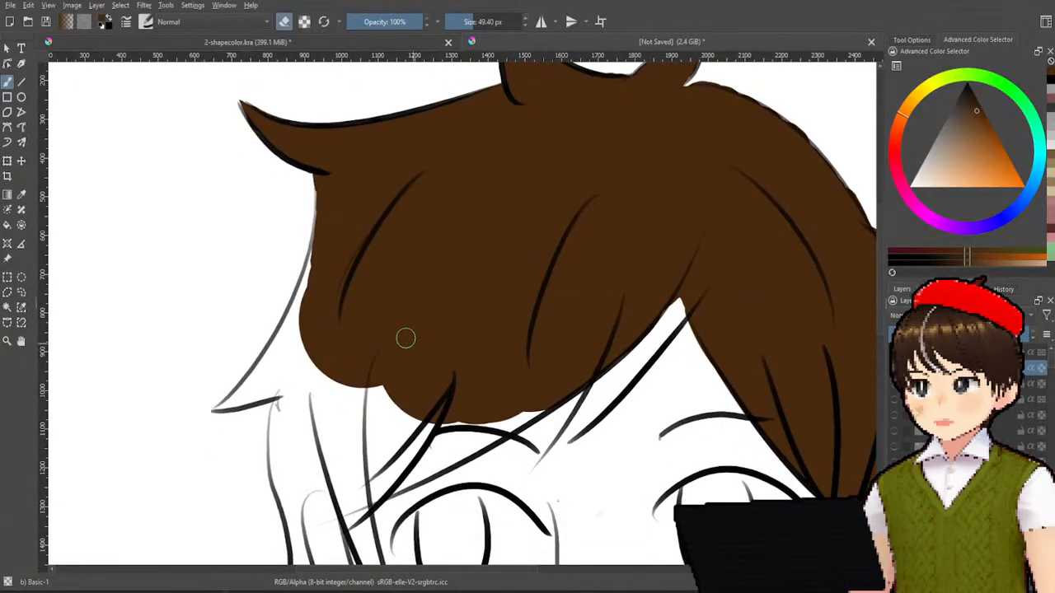
pyautogui.moveTo(338, 226); pyautogui.dragTo(315, 334)
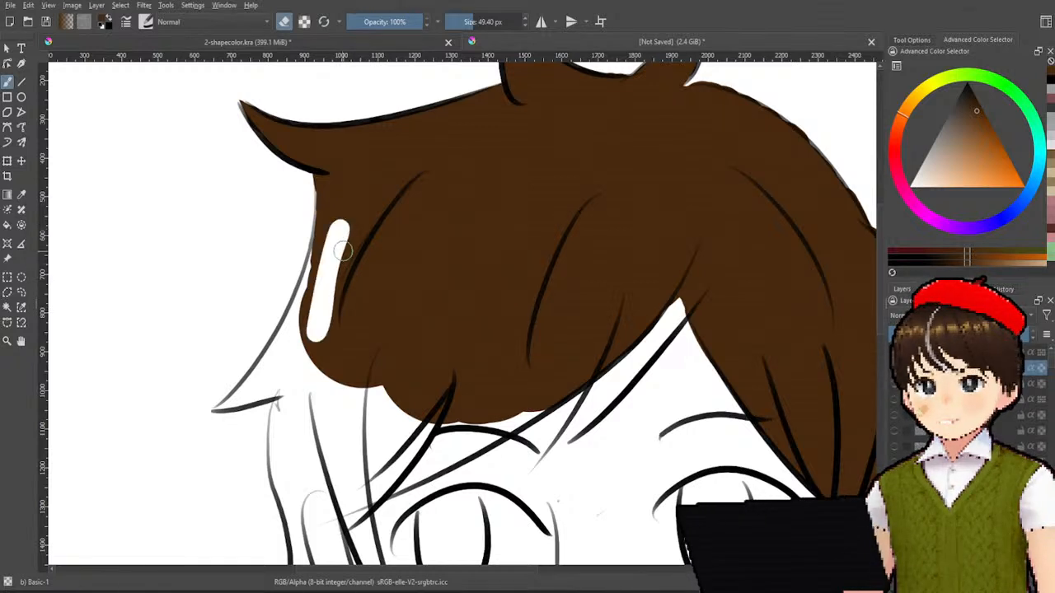
pyautogui.hotkey('ctrl', 'z')
pyautogui.press('e')
pyautogui.moveTo(324, 250); pyautogui.dragTo(302, 314)
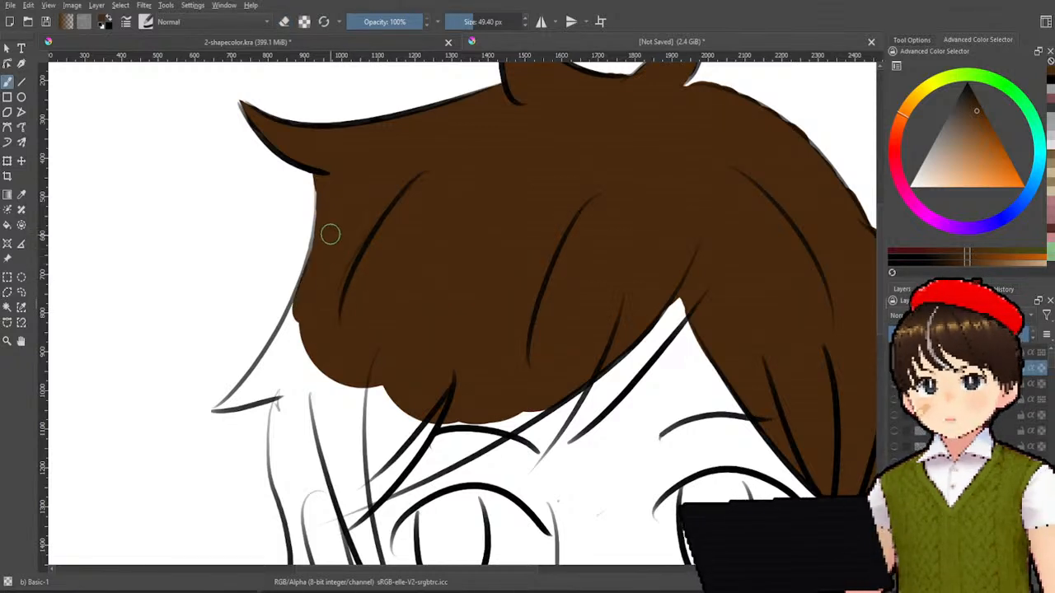
pyautogui.moveTo(329, 192)
pyautogui.mouseDown()
pyautogui.moveTo(319, 264)
pyautogui.moveTo(330, 212)
pyautogui.moveTo(274, 355)
pyautogui.moveTo(285, 343)
pyautogui.moveTo(255, 384)
pyautogui.moveTo(277, 357)
pyautogui.moveTo(259, 378)
pyautogui.moveTo(297, 365)
pyautogui.moveTo(303, 344)
pyautogui.moveTo(353, 435)
pyautogui.mouseUp()
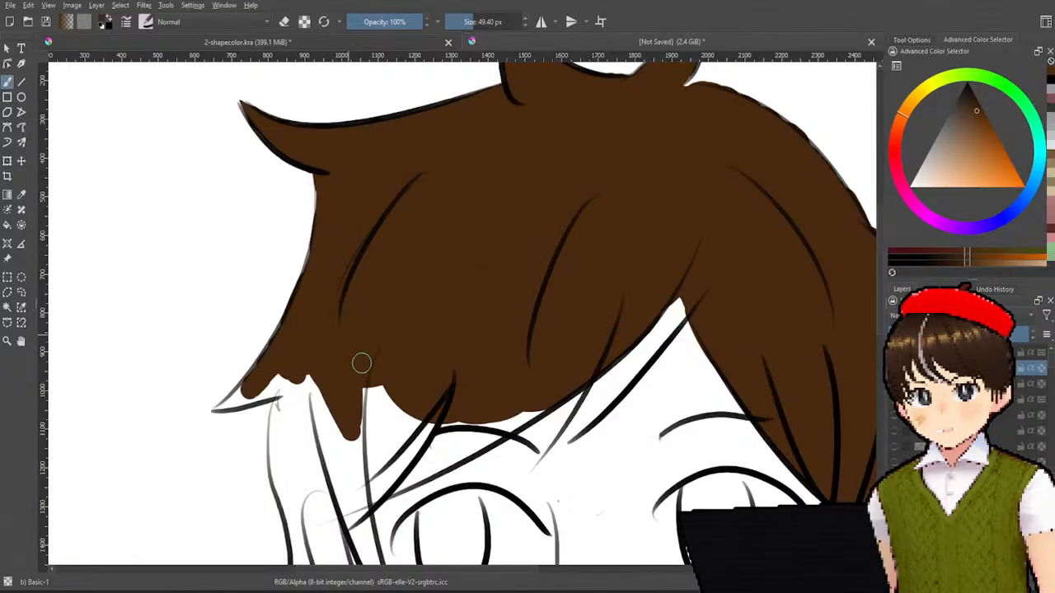
# - Fill the left fringe lock and the lower left spike with brown, and erase the spill at the spike's tip
pyautogui.moveTo(413, 355)
pyautogui.mouseDown()
pyautogui.moveTo(391, 426)
pyautogui.moveTo(418, 402)
pyautogui.moveTo(407, 438)
pyautogui.moveTo(429, 413)
pyautogui.moveTo(427, 425)
pyautogui.moveTo(374, 492)
pyautogui.moveTo(363, 440)
pyautogui.mouseUp()
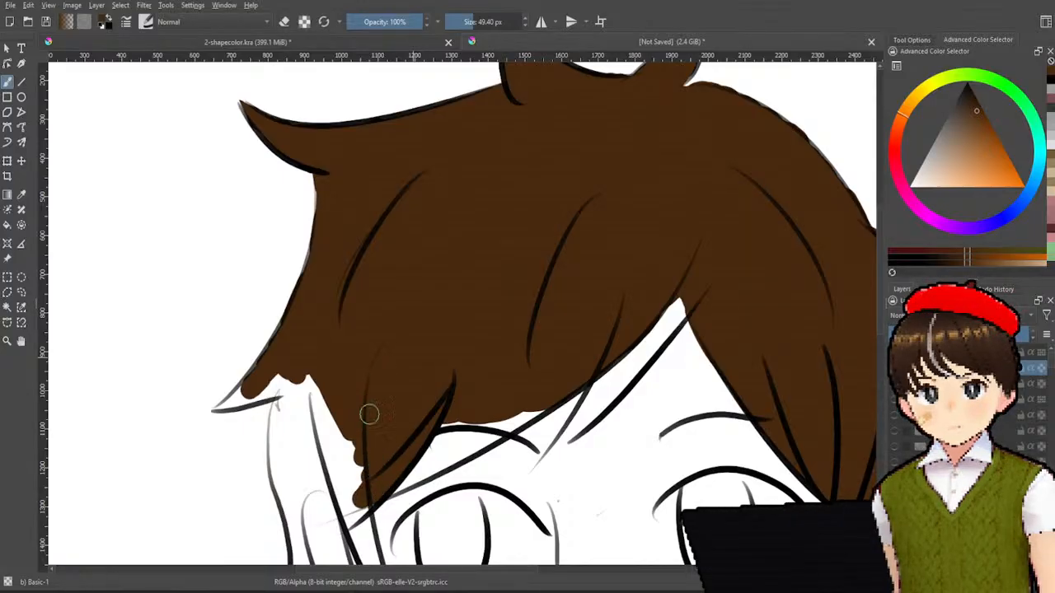
pyautogui.moveTo(342, 392); pyautogui.dragTo(325, 412)
pyautogui.moveTo(334, 436)
pyautogui.mouseDown()
pyautogui.moveTo(335, 470)
pyautogui.moveTo(316, 412)
pyautogui.moveTo(297, 427)
pyautogui.moveTo(295, 382)
pyautogui.moveTo(292, 399)
pyautogui.moveTo(291, 380)
pyautogui.moveTo(263, 381)
pyautogui.moveTo(225, 405)
pyautogui.moveTo(281, 388)
pyautogui.mouseUp()
pyautogui.press('e')
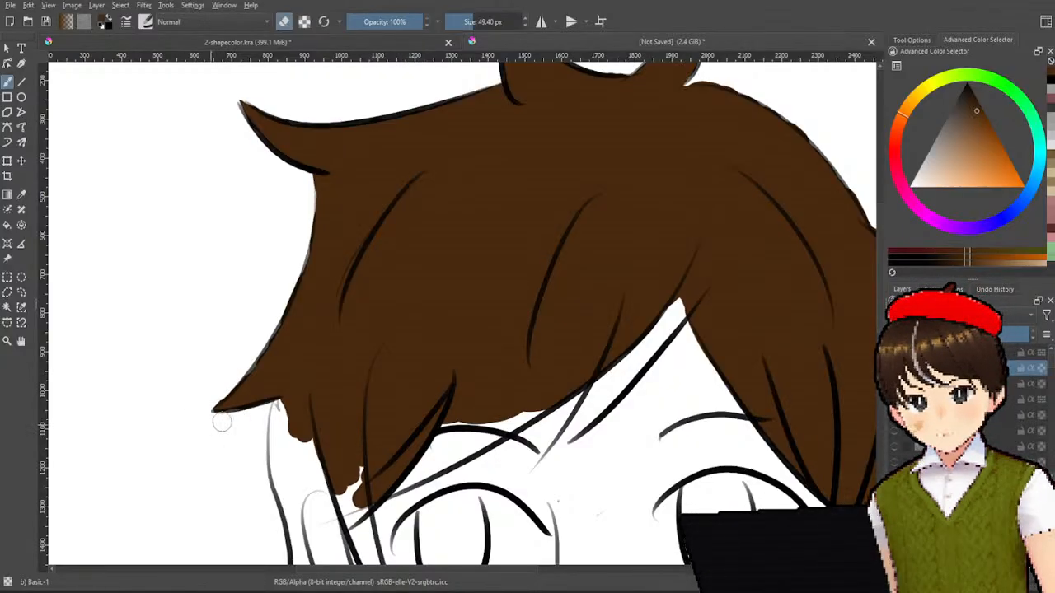
# - Extend the brown down the left side hair beneath the spike to the area around the ear
pyautogui.press('e')
pyautogui.moveTo(293, 422)
pyautogui.mouseDown()
pyautogui.moveTo(313, 475)
pyautogui.moveTo(286, 385)
pyautogui.moveTo(285, 496)
pyautogui.mouseUp()
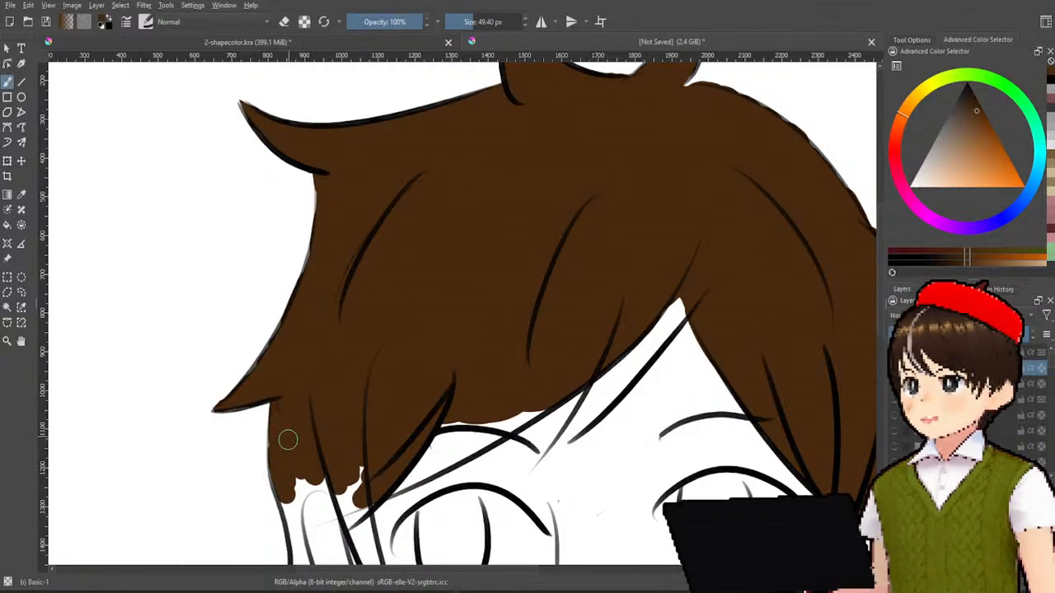
pyautogui.moveTo(282, 429); pyautogui.dragTo(309, 294)
pyautogui.moveTo(322, 338)
pyautogui.mouseDown()
pyautogui.moveTo(323, 295)
pyautogui.moveTo(351, 381)
pyautogui.moveTo(322, 298)
pyautogui.moveTo(320, 343)
pyautogui.moveTo(341, 294)
pyautogui.moveTo(365, 333)
pyautogui.moveTo(377, 299)
pyautogui.moveTo(367, 294)
pyautogui.moveTo(381, 350)
pyautogui.moveTo(368, 294)
pyautogui.mouseUp()
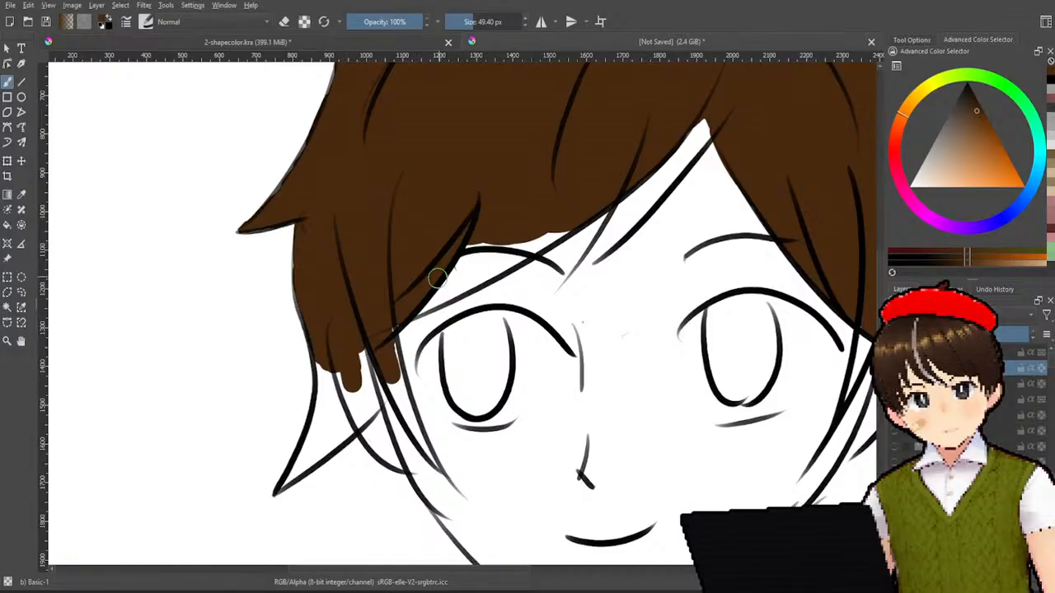
# - Fill the left fringe with brown down to its diagonal lower outline, covering the gaps around the left eyebrow
pyautogui.moveTo(469, 266)
pyautogui.mouseDown()
pyautogui.moveTo(493, 257)
pyautogui.moveTo(418, 303)
pyautogui.mouseUp()
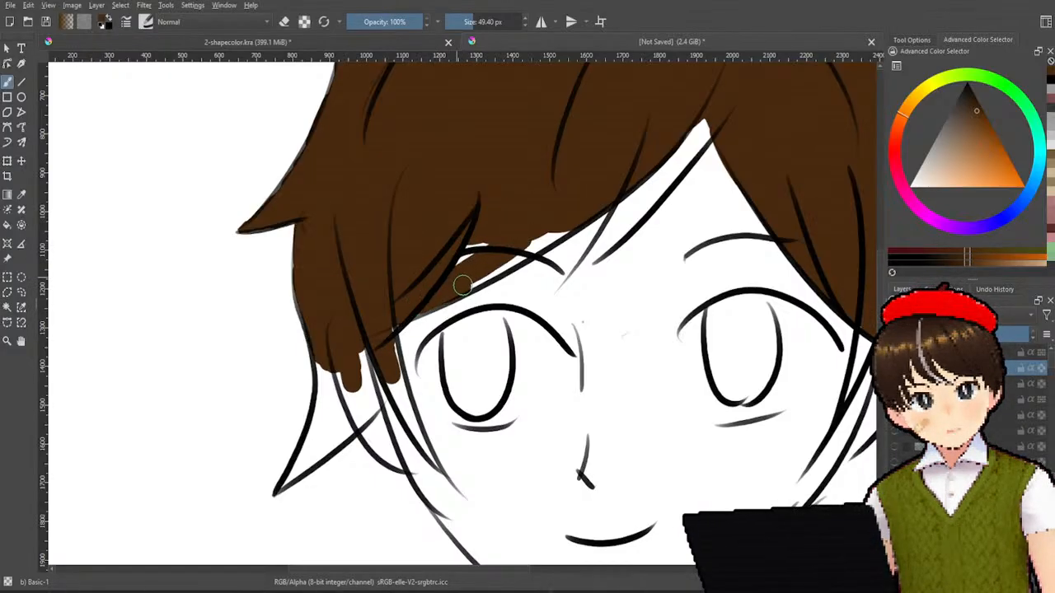
pyautogui.moveTo(487, 271); pyautogui.dragTo(542, 240)
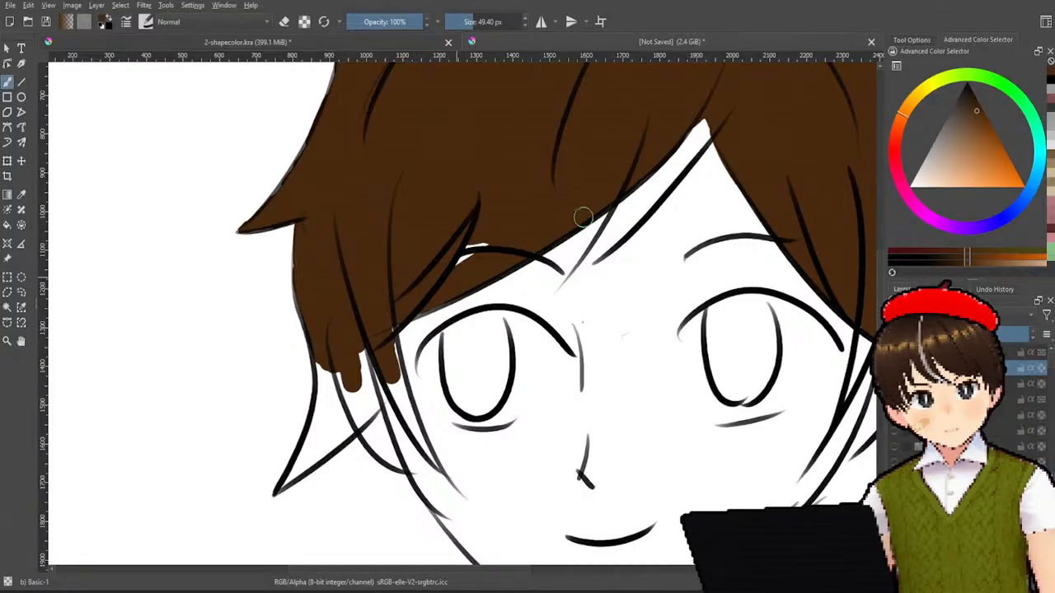
pyautogui.moveTo(471, 274); pyautogui.dragTo(503, 225)
# - Fill the thin lock beside the left eye with brown and erase the spill along its edge
pyautogui.moveTo(377, 342)
pyautogui.mouseDown()
pyautogui.moveTo(384, 322)
pyautogui.moveTo(404, 412)
pyautogui.moveTo(437, 471)
pyautogui.mouseUp()
pyautogui.press('e')
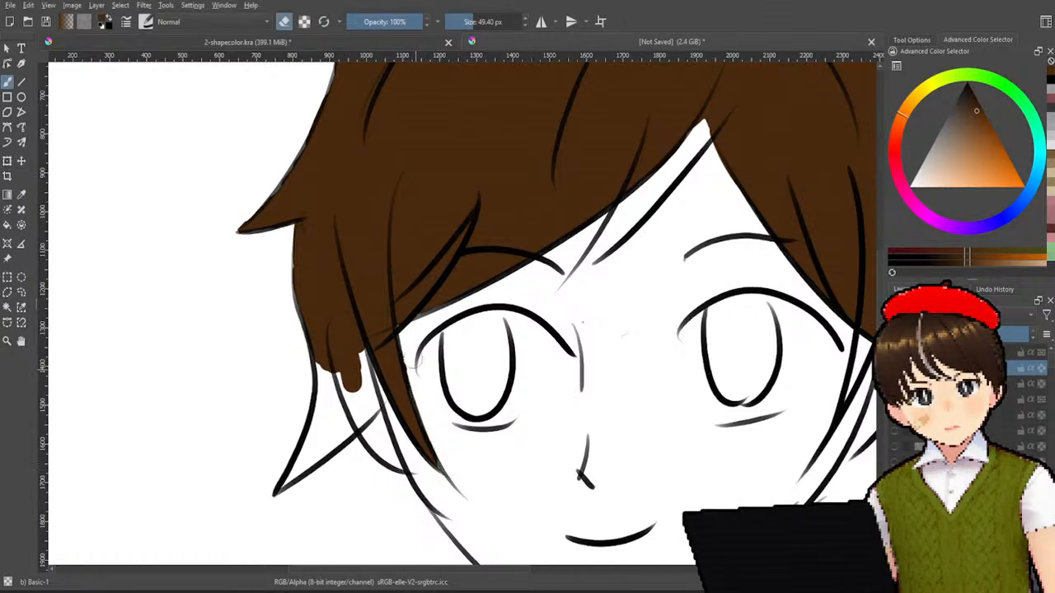
pyautogui.press('e')
# - Fill the pointed lock at the lower left of the hair with brown down toward its tip
pyautogui.moveTo(335, 358); pyautogui.dragTo(332, 420)
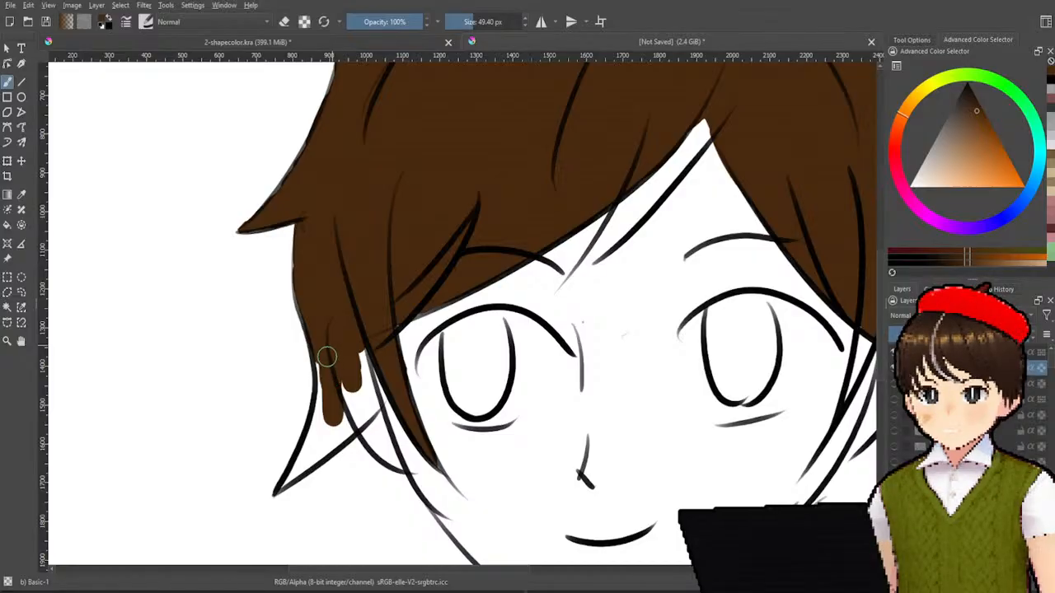
pyautogui.moveTo(331, 366)
pyautogui.mouseDown()
pyautogui.moveTo(346, 417)
pyautogui.moveTo(338, 399)
pyautogui.moveTo(325, 431)
pyautogui.moveTo(324, 393)
pyautogui.moveTo(354, 389)
pyautogui.moveTo(357, 355)
pyautogui.moveTo(375, 400)
pyautogui.mouseUp()
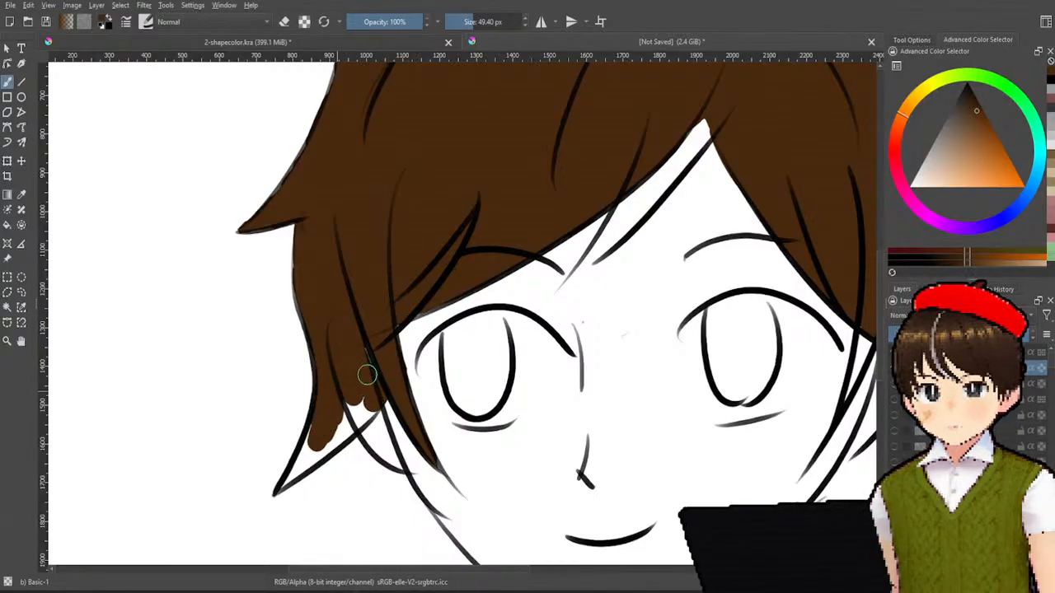
pyautogui.moveTo(359, 352); pyautogui.dragTo(358, 410)
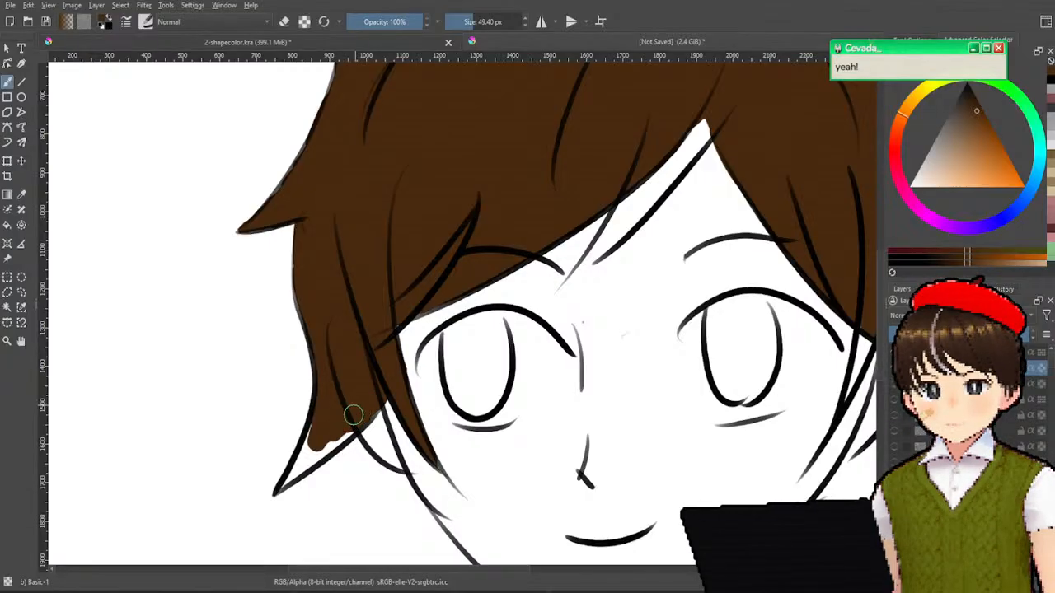
pyautogui.moveTo(343, 434)
pyautogui.mouseDown()
pyautogui.moveTo(312, 460)
pyautogui.moveTo(319, 450)
pyautogui.mouseUp()
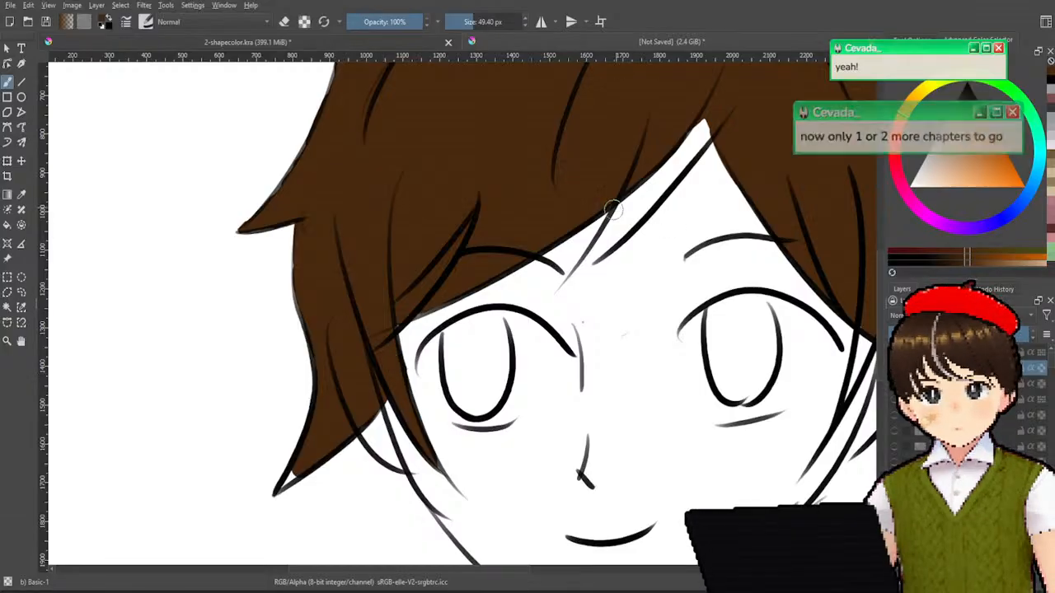
# - Fill the tip of the left tuft on top of the head with brown and erase the spill along the tufts' outlines
pyautogui.moveTo(616, 207); pyautogui.dragTo(685, 102)
pyautogui.moveTo(492, 293); pyautogui.dragTo(412, 532)
pyautogui.moveTo(405, 417); pyautogui.dragTo(380, 527)
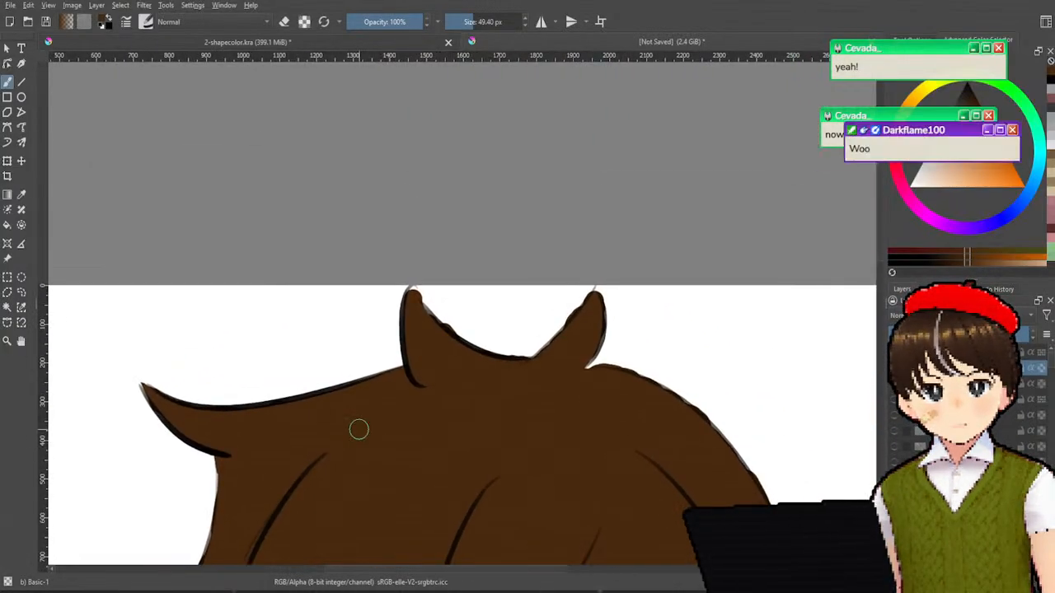
pyautogui.moveTo(411, 292); pyautogui.dragTo(432, 329)
pyautogui.press('e')
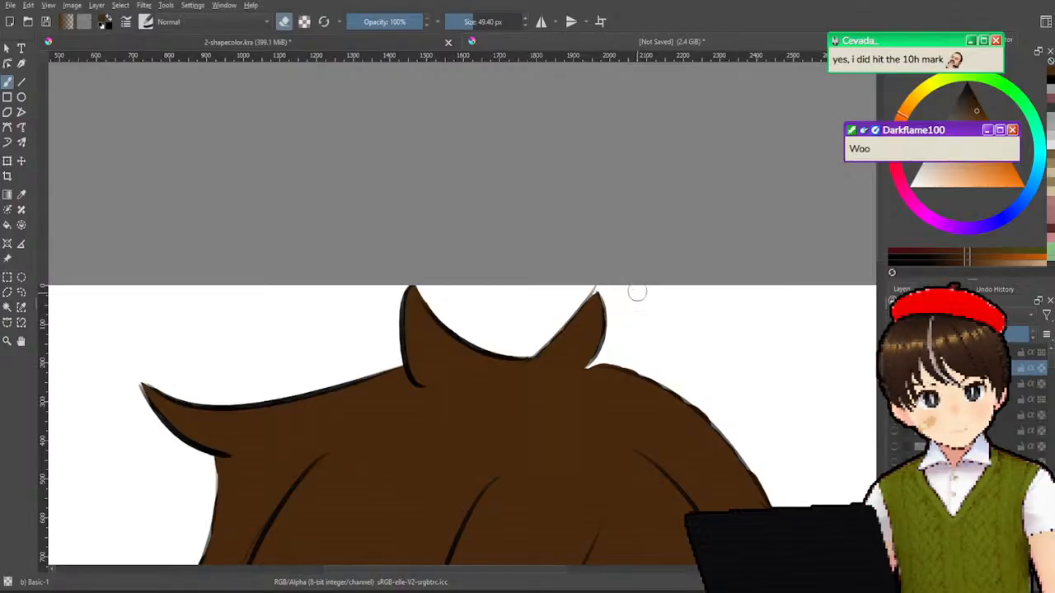
# - Fill the thin lock beside the right eye with brown down to its pointed tip, erasing any spill
pyautogui.scroll(-3, 622, 340)
pyautogui.moveTo(624, 363); pyautogui.dragTo(599, 172)
pyautogui.scroll(2, 629, 296)
pyautogui.moveTo(628, 251); pyautogui.dragTo(615, 201)
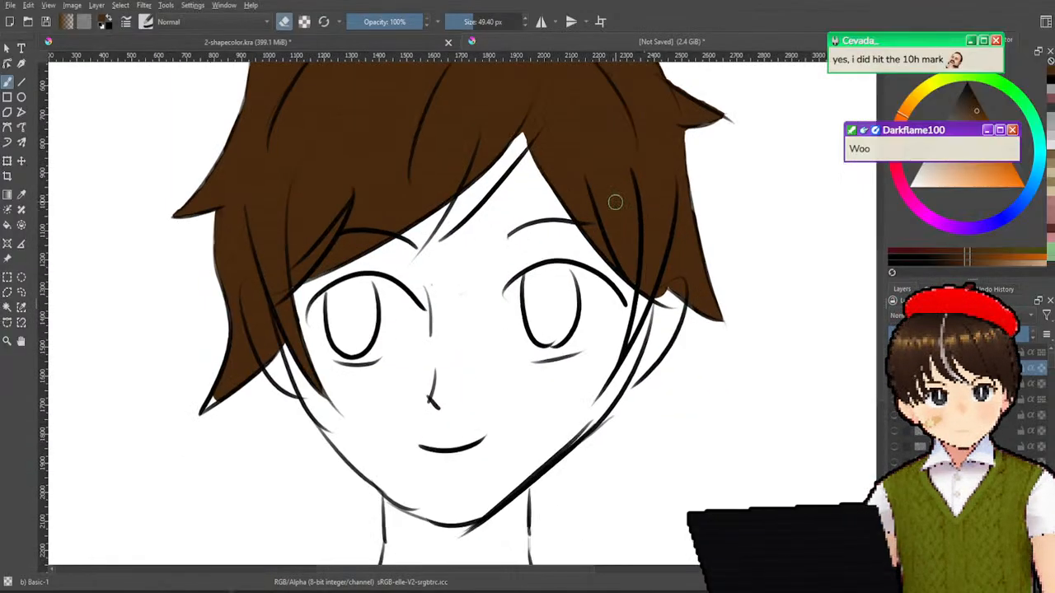
pyautogui.scroll(1, 617, 297)
pyautogui.moveTo(714, 341); pyautogui.dragTo(614, 376)
pyautogui.scroll(1, 623, 377)
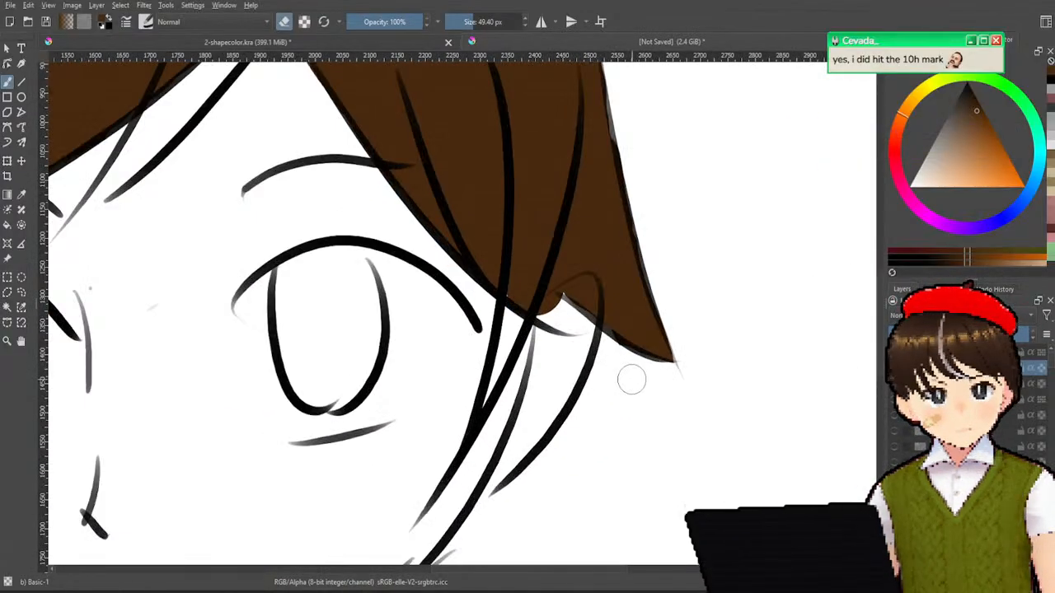
pyautogui.press('e')
pyautogui.moveTo(523, 302)
pyautogui.mouseDown()
pyautogui.moveTo(492, 396)
pyautogui.moveTo(509, 398)
pyautogui.moveTo(497, 425)
pyautogui.moveTo(539, 289)
pyautogui.mouseUp()
pyautogui.press('e')
# - Fill the narrow fringe lock over the middle of the forehead with brown and erase the spill along its edges
pyautogui.moveTo(392, 225); pyautogui.dragTo(602, 436)
pyautogui.moveTo(501, 342)
pyautogui.mouseDown()
pyautogui.moveTo(692, 401)
pyautogui.moveTo(633, 364)
pyautogui.moveTo(556, 260)
pyautogui.mouseUp()
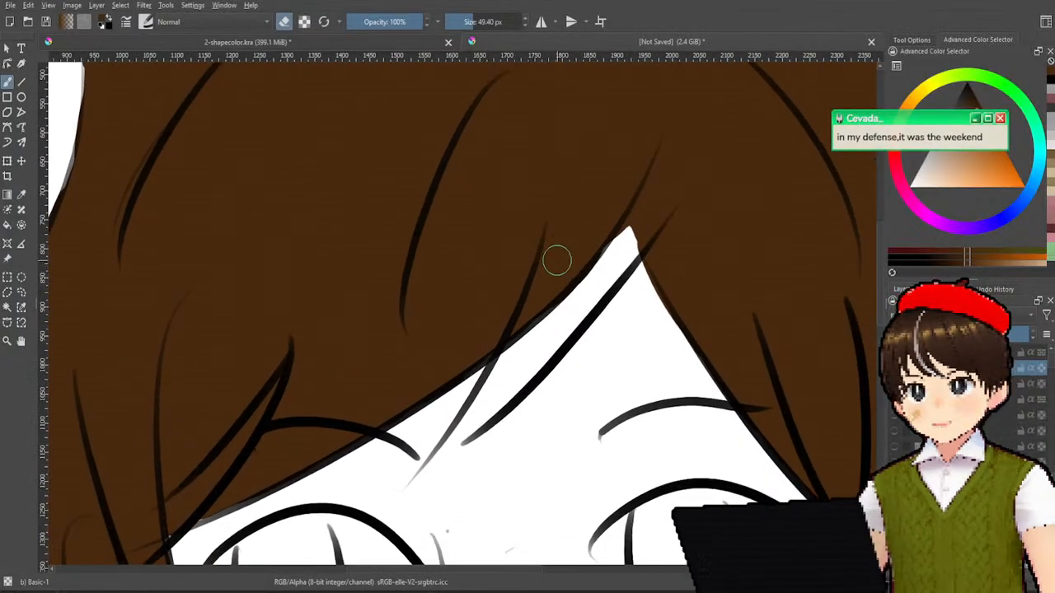
pyautogui.moveTo(634, 227)
pyautogui.mouseDown()
pyautogui.moveTo(579, 311)
pyautogui.moveTo(623, 220)
pyautogui.moveTo(593, 295)
pyautogui.moveTo(634, 233)
pyautogui.moveTo(603, 282)
pyautogui.moveTo(608, 257)
pyautogui.moveTo(539, 325)
pyautogui.moveTo(563, 286)
pyautogui.moveTo(479, 412)
pyautogui.moveTo(509, 367)
pyautogui.moveTo(510, 388)
pyautogui.moveTo(462, 431)
pyautogui.moveTo(544, 335)
pyautogui.moveTo(508, 373)
pyautogui.moveTo(561, 333)
pyautogui.moveTo(579, 297)
pyautogui.moveTo(568, 321)
pyautogui.mouseUp()
pyautogui.hotkey('ctrl', 'z')
pyautogui.press('e')
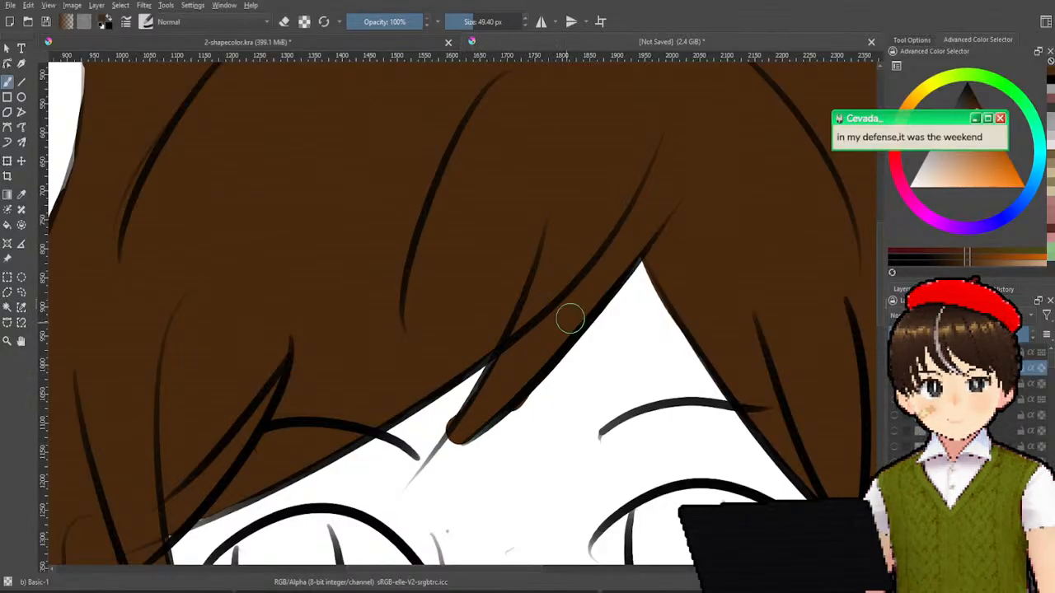
pyautogui.press('e')
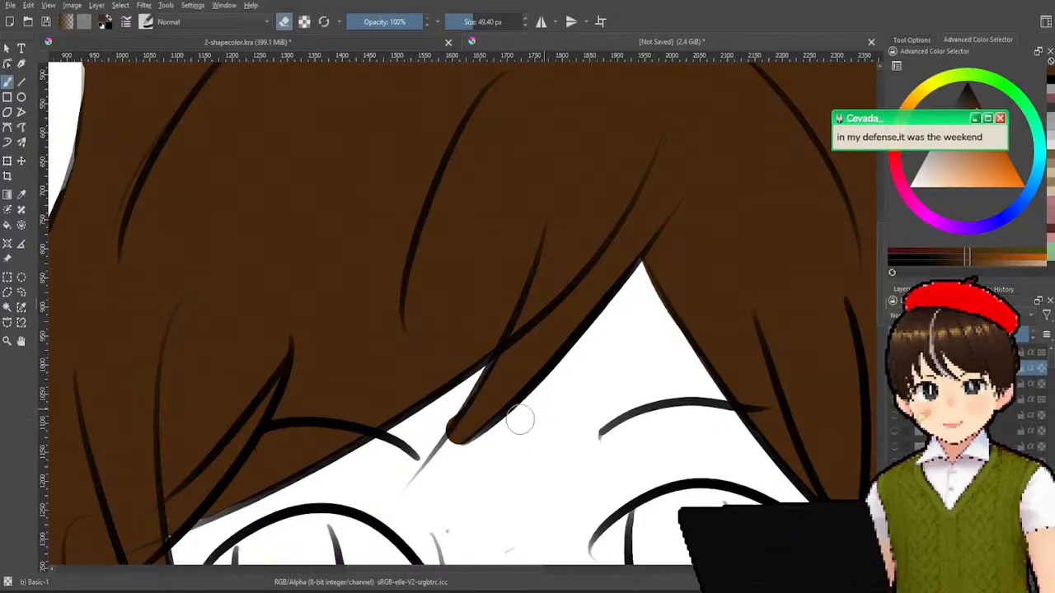
pyautogui.moveTo(455, 389); pyautogui.dragTo(434, 422)
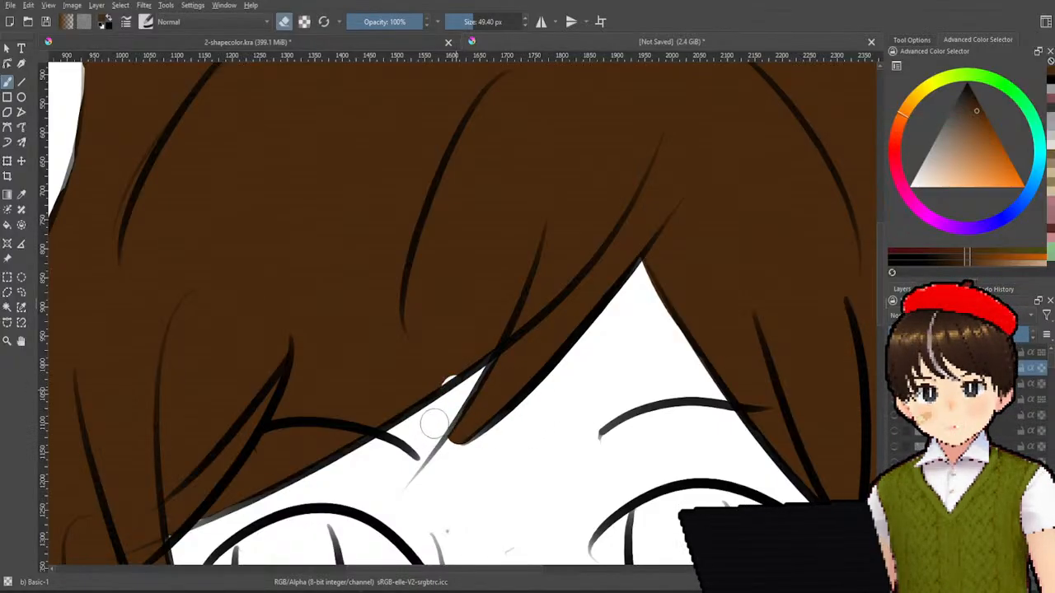
# - Extend the brown to the tip of the middle fringe lock, repair the nick in the fringe edge, and trim the spill below
pyautogui.press('e')
pyautogui.moveTo(450, 360); pyautogui.dragTo(433, 375)
pyautogui.moveTo(490, 422); pyautogui.dragTo(420, 493)
pyautogui.moveTo(483, 412)
pyautogui.mouseDown()
pyautogui.moveTo(401, 504)
pyautogui.moveTo(505, 411)
pyautogui.mouseUp()
pyautogui.press('e')
pyautogui.press('e')
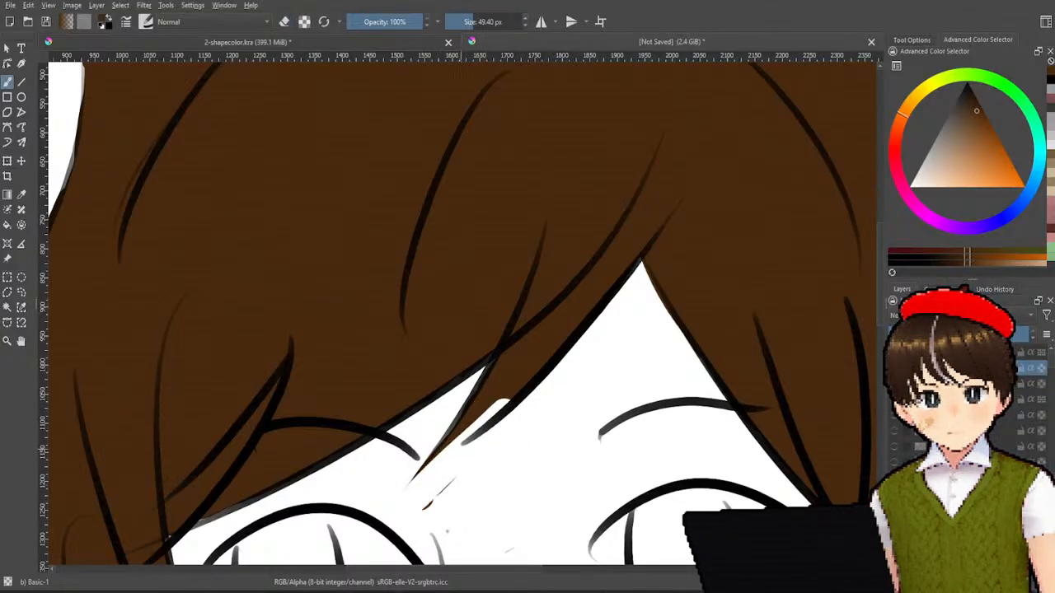
pyautogui.hotkey('ctrl', 'z')
pyautogui.moveTo(397, 507); pyautogui.dragTo(501, 431)
pyautogui.press('e')
pyautogui.moveTo(456, 468)
pyautogui.mouseDown()
pyautogui.moveTo(395, 500)
pyautogui.moveTo(436, 483)
pyautogui.moveTo(431, 493)
pyautogui.moveTo(530, 412)
pyautogui.moveTo(467, 462)
pyautogui.mouseUp()
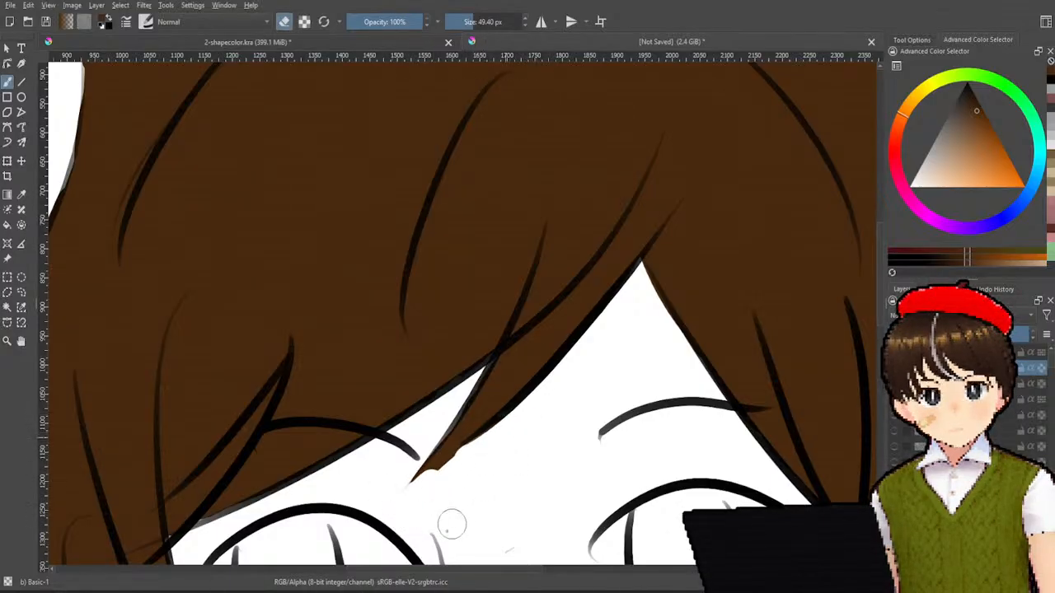
pyautogui.moveTo(399, 500); pyautogui.dragTo(528, 440)
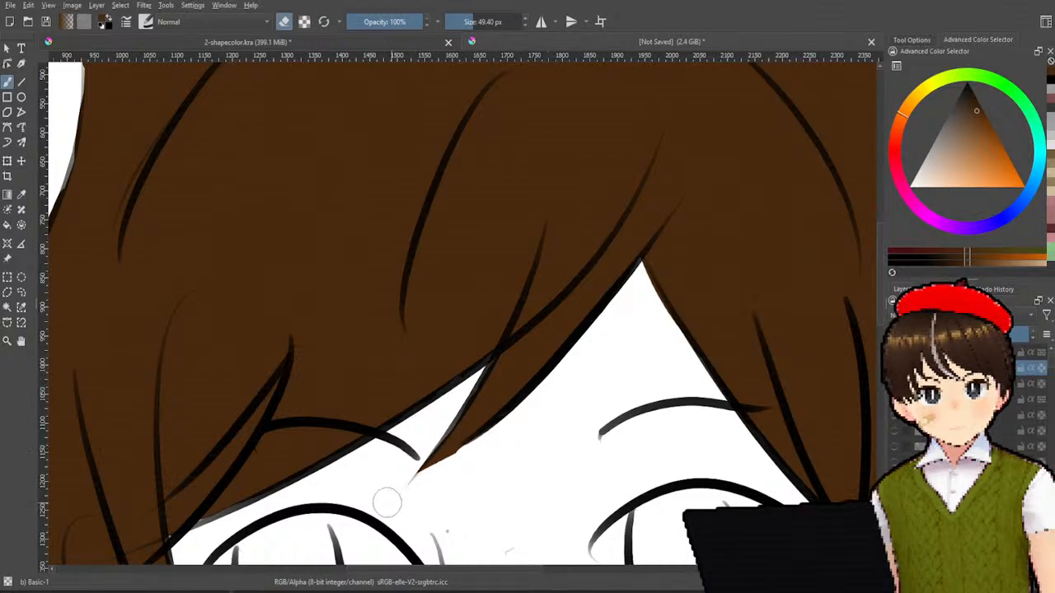
pyautogui.moveTo(424, 476); pyautogui.dragTo(536, 442)
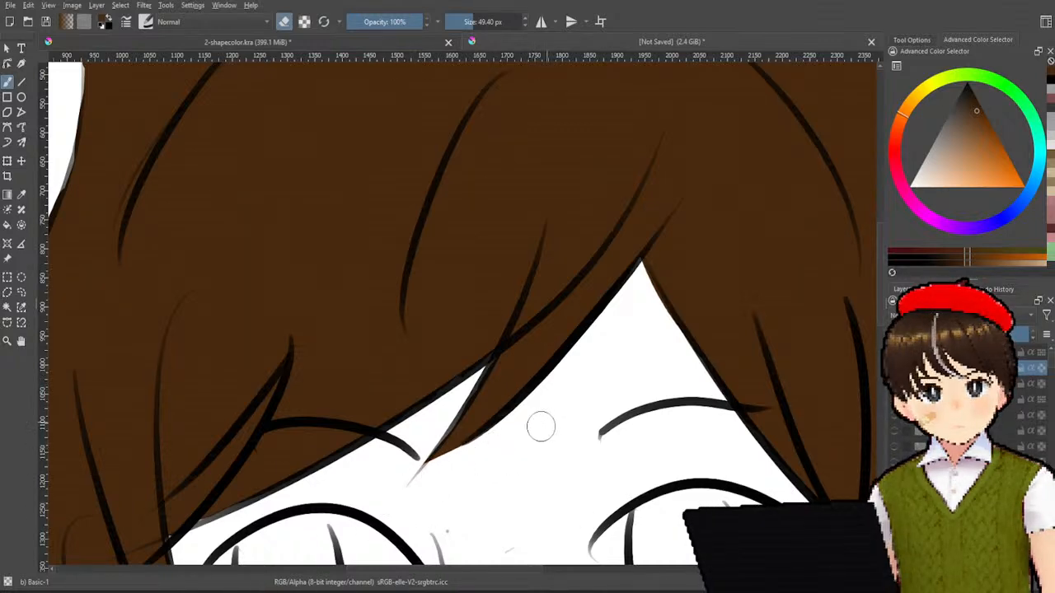
# - Fill the white gap in the tip of the lower-left hair lock with brown and erase the spill around it
pyautogui.scroll(-5, 547, 477)
pyautogui.moveTo(560, 547); pyautogui.dragTo(560, 350)
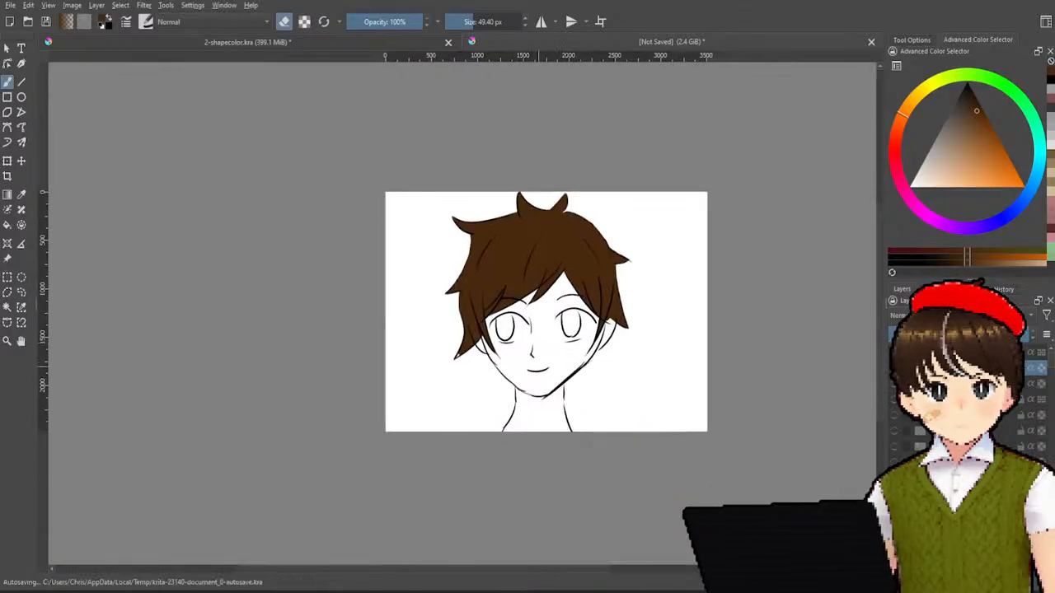
pyautogui.scroll(3, 499, 412)
pyautogui.scroll(5, 419, 313)
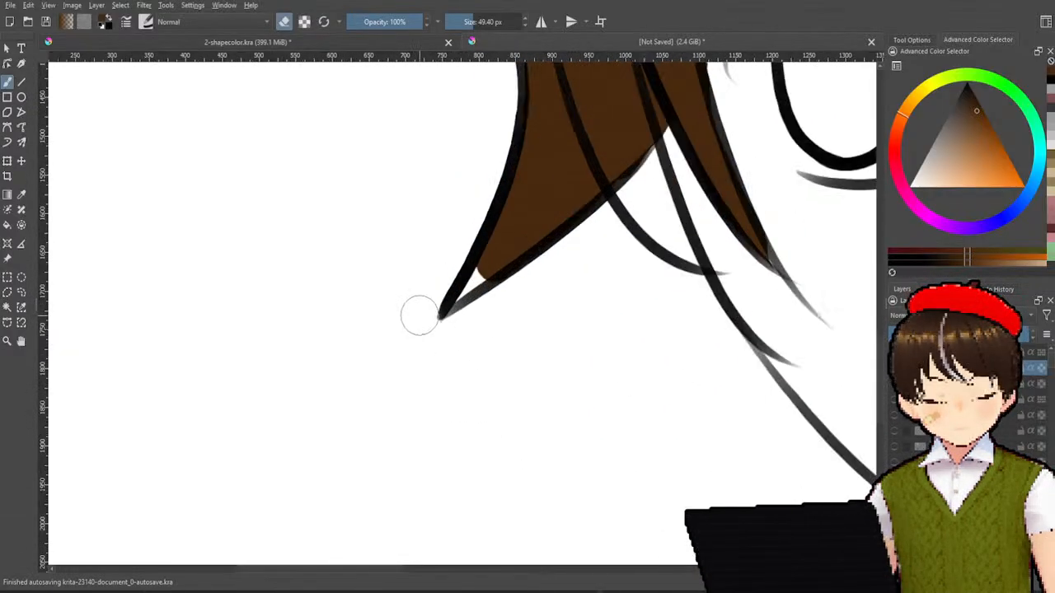
pyautogui.press('e')
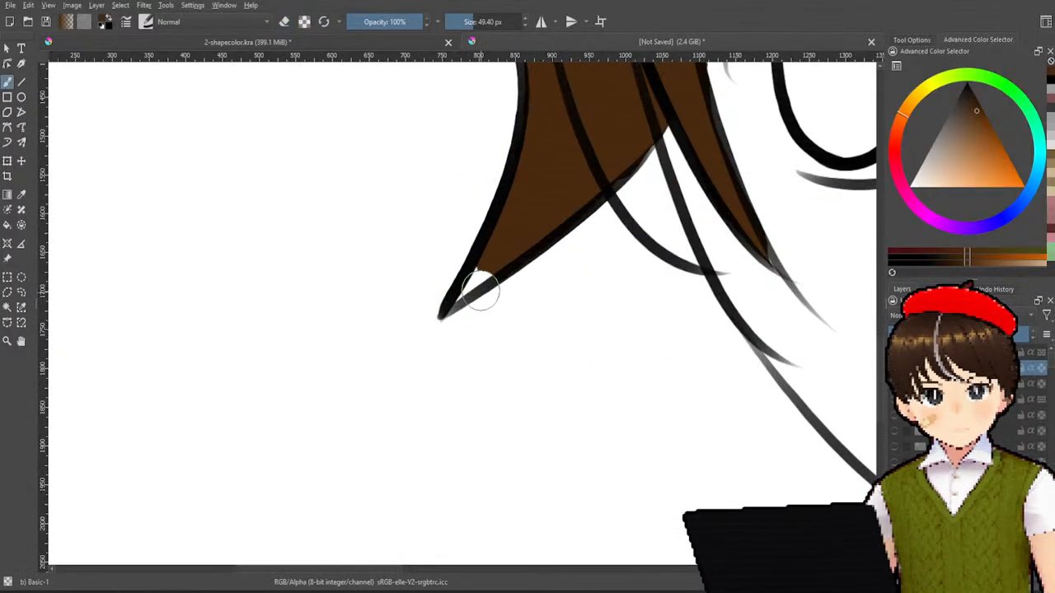
pyautogui.moveTo(471, 296); pyautogui.dragTo(469, 290)
pyautogui.press('e')
pyautogui.moveTo(431, 354); pyautogui.dragTo(420, 360)
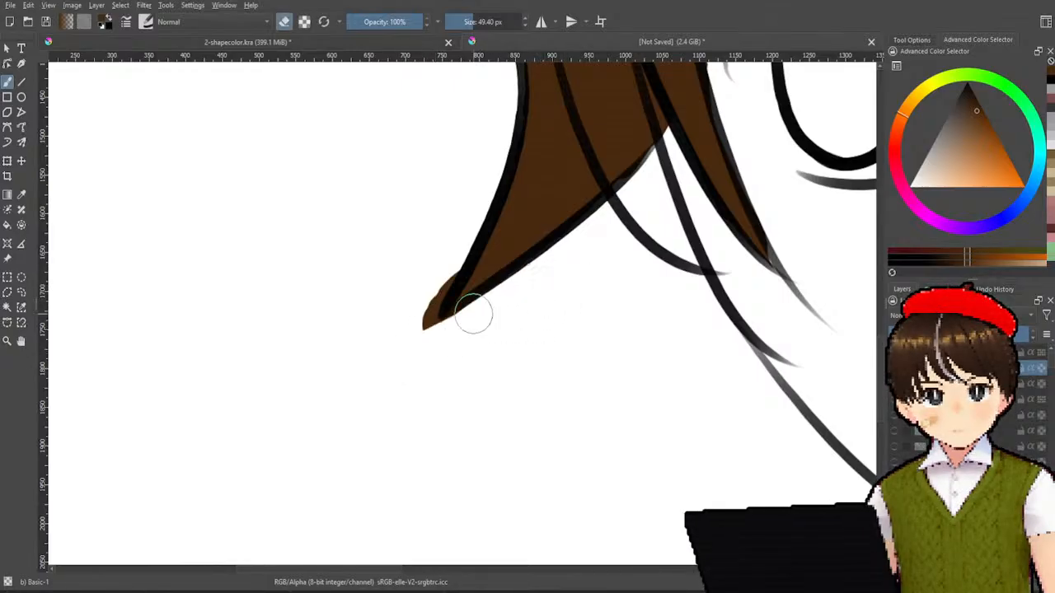
pyautogui.moveTo(447, 237); pyautogui.dragTo(417, 327)
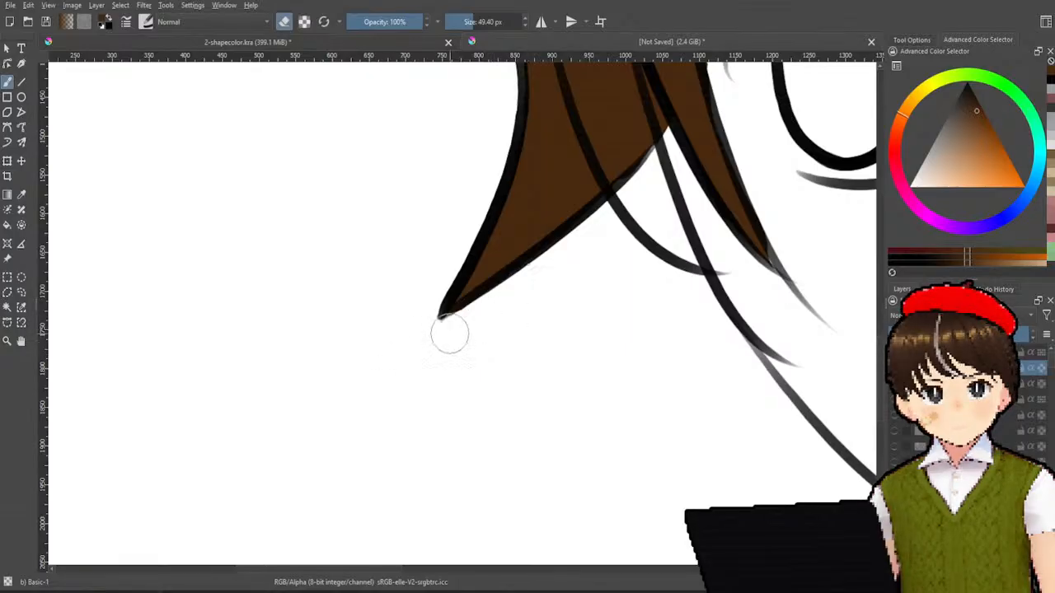
# - Fill the notch in the right side hair above the ear with brown and trim its lower edge to a clean curve
pyautogui.scroll(-5, 583, 296)
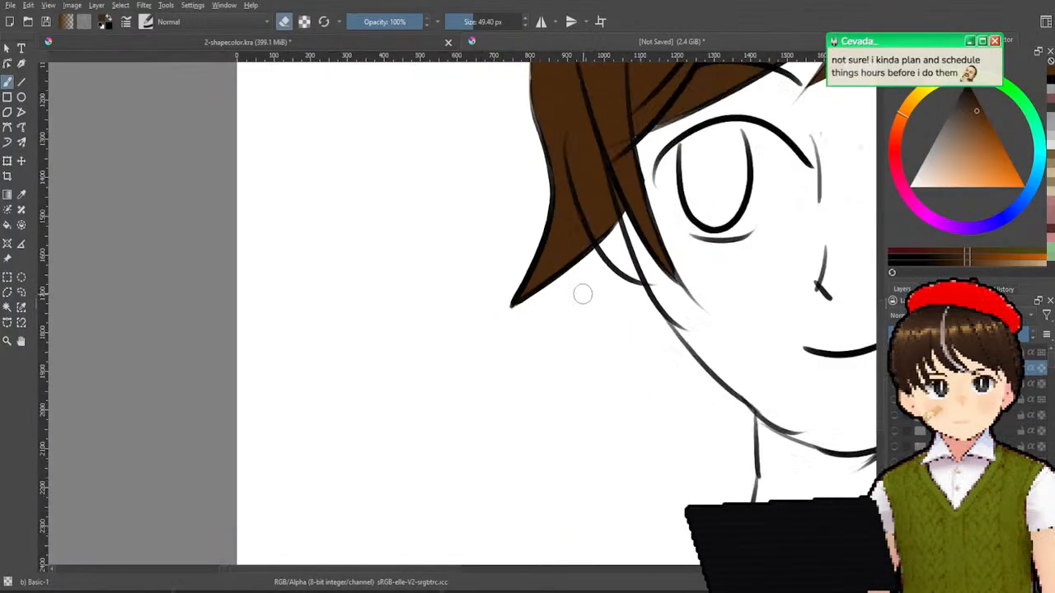
pyautogui.moveTo(649, 268); pyautogui.dragTo(527, 314)
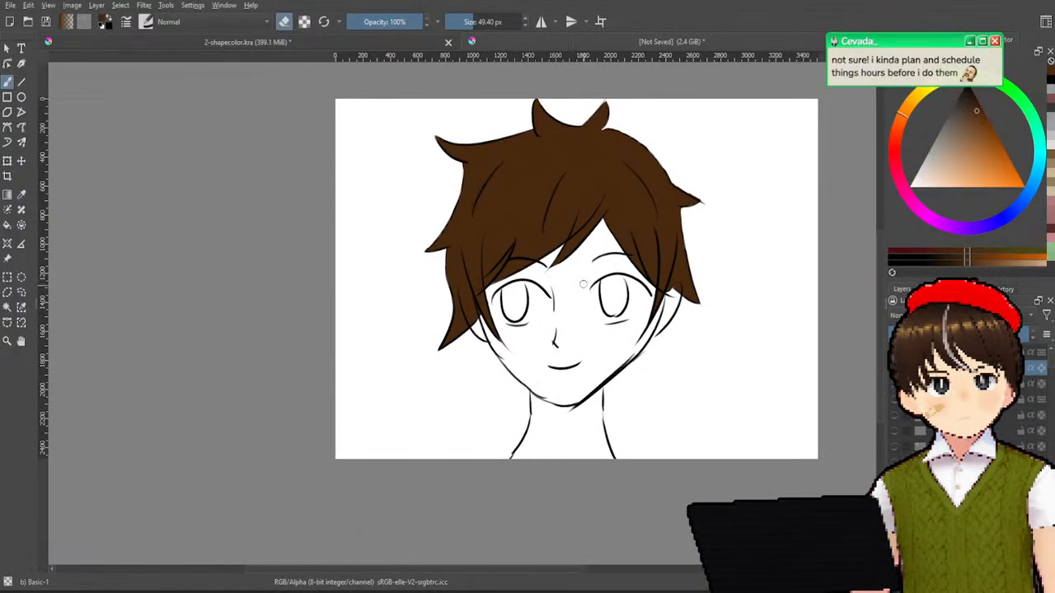
pyautogui.moveTo(586, 289); pyautogui.dragTo(502, 285)
pyautogui.scroll(2, 572, 287)
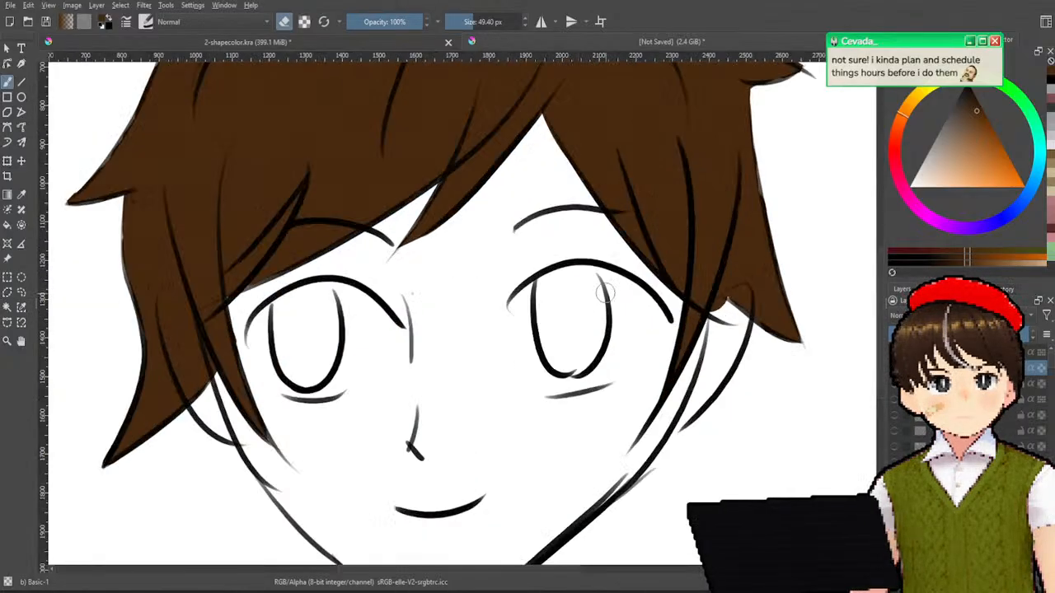
pyautogui.scroll(3, 579, 262)
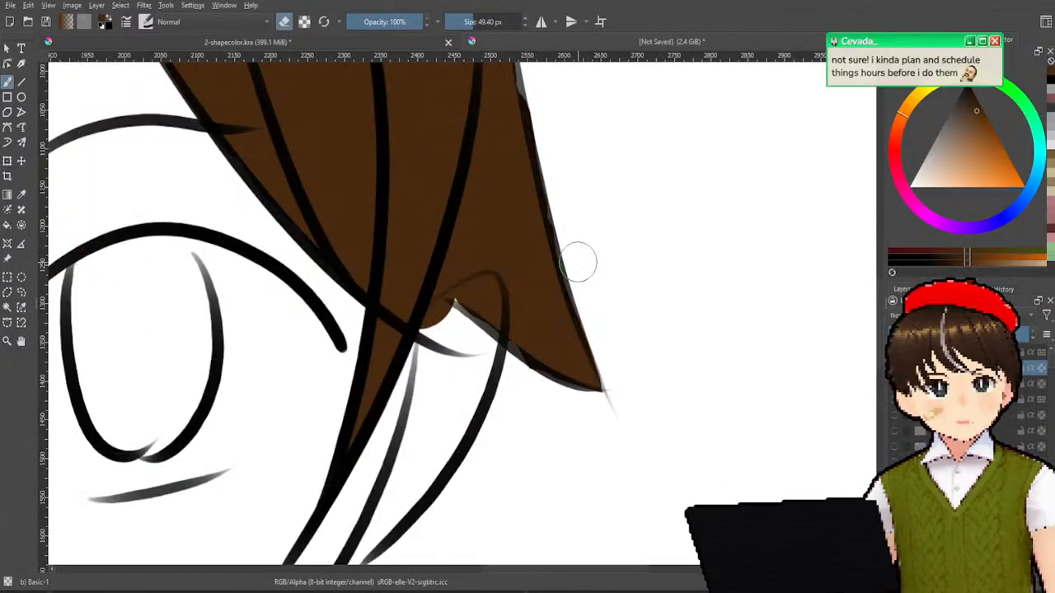
pyautogui.moveTo(445, 323)
pyautogui.mouseDown()
pyautogui.moveTo(487, 302)
pyautogui.moveTo(436, 317)
pyautogui.moveTo(464, 327)
pyautogui.moveTo(444, 330)
pyautogui.moveTo(506, 334)
pyautogui.moveTo(459, 326)
pyautogui.moveTo(499, 337)
pyautogui.moveTo(459, 346)
pyautogui.moveTo(519, 342)
pyautogui.mouseUp()
pyautogui.press('e')
pyautogui.press('e')
pyautogui.moveTo(432, 372); pyautogui.dragTo(483, 365)
pyautogui.press('e')
pyautogui.press('e')
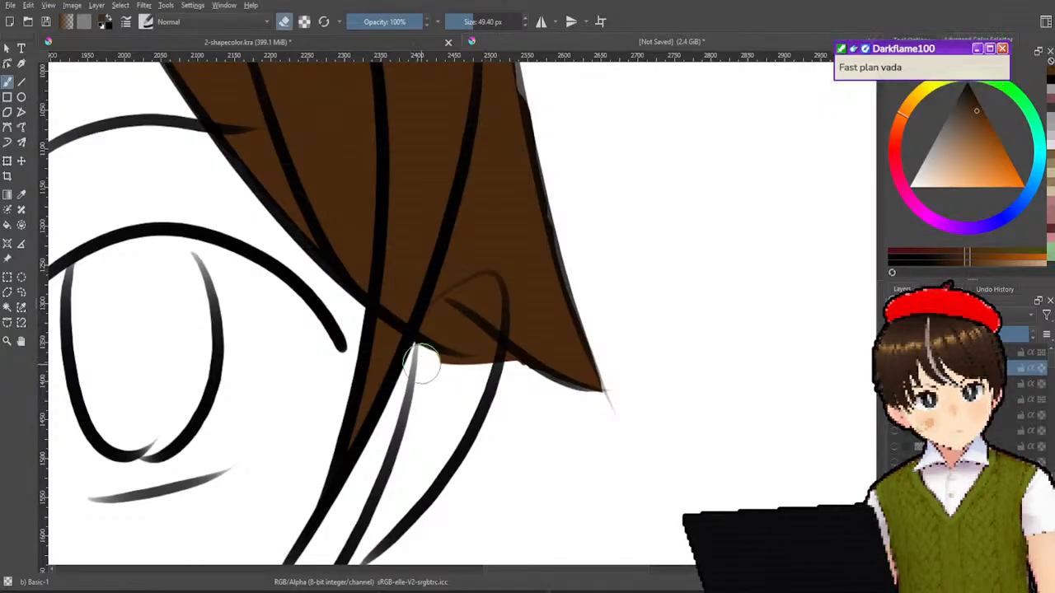
pyautogui.moveTo(455, 371)
pyautogui.mouseDown()
pyautogui.moveTo(515, 379)
pyautogui.moveTo(484, 376)
pyautogui.mouseUp()
pyautogui.press('e')
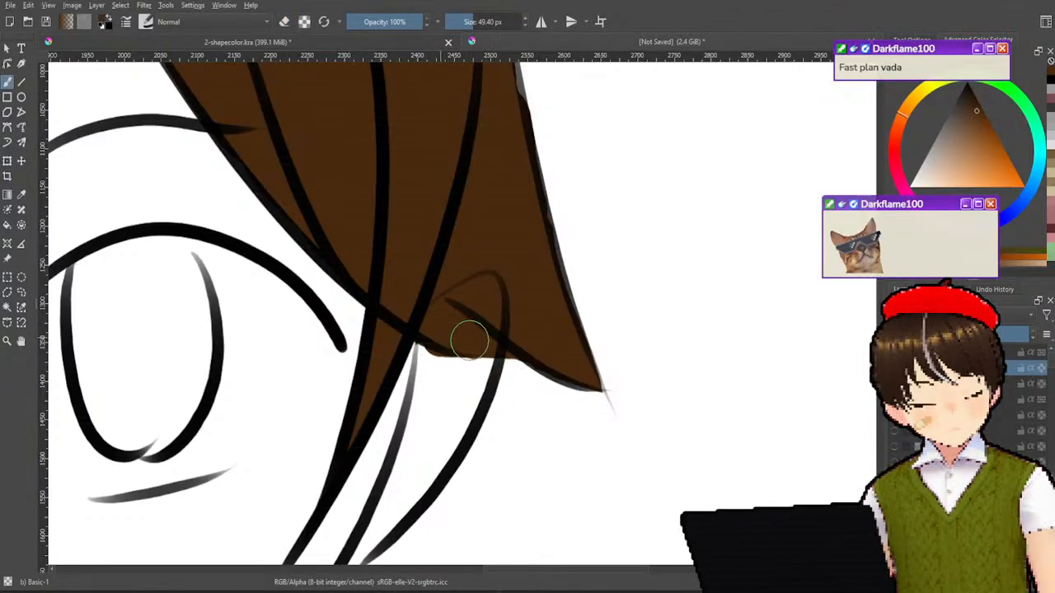
pyautogui.moveTo(445, 337); pyautogui.dragTo(518, 341)
pyautogui.press('e')
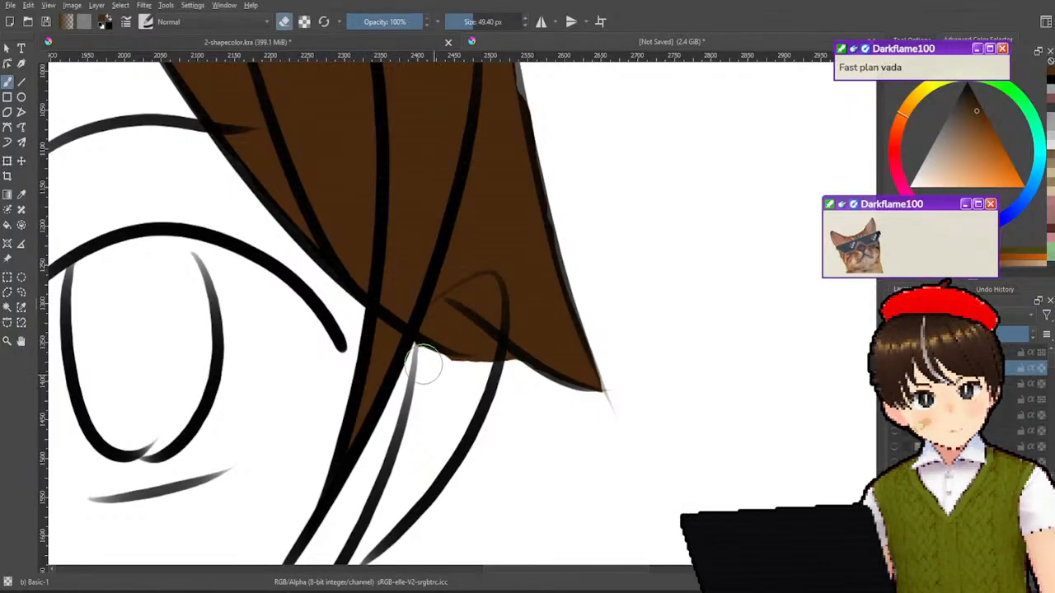
pyautogui.moveTo(422, 363); pyautogui.dragTo(519, 384)
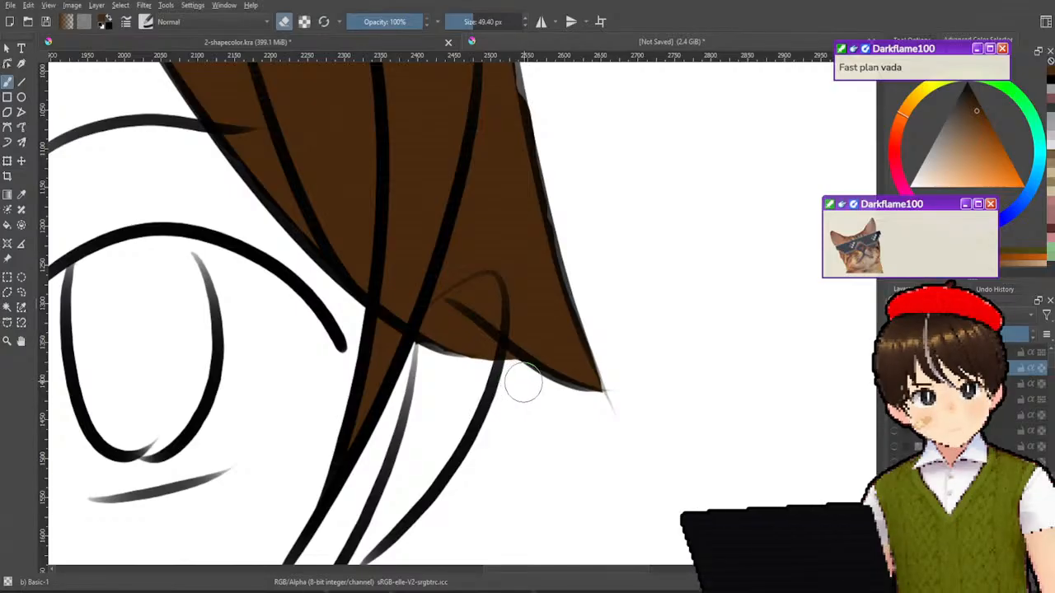
# - Choose a pale cream skin colour, enlarge the brush to 329.44 px, and undo the trial strokes on the face
pyautogui.scroll(-2, 512, 389)
pyautogui.scroll(-5, 511, 391)
pyautogui.scroll(4, 514, 401)
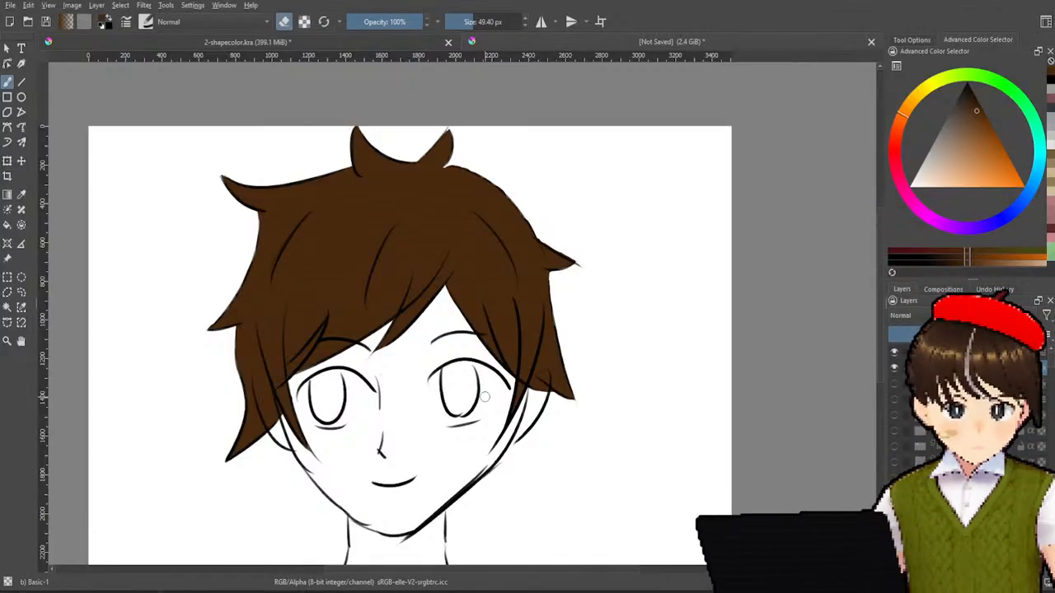
pyautogui.click(921, 100)
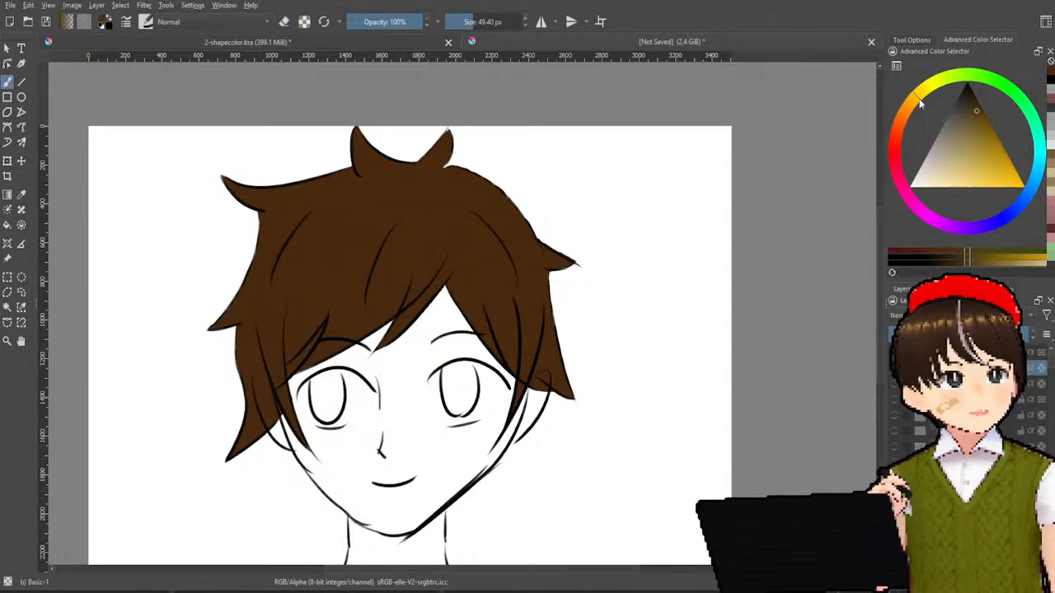
pyautogui.click(930, 150)
pyautogui.moveTo(930, 154); pyautogui.dragTo(960, 202)
pyautogui.moveTo(917, 100); pyautogui.dragTo(919, 102)
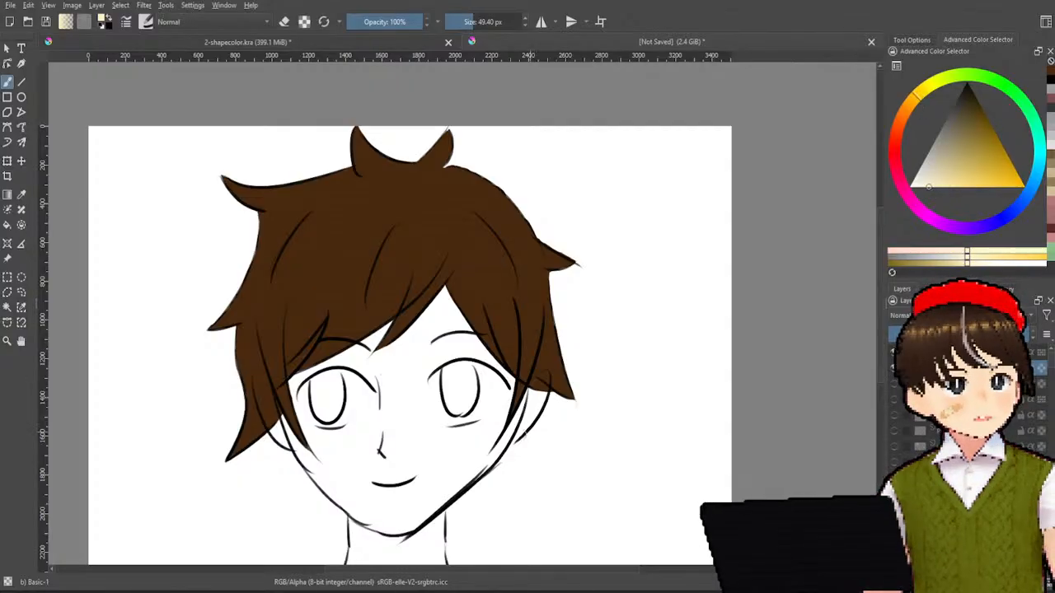
pyautogui.moveTo(433, 458); pyautogui.dragTo(421, 354)
pyautogui.hotkey('ctrl', 'z')
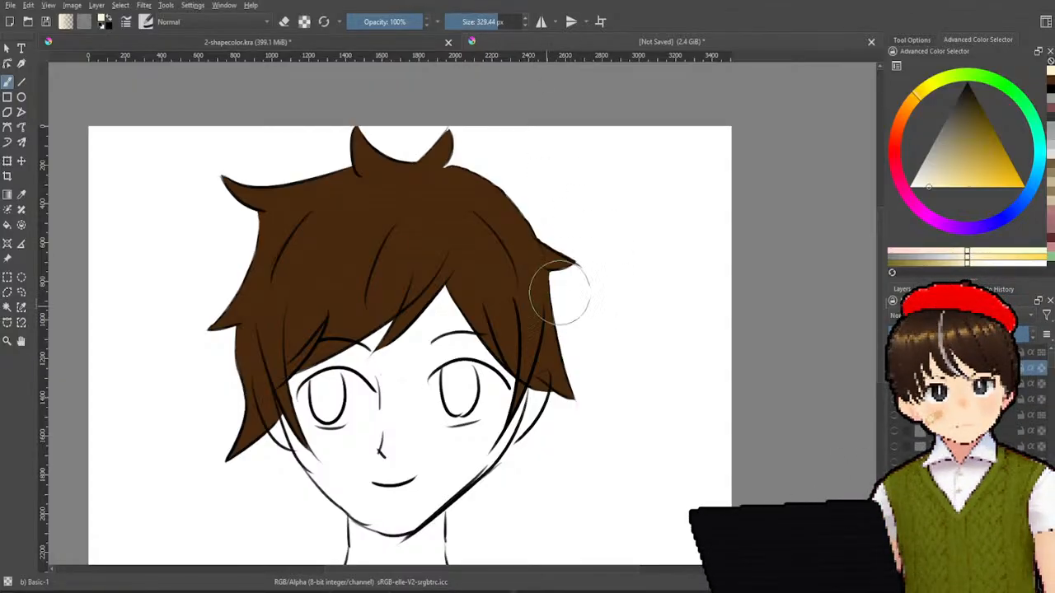
pyautogui.moveTo(466, 303); pyautogui.dragTo(442, 338)
pyautogui.hotkey('ctrl', 'z')
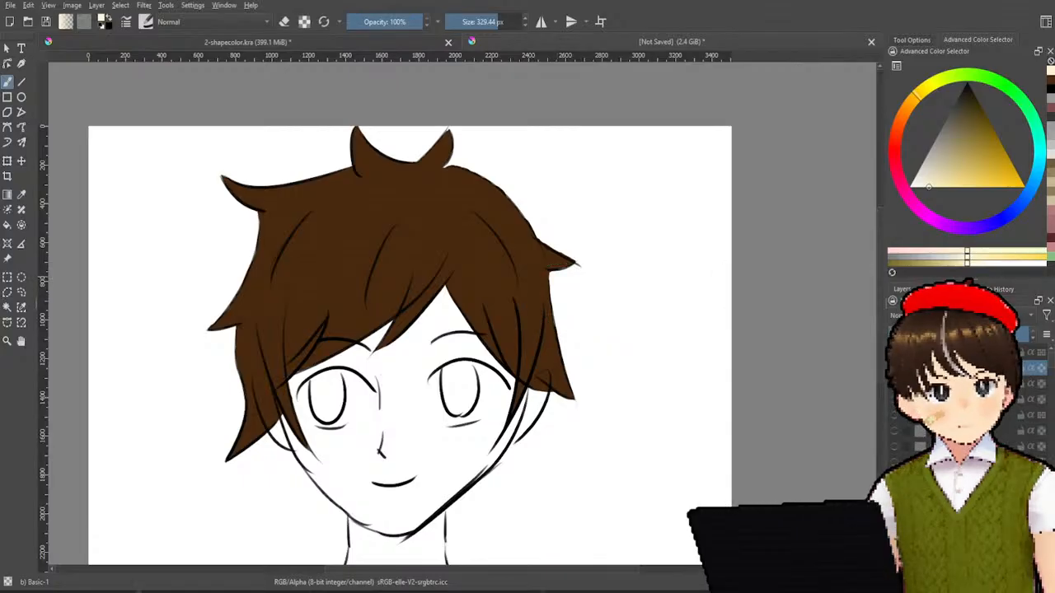
# - Paint the face, ears and neck with pale cream on the layer below the hair colour
pyautogui.moveTo(459, 305)
pyautogui.mouseDown()
pyautogui.moveTo(419, 387)
pyautogui.moveTo(451, 293)
pyautogui.moveTo(451, 371)
pyautogui.moveTo(474, 332)
pyautogui.moveTo(487, 401)
pyautogui.moveTo(513, 371)
pyautogui.moveTo(520, 378)
pyautogui.moveTo(504, 410)
pyautogui.moveTo(438, 441)
pyautogui.mouseUp()
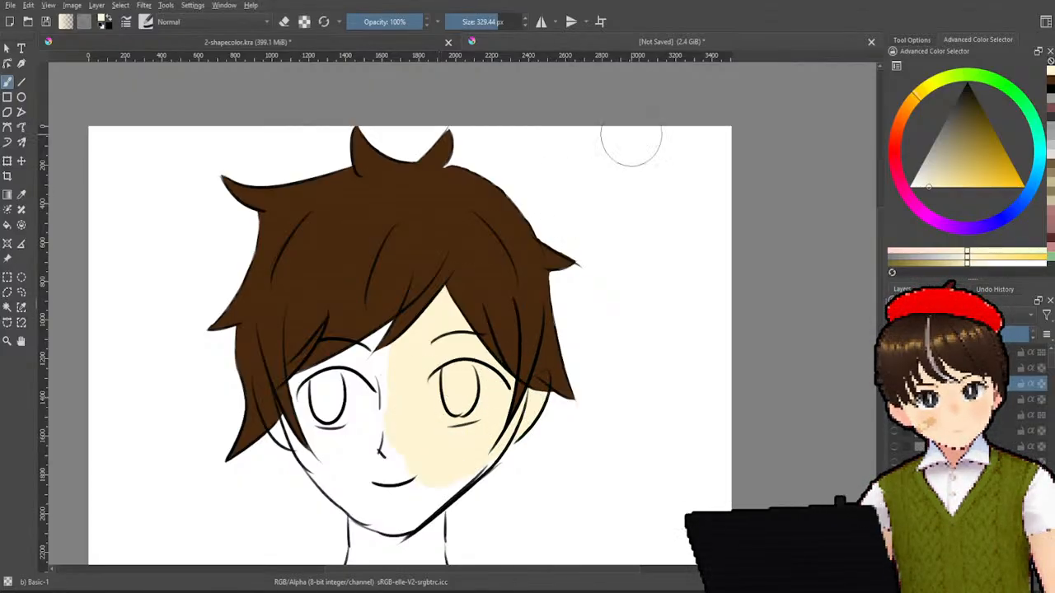
pyautogui.moveTo(375, 354)
pyautogui.mouseDown()
pyautogui.moveTo(383, 476)
pyautogui.moveTo(378, 357)
pyautogui.mouseUp()
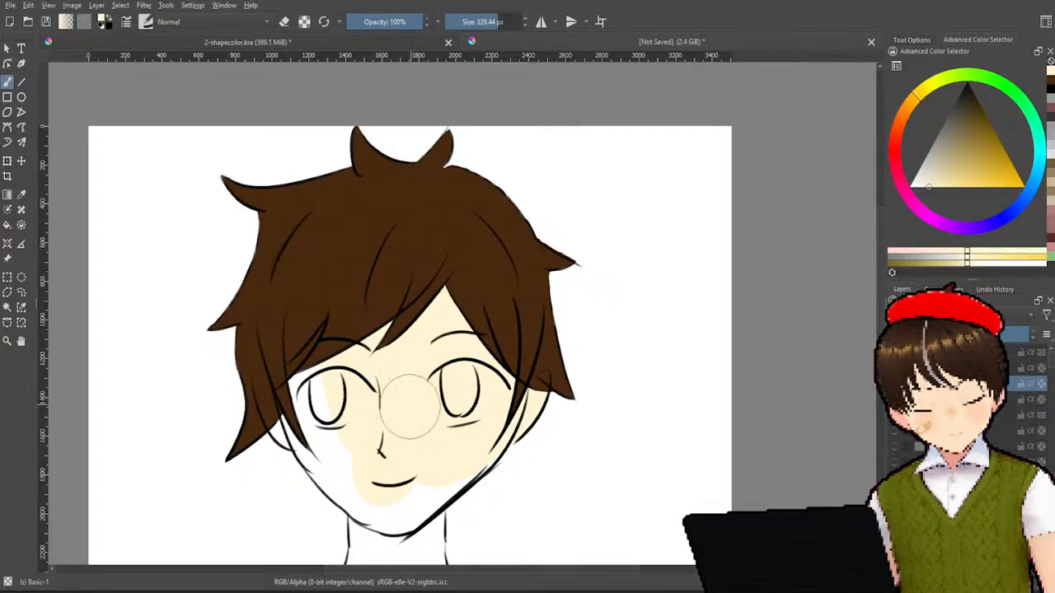
pyautogui.moveTo(405, 402); pyautogui.dragTo(427, 251)
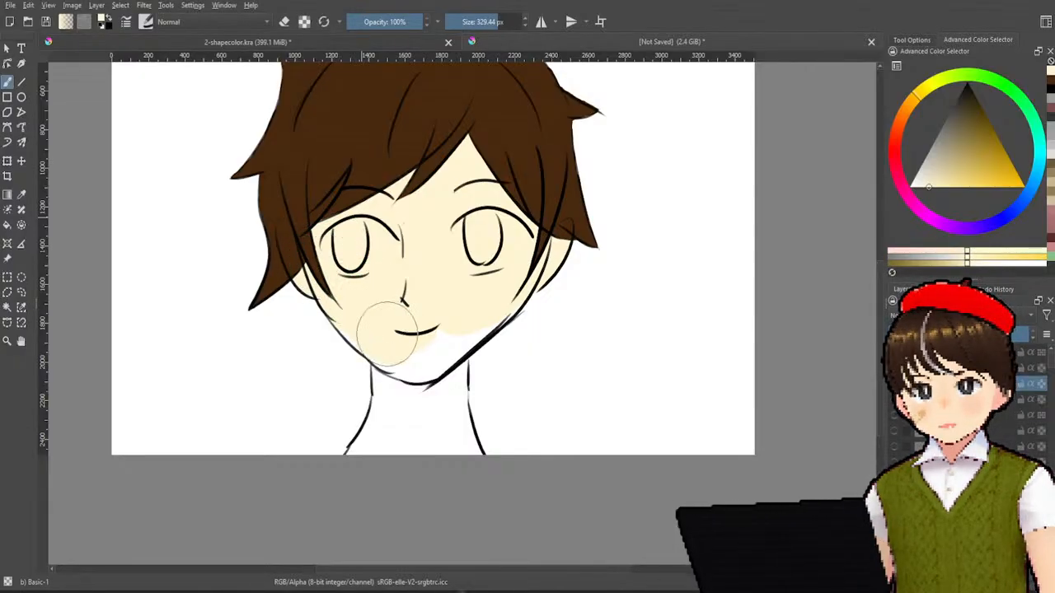
pyautogui.moveTo(414, 345)
pyautogui.mouseDown()
pyautogui.moveTo(458, 318)
pyautogui.moveTo(419, 388)
pyautogui.moveTo(408, 374)
pyautogui.moveTo(416, 404)
pyautogui.moveTo(403, 429)
pyautogui.moveTo(375, 449)
pyautogui.moveTo(430, 397)
pyautogui.moveTo(448, 440)
pyautogui.moveTo(442, 414)
pyautogui.mouseUp()
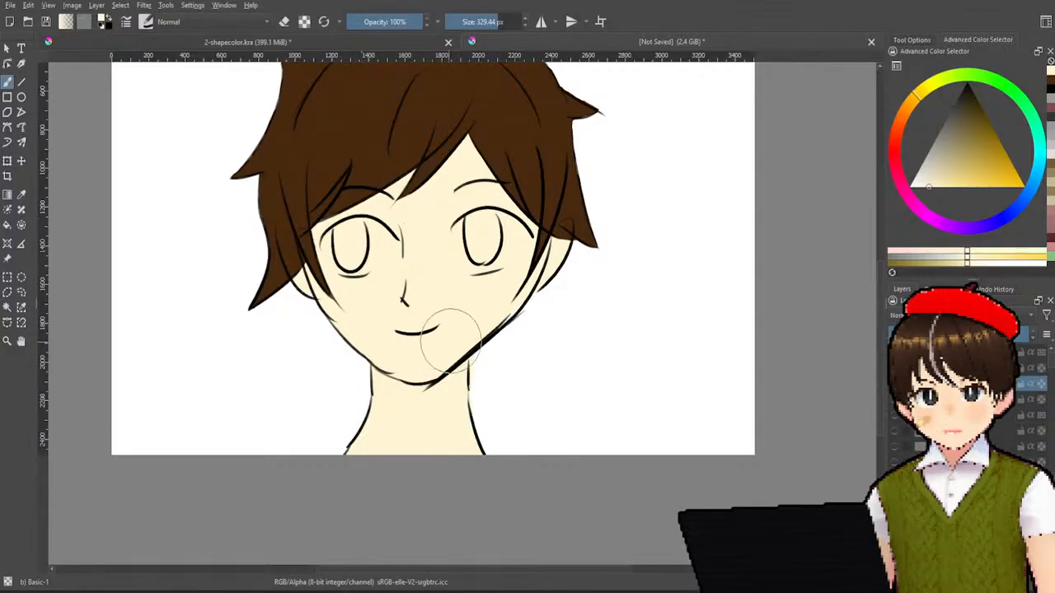
pyautogui.scroll(5, 497, 379)
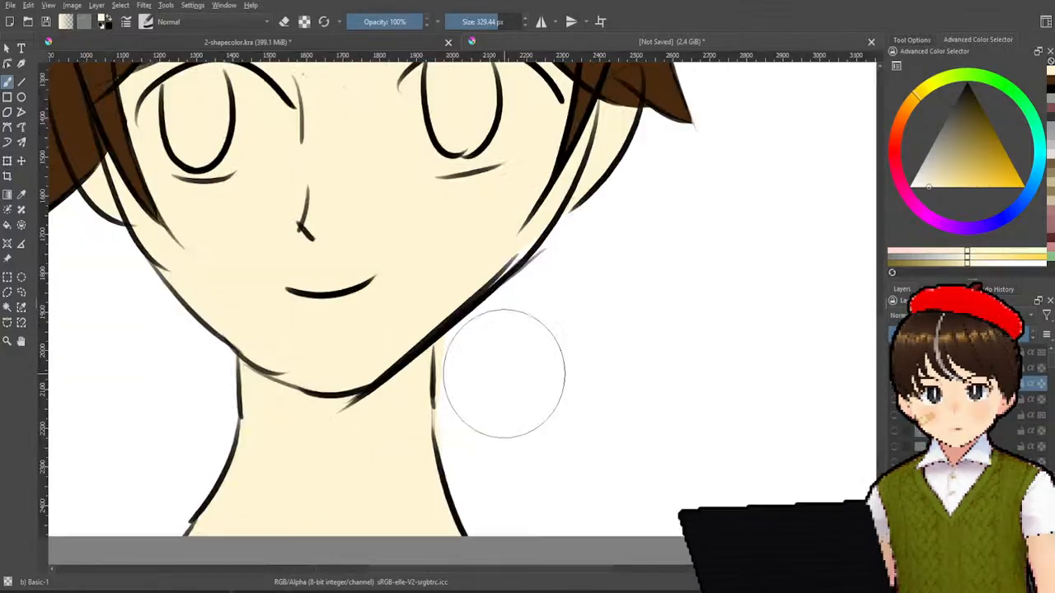
# - Erase the cream skin colour that spilled outside the neck line just below the jaw
pyautogui.press('e')
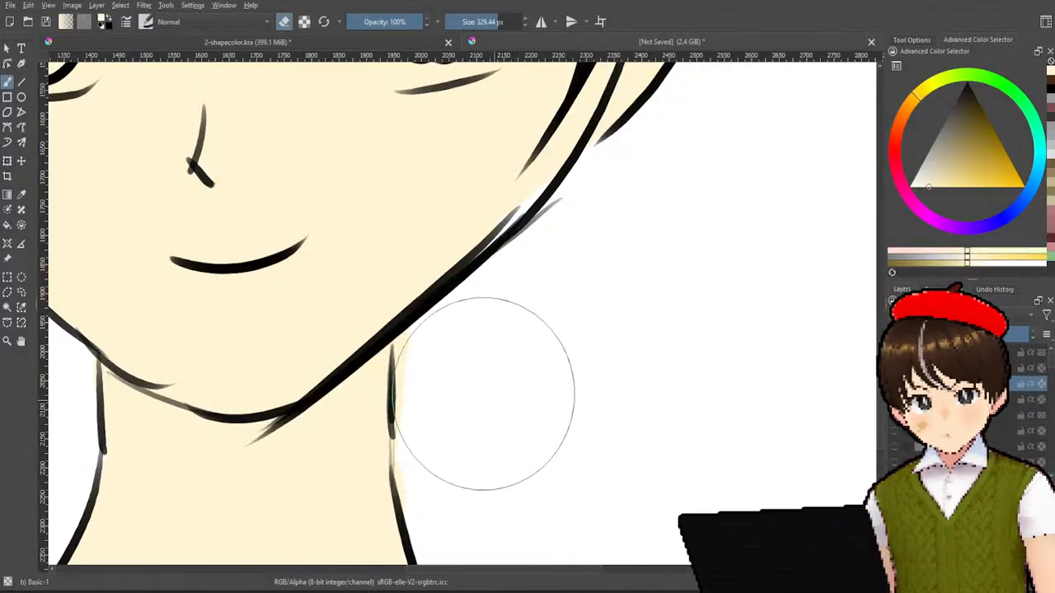
pyautogui.press('e')
pyautogui.moveTo(312, 389)
pyautogui.mouseDown()
pyautogui.moveTo(302, 355)
pyautogui.moveTo(299, 377)
pyautogui.mouseUp()
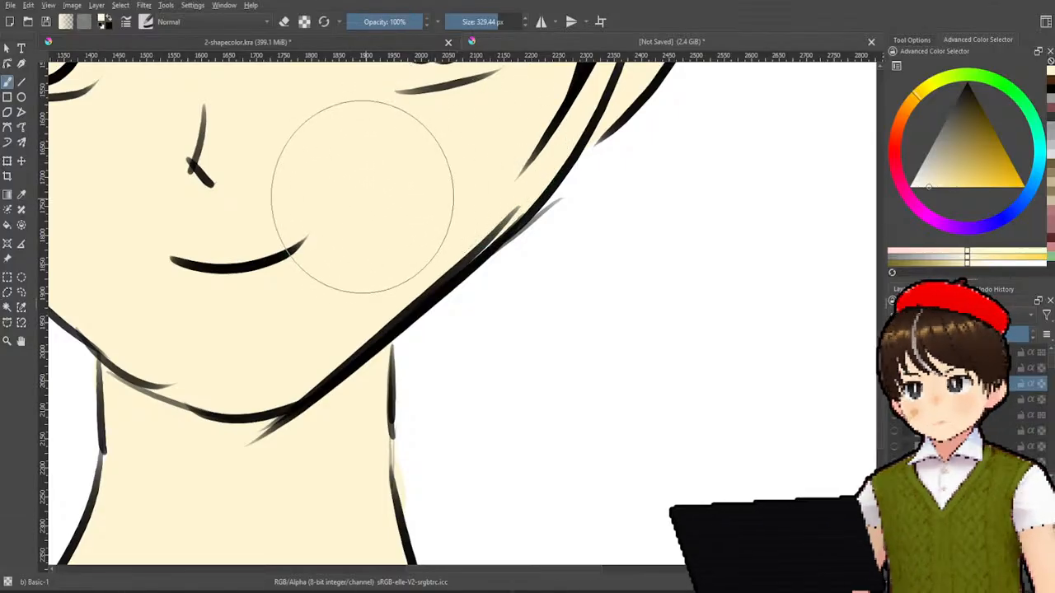
# - Examine the flat hair and skin colours across the head, face and neck
pyautogui.scroll(-1, 362, 196)
pyautogui.scroll(-1, 499, 207)
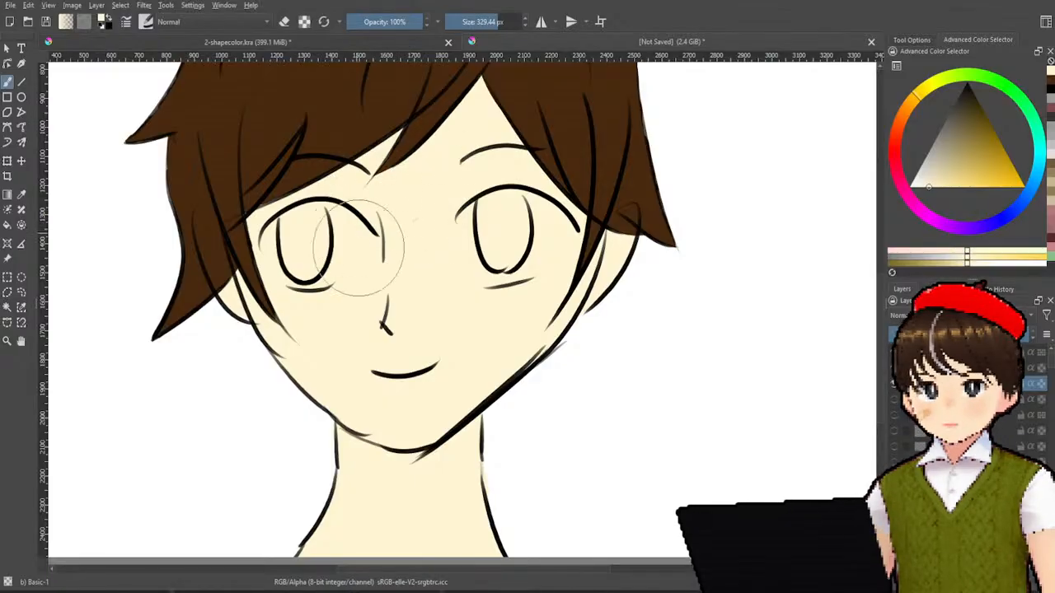
pyautogui.scroll(-3, 462, 293)
pyautogui.scroll(3, 462, 297)
pyautogui.scroll(-5, 463, 298)
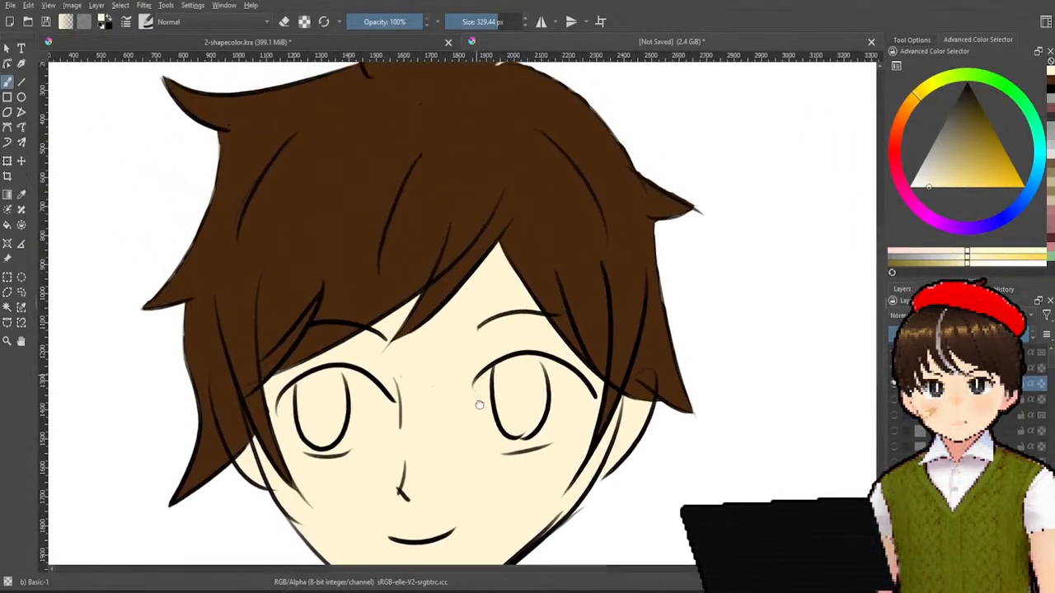
pyautogui.scroll(3, 463, 424)
pyautogui.scroll(-3, 466, 426)
pyautogui.scroll(4, 466, 425)
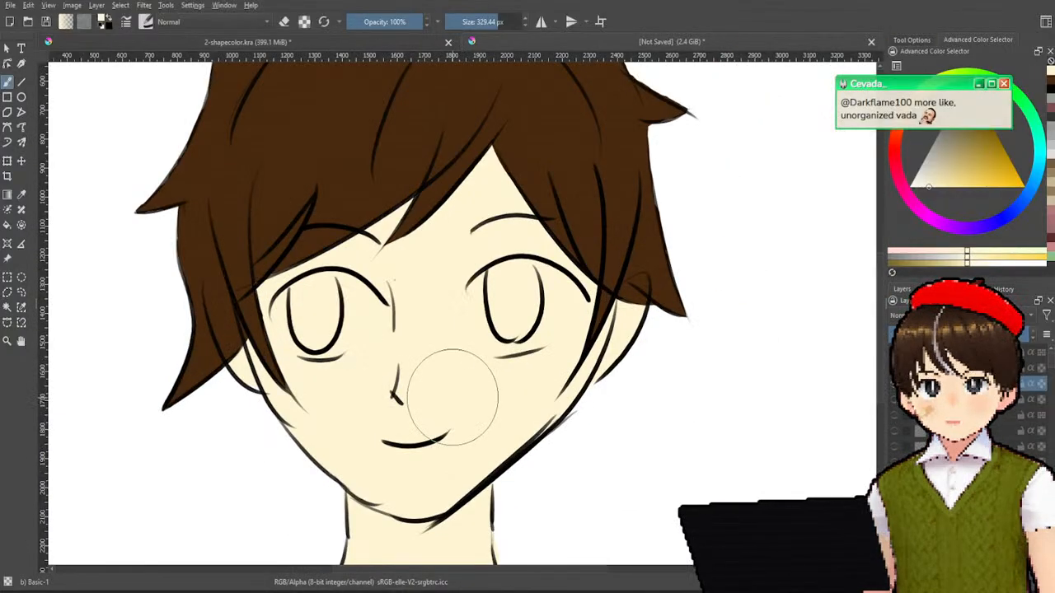
pyautogui.moveTo(452, 396); pyautogui.dragTo(494, 369)
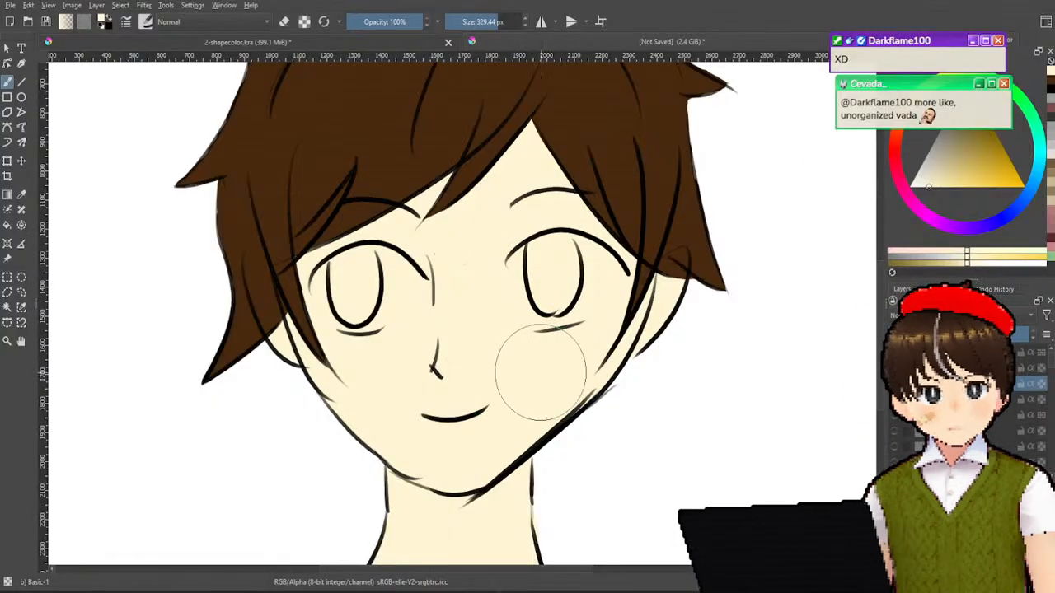
# - Choose a darker muted tan as the skin shadow colour and reduce the brush size to 49.40 px
pyautogui.click(948, 169)
pyautogui.click(473, 21)
pyautogui.scroll(-3, 451, 148)
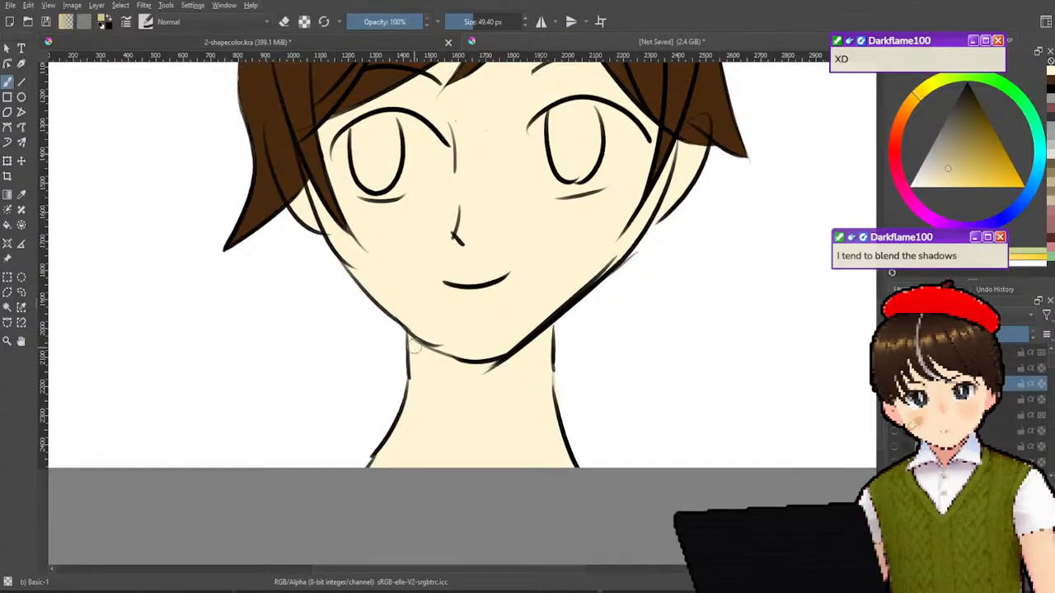
# - Try tan shadow strokes on the neck directly under the jawline and undo them
pyautogui.moveTo(411, 338); pyautogui.dragTo(458, 367)
pyautogui.hotkey('ctrl', 'z')
pyautogui.moveTo(412, 336)
pyautogui.mouseDown()
pyautogui.moveTo(417, 360)
pyautogui.moveTo(414, 346)
pyautogui.moveTo(437, 361)
pyautogui.mouseUp()
pyautogui.hotkey('ctrl', 'z')
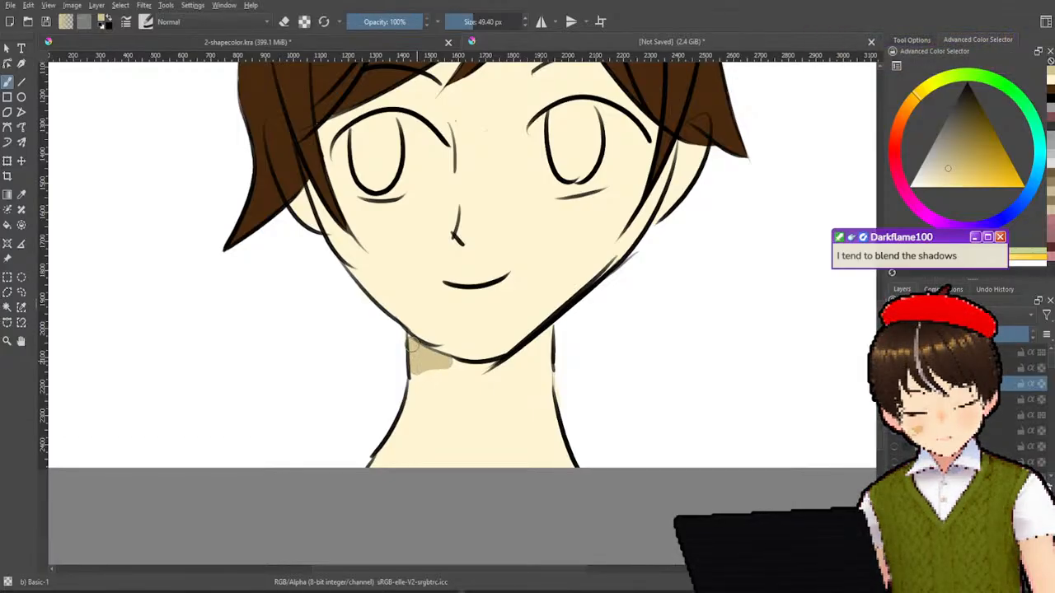
pyautogui.moveTo(430, 355)
pyautogui.mouseDown()
pyautogui.moveTo(445, 364)
pyautogui.moveTo(524, 356)
pyautogui.mouseUp()
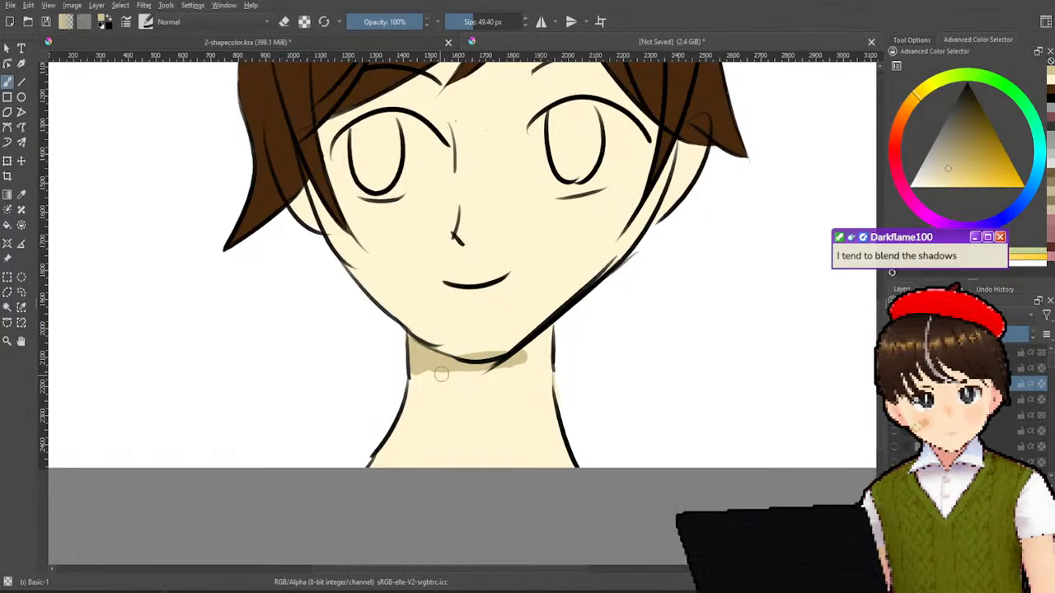
pyautogui.hotkey('ctrl', 'z')
pyautogui.hotkey('ctrl', 'z')
pyautogui.hotkey('ctrl', 'z')
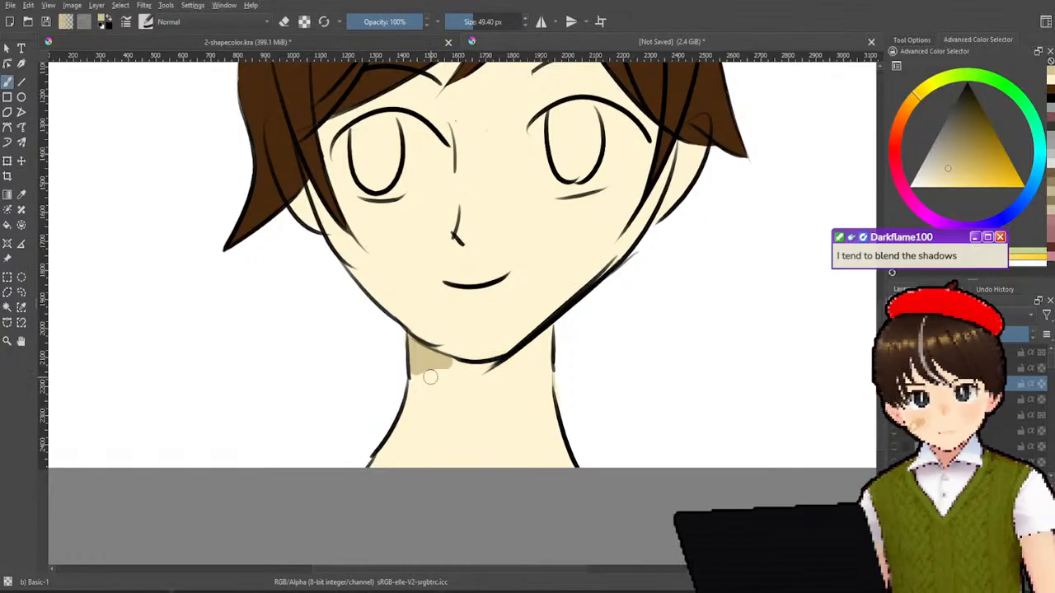
pyautogui.hotkey('ctrl', 'z')
# - Try several curved shadow edges across the neck below the chin, undoing each stroke
pyautogui.moveTo(415, 372)
pyautogui.mouseDown()
pyautogui.moveTo(458, 351)
pyautogui.moveTo(527, 340)
pyautogui.mouseUp()
pyautogui.hotkey('ctrl', 'z')
pyautogui.moveTo(412, 375)
pyautogui.mouseDown()
pyautogui.moveTo(505, 344)
pyautogui.moveTo(539, 350)
pyautogui.mouseUp()
pyautogui.hotkey('ctrl', 'z')
pyautogui.moveTo(412, 378)
pyautogui.mouseDown()
pyautogui.moveTo(540, 363)
pyautogui.moveTo(507, 354)
pyautogui.moveTo(554, 373)
pyautogui.mouseUp()
pyautogui.hotkey('ctrl', 'z')
# - Paint a tan shadow with a curved lower edge across the neck and fill it up to the jawline
pyautogui.moveTo(417, 382)
pyautogui.mouseDown()
pyautogui.moveTo(470, 359)
pyautogui.moveTo(553, 364)
pyautogui.mouseUp()
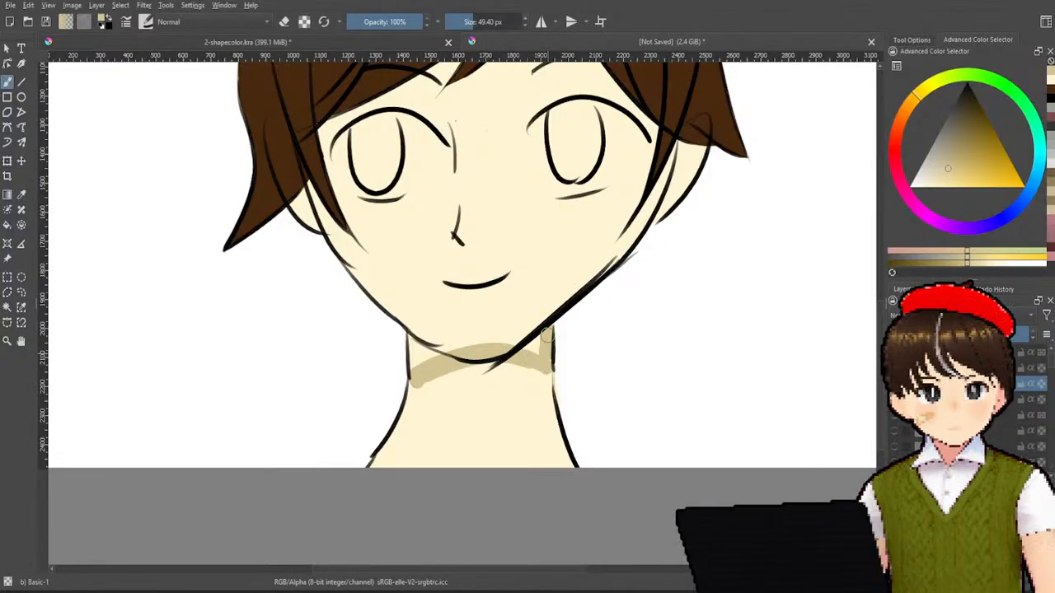
pyautogui.moveTo(546, 364); pyautogui.dragTo(564, 397)
pyautogui.hotkey('ctrl', 'z')
pyautogui.moveTo(505, 360); pyautogui.dragTo(559, 383)
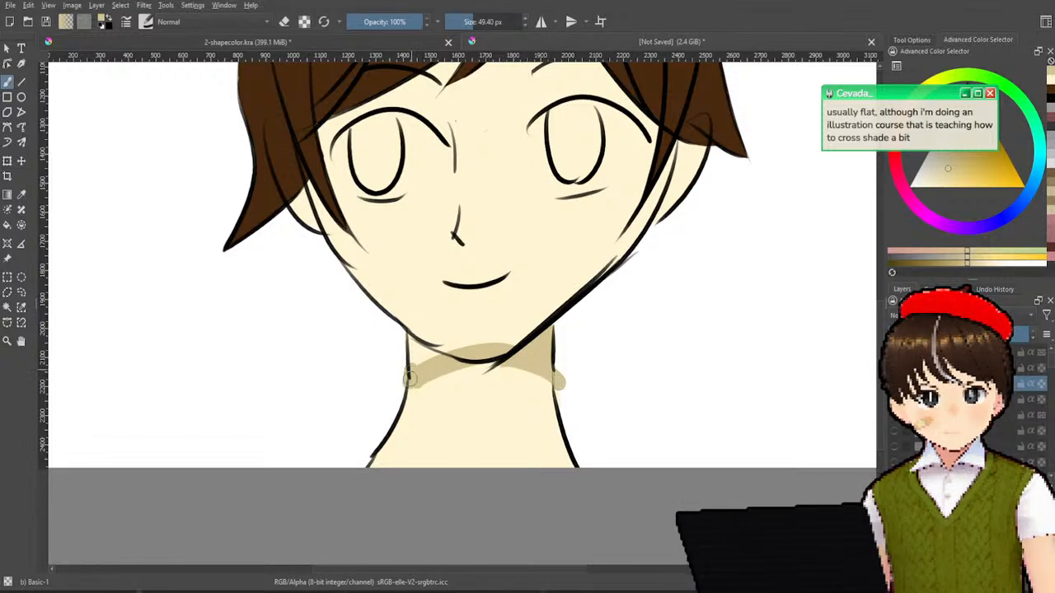
pyautogui.moveTo(402, 389); pyautogui.dragTo(480, 360)
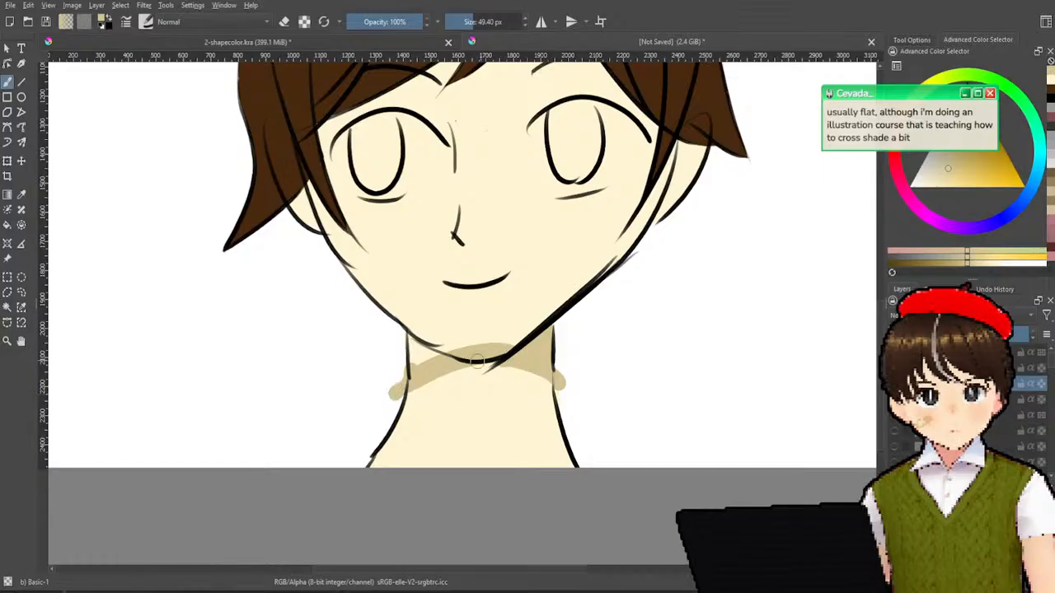
pyautogui.moveTo(414, 379)
pyautogui.mouseDown()
pyautogui.moveTo(445, 360)
pyautogui.moveTo(378, 369)
pyautogui.moveTo(405, 342)
pyautogui.moveTo(443, 330)
pyautogui.mouseUp()
pyautogui.moveTo(549, 324)
pyautogui.mouseDown()
pyautogui.moveTo(573, 340)
pyautogui.moveTo(608, 335)
pyautogui.moveTo(576, 339)
pyautogui.mouseUp()
# - Erase the tan shadow colour that spilled outside the neck outline
pyautogui.press('e')
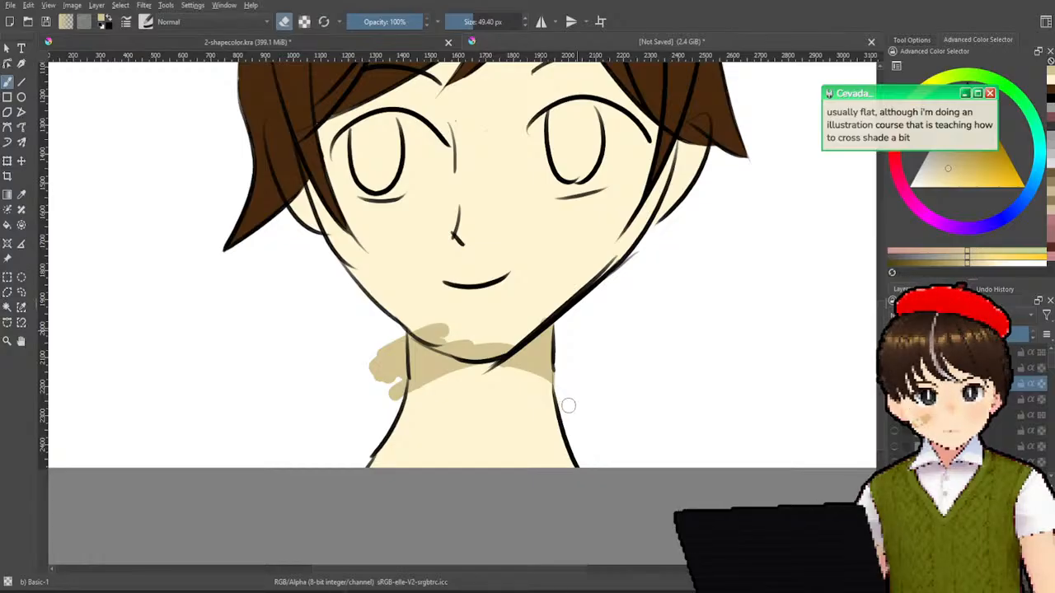
# - Clean up the neck shadow by erasing the spill outside the neck and painting the skin colour over the shadow on the chin
pyautogui.moveTo(399, 394)
pyautogui.mouseDown()
pyautogui.moveTo(397, 346)
pyautogui.moveTo(376, 381)
pyautogui.moveTo(374, 346)
pyautogui.moveTo(379, 375)
pyautogui.mouseUp()
pyautogui.press('e')
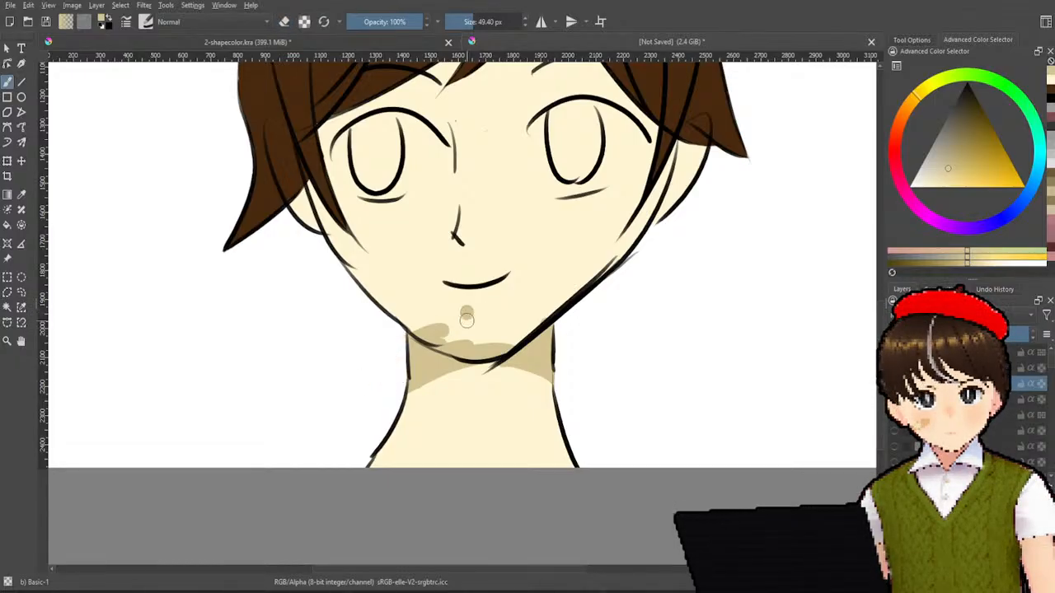
pyautogui.hotkey('ctrl', 'z')
pyautogui.keyDown('ctrl'); pyautogui.click(467, 320); pyautogui.keyUp('ctrl')
pyautogui.moveTo(441, 329); pyautogui.dragTo(440, 331)
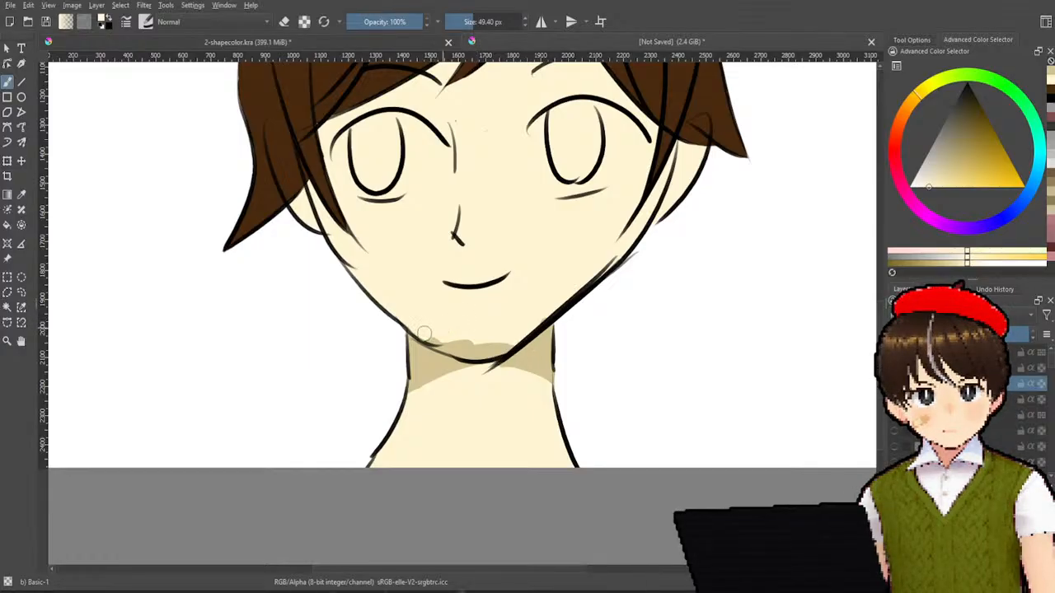
pyautogui.moveTo(462, 350); pyautogui.dragTo(499, 343)
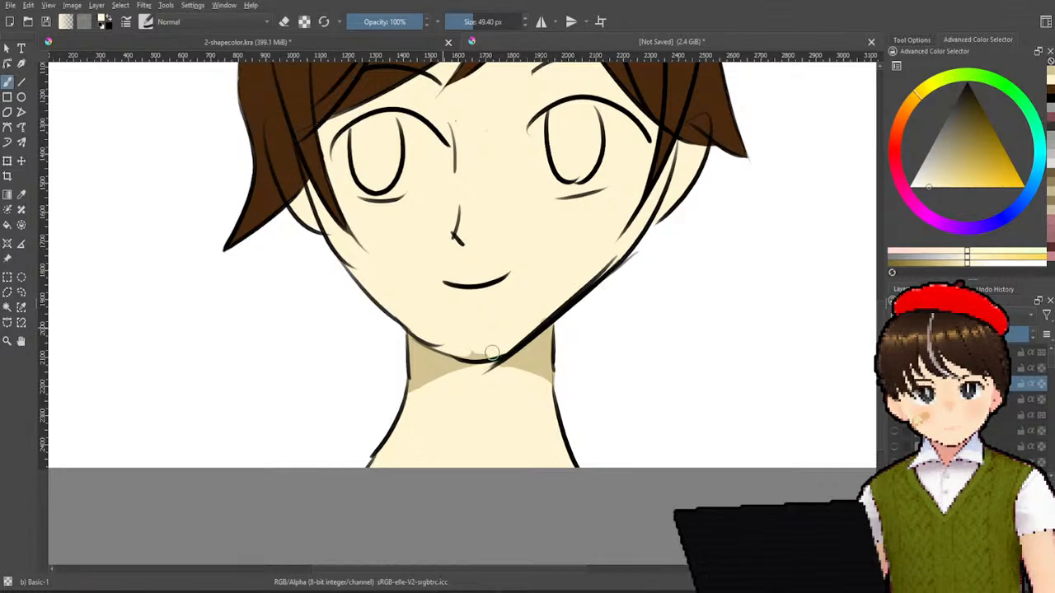
# - Shade the ear on the drawing's left side with the neck's shadow colour and erase any excess outside it
pyautogui.keyDown('ctrl'); pyautogui.click(428, 358); pyautogui.keyUp('ctrl')
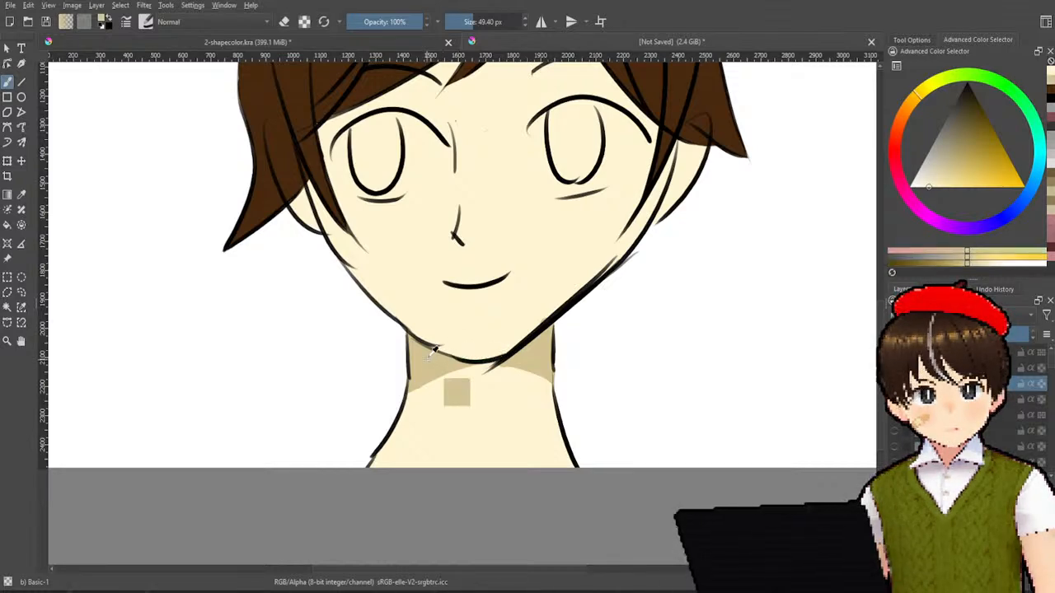
pyautogui.moveTo(302, 203)
pyautogui.mouseDown()
pyautogui.moveTo(307, 218)
pyautogui.moveTo(301, 204)
pyautogui.mouseUp()
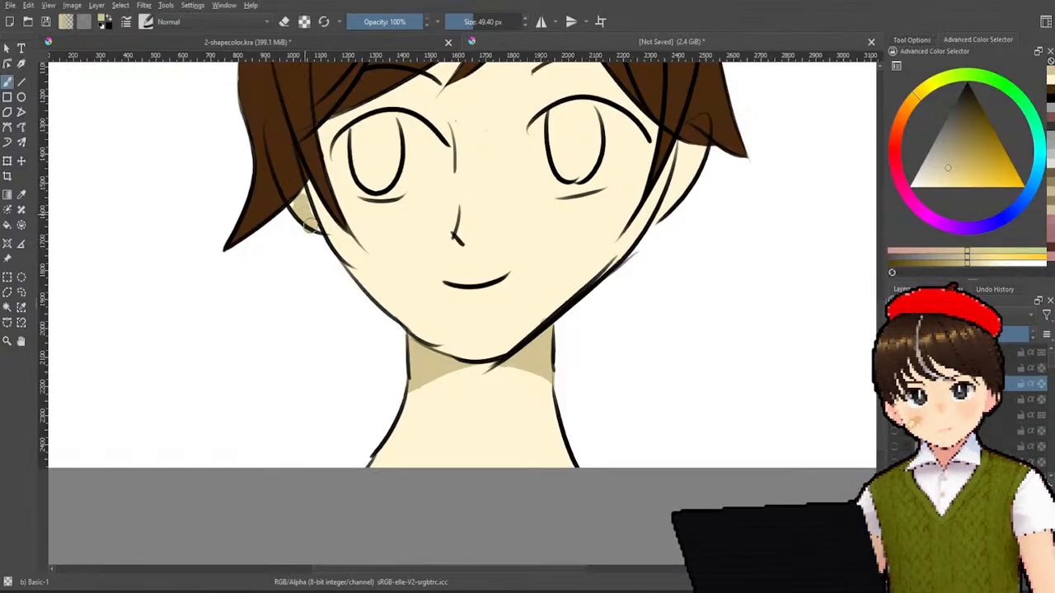
pyautogui.hotkey('ctrl', 'z')
pyautogui.hotkey('ctrl', 'z')
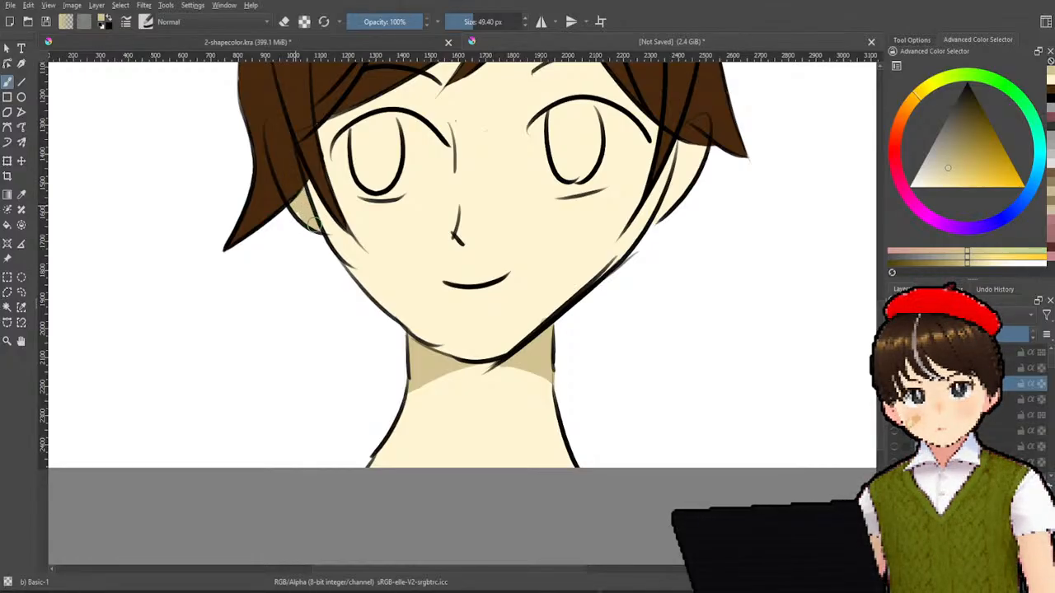
pyautogui.press('e')
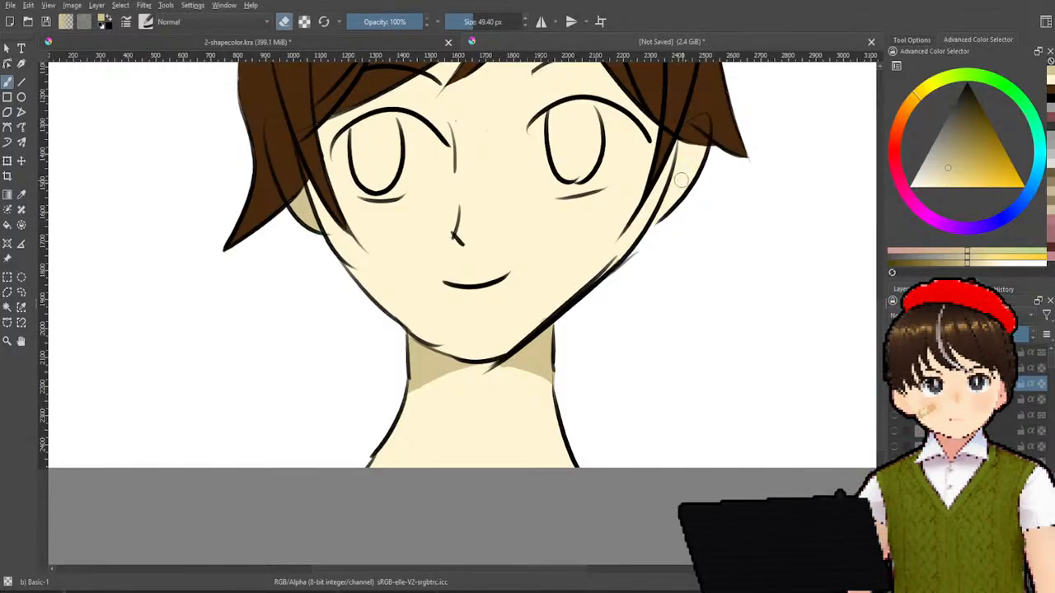
# - Fill the ear on the drawing's right side with the same shadow colour and erase the spill below its outline
pyautogui.press('e')
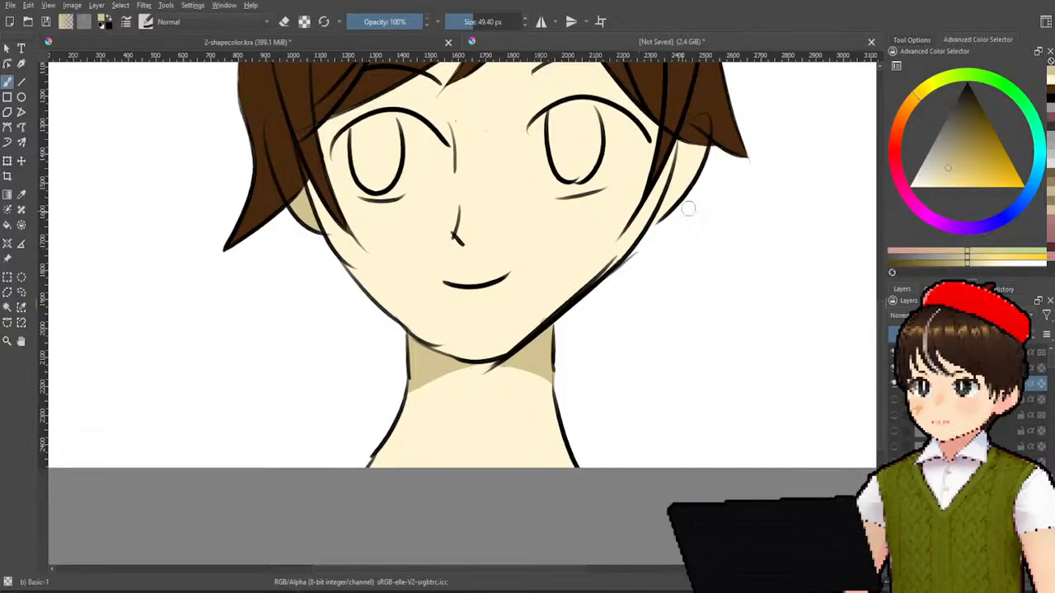
pyautogui.moveTo(699, 158); pyautogui.dragTo(655, 229)
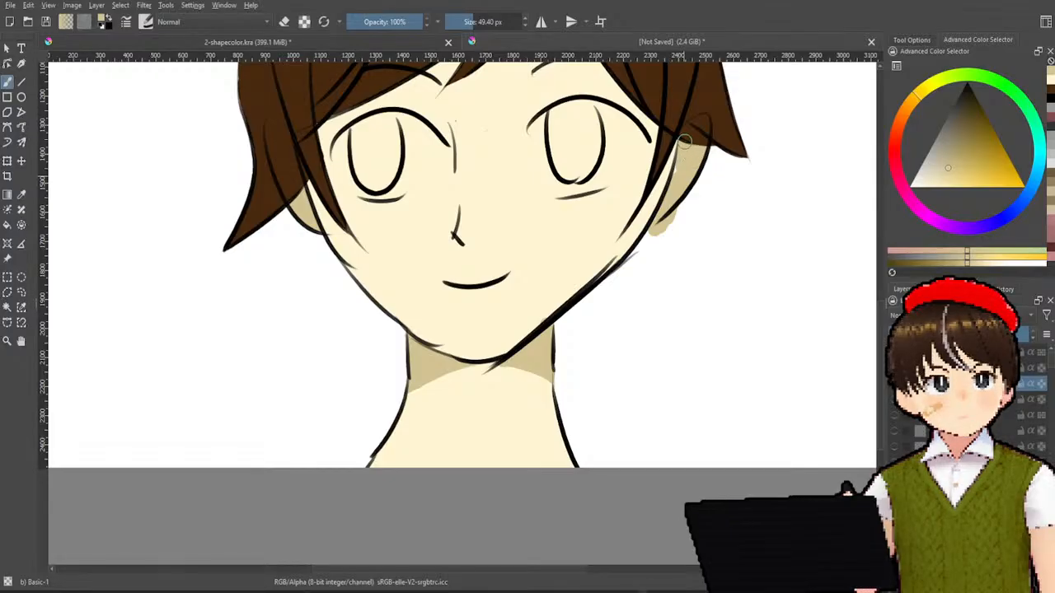
pyautogui.press('e')
pyautogui.moveTo(673, 224); pyautogui.dragTo(673, 221)
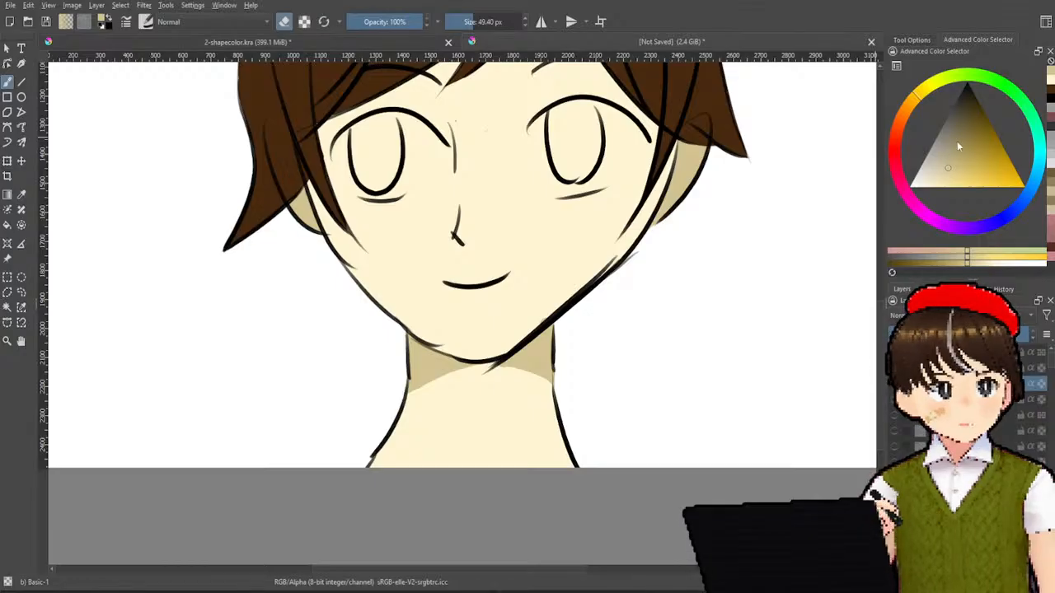
# - Try a darker greyish-brown shade inside the ear on the drawing's right side
pyautogui.click(956, 143)
pyautogui.moveTo(693, 152); pyautogui.dragTo(678, 171)
pyautogui.hotkey('ctrl', 'z')
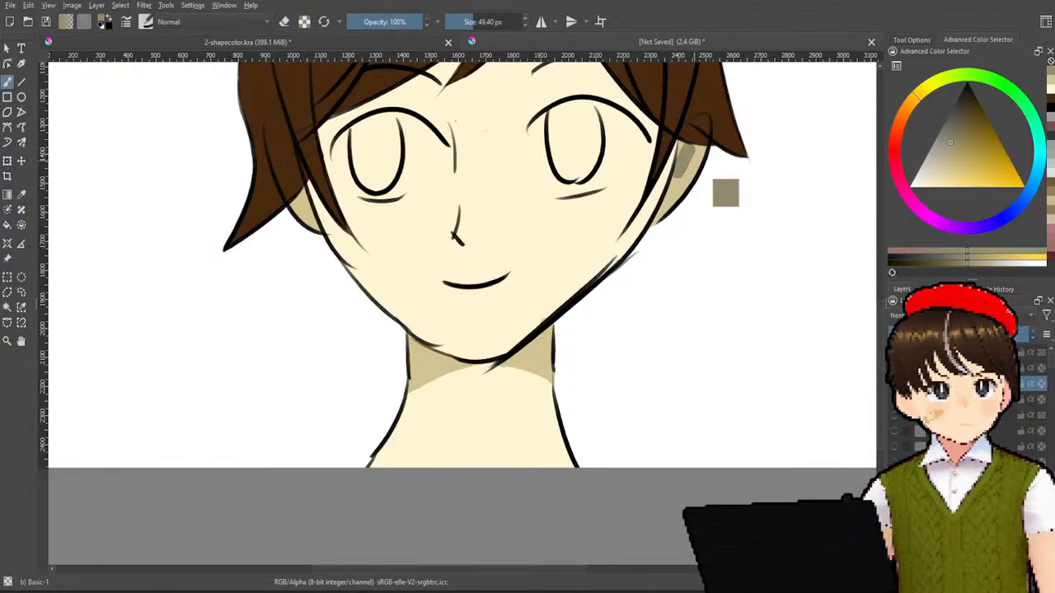
pyautogui.hotkey('ctrl', 'z')
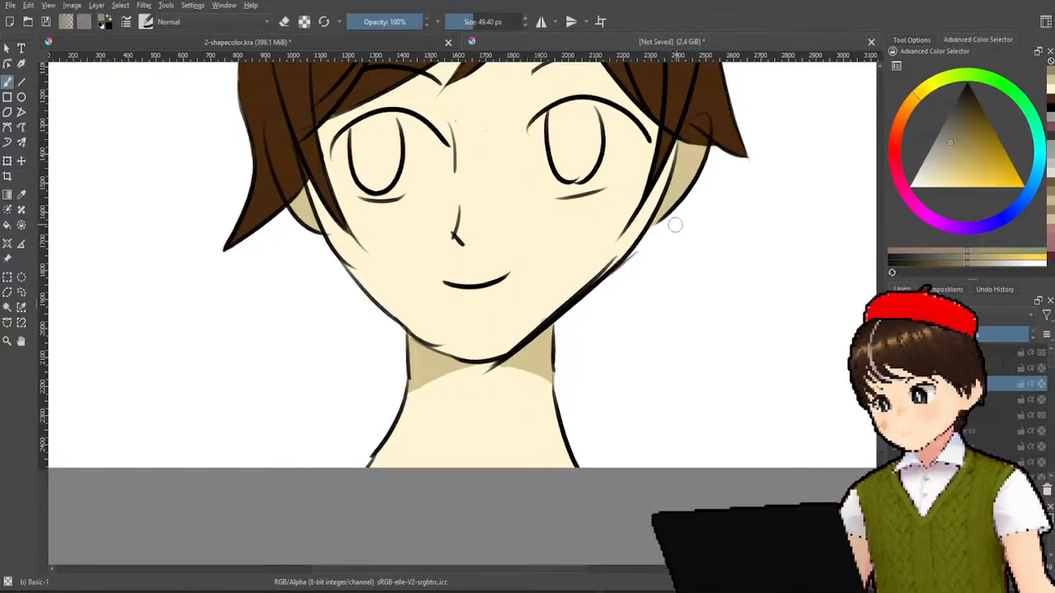
# - Try white highlights on the cheeks, beside the nose and on the neck
pyautogui.click(922, 182)
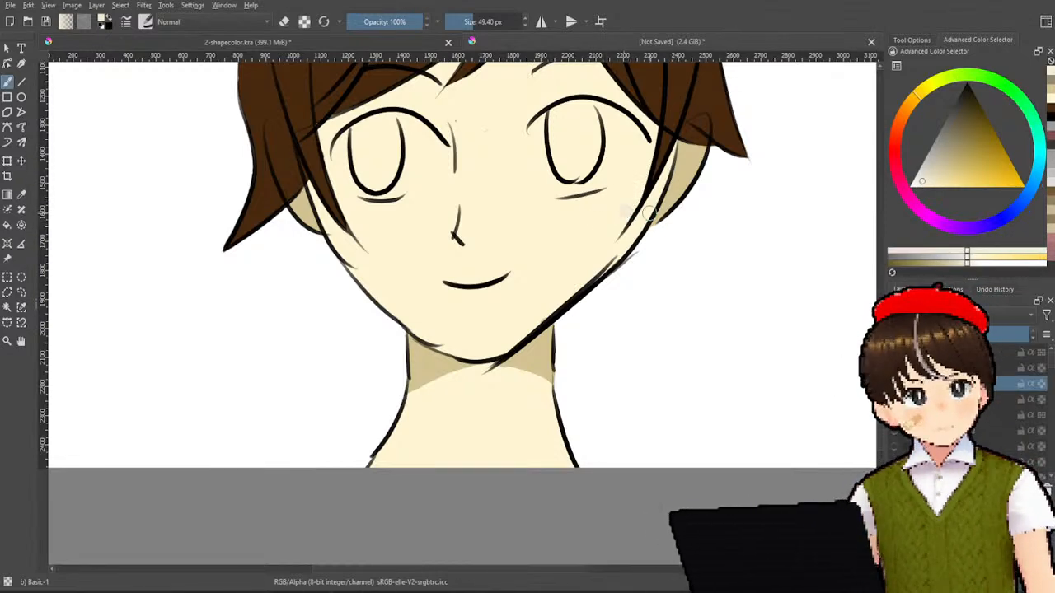
pyautogui.click(912, 186)
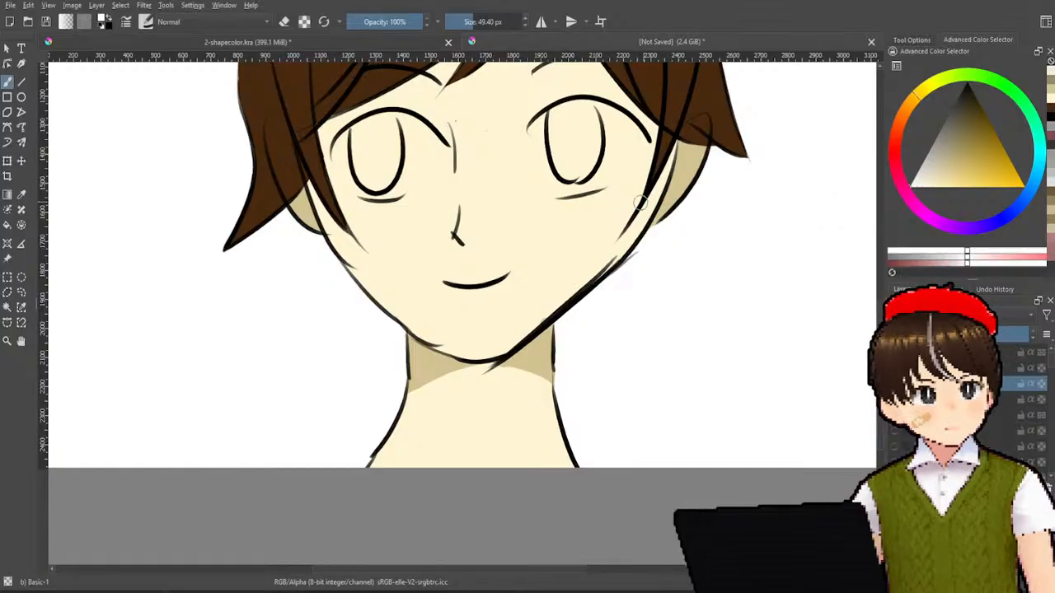
pyautogui.moveTo(643, 201); pyautogui.dragTo(633, 217)
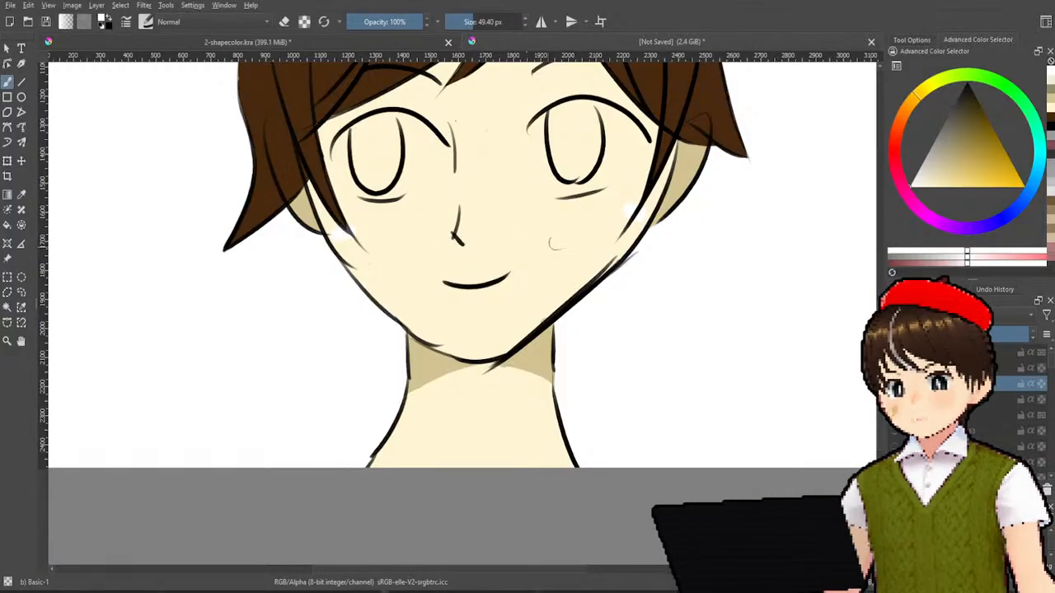
pyautogui.click(466, 216)
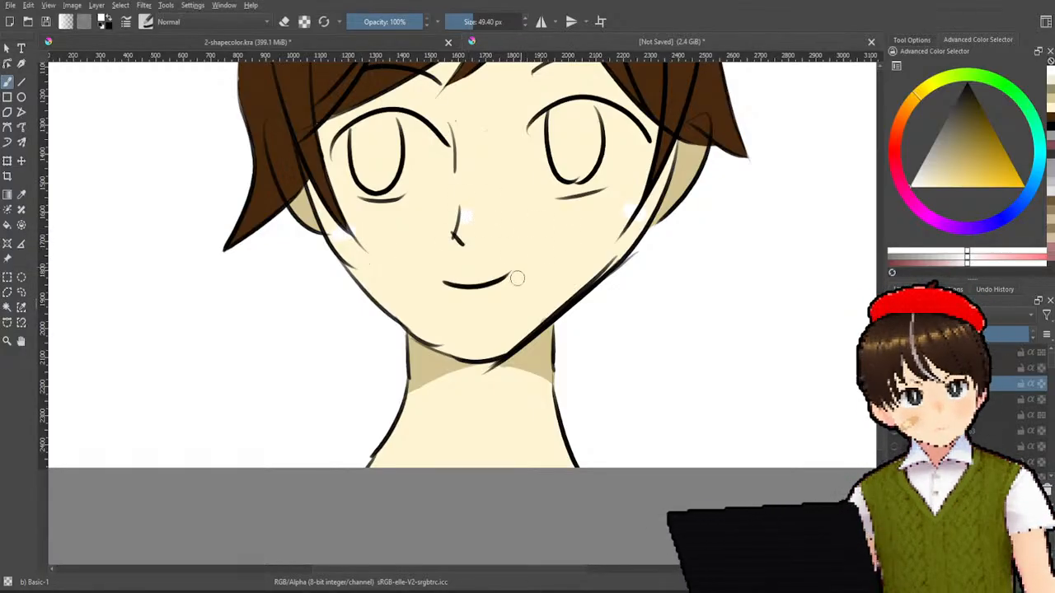
pyautogui.moveTo(474, 374)
pyautogui.mouseDown()
pyautogui.moveTo(467, 389)
pyautogui.moveTo(491, 395)
pyautogui.mouseUp()
# - Paint a shadow along the left side of the nose with the shadow colour sampled from the neck
pyautogui.keyDown('ctrl'); pyautogui.click(442, 350); pyautogui.keyUp('ctrl')
pyautogui.hotkey('ctrl', 'z')
pyautogui.hotkey('ctrl', 'z')
pyautogui.moveTo(456, 212); pyautogui.dragTo(451, 229)
pyautogui.hotkey('ctrl', 'z')
pyautogui.hotkey('ctrl', 'z')
pyautogui.hotkey('ctrl', 'z')
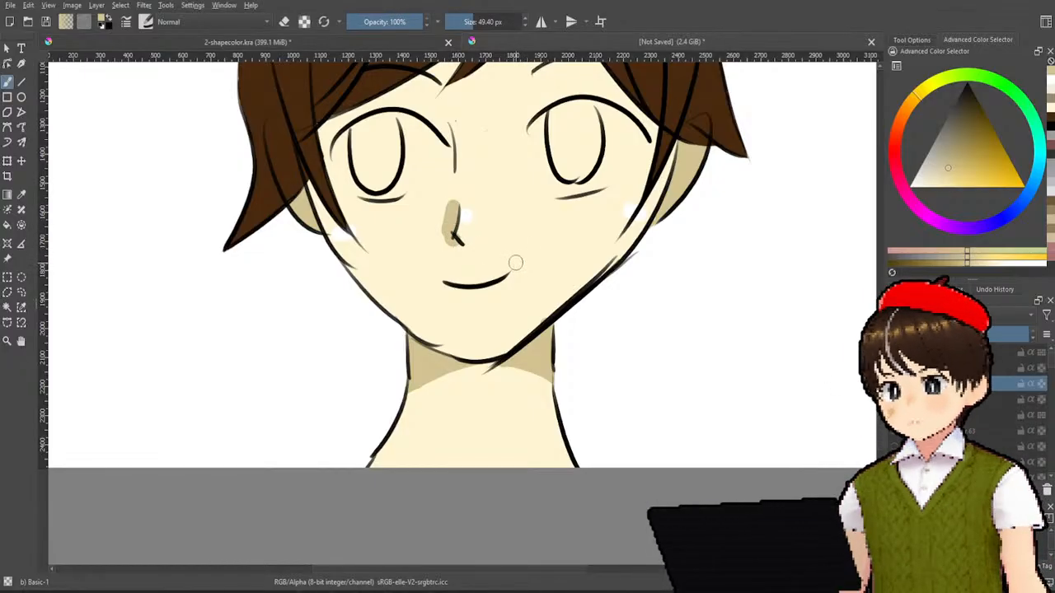
pyautogui.hotkey('ctrl', 'z')
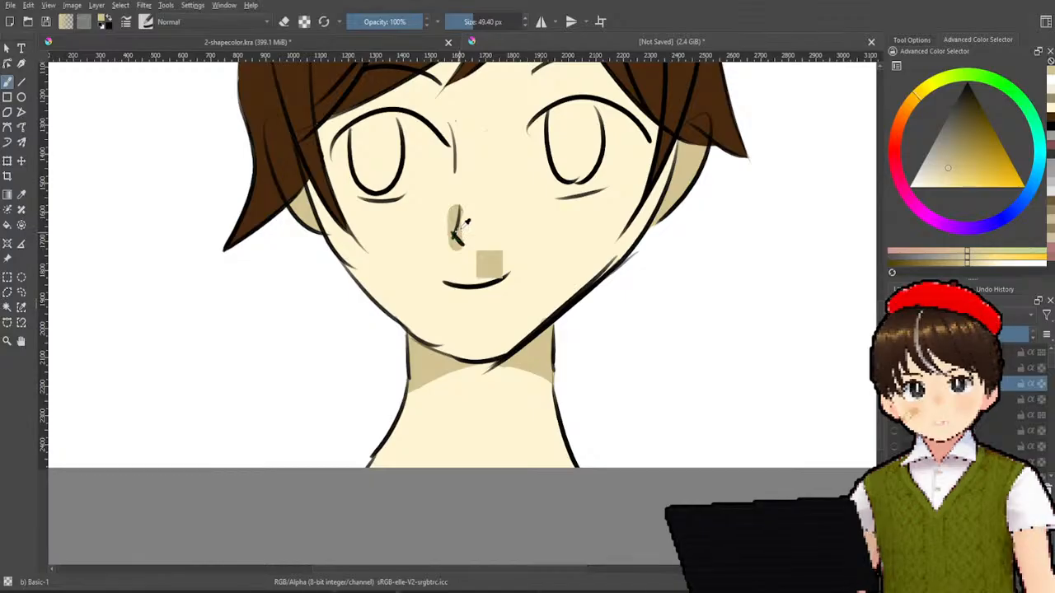
pyautogui.moveTo(455, 205); pyautogui.dragTo(450, 240)
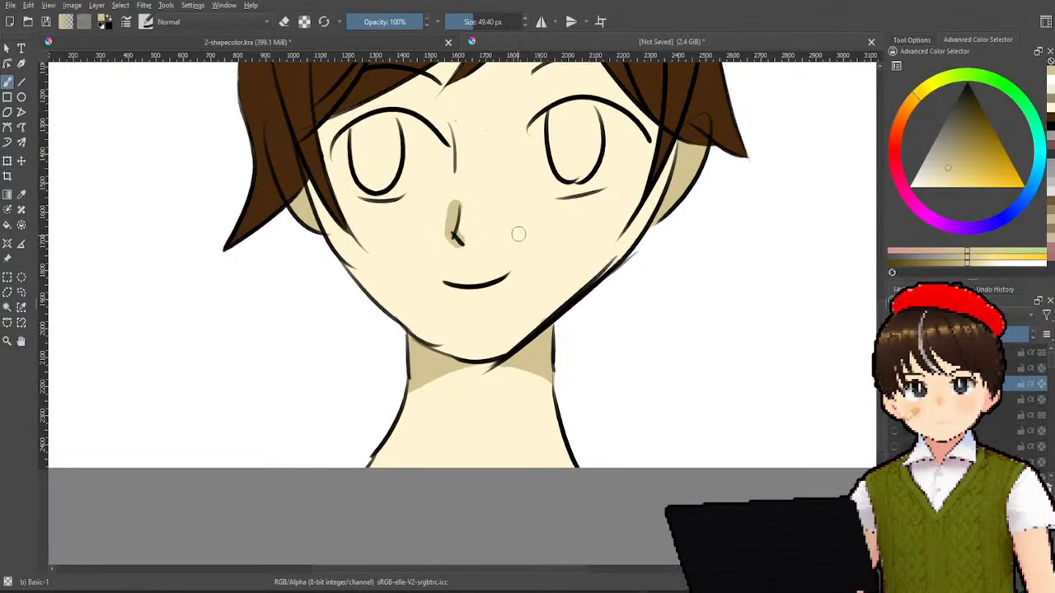
pyautogui.hotkey('ctrl', 'z')
pyautogui.moveTo(458, 209); pyautogui.dragTo(453, 239)
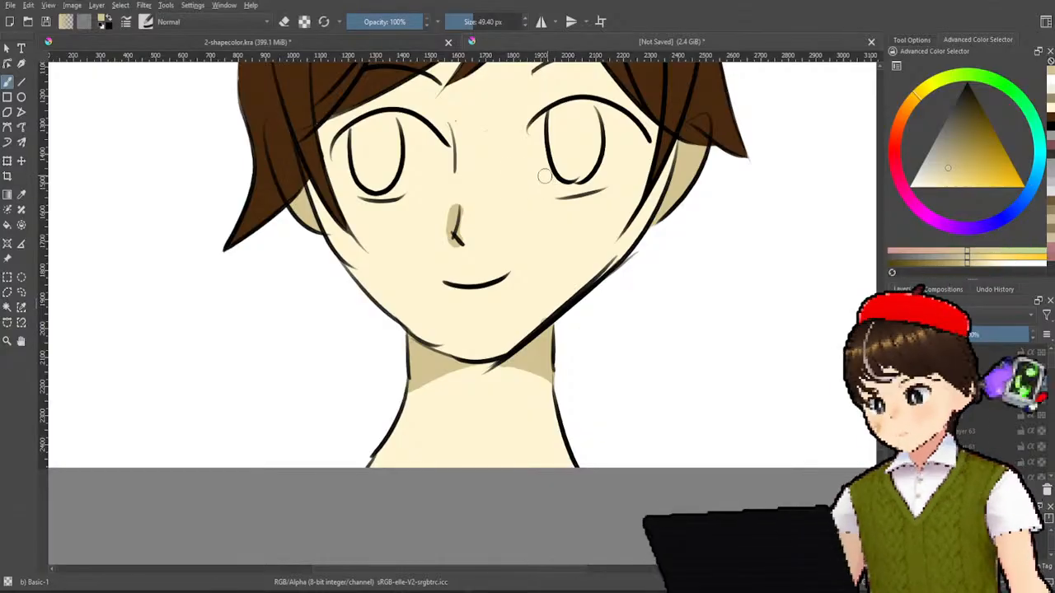
# - Try painting a shadow along the central fringe edge on the forehead with the 49.40 px brush
pyautogui.scroll(5, 512, 153)
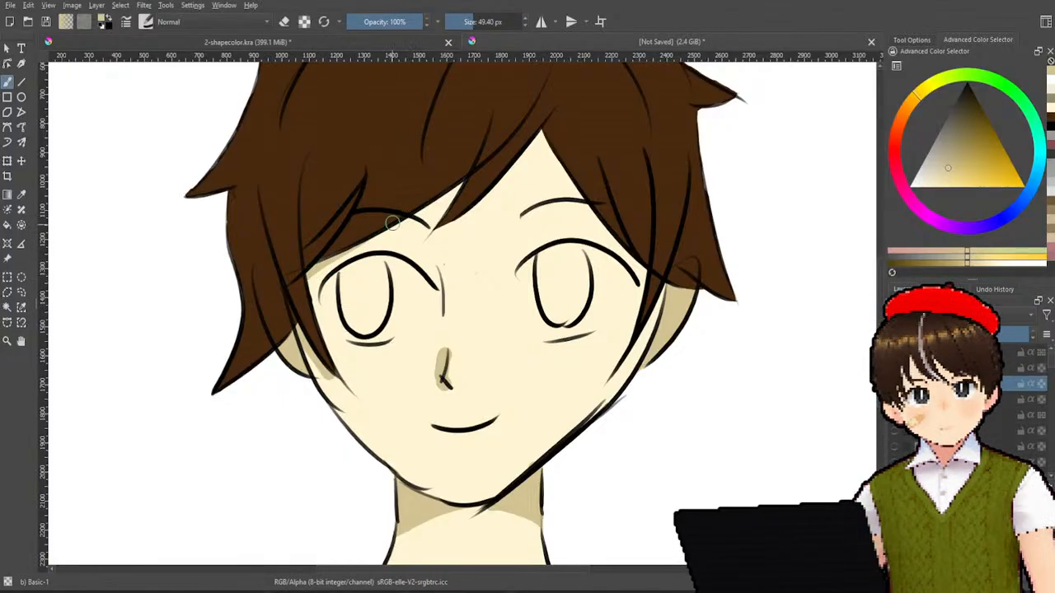
pyautogui.hotkey('ctrl', 'z')
pyautogui.moveTo(432, 214); pyautogui.dragTo(492, 159)
pyautogui.hotkey('ctrl', 'z')
pyautogui.moveTo(434, 217); pyautogui.dragTo(496, 152)
pyautogui.hotkey('ctrl', 'z')
pyautogui.moveTo(437, 216); pyautogui.dragTo(493, 161)
pyautogui.hotkey('ctrl', 'z')
pyautogui.moveTo(438, 217)
pyautogui.mouseDown()
pyautogui.moveTo(452, 185)
pyautogui.moveTo(474, 172)
pyautogui.moveTo(428, 207)
pyautogui.moveTo(486, 168)
pyautogui.mouseUp()
pyautogui.hotkey('ctrl', 'z')
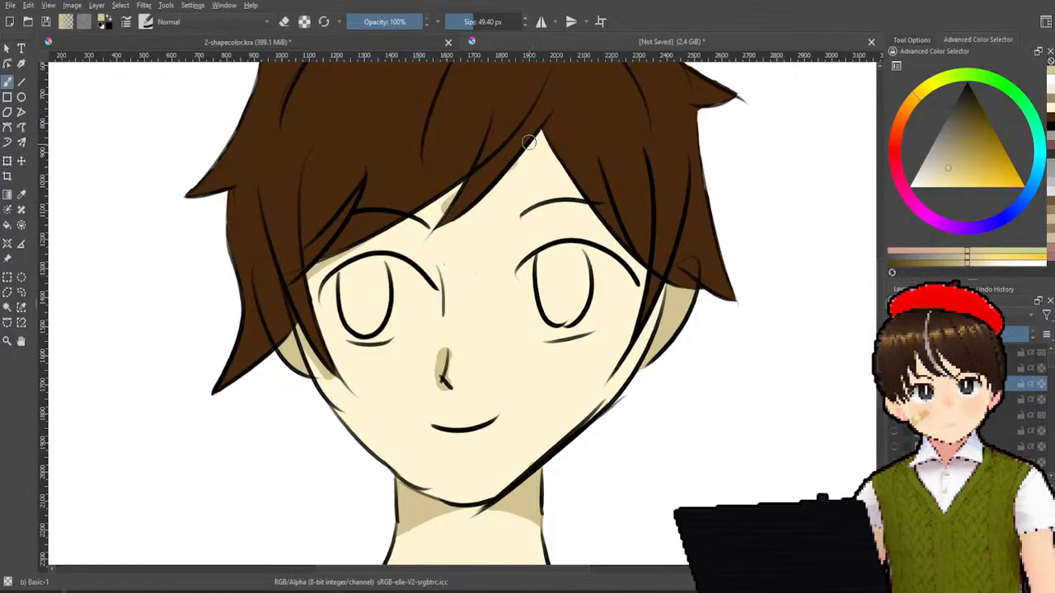
pyautogui.hotkey('ctrl', 'z')
# - Reduce the brush size to 18.87 px and paint the skin shadow beneath the central fringe tip using the sampled shadow colour
pyautogui.moveTo(469, 28); pyautogui.dragTo(459, 25)
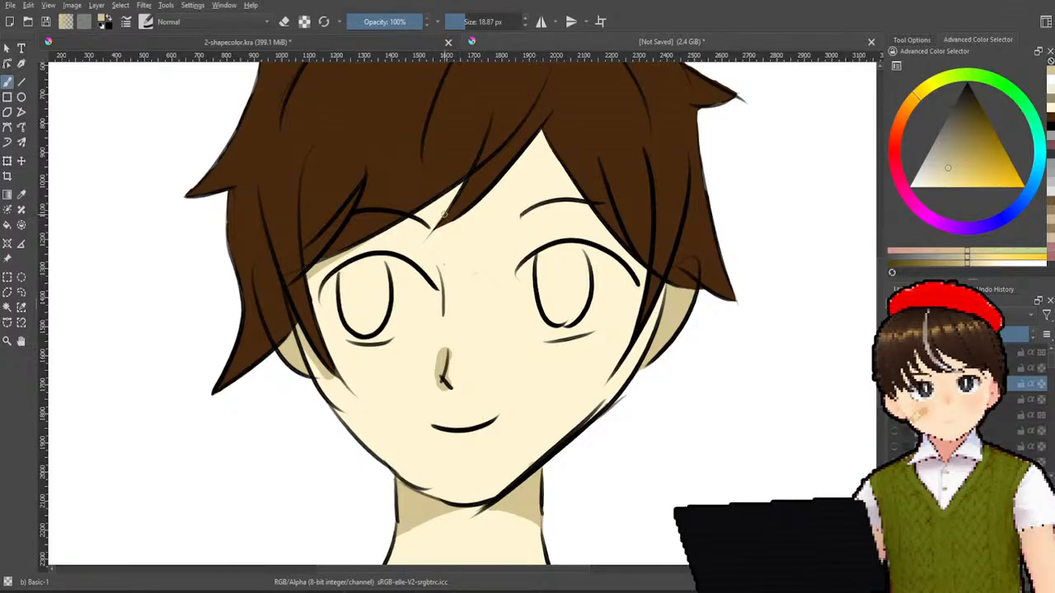
pyautogui.keyDown('ctrl'); pyautogui.click(490, 146); pyautogui.keyUp('ctrl')
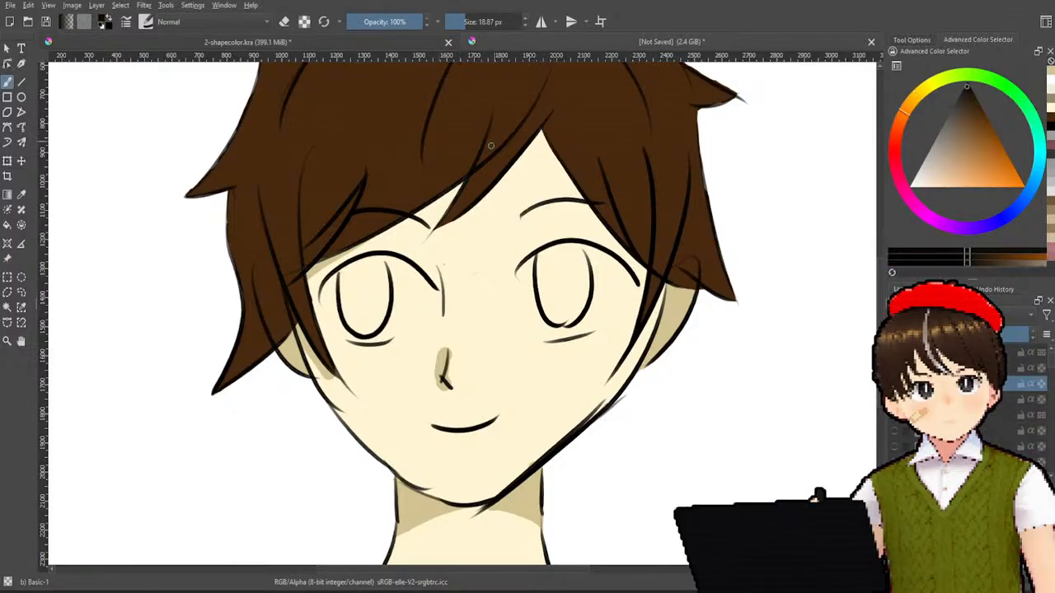
pyautogui.keyDown('ctrl'); pyautogui.click(332, 367); pyautogui.keyUp('ctrl')
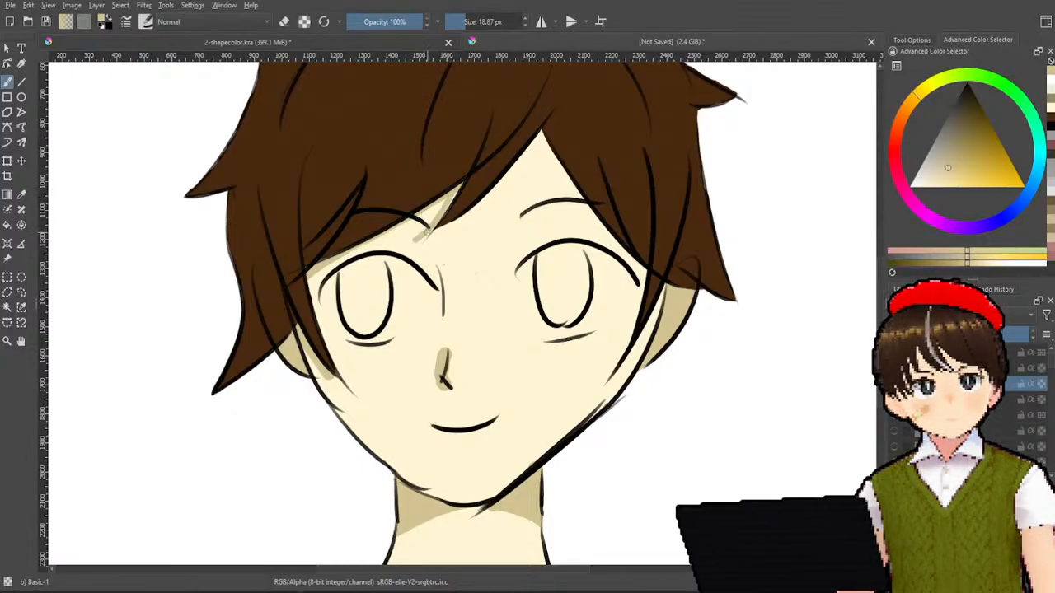
pyautogui.moveTo(412, 239); pyautogui.dragTo(476, 208)
pyautogui.hotkey('ctrl', 'z')
pyautogui.moveTo(422, 238); pyautogui.dragTo(489, 199)
pyautogui.hotkey('ctrl', 'z')
pyautogui.hotkey('ctrl', 'z')
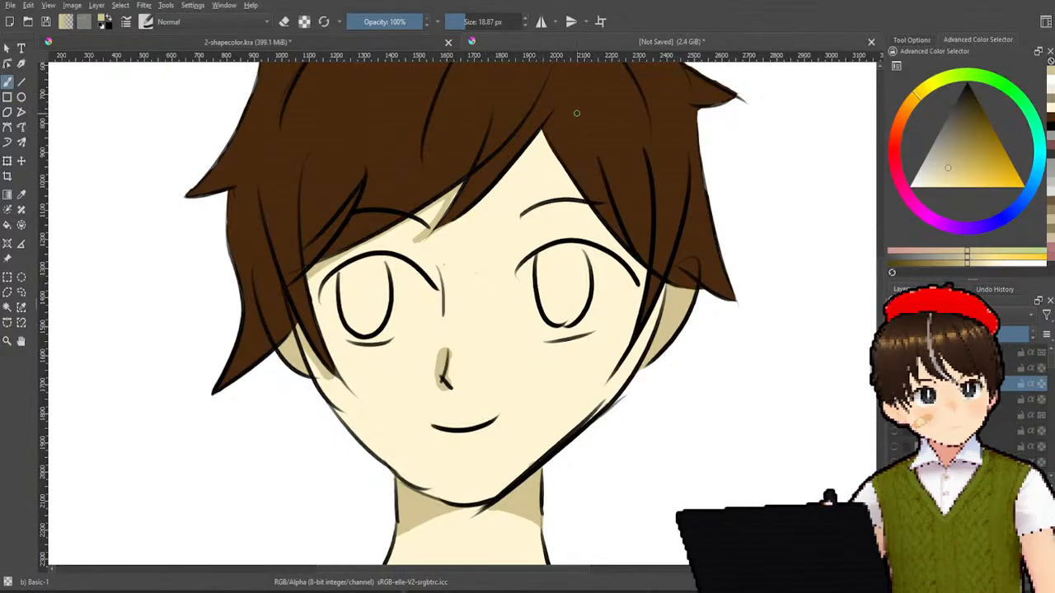
# - Paint a thin shadow on the forehead along the hair edge, from the parting down past the eyebrow on the drawing's right side
pyautogui.moveTo(543, 127); pyautogui.dragTo(631, 254)
pyautogui.moveTo(563, 164); pyautogui.dragTo(642, 270)
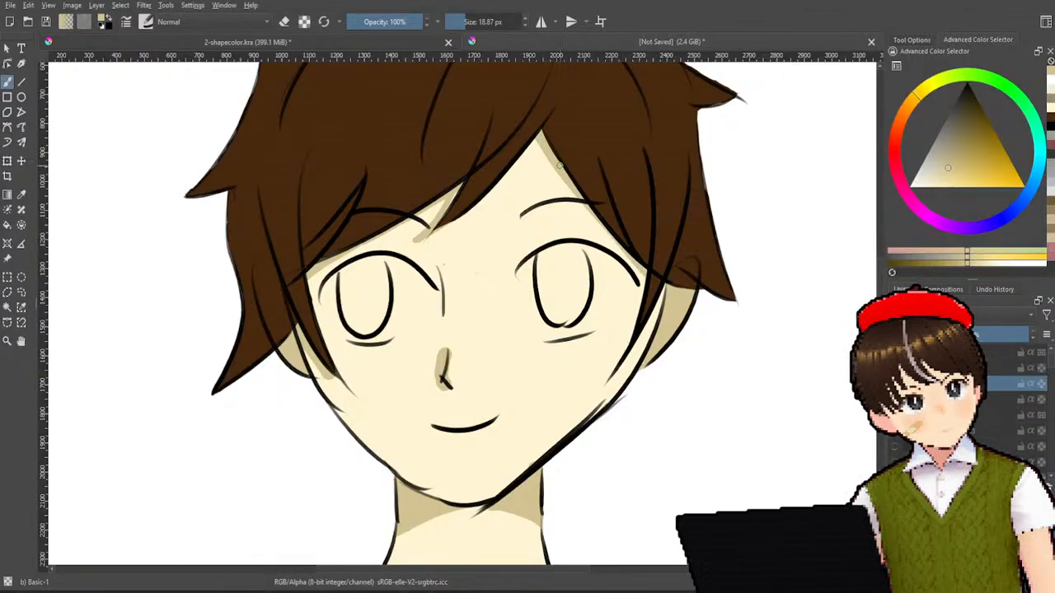
pyautogui.moveTo(575, 193); pyautogui.dragTo(631, 250)
pyautogui.hotkey('ctrl', 'z')
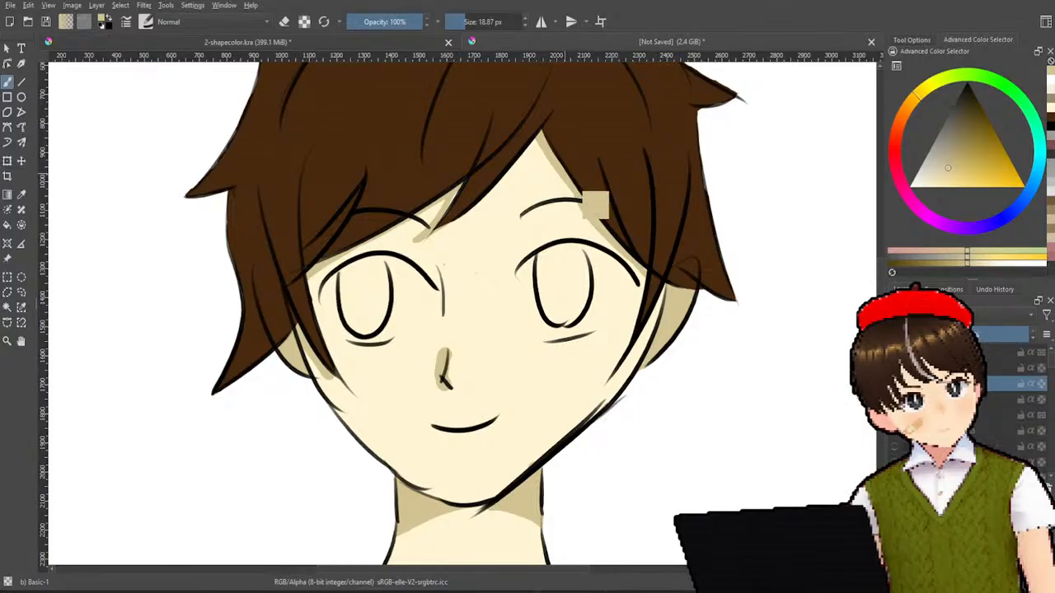
pyautogui.moveTo(597, 211)
pyautogui.mouseDown()
pyautogui.moveTo(635, 260)
pyautogui.moveTo(627, 352)
pyautogui.mouseUp()
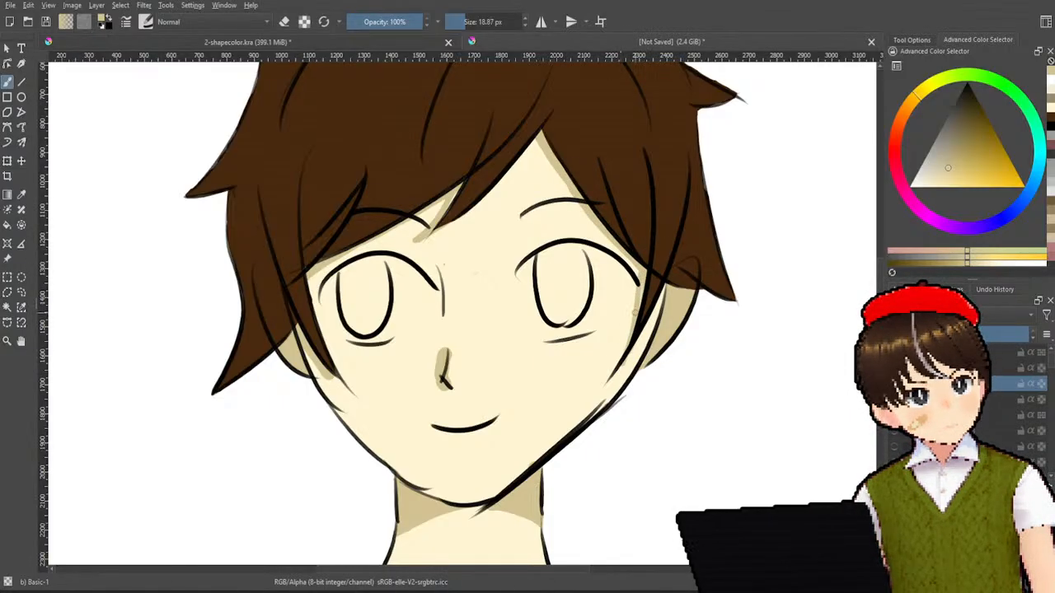
# - Paint a thin shadow on the skin along the hair strand beside the right-hand eye, redoing the stroke until it fits
pyautogui.hotkey('ctrl', 'z')
pyautogui.moveTo(643, 271); pyautogui.dragTo(624, 363)
pyautogui.hotkey('ctrl', 'z')
pyautogui.moveTo(645, 281); pyautogui.dragTo(628, 351)
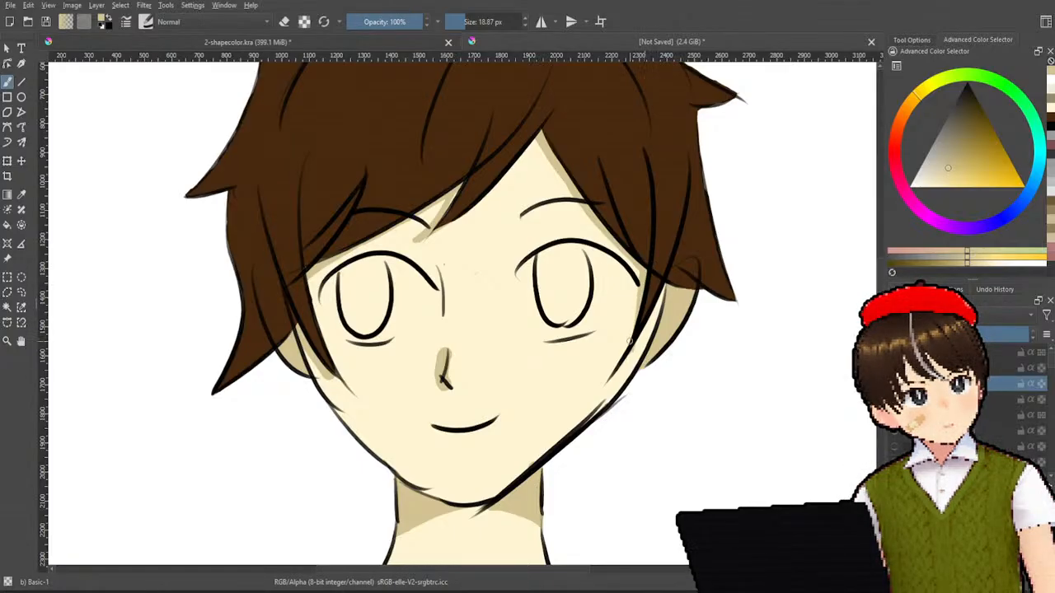
pyautogui.hotkey('ctrl', 'z')
pyautogui.moveTo(645, 278); pyautogui.dragTo(606, 366)
pyautogui.hotkey('ctrl', 'z')
pyautogui.moveTo(645, 285); pyautogui.dragTo(618, 373)
pyautogui.hotkey('ctrl', 'z')
pyautogui.moveTo(642, 290); pyautogui.dragTo(619, 359)
pyautogui.hotkey('ctrl', 'z')
pyautogui.moveTo(644, 285); pyautogui.dragTo(620, 356)
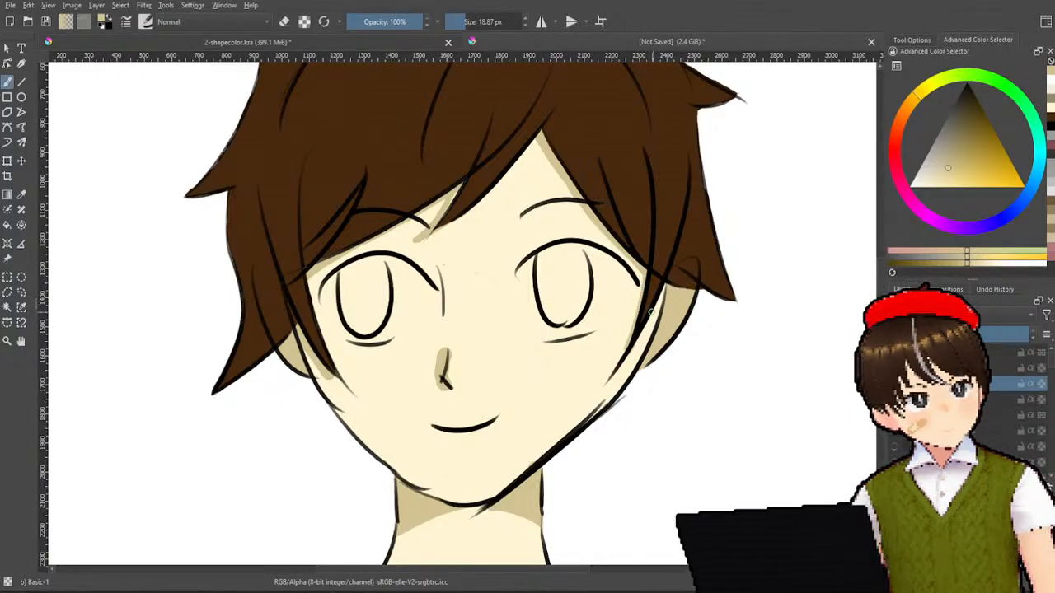
pyautogui.hotkey('ctrl', 'z')
pyautogui.moveTo(644, 287); pyautogui.dragTo(619, 356)
pyautogui.hotkey('ctrl', 'z')
pyautogui.moveTo(643, 288); pyautogui.dragTo(618, 362)
pyautogui.hotkey('ctrl', 'z')
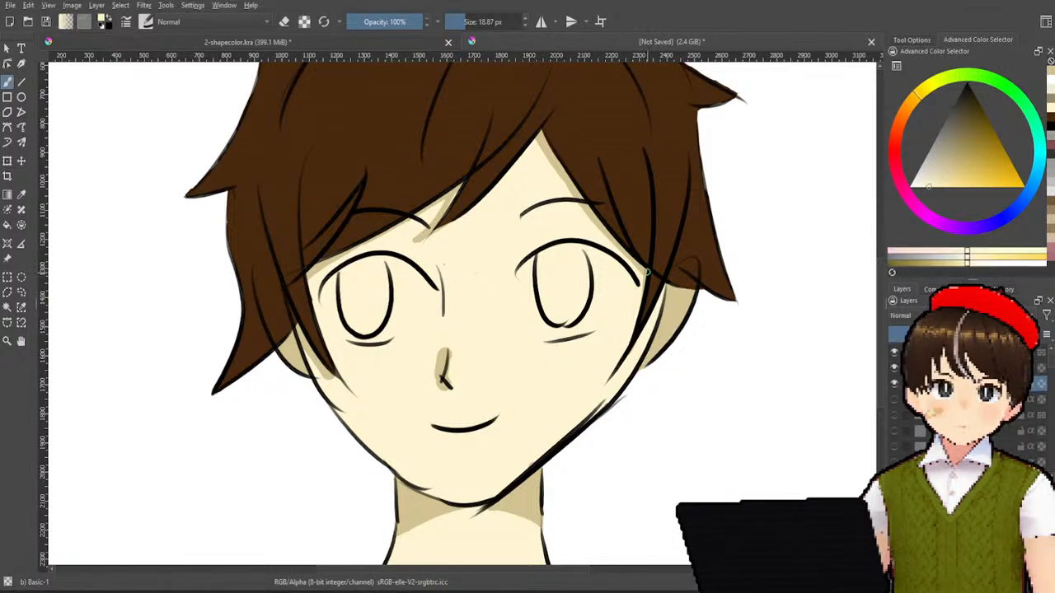
pyautogui.keyDown('ctrl'); pyautogui.click(655, 317); pyautogui.keyUp('ctrl')
pyautogui.moveTo(646, 274); pyautogui.dragTo(618, 355)
pyautogui.hotkey('ctrl', 'z')
pyautogui.moveTo(645, 274); pyautogui.dragTo(619, 356)
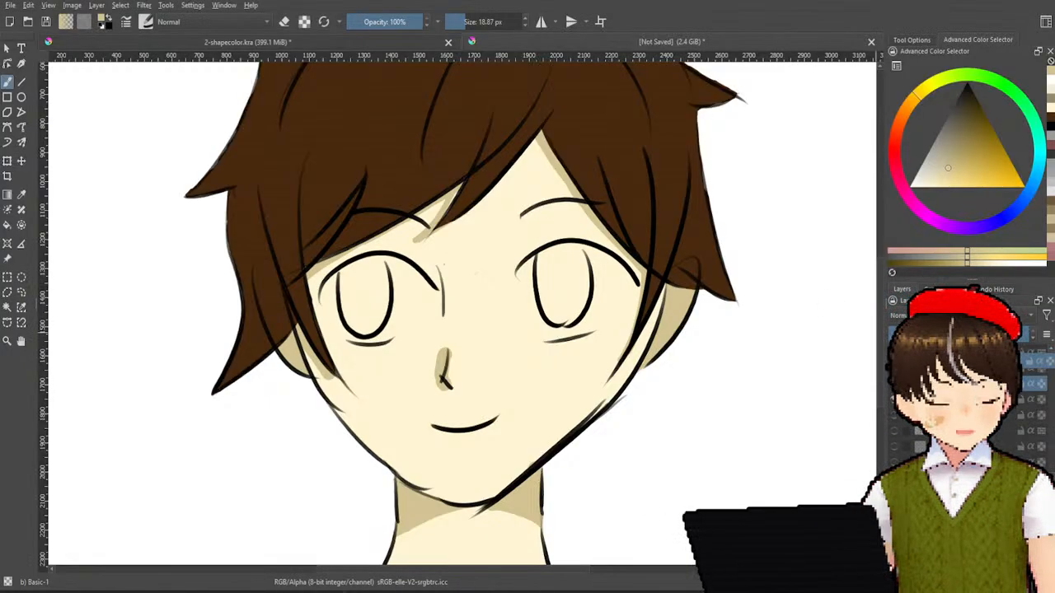
# - Pick black and try thickening the inner end of the right-hand eyebrow, including with a 46.55 px brush
pyautogui.moveTo(968, 120); pyautogui.dragTo(976, 39)
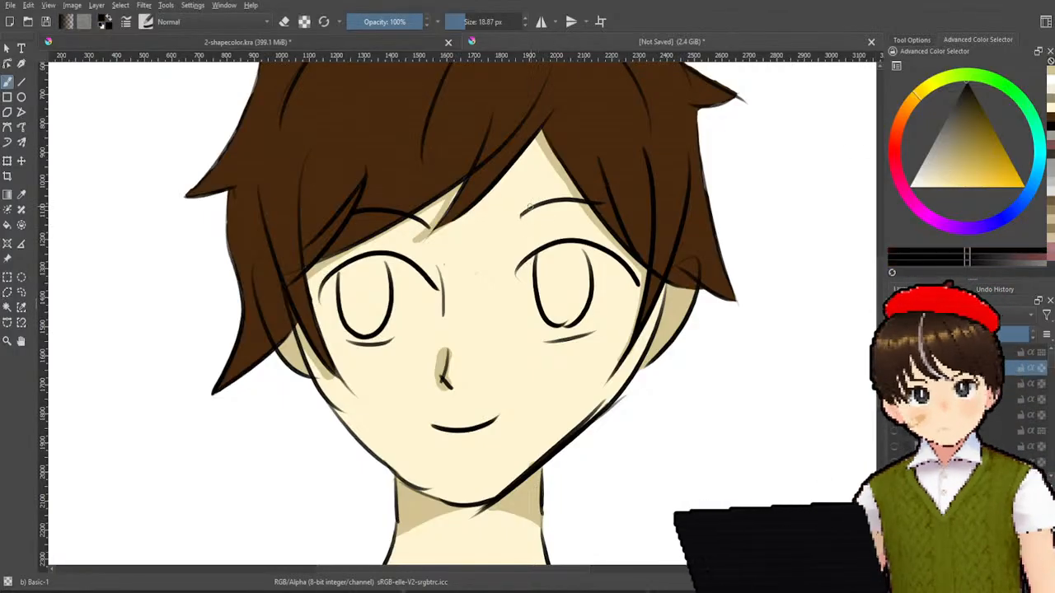
pyautogui.moveTo(526, 209); pyautogui.dragTo(538, 203)
pyautogui.hotkey('ctrl', 'z')
pyautogui.moveTo(471, 23); pyautogui.dragTo(489, 43)
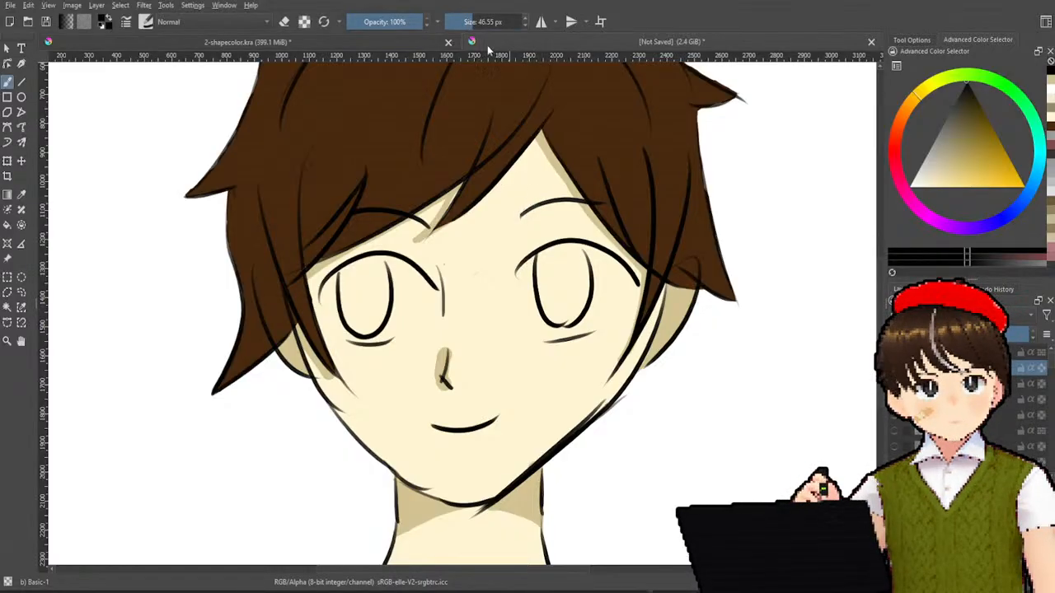
pyautogui.moveTo(524, 215); pyautogui.dragTo(562, 200)
pyautogui.hotkey('ctrl', 'z')
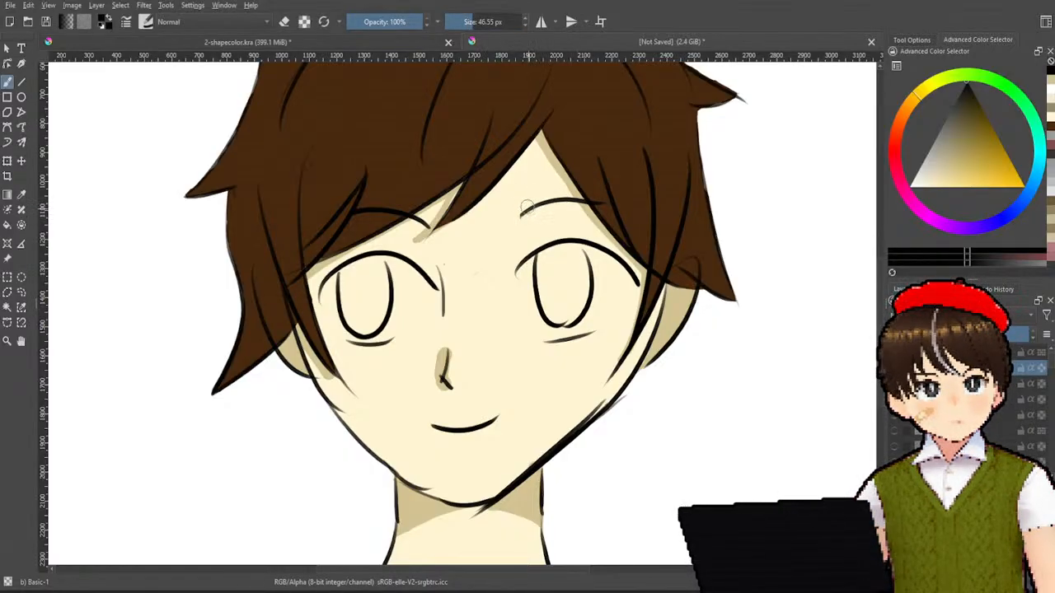
# - Reduce the brush size to 13.39 px and try a second line along the right-hand eyebrow, undoing and redoing the stroke
pyautogui.moveTo(459, 19); pyautogui.dragTo(437, 22)
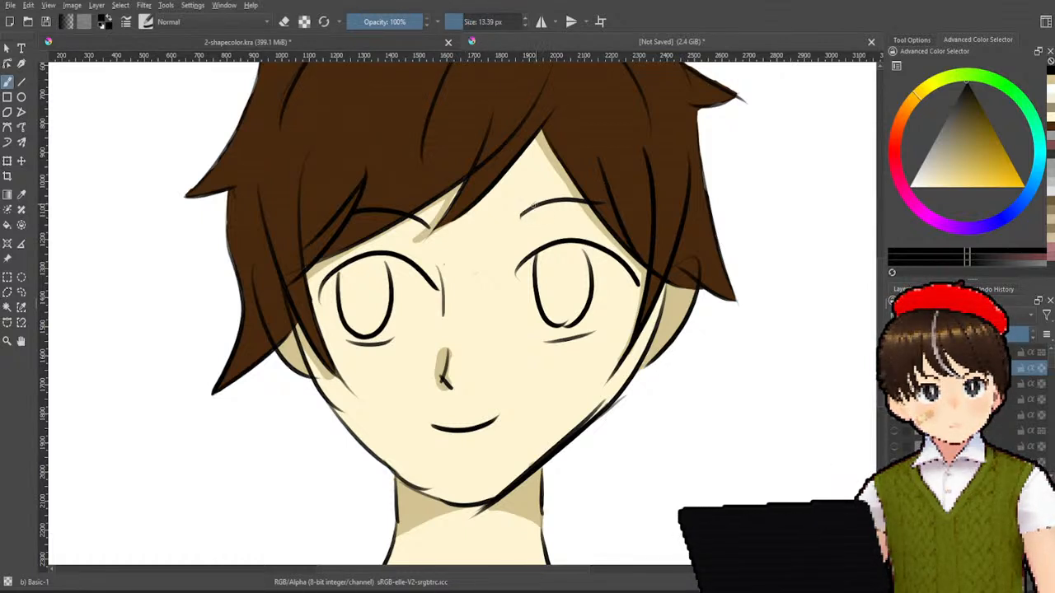
pyautogui.hotkey('ctrl', 'z')
pyautogui.moveTo(564, 192)
pyautogui.mouseDown()
pyautogui.moveTo(609, 185)
pyautogui.moveTo(605, 201)
pyautogui.mouseUp()
pyautogui.moveTo(533, 202); pyautogui.dragTo(611, 188)
pyautogui.hotkey('ctrl', 'z')
pyautogui.moveTo(537, 200); pyautogui.dragTo(608, 201)
pyautogui.hotkey('ctrl', 'z')
pyautogui.moveTo(537, 200); pyautogui.dragTo(607, 197)
pyautogui.hotkey('ctrl', 'z')
pyautogui.moveTo(539, 200); pyautogui.dragTo(600, 198)
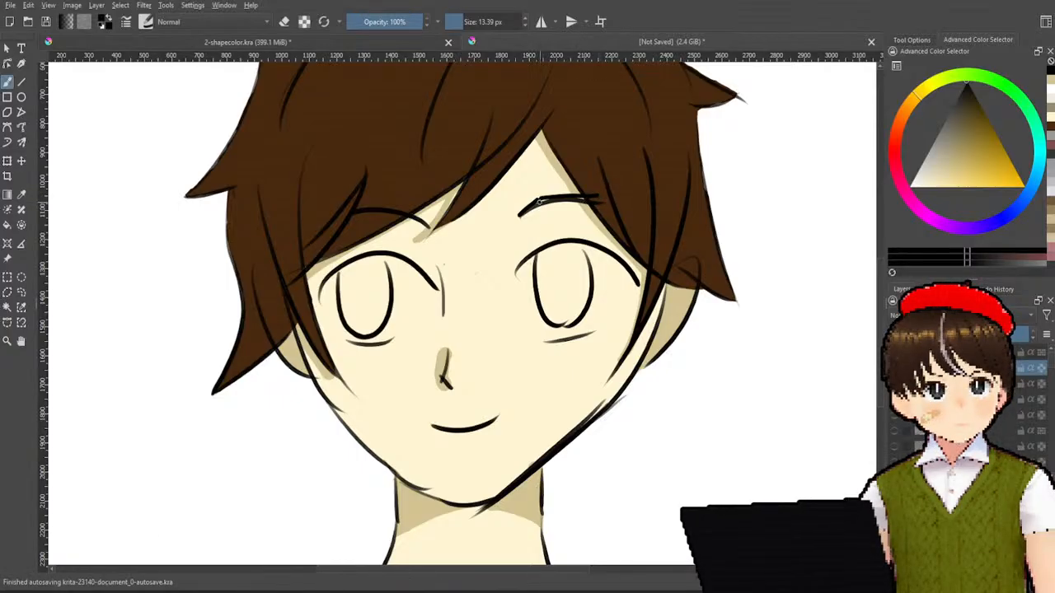
pyautogui.hotkey('ctrl', 'z')
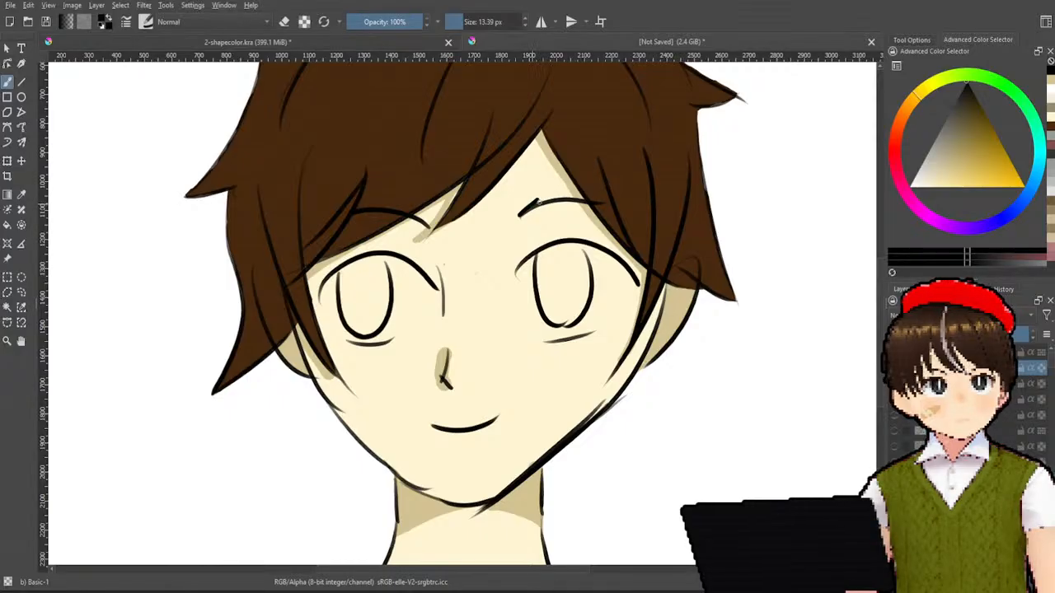
# - Try another stroke over the right-hand eyebrow, remove the added strokes and retry one sweep along its whole length
pyautogui.moveTo(540, 200); pyautogui.dragTo(592, 192)
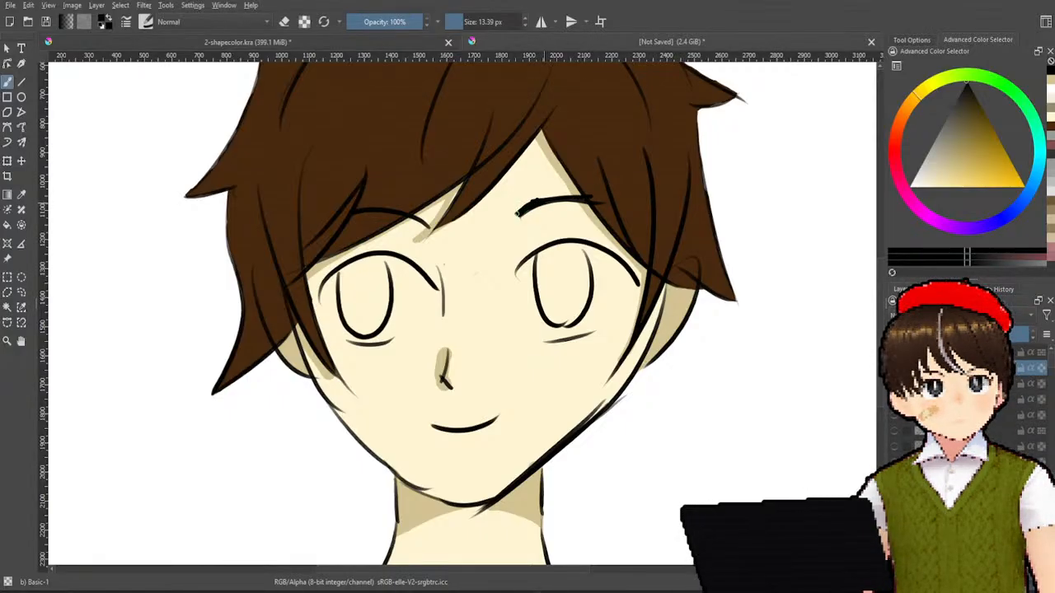
pyautogui.hotkey('ctrl', 'z')
pyautogui.hotkey('ctrl', 'z')
pyautogui.hotkey('ctrl', 'z')
pyautogui.moveTo(520, 216)
pyautogui.mouseDown()
pyautogui.moveTo(551, 195)
pyautogui.moveTo(542, 202)
pyautogui.moveTo(609, 200)
pyautogui.mouseUp()
pyautogui.hotkey('ctrl', 'z')
pyautogui.hotkey('ctrl', 'z')
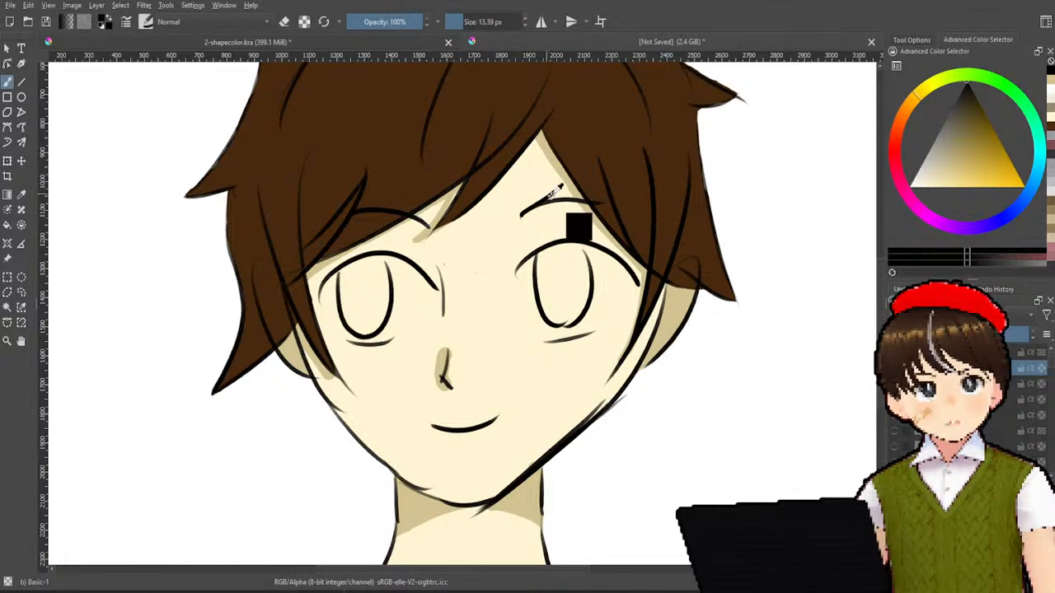
# - Outline the right-hand eyebrow's upper edge and the left-hand eyebrow's inner end, and fill both eyebrows with the sampled hair brown
pyautogui.moveTo(521, 212); pyautogui.dragTo(534, 197)
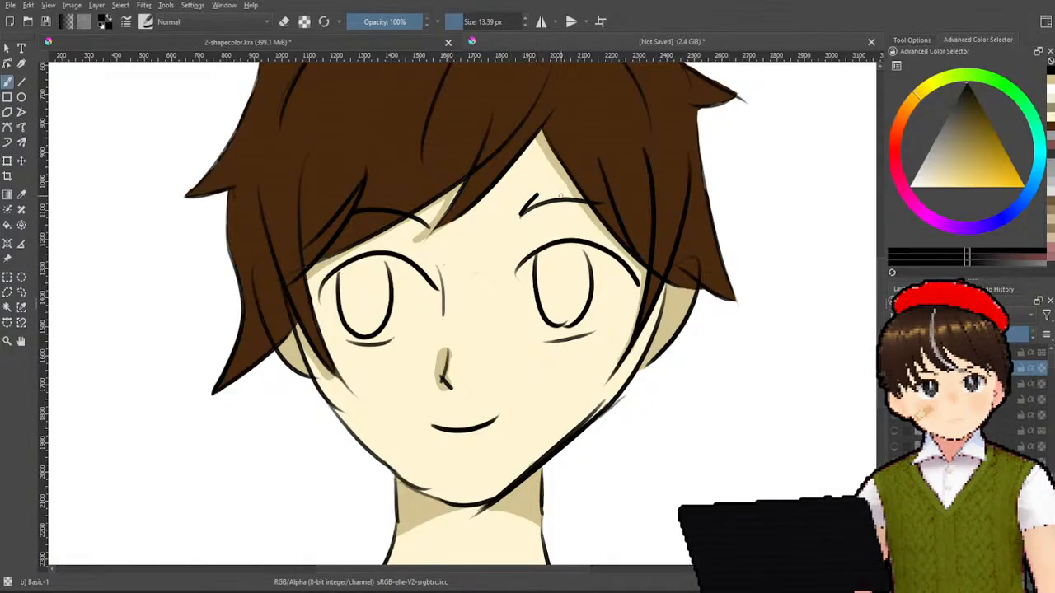
pyautogui.hotkey('ctrl', 'z')
pyautogui.moveTo(540, 195); pyautogui.dragTo(588, 192)
pyautogui.hotkey('ctrl', 'z')
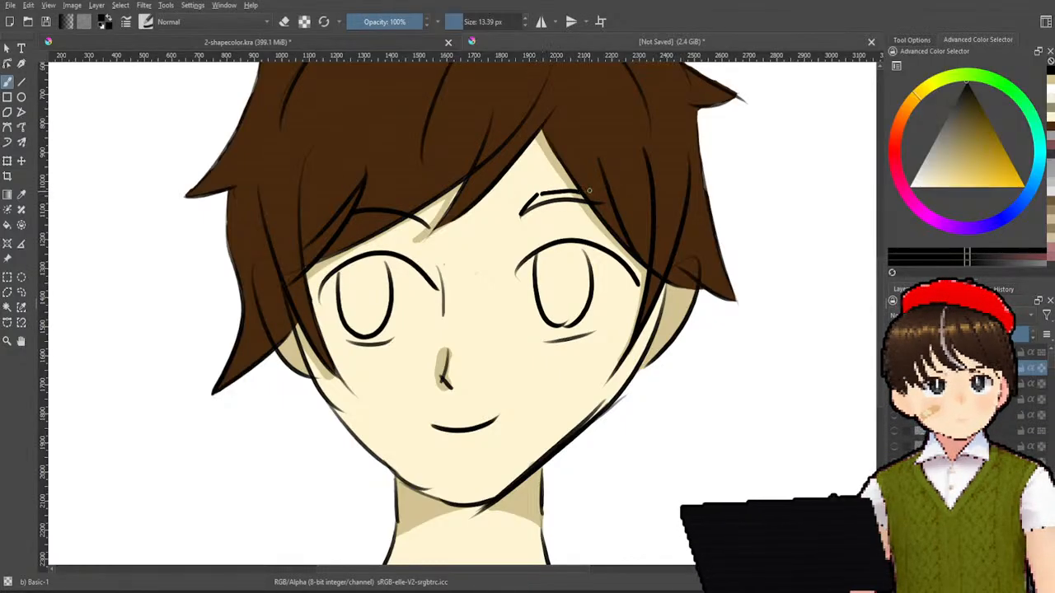
pyautogui.hotkey('ctrl', 'z')
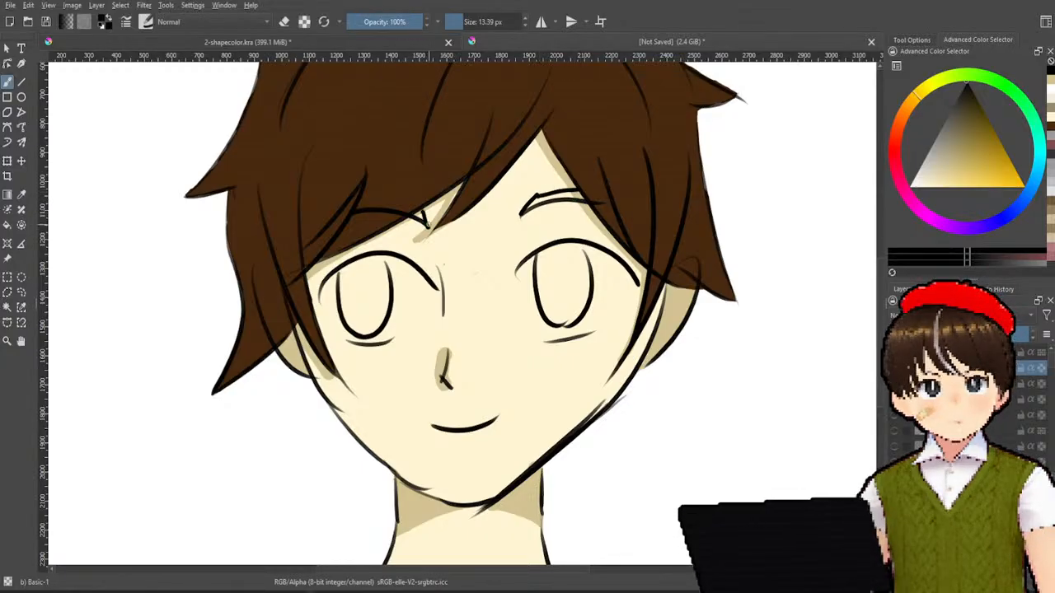
pyautogui.moveTo(423, 212); pyautogui.dragTo(429, 221)
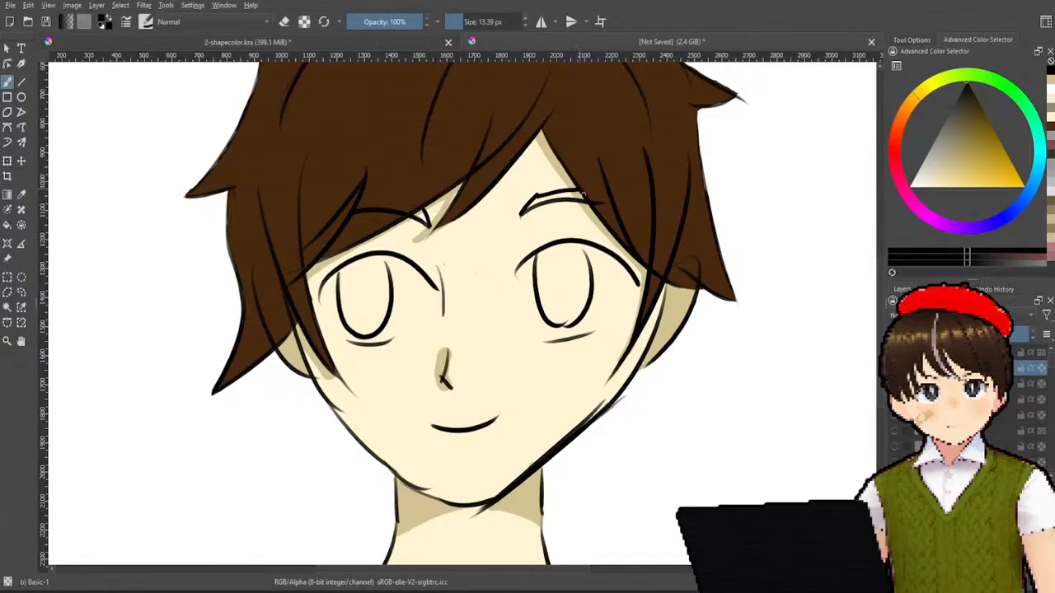
pyautogui.keyDown('ctrl'); pyautogui.click(639, 203); pyautogui.keyUp('ctrl')
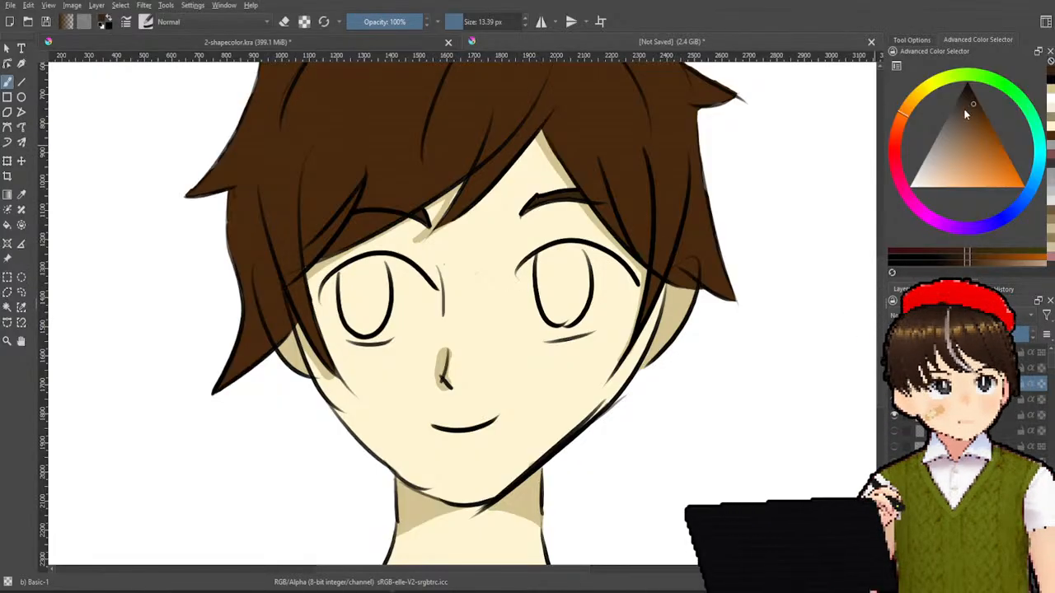
# - Pick black for the eyelid creases and switch to the Basic-5 Size Opacity brush at 29.61 px
pyautogui.moveTo(966, 117); pyautogui.dragTo(966, 83)
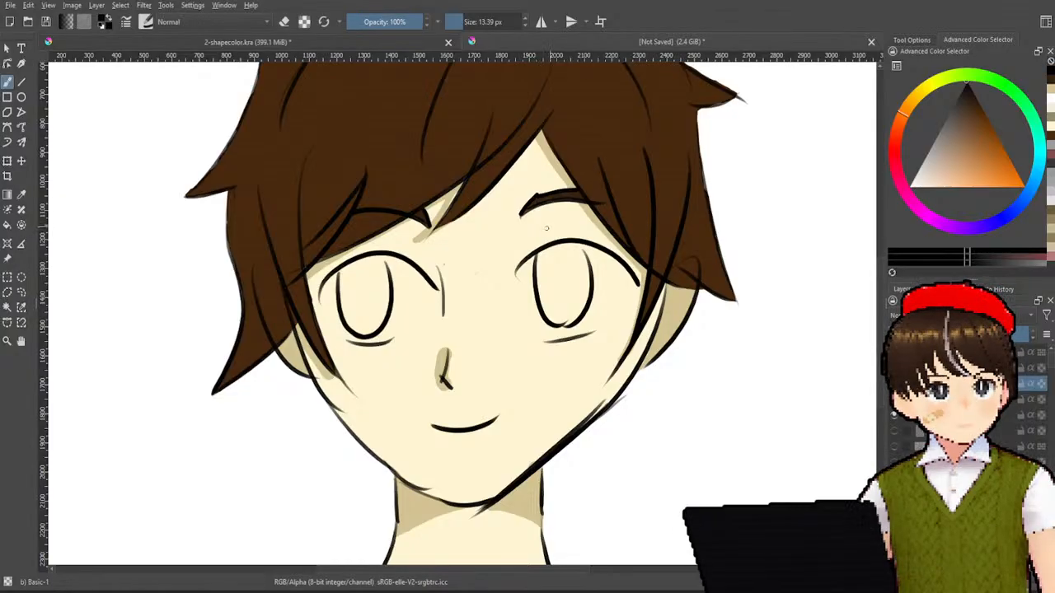
pyautogui.moveTo(557, 234); pyautogui.dragTo(580, 231)
pyautogui.hotkey('ctrl', 'z')
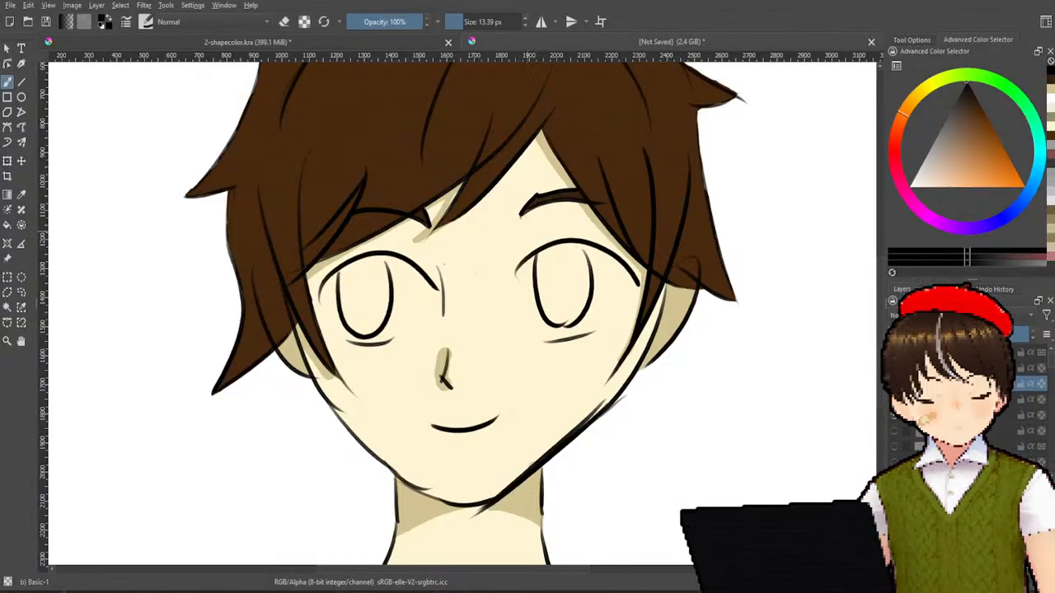
pyautogui.rightClick(488, 287)
pyautogui.click(539, 336)
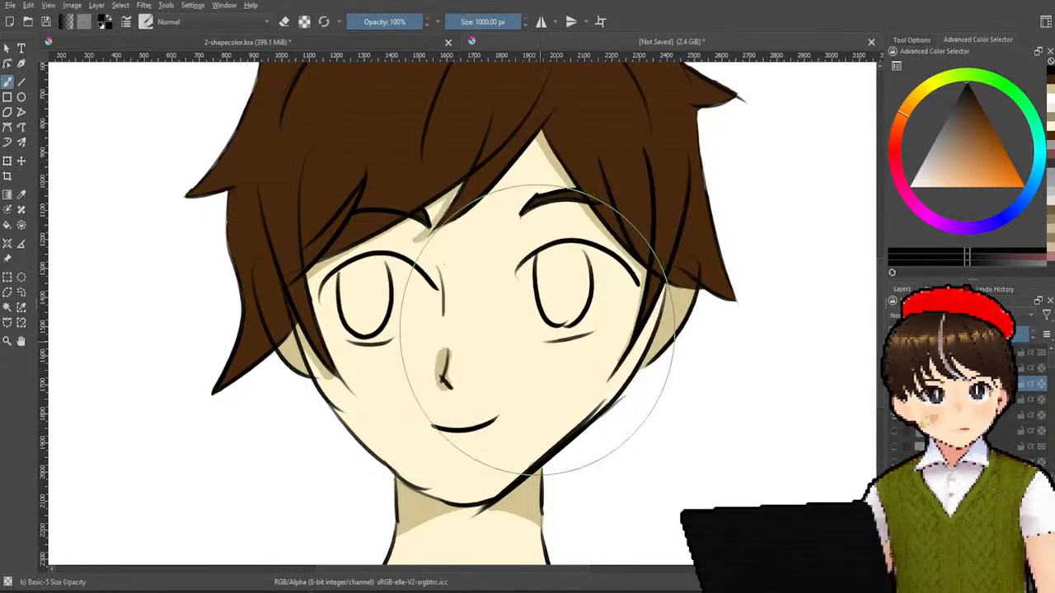
pyautogui.moveTo(502, 16); pyautogui.dragTo(458, 20)
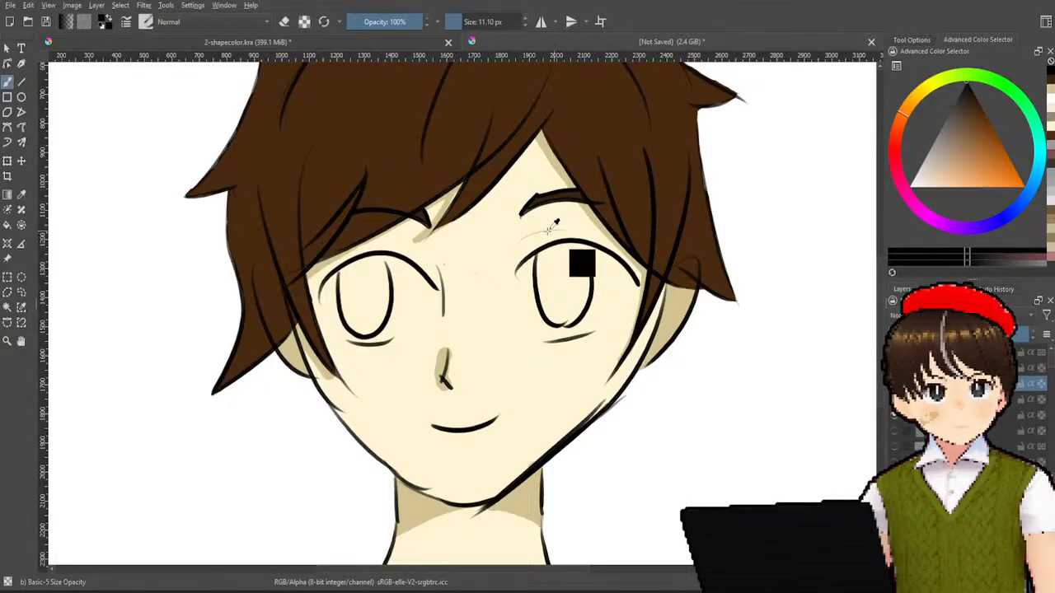
pyautogui.moveTo(467, 22); pyautogui.dragTo(469, 19)
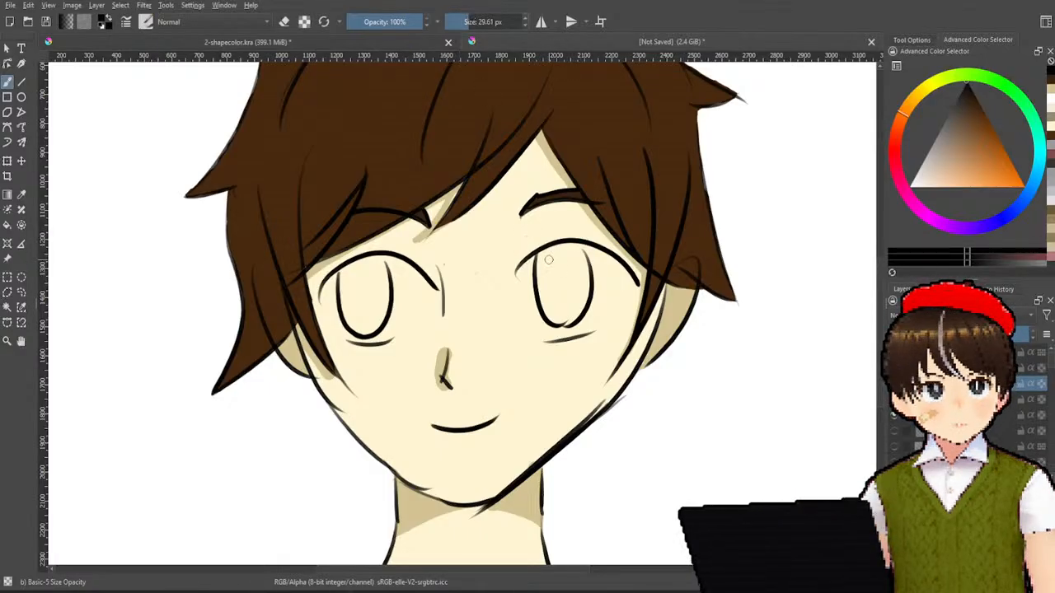
# - Try a thin eyelid crease above the right-hand eye several times and a matching one above the left-hand eye
pyautogui.moveTo(524, 234); pyautogui.dragTo(584, 221)
pyautogui.hotkey('ctrl', 'z')
pyautogui.moveTo(521, 234); pyautogui.dragTo(582, 221)
pyautogui.hotkey('ctrl', 'z')
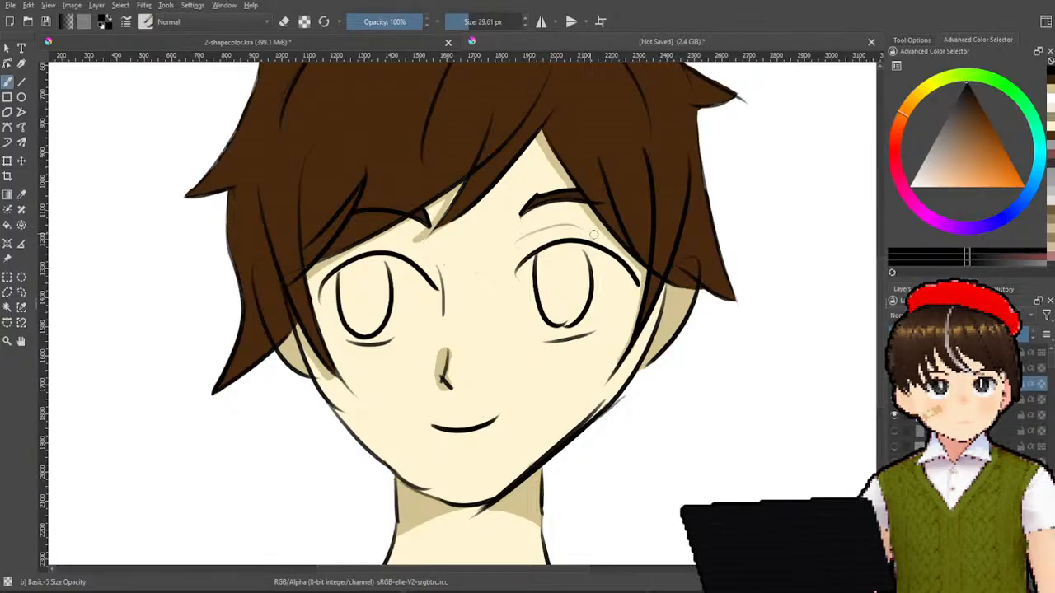
pyautogui.hotkey('ctrl', 'z')
pyautogui.moveTo(521, 237); pyautogui.dragTo(592, 224)
pyautogui.moveTo(353, 240); pyautogui.dragTo(426, 252)
pyautogui.hotkey('ctrl', 'z')
pyautogui.hotkey('ctrl', 'z')
# - Draw a thin, faint eyelid crease above each eye and try a line beneath the right-hand eye
pyautogui.moveTo(516, 249); pyautogui.dragTo(577, 228)
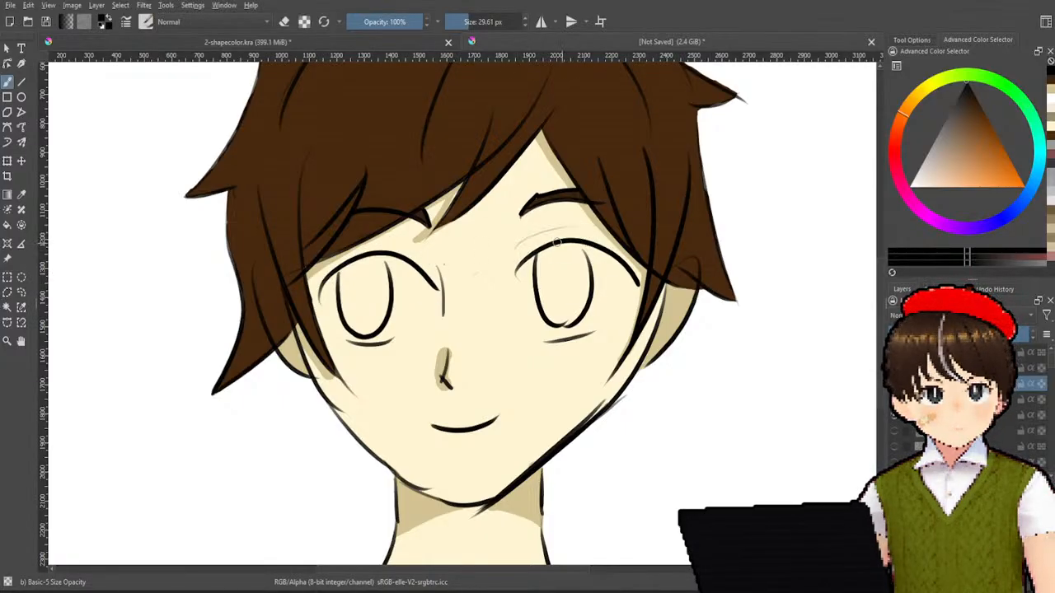
pyautogui.moveTo(379, 237); pyautogui.dragTo(427, 257)
pyautogui.hotkey('ctrl', 'z')
pyautogui.hotkey('ctrl', 'z')
pyautogui.hotkey('ctrl', 'z')
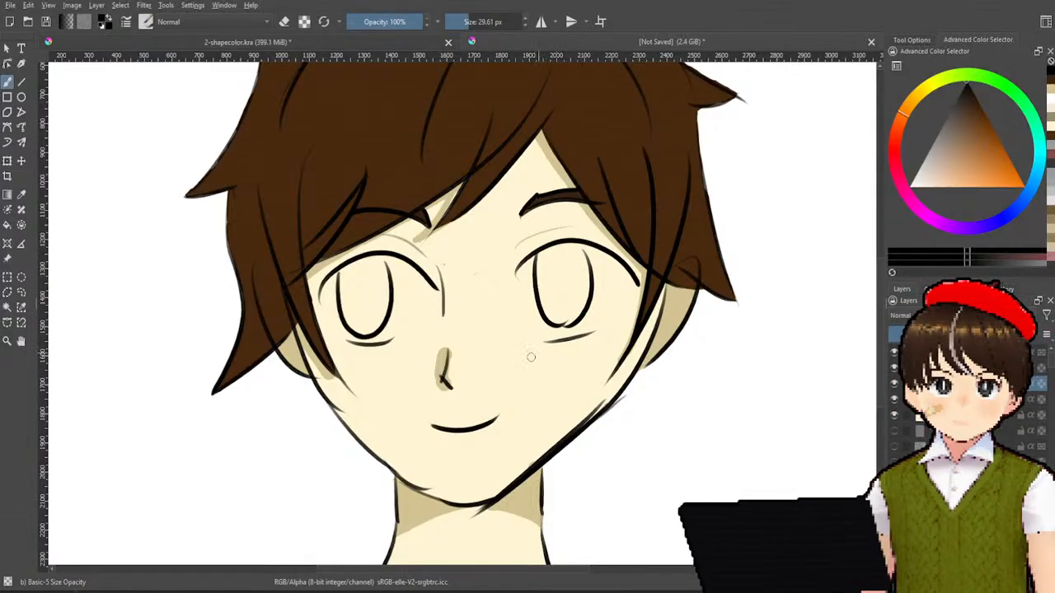
pyautogui.moveTo(553, 350); pyautogui.dragTo(614, 339)
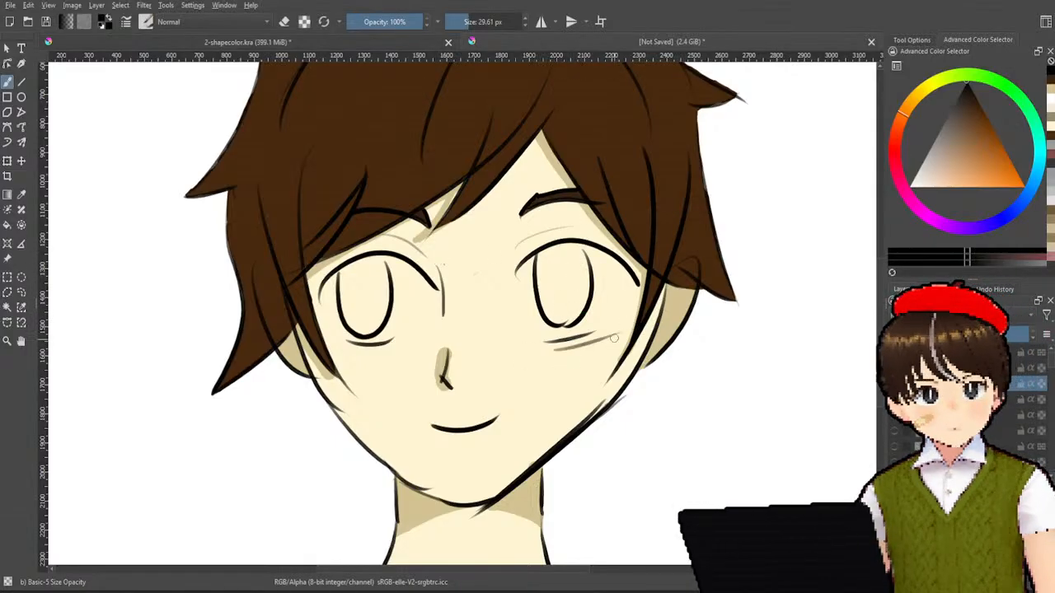
pyautogui.hotkey('ctrl', 'z')
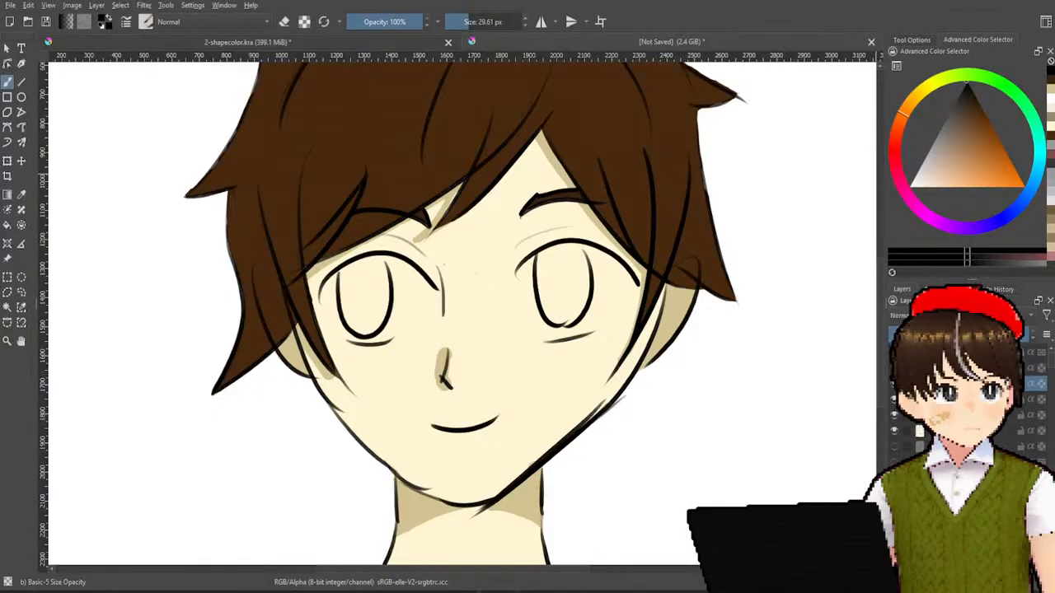
# - Pick white, set the brush size to 88.75 px and try painting the white of the right-hand eye
pyautogui.click(939, 191)
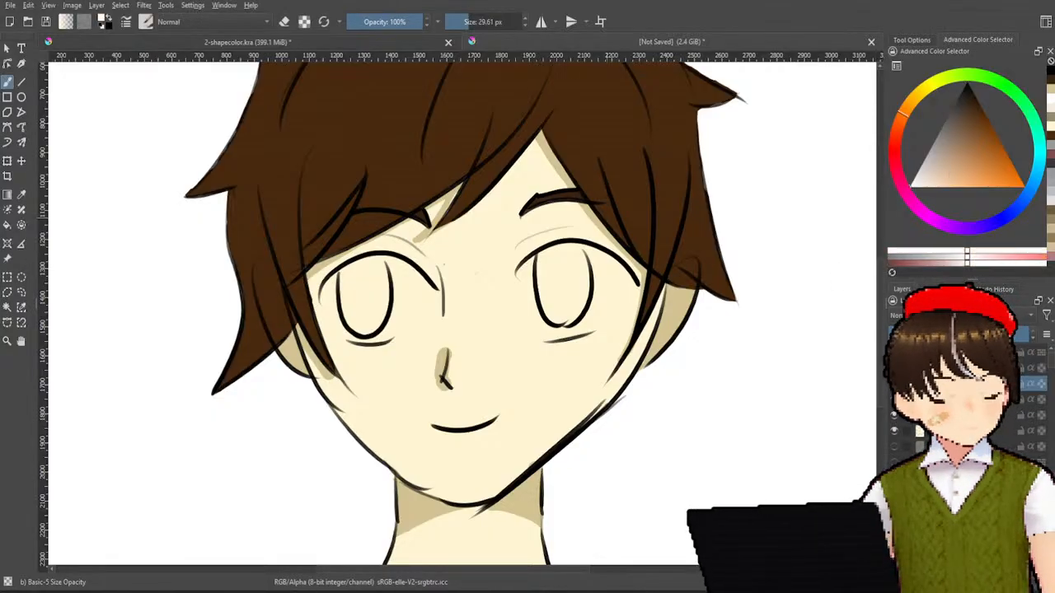
pyautogui.rightClick(487, 245)
pyautogui.click(560, 247)
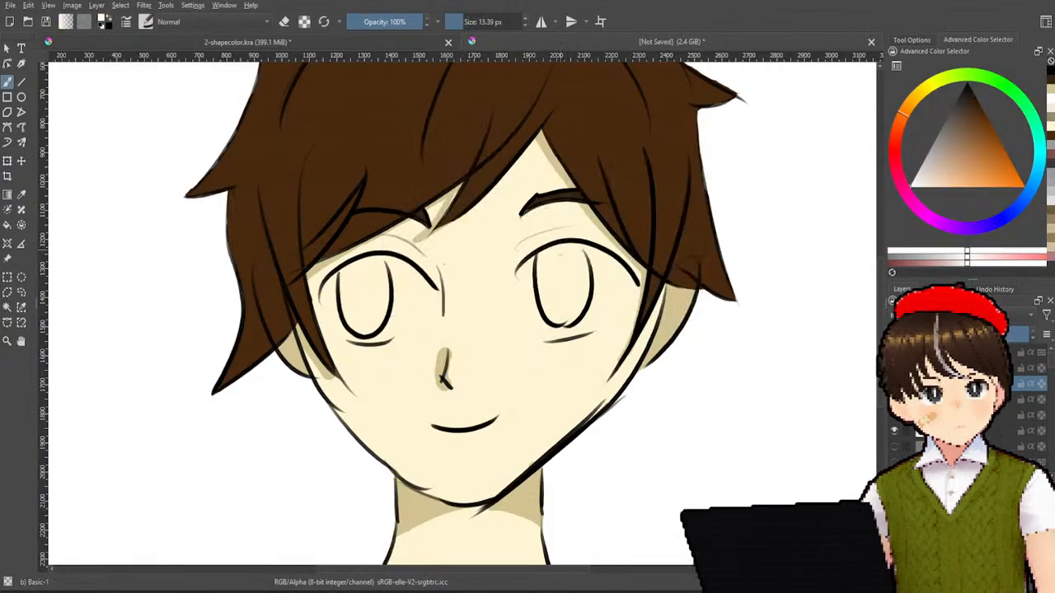
pyautogui.moveTo(488, 22); pyautogui.dragTo(479, 22)
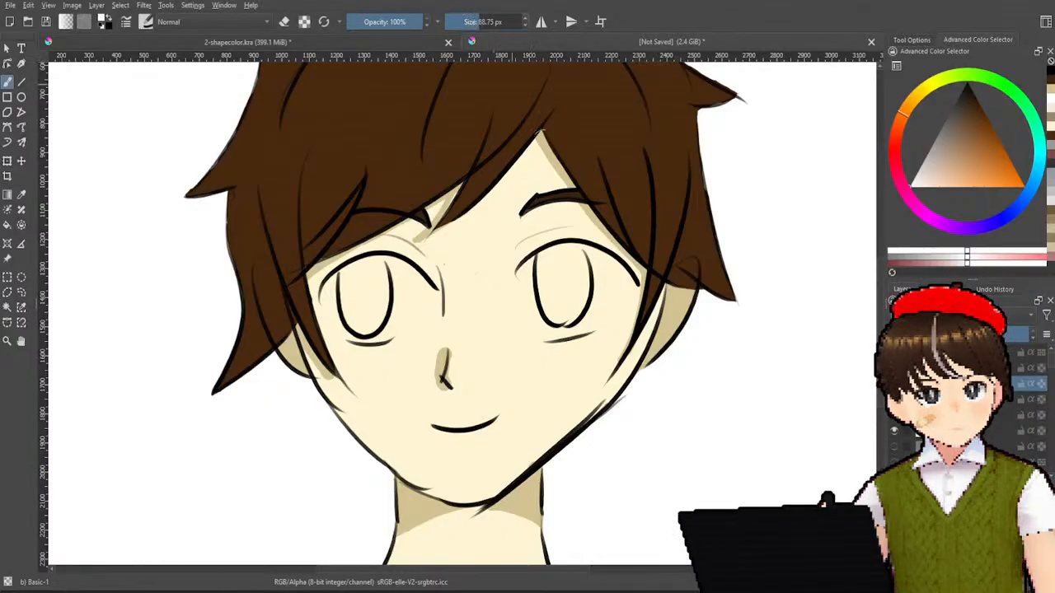
pyautogui.moveTo(560, 276); pyautogui.dragTo(557, 277)
pyautogui.hotkey('ctrl', 'z')
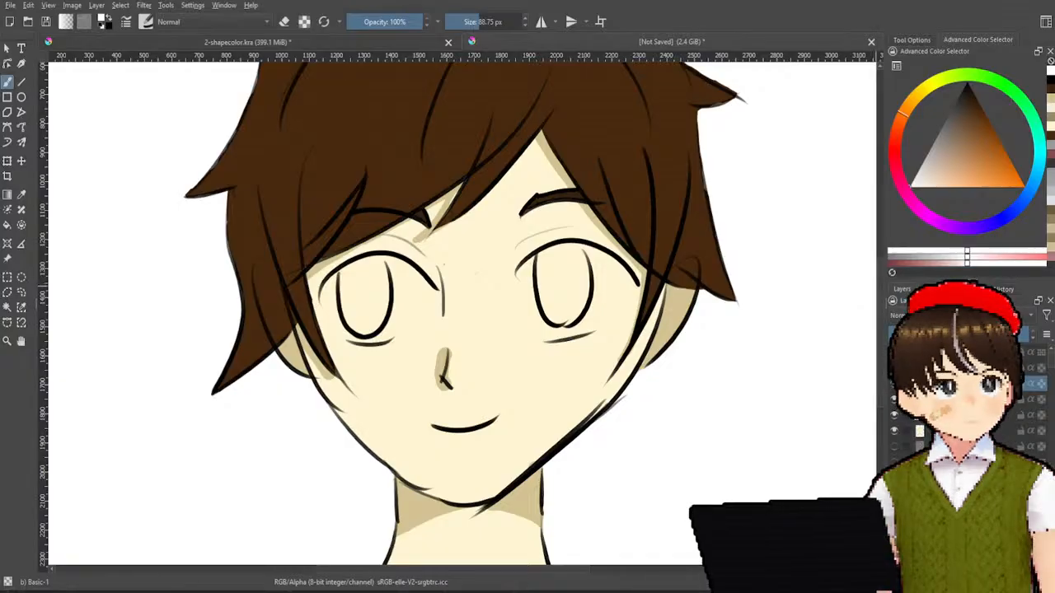
pyautogui.moveTo(600, 302)
pyautogui.mouseDown()
pyautogui.moveTo(561, 307)
pyautogui.moveTo(589, 288)
pyautogui.moveTo(562, 291)
pyautogui.moveTo(575, 277)
pyautogui.moveTo(532, 283)
pyautogui.mouseUp()
pyautogui.hotkey('ctrl', 'z')
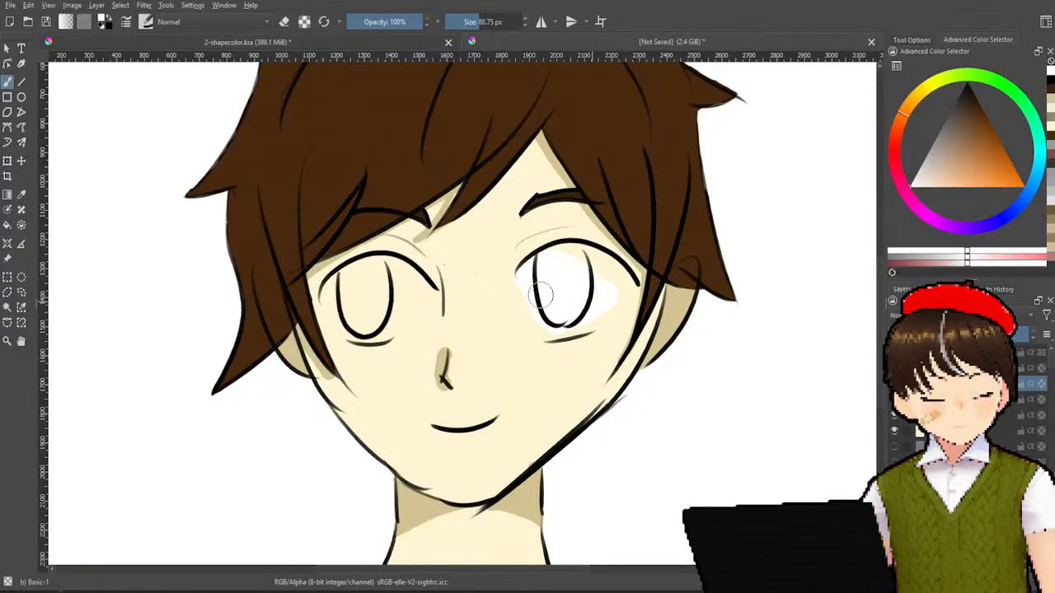
pyautogui.hotkey('ctrl', 'z')
pyautogui.hotkey('ctrl', 'z')
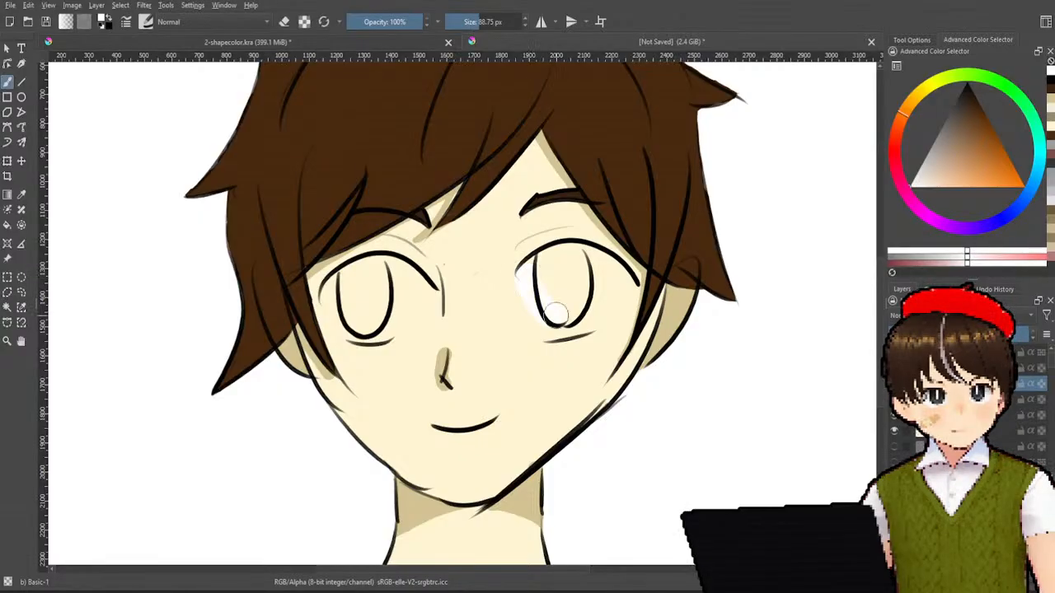
pyautogui.hotkey('ctrl', 'z')
# - Paint the whites of both eyes between the lash lines and lower lids, redoing strokes that do not fit
pyautogui.moveTo(533, 275); pyautogui.dragTo(557, 321)
pyautogui.hotkey('ctrl', 'z')
pyautogui.moveTo(539, 275); pyautogui.dragTo(553, 307)
pyautogui.hotkey('ctrl', 'z')
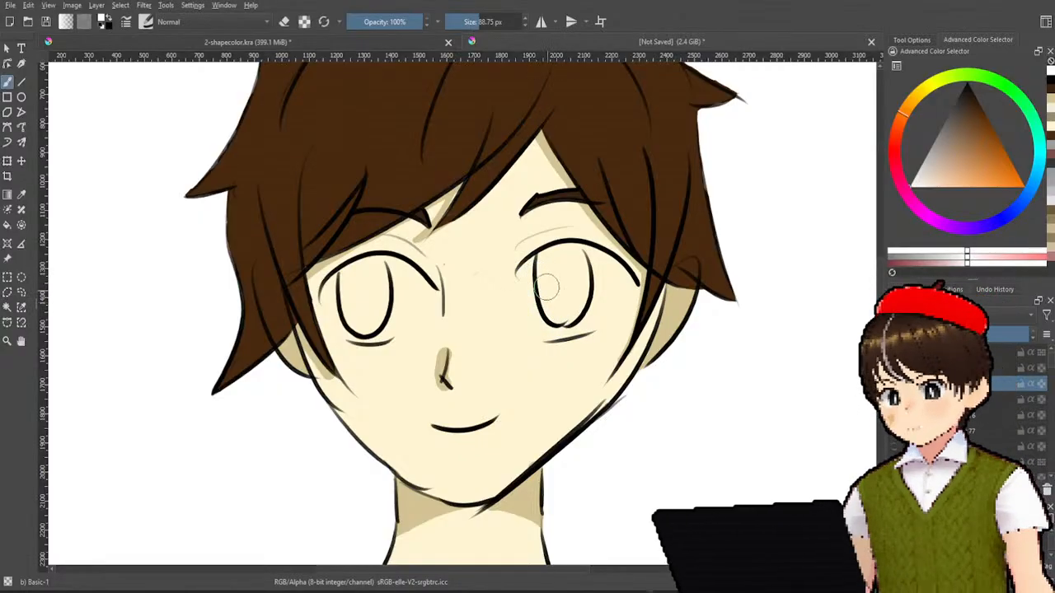
pyautogui.moveTo(538, 271); pyautogui.dragTo(557, 323)
pyautogui.hotkey('ctrl', 'z')
pyautogui.moveTo(541, 270)
pyautogui.mouseDown()
pyautogui.moveTo(566, 332)
pyautogui.moveTo(562, 302)
pyautogui.moveTo(564, 328)
pyautogui.moveTo(564, 314)
pyautogui.moveTo(599, 311)
pyautogui.moveTo(587, 314)
pyautogui.moveTo(623, 282)
pyautogui.moveTo(592, 315)
pyautogui.moveTo(617, 285)
pyautogui.moveTo(580, 259)
pyautogui.moveTo(554, 259)
pyautogui.moveTo(562, 291)
pyautogui.moveTo(574, 297)
pyautogui.moveTo(596, 282)
pyautogui.moveTo(553, 295)
pyautogui.moveTo(543, 264)
pyautogui.moveTo(557, 302)
pyautogui.mouseUp()
pyautogui.hotkey('ctrl', 'z')
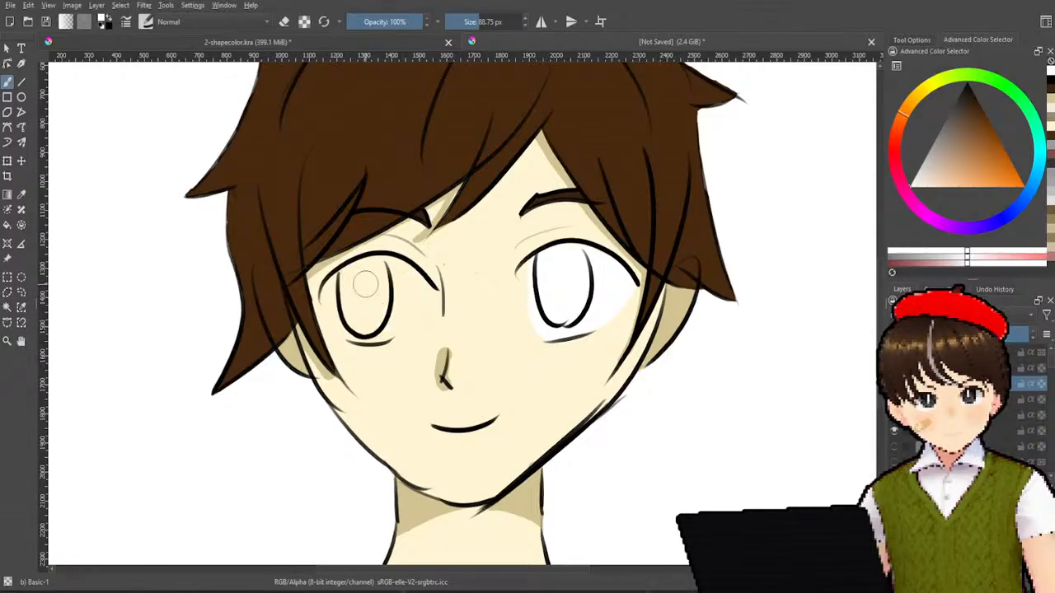
pyautogui.moveTo(350, 309)
pyautogui.mouseDown()
pyautogui.moveTo(364, 330)
pyautogui.moveTo(394, 317)
pyautogui.moveTo(416, 298)
pyautogui.moveTo(401, 278)
pyautogui.mouseUp()
pyautogui.hotkey('ctrl', 'z')
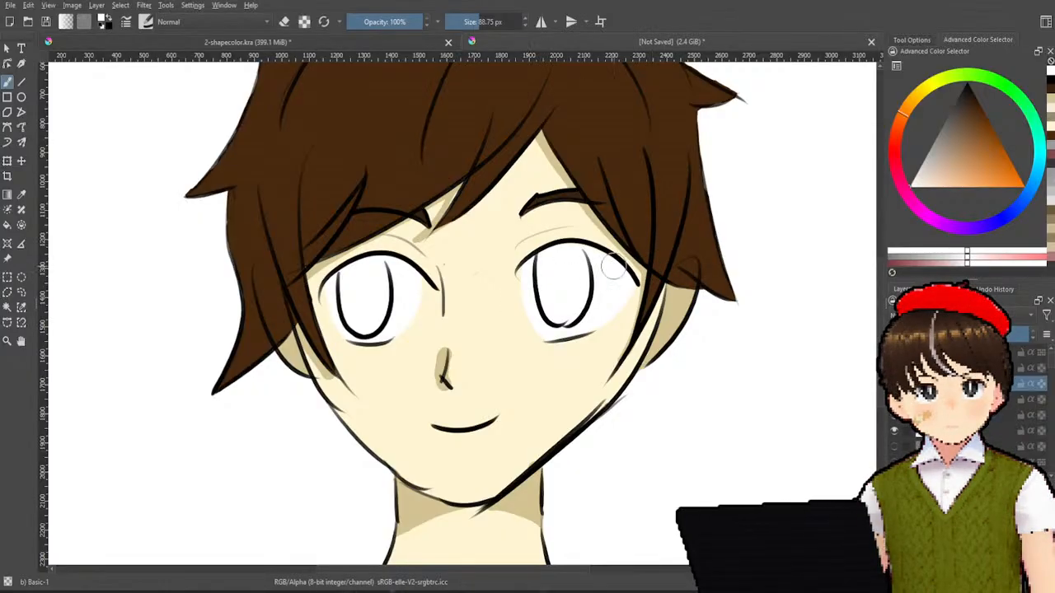
# - Pick black and try filling the iris of the right-hand eye with broad 88.75 px strokes
pyautogui.moveTo(952, 168); pyautogui.dragTo(968, 84)
pyautogui.click(558, 269)
pyautogui.hotkey('ctrl', 'z')
pyautogui.moveTo(555, 276); pyautogui.dragTo(565, 309)
pyautogui.hotkey('ctrl', 'z')
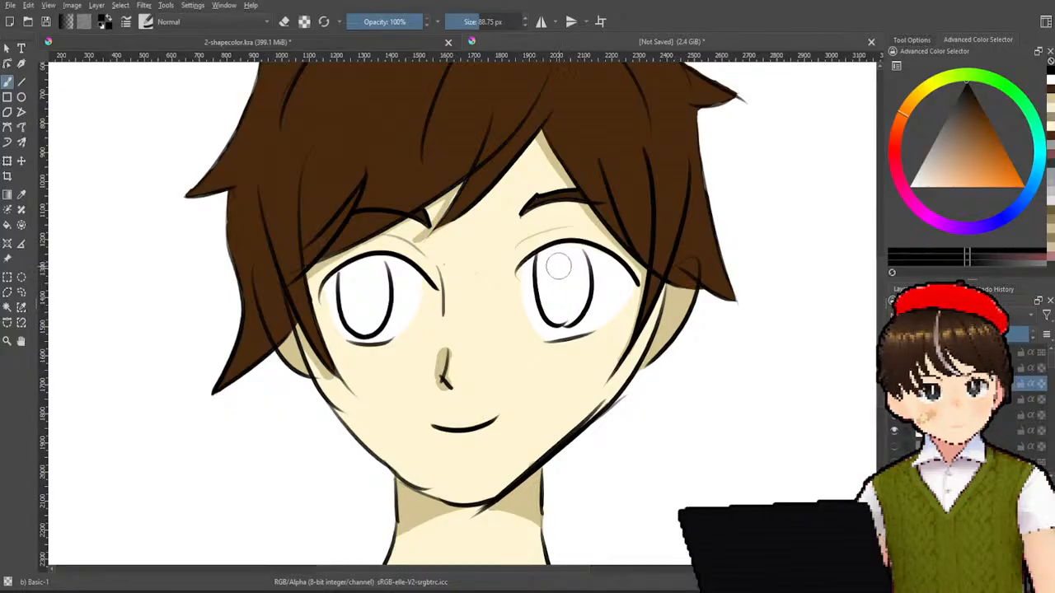
pyautogui.moveTo(553, 261); pyautogui.dragTo(564, 318)
pyautogui.hotkey('ctrl', 'z')
pyautogui.moveTo(578, 260); pyautogui.dragTo(570, 314)
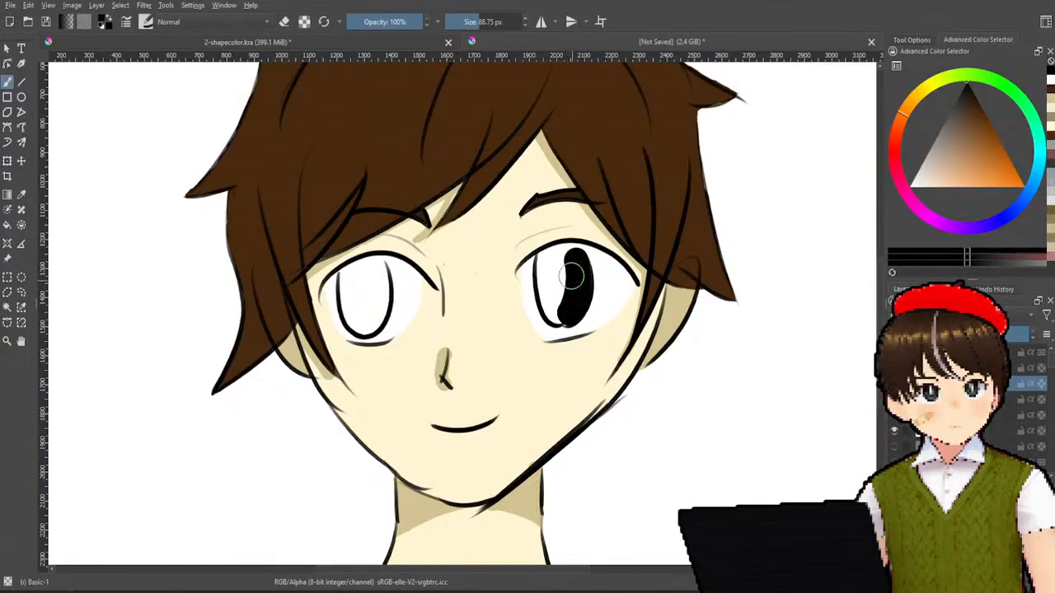
pyautogui.moveTo(558, 257); pyautogui.dragTo(561, 311)
pyautogui.hotkey('ctrl', 'z')
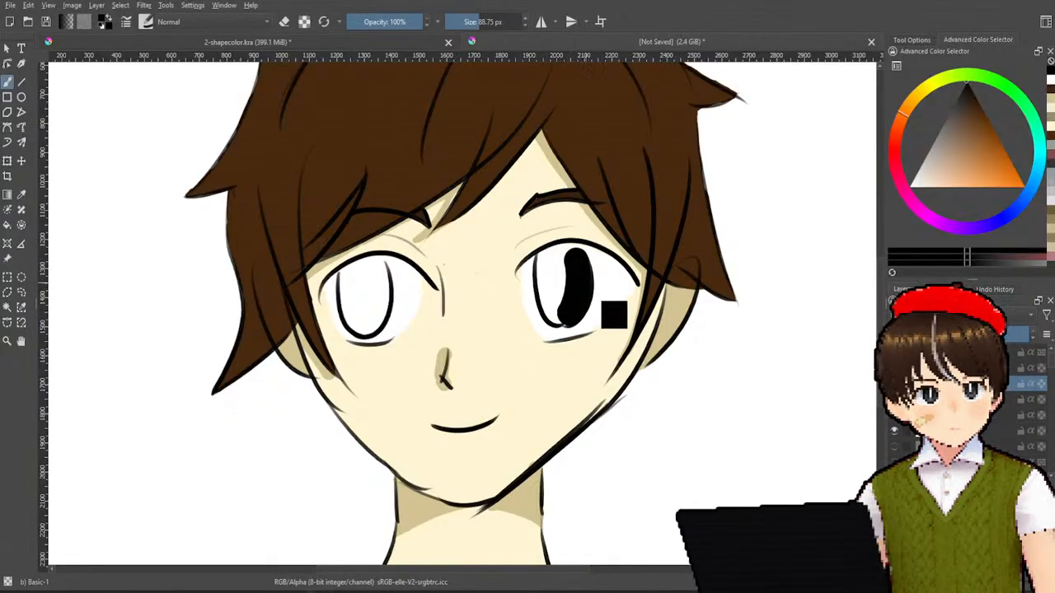
pyautogui.hotkey('ctrl', 'z')
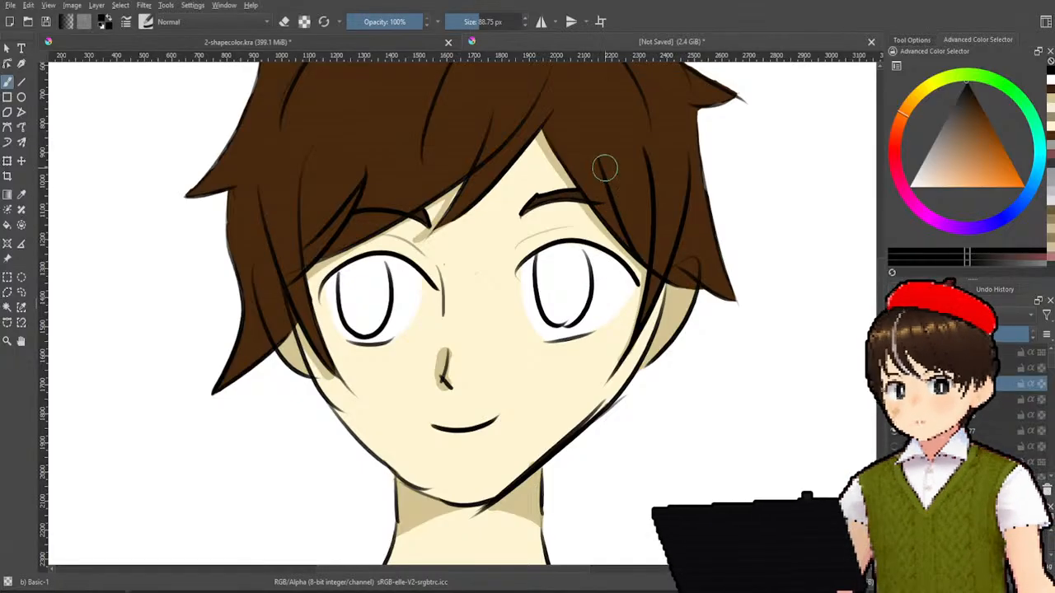
# - Pick a light grey and set the Basic-1 brush to a size of 38.67 px
pyautogui.rightClick(577, 292)
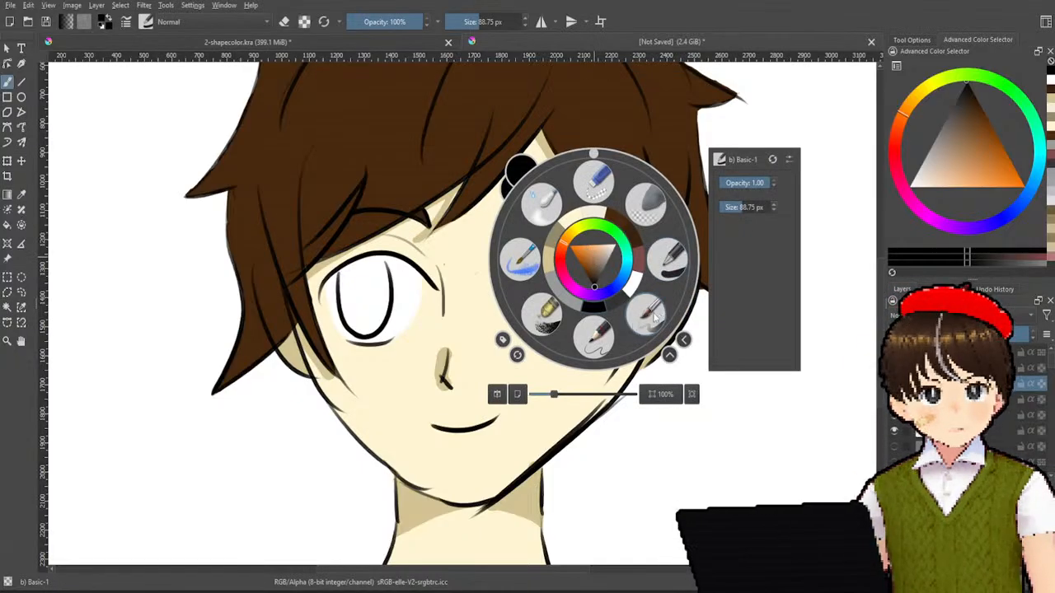
pyautogui.click(660, 317)
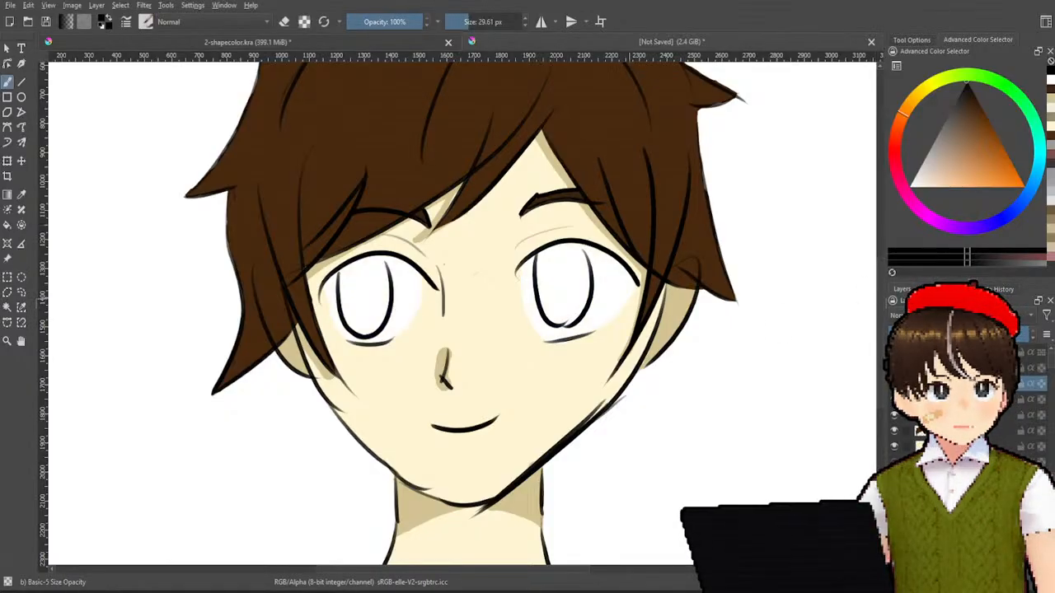
pyautogui.keyDown('ctrl'); pyautogui.click(620, 286); pyautogui.keyUp('ctrl')
pyautogui.moveTo(917, 180); pyautogui.dragTo(920, 166)
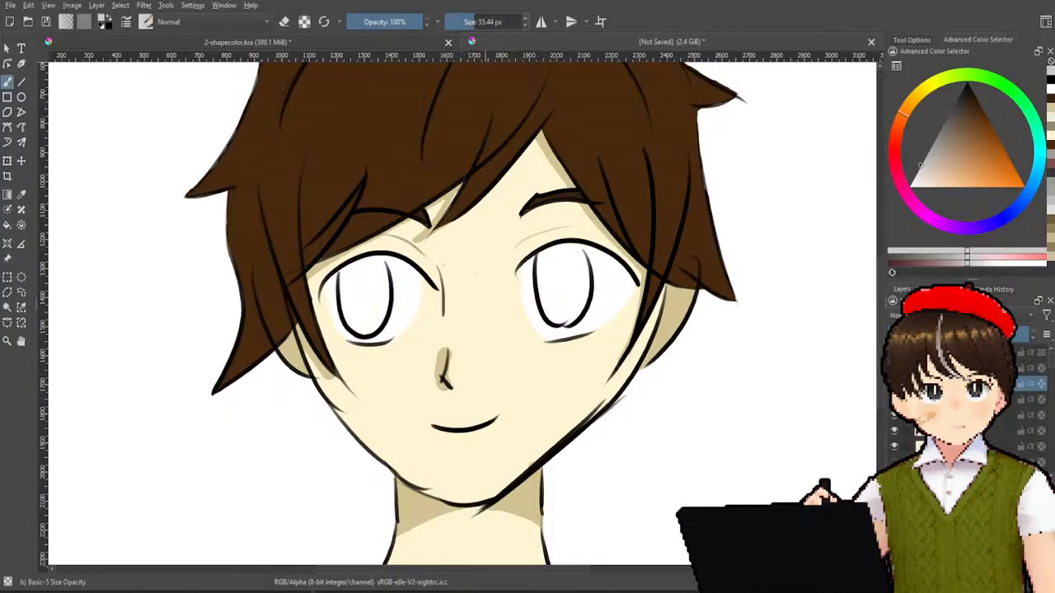
pyautogui.rightClick(478, 218)
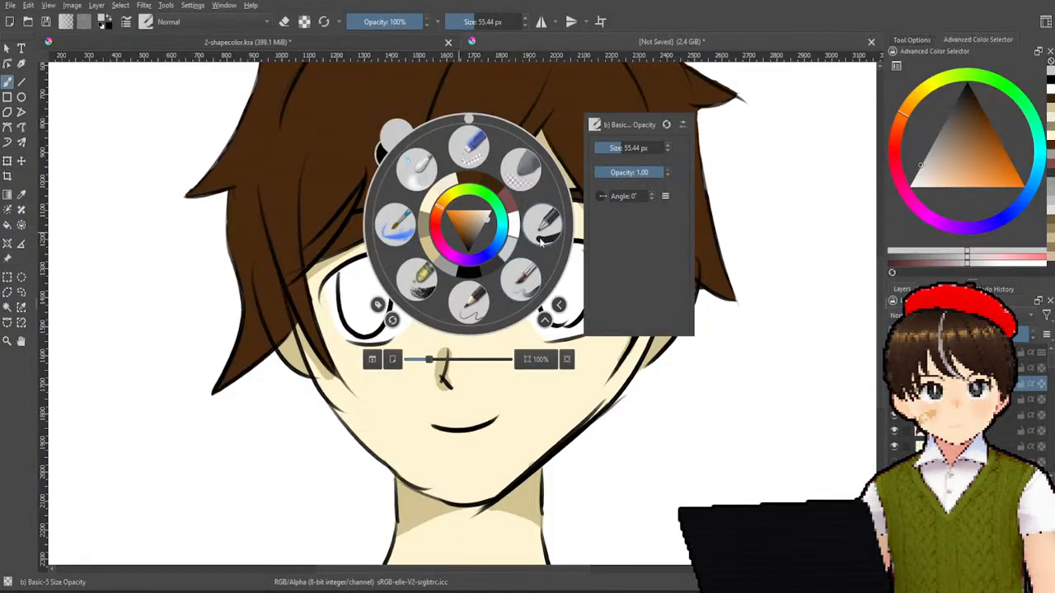
pyautogui.click(528, 281)
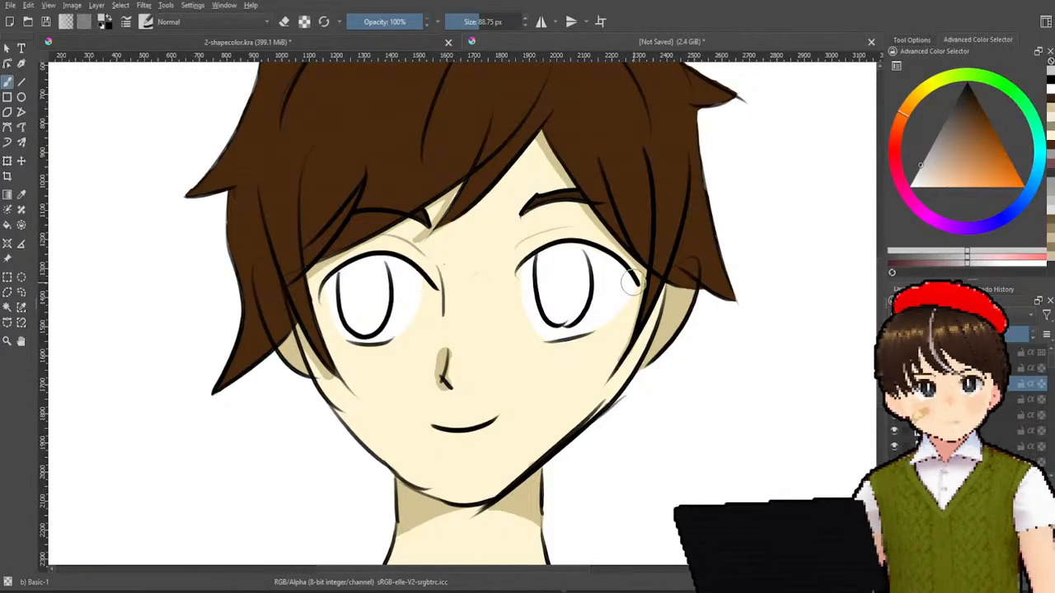
pyautogui.moveTo(485, 22); pyautogui.dragTo(466, 22)
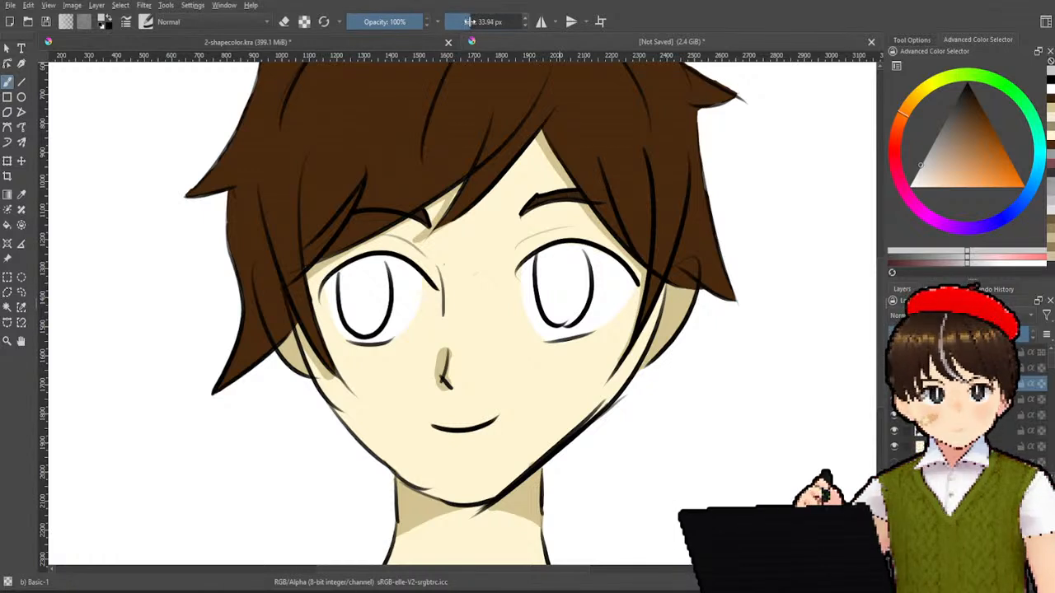
pyautogui.moveTo(465, 25); pyautogui.dragTo(470, 37)
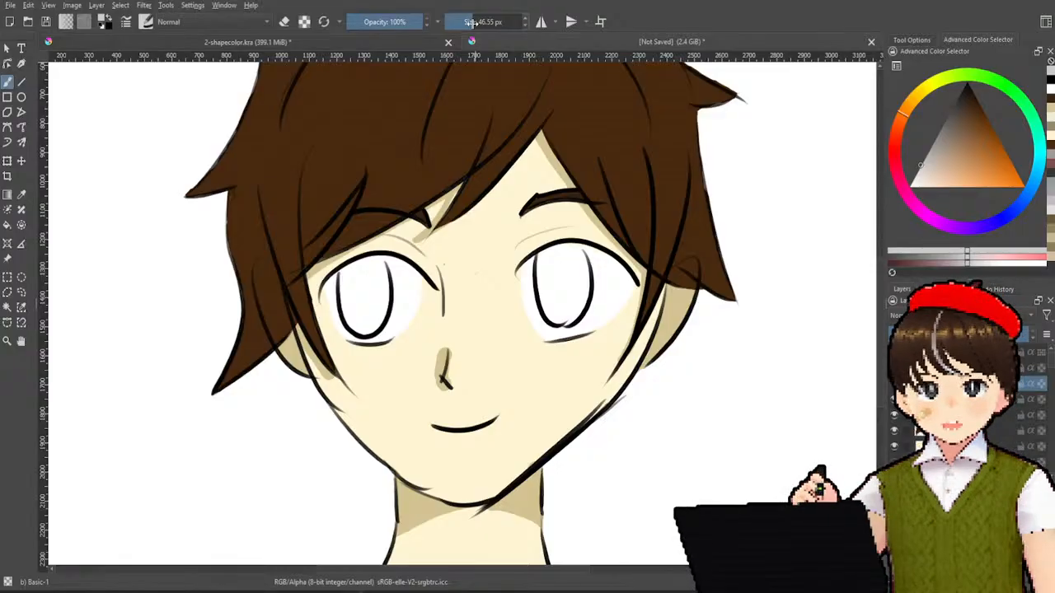
# - Paint a light grey shadow band beneath the upper lash line of the right-hand eye, redoing strokes that do not fit
pyautogui.moveTo(525, 268)
pyautogui.mouseDown()
pyautogui.moveTo(559, 248)
pyautogui.moveTo(606, 265)
pyautogui.mouseUp()
pyautogui.hotkey('ctrl', 'z')
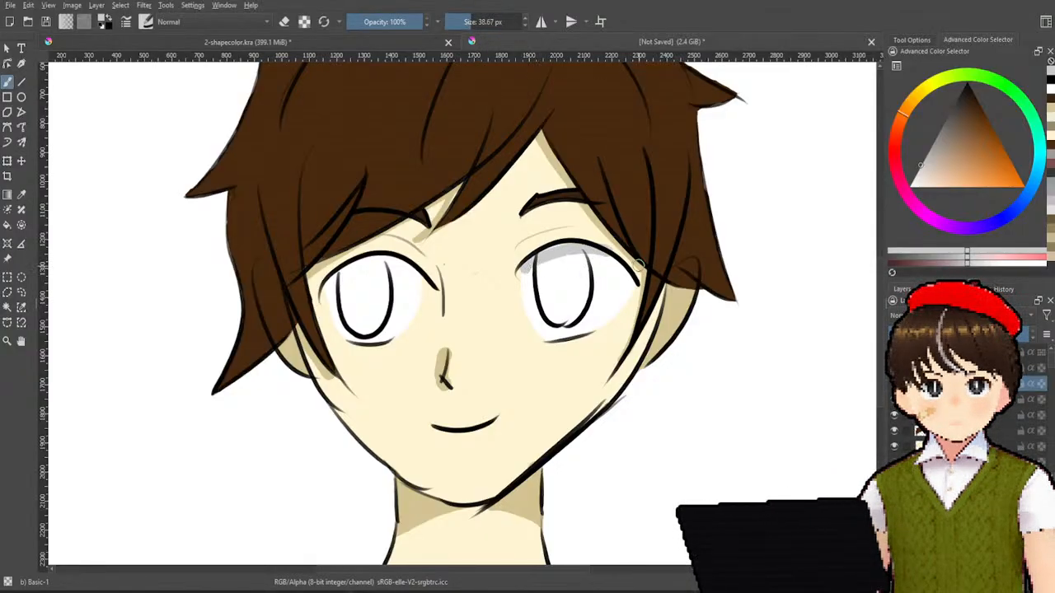
pyautogui.moveTo(530, 264)
pyautogui.mouseDown()
pyautogui.moveTo(597, 274)
pyautogui.moveTo(574, 257)
pyautogui.moveTo(587, 277)
pyautogui.moveTo(528, 264)
pyautogui.moveTo(609, 272)
pyautogui.mouseUp()
pyautogui.hotkey('ctrl', 'z')
pyautogui.hotkey('ctrl', 'z')
pyautogui.hotkey('ctrl', 'z')
pyautogui.moveTo(530, 266); pyautogui.dragTo(613, 266)
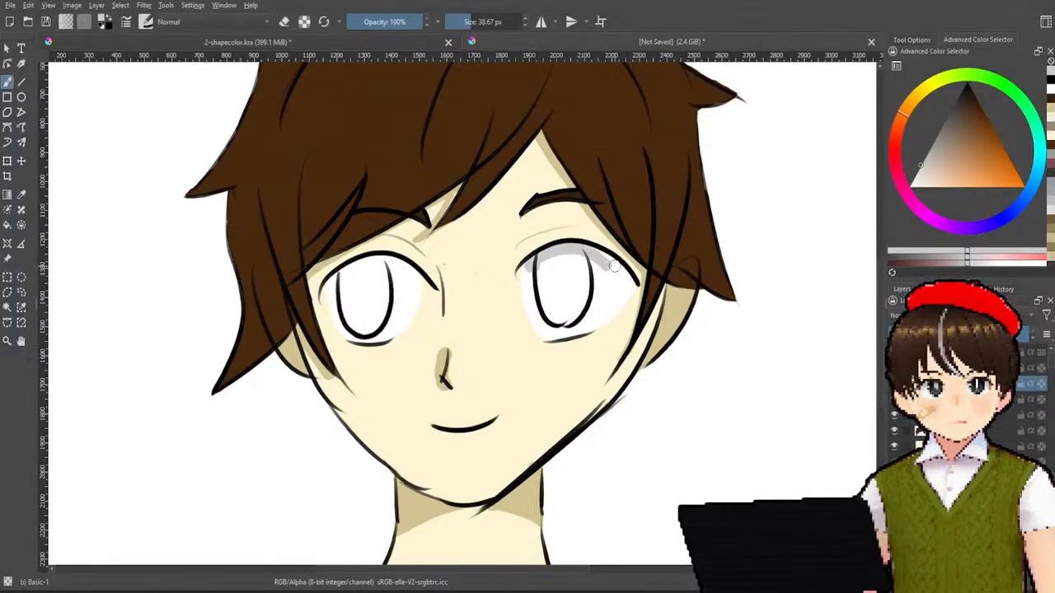
pyautogui.hotkey('ctrl', 'z')
pyautogui.moveTo(525, 269)
pyautogui.mouseDown()
pyautogui.moveTo(571, 254)
pyautogui.moveTo(627, 289)
pyautogui.moveTo(561, 256)
pyautogui.moveTo(630, 281)
pyautogui.mouseUp()
pyautogui.hotkey('ctrl', 'z')
pyautogui.hotkey('ctrl', 'z')
pyautogui.hotkey('ctrl', 'z')
pyautogui.moveTo(525, 265); pyautogui.dragTo(624, 276)
pyautogui.hotkey('ctrl', 'z')
pyautogui.moveTo(527, 266); pyautogui.dragTo(606, 269)
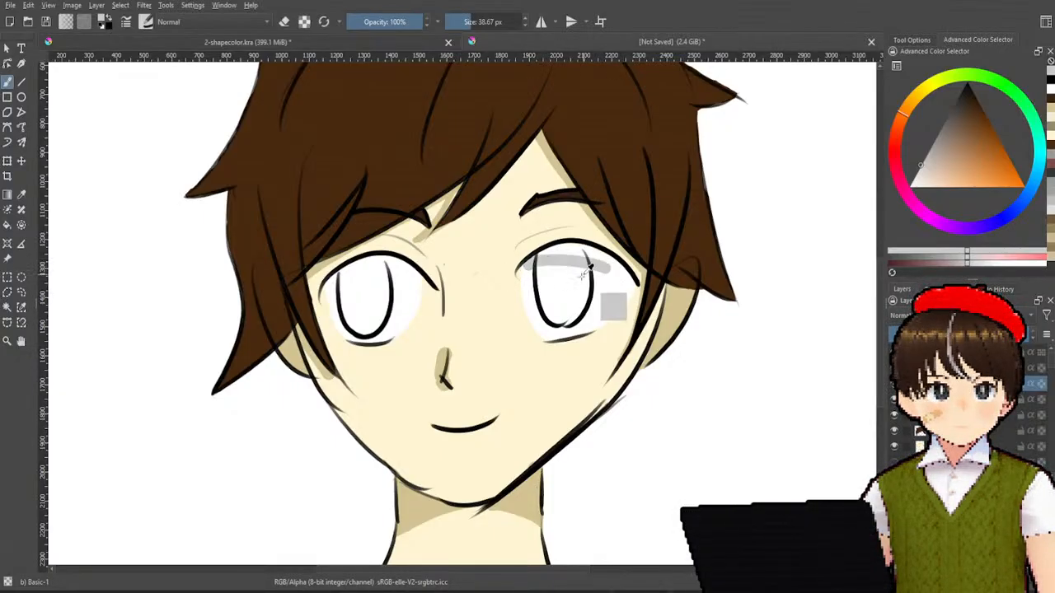
pyautogui.hotkey('ctrl', 'z')
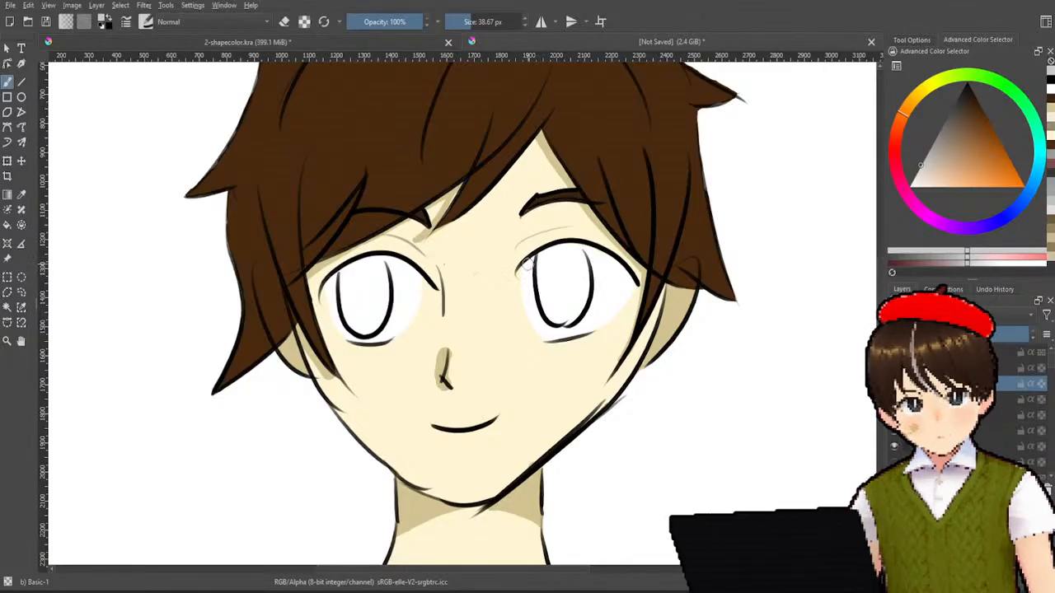
pyautogui.moveTo(521, 268); pyautogui.dragTo(635, 277)
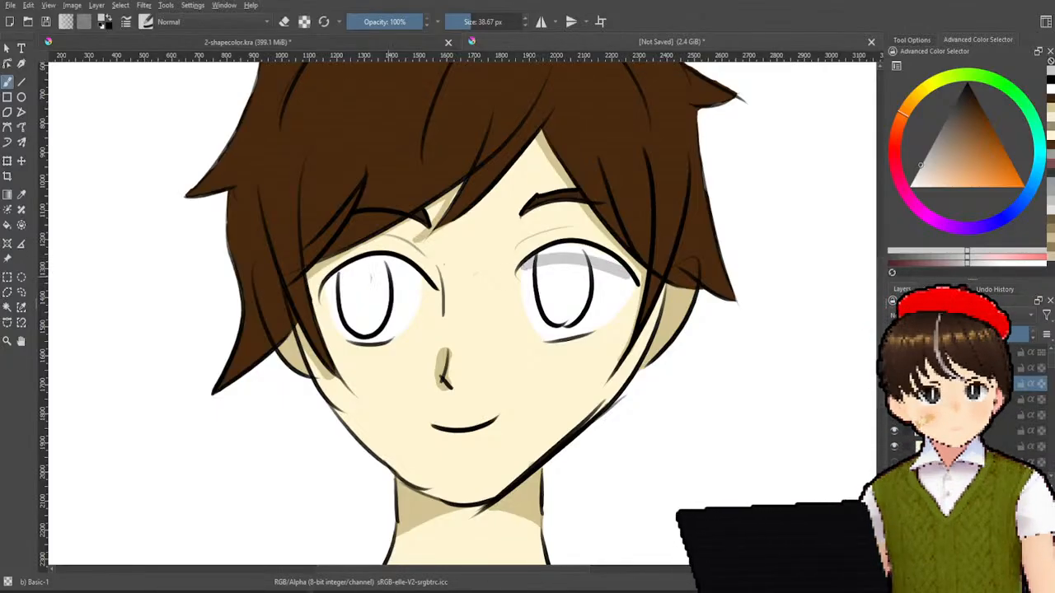
# - Paint a matching light grey shadow band beneath the upper lash line of the left-hand eye
pyautogui.moveTo(325, 272); pyautogui.dragTo(415, 265)
pyautogui.hotkey('ctrl', 'z')
pyautogui.moveTo(328, 272); pyautogui.dragTo(422, 268)
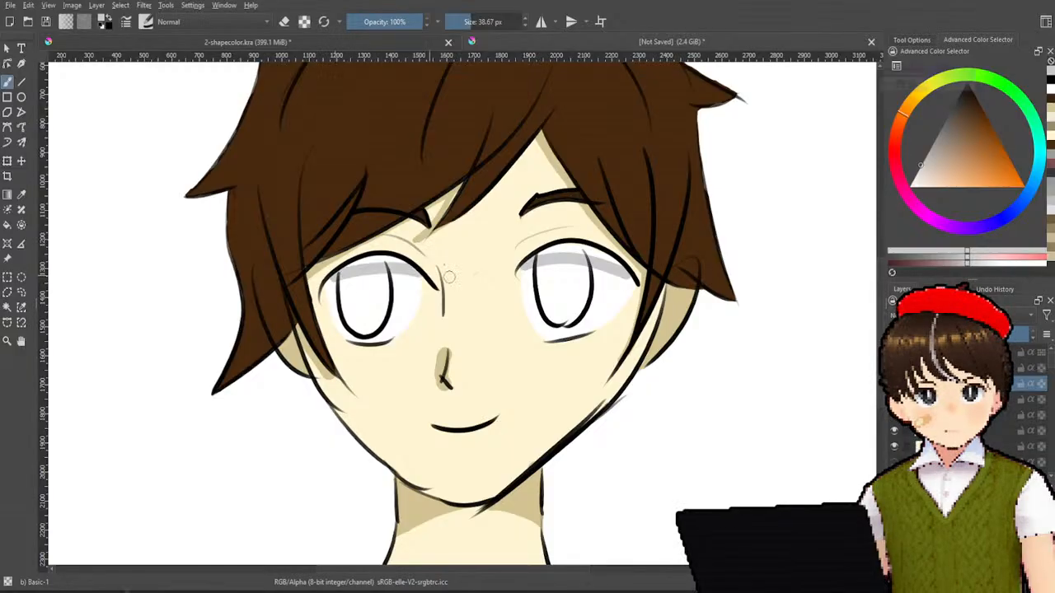
pyautogui.hotkey('ctrl', 'z')
pyautogui.moveTo(331, 276); pyautogui.dragTo(420, 274)
pyautogui.hotkey('ctrl', 'z')
pyautogui.moveTo(327, 273); pyautogui.dragTo(420, 272)
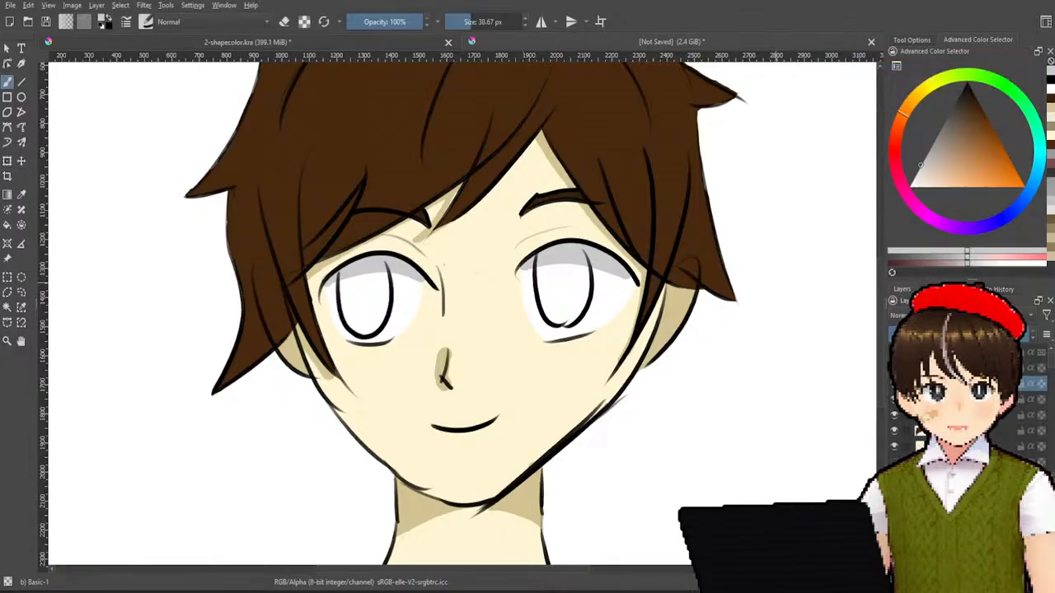
pyautogui.click(894, 383)
pyautogui.click(894, 384)
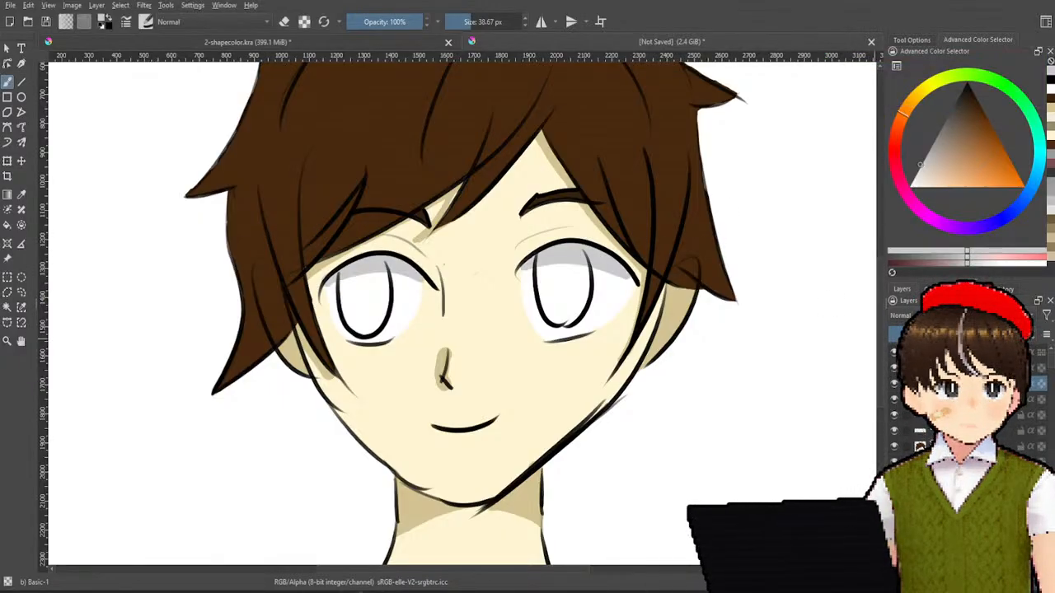
# - Pick black for the line work and reduce the brush size to 12.21 px
pyautogui.moveTo(960, 103); pyautogui.dragTo(972, 25)
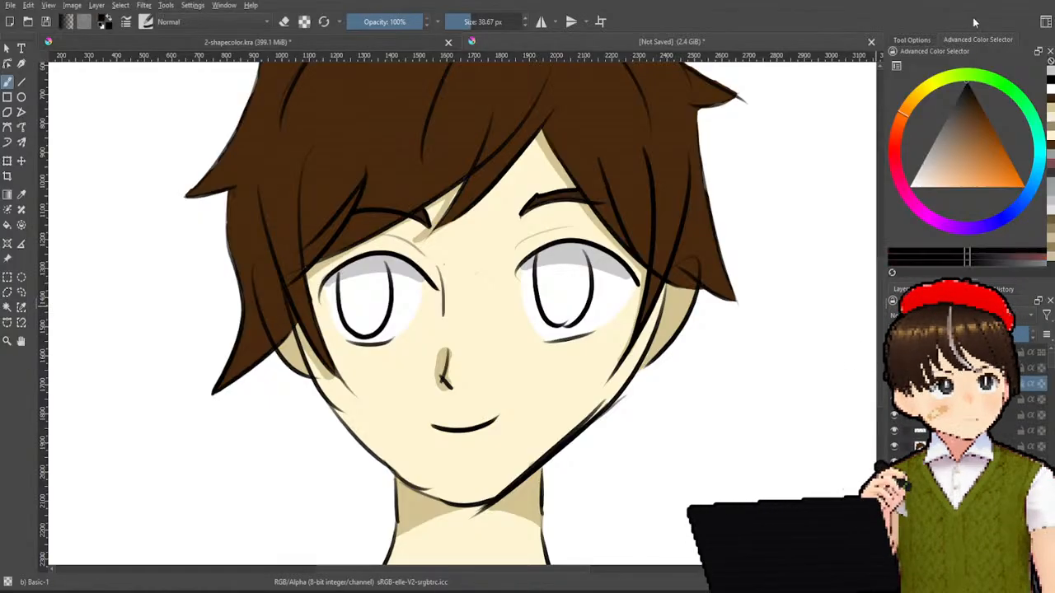
pyautogui.moveTo(522, 262); pyautogui.dragTo(530, 305)
pyautogui.hotkey('ctrl', 'z')
pyautogui.hotkey('ctrl', 'z')
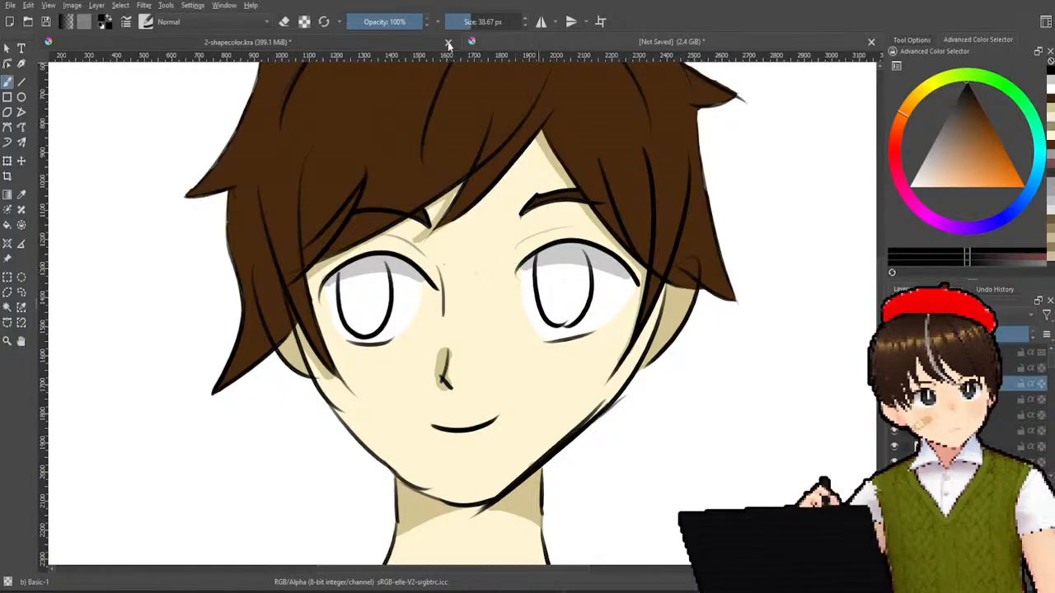
pyautogui.moveTo(469, 17); pyautogui.dragTo(458, 21)
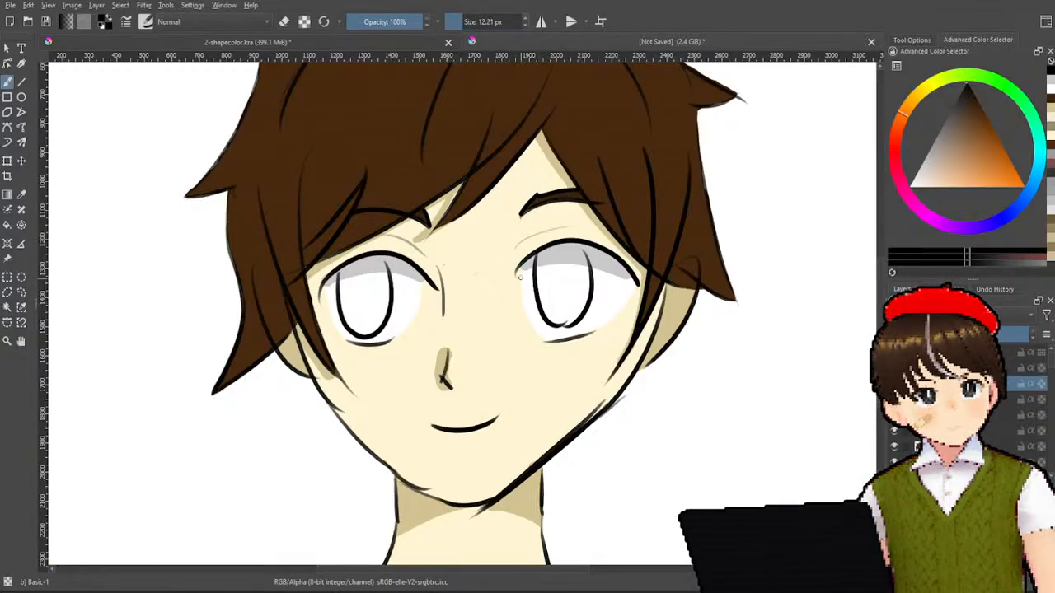
# - Try a short black line closing the inner corner of each eye, starting with the right-hand one
pyautogui.moveTo(517, 263); pyautogui.dragTo(520, 299)
pyautogui.hotkey('ctrl', 'z')
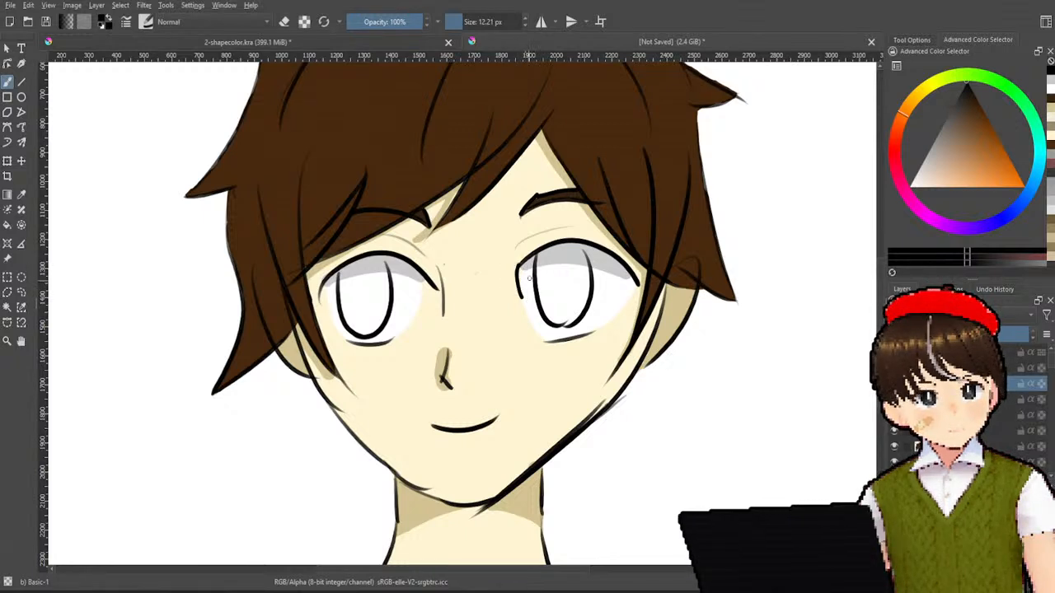
pyautogui.moveTo(538, 261); pyautogui.dragTo(522, 296)
pyautogui.hotkey('ctrl', 'z')
pyautogui.hotkey('ctrl', 'z')
pyautogui.moveTo(513, 254); pyautogui.dragTo(521, 297)
pyautogui.hotkey('ctrl', 'z')
pyautogui.moveTo(513, 244); pyautogui.dragTo(526, 298)
pyautogui.hotkey('ctrl', 'z')
pyautogui.moveTo(516, 245); pyautogui.dragTo(525, 301)
pyautogui.hotkey('ctrl', 'z')
pyautogui.moveTo(516, 252); pyautogui.dragTo(524, 299)
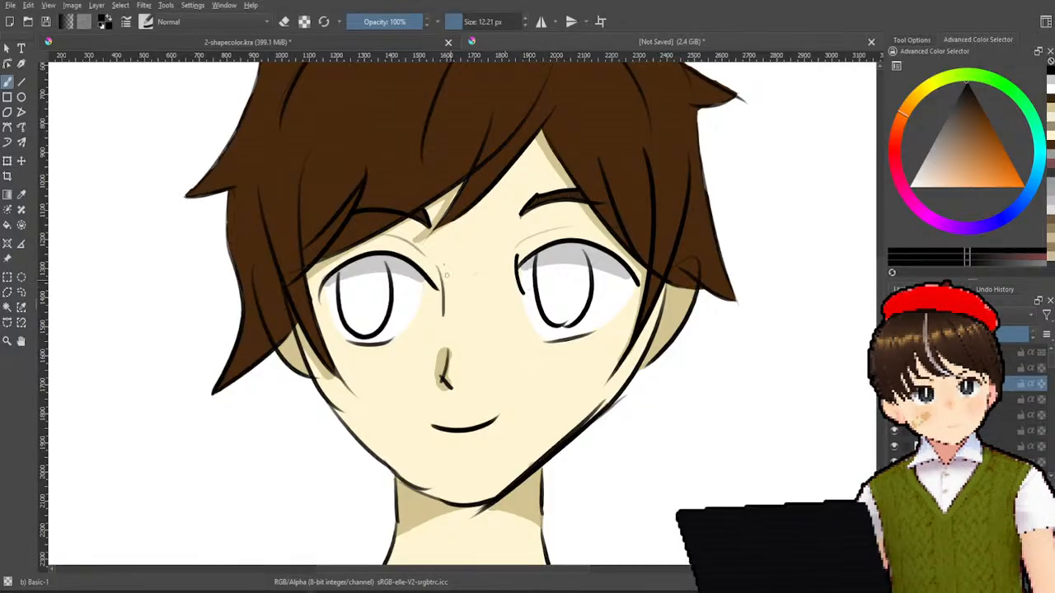
pyautogui.moveTo(436, 268); pyautogui.dragTo(430, 314)
pyautogui.hotkey('ctrl', 'z')
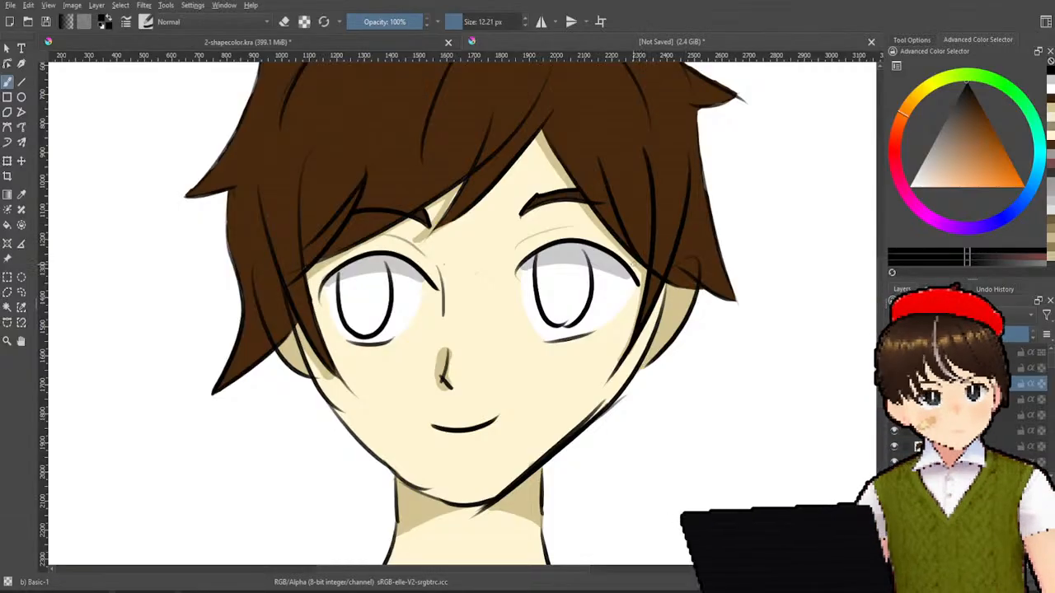
# - Draw a short, slanted black wedge at the outer corner of the right-hand eye
pyautogui.moveTo(621, 269)
pyautogui.mouseDown()
pyautogui.moveTo(626, 310)
pyautogui.moveTo(609, 318)
pyautogui.mouseUp()
pyautogui.hotkey('ctrl', 'z')
pyautogui.hotkey('ctrl', 'z')
pyautogui.hotkey('ctrl', 'z')
pyautogui.moveTo(638, 285); pyautogui.dragTo(617, 307)
# - Draw a curved black line along the lower edge of the grey shadow across the right-hand eye
pyautogui.moveTo(525, 267); pyautogui.dragTo(611, 265)
pyautogui.hotkey('ctrl', 'z')
pyautogui.moveTo(525, 267); pyautogui.dragTo(623, 275)
pyautogui.hotkey('ctrl', 'z')
pyautogui.moveTo(528, 262); pyautogui.dragTo(638, 263)
pyautogui.hotkey('ctrl', 'z')
pyautogui.moveTo(517, 265); pyautogui.dragTo(627, 273)
pyautogui.hotkey('ctrl', 'z')
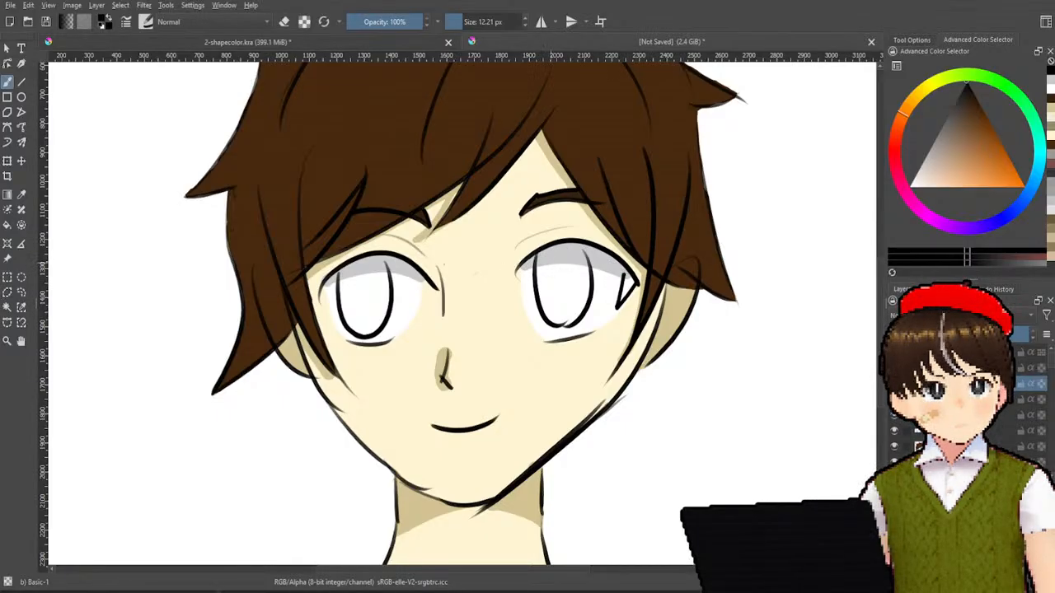
pyautogui.moveTo(520, 268); pyautogui.dragTo(629, 280)
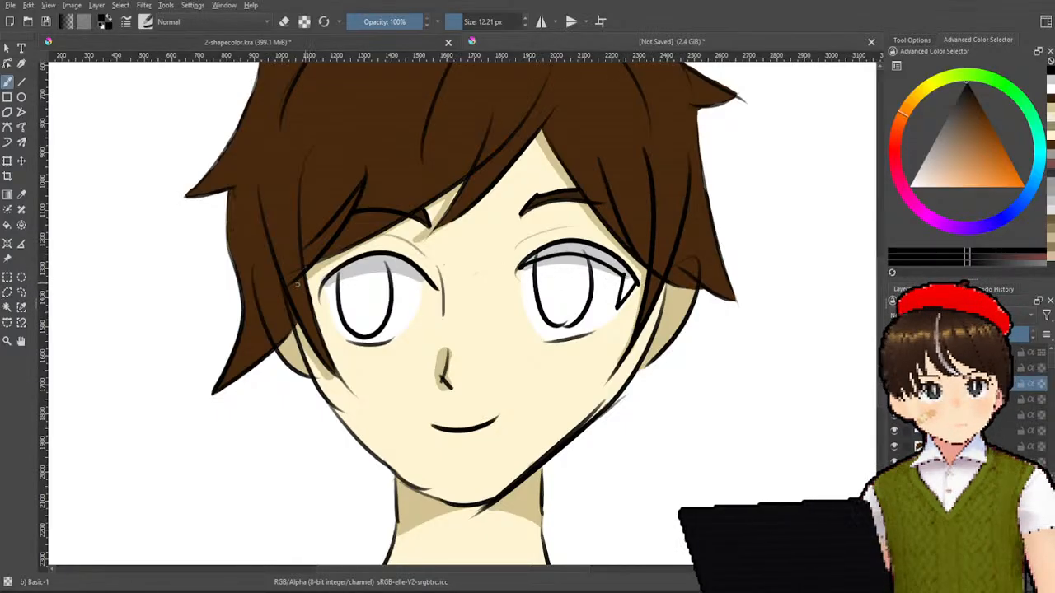
# - Draw a short, slanted black line at the outer corner of the left-hand eye, redoing strokes that do not fit
pyautogui.moveTo(318, 292); pyautogui.dragTo(335, 328)
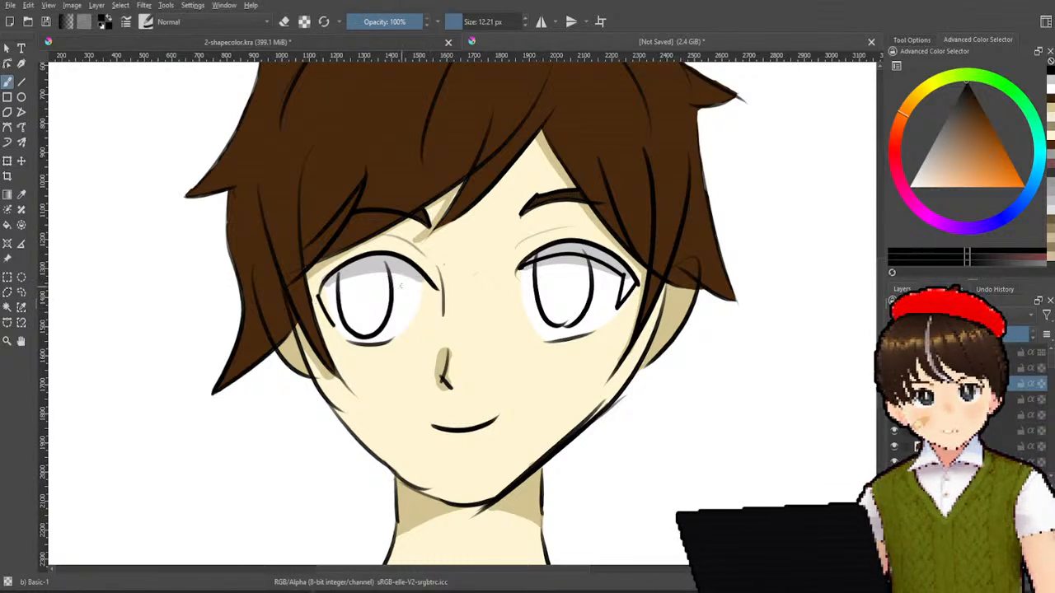
pyautogui.moveTo(425, 281); pyautogui.dragTo(312, 302)
pyautogui.hotkey('ctrl', 'z')
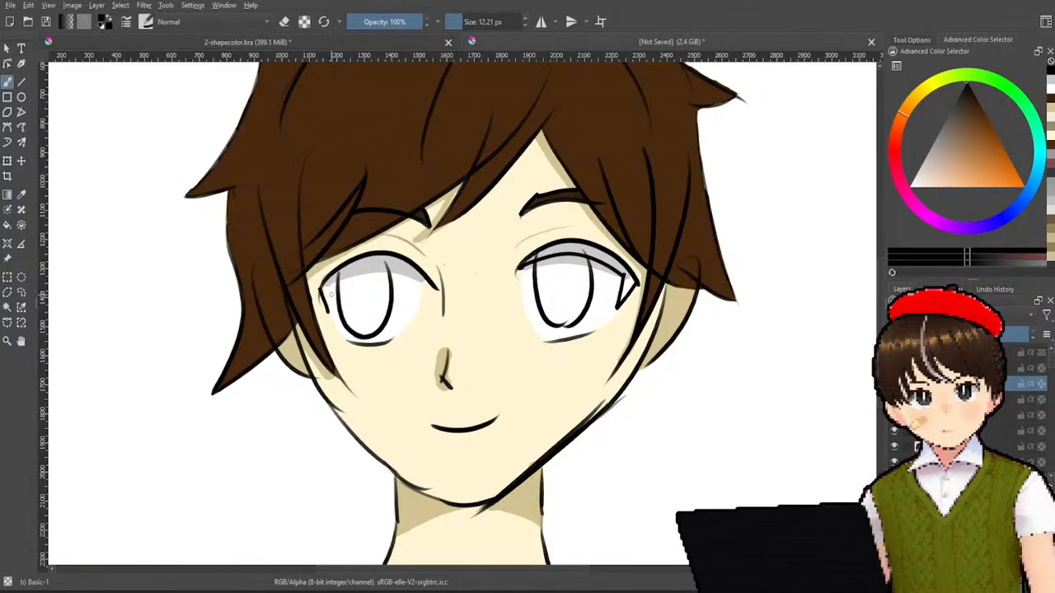
pyautogui.hotkey('ctrl', 'z')
pyautogui.hotkey('ctrl', 'z')
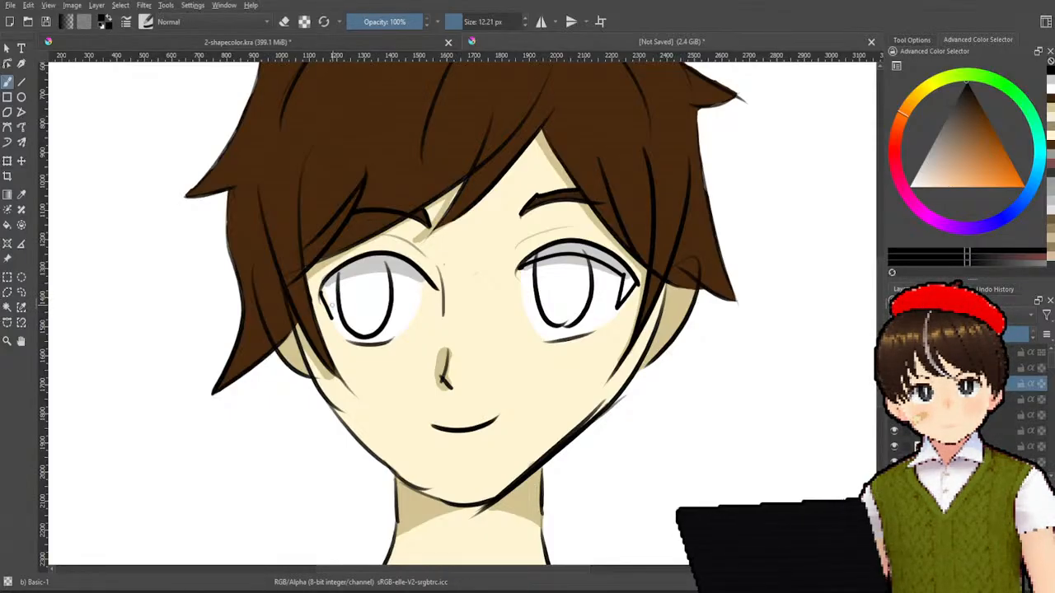
pyautogui.hotkey('ctrl', 'z')
pyautogui.moveTo(335, 285); pyautogui.dragTo(333, 300)
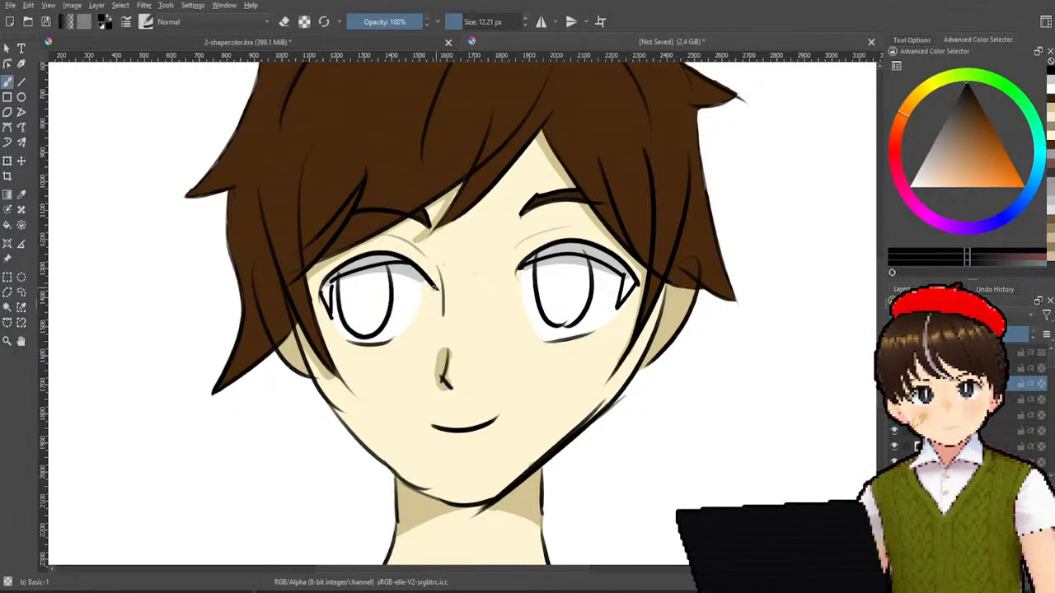
# - Try several curved black lines along the lower edge of the grey shadow in the left-hand eye
pyautogui.moveTo(340, 273); pyautogui.dragTo(420, 278)
pyautogui.hotkey('ctrl', 'z')
pyautogui.moveTo(338, 274); pyautogui.dragTo(423, 281)
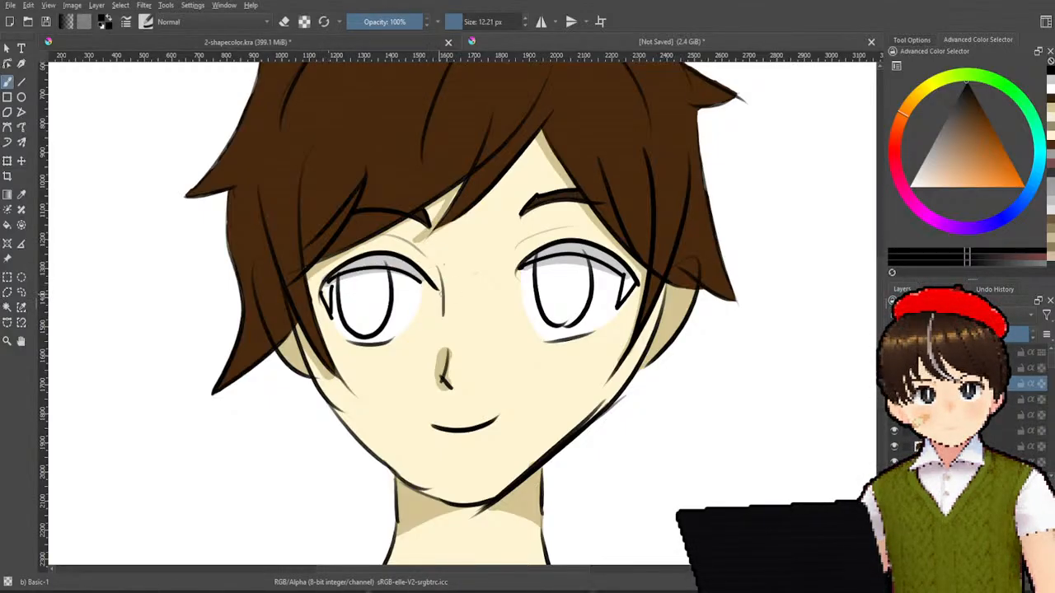
pyautogui.hotkey('ctrl', 'z')
pyautogui.moveTo(341, 267); pyautogui.dragTo(430, 272)
pyautogui.hotkey('ctrl', 'z')
pyautogui.moveTo(341, 268); pyautogui.dragTo(430, 273)
pyautogui.hotkey('ctrl', 'z')
pyautogui.moveTo(341, 268); pyautogui.dragTo(429, 275)
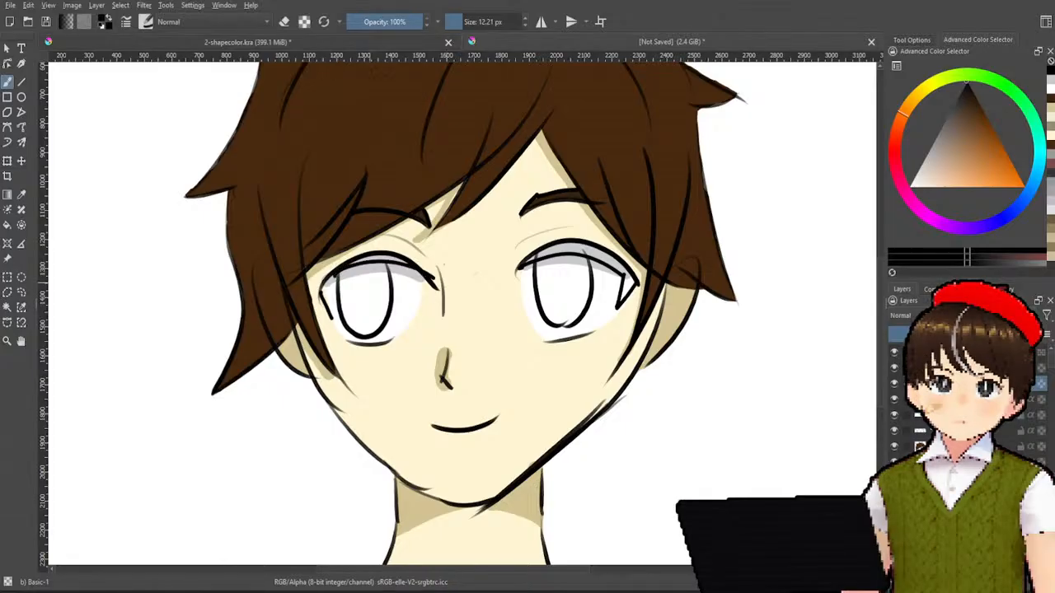
pyautogui.moveTo(424, 287); pyautogui.dragTo(426, 288)
pyautogui.hotkey('ctrl', 'z')
# - Draw a curved black line beneath the left-hand eye's grey shadow and join it to the outer corner line
pyautogui.moveTo(331, 279); pyautogui.dragTo(426, 282)
pyautogui.hotkey('ctrl', 'z')
pyautogui.moveTo(332, 277); pyautogui.dragTo(426, 262)
pyautogui.hotkey('ctrl', 'z')
pyautogui.moveTo(332, 277); pyautogui.dragTo(440, 279)
pyautogui.hotkey('ctrl', 'z')
pyautogui.moveTo(331, 277); pyautogui.dragTo(420, 270)
pyautogui.hotkey('ctrl', 'z')
pyautogui.moveTo(332, 276); pyautogui.dragTo(440, 299)
pyautogui.hotkey('ctrl', 'z')
pyautogui.moveTo(332, 277); pyautogui.dragTo(413, 284)
pyautogui.hotkey('ctrl', 'z')
pyautogui.moveTo(332, 277); pyautogui.dragTo(419, 264)
pyautogui.hotkey('ctrl', 'z')
pyautogui.moveTo(333, 277); pyautogui.dragTo(429, 282)
pyautogui.hotkey('ctrl', 'z')
pyautogui.moveTo(332, 277); pyautogui.dragTo(428, 284)
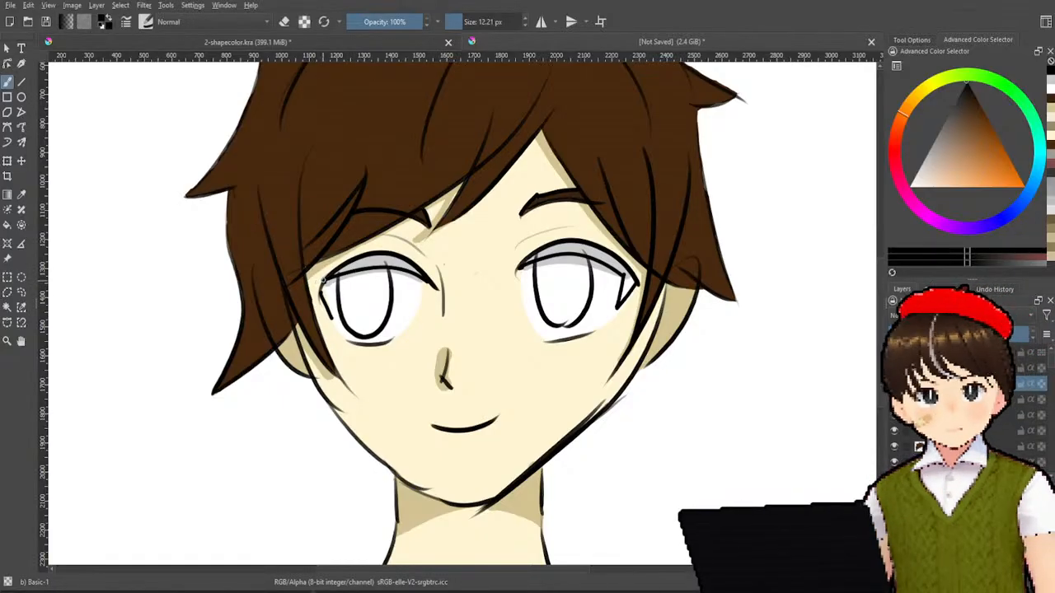
pyautogui.moveTo(331, 290); pyautogui.dragTo(337, 321)
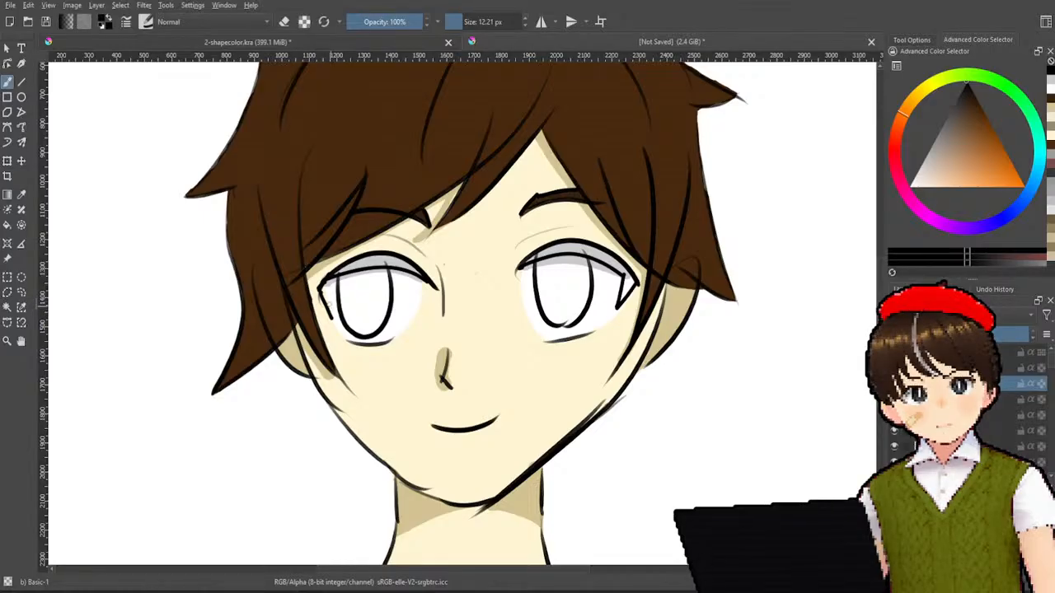
# - Undo the recent outer corner lines and shadow-edge lines in both eyes, leaving the plain upper lid lines and irises
pyautogui.keyDown('ctrl'); pyautogui.click(325, 300); pyautogui.keyUp('ctrl')
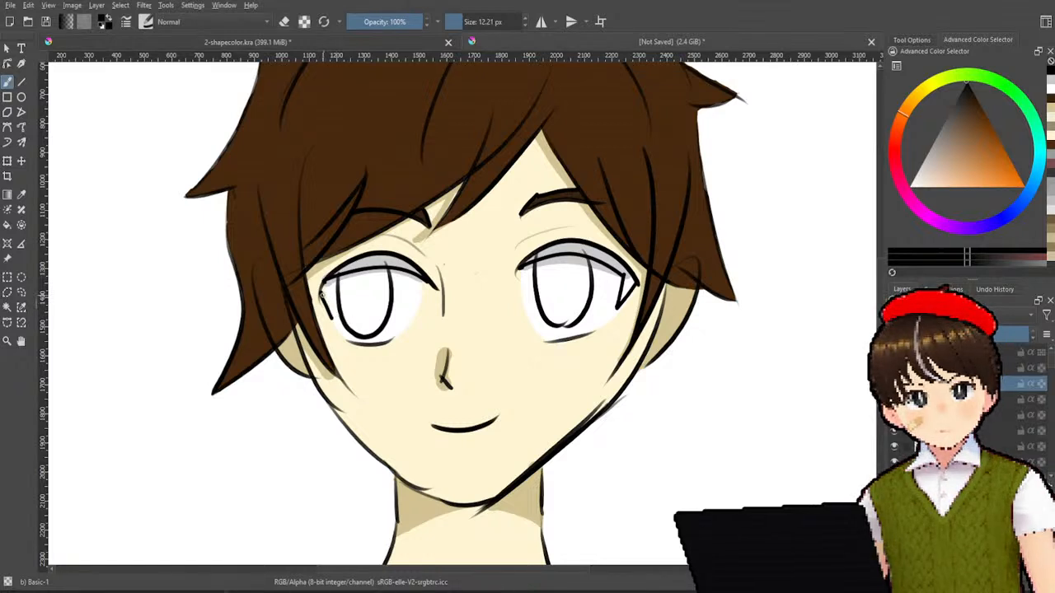
pyautogui.keyDown('ctrl'); pyautogui.click(324, 300); pyautogui.keyUp('ctrl')
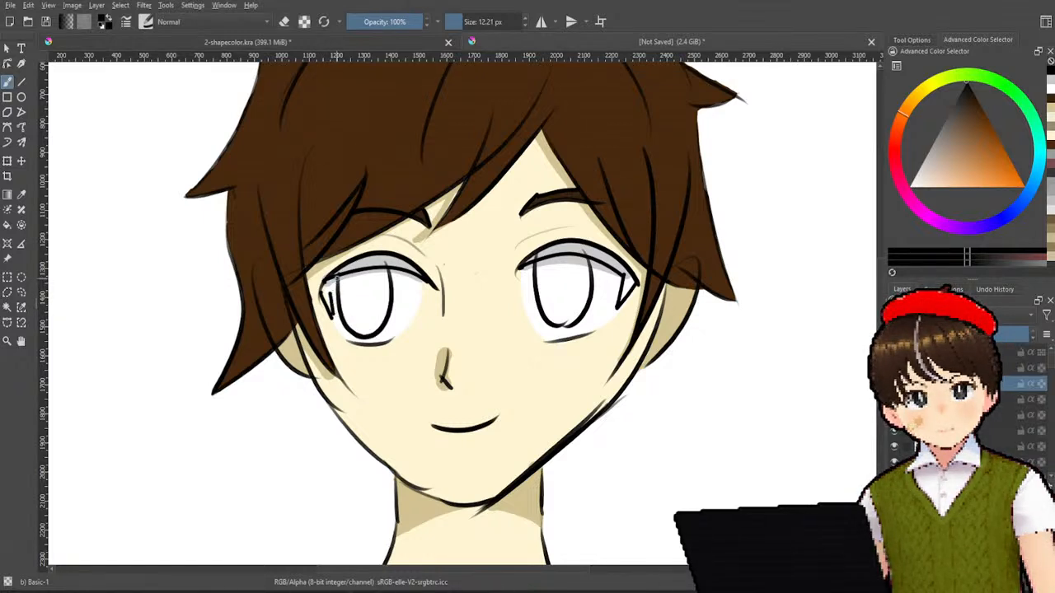
pyautogui.keyDown('ctrl'); pyautogui.click(328, 295); pyautogui.keyUp('ctrl')
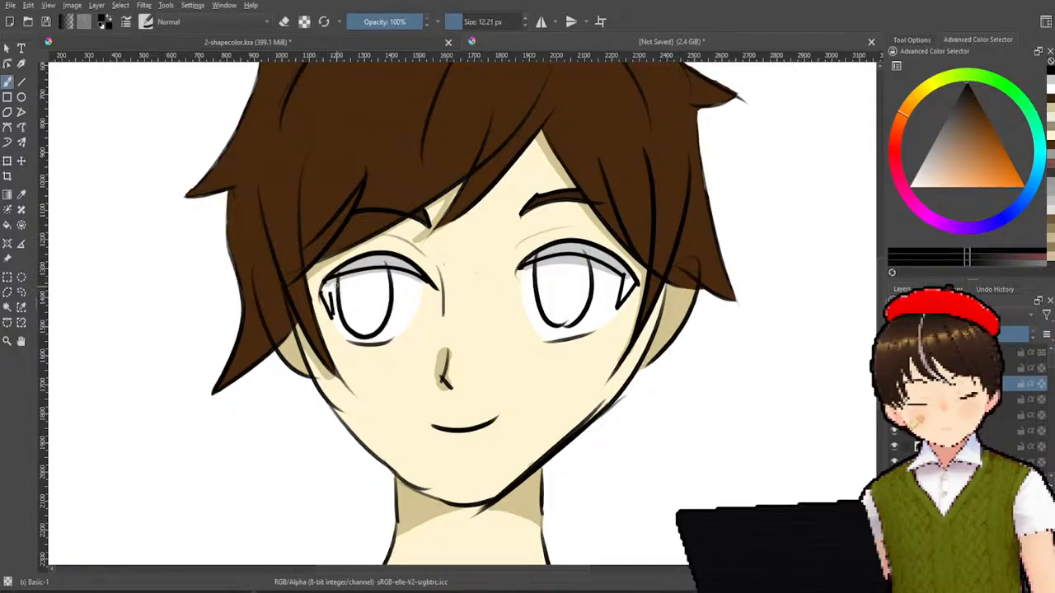
pyautogui.keyDown('ctrl'); pyautogui.click(358, 276); pyautogui.keyUp('ctrl')
pyautogui.keyDown('ctrl'); pyautogui.click(363, 274); pyautogui.keyUp('ctrl')
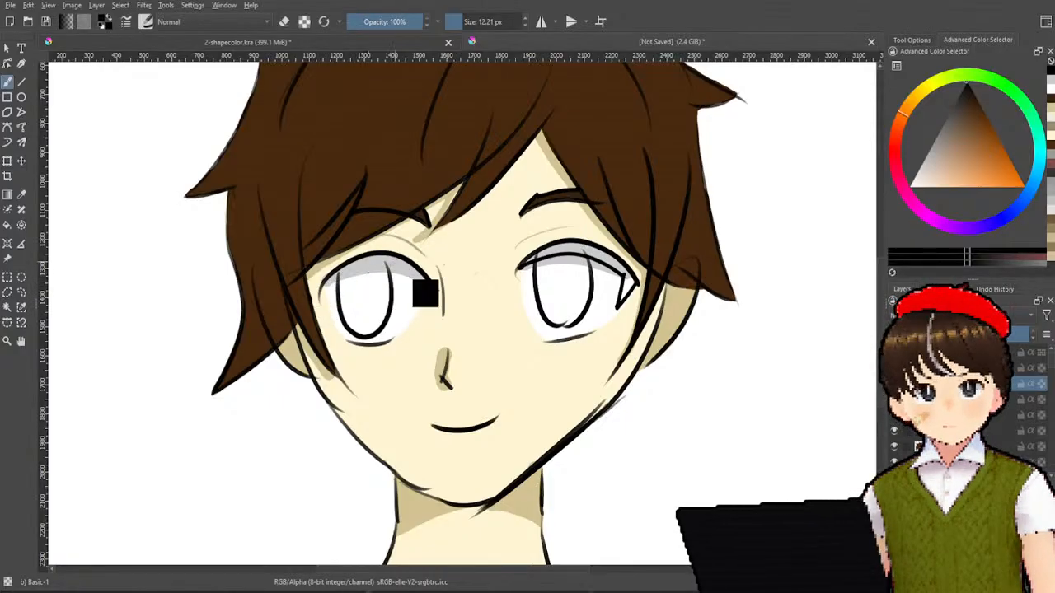
pyautogui.hotkey('ctrl', 'z')
pyautogui.hotkey('ctrl', 'z')
pyautogui.hotkey('ctrl', 'z')
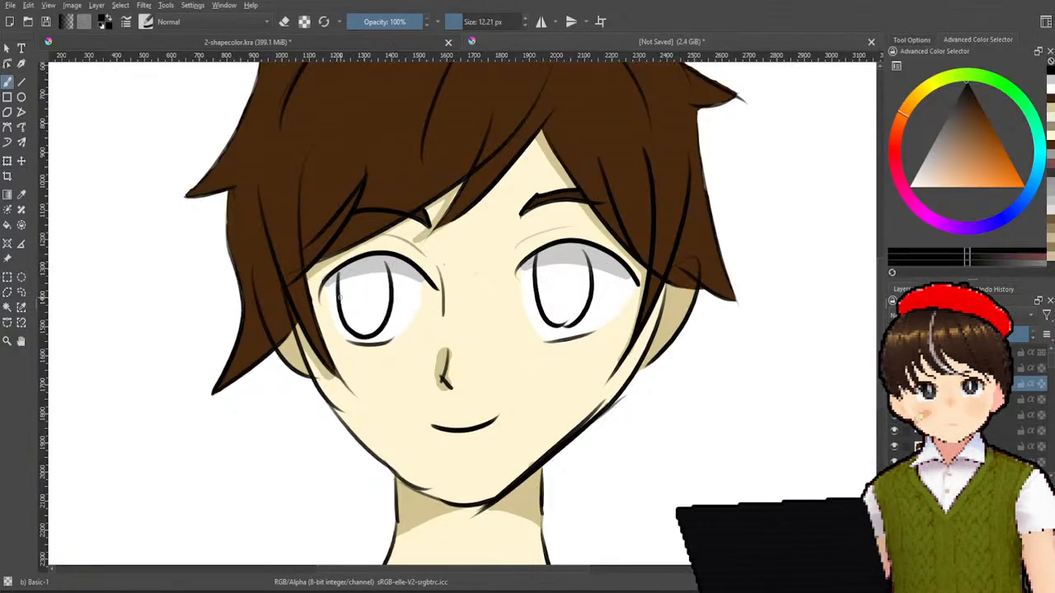
pyautogui.hotkey('ctrl', 'z')
# - Try several short, slanted black lines at the outer corner of the left-hand eye
pyautogui.moveTo(321, 292); pyautogui.dragTo(337, 335)
pyautogui.hotkey('ctrl', 'z')
pyautogui.hotkey('ctrl', 'z')
pyautogui.moveTo(320, 288); pyautogui.dragTo(340, 331)
pyautogui.hotkey('ctrl', 'z')
pyautogui.moveTo(320, 285); pyautogui.dragTo(331, 324)
# - Try black outer corner lines and a shadow-edge line in the right-hand eye, and undo the new strokes in both eyes
pyautogui.moveTo(636, 283); pyautogui.dragTo(617, 317)
pyautogui.hotkey('ctrl', 'z')
pyautogui.moveTo(634, 281); pyautogui.dragTo(616, 313)
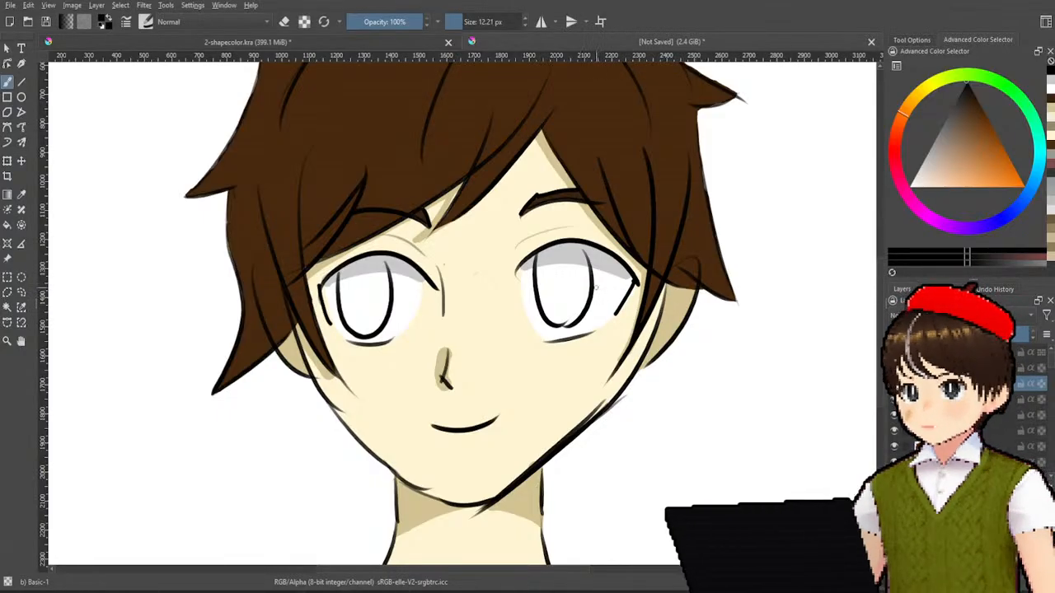
pyautogui.hotkey('ctrl', 'z')
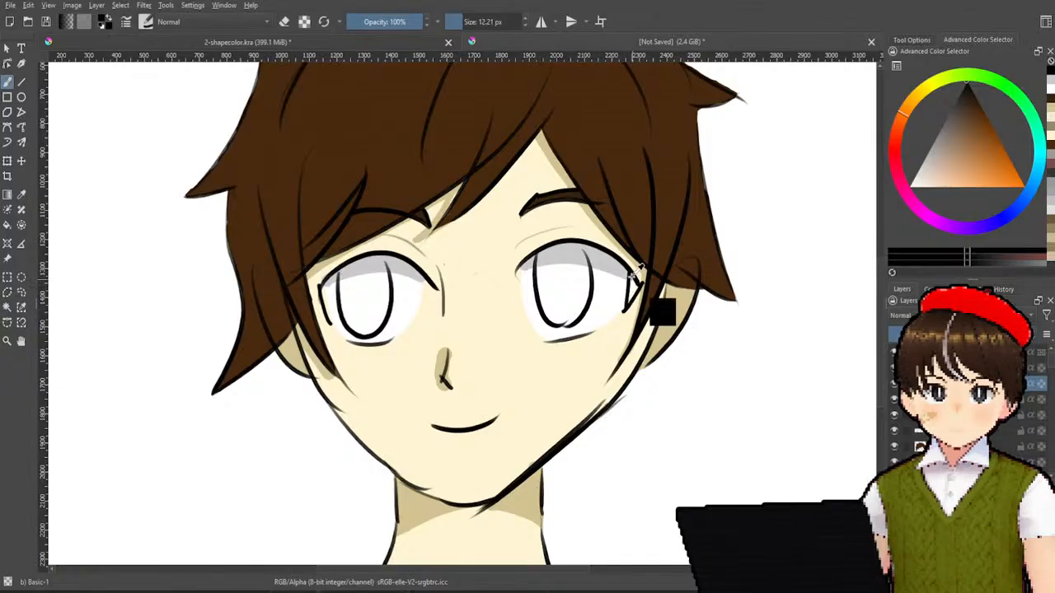
pyautogui.moveTo(623, 278); pyautogui.dragTo(624, 311)
pyautogui.moveTo(523, 270); pyautogui.dragTo(612, 271)
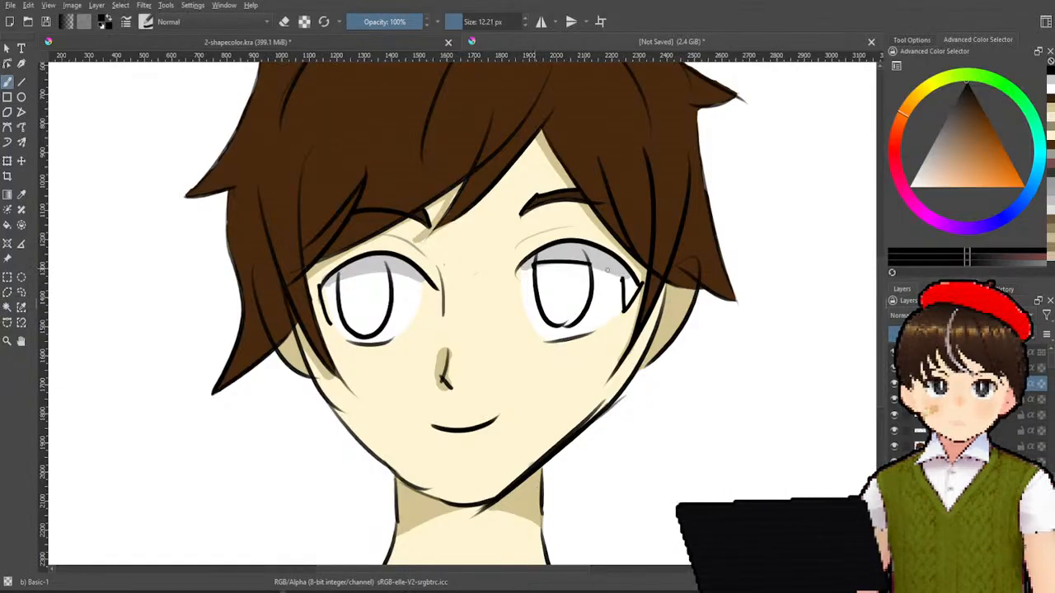
pyautogui.hotkey('ctrl', 'z')
pyautogui.hotkey('ctrl', 'z')
pyautogui.hotkey('ctrl', 'z')
pyautogui.hotkey('ctrl', 'z')
pyautogui.hotkey('ctrl', 'z')
pyautogui.hotkey('ctrl', 'z')
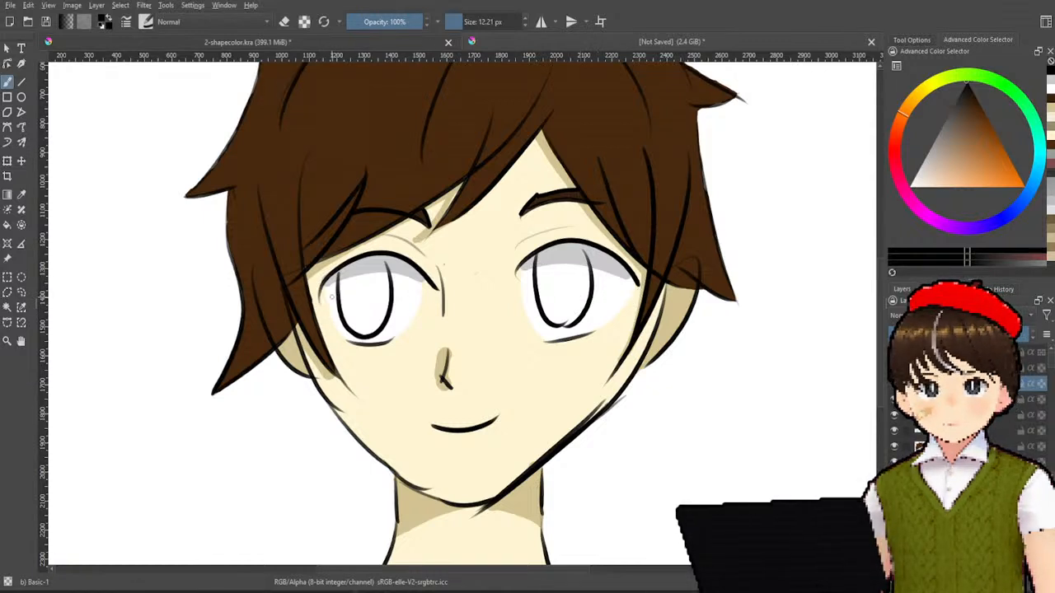
# - Draw two short, converging black lines forming a narrow wedge at the outer corner of the left-hand eye
pyautogui.moveTo(319, 289)
pyautogui.mouseDown()
pyautogui.moveTo(340, 330)
pyautogui.moveTo(324, 319)
pyautogui.moveTo(331, 333)
pyautogui.mouseUp()
pyautogui.hotkey('ctrl', 'z')
pyautogui.hotkey('ctrl', 'z')
pyautogui.hotkey('ctrl', 'z')
pyautogui.moveTo(319, 290); pyautogui.dragTo(335, 330)
pyautogui.hotkey('ctrl', 'z')
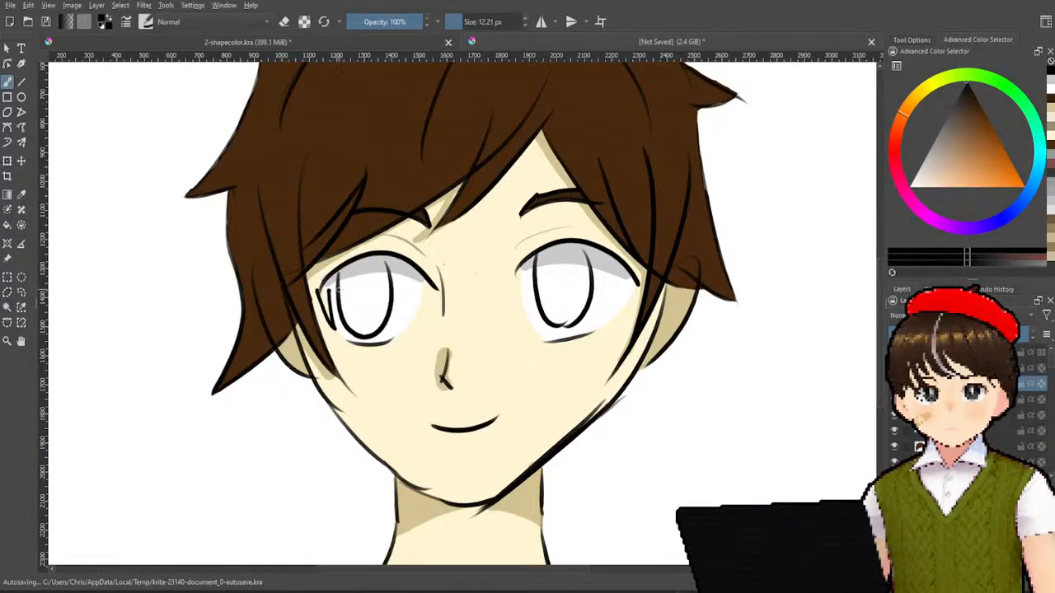
# - Draw a curved black line across the grey shadow of the left-hand eye to mark the lid's lower edge
pyautogui.moveTo(323, 294)
pyautogui.mouseDown()
pyautogui.moveTo(438, 292)
pyautogui.moveTo(414, 284)
pyautogui.mouseUp()
pyautogui.hotkey('ctrl', 'z')
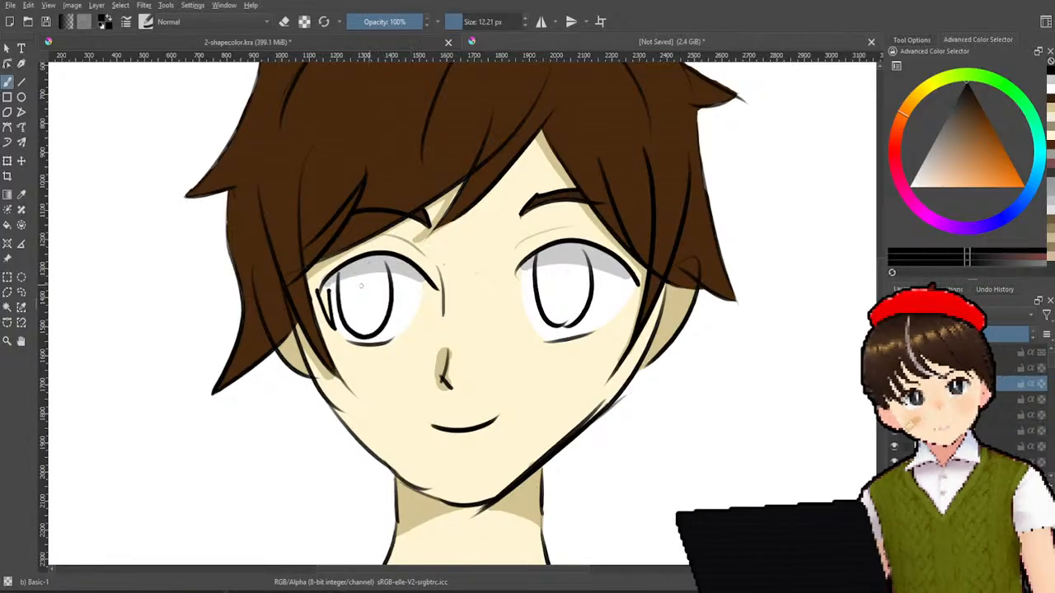
pyautogui.moveTo(330, 290); pyautogui.dragTo(414, 289)
pyautogui.hotkey('ctrl', 'z')
pyautogui.moveTo(322, 293); pyautogui.dragTo(429, 286)
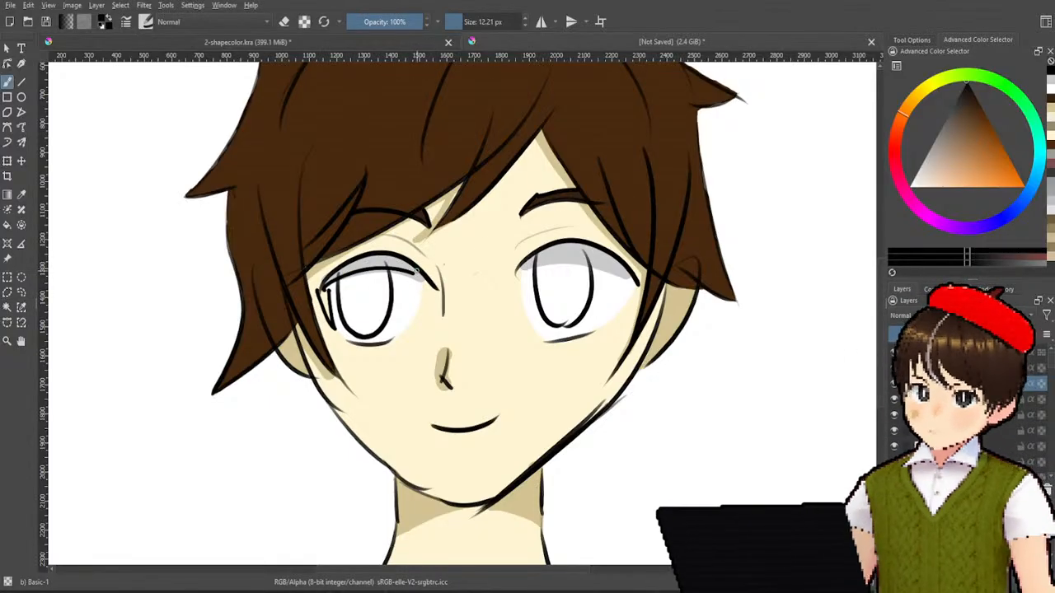
# - Try several curved black lines across the grey shadow of the right-hand eye
pyautogui.moveTo(519, 265); pyautogui.dragTo(613, 254)
pyautogui.hotkey('ctrl', 'z')
pyautogui.moveTo(522, 265); pyautogui.dragTo(618, 277)
pyautogui.hotkey('ctrl', 'z')
pyautogui.moveTo(520, 268)
pyautogui.mouseDown()
pyautogui.moveTo(632, 265)
pyautogui.moveTo(613, 259)
pyautogui.mouseUp()
pyautogui.hotkey('ctrl', 'z')
pyautogui.hotkey('ctrl', 'z')
pyautogui.hotkey('ctrl', 'z')
pyautogui.moveTo(522, 268); pyautogui.dragTo(627, 264)
pyautogui.hotkey('ctrl', 'z')
pyautogui.moveTo(516, 266); pyautogui.dragTo(613, 262)
pyautogui.hotkey('ctrl', 'z')
pyautogui.moveTo(517, 269); pyautogui.dragTo(626, 274)
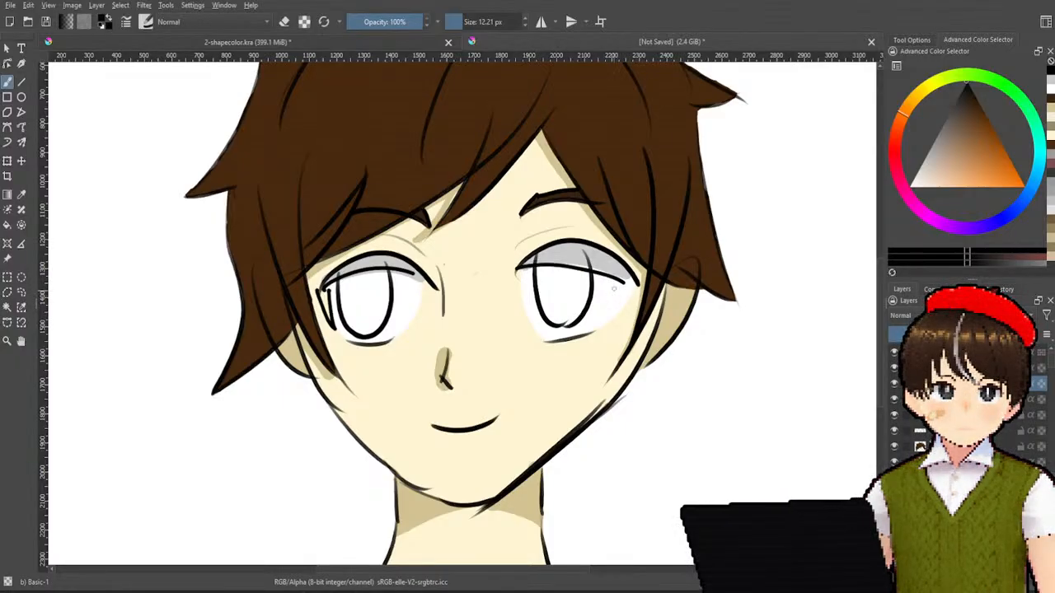
pyautogui.hotkey('ctrl', 'z')
pyautogui.hotkey('ctrl', 'z')
# - Draw a curved black line through the right-hand eye's grey shadow, running from the inner corner towards the outer end of the lid
pyautogui.moveTo(511, 272); pyautogui.dragTo(606, 265)
pyautogui.hotkey('ctrl', 'z')
pyautogui.hotkey('ctrl', 'z')
pyautogui.moveTo(506, 269)
pyautogui.mouseDown()
pyautogui.moveTo(626, 254)
pyautogui.moveTo(633, 273)
pyautogui.moveTo(618, 311)
pyautogui.mouseUp()
pyautogui.hotkey('ctrl', 'z')
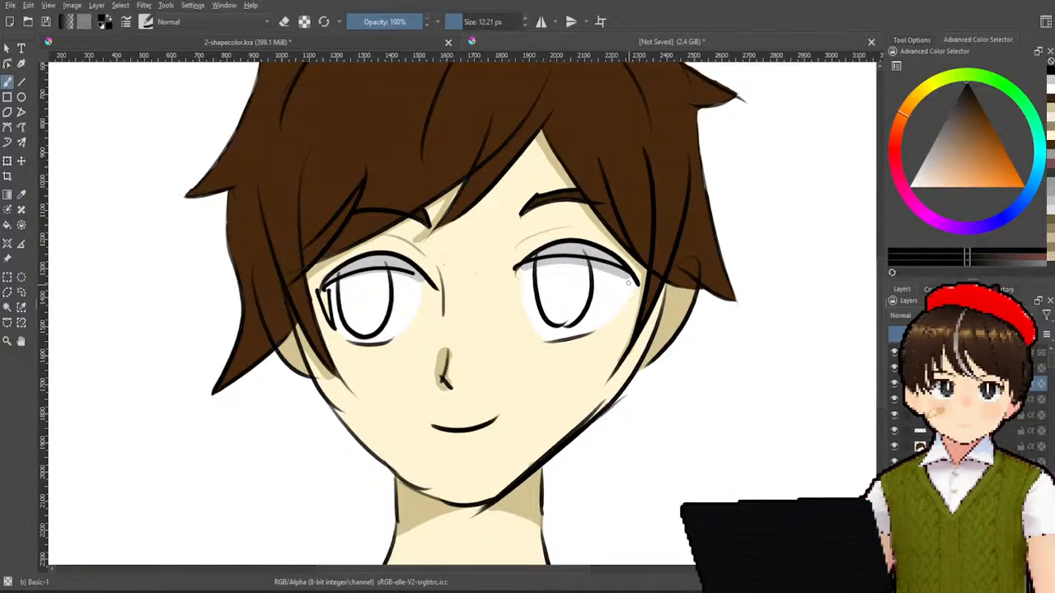
# - Draw two short, converging black lines forming a narrow wedge at the outer corner of the right-hand eye, redoing strokes that do not fit
pyautogui.moveTo(623, 279); pyautogui.dragTo(620, 302)
pyautogui.hotkey('ctrl', 'z')
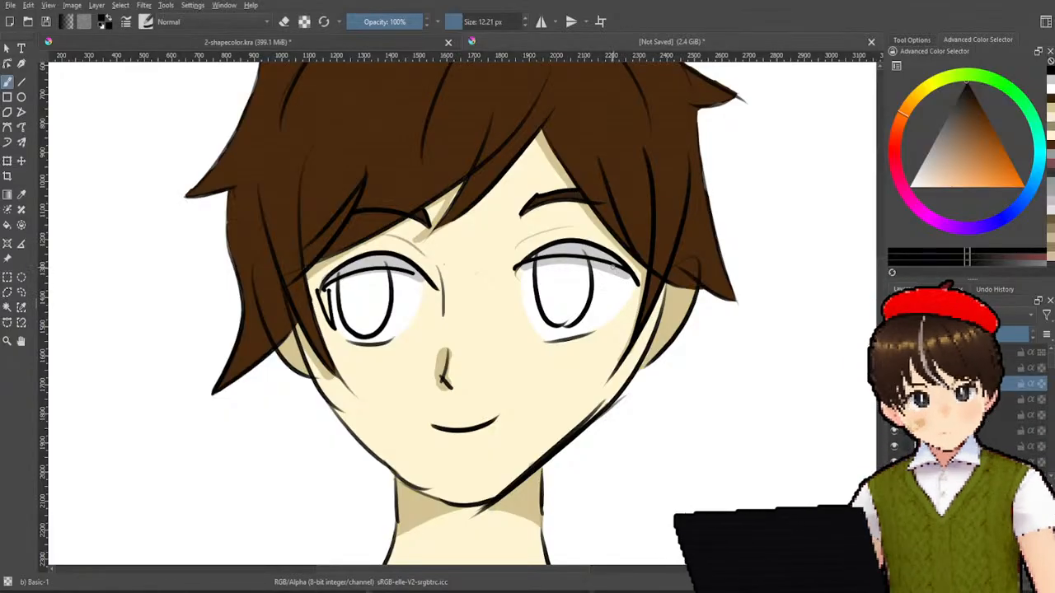
pyautogui.hotkey('ctrl', 'z')
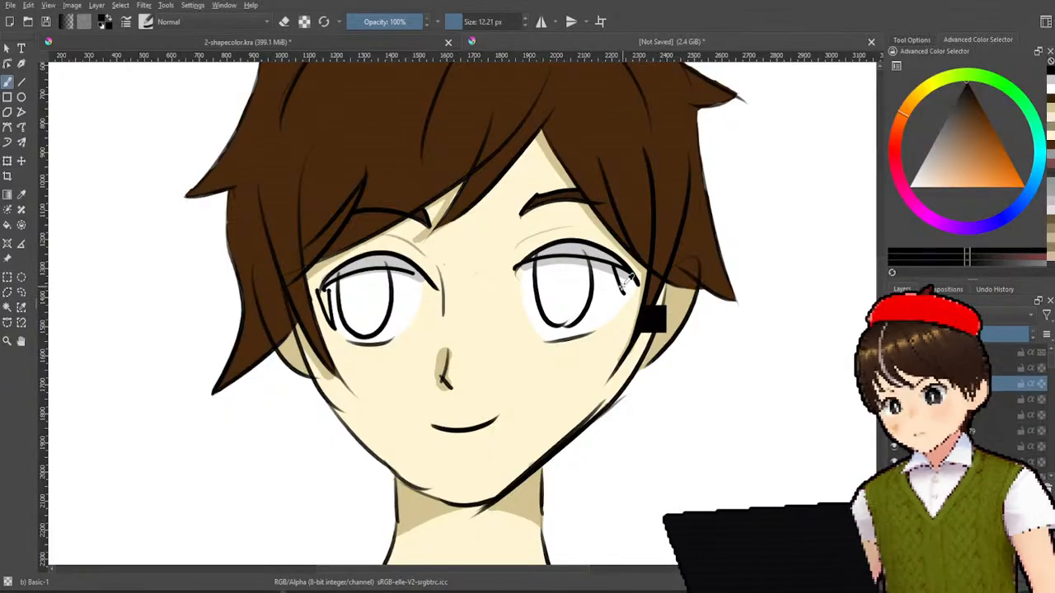
pyautogui.moveTo(634, 276); pyautogui.dragTo(617, 314)
pyautogui.hotkey('ctrl', 'z')
pyautogui.moveTo(637, 273); pyautogui.dragTo(618, 305)
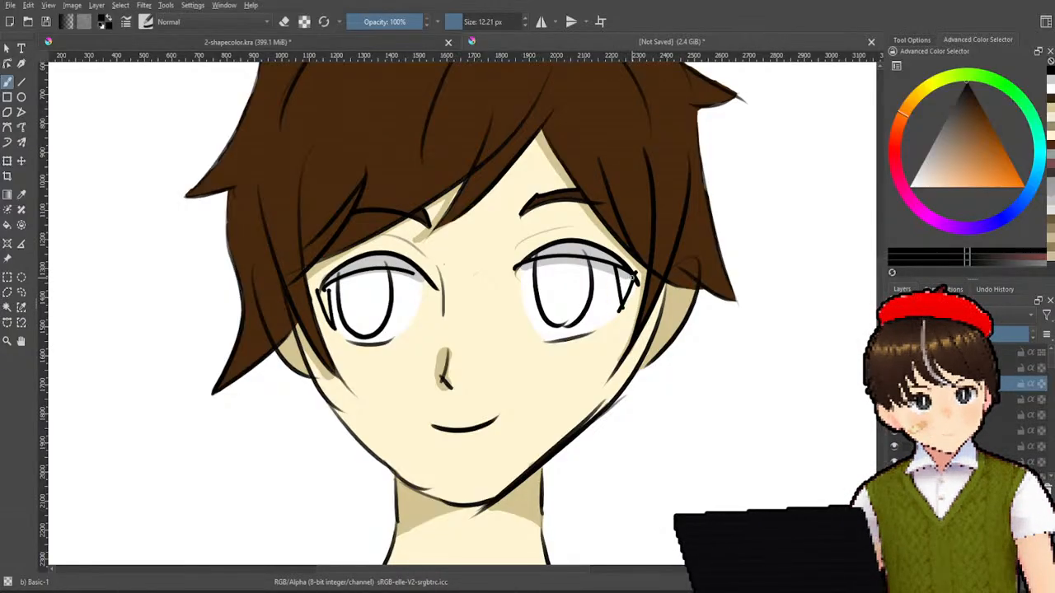
pyautogui.hotkey('ctrl', 'z')
pyautogui.hotkey('ctrl', 'z')
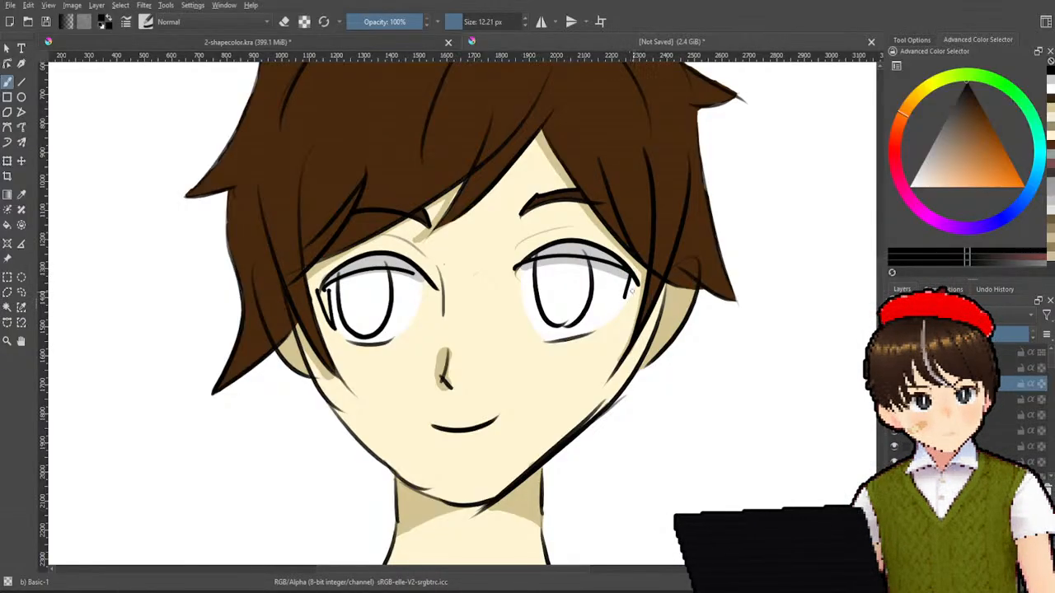
pyautogui.moveTo(636, 271); pyautogui.dragTo(625, 308)
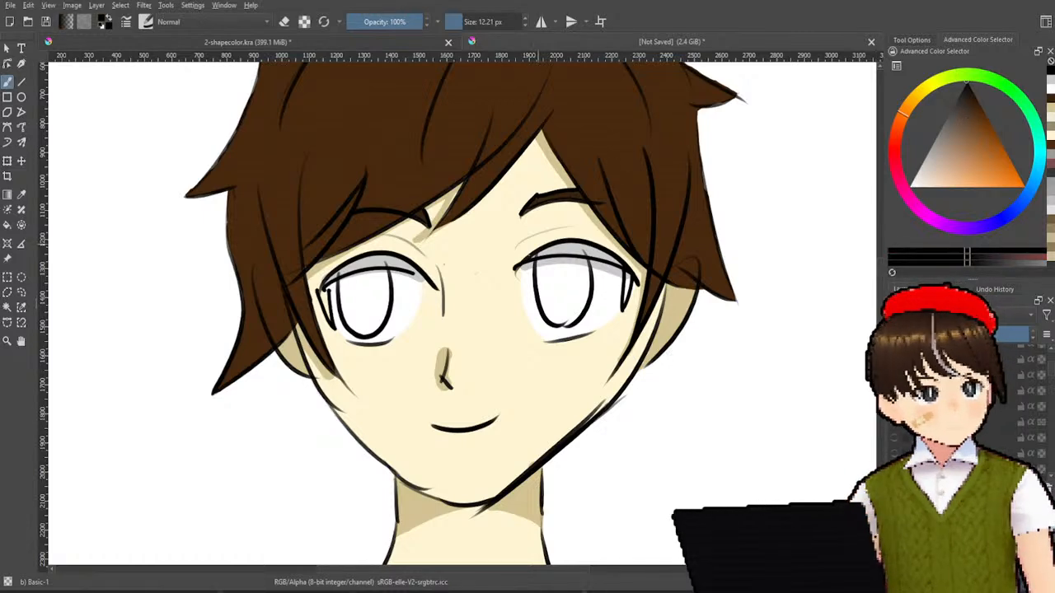
# - Fill the right-hand eye's upper lid band and outer corner wedge with solid black
pyautogui.moveTo(569, 241)
pyautogui.mouseDown()
pyautogui.moveTo(547, 251)
pyautogui.moveTo(581, 246)
pyautogui.moveTo(564, 244)
pyautogui.mouseUp()
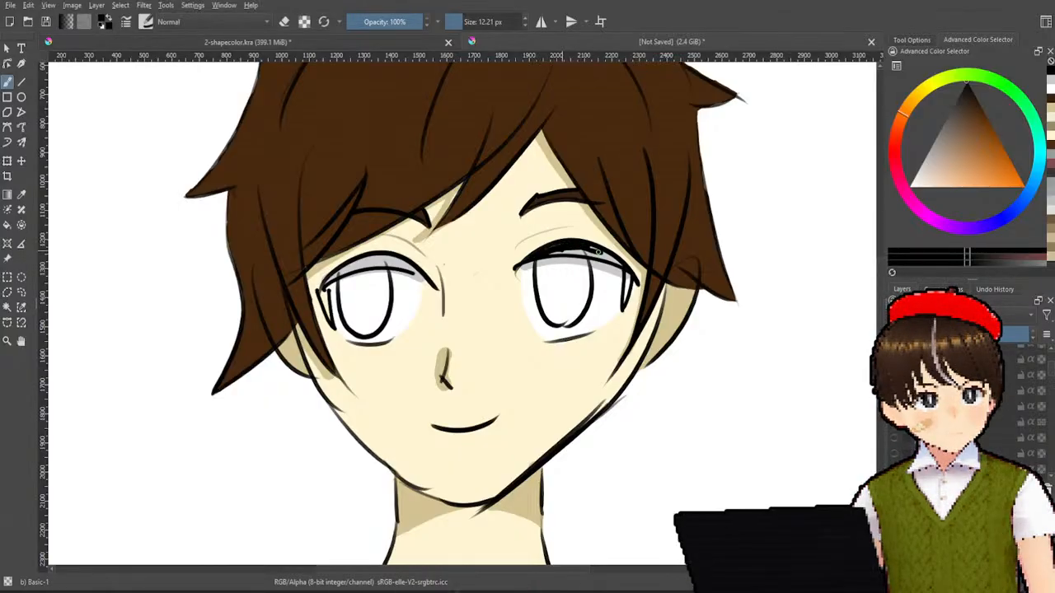
pyautogui.moveTo(611, 257); pyautogui.dragTo(568, 250)
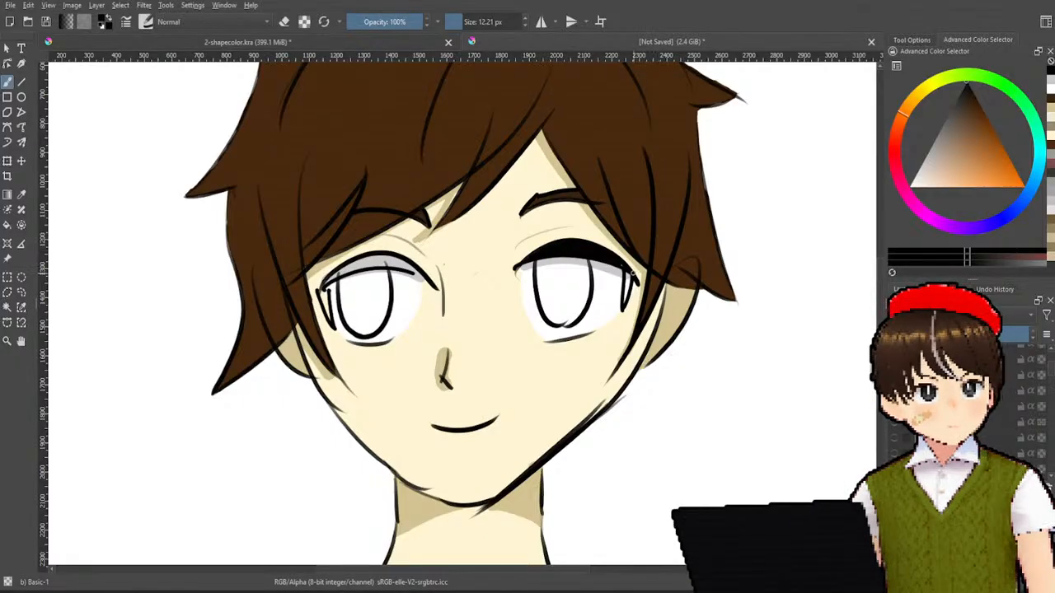
pyautogui.moveTo(626, 276); pyautogui.dragTo(624, 300)
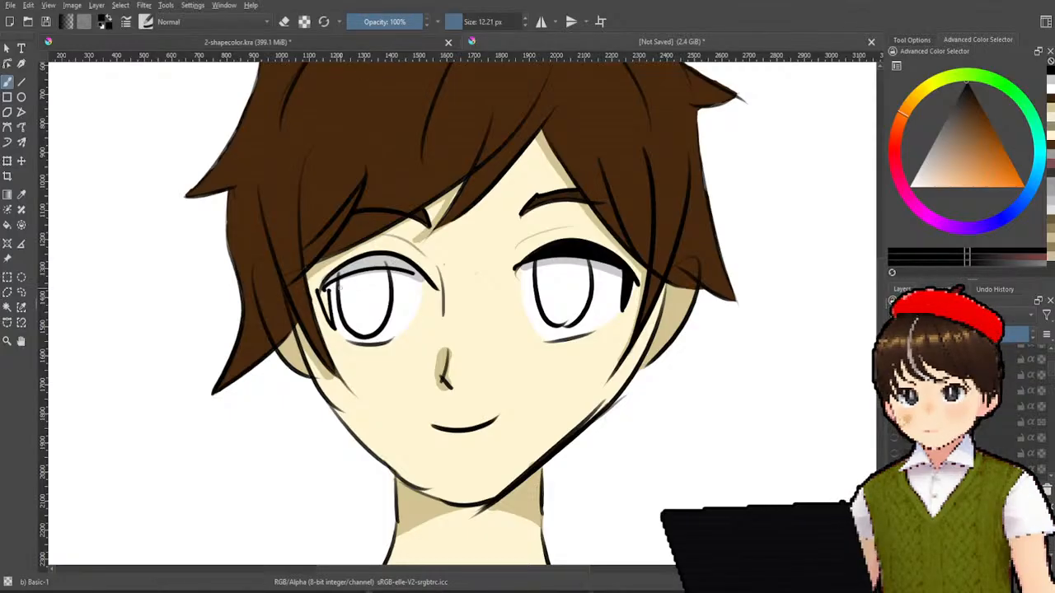
# - Fill the left-hand eye's outer corner wedge and upper lid band with solid black
pyautogui.moveTo(326, 286)
pyautogui.mouseDown()
pyautogui.moveTo(328, 318)
pyautogui.moveTo(324, 303)
pyautogui.mouseUp()
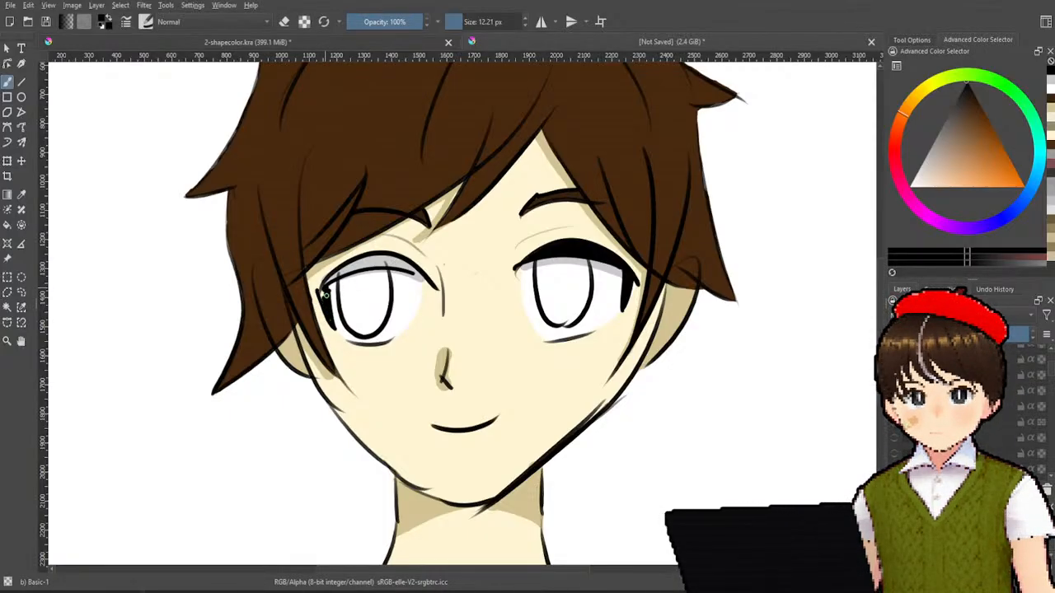
pyautogui.moveTo(321, 295)
pyautogui.mouseDown()
pyautogui.moveTo(342, 272)
pyautogui.moveTo(382, 260)
pyautogui.moveTo(365, 259)
pyautogui.moveTo(417, 266)
pyautogui.moveTo(384, 257)
pyautogui.moveTo(358, 268)
pyautogui.mouseUp()
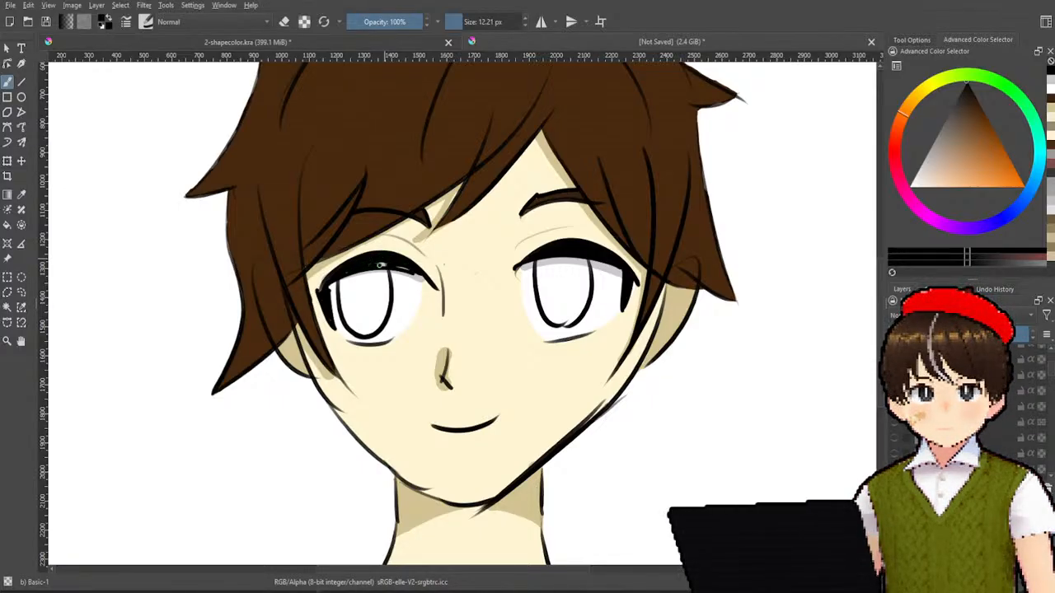
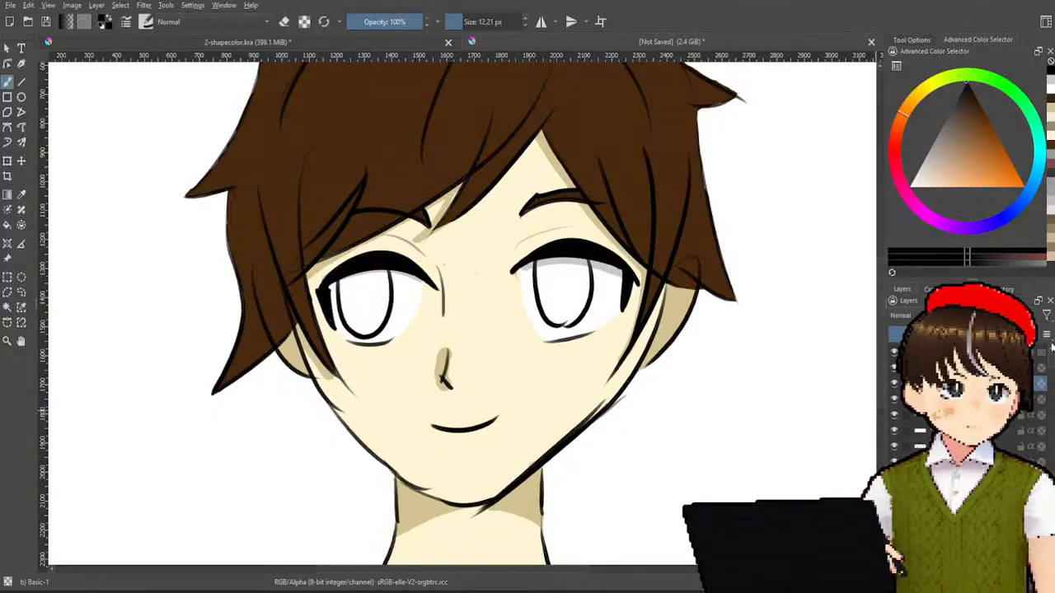
# - Switch the visibility of several layers off and on to identify which one holds the eyebrow lines
pyautogui.press('e')
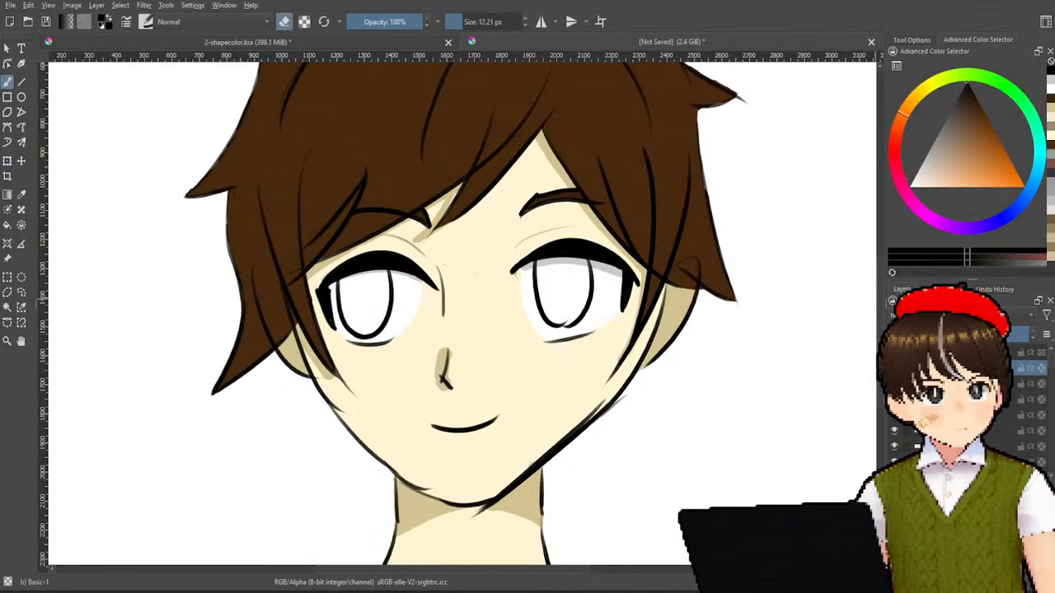
pyautogui.click(894, 384)
pyautogui.click(894, 384)
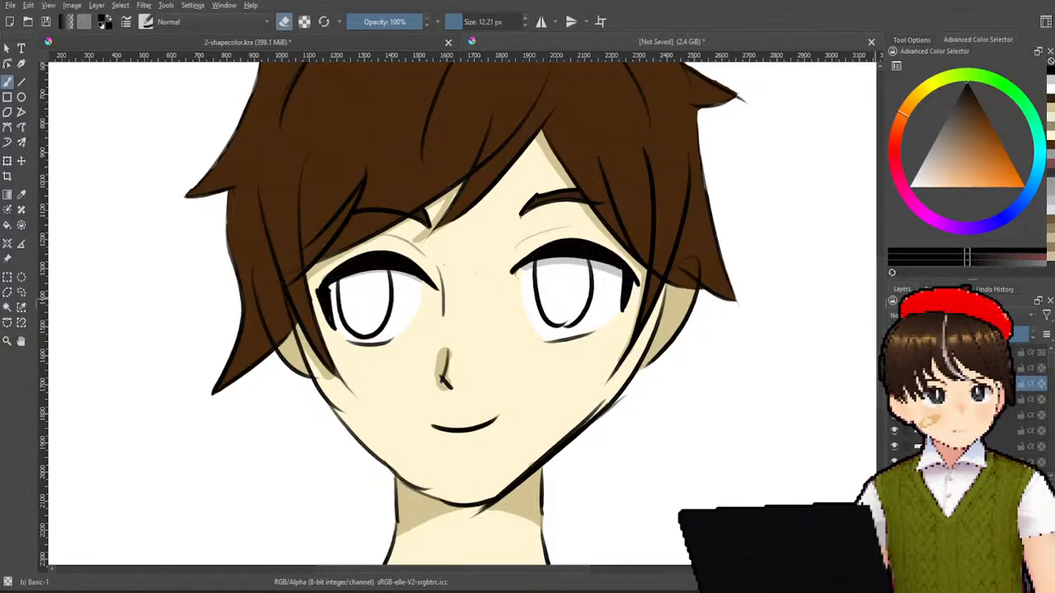
pyautogui.click(894, 400)
pyautogui.click(894, 399)
pyautogui.click(894, 400)
pyautogui.click(894, 399)
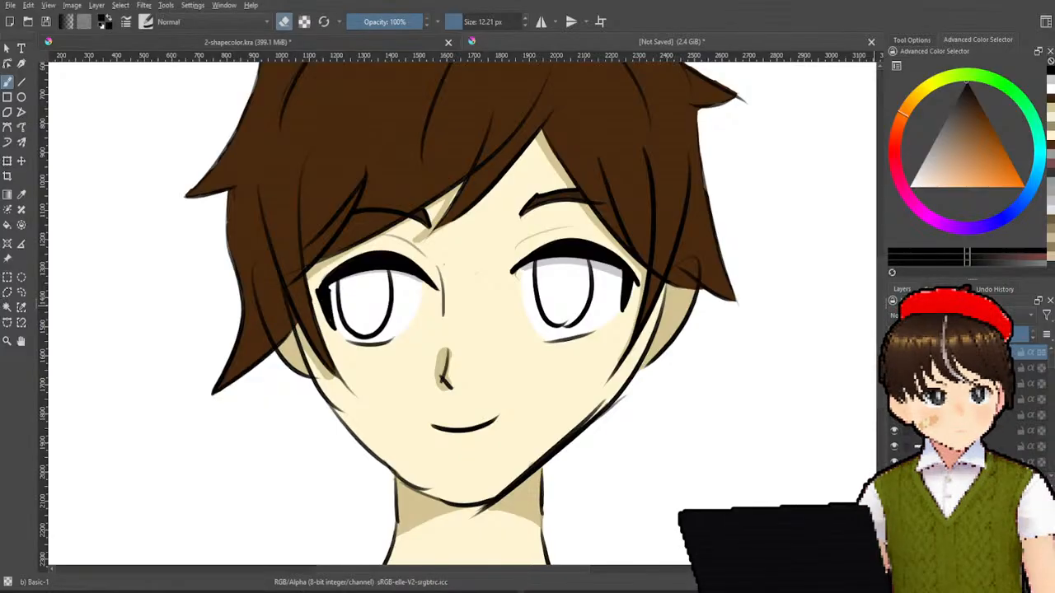
pyautogui.click(894, 416)
pyautogui.click(894, 416)
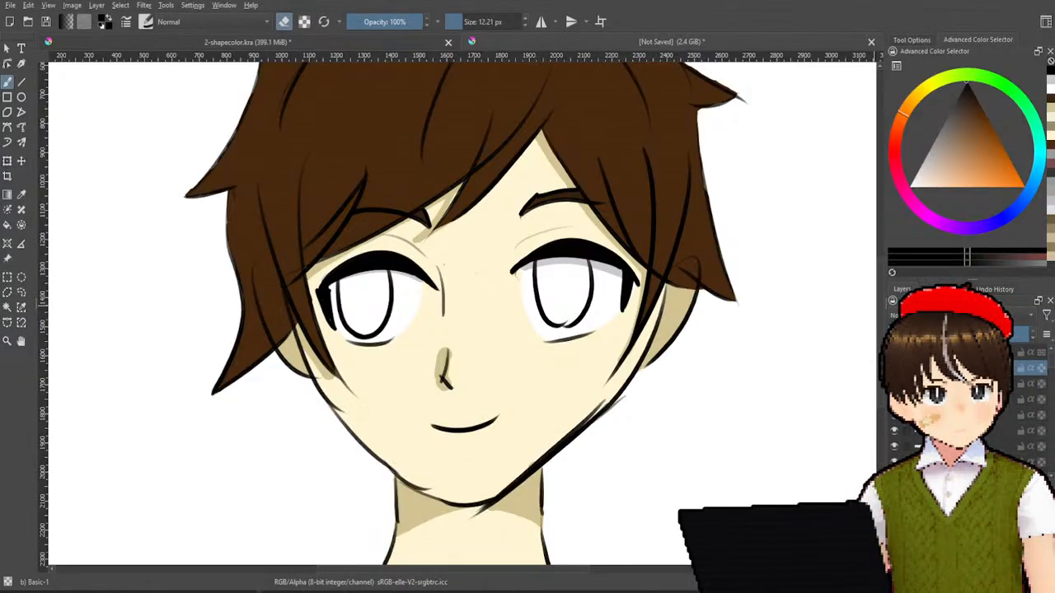
pyautogui.click(894, 431)
pyautogui.click(894, 431)
pyautogui.click(894, 446)
pyautogui.click(894, 447)
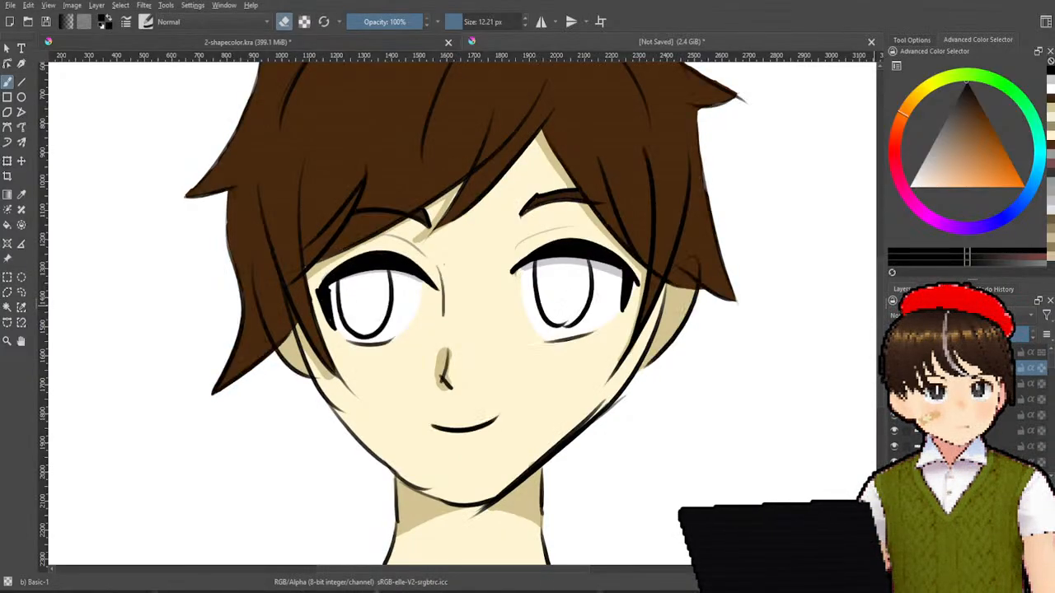
# - Erase the parts of both eyebrow lines that overlap the brown hair
pyautogui.press('e')
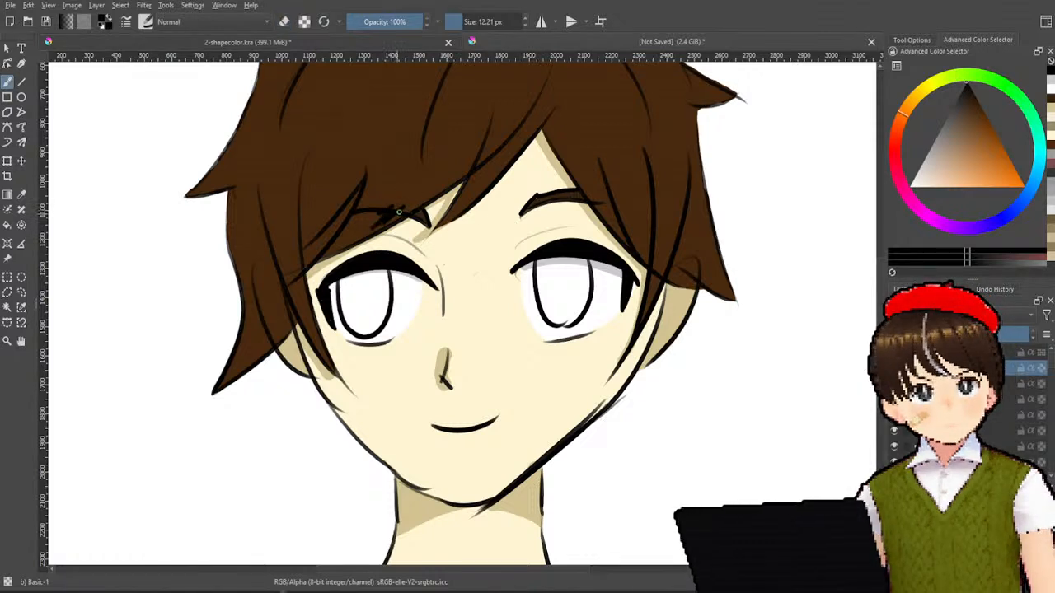
pyautogui.press('e')
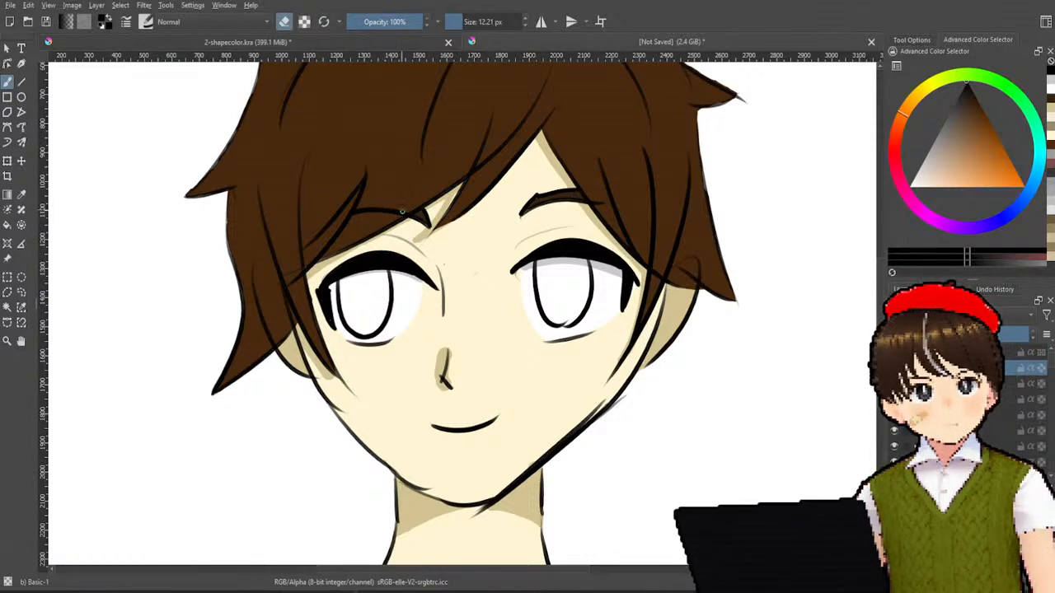
pyautogui.press('e')
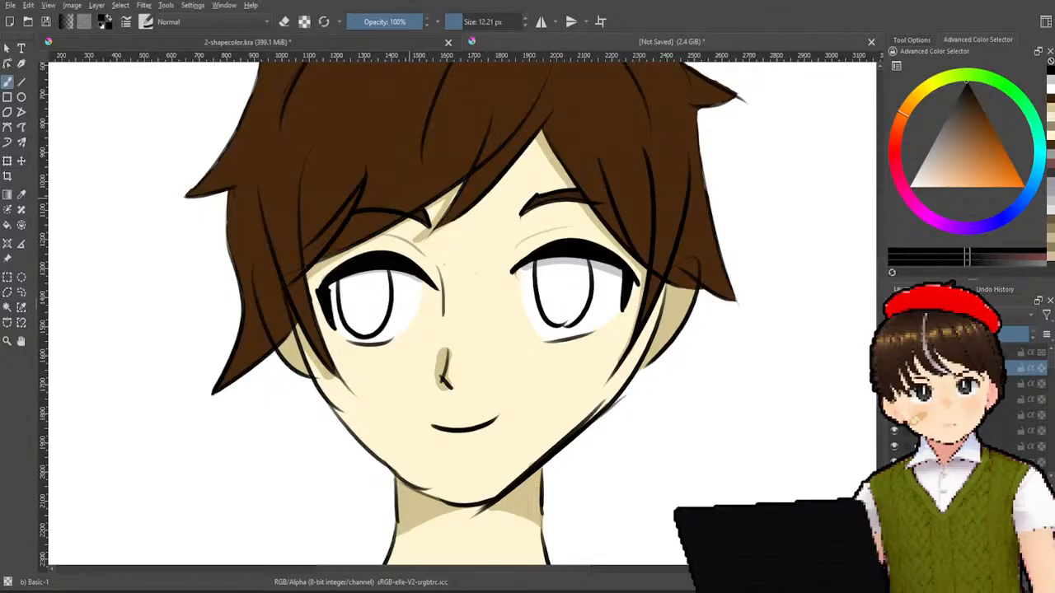
pyautogui.press('e')
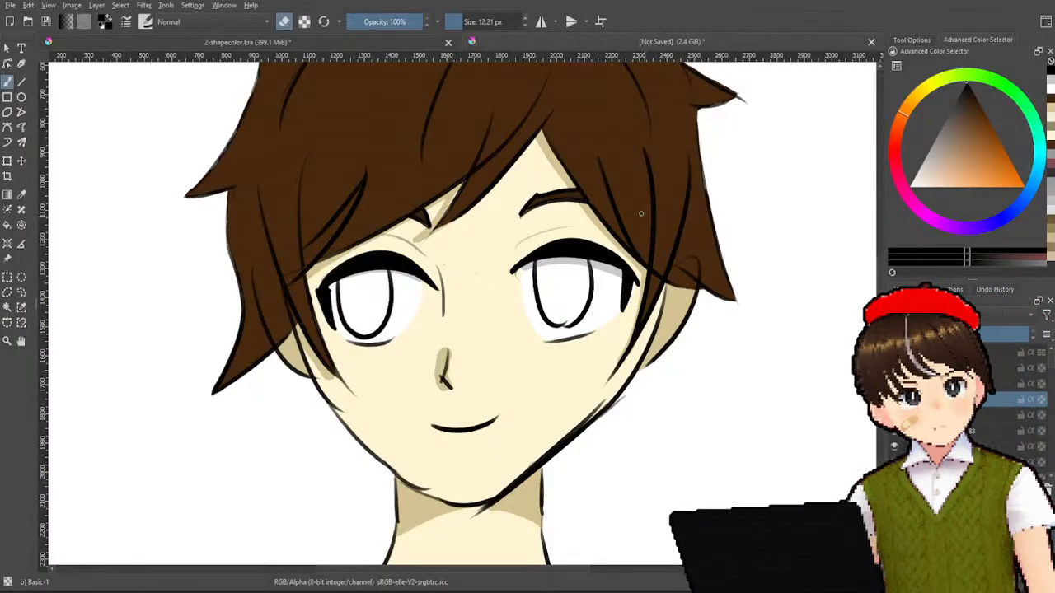
pyautogui.scroll(-4, 643, 217)
pyautogui.scroll(4, 634, 239)
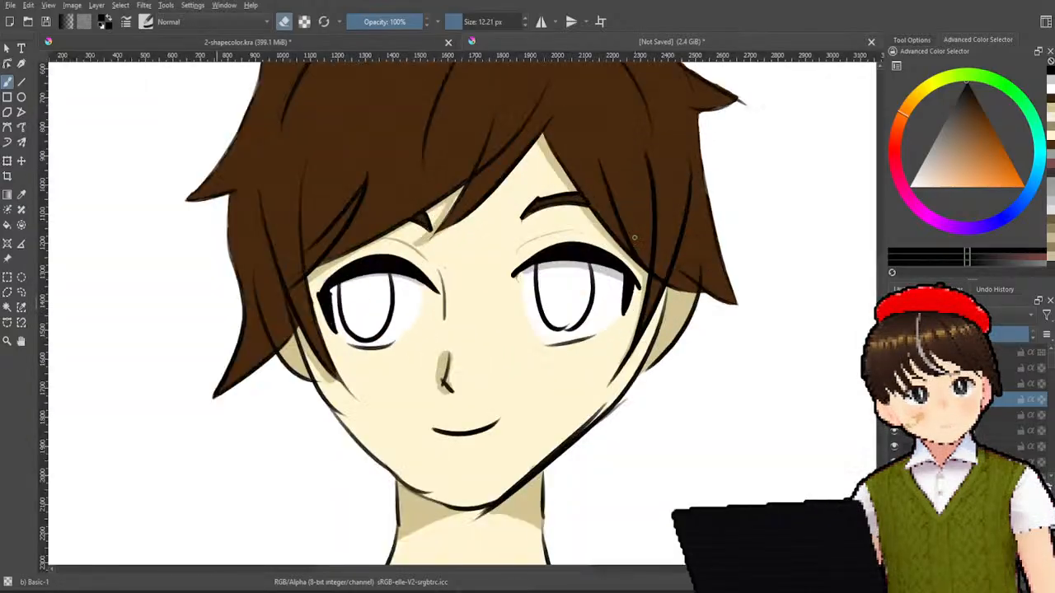
# - Try a bright orange fill in the right-hand eye's iris with the brush size set to 133.28 px
pyautogui.scroll(-4, 635, 238)
pyautogui.scroll(3, 630, 298)
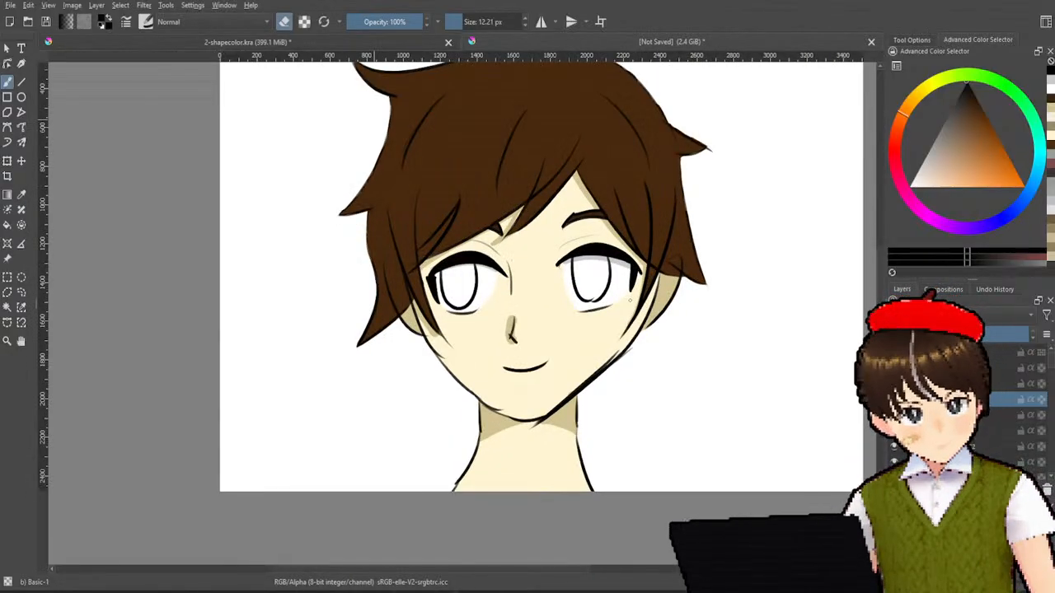
pyautogui.scroll(2, 630, 301)
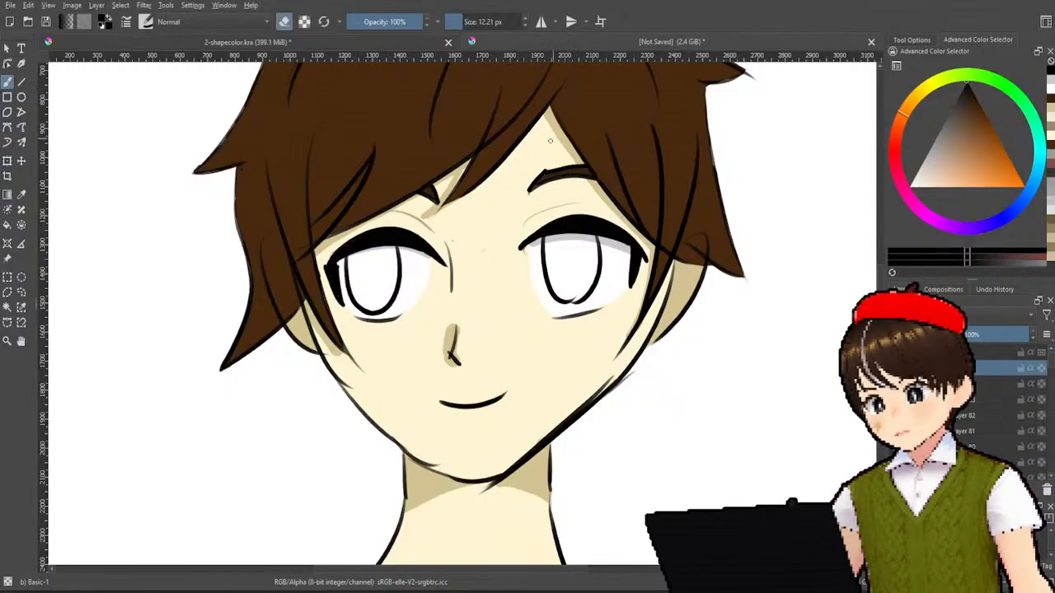
pyautogui.click(1005, 166)
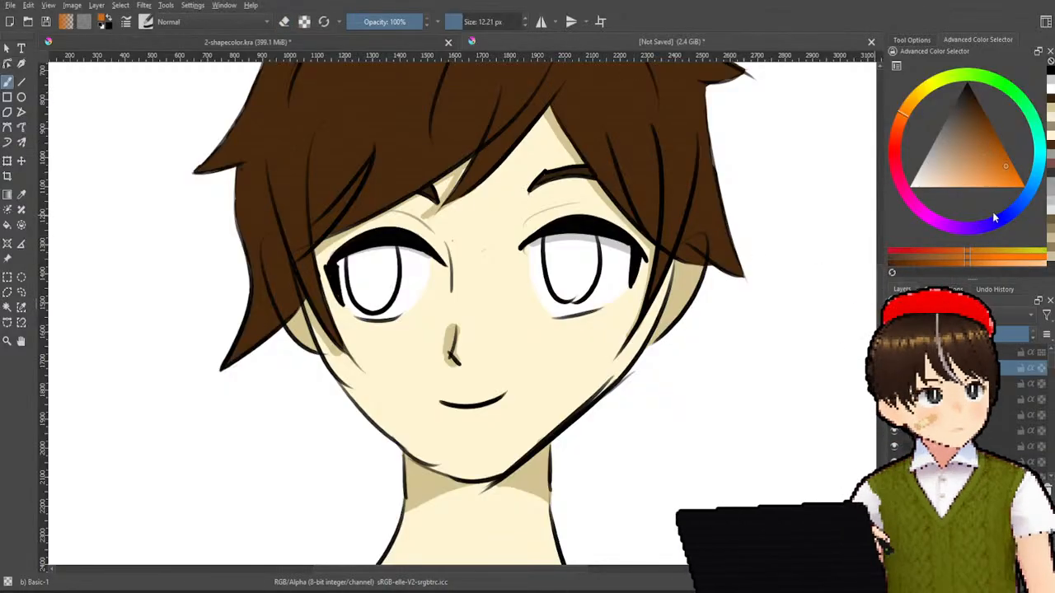
pyautogui.click(992, 154)
pyautogui.moveTo(992, 154)
pyautogui.mouseDown()
pyautogui.moveTo(986, 188)
pyautogui.moveTo(996, 182)
pyautogui.mouseUp()
pyautogui.click(484, 22)
pyautogui.click(570, 269)
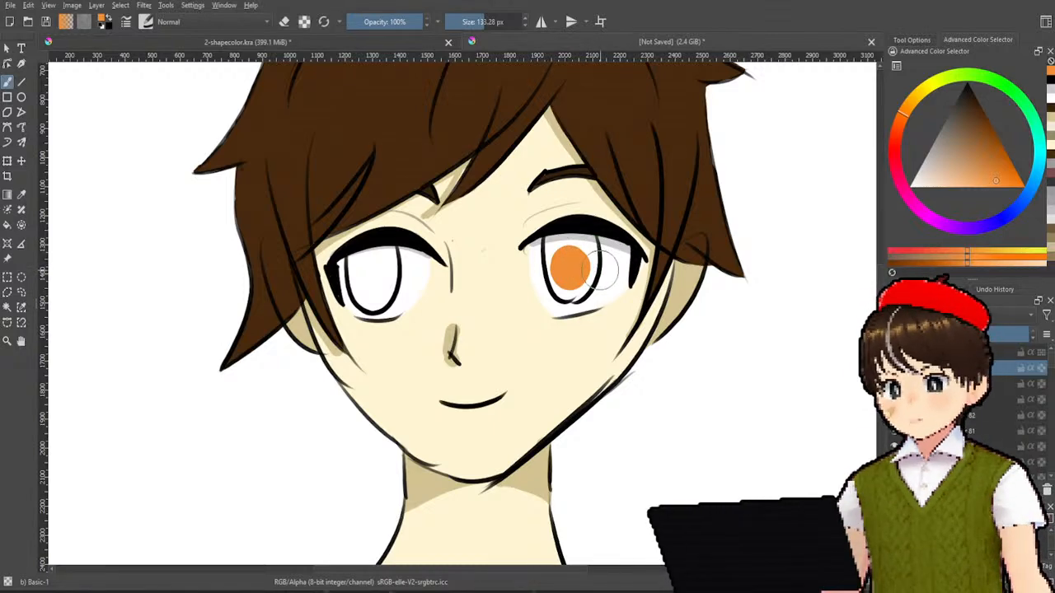
pyautogui.hotkey('ctrl', 'z')
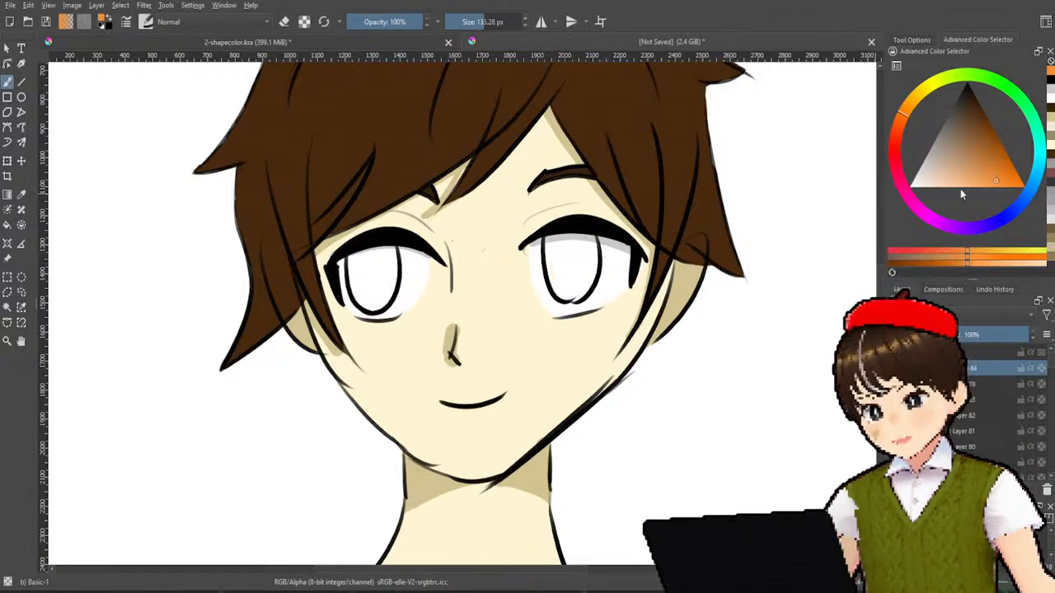
# - Test a dark brown and a muted orange-brown in the right-hand eye's iris, undoing each test
pyautogui.click(990, 133)
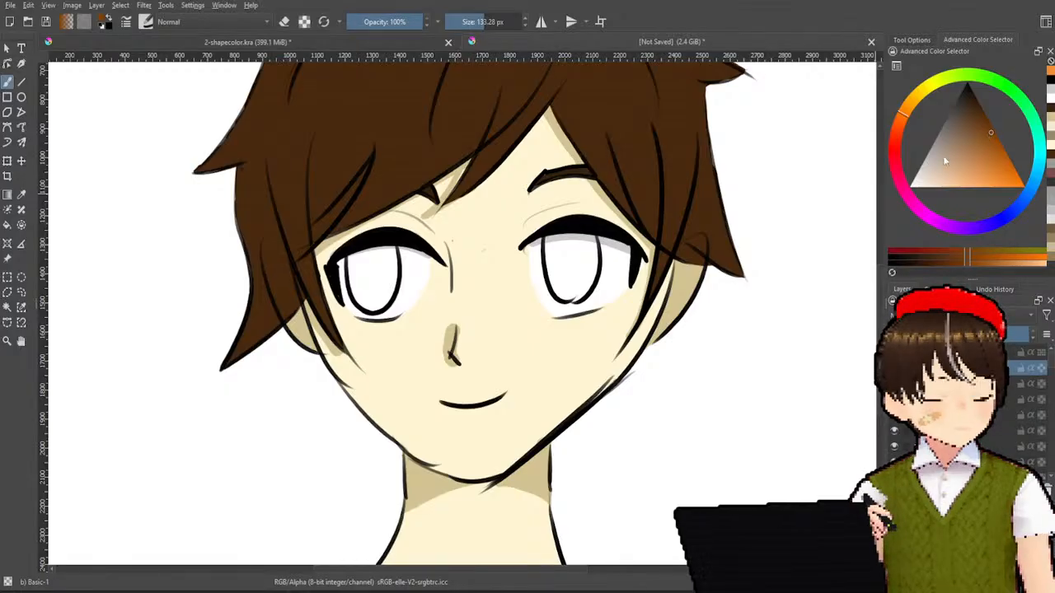
pyautogui.click(575, 262)
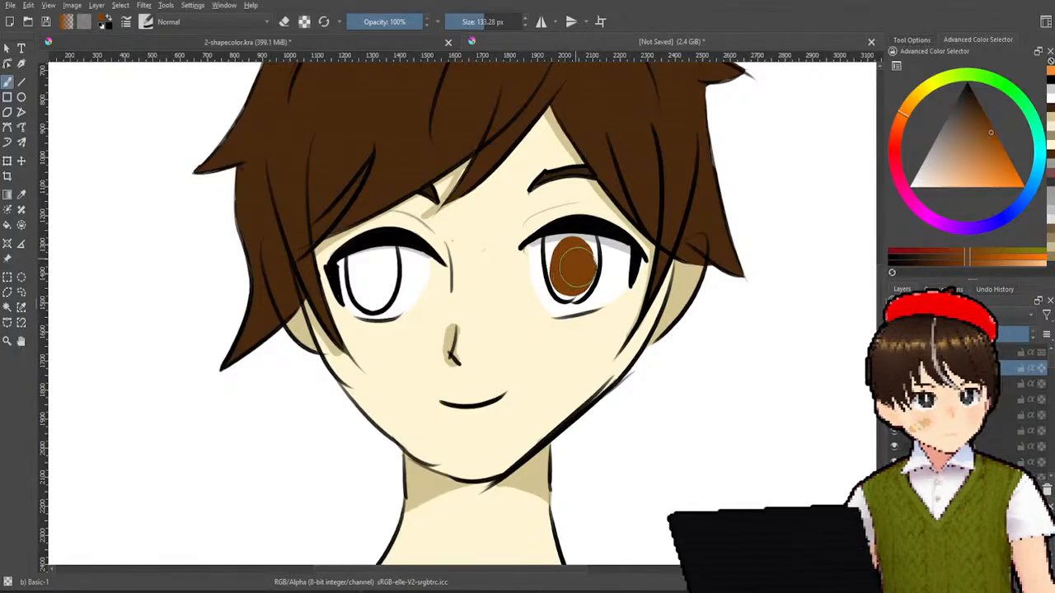
pyautogui.hotkey('ctrl', 'z')
pyautogui.click(982, 157)
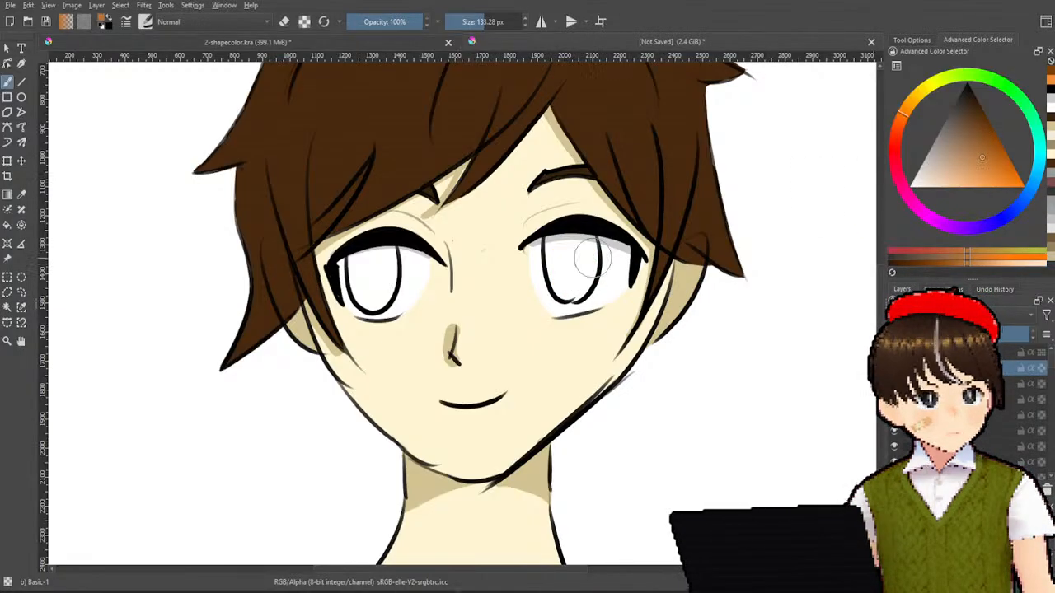
pyautogui.click(577, 260)
pyautogui.hotkey('ctrl', 'z')
pyautogui.click(580, 261)
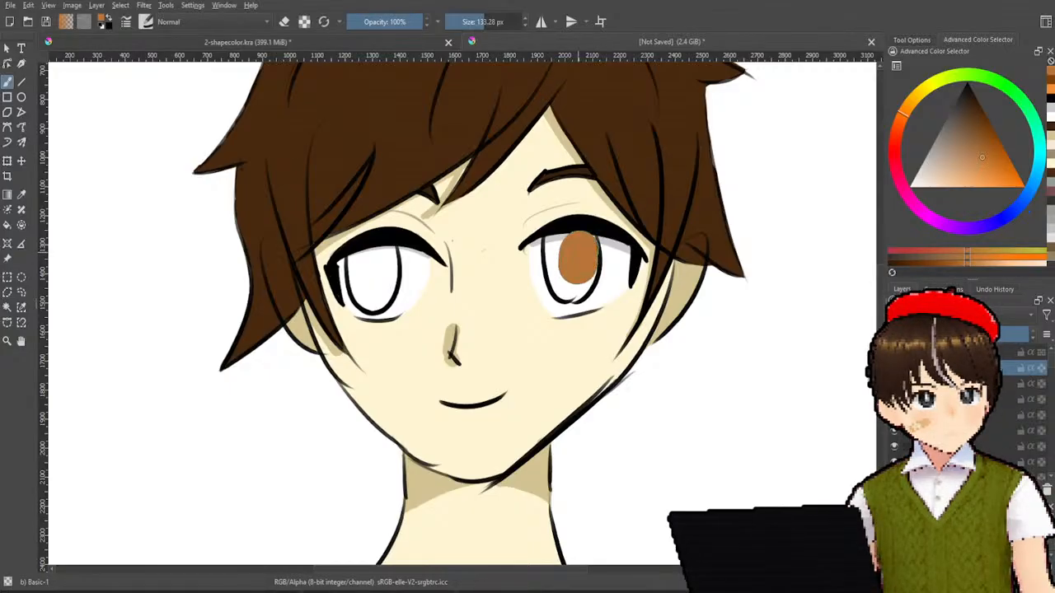
pyautogui.hotkey('ctrl', 'z')
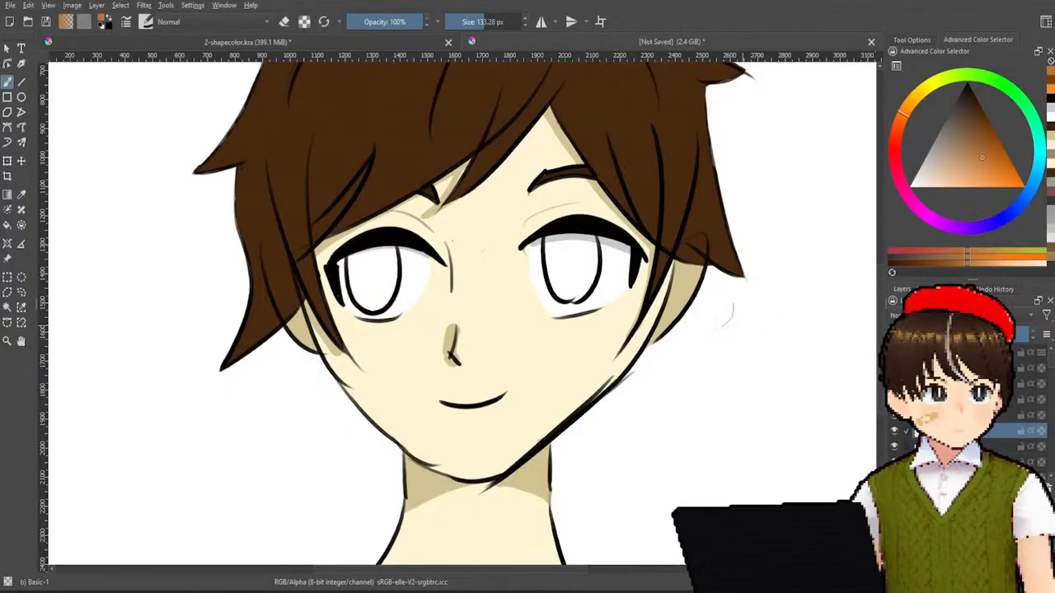
pyautogui.click(570, 254)
pyautogui.hotkey('ctrl', 'z')
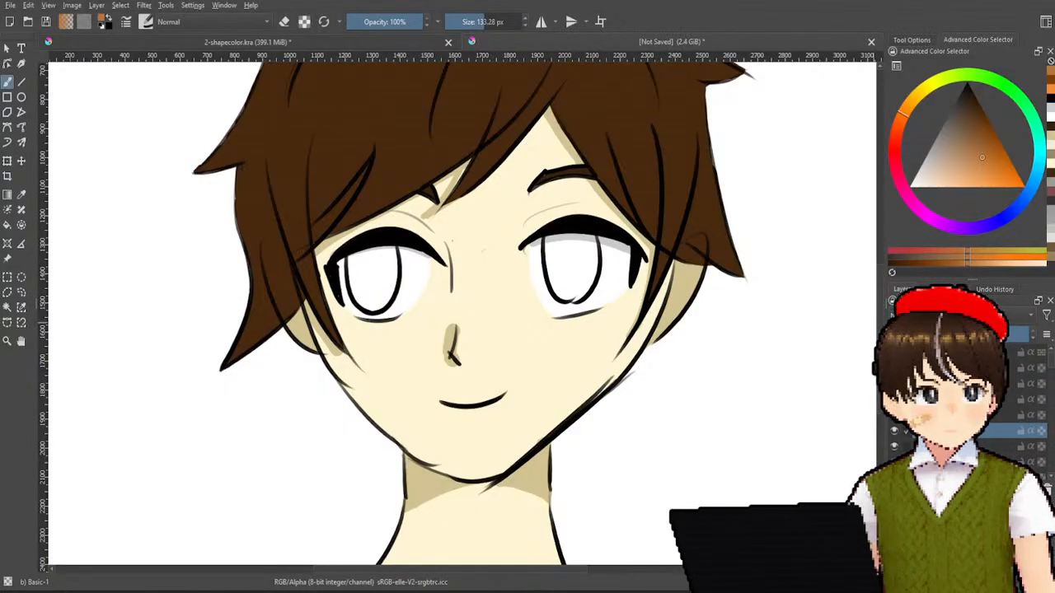
# - Fill the irises of both eyes with a muted orange-brown
pyautogui.click(575, 252)
pyautogui.moveTo(573, 252)
pyautogui.mouseDown()
pyautogui.moveTo(564, 252)
pyautogui.moveTo(568, 274)
pyautogui.mouseUp()
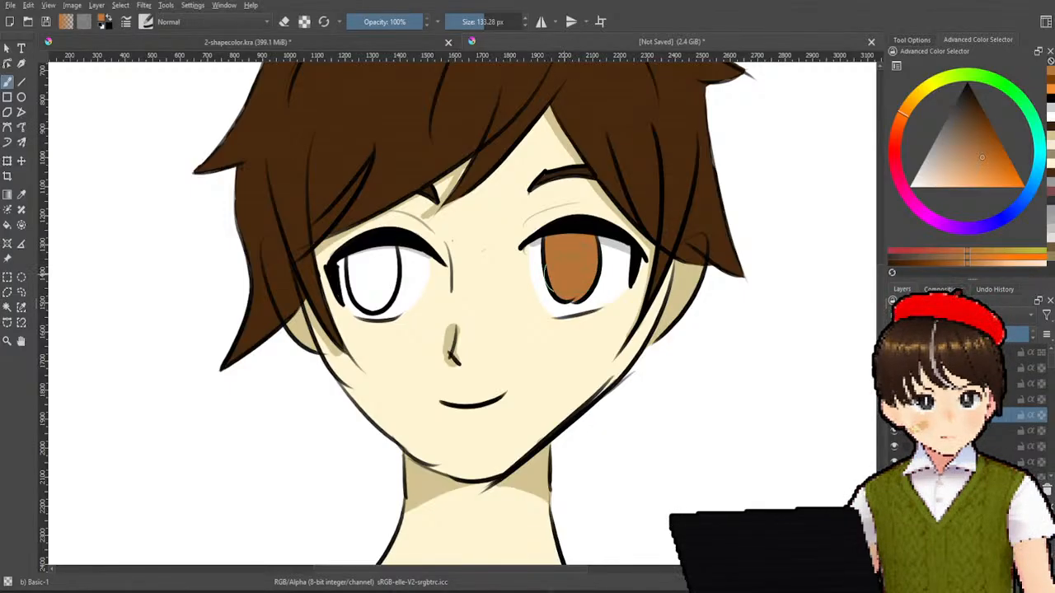
pyautogui.moveTo(391, 267)
pyautogui.mouseDown()
pyautogui.moveTo(365, 239)
pyautogui.moveTo(381, 302)
pyautogui.mouseUp()
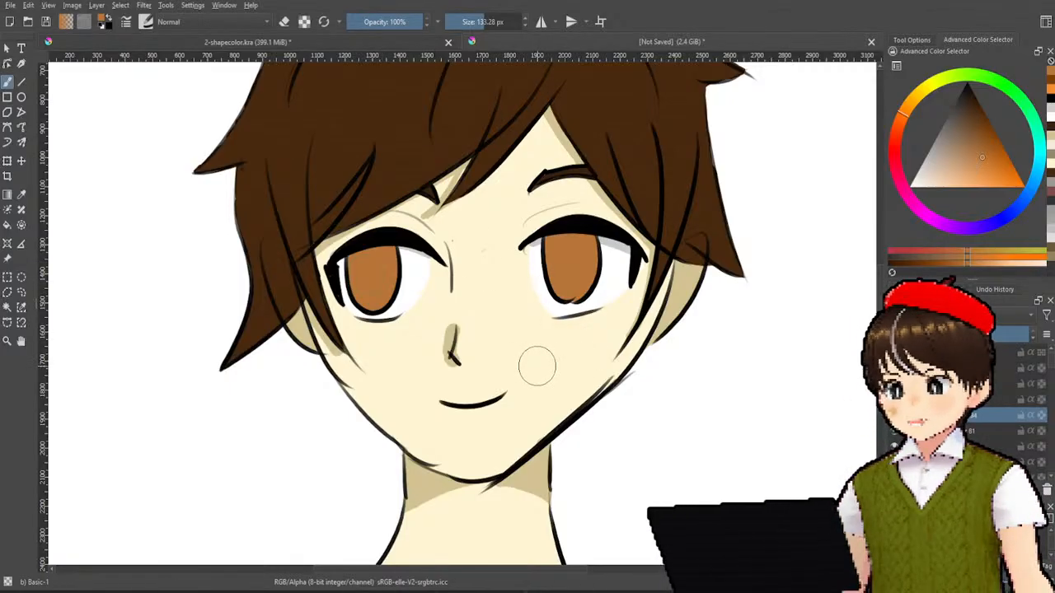
# - Paint a near-black brown over the upper part of both irises, leaving an orange-brown crescent along the lower edge
pyautogui.moveTo(968, 124)
pyautogui.mouseDown()
pyautogui.moveTo(967, 82)
pyautogui.moveTo(969, 98)
pyautogui.moveTo(970, 90)
pyautogui.mouseUp()
pyautogui.click(372, 257)
pyautogui.hotkey('ctrl', 'z')
pyautogui.click(364, 267)
pyautogui.moveTo(364, 267); pyautogui.dragTo(397, 264)
pyautogui.moveTo(567, 240)
pyautogui.mouseDown()
pyautogui.moveTo(581, 254)
pyautogui.moveTo(565, 254)
pyautogui.moveTo(577, 254)
pyautogui.moveTo(568, 264)
pyautogui.mouseUp()
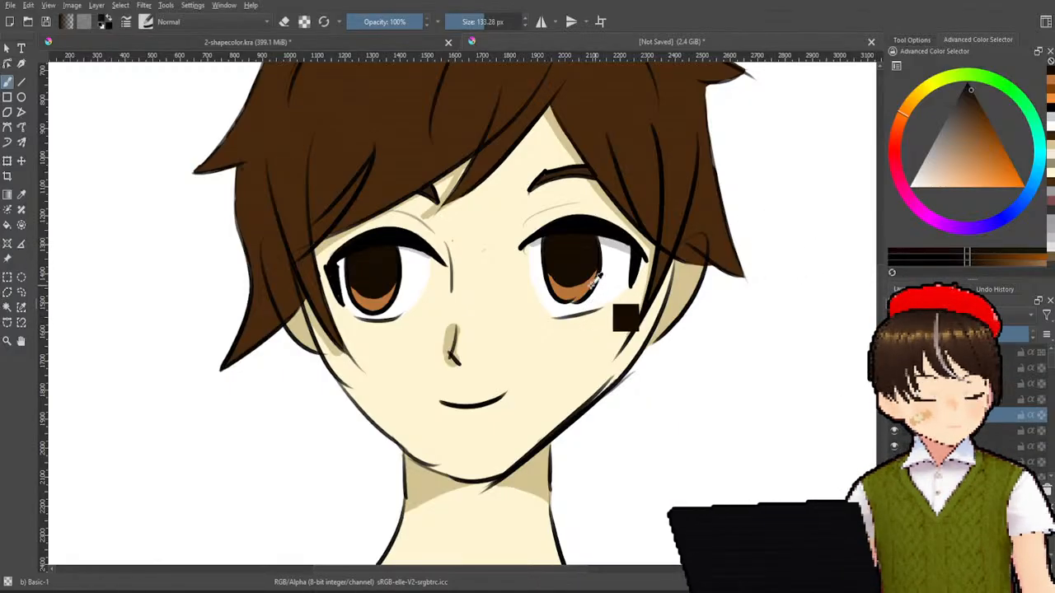
# - Try a medium brown over the dark areas of both irises, and undo it
pyautogui.keyDown('ctrl'); pyautogui.click(614, 315); pyautogui.keyUp('ctrl')
pyautogui.click(980, 137)
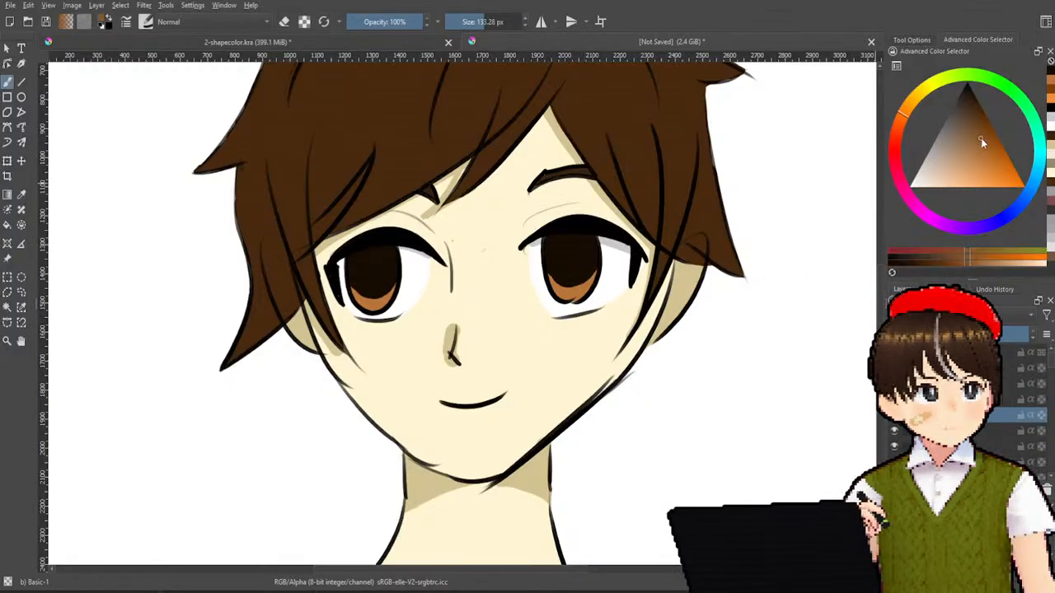
pyautogui.moveTo(571, 262); pyautogui.dragTo(574, 254)
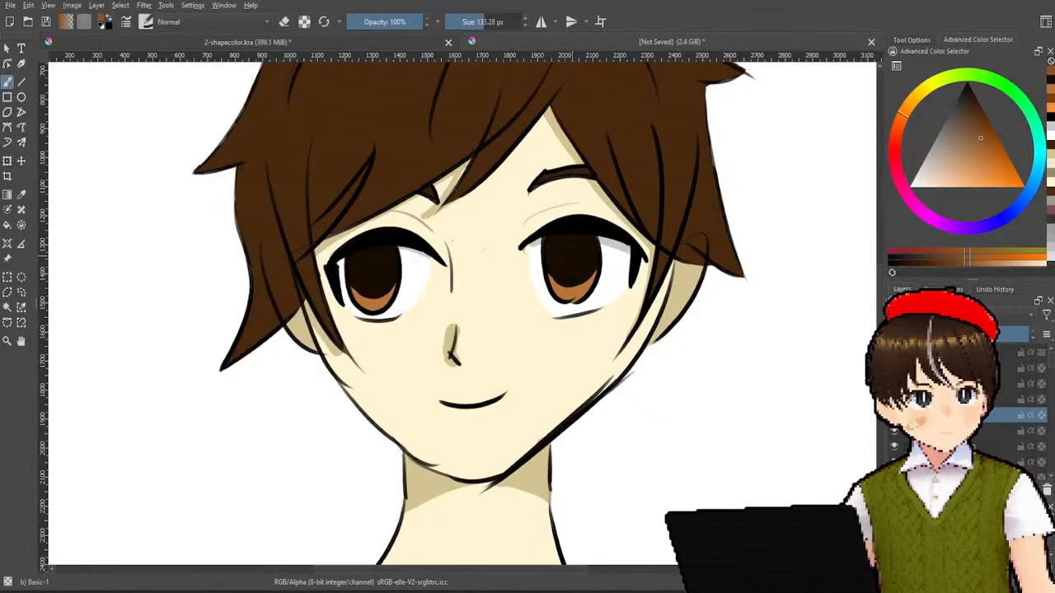
pyautogui.click(564, 267)
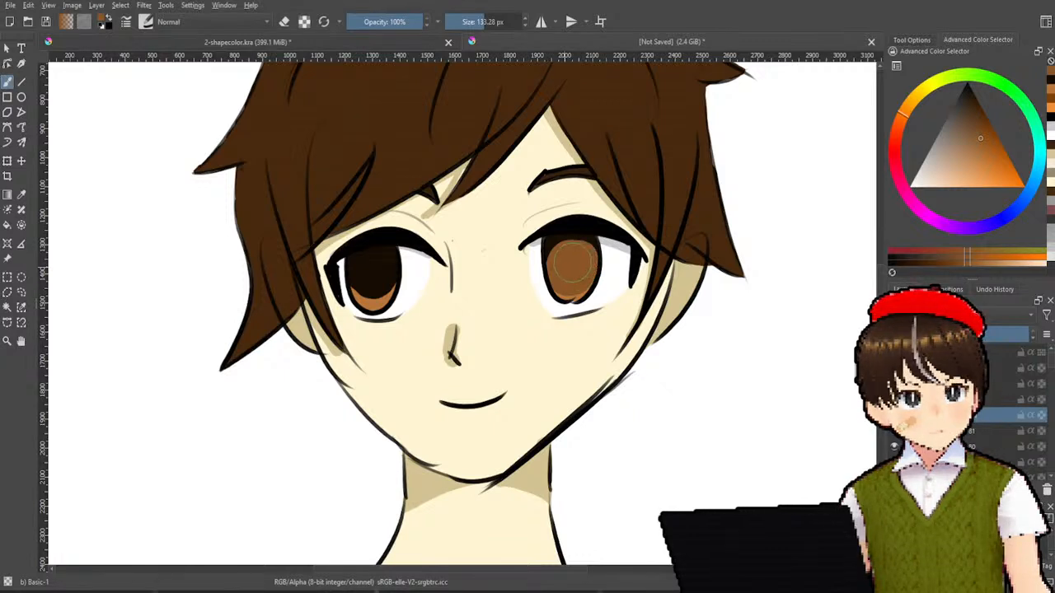
pyautogui.hotkey('ctrl', 'z')
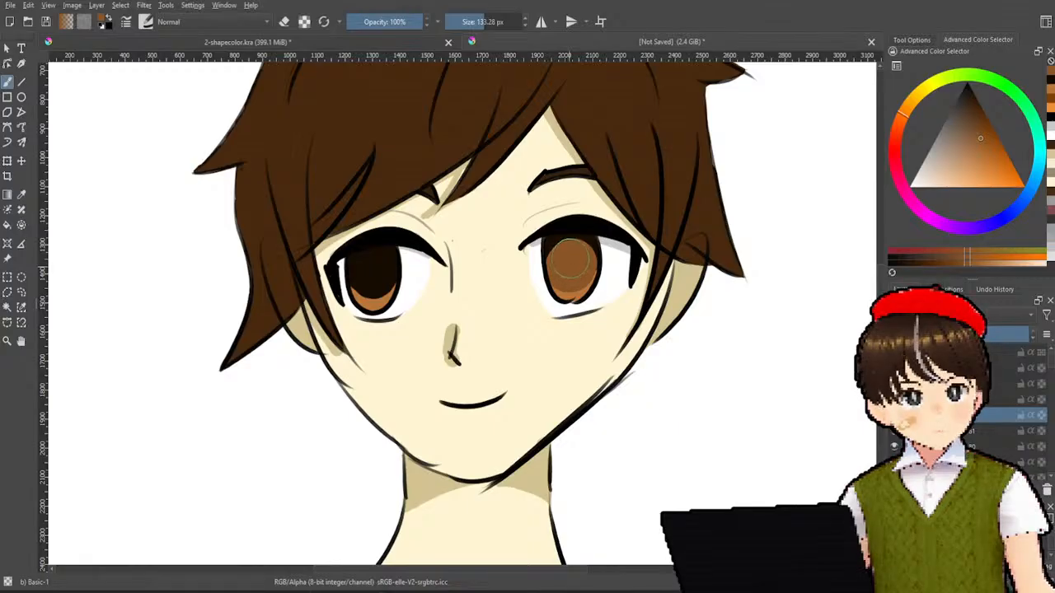
pyautogui.moveTo(377, 273)
pyautogui.mouseDown()
pyautogui.moveTo(365, 276)
pyautogui.moveTo(371, 285)
pyautogui.moveTo(391, 275)
pyautogui.mouseUp()
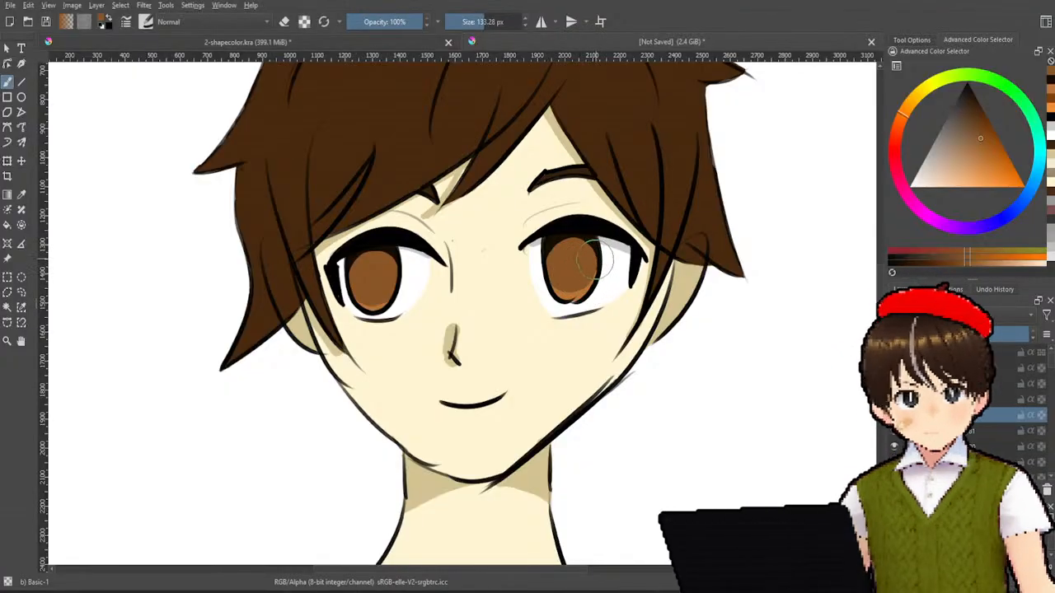
pyautogui.hotkey('ctrl', 'z')
pyautogui.hotkey('ctrl', 'z')
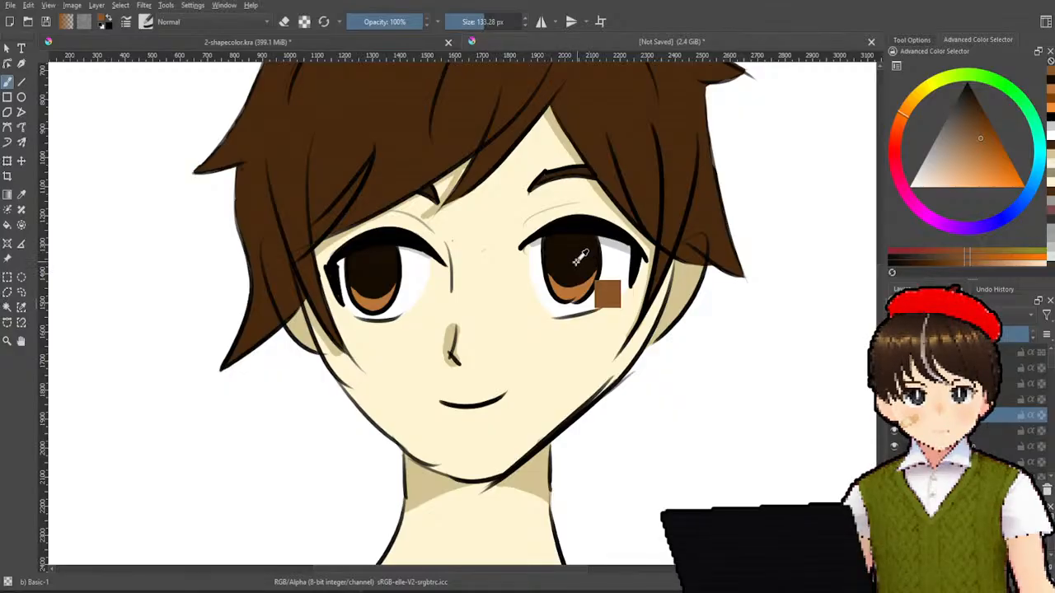
# - Sample the near-black brown and cover both irises completely with it
pyautogui.keyDown('ctrl'); pyautogui.click(573, 265); pyautogui.keyUp('ctrl')
pyautogui.moveTo(571, 268)
pyautogui.mouseDown()
pyautogui.moveTo(565, 280)
pyautogui.moveTo(579, 272)
pyautogui.moveTo(560, 263)
pyautogui.mouseUp()
pyautogui.moveTo(369, 276)
pyautogui.mouseDown()
pyautogui.moveTo(374, 292)
pyautogui.moveTo(377, 283)
pyautogui.mouseUp()
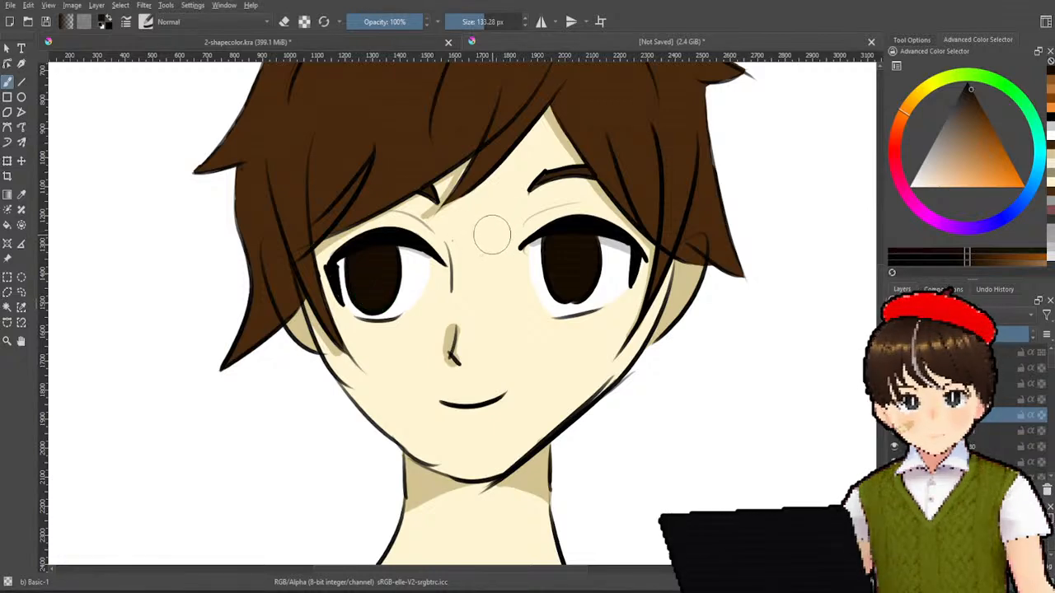
# - Paint a dark brown over the middle and lower parts of both irises, keeping a near-black band under the lids
pyautogui.click(988, 124)
pyautogui.moveTo(536, 272); pyautogui.dragTo(570, 263)
pyautogui.hotkey('ctrl', 'z')
pyautogui.click(981, 112)
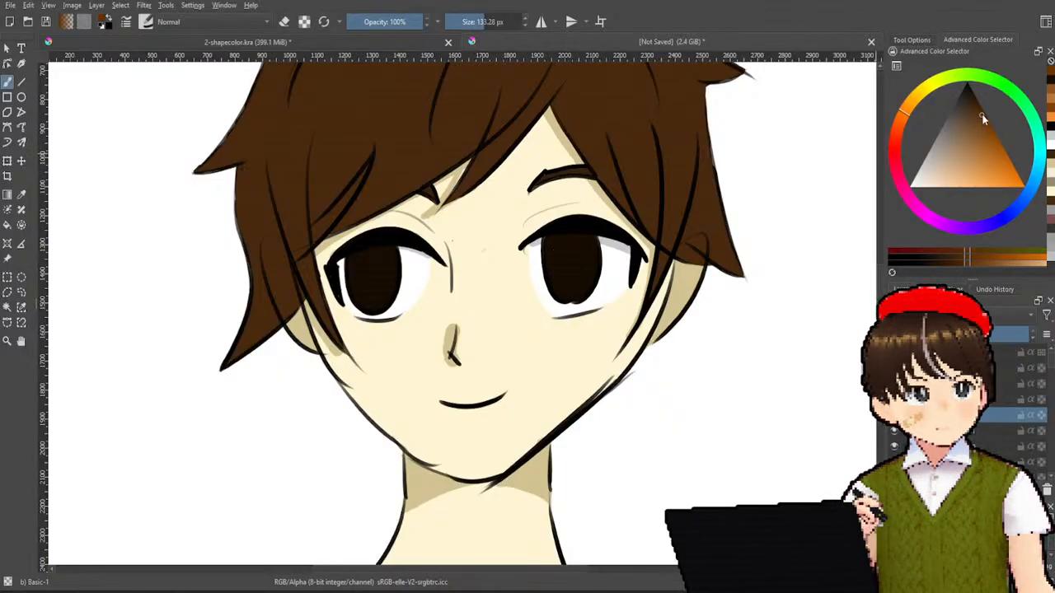
pyautogui.moveTo(563, 259)
pyautogui.mouseDown()
pyautogui.moveTo(550, 268)
pyautogui.moveTo(564, 284)
pyautogui.moveTo(579, 272)
pyautogui.moveTo(563, 280)
pyautogui.moveTo(567, 264)
pyautogui.moveTo(577, 270)
pyautogui.moveTo(569, 284)
pyautogui.moveTo(580, 272)
pyautogui.mouseUp()
pyautogui.hotkey('ctrl', 'z')
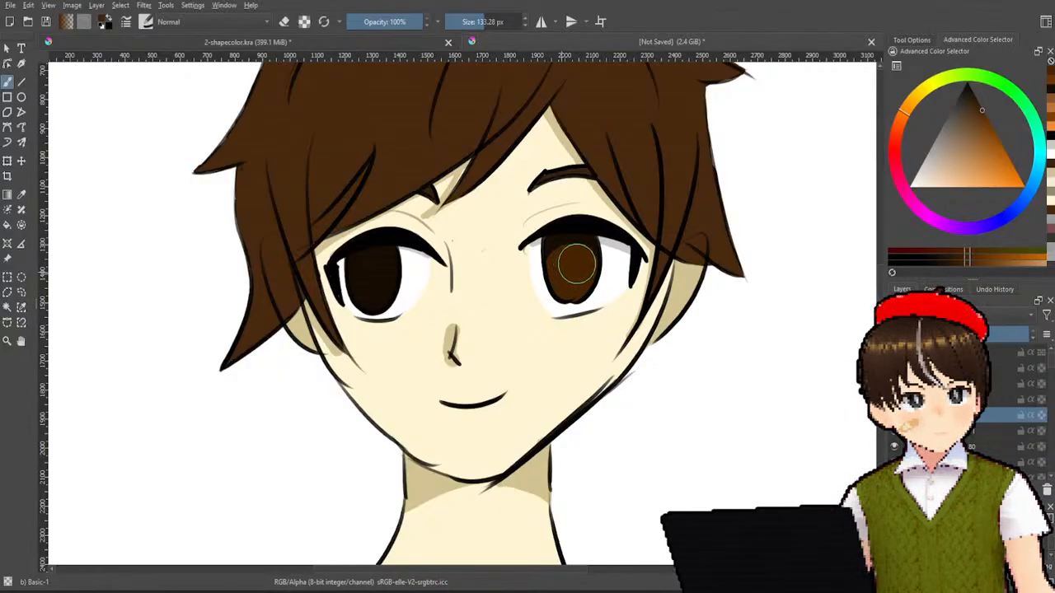
pyautogui.moveTo(394, 280); pyautogui.dragTo(372, 280)
pyautogui.moveTo(549, 265)
pyautogui.mouseDown()
pyautogui.moveTo(579, 267)
pyautogui.moveTo(595, 255)
pyautogui.mouseUp()
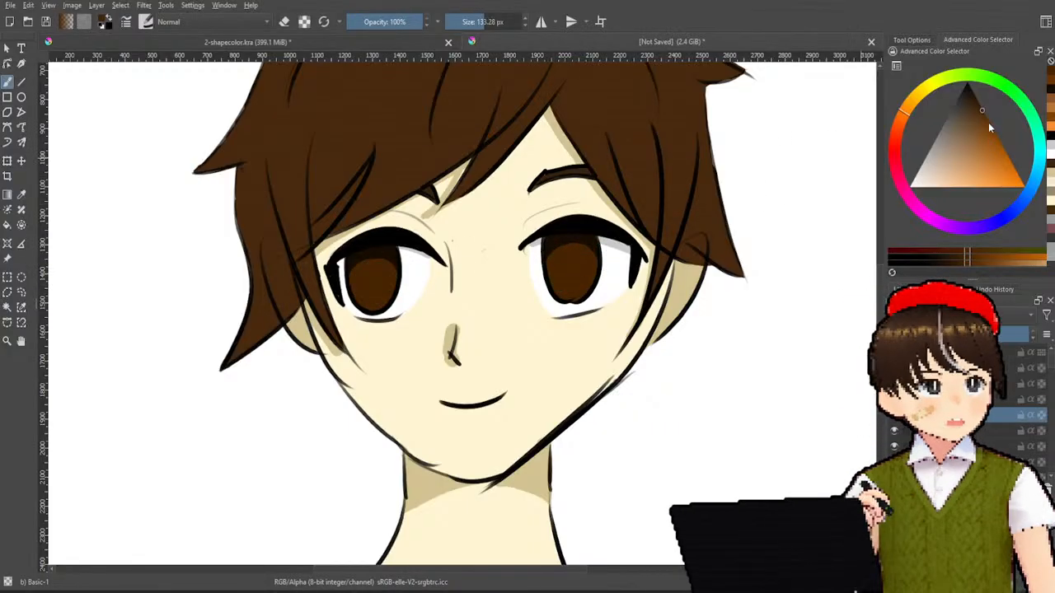
# - Add a lighter brown spot to the lower half of both irises, reducing the brush size to 61.96 px
pyautogui.click(990, 127)
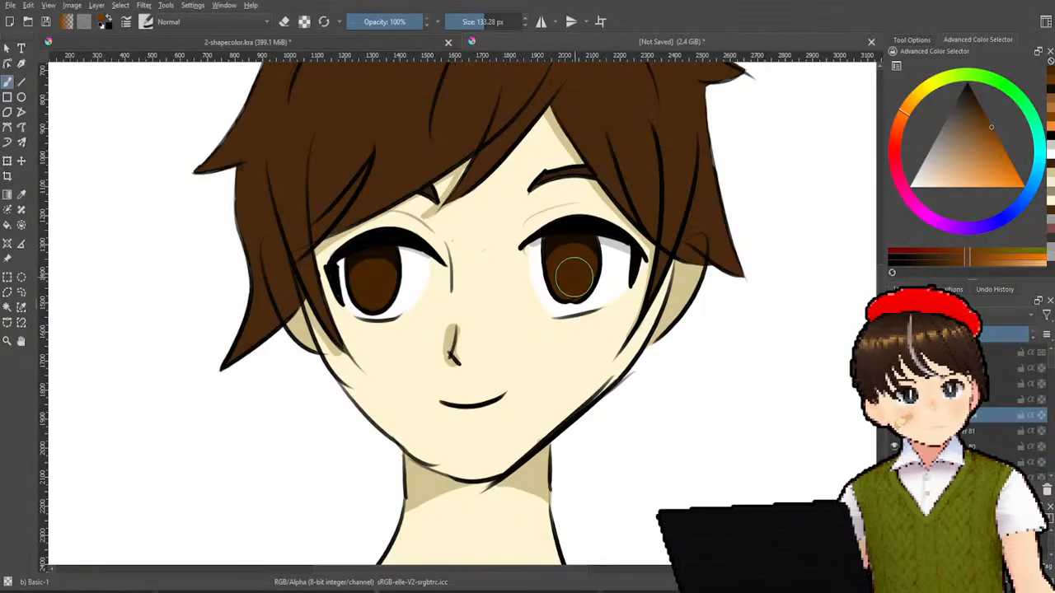
pyautogui.moveTo(570, 281); pyautogui.dragTo(570, 280)
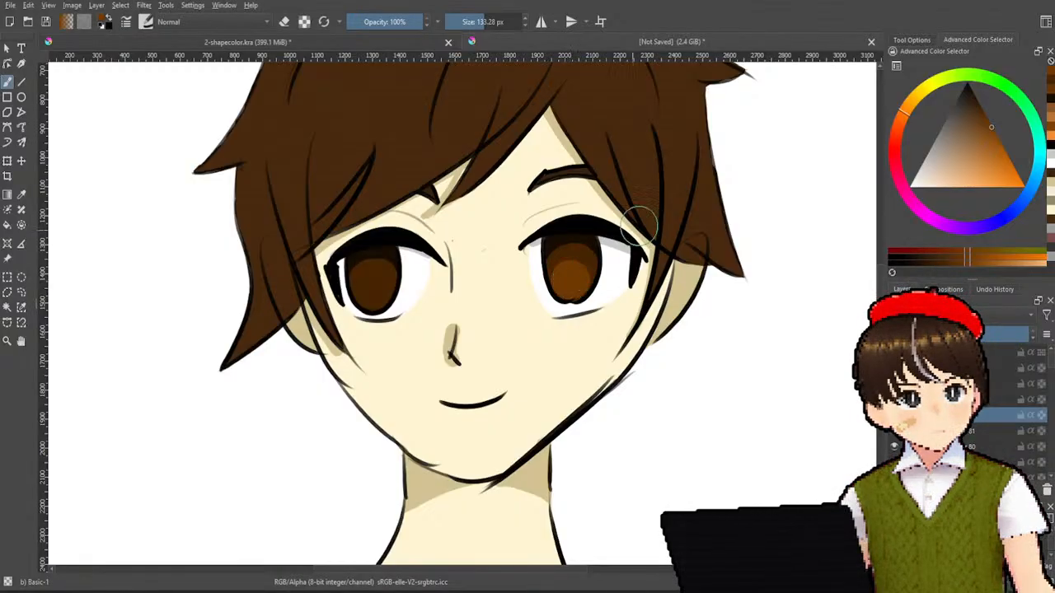
pyautogui.moveTo(486, 23); pyautogui.dragTo(500, 23)
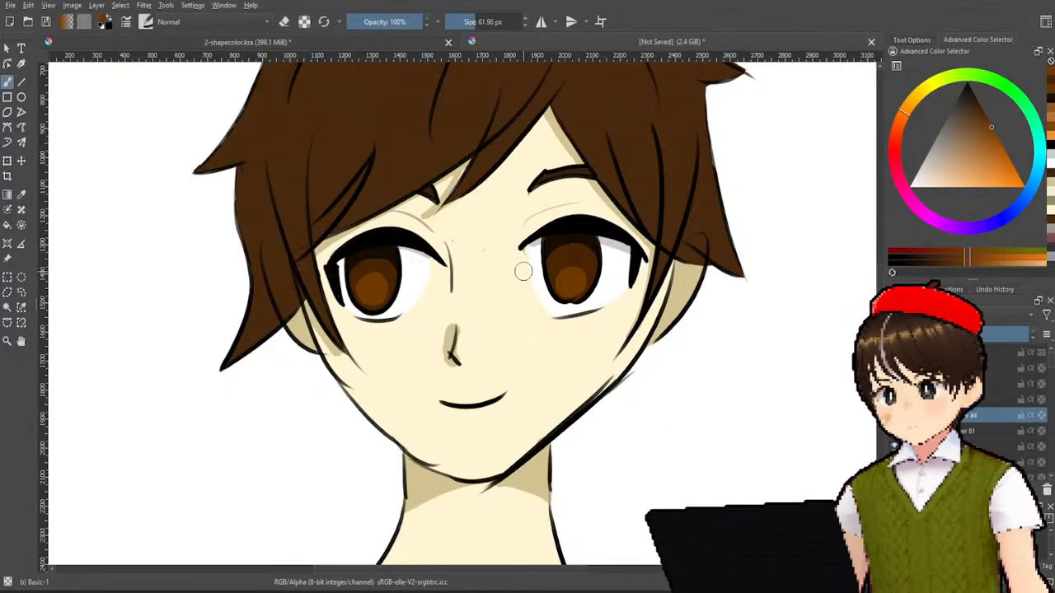
# - Place a small white highlight on the left side of both irises with a 20.44 px brush
pyautogui.moveTo(945, 165); pyautogui.dragTo(881, 210)
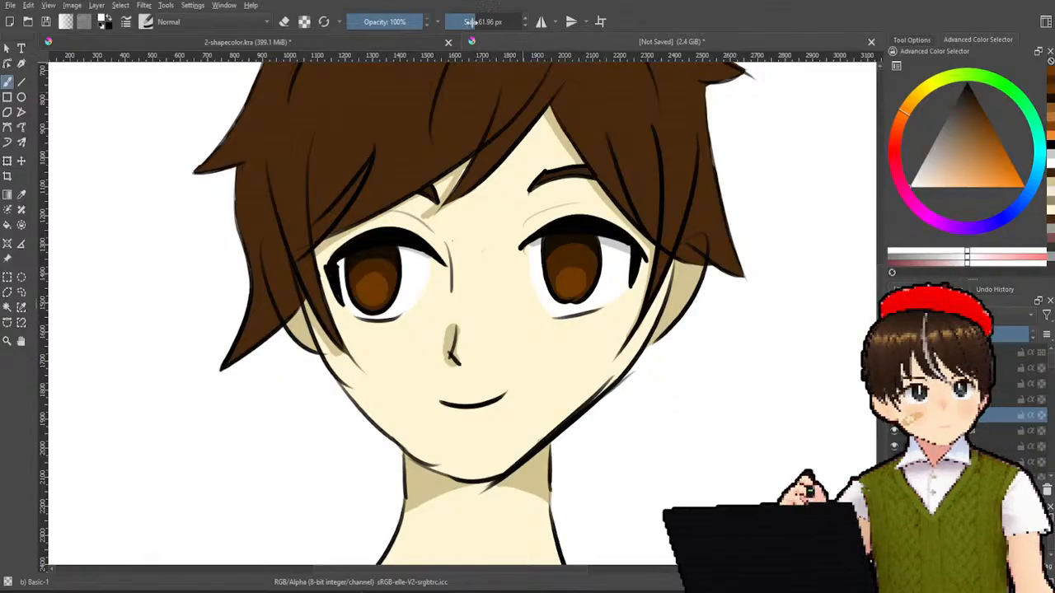
pyautogui.click(551, 265)
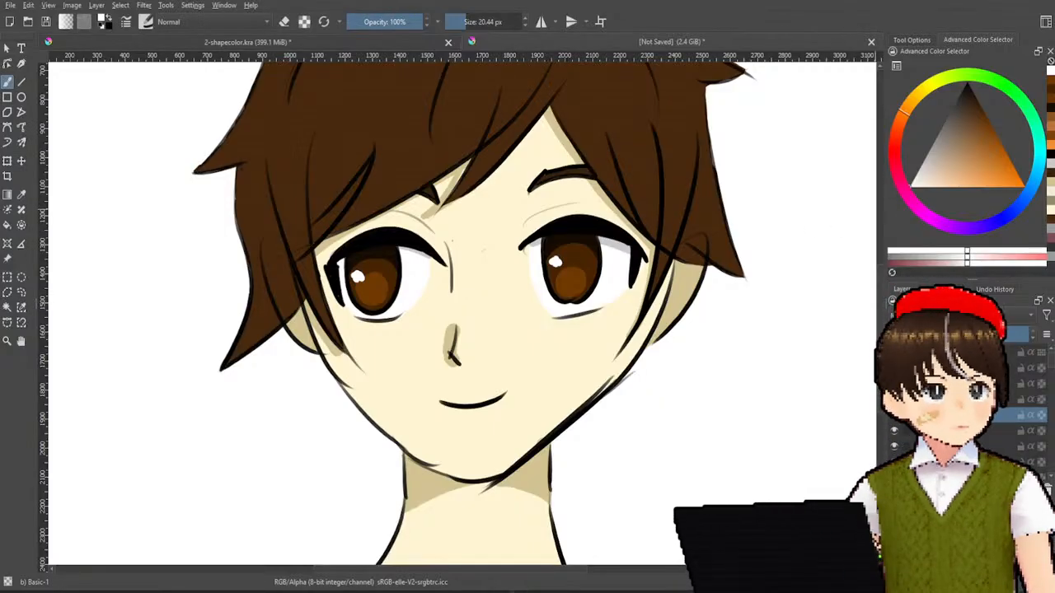
# - Draw a narrow black oval pupil outline in the right-hand eye's iris with a 15.97 px brush
pyautogui.moveTo(964, 140); pyautogui.dragTo(965, 81)
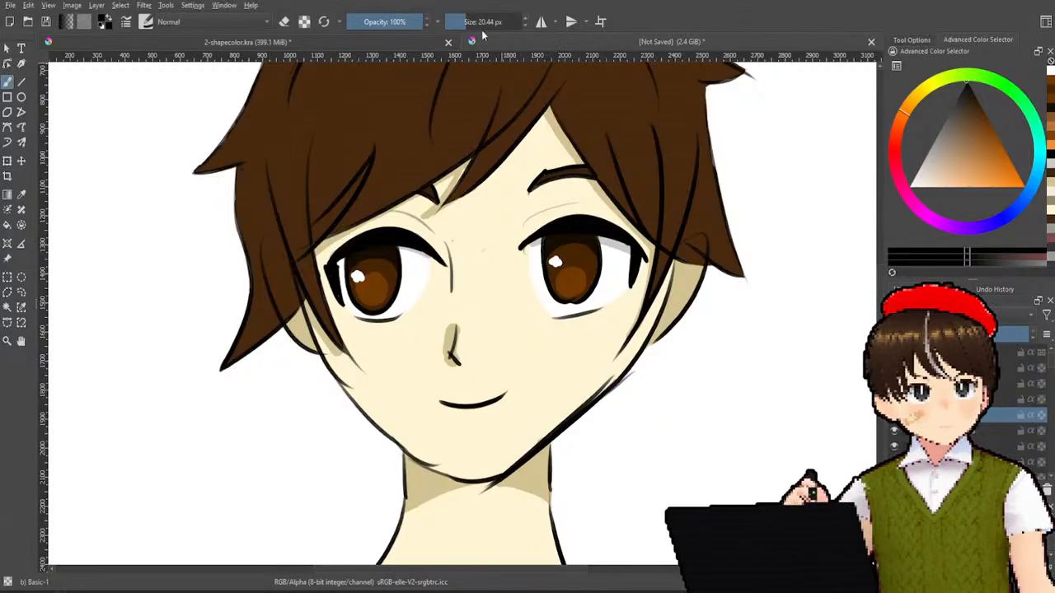
pyautogui.moveTo(463, 23); pyautogui.dragTo(459, 23)
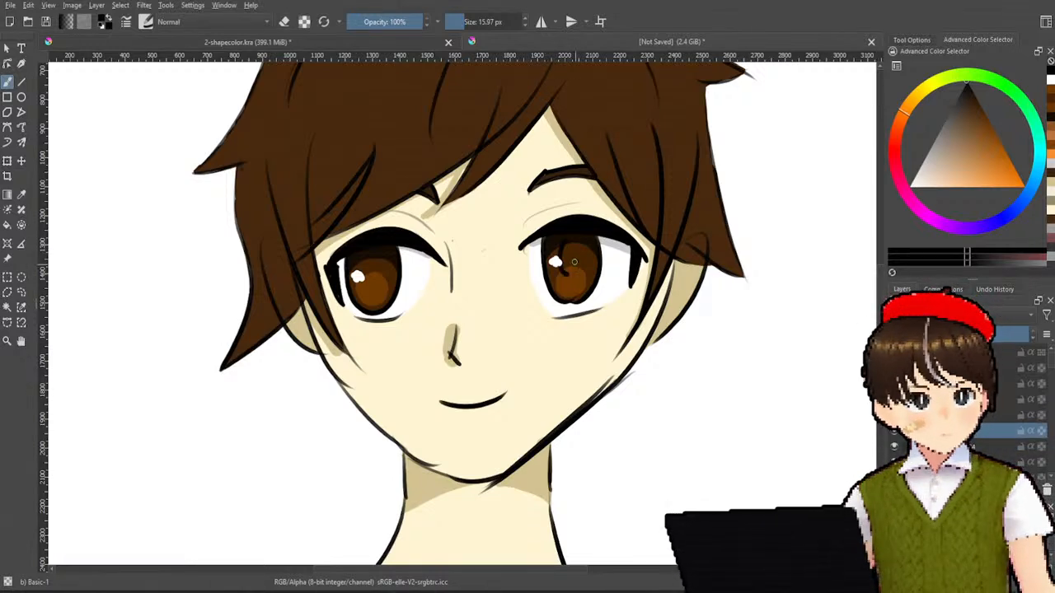
pyautogui.moveTo(576, 260)
pyautogui.mouseDown()
pyautogui.moveTo(569, 276)
pyautogui.moveTo(578, 251)
pyautogui.mouseUp()
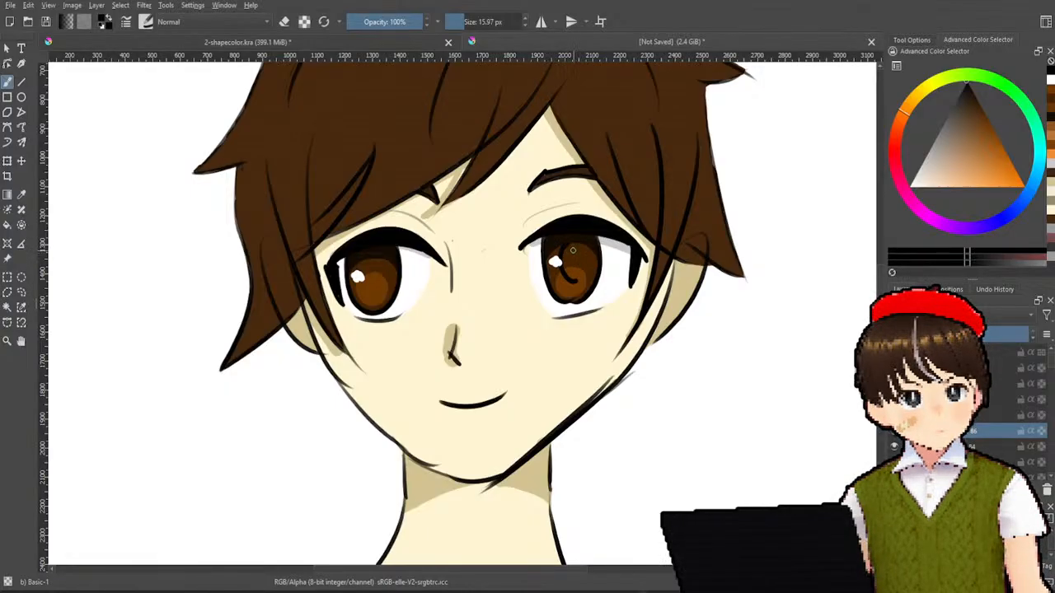
pyautogui.moveTo(572, 246); pyautogui.dragTo(576, 258)
pyautogui.hotkey('ctrl', 'z')
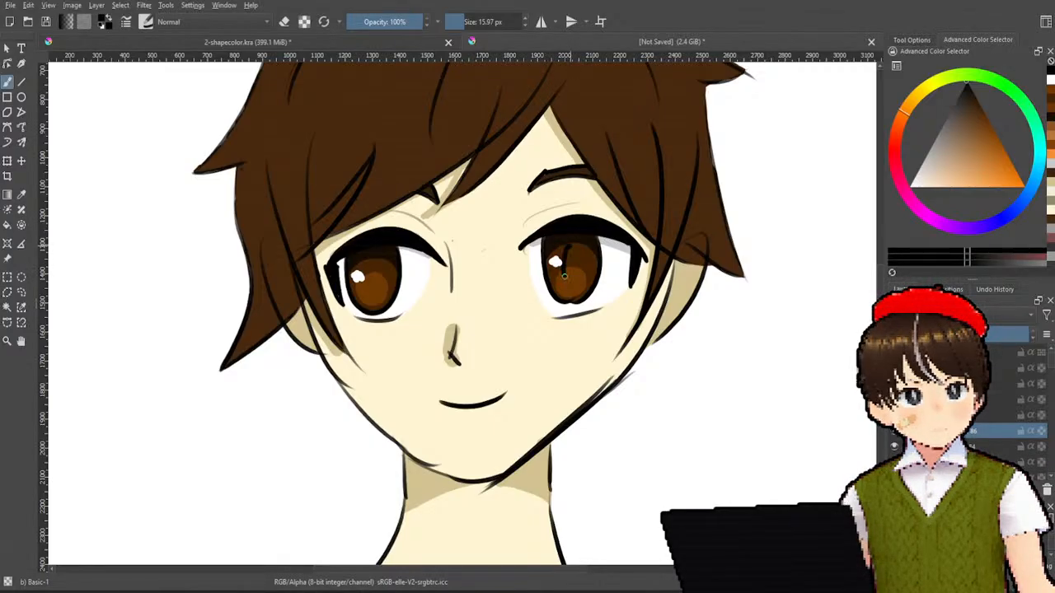
pyautogui.hotkey('ctrl', 'z')
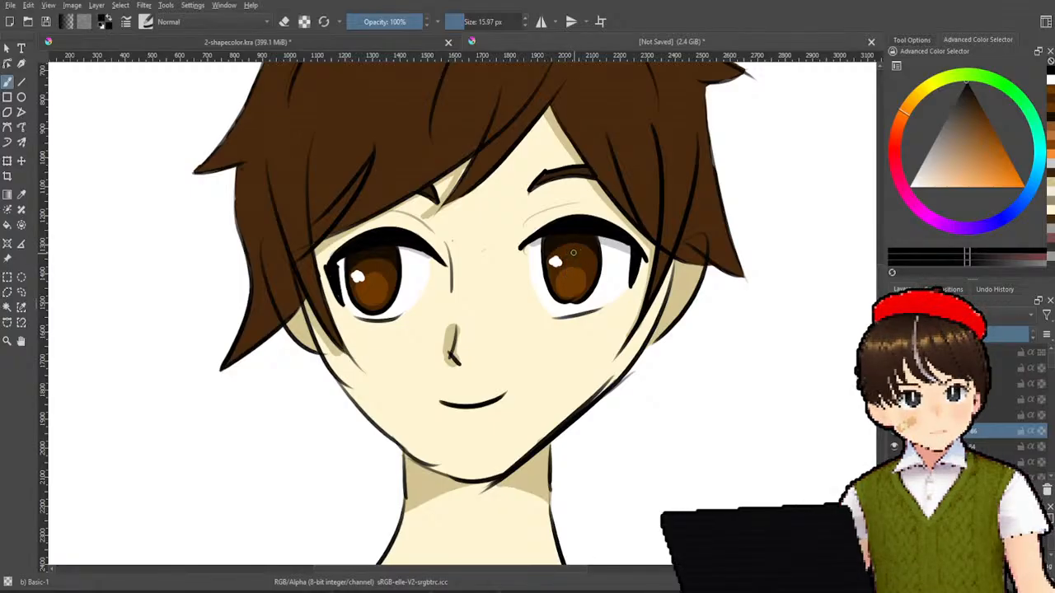
pyautogui.moveTo(564, 275)
pyautogui.mouseDown()
pyautogui.moveTo(568, 257)
pyautogui.moveTo(567, 275)
pyautogui.mouseUp()
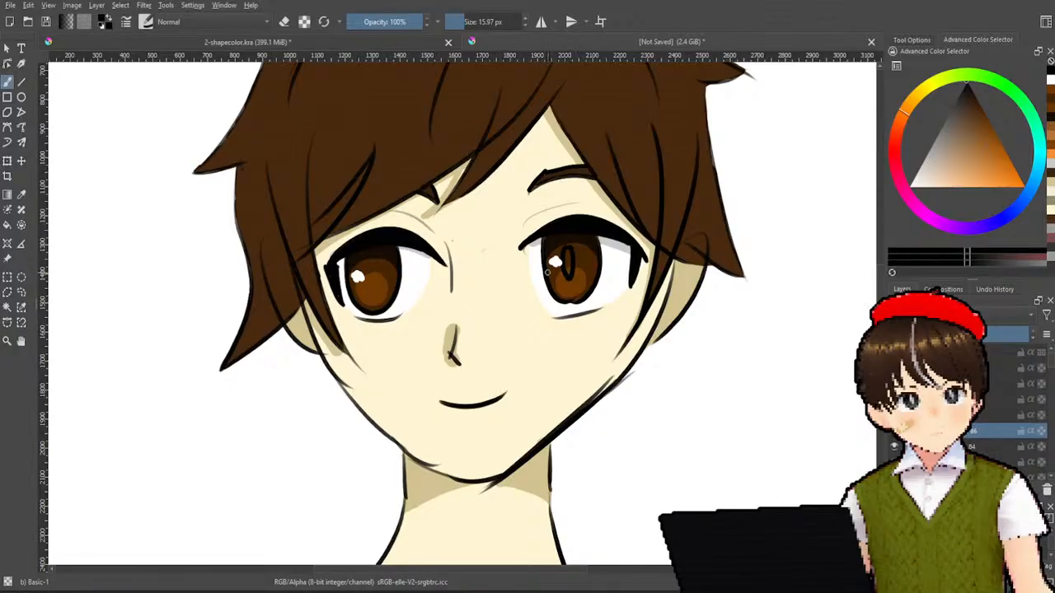
# - Draw a matching narrow black oval pupil outline in the left-hand eye's iris, undoing strokes that miss
pyautogui.moveTo(364, 265)
pyautogui.mouseDown()
pyautogui.moveTo(368, 293)
pyautogui.moveTo(374, 281)
pyautogui.mouseUp()
pyautogui.hotkey('ctrl', 'z')
pyautogui.hotkey('ctrl', 'z')
pyautogui.hotkey('ctrl', 'z')
pyautogui.hotkey('ctrl', 'z')
pyautogui.hotkey('ctrl', 'z')
pyautogui.hotkey('ctrl', 'z')
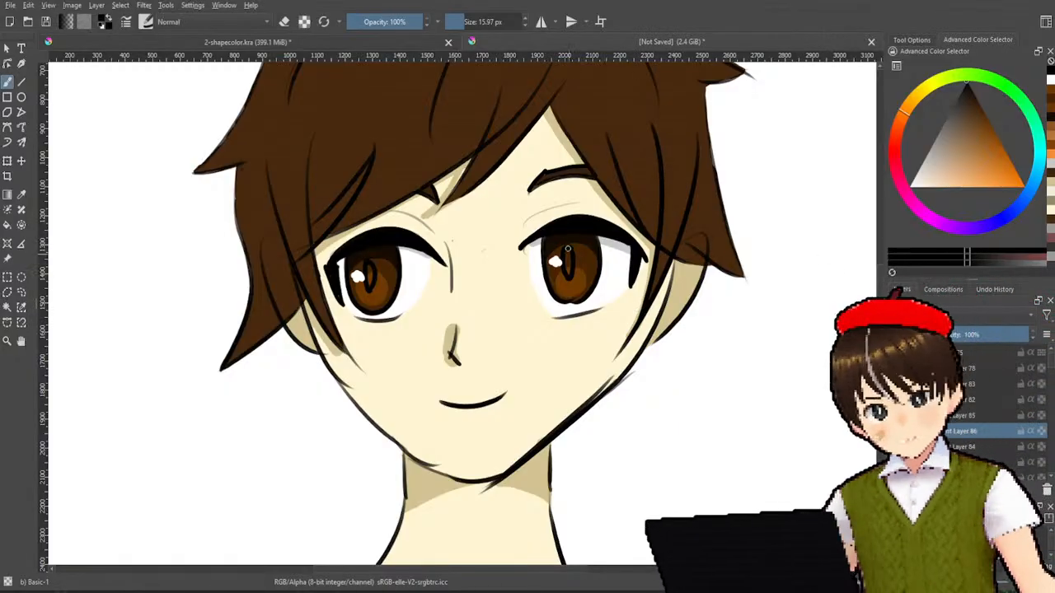
# - Add a row of short black strokes around the lower part of both irises with the 15.97 px brush
pyautogui.moveTo(359, 290)
pyautogui.mouseDown()
pyautogui.moveTo(376, 310)
pyautogui.moveTo(387, 303)
pyautogui.mouseUp()
pyautogui.hotkey('ctrl', 'z')
pyautogui.hotkey('ctrl', 'z')
pyautogui.hotkey('ctrl', 'z')
pyautogui.hotkey('ctrl', 'z')
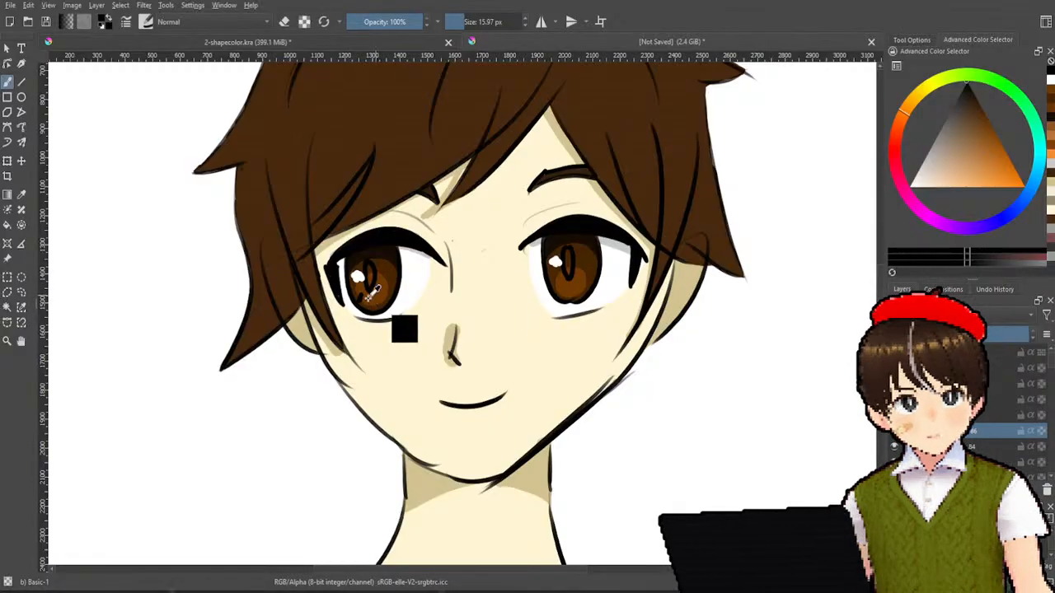
pyautogui.moveTo(368, 298)
pyautogui.mouseDown()
pyautogui.moveTo(374, 308)
pyautogui.moveTo(386, 300)
pyautogui.mouseUp()
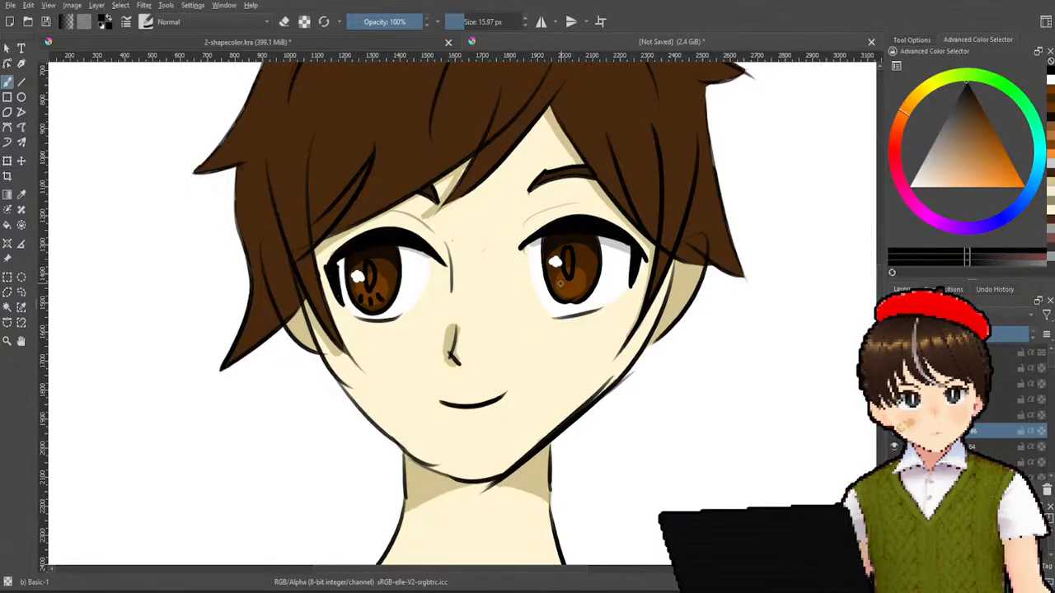
pyautogui.moveTo(566, 284); pyautogui.dragTo(583, 292)
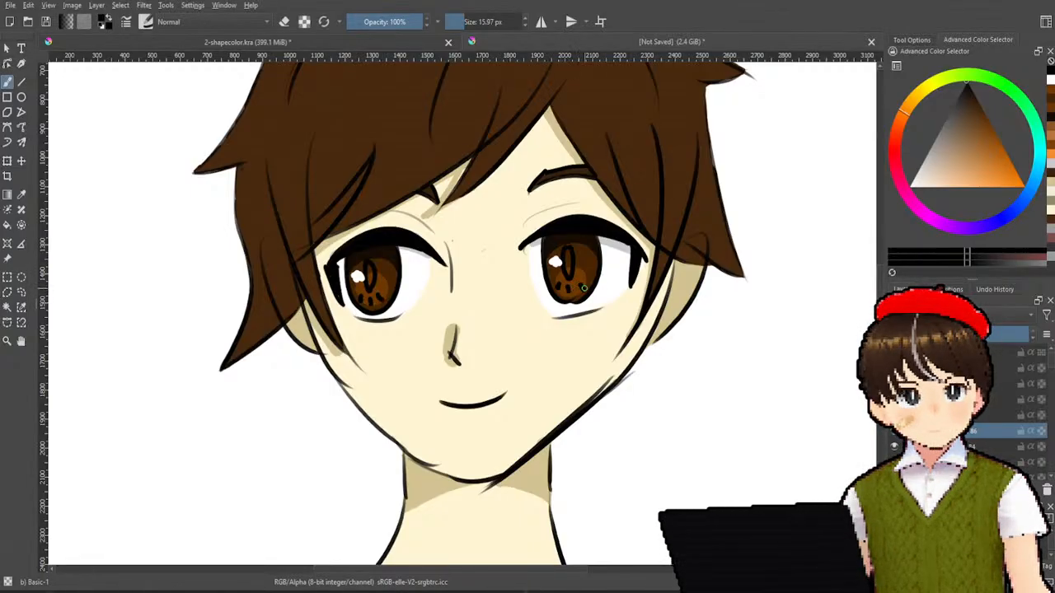
pyautogui.scroll(-5, 610, 263)
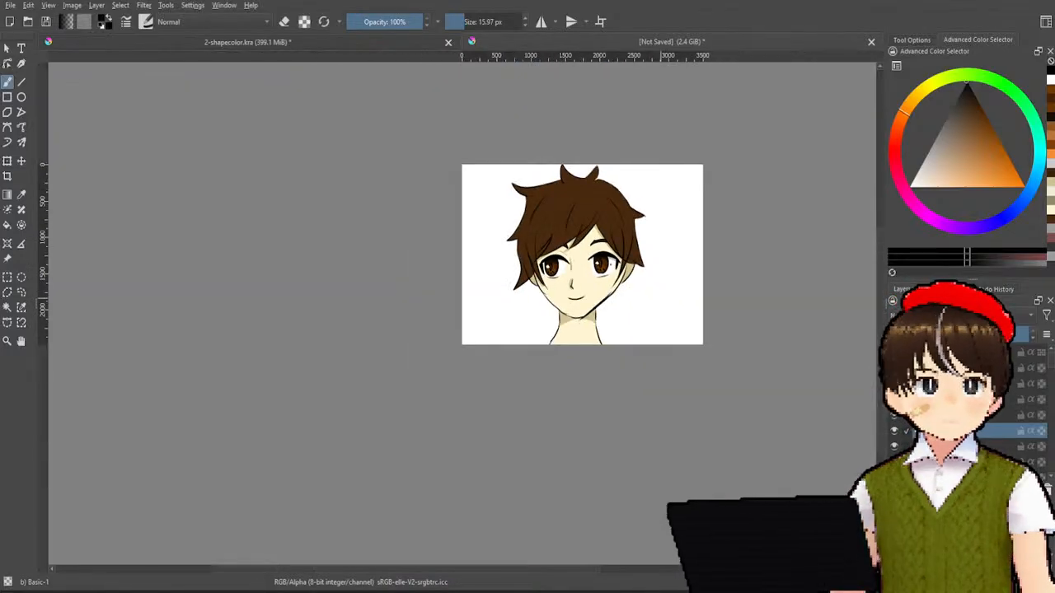
pyautogui.scroll(4, 610, 264)
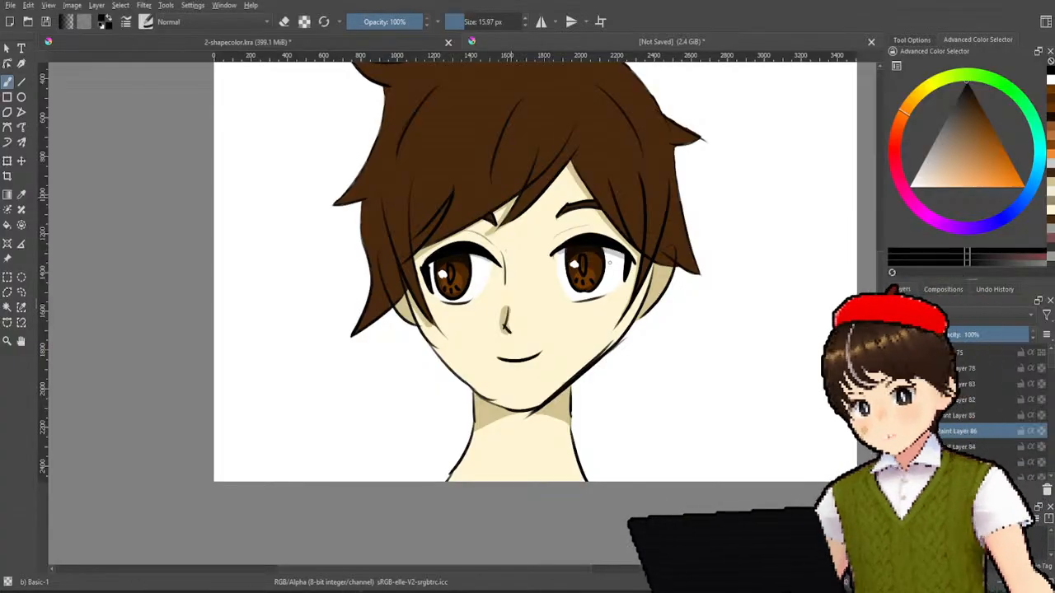
# - Paint a small orange-brown reflection in the upper right of both irises, below the upper lid
pyautogui.click(986, 152)
pyautogui.click(982, 147)
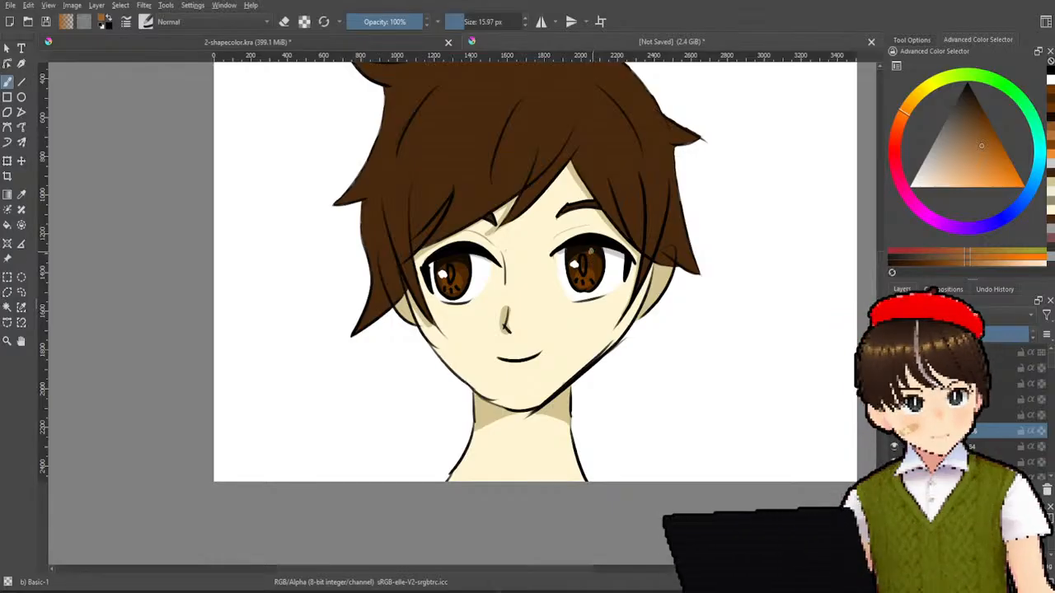
pyautogui.moveTo(592, 252); pyautogui.dragTo(594, 256)
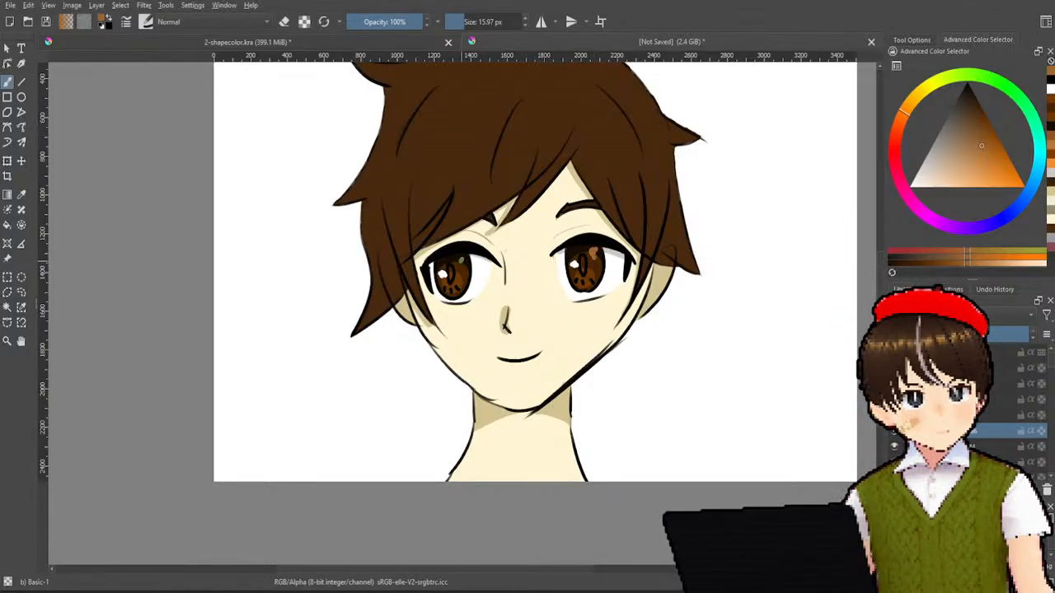
pyautogui.moveTo(462, 262); pyautogui.dragTo(460, 267)
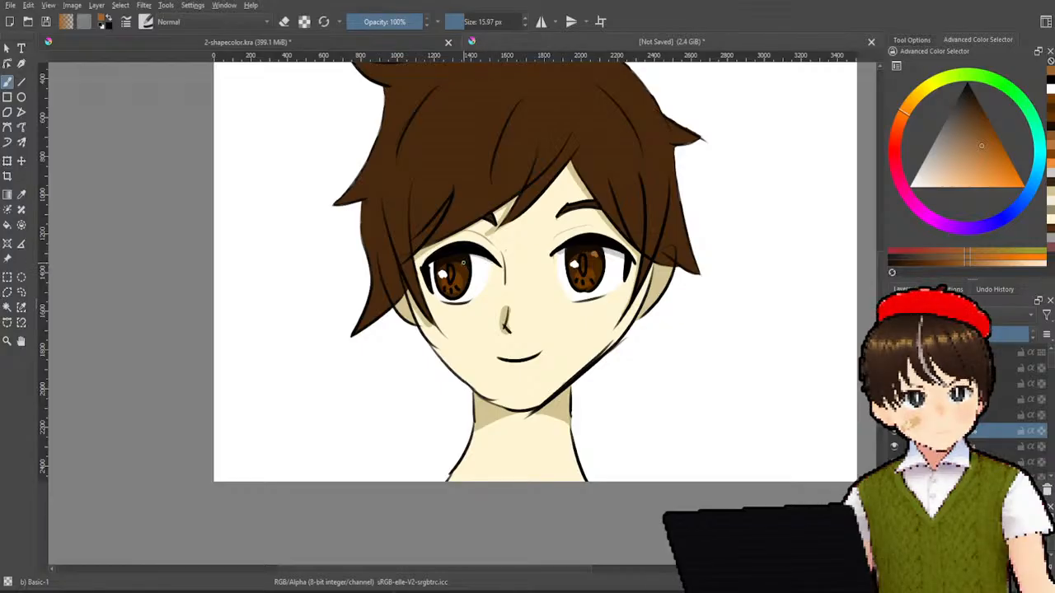
pyautogui.hotkey('ctrl', 'z')
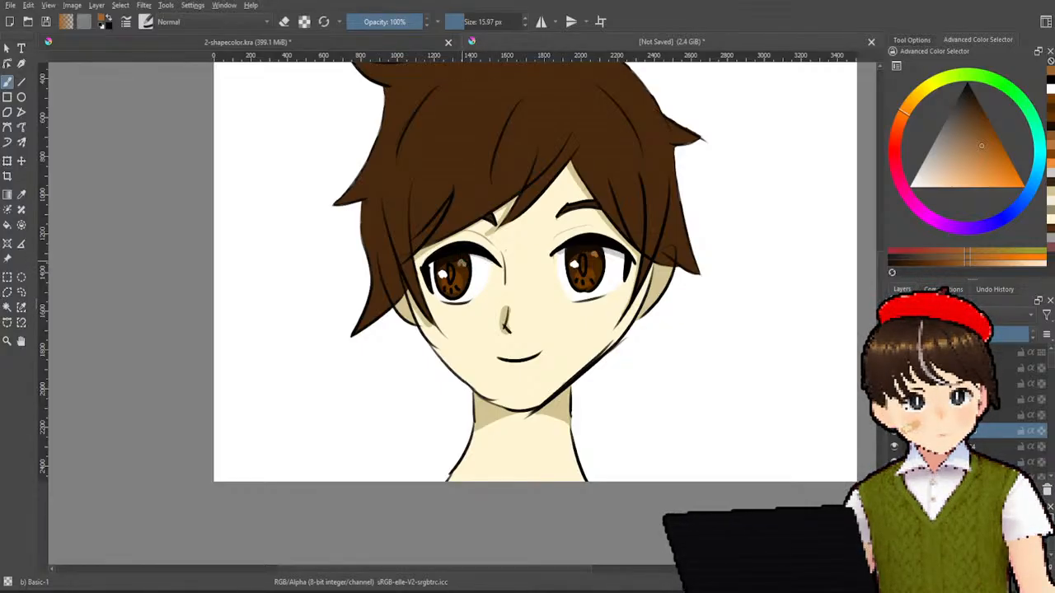
pyautogui.keyDown('ctrl'); pyautogui.click(597, 260); pyautogui.keyUp('ctrl')
# - Examine the shaded eyes up close and with the whole face in view
pyautogui.scroll(-4, 598, 244)
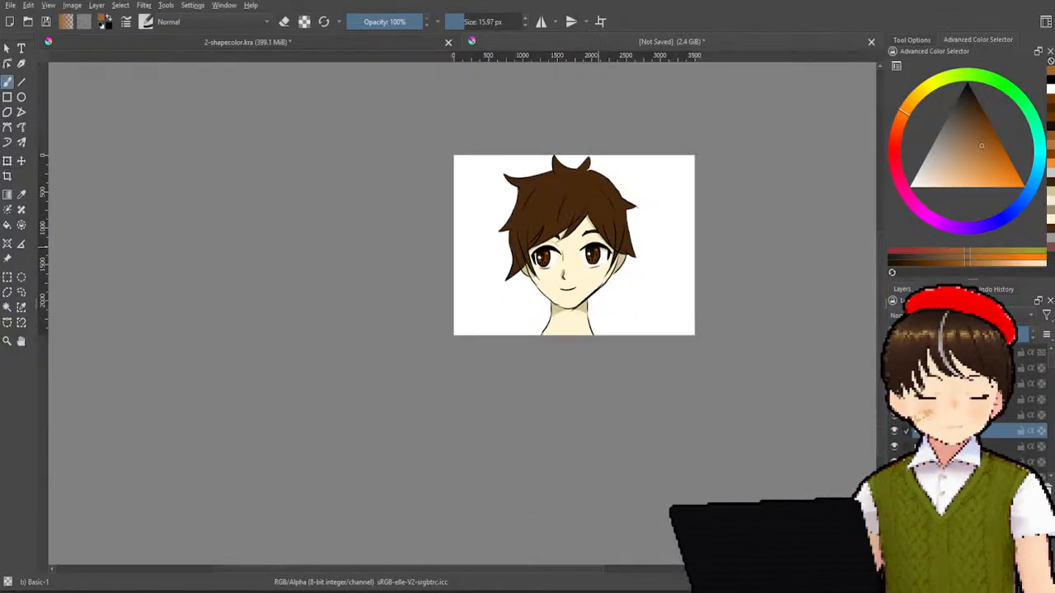
pyautogui.scroll(3, 599, 244)
pyautogui.scroll(2, 598, 246)
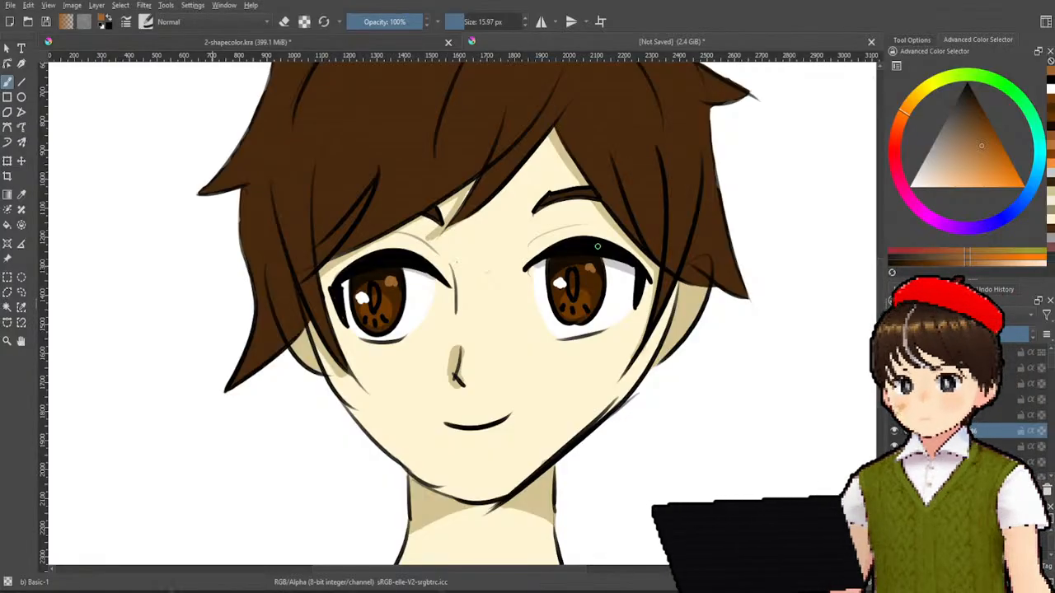
pyautogui.scroll(-5, 598, 244)
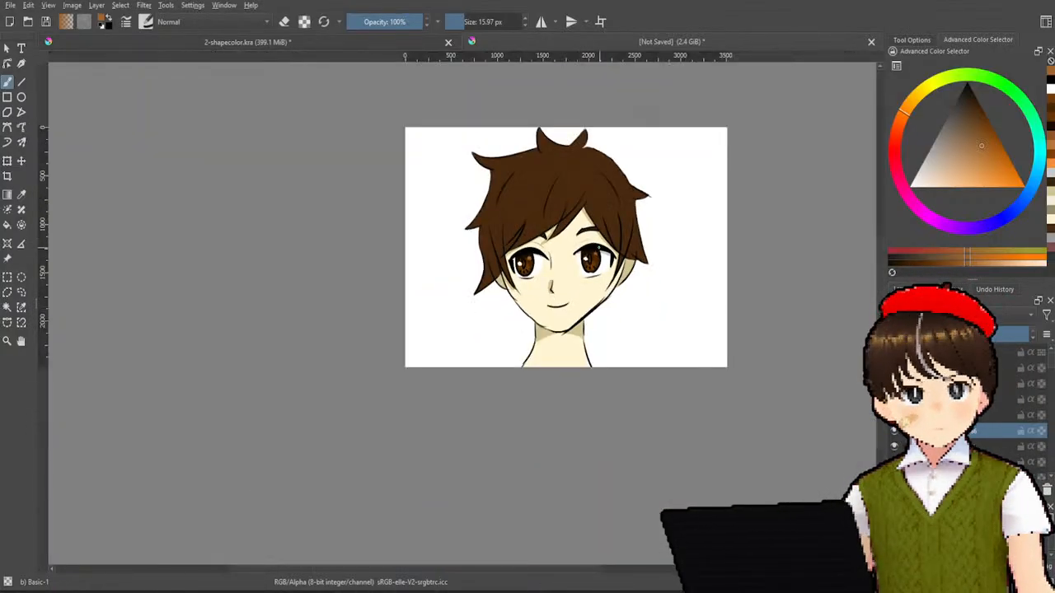
pyautogui.scroll(1, 600, 251)
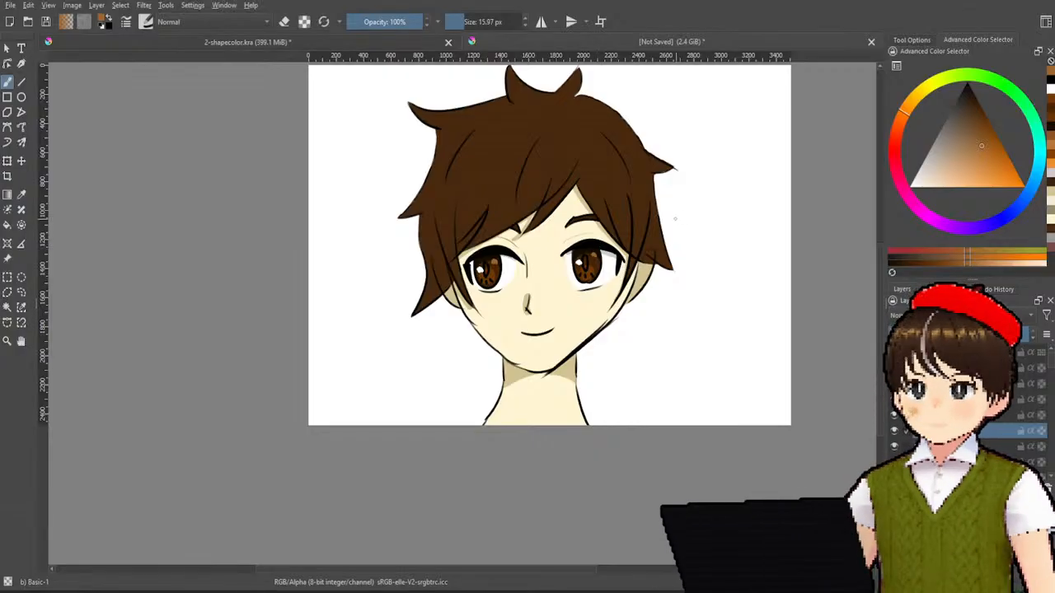
pyautogui.scroll(-1, 622, 280)
pyautogui.scroll(2, 622, 280)
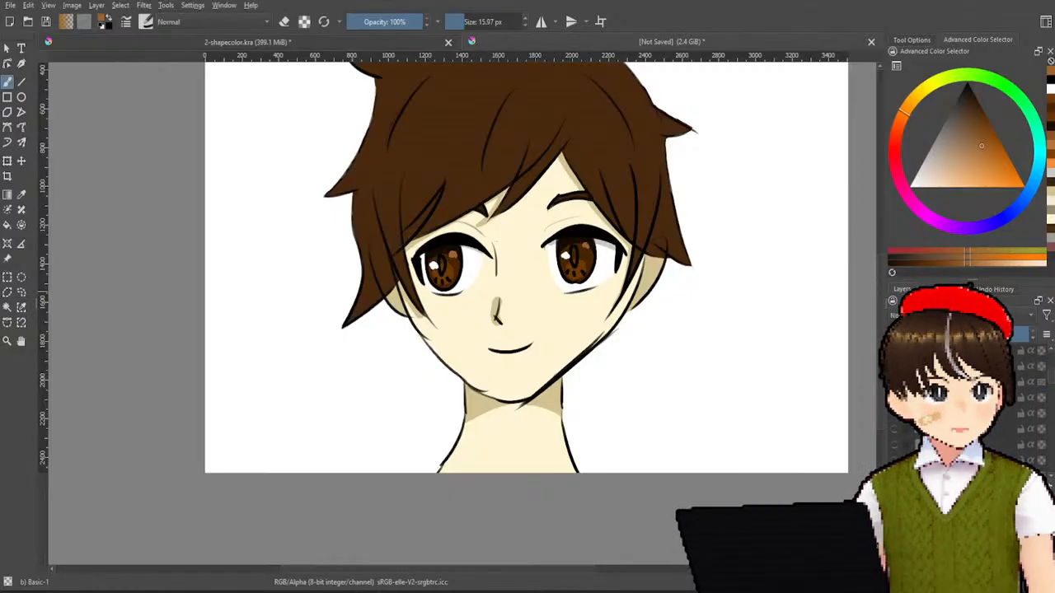
# - Shade the right-hand side of the face and jaw in the ear's tan shadow colour, using the Basic-5 Size Opacity brush at 55.44 px
pyautogui.click(895, 425)
pyautogui.click(895, 425)
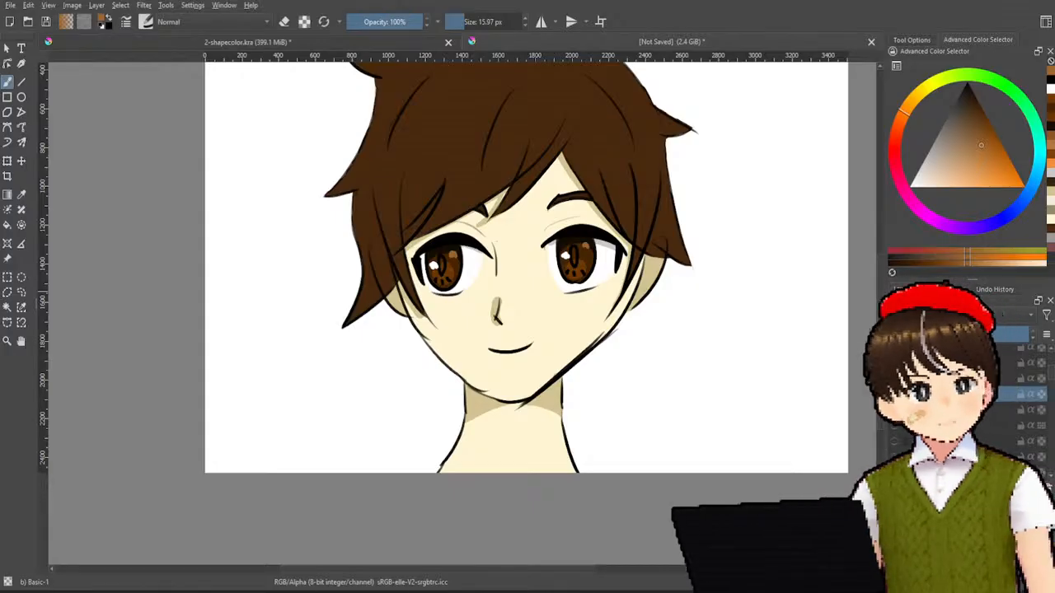
pyautogui.keyDown('ctrl'); pyautogui.click(653, 273); pyautogui.keyUp('ctrl')
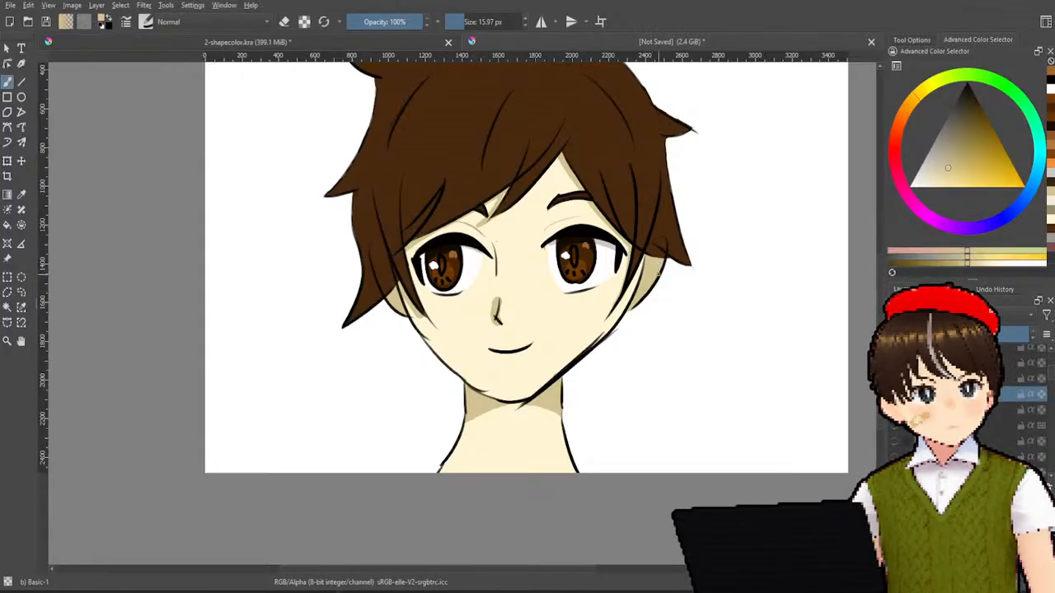
pyautogui.rightClick(573, 192)
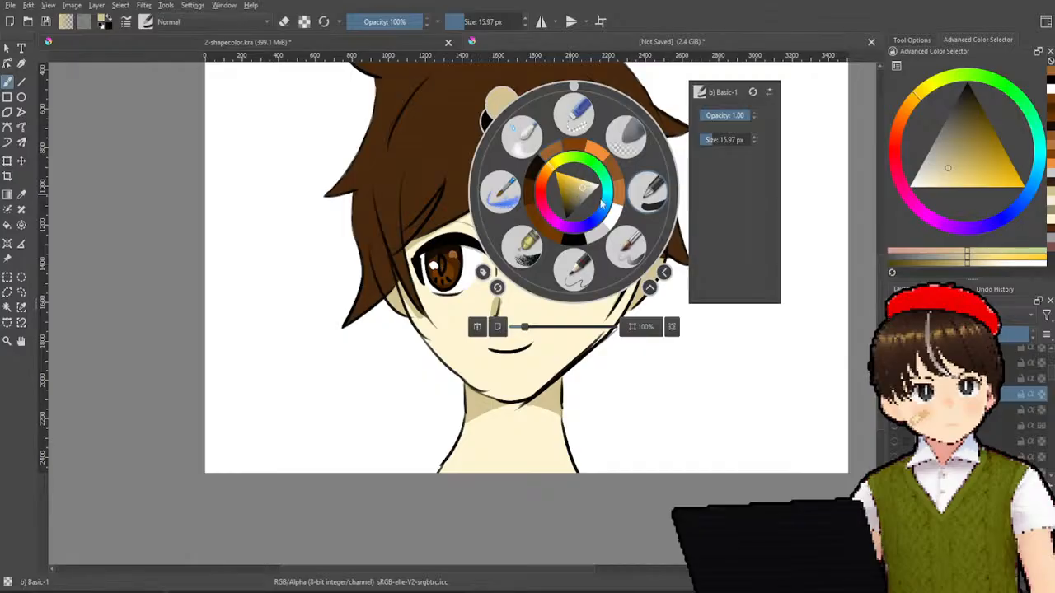
pyautogui.click(633, 250)
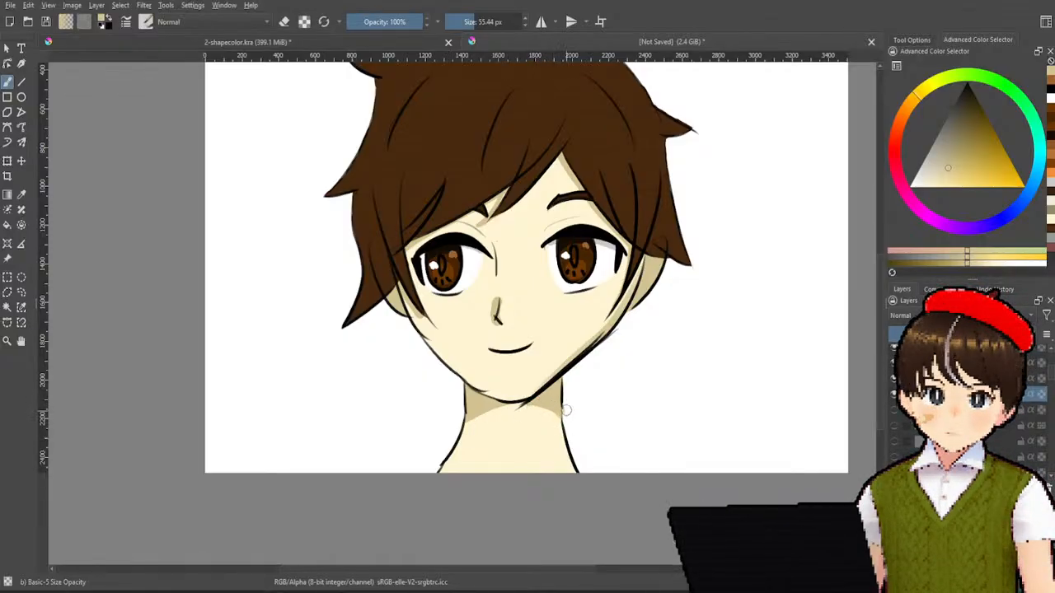
pyautogui.press('ctrl')
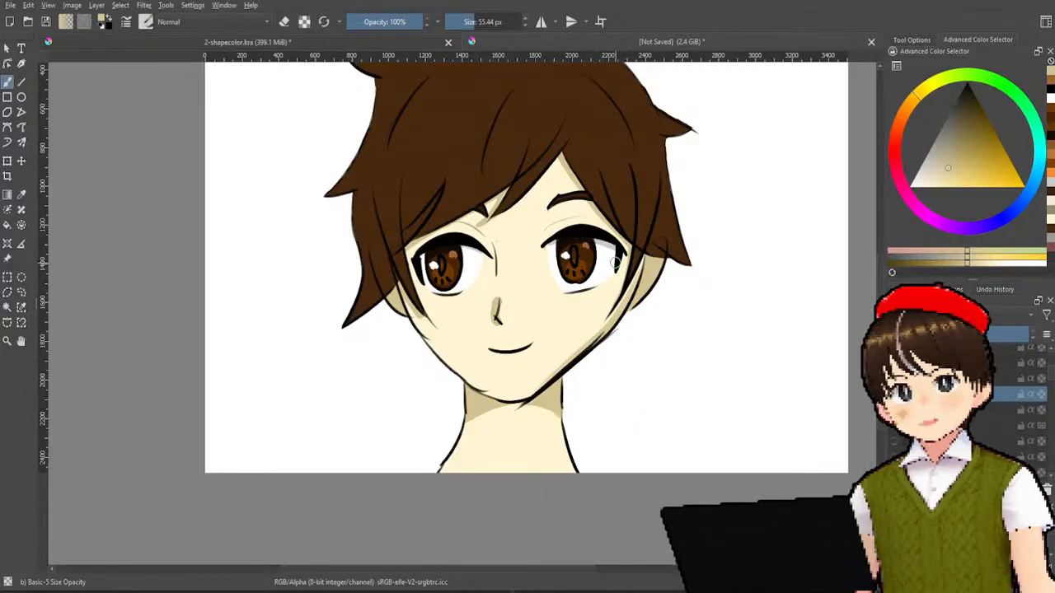
pyautogui.scroll(-3, 573, 248)
pyautogui.scroll(4, 566, 289)
pyautogui.moveTo(604, 258); pyautogui.dragTo(624, 353)
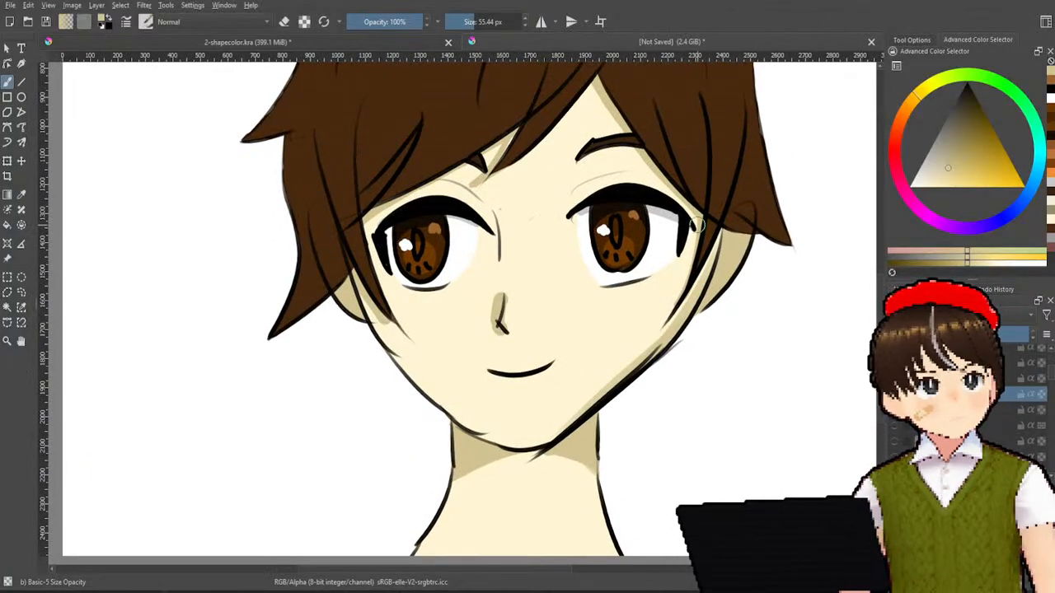
# - Try a pink blush stroke on the right-hand cheek and undo it
pyautogui.click(909, 198)
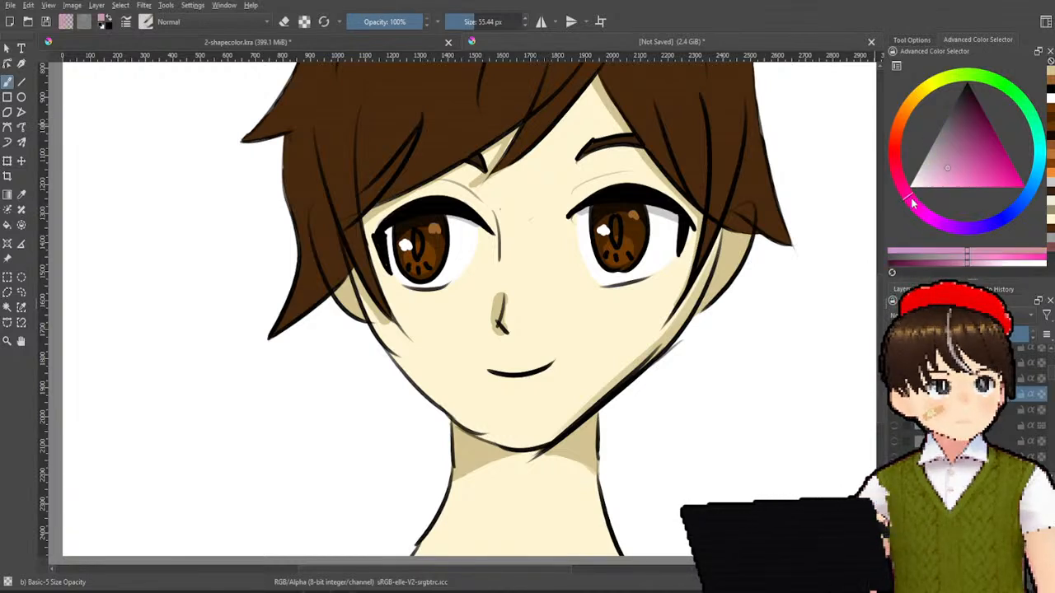
pyautogui.moveTo(614, 308); pyautogui.dragTo(657, 303)
pyautogui.hotkey('ctrl', 'z')
pyautogui.hotkey('ctrl', 'z')
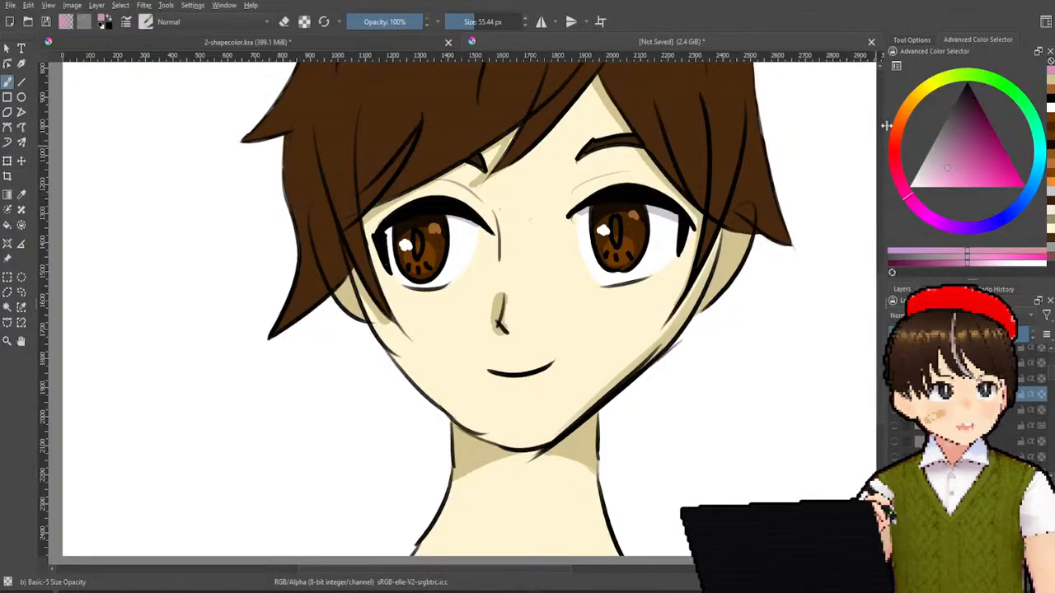
# - Paint a pale peach blush on the right-hand cheek, using the sampled skin colour with its hue shifted towards orange
pyautogui.keyDown('ctrl'); pyautogui.click(670, 296); pyautogui.keyUp('ctrl')
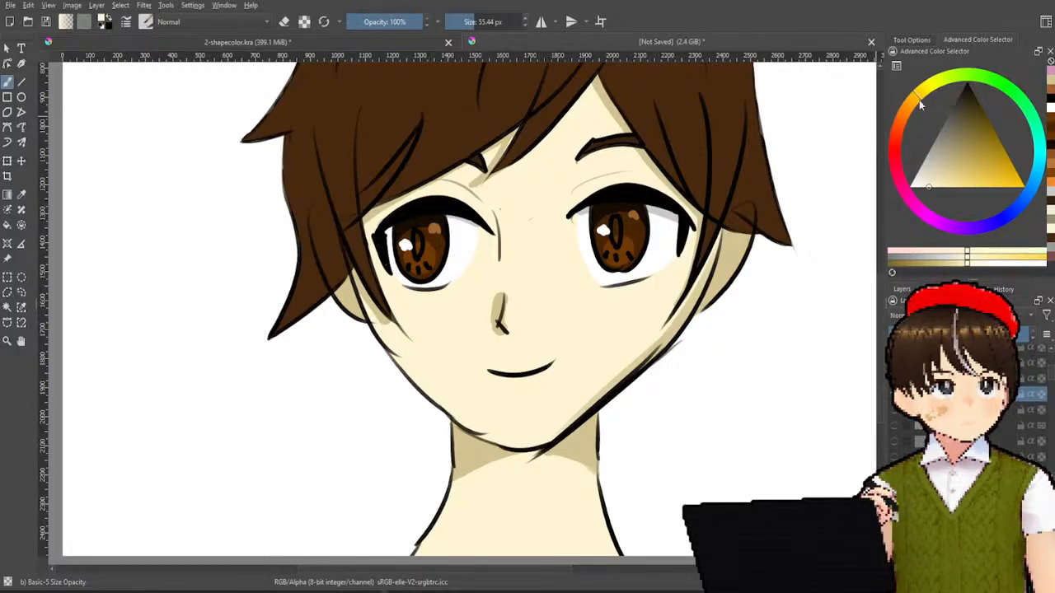
pyautogui.click(911, 102)
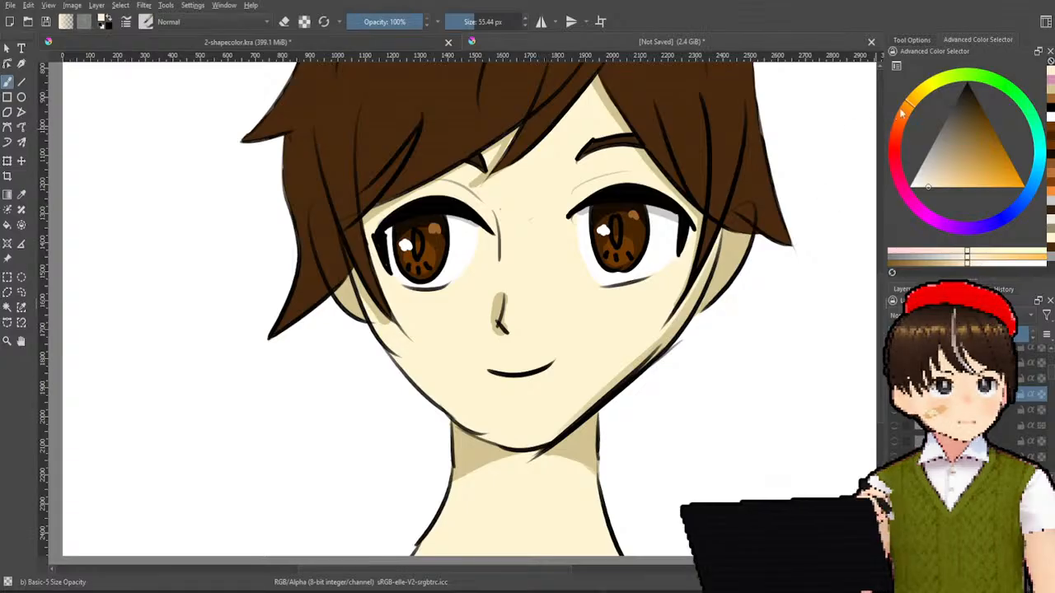
pyautogui.click(898, 112)
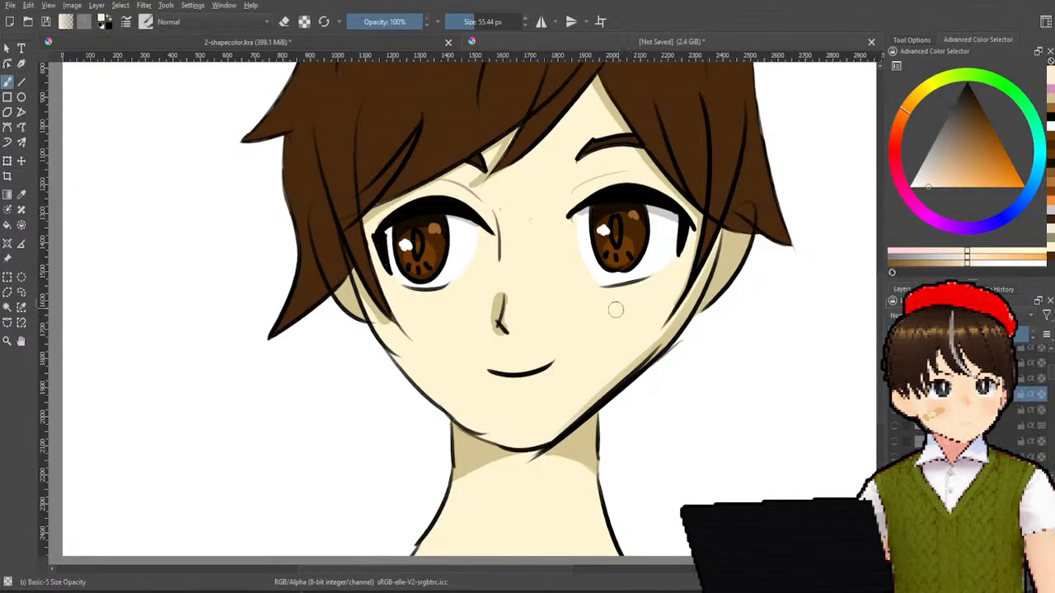
pyautogui.moveTo(618, 306); pyautogui.dragTo(631, 311)
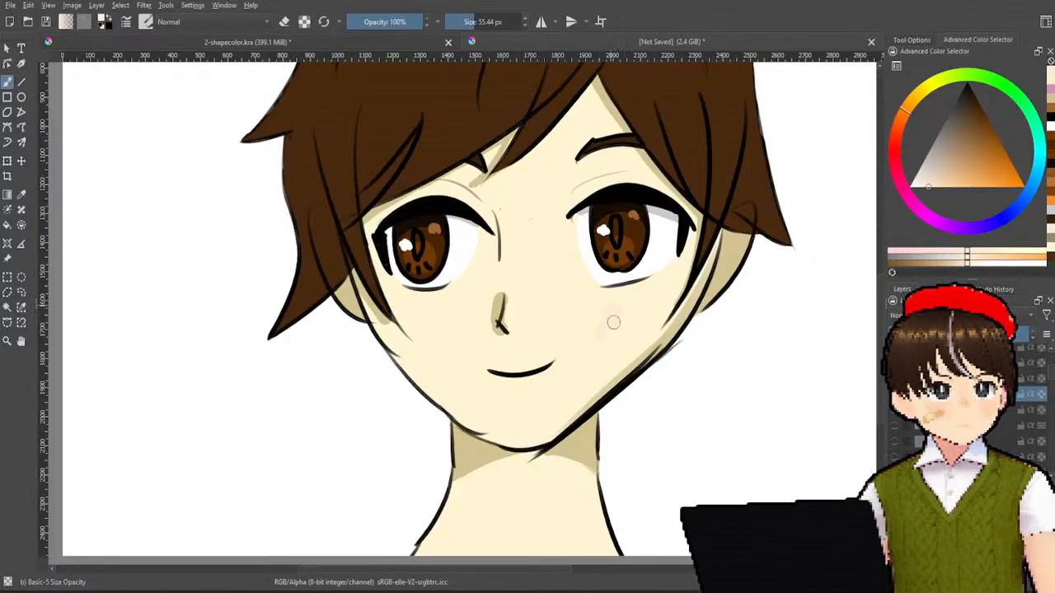
pyautogui.moveTo(612, 318); pyautogui.dragTo(654, 306)
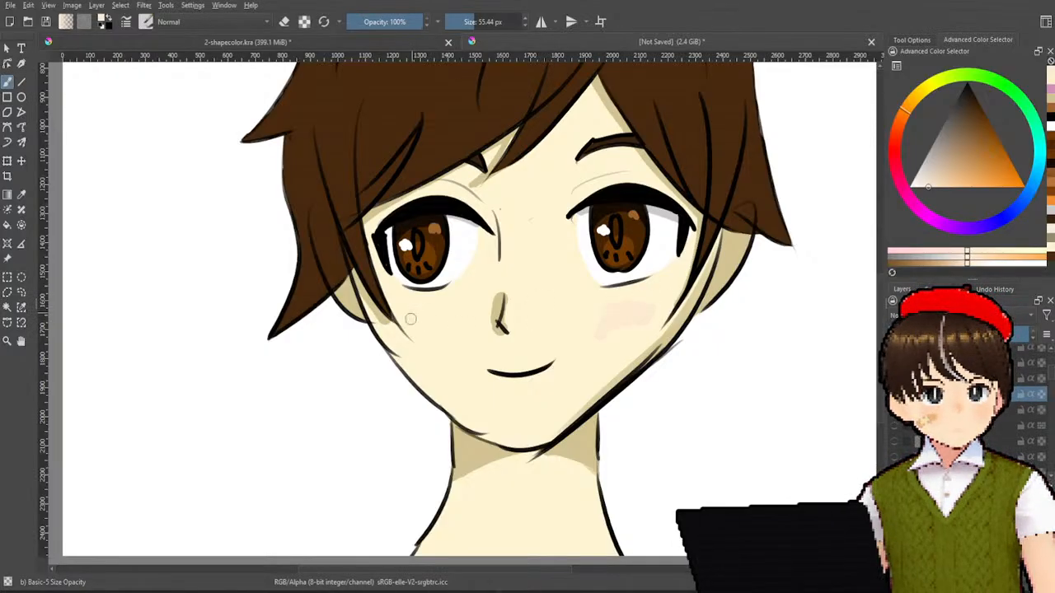
# - Try a peach blush on the left-hand cheek and a redder tint over the right-hand cheek
pyautogui.moveTo(442, 351); pyautogui.dragTo(463, 358)
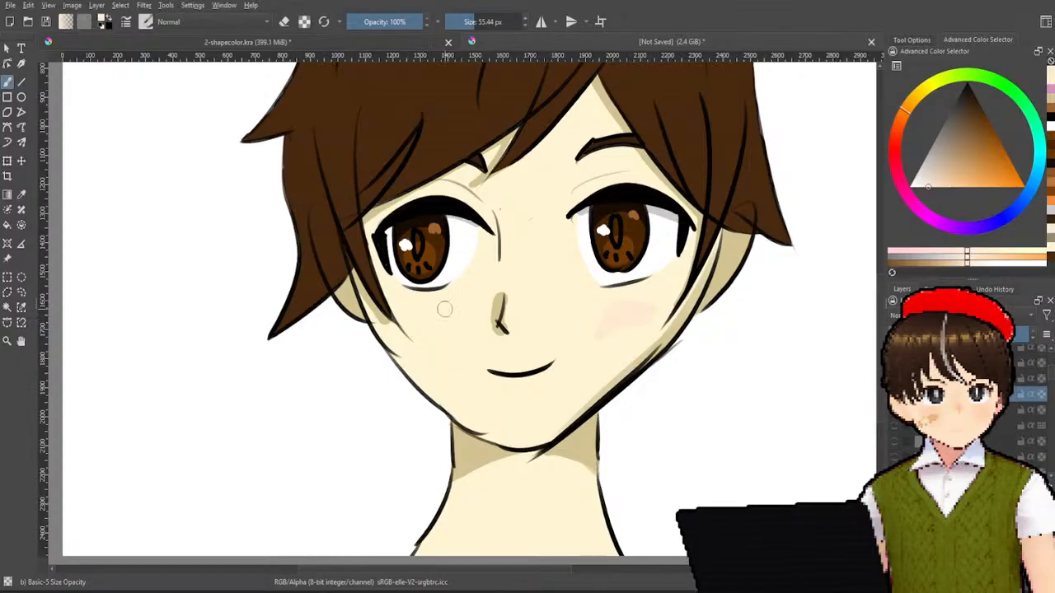
pyautogui.moveTo(448, 301)
pyautogui.mouseDown()
pyautogui.moveTo(450, 324)
pyautogui.moveTo(437, 323)
pyautogui.mouseUp()
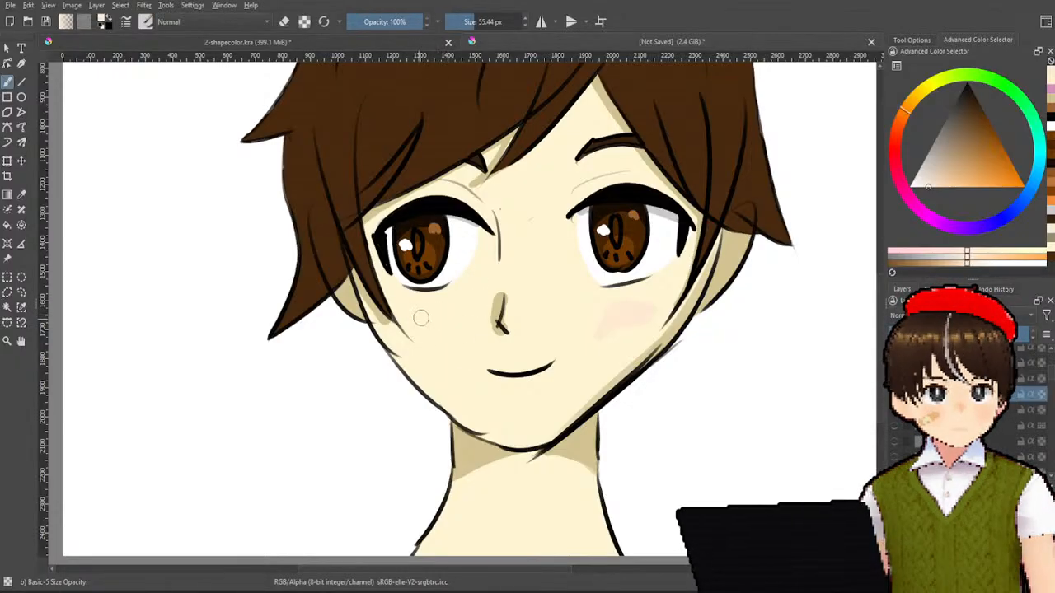
pyautogui.moveTo(419, 313); pyautogui.dragTo(447, 323)
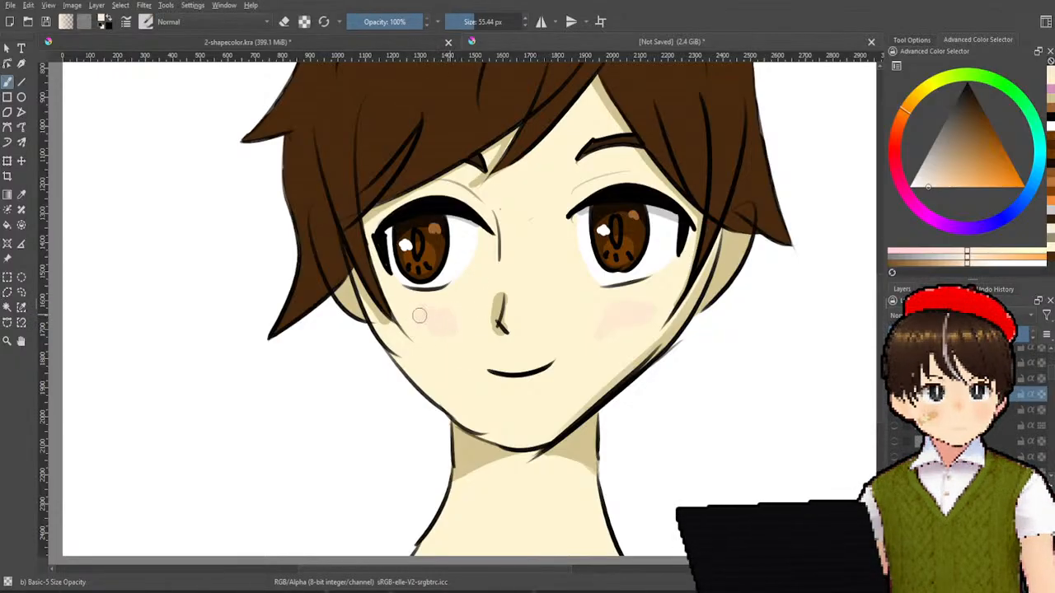
pyautogui.moveTo(418, 313); pyautogui.dragTo(516, 336)
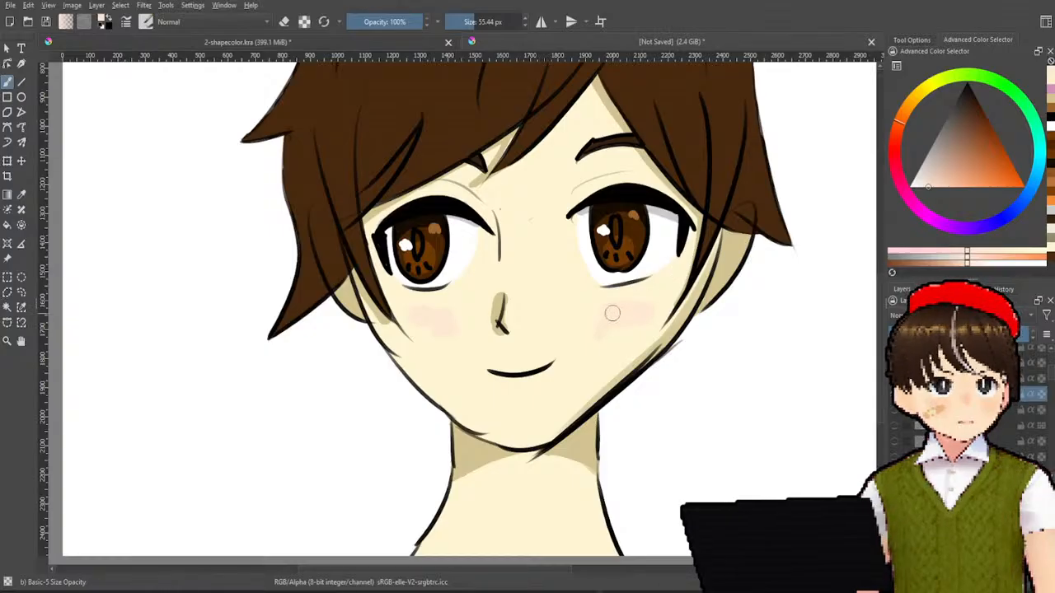
pyautogui.moveTo(613, 313); pyautogui.dragTo(631, 305)
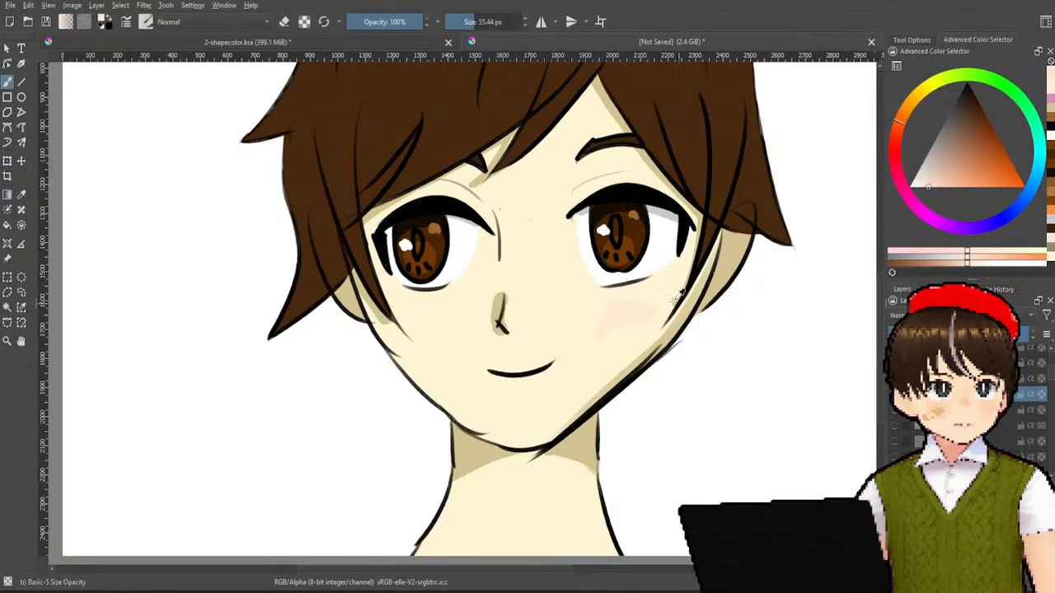
# - Repaint the left-hand cheek's blush in a pale orange-tinted skin colour below the eye
pyautogui.keyDown('ctrl'); pyautogui.click(623, 376); pyautogui.keyUp('ctrl')
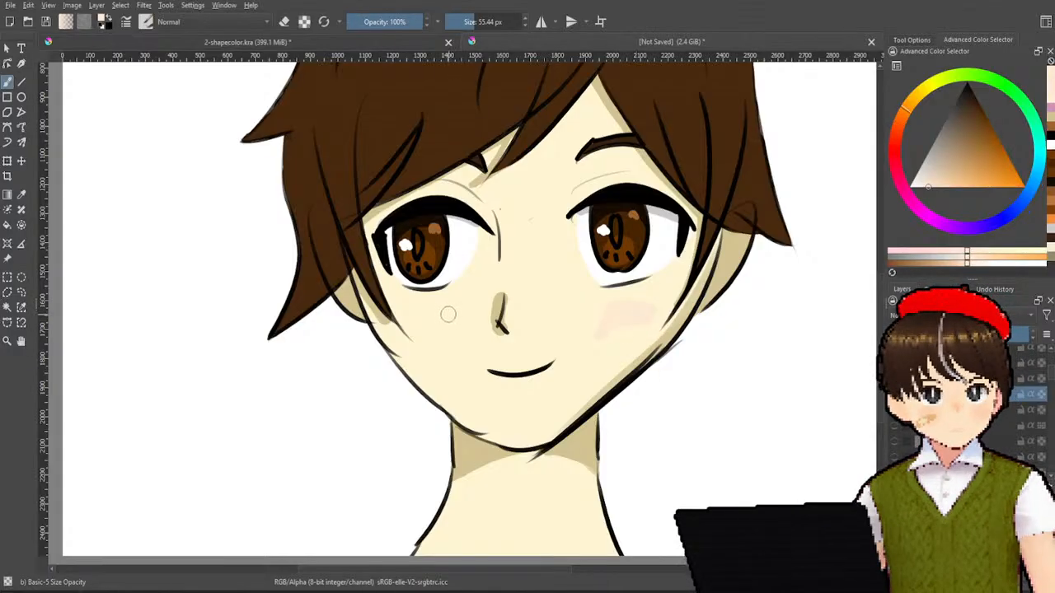
pyautogui.moveTo(445, 331)
pyautogui.mouseDown()
pyautogui.moveTo(449, 306)
pyautogui.moveTo(462, 335)
pyautogui.moveTo(450, 329)
pyautogui.mouseUp()
pyautogui.moveTo(449, 329); pyautogui.dragTo(435, 336)
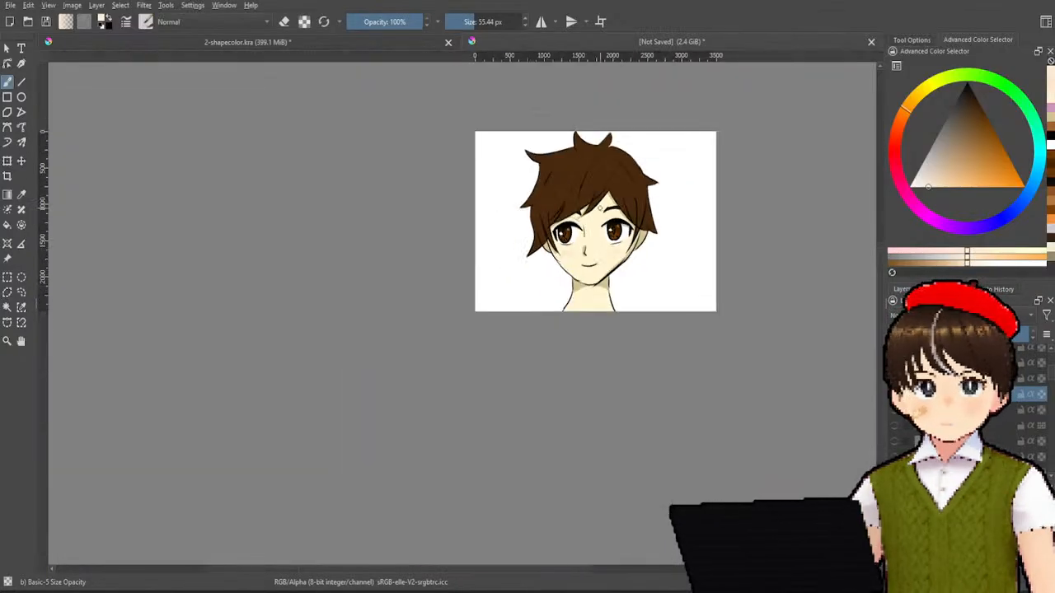
# - Try a highlight stroke across the upper part of the brown hair and undo it
pyautogui.press('-')
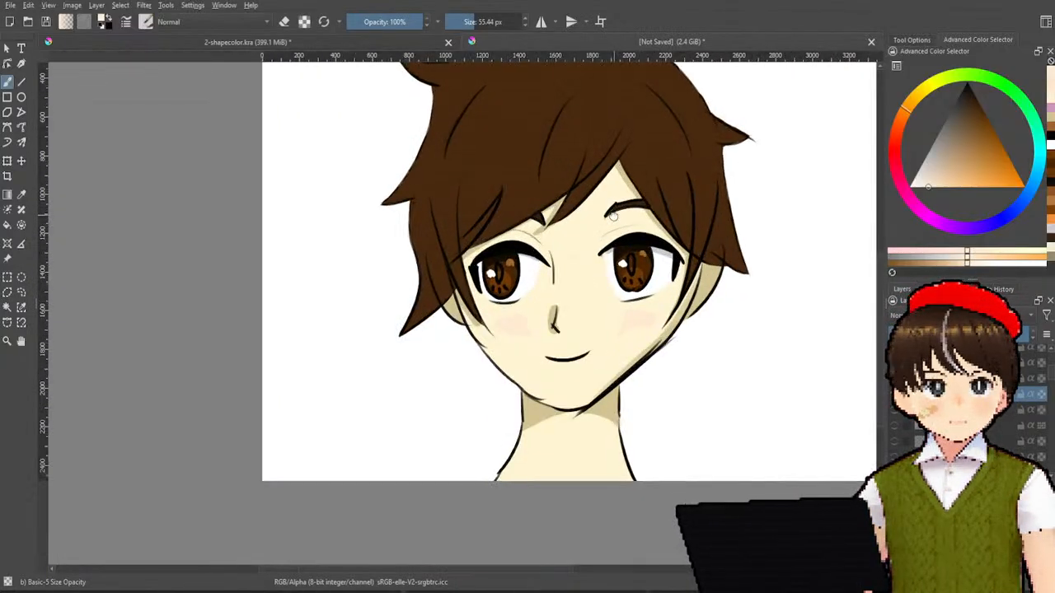
pyautogui.moveTo(612, 216); pyautogui.dragTo(559, 284)
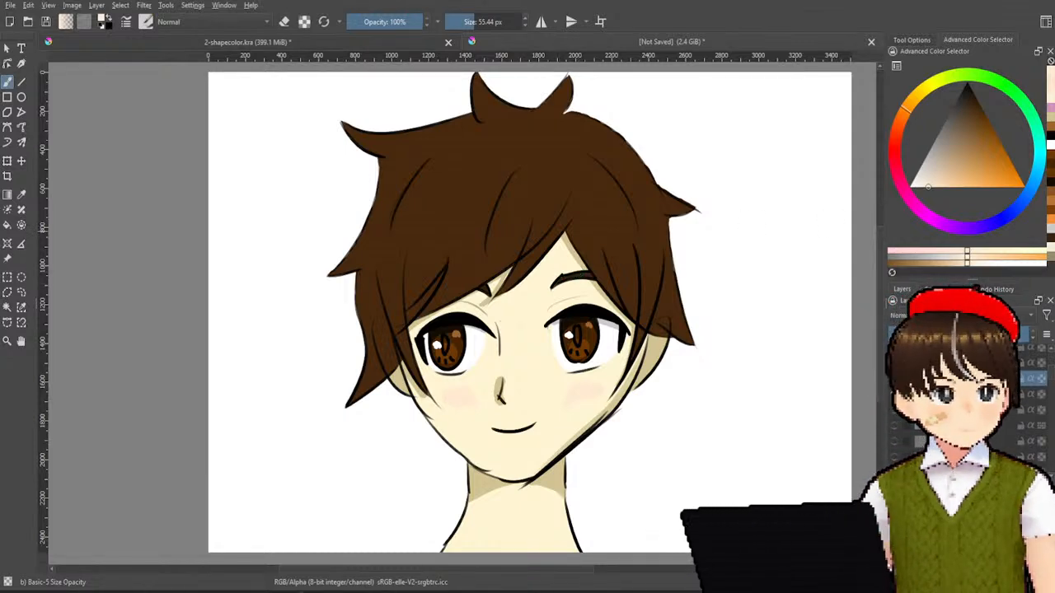
pyautogui.click(964, 170)
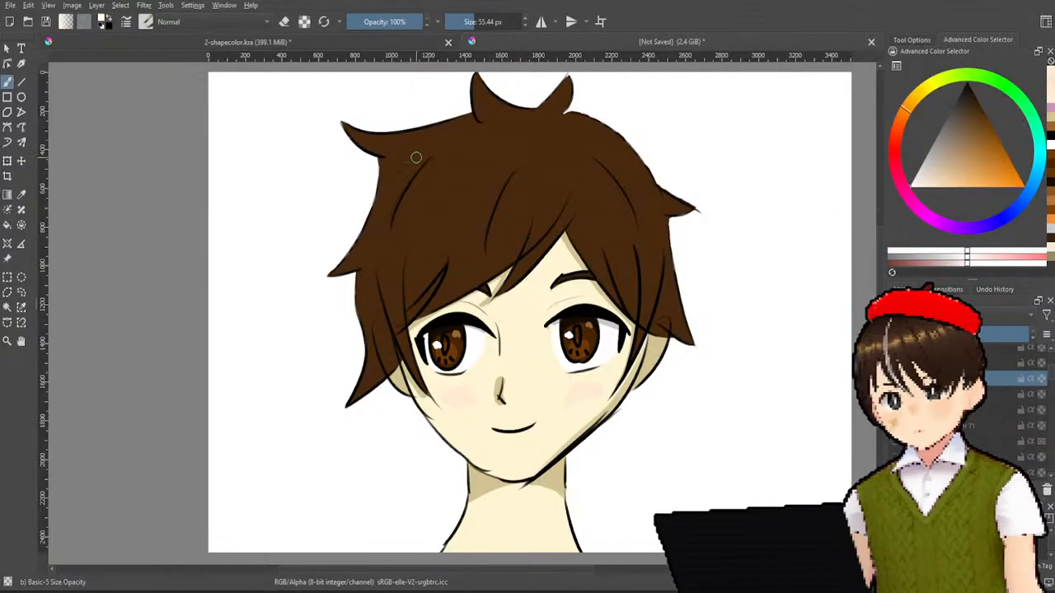
pyautogui.moveTo(385, 176); pyautogui.dragTo(516, 168)
pyautogui.hotkey('ctrl', 'z')
pyautogui.moveTo(392, 173); pyautogui.dragTo(701, 172)
pyautogui.hotkey('ctrl', 'z')
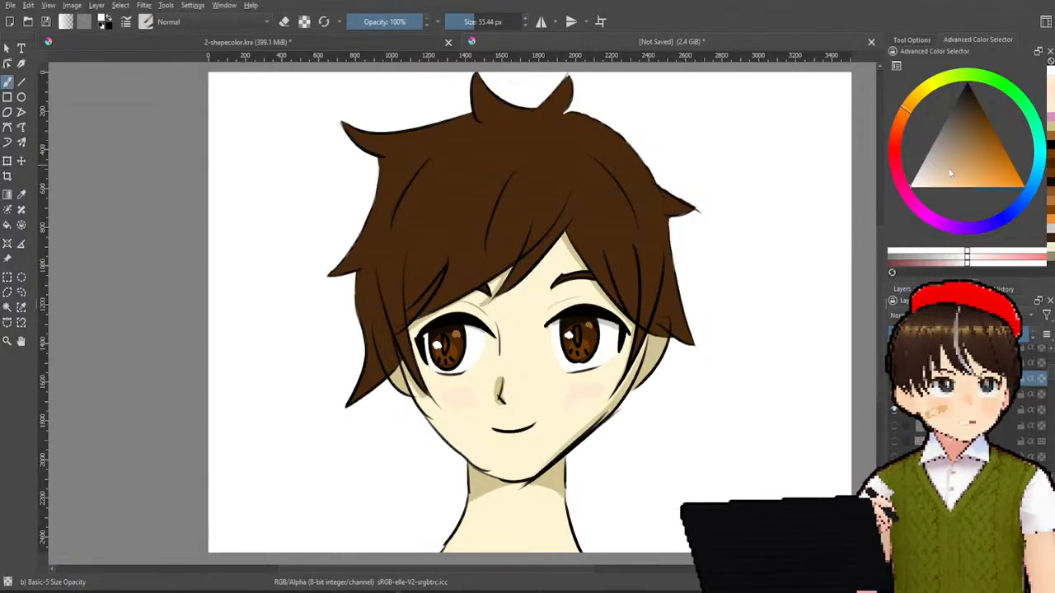
# - Mix a light orange-tan from the sampled hair brown and test it with a highlight stroke across the upper hair
pyautogui.keyDown('ctrl'); pyautogui.click(593, 203); pyautogui.keyUp('ctrl')
pyautogui.moveTo(967, 118); pyautogui.dragTo(959, 174)
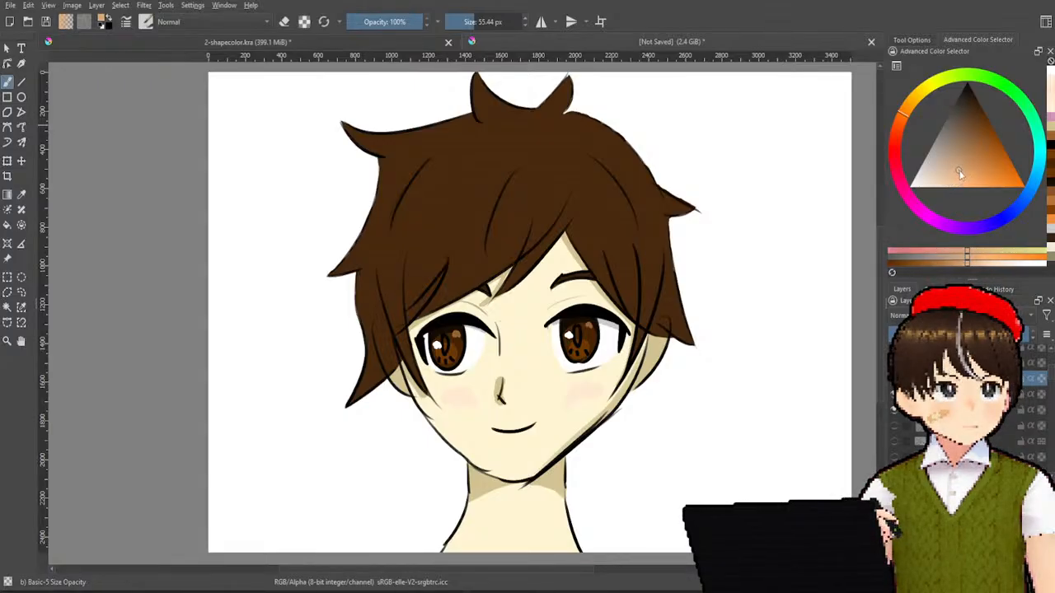
pyautogui.moveTo(395, 168); pyautogui.dragTo(495, 169)
pyautogui.hotkey('ctrl', 'z')
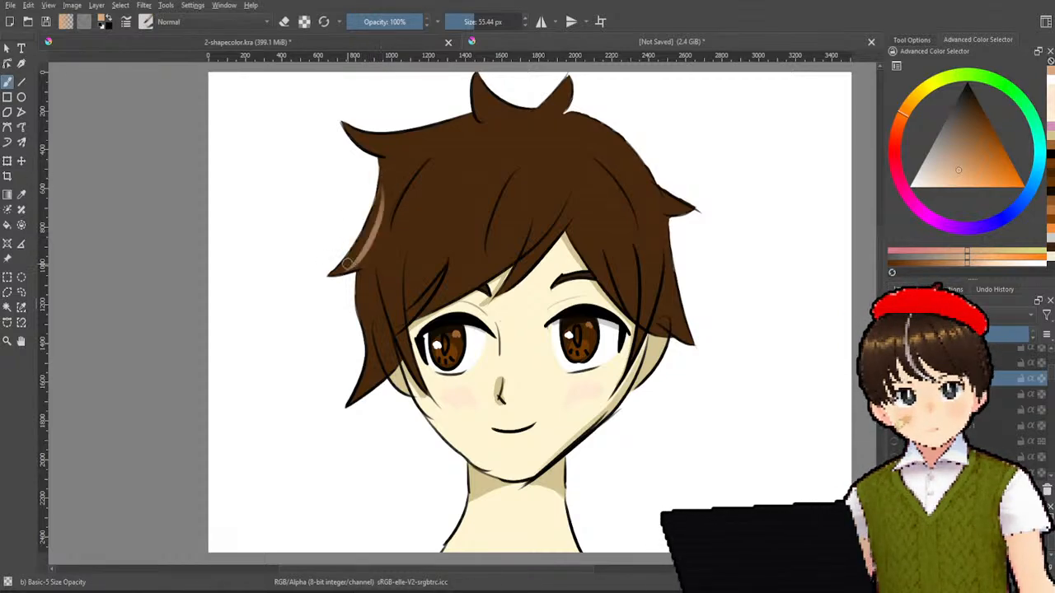
# - Try several light tan rim highlight strokes along the hair's left-hand edge below the side spike, undoing them
pyautogui.moveTo(379, 185); pyautogui.dragTo(349, 256)
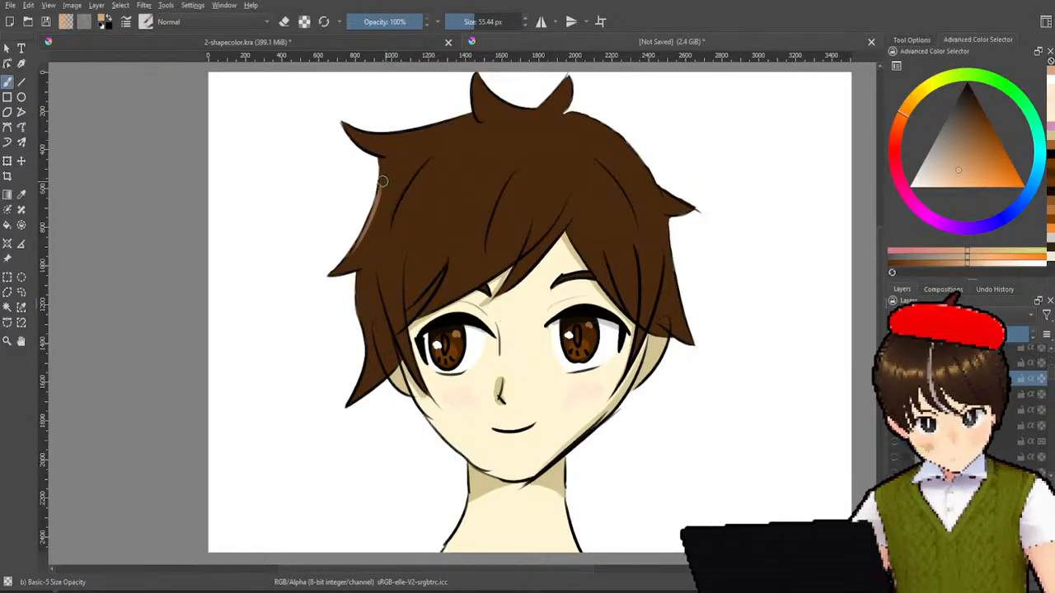
pyautogui.moveTo(380, 159); pyautogui.dragTo(375, 224)
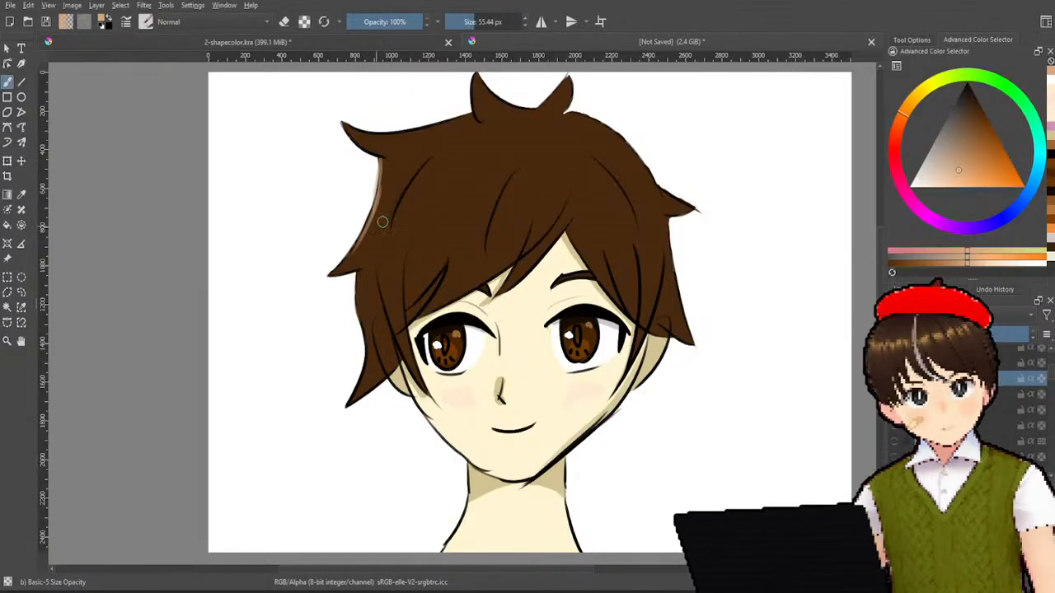
pyautogui.hotkey('ctrl', 'z')
pyautogui.moveTo(382, 159); pyautogui.dragTo(374, 225)
pyautogui.hotkey('ctrl', 'z')
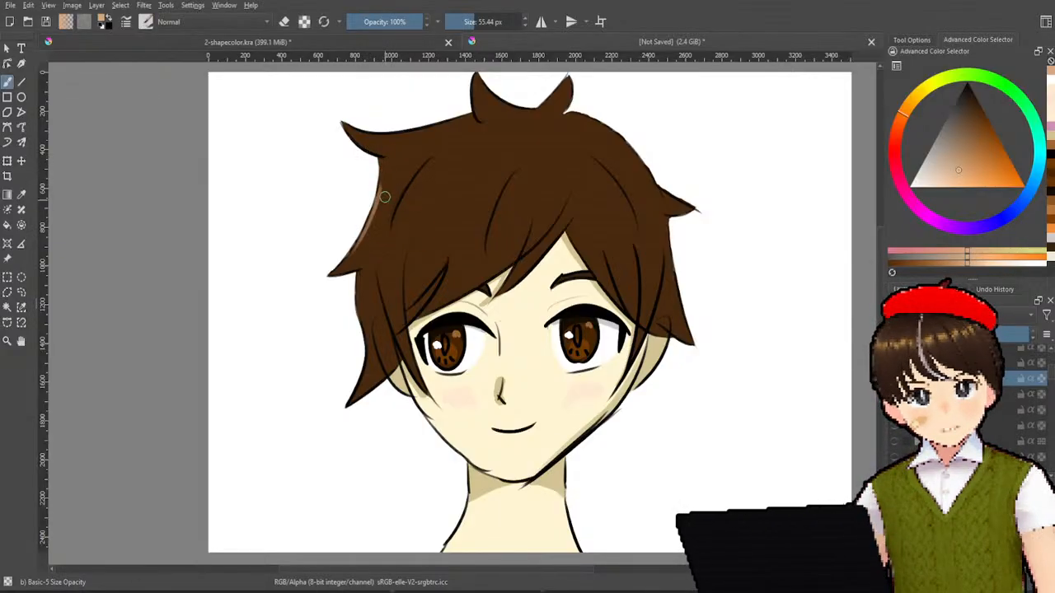
pyautogui.hotkey('ctrl', 'z')
pyautogui.moveTo(381, 161); pyautogui.dragTo(374, 221)
pyautogui.hotkey('ctrl', 'z')
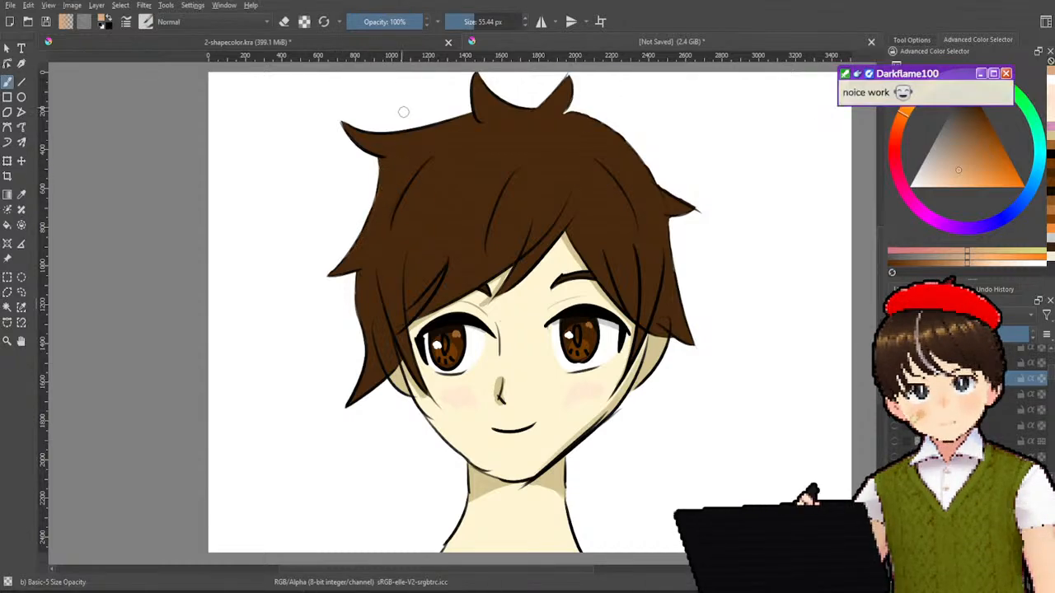
pyautogui.moveTo(382, 161); pyautogui.dragTo(375, 213)
pyautogui.hotkey('ctrl', 'z')
pyautogui.moveTo(384, 162); pyautogui.dragTo(361, 248)
pyautogui.hotkey('ctrl', 'z')
pyautogui.moveTo(383, 164); pyautogui.dragTo(357, 248)
pyautogui.hotkey('ctrl', 'z')
pyautogui.moveTo(381, 164); pyautogui.dragTo(360, 239)
pyautogui.hotkey('ctrl', 'z')
pyautogui.moveTo(384, 167); pyautogui.dragTo(361, 243)
pyautogui.hotkey('ctrl', 'z')
pyautogui.moveTo(381, 167); pyautogui.dragTo(370, 239)
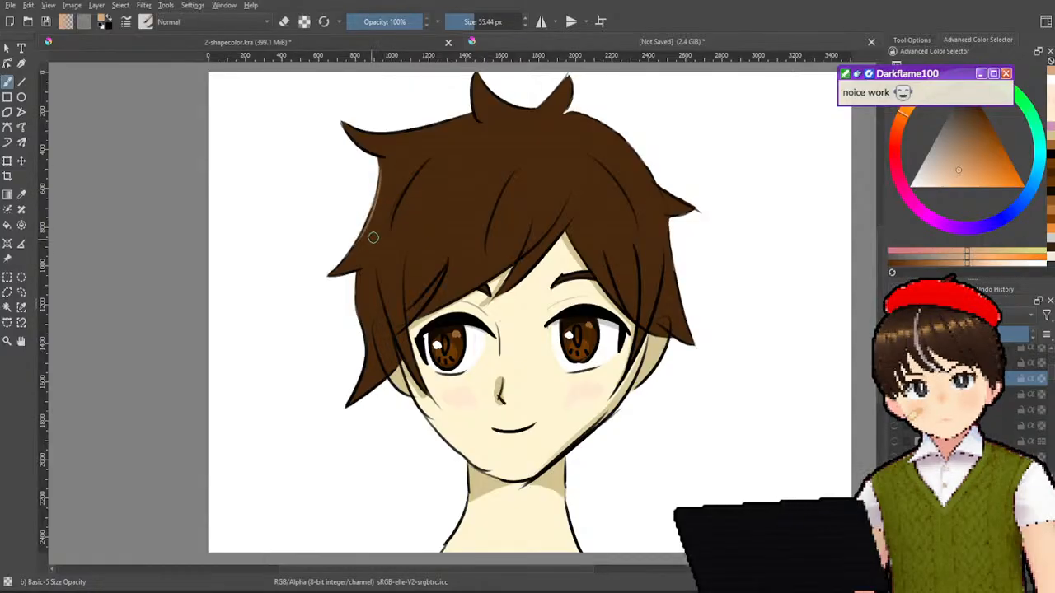
pyautogui.hotkey('ctrl', 'z')
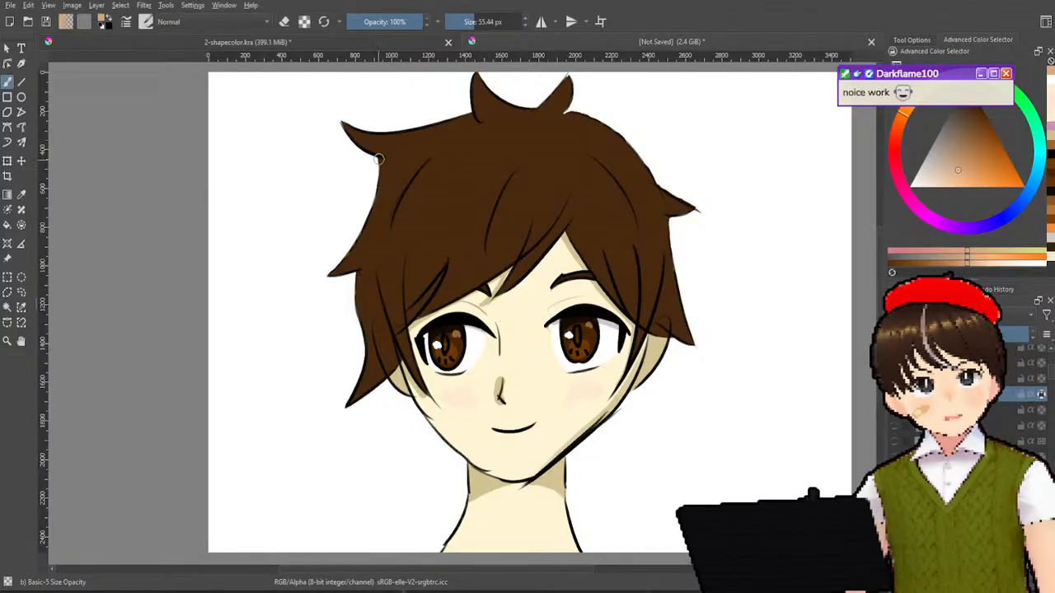
# - Paint a thin light tan rim highlight down the hair's left-hand edge, from below the upper spike to the lower side lock
pyautogui.moveTo(383, 165); pyautogui.dragTo(367, 229)
pyautogui.hotkey('ctrl', 'z')
pyautogui.moveTo(379, 173); pyautogui.dragTo(347, 261)
pyautogui.hotkey('ctrl', 'z')
pyautogui.hotkey('ctrl', 'z')
pyautogui.moveTo(381, 163)
pyautogui.mouseDown()
pyautogui.moveTo(348, 264)
pyautogui.moveTo(367, 219)
pyautogui.moveTo(343, 247)
pyautogui.moveTo(366, 338)
pyautogui.mouseUp()
pyautogui.hotkey('ctrl', 'z')
pyautogui.hotkey('ctrl', 'z')
pyautogui.moveTo(360, 271); pyautogui.dragTo(364, 322)
pyautogui.hotkey('ctrl', 'z')
pyautogui.moveTo(358, 273); pyautogui.dragTo(364, 322)
pyautogui.hotkey('ctrl', 'z')
pyautogui.hotkey('ctrl', 'z')
pyautogui.moveTo(358, 272); pyautogui.dragTo(363, 321)
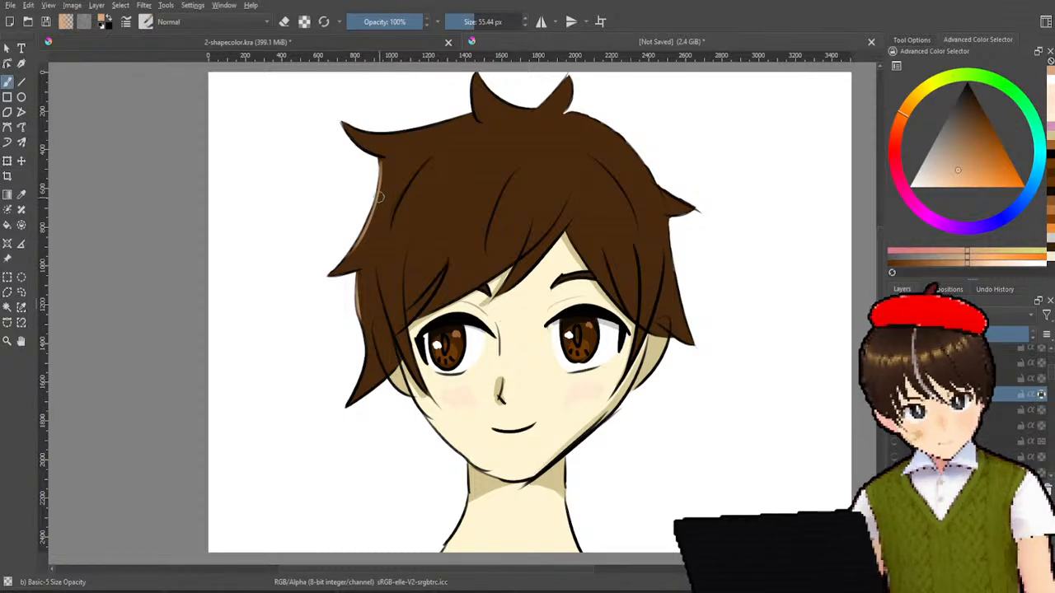
# - Paint a light tan rim highlight along the hair's top edge, from the left-hand spike to the first top tuft
pyautogui.moveTo(345, 126); pyautogui.dragTo(466, 118)
pyautogui.hotkey('ctrl', 'z')
pyautogui.moveTo(345, 127); pyautogui.dragTo(457, 125)
pyautogui.hotkey('ctrl', 'z')
pyautogui.moveTo(351, 134); pyautogui.dragTo(441, 130)
pyautogui.hotkey('ctrl', 'z')
pyautogui.moveTo(345, 126)
pyautogui.mouseDown()
pyautogui.moveTo(428, 130)
pyautogui.moveTo(482, 110)
pyautogui.mouseUp()
pyautogui.hotkey('ctrl', 'z')
pyautogui.moveTo(410, 131); pyautogui.dragTo(490, 110)
pyautogui.hotkey('ctrl', 'z')
pyautogui.hotkey('ctrl', 'z')
pyautogui.moveTo(415, 132); pyautogui.dragTo(487, 111)
pyautogui.hotkey('ctrl', 'z')
pyautogui.moveTo(412, 132); pyautogui.dragTo(473, 114)
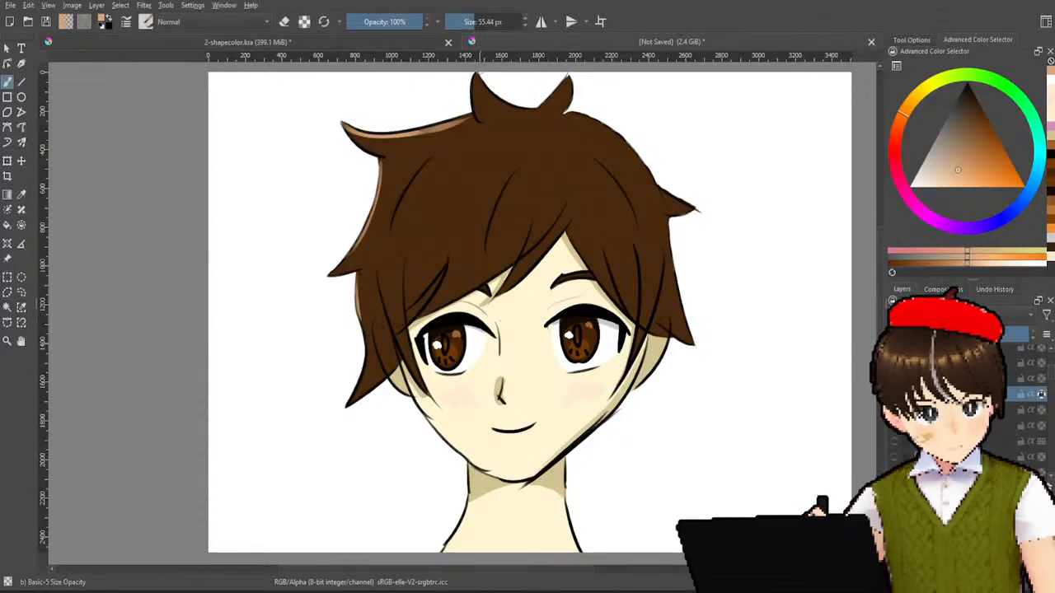
# - Paint light tan rim highlights along the curve between the two top tufts and down the hair's right-hand edge
pyautogui.moveTo(480, 79); pyautogui.dragTo(524, 115)
pyautogui.hotkey('ctrl', 'z')
pyautogui.moveTo(484, 84); pyautogui.dragTo(545, 112)
pyautogui.hotkey('ctrl', 'z')
pyautogui.moveTo(486, 87); pyautogui.dragTo(545, 108)
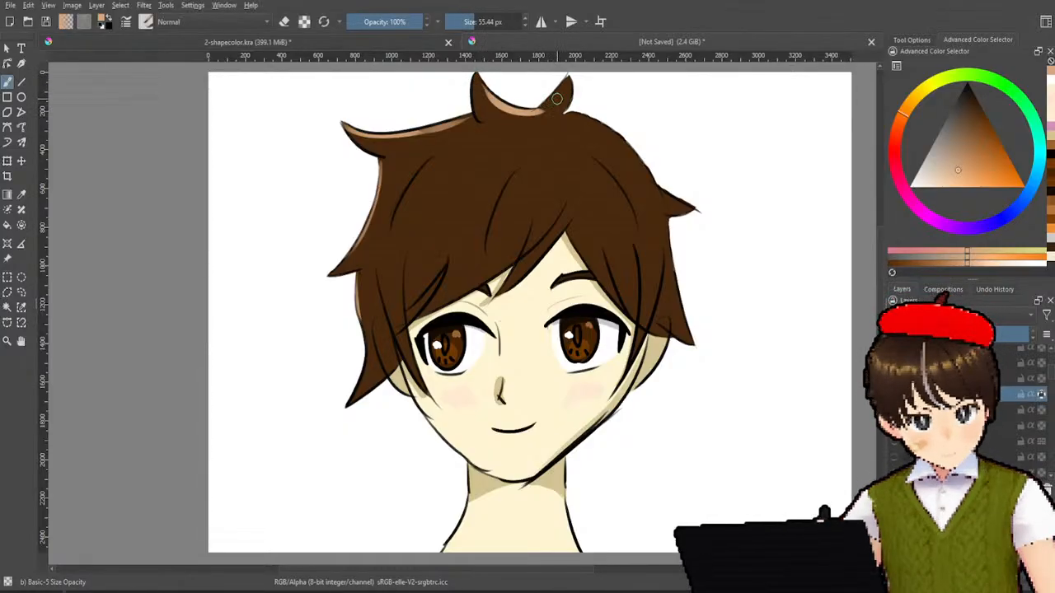
pyautogui.hotkey('ctrl', 'z')
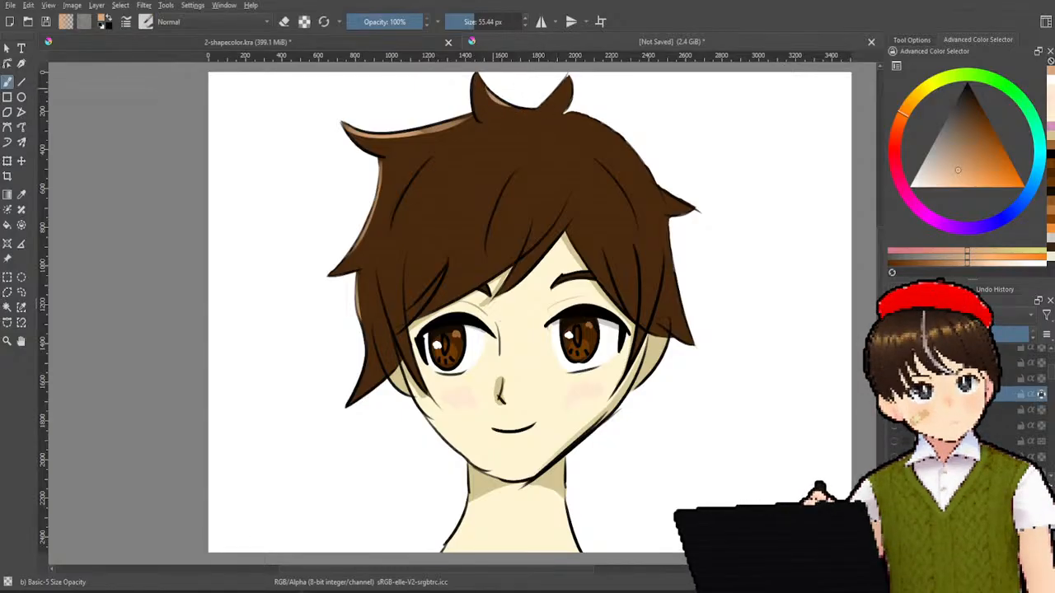
pyautogui.moveTo(486, 86); pyautogui.dragTo(544, 108)
pyautogui.hotkey('ctrl', 'z')
pyautogui.moveTo(486, 85); pyautogui.dragTo(544, 107)
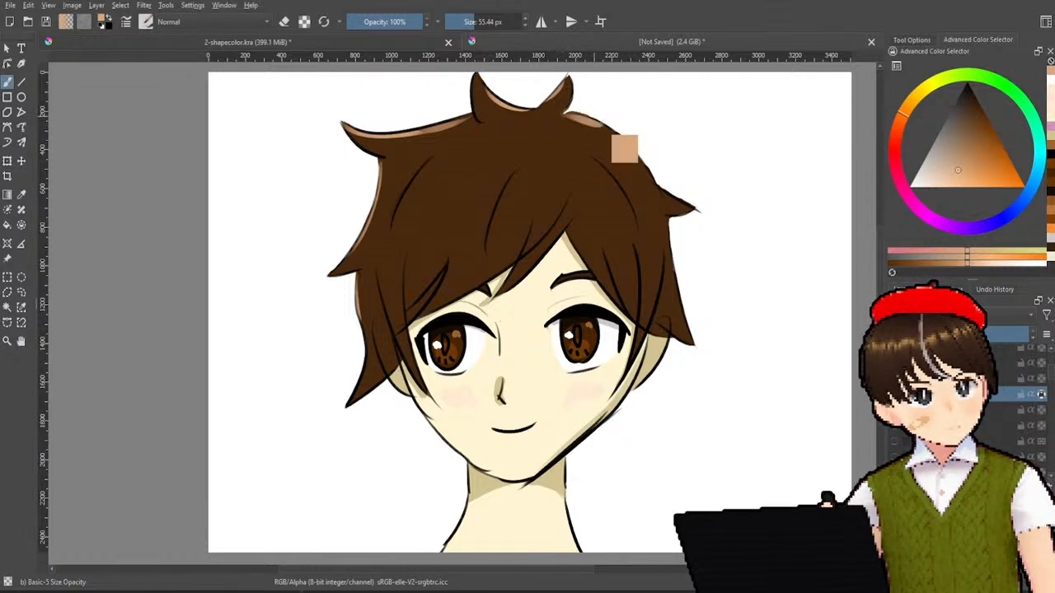
pyautogui.moveTo(614, 130)
pyautogui.mouseDown()
pyautogui.moveTo(575, 116)
pyautogui.moveTo(629, 143)
pyautogui.moveTo(680, 197)
pyautogui.mouseUp()
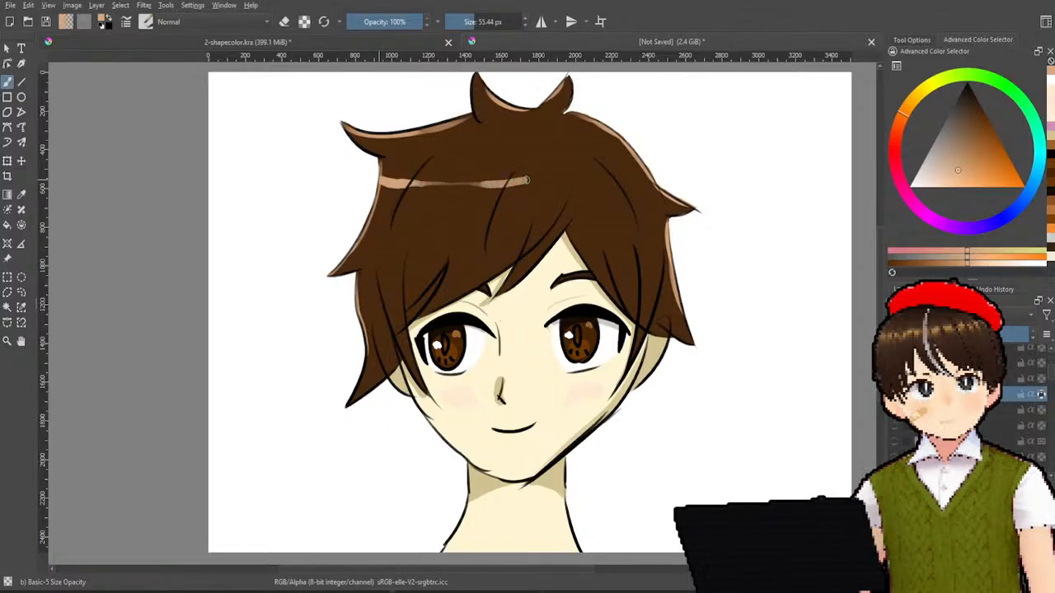
# - Try light tan highlight bands across the full width of the hair above the fringe and undo them
pyautogui.moveTo(566, 178); pyautogui.dragTo(647, 172)
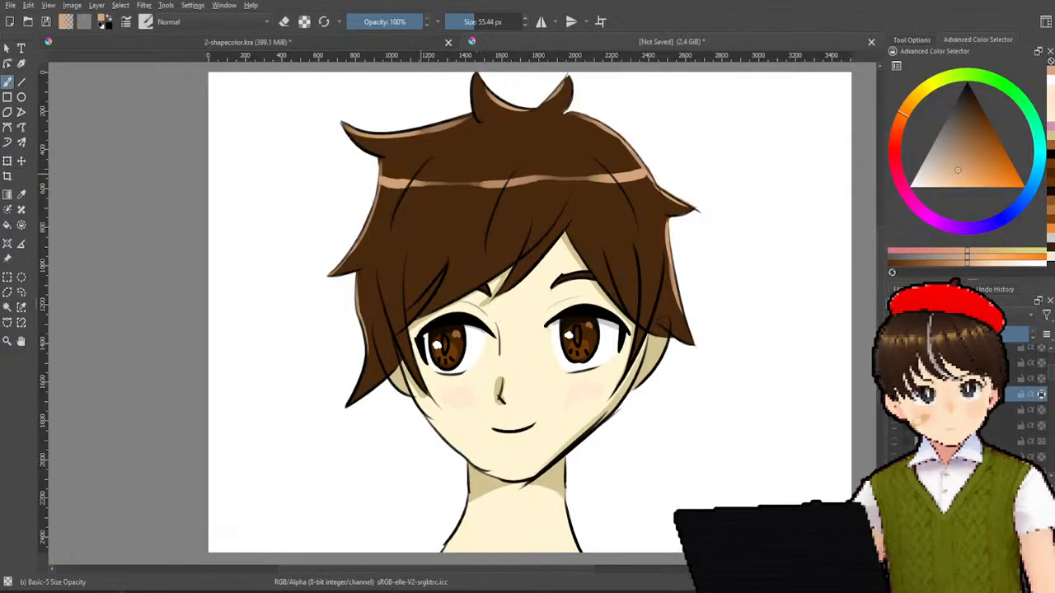
pyautogui.hotkey('ctrl', 'z')
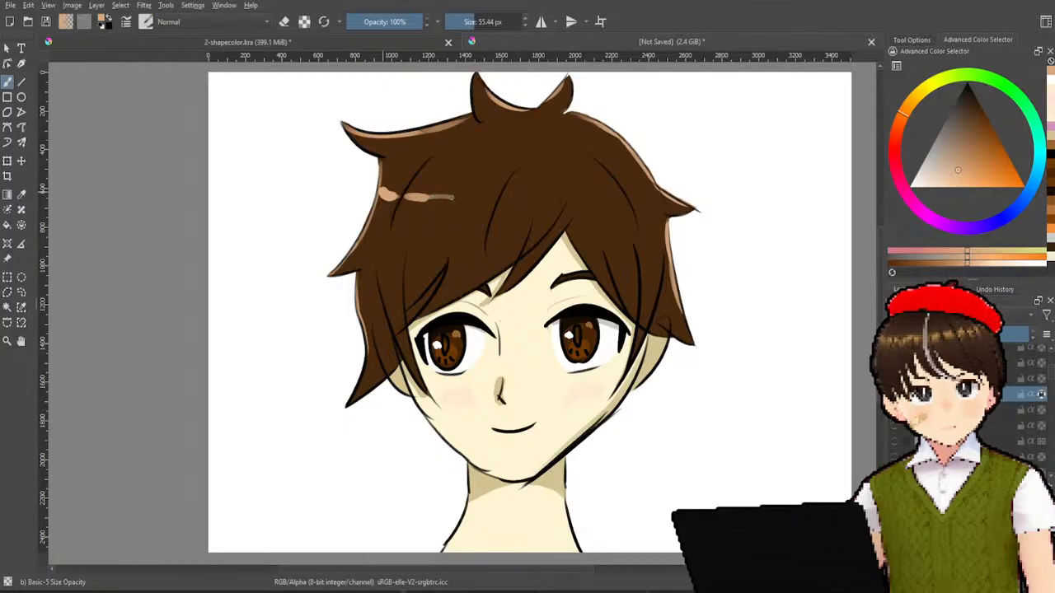
pyautogui.moveTo(465, 200); pyautogui.dragTo(622, 191)
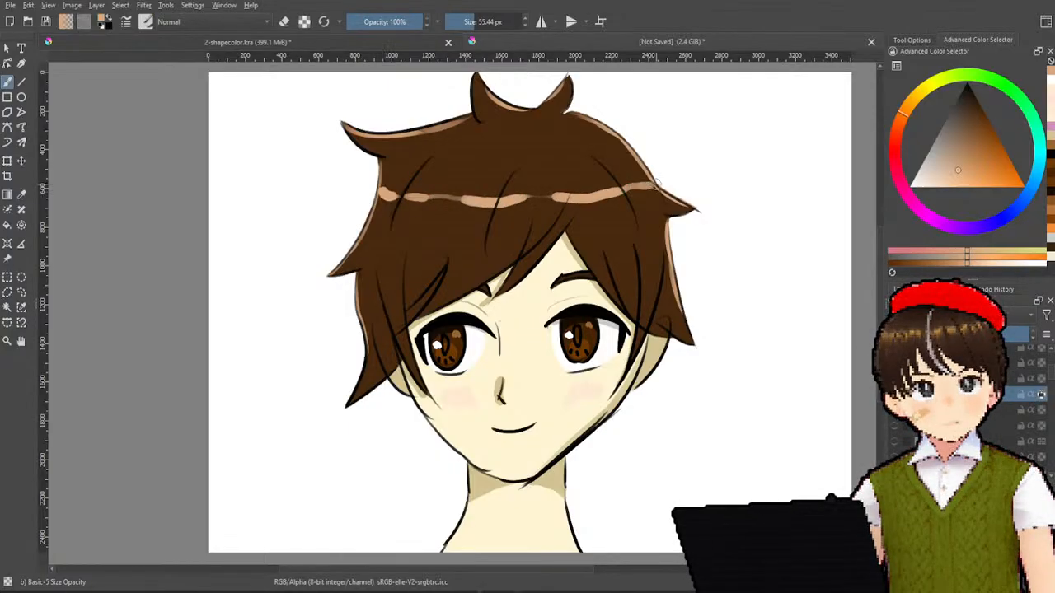
pyautogui.hotkey('ctrl', 'z')
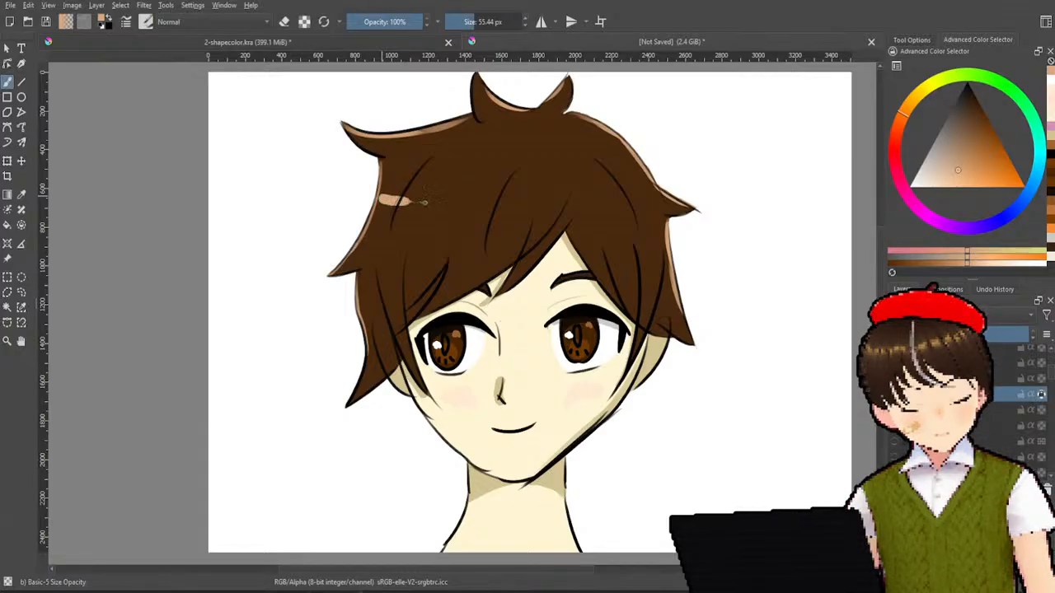
pyautogui.moveTo(441, 203); pyautogui.dragTo(630, 191)
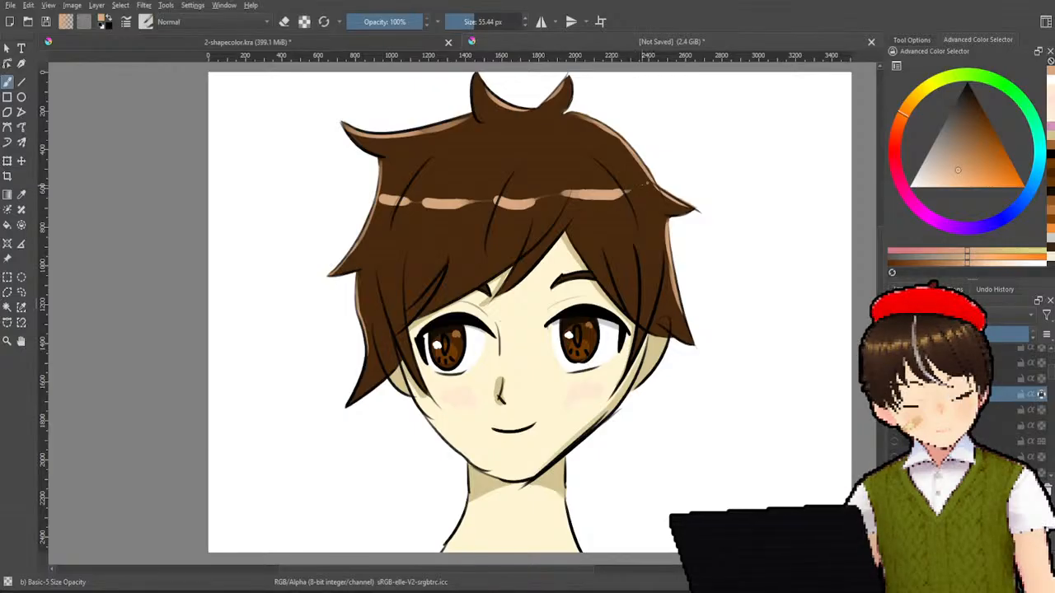
pyautogui.hotkey('ctrl', 'z')
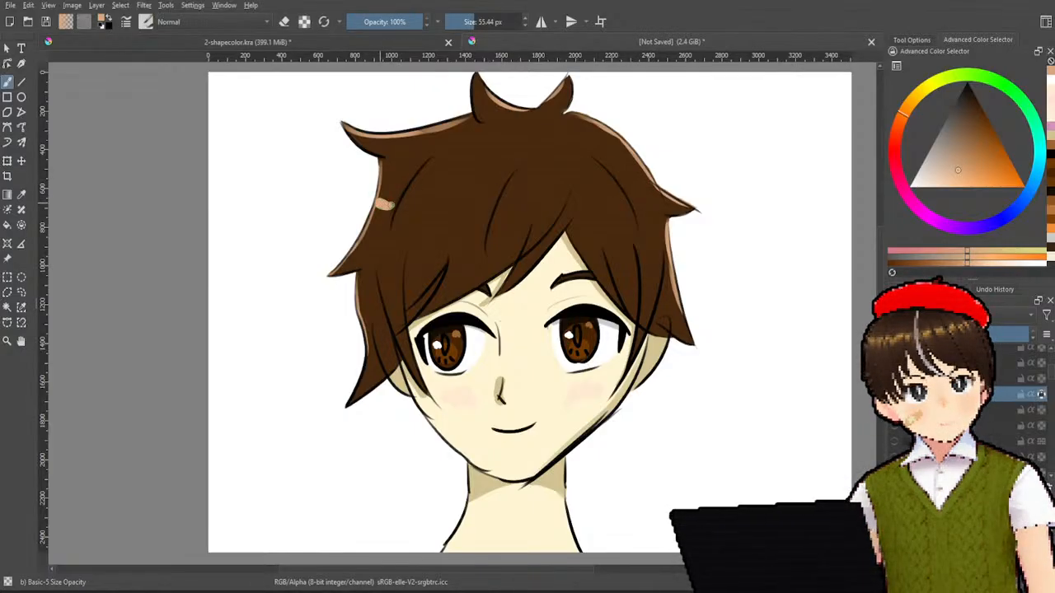
# - Paint the first two tapered light tan highlight dashes on the left-hand side of the hair above the fringe
pyautogui.moveTo(421, 205); pyautogui.dragTo(460, 205)
pyautogui.hotkey('ctrl', 'z')
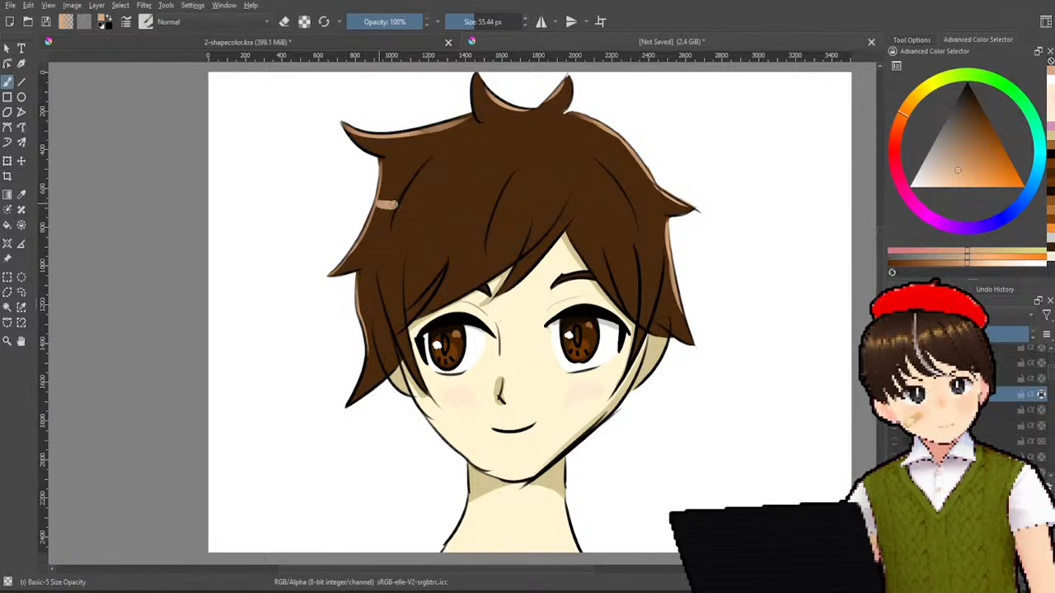
pyautogui.hotkey('ctrl', 'z')
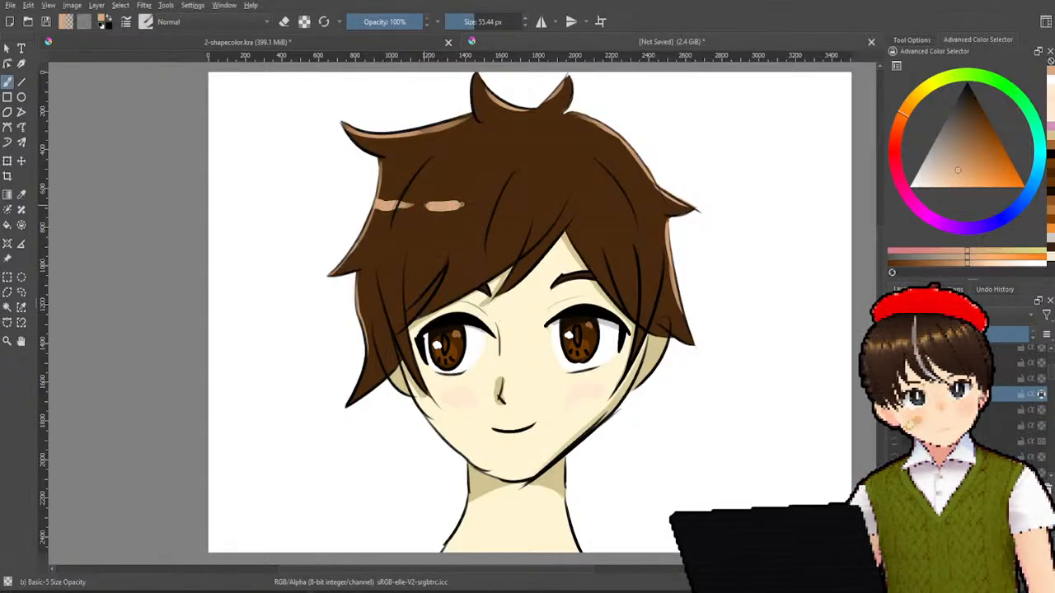
pyautogui.hotkey('ctrl', 'z')
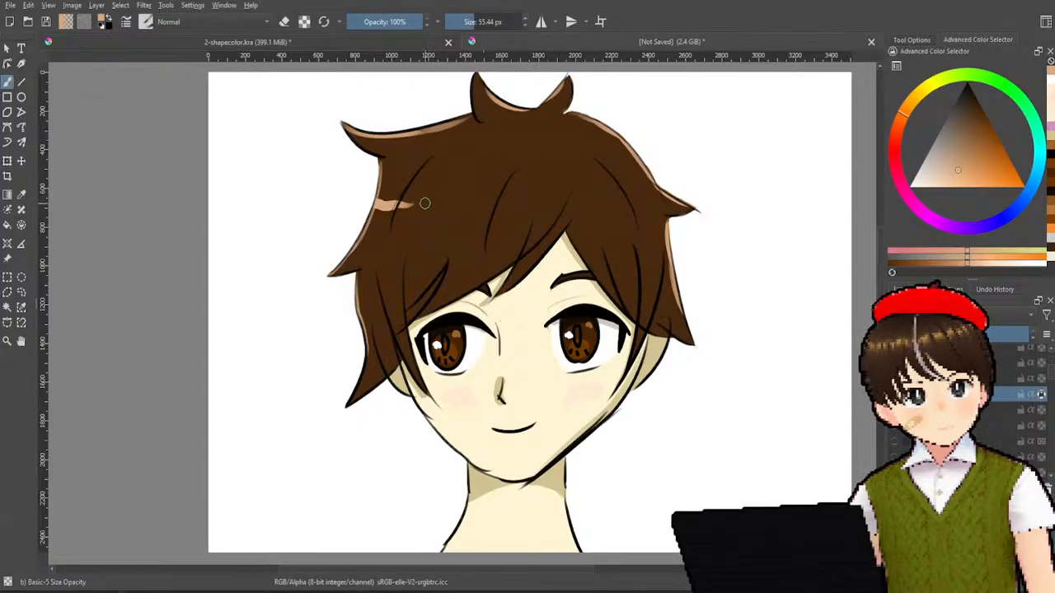
pyautogui.hotkey('ctrl', 'z')
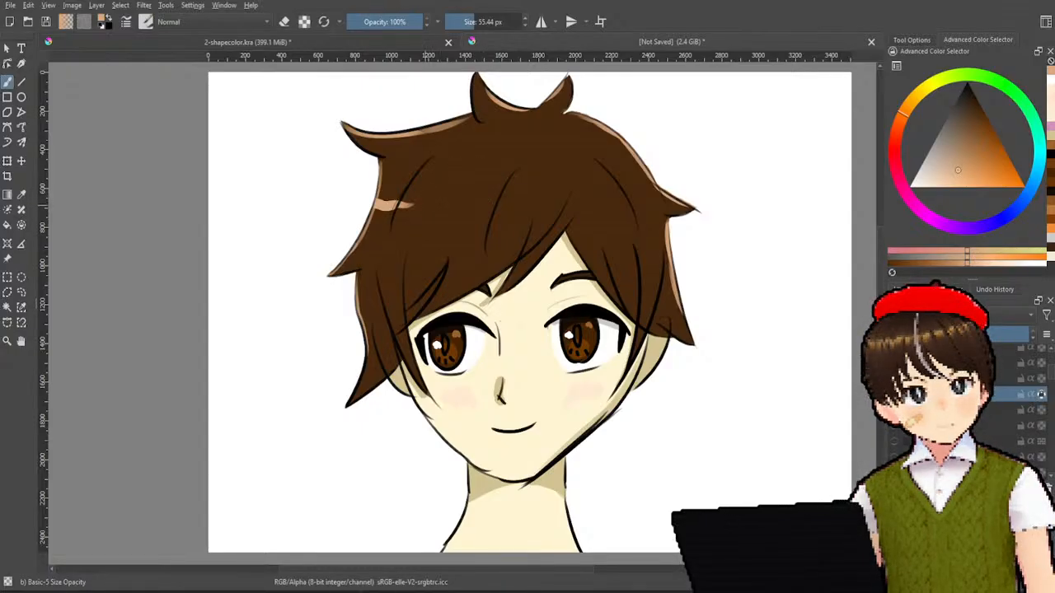
pyautogui.hotkey('ctrl', 'z')
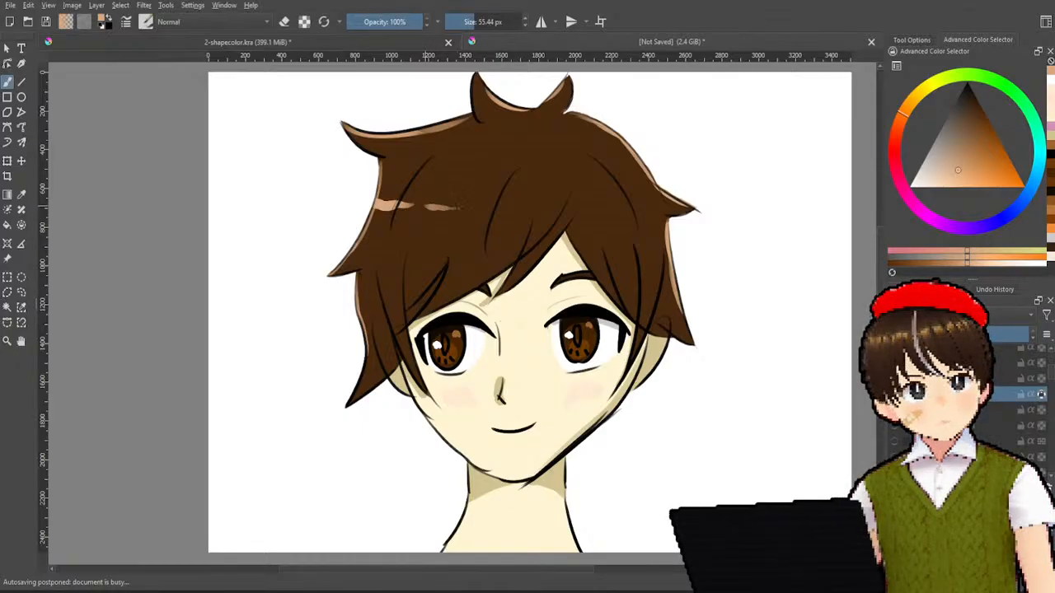
pyautogui.hotkey('ctrl', 'z')
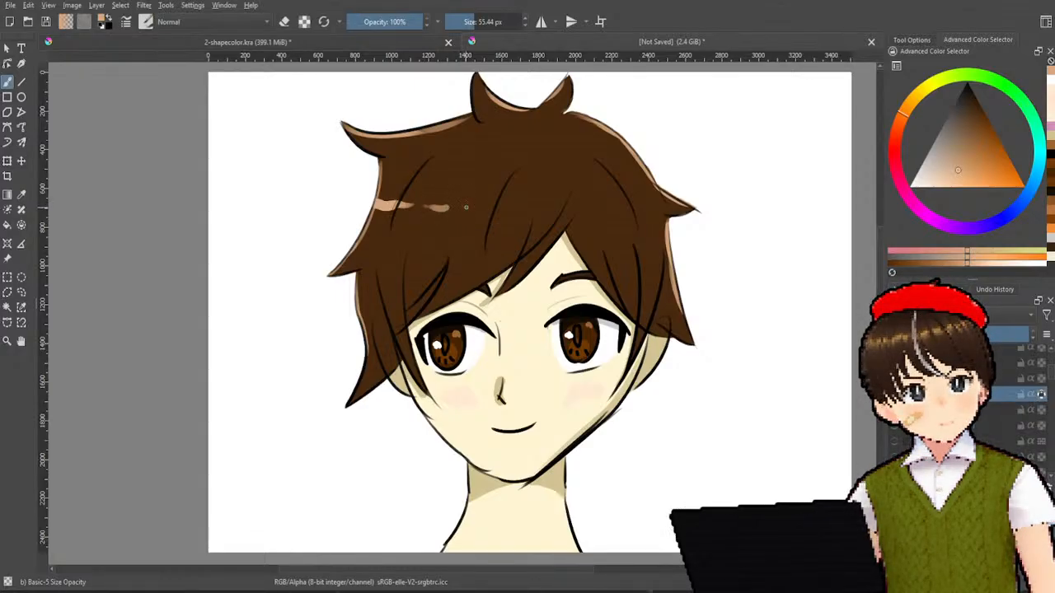
# - Continue the broken band of light tan highlight dashes across the middle of the hair to its right-hand edge
pyautogui.moveTo(466, 207); pyautogui.dragTo(470, 209)
pyautogui.hotkey('ctrl', 'z')
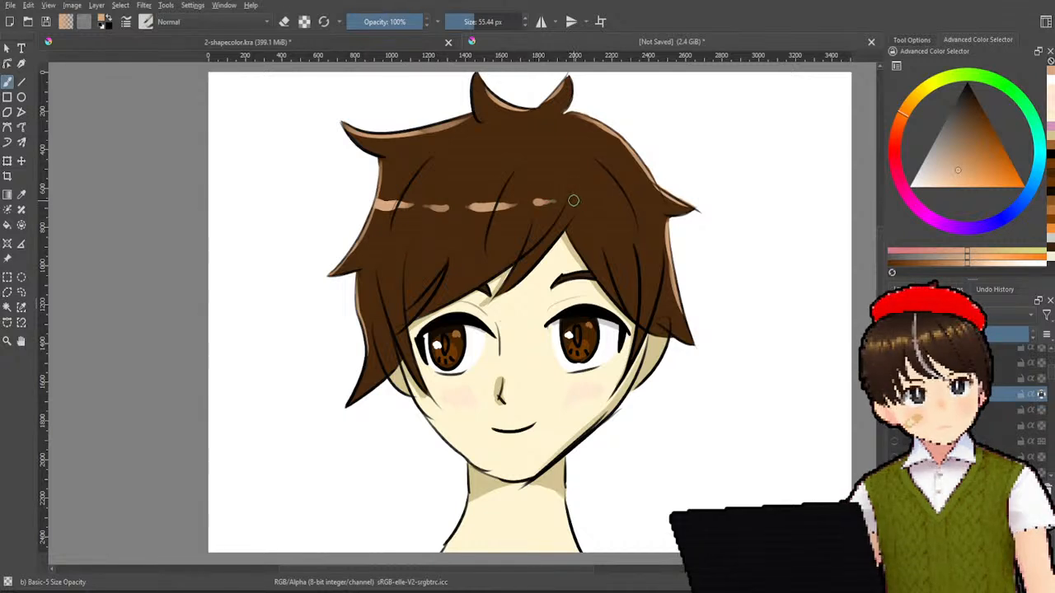
pyautogui.moveTo(546, 200); pyautogui.dragTo(526, 203)
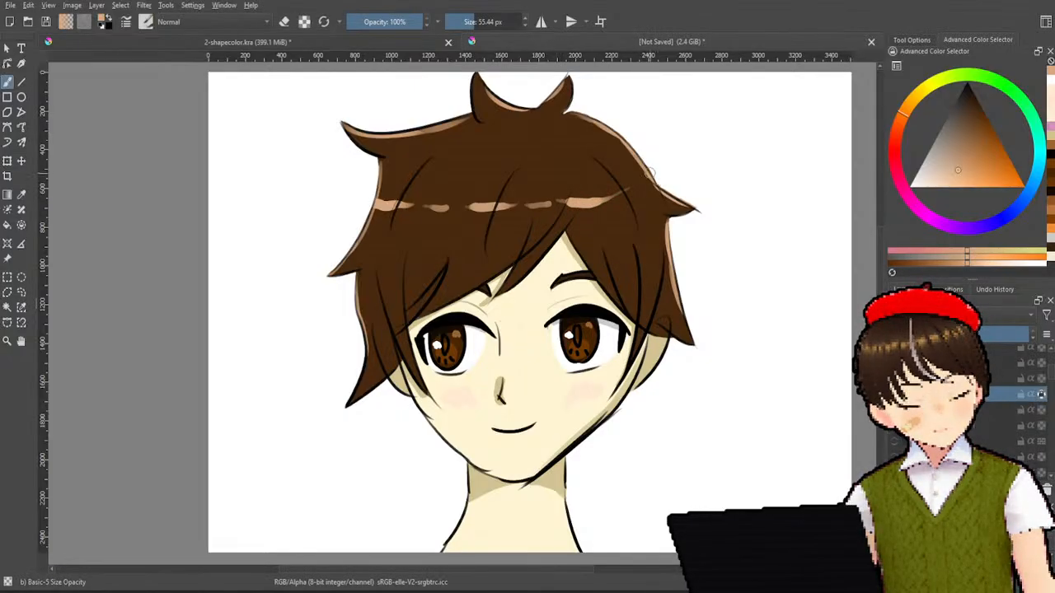
pyautogui.hotkey('ctrl', 'z')
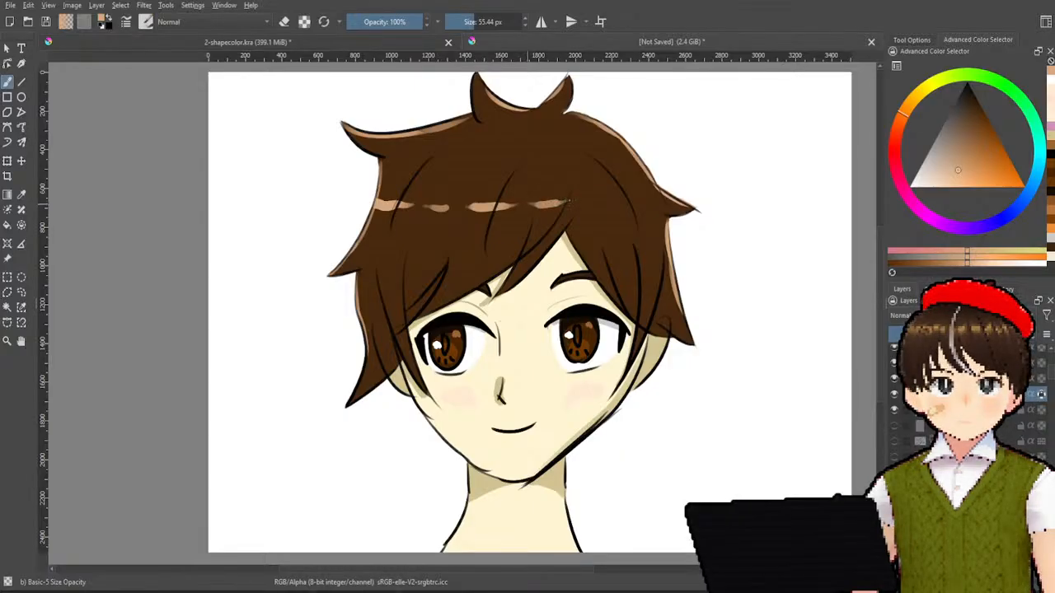
pyautogui.hotkey('ctrl', 'z')
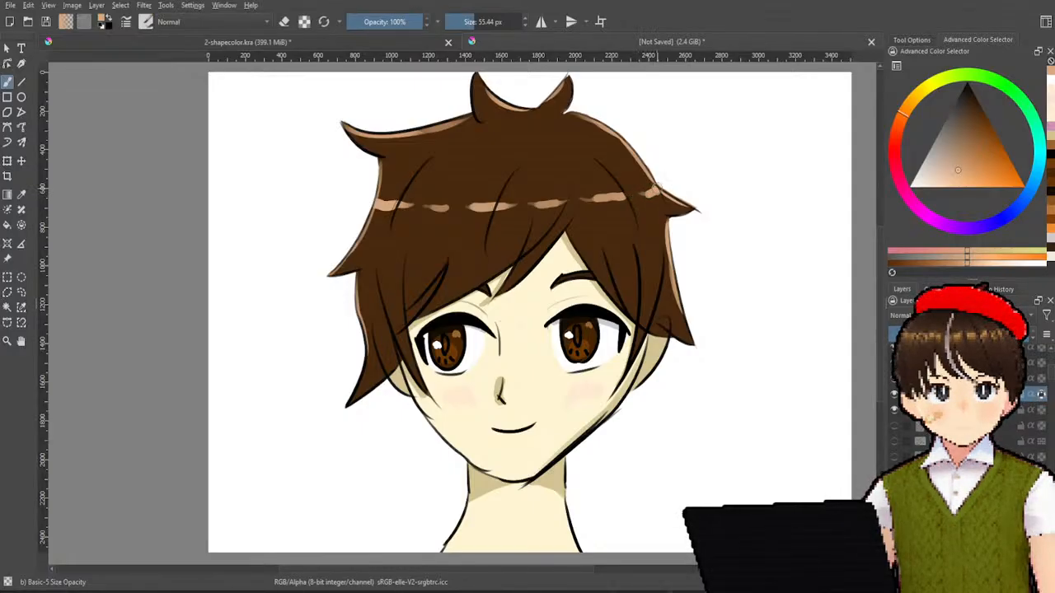
pyautogui.keyDown('ctrl'); pyautogui.click(653, 191); pyautogui.keyUp('ctrl')
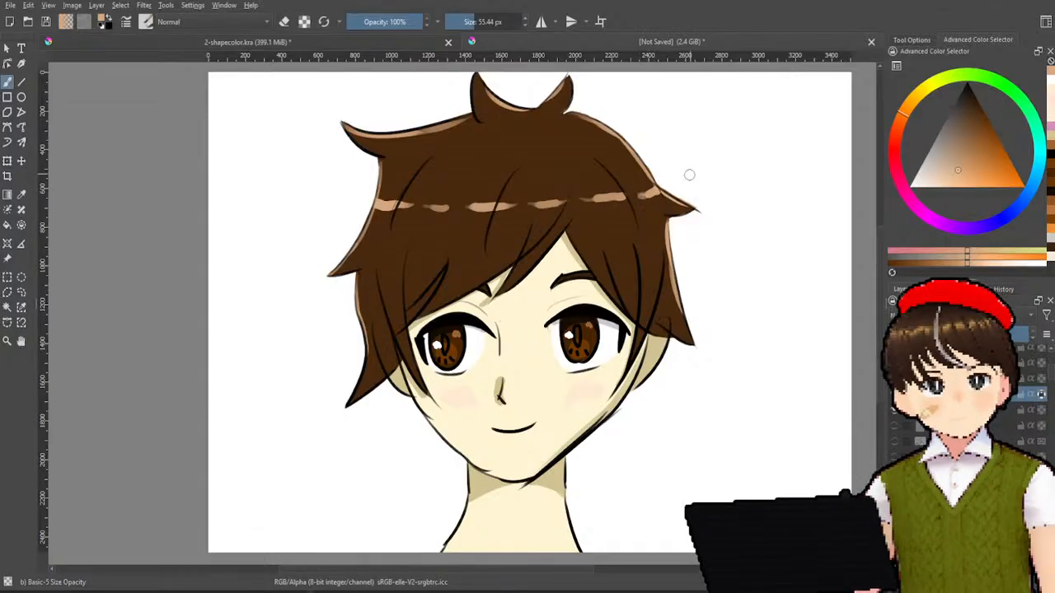
# - Pick a very dark brown paint colour and set the brush size to 97.62 px
pyautogui.scroll(-5, 649, 163)
pyautogui.scroll(6, 649, 160)
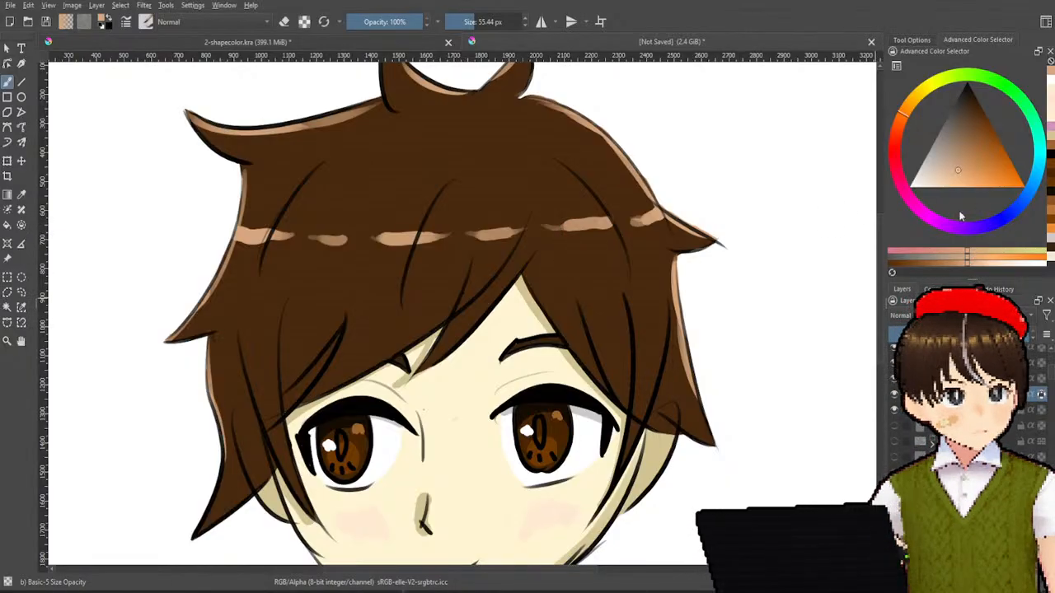
pyautogui.click(976, 108)
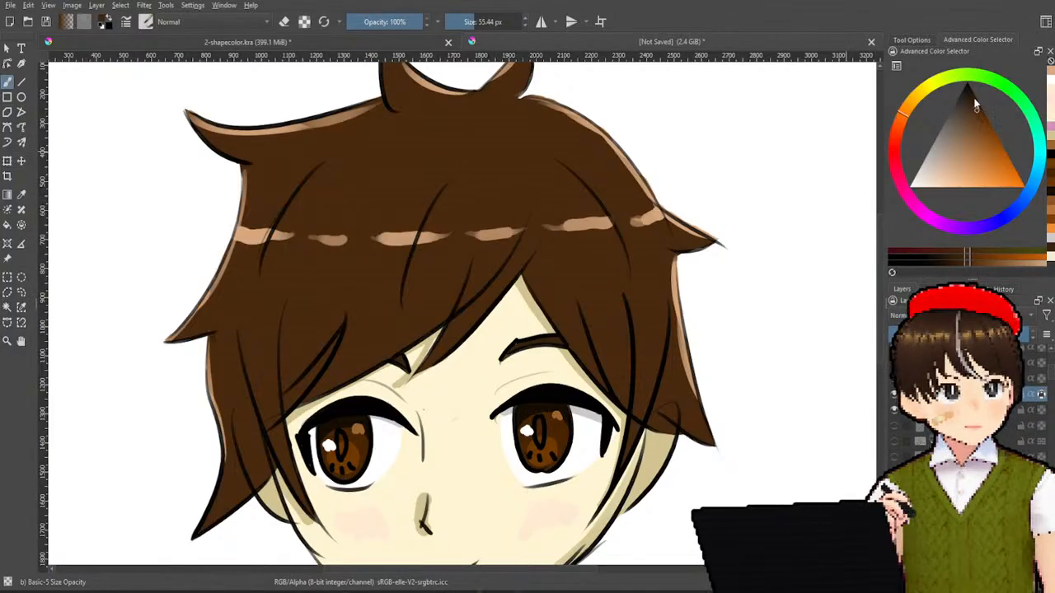
pyautogui.moveTo(975, 105); pyautogui.dragTo(975, 99)
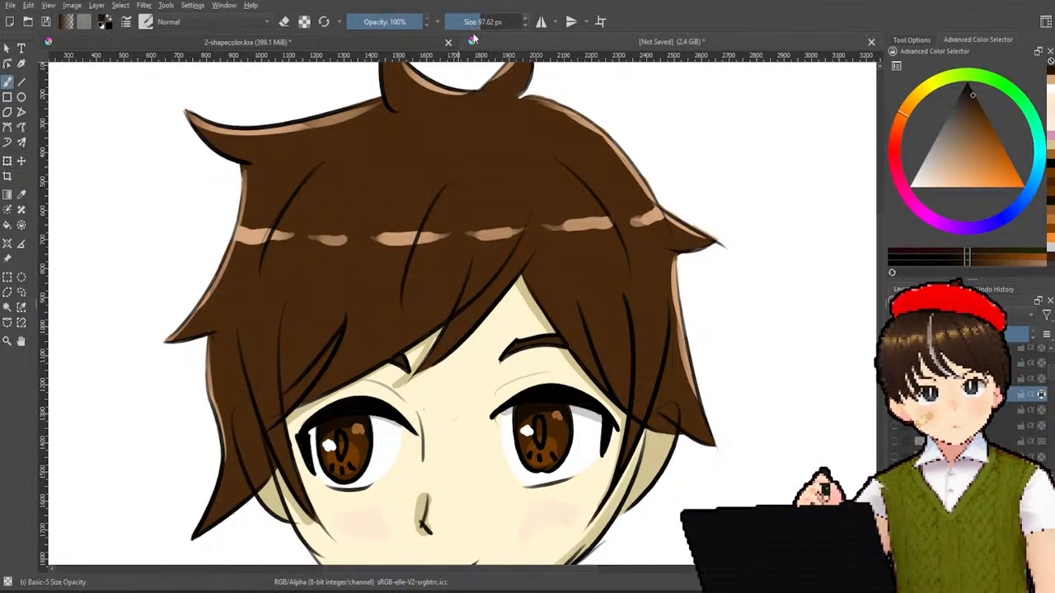
# - Try dark brown shading strokes on the left-hand locks of the fringe and undo them
pyautogui.moveTo(290, 324); pyautogui.dragTo(291, 404)
pyautogui.hotkey('ctrl', 'z')
pyautogui.hotkey('ctrl', 'z')
pyautogui.moveTo(288, 335)
pyautogui.mouseDown()
pyautogui.moveTo(302, 393)
pyautogui.moveTo(306, 334)
pyautogui.moveTo(310, 379)
pyautogui.moveTo(287, 398)
pyautogui.mouseUp()
pyautogui.hotkey('ctrl', 'z')
pyautogui.moveTo(328, 354); pyautogui.dragTo(332, 358)
pyautogui.hotkey('ctrl', 'z')
pyautogui.moveTo(285, 400); pyautogui.dragTo(350, 356)
pyautogui.hotkey('ctrl', 'z')
# - Paint dark brown shading along the lower edges of the fringe on both sides of the parting
pyautogui.moveTo(290, 397); pyautogui.dragTo(346, 336)
pyautogui.moveTo(306, 392); pyautogui.dragTo(412, 331)
pyautogui.hotkey('ctrl', 'z')
pyautogui.moveTo(332, 376); pyautogui.dragTo(445, 315)
pyautogui.hotkey('ctrl', 'z')
pyautogui.moveTo(313, 393); pyautogui.dragTo(531, 268)
pyautogui.hotkey('ctrl', 'z')
pyautogui.moveTo(424, 326); pyautogui.dragTo(474, 287)
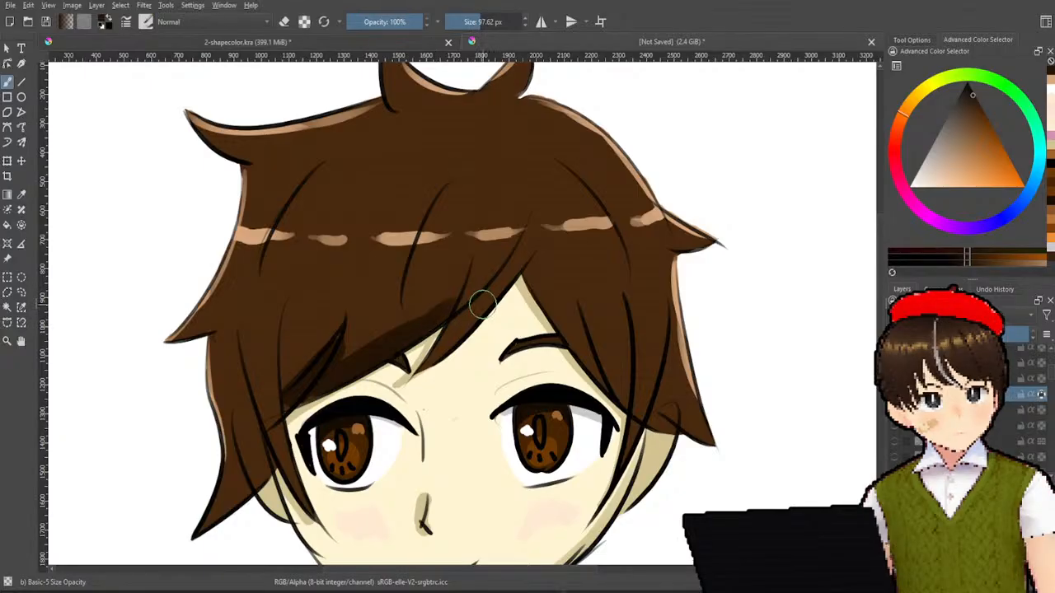
pyautogui.moveTo(430, 359); pyautogui.dragTo(498, 290)
pyautogui.hotkey('ctrl', 'z')
pyautogui.moveTo(429, 355); pyautogui.dragTo(504, 286)
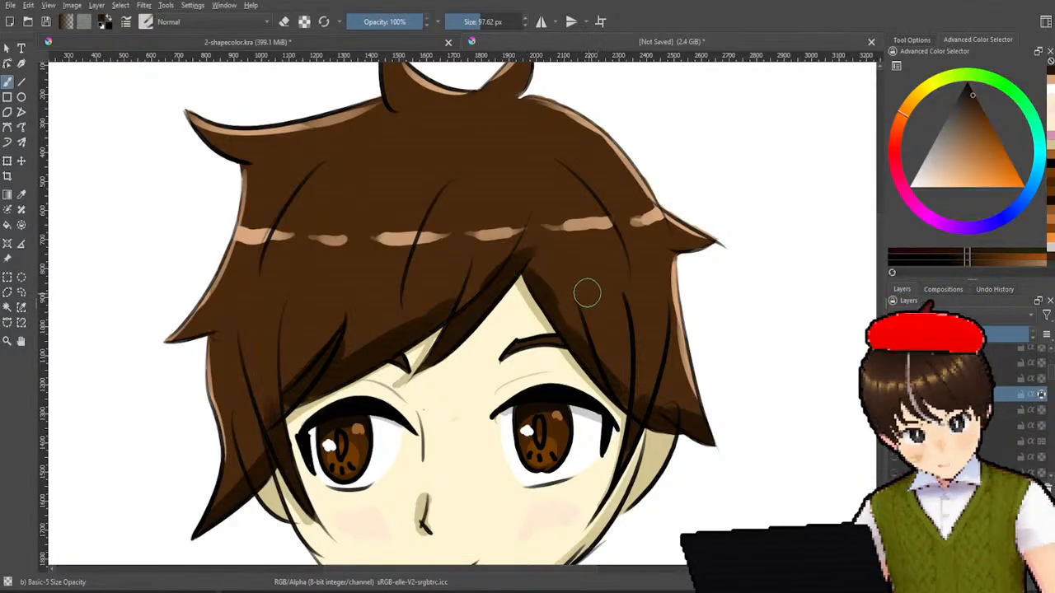
# - Paint a small dark brown patch above the fringe parting and short dark patches across the crown below the top tufts
pyautogui.moveTo(467, 262); pyautogui.dragTo(464, 259)
pyautogui.moveTo(440, 134)
pyautogui.mouseDown()
pyautogui.moveTo(515, 153)
pyautogui.moveTo(508, 145)
pyautogui.mouseUp()
pyautogui.hotkey('ctrl', 'z')
pyautogui.hotkey('ctrl', 'z')
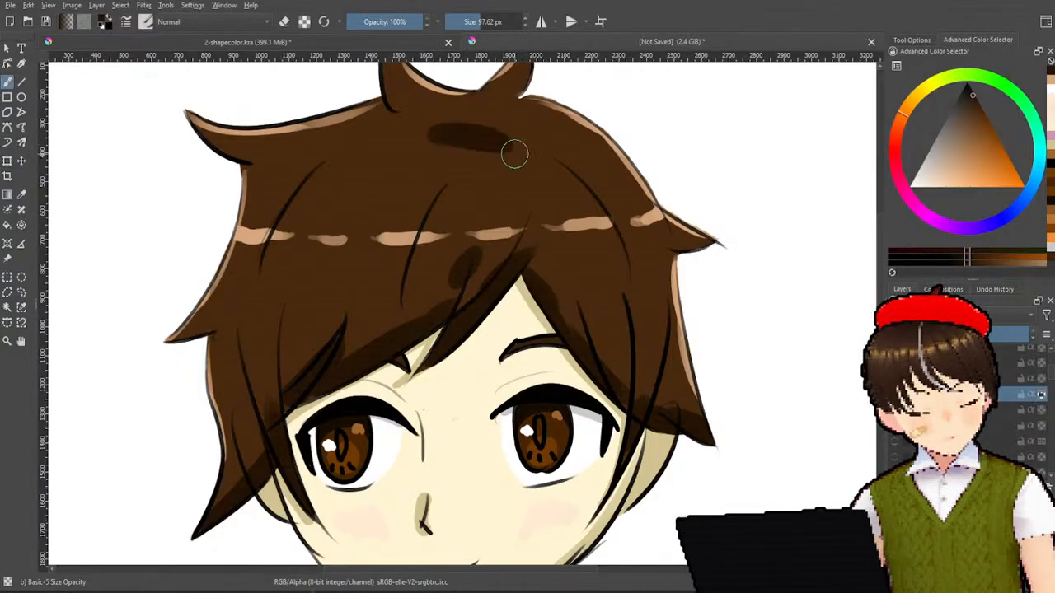
pyautogui.hotkey('ctrl', 'z')
pyautogui.moveTo(438, 136)
pyautogui.mouseDown()
pyautogui.moveTo(466, 139)
pyautogui.moveTo(483, 169)
pyautogui.moveTo(501, 152)
pyautogui.moveTo(509, 163)
pyautogui.moveTo(470, 146)
pyautogui.moveTo(527, 126)
pyautogui.moveTo(532, 144)
pyautogui.moveTo(546, 145)
pyautogui.moveTo(529, 175)
pyautogui.moveTo(562, 164)
pyautogui.mouseUp()
pyautogui.hotkey('ctrl', 'z')
pyautogui.hotkey('ctrl', 'z')
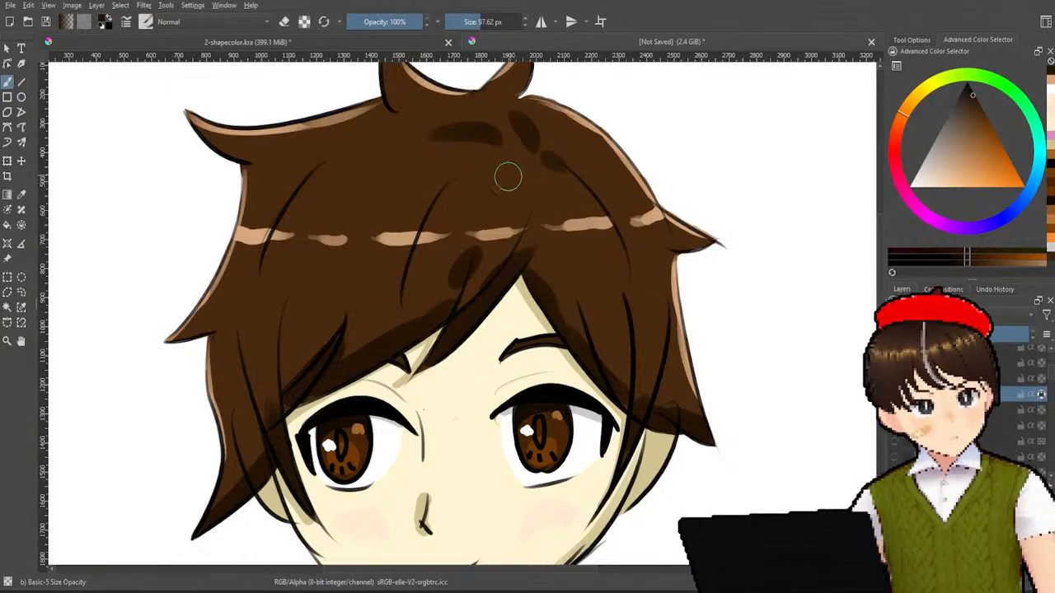
# - Paint a slanted dark brown patch on the upper left of the hair and a dark strip down the left-hand lock
pyautogui.moveTo(394, 136); pyautogui.dragTo(322, 220)
pyautogui.hotkey('ctrl', 'z')
pyautogui.moveTo(370, 157); pyautogui.dragTo(329, 197)
pyautogui.hotkey('ctrl', 'z')
pyautogui.moveTo(376, 156); pyautogui.dragTo(330, 208)
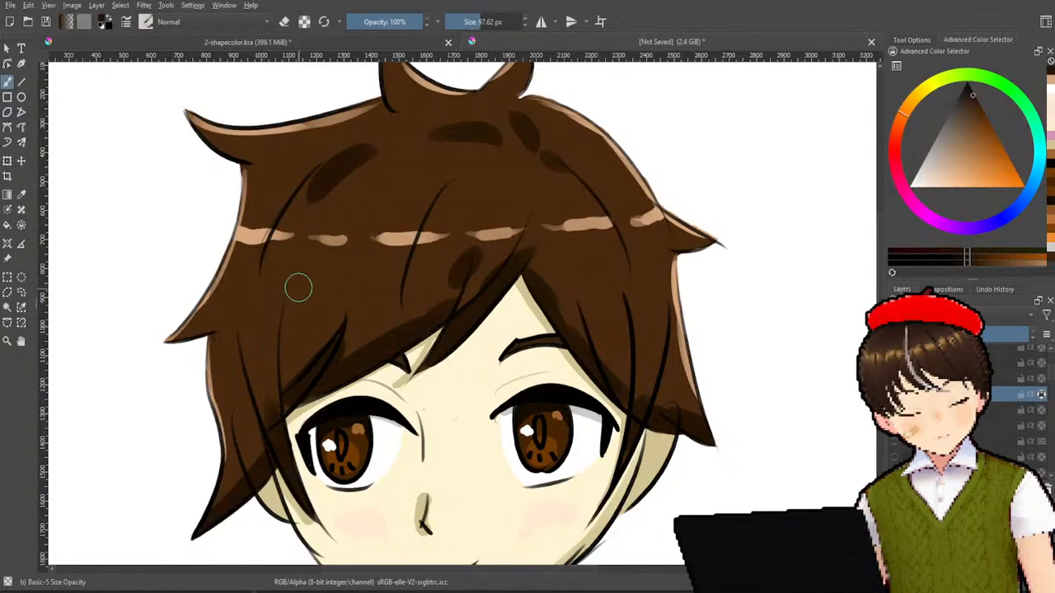
pyautogui.moveTo(295, 280); pyautogui.dragTo(285, 393)
pyautogui.hotkey('ctrl', 'z')
pyautogui.moveTo(291, 295)
pyautogui.mouseDown()
pyautogui.moveTo(284, 350)
pyautogui.moveTo(286, 387)
pyautogui.mouseUp()
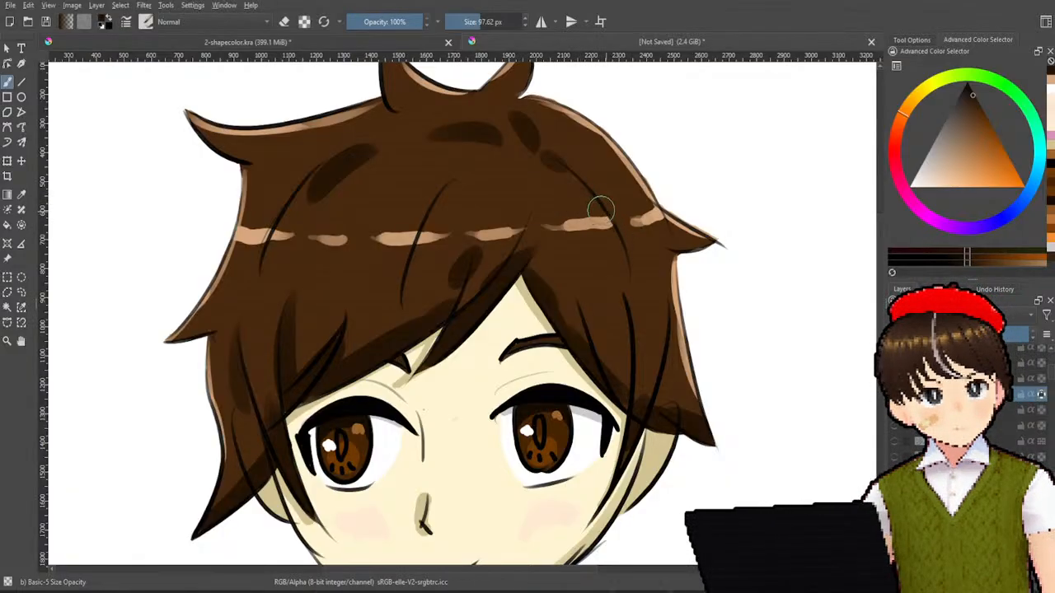
# - Paint a dark brown patch along the strand line crossing the right-hand part of the light highlight band
pyautogui.moveTo(583, 200)
pyautogui.mouseDown()
pyautogui.moveTo(617, 226)
pyautogui.moveTo(637, 215)
pyautogui.moveTo(587, 196)
pyautogui.moveTo(622, 239)
pyautogui.mouseUp()
pyautogui.hotkey('ctrl', 'z')
pyautogui.hotkey('ctrl', 'z')
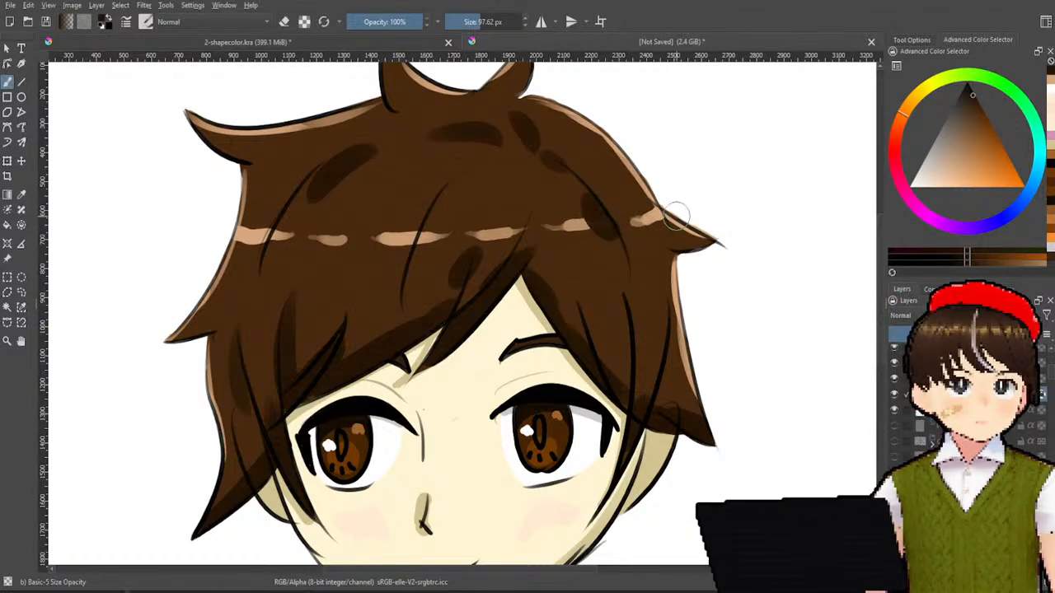
pyautogui.scroll(-5, 675, 215)
pyautogui.scroll(3, 701, 223)
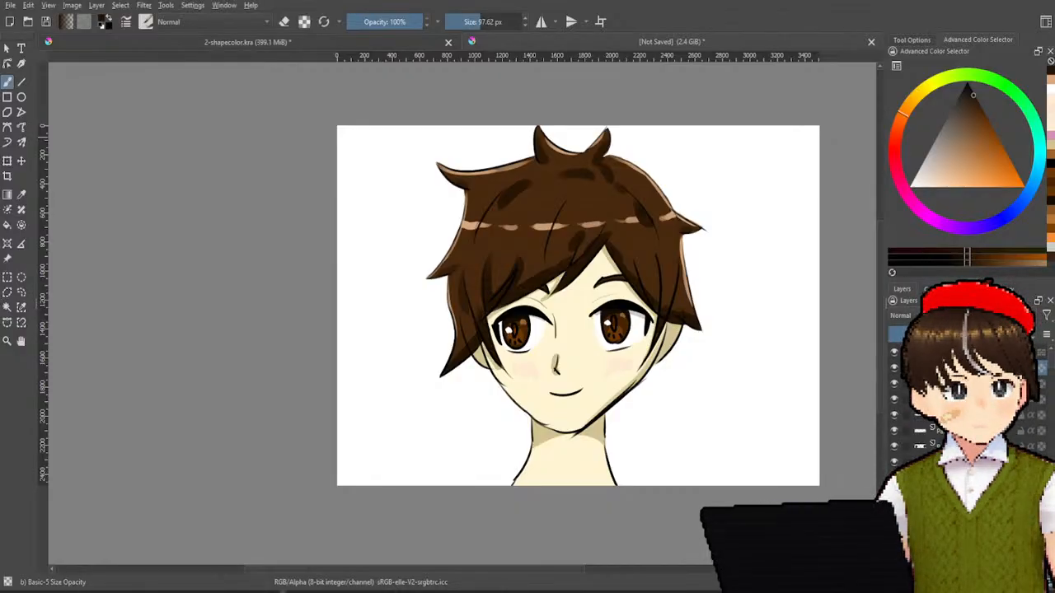
# - Select the character's colour layers beneath the line art and merge them into a single layer
pyautogui.click(896, 353)
pyautogui.click(895, 353)
pyautogui.click(896, 353)
pyautogui.click(896, 353)
pyautogui.scroll(-4, 896, 370)
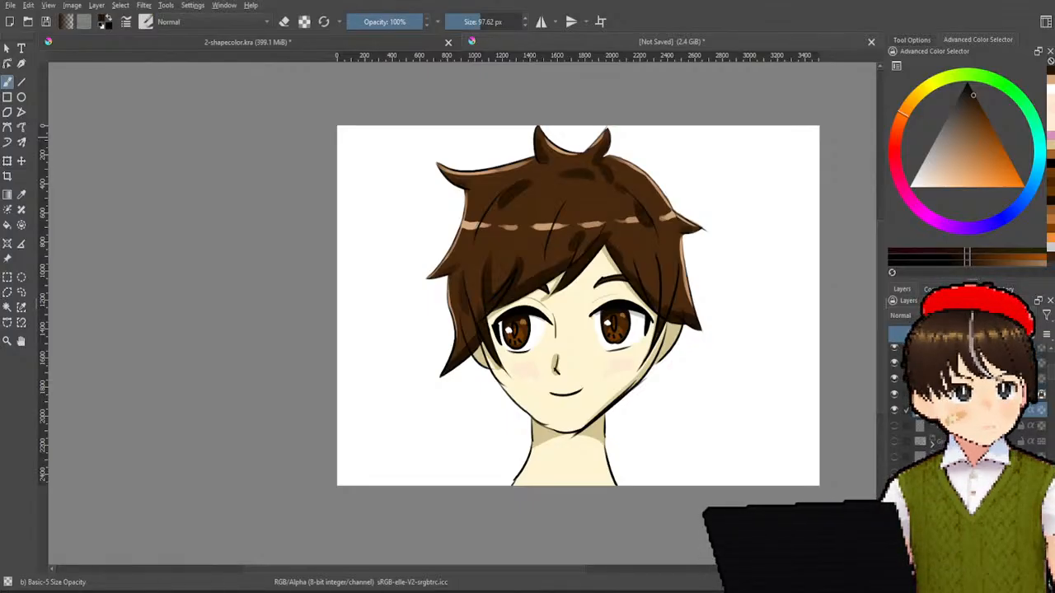
pyautogui.scroll(4, 972, 395)
pyautogui.keyDown('shift'); pyautogui.click(973, 368); pyautogui.keyUp('shift')
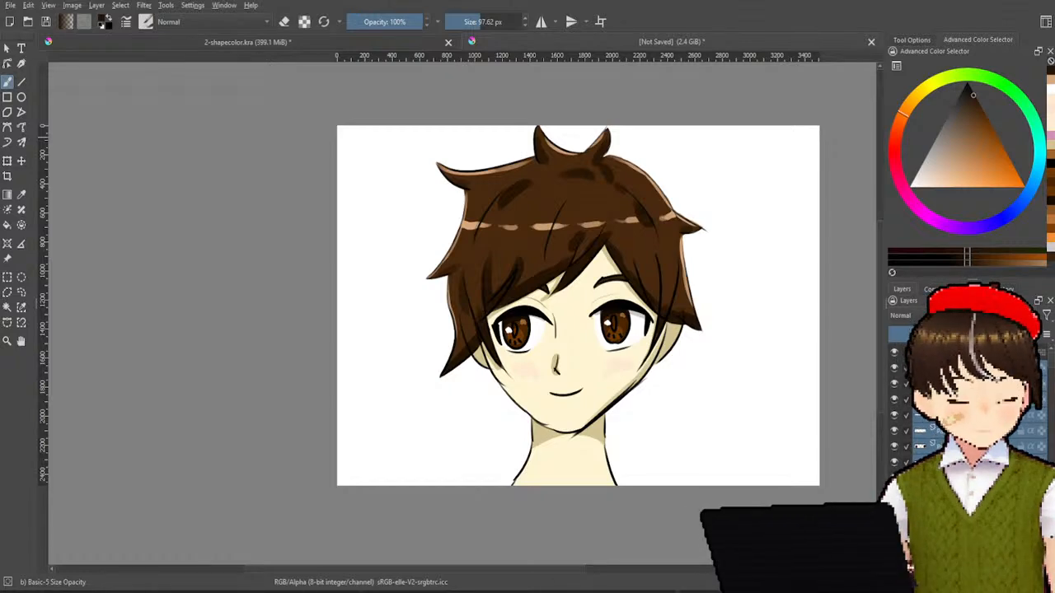
# - Toggle the merged colour layer's visibility to compare the plain line art with the coloured character
pyautogui.click(894, 367)
pyautogui.click(893, 368)
pyautogui.click(893, 368)
pyautogui.click(893, 368)
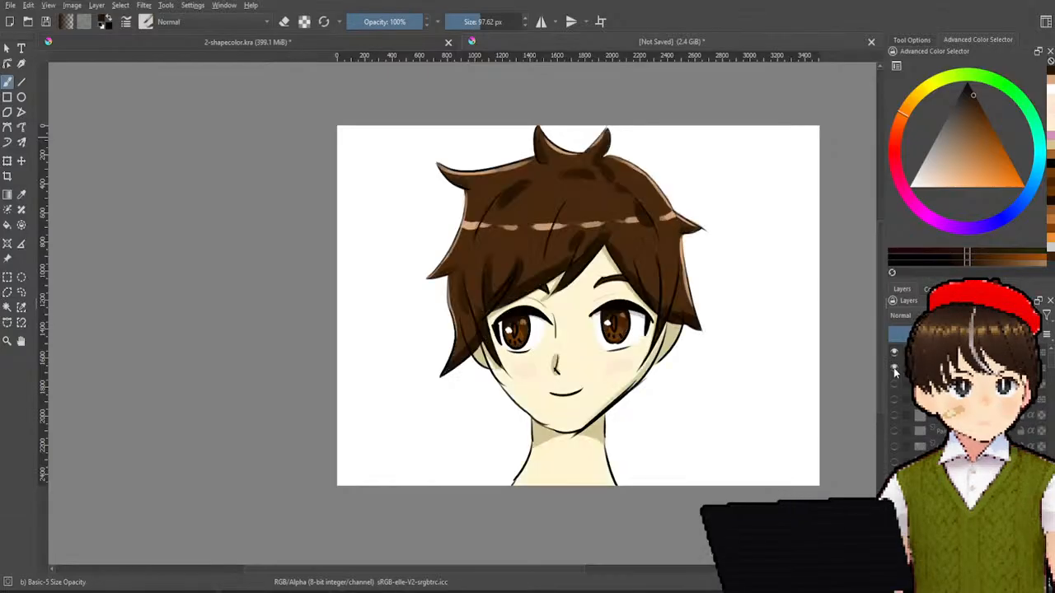
pyautogui.click(893, 368)
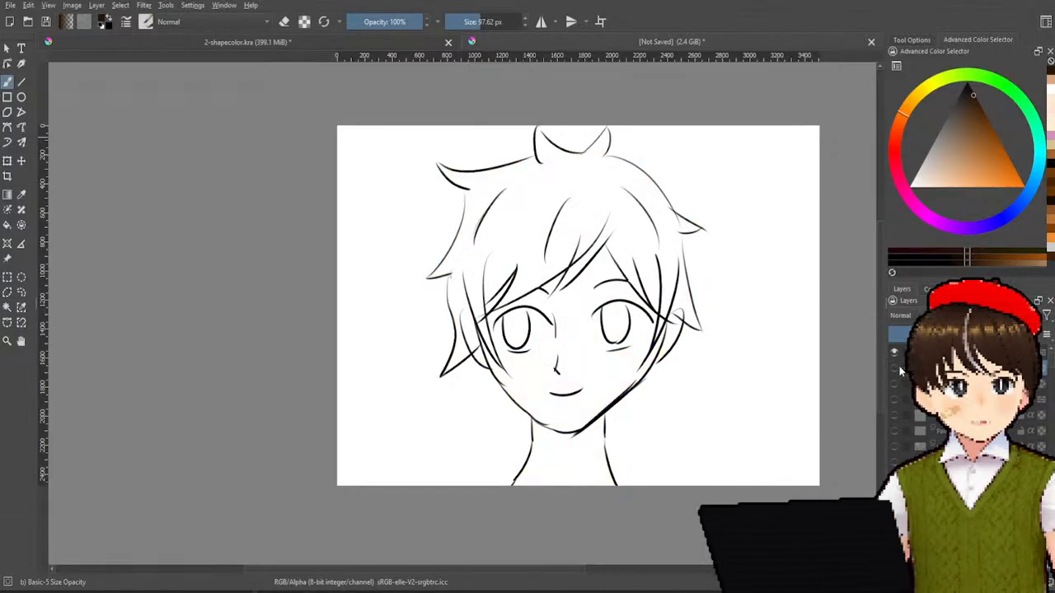
pyautogui.click(898, 366)
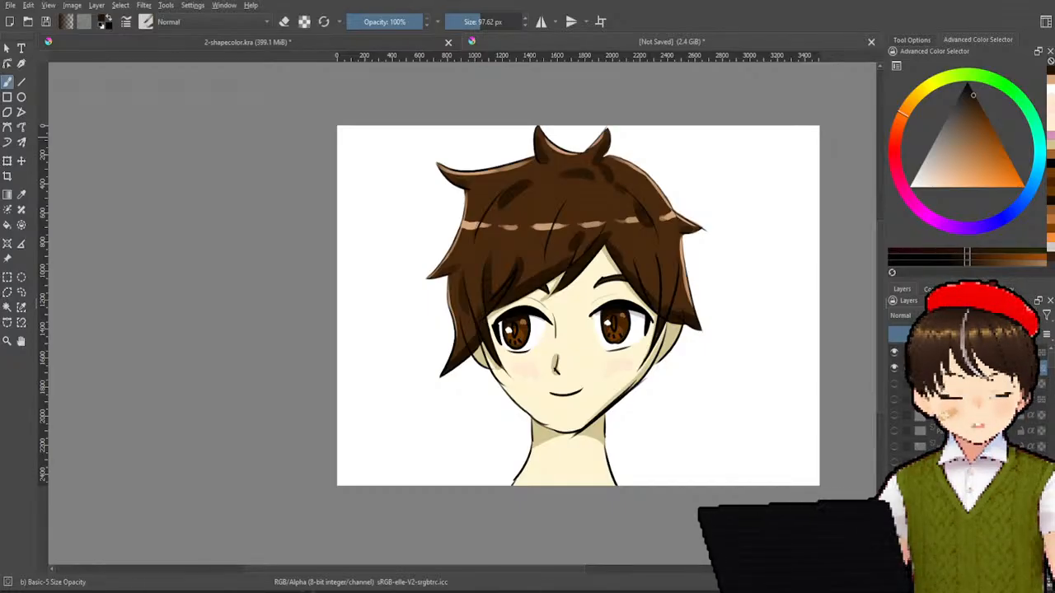
# - Hide the character's line art and colour layers and show the painting of coloured geometric shapes
pyautogui.click(894, 353)
pyautogui.click(894, 368)
pyautogui.click(894, 385)
pyautogui.click(894, 386)
pyautogui.click(893, 402)
pyautogui.click(893, 403)
pyautogui.click(893, 403)
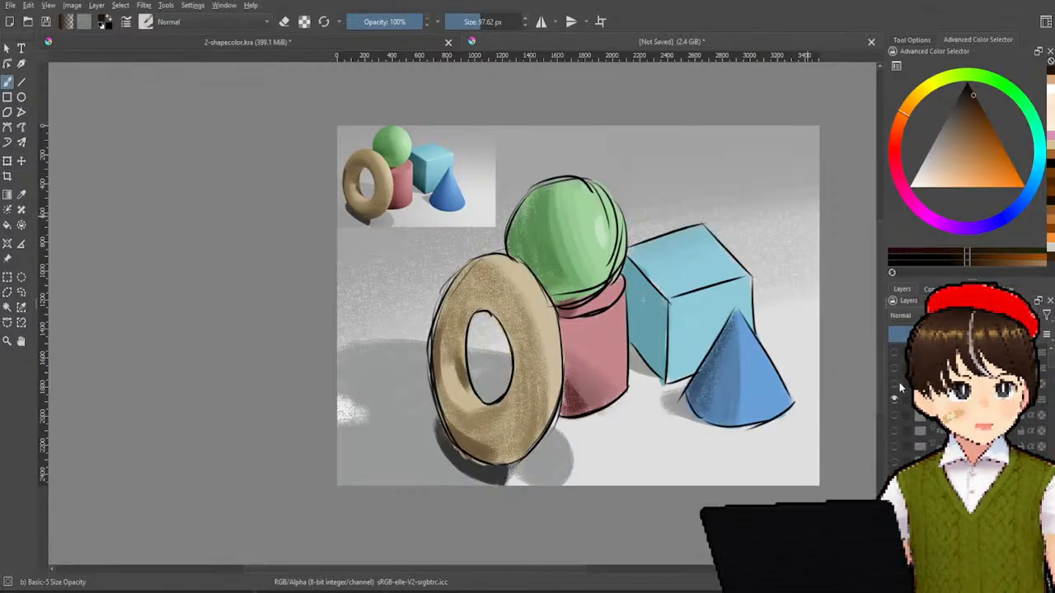
# - Isolate the geometric shapes painting for review, and switch to the earlier line sketch of the same shapes
pyautogui.keyDown('shift'); pyautogui.click(895, 400); pyautogui.keyUp('shift')
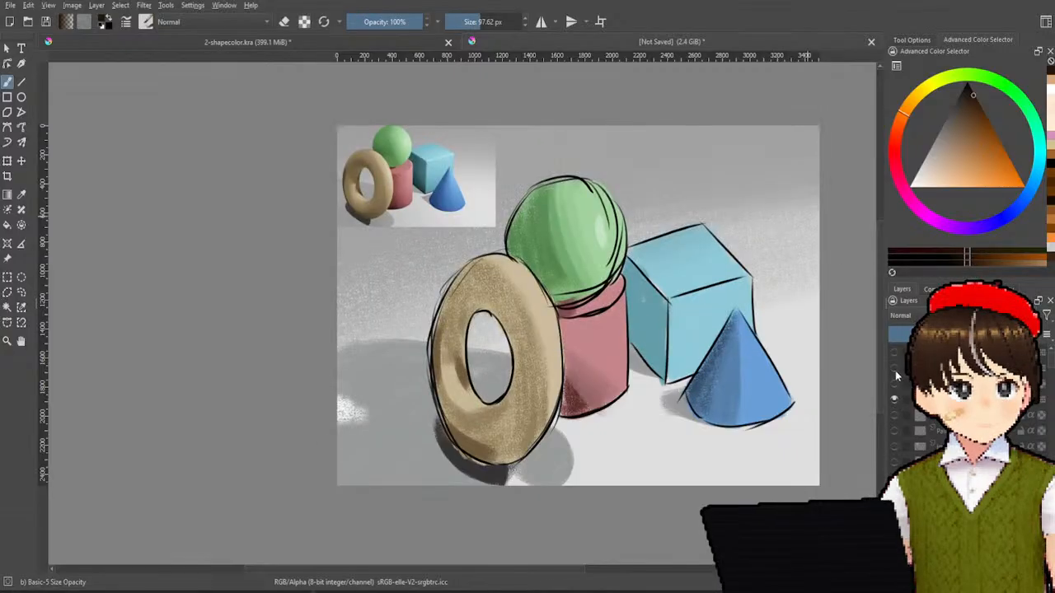
pyautogui.click(895, 368)
pyautogui.keyDown('shift'); pyautogui.click(895, 399); pyautogui.keyUp('shift')
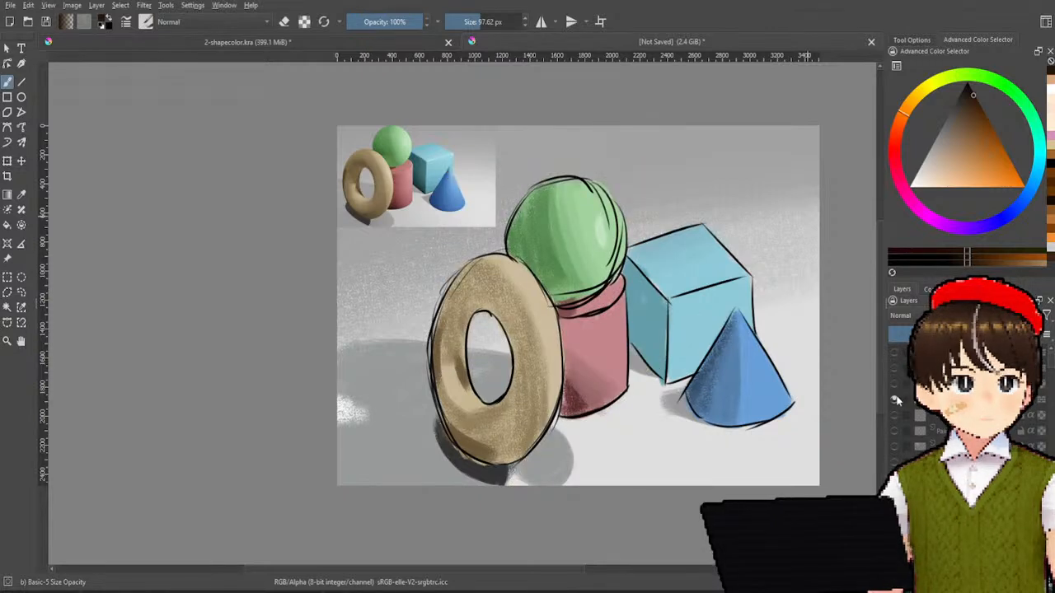
pyautogui.click(896, 401)
pyautogui.click(896, 416)
pyautogui.click(896, 412)
pyautogui.click(895, 403)
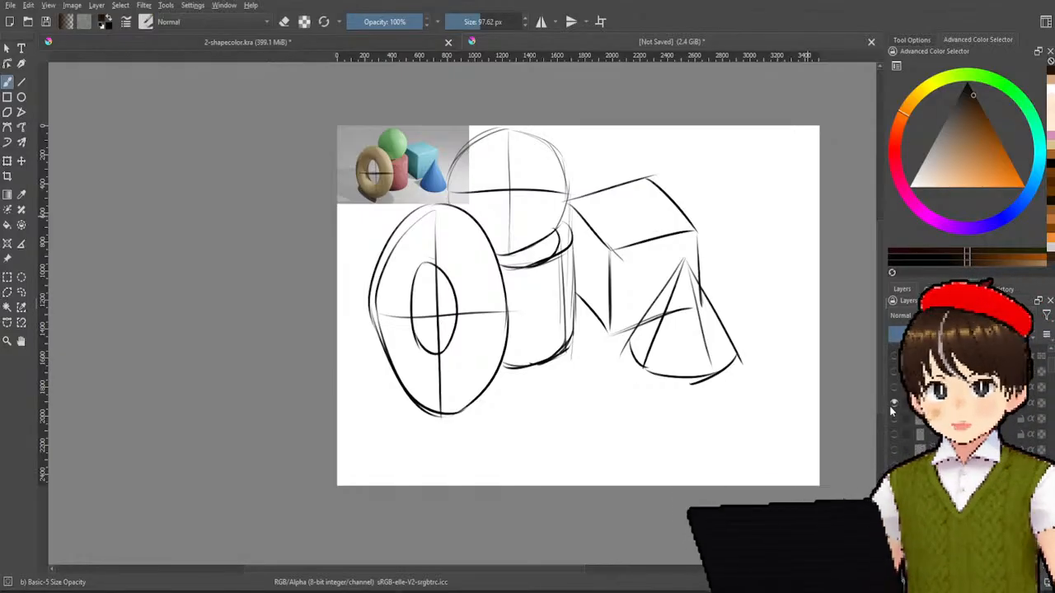
# - Review the gesture figure sketches one by one, including the one drawn over the reference photo
pyautogui.click(894, 419)
pyautogui.click(894, 420)
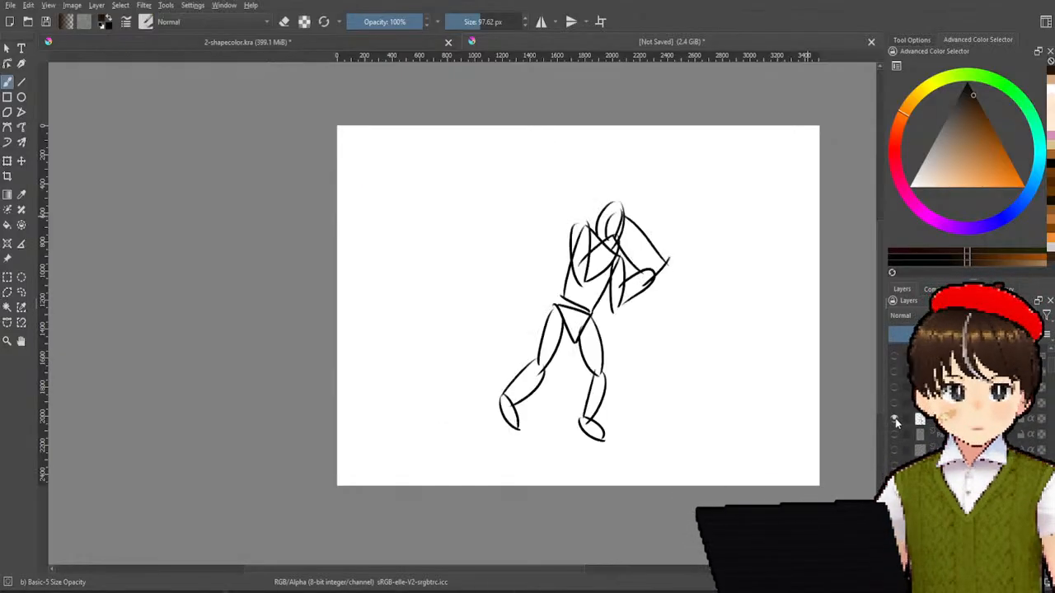
pyautogui.click(899, 427)
pyautogui.click(898, 427)
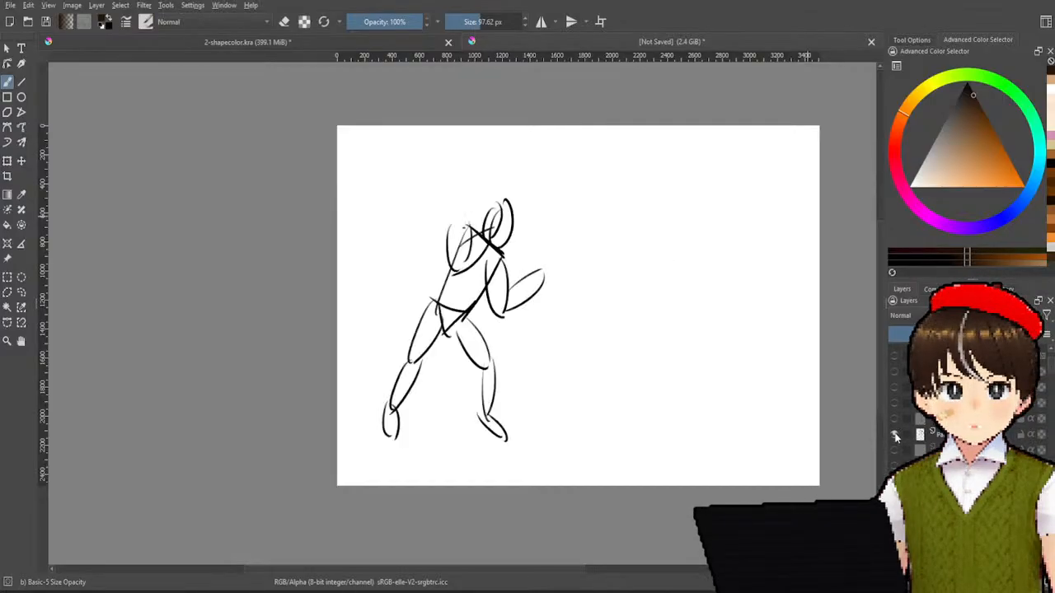
pyautogui.click(894, 438)
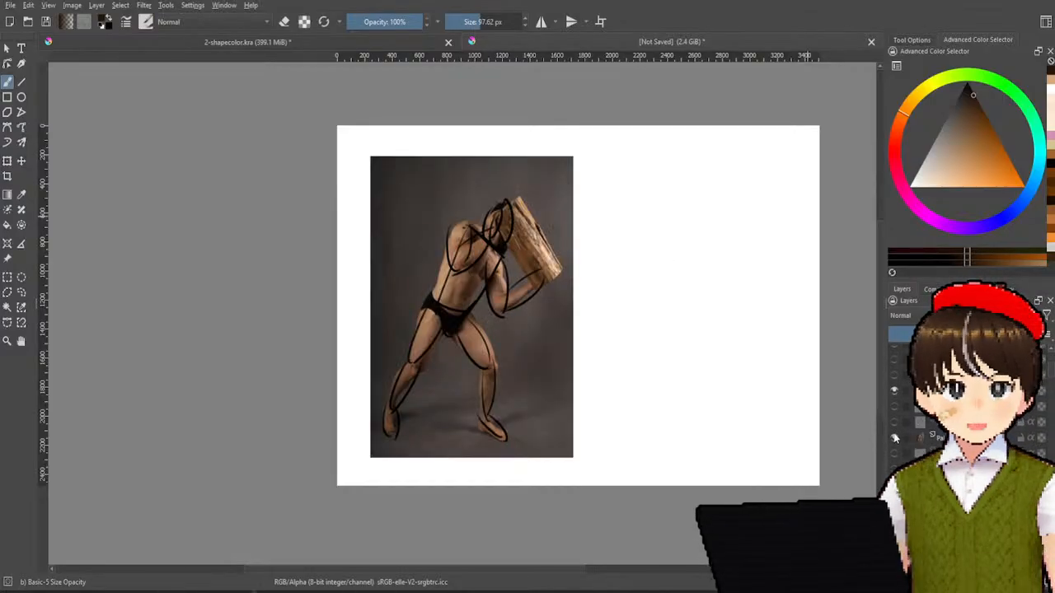
pyautogui.click(897, 422)
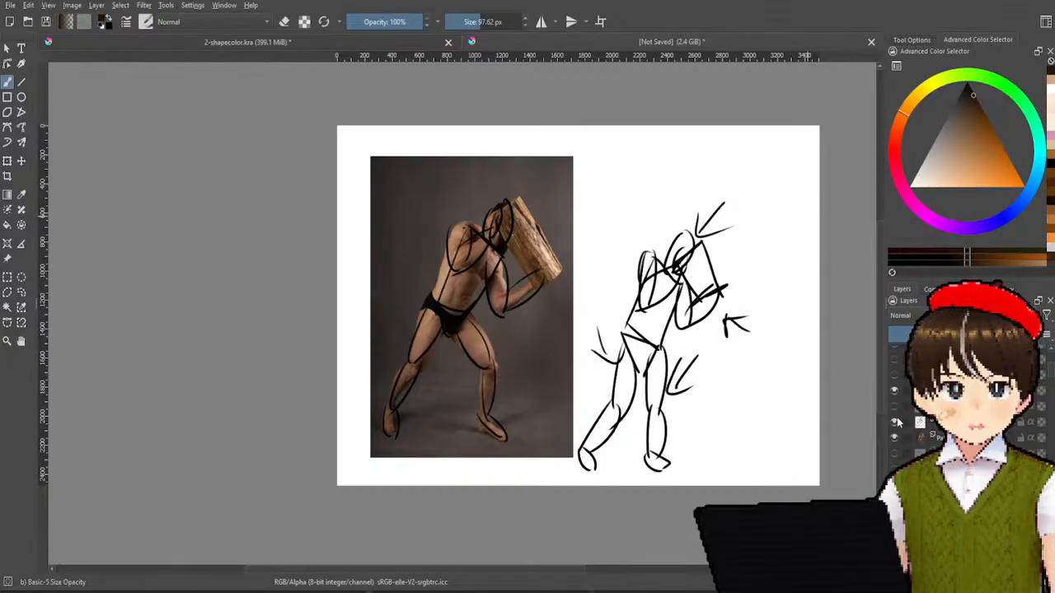
pyautogui.click(897, 421)
pyautogui.click(896, 407)
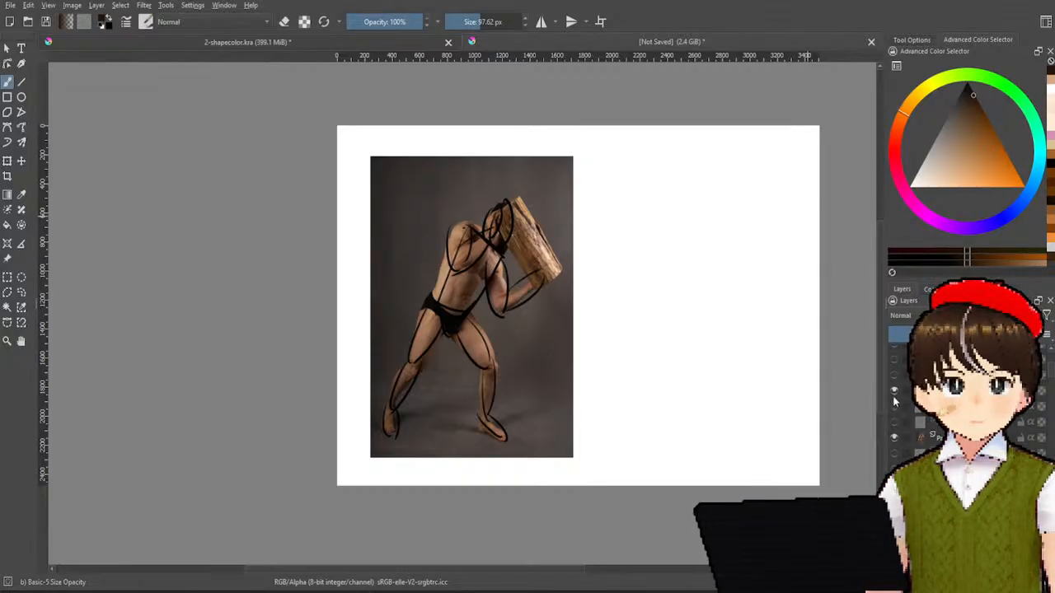
# - Hide the figure sketch overlay to view the reference photo on its own
pyautogui.click(893, 394)
pyautogui.click(892, 378)
pyautogui.click(891, 378)
pyautogui.click(891, 379)
pyautogui.click(892, 379)
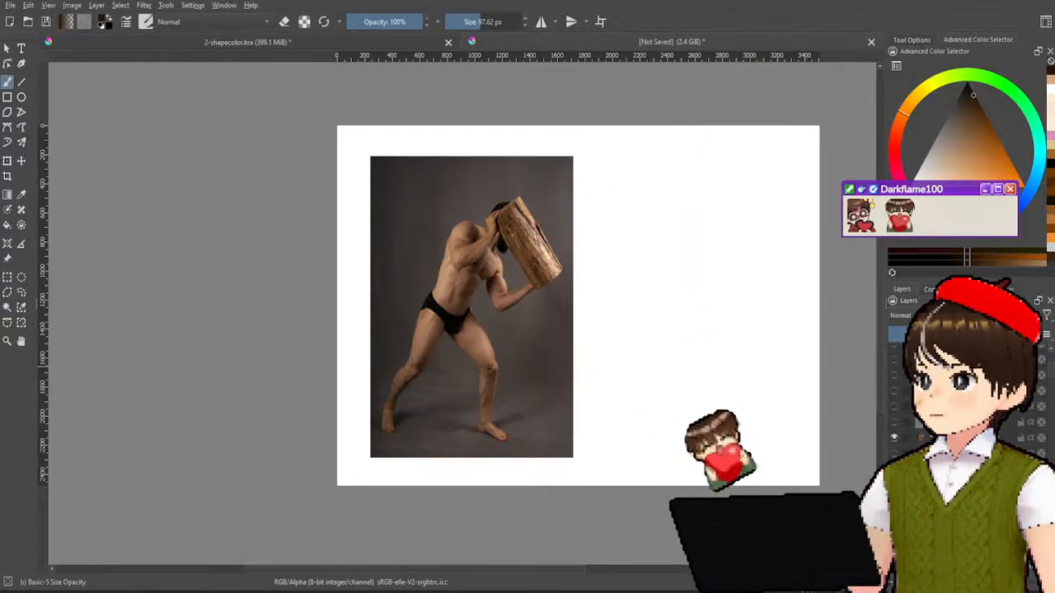
# - Redisplay the coloured geometric shapes painting in place of the photo and save the document as 25-doodles.kra
pyautogui.scroll(-1, 889, 403)
pyautogui.click(892, 396)
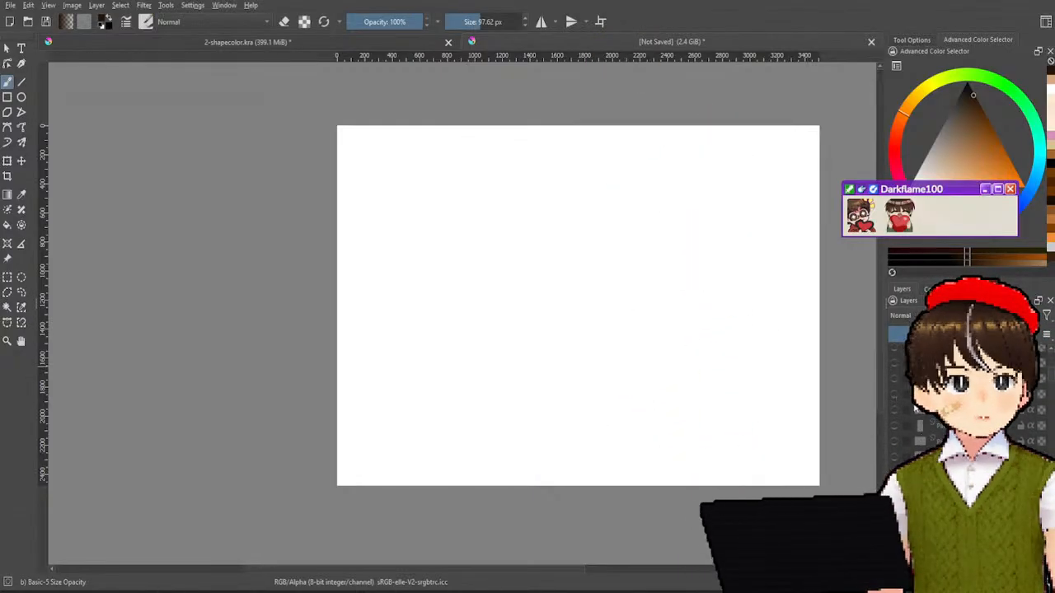
pyautogui.click(892, 399)
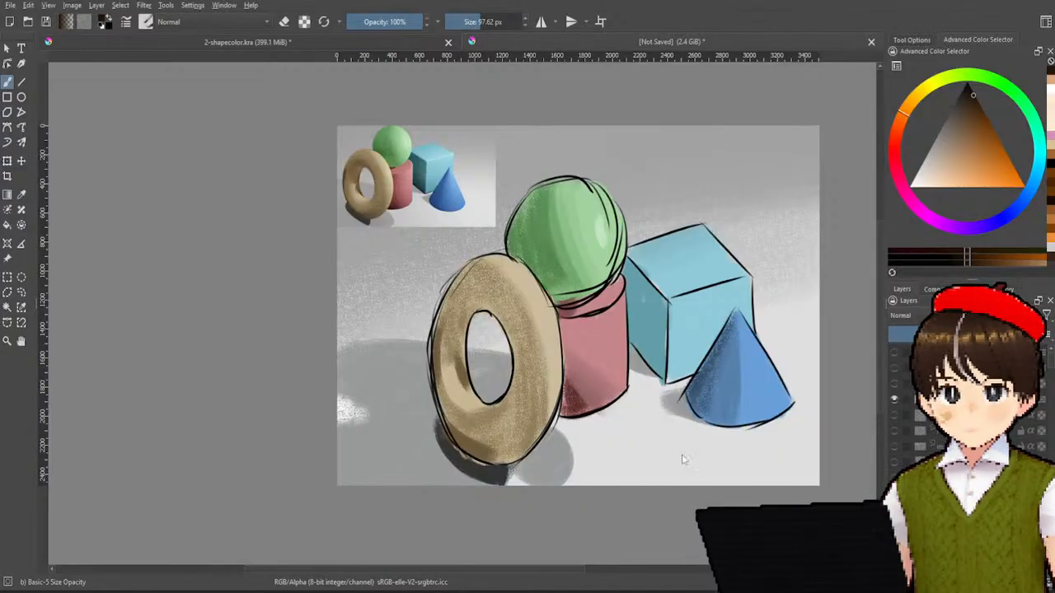
pyautogui.hotkey('ctrl', 's')
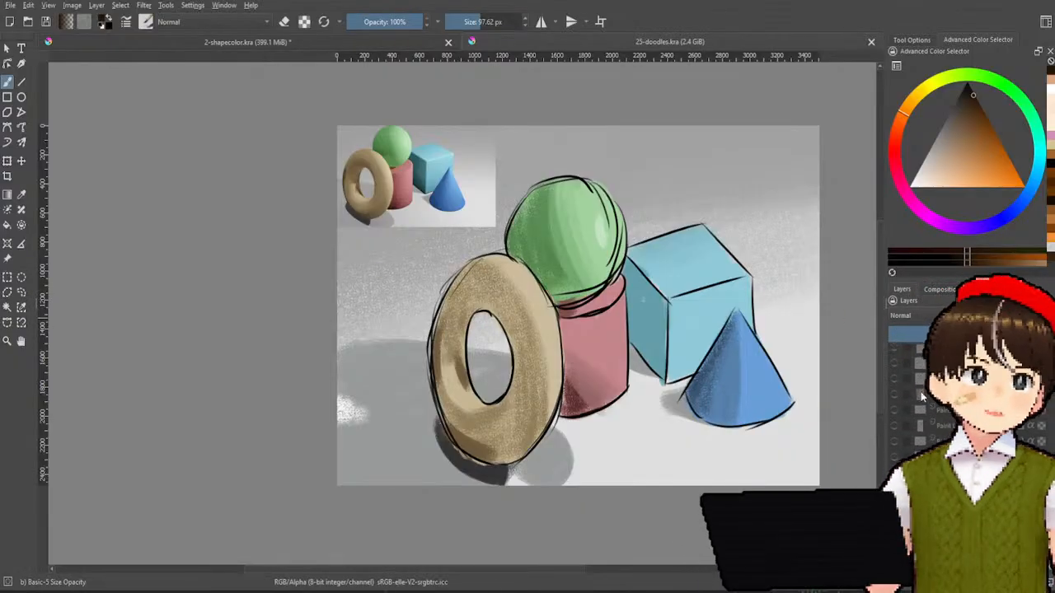
# - Show the character's colour layer in place of the shapes painting and toggle the line art to compare both versions
pyautogui.click(895, 356)
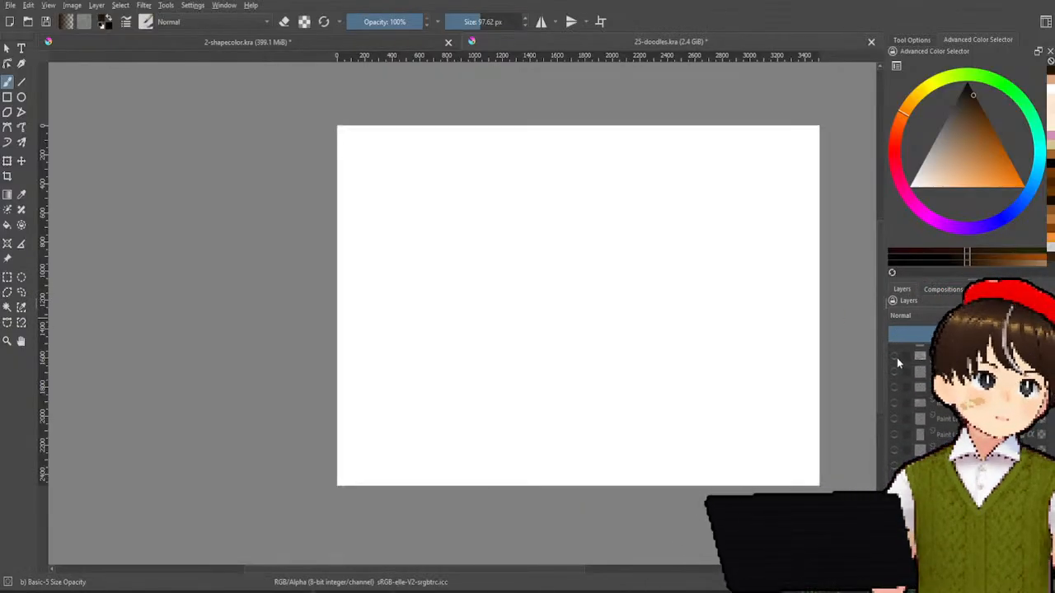
pyautogui.click(894, 371)
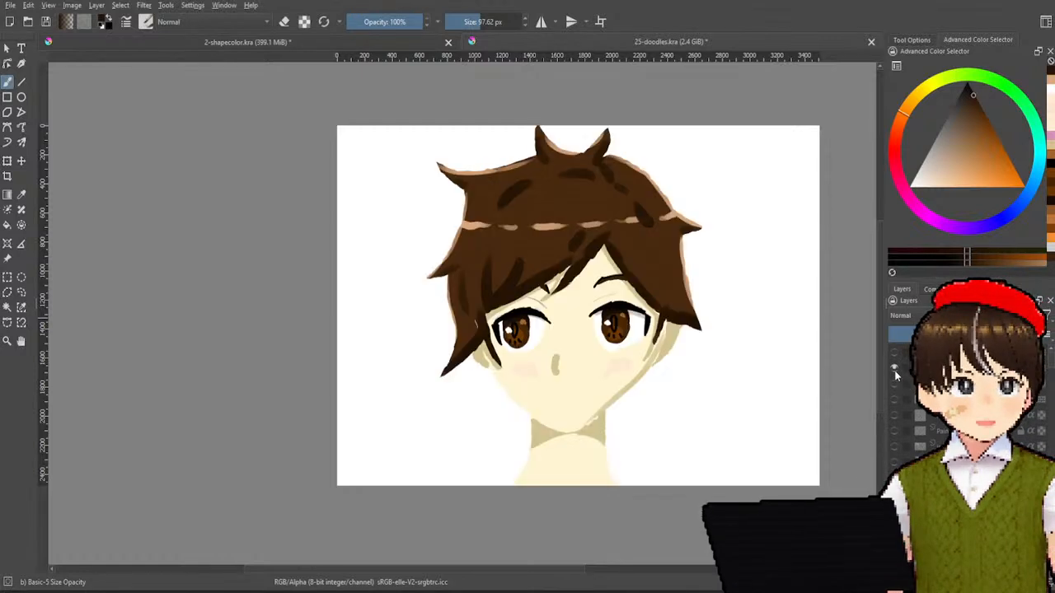
pyautogui.click(894, 363)
pyautogui.click(894, 362)
pyautogui.click(894, 363)
pyautogui.click(894, 361)
pyautogui.click(894, 363)
pyautogui.click(894, 362)
pyautogui.click(894, 363)
pyautogui.click(894, 362)
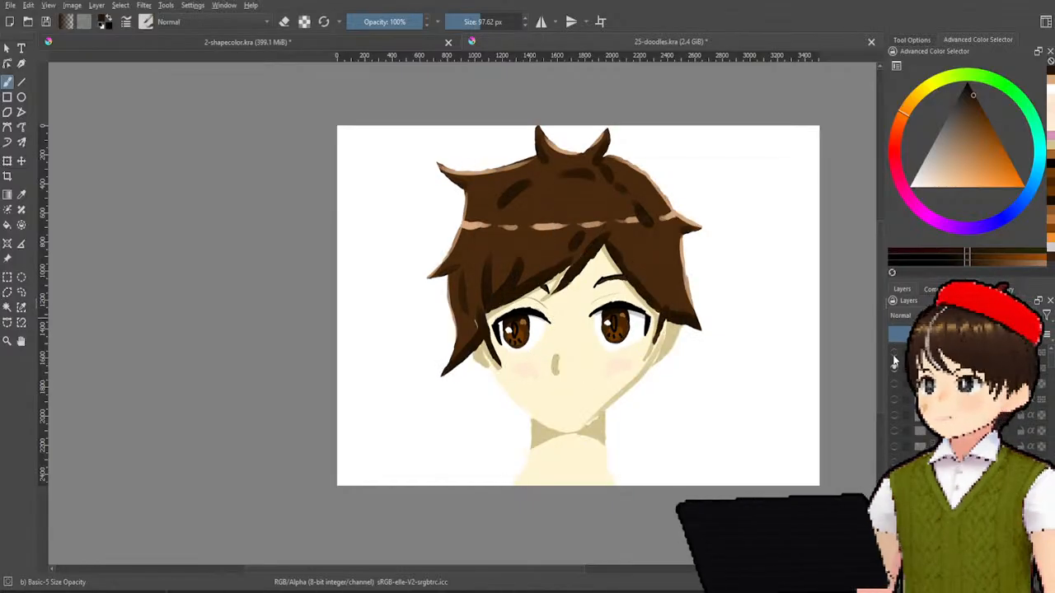
pyautogui.click(894, 362)
pyautogui.click(894, 362)
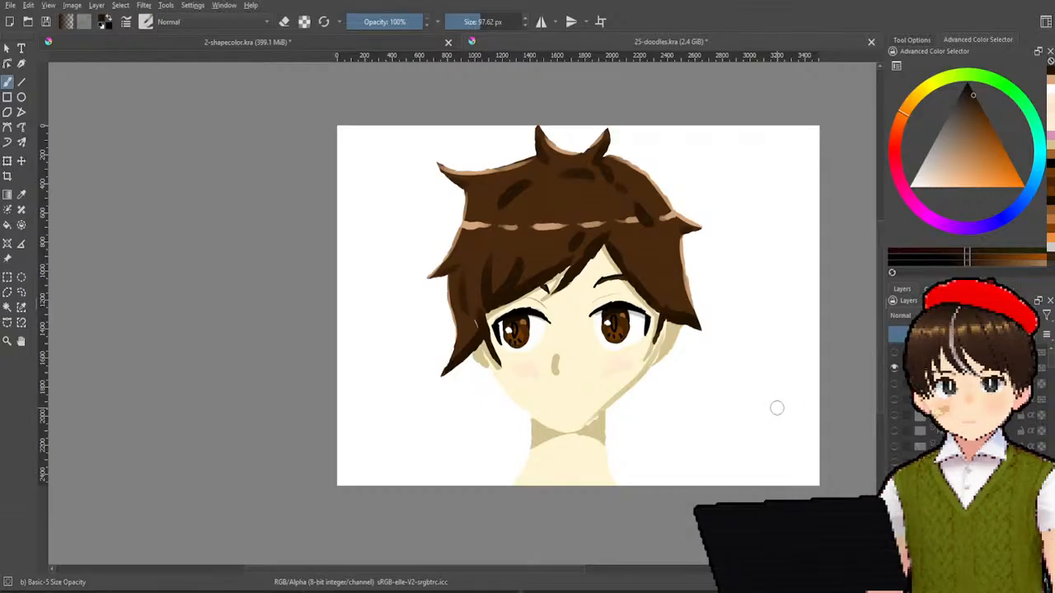
# - Check the colour layer's visibility and show the line art over the character's colours
pyautogui.click(895, 368)
pyautogui.click(896, 368)
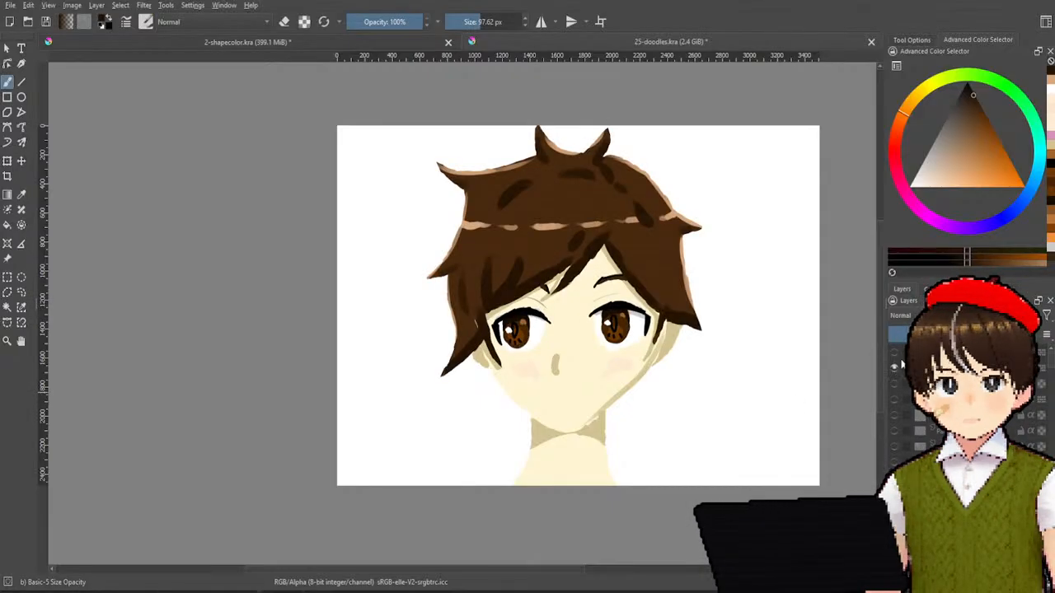
pyautogui.click(895, 360)
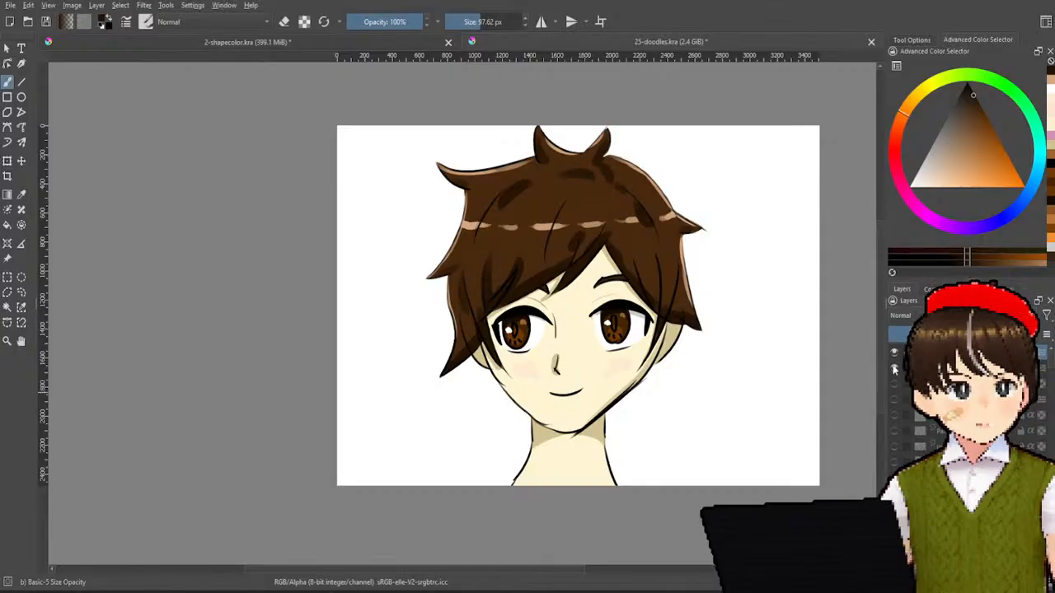
# - Hide the character's line art and colour layers to leave the canvas blank
pyautogui.click(892, 400)
pyautogui.click(893, 400)
pyautogui.click(894, 353)
pyautogui.click(894, 368)
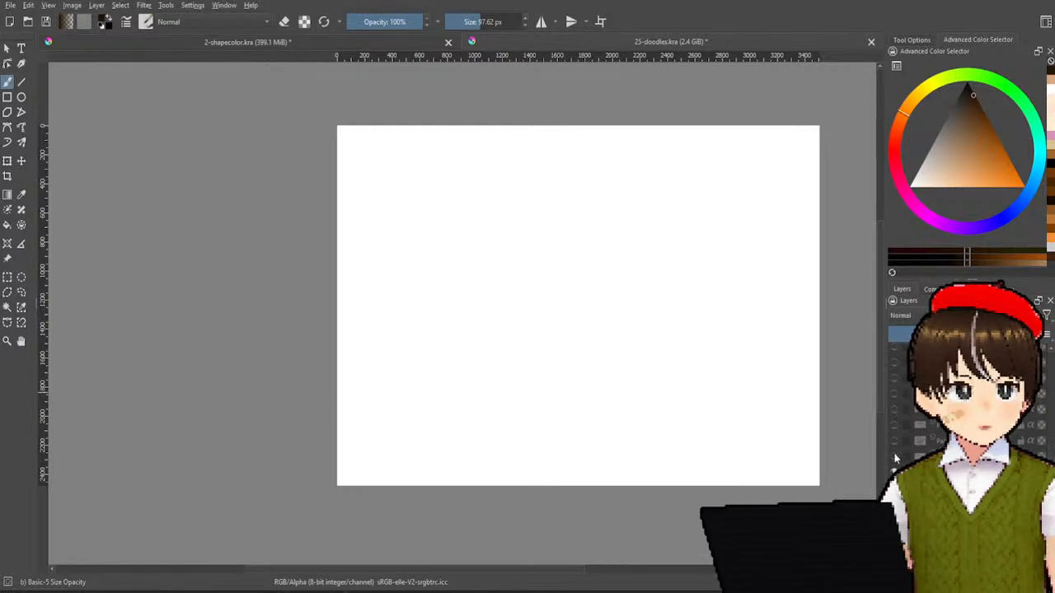
# - Look through the lowest practice layers up to the overlapping circle strokes, hiding each one again
pyautogui.click(896, 458)
pyautogui.click(894, 441)
pyautogui.click(895, 456)
pyautogui.click(895, 441)
pyautogui.click(895, 425)
pyautogui.click(895, 426)
pyautogui.click(896, 410)
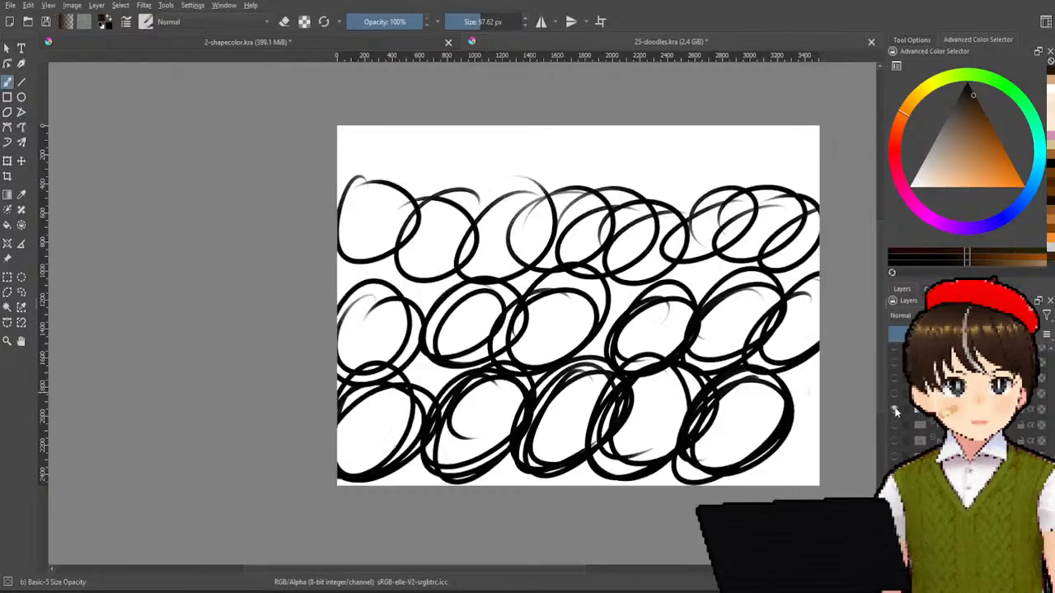
pyautogui.click(895, 411)
# - Review the practice layer with rows of dots, lines, triangles, squares and polygons, and hide it again
pyautogui.click(895, 394)
pyautogui.click(894, 394)
pyautogui.click(894, 380)
pyautogui.click(894, 380)
pyautogui.click(895, 391)
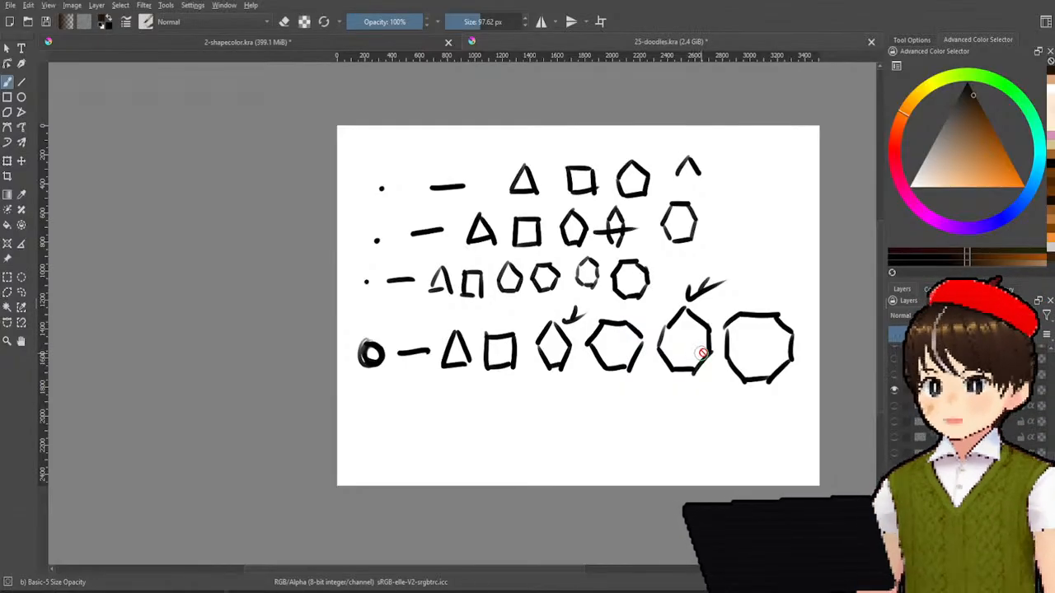
pyautogui.click(896, 388)
# - Check the neighbouring layers and view the nested rounded-triangle loops, leaving them hidden again
pyautogui.click(891, 372)
pyautogui.click(891, 372)
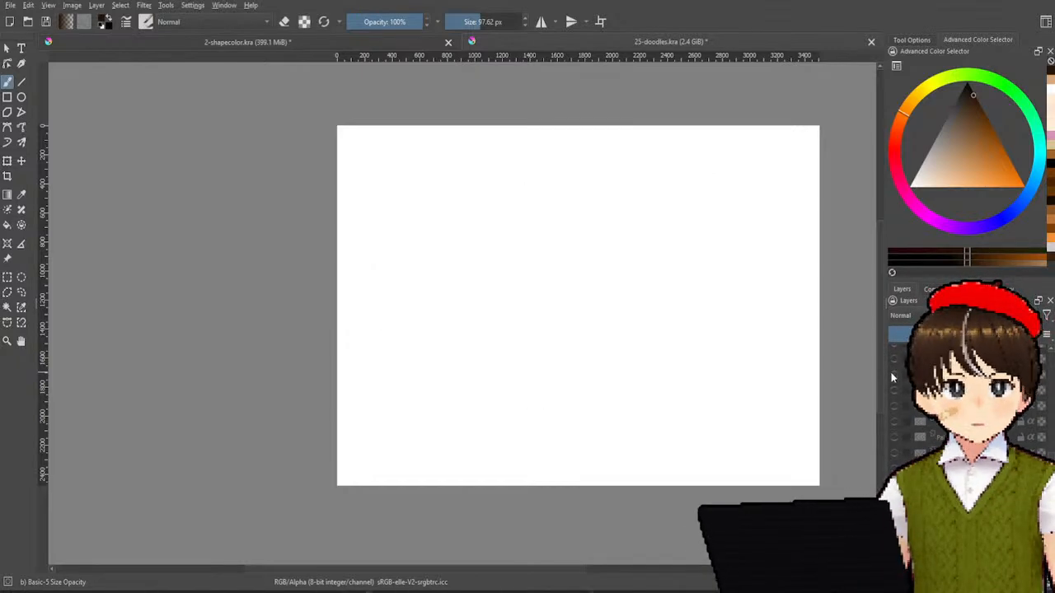
pyautogui.click(895, 388)
pyautogui.click(896, 388)
pyautogui.click(897, 405)
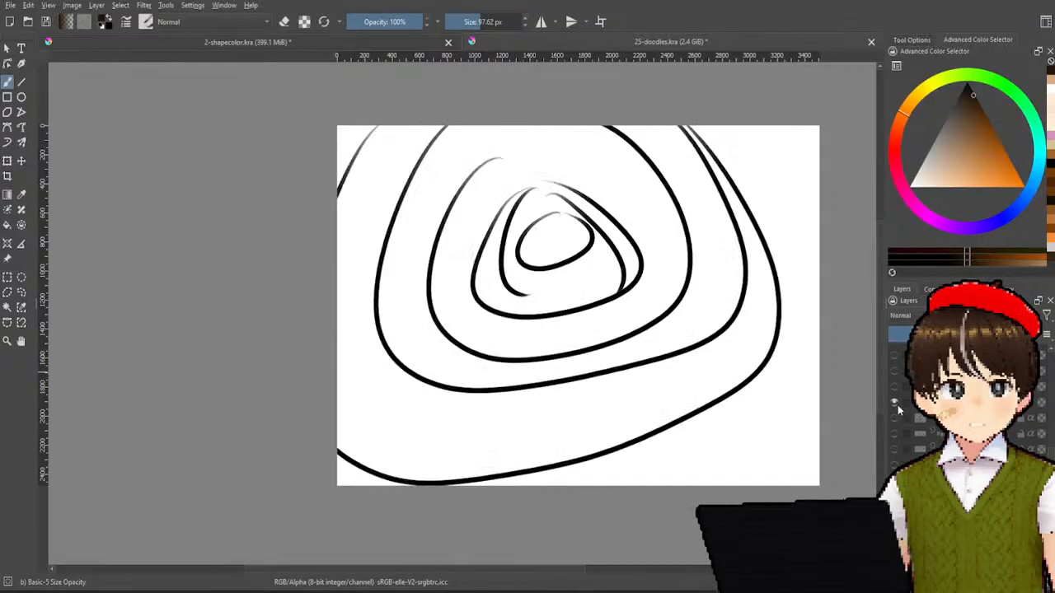
pyautogui.click(894, 406)
# - View the nested polygon rings exercise and check the layers above it
pyautogui.click(894, 418)
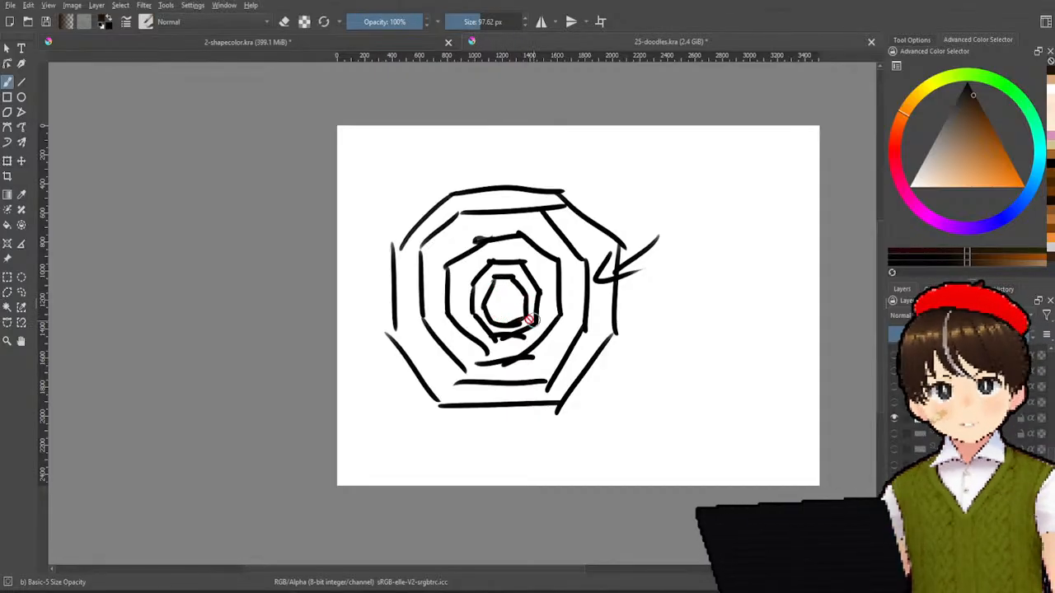
pyautogui.click(894, 405)
pyautogui.click(894, 405)
pyautogui.click(894, 387)
pyautogui.click(894, 388)
# - View the diagonal line strokes and the vertical line strokes one after the other, hiding each again
pyautogui.click(895, 397)
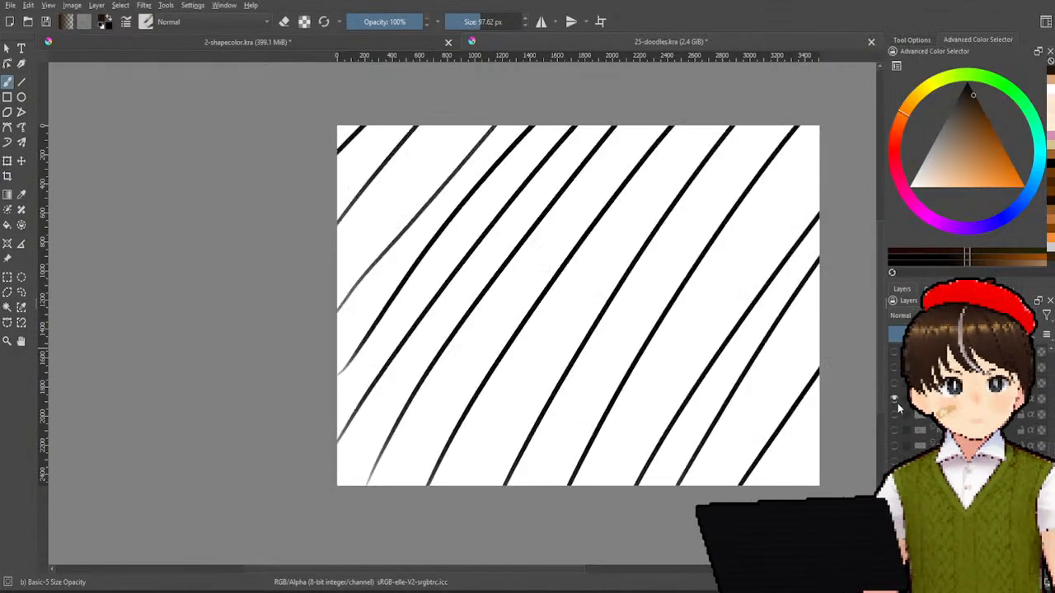
pyautogui.click(895, 399)
pyautogui.click(894, 412)
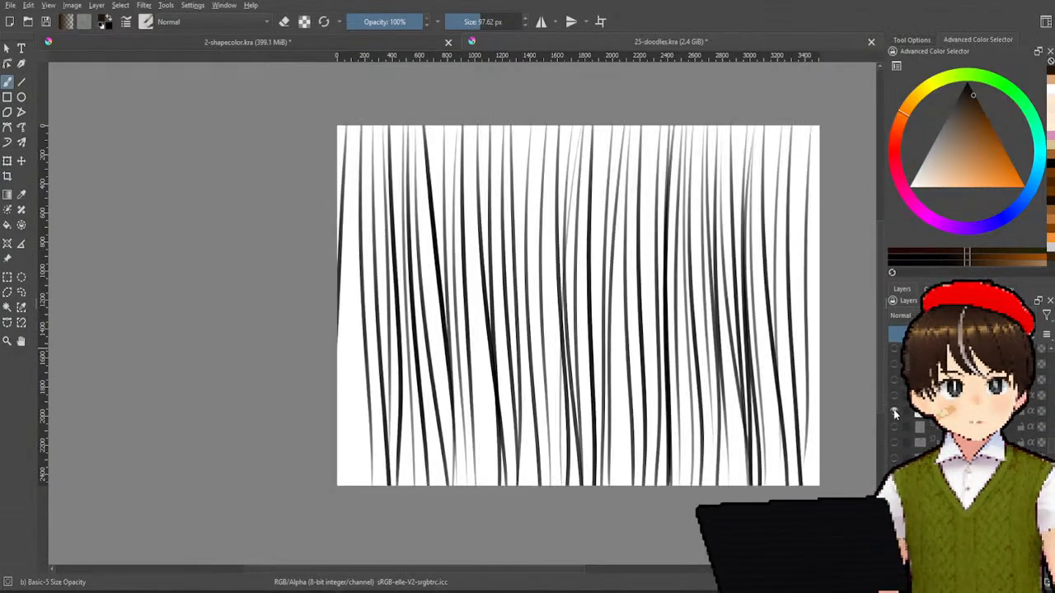
pyautogui.click(895, 412)
# - View the layer with rows of S-shaped curve strokes and hide it again
pyautogui.click(894, 426)
pyautogui.click(896, 426)
pyautogui.click(895, 412)
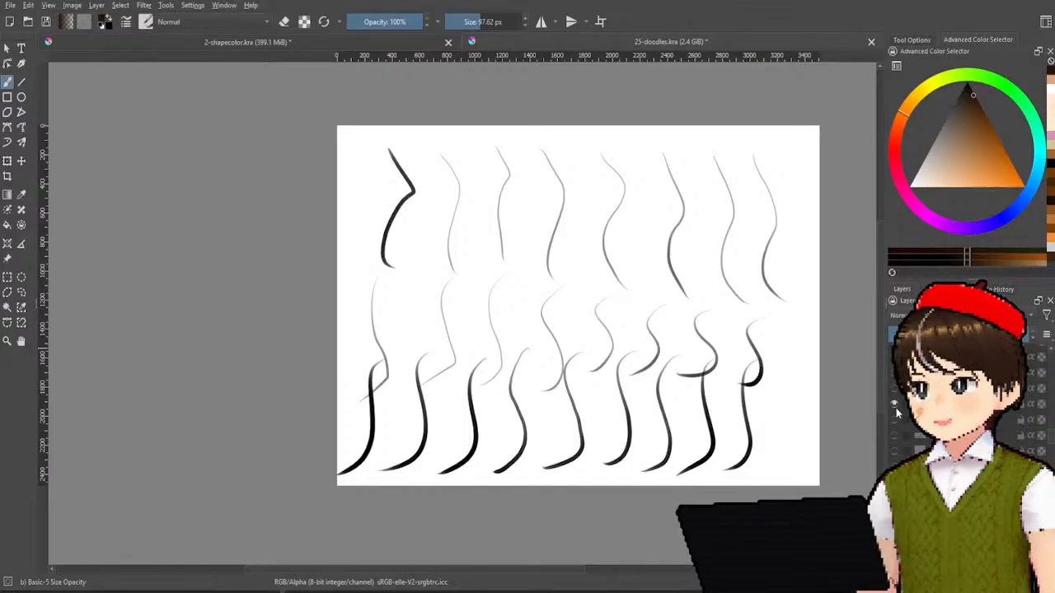
pyautogui.click(896, 406)
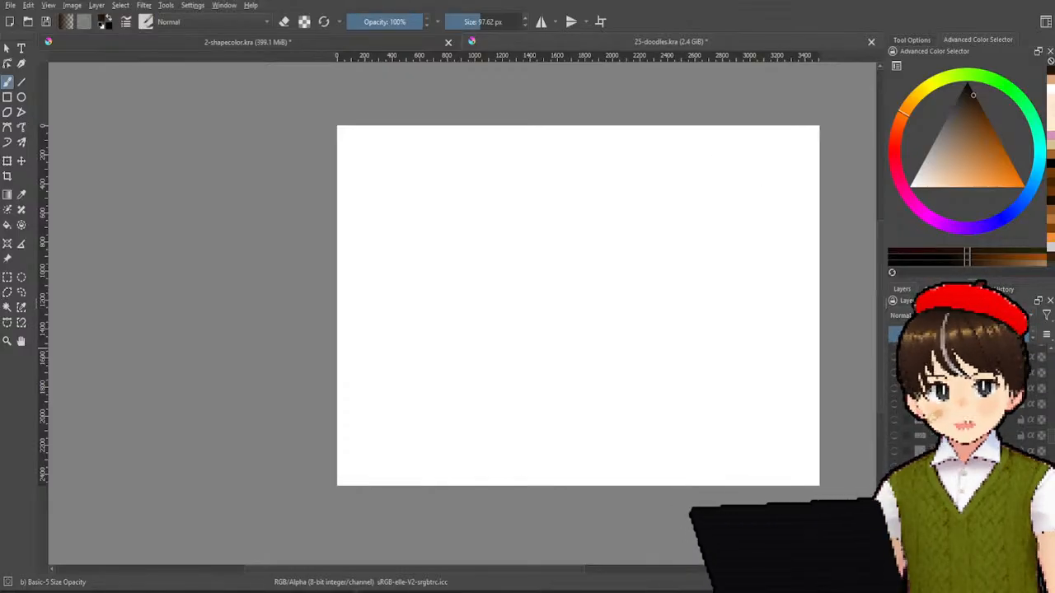
# - Look through the next exercise layers one by one, hiding each of them again
pyautogui.click(889, 391)
pyautogui.click(890, 392)
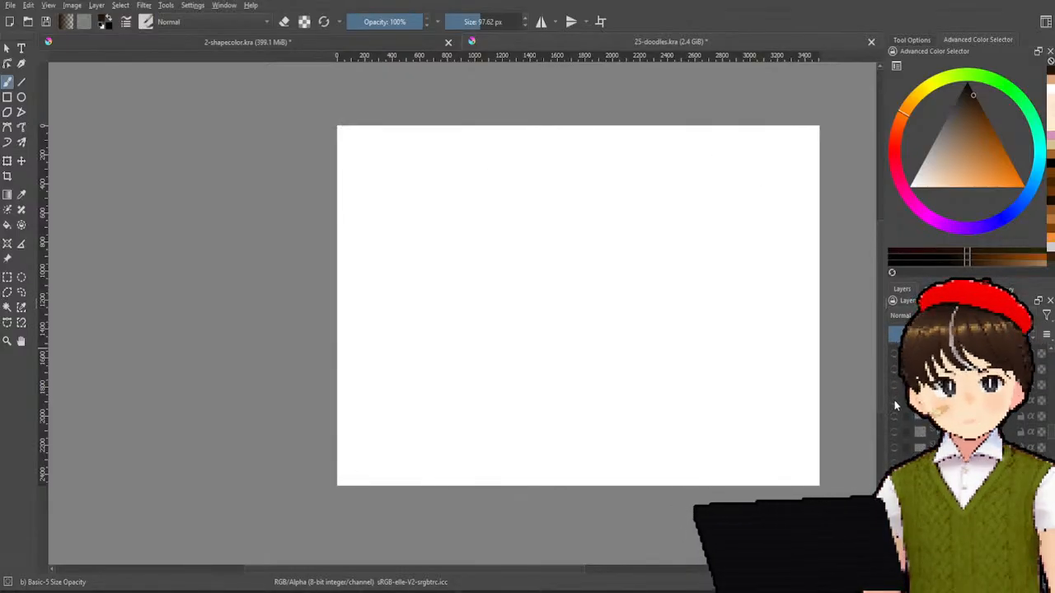
pyautogui.click(895, 402)
pyautogui.click(896, 402)
pyautogui.click(896, 402)
pyautogui.click(897, 389)
pyautogui.click(896, 400)
pyautogui.click(897, 401)
pyautogui.click(897, 400)
pyautogui.click(897, 386)
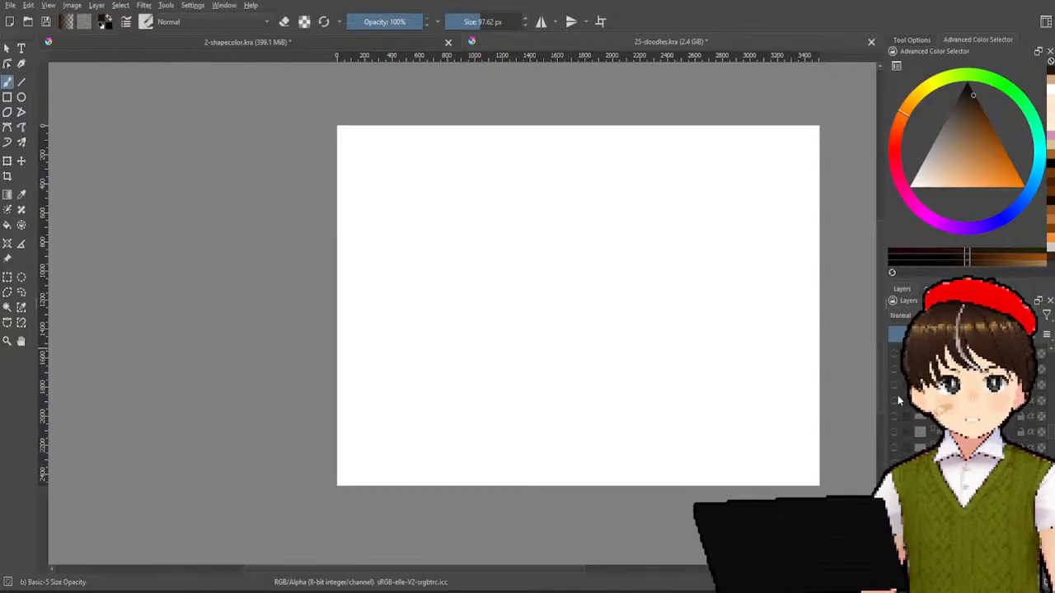
pyautogui.click(897, 394)
pyautogui.click(897, 396)
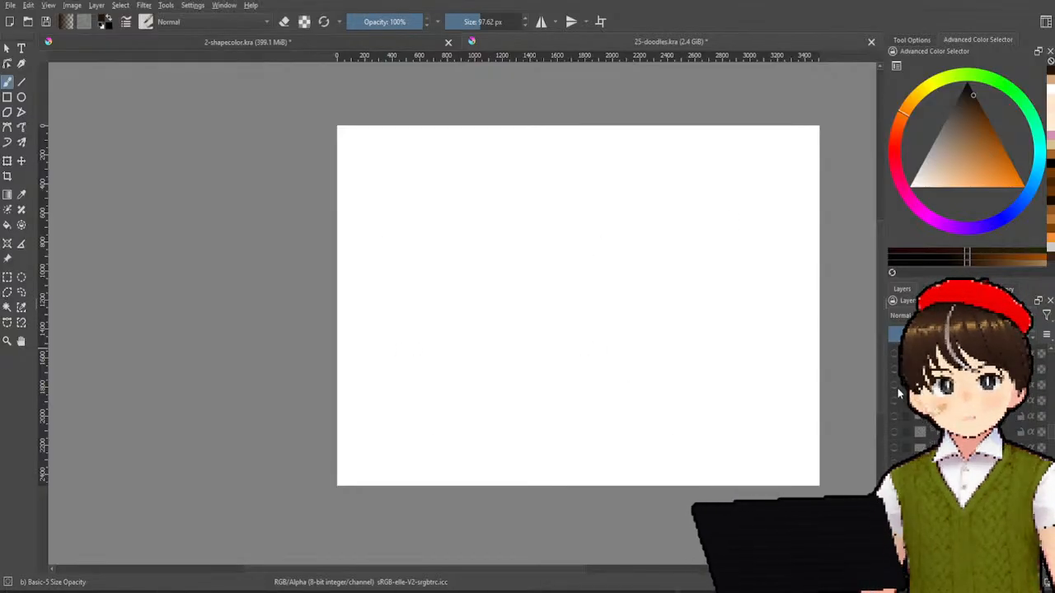
# - Show the bottle and cup sketches, overlay the castle-like shape sketches, and hide both layers
pyautogui.click(898, 388)
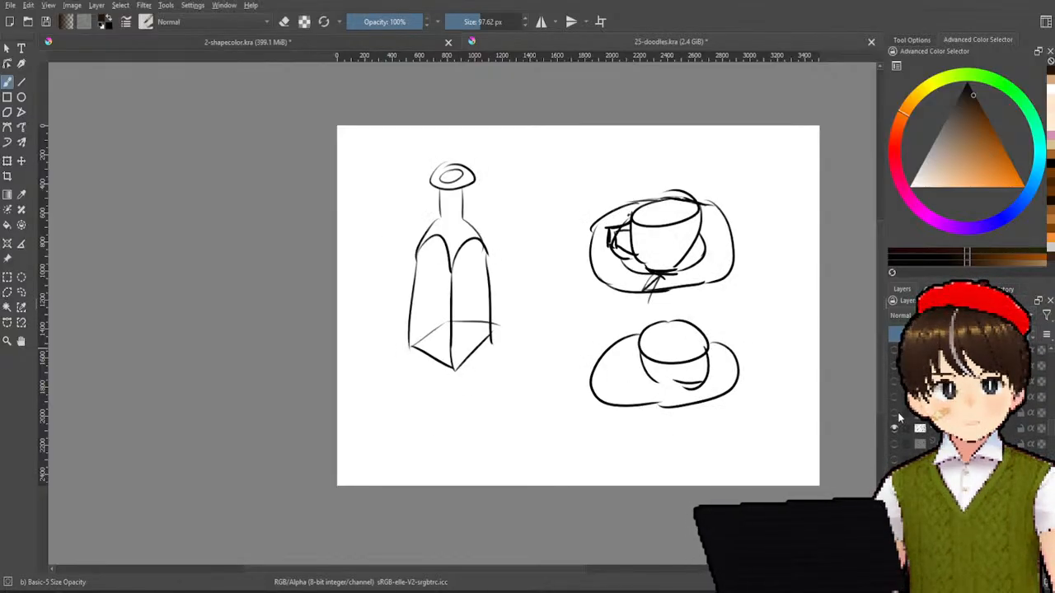
pyautogui.click(893, 409)
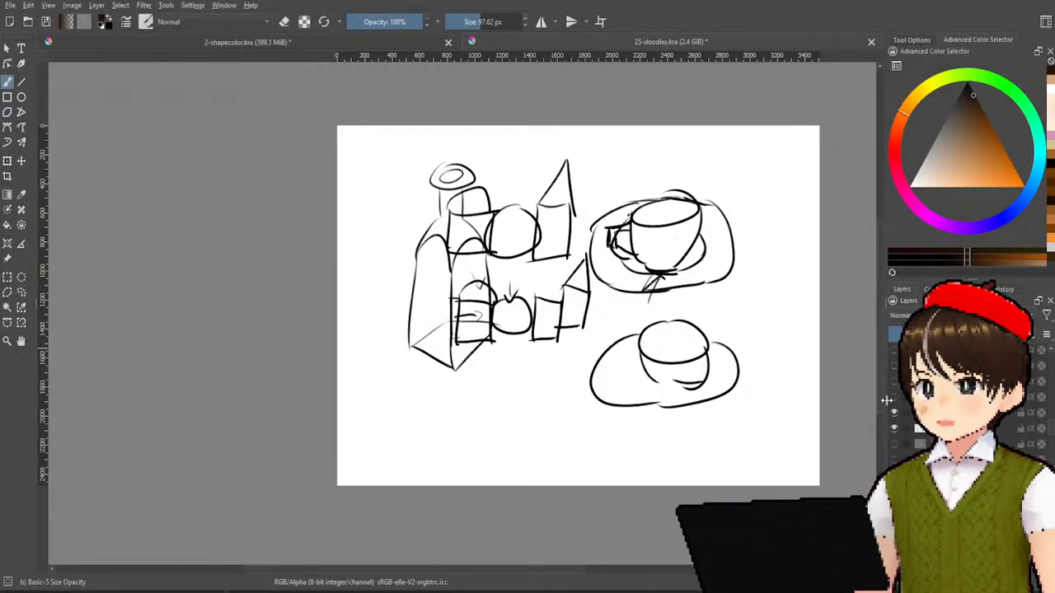
pyautogui.click(896, 428)
pyautogui.click(897, 430)
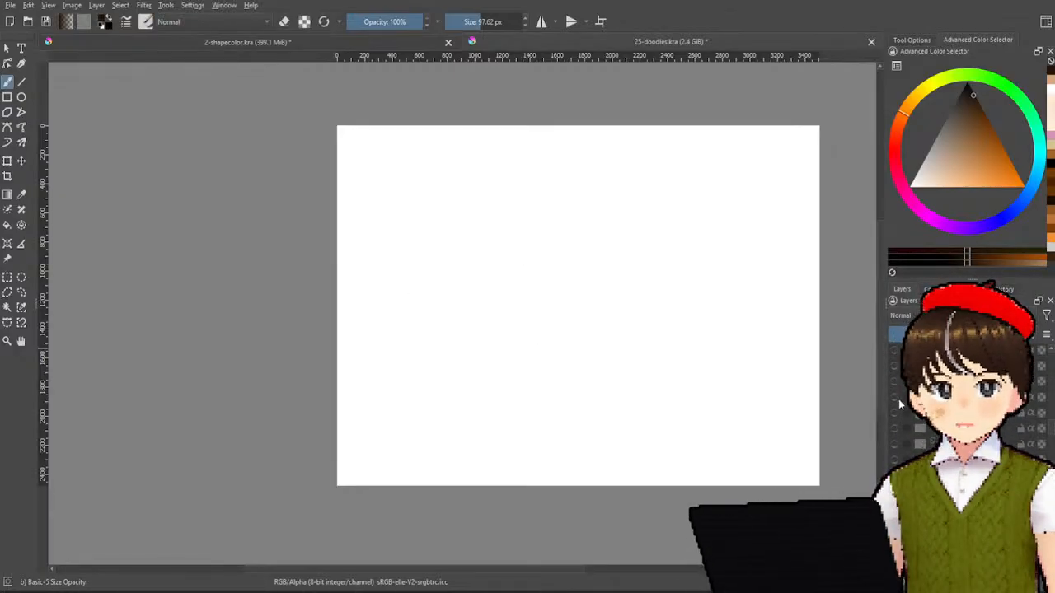
# - Show the cube sketches together with the hammers and small buildings, and hide both layers again
pyautogui.click(898, 398)
pyautogui.click(894, 426)
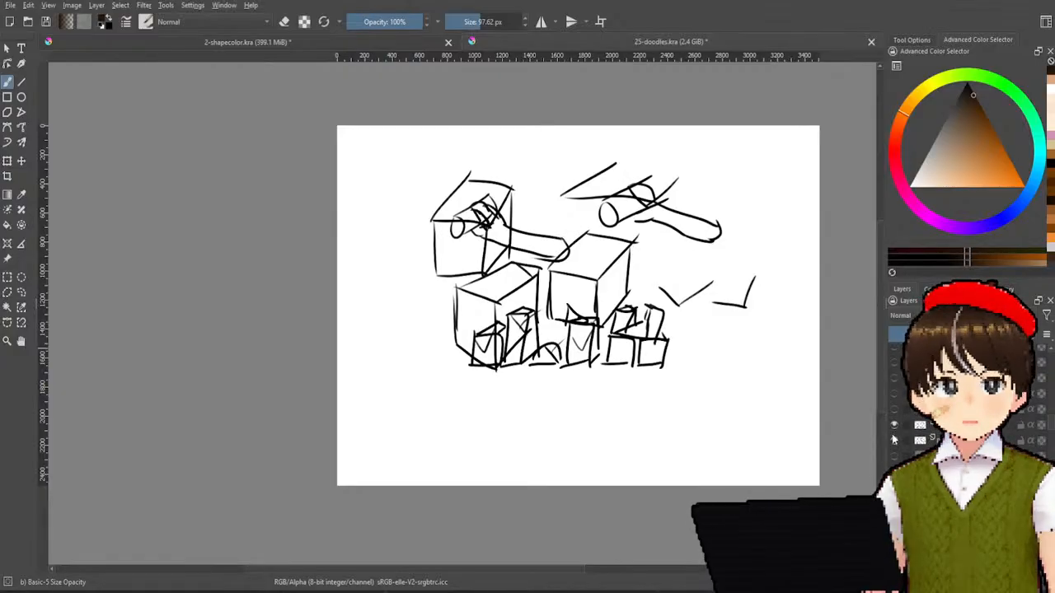
pyautogui.click(894, 440)
pyautogui.click(894, 427)
pyautogui.click(894, 426)
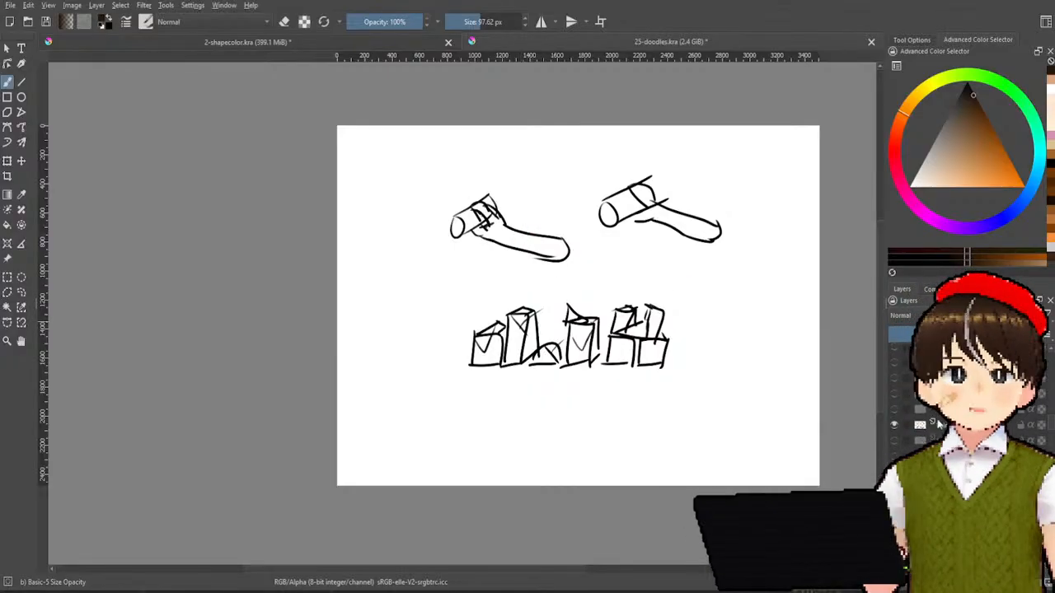
pyautogui.click(894, 427)
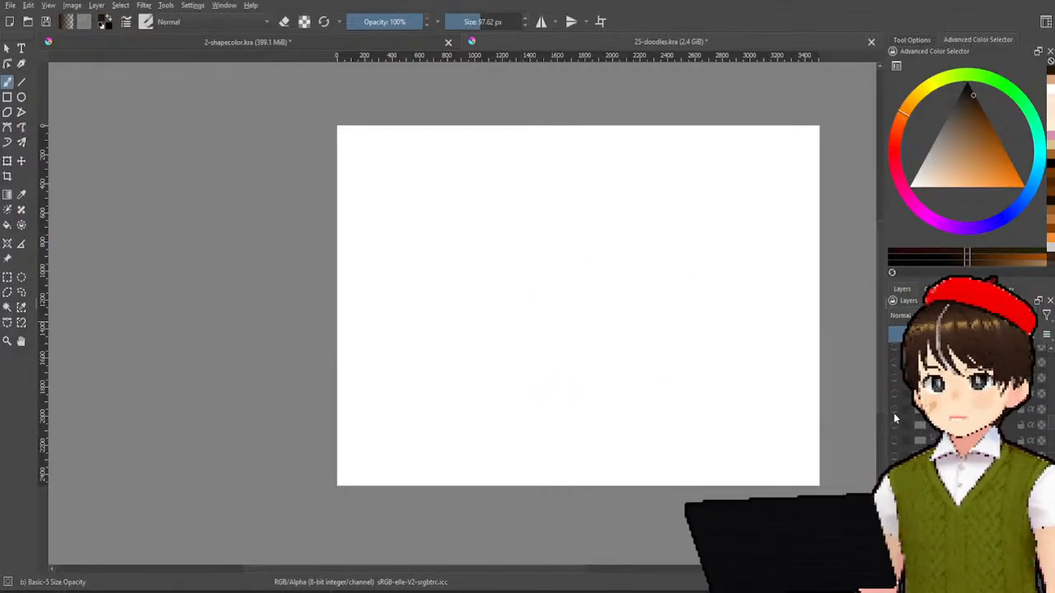
# - View the rough curvy object sketch and the grey dog sketch in turn, hiding each again
pyautogui.click(894, 411)
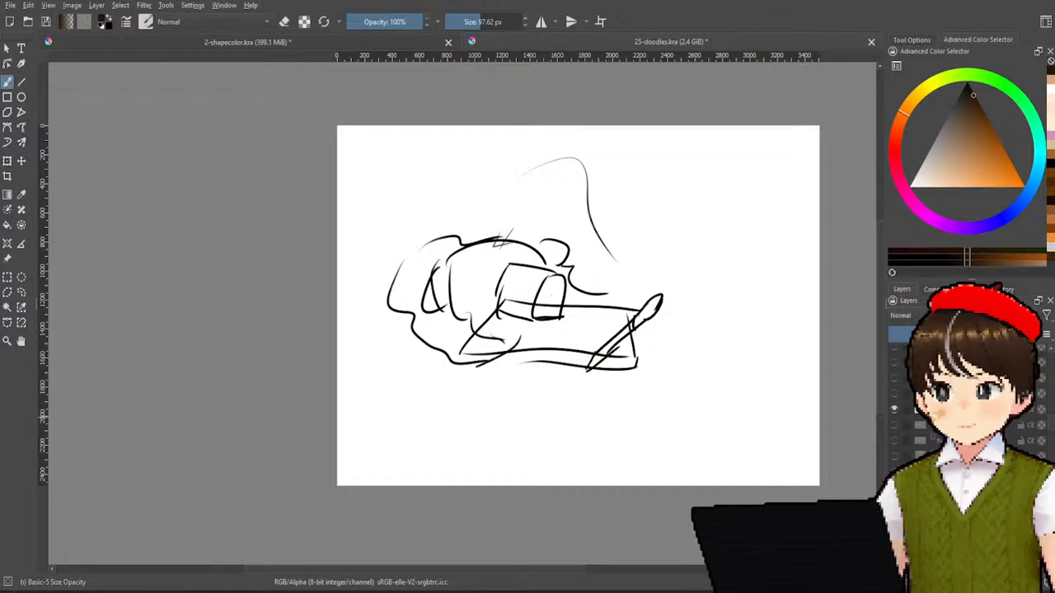
pyautogui.click(894, 410)
pyautogui.click(892, 406)
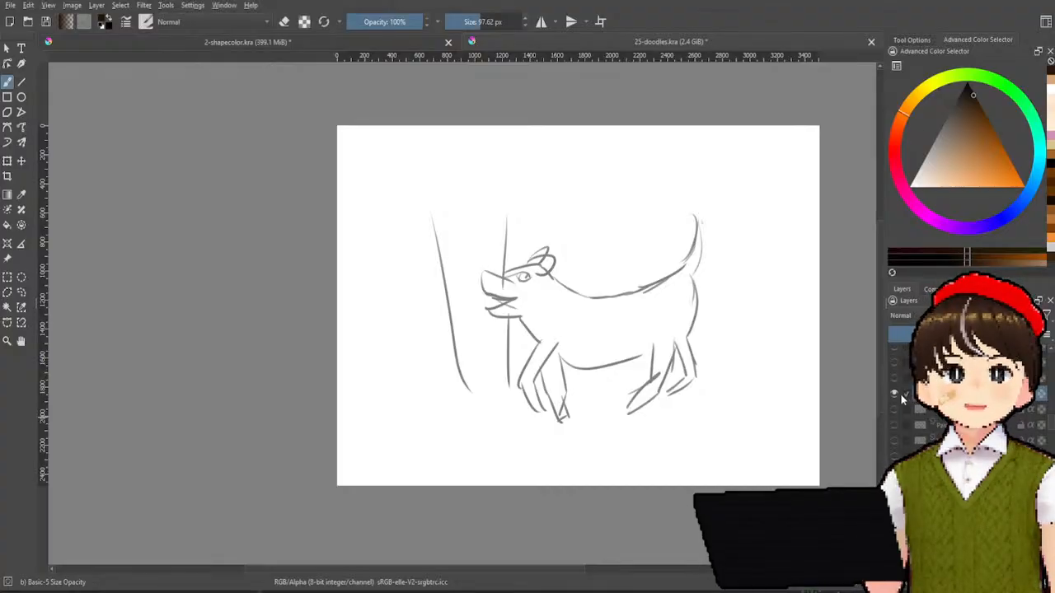
pyautogui.click(894, 393)
# - Show the black dog sketch, briefly overlay the handwritten 30s drawing notes, and check the layer above
pyautogui.click(897, 380)
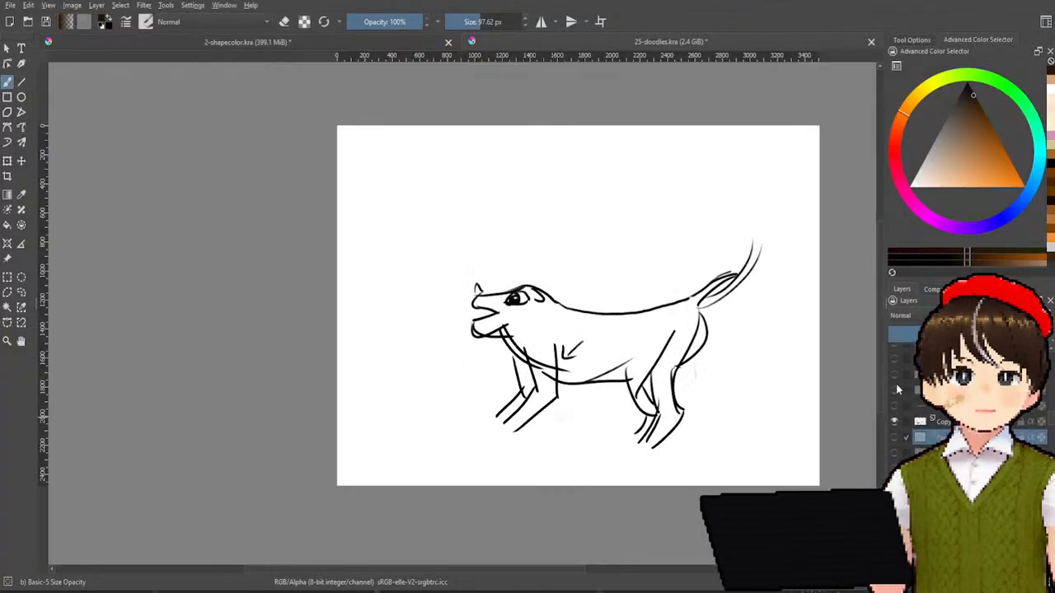
pyautogui.click(894, 412)
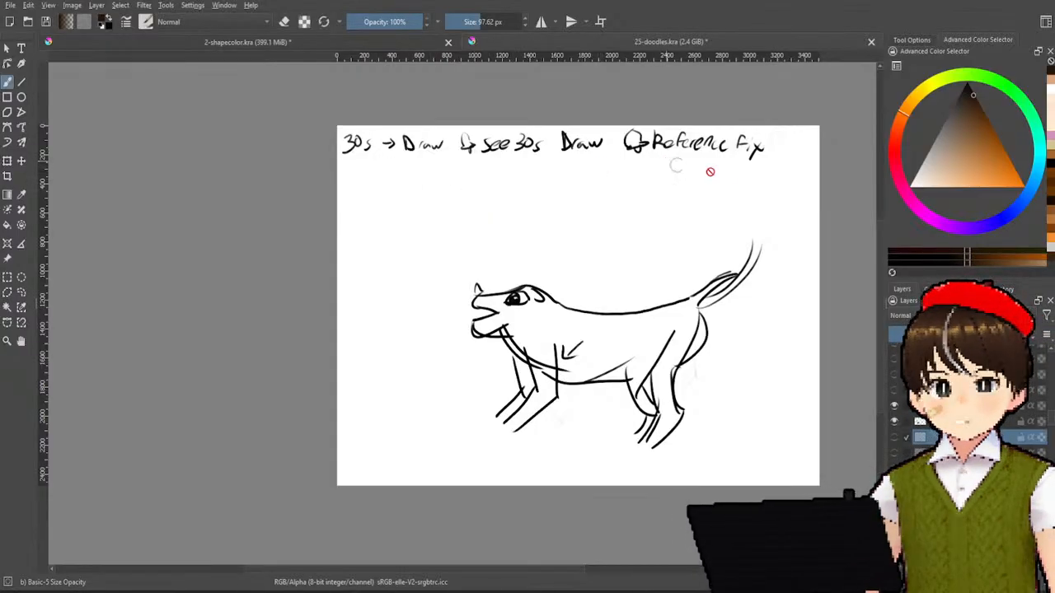
pyautogui.click(894, 406)
pyautogui.click(896, 394)
pyautogui.click(897, 394)
# - Hide the black dog sketch and view the handwritten drawing notes on their own before hiding them
pyautogui.click(895, 419)
pyautogui.click(895, 419)
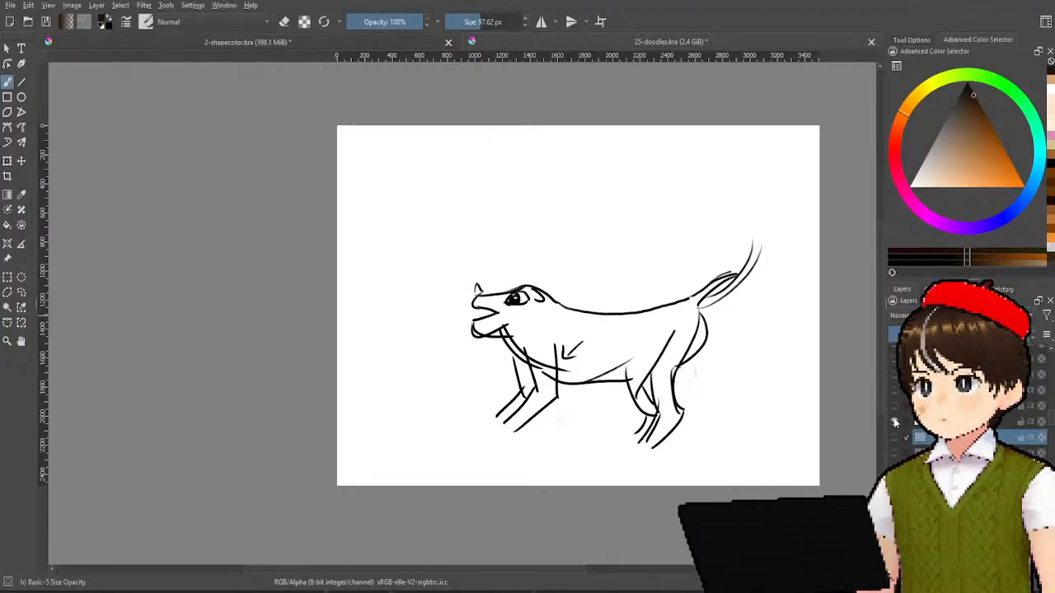
pyautogui.click(895, 419)
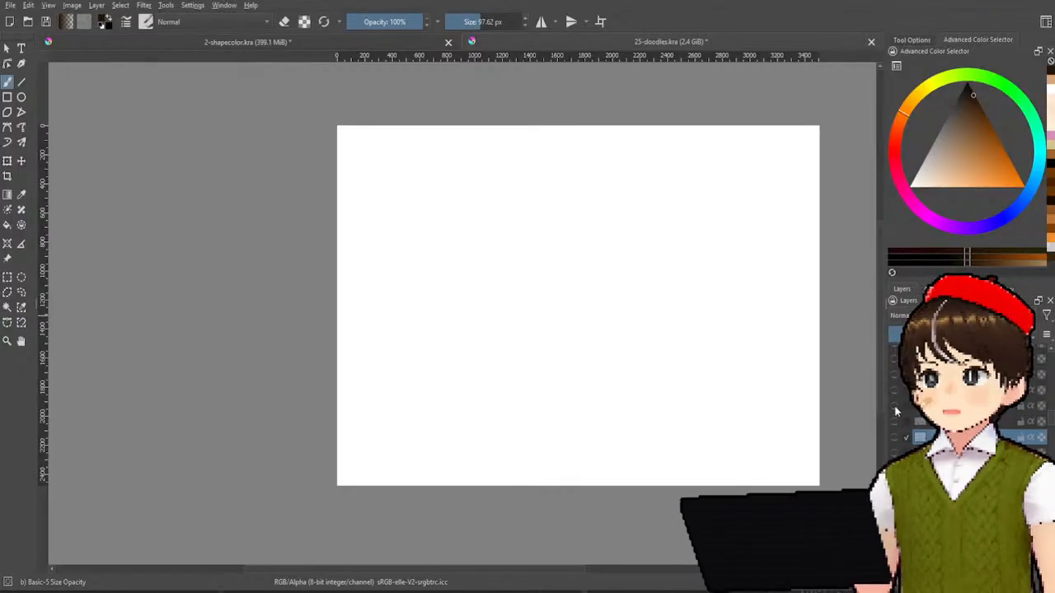
pyautogui.click(895, 405)
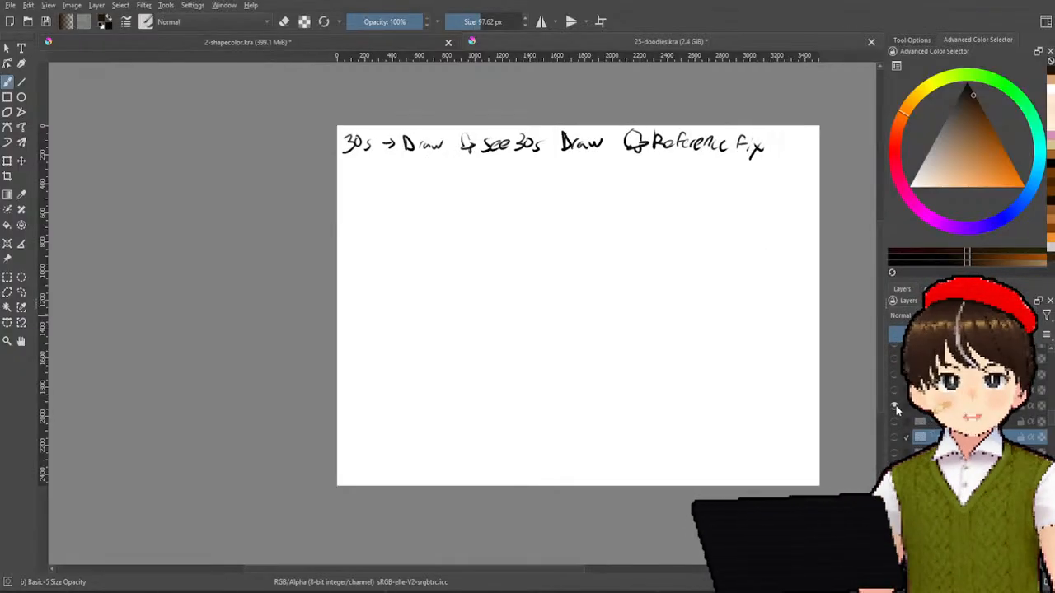
pyautogui.click(896, 406)
# - Look through the next animal layers, review the small simplified cat sketches, and hide them again
pyautogui.click(897, 392)
pyautogui.click(896, 378)
pyautogui.click(895, 378)
pyautogui.click(895, 378)
pyautogui.click(895, 378)
pyautogui.click(896, 379)
pyautogui.click(895, 379)
pyautogui.scroll(1, 896, 380)
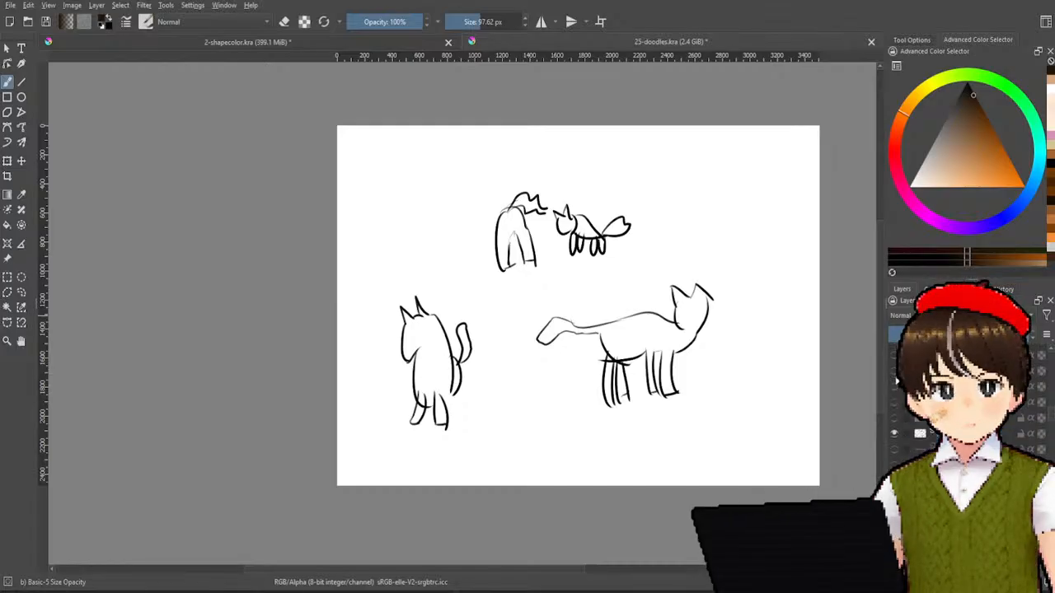
pyautogui.click(894, 433)
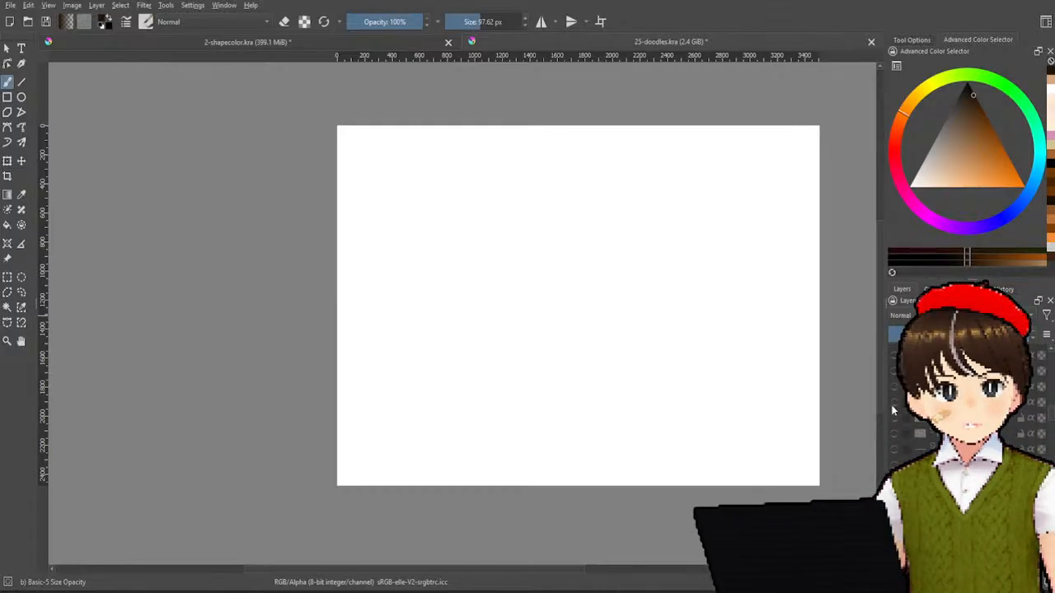
# - Show the grey cat sketch, overlay the two black cat sketches for comparison, and hide all three layers
pyautogui.click(894, 433)
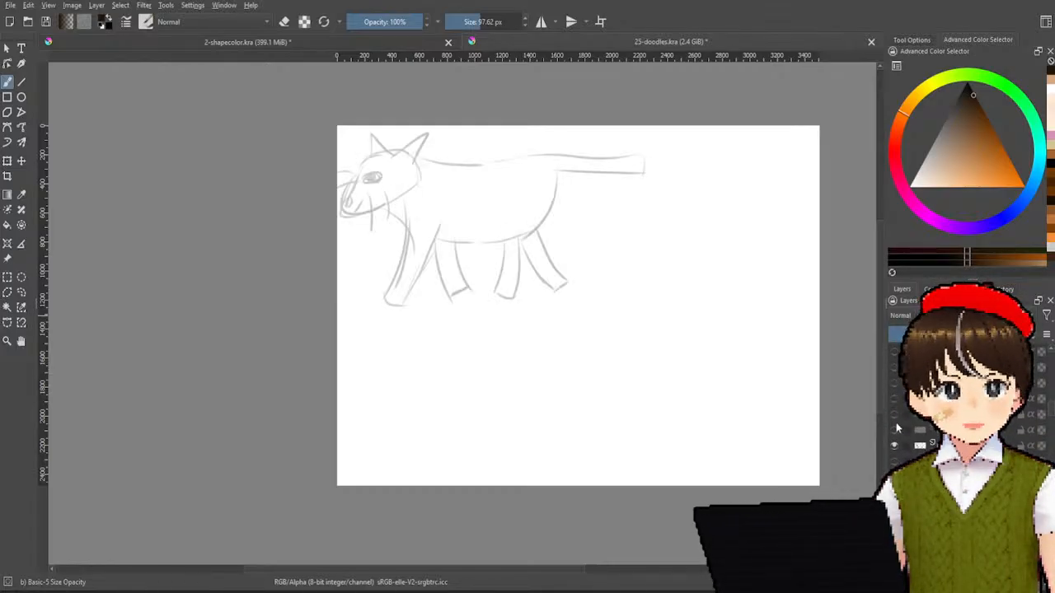
pyautogui.click(896, 430)
pyautogui.click(895, 415)
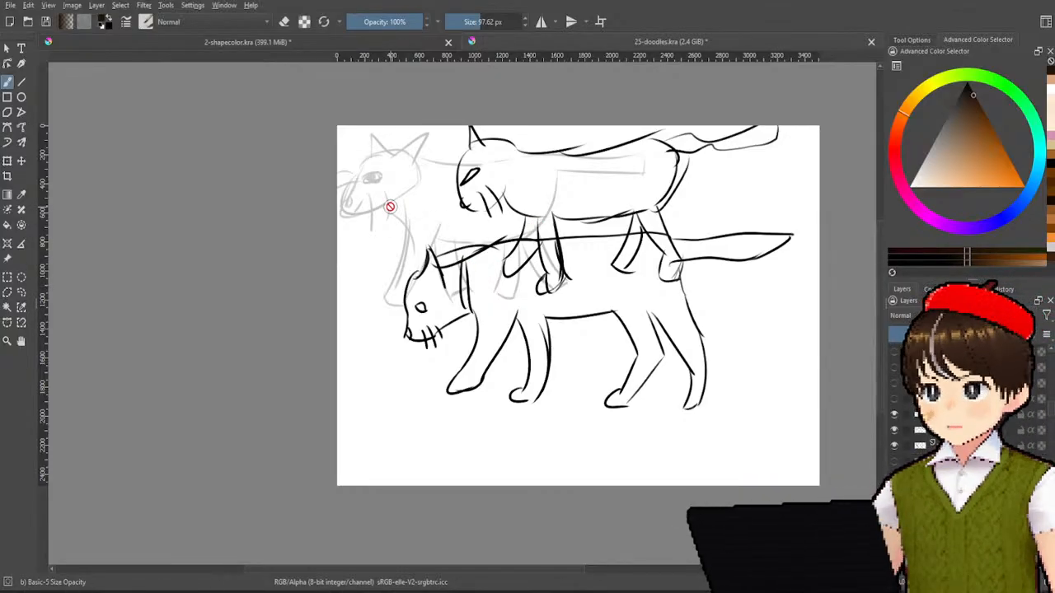
pyautogui.click(894, 415)
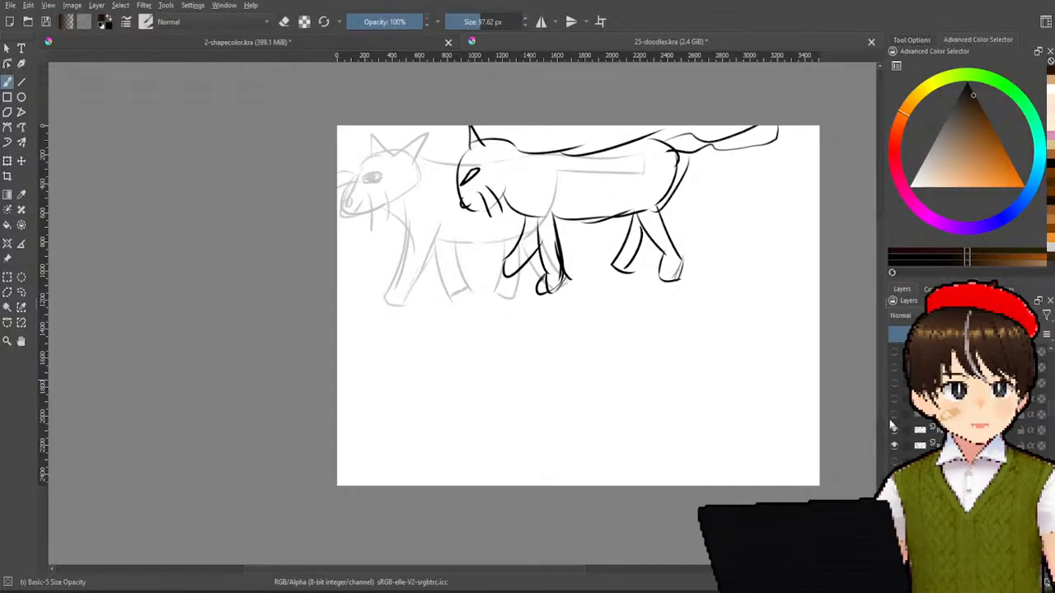
pyautogui.click(894, 431)
pyautogui.click(895, 445)
# - Show the three black dog sketches together to compare them, and hide all their layers
pyautogui.click(894, 427)
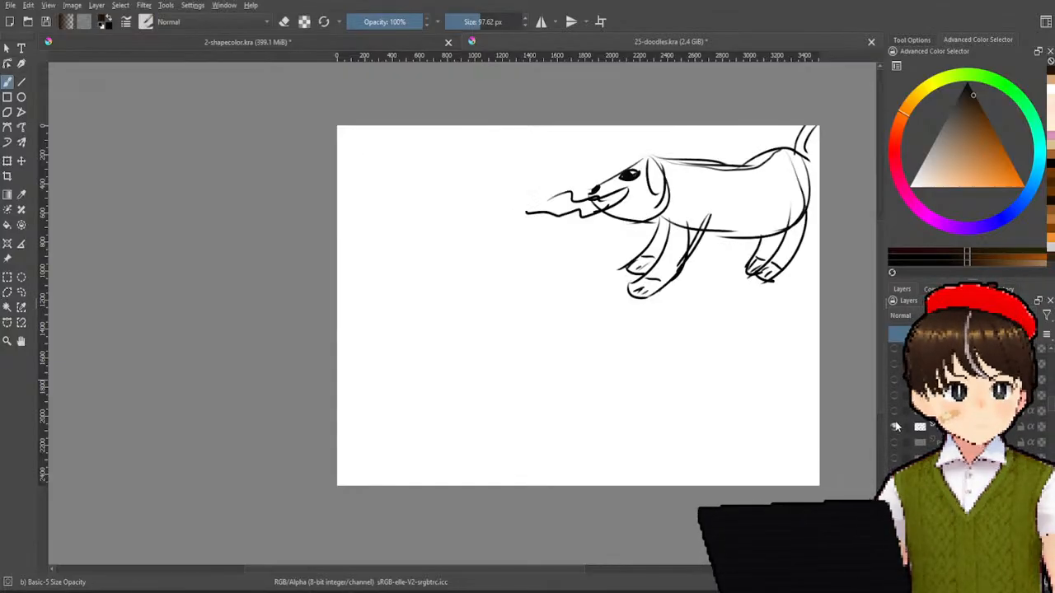
pyautogui.click(895, 412)
pyautogui.click(895, 399)
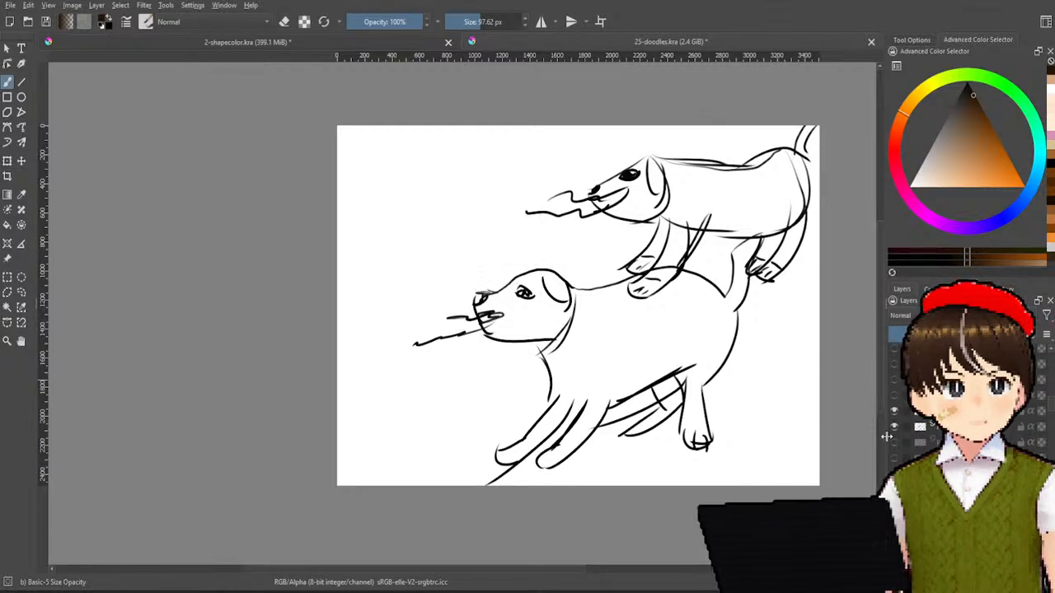
pyautogui.click(894, 445)
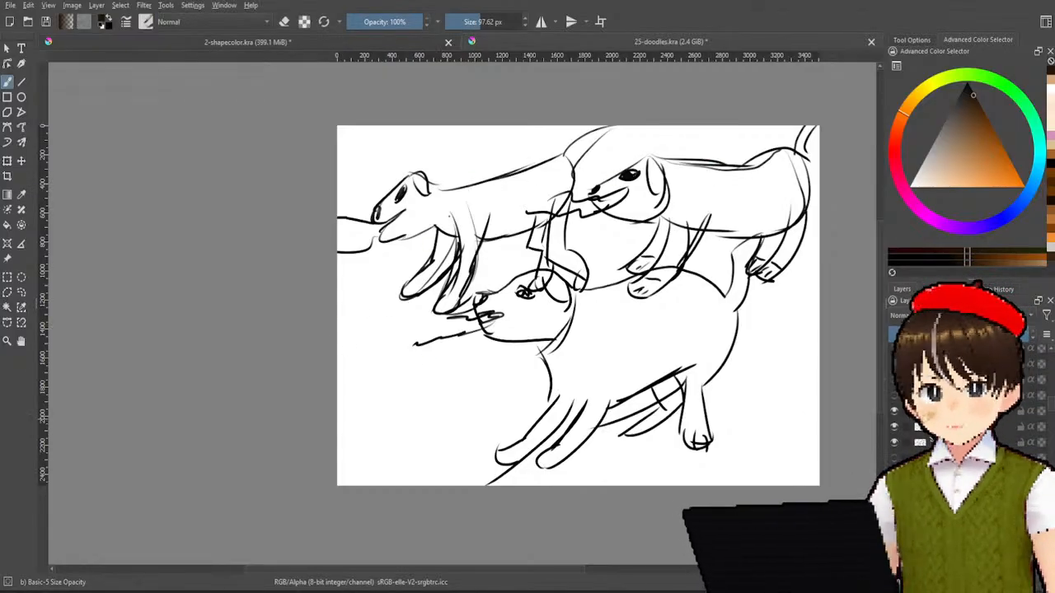
pyautogui.click(894, 412)
pyautogui.click(894, 427)
pyautogui.click(896, 442)
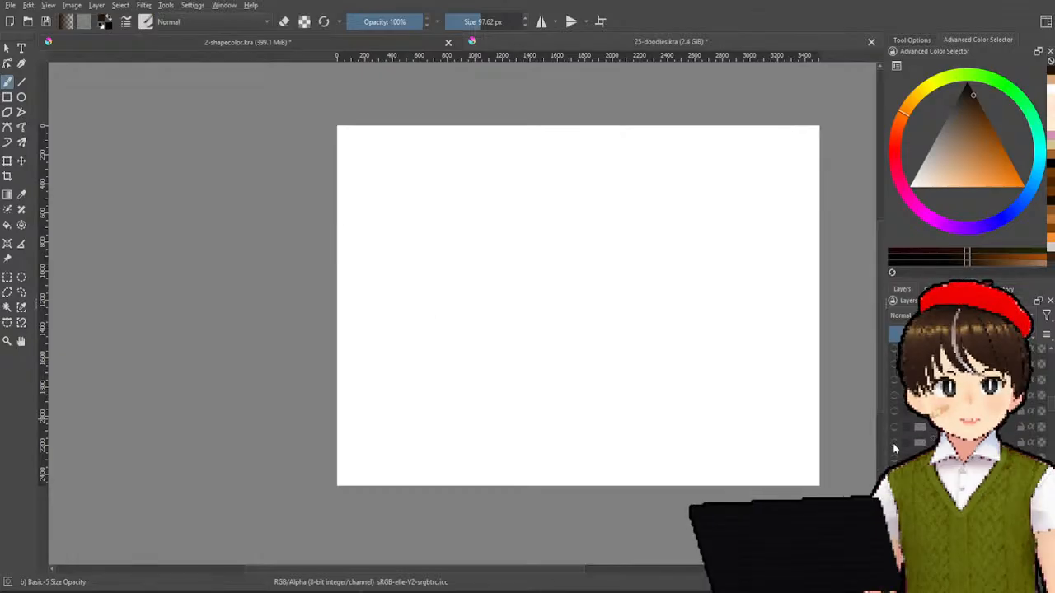
# - View the black side-view sketches of people in wheelchairs, check the neighbouring layers, and hide them again
pyautogui.click(895, 425)
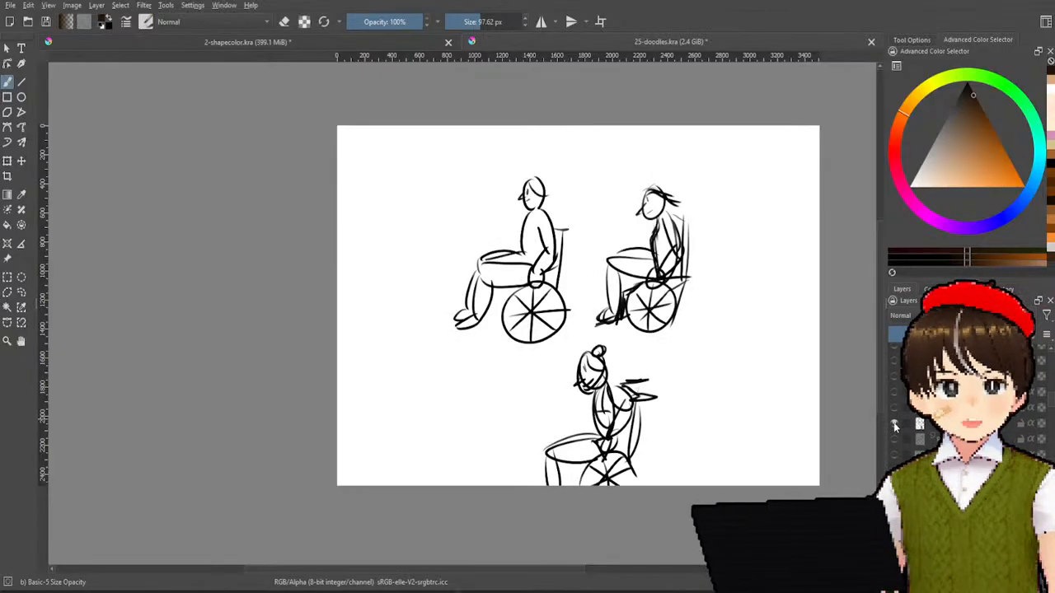
pyautogui.click(895, 425)
pyautogui.click(890, 438)
pyautogui.click(892, 426)
pyautogui.click(894, 412)
pyautogui.click(894, 412)
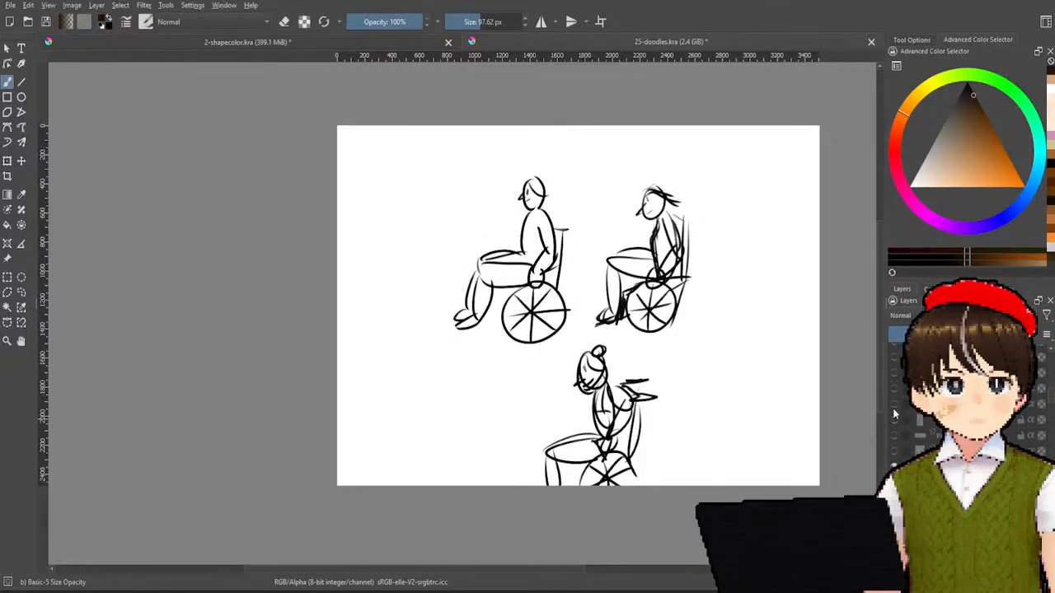
pyautogui.click(894, 425)
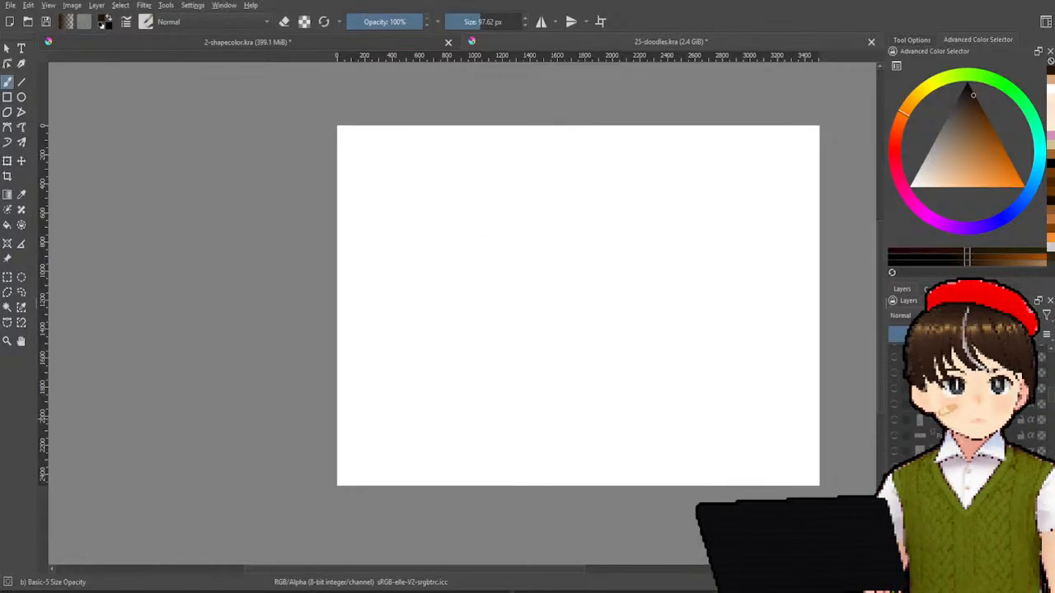
# - Show the grey wheelchair-and-dog sketch, overlay the two neighbouring figure sketch layers for comparison, and hide all three
pyautogui.click(894, 437)
pyautogui.click(894, 437)
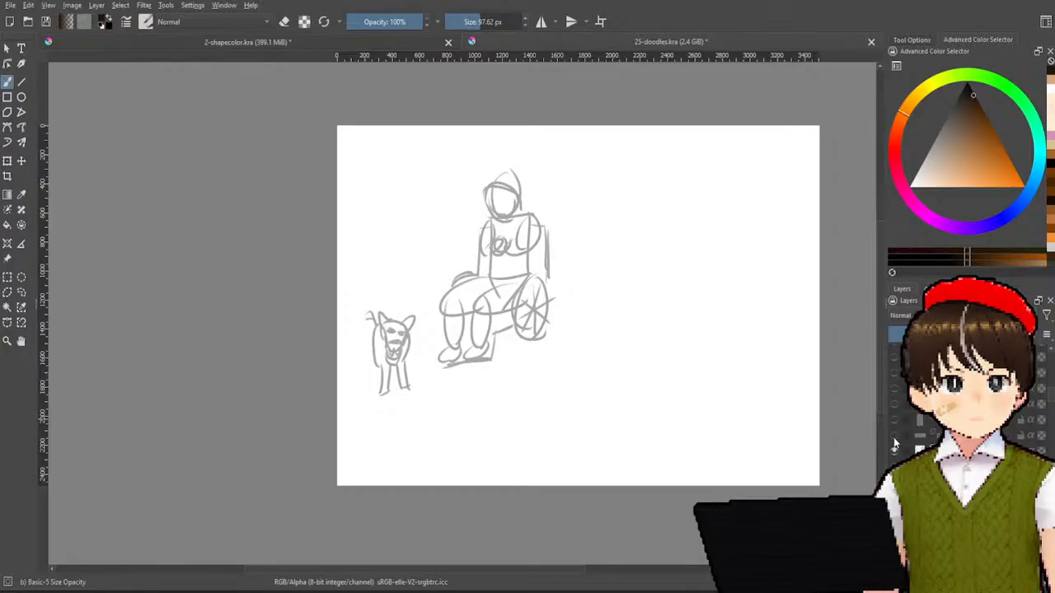
pyautogui.click(893, 421)
pyautogui.click(894, 437)
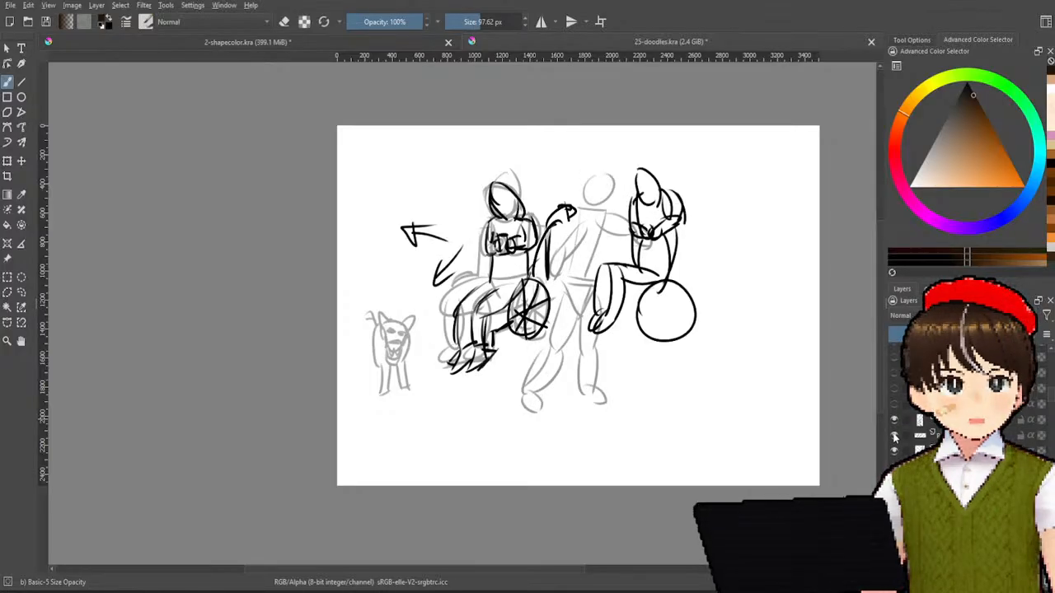
pyautogui.click(894, 437)
pyautogui.click(894, 420)
pyautogui.click(897, 445)
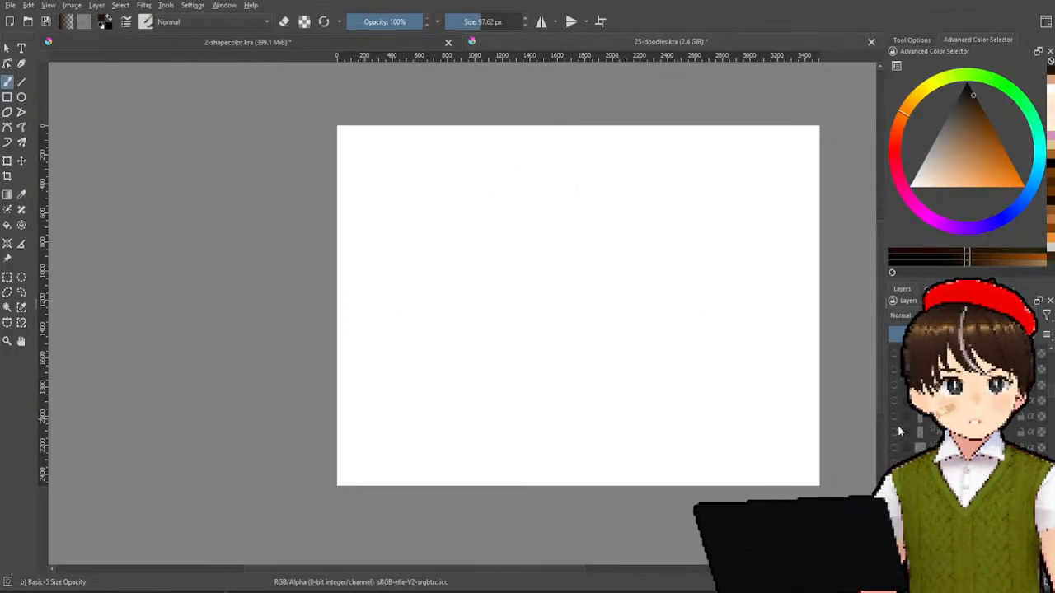
# - Show the black walking-figure sketch and overlay the grey and black walking and standing figure layers for comparison
pyautogui.click(896, 431)
pyautogui.click(895, 432)
pyautogui.click(893, 424)
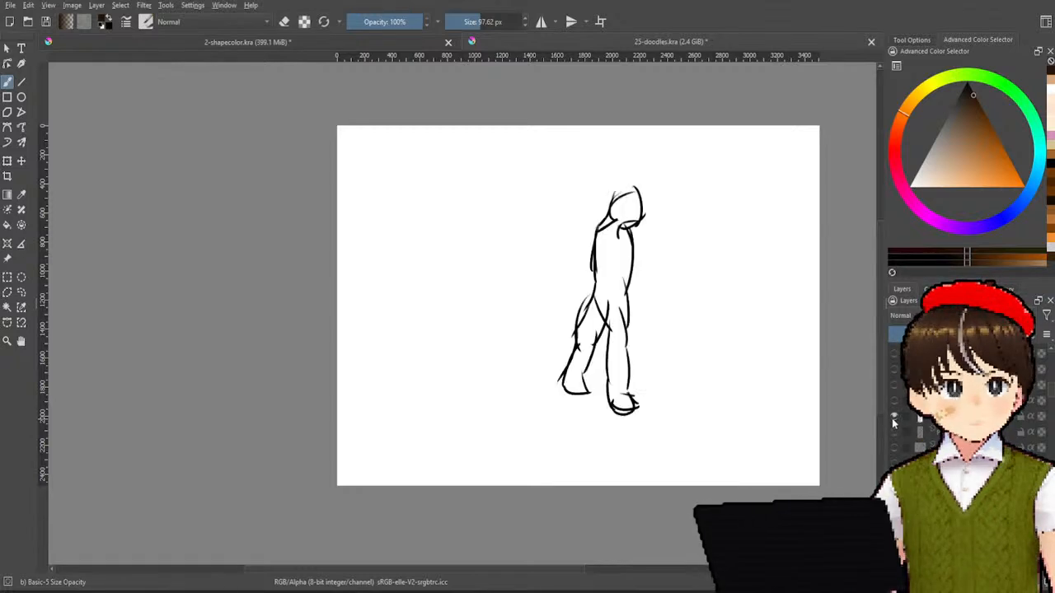
pyautogui.click(894, 430)
pyautogui.click(894, 431)
pyautogui.click(894, 400)
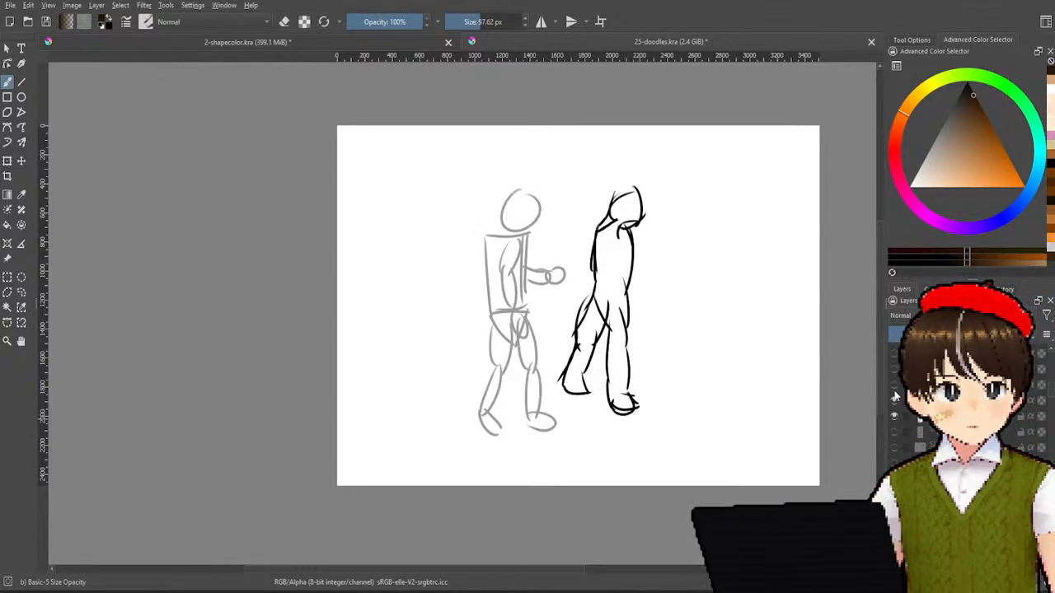
pyautogui.click(895, 385)
pyautogui.scroll(2, 894, 412)
pyautogui.click(894, 411)
pyautogui.click(894, 401)
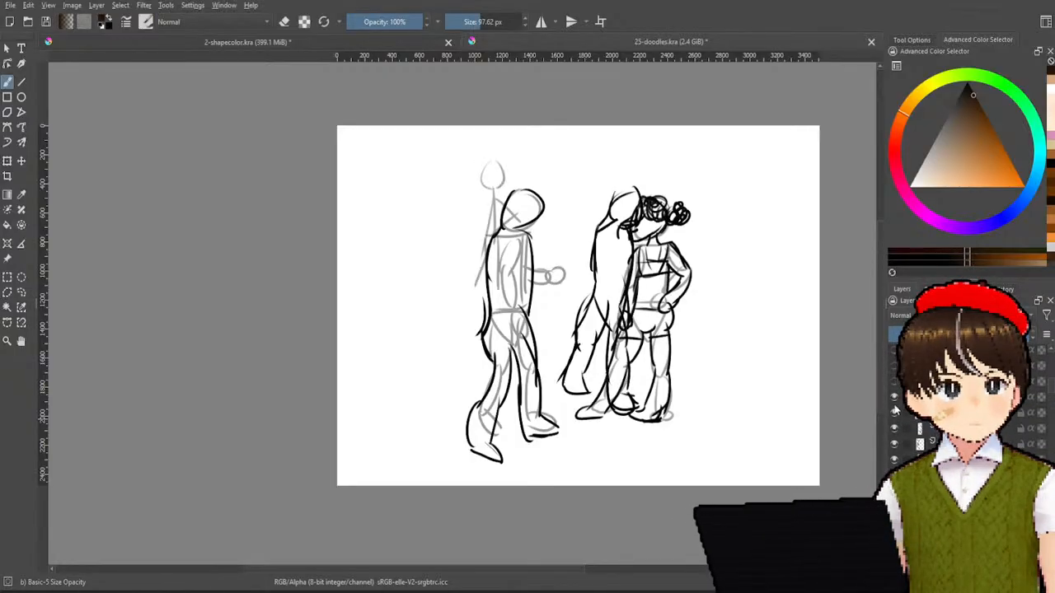
# - Hide all the walking and standing figure layers and show the painted study of a torus, sphere, cylinder, cube and cone
pyautogui.click(895, 398)
pyautogui.click(895, 413)
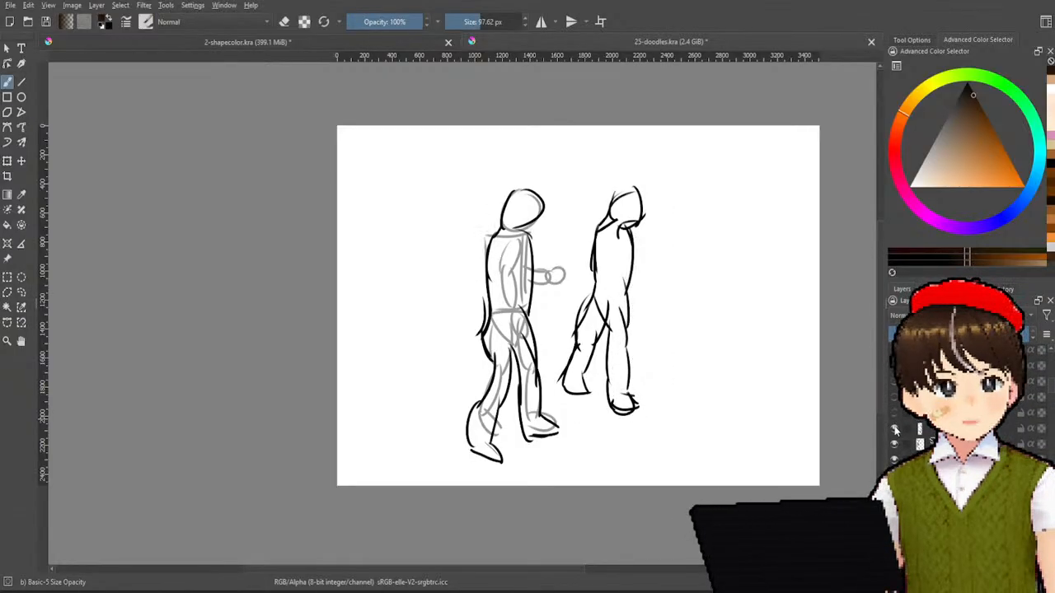
pyautogui.click(894, 429)
pyautogui.click(895, 443)
pyautogui.click(895, 459)
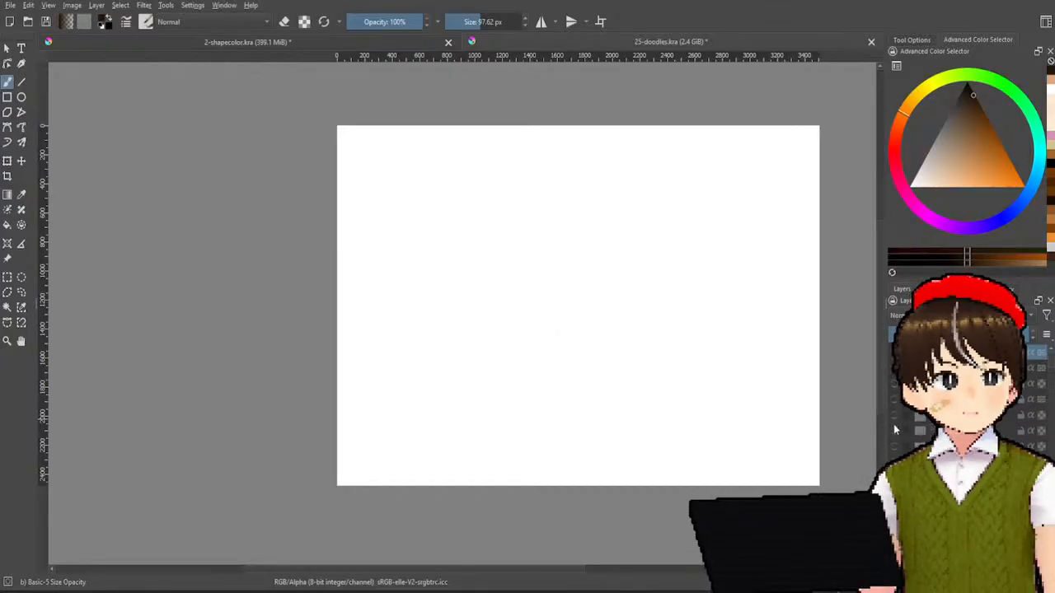
pyautogui.click(896, 399)
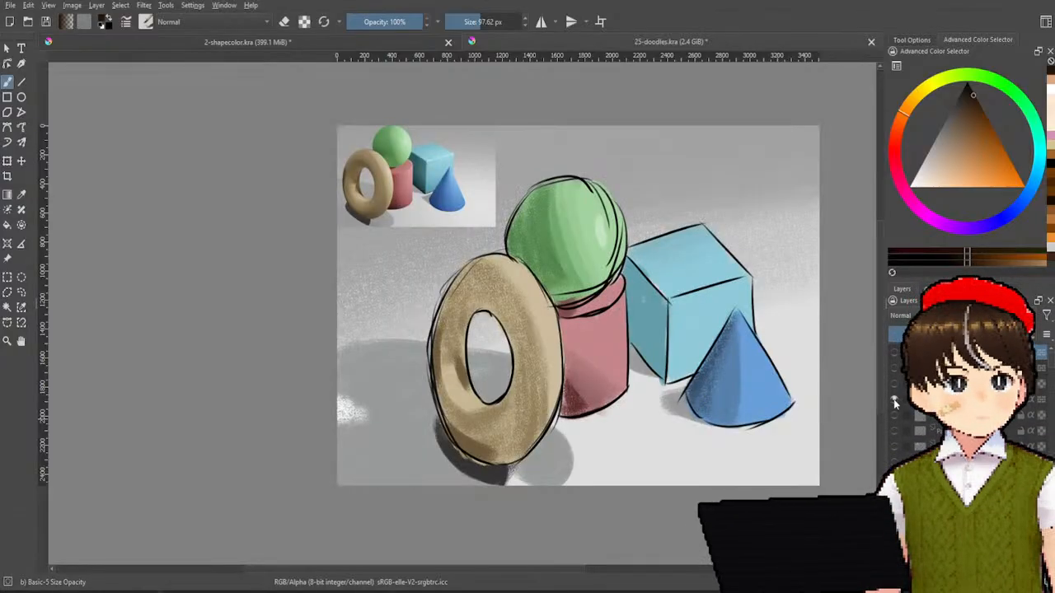